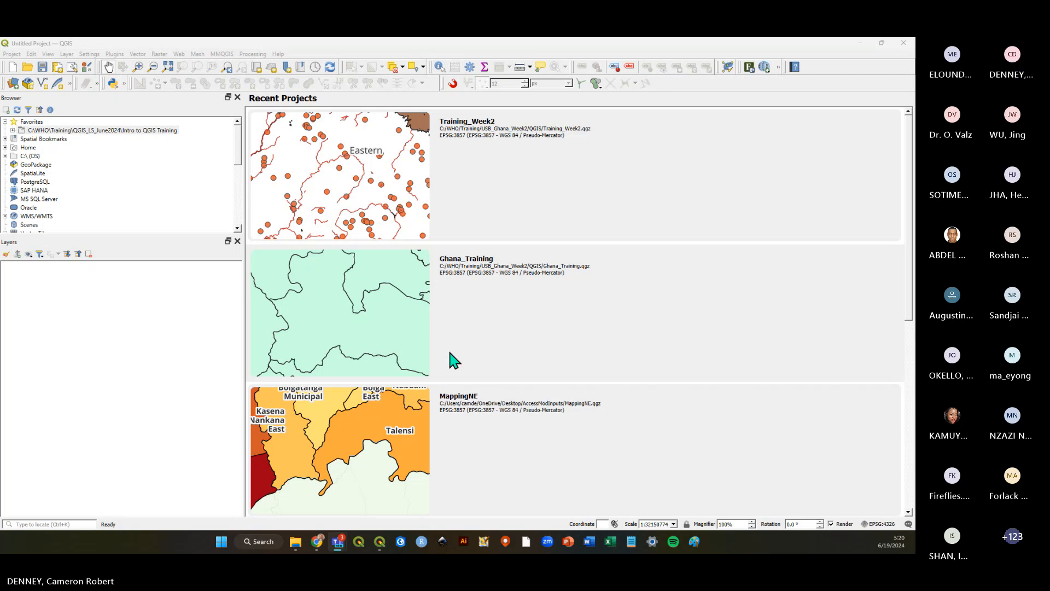
Start a new blank project and narrow the Browser and Layers side panels.
{"action": "left_click", "coordinate": [10, 54]}
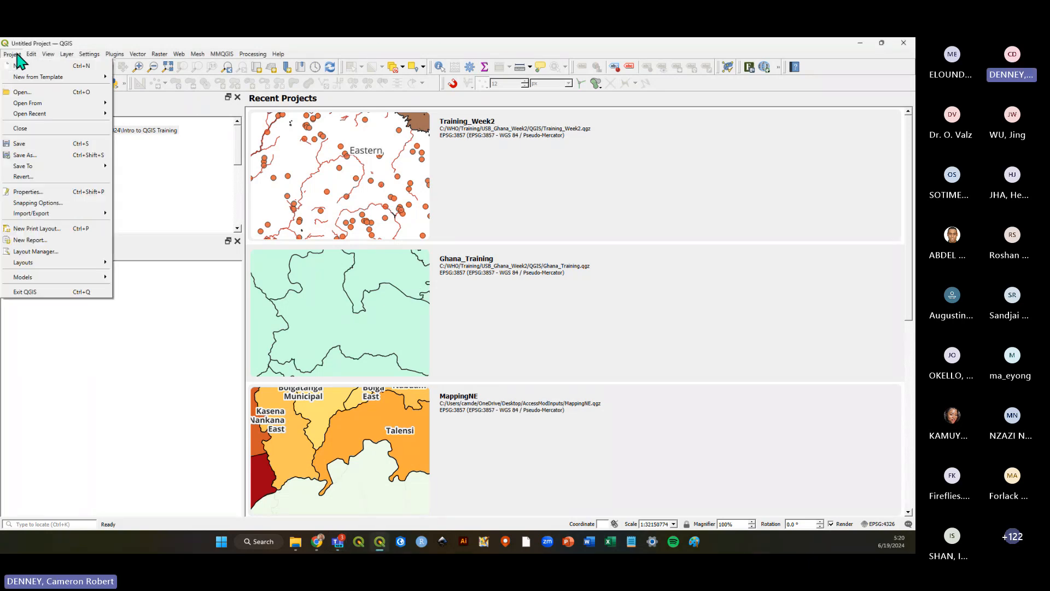
{"action": "left_click", "coordinate": [41, 70]}
{"action": "left_click", "coordinate": [11, 54]}
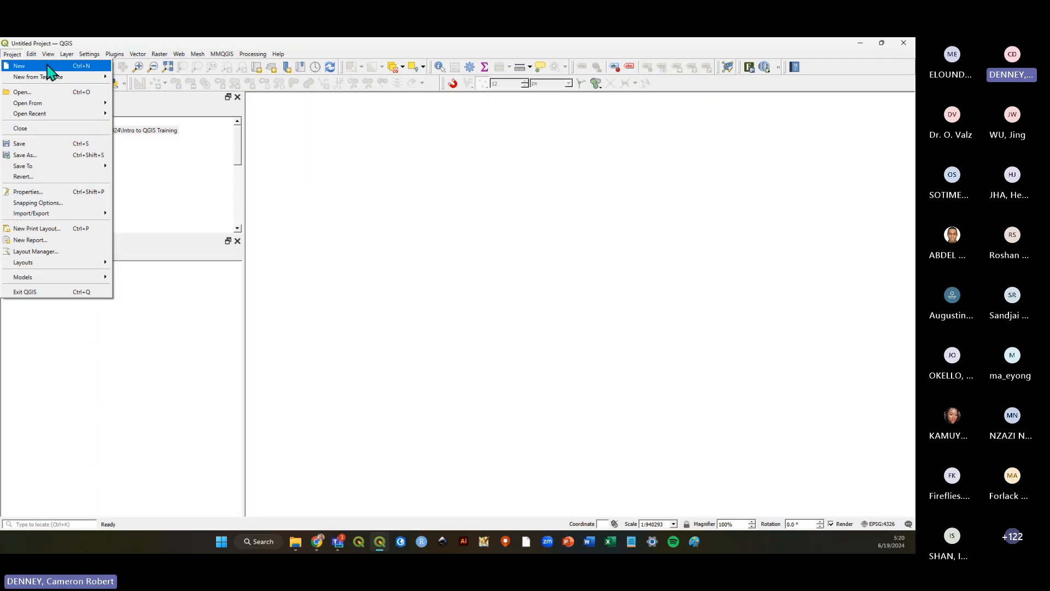
{"action": "left_click", "coordinate": [48, 66]}
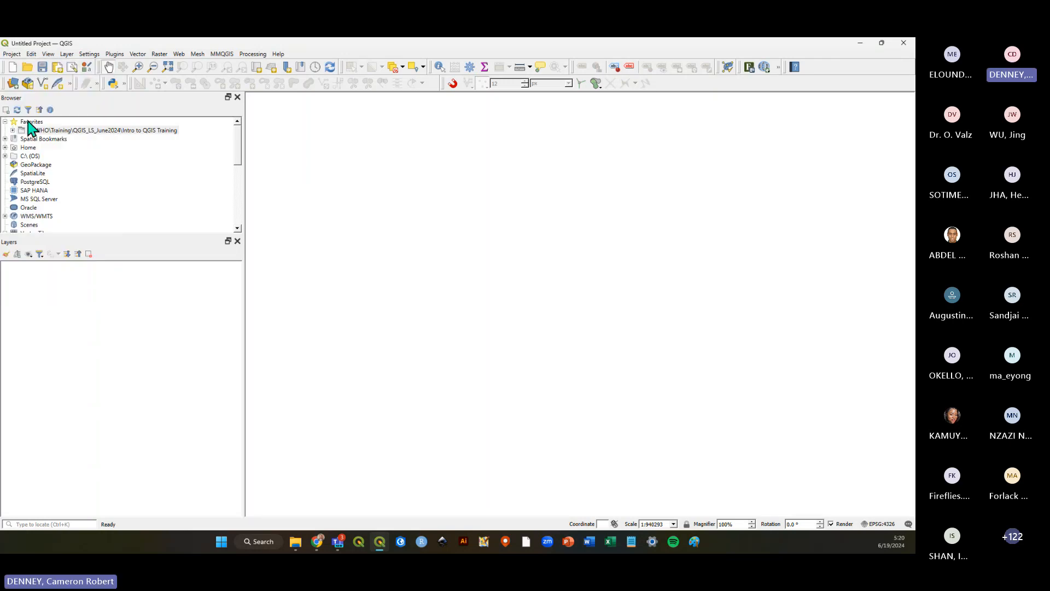
{"action": "left_click_drag", "start_coordinate": [244, 212], "coordinate": [155, 208]}
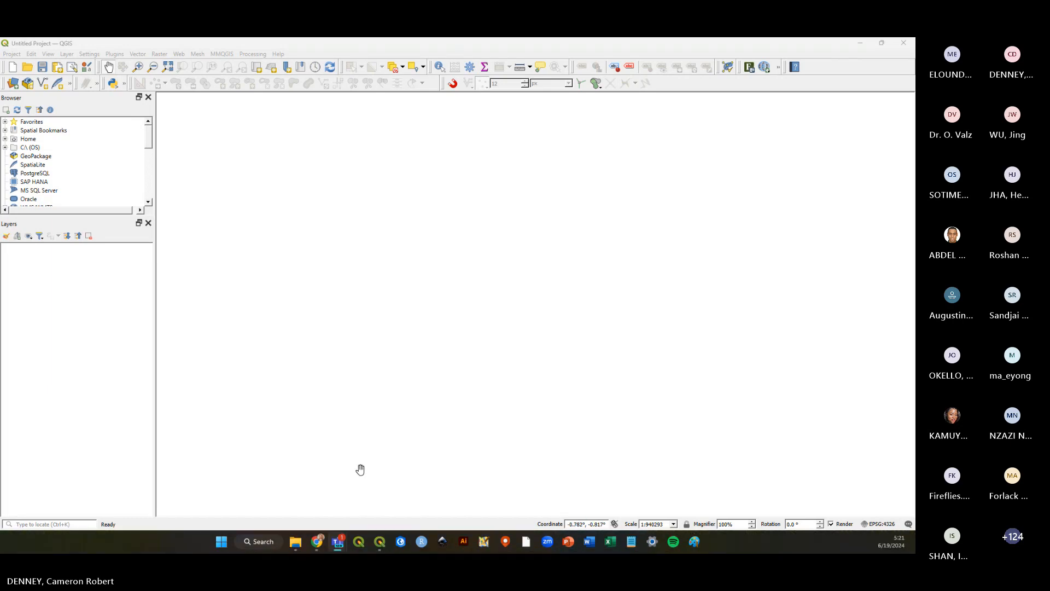
Switch to the browser and open the Google Drive preview of Intro to QGIS Training.zip.
{"action": "left_click", "coordinate": [319, 547]}
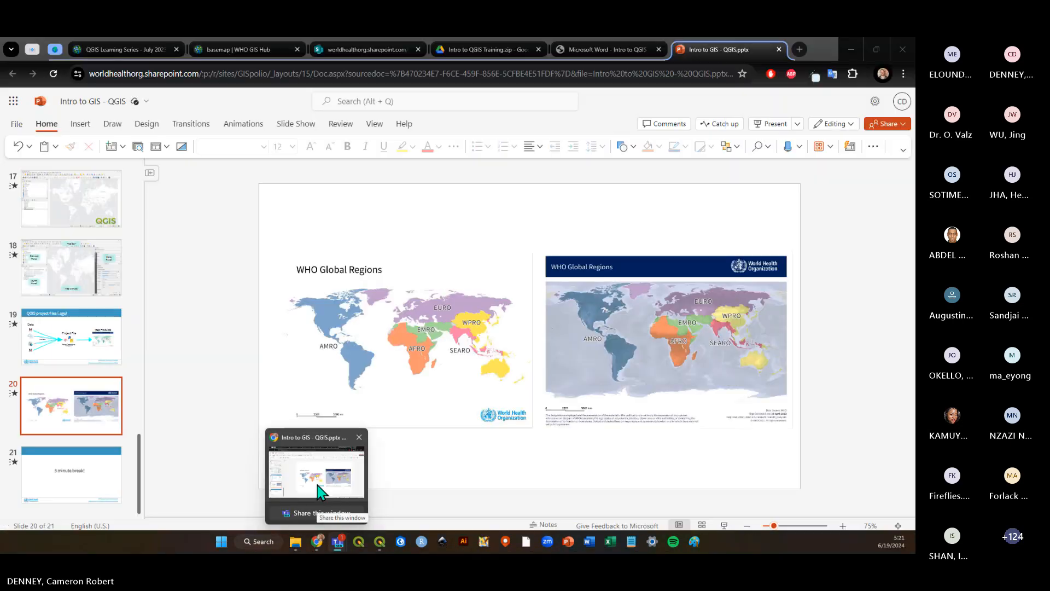
{"action": "left_click", "coordinate": [357, 51]}
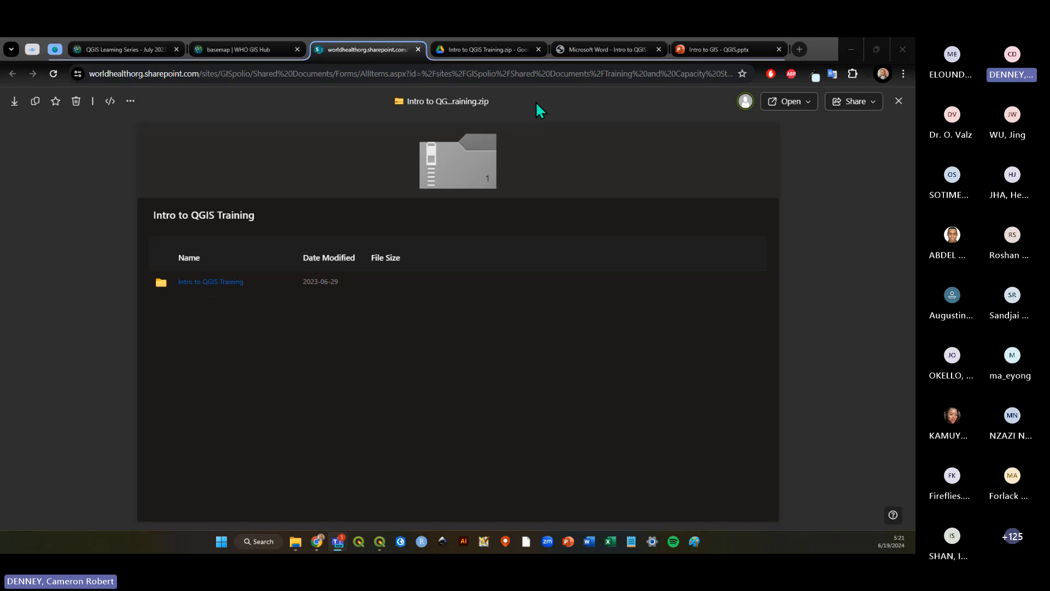
{"action": "double_click", "coordinate": [813, 45]}
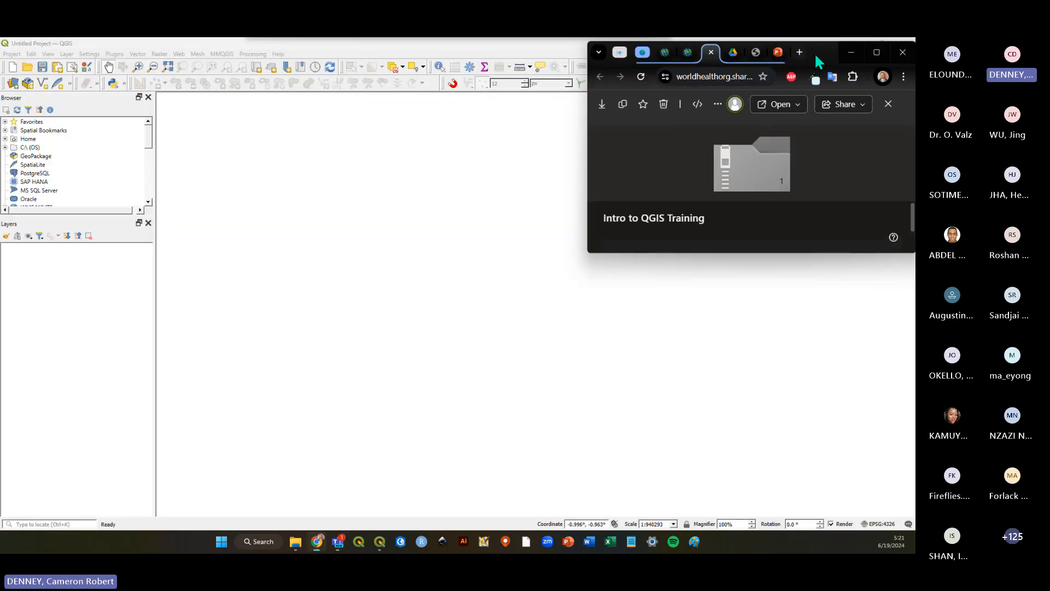
{"action": "key", "text": "ctrl+Tab"}
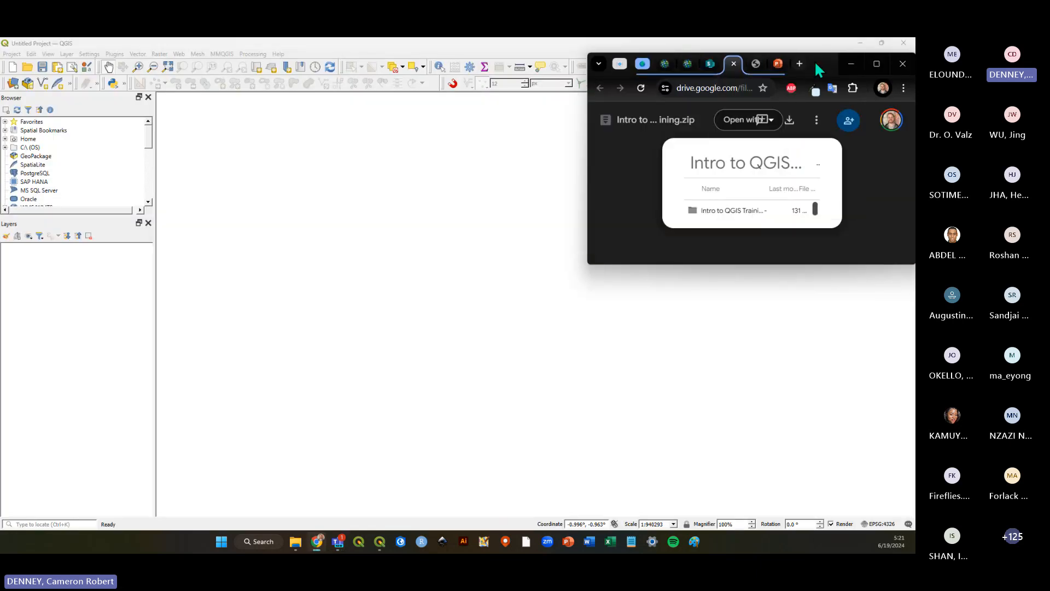
{"action": "double_click", "coordinate": [810, 68]}
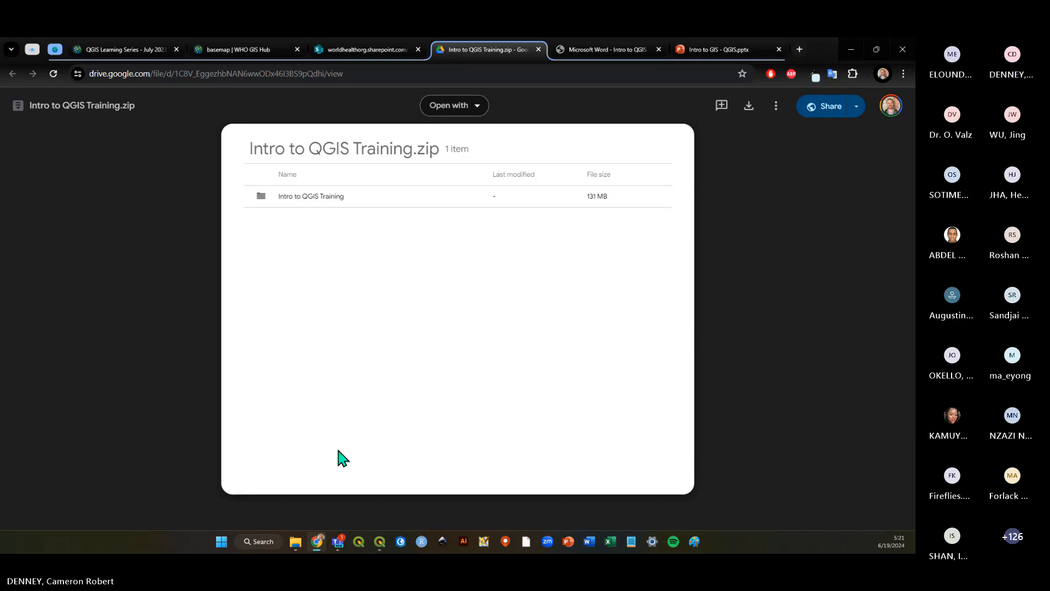
Open File Explorer in the QGIS_LS_June2024 folder and select Intro to QGIS Training.zip.
{"action": "left_click", "coordinate": [299, 546]}
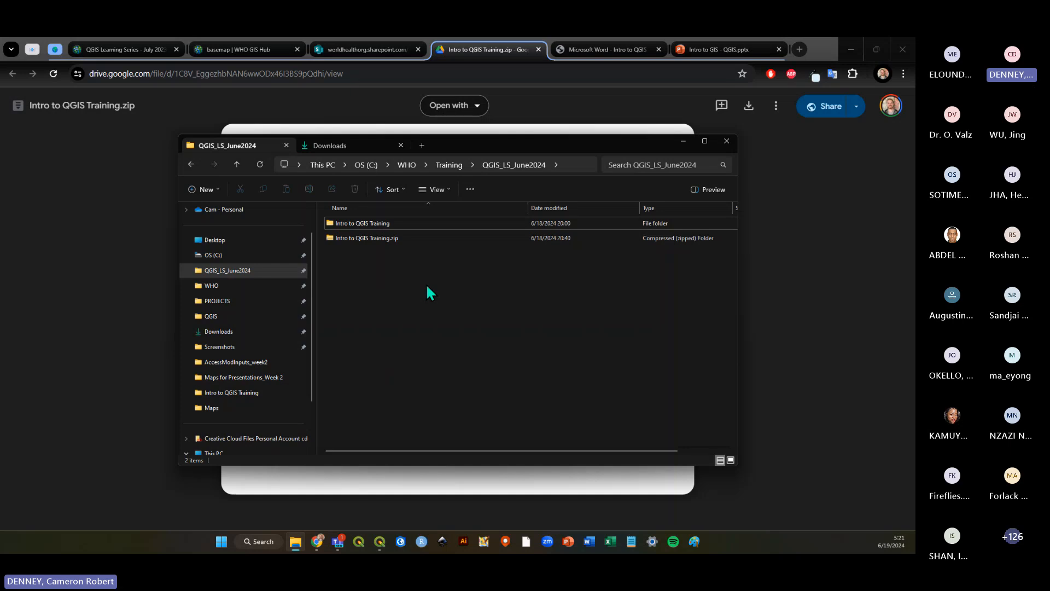
{"action": "left_click", "coordinate": [395, 241]}
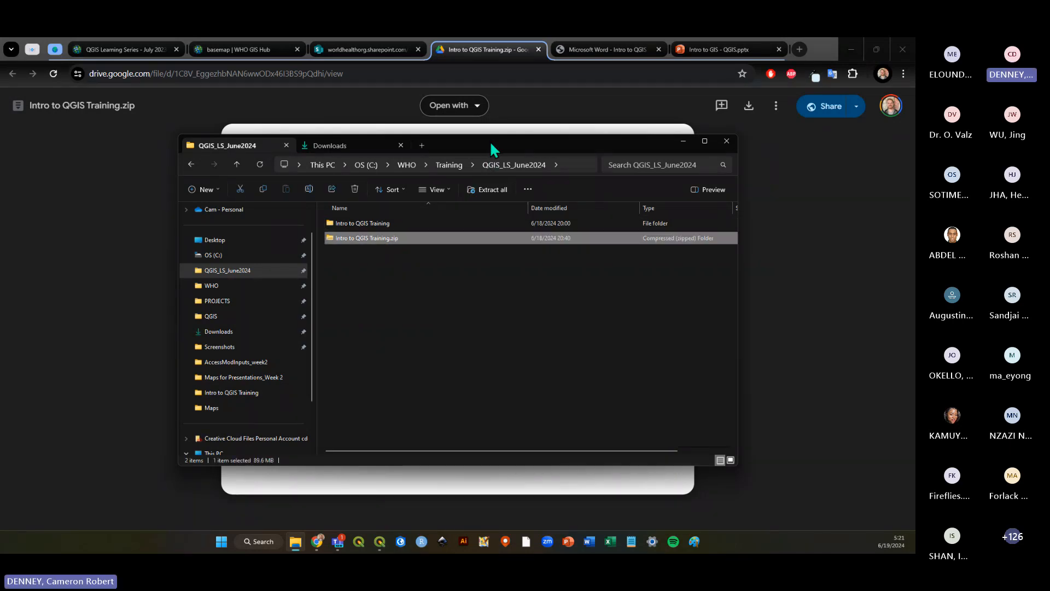
{"action": "left_click_drag", "start_coordinate": [492, 148], "coordinate": [495, 160]}
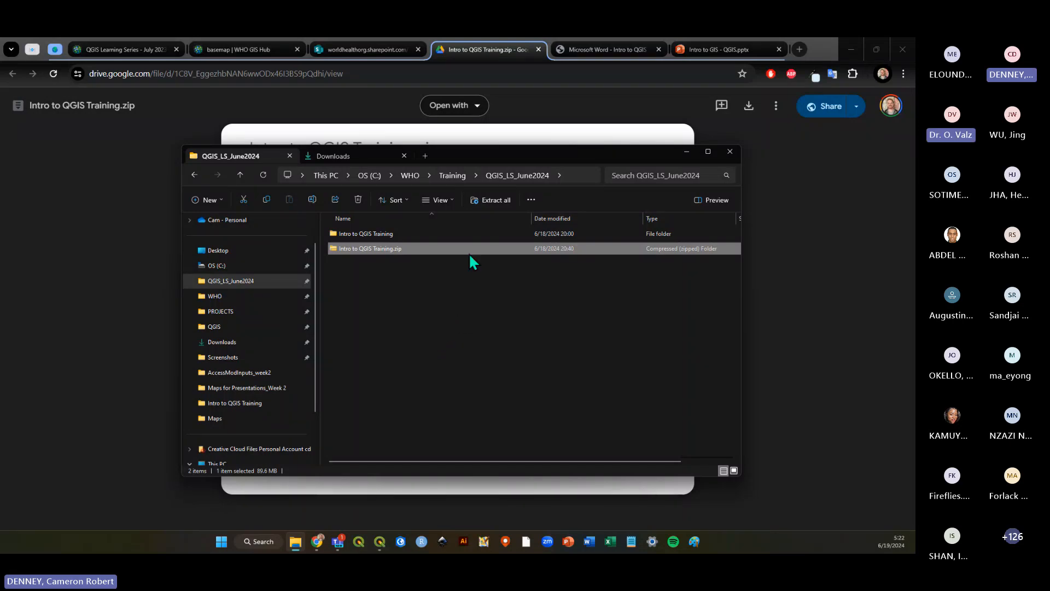
{"action": "left_click_drag", "start_coordinate": [474, 157], "coordinate": [475, 160]}
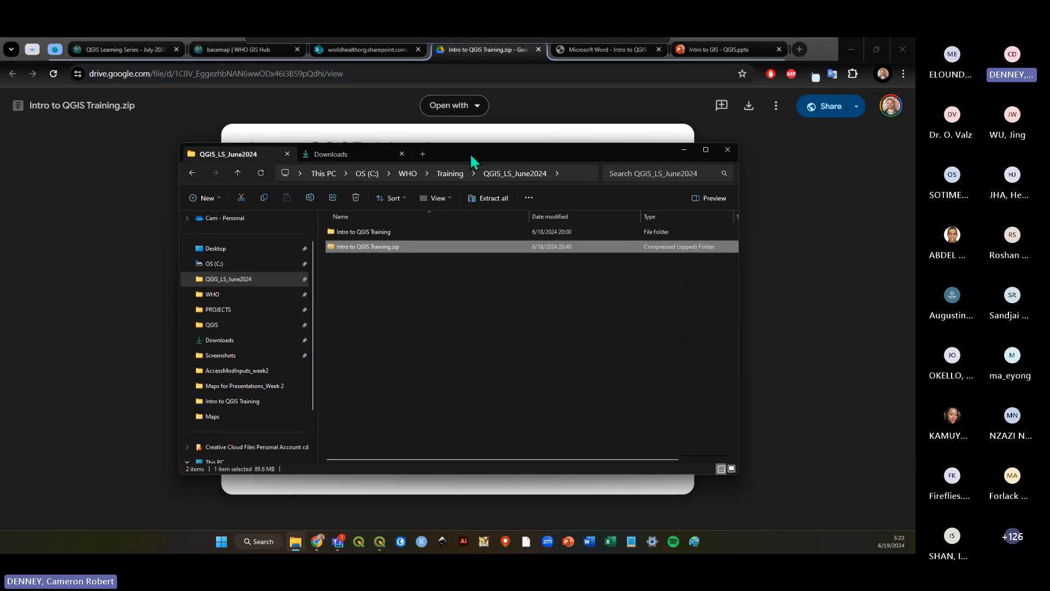
{"action": "left_click", "coordinate": [405, 317]}
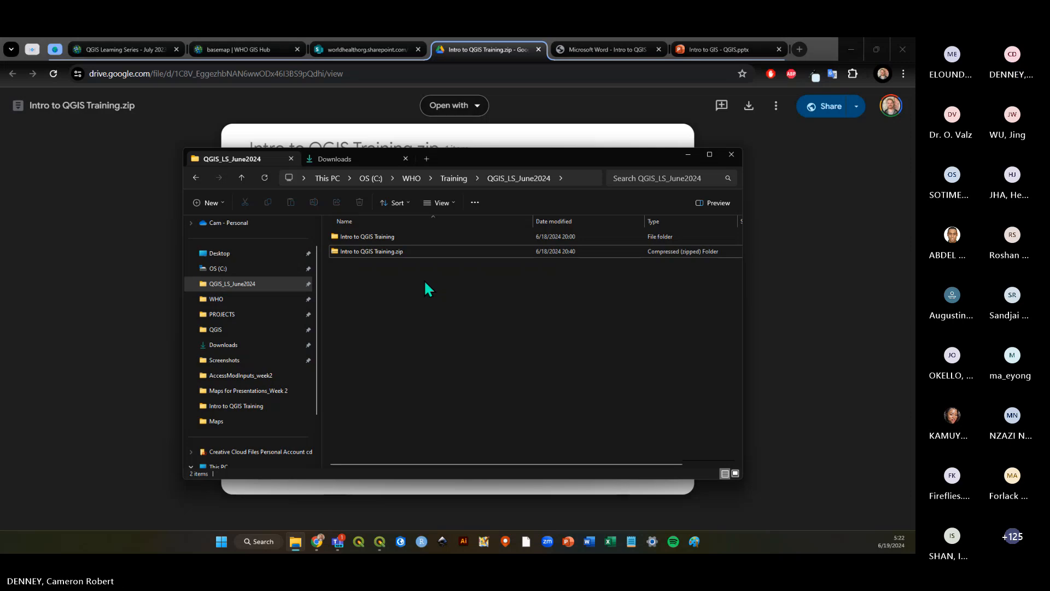
{"action": "right_click", "coordinate": [397, 254]}
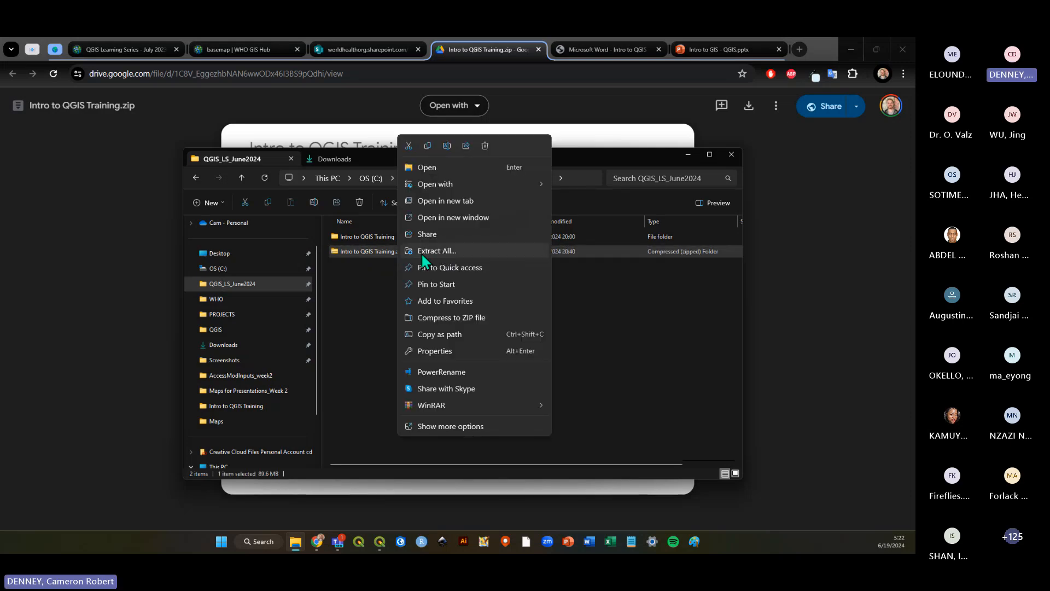
{"action": "left_click", "coordinate": [347, 275]}
{"action": "right_click", "coordinate": [404, 251]}
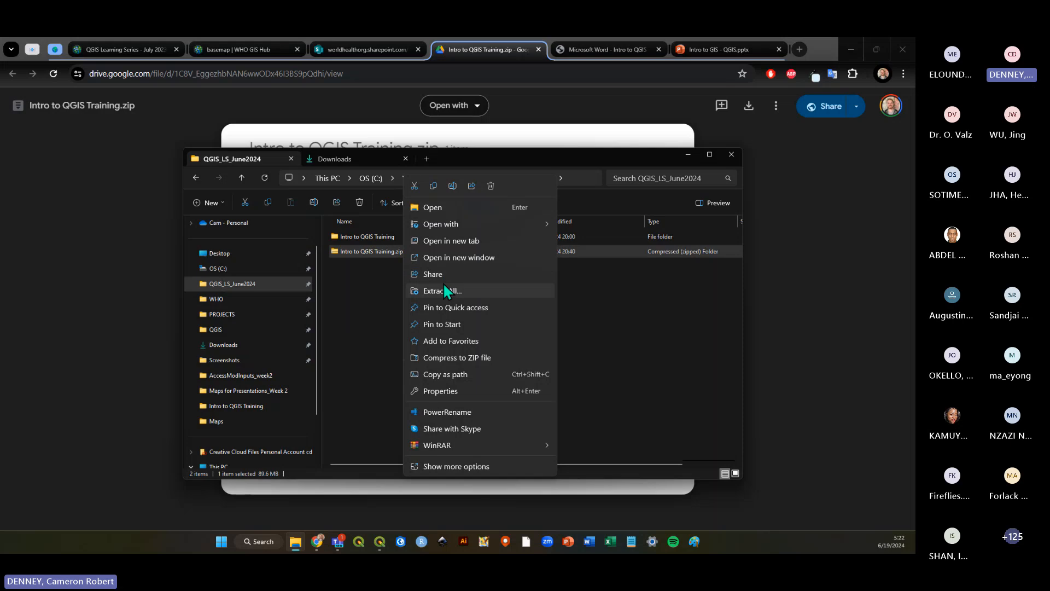
{"action": "left_click", "coordinate": [588, 288]}
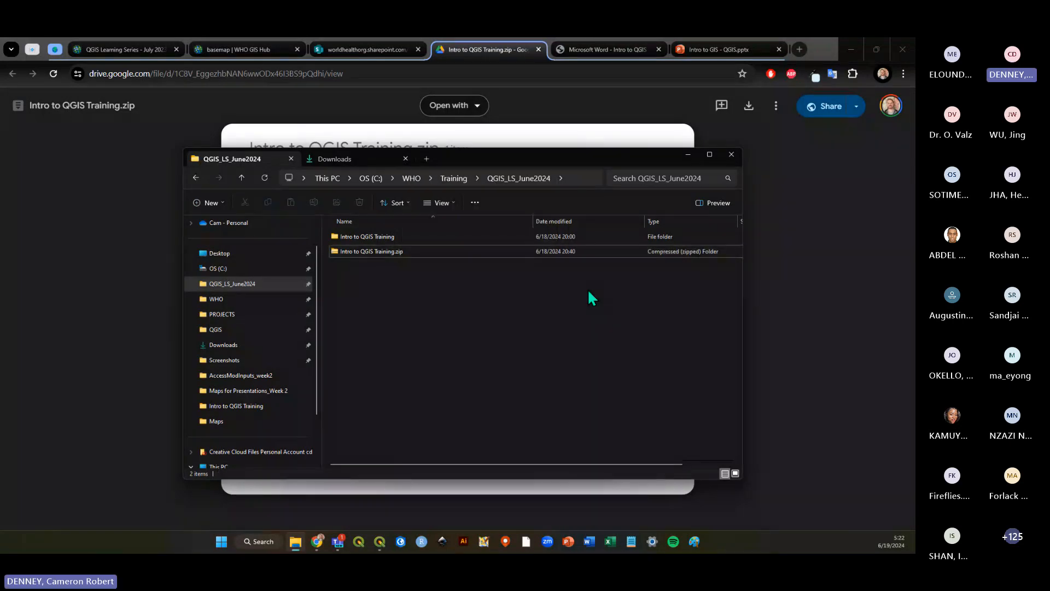
{"action": "right_click", "coordinate": [485, 251]}
{"action": "left_click", "coordinate": [443, 279]}
{"action": "left_click", "coordinate": [508, 251]}
{"action": "right_click", "coordinate": [486, 251]}
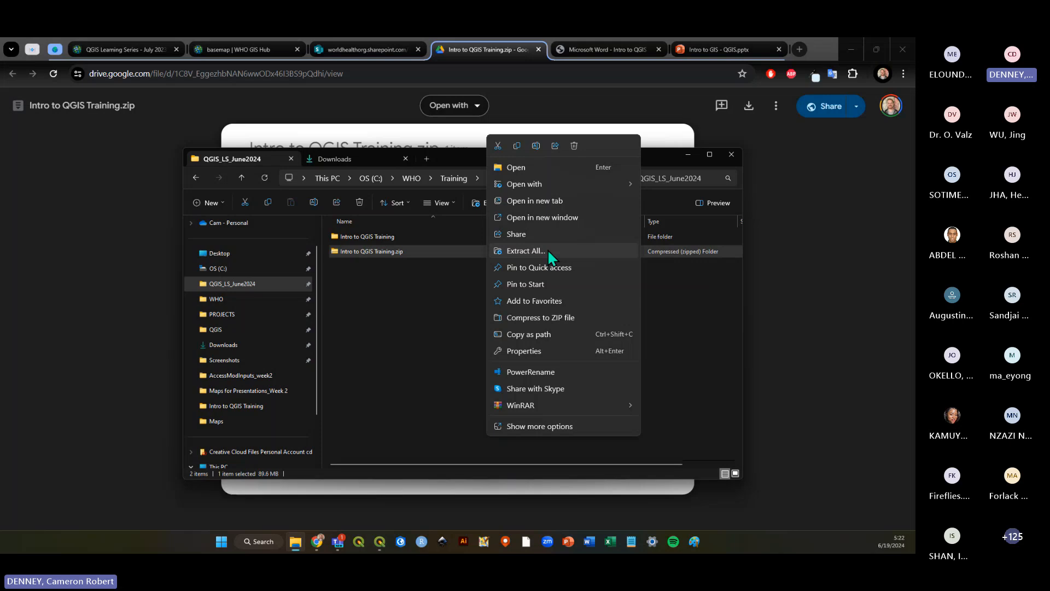
{"action": "left_click", "coordinate": [398, 288]}
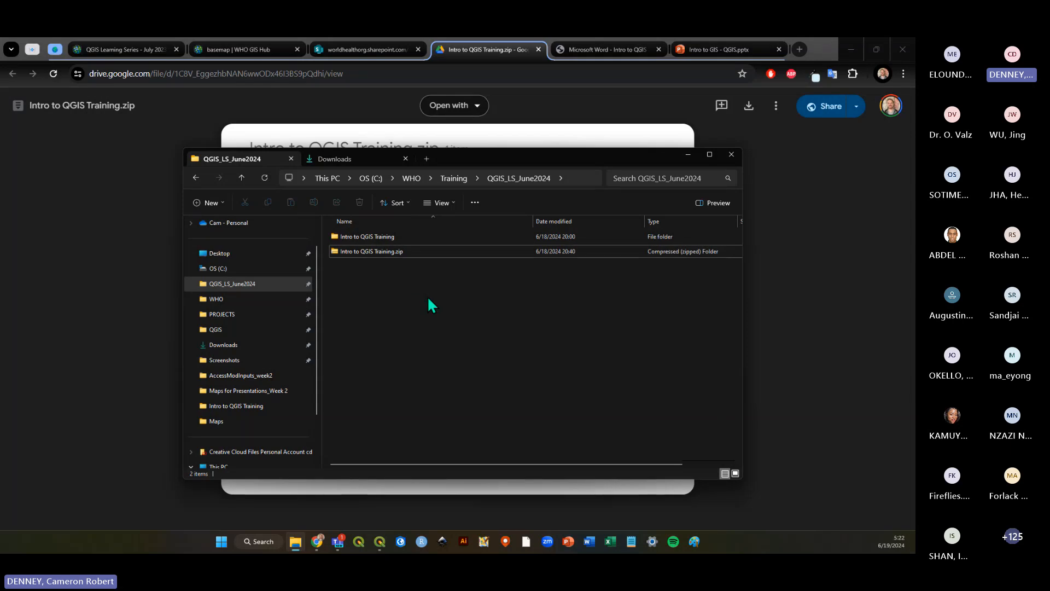
Open the Intro to QGIS Training folder and its inner folder to view the training data files.
{"action": "left_click", "coordinate": [370, 237]}
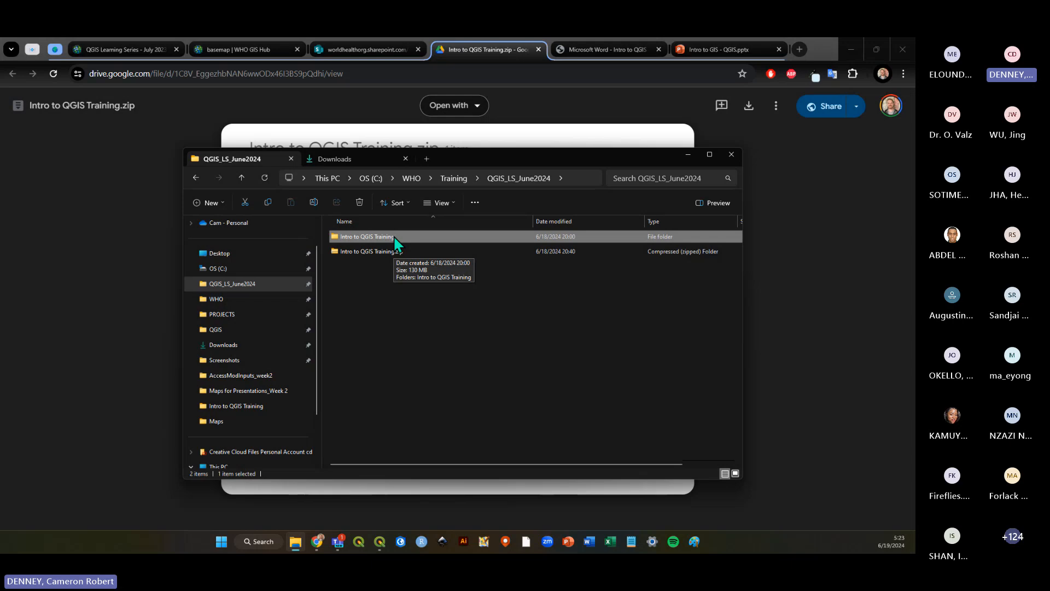
{"action": "double_click", "coordinate": [393, 237]}
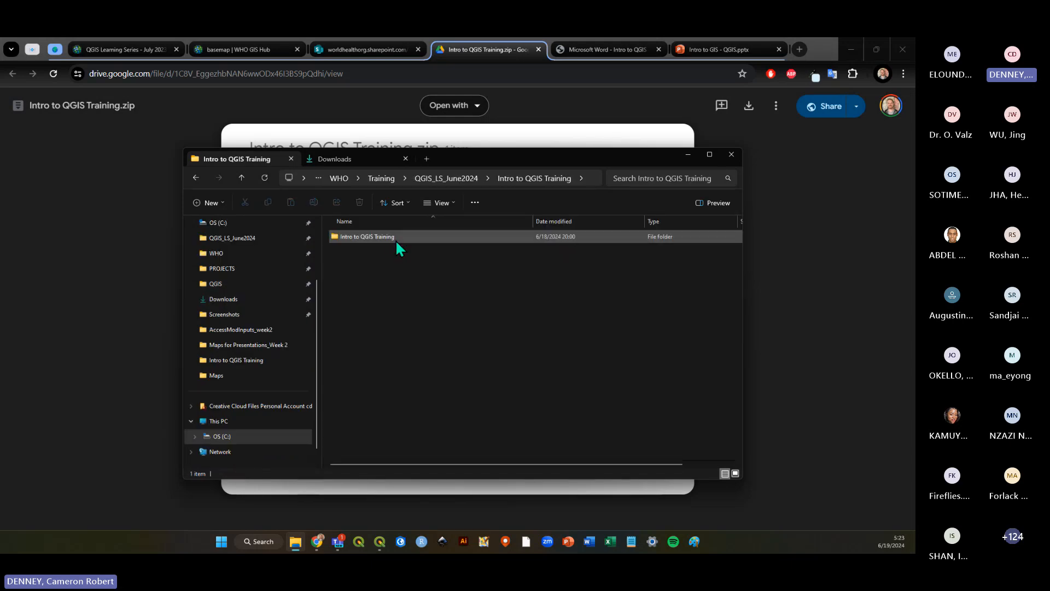
{"action": "double_click", "coordinate": [396, 238]}
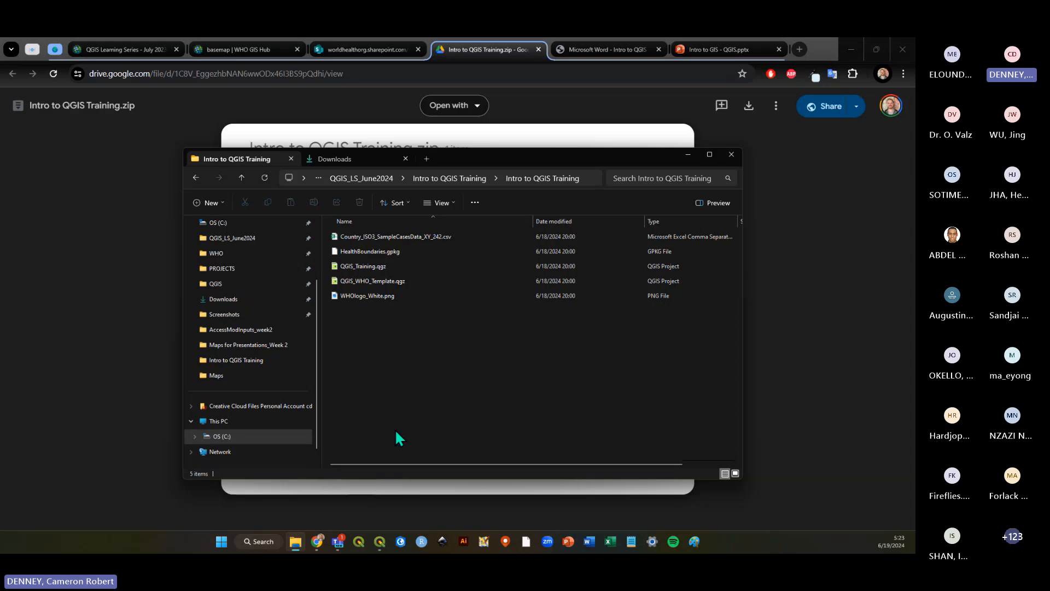
{"action": "left_click", "coordinate": [383, 543]}
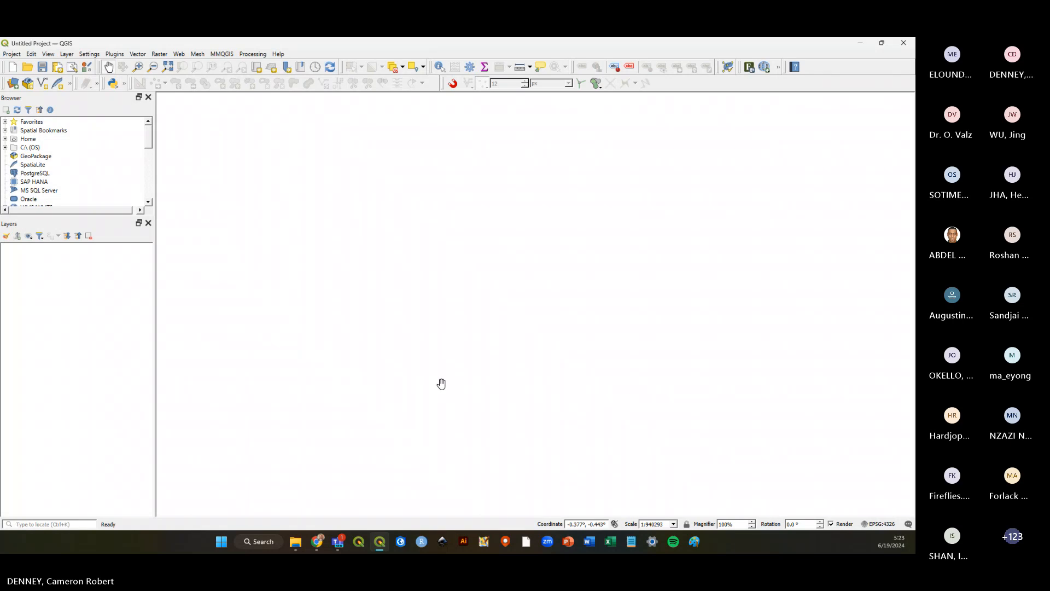
{"action": "left_click", "coordinate": [525, 48]}
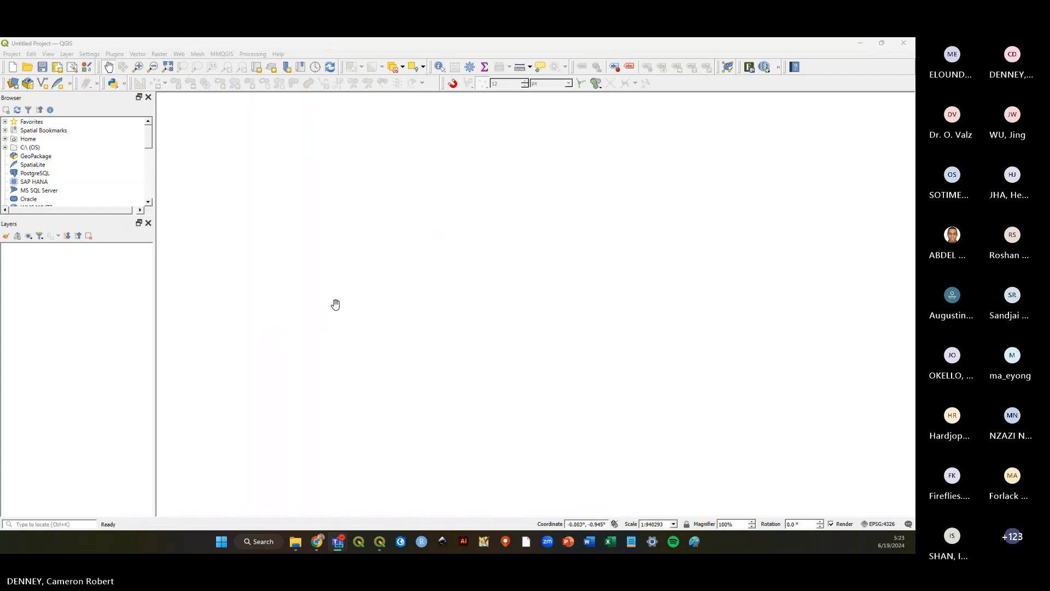
{"action": "left_click", "coordinate": [12, 55]}
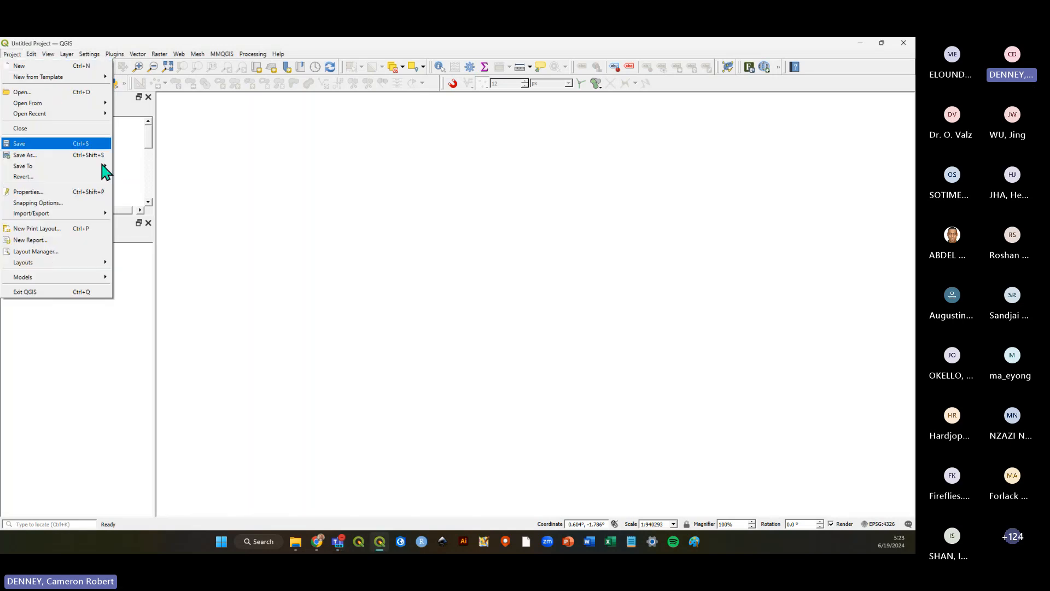
{"action": "left_click", "coordinate": [99, 367]}
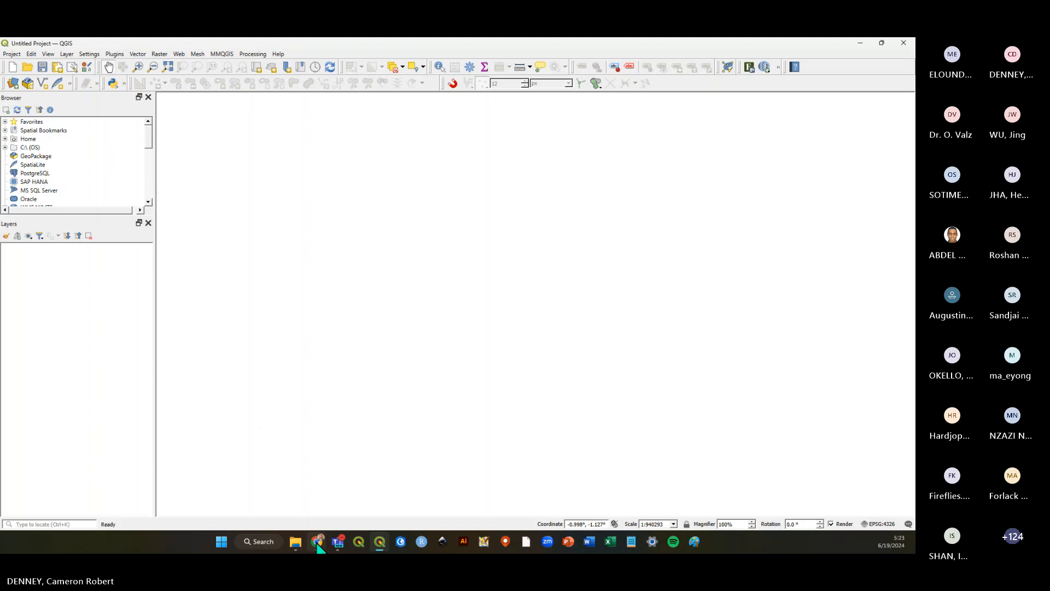
Go up to the QGIS_LS_June2024 folder and delete Intro to QGIS Training.zip.
{"action": "left_click", "coordinate": [295, 541]}
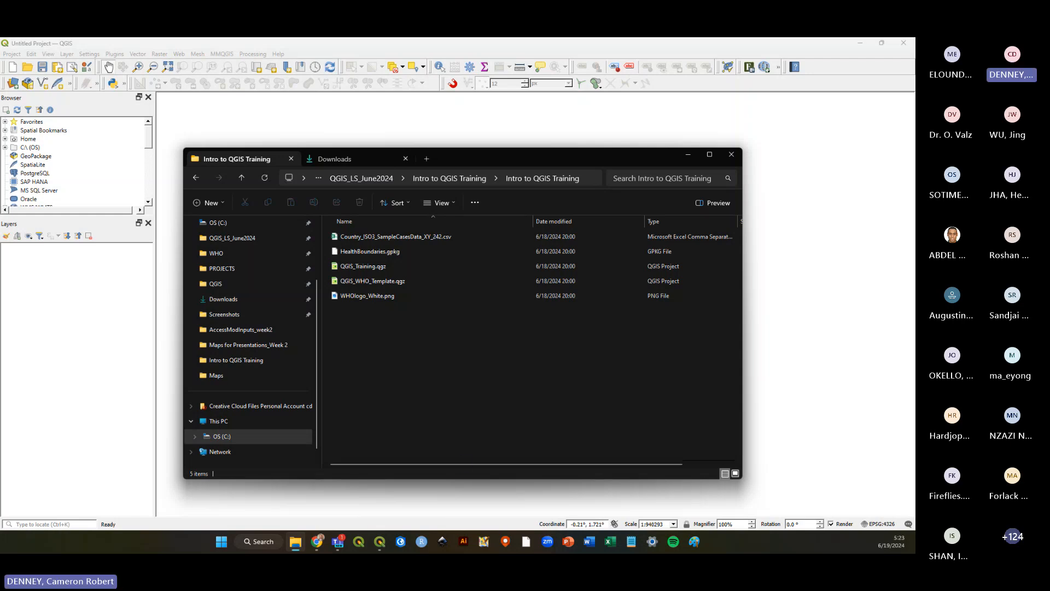
{"action": "left_click", "coordinate": [375, 178]}
{"action": "right_click", "coordinate": [392, 252]}
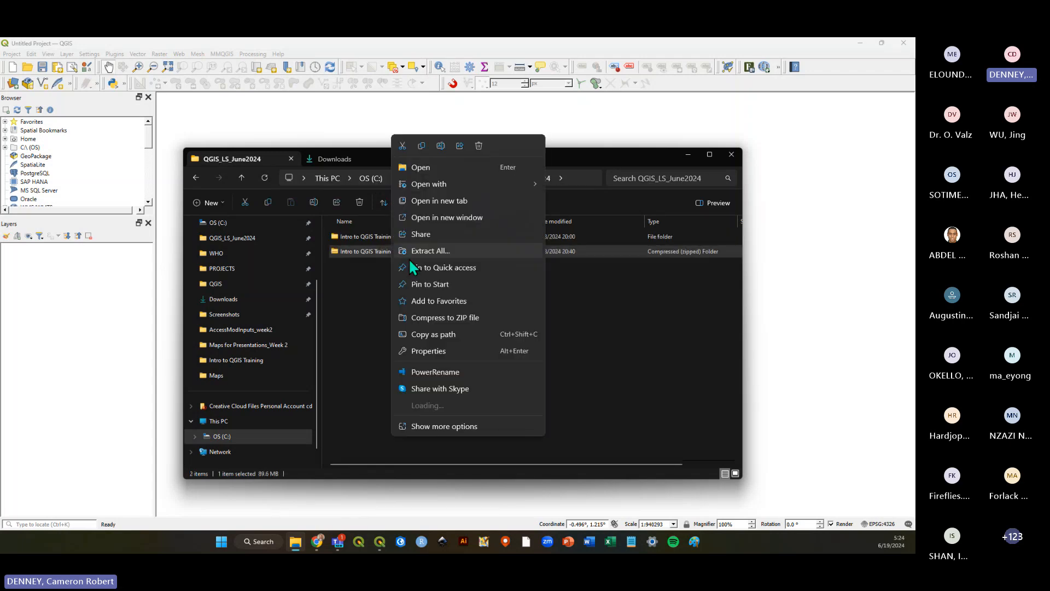
{"action": "key", "text": "Delete"}
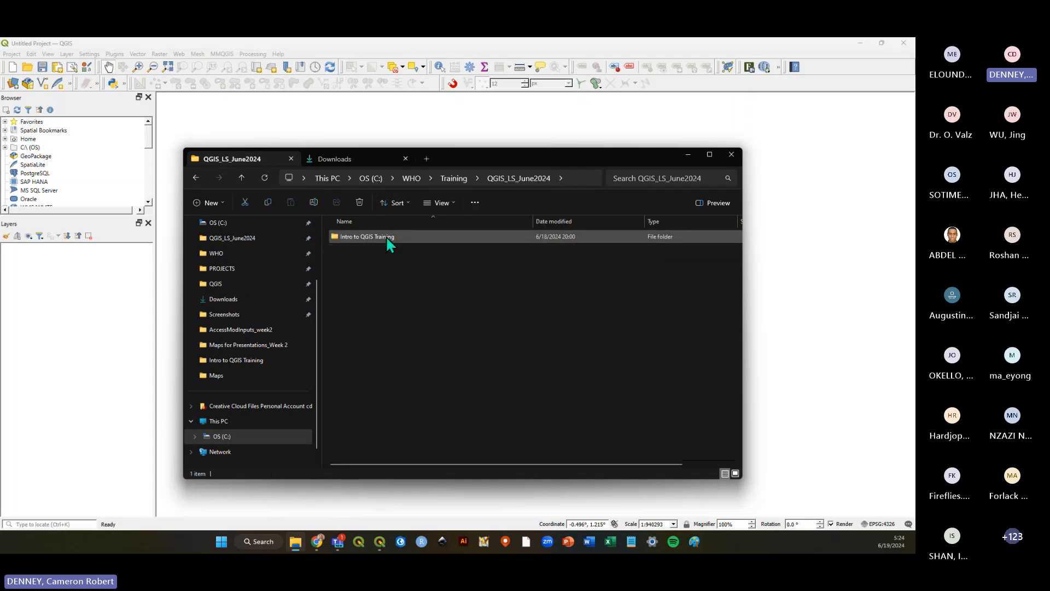
Reopen the extracted Intro to QGIS Training data folder and return to QGIS.
{"action": "double_click", "coordinate": [386, 235]}
{"action": "double_click", "coordinate": [386, 236]}
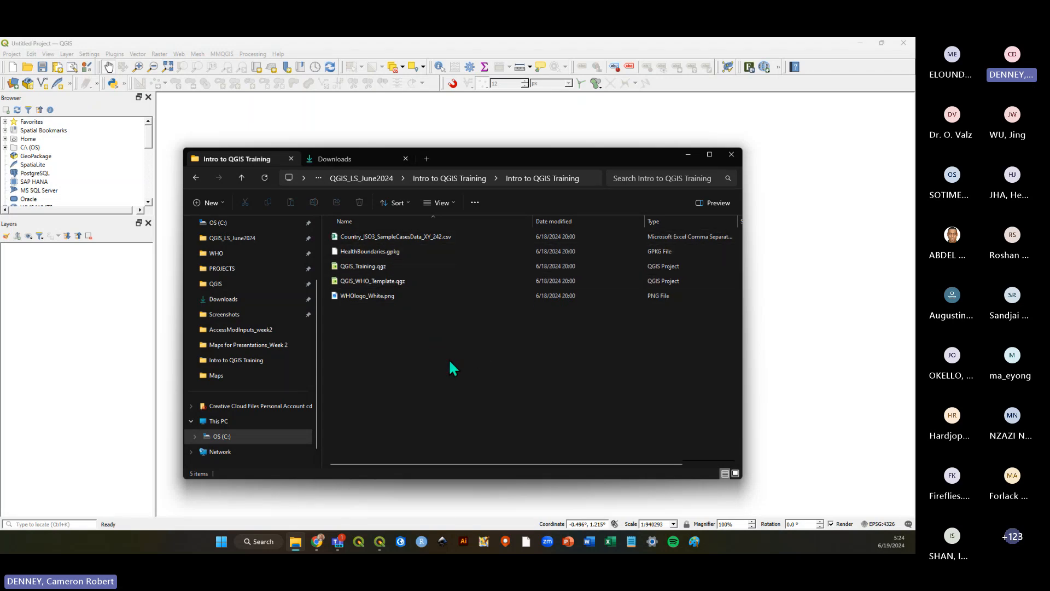
{"action": "left_click", "coordinate": [613, 49]}
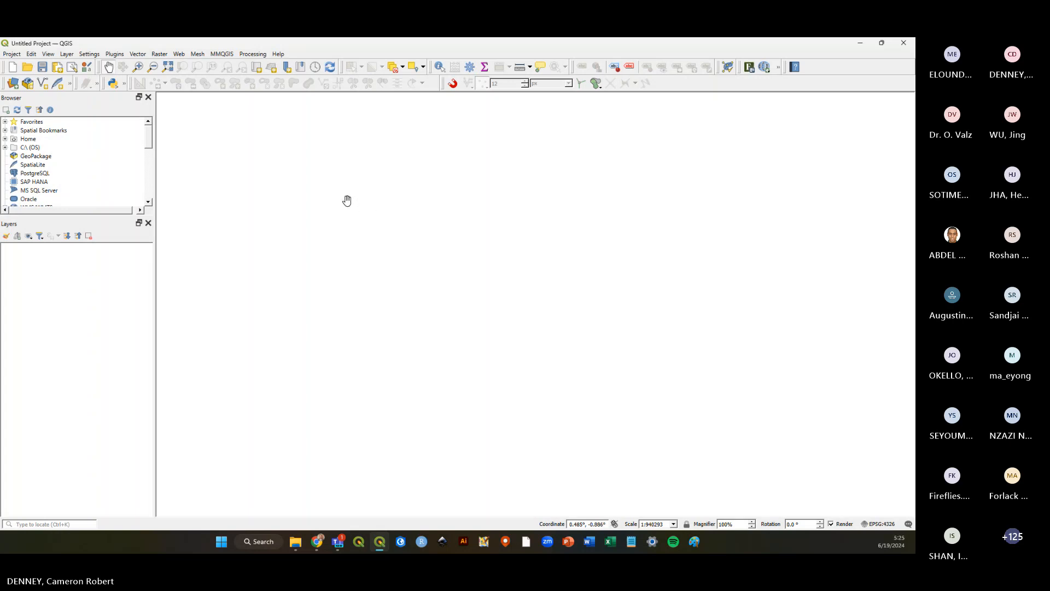
Examine the Add Layer and Create Layer options in the Layer menu.
{"action": "left_click", "coordinate": [67, 55]}
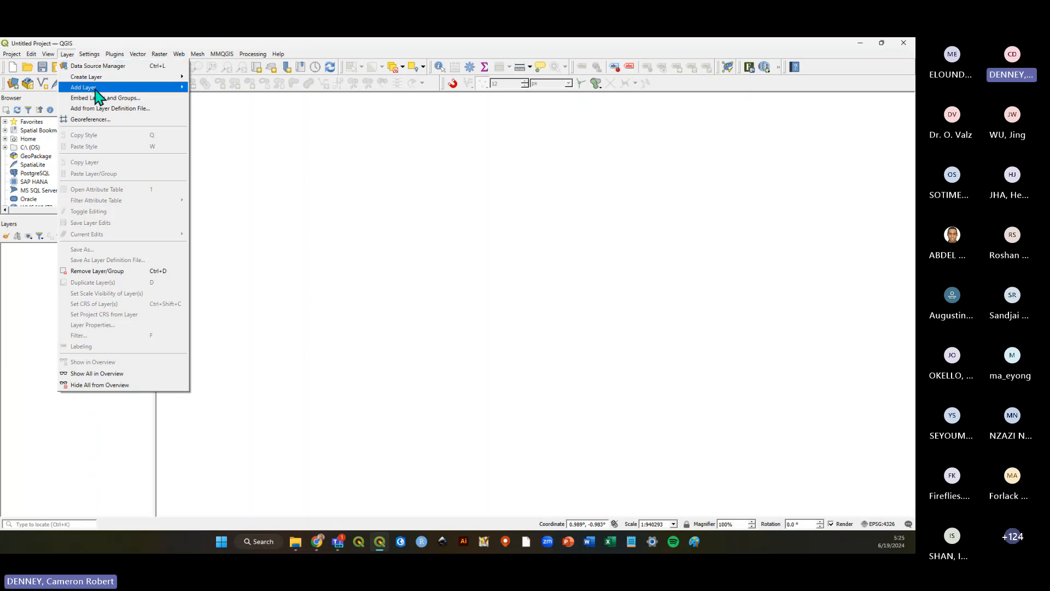
{"action": "mouse_move", "coordinate": [109, 89]}
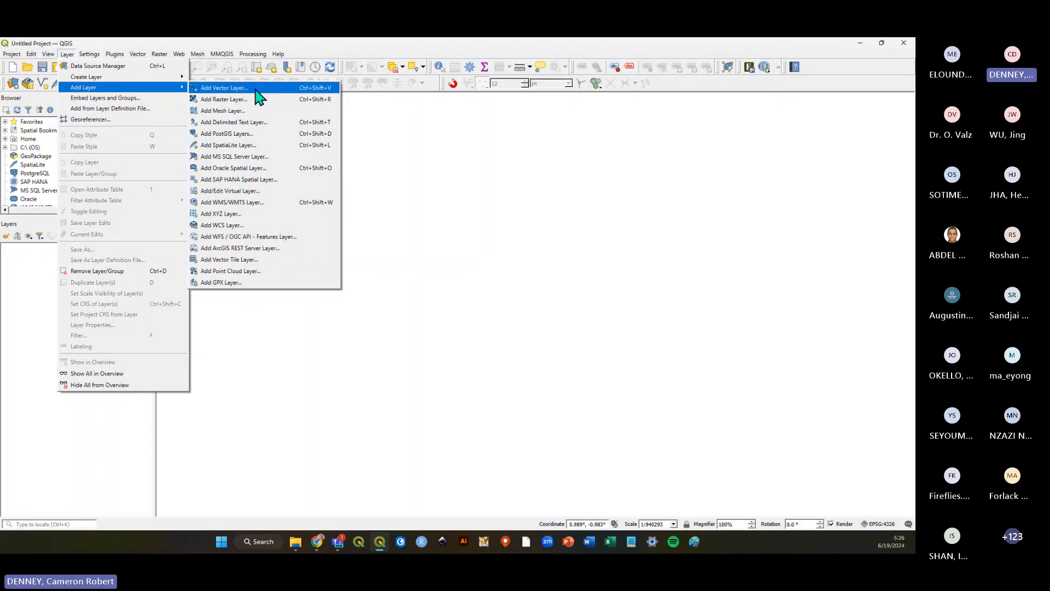
{"action": "mouse_move", "coordinate": [80, 55]}
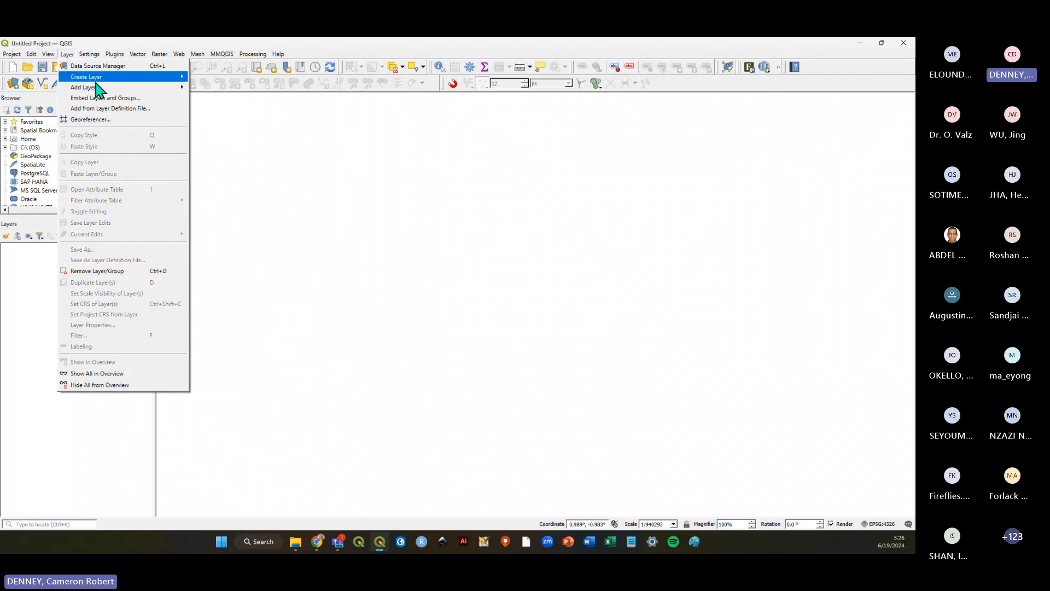
{"action": "left_click", "coordinate": [428, 237]}
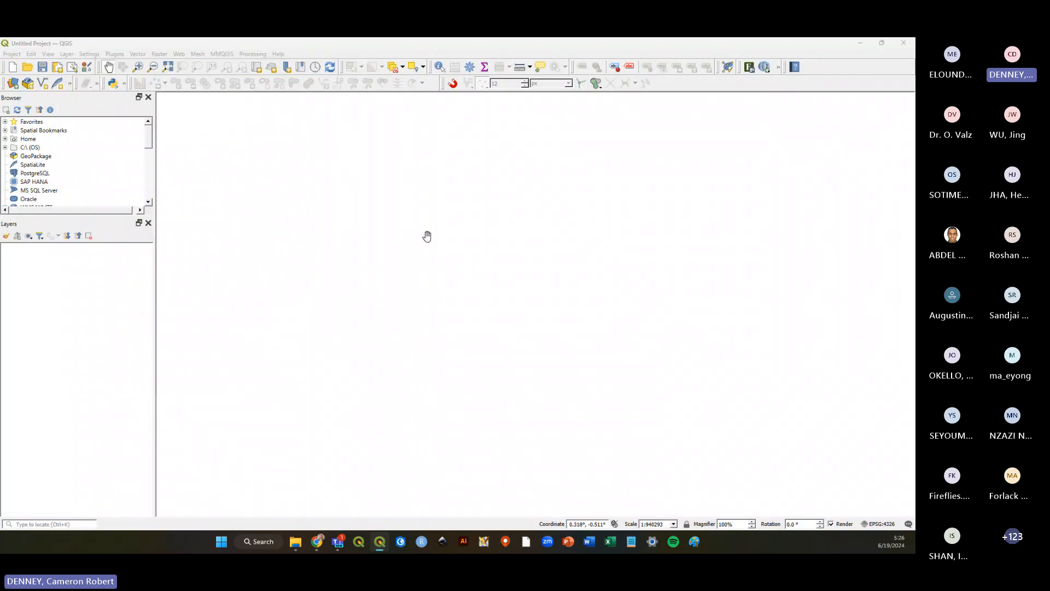
Open the Data Source Manager for vector data and browse to HealthBoundaries.gpkg in the Intro to QGIS Training folder.
{"action": "key", "text": "ctrl+l"}
{"action": "left_click_drag", "start_coordinate": [891, 241], "coordinate": [441, 127]}
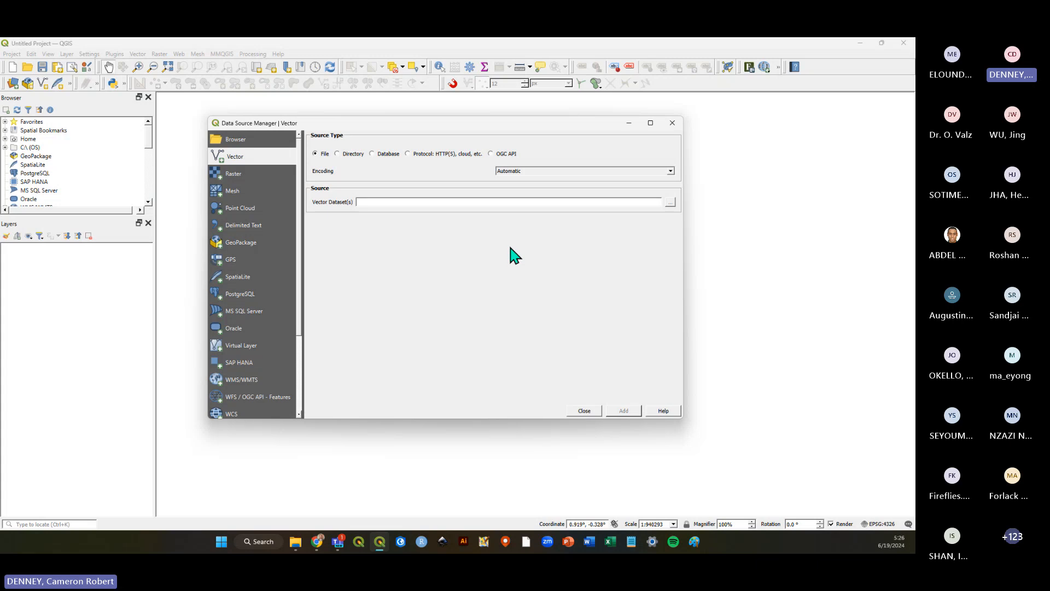
{"action": "mouse_move", "coordinate": [474, 127]}
{"action": "left_mouse_down"}
{"action": "mouse_move", "coordinate": [483, 146]}
{"action": "mouse_move", "coordinate": [462, 142]}
{"action": "left_mouse_up"}
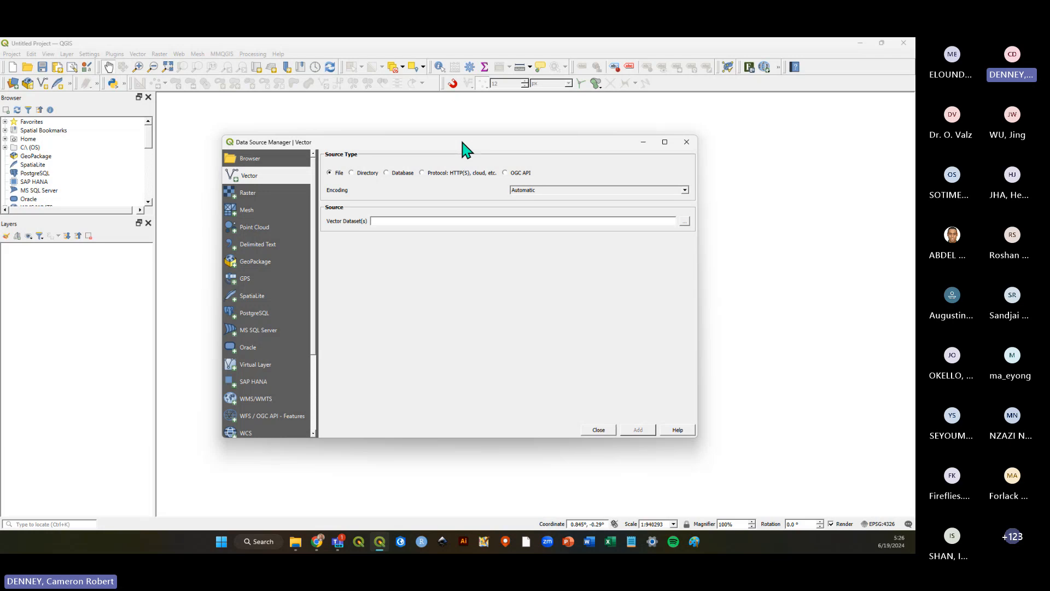
{"action": "left_click_drag", "start_coordinate": [462, 141], "coordinate": [468, 140]}
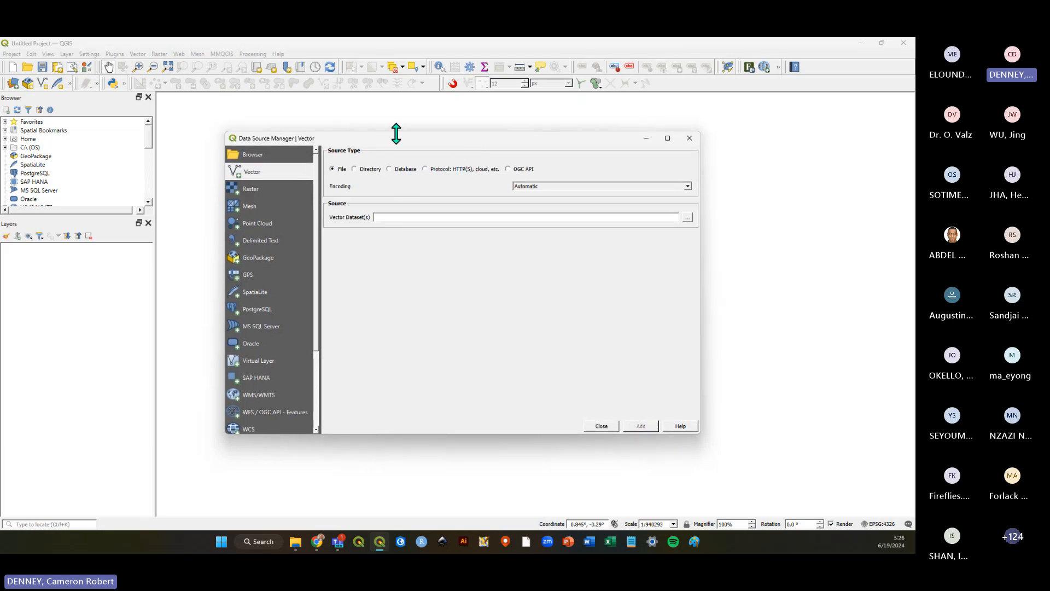
{"action": "mouse_move", "coordinate": [394, 144]}
{"action": "left_mouse_down"}
{"action": "mouse_move", "coordinate": [409, 153]}
{"action": "mouse_move", "coordinate": [399, 139]}
{"action": "mouse_move", "coordinate": [401, 147]}
{"action": "left_mouse_up"}
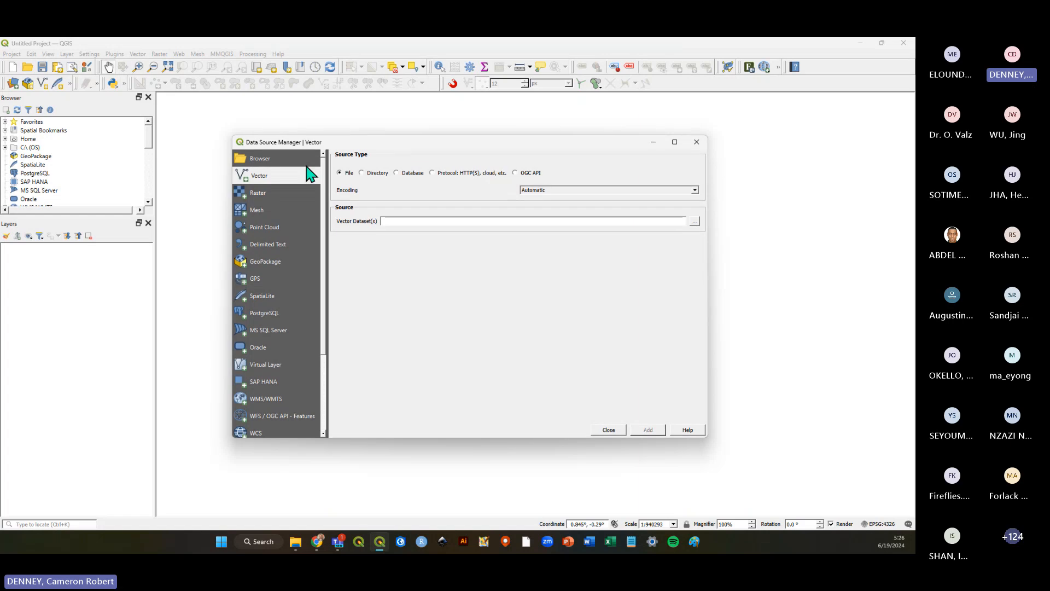
{"action": "left_click", "coordinate": [693, 222]}
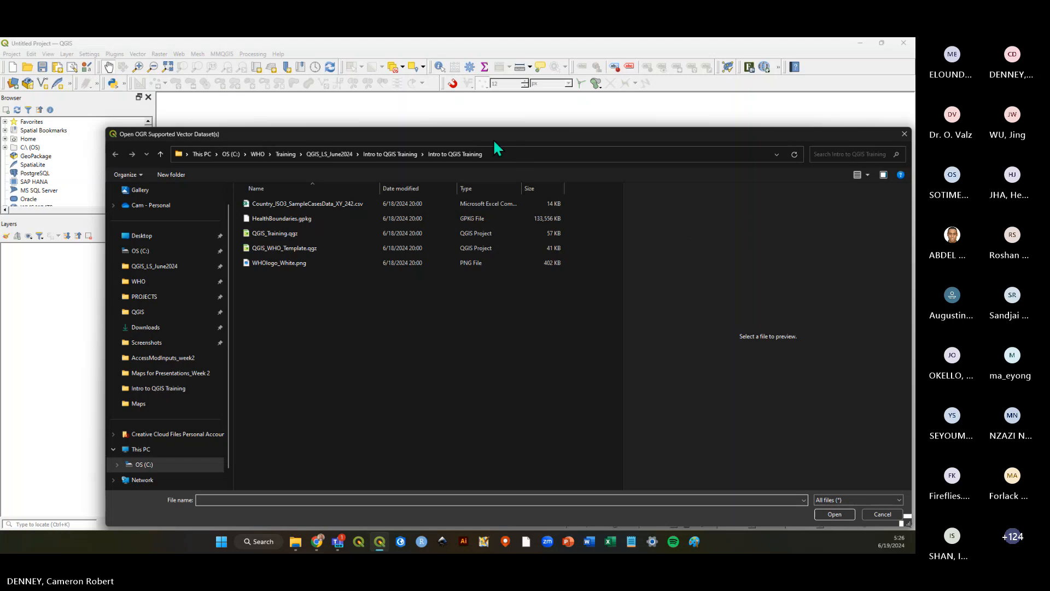
{"action": "left_click_drag", "start_coordinate": [494, 141], "coordinate": [478, 103]}
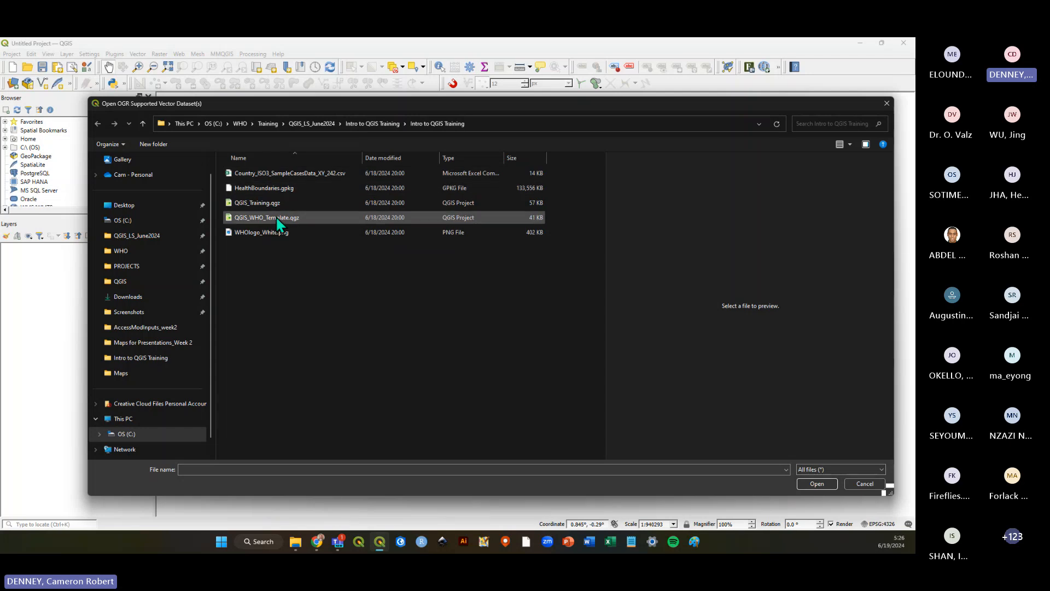
{"action": "left_click", "coordinate": [277, 188]}
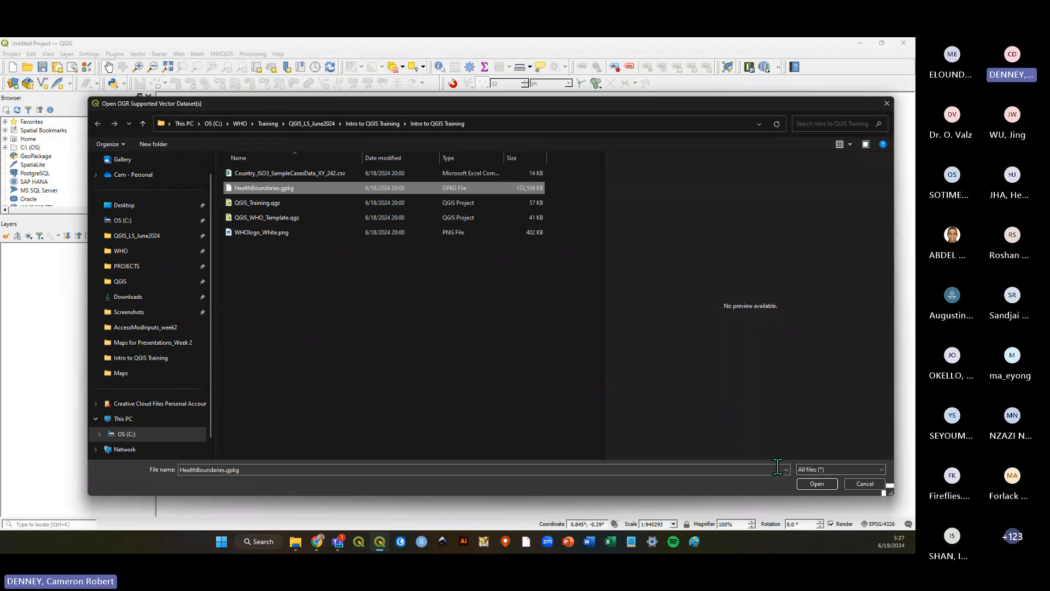
{"action": "left_click", "coordinate": [816, 484]}
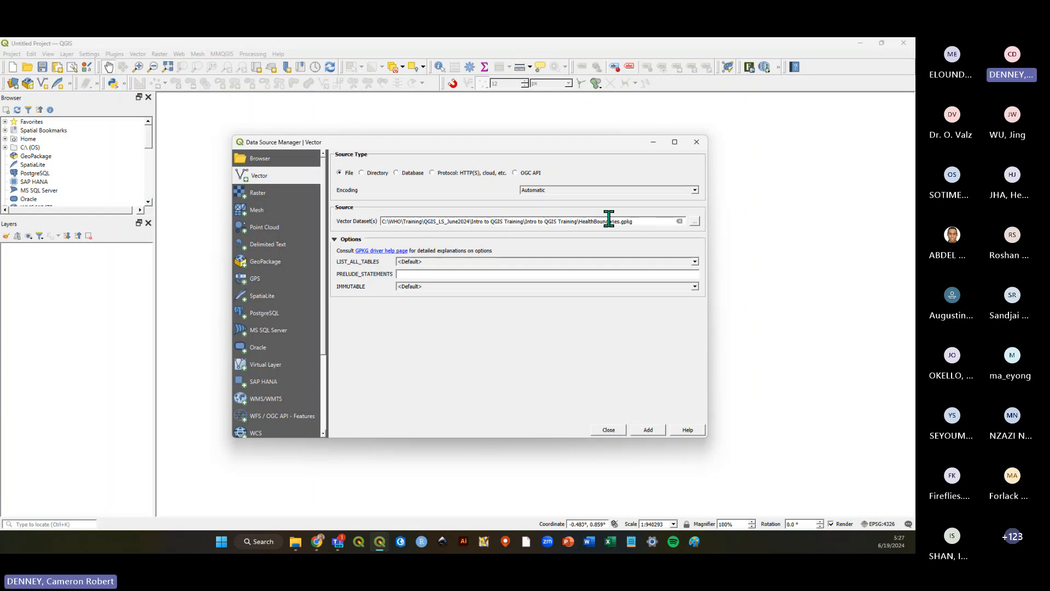
Add the ADM0 layer from HealthBoundaries.gpkg to the map and close the Data Source Manager.
{"action": "left_click", "coordinate": [648, 432]}
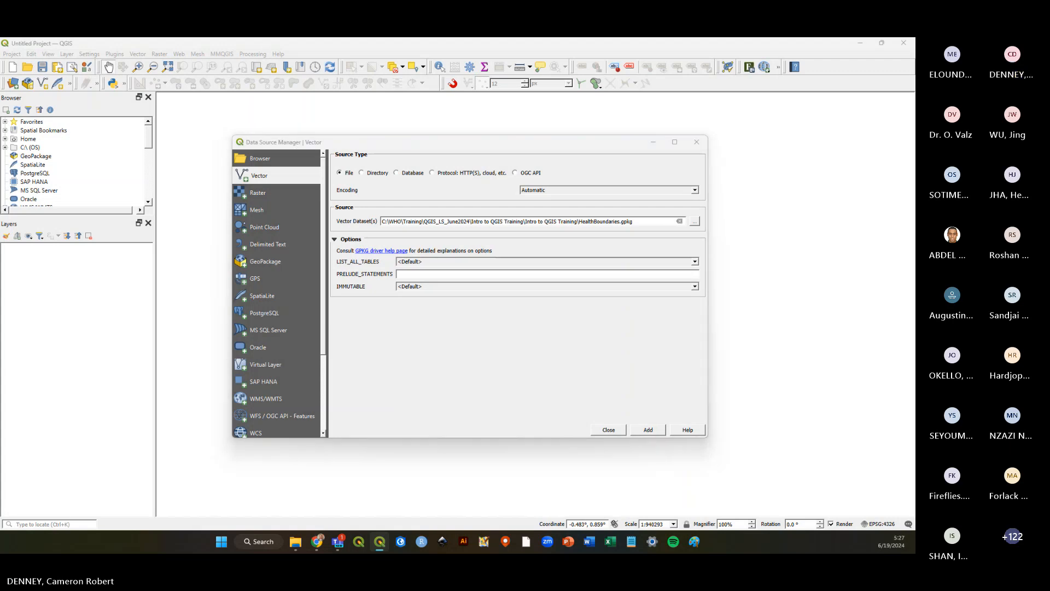
{"action": "left_click_drag", "start_coordinate": [841, 180], "coordinate": [477, 115]}
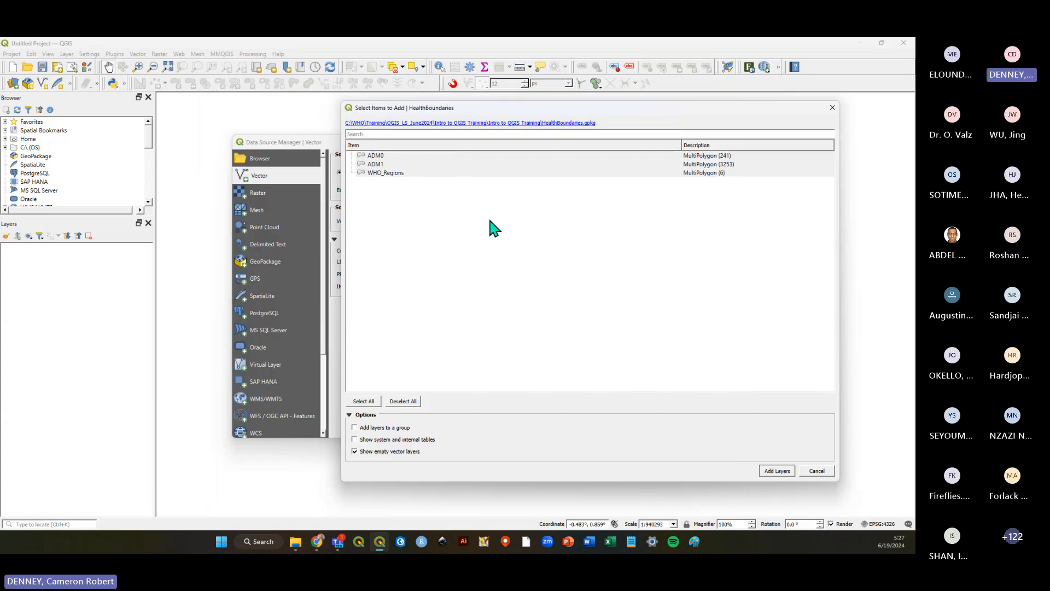
{"action": "left_click", "coordinate": [386, 157]}
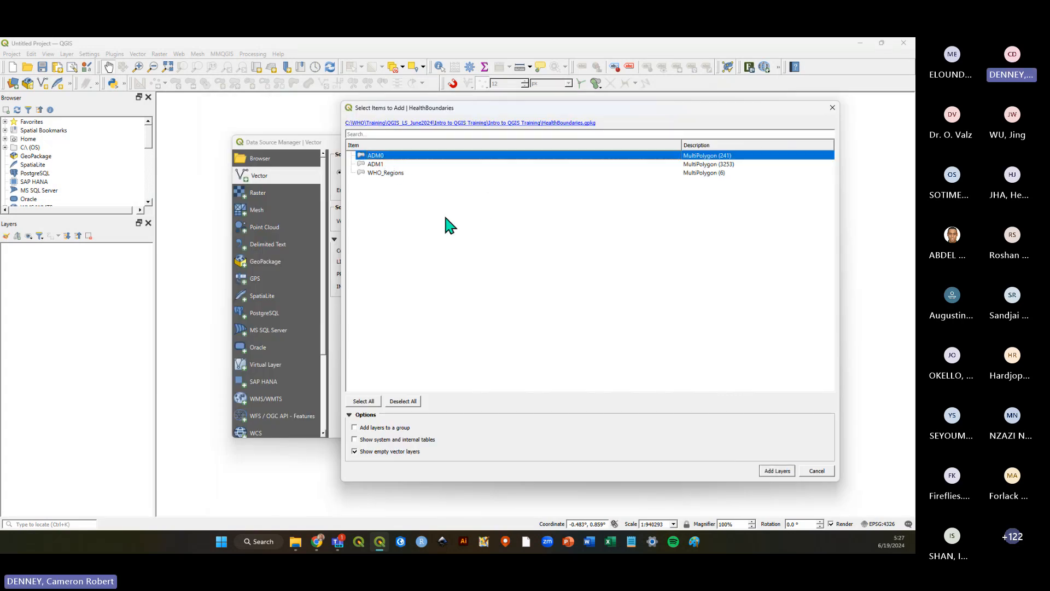
{"action": "left_click_drag", "start_coordinate": [501, 107], "coordinate": [524, 106]}
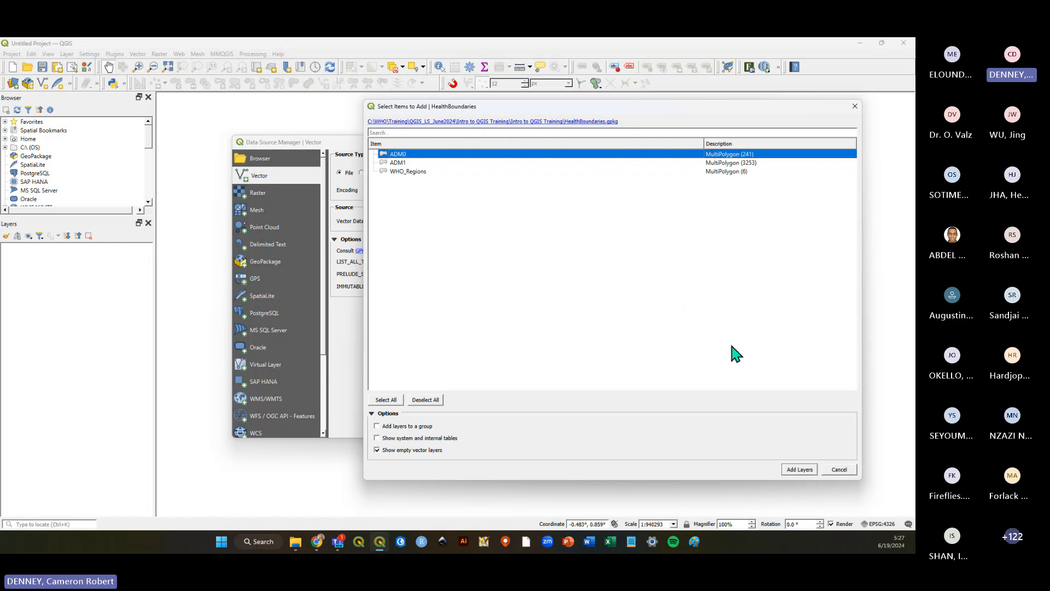
{"action": "left_click", "coordinate": [797, 471]}
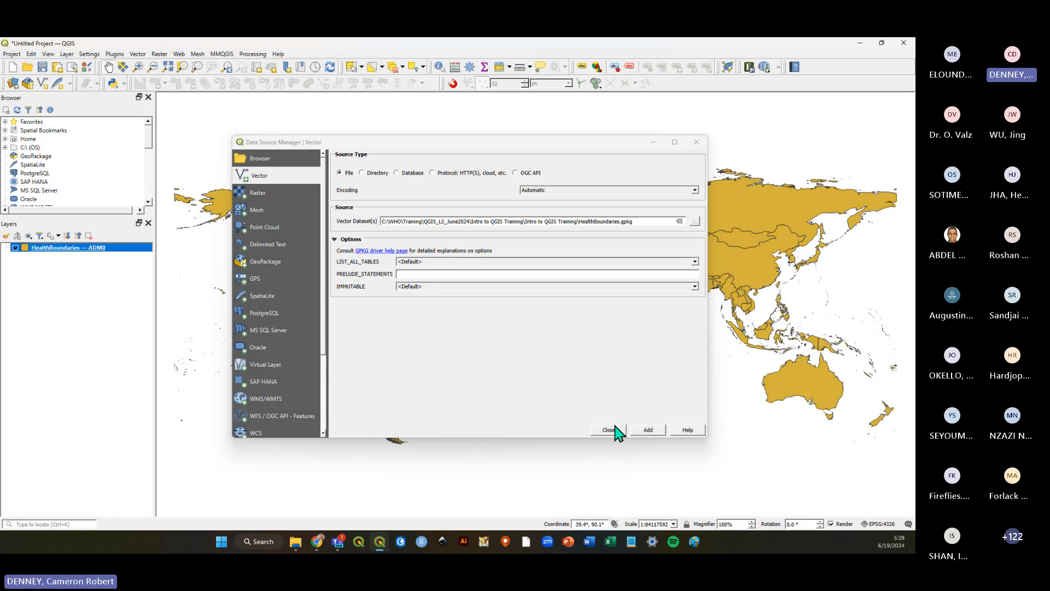
{"action": "left_click", "coordinate": [696, 143]}
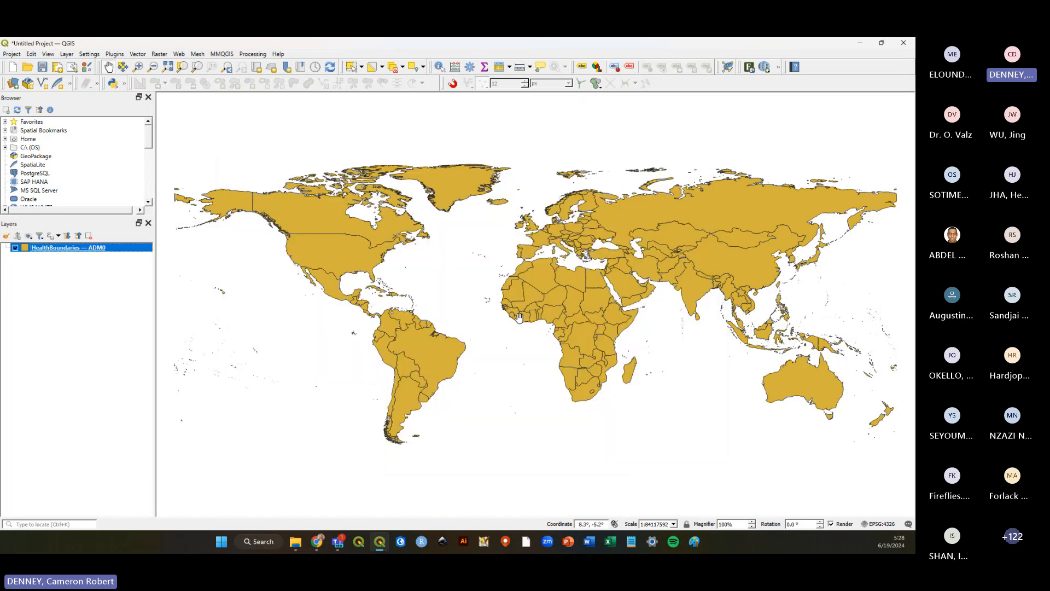
Open the Intro to QGIS Training data folder in the file explorer beside the QGIS window.
{"action": "left_click", "coordinate": [44, 327]}
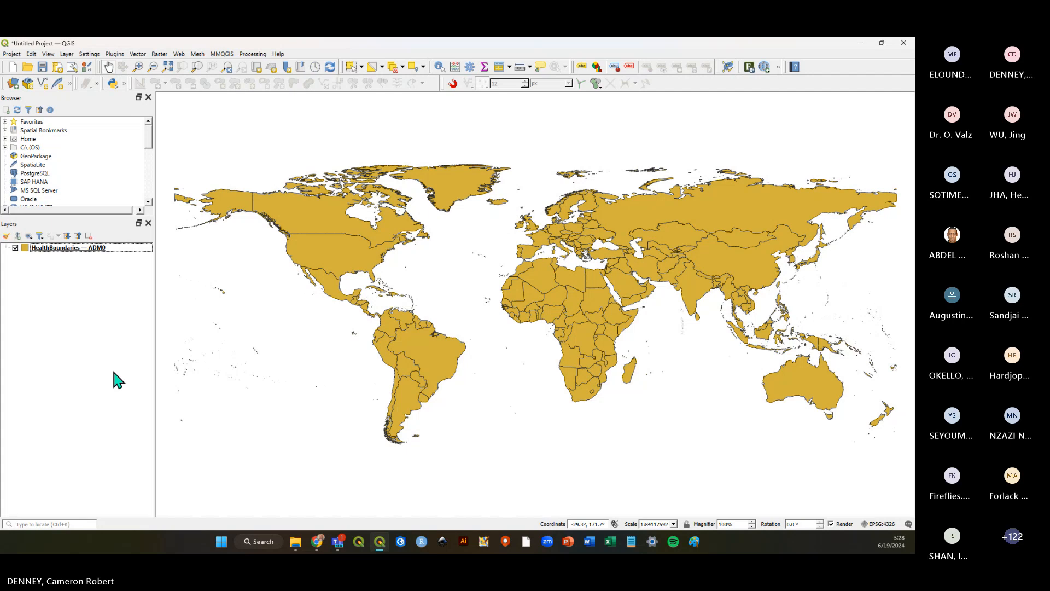
{"action": "mouse_move", "coordinate": [296, 544]}
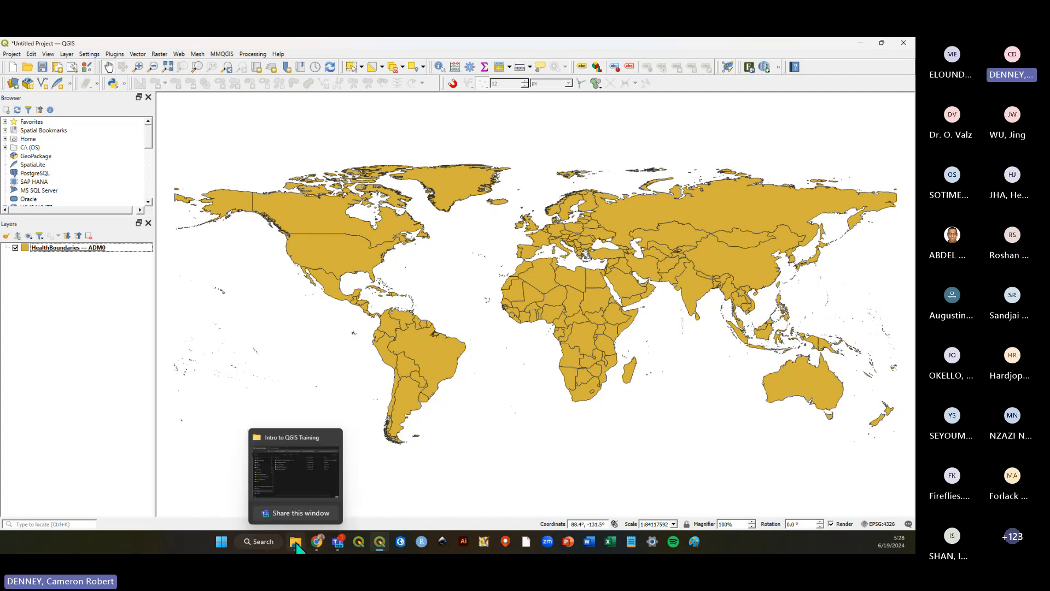
{"action": "left_click", "coordinate": [296, 544]}
{"action": "left_click", "coordinate": [402, 251]}
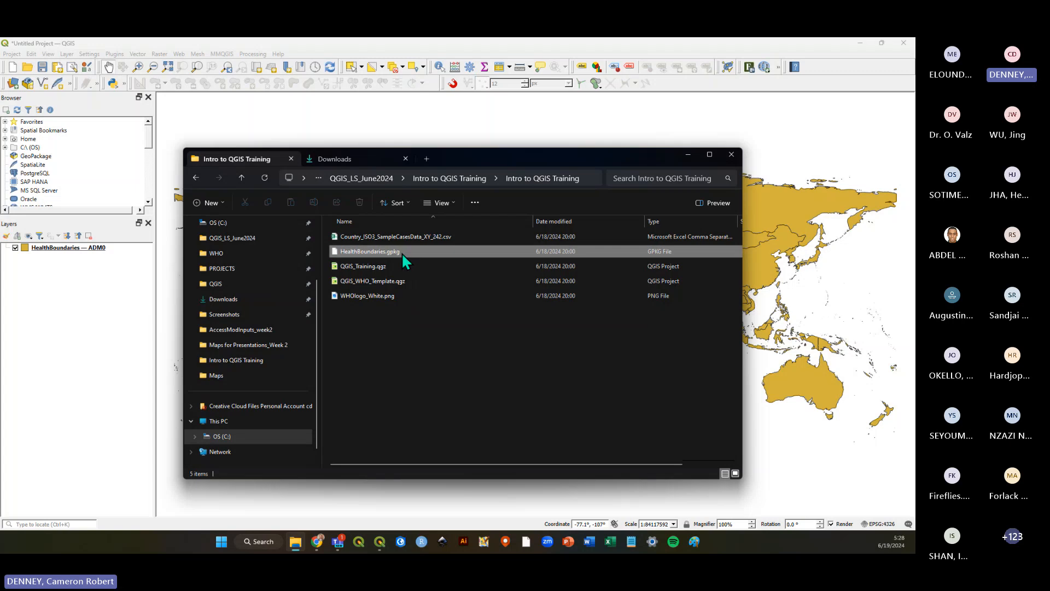
{"action": "mouse_move", "coordinate": [461, 160]}
{"action": "left_mouse_down"}
{"action": "mouse_move", "coordinate": [494, 176]}
{"action": "mouse_move", "coordinate": [617, 139]}
{"action": "left_mouse_up"}
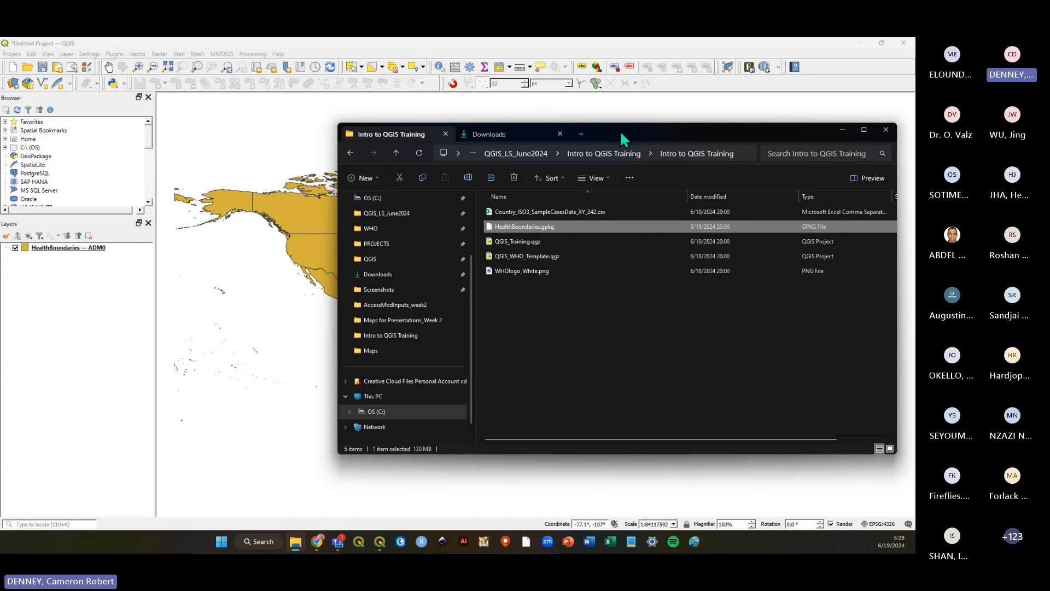
{"action": "left_click_drag", "start_coordinate": [623, 139], "coordinate": [579, 148]}
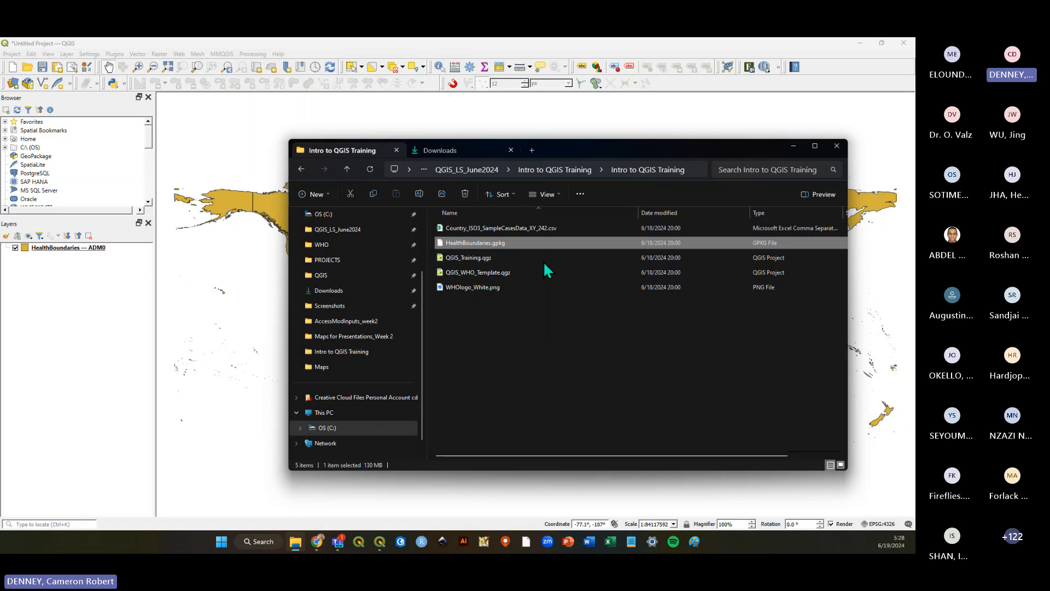
Drag HealthBoundaries.gpkg onto the QGIS map and add its ADM0 layer again.
{"action": "left_click_drag", "start_coordinate": [500, 242], "coordinate": [241, 273]}
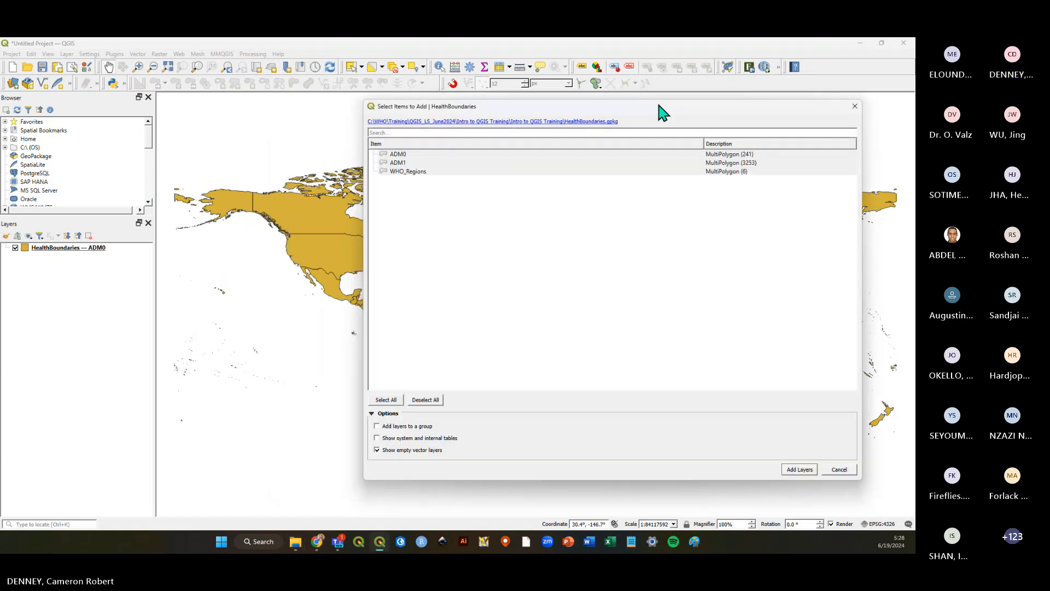
{"action": "left_click", "coordinate": [463, 154]}
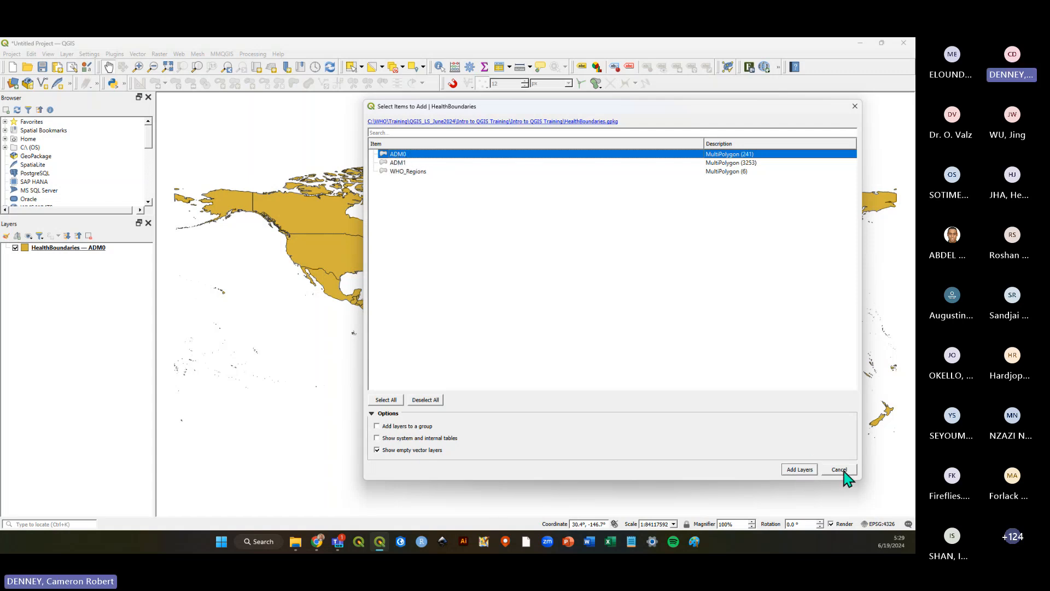
{"action": "left_click", "coordinate": [801, 472]}
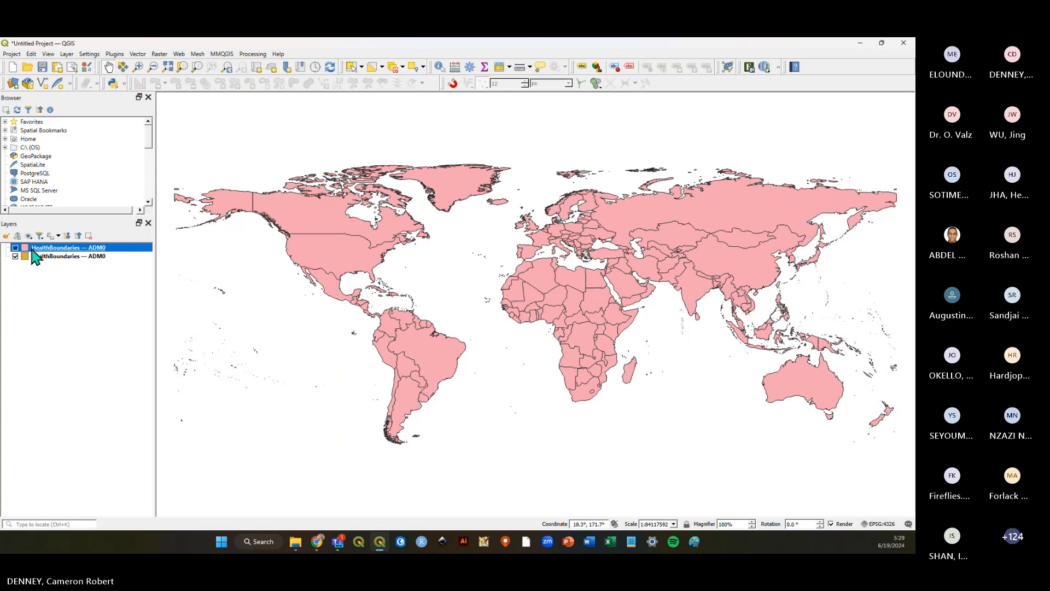
Remove the lower, duplicate HealthBoundaries ADM0 layer from the Layers panel.
{"action": "right_click", "coordinate": [48, 256]}
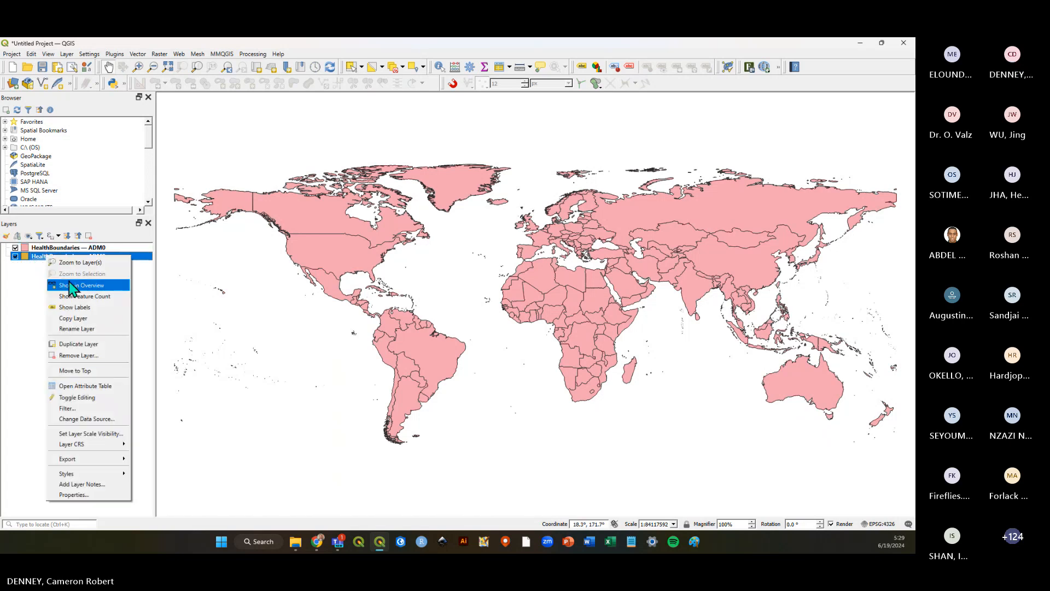
{"action": "left_click", "coordinate": [81, 354]}
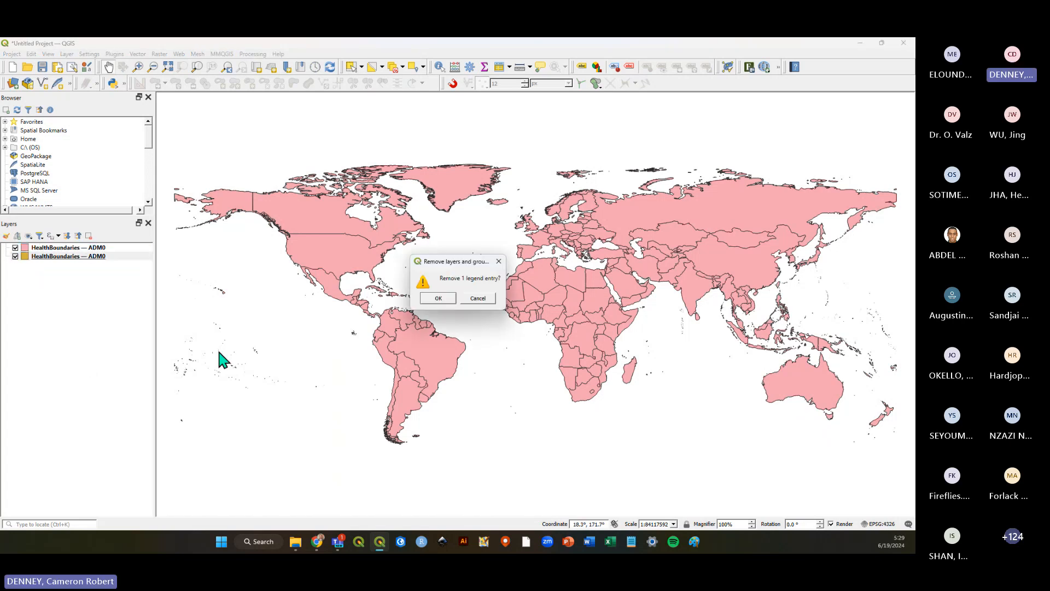
{"action": "left_click", "coordinate": [438, 297]}
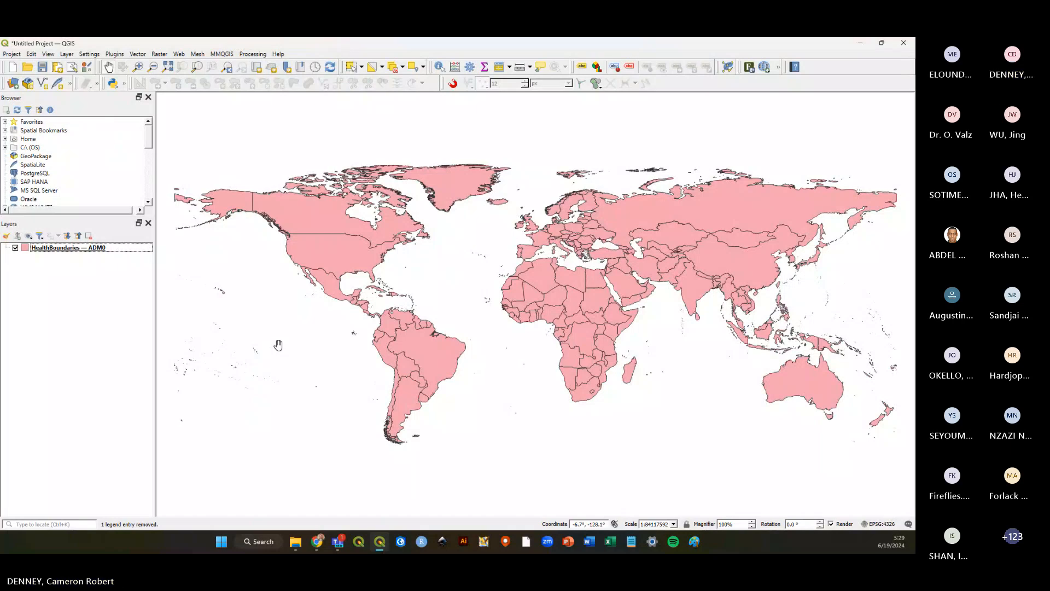
Switch to the browser and scroll through the Intro to QGIS exercise PDF.
{"action": "left_click", "coordinate": [317, 541]}
{"action": "left_click", "coordinate": [353, 49]}
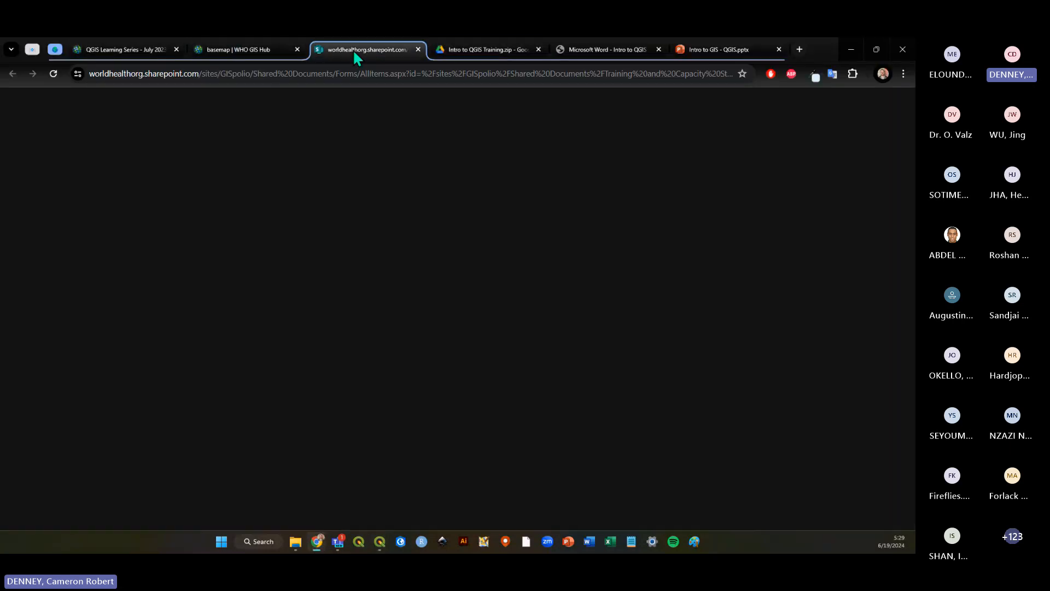
{"action": "left_click", "coordinate": [605, 48]}
{"action": "scroll", "coordinate": [534, 250], "scroll_direction": "down", "scroll_amount": 10}
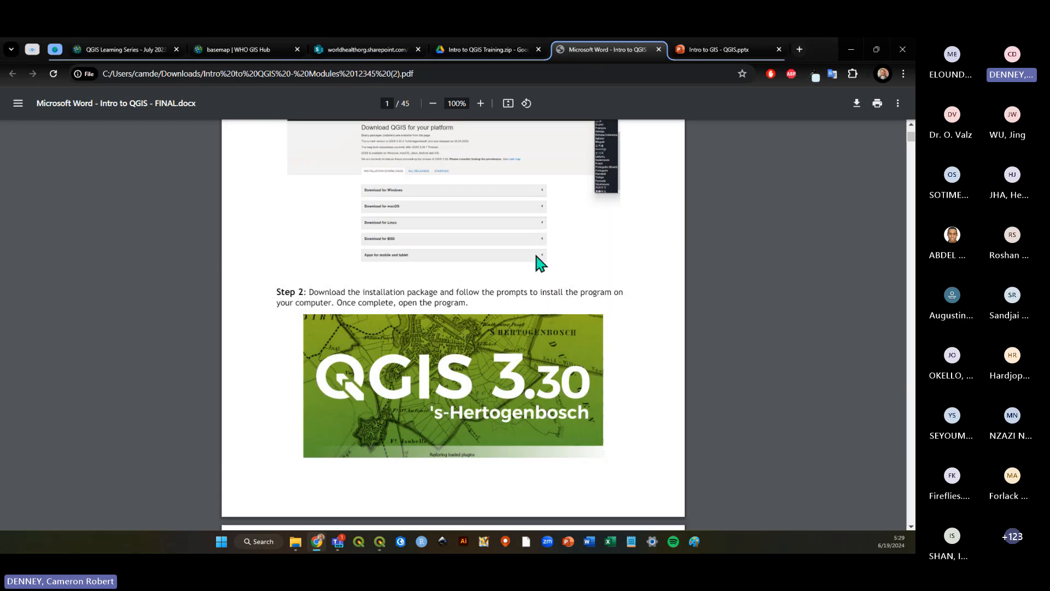
{"action": "scroll", "coordinate": [537, 252], "scroll_direction": "down", "scroll_amount": 15}
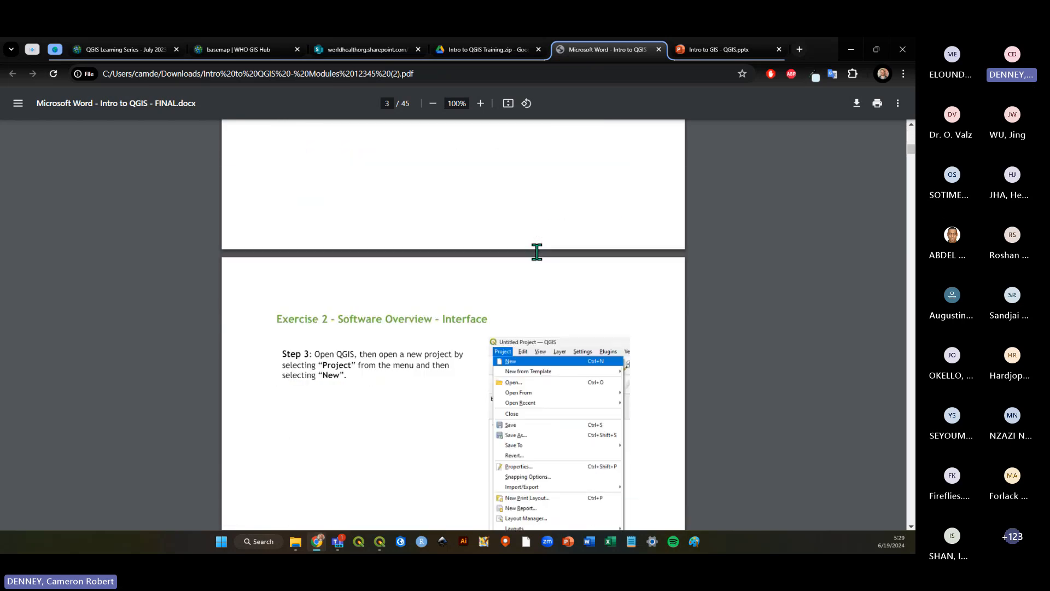
{"action": "scroll", "coordinate": [536, 252], "scroll_direction": "down", "scroll_amount": 5}
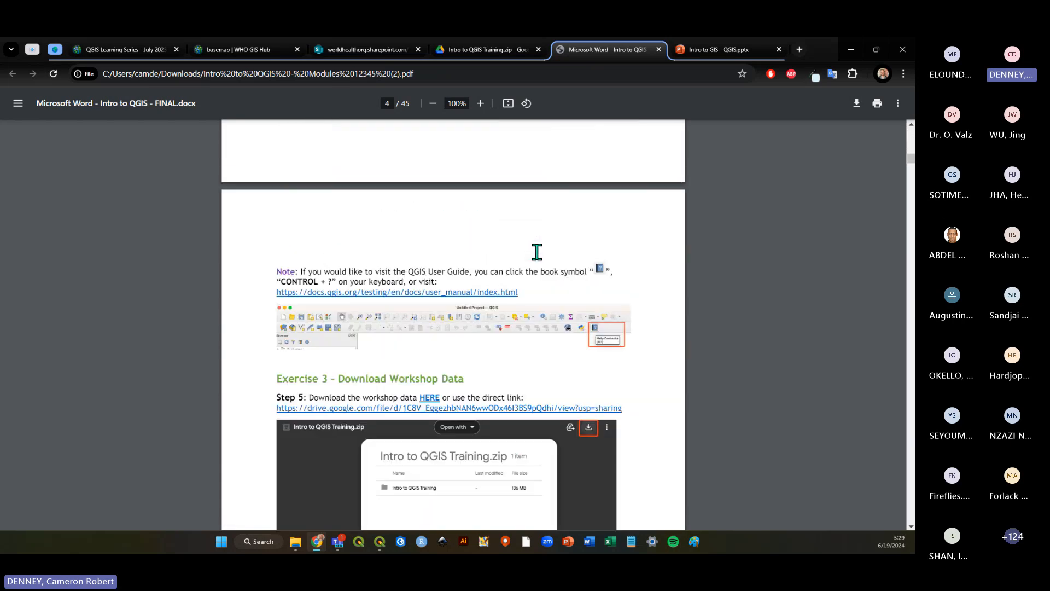
Review the workshop data download and extraction steps in the exercise PDF, then return to QGIS.
{"action": "left_click", "coordinate": [491, 50]}
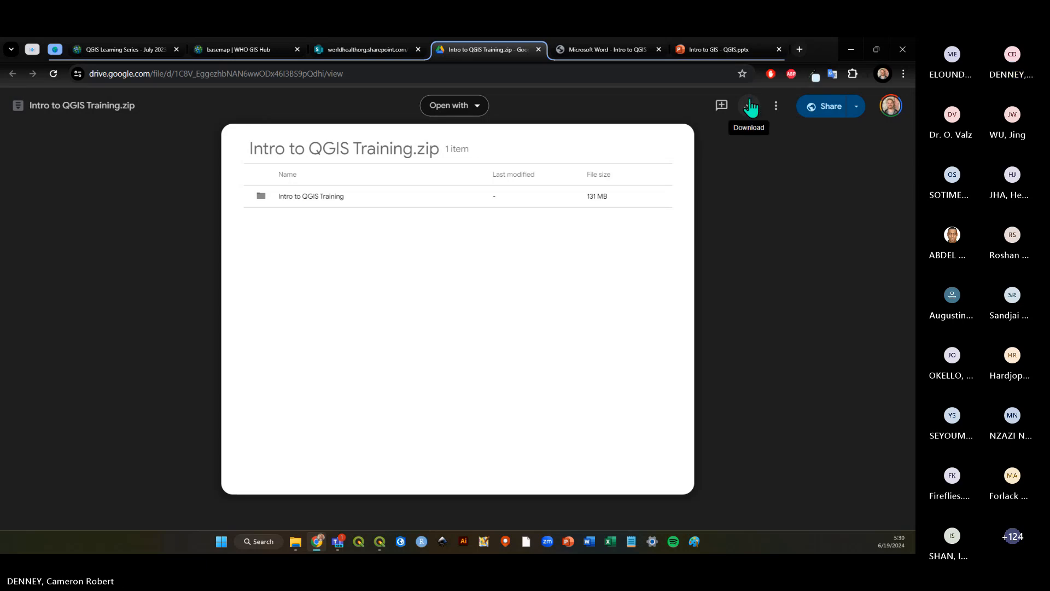
{"action": "left_click", "coordinate": [610, 53]}
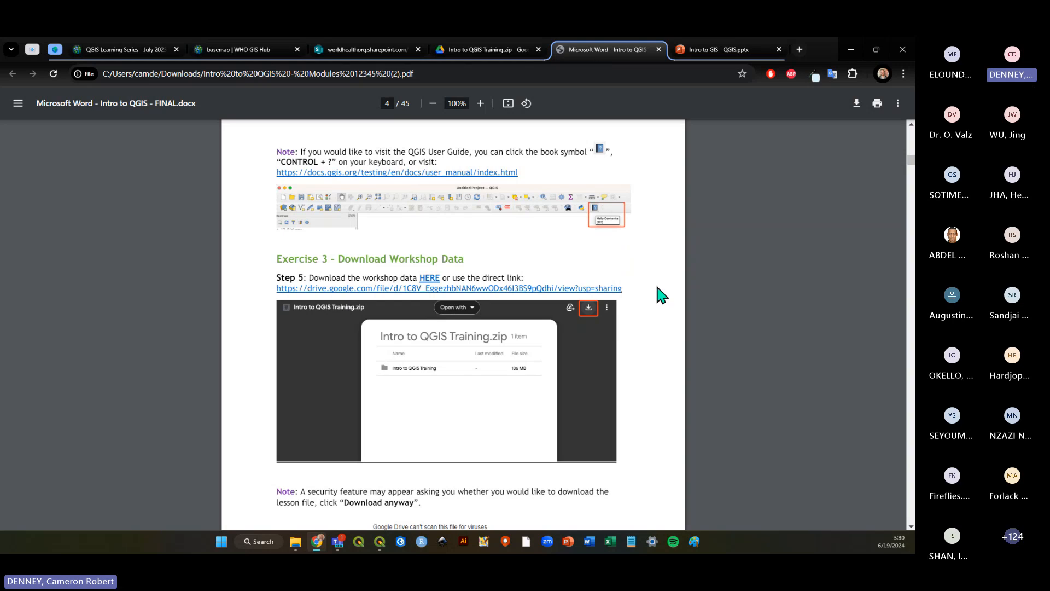
{"action": "scroll", "coordinate": [657, 278], "scroll_direction": "down", "scroll_amount": 1}
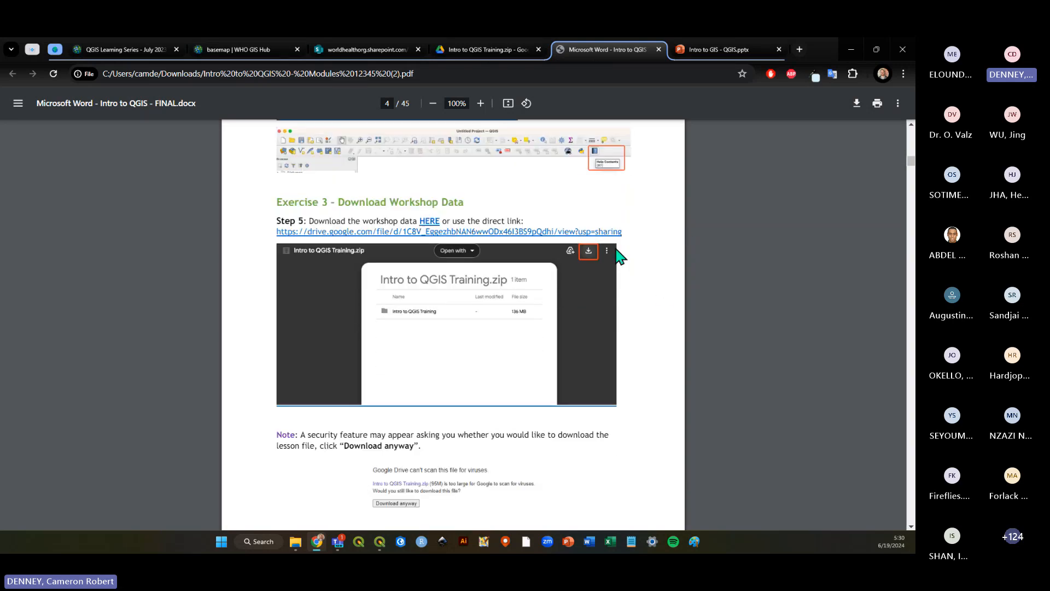
{"action": "scroll", "coordinate": [645, 266], "scroll_direction": "down", "scroll_amount": 7}
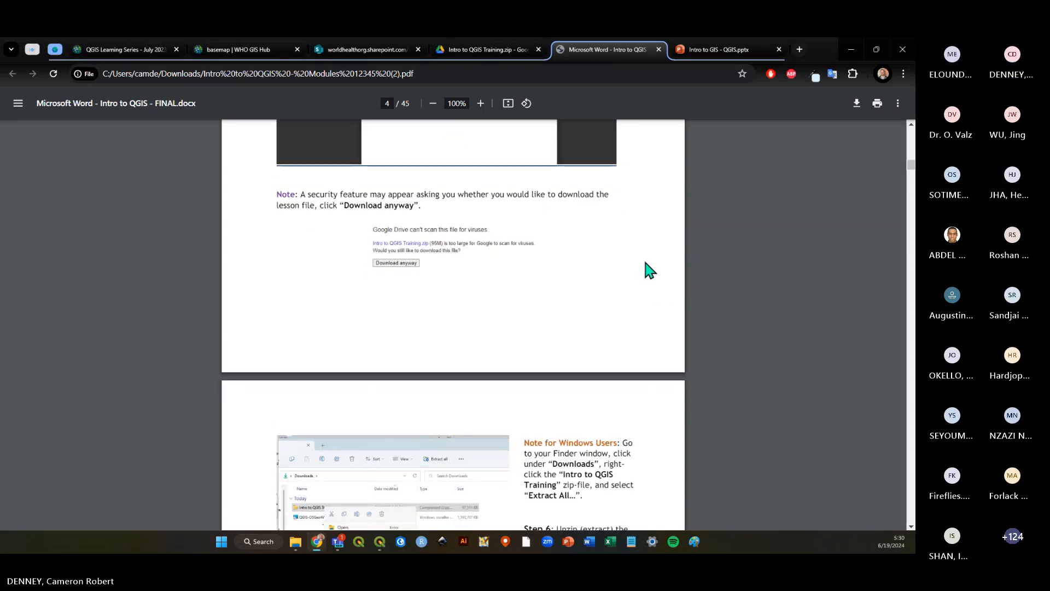
{"action": "scroll", "coordinate": [646, 264], "scroll_direction": "down", "scroll_amount": 2}
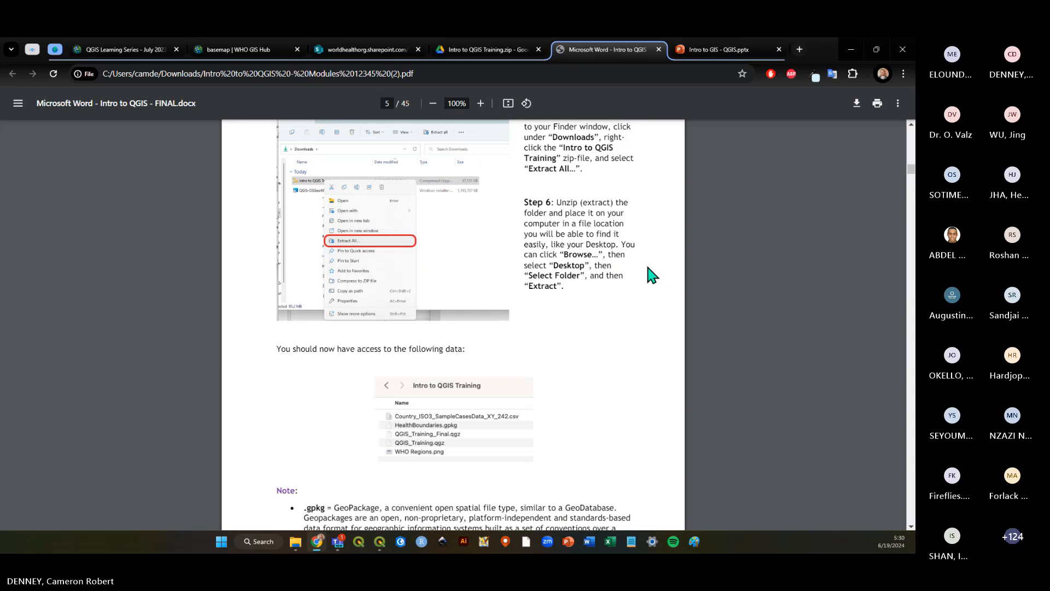
{"action": "left_click", "coordinate": [379, 542]}
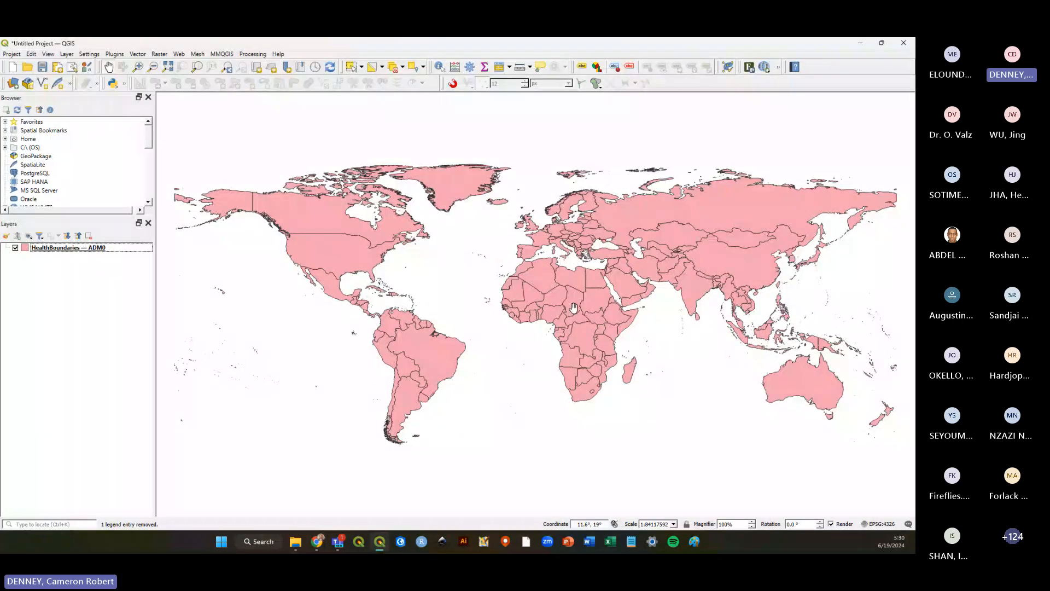
Save the project as June2024_QGIStraining in the Intro to QGIS Training folder.
{"action": "left_click_drag", "start_coordinate": [573, 307], "coordinate": [558, 298]}
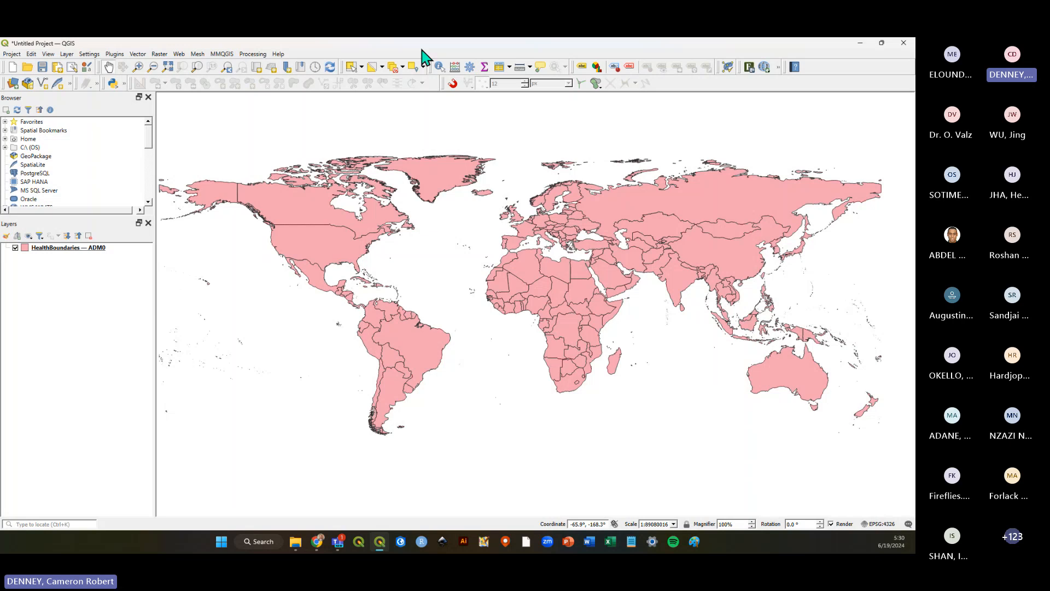
{"action": "left_click", "coordinate": [12, 54]}
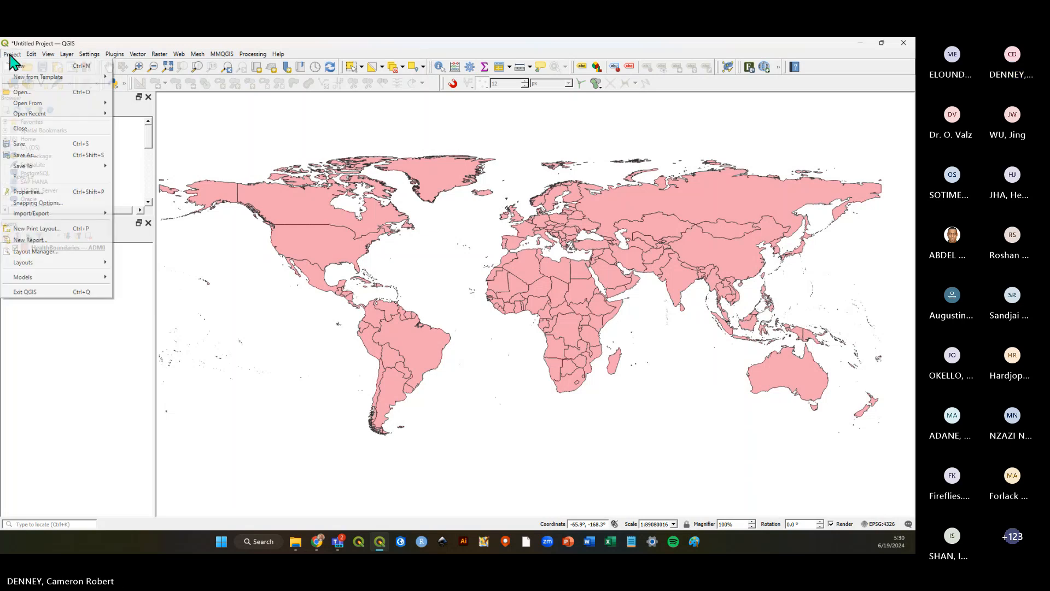
{"action": "left_click", "coordinate": [42, 156]}
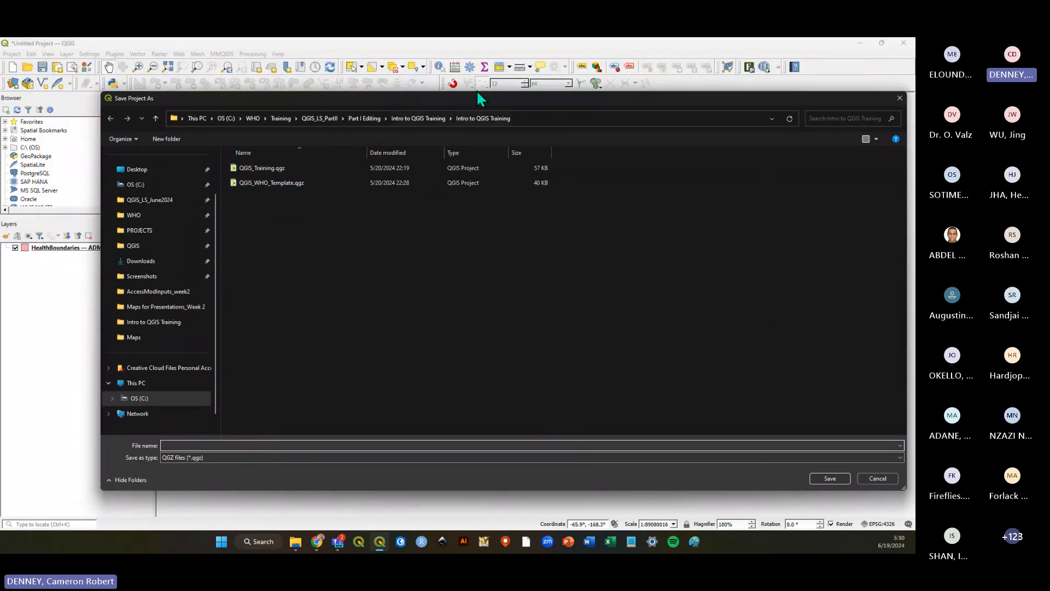
{"action": "left_click", "coordinate": [250, 444]}
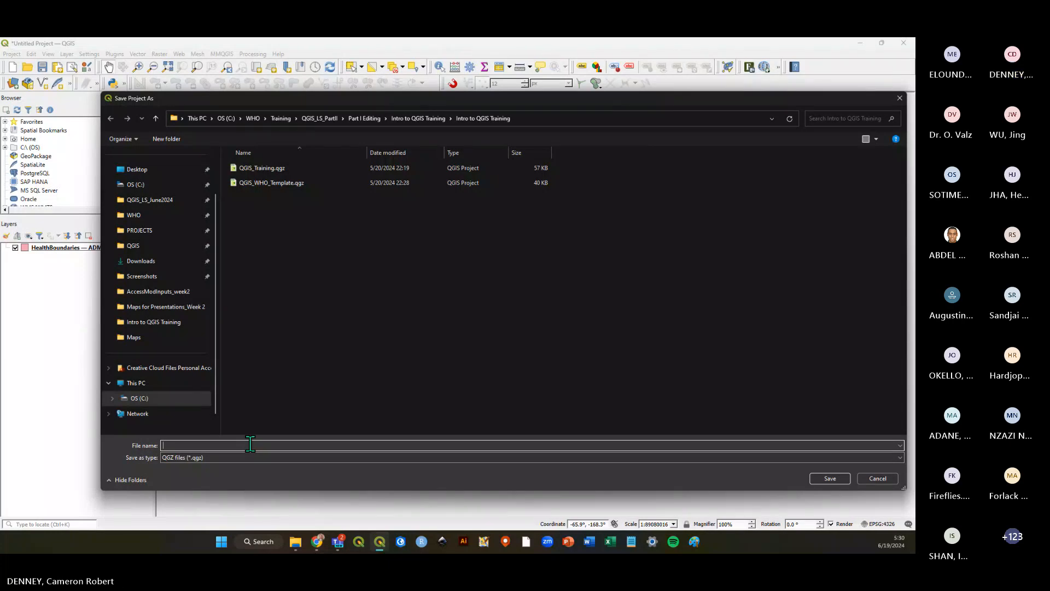
{"action": "type", "text": "J"}
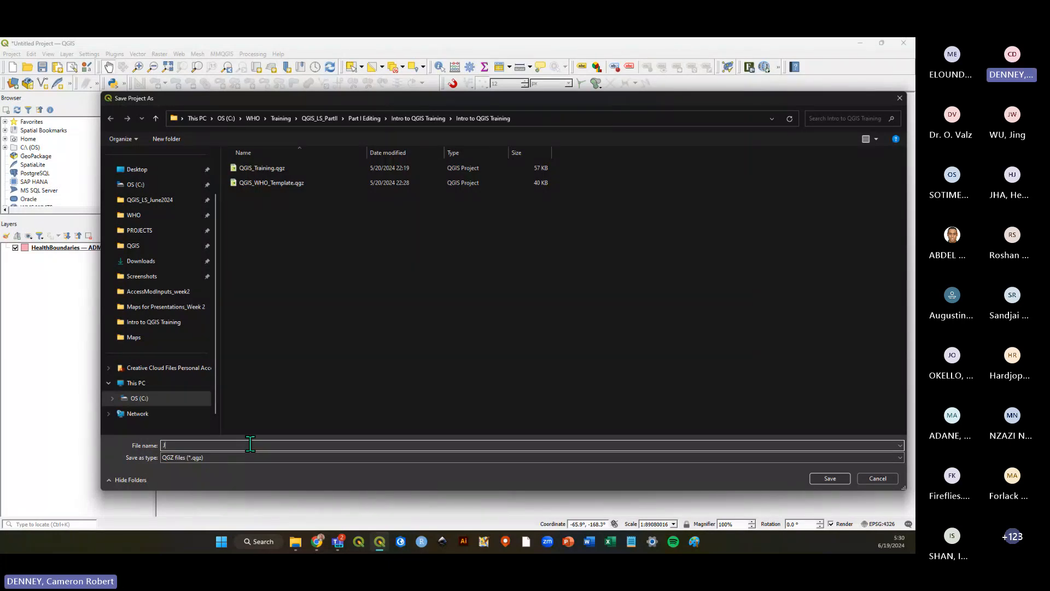
{"action": "type", "text": "une2024_QGIStraining"}
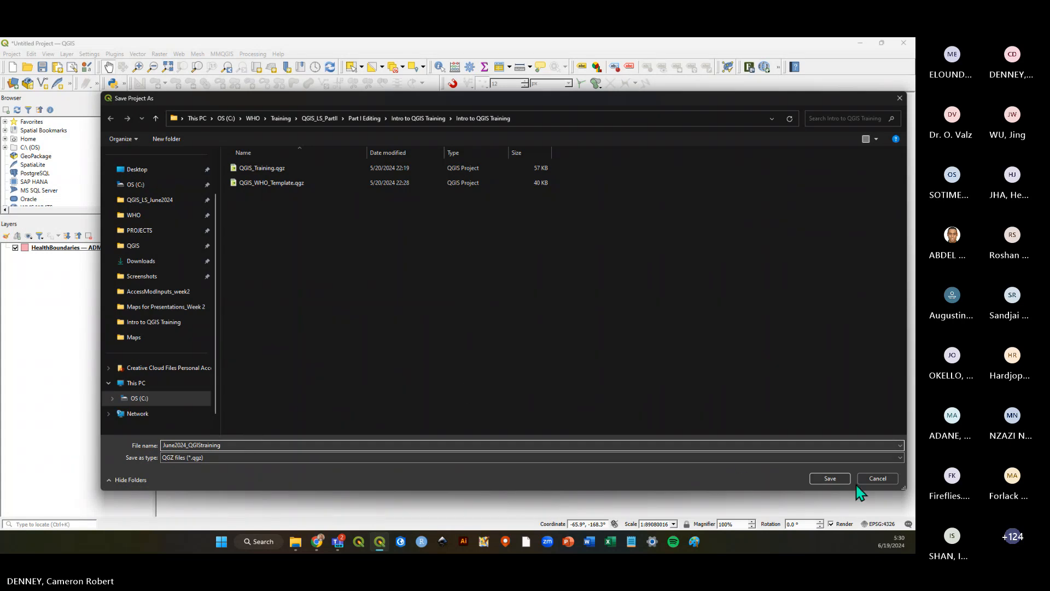
{"action": "left_click", "coordinate": [827, 479]}
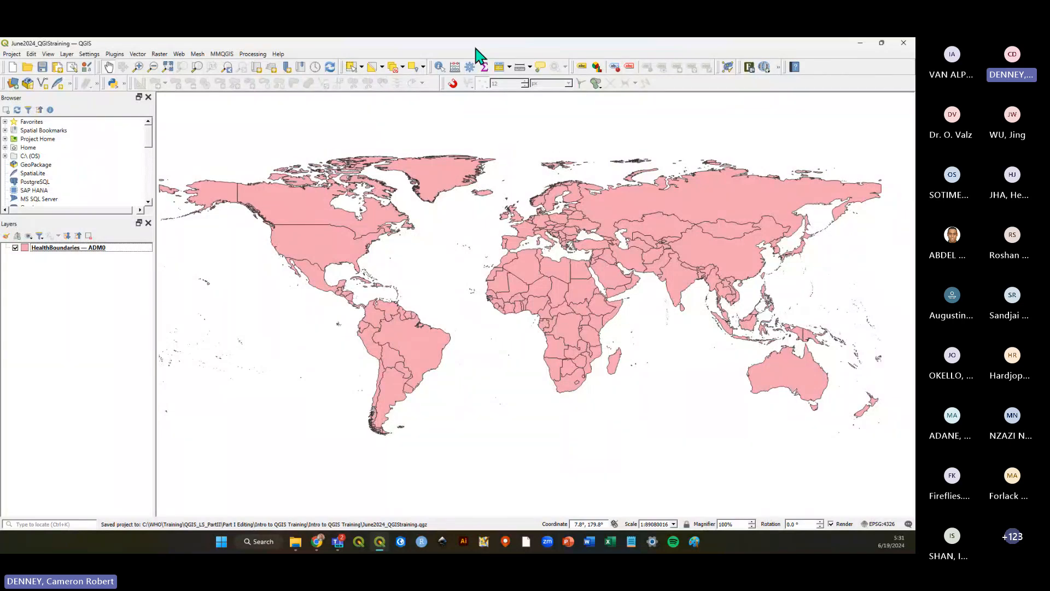
Save the project again.
{"action": "left_click", "coordinate": [42, 68]}
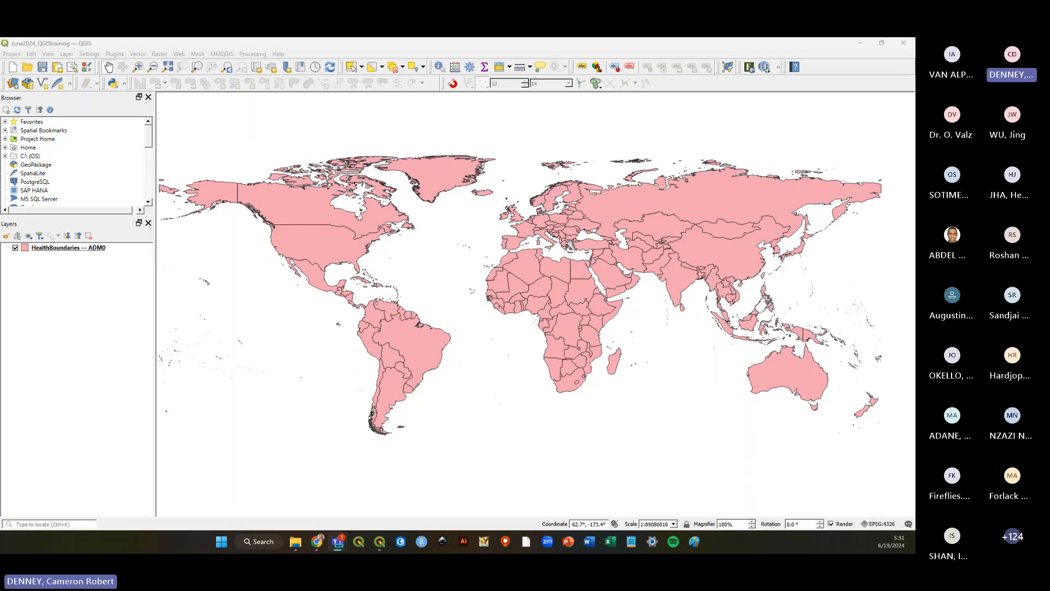
{"action": "left_click", "coordinate": [42, 281]}
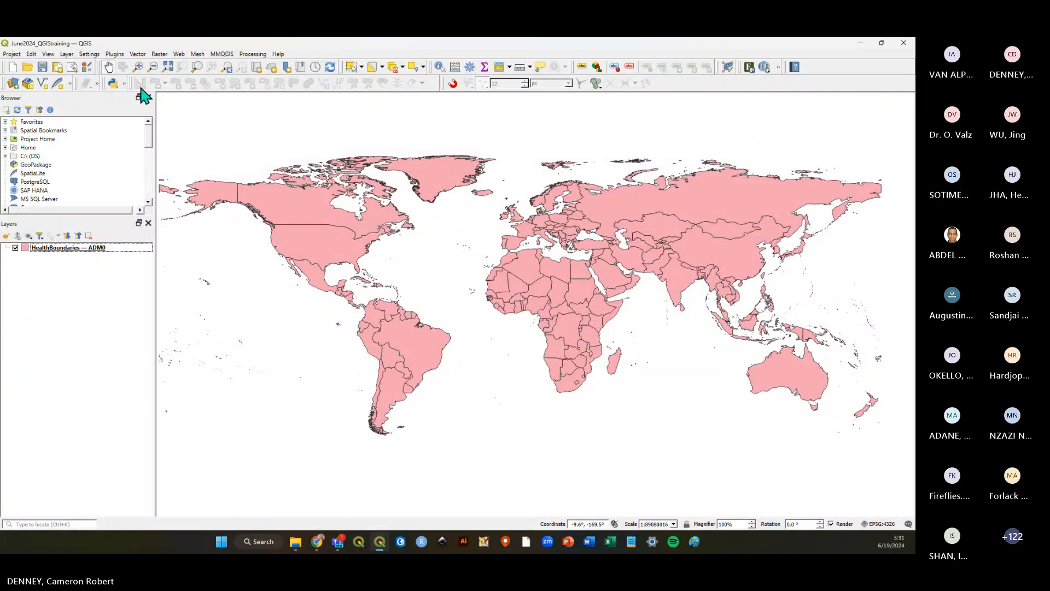
{"action": "left_click", "coordinate": [42, 67]}
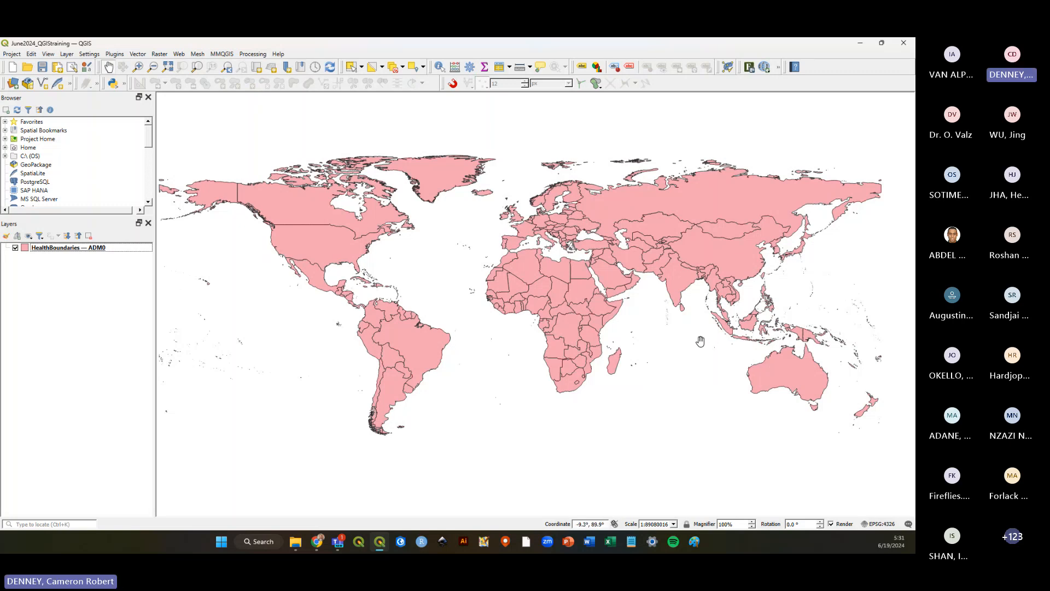
{"action": "mouse_move", "coordinate": [700, 341]}
{"action": "left_mouse_down"}
{"action": "mouse_move", "coordinate": [701, 350]}
{"action": "mouse_move", "coordinate": [700, 341]}
{"action": "left_mouse_up"}
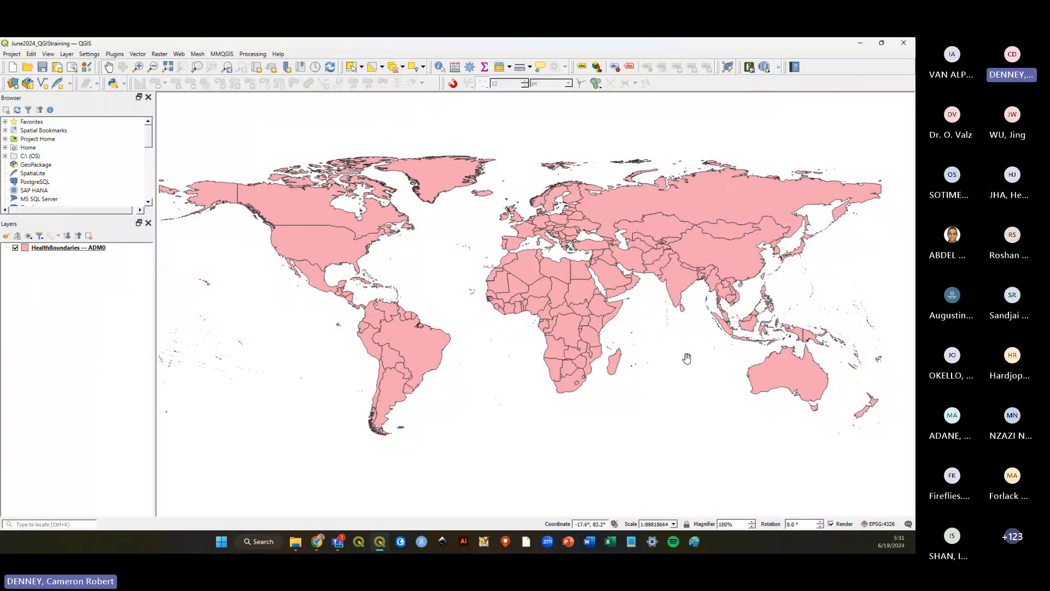
Pan and zoom around the world map to examine the country boundaries of the ADM0 layer.
{"action": "left_click_drag", "start_coordinate": [732, 393], "coordinate": [726, 396]}
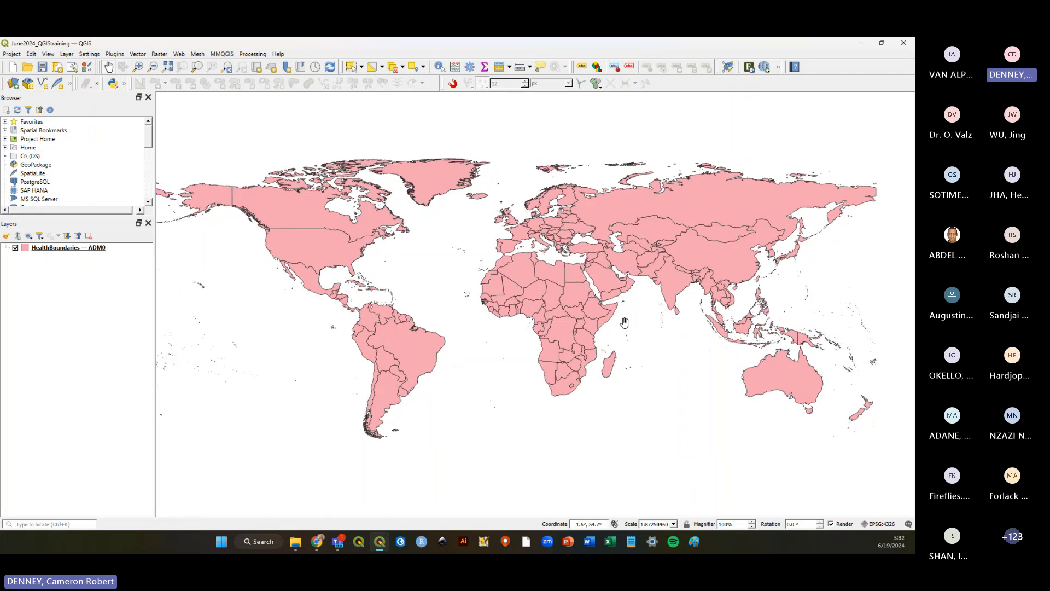
{"action": "scroll", "coordinate": [625, 322], "scroll_direction": "up", "scroll_amount": 2}
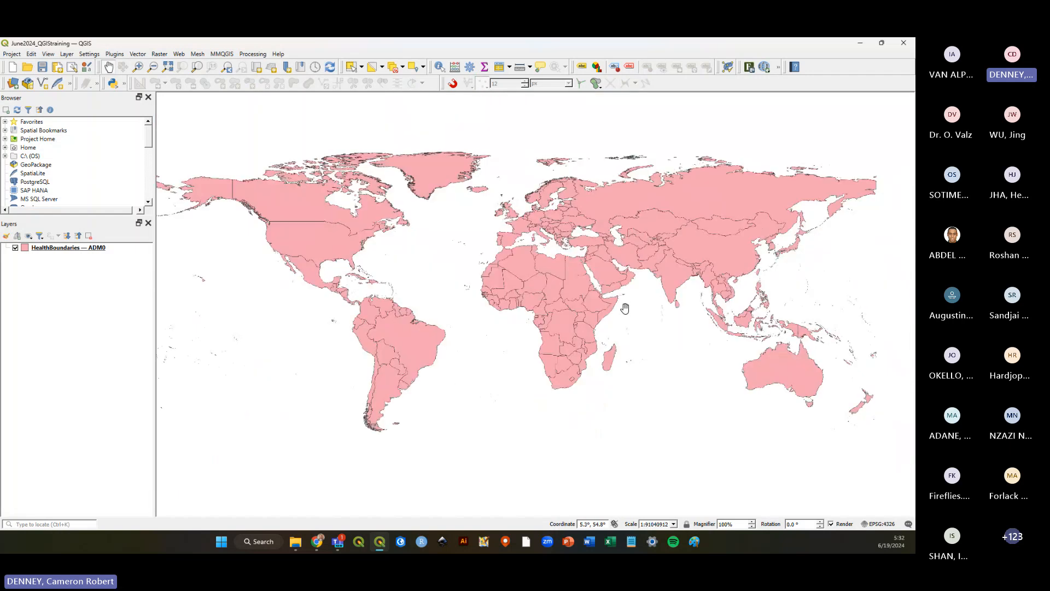
{"action": "scroll", "coordinate": [624, 307], "scroll_direction": "down", "scroll_amount": 1}
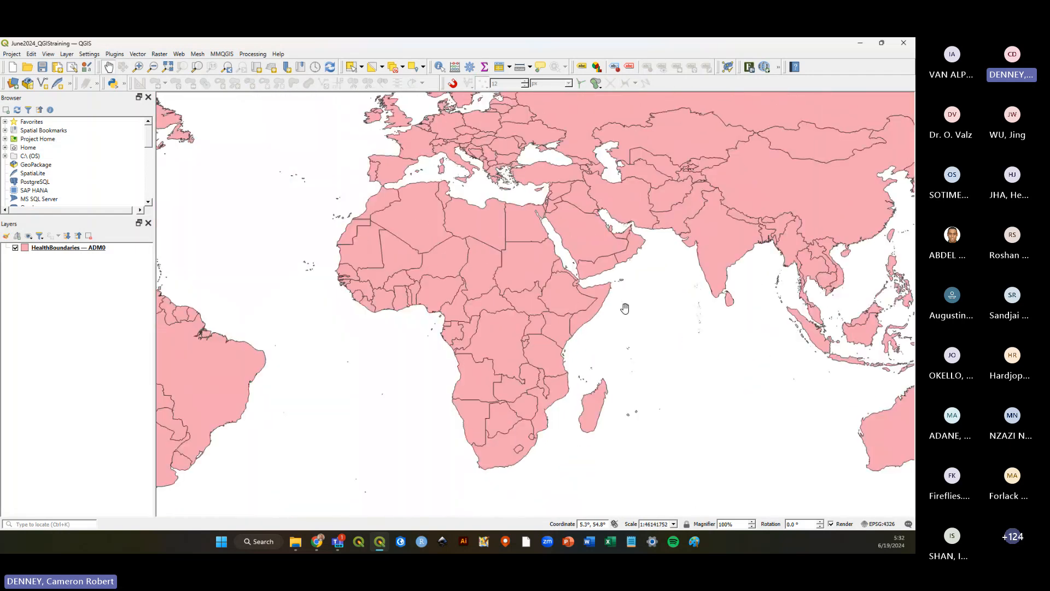
{"action": "scroll", "coordinate": [625, 308], "scroll_direction": "down", "scroll_amount": 1}
{"action": "scroll", "coordinate": [598, 241], "scroll_direction": "up", "scroll_amount": 5}
{"action": "scroll", "coordinate": [595, 262], "scroll_direction": "down", "scroll_amount": 2}
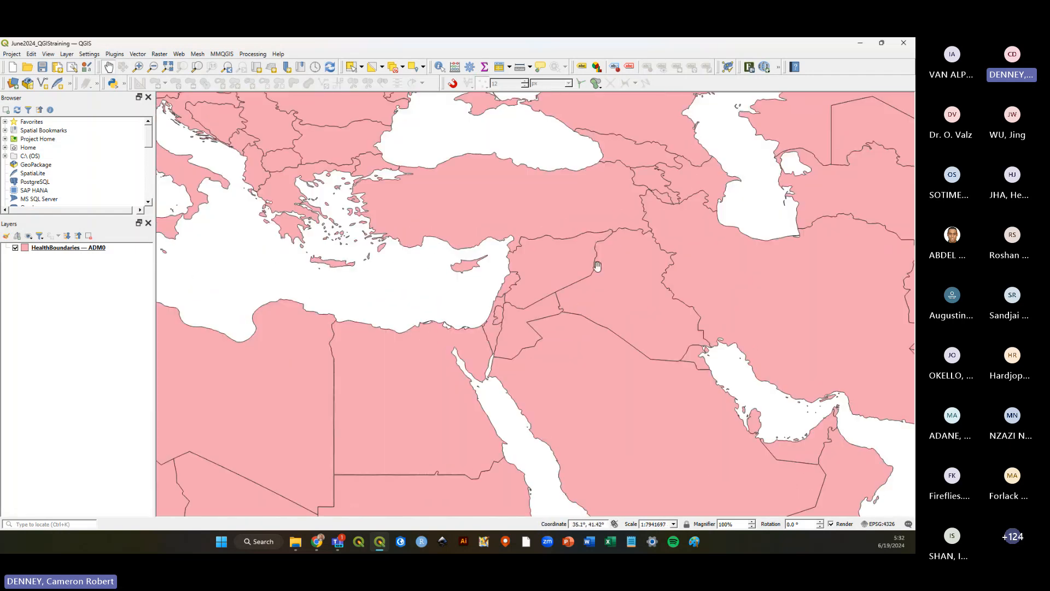
{"action": "scroll", "coordinate": [605, 259], "scroll_direction": "down", "scroll_amount": 1}
{"action": "scroll", "coordinate": [564, 255], "scroll_direction": "down", "scroll_amount": 1}
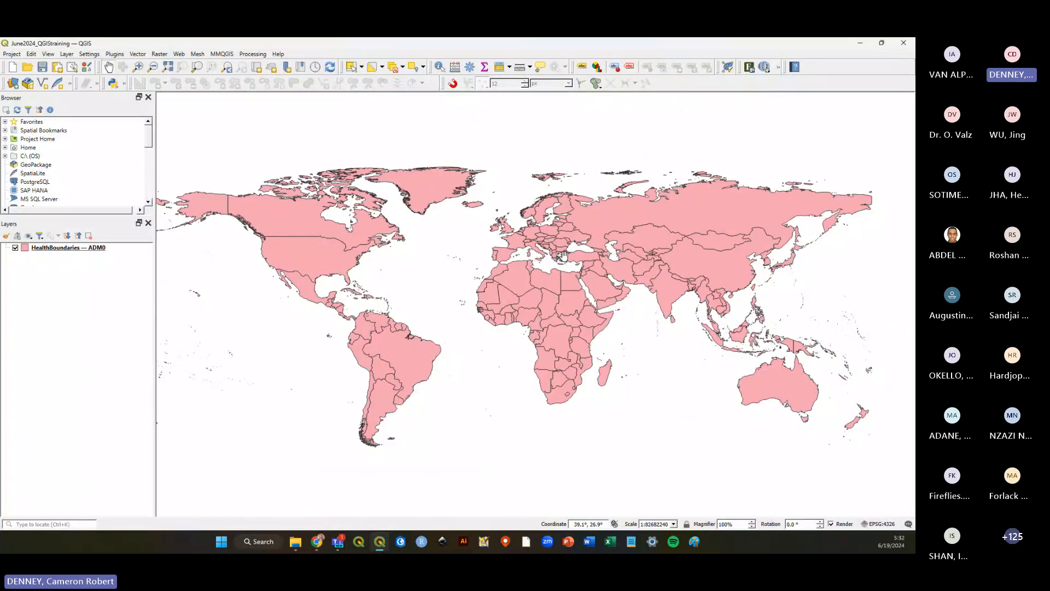
{"action": "scroll", "coordinate": [564, 255], "scroll_direction": "up", "scroll_amount": 1}
{"action": "scroll", "coordinate": [564, 255], "scroll_direction": "up", "scroll_amount": 3}
{"action": "scroll", "coordinate": [525, 241], "scroll_direction": "down", "scroll_amount": 3}
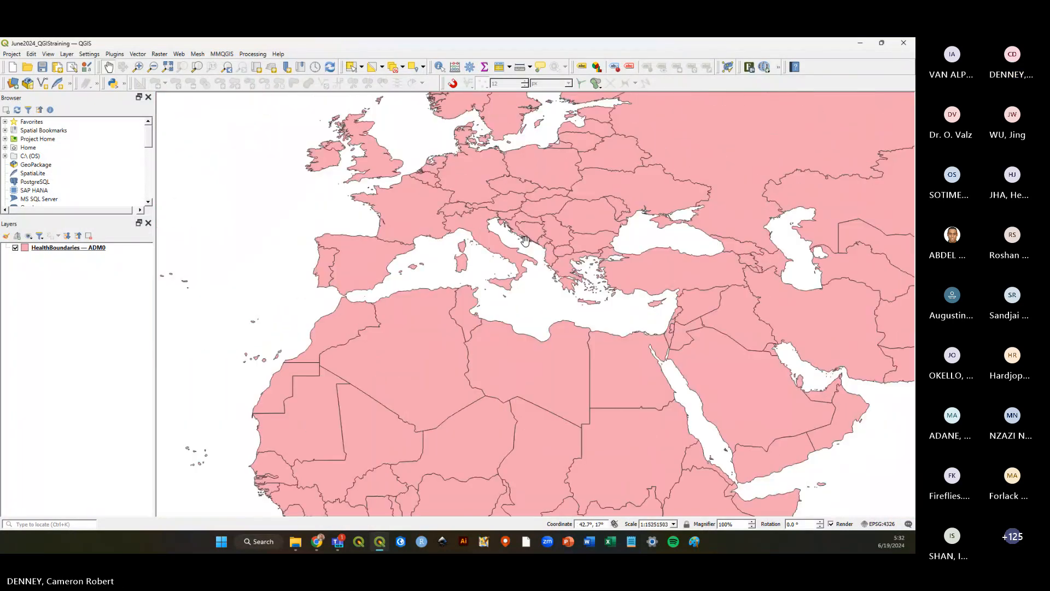
{"action": "scroll", "coordinate": [525, 241], "scroll_direction": "down", "scroll_amount": 1}
{"action": "left_click_drag", "start_coordinate": [654, 320], "coordinate": [643, 361]}
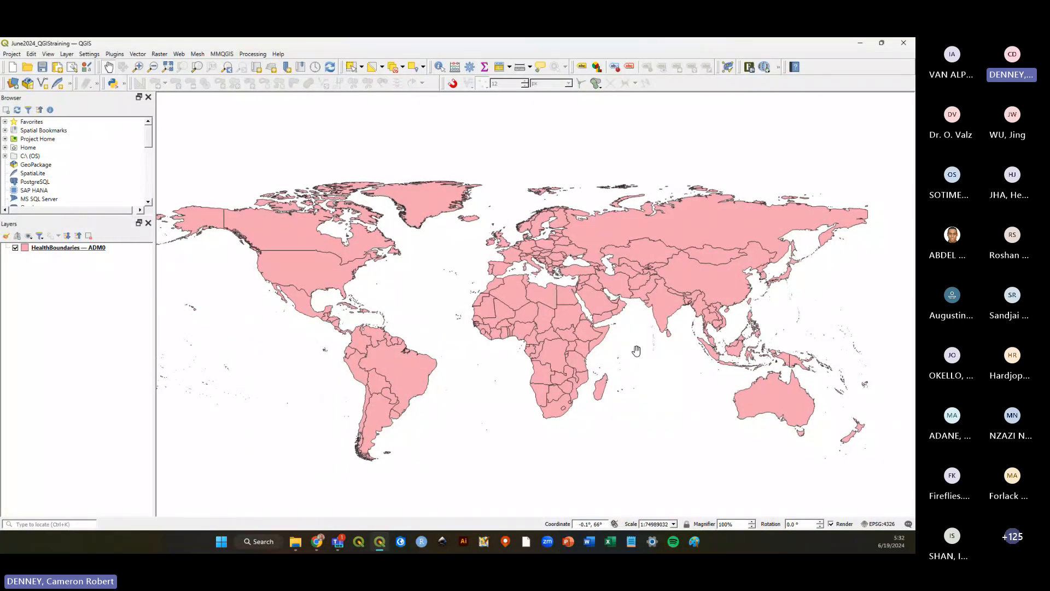
{"action": "left_click_drag", "start_coordinate": [641, 357], "coordinate": [678, 359]}
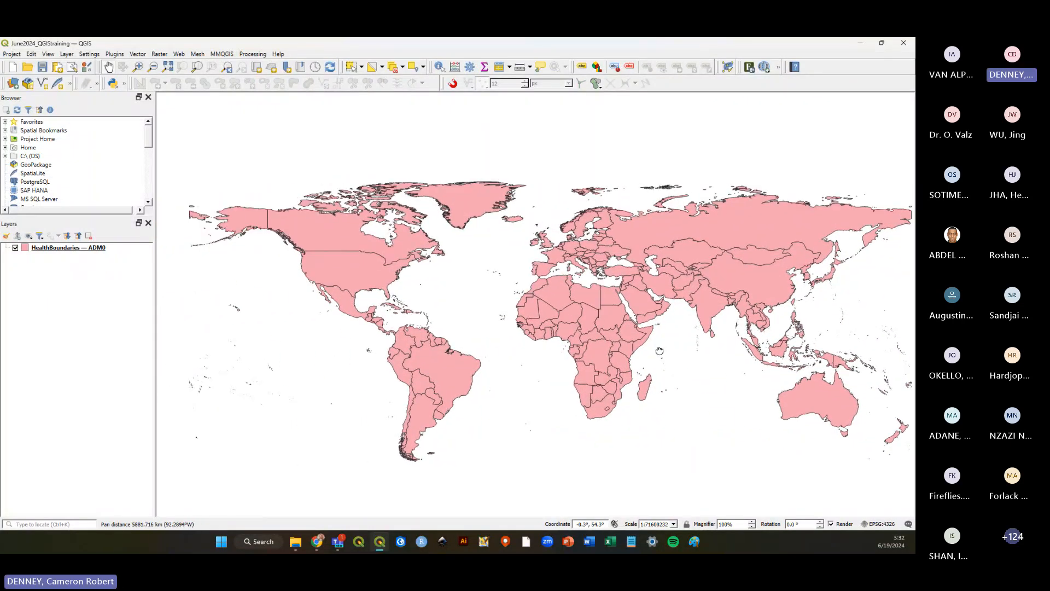
{"action": "left_click_drag", "start_coordinate": [565, 330], "coordinate": [467, 342]}
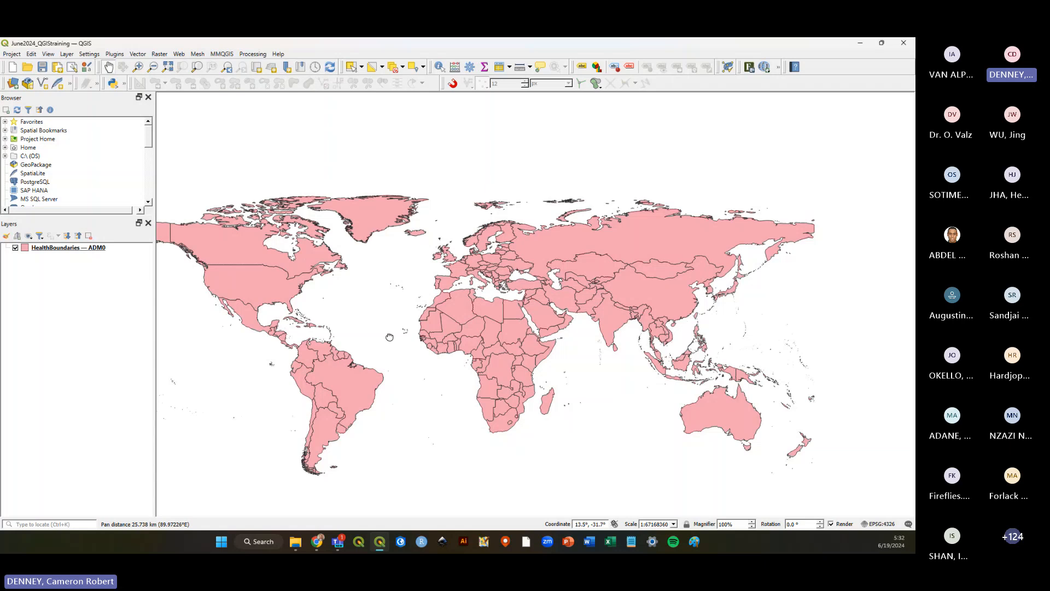
{"action": "left_click_drag", "start_coordinate": [389, 337], "coordinate": [501, 331]}
{"action": "scroll", "coordinate": [654, 321], "scroll_direction": "up", "scroll_amount": 2}
{"action": "left_click_drag", "start_coordinate": [707, 302], "coordinate": [509, 333]}
{"action": "left_click_drag", "start_coordinate": [779, 348], "coordinate": [657, 319]}
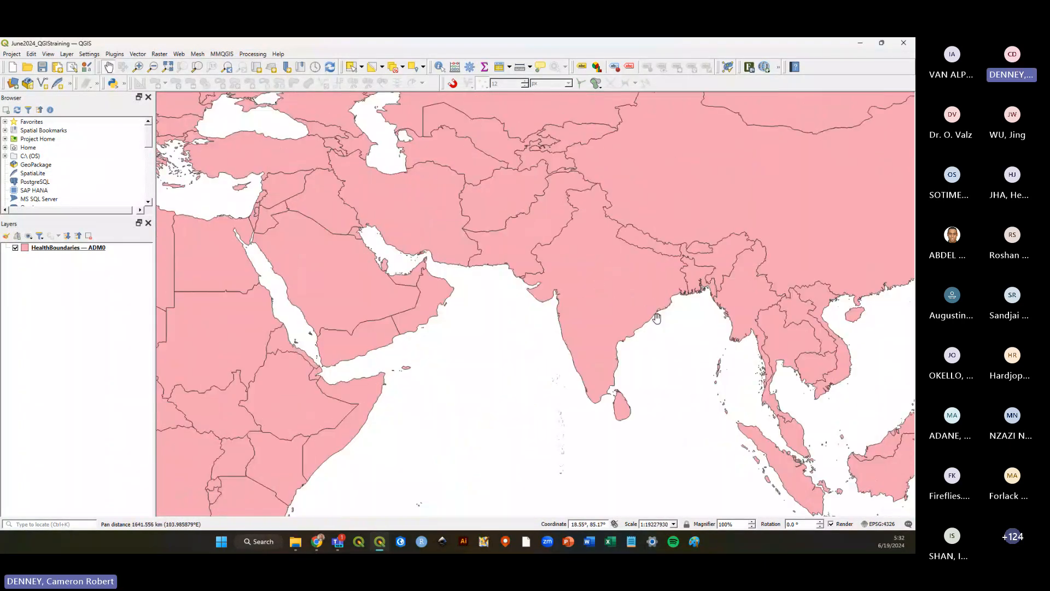
{"action": "left_click_drag", "start_coordinate": [775, 488], "coordinate": [645, 370]}
{"action": "left_click_drag", "start_coordinate": [660, 456], "coordinate": [775, 377]}
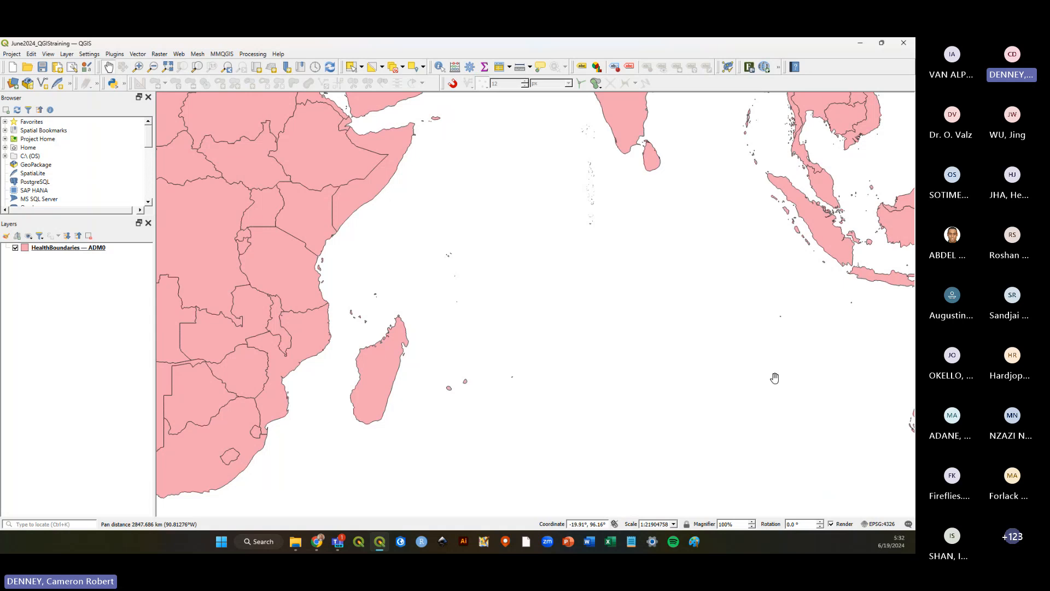
{"action": "scroll", "coordinate": [775, 377], "scroll_direction": "down", "scroll_amount": 1}
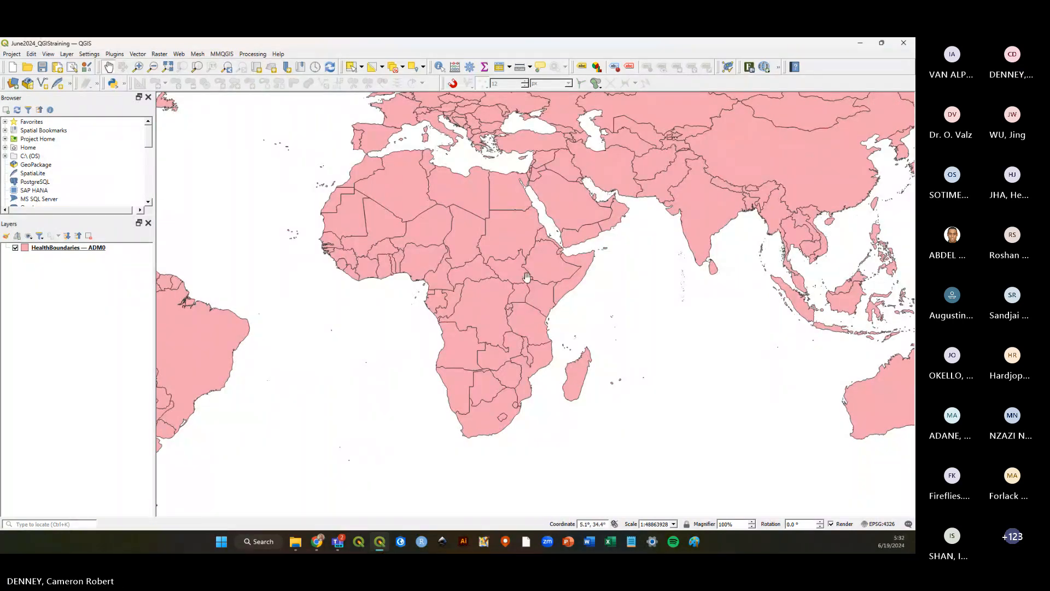
{"action": "left_click_drag", "start_coordinate": [528, 288], "coordinate": [637, 310]}
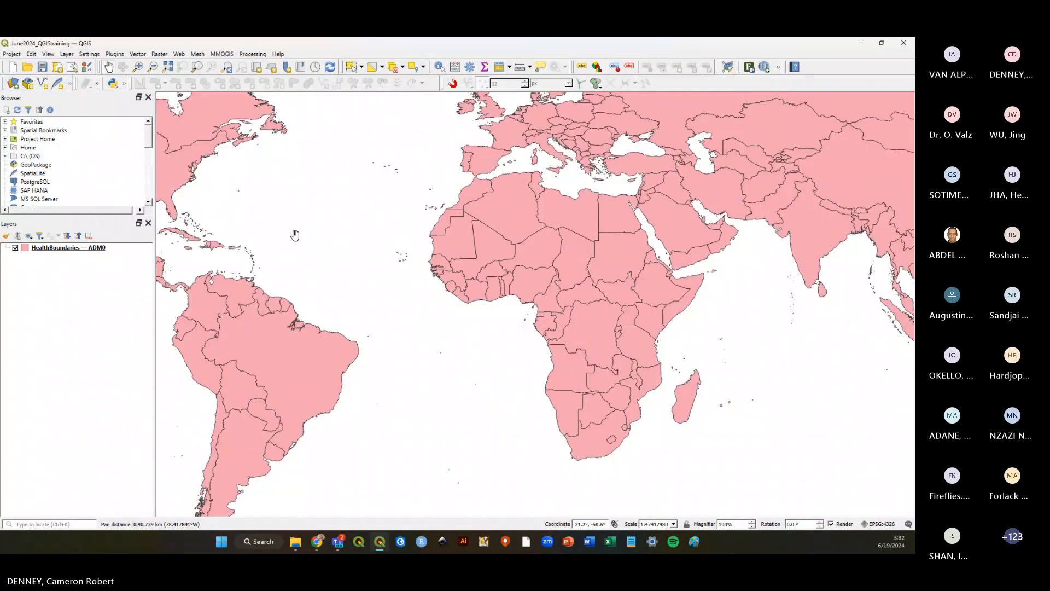
{"action": "scroll", "coordinate": [299, 235], "scroll_direction": "up", "scroll_amount": 1}
{"action": "scroll", "coordinate": [382, 265], "scroll_direction": "down", "scroll_amount": 2}
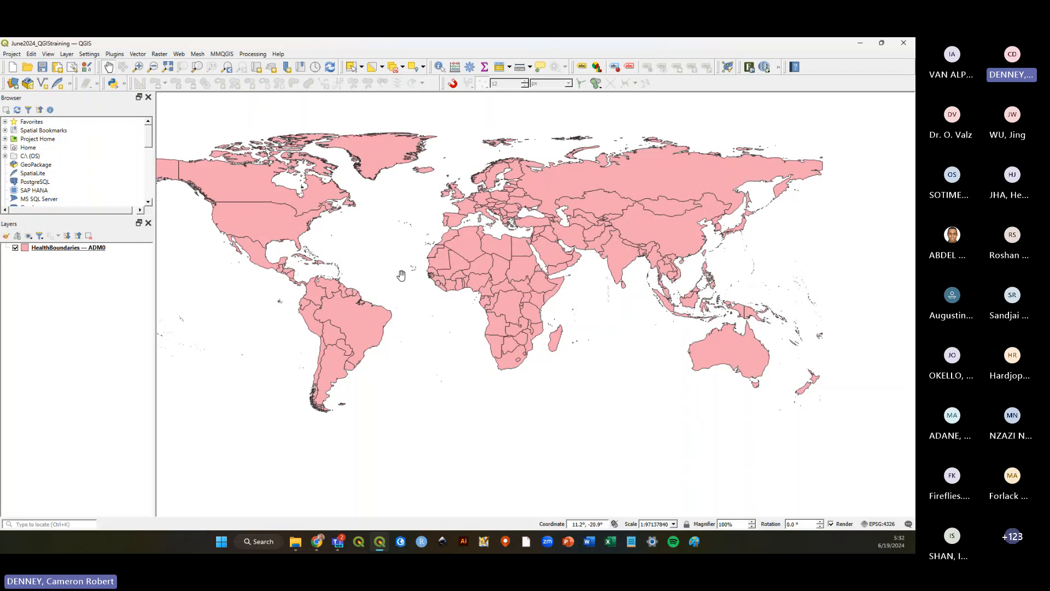
{"action": "scroll", "coordinate": [286, 263], "scroll_direction": "up", "scroll_amount": 3}
{"action": "scroll", "coordinate": [292, 270], "scroll_direction": "down", "scroll_amount": 3}
{"action": "scroll", "coordinate": [516, 221], "scroll_direction": "up", "scroll_amount": 3}
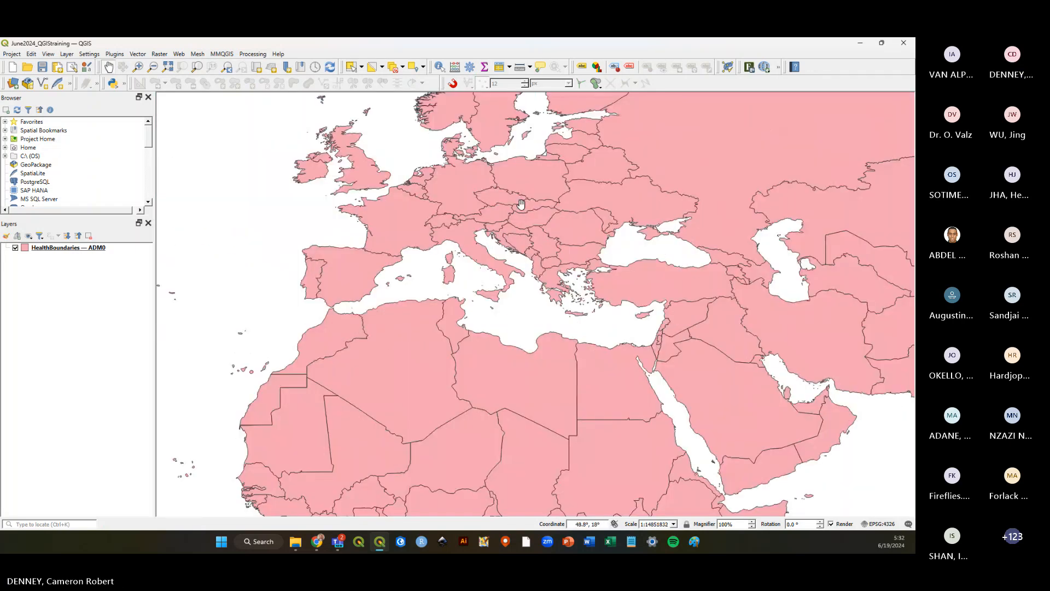
{"action": "scroll", "coordinate": [516, 221], "scroll_direction": "down", "scroll_amount": 3}
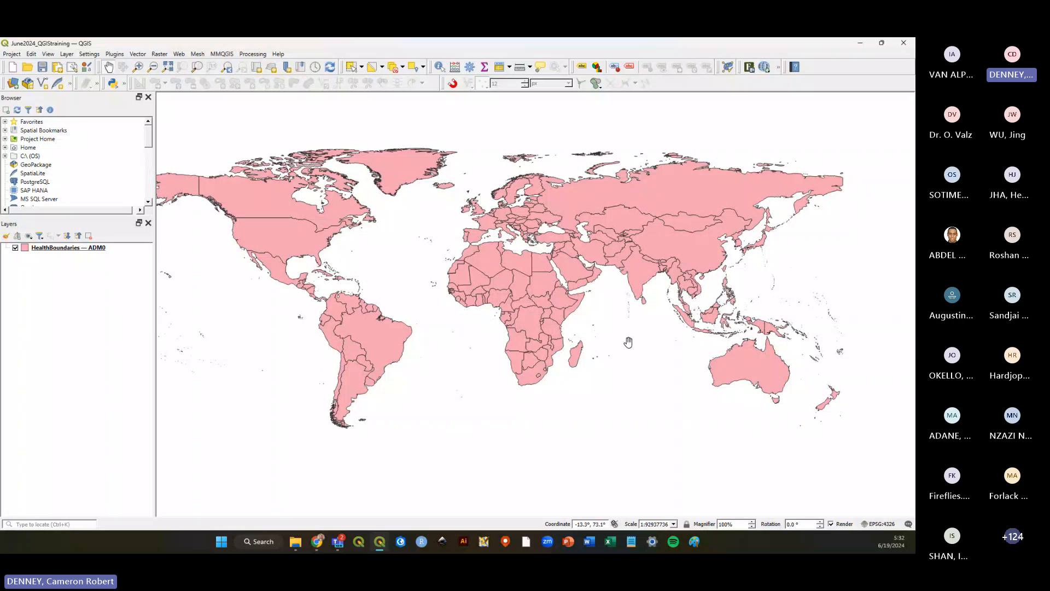
{"action": "scroll", "coordinate": [624, 339], "scroll_direction": "up", "scroll_amount": 3}
{"action": "scroll", "coordinate": [628, 342], "scroll_direction": "up", "scroll_amount": 15}
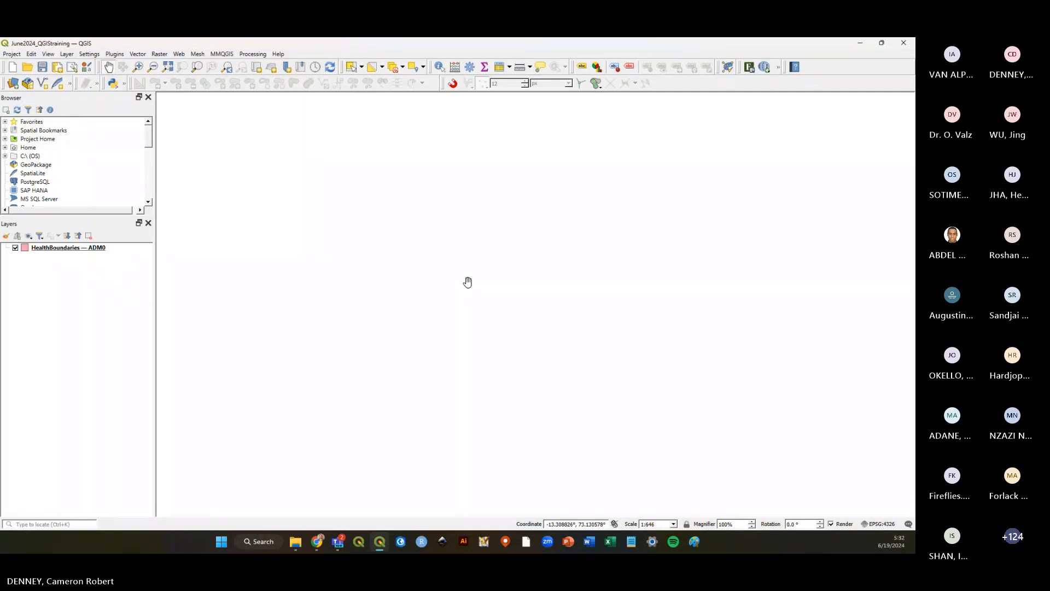
Zoom to the HealthBoundaries ADM0 layer's full extent and save the project.
{"action": "mouse_move", "coordinate": [46, 254]}
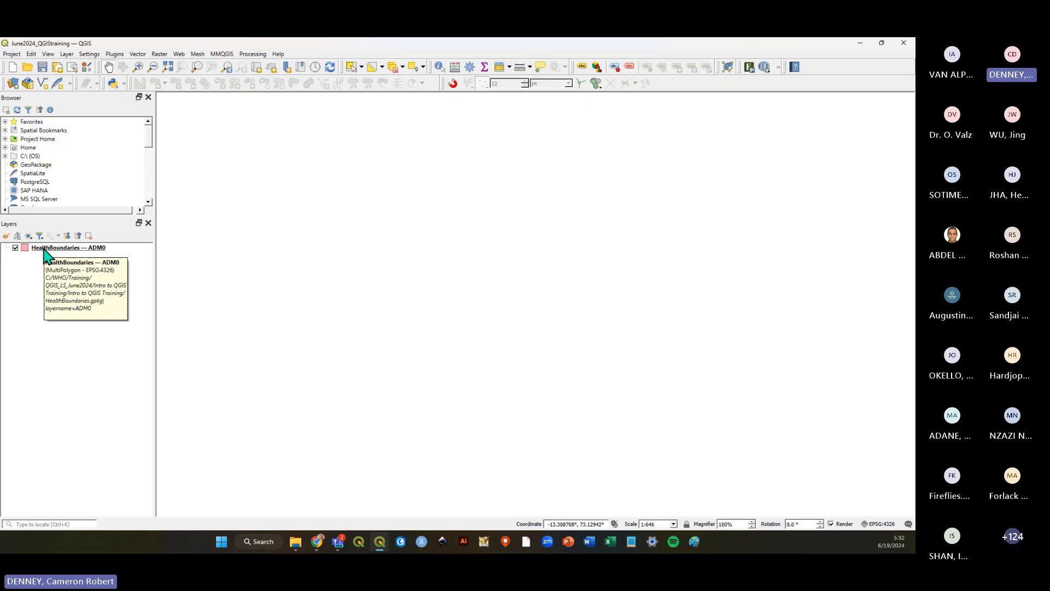
{"action": "right_click", "coordinate": [46, 254]}
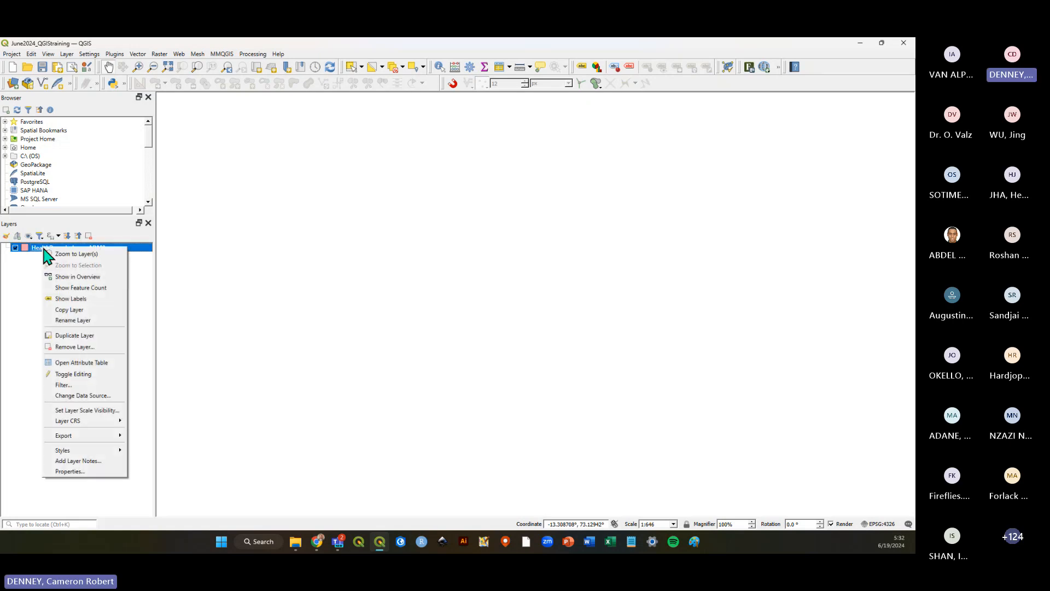
{"action": "left_click", "coordinate": [103, 255]}
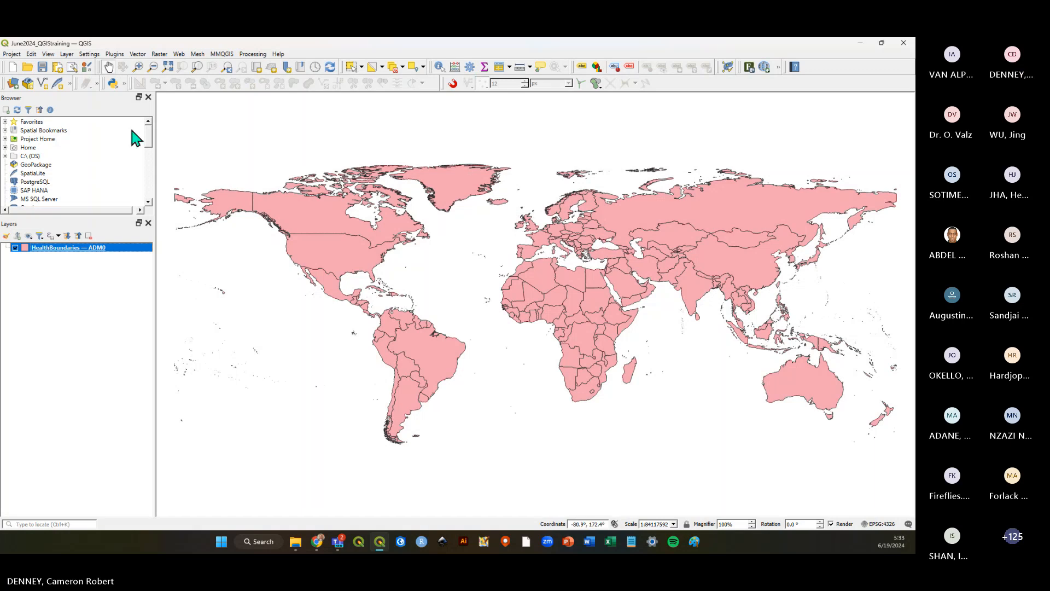
{"action": "left_click", "coordinate": [42, 67]}
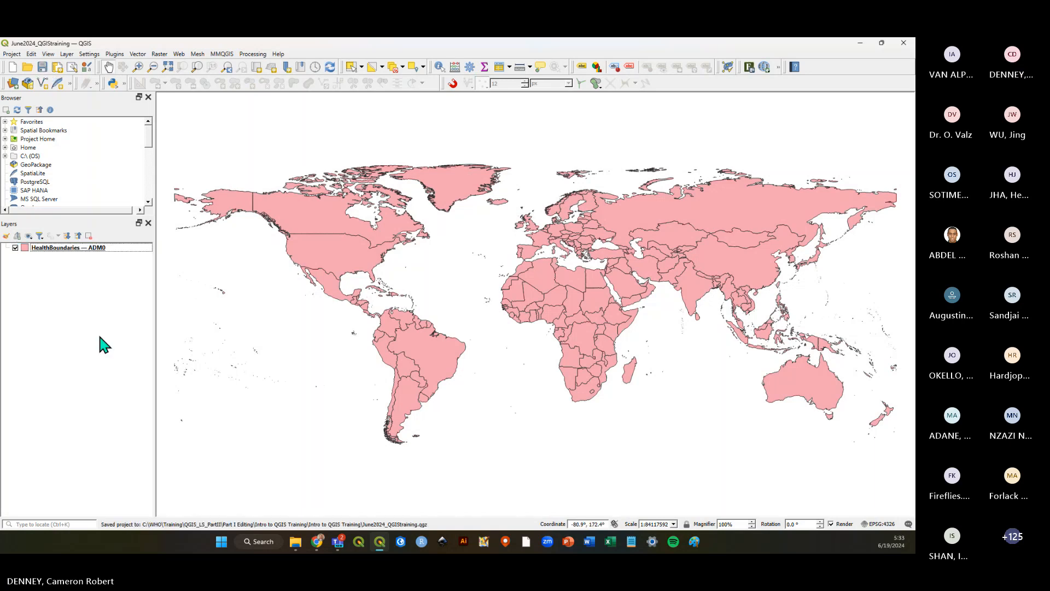
Zoom in on the map, then return to the HealthBoundaries ADM0 layer's full extent.
{"action": "scroll", "coordinate": [339, 257], "scroll_direction": "up", "scroll_amount": 5}
{"action": "scroll", "coordinate": [473, 264], "scroll_direction": "up", "scroll_amount": 5}
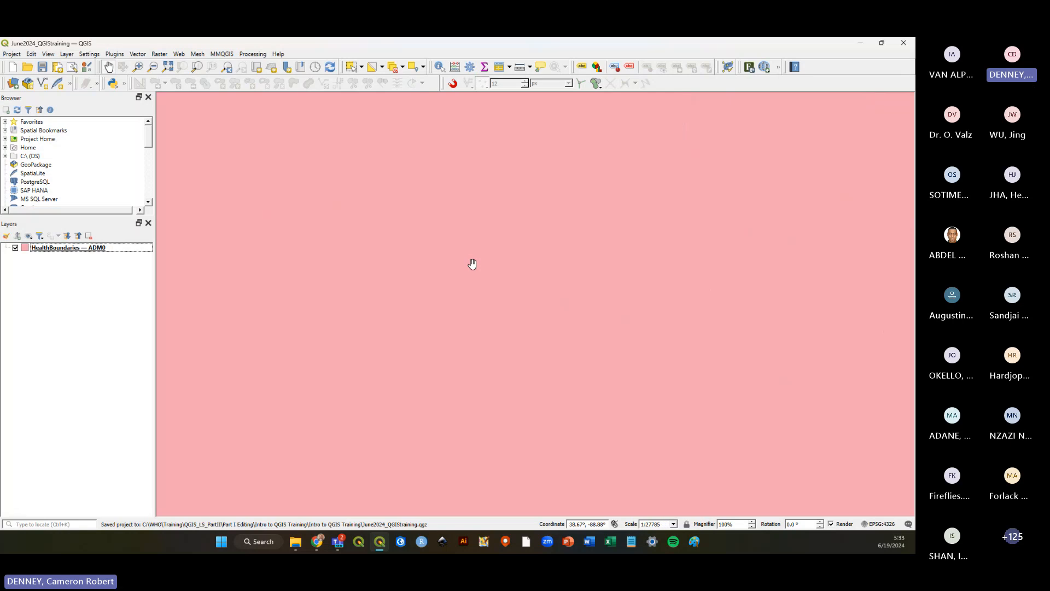
{"action": "scroll", "coordinate": [478, 261], "scroll_direction": "down", "scroll_amount": 10}
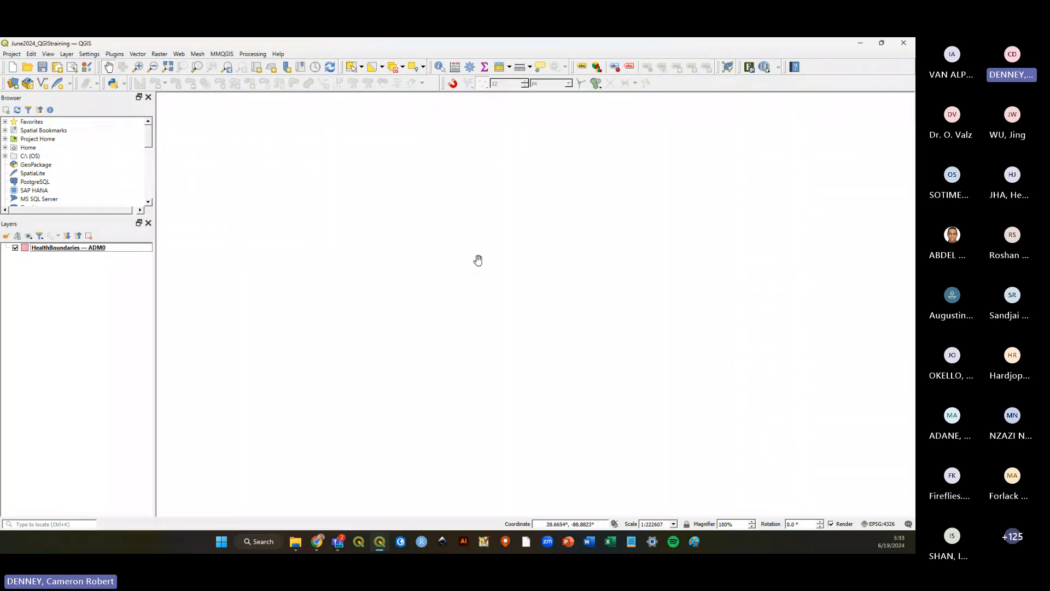
{"action": "right_click", "coordinate": [121, 250]}
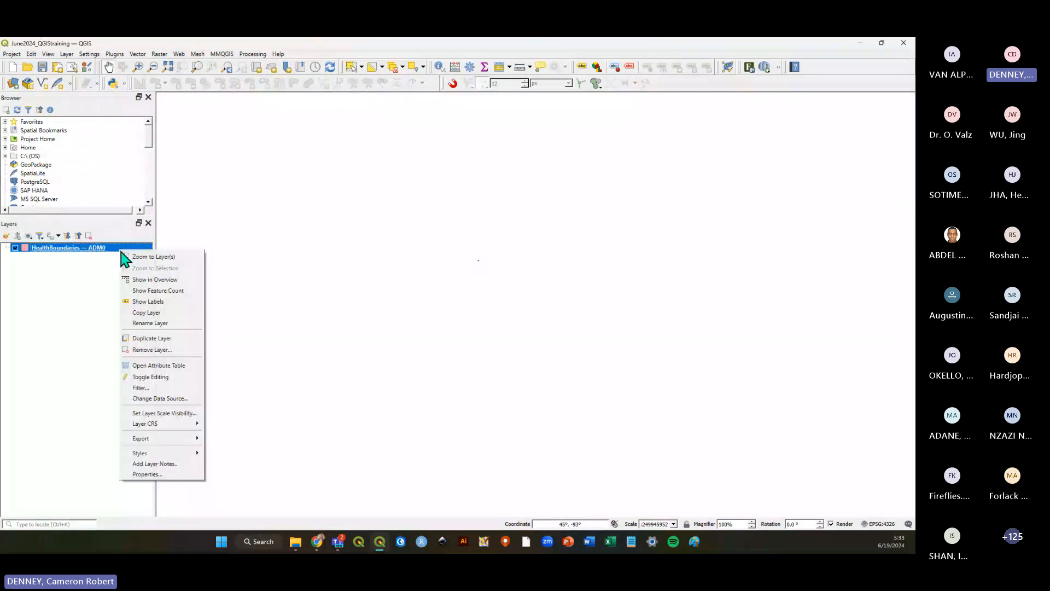
{"action": "left_click", "coordinate": [163, 260]}
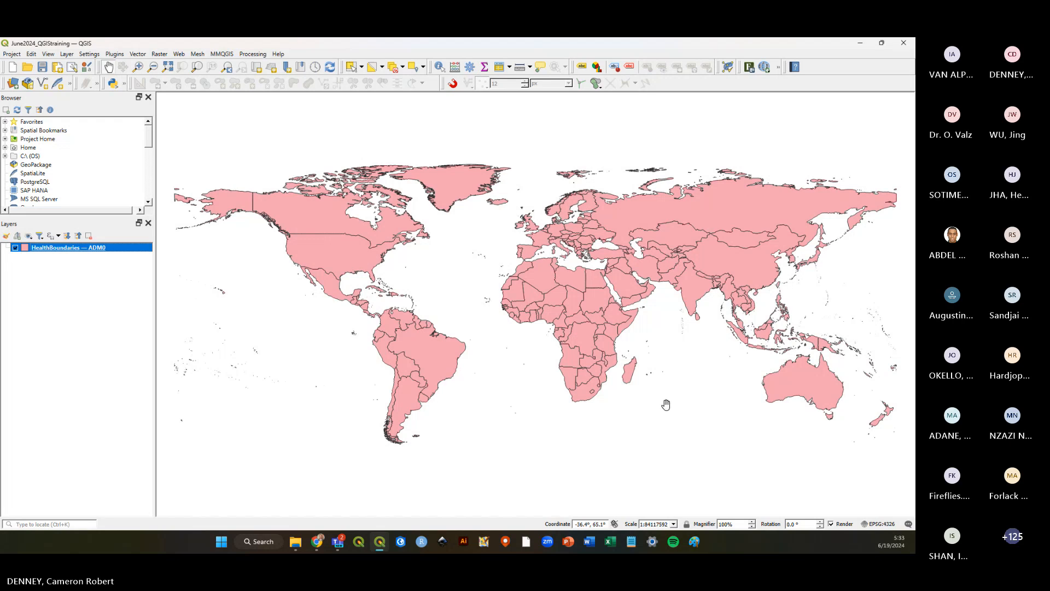
Toggle the HealthBoundaries ADM0 layer's visibility off and back on, then save the project.
{"action": "left_click", "coordinate": [15, 247]}
{"action": "left_click", "coordinate": [15, 247]}
{"action": "left_click", "coordinate": [15, 247]}
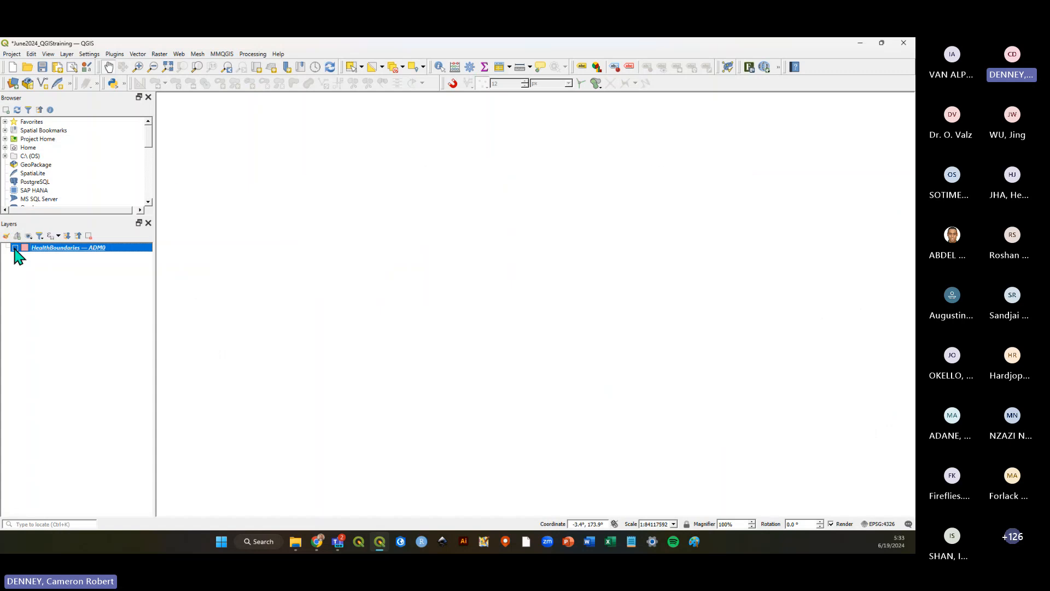
{"action": "left_click", "coordinate": [15, 248]}
{"action": "left_click", "coordinate": [16, 248]}
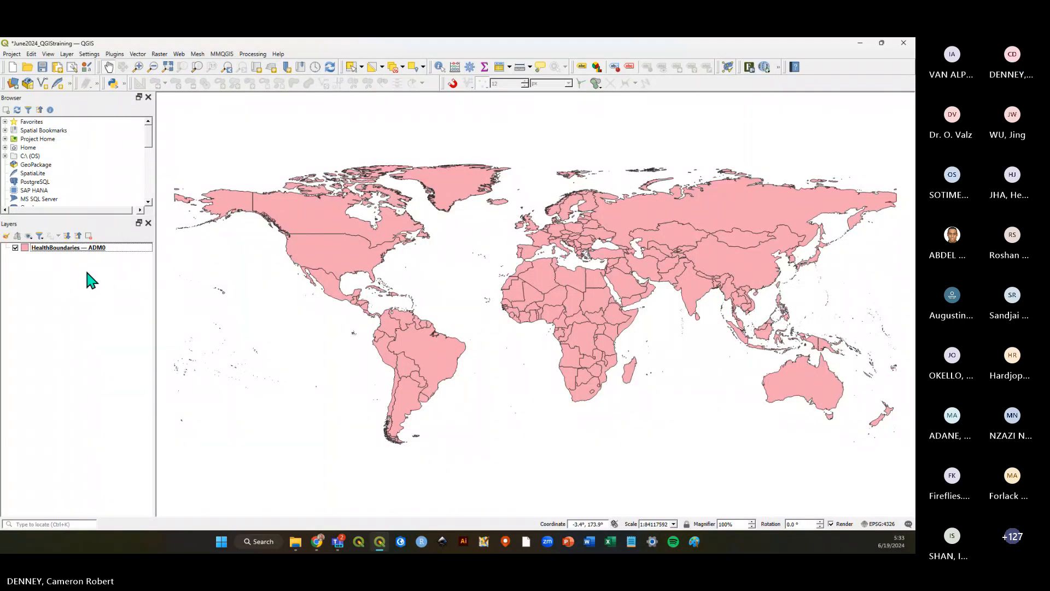
{"action": "left_click", "coordinate": [42, 67]}
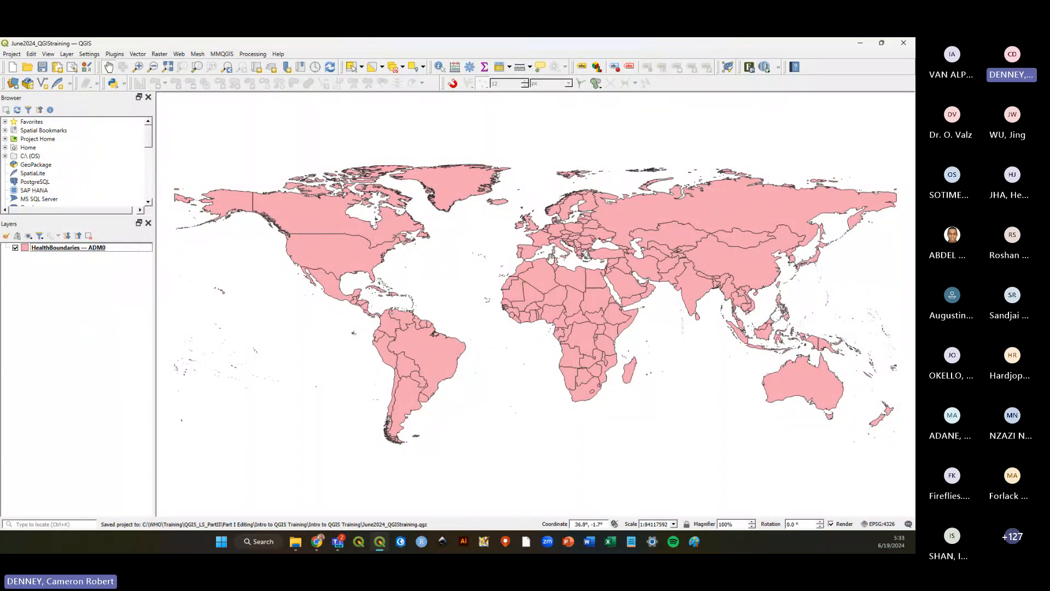
Open the attribute table of the HealthBoundaries ADM0 layer.
{"action": "mouse_move", "coordinate": [651, 259]}
{"action": "left_mouse_down"}
{"action": "mouse_move", "coordinate": [639, 276]}
{"action": "mouse_move", "coordinate": [636, 265]}
{"action": "left_mouse_up"}
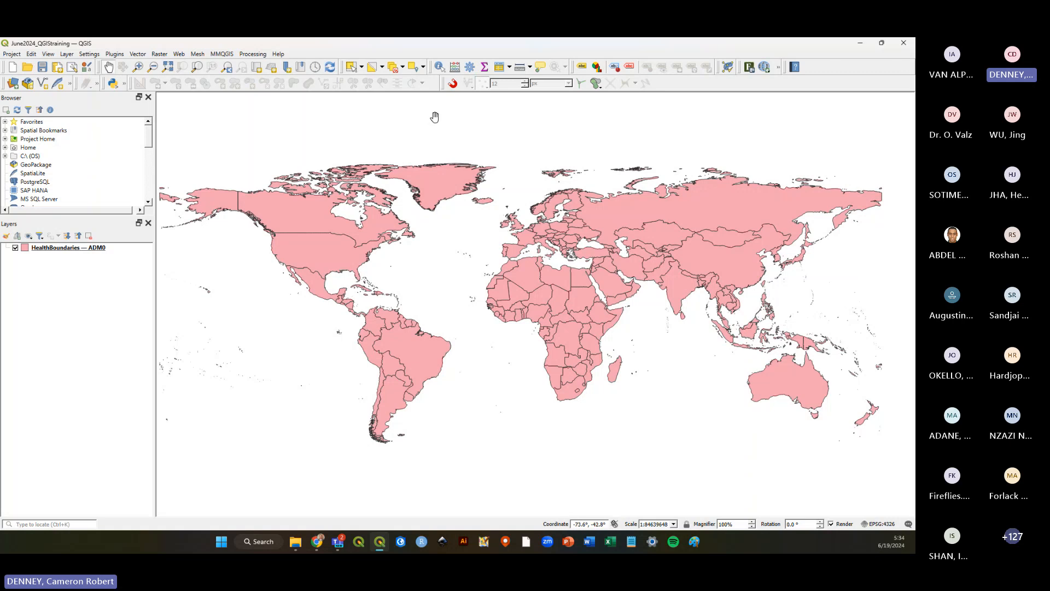
{"action": "right_click", "coordinate": [81, 249]}
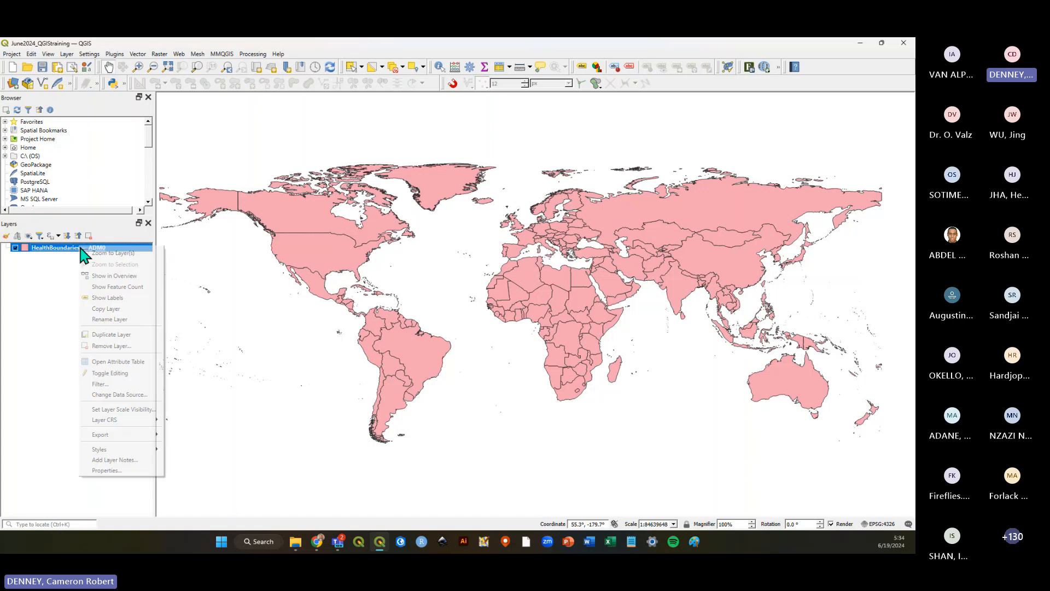
{"action": "left_click", "coordinate": [146, 362]}
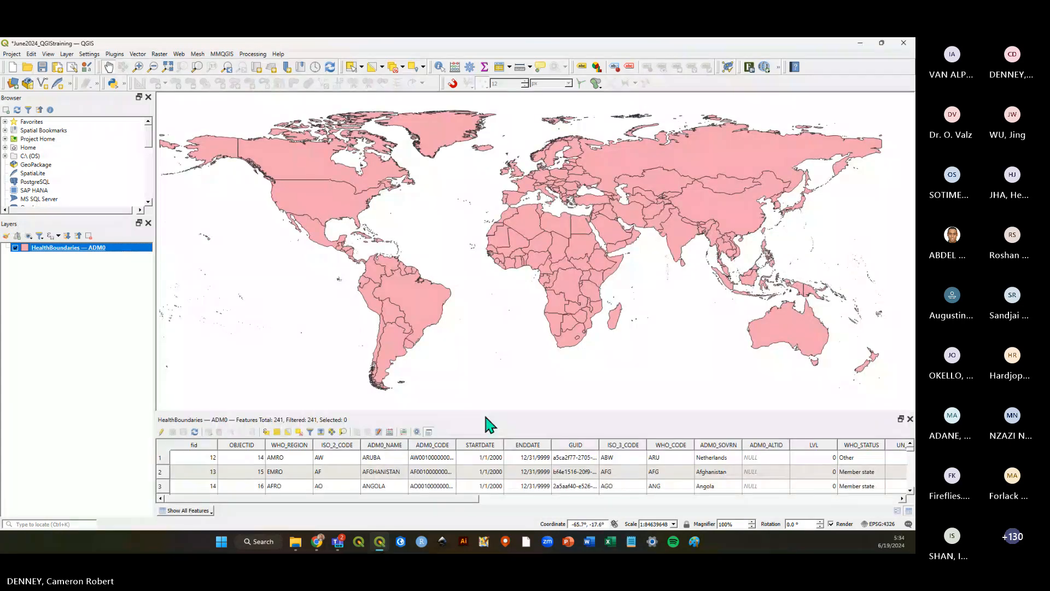
Enlarge the docked attribute table panel so more rows are visible.
{"action": "left_click_drag", "start_coordinate": [484, 413], "coordinate": [495, 313]}
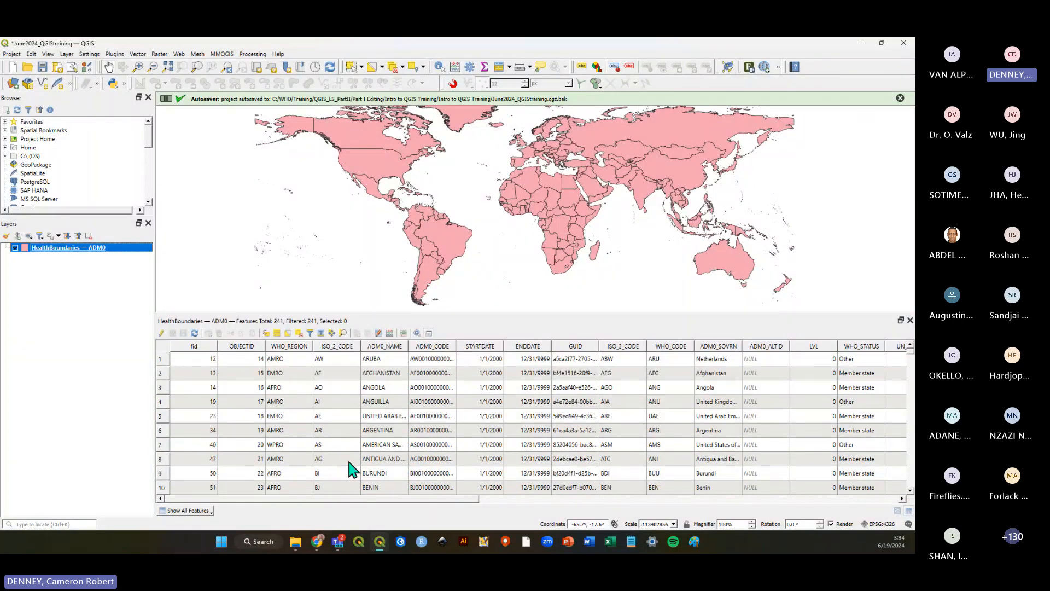
{"action": "left_click_drag", "start_coordinate": [366, 499], "coordinate": [320, 475]}
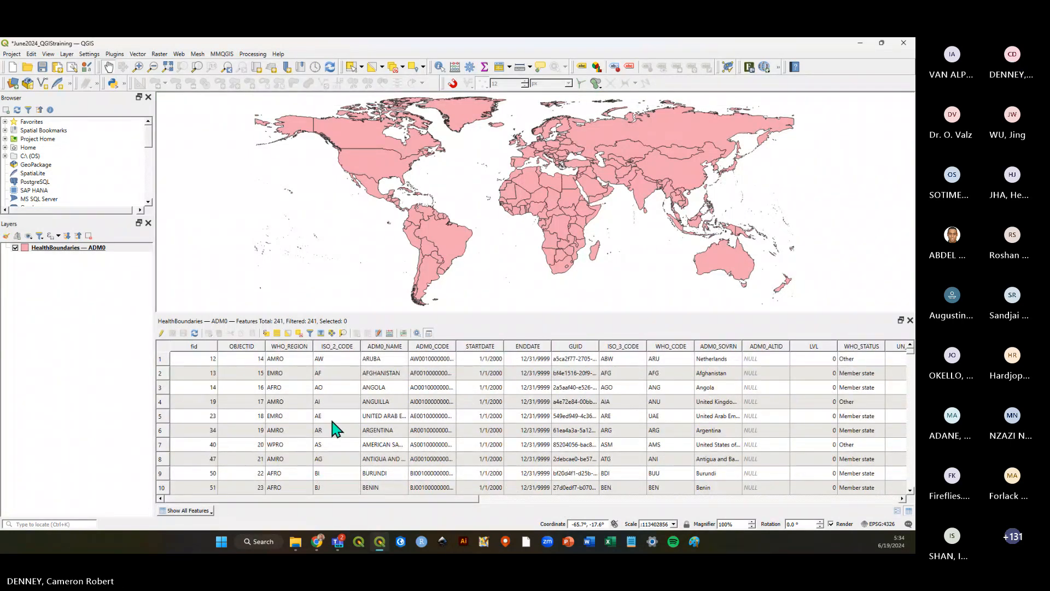
{"action": "scroll", "coordinate": [338, 425], "scroll_direction": "down", "scroll_amount": 4}
{"action": "scroll", "coordinate": [338, 425], "scroll_direction": "up", "scroll_amount": 4}
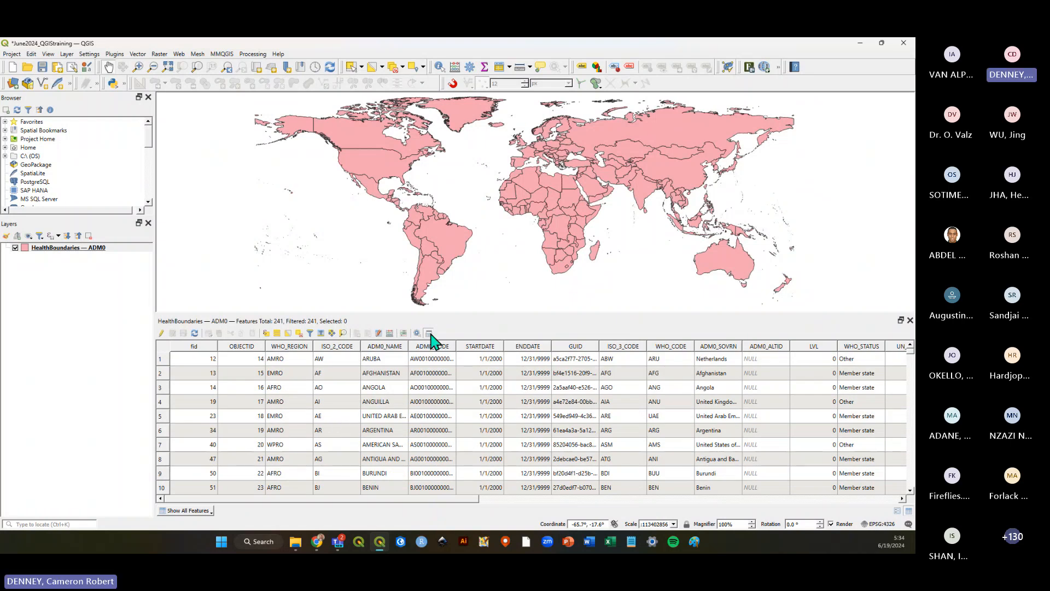
Undock the attribute table into a floating window, move it, and dock it back below the map.
{"action": "left_click", "coordinate": [429, 333]}
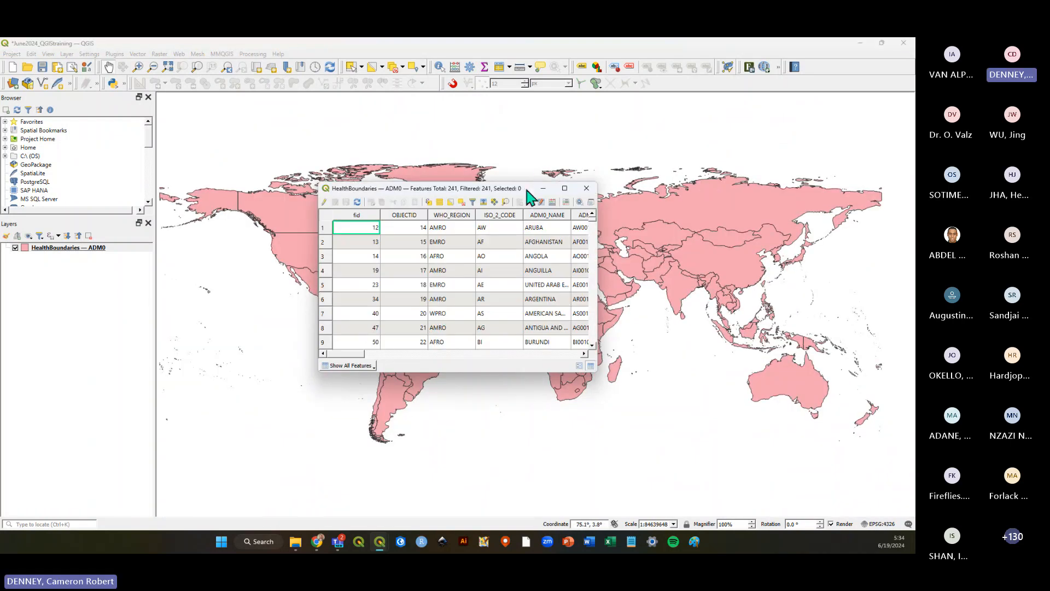
{"action": "left_click_drag", "start_coordinate": [535, 192], "coordinate": [580, 252]}
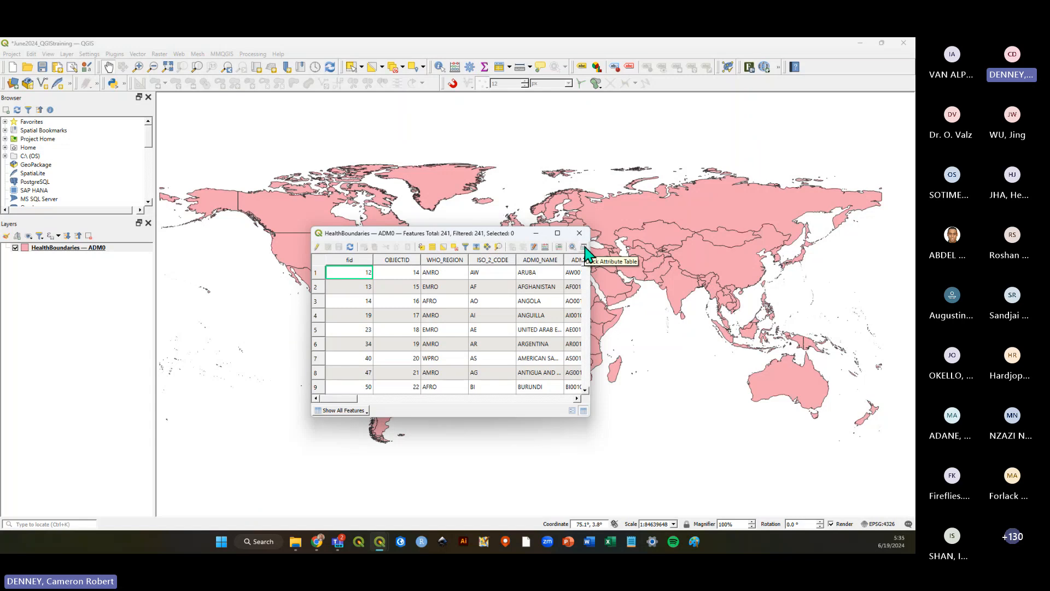
{"action": "mouse_move", "coordinate": [523, 233]}
{"action": "left_mouse_down"}
{"action": "mouse_move", "coordinate": [499, 533]}
{"action": "mouse_move", "coordinate": [525, 198]}
{"action": "mouse_move", "coordinate": [526, 264]}
{"action": "mouse_move", "coordinate": [900, 290]}
{"action": "mouse_move", "coordinate": [853, 291]}
{"action": "mouse_move", "coordinate": [525, 505]}
{"action": "mouse_move", "coordinate": [524, 253]}
{"action": "left_mouse_up"}
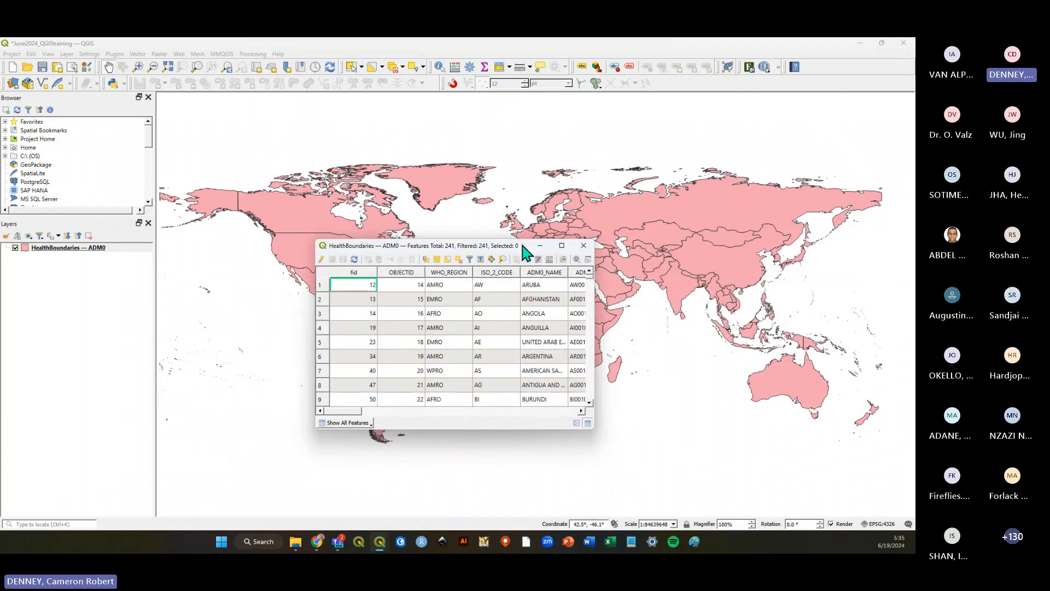
{"action": "left_click", "coordinate": [588, 260]}
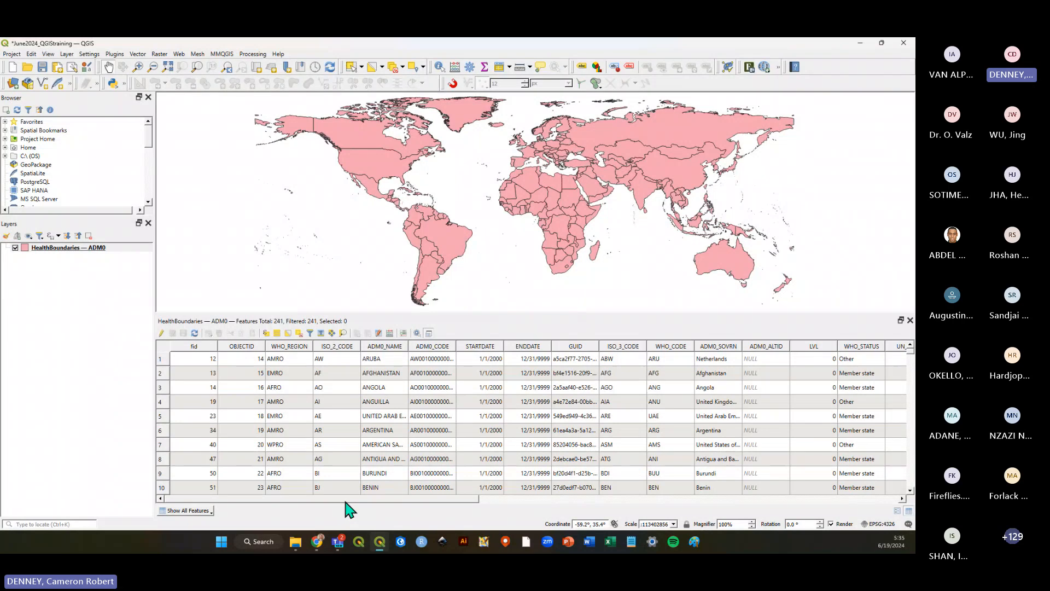
Scroll through the attribute table rows to examine the country records and their fields.
{"action": "scroll", "coordinate": [368, 461], "scroll_direction": "down", "scroll_amount": 20}
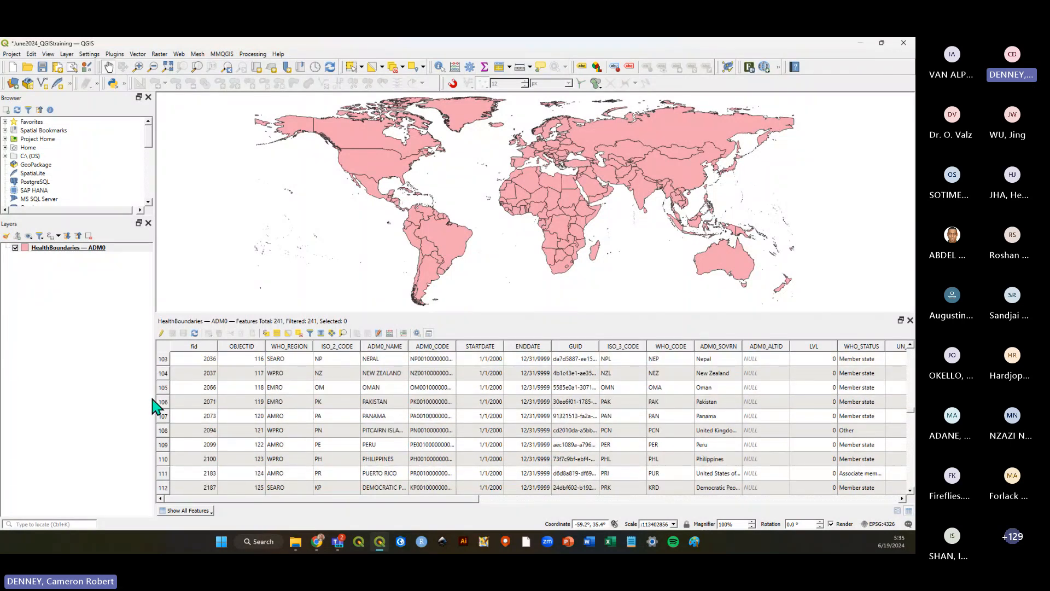
{"action": "scroll", "coordinate": [162, 411], "scroll_direction": "down", "scroll_amount": 1}
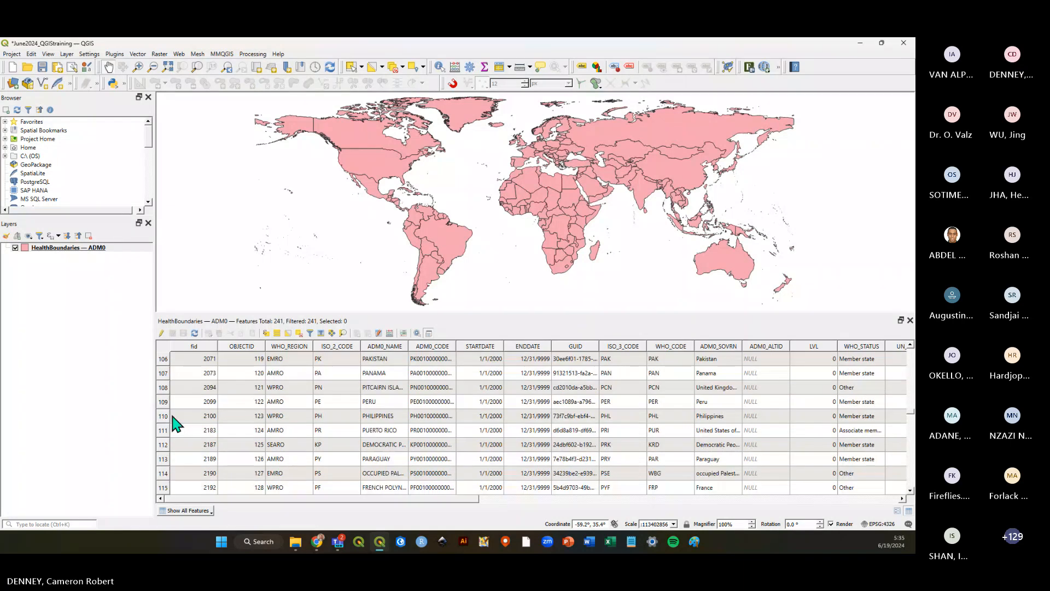
{"action": "scroll", "coordinate": [283, 470], "scroll_direction": "up", "scroll_amount": 2}
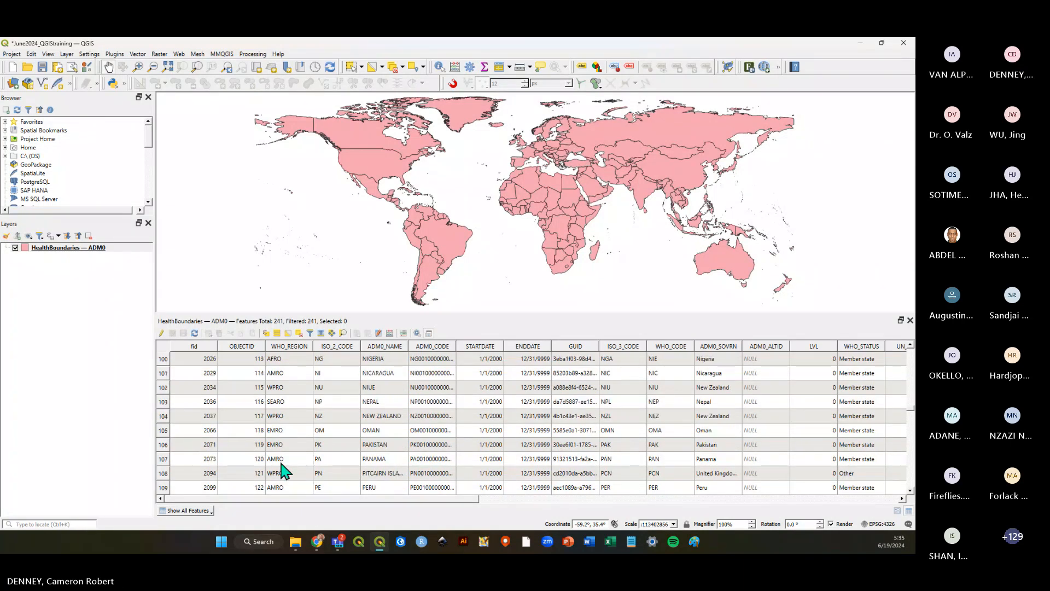
{"action": "scroll", "coordinate": [285, 428], "scroll_direction": "up", "scroll_amount": 2}
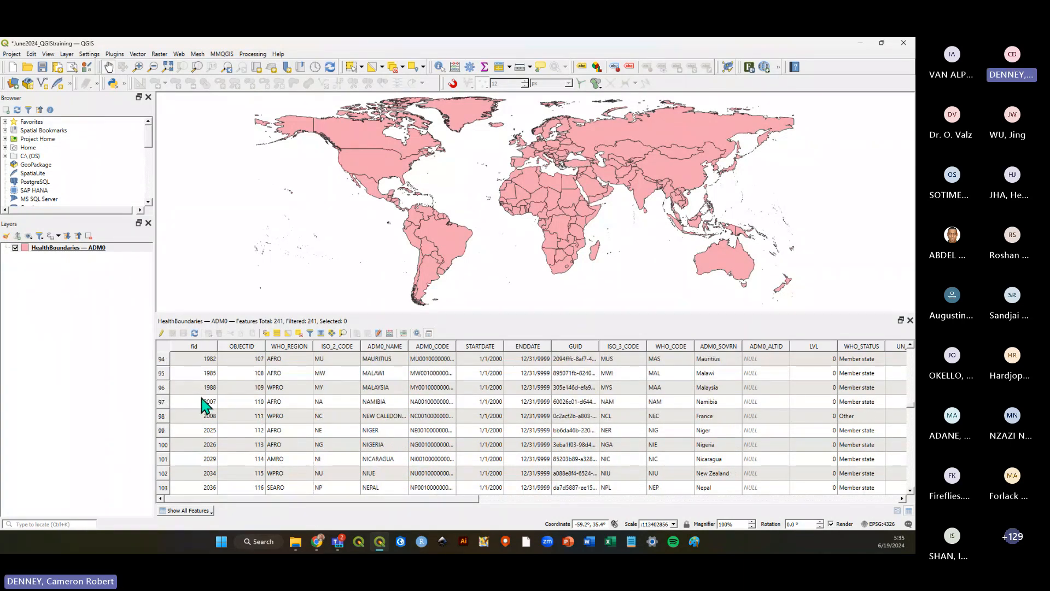
{"action": "scroll", "coordinate": [253, 415], "scroll_direction": "up", "scroll_amount": 12}
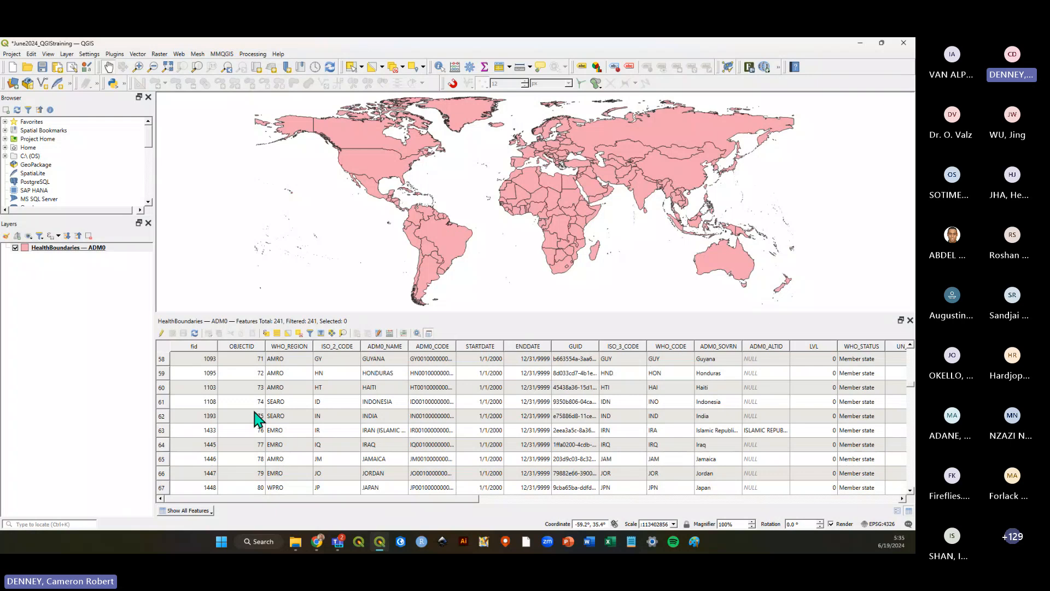
{"action": "scroll", "coordinate": [257, 419], "scroll_direction": "up", "scroll_amount": 5}
Select the GHANA row in the attribute table.
{"action": "left_click", "coordinate": [162, 430]}
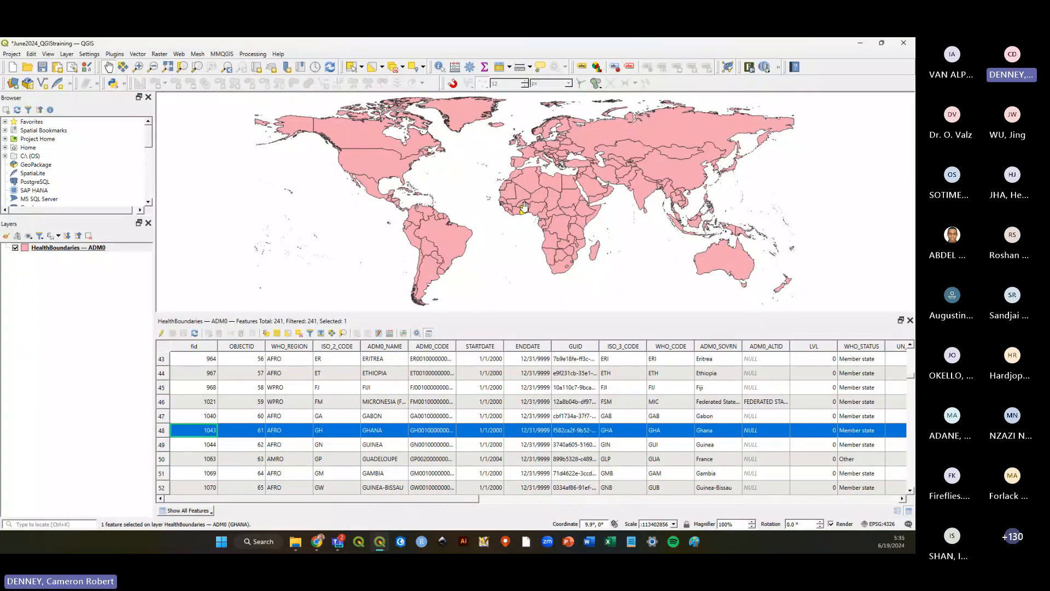
{"action": "scroll", "coordinate": [524, 207], "scroll_direction": "up", "scroll_amount": 1}
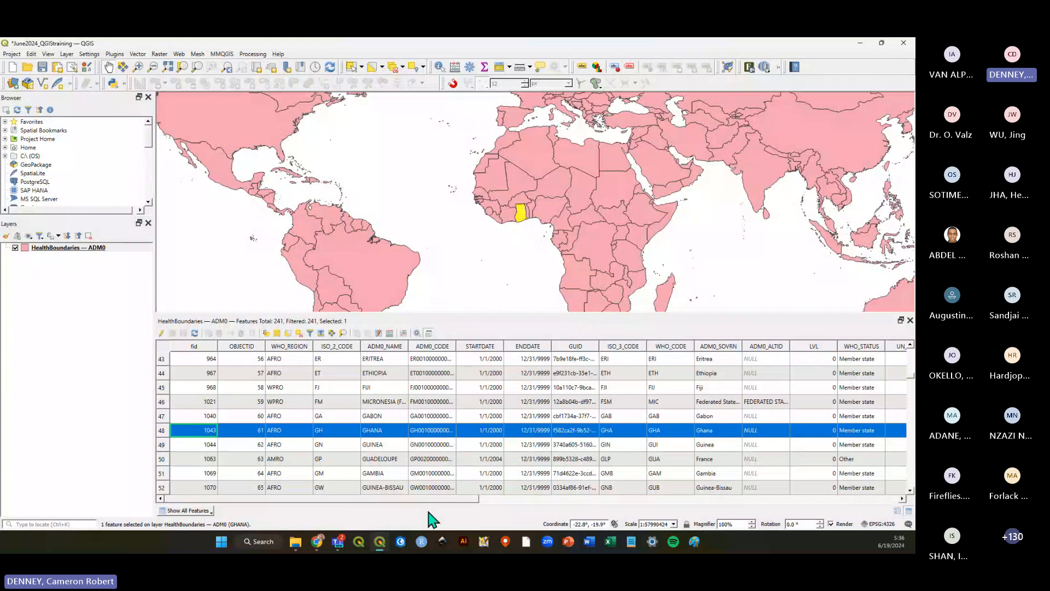
{"action": "left_click_drag", "start_coordinate": [384, 498], "coordinate": [312, 495]}
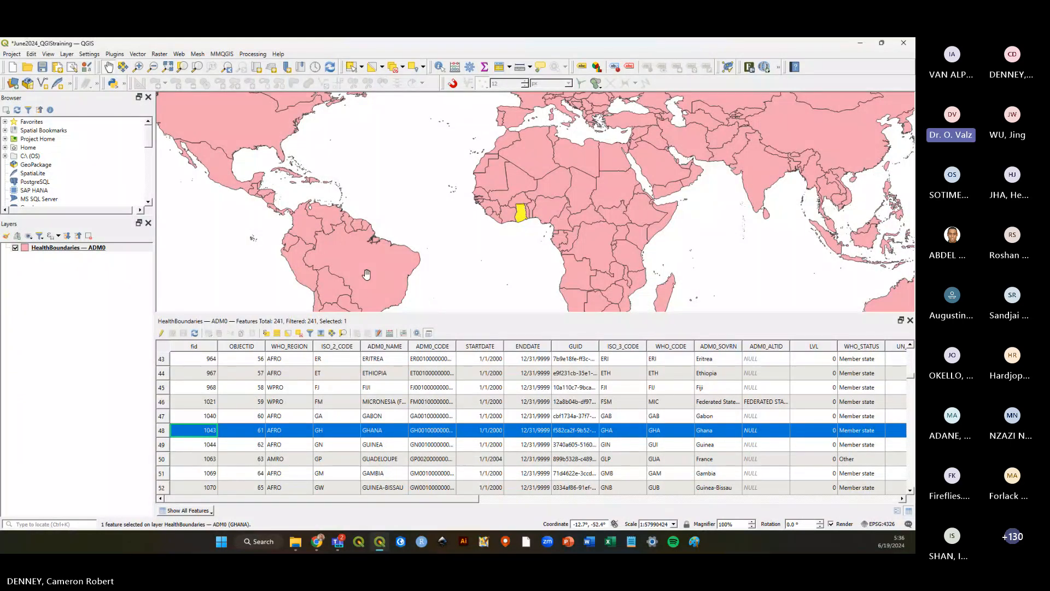
Select the rows from FIJI through GHANA as one contiguous range in the attribute table.
{"action": "right_click", "coordinate": [68, 247]}
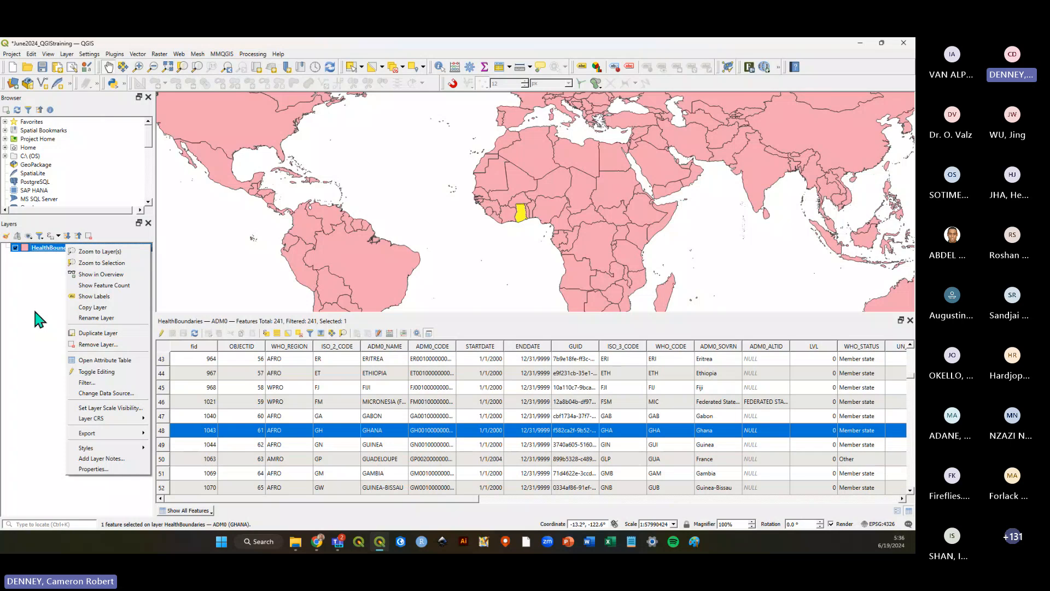
{"action": "left_click", "coordinate": [51, 312]}
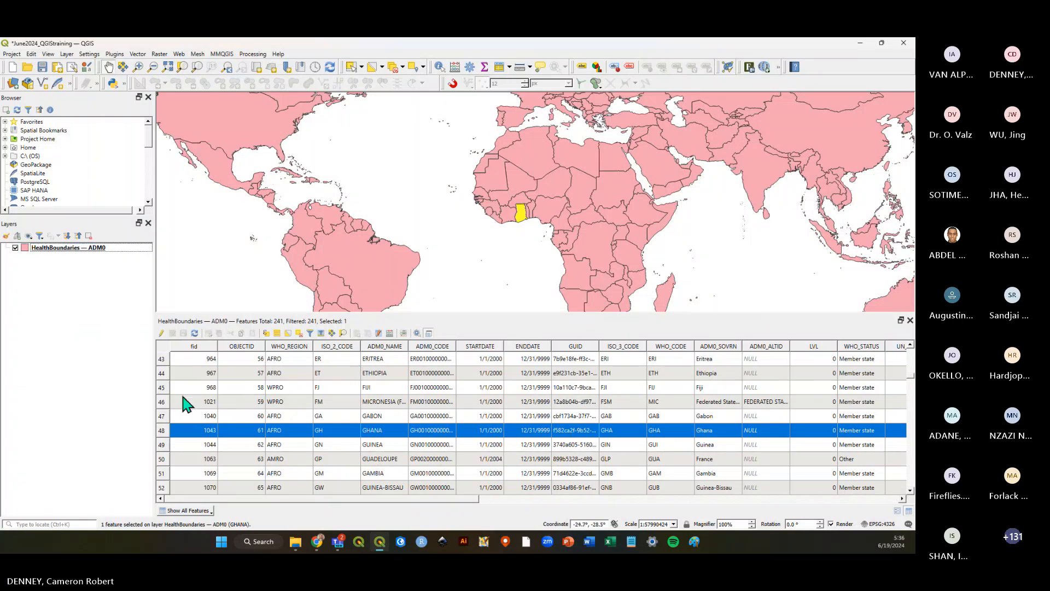
{"action": "left_click", "coordinate": [164, 400]}
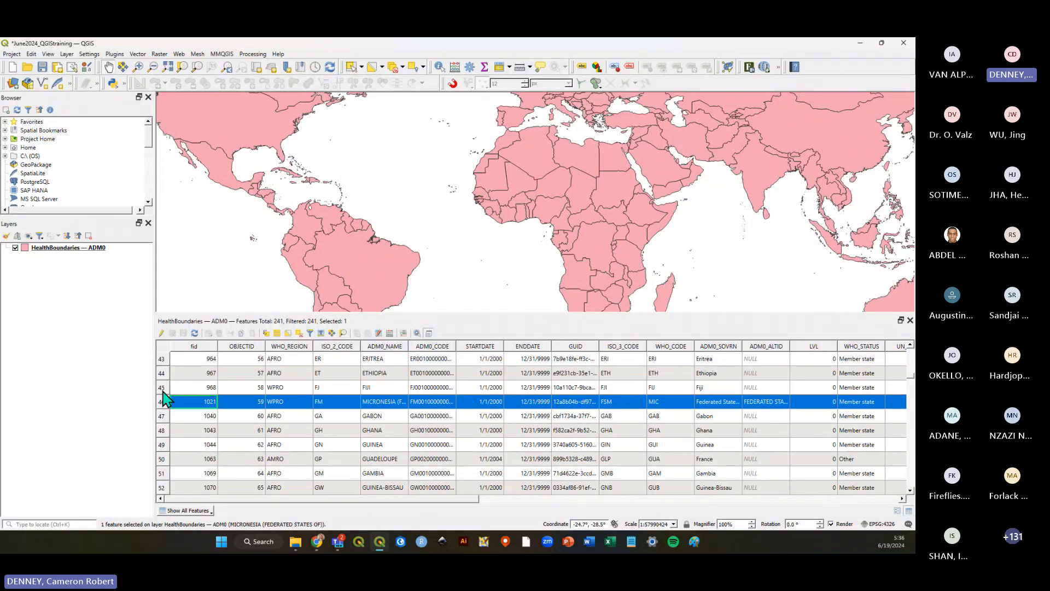
{"action": "left_click", "coordinate": [164, 399]}
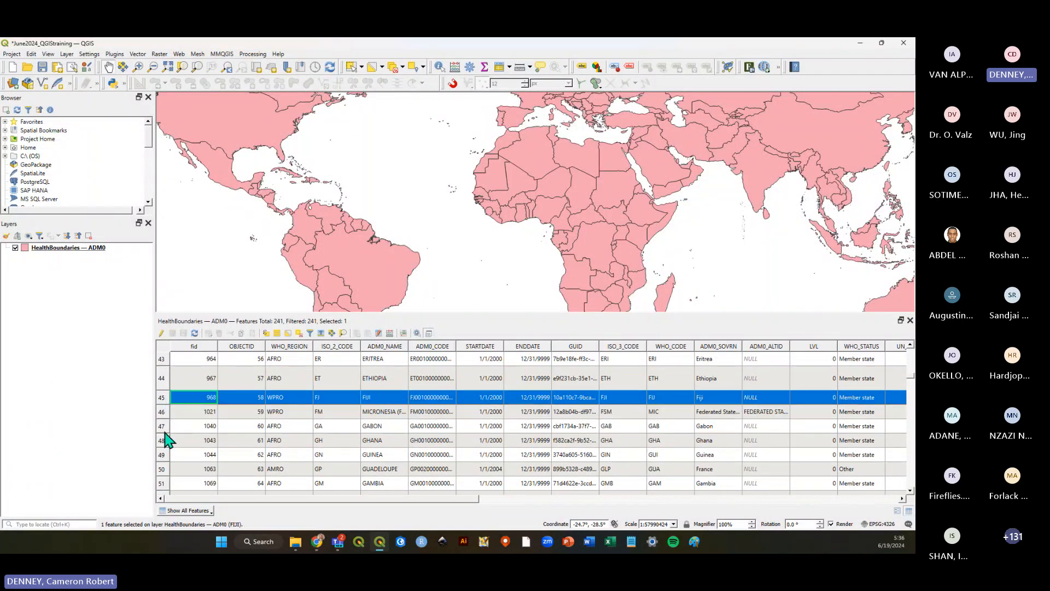
{"action": "left_click", "coordinate": [164, 440], "text": "shift"}
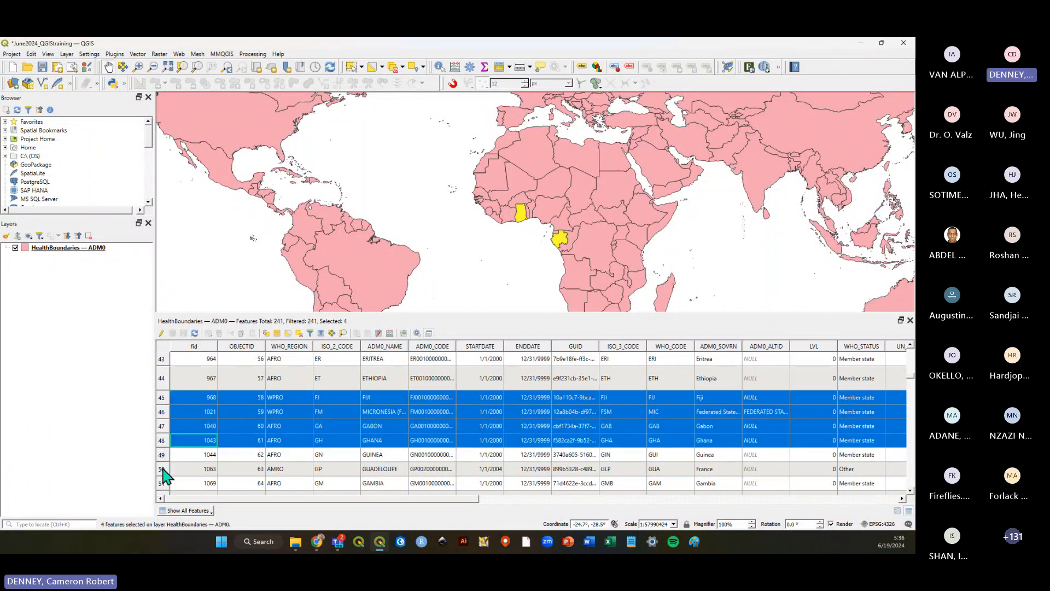
Select the ETHIOPIA, FIJI and GABON rows together as separate picks in the attribute table.
{"action": "left_click", "coordinate": [163, 469], "text": "ctrl"}
{"action": "left_click", "coordinate": [162, 379]}
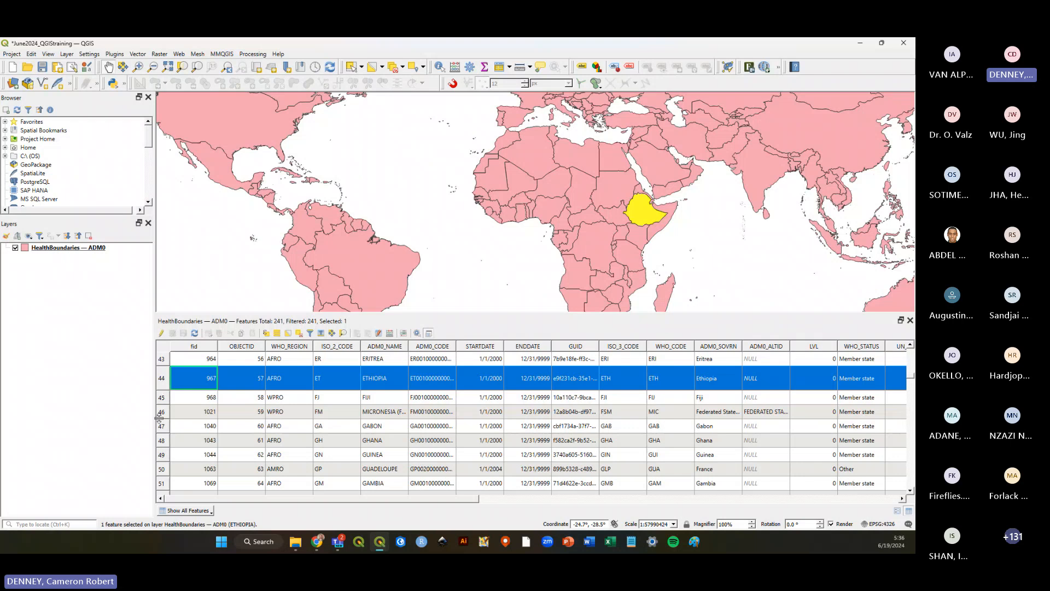
{"action": "left_click", "coordinate": [161, 425], "text": "ctrl"}
{"action": "left_click", "coordinate": [163, 397], "text": "ctrl"}
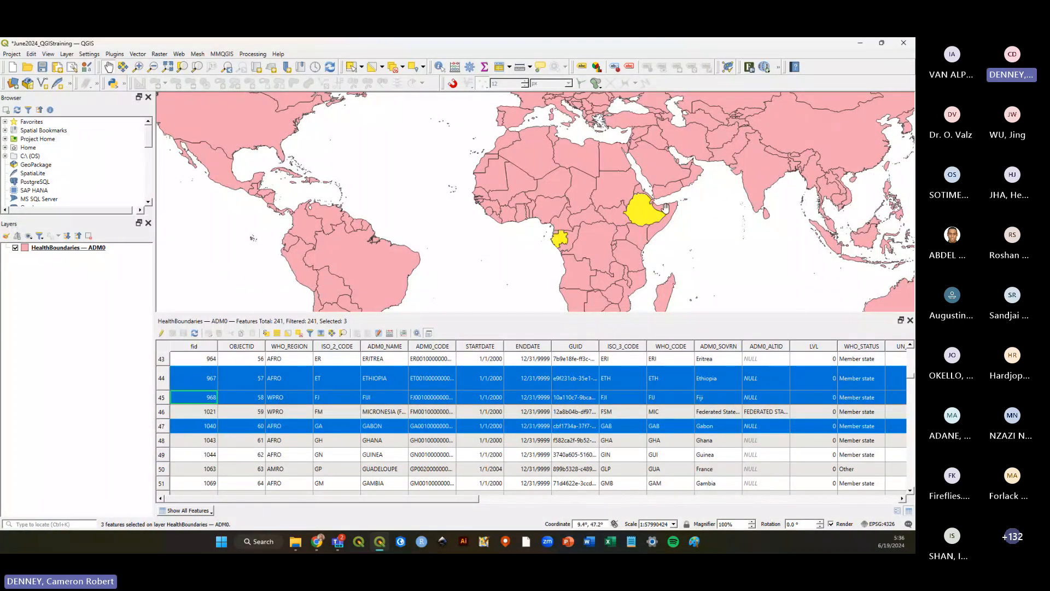
Select the JAPAN row in the attribute table.
{"action": "scroll", "coordinate": [632, 230], "scroll_direction": "down", "scroll_amount": 1}
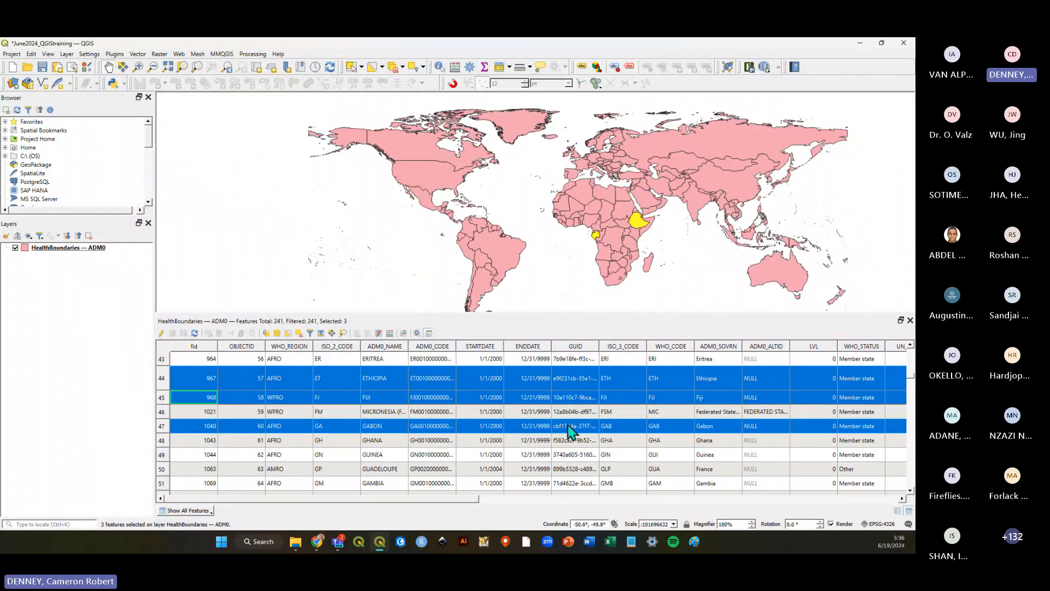
{"action": "scroll", "coordinate": [569, 432], "scroll_direction": "down", "scroll_amount": 1}
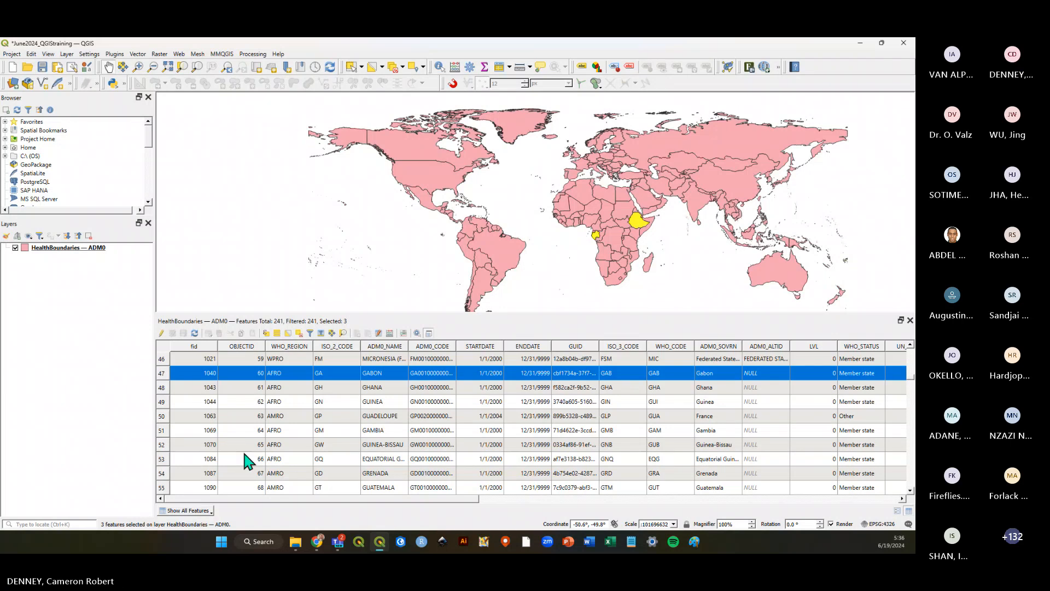
{"action": "scroll", "coordinate": [230, 460], "scroll_direction": "down", "scroll_amount": 5}
{"action": "left_click", "coordinate": [161, 445]}
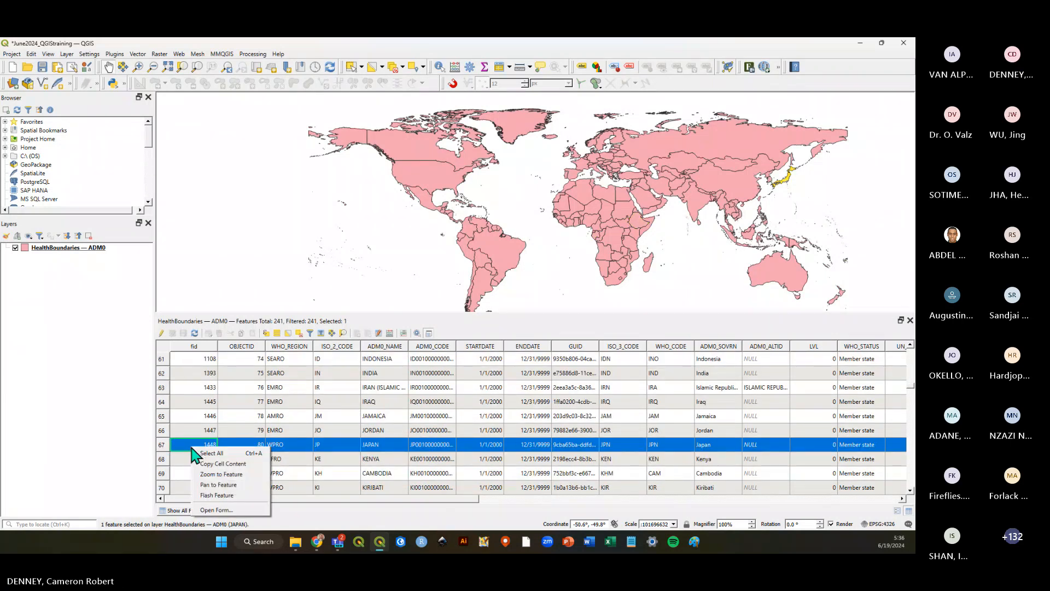
{"action": "left_click", "coordinate": [162, 452]}
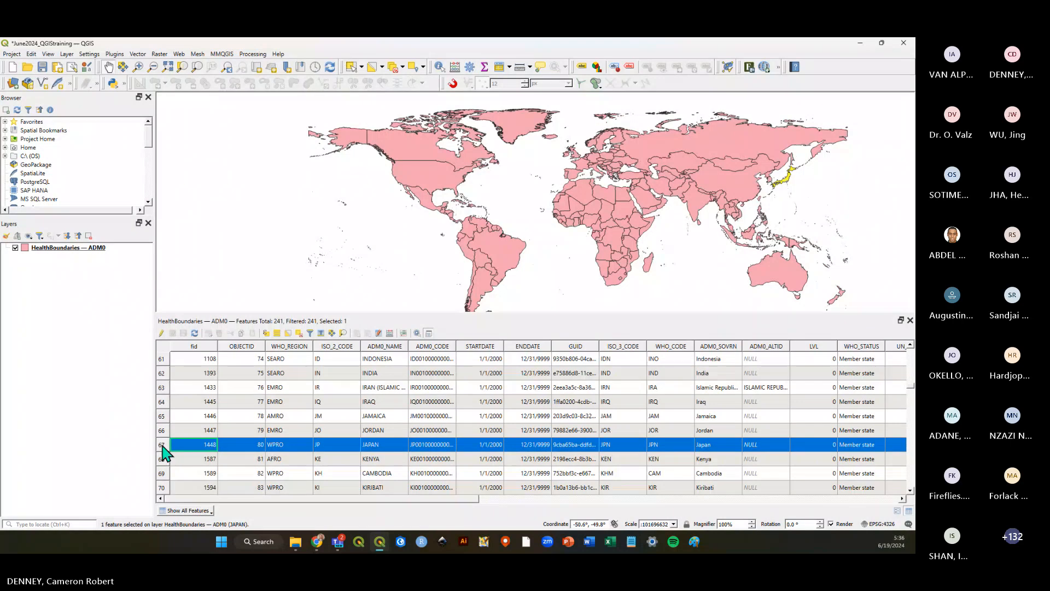
Zoom the map to the selected JAPAN feature from the attribute table, and save the project.
{"action": "right_click", "coordinate": [195, 445]}
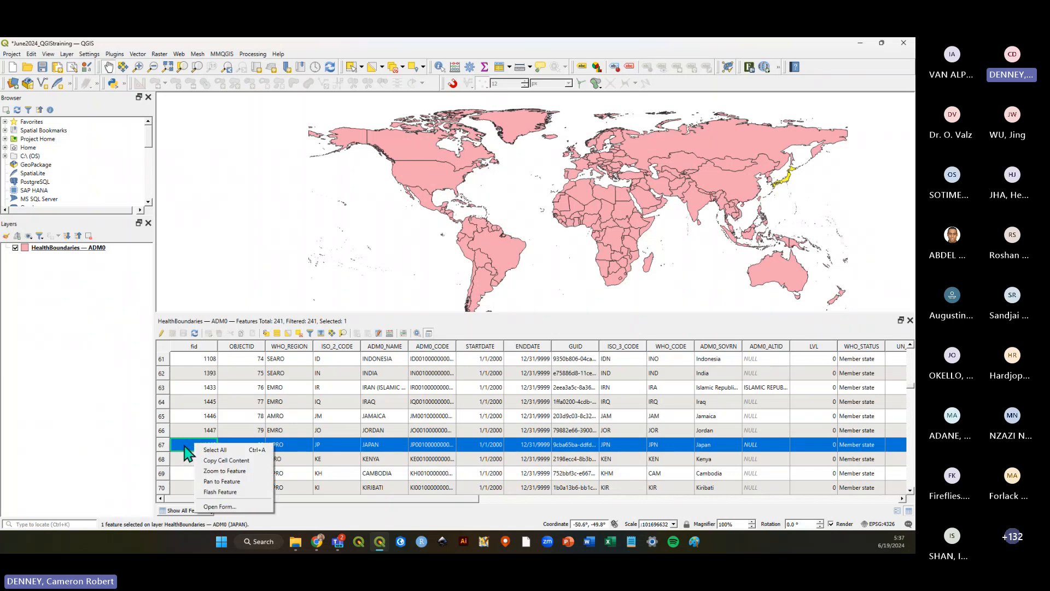
{"action": "left_click", "coordinate": [163, 448]}
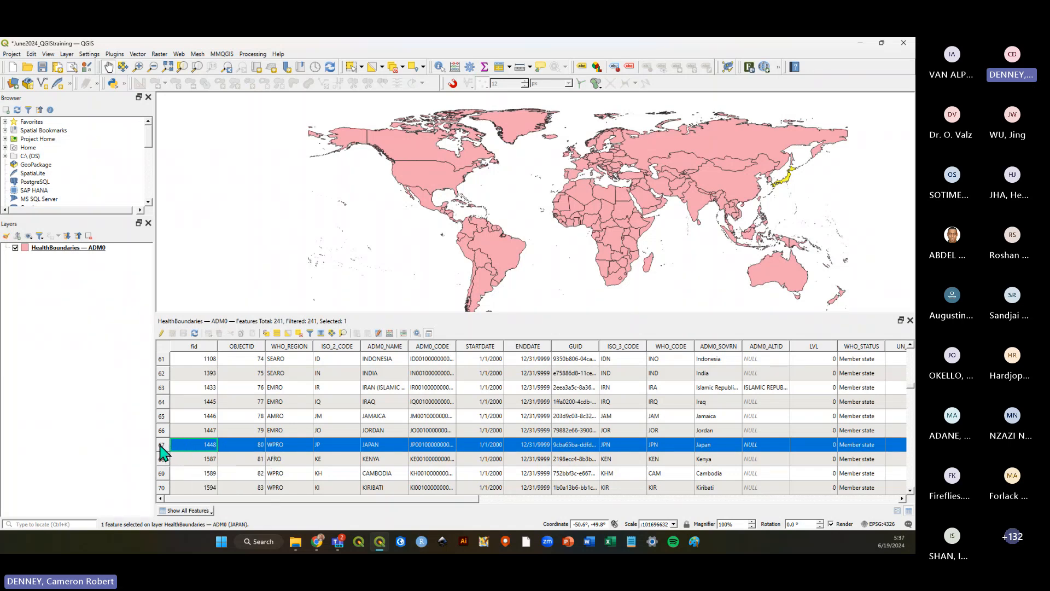
{"action": "right_click", "coordinate": [200, 452]}
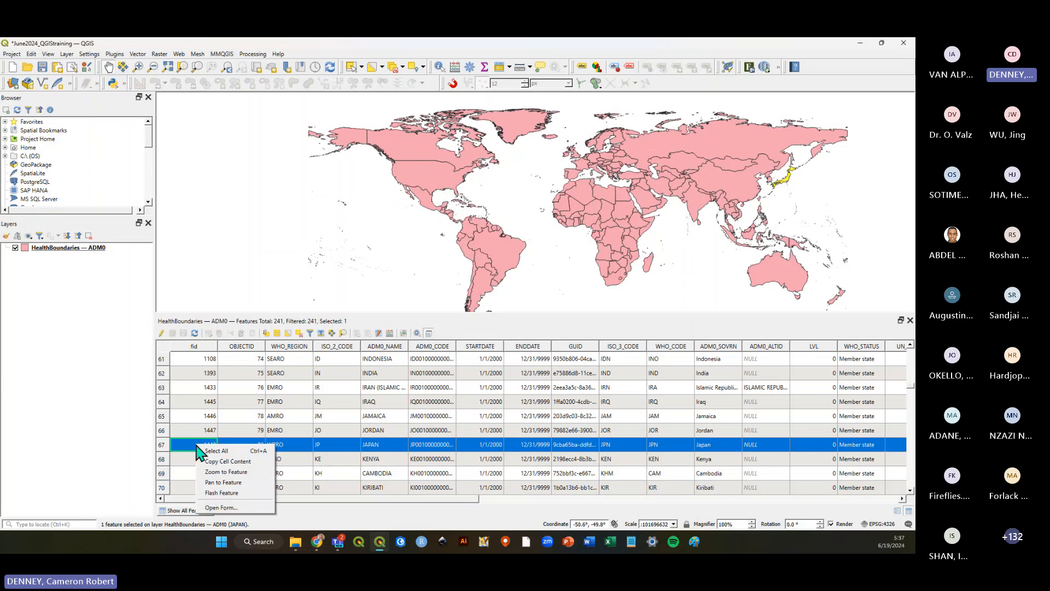
{"action": "left_click", "coordinate": [236, 476]}
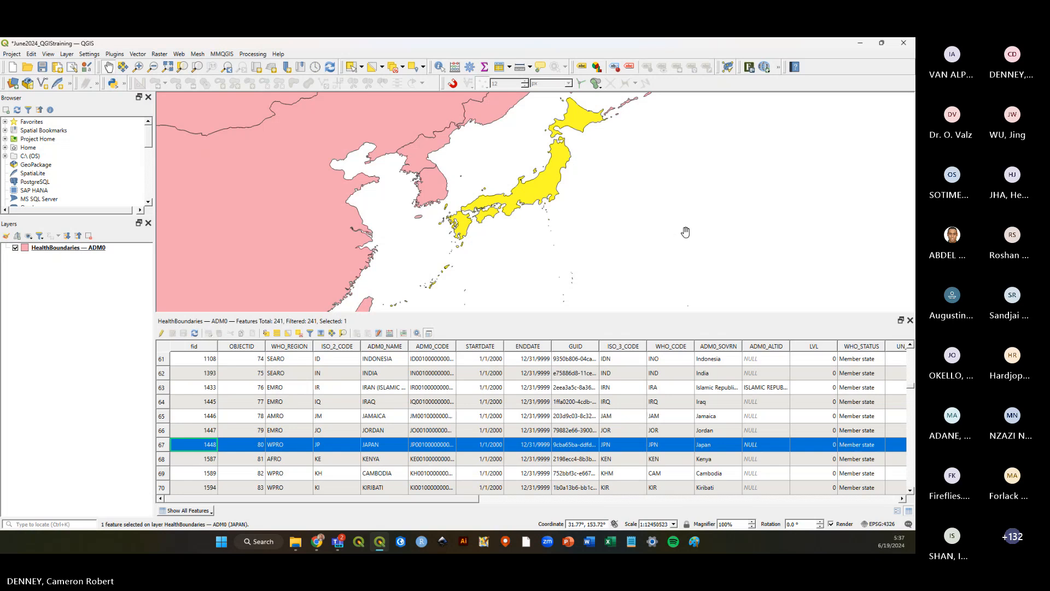
{"action": "left_click", "coordinate": [42, 66]}
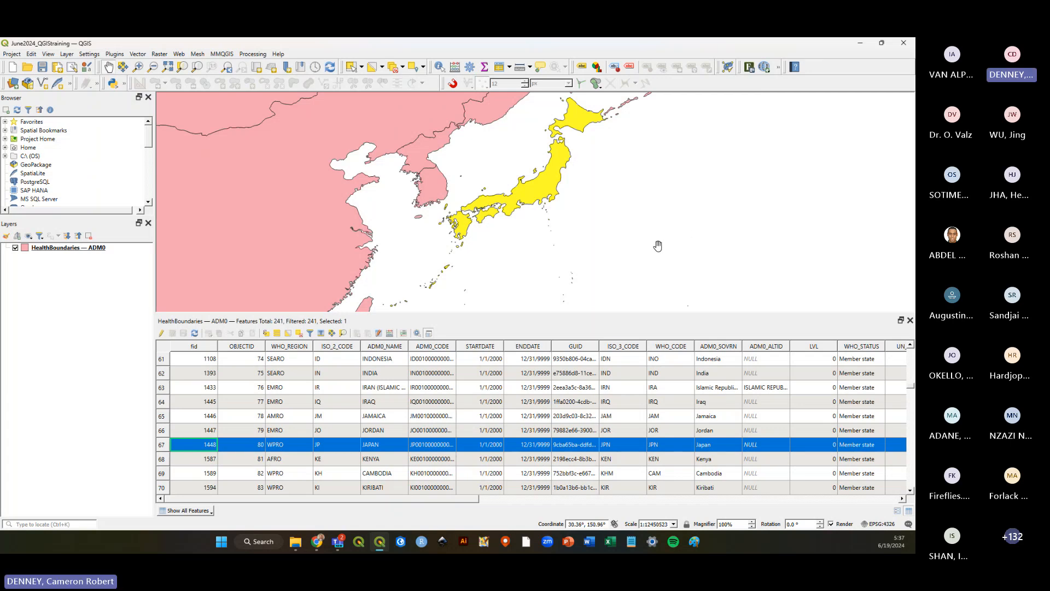
Switch the attribute table to form view and back to the table view.
{"action": "left_click_drag", "start_coordinate": [659, 246], "coordinate": [699, 245]}
{"action": "scroll", "coordinate": [698, 246], "scroll_direction": "down", "scroll_amount": 2}
{"action": "scroll", "coordinate": [696, 246], "scroll_direction": "up", "scroll_amount": 1}
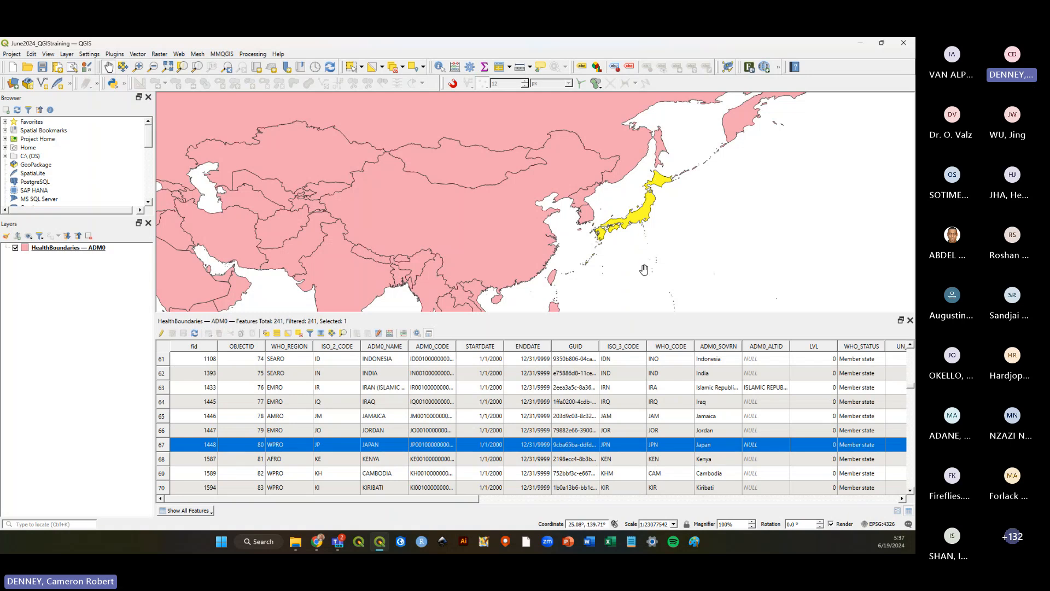
{"action": "left_click_drag", "start_coordinate": [618, 275], "coordinate": [648, 270]}
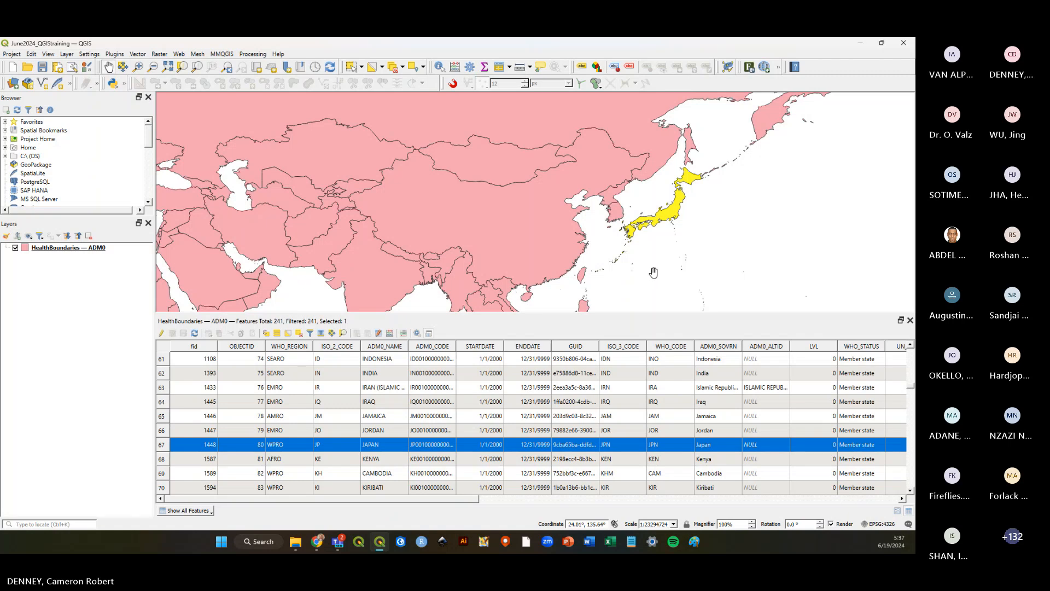
{"action": "left_click_drag", "start_coordinate": [654, 266], "coordinate": [673, 262]}
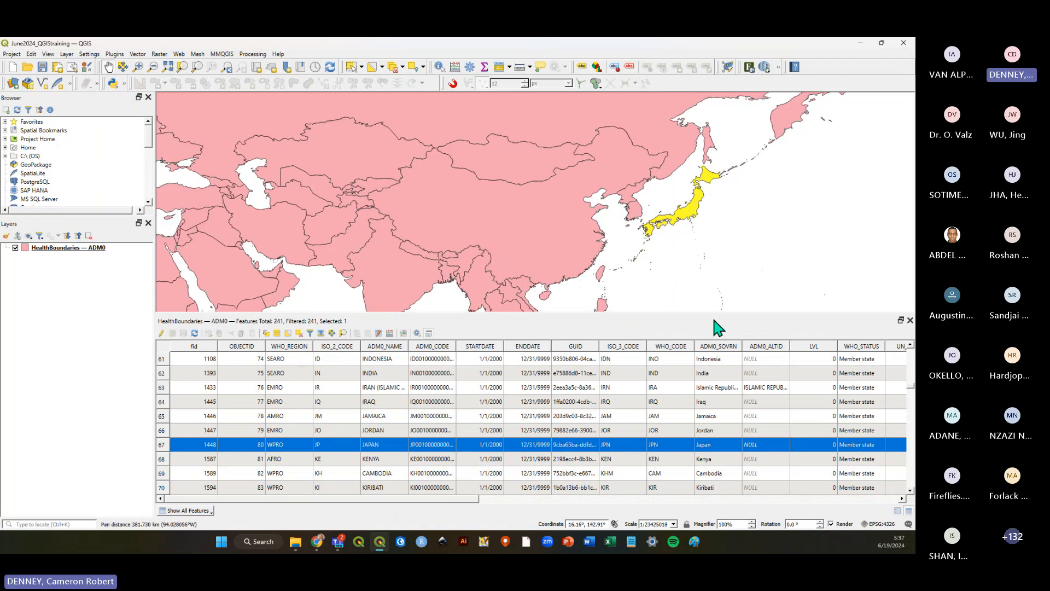
{"action": "left_click", "coordinate": [898, 511]}
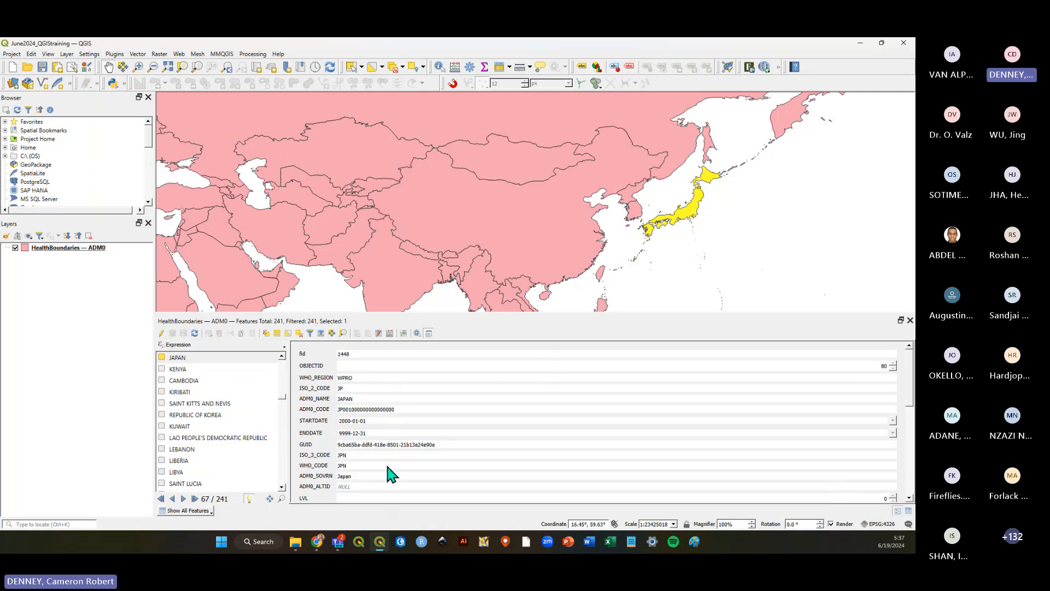
{"action": "left_click", "coordinate": [909, 511]}
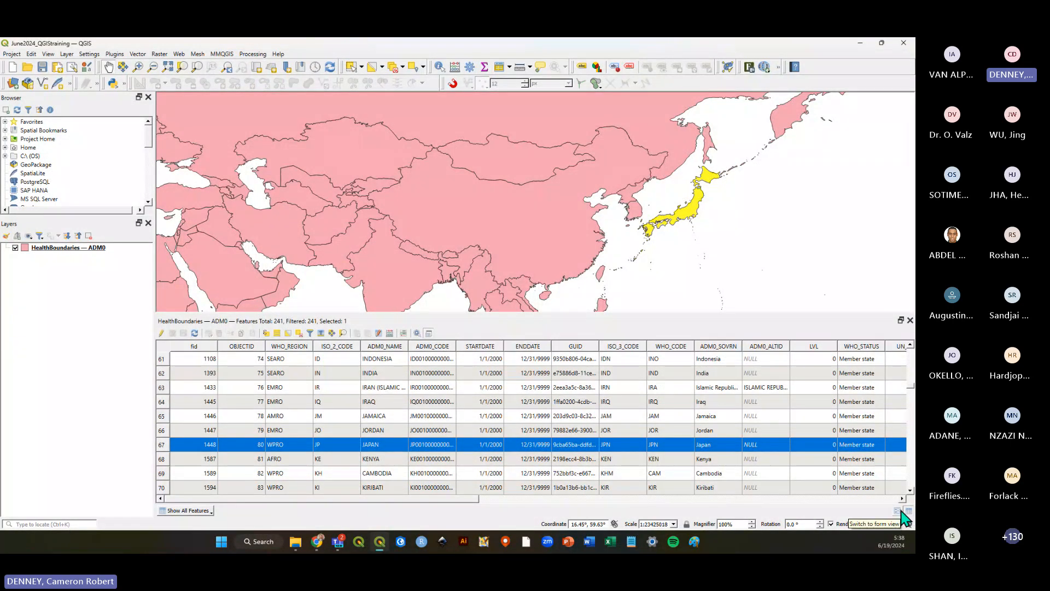
{"action": "left_click", "coordinate": [902, 516]}
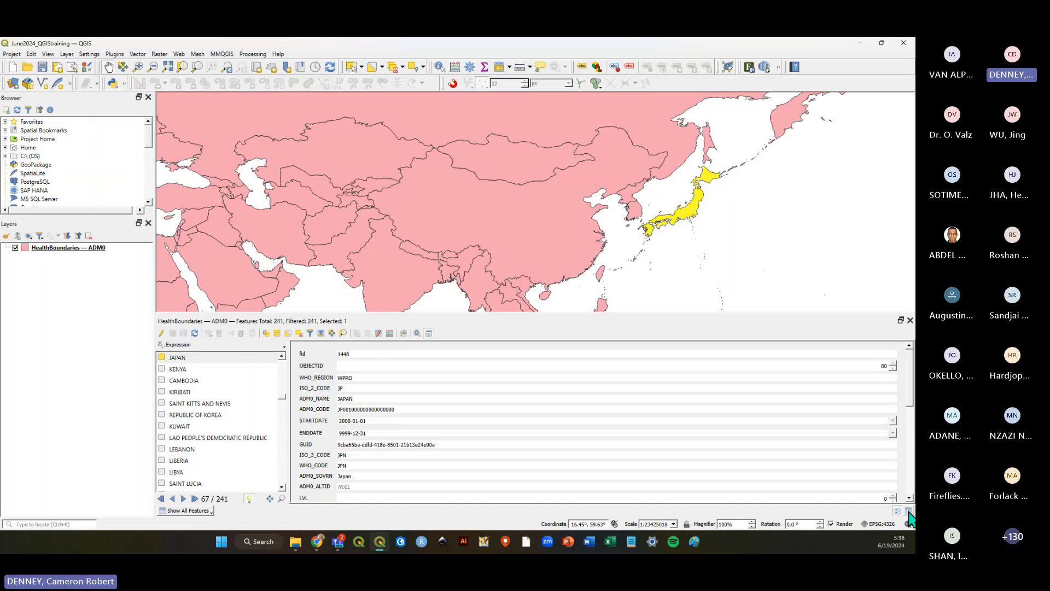
{"action": "left_click", "coordinate": [909, 511]}
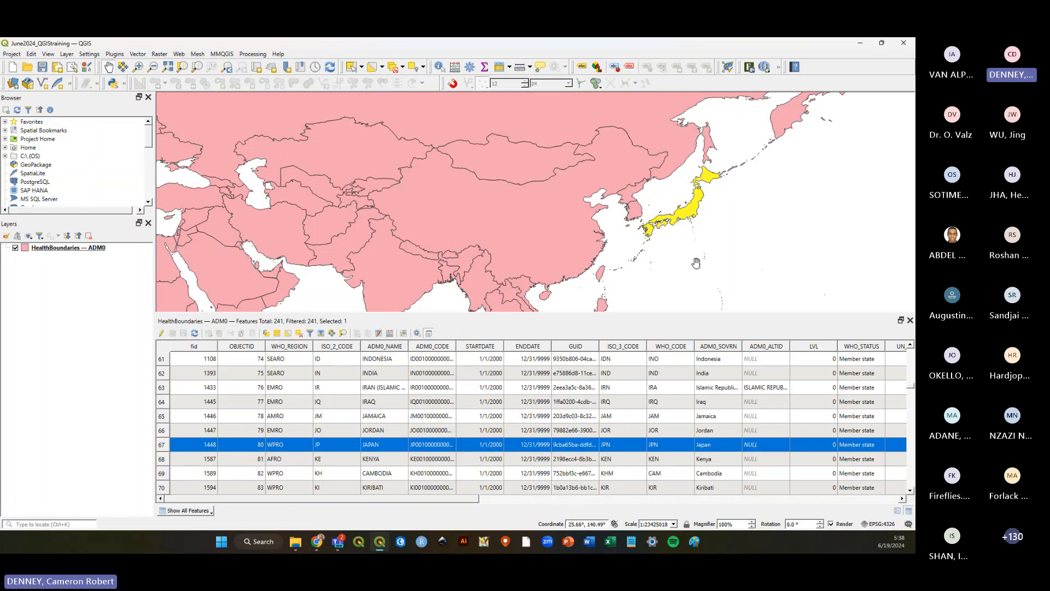
Clear the current feature selection on the layer.
{"action": "scroll", "coordinate": [702, 241], "scroll_direction": "down", "scroll_amount": 3}
{"action": "scroll", "coordinate": [657, 257], "scroll_direction": "up", "scroll_amount": 1}
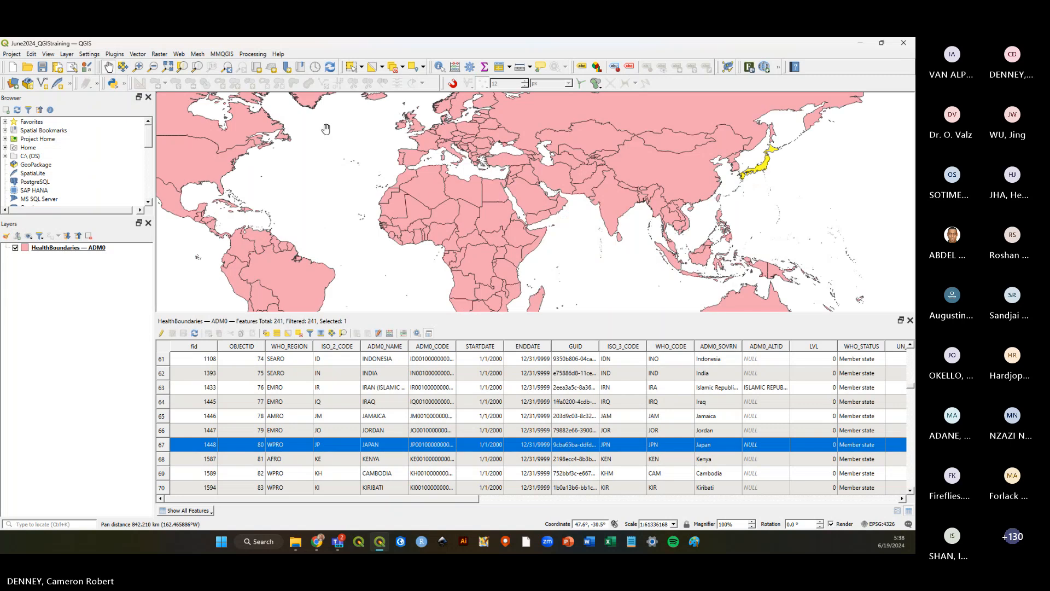
{"action": "left_click", "coordinate": [391, 68]}
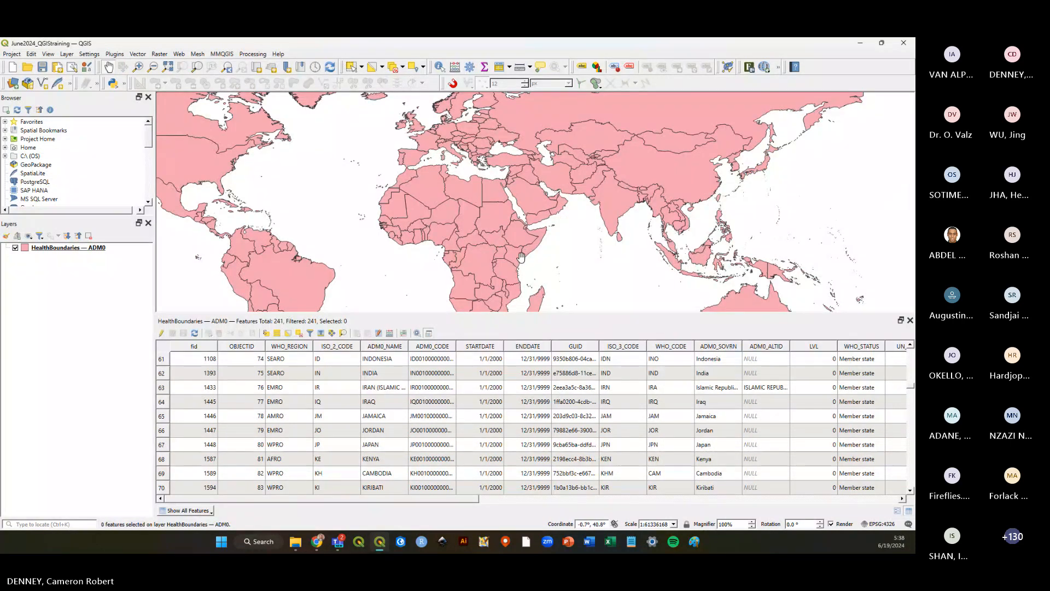
Save the project.
{"action": "left_click_drag", "start_coordinate": [521, 257], "coordinate": [599, 244]}
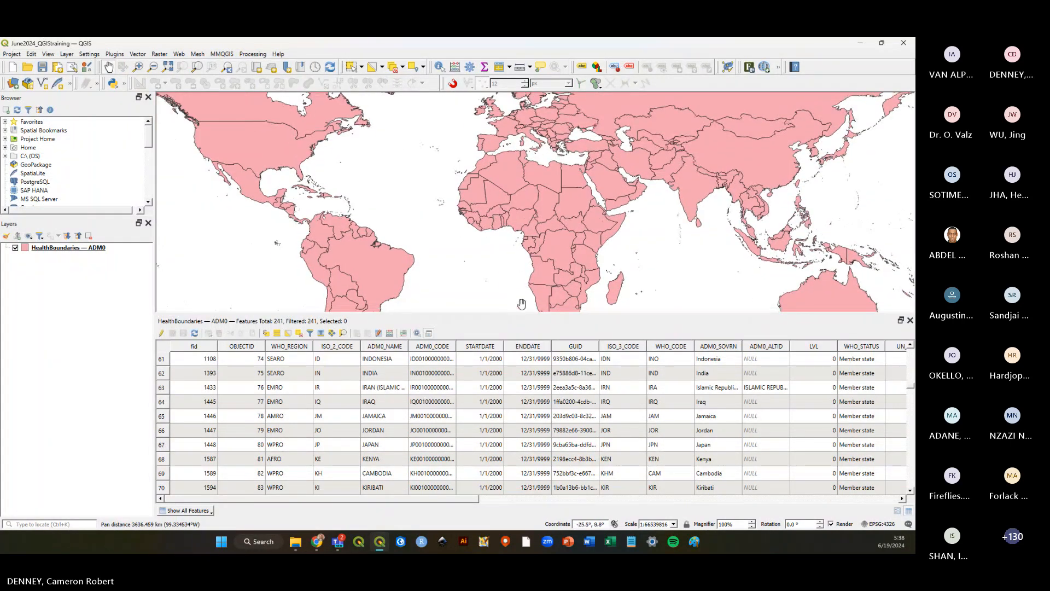
{"action": "left_click", "coordinate": [39, 69]}
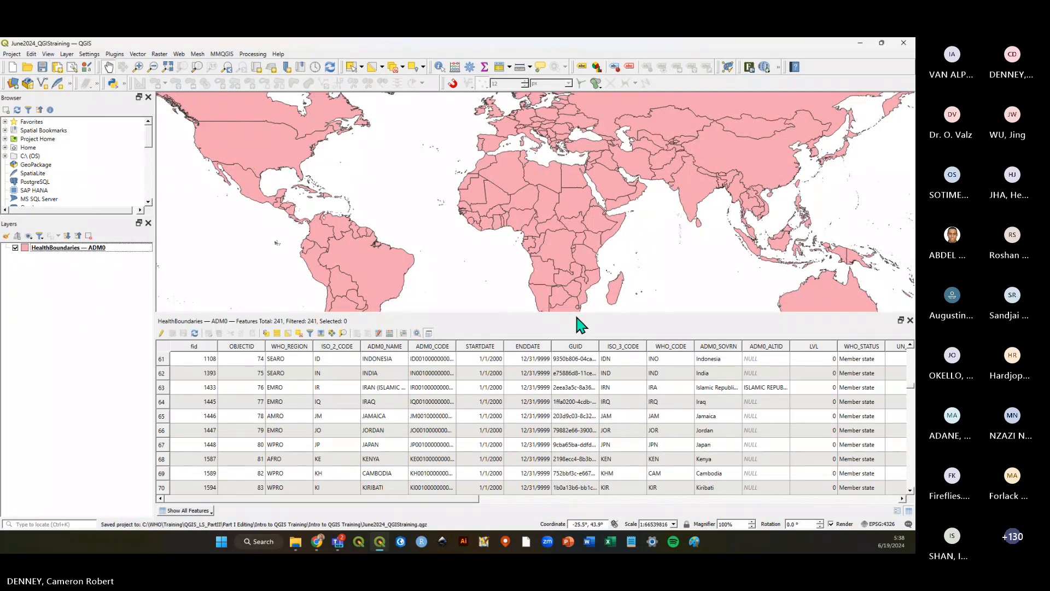
Shrink the attribute table panel to give the map canvas more room.
{"action": "left_click_drag", "start_coordinate": [577, 317], "coordinate": [580, 399]}
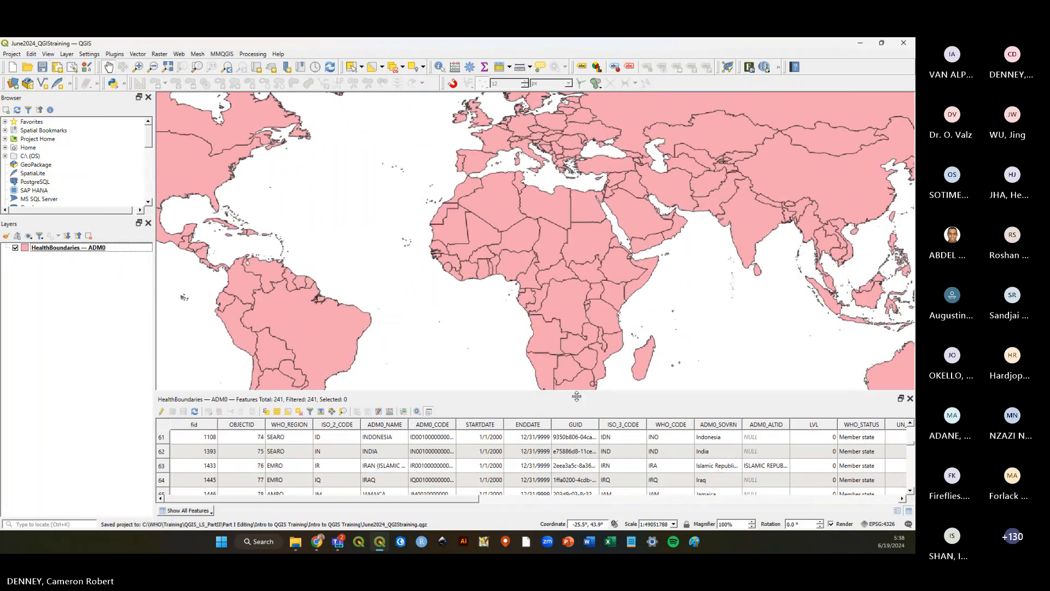
{"action": "left_click_drag", "start_coordinate": [658, 299], "coordinate": [607, 294]}
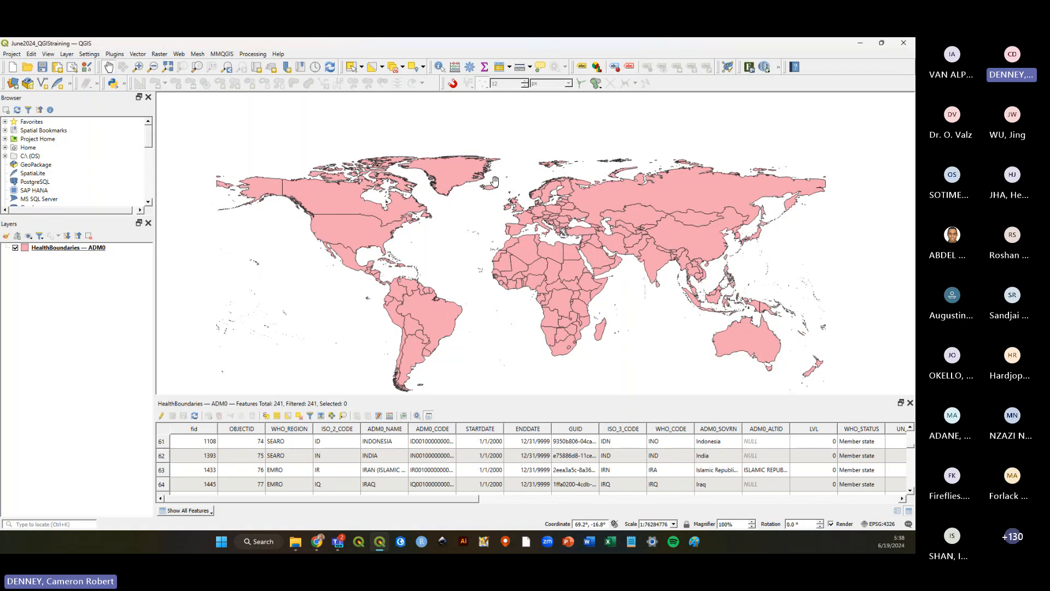
{"action": "key", "text": "alt+Tab"}
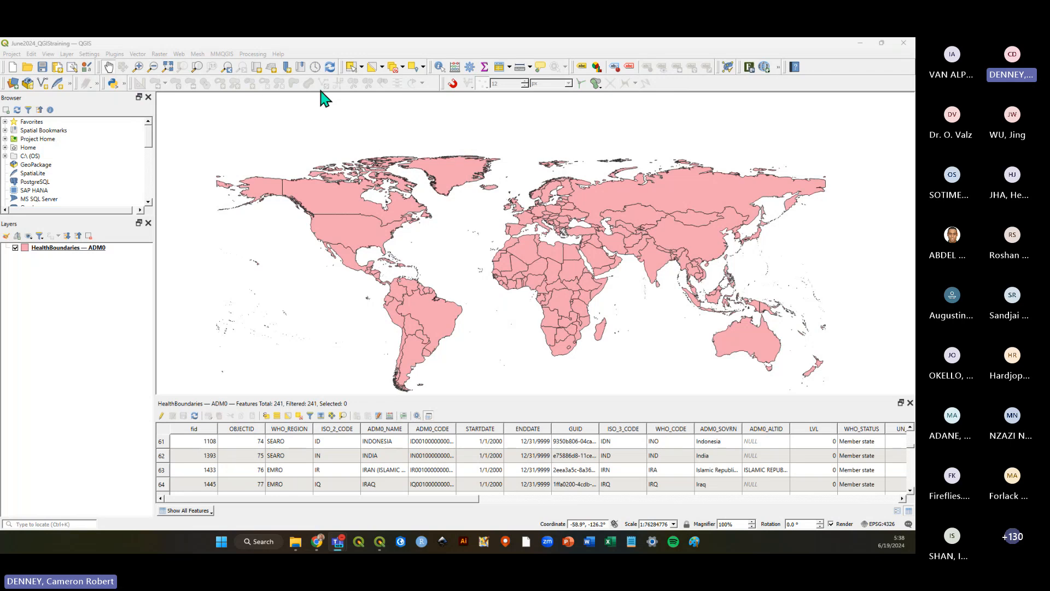
Select countries on the map by drawing selection rectangles over central Africa and western Europe.
{"action": "left_click", "coordinate": [353, 68]}
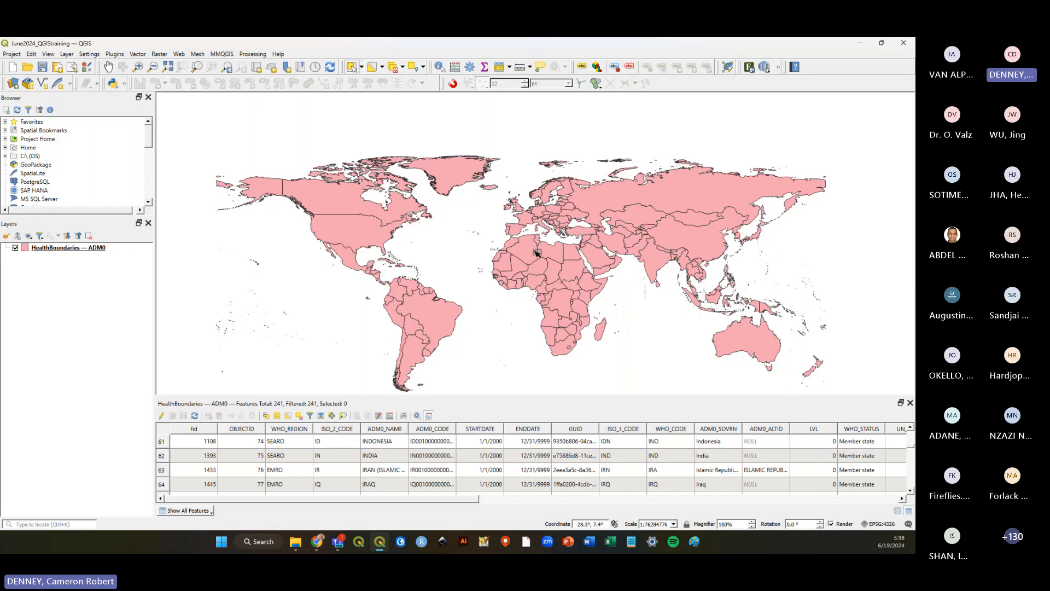
{"action": "left_click_drag", "start_coordinate": [539, 260], "coordinate": [562, 281]}
{"action": "left_click_drag", "start_coordinate": [622, 228], "coordinate": [636, 239]}
{"action": "left_click_drag", "start_coordinate": [659, 299], "coordinate": [638, 315]}
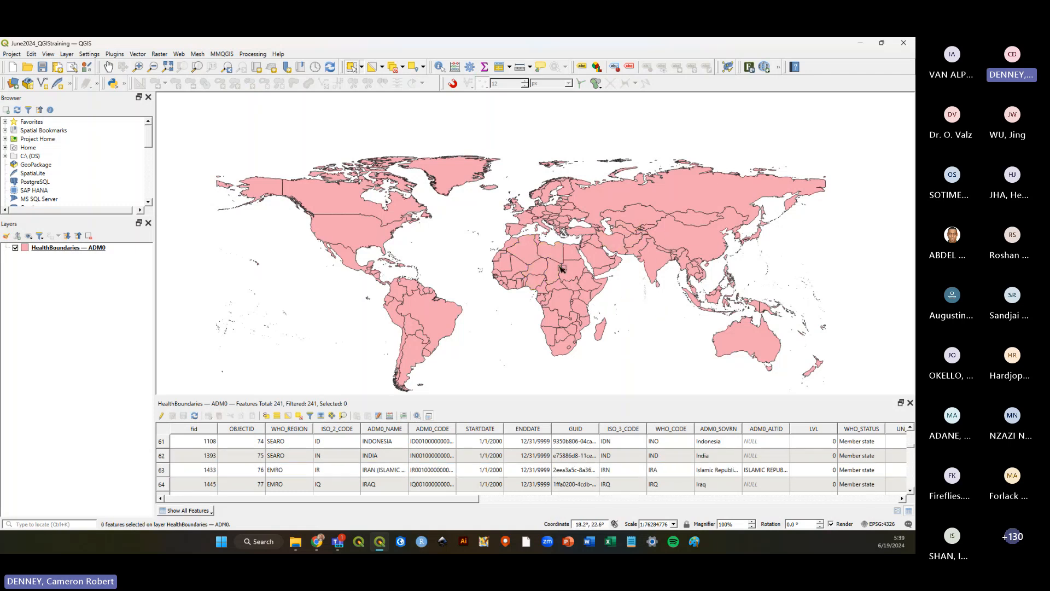
{"action": "left_click_drag", "start_coordinate": [559, 265], "coordinate": [548, 292]}
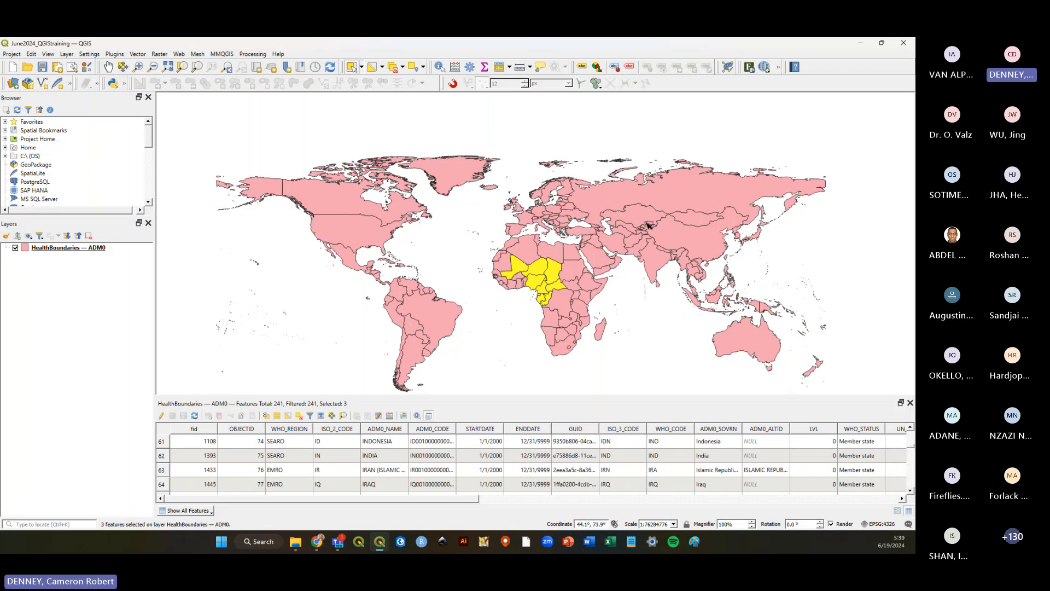
{"action": "left_click_drag", "start_coordinate": [611, 203], "coordinate": [539, 224]}
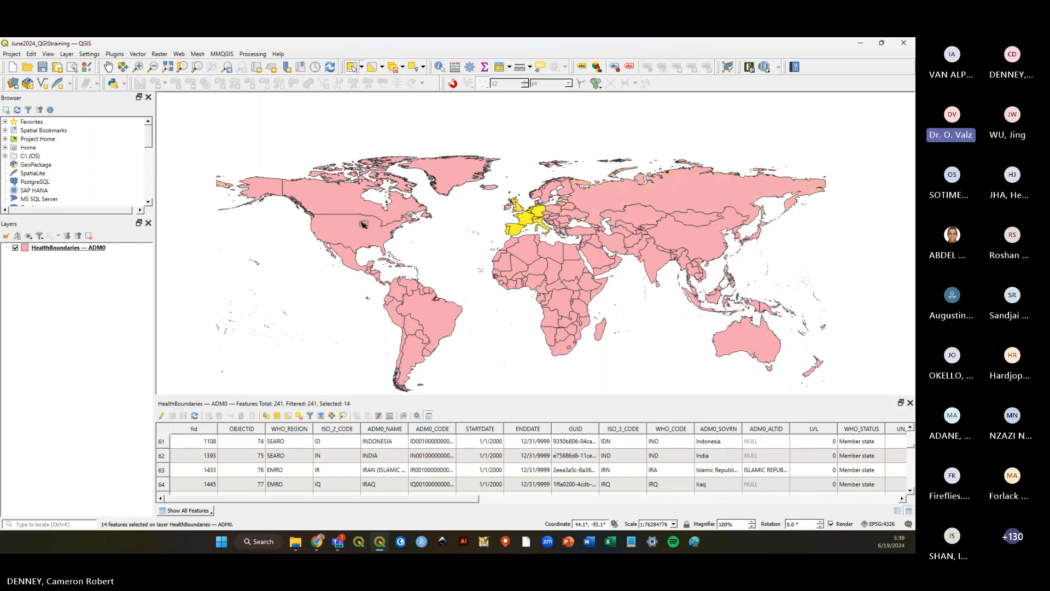
Select Brazil on the map with a single pick.
{"action": "left_click", "coordinate": [365, 233]}
{"action": "left_click", "coordinate": [357, 266]}
{"action": "left_click", "coordinate": [432, 314]}
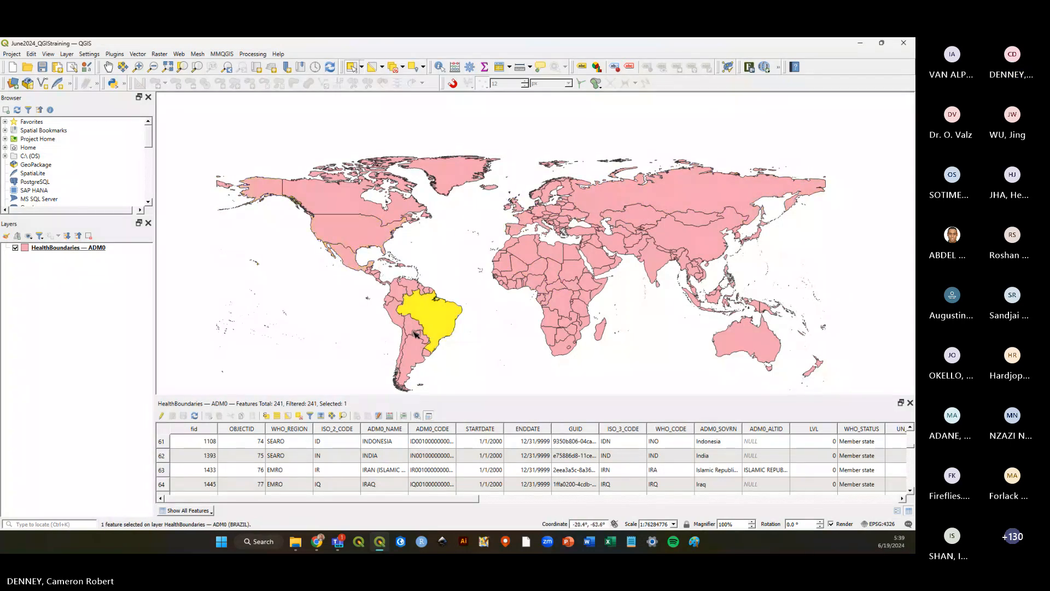
Add the United States, Canada and a central African country to the existing map selection.
{"action": "left_click_drag", "start_coordinate": [415, 331], "coordinate": [418, 336]}
{"action": "left_click", "coordinate": [436, 321]}
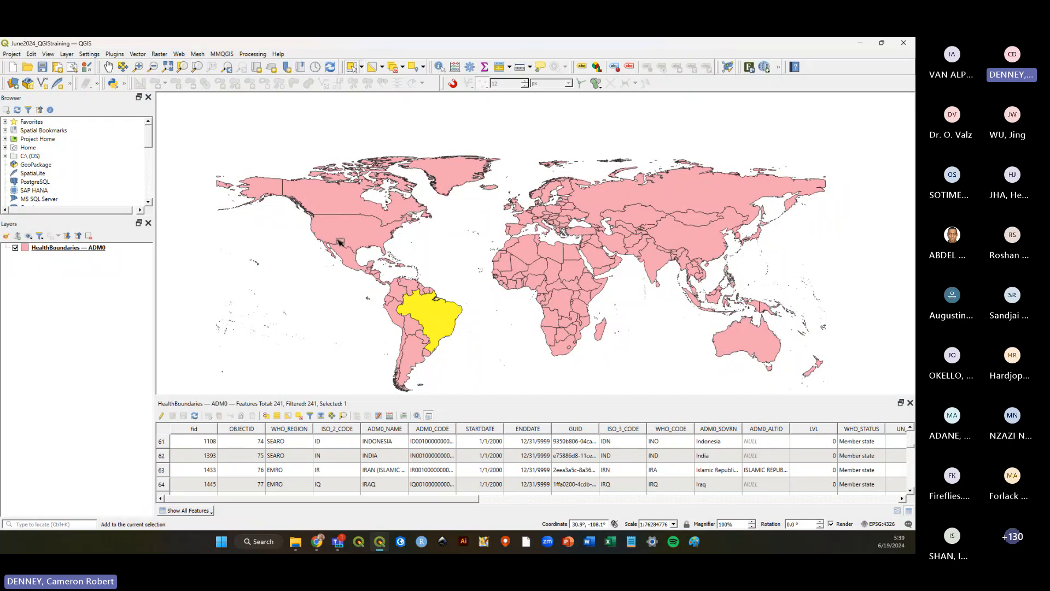
{"action": "left_click", "coordinate": [340, 241], "text": "shift"}
{"action": "left_click", "coordinate": [356, 199], "text": "shift"}
{"action": "left_click", "coordinate": [561, 301], "text": "shift"}
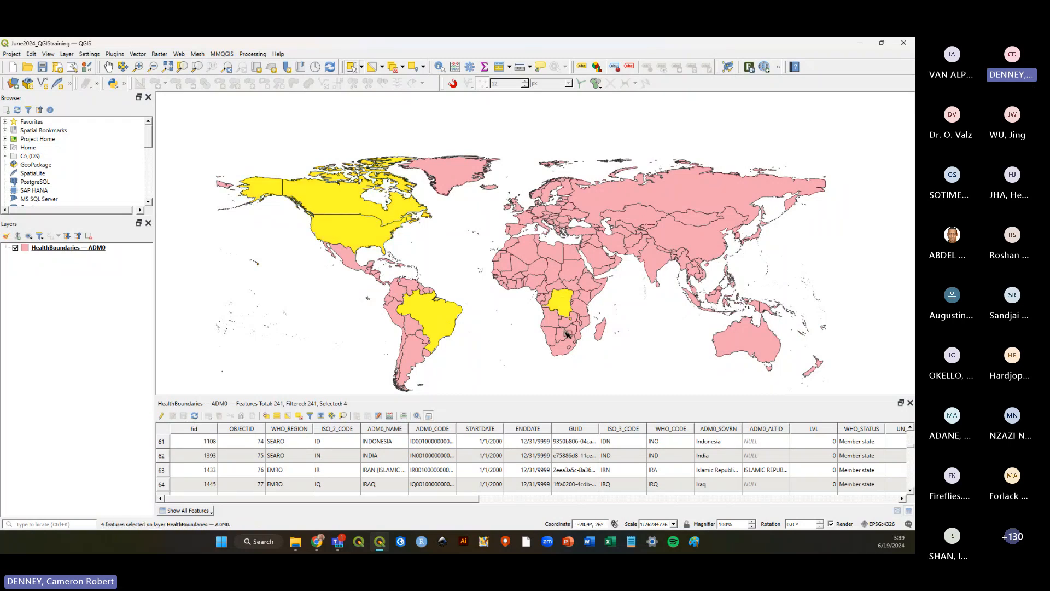
Add more countries in north Africa, Russia, China and Australia to the map selection.
{"action": "left_click", "coordinate": [554, 272], "text": "shift"}
{"action": "left_click", "coordinate": [541, 256], "text": "shift"}
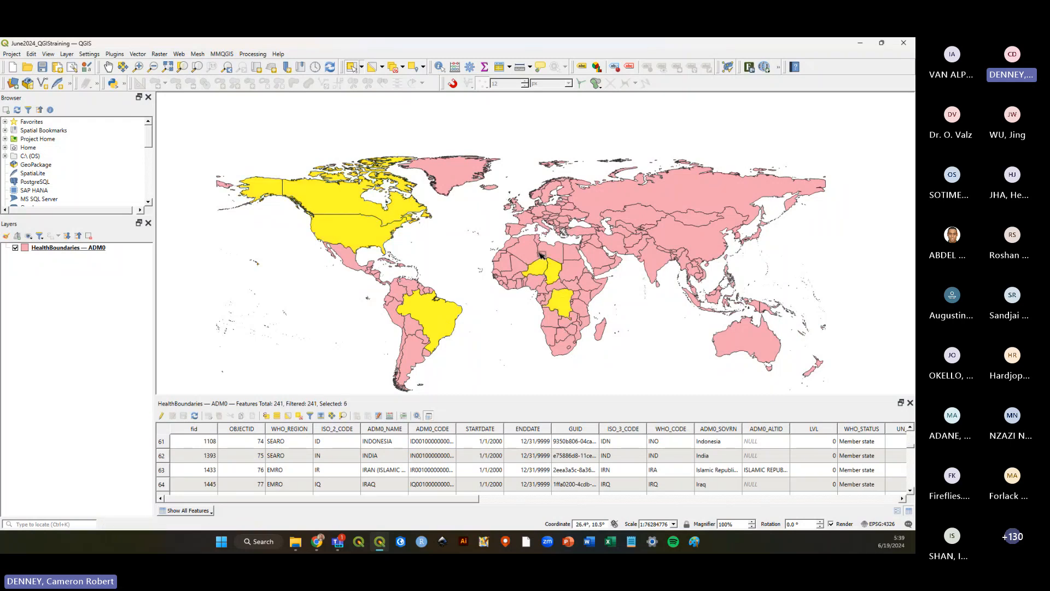
{"action": "left_click", "coordinate": [688, 233], "text": "shift"}
{"action": "left_click", "coordinate": [703, 211], "text": "shift"}
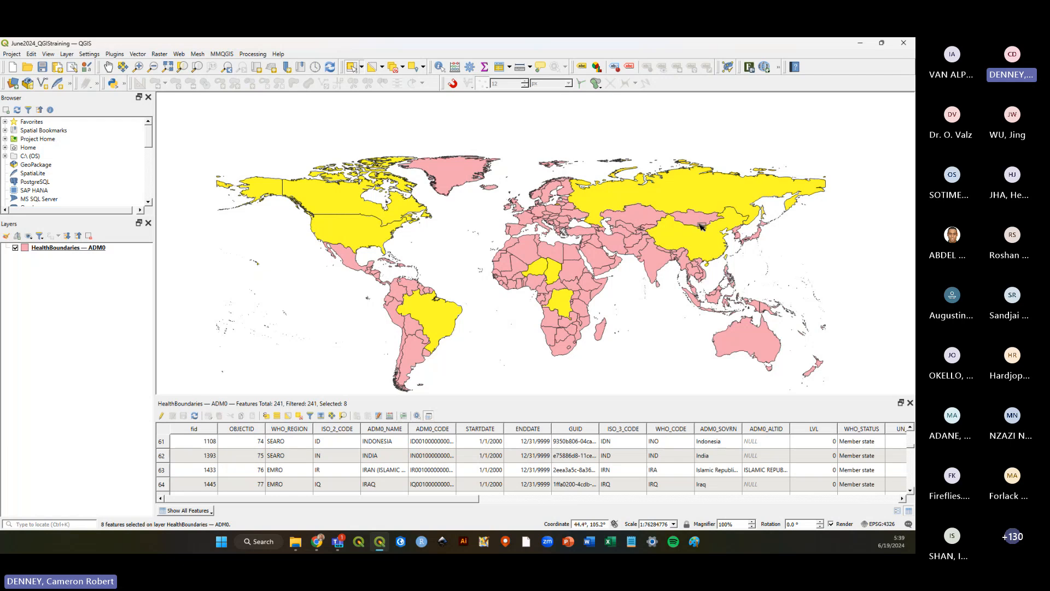
{"action": "left_click", "coordinate": [701, 225], "text": "ctrl"}
{"action": "left_click", "coordinate": [736, 342], "text": "shift"}
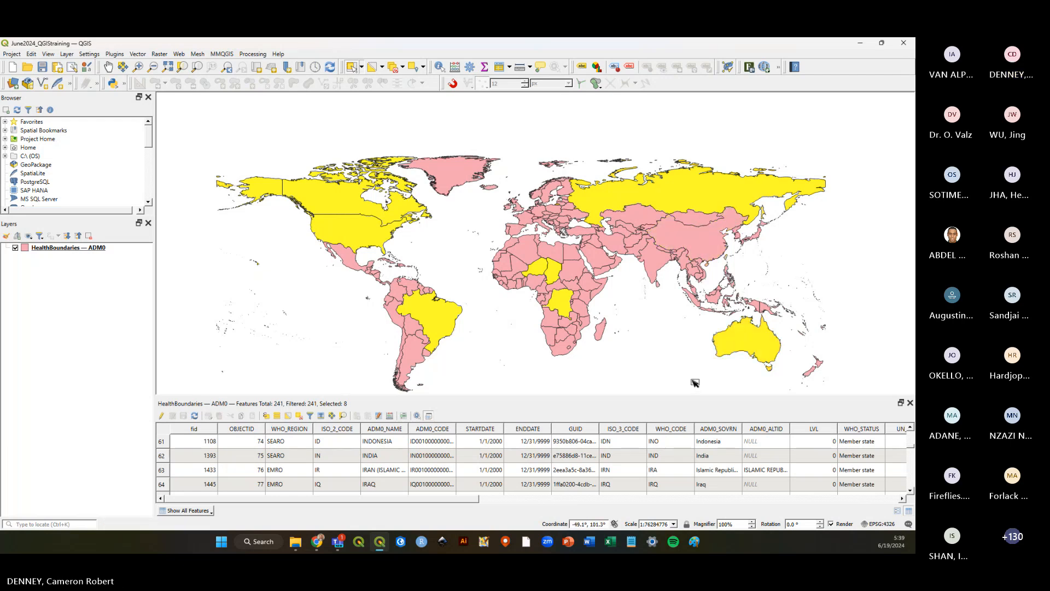
Enlarge the attribute table and browse its rows to inspect the selected features.
{"action": "left_click_drag", "start_coordinate": [488, 396], "coordinate": [487, 369]}
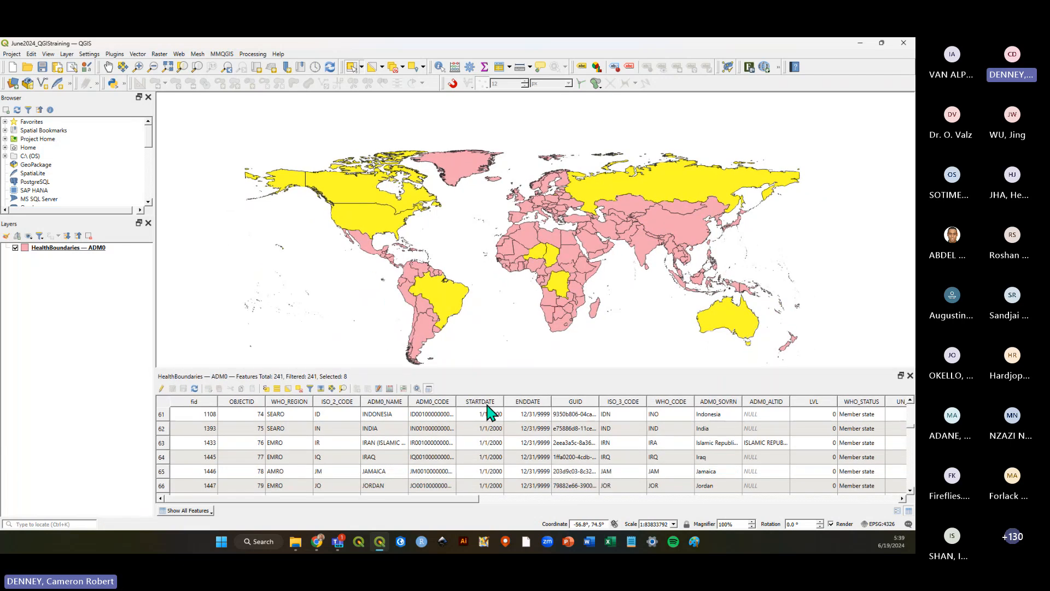
{"action": "scroll", "coordinate": [469, 469], "scroll_direction": "down", "scroll_amount": 17}
{"action": "scroll", "coordinate": [469, 469], "scroll_direction": "up", "scroll_amount": 6}
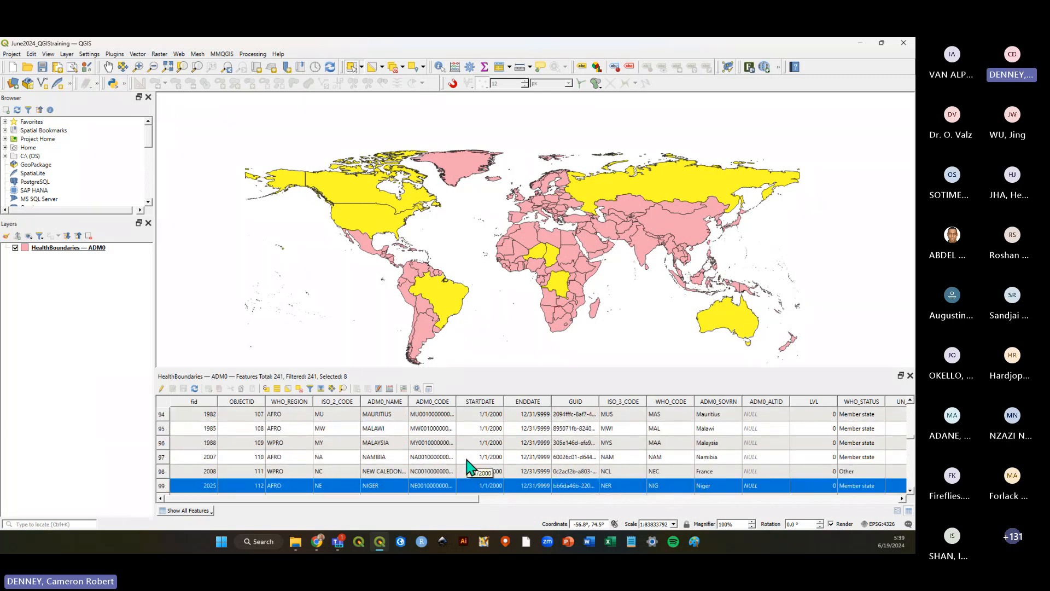
{"action": "scroll", "coordinate": [468, 466], "scroll_direction": "down", "scroll_amount": 1}
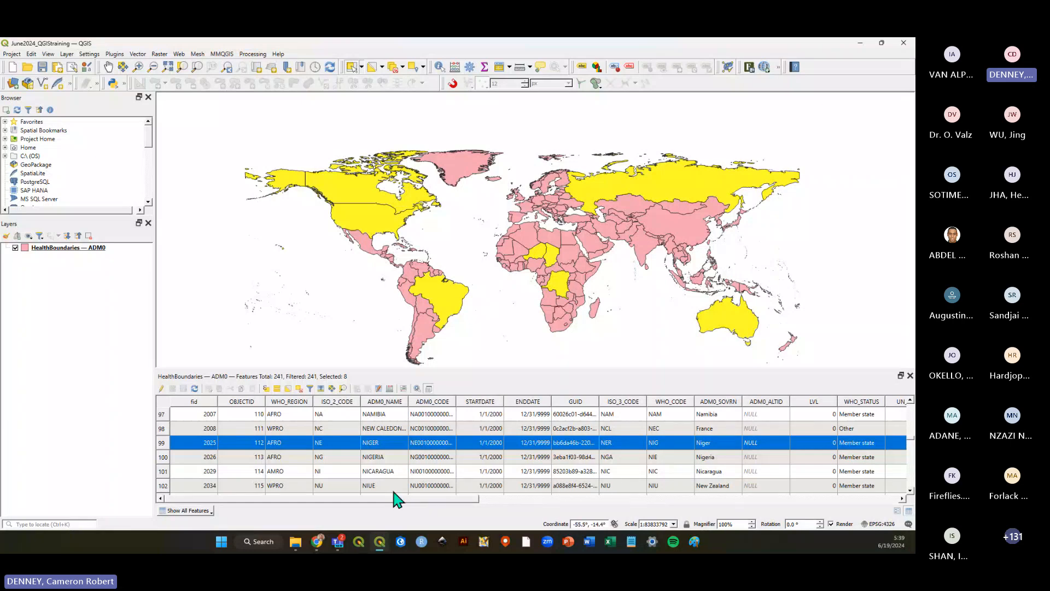
{"action": "left_click_drag", "start_coordinate": [394, 497], "coordinate": [325, 498]}
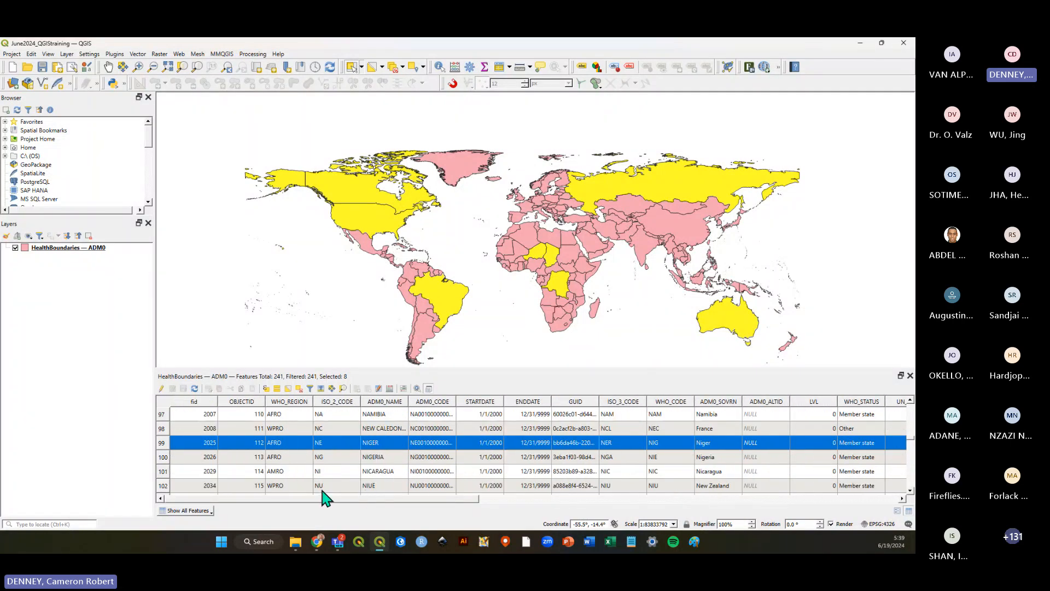
Clear the selection and select Chad on the map.
{"action": "left_click", "coordinate": [622, 337]}
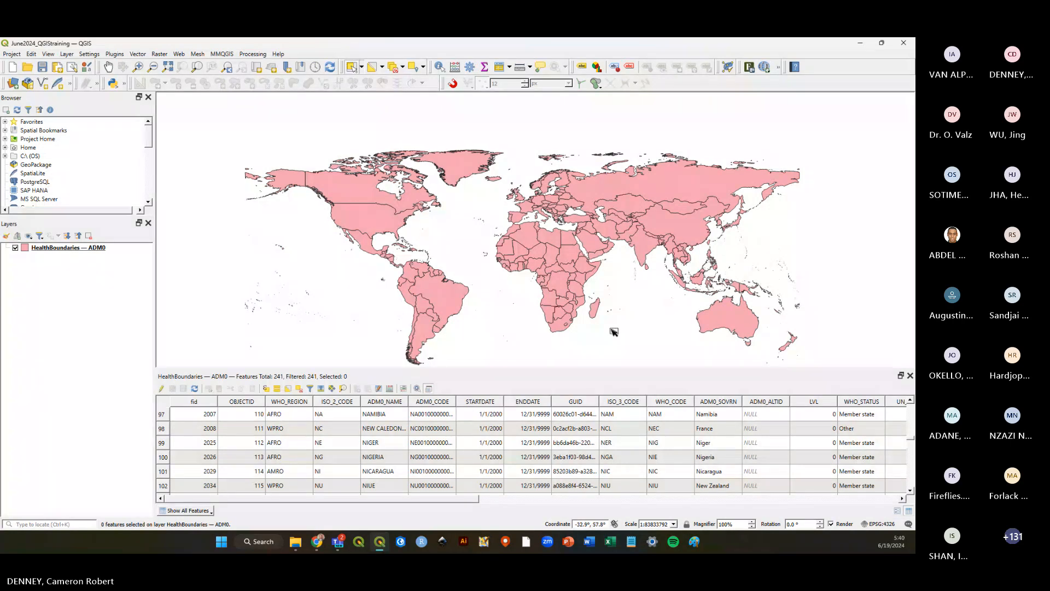
{"action": "left_click", "coordinate": [552, 257]}
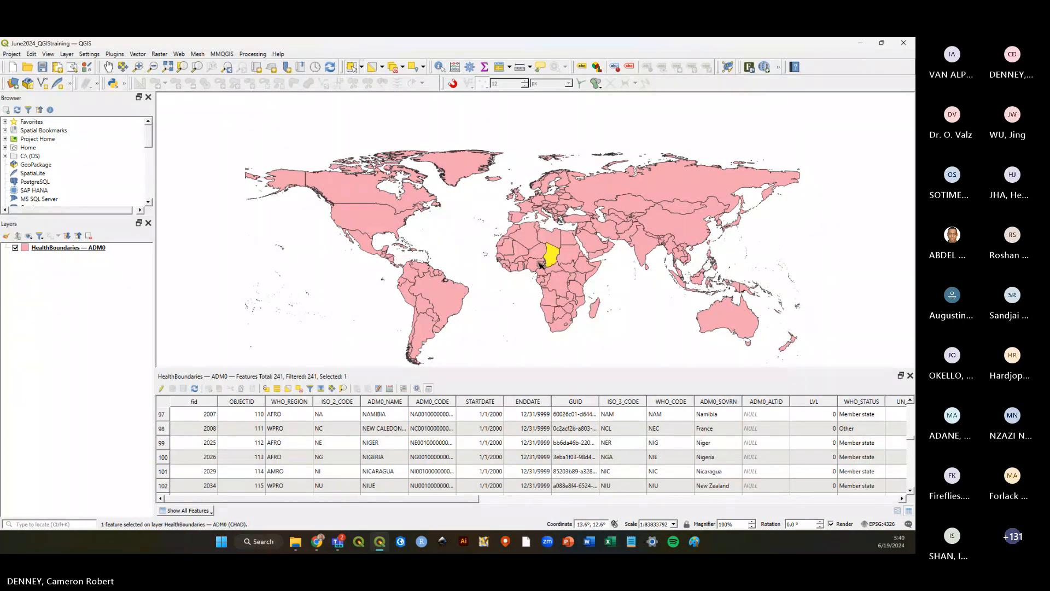
Clear the selection, box-select several countries in west-central Africa, then select the Democratic Republic of the Congo.
{"action": "left_click", "coordinate": [520, 308]}
{"action": "left_click_drag", "start_coordinate": [531, 250], "coordinate": [545, 263]}
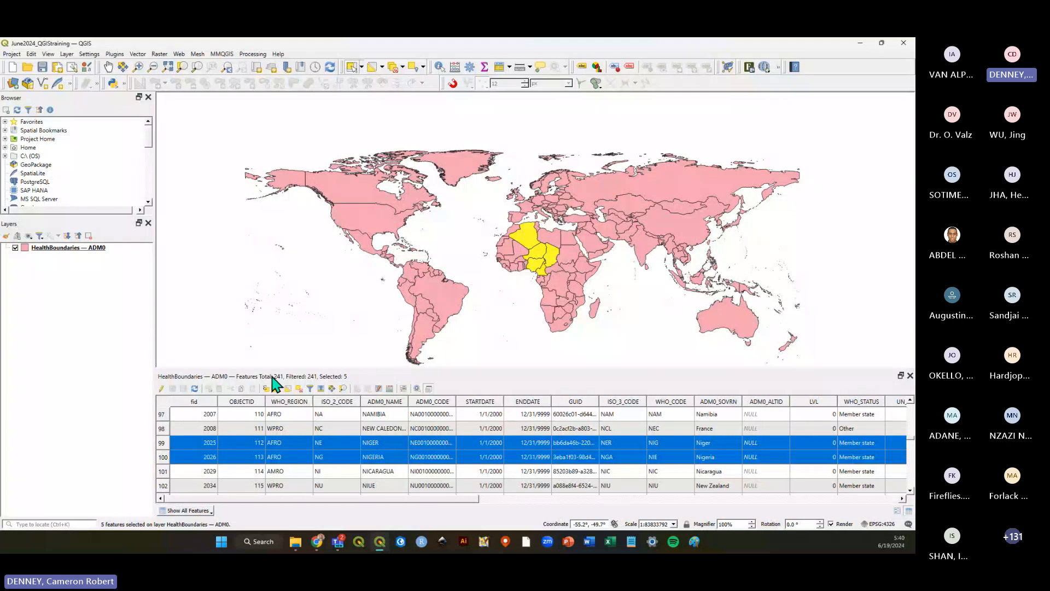
{"action": "left_click", "coordinate": [553, 300]}
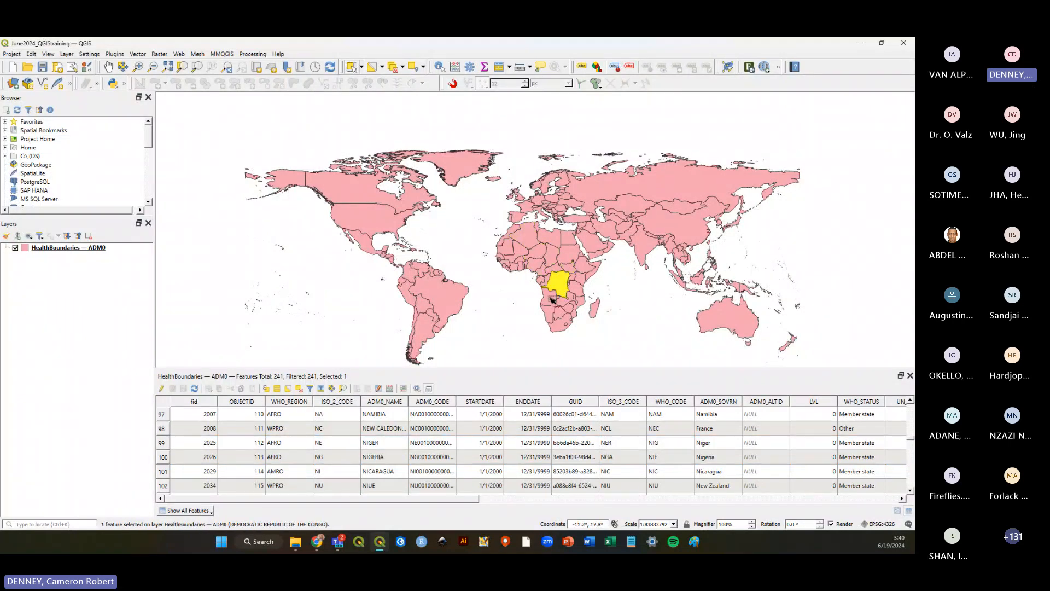
Select South Africa, then select four countries in central South America.
{"action": "left_click", "coordinate": [561, 312]}
{"action": "left_click", "coordinate": [558, 323]}
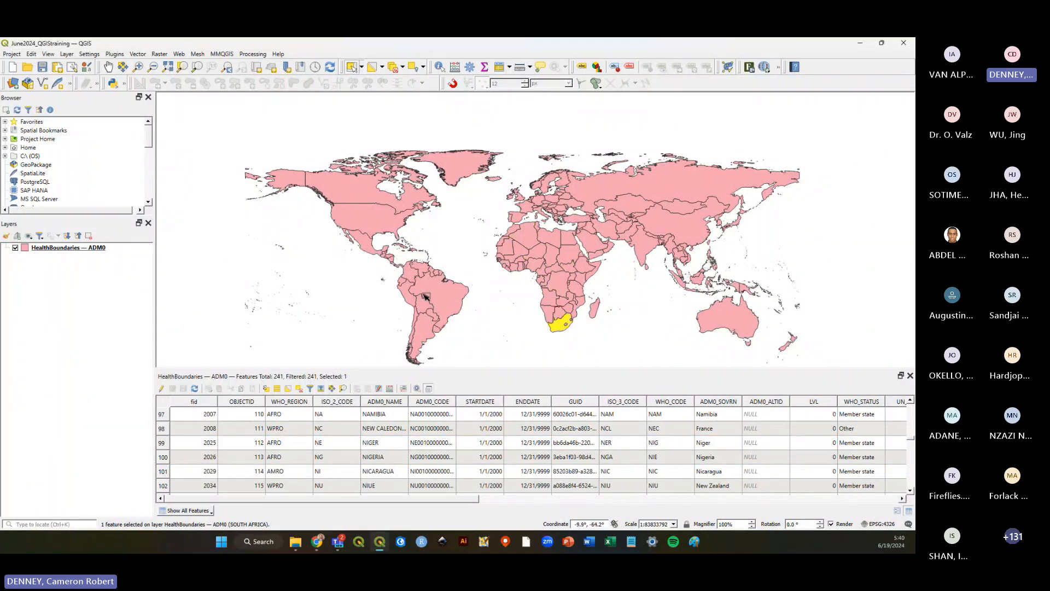
{"action": "left_click", "coordinate": [432, 293]}
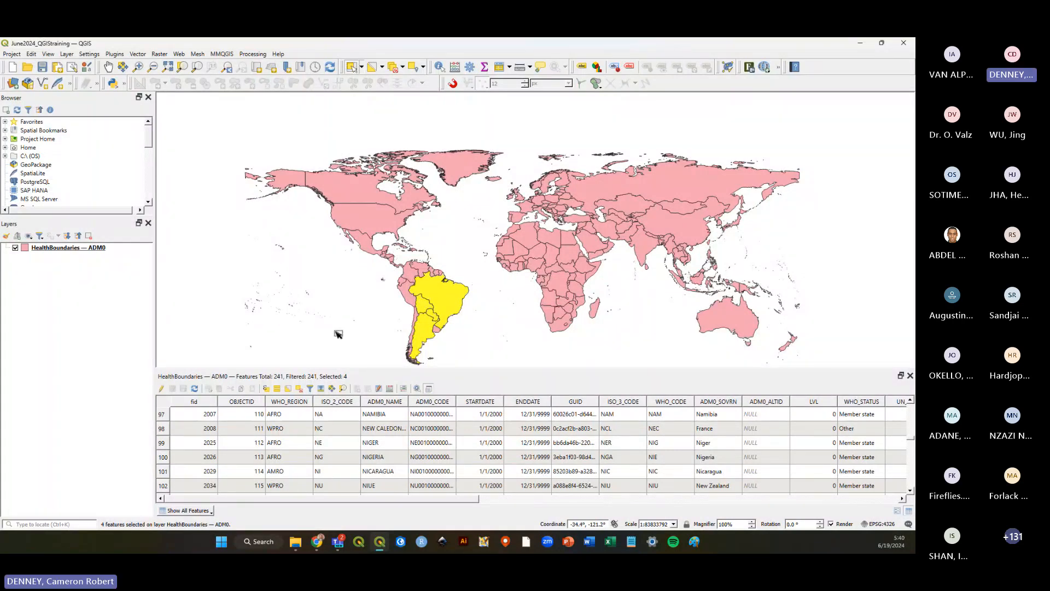
Filter the attribute table to show only the selected features.
{"action": "left_click", "coordinate": [211, 511]}
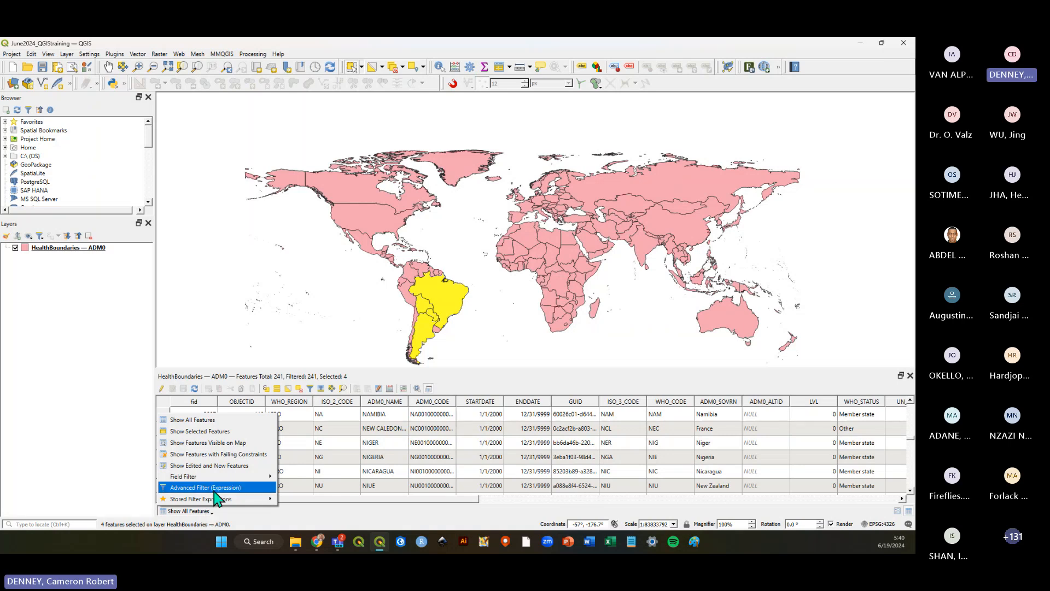
{"action": "left_click", "coordinate": [221, 432]}
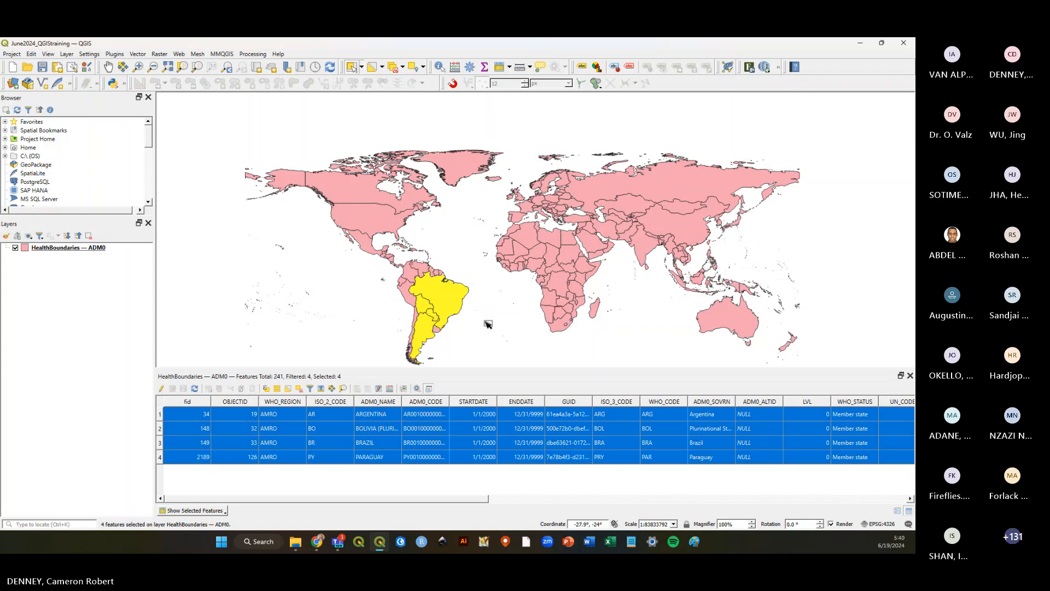
Box-select countries in central Africa and then across Russia and central Asia, then select Spain.
{"action": "left_click_drag", "start_coordinate": [541, 255], "coordinate": [553, 262]}
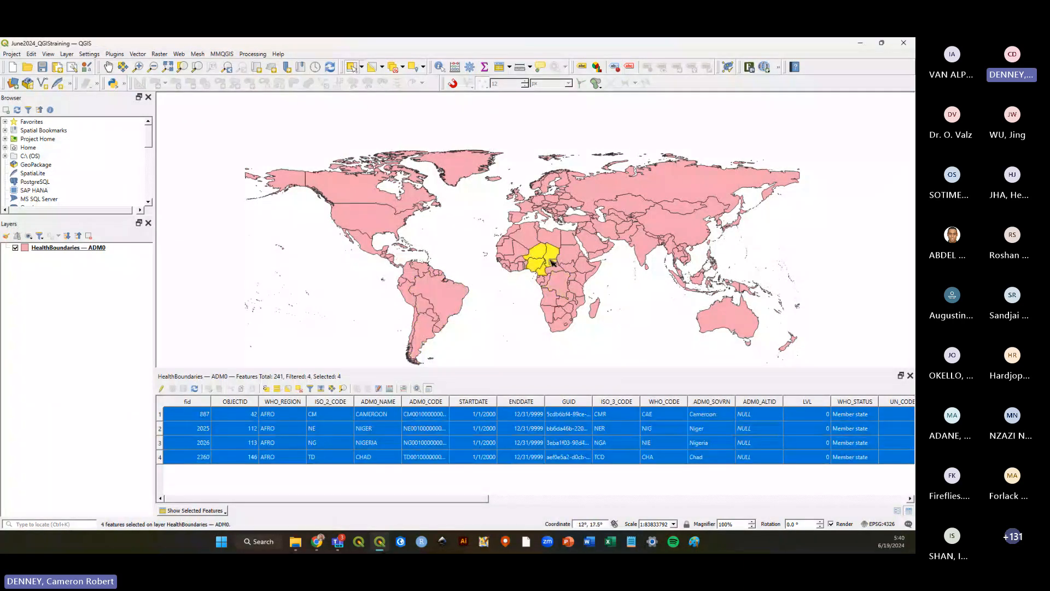
{"action": "left_click", "coordinate": [592, 209]}
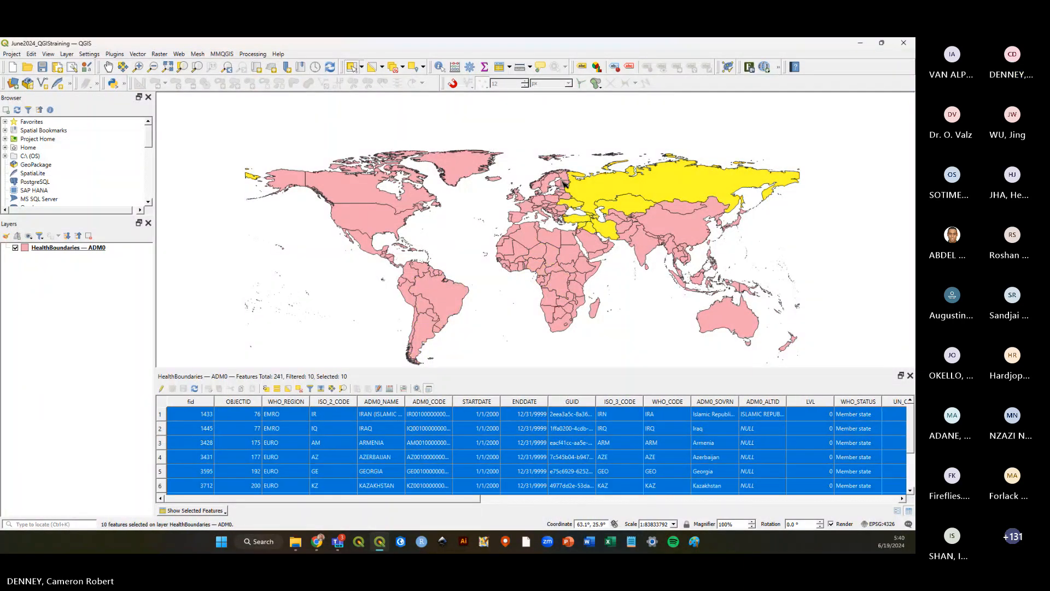
{"action": "left_click", "coordinate": [565, 184]}
{"action": "left_click", "coordinate": [537, 212]}
{"action": "left_click", "coordinate": [515, 219]}
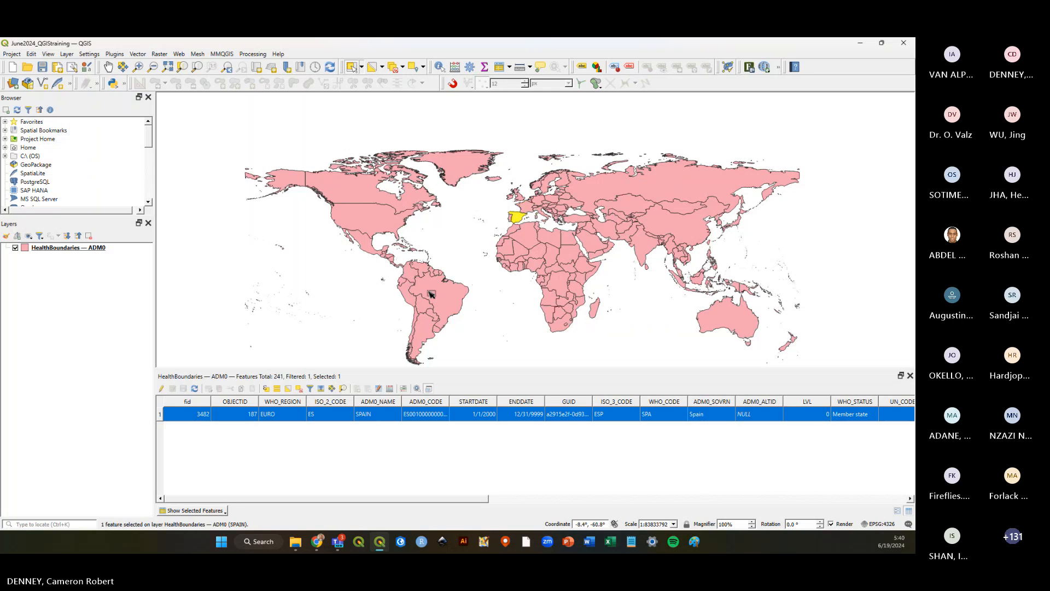
Select Mexico on the map, then select Canada.
{"action": "left_click", "coordinate": [430, 293]}
{"action": "left_click", "coordinate": [377, 222]}
{"action": "left_click", "coordinate": [358, 246]}
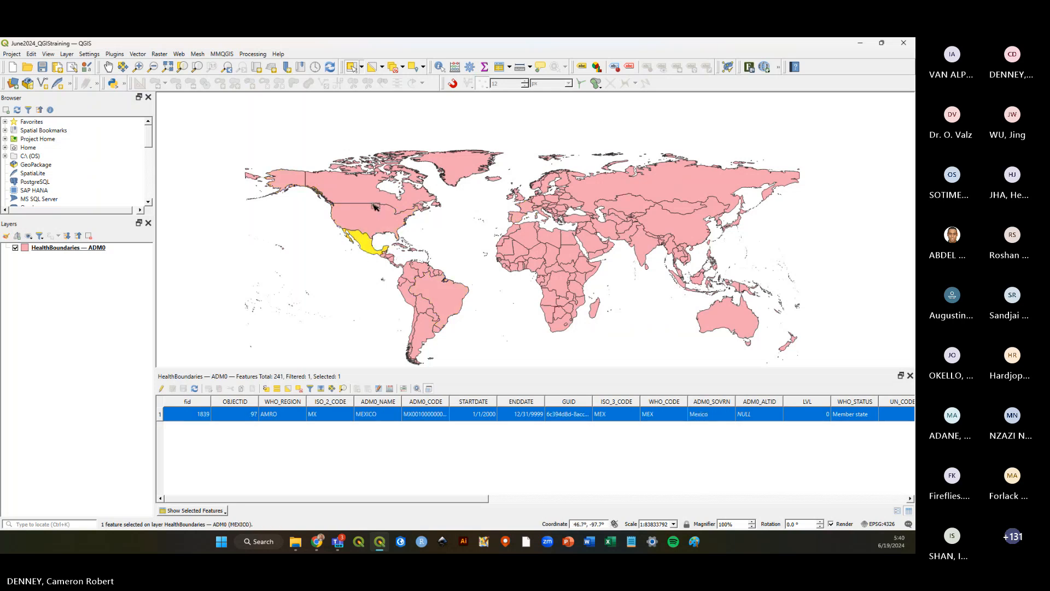
{"action": "left_click", "coordinate": [376, 198]}
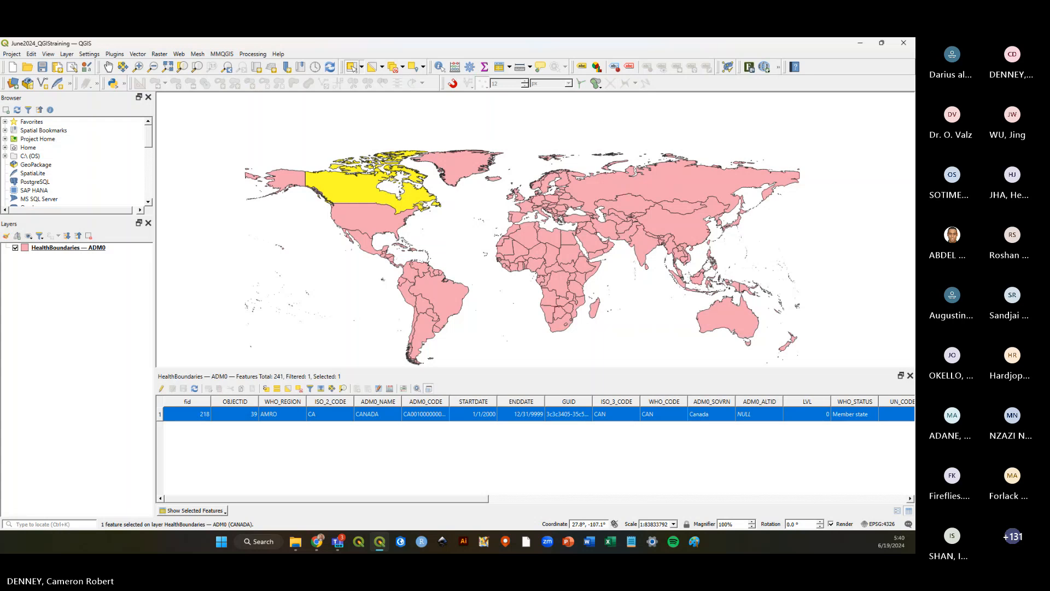
{"action": "key", "text": "alt+Tab"}
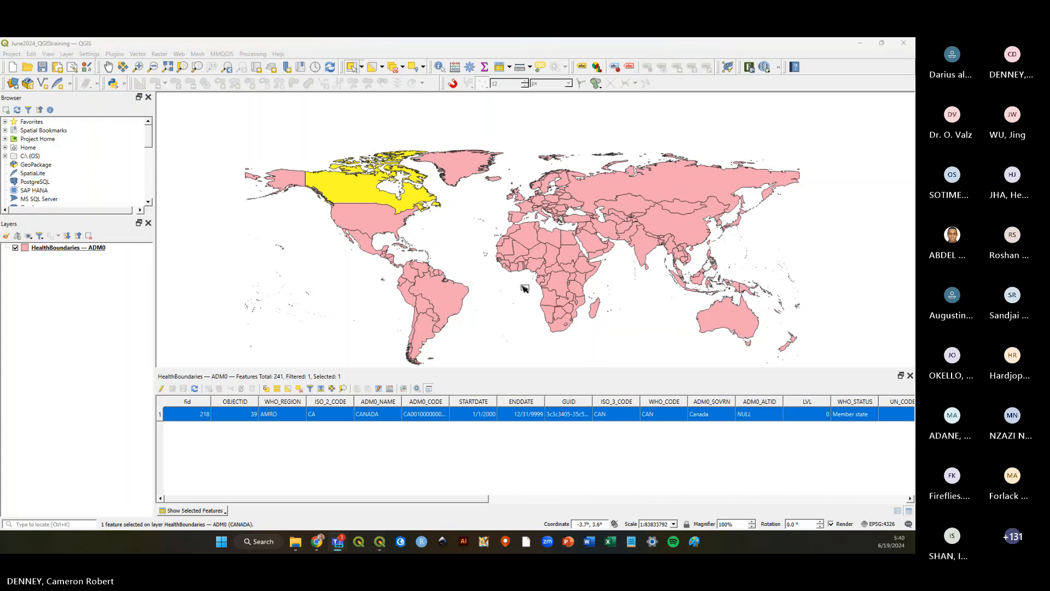
Select Niger, then Malaysia, then clear the selection by choosing an empty area.
{"action": "left_click", "coordinate": [442, 294]}
{"action": "left_click", "coordinate": [546, 280]}
{"action": "left_click", "coordinate": [542, 250]}
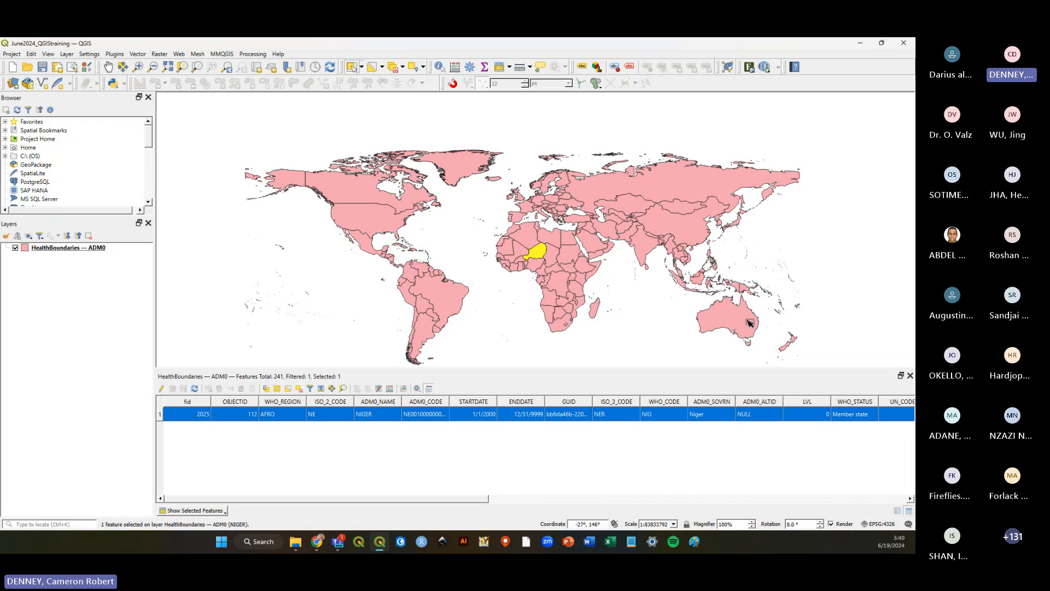
{"action": "left_click", "coordinate": [730, 309]}
{"action": "left_click", "coordinate": [750, 287]}
{"action": "left_click", "coordinate": [706, 274]}
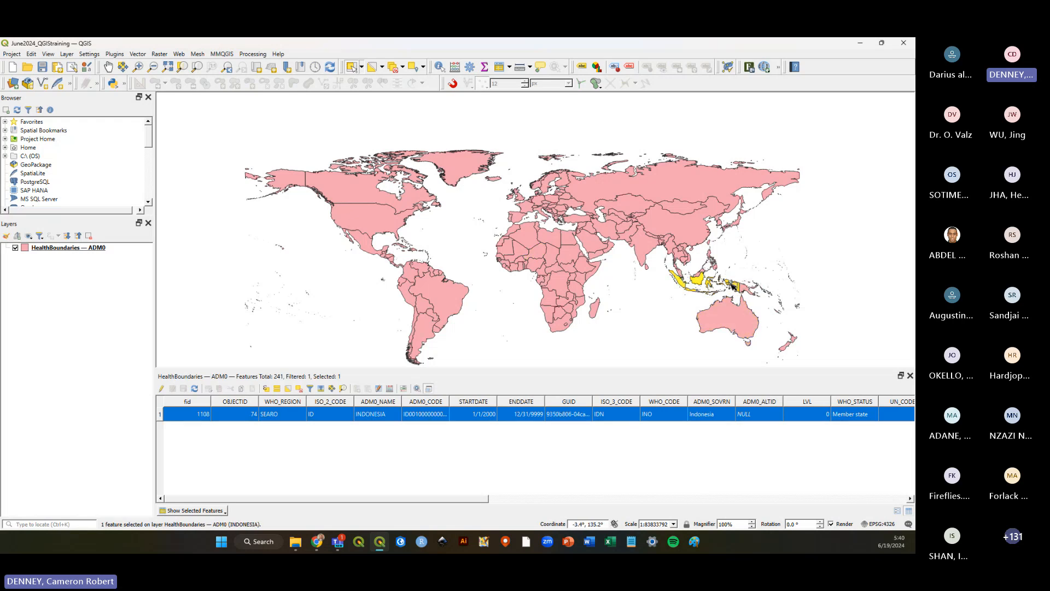
{"action": "left_click", "coordinate": [673, 303]}
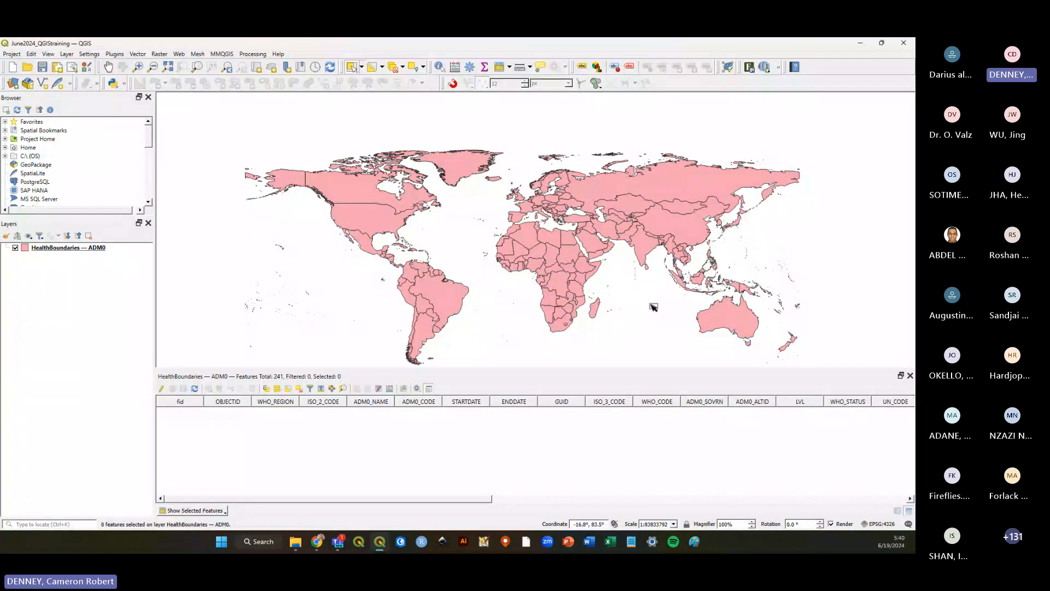
Switch the attribute table back to showing all features.
{"action": "left_click", "coordinate": [218, 511]}
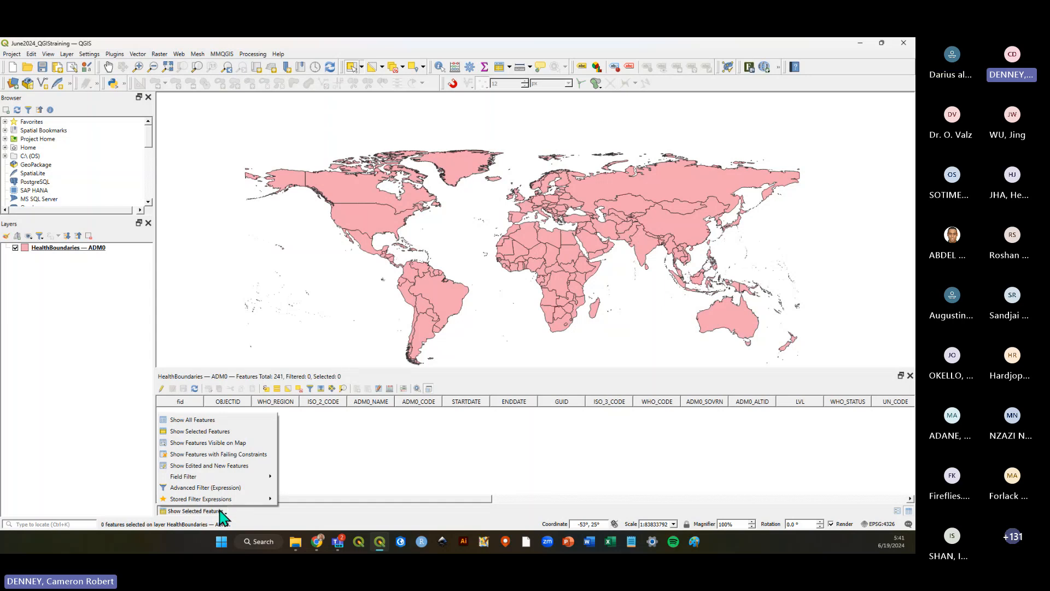
{"action": "left_click", "coordinate": [214, 422]}
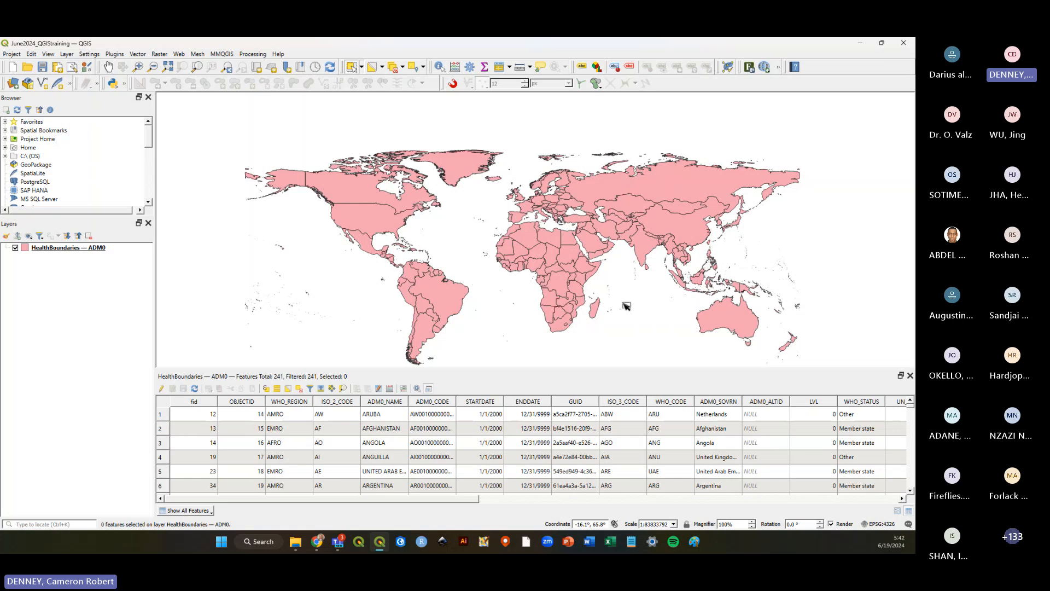
Select Sudan, then Namibia, then clear the map selection.
{"action": "left_click", "coordinate": [566, 254]}
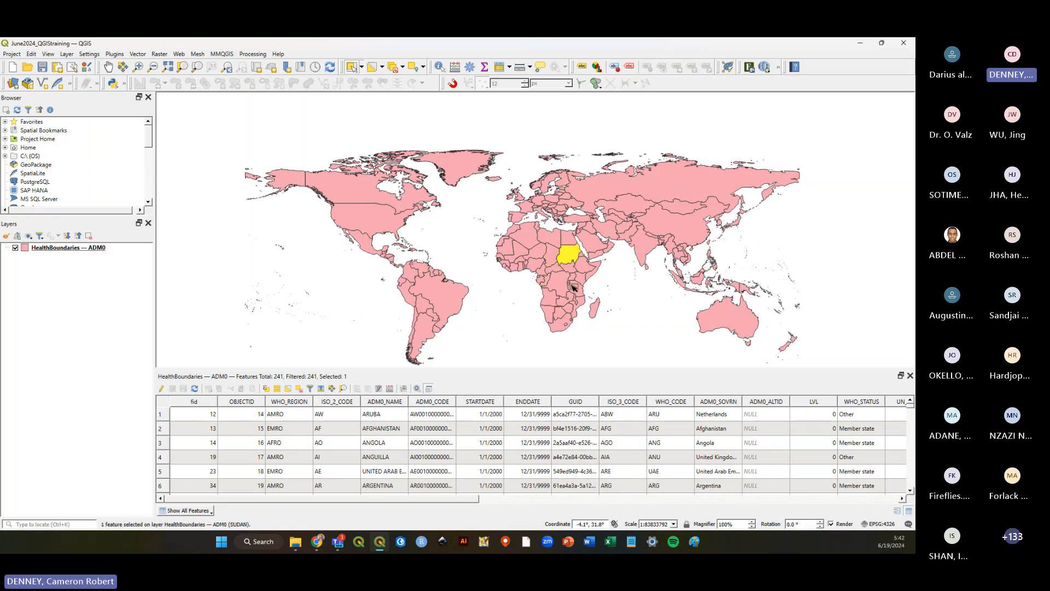
{"action": "left_click", "coordinate": [552, 253]}
{"action": "left_click", "coordinate": [547, 313]}
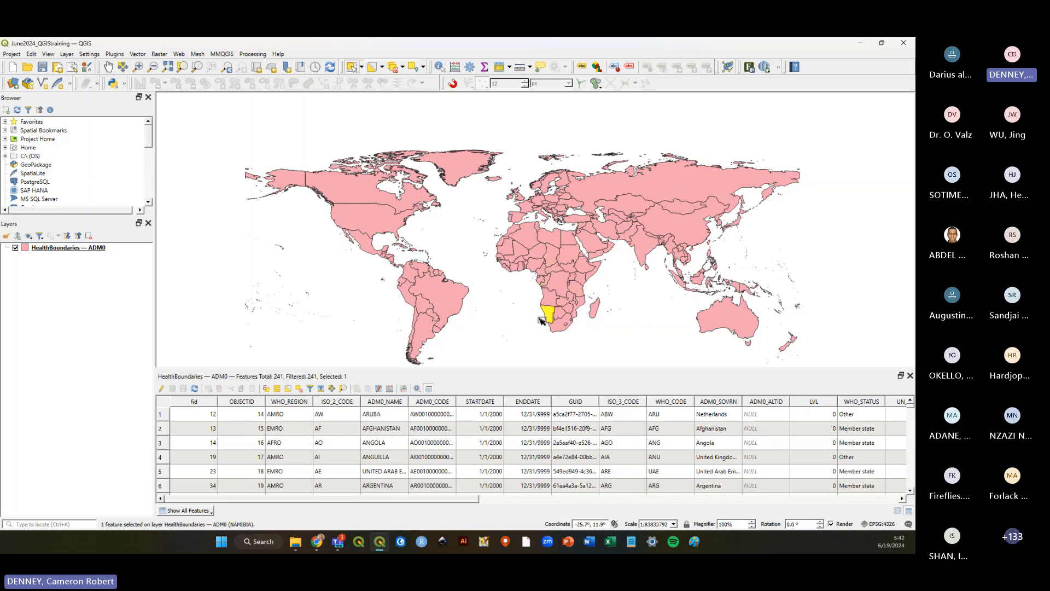
{"action": "left_click", "coordinate": [524, 319]}
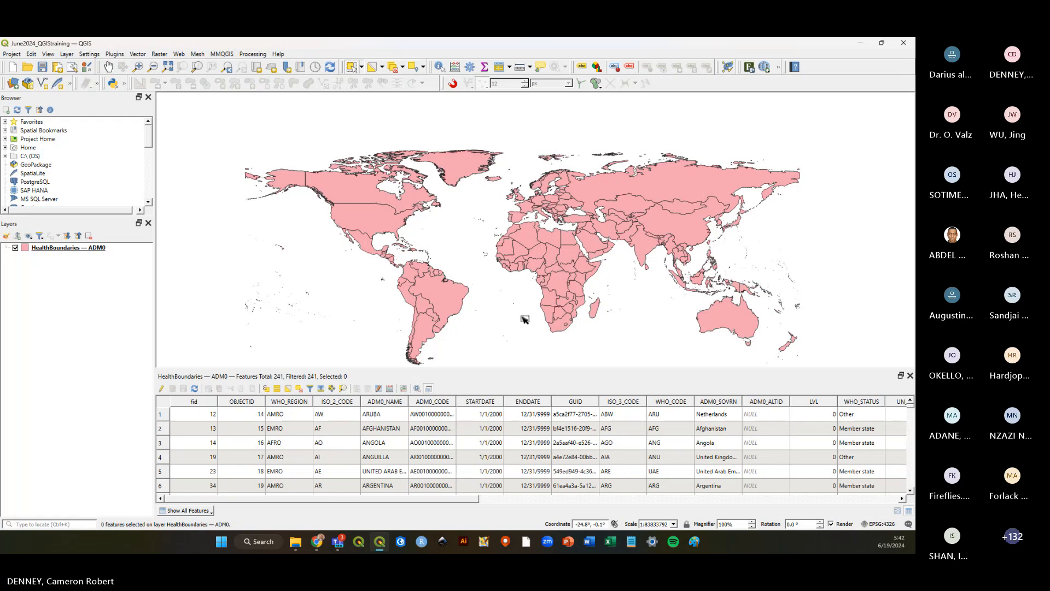
Close the attribute table and save the project.
{"action": "left_click", "coordinate": [910, 376]}
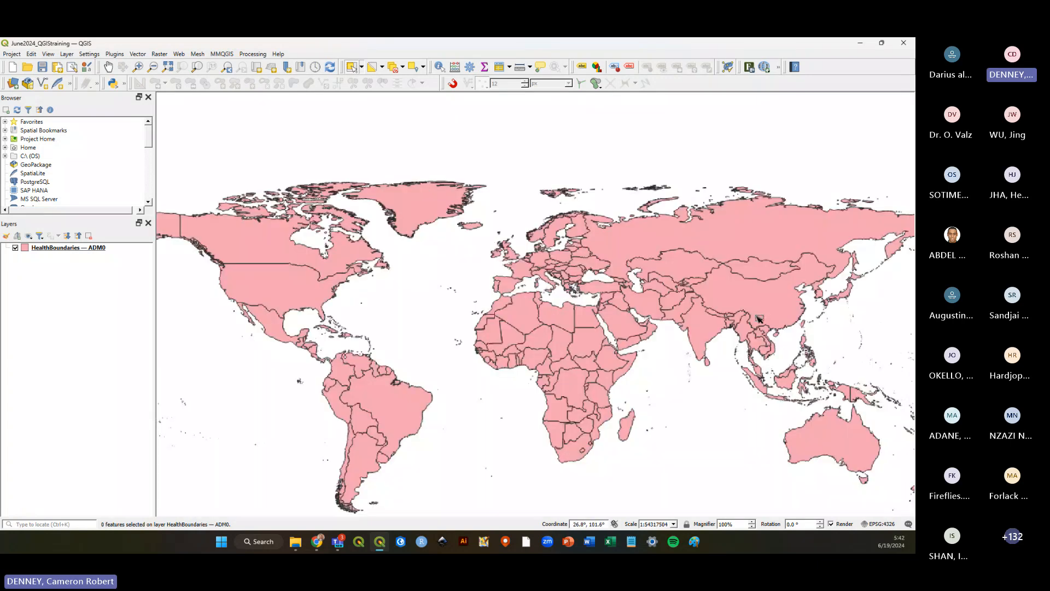
{"action": "key", "text": "ctrl+s"}
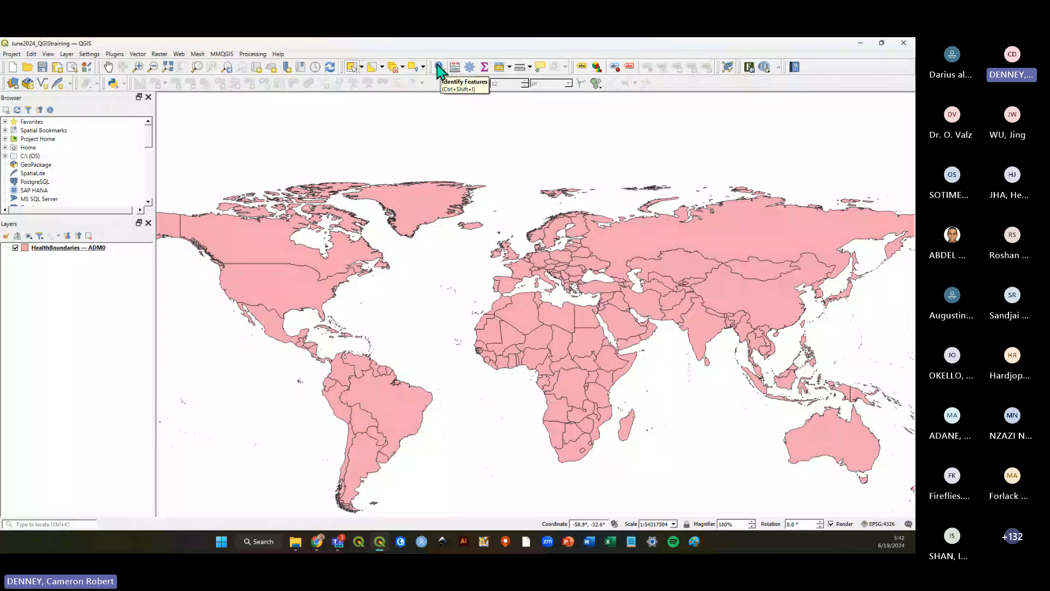
Use Identify Features to inspect the attributes of countries in Asia, Africa and Australia.
{"action": "left_click", "coordinate": [439, 68]}
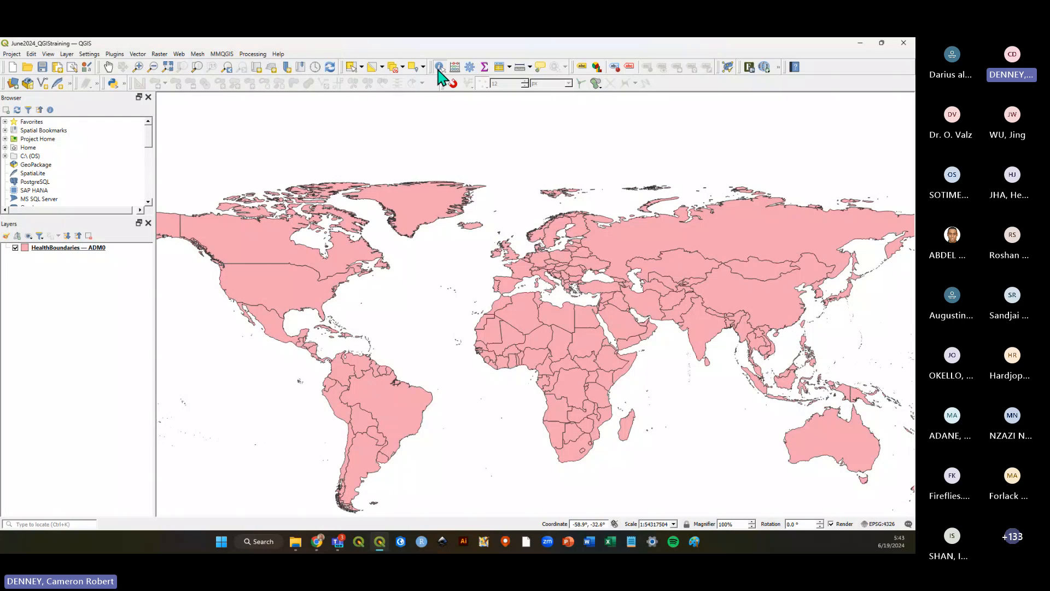
{"action": "left_click", "coordinate": [624, 249]}
{"action": "left_click", "coordinate": [570, 313]}
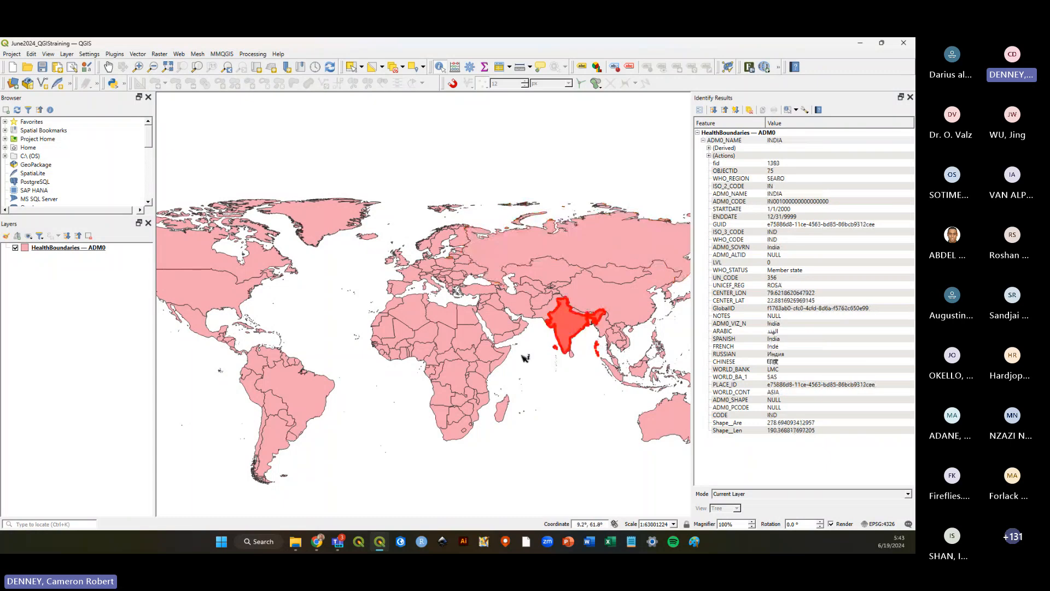
{"action": "left_click", "coordinate": [480, 382]}
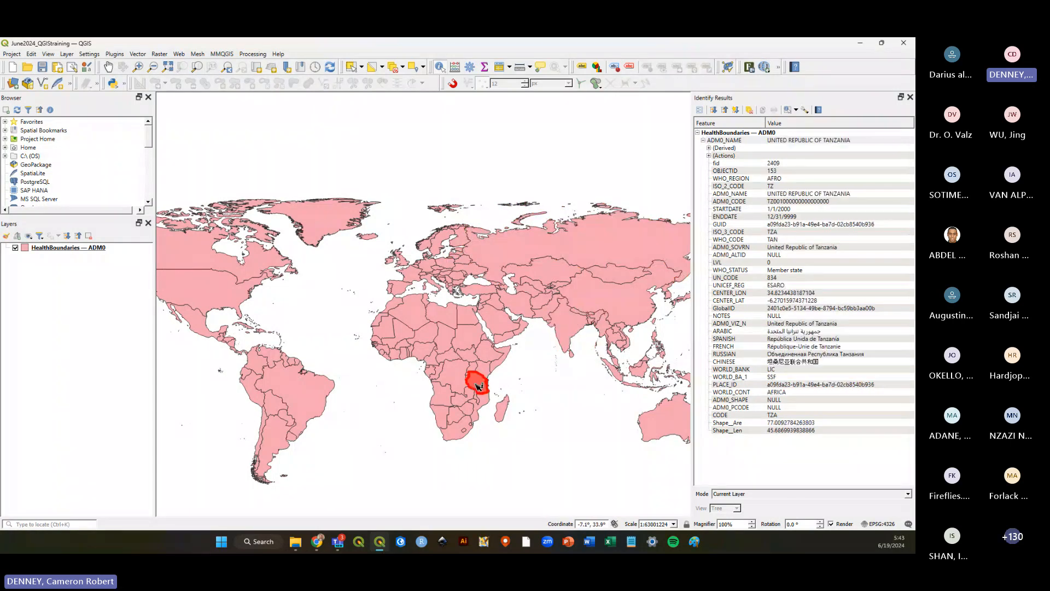
{"action": "left_click", "coordinate": [448, 379]}
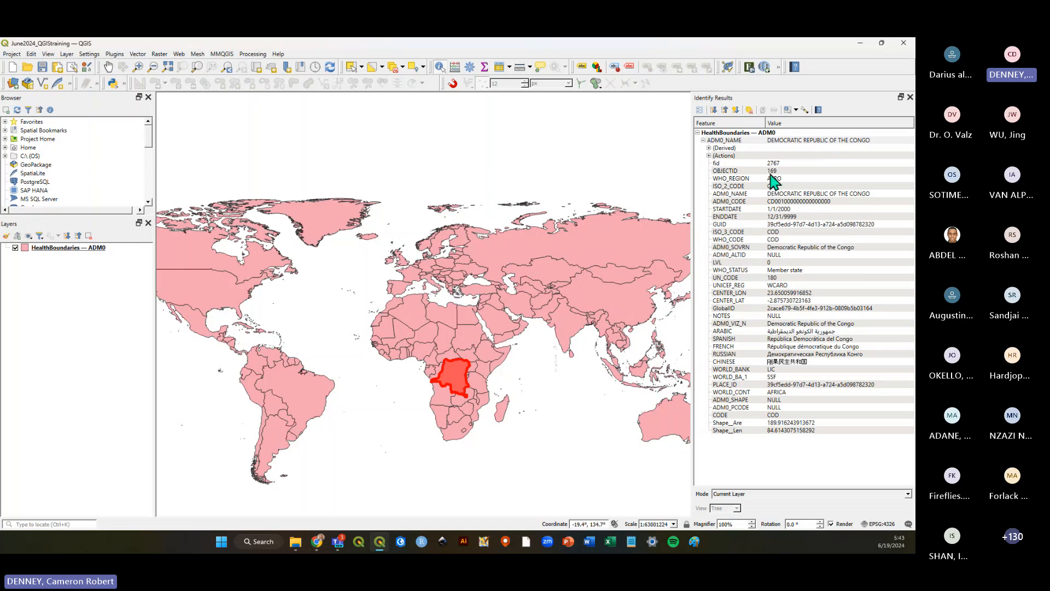
{"action": "left_click", "coordinate": [654, 410]}
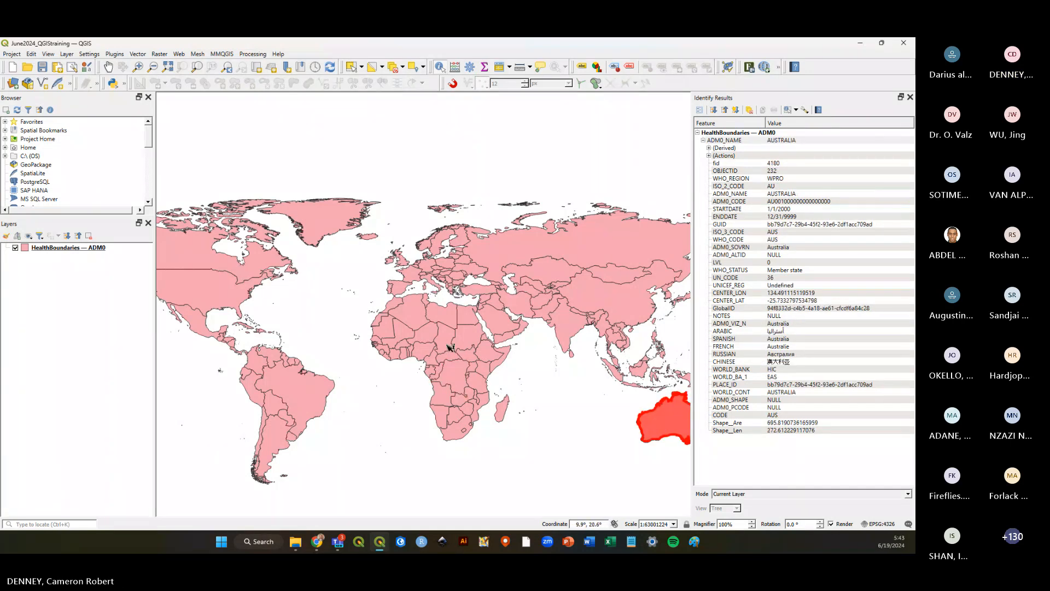
{"action": "left_click", "coordinate": [424, 339]}
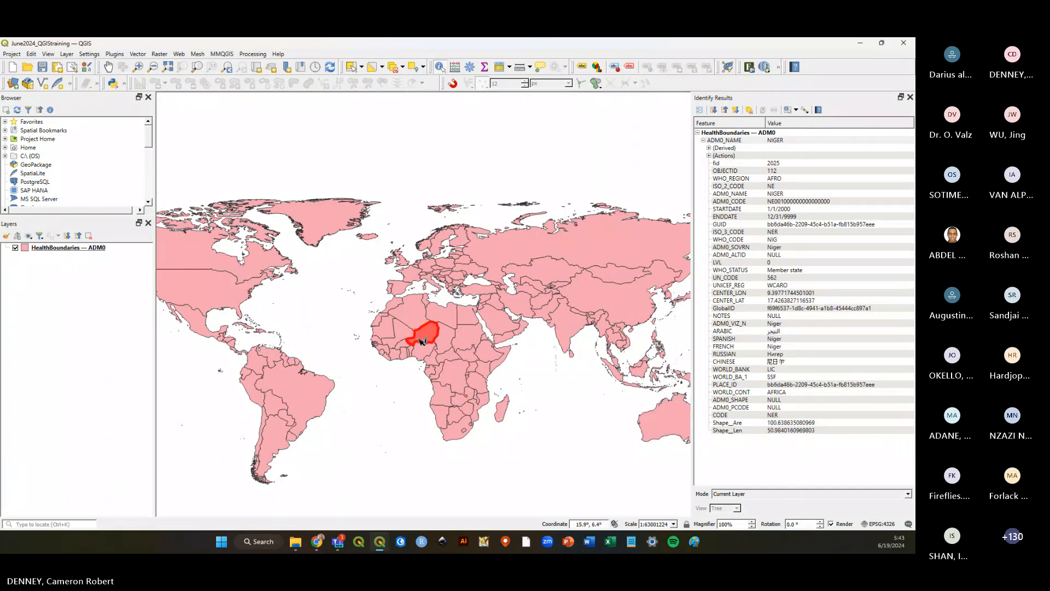
Identify countries across the Americas and southern Africa to read their attributes.
{"action": "left_click", "coordinate": [303, 395]}
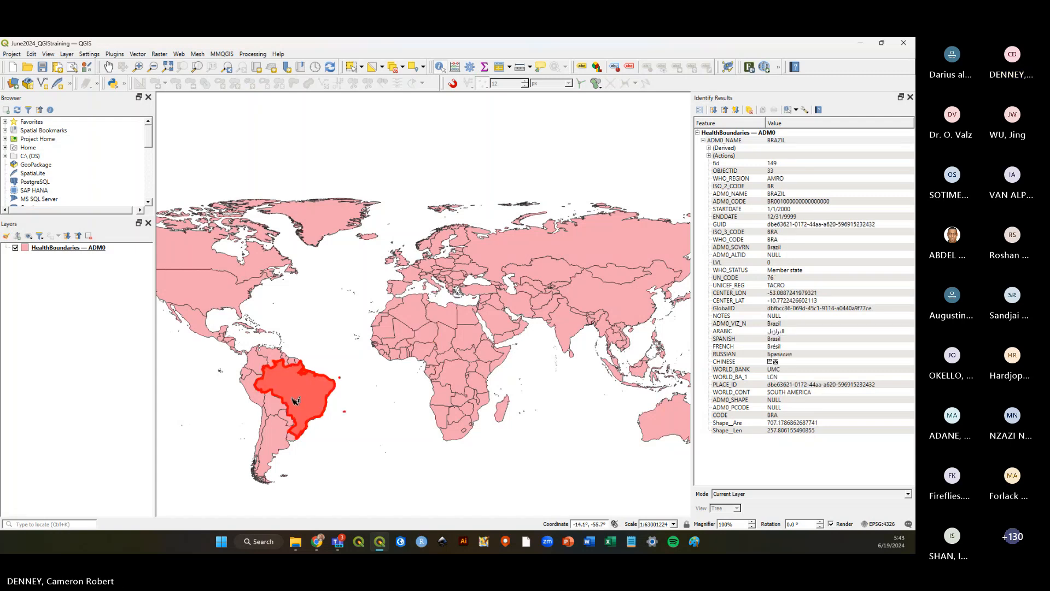
{"action": "left_click", "coordinate": [258, 358]}
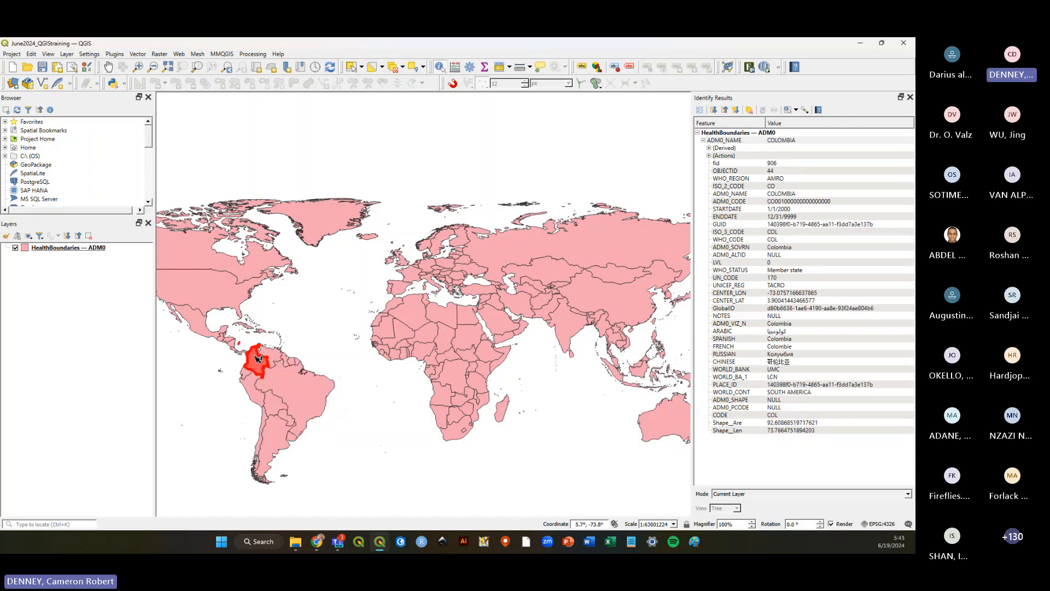
{"action": "left_click", "coordinate": [230, 290]}
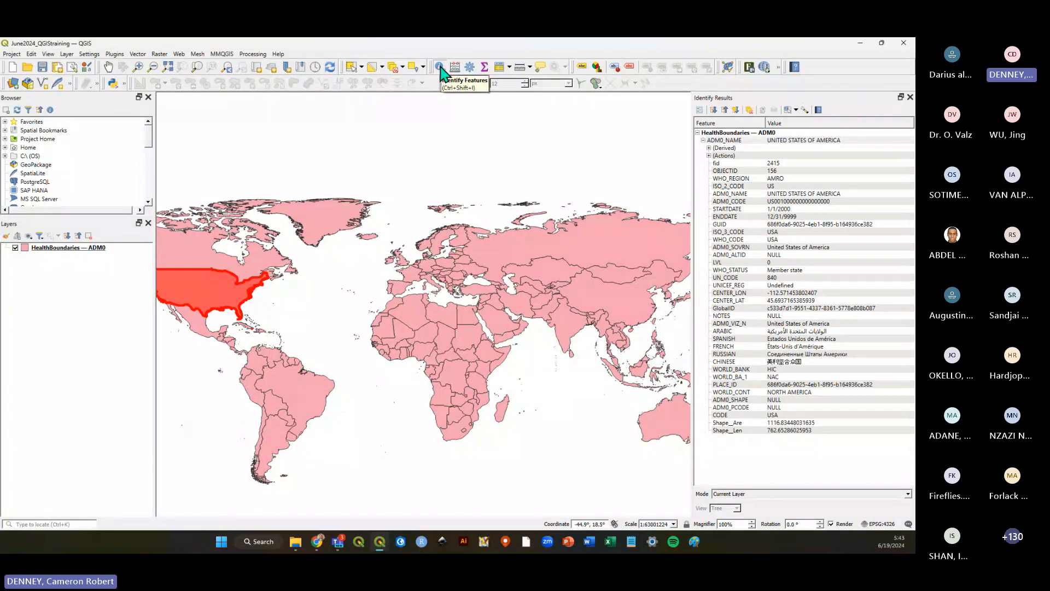
{"action": "left_click", "coordinate": [265, 251]}
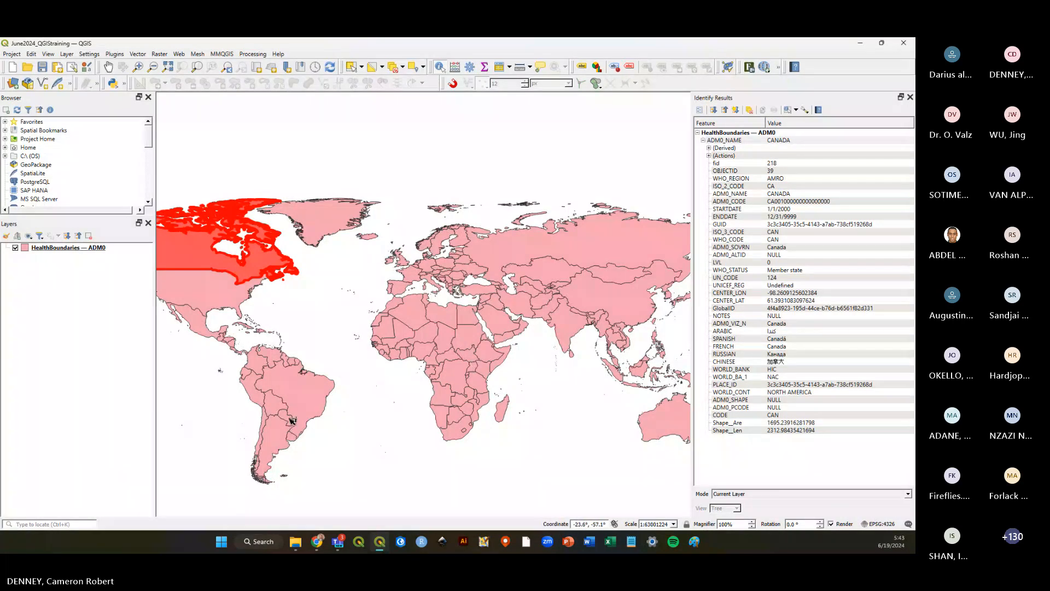
{"action": "left_click", "coordinate": [286, 415]}
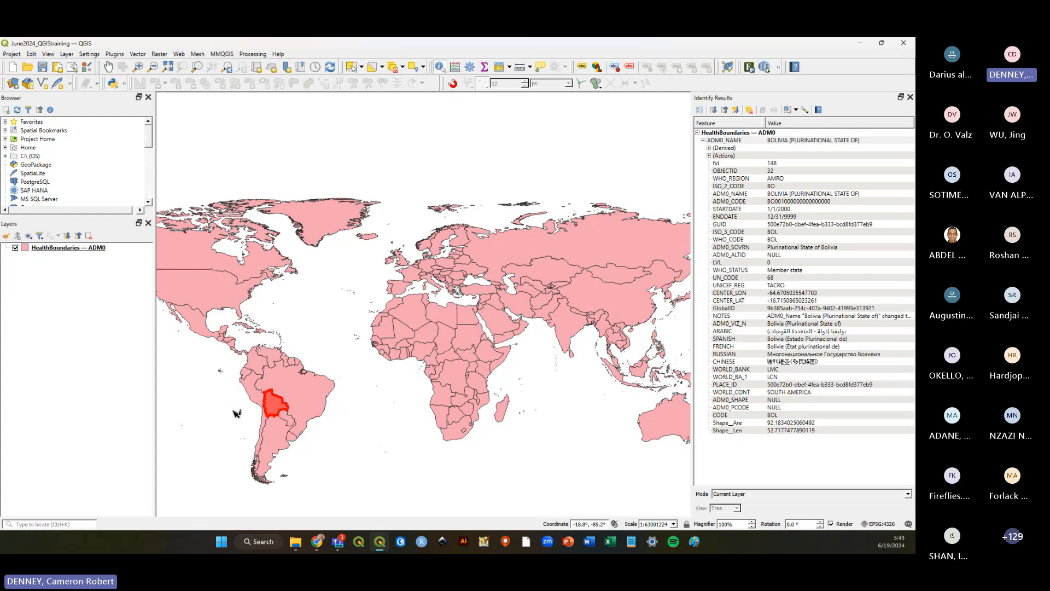
{"action": "left_click", "coordinate": [283, 434]}
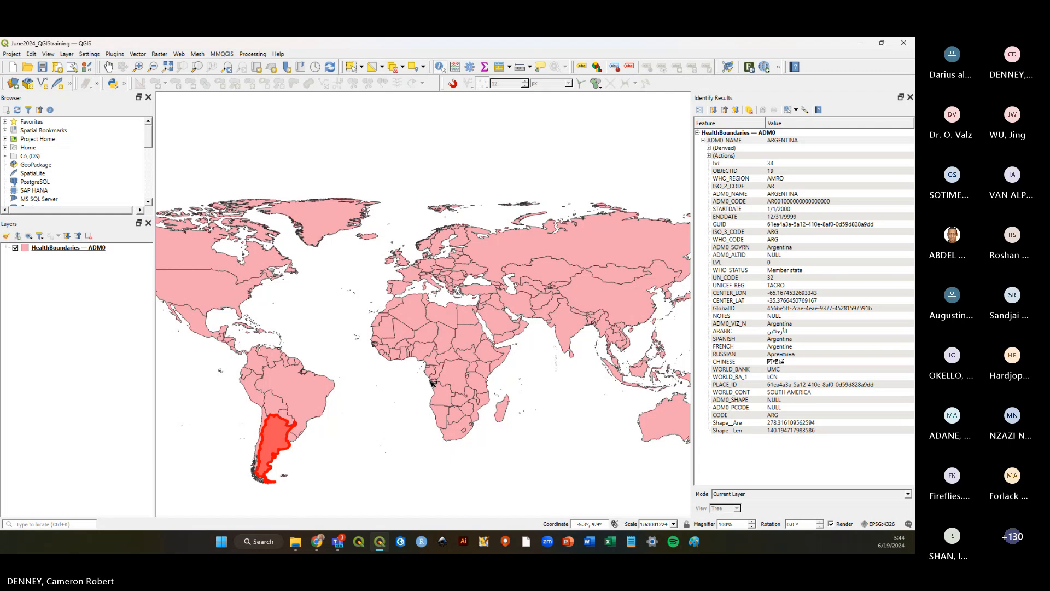
{"action": "left_click", "coordinate": [447, 383]}
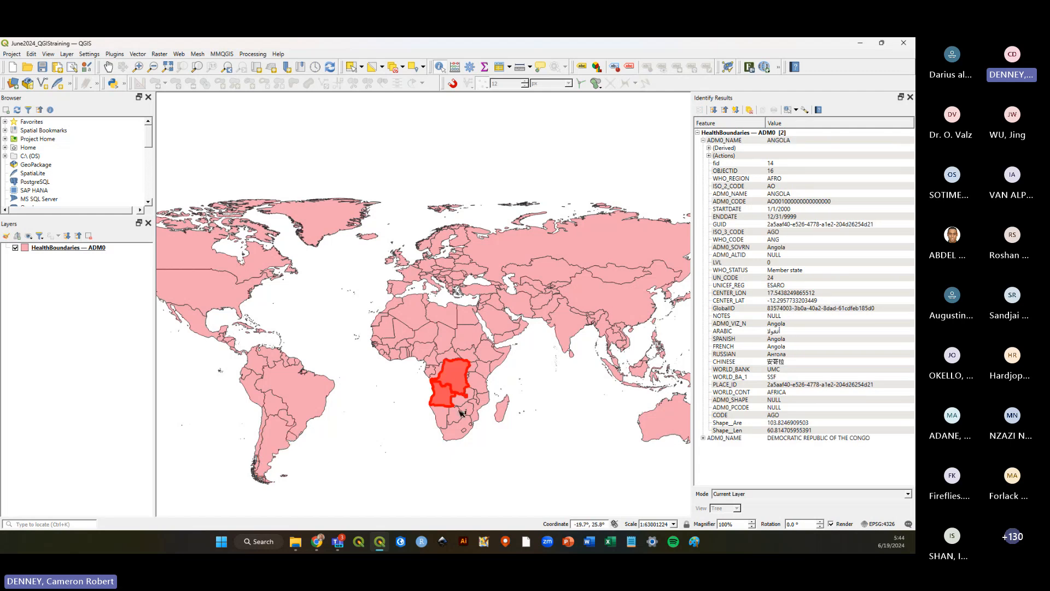
Identify more countries in southern Africa, including Namibia and Madagascar, to read their attributes.
{"action": "left_click", "coordinate": [457, 429]}
{"action": "left_click", "coordinate": [440, 415]}
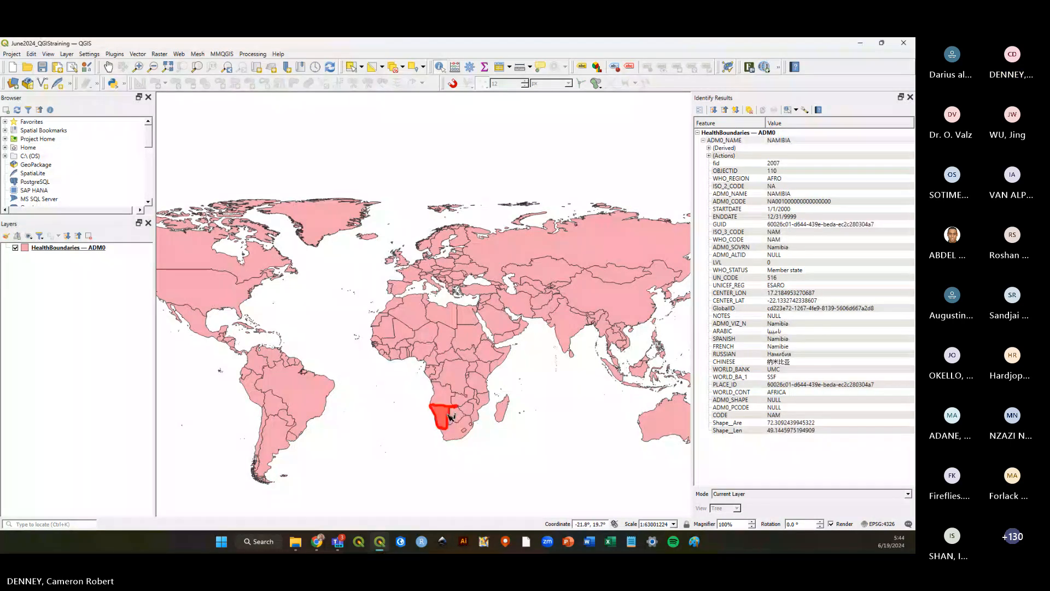
{"action": "left_click", "coordinate": [503, 410]}
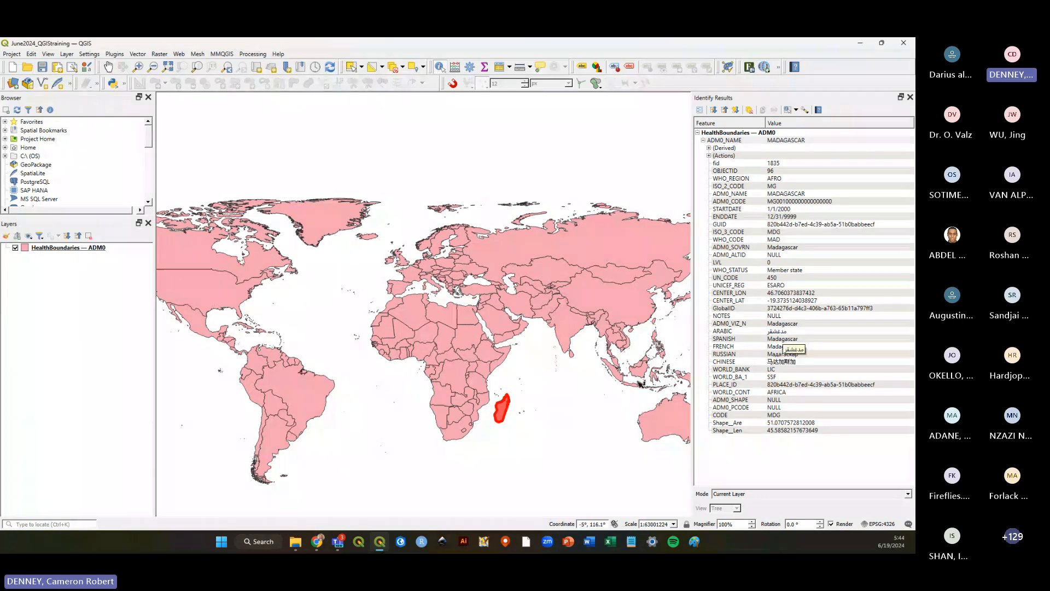
{"action": "left_click", "coordinate": [547, 424]}
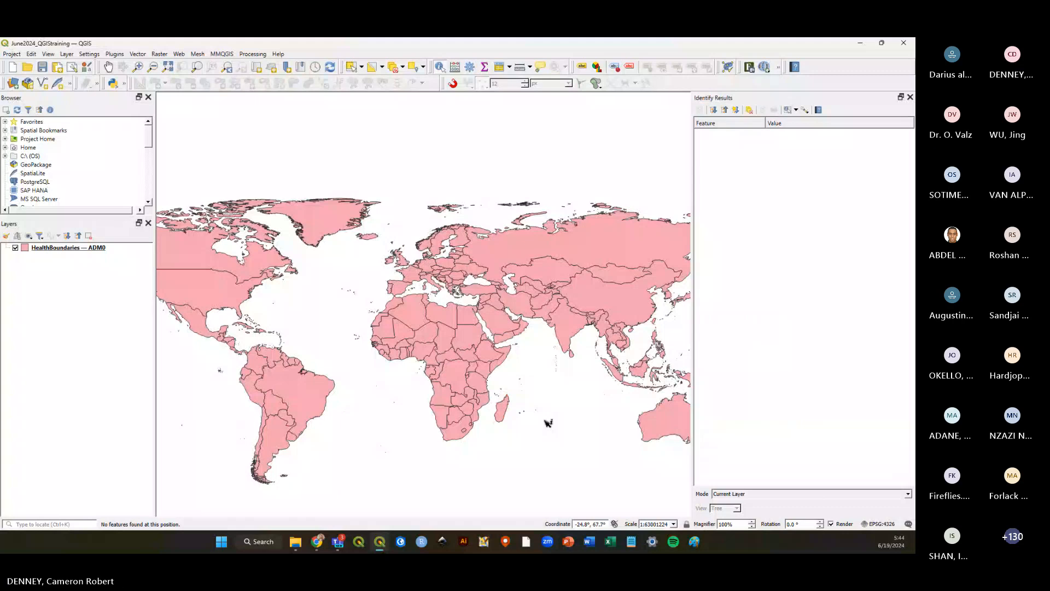
{"action": "left_click", "coordinate": [554, 320]}
{"action": "left_click", "coordinate": [472, 382]}
{"action": "left_click", "coordinate": [432, 401]}
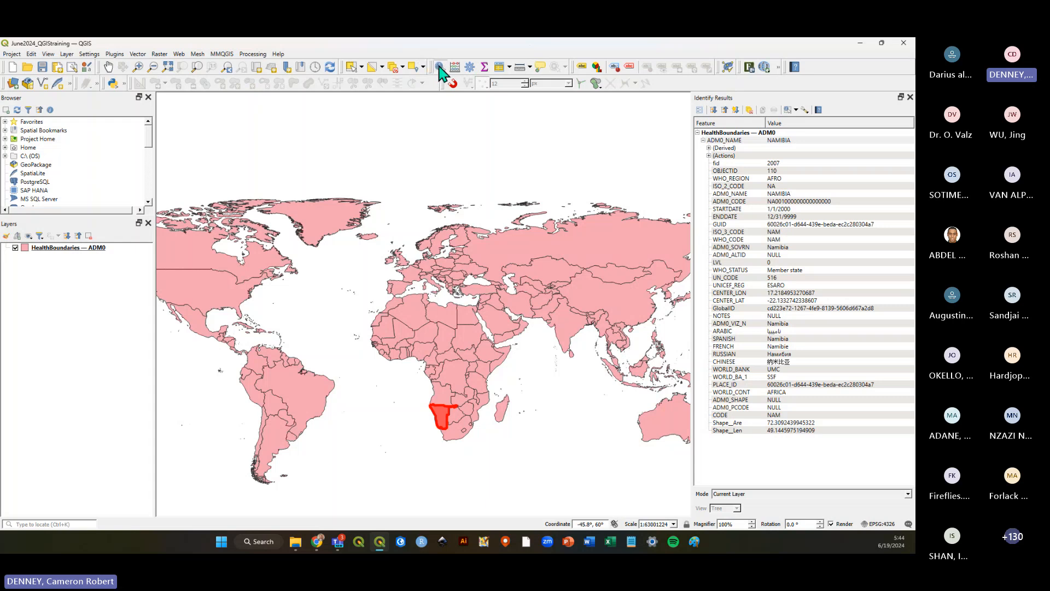
Select Chad and then a neighbouring country with the Select Features tool, then clear the selection.
{"action": "left_click", "coordinate": [351, 67]}
{"action": "left_click", "coordinate": [444, 337]}
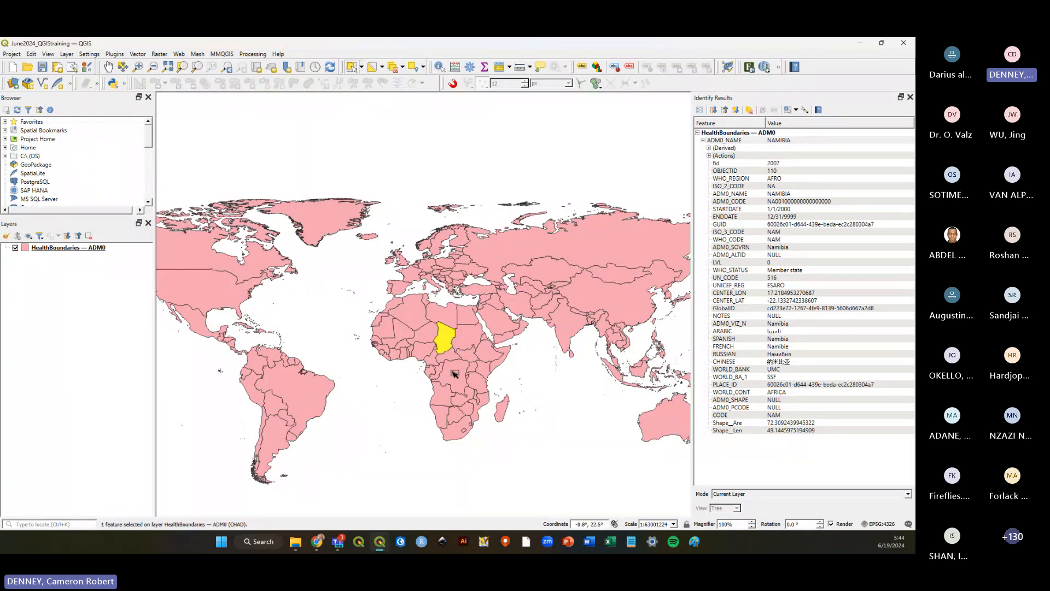
{"action": "left_click", "coordinate": [454, 374]}
{"action": "left_click", "coordinate": [418, 403]}
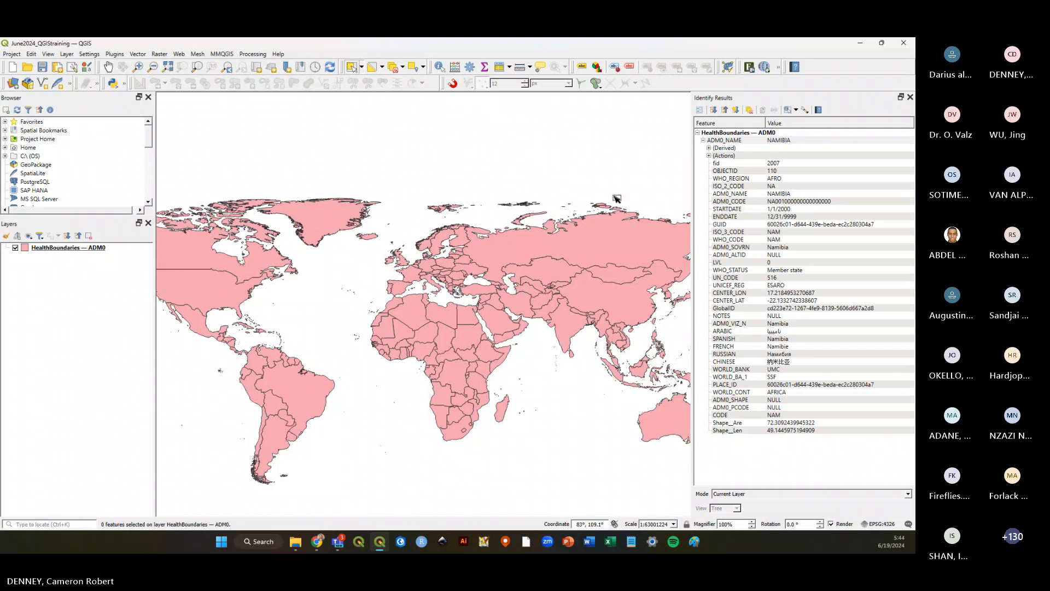
Save the project and close the Identify Results panel.
{"action": "left_click", "coordinate": [42, 67]}
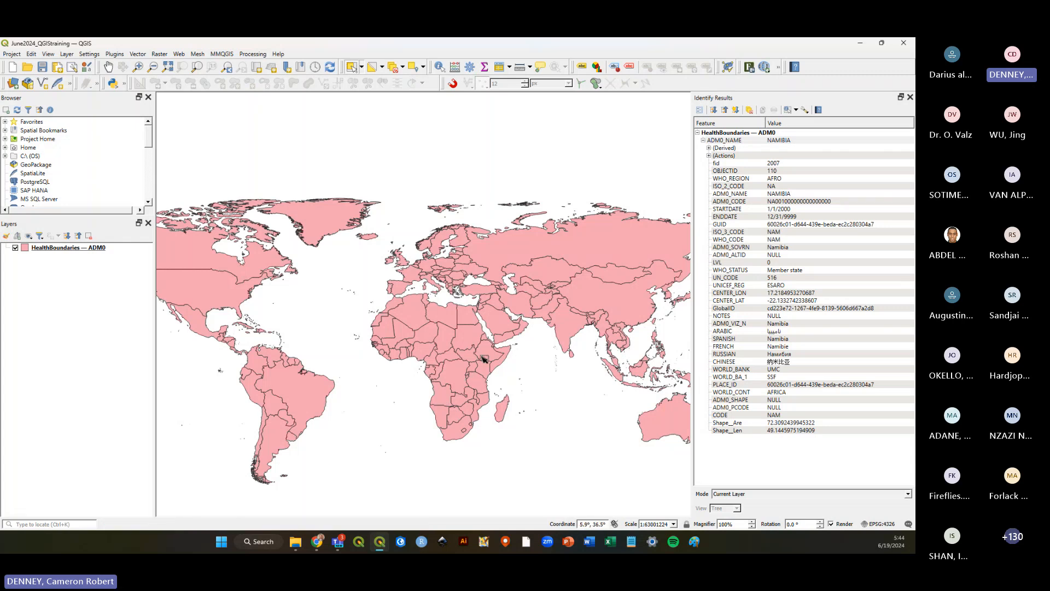
{"action": "scroll", "coordinate": [482, 358], "scroll_direction": "up", "scroll_amount": 2}
{"action": "scroll", "coordinate": [588, 320], "scroll_direction": "down", "scroll_amount": 2}
{"action": "scroll", "coordinate": [362, 245], "scroll_direction": "up", "scroll_amount": 2}
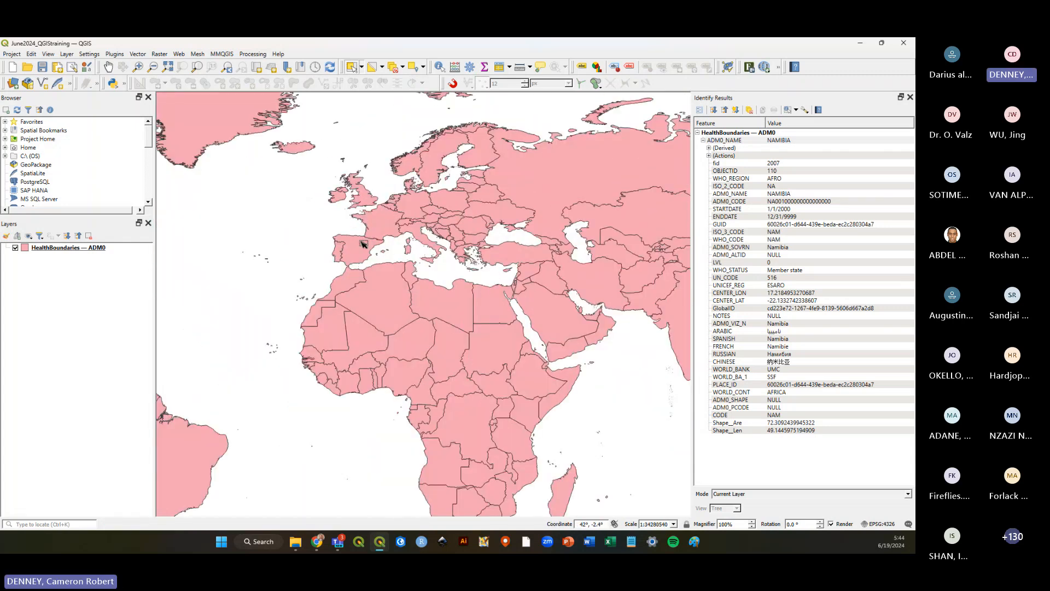
{"action": "scroll", "coordinate": [450, 236], "scroll_direction": "down", "scroll_amount": 2}
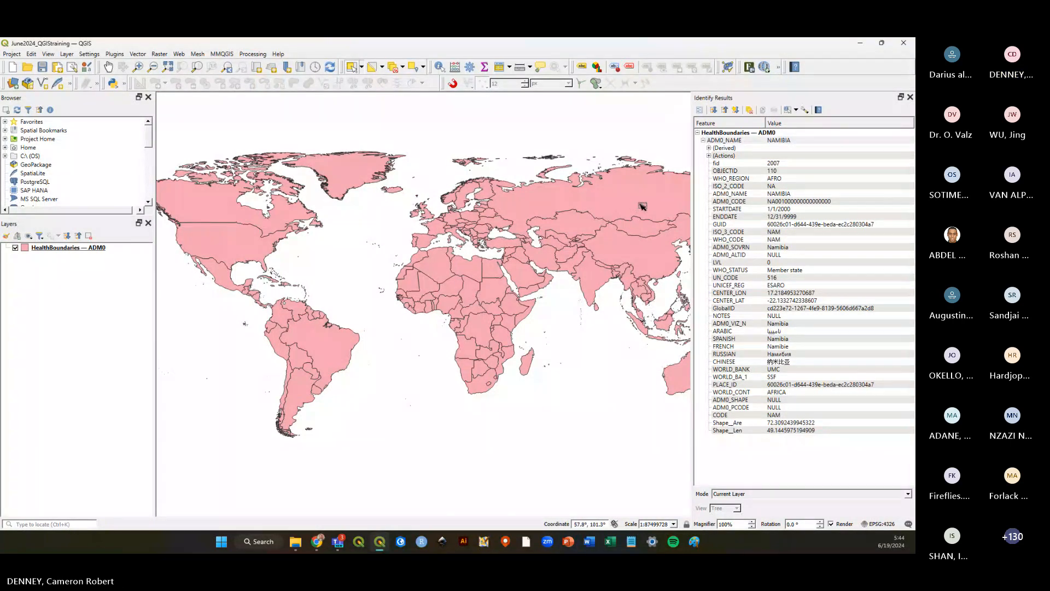
{"action": "left_click", "coordinate": [911, 99]}
Zoom the map to the full extent of the HealthBoundaries — ADM0 layer and save the project.
{"action": "scroll", "coordinate": [463, 339], "scroll_direction": "down", "scroll_amount": 1}
{"action": "scroll", "coordinate": [518, 321], "scroll_direction": "up", "scroll_amount": 1}
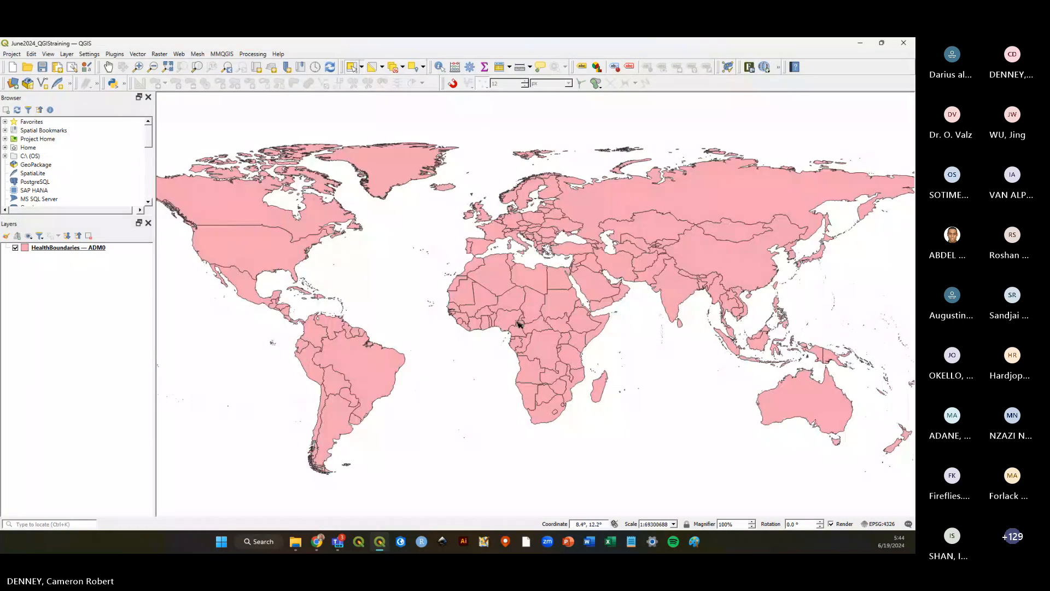
{"action": "right_click", "coordinate": [72, 249]}
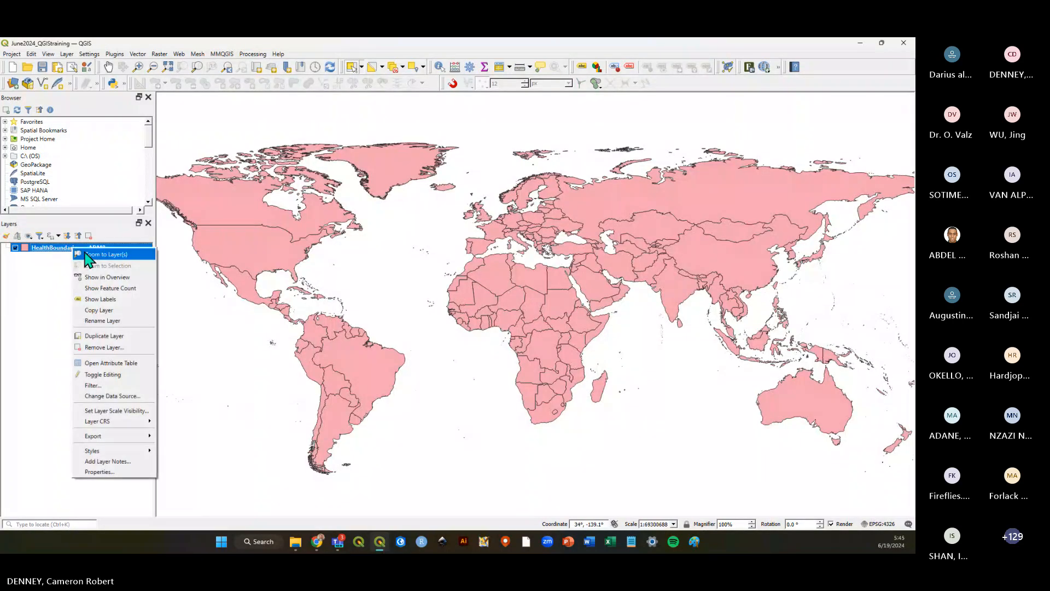
{"action": "left_click", "coordinate": [87, 255]}
{"action": "left_click", "coordinate": [42, 68]}
{"action": "left_click", "coordinate": [78, 298]}
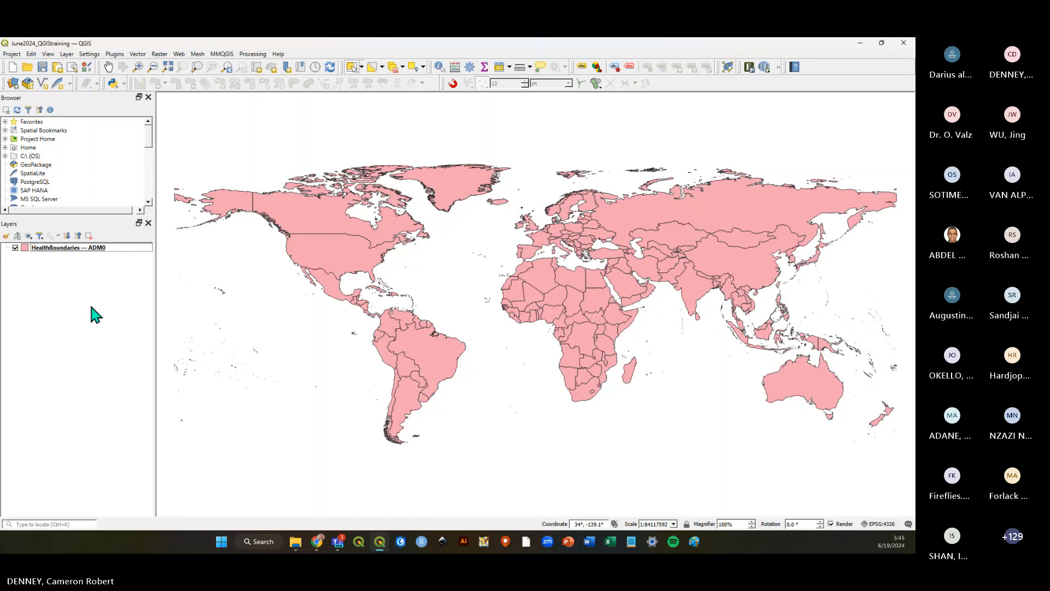
{"action": "left_click", "coordinate": [43, 67]}
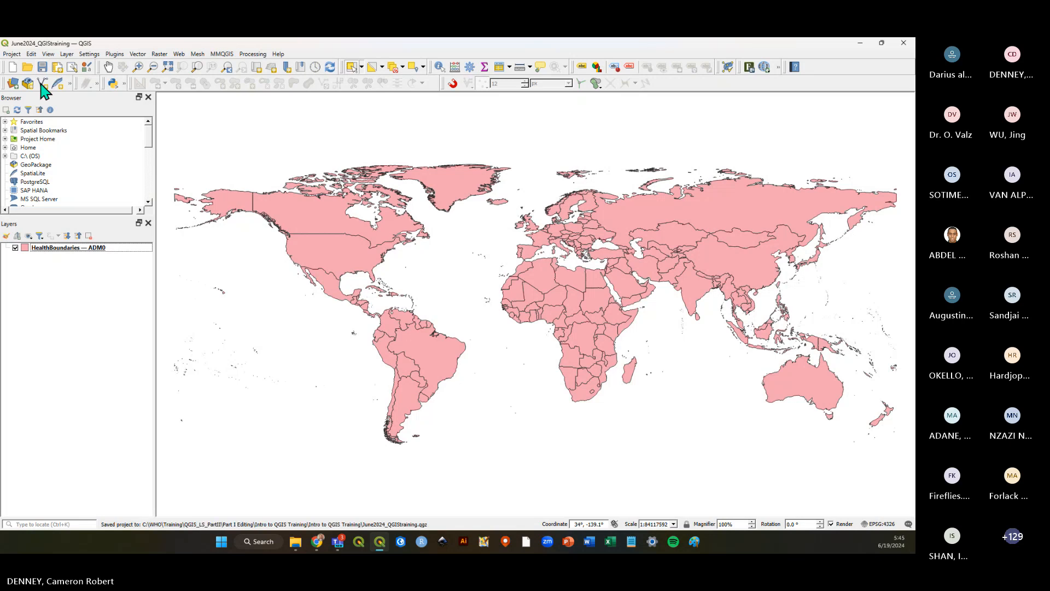
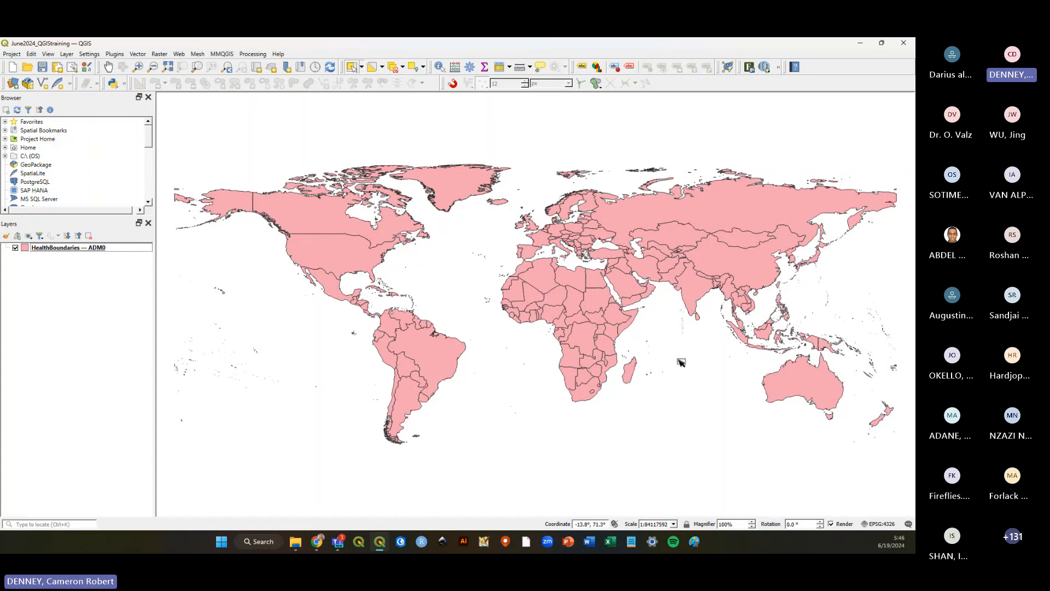
Open the project CRS settings and browse the predefined coordinate reference system categories.
{"action": "left_click", "coordinate": [878, 522]}
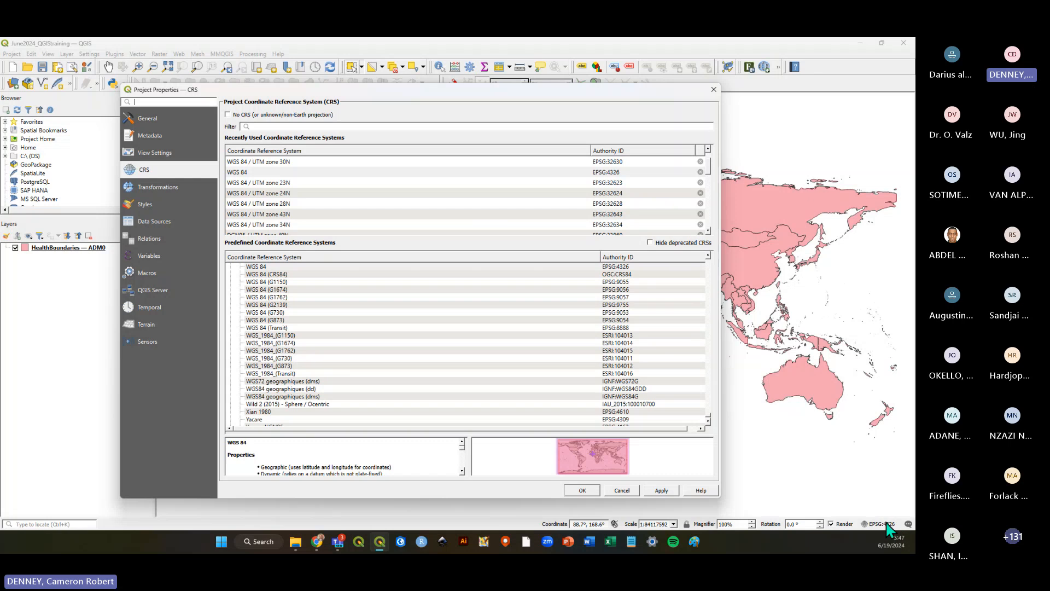
{"action": "left_click_drag", "start_coordinate": [381, 96], "coordinate": [402, 85]}
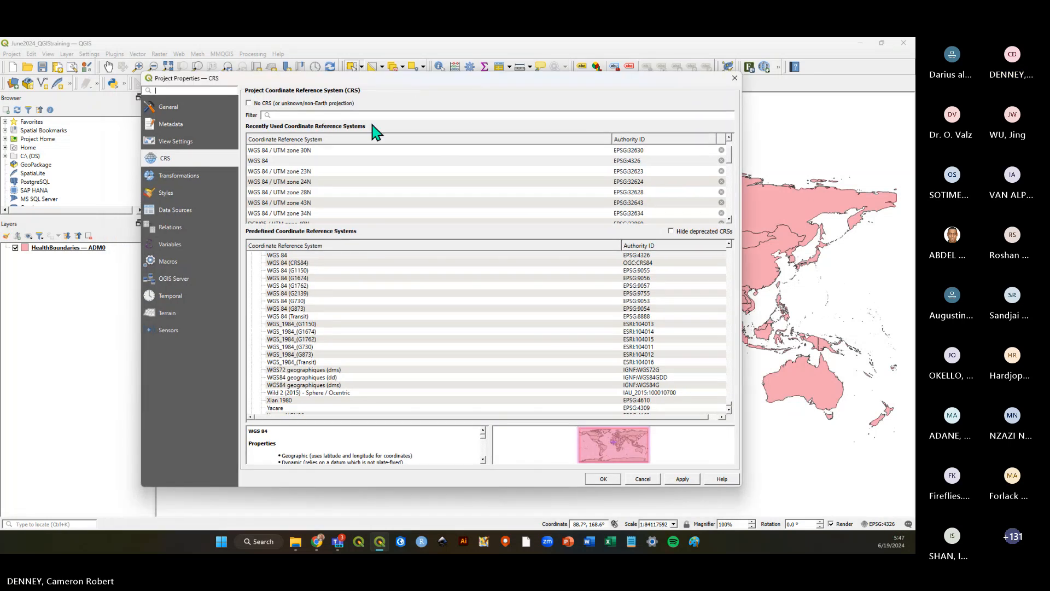
{"action": "scroll", "coordinate": [403, 290], "scroll_direction": "down", "scroll_amount": 3}
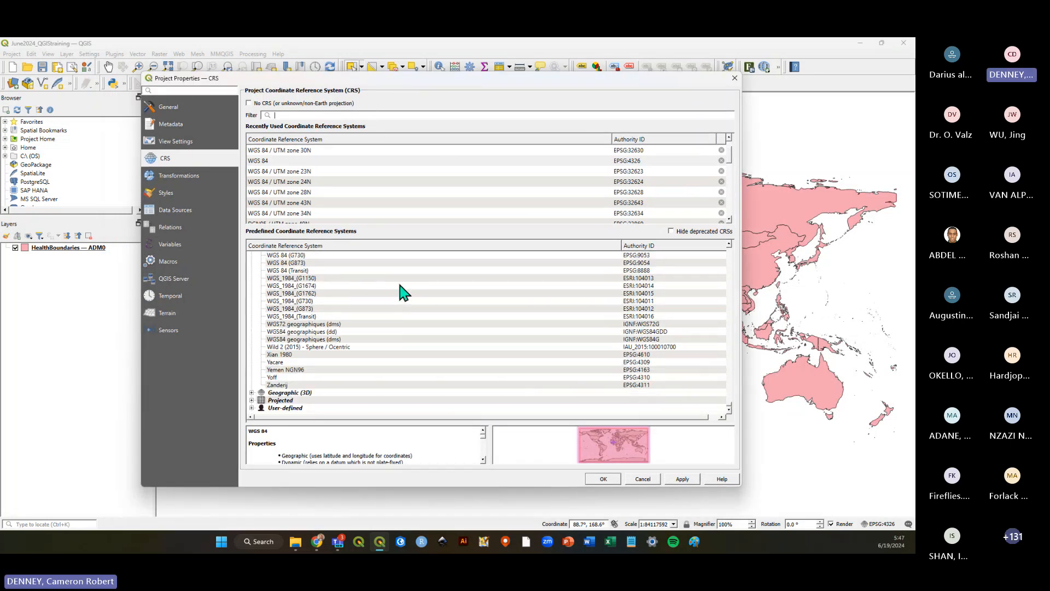
{"action": "scroll", "coordinate": [403, 290], "scroll_direction": "up", "scroll_amount": 10}
{"action": "scroll", "coordinate": [409, 288], "scroll_direction": "up", "scroll_amount": 8}
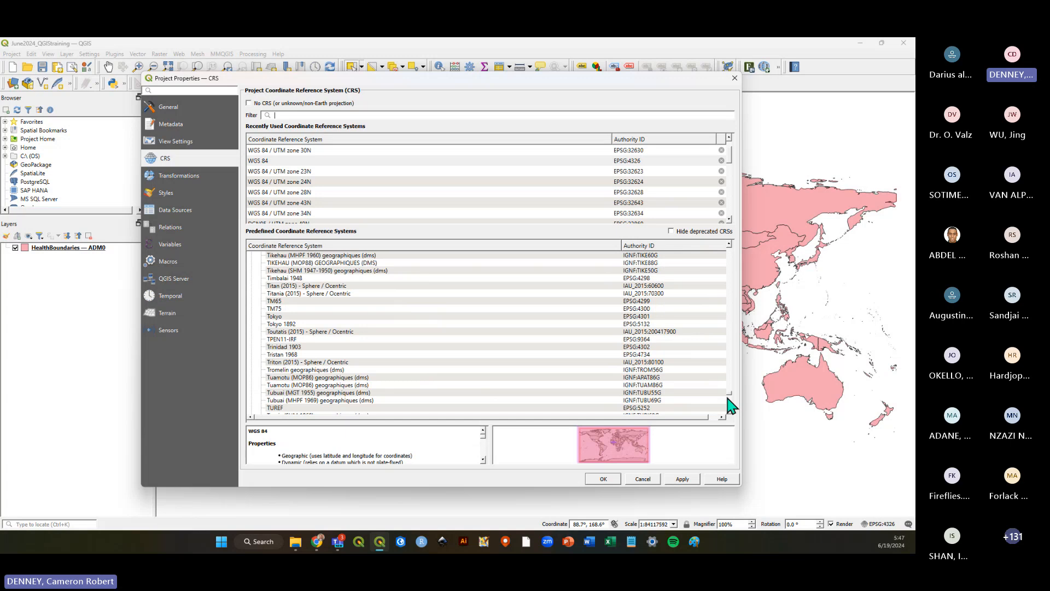
{"action": "left_click_drag", "start_coordinate": [728, 396], "coordinate": [709, 231]}
{"action": "left_click", "coordinate": [252, 278]}
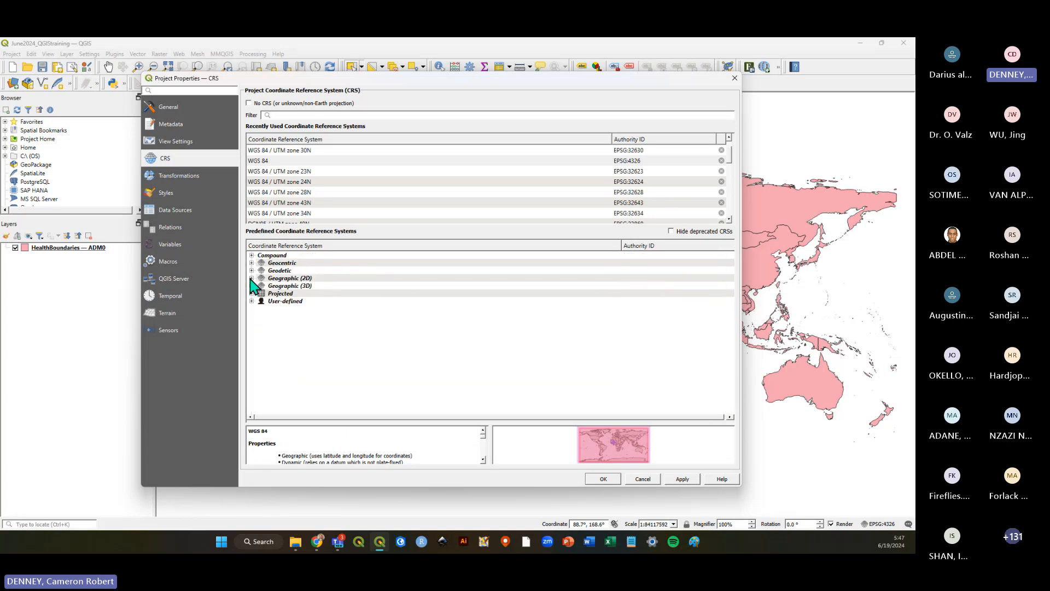
{"action": "left_click", "coordinate": [251, 278]}
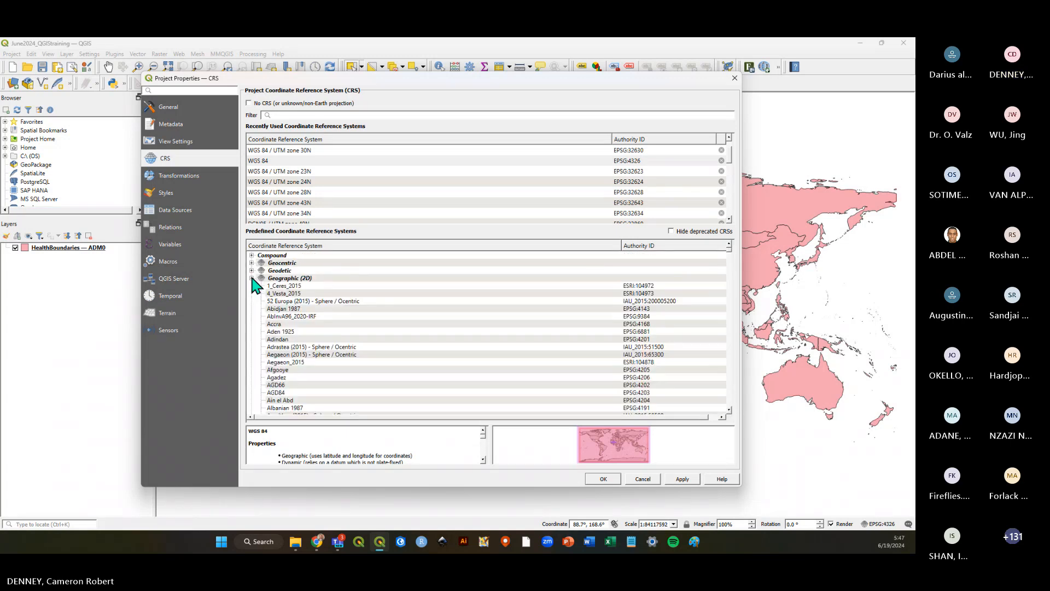
{"action": "left_click", "coordinate": [252, 278]}
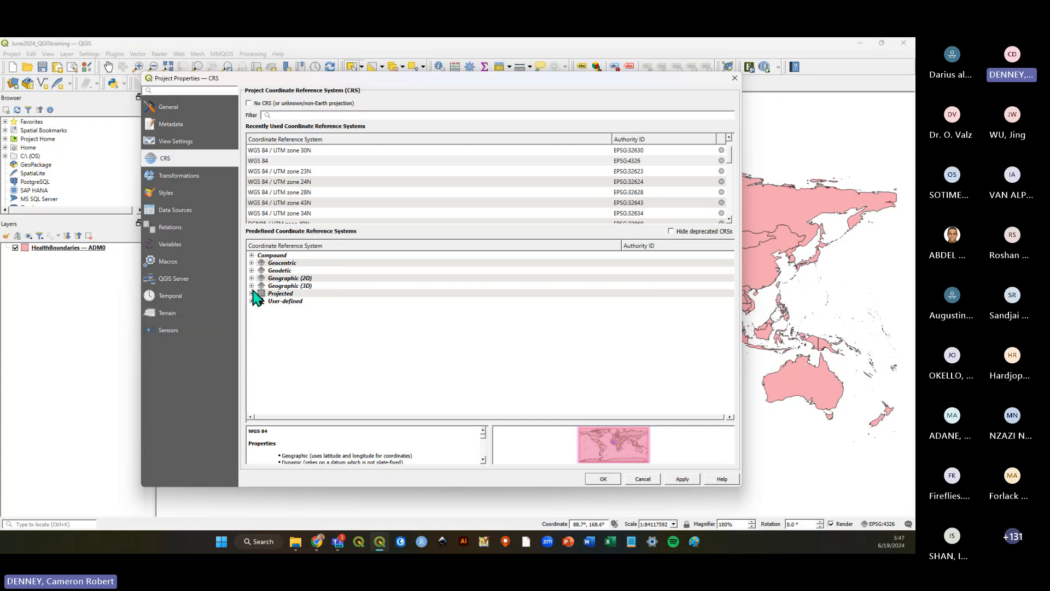
{"action": "left_click", "coordinate": [252, 300]}
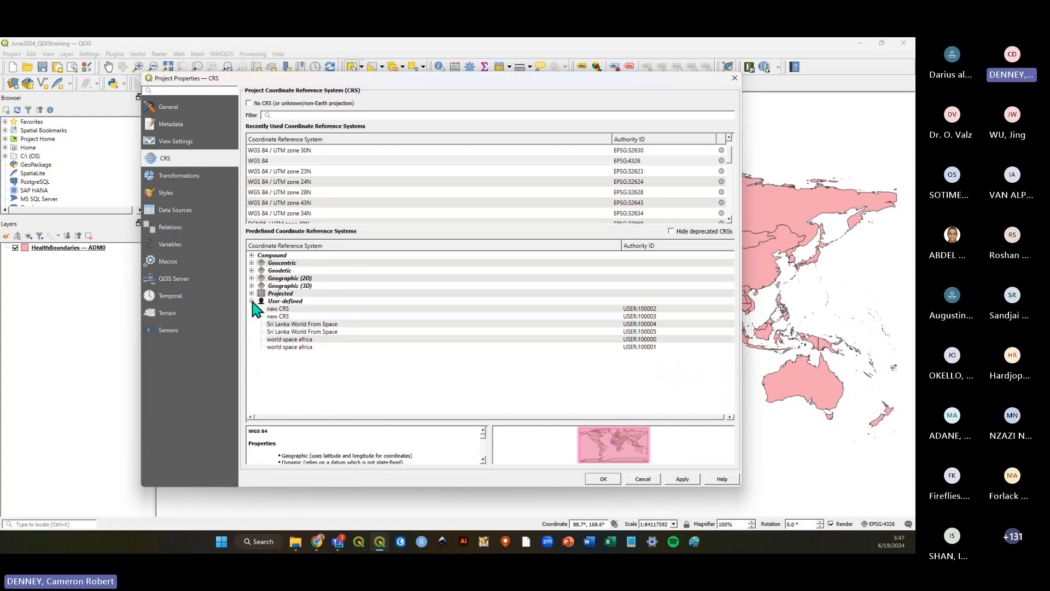
{"action": "left_click", "coordinate": [252, 301]}
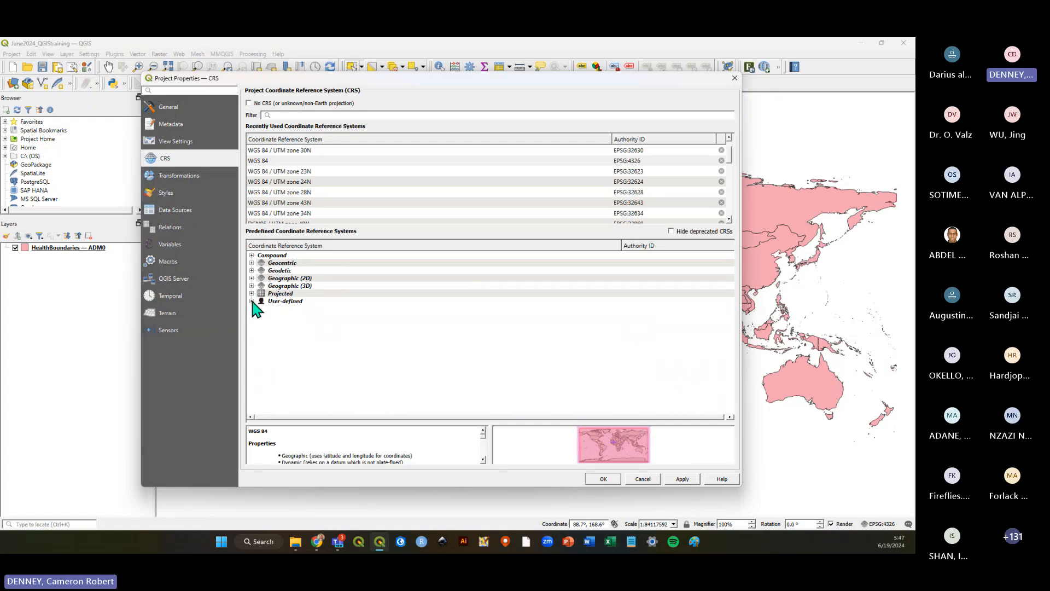
Filter the CRS list for 3857 and set the project CRS to WGS 84 / Pseudo-Mercator (EPSG:3857).
{"action": "left_click", "coordinate": [325, 115]}
{"action": "type", "text": "3857"}
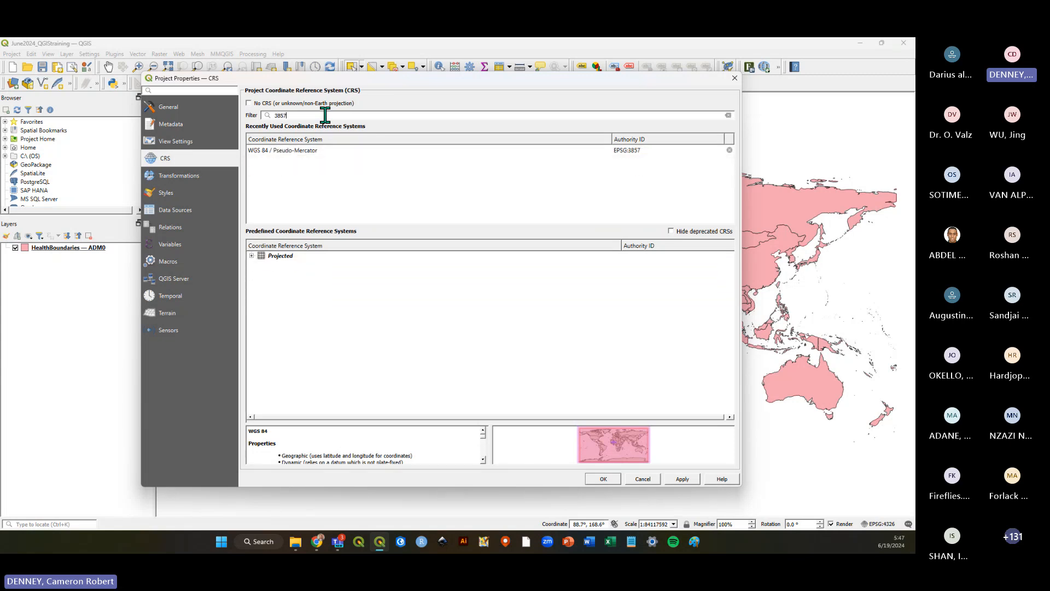
{"action": "left_click", "coordinate": [251, 256]}
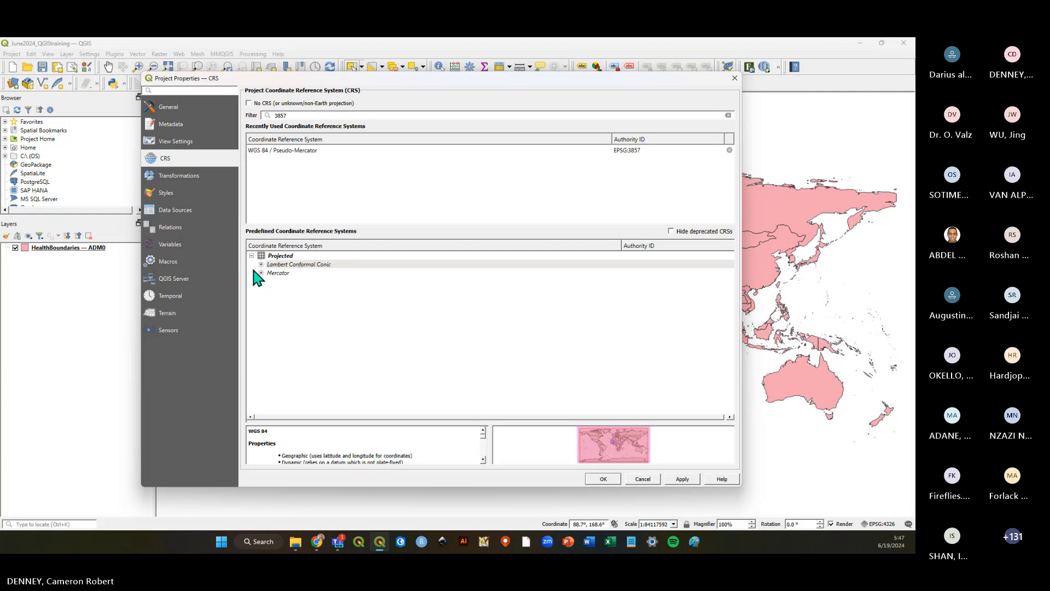
{"action": "left_click", "coordinate": [260, 273]}
{"action": "left_click", "coordinate": [282, 281]}
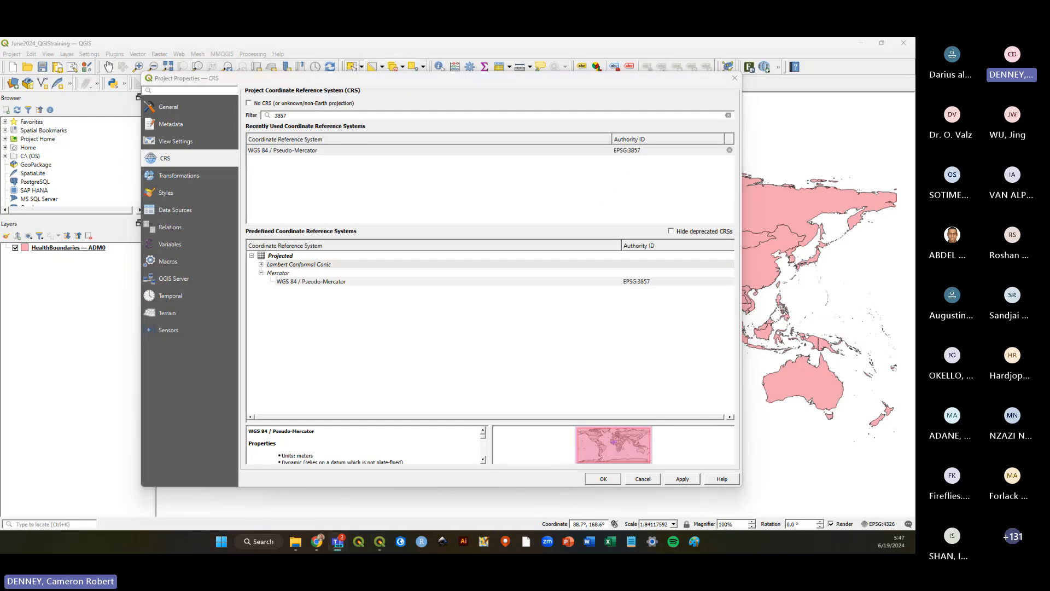
{"action": "left_click", "coordinate": [336, 282]}
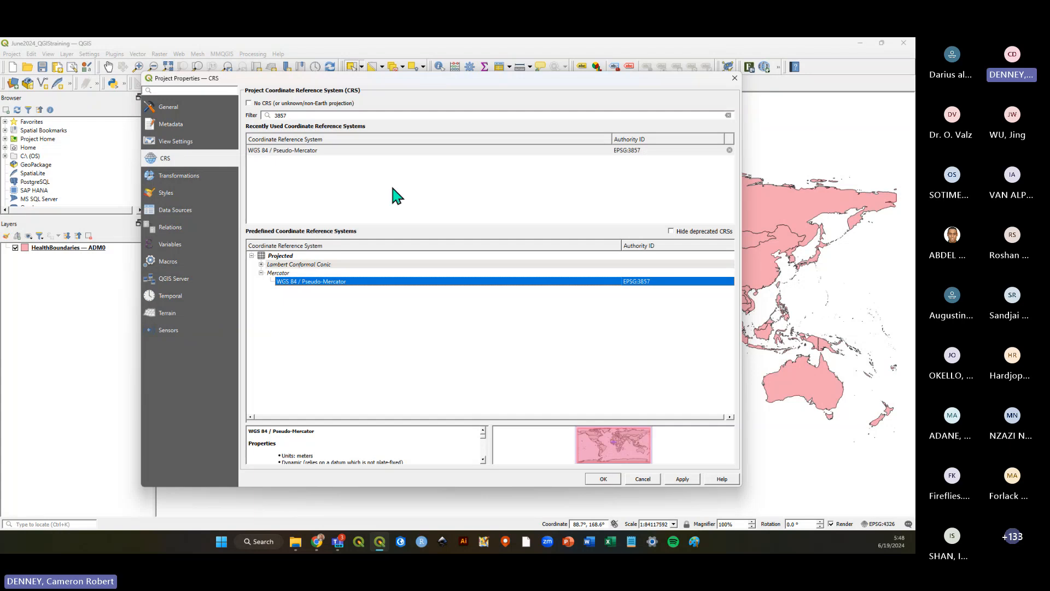
{"action": "double_click", "coordinate": [305, 115]}
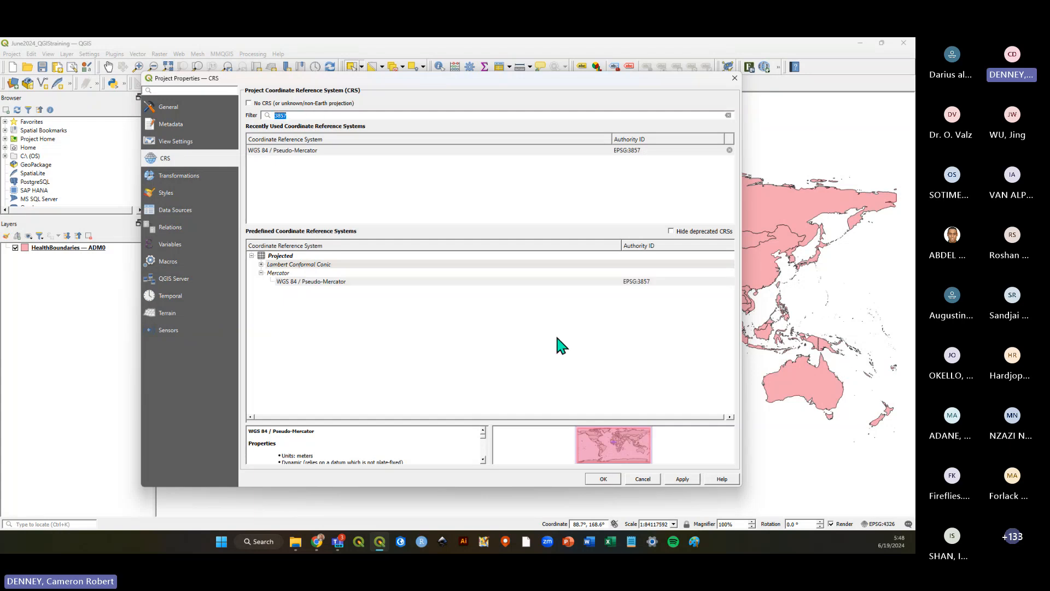
{"action": "left_click", "coordinate": [329, 282]}
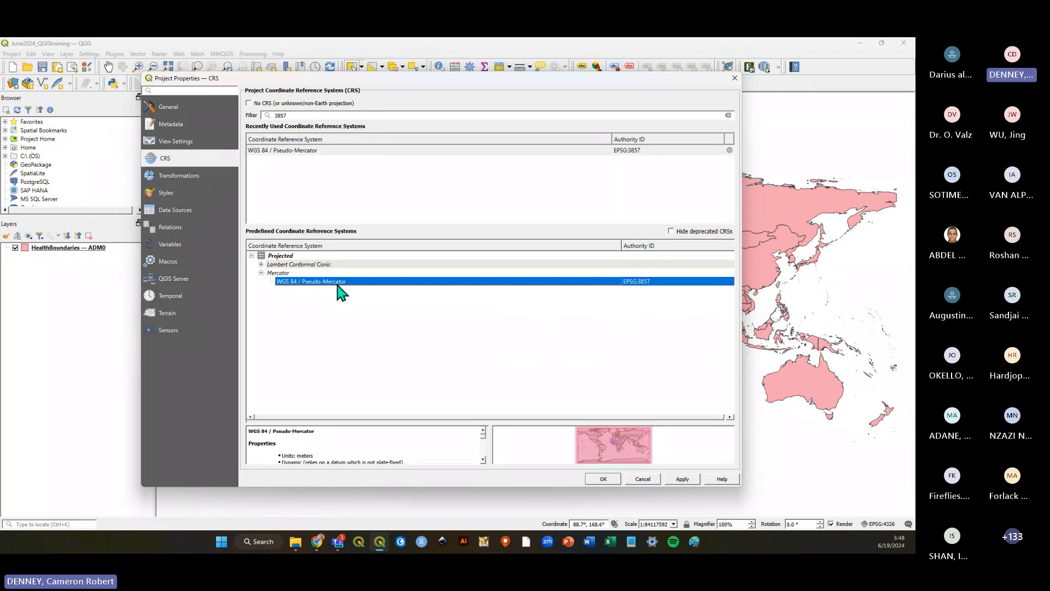
{"action": "left_click", "coordinate": [603, 479]}
Save the project with the new Web Mercator projection.
{"action": "scroll", "coordinate": [559, 298], "scroll_direction": "up", "scroll_amount": 1}
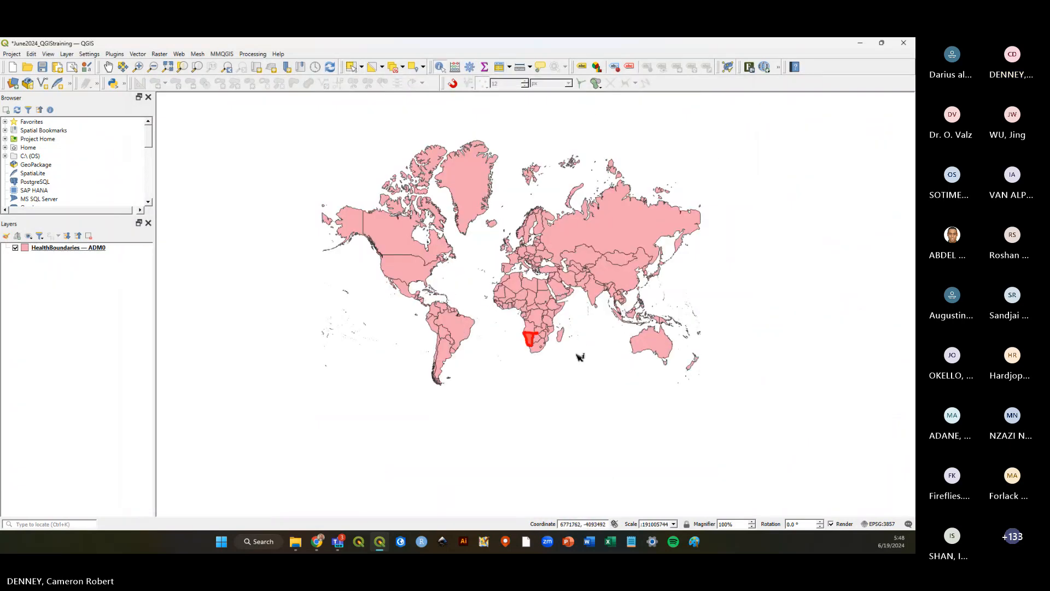
{"action": "left_click", "coordinate": [557, 336]}
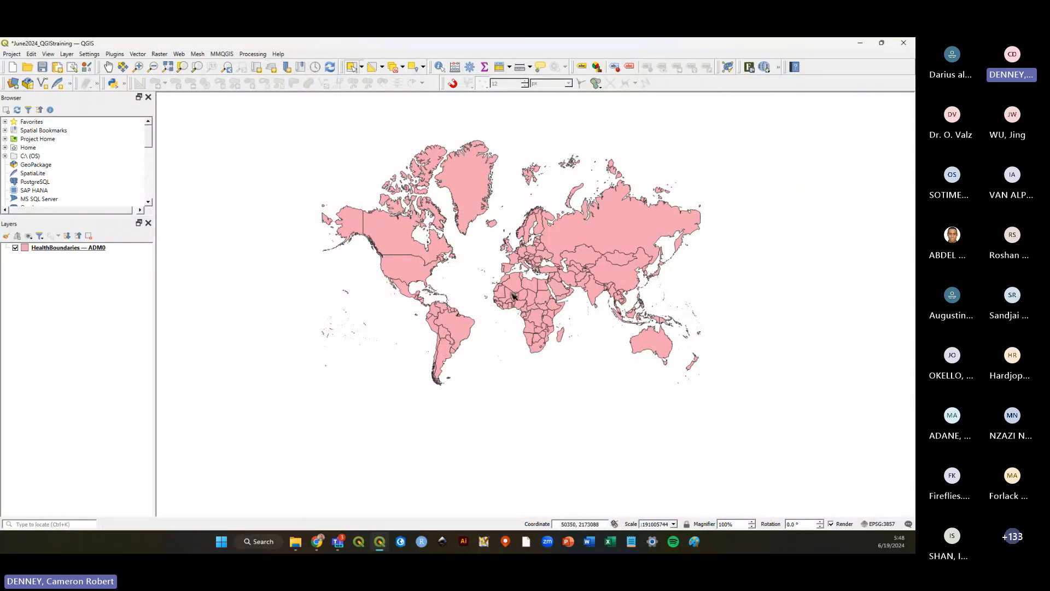
{"action": "scroll", "coordinate": [512, 295], "scroll_direction": "up", "scroll_amount": 1}
{"action": "scroll", "coordinate": [565, 344], "scroll_direction": "down", "scroll_amount": 1}
{"action": "left_click", "coordinate": [57, 249]}
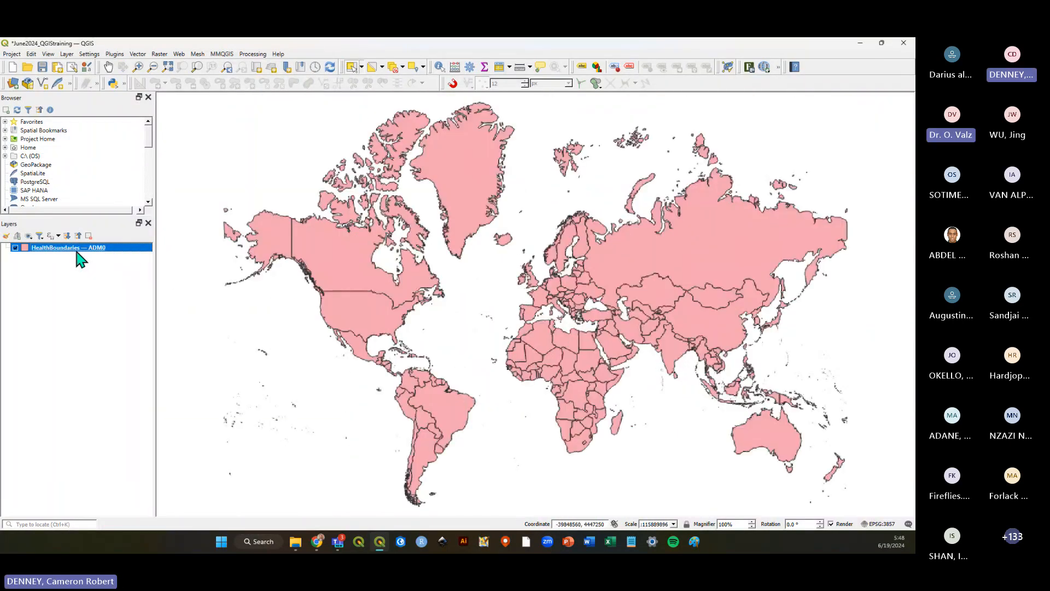
{"action": "left_click", "coordinate": [43, 67]}
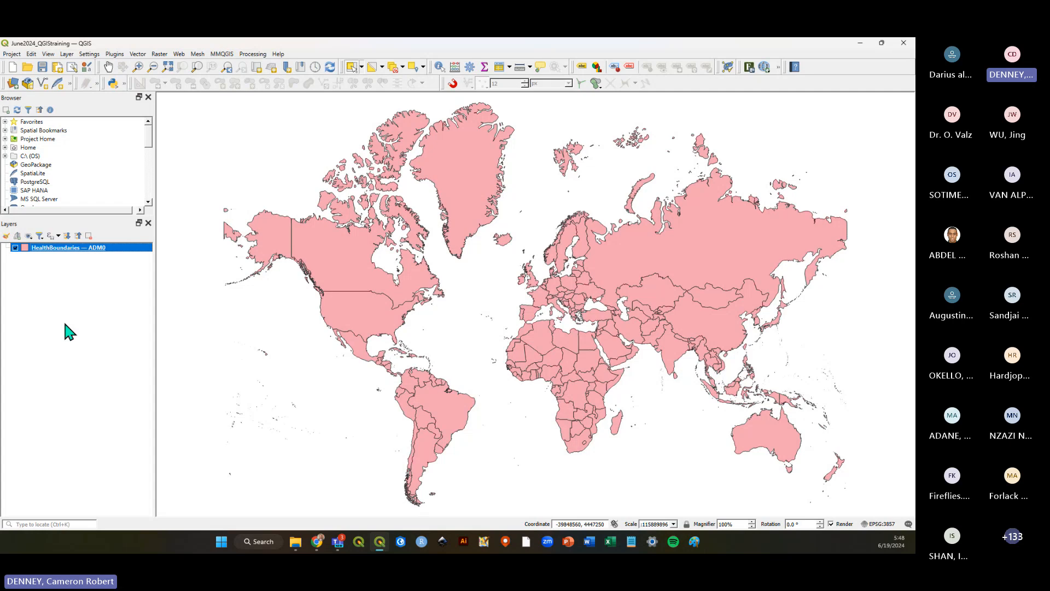
Switch to the Intro to QGIS PDF and read the projection examples for WGS 84, Eckert III and Web Mercator.
{"action": "key", "text": "alt+Tab"}
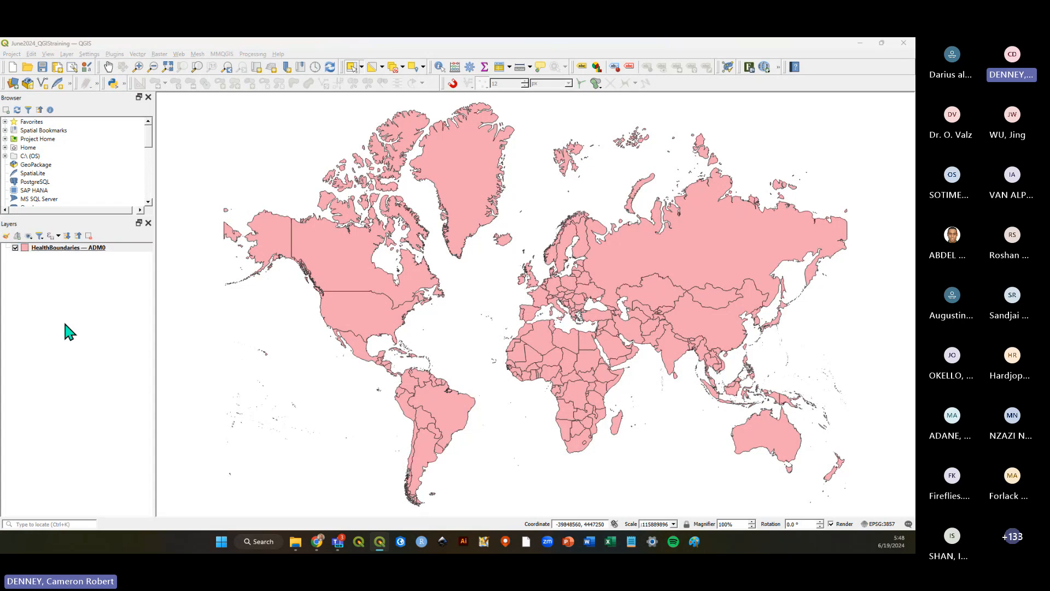
{"action": "key", "text": "alt+Tab"}
{"action": "scroll", "coordinate": [328, 292], "scroll_direction": "down", "scroll_amount": 10}
{"action": "scroll", "coordinate": [385, 292], "scroll_direction": "down", "scroll_amount": 20}
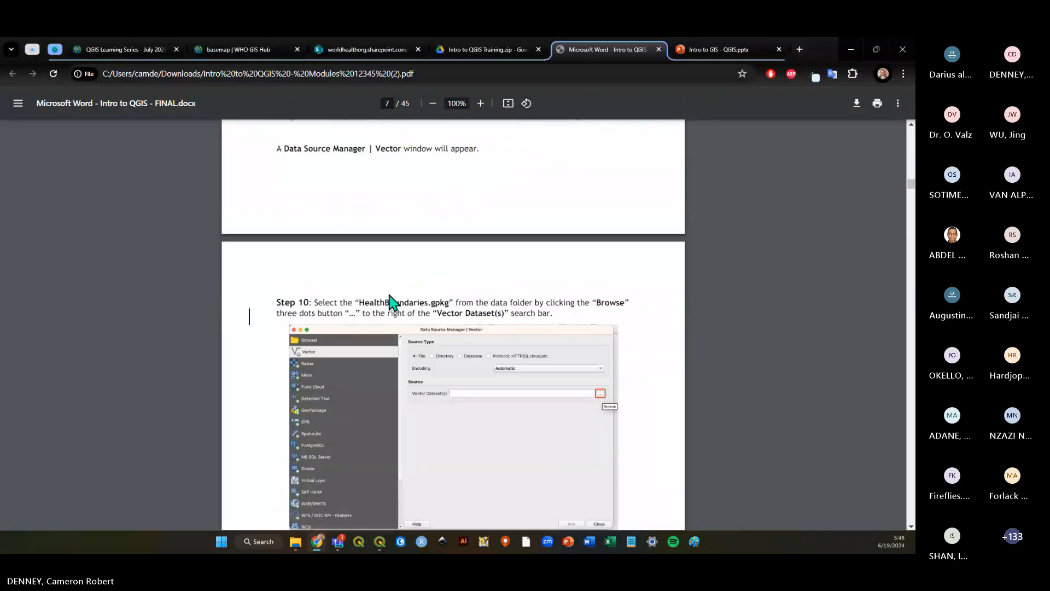
{"action": "scroll", "coordinate": [391, 296], "scroll_direction": "down", "scroll_amount": 15}
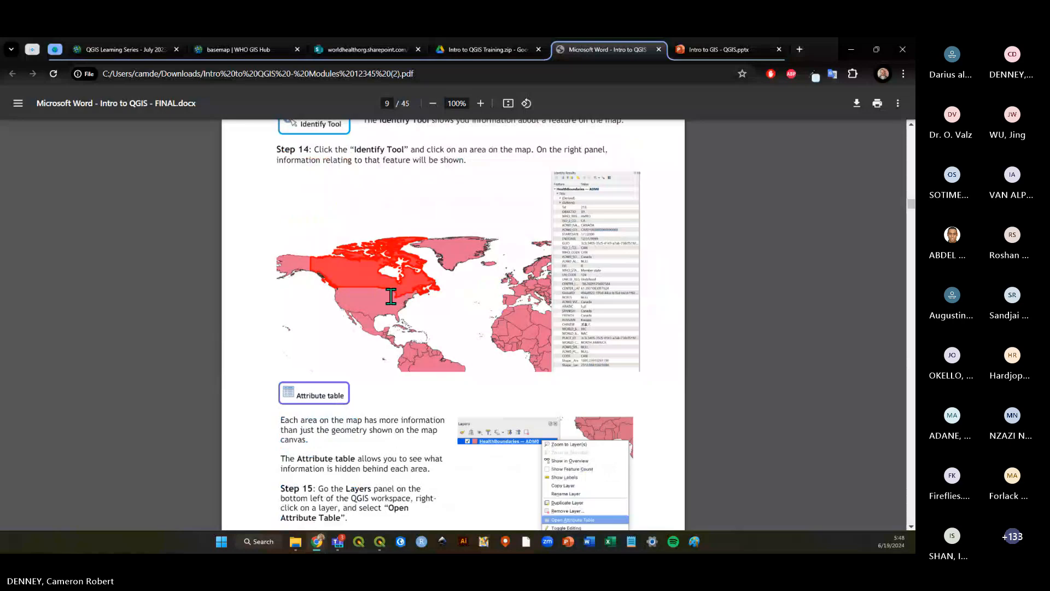
{"action": "scroll", "coordinate": [391, 296], "scroll_direction": "down", "scroll_amount": 20}
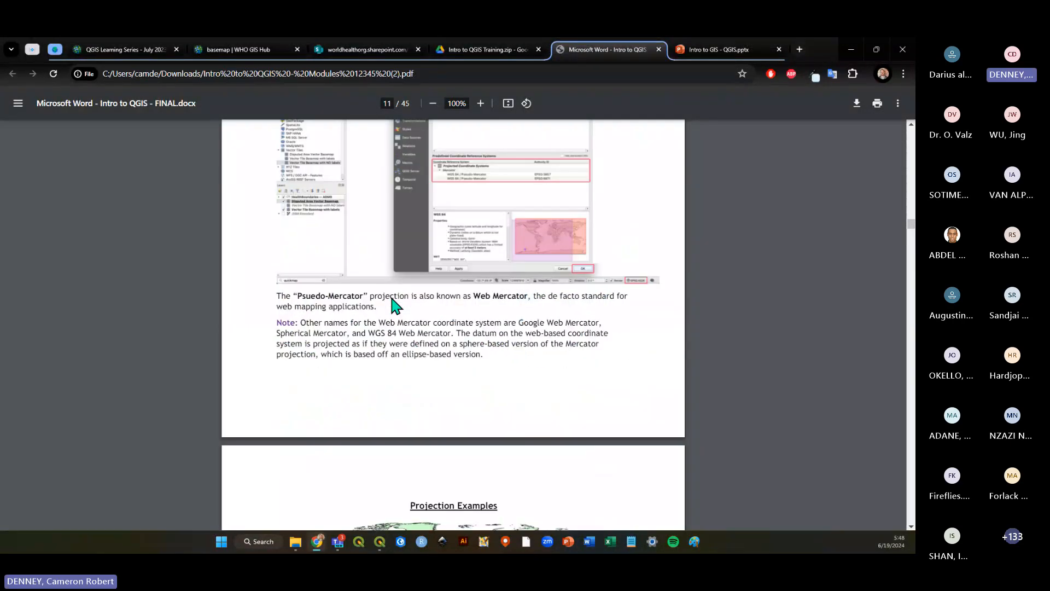
{"action": "scroll", "coordinate": [602, 290], "scroll_direction": "up", "scroll_amount": 1}
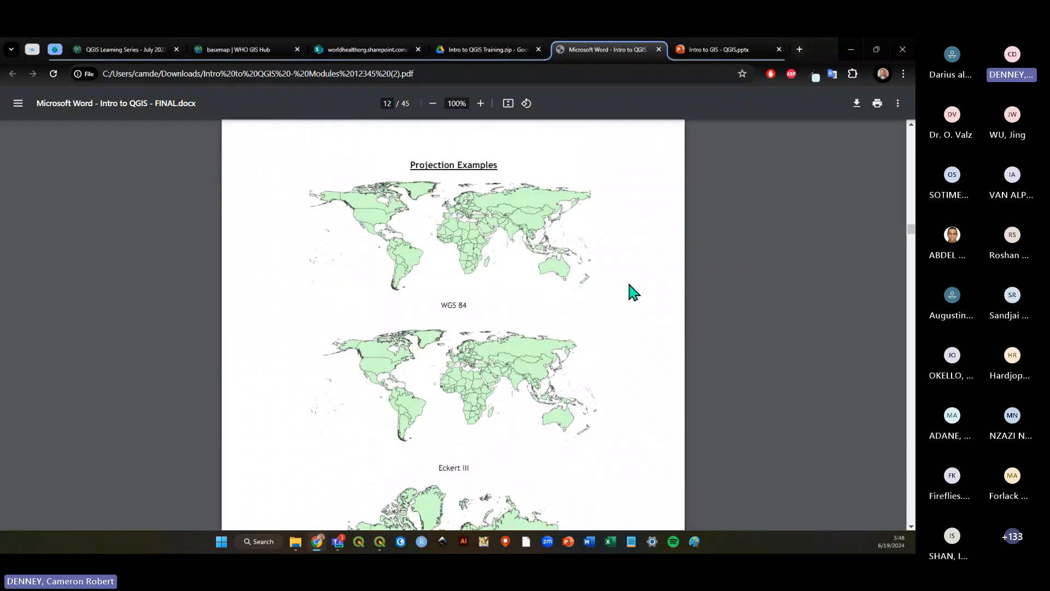
{"action": "scroll", "coordinate": [604, 281], "scroll_direction": "down", "scroll_amount": 1}
{"action": "scroll", "coordinate": [603, 281], "scroll_direction": "down", "scroll_amount": 1}
{"action": "scroll", "coordinate": [604, 281], "scroll_direction": "down", "scroll_amount": 1}
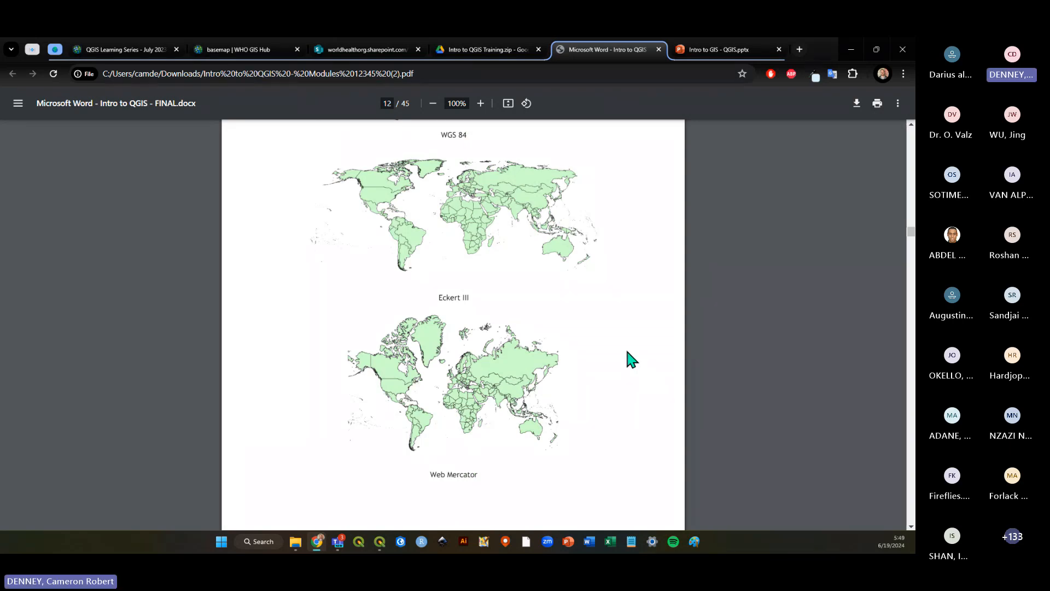
{"action": "scroll", "coordinate": [628, 352], "scroll_direction": "down", "scroll_amount": 1}
{"action": "scroll", "coordinate": [627, 352], "scroll_direction": "up", "scroll_amount": 1}
{"action": "scroll", "coordinate": [624, 353], "scroll_direction": "up", "scroll_amount": 3}
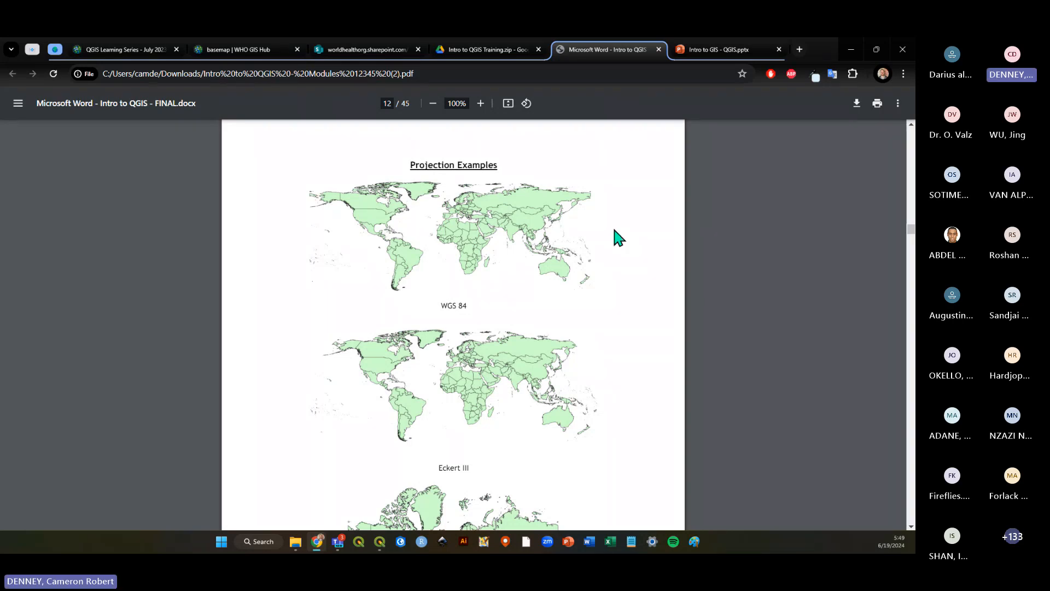
{"action": "scroll", "coordinate": [613, 229], "scroll_direction": "down", "scroll_amount": 1}
{"action": "scroll", "coordinate": [613, 232], "scroll_direction": "down", "scroll_amount": 2}
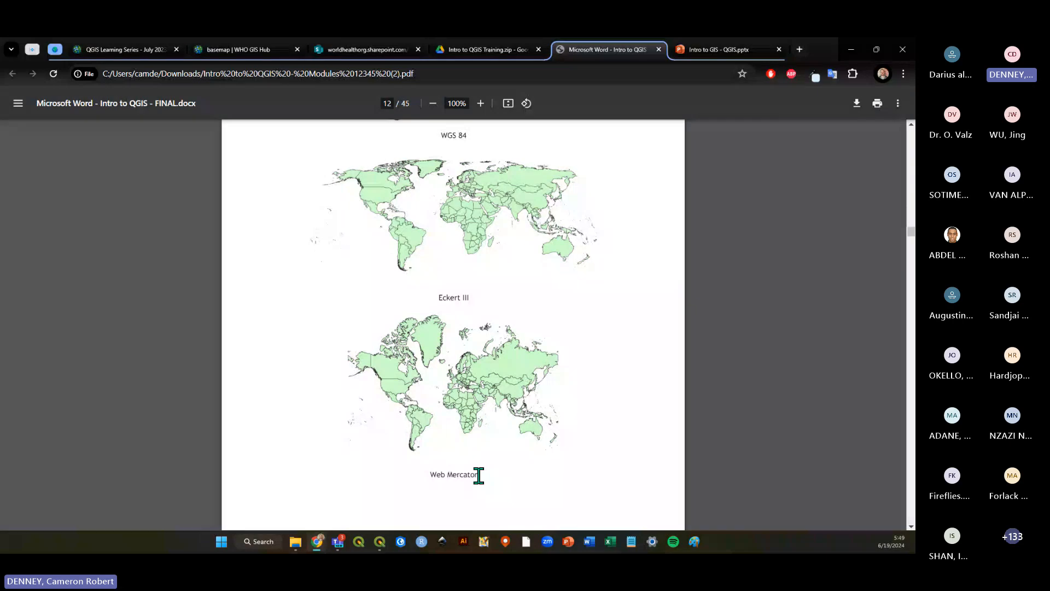
{"action": "left_click_drag", "start_coordinate": [478, 475], "coordinate": [430, 473]}
{"action": "left_click", "coordinate": [579, 475]}
{"action": "scroll", "coordinate": [581, 470], "scroll_direction": "down", "scroll_amount": 1}
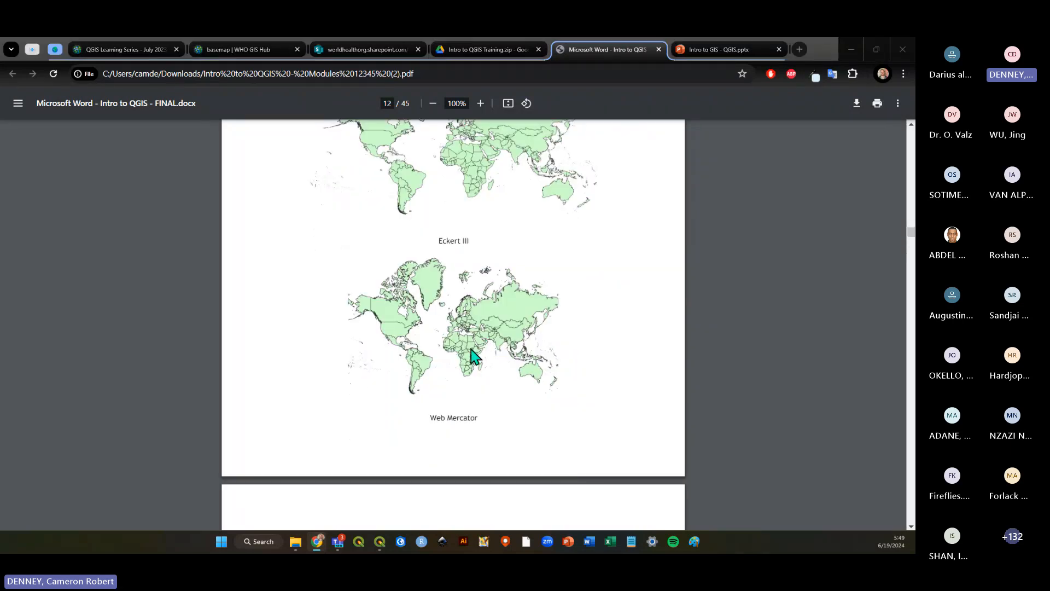
{"action": "key", "text": "alt+Tab"}
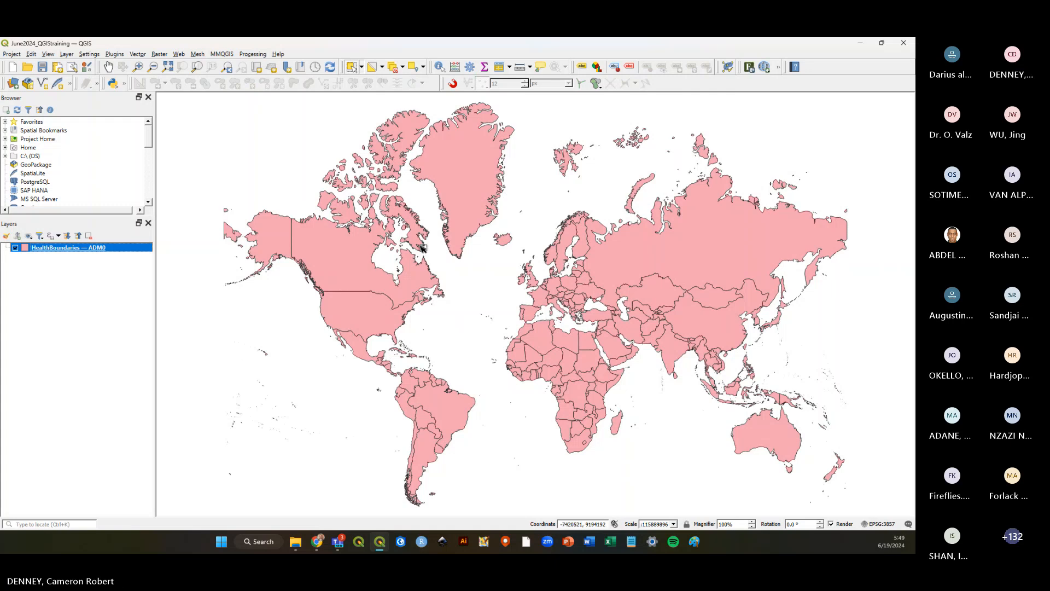
Return to the map and save the June2024_QGIStraining project again.
{"action": "left_click", "coordinate": [151, 295]}
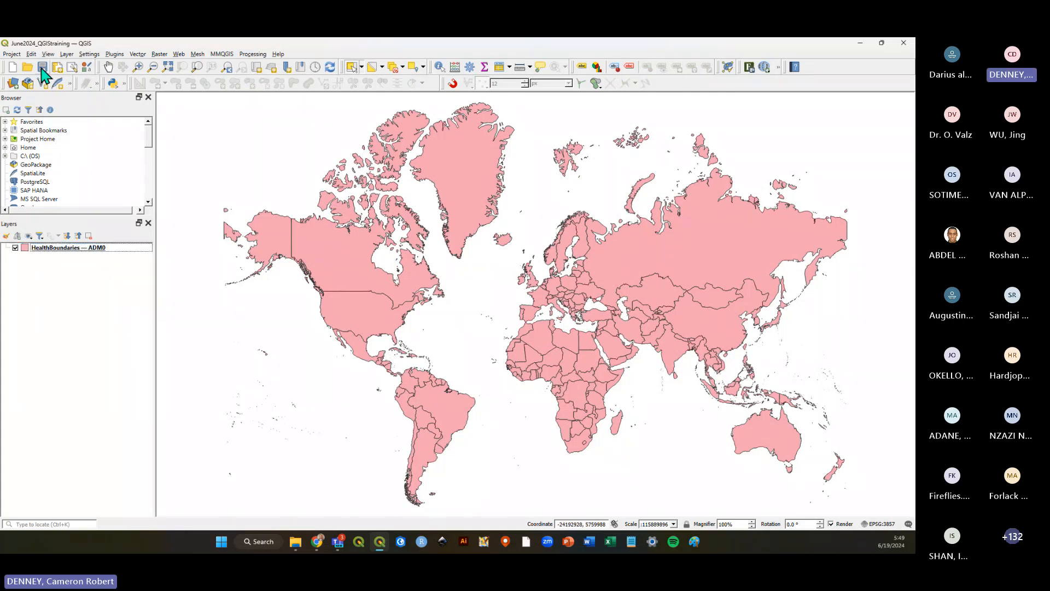
{"action": "left_click", "coordinate": [42, 67]}
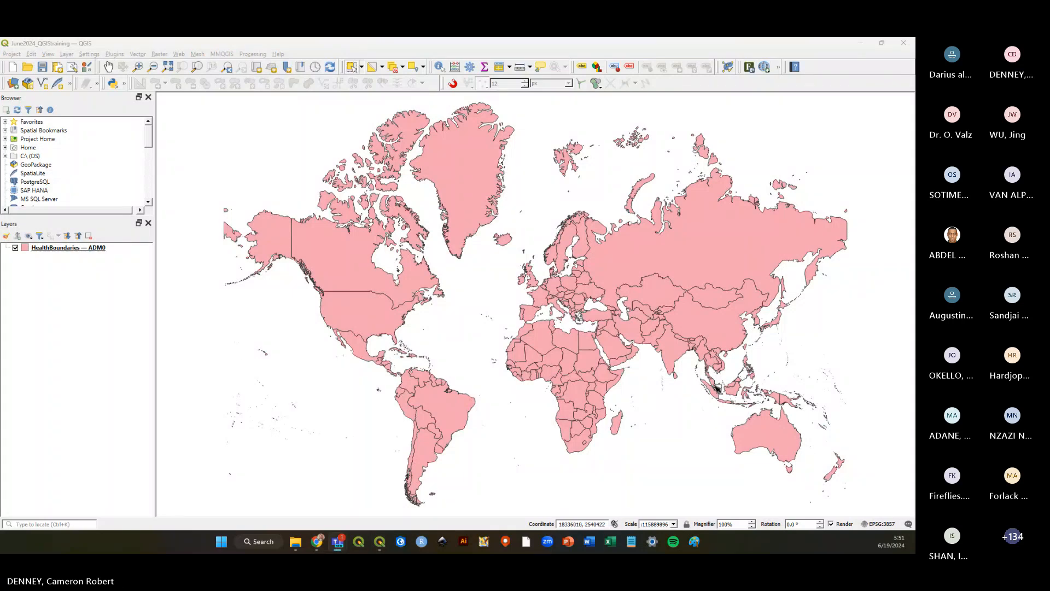
{"action": "left_click", "coordinate": [41, 67]}
{"action": "left_click", "coordinate": [41, 68]}
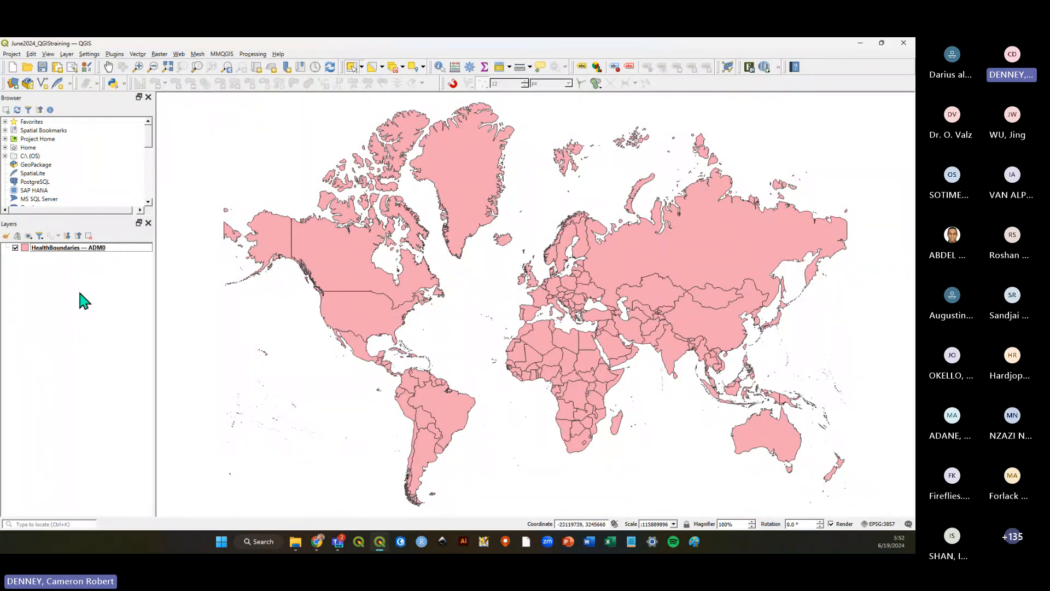
{"action": "left_click", "coordinate": [43, 67]}
{"action": "left_click", "coordinate": [88, 249]}
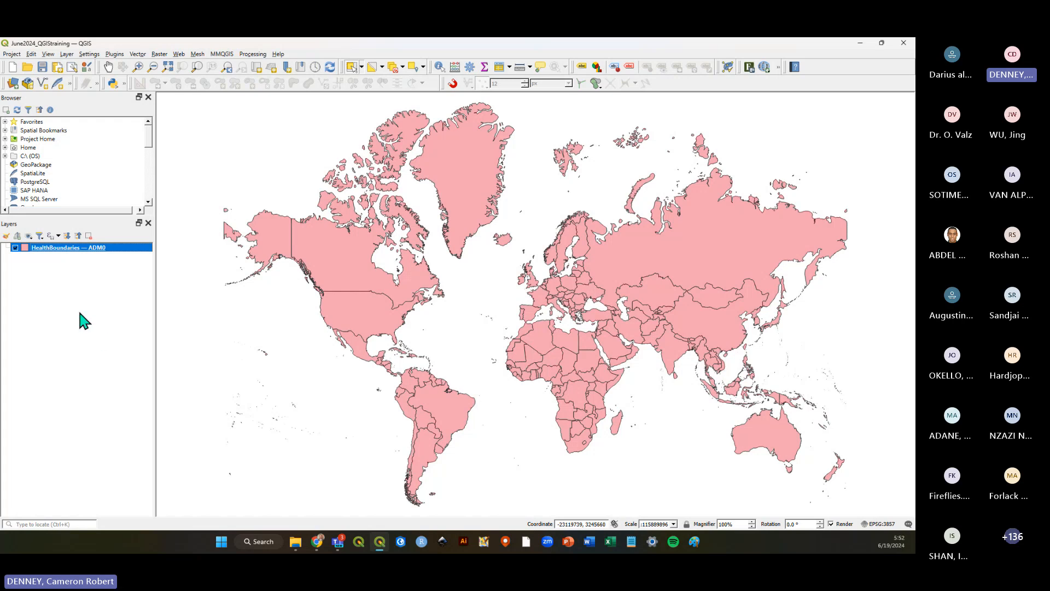
{"action": "right_click", "coordinate": [79, 249]}
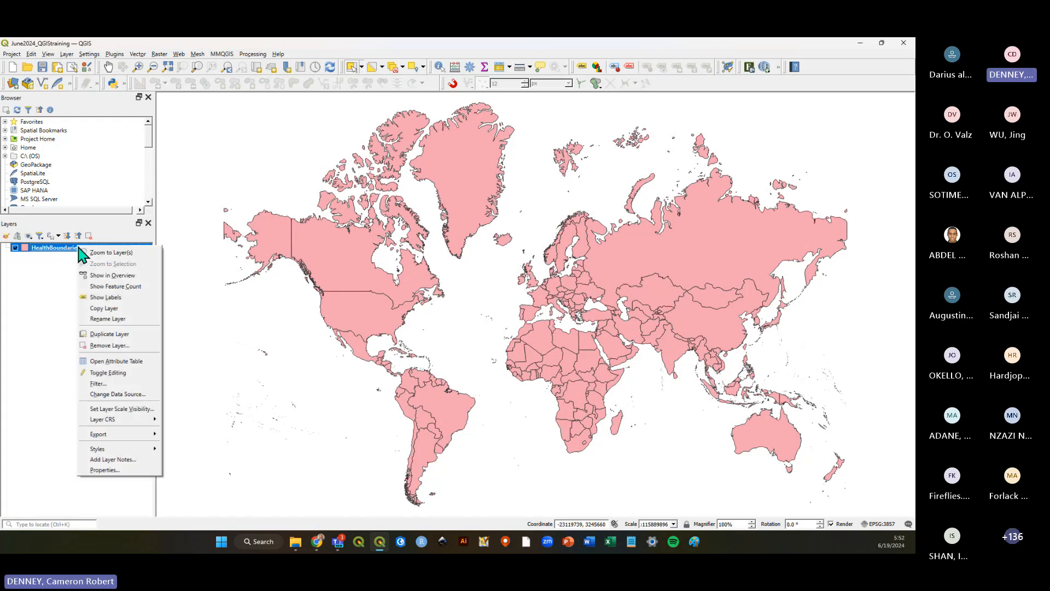
{"action": "left_click", "coordinate": [50, 273]}
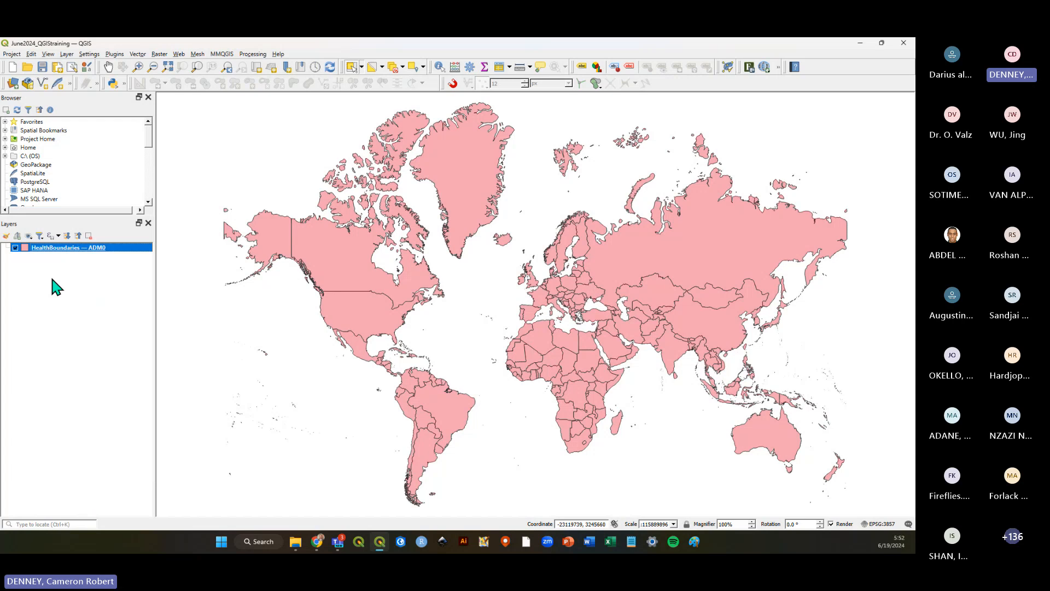
Open the HealthBoundaries — ADM0 layer's Symbology properties and set its fill colour to light green, then apply it.
{"action": "left_click", "coordinate": [50, 273]}
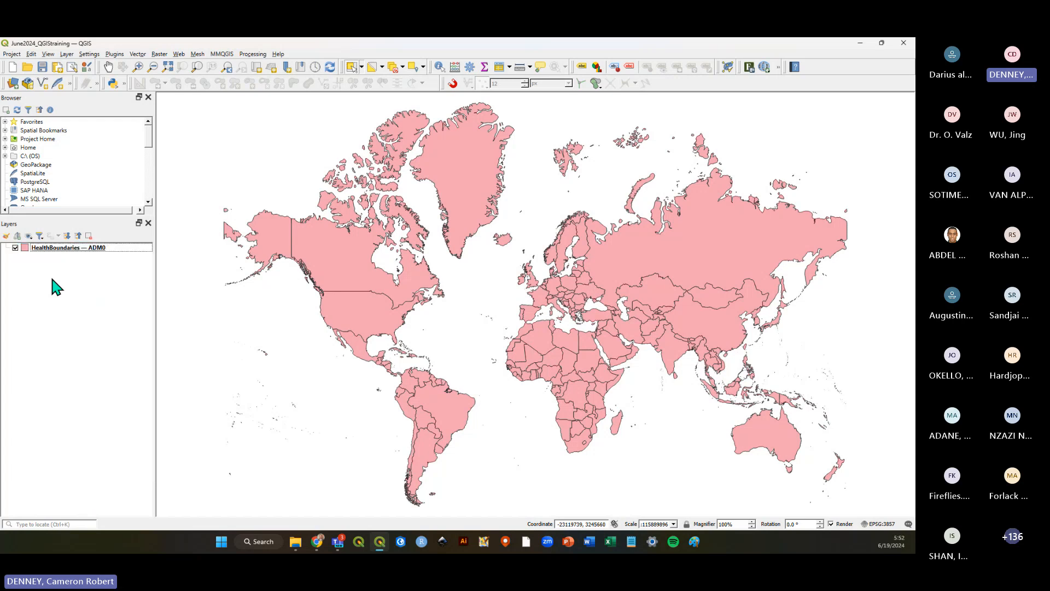
{"action": "left_click", "coordinate": [103, 255]}
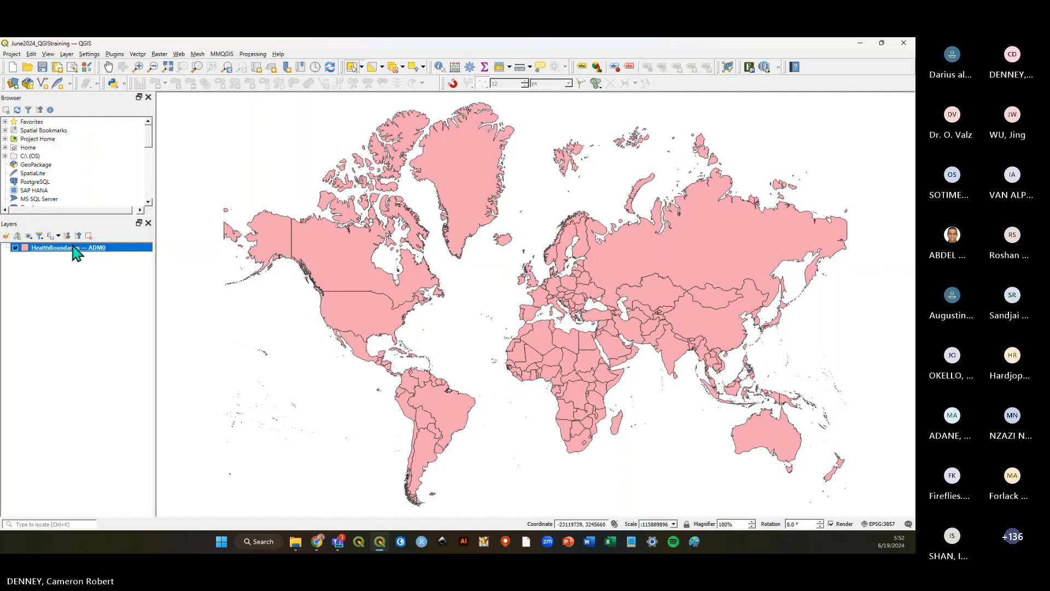
{"action": "right_click", "coordinate": [76, 252]}
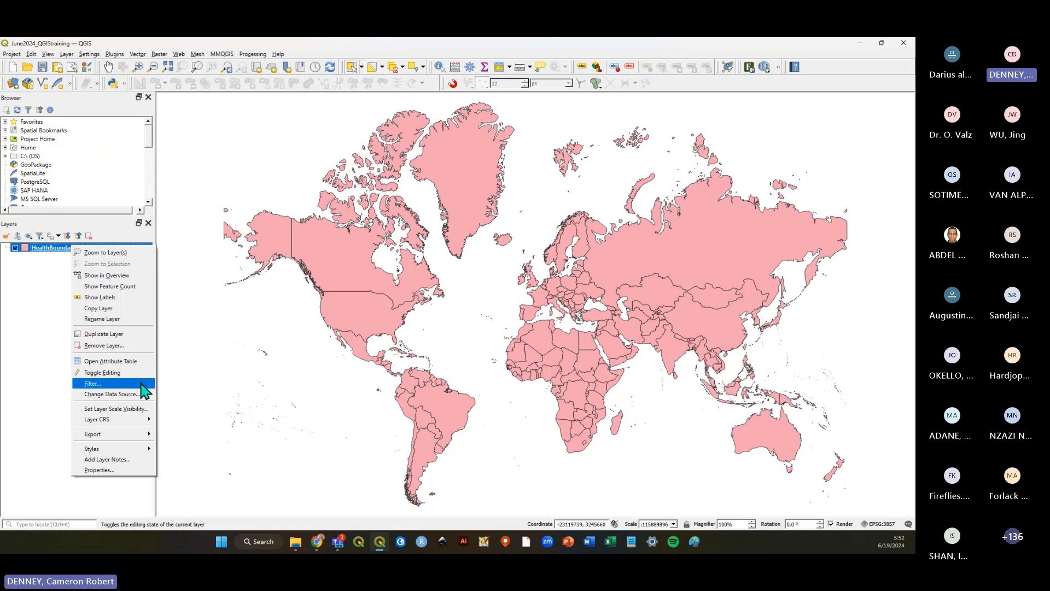
{"action": "left_click", "coordinate": [116, 469]}
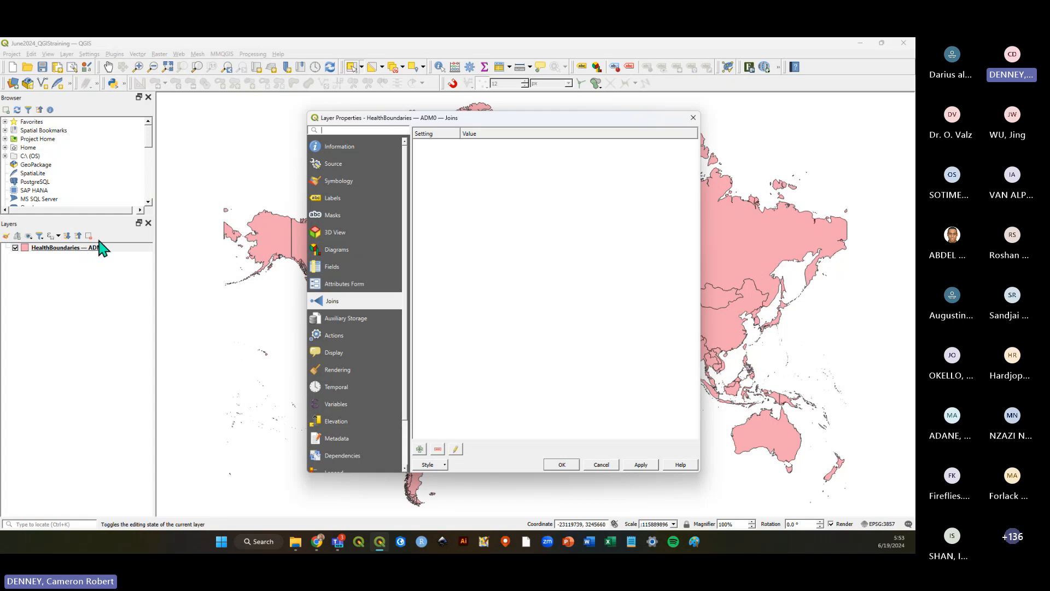
{"action": "left_click_drag", "start_coordinate": [458, 117], "coordinate": [487, 121]}
{"action": "left_click", "coordinate": [325, 184]}
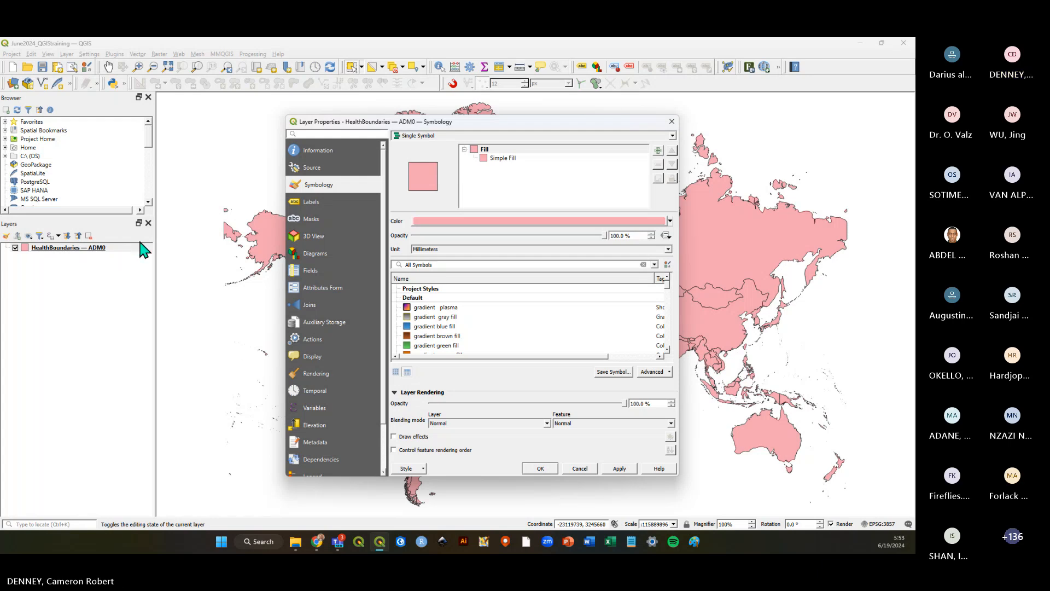
{"action": "mouse_move", "coordinate": [492, 126]}
{"action": "left_mouse_down"}
{"action": "mouse_move", "coordinate": [489, 144]}
{"action": "mouse_move", "coordinate": [498, 128]}
{"action": "left_mouse_up"}
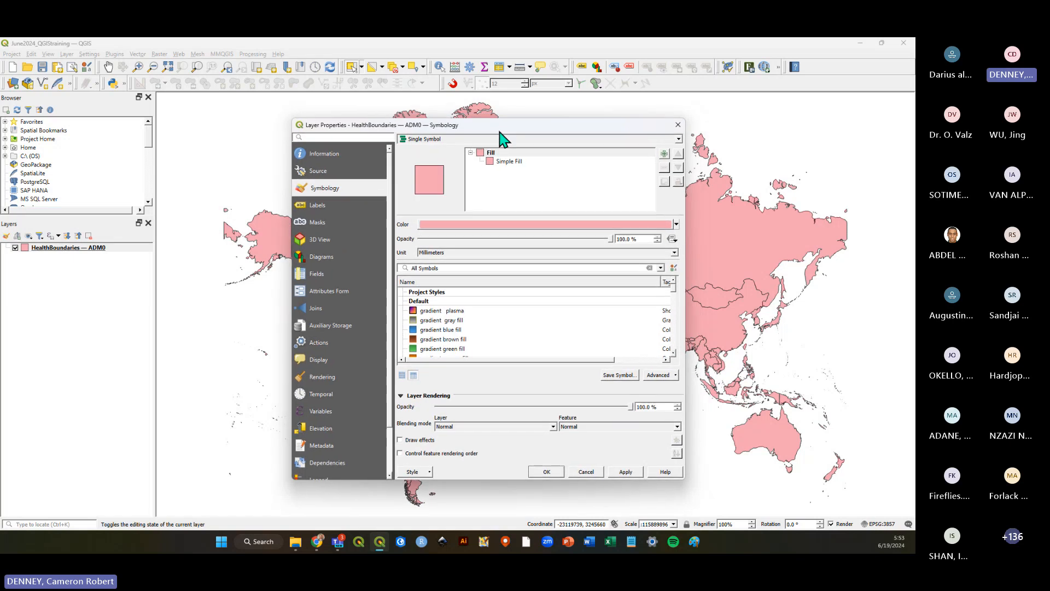
{"action": "left_click", "coordinate": [510, 165]}
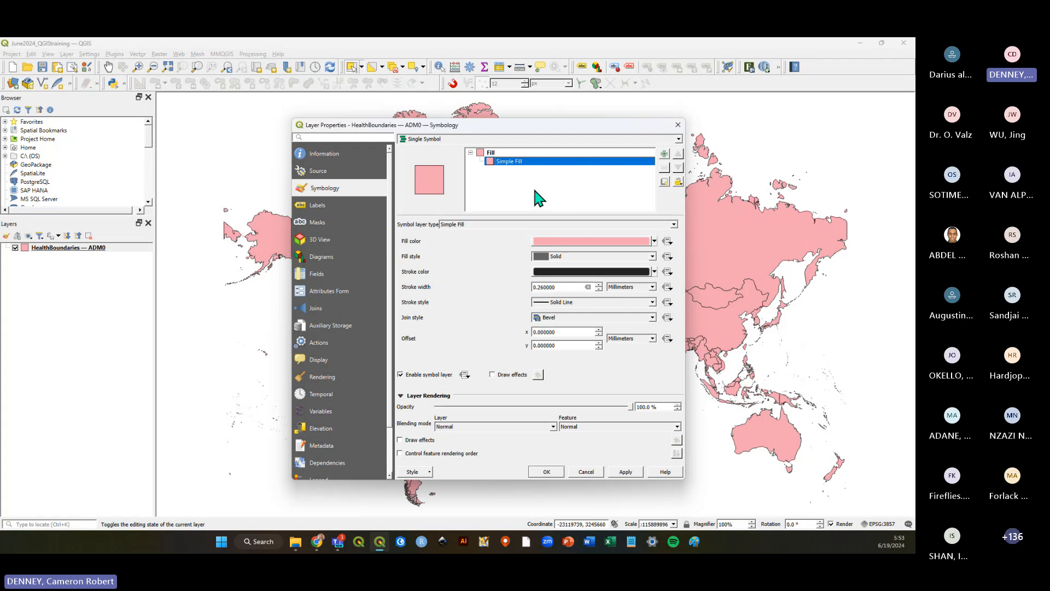
{"action": "left_click", "coordinate": [490, 153]}
{"action": "left_click", "coordinate": [551, 229]}
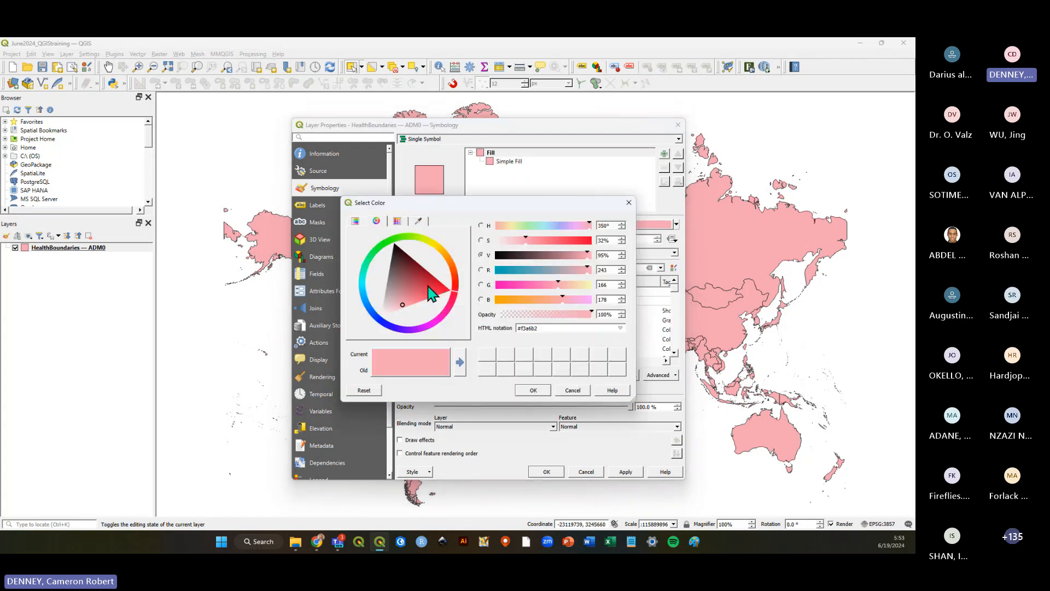
{"action": "left_click_drag", "start_coordinate": [461, 297], "coordinate": [403, 236]}
{"action": "left_click", "coordinate": [533, 391]}
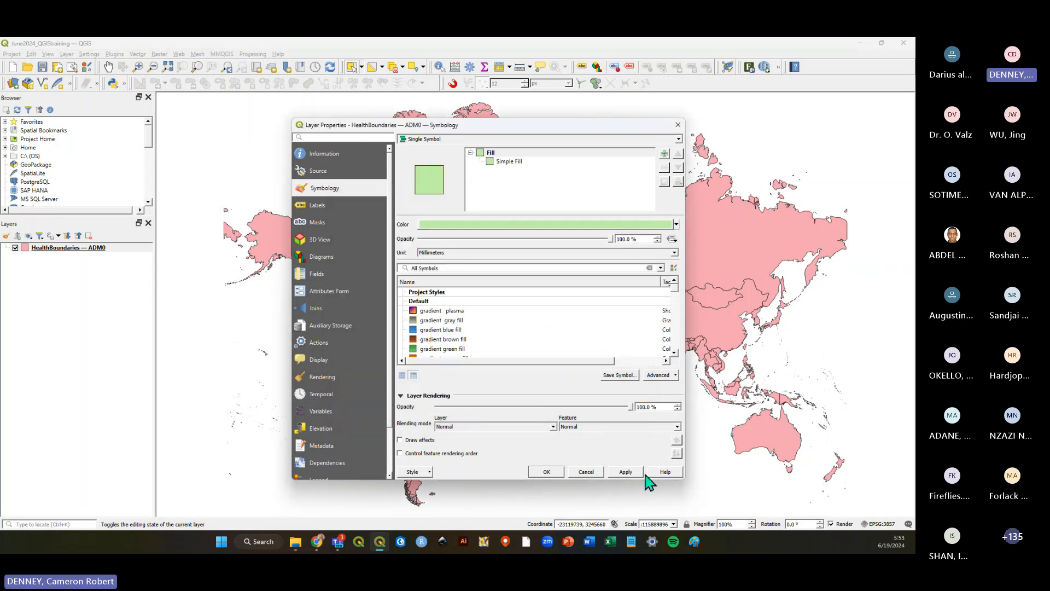
{"action": "left_click", "coordinate": [627, 472]}
Browse the Fill and Simple Fill symbol layer settings and scroll through the available fill symbols list.
{"action": "mouse_move", "coordinate": [484, 133]}
{"action": "left_mouse_down"}
{"action": "mouse_move", "coordinate": [645, 235]}
{"action": "mouse_move", "coordinate": [468, 125]}
{"action": "mouse_move", "coordinate": [476, 138]}
{"action": "left_mouse_up"}
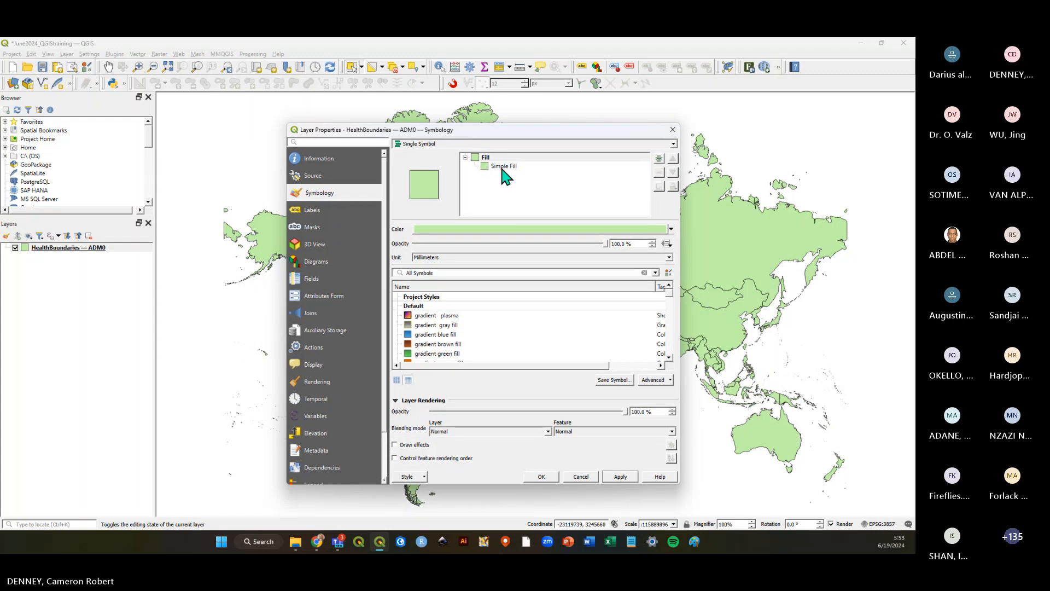
{"action": "left_click", "coordinate": [503, 166]}
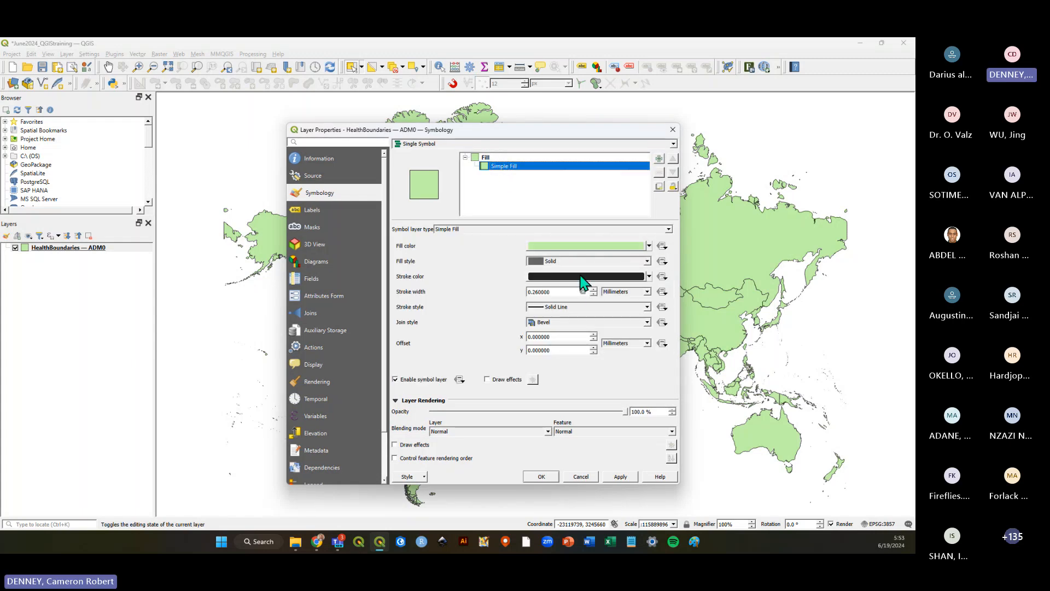
{"action": "left_click", "coordinate": [487, 158]}
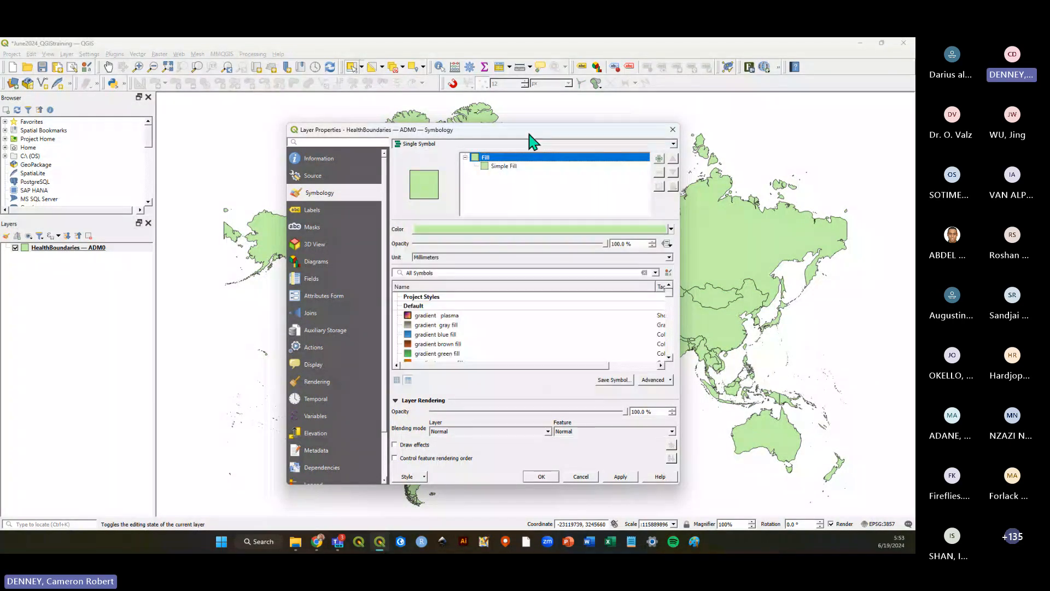
{"action": "left_click_drag", "start_coordinate": [529, 133], "coordinate": [570, 145]}
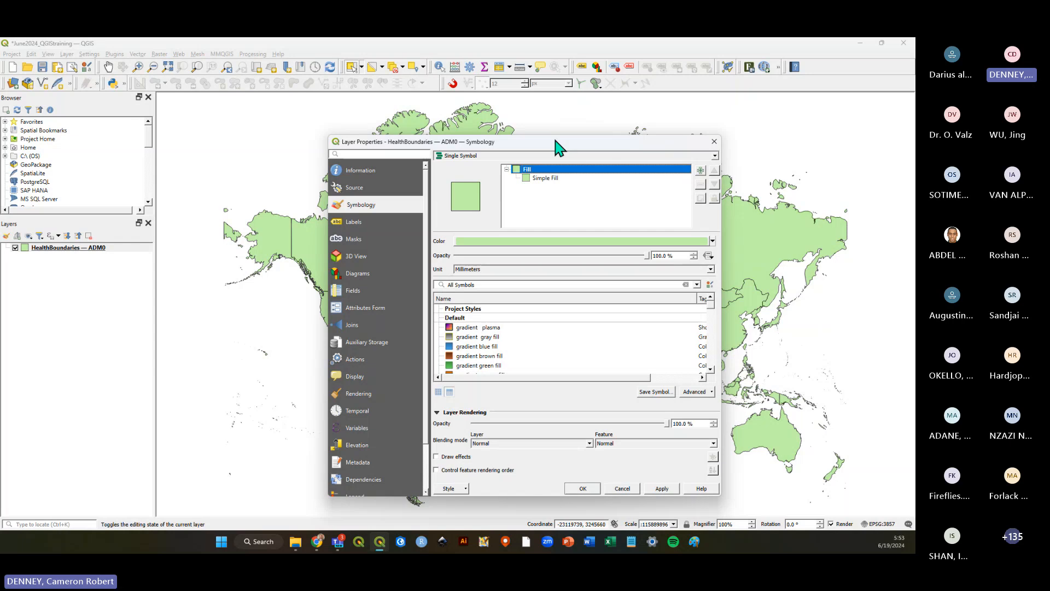
{"action": "mouse_move", "coordinate": [558, 146]}
{"action": "left_mouse_down"}
{"action": "mouse_move", "coordinate": [300, 159]}
{"action": "mouse_move", "coordinate": [602, 145]}
{"action": "mouse_move", "coordinate": [563, 147]}
{"action": "left_mouse_up"}
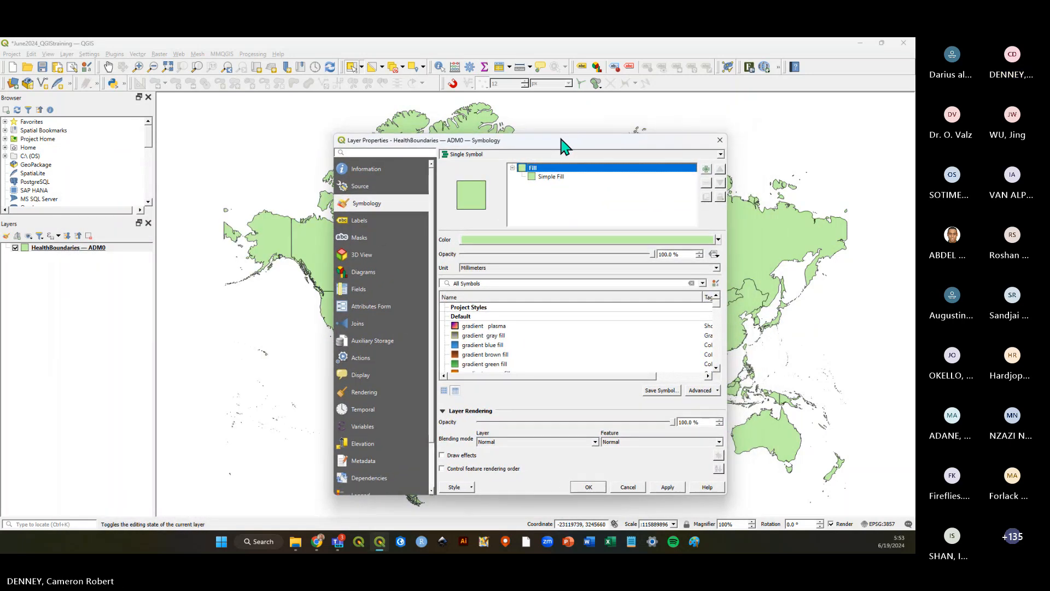
{"action": "left_click", "coordinate": [558, 176]}
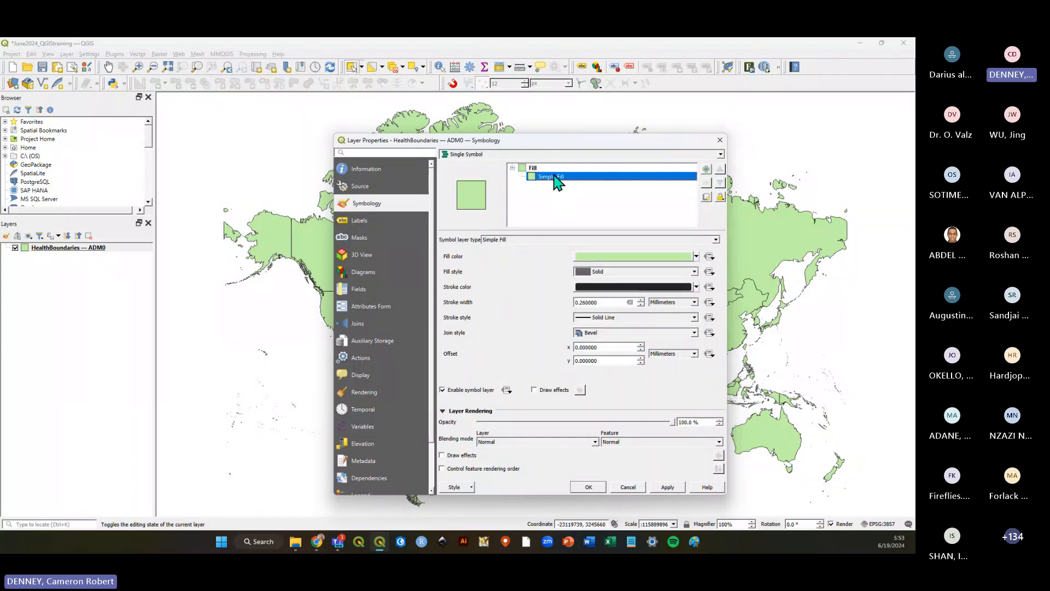
{"action": "left_click", "coordinate": [545, 168]}
{"action": "left_click", "coordinate": [563, 177]}
{"action": "left_click", "coordinate": [546, 168]}
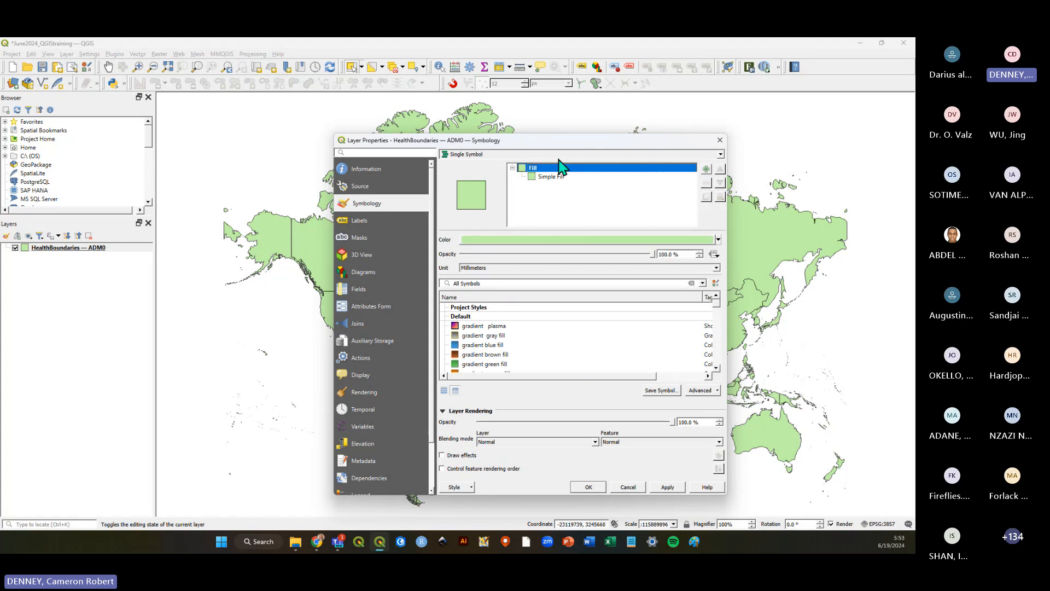
{"action": "scroll", "coordinate": [544, 339], "scroll_direction": "down", "scroll_amount": 2}
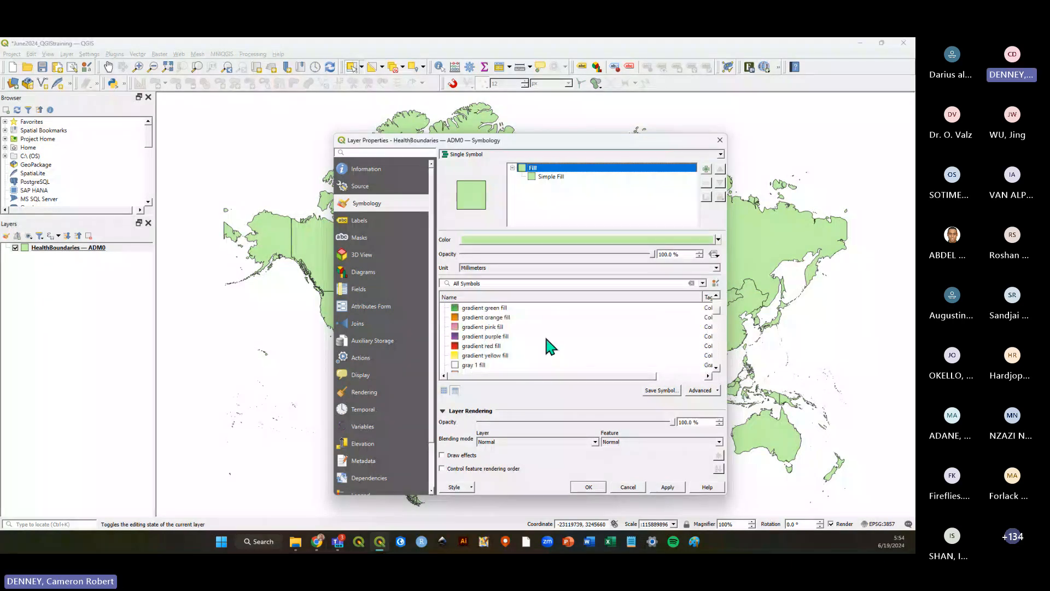
{"action": "scroll", "coordinate": [507, 331], "scroll_direction": "down", "scroll_amount": 5}
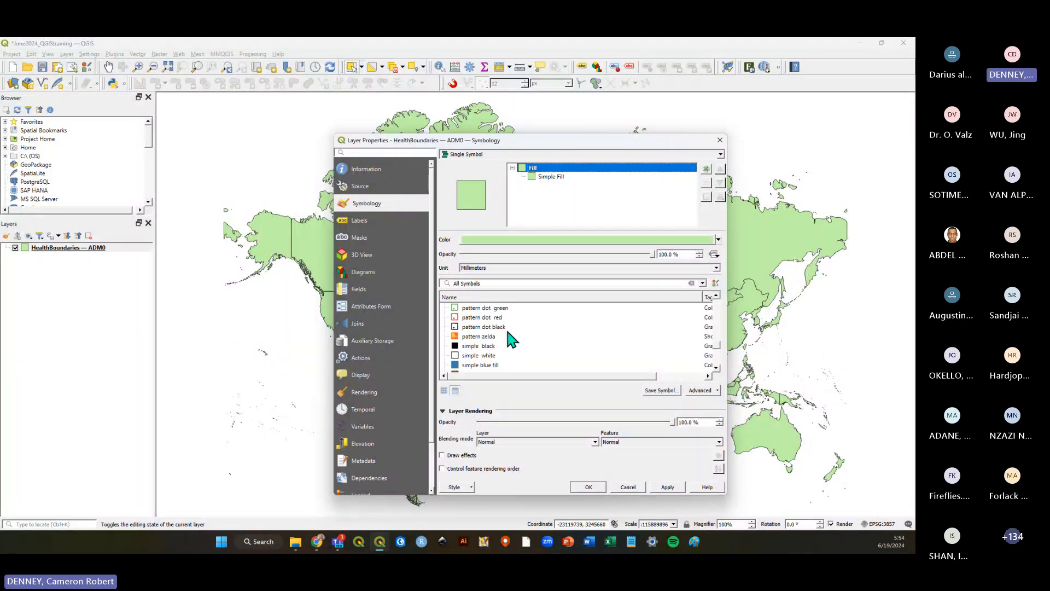
{"action": "scroll", "coordinate": [507, 331], "scroll_direction": "down", "scroll_amount": 2}
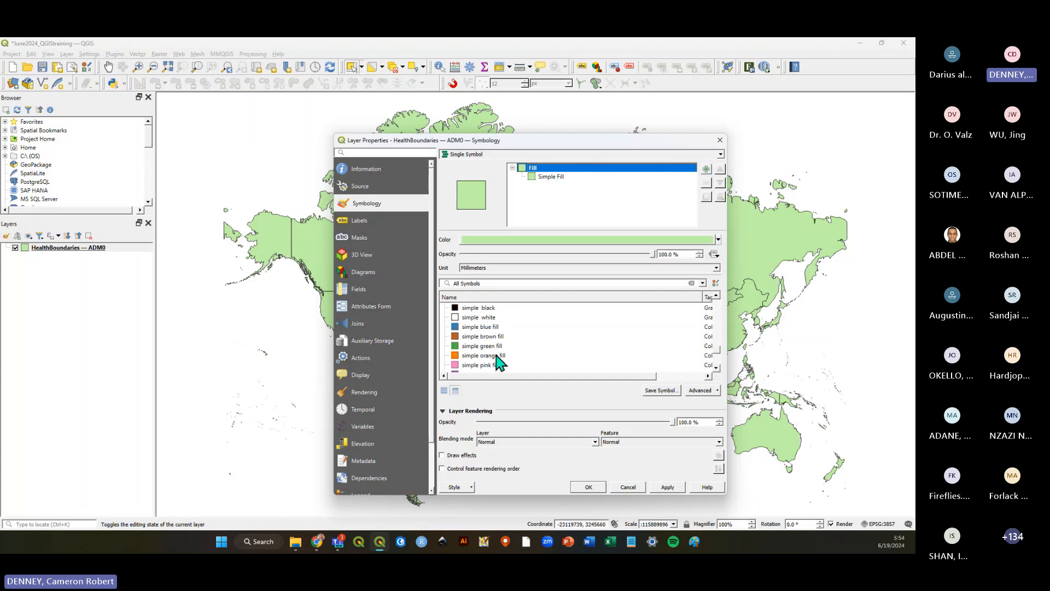
{"action": "scroll", "coordinate": [499, 361], "scroll_direction": "up", "scroll_amount": 5}
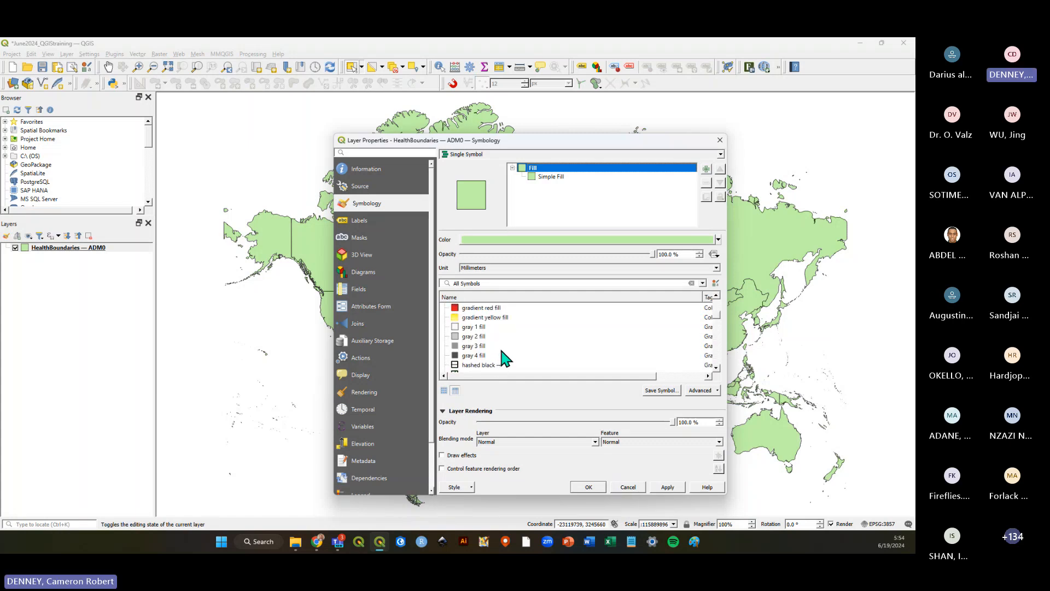
{"action": "scroll", "coordinate": [505, 358], "scroll_direction": "up", "scroll_amount": 5}
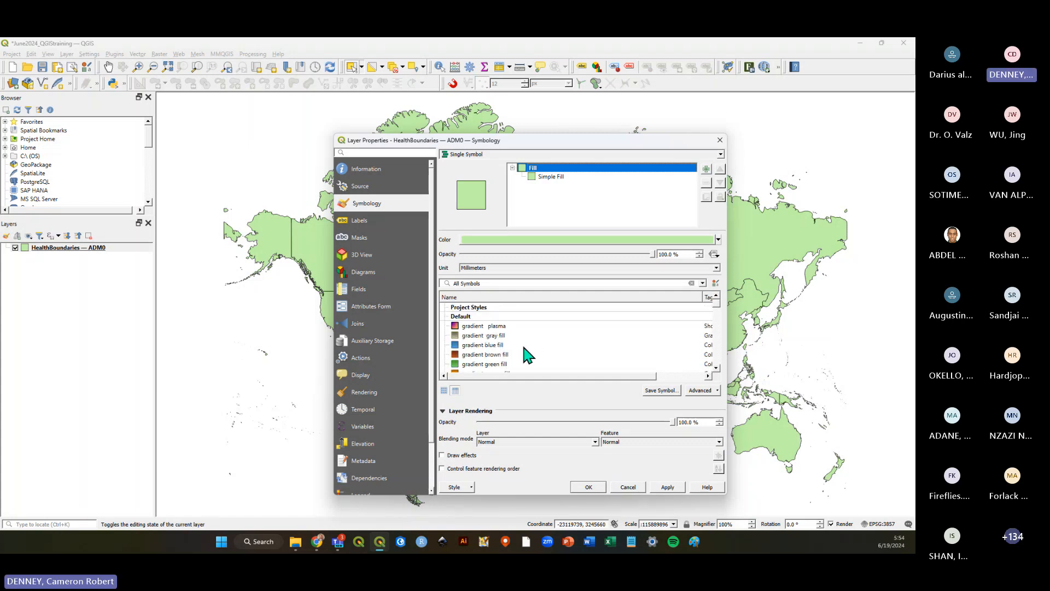
{"action": "scroll", "coordinate": [531, 344], "scroll_direction": "down", "scroll_amount": 5}
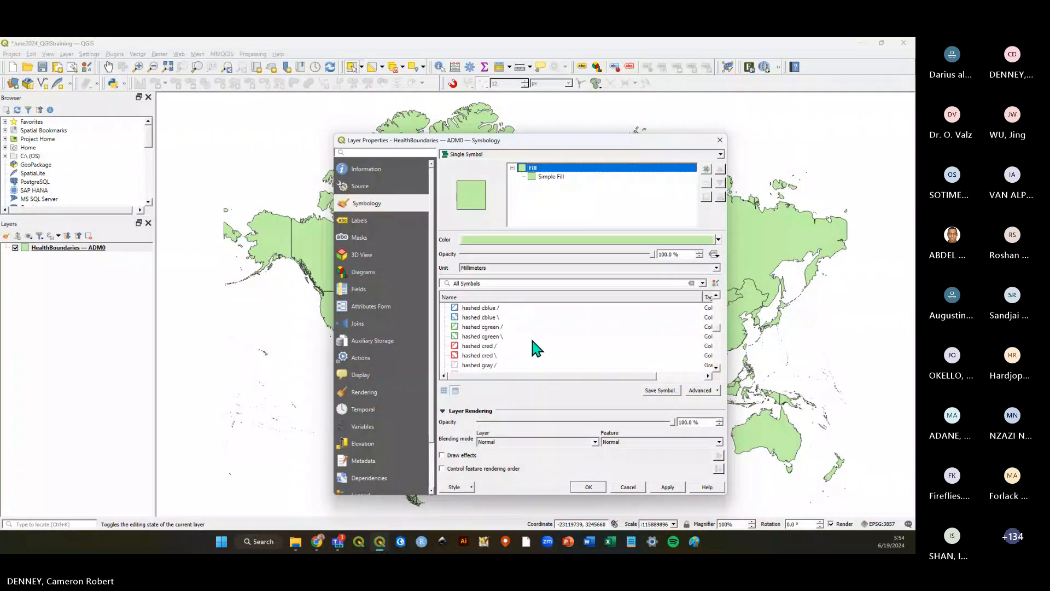
{"action": "scroll", "coordinate": [532, 339], "scroll_direction": "down", "scroll_amount": 5}
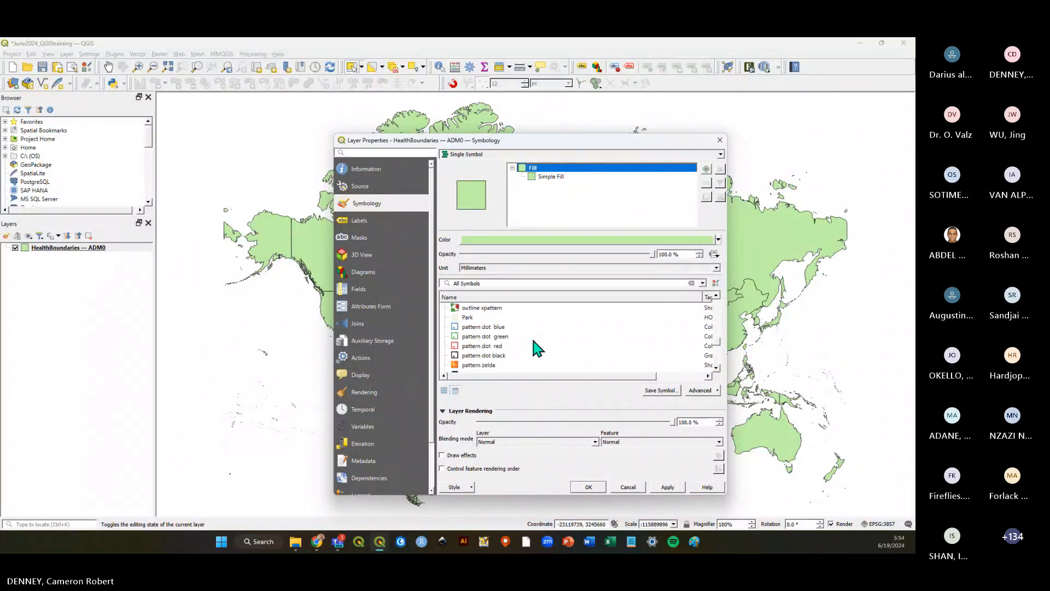
{"action": "scroll", "coordinate": [533, 340], "scroll_direction": "up", "scroll_amount": 10}
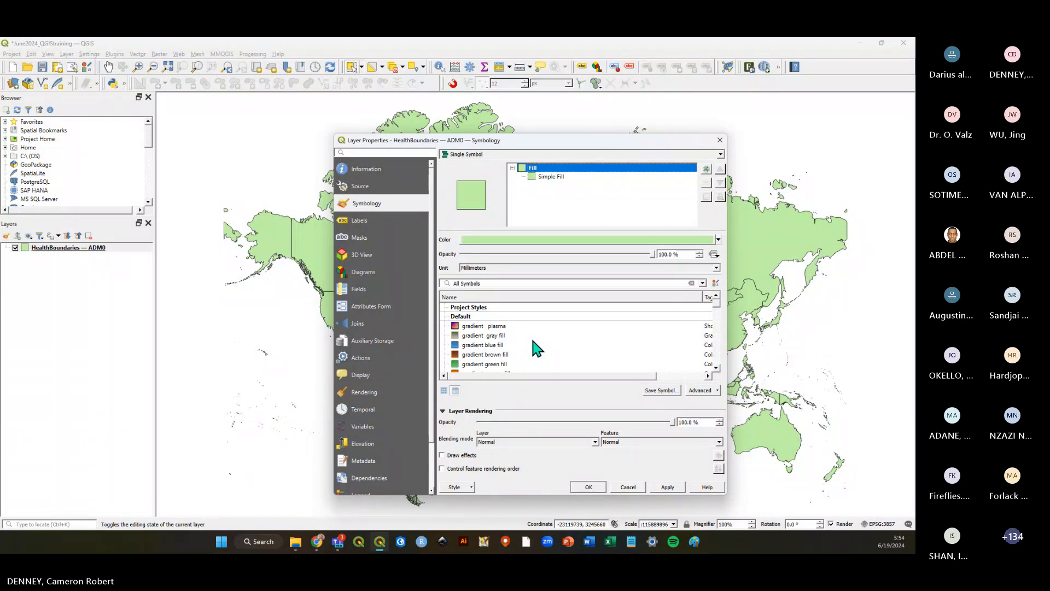
Set the simple fill colour to blue #69b2ff and close the layer properties.
{"action": "left_click", "coordinate": [555, 176]}
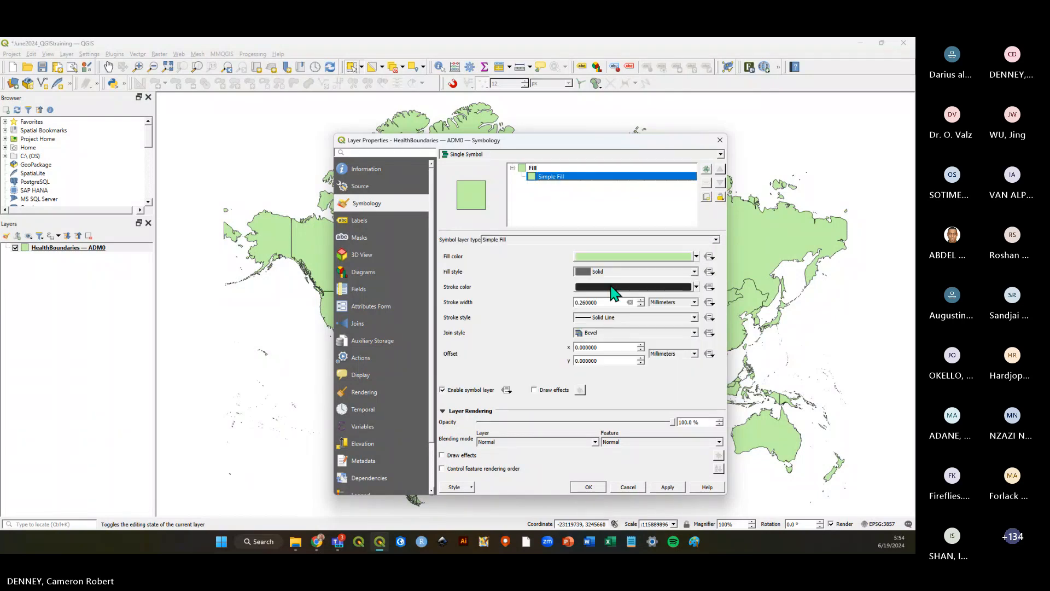
{"action": "left_click", "coordinate": [588, 257]}
{"action": "mouse_move", "coordinate": [364, 309]}
{"action": "left_mouse_down"}
{"action": "mouse_move", "coordinate": [354, 339]}
{"action": "mouse_move", "coordinate": [383, 356]}
{"action": "mouse_move", "coordinate": [440, 335]}
{"action": "mouse_move", "coordinate": [369, 308]}
{"action": "left_mouse_up"}
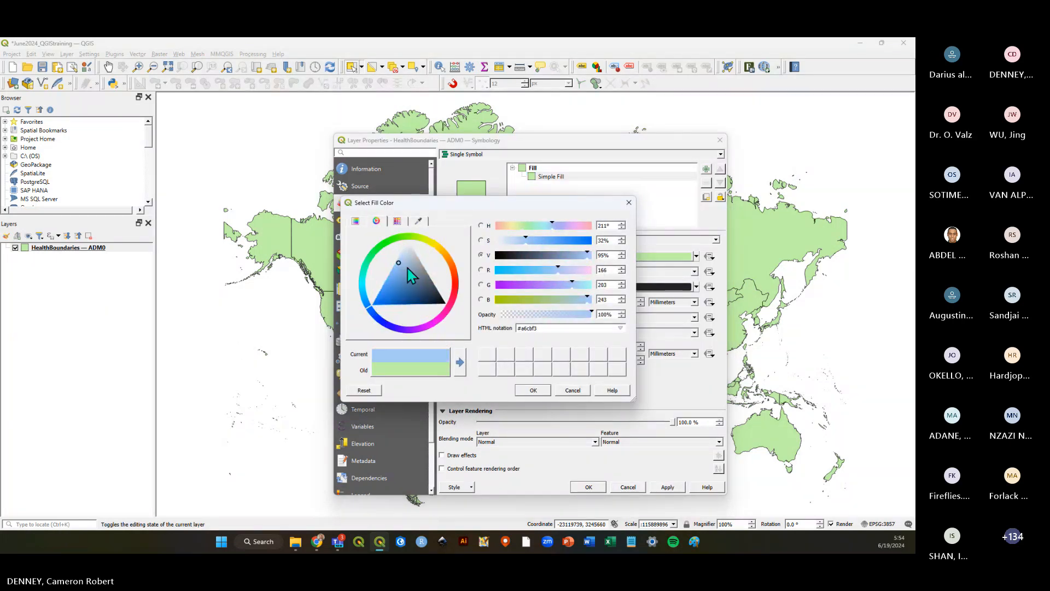
{"action": "left_click", "coordinate": [386, 277]}
{"action": "left_click", "coordinate": [534, 390]}
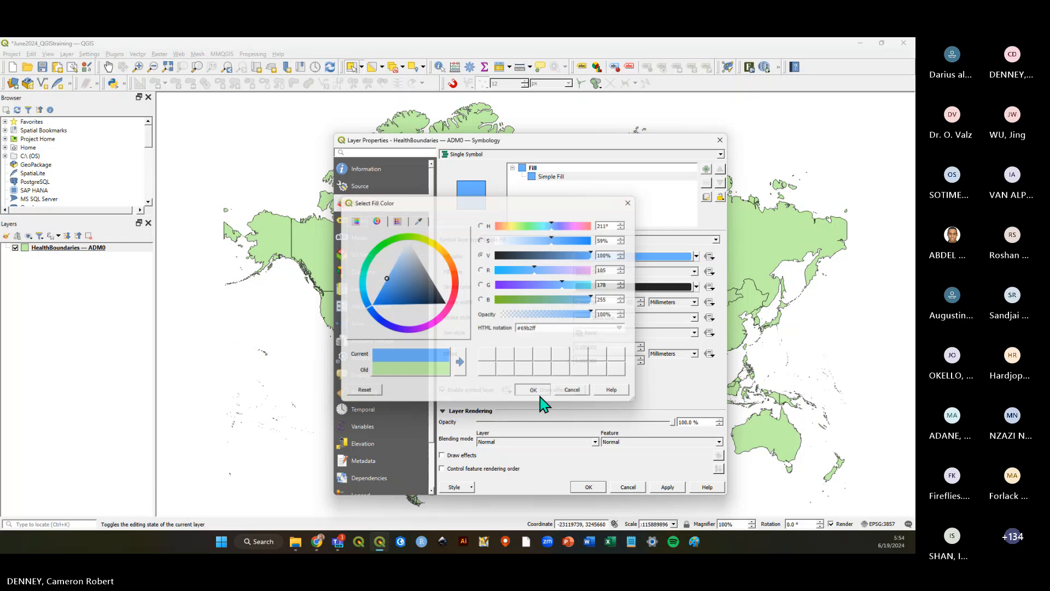
{"action": "left_click", "coordinate": [588, 486]}
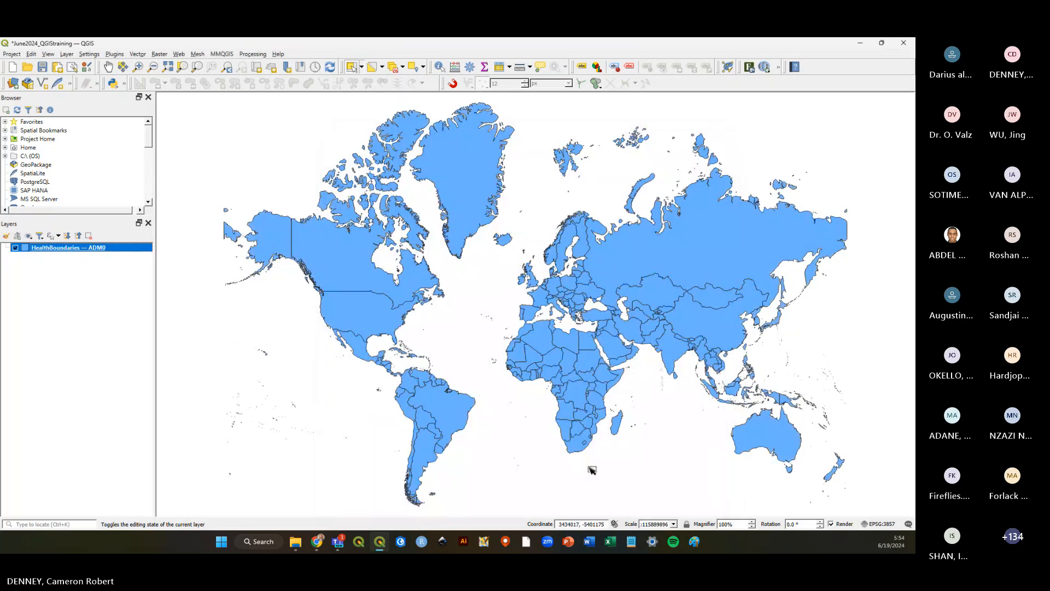
Reopen the layer's symbology and set the simple fill colour back to light green, closing the properties.
{"action": "right_click", "coordinate": [97, 252]}
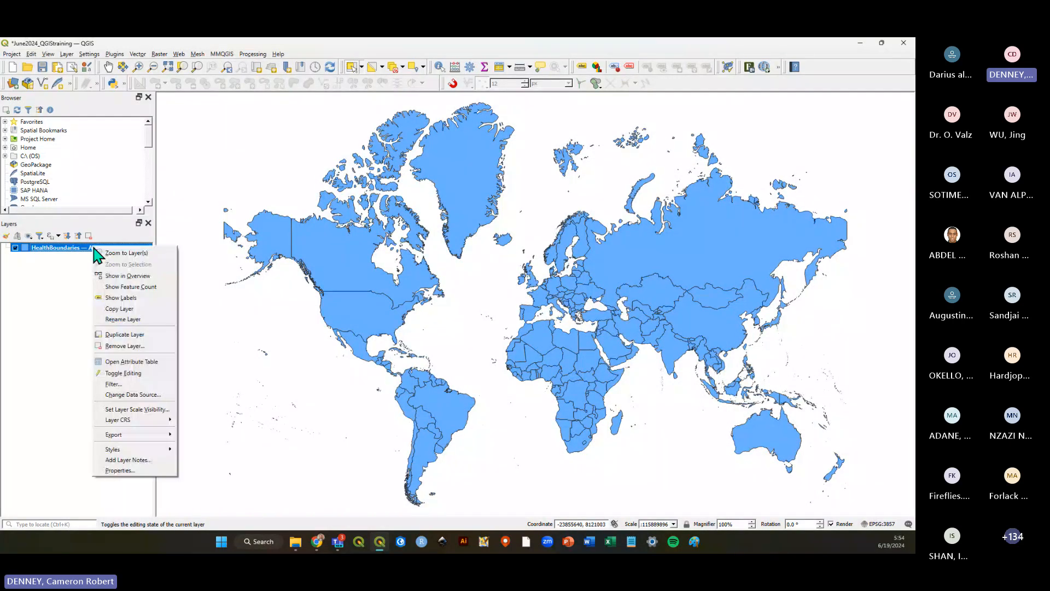
{"action": "left_click", "coordinate": [136, 469]}
{"action": "left_click", "coordinate": [550, 176]}
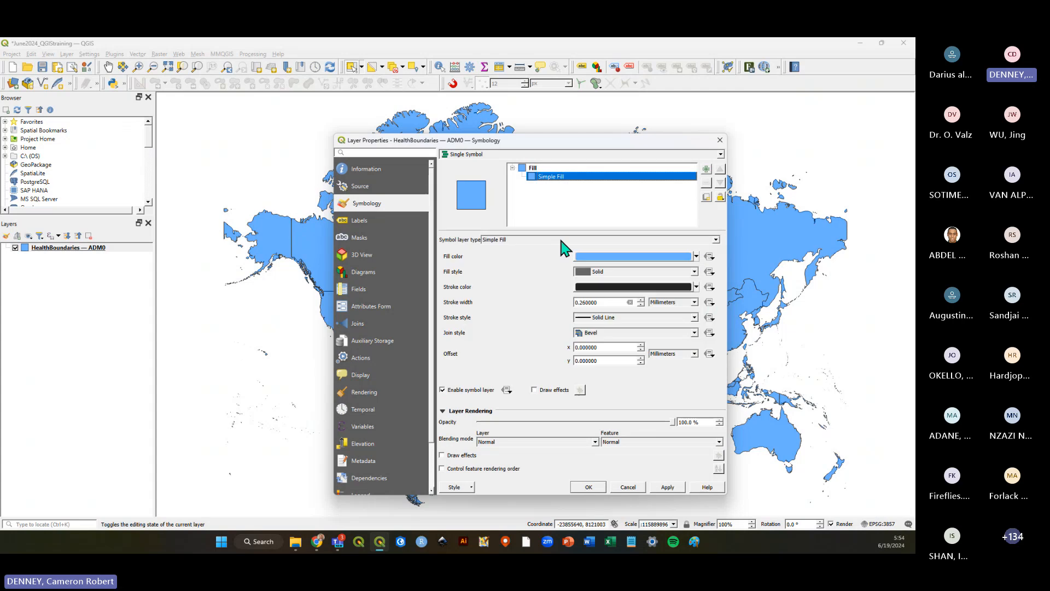
{"action": "left_click", "coordinate": [605, 256]}
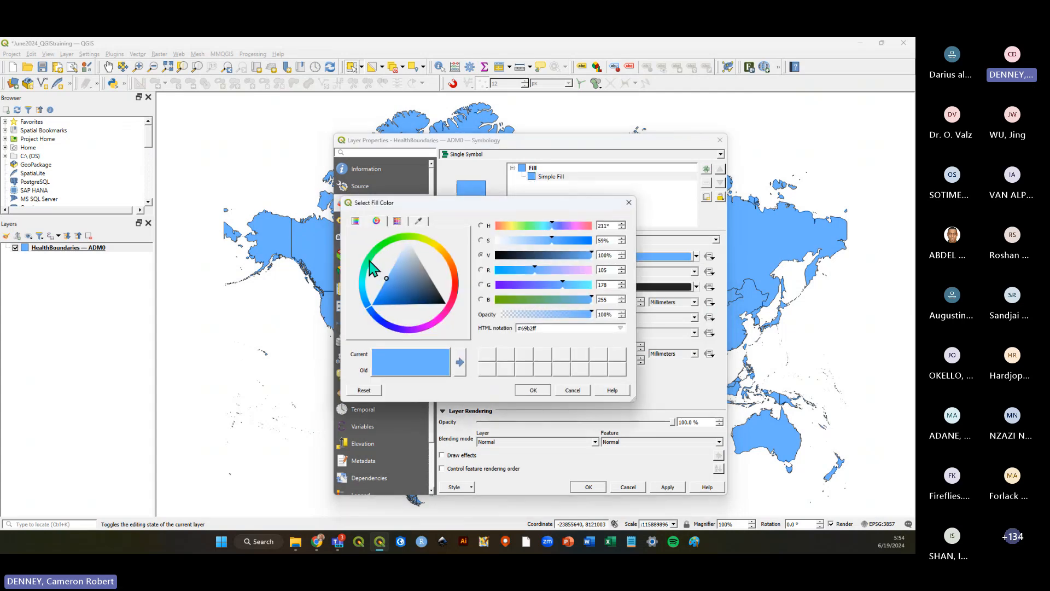
{"action": "mouse_move", "coordinate": [370, 261]}
{"action": "left_mouse_down"}
{"action": "mouse_move", "coordinate": [402, 236]}
{"action": "mouse_move", "coordinate": [434, 285]}
{"action": "left_mouse_up"}
{"action": "left_click", "coordinate": [533, 390]}
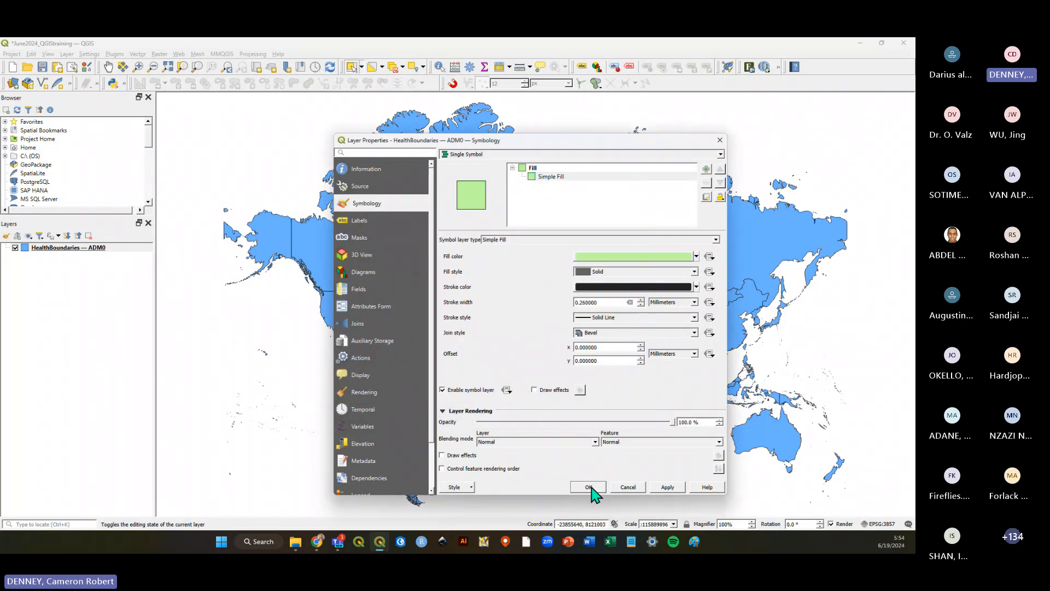
{"action": "left_click", "coordinate": [589, 487]}
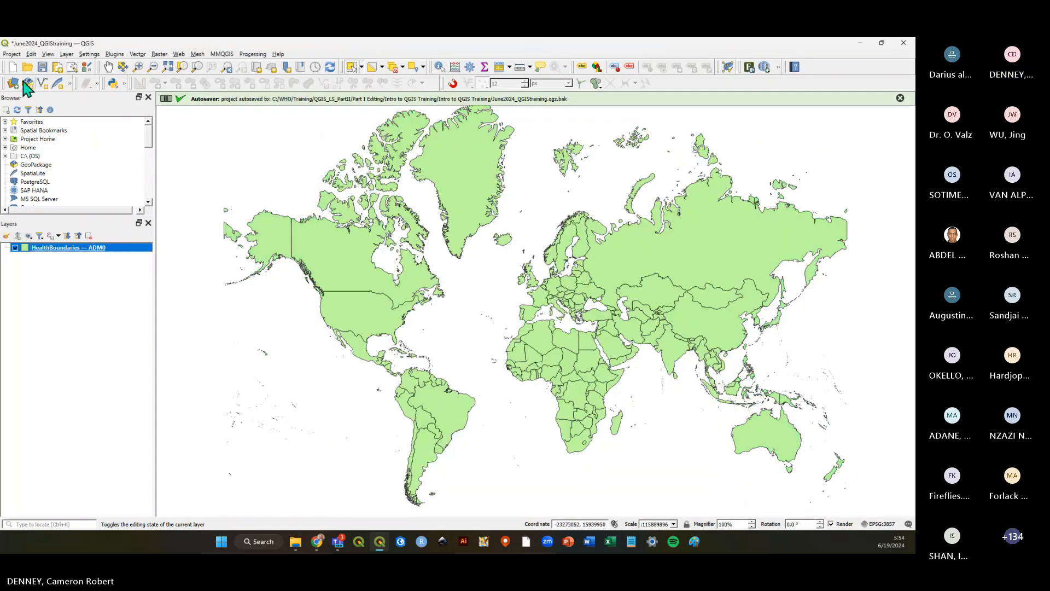
Save the June2024_QGIStraining project.
{"action": "left_click", "coordinate": [43, 67]}
{"action": "left_click", "coordinate": [81, 302]}
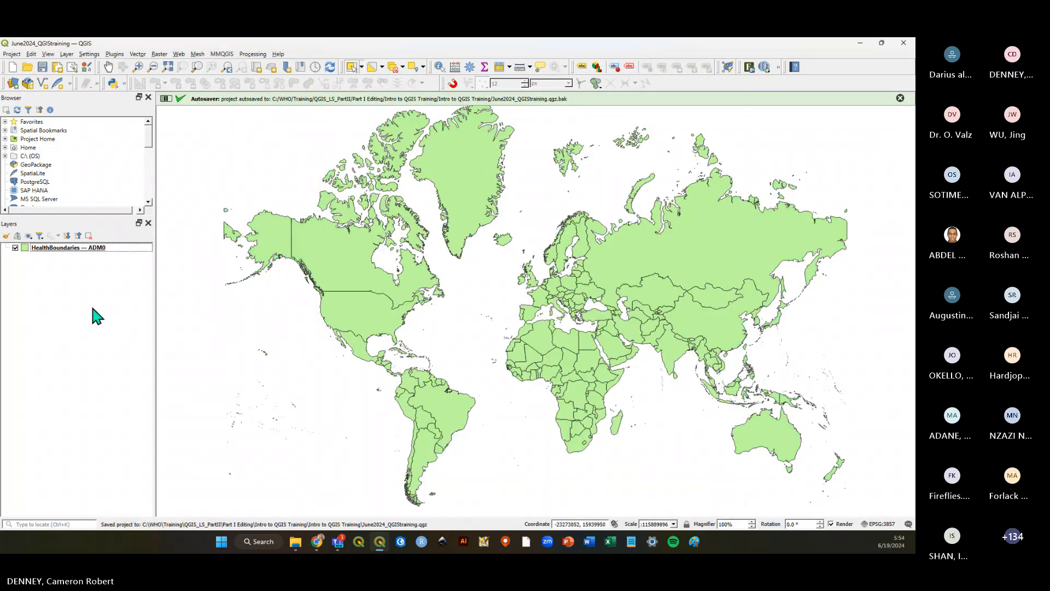
Change the layer's simple fill colour to bright blue #2fbdff and close the layer properties.
{"action": "right_click", "coordinate": [88, 249]}
{"action": "left_click", "coordinate": [140, 469]}
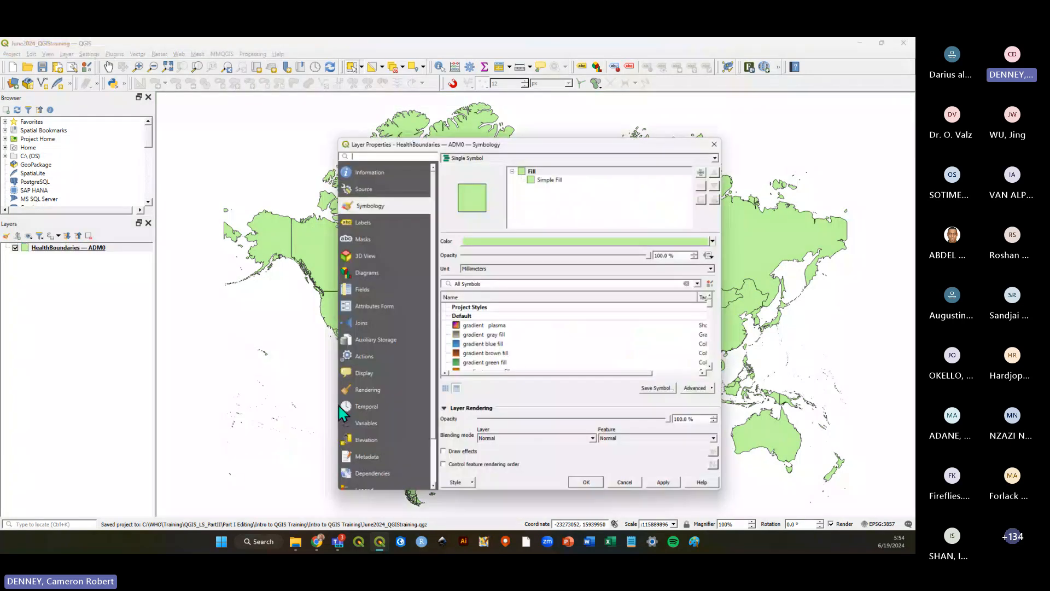
{"action": "left_click", "coordinate": [552, 239]}
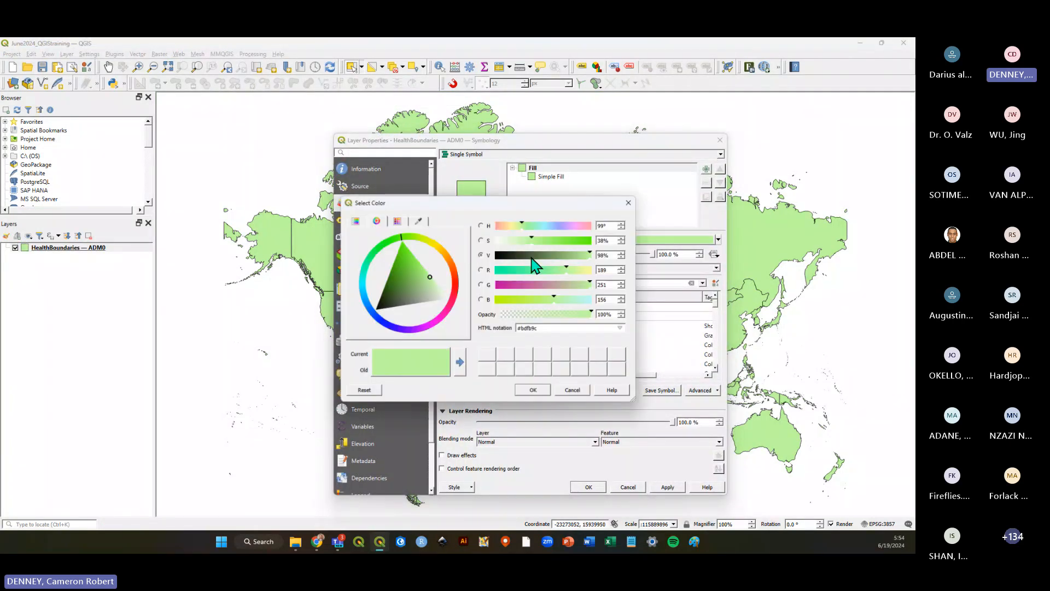
{"action": "left_click", "coordinate": [366, 299]}
{"action": "left_click", "coordinate": [377, 291]}
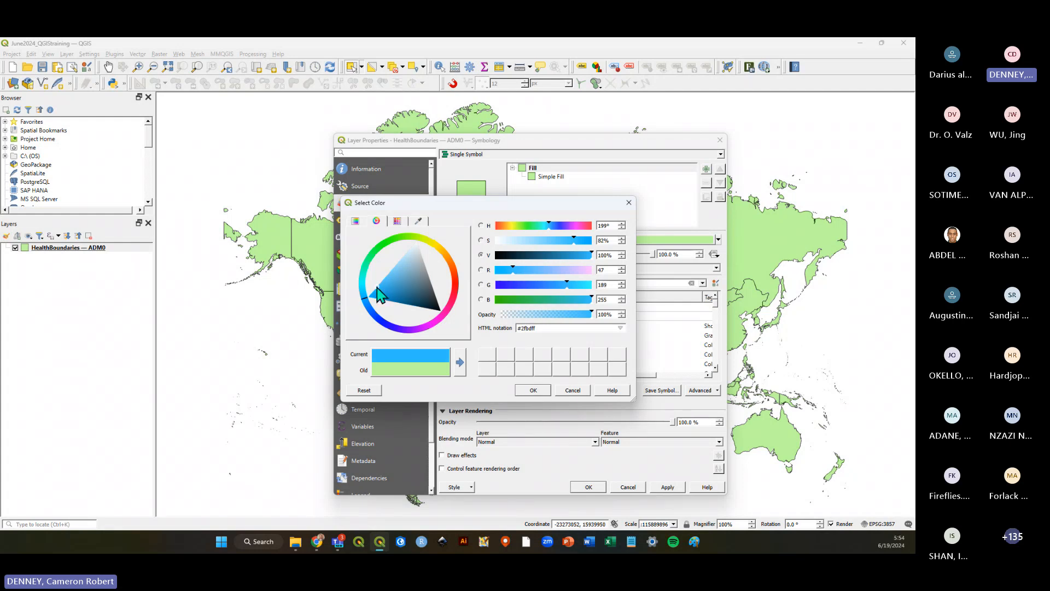
{"action": "left_click", "coordinate": [542, 391]}
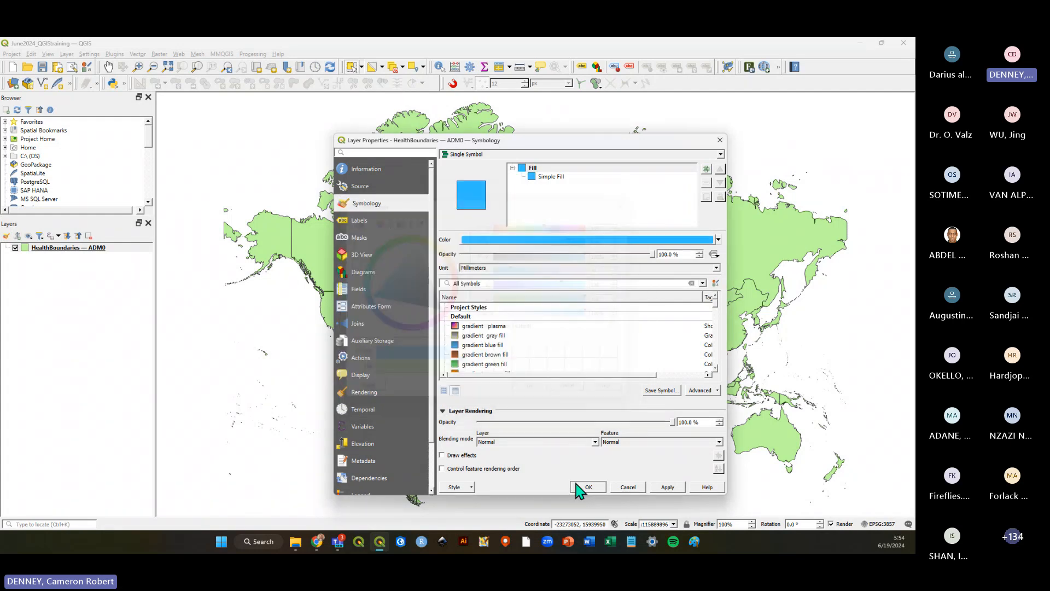
{"action": "left_click", "coordinate": [587, 487]}
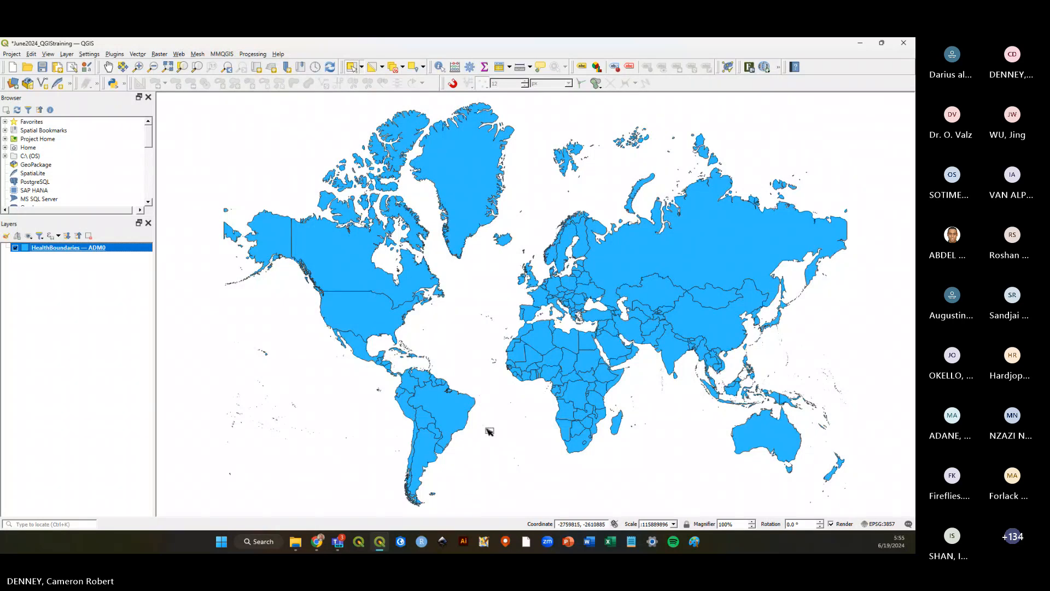
Reopen the layer's Simple Fill, set its fill colour back to light green, close the properties and save the project.
{"action": "right_click", "coordinate": [70, 249]}
{"action": "left_click", "coordinate": [109, 470]}
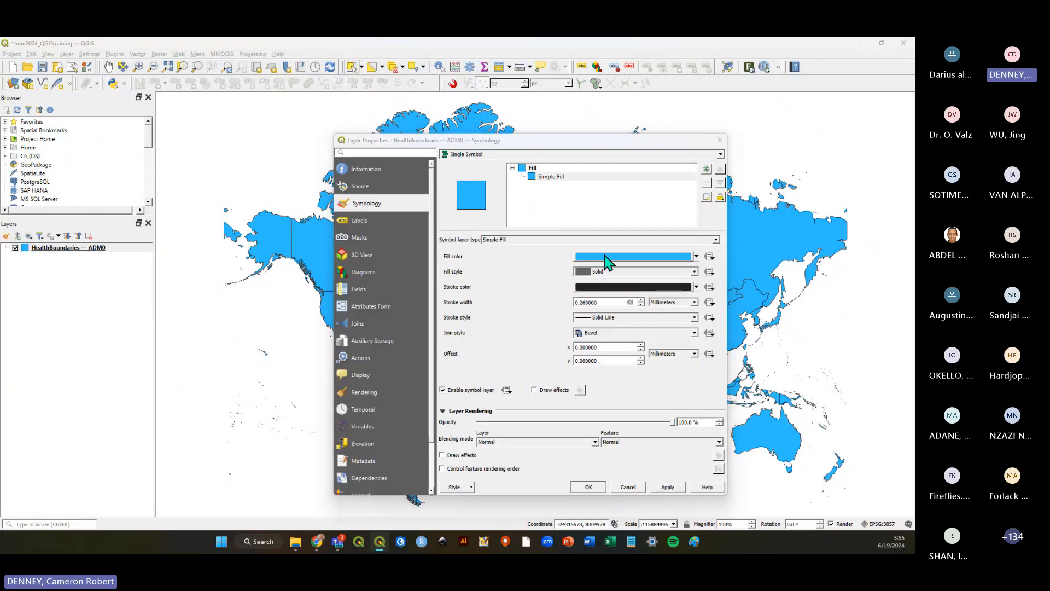
{"action": "left_click", "coordinate": [606, 257]}
{"action": "mouse_move", "coordinate": [375, 268]}
{"action": "left_mouse_down"}
{"action": "mouse_move", "coordinate": [390, 246]}
{"action": "mouse_move", "coordinate": [422, 277]}
{"action": "left_mouse_up"}
{"action": "left_click", "coordinate": [536, 391]}
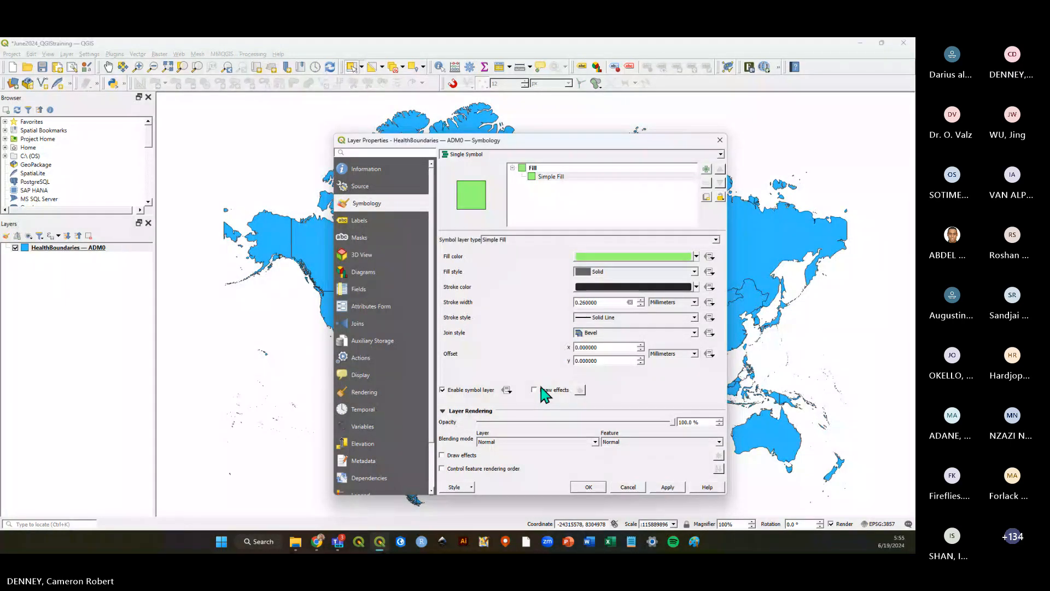
{"action": "left_click", "coordinate": [584, 487]}
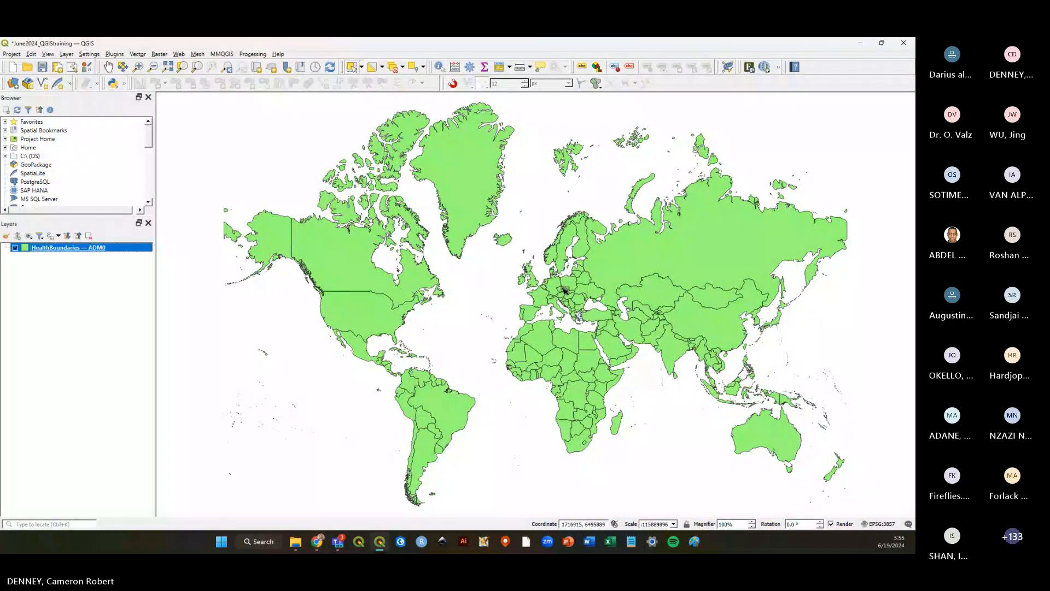
{"action": "left_click", "coordinate": [42, 67]}
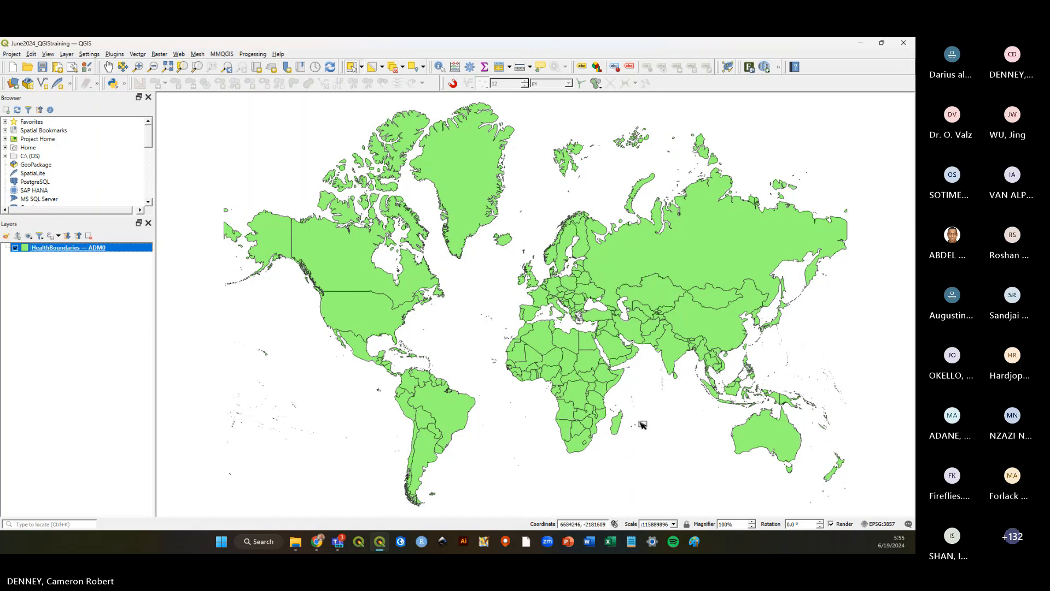
Open the layer's symbology properties, resize the dialog to examine the symbol list, and close it.
{"action": "right_click", "coordinate": [63, 249]}
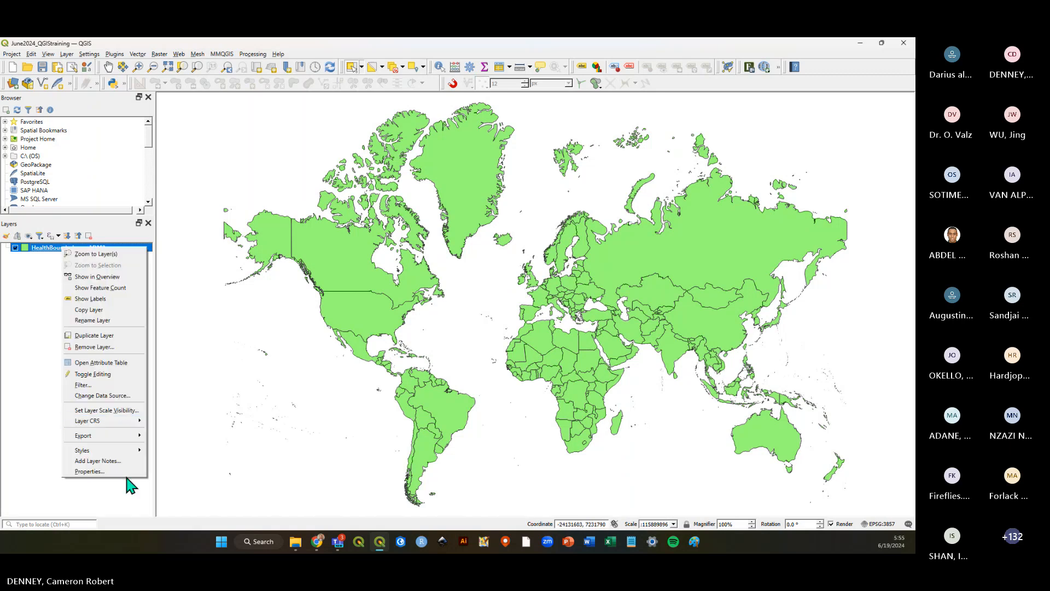
{"action": "left_click", "coordinate": [132, 486]}
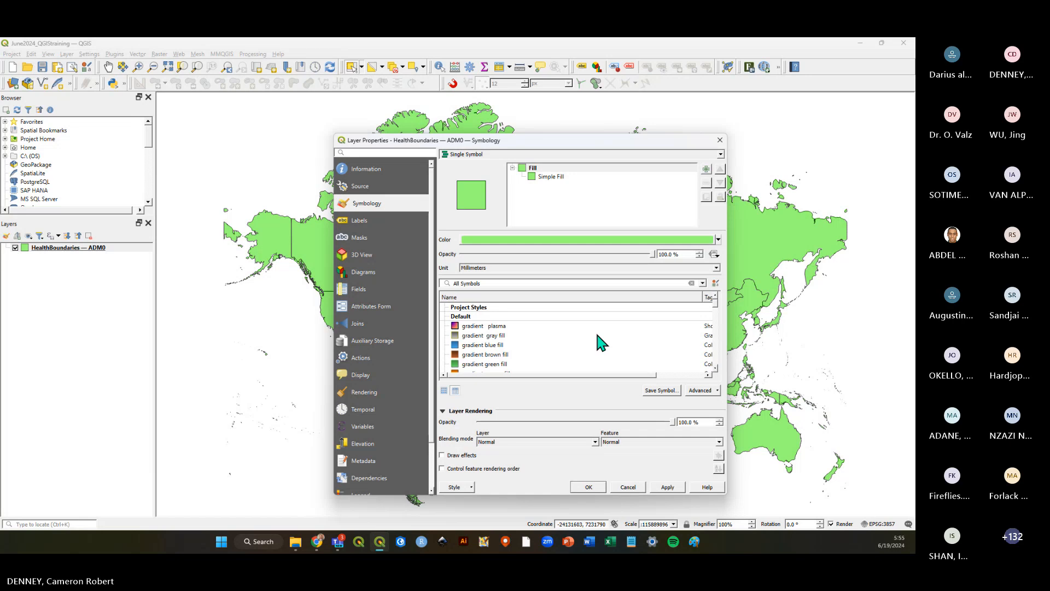
{"action": "left_click_drag", "start_coordinate": [583, 153], "coordinate": [565, 118]}
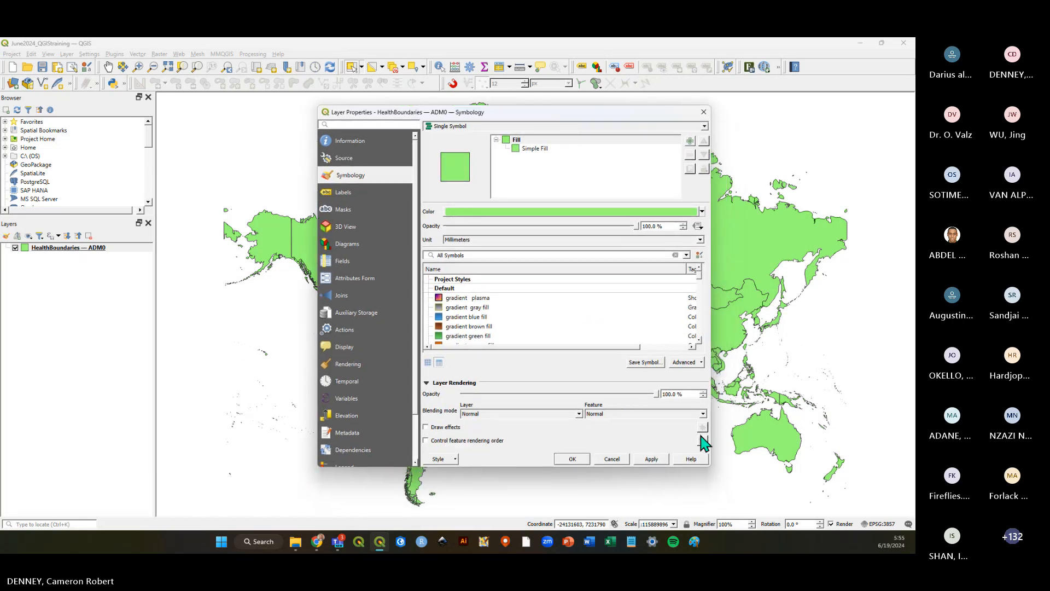
{"action": "left_click_drag", "start_coordinate": [709, 470], "coordinate": [738, 502]}
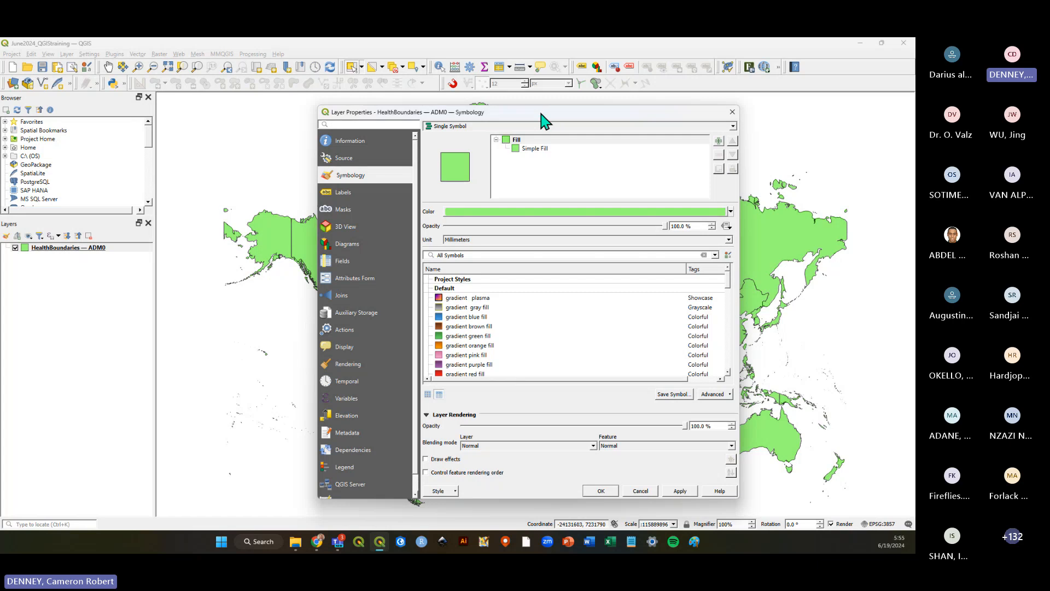
{"action": "left_click_drag", "start_coordinate": [544, 114], "coordinate": [485, 241]}
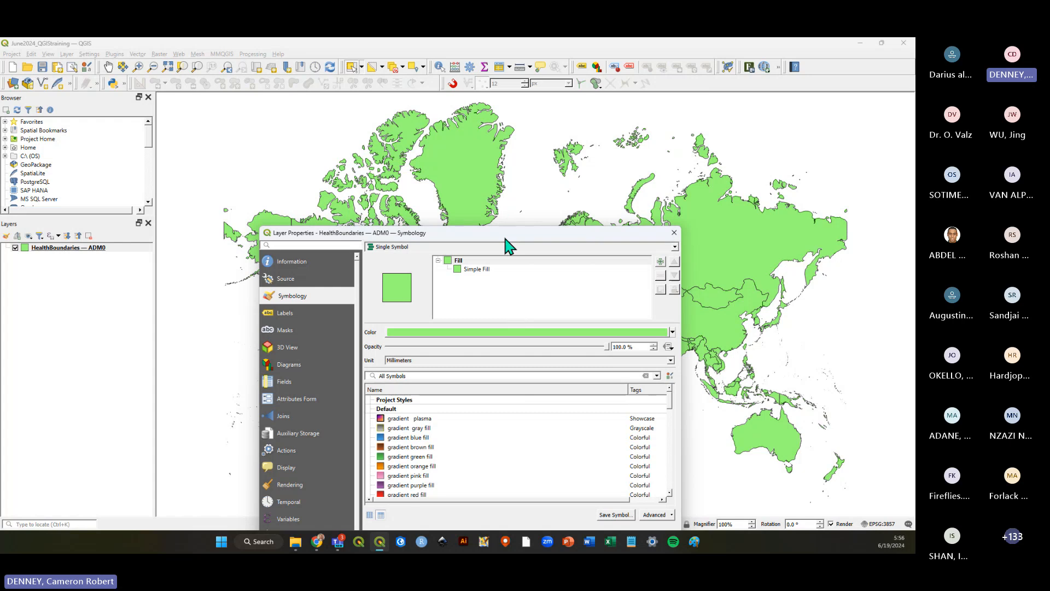
{"action": "left_click_drag", "start_coordinate": [504, 235], "coordinate": [523, 81]}
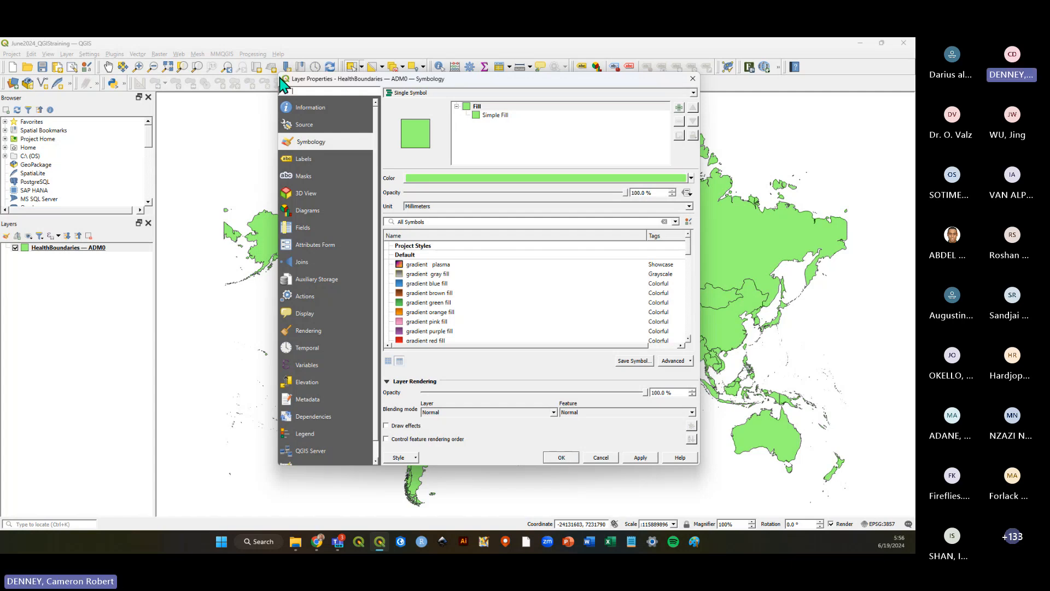
{"action": "left_click_drag", "start_coordinate": [281, 78], "coordinate": [305, 107]}
{"action": "left_click_drag", "start_coordinate": [513, 112], "coordinate": [497, 119]}
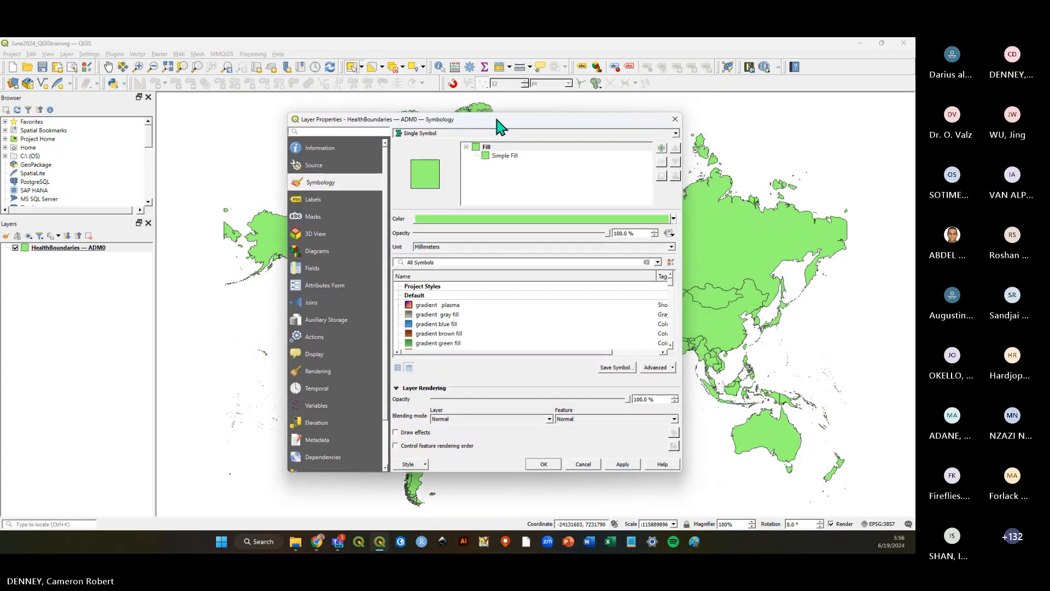
{"action": "left_click", "coordinate": [544, 464]}
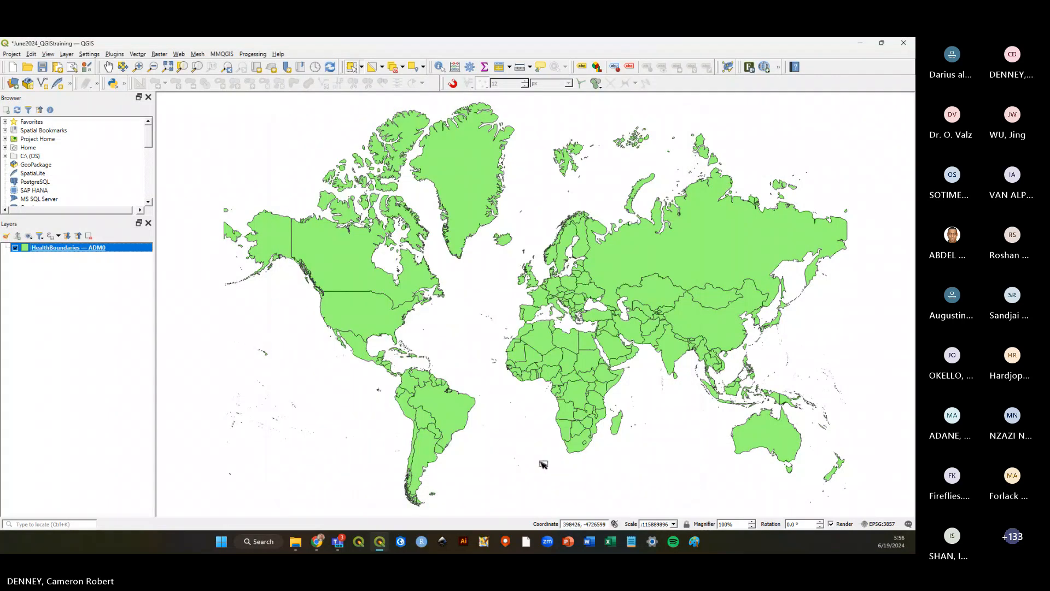
Save the June2024_QGIStraining project and select the HealthBoundaries — ADM0 layer.
{"action": "left_click", "coordinate": [42, 66]}
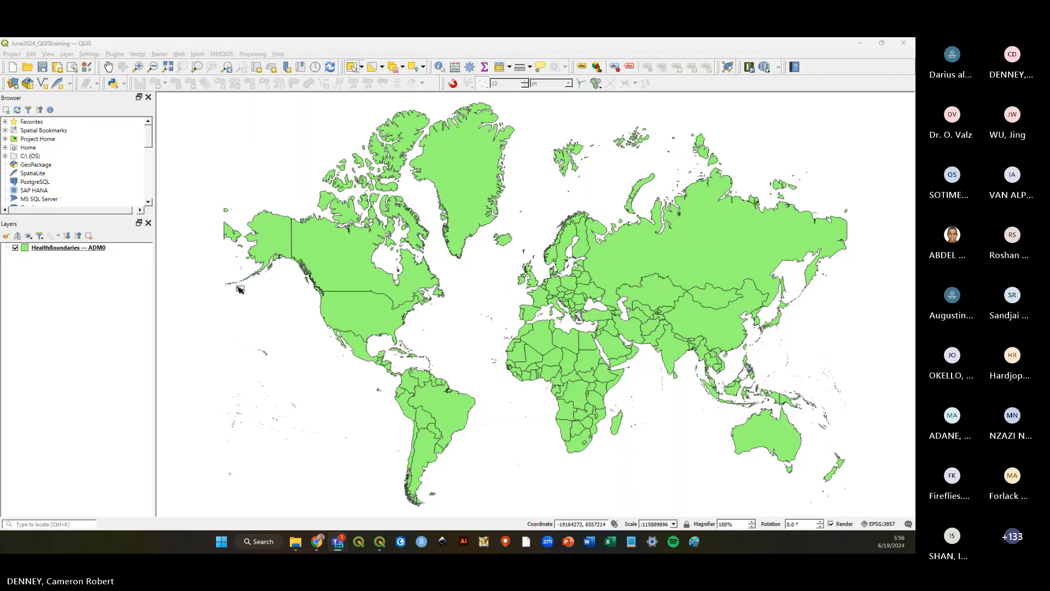
{"action": "left_click", "coordinate": [42, 66]}
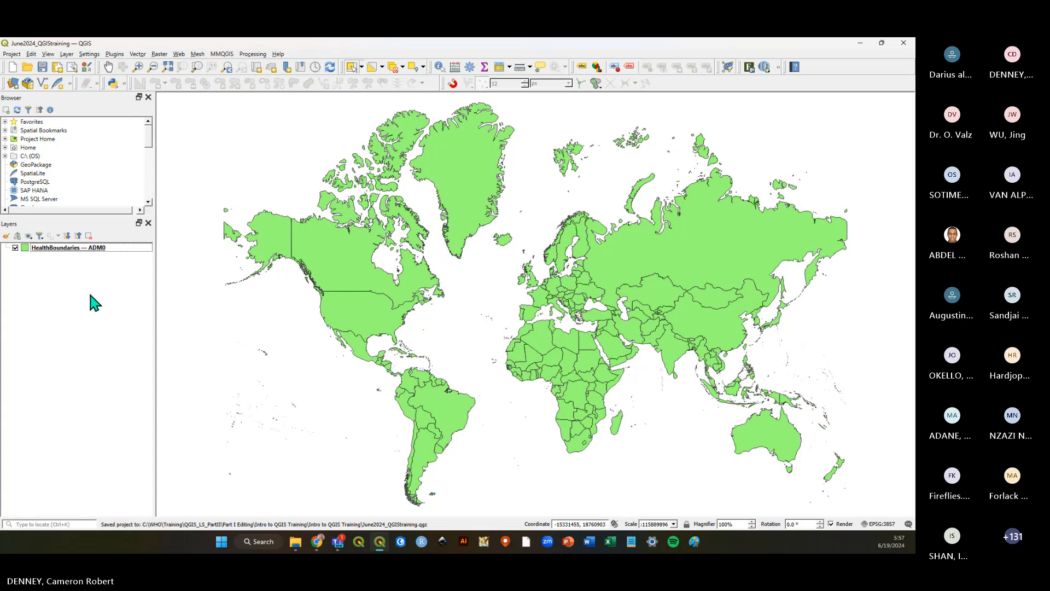
{"action": "left_click", "coordinate": [83, 247]}
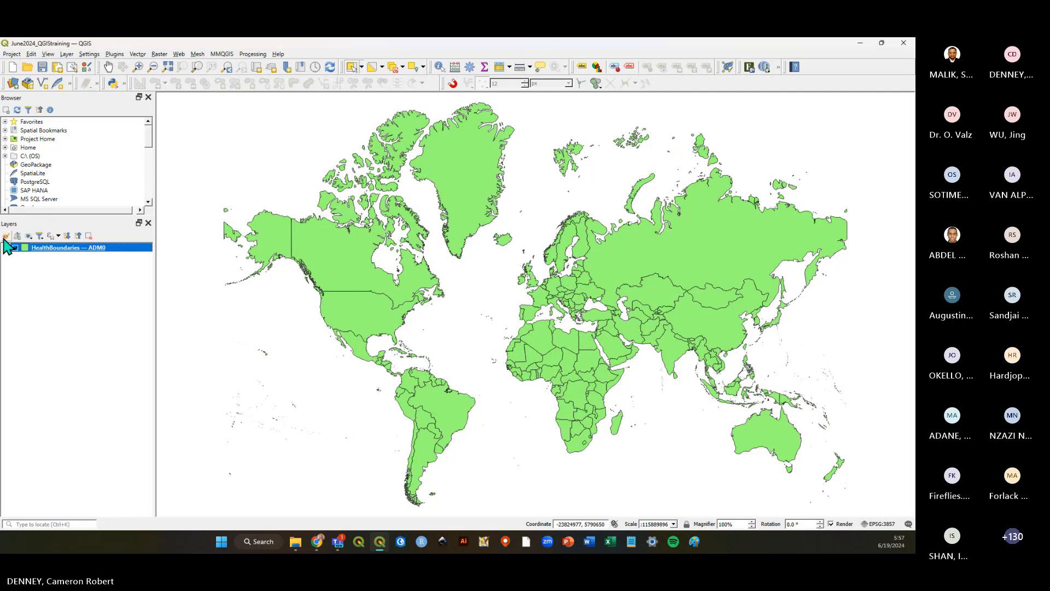
{"action": "left_click", "coordinate": [6, 238]}
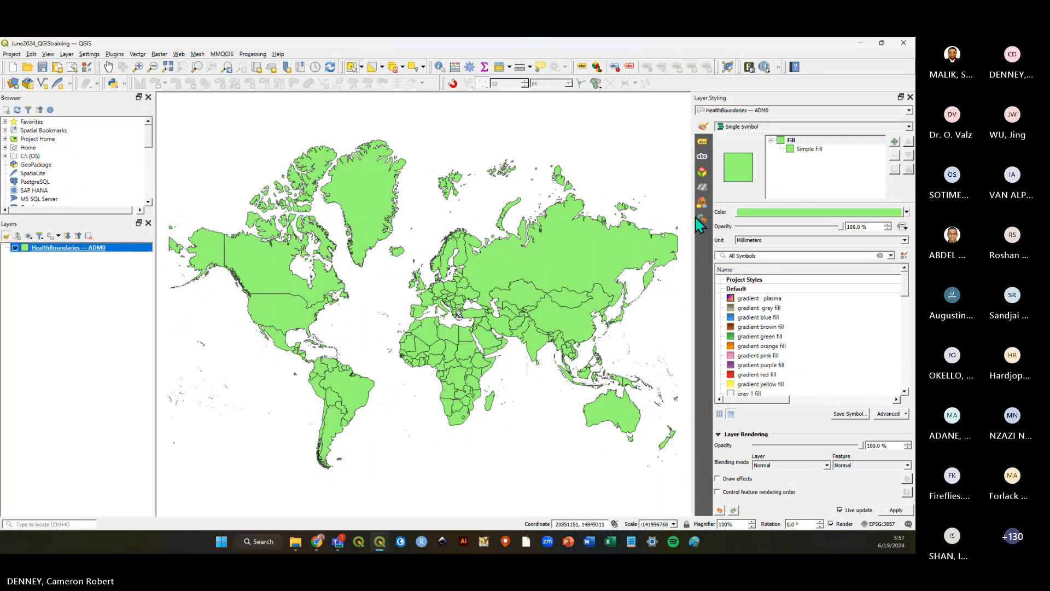
{"action": "left_click_drag", "start_coordinate": [692, 218], "coordinate": [677, 219]}
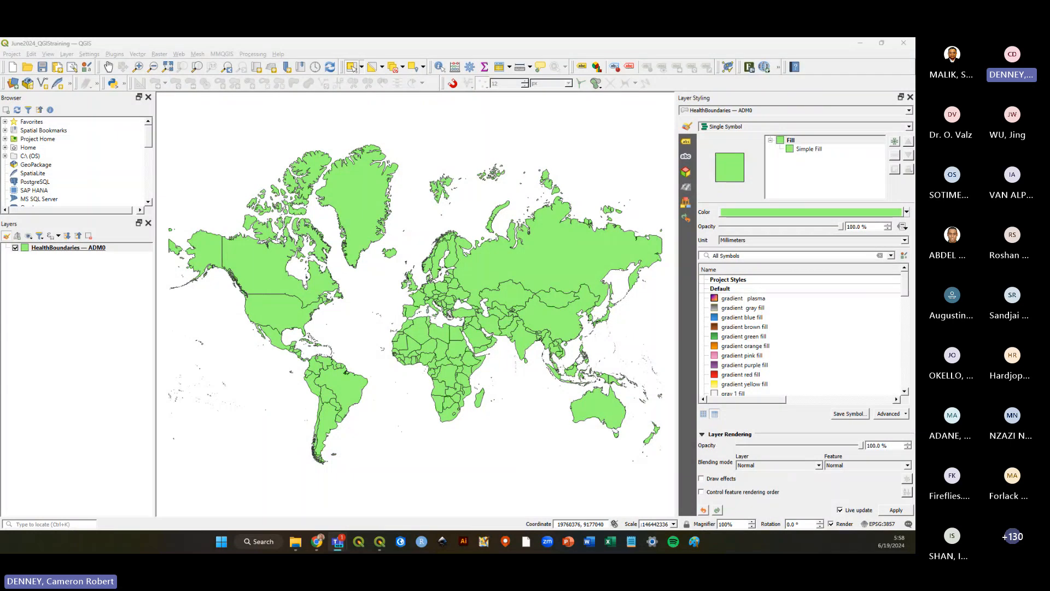
{"action": "left_click", "coordinate": [910, 97]}
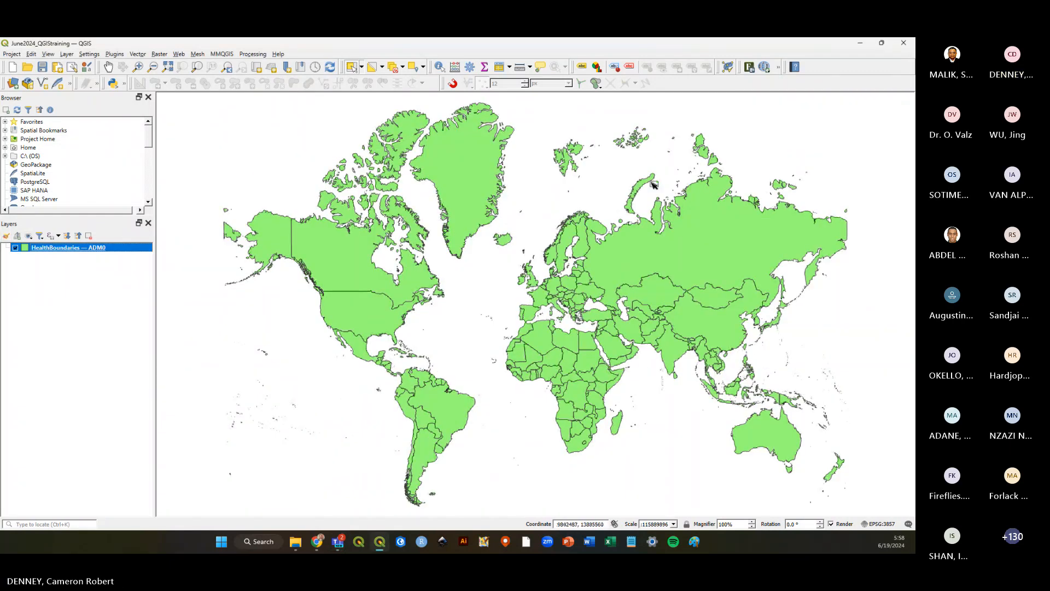
{"action": "right_click", "coordinate": [55, 252]}
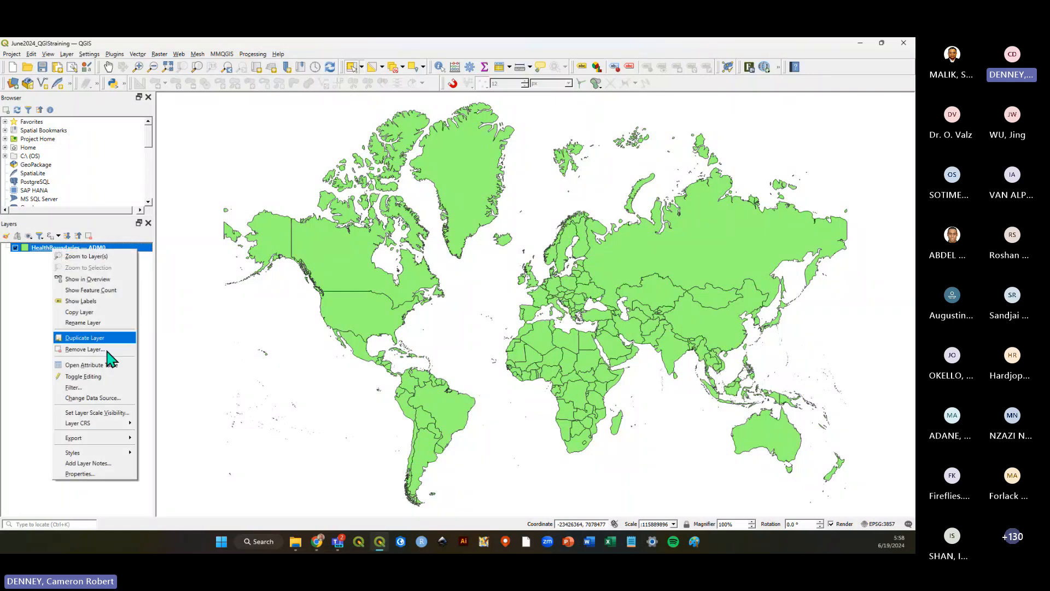
{"action": "left_click", "coordinate": [80, 473]}
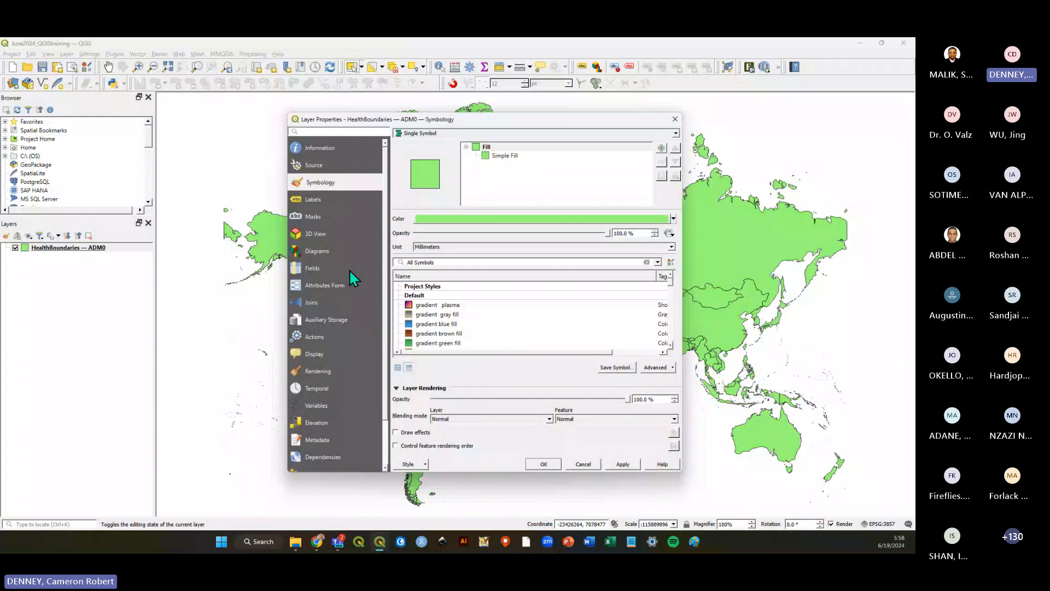
{"action": "left_click", "coordinate": [675, 118]}
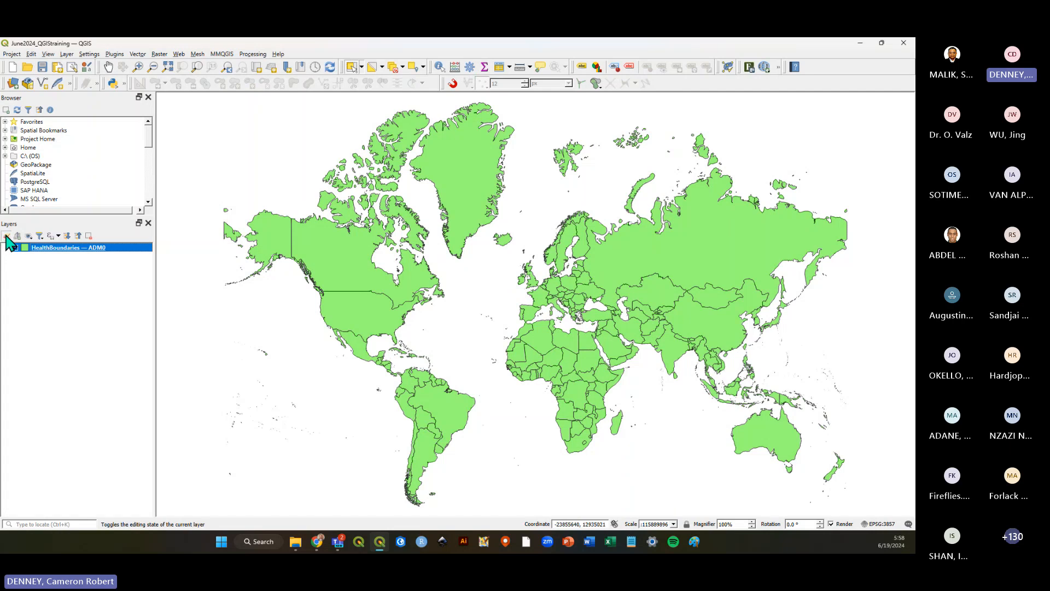
Open the Layer Styling panel for the HealthBoundaries — ADM0 layer and save the project.
{"action": "left_click", "coordinate": [7, 236]}
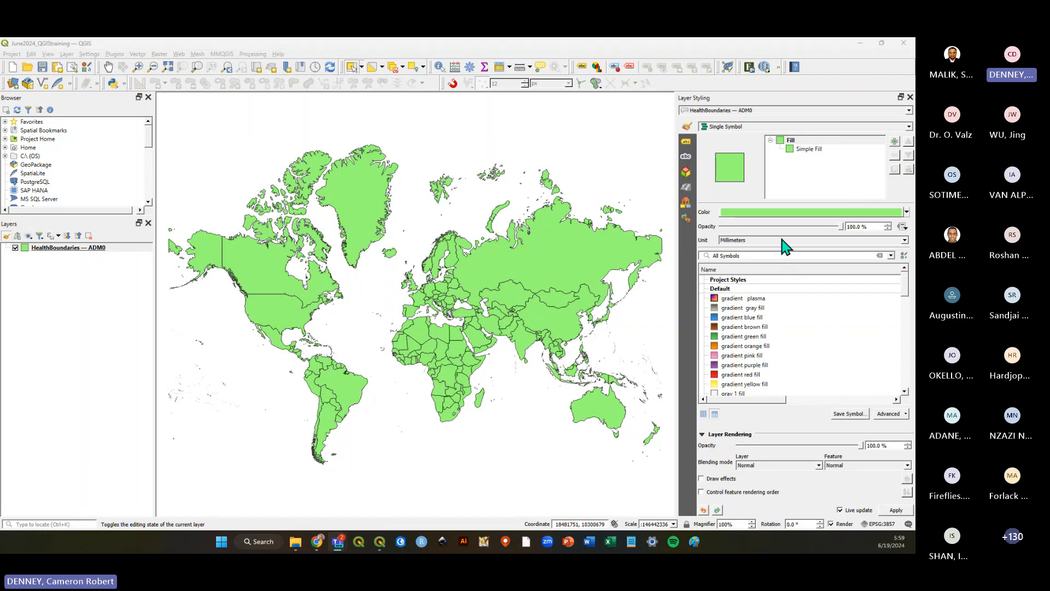
{"action": "left_click", "coordinate": [6, 237]}
{"action": "left_click", "coordinate": [6, 237]}
{"action": "left_click", "coordinate": [6, 237]}
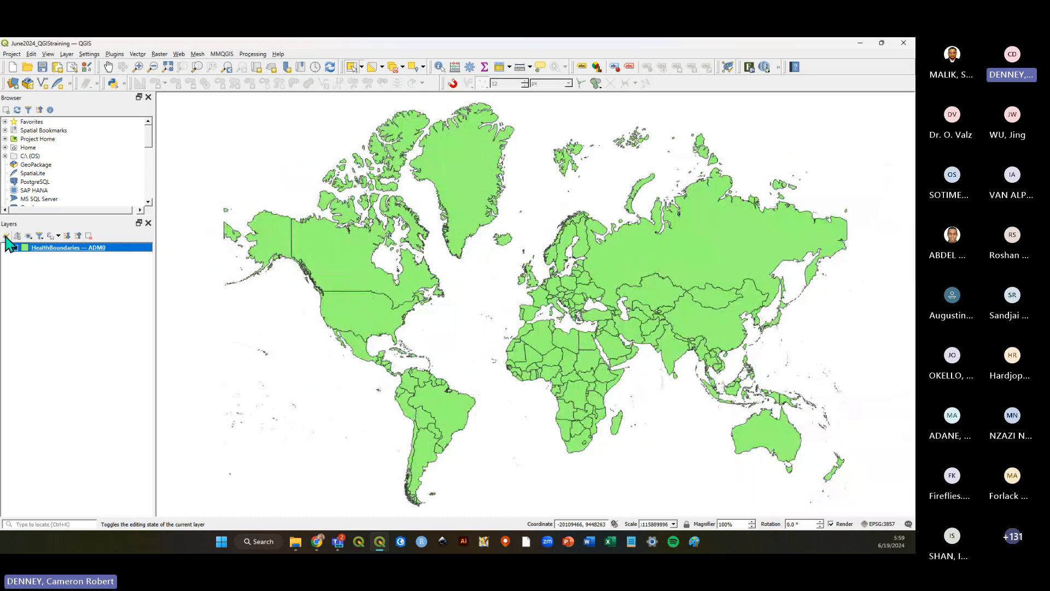
{"action": "left_click", "coordinate": [6, 236]}
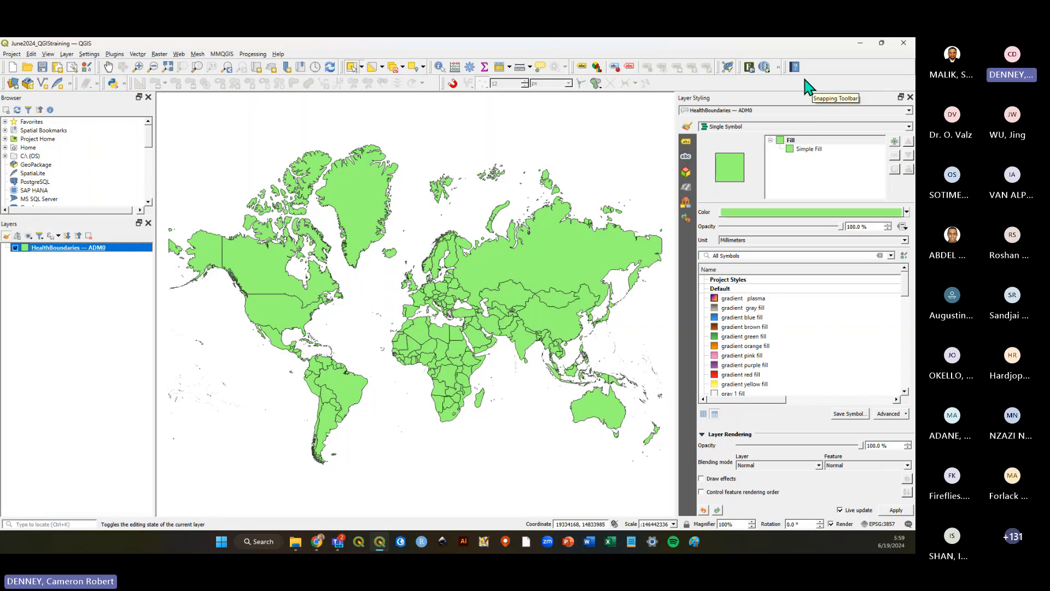
{"action": "left_click", "coordinate": [42, 67]}
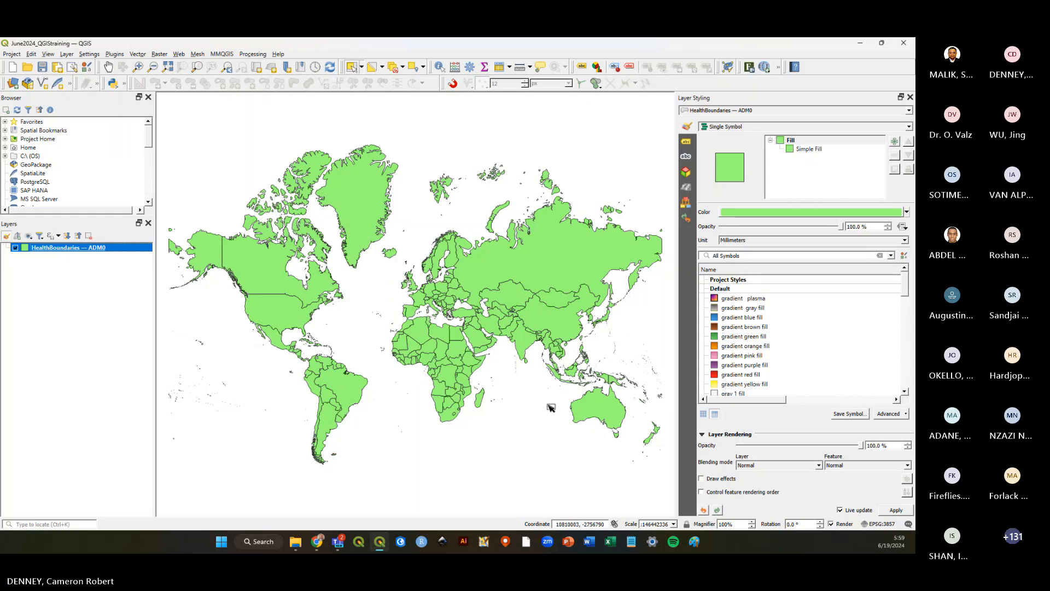
Switch the layer's symbology to Categorized, set the value field to WHO_REGION and classify the categories.
{"action": "left_click", "coordinate": [910, 127]}
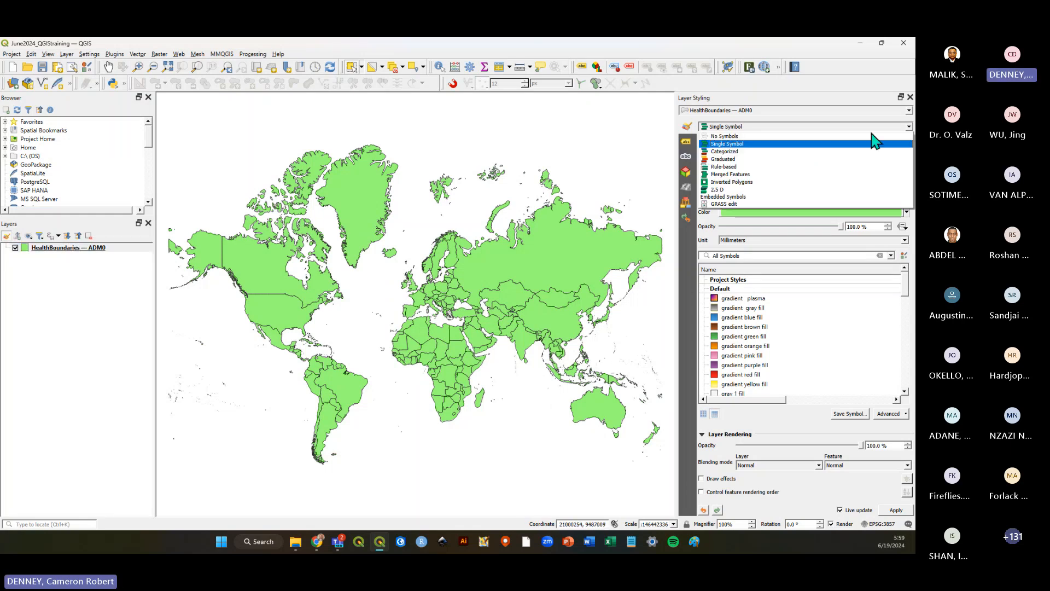
{"action": "left_click", "coordinate": [753, 159]}
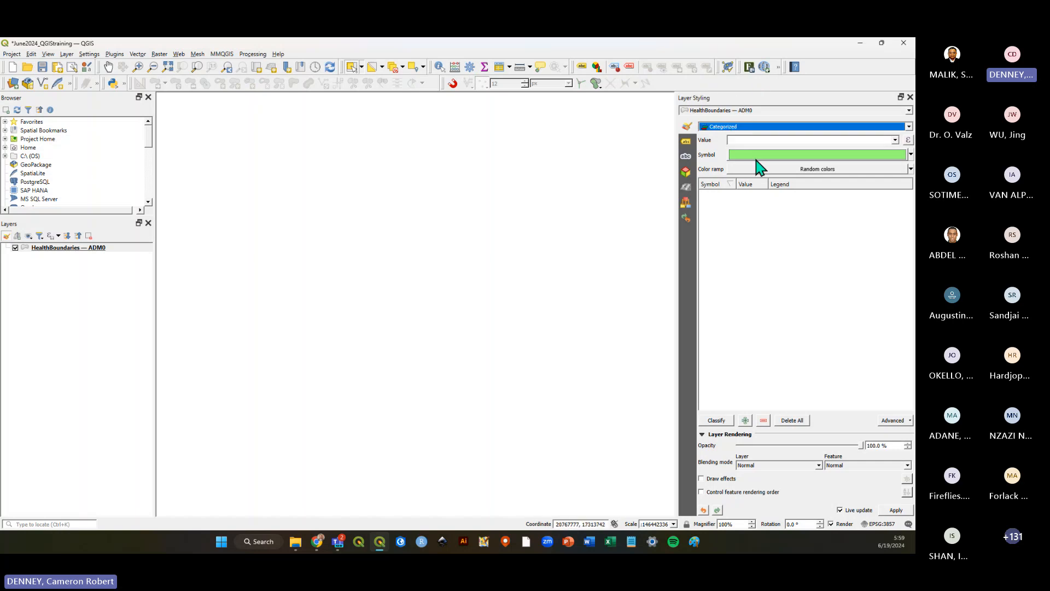
{"action": "left_click", "coordinate": [909, 126]}
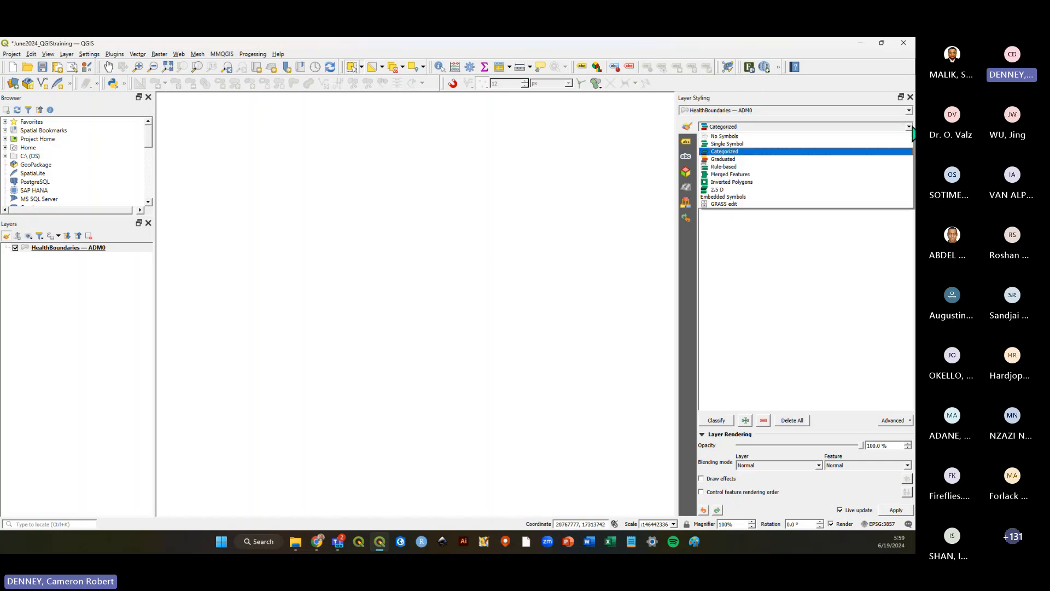
{"action": "left_click", "coordinate": [728, 151]}
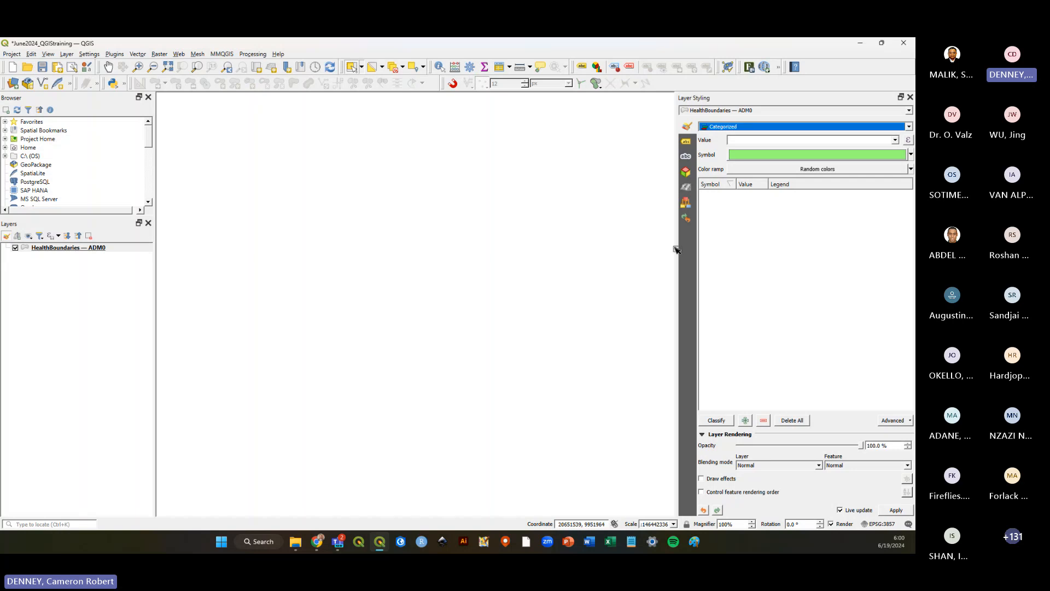
{"action": "left_click", "coordinate": [895, 140]}
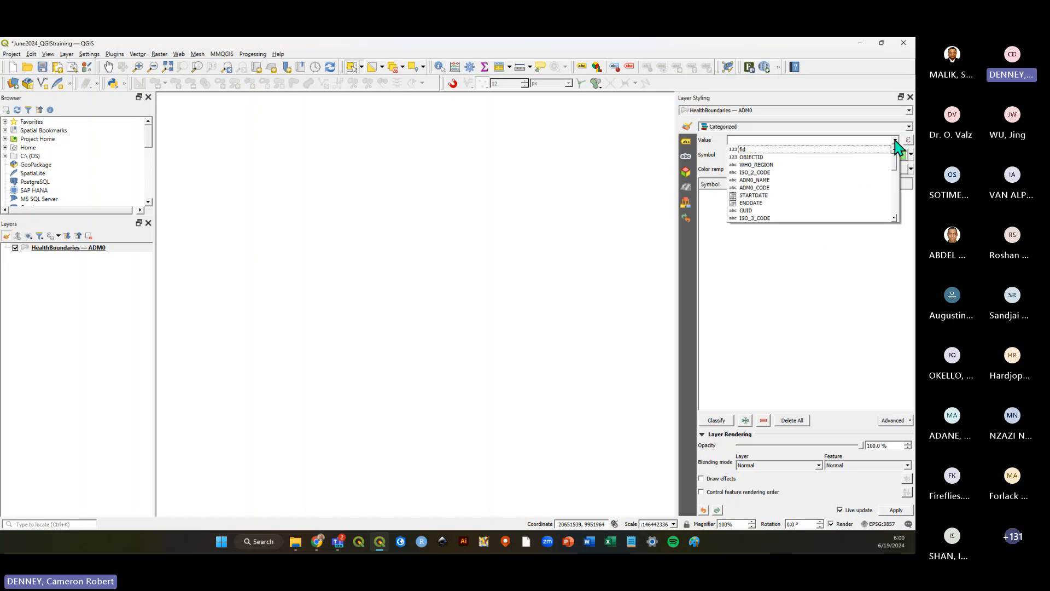
{"action": "left_click", "coordinate": [762, 165]}
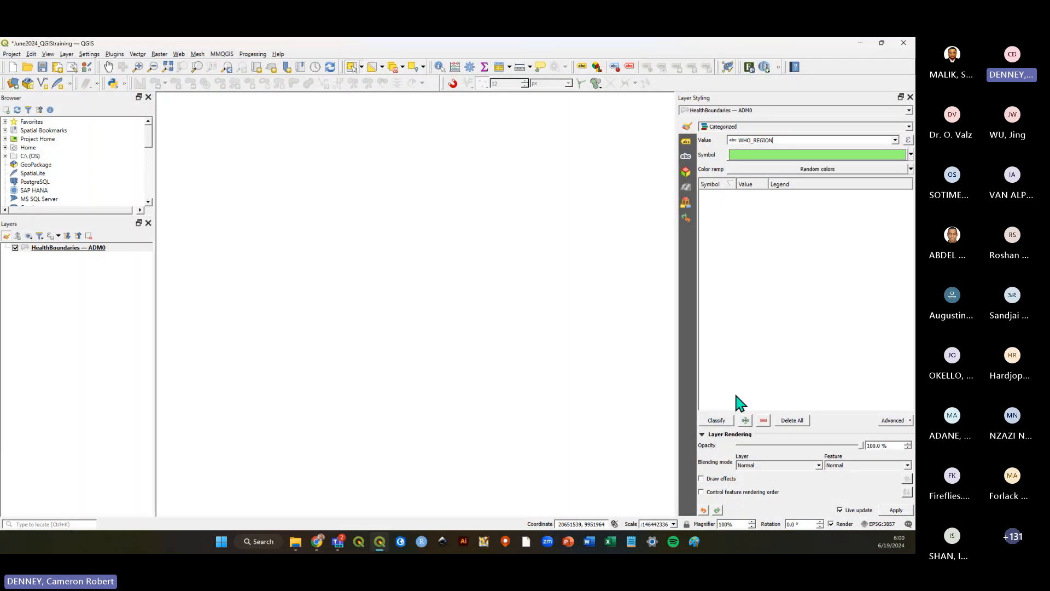
{"action": "left_click", "coordinate": [717, 420]}
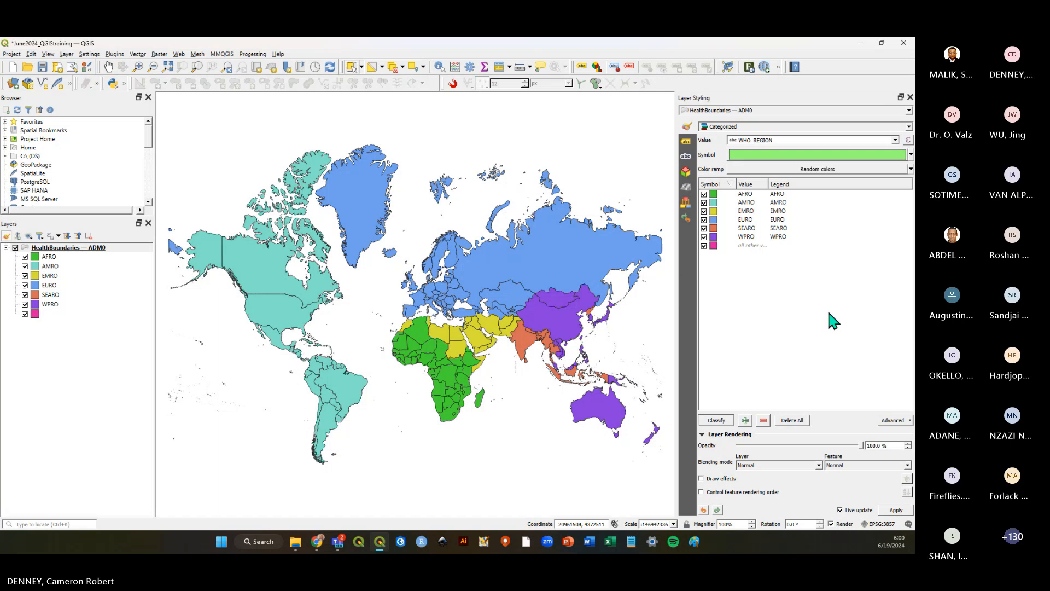
Inspect the region category symbols, opening the EURO category's symbol settings and returning to the categories list.
{"action": "left_click", "coordinate": [715, 237]}
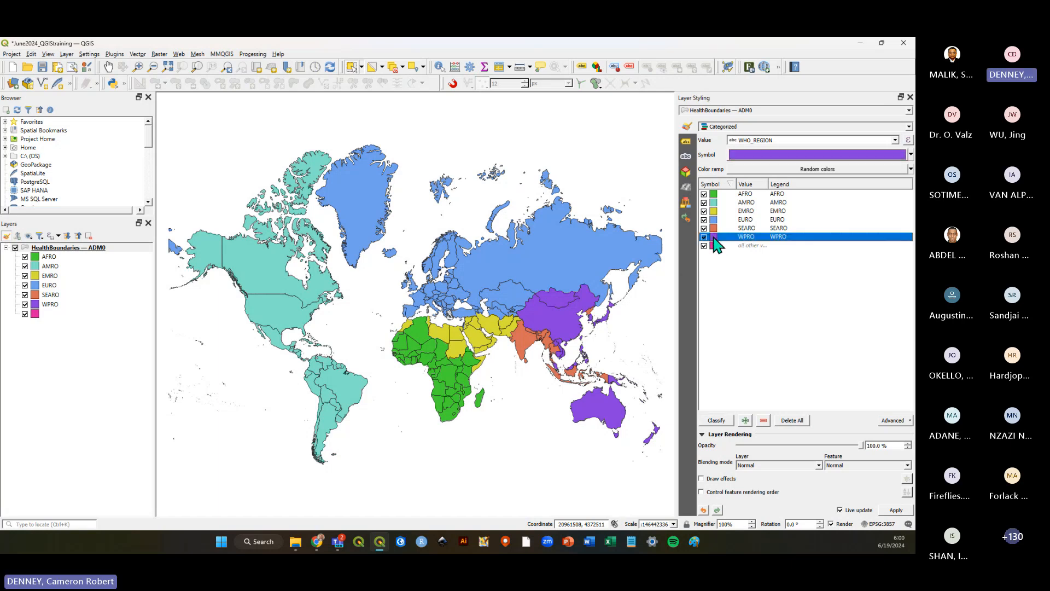
{"action": "left_click", "coordinate": [715, 227]}
{"action": "double_click", "coordinate": [714, 219]}
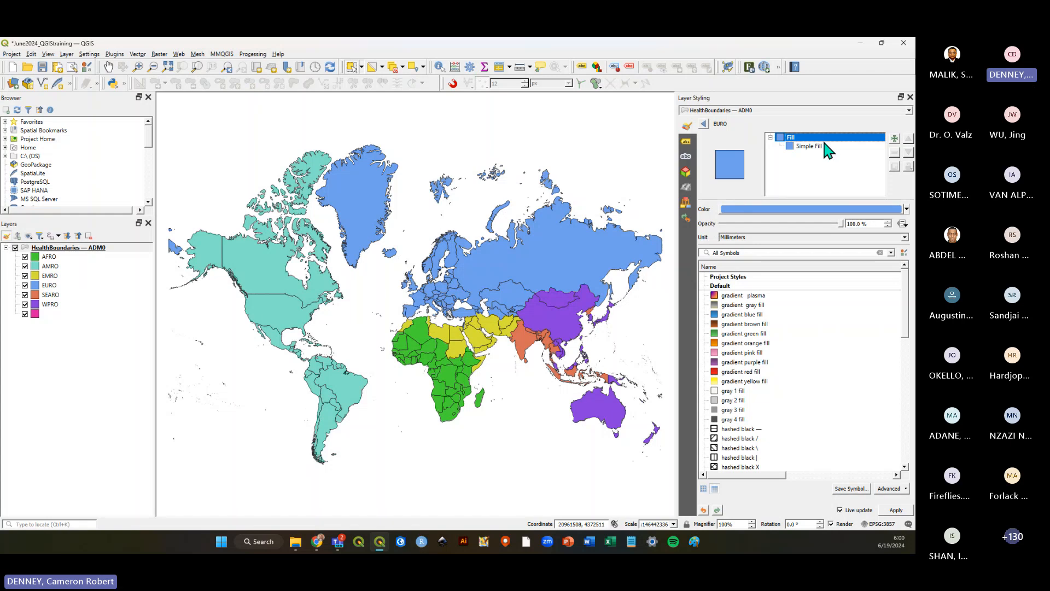
{"action": "left_click", "coordinate": [704, 123]}
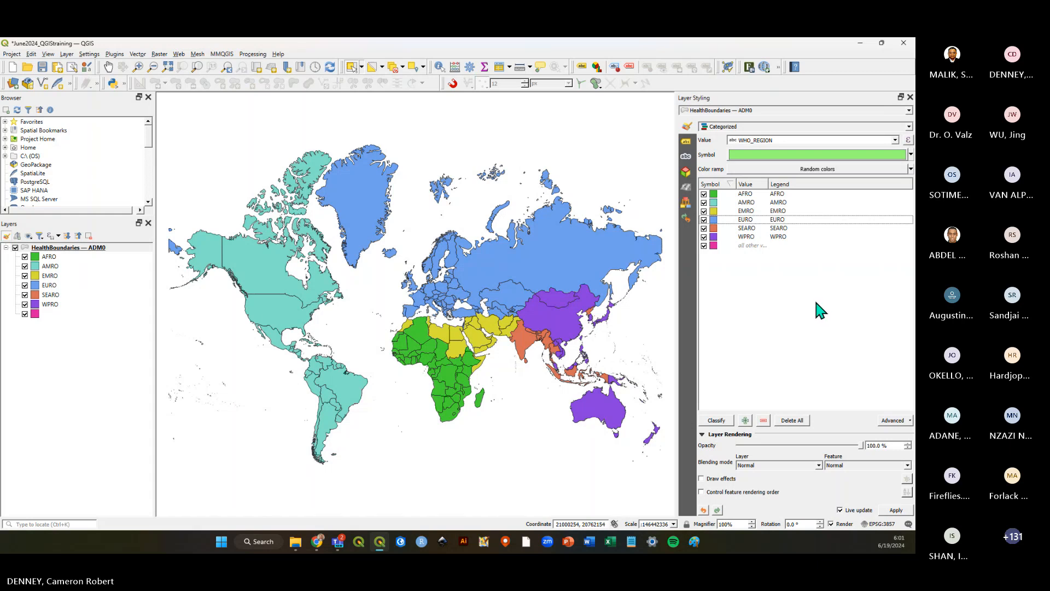
{"action": "left_click", "coordinate": [908, 127]}
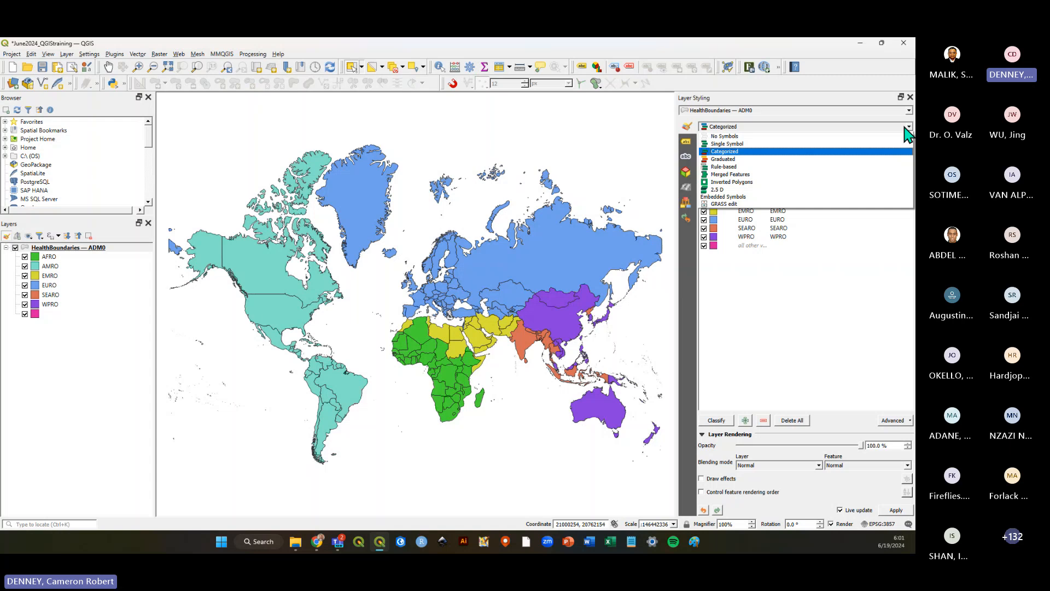
{"action": "left_click", "coordinate": [734, 154]}
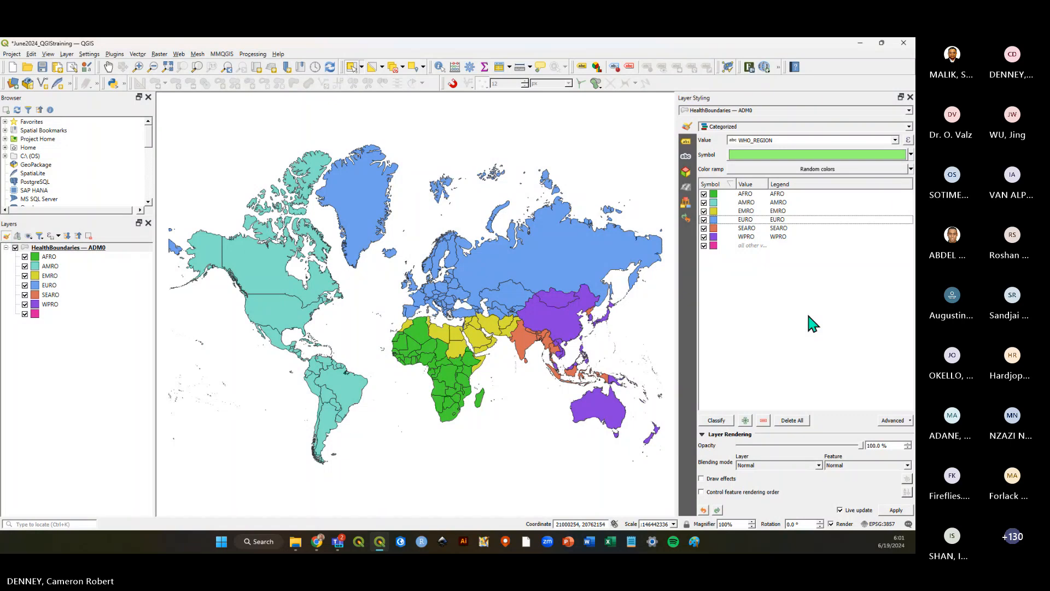
Save the project and select the HealthBoundaries — ADM0 layer.
{"action": "left_click", "coordinate": [43, 67]}
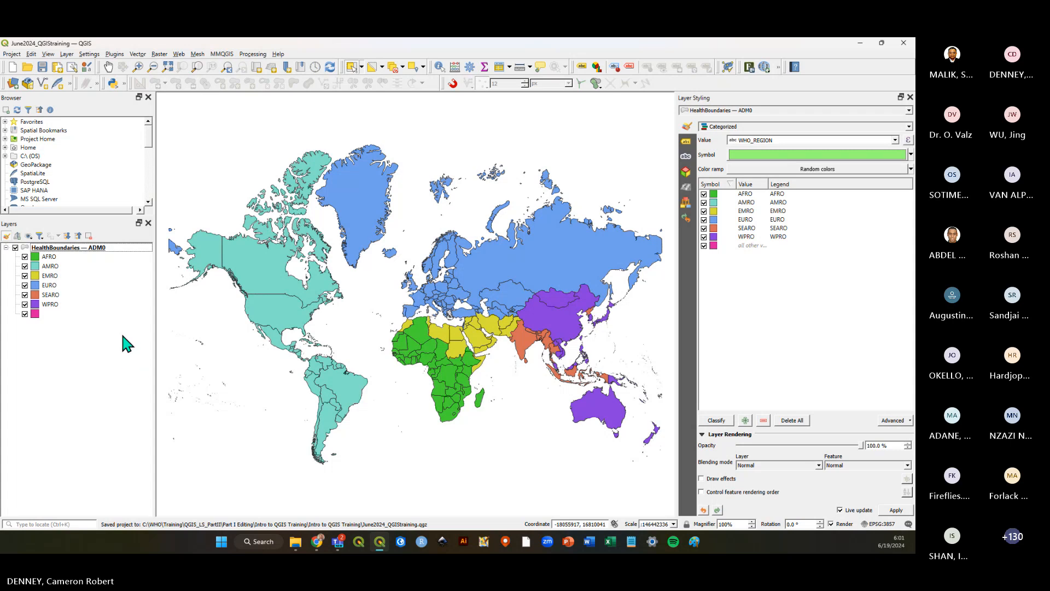
{"action": "left_click", "coordinate": [104, 249]}
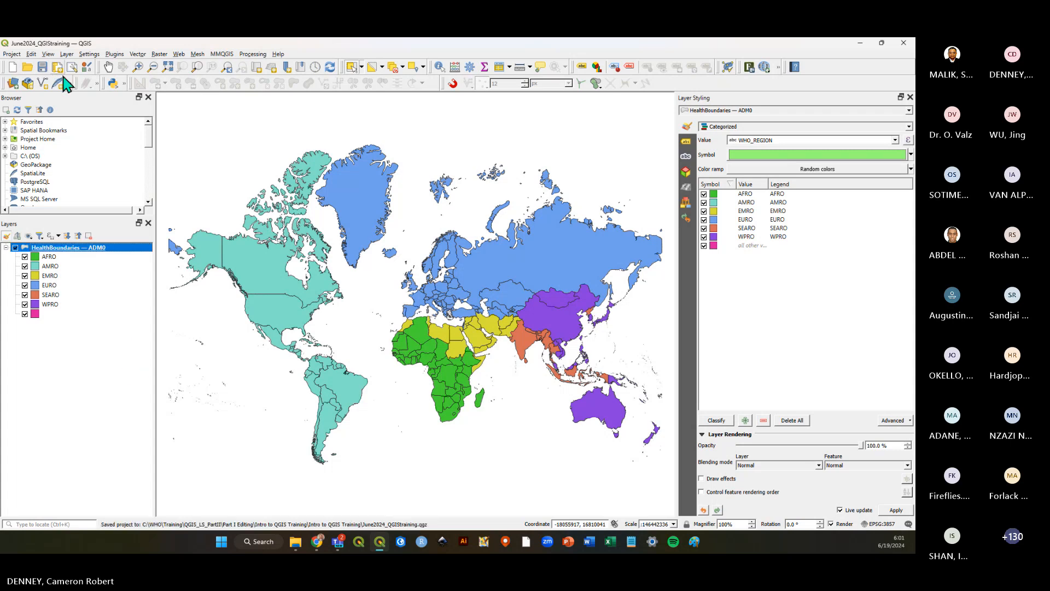
{"action": "left_click", "coordinate": [823, 264]}
Toggle the WPRO, SEARO, EURO, EMRO and AMRO categories off and back on to compare them on the map.
{"action": "left_click", "coordinate": [704, 237]}
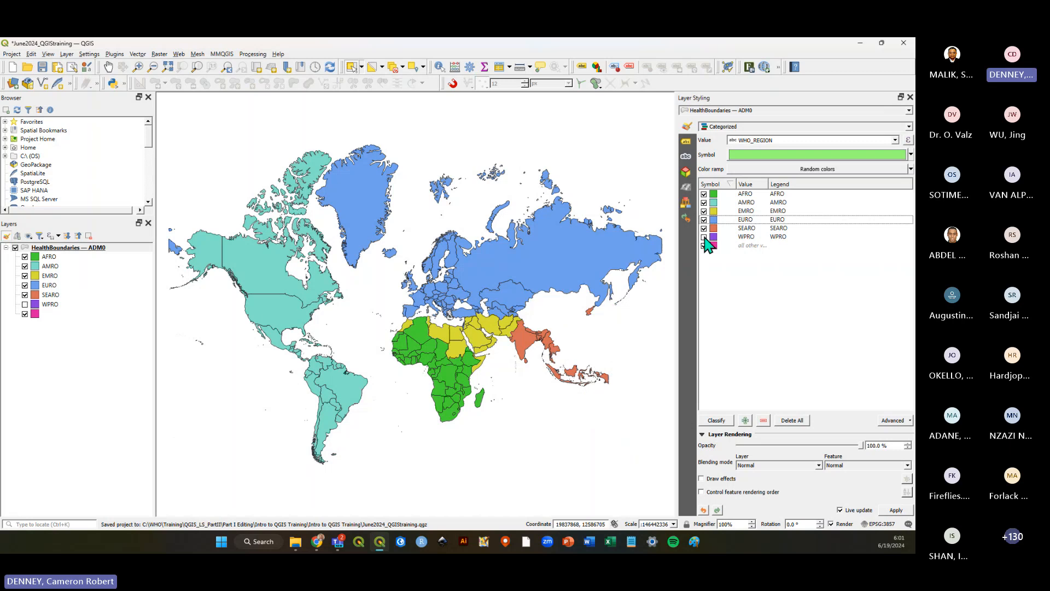
{"action": "left_click", "coordinate": [704, 237]}
{"action": "left_click", "coordinate": [704, 228]}
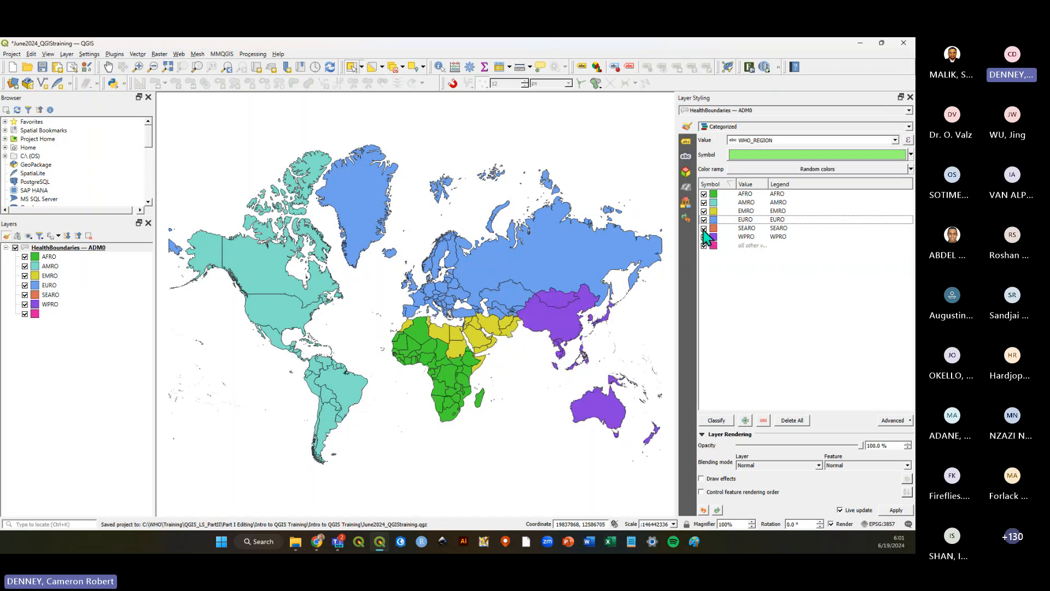
{"action": "left_click", "coordinate": [704, 228]}
{"action": "left_click", "coordinate": [704, 219]}
{"action": "left_click", "coordinate": [704, 219]}
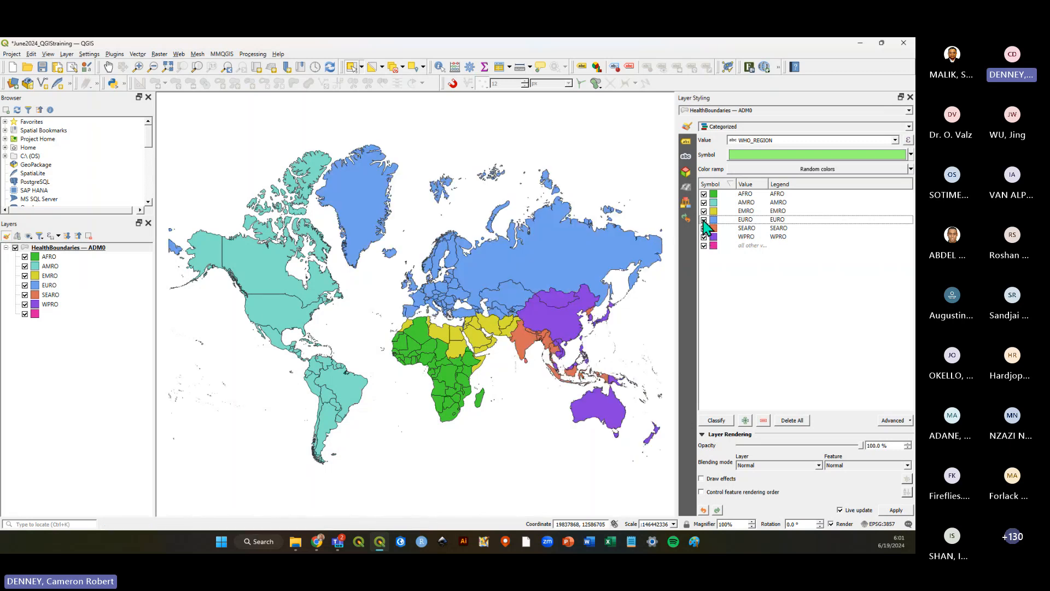
{"action": "left_click", "coordinate": [704, 211]}
{"action": "left_click", "coordinate": [704, 211]}
{"action": "left_click", "coordinate": [704, 203]}
{"action": "left_click", "coordinate": [704, 202]}
Open the AMRO category's Simple Fill symbol settings and return to the categories list.
{"action": "left_click", "coordinate": [714, 202]}
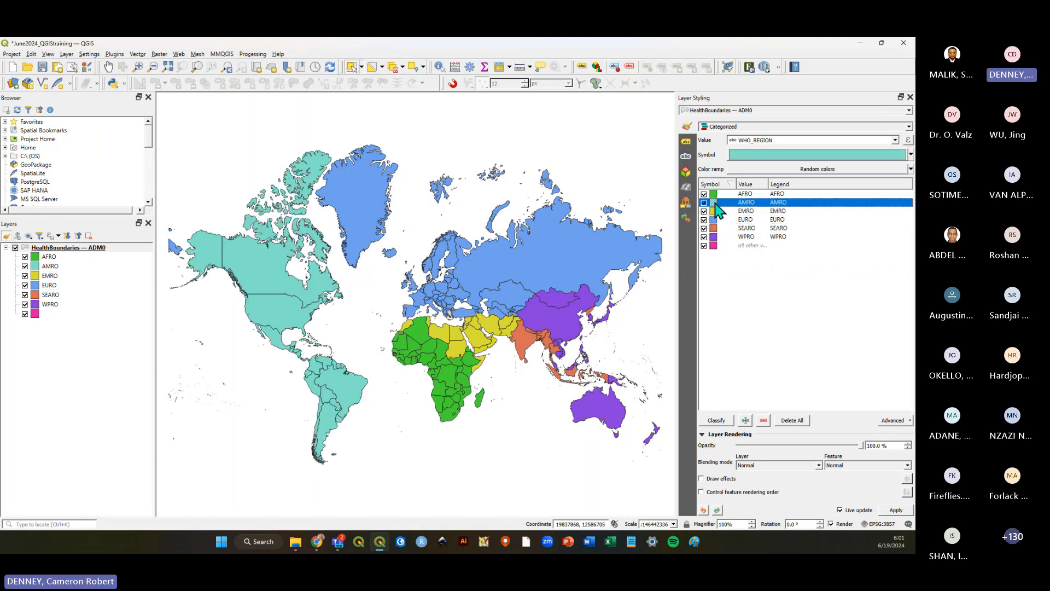
{"action": "double_click", "coordinate": [714, 202]}
{"action": "left_click", "coordinate": [807, 146]}
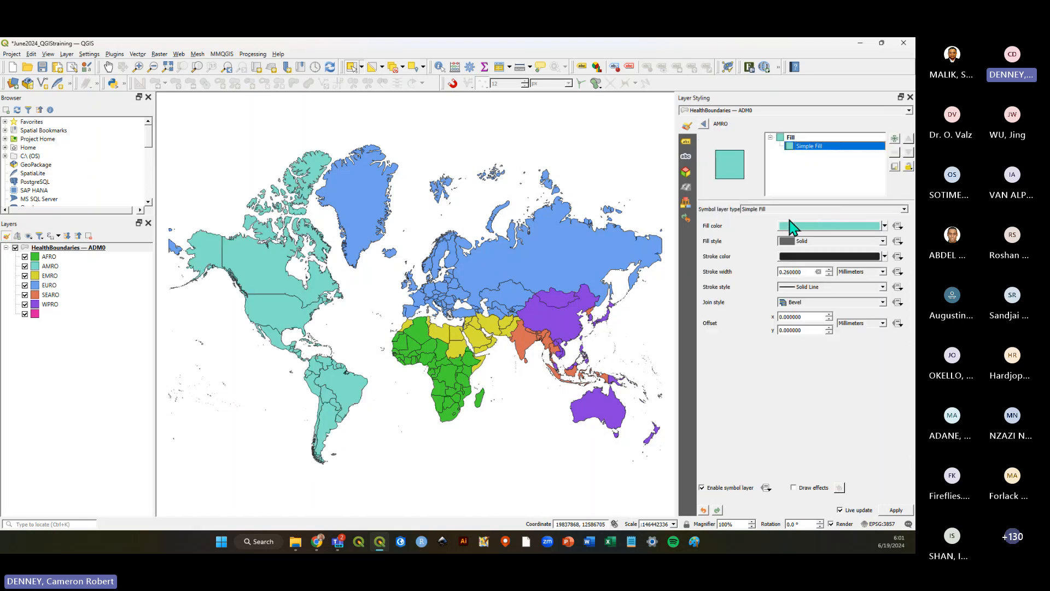
{"action": "left_click", "coordinate": [705, 125]}
{"action": "left_click", "coordinate": [807, 304]}
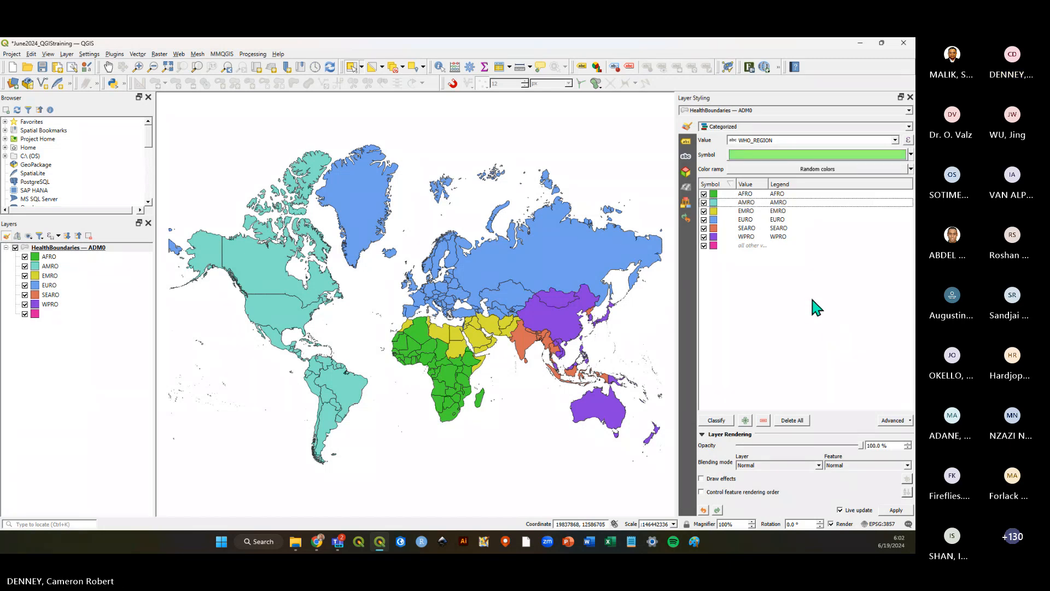
Widen the categories list's Value column and toggle the all other values category off and back on.
{"action": "left_click", "coordinate": [748, 246]}
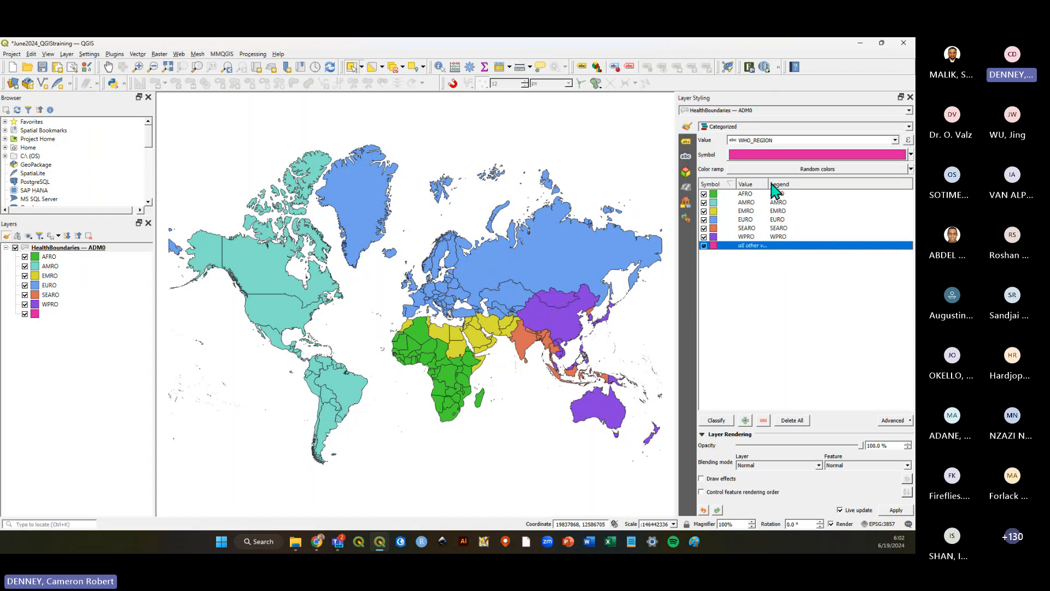
{"action": "left_click_drag", "start_coordinate": [769, 185], "coordinate": [803, 188]}
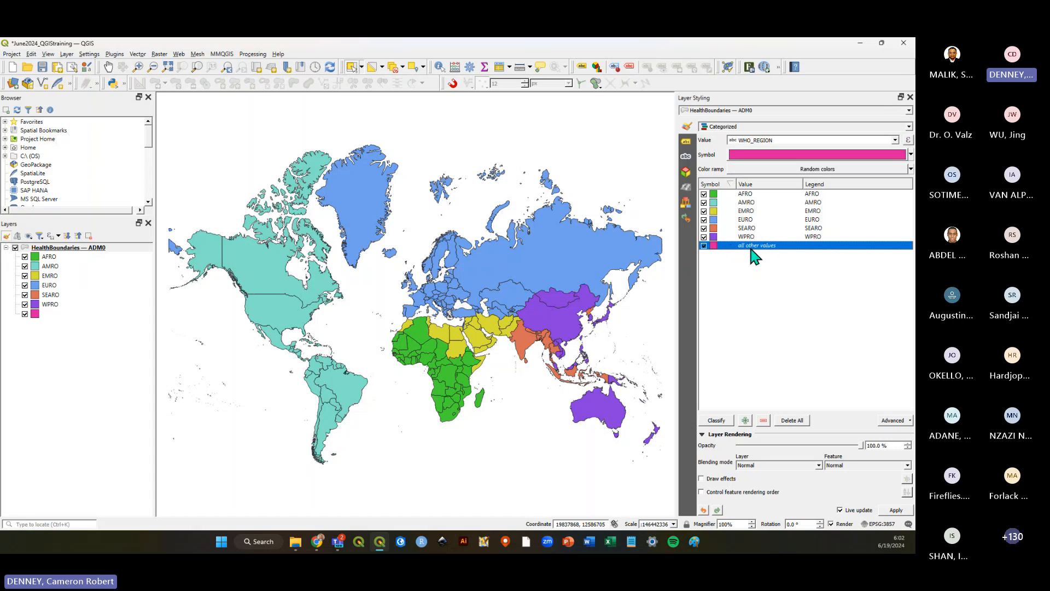
{"action": "left_click", "coordinate": [704, 246]}
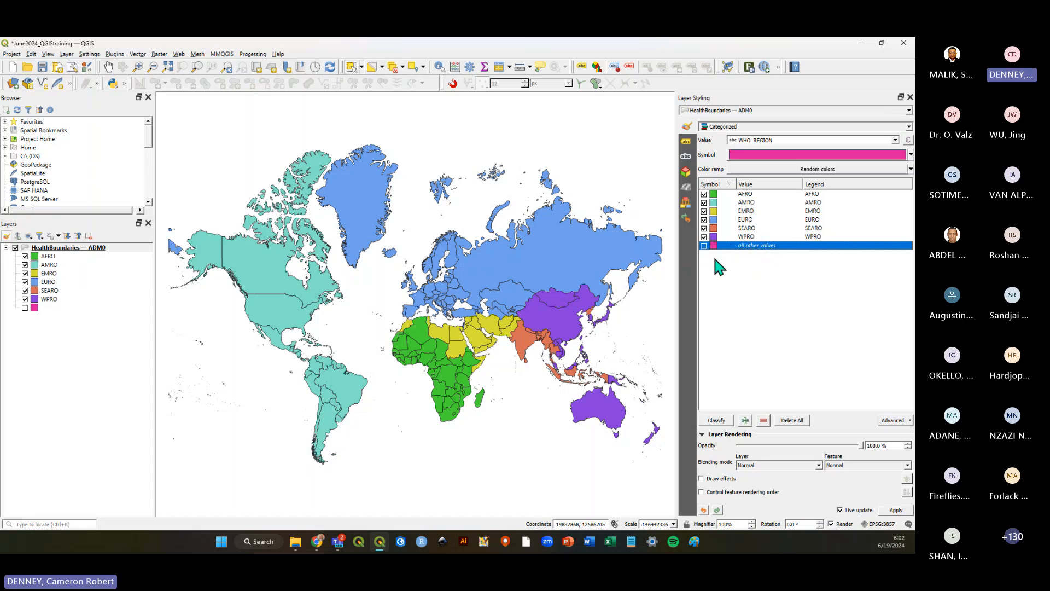
{"action": "left_click", "coordinate": [702, 262]}
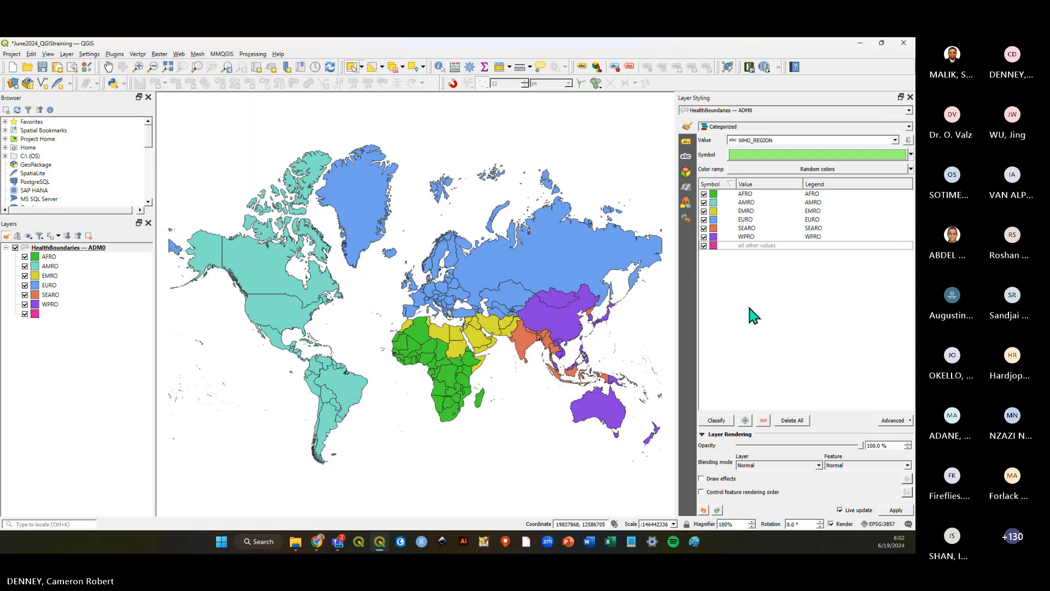
Save the project.
{"action": "left_click_drag", "start_coordinate": [748, 240], "coordinate": [748, 194]}
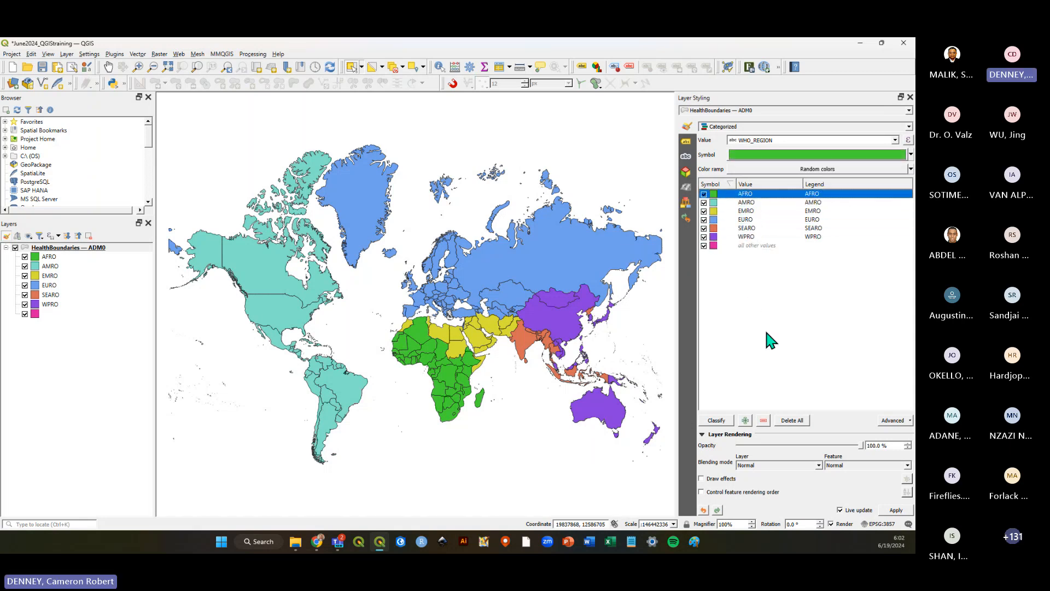
{"action": "left_click", "coordinate": [764, 327]}
{"action": "left_click", "coordinate": [42, 67]}
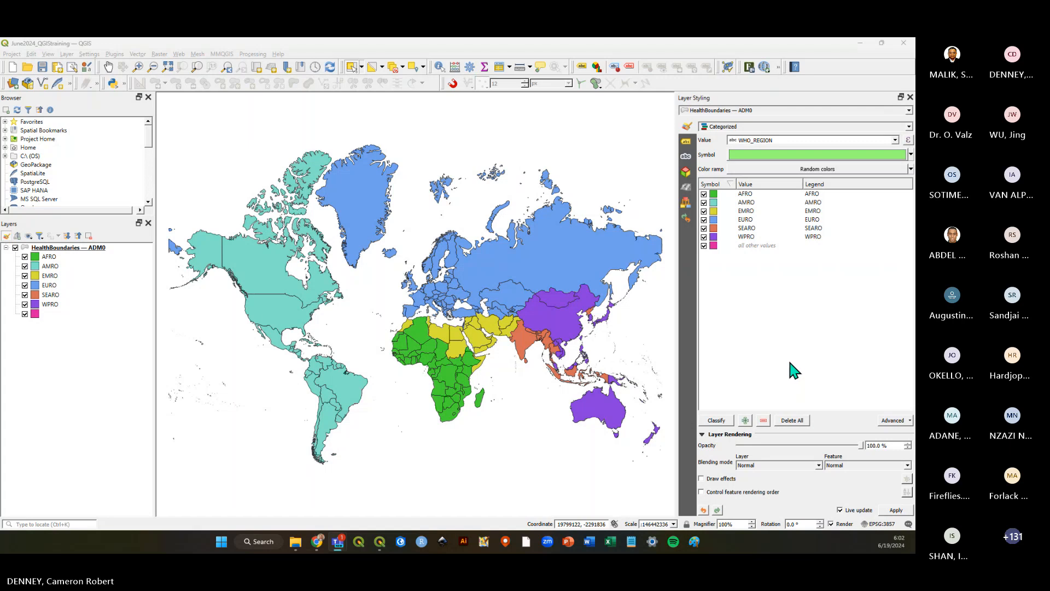
Switch to the Intro to GIS presentation in the browser and start the slideshow from slide 21.
{"action": "left_click", "coordinate": [831, 49]}
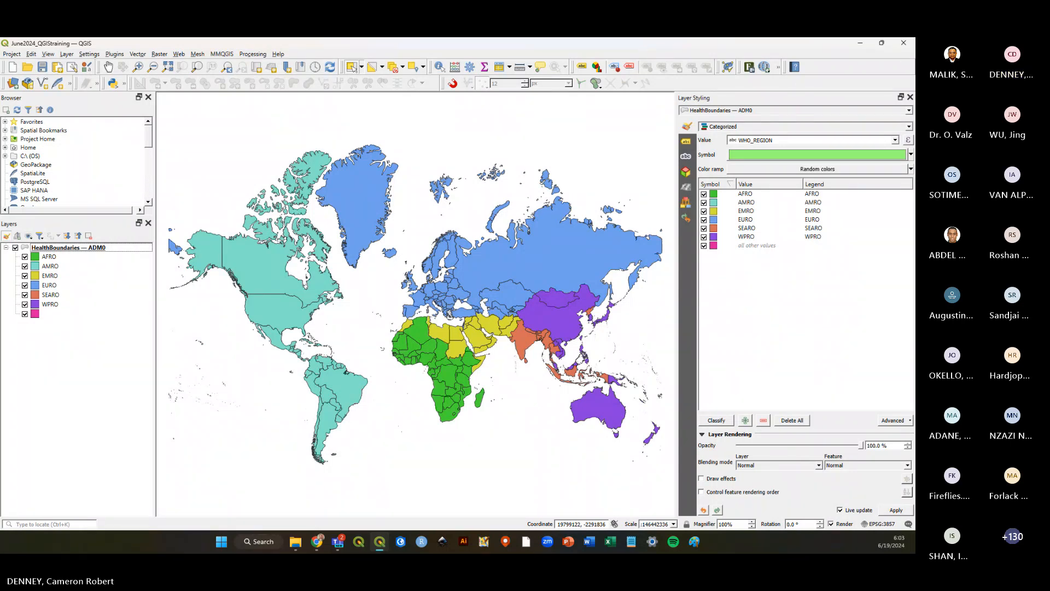
{"action": "left_click", "coordinate": [318, 544]}
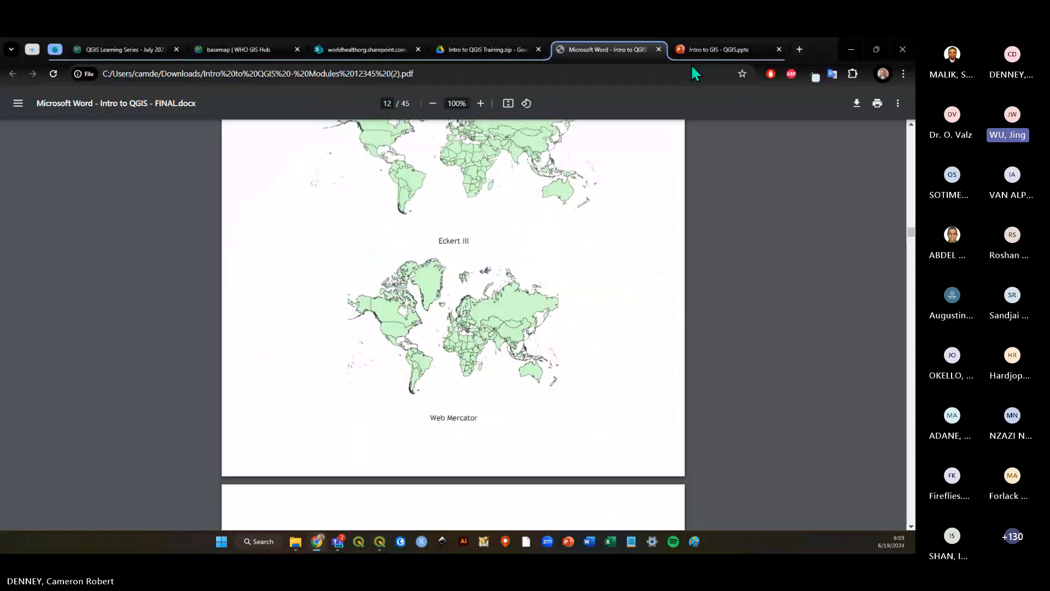
{"action": "left_click", "coordinate": [711, 49]}
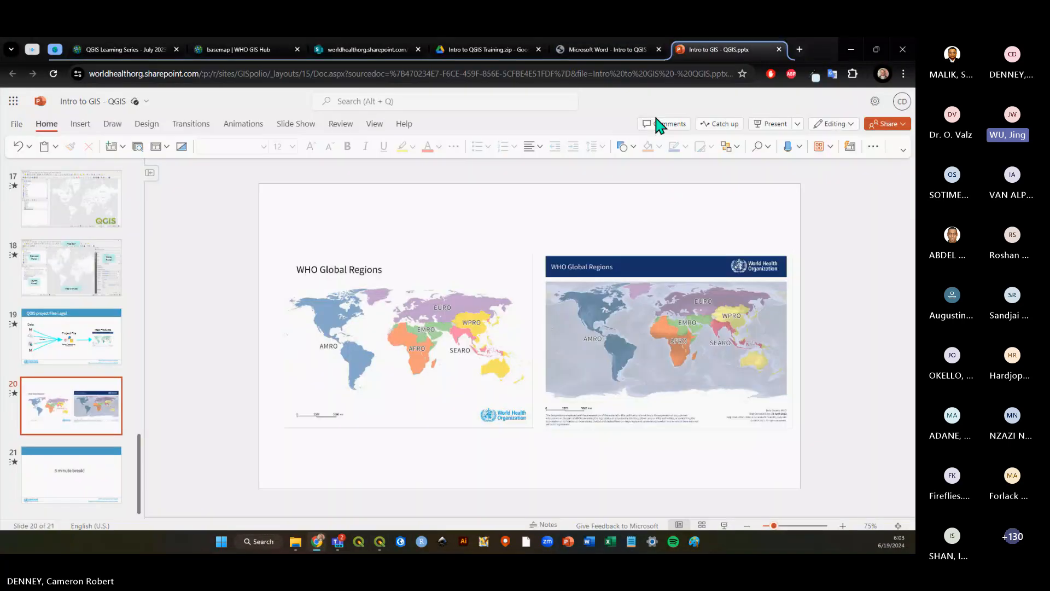
{"action": "left_click", "coordinate": [81, 482]}
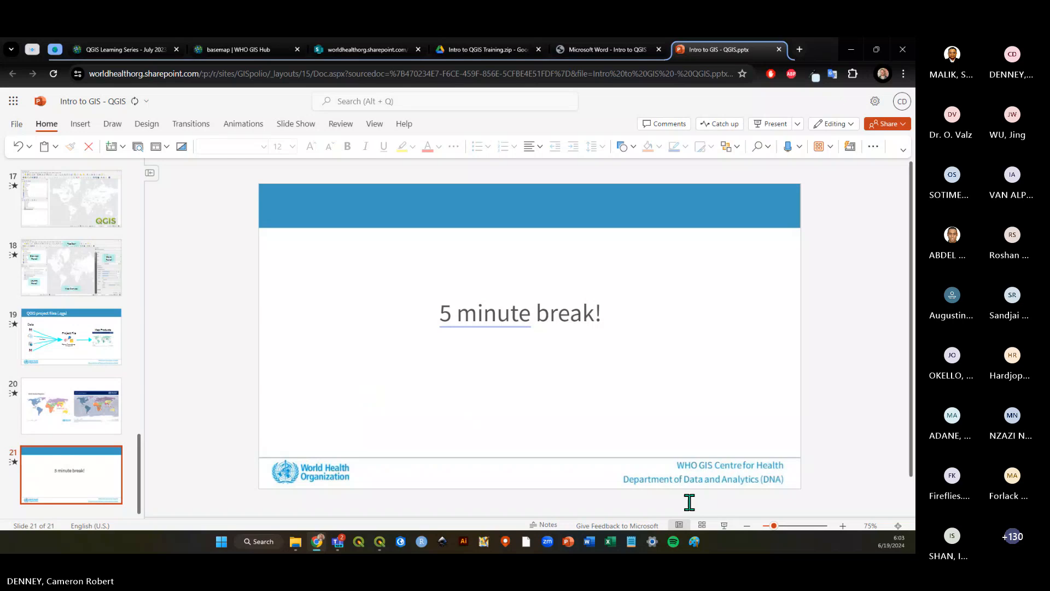
{"action": "left_click", "coordinate": [724, 525]}
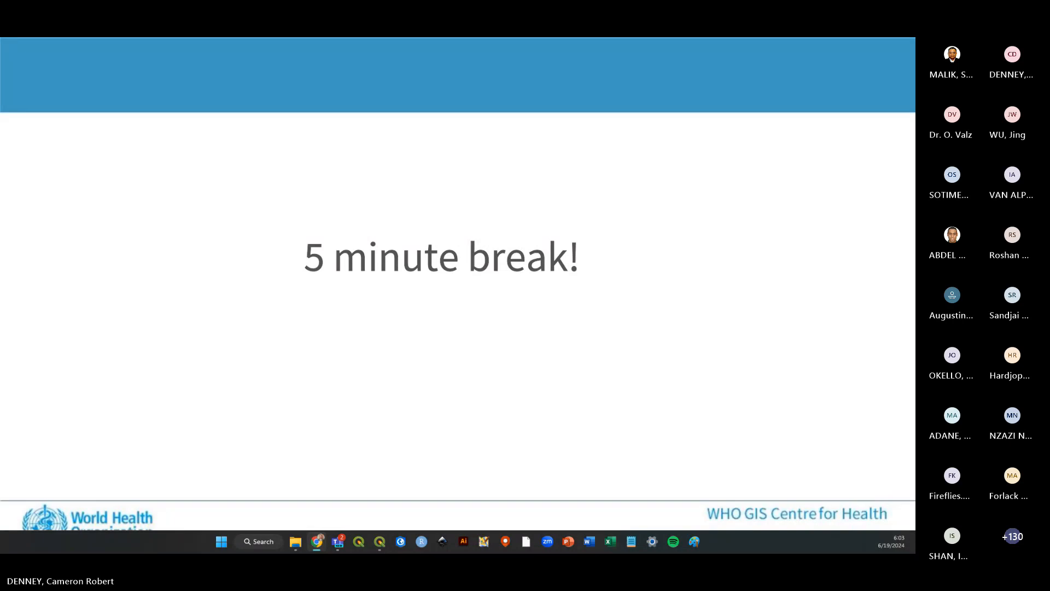
{"action": "key", "text": "alt+Tab"}
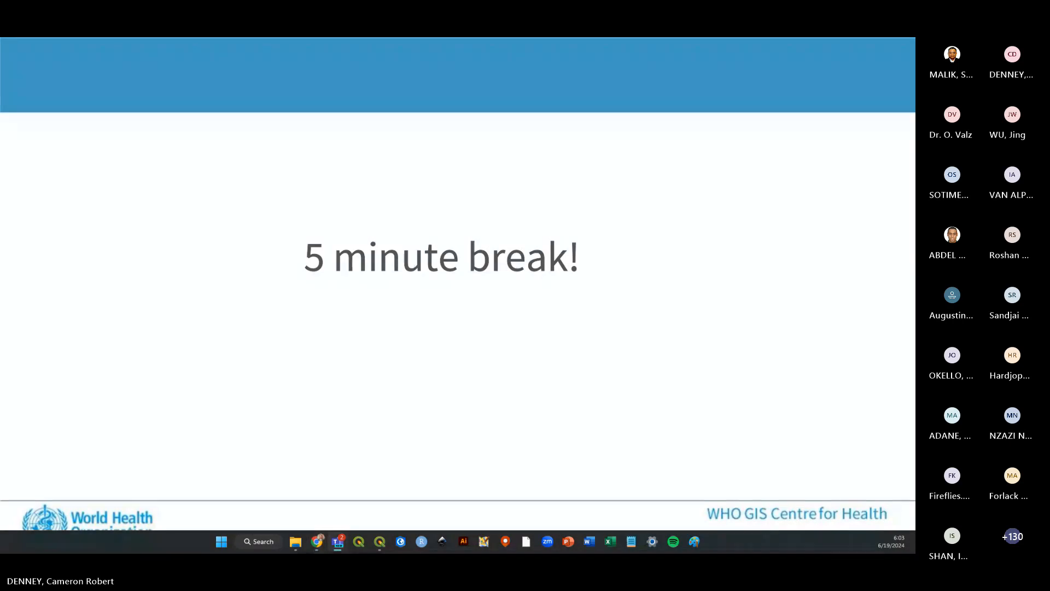
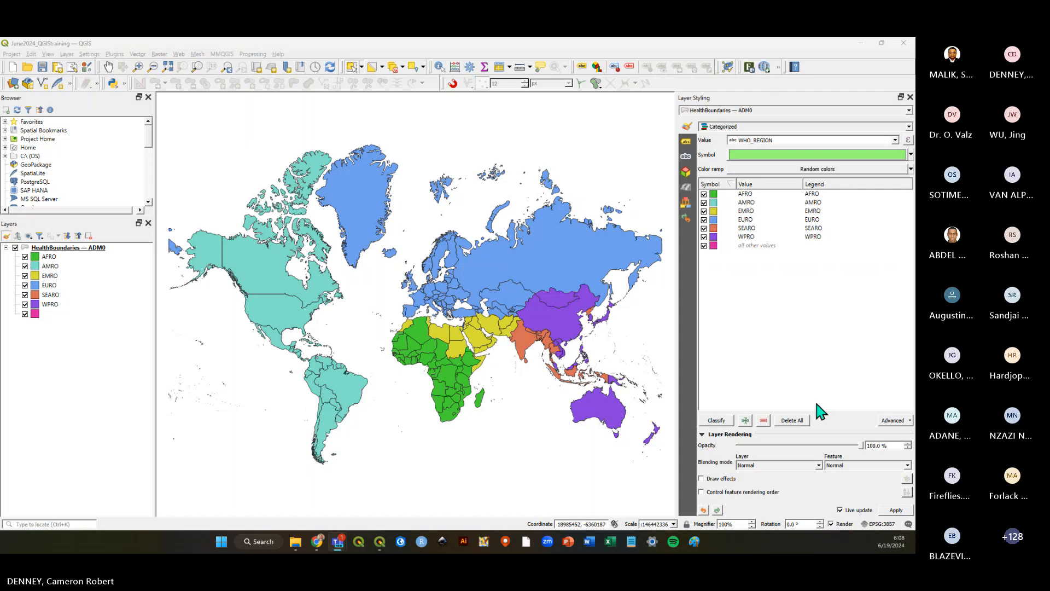
Switch to the exercise PDF, zoom it out to 80% and read through Exercise 3 on adding basemaps.
{"action": "left_click", "coordinate": [317, 541]}
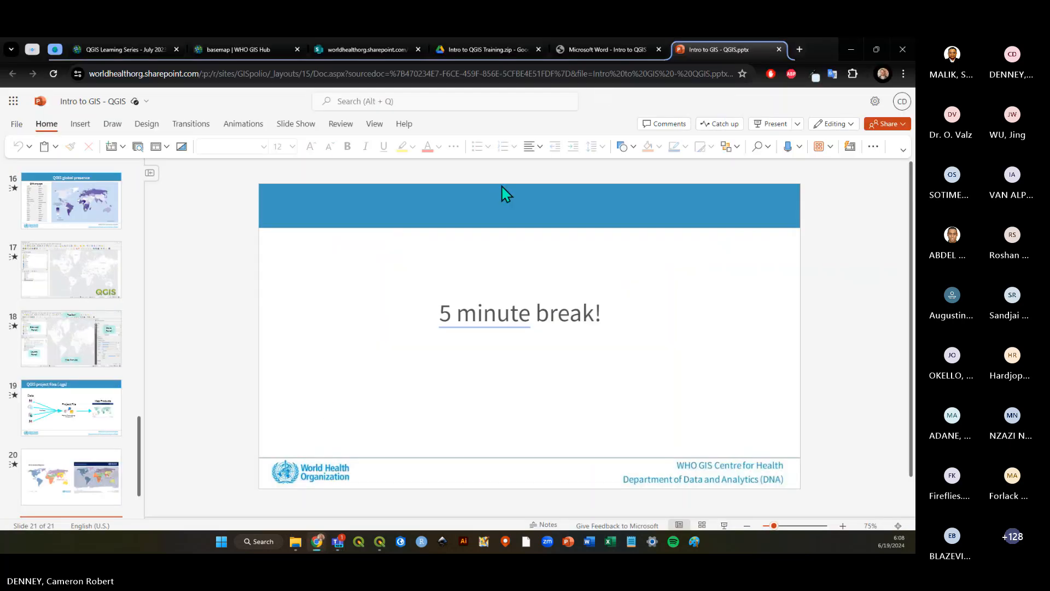
{"action": "left_click", "coordinate": [607, 49]}
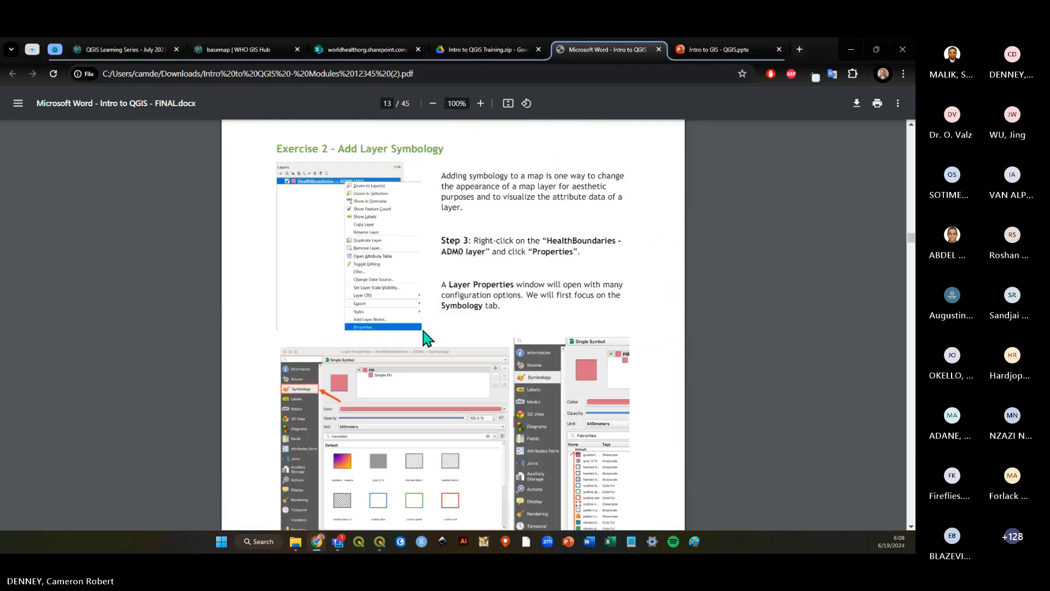
{"action": "scroll", "coordinate": [426, 337], "scroll_direction": "down", "scroll_amount": 20}
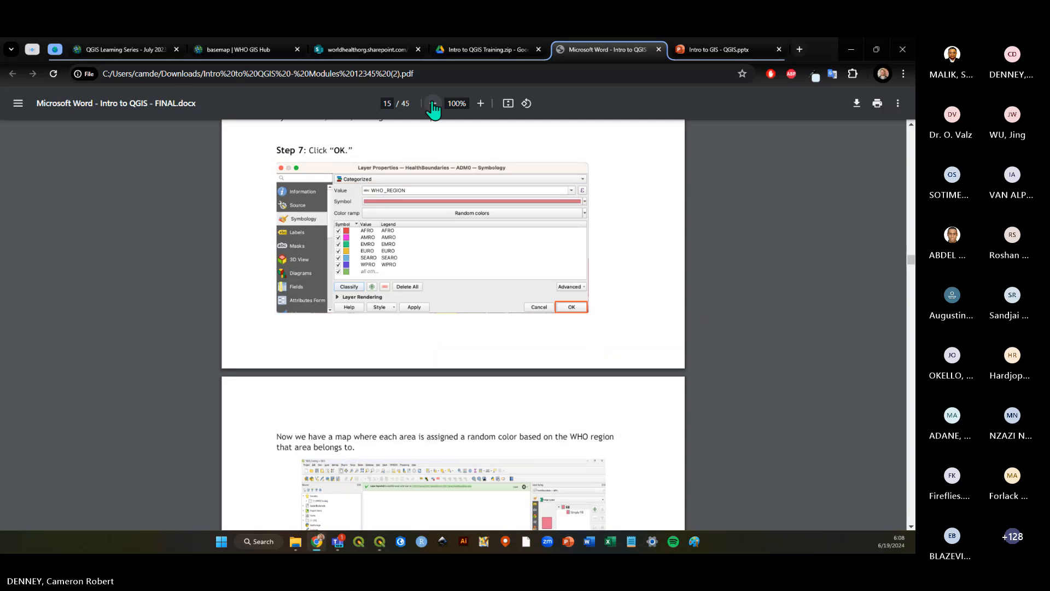
{"action": "left_click", "coordinate": [433, 104]}
{"action": "left_click", "coordinate": [434, 104]}
{"action": "scroll", "coordinate": [476, 327], "scroll_direction": "down", "scroll_amount": 10}
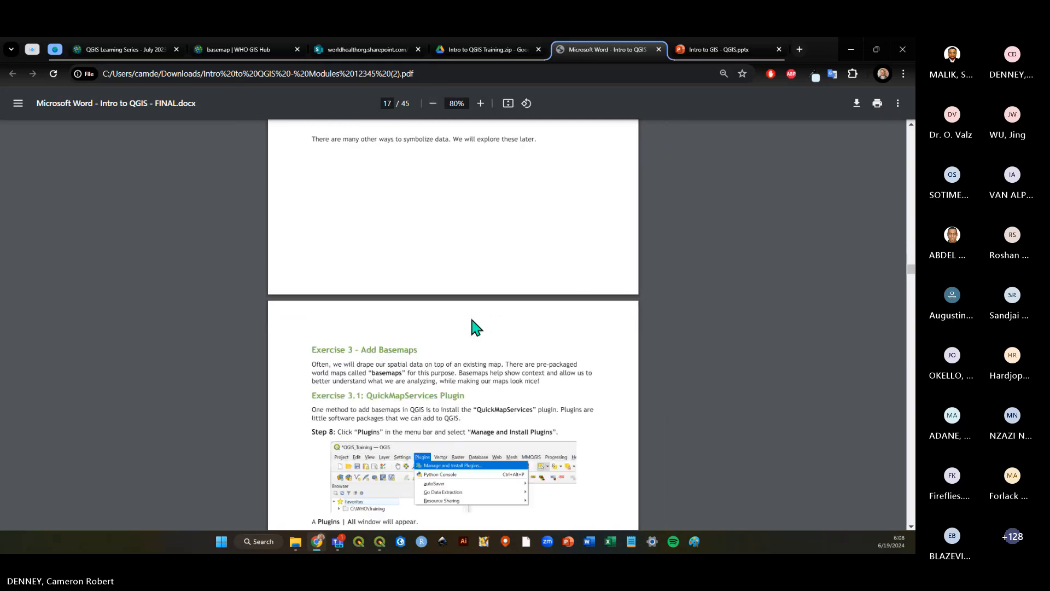
{"action": "scroll", "coordinate": [474, 323], "scroll_direction": "up", "scroll_amount": 5}
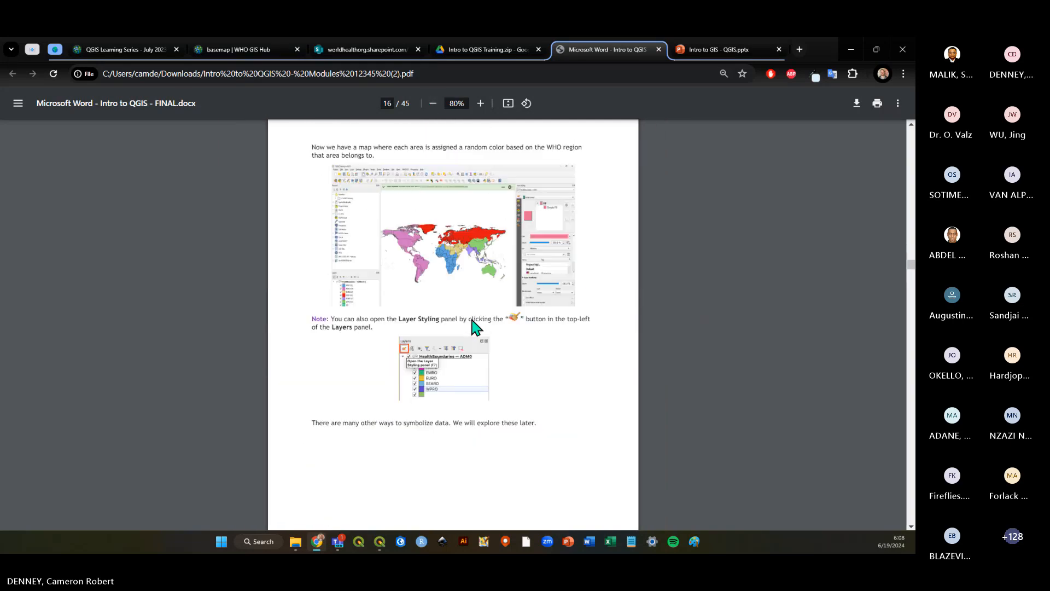
{"action": "scroll", "coordinate": [474, 324], "scroll_direction": "up", "scroll_amount": 2}
{"action": "scroll", "coordinate": [474, 325], "scroll_direction": "down", "scroll_amount": 8}
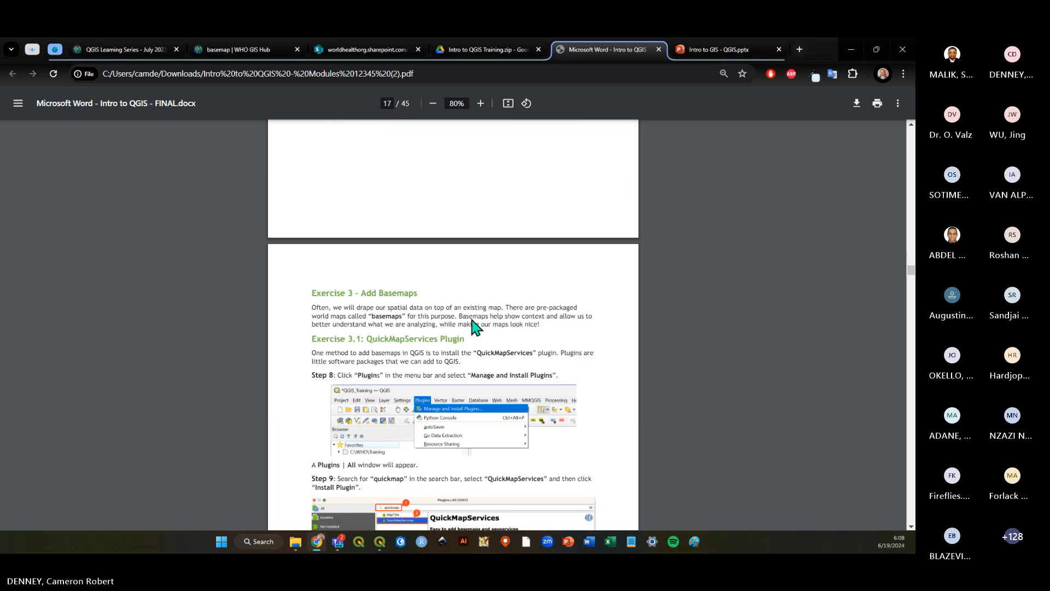
{"action": "scroll", "coordinate": [476, 326], "scroll_direction": "down", "scroll_amount": 1}
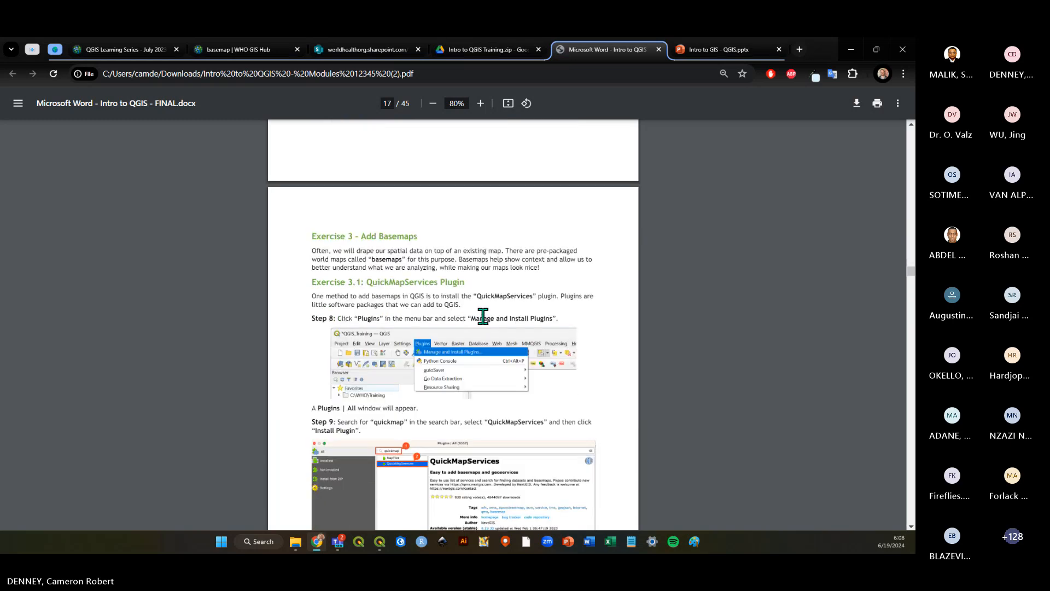
{"action": "scroll", "coordinate": [482, 315], "scroll_direction": "down", "scroll_amount": 3}
{"action": "scroll", "coordinate": [482, 313], "scroll_direction": "up", "scroll_amount": 2}
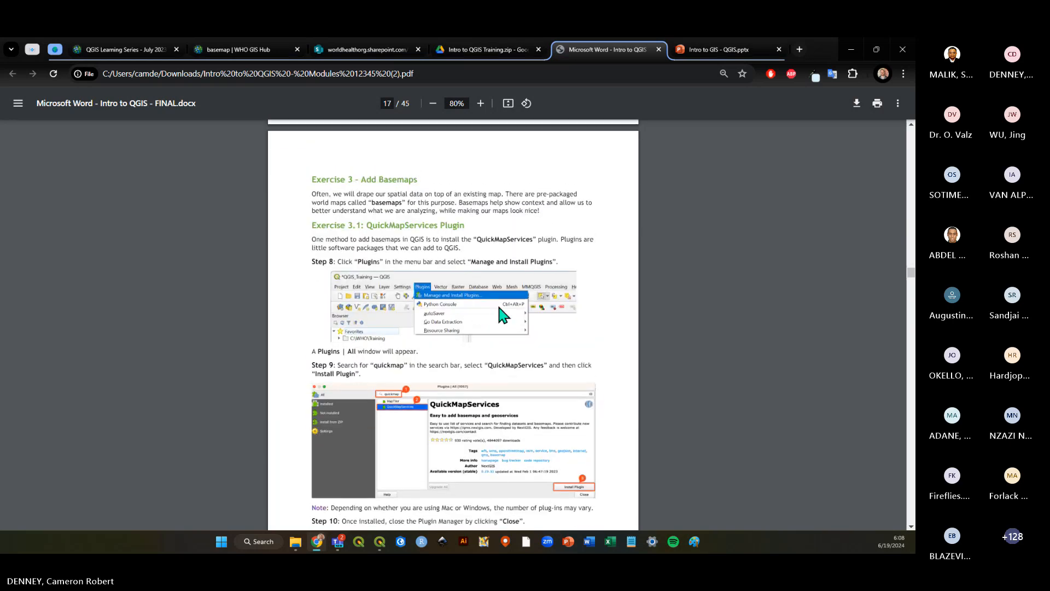
{"action": "scroll", "coordinate": [498, 308], "scroll_direction": "down", "scroll_amount": 2}
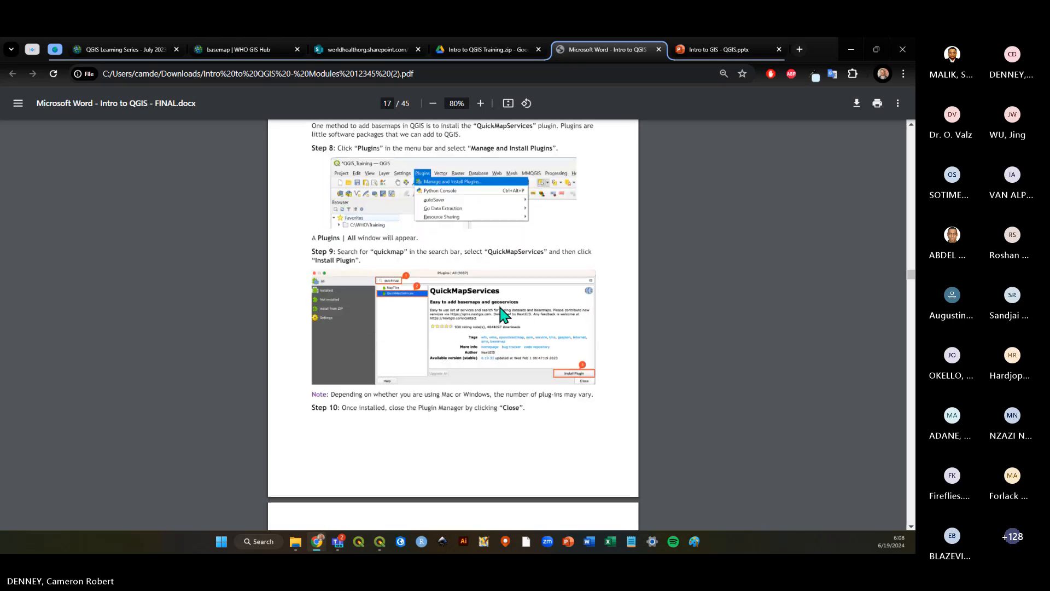
{"action": "scroll", "coordinate": [500, 307], "scroll_direction": "up", "scroll_amount": 2}
{"action": "key", "text": "alt+Tab"}
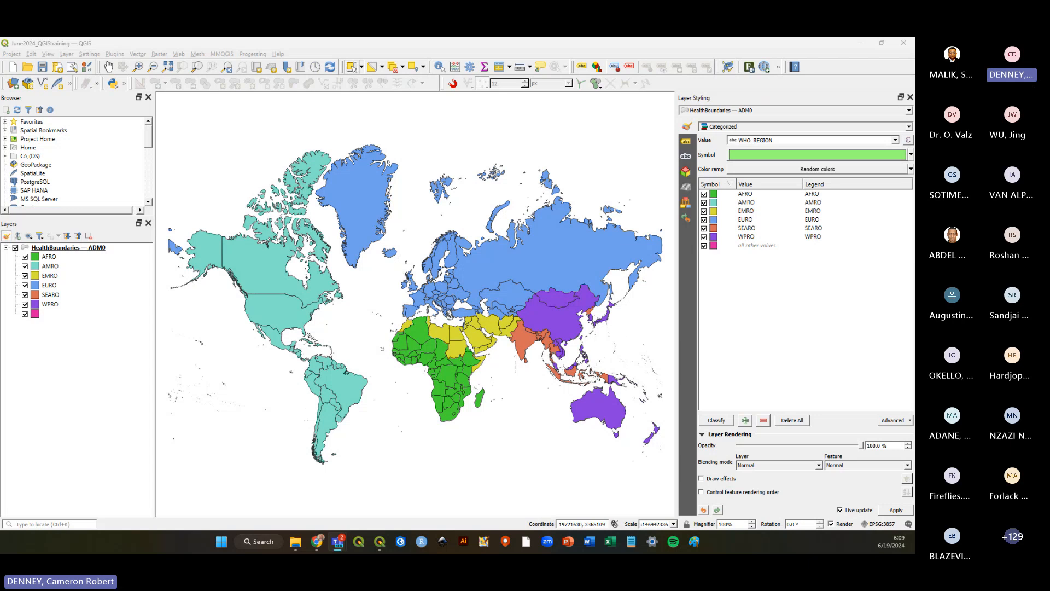
{"action": "key", "text": "alt+Tab"}
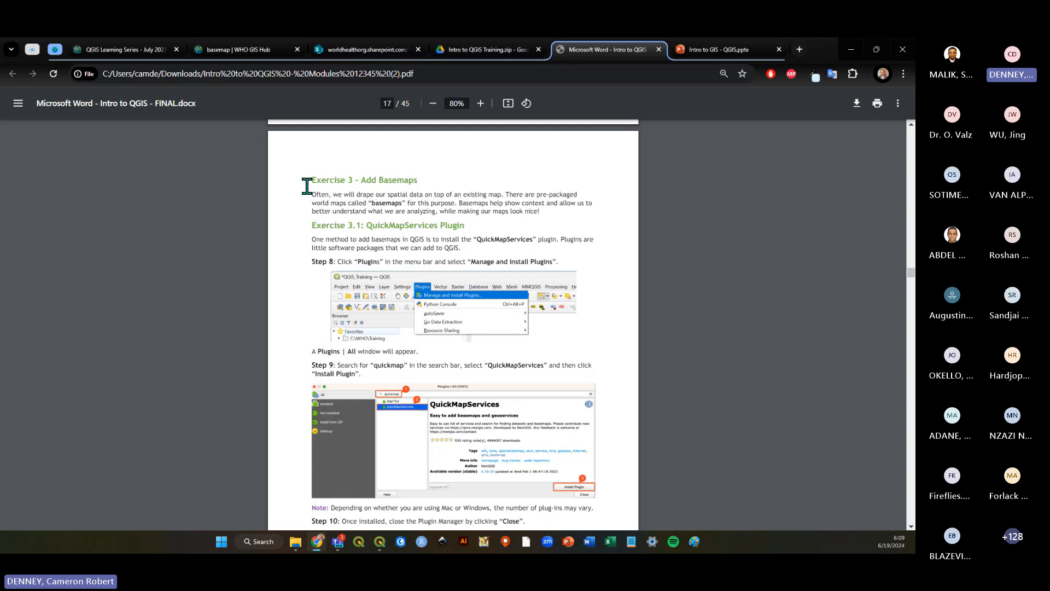
{"action": "left_click_drag", "start_coordinate": [304, 183], "coordinate": [365, 182]}
{"action": "left_click_drag", "start_coordinate": [367, 226], "coordinate": [306, 226]}
{"action": "left_click", "coordinate": [392, 184]}
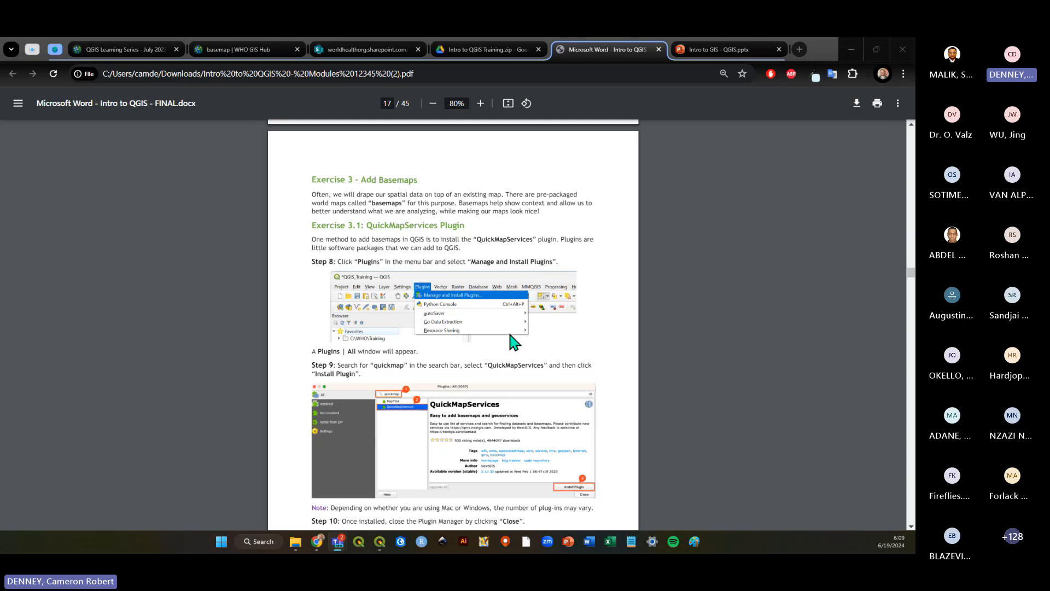
Return to QGIS and save the project.
{"action": "key", "text": "alt+Tab"}
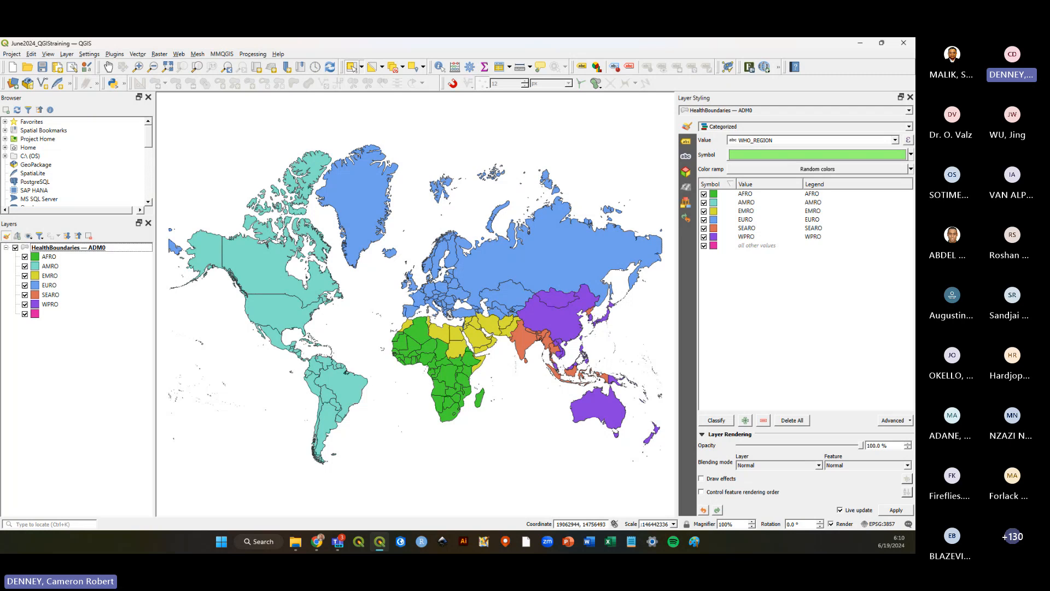
{"action": "left_click", "coordinate": [42, 67]}
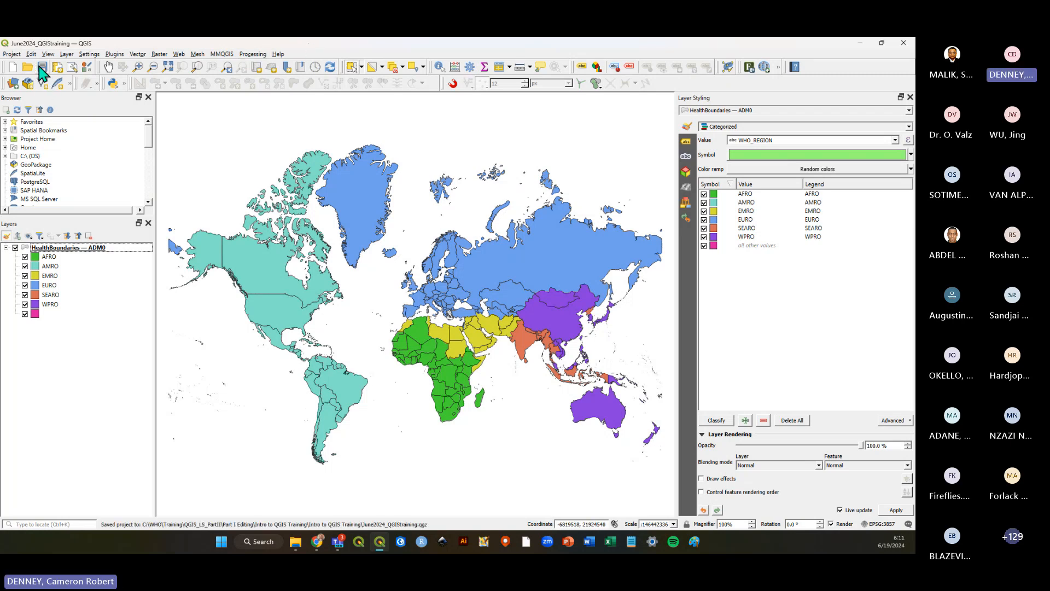
Open the Plugin Manager, search for quickmap, view the QuickMapServices plugin details and close the manager.
{"action": "left_click", "coordinate": [116, 55]}
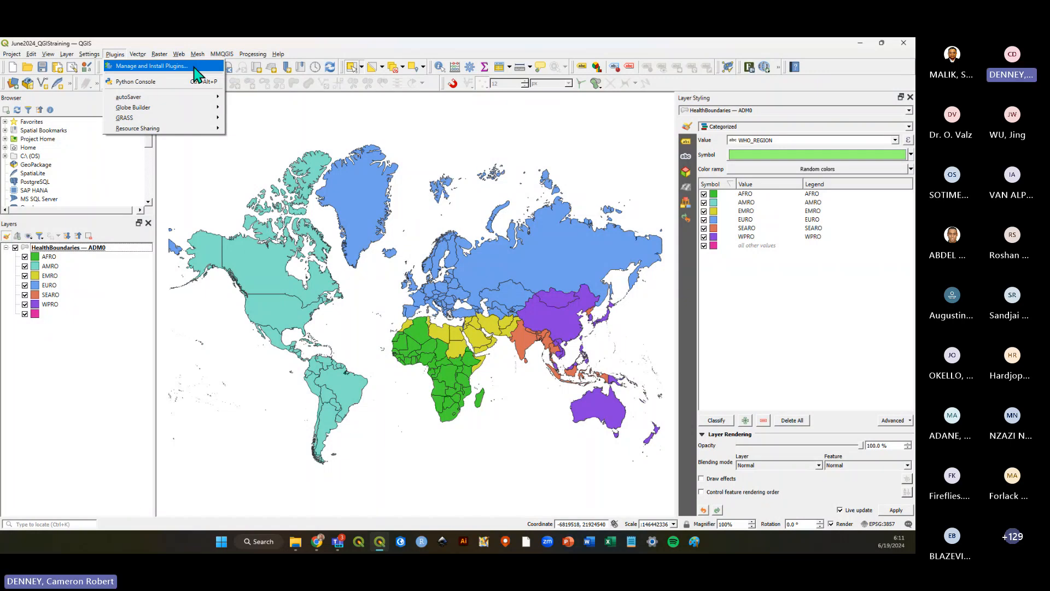
{"action": "left_click", "coordinate": [177, 67]}
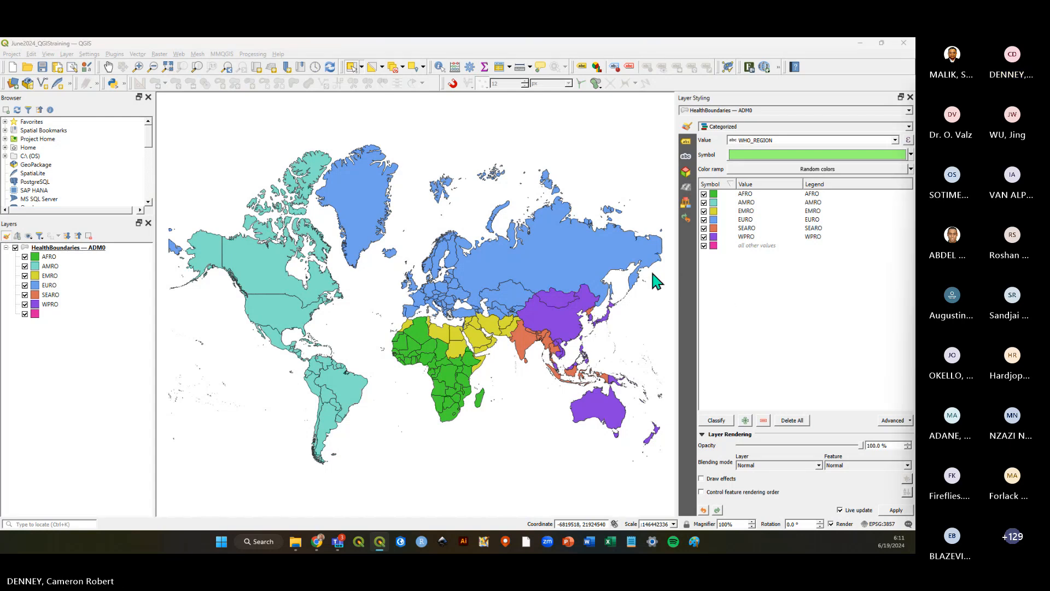
{"action": "left_click_drag", "start_coordinate": [669, 199], "coordinate": [428, 134]}
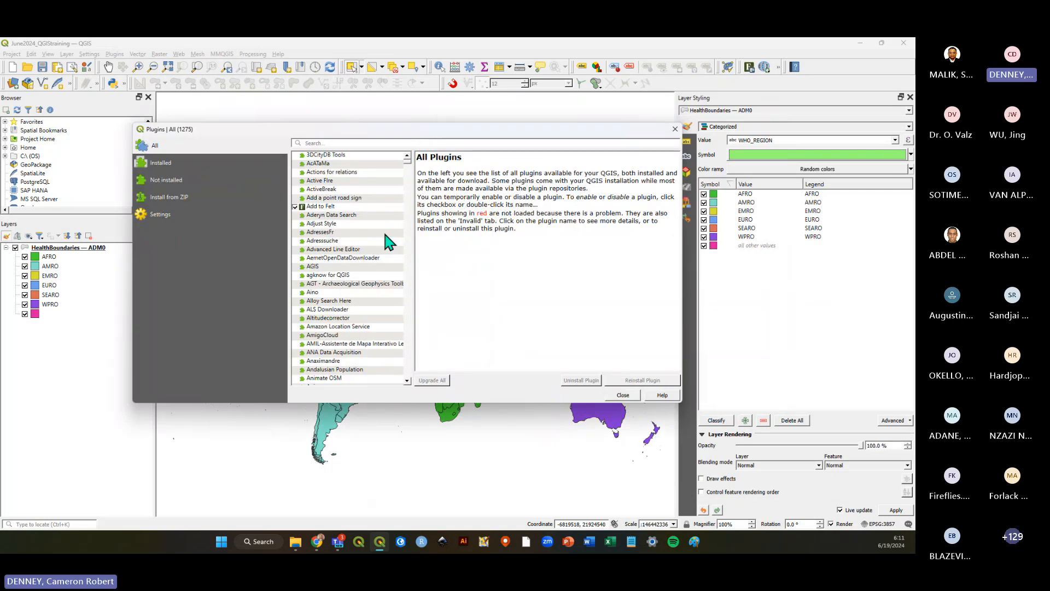
{"action": "left_click_drag", "start_coordinate": [395, 136], "coordinate": [390, 128]}
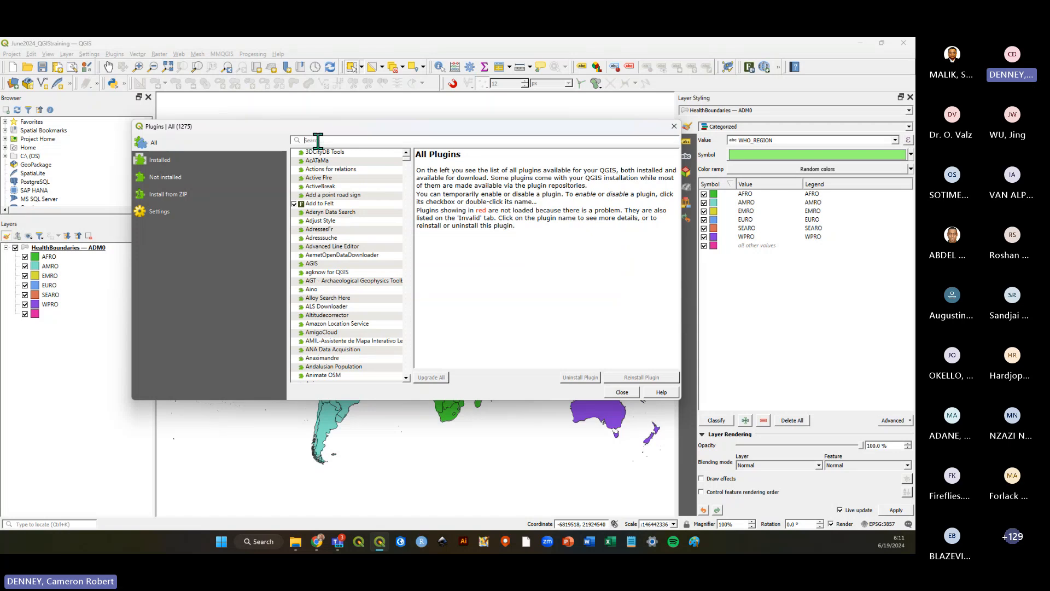
{"action": "type", "text": "quickmap"}
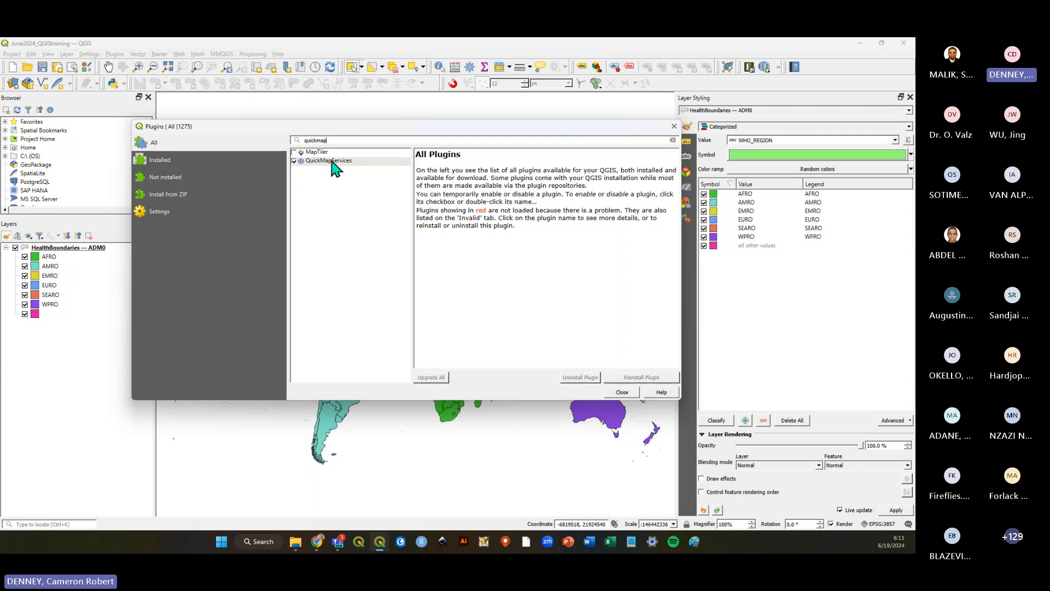
{"action": "left_click", "coordinate": [337, 160]}
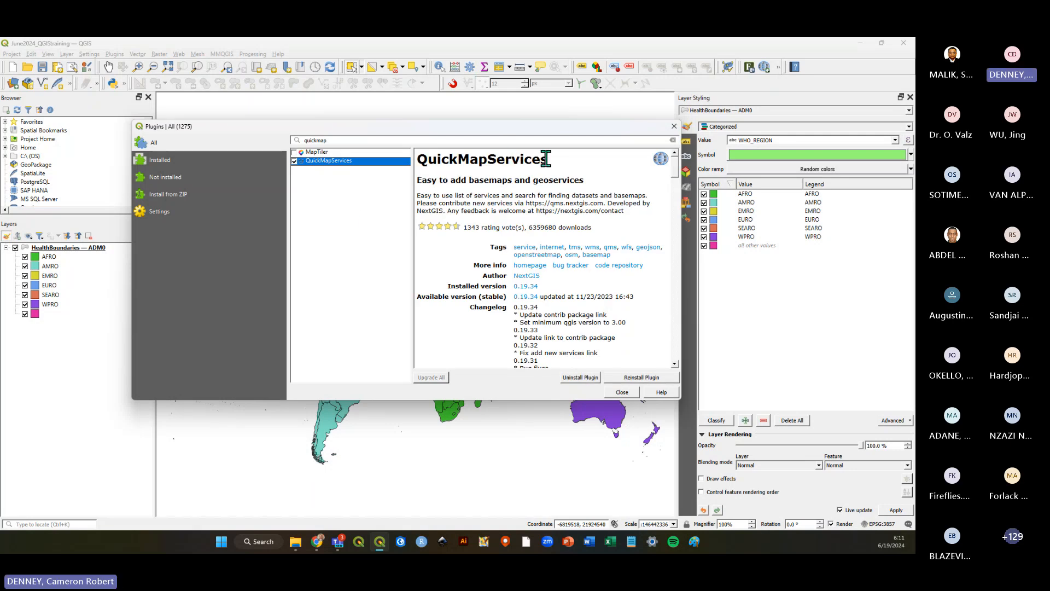
{"action": "left_click_drag", "start_coordinate": [549, 159], "coordinate": [420, 160]}
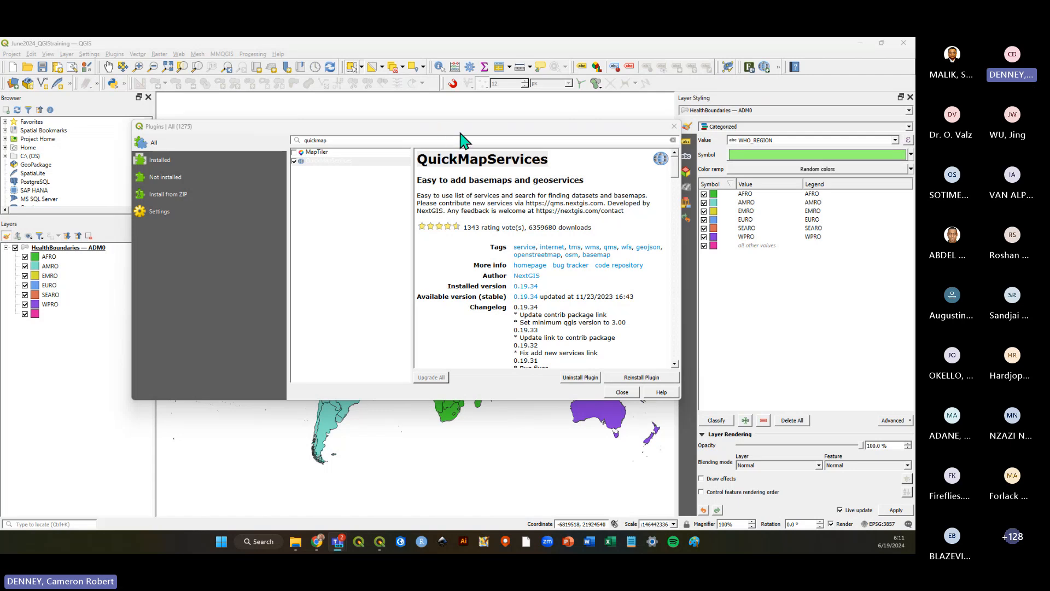
{"action": "left_click_drag", "start_coordinate": [463, 132], "coordinate": [456, 118]}
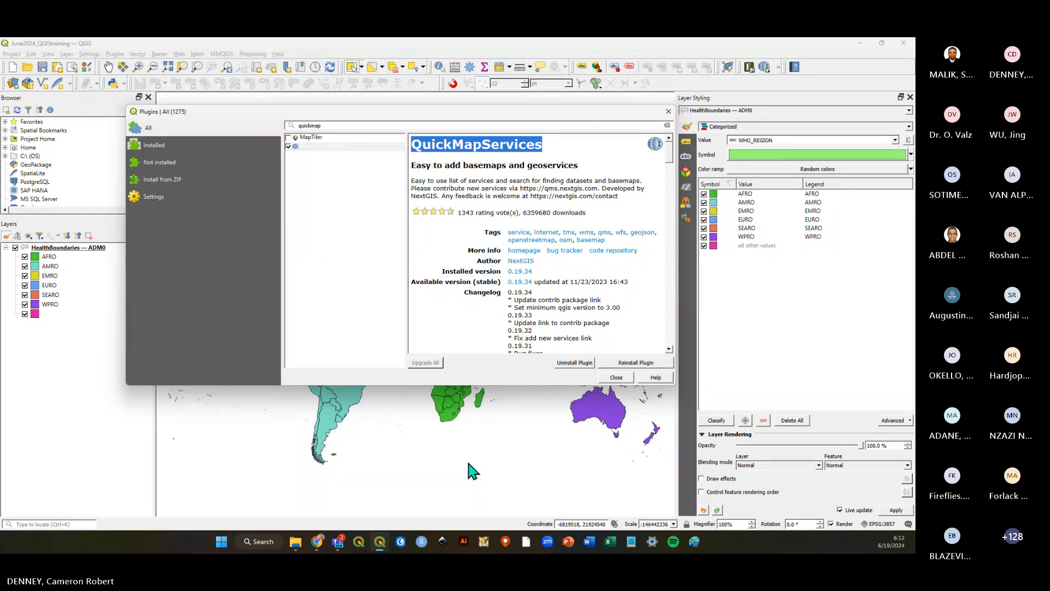
{"action": "left_click", "coordinate": [611, 379]}
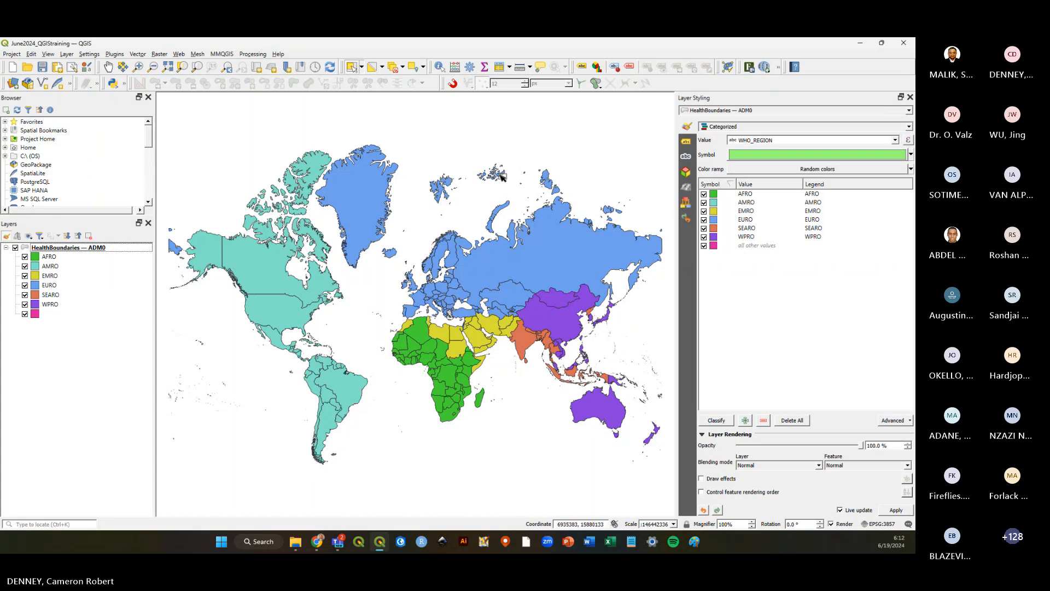
Reopen the Plugin Manager and browse the installed and all plugin lists before closing it.
{"action": "left_click", "coordinate": [115, 55]}
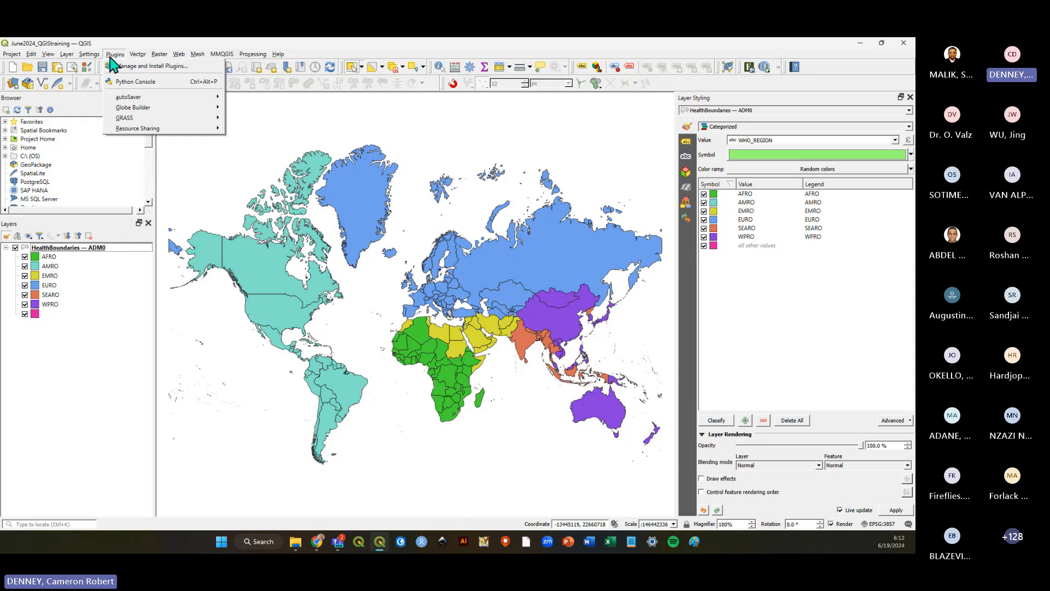
{"action": "left_click", "coordinate": [149, 70]}
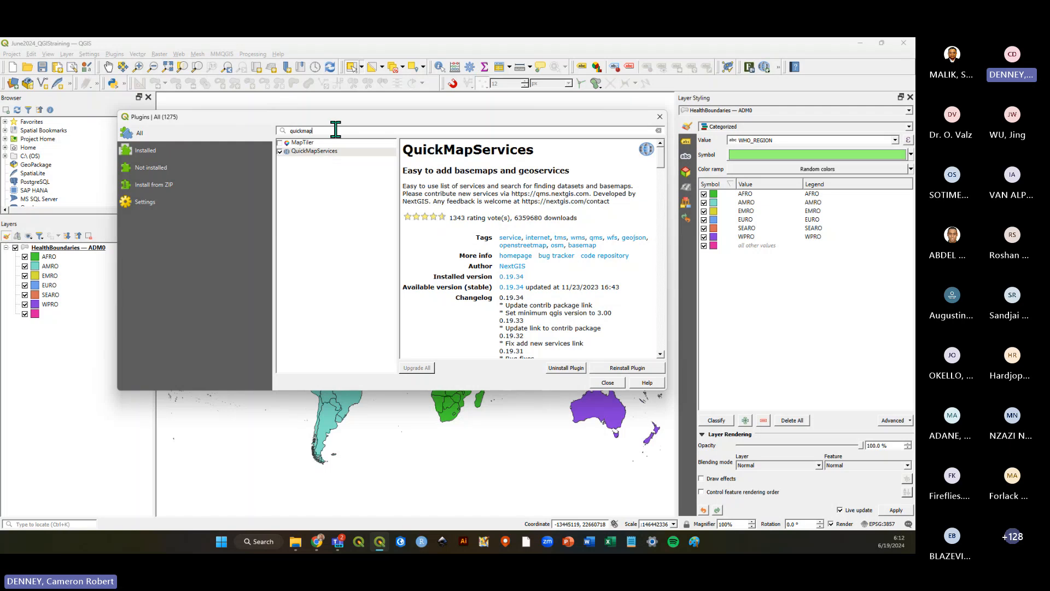
{"action": "left_click", "coordinate": [323, 152]}
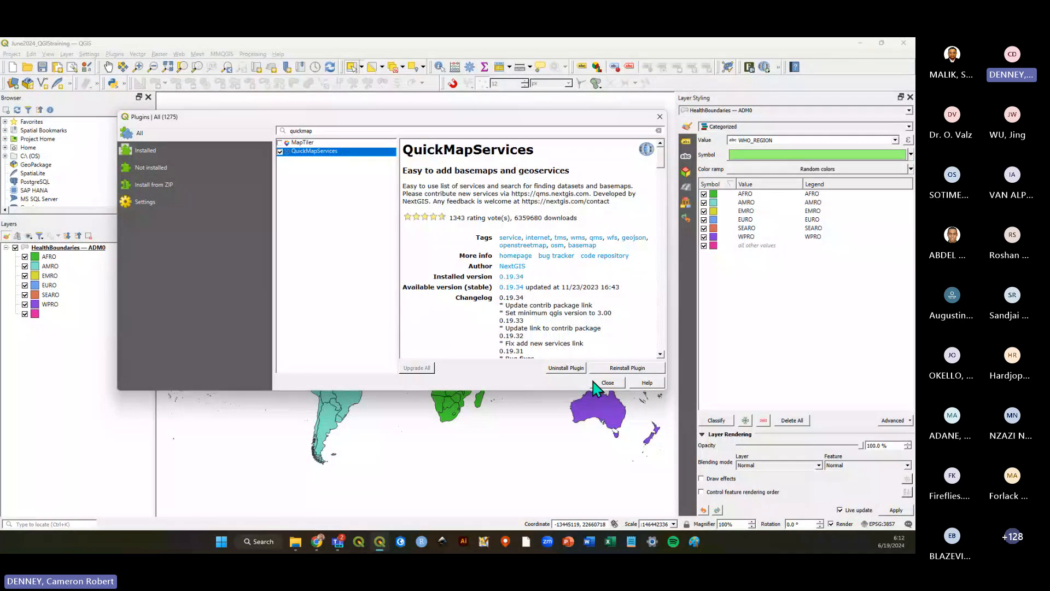
{"action": "left_click", "coordinate": [148, 151]}
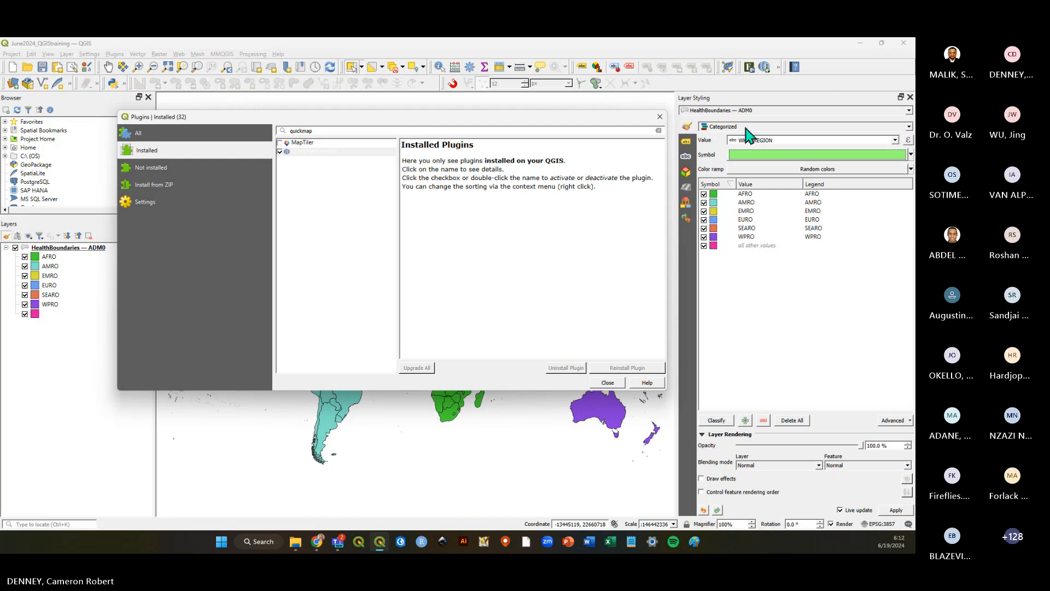
{"action": "left_click", "coordinate": [658, 130]}
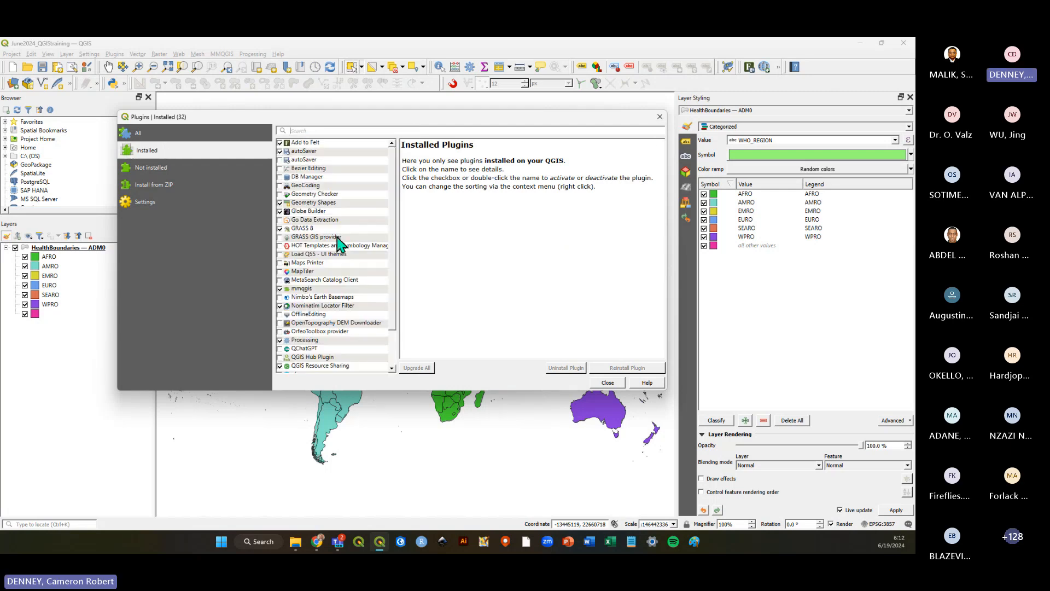
{"action": "scroll", "coordinate": [352, 236], "scroll_direction": "down", "scroll_amount": 2}
{"action": "scroll", "coordinate": [351, 236], "scroll_direction": "up", "scroll_amount": 2}
{"action": "scroll", "coordinate": [340, 216], "scroll_direction": "down", "scroll_amount": 2}
{"action": "scroll", "coordinate": [340, 217], "scroll_direction": "up", "scroll_amount": 2}
{"action": "left_click", "coordinate": [200, 137]}
{"action": "scroll", "coordinate": [363, 228], "scroll_direction": "down", "scroll_amount": 5}
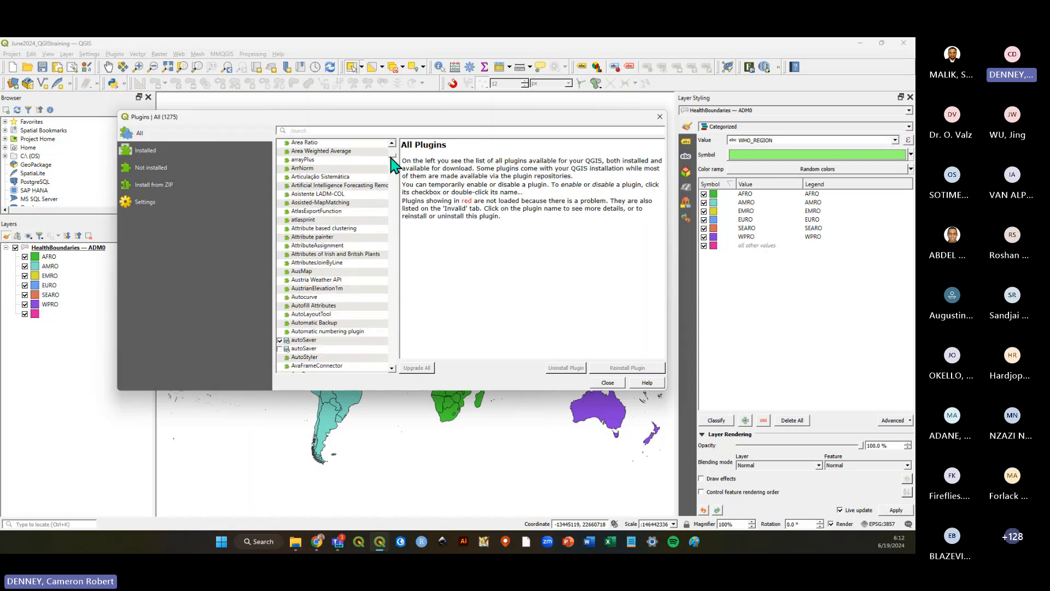
{"action": "left_click_drag", "start_coordinate": [391, 157], "coordinate": [399, 299]}
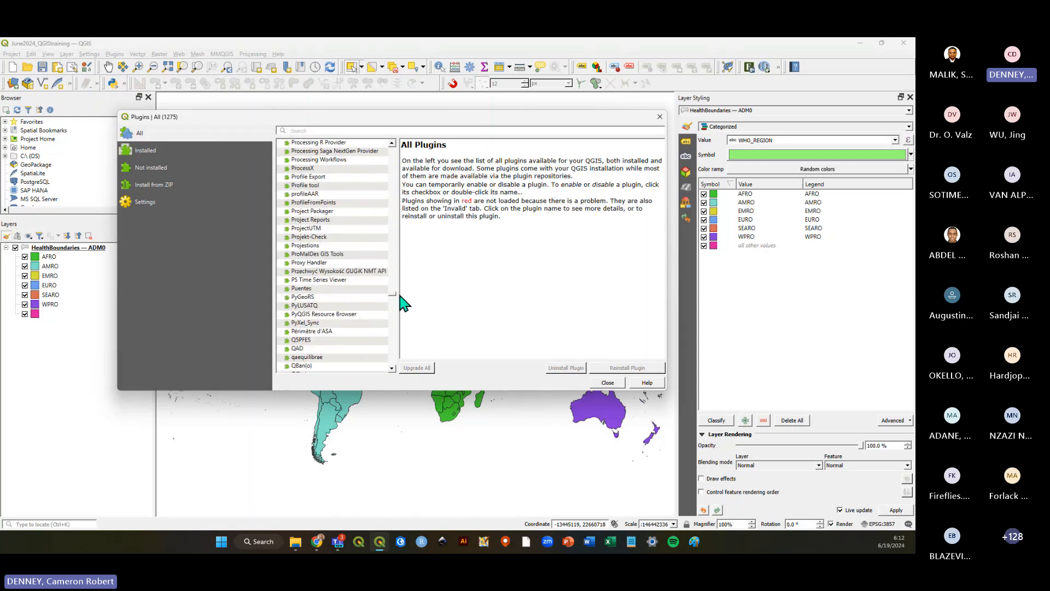
{"action": "left_click", "coordinate": [660, 118]}
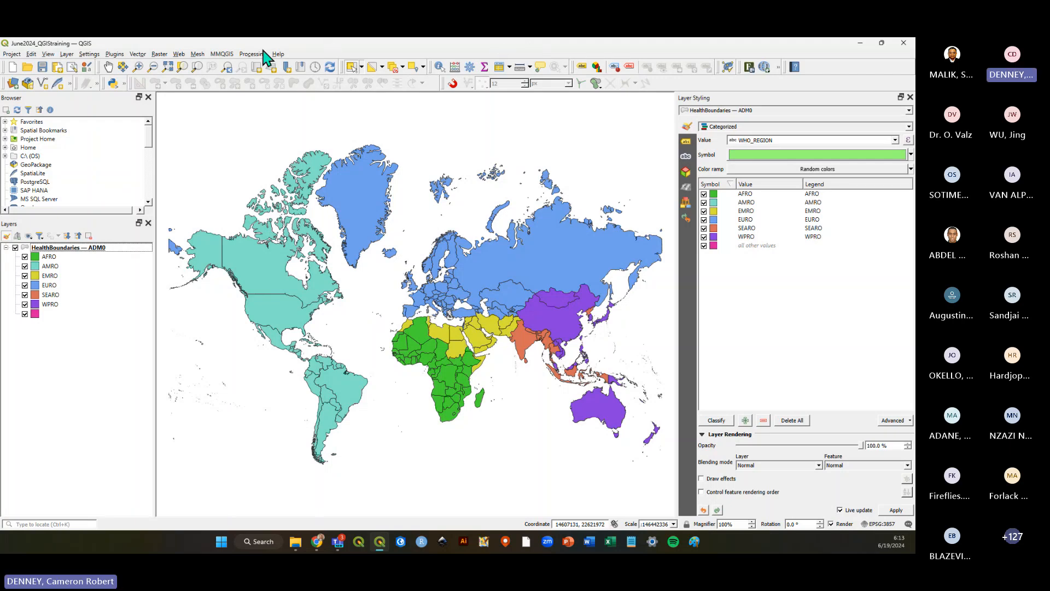
Browse the QuickMapServices provider submenus, then open its Settings and view the More services tab before closing.
{"action": "left_click", "coordinate": [179, 54]}
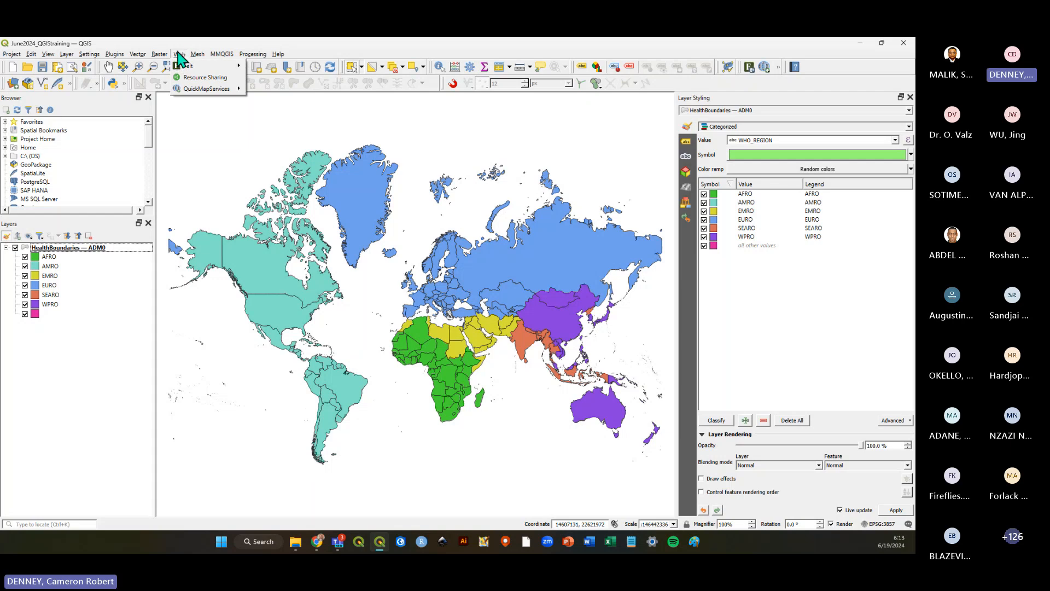
{"action": "mouse_move", "coordinate": [214, 94]}
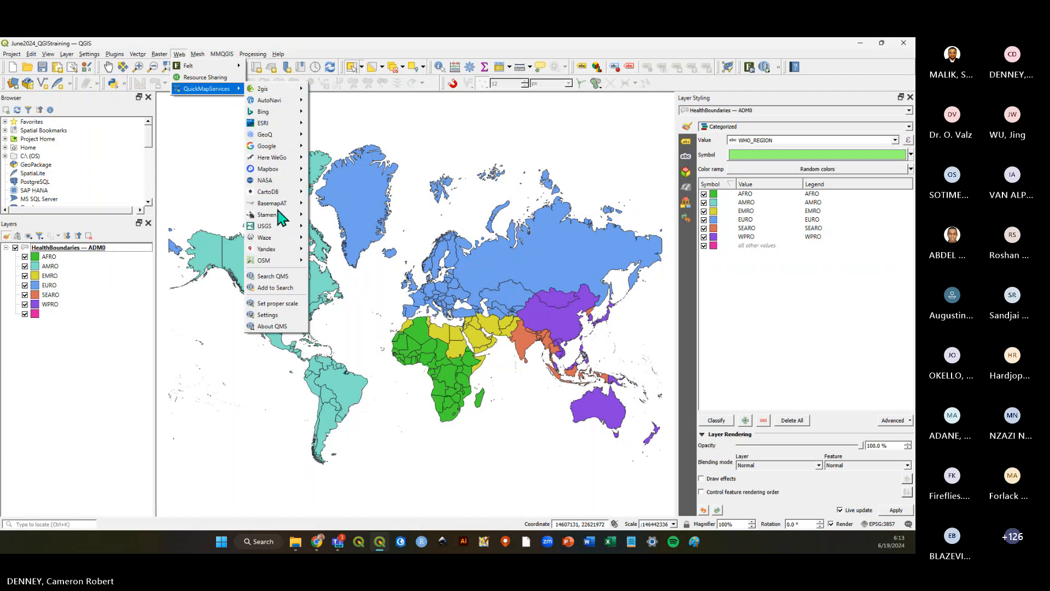
{"action": "mouse_move", "coordinate": [270, 102]}
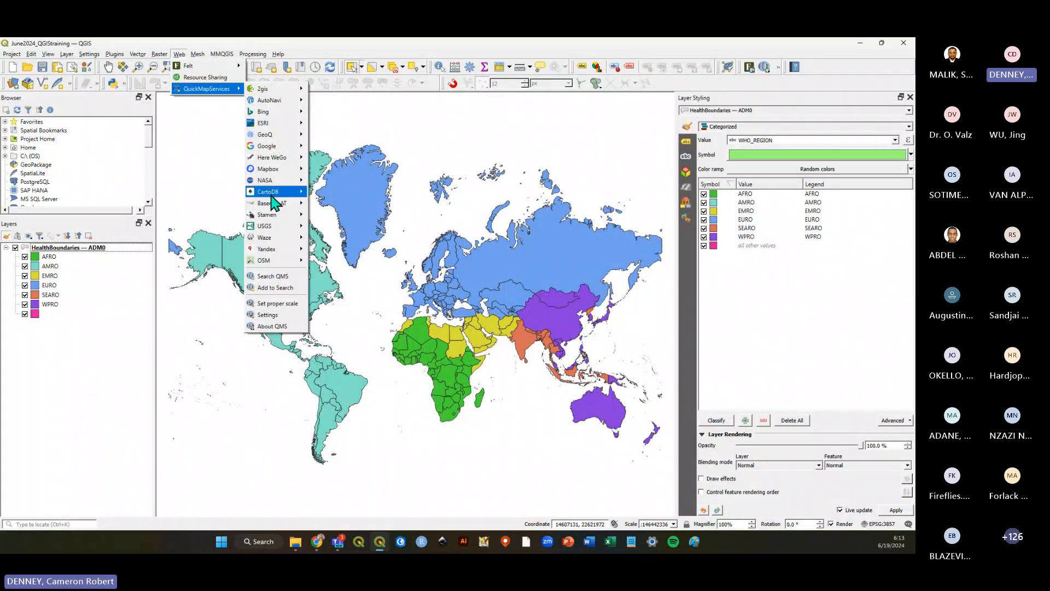
{"action": "mouse_move", "coordinate": [277, 203]}
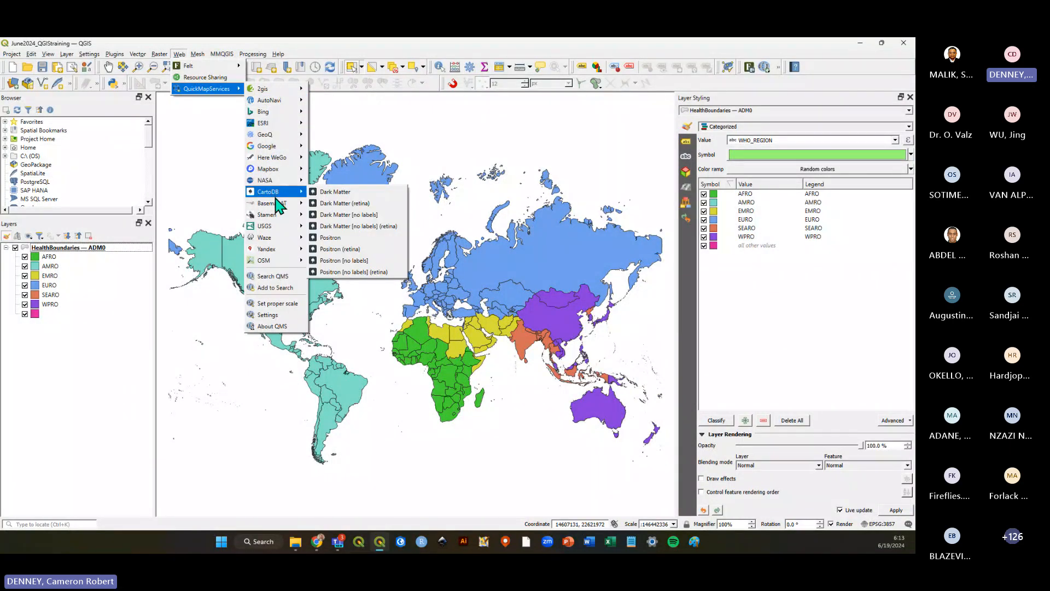
{"action": "mouse_move", "coordinate": [277, 231]}
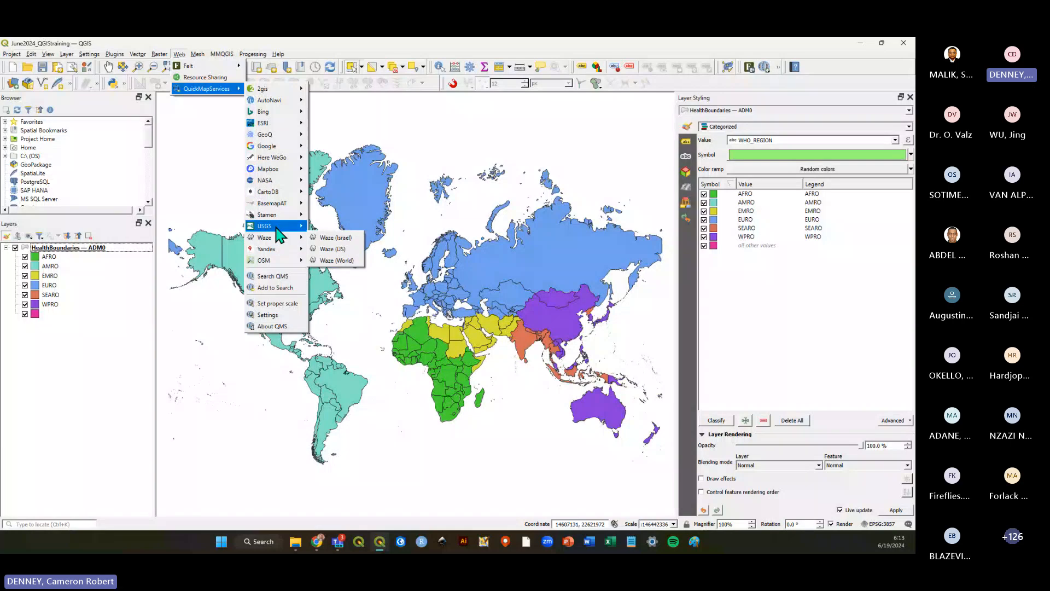
{"action": "mouse_move", "coordinate": [280, 251]}
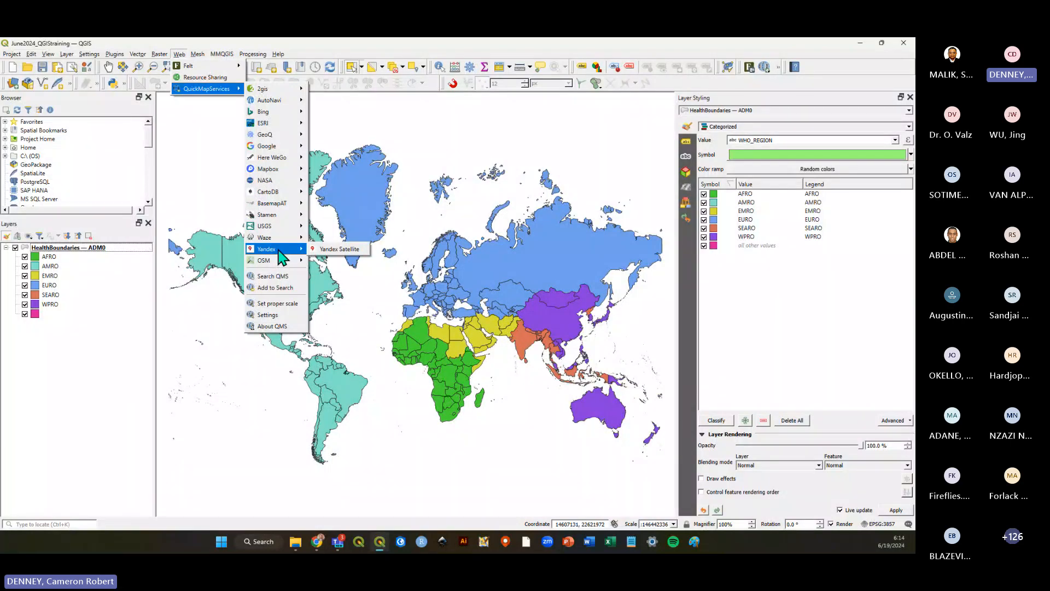
{"action": "left_click", "coordinate": [277, 316]}
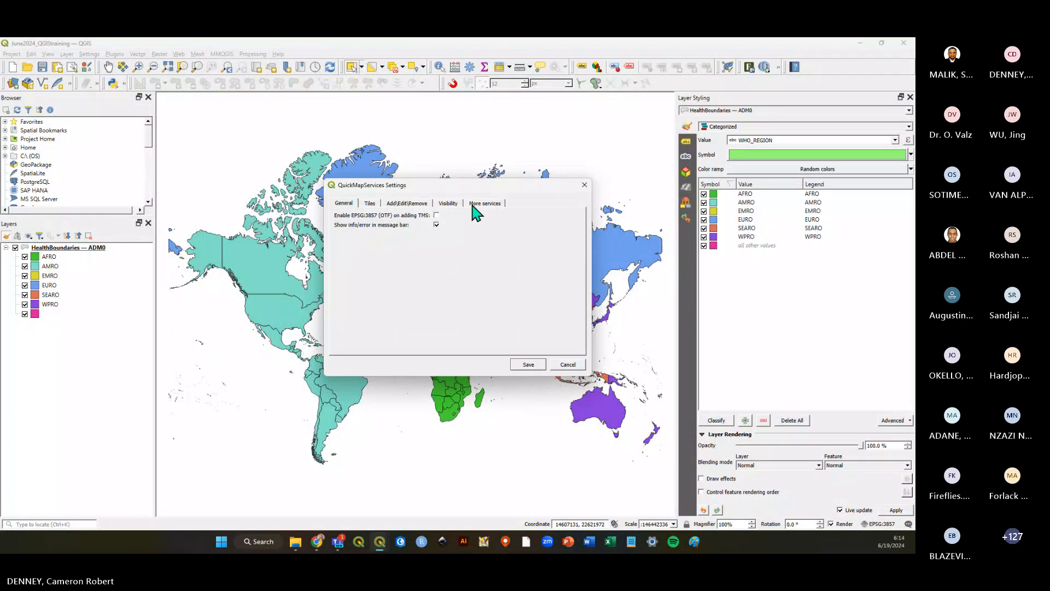
{"action": "left_click_drag", "start_coordinate": [476, 188], "coordinate": [462, 167]}
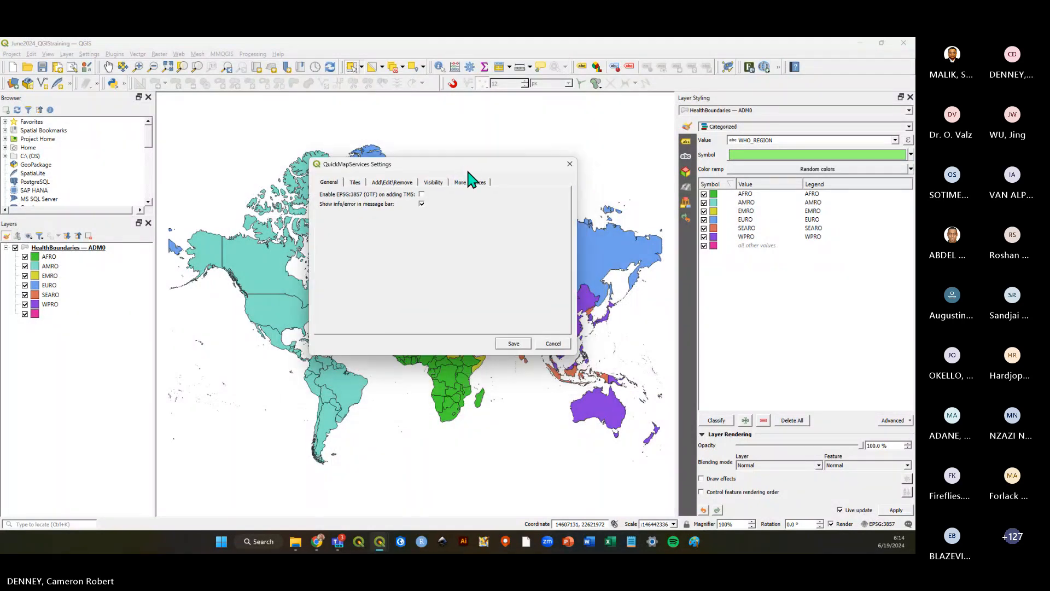
{"action": "left_click", "coordinate": [471, 186]}
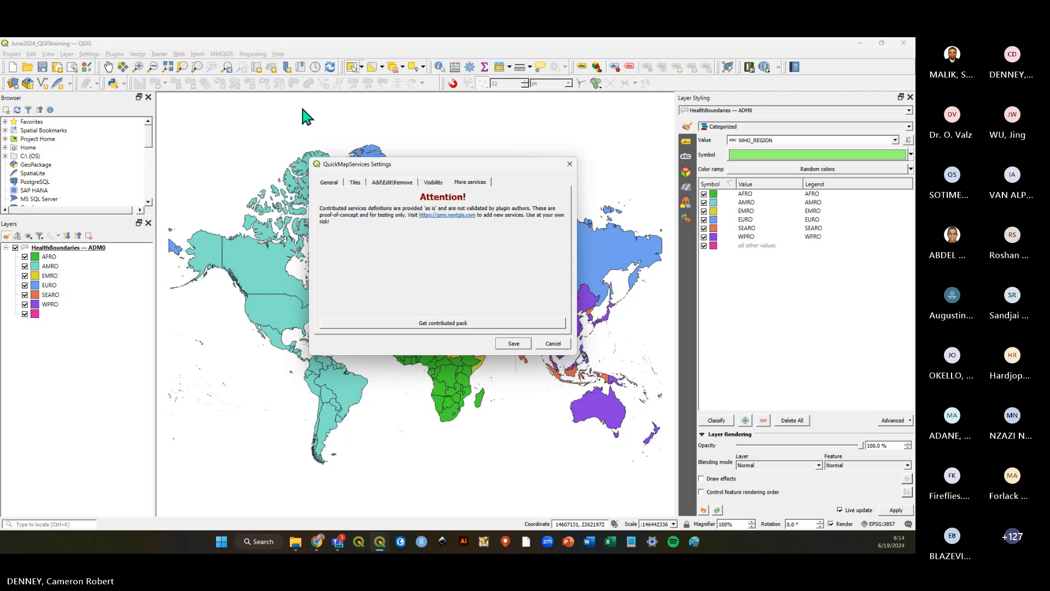
{"action": "left_click", "coordinate": [570, 164]}
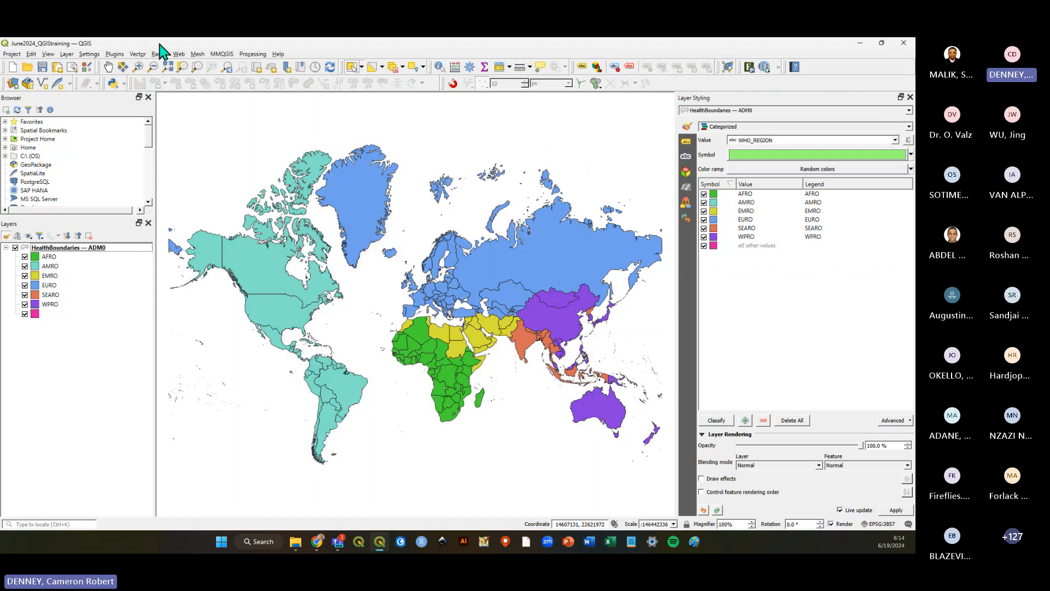
Reopen QuickMapServices Settings twice to review the More services tab, closing the dialog each time.
{"action": "left_click", "coordinate": [179, 54]}
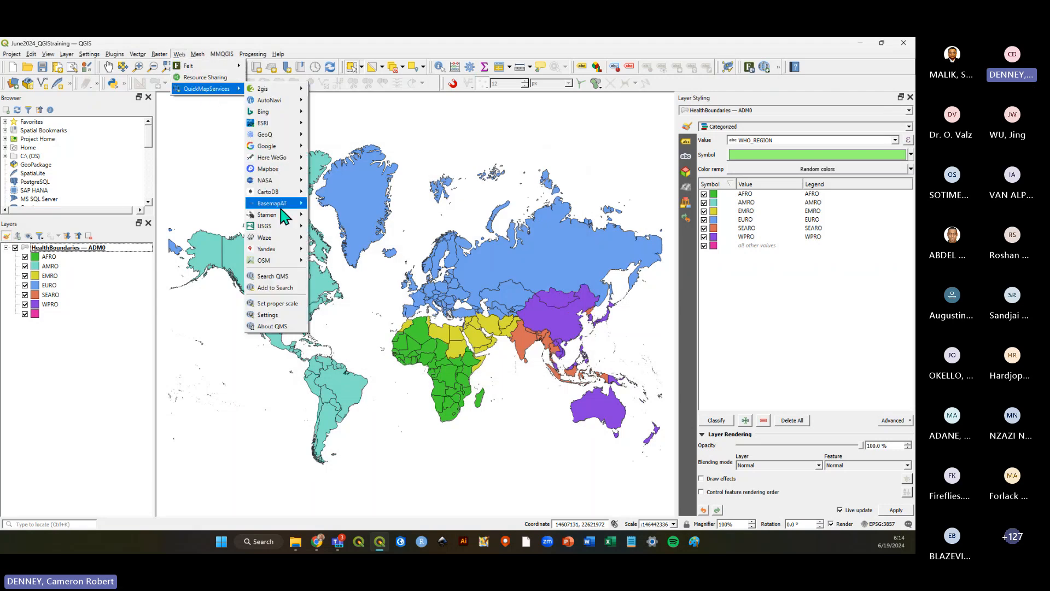
{"action": "left_click", "coordinate": [274, 317]}
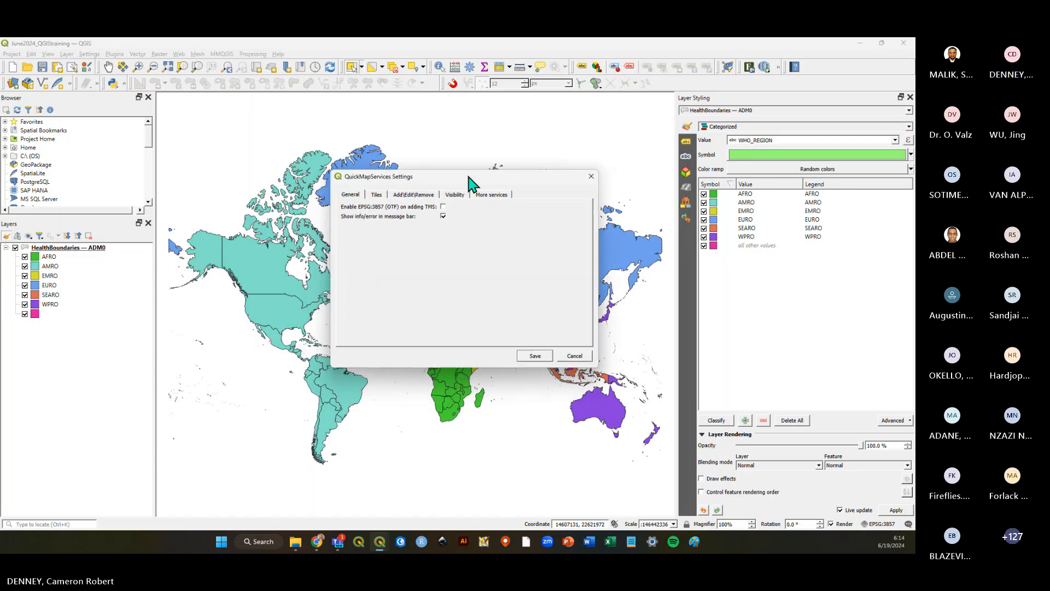
{"action": "left_click", "coordinate": [483, 201]}
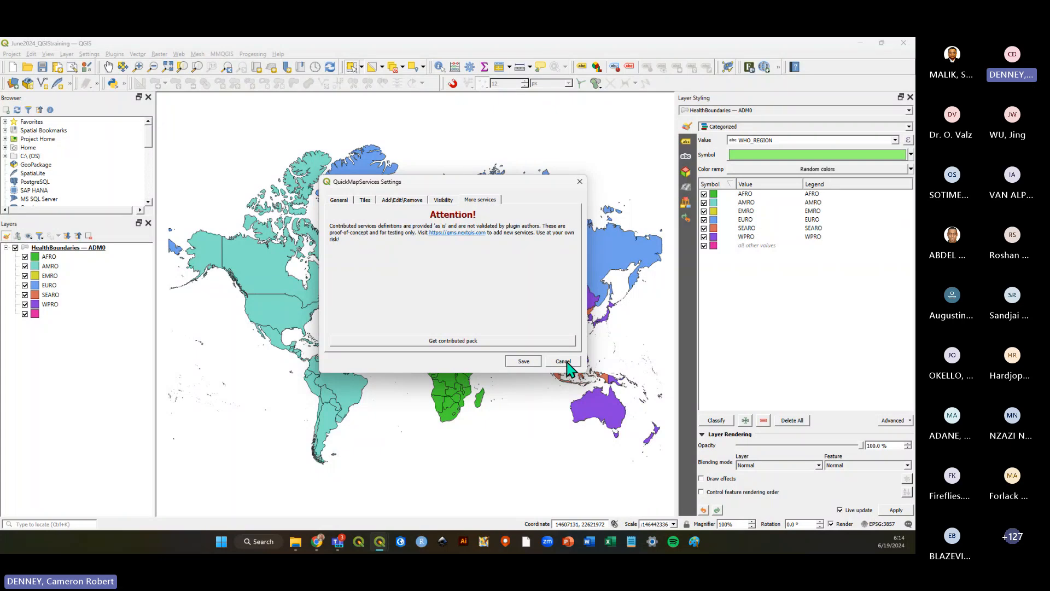
{"action": "left_click", "coordinate": [578, 183]}
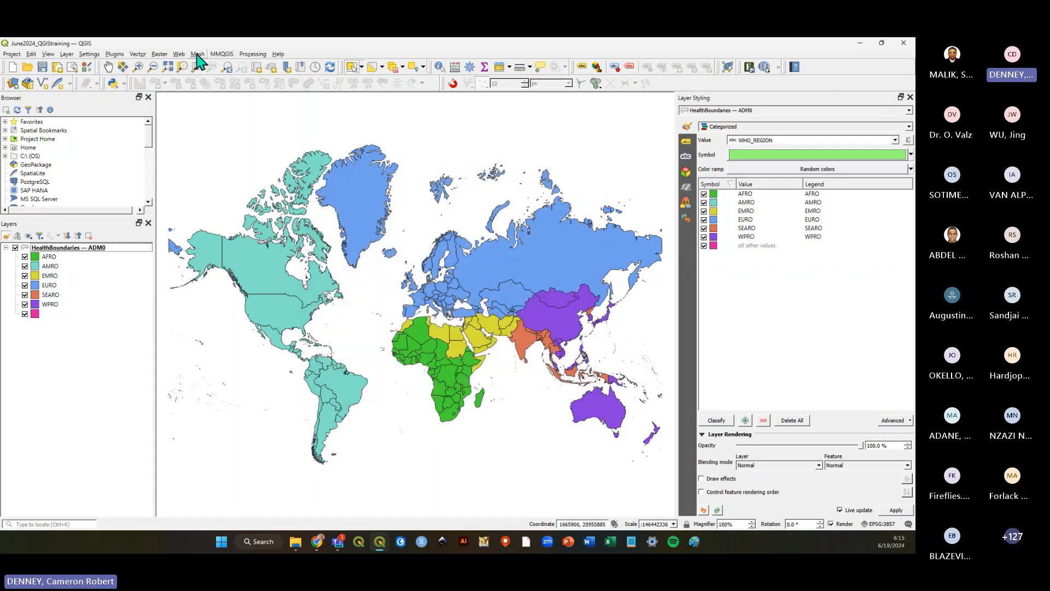
{"action": "left_click", "coordinate": [179, 55]}
{"action": "mouse_move", "coordinate": [216, 90]}
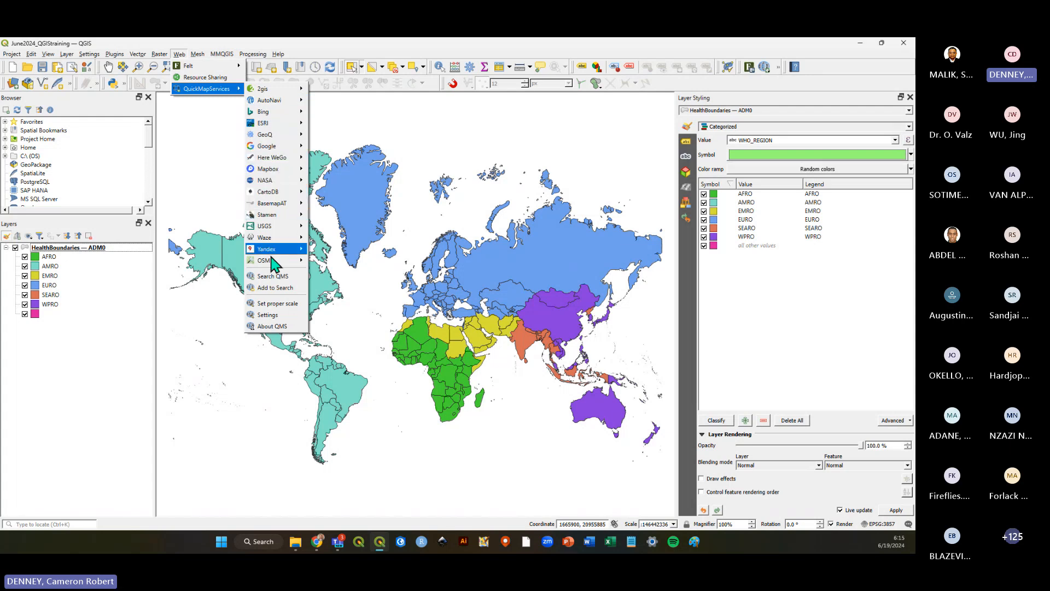
{"action": "left_click", "coordinate": [282, 316]}
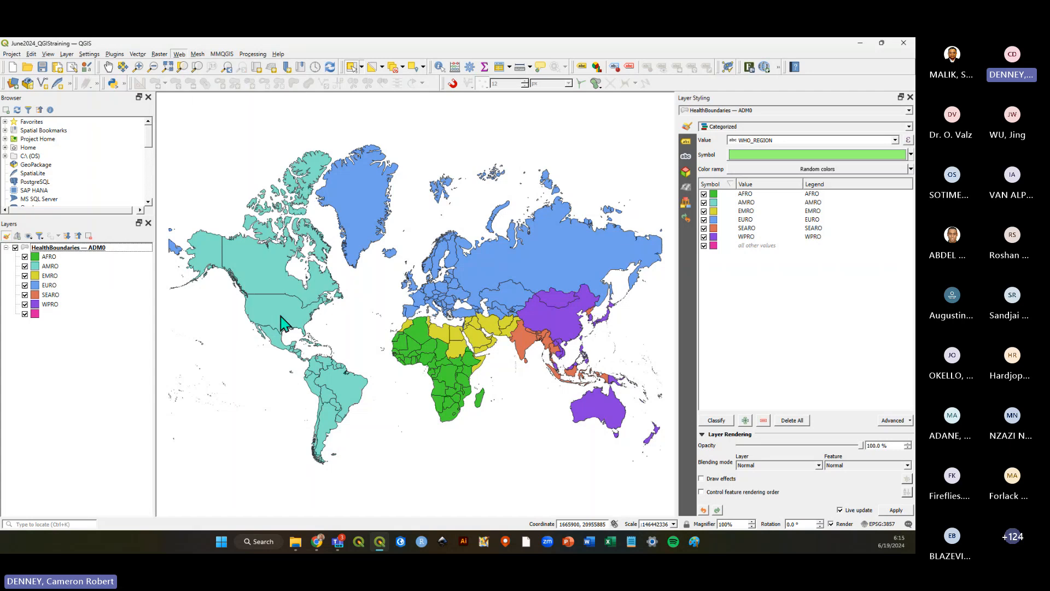
{"action": "left_click", "coordinate": [484, 204]}
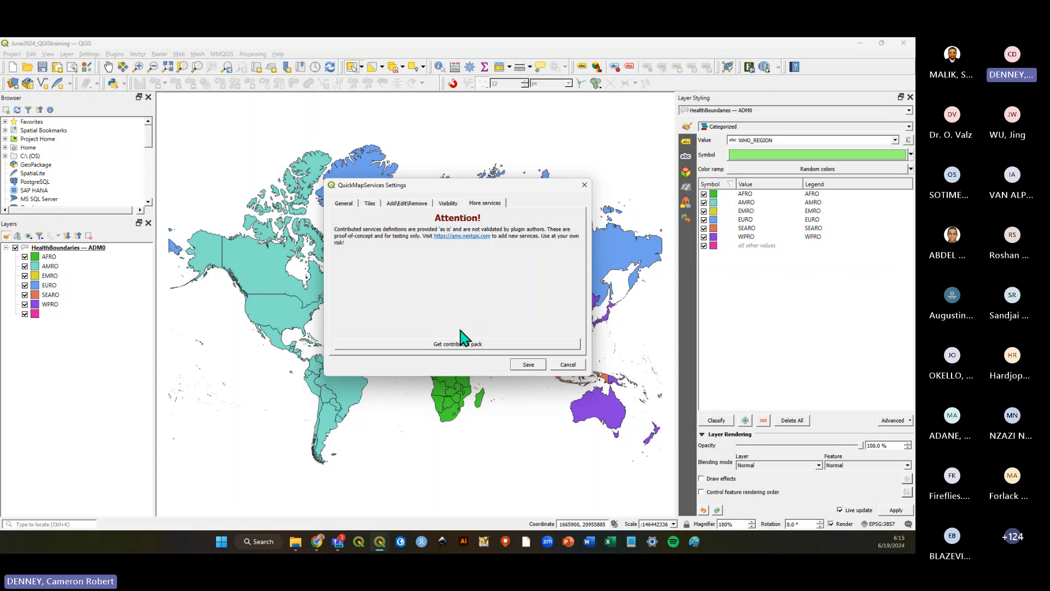
{"action": "left_click", "coordinate": [558, 364]}
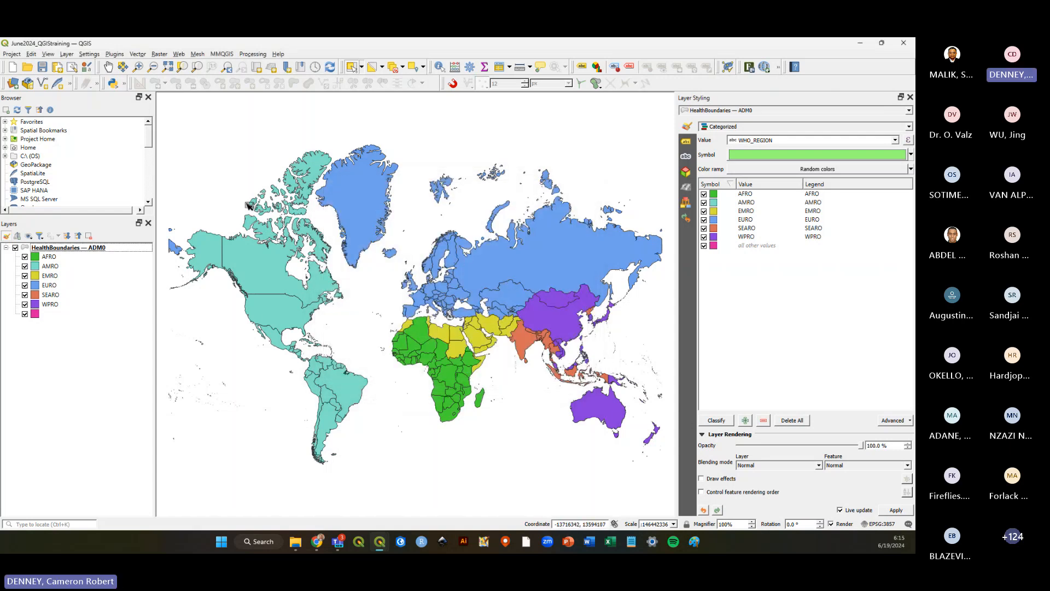
Add the OSM Standard basemap from the QuickMapServices OSM providers.
{"action": "left_click", "coordinate": [179, 54]}
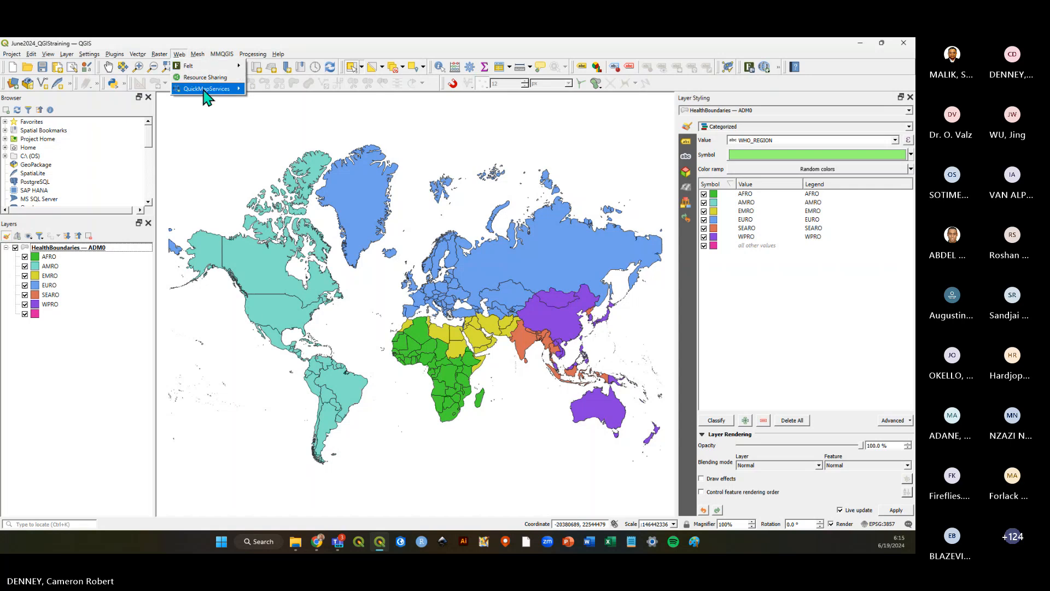
{"action": "mouse_move", "coordinate": [284, 90]}
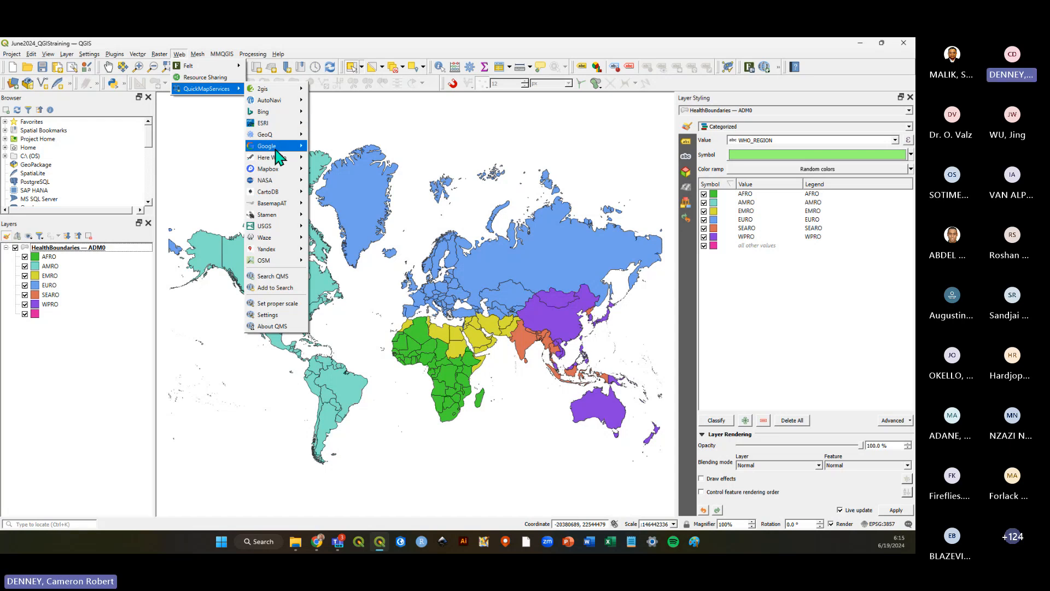
{"action": "mouse_move", "coordinate": [279, 252]}
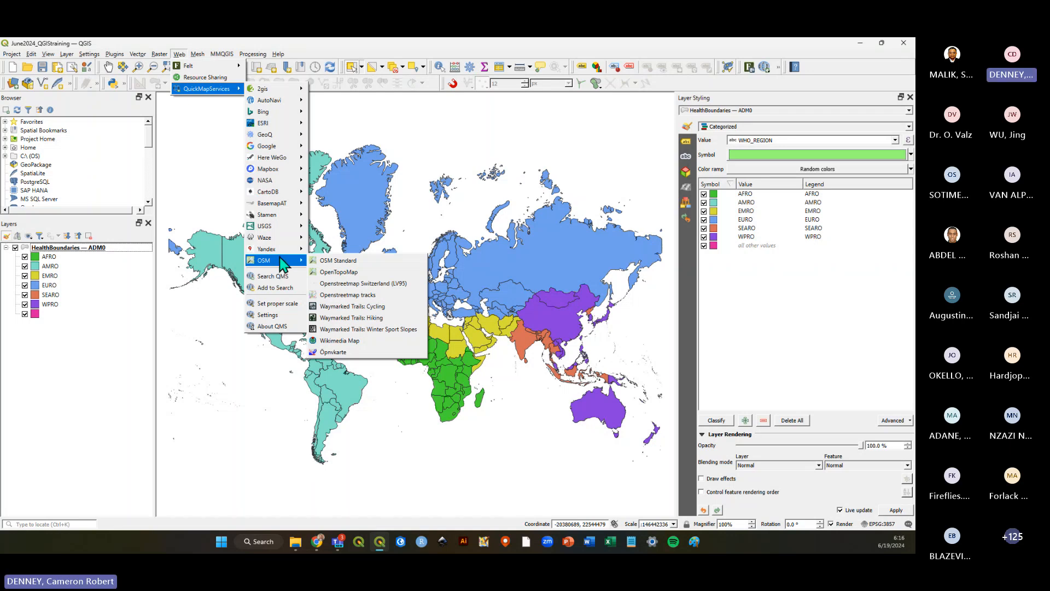
{"action": "mouse_move", "coordinate": [288, 150]}
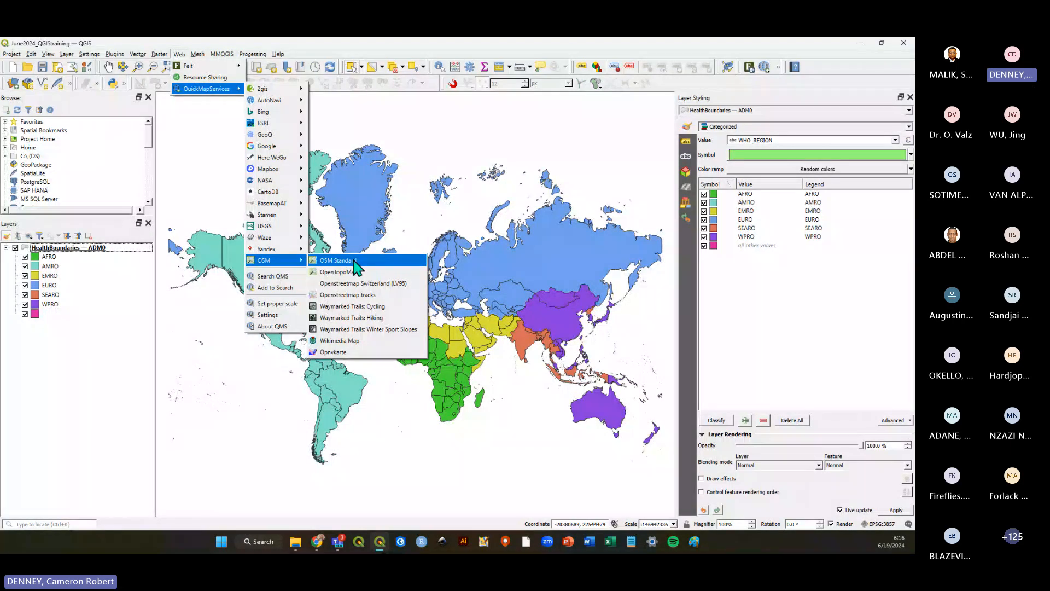
{"action": "left_click", "coordinate": [356, 265]}
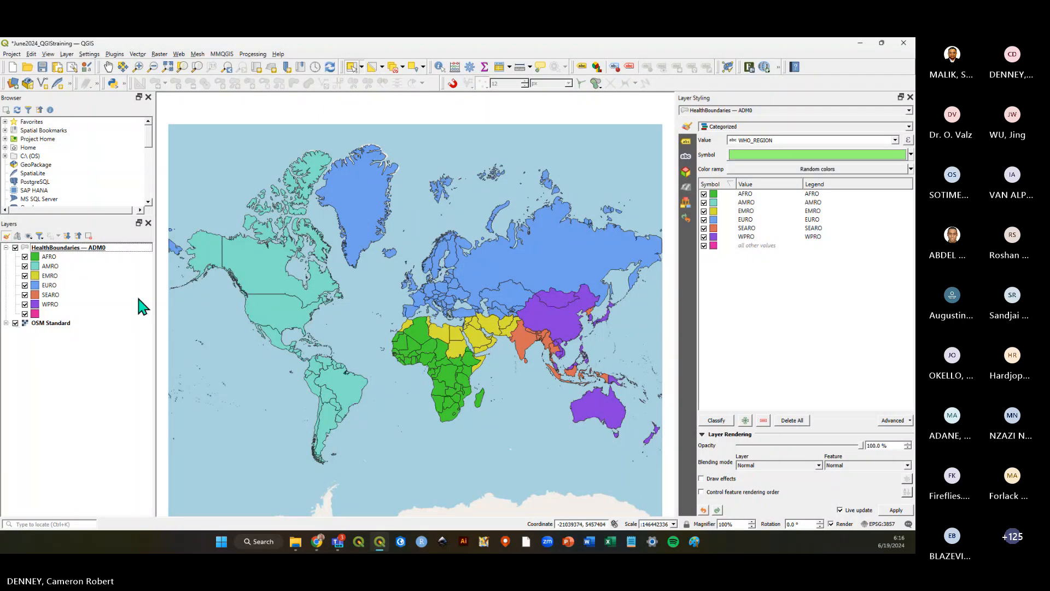
Collapse and hide the HealthBoundaries — ADM0 layer, then select the OSM Standard layer.
{"action": "left_click", "coordinate": [15, 247]}
{"action": "left_click", "coordinate": [15, 248]}
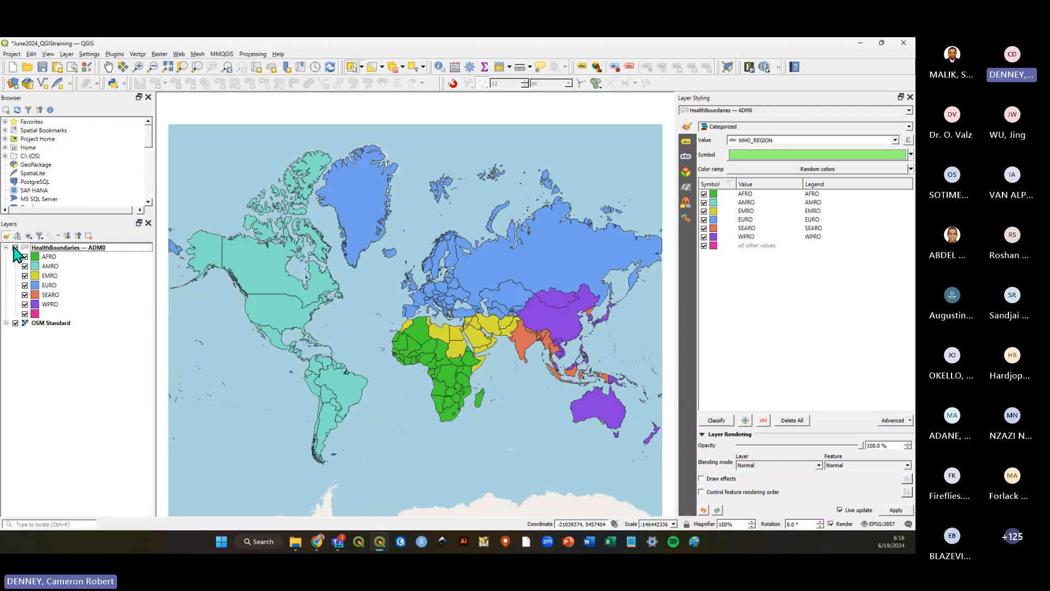
{"action": "left_click", "coordinate": [15, 248]}
{"action": "left_click", "coordinate": [16, 248]}
{"action": "left_click", "coordinate": [6, 248]}
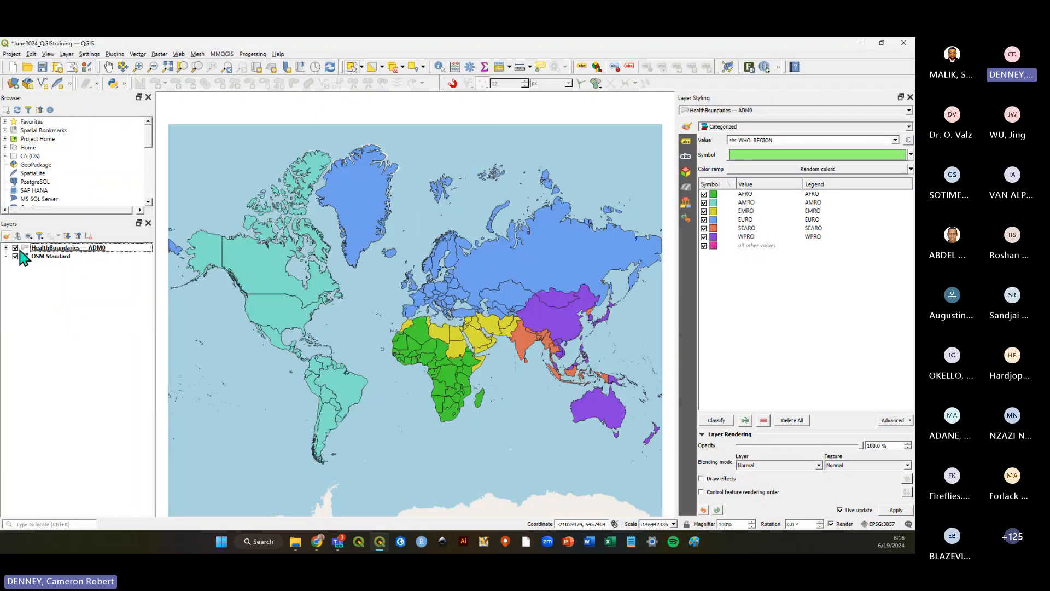
{"action": "left_click", "coordinate": [15, 248]}
{"action": "left_click", "coordinate": [15, 248]}
{"action": "left_click", "coordinate": [15, 248]}
{"action": "left_click", "coordinate": [61, 256]}
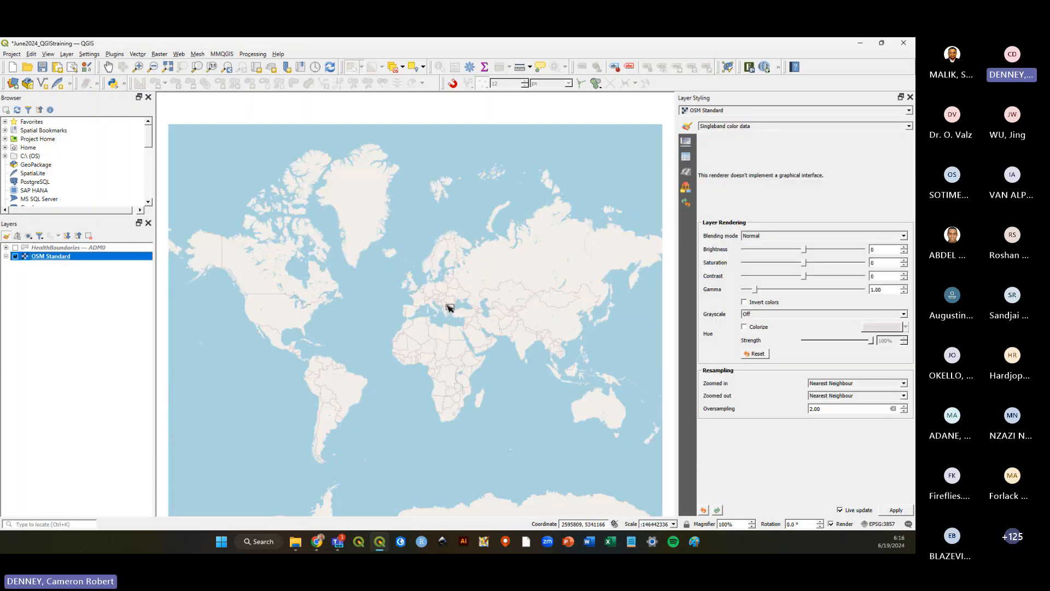
Zoom into the OSM Standard basemap over West Africa down to Ghana's Akosombo area to inspect its detail.
{"action": "scroll", "coordinate": [427, 323], "scroll_direction": "up", "scroll_amount": 1}
{"action": "scroll", "coordinate": [438, 314], "scroll_direction": "up", "scroll_amount": 1}
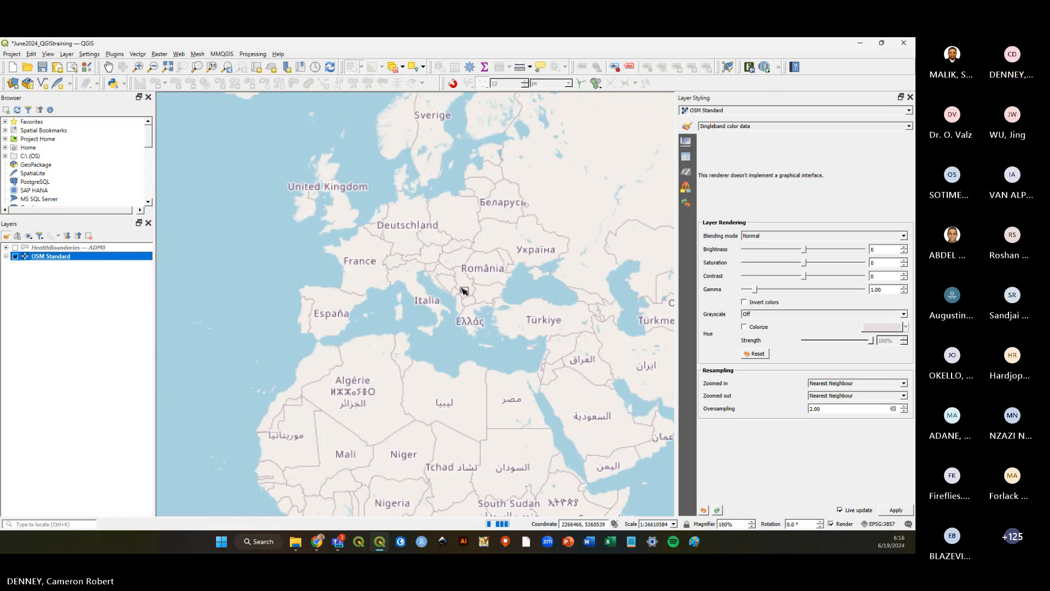
{"action": "scroll", "coordinate": [497, 280], "scroll_direction": "up", "scroll_amount": 1}
{"action": "scroll", "coordinate": [434, 363], "scroll_direction": "down", "scroll_amount": 2}
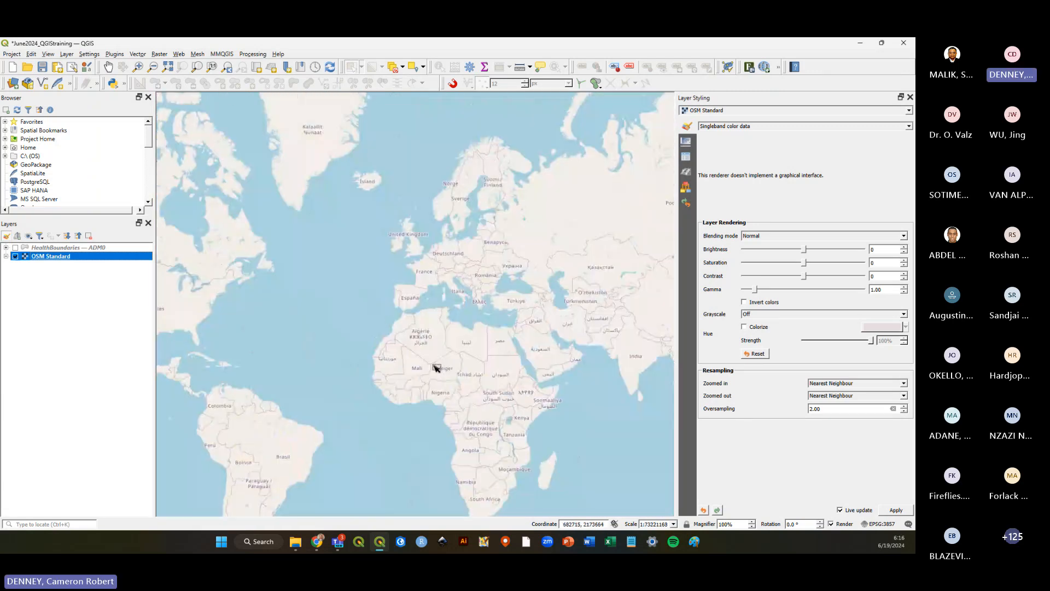
{"action": "scroll", "coordinate": [440, 365], "scroll_direction": "up", "scroll_amount": 1}
{"action": "scroll", "coordinate": [417, 317], "scroll_direction": "up", "scroll_amount": 1}
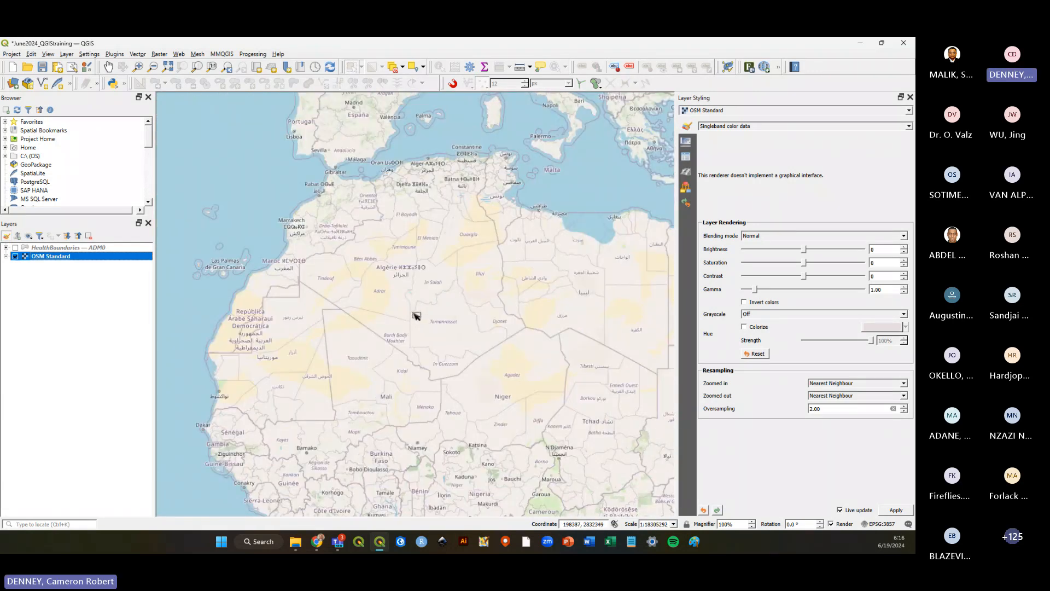
{"action": "scroll", "coordinate": [413, 315], "scroll_direction": "down", "scroll_amount": 1}
{"action": "scroll", "coordinate": [382, 262], "scroll_direction": "up", "scroll_amount": 1}
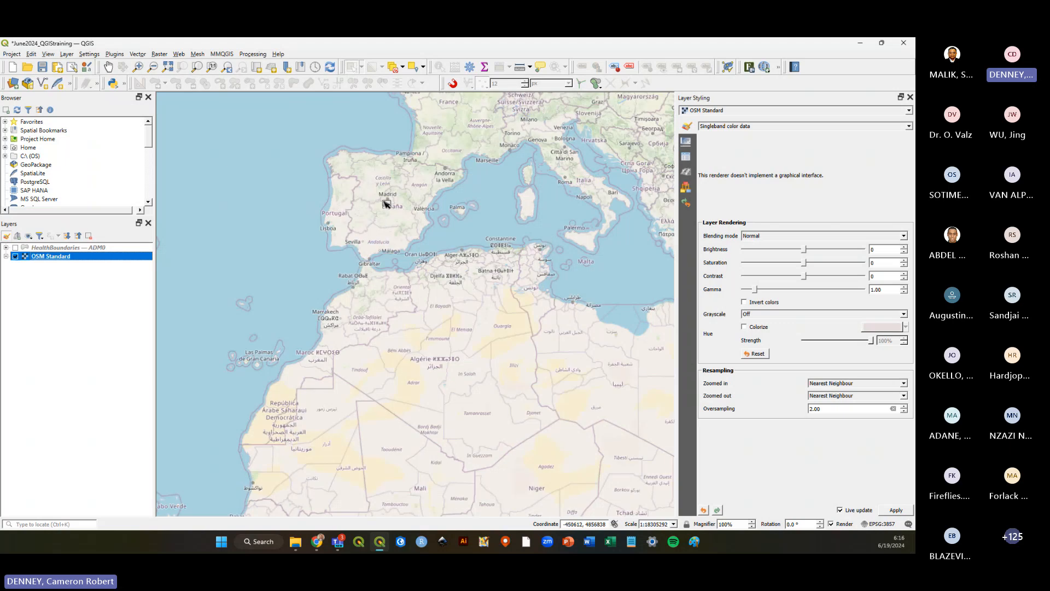
{"action": "scroll", "coordinate": [385, 200], "scroll_direction": "up", "scroll_amount": 1}
{"action": "scroll", "coordinate": [386, 198], "scroll_direction": "up", "scroll_amount": 1}
{"action": "scroll", "coordinate": [400, 239], "scroll_direction": "down", "scroll_amount": 3}
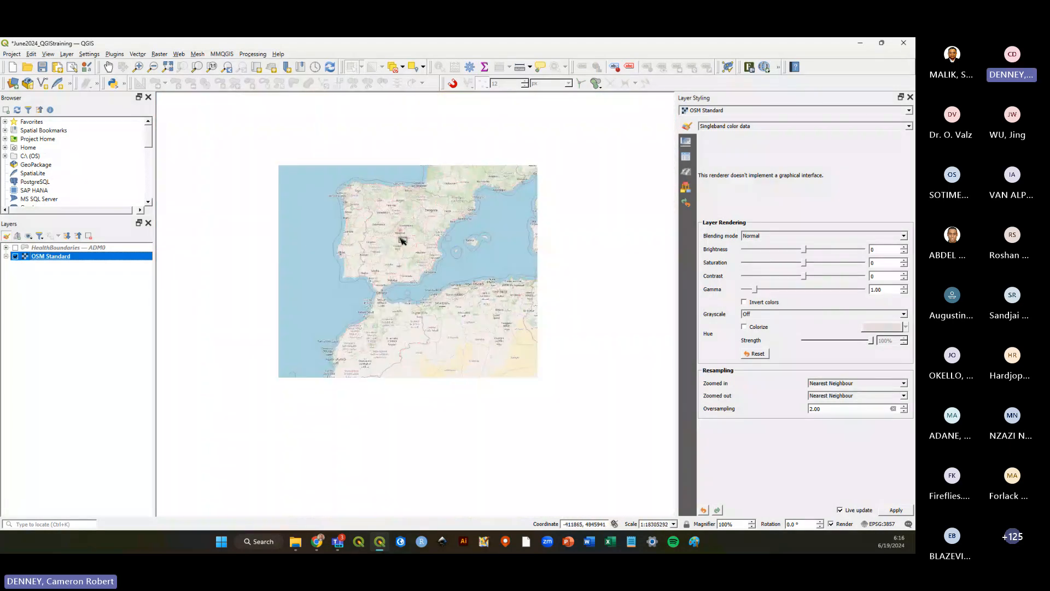
{"action": "scroll", "coordinate": [445, 438], "scroll_direction": "up", "scroll_amount": 1}
{"action": "scroll", "coordinate": [450, 391], "scroll_direction": "up", "scroll_amount": 1}
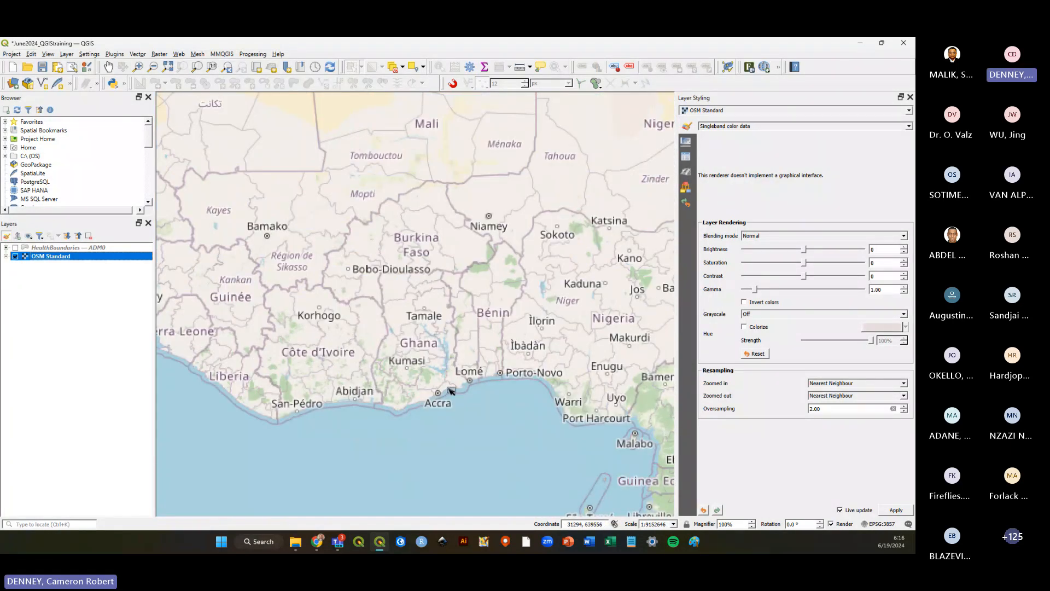
{"action": "scroll", "coordinate": [446, 377], "scroll_direction": "up", "scroll_amount": 1}
{"action": "scroll", "coordinate": [442, 361], "scroll_direction": "up", "scroll_amount": 1}
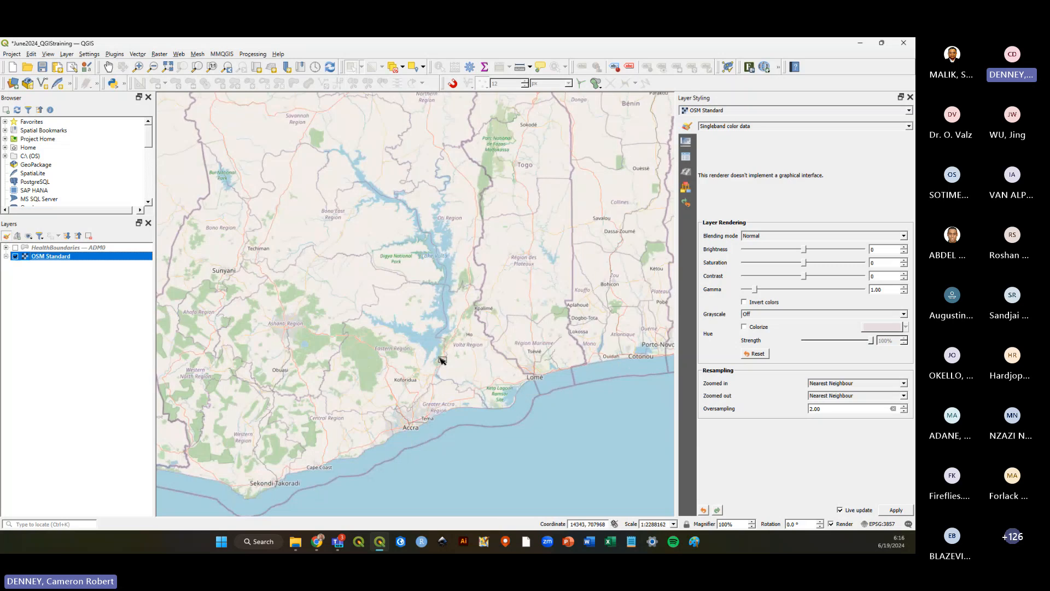
{"action": "scroll", "coordinate": [437, 366], "scroll_direction": "up", "scroll_amount": 2}
{"action": "scroll", "coordinate": [434, 357], "scroll_direction": "up", "scroll_amount": 1}
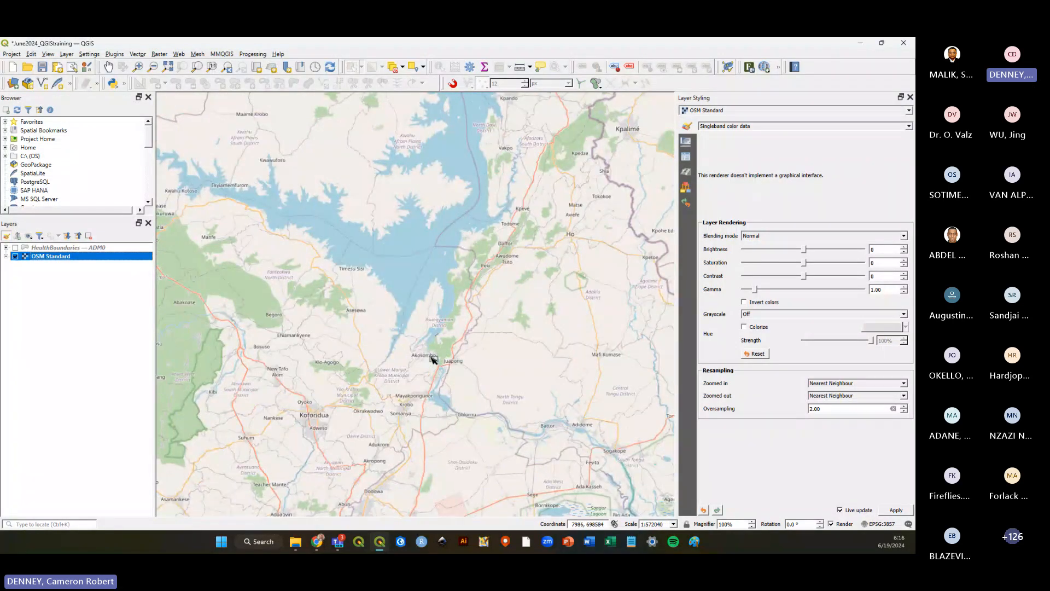
{"action": "scroll", "coordinate": [432, 356], "scroll_direction": "up", "scroll_amount": 1}
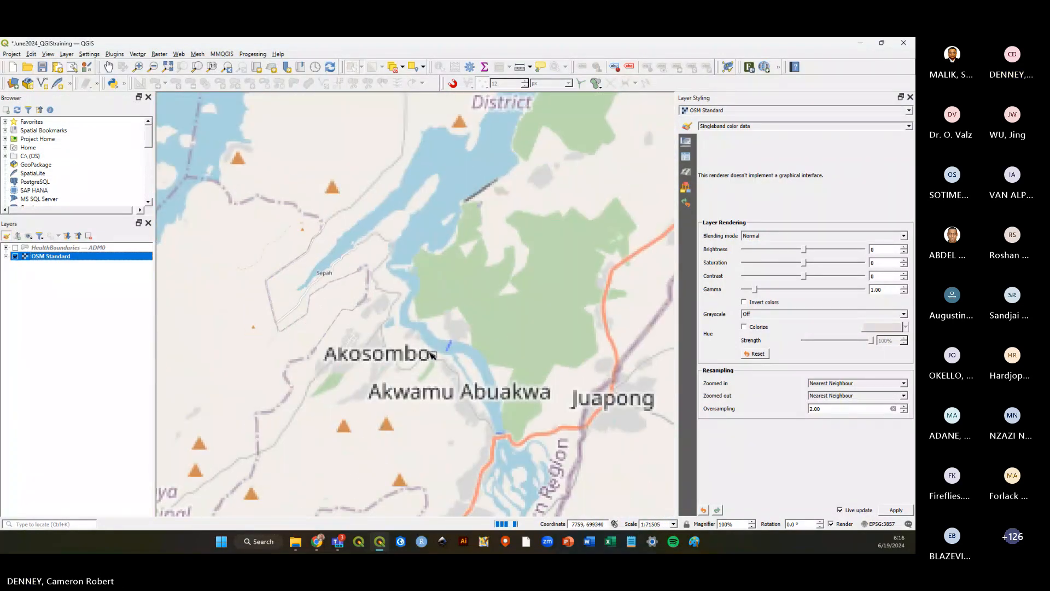
Zoom out from the Akosombo area across West Africa to a world view of the OSM Standard basemap.
{"action": "scroll", "coordinate": [430, 355], "scroll_direction": "up", "scroll_amount": 1}
{"action": "scroll", "coordinate": [406, 369], "scroll_direction": "up", "scroll_amount": 1}
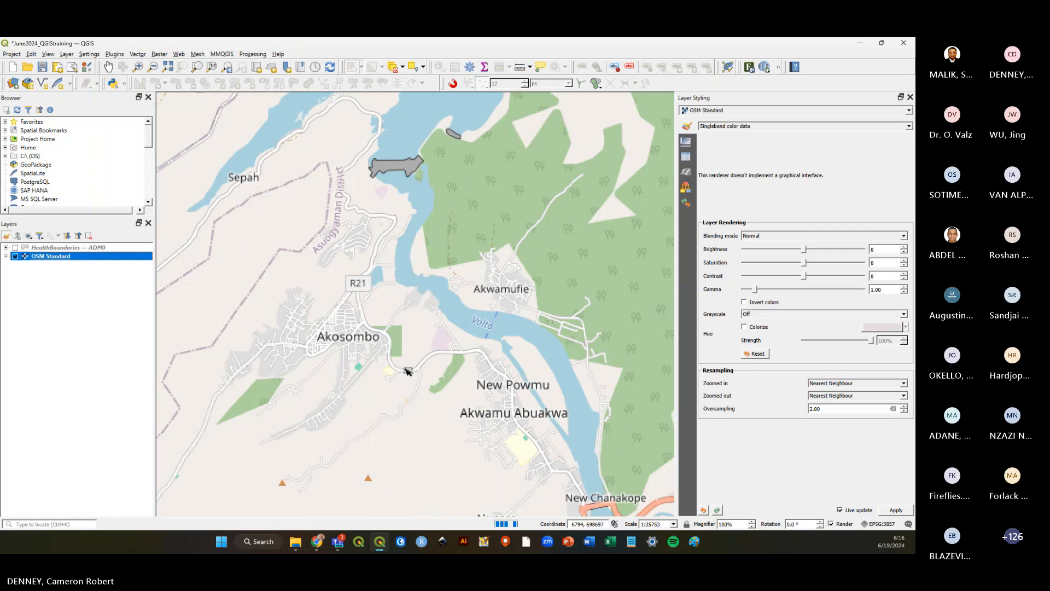
{"action": "scroll", "coordinate": [480, 331], "scroll_direction": "down", "scroll_amount": 3}
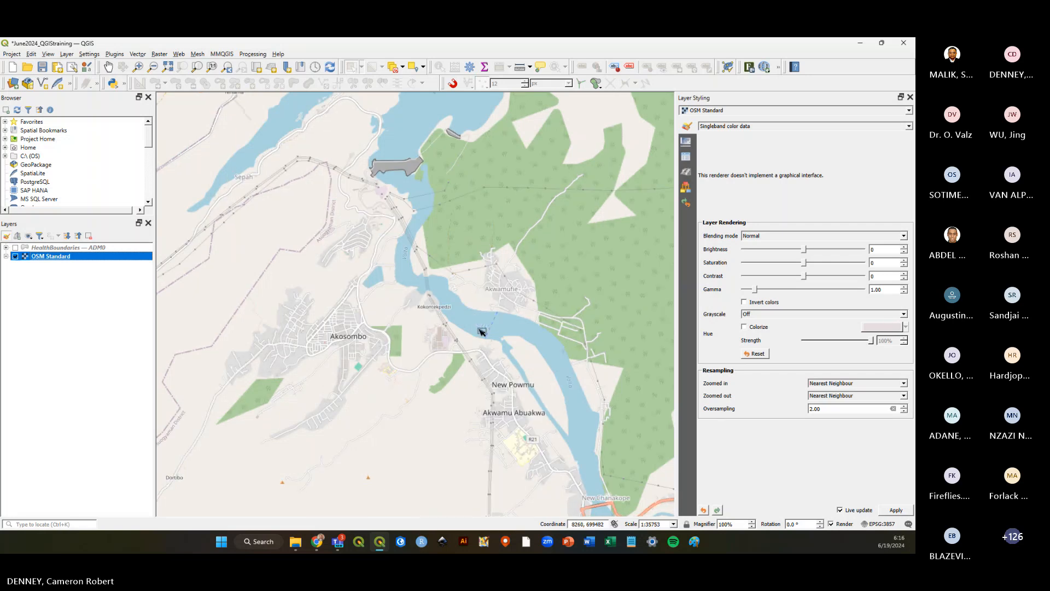
{"action": "scroll", "coordinate": [480, 331], "scroll_direction": "down", "scroll_amount": 5}
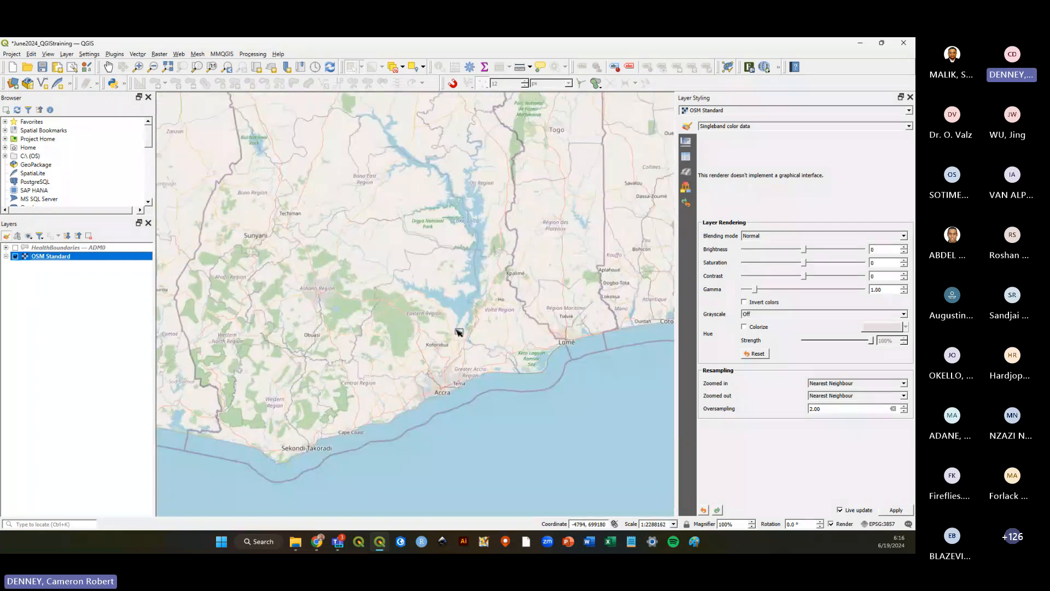
{"action": "scroll", "coordinate": [459, 332], "scroll_direction": "down", "scroll_amount": 3}
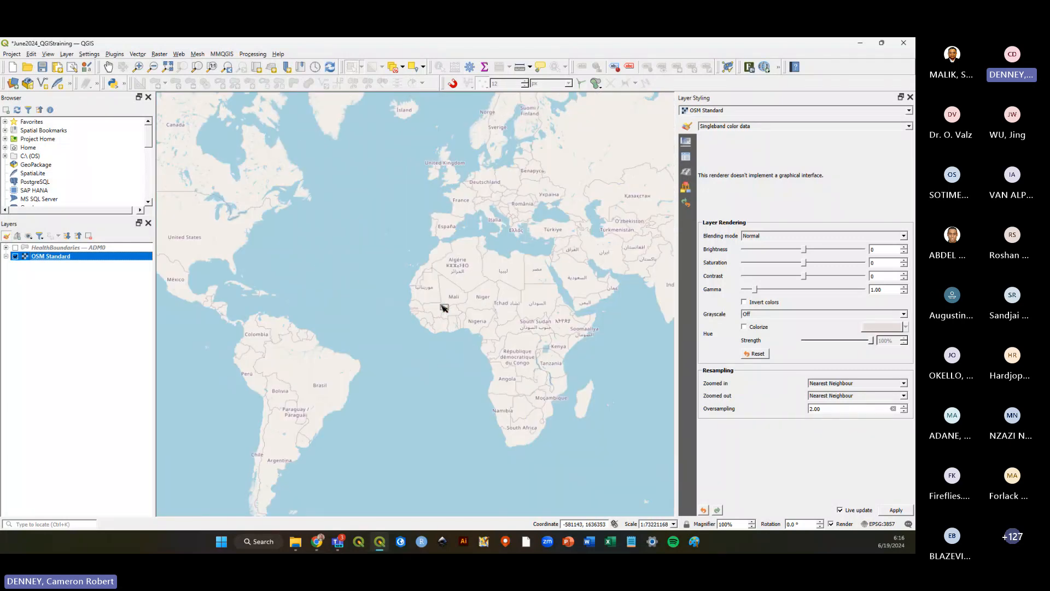
{"action": "left_click", "coordinate": [77, 281]}
{"action": "scroll", "coordinate": [471, 328], "scroll_direction": "up", "scroll_amount": 2}
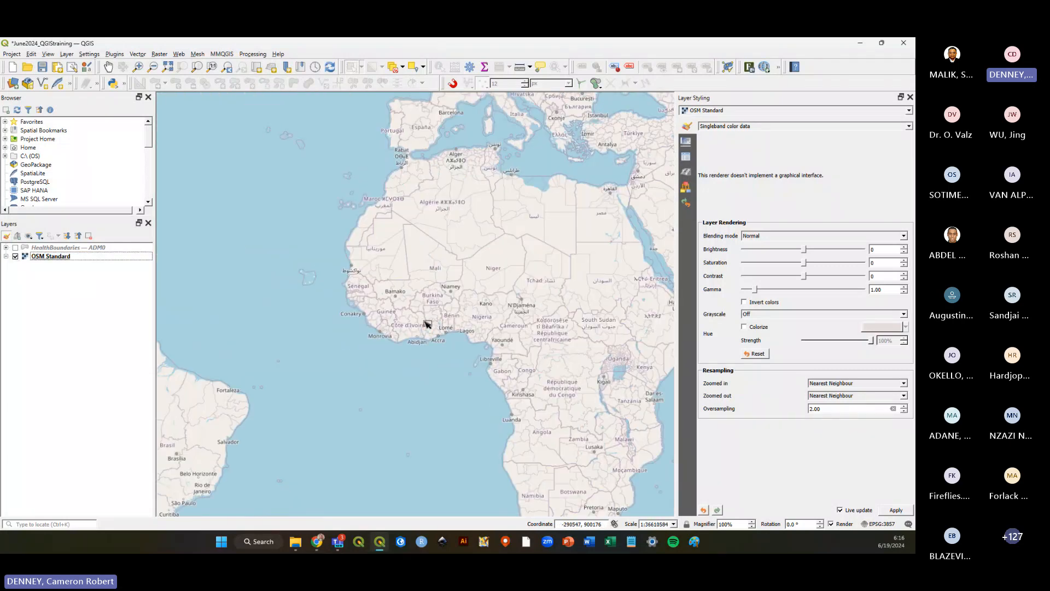
{"action": "scroll", "coordinate": [442, 326], "scroll_direction": "up", "scroll_amount": 1}
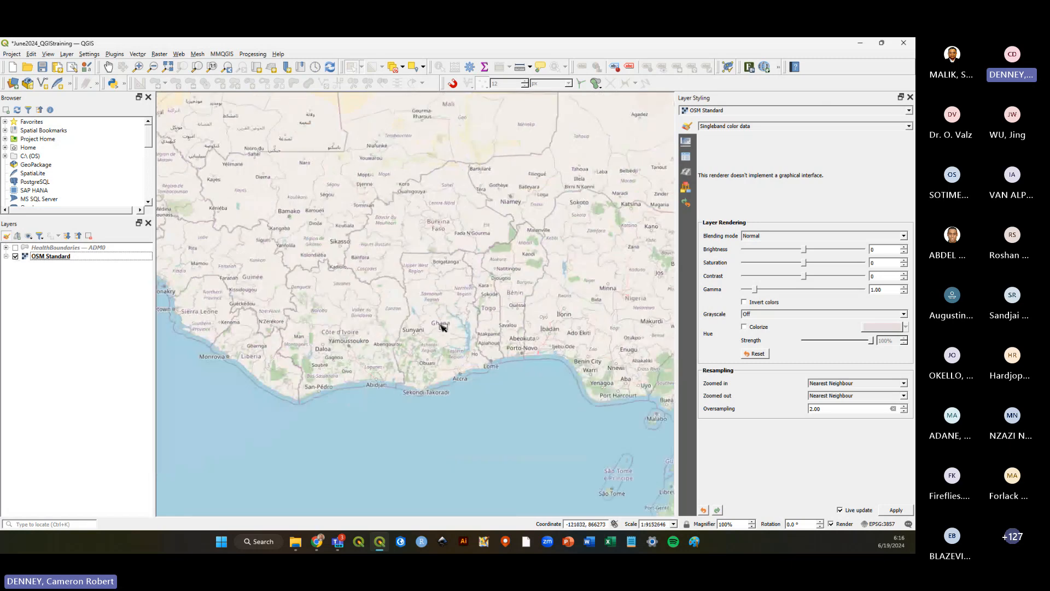
{"action": "scroll", "coordinate": [430, 328], "scroll_direction": "down", "scroll_amount": 3}
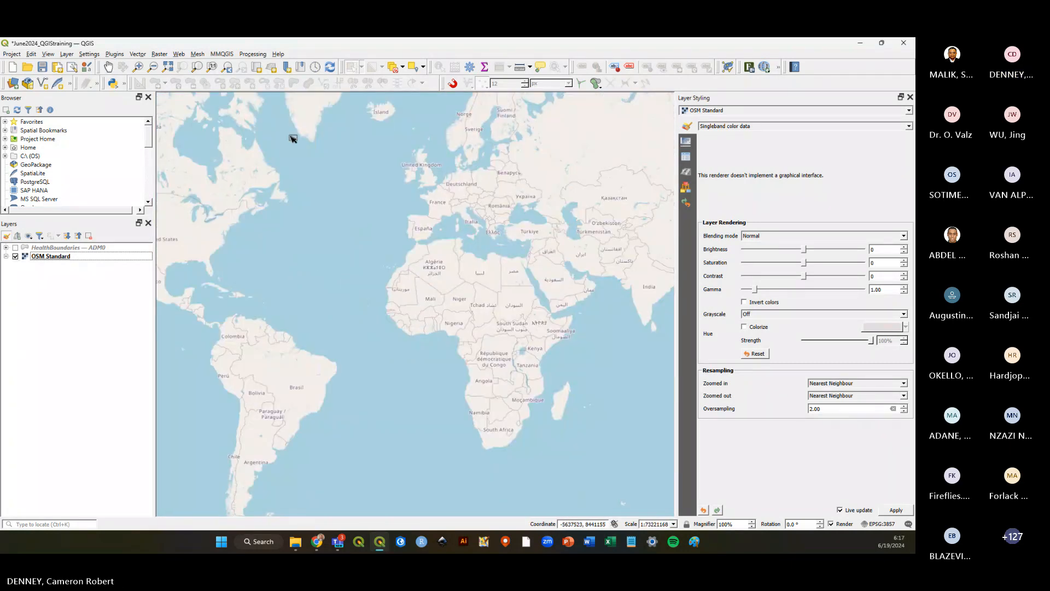
Add the Google Satellite basemap from the QuickMapServices Google providers and hide the OSM Standard layer.
{"action": "left_click", "coordinate": [179, 55]}
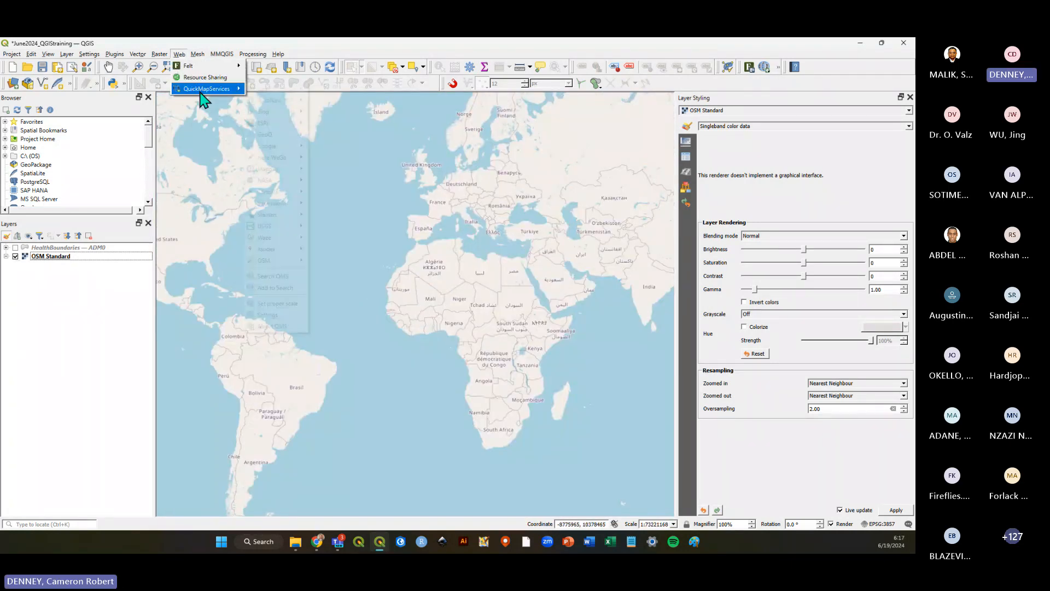
{"action": "mouse_move", "coordinate": [206, 88]}
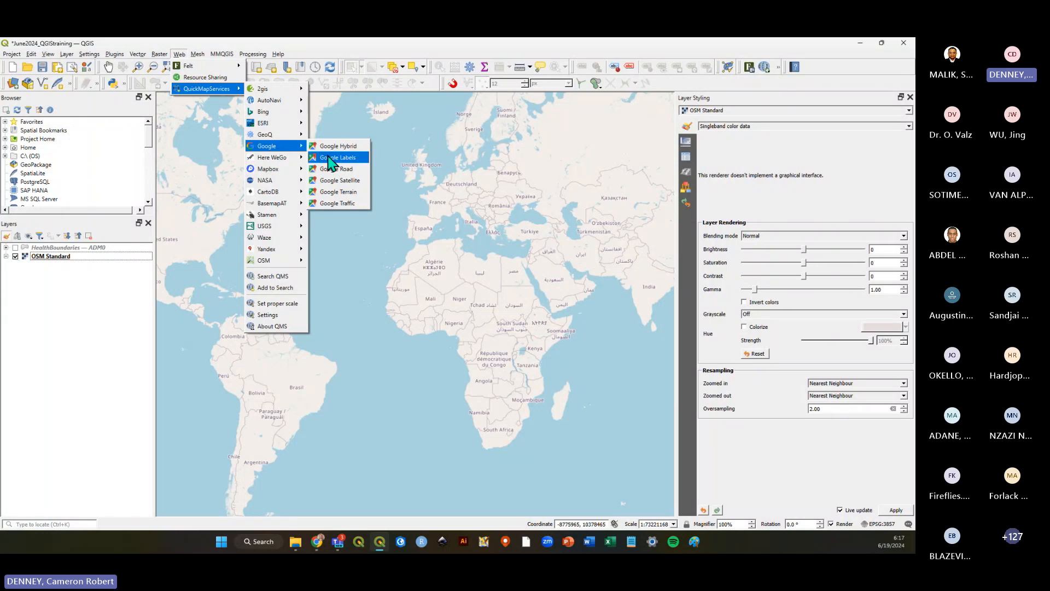
{"action": "left_click", "coordinate": [345, 184]}
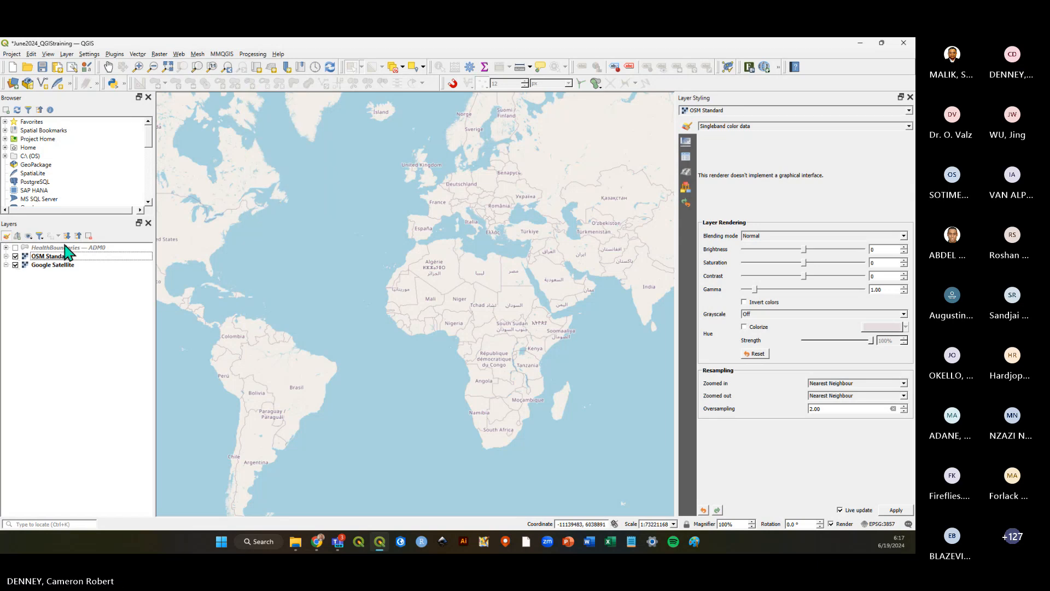
{"action": "left_click", "coordinate": [15, 256]}
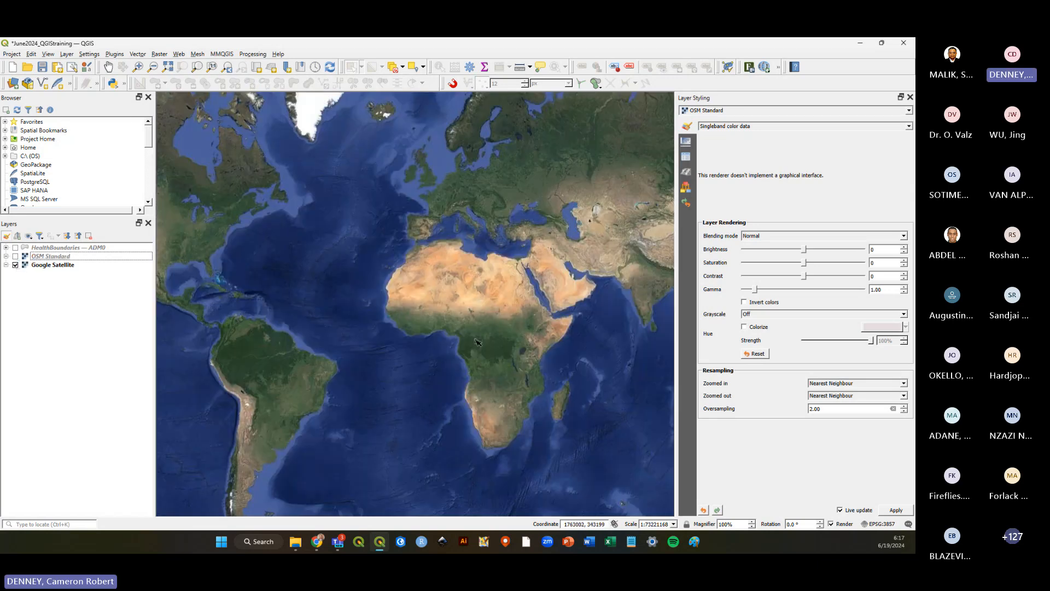
Zoom into the Google Satellite imagery over Ghana's Volta area and back out to examine its detail.
{"action": "scroll", "coordinate": [428, 320], "scroll_direction": "up", "scroll_amount": 2}
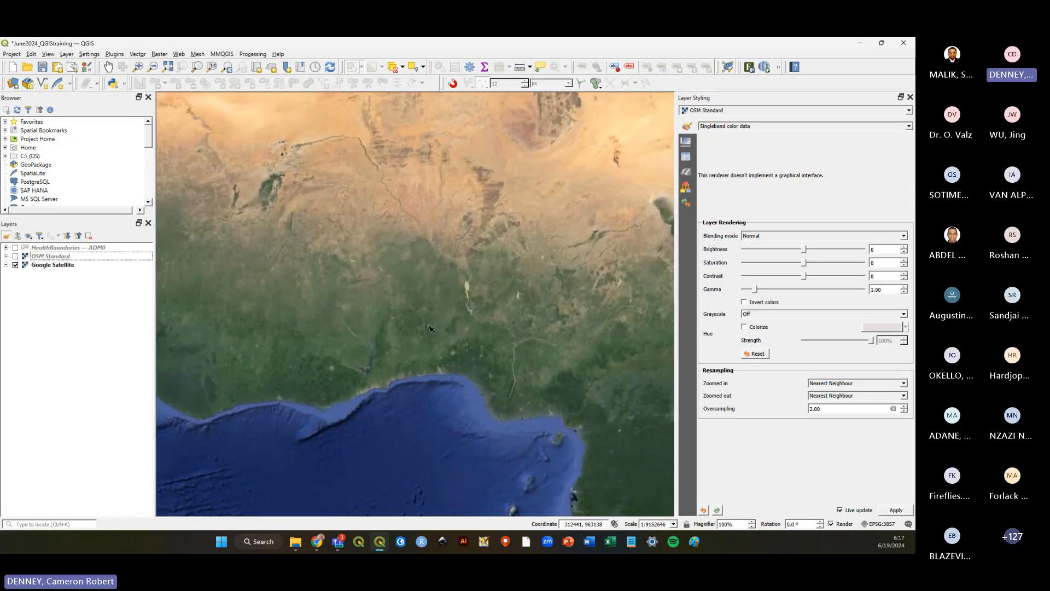
{"action": "scroll", "coordinate": [366, 425], "scroll_direction": "up", "scroll_amount": 5}
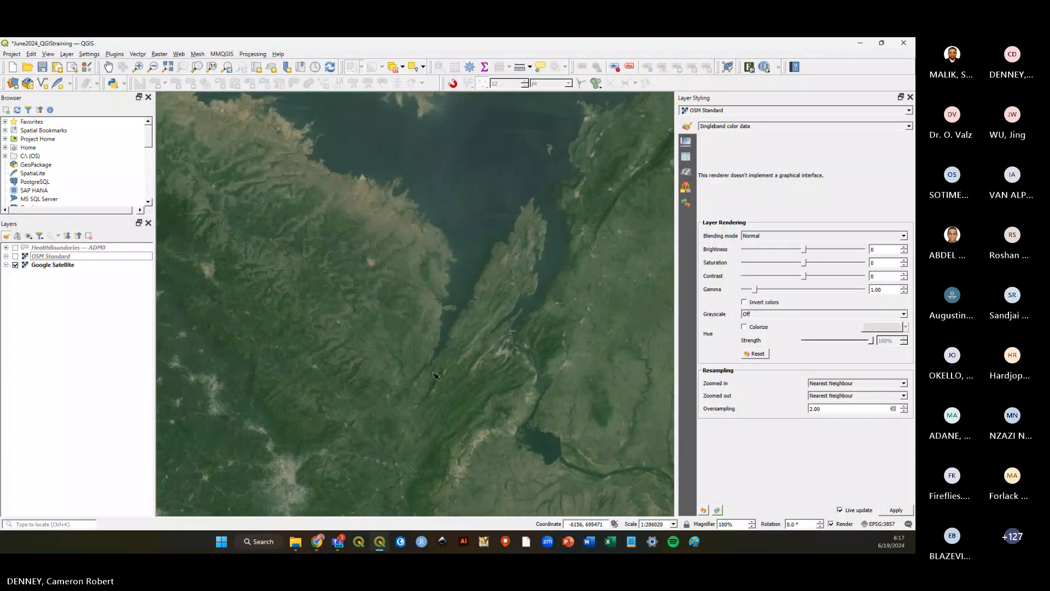
{"action": "scroll", "coordinate": [437, 345], "scroll_direction": "down", "scroll_amount": 1}
{"action": "scroll", "coordinate": [436, 346], "scroll_direction": "down", "scroll_amount": 2}
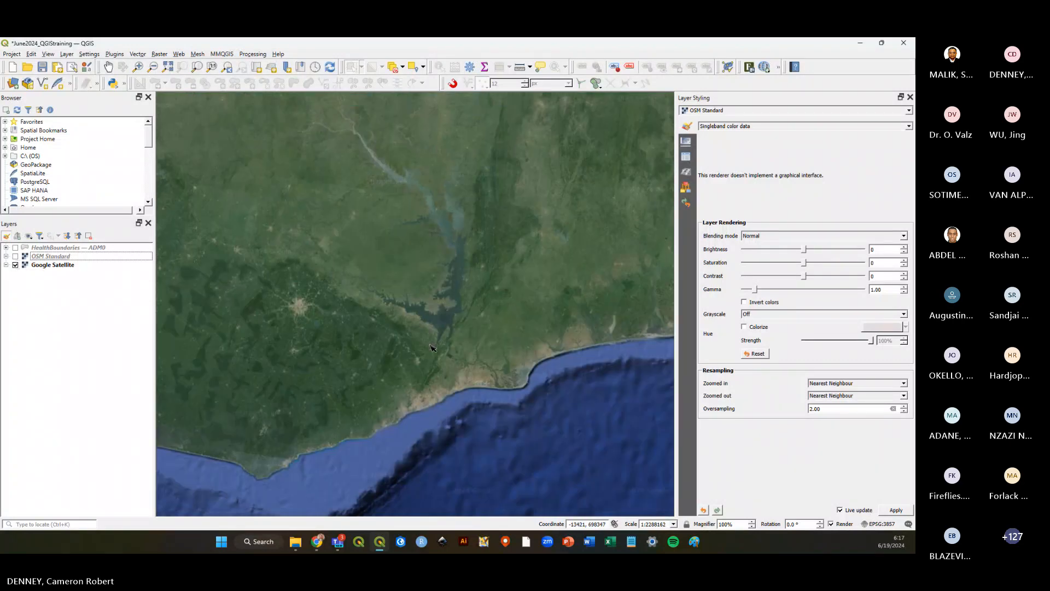
{"action": "scroll", "coordinate": [432, 347], "scroll_direction": "down", "scroll_amount": 2}
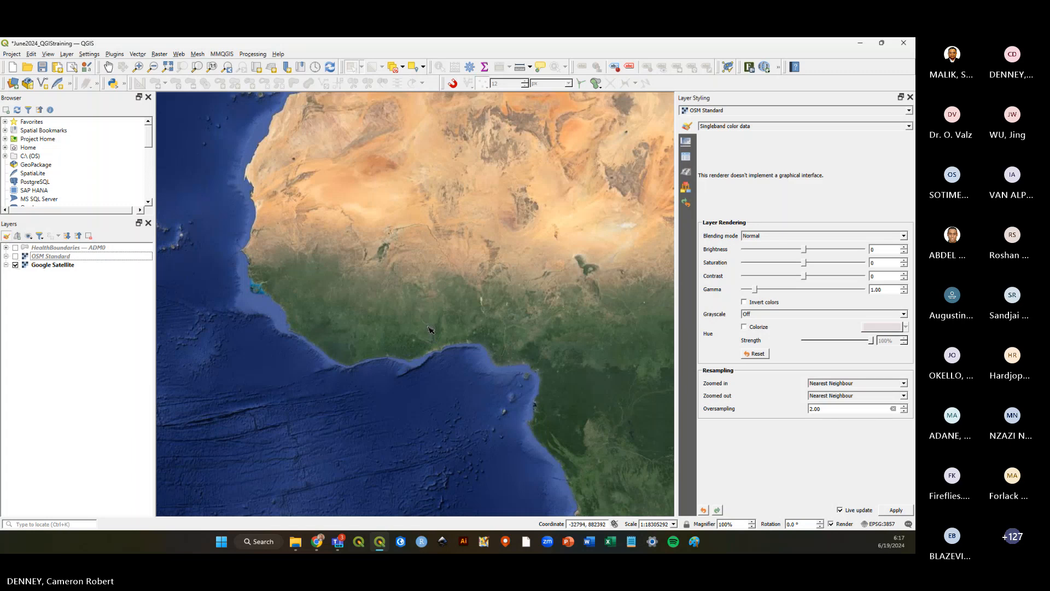
{"action": "scroll", "coordinate": [429, 329], "scroll_direction": "down", "scroll_amount": 1}
Show OSM Standard again, hide Google Satellite, and browse the QuickMapServices OSM, Stamen and CartoDB provider lists.
{"action": "left_click", "coordinate": [16, 256]}
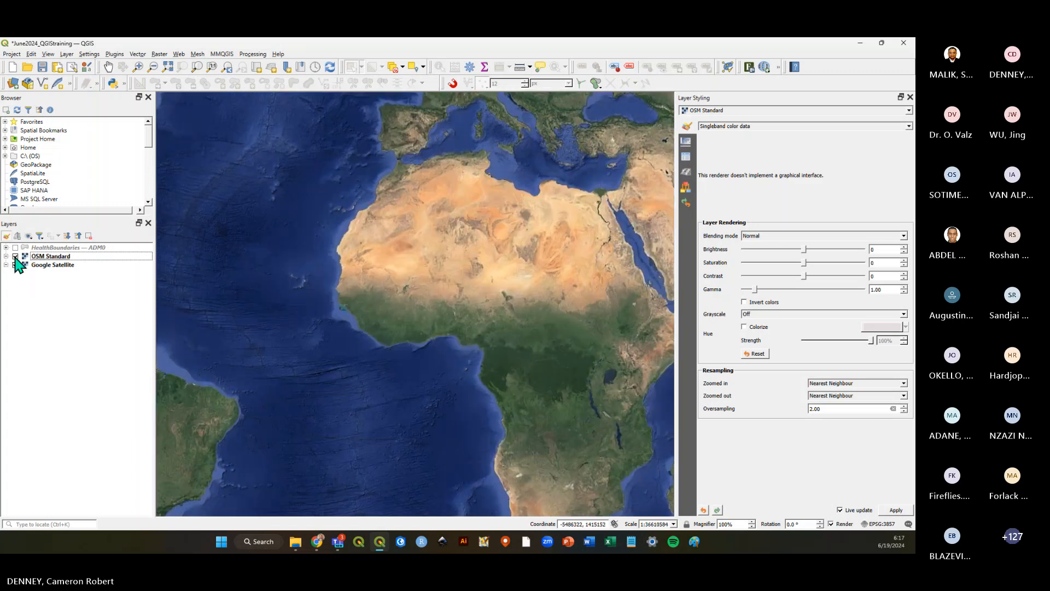
{"action": "left_click", "coordinate": [15, 265]}
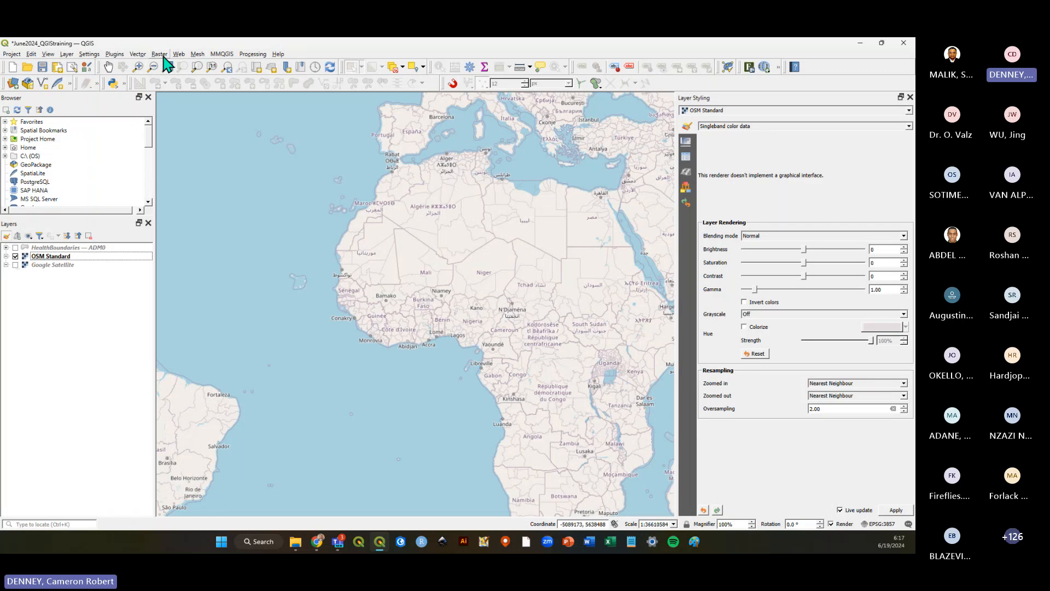
{"action": "left_click", "coordinate": [179, 53]}
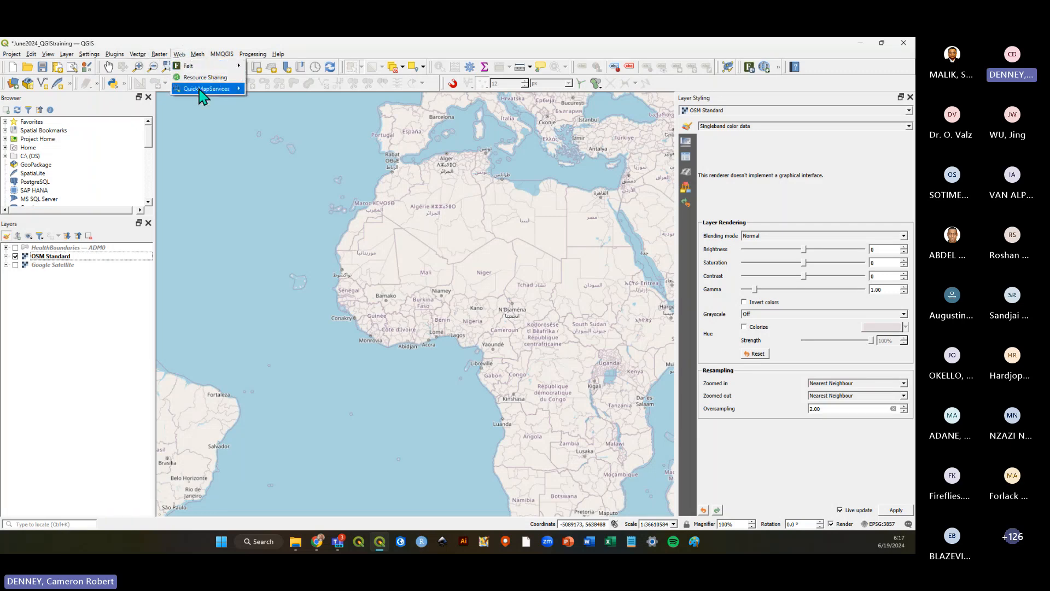
{"action": "mouse_move", "coordinate": [280, 264]}
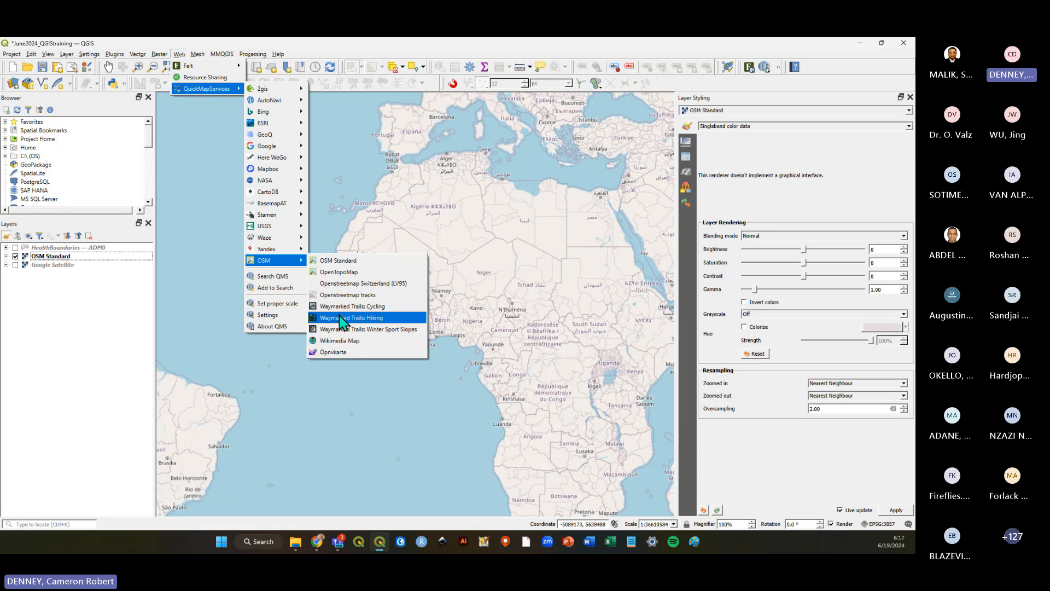
{"action": "mouse_move", "coordinate": [273, 230]}
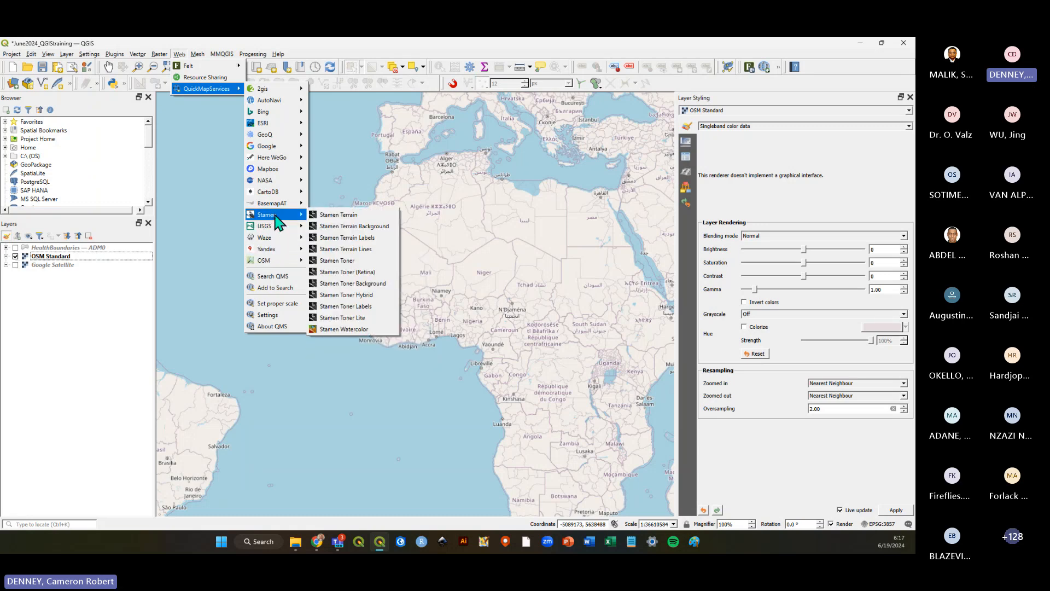
{"action": "mouse_move", "coordinate": [281, 195]}
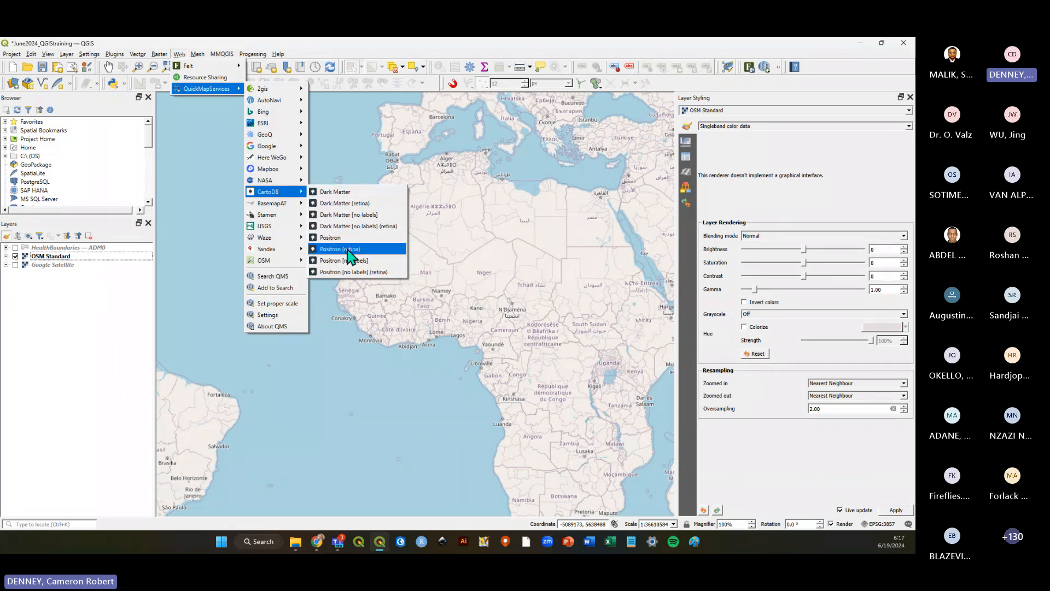
{"action": "mouse_move", "coordinate": [272, 172]}
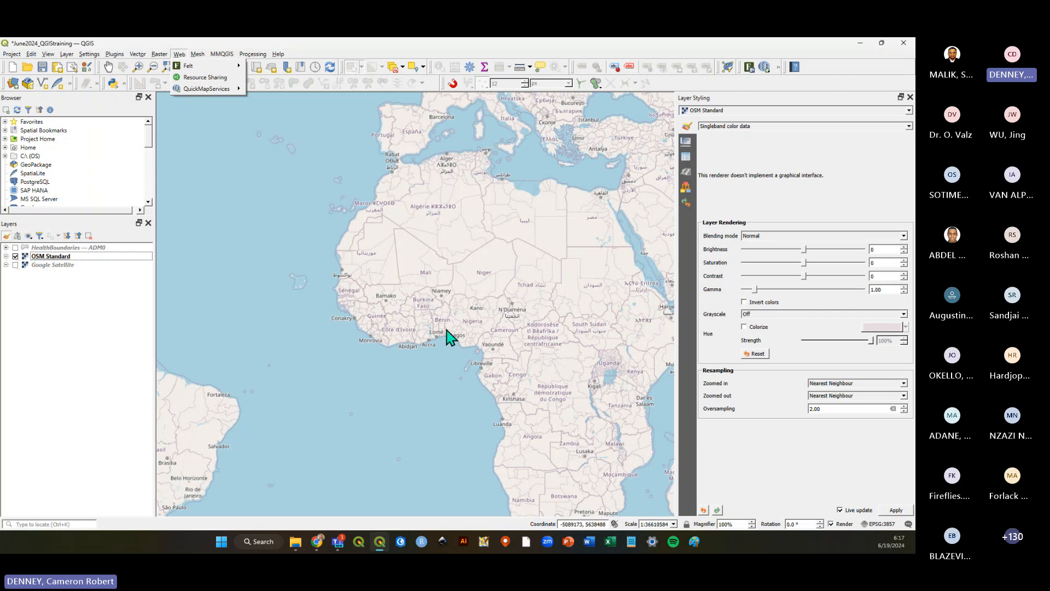
{"action": "left_click", "coordinate": [581, 47]}
Switch to the Google Satellite basemap and zoom into a village to compare its imagery detail.
{"action": "scroll", "coordinate": [436, 346], "scroll_direction": "down", "scroll_amount": 1}
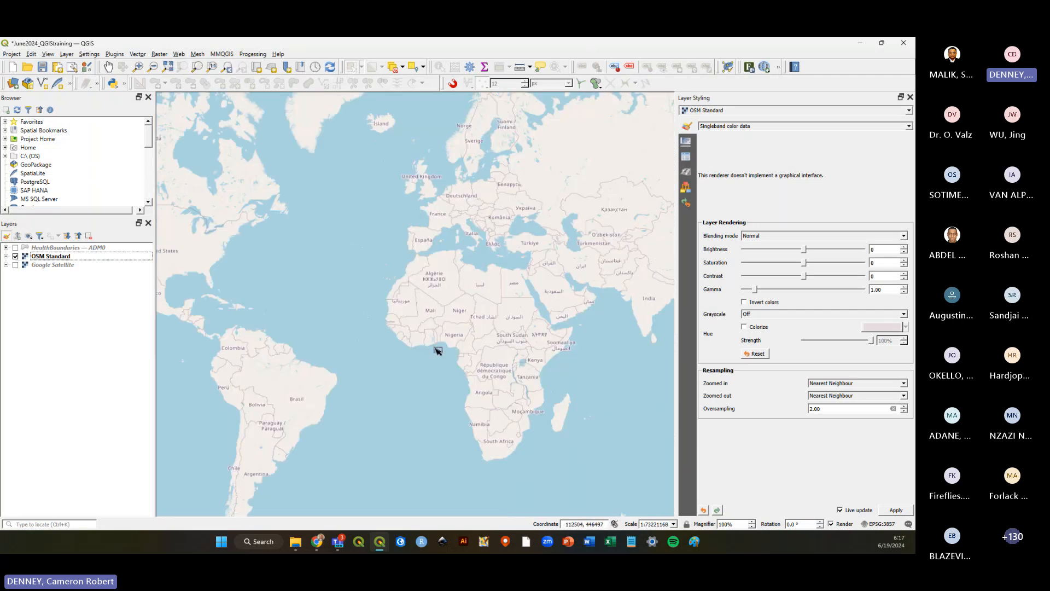
{"action": "left_click", "coordinate": [15, 265]}
{"action": "left_click", "coordinate": [15, 256]}
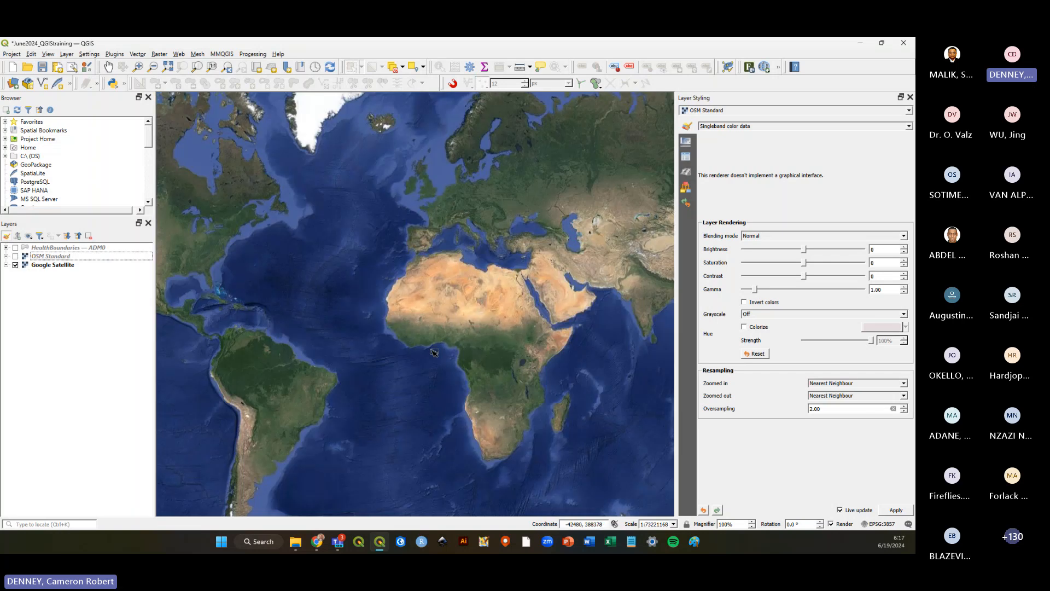
{"action": "scroll", "coordinate": [449, 372], "scroll_direction": "up", "scroll_amount": 6}
{"action": "scroll", "coordinate": [449, 372], "scroll_direction": "up", "scroll_amount": 9}
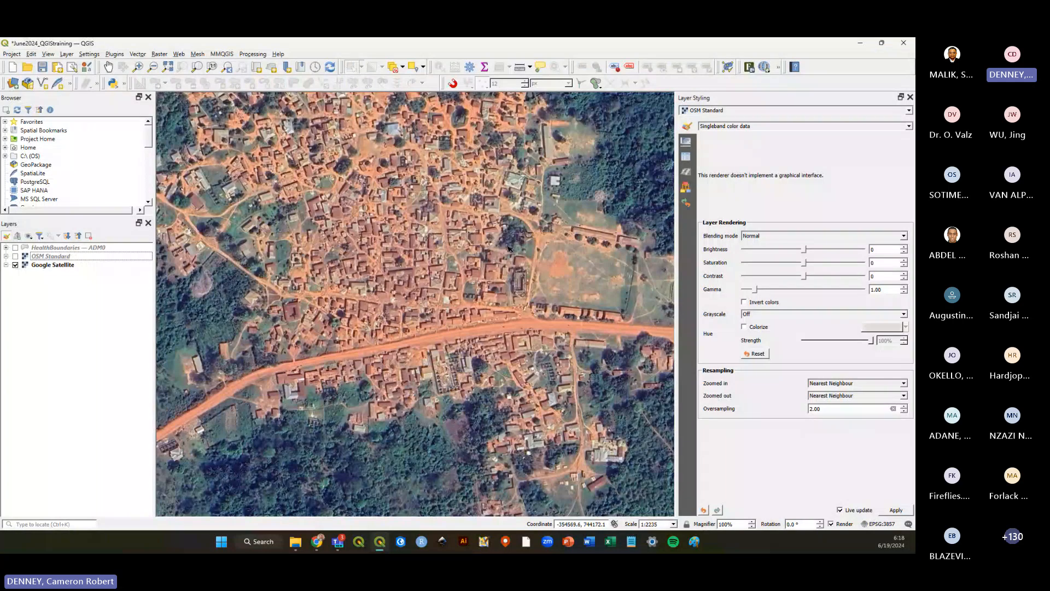
{"action": "scroll", "coordinate": [479, 287], "scroll_direction": "down", "scroll_amount": 3}
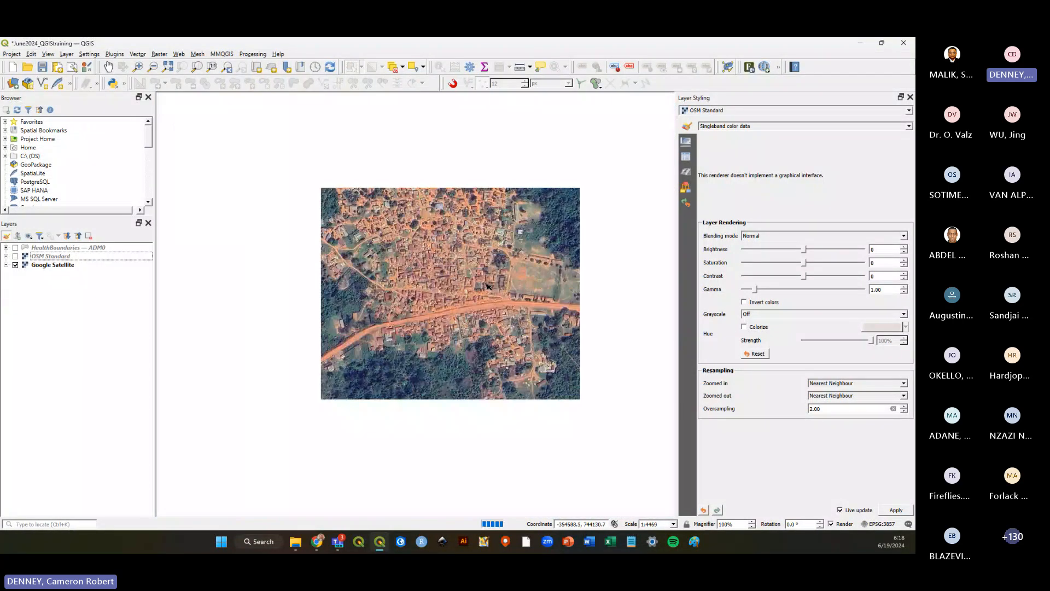
Switch back to the OSM Standard basemap, hiding Google Satellite, and zoom out.
{"action": "left_click", "coordinate": [15, 256]}
{"action": "left_click", "coordinate": [15, 265]}
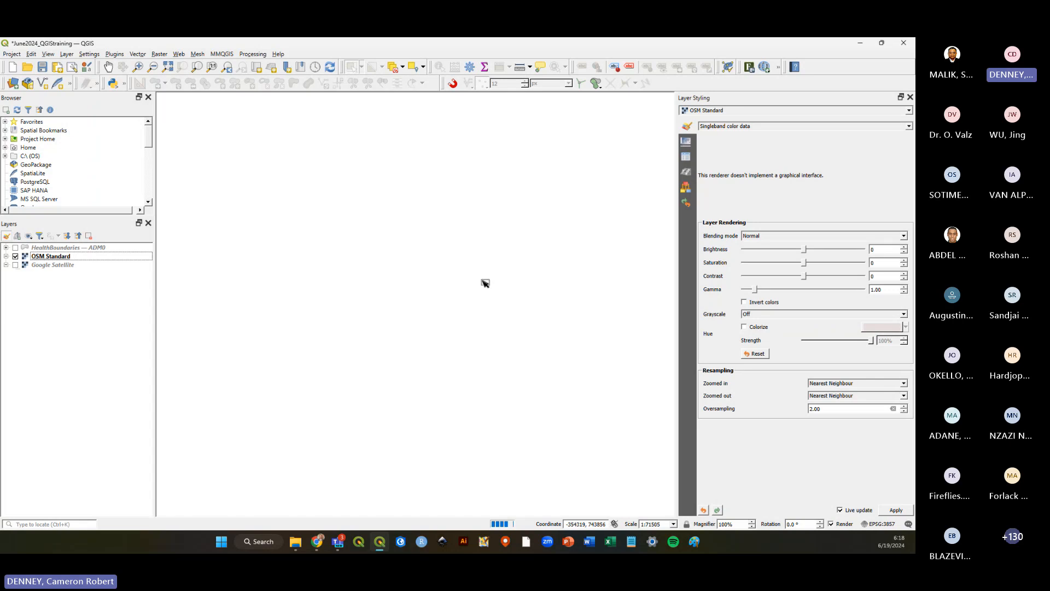
{"action": "left_click", "coordinate": [66, 257]}
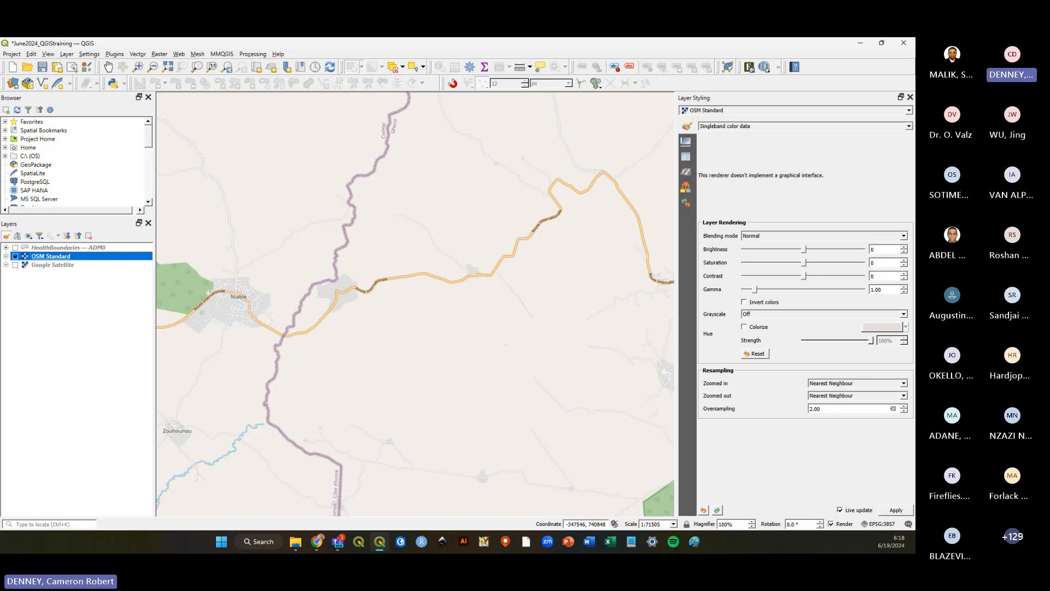
{"action": "key", "text": "alt+Tab"}
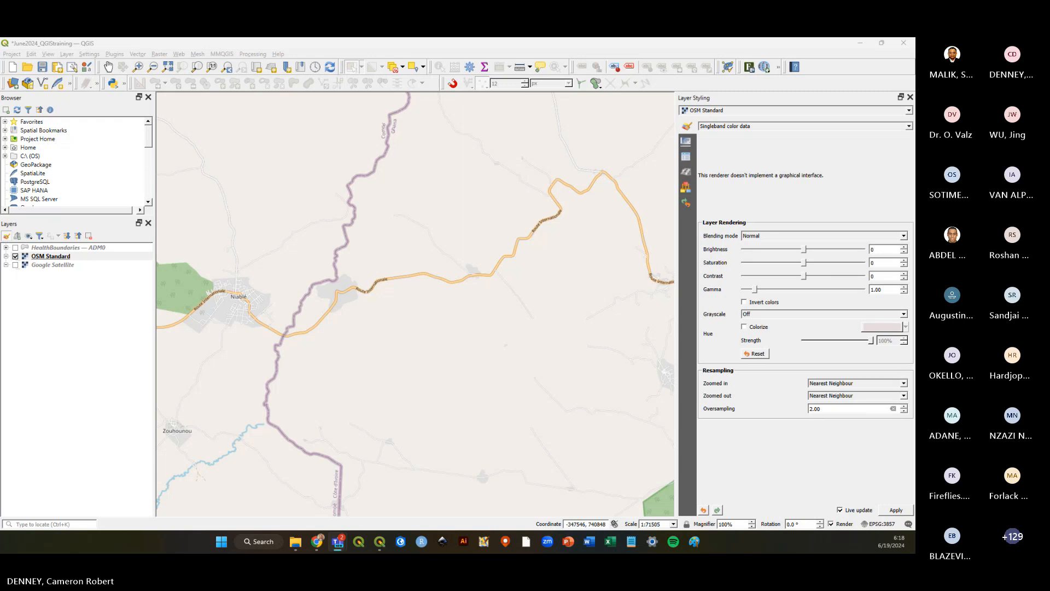
{"action": "left_click", "coordinate": [82, 317]}
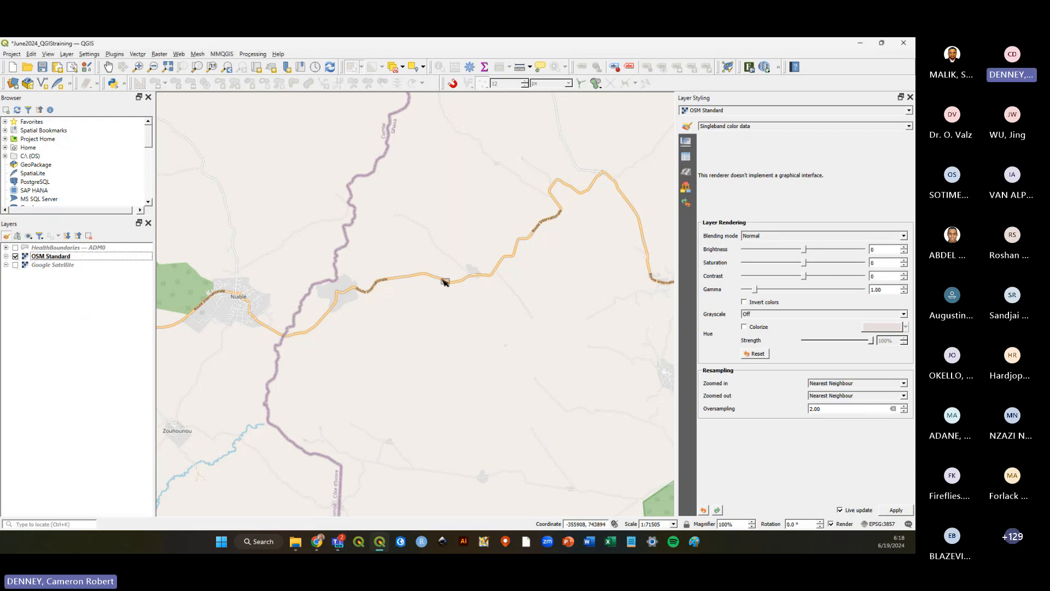
{"action": "scroll", "coordinate": [540, 269], "scroll_direction": "down", "scroll_amount": 4}
Turn on the HealthBoundaries — ADM0 layer and zoom to its extent.
{"action": "left_click", "coordinate": [15, 247]}
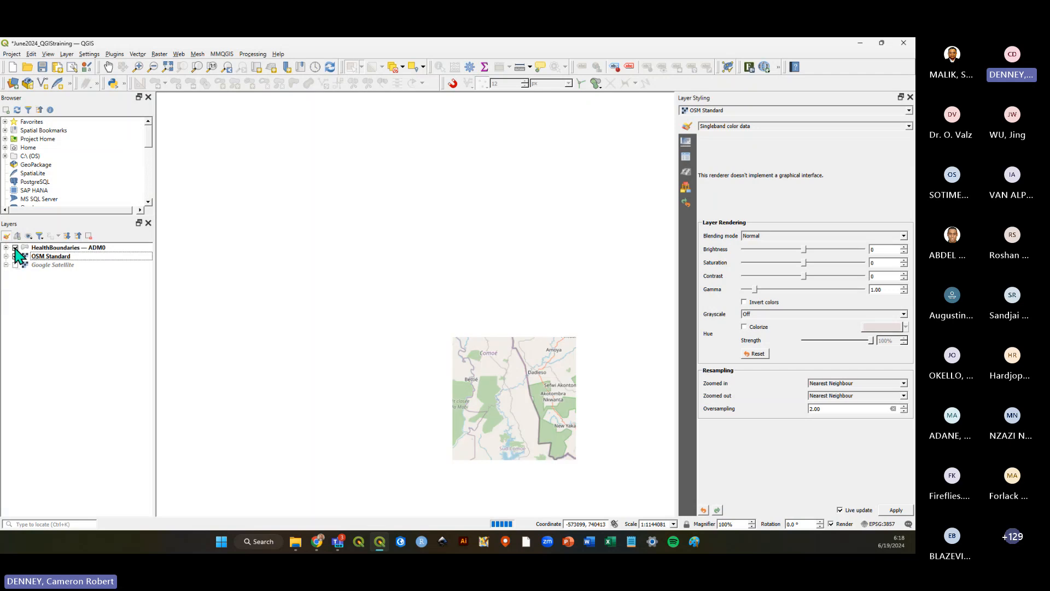
{"action": "right_click", "coordinate": [45, 249]}
{"action": "left_click", "coordinate": [71, 258]}
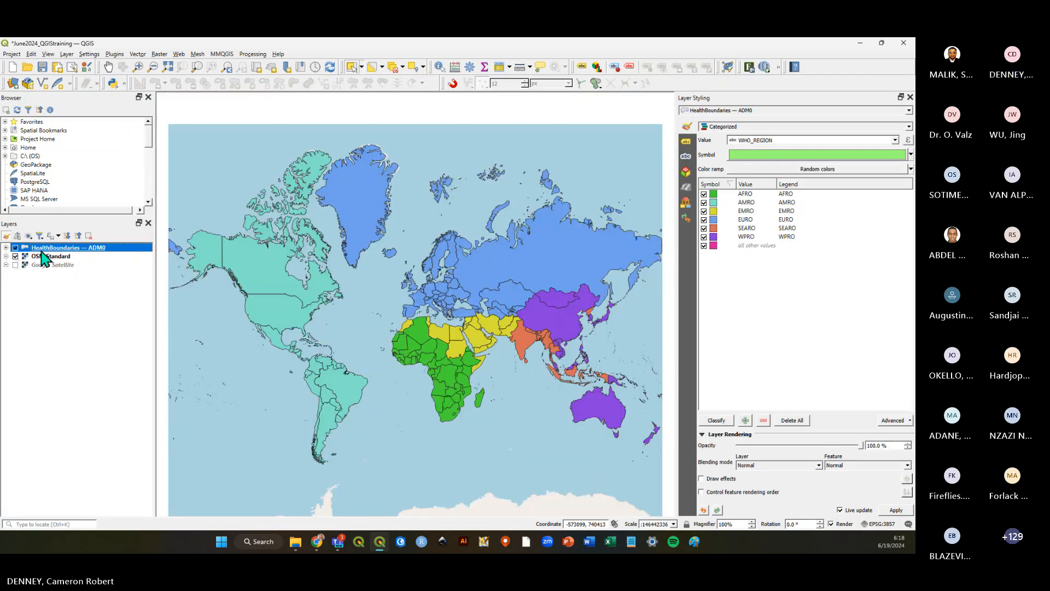
Toggle OSM Standard off and on again, select it, and turn on the Google Satellite layer.
{"action": "left_click", "coordinate": [15, 256]}
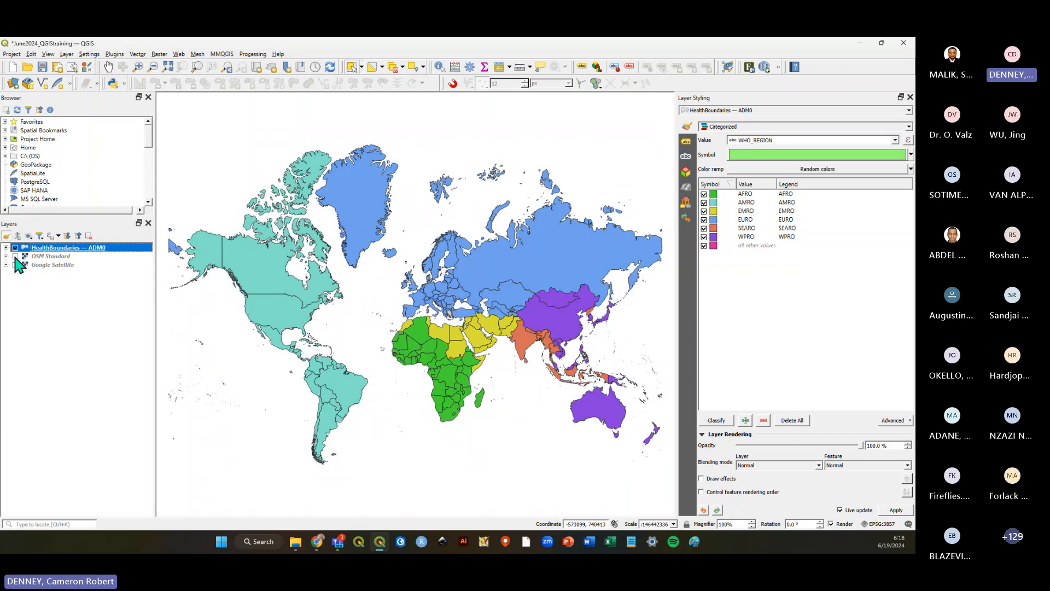
{"action": "left_click", "coordinate": [15, 256]}
{"action": "left_click", "coordinate": [44, 256]}
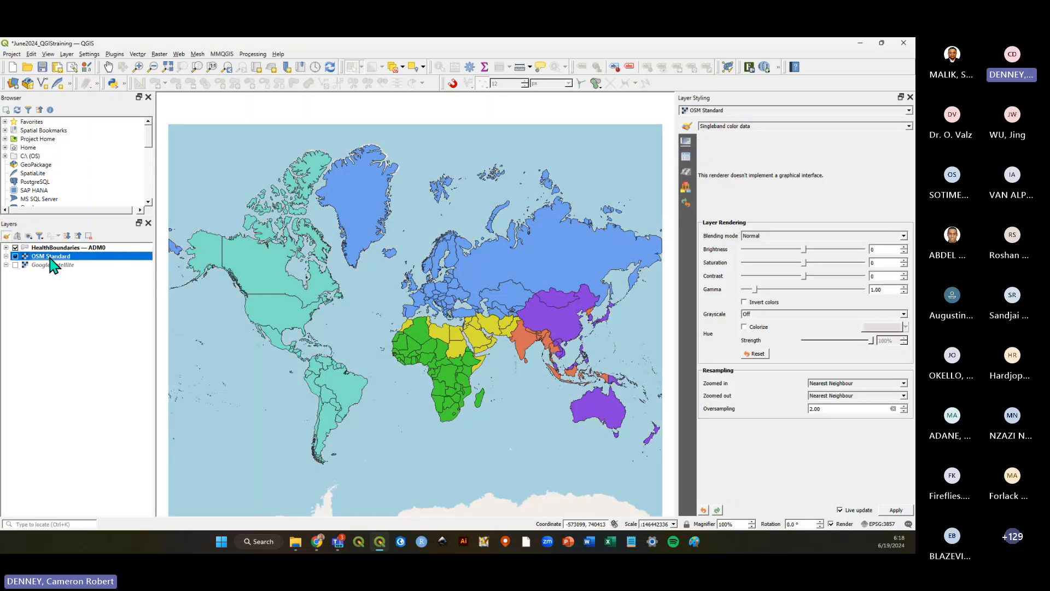
{"action": "left_click", "coordinate": [15, 265]}
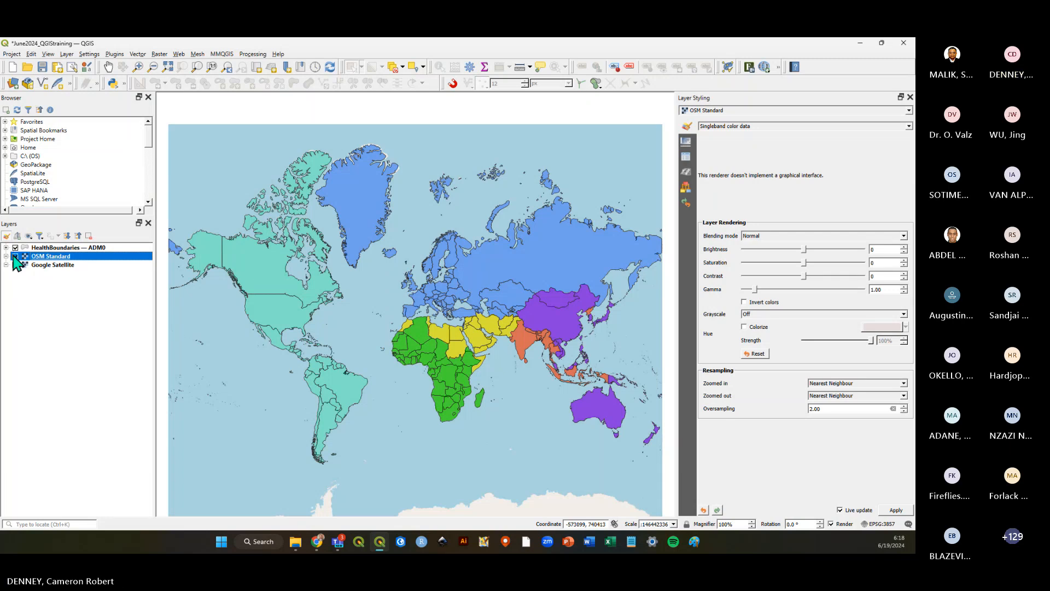
Move the HealthBoundaries — ADM0 layer to the bottom of the layer list, beneath both basemap layers.
{"action": "left_click", "coordinate": [15, 256]}
{"action": "left_click", "coordinate": [14, 256]}
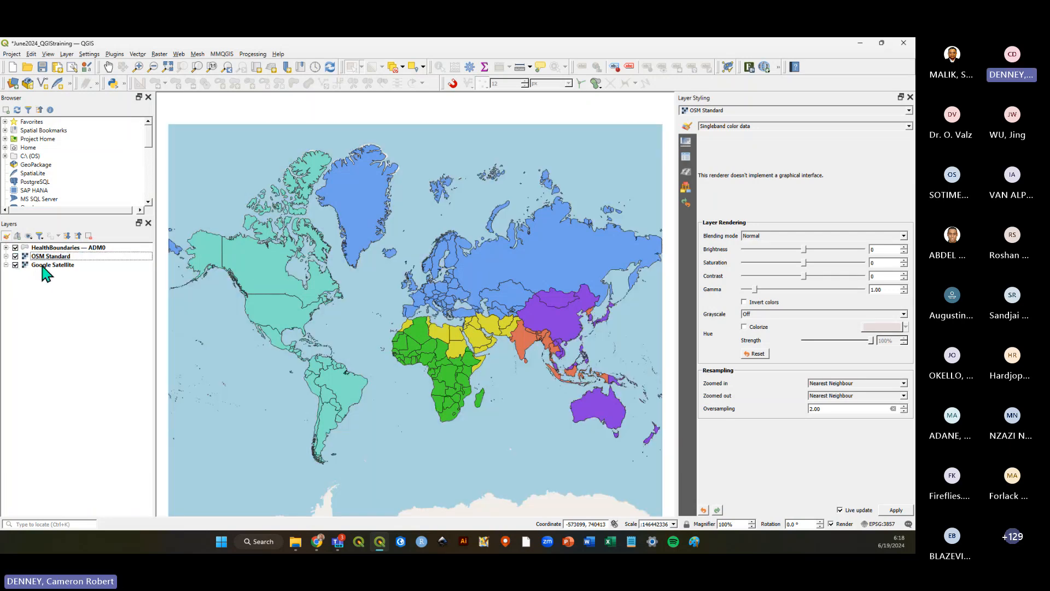
{"action": "left_click", "coordinate": [25, 266]}
{"action": "left_click", "coordinate": [43, 248]}
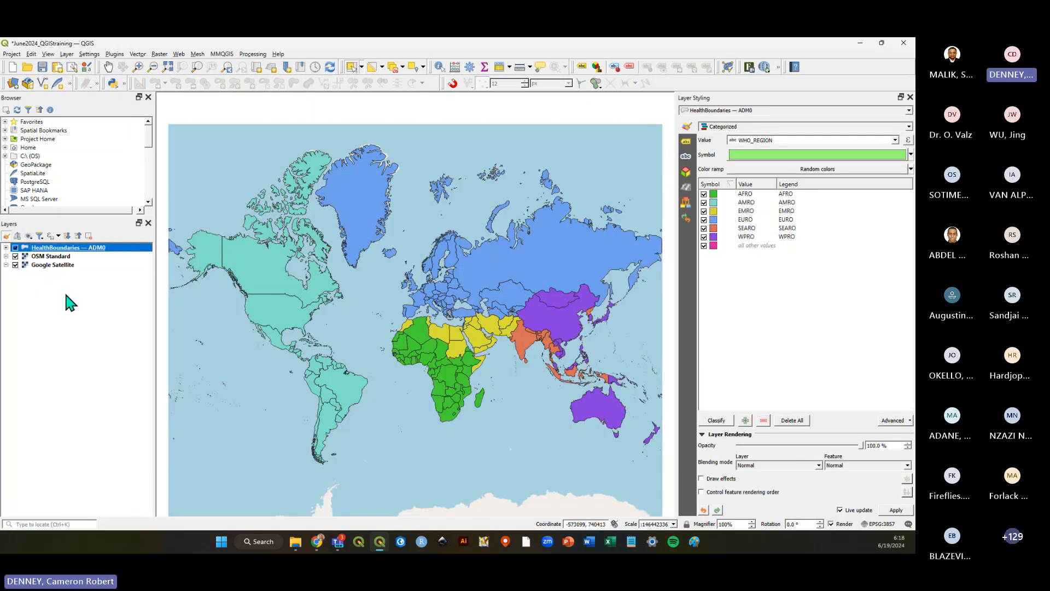
{"action": "left_click", "coordinate": [66, 295]}
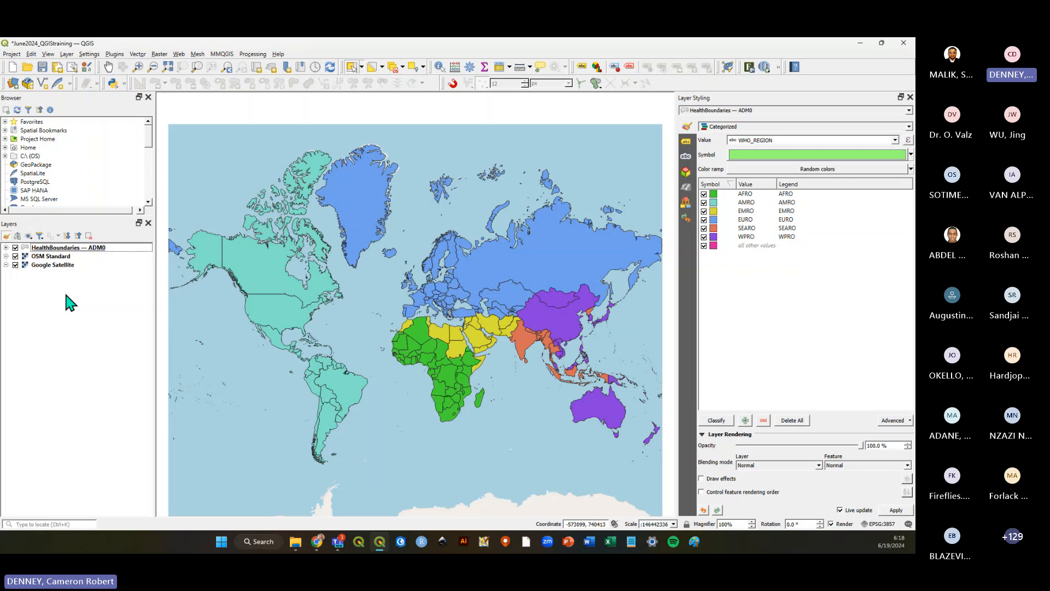
{"action": "left_click", "coordinate": [83, 248]}
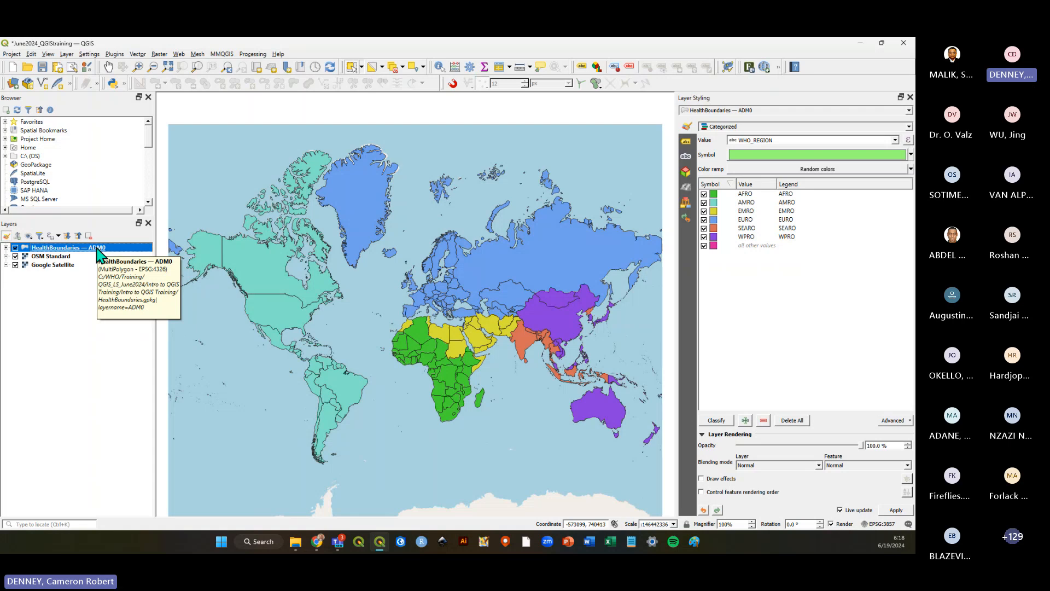
{"action": "left_click_drag", "start_coordinate": [98, 253], "coordinate": [99, 298]}
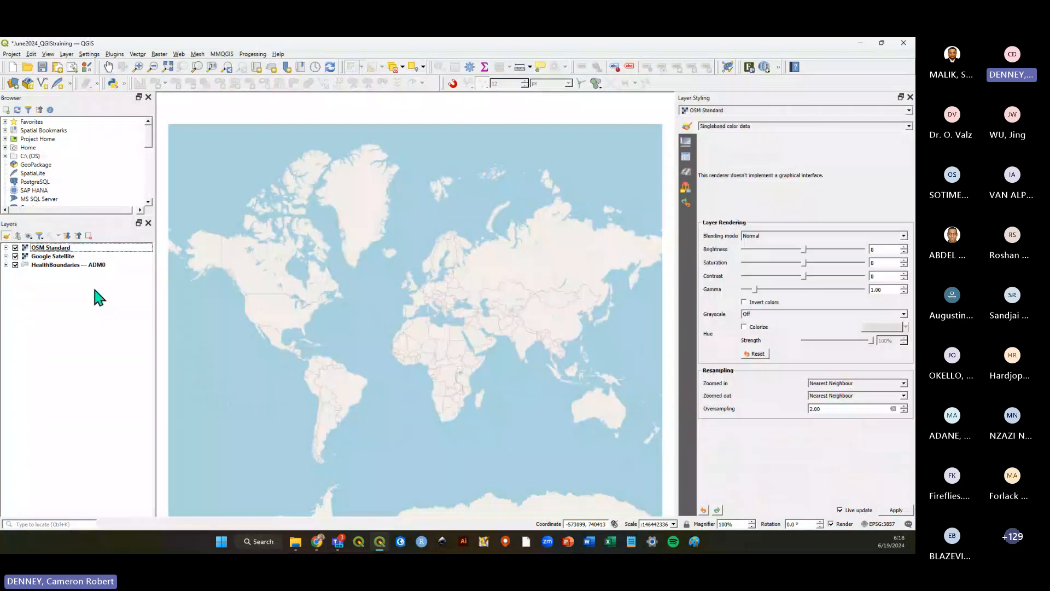
{"action": "left_click", "coordinate": [68, 264]}
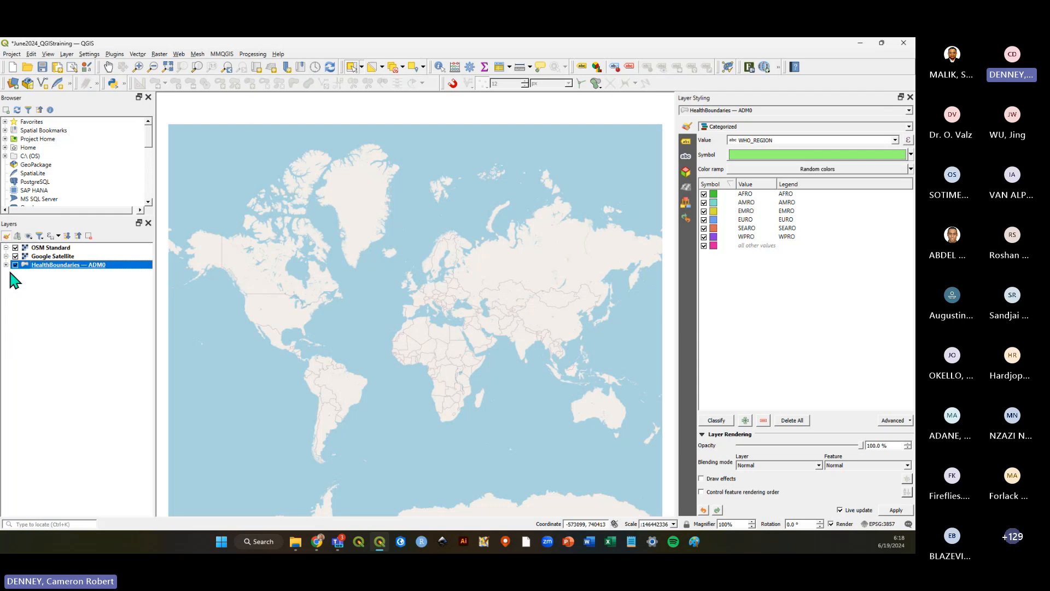
{"action": "left_click", "coordinate": [15, 264]}
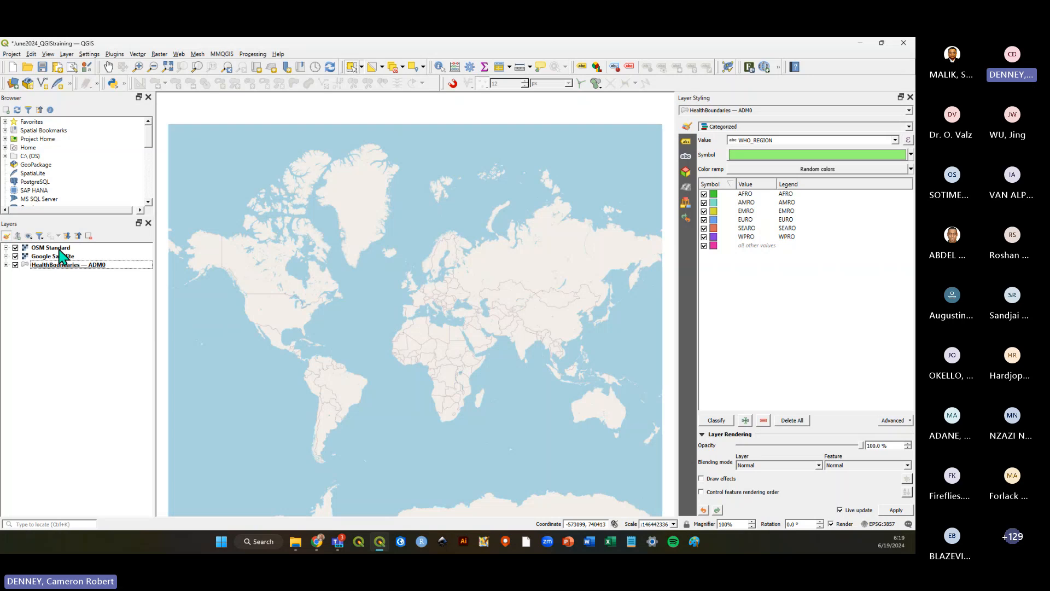
Reorder the layers so HealthBoundaries — ADM0 is on top and Google Satellite above OSM Standard, then hide Google Satellite.
{"action": "left_click_drag", "start_coordinate": [59, 256], "coordinate": [67, 274]}
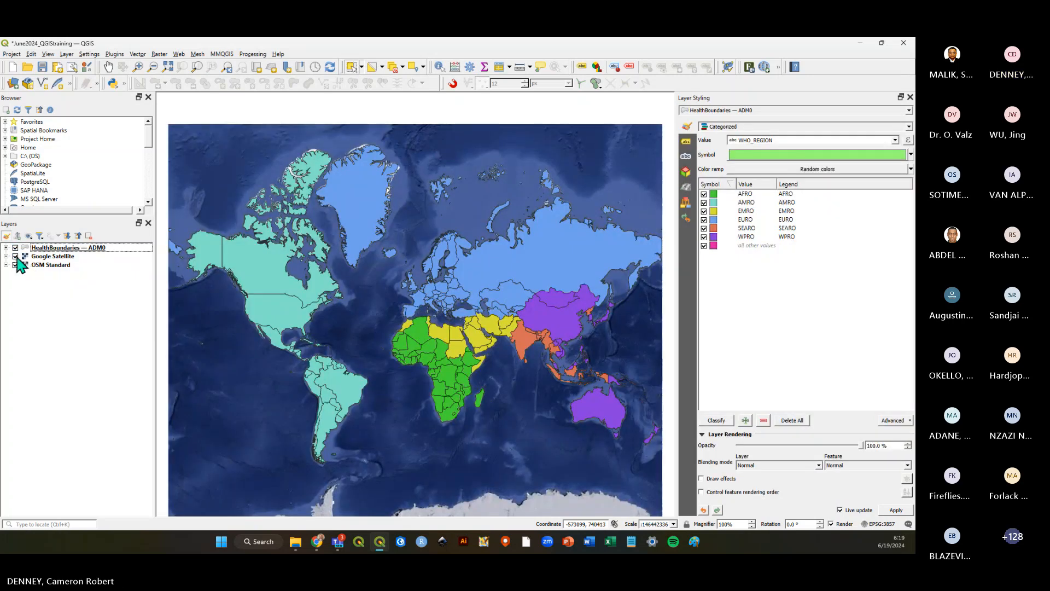
{"action": "left_click", "coordinate": [16, 256]}
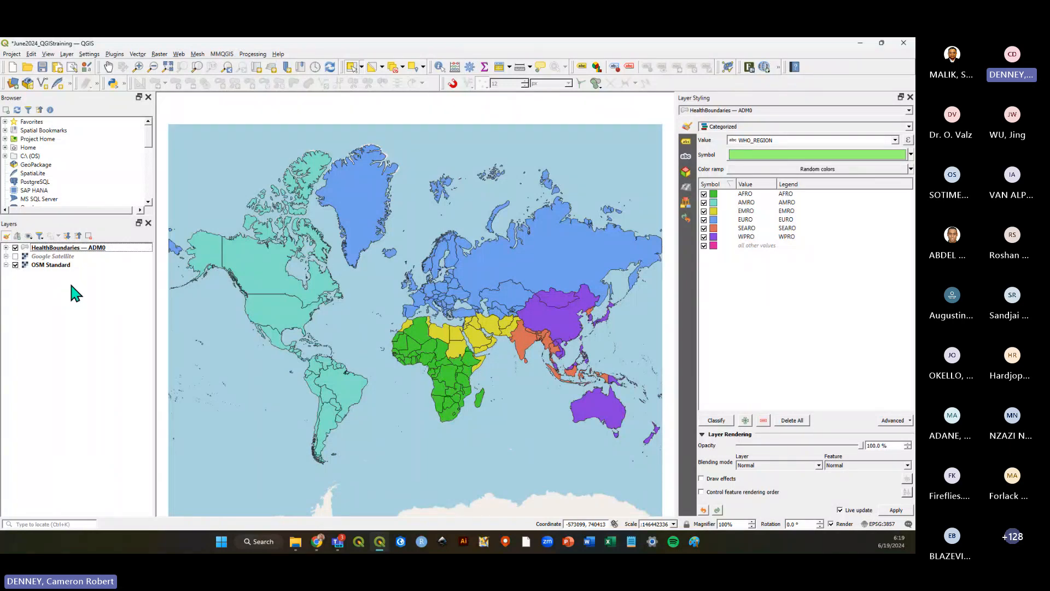
Toggle the HealthBoundaries — ADM0 and OSM Standard layers off and back on to compare them.
{"action": "left_click", "coordinate": [15, 247]}
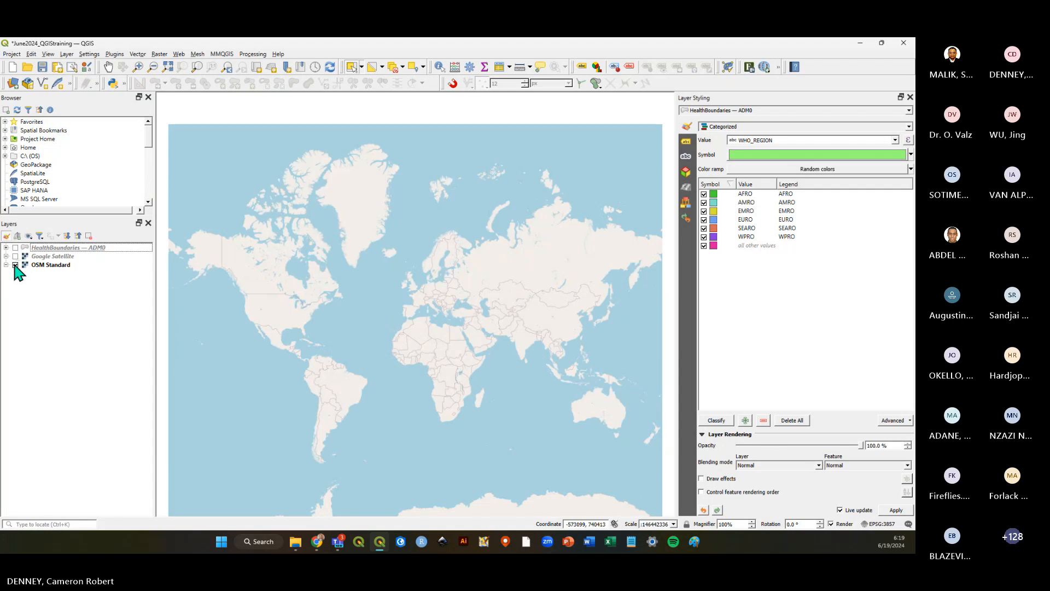
{"action": "left_click", "coordinate": [16, 265]}
{"action": "left_click", "coordinate": [15, 247]}
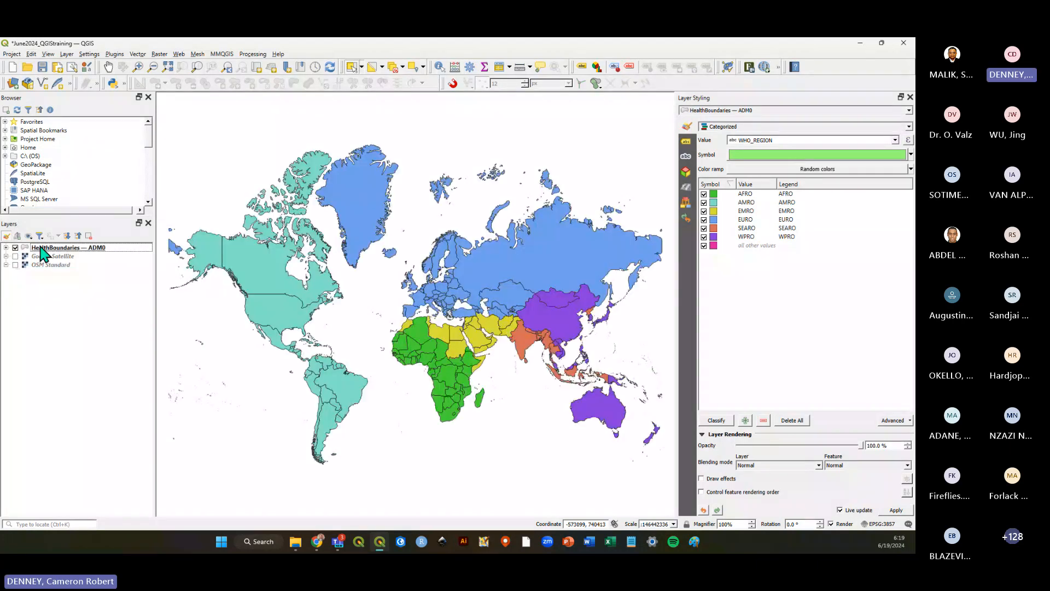
{"action": "mouse_move", "coordinate": [43, 265]}
{"action": "left_mouse_down"}
{"action": "mouse_move", "coordinate": [47, 246]}
{"action": "mouse_move", "coordinate": [46, 277]}
{"action": "left_mouse_up"}
{"action": "left_click", "coordinate": [43, 266]}
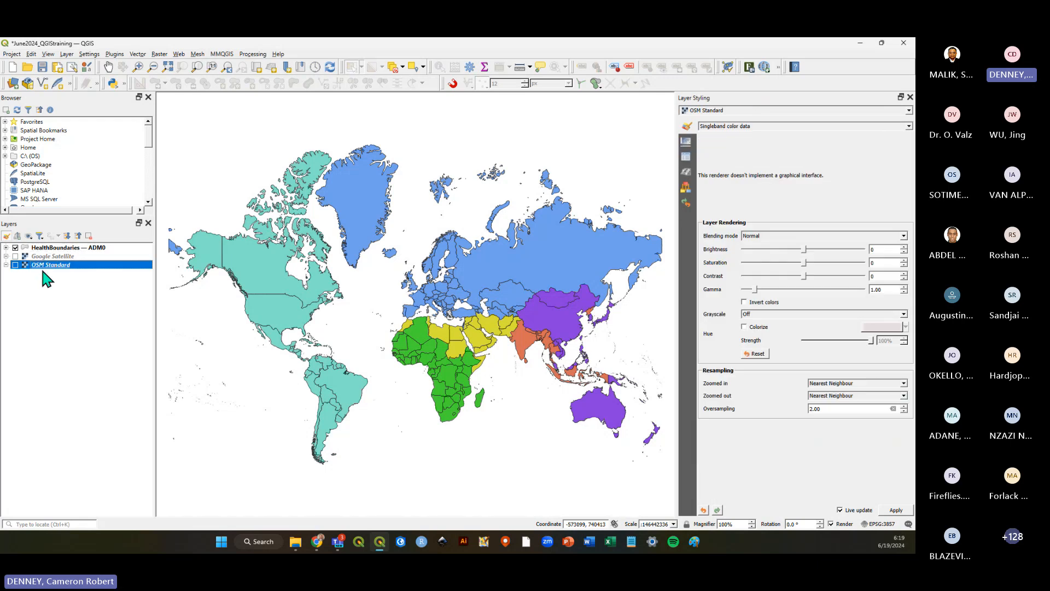
{"action": "left_click", "coordinate": [16, 265]}
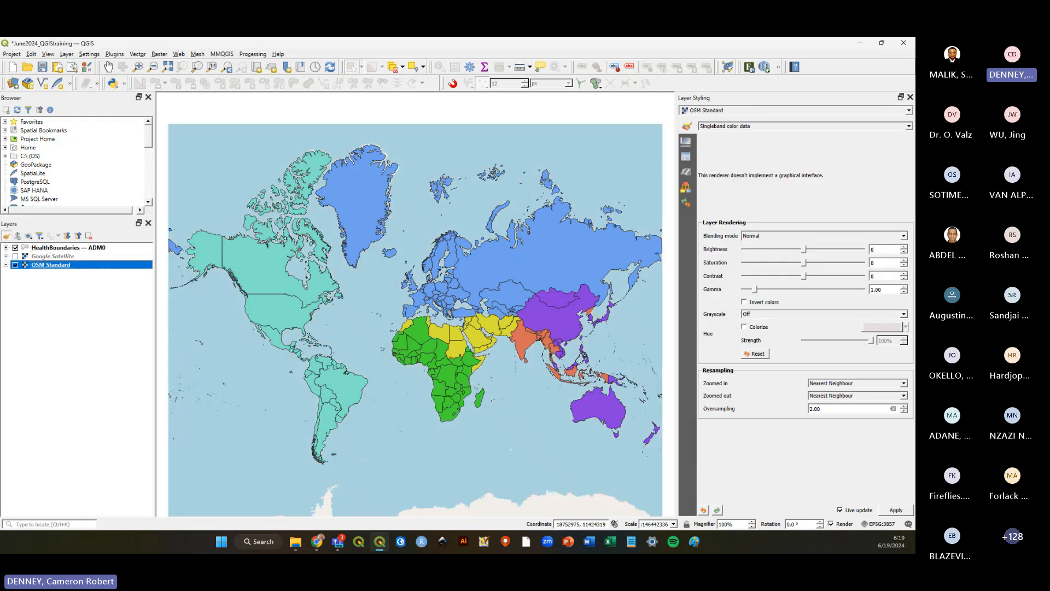
Save the QGIS project.
{"action": "key", "text": "alt+Tab"}
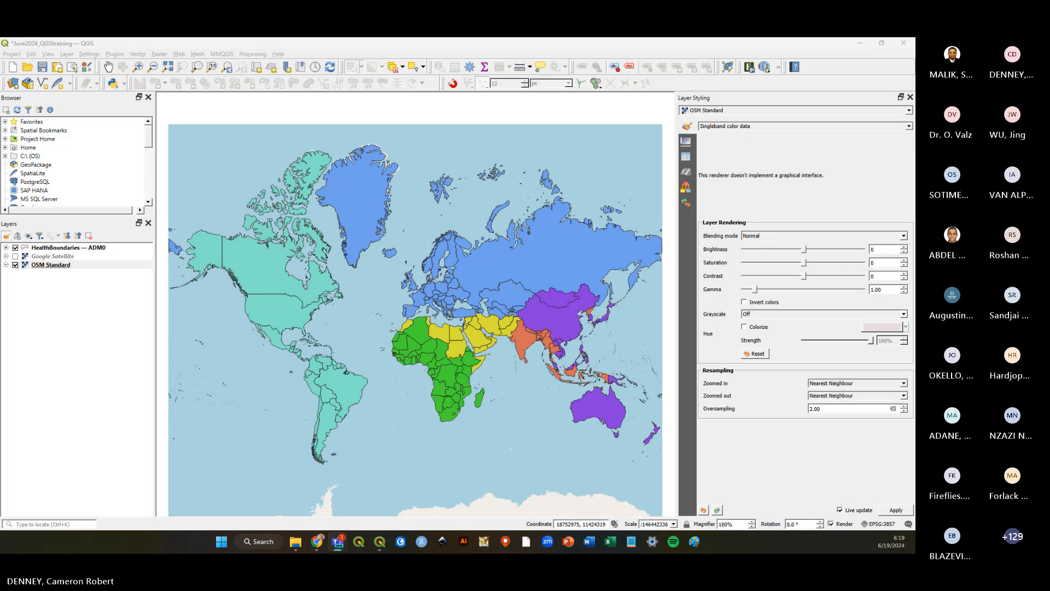
{"action": "left_click", "coordinate": [3, 394]}
{"action": "left_click", "coordinate": [42, 67]}
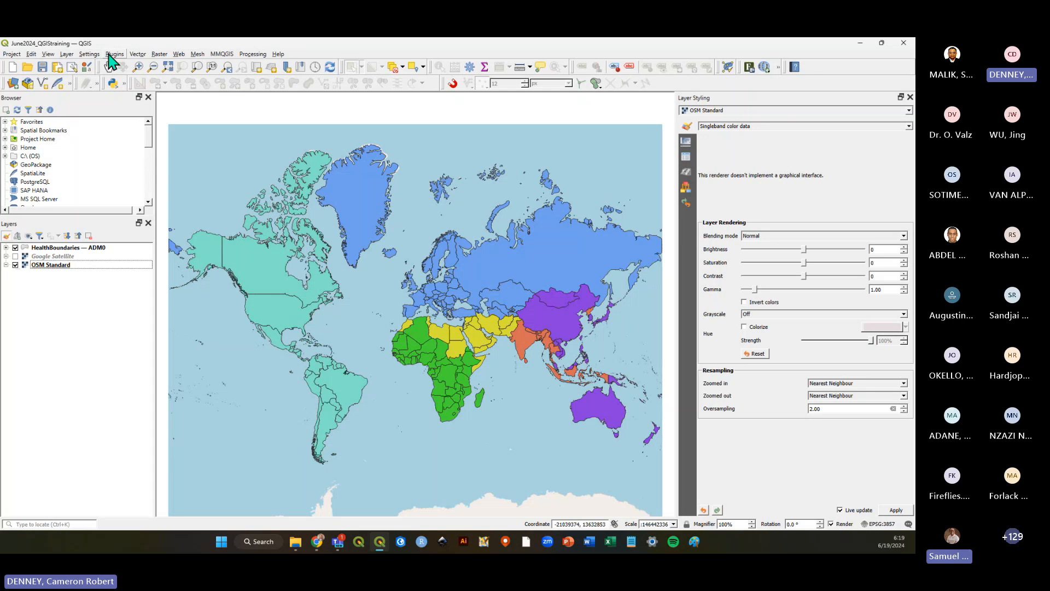
{"action": "left_click", "coordinate": [48, 54]}
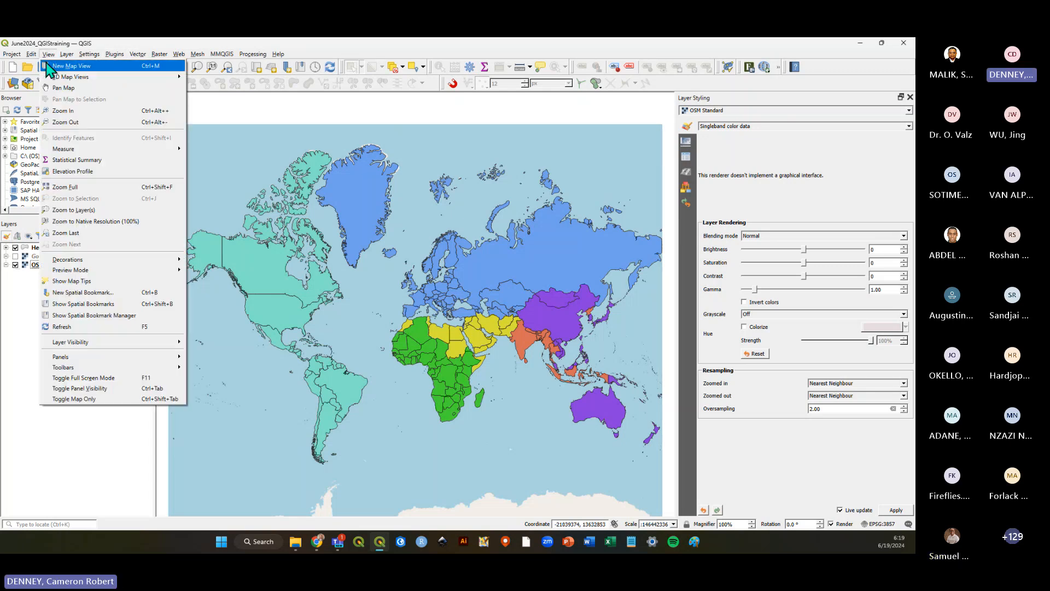
{"action": "mouse_move", "coordinate": [156, 358]}
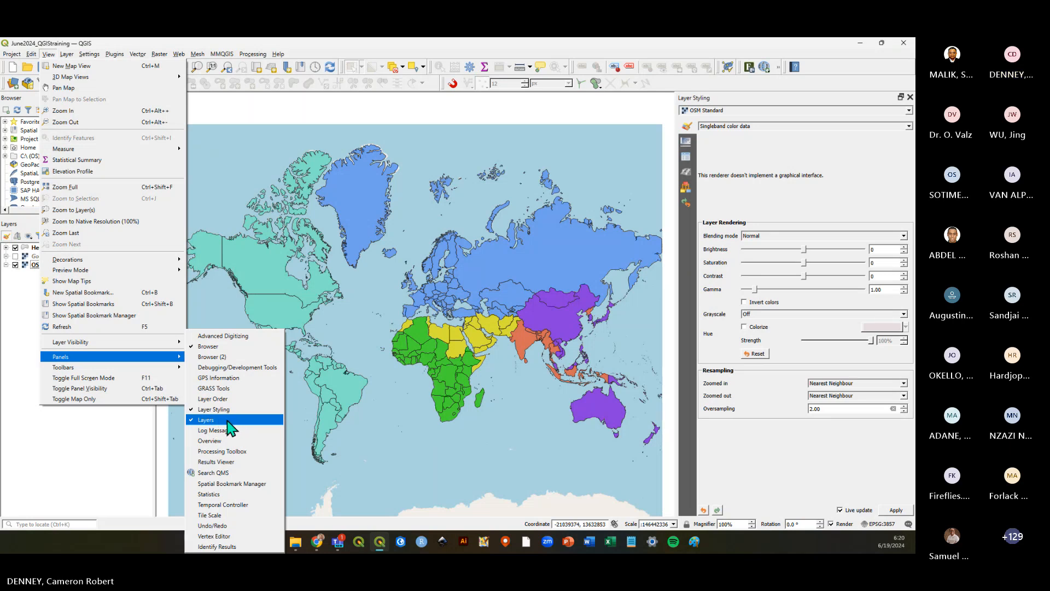
{"action": "left_click", "coordinate": [80, 428]}
Browse the QuickMapServices provider submenus such as ESRI, Google and Stamen.
{"action": "left_click", "coordinate": [180, 54]}
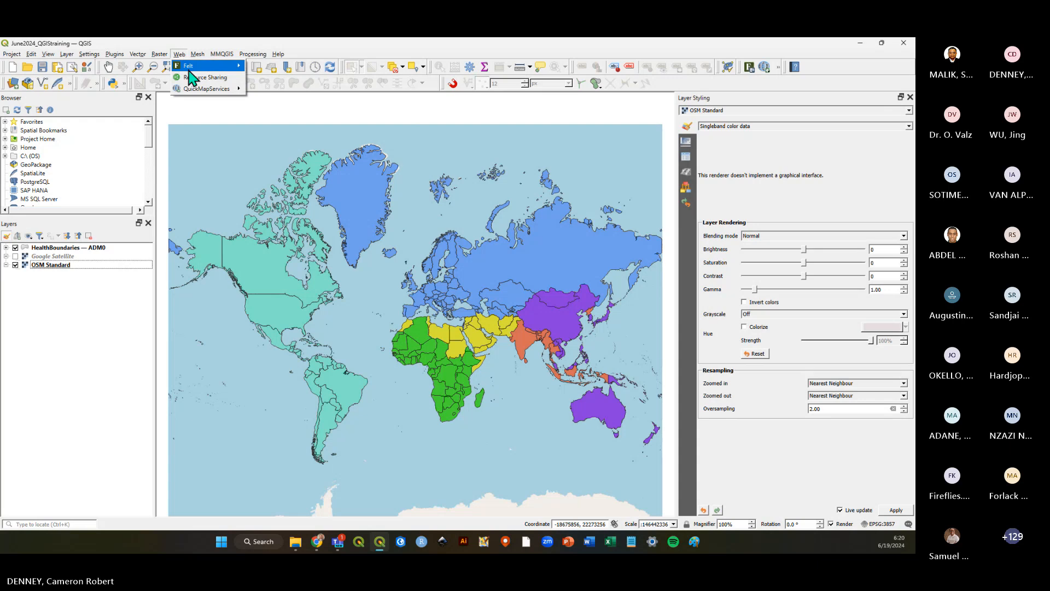
{"action": "mouse_move", "coordinate": [201, 89]}
{"action": "mouse_move", "coordinate": [277, 112]}
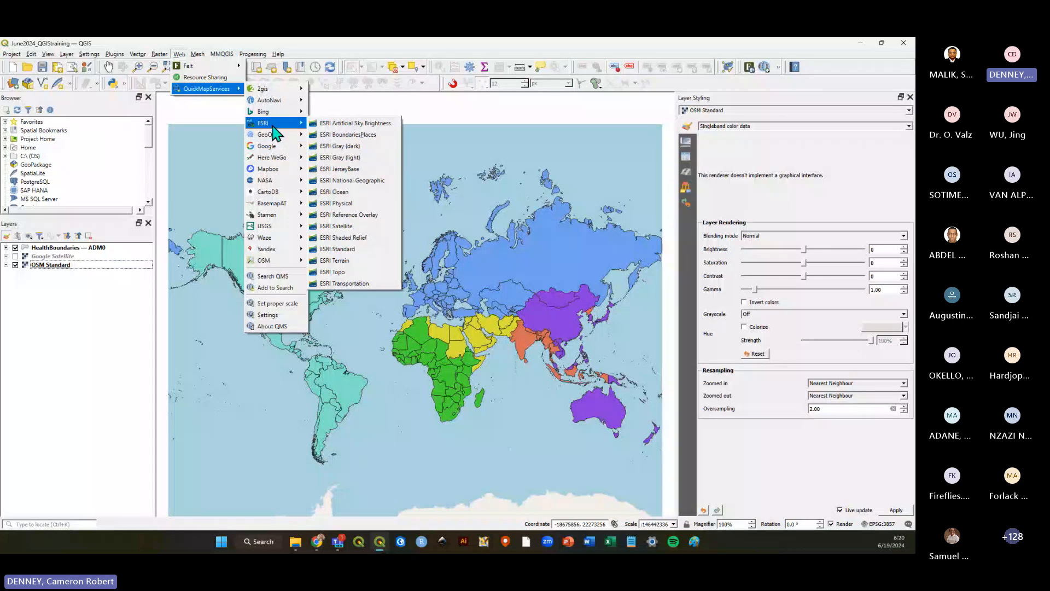
{"action": "mouse_move", "coordinate": [275, 149]}
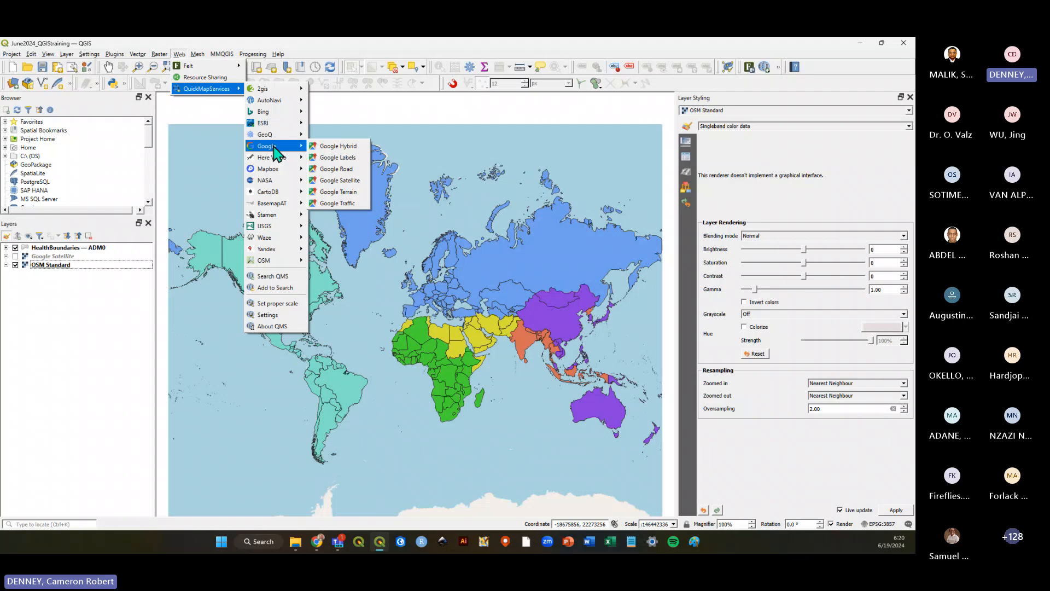
{"action": "mouse_move", "coordinate": [277, 172]}
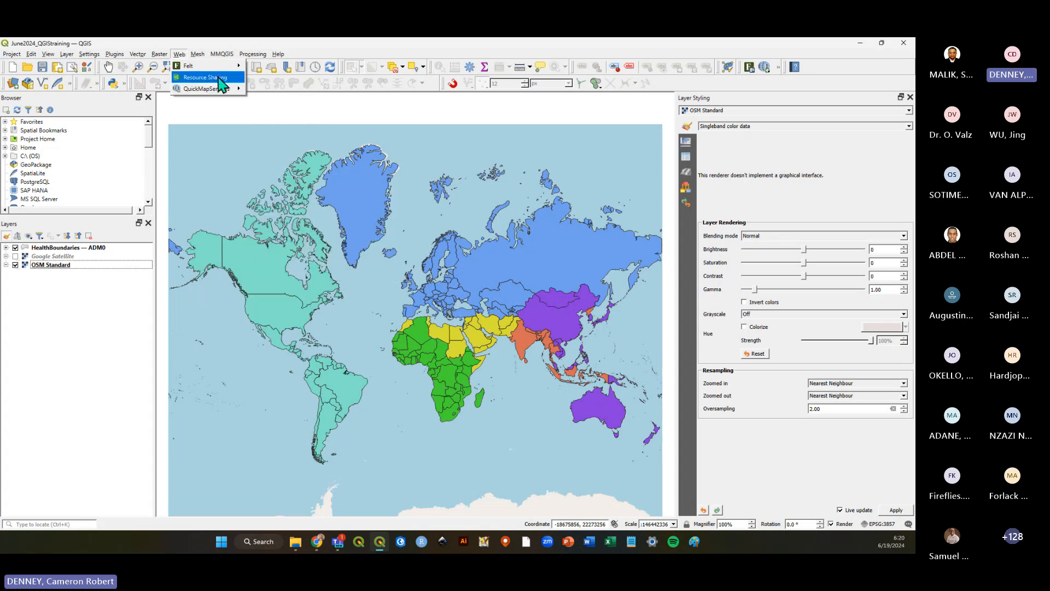
{"action": "mouse_move", "coordinate": [272, 218]}
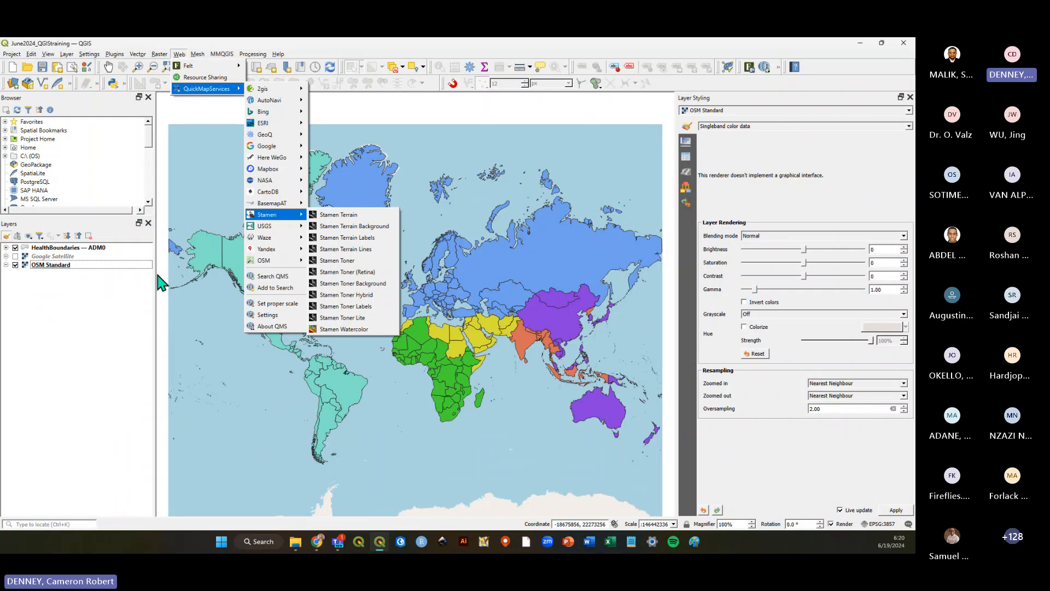
{"action": "left_click", "coordinate": [93, 330]}
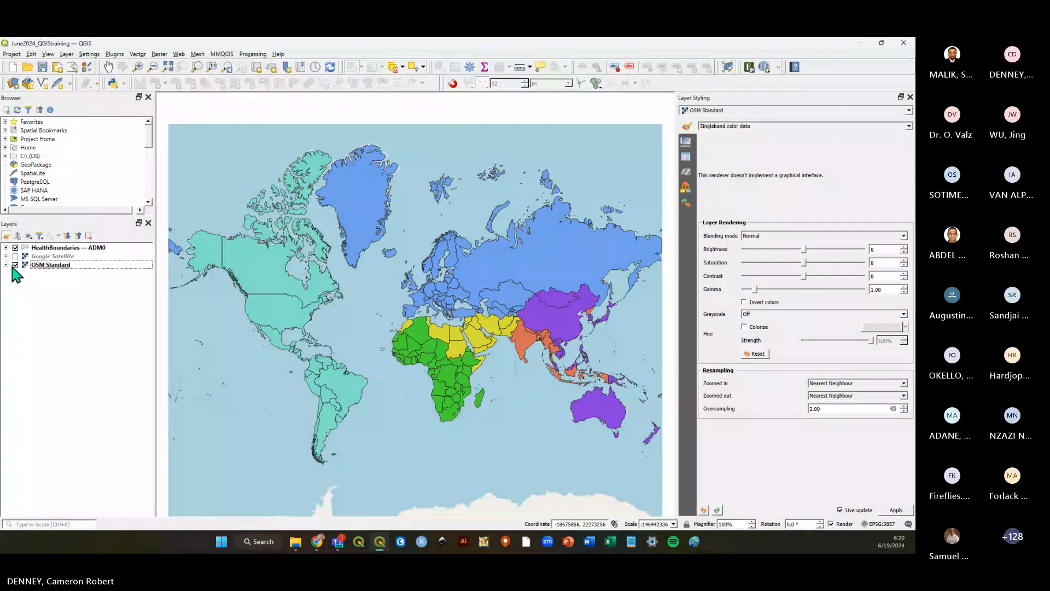
Save the project again and select each layer in the list in turn.
{"action": "left_click", "coordinate": [42, 67]}
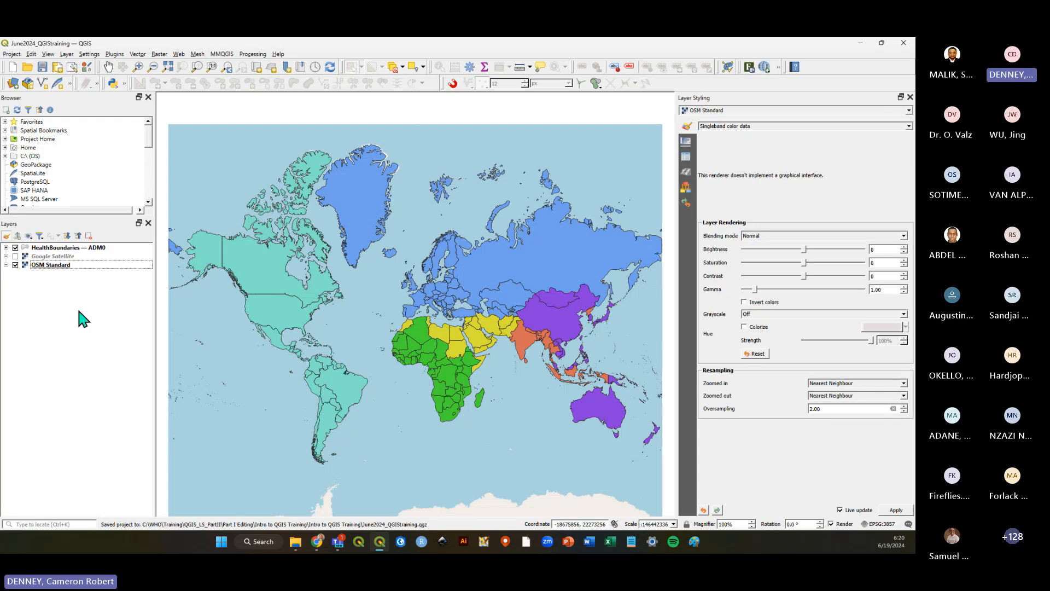
{"action": "left_click", "coordinate": [60, 257]}
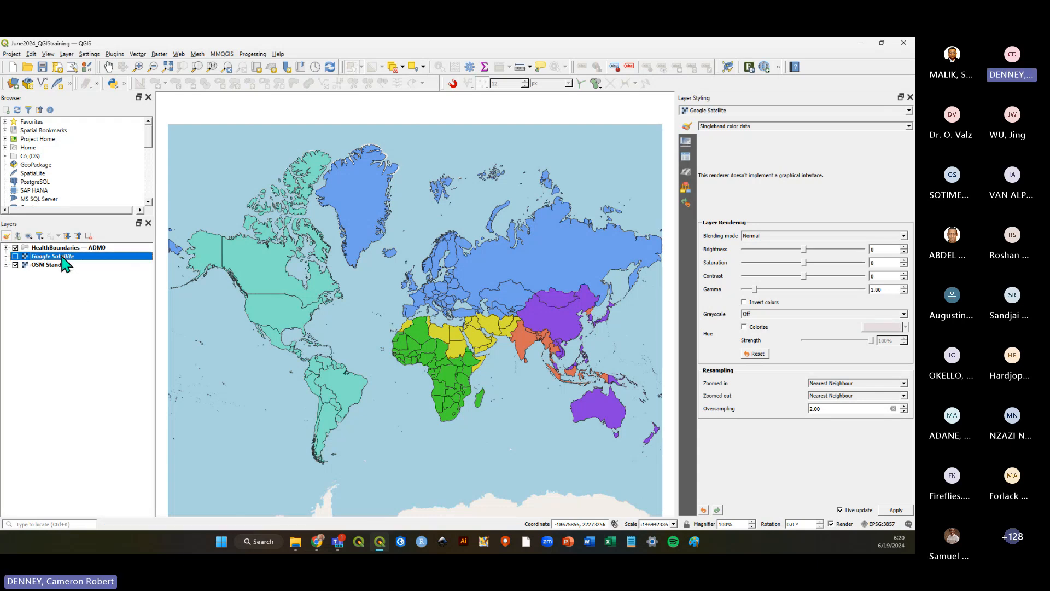
{"action": "left_click", "coordinate": [62, 265]}
{"action": "left_click", "coordinate": [60, 247]}
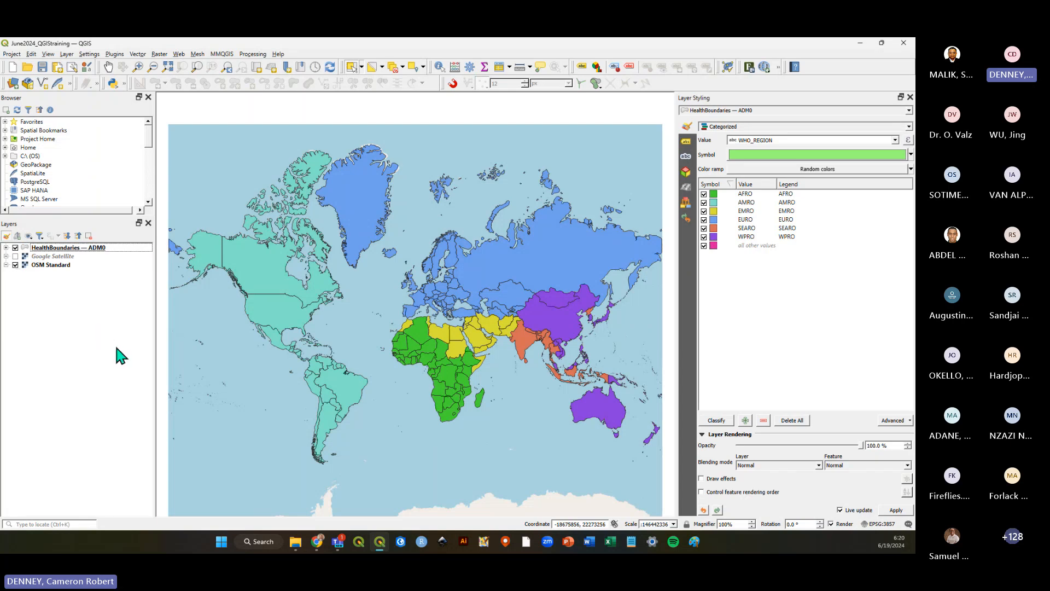
Turn Google Satellite on and off again, expanding and collapsing the HealthBoundaries — ADM0 legend.
{"action": "left_click", "coordinate": [15, 256]}
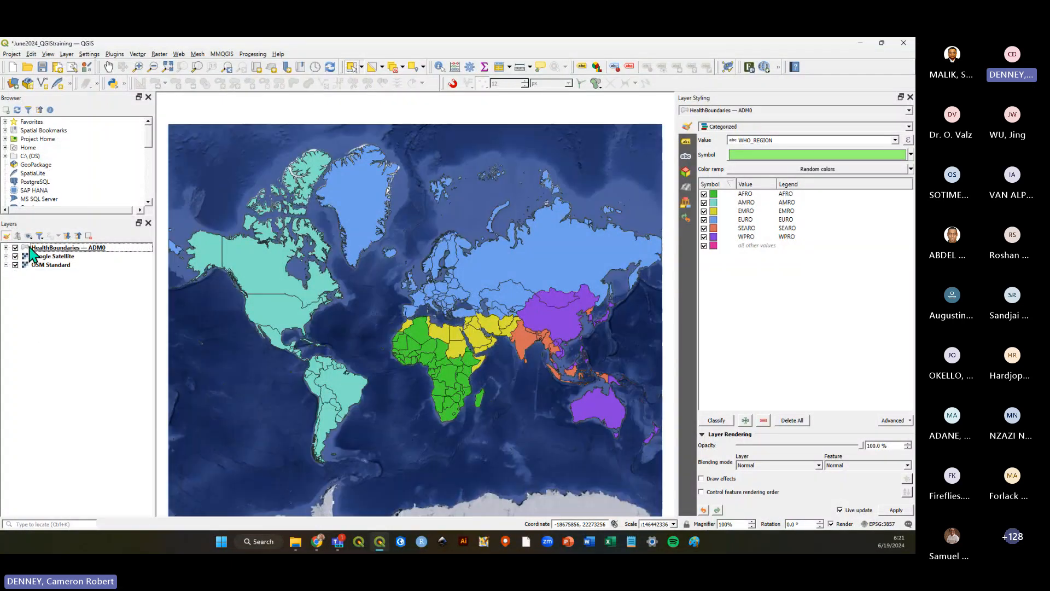
{"action": "left_click", "coordinate": [5, 247]}
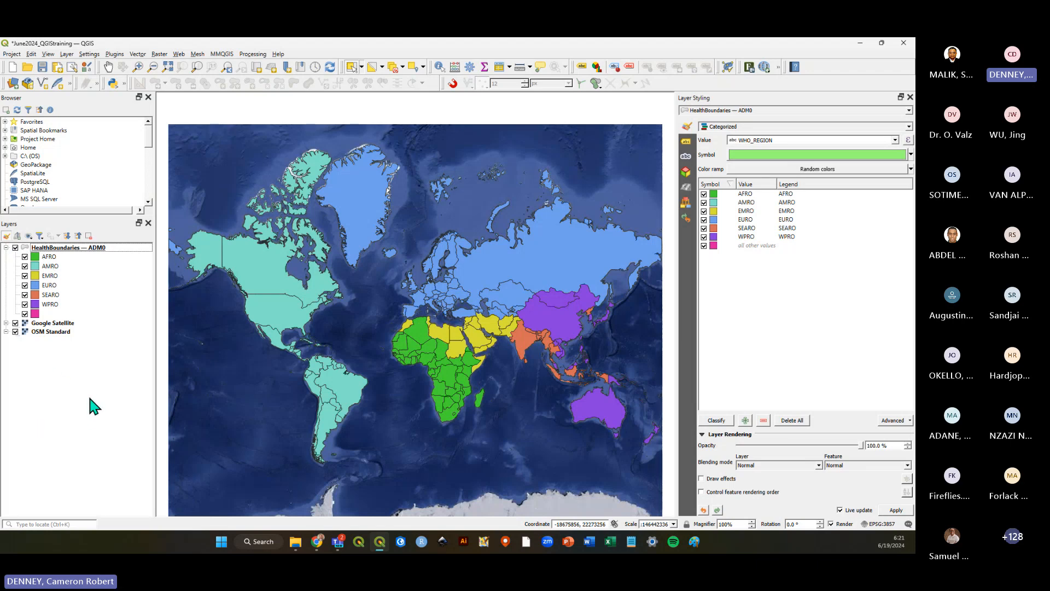
{"action": "left_click", "coordinate": [16, 324]}
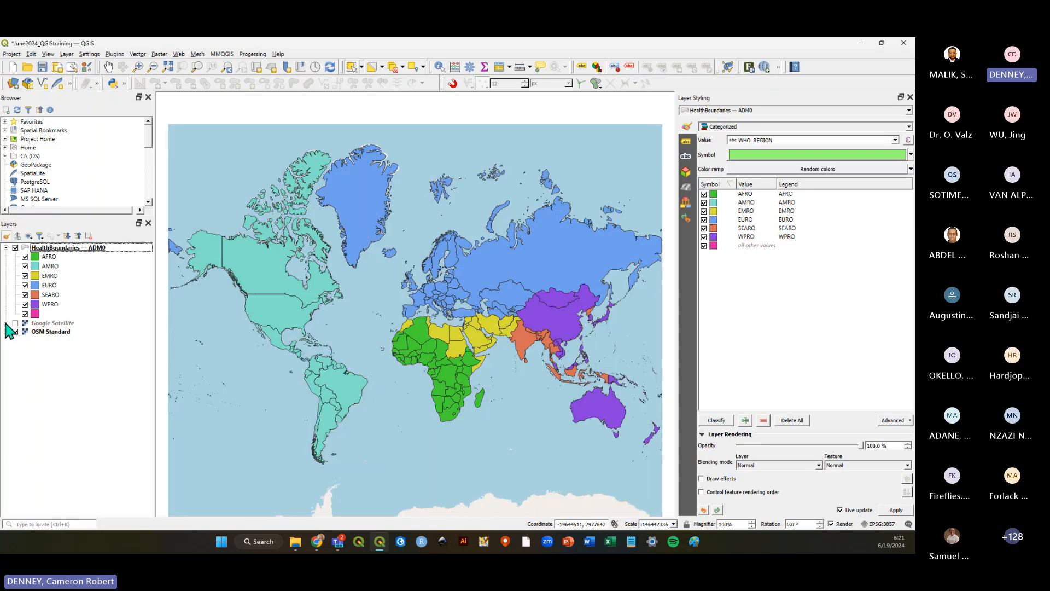
{"action": "left_click", "coordinate": [6, 247]}
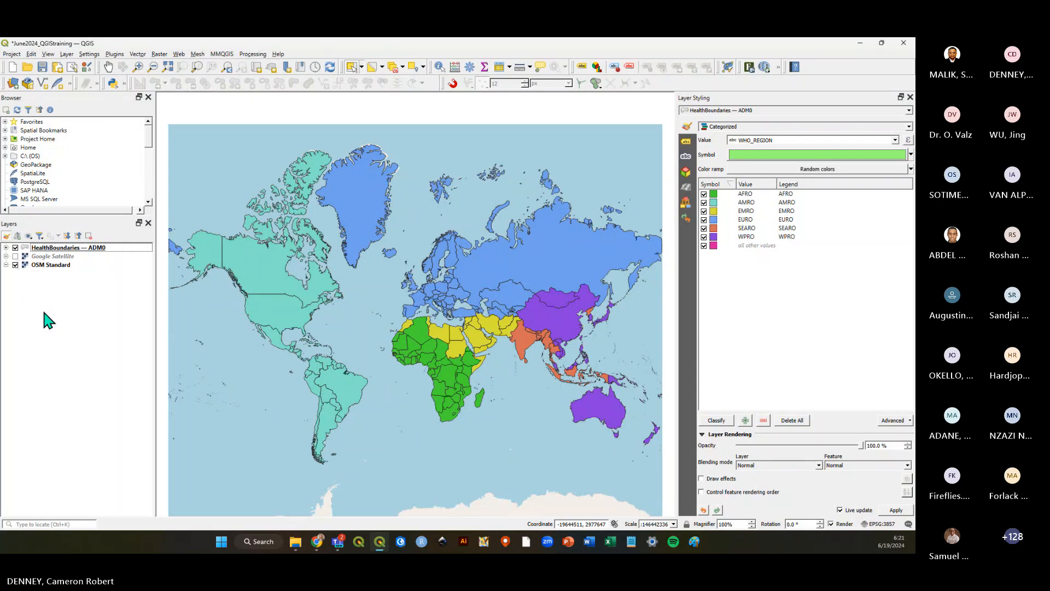
Remove the Google Satellite layer from the project.
{"action": "left_click", "coordinate": [55, 248]}
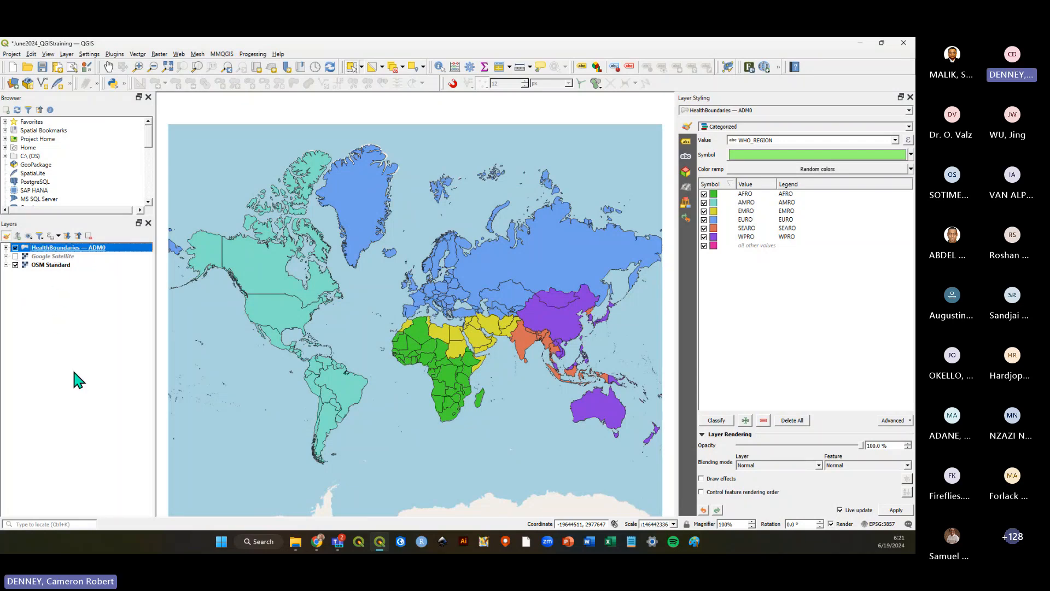
{"action": "right_click", "coordinate": [42, 257]}
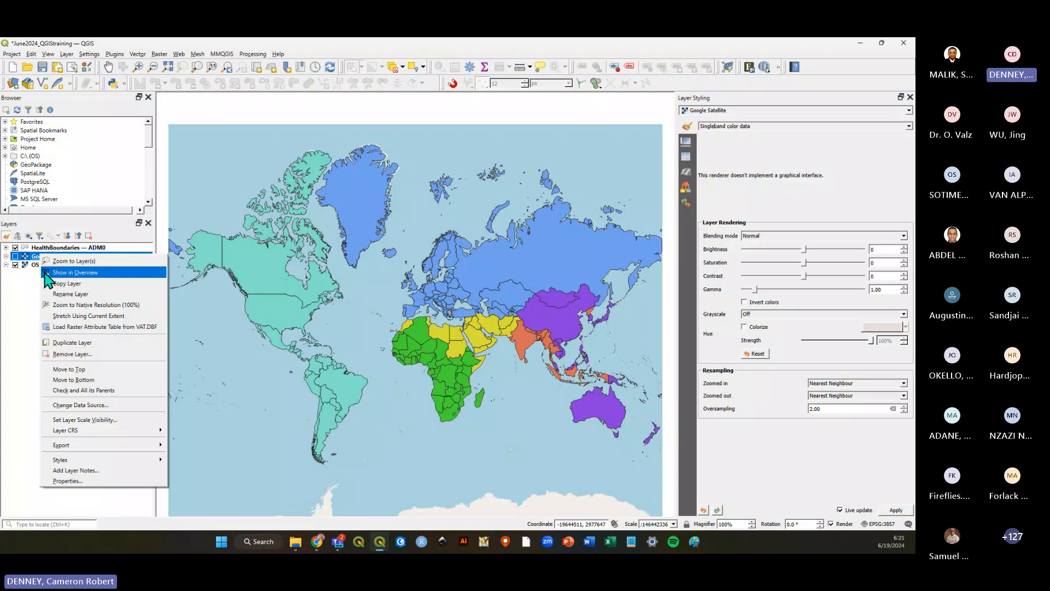
{"action": "left_click", "coordinate": [72, 354]}
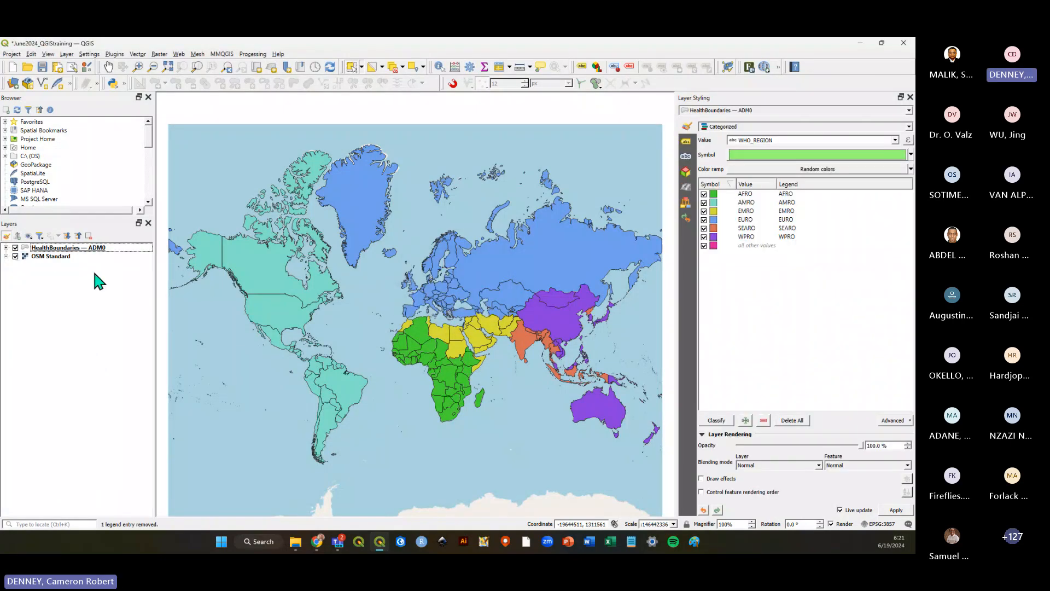
Save the project and select the OSM Standard layer.
{"action": "left_click", "coordinate": [42, 67]}
{"action": "left_click", "coordinate": [25, 258]}
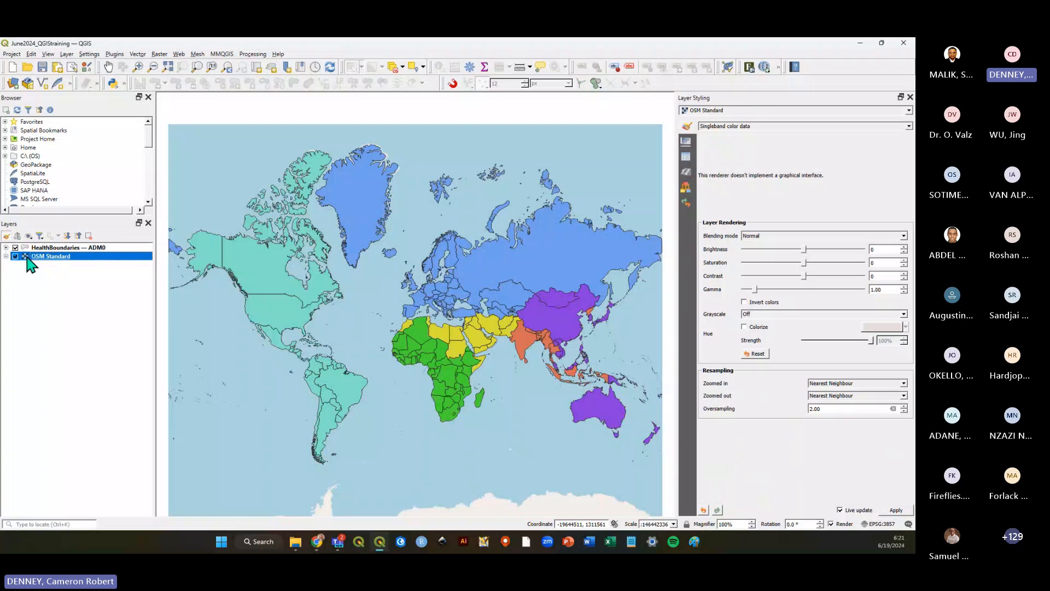
Hide the HealthBoundaries — ADM0 layer and select OSM Standard to view the basemap on its own.
{"action": "left_click", "coordinate": [41, 249]}
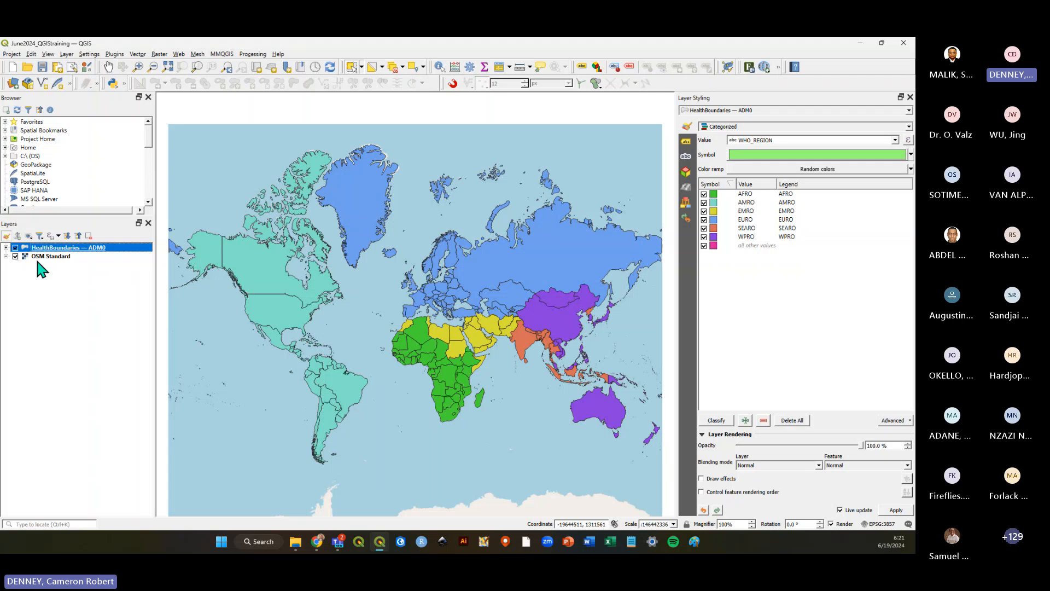
{"action": "left_click", "coordinate": [38, 263]}
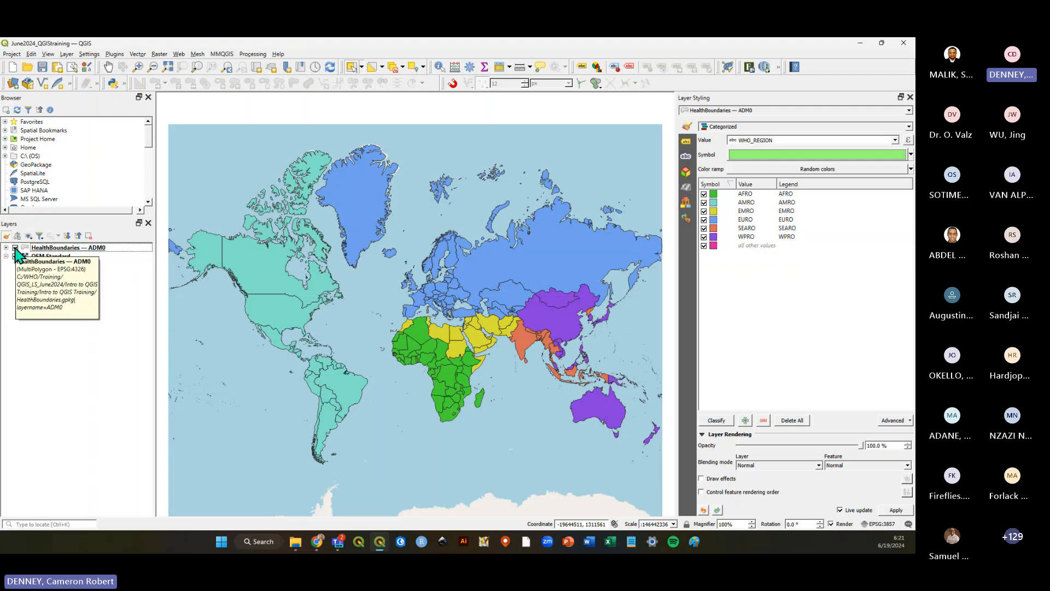
{"action": "left_click", "coordinate": [15, 248]}
{"action": "left_click", "coordinate": [50, 256]}
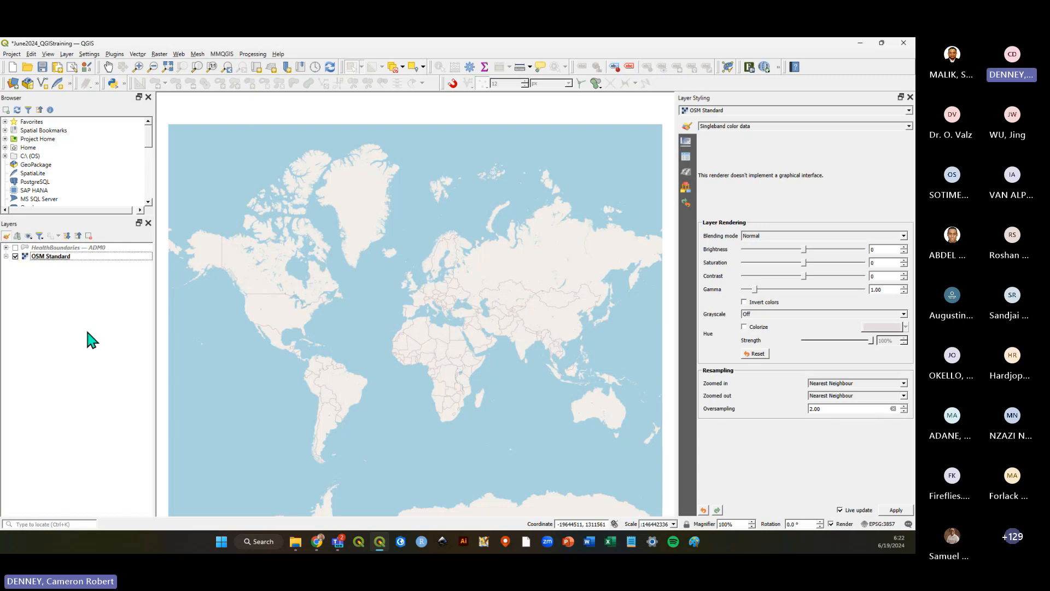
{"action": "left_click", "coordinate": [62, 282]}
{"action": "left_click", "coordinate": [61, 258]}
Zoom into North Africa on the OSM basemap and try selecting features on it with the selection tool.
{"action": "scroll", "coordinate": [405, 328], "scroll_direction": "up", "scroll_amount": 3}
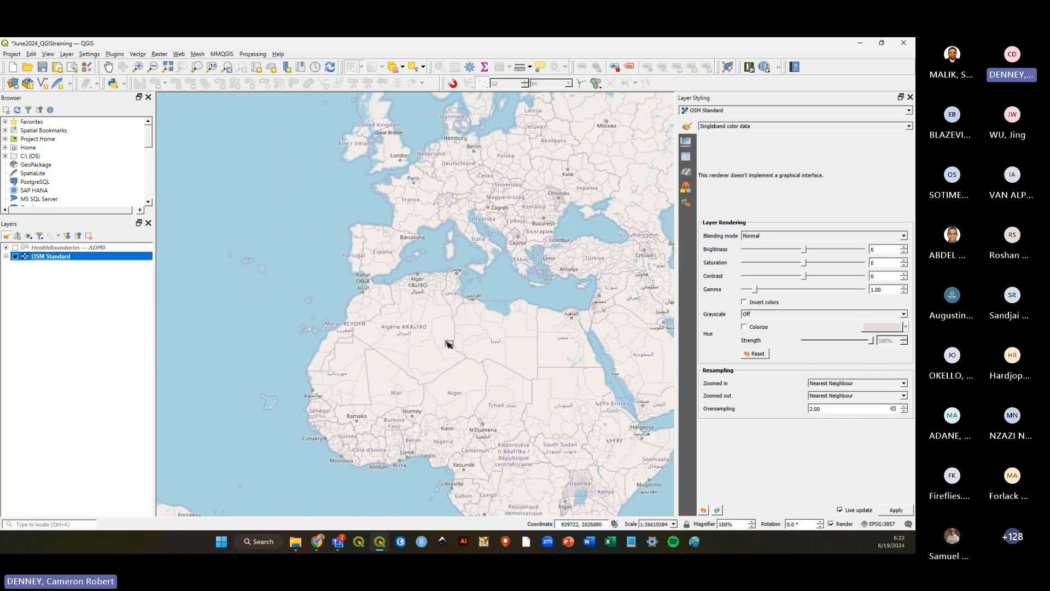
{"action": "scroll", "coordinate": [405, 328], "scroll_direction": "up", "scroll_amount": 1}
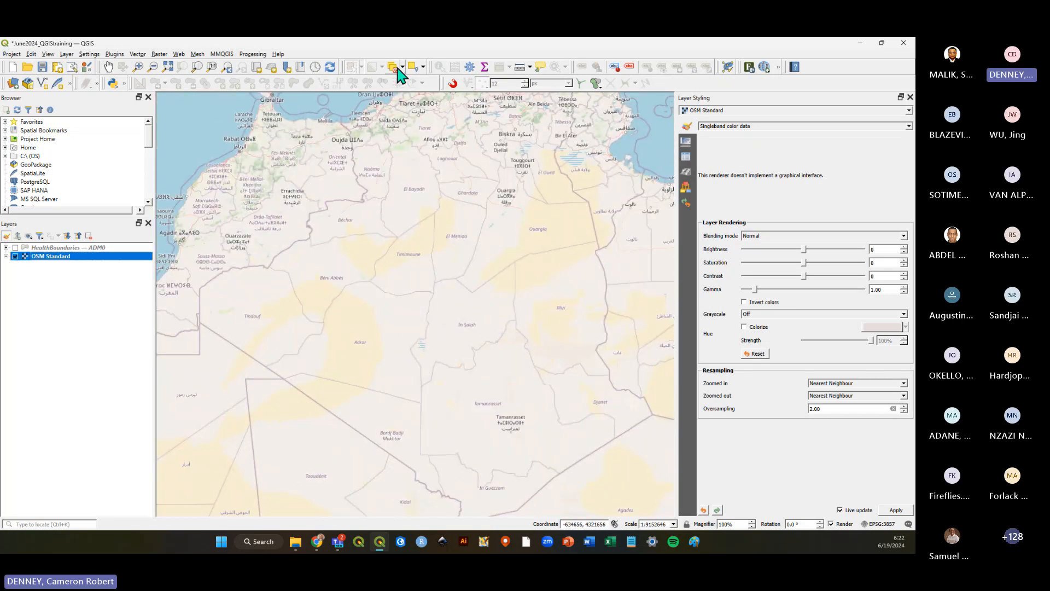
{"action": "left_click", "coordinate": [351, 67]}
{"action": "left_click_drag", "start_coordinate": [329, 289], "coordinate": [458, 376]}
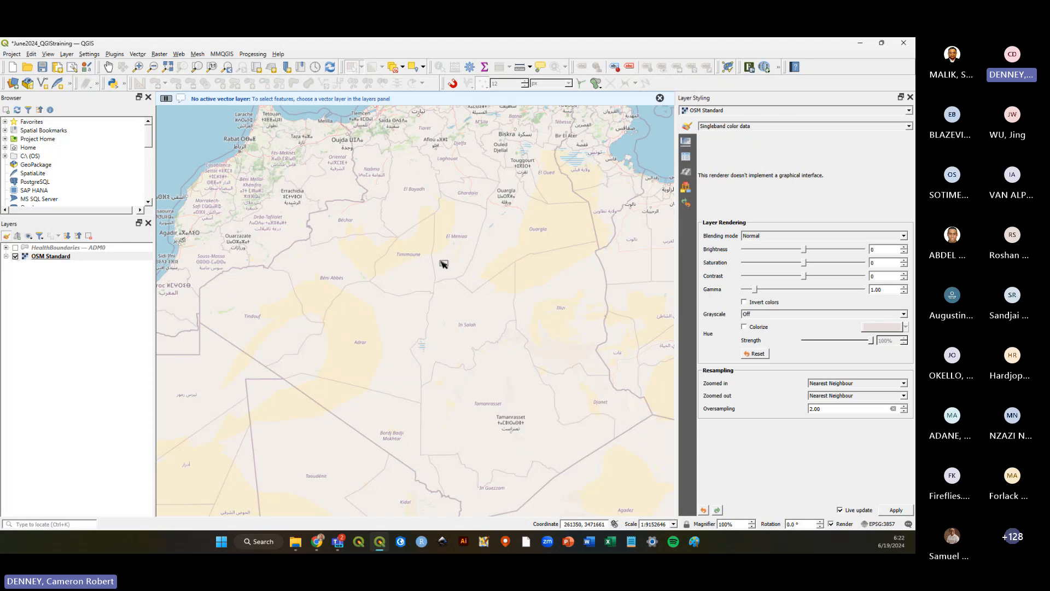
{"action": "left_click_drag", "start_coordinate": [499, 422], "coordinate": [403, 463]}
{"action": "left_click", "coordinate": [77, 257]}
{"action": "right_click", "coordinate": [76, 260]}
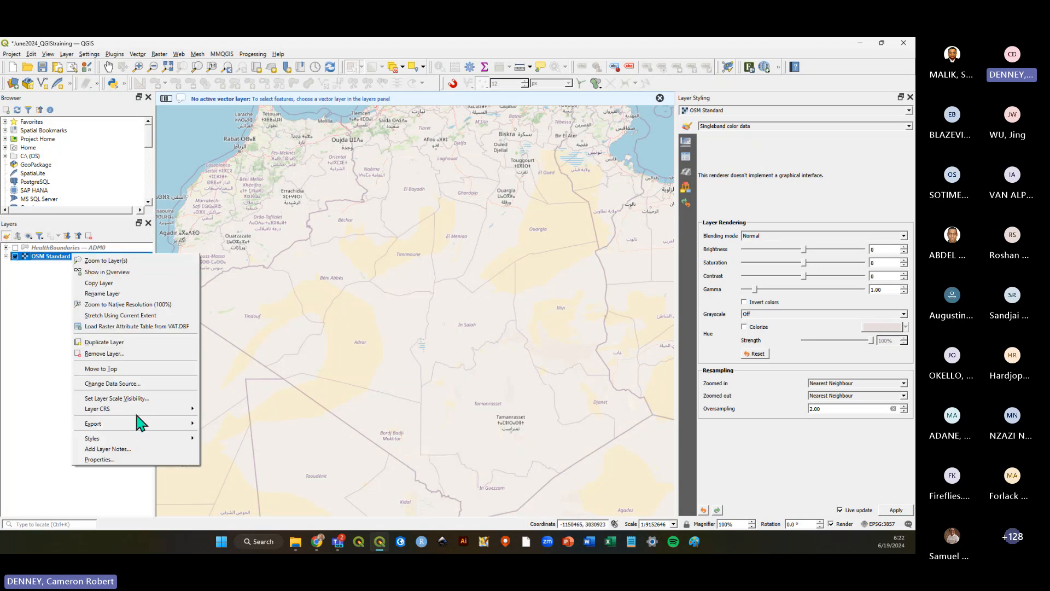
{"action": "left_click", "coordinate": [31, 315]}
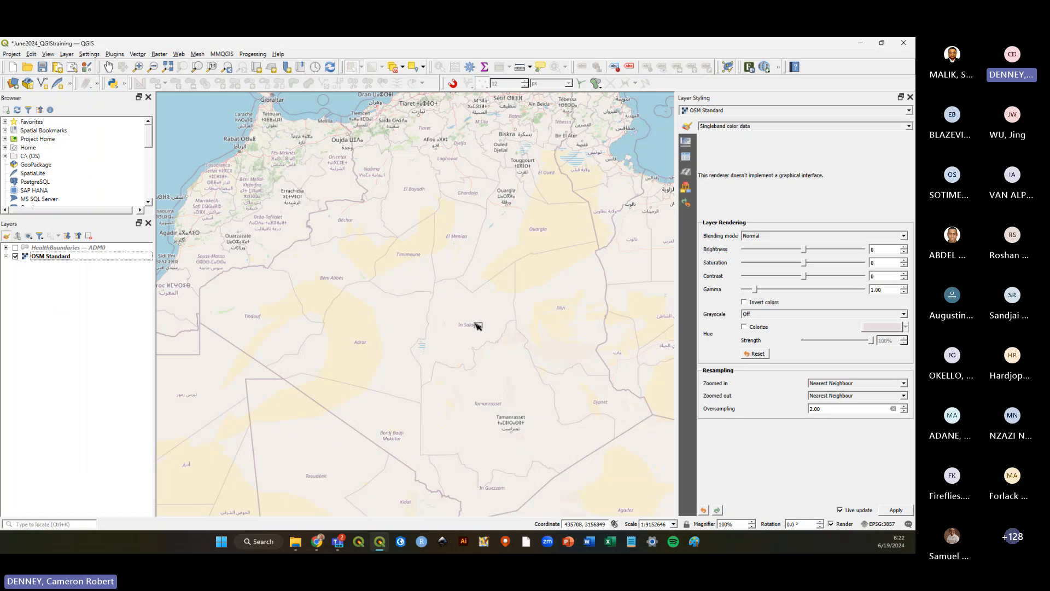
{"action": "scroll", "coordinate": [414, 338], "scroll_direction": "down", "scroll_amount": 2}
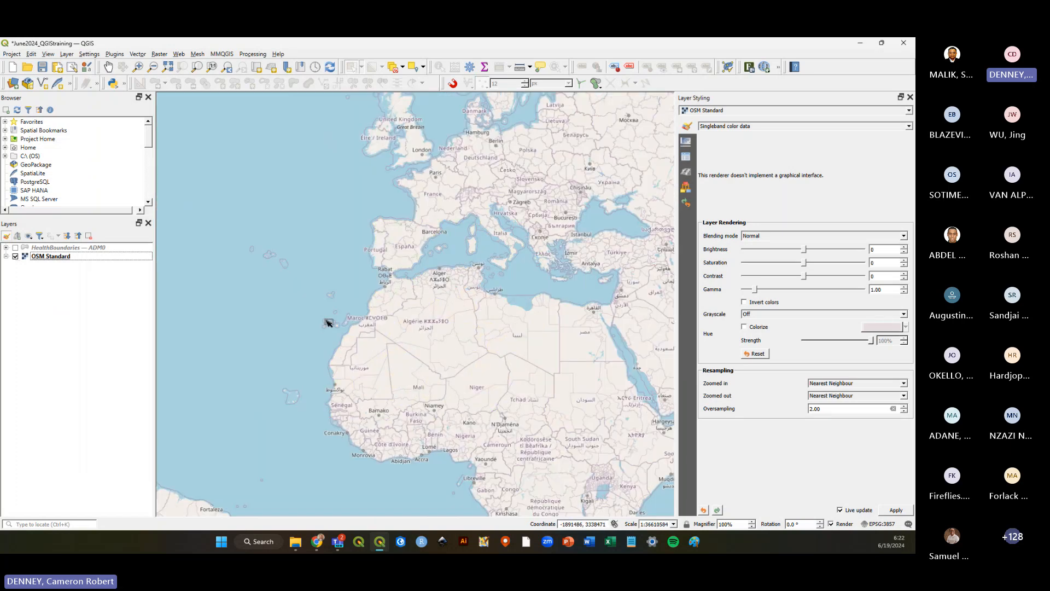
{"action": "left_click", "coordinate": [82, 257]}
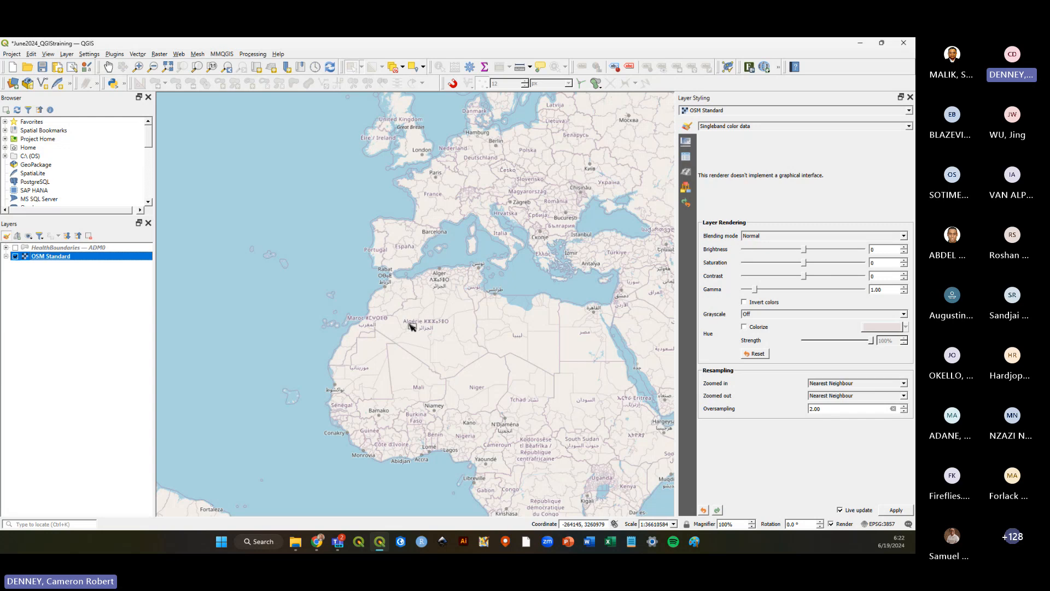
Turn HealthBoundaries — ADM0 back on, hide OSM Standard and select the boundaries layer.
{"action": "left_click", "coordinate": [15, 247]}
{"action": "left_click", "coordinate": [15, 256]}
{"action": "left_click", "coordinate": [68, 248]}
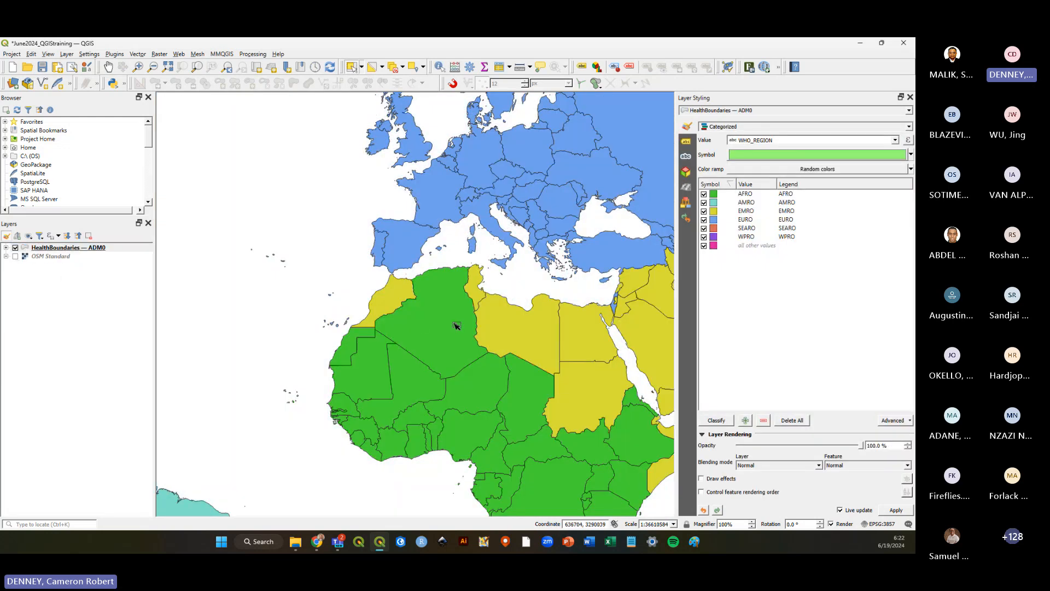
Select individual countries such as Nigeria on the boundaries map, finishing by clearing the selection.
{"action": "left_click", "coordinate": [490, 345]}
{"action": "left_click", "coordinate": [491, 380]}
{"action": "left_click", "coordinate": [465, 435]}
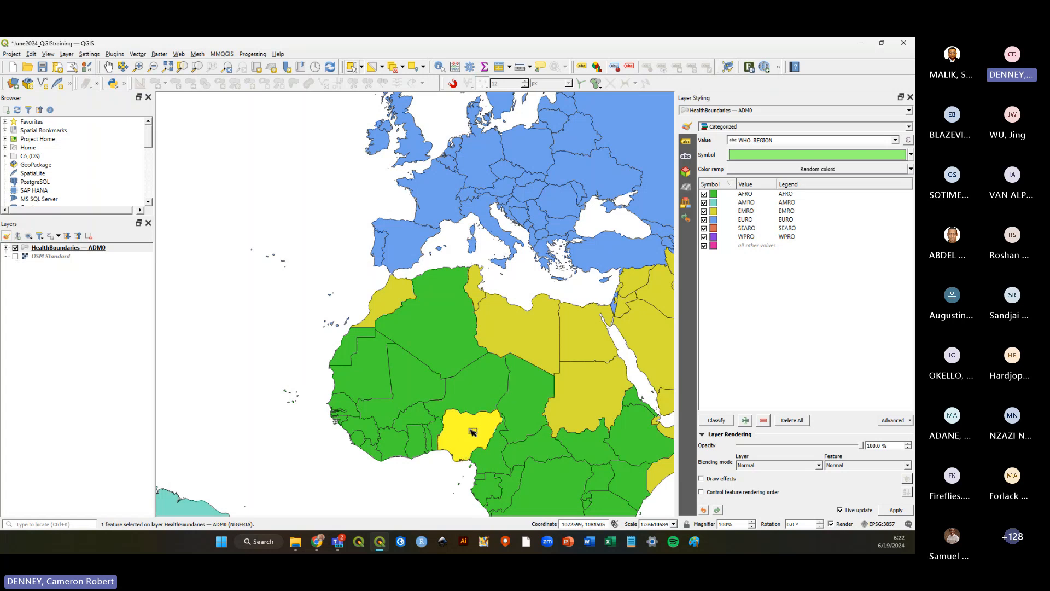
{"action": "left_click", "coordinate": [400, 383]}
{"action": "left_click", "coordinate": [361, 367]}
{"action": "left_click", "coordinate": [263, 318]}
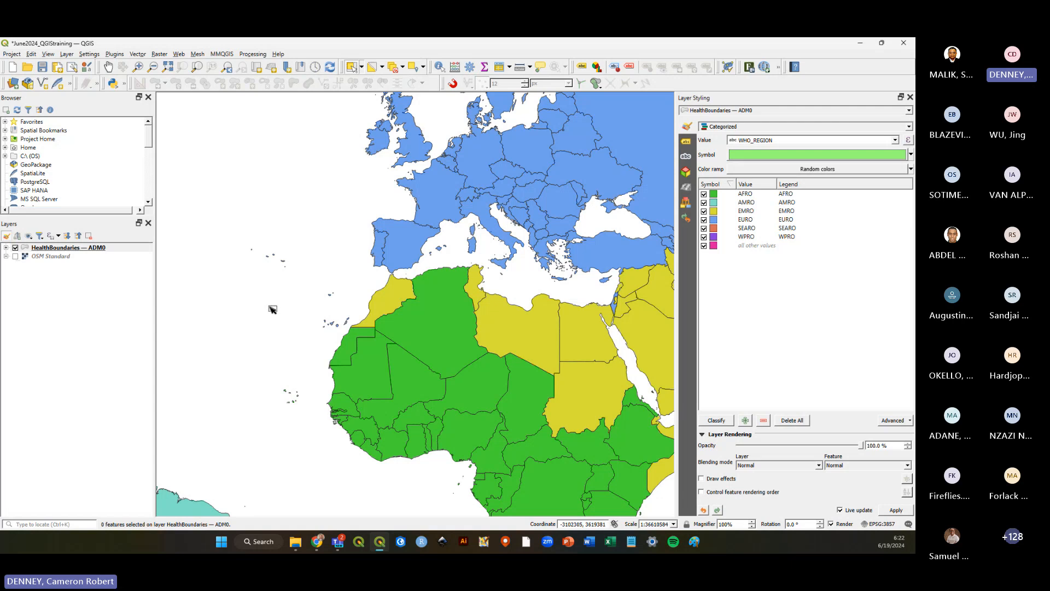
Turn OSM Standard back on and toggle HealthBoundaries — ADM0 off and on to compare the layers.
{"action": "left_click", "coordinate": [15, 256]}
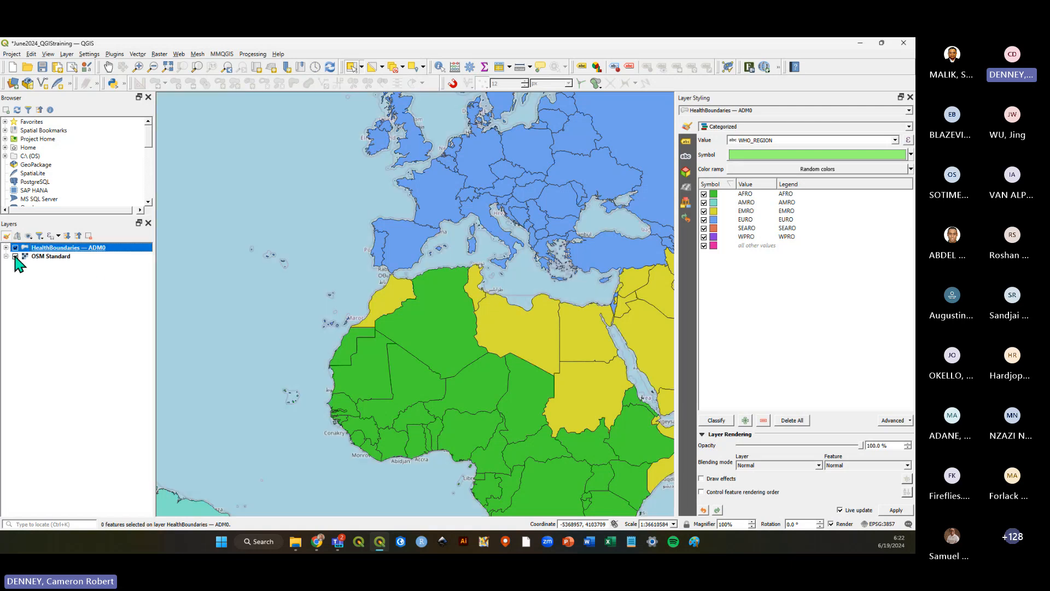
{"action": "left_click", "coordinate": [50, 255]}
{"action": "left_click", "coordinate": [50, 248]}
{"action": "left_click", "coordinate": [98, 288]}
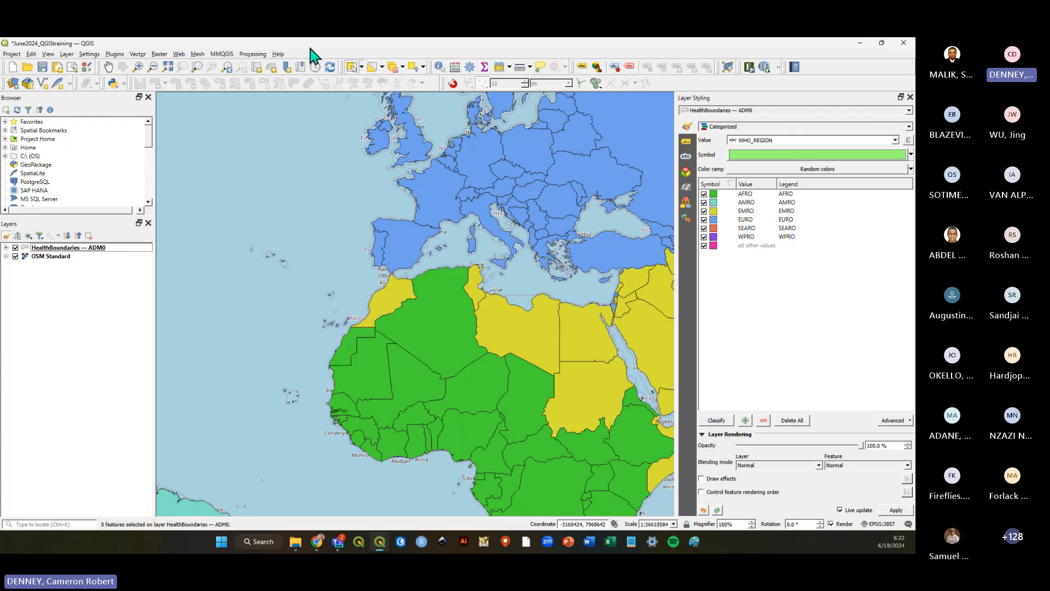
{"action": "left_click", "coordinate": [15, 248]}
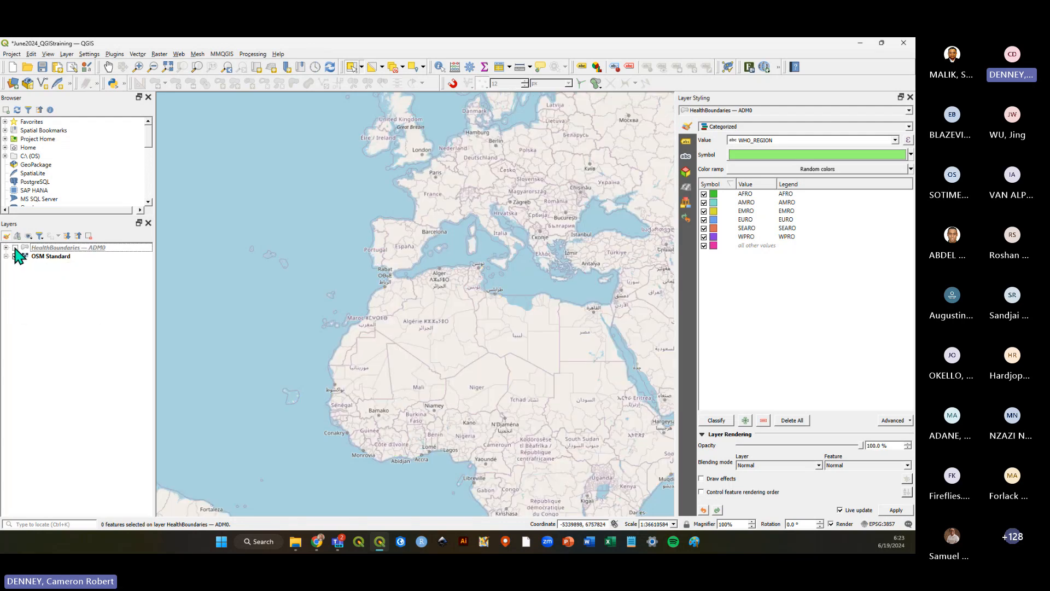
{"action": "left_click", "coordinate": [15, 248]}
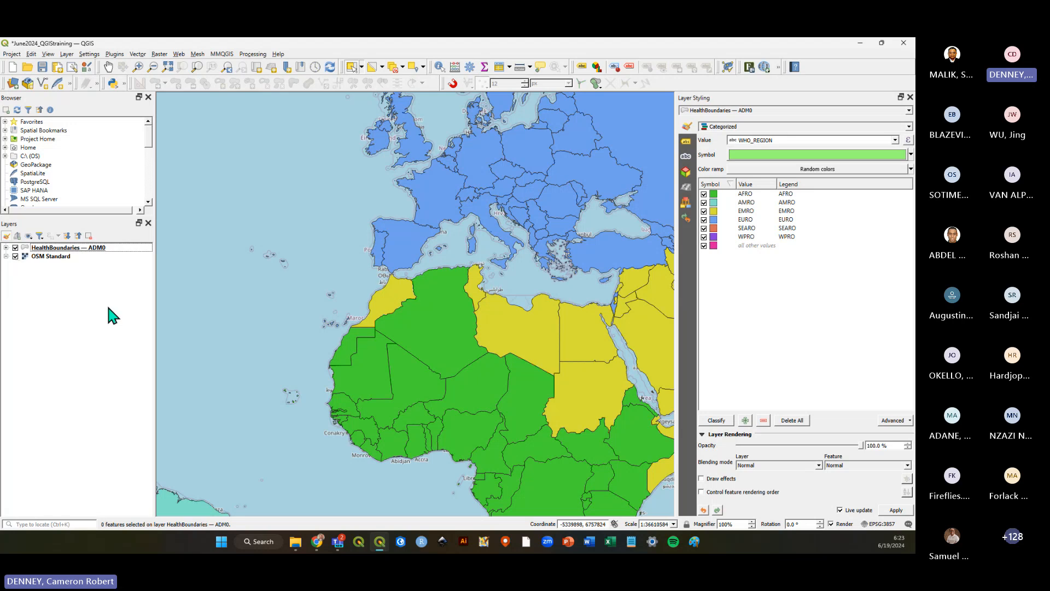
Save the project.
{"action": "scroll", "coordinate": [490, 253], "scroll_direction": "down", "scroll_amount": 1}
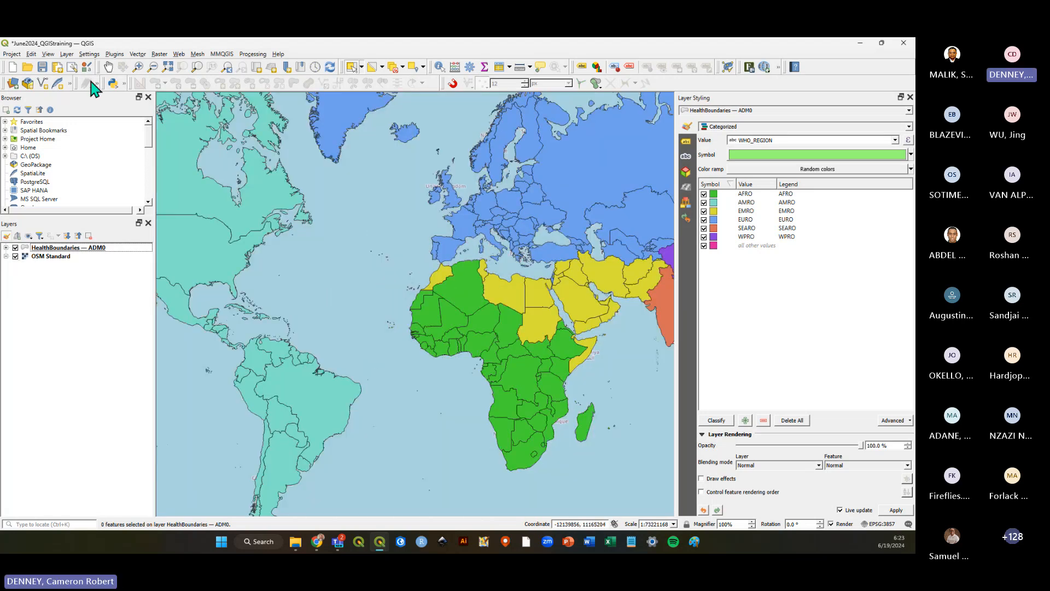
{"action": "left_click", "coordinate": [42, 67]}
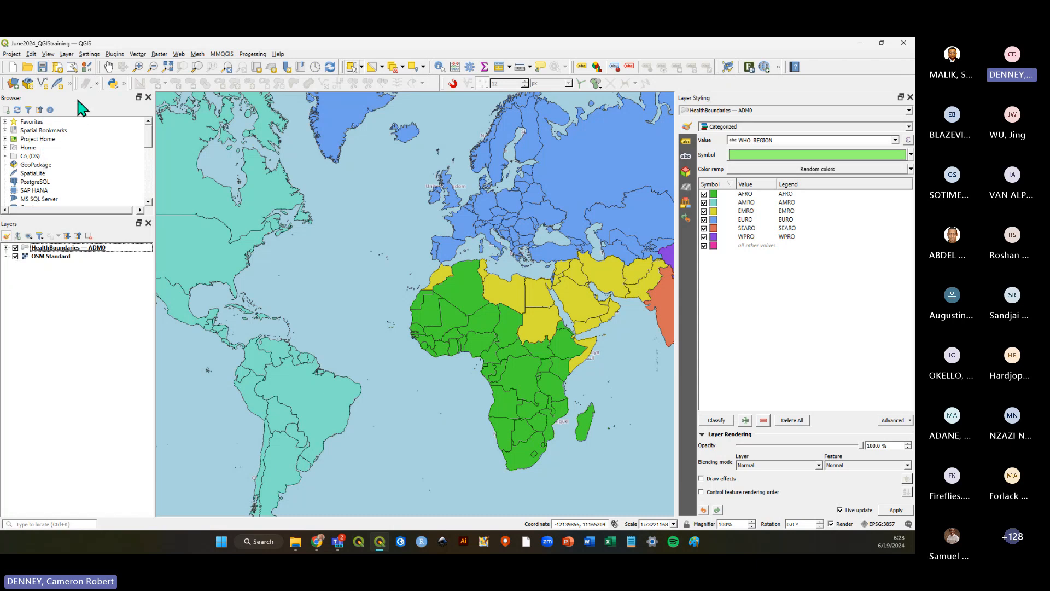
{"action": "left_click", "coordinate": [42, 66]}
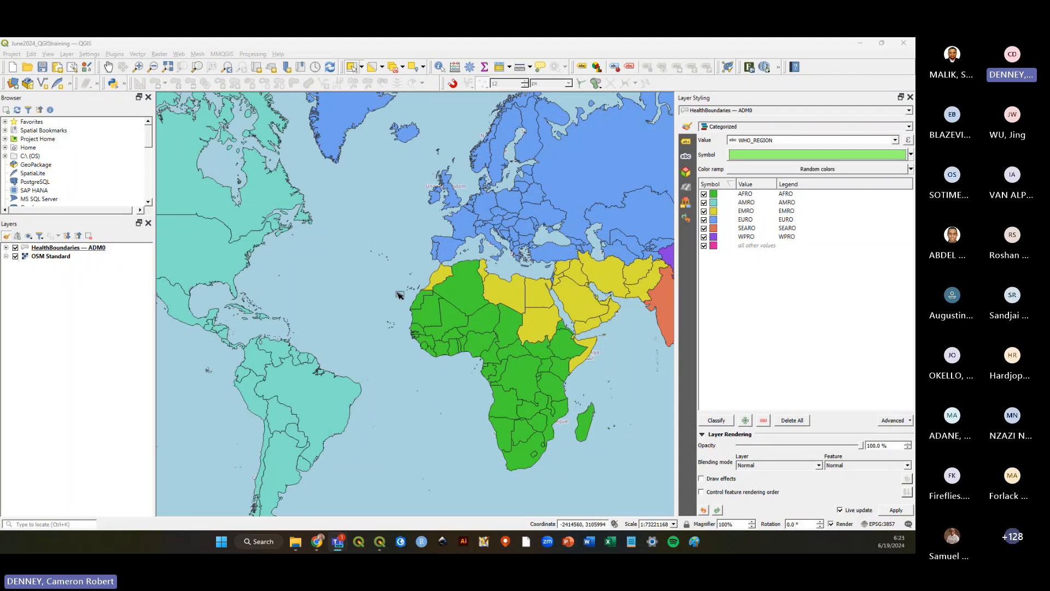
Zoom to the full extent of the HealthBoundaries — ADM0 layer and save the project.
{"action": "right_click", "coordinate": [47, 247]}
{"action": "left_click", "coordinate": [64, 251]}
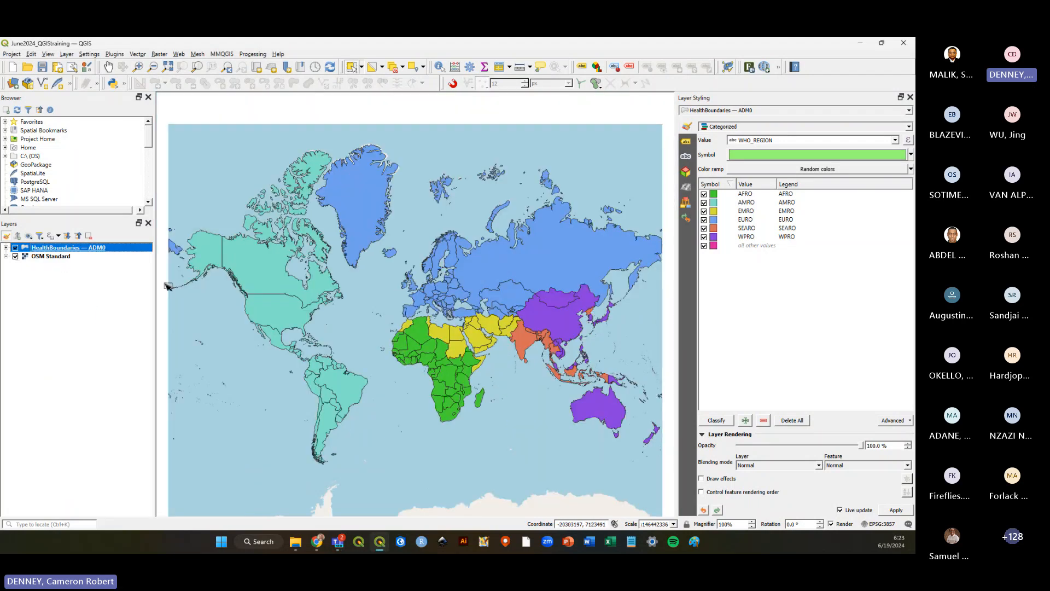
{"action": "left_click", "coordinate": [42, 68]}
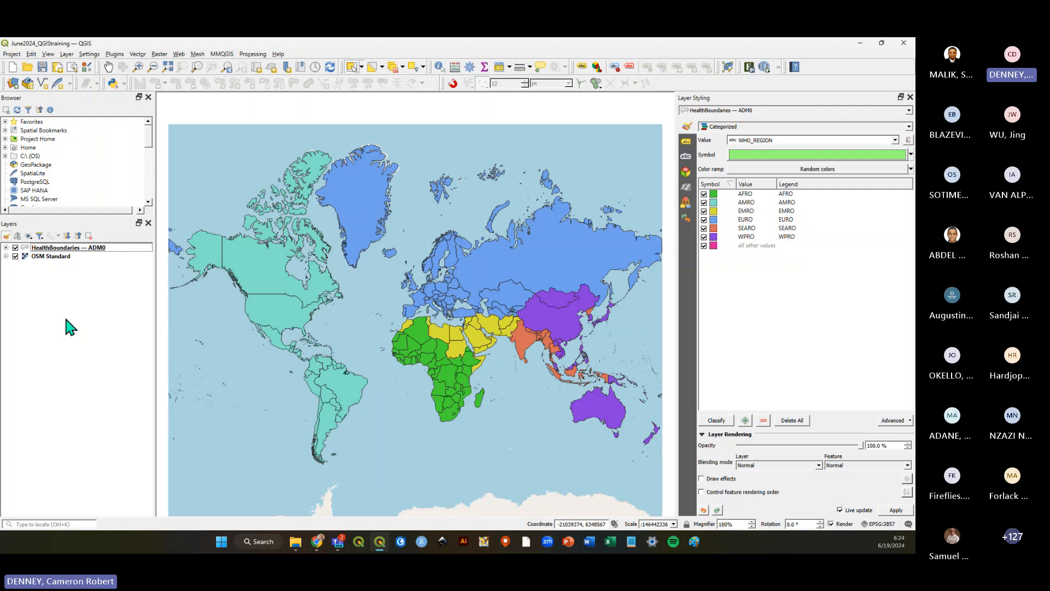
Switch to the browser and review the WHO GIS Hub Basemaps page and its tile basemap links.
{"action": "left_click", "coordinate": [316, 542]}
{"action": "left_click", "coordinate": [330, 50]}
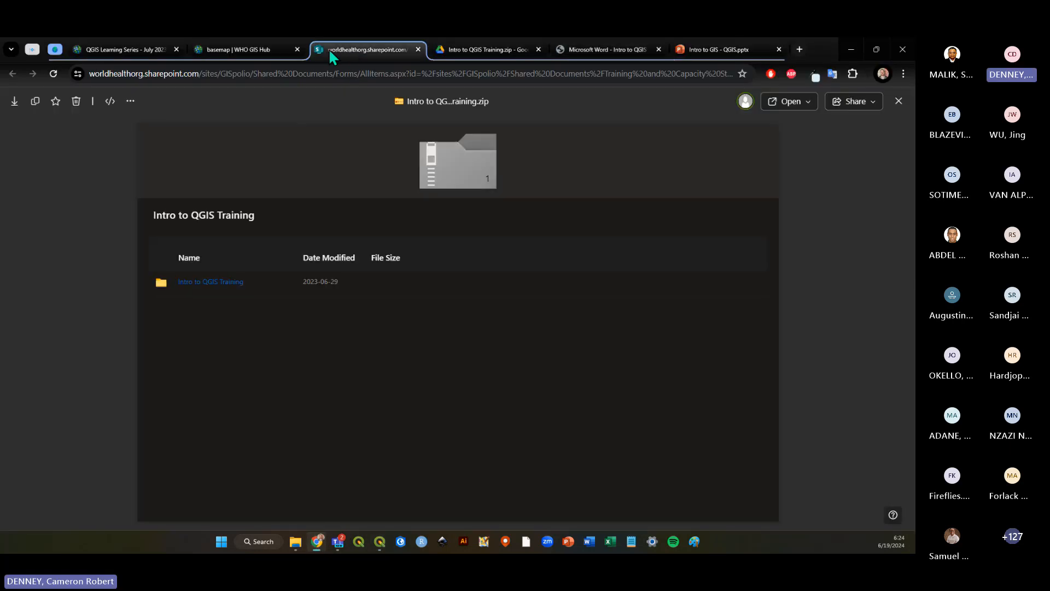
{"action": "left_click", "coordinate": [241, 50]}
{"action": "scroll", "coordinate": [429, 284], "scroll_direction": "up", "scroll_amount": 5}
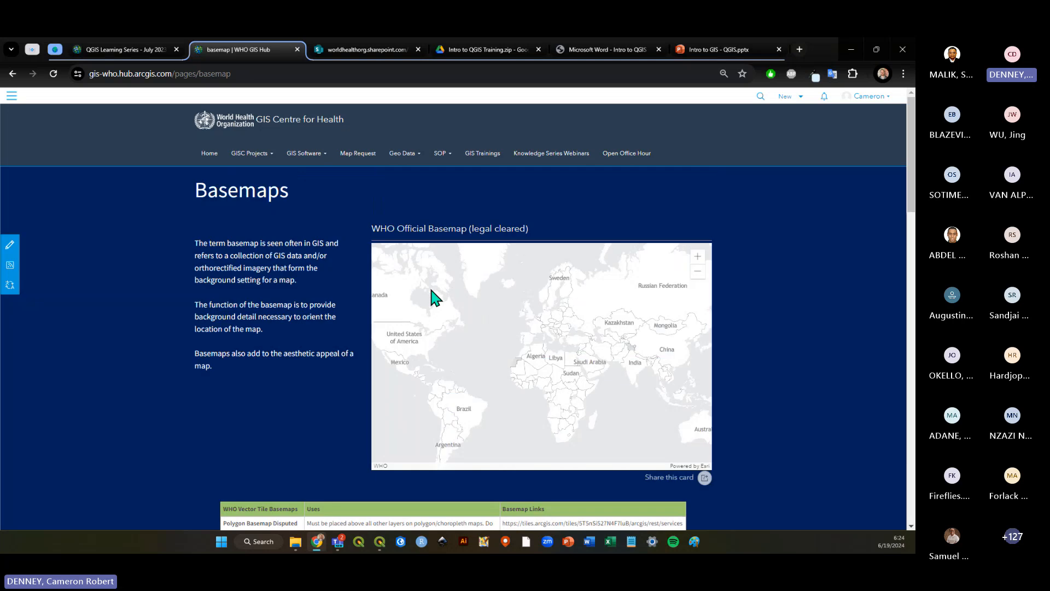
{"action": "left_click", "coordinate": [414, 159]}
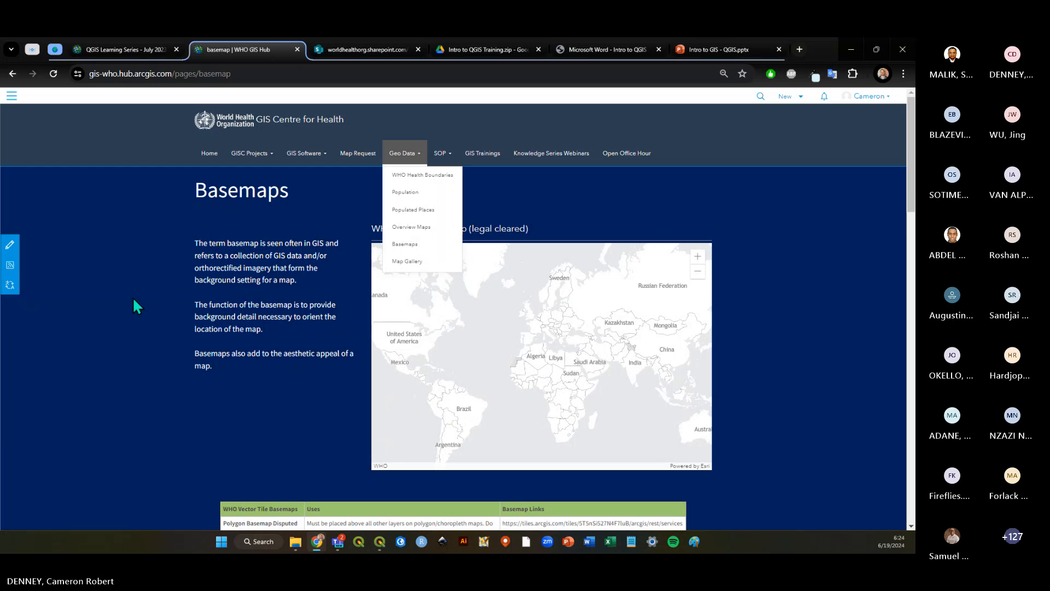
{"action": "scroll", "coordinate": [139, 297], "scroll_direction": "down", "scroll_amount": 5}
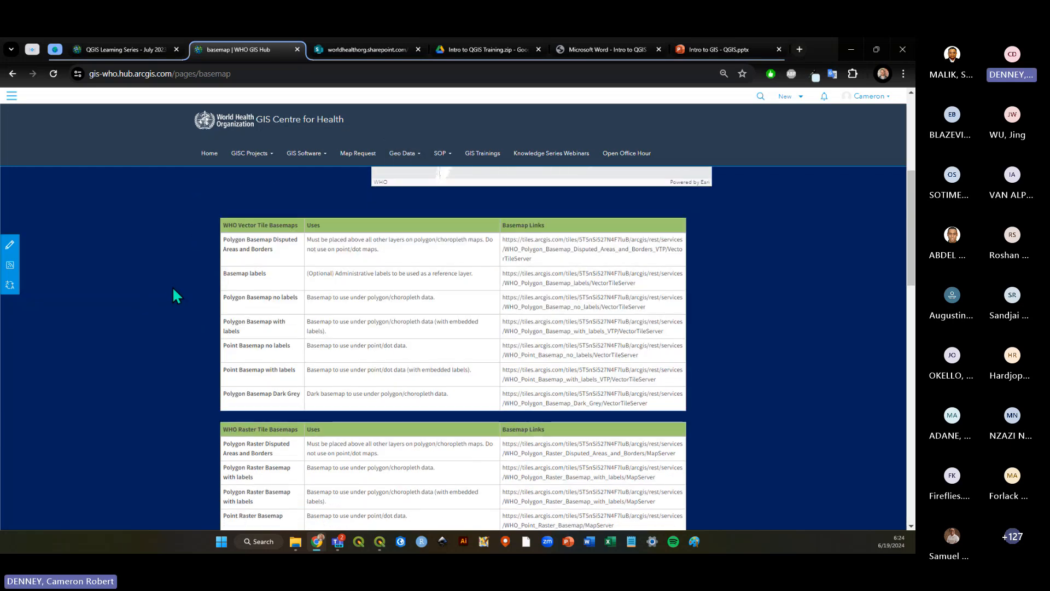
{"action": "scroll", "coordinate": [173, 290], "scroll_direction": "up", "scroll_amount": 1}
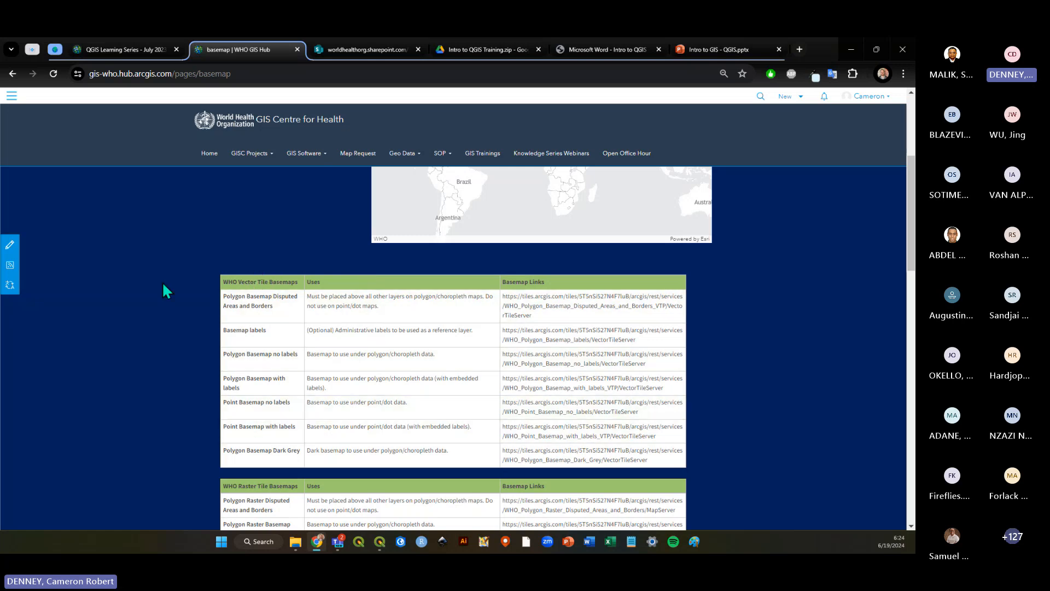
{"action": "scroll", "coordinate": [162, 281], "scroll_direction": "down", "scroll_amount": 3}
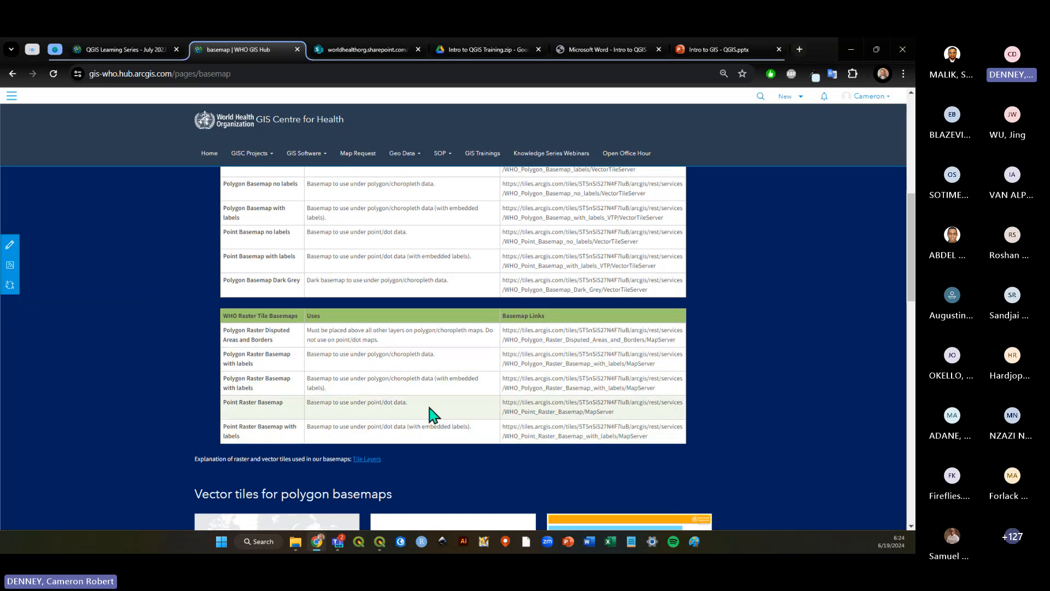
{"action": "scroll", "coordinate": [303, 418], "scroll_direction": "up", "scroll_amount": 2}
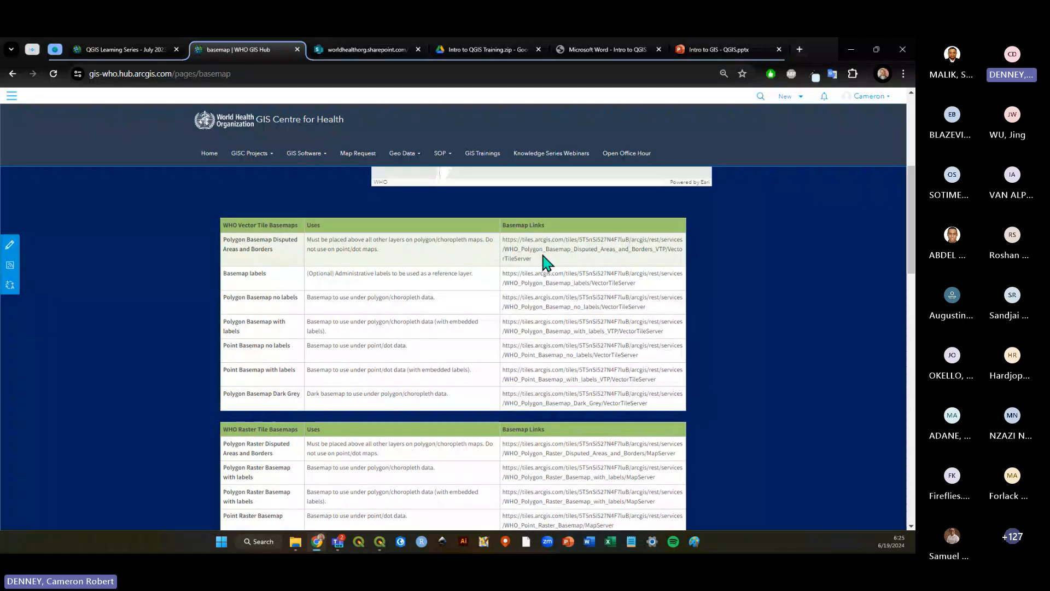
Read the Exercise 3.2 WHO Basemaps instructions in the training PDF.
{"action": "left_click", "coordinate": [583, 48]}
{"action": "scroll", "coordinate": [458, 304], "scroll_direction": "down", "scroll_amount": 5}
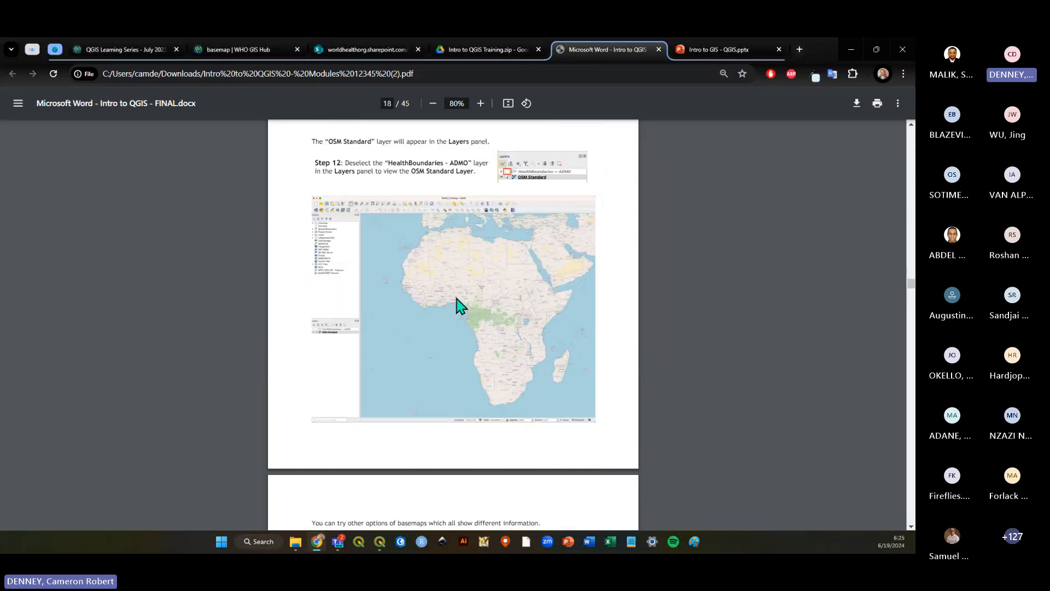
{"action": "scroll", "coordinate": [458, 304], "scroll_direction": "down", "scroll_amount": 5}
{"action": "scroll", "coordinate": [458, 304], "scroll_direction": "down", "scroll_amount": 10}
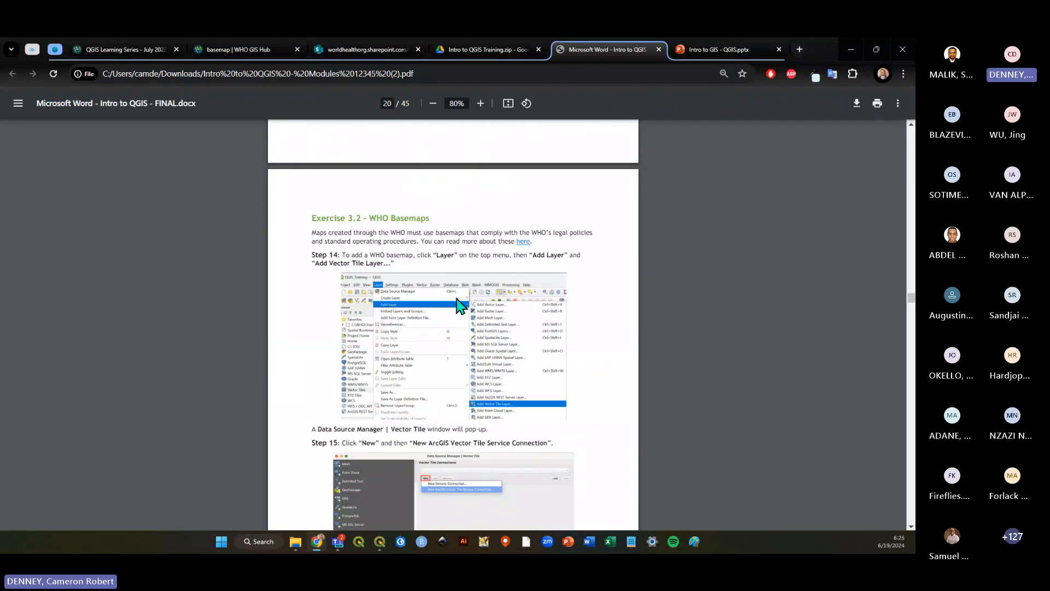
{"action": "scroll", "coordinate": [458, 305], "scroll_direction": "down", "scroll_amount": 4}
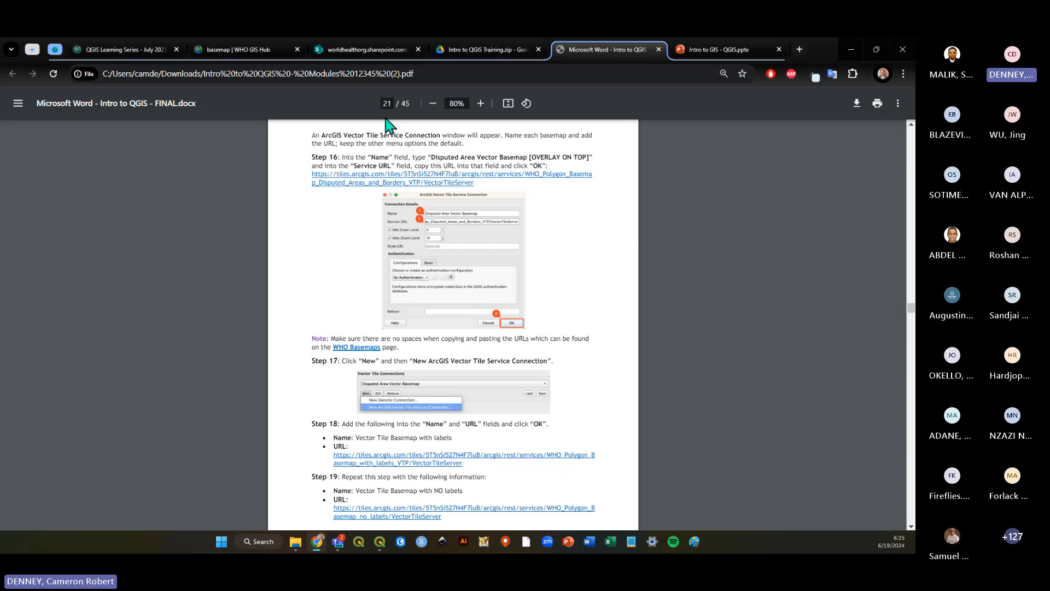
Close the SharePoint and Google Drive browser tabs and return to QGIS.
{"action": "left_click", "coordinate": [356, 50]}
{"action": "left_click", "coordinate": [236, 58]}
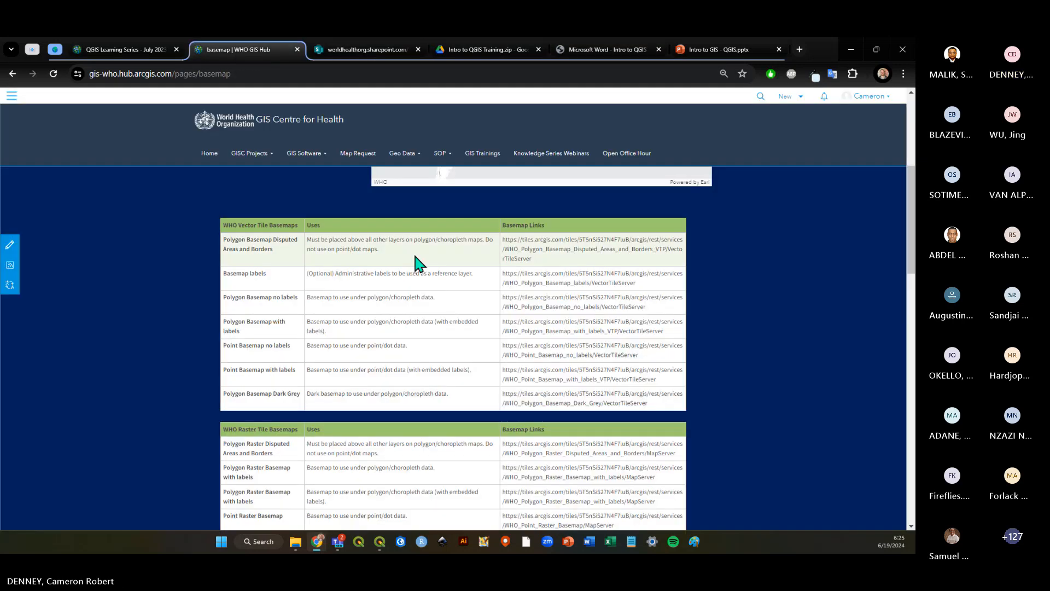
{"action": "left_click", "coordinate": [418, 50]}
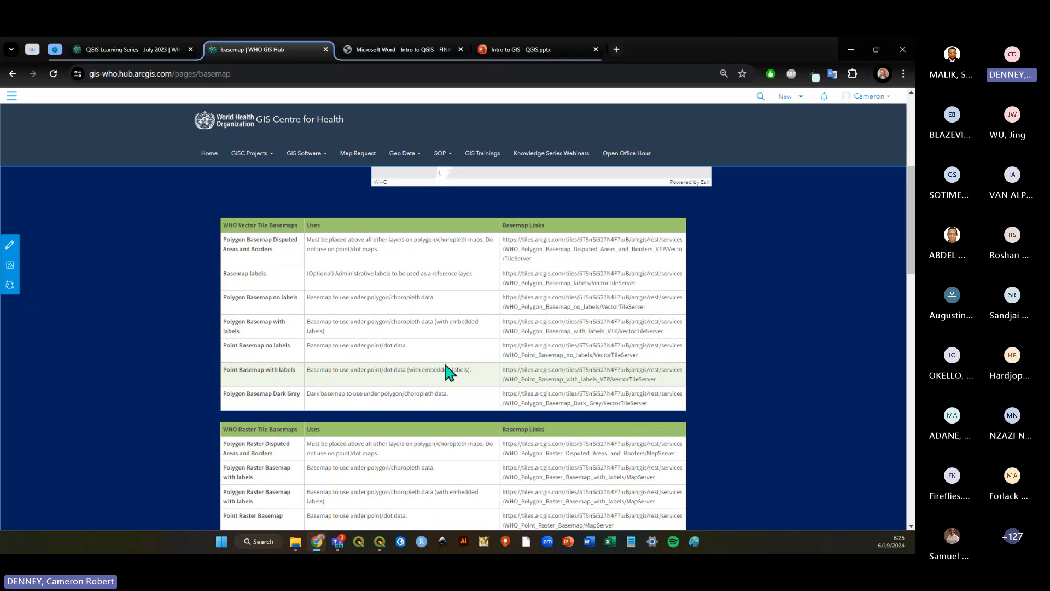
{"action": "left_click", "coordinate": [381, 541]}
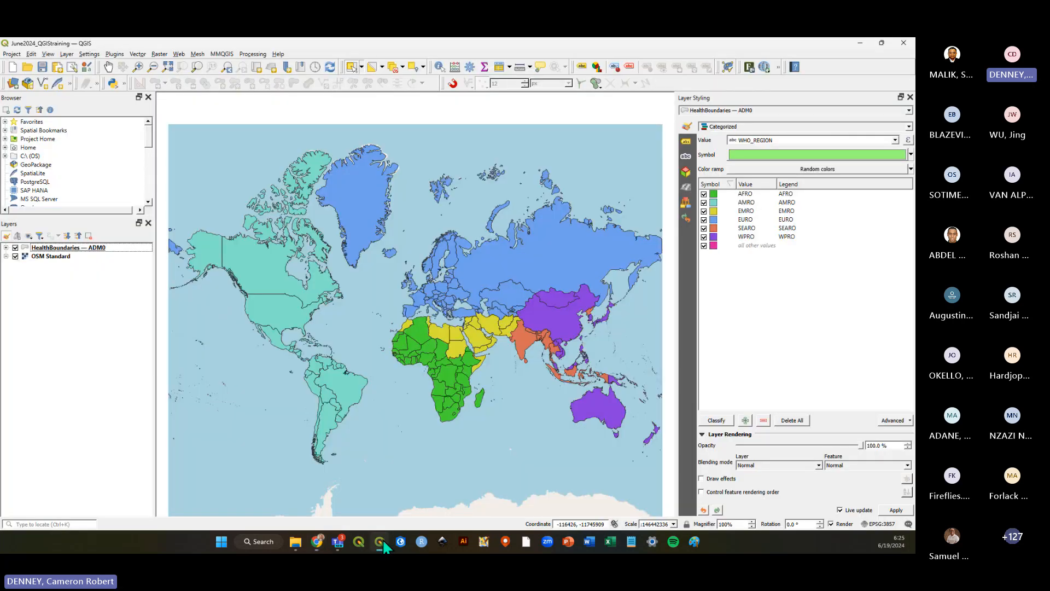
Hide the OSM Standard basemap and open the Data Source Manager for adding a vector tile layer.
{"action": "left_click", "coordinate": [15, 256]}
{"action": "left_click", "coordinate": [66, 54]}
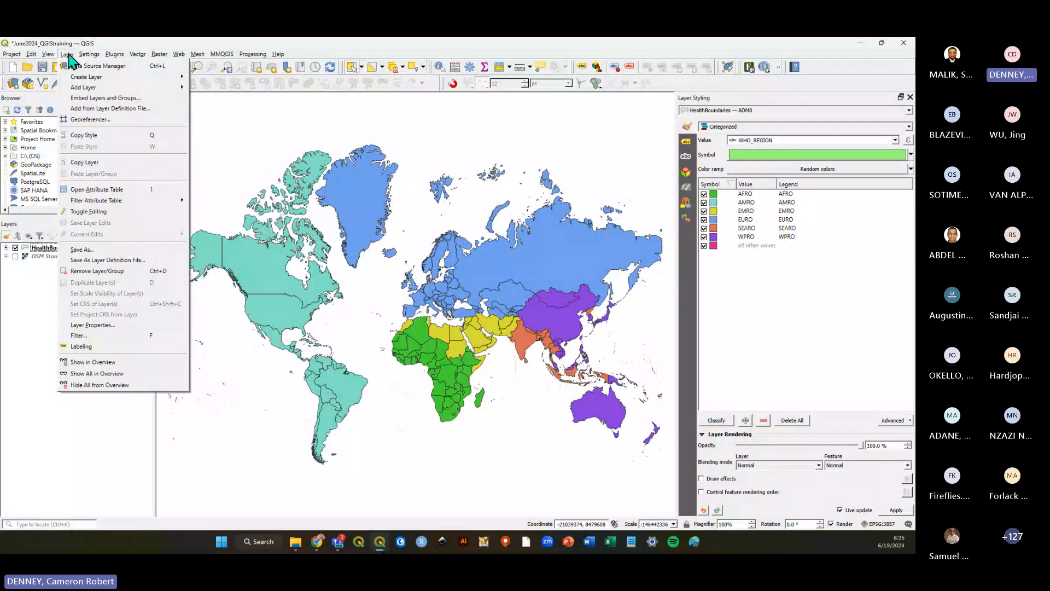
{"action": "mouse_move", "coordinate": [90, 89]}
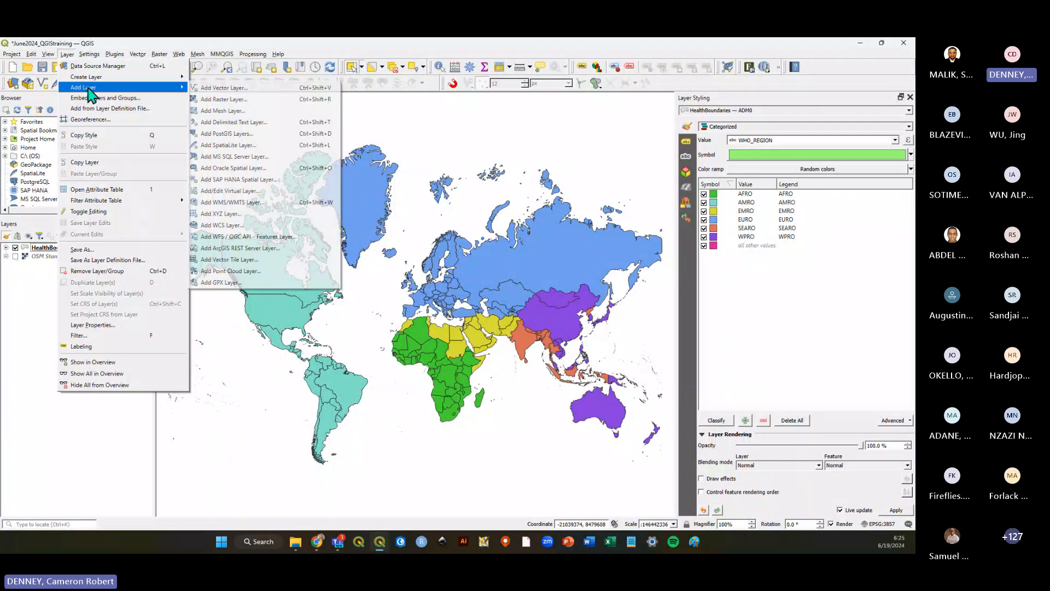
{"action": "left_click", "coordinate": [269, 268]}
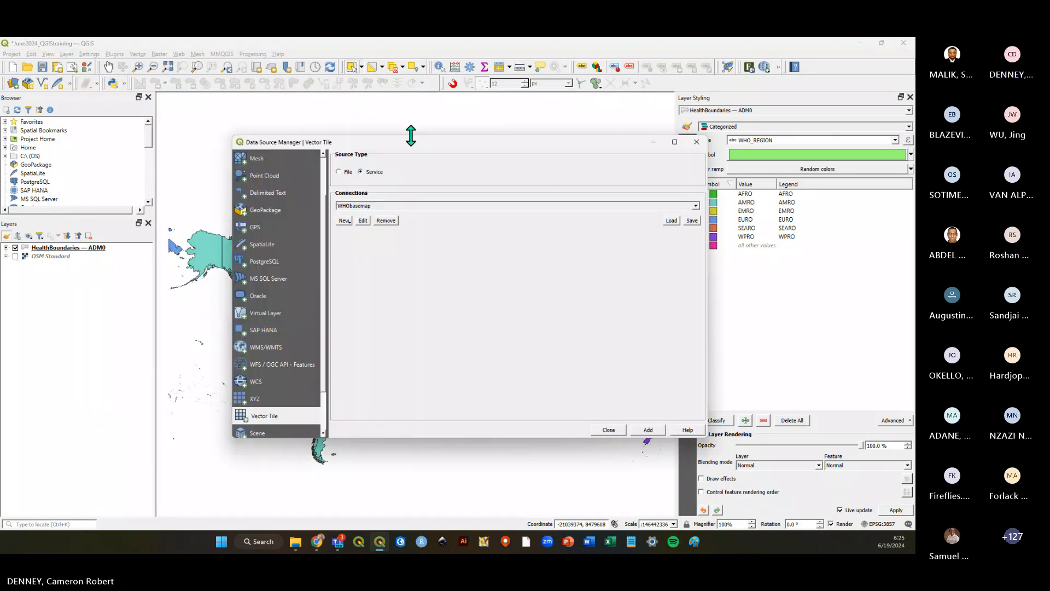
{"action": "left_click_drag", "start_coordinate": [356, 141], "coordinate": [420, 135]}
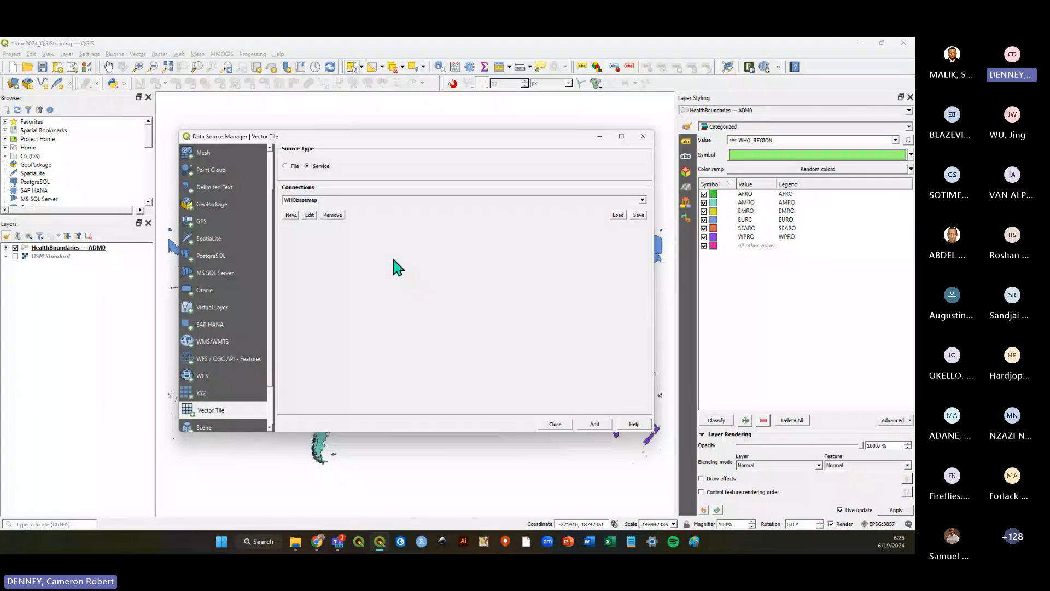
{"action": "left_click_drag", "start_coordinate": [400, 140], "coordinate": [397, 146]}
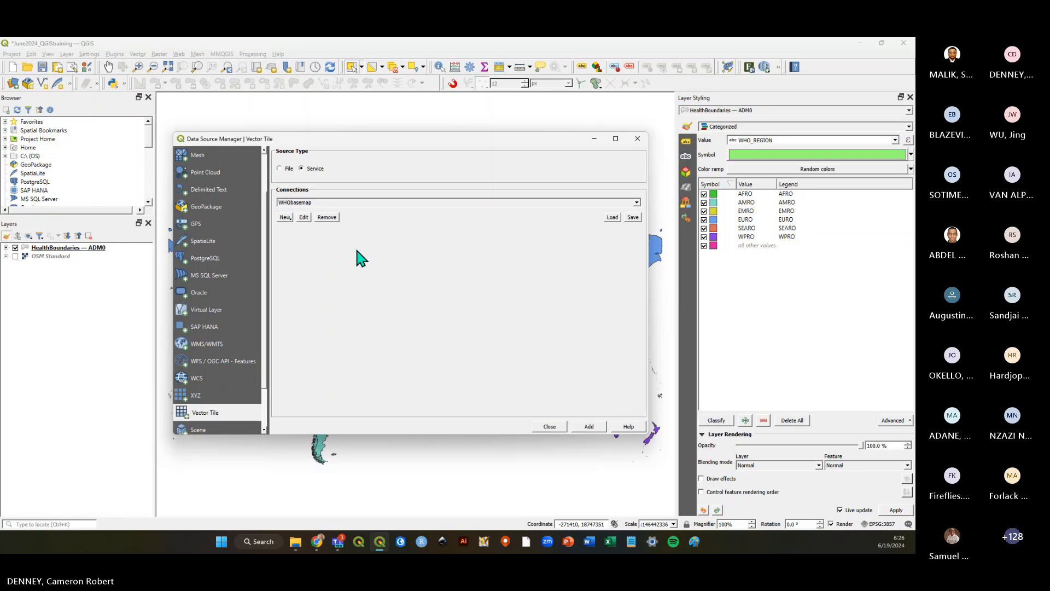
Start a new ArcGIS Vector Tile Service connection.
{"action": "left_click", "coordinate": [285, 223]}
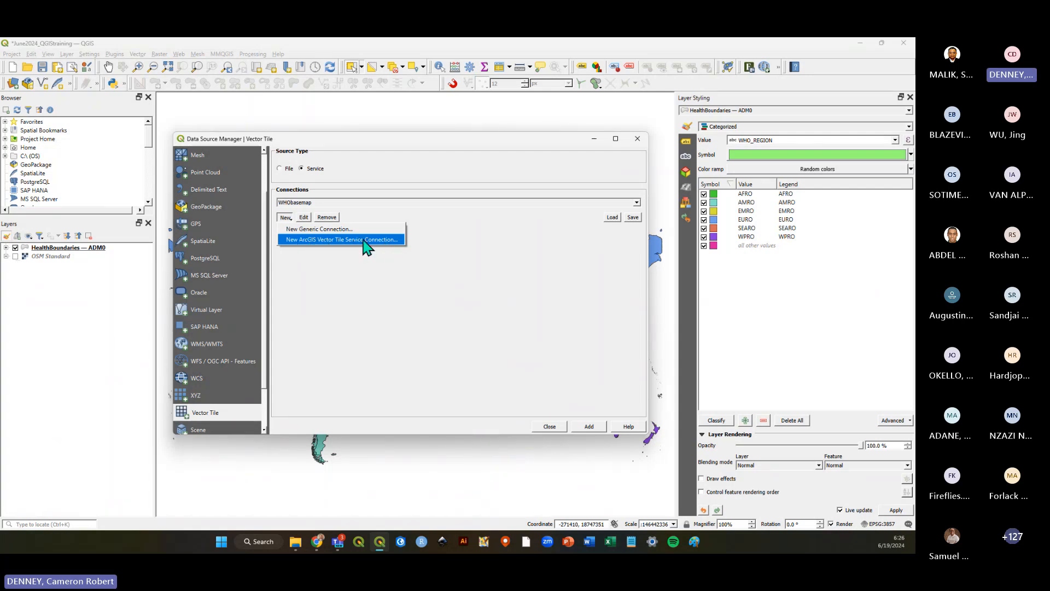
{"action": "left_click", "coordinate": [364, 239]}
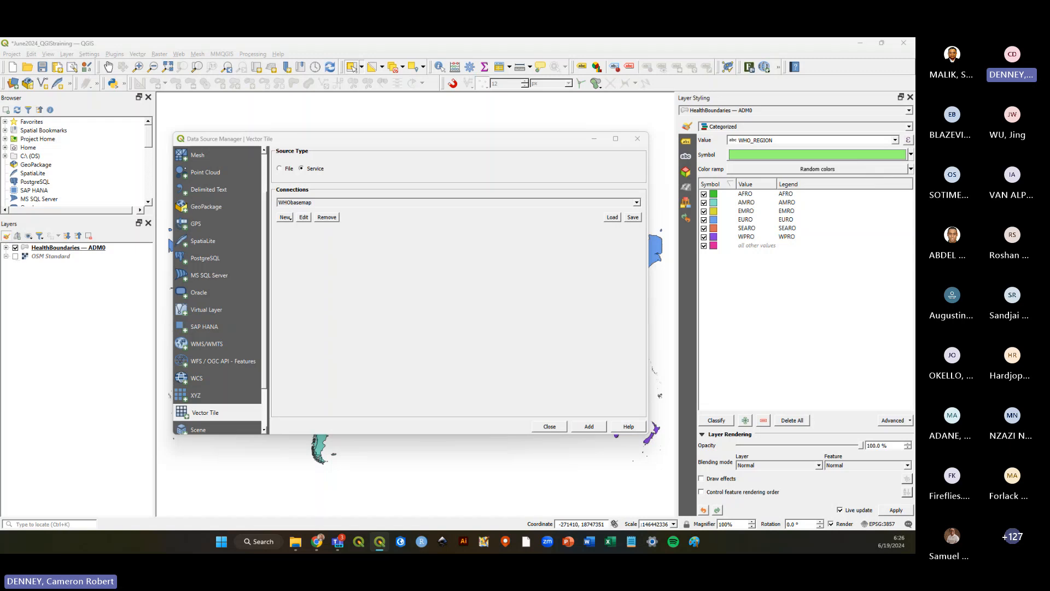
{"action": "left_click_drag", "start_coordinate": [410, 141], "coordinate": [402, 158]}
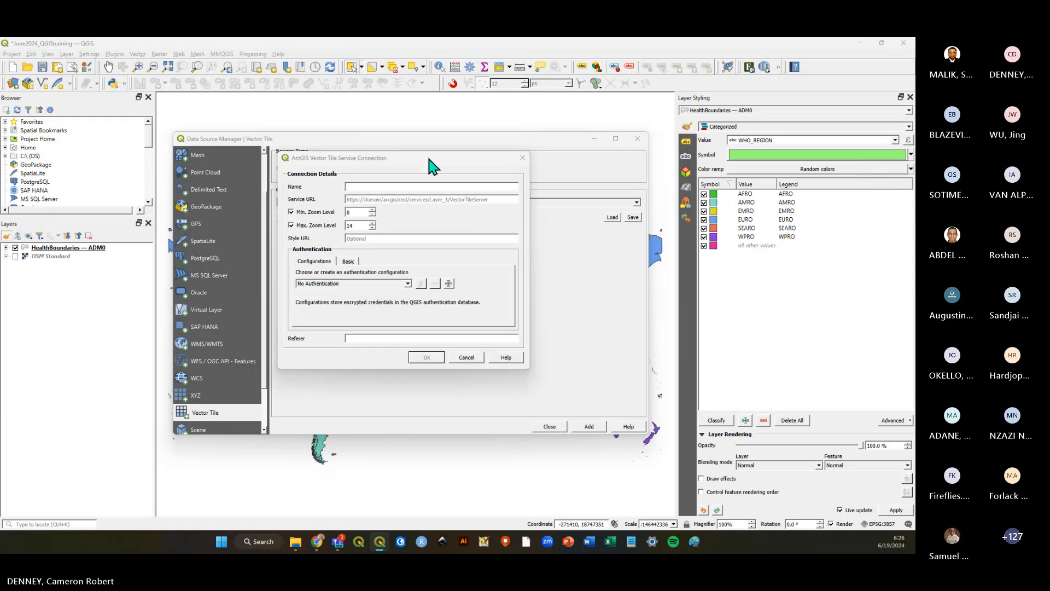
Switch to the browser, copy the Polygon Basemap Disputed Areas and Borders link from the WHO basemaps table, and return to QGIS.
{"action": "key", "text": "alt+Tab"}
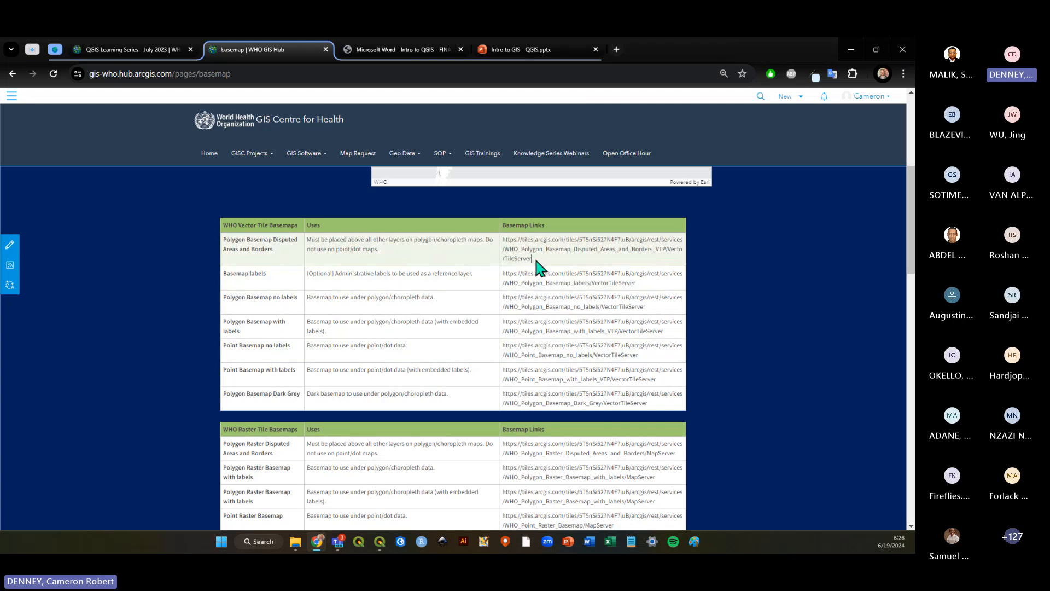
{"action": "triple_click", "coordinate": [504, 251]}
{"action": "key", "text": "ctrl+c"}
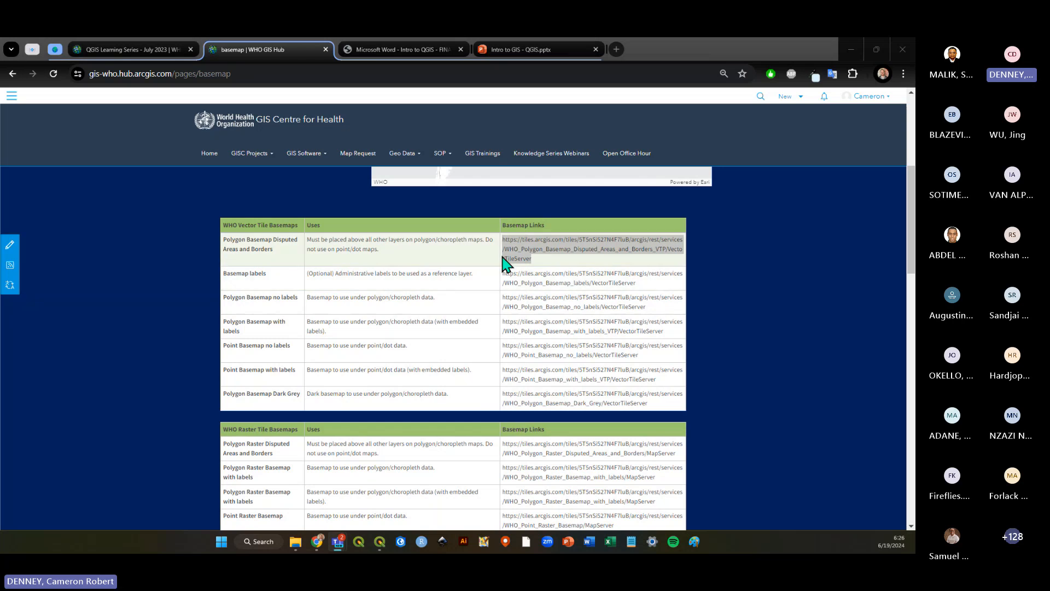
{"action": "key", "text": "alt+Tab"}
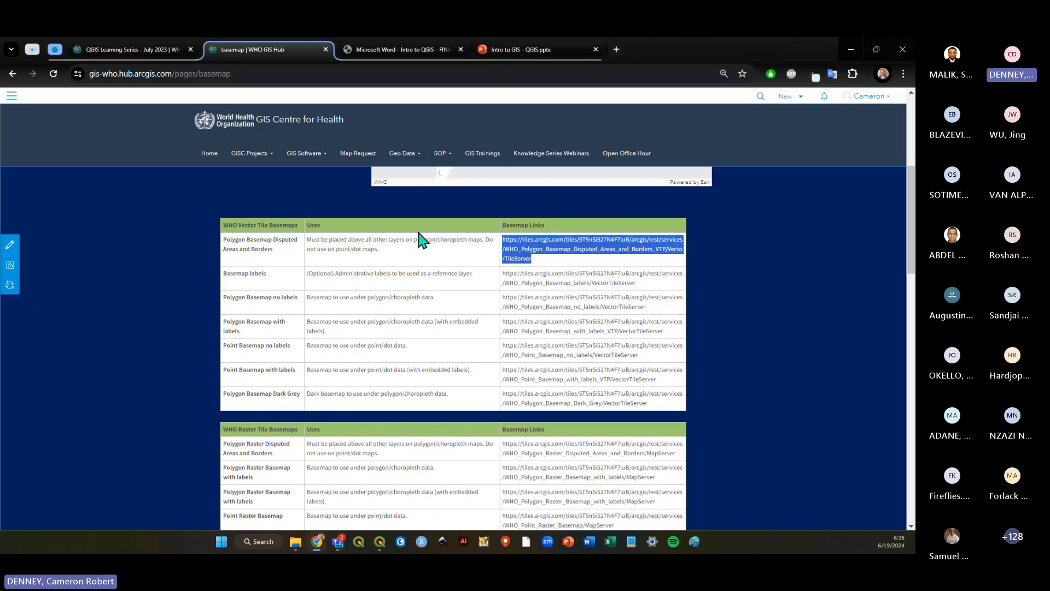
{"action": "key", "text": "alt+Tab"}
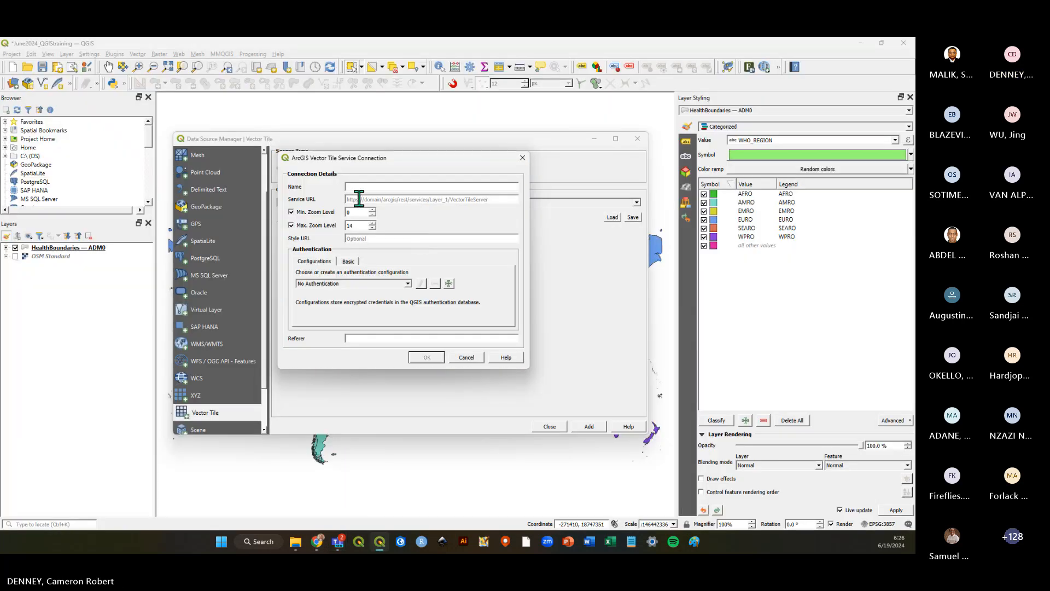
Paste the copied link as the connection's service URL, enter a name starting with W, and save the connection.
{"action": "left_click", "coordinate": [365, 200]}
{"action": "key", "text": "ctrl+v"}
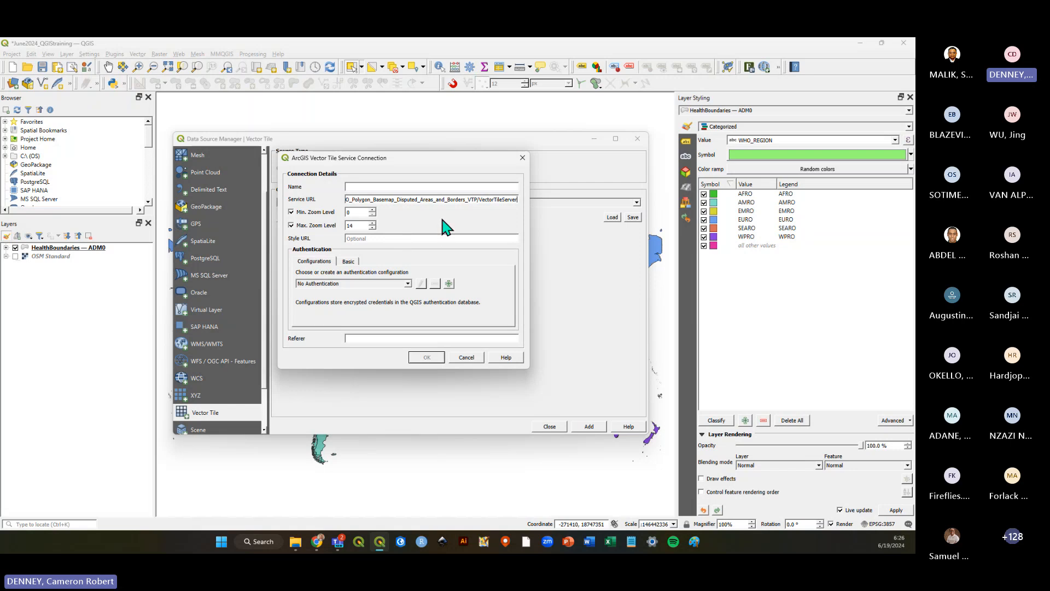
{"action": "left_click", "coordinate": [386, 188]}
{"action": "type", "text": "WHO_Disputed_June2024"}
{"action": "left_click", "coordinate": [426, 357]}
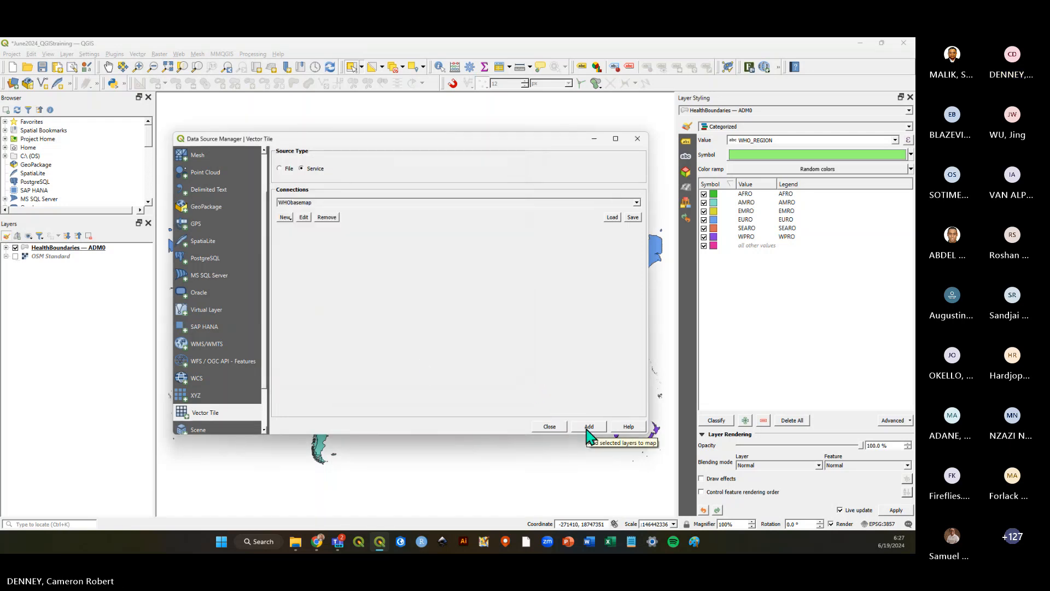
Select the WHO_Disputed_June2024 connection, add it to the map, and close the Data Source Manager.
{"action": "left_click", "coordinate": [636, 202]}
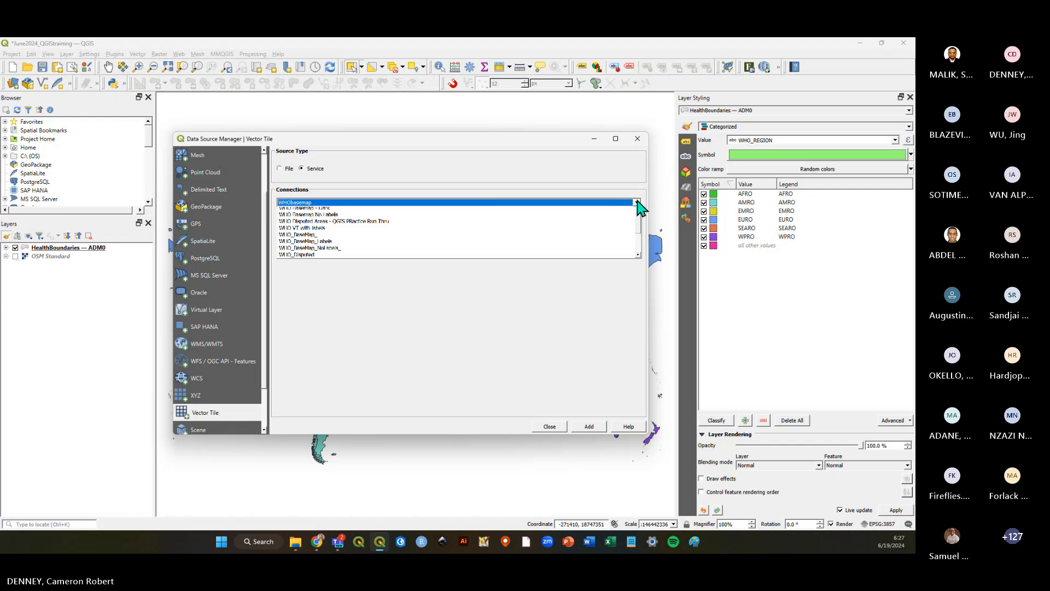
{"action": "left_click", "coordinate": [368, 271]}
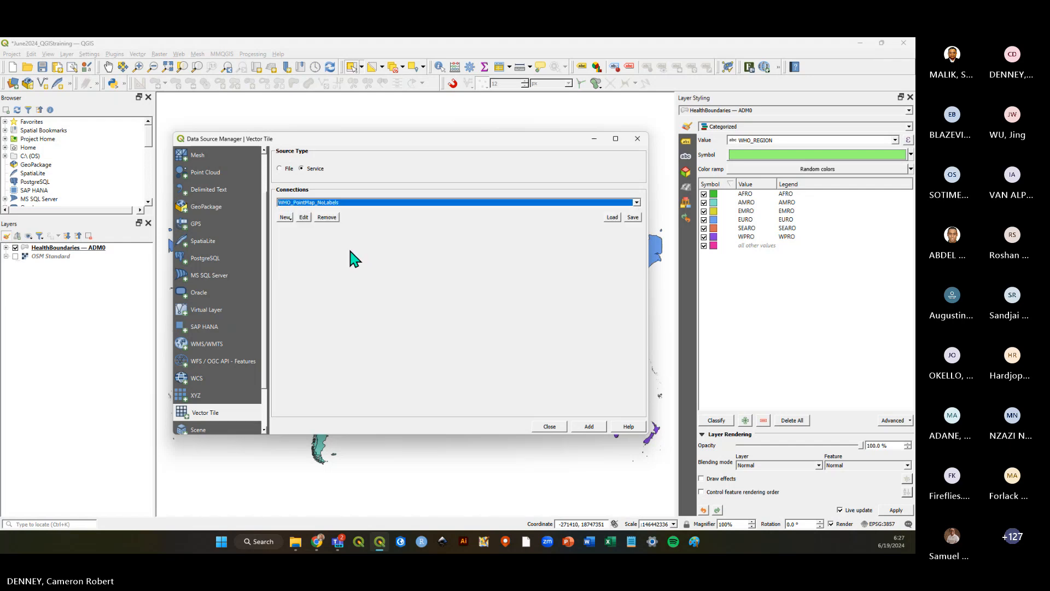
{"action": "left_click", "coordinate": [636, 203]}
{"action": "left_click", "coordinate": [330, 260]}
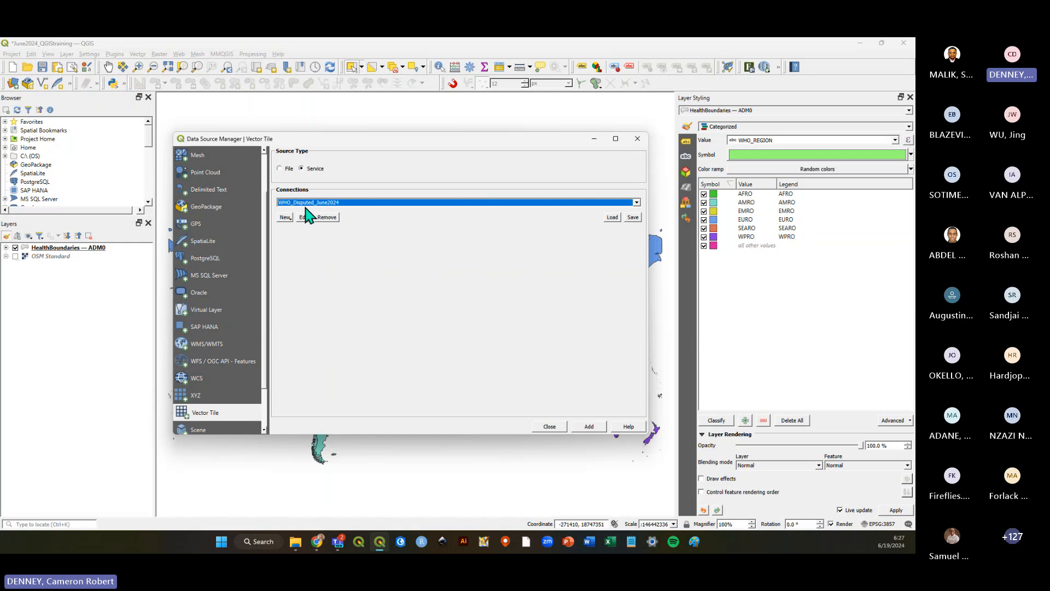
{"action": "left_click", "coordinate": [589, 428]}
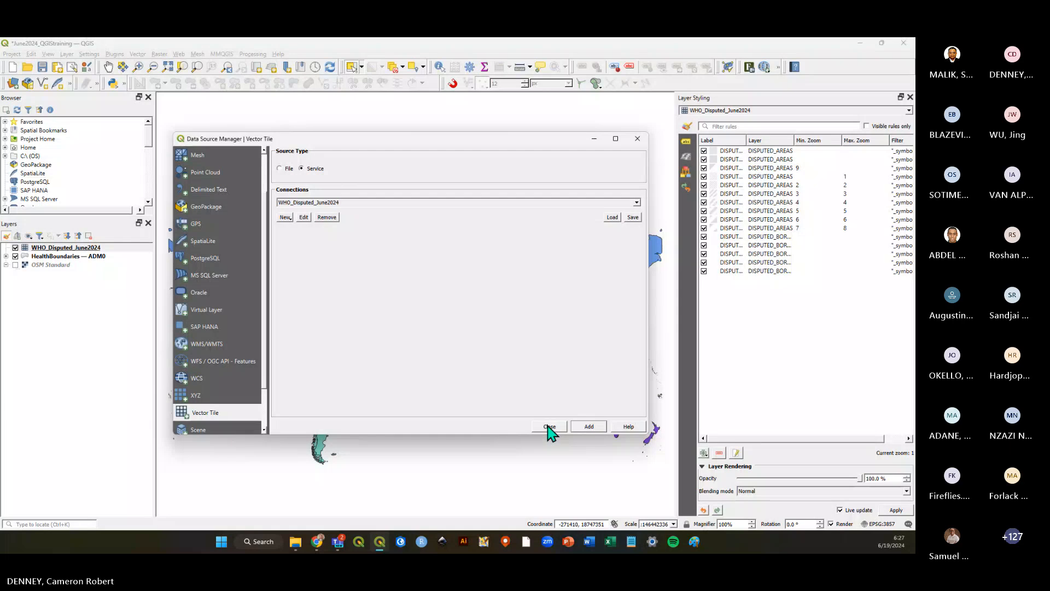
{"action": "left_click", "coordinate": [589, 428]}
{"action": "left_click", "coordinate": [550, 427]}
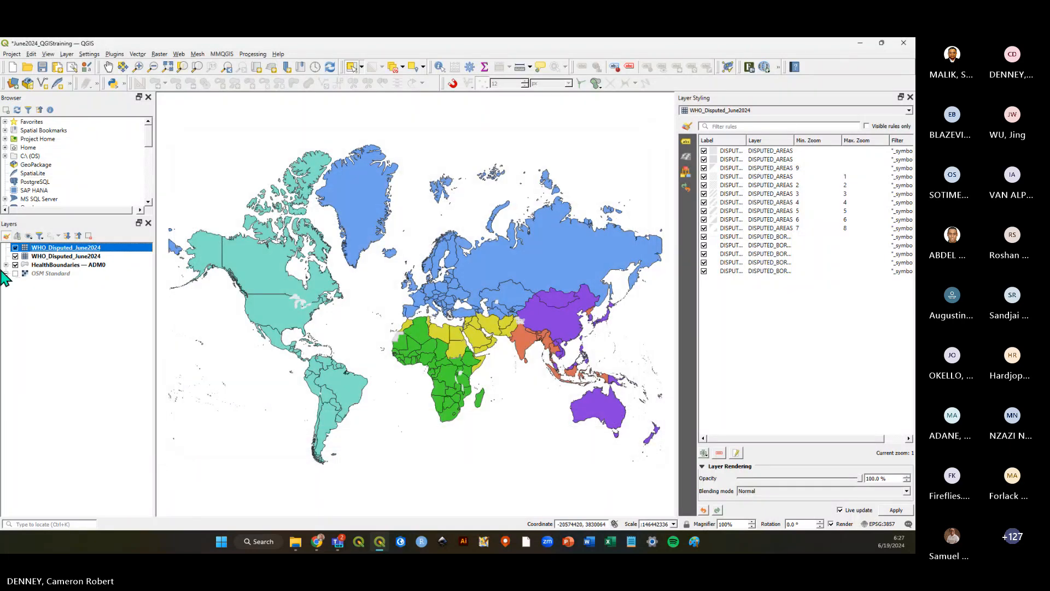
Remove the duplicate WHO_Disputed_June2024 layer from the Layers panel.
{"action": "left_click", "coordinate": [33, 256]}
{"action": "right_click", "coordinate": [34, 257]}
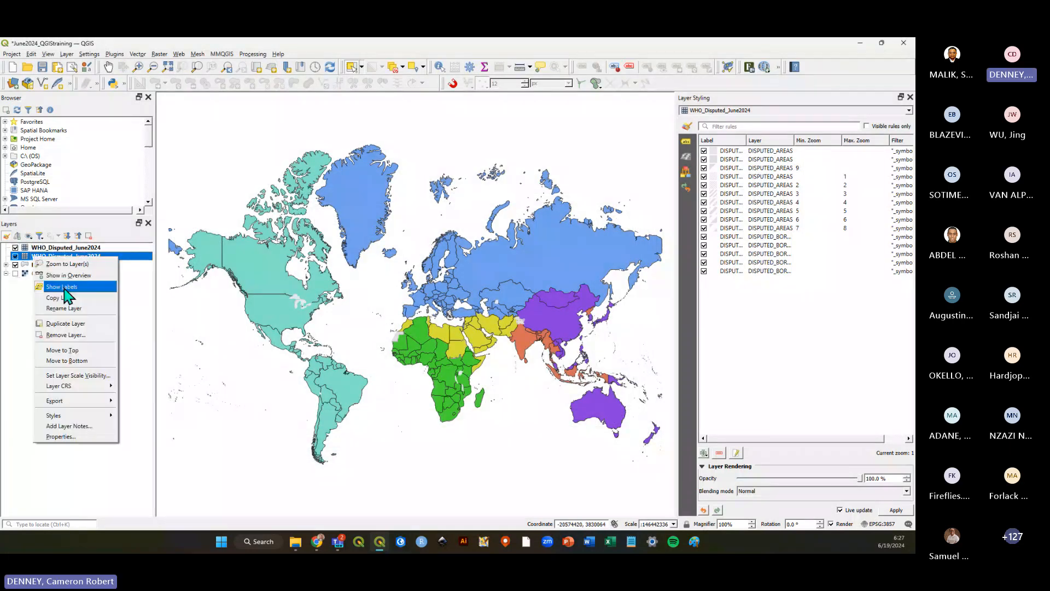
{"action": "left_click", "coordinate": [63, 335]}
{"action": "left_click", "coordinate": [437, 298]}
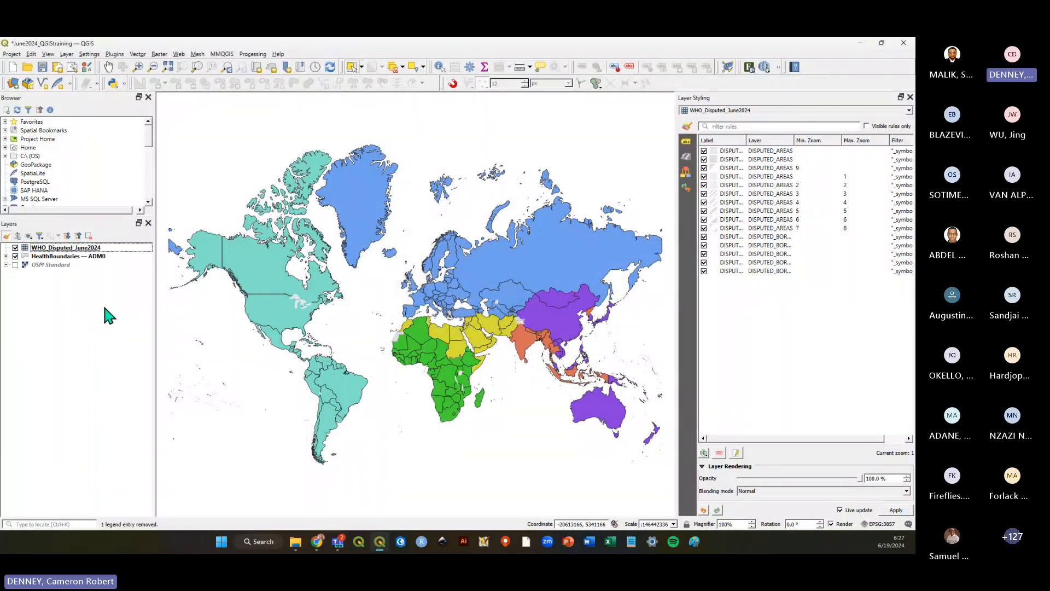
Inspect the WHO_Disputed_June2024 layer on its own by temporarily hiding the HealthBoundaries — ADM0 layer.
{"action": "left_click", "coordinate": [15, 256]}
{"action": "left_click", "coordinate": [15, 256]}
{"action": "left_click", "coordinate": [42, 249]}
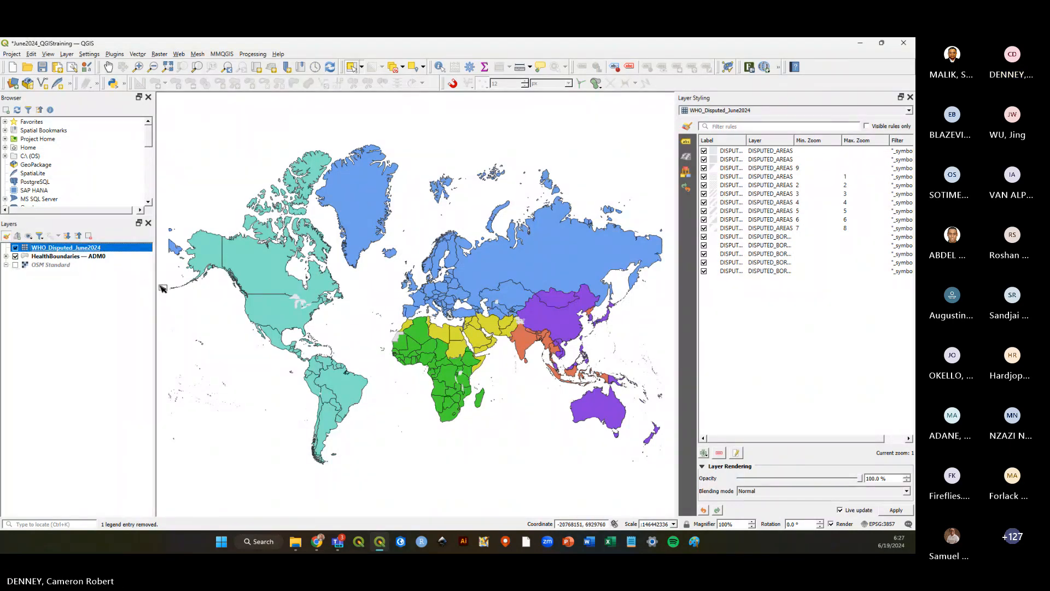
{"action": "left_click", "coordinate": [83, 287]}
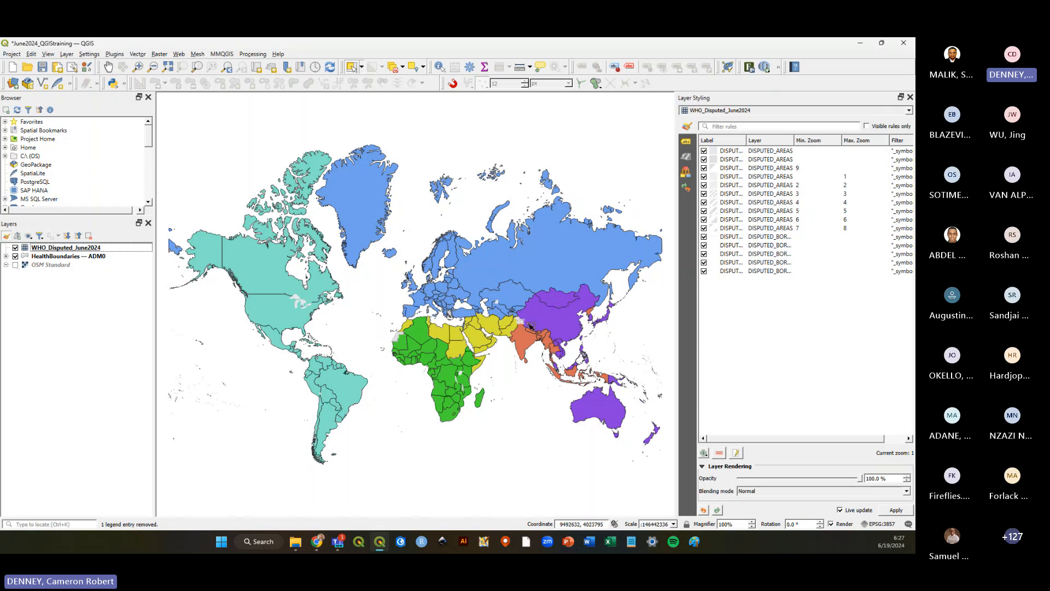
{"action": "left_click", "coordinate": [15, 256]}
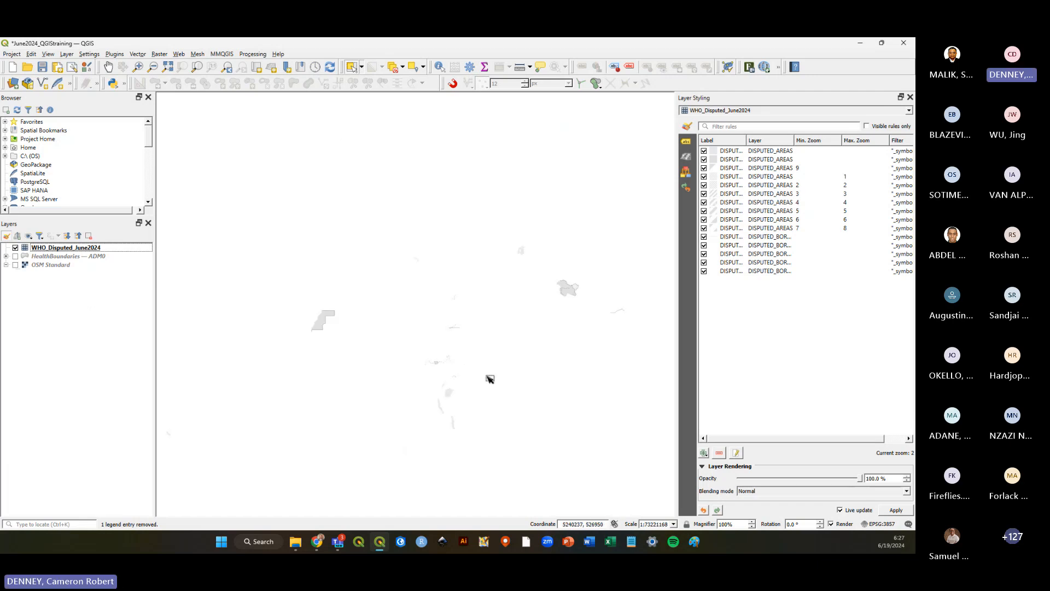
{"action": "scroll", "coordinate": [488, 371], "scroll_direction": "up", "scroll_amount": 1}
{"action": "scroll", "coordinate": [488, 371], "scroll_direction": "down", "scroll_amount": 1}
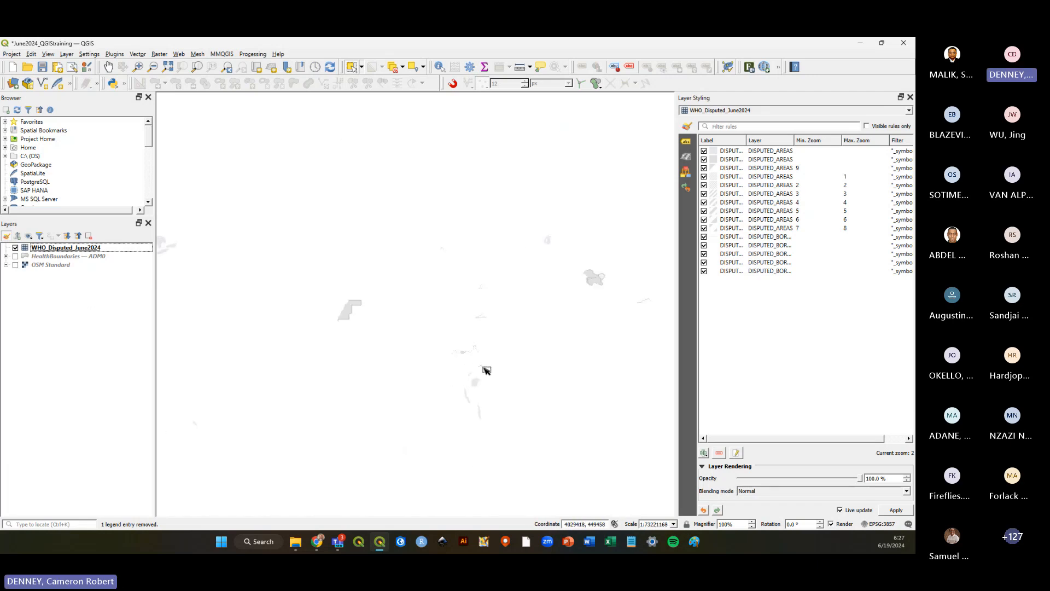
{"action": "scroll", "coordinate": [491, 364], "scroll_direction": "down", "scroll_amount": 1}
{"action": "scroll", "coordinate": [488, 362], "scroll_direction": "up", "scroll_amount": 1}
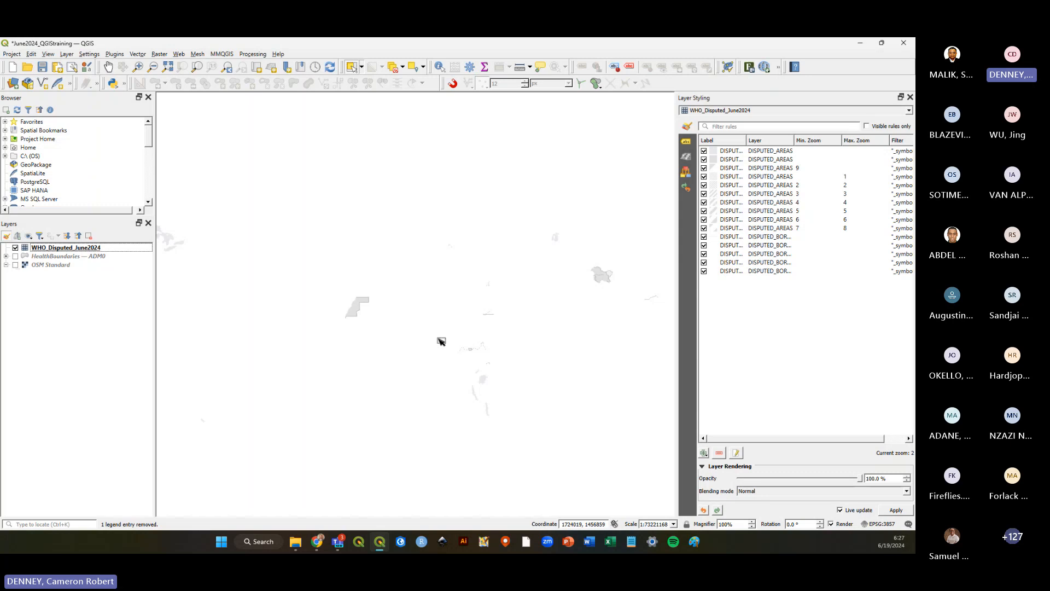
{"action": "left_click", "coordinate": [15, 256]}
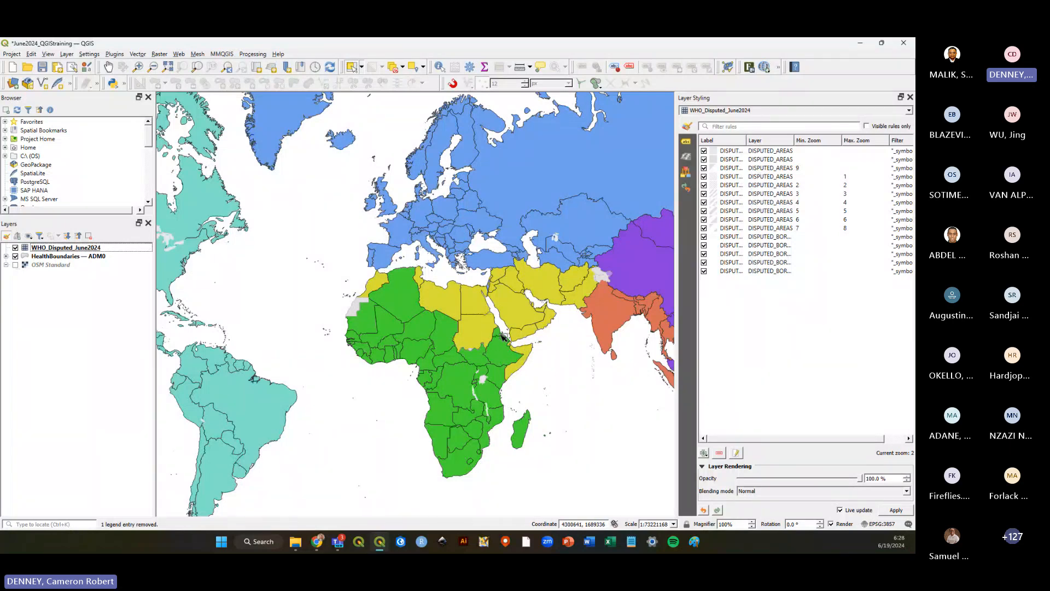
Save the project.
{"action": "left_click", "coordinate": [45, 250]}
{"action": "left_click", "coordinate": [67, 309]}
{"action": "left_click", "coordinate": [75, 248]}
{"action": "left_click", "coordinate": [66, 300]}
{"action": "left_click", "coordinate": [71, 249]}
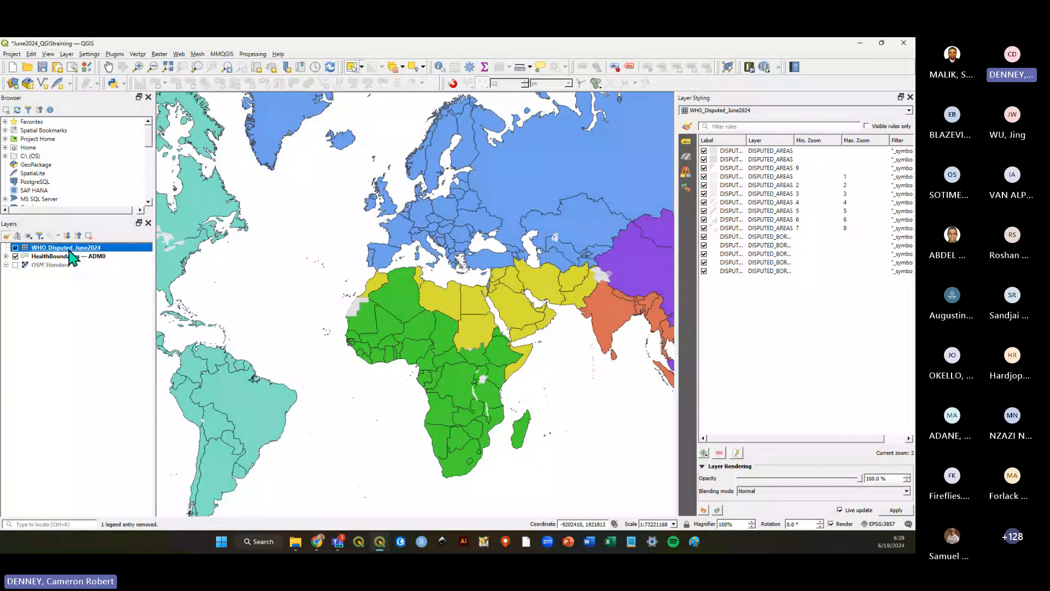
{"action": "left_click", "coordinate": [65, 299]}
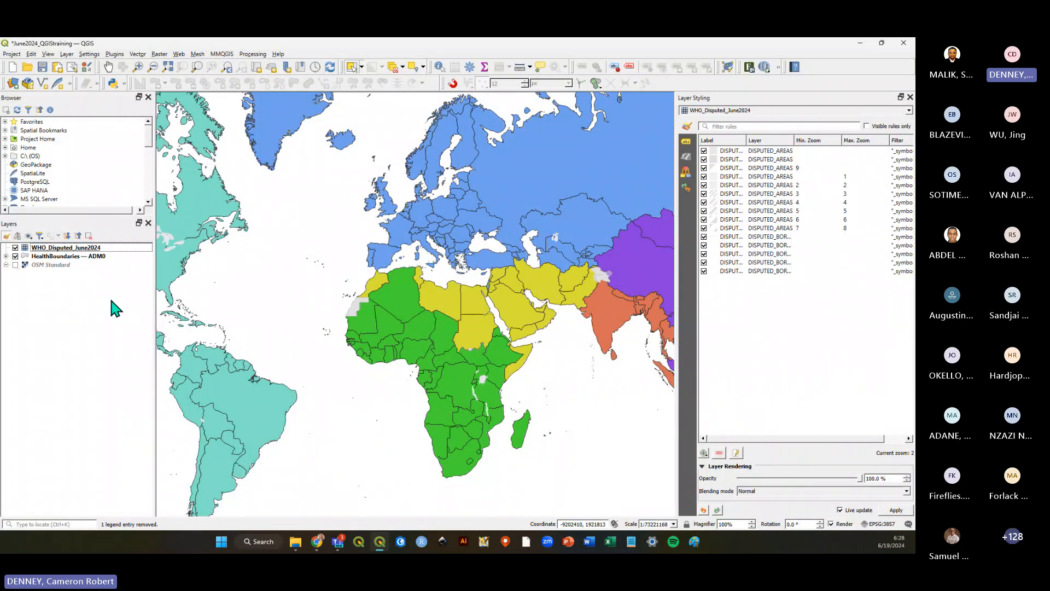
{"action": "left_click", "coordinate": [42, 68]}
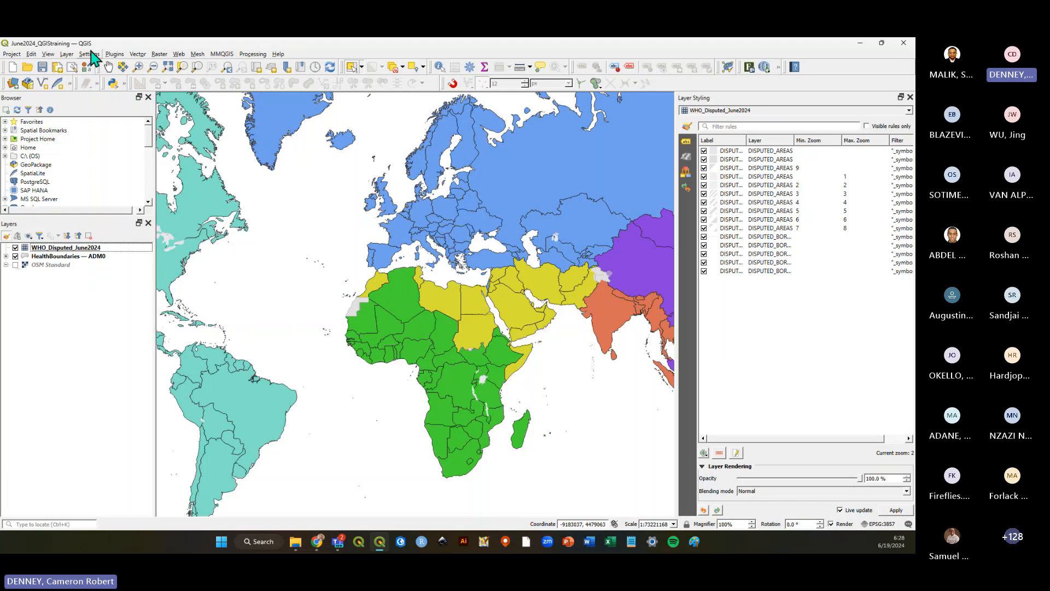
{"action": "left_click", "coordinate": [67, 54]}
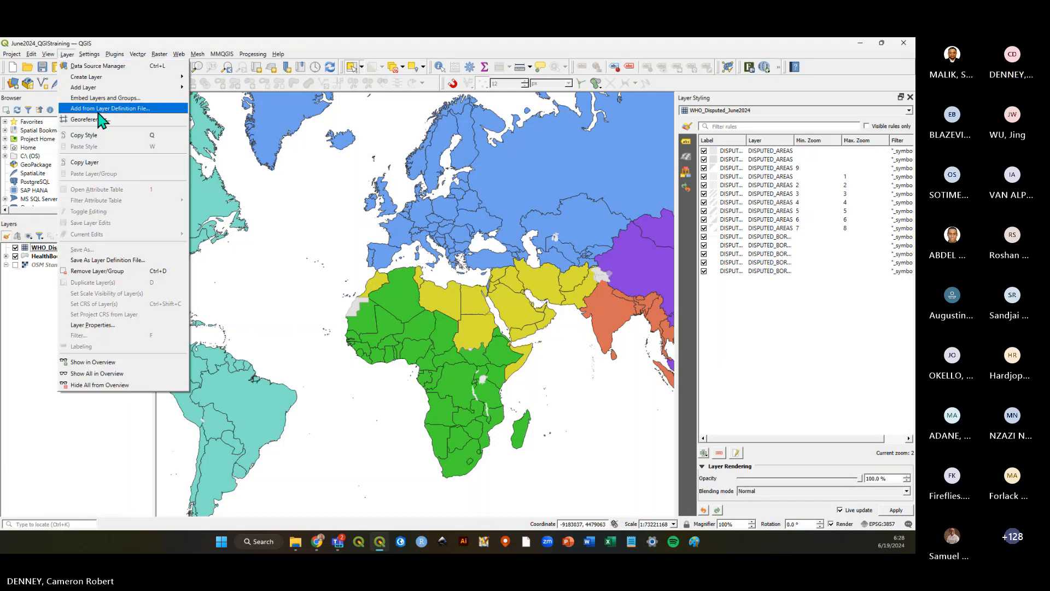
{"action": "mouse_move", "coordinate": [110, 88]}
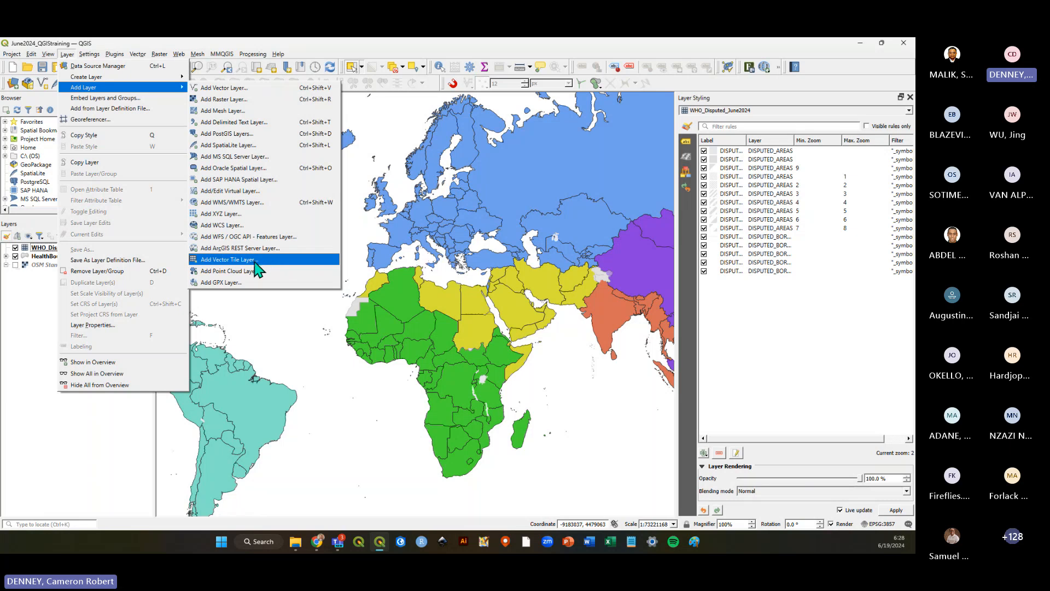
{"action": "left_click", "coordinate": [258, 261]}
{"action": "left_click_drag", "start_coordinate": [352, 141], "coordinate": [364, 132]}
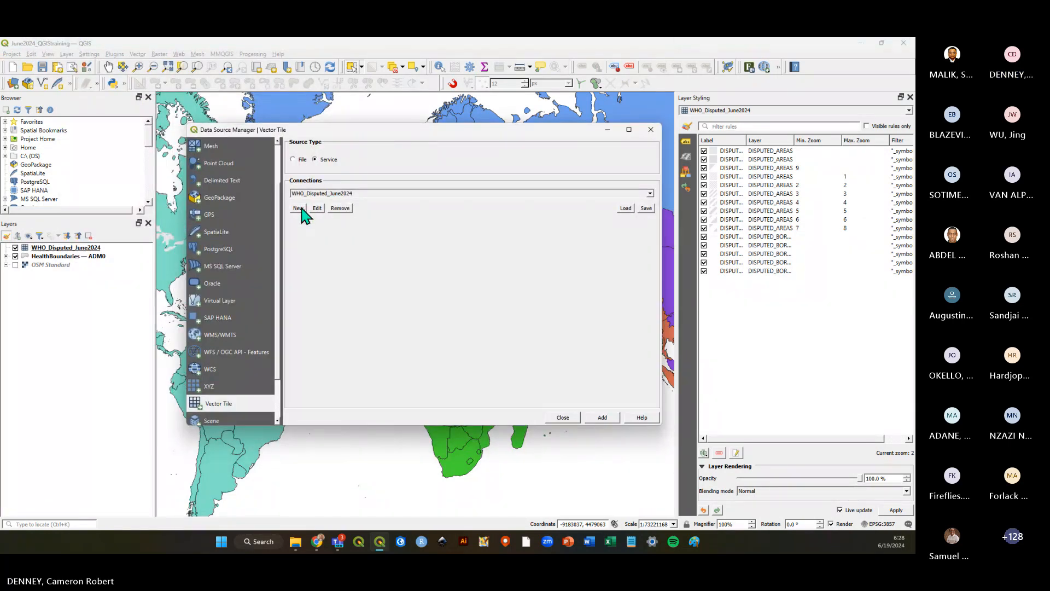
{"action": "left_click", "coordinate": [300, 208]}
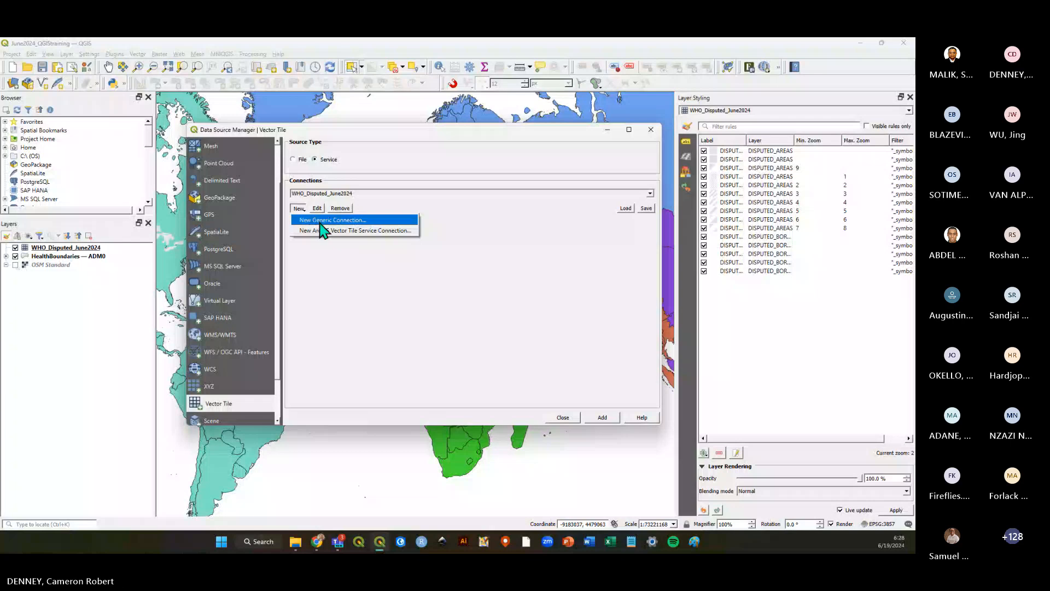
{"action": "left_click", "coordinate": [368, 230]}
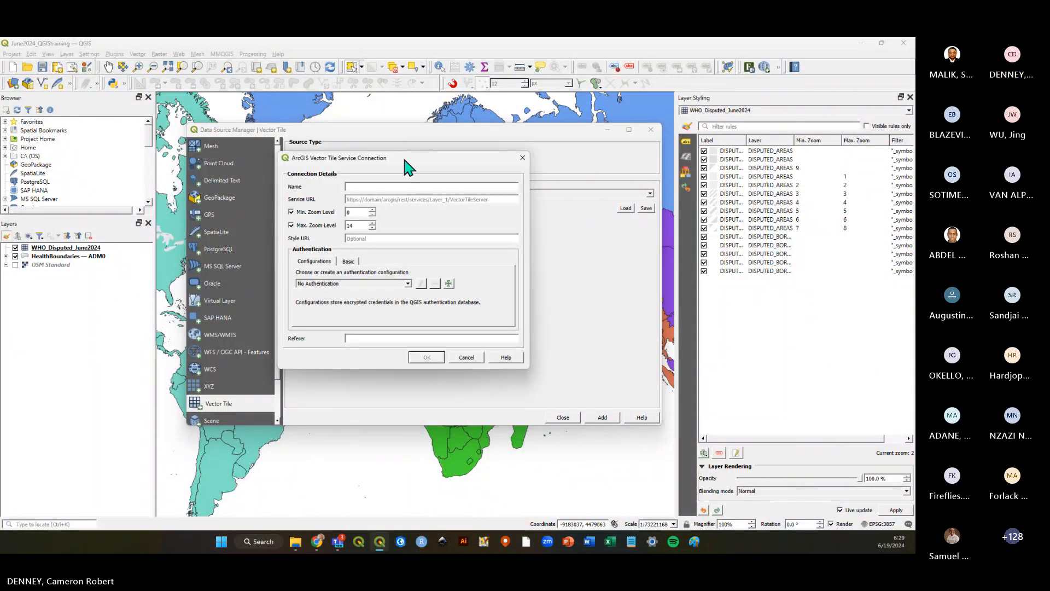
{"action": "key", "text": "ctrl+v"}
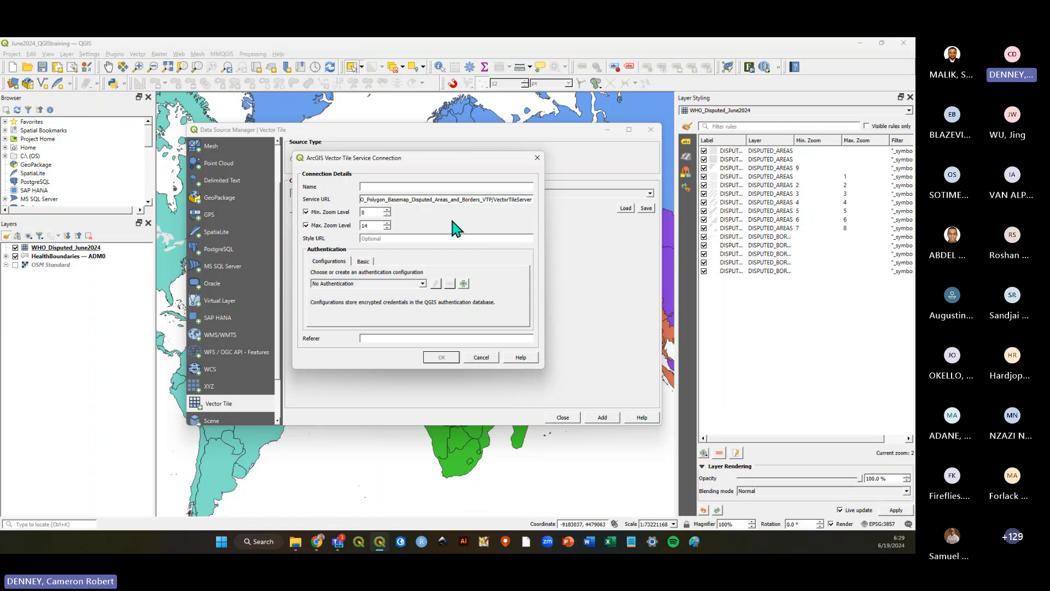
{"action": "left_click", "coordinate": [483, 359]}
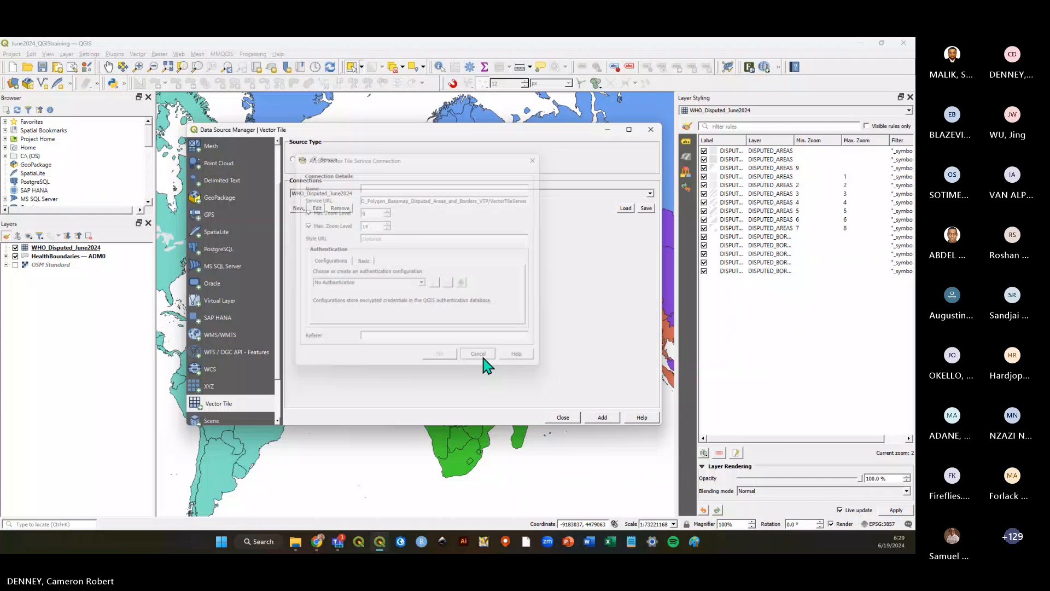
{"action": "left_click", "coordinate": [567, 419]}
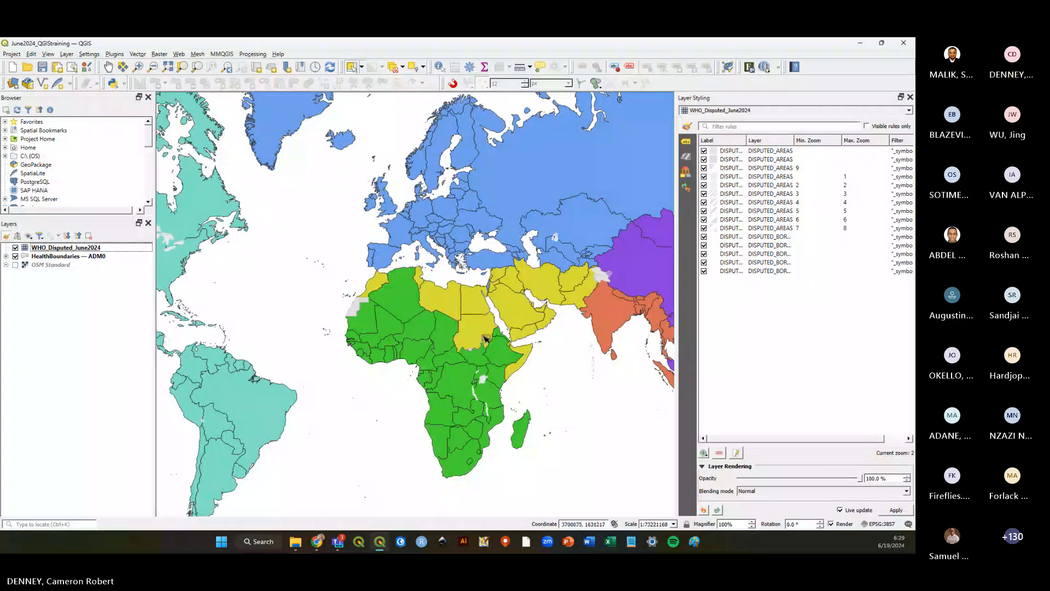
Save the project and copy the Polygon Basemap no labels vector tile URL from the WHO GIS Hub basemap page in the browser.
{"action": "key", "text": "ctrl+s"}
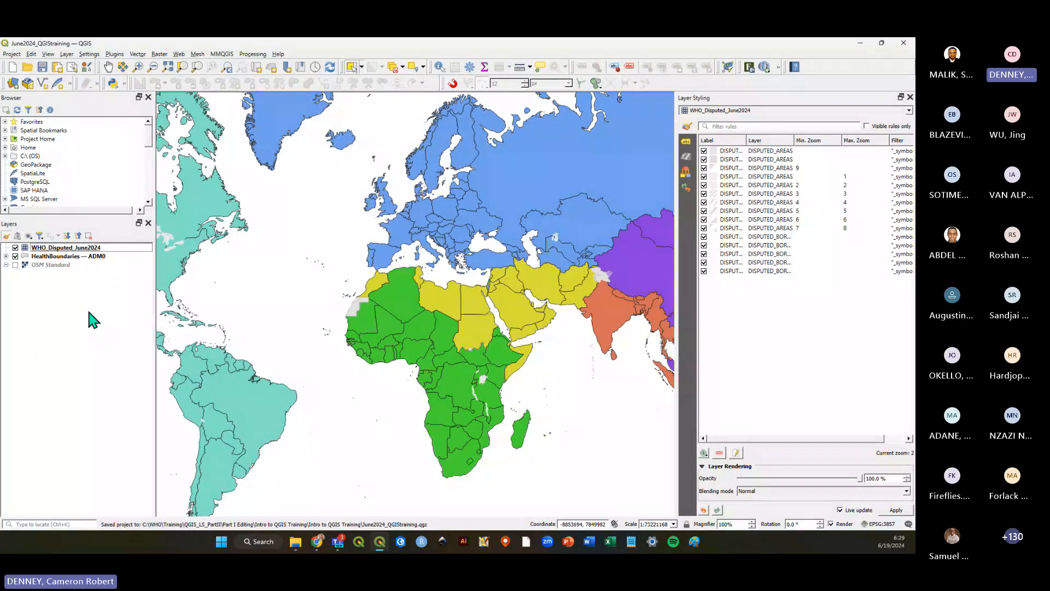
{"action": "key", "text": "alt+Tab"}
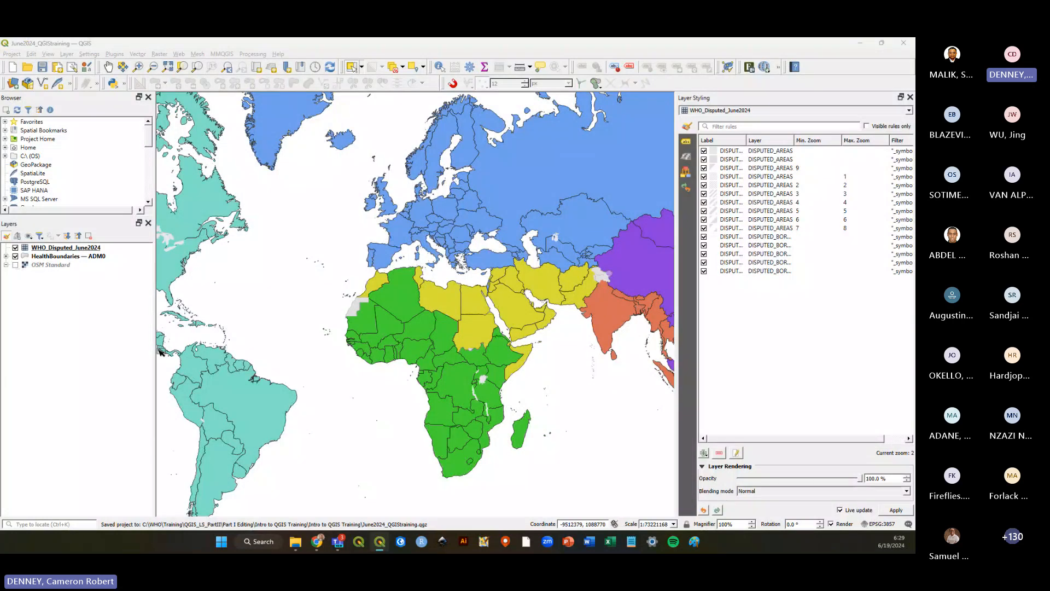
{"action": "key", "text": "alt+Tab"}
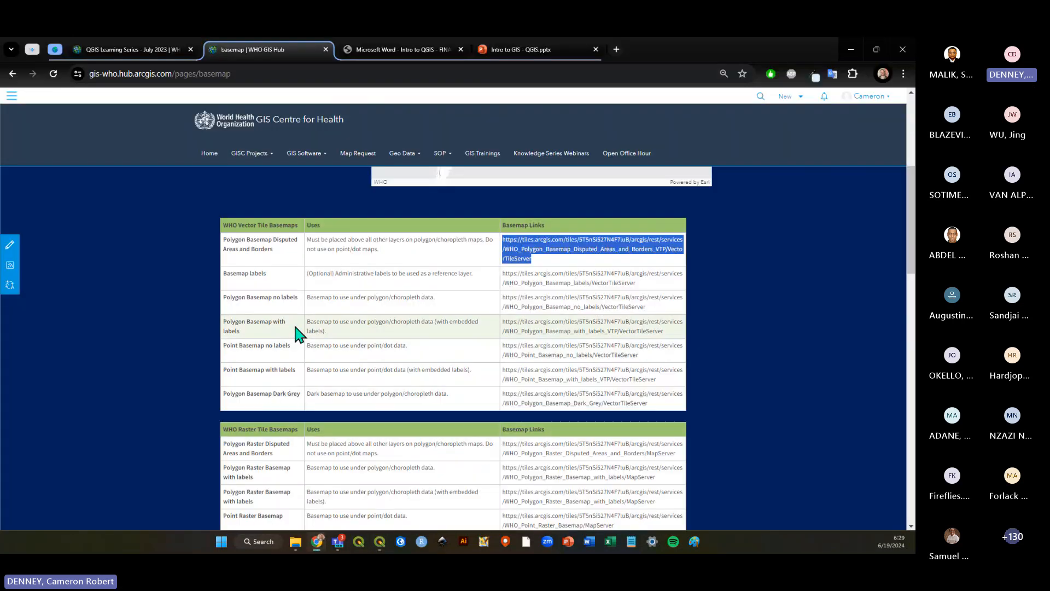
{"action": "left_click", "coordinate": [151, 295]}
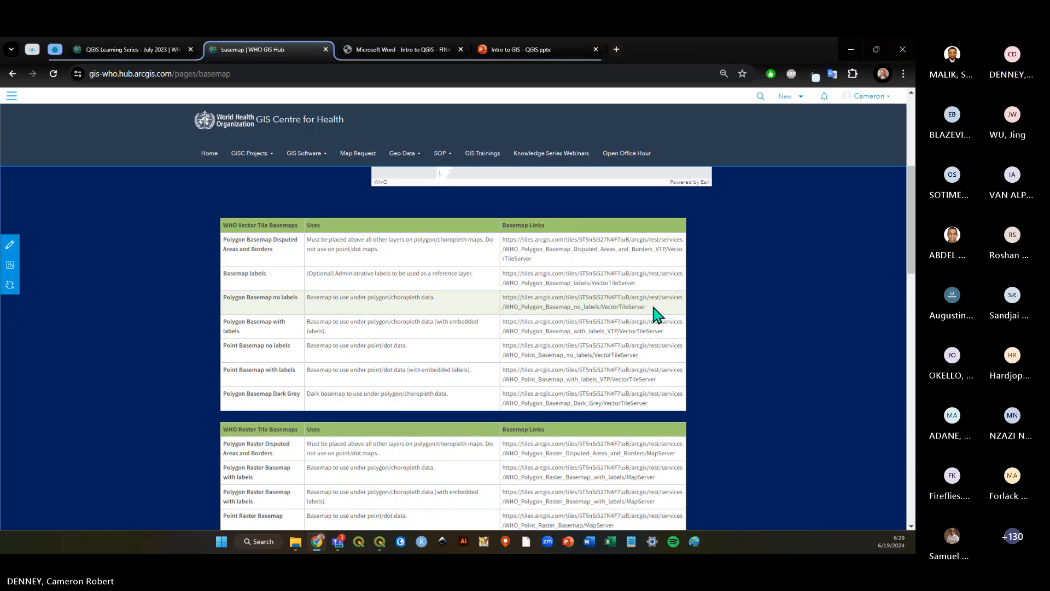
{"action": "left_click_drag", "start_coordinate": [640, 304], "coordinate": [503, 300]}
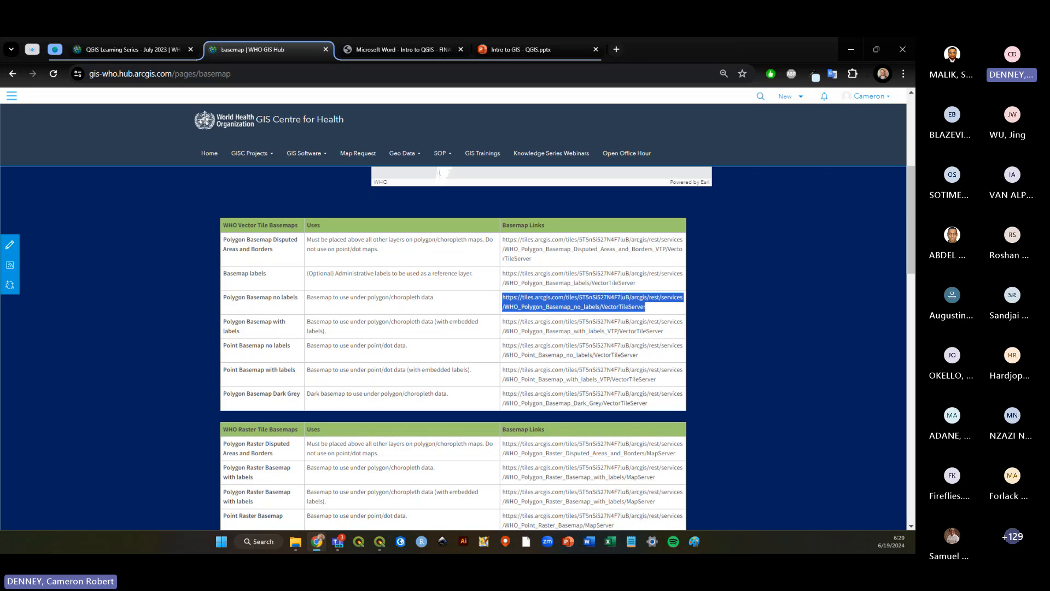
{"action": "key", "text": "alt+Tab"}
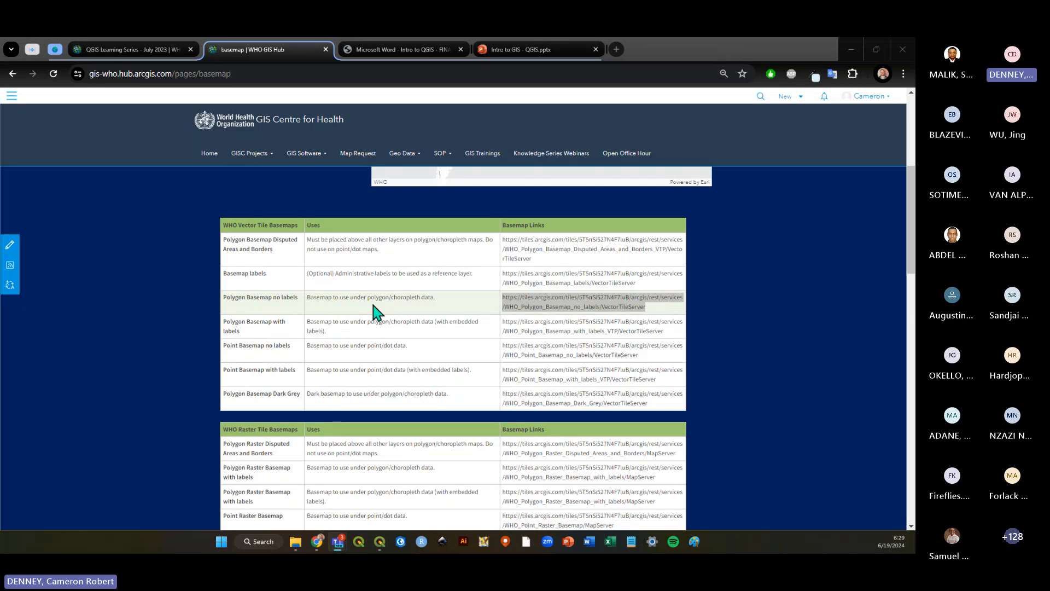
{"action": "key", "text": "alt+Tab"}
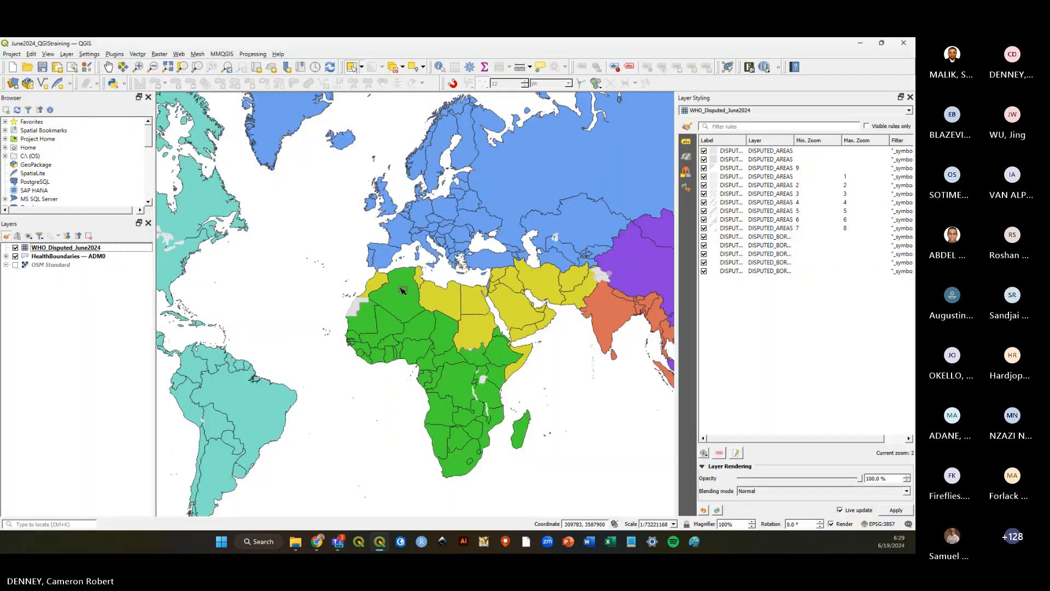
Create a new ArcGIS vector tile service connection named WHO_Basemap_NoLabels_June2024 using the pasted no-labels basemap URL.
{"action": "left_click", "coordinate": [67, 55]}
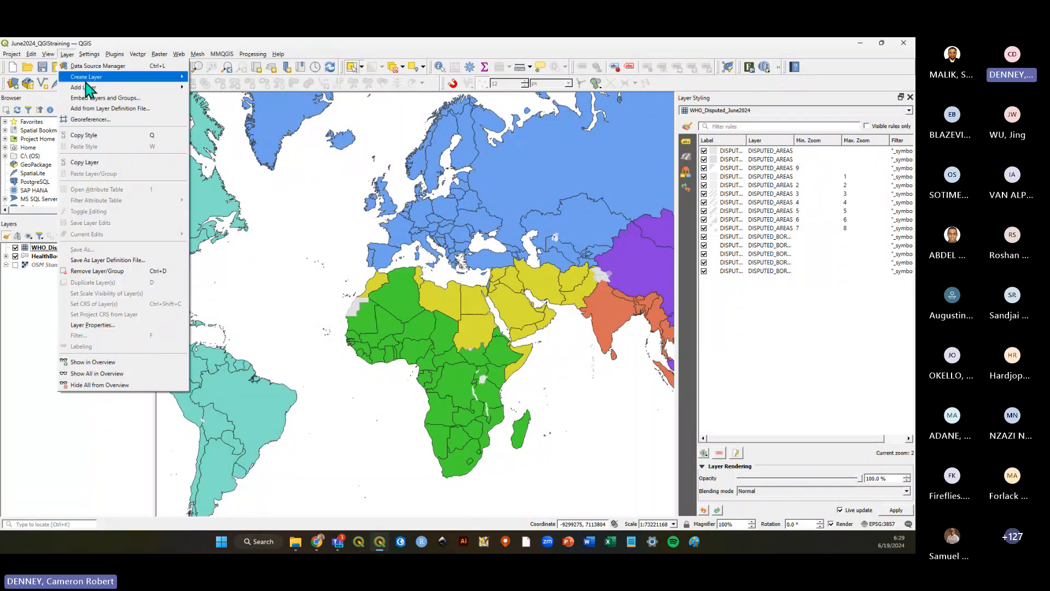
{"action": "mouse_move", "coordinate": [90, 87]}
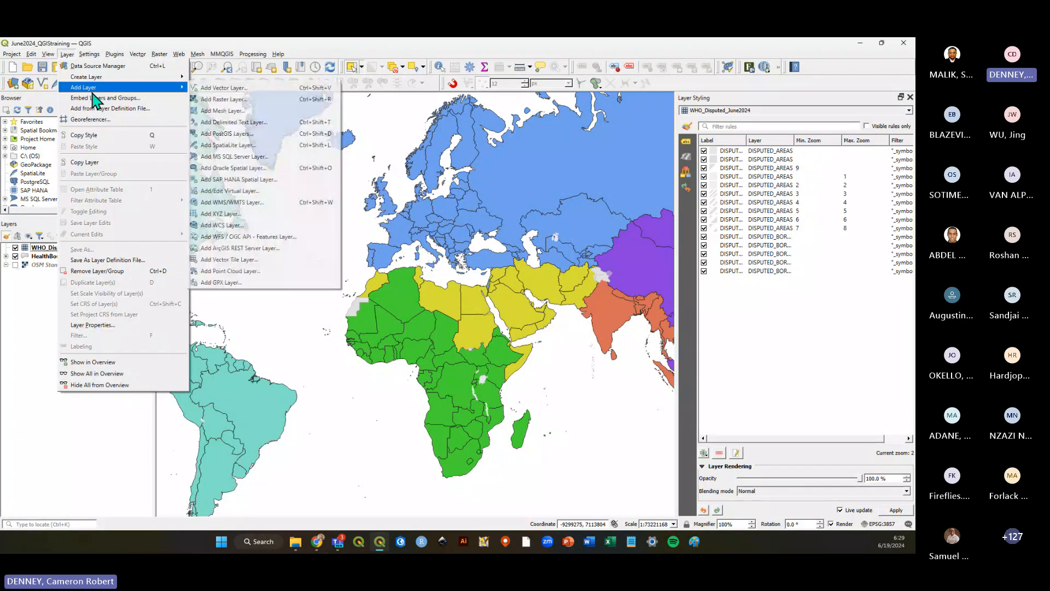
{"action": "left_click", "coordinate": [273, 261]}
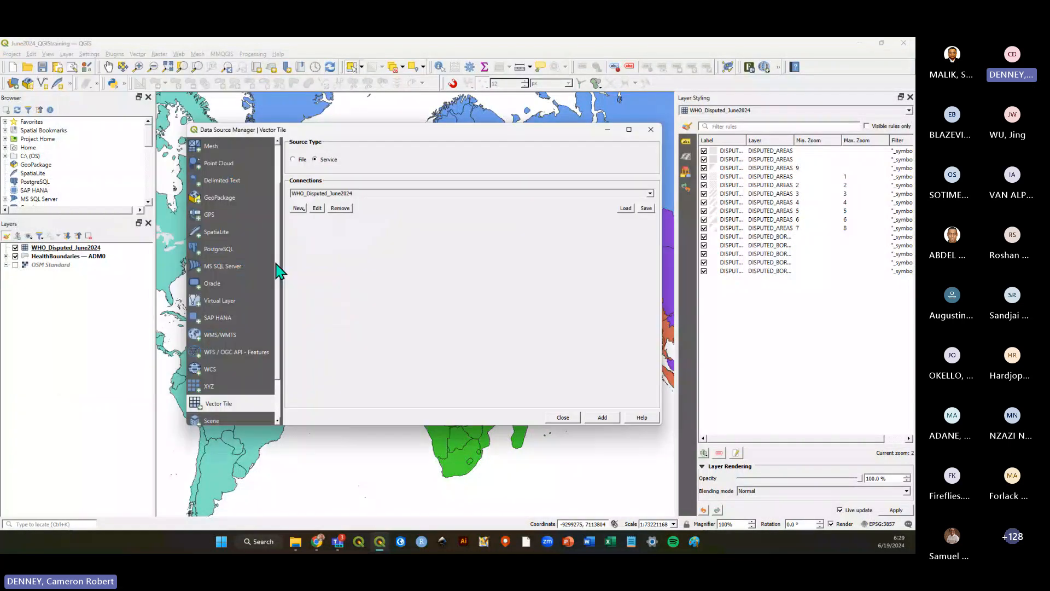
{"action": "left_click", "coordinate": [299, 209]}
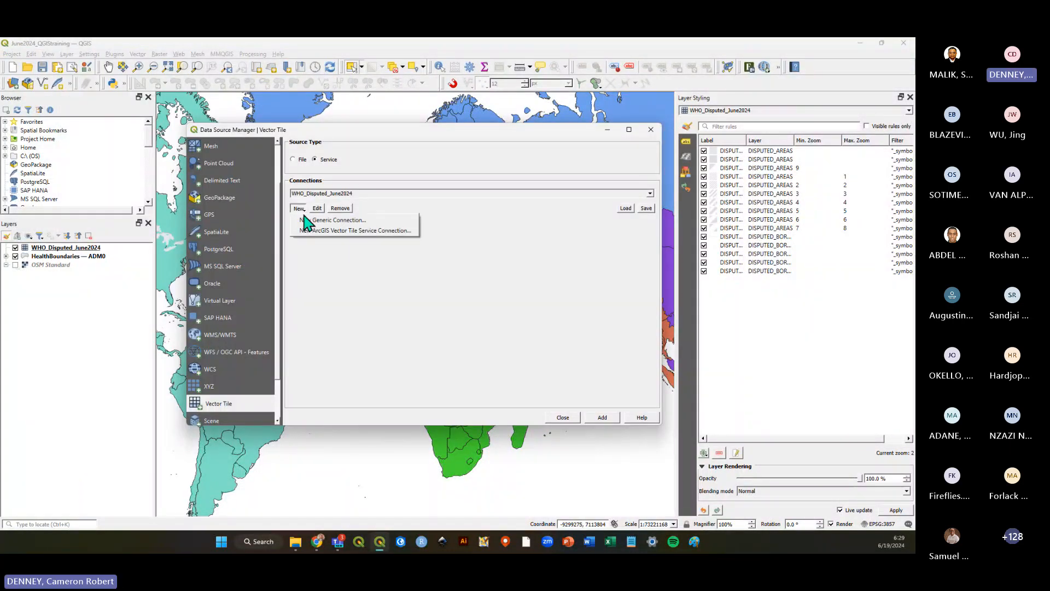
{"action": "left_click", "coordinate": [389, 230]}
{"action": "left_click", "coordinate": [417, 199]}
{"action": "key", "text": "ctrl+v"}
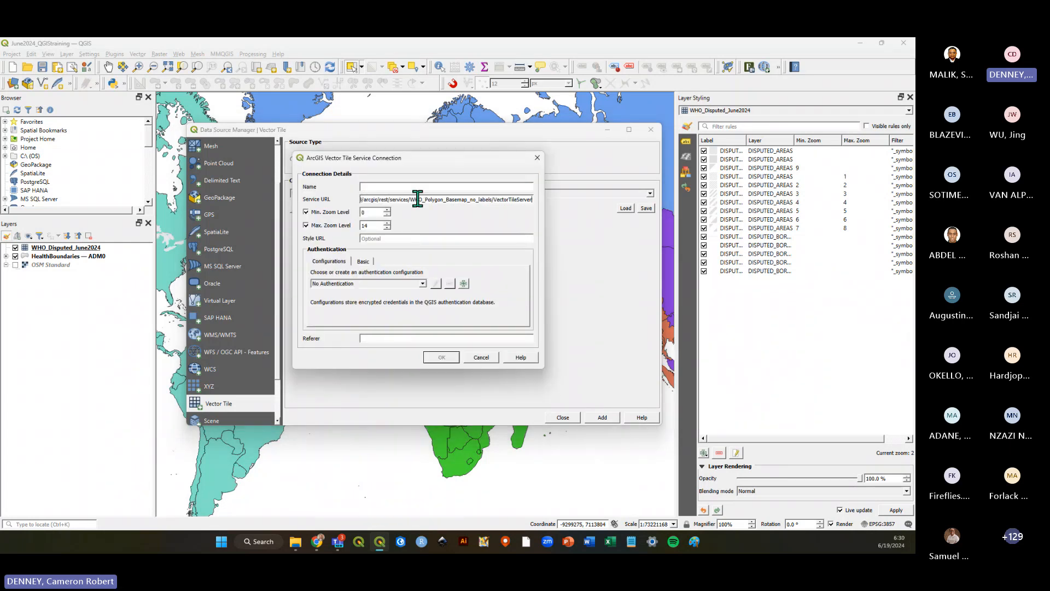
{"action": "left_click", "coordinate": [416, 187]}
{"action": "type", "text": "WHO_Basemap_NoLabels_June2024"}
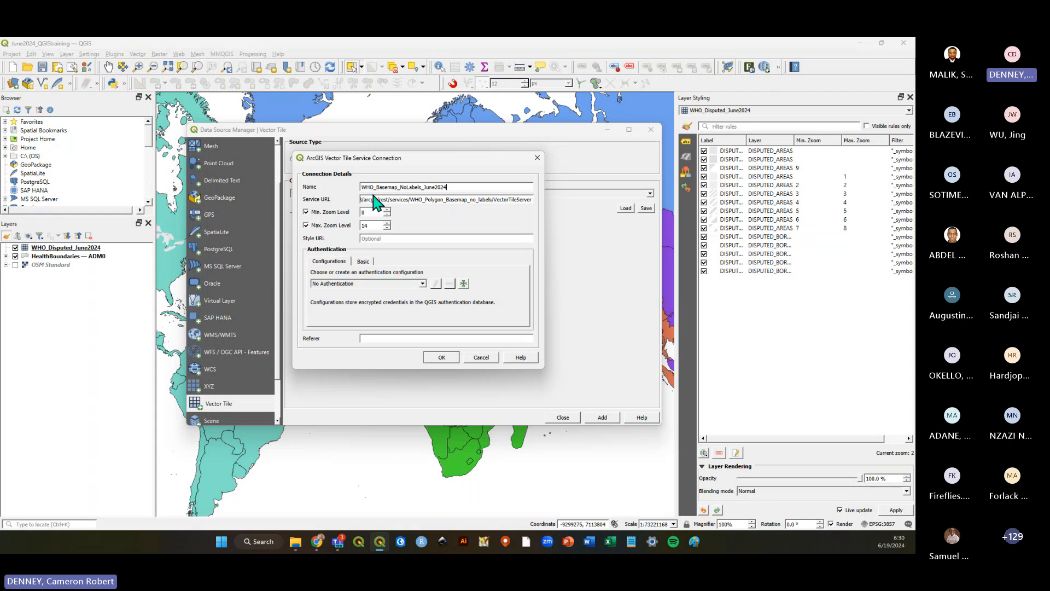
{"action": "left_click", "coordinate": [438, 358]}
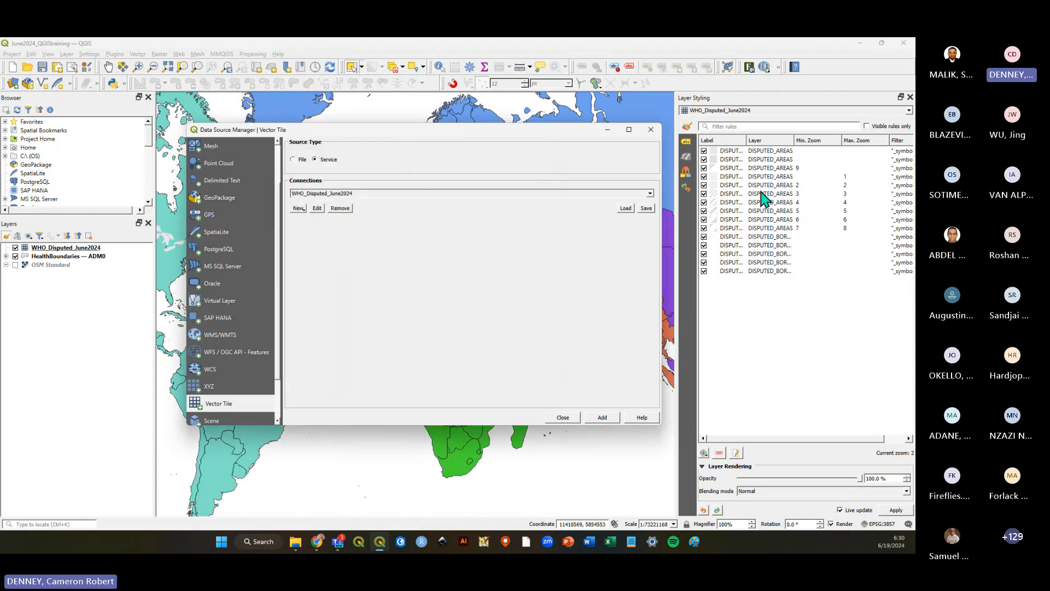
Select the WHO_Basemap_NoLabels_June2024 connection, add it to the map, and close the Data Source Manager.
{"action": "left_click", "coordinate": [650, 194]}
{"action": "left_click", "coordinate": [432, 229]}
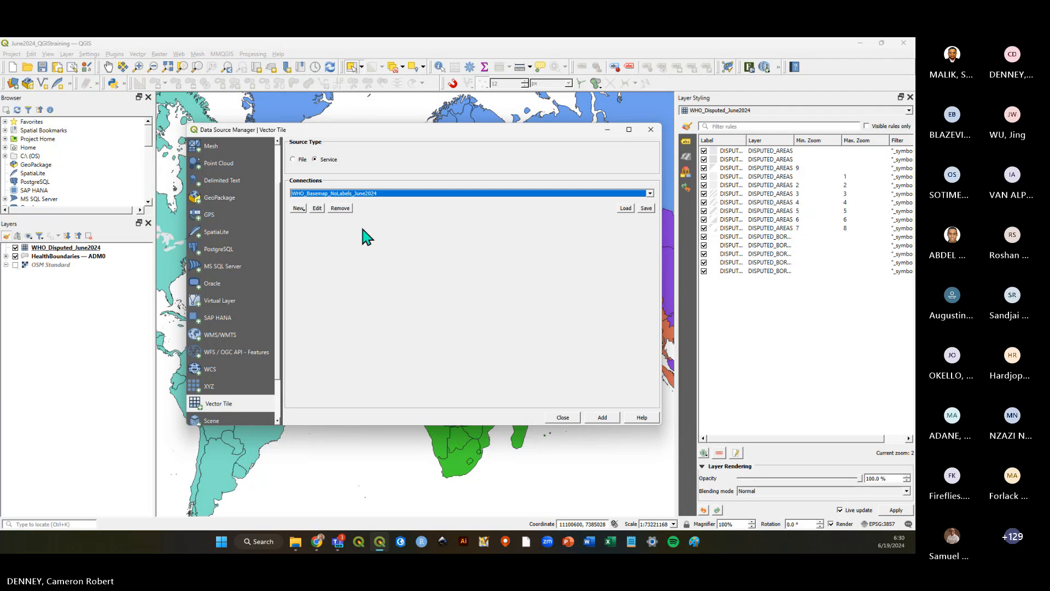
{"action": "left_click", "coordinate": [604, 419]}
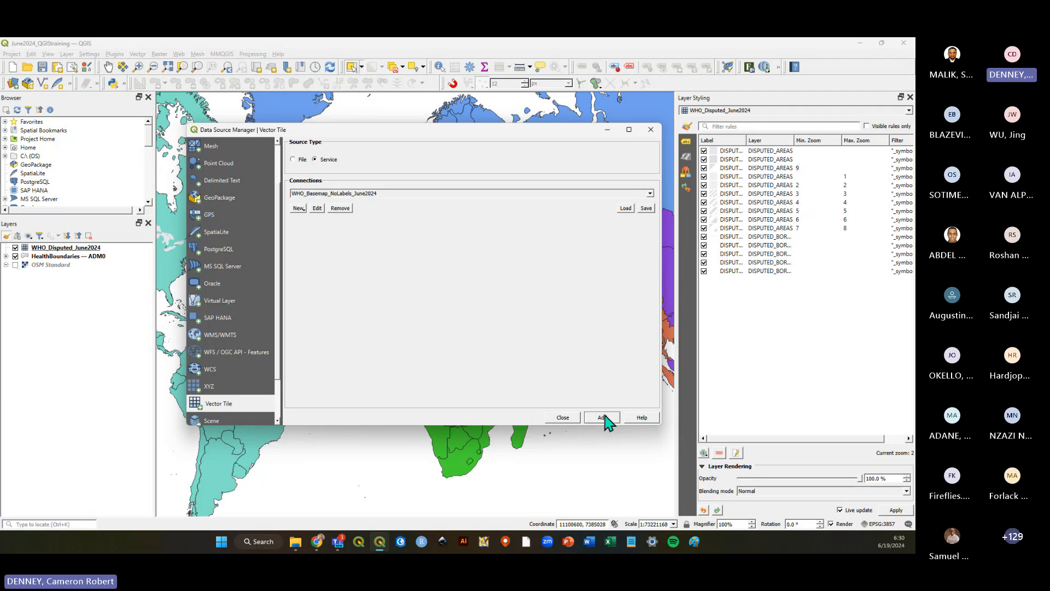
{"action": "left_click", "coordinate": [564, 418]}
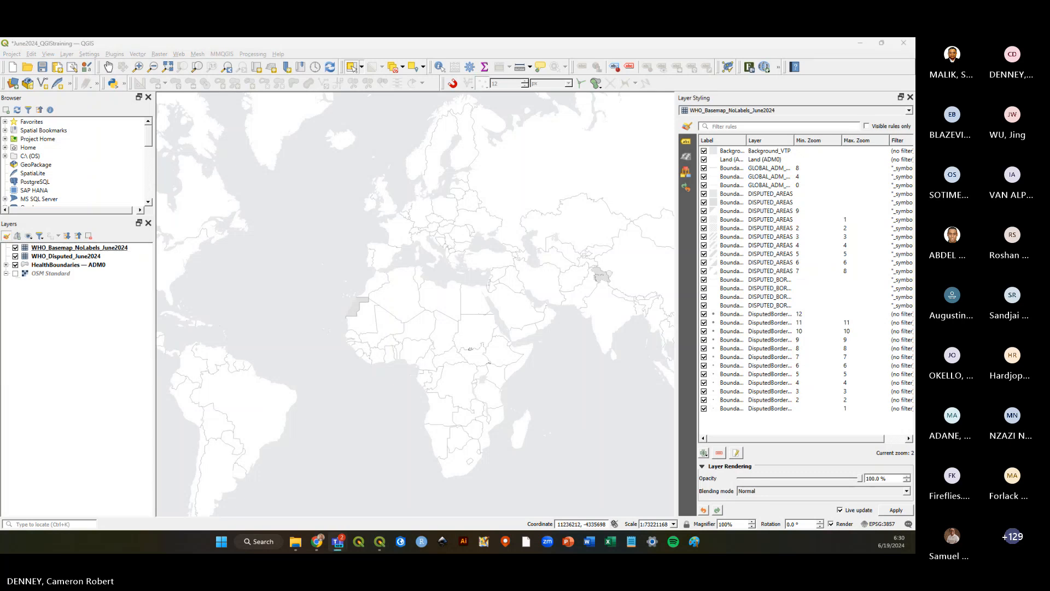
Move the WHO_Basemap_NoLabels_June2024 layer to the bottom of the layer order and hide the HealthBoundaries — ADM0 and WHO_Disputed_June2024 layers.
{"action": "left_click", "coordinate": [43, 248]}
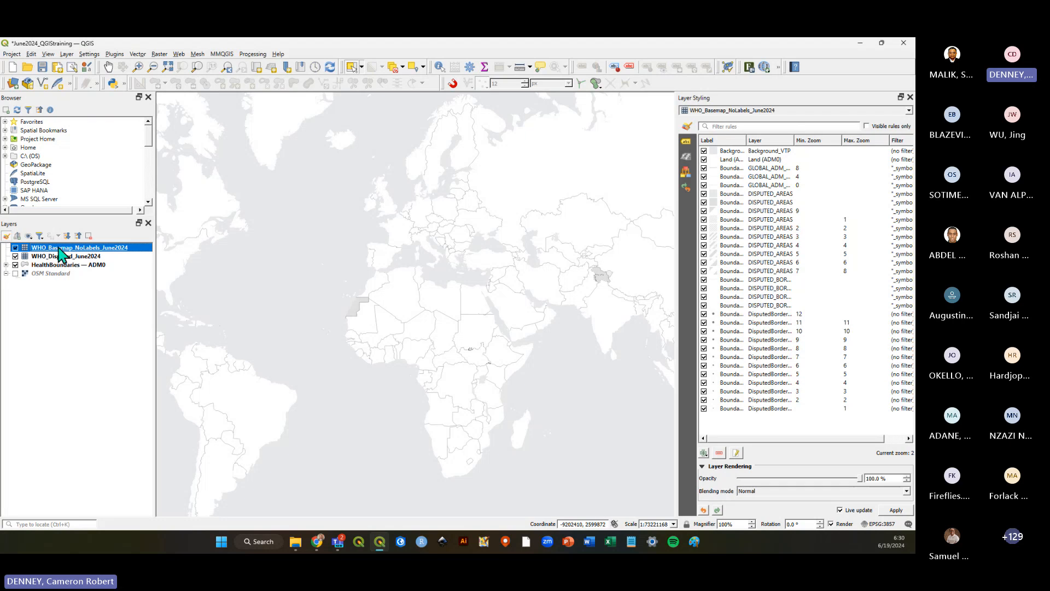
{"action": "left_click_drag", "start_coordinate": [55, 249], "coordinate": [61, 288]}
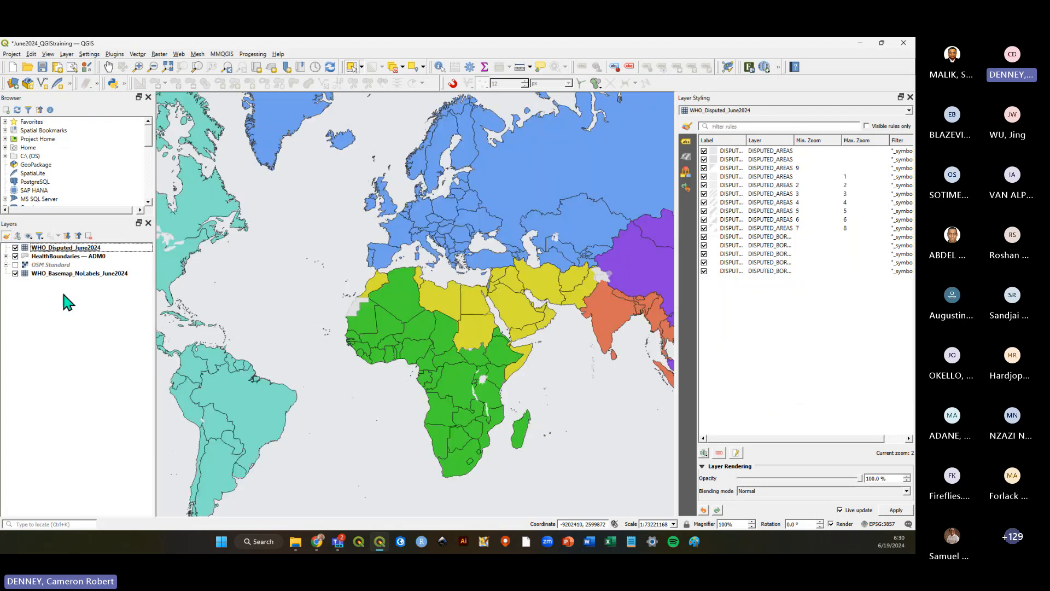
{"action": "left_click", "coordinate": [15, 256]}
{"action": "left_click", "coordinate": [15, 248]}
Zoom in and out across the map to examine the no-labels basemap at different scales.
{"action": "scroll", "coordinate": [523, 304], "scroll_direction": "up", "scroll_amount": 1}
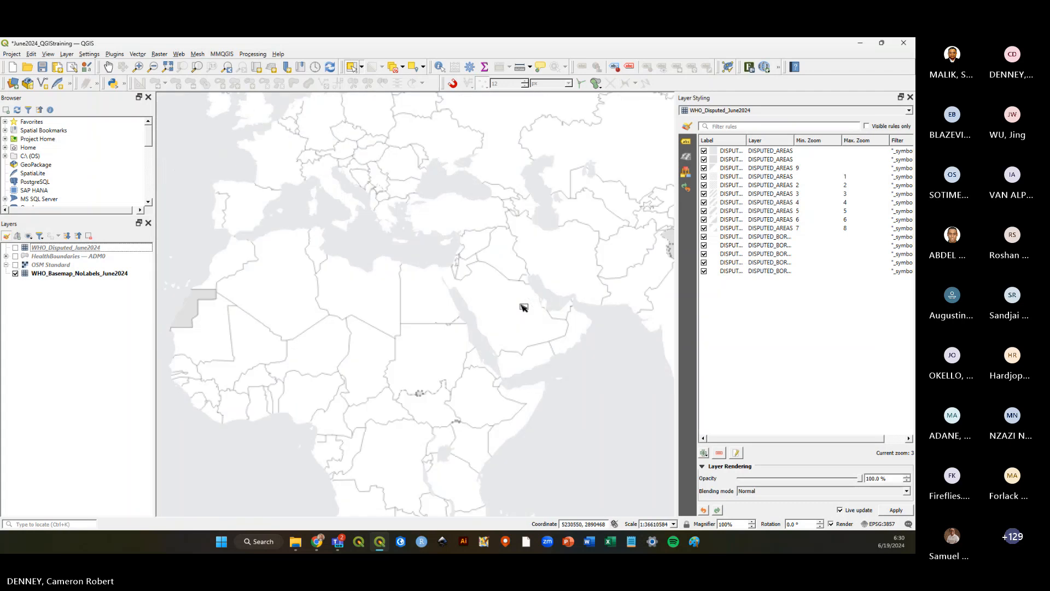
{"action": "scroll", "coordinate": [547, 301], "scroll_direction": "down", "scroll_amount": 2}
{"action": "scroll", "coordinate": [569, 293], "scroll_direction": "up", "scroll_amount": 1}
{"action": "scroll", "coordinate": [526, 311], "scroll_direction": "down", "scroll_amount": 1}
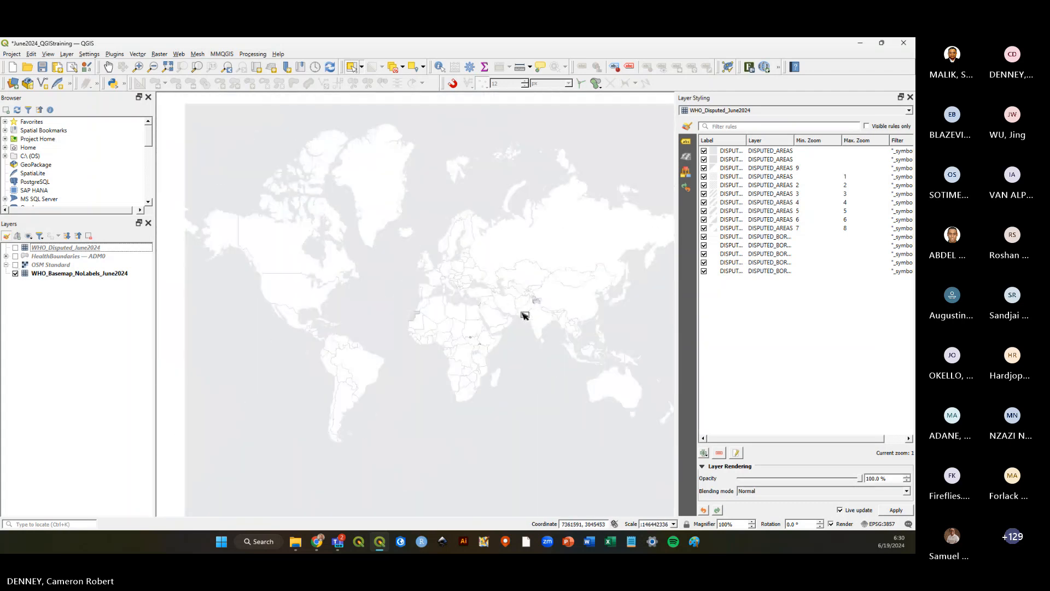
{"action": "scroll", "coordinate": [293, 315], "scroll_direction": "up", "scroll_amount": 1}
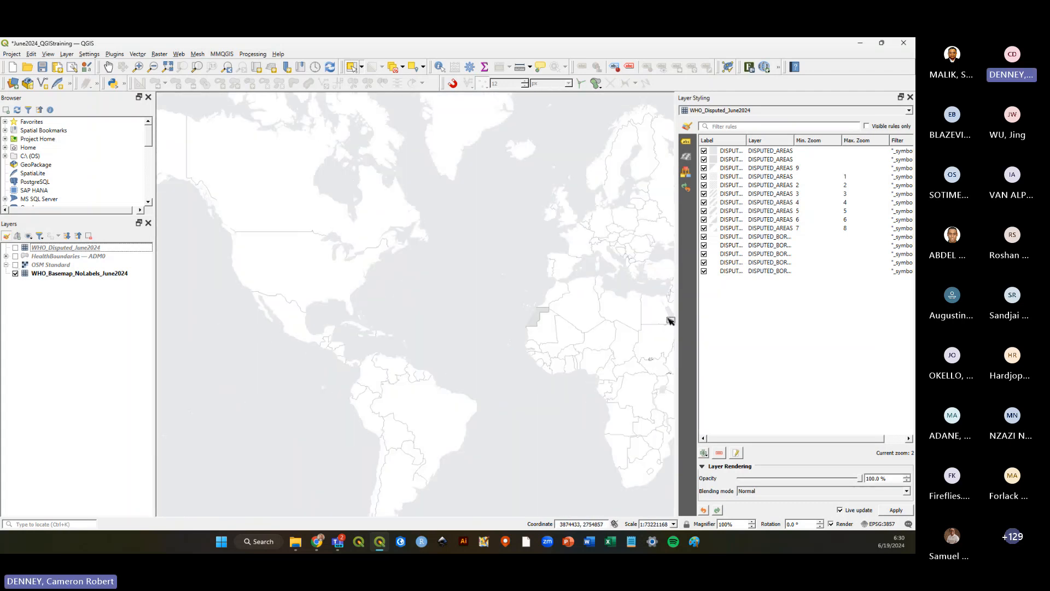
{"action": "scroll", "coordinate": [475, 344], "scroll_direction": "up", "scroll_amount": 3}
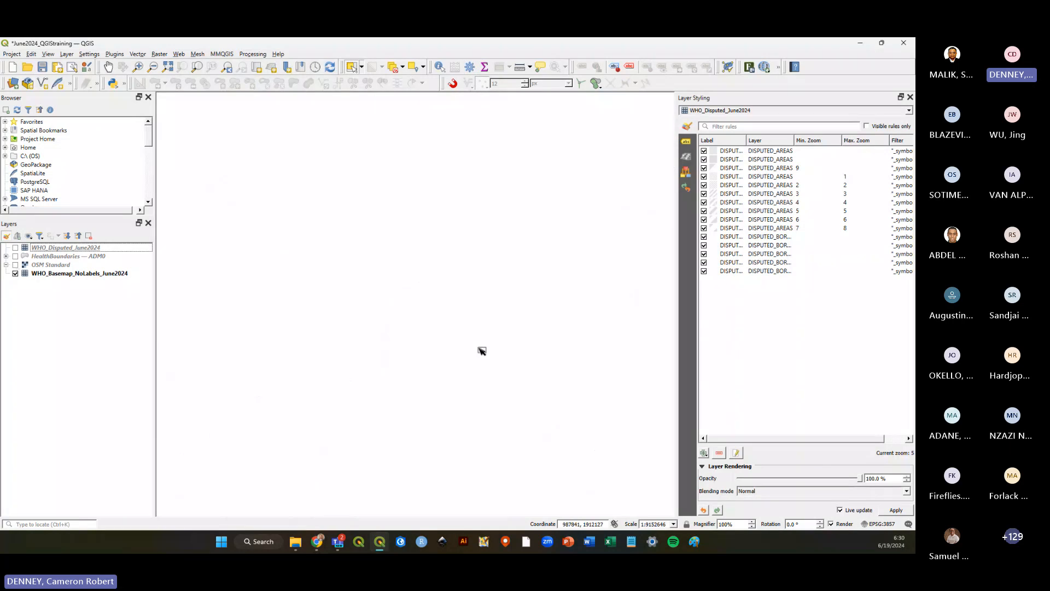
{"action": "scroll", "coordinate": [466, 344], "scroll_direction": "down", "scroll_amount": 3}
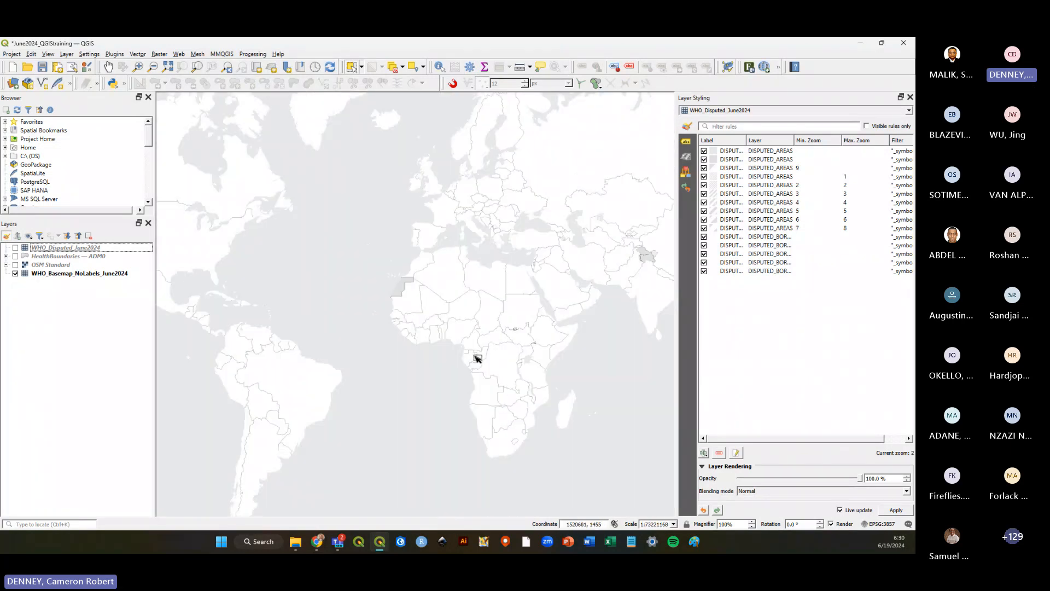
{"action": "scroll", "coordinate": [320, 325], "scroll_direction": "up", "scroll_amount": 2}
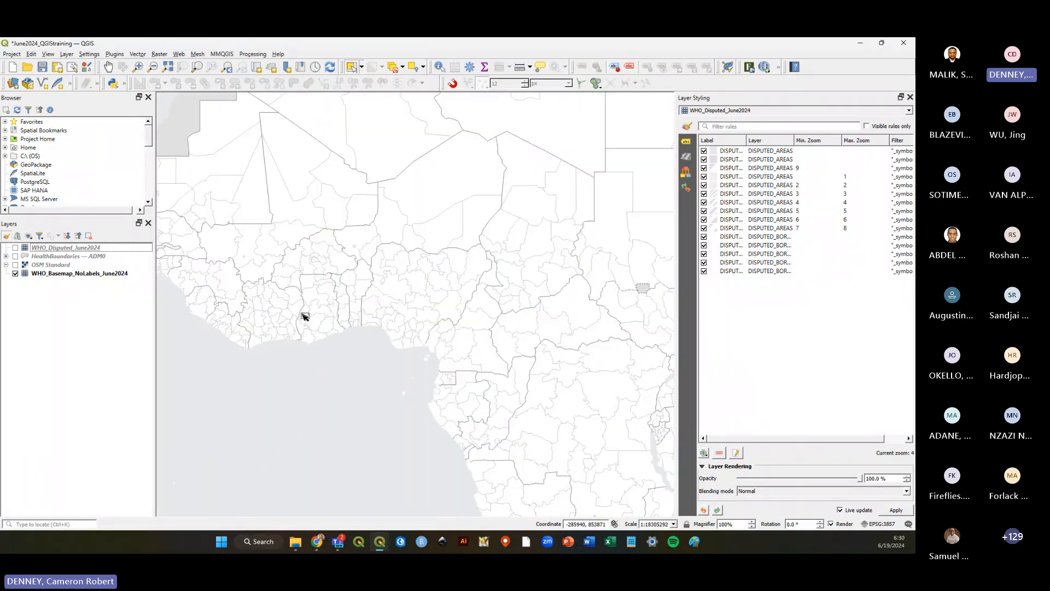
{"action": "scroll", "coordinate": [303, 313], "scroll_direction": "up", "scroll_amount": 2}
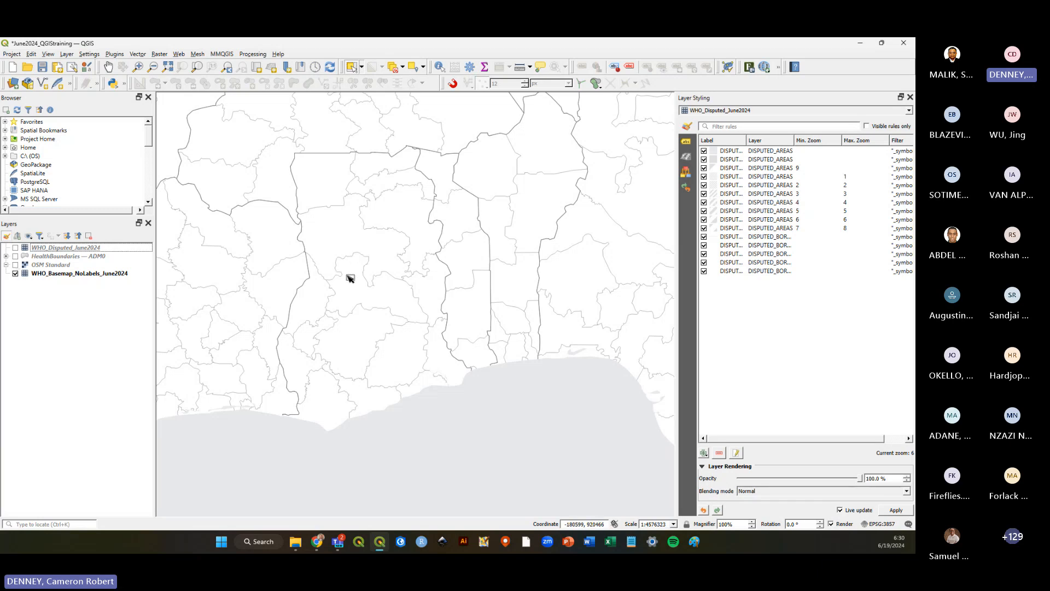
{"action": "scroll", "coordinate": [338, 278], "scroll_direction": "down", "scroll_amount": 1}
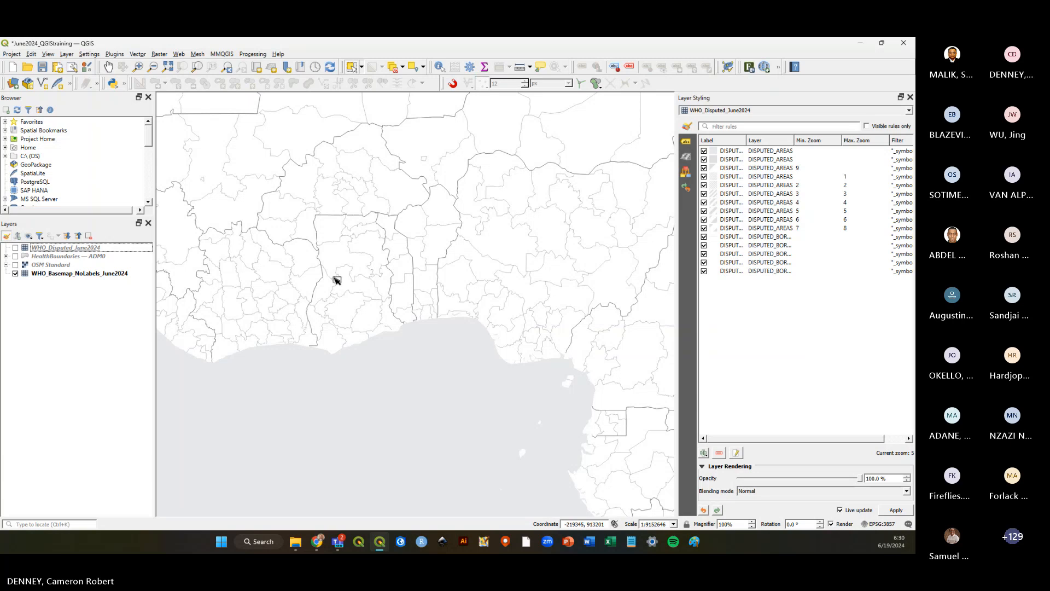
Save the project.
{"action": "scroll", "coordinate": [337, 280], "scroll_direction": "down", "scroll_amount": 3}
{"action": "scroll", "coordinate": [430, 268], "scroll_direction": "up", "scroll_amount": 1}
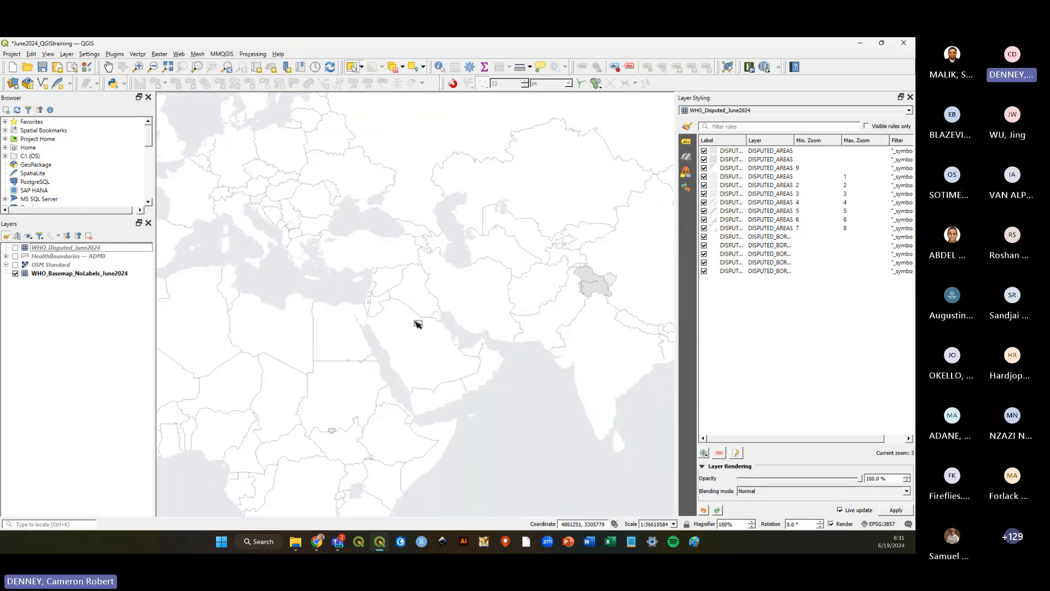
{"action": "left_click", "coordinate": [44, 67]}
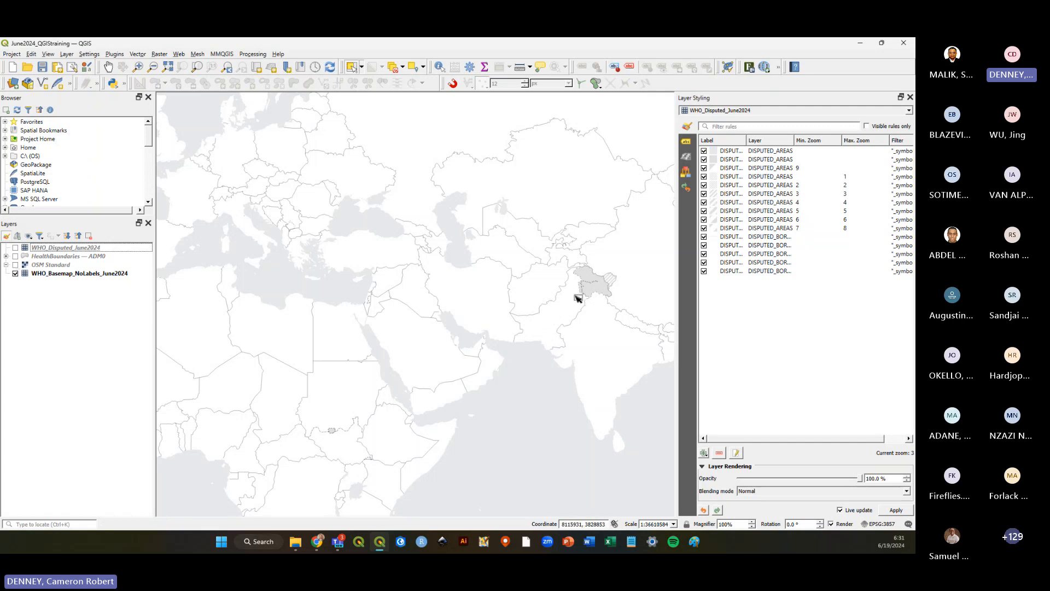
Make the HealthBoundaries — ADM0 layer visible again above the basemap and select it.
{"action": "scroll", "coordinate": [608, 254], "scroll_direction": "down", "scroll_amount": 1}
{"action": "scroll", "coordinate": [567, 321], "scroll_direction": "up", "scroll_amount": 2}
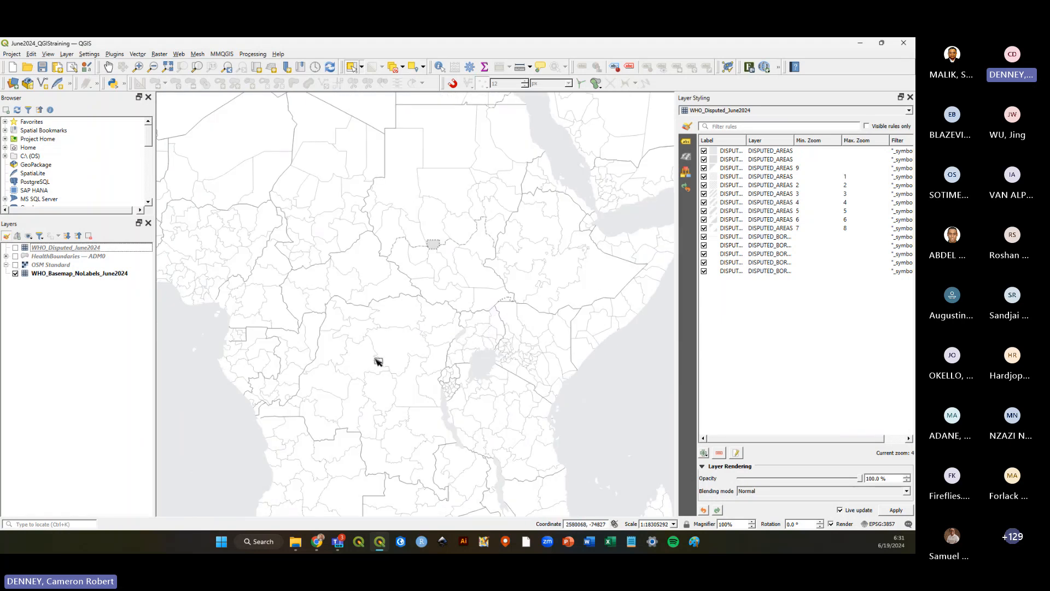
{"action": "scroll", "coordinate": [375, 359], "scroll_direction": "down", "scroll_amount": 2}
{"action": "scroll", "coordinate": [481, 305], "scroll_direction": "up", "scroll_amount": 1}
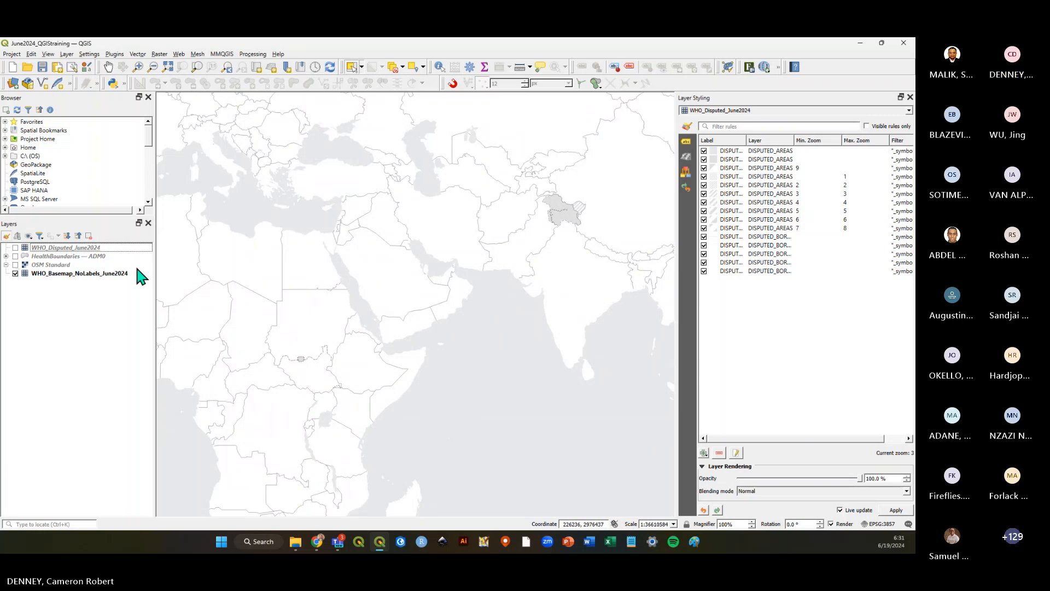
{"action": "left_click", "coordinate": [62, 273]}
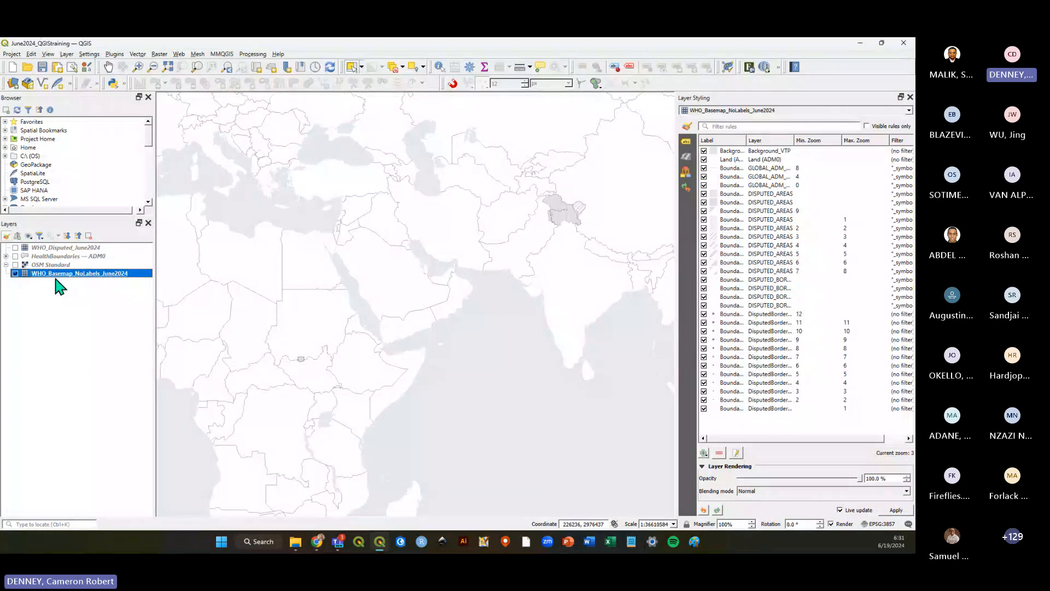
{"action": "left_click", "coordinate": [16, 256]}
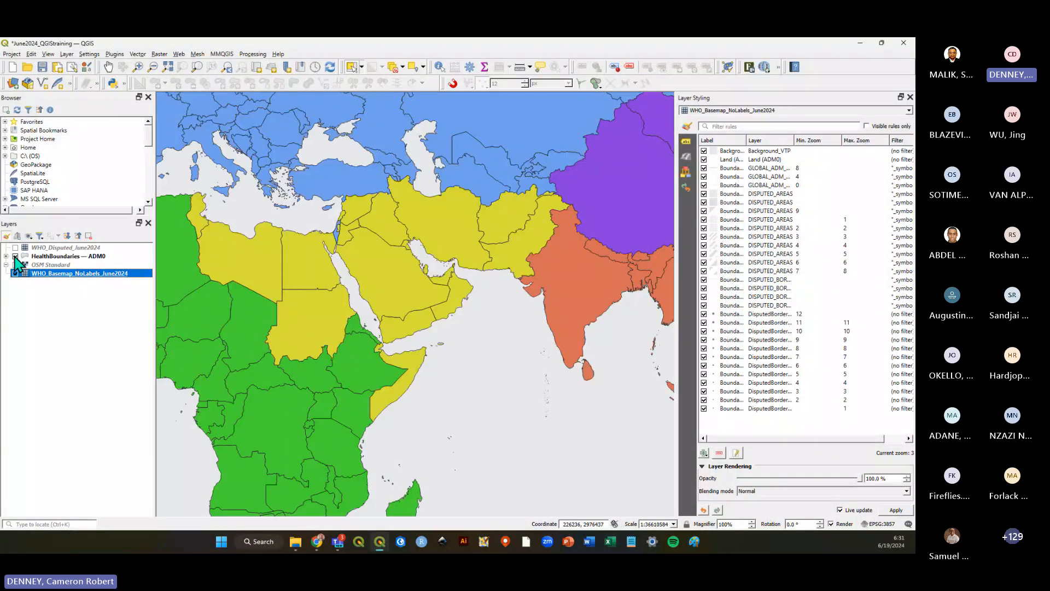
{"action": "left_click", "coordinate": [52, 256]}
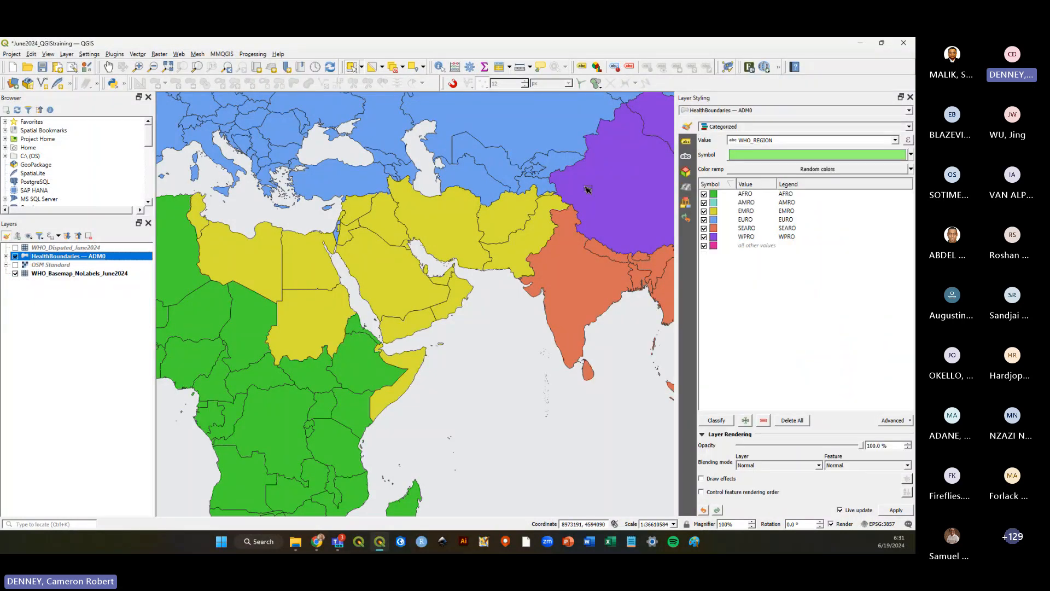
Turn the WHO_Disputed_June2024 layer back on and save the project.
{"action": "scroll", "coordinate": [571, 304], "scroll_direction": "down", "scroll_amount": 1}
{"action": "scroll", "coordinate": [452, 334], "scroll_direction": "up", "scroll_amount": 1}
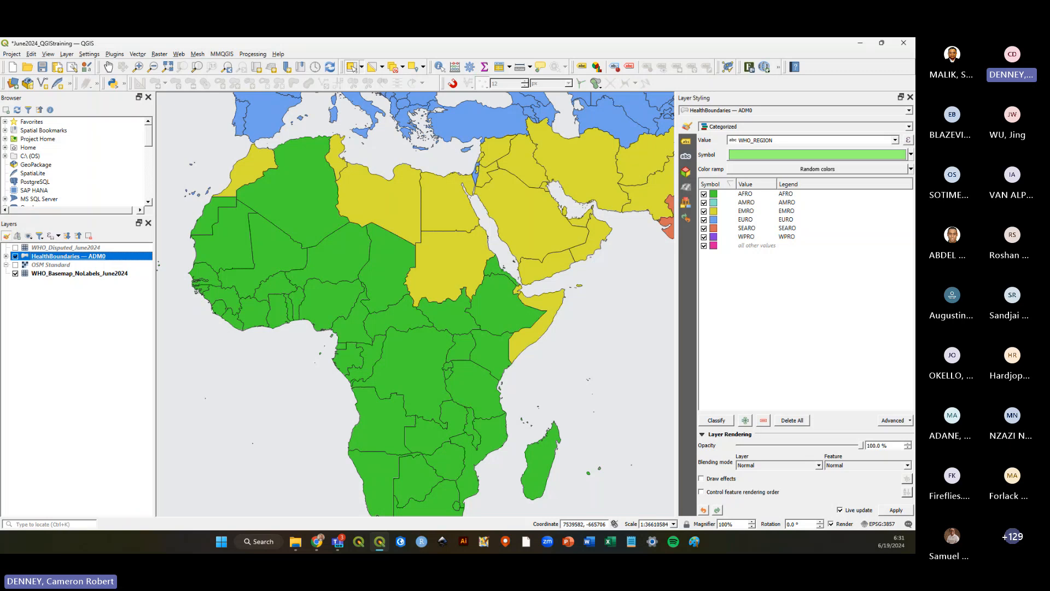
{"action": "left_click", "coordinate": [16, 248]}
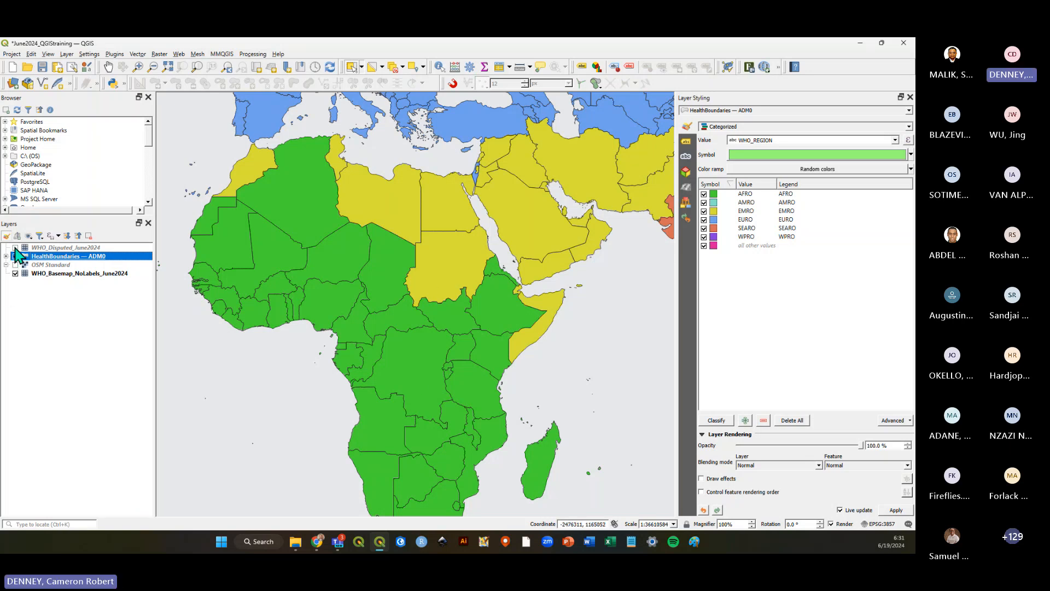
{"action": "left_click", "coordinate": [60, 247]}
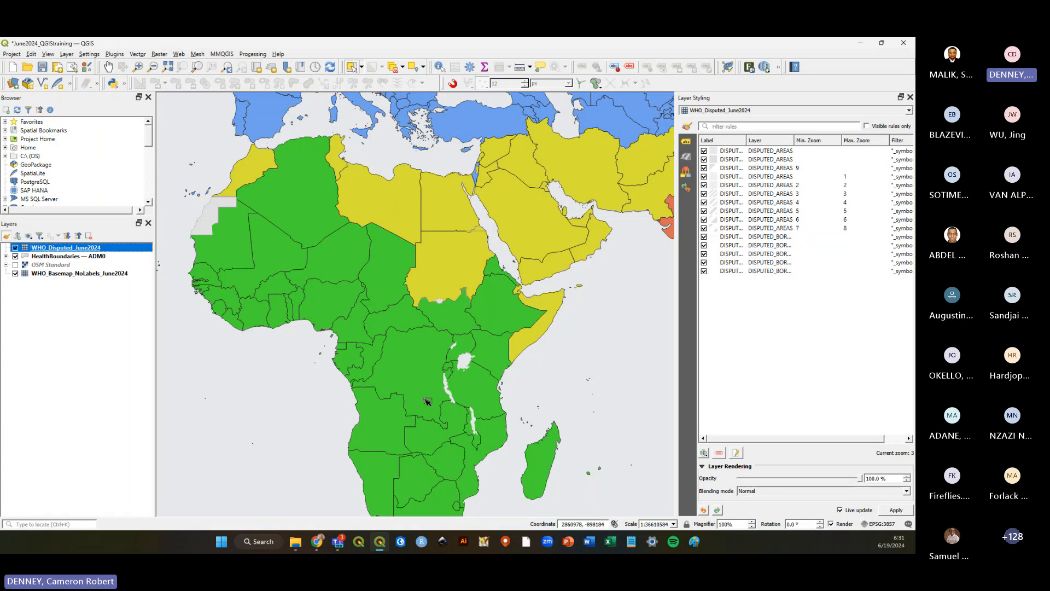
{"action": "left_click", "coordinate": [119, 324]}
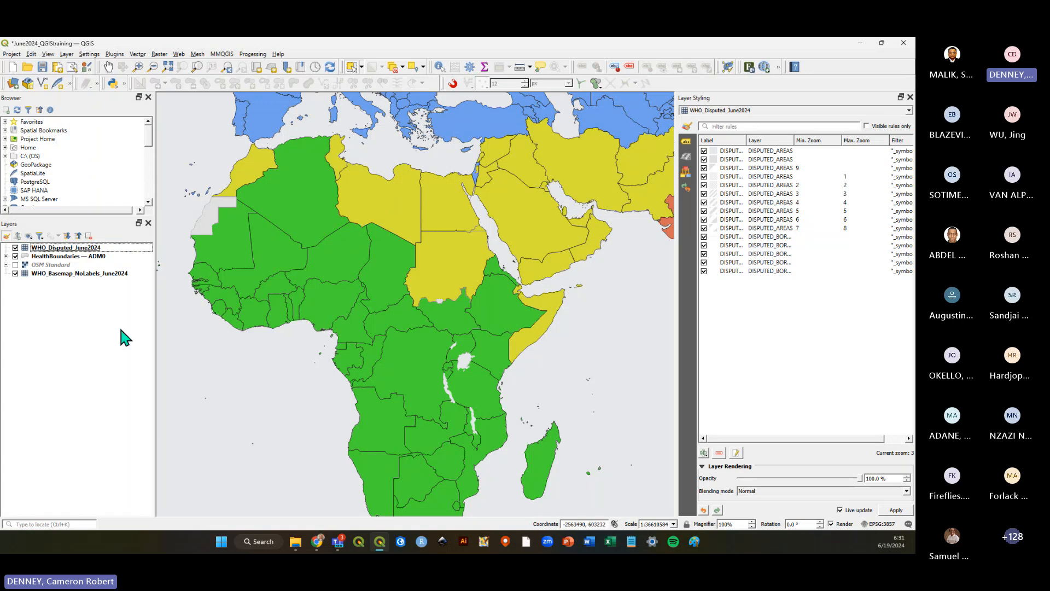
{"action": "left_click", "coordinate": [42, 67]}
Toggle the WHO_Disputed_June2024 layer's visibility repeatedly to compare the world map with and without disputed areas.
{"action": "left_click", "coordinate": [62, 273]}
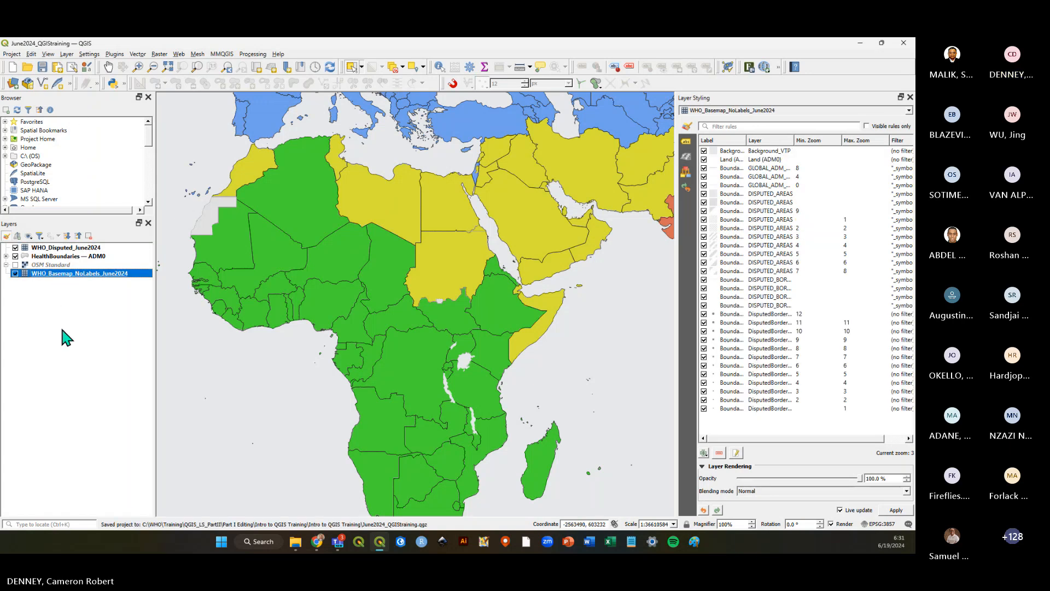
{"action": "left_click", "coordinate": [68, 256]}
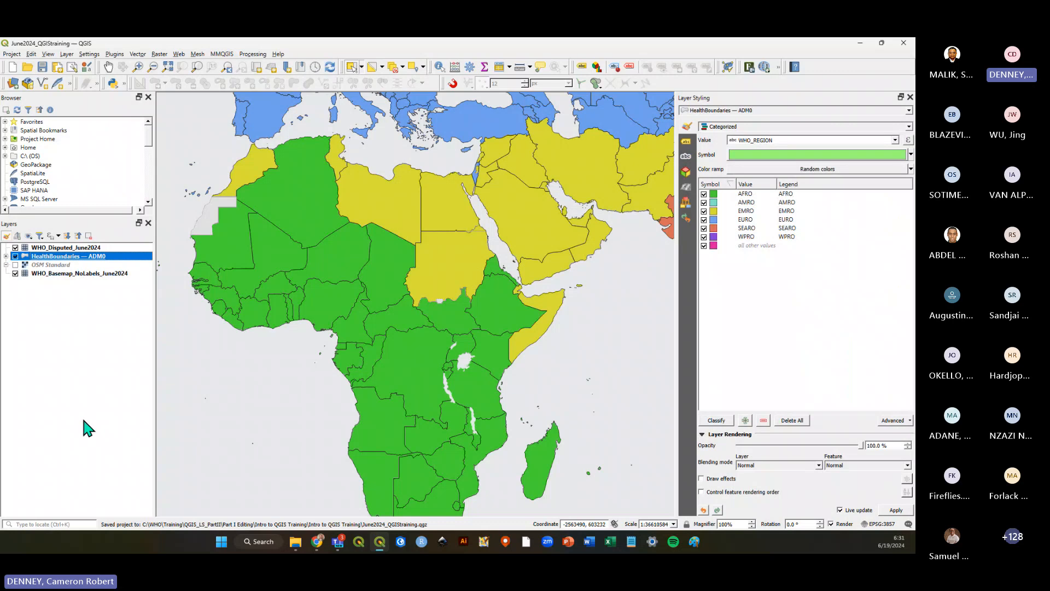
{"action": "scroll", "coordinate": [464, 339], "scroll_direction": "down", "scroll_amount": 1}
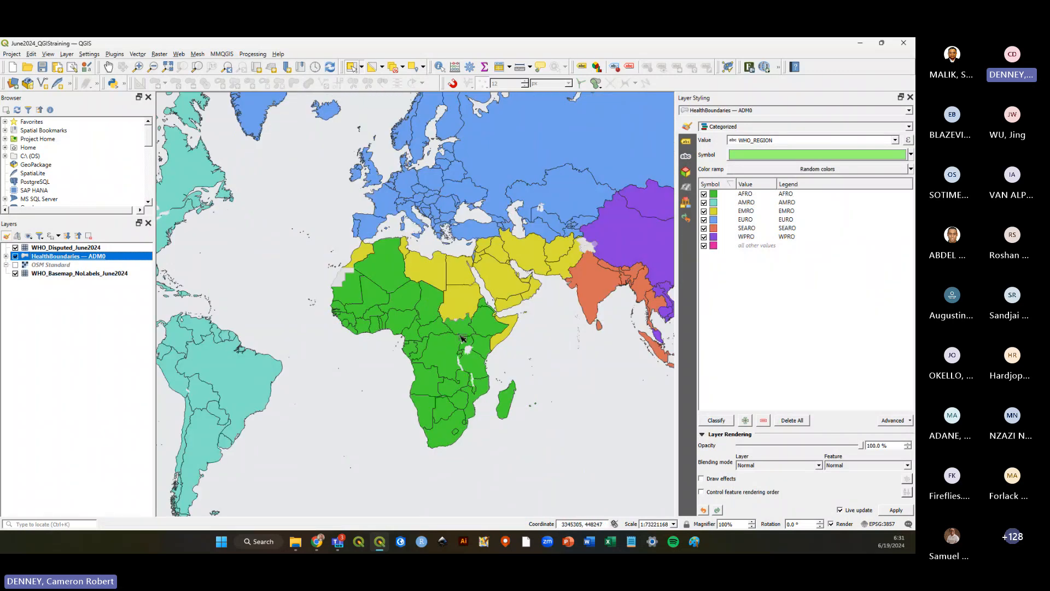
{"action": "key", "text": "Up"}
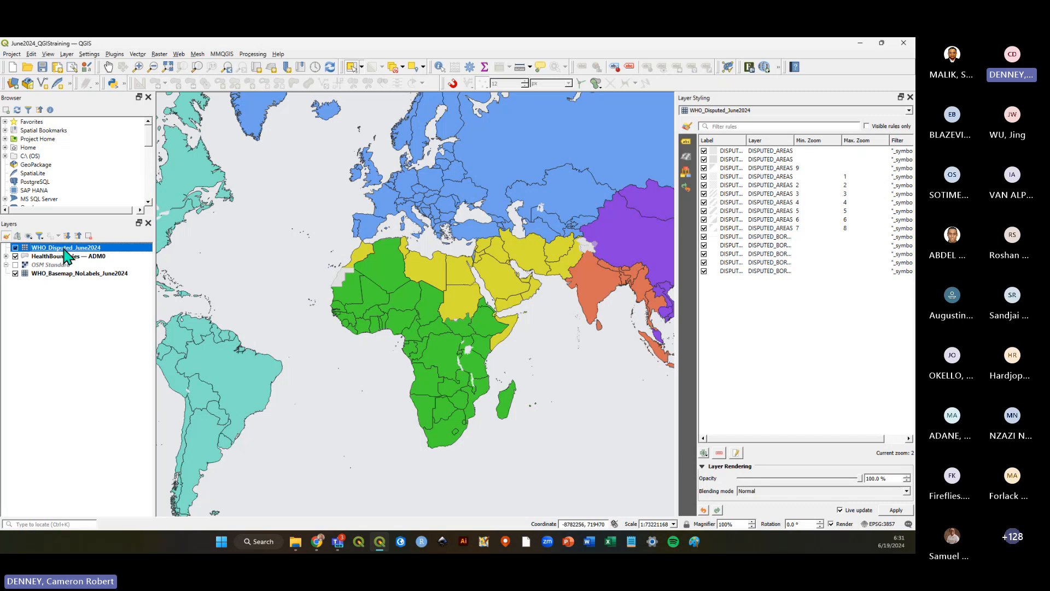
{"action": "left_click", "coordinate": [16, 248]}
{"action": "left_click", "coordinate": [15, 248]}
{"action": "left_click", "coordinate": [15, 247]}
{"action": "left_click", "coordinate": [15, 248]}
{"action": "left_click", "coordinate": [16, 247]}
{"action": "left_click", "coordinate": [16, 248]}
{"action": "left_click", "coordinate": [15, 247]}
{"action": "left_click", "coordinate": [15, 247]}
{"action": "left_click", "coordinate": [16, 248]}
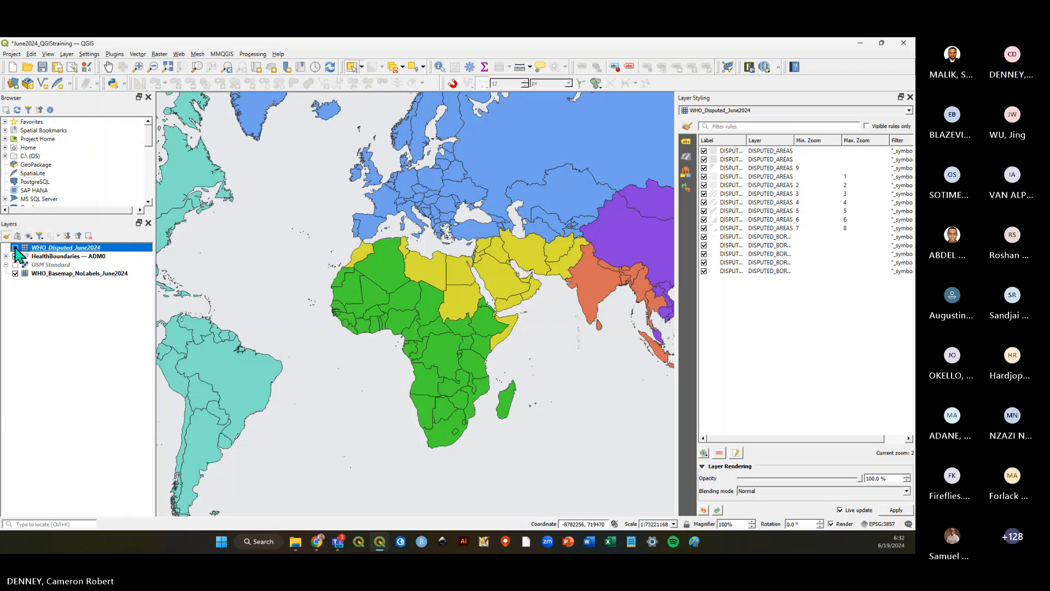
{"action": "left_click", "coordinate": [16, 248]}
{"action": "left_click", "coordinate": [15, 248]}
{"action": "left_click", "coordinate": [16, 248]}
{"action": "left_click", "coordinate": [15, 247]}
{"action": "left_click", "coordinate": [15, 248]}
{"action": "left_click", "coordinate": [15, 248]}
{"action": "left_click", "coordinate": [15, 247]}
{"action": "left_click", "coordinate": [16, 248]}
{"action": "left_click", "coordinate": [16, 248]}
Save the project again with all three layers visible.
{"action": "left_click", "coordinate": [67, 343]}
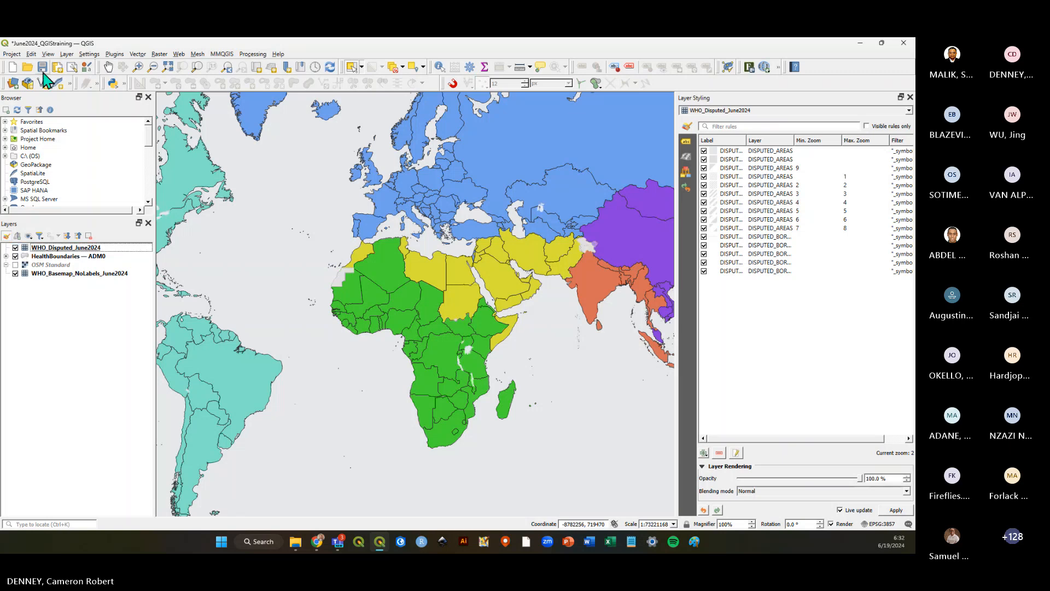
{"action": "left_click", "coordinate": [42, 67]}
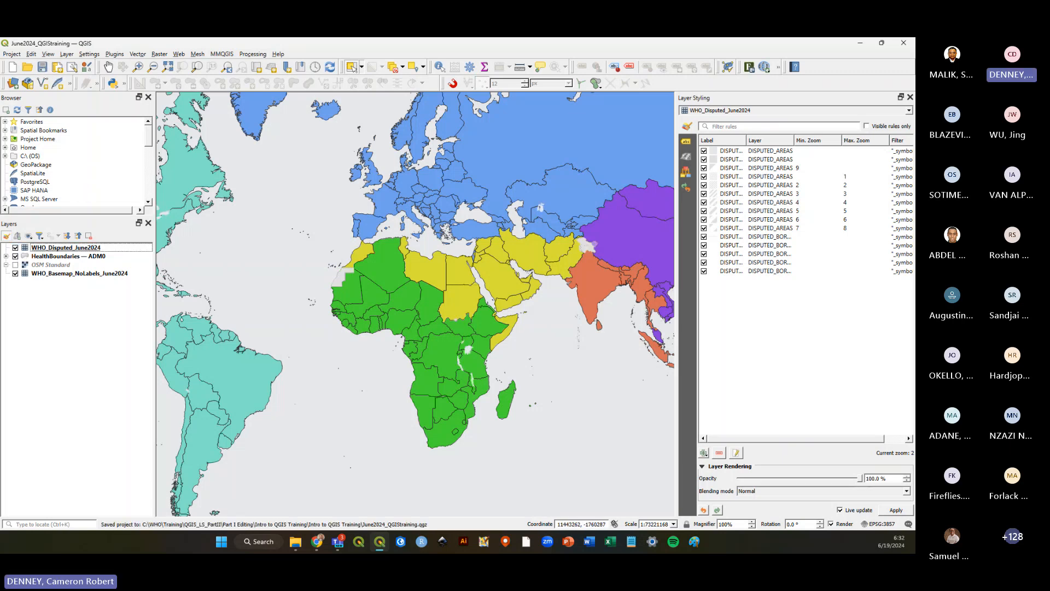
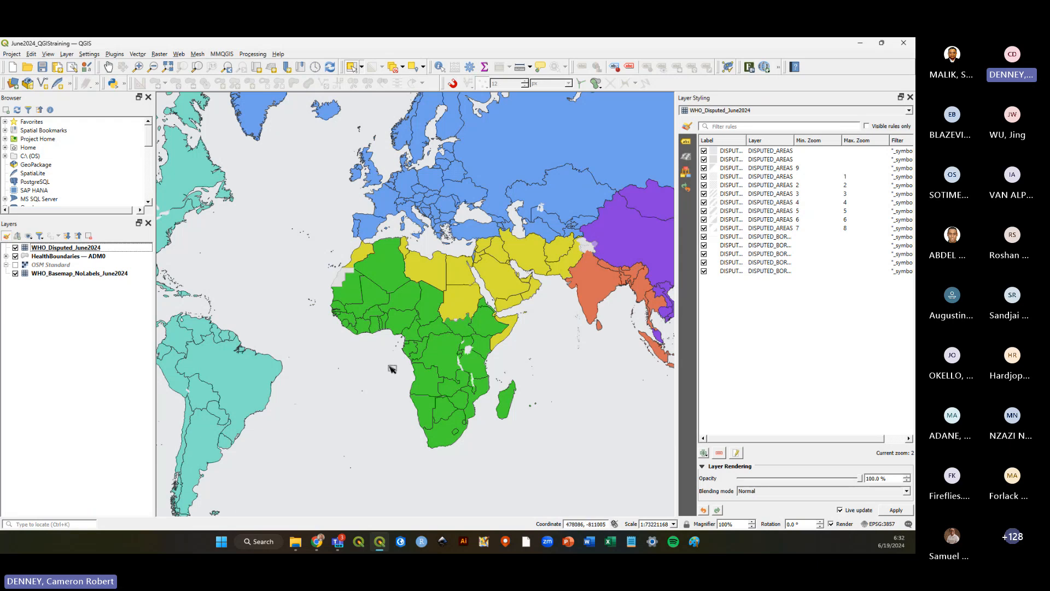
Save the project and zoom around the map to inspect the disputed areas in South Asia and Africa.
{"action": "left_click", "coordinate": [42, 67]}
{"action": "scroll", "coordinate": [588, 253], "scroll_direction": "up", "scroll_amount": 1}
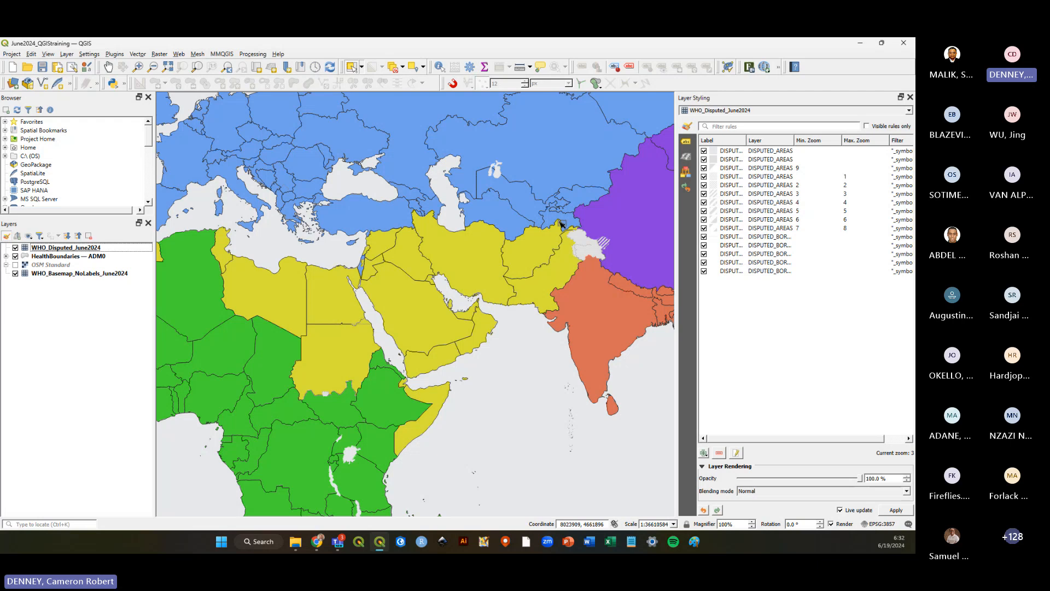
{"action": "scroll", "coordinate": [489, 314], "scroll_direction": "down", "scroll_amount": 1}
{"action": "scroll", "coordinate": [582, 278], "scroll_direction": "up", "scroll_amount": 1}
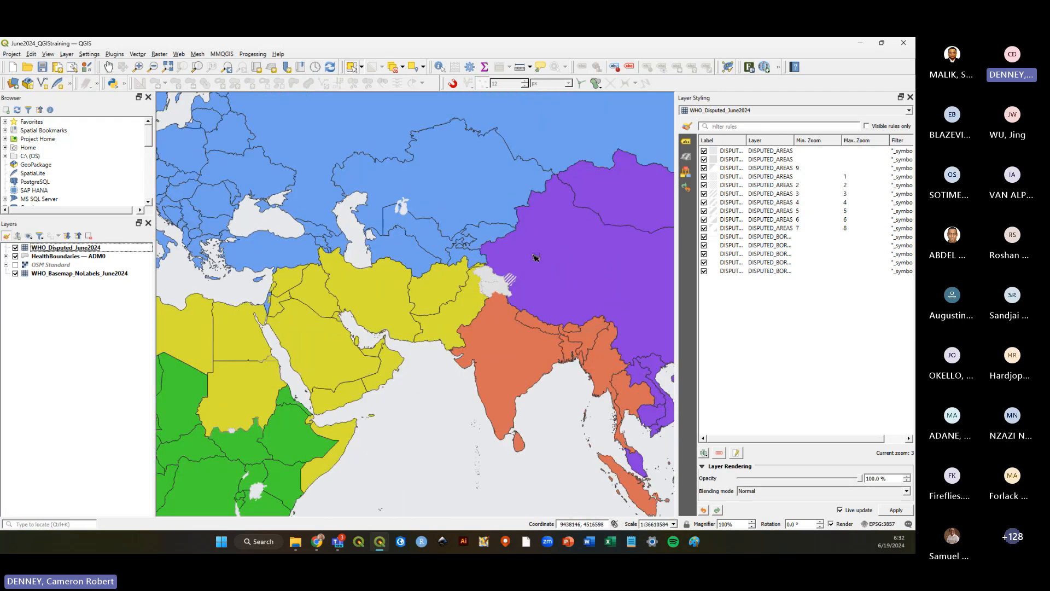
{"action": "scroll", "coordinate": [495, 270], "scroll_direction": "up", "scroll_amount": 1}
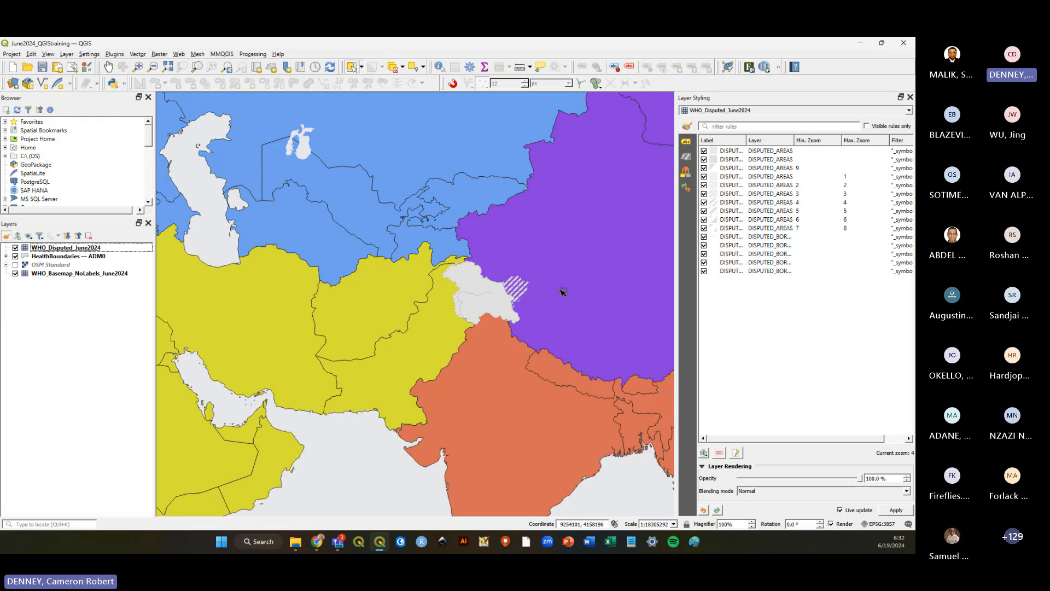
{"action": "scroll", "coordinate": [580, 307], "scroll_direction": "down", "scroll_amount": 2}
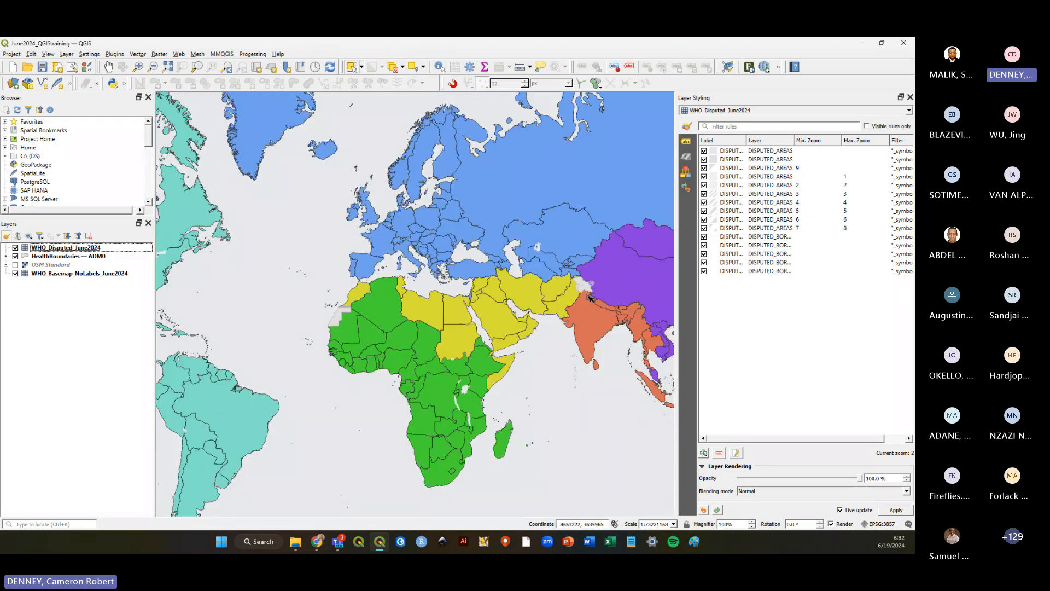
{"action": "scroll", "coordinate": [586, 274], "scroll_direction": "up", "scroll_amount": 1}
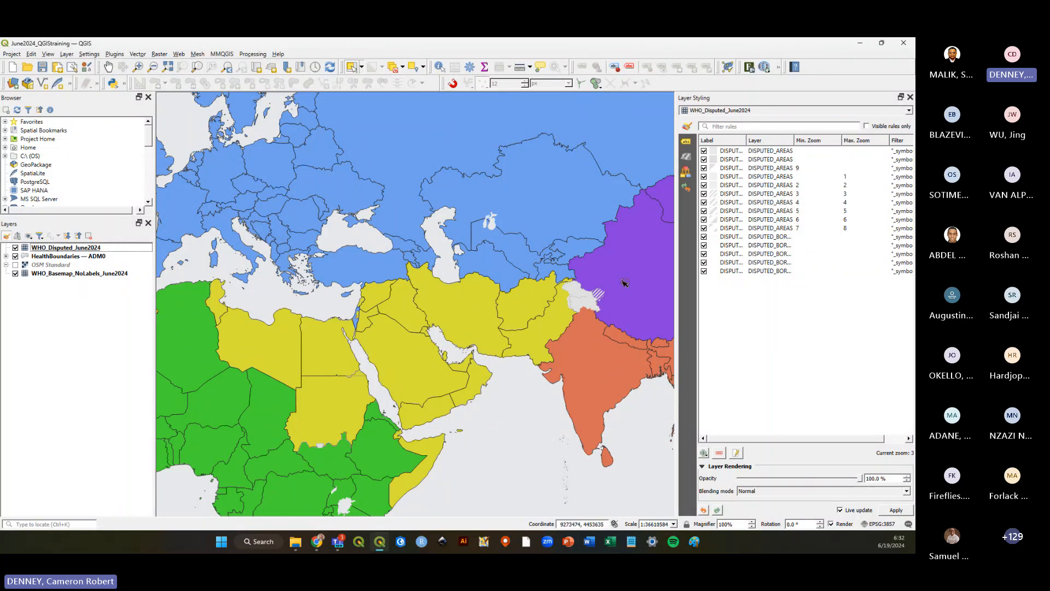
{"action": "scroll", "coordinate": [633, 272], "scroll_direction": "down", "scroll_amount": 1}
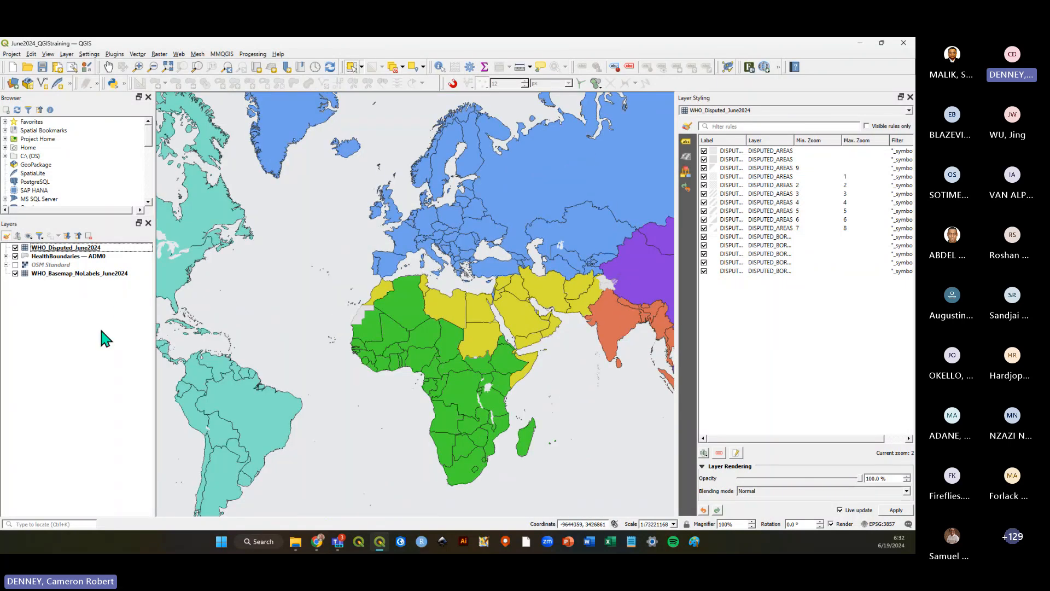
{"action": "left_click", "coordinate": [42, 66]}
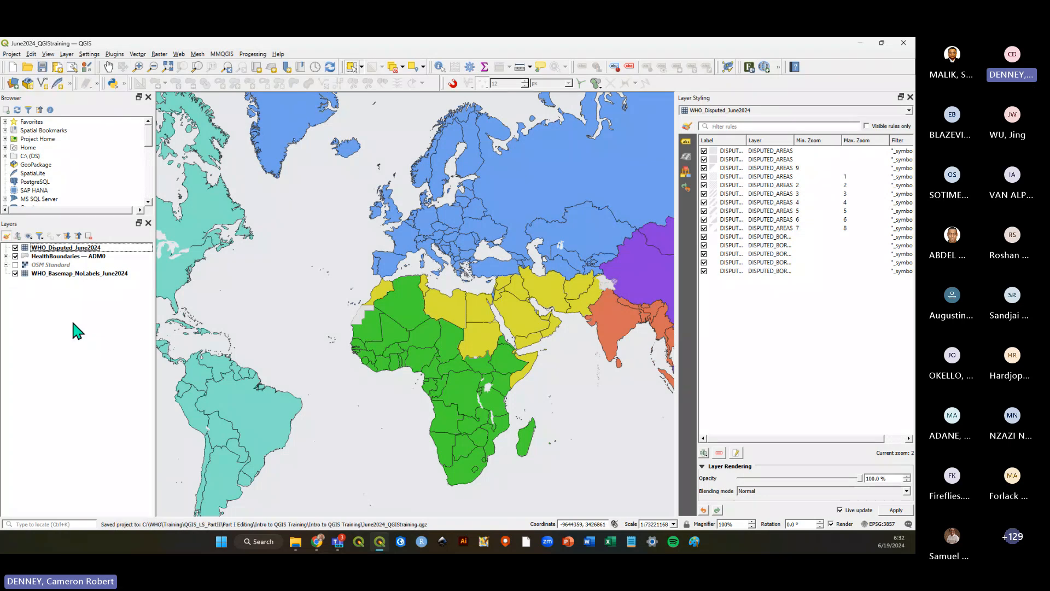
{"action": "scroll", "coordinate": [472, 429], "scroll_direction": "up", "scroll_amount": 1}
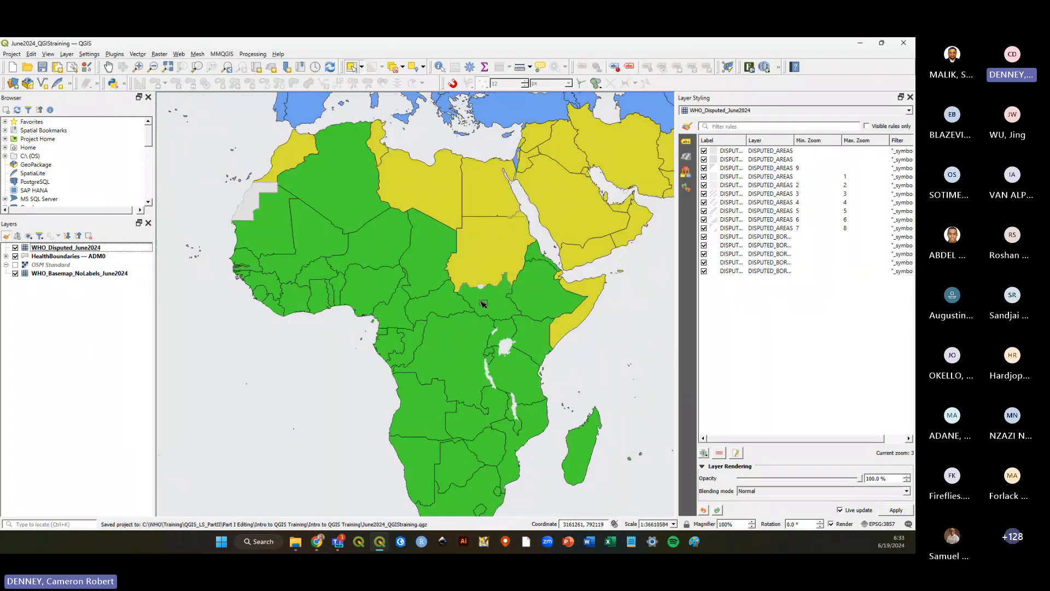
{"action": "scroll", "coordinate": [495, 285], "scroll_direction": "up", "scroll_amount": 1}
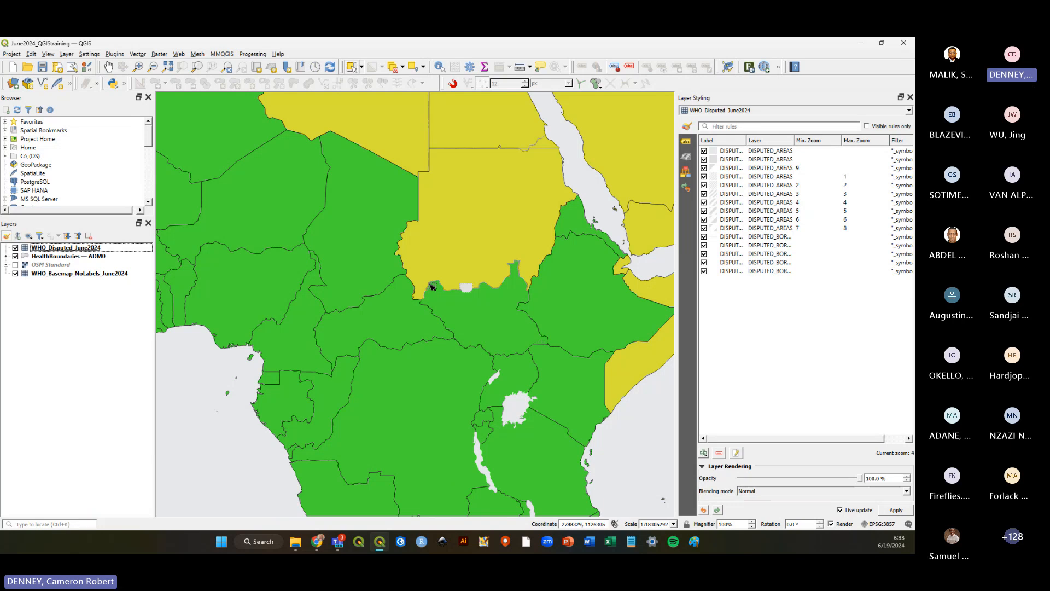
Hide and re-show the HealthBoundaries — ADM0 layer to compare the disputed areas with and without country fills.
{"action": "left_click", "coordinate": [15, 256]}
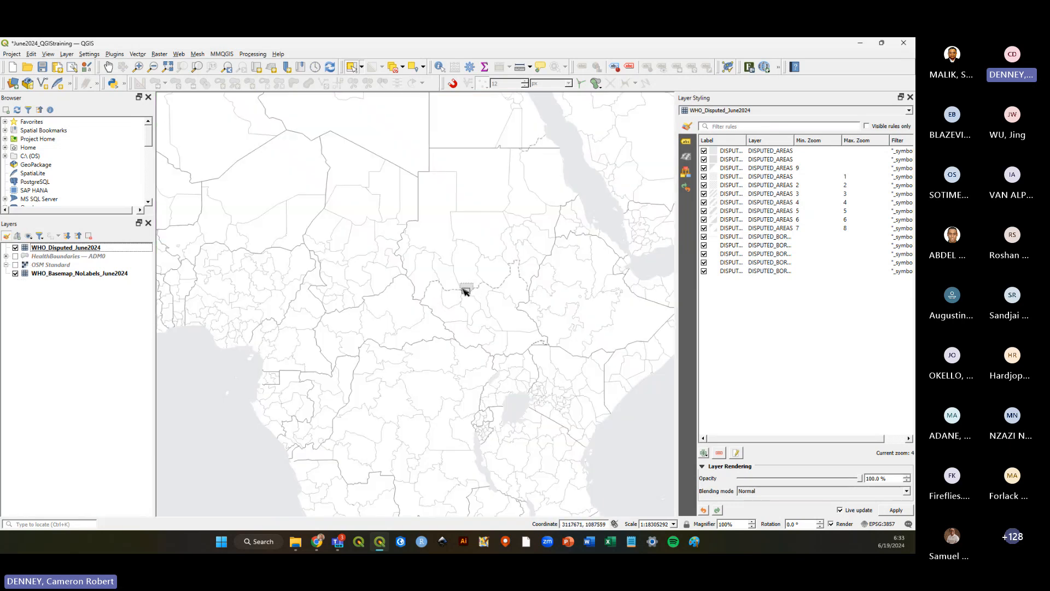
{"action": "scroll", "coordinate": [468, 293], "scroll_direction": "down", "scroll_amount": 1}
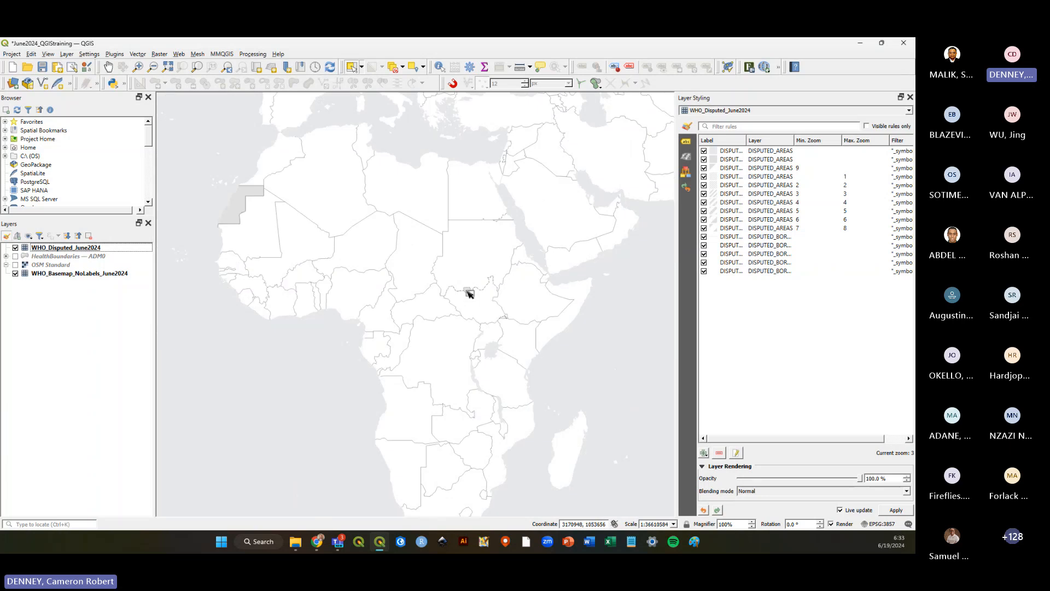
{"action": "scroll", "coordinate": [607, 386], "scroll_direction": "down", "scroll_amount": 1}
{"action": "scroll", "coordinate": [585, 333], "scroll_direction": "up", "scroll_amount": 1}
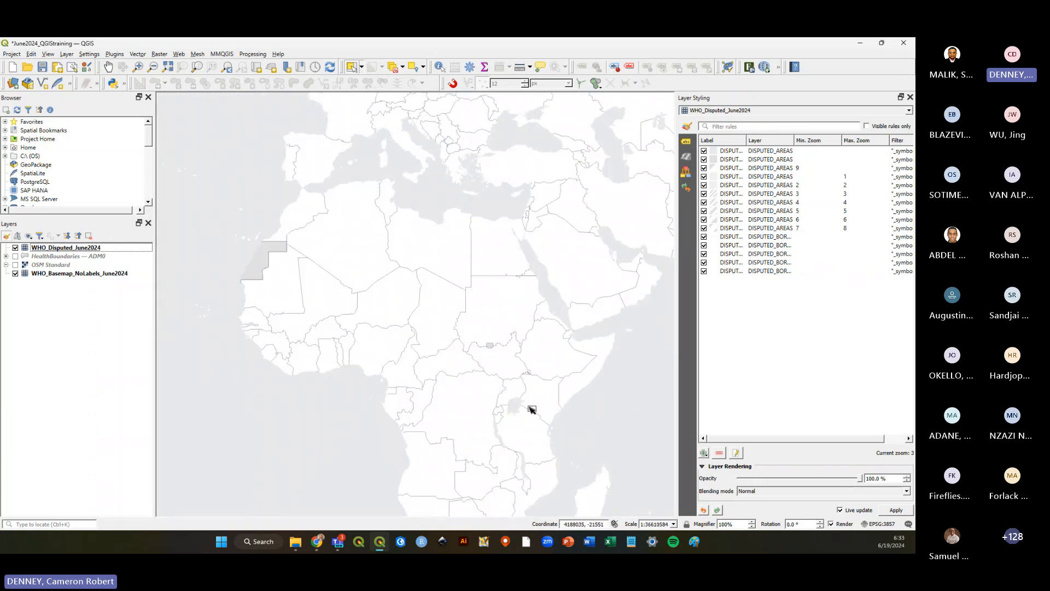
{"action": "left_click", "coordinate": [15, 256]}
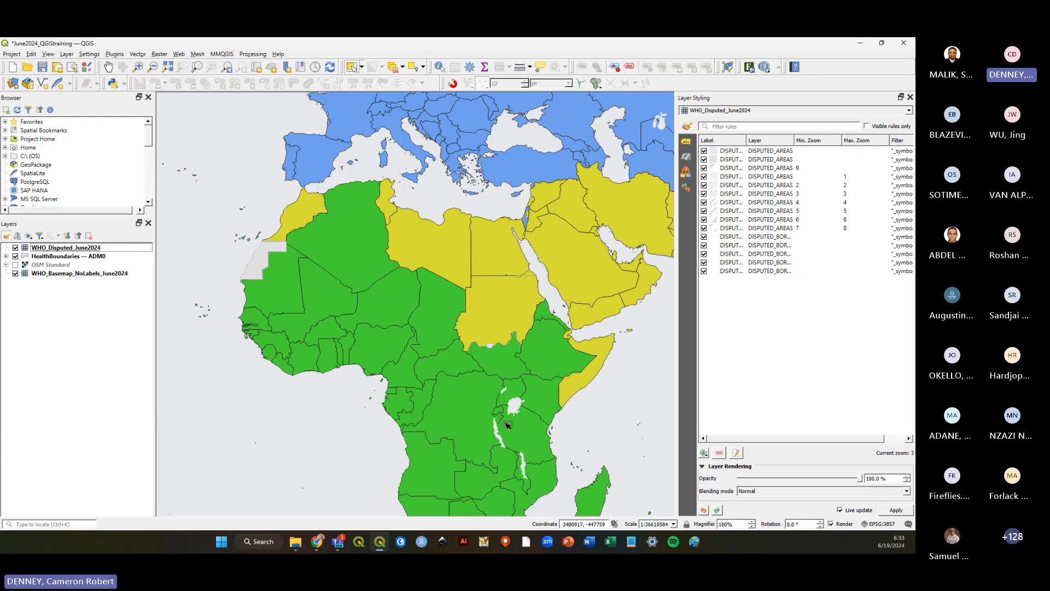
{"action": "scroll", "coordinate": [621, 362], "scroll_direction": "down", "scroll_amount": 1}
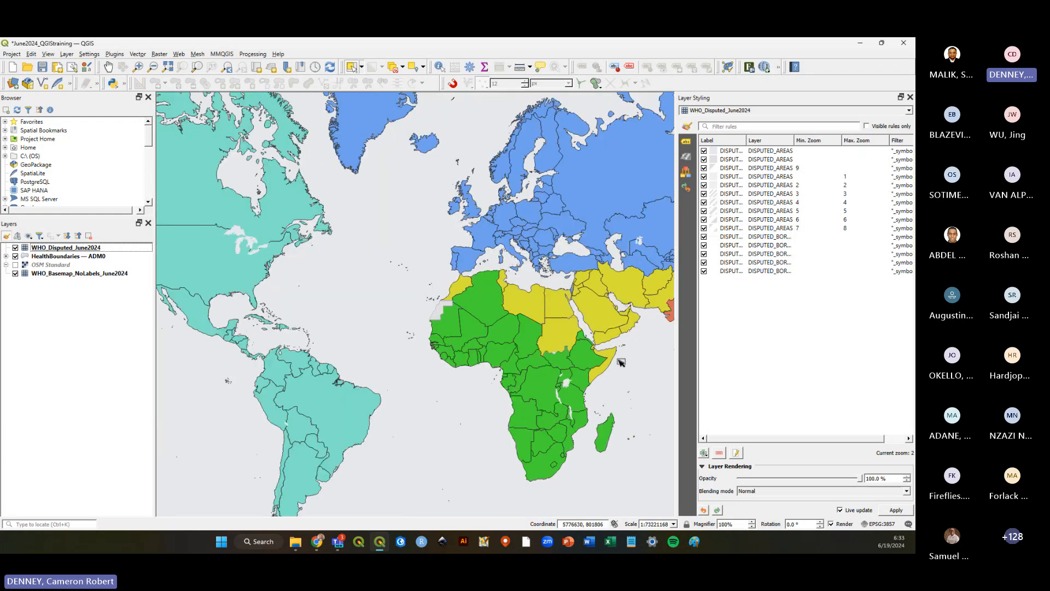
{"action": "scroll", "coordinate": [242, 251], "scroll_direction": "up", "scroll_amount": 1}
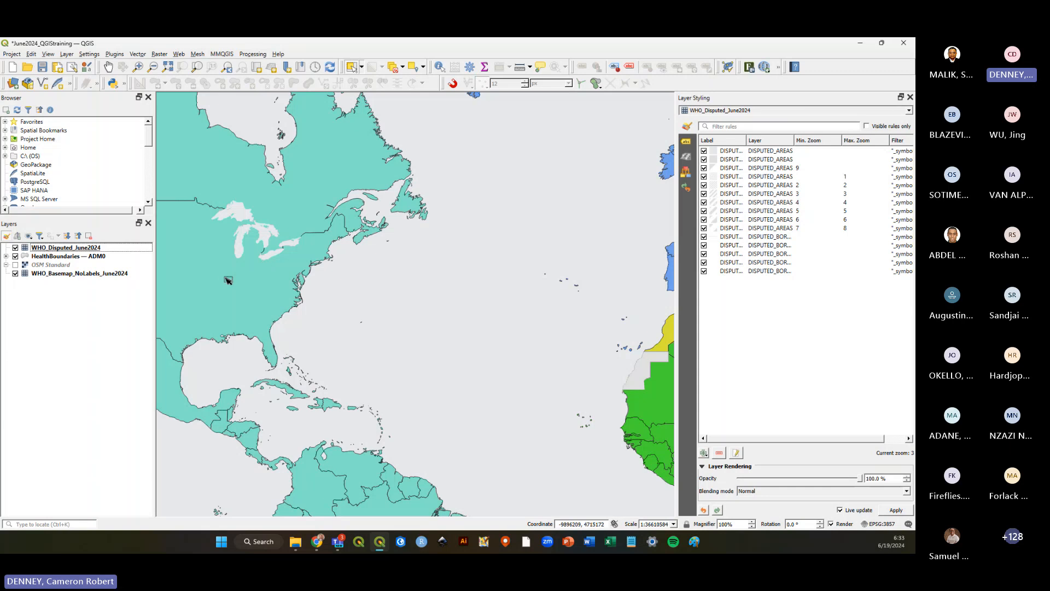
{"action": "scroll", "coordinate": [200, 278], "scroll_direction": "down", "scroll_amount": 1}
{"action": "scroll", "coordinate": [571, 396], "scroll_direction": "up", "scroll_amount": 1}
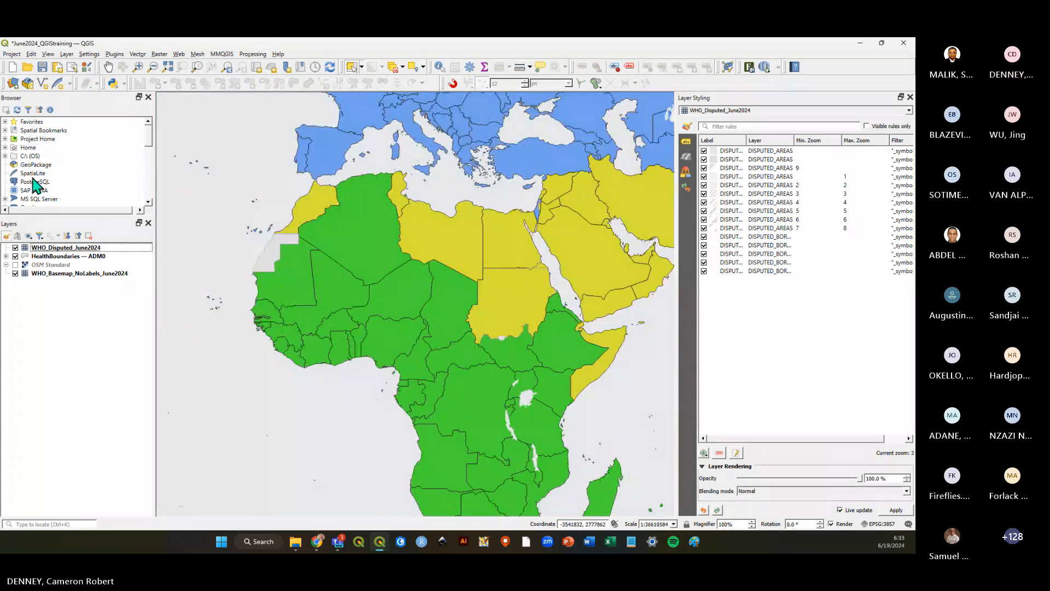
Select the WHO_Disputed_June2024 layer in the layer list and save the project again.
{"action": "left_click", "coordinate": [42, 66]}
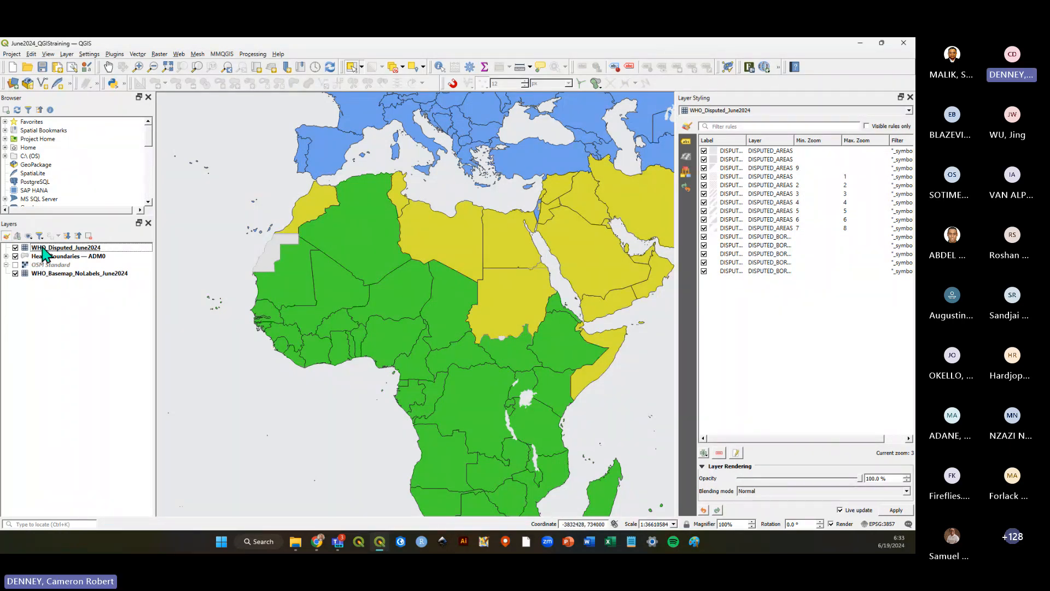
{"action": "left_click", "coordinate": [60, 248]}
{"action": "scroll", "coordinate": [618, 313], "scroll_direction": "down", "scroll_amount": 1}
{"action": "mouse_move", "coordinate": [39, 247]}
{"action": "left_mouse_down"}
{"action": "mouse_move", "coordinate": [33, 268]}
{"action": "mouse_move", "coordinate": [42, 274]}
{"action": "mouse_move", "coordinate": [65, 247]}
{"action": "left_mouse_up"}
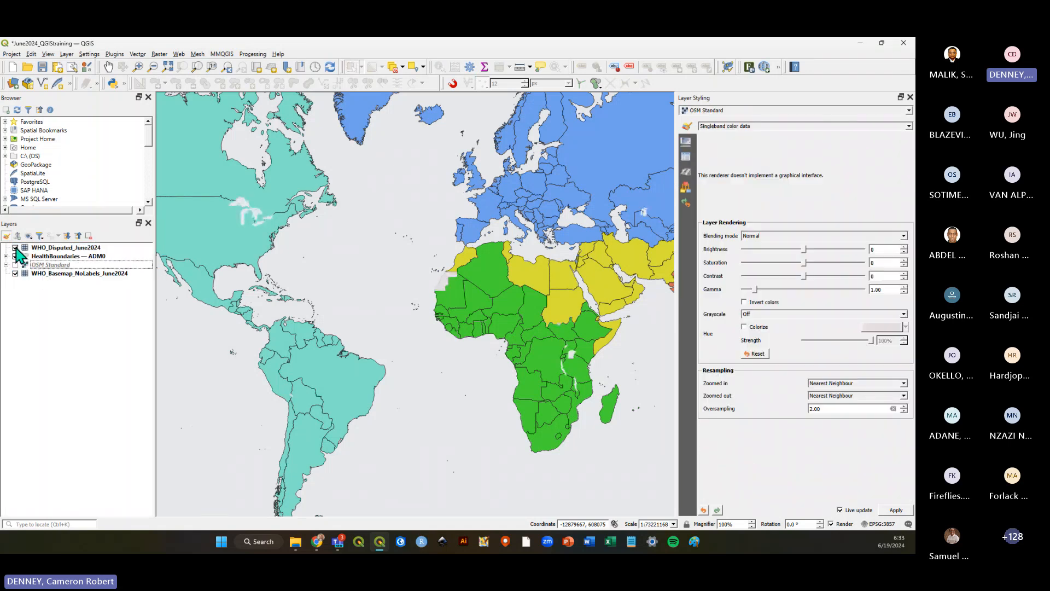
{"action": "scroll", "coordinate": [282, 315], "scroll_direction": "down", "scroll_amount": 1}
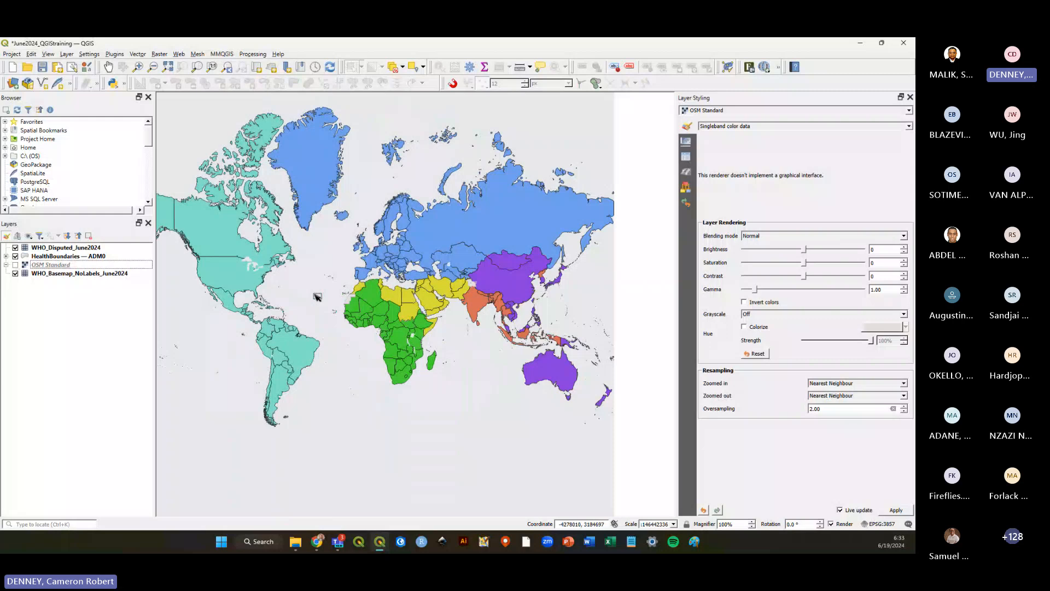
{"action": "left_click", "coordinate": [61, 248]}
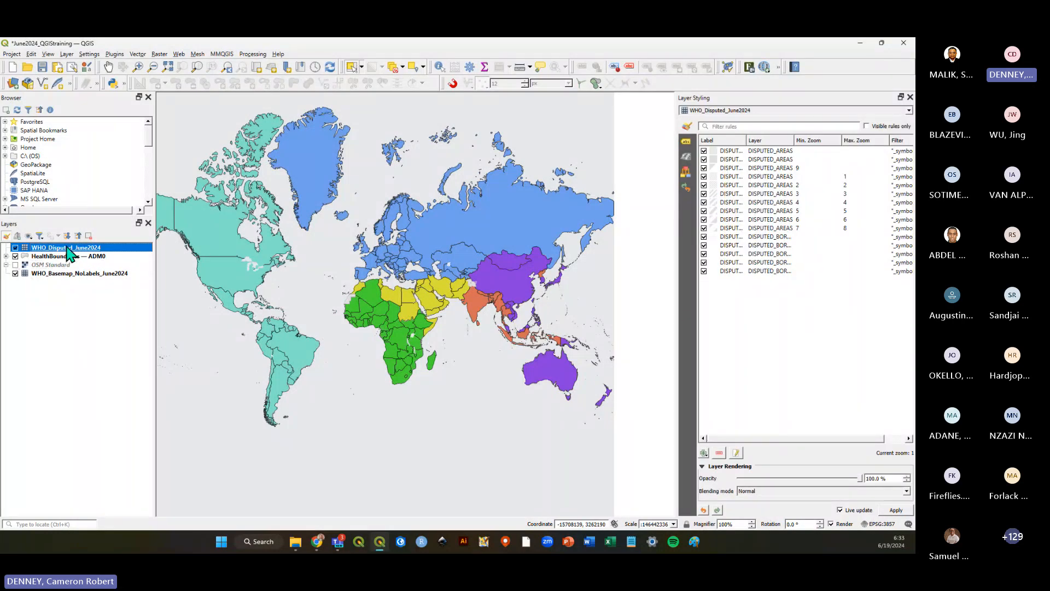
{"action": "scroll", "coordinate": [432, 327], "scroll_direction": "up", "scroll_amount": 1}
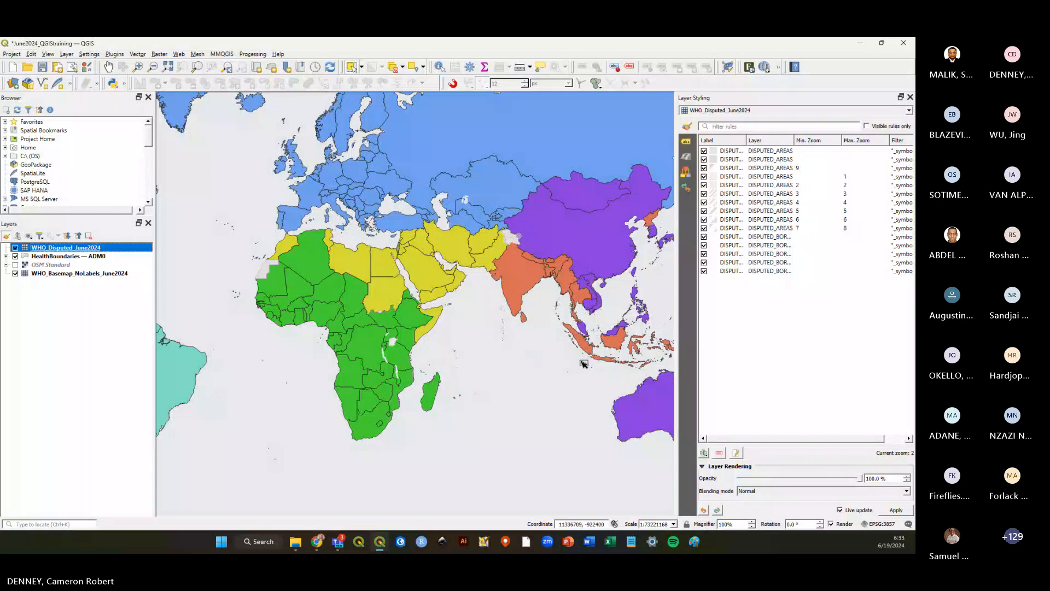
{"action": "scroll", "coordinate": [584, 364], "scroll_direction": "down", "scroll_amount": 1}
{"action": "scroll", "coordinate": [427, 342], "scroll_direction": "up", "scroll_amount": 1}
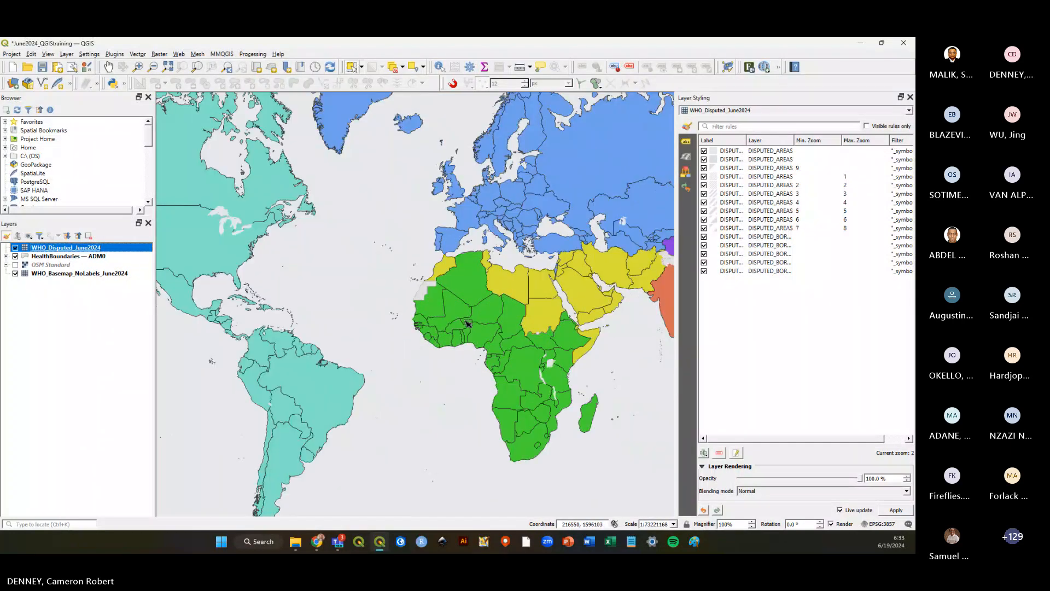
{"action": "left_click", "coordinate": [43, 67]}
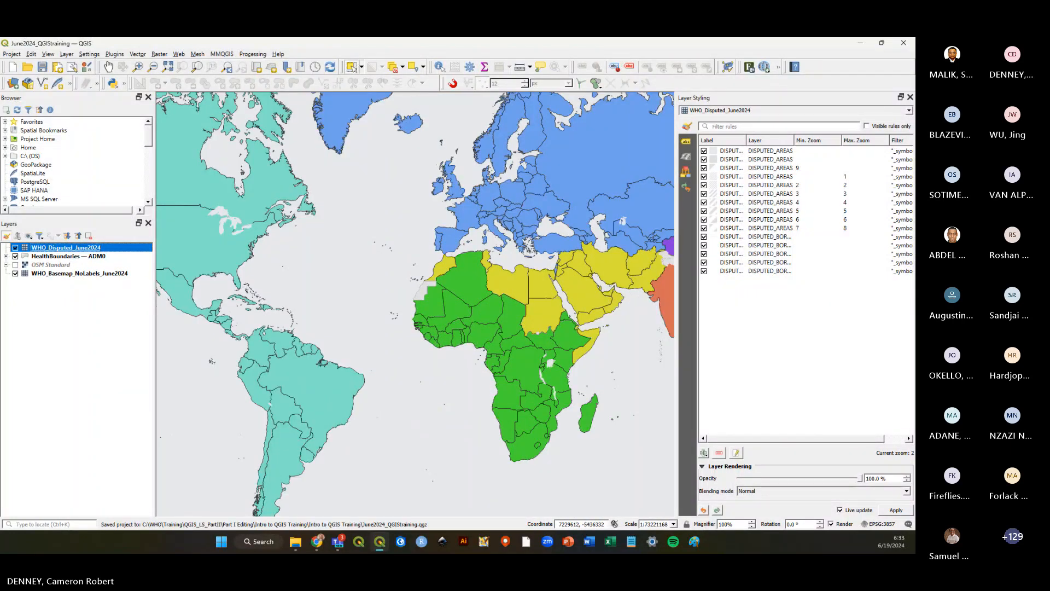
Zoom into West Africa to inspect the country borders, then save the project.
{"action": "key", "text": "alt+Tab"}
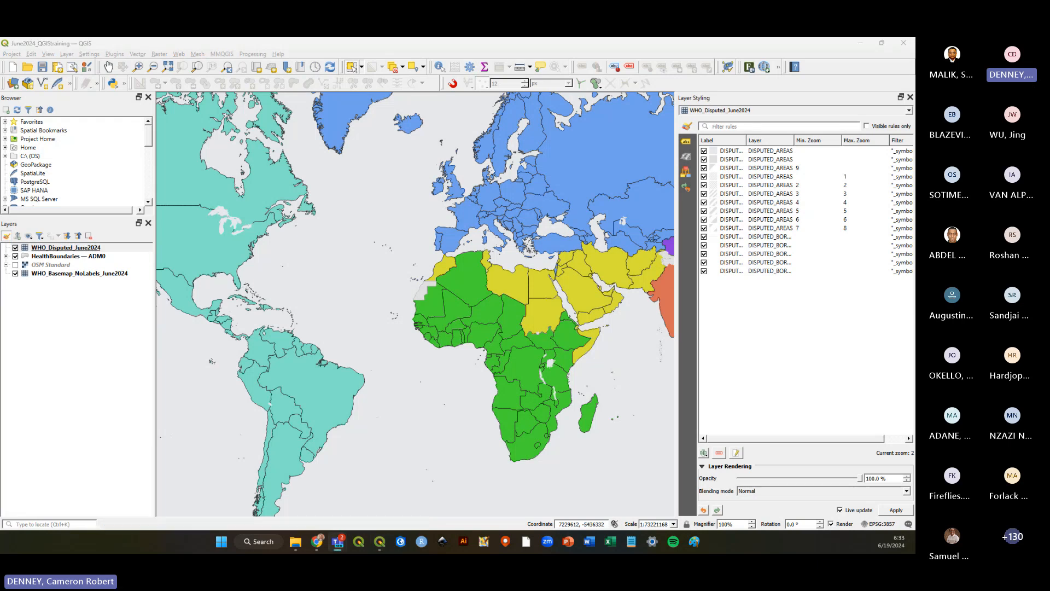
{"action": "left_click", "coordinate": [101, 340]}
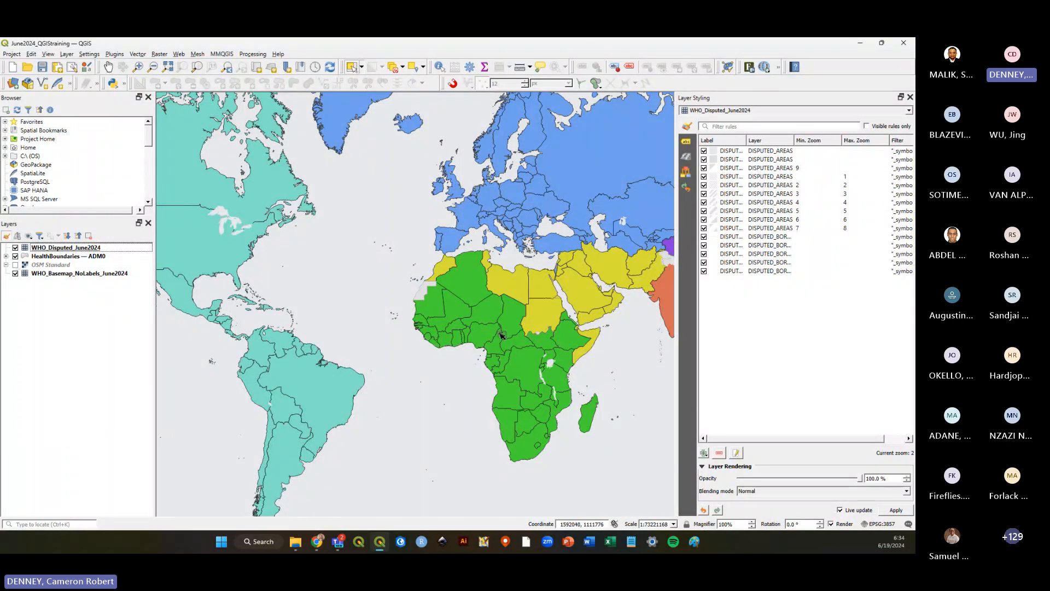
{"action": "scroll", "coordinate": [457, 340], "scroll_direction": "up", "scroll_amount": 2}
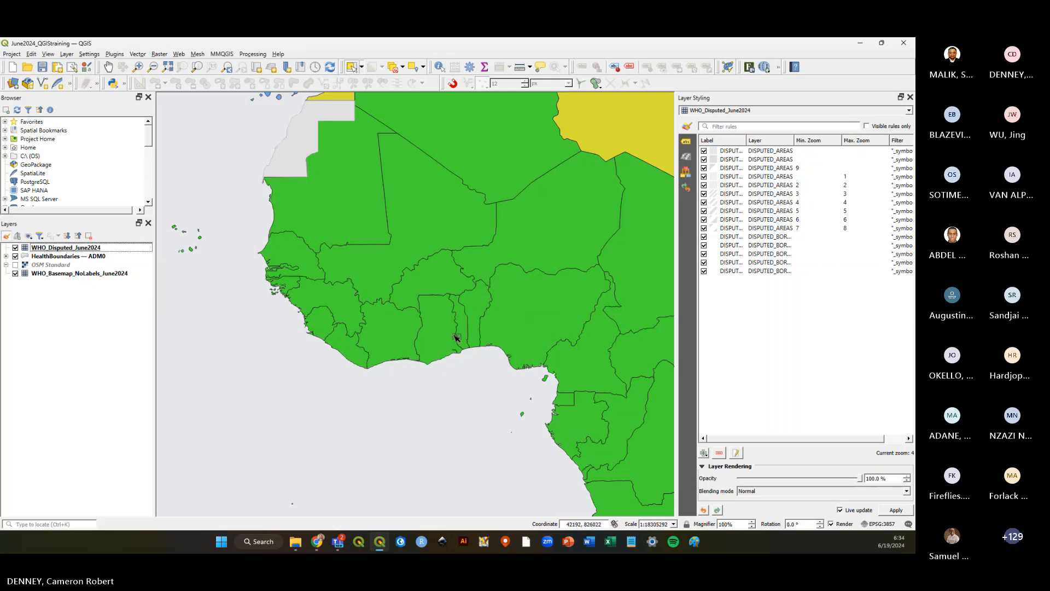
{"action": "scroll", "coordinate": [436, 383], "scroll_direction": "up", "scroll_amount": 1}
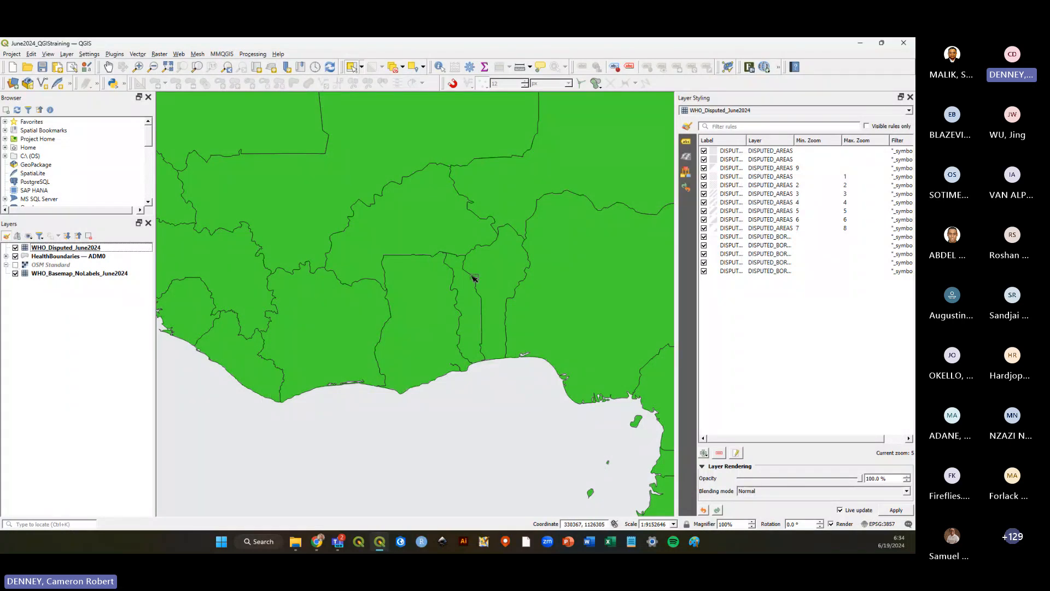
{"action": "scroll", "coordinate": [339, 395], "scroll_direction": "down", "scroll_amount": 1}
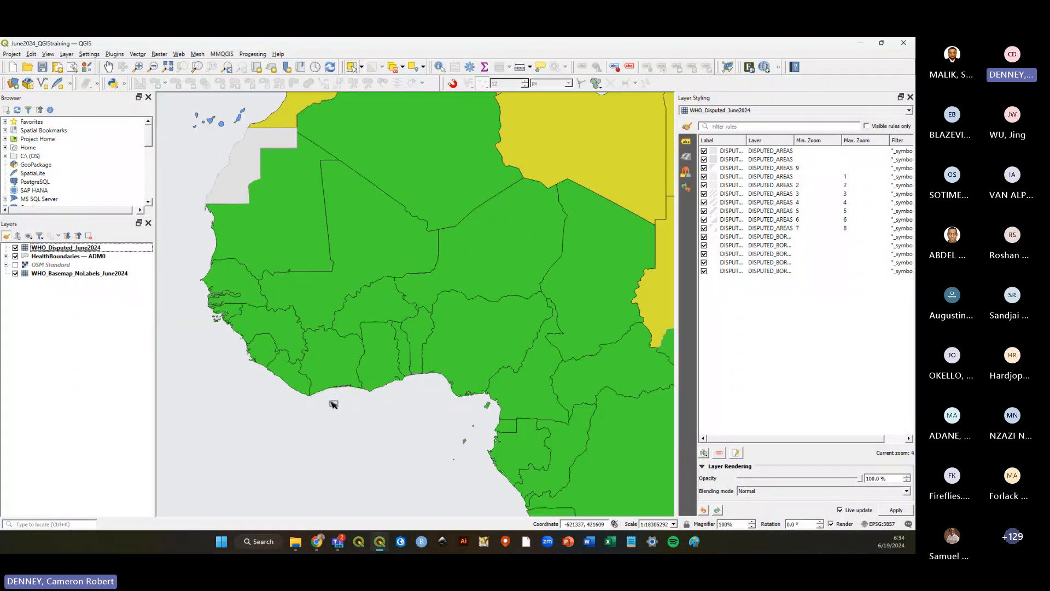
{"action": "scroll", "coordinate": [333, 403], "scroll_direction": "down", "scroll_amount": 1}
{"action": "scroll", "coordinate": [265, 371], "scroll_direction": "down", "scroll_amount": 1}
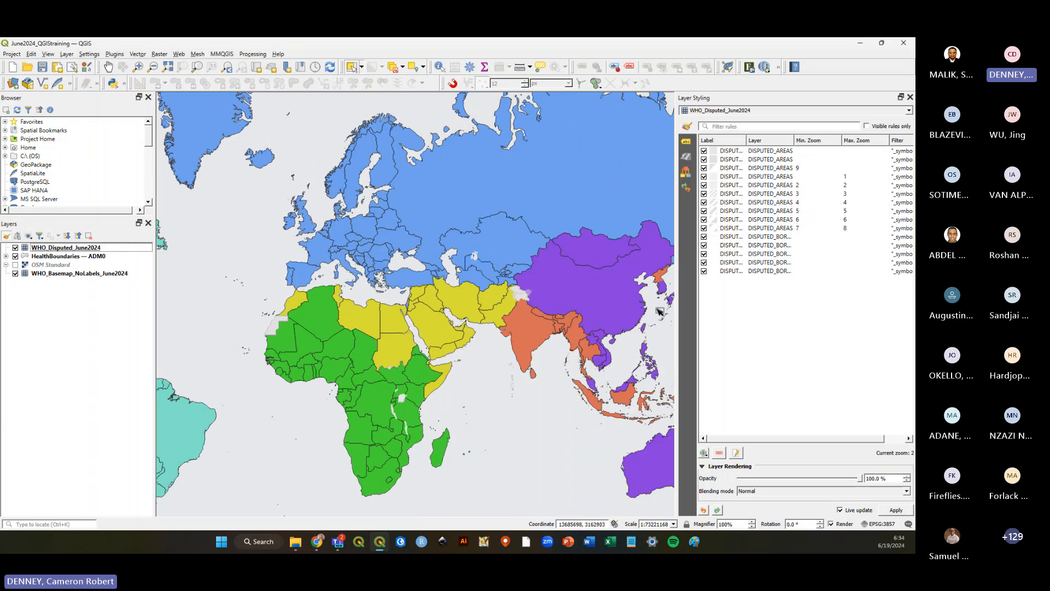
{"action": "scroll", "coordinate": [632, 279], "scroll_direction": "down", "scroll_amount": 1}
{"action": "scroll", "coordinate": [508, 307], "scroll_direction": "up", "scroll_amount": 1}
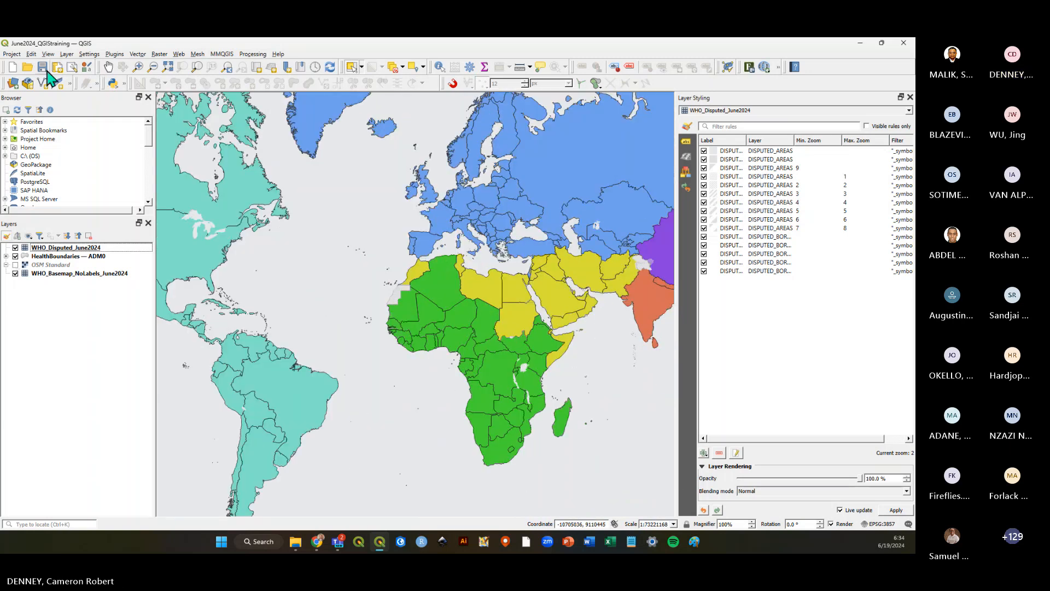
{"action": "left_click", "coordinate": [42, 67]}
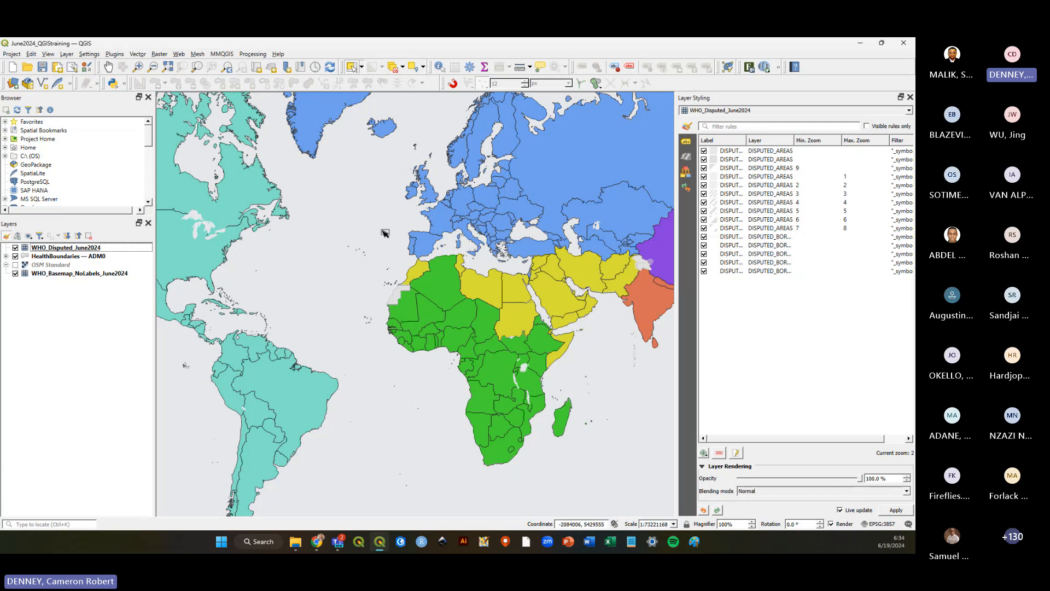
Narrow the Layer Styling panel to widen the map canvas and save the project.
{"action": "left_click_drag", "start_coordinate": [678, 249], "coordinate": [787, 252]}
{"action": "scroll", "coordinate": [495, 309], "scroll_direction": "down", "scroll_amount": 1}
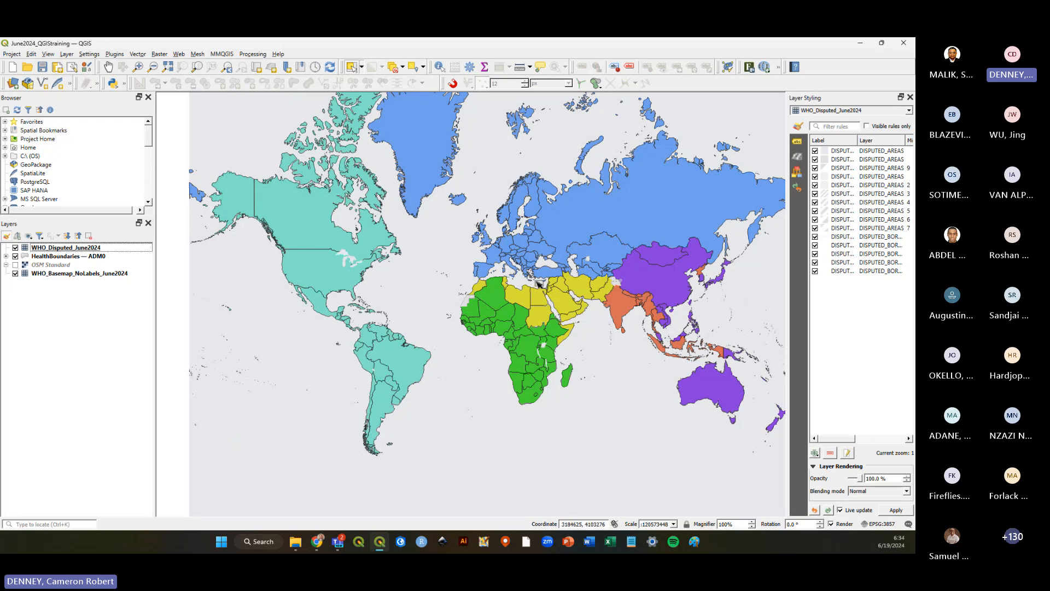
{"action": "left_click", "coordinate": [43, 67]}
{"action": "left_click", "coordinate": [41, 69]}
Scroll the Browser down to the Vector Tiles connections and select the Vector Tiles group.
{"action": "left_click_drag", "start_coordinate": [148, 145], "coordinate": [147, 162]}
{"action": "right_click", "coordinate": [147, 161]}
{"action": "left_click", "coordinate": [150, 146]}
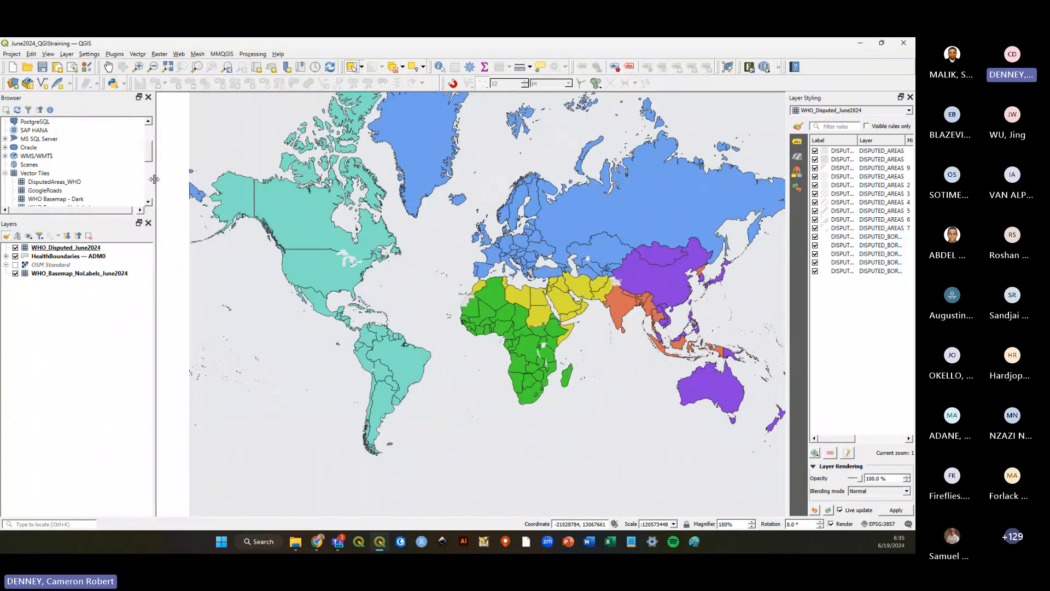
{"action": "left_click_drag", "start_coordinate": [148, 156], "coordinate": [148, 174]}
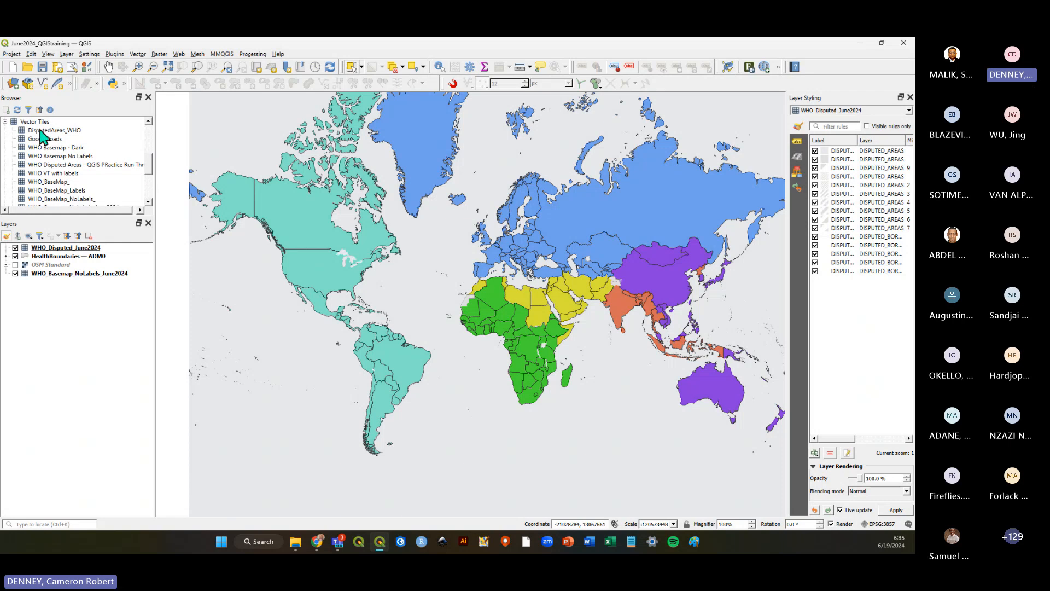
{"action": "left_click", "coordinate": [33, 121]}
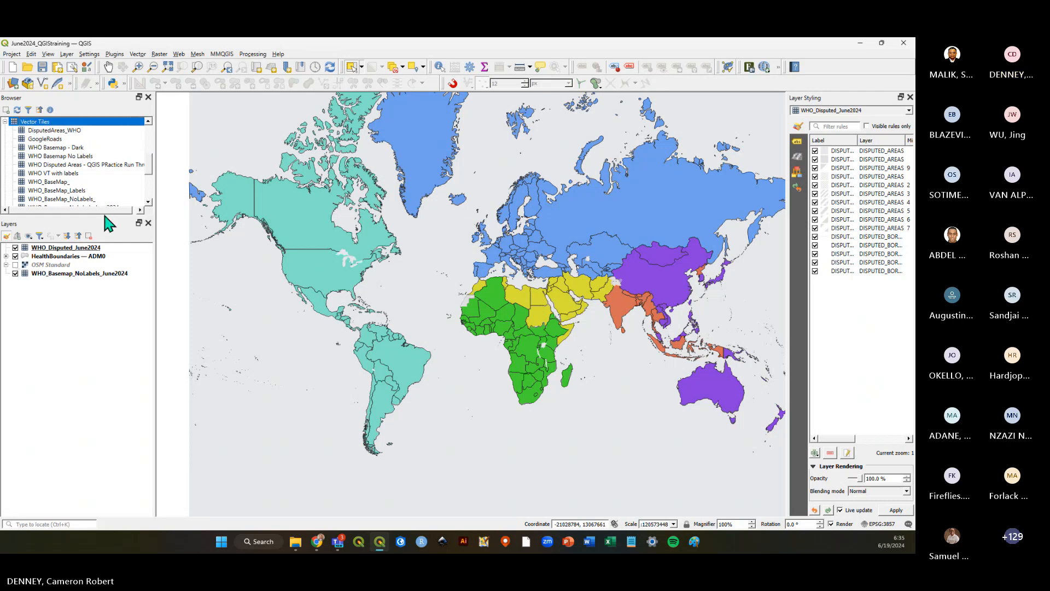
Enlarge the Browser panel and expand the Vector Tiles group to show all basemap connections.
{"action": "left_click_drag", "start_coordinate": [104, 217], "coordinate": [102, 336]}
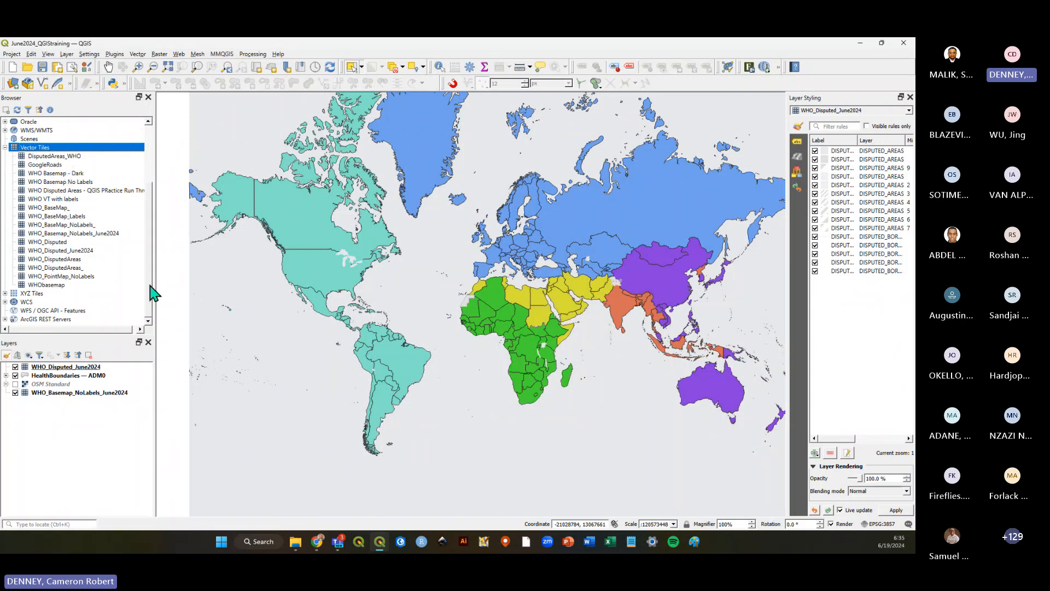
{"action": "left_click_drag", "start_coordinate": [150, 289], "coordinate": [150, 200]}
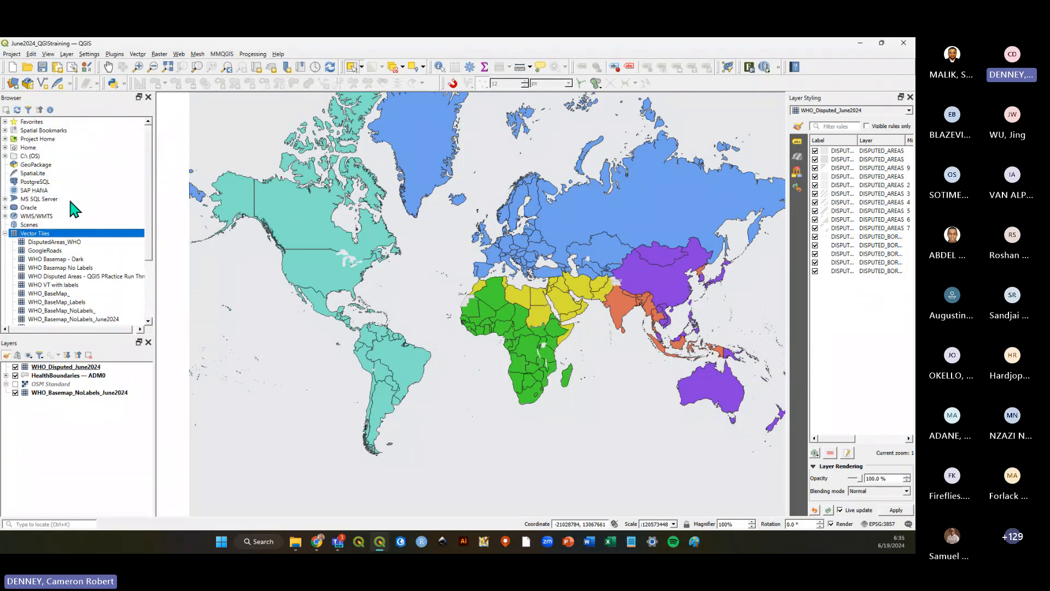
{"action": "left_click", "coordinate": [5, 233]}
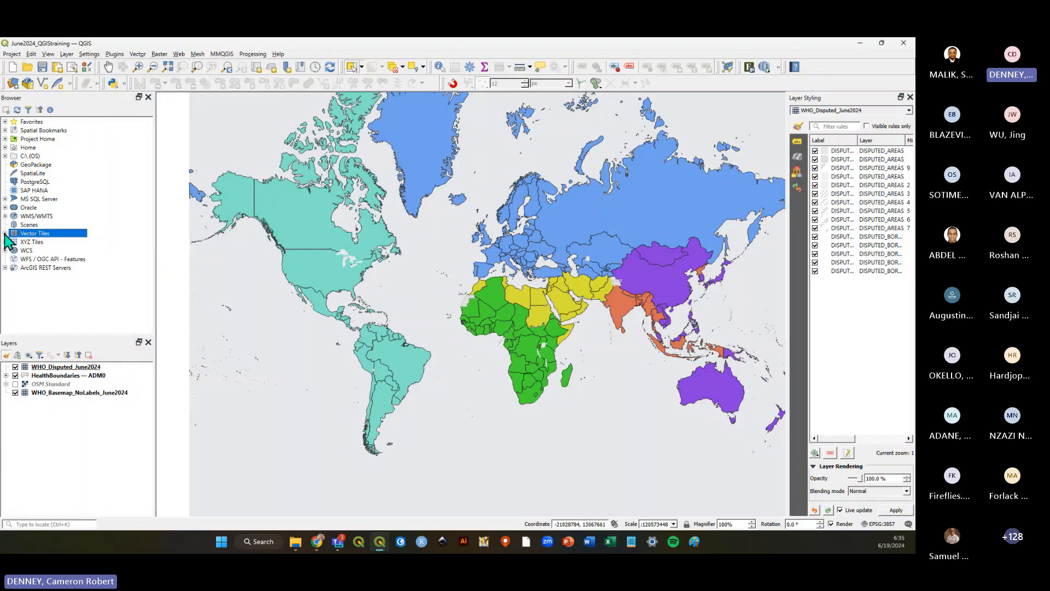
{"action": "left_click", "coordinate": [5, 233]}
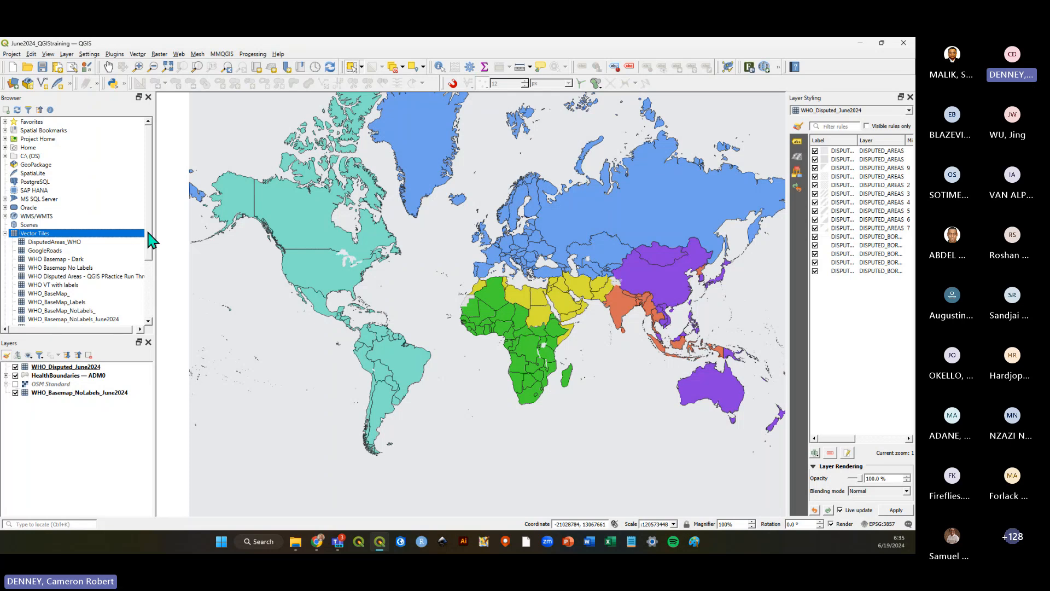
{"action": "left_click_drag", "start_coordinate": [148, 236], "coordinate": [150, 281]}
Review the WHO vector tile connections in the Browser and compare them with the WHO basemap links table in the web page.
{"action": "left_click", "coordinate": [68, 191]}
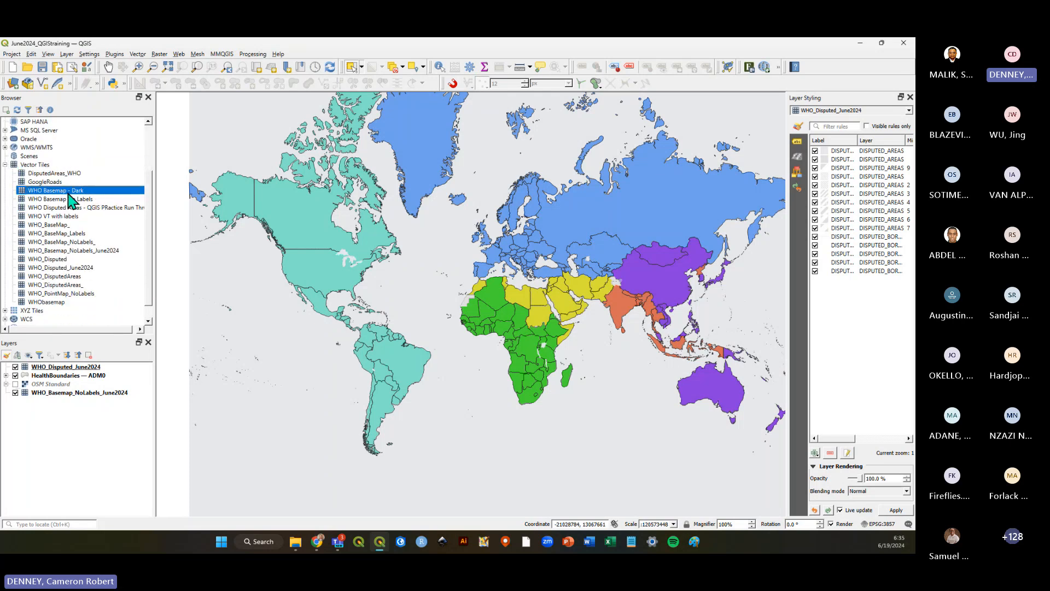
{"action": "left_click", "coordinate": [68, 201]}
{"action": "left_click", "coordinate": [69, 217]}
{"action": "left_click", "coordinate": [69, 242]}
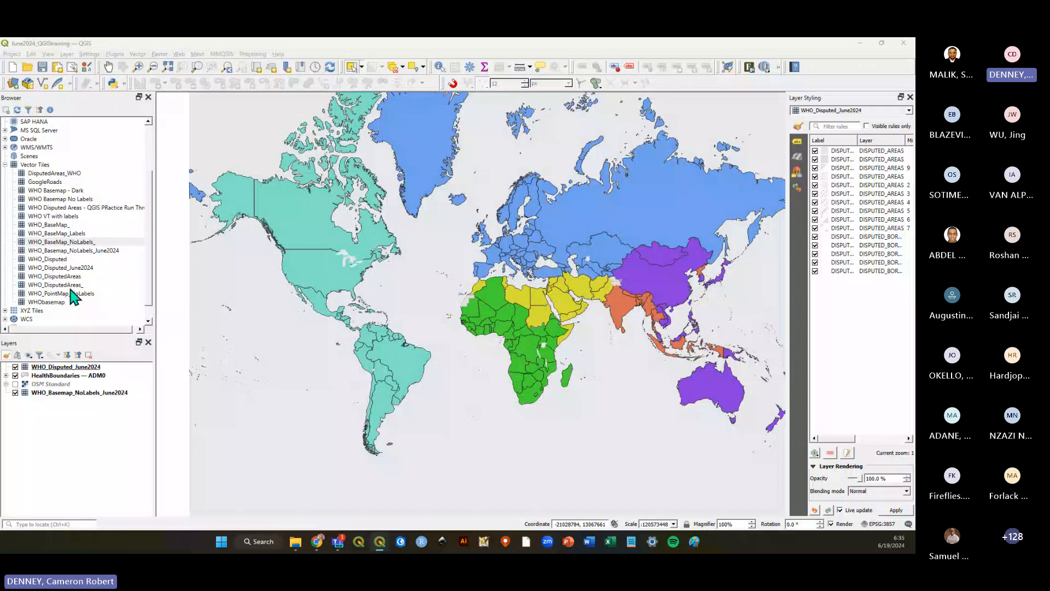
{"action": "key", "text": "alt+Tab"}
{"action": "left_click", "coordinate": [766, 351]}
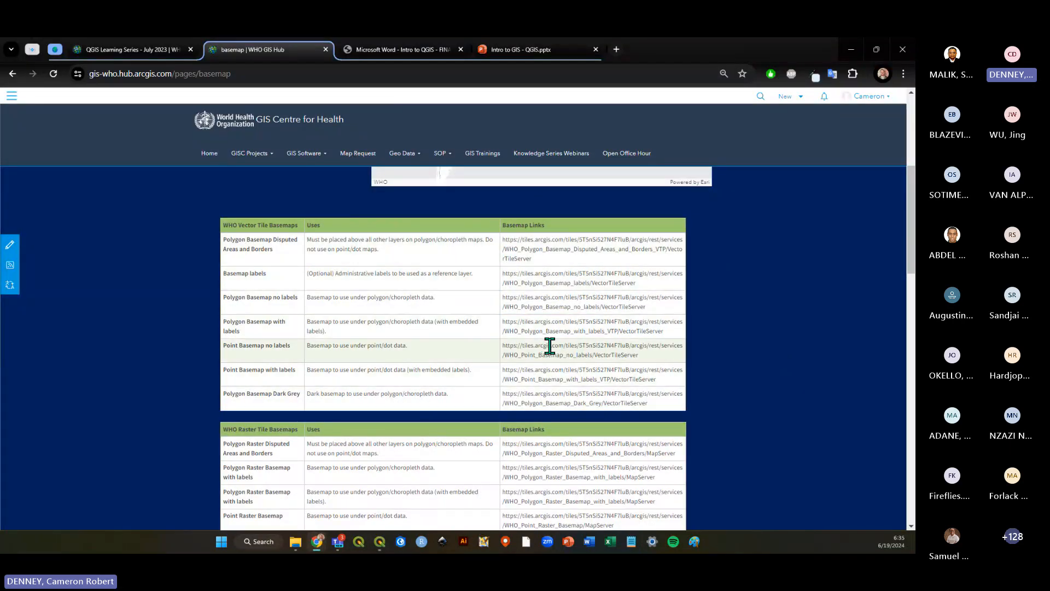
{"action": "key", "text": "alt+Tab"}
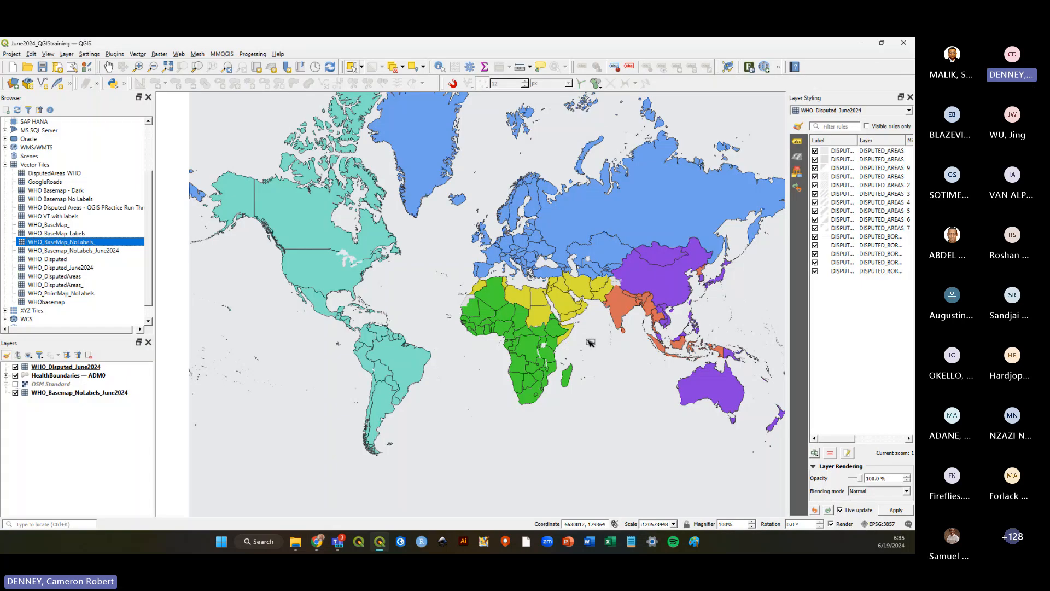
Collapse the Vector Tiles group in the Browser and save the project.
{"action": "left_click", "coordinate": [51, 165]}
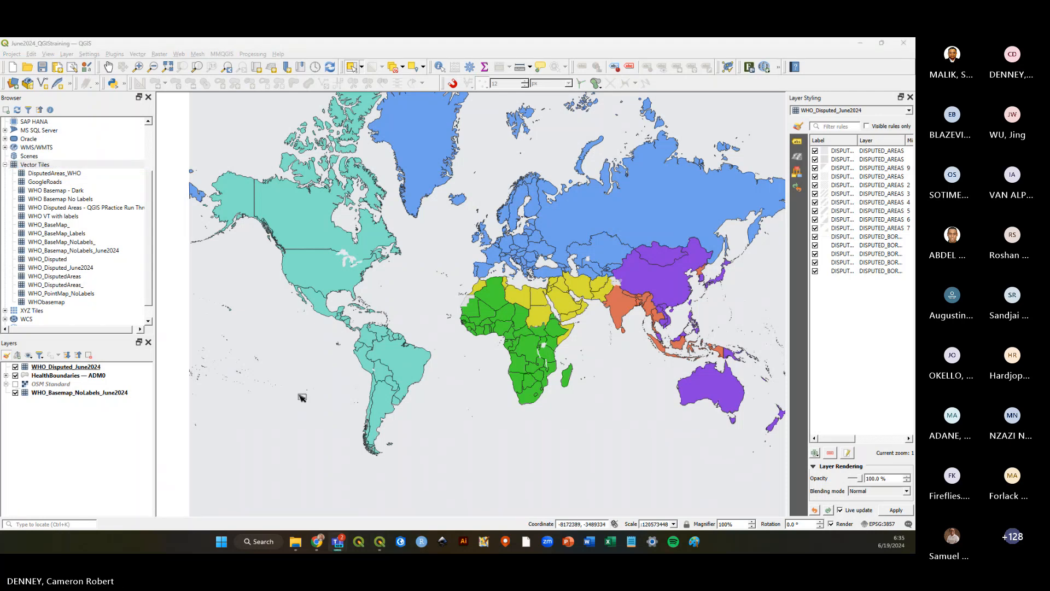
{"action": "left_click", "coordinate": [110, 408]}
{"action": "left_click", "coordinate": [5, 165]}
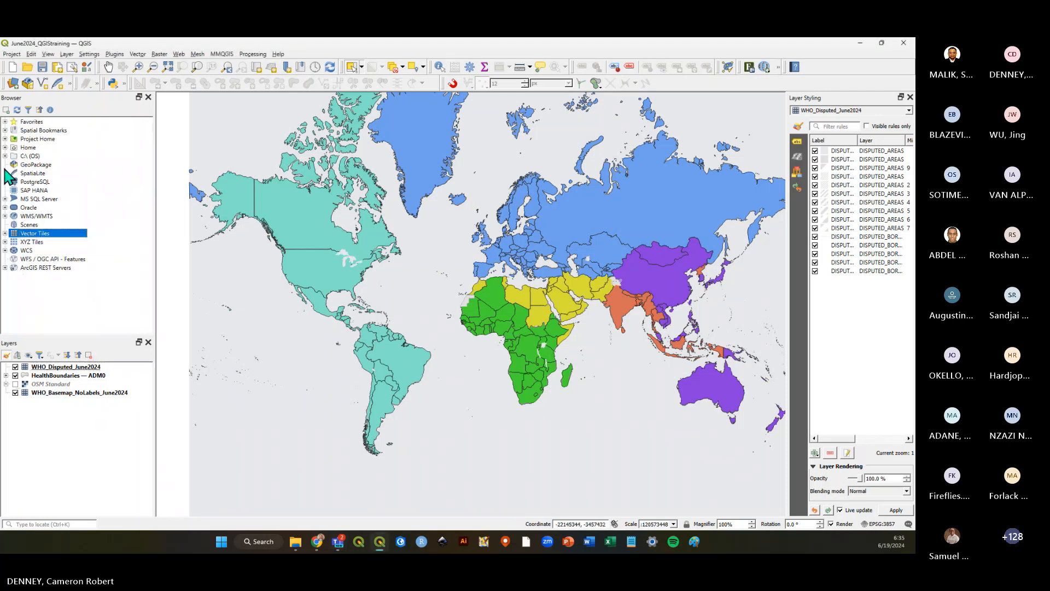
{"action": "left_click", "coordinate": [42, 66]}
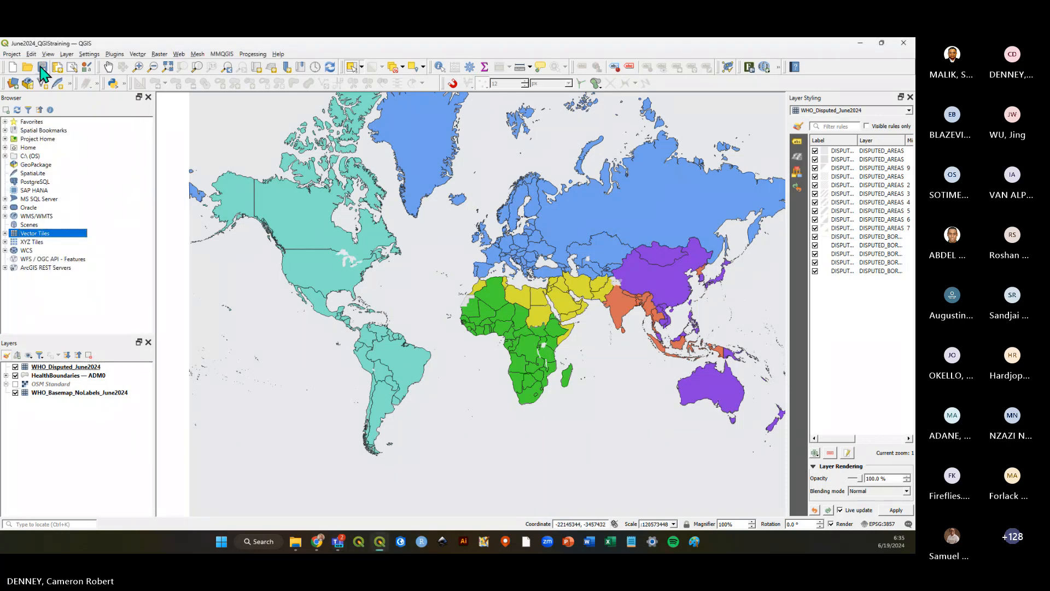
Select the HealthBoundaries — ADM0 layer and save the project again.
{"action": "left_click", "coordinate": [70, 455]}
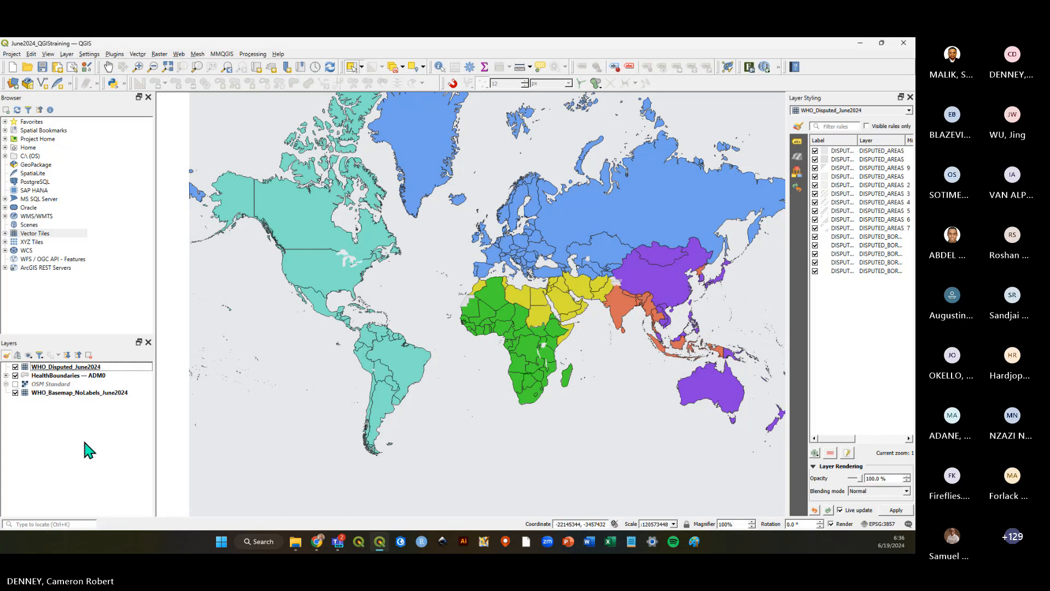
{"action": "left_click", "coordinate": [42, 67]}
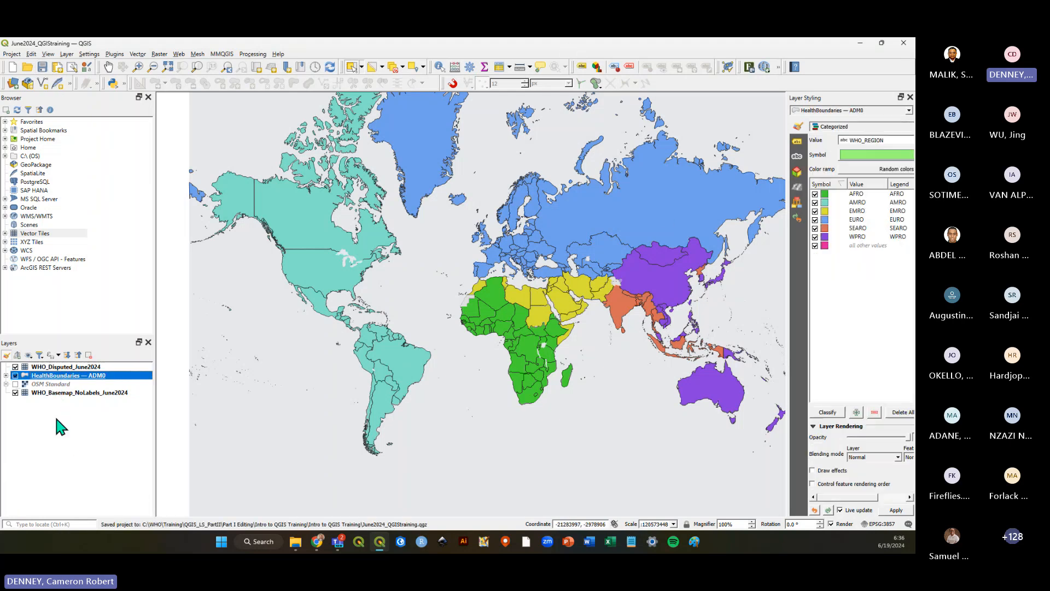
{"action": "left_click", "coordinate": [52, 384]}
{"action": "left_click", "coordinate": [50, 376]}
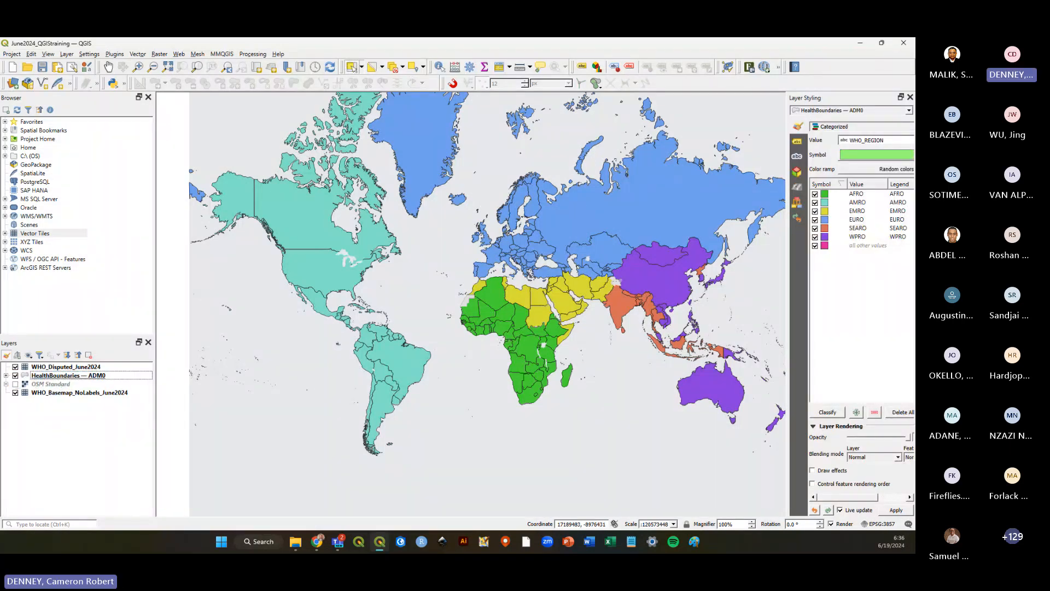
{"action": "left_click", "coordinate": [42, 66]}
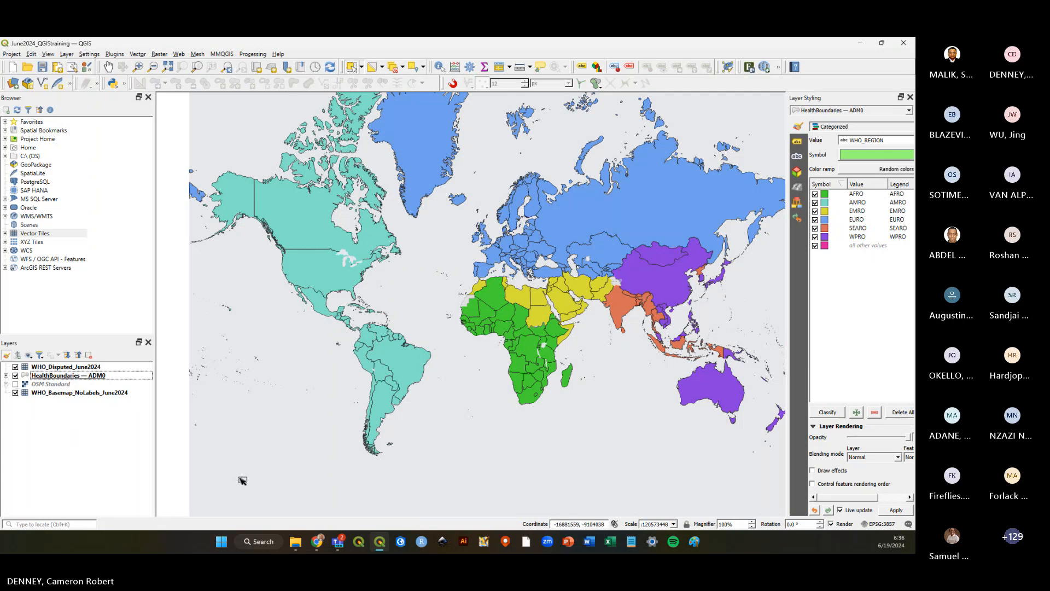
Open the Intro to QGIS Training folder in File Explorer to show the project files, saving the project meanwhile, then close it.
{"action": "left_click", "coordinate": [297, 547]}
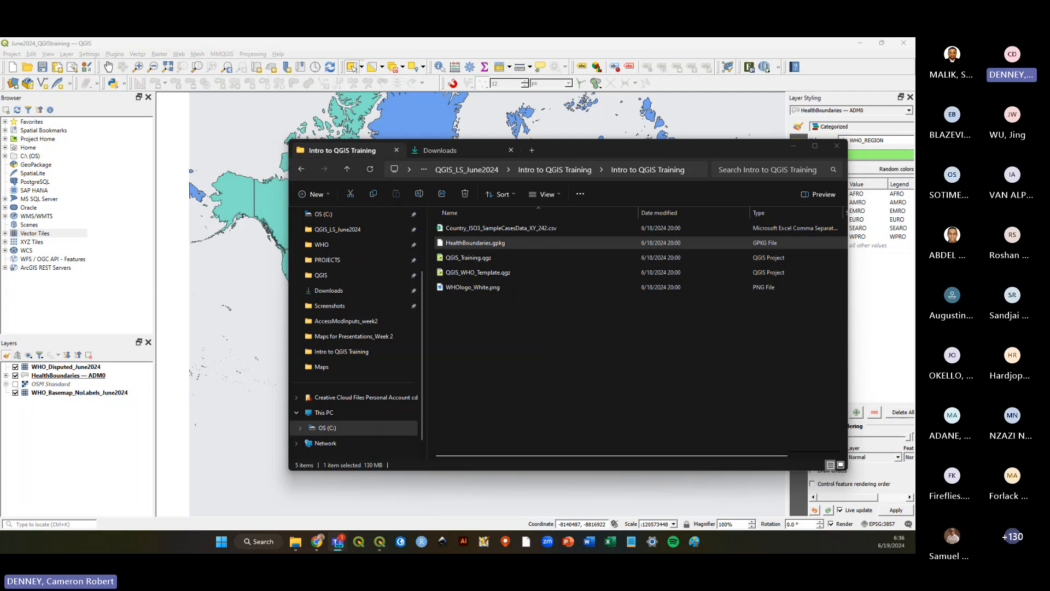
{"action": "left_click_drag", "start_coordinate": [599, 151], "coordinate": [515, 154]}
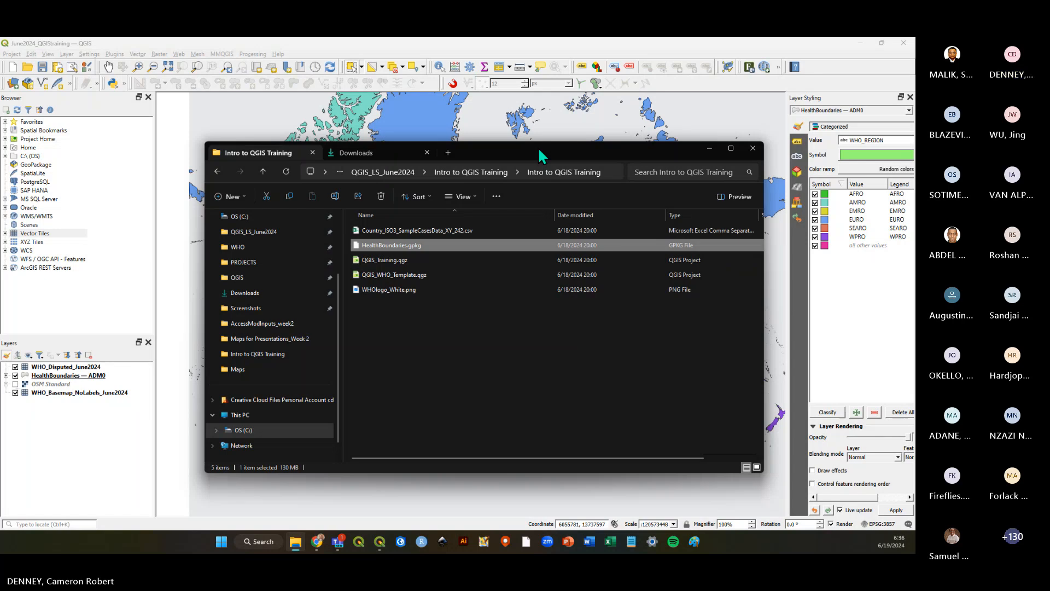
{"action": "left_click_drag", "start_coordinate": [538, 151], "coordinate": [537, 146]}
{"action": "left_click", "coordinate": [442, 342]}
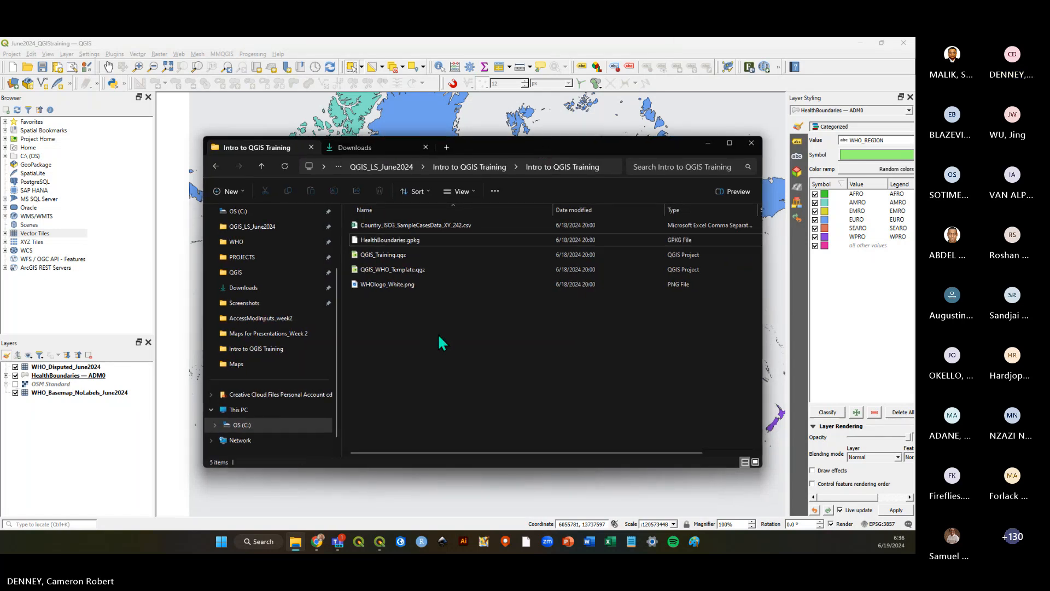
{"action": "left_click", "coordinate": [42, 67]}
{"action": "left_click", "coordinate": [295, 541]}
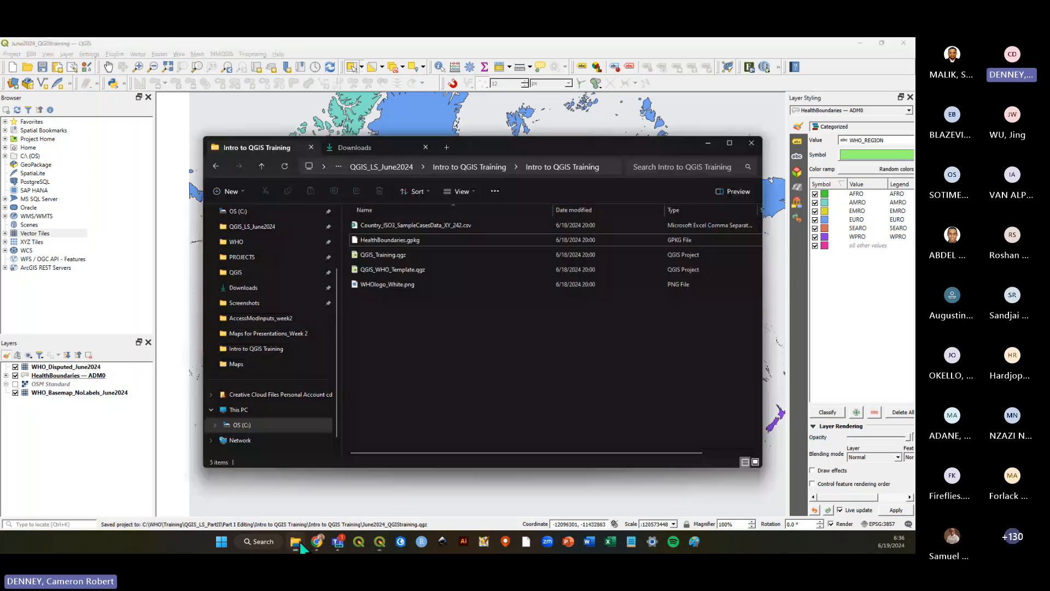
{"action": "left_click_drag", "start_coordinate": [525, 149], "coordinate": [508, 153]}
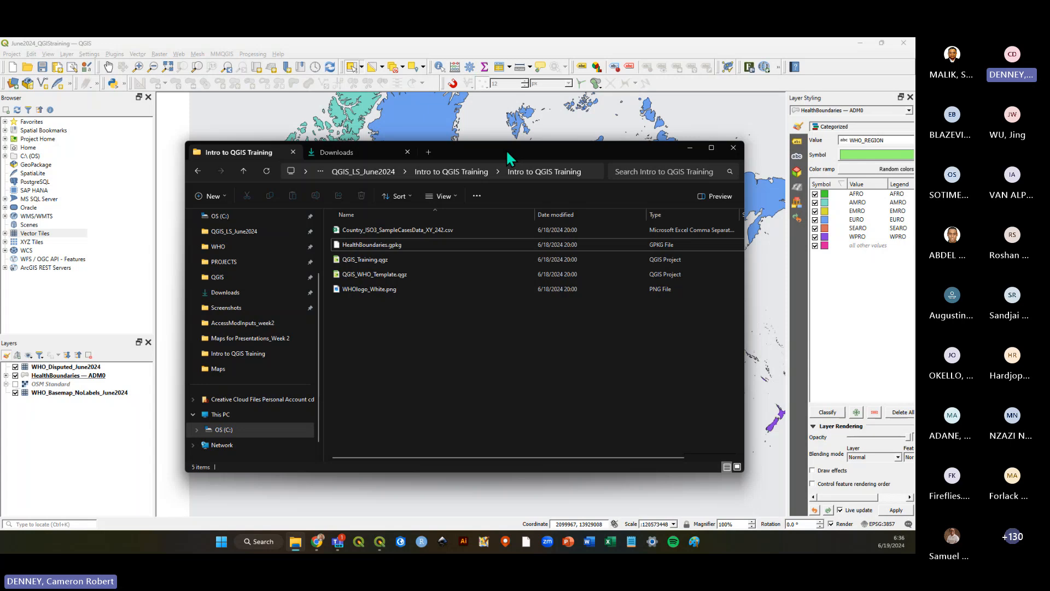
{"action": "left_click_drag", "start_coordinate": [507, 156], "coordinate": [505, 170]}
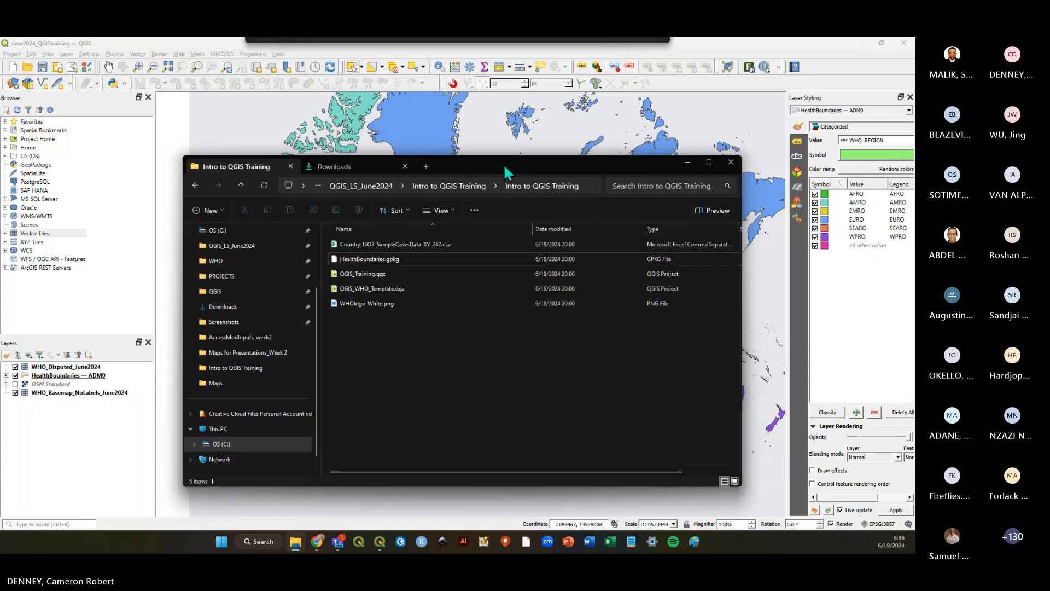
{"action": "left_click", "coordinate": [648, 51]}
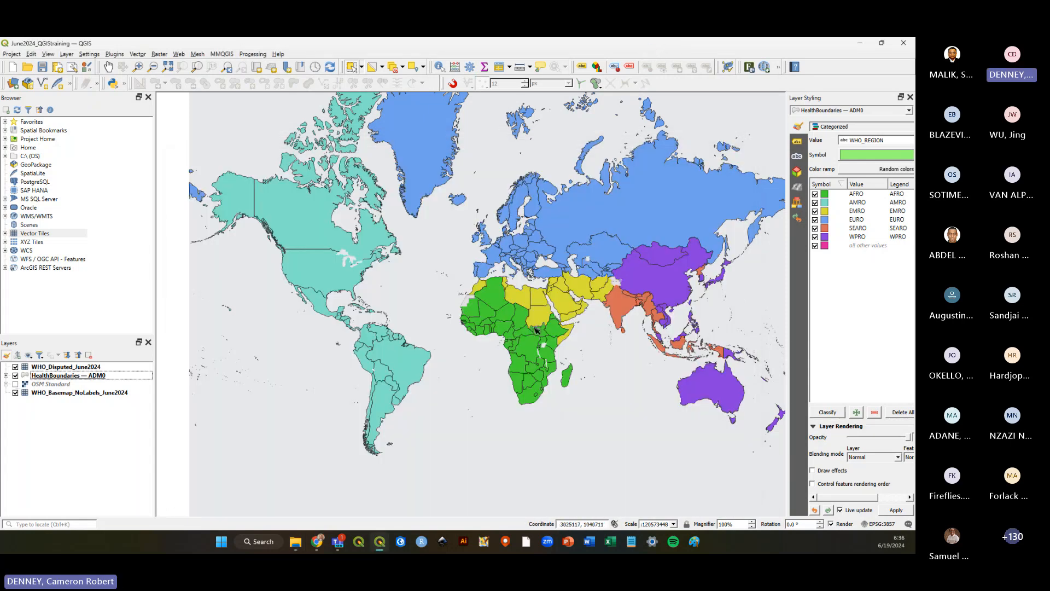
Capture a screenshot of the map canvas with the snipping tool.
{"action": "key", "text": "super+shift+s"}
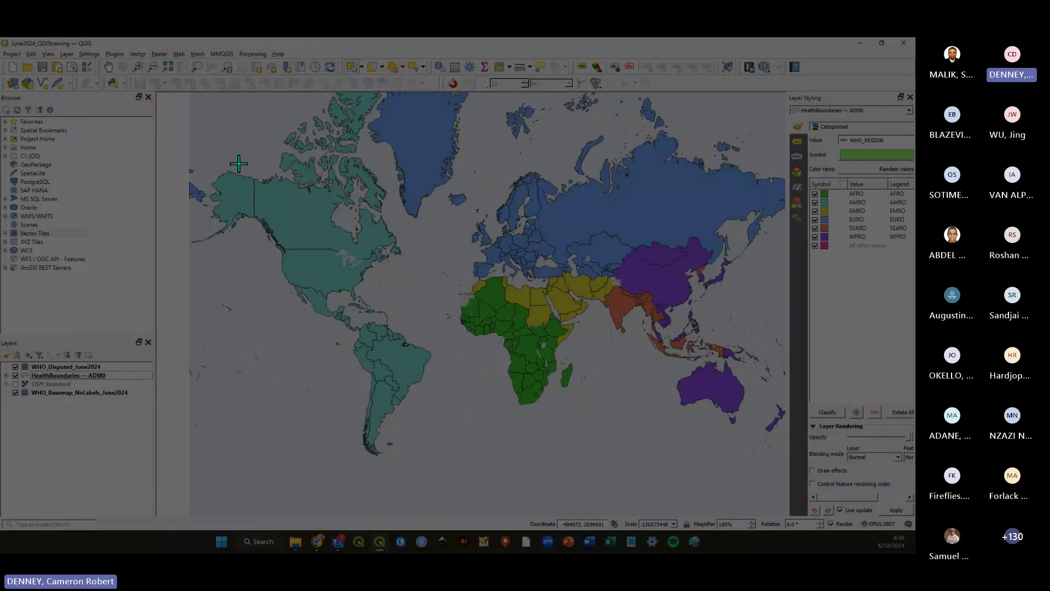
{"action": "left_click_drag", "start_coordinate": [204, 122], "coordinate": [780, 484]}
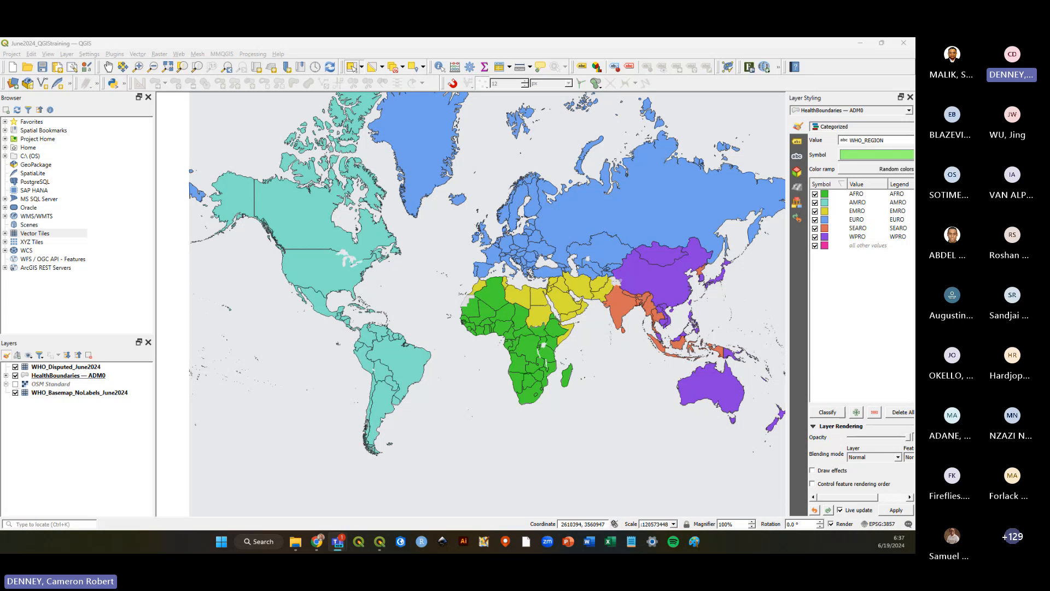
Hide and re-show the HealthBoundaries and WHO_Disputed_June2024 layers to compare them against the basemap.
{"action": "left_click", "coordinate": [15, 376]}
{"action": "left_click", "coordinate": [15, 367]}
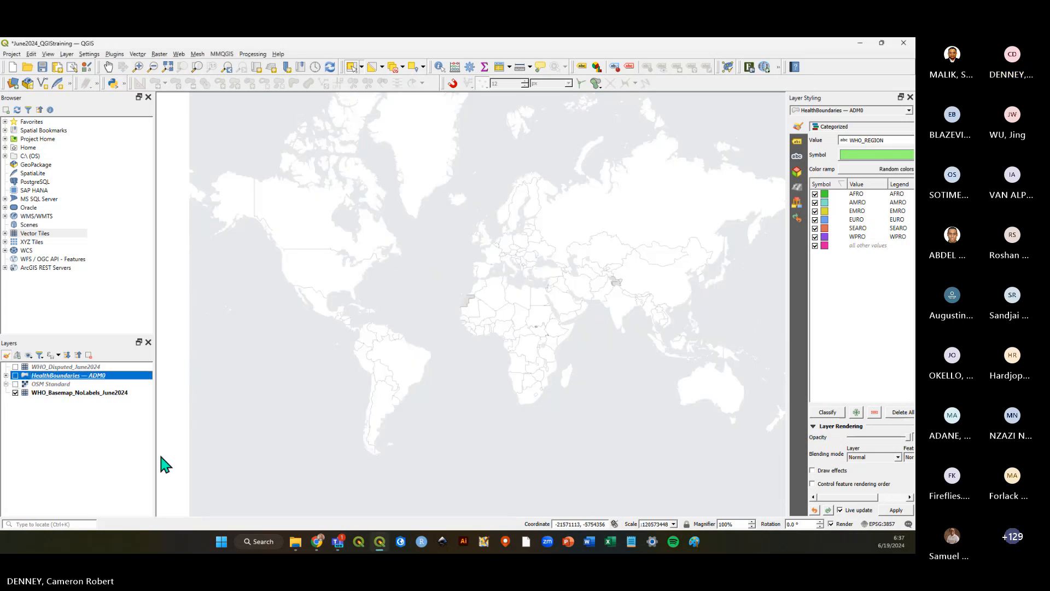
{"action": "left_click", "coordinate": [48, 393]}
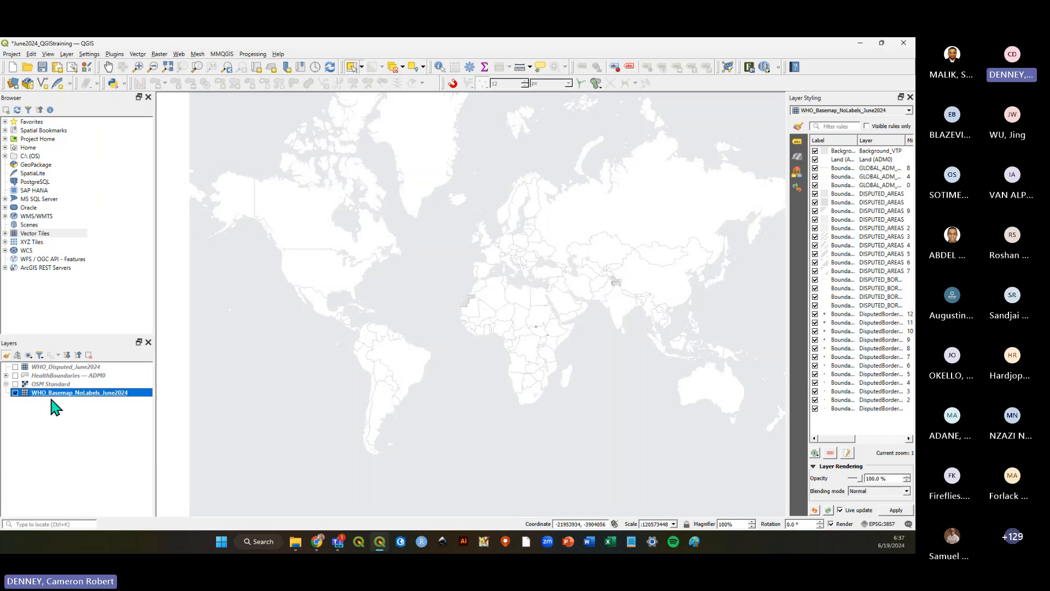
{"action": "left_click", "coordinate": [16, 376]}
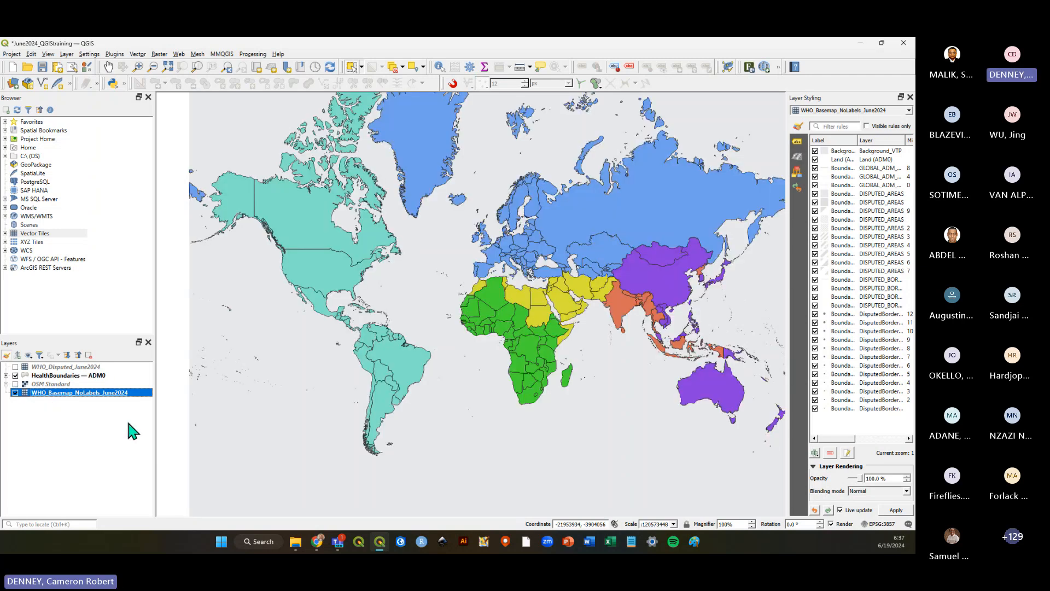
{"action": "left_click", "coordinate": [111, 415]}
{"action": "left_click", "coordinate": [96, 376]}
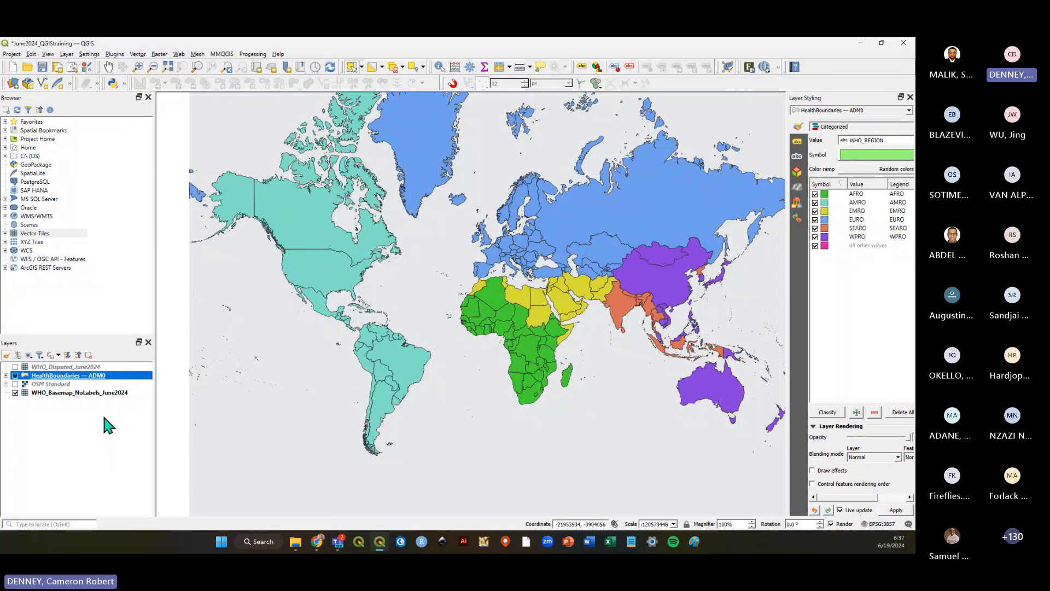
{"action": "left_click", "coordinate": [15, 367]}
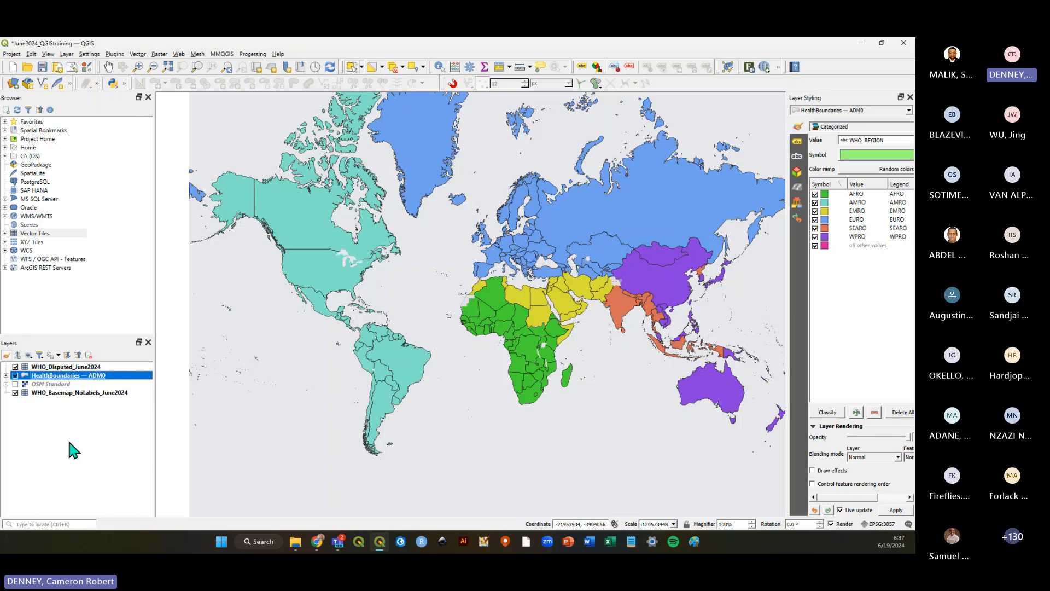
Toggle HealthBoundaries and the WHO_Basemap_NoLabels_June2024 visibility off and on, ending with the basemap layer selected.
{"action": "left_click", "coordinate": [78, 367]}
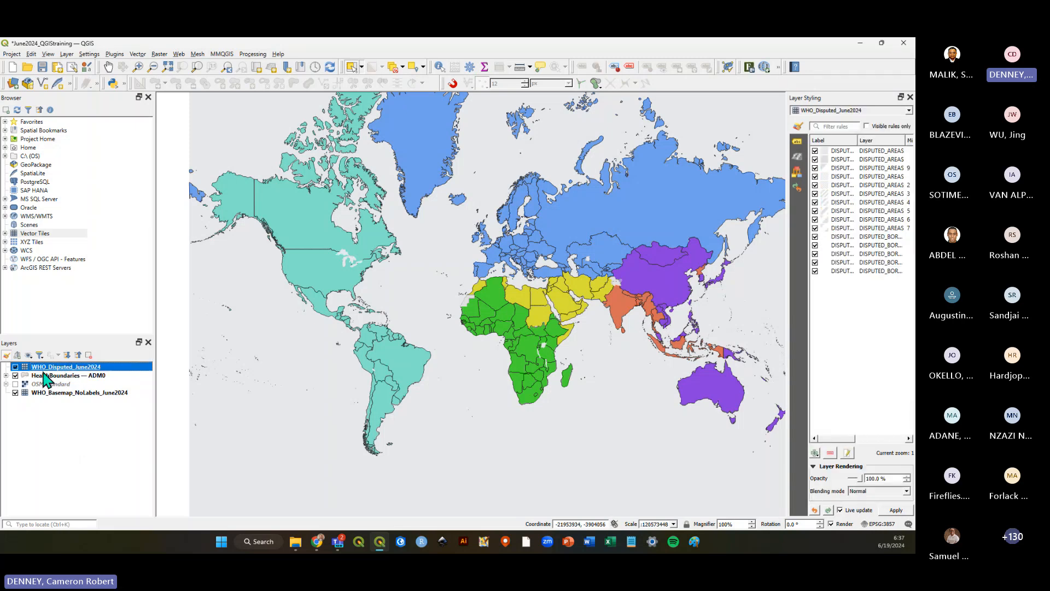
{"action": "left_click", "coordinate": [15, 375]}
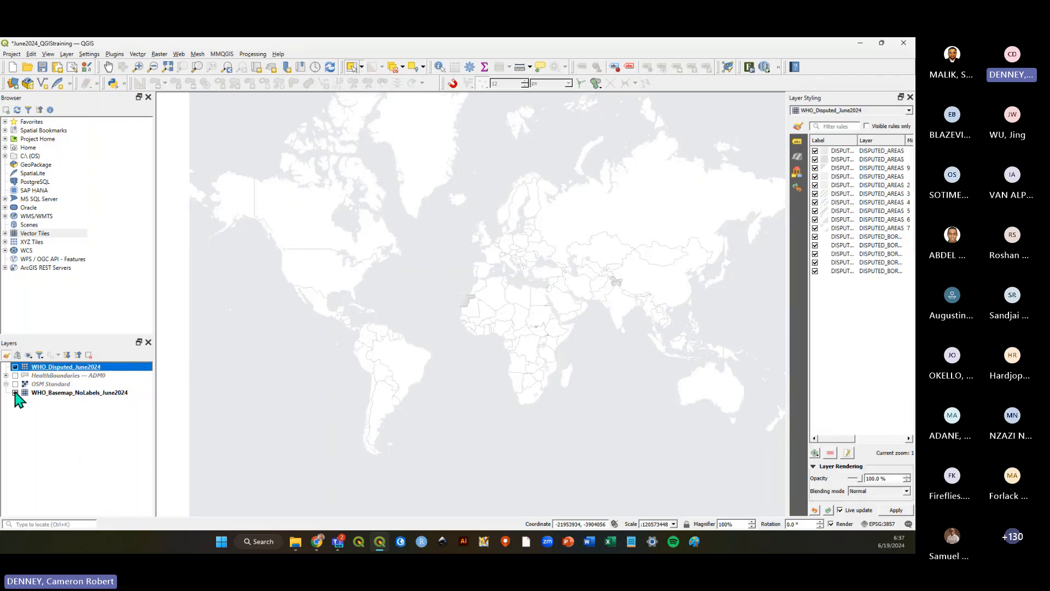
{"action": "left_click", "coordinate": [16, 392]}
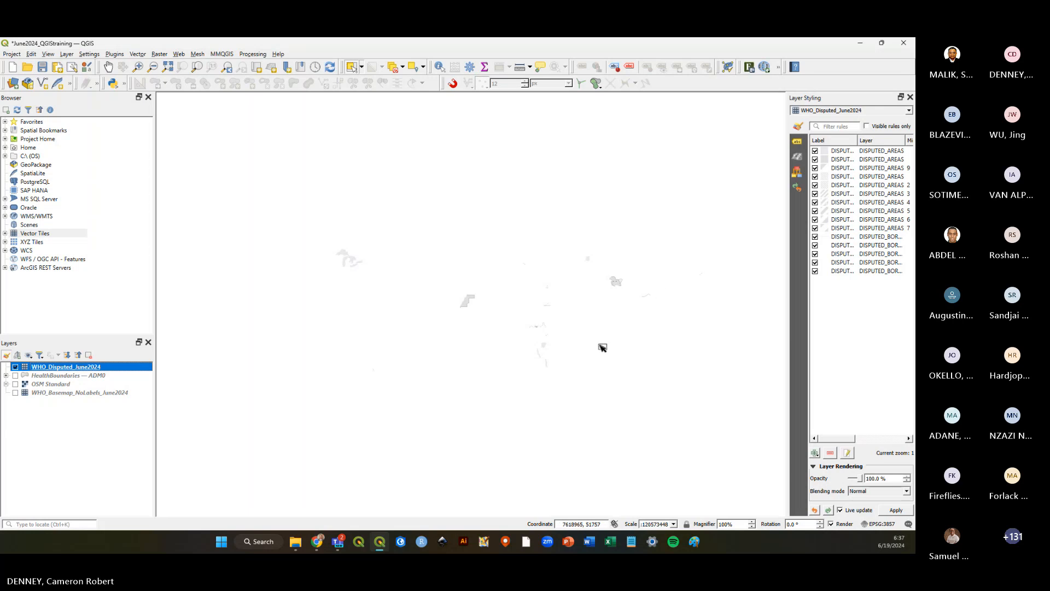
{"action": "left_click", "coordinate": [15, 376]}
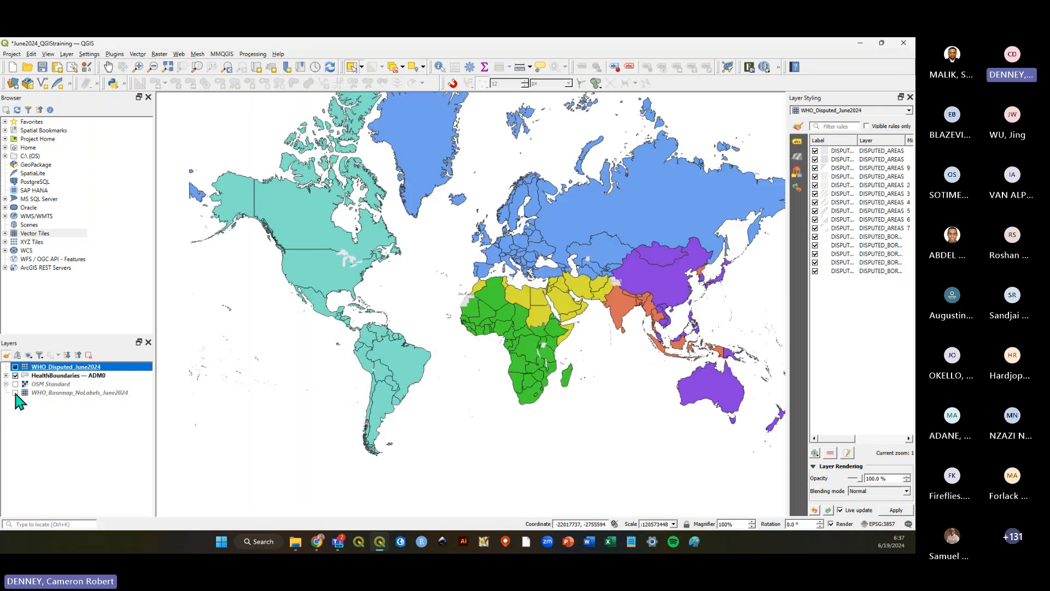
{"action": "left_click", "coordinate": [15, 393]}
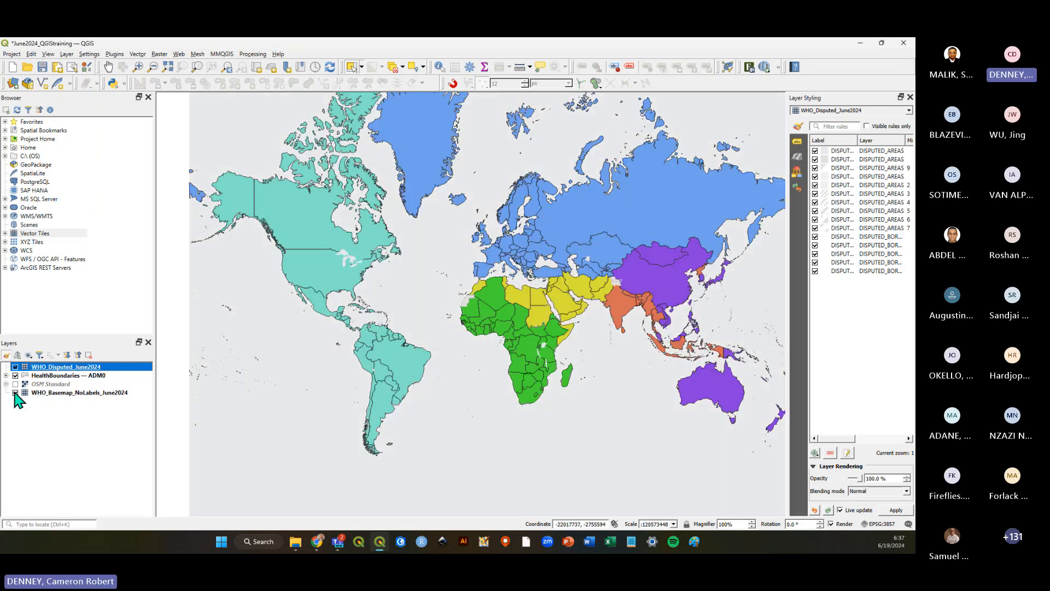
{"action": "left_click", "coordinate": [74, 365], "text": "ctrl"}
{"action": "left_click", "coordinate": [70, 393]}
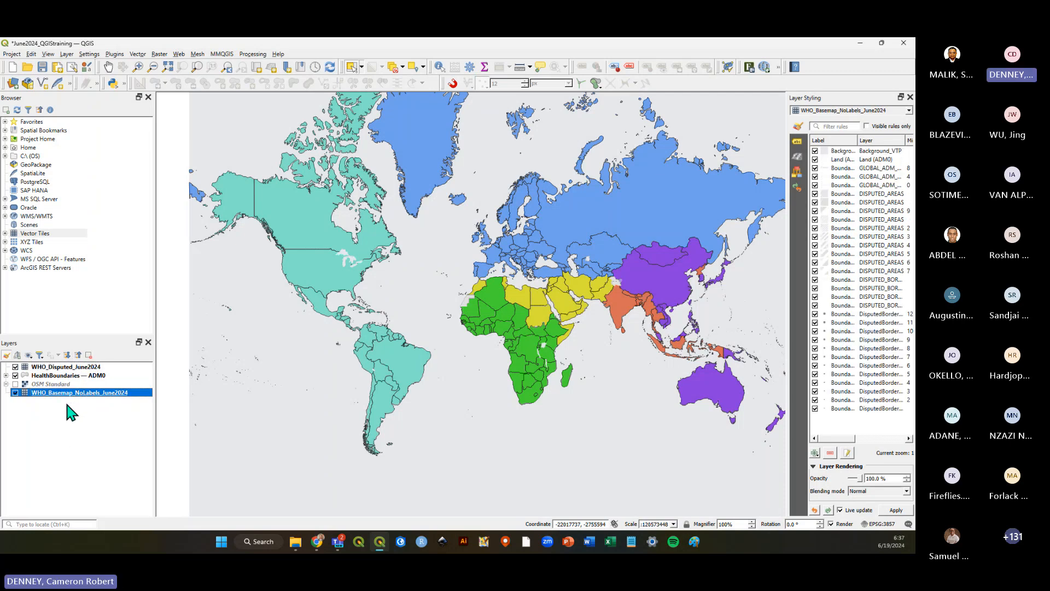
Deselect the layers and save the project.
{"action": "left_click", "coordinate": [66, 425]}
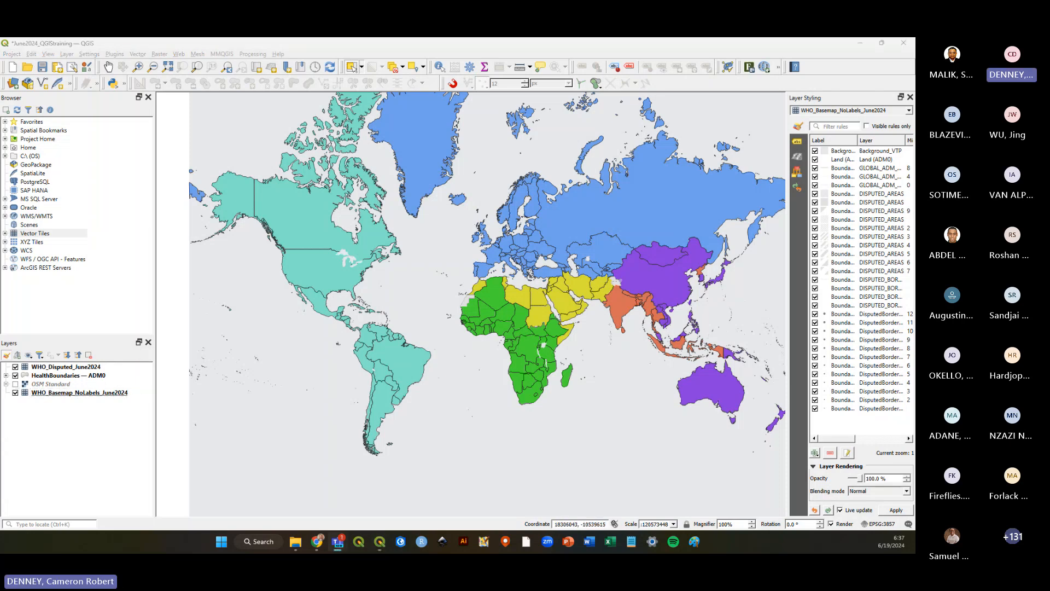
{"action": "left_click", "coordinate": [43, 67]}
{"action": "left_click", "coordinate": [31, 55]}
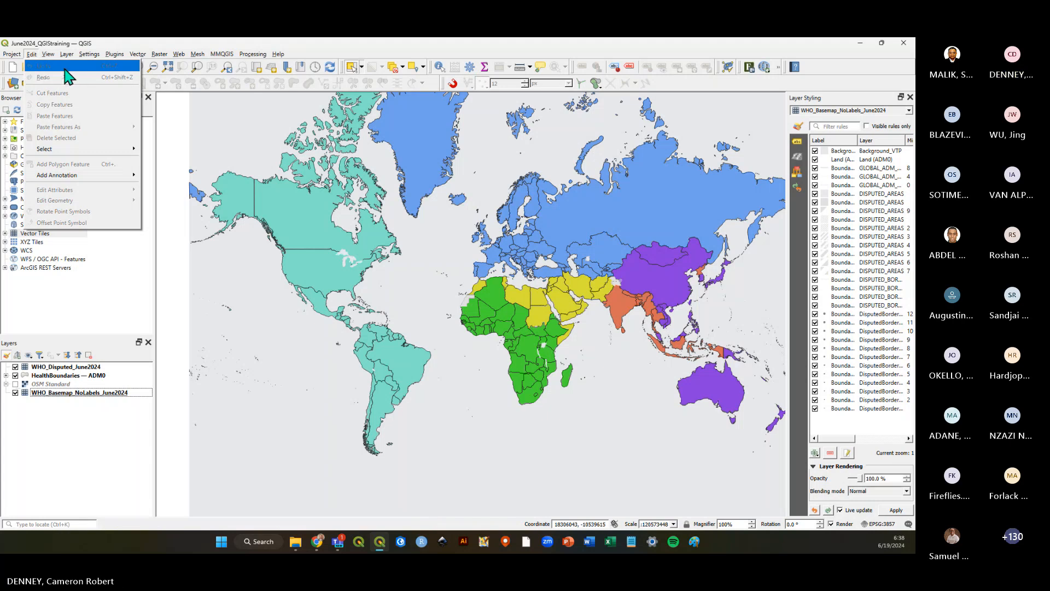
{"action": "mouse_move", "coordinate": [278, 54]}
{"action": "left_click", "coordinate": [322, 54]}
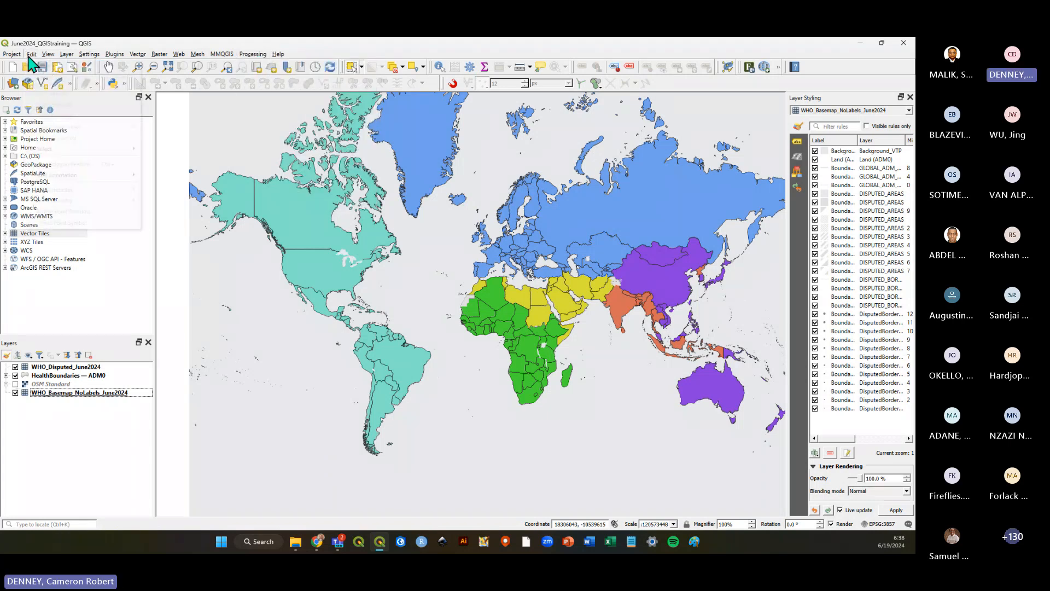
{"action": "left_click", "coordinate": [32, 54]}
{"action": "left_click", "coordinate": [336, 44]}
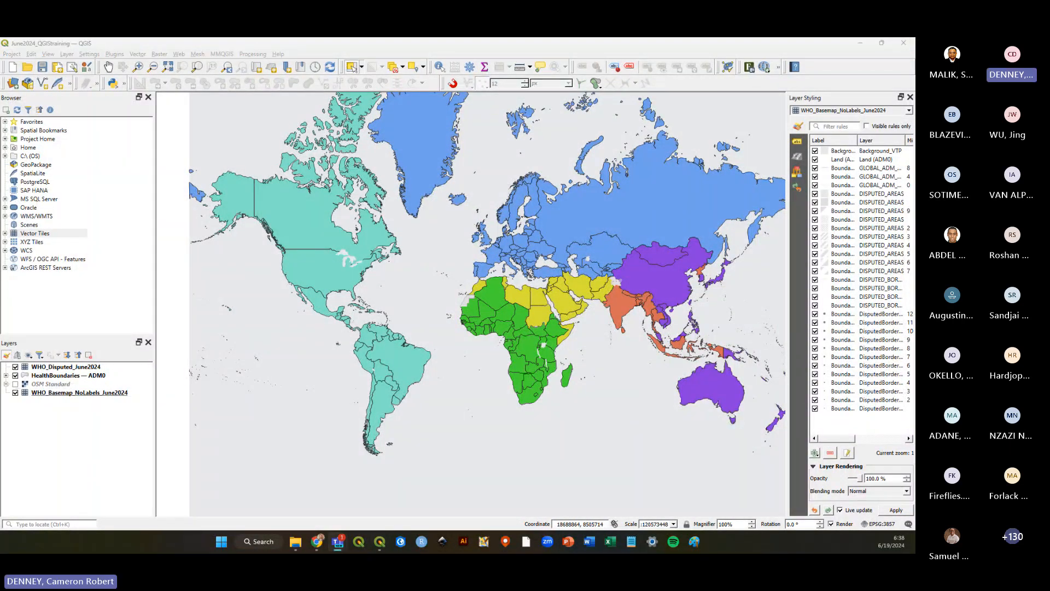
{"action": "left_click", "coordinate": [31, 54]}
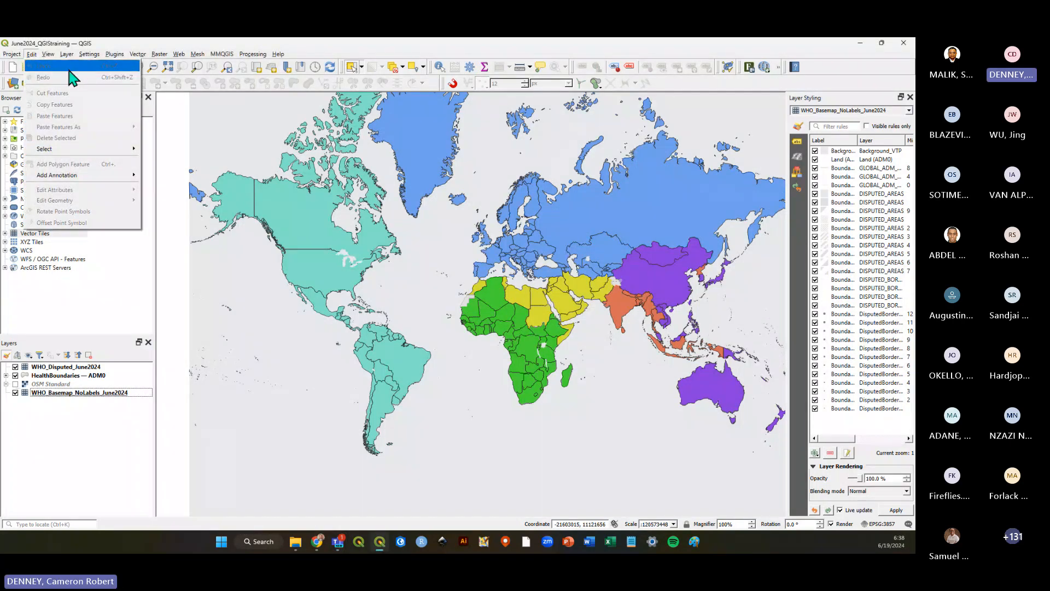
{"action": "left_click", "coordinate": [84, 470]}
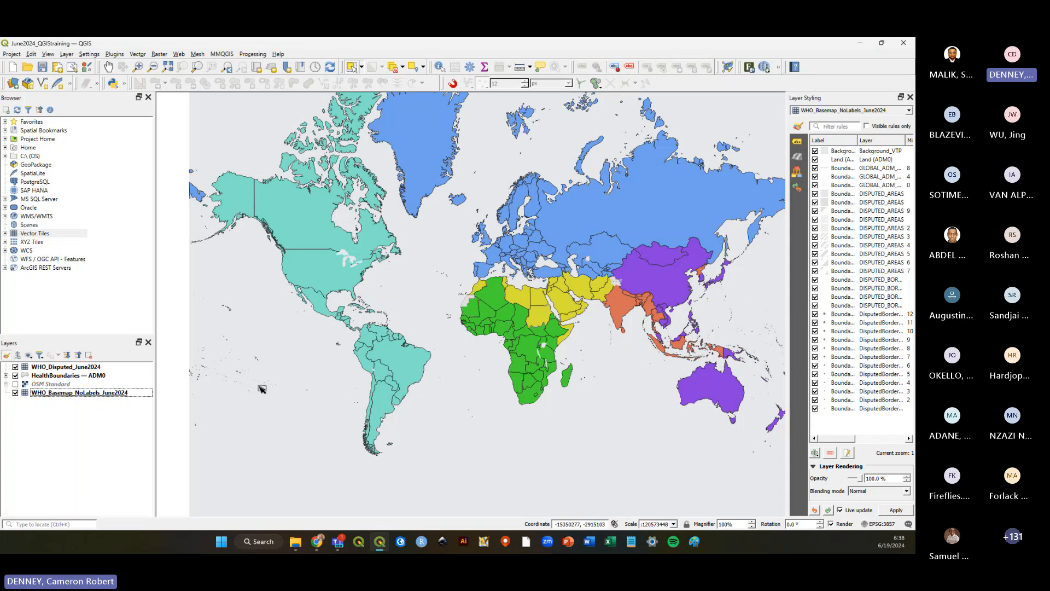
Widen the Layer Styling panel and show the HealthBoundaries — ADM0 categorized symbology, briefly checking its style history.
{"action": "left_click_drag", "start_coordinate": [787, 201], "coordinate": [717, 200]}
{"action": "left_click", "coordinate": [54, 376]}
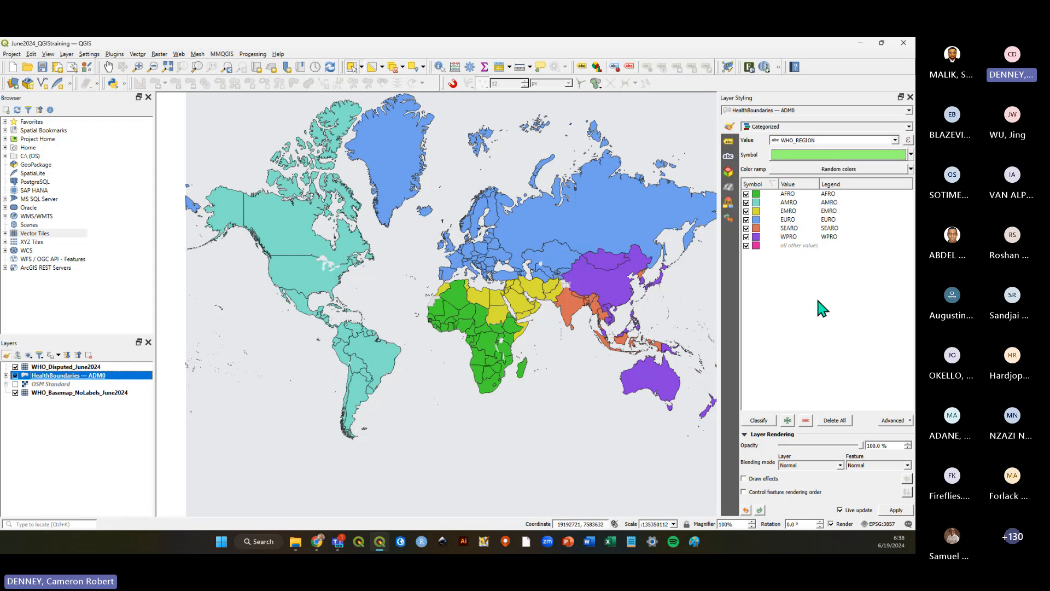
{"action": "left_click", "coordinate": [729, 220]}
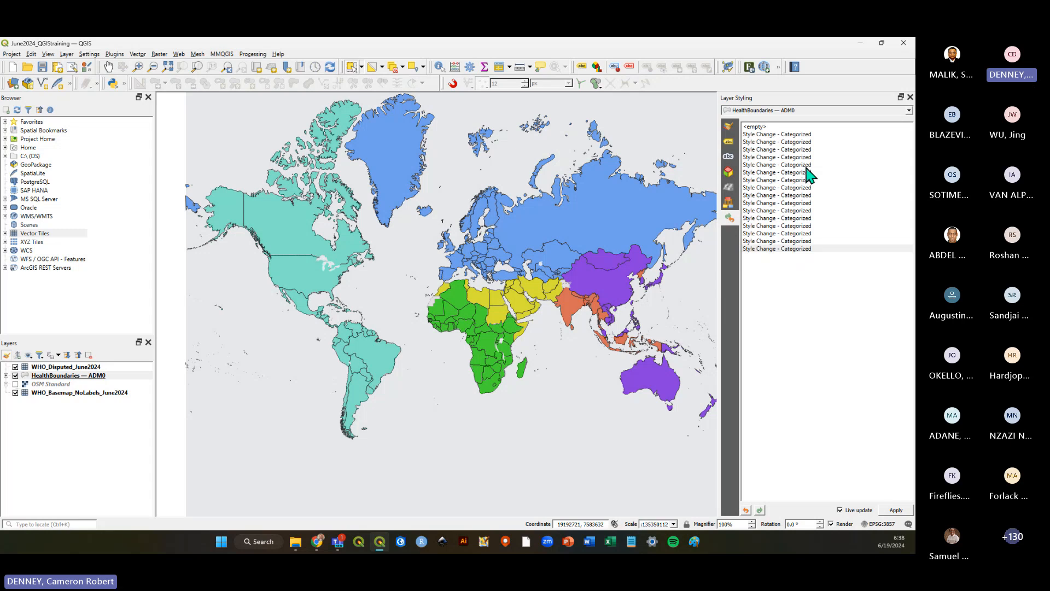
{"action": "left_click", "coordinate": [729, 127]}
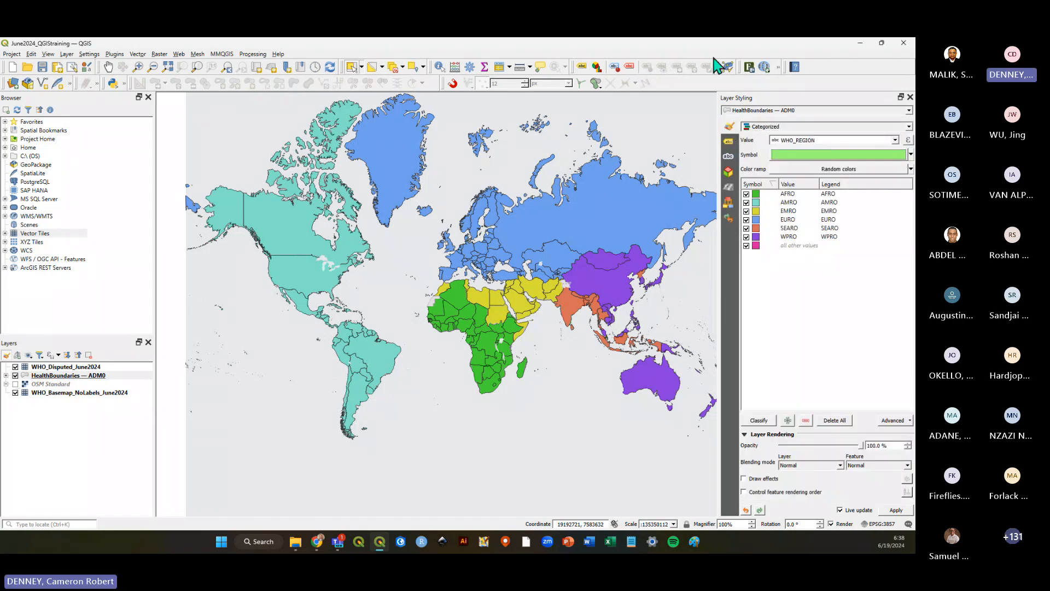
Save the project again.
{"action": "left_click", "coordinate": [46, 70]}
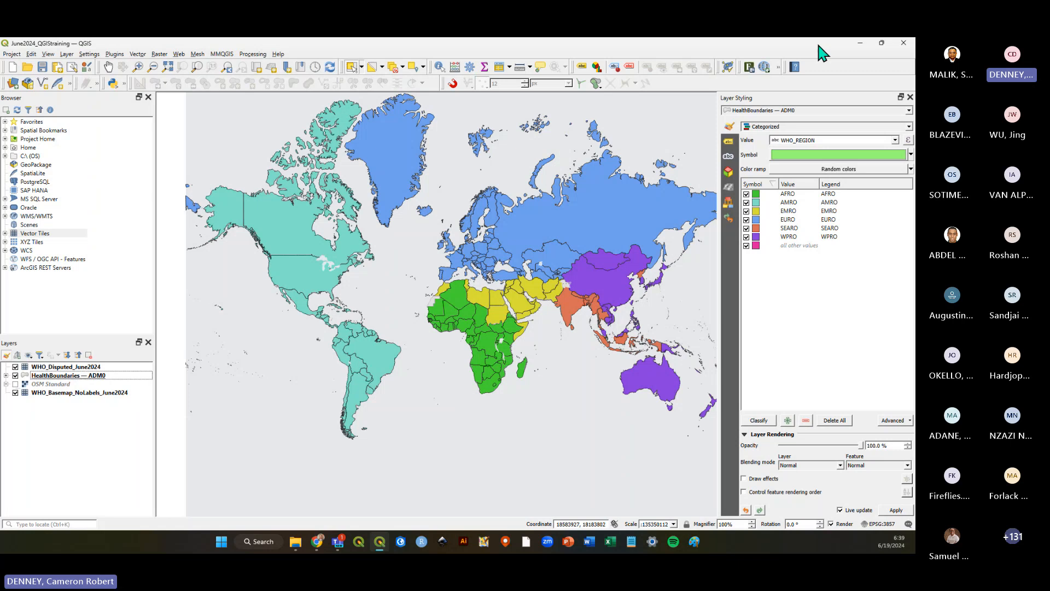
{"action": "left_click", "coordinate": [43, 67]}
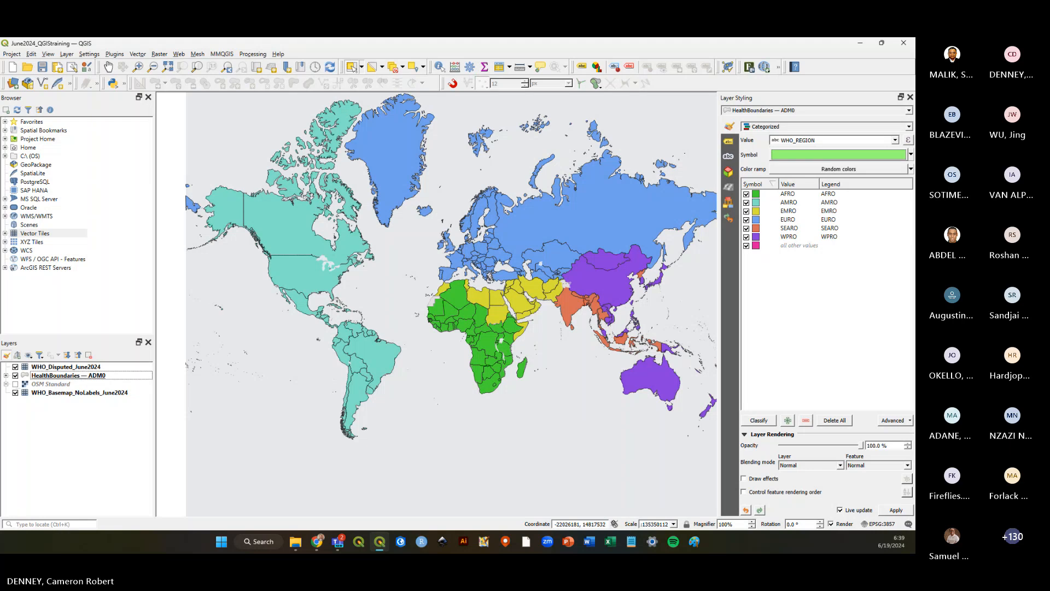
{"action": "left_click", "coordinate": [43, 68]}
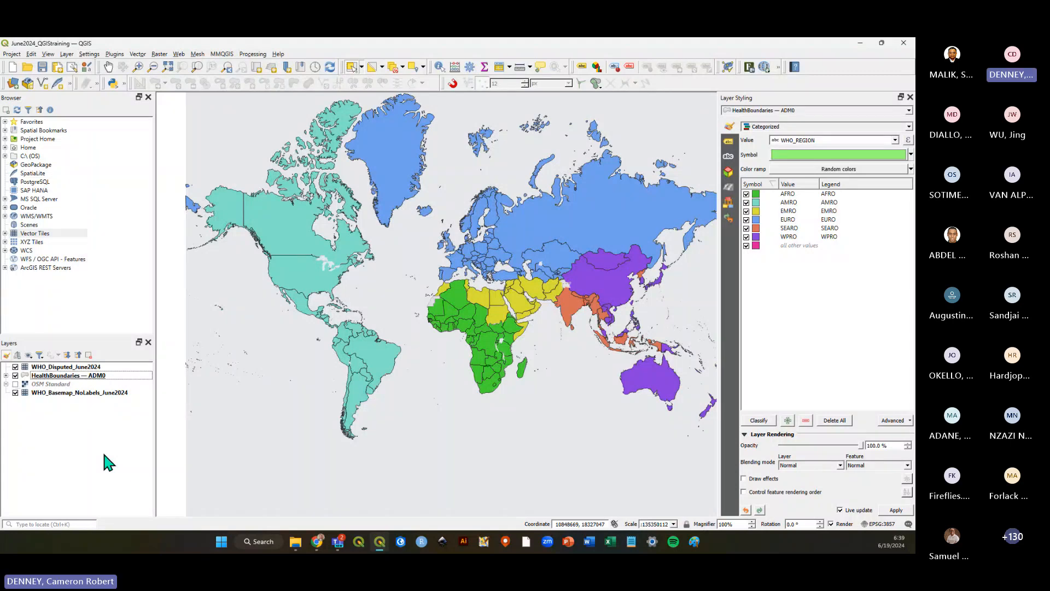
{"action": "left_click", "coordinate": [42, 67]}
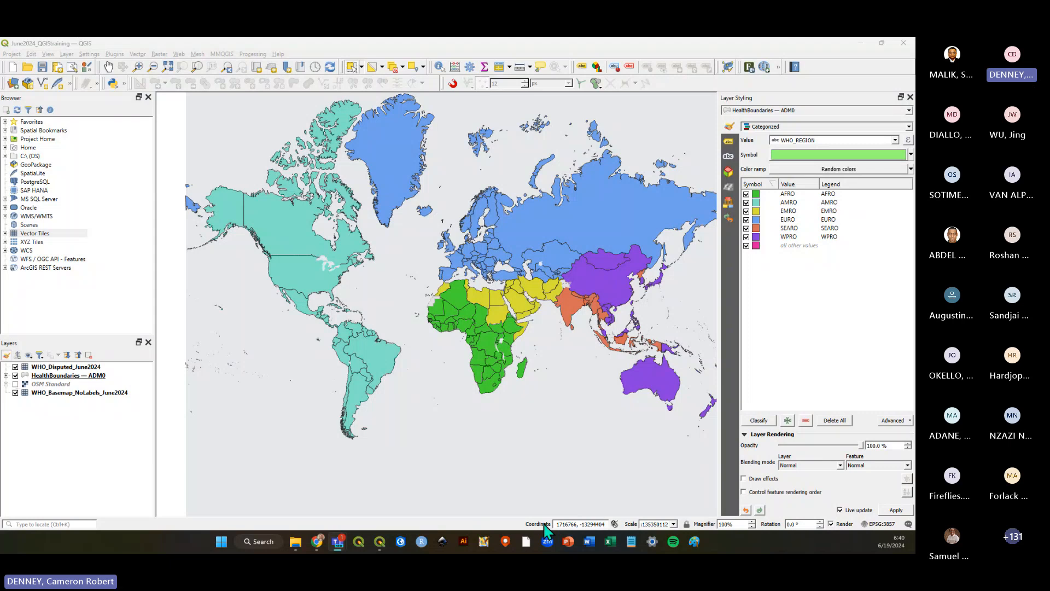
Enter bored in the coordinate field to start the map tile puzzle and slide several tiles around.
{"action": "left_click", "coordinate": [586, 523]}
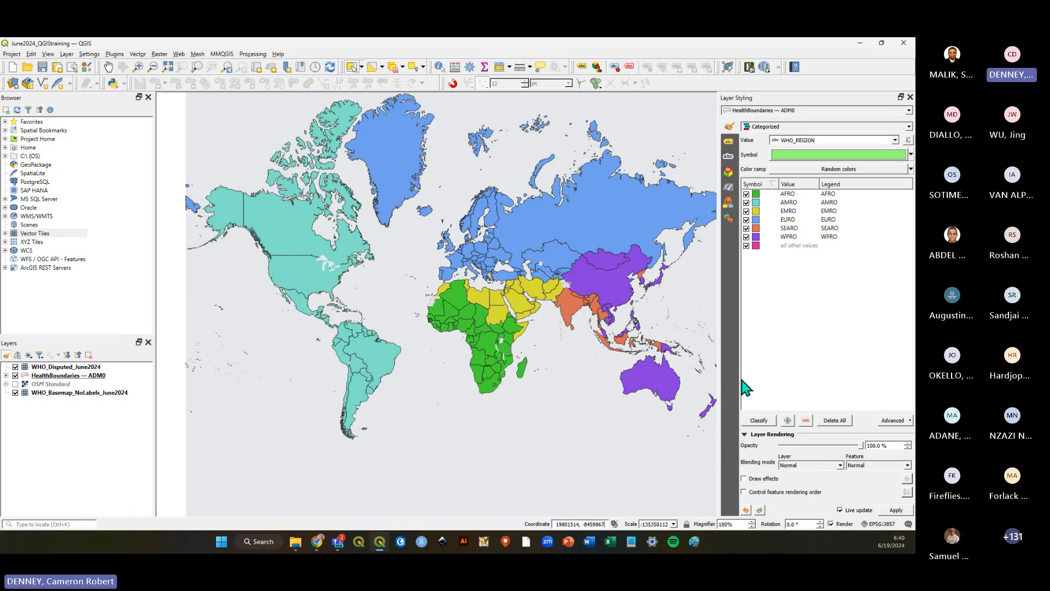
{"action": "left_click", "coordinate": [575, 524]}
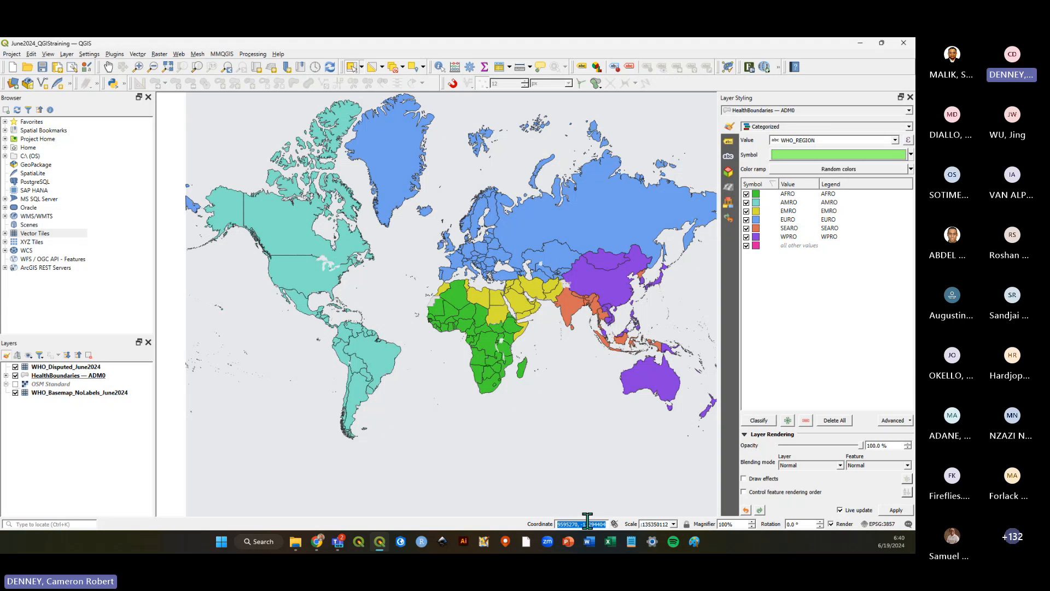
{"action": "type", "text": "bord"}
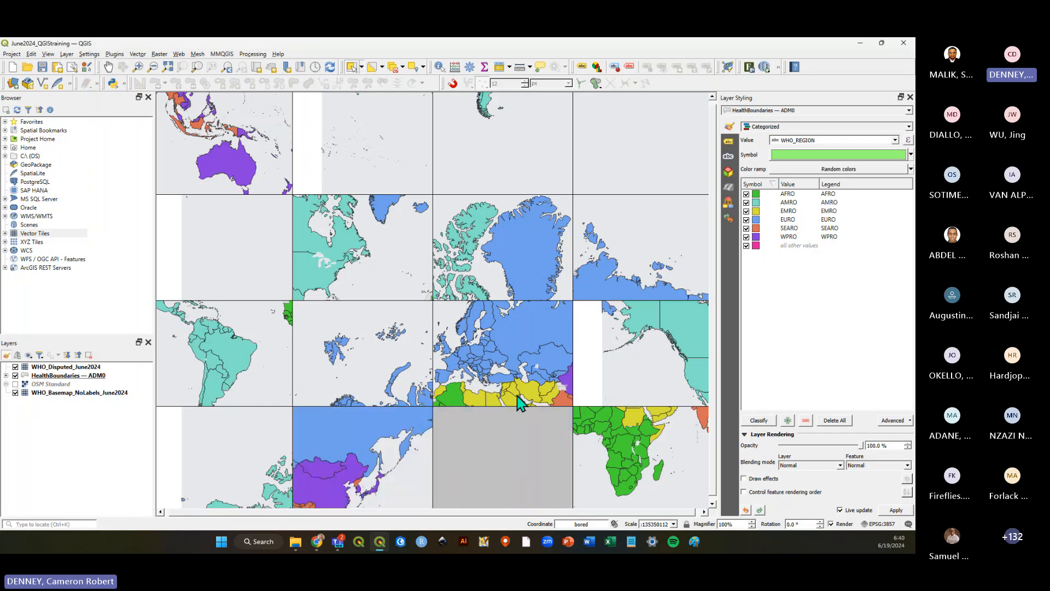
{"action": "left_click", "coordinate": [517, 365]}
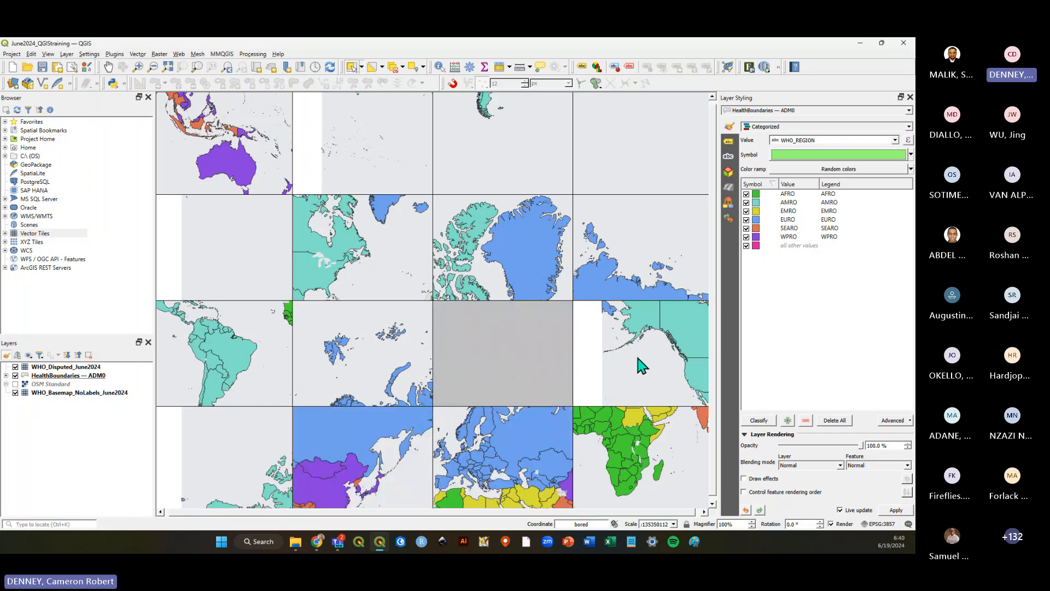
{"action": "left_click", "coordinate": [642, 366]}
{"action": "left_click", "coordinate": [631, 284]}
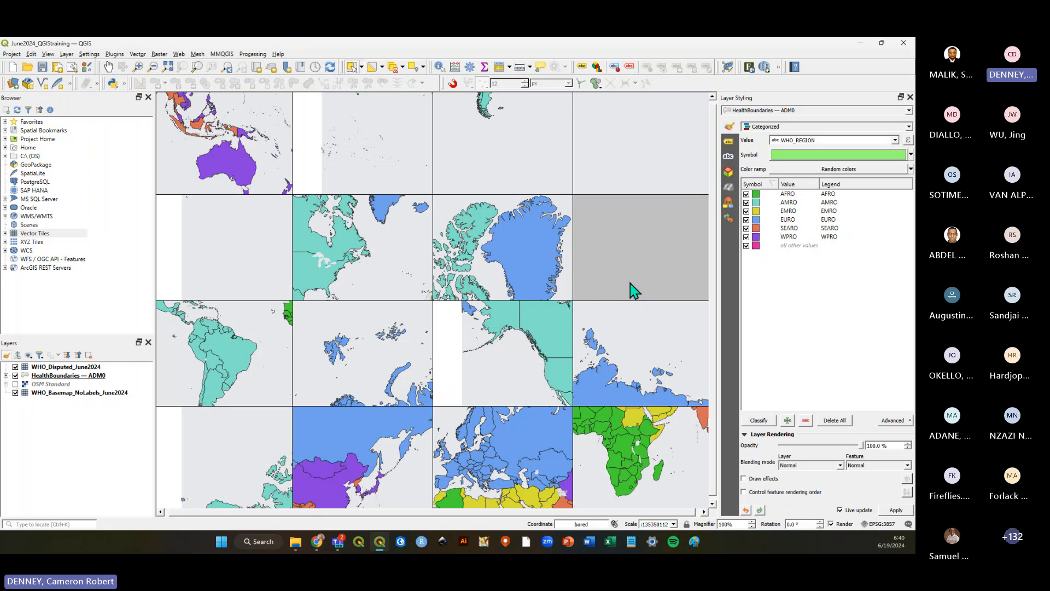
{"action": "left_click", "coordinate": [516, 277]}
{"action": "left_click", "coordinate": [471, 328]}
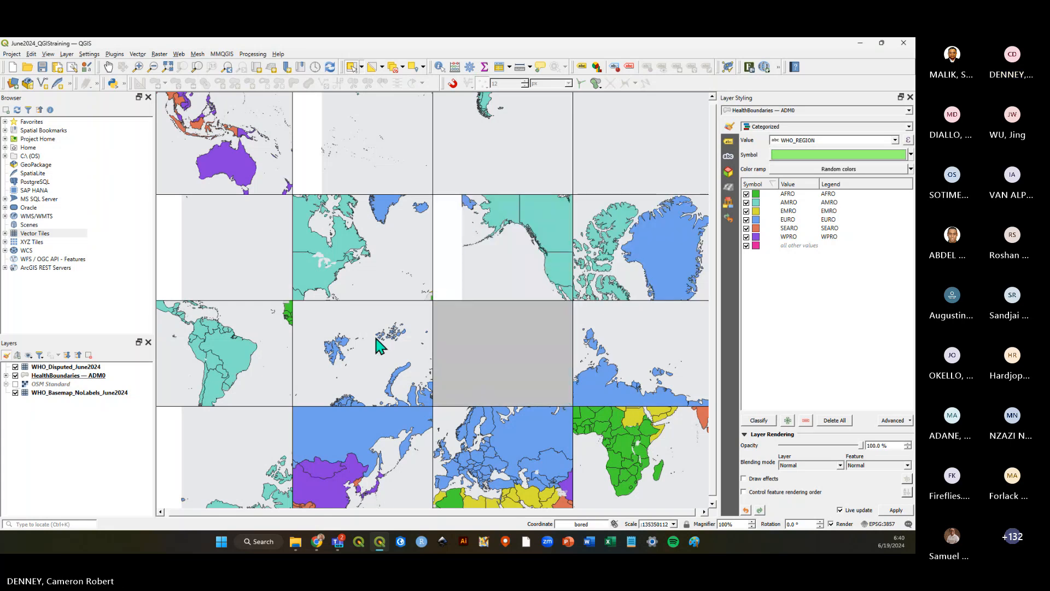
{"action": "left_click", "coordinate": [376, 342]}
{"action": "left_click", "coordinate": [369, 287]}
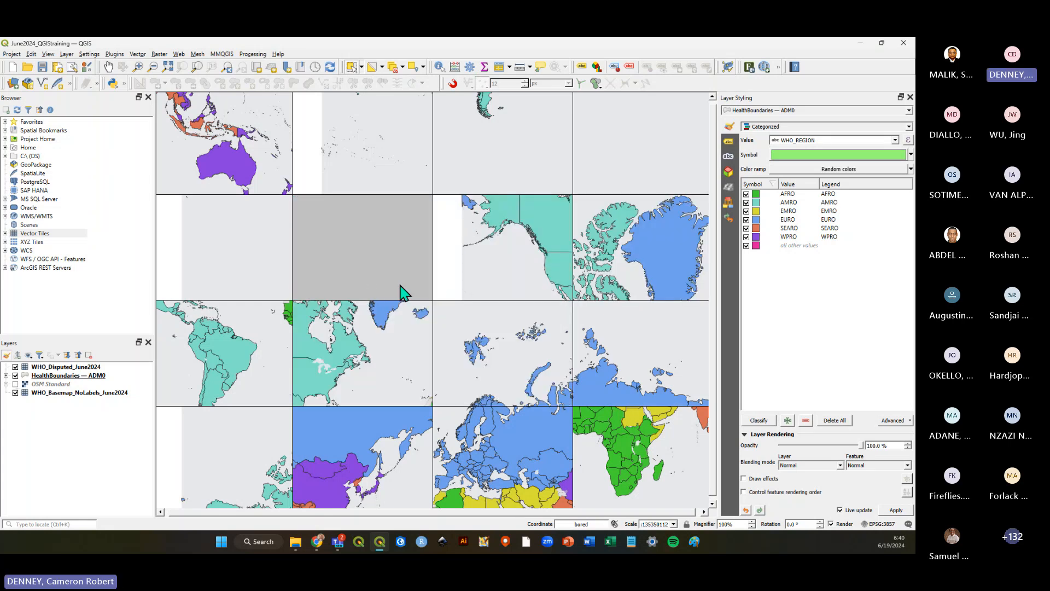
{"action": "left_click", "coordinate": [504, 270]}
{"action": "left_click", "coordinate": [531, 323]}
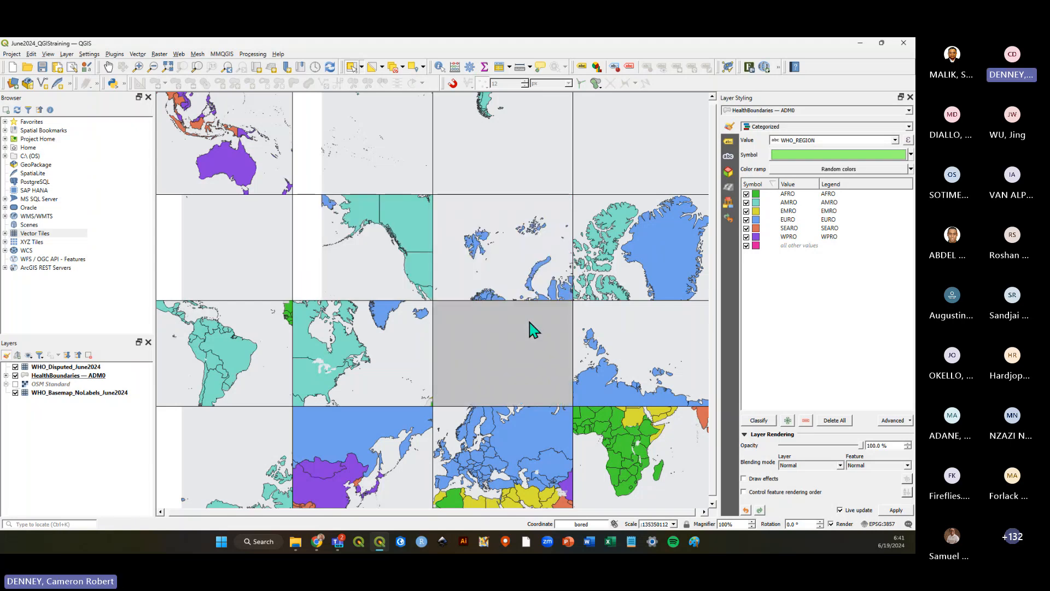
{"action": "left_click", "coordinate": [496, 463]}
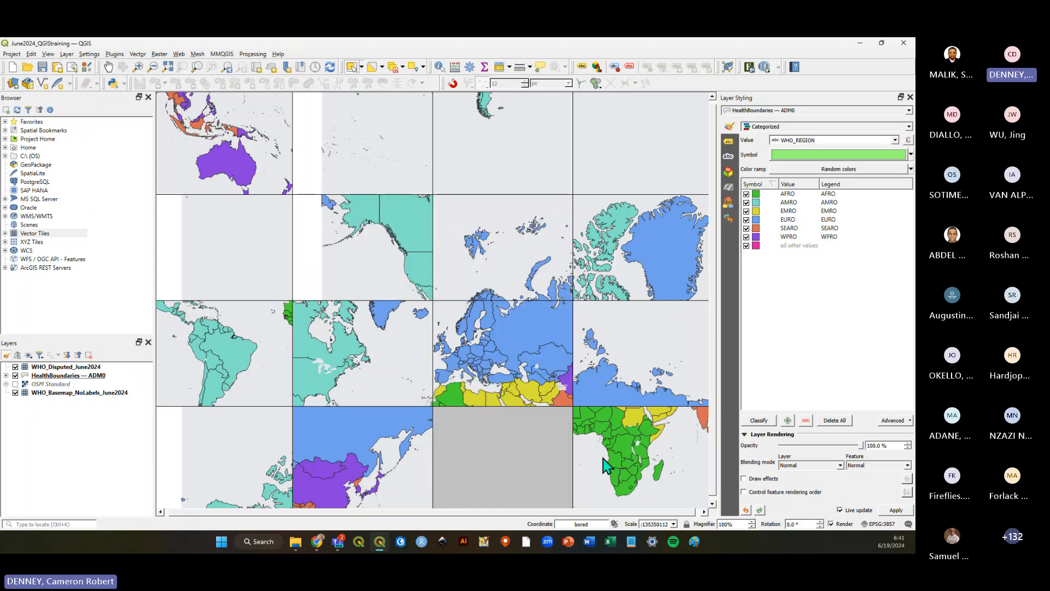
{"action": "left_click", "coordinate": [606, 465]}
{"action": "left_click", "coordinate": [638, 383]}
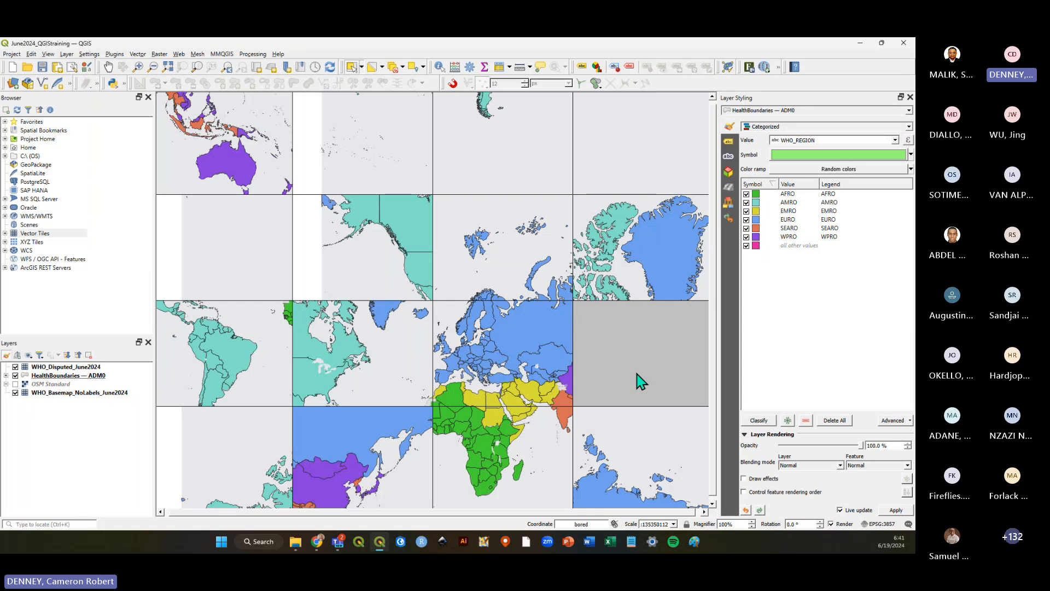
{"action": "left_click", "coordinate": [644, 253]}
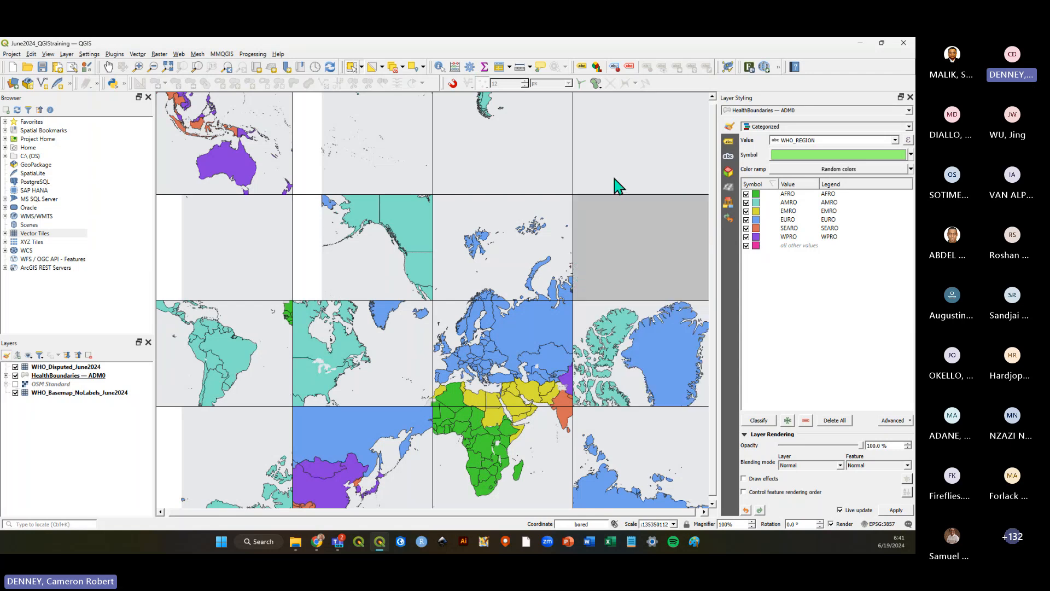
{"action": "left_click", "coordinate": [613, 182]}
{"action": "left_click", "coordinate": [519, 176]}
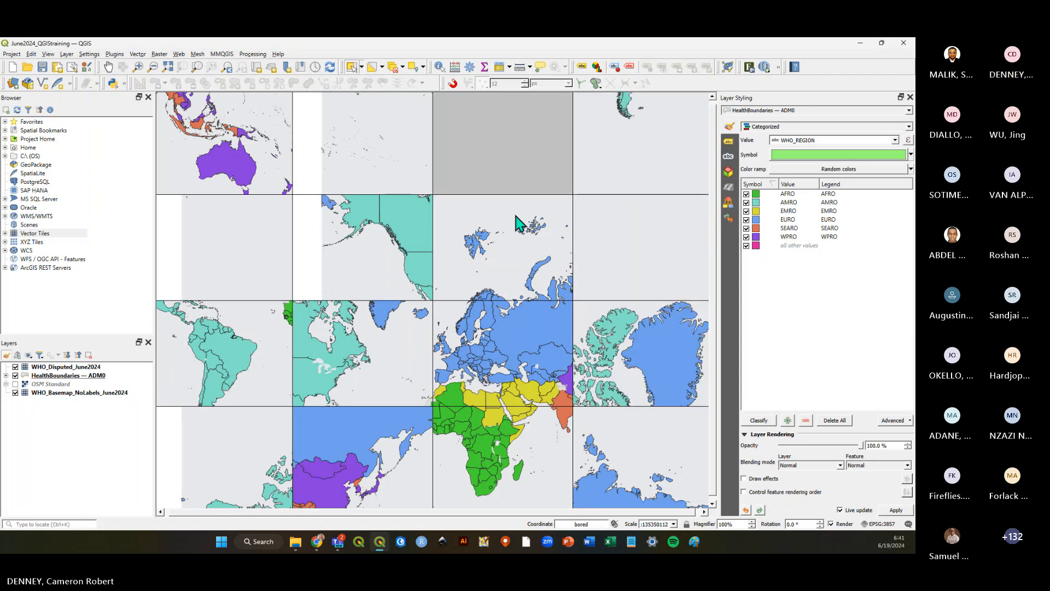
{"action": "left_click", "coordinate": [516, 243]}
{"action": "left_click", "coordinate": [405, 268]}
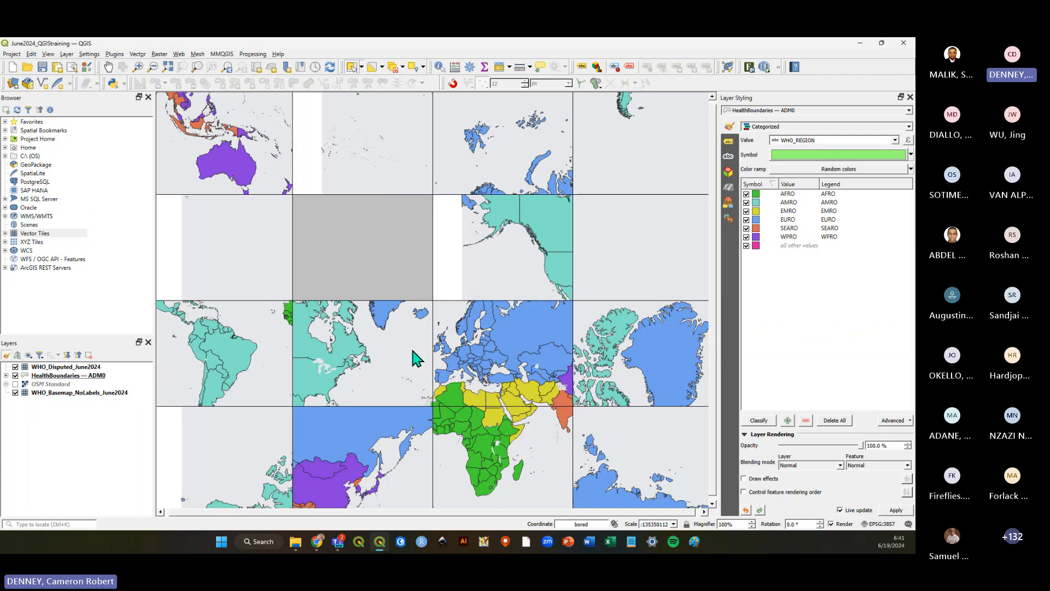
Toggle HealthBoundaries — ADM0 visibility off and on to reset the map, then save the project.
{"action": "left_click", "coordinate": [15, 375]}
{"action": "left_click", "coordinate": [16, 375]}
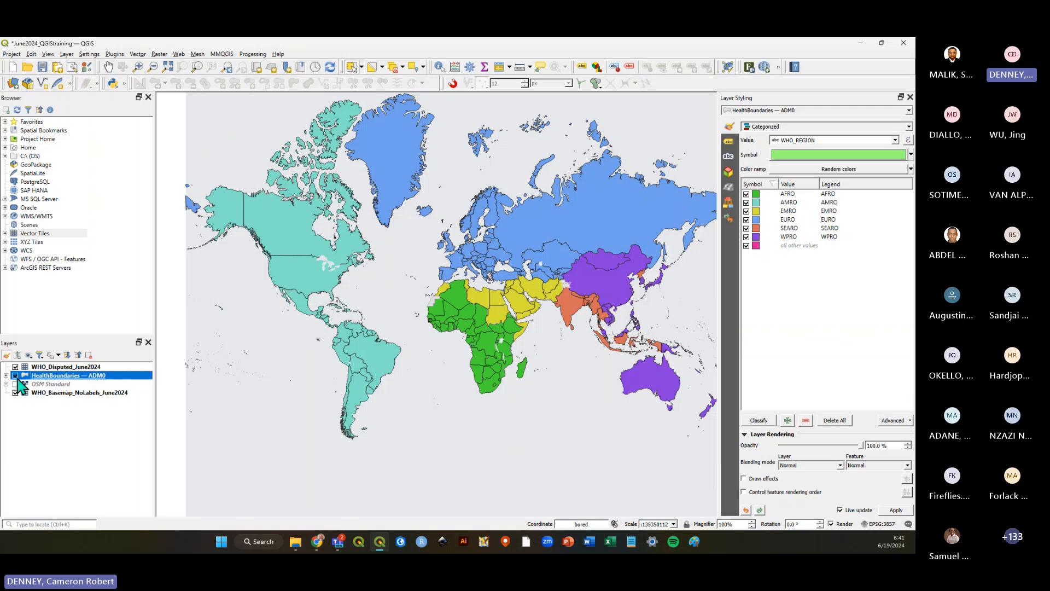
{"action": "left_click", "coordinate": [43, 67]}
{"action": "left_click", "coordinate": [20, 459]}
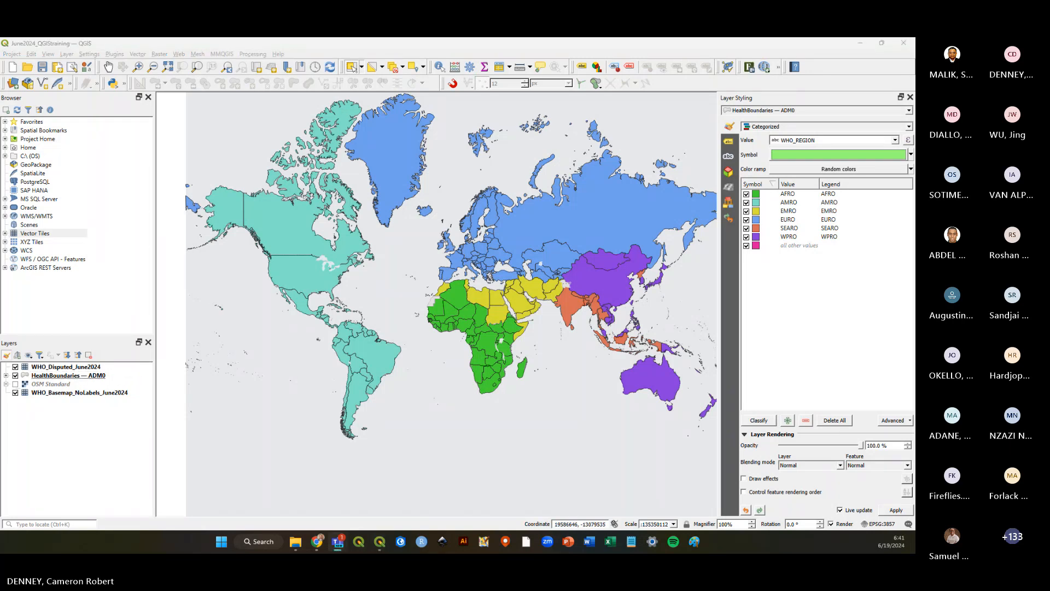
{"action": "left_click", "coordinate": [48, 440]}
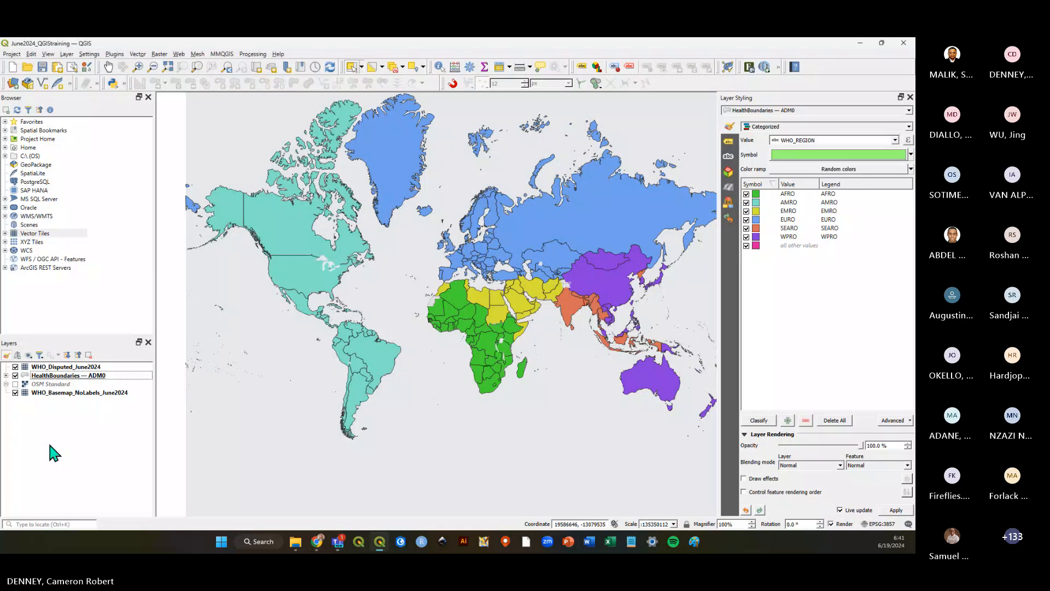
Enter bored in the coordinate field again to restart the tile puzzle and move a few tiles.
{"action": "double_click", "coordinate": [573, 525]}
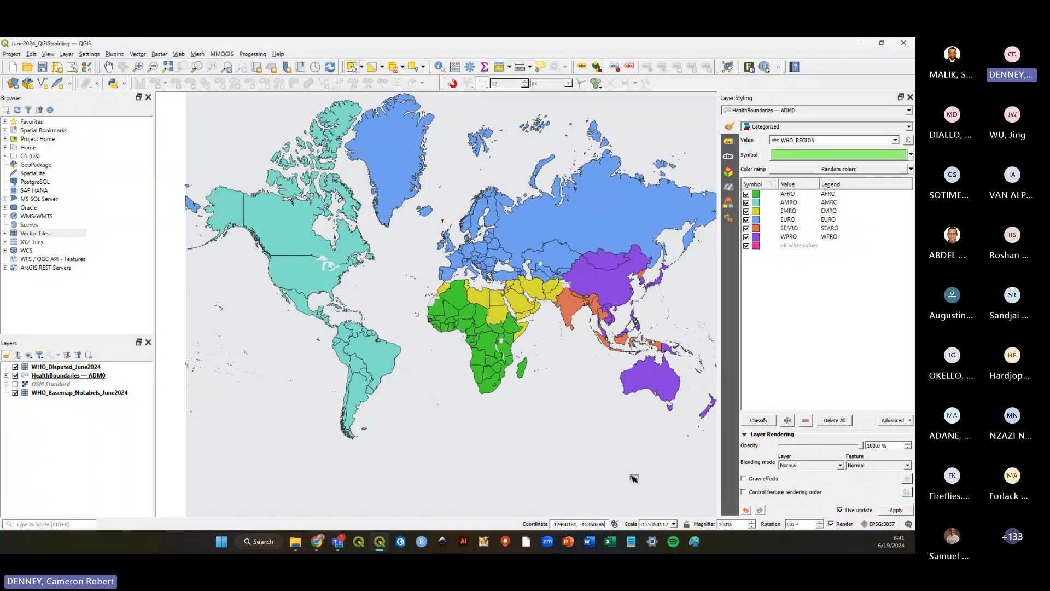
{"action": "double_click", "coordinate": [579, 524]}
{"action": "double_click", "coordinate": [582, 524]}
{"action": "left_click", "coordinate": [573, 524]}
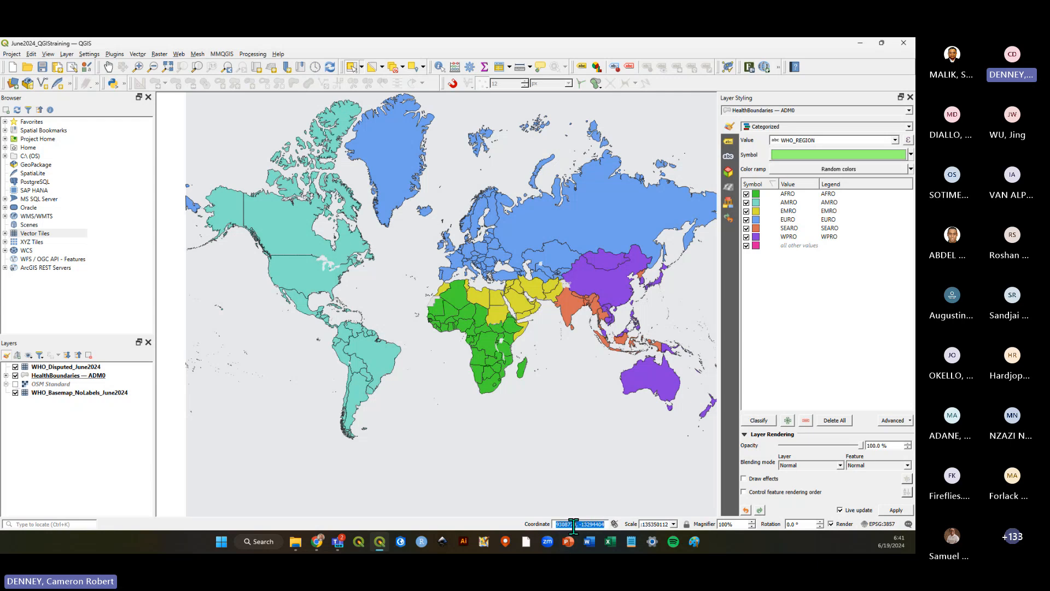
{"action": "type", "text": "bored"}
{"action": "key", "text": "Return"}
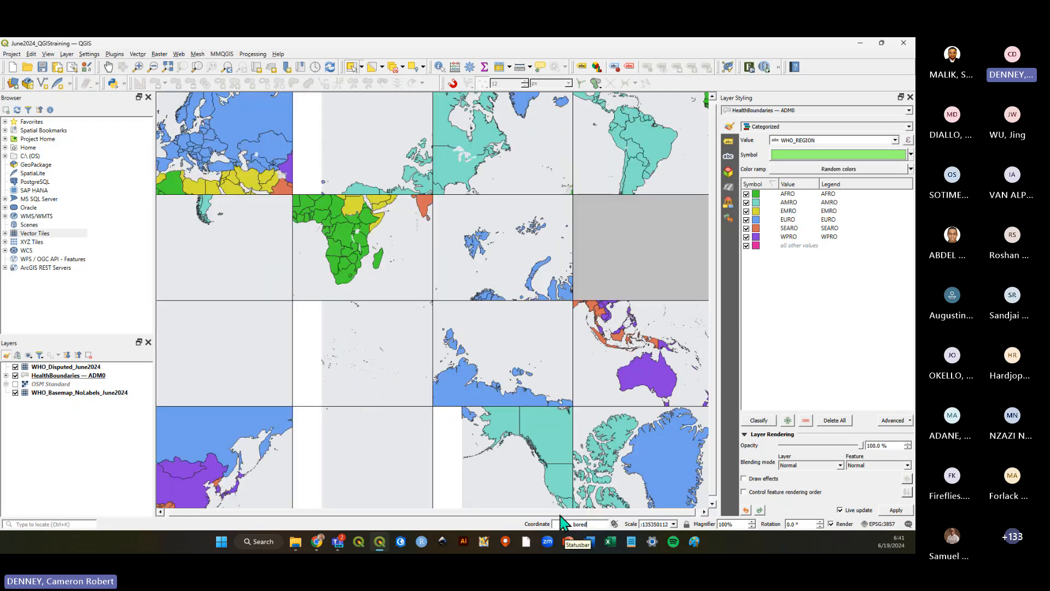
{"action": "left_click", "coordinate": [509, 265]}
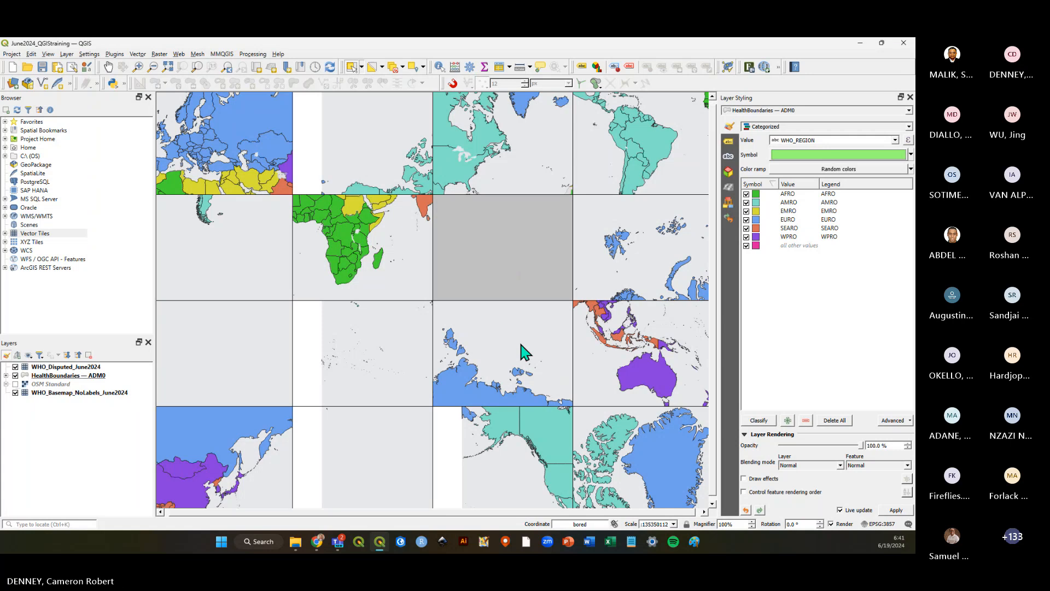
{"action": "left_click", "coordinate": [525, 353]}
{"action": "left_click", "coordinate": [383, 315]}
{"action": "left_click", "coordinate": [340, 274]}
Toggle HealthBoundaries — ADM0 visibility and save the project to clear the tile puzzle.
{"action": "left_click", "coordinate": [15, 376]}
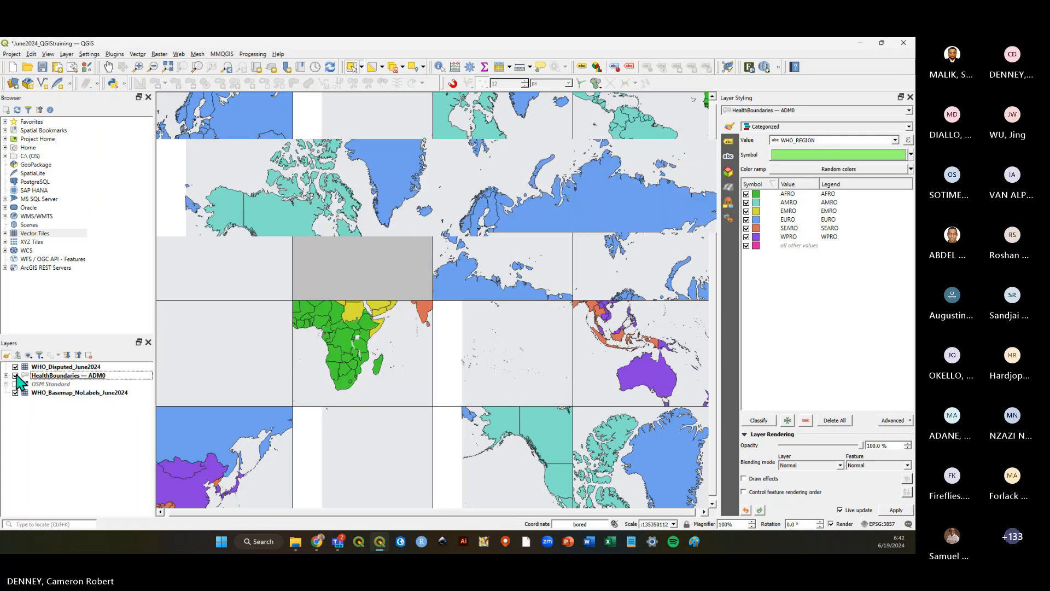
{"action": "left_click", "coordinate": [42, 67]}
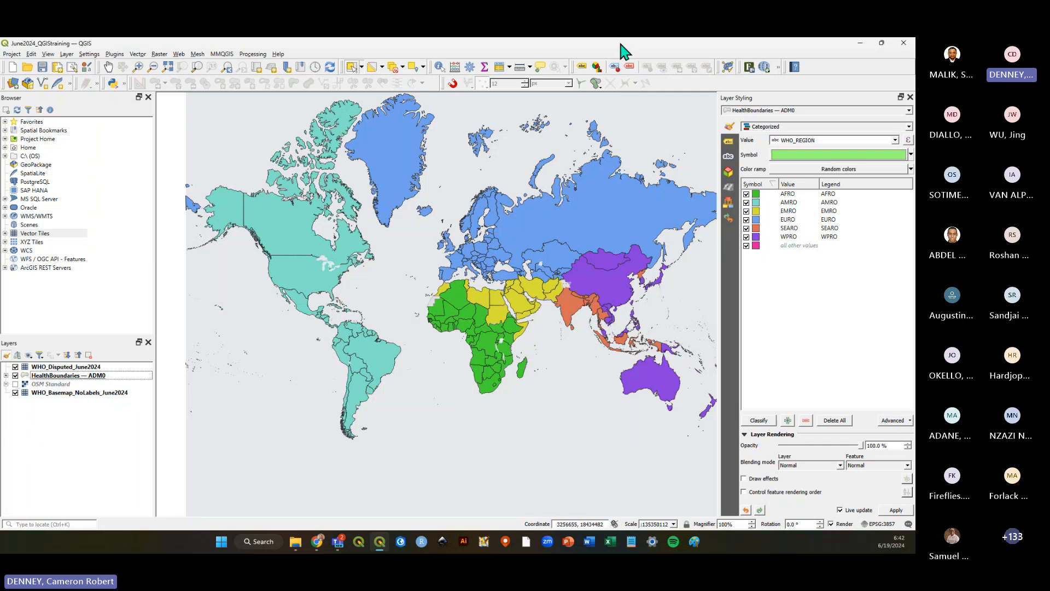
Save the QGIS project.
{"action": "left_click", "coordinate": [42, 67]}
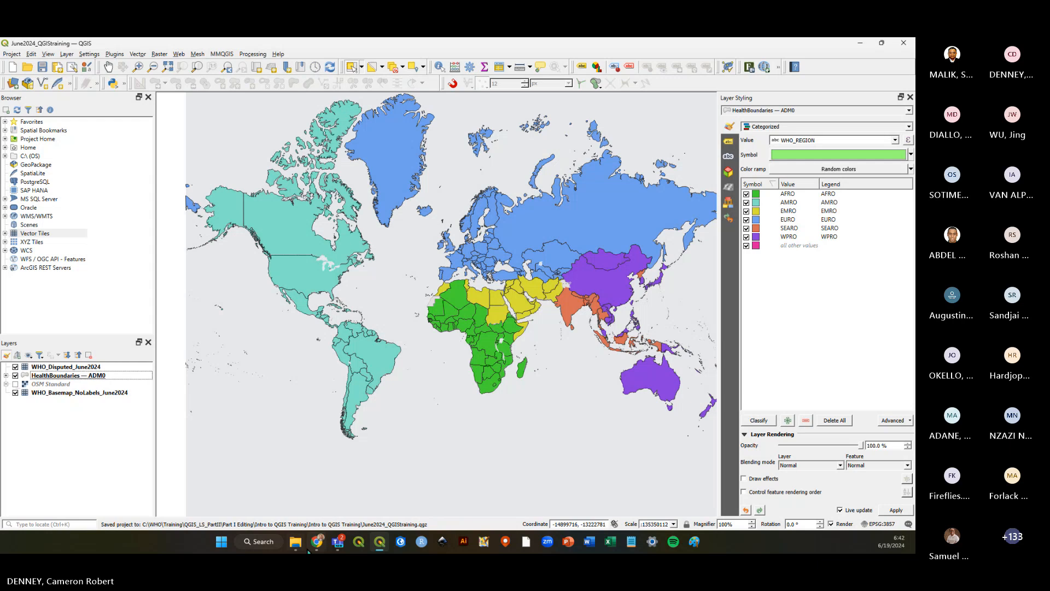
{"action": "mouse_move", "coordinate": [295, 545]}
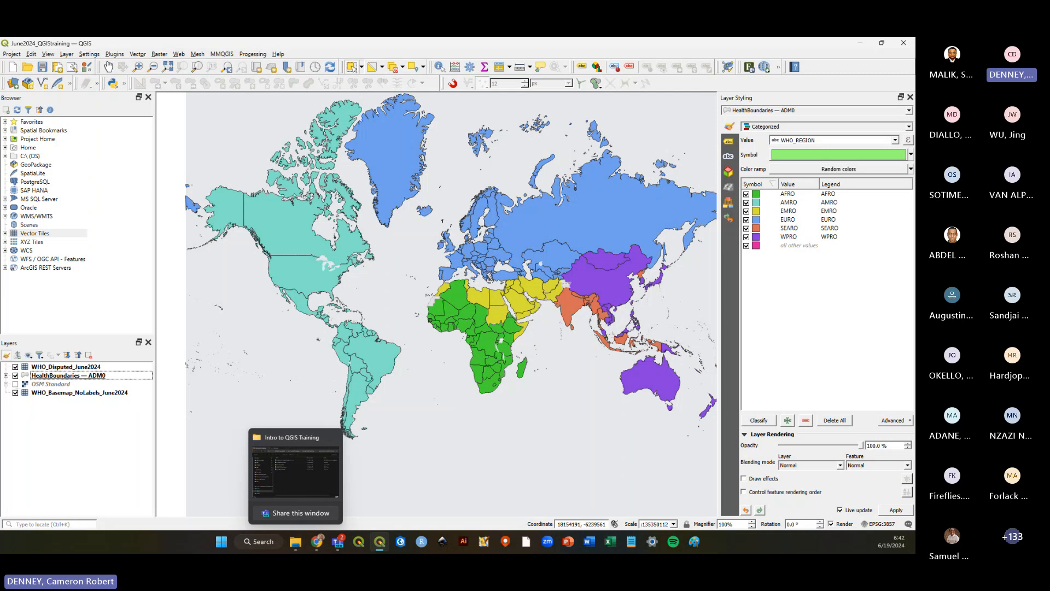
{"action": "left_click", "coordinate": [42, 68]}
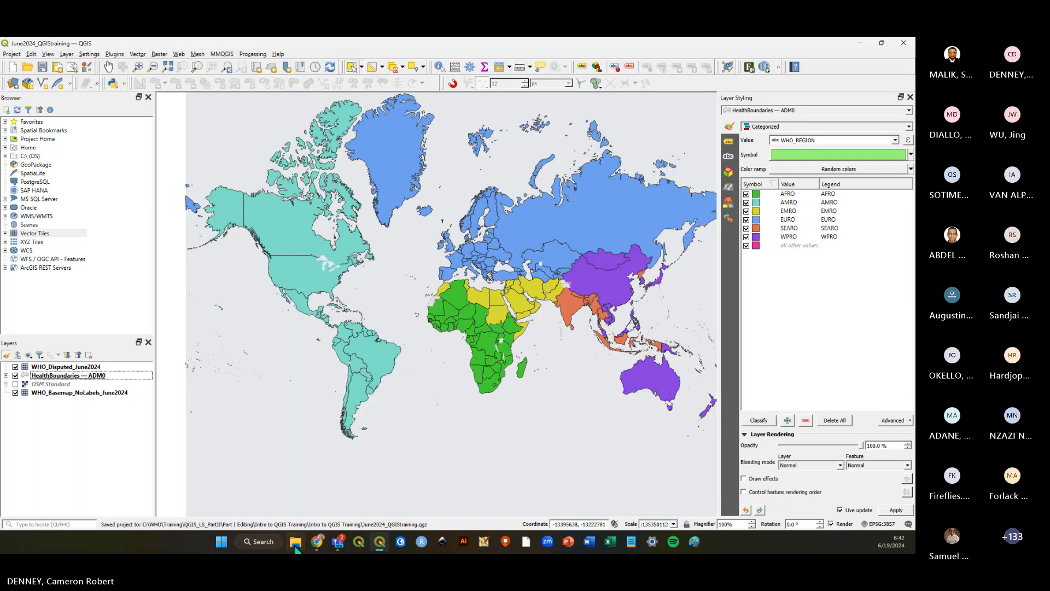
Open the Intro to QGIS exercise PDF in the browser and read the Module 3 CSV Data exercise instructions.
{"action": "left_click", "coordinate": [301, 513]}
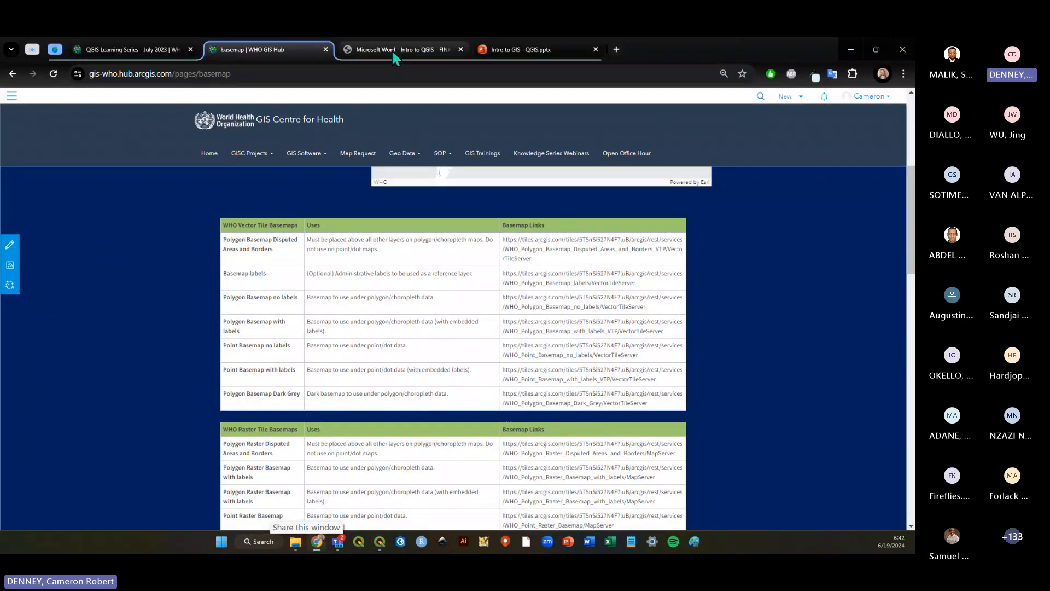
{"action": "left_click", "coordinate": [392, 50]}
{"action": "scroll", "coordinate": [459, 330], "scroll_direction": "down", "scroll_amount": 5}
{"action": "scroll", "coordinate": [460, 331], "scroll_direction": "down", "scroll_amount": 12}
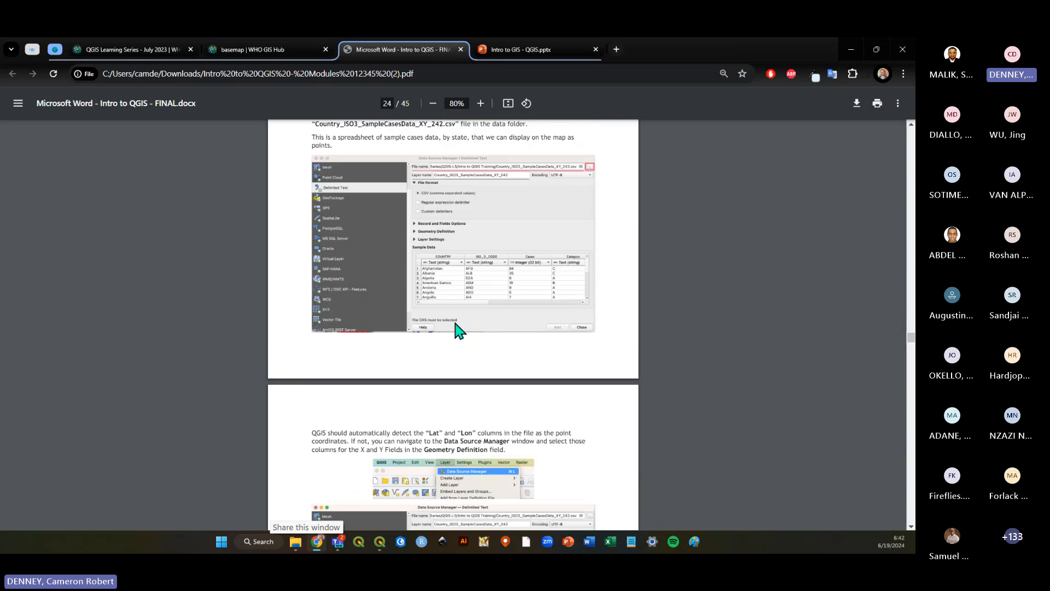
{"action": "scroll", "coordinate": [460, 330], "scroll_direction": "up", "scroll_amount": 4}
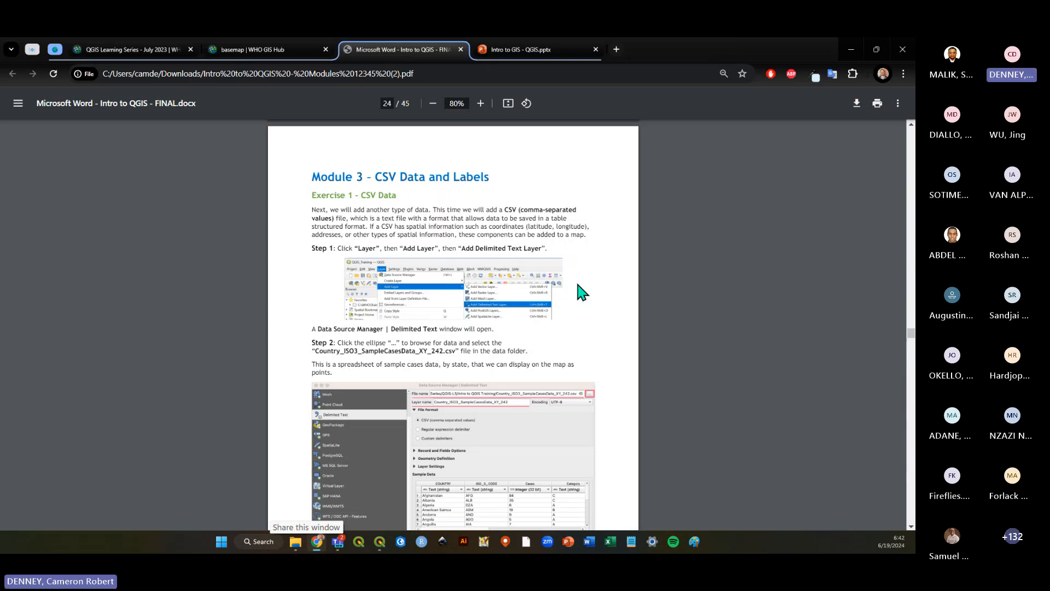
Return to QGIS, select the HealthBoundaries — ADM0 layer and save the project again.
{"action": "key", "text": "alt+Tab"}
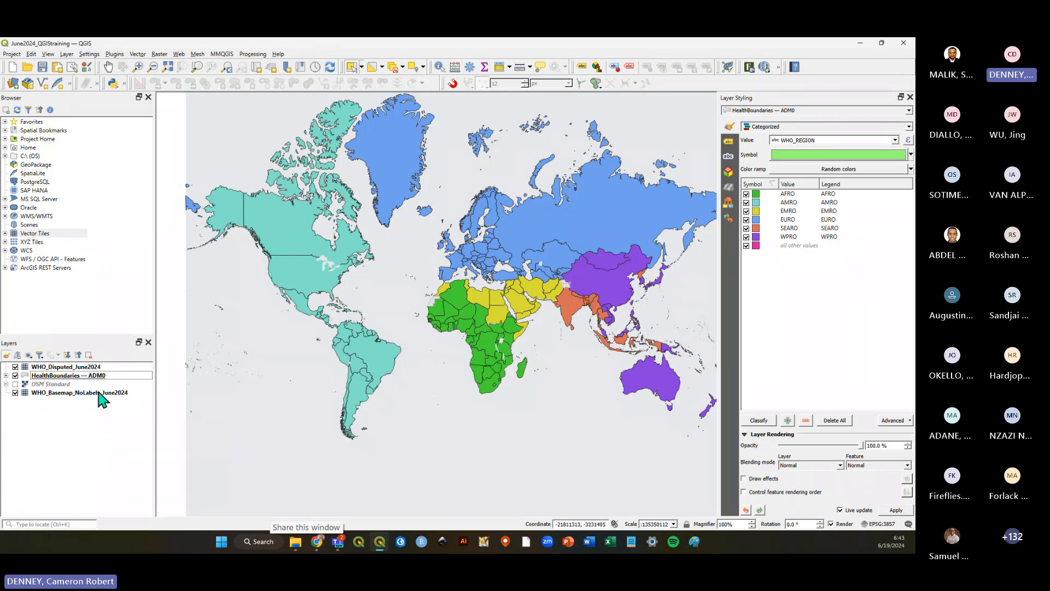
{"action": "left_click", "coordinate": [97, 392]}
{"action": "left_click", "coordinate": [84, 376]}
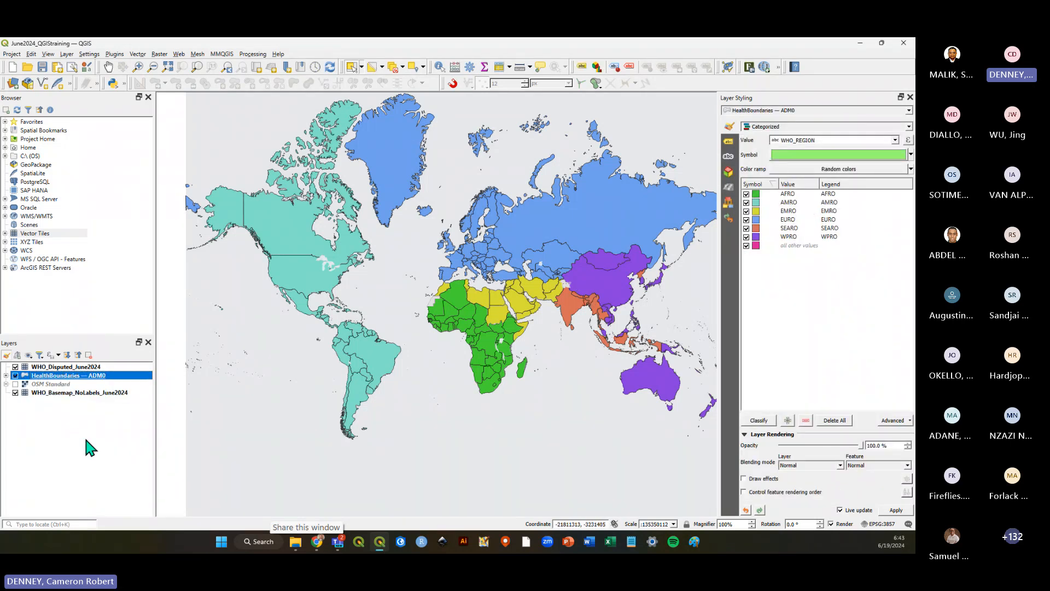
{"action": "left_click", "coordinate": [58, 405]}
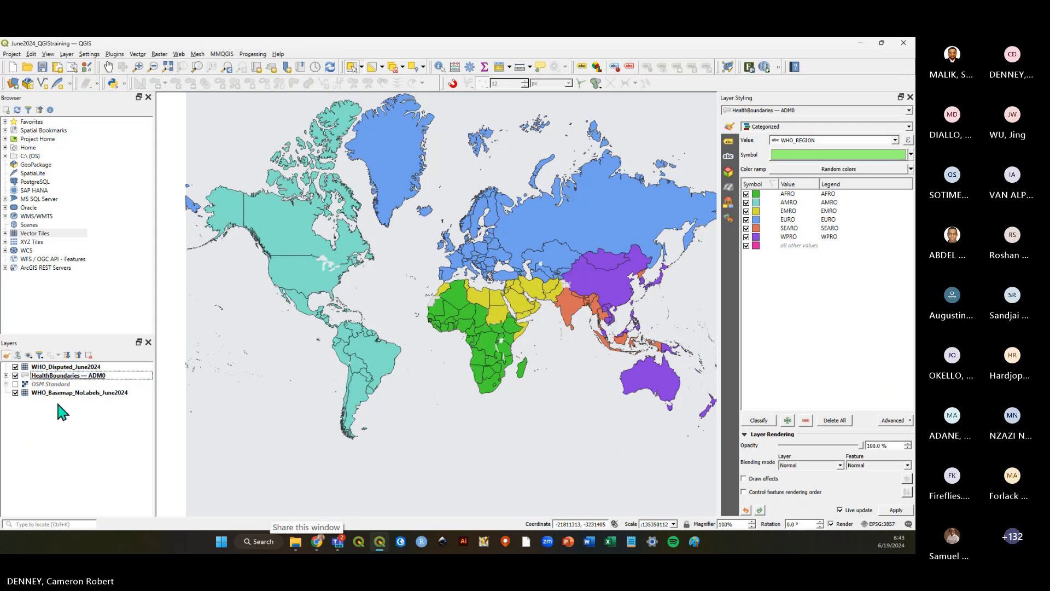
{"action": "left_click", "coordinate": [43, 66]}
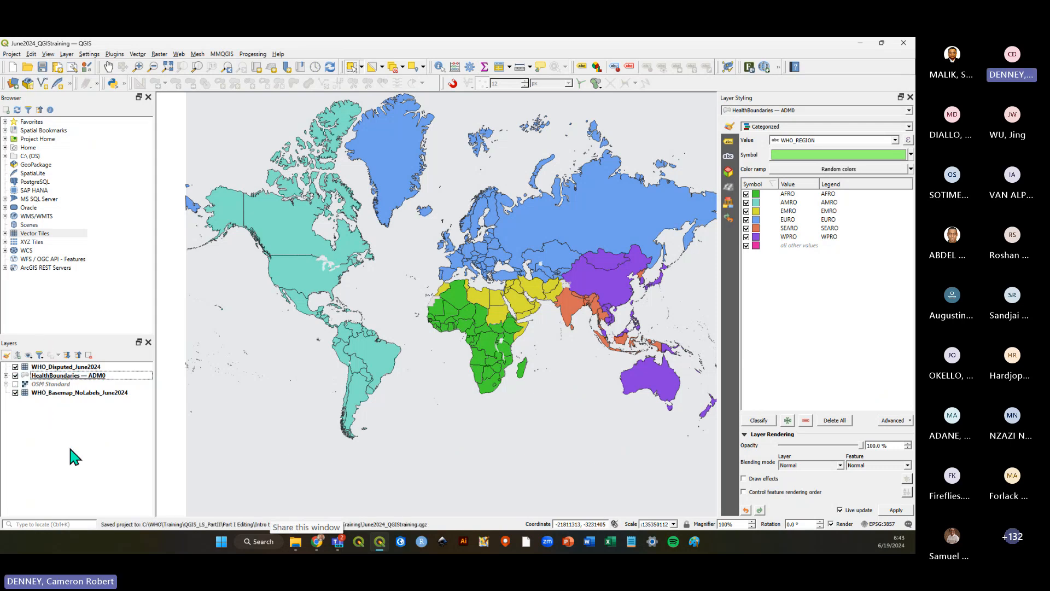
Open Country_ISO3_SampleCasesData_XY_242.csv from the Intro to QGIS Training folder in Excel.
{"action": "left_click", "coordinate": [296, 542]}
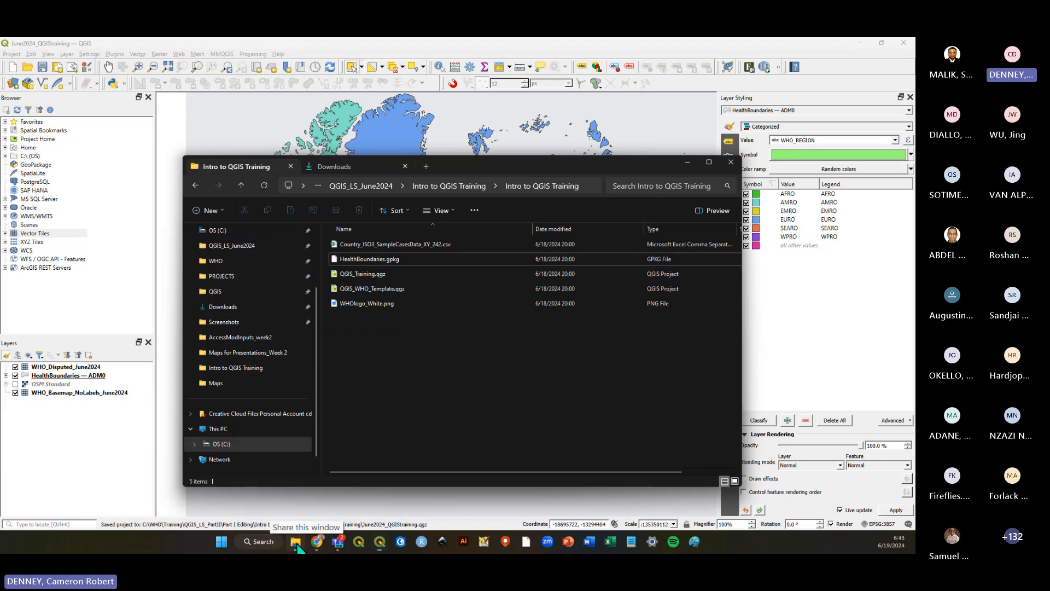
{"action": "left_click", "coordinate": [419, 245]}
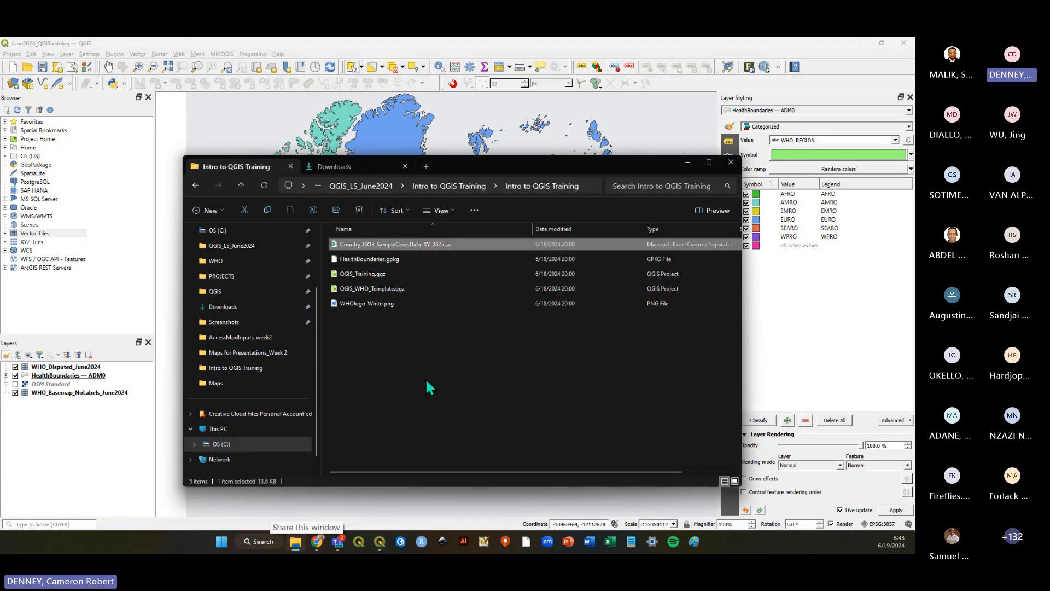
{"action": "left_click_drag", "start_coordinate": [482, 162], "coordinate": [478, 131]}
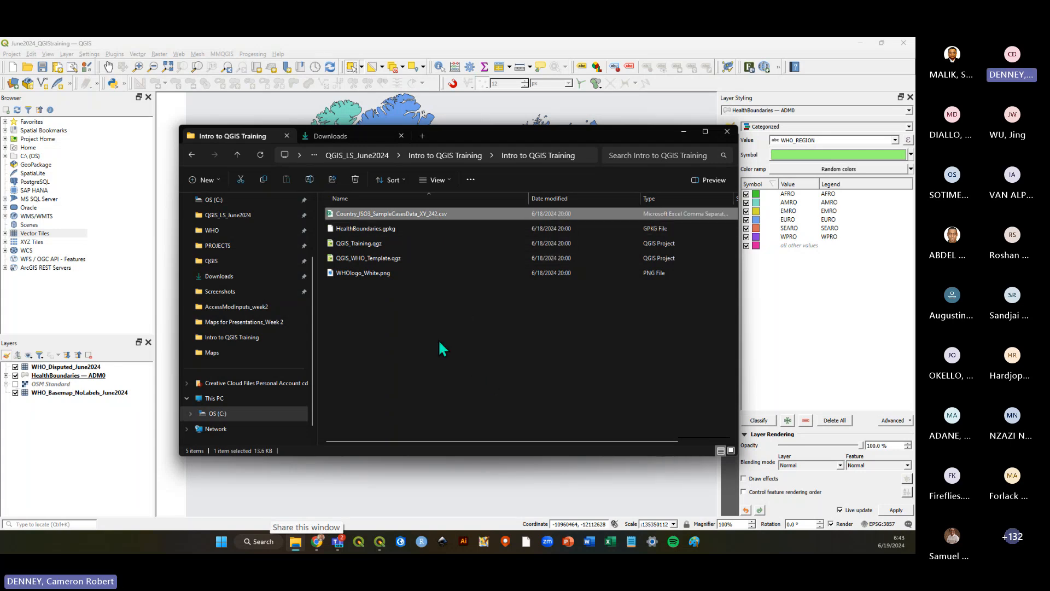
{"action": "double_click", "coordinate": [422, 214]}
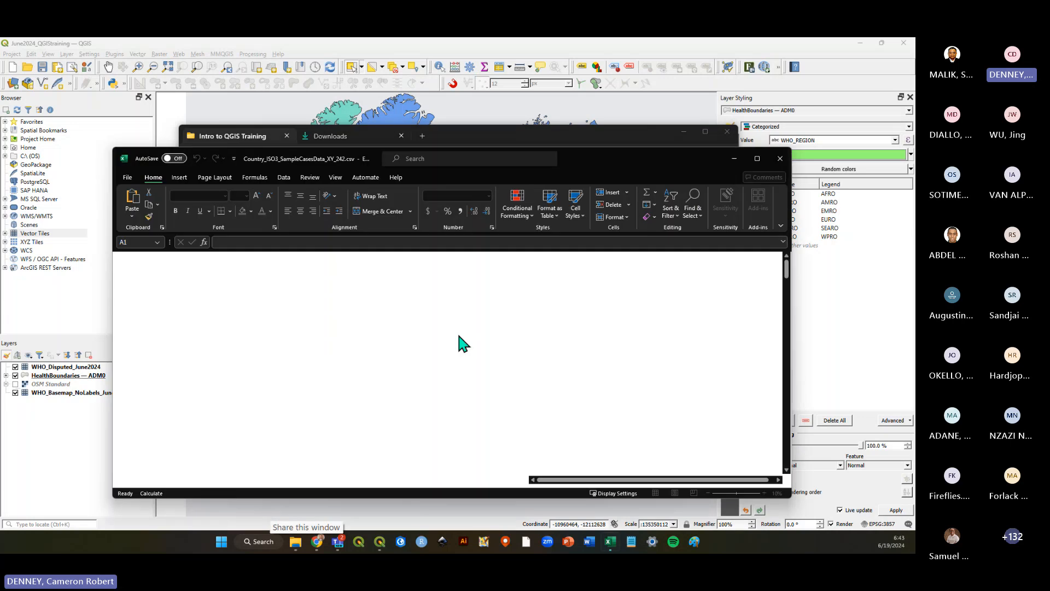
{"action": "left_click_drag", "start_coordinate": [620, 163], "coordinate": [632, 97]}
Widen the spreadsheet's columns and examine the country, ISO3 code, cases, category and Lon/Lat values.
{"action": "double_click", "coordinate": [166, 189]}
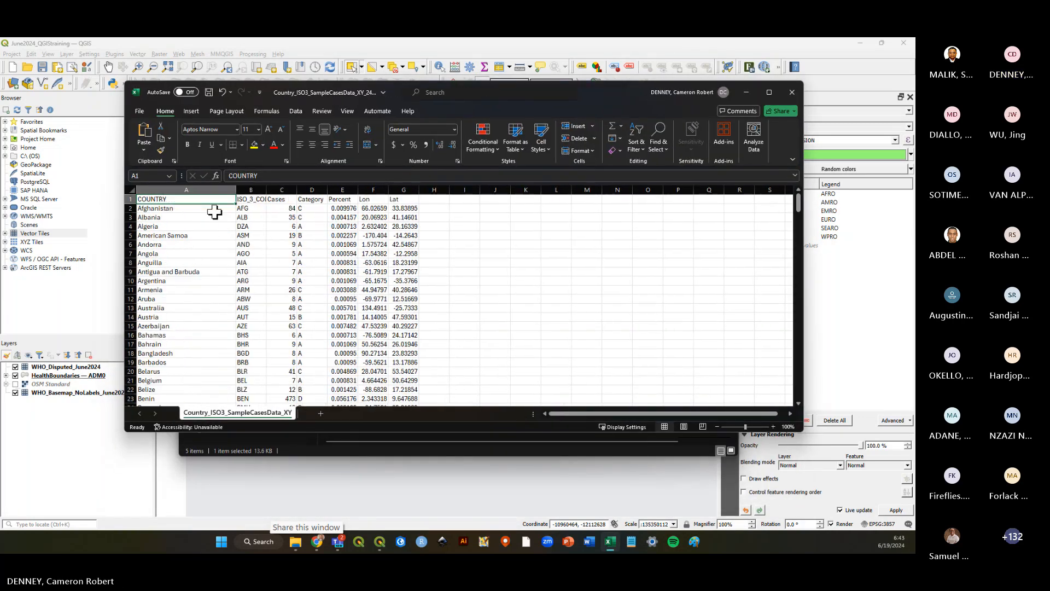
{"action": "left_click_drag", "start_coordinate": [266, 189], "coordinate": [318, 189]}
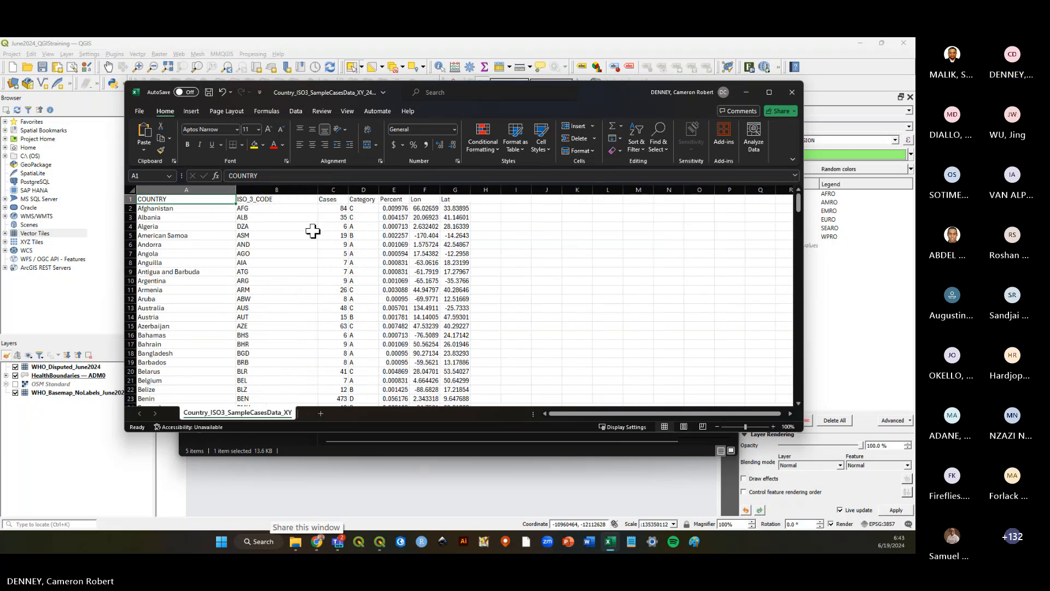
{"action": "left_click", "coordinate": [150, 217]}
{"action": "left_click", "coordinate": [264, 217]}
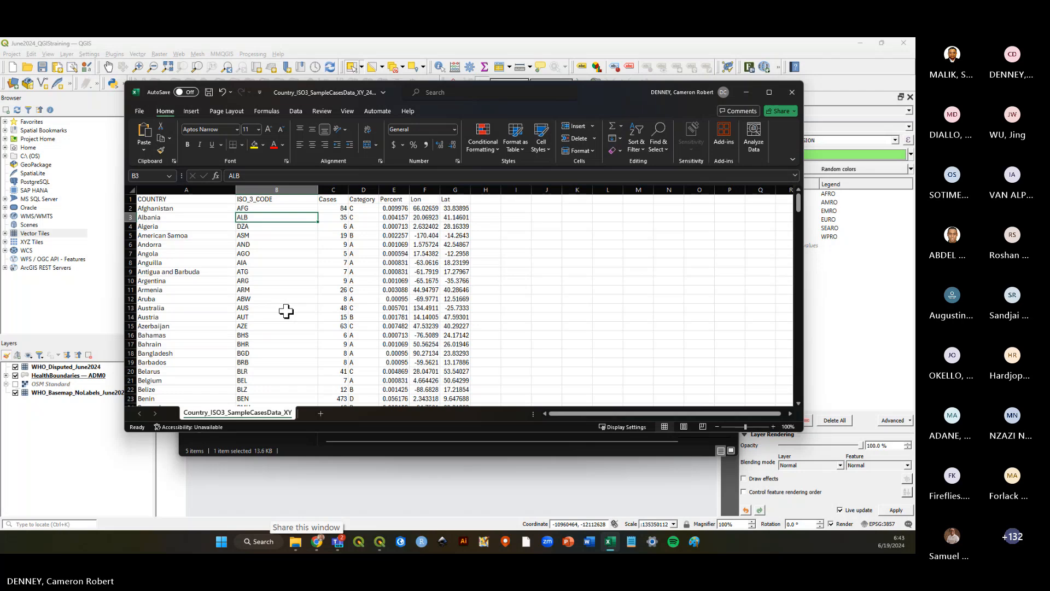
{"action": "left_click", "coordinate": [336, 226]}
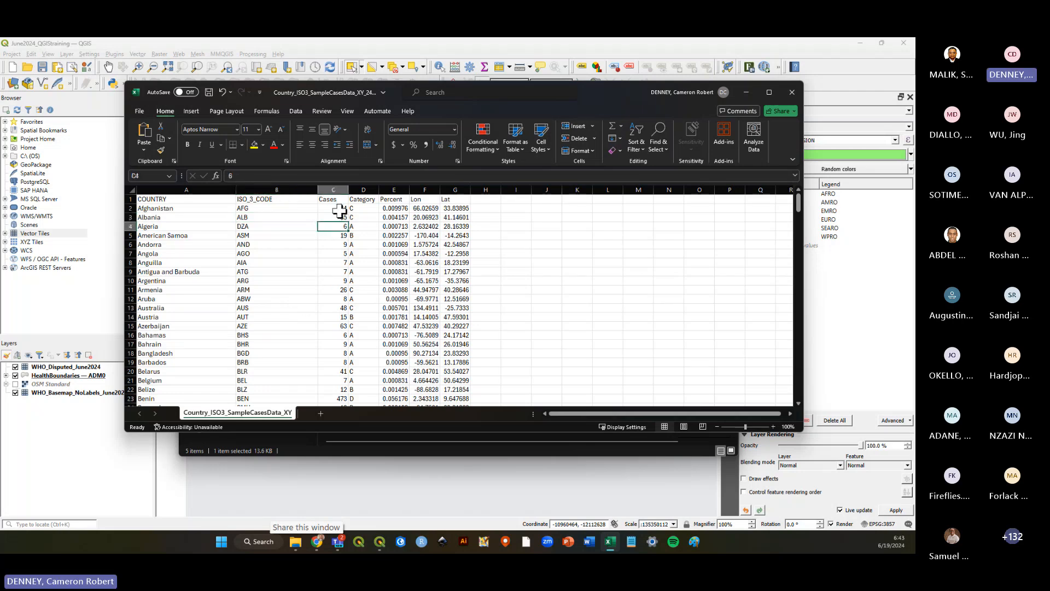
{"action": "left_click_drag", "start_coordinate": [348, 190], "coordinate": [372, 190]}
{"action": "left_click", "coordinate": [351, 209]}
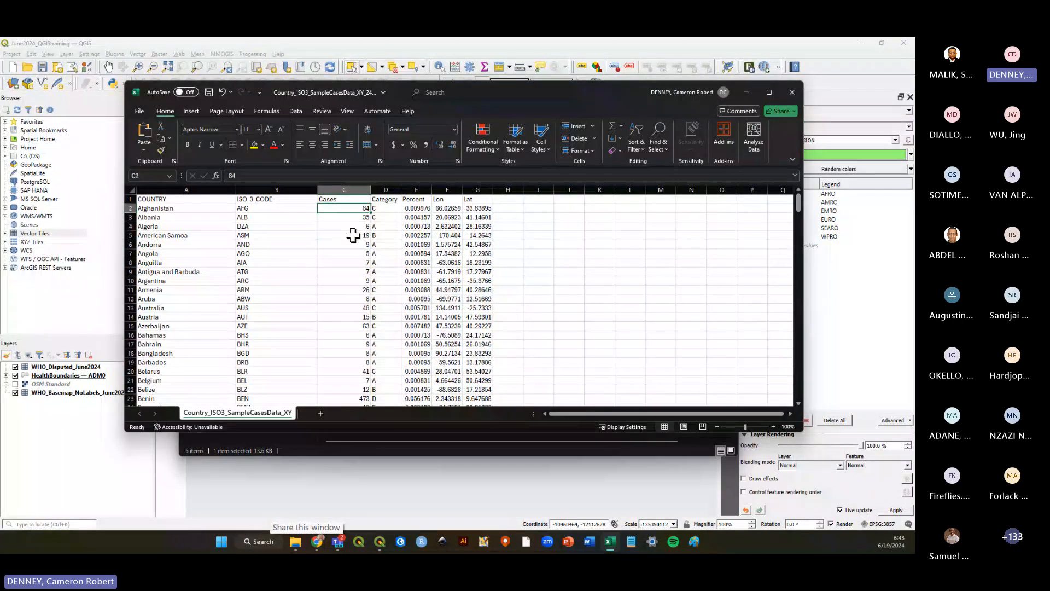
{"action": "left_click", "coordinate": [353, 235]}
{"action": "left_click", "coordinate": [352, 280]}
{"action": "left_click", "coordinate": [354, 307]}
{"action": "left_click", "coordinate": [354, 344]}
{"action": "left_click", "coordinate": [357, 370]}
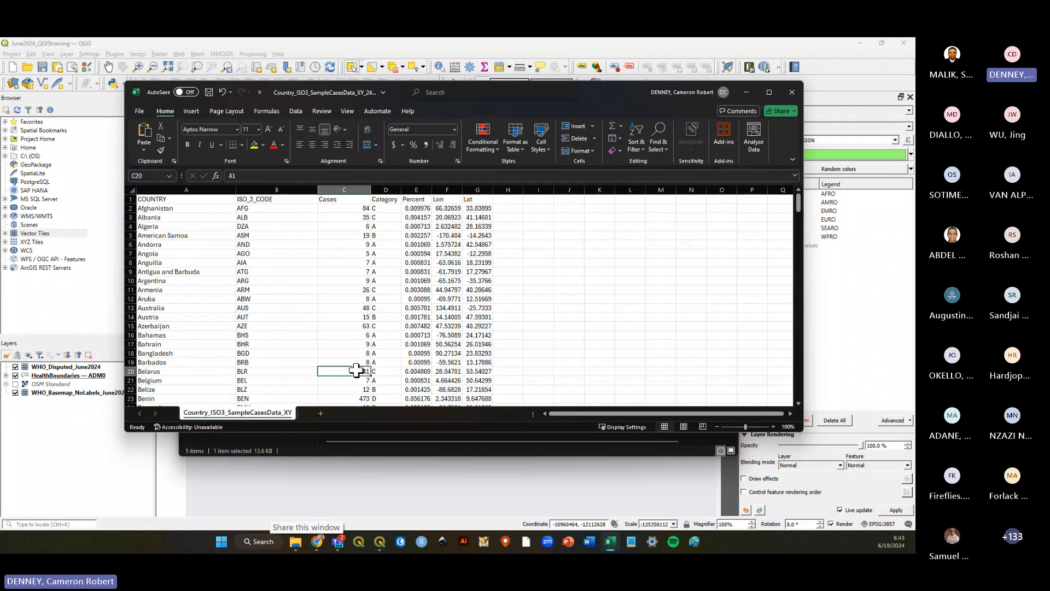
{"action": "left_click", "coordinate": [354, 289]}
{"action": "left_click", "coordinate": [352, 253]}
{"action": "left_click", "coordinate": [352, 263]}
{"action": "left_click", "coordinate": [351, 280]}
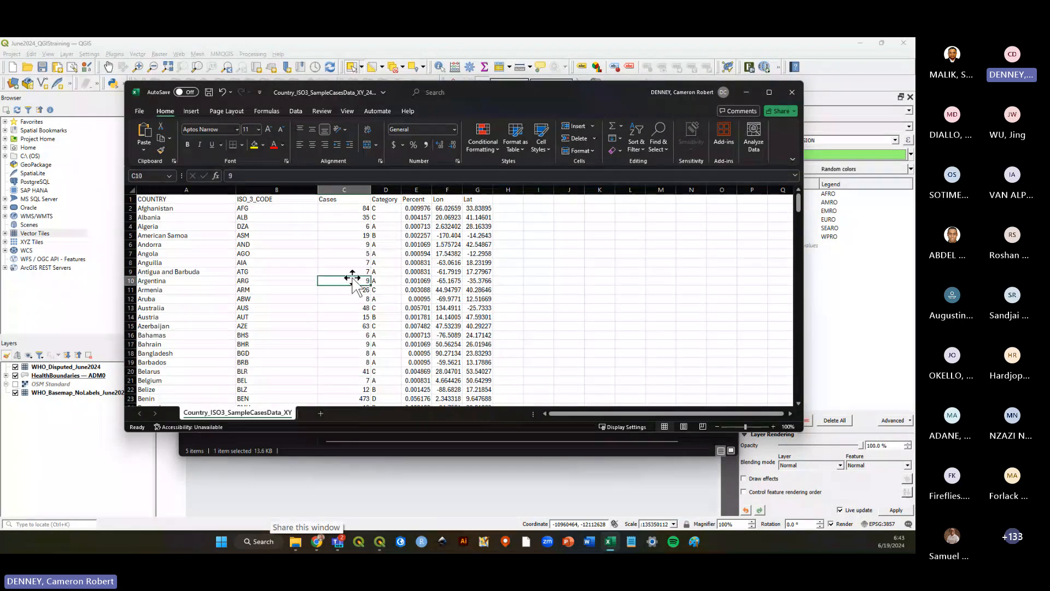
{"action": "left_click", "coordinate": [351, 272]}
{"action": "left_click", "coordinate": [352, 217]}
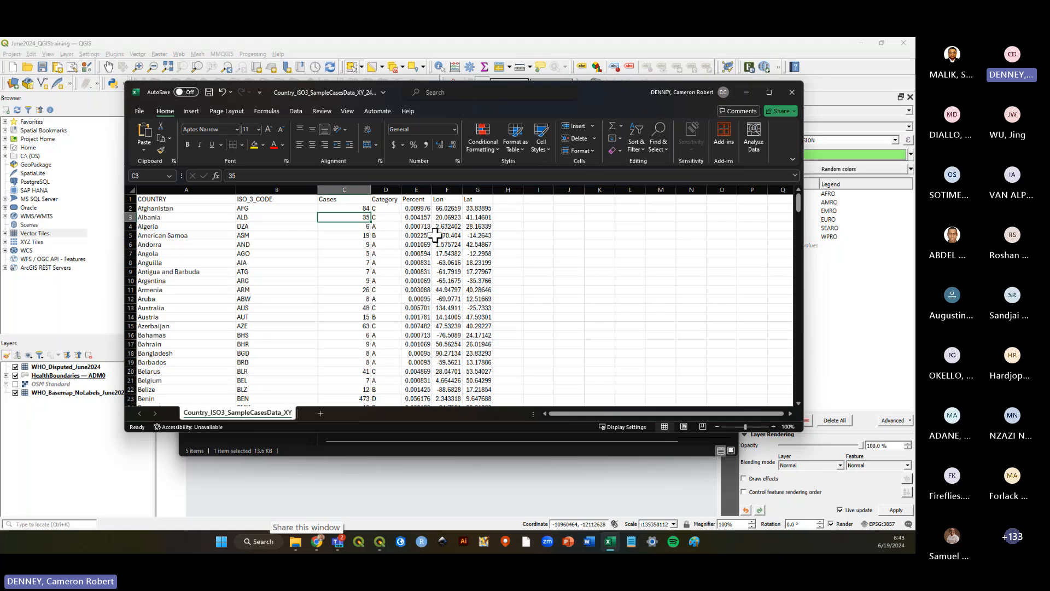
{"action": "left_click_drag", "start_coordinate": [463, 190], "coordinate": [590, 189]}
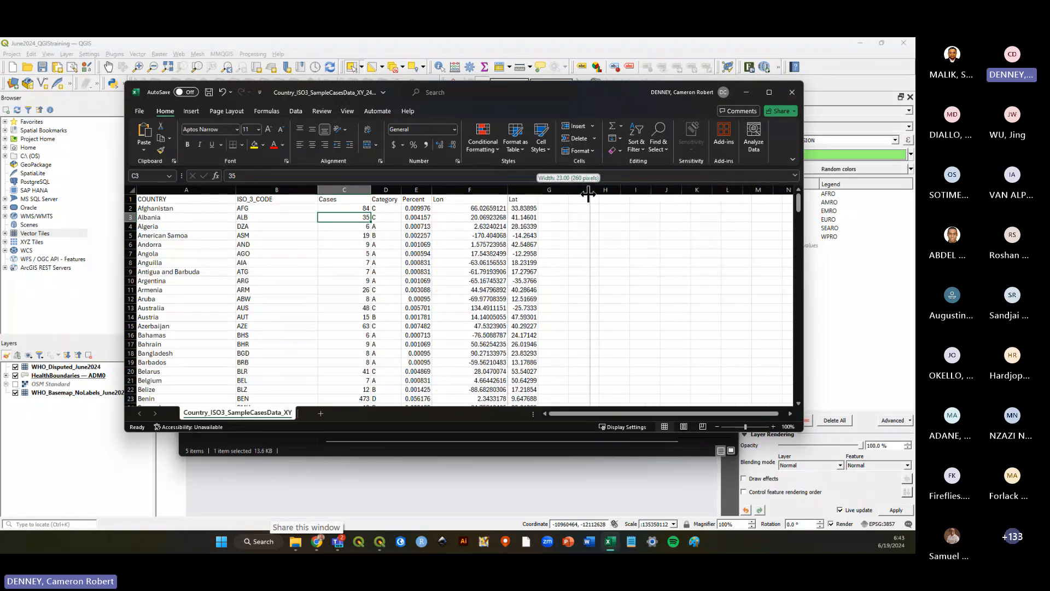
{"action": "left_click", "coordinate": [469, 189]}
{"action": "left_click", "coordinate": [553, 190]}
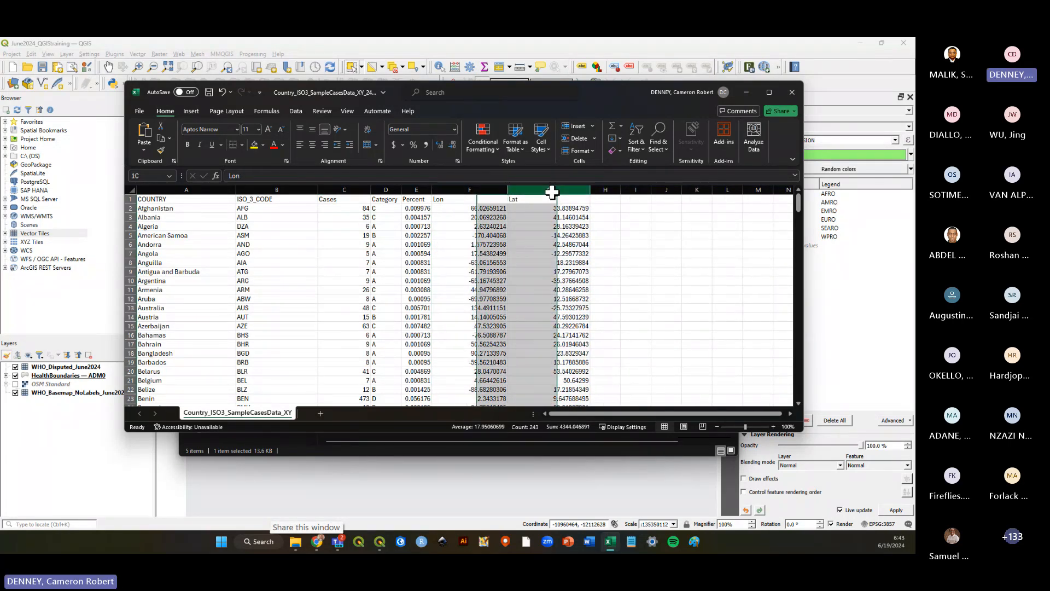
Close the spreadsheet without saving the changes.
{"action": "left_click", "coordinate": [669, 244]}
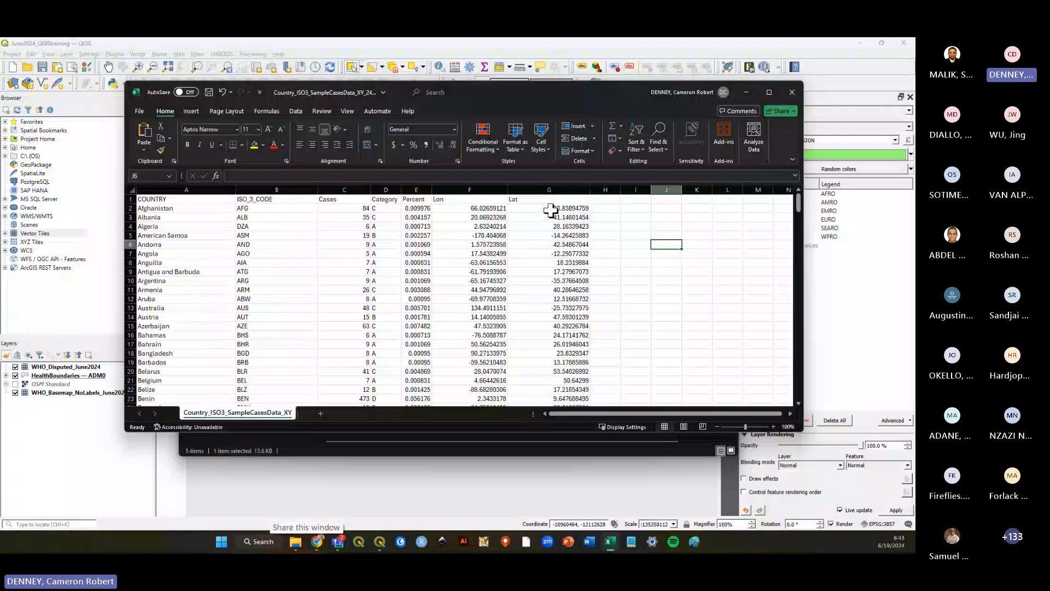
{"action": "left_click", "coordinate": [663, 278]}
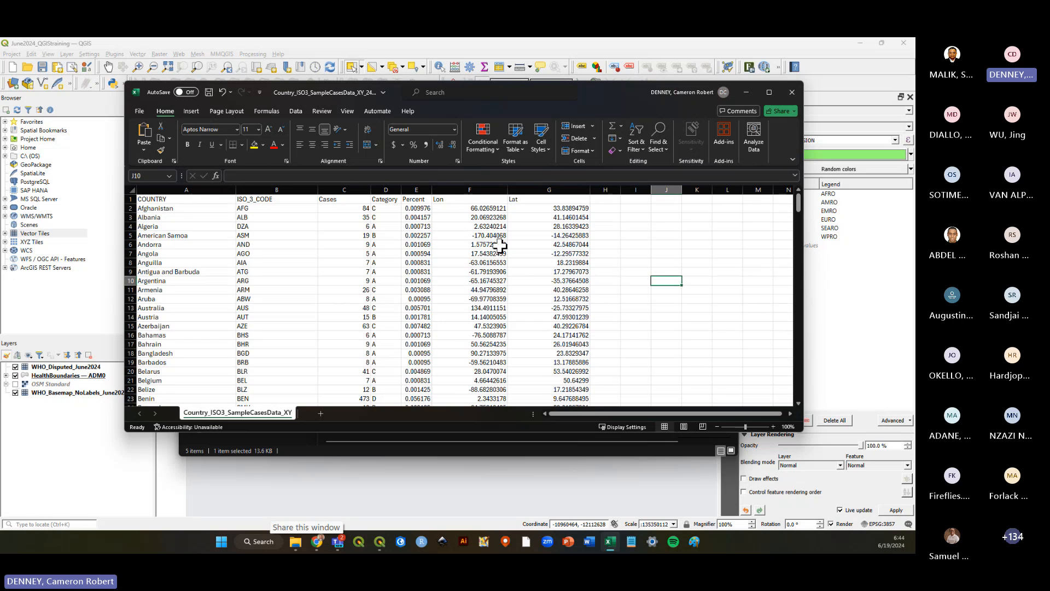
{"action": "left_click", "coordinate": [485, 227]}
{"action": "left_click", "coordinate": [669, 246]}
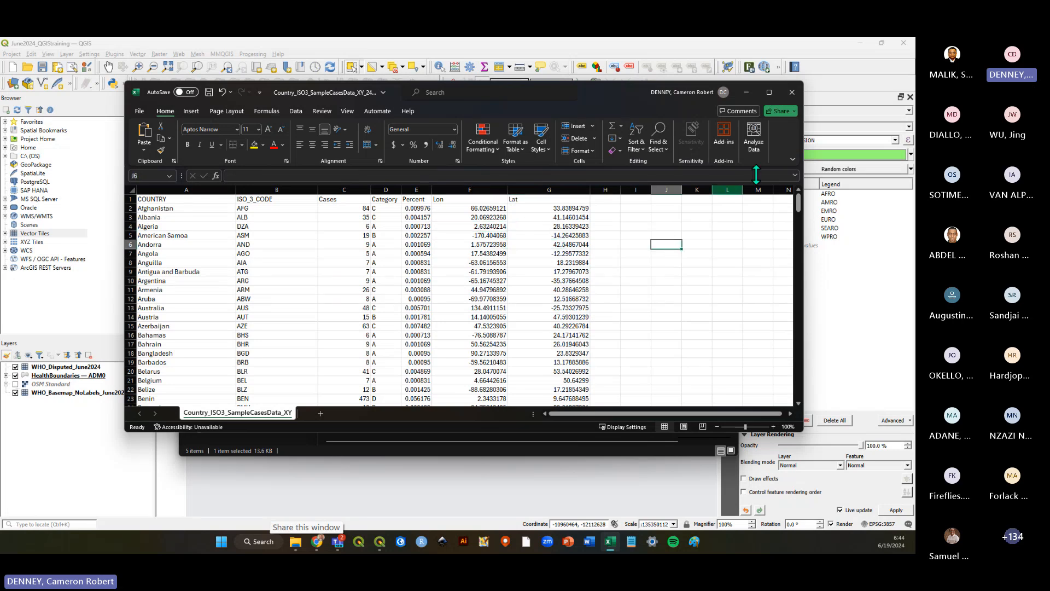
{"action": "left_click", "coordinate": [792, 93]}
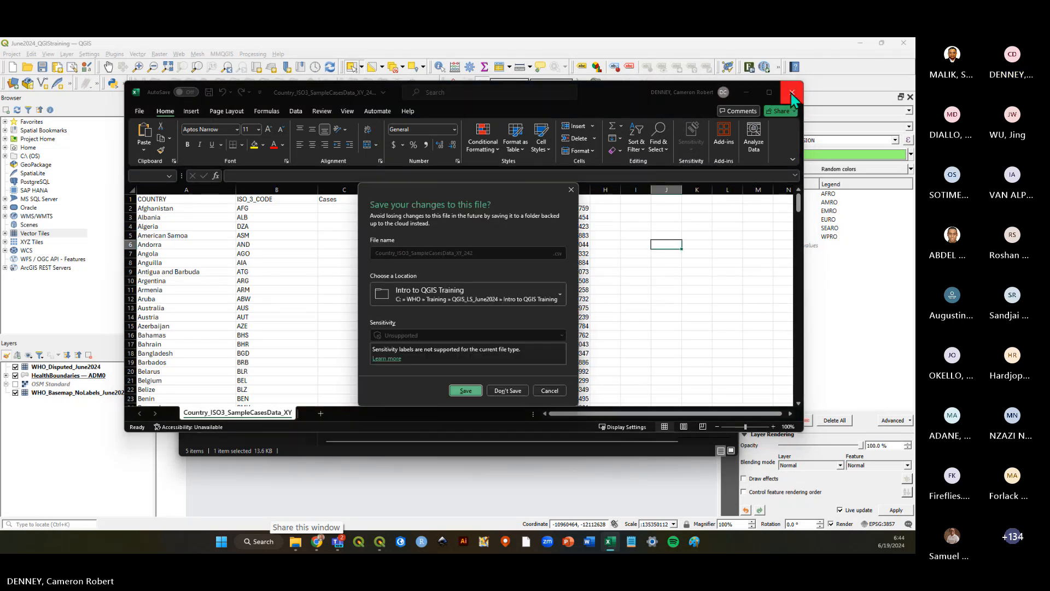
{"action": "left_click", "coordinate": [507, 390]}
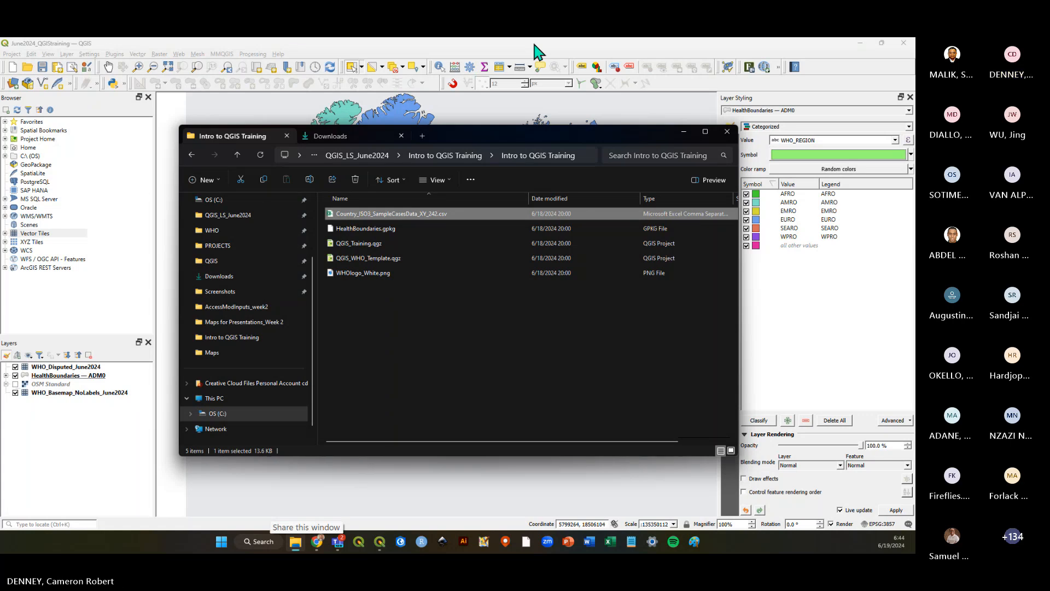
Toggle HealthBoundaries — ADM0 visibility off and on, dismiss the autosave notice and save the project.
{"action": "left_click", "coordinate": [477, 53]}
{"action": "left_click", "coordinate": [15, 375]}
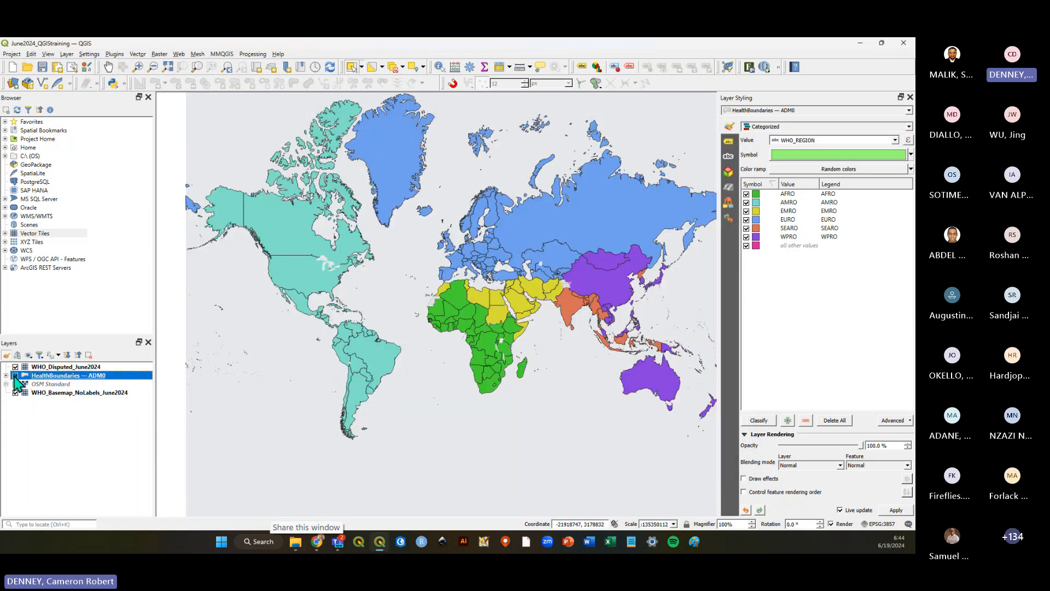
{"action": "left_click", "coordinate": [15, 375]}
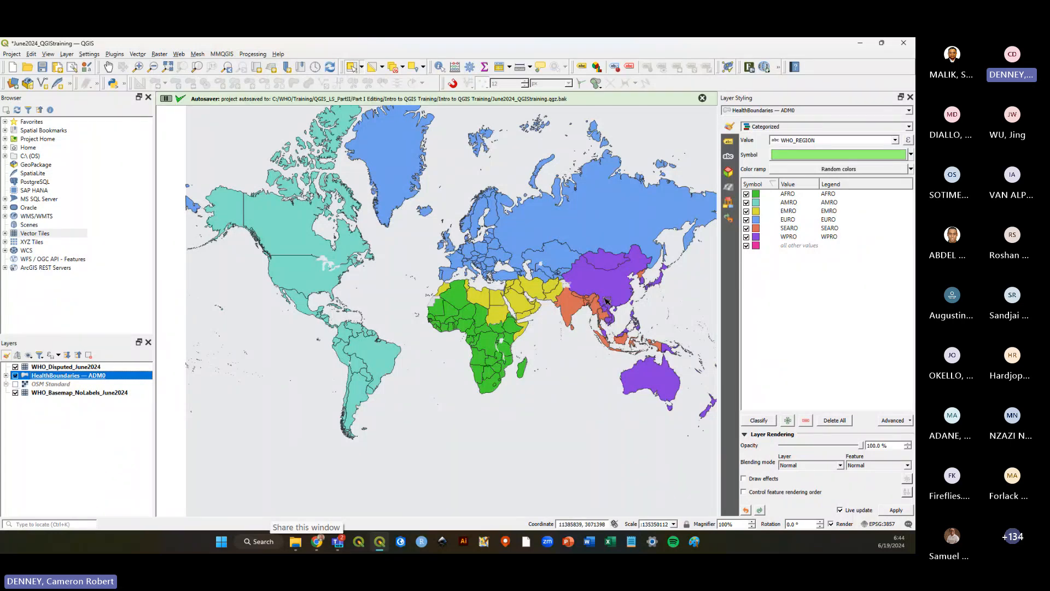
{"action": "left_click", "coordinate": [703, 98]}
{"action": "left_click", "coordinate": [43, 68]}
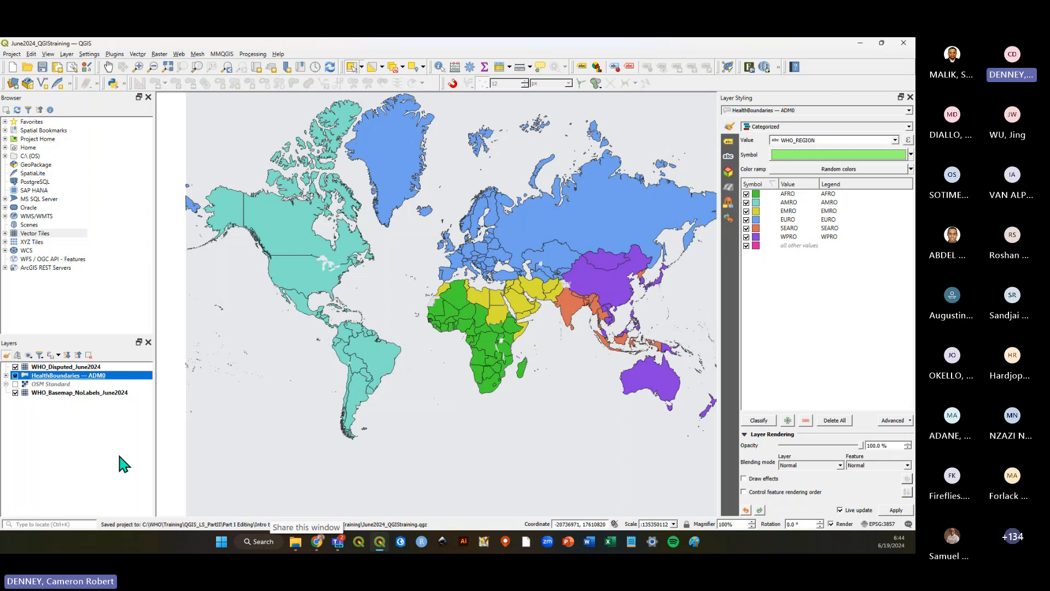
{"action": "left_click", "coordinate": [117, 451]}
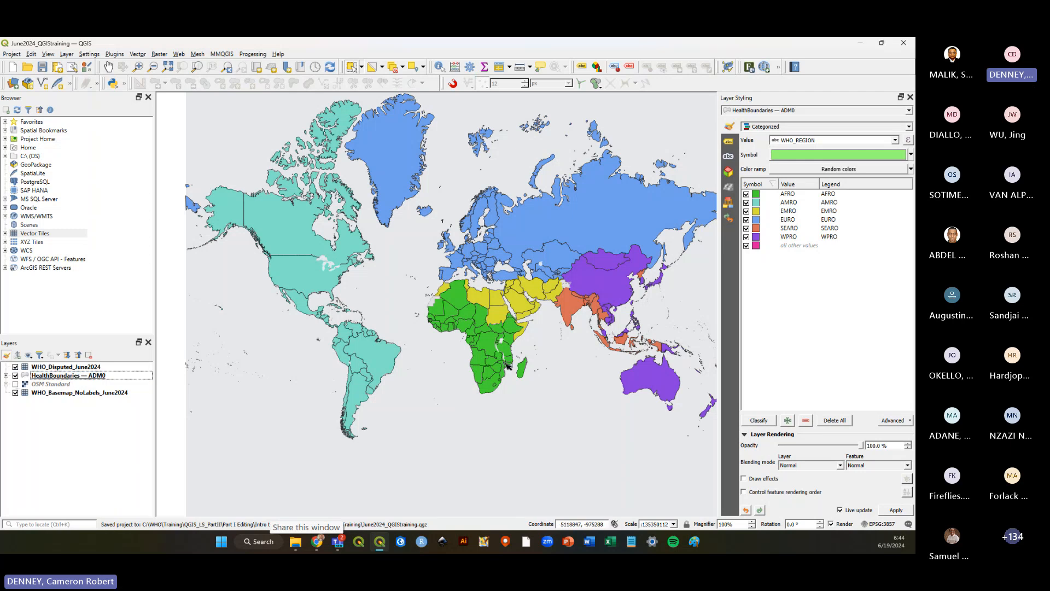
Add Country_ISO3_SampleCasesData_XY_242.csv to the map by dropping it from the Intro to QGIS Training folder.
{"action": "left_click", "coordinate": [295, 541]}
{"action": "left_click_drag", "start_coordinate": [463, 130], "coordinate": [615, 109]}
{"action": "left_click_drag", "start_coordinate": [515, 195], "coordinate": [262, 302]}
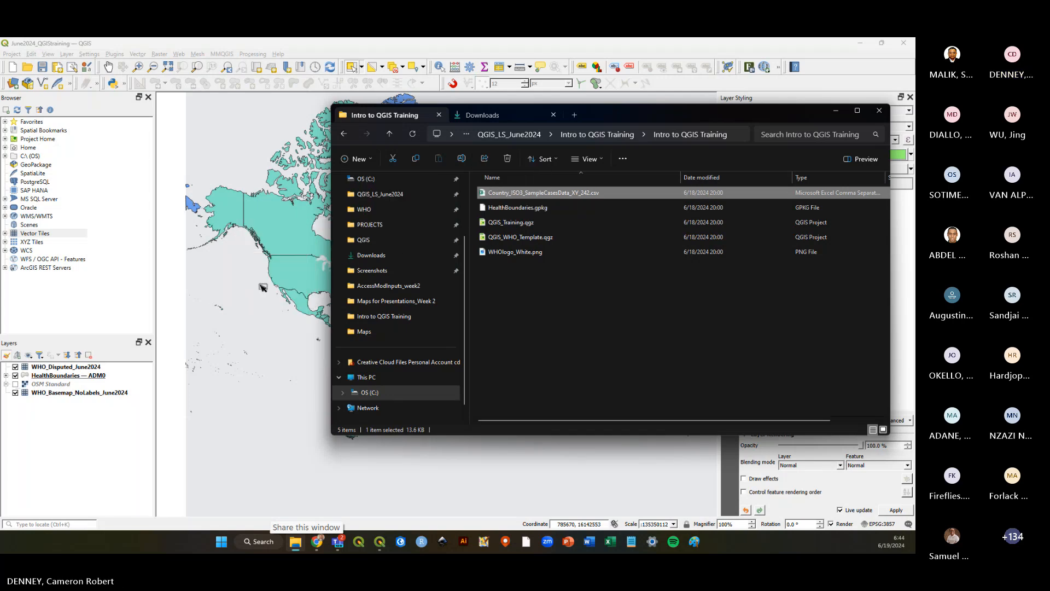
{"action": "left_click", "coordinate": [93, 441]}
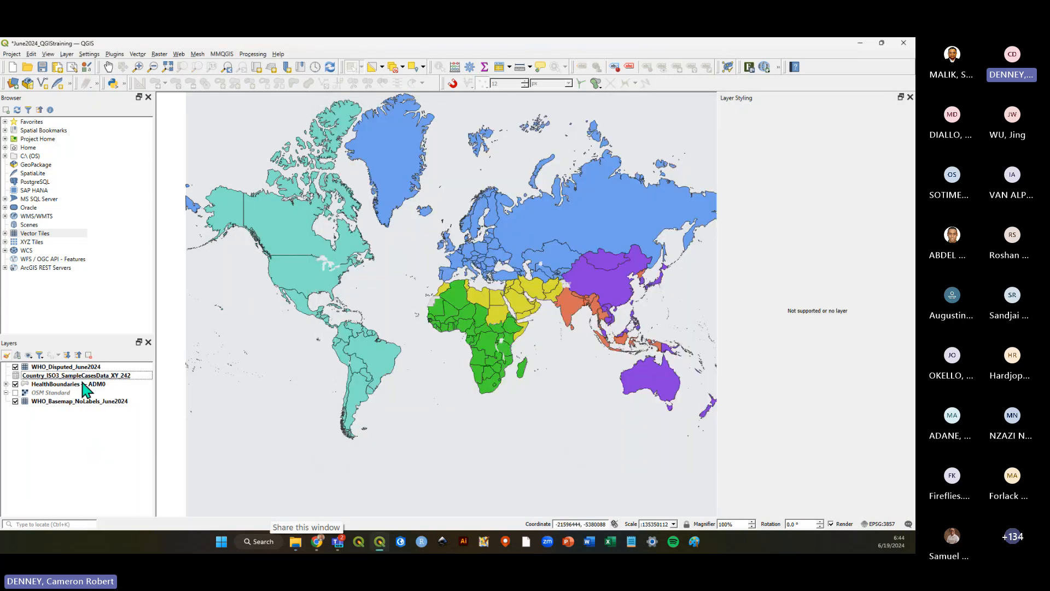
{"action": "left_click", "coordinate": [75, 376]}
{"action": "right_click", "coordinate": [75, 376]}
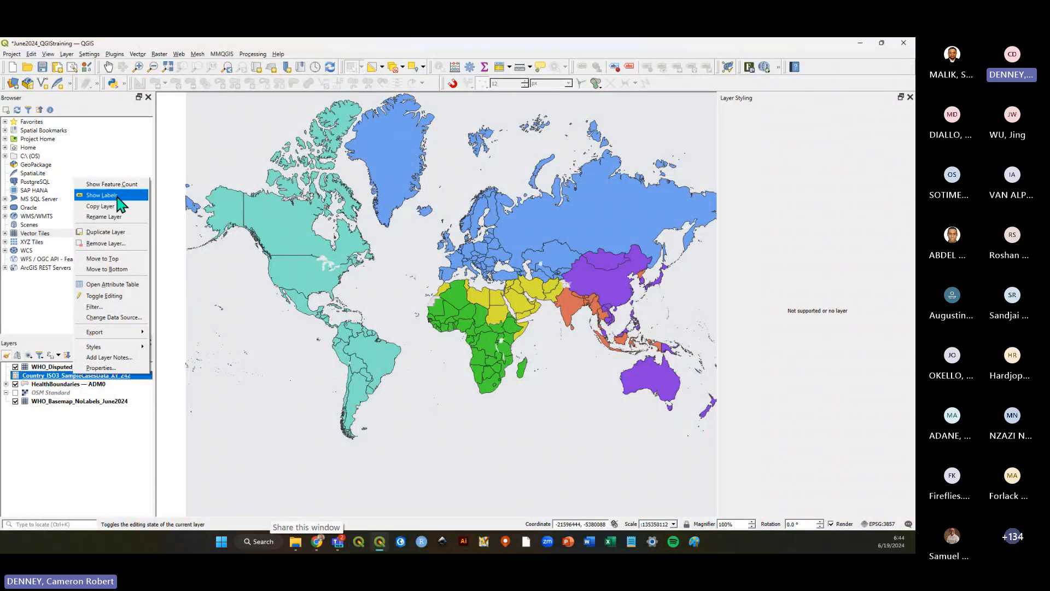
{"action": "left_click", "coordinate": [21, 374]}
{"action": "left_click", "coordinate": [28, 376]}
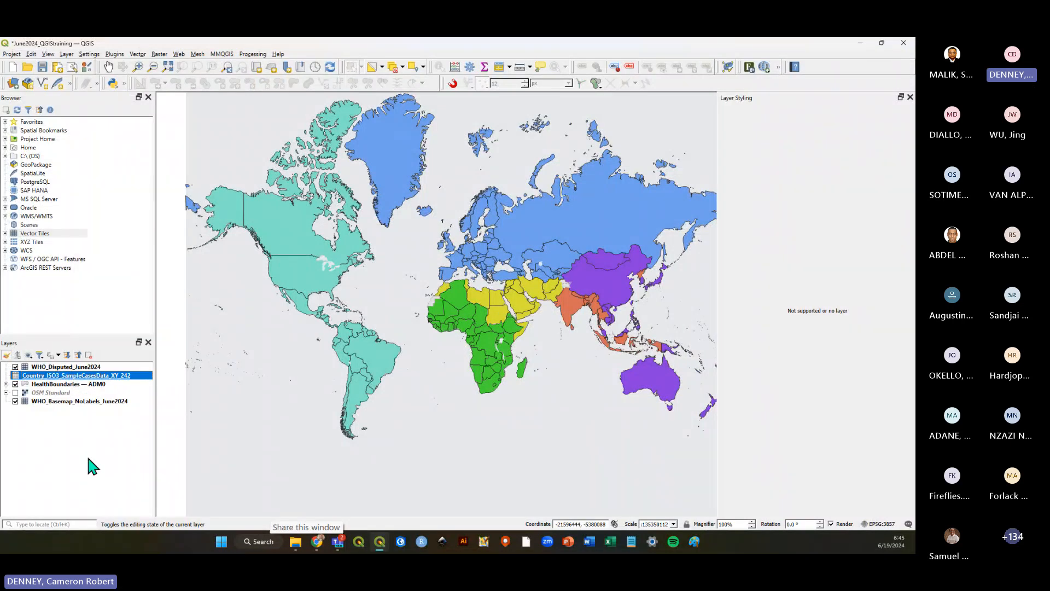
{"action": "left_click", "coordinate": [88, 458]}
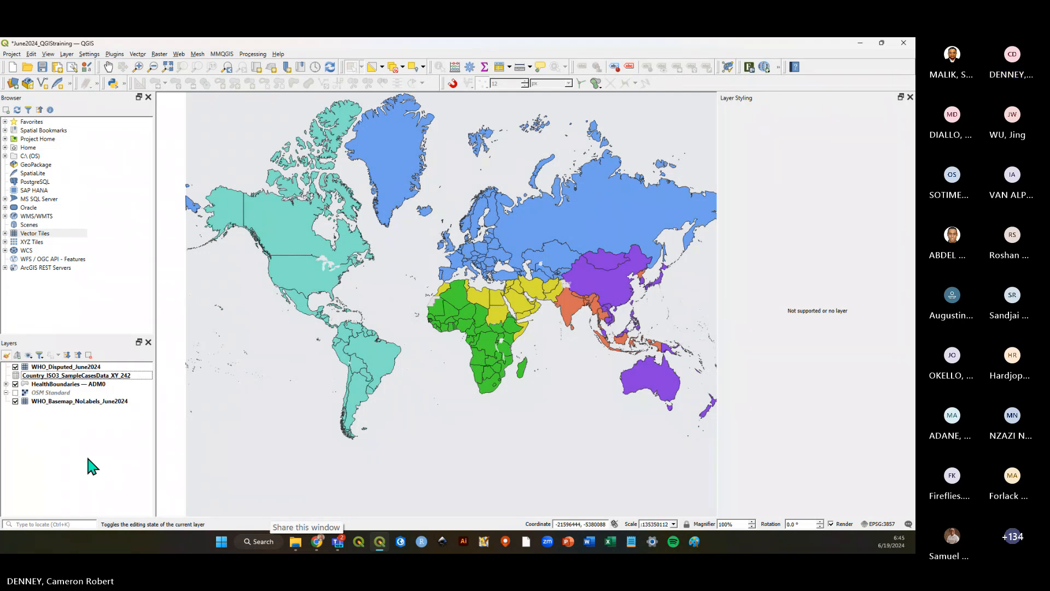
Remove the Country_ISO3_SampleCasesData_XY_242 layer from the layers list and save the project.
{"action": "left_click", "coordinate": [77, 376]}
{"action": "right_click", "coordinate": [73, 377]}
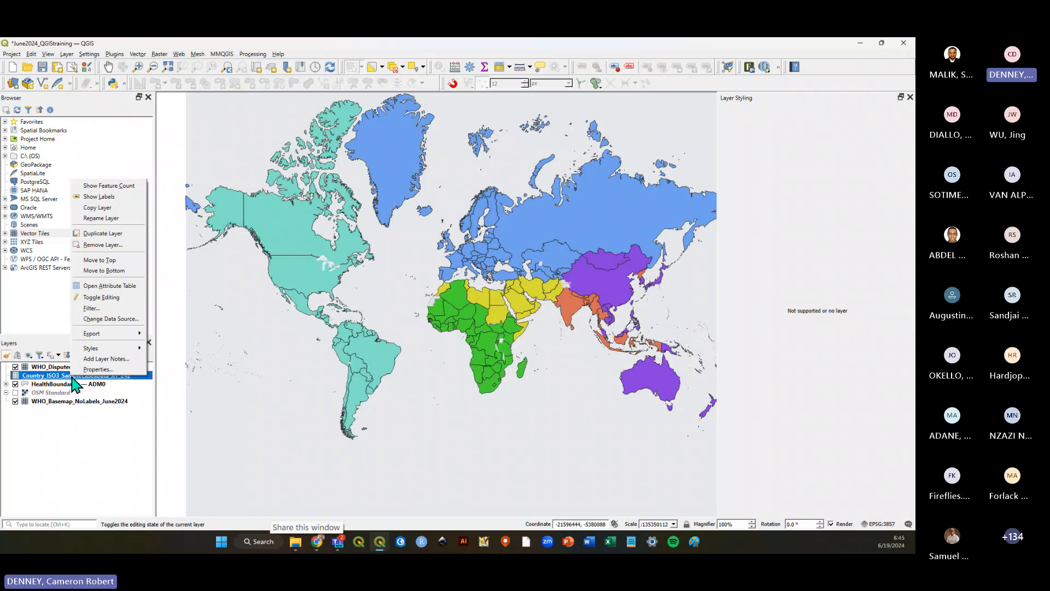
{"action": "left_click", "coordinate": [112, 244]}
{"action": "left_click", "coordinate": [438, 298]}
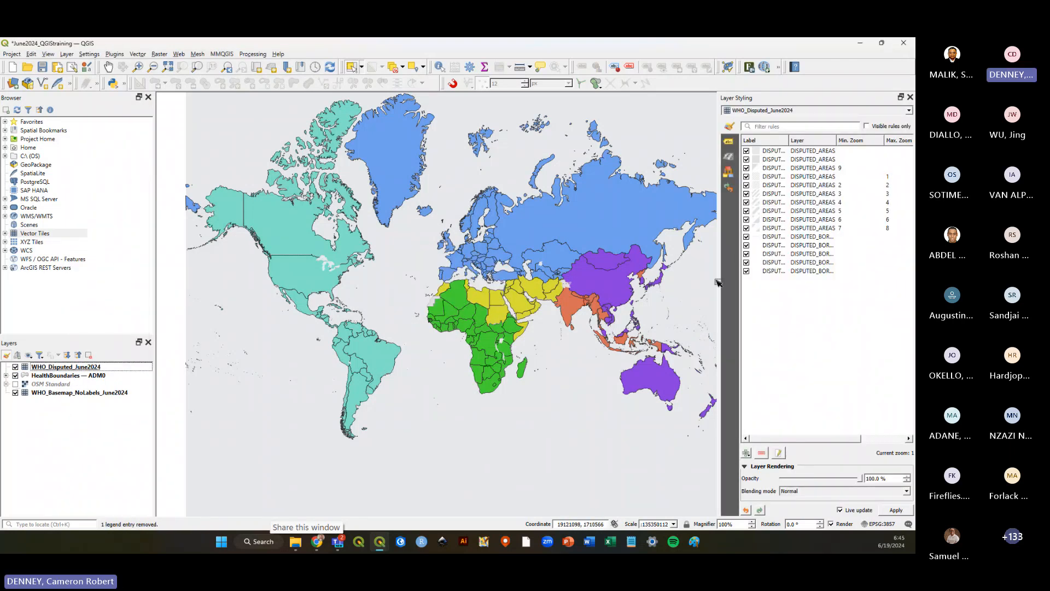
{"action": "left_click_drag", "start_coordinate": [718, 283], "coordinate": [793, 291]}
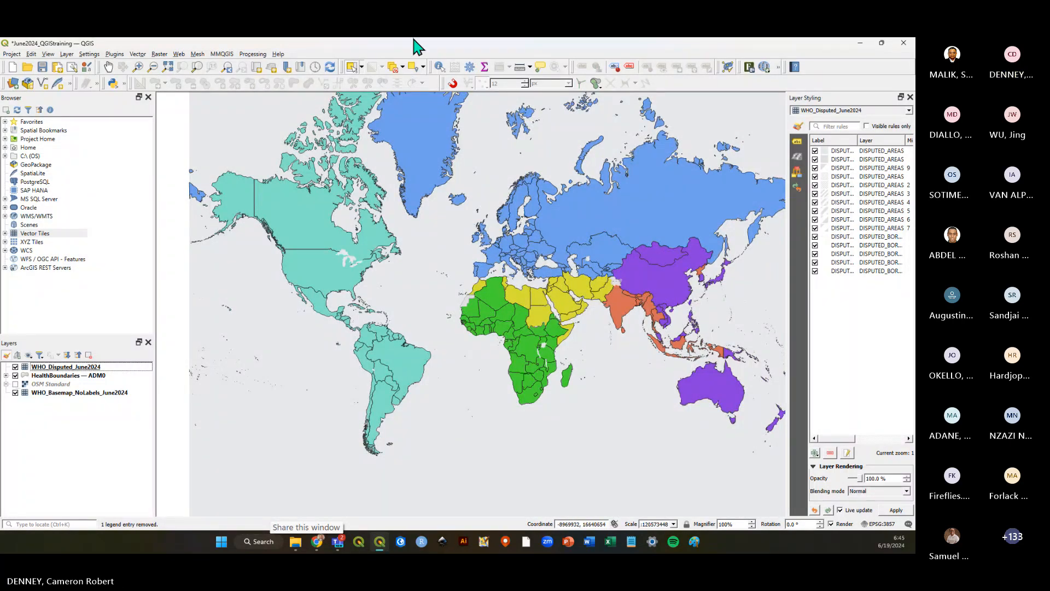
{"action": "left_click", "coordinate": [44, 68]}
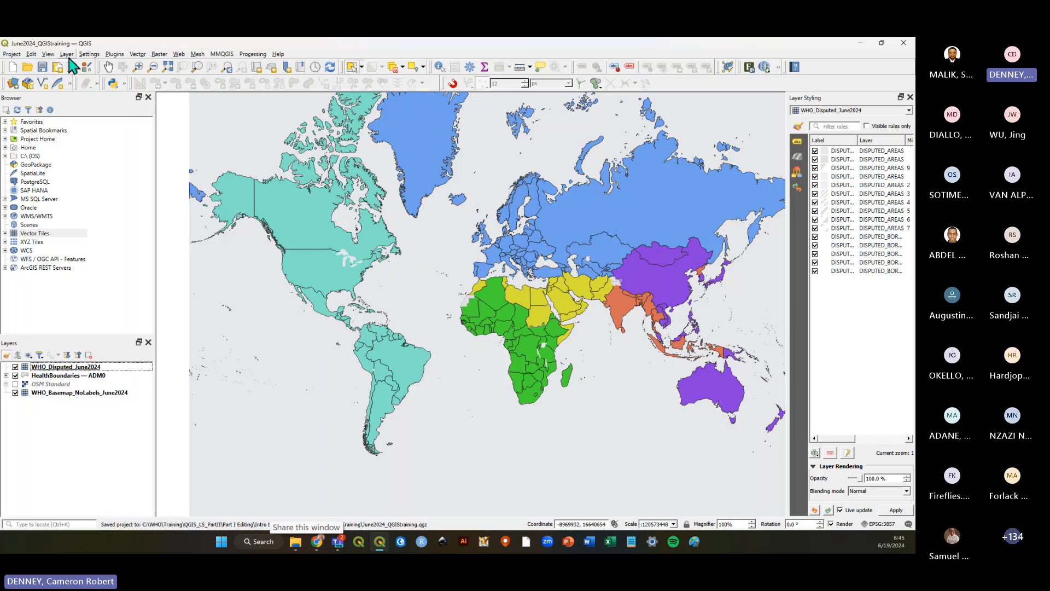
Open the Add Delimited Text Layer dialog and browse to select Country_ISO3_SampleCasesData_XY_242.csv as the file.
{"action": "left_click", "coordinate": [67, 54]}
{"action": "mouse_move", "coordinate": [115, 89]}
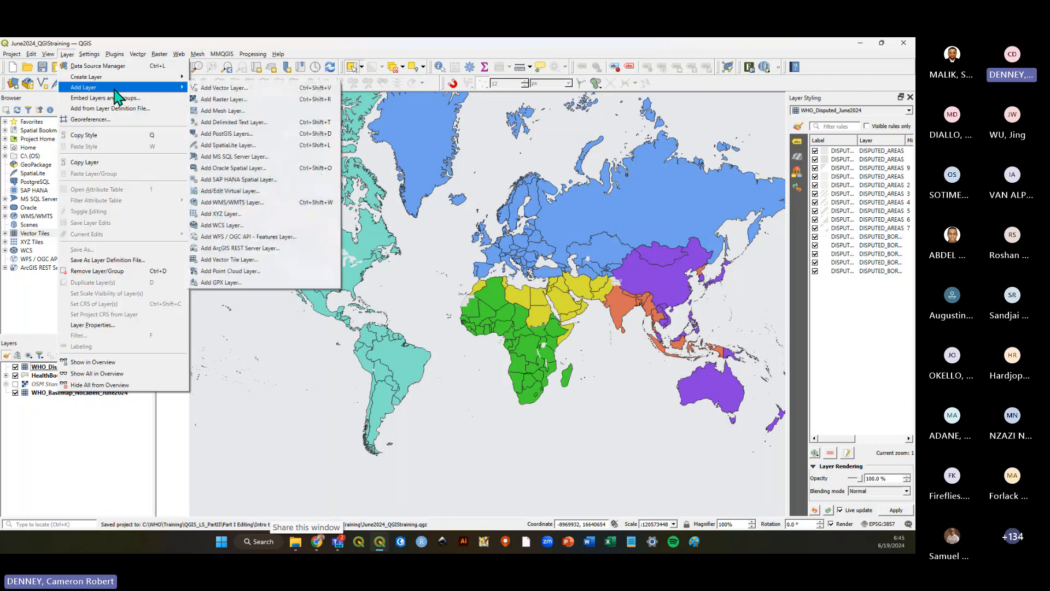
{"action": "left_click", "coordinate": [281, 128]}
{"action": "left_click_drag", "start_coordinate": [332, 127], "coordinate": [364, 116]}
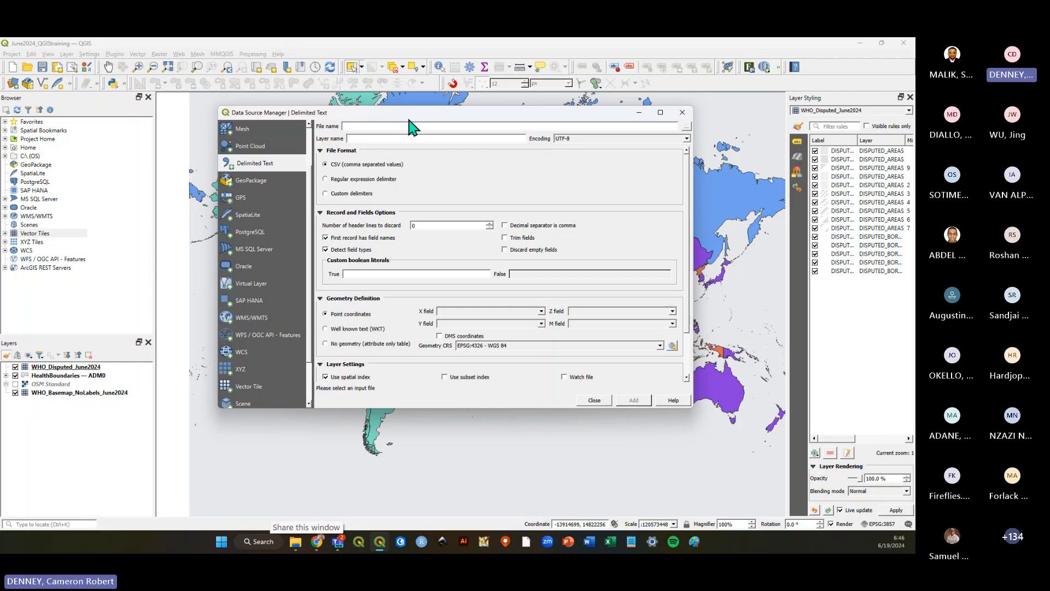
{"action": "left_click_drag", "start_coordinate": [421, 116], "coordinate": [480, 160]}
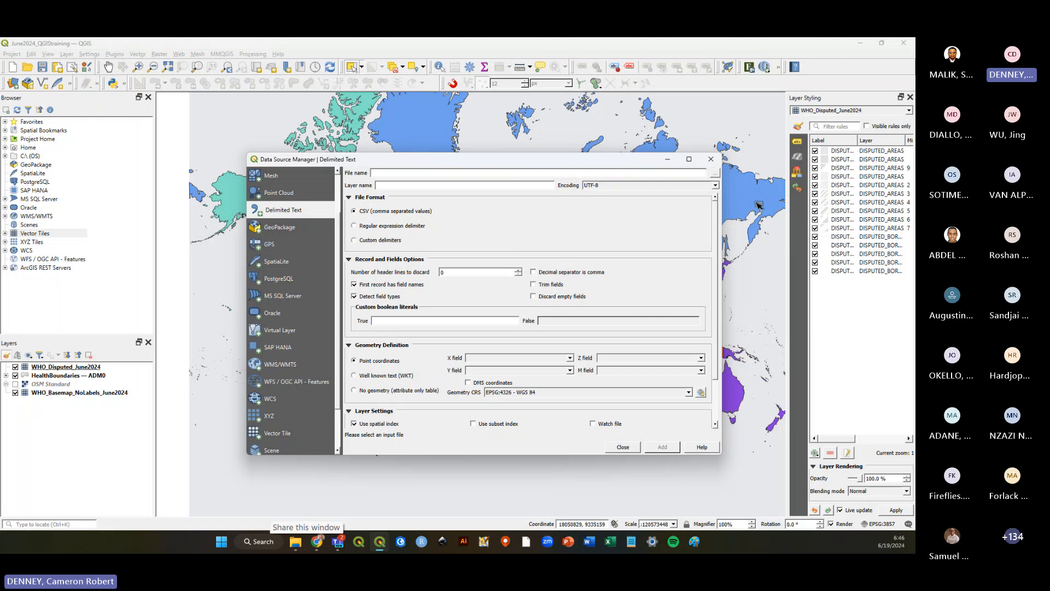
{"action": "mouse_move", "coordinate": [621, 160]}
{"action": "left_mouse_down"}
{"action": "mouse_move", "coordinate": [634, 159]}
{"action": "mouse_move", "coordinate": [627, 166]}
{"action": "left_mouse_up"}
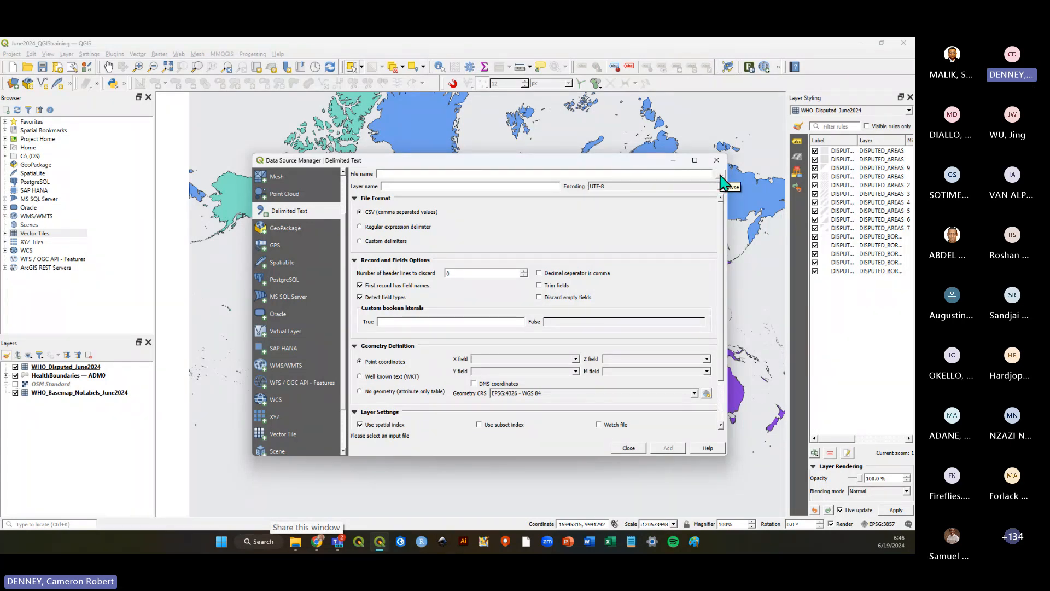
{"action": "left_click", "coordinate": [721, 175]}
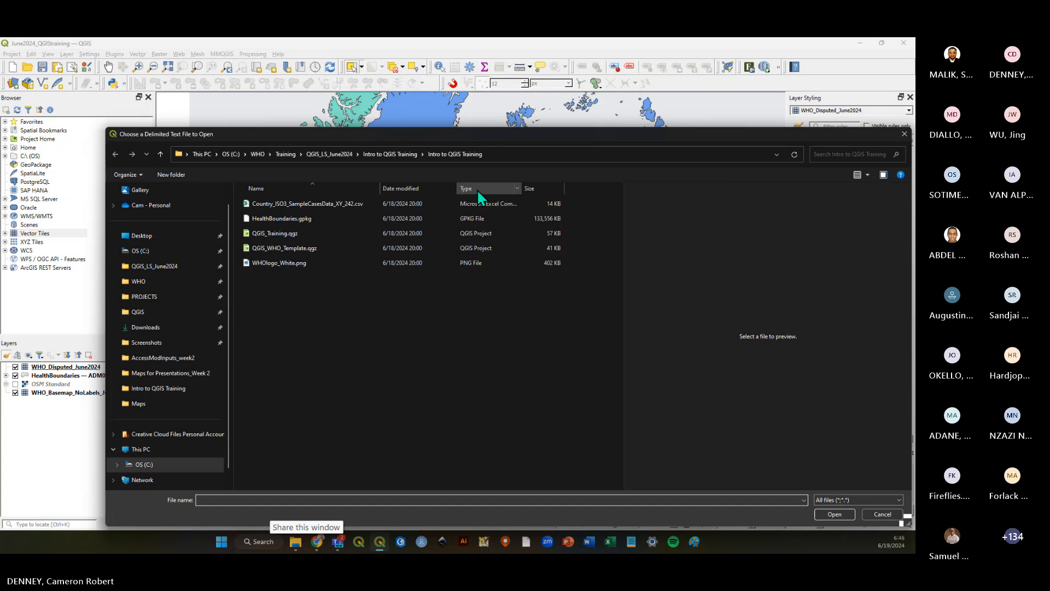
{"action": "left_click", "coordinate": [285, 204]}
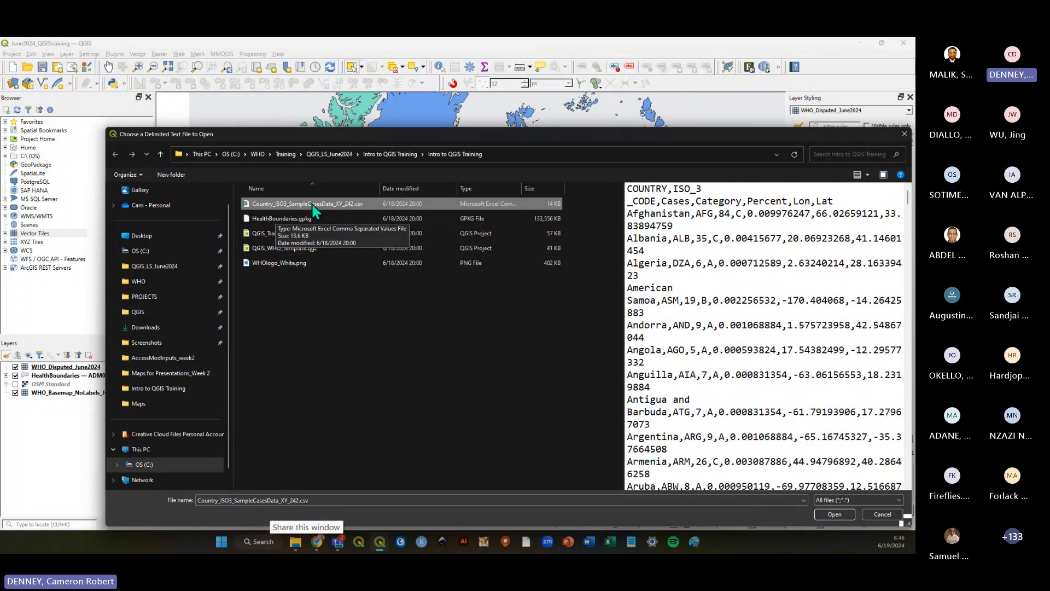
{"action": "left_click", "coordinate": [834, 514]}
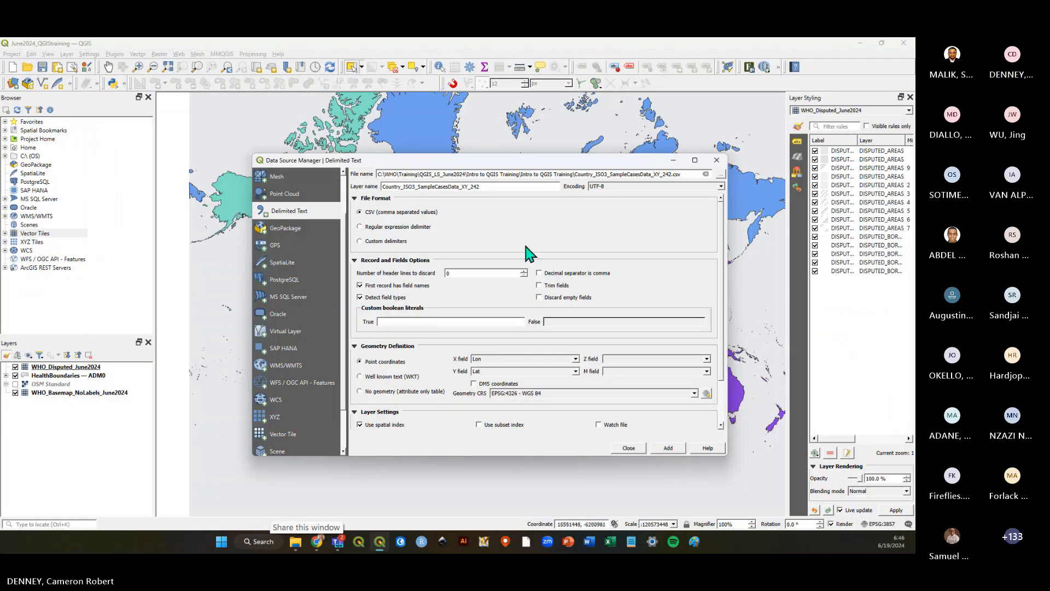
Enlarge the delimited text dialog and examine the file format, geometry definition and sample data settings.
{"action": "left_click_drag", "start_coordinate": [511, 176], "coordinate": [505, 121]}
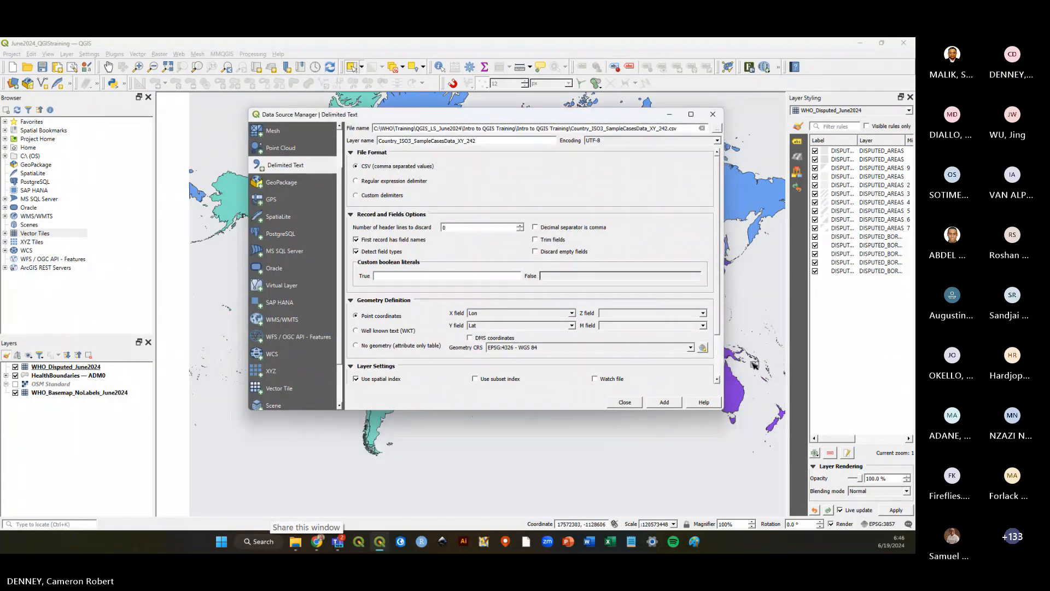
{"action": "left_click_drag", "start_coordinate": [723, 410], "coordinate": [790, 530]}
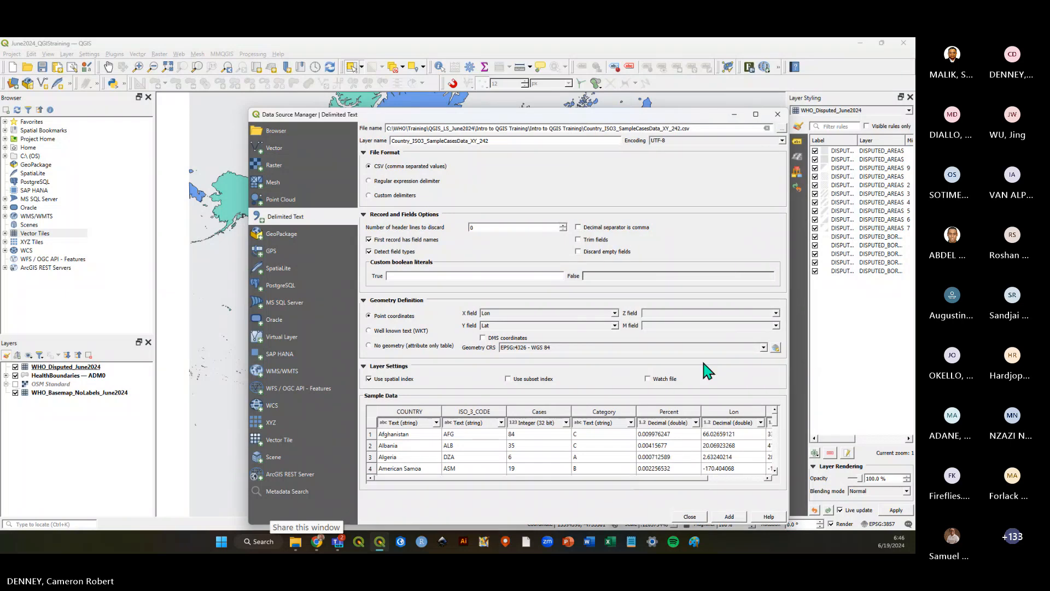
{"action": "left_click_drag", "start_coordinate": [575, 117], "coordinate": [551, 99]}
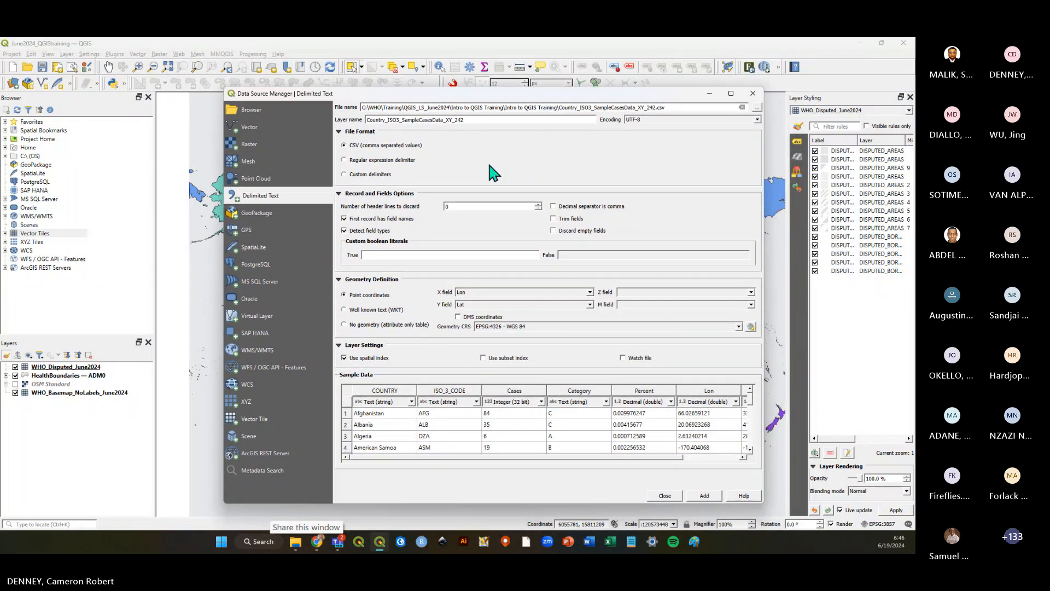
{"action": "scroll", "coordinate": [527, 423], "scroll_direction": "down", "scroll_amount": 2}
{"action": "scroll", "coordinate": [529, 427], "scroll_direction": "up", "scroll_amount": 2}
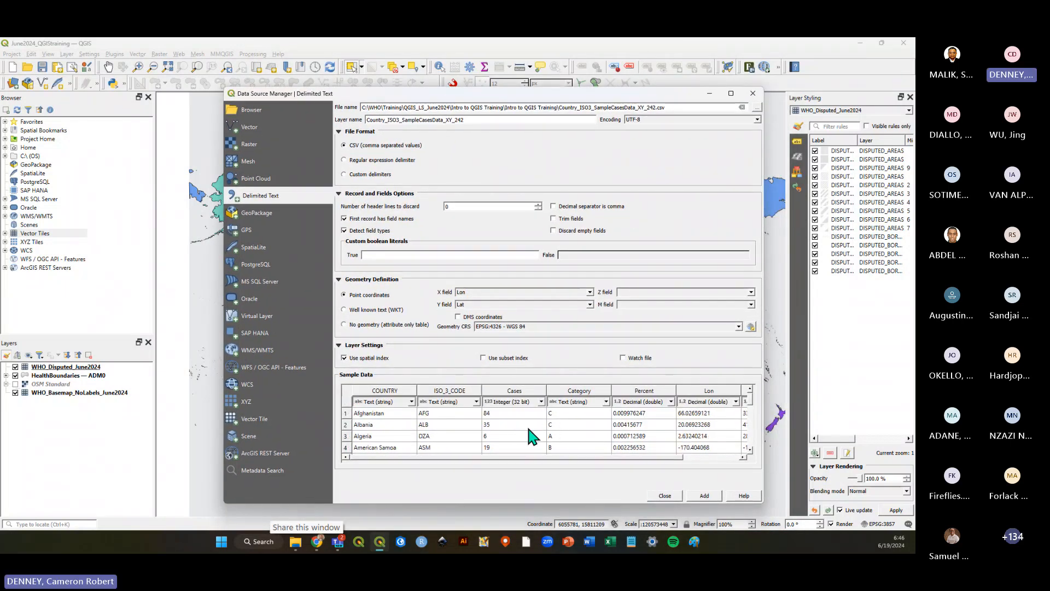
{"action": "left_click_drag", "start_coordinate": [481, 456], "coordinate": [452, 457]}
{"action": "left_click", "coordinate": [341, 280]}
{"action": "left_click", "coordinate": [342, 280]}
Keep Lon/Lat point coordinates with geometry CRS EPSG:4326 - WGS 84, add the layer and close the dialog.
{"action": "left_click", "coordinate": [738, 326]}
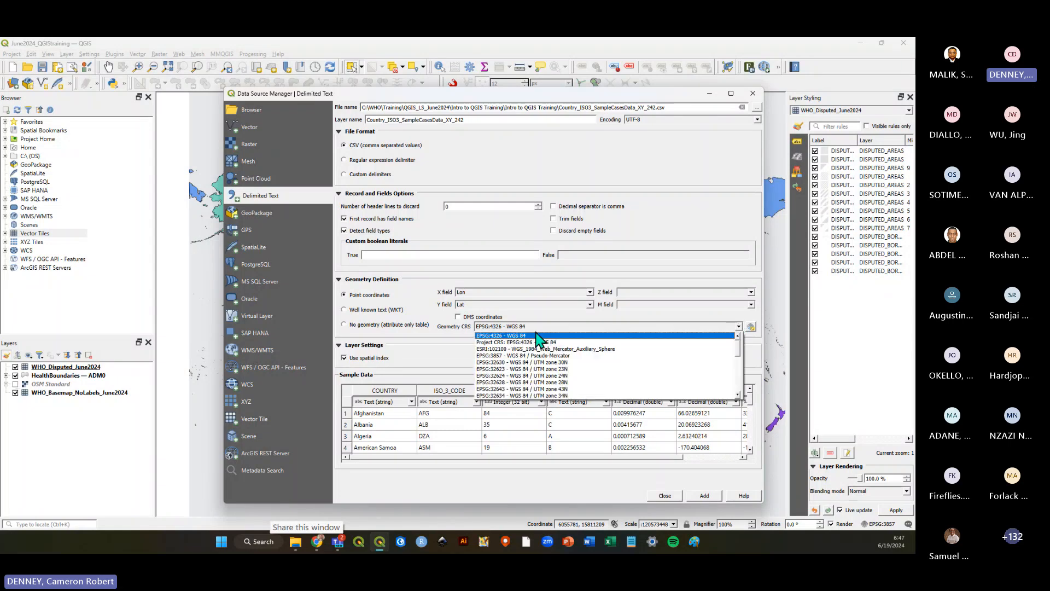
{"action": "left_click", "coordinate": [506, 337]}
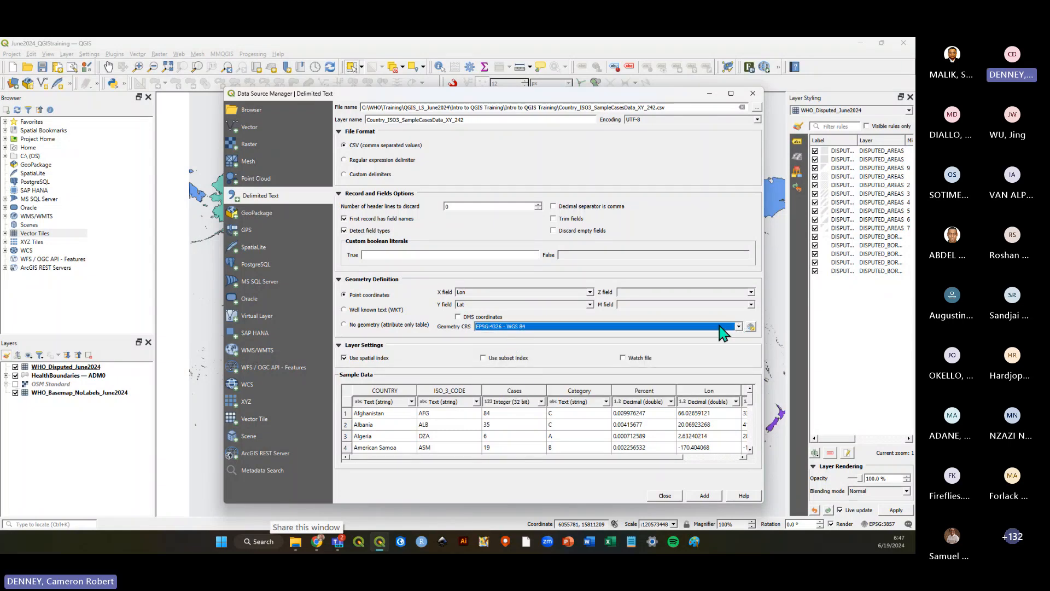
{"action": "left_click", "coordinate": [738, 327]}
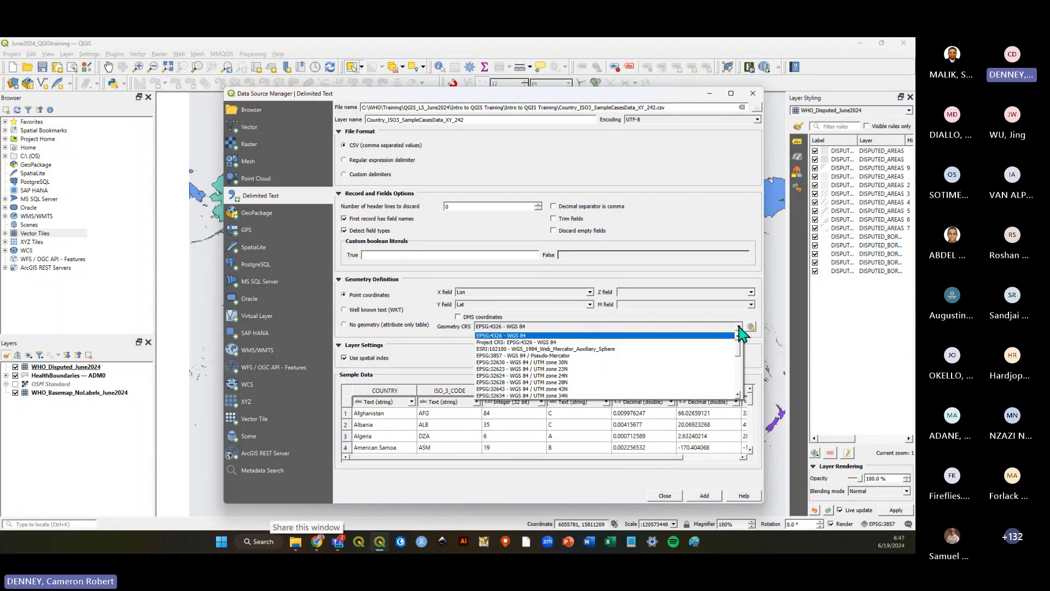
{"action": "left_click", "coordinate": [518, 337]}
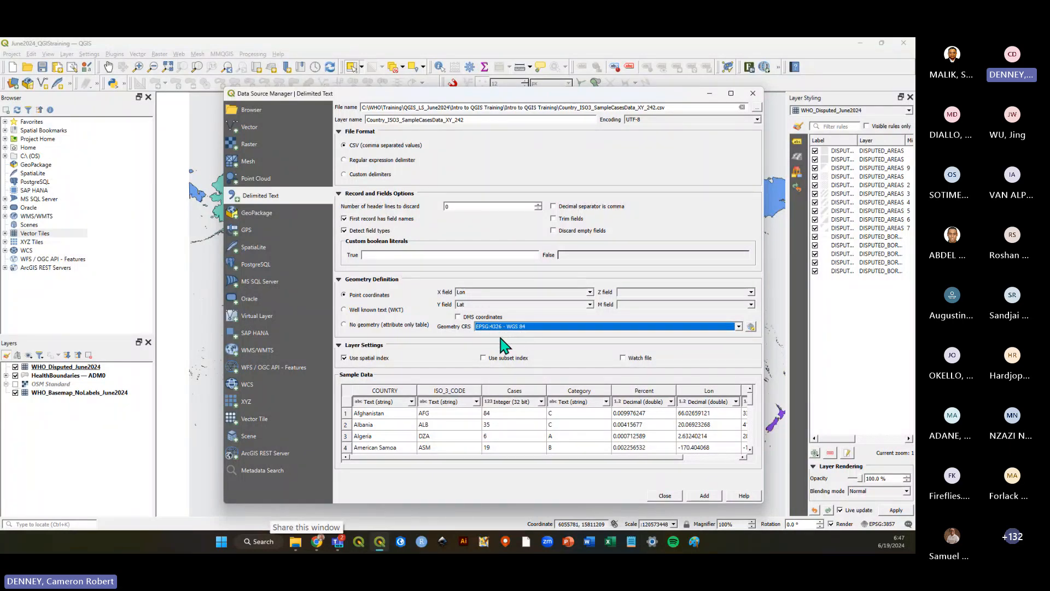
{"action": "left_click", "coordinate": [500, 337]}
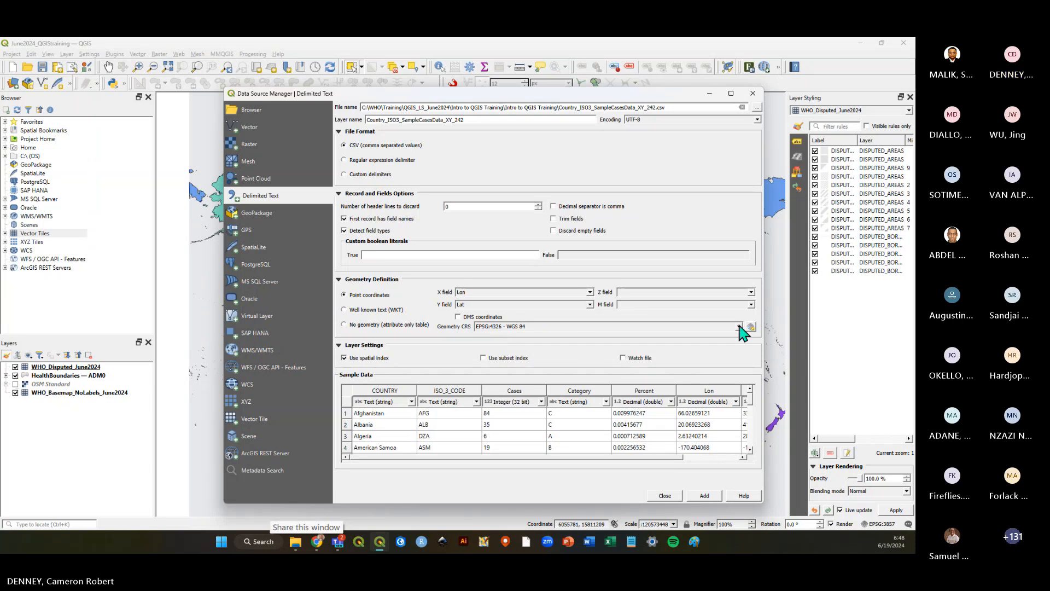
{"action": "left_click", "coordinate": [738, 326]}
{"action": "left_click", "coordinate": [515, 336]}
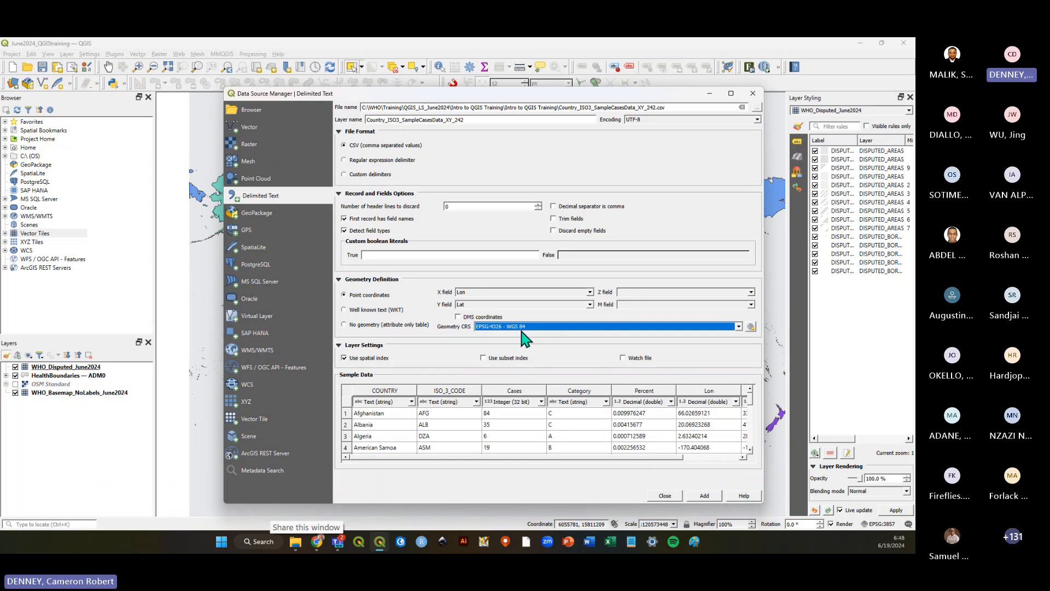
{"action": "left_click", "coordinate": [452, 334]}
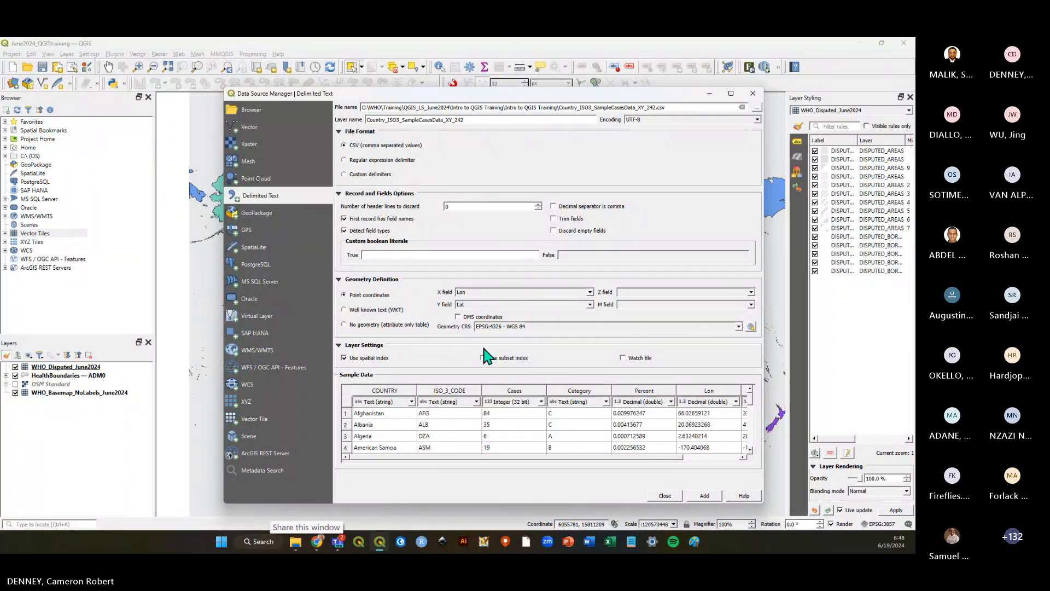
{"action": "left_click", "coordinate": [704, 496]}
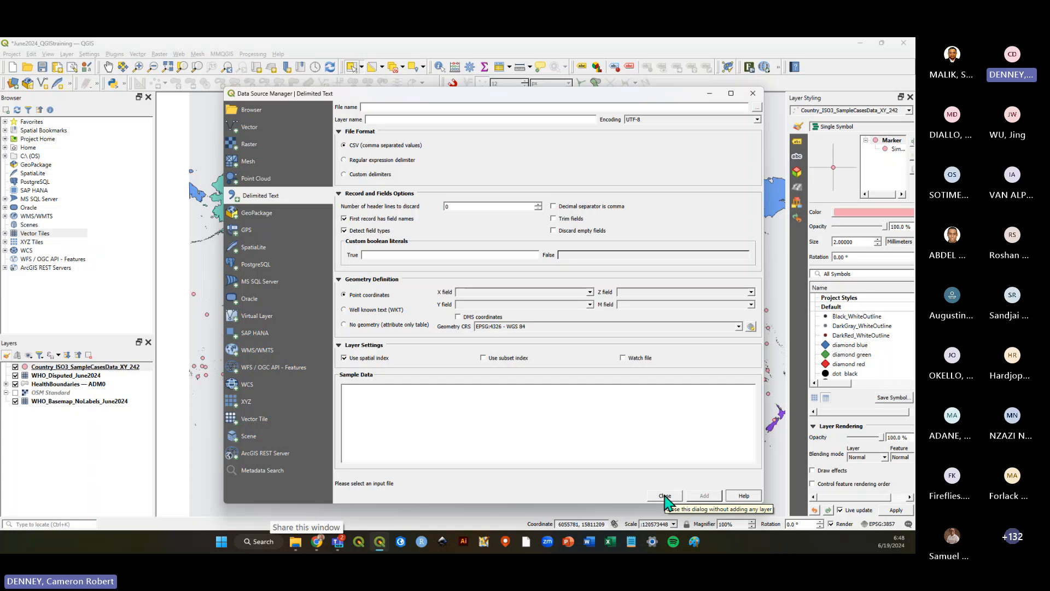
{"action": "left_click", "coordinate": [666, 495]}
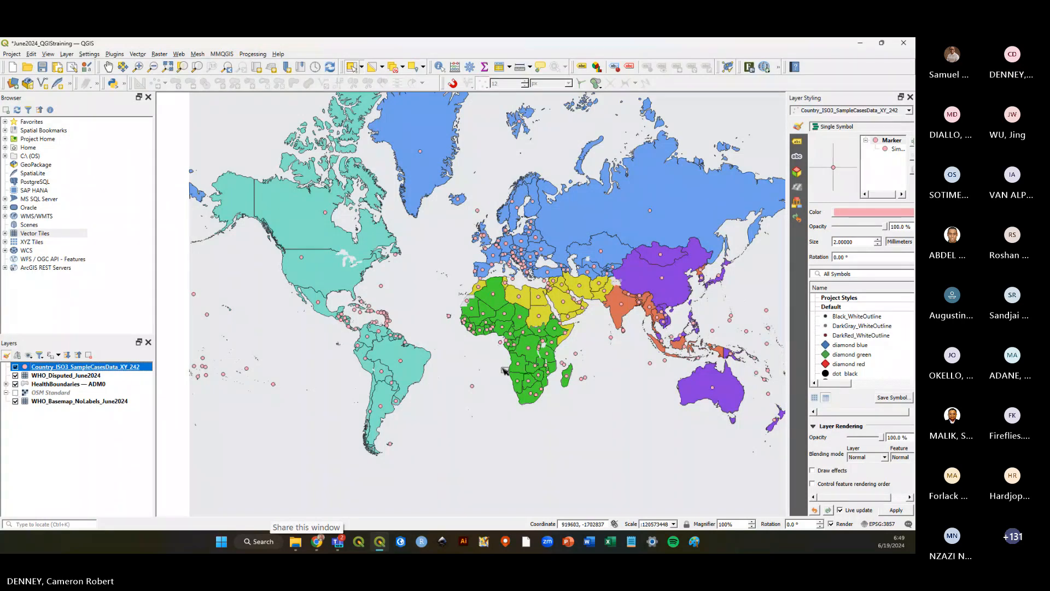
Save the project and reopen the Delimited Text dialog with Country_ISO3_SampleCasesData_XY_242.csv selected again.
{"action": "left_click", "coordinate": [42, 67]}
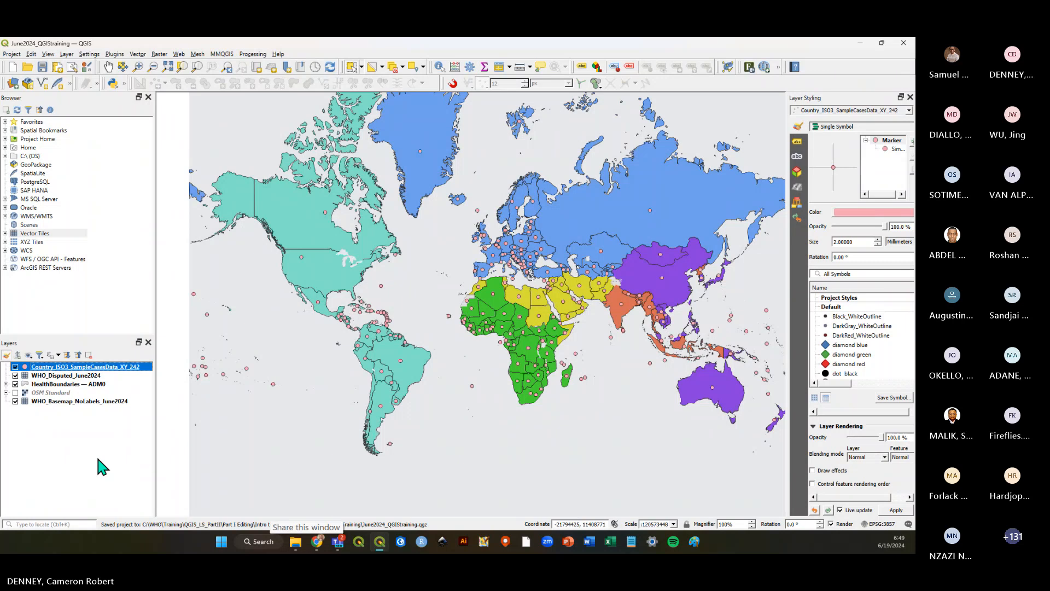
{"action": "left_click", "coordinate": [98, 457]}
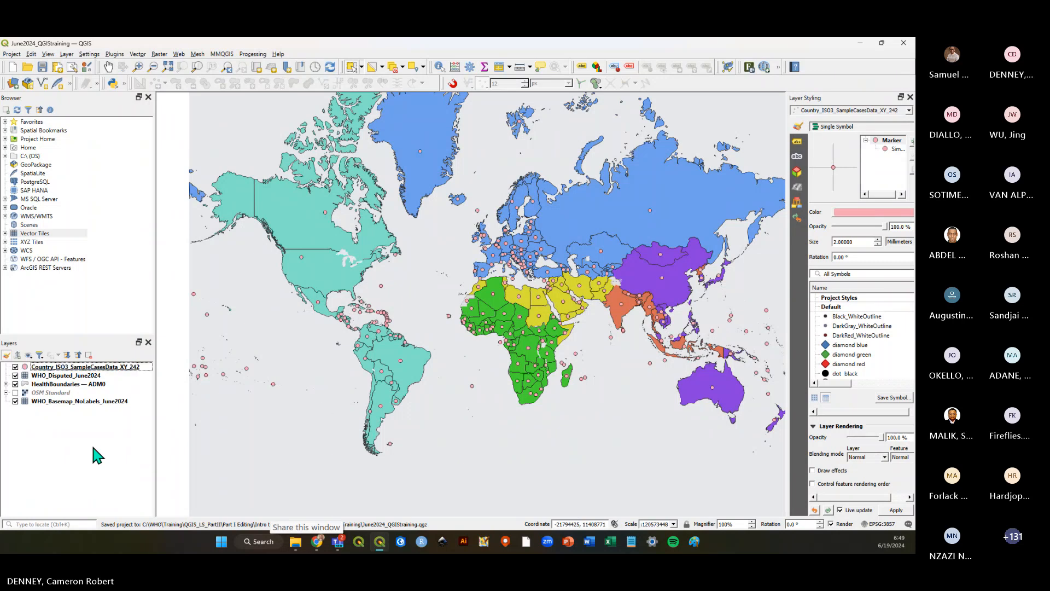
{"action": "left_click", "coordinate": [66, 55]}
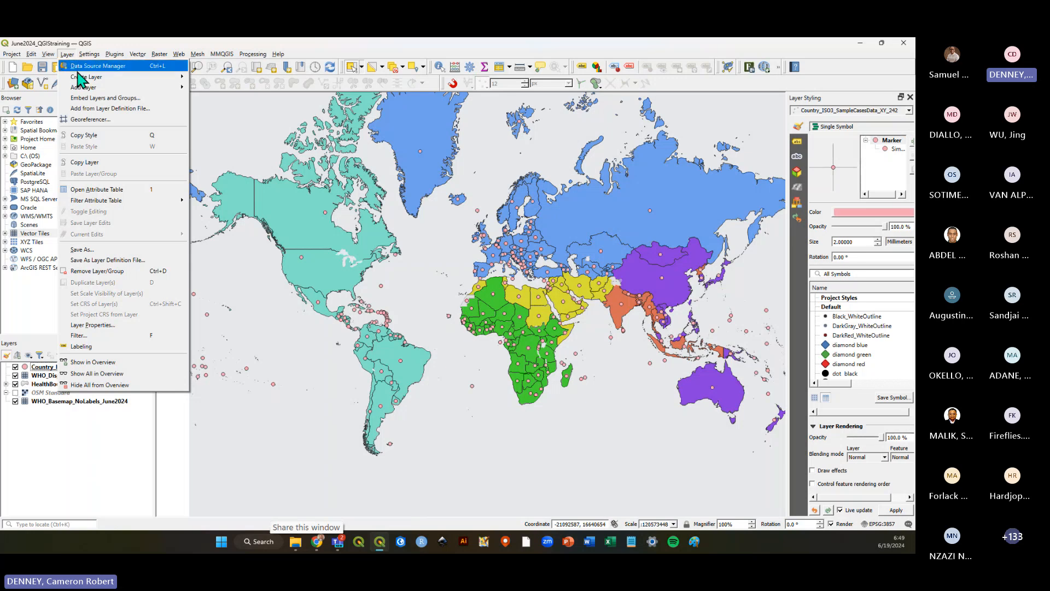
{"action": "mouse_move", "coordinate": [158, 87]}
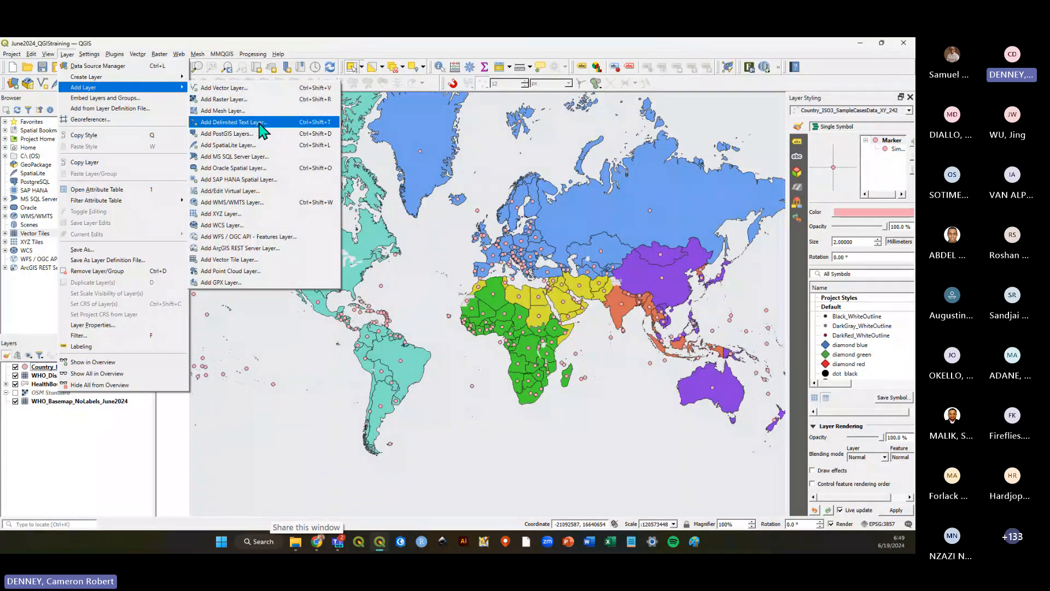
{"action": "left_click", "coordinate": [267, 126]}
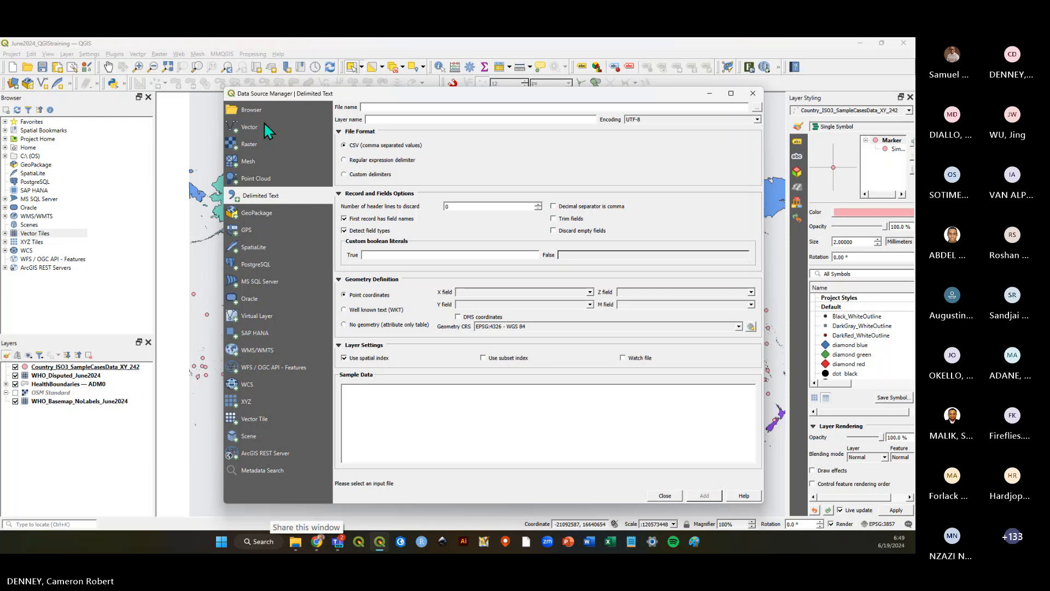
{"action": "left_click", "coordinate": [757, 107]}
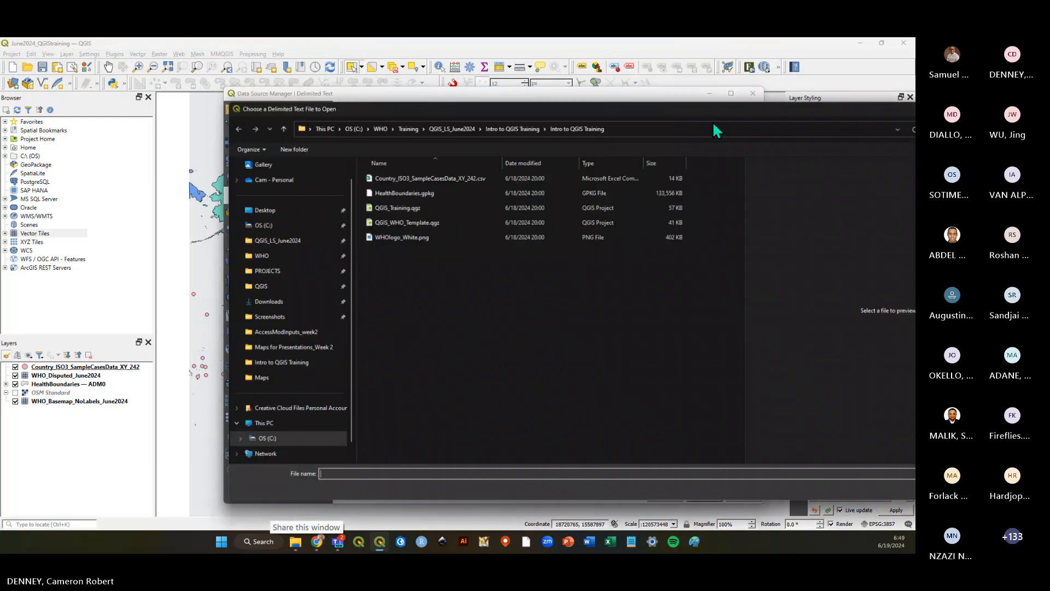
{"action": "left_click", "coordinate": [282, 178]}
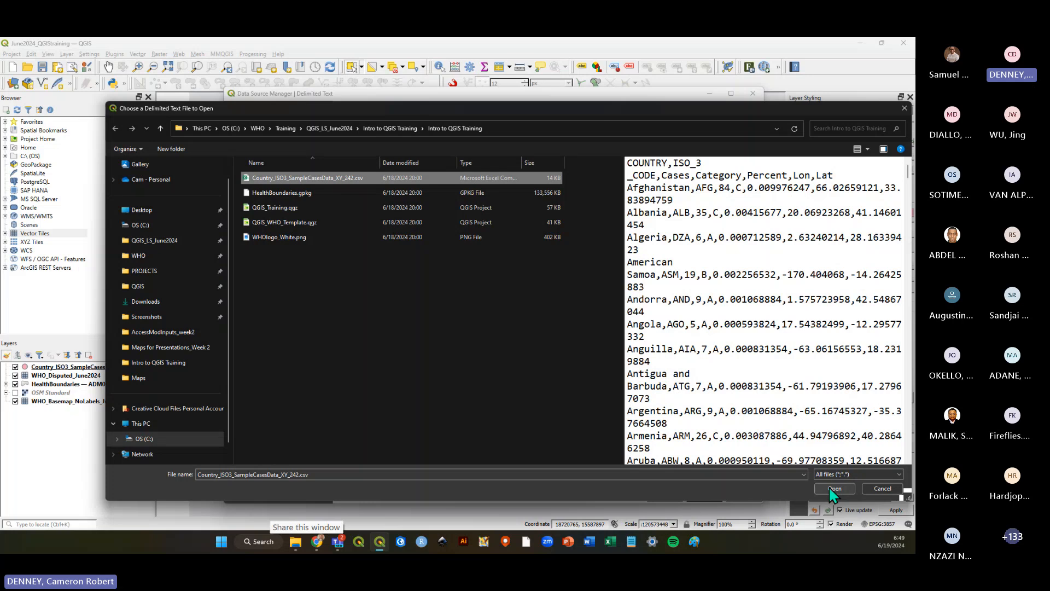
{"action": "left_click", "coordinate": [834, 488]}
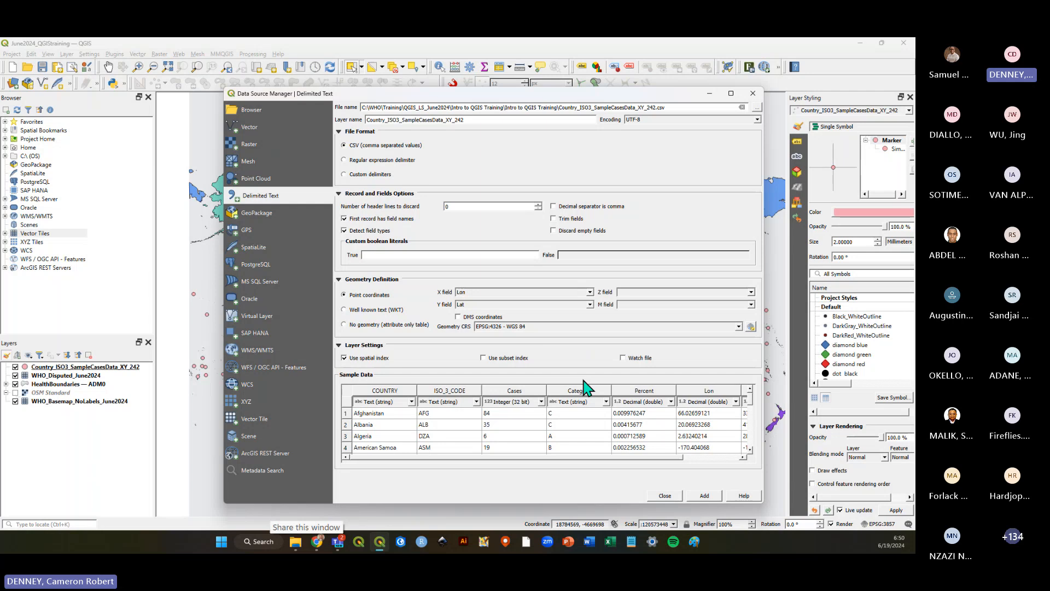
Close the Delimited Text dialog without adding another layer and save the project.
{"action": "left_click", "coordinate": [665, 495]}
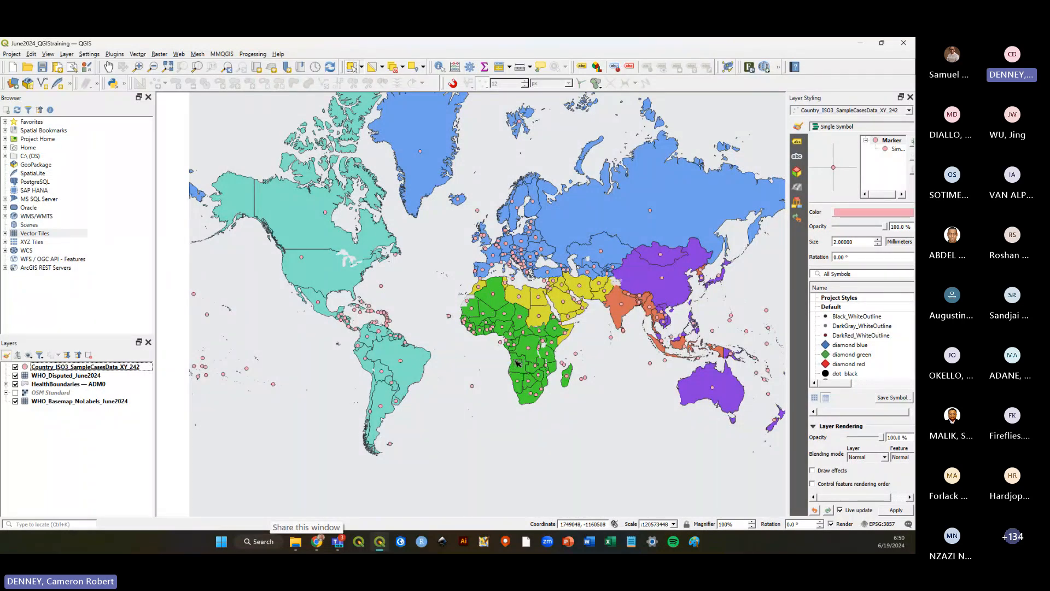
{"action": "left_click", "coordinate": [42, 67]}
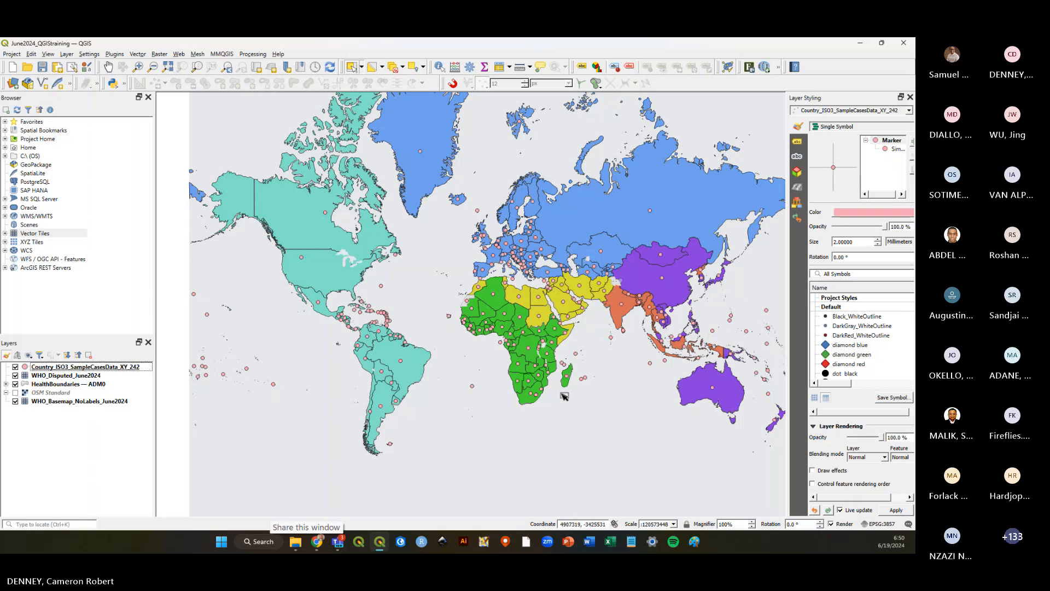
Zoom around the map to examine the sample case points over the WHO regions.
{"action": "scroll", "coordinate": [663, 355], "scroll_direction": "up", "scroll_amount": 3}
{"action": "scroll", "coordinate": [663, 356], "scroll_direction": "up", "scroll_amount": 2}
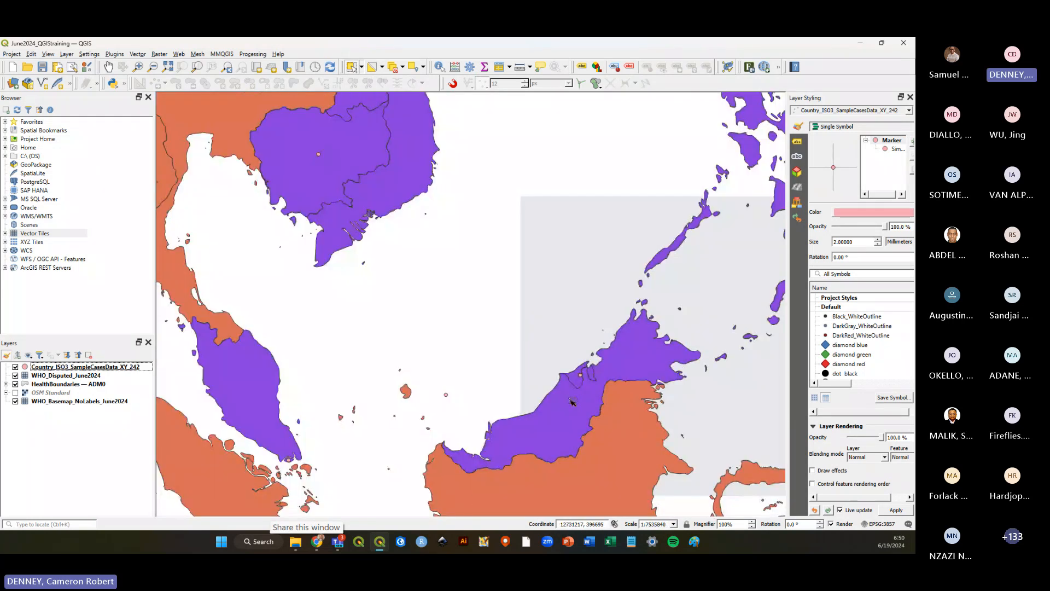
{"action": "scroll", "coordinate": [527, 326], "scroll_direction": "down", "scroll_amount": 4}
{"action": "scroll", "coordinate": [526, 326], "scroll_direction": "up", "scroll_amount": 1}
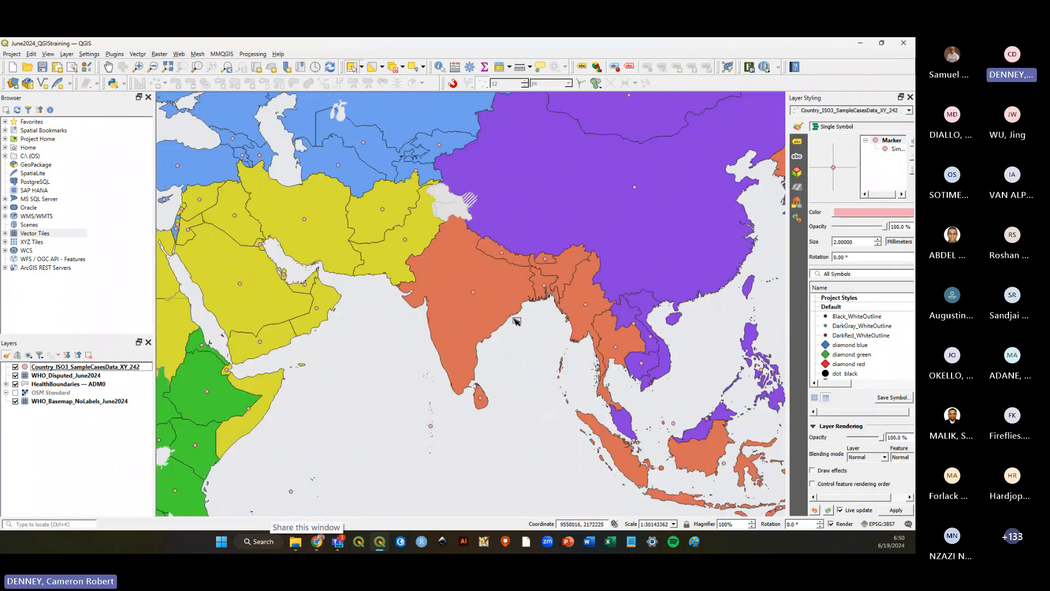
{"action": "scroll", "coordinate": [651, 309], "scroll_direction": "down", "scroll_amount": 1}
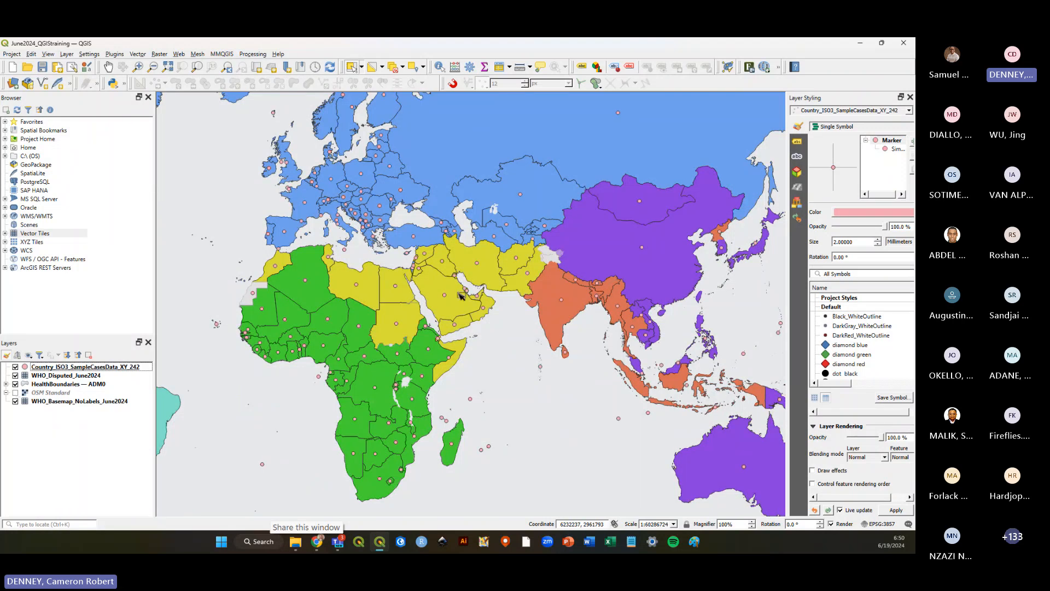
{"action": "scroll", "coordinate": [384, 305], "scroll_direction": "up", "scroll_amount": 1}
{"action": "scroll", "coordinate": [597, 240], "scroll_direction": "down", "scroll_amount": 1}
{"action": "scroll", "coordinate": [468, 300], "scroll_direction": "up", "scroll_amount": 1}
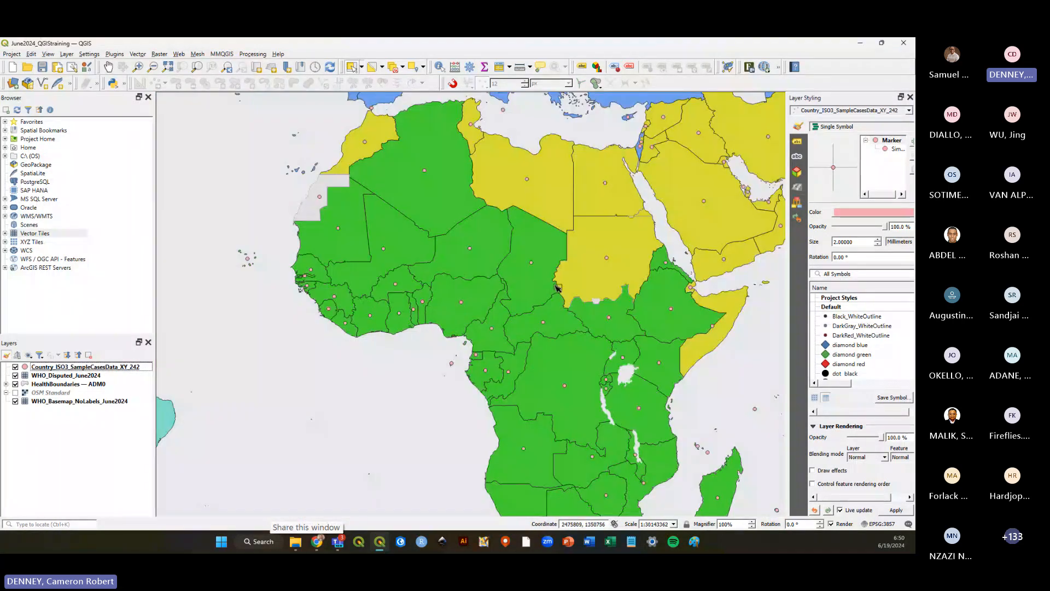
{"action": "scroll", "coordinate": [556, 287], "scroll_direction": "down", "scroll_amount": 1}
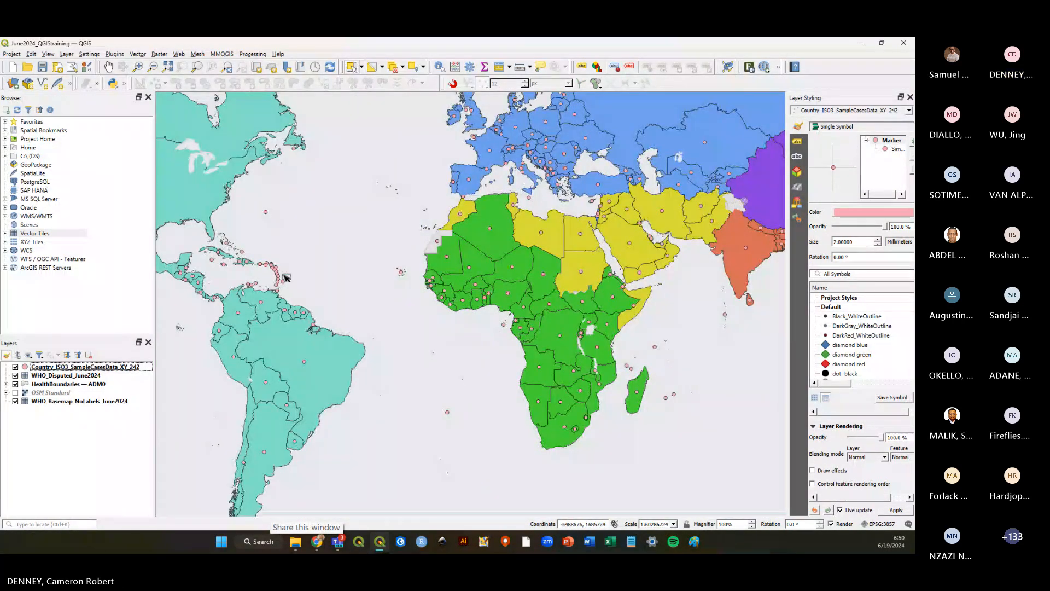
{"action": "scroll", "coordinate": [288, 269], "scroll_direction": "down", "scroll_amount": 1}
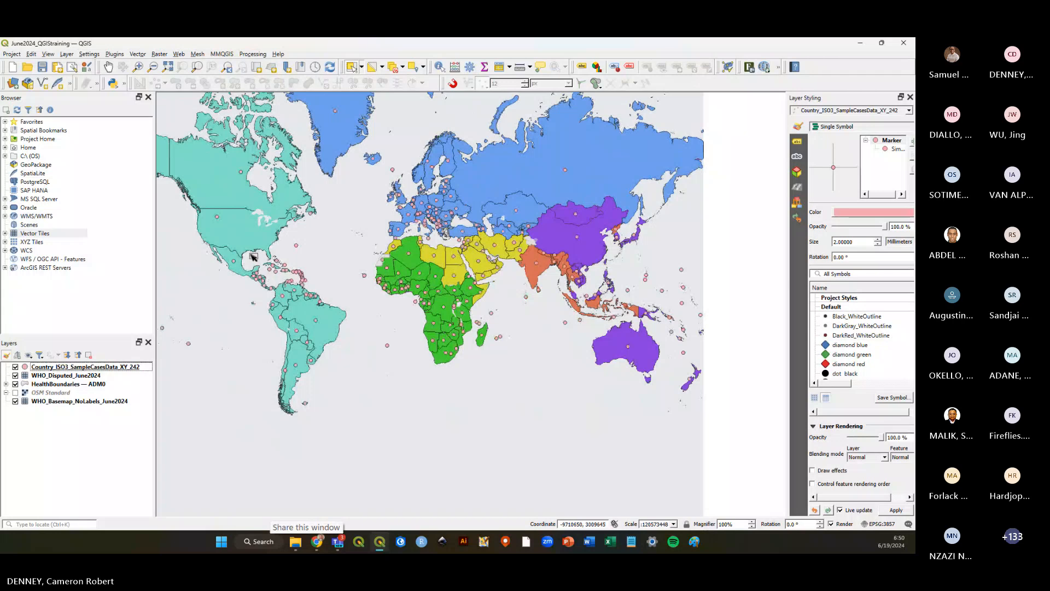
{"action": "scroll", "coordinate": [253, 256], "scroll_direction": "up", "scroll_amount": 1}
Save the project.
{"action": "left_click", "coordinate": [43, 67]}
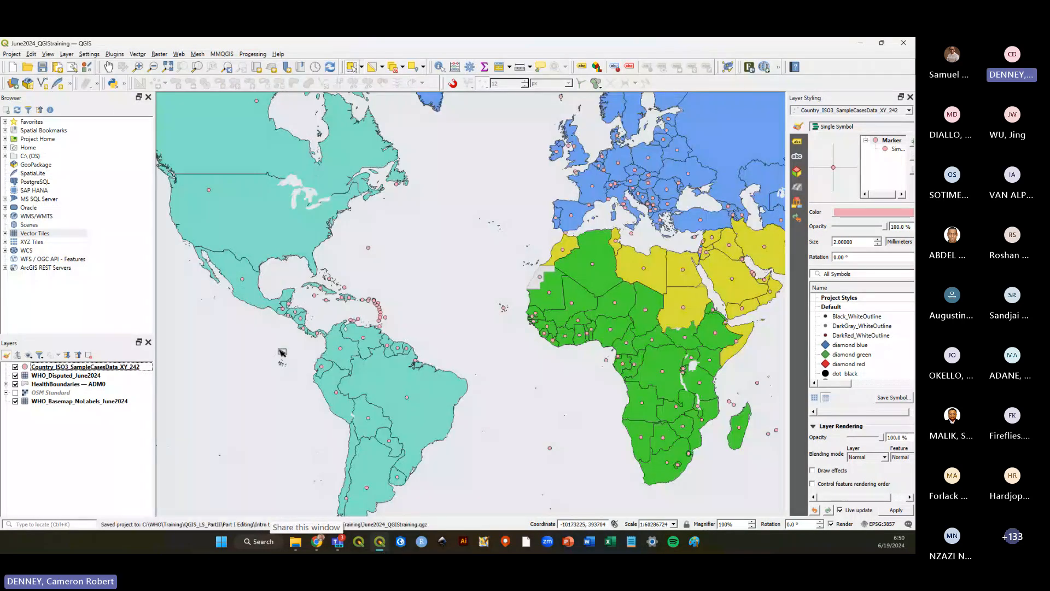
{"action": "scroll", "coordinate": [280, 352], "scroll_direction": "down", "scroll_amount": 1}
{"action": "scroll", "coordinate": [464, 256], "scroll_direction": "up", "scroll_amount": 1}
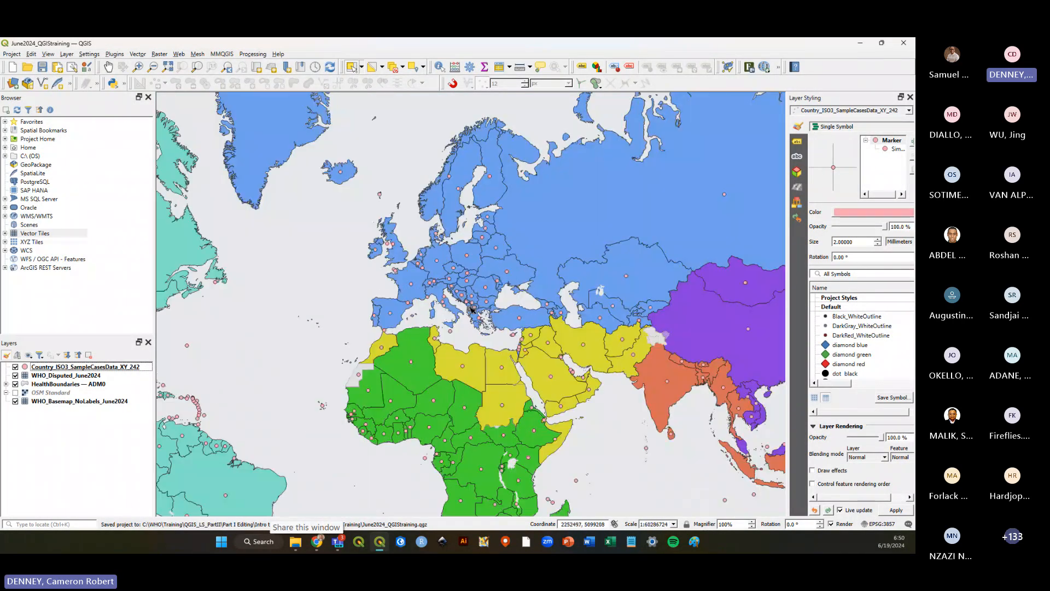
Open the sample cases layer's attribute table, select the Dominican Republic row and zoom to that feature.
{"action": "right_click", "coordinate": [63, 367]}
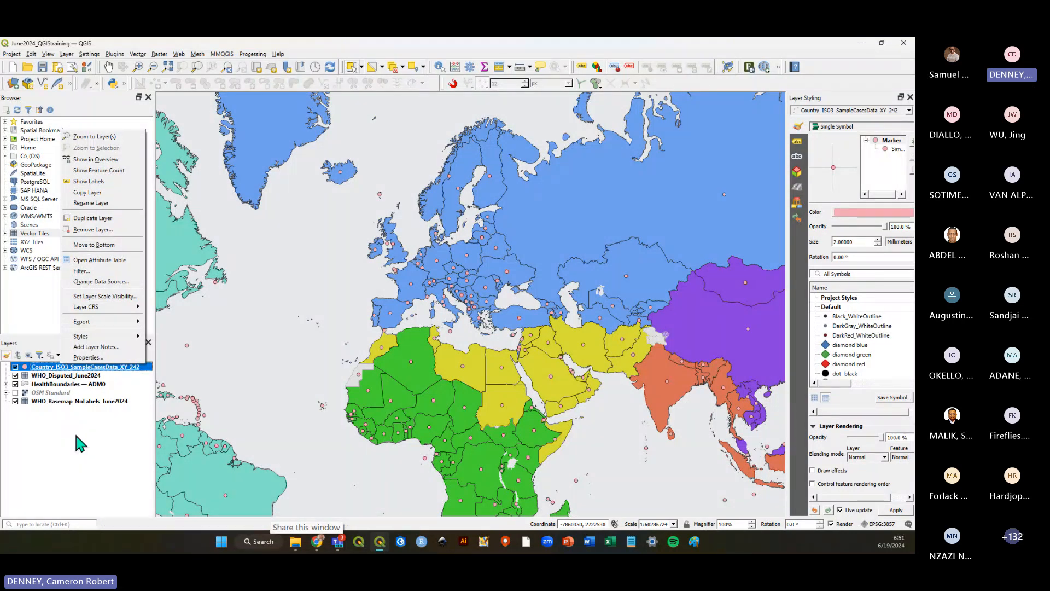
{"action": "left_click", "coordinate": [100, 260]}
{"action": "scroll", "coordinate": [426, 441], "scroll_direction": "down", "scroll_amount": 20}
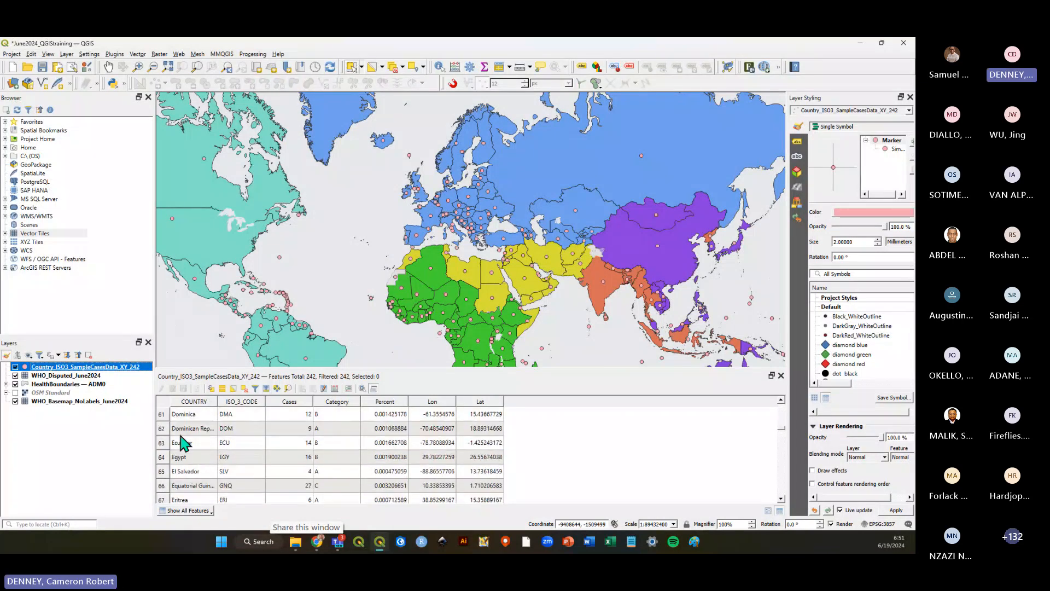
{"action": "left_click", "coordinate": [162, 429]}
{"action": "right_click", "coordinate": [186, 428]}
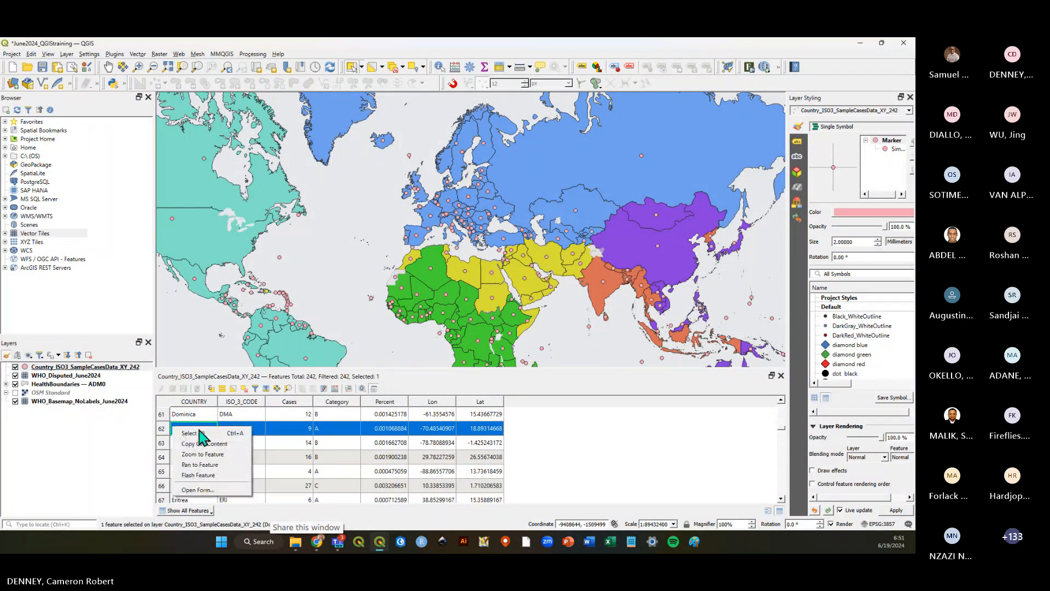
{"action": "left_click", "coordinate": [211, 445]}
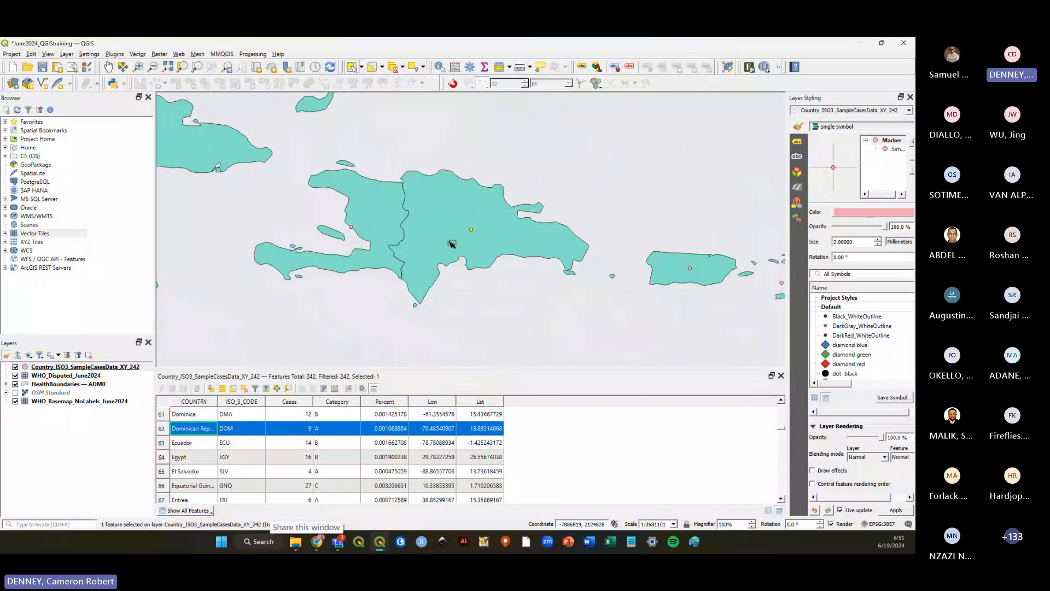
Clear the feature selection on the map and close the attribute table.
{"action": "scroll", "coordinate": [384, 302], "scroll_direction": "down", "scroll_amount": 2}
{"action": "scroll", "coordinate": [384, 302], "scroll_direction": "down", "scroll_amount": 3}
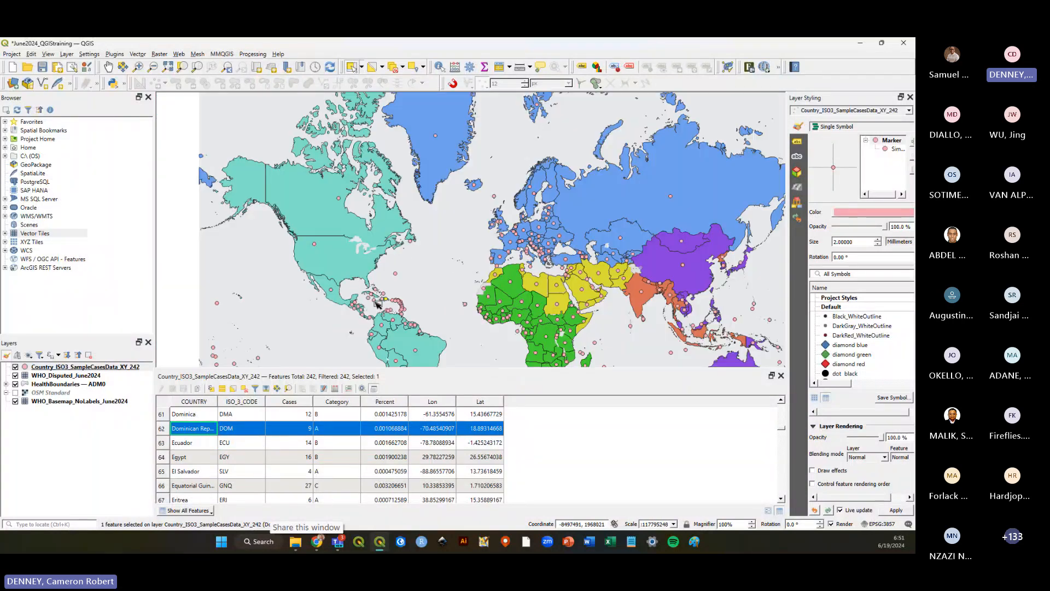
{"action": "left_click", "coordinate": [411, 300]}
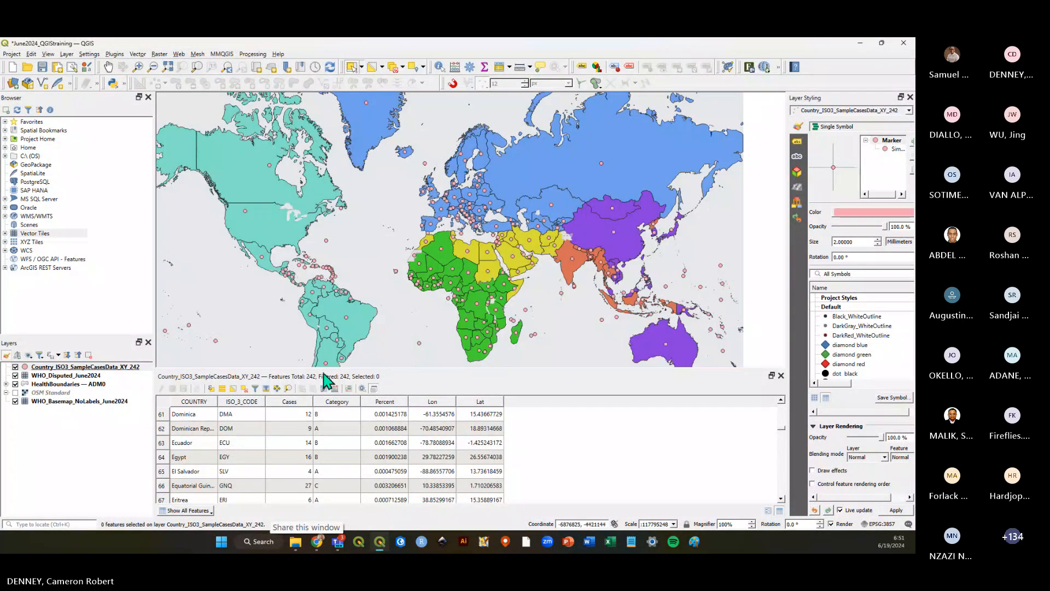
{"action": "left_click", "coordinate": [781, 375]}
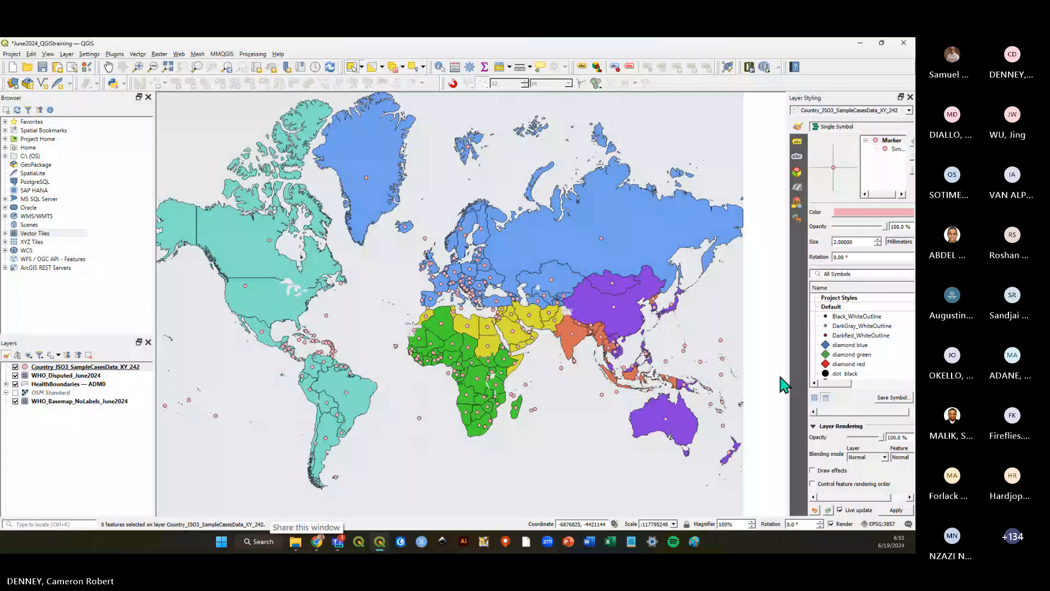
Widen the Layer Styling panel and browse the marker symbol library for the sample cases layer.
{"action": "left_click", "coordinate": [82, 367]}
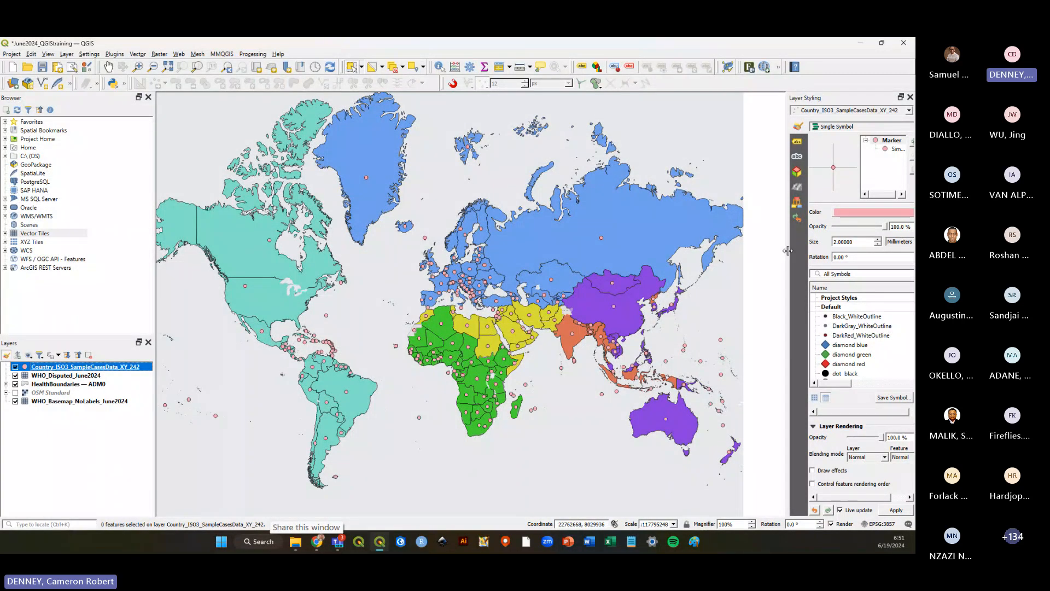
{"action": "left_click_drag", "start_coordinate": [787, 251], "coordinate": [717, 250]}
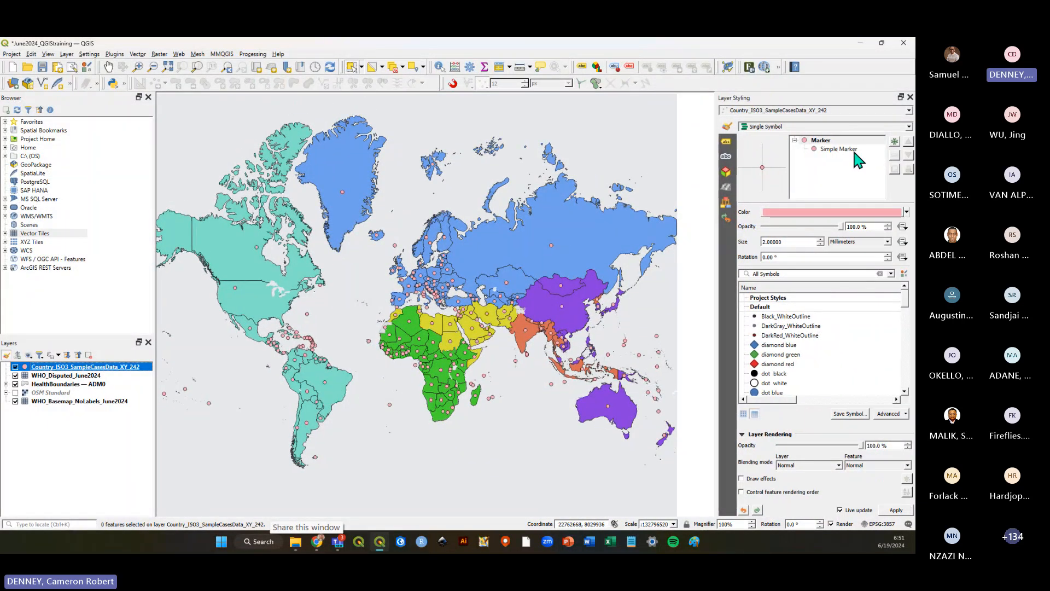
{"action": "left_click", "coordinate": [856, 149]}
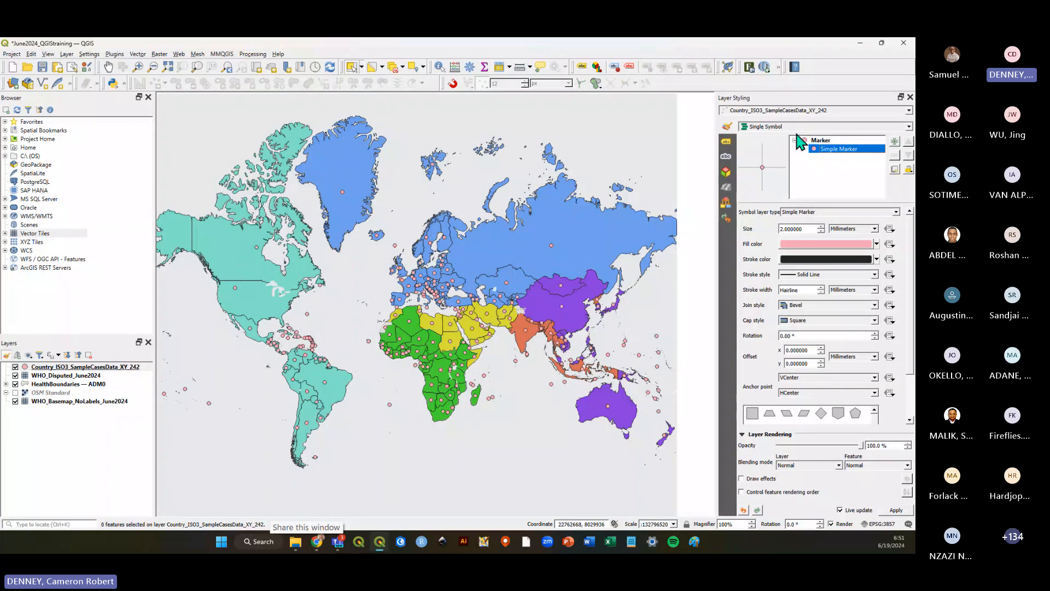
{"action": "left_click", "coordinate": [818, 140]}
{"action": "scroll", "coordinate": [829, 359], "scroll_direction": "down", "scroll_amount": 2}
{"action": "scroll", "coordinate": [832, 365], "scroll_direction": "down", "scroll_amount": 3}
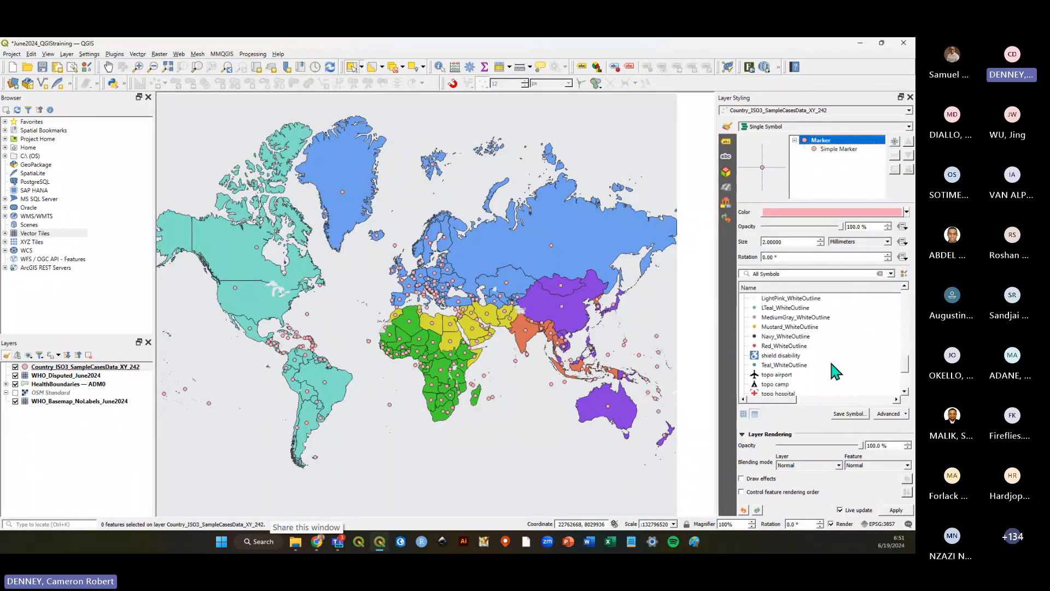
{"action": "scroll", "coordinate": [831, 365], "scroll_direction": "down", "scroll_amount": 2}
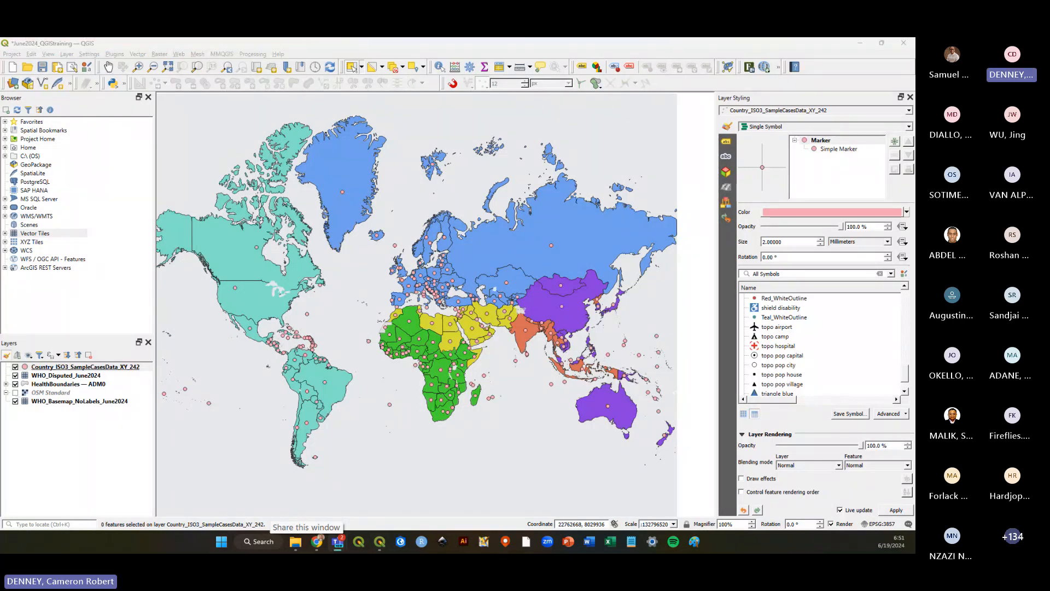
Move the sample cases layer to the bottom of the layer order and back to the top.
{"action": "left_click", "coordinate": [50, 368]}
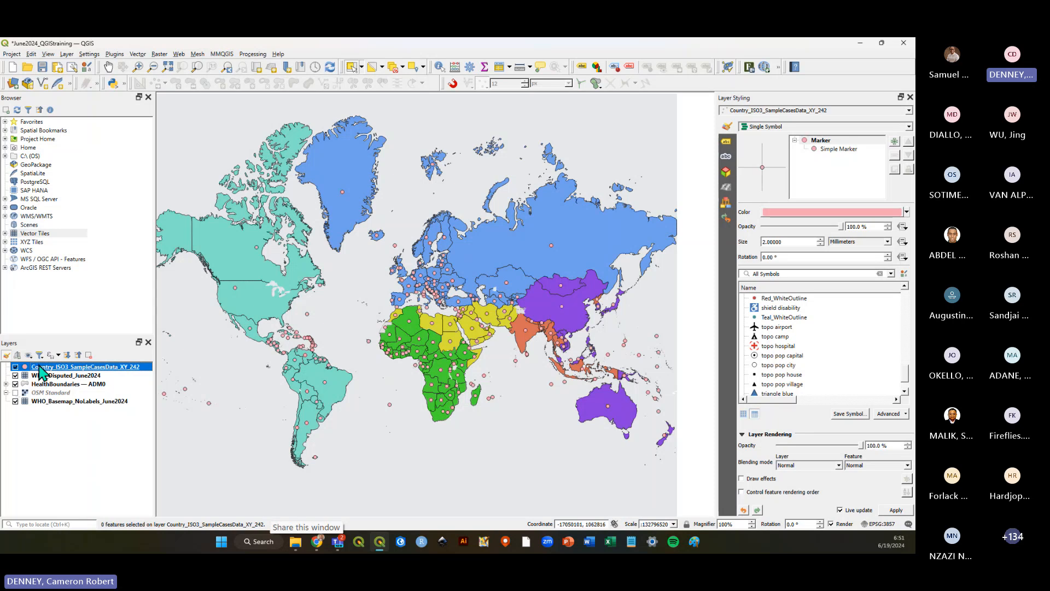
{"action": "left_click_drag", "start_coordinate": [40, 368], "coordinate": [46, 408]}
{"action": "left_click", "coordinate": [44, 401]}
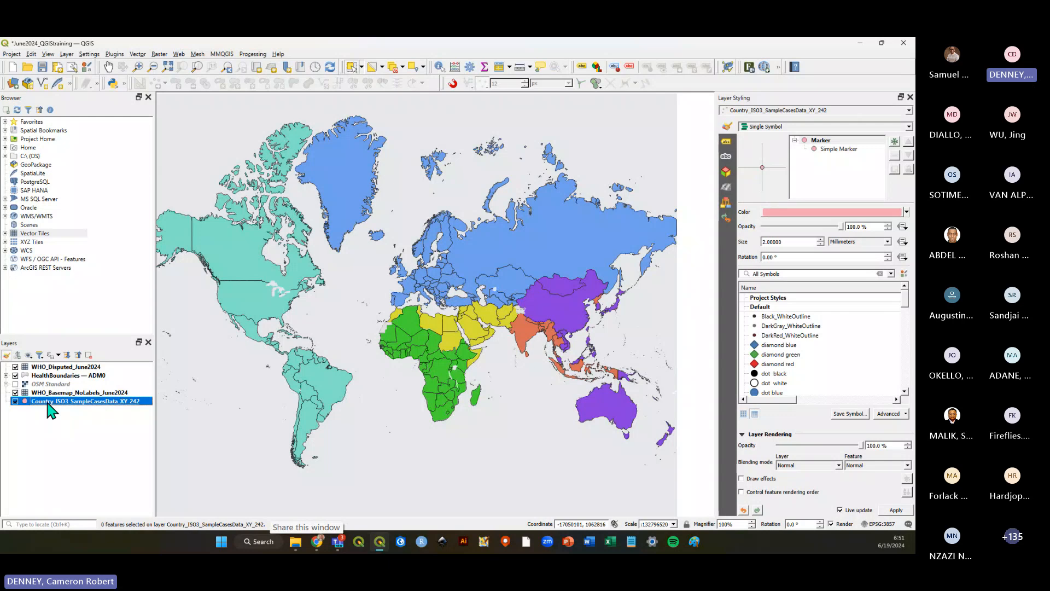
{"action": "left_click_drag", "start_coordinate": [58, 364], "coordinate": [56, 364]}
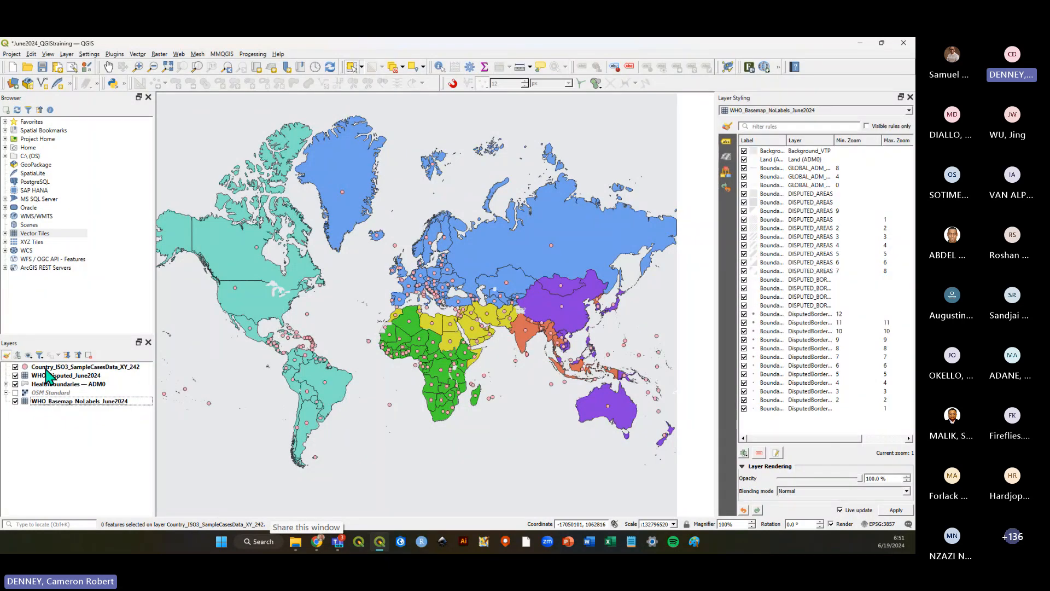
{"action": "left_click", "coordinate": [47, 368]}
{"action": "left_click", "coordinate": [68, 376]}
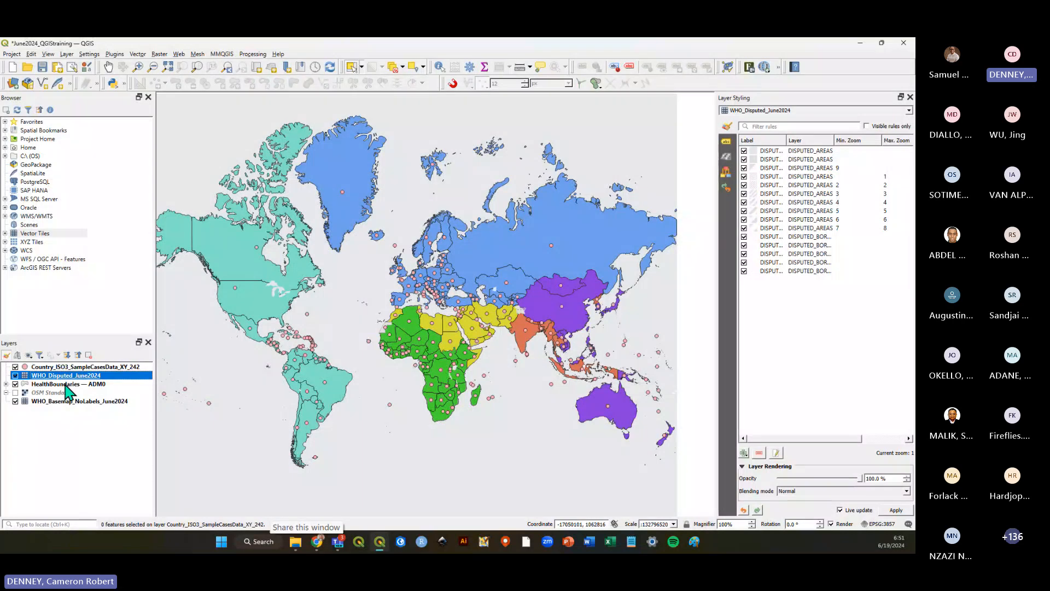
{"action": "left_click", "coordinate": [55, 367]}
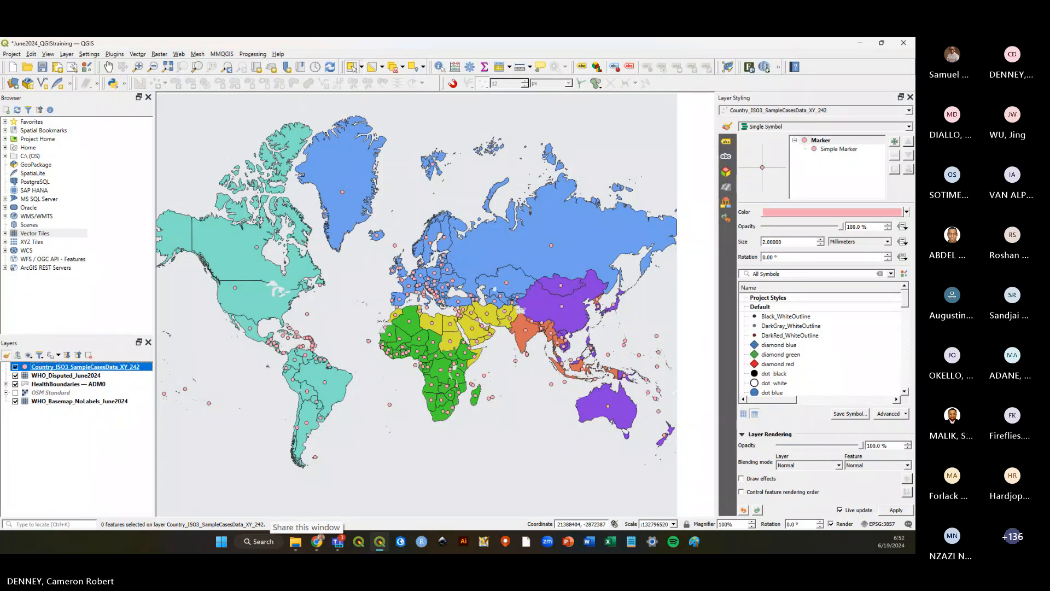
Zoom around Southeast Asia and Oceania to examine the sample case points.
{"action": "scroll", "coordinate": [565, 360], "scroll_direction": "up", "scroll_amount": 3}
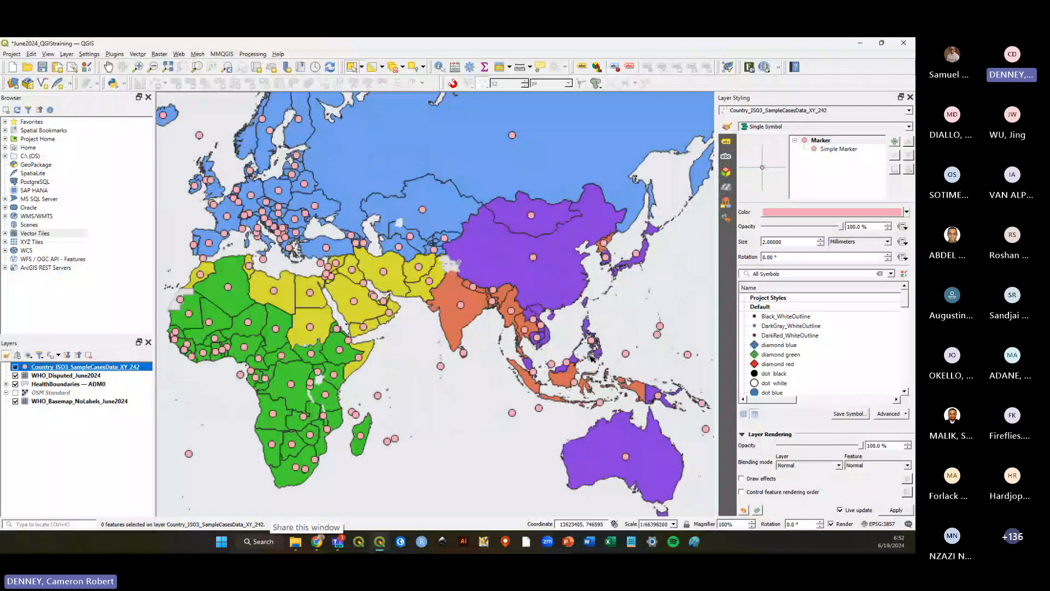
{"action": "scroll", "coordinate": [565, 360], "scroll_direction": "up", "scroll_amount": 1}
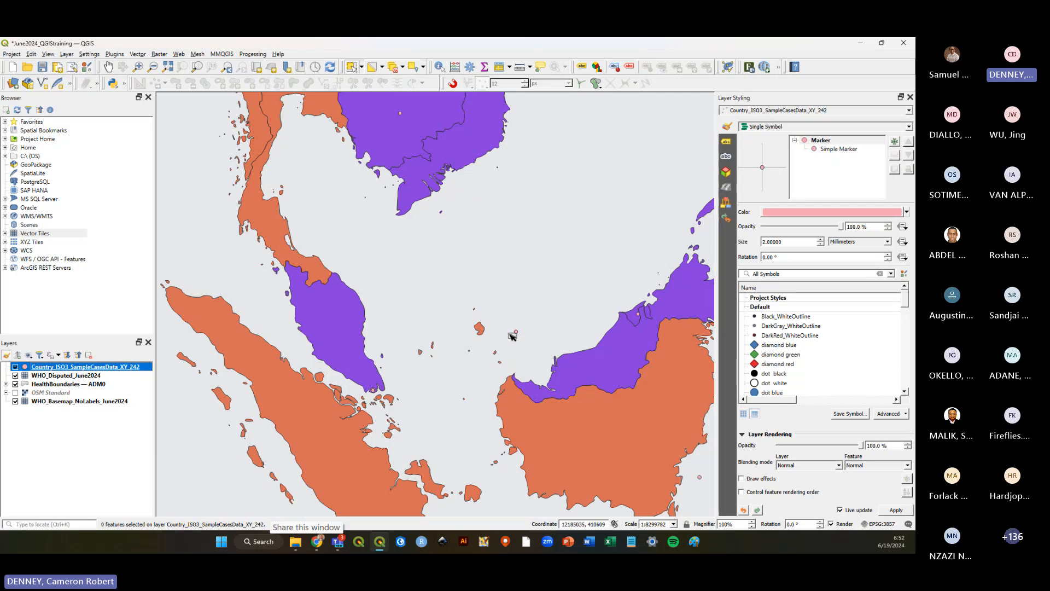
{"action": "scroll", "coordinate": [514, 335], "scroll_direction": "down", "scroll_amount": 2}
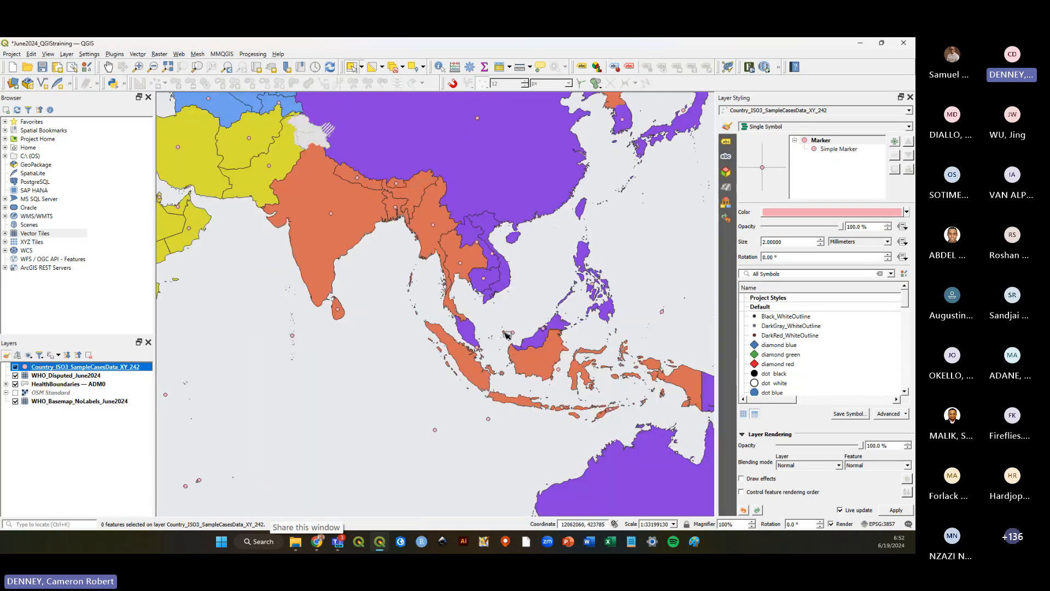
{"action": "scroll", "coordinate": [533, 324], "scroll_direction": "down", "scroll_amount": 1}
{"action": "scroll", "coordinate": [550, 353], "scroll_direction": "up", "scroll_amount": 1}
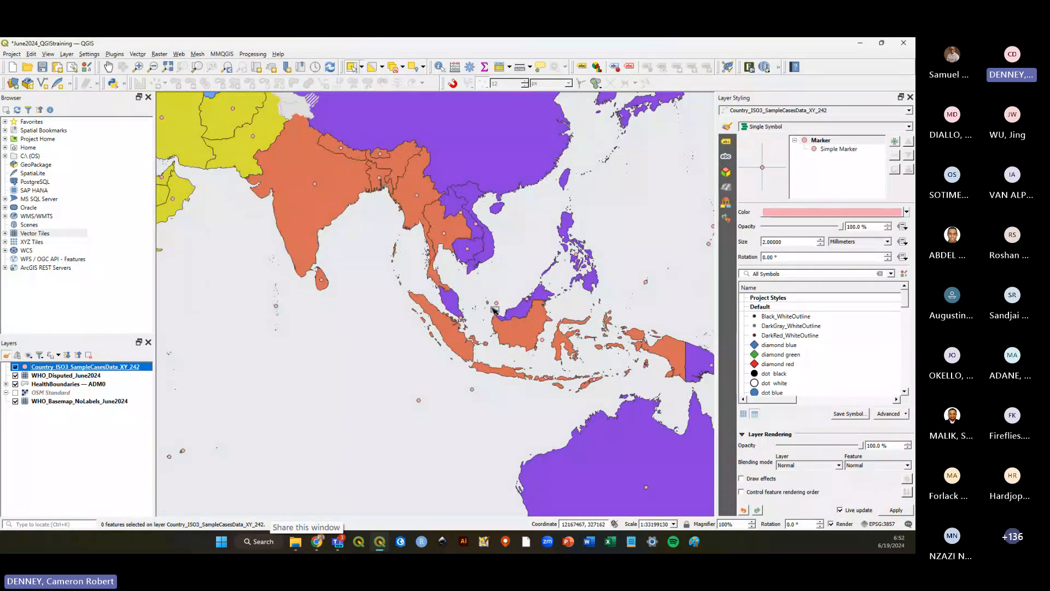
{"action": "scroll", "coordinate": [462, 305], "scroll_direction": "up", "scroll_amount": 1}
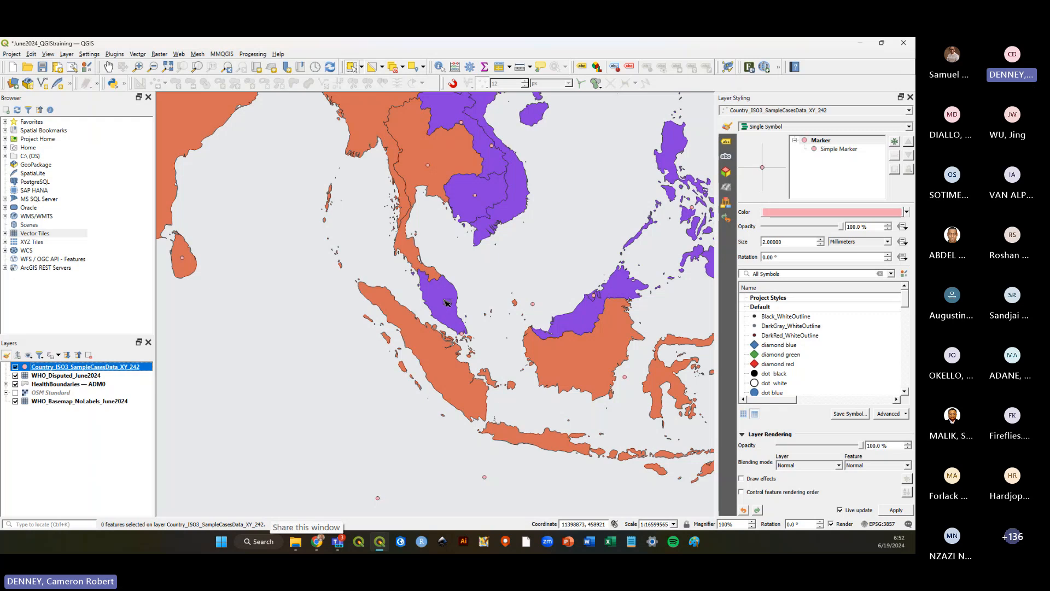
{"action": "scroll", "coordinate": [445, 303], "scroll_direction": "down", "scroll_amount": 2}
{"action": "scroll", "coordinate": [465, 299], "scroll_direction": "up", "scroll_amount": 1}
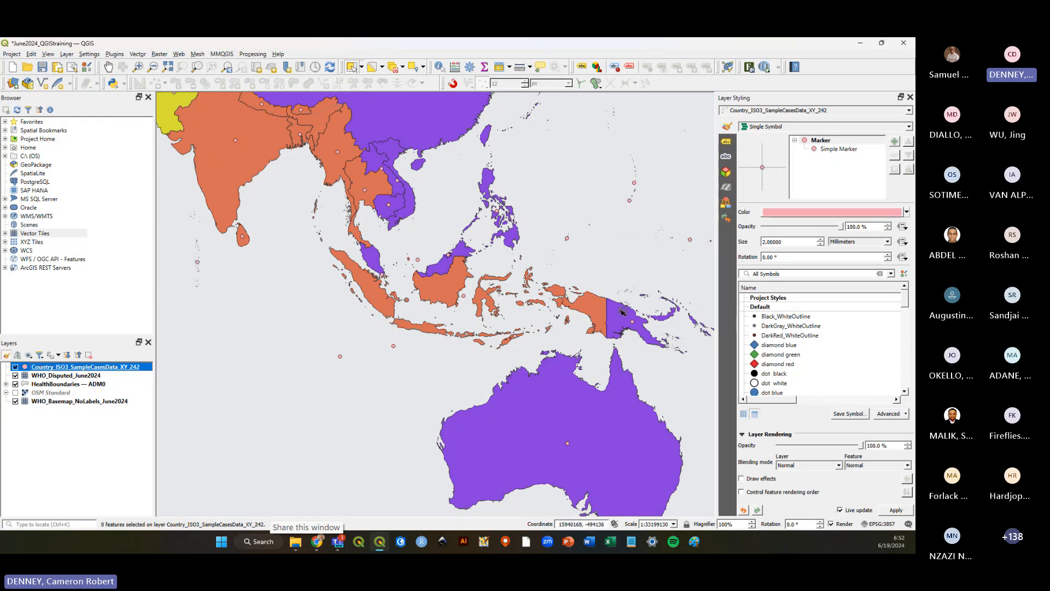
{"action": "scroll", "coordinate": [624, 312], "scroll_direction": "down", "scroll_amount": 1}
{"action": "scroll", "coordinate": [619, 313], "scroll_direction": "down", "scroll_amount": 1}
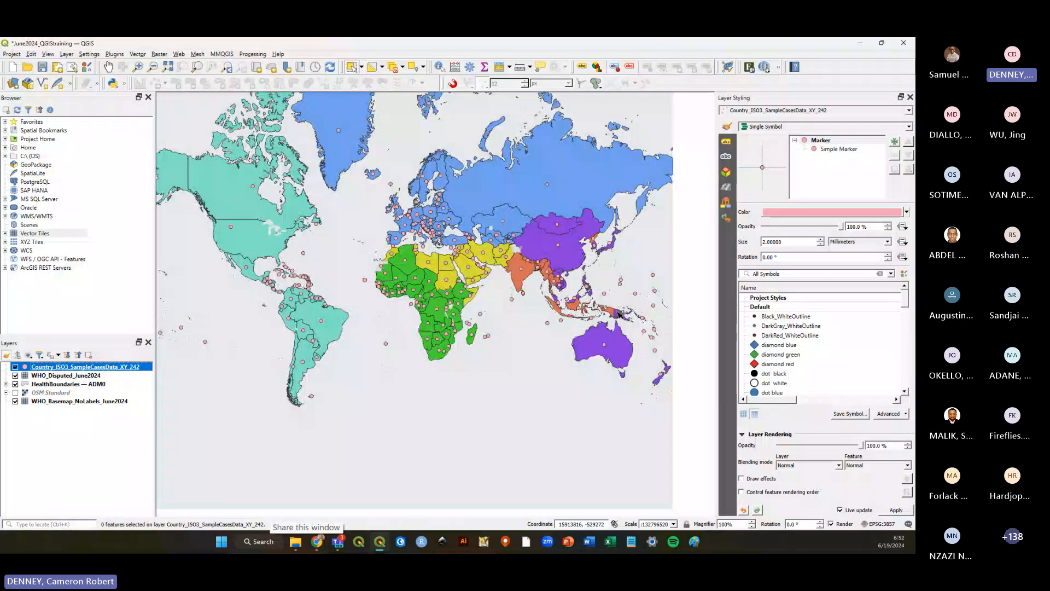
{"action": "scroll", "coordinate": [620, 313], "scroll_direction": "up", "scroll_amount": 1}
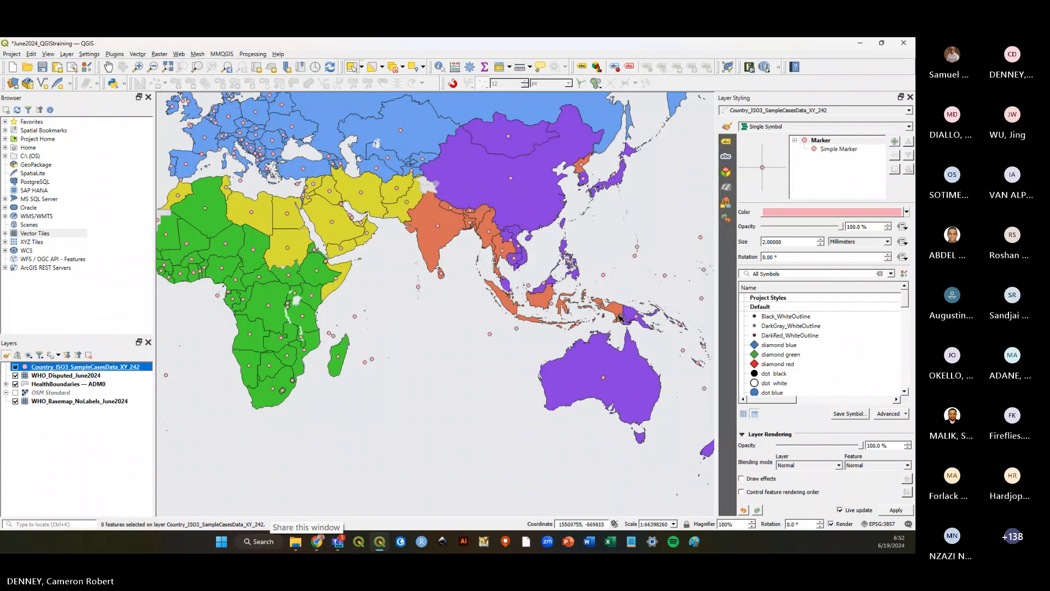
Save the project.
{"action": "scroll", "coordinate": [635, 328], "scroll_direction": "down", "scroll_amount": 1}
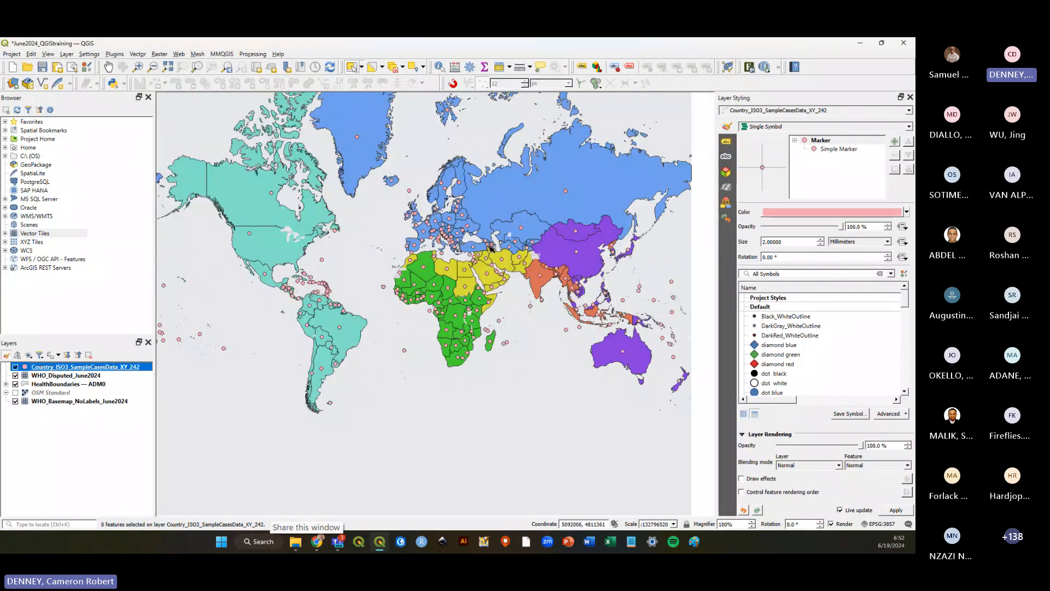
{"action": "scroll", "coordinate": [520, 304], "scroll_direction": "up", "scroll_amount": 1}
{"action": "scroll", "coordinate": [519, 304], "scroll_direction": "down", "scroll_amount": 1}
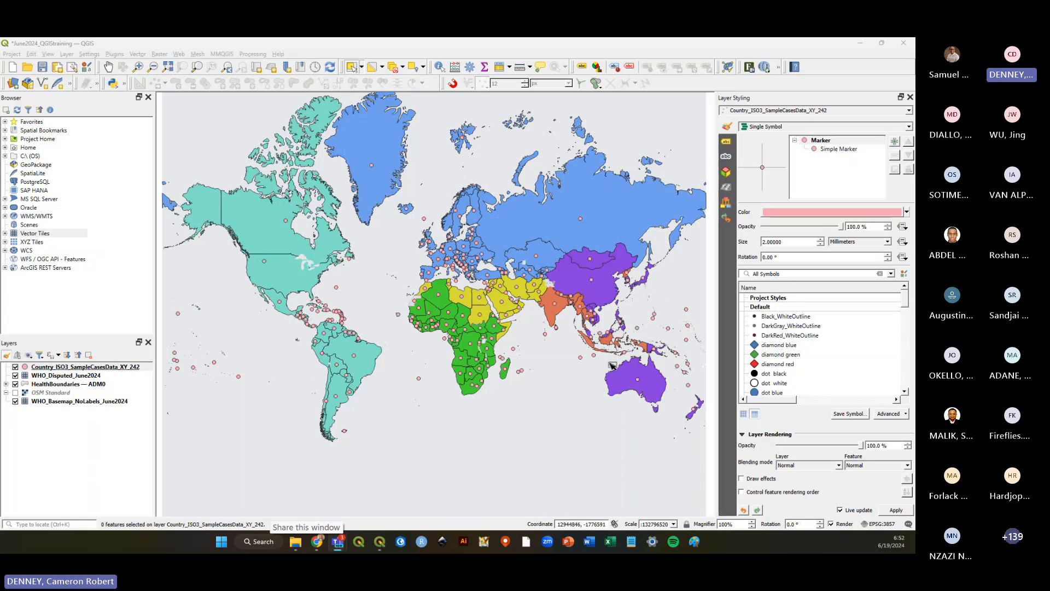
{"action": "scroll", "coordinate": [591, 339], "scroll_direction": "up", "scroll_amount": 1}
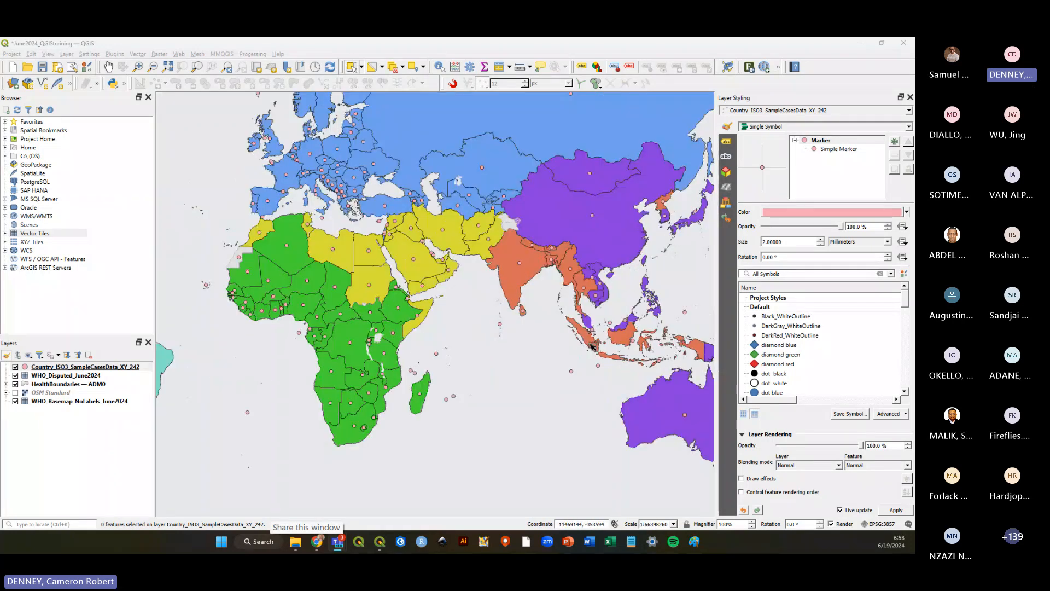
{"action": "key", "text": "ctrl+s"}
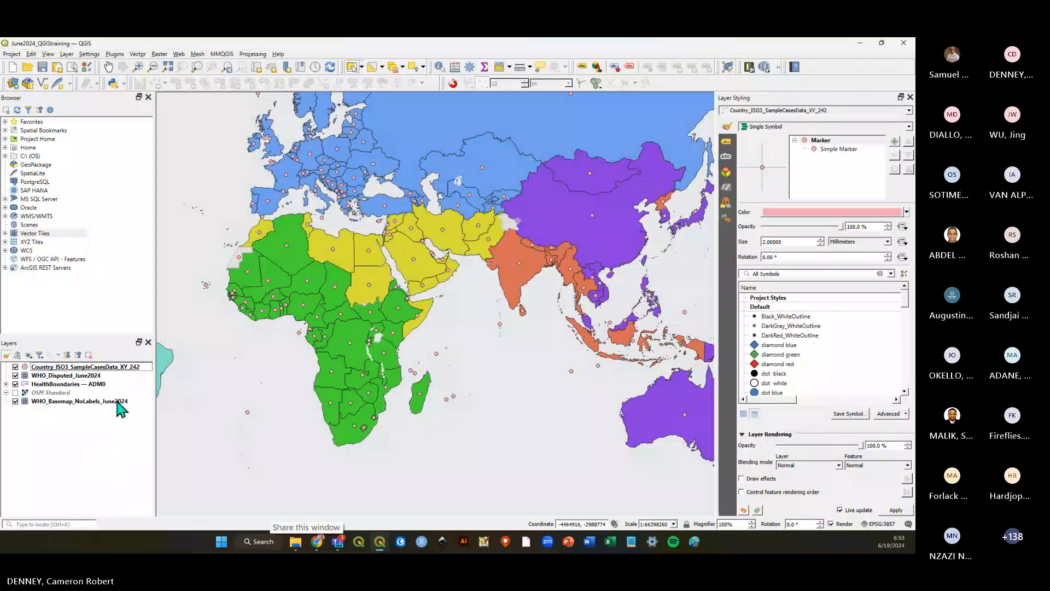
{"action": "left_click", "coordinate": [42, 67]}
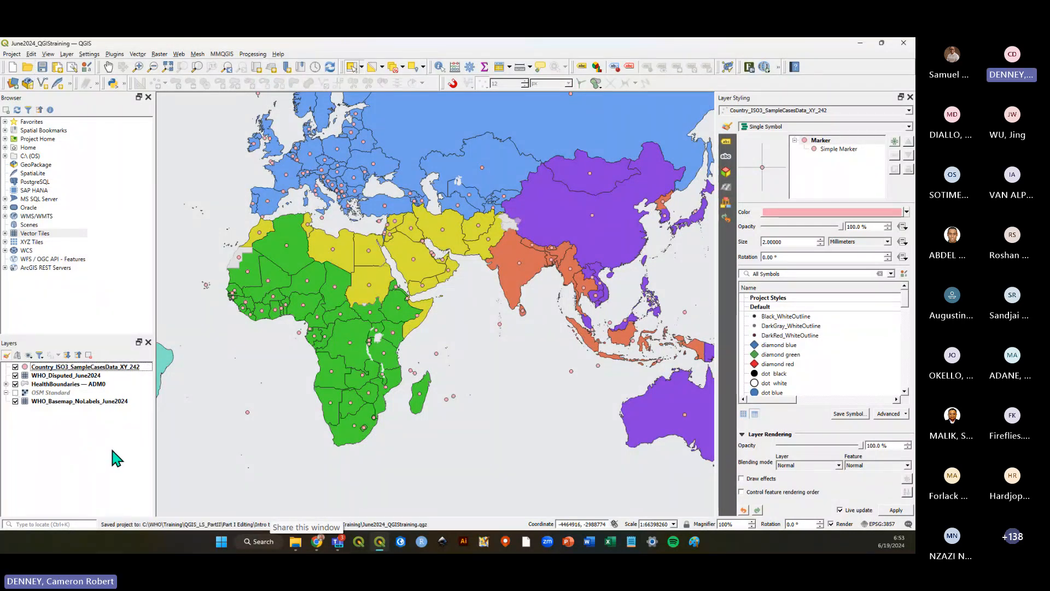
Open the sample cases layer's attribute table and set its marker size to 2.4 mm.
{"action": "right_click", "coordinate": [88, 366]}
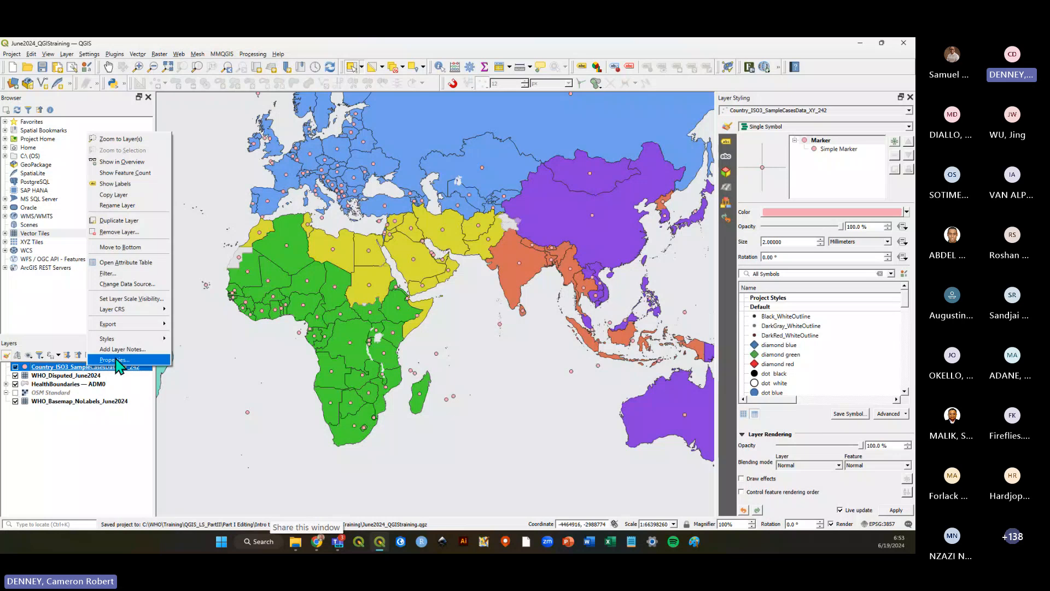
{"action": "left_click", "coordinate": [131, 262]}
{"action": "left_click", "coordinate": [797, 243]}
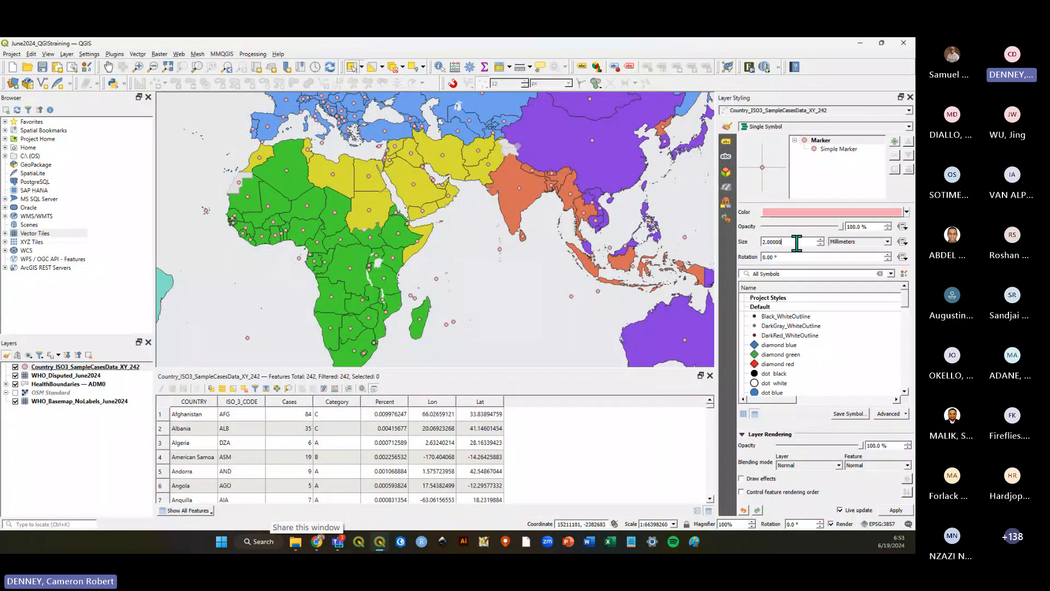
{"action": "scroll", "coordinate": [797, 242], "scroll_direction": "up", "scroll_amount": 3}
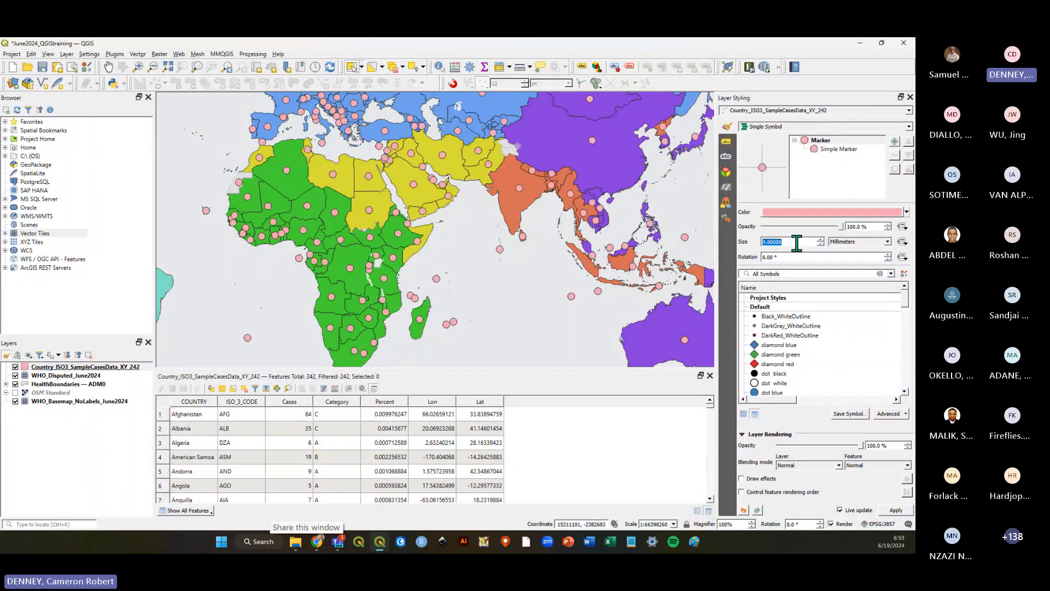
{"action": "scroll", "coordinate": [796, 242], "scroll_direction": "up", "scroll_amount": 1}
{"action": "scroll", "coordinate": [797, 242], "scroll_direction": "down", "scroll_amount": 6}
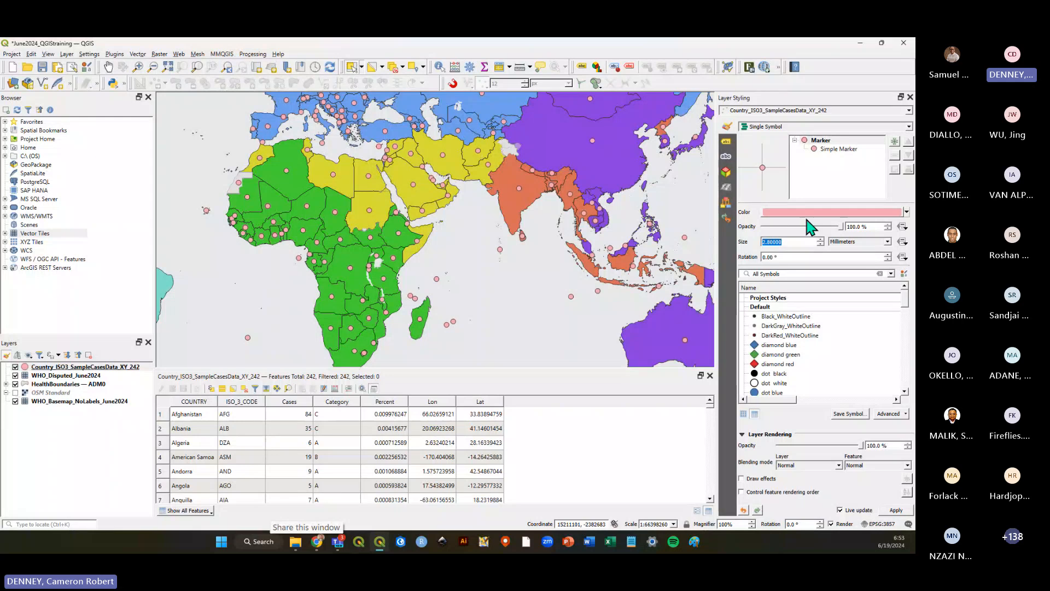
{"action": "scroll", "coordinate": [800, 241], "scroll_direction": "down", "scroll_amount": 1}
Save the project and close the attribute table.
{"action": "scroll", "coordinate": [810, 350], "scroll_direction": "down", "scroll_amount": 2}
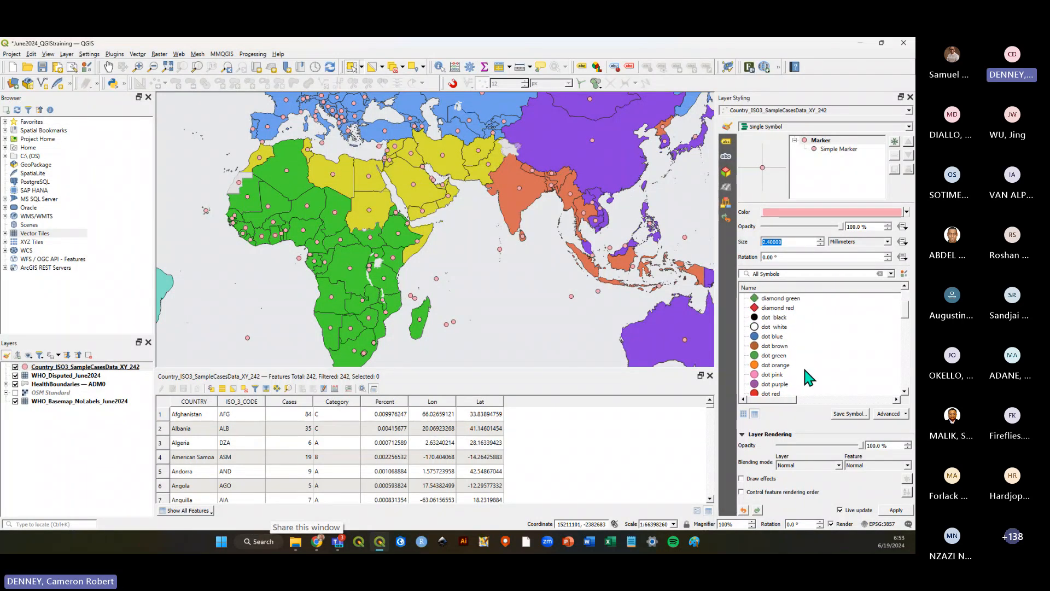
{"action": "scroll", "coordinate": [802, 365], "scroll_direction": "up", "scroll_amount": 3}
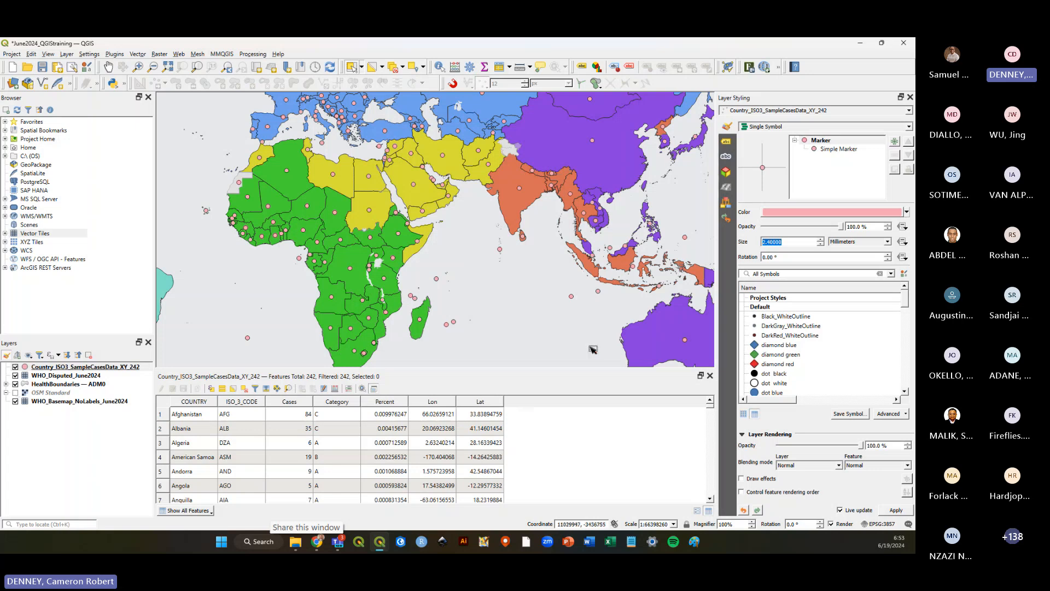
{"action": "scroll", "coordinate": [661, 265], "scroll_direction": "down", "scroll_amount": 1}
{"action": "scroll", "coordinate": [572, 286], "scroll_direction": "up", "scroll_amount": 1}
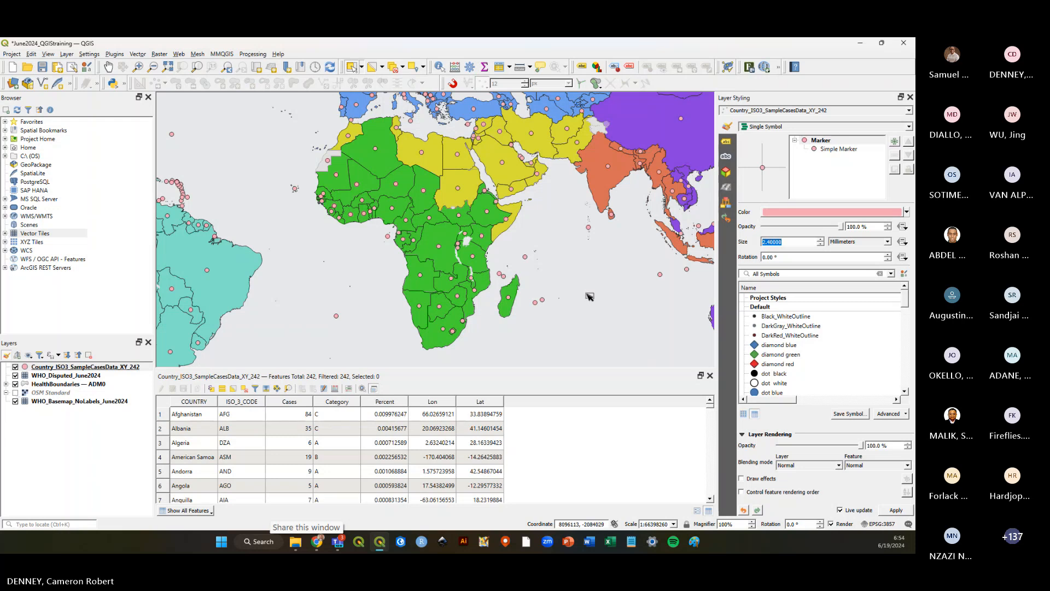
{"action": "key", "text": "ctrl+s"}
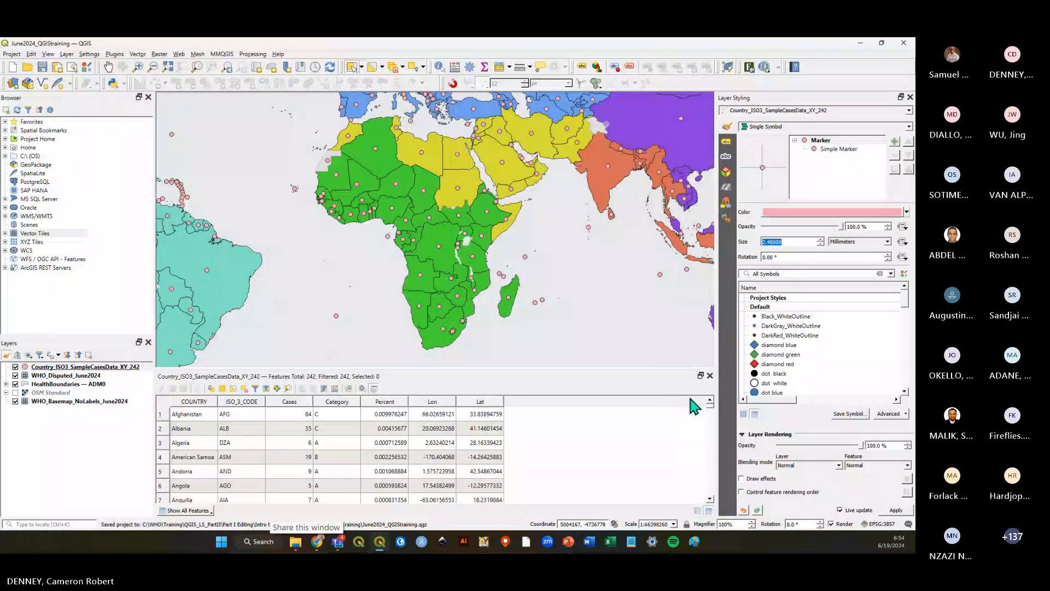
{"action": "left_click", "coordinate": [710, 375]}
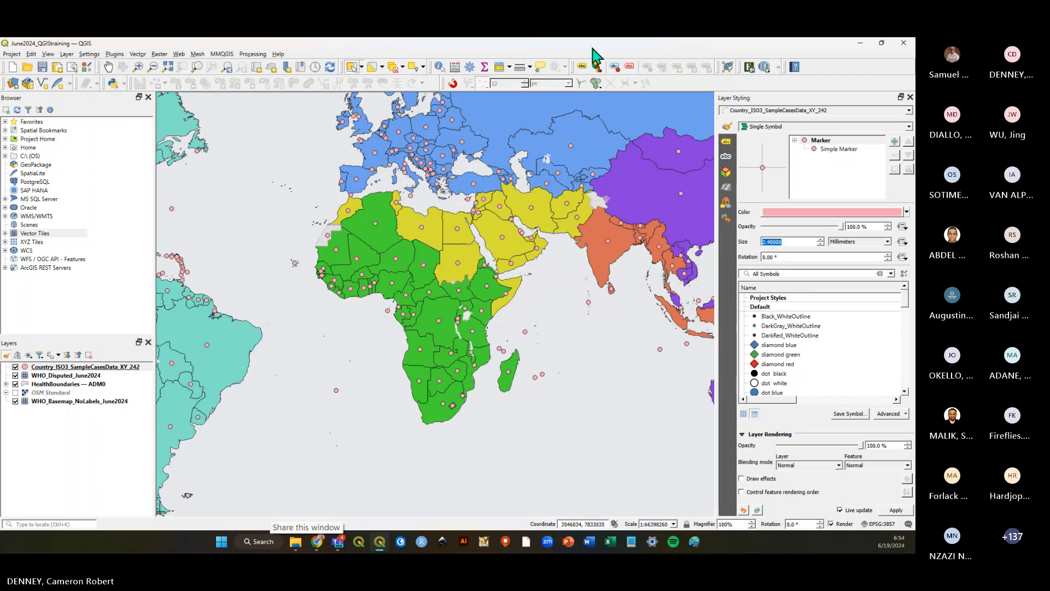
Set the simple marker's fill colour to a light pink-magenta, #fba1eb.
{"action": "left_click", "coordinate": [815, 148]}
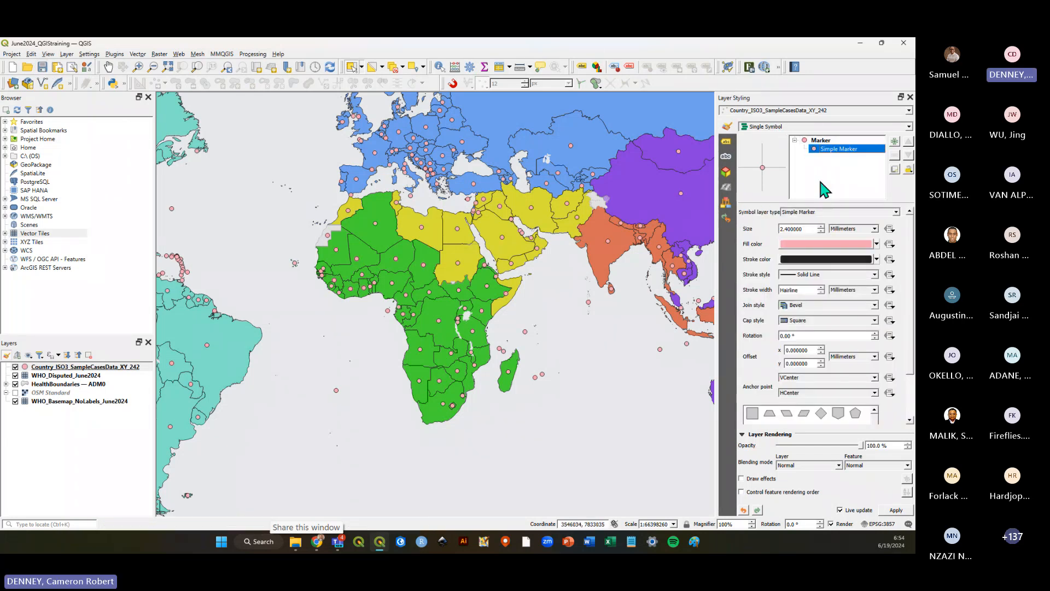
{"action": "left_click", "coordinate": [815, 245]}
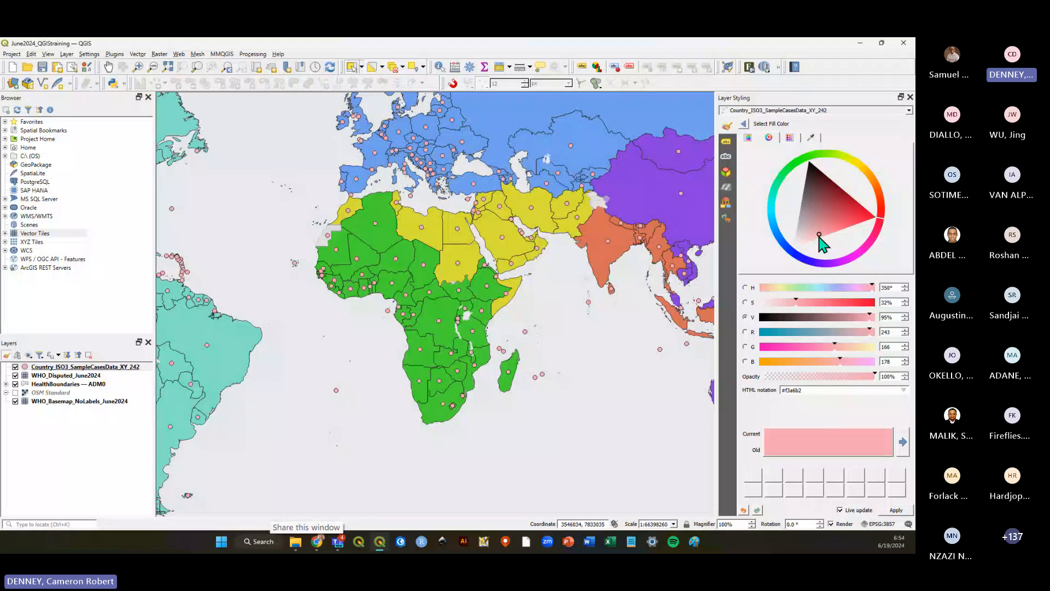
{"action": "left_click", "coordinate": [813, 228]}
{"action": "mouse_move", "coordinate": [812, 227]}
{"action": "left_mouse_down"}
{"action": "mouse_move", "coordinate": [884, 228]}
{"action": "mouse_move", "coordinate": [849, 147]}
{"action": "mouse_move", "coordinate": [848, 273]}
{"action": "mouse_move", "coordinate": [794, 268]}
{"action": "mouse_move", "coordinate": [863, 262]}
{"action": "left_mouse_up"}
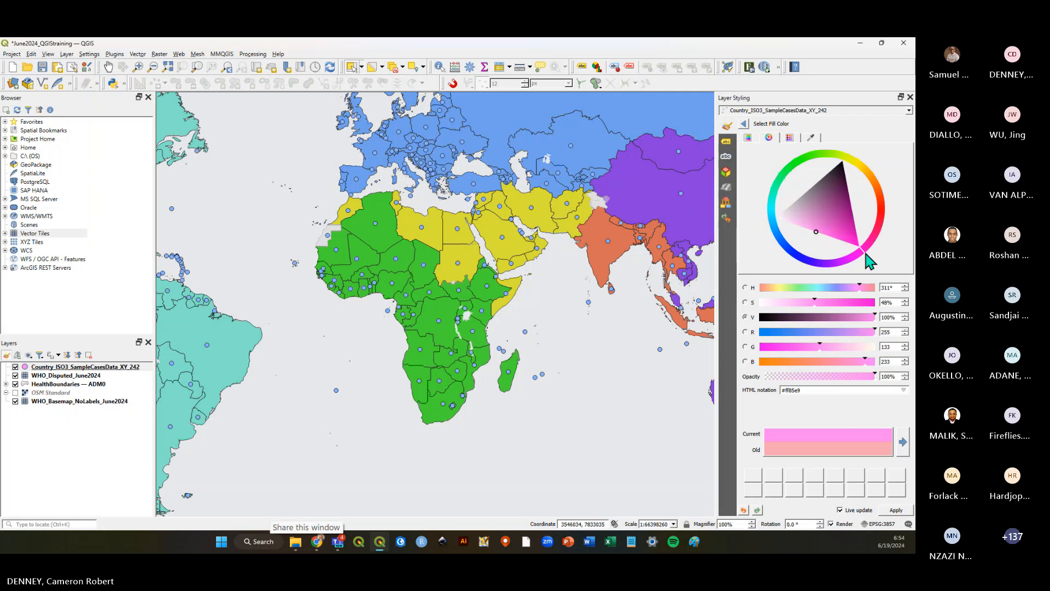
{"action": "left_click", "coordinate": [815, 228]}
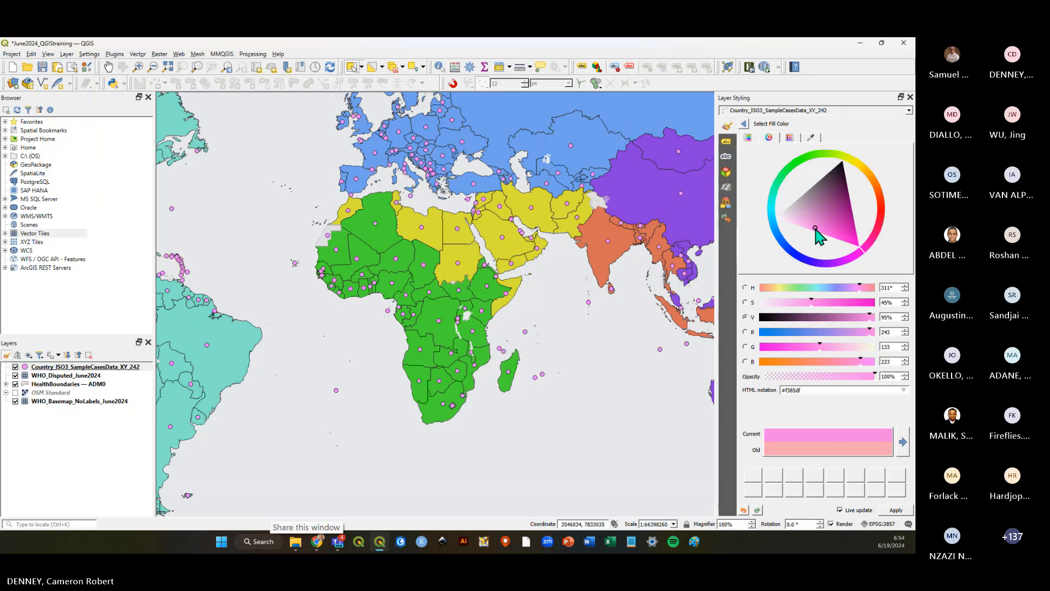
{"action": "left_click", "coordinate": [744, 125]}
Set the simple marker's stroke colour to dark purple.
{"action": "left_click", "coordinate": [824, 260]}
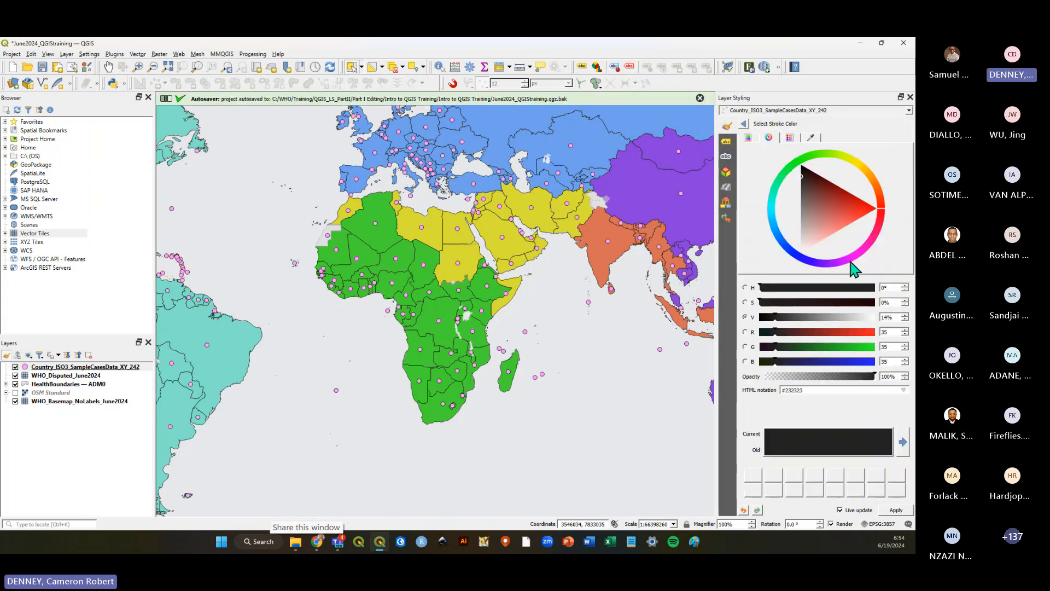
{"action": "left_click", "coordinate": [848, 268]}
{"action": "left_click_drag", "start_coordinate": [848, 258], "coordinate": [852, 222]}
{"action": "left_click", "coordinate": [744, 124]}
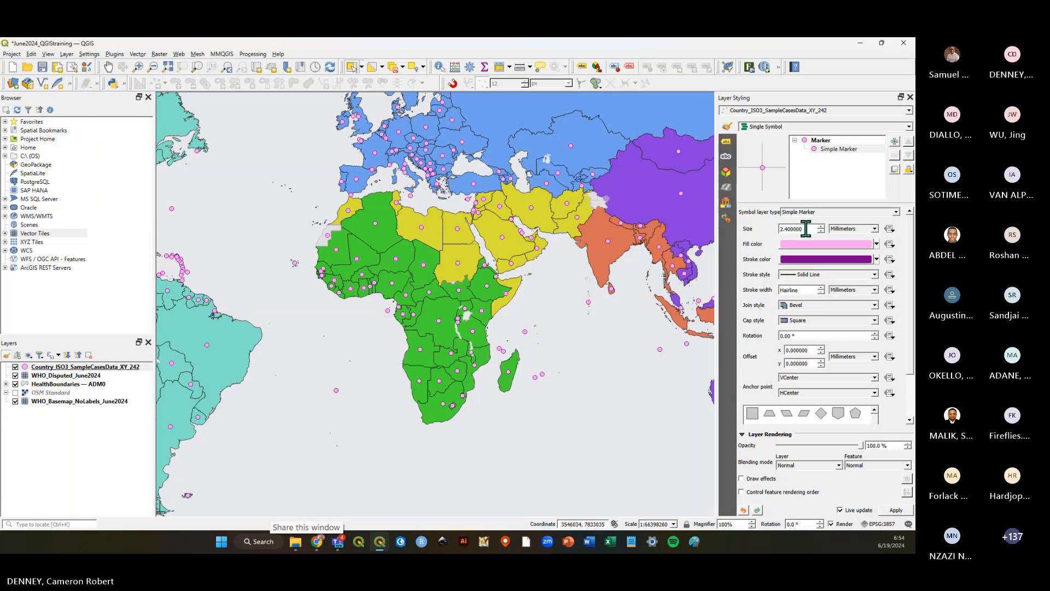
Set the marker stroke width to 0.4 mm and save the project.
{"action": "scroll", "coordinate": [806, 229], "scroll_direction": "up", "scroll_amount": 1}
{"action": "scroll", "coordinate": [822, 293], "scroll_direction": "up", "scroll_amount": 3}
{"action": "scroll", "coordinate": [821, 292], "scroll_direction": "down", "scroll_amount": 1}
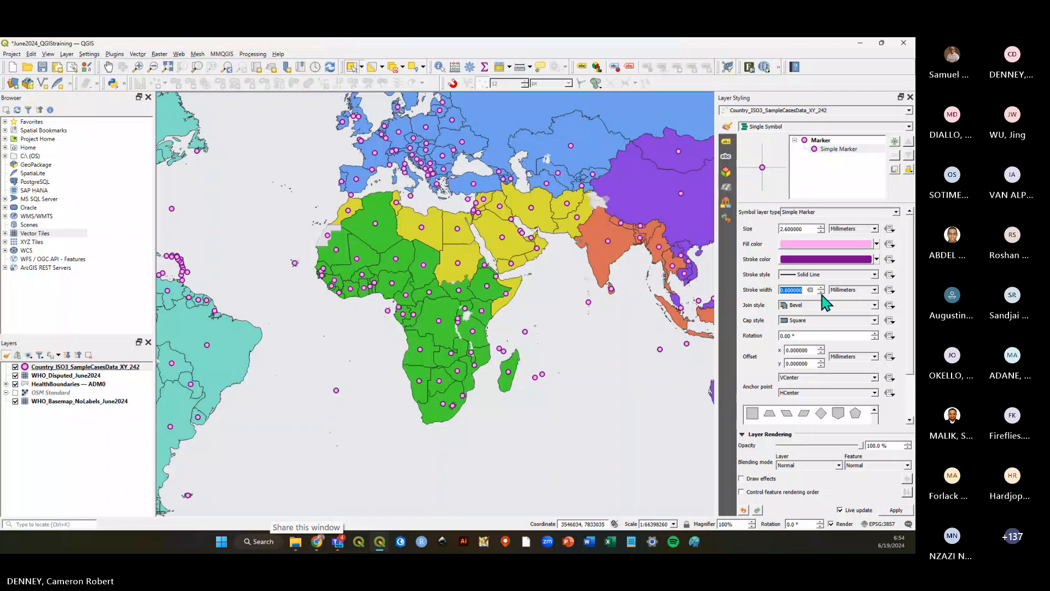
{"action": "left_click", "coordinate": [41, 66]}
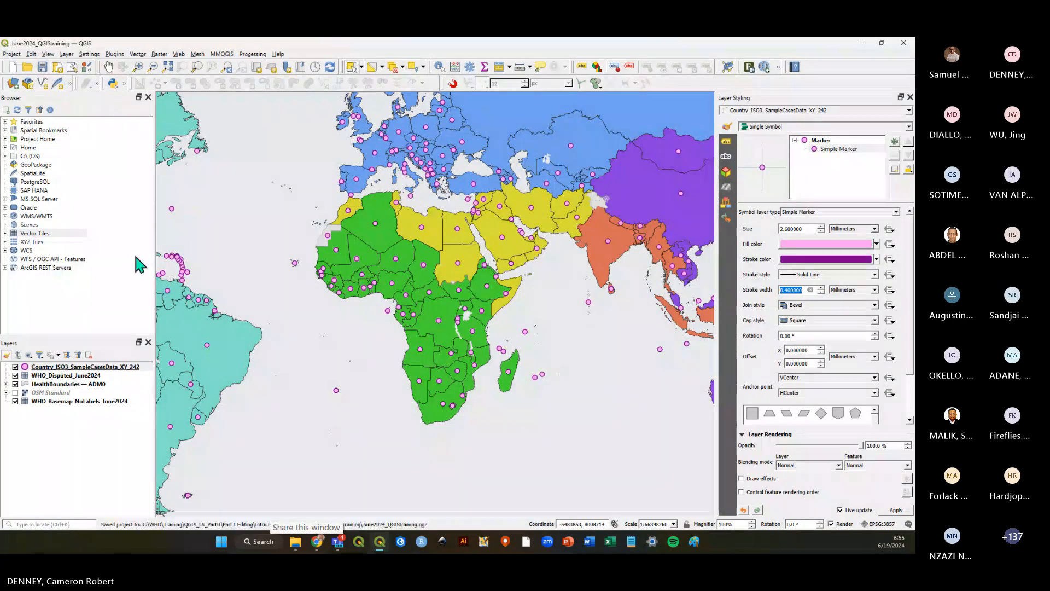
Open the attribute table of the sample cases layer.
{"action": "left_click", "coordinate": [78, 428]}
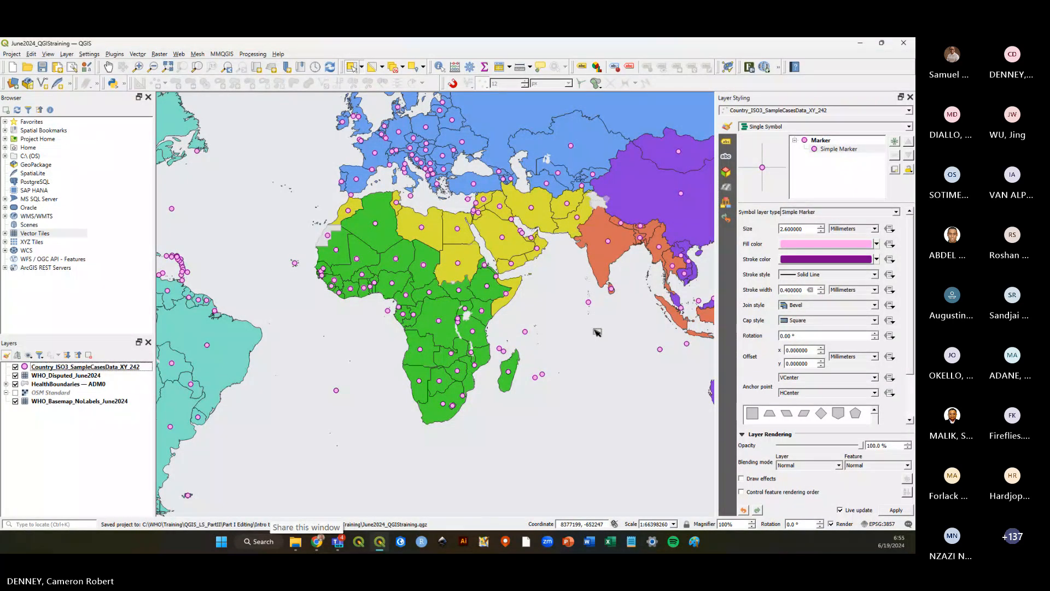
{"action": "left_click", "coordinate": [78, 368]}
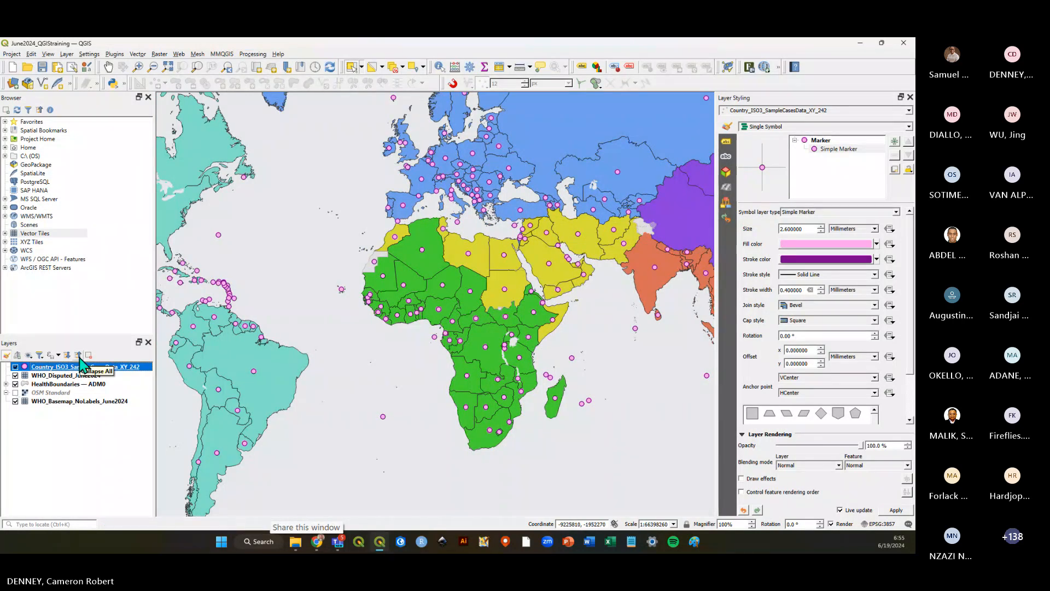
{"action": "right_click", "coordinate": [68, 371]}
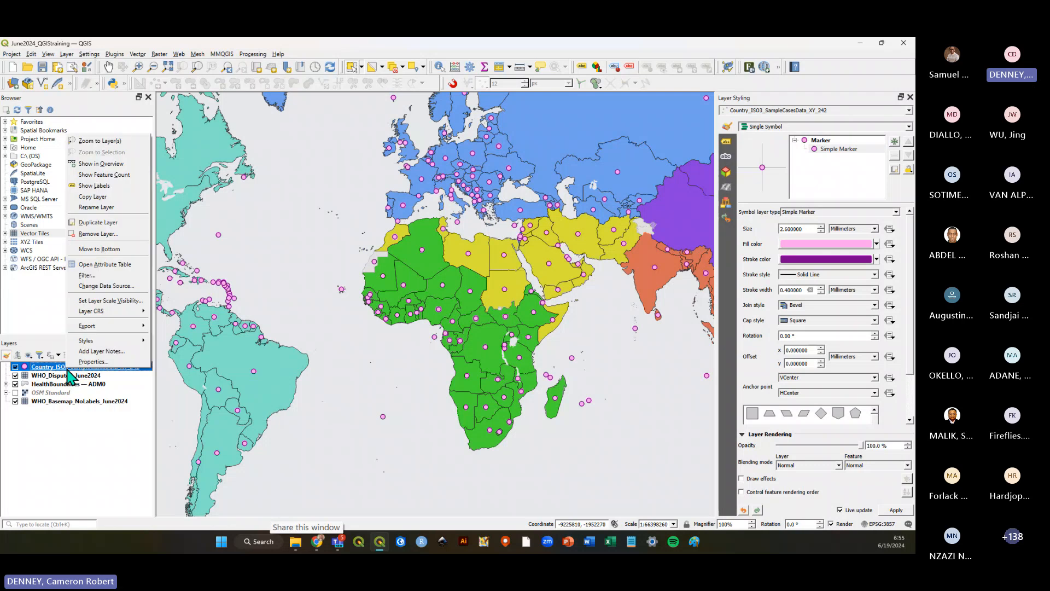
{"action": "left_click", "coordinate": [90, 271]}
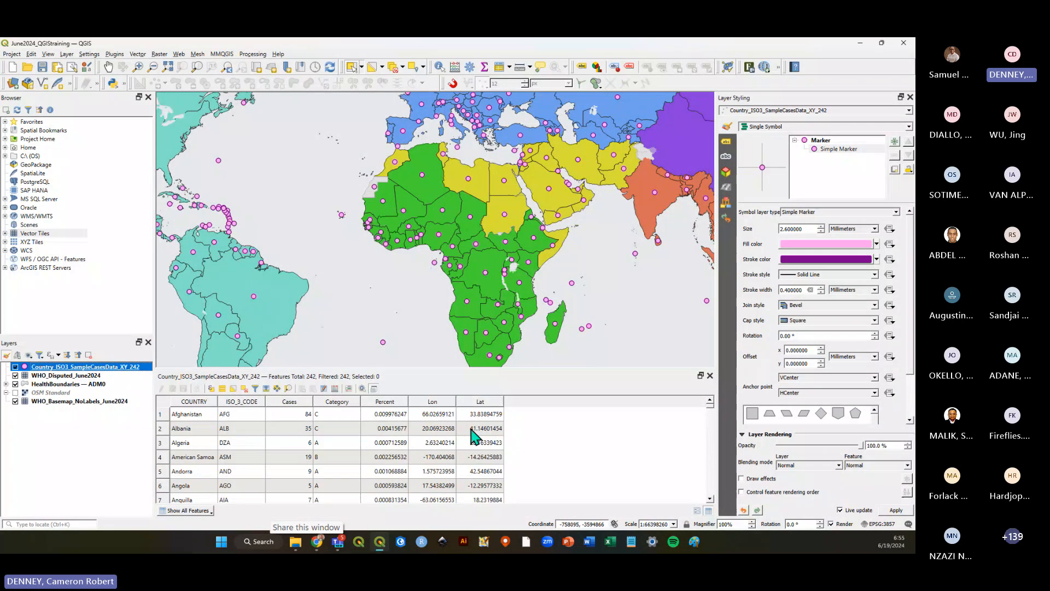
Scroll through the sample cases attribute table records.
{"action": "scroll", "coordinate": [392, 437], "scroll_direction": "down", "scroll_amount": 7}
{"action": "scroll", "coordinate": [393, 439], "scroll_direction": "down", "scroll_amount": 7}
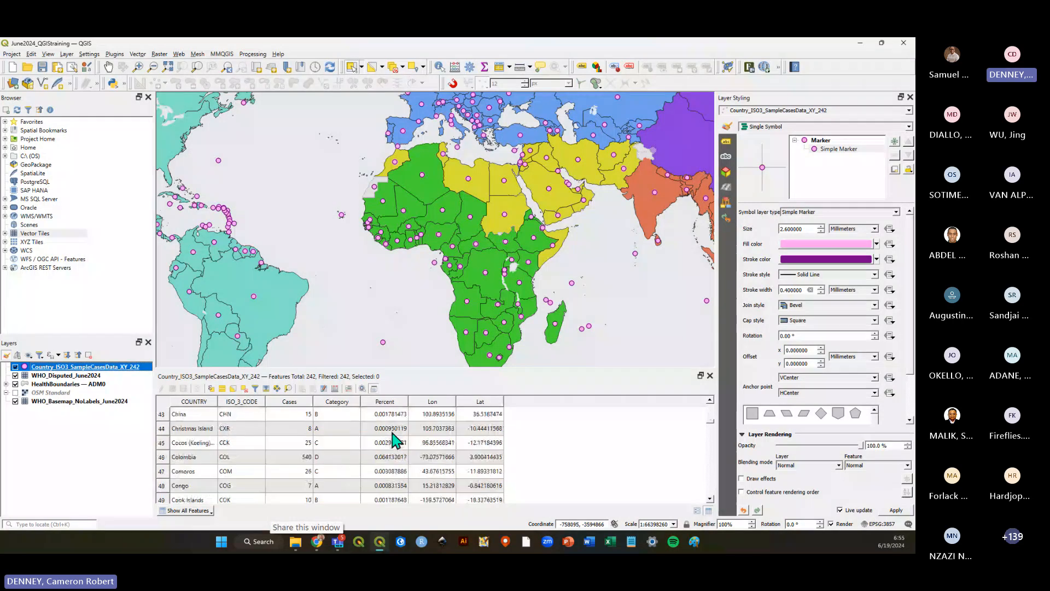
{"action": "scroll", "coordinate": [395, 439], "scroll_direction": "down", "scroll_amount": 15}
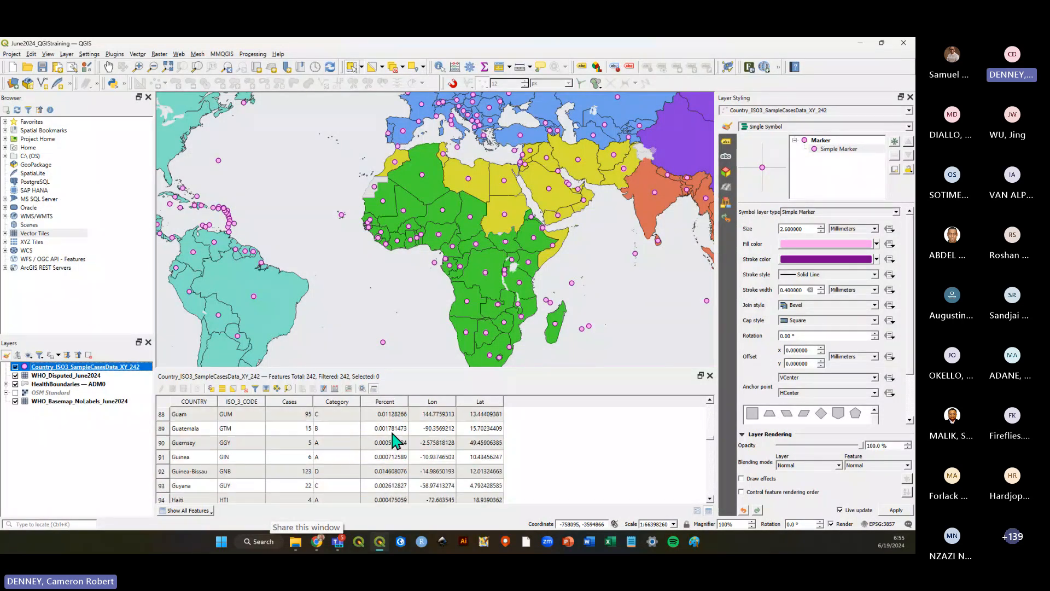
{"action": "scroll", "coordinate": [395, 439], "scroll_direction": "down", "scroll_amount": 3}
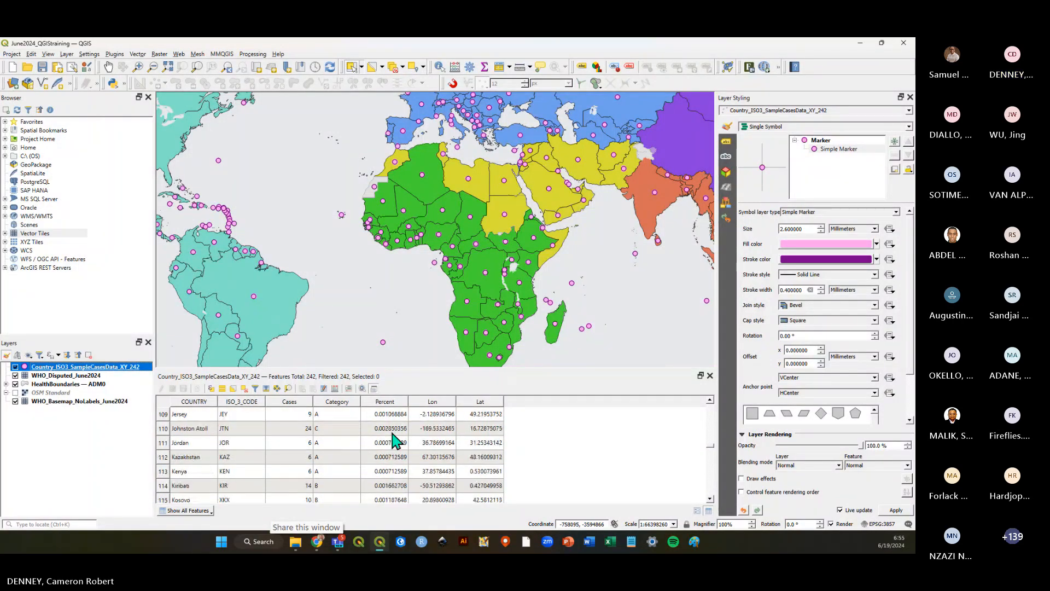
{"action": "scroll", "coordinate": [394, 439], "scroll_direction": "down", "scroll_amount": 13}
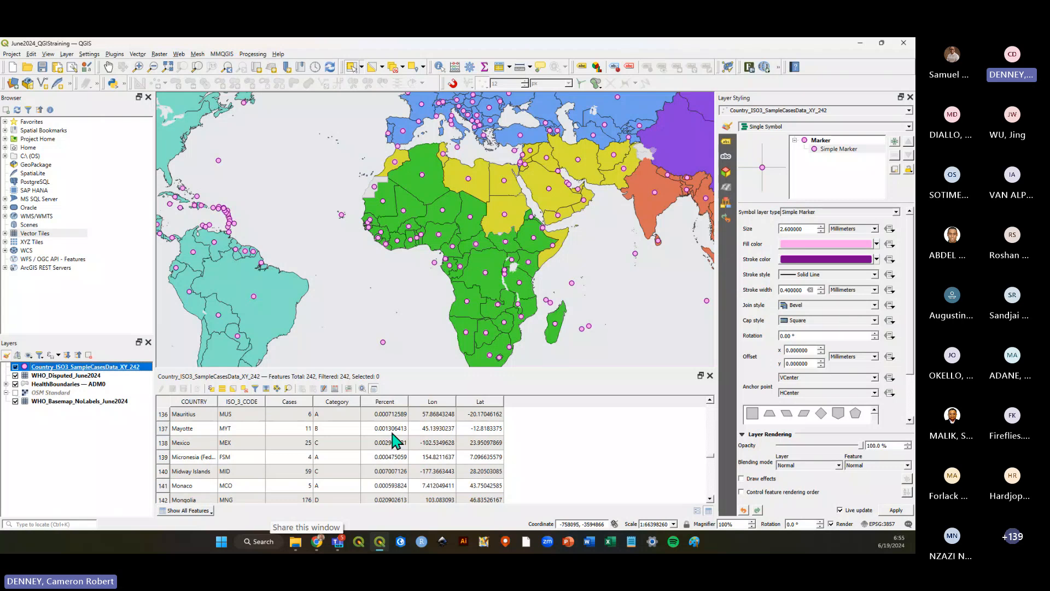
{"action": "scroll", "coordinate": [395, 439], "scroll_direction": "down", "scroll_amount": 4}
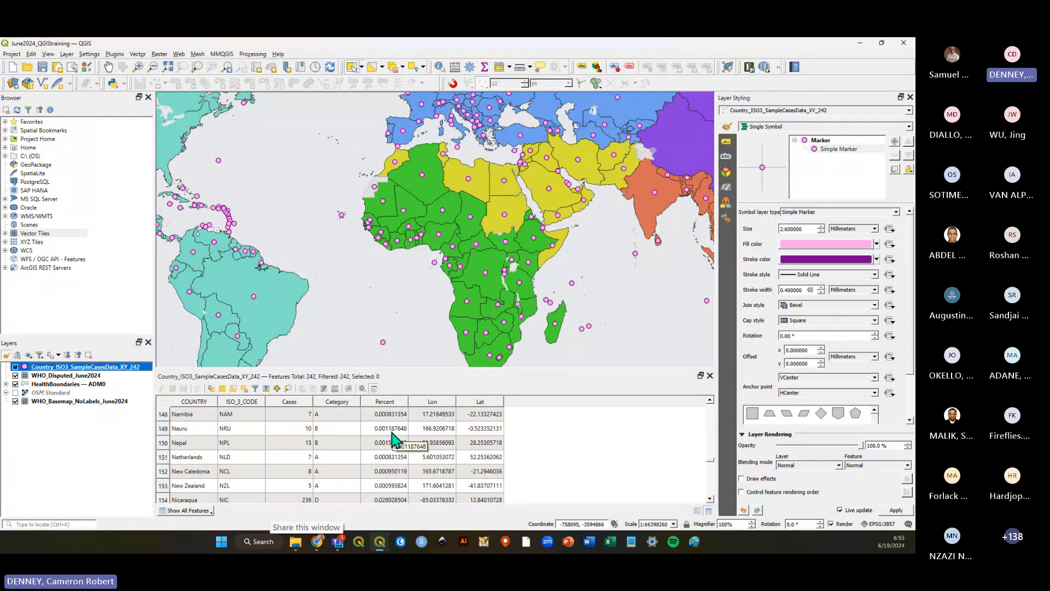
{"action": "scroll", "coordinate": [392, 433], "scroll_direction": "down", "scroll_amount": 9}
{"action": "scroll", "coordinate": [393, 441], "scroll_direction": "down", "scroll_amount": 2}
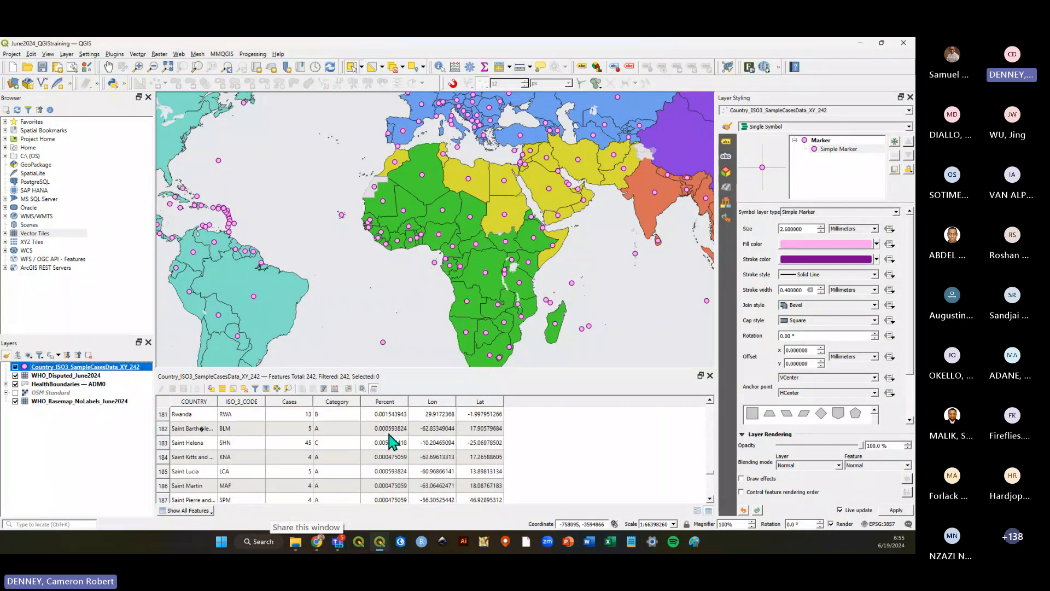
{"action": "scroll", "coordinate": [392, 441], "scroll_direction": "down", "scroll_amount": 11}
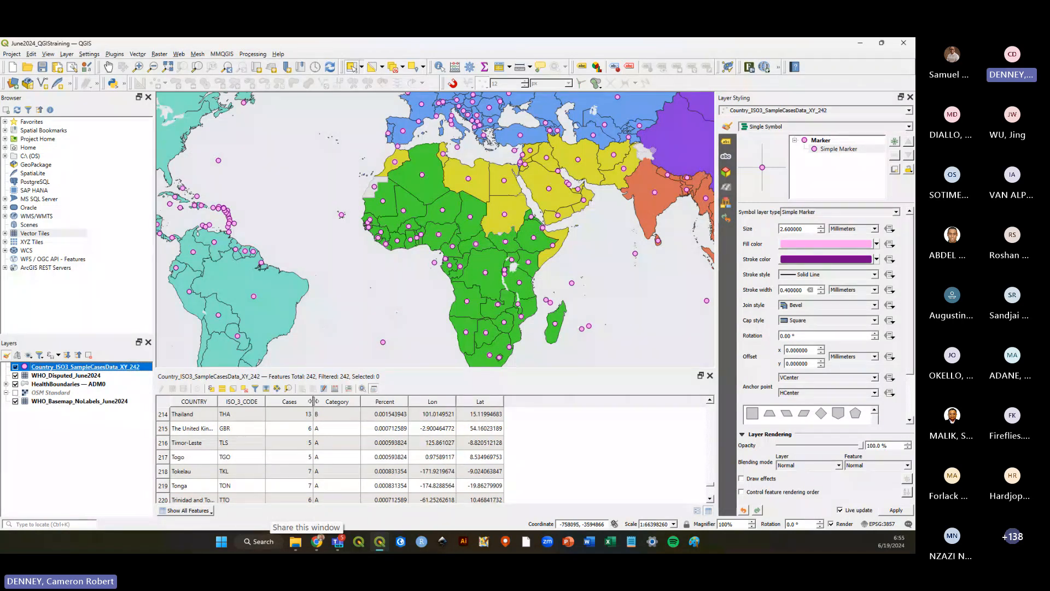
Widen the Cases column in the attribute table.
{"action": "left_click_drag", "start_coordinate": [313, 401], "coordinate": [367, 401]}
{"action": "scroll", "coordinate": [281, 452], "scroll_direction": "up", "scroll_amount": 11}
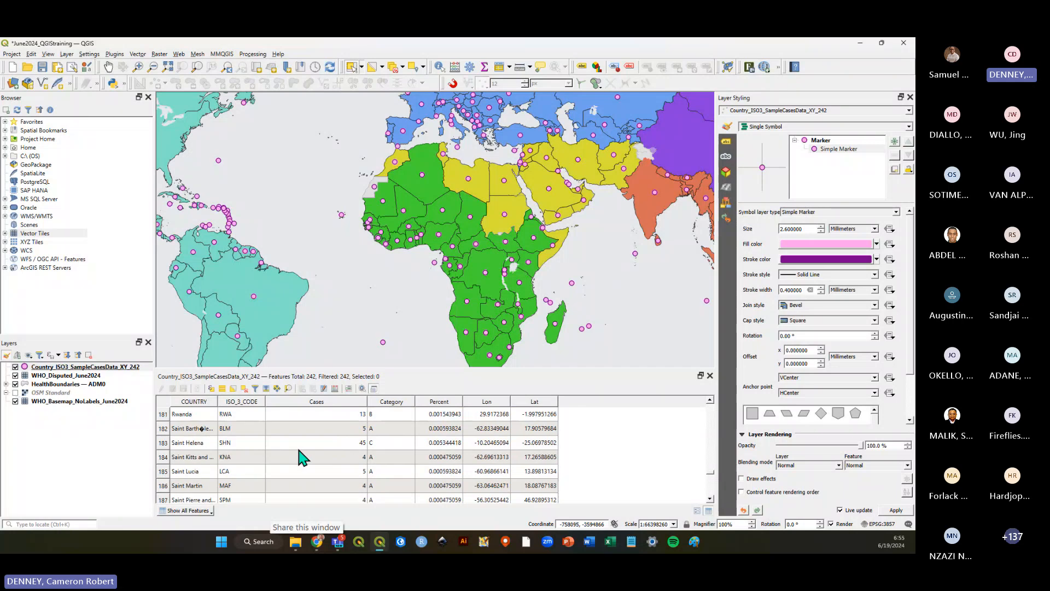
{"action": "scroll", "coordinate": [312, 462], "scroll_direction": "up", "scroll_amount": 18}
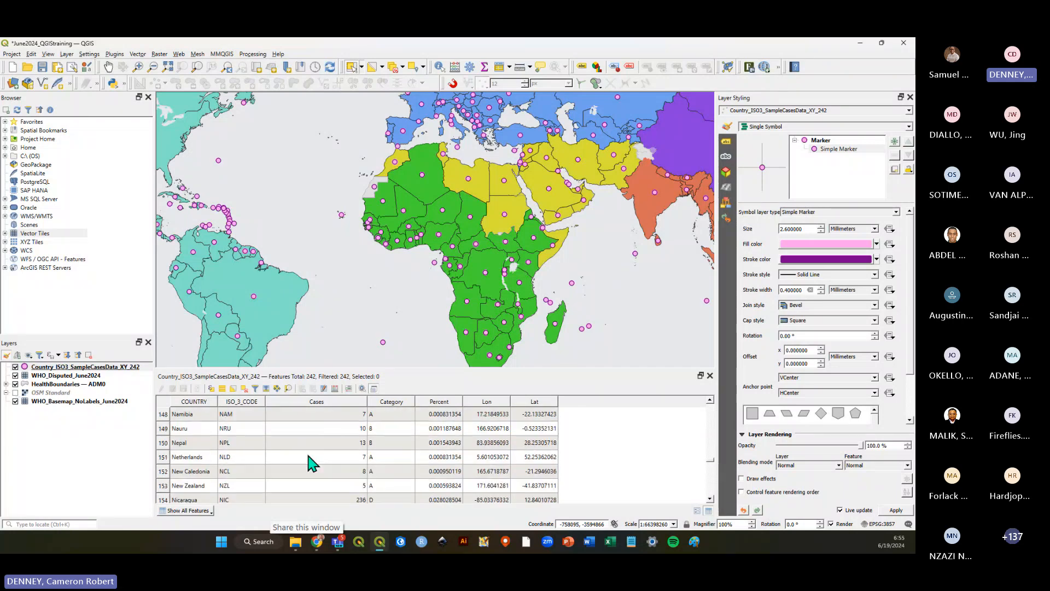
Sort the sample cases attribute table by the Cases column in descending order.
{"action": "scroll", "coordinate": [312, 462], "scroll_direction": "up", "scroll_amount": 20}
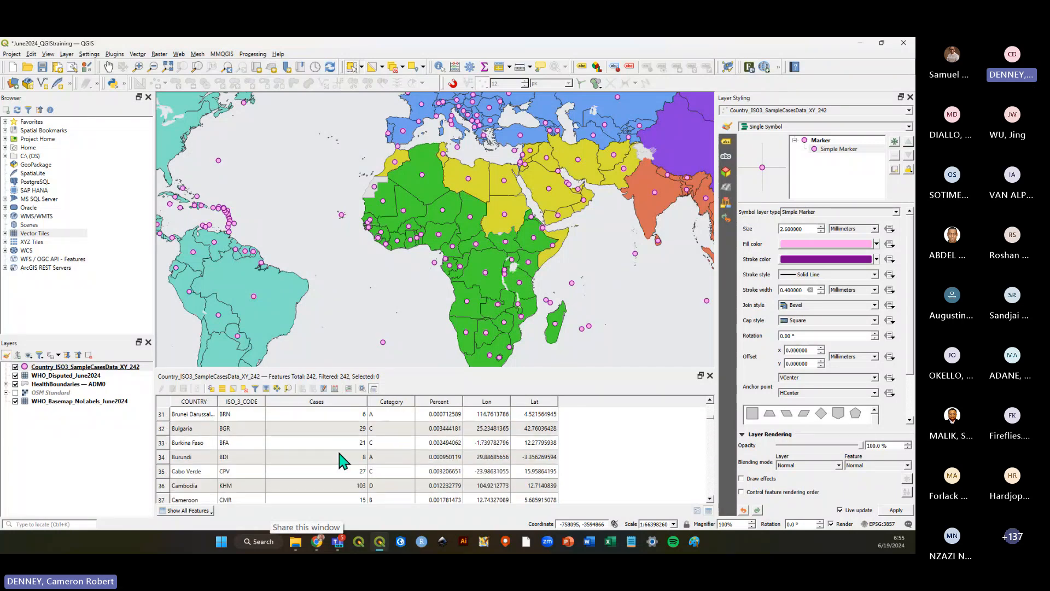
{"action": "scroll", "coordinate": [713, 415], "scroll_direction": "up", "scroll_amount": 3}
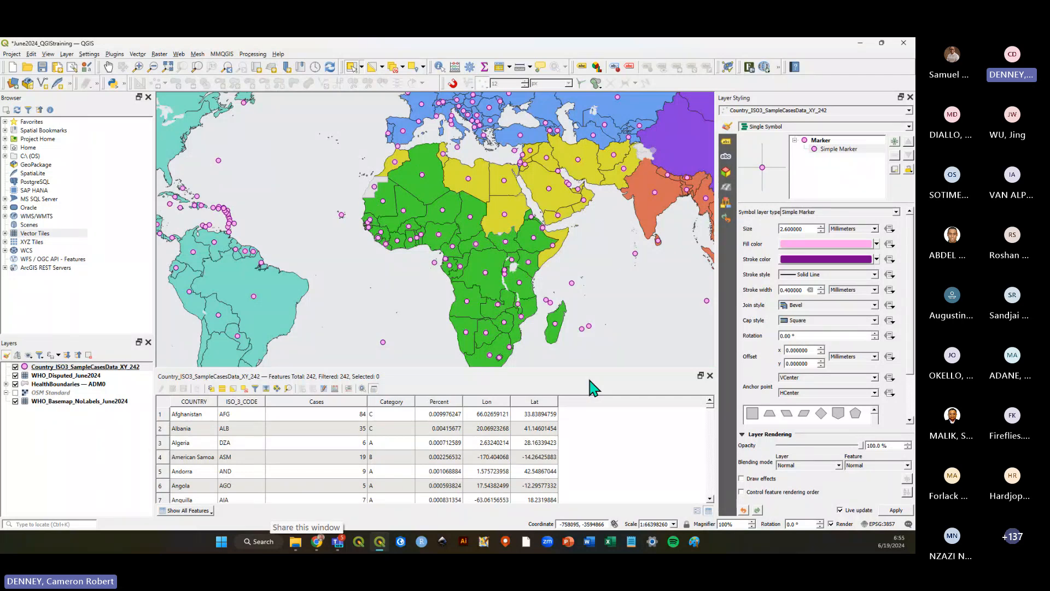
{"action": "scroll", "coordinate": [458, 278], "scroll_direction": "down", "scroll_amount": 1}
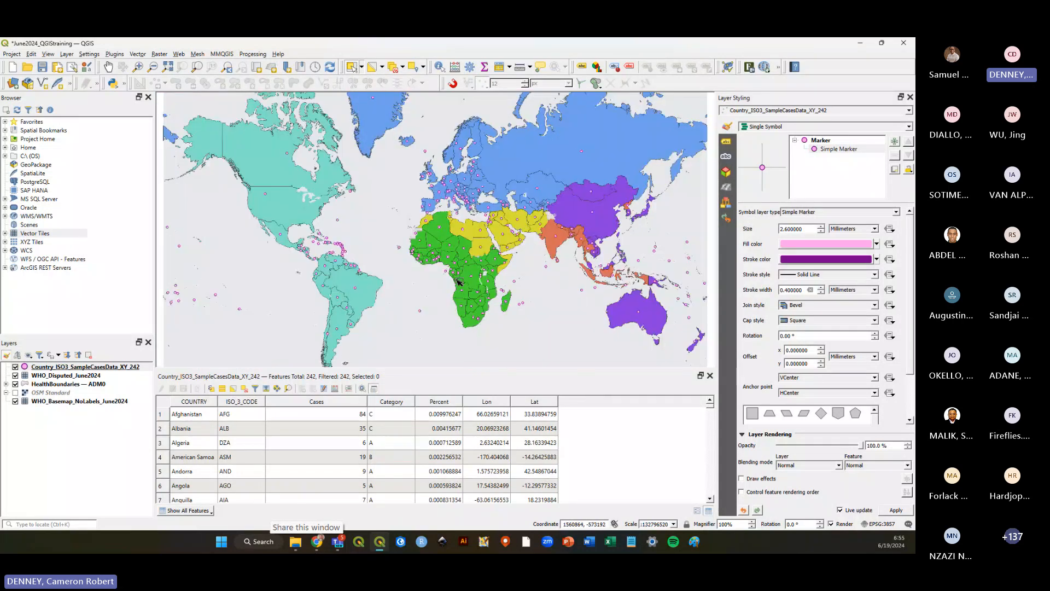
{"action": "scroll", "coordinate": [478, 264], "scroll_direction": "up", "scroll_amount": 1}
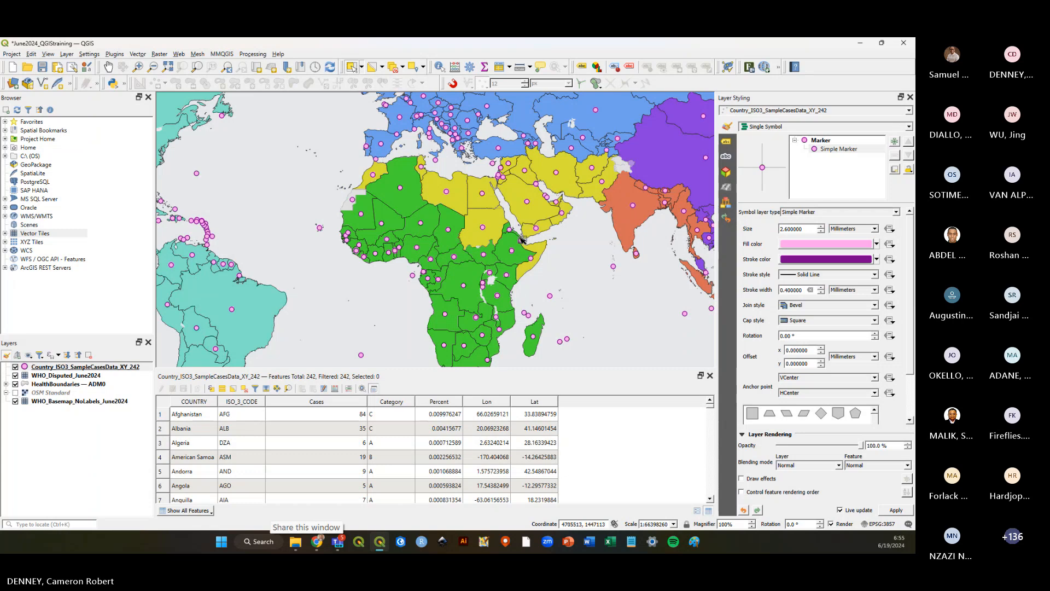
{"action": "left_click", "coordinate": [333, 401]}
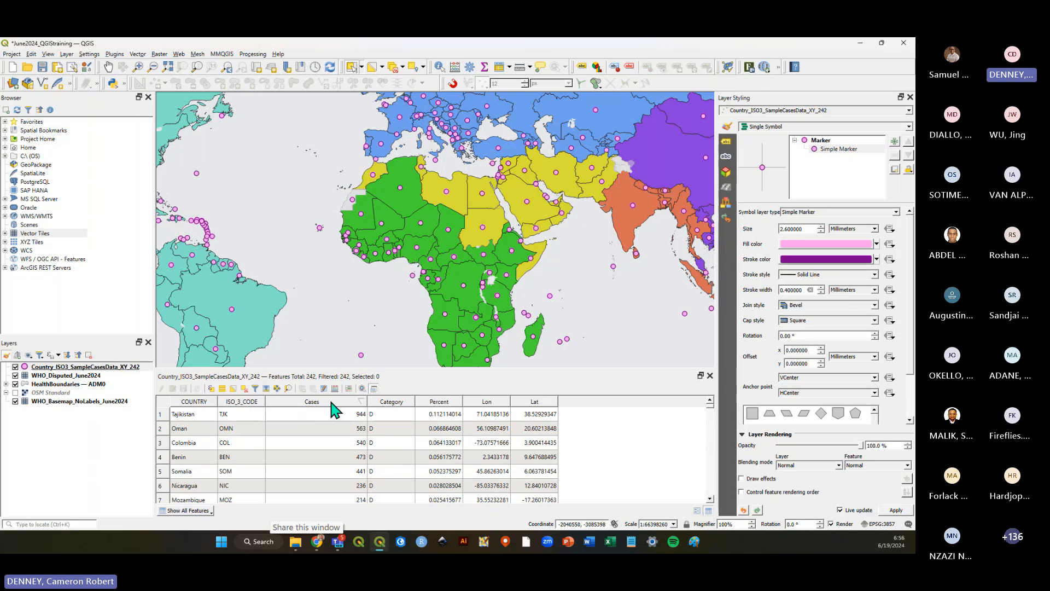
{"action": "left_click", "coordinate": [332, 402]}
Close the attribute table and save the project.
{"action": "left_click_drag", "start_coordinate": [402, 371], "coordinate": [402, 396]}
{"action": "left_click", "coordinate": [87, 367]}
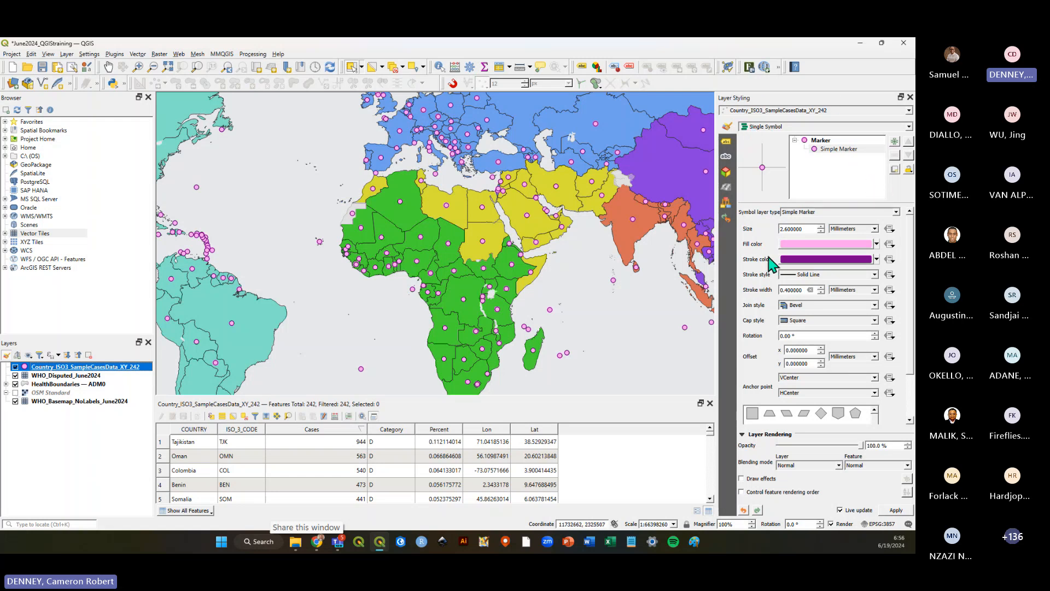
{"action": "left_click", "coordinate": [7, 355]}
{"action": "left_click", "coordinate": [7, 355]}
{"action": "left_click", "coordinate": [710, 404]}
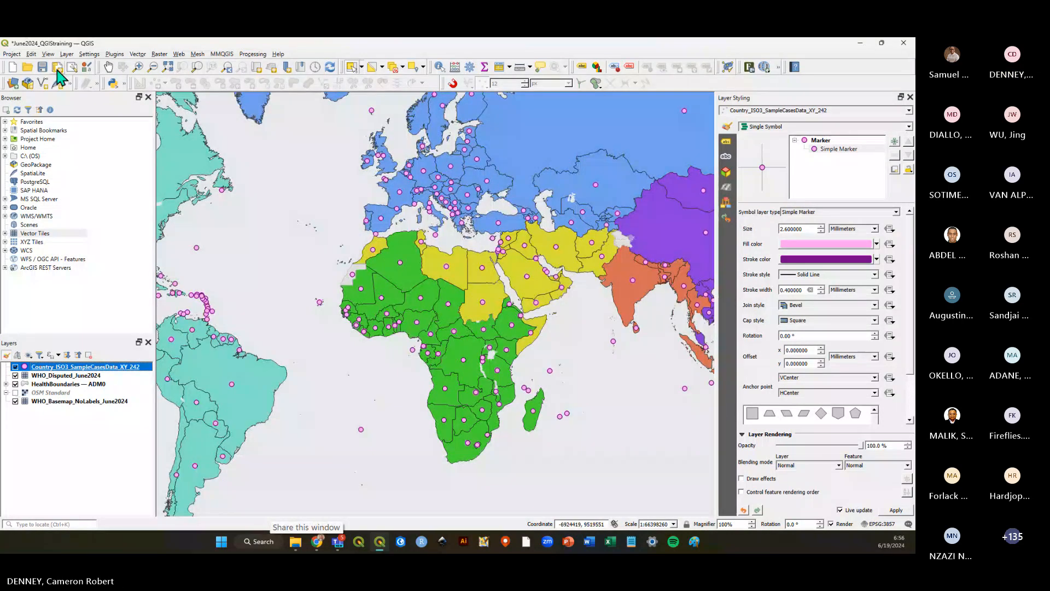
{"action": "left_click", "coordinate": [56, 69]}
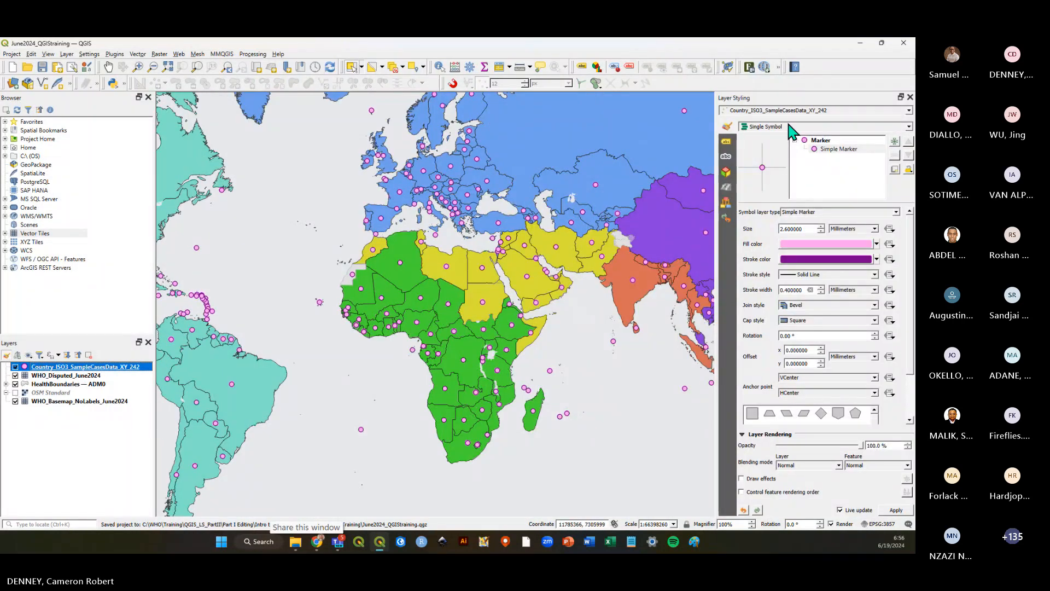
Change the sample cases layer symbology from Single Symbol to Graduated.
{"action": "left_click", "coordinate": [909, 127]}
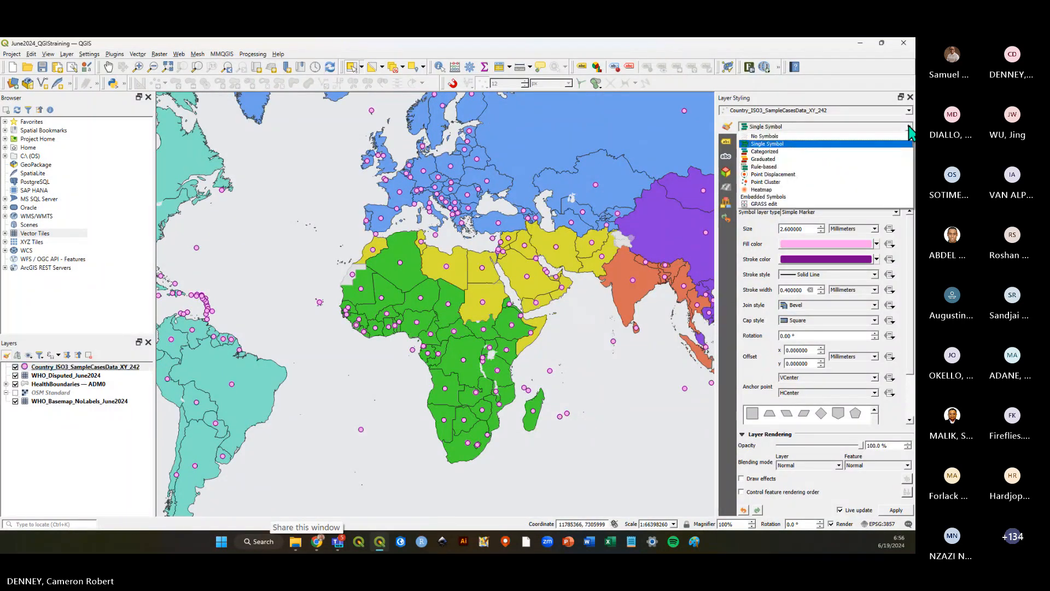
{"action": "left_click", "coordinate": [779, 159]}
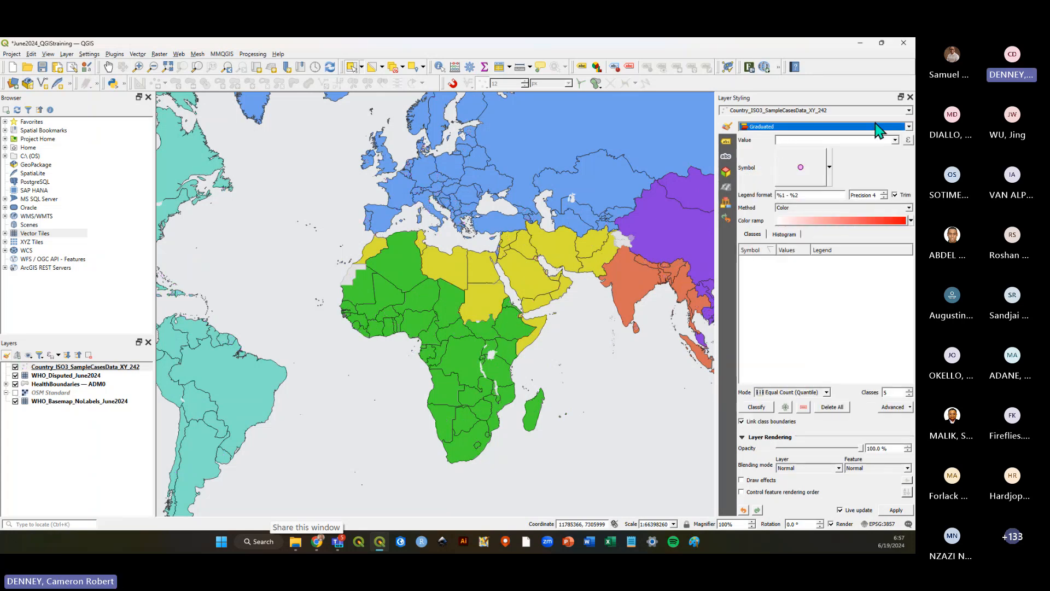
{"action": "left_click", "coordinate": [907, 126]}
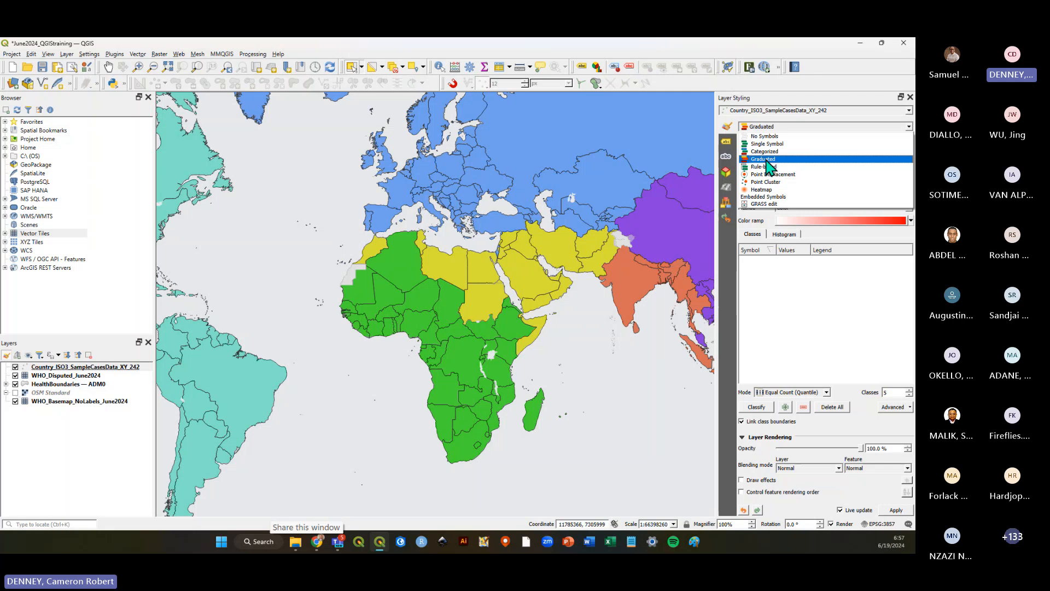
{"action": "left_click", "coordinate": [766, 159]}
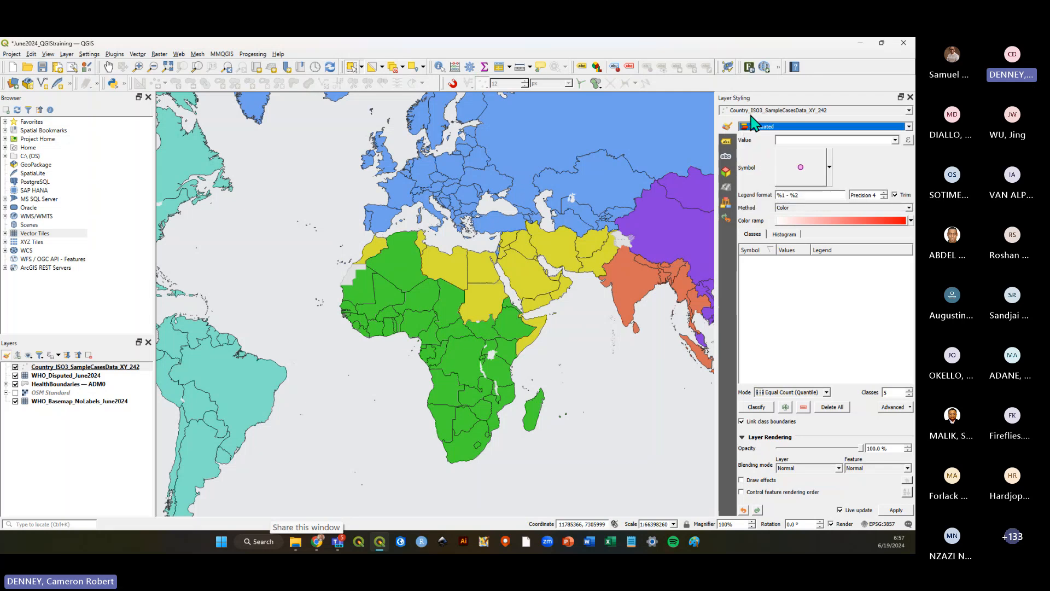
{"action": "left_click", "coordinate": [45, 368]}
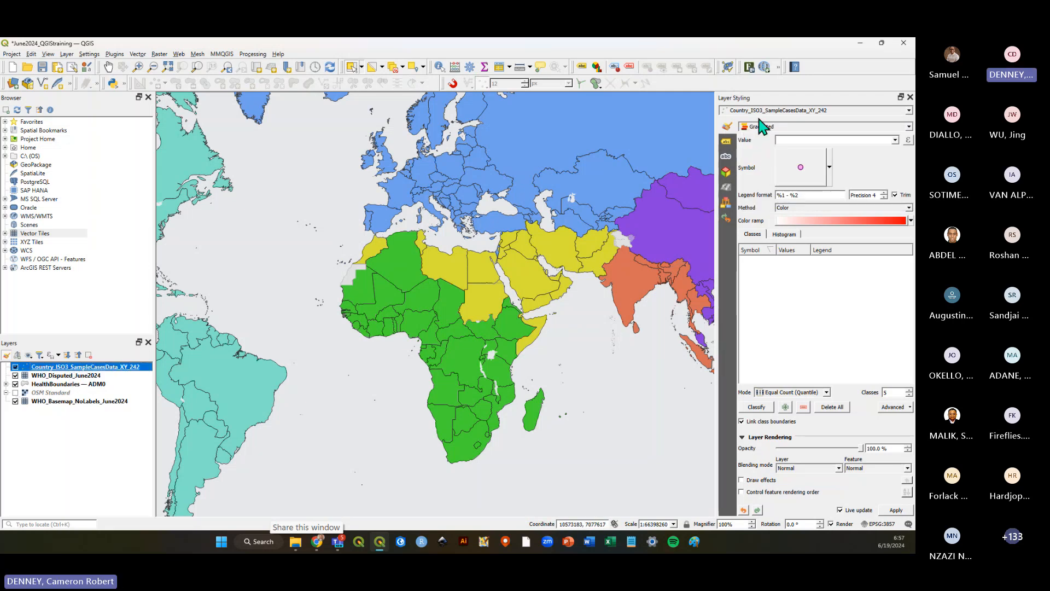
Set the graduated value field to Cases and classify the points into classes.
{"action": "left_click", "coordinate": [894, 140]}
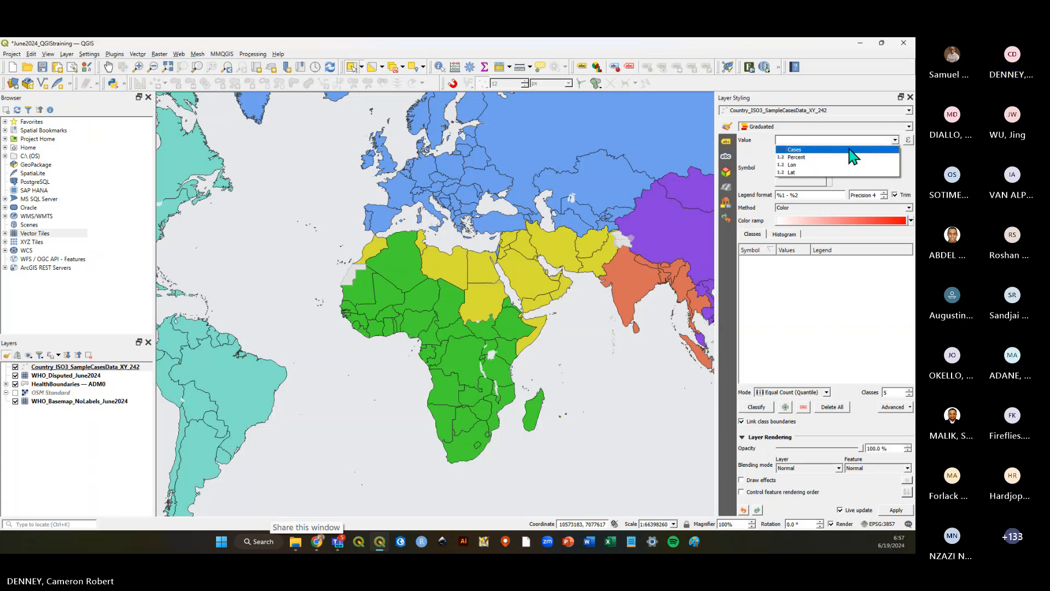
{"action": "left_click", "coordinate": [800, 150]}
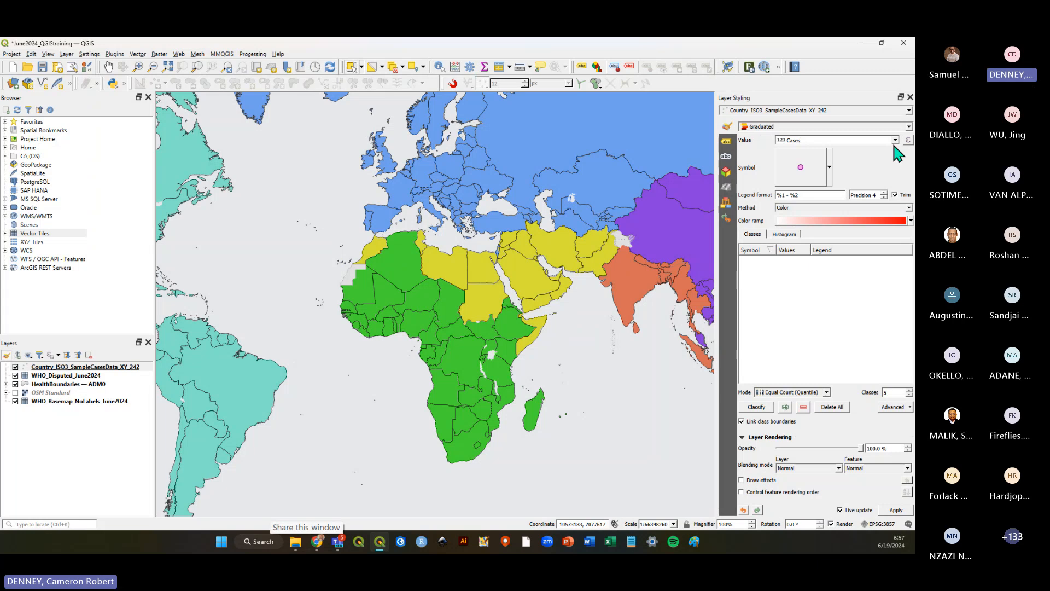
{"action": "left_click", "coordinate": [893, 143]}
{"action": "left_click", "coordinate": [800, 157]}
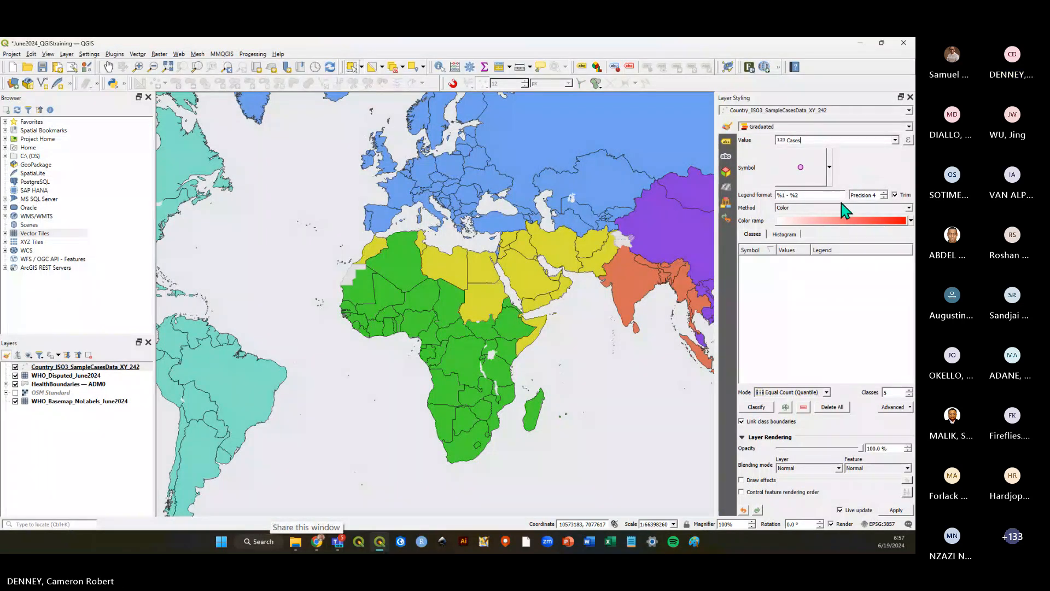
{"action": "left_click", "coordinate": [763, 409]}
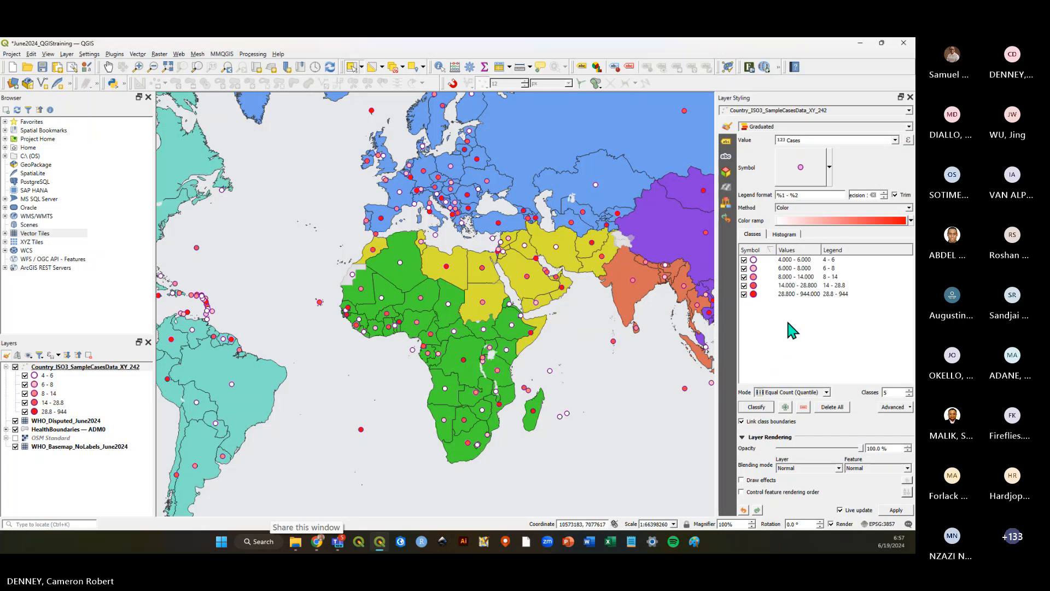
Inspect the styling of each layer in the layer list, returning to the sample cases layer.
{"action": "scroll", "coordinate": [561, 317], "scroll_direction": "down", "scroll_amount": 1}
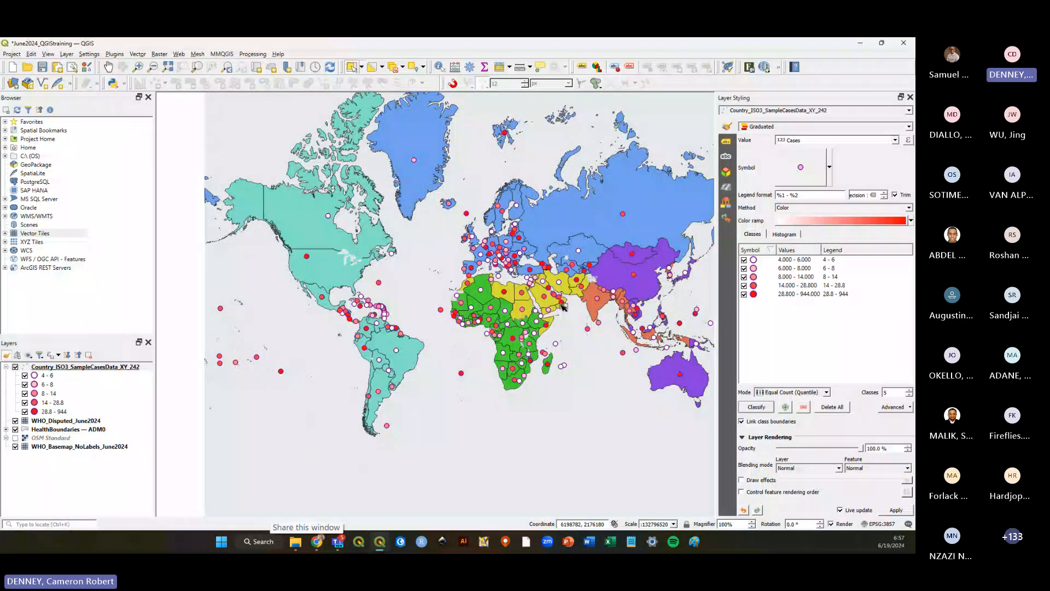
{"action": "scroll", "coordinate": [564, 307], "scroll_direction": "up", "scroll_amount": 1}
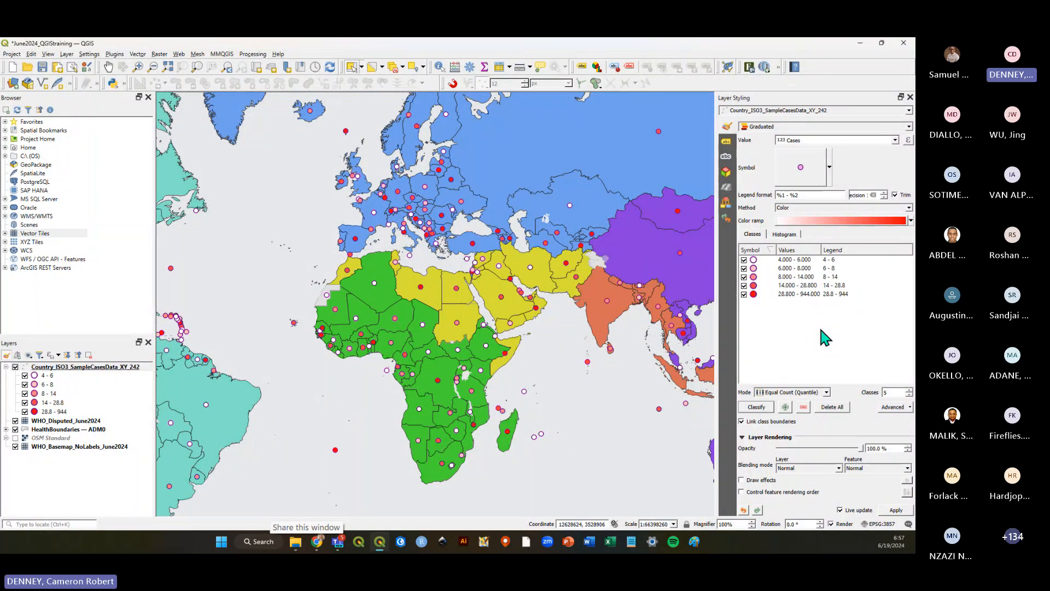
{"action": "left_click", "coordinate": [909, 127]}
{"action": "left_click", "coordinate": [909, 126]}
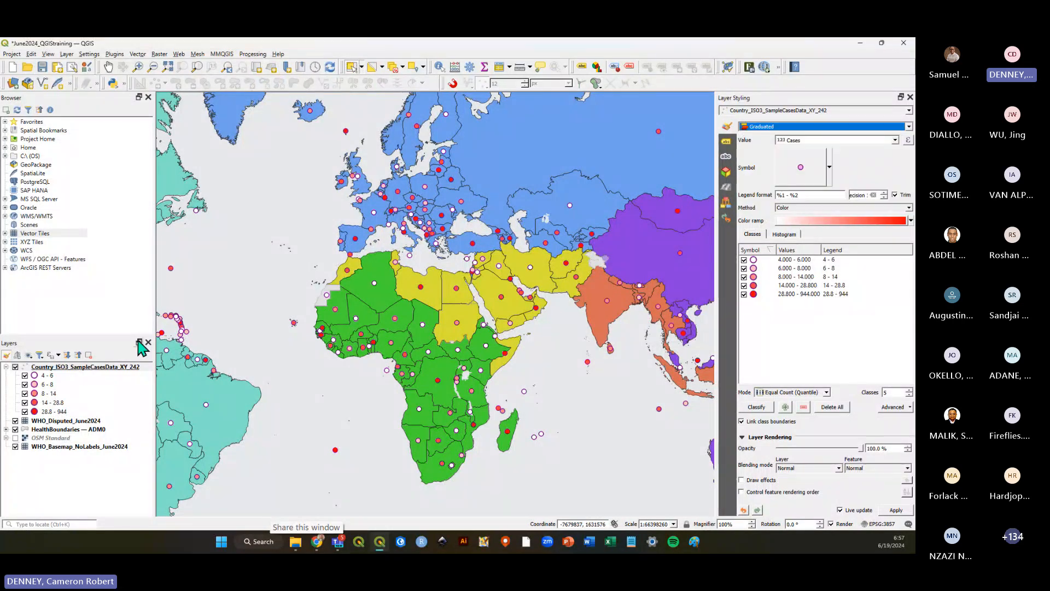
{"action": "left_click", "coordinate": [82, 367]}
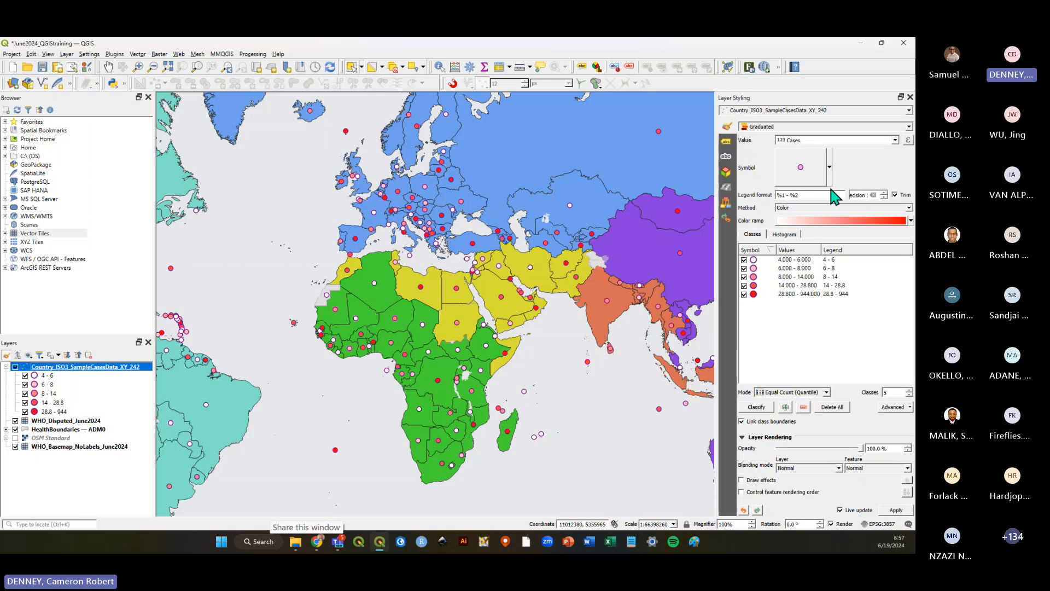
{"action": "left_click", "coordinate": [53, 421]}
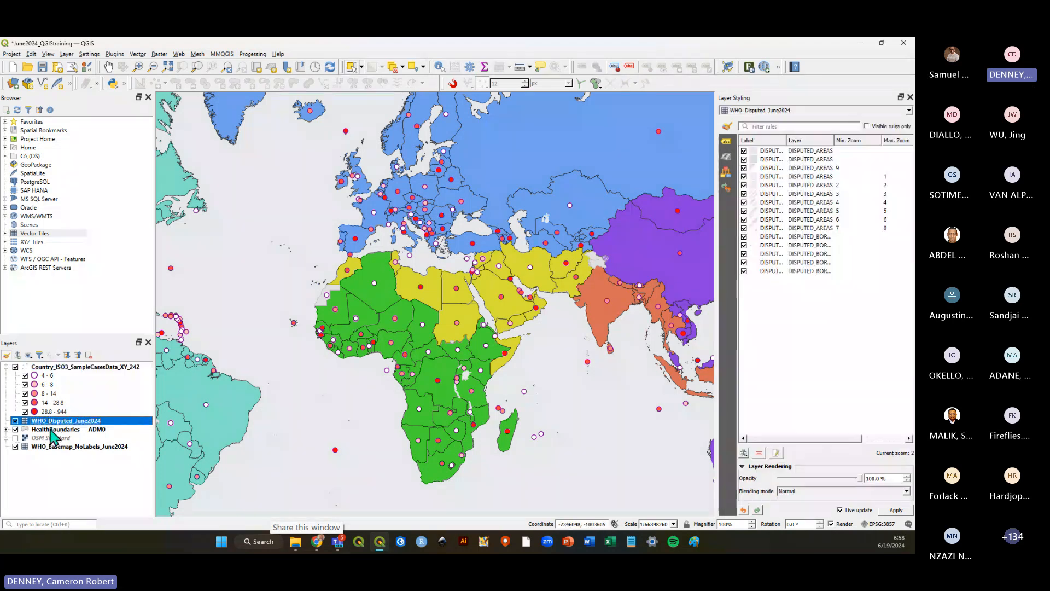
{"action": "left_click", "coordinate": [54, 429]}
{"action": "left_click", "coordinate": [55, 438]}
{"action": "left_click", "coordinate": [54, 447]}
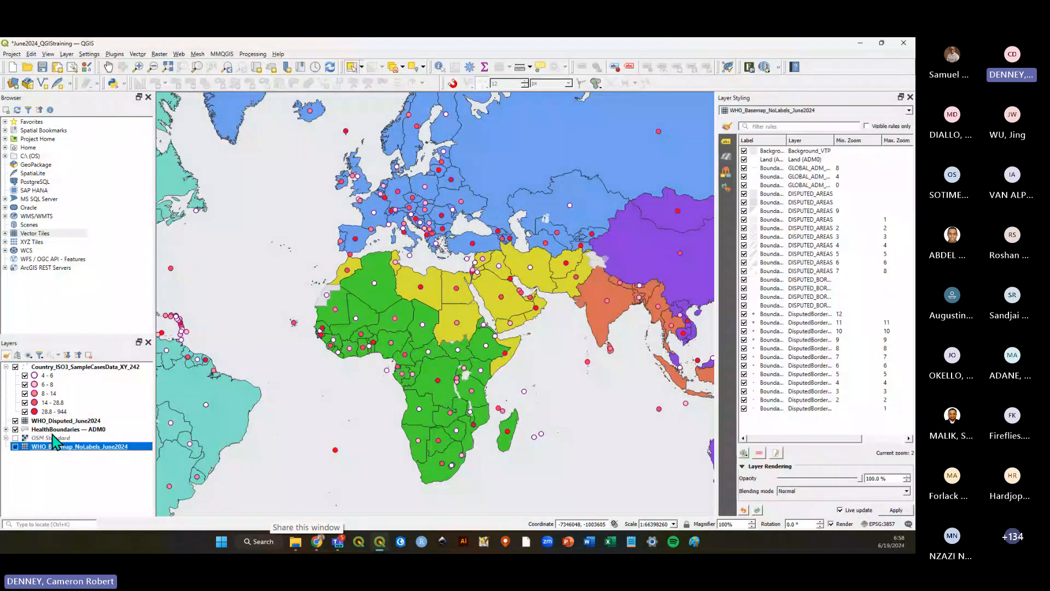
{"action": "left_click", "coordinate": [54, 429]}
{"action": "left_click", "coordinate": [61, 367]}
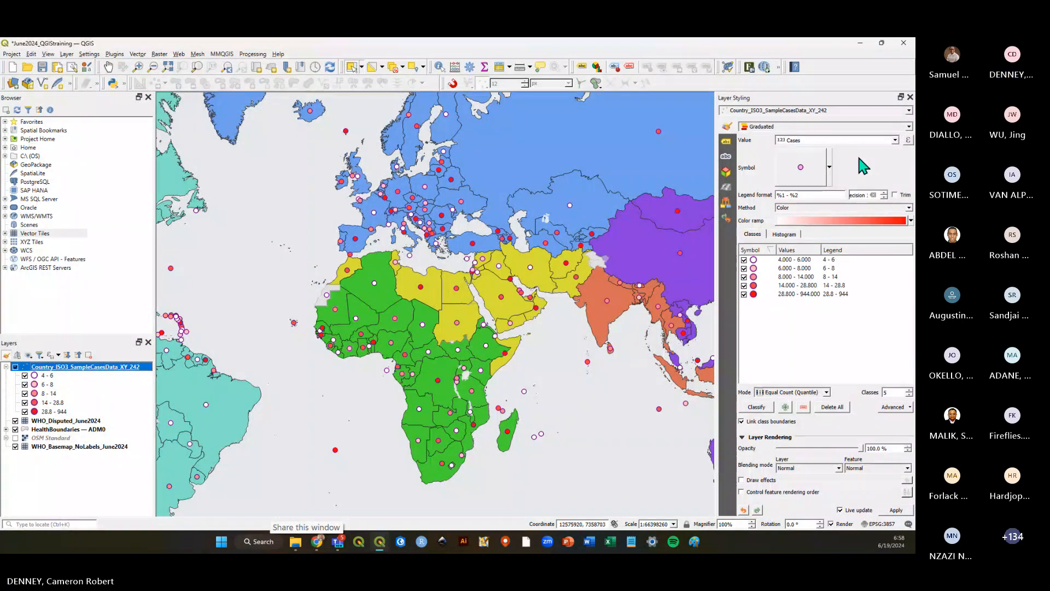
Review the graduated renderer, its Cases value field and the class rows of the sample cases layer.
{"action": "left_click", "coordinate": [876, 127]}
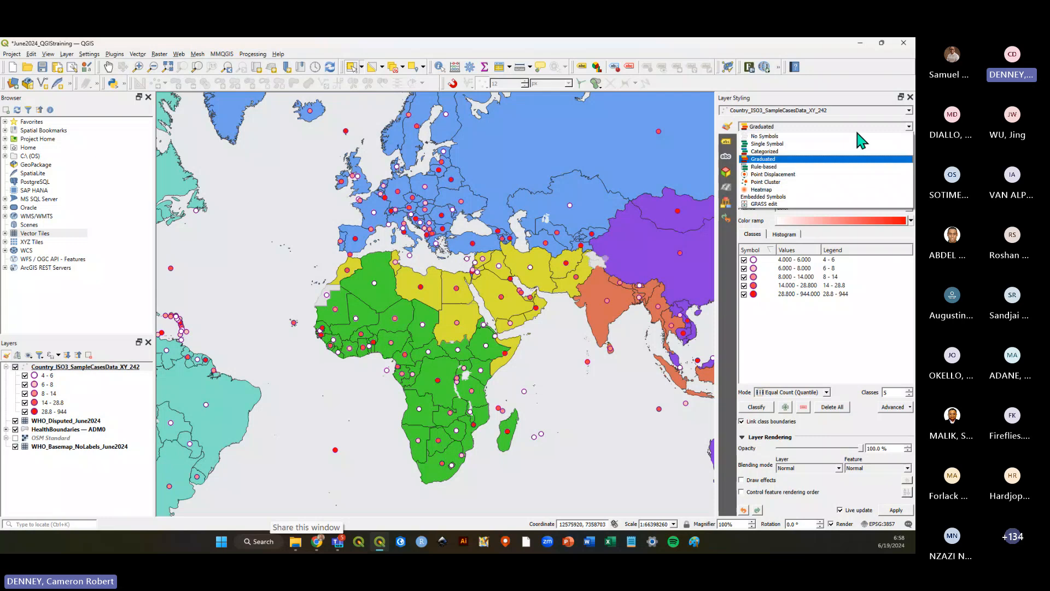
{"action": "left_click", "coordinate": [771, 160]}
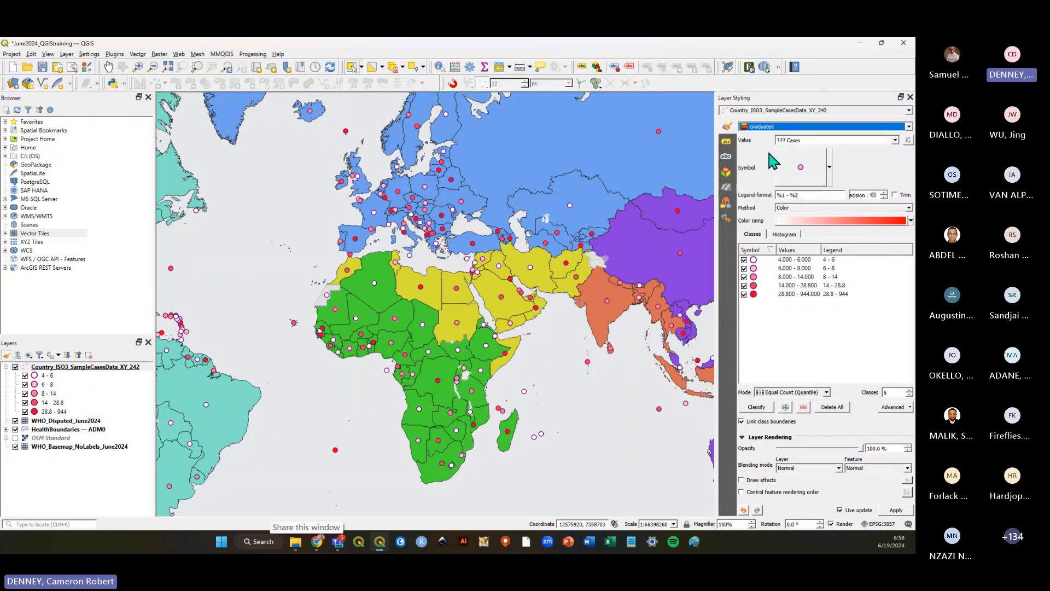
{"action": "left_click", "coordinate": [894, 141]}
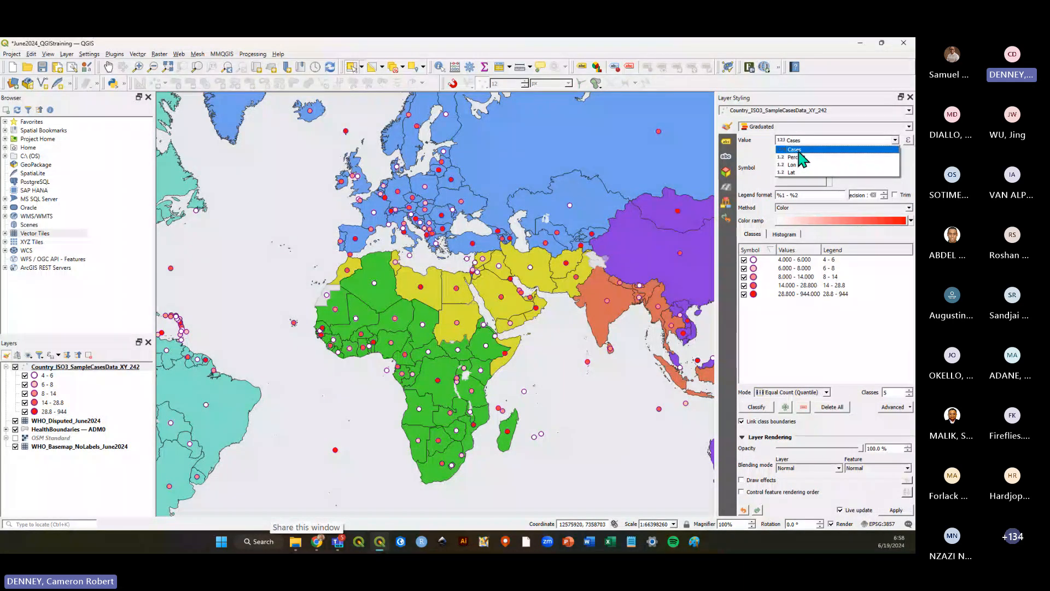
{"action": "left_click", "coordinate": [758, 145]}
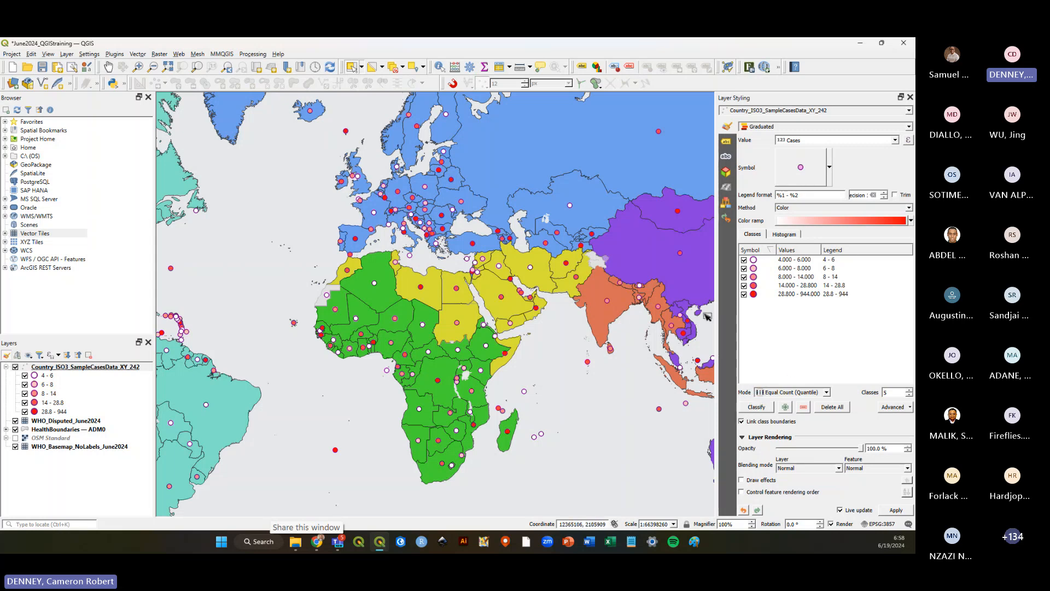
{"action": "left_click", "coordinate": [787, 295]}
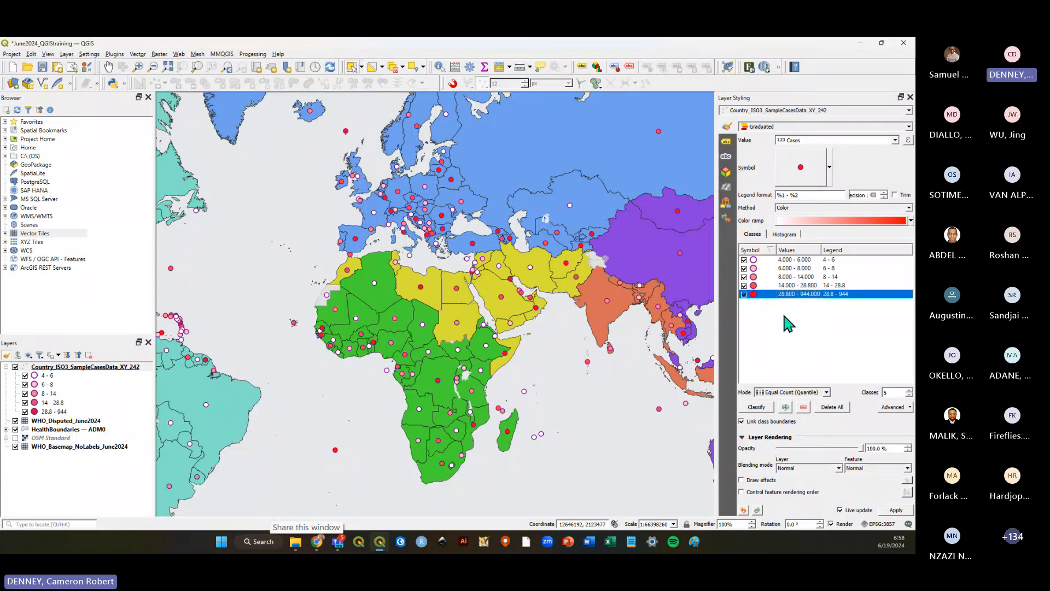
{"action": "left_click", "coordinate": [793, 260]}
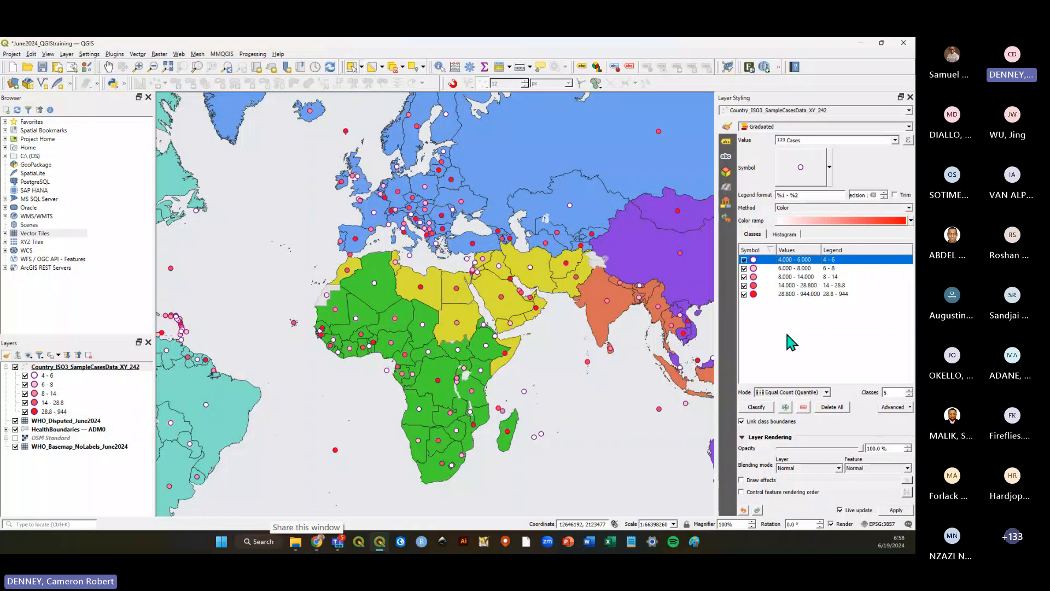
Hide the HealthBoundaries ADM0 layer and save the project.
{"action": "scroll", "coordinate": [492, 339], "scroll_direction": "down", "scroll_amount": 1}
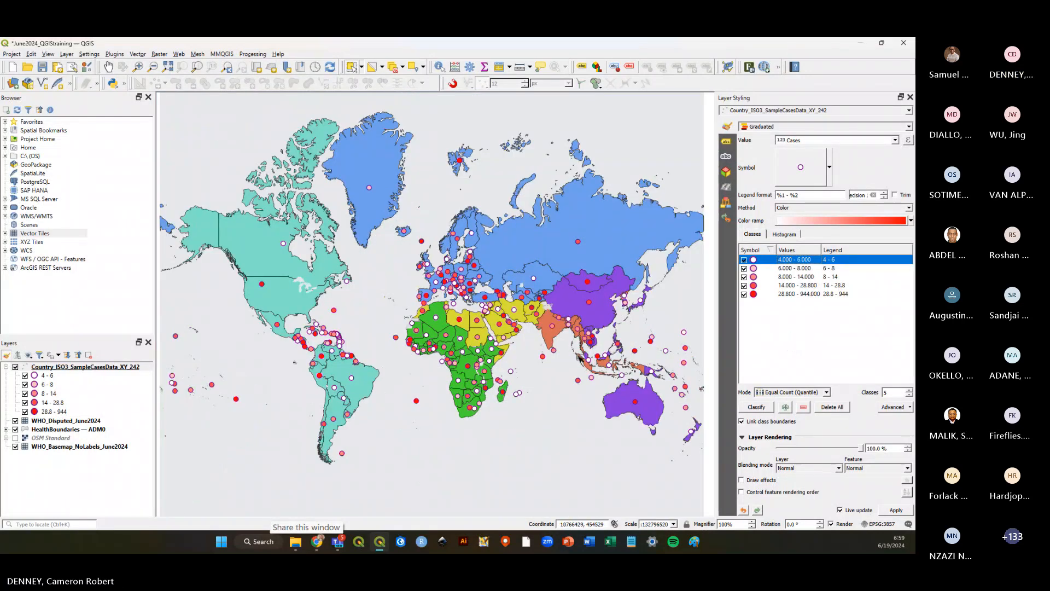
{"action": "left_click", "coordinate": [57, 67]}
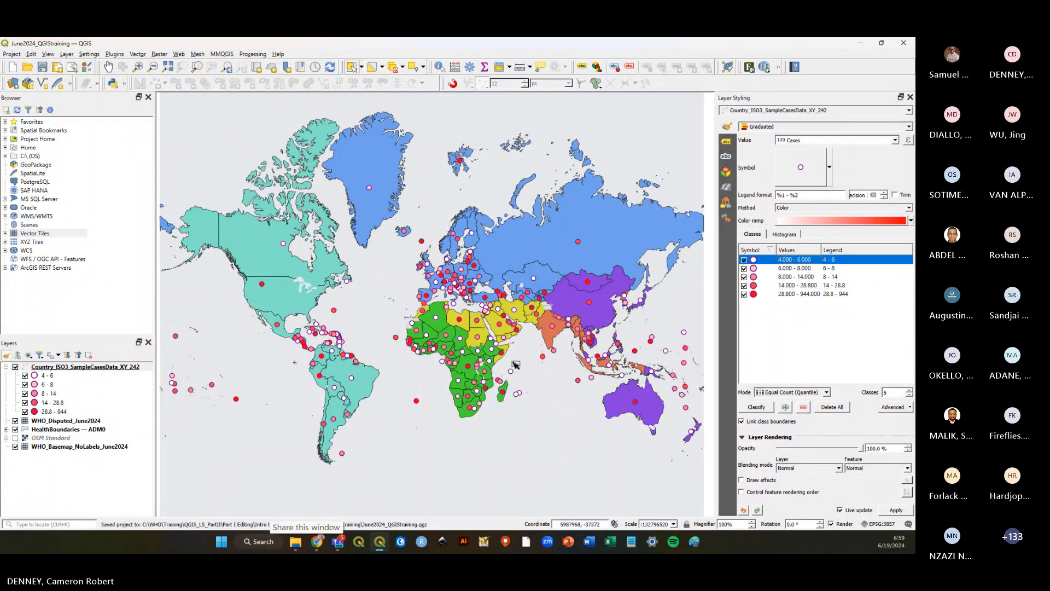
{"action": "scroll", "coordinate": [534, 372], "scroll_direction": "up", "scroll_amount": 1}
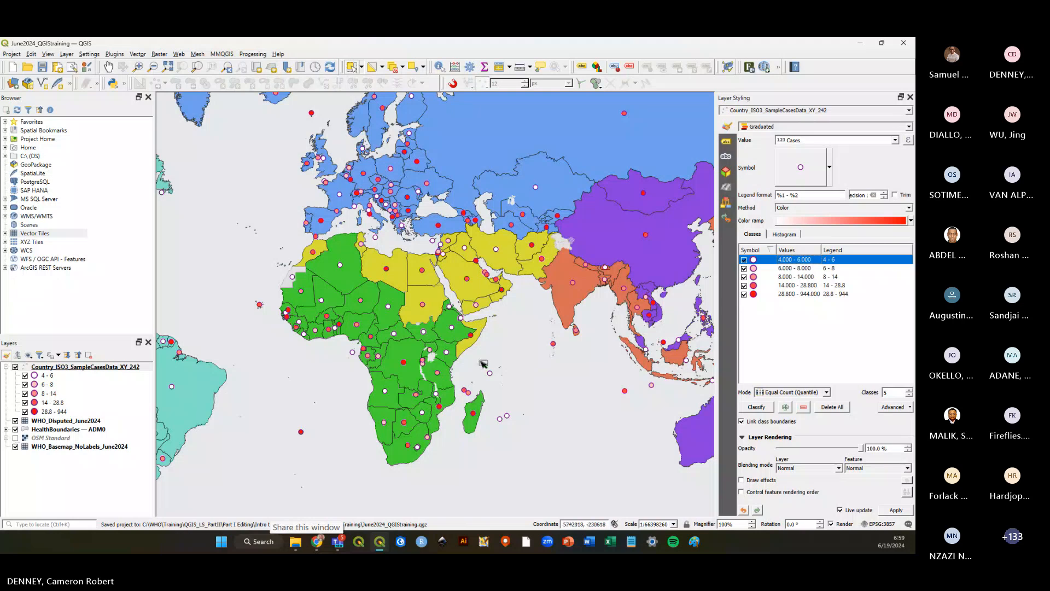
{"action": "left_click", "coordinate": [15, 429]}
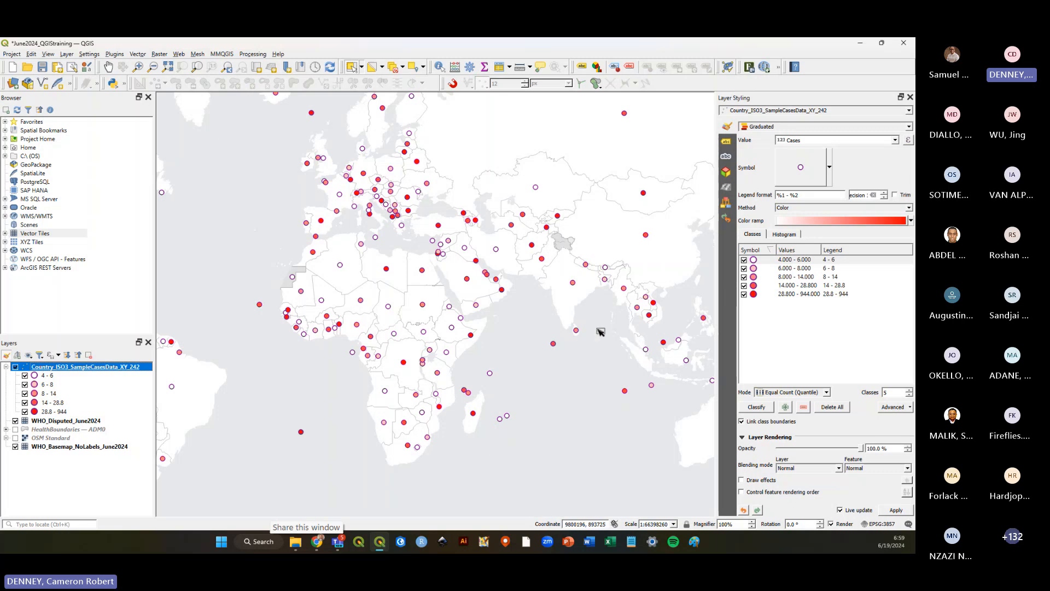
{"action": "left_click", "coordinate": [41, 68]}
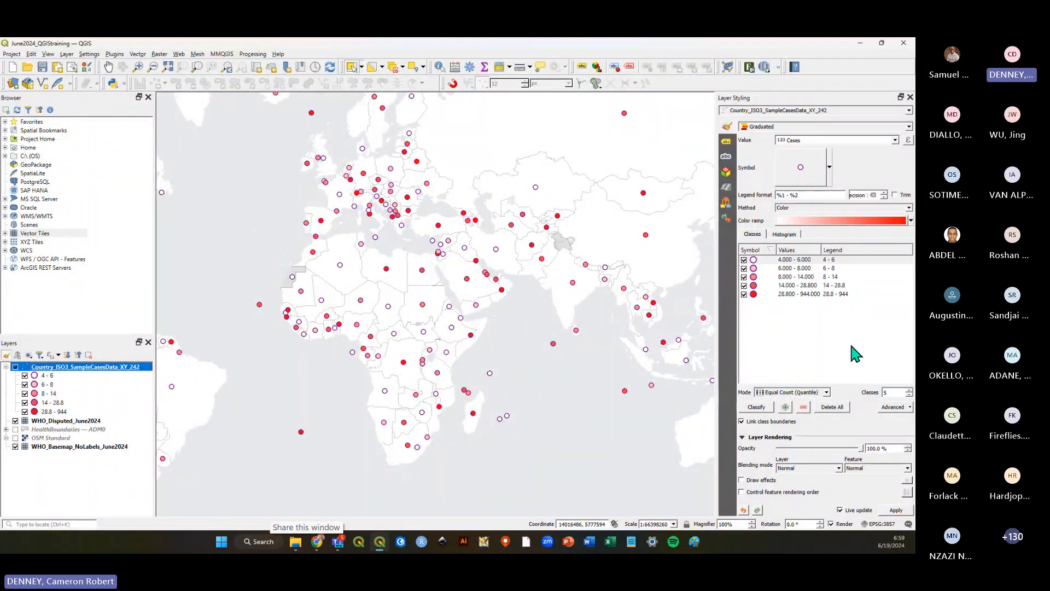
Widen the Layer Styling panel.
{"action": "left_click", "coordinate": [836, 327]}
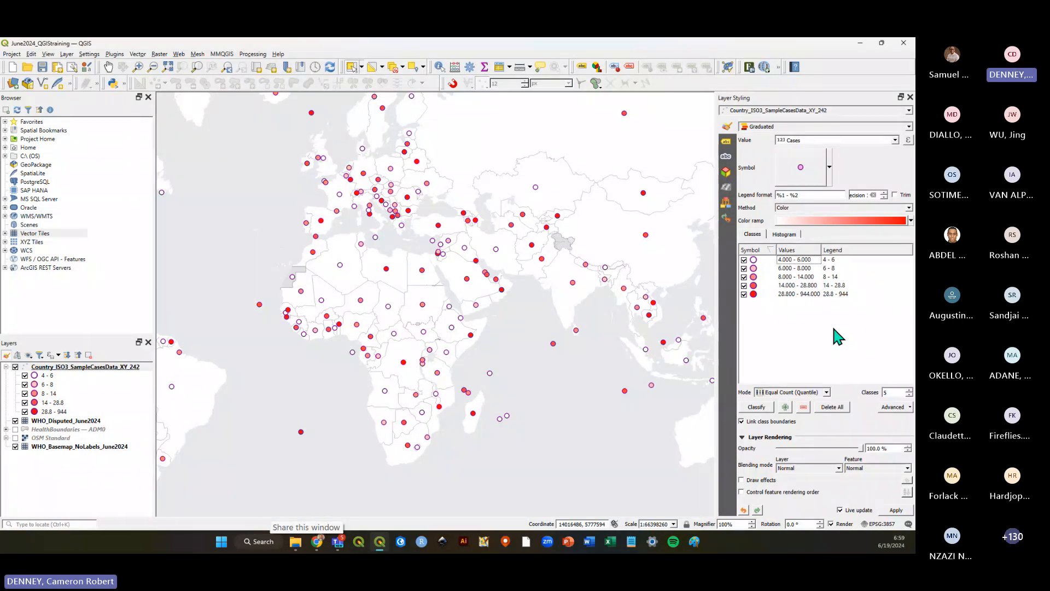
{"action": "left_click_drag", "start_coordinate": [717, 205], "coordinate": [651, 205]}
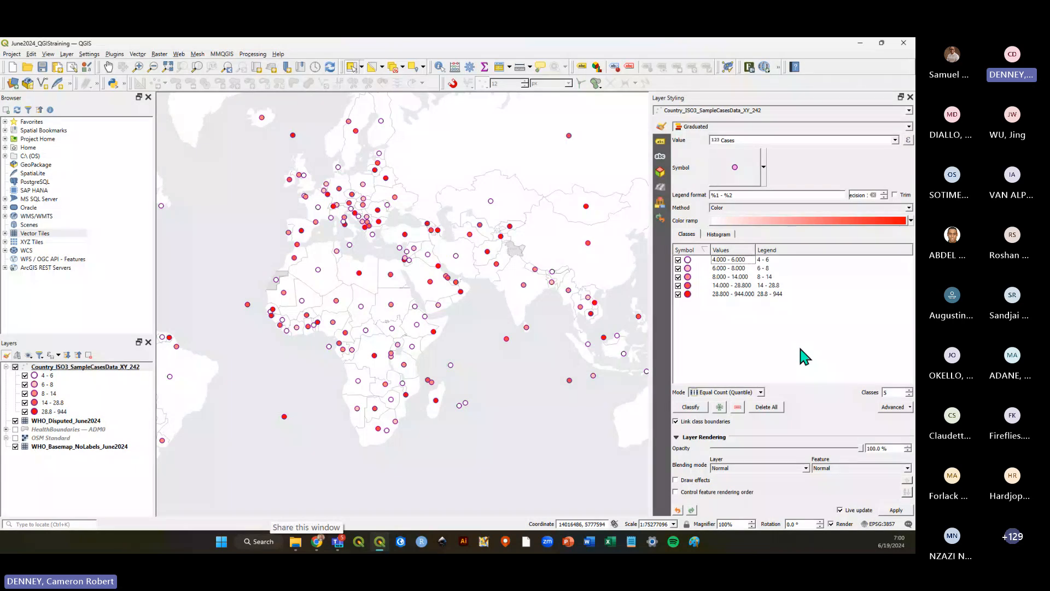
Set the number of graduated classes to 4.
{"action": "left_click", "coordinate": [909, 390]}
{"action": "left_click", "coordinate": [909, 390]}
{"action": "left_click", "coordinate": [909, 390]}
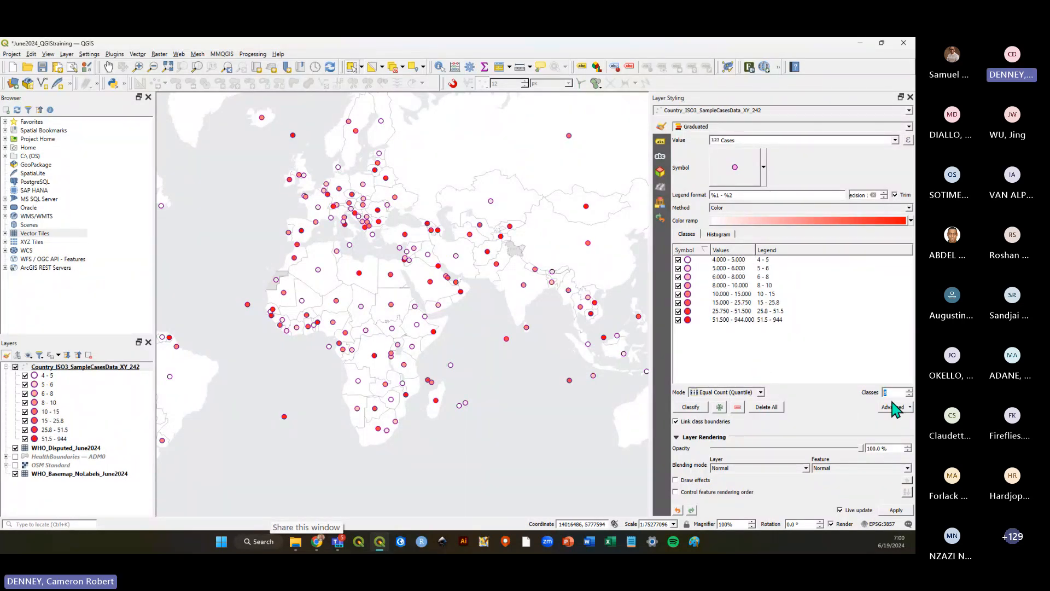
{"action": "type", "text": "4"}
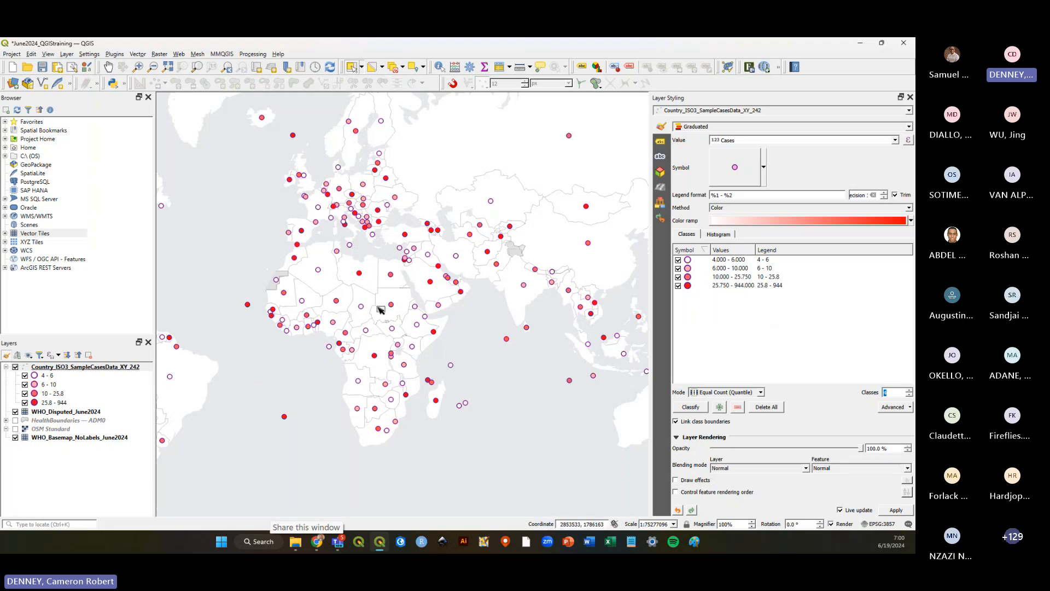
Switch the classification mode to Equal Interval.
{"action": "left_click", "coordinate": [761, 393]}
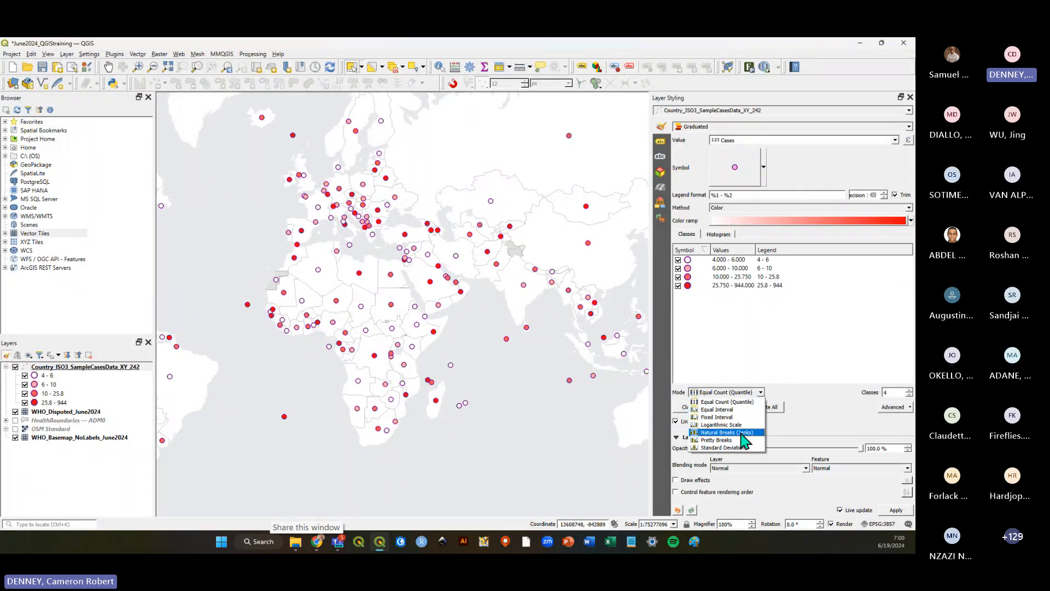
{"action": "left_click", "coordinate": [726, 411]}
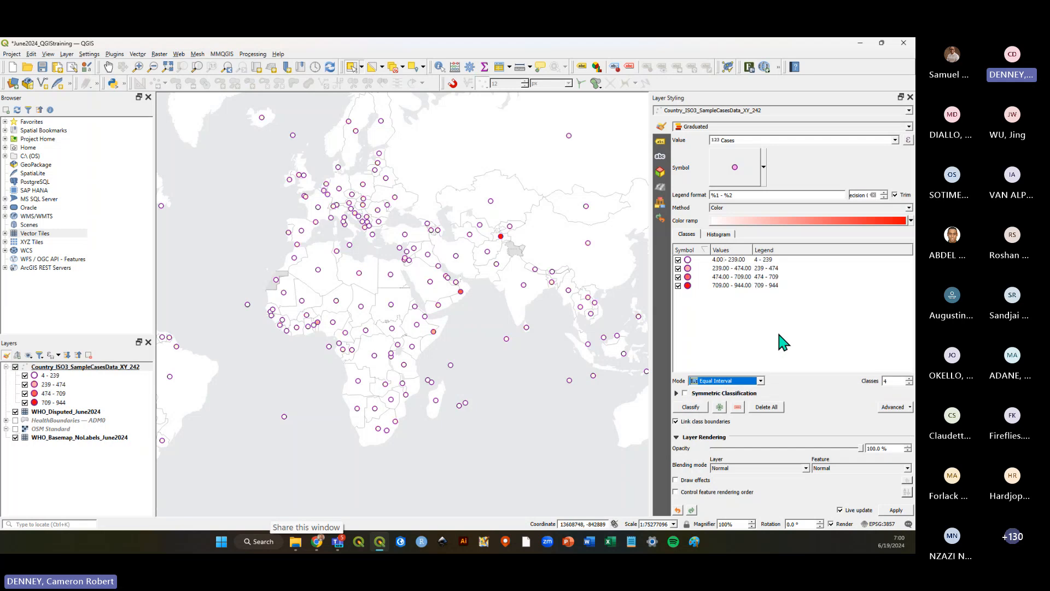
{"action": "scroll", "coordinate": [557, 308], "scroll_direction": "down", "scroll_amount": 1}
{"action": "scroll", "coordinate": [557, 308], "scroll_direction": "up", "scroll_amount": 1}
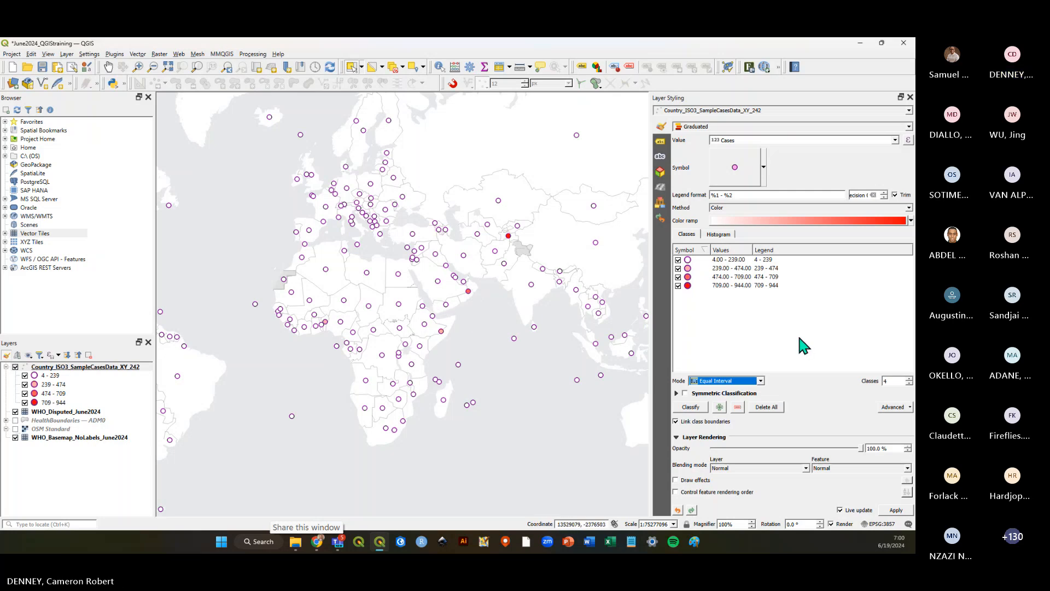
Switch the classification mode back to Equal Count (Quantile) and raise the classes to 5.
{"action": "left_click", "coordinate": [760, 381]}
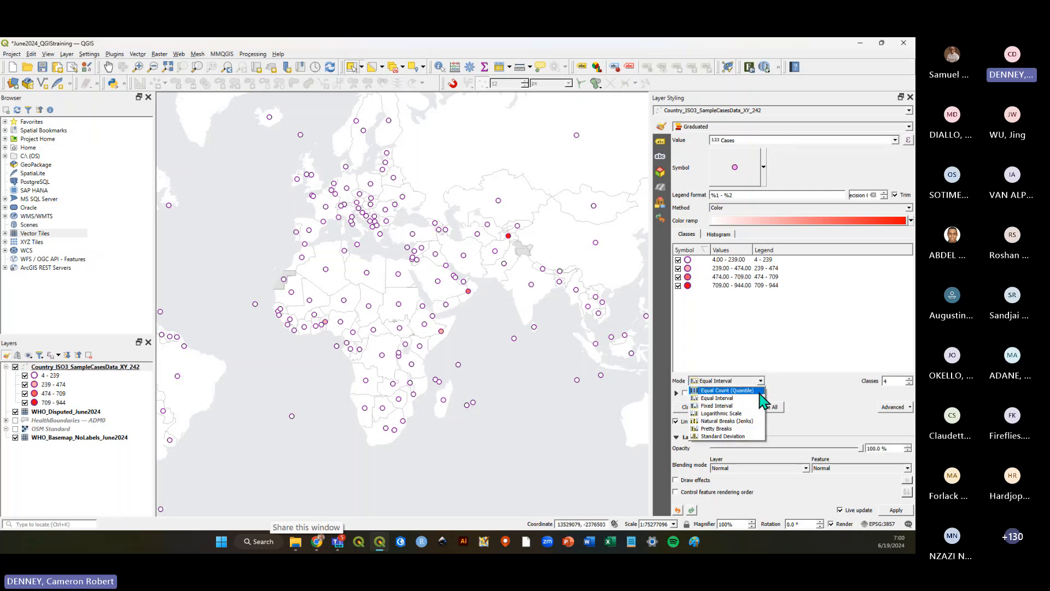
{"action": "left_click", "coordinate": [755, 309]}
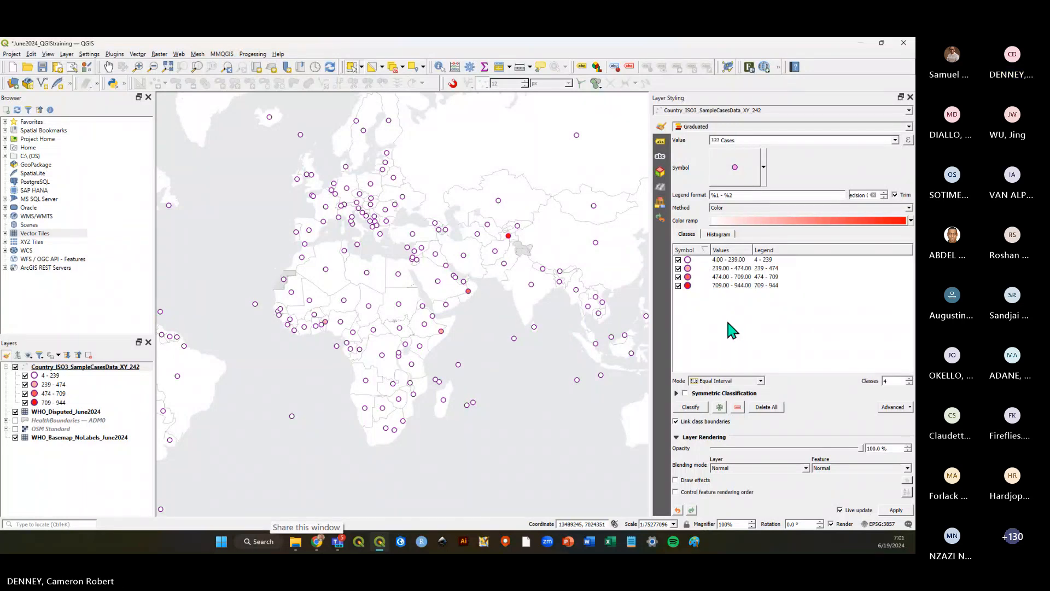
{"action": "left_click", "coordinate": [761, 381]}
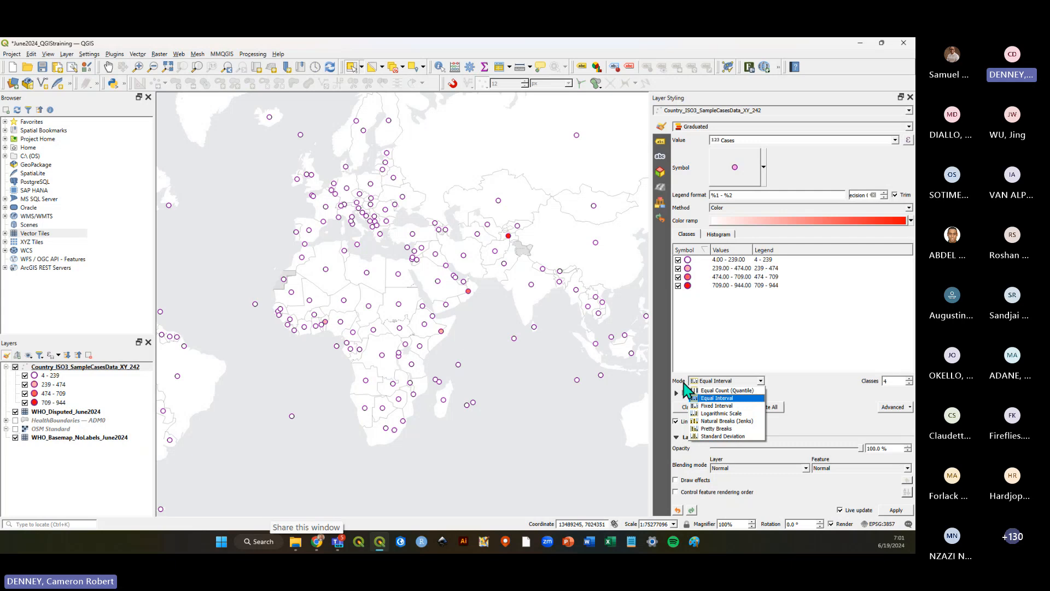
{"action": "left_click", "coordinate": [714, 391]}
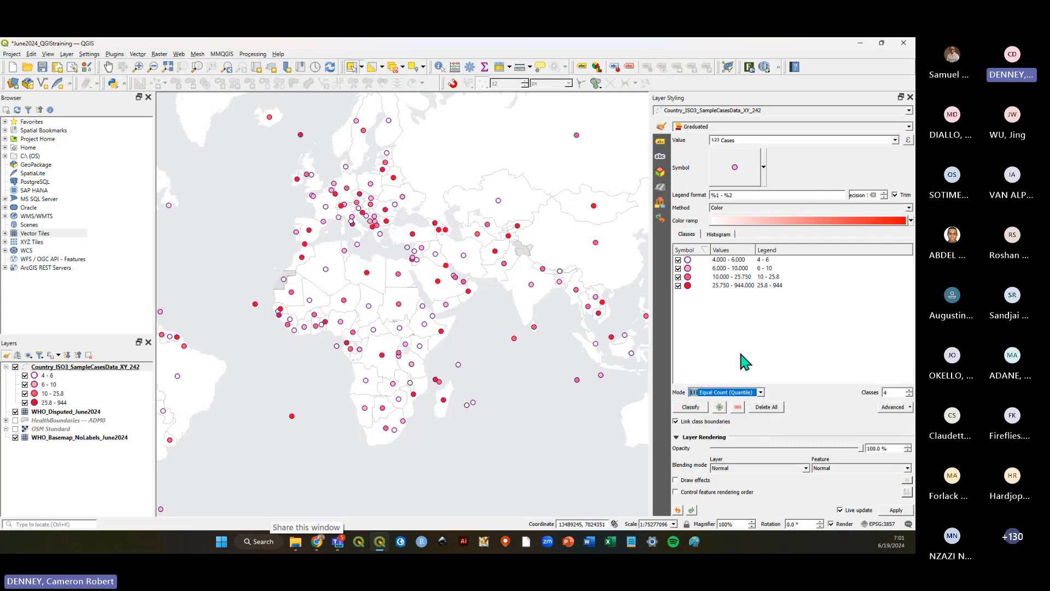
{"action": "left_click", "coordinate": [780, 328]}
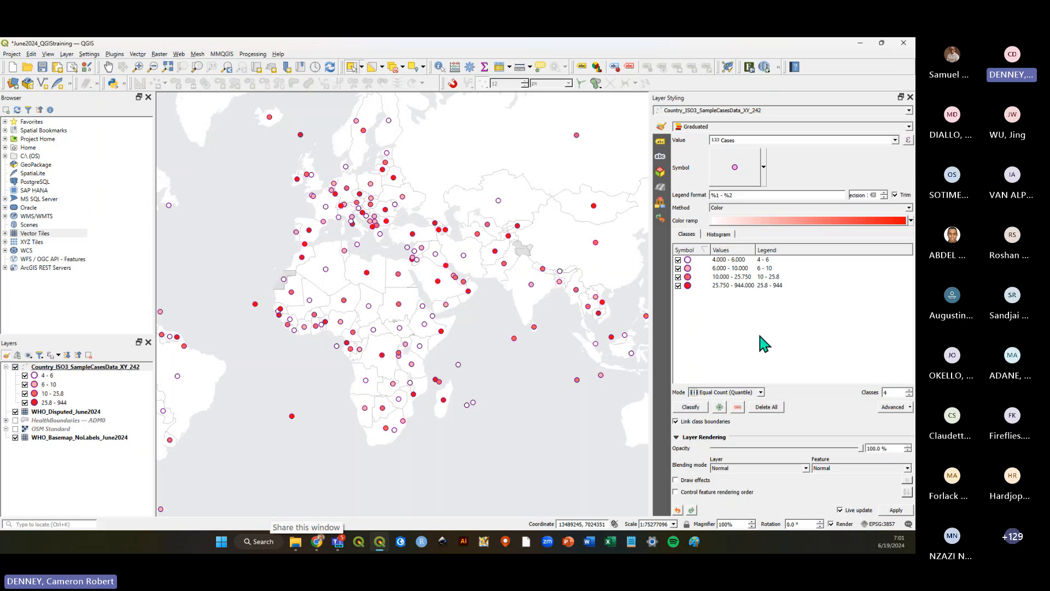
{"action": "left_click", "coordinate": [909, 390]}
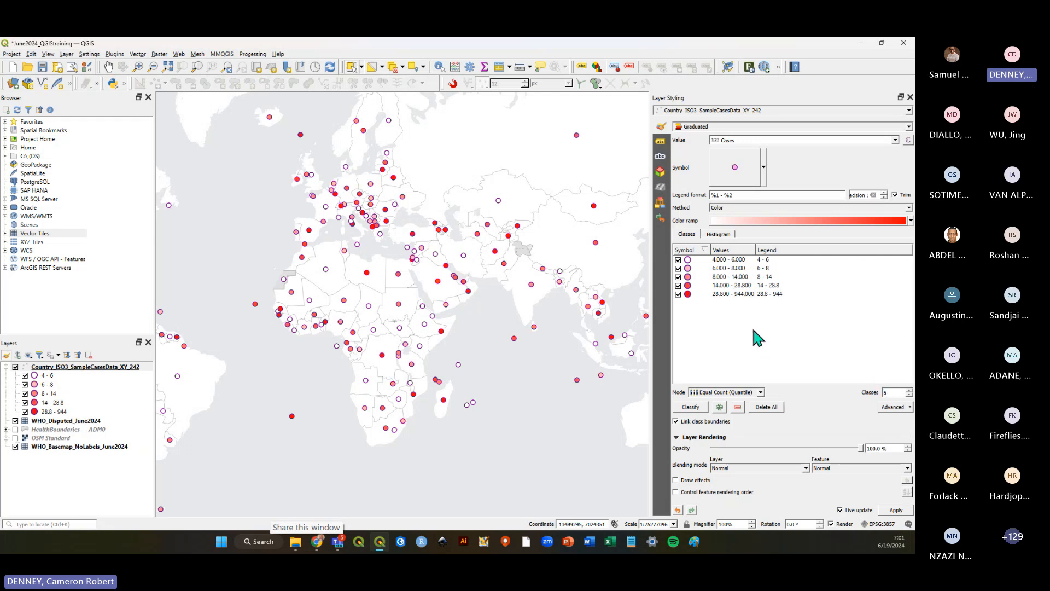
View the histogram of the Cases values, then return to the classes list.
{"action": "left_click", "coordinate": [717, 235]}
{"action": "left_click", "coordinate": [721, 254]}
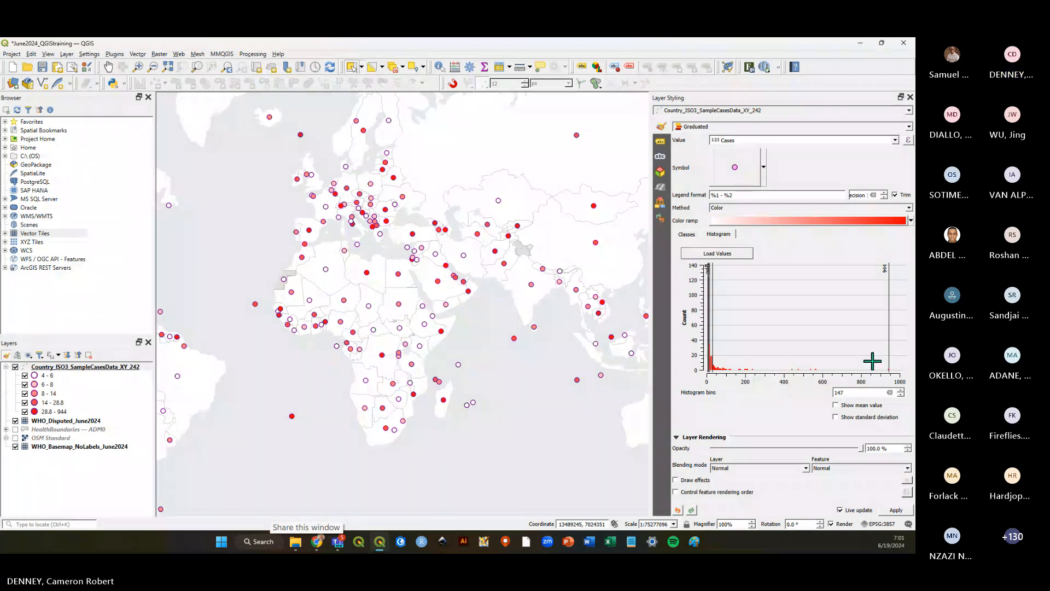
{"action": "left_click", "coordinate": [677, 235]}
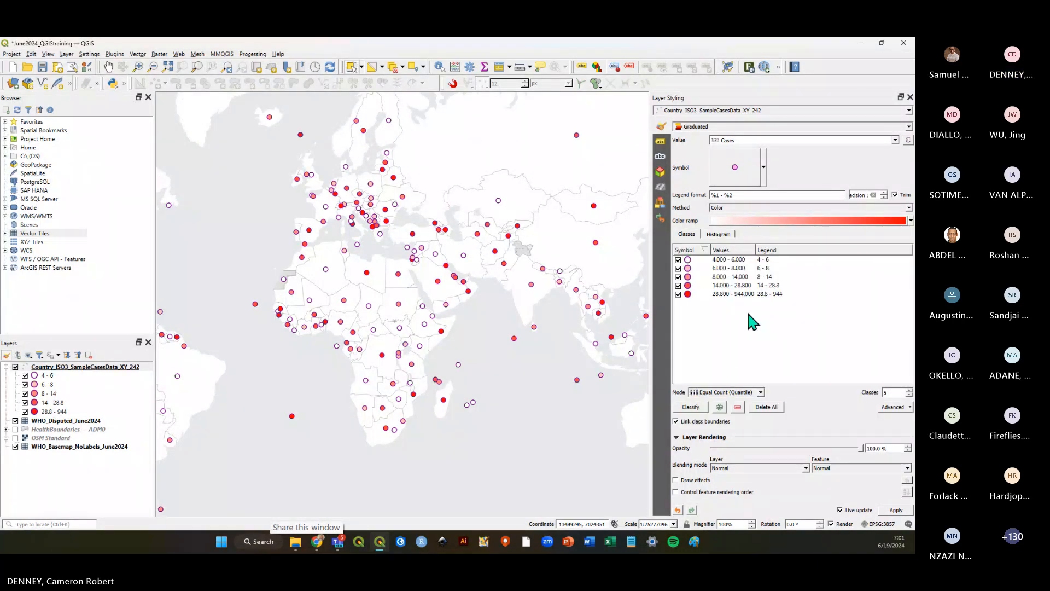
Switch the classification mode to Natural Breaks (Jenks) with 6 classes and save the project.
{"action": "left_click", "coordinate": [759, 393]}
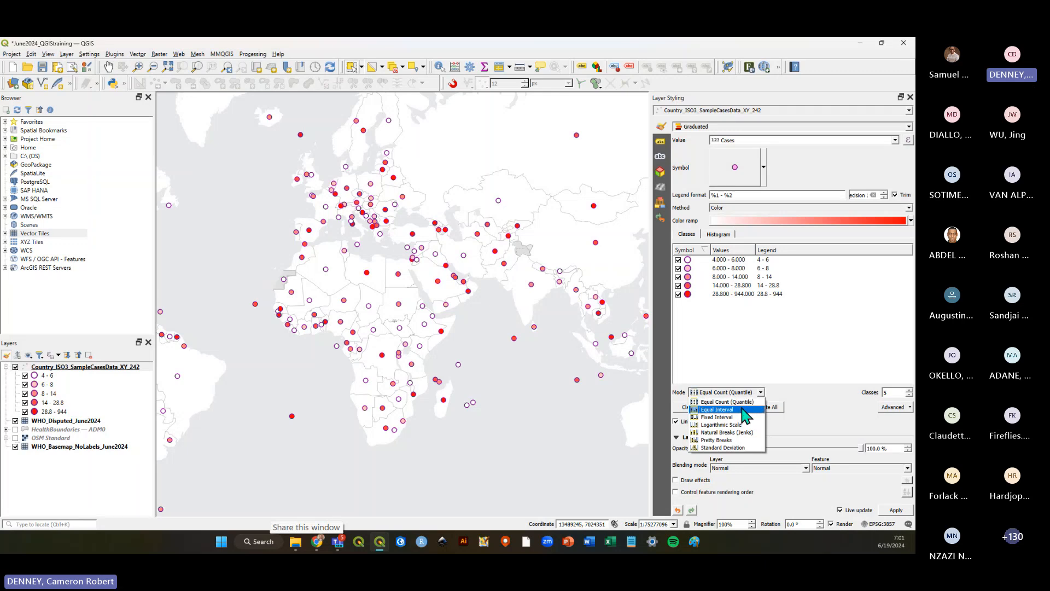
{"action": "left_click", "coordinate": [741, 432]}
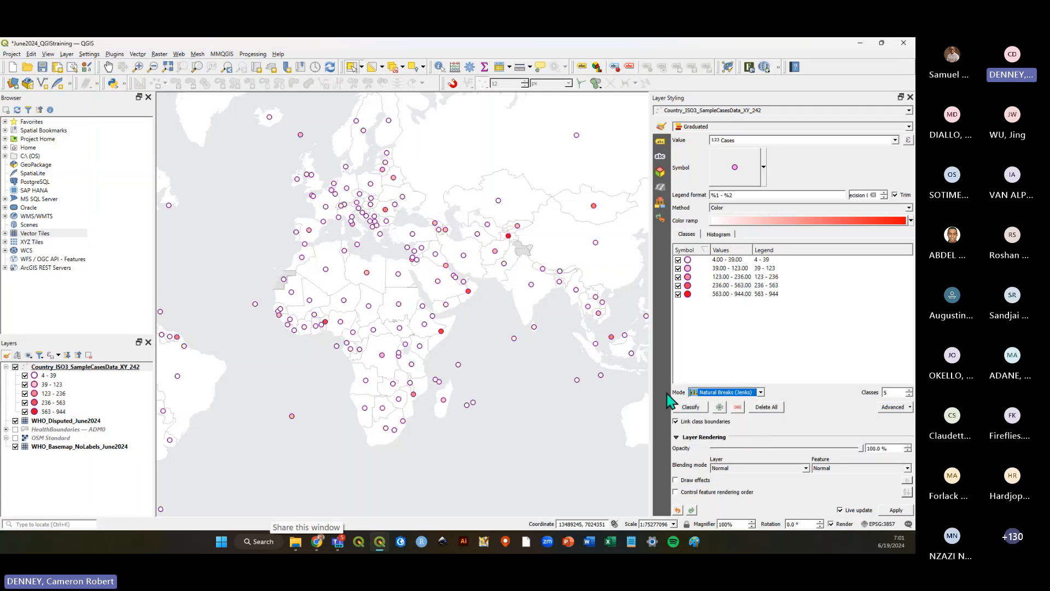
{"action": "left_click", "coordinate": [909, 389]}
{"action": "scroll", "coordinate": [559, 315], "scroll_direction": "down", "scroll_amount": 1}
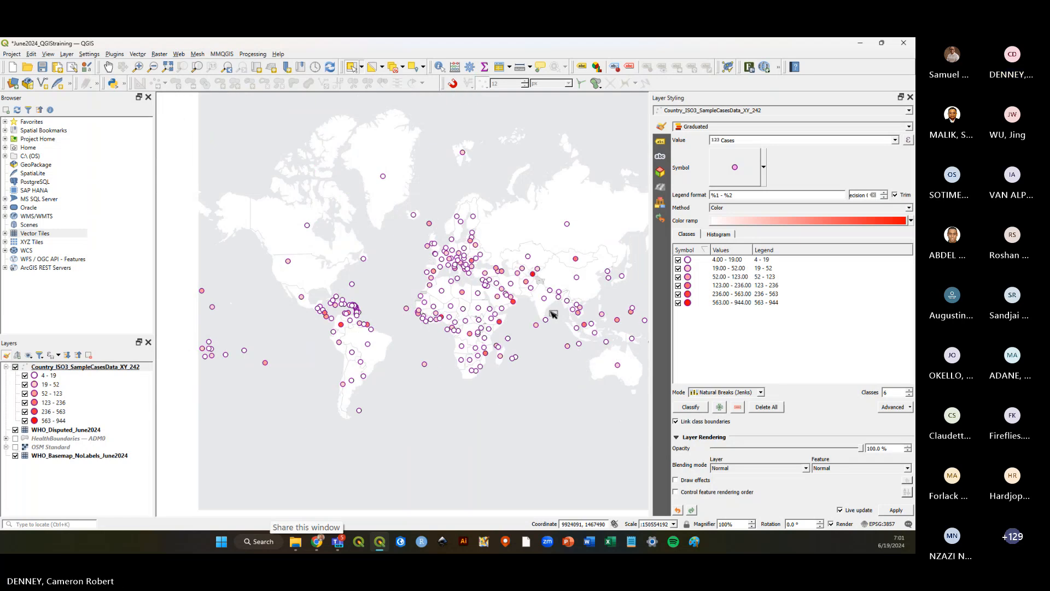
{"action": "scroll", "coordinate": [511, 310], "scroll_direction": "up", "scroll_amount": 1}
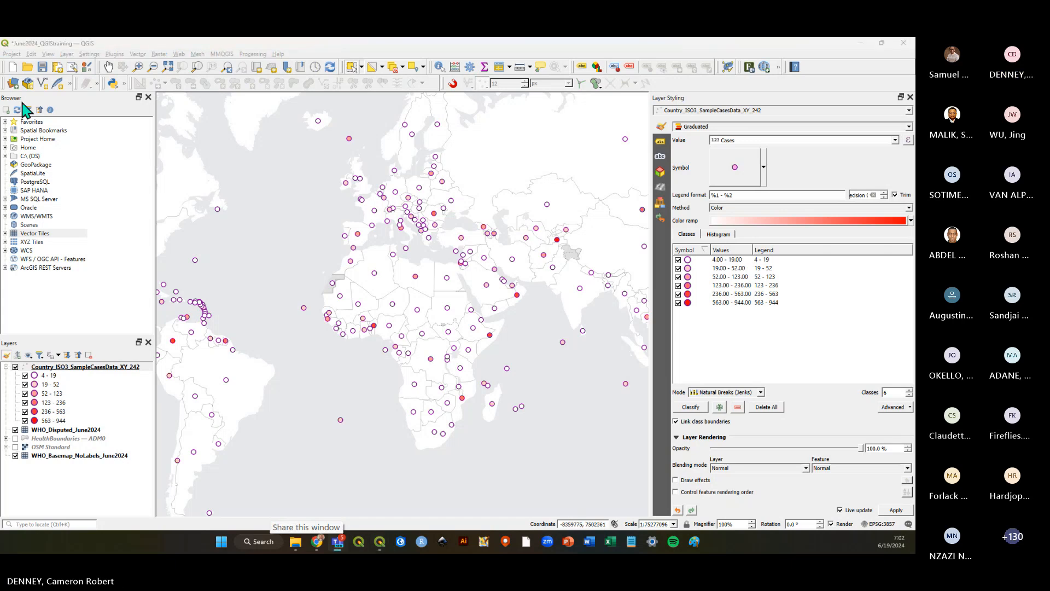
{"action": "left_click", "coordinate": [42, 67]}
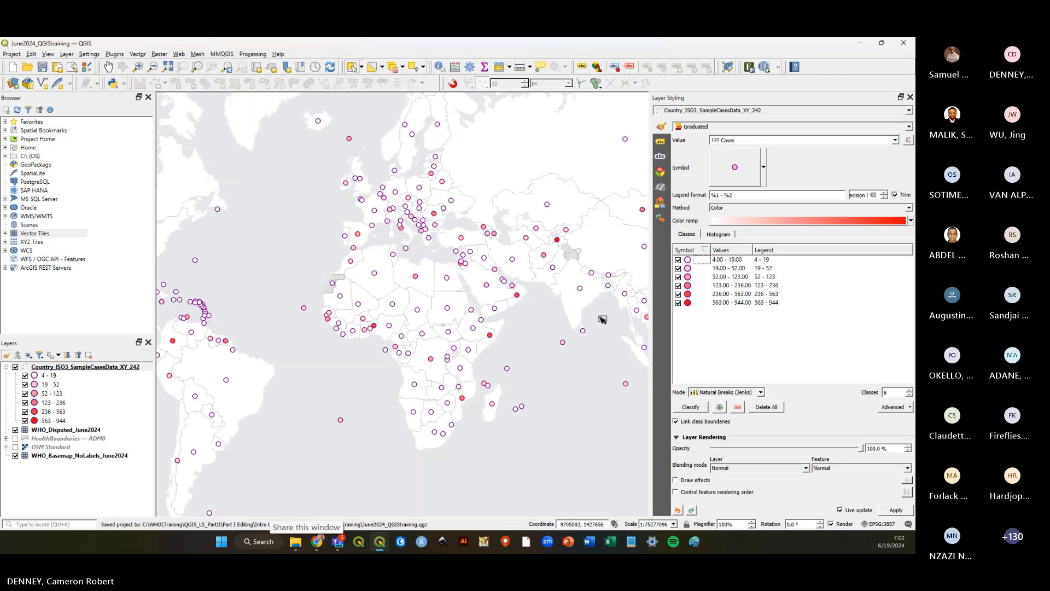
Apply the PuRd color ramp from all color ramps to the graduated classes.
{"action": "left_click", "coordinate": [911, 221]}
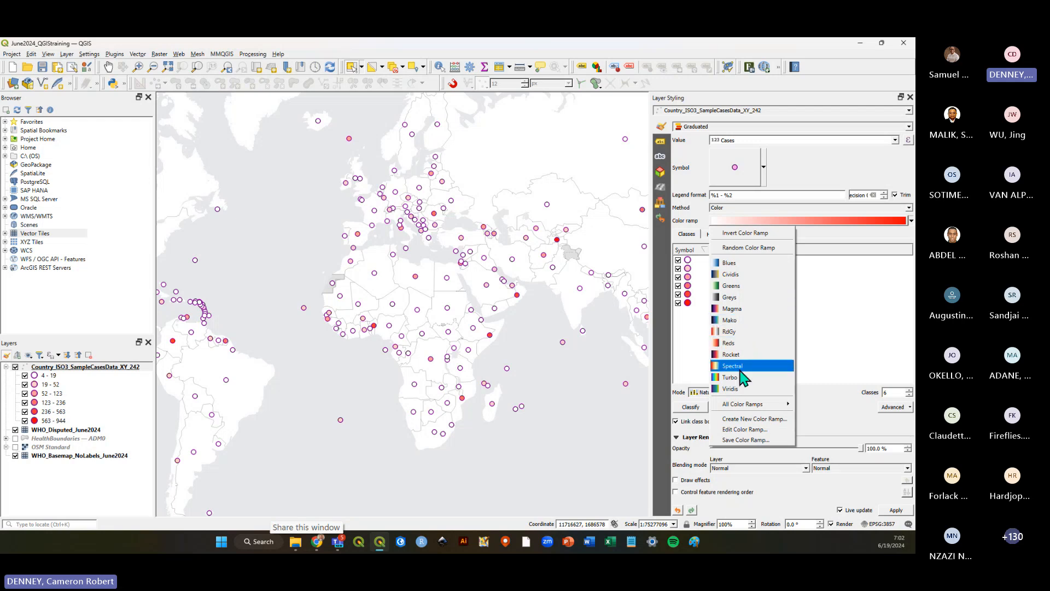
{"action": "mouse_move", "coordinate": [745, 410]}
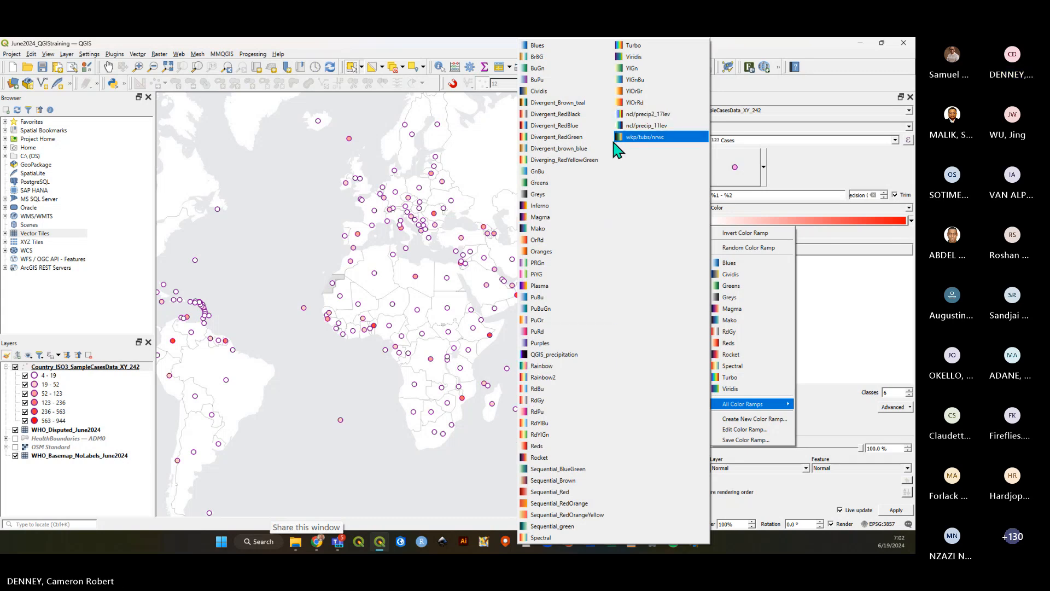
{"action": "left_click", "coordinate": [538, 332]}
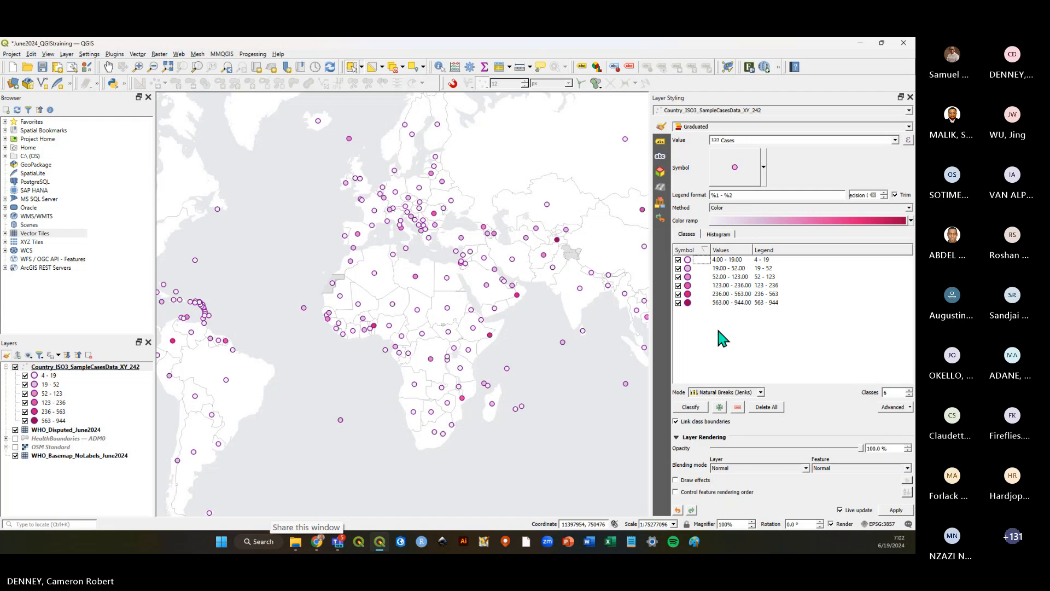
Save the project.
{"action": "key", "text": "ctrl+s"}
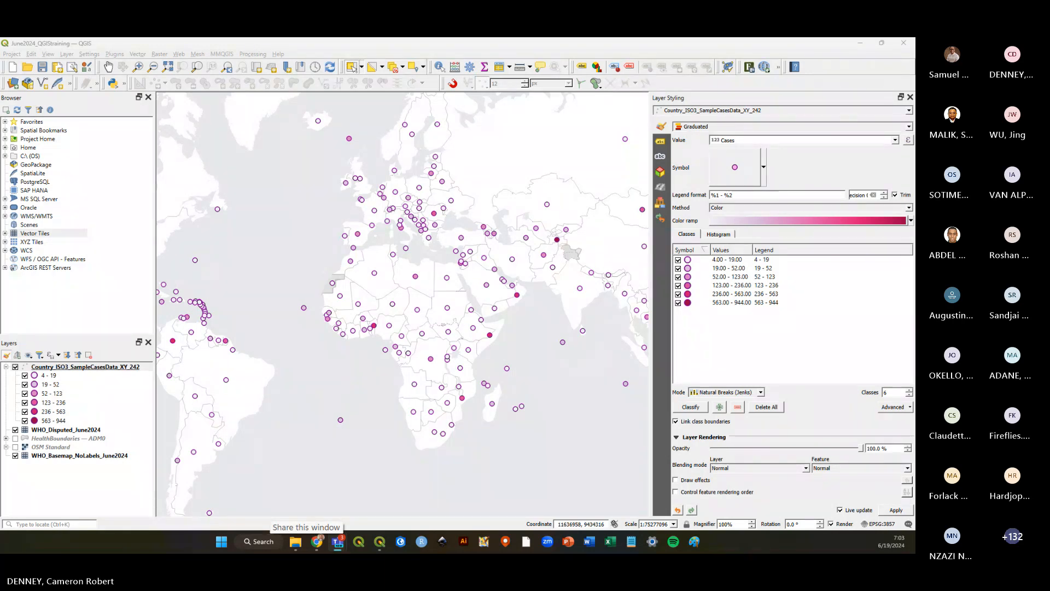
{"action": "left_click", "coordinate": [42, 66]}
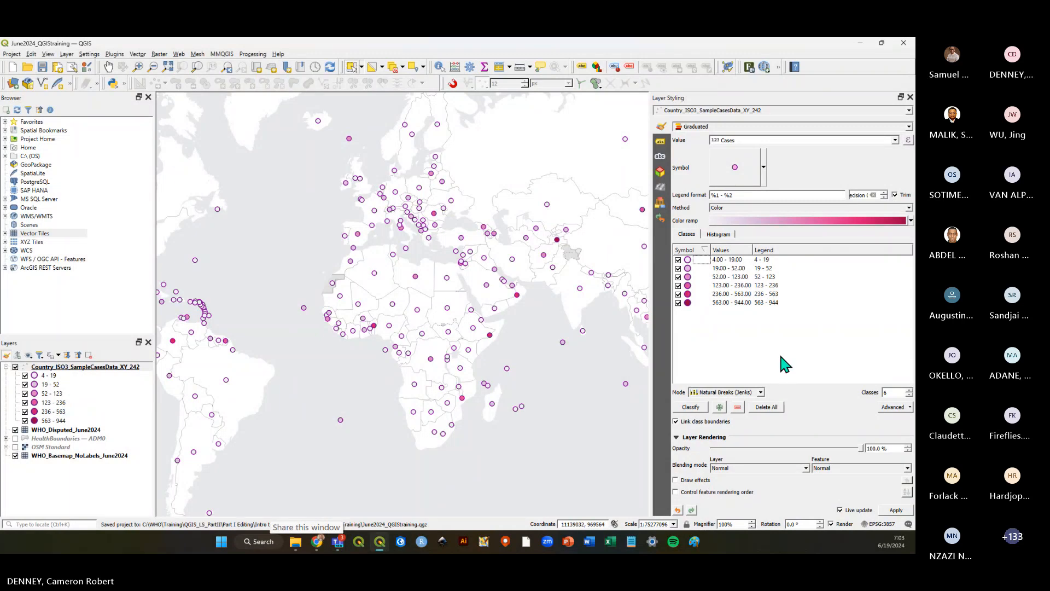
{"action": "left_click", "coordinate": [761, 393]}
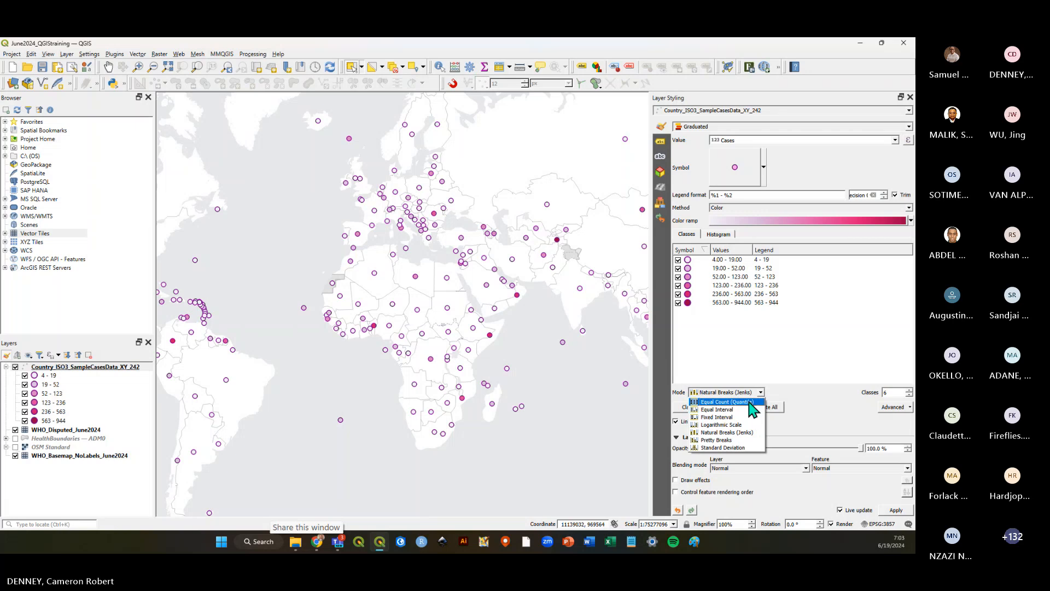
{"action": "left_click", "coordinate": [780, 358]}
{"action": "left_click", "coordinate": [41, 67]}
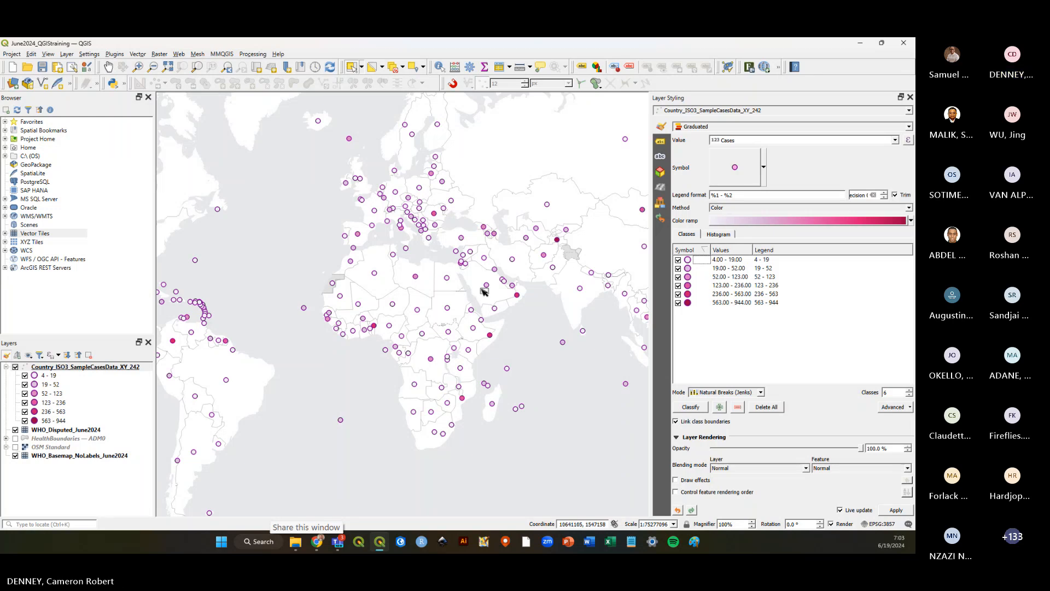
{"action": "left_click", "coordinate": [40, 68]}
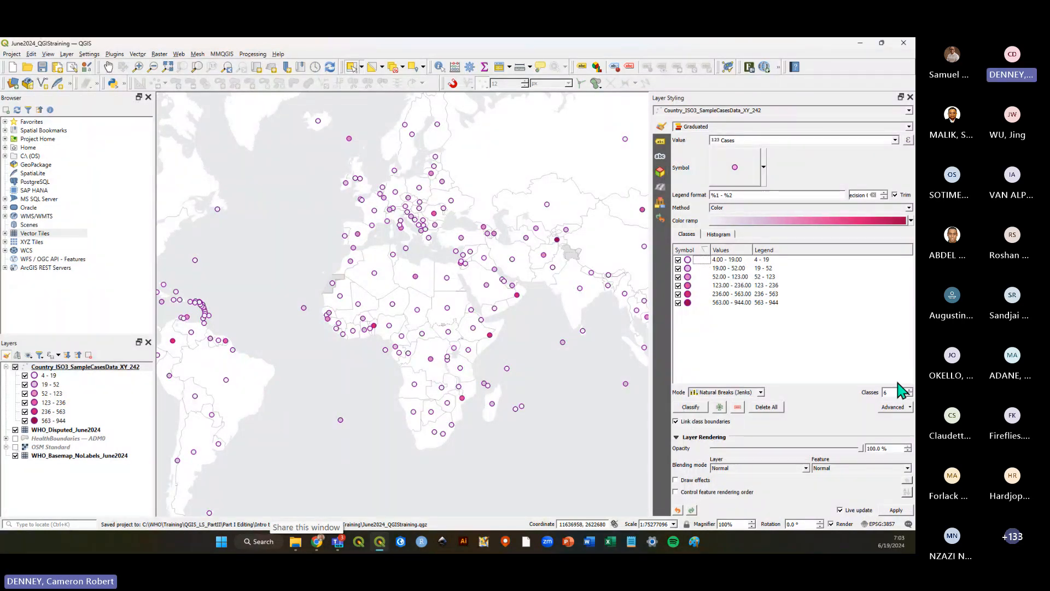
Zoom in and out across the map to examine the graduated case symbols in different regions.
{"action": "scroll", "coordinate": [163, 328], "scroll_direction": "up", "scroll_amount": 1}
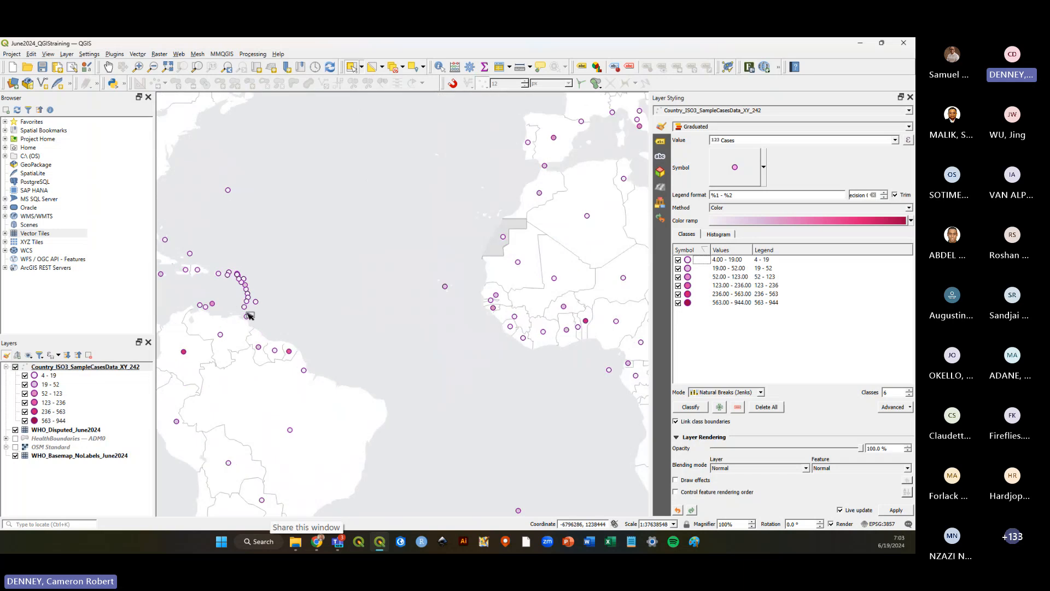
{"action": "scroll", "coordinate": [281, 306], "scroll_direction": "down", "scroll_amount": 1}
{"action": "scroll", "coordinate": [481, 211], "scroll_direction": "up", "scroll_amount": 1}
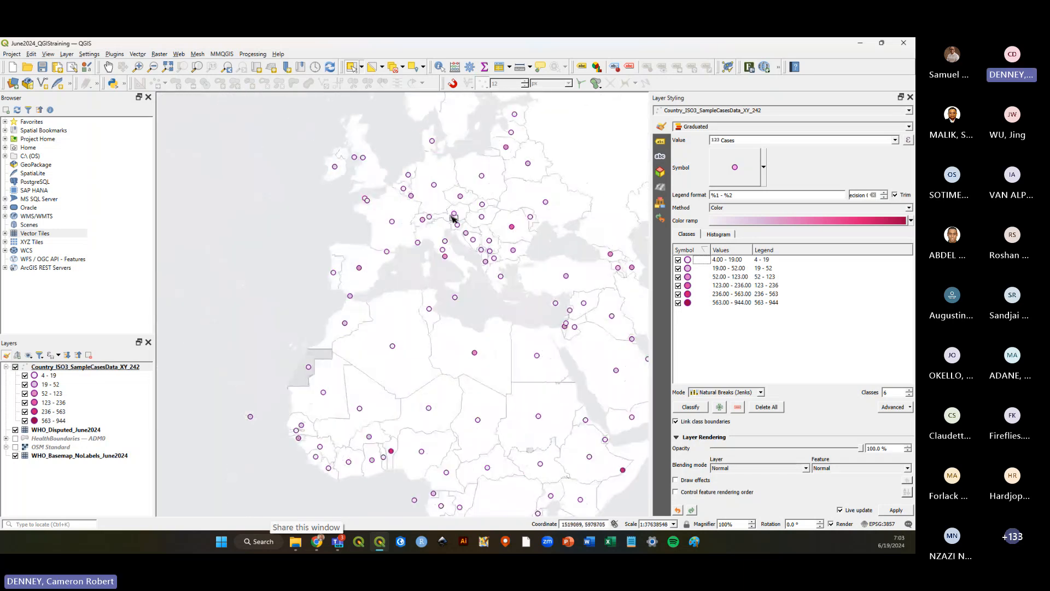
{"action": "scroll", "coordinate": [453, 218], "scroll_direction": "down", "scroll_amount": 1}
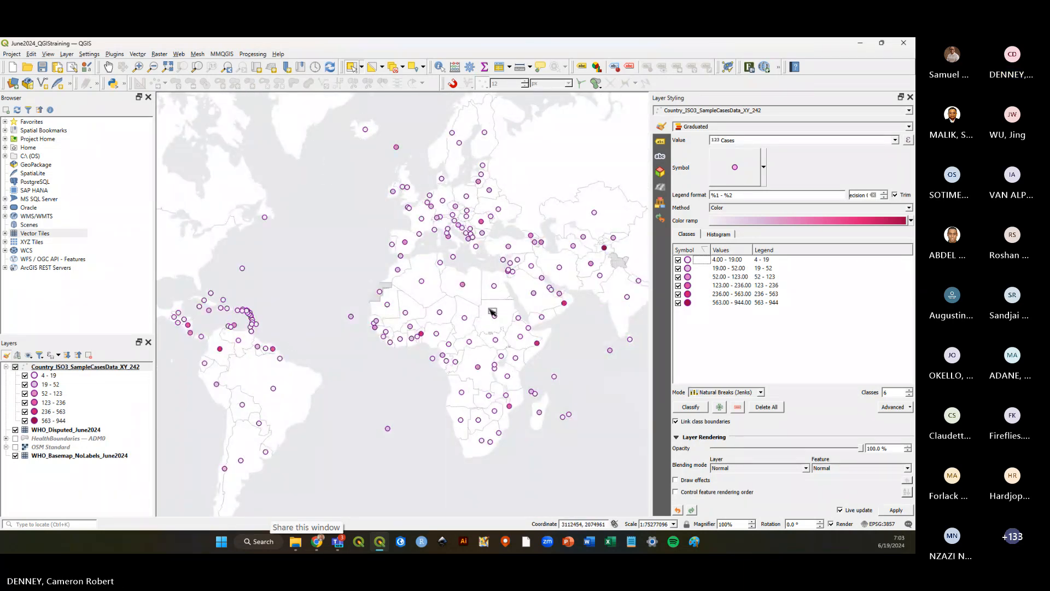
{"action": "scroll", "coordinate": [539, 346], "scroll_direction": "up", "scroll_amount": 1}
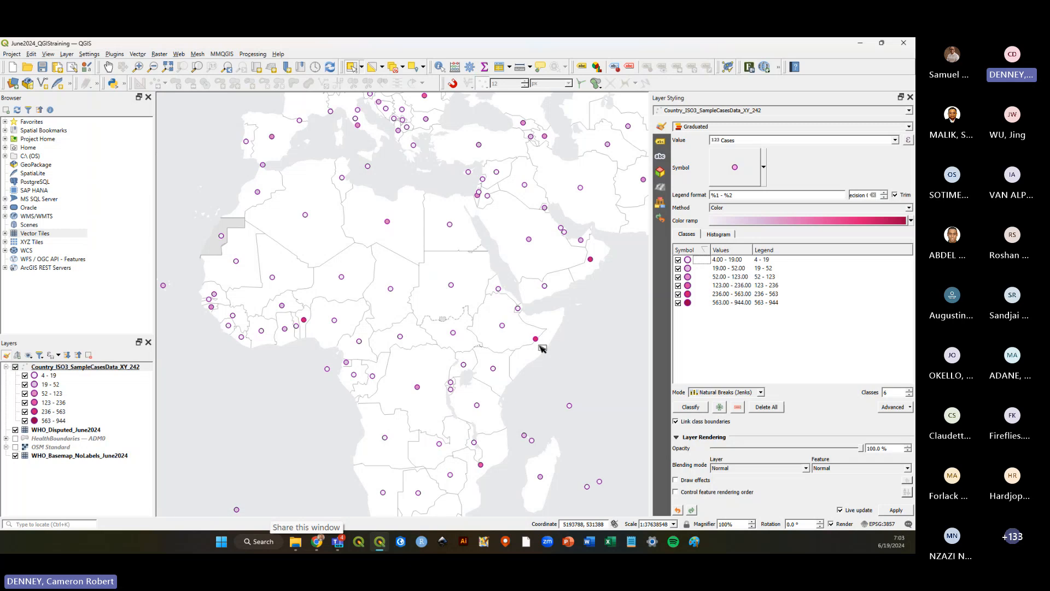
{"action": "scroll", "coordinate": [493, 357], "scroll_direction": "down", "scroll_amount": 1}
{"action": "scroll", "coordinate": [525, 255], "scroll_direction": "up", "scroll_amount": 1}
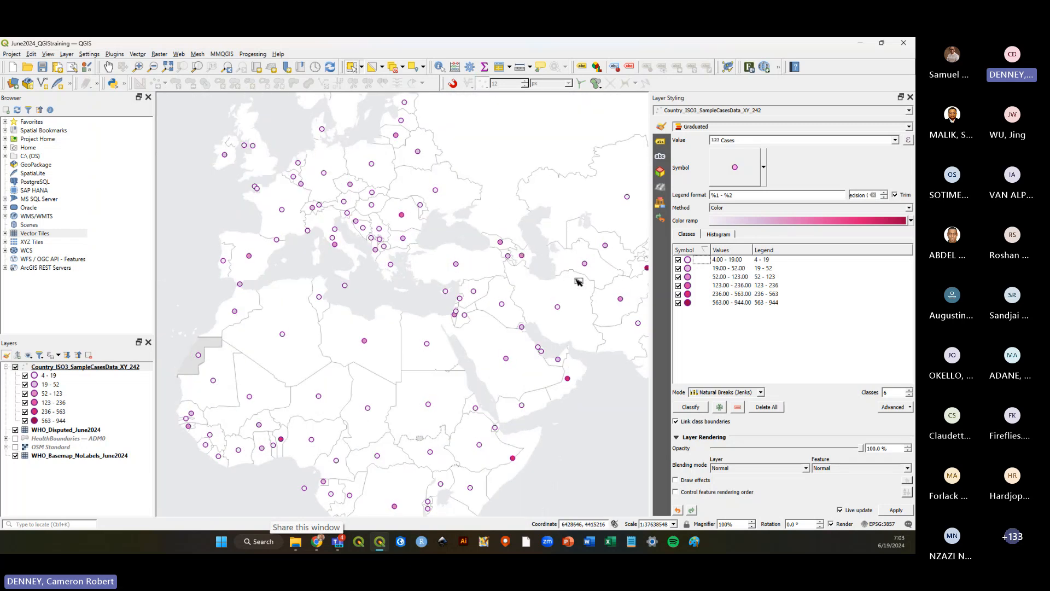
{"action": "scroll", "coordinate": [578, 282], "scroll_direction": "down", "scroll_amount": 1}
{"action": "scroll", "coordinate": [476, 243], "scroll_direction": "up", "scroll_amount": 1}
{"action": "scroll", "coordinate": [479, 244], "scroll_direction": "down", "scroll_amount": 1}
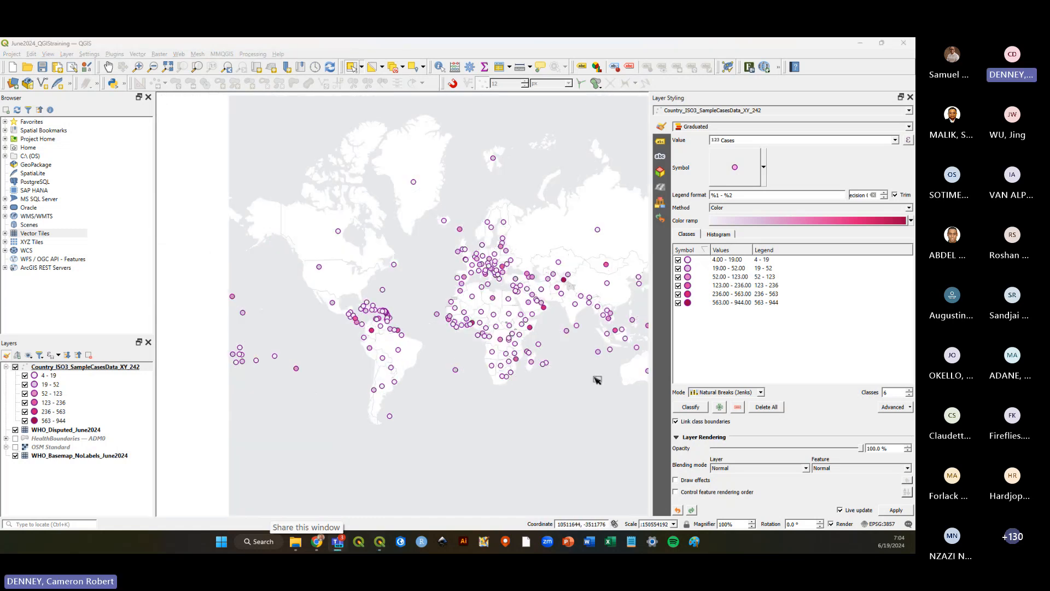
{"action": "scroll", "coordinate": [558, 368], "scroll_direction": "up", "scroll_amount": 5}
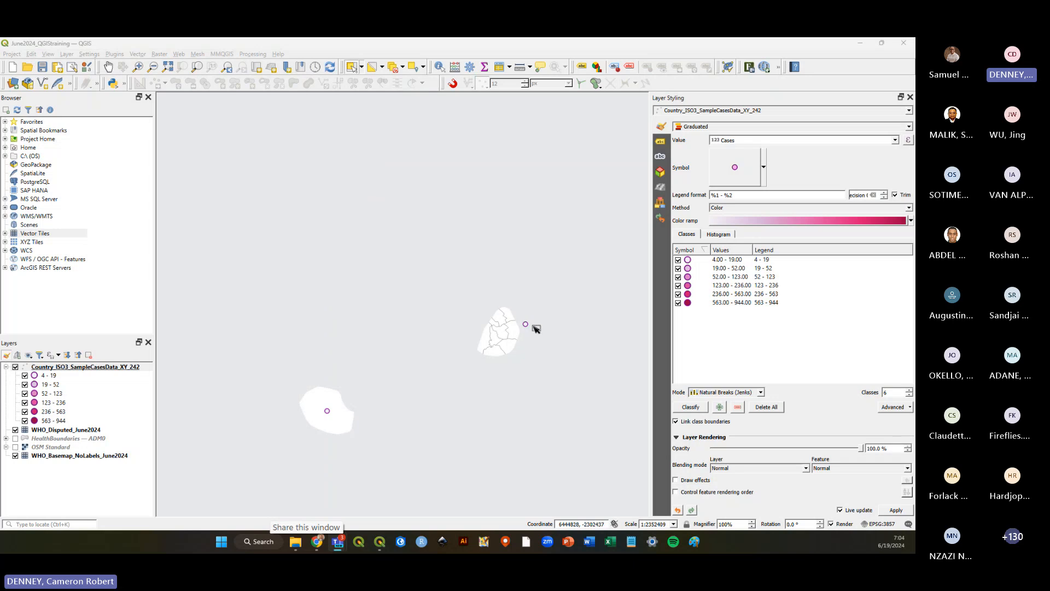
{"action": "scroll", "coordinate": [495, 361], "scroll_direction": "down", "scroll_amount": 1}
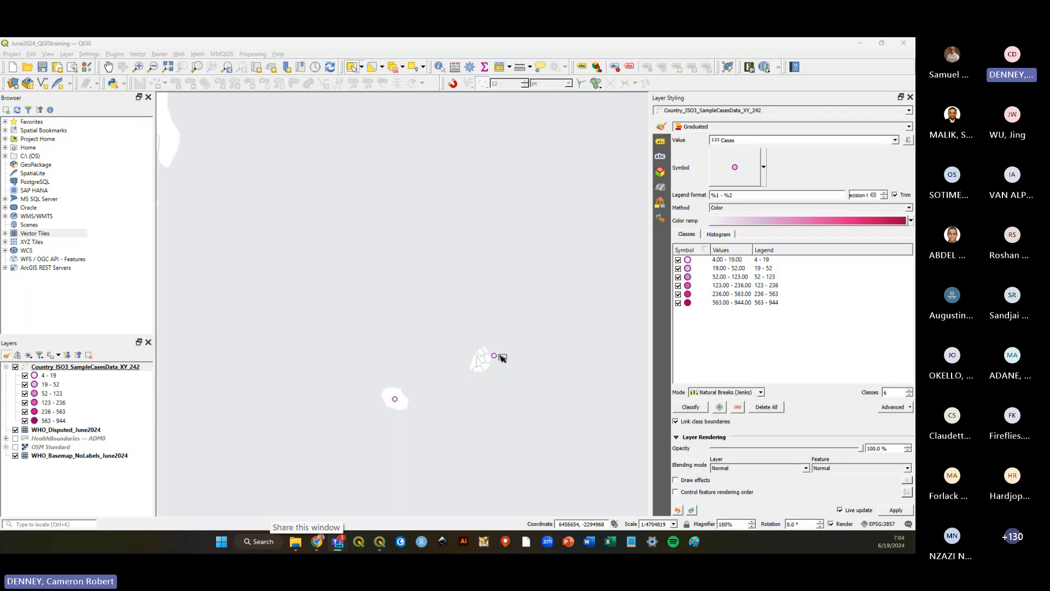
{"action": "scroll", "coordinate": [506, 381], "scroll_direction": "down", "scroll_amount": 1}
{"action": "scroll", "coordinate": [506, 381], "scroll_direction": "down", "scroll_amount": 3}
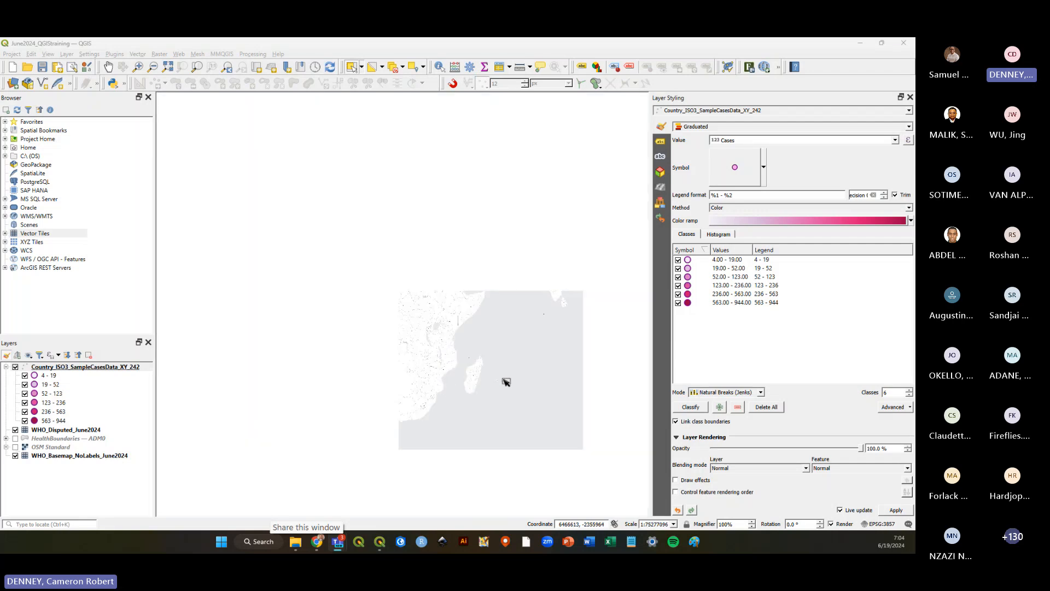
Zoom in and out across the map and box-select case points to examine their graduated symbols.
{"action": "scroll", "coordinate": [316, 400], "scroll_direction": "up", "scroll_amount": 2}
{"action": "scroll", "coordinate": [316, 400], "scroll_direction": "up", "scroll_amount": 7}
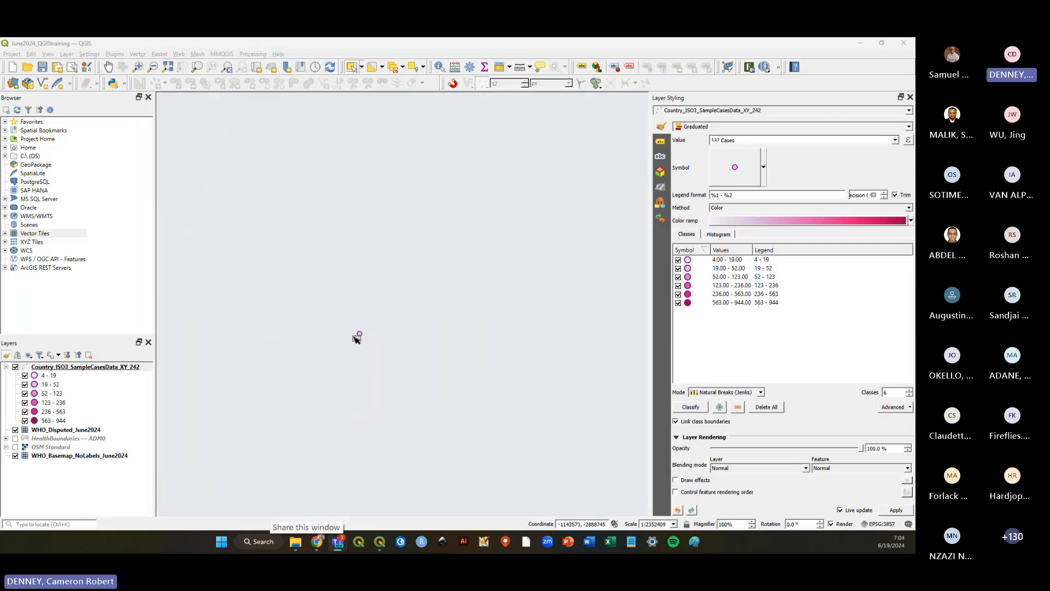
{"action": "left_click_drag", "start_coordinate": [352, 310], "coordinate": [388, 349]}
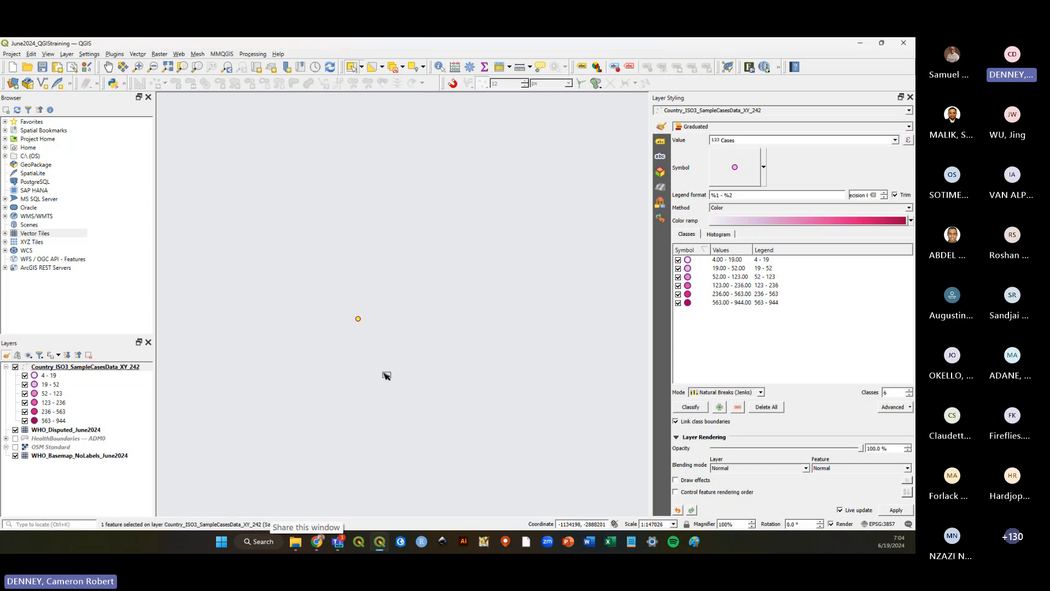
{"action": "left_click_drag", "start_coordinate": [342, 308], "coordinate": [399, 346]}
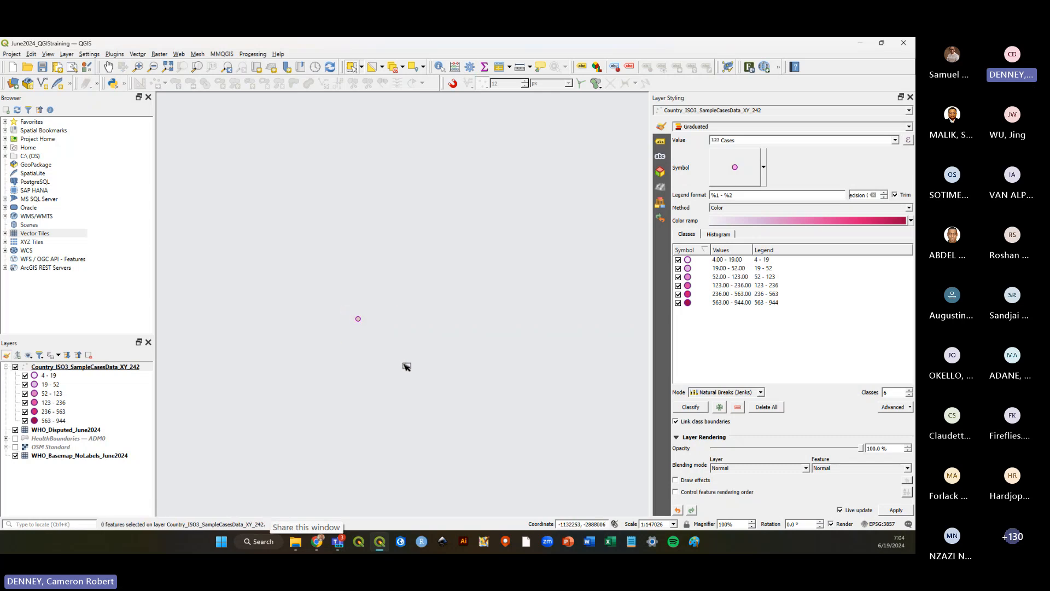
{"action": "scroll", "coordinate": [403, 364], "scroll_direction": "down", "scroll_amount": 7}
{"action": "scroll", "coordinate": [415, 377], "scroll_direction": "down", "scroll_amount": 2}
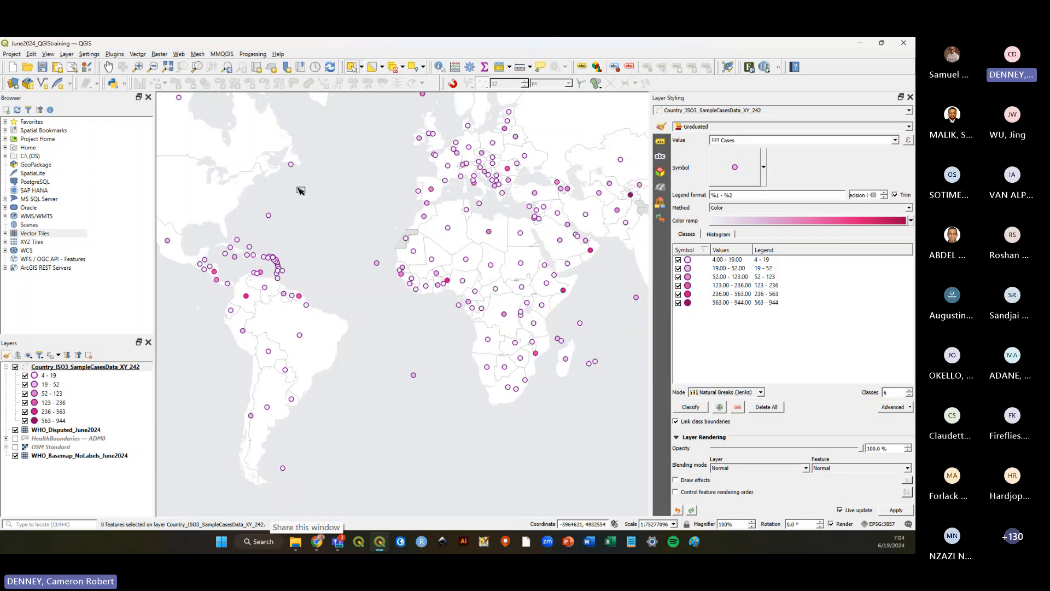
{"action": "scroll", "coordinate": [251, 211], "scroll_direction": "up", "scroll_amount": 5}
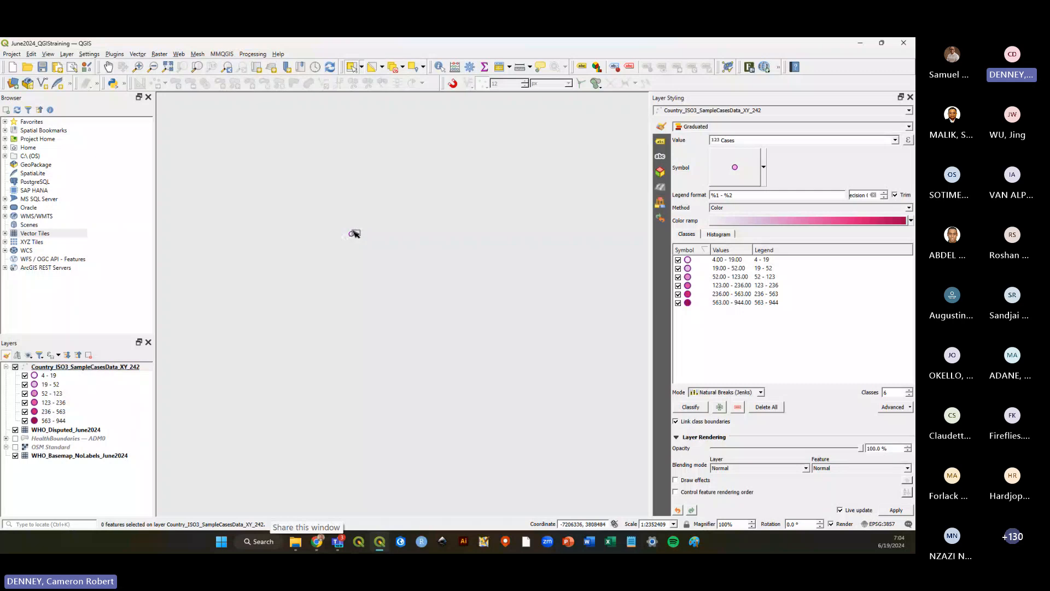
{"action": "scroll", "coordinate": [353, 235], "scroll_direction": "up", "scroll_amount": 3}
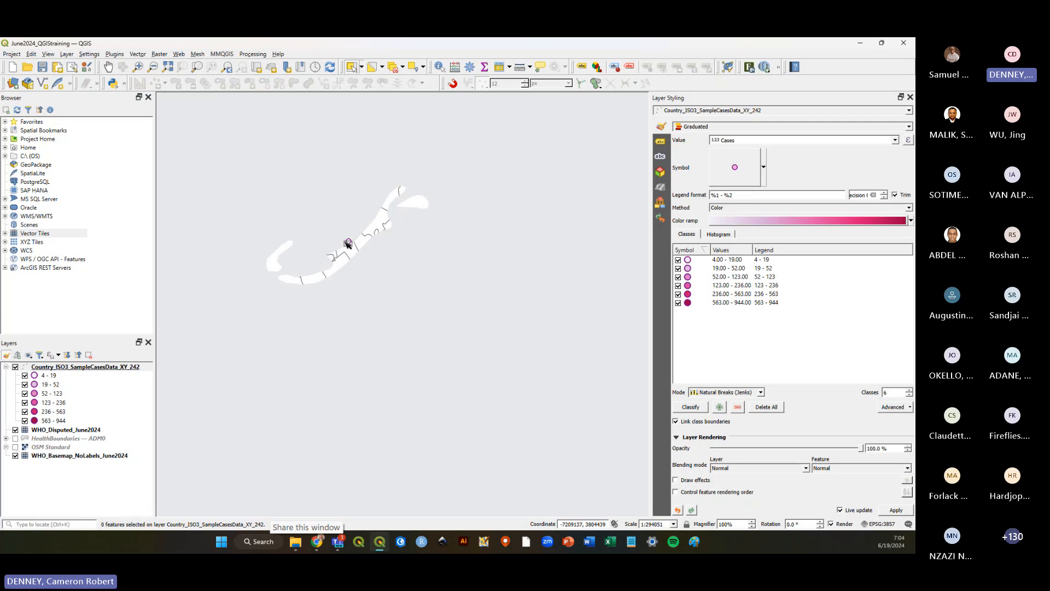
{"action": "scroll", "coordinate": [348, 244], "scroll_direction": "down", "scroll_amount": 5}
{"action": "scroll", "coordinate": [348, 244], "scroll_direction": "down", "scroll_amount": 5}
{"action": "scroll", "coordinate": [339, 263], "scroll_direction": "down", "scroll_amount": 2}
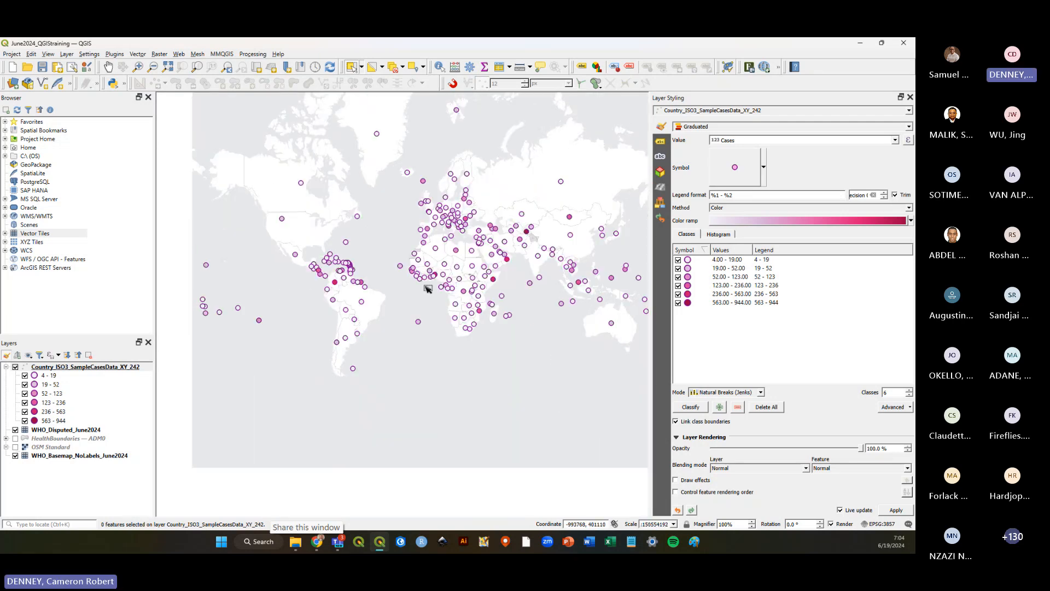
{"action": "scroll", "coordinate": [579, 290], "scroll_direction": "up", "scroll_amount": 1}
{"action": "scroll", "coordinate": [565, 286], "scroll_direction": "up", "scroll_amount": 1}
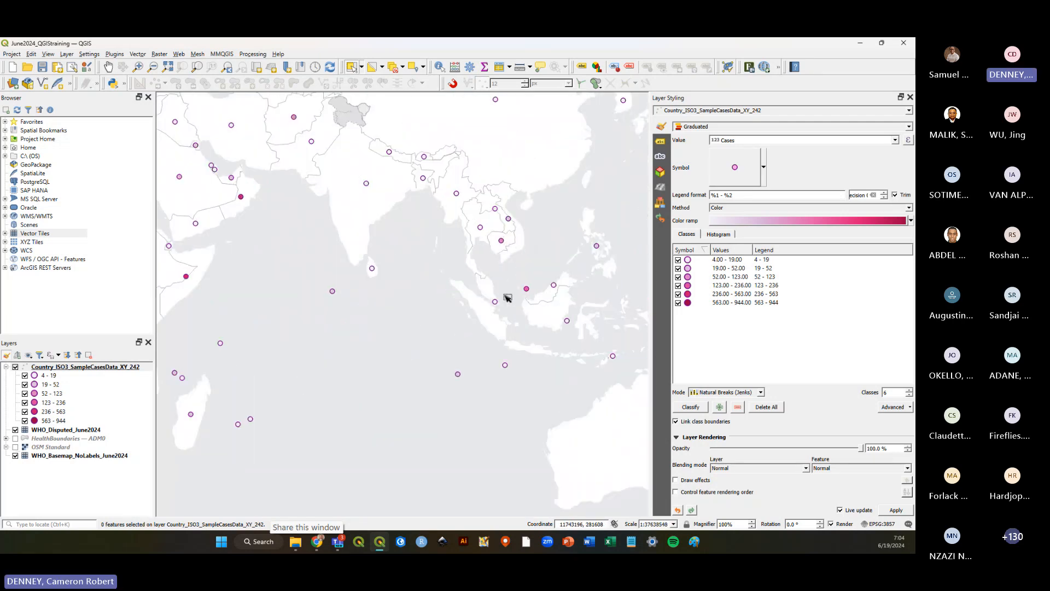
{"action": "scroll", "coordinate": [508, 307], "scroll_direction": "up", "scroll_amount": 1}
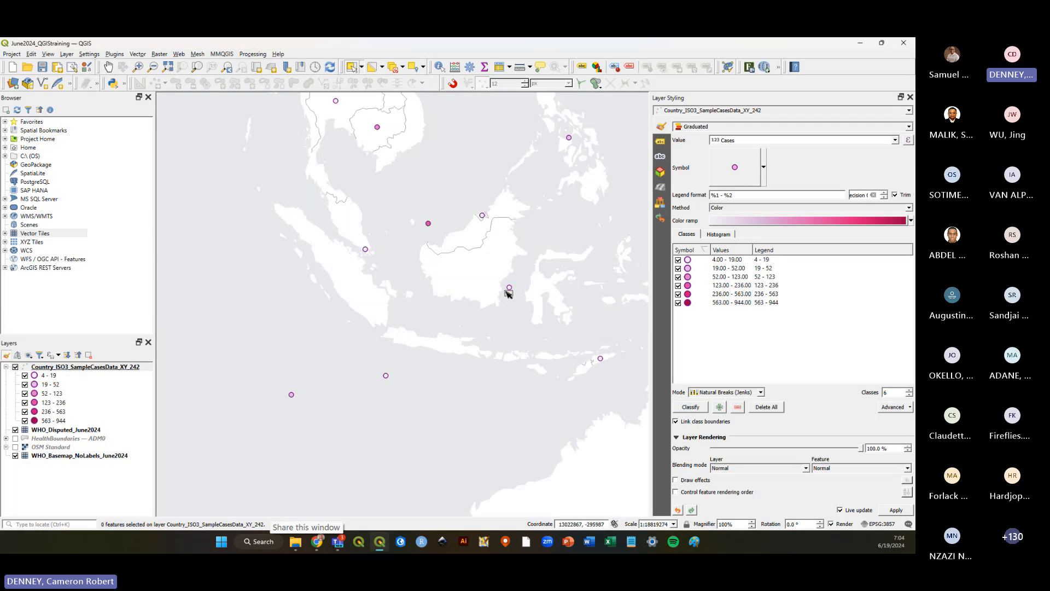
Select individual case points around Southeast Asia and the Pacific and zoom across regions to examine them.
{"action": "left_click", "coordinate": [509, 287]}
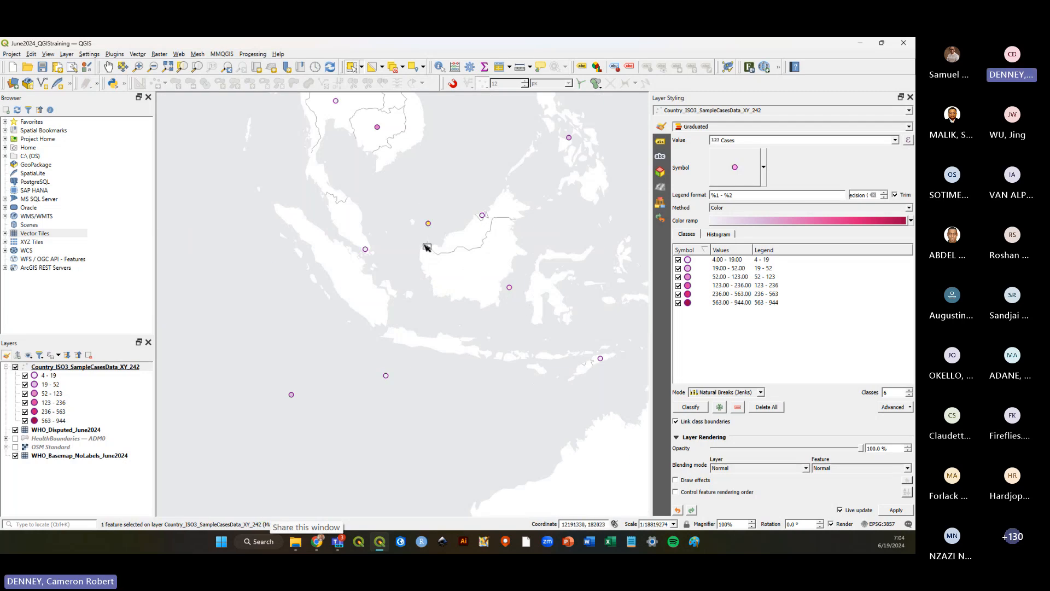
{"action": "left_click", "coordinate": [405, 214]}
{"action": "left_click_drag", "start_coordinate": [405, 214], "coordinate": [445, 240]}
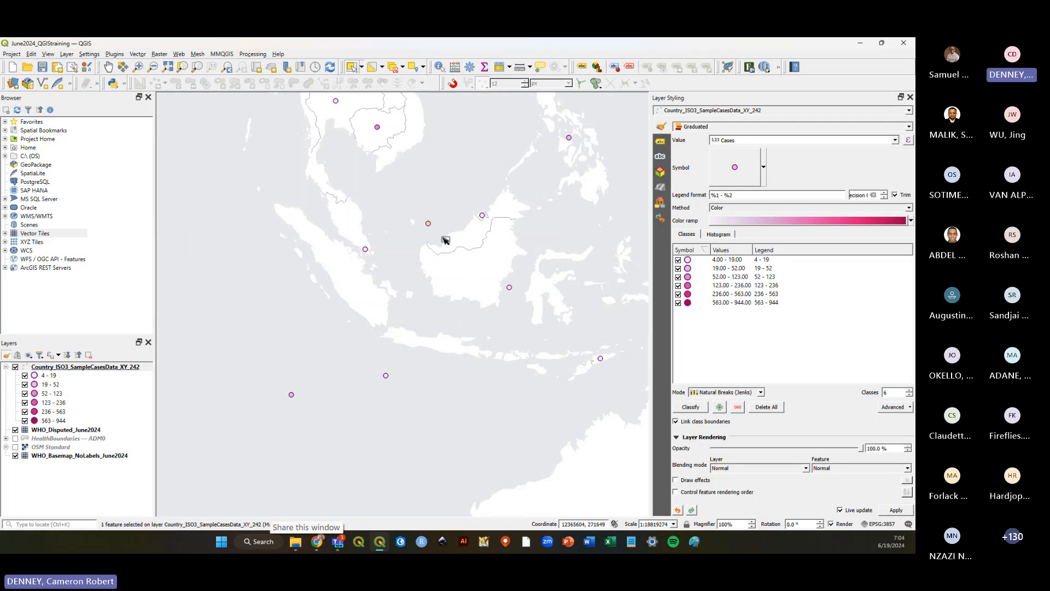
{"action": "left_click", "coordinate": [509, 288]}
{"action": "left_click", "coordinate": [518, 319]}
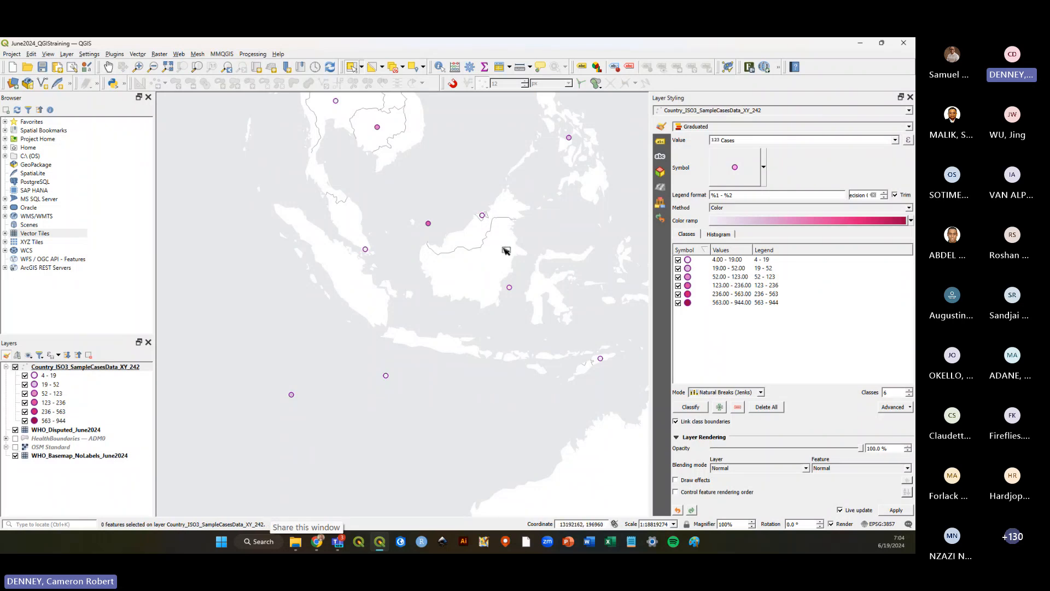
{"action": "scroll", "coordinate": [403, 331], "scroll_direction": "down", "scroll_amount": 1}
{"action": "scroll", "coordinate": [503, 320], "scroll_direction": "up", "scroll_amount": 1}
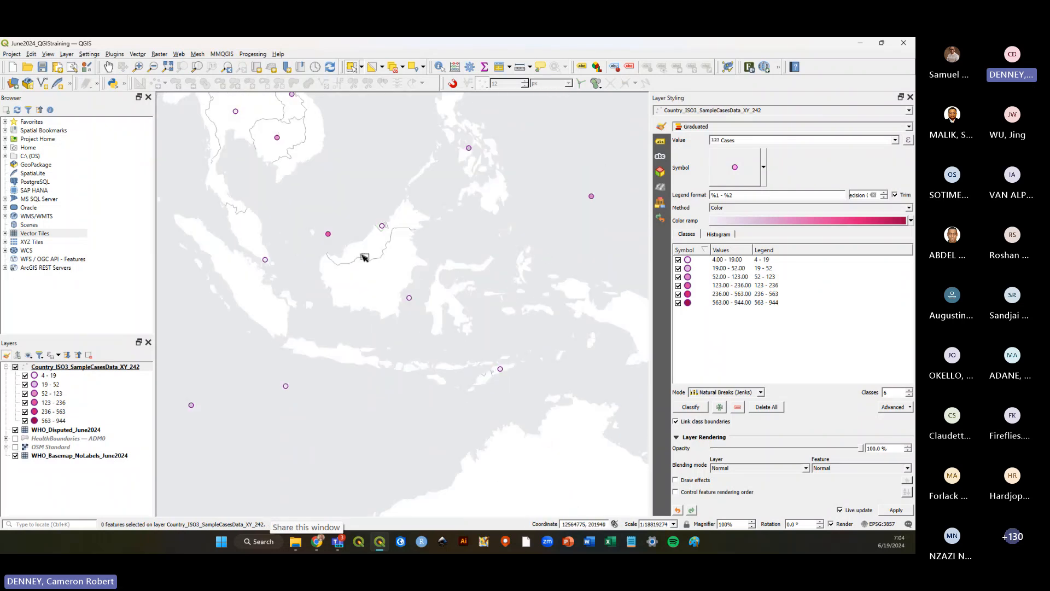
{"action": "left_click_drag", "start_coordinate": [392, 287], "coordinate": [427, 310]}
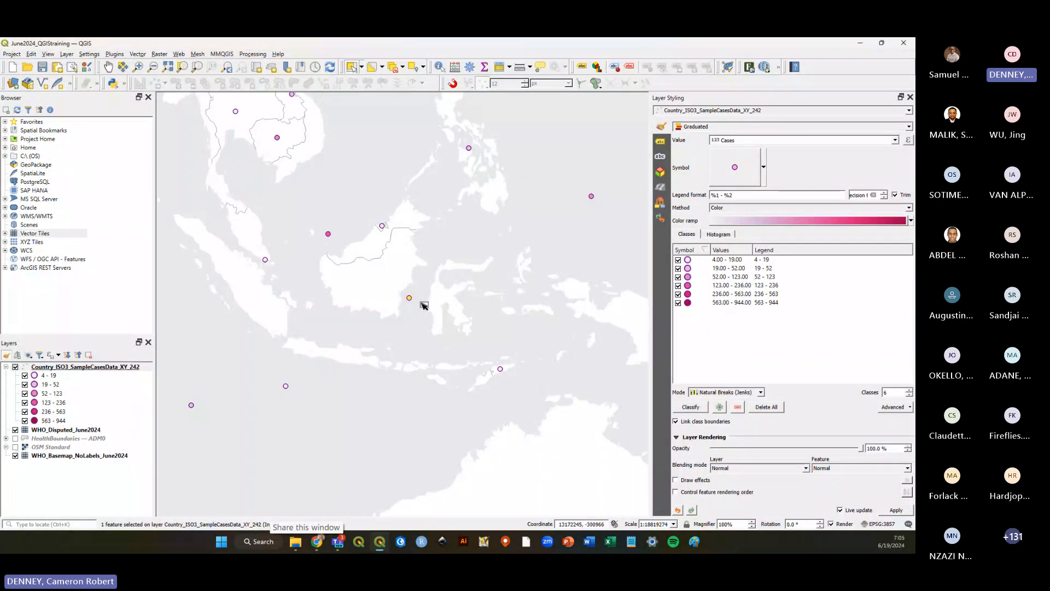
{"action": "left_click", "coordinate": [425, 305]}
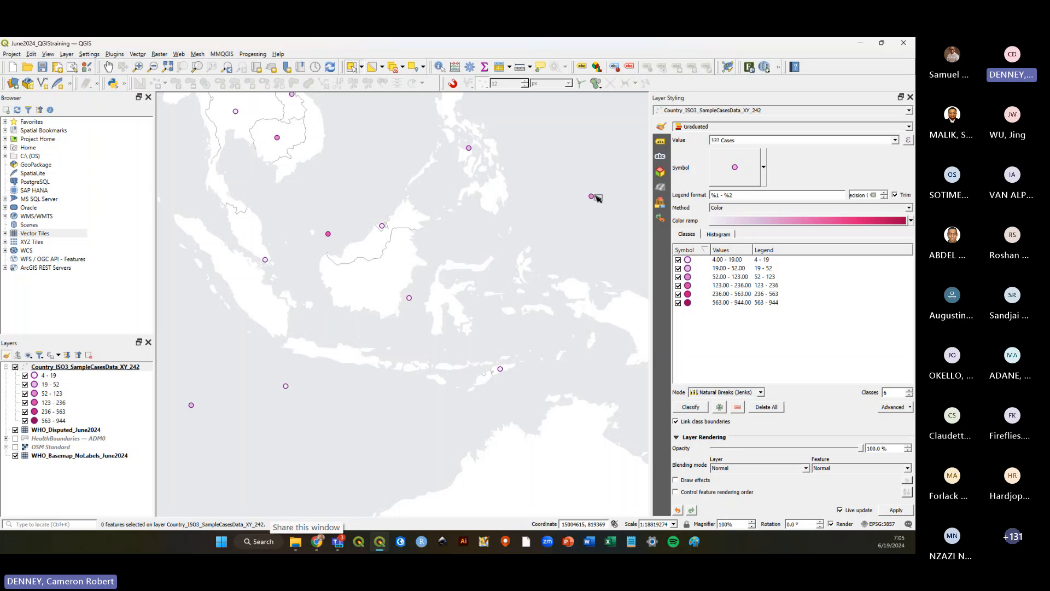
{"action": "scroll", "coordinate": [596, 197], "scroll_direction": "up", "scroll_amount": 3}
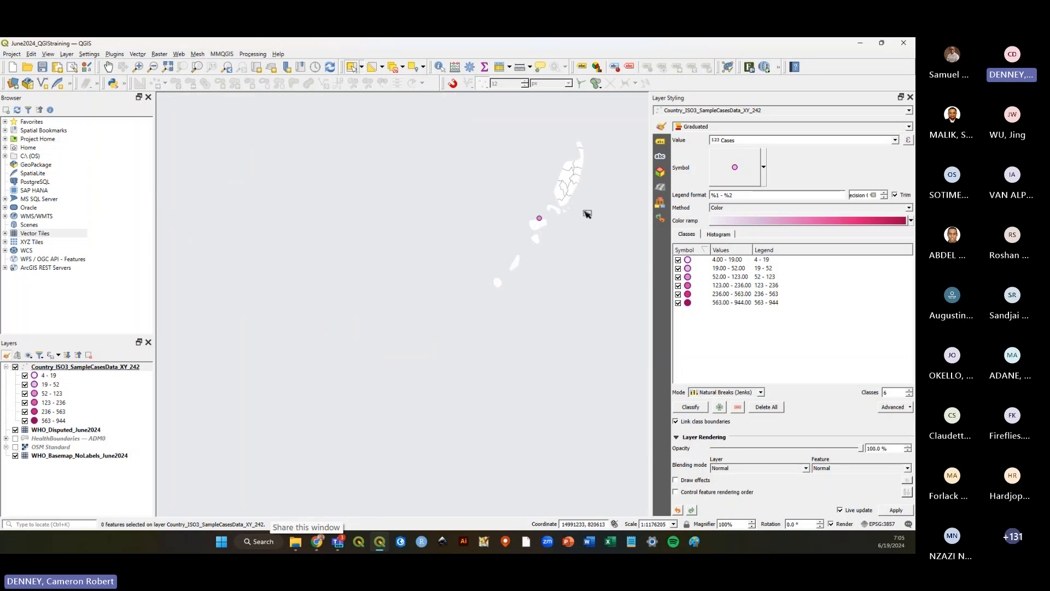
{"action": "scroll", "coordinate": [580, 219], "scroll_direction": "down", "scroll_amount": 3}
{"action": "scroll", "coordinate": [523, 280], "scroll_direction": "down", "scroll_amount": 3}
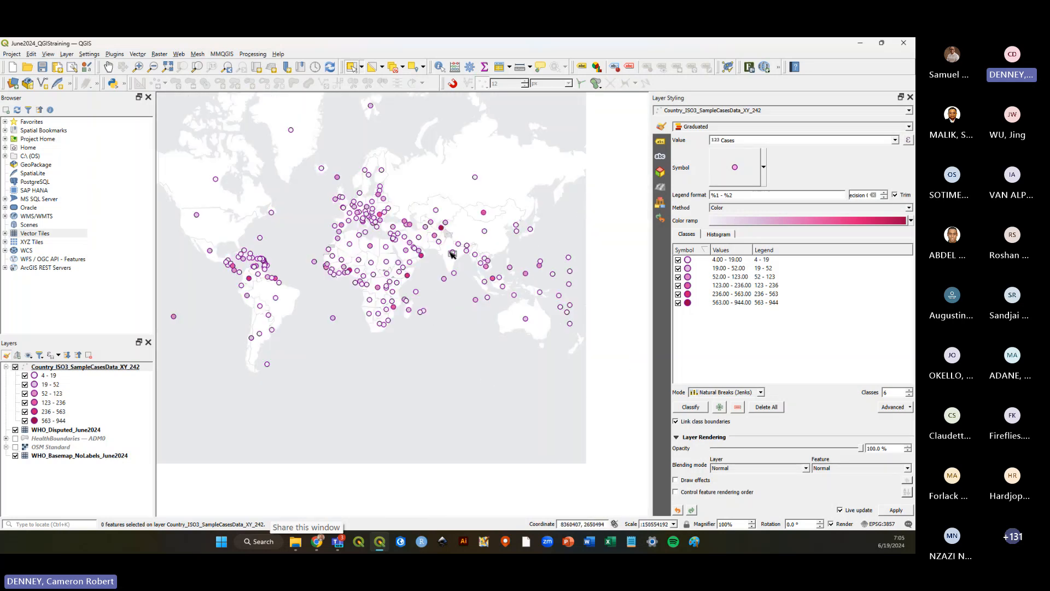
{"action": "scroll", "coordinate": [533, 267], "scroll_direction": "up", "scroll_amount": 5}
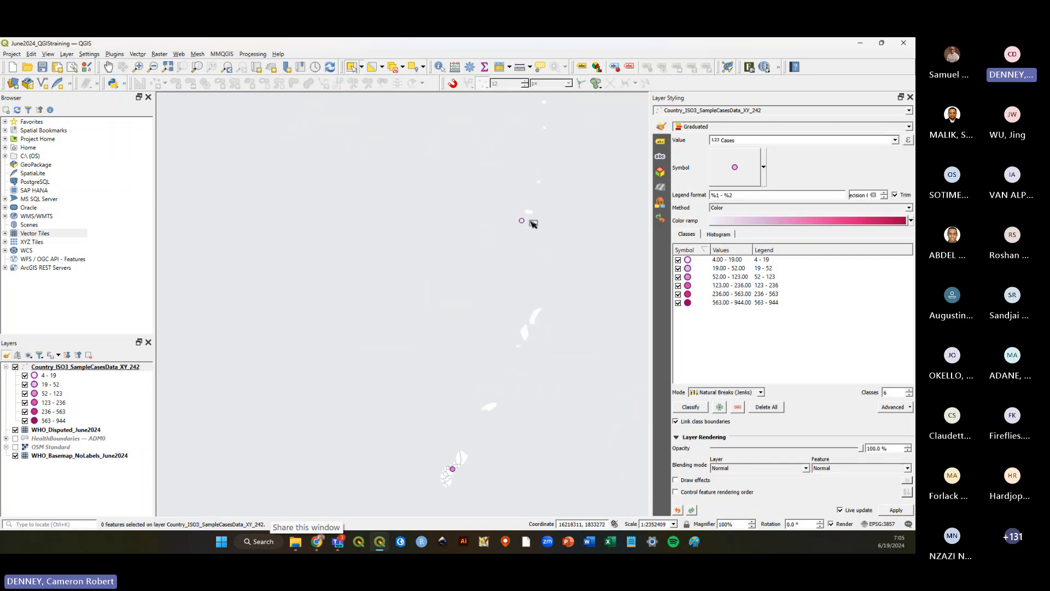
{"action": "scroll", "coordinate": [594, 235], "scroll_direction": "down", "scroll_amount": 3}
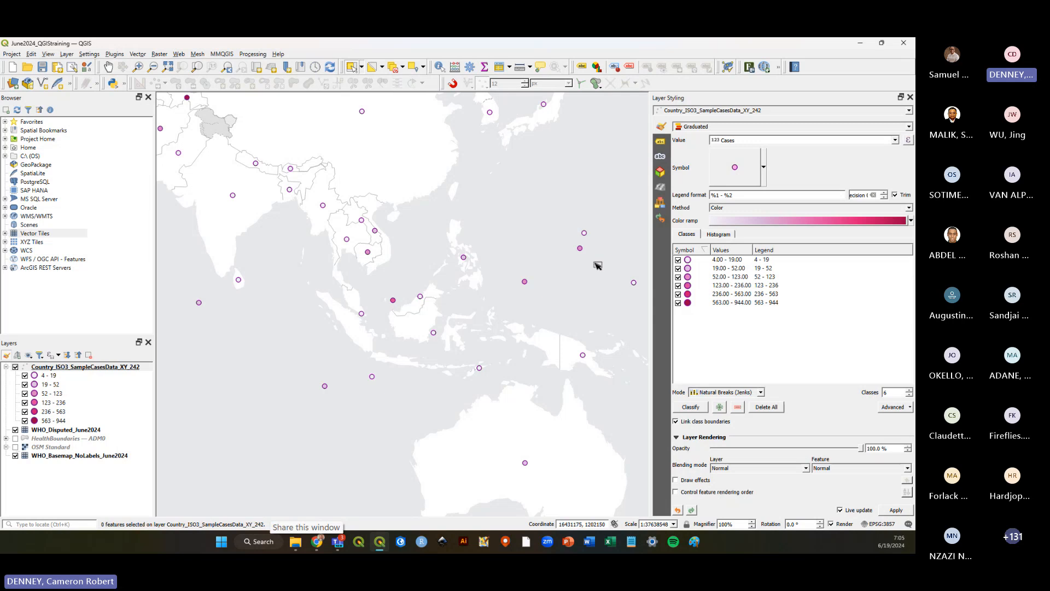
{"action": "scroll", "coordinate": [613, 262], "scroll_direction": "down", "scroll_amount": 2}
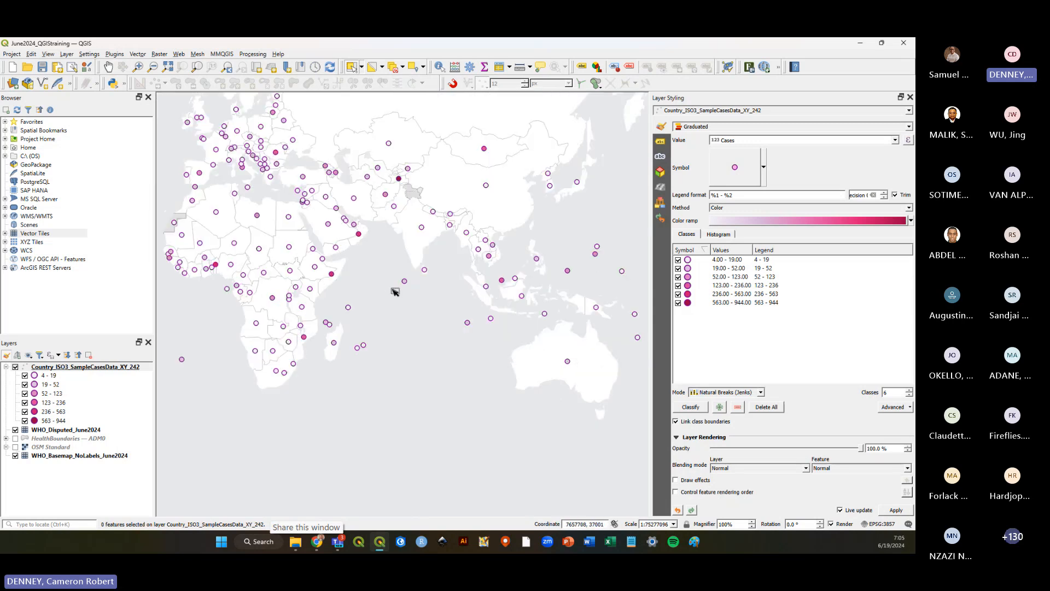
{"action": "scroll", "coordinate": [440, 311], "scroll_direction": "up", "scroll_amount": 3}
{"action": "scroll", "coordinate": [441, 311], "scroll_direction": "up", "scroll_amount": 3}
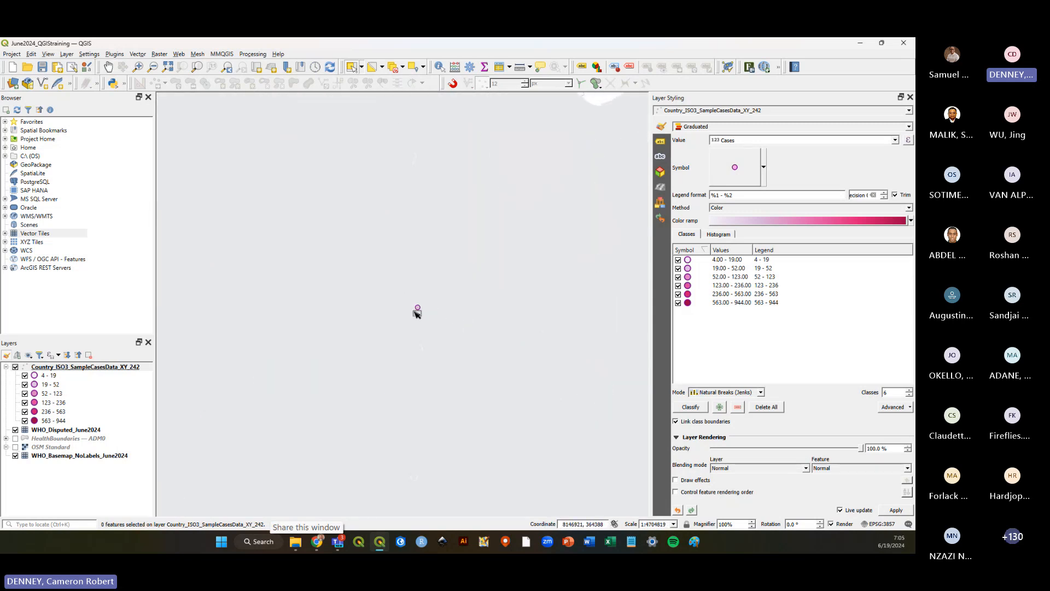
{"action": "scroll", "coordinate": [440, 334], "scroll_direction": "up", "scroll_amount": 1}
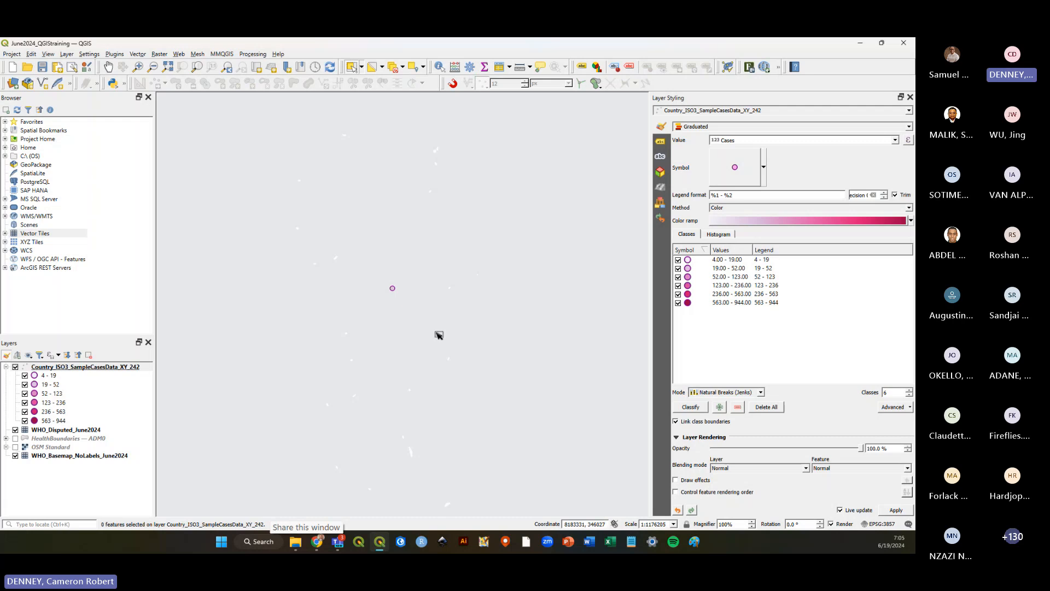
{"action": "scroll", "coordinate": [499, 309], "scroll_direction": "down", "scroll_amount": 1}
{"action": "scroll", "coordinate": [501, 311], "scroll_direction": "down", "scroll_amount": 7}
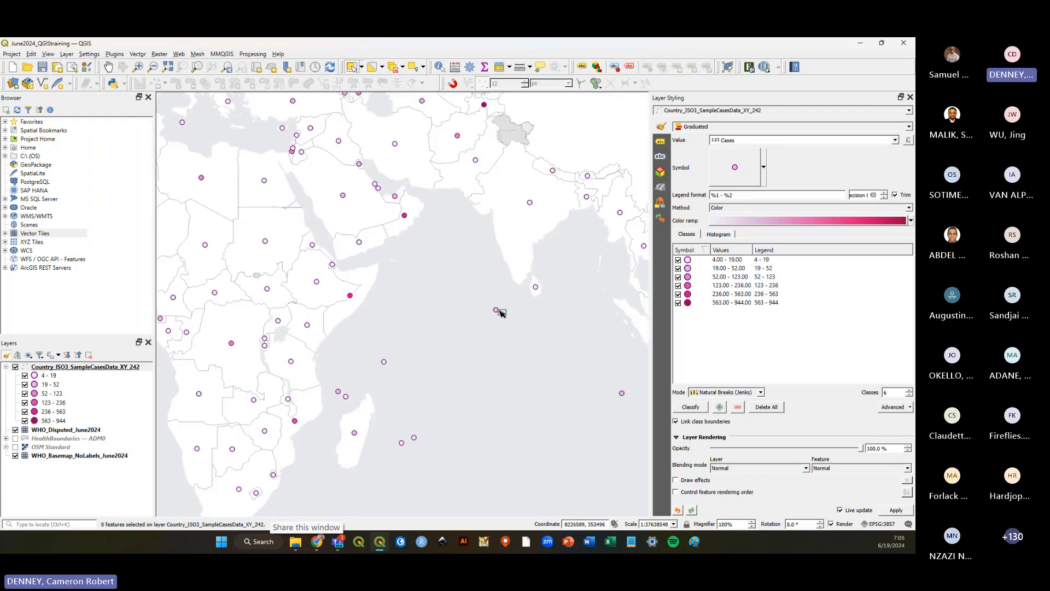
{"action": "scroll", "coordinate": [514, 301], "scroll_direction": "up", "scroll_amount": 1}
Save the project.
{"action": "key", "text": "ctrl+s"}
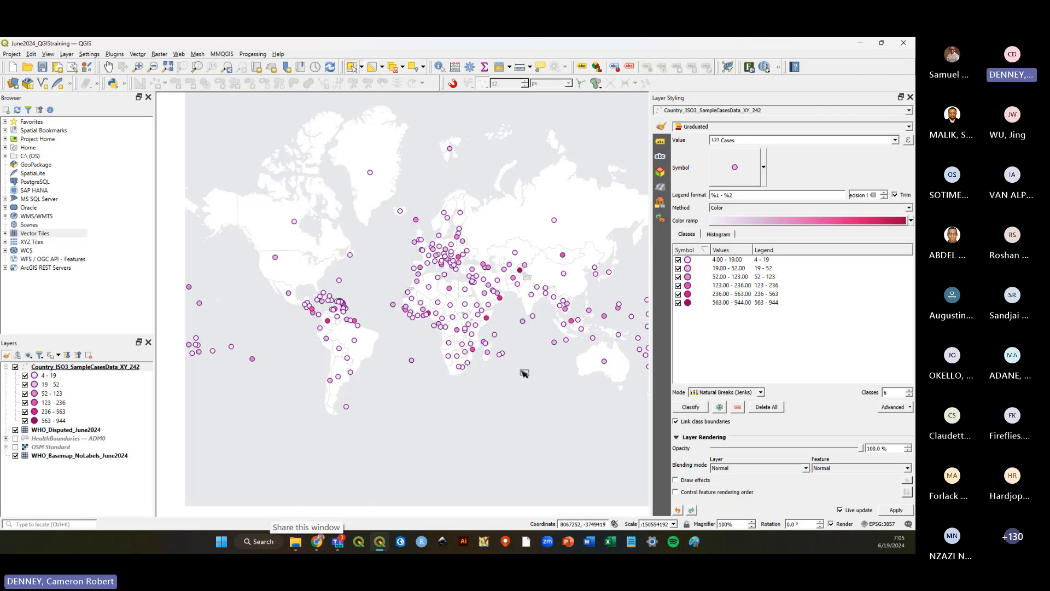
{"action": "left_click", "coordinate": [42, 67]}
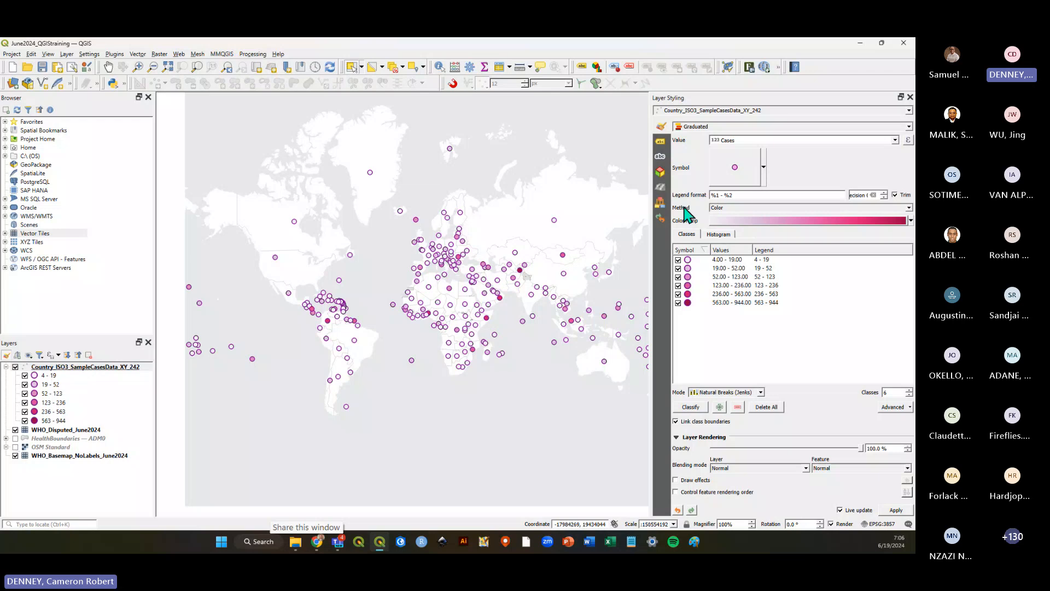
Change the graduated method for the Cases layer from Color to Size.
{"action": "left_click", "coordinate": [44, 368]}
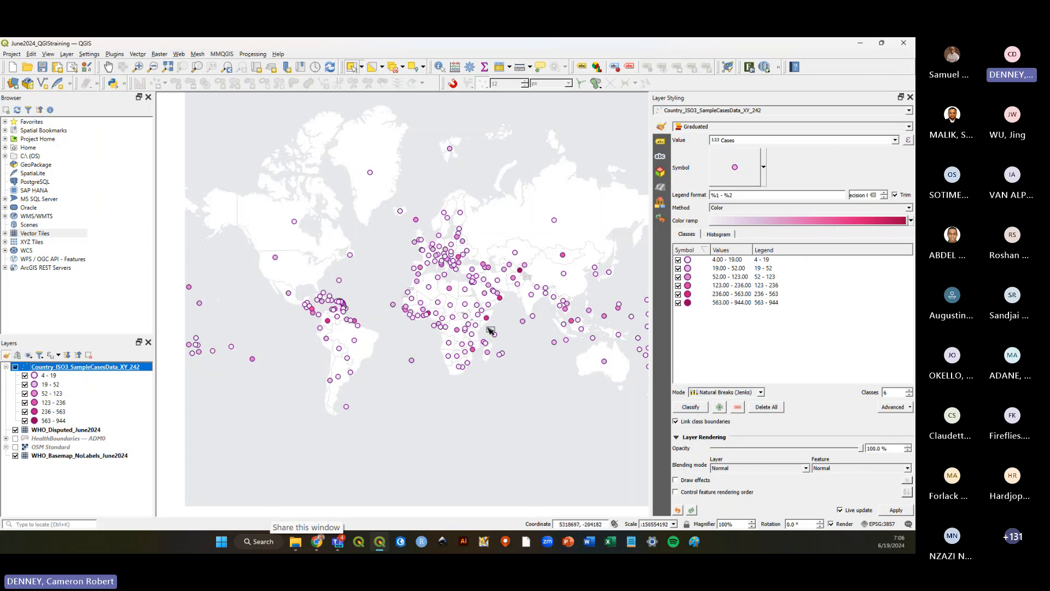
{"action": "scroll", "coordinate": [489, 331], "scroll_direction": "up", "scroll_amount": 1}
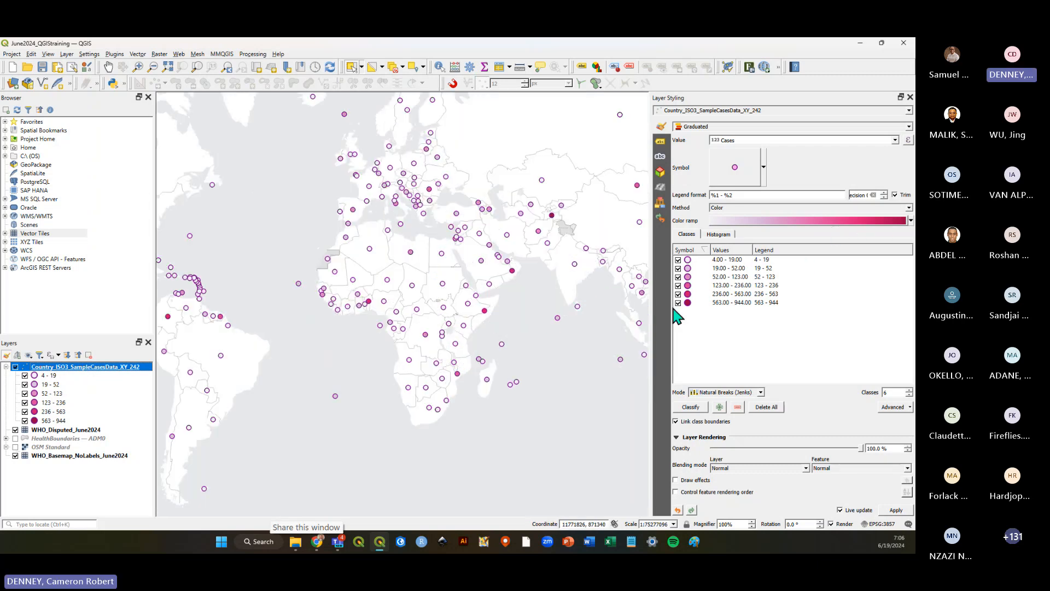
{"action": "left_click", "coordinate": [908, 208]}
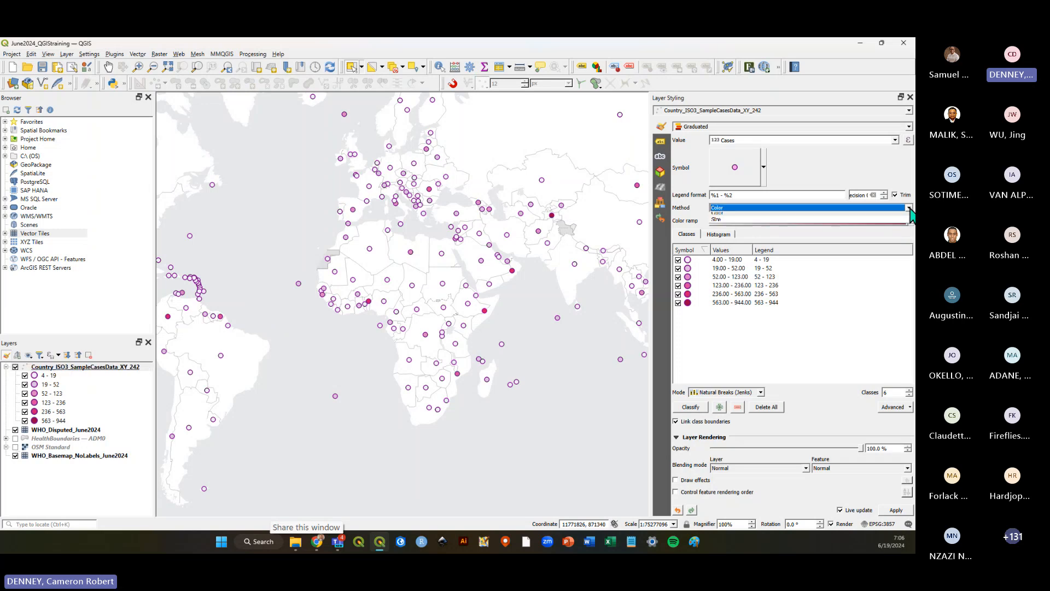
{"action": "left_click", "coordinate": [727, 223]}
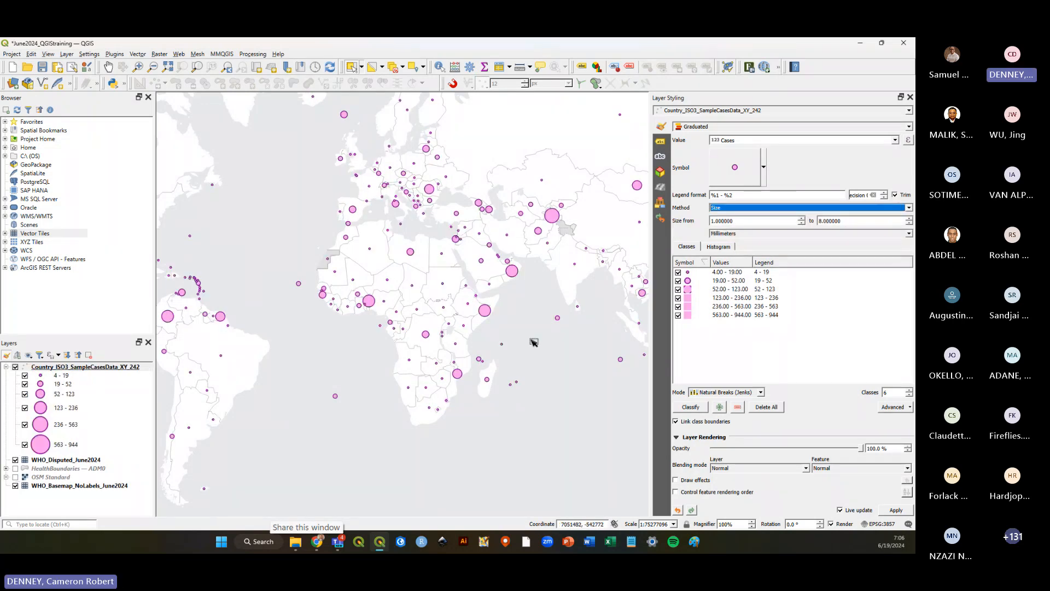
{"action": "left_click", "coordinate": [910, 208]}
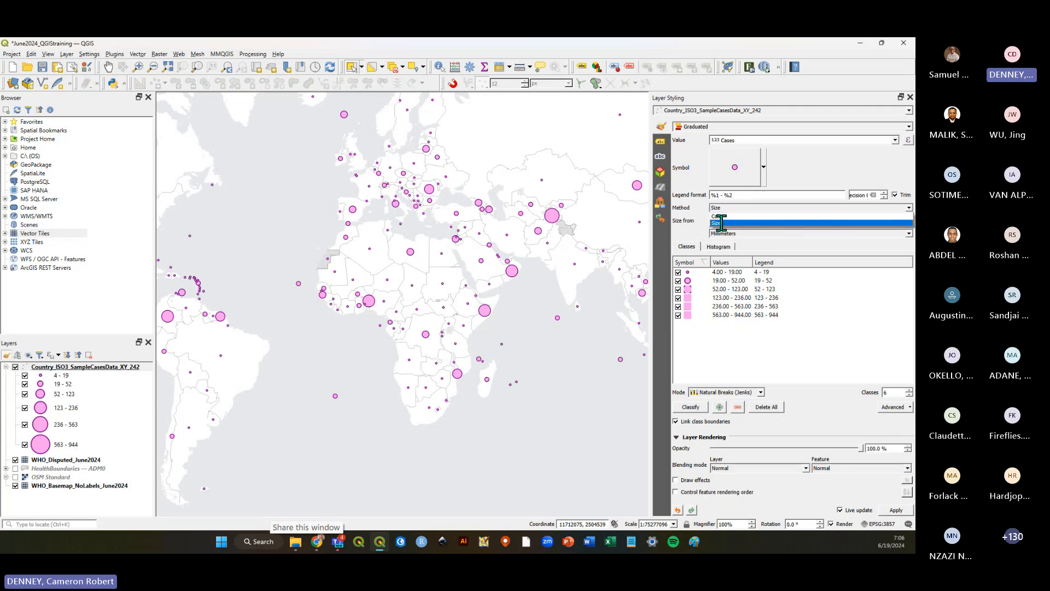
{"action": "left_click", "coordinate": [721, 222]}
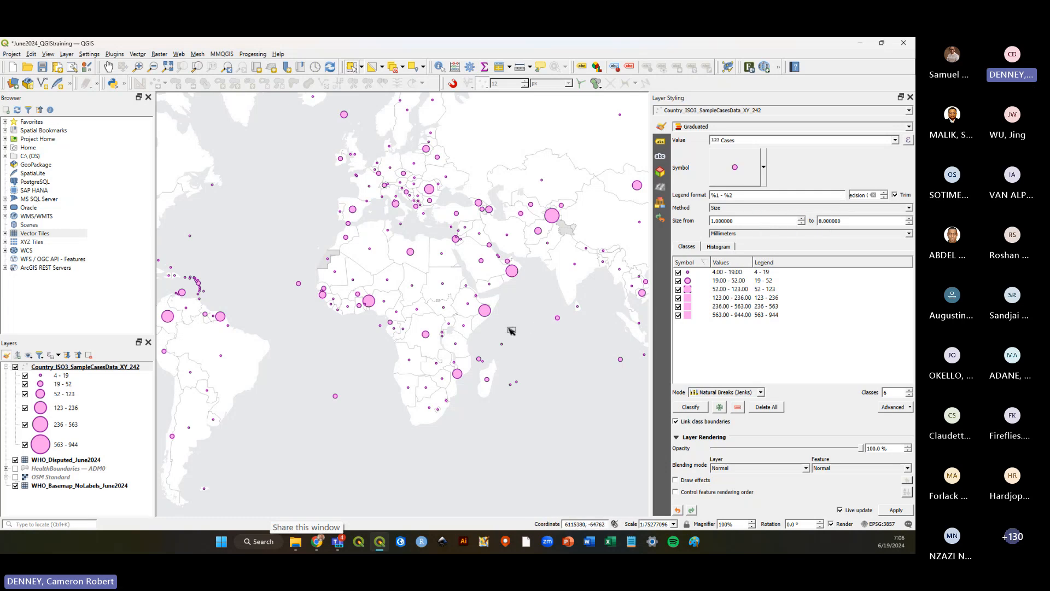
Save the project with the size-based graduated symbology.
{"action": "scroll", "coordinate": [524, 349], "scroll_direction": "down", "scroll_amount": 1}
{"action": "scroll", "coordinate": [515, 282], "scroll_direction": "up", "scroll_amount": 1}
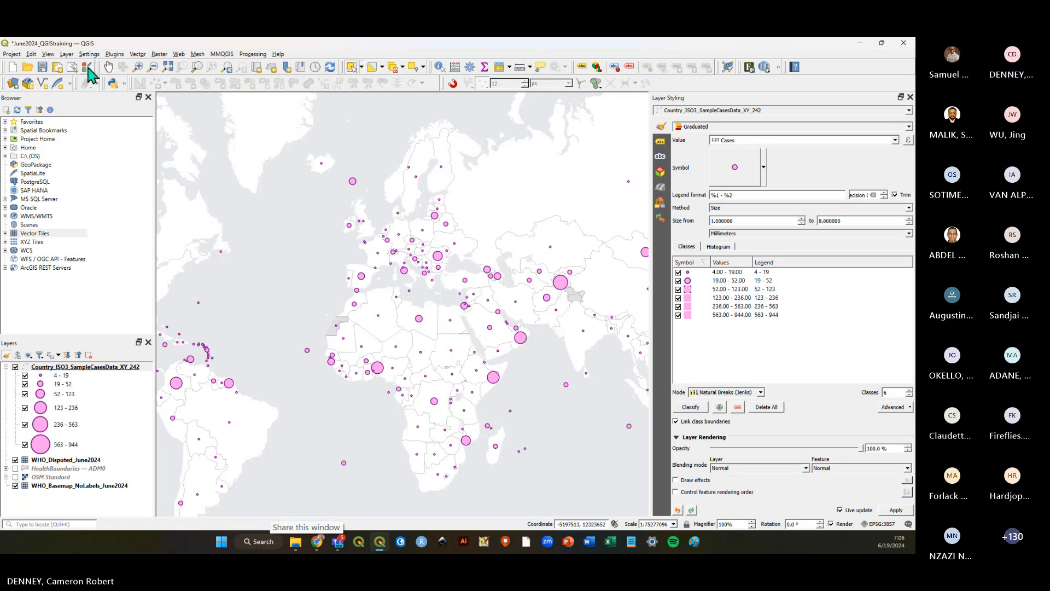
{"action": "left_click", "coordinate": [30, 66]}
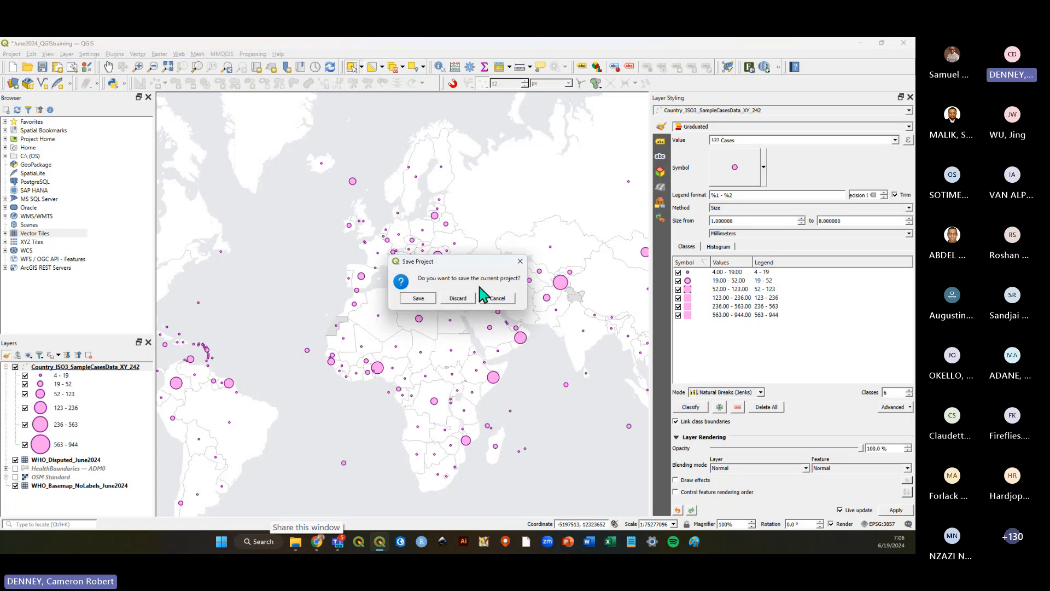
{"action": "left_click", "coordinate": [418, 298]}
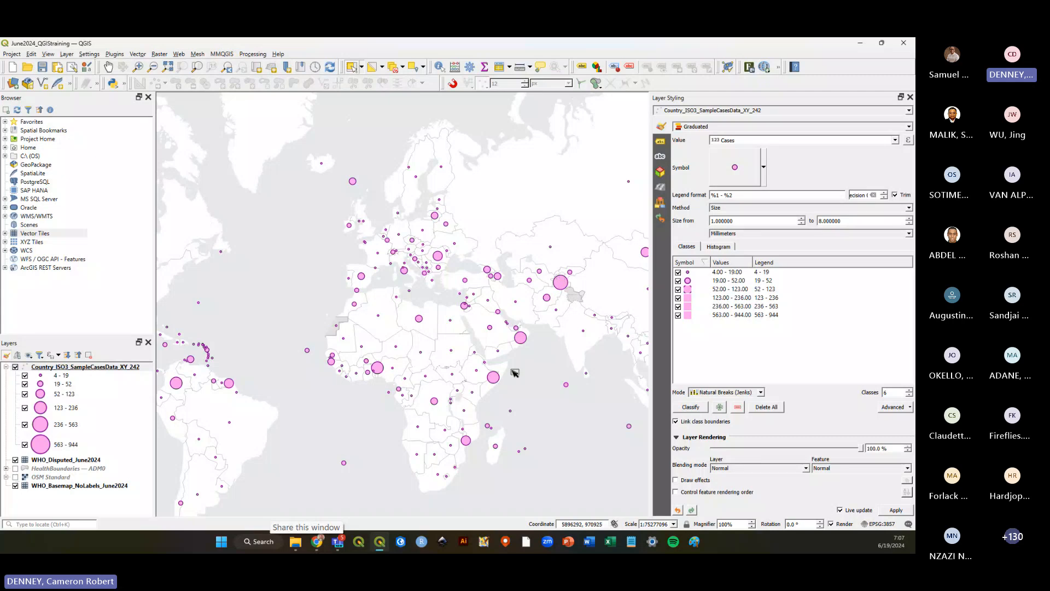
Examine the size-graduated case points around the map and save the project.
{"action": "scroll", "coordinate": [575, 350], "scroll_direction": "down", "scroll_amount": 1}
{"action": "scroll", "coordinate": [474, 353], "scroll_direction": "up", "scroll_amount": 1}
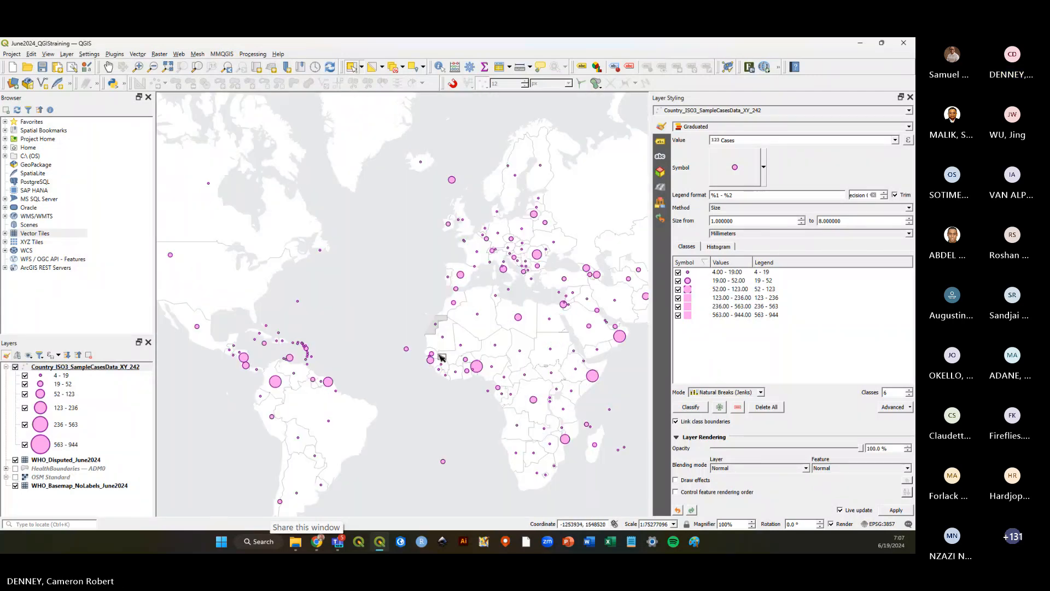
{"action": "scroll", "coordinate": [427, 357], "scroll_direction": "down", "scroll_amount": 1}
{"action": "scroll", "coordinate": [573, 344], "scroll_direction": "up", "scroll_amount": 1}
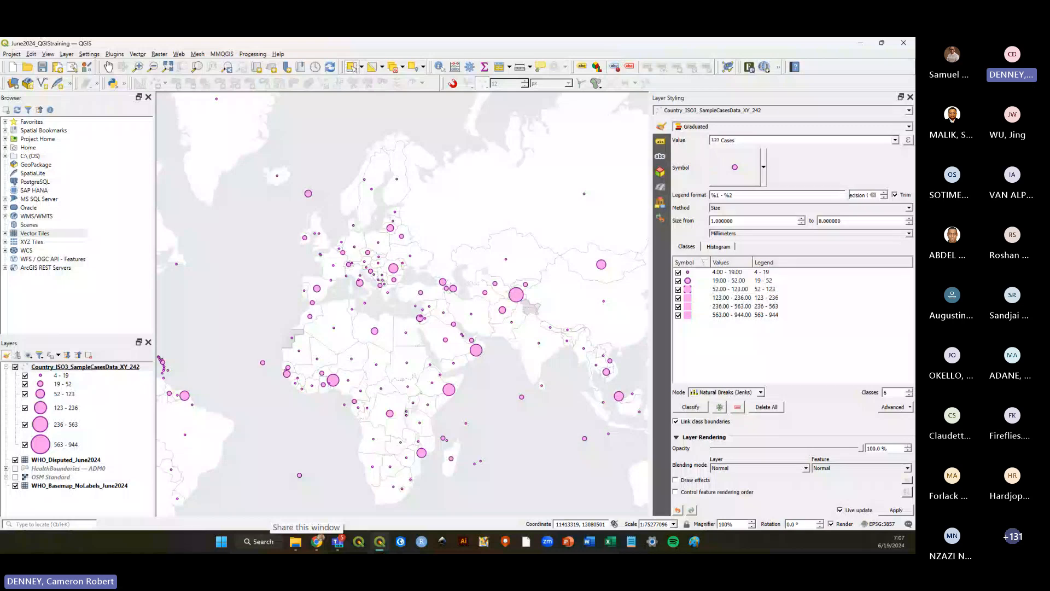
{"action": "left_click", "coordinate": [290, 498]}
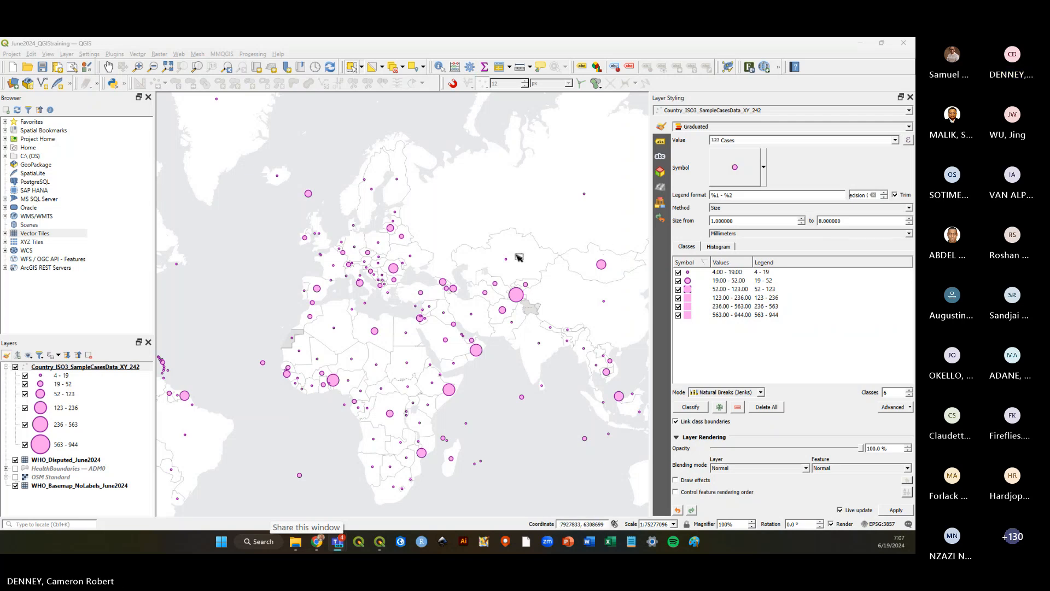
{"action": "left_click", "coordinate": [43, 68]}
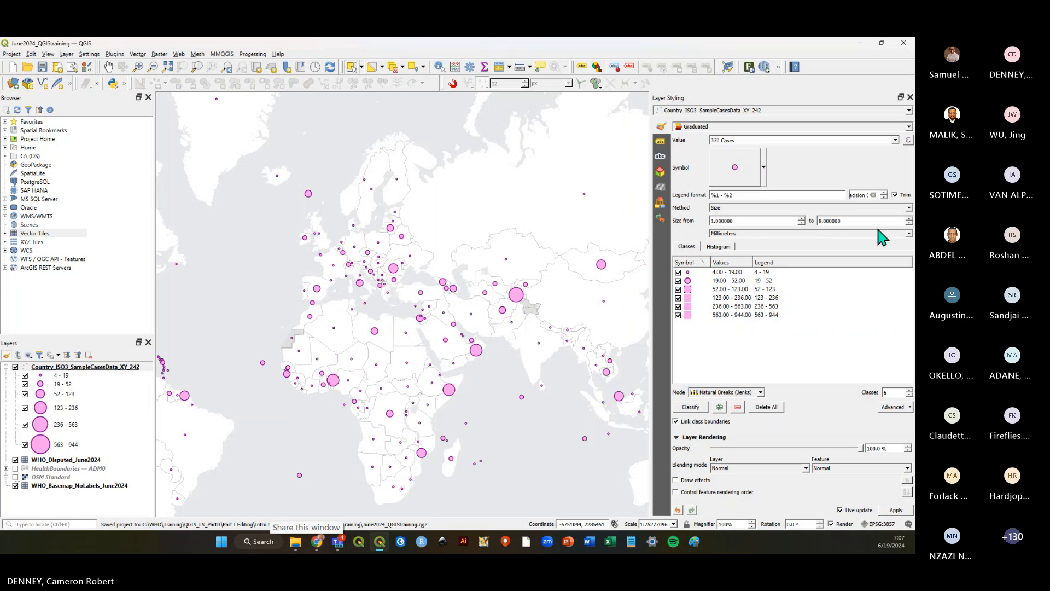
Set the graduated symbol size range from 1.4 to 9.4 mm.
{"action": "scroll", "coordinate": [861, 220], "scroll_direction": "up", "scroll_amount": 2}
{"action": "scroll", "coordinate": [863, 220], "scroll_direction": "up", "scroll_amount": 3}
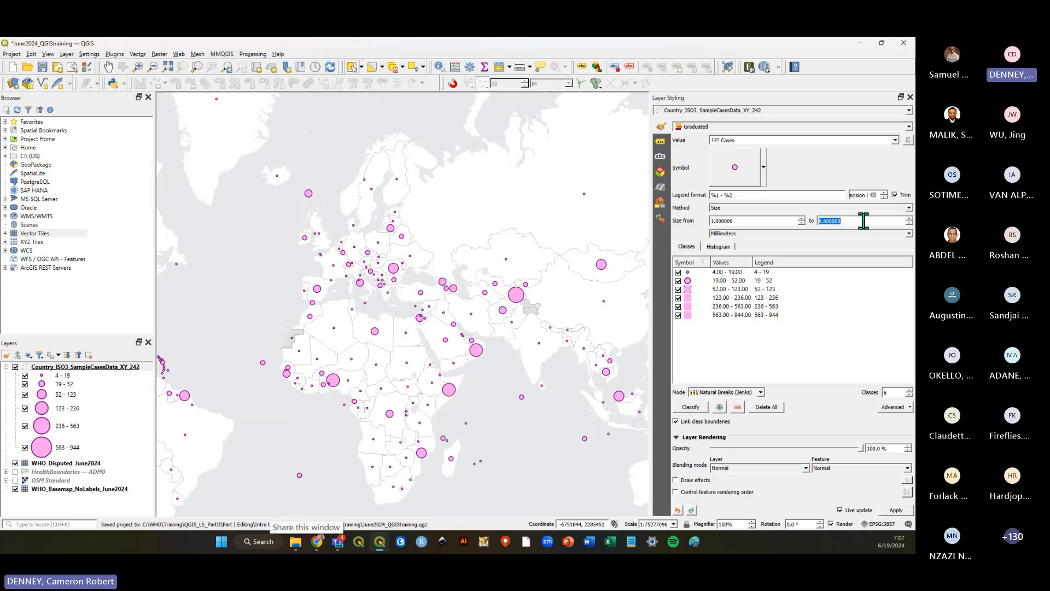
{"action": "scroll", "coordinate": [863, 221], "scroll_direction": "up", "scroll_amount": 2}
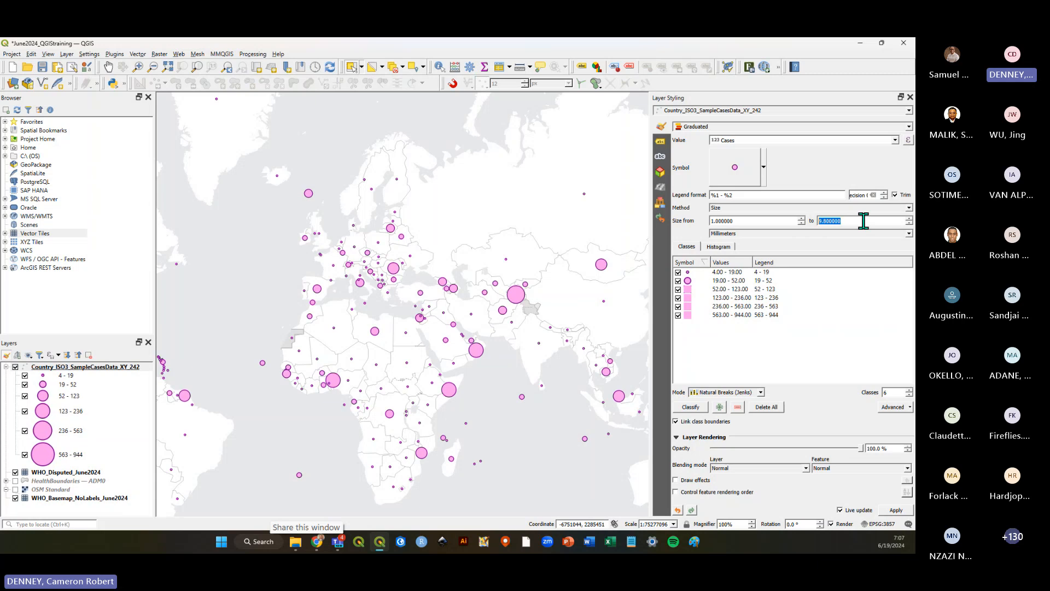
{"action": "scroll", "coordinate": [737, 221], "scroll_direction": "up", "scroll_amount": 2}
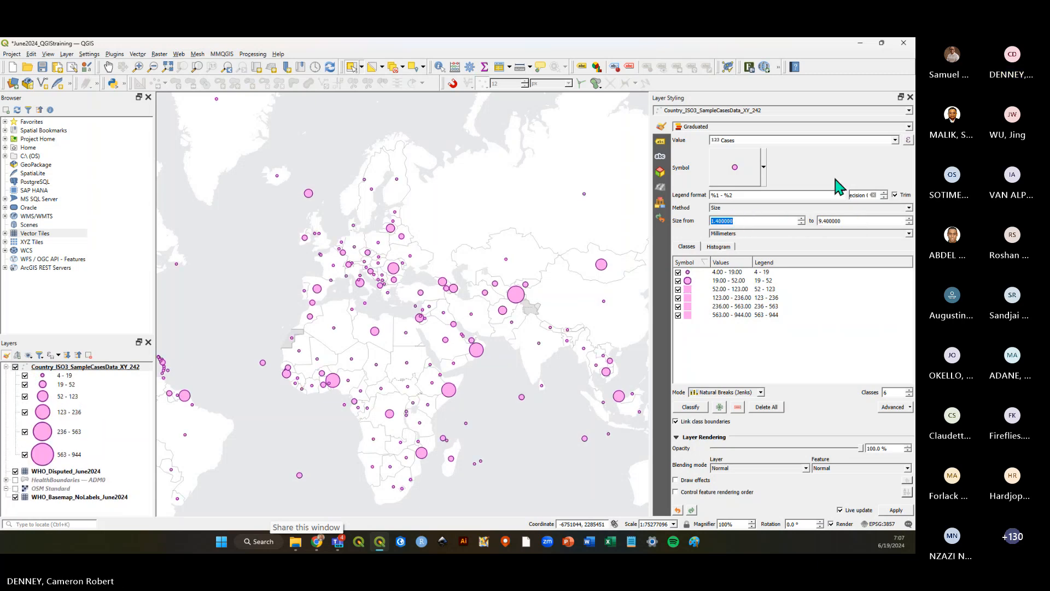
Save the project with the enlarged symbol size range.
{"action": "left_click_drag", "start_coordinate": [499, 391], "coordinate": [531, 379]}
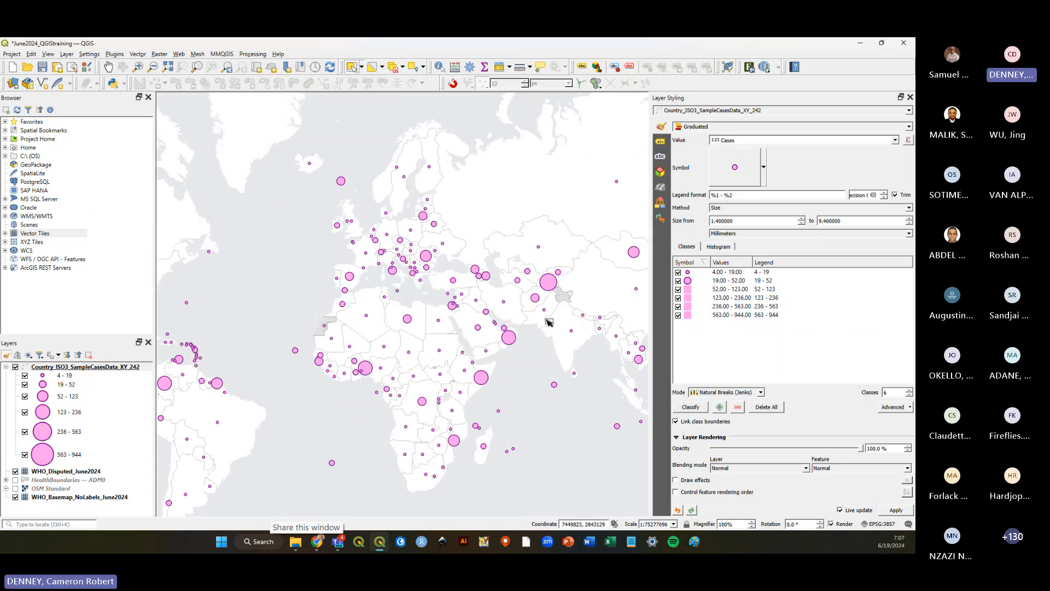
{"action": "left_click", "coordinate": [727, 208]}
{"action": "left_click", "coordinate": [690, 227]}
{"action": "scroll", "coordinate": [351, 353], "scroll_direction": "down", "scroll_amount": 1}
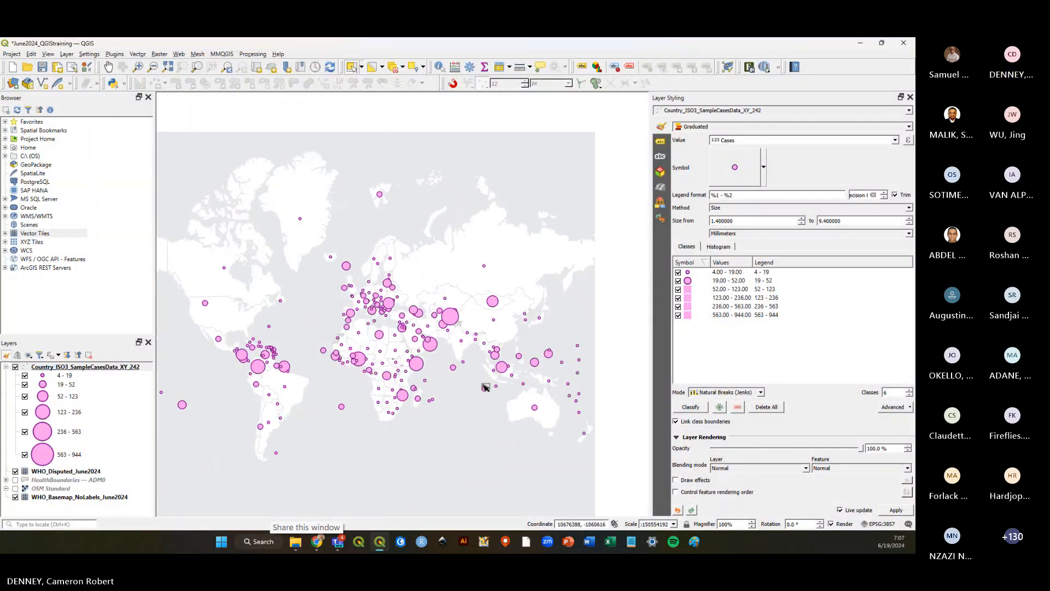
{"action": "scroll", "coordinate": [485, 387], "scroll_direction": "up", "scroll_amount": 1}
{"action": "key", "text": "ctrl+s"}
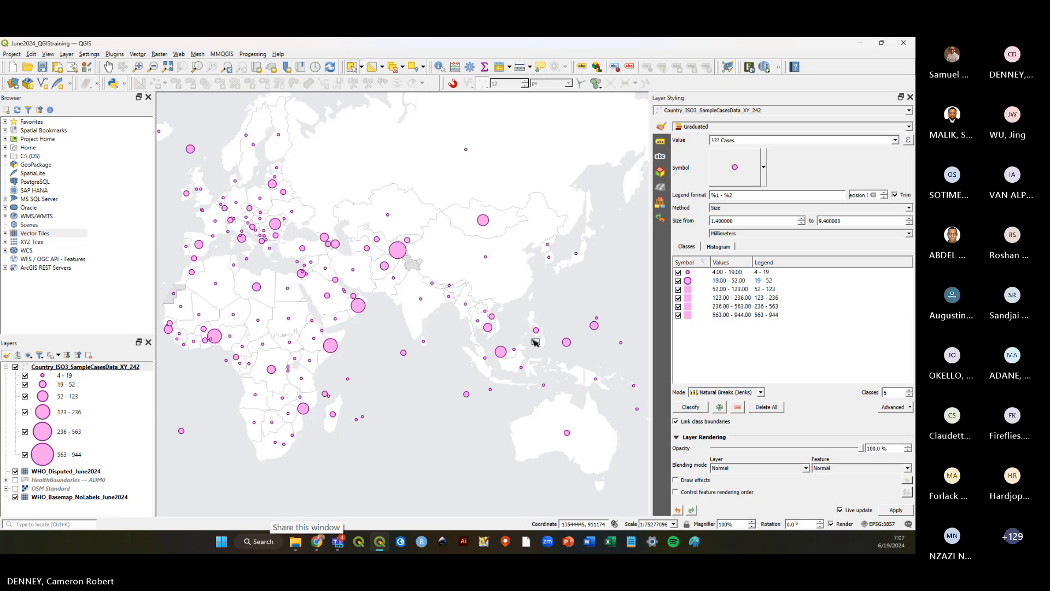
Save the project again and collapse the case layer's class list in the layer tree.
{"action": "left_click", "coordinate": [43, 67]}
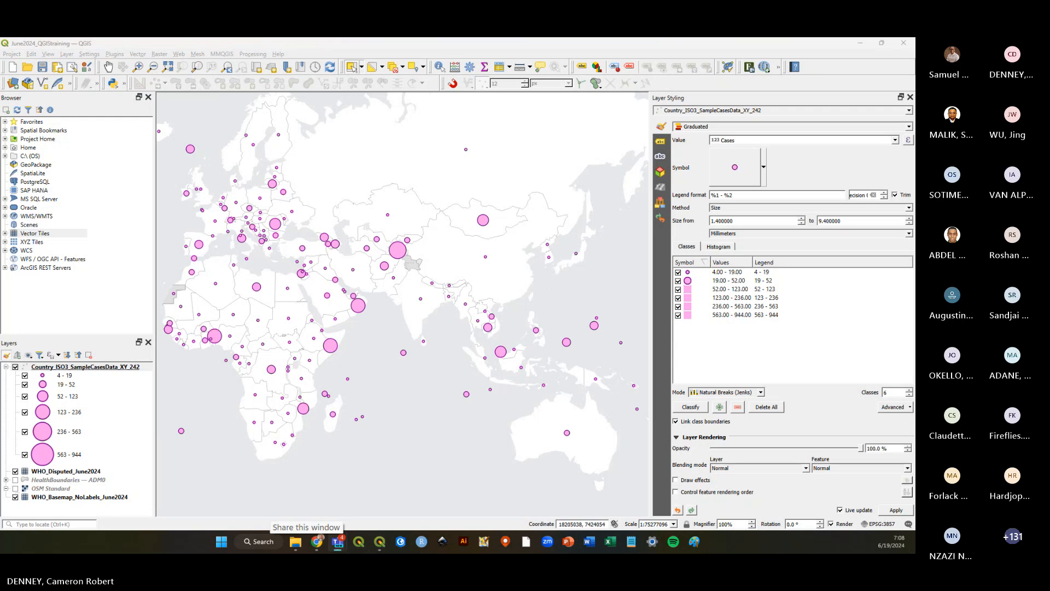
{"action": "left_click", "coordinate": [42, 67]}
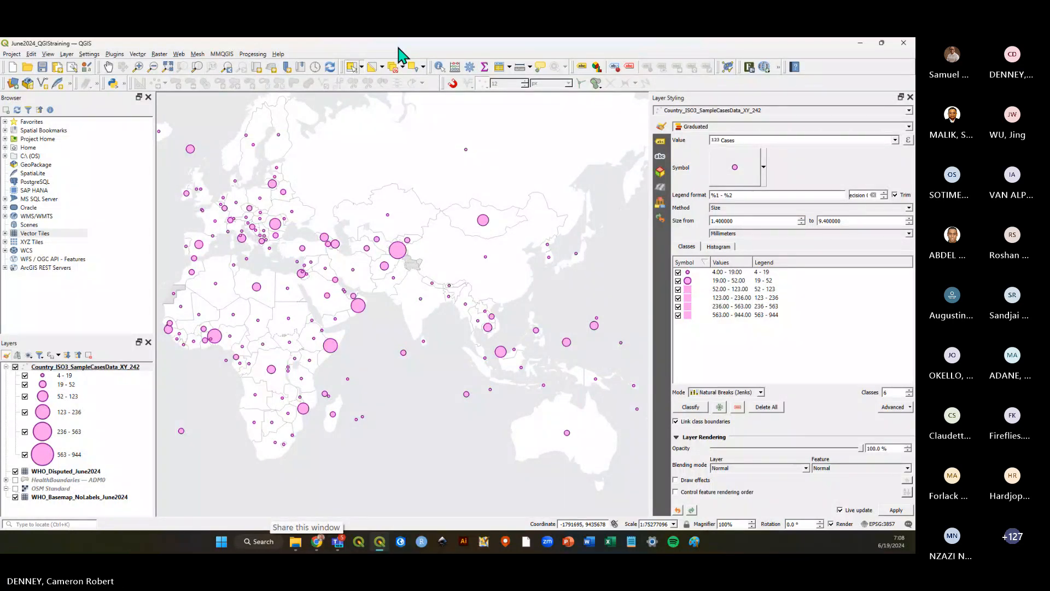
{"action": "left_click", "coordinate": [43, 66]}
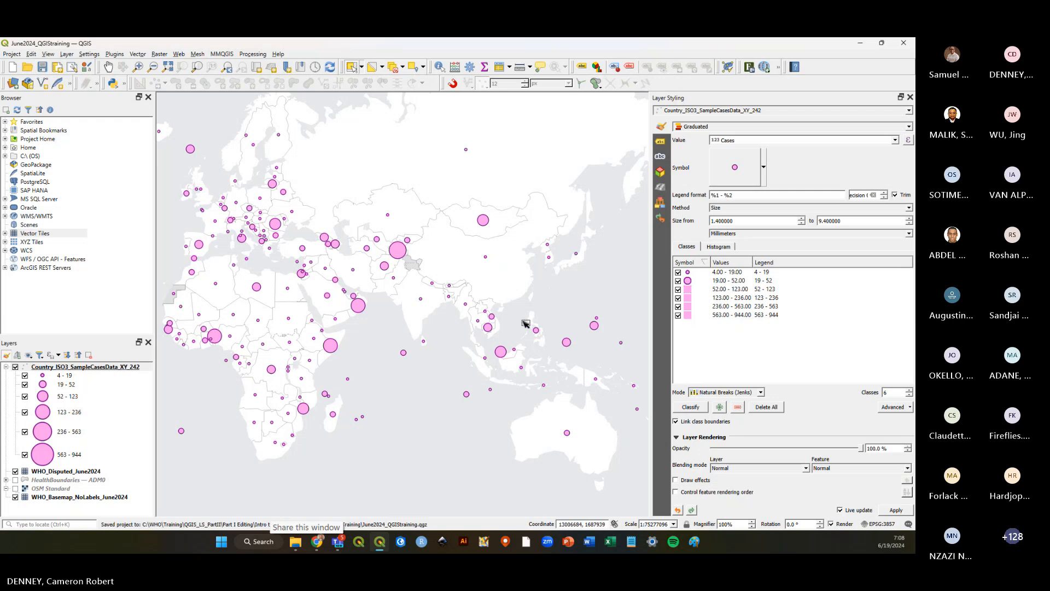
{"action": "scroll", "coordinate": [525, 323], "scroll_direction": "down", "scroll_amount": 1}
{"action": "scroll", "coordinate": [407, 328], "scroll_direction": "up", "scroll_amount": 1}
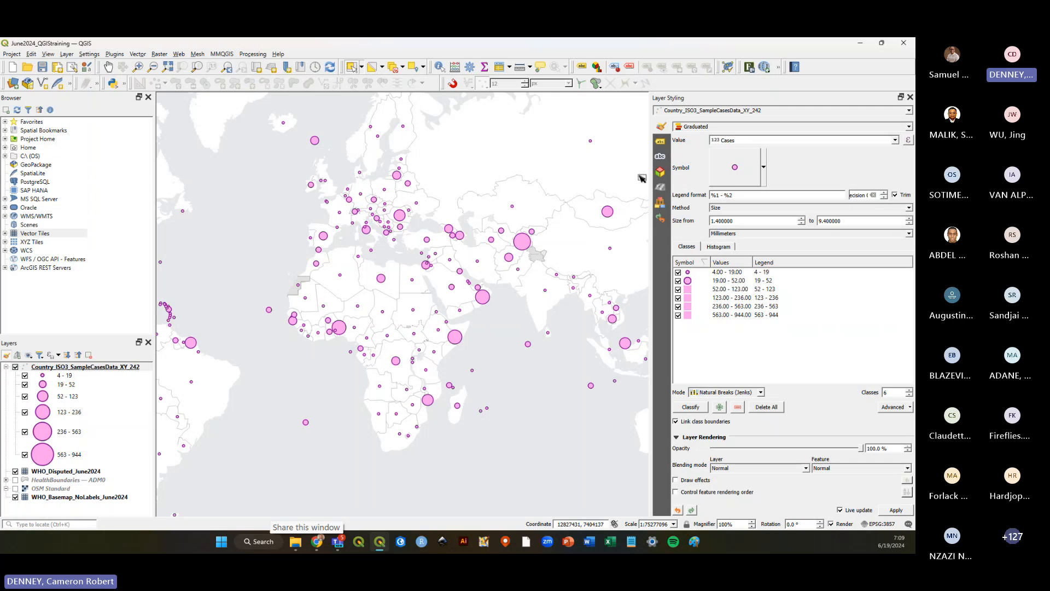
{"action": "left_click", "coordinate": [6, 367]}
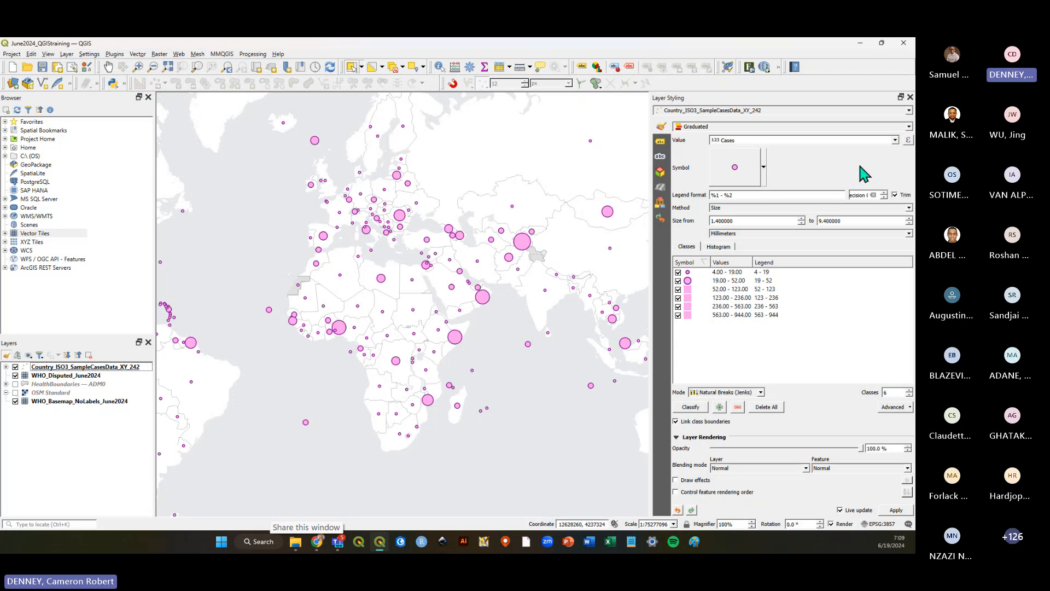
Open the Country_ISO3_SampleCasesData attribute table, browse the case records, and close it.
{"action": "right_click", "coordinate": [46, 368]}
{"action": "left_click", "coordinate": [82, 269]}
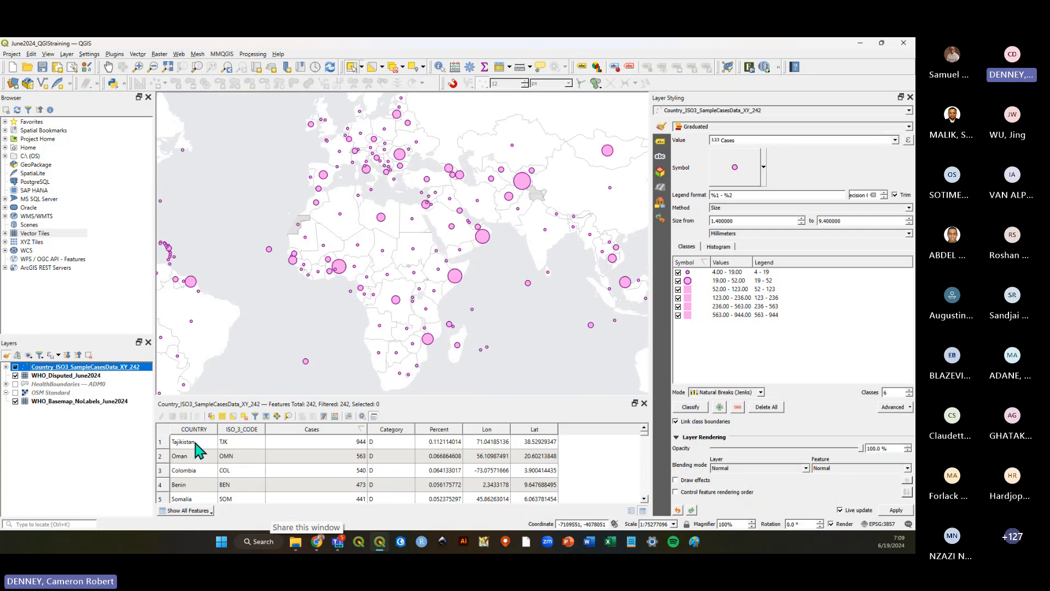
{"action": "scroll", "coordinate": [195, 468], "scroll_direction": "down", "scroll_amount": 5}
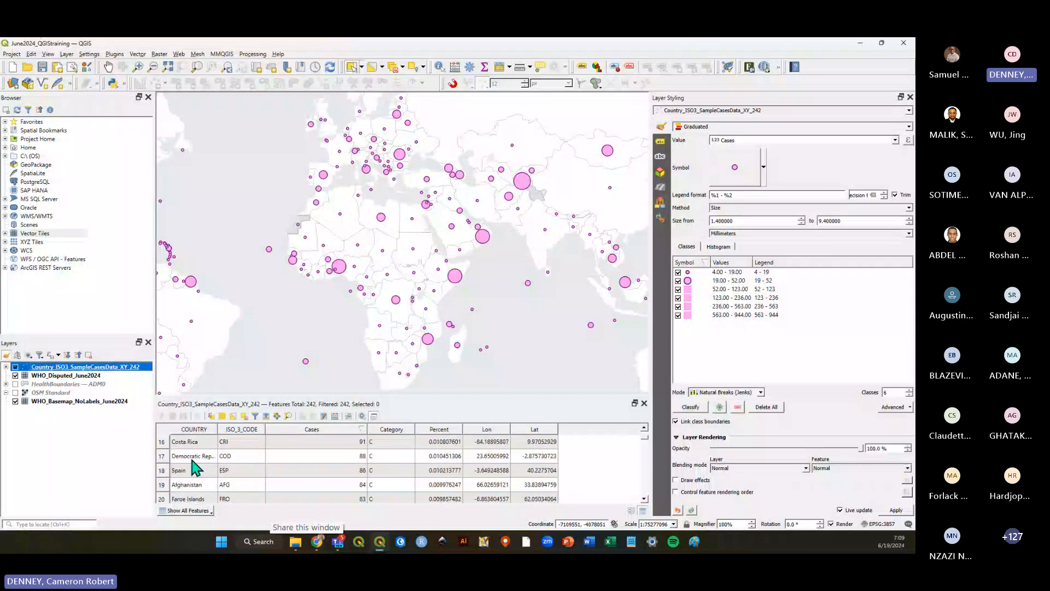
{"action": "scroll", "coordinate": [196, 468], "scroll_direction": "up", "scroll_amount": 5}
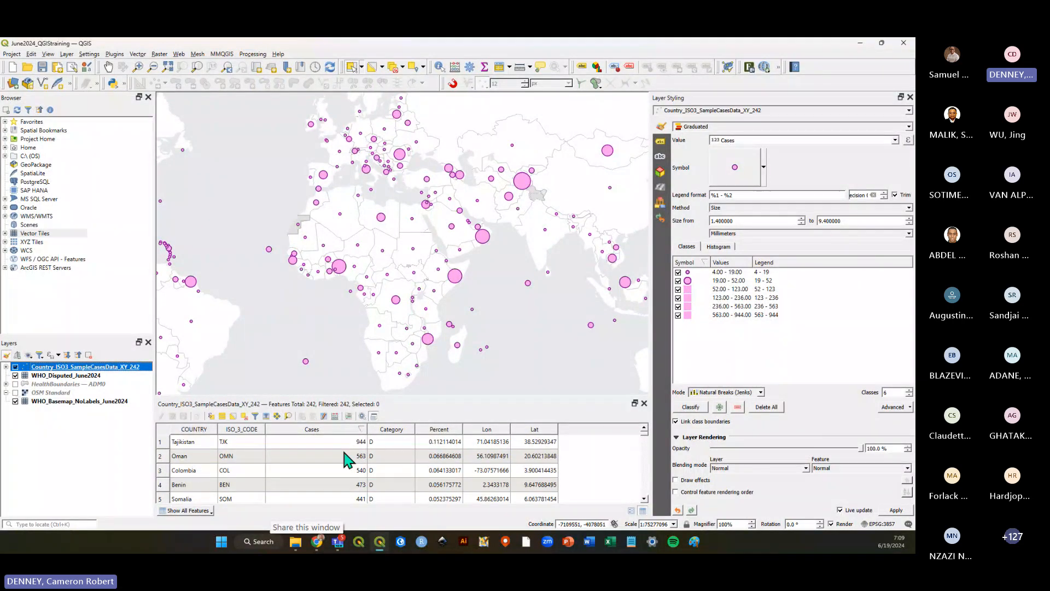
{"action": "scroll", "coordinate": [346, 460], "scroll_direction": "down", "scroll_amount": 3}
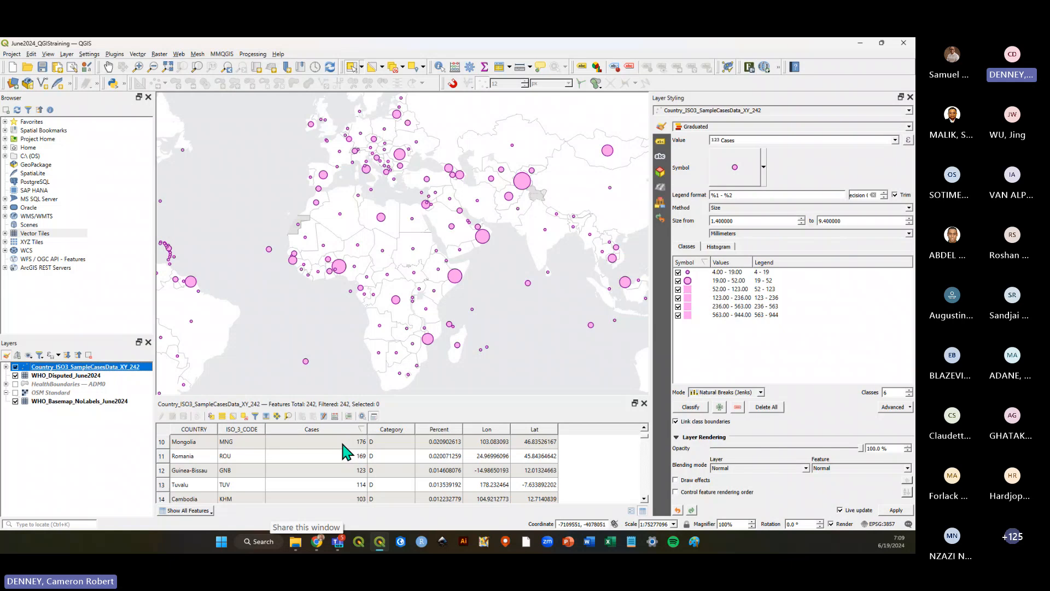
{"action": "scroll", "coordinate": [347, 457], "scroll_direction": "up", "scroll_amount": 3}
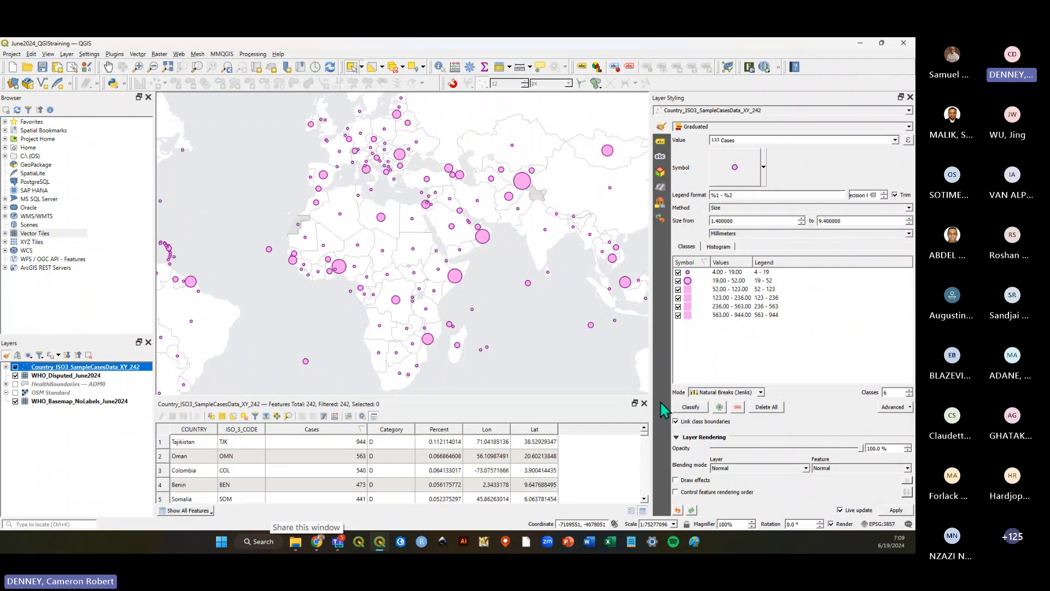
{"action": "left_click", "coordinate": [644, 403]}
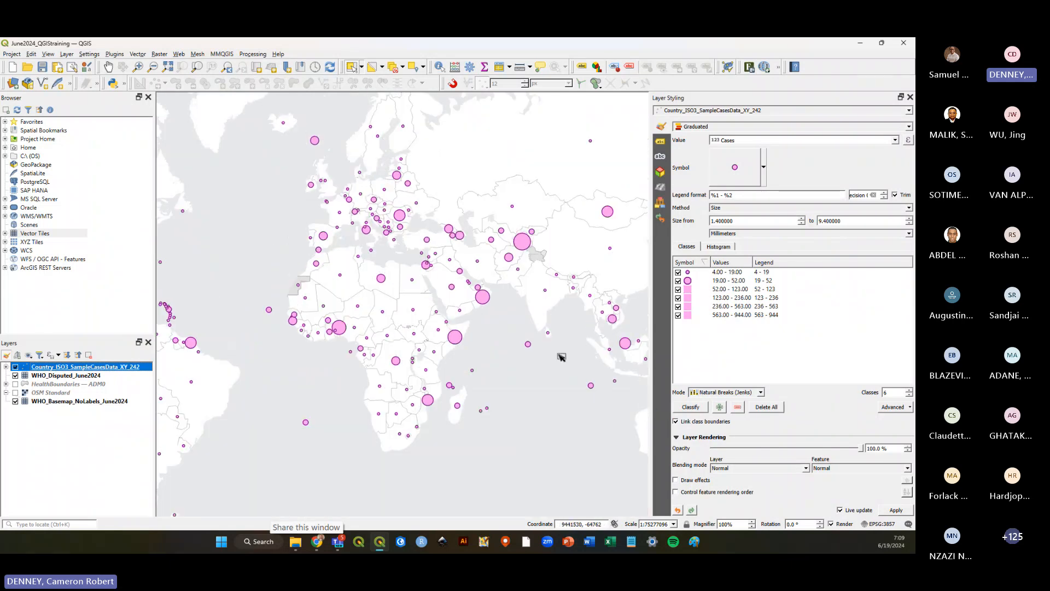
Switch to the layer's labelling settings and enable Single Labels using the COUNTRY field.
{"action": "left_click", "coordinate": [661, 141]}
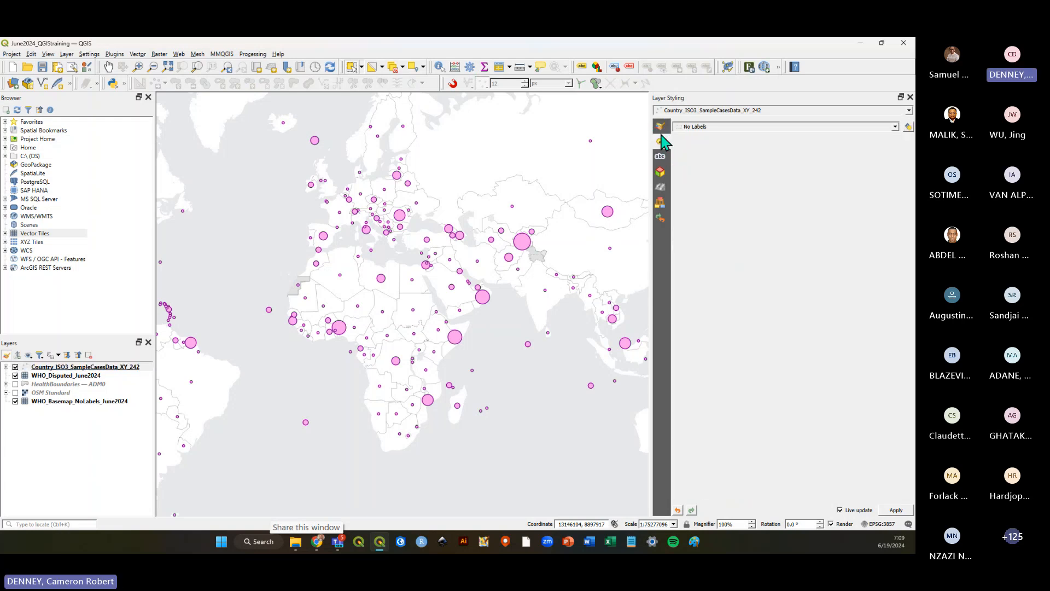
{"action": "left_click", "coordinate": [660, 130]}
{"action": "left_click", "coordinate": [662, 142]}
{"action": "left_click", "coordinate": [661, 127]}
{"action": "left_click", "coordinate": [661, 141]}
{"action": "left_click", "coordinate": [662, 127]}
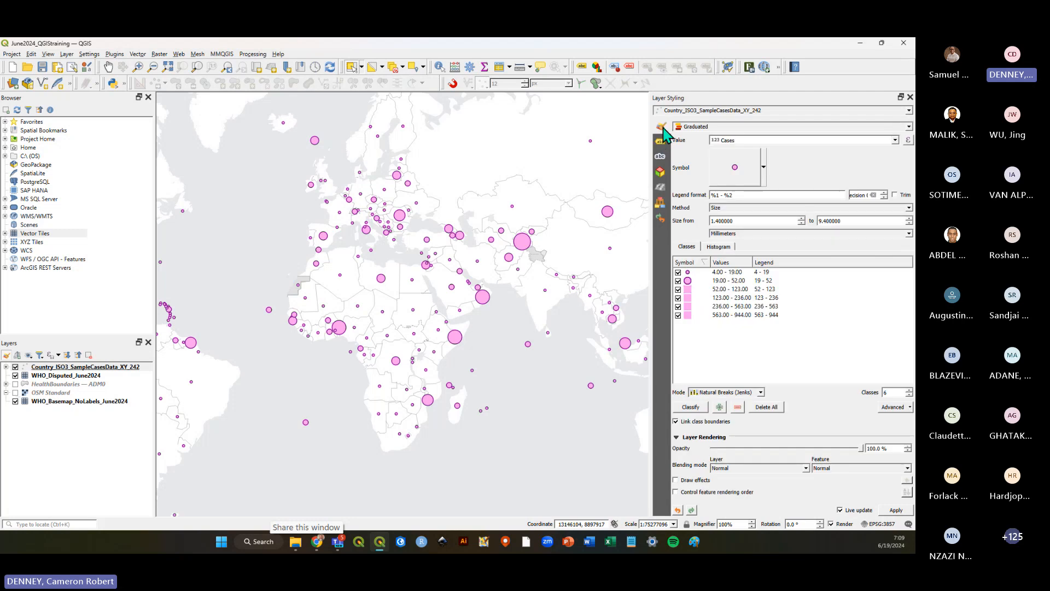
{"action": "left_click", "coordinate": [662, 142]}
{"action": "left_click", "coordinate": [660, 128]}
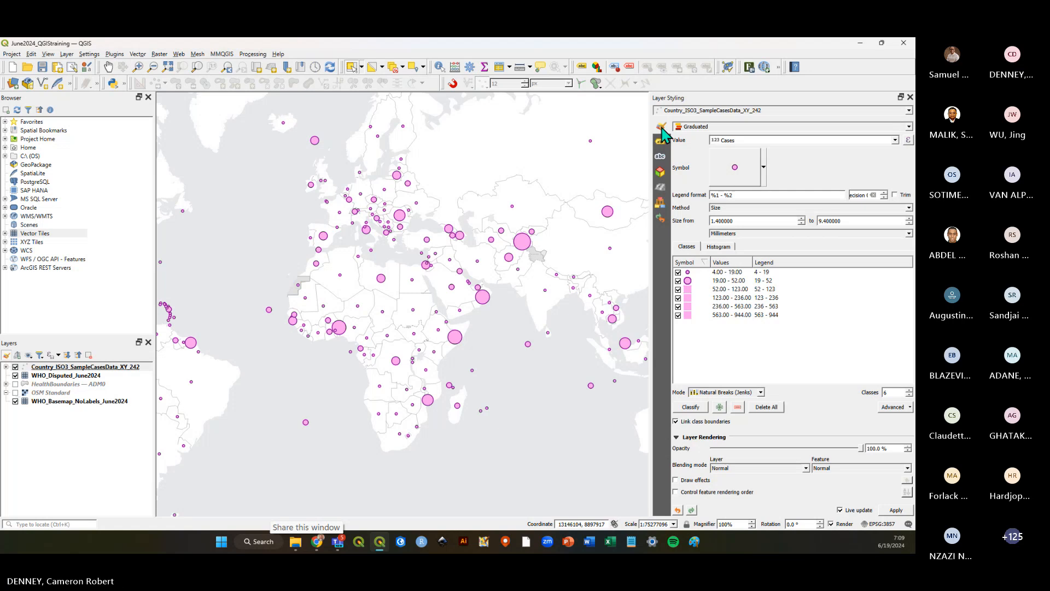
{"action": "left_click", "coordinate": [662, 141]}
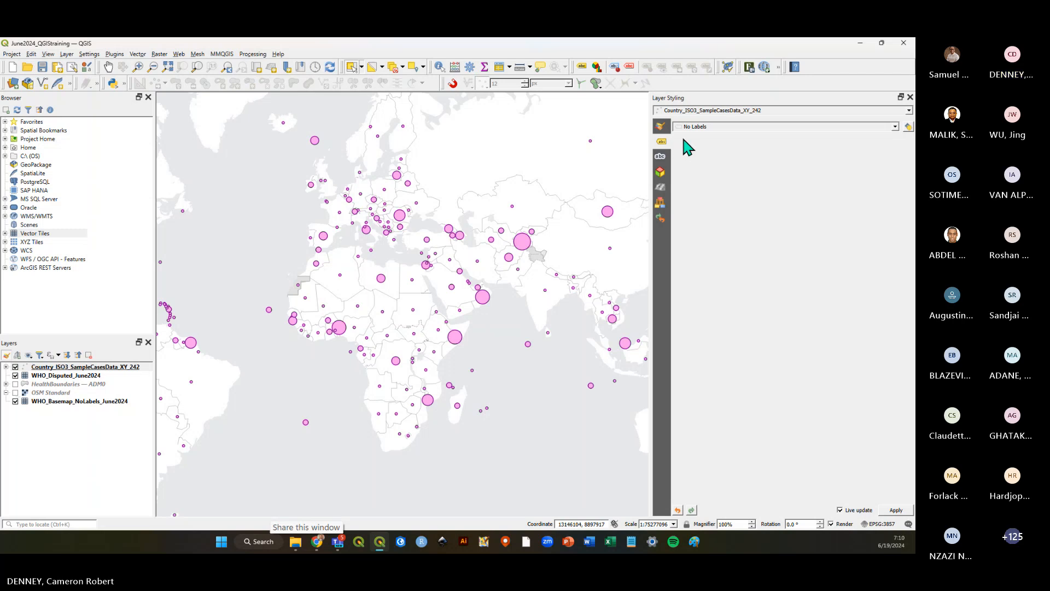
{"action": "left_click", "coordinate": [895, 128]}
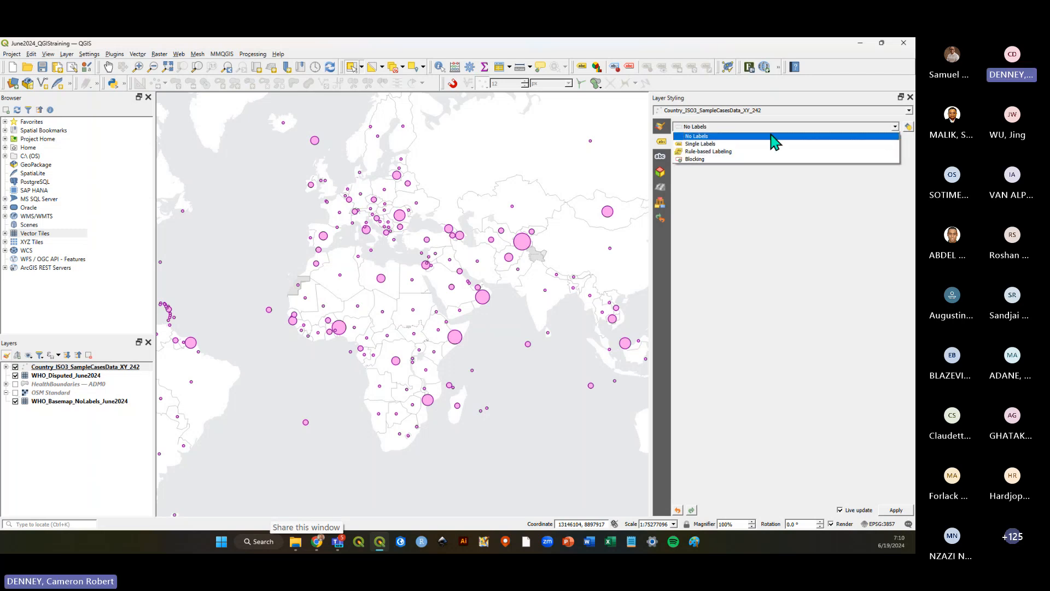
{"action": "left_click", "coordinate": [704, 144]}
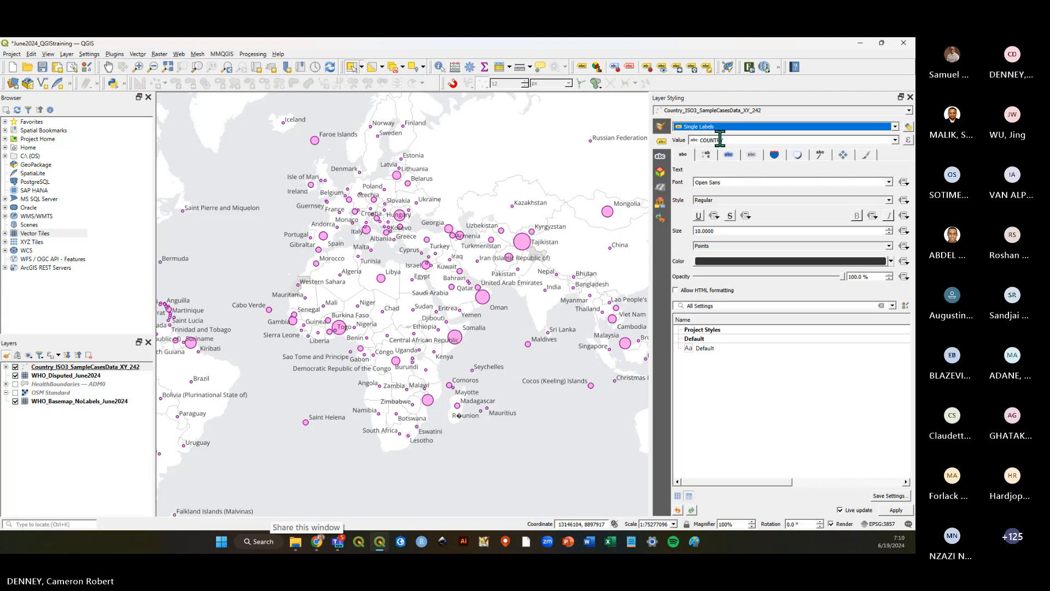
Examine the country labels across Europe, Africa and the Caribbean.
{"action": "scroll", "coordinate": [348, 227], "scroll_direction": "up", "scroll_amount": 1}
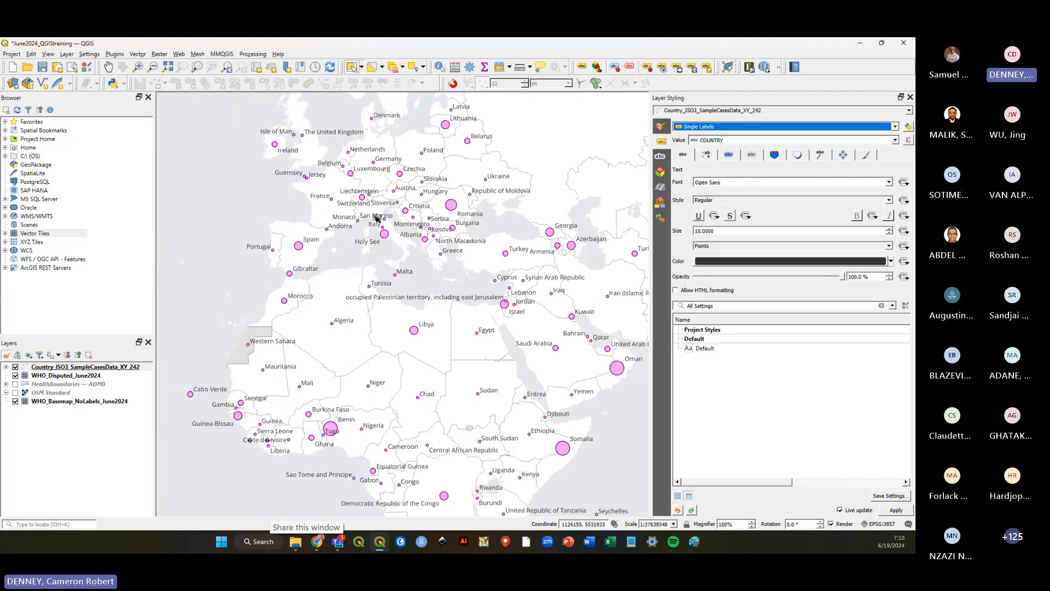
{"action": "scroll", "coordinate": [396, 302], "scroll_direction": "up", "scroll_amount": 1}
{"action": "scroll", "coordinate": [475, 257], "scroll_direction": "down", "scroll_amount": 1}
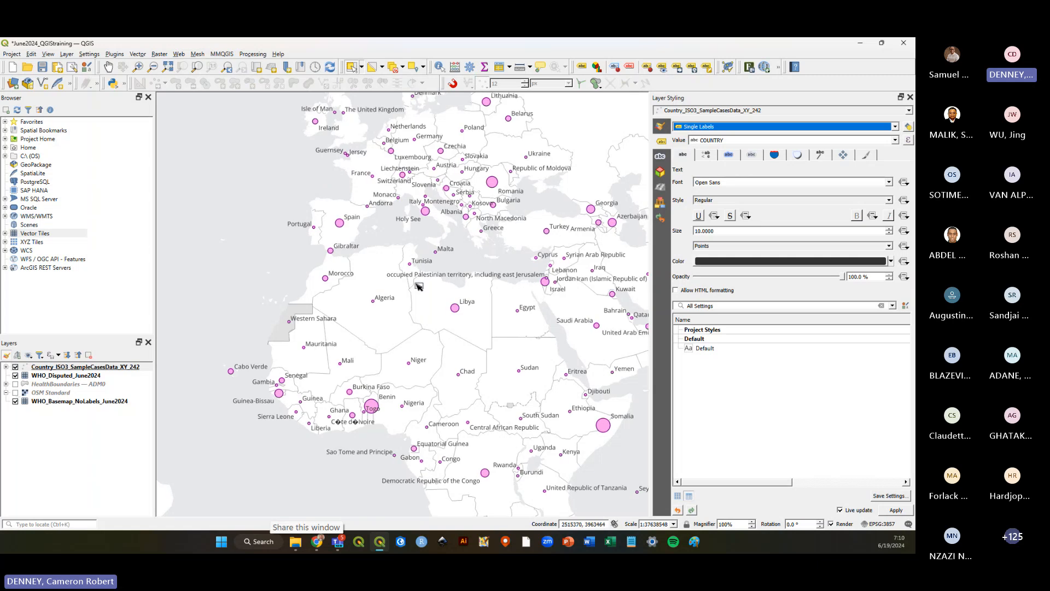
{"action": "scroll", "coordinate": [272, 289], "scroll_direction": "down", "scroll_amount": 1}
{"action": "scroll", "coordinate": [270, 284], "scroll_direction": "up", "scroll_amount": 2}
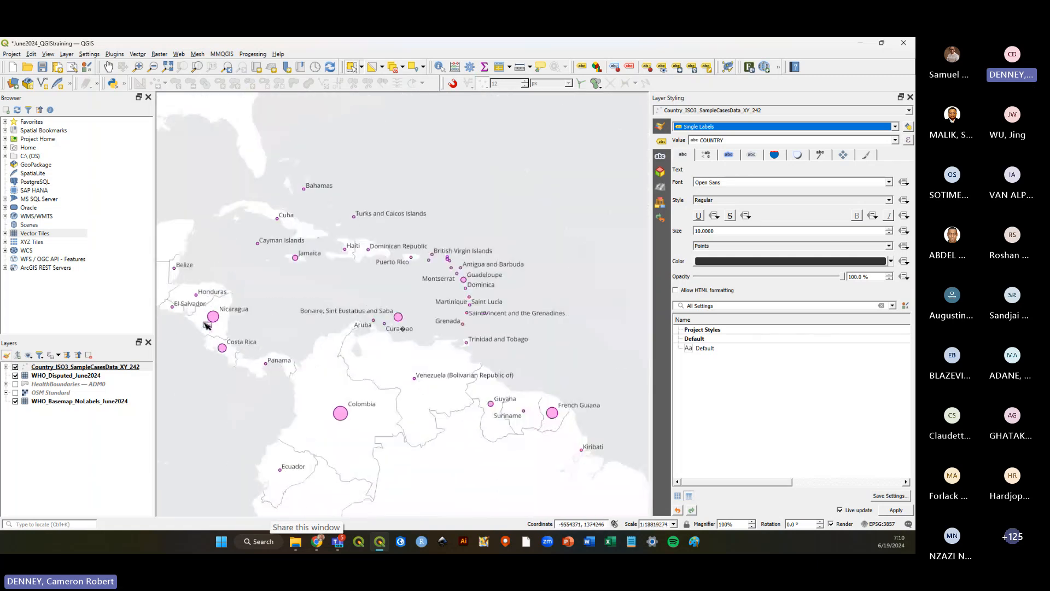
{"action": "scroll", "coordinate": [265, 274], "scroll_direction": "up", "scroll_amount": 1}
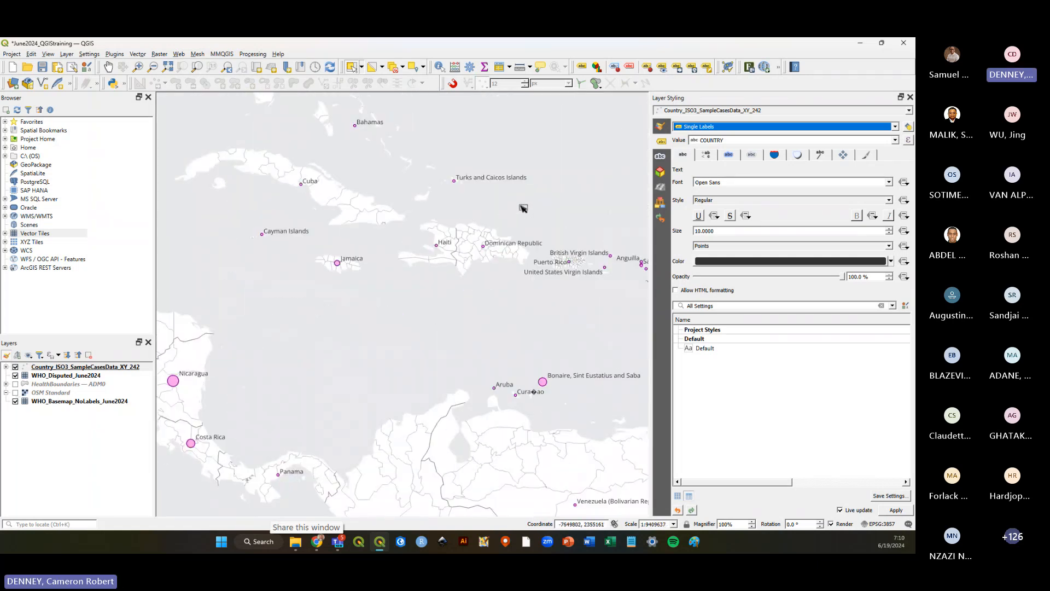
{"action": "scroll", "coordinate": [440, 213], "scroll_direction": "up", "scroll_amount": 1}
{"action": "scroll", "coordinate": [426, 235], "scroll_direction": "down", "scroll_amount": 1}
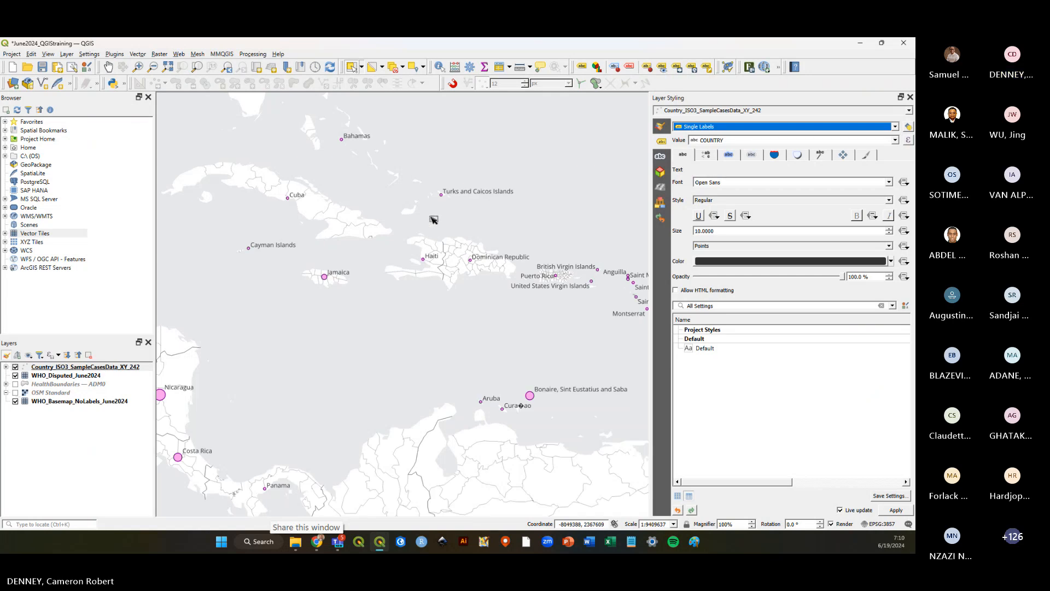
Save the project with the country labels applied.
{"action": "key", "text": "ctrl+s"}
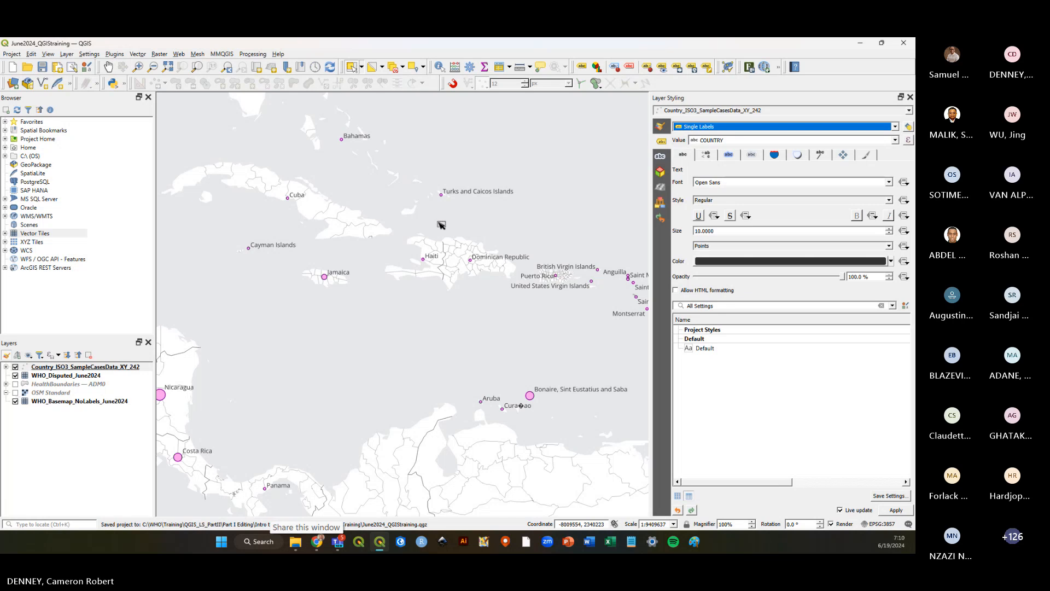
{"action": "scroll", "coordinate": [441, 225], "scroll_direction": "down", "scroll_amount": 1}
{"action": "scroll", "coordinate": [467, 292], "scroll_direction": "up", "scroll_amount": 1}
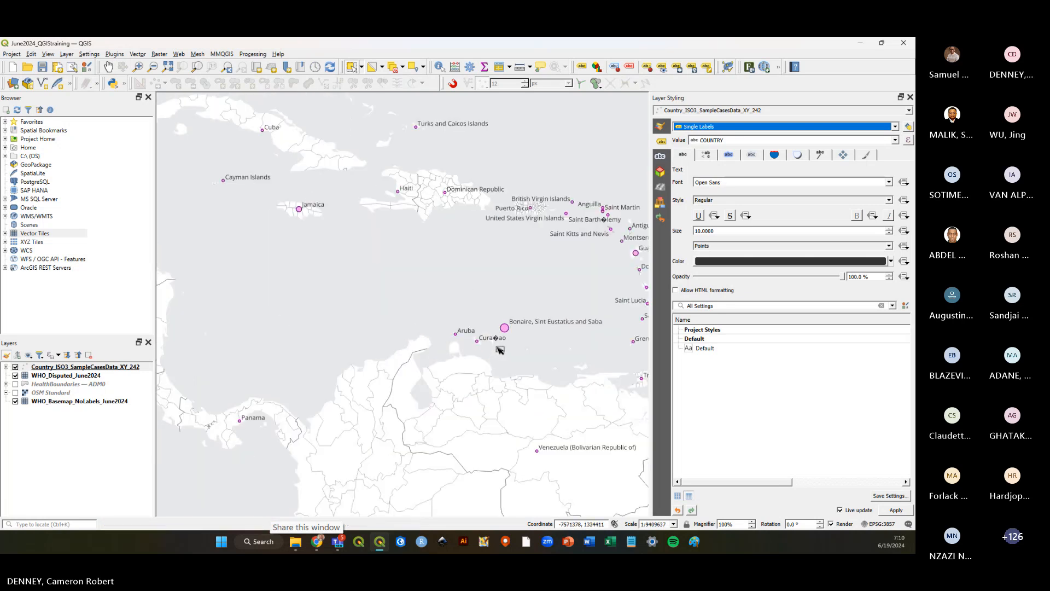
{"action": "scroll", "coordinate": [600, 202], "scroll_direction": "down", "scroll_amount": 1}
{"action": "scroll", "coordinate": [286, 241], "scroll_direction": "up", "scroll_amount": 1}
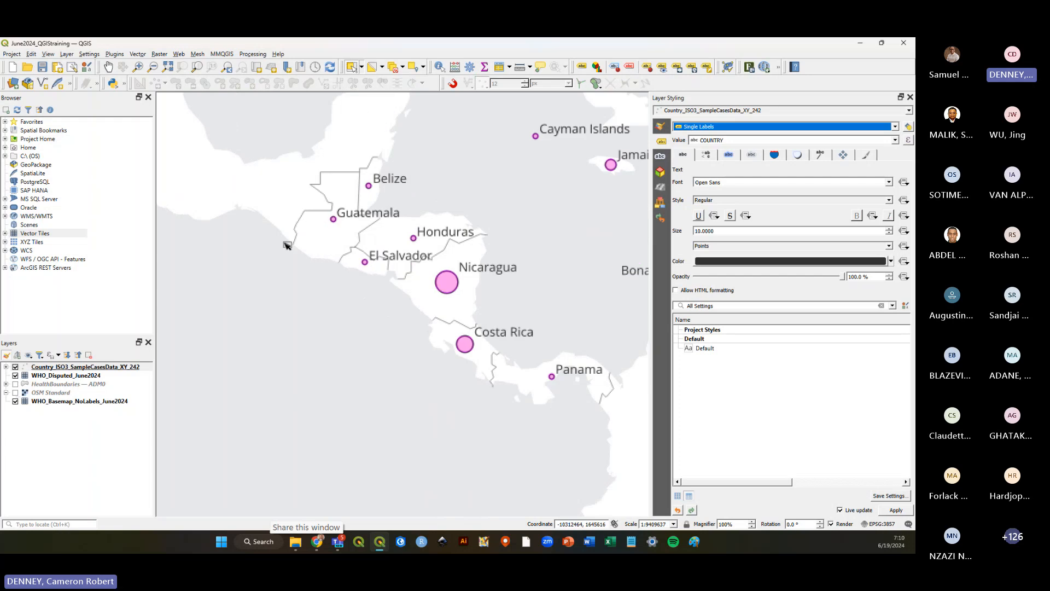
Zoom around Central America, the Americas and Africa to inspect how the country labels display.
{"action": "scroll", "coordinate": [386, 288], "scroll_direction": "down", "scroll_amount": 1}
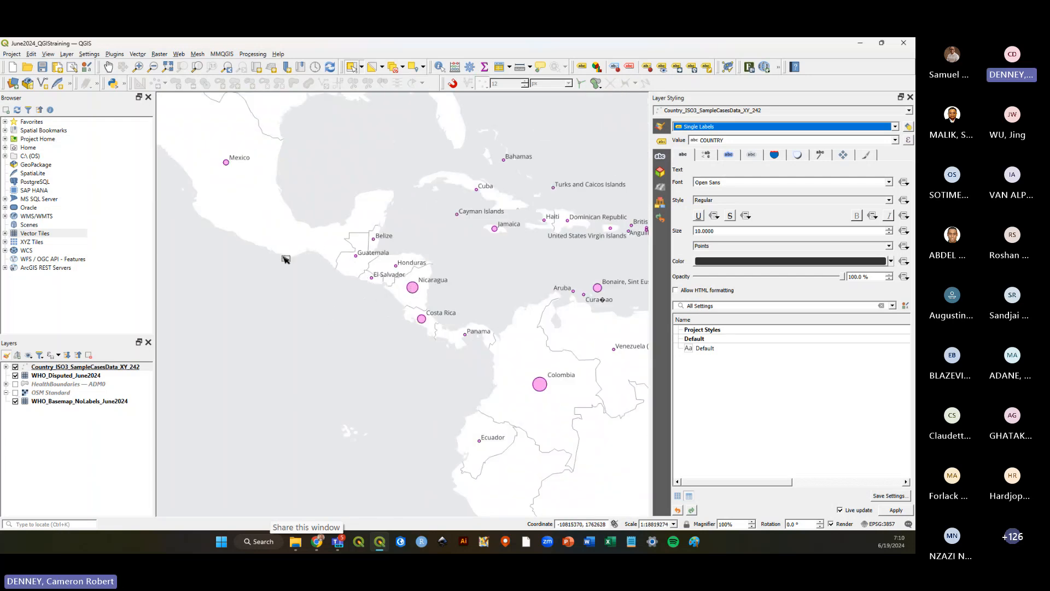
{"action": "scroll", "coordinate": [273, 259], "scroll_direction": "down", "scroll_amount": 1}
{"action": "scroll", "coordinate": [314, 257], "scroll_direction": "down", "scroll_amount": 1}
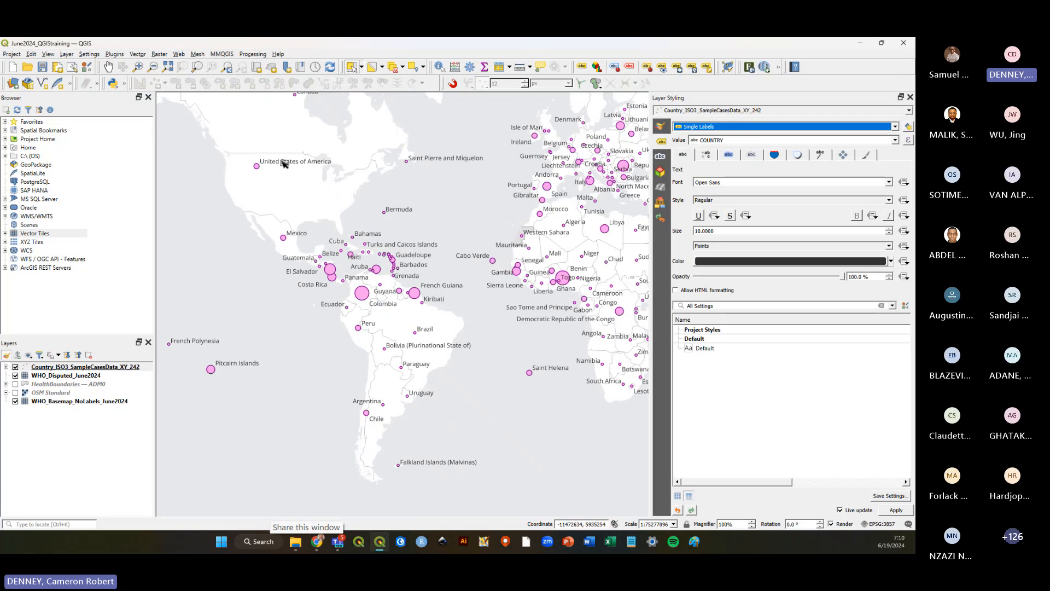
{"action": "scroll", "coordinate": [283, 164], "scroll_direction": "up", "scroll_amount": 1}
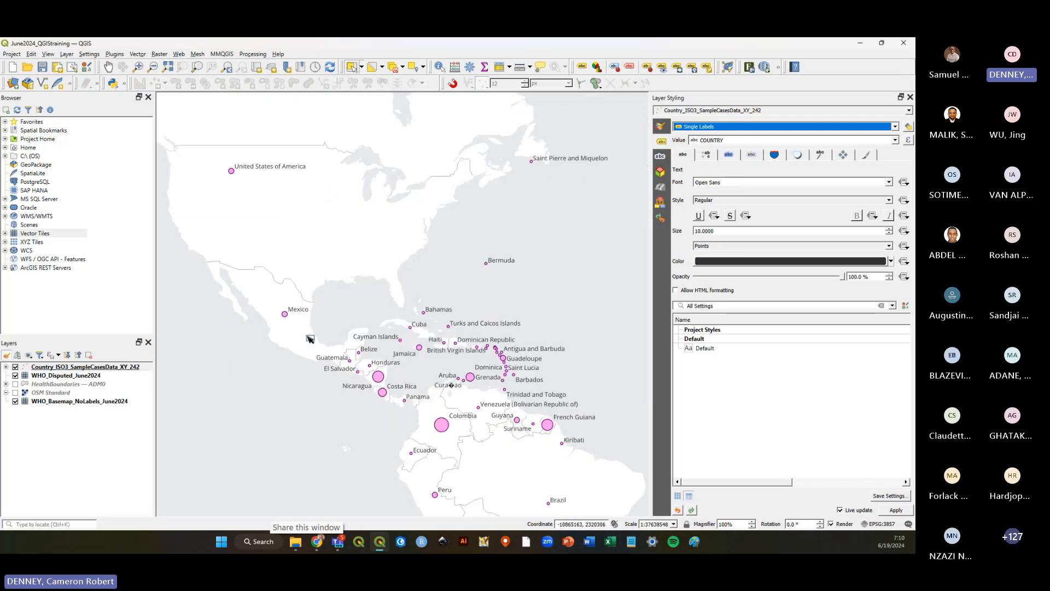
{"action": "scroll", "coordinate": [342, 292], "scroll_direction": "down", "scroll_amount": 1}
{"action": "scroll", "coordinate": [219, 459], "scroll_direction": "up", "scroll_amount": 1}
{"action": "scroll", "coordinate": [442, 397], "scroll_direction": "down", "scroll_amount": 1}
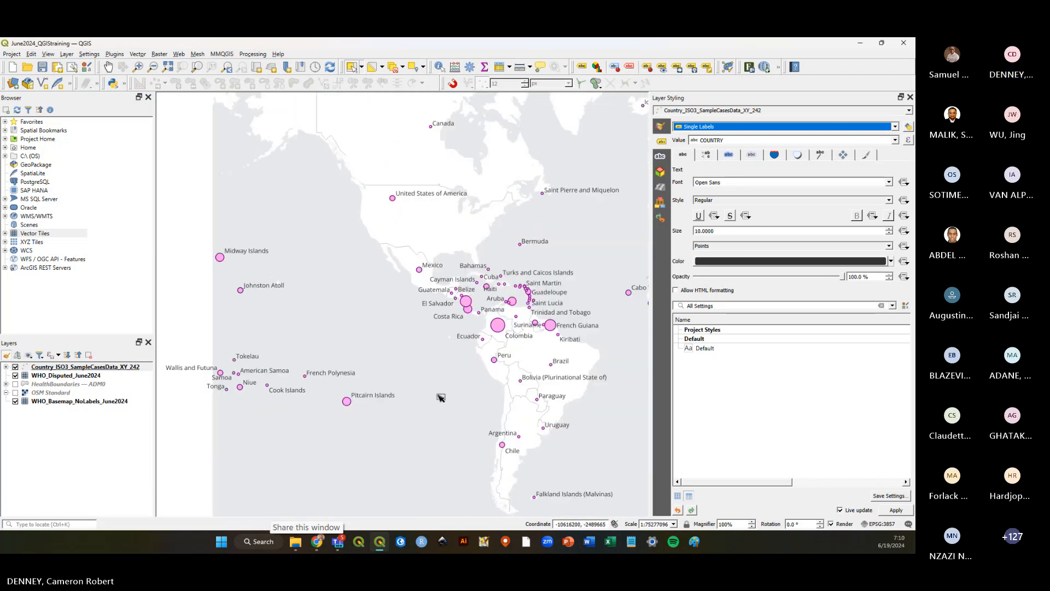
{"action": "scroll", "coordinate": [294, 416], "scroll_direction": "up", "scroll_amount": 1}
{"action": "scroll", "coordinate": [415, 378], "scroll_direction": "down", "scroll_amount": 1}
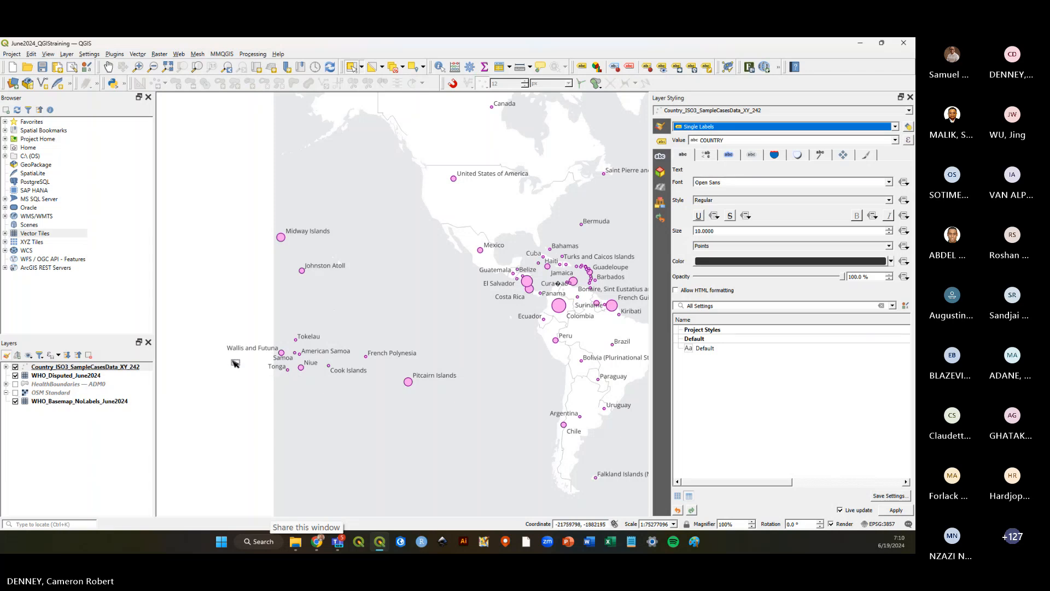
{"action": "scroll", "coordinate": [534, 347], "scroll_direction": "down", "scroll_amount": 1}
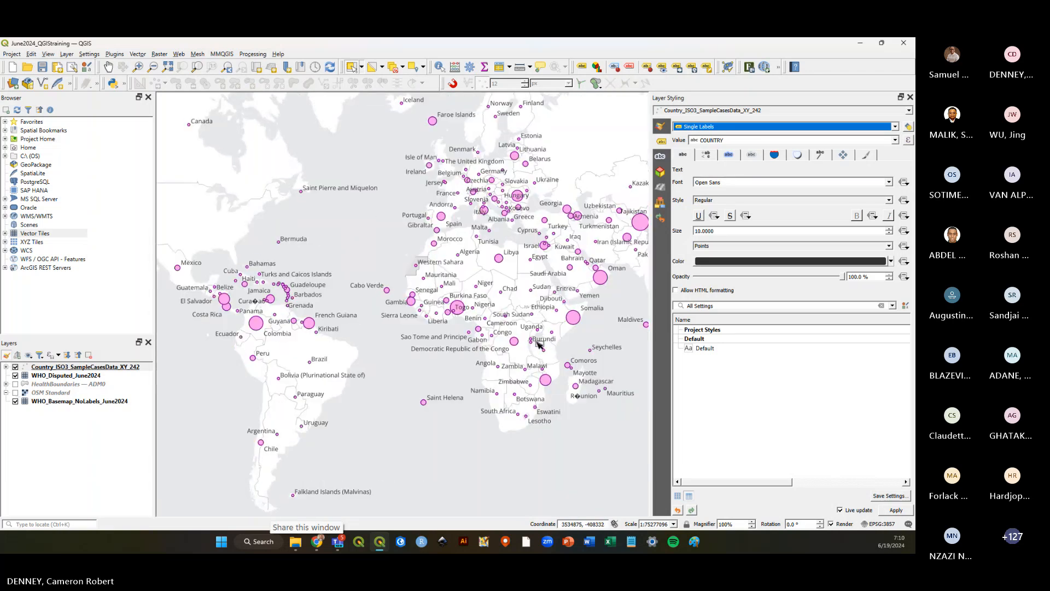
{"action": "scroll", "coordinate": [564, 335], "scroll_direction": "up", "scroll_amount": 2}
{"action": "scroll", "coordinate": [563, 333], "scroll_direction": "up", "scroll_amount": 1}
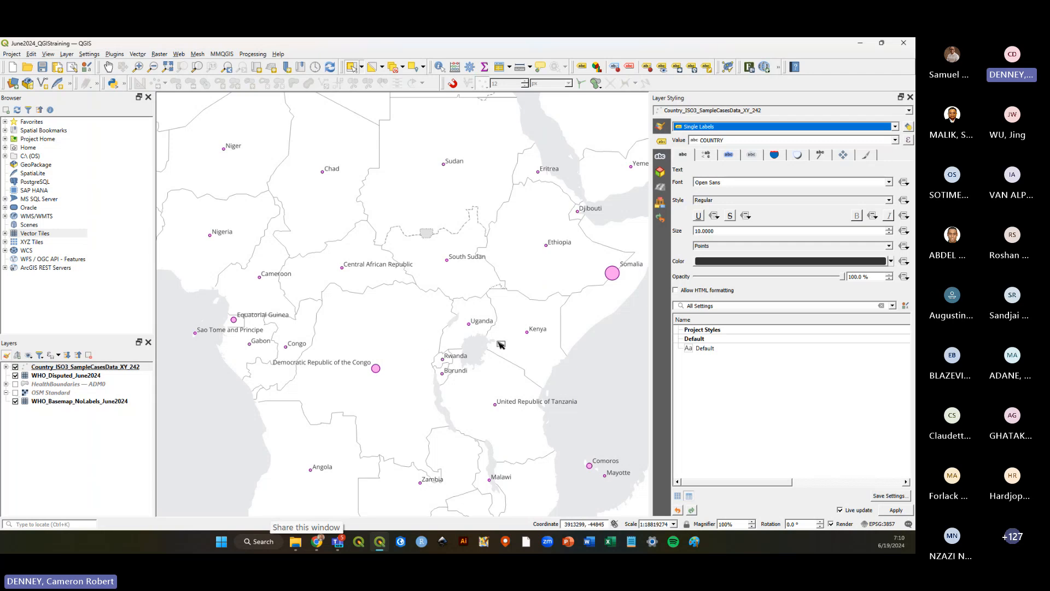
{"action": "scroll", "coordinate": [500, 343], "scroll_direction": "down", "scroll_amount": 1}
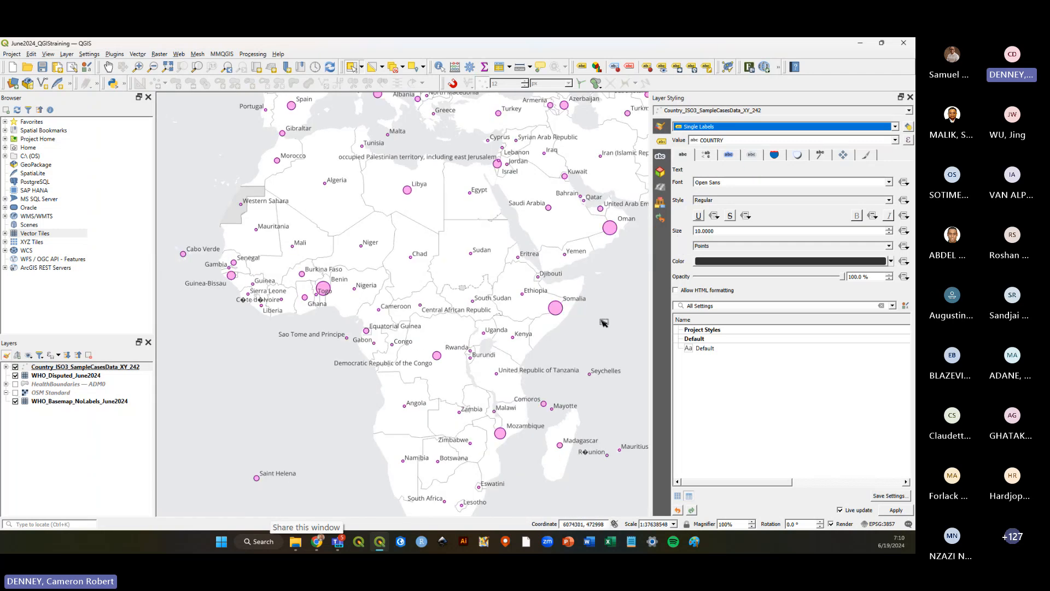
{"action": "scroll", "coordinate": [548, 373], "scroll_direction": "down", "scroll_amount": 1}
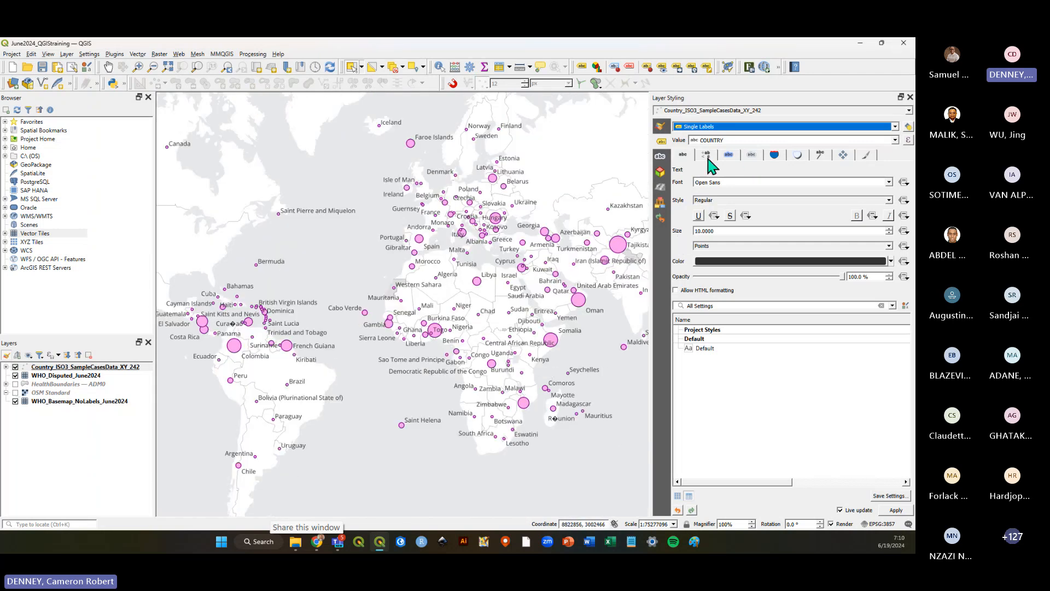
Browse the labelling sections: buffer, background, mask, shadow, callouts, placement, rendering and text.
{"action": "left_click", "coordinate": [729, 155]}
{"action": "left_click", "coordinate": [752, 159]}
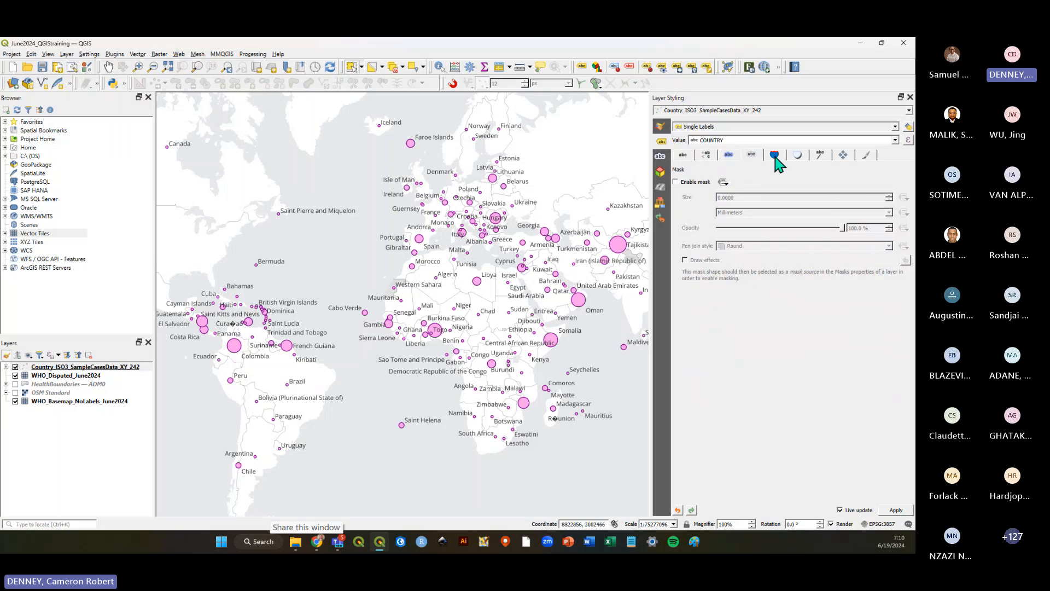
{"action": "left_click", "coordinate": [775, 160]}
{"action": "left_click", "coordinate": [799, 158]}
{"action": "left_click", "coordinate": [822, 157]}
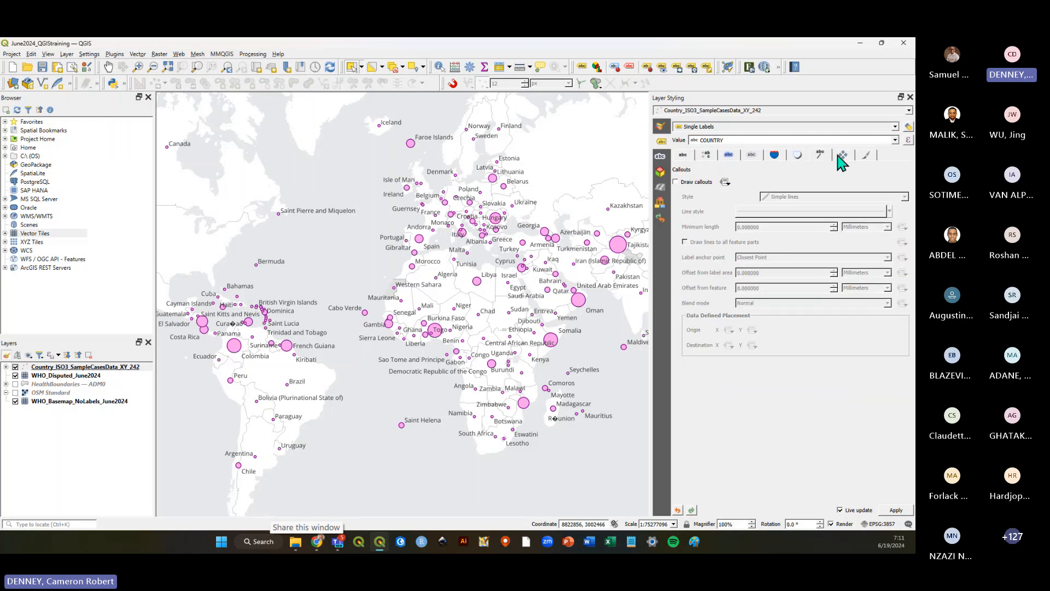
{"action": "left_click", "coordinate": [843, 157]}
{"action": "left_click", "coordinate": [868, 158]}
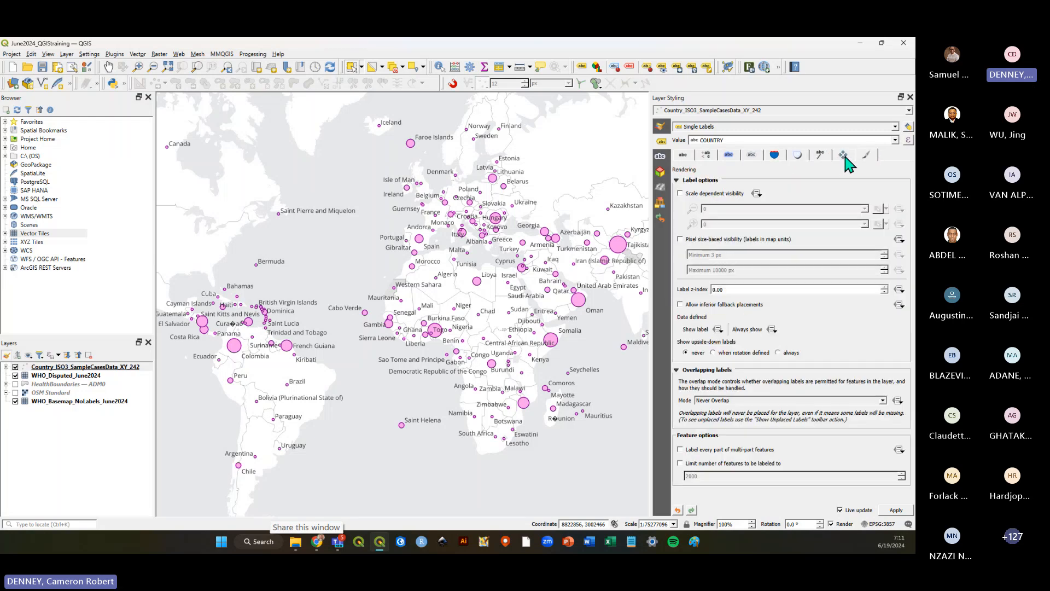
{"action": "left_click", "coordinate": [843, 157]}
{"action": "left_click", "coordinate": [820, 158]}
{"action": "left_click", "coordinate": [797, 157]}
{"action": "left_click", "coordinate": [774, 158]}
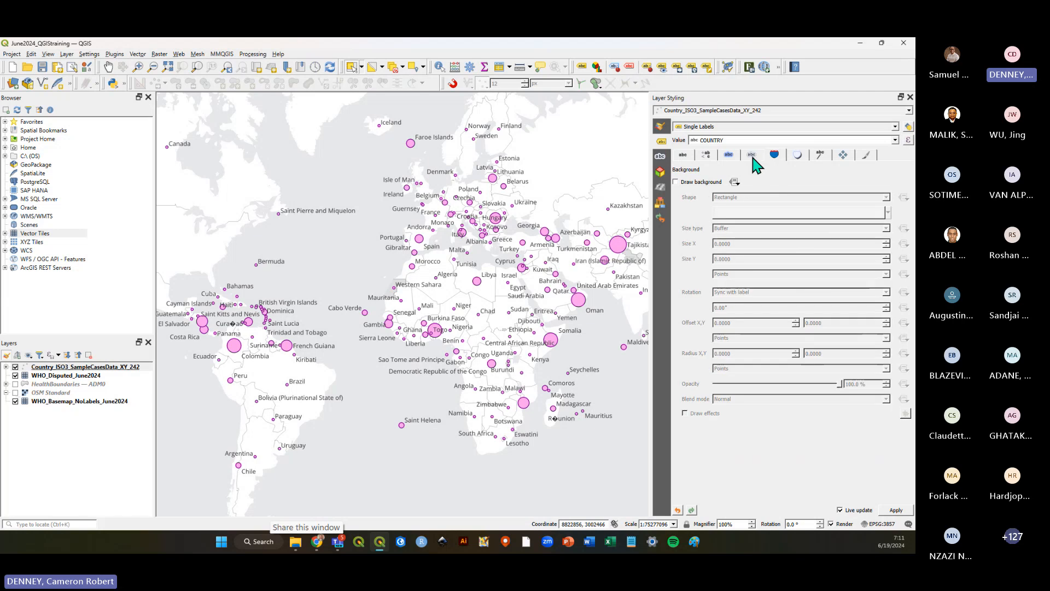
{"action": "left_click", "coordinate": [753, 158]}
{"action": "left_click", "coordinate": [684, 156]}
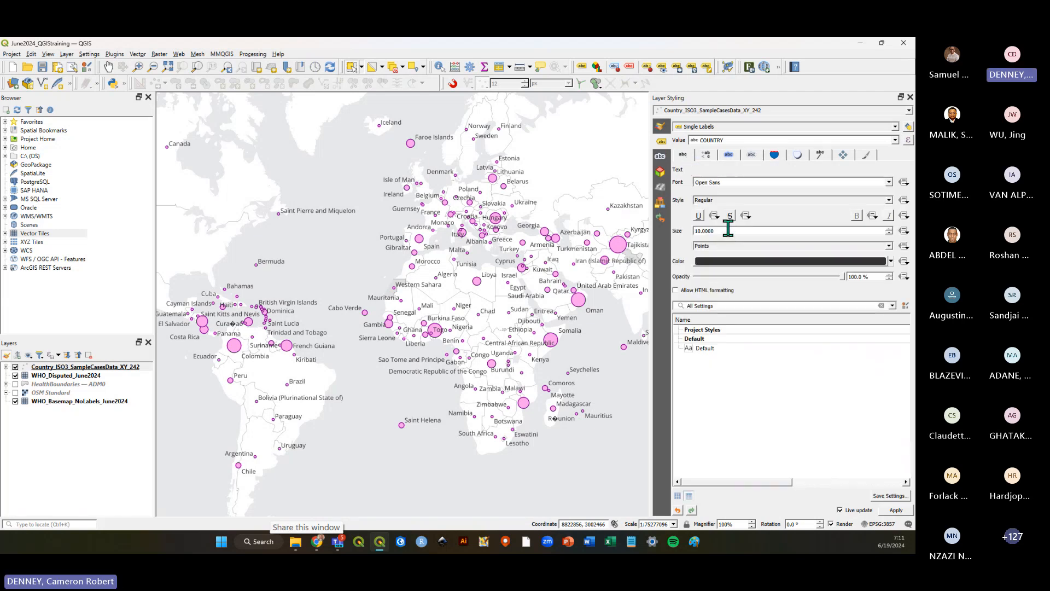
Enable a text buffer around the country labels.
{"action": "left_click", "coordinate": [705, 157]}
{"action": "left_click", "coordinate": [729, 156]}
{"action": "left_click", "coordinate": [677, 182]}
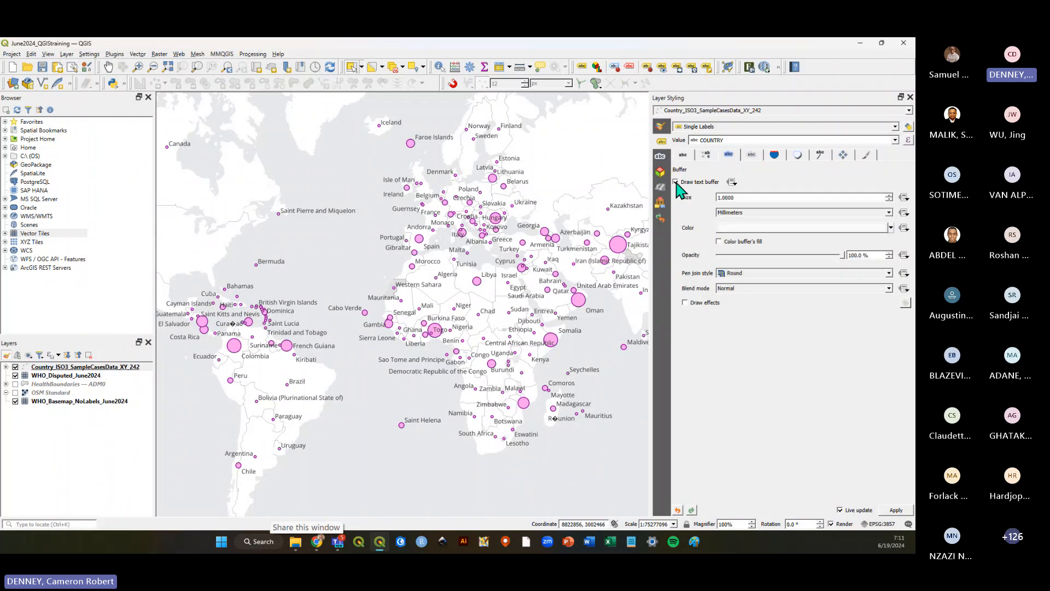
{"action": "scroll", "coordinate": [436, 340], "scroll_direction": "up", "scroll_amount": 2}
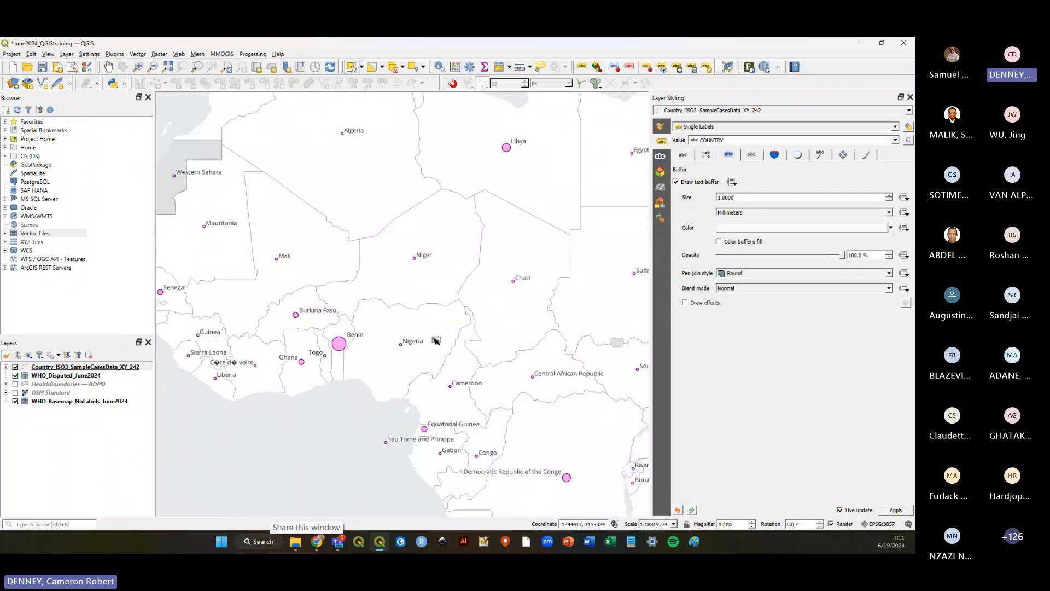
{"action": "scroll", "coordinate": [436, 340], "scroll_direction": "down", "scroll_amount": 1}
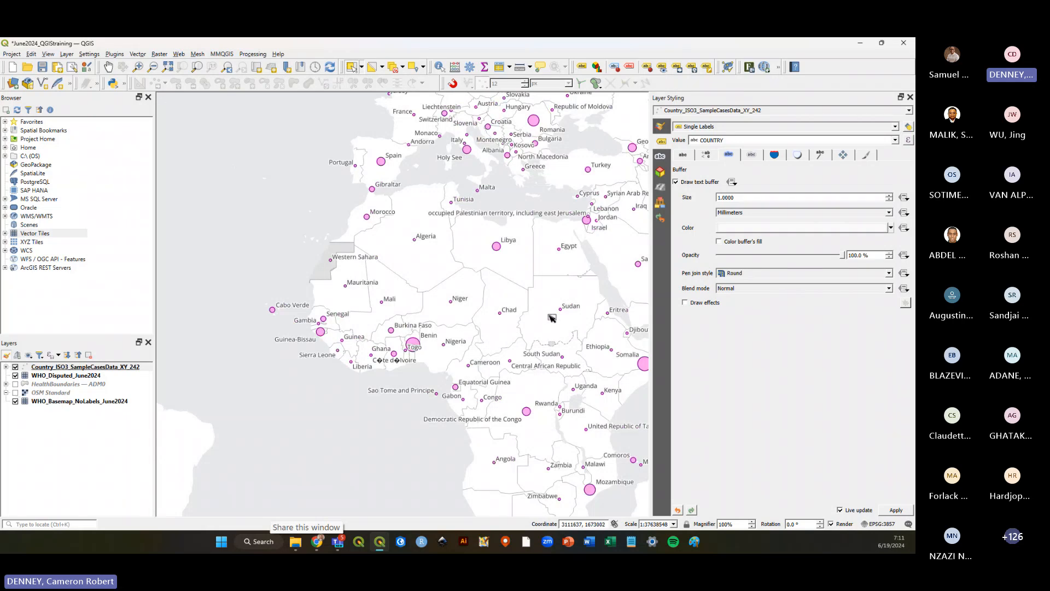
Set the label formatting to wrap lines at 15 characters.
{"action": "left_click", "coordinate": [707, 157]}
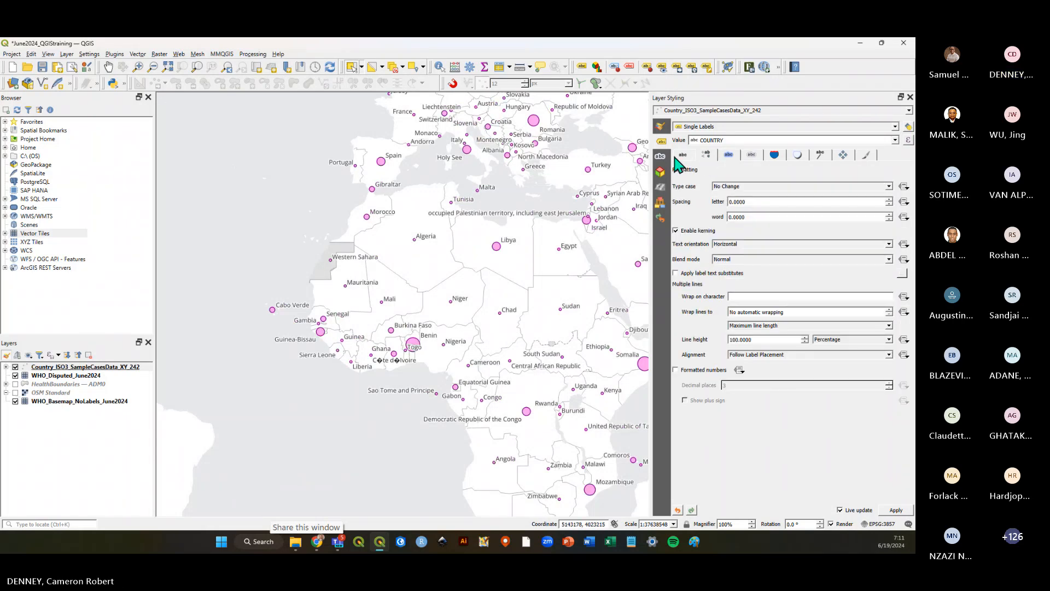
{"action": "left_click", "coordinate": [682, 155]}
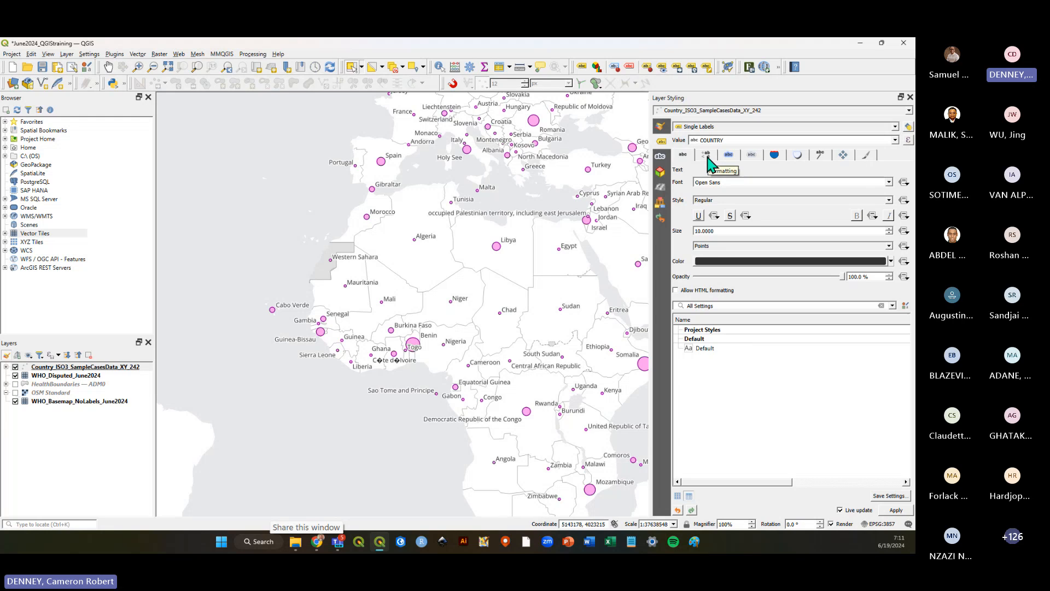
{"action": "left_click", "coordinate": [708, 158]}
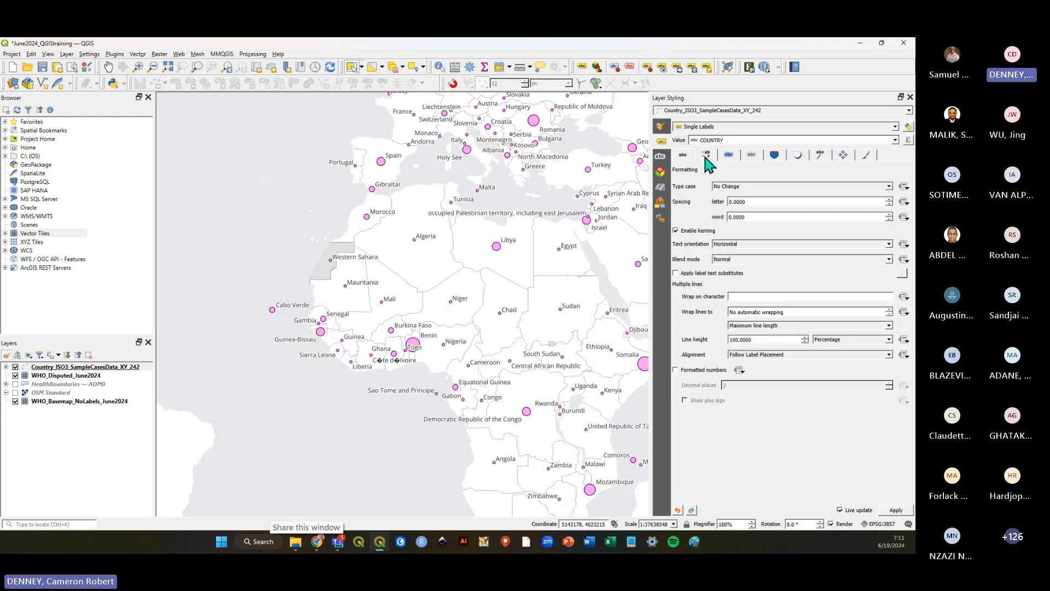
{"action": "left_click", "coordinate": [887, 309]}
{"action": "left_click", "coordinate": [889, 310]}
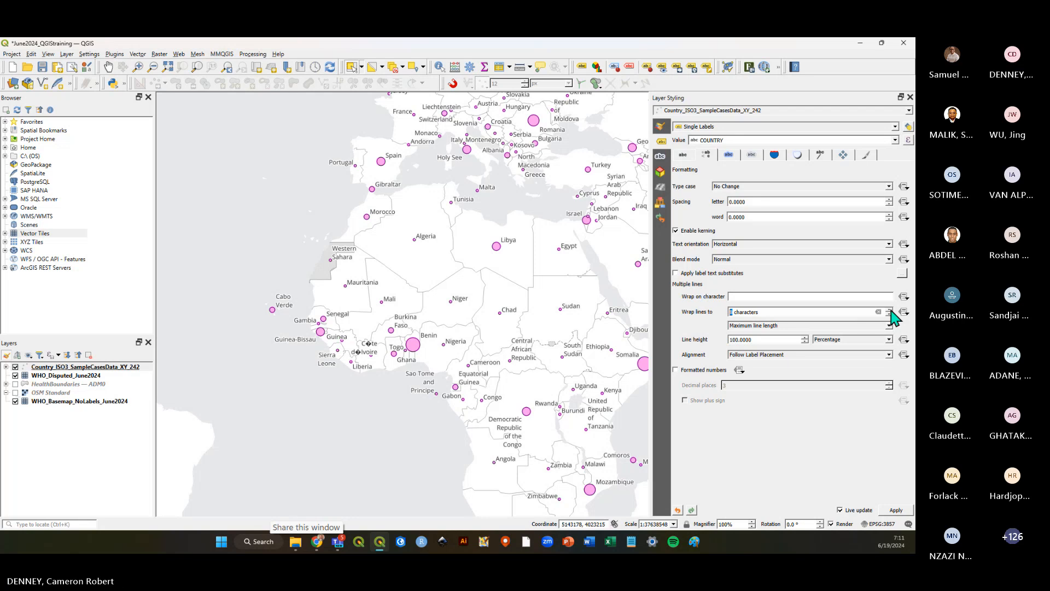
{"action": "left_click", "coordinate": [890, 309]}
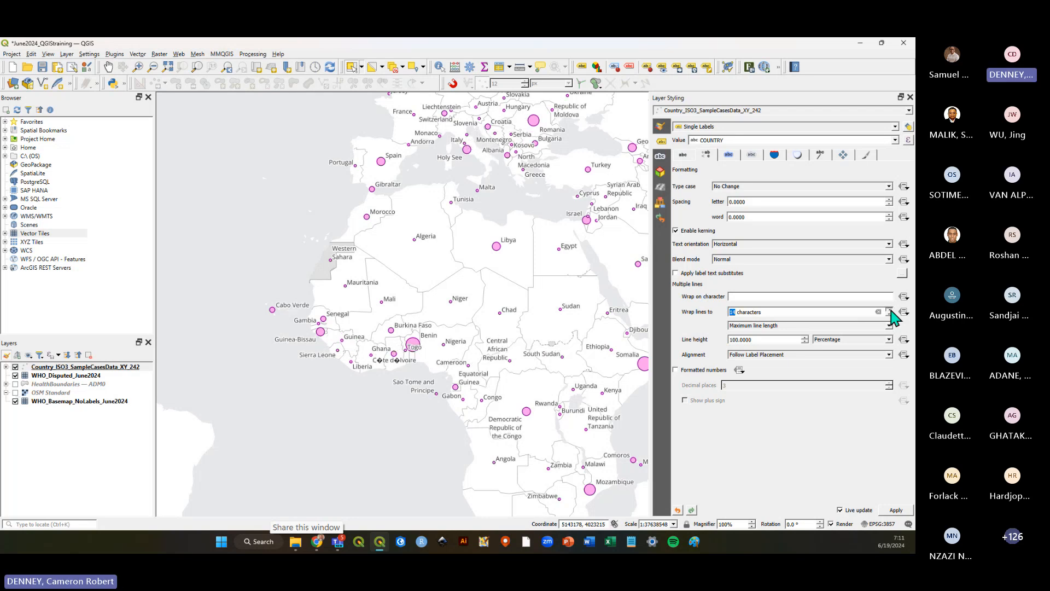
{"action": "left_click", "coordinate": [890, 309]}
{"action": "scroll", "coordinate": [533, 449], "scroll_direction": "up", "scroll_amount": 1}
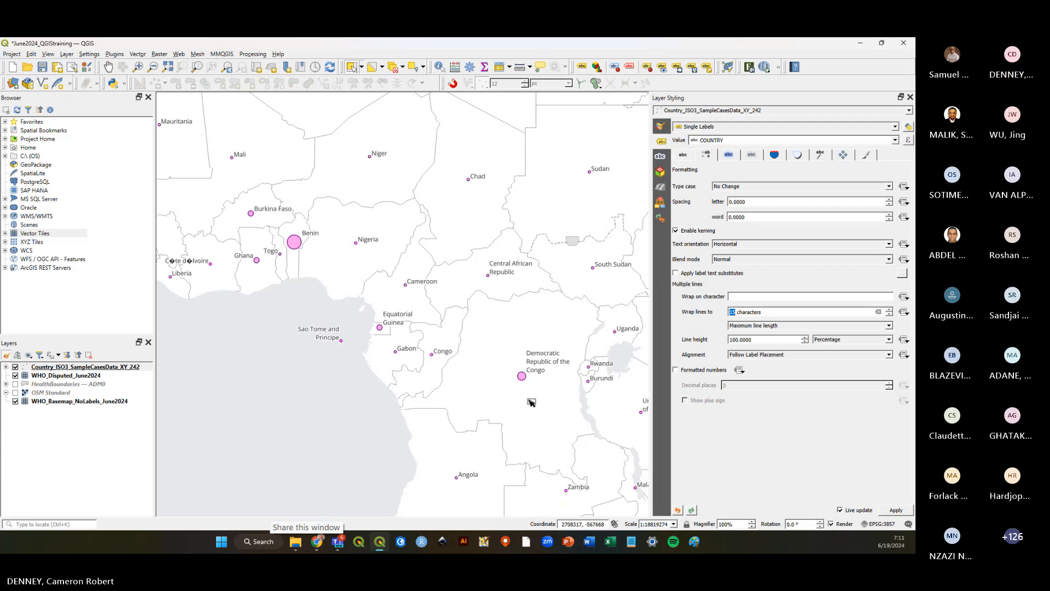
{"action": "scroll", "coordinate": [528, 403], "scroll_direction": "down", "scroll_amount": 1}
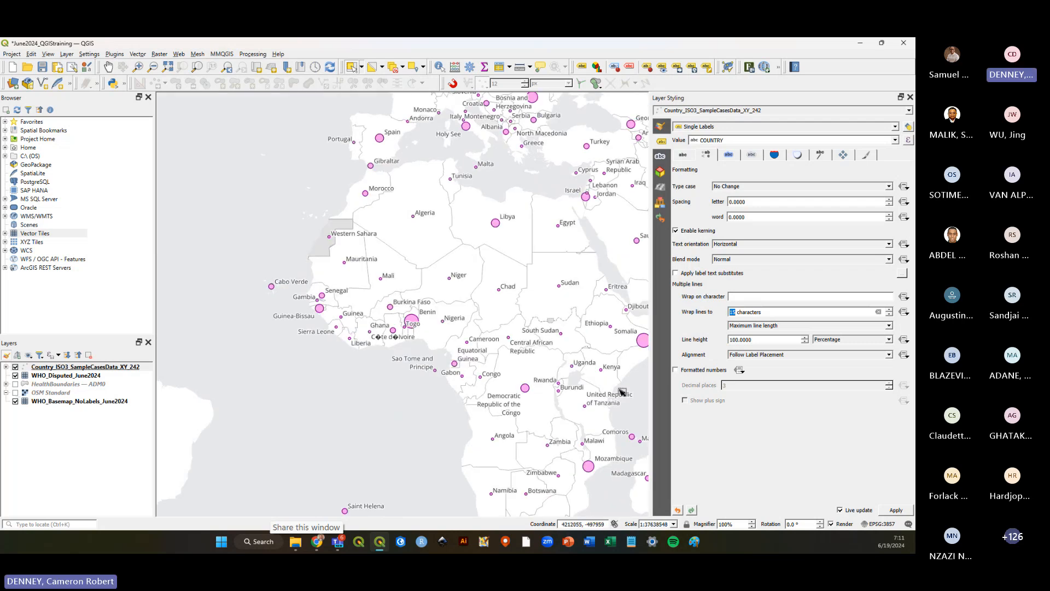
Review the mask, buffer, formatting and placement label settings.
{"action": "left_click", "coordinate": [822, 421]}
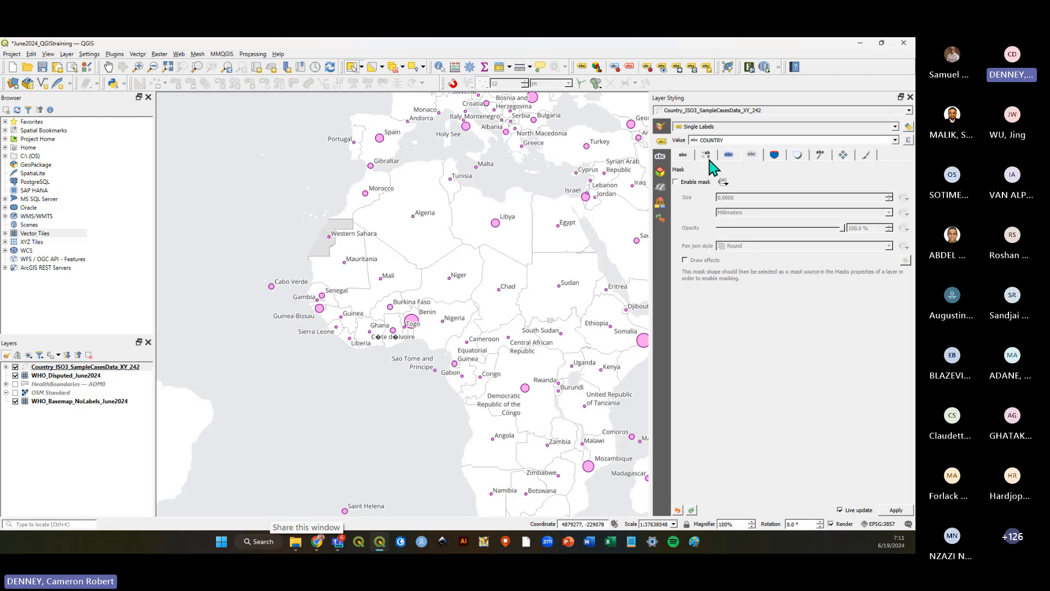
{"action": "left_click", "coordinate": [729, 156]}
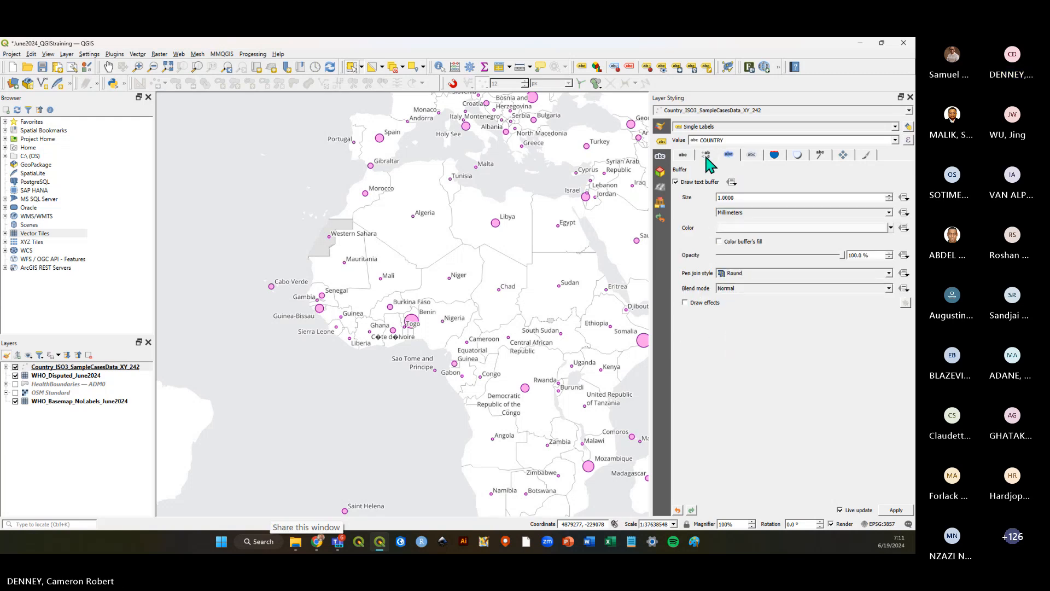
{"action": "left_click", "coordinate": [707, 156]}
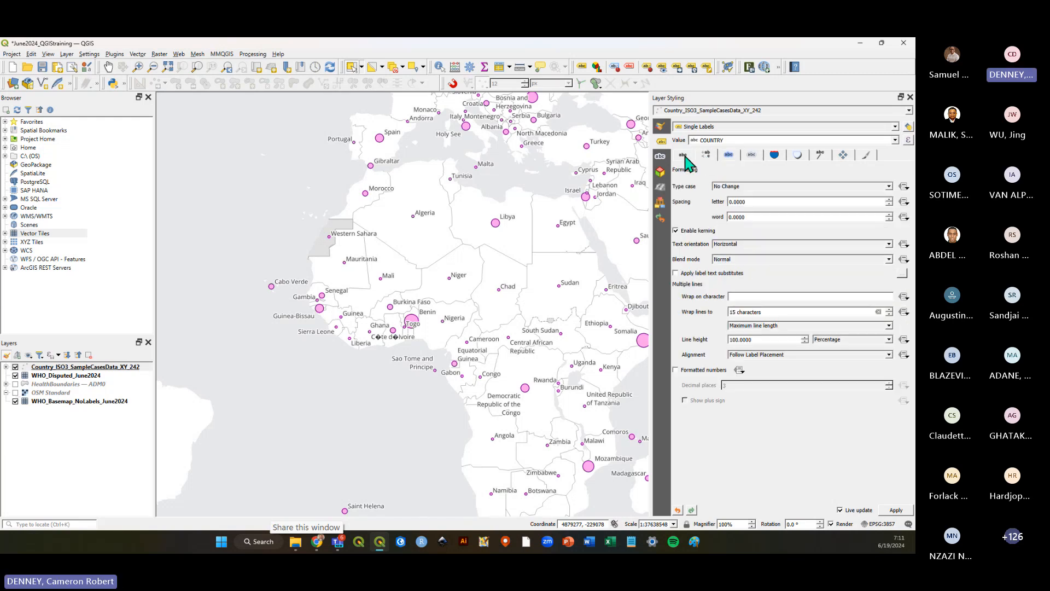
{"action": "left_click", "coordinate": [684, 155]}
{"action": "left_click", "coordinate": [707, 154]}
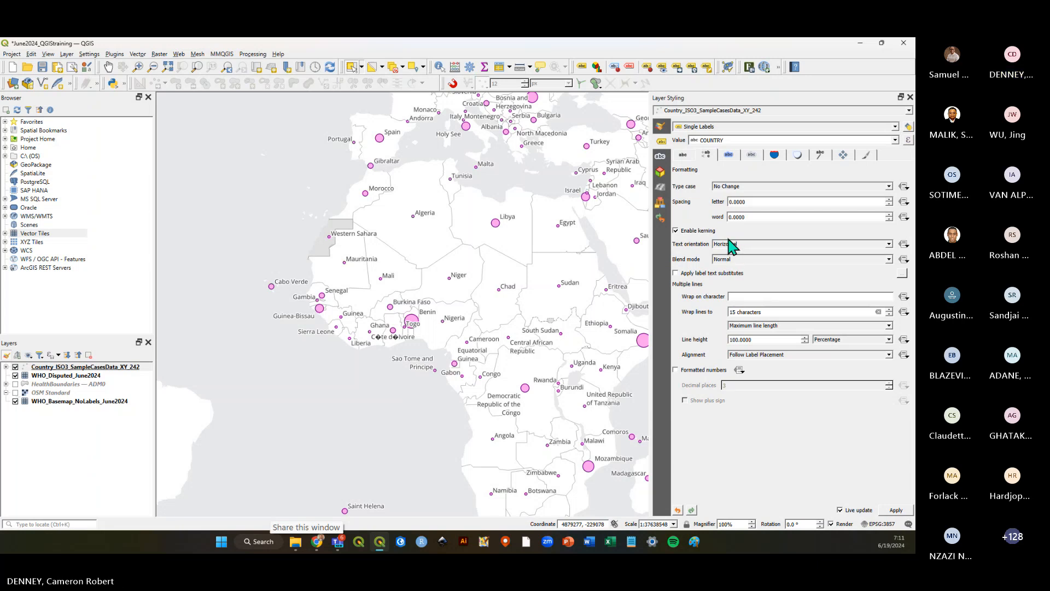
{"action": "left_click", "coordinate": [845, 156]}
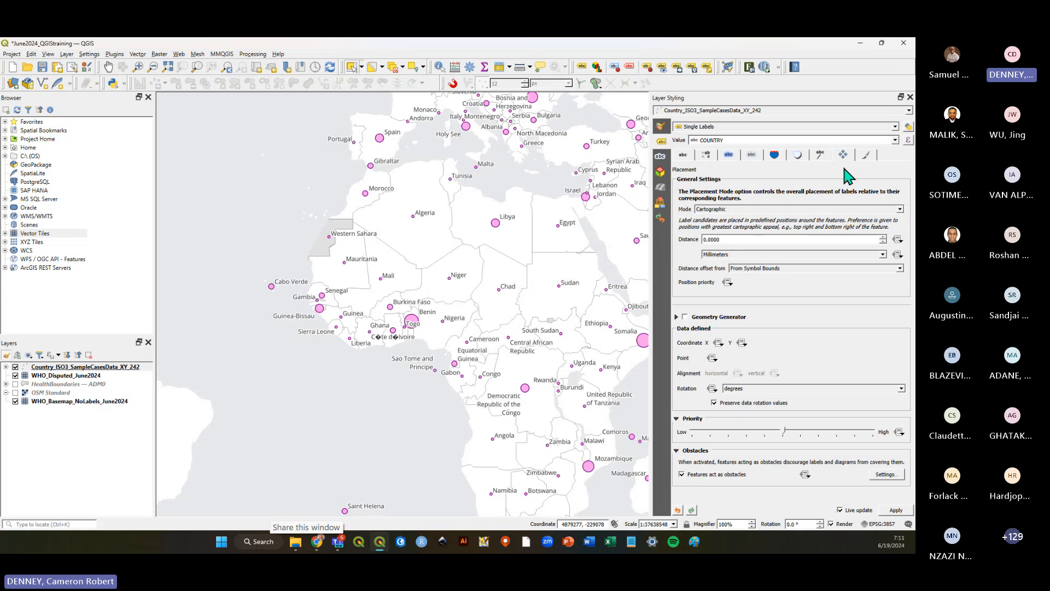
Try the Offset from Point placement mode, then revert to Cartographic placement.
{"action": "left_click", "coordinate": [900, 210]}
{"action": "left_click", "coordinate": [729, 236]}
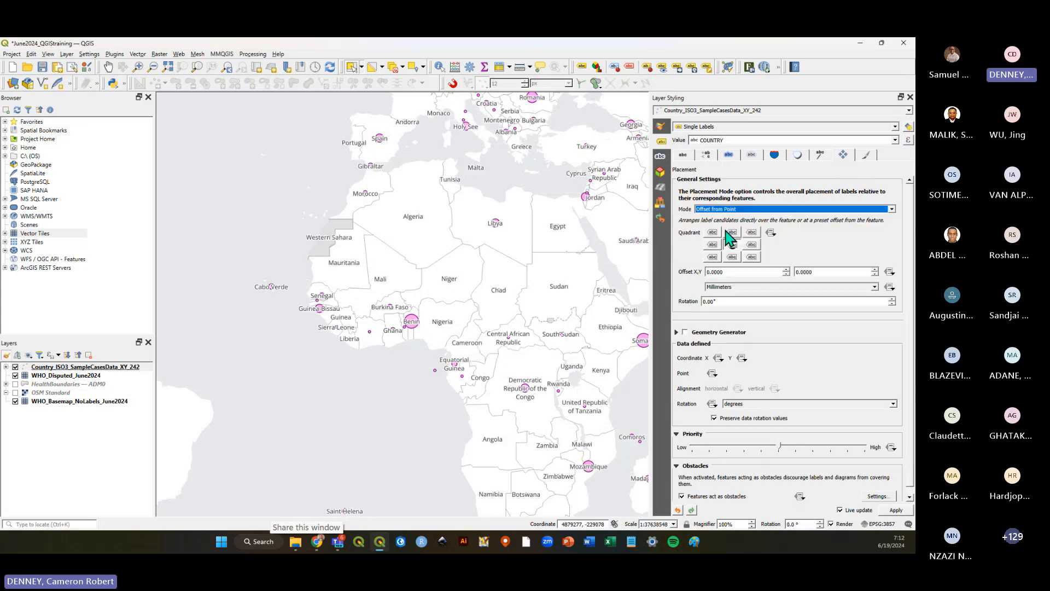
{"action": "left_click", "coordinate": [891, 210]}
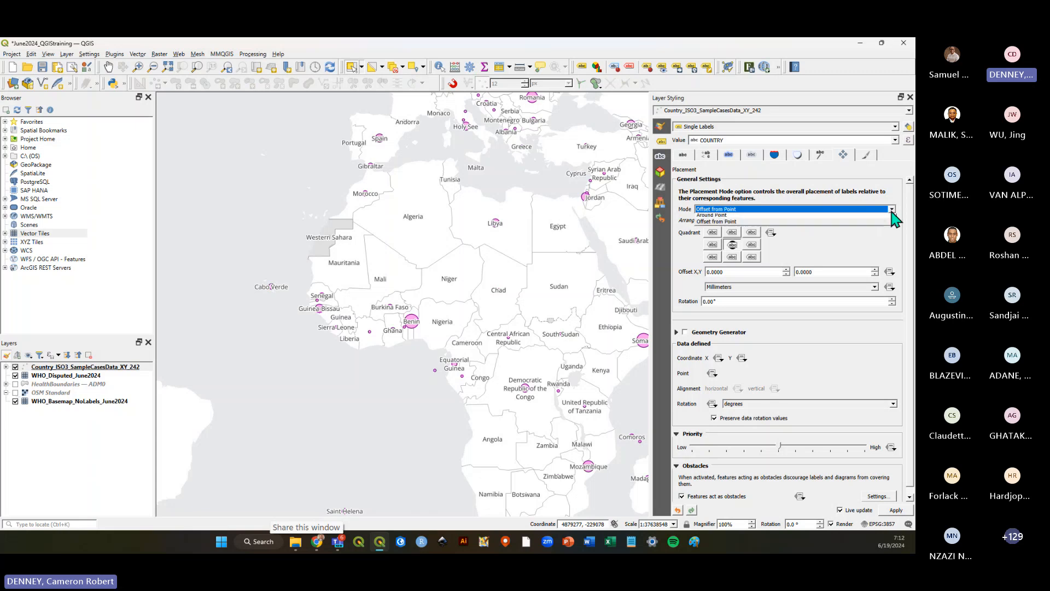
{"action": "left_click", "coordinate": [735, 217]}
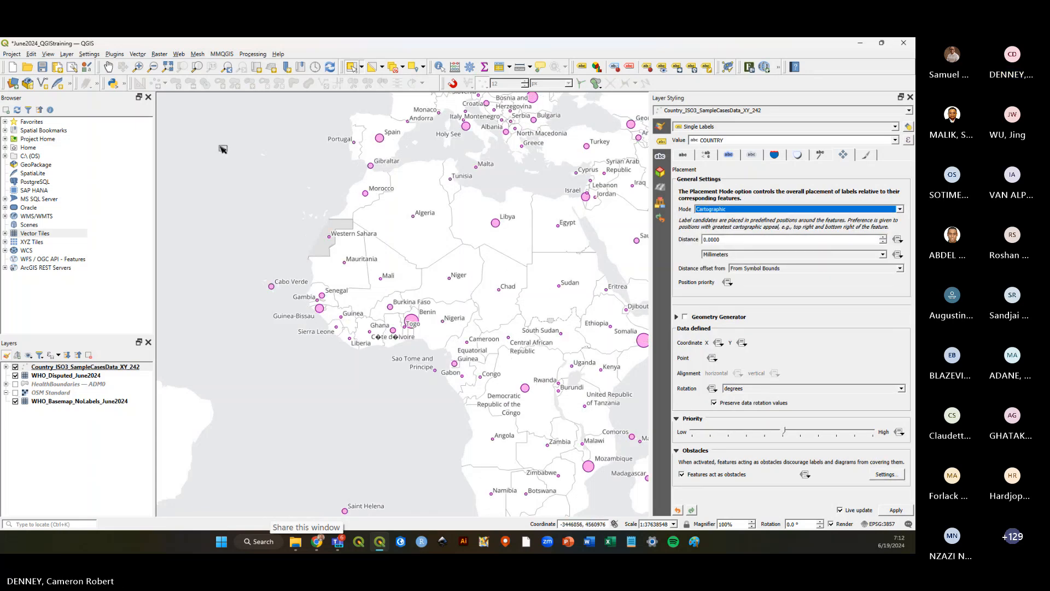
Save the project with the buffered, wrapped labels.
{"action": "left_click", "coordinate": [42, 67]}
{"action": "left_click", "coordinate": [42, 67]}
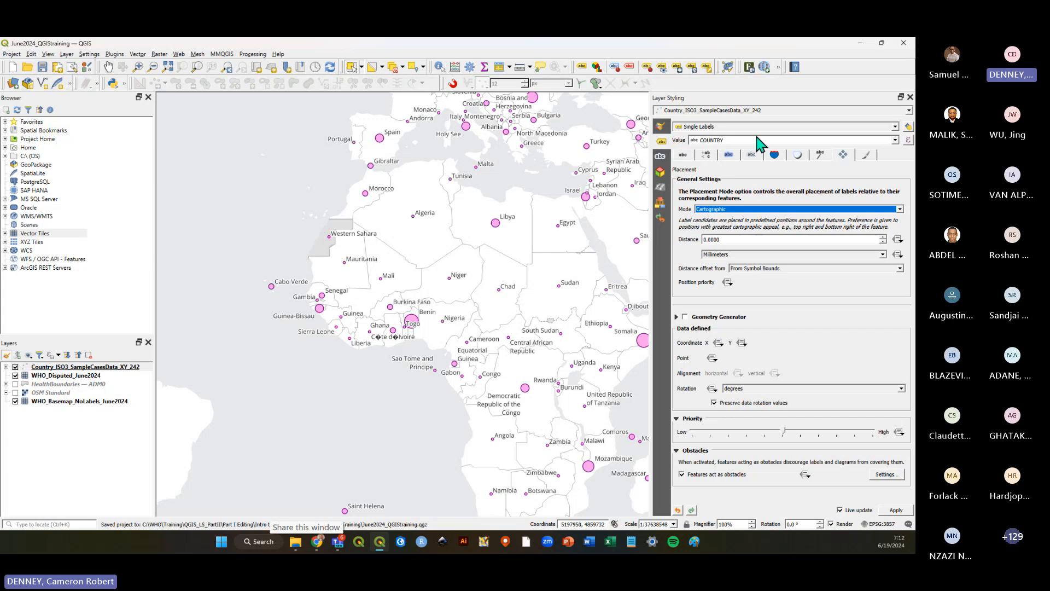
Change the label value field to Cases.
{"action": "left_click", "coordinate": [896, 140]}
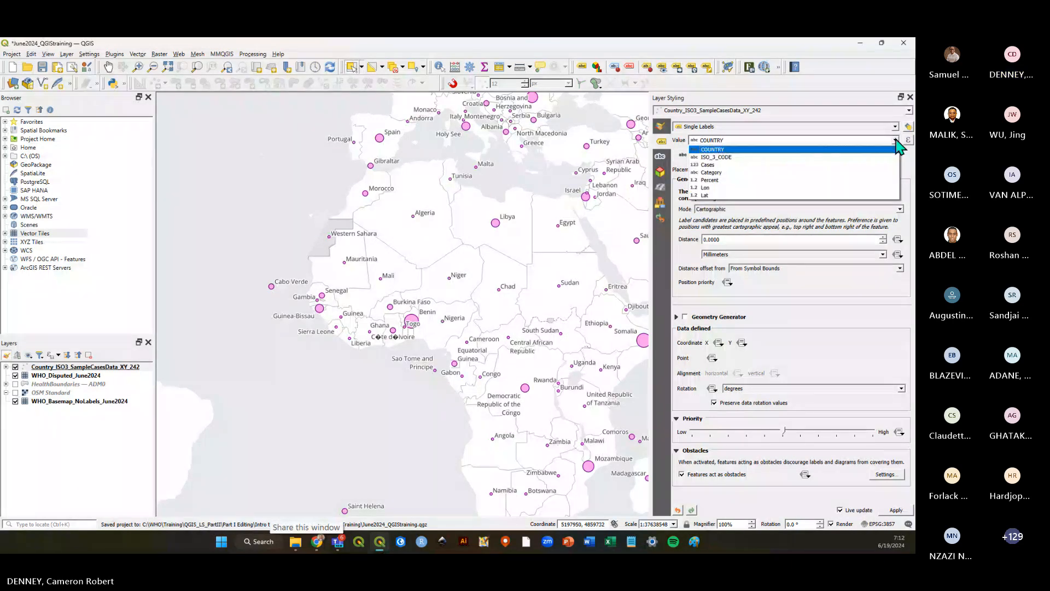
{"action": "left_click", "coordinate": [714, 165]}
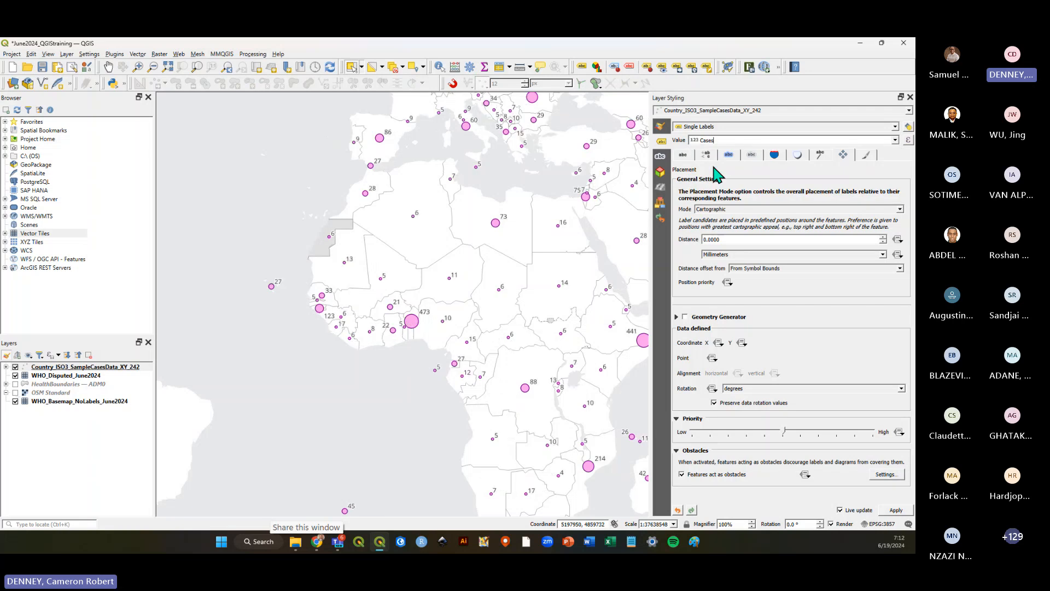
Pan and zoom around Europe, Africa and the Middle East to examine the Cases labels.
{"action": "scroll", "coordinate": [412, 323], "scroll_direction": "up", "scroll_amount": 1}
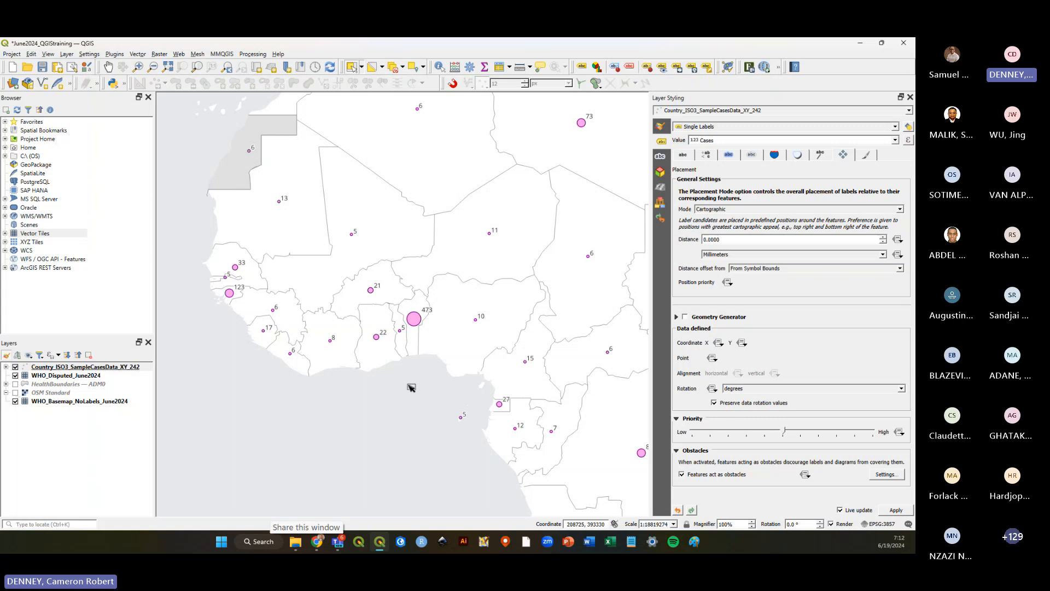
{"action": "scroll", "coordinate": [406, 387], "scroll_direction": "down", "scroll_amount": 1}
{"action": "left_click_drag", "start_coordinate": [436, 199], "coordinate": [429, 310]}
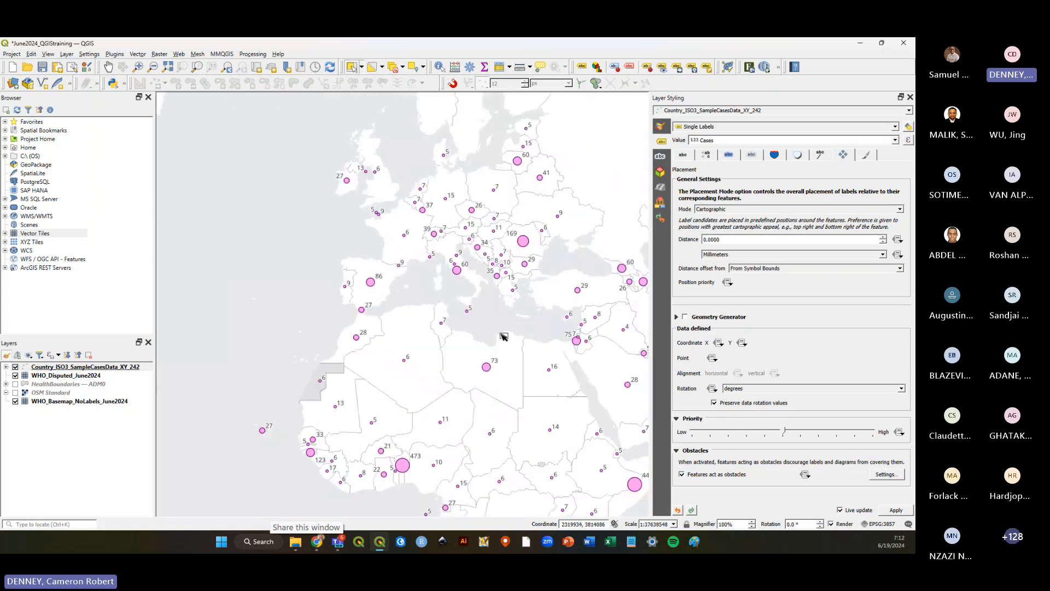
{"action": "scroll", "coordinate": [496, 205], "scroll_direction": "up", "scroll_amount": 1}
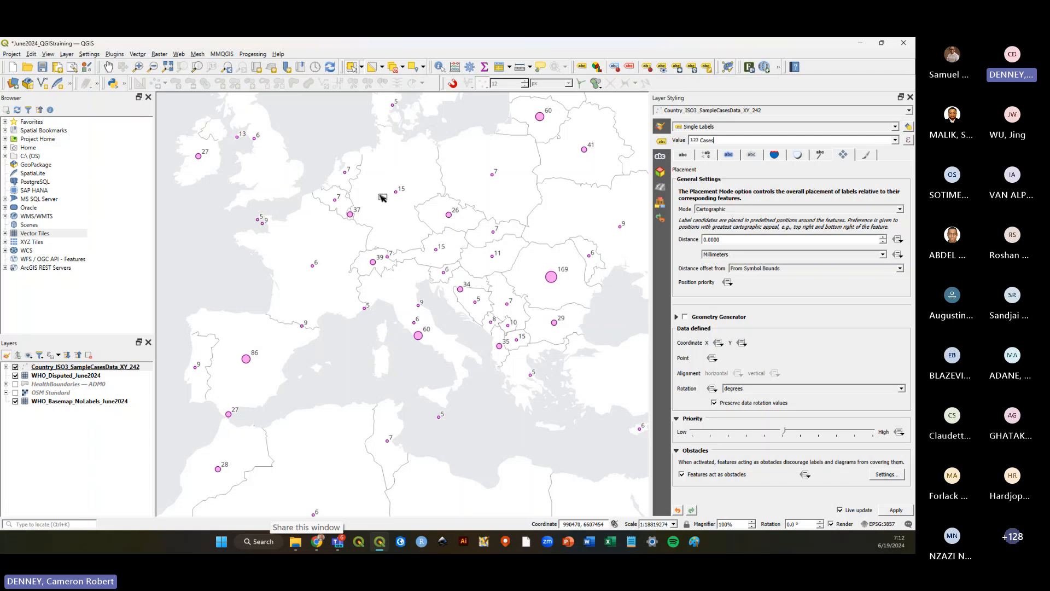
{"action": "scroll", "coordinate": [383, 198], "scroll_direction": "down", "scroll_amount": 1}
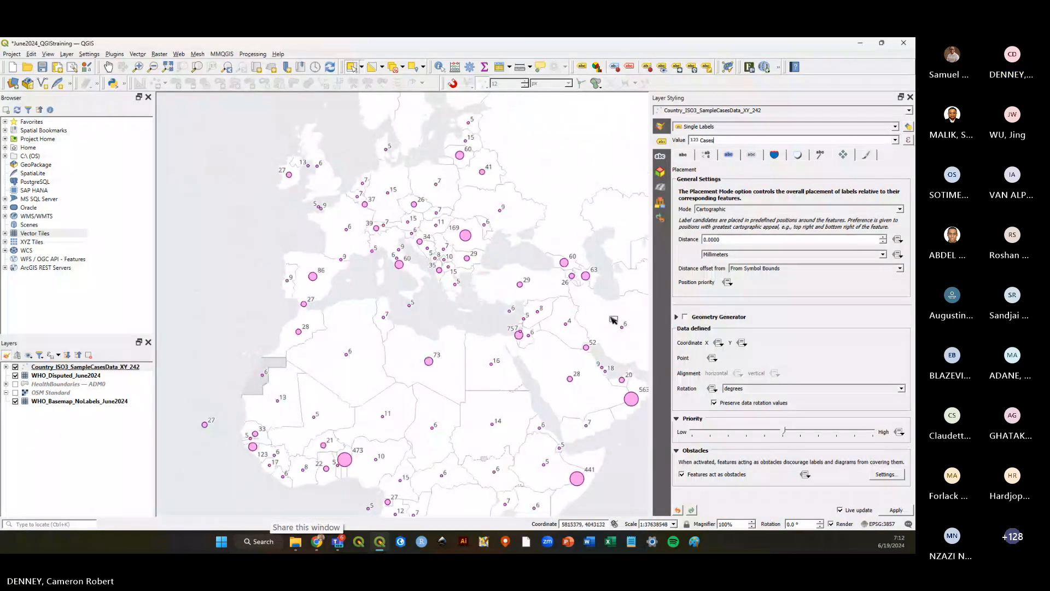
{"action": "scroll", "coordinate": [584, 348], "scroll_direction": "up", "scroll_amount": 1}
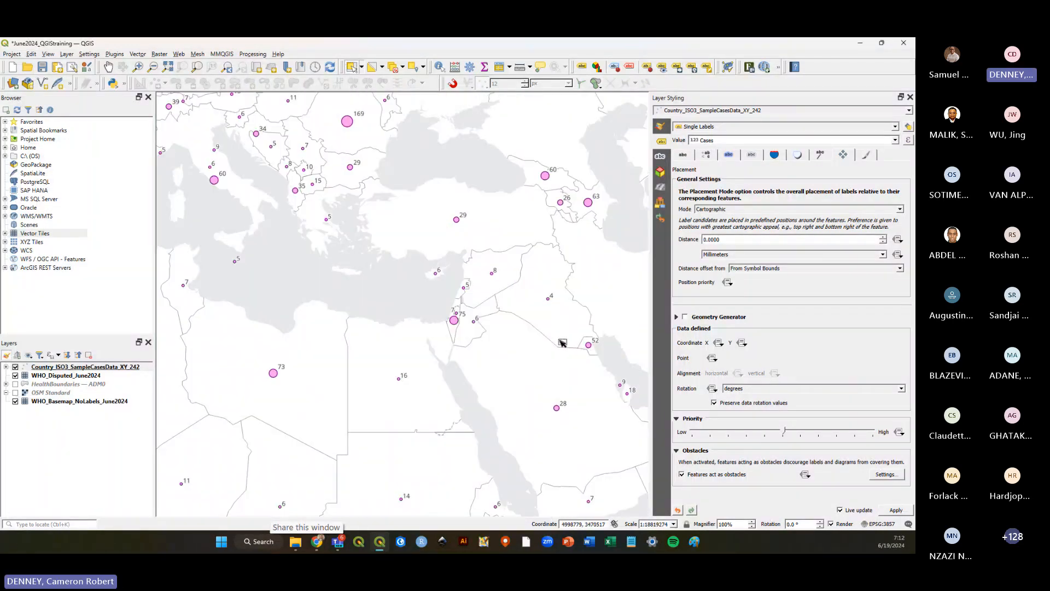
{"action": "scroll", "coordinate": [530, 352], "scroll_direction": "up", "scroll_amount": 1}
{"action": "scroll", "coordinate": [518, 304], "scroll_direction": "down", "scroll_amount": 1}
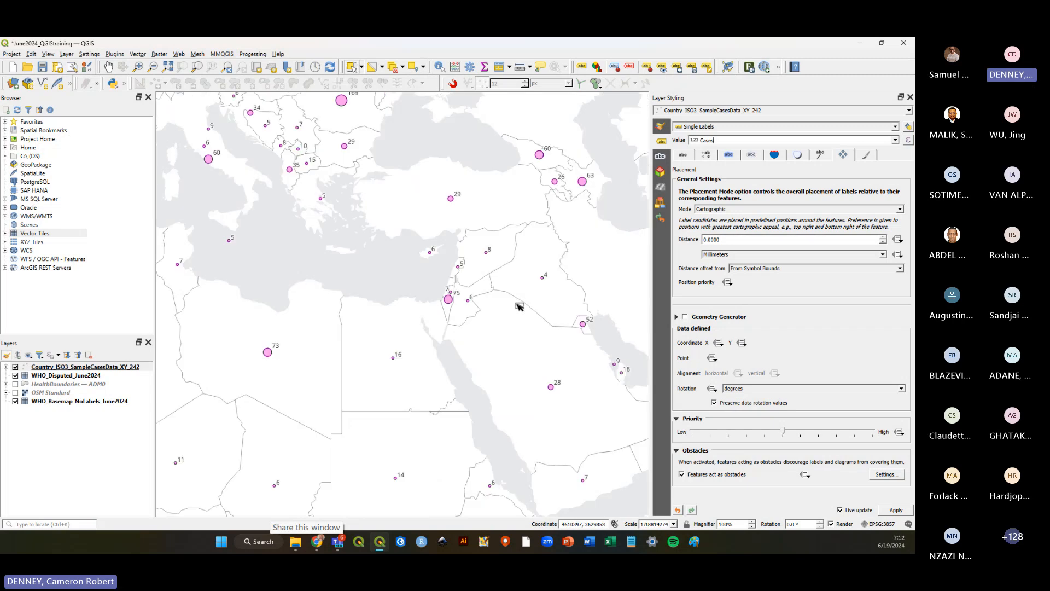
{"action": "scroll", "coordinate": [612, 220], "scroll_direction": "down", "scroll_amount": 1}
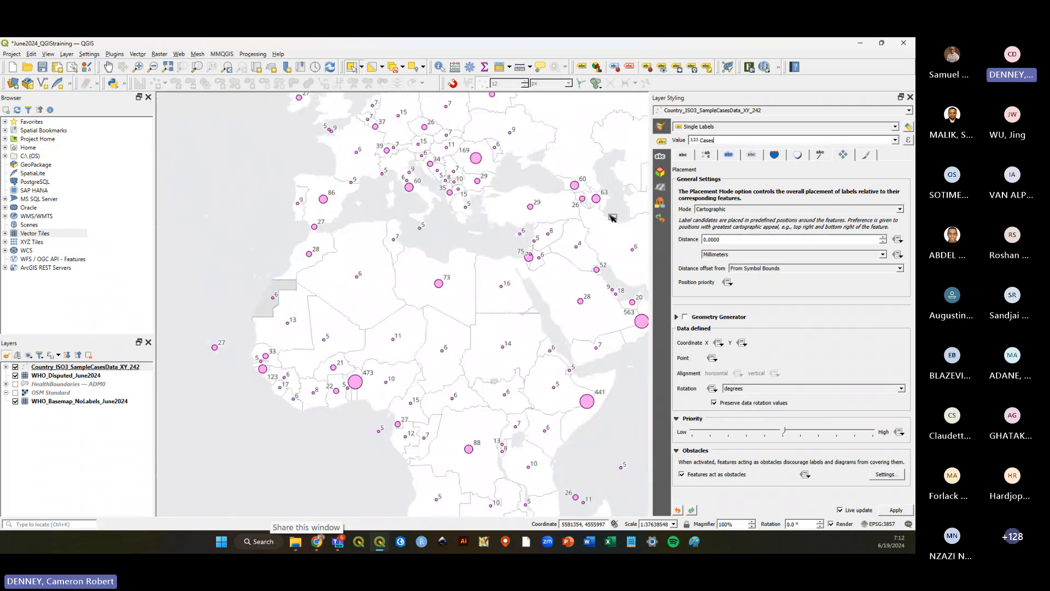
{"action": "scroll", "coordinate": [387, 329], "scroll_direction": "up", "scroll_amount": 1}
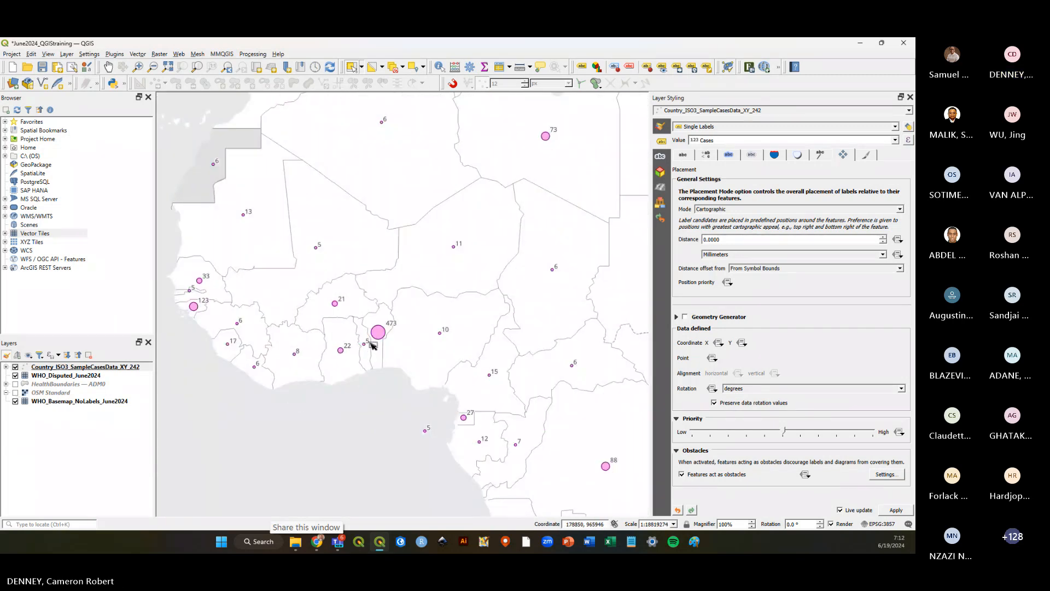
Save the project.
{"action": "left_click", "coordinate": [42, 67]}
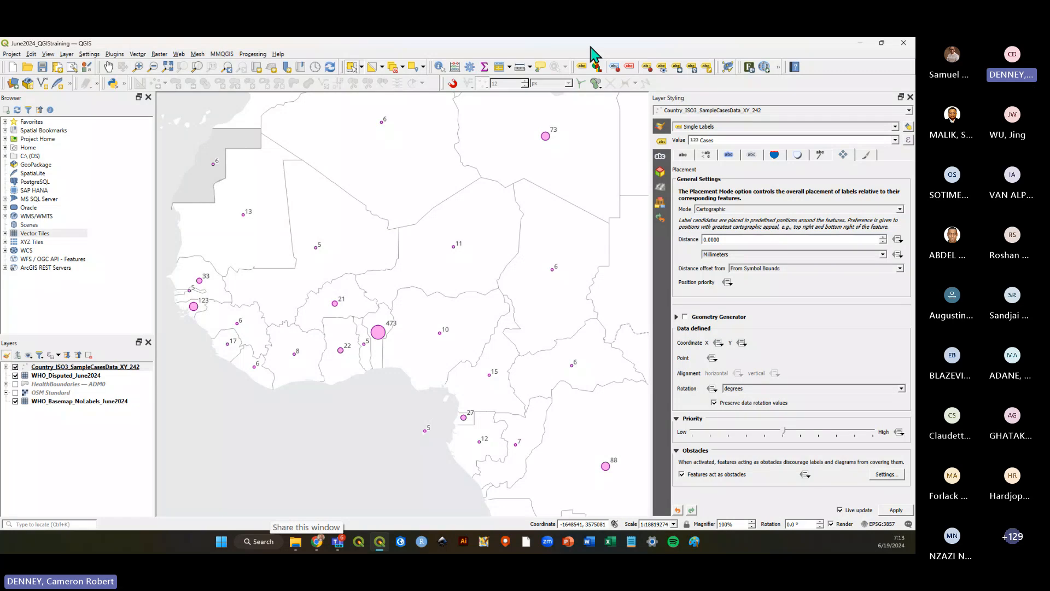
{"action": "scroll", "coordinate": [225, 307], "scroll_direction": "down", "scroll_amount": 1}
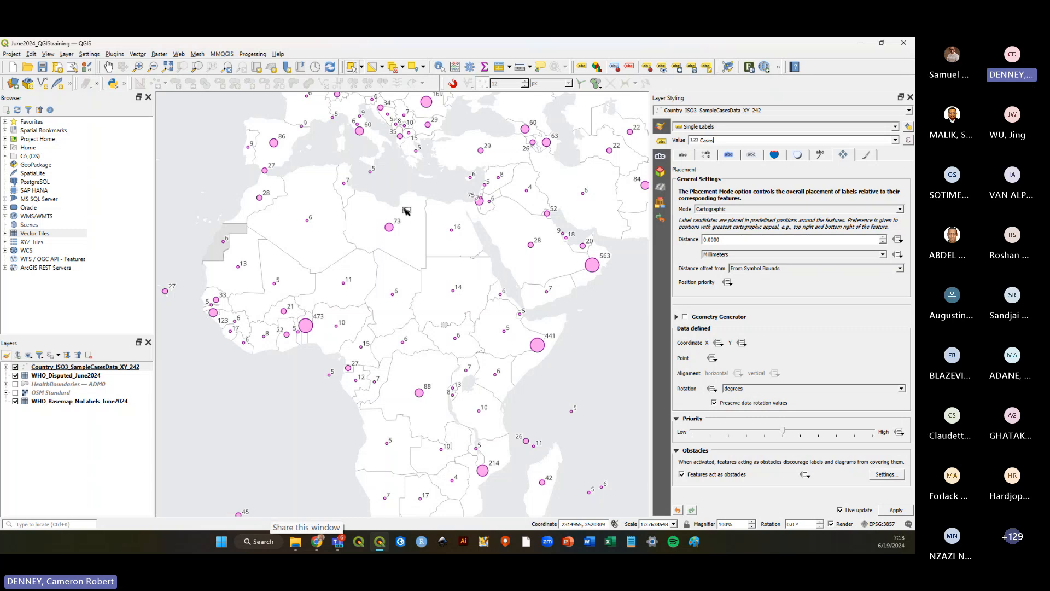
{"action": "left_click_drag", "start_coordinate": [403, 198], "coordinate": [470, 312]}
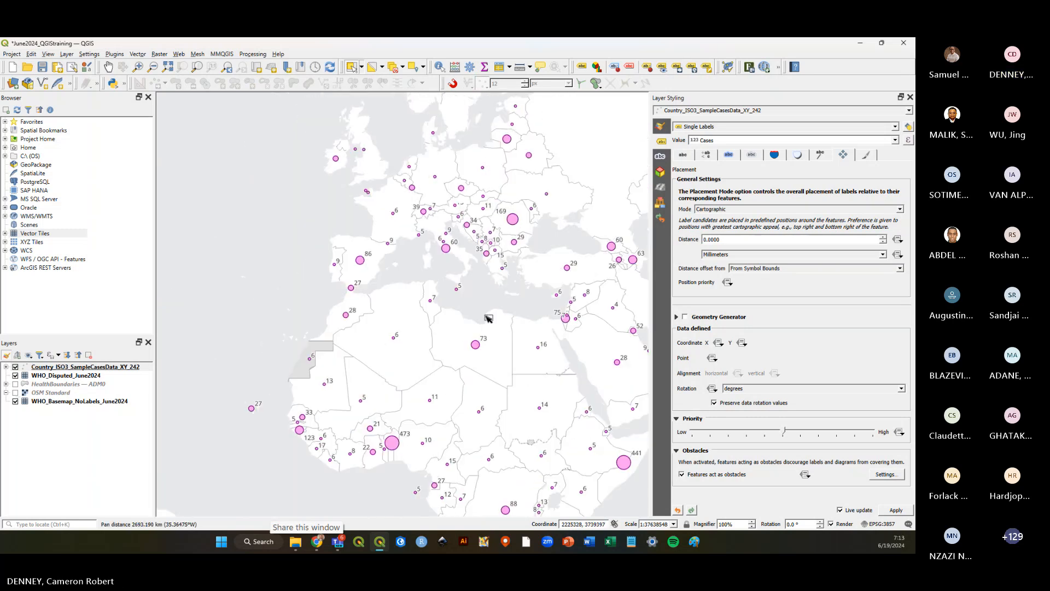
{"action": "scroll", "coordinate": [468, 310], "scroll_direction": "up", "scroll_amount": 1}
{"action": "scroll", "coordinate": [488, 309], "scroll_direction": "down", "scroll_amount": 1}
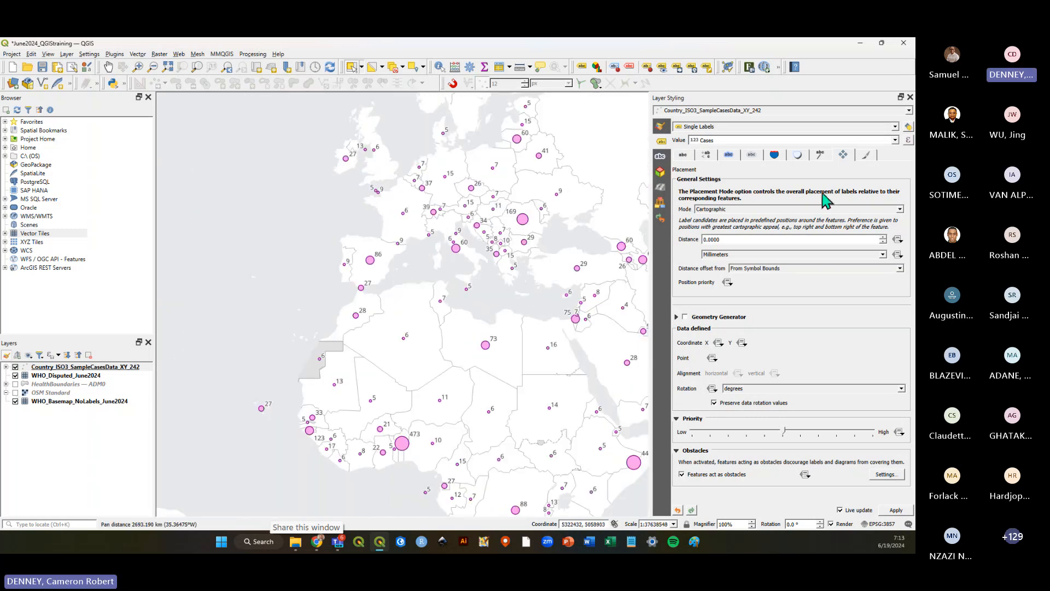
{"action": "left_click", "coordinate": [909, 140]}
{"action": "left_click_drag", "start_coordinate": [516, 162], "coordinate": [504, 180]}
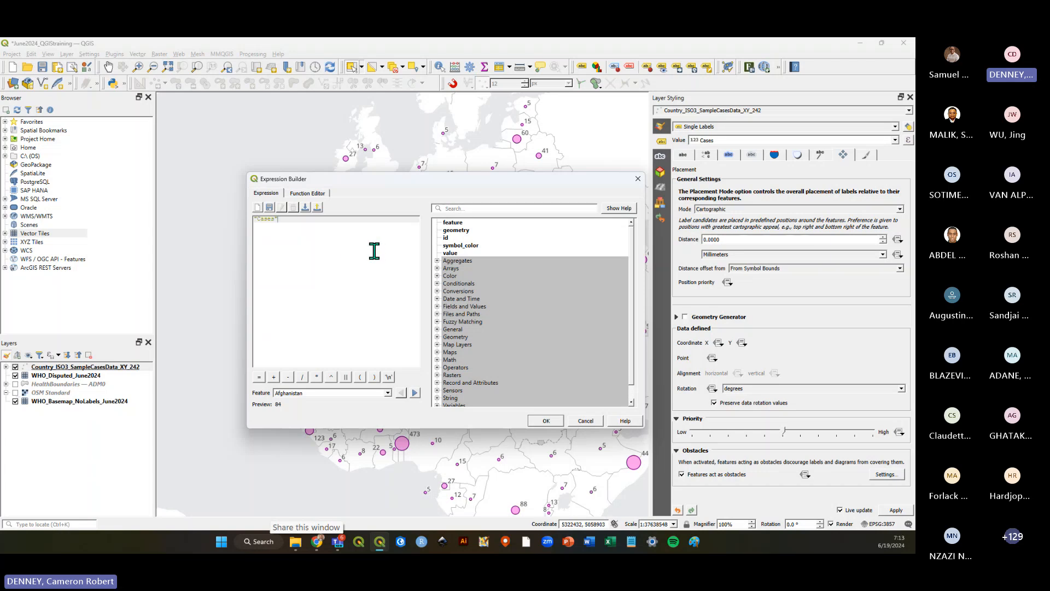
{"action": "left_click", "coordinate": [637, 180]}
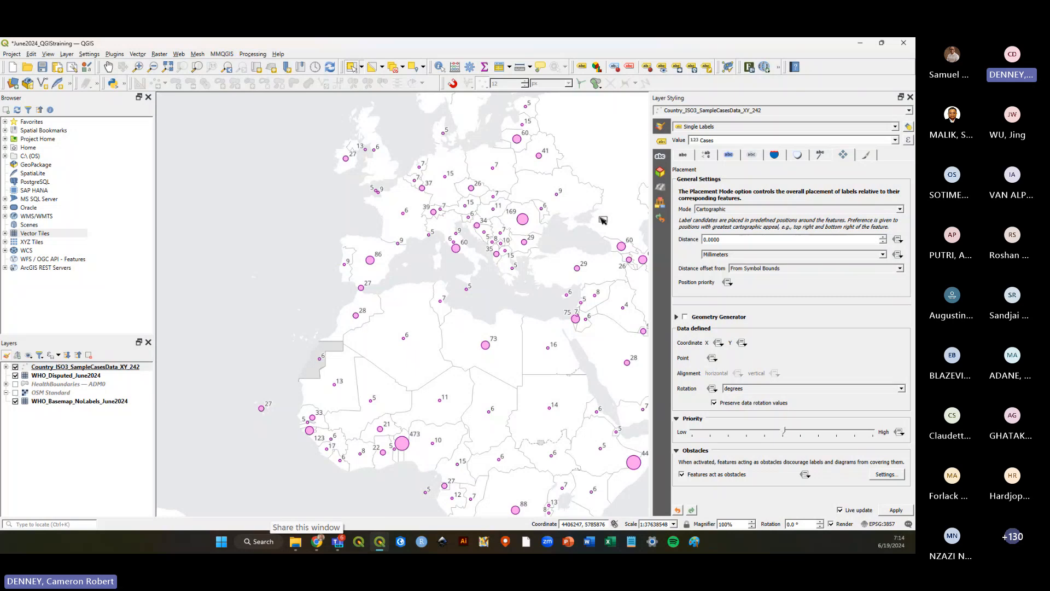
Save the project again.
{"action": "left_click", "coordinate": [42, 67]}
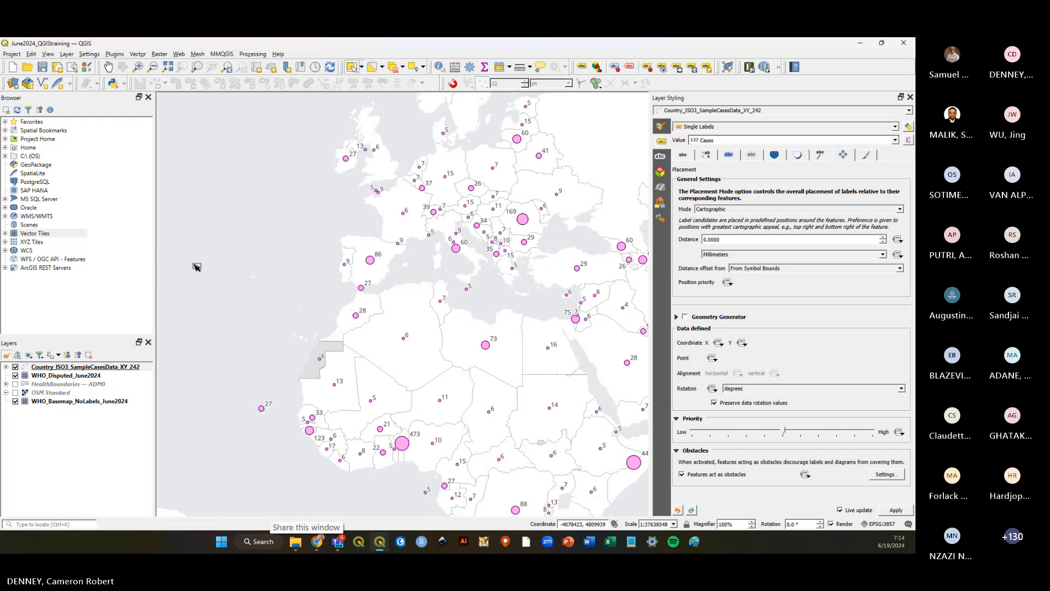
{"action": "scroll", "coordinate": [196, 324], "scroll_direction": "up", "scroll_amount": 1}
{"action": "right_click", "coordinate": [196, 323]}
{"action": "left_click", "coordinate": [281, 269]}
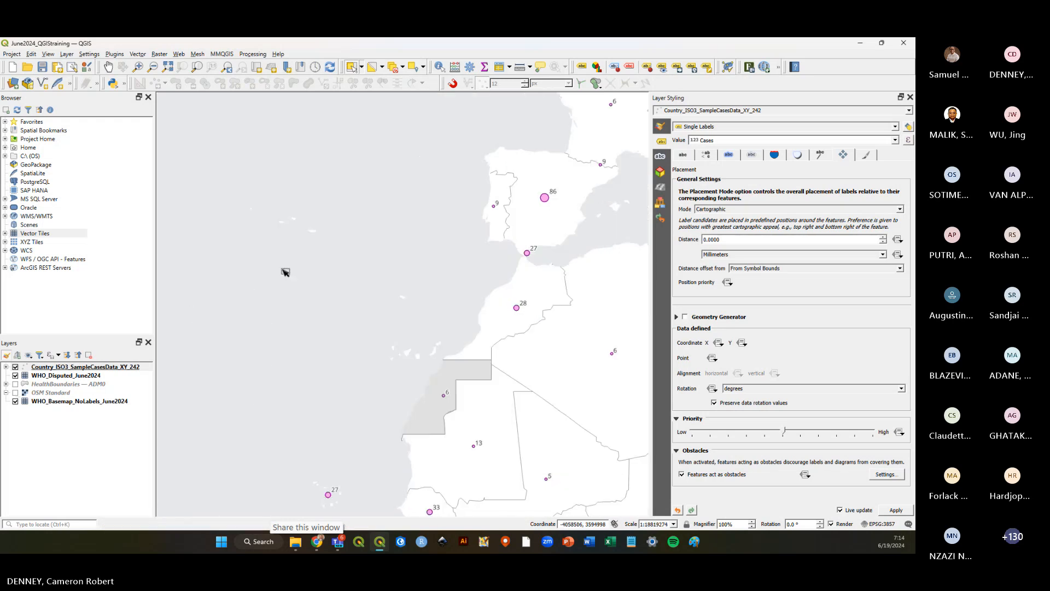
{"action": "left_click_drag", "start_coordinate": [340, 281], "coordinate": [616, 249]}
{"action": "scroll", "coordinate": [489, 291], "scroll_direction": "down", "scroll_amount": 1}
{"action": "scroll", "coordinate": [257, 416], "scroll_direction": "up", "scroll_amount": 1}
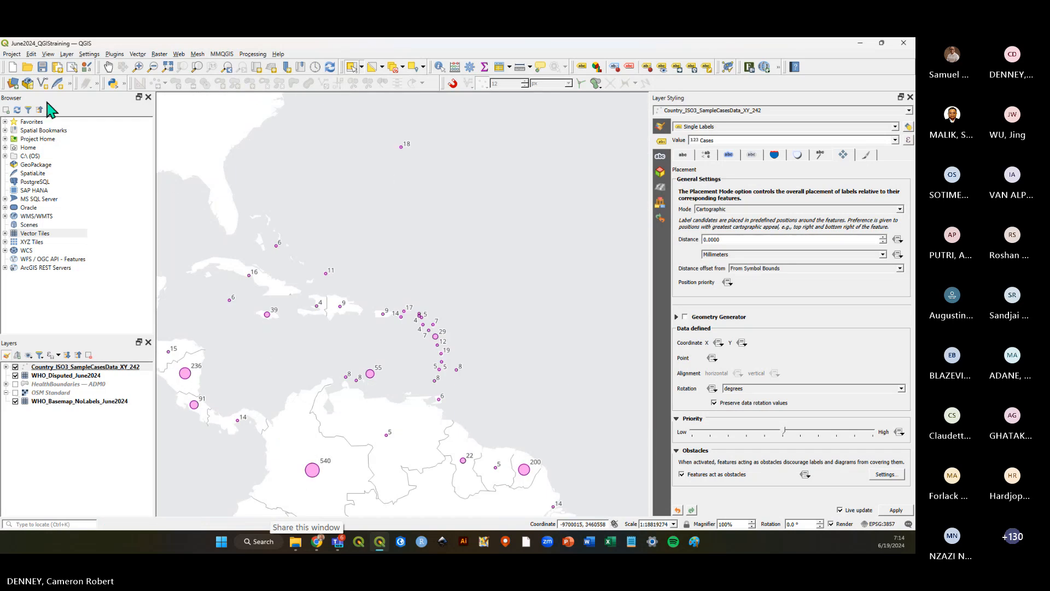
{"action": "left_click", "coordinate": [42, 67]}
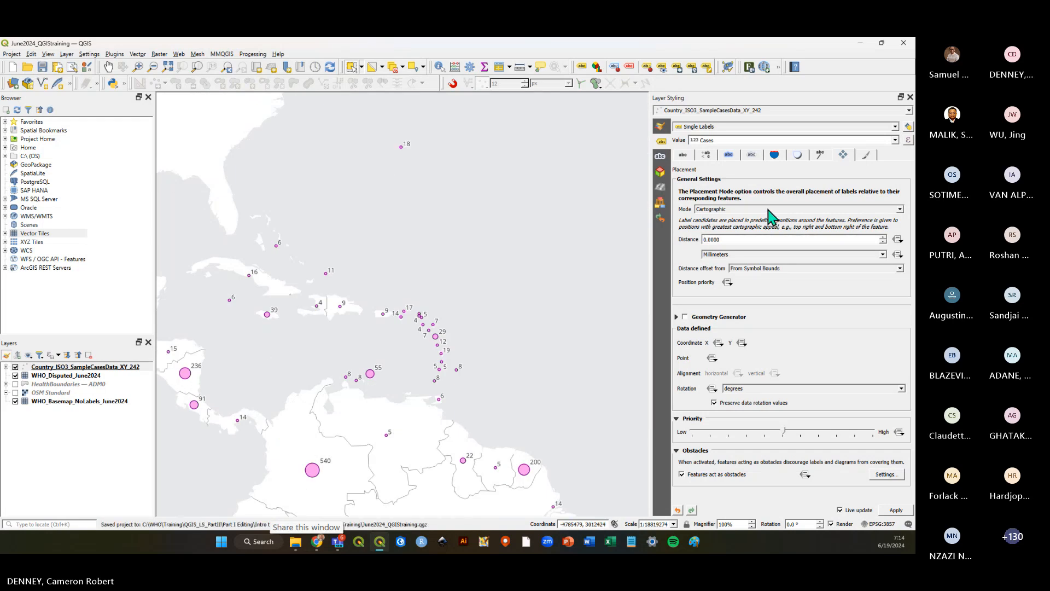
Set the graduated symbols' maximum size to 10.2 mm and save the project.
{"action": "left_click", "coordinate": [661, 126]}
{"action": "double_click", "coordinate": [740, 220]}
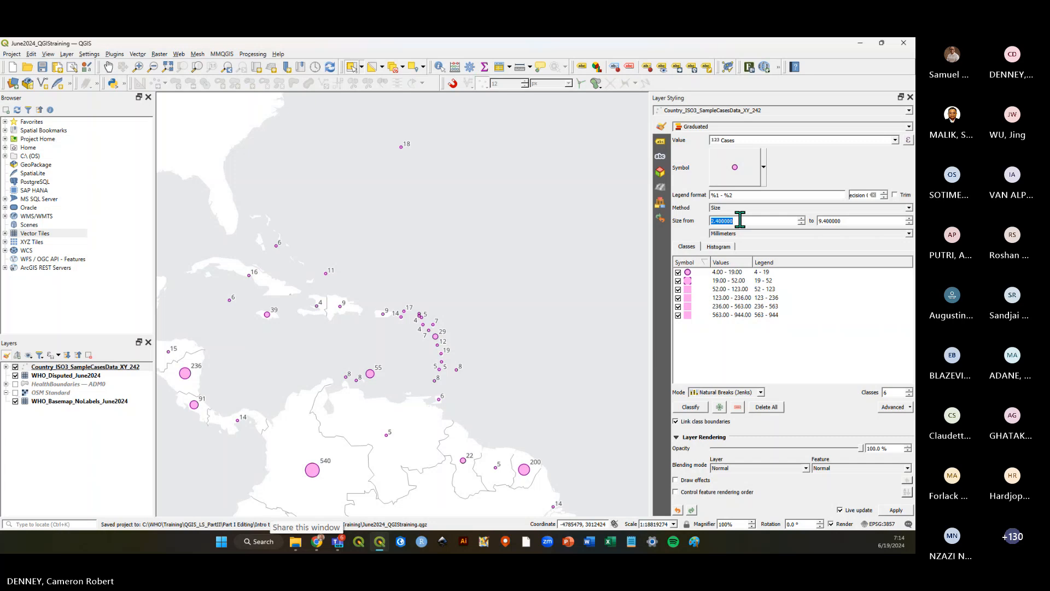
{"action": "scroll", "coordinate": [740, 220], "scroll_direction": "up", "scroll_amount": 5}
{"action": "scroll", "coordinate": [847, 220], "scroll_direction": "up", "scroll_amount": 4}
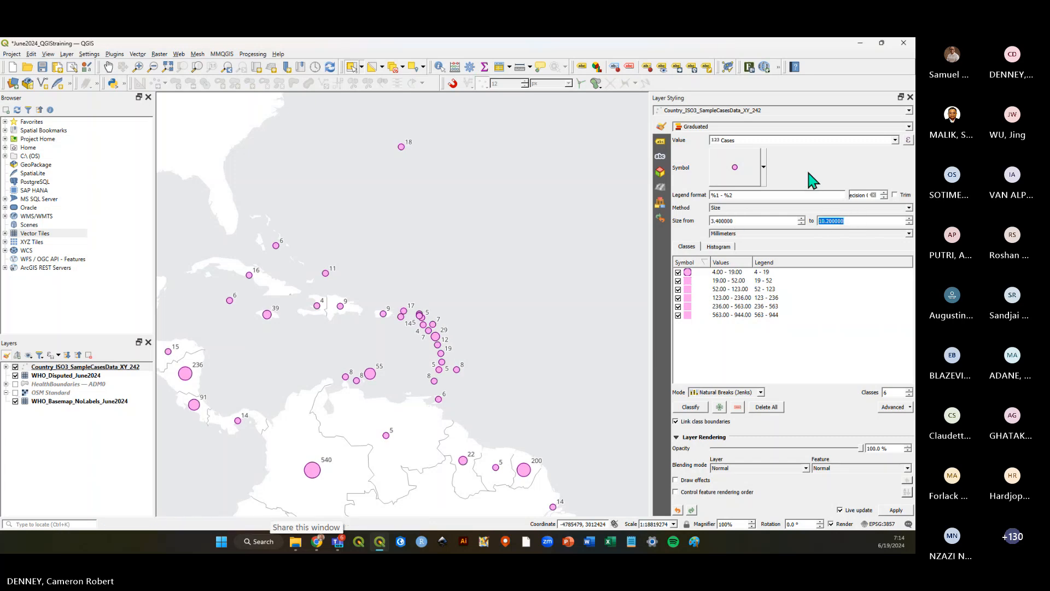
{"action": "left_click", "coordinate": [42, 67]}
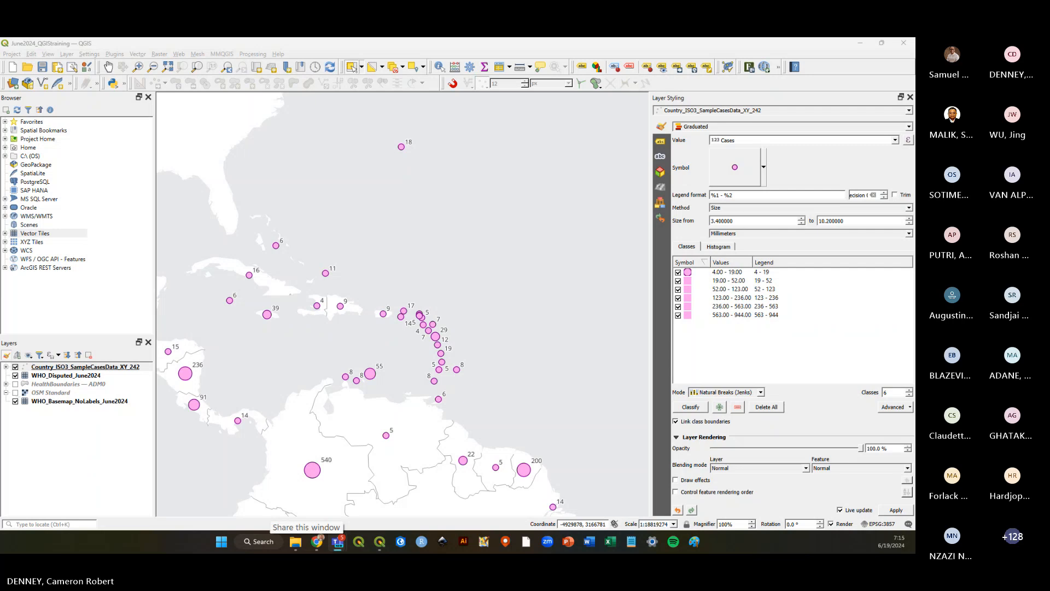
Switch to the browser and open the Intro to GIS slides tab.
{"action": "left_click", "coordinate": [316, 542]}
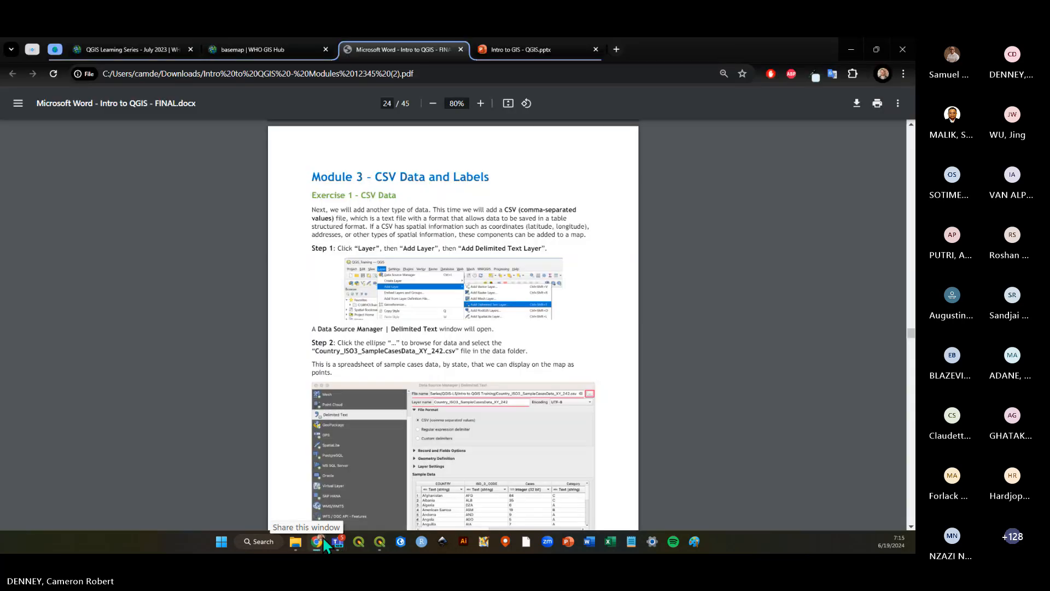
{"action": "left_click", "coordinate": [513, 50]}
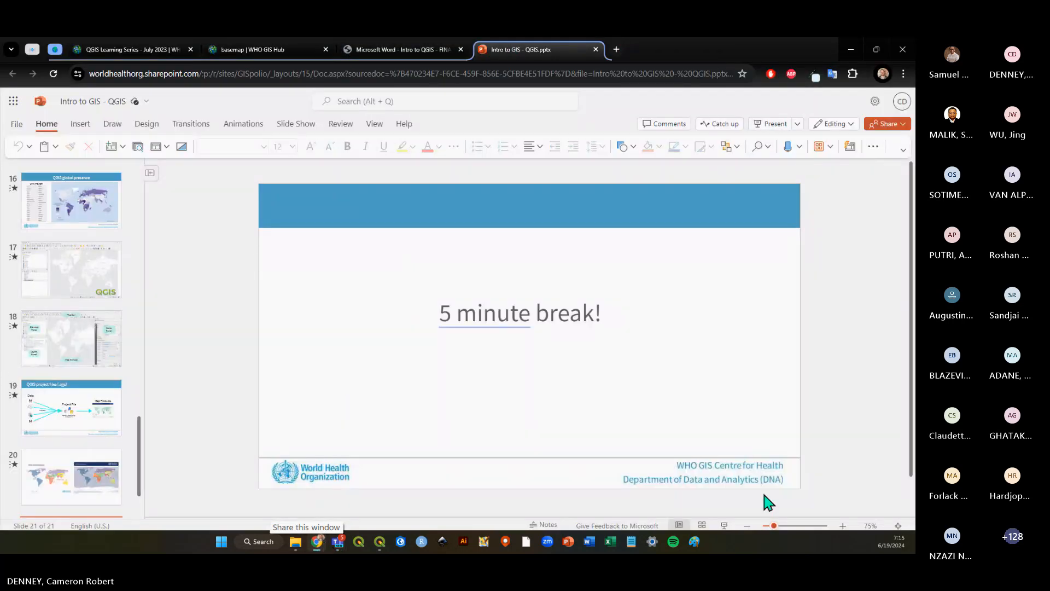
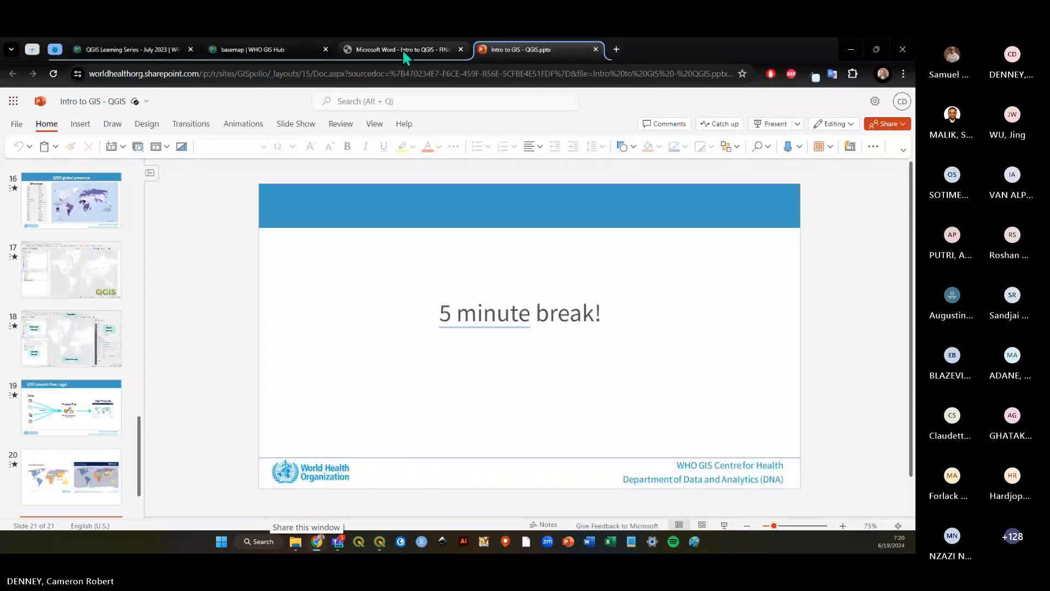
Open the tutorial PDF tab and scroll through the labels exercise to Module 4, Exercise 1 – Attribute Join.
{"action": "left_click", "coordinate": [403, 51]}
{"action": "scroll", "coordinate": [430, 287], "scroll_direction": "down", "scroll_amount": 20}
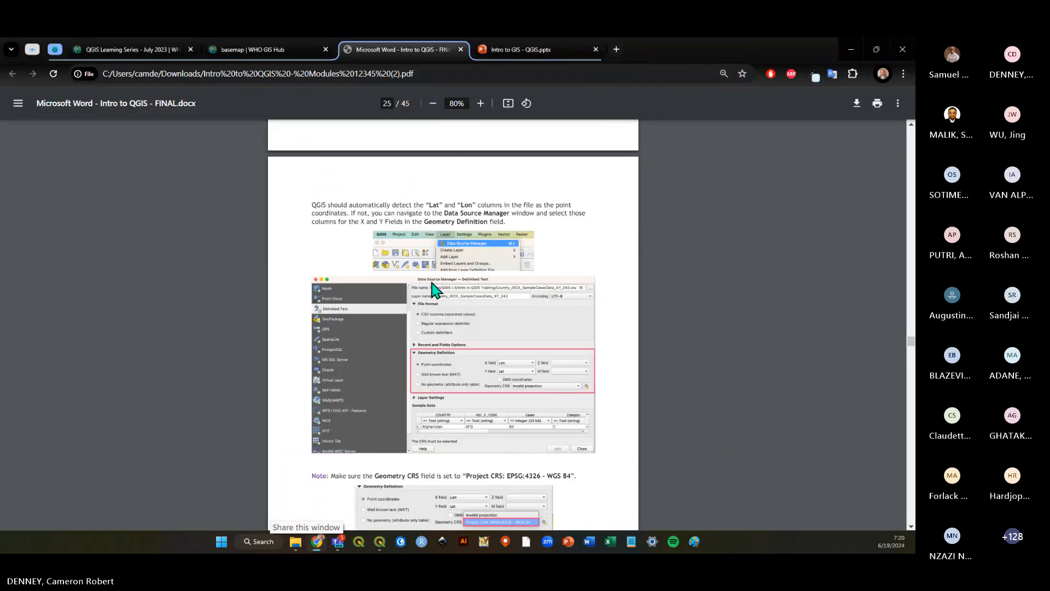
{"action": "scroll", "coordinate": [437, 287], "scroll_direction": "down", "scroll_amount": 10}
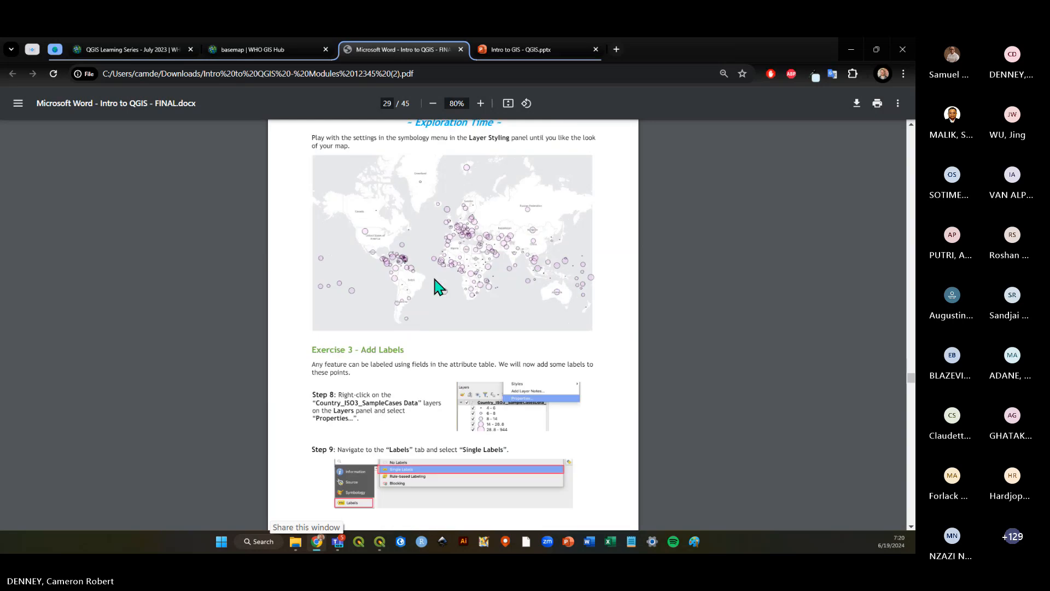
{"action": "scroll", "coordinate": [437, 287], "scroll_direction": "up", "scroll_amount": 3}
{"action": "scroll", "coordinate": [438, 286], "scroll_direction": "down", "scroll_amount": 20}
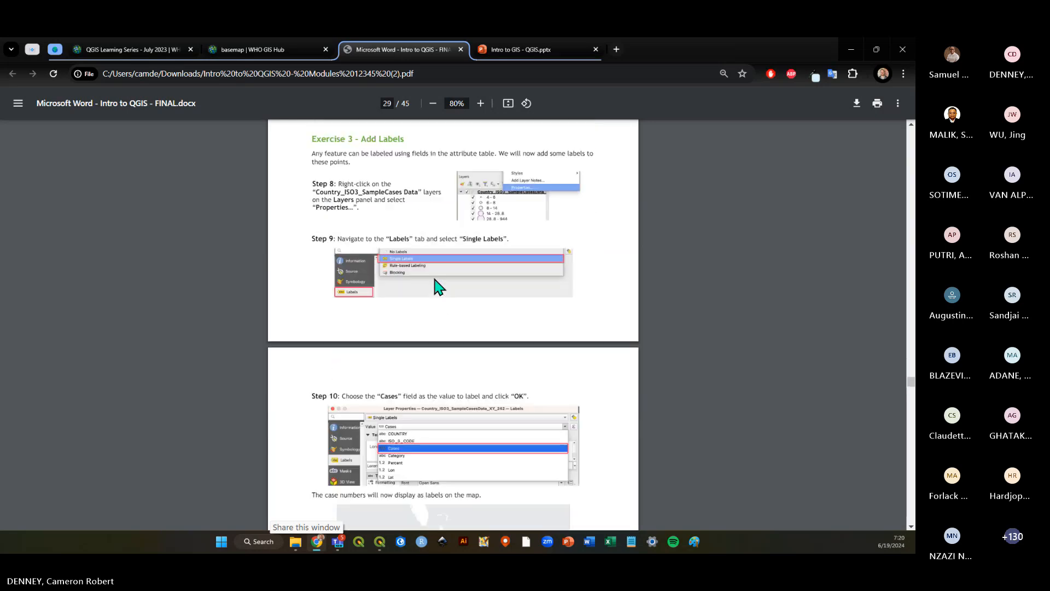
{"action": "scroll", "coordinate": [438, 285], "scroll_direction": "down", "scroll_amount": 6}
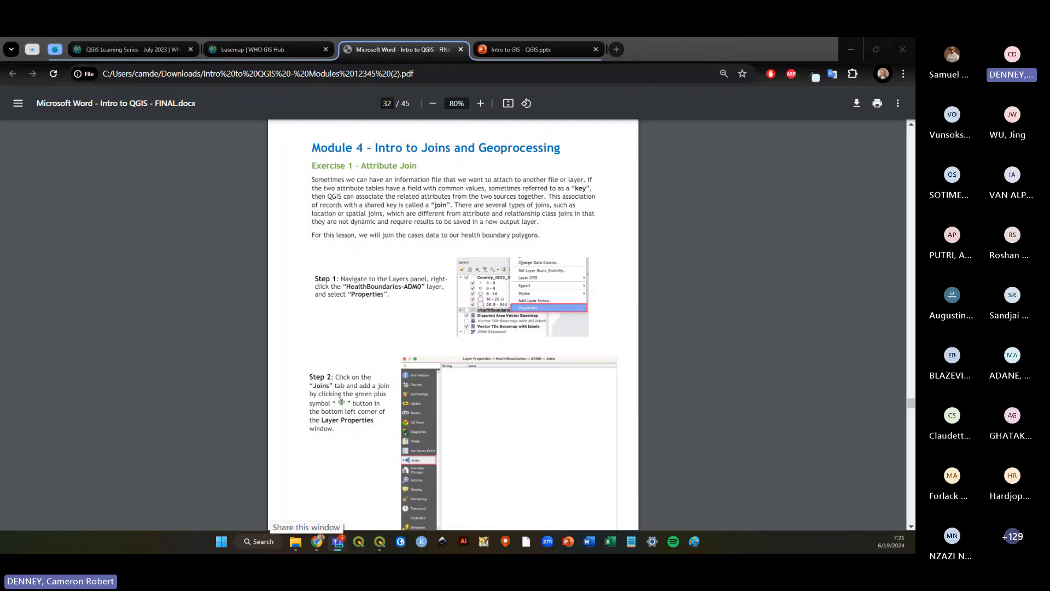
Switch back to QGIS and hide the Country_ISO3_SampleCasesData_XY_242 and WHO_Disputed_June2024 layers.
{"action": "key", "text": "alt+Tab"}
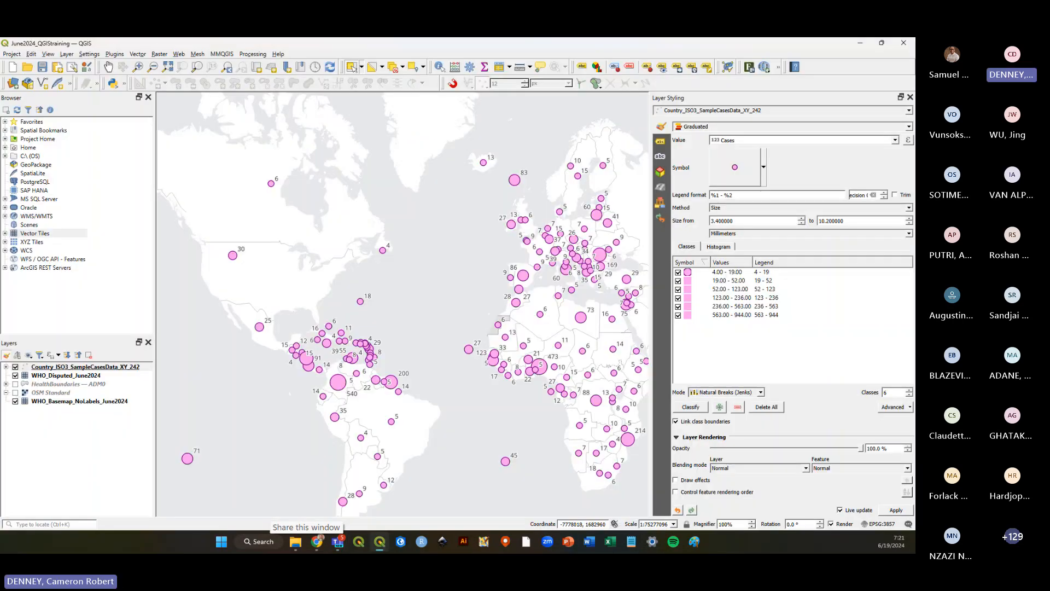
{"action": "key", "text": "alt+Tab"}
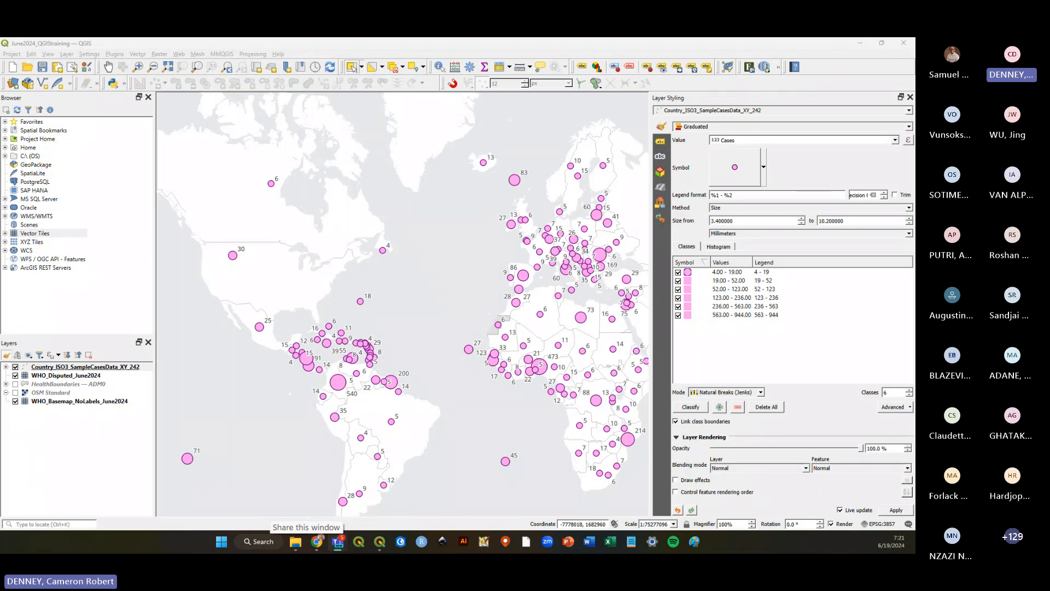
{"action": "left_click", "coordinate": [15, 367]}
{"action": "left_click", "coordinate": [15, 375]}
Preview the OSM Standard basemap, then hide it again and show the case points layer.
{"action": "left_click", "coordinate": [35, 403]}
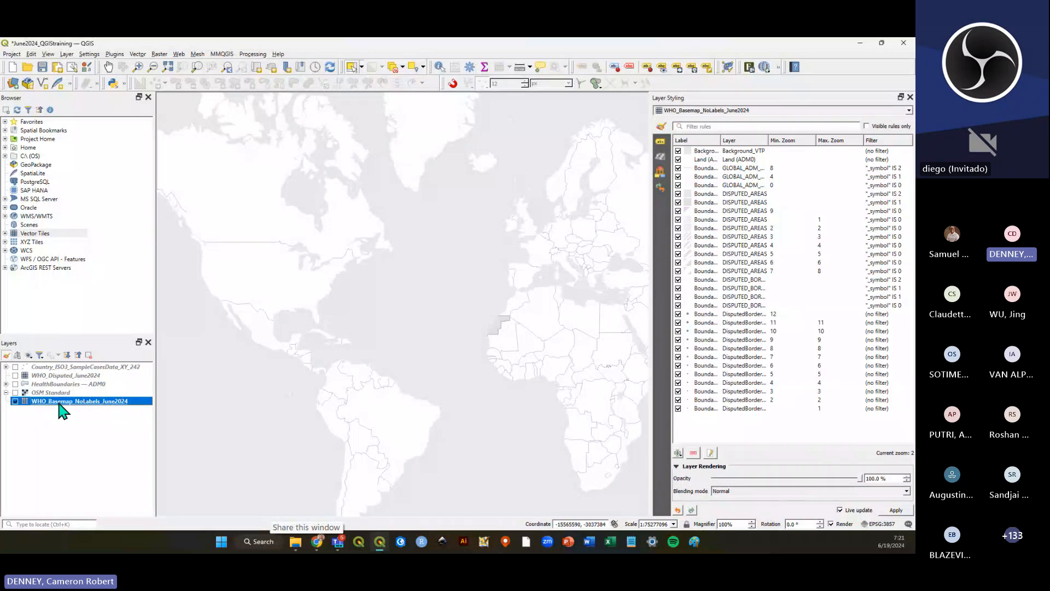
{"action": "left_click", "coordinate": [15, 392]}
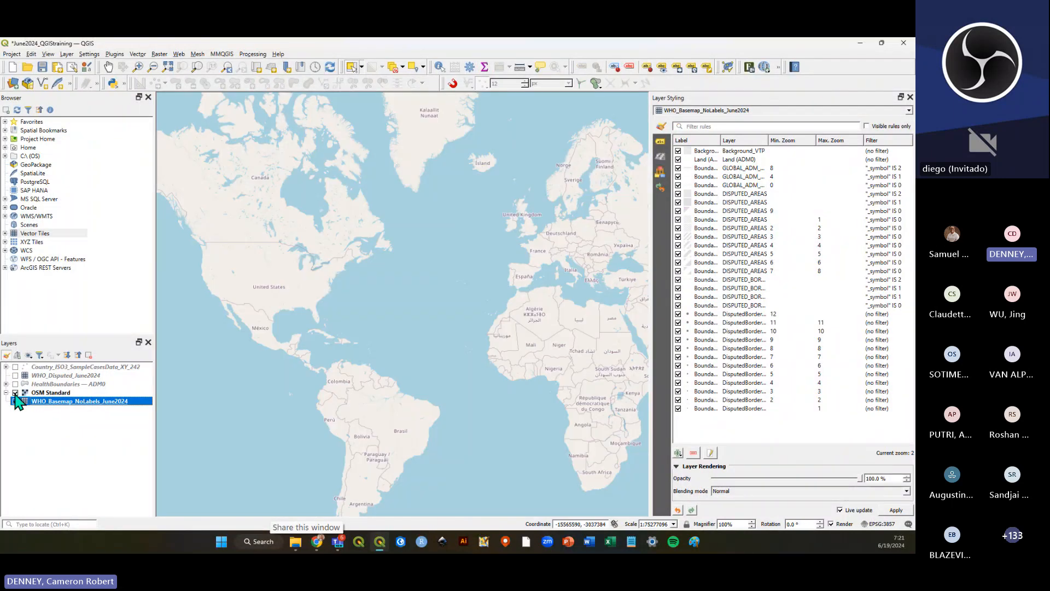
{"action": "left_click", "coordinate": [42, 393]}
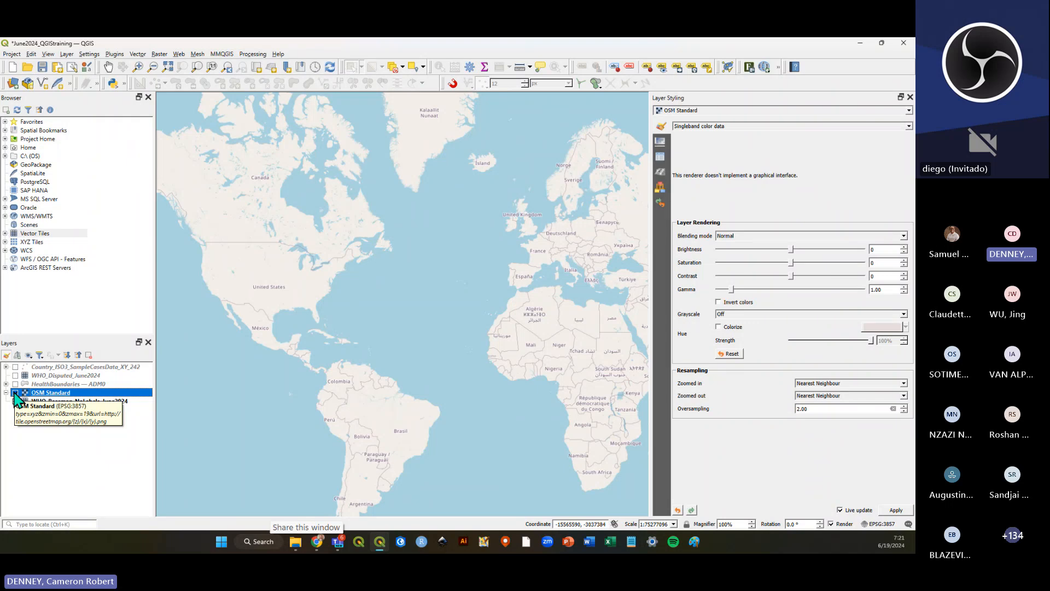
{"action": "left_click", "coordinate": [15, 392]}
{"action": "left_click", "coordinate": [16, 367]}
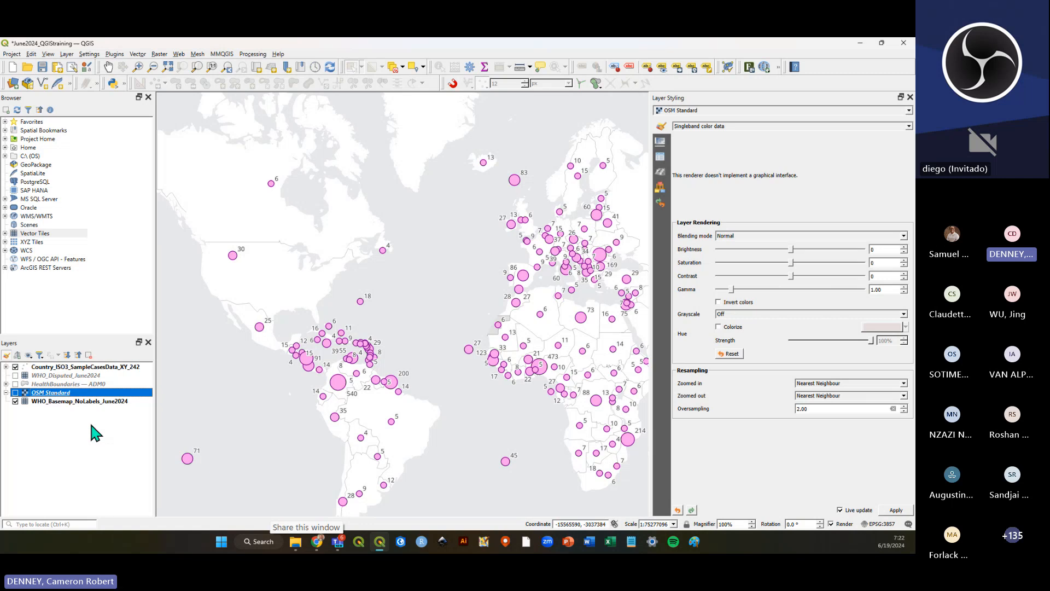
Narrow the Layer Styling panel to give the map canvas more room.
{"action": "left_click_drag", "start_coordinate": [650, 344], "coordinate": [788, 347]}
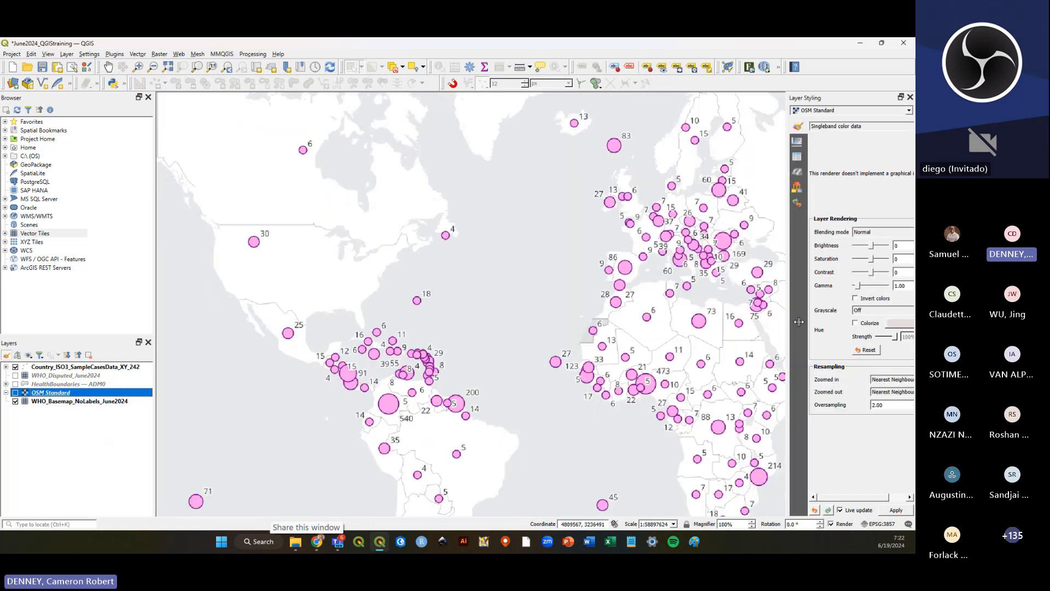
{"action": "scroll", "coordinate": [418, 348], "scroll_direction": "down", "scroll_amount": 1}
{"action": "scroll", "coordinate": [578, 348], "scroll_direction": "up", "scroll_amount": 1}
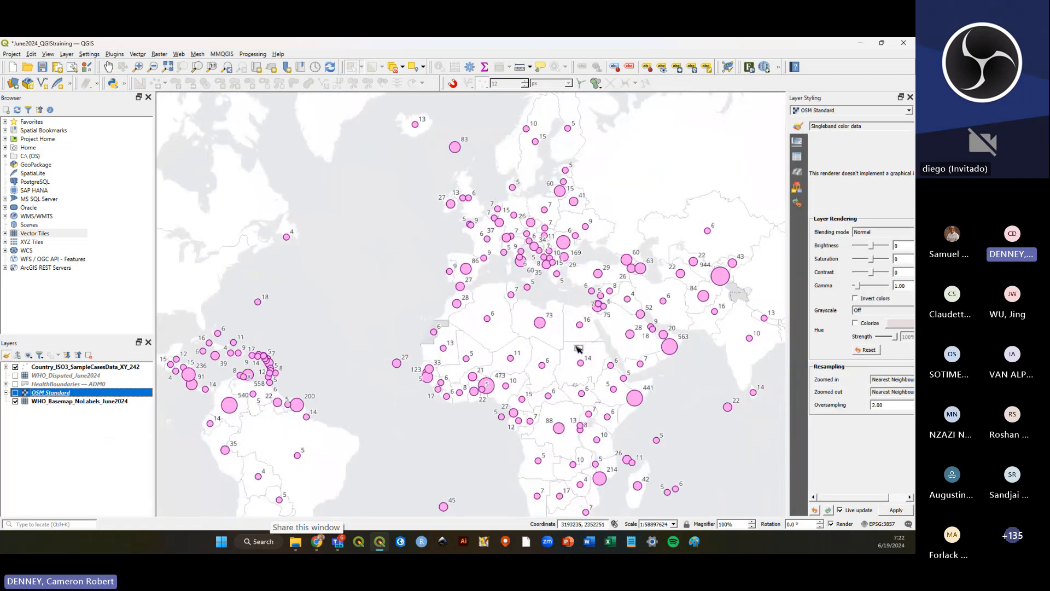
Hide the case points and show the HealthBoundaries — ADM0 and WHO_Disputed_June2024 layers.
{"action": "left_click", "coordinate": [67, 404]}
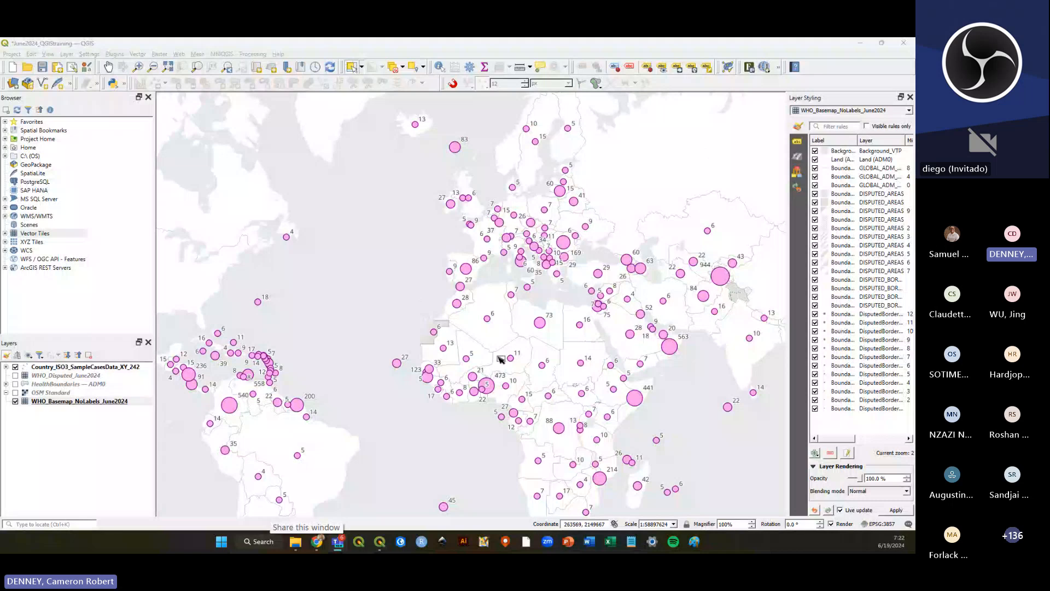
{"action": "left_click", "coordinate": [15, 368]}
{"action": "left_click", "coordinate": [15, 384]}
{"action": "left_click", "coordinate": [15, 376]}
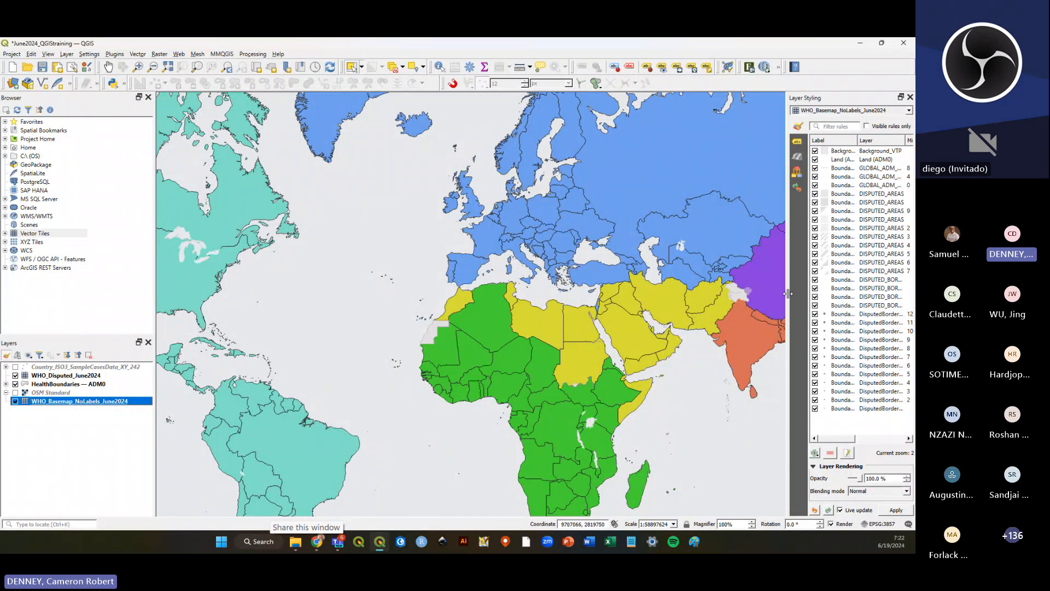
{"action": "scroll", "coordinate": [468, 338], "scroll_direction": "down", "scroll_amount": 1}
{"action": "scroll", "coordinate": [517, 362], "scroll_direction": "up", "scroll_amount": 1}
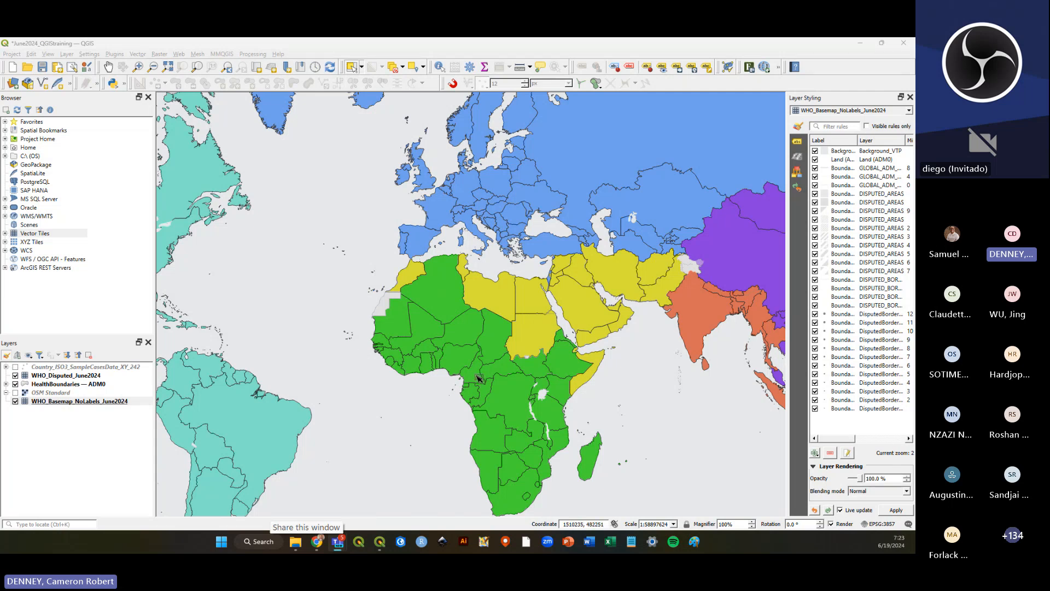
Select Ghana on the HealthBoundaries — ADM0 layer to inspect it, then clear the selection.
{"action": "left_click", "coordinate": [427, 411]}
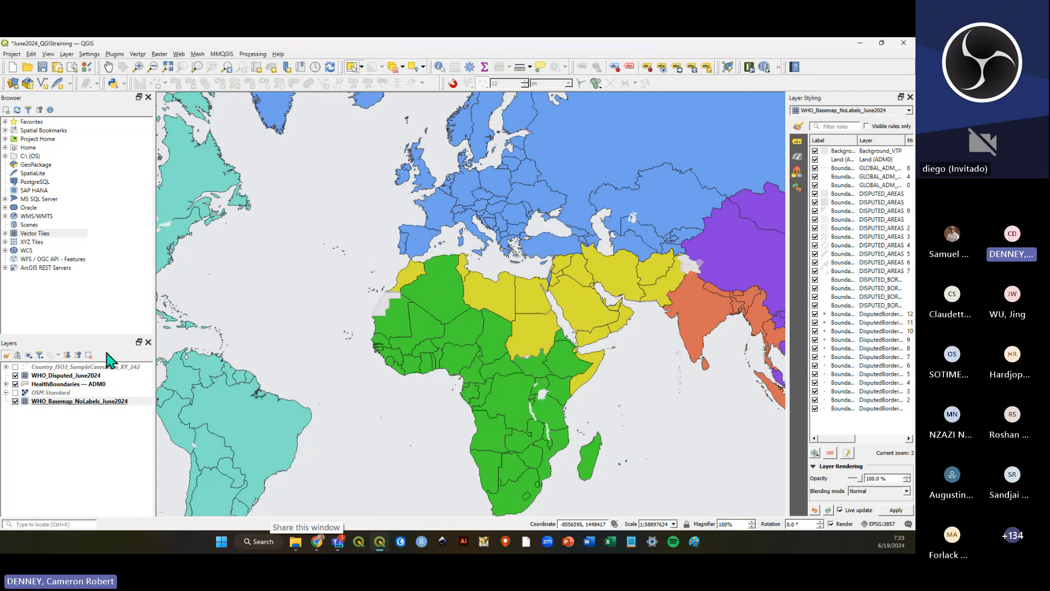
{"action": "left_click", "coordinate": [68, 384]}
{"action": "left_click", "coordinate": [414, 372]}
{"action": "scroll", "coordinate": [415, 373], "scroll_direction": "up", "scroll_amount": 1}
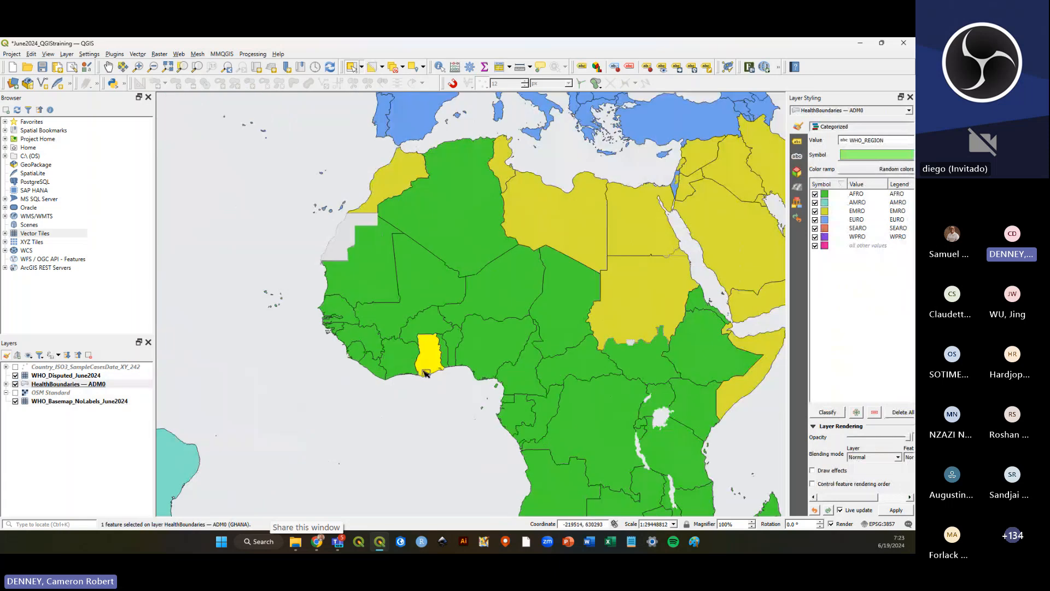
{"action": "scroll", "coordinate": [426, 382], "scroll_direction": "up", "scroll_amount": 1}
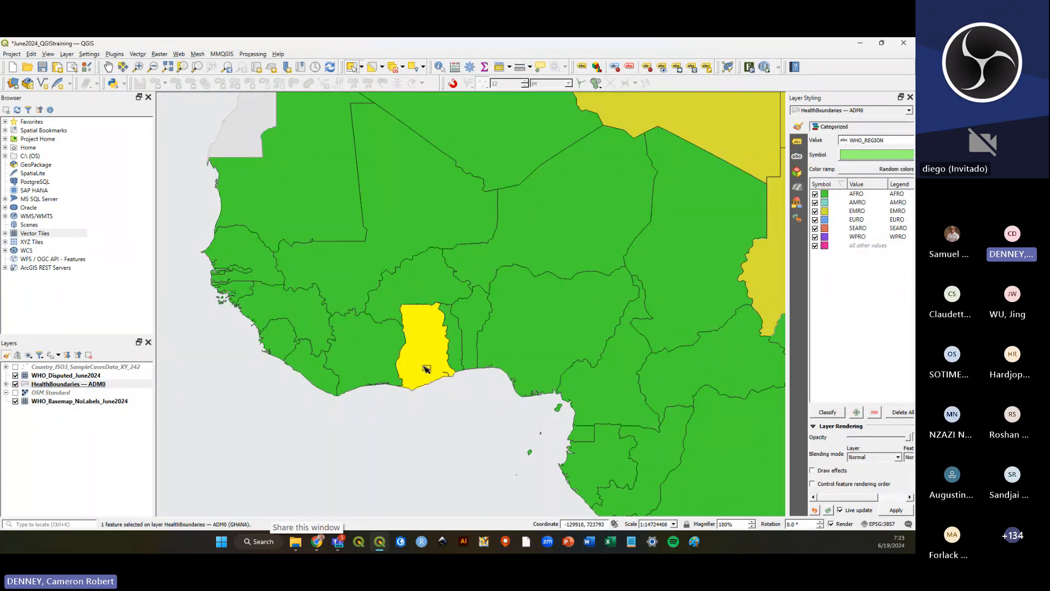
{"action": "left_click", "coordinate": [439, 417]}
{"action": "left_click", "coordinate": [423, 358]}
{"action": "left_click", "coordinate": [446, 425]}
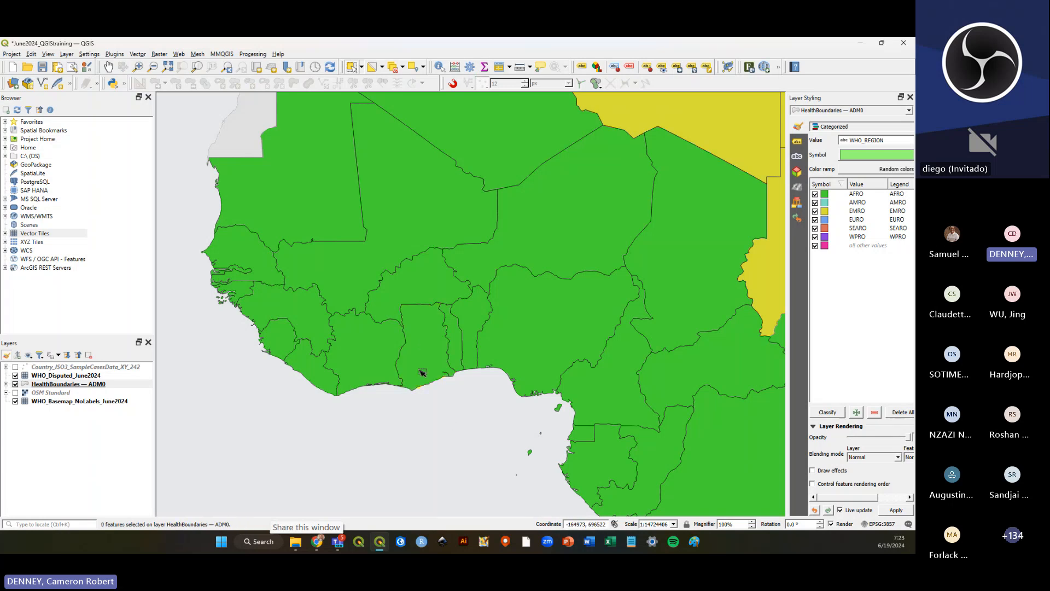
{"action": "scroll", "coordinate": [421, 372], "scroll_direction": "down", "scroll_amount": 1}
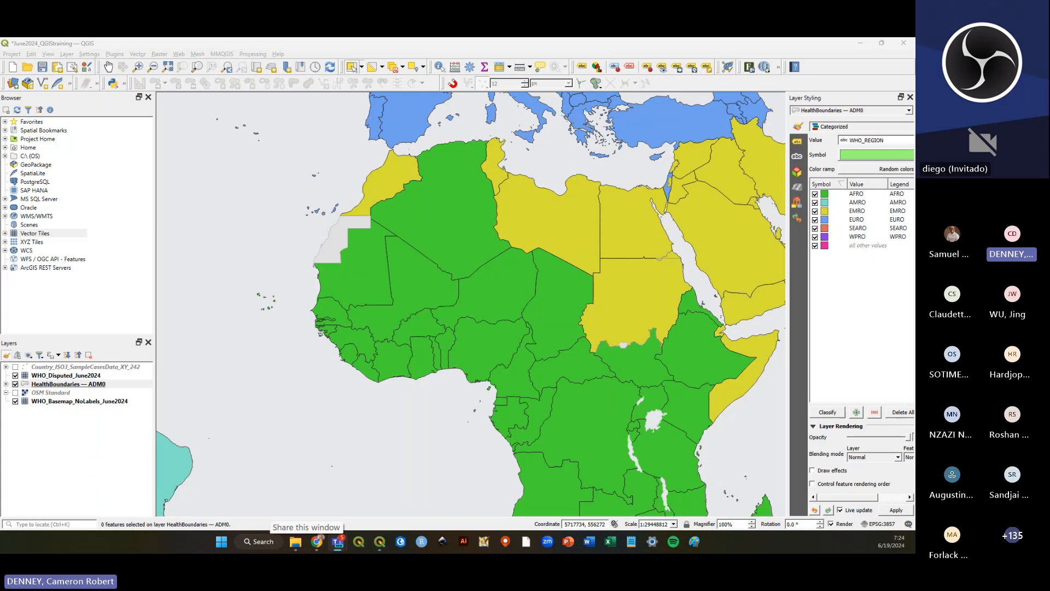
Switch to the browser and browse the WHO GIS Hub's Geo Data menu and home page.
{"action": "left_click", "coordinate": [318, 541]}
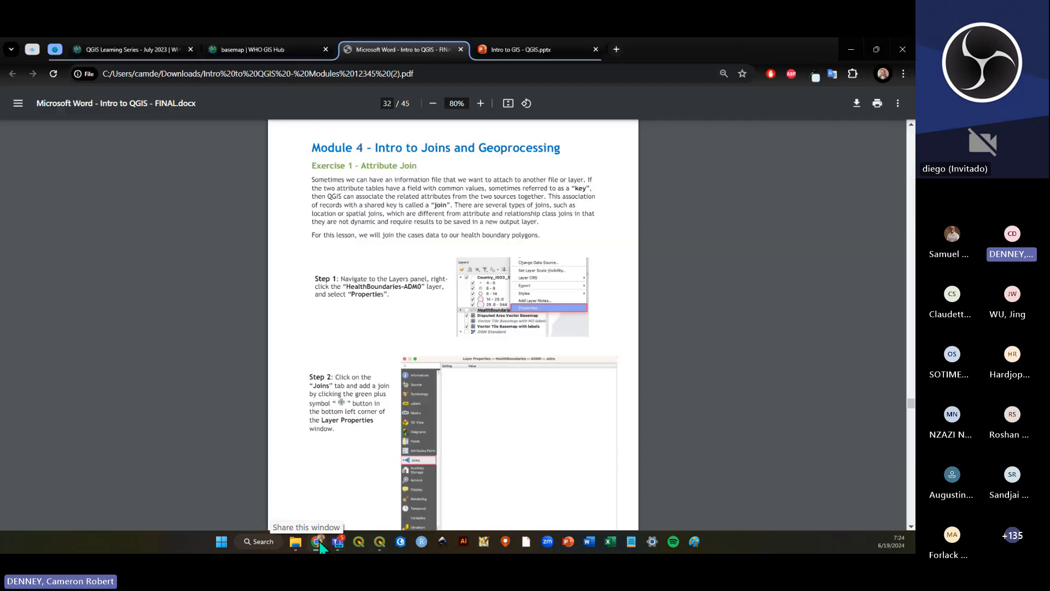
{"action": "left_click", "coordinate": [247, 50]}
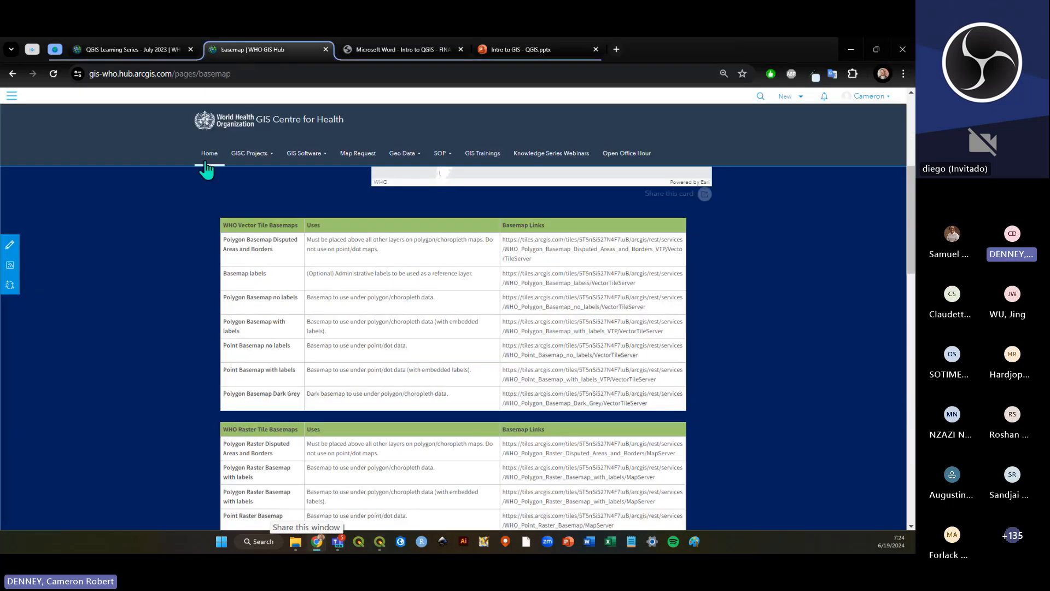
{"action": "left_click", "coordinate": [403, 155]}
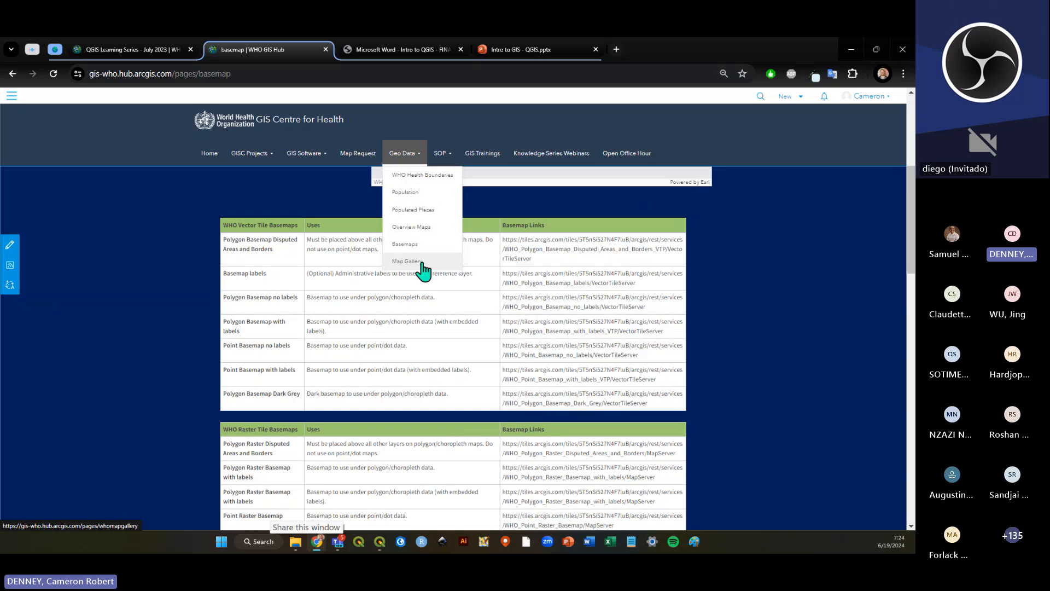
{"action": "mouse_move", "coordinate": [413, 226]}
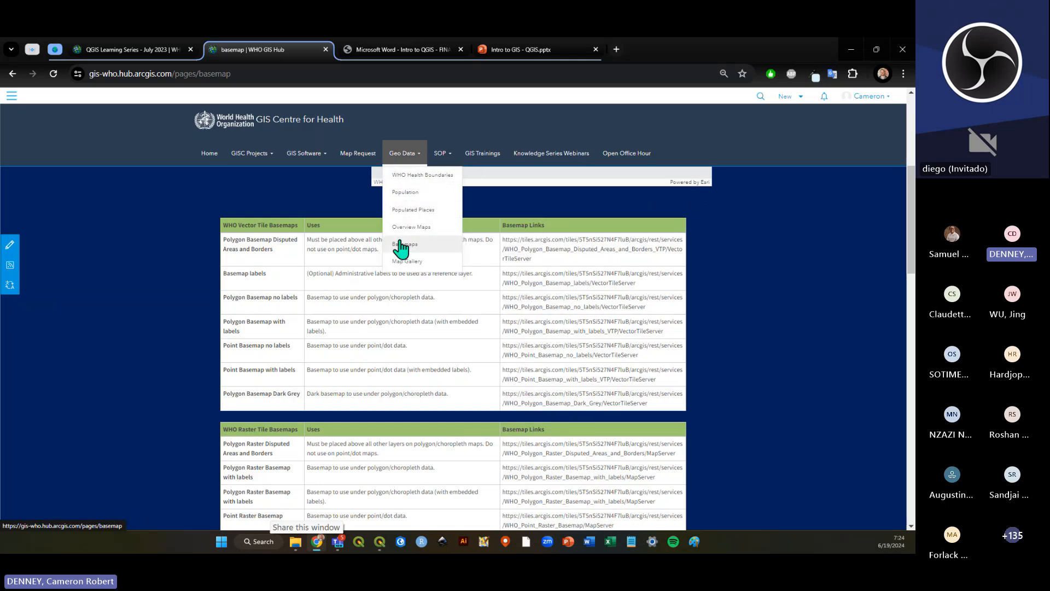
{"action": "left_click", "coordinate": [199, 162]}
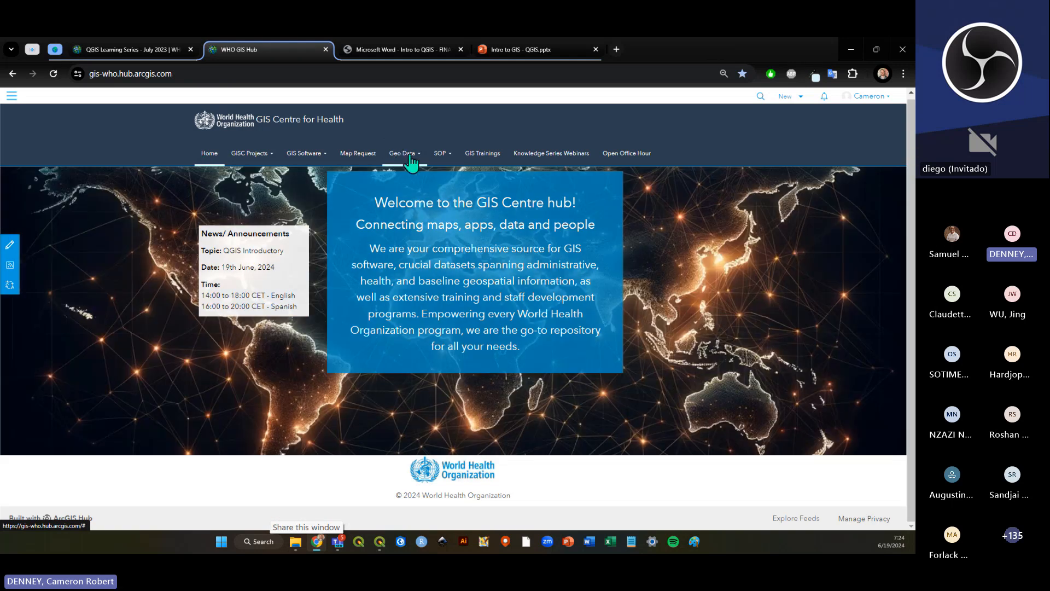
{"action": "left_click", "coordinate": [391, 154]}
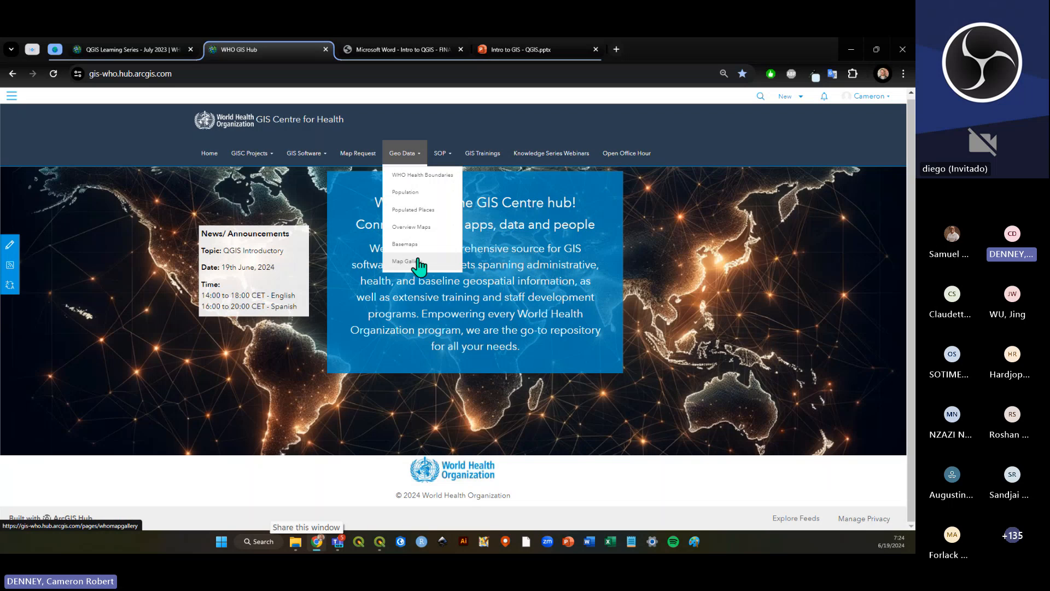
{"action": "left_click", "coordinate": [449, 118]}
{"action": "left_click", "coordinate": [399, 155]}
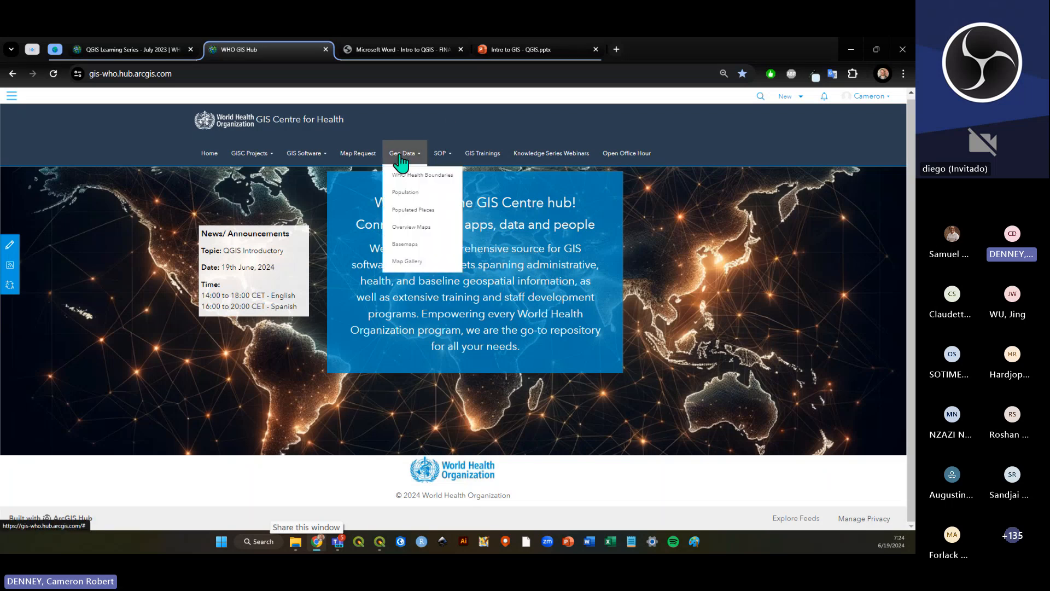
{"action": "left_click", "coordinate": [459, 118]}
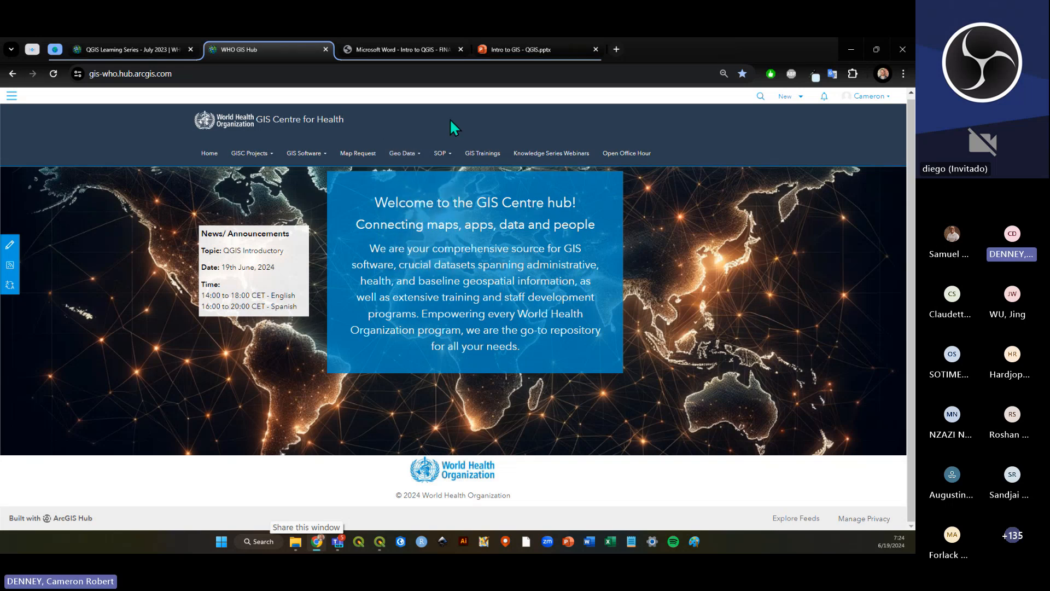
Return to QGIS, show the case points layer and hide the HealthBoundaries — ADM0 layer.
{"action": "left_click", "coordinate": [381, 543]}
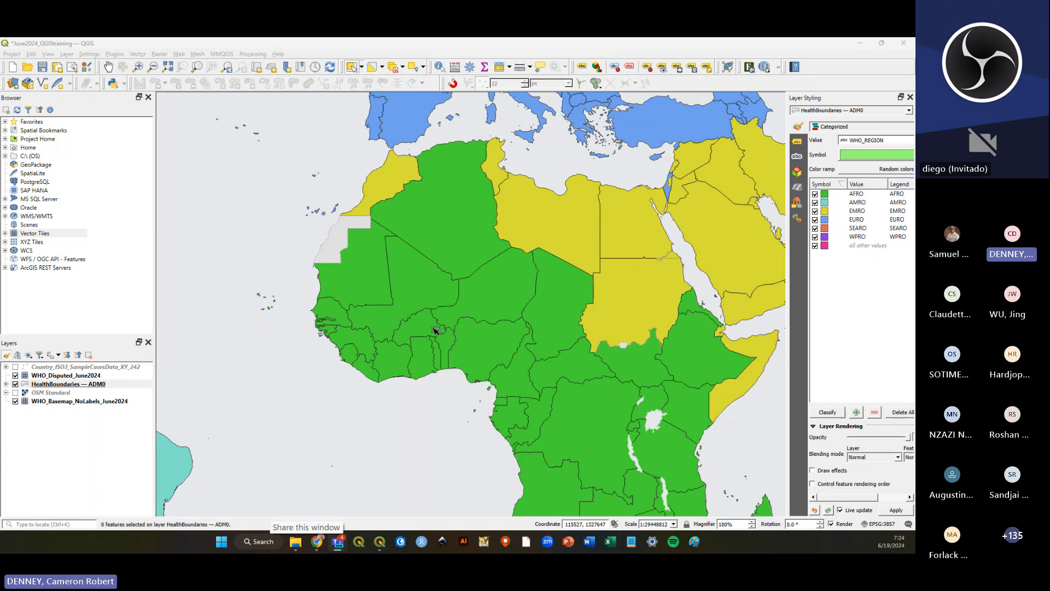
{"action": "scroll", "coordinate": [436, 331], "scroll_direction": "down", "scroll_amount": 1}
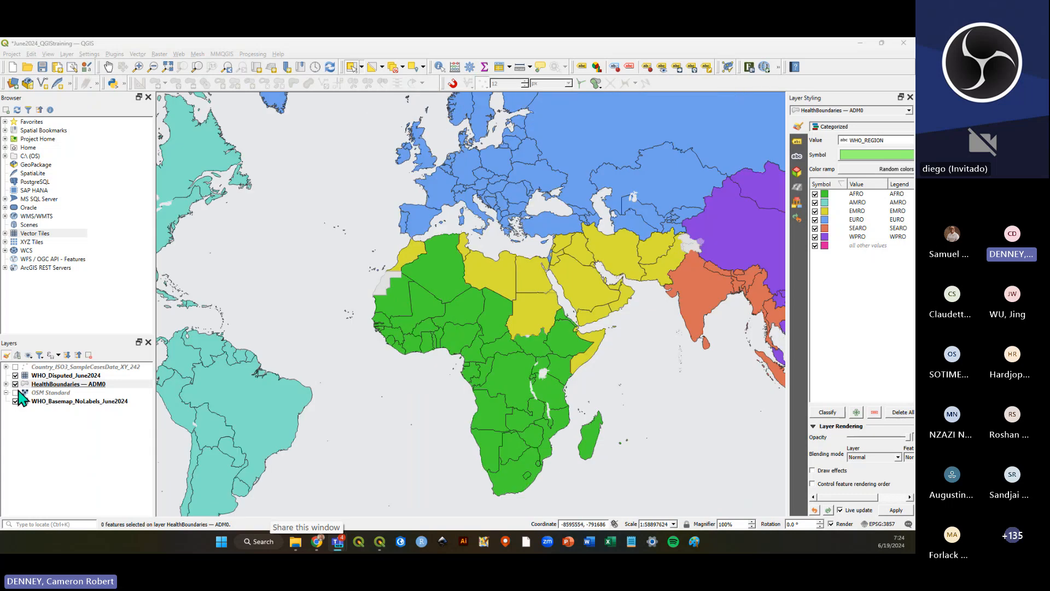
{"action": "left_click", "coordinate": [15, 367]}
{"action": "left_click", "coordinate": [15, 384]}
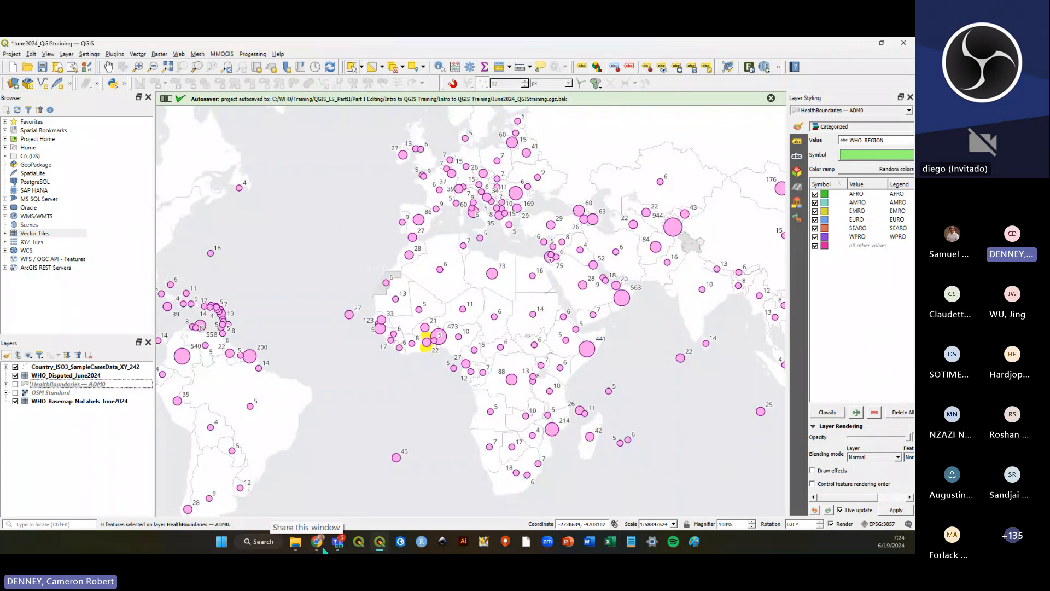
Review the Module 4 attribute join instructions in the PDF, then return to QGIS and hide the case points layer.
{"action": "left_click", "coordinate": [316, 547]}
{"action": "left_click", "coordinate": [404, 50]}
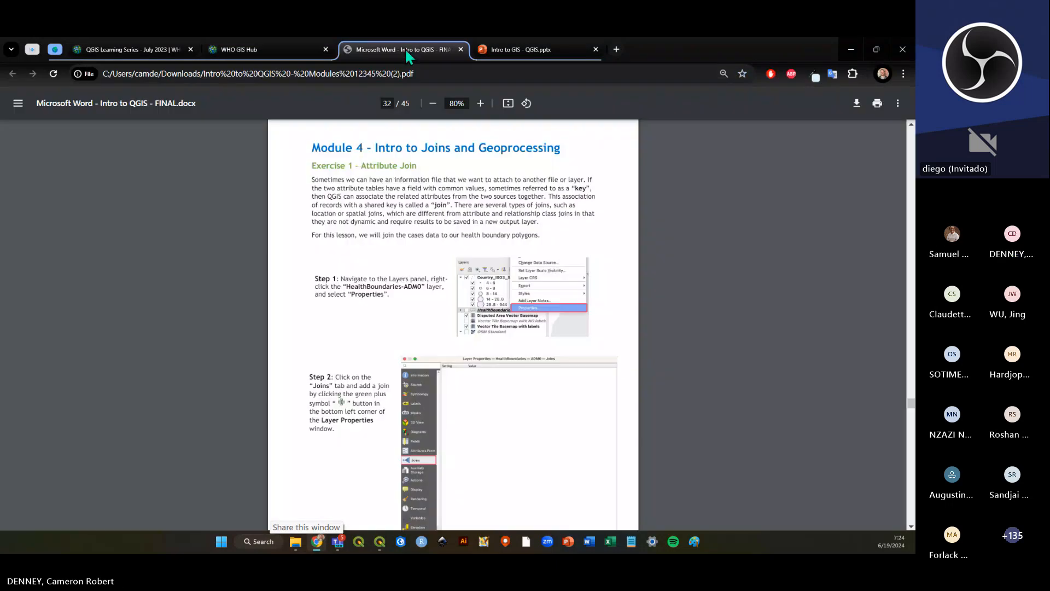
{"action": "left_click_drag", "start_coordinate": [321, 147], "coordinate": [568, 149]}
{"action": "left_click", "coordinate": [573, 150]}
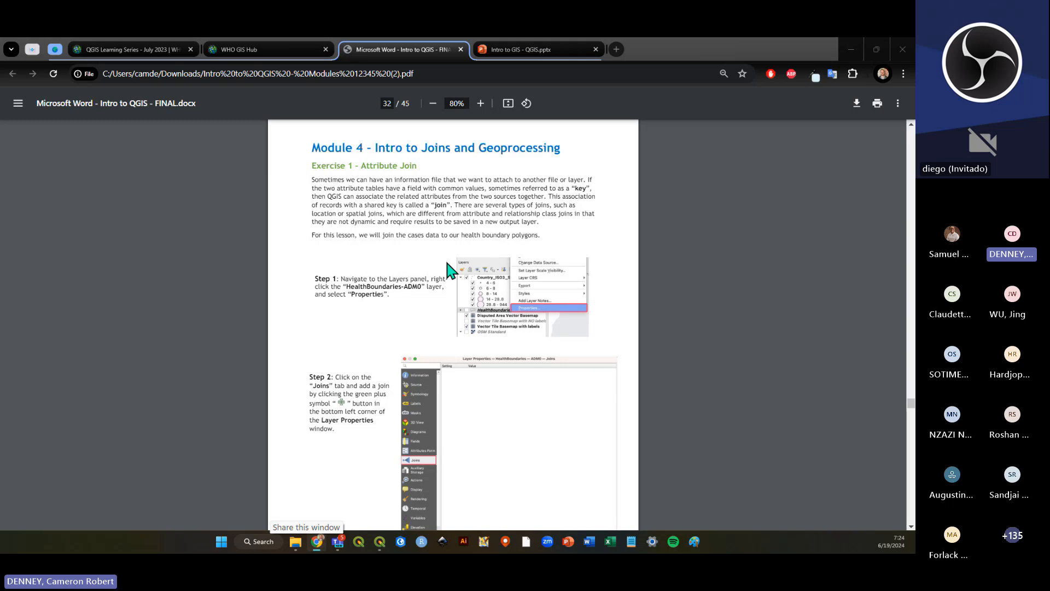
{"action": "key", "text": "alt+Tab"}
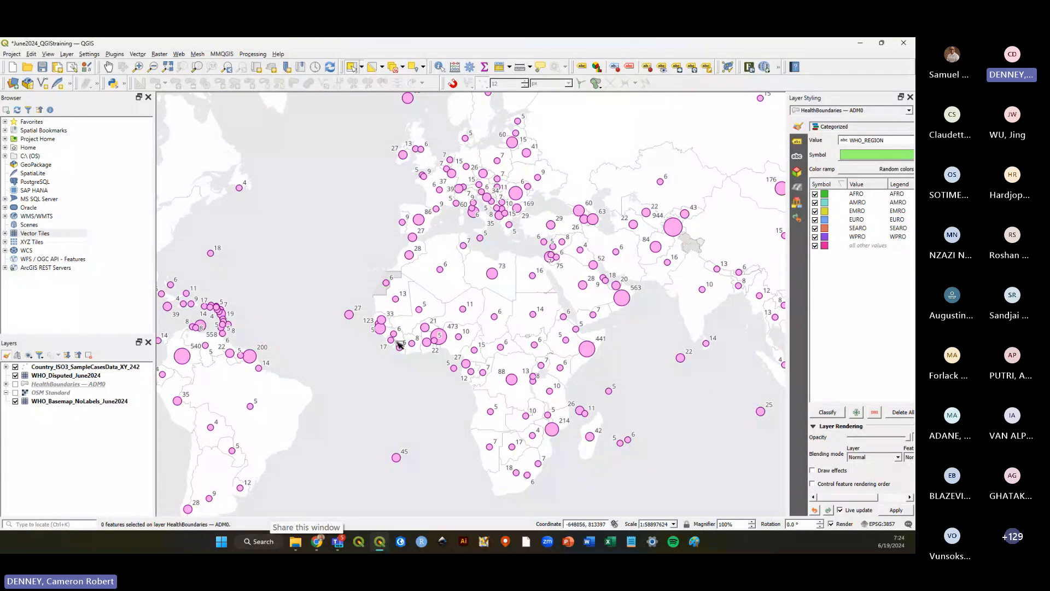
{"action": "left_click", "coordinate": [15, 366]}
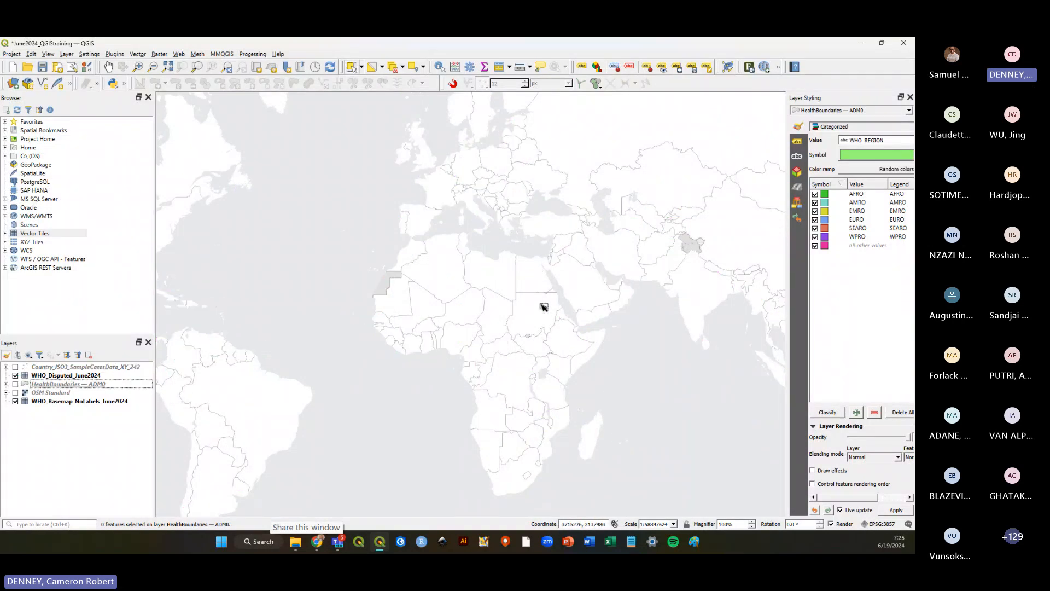
Save the project.
{"action": "scroll", "coordinate": [544, 307], "scroll_direction": "down", "scroll_amount": 1}
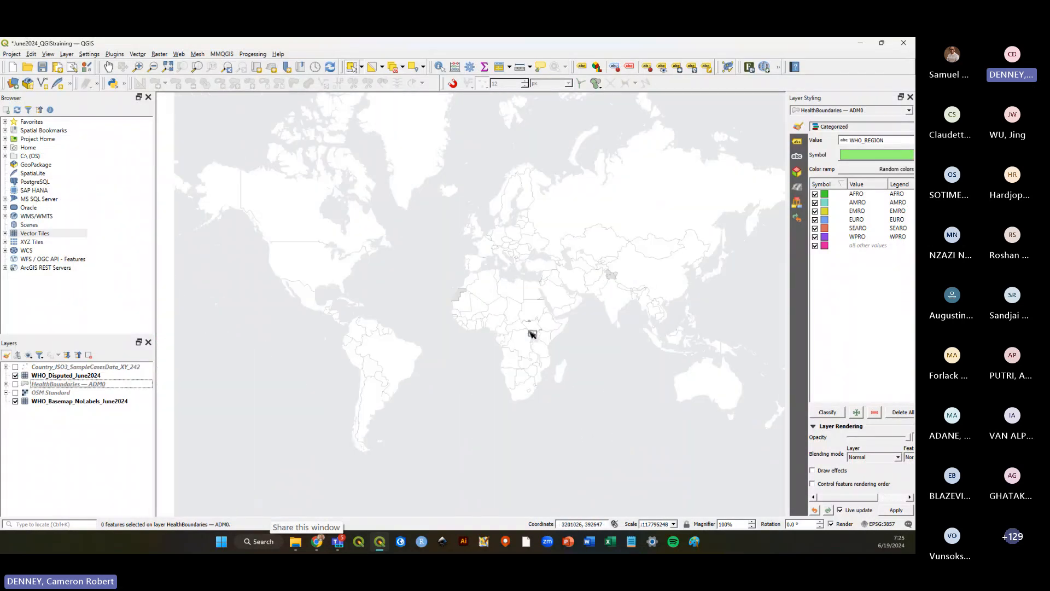
{"action": "left_click", "coordinate": [42, 68]}
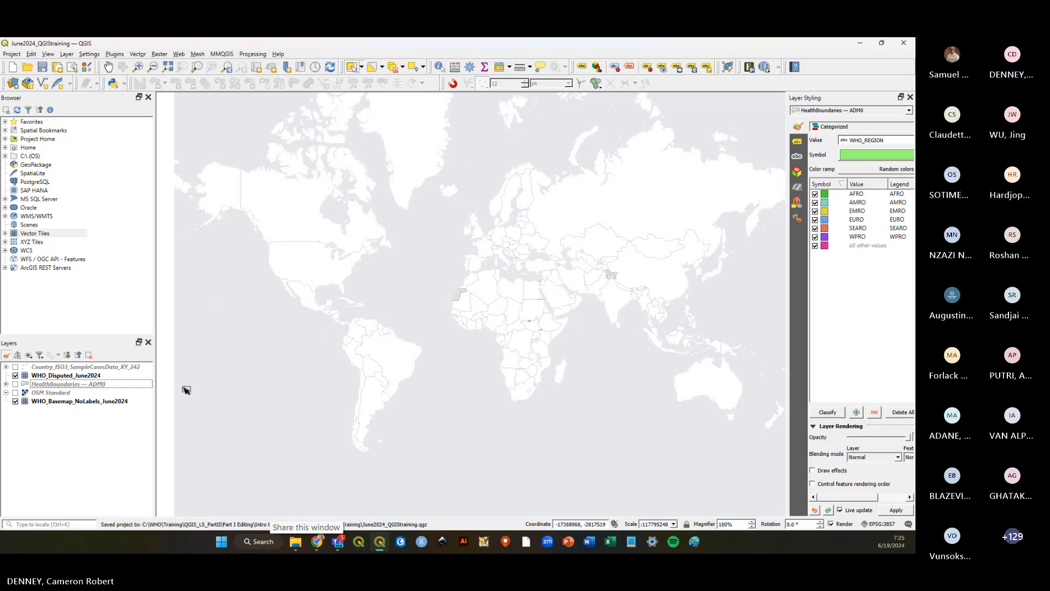
Show the Country_ISO3_SampleCasesData_XY_242 layer and open its attribute table.
{"action": "left_click", "coordinate": [92, 367]}
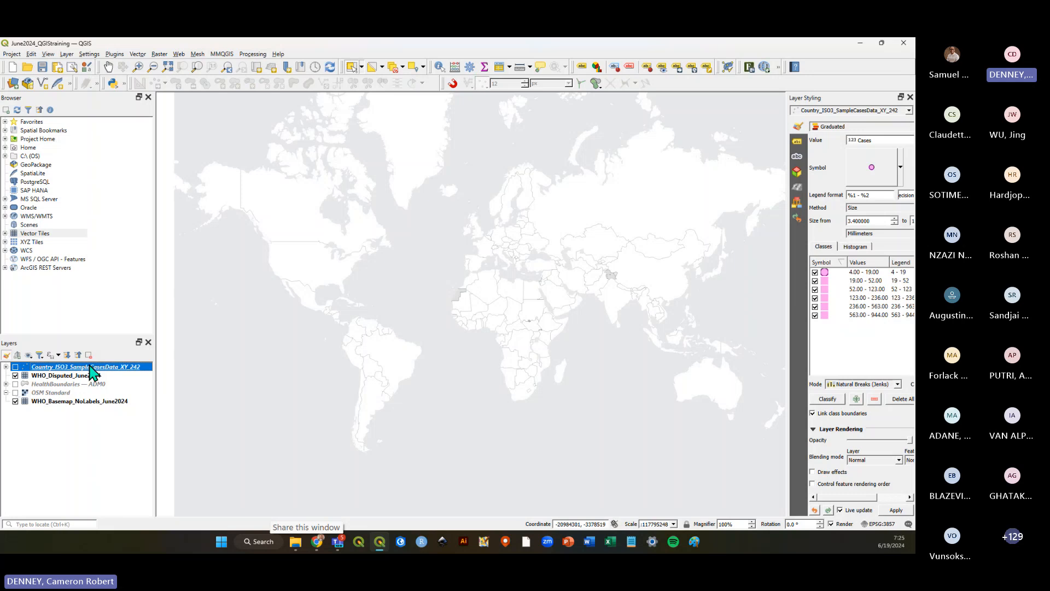
{"action": "left_click", "coordinate": [62, 435]}
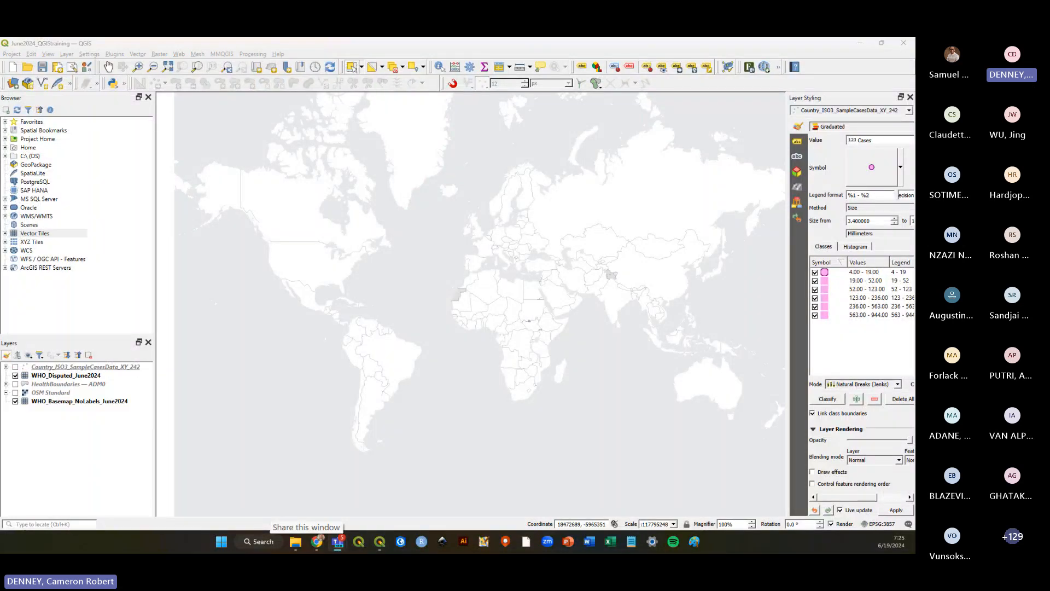
{"action": "left_click", "coordinate": [15, 367]}
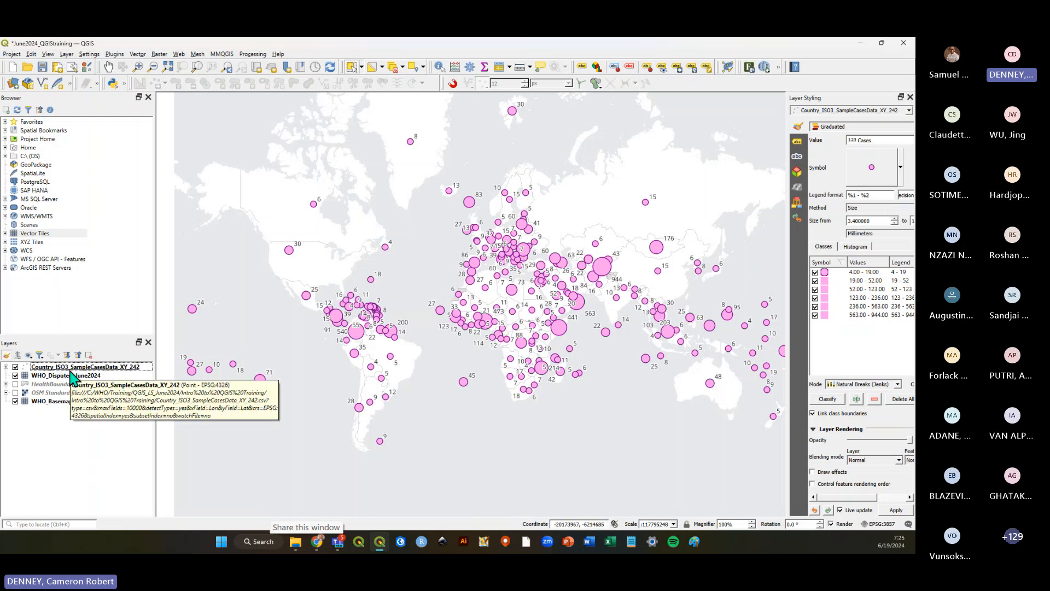
{"action": "right_click", "coordinate": [70, 370]}
{"action": "left_click", "coordinate": [112, 272]}
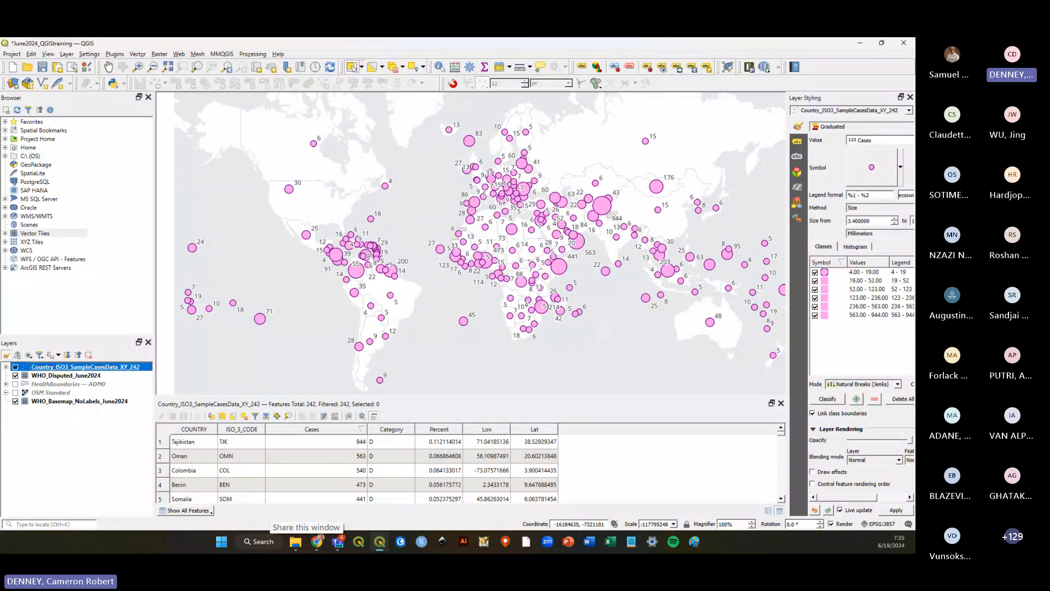
Toggle the case points and HealthBoundaries — ADM0 layers on and off to compare them over South America.
{"action": "left_click", "coordinate": [337, 542]}
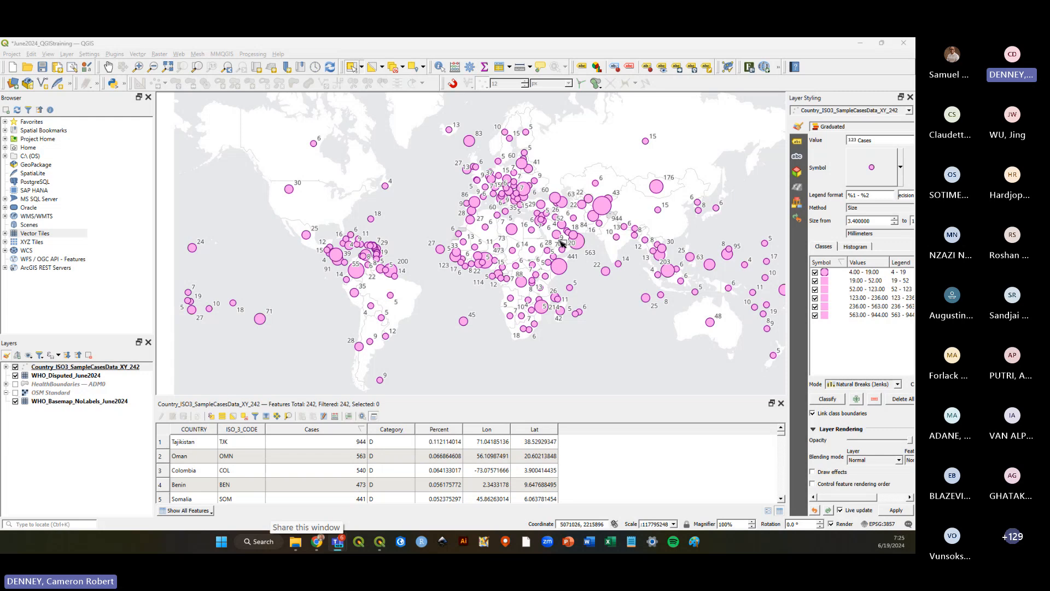
{"action": "left_click", "coordinate": [16, 366]}
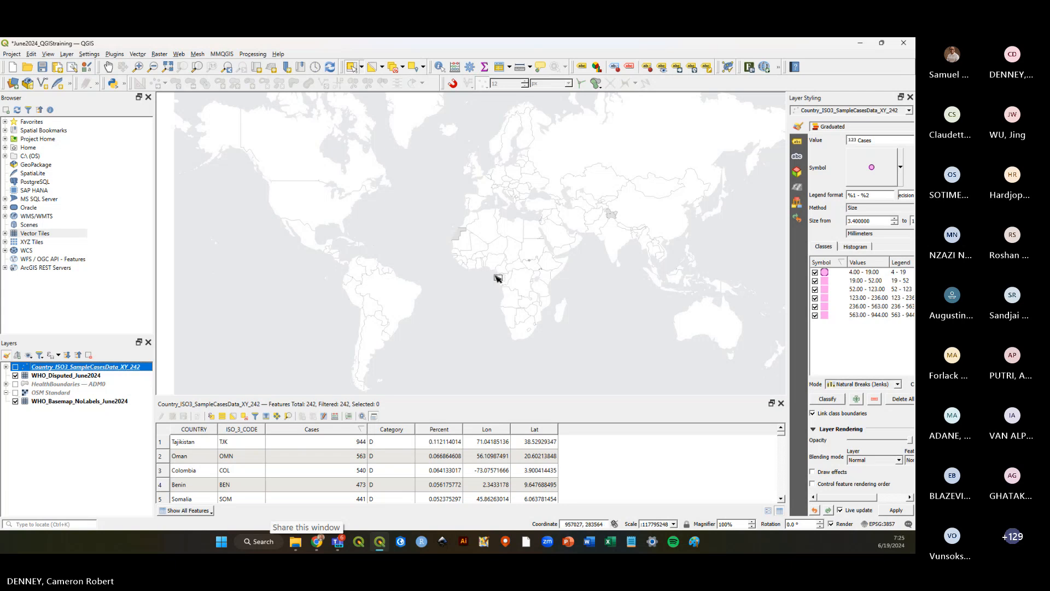
{"action": "left_click", "coordinate": [15, 366]}
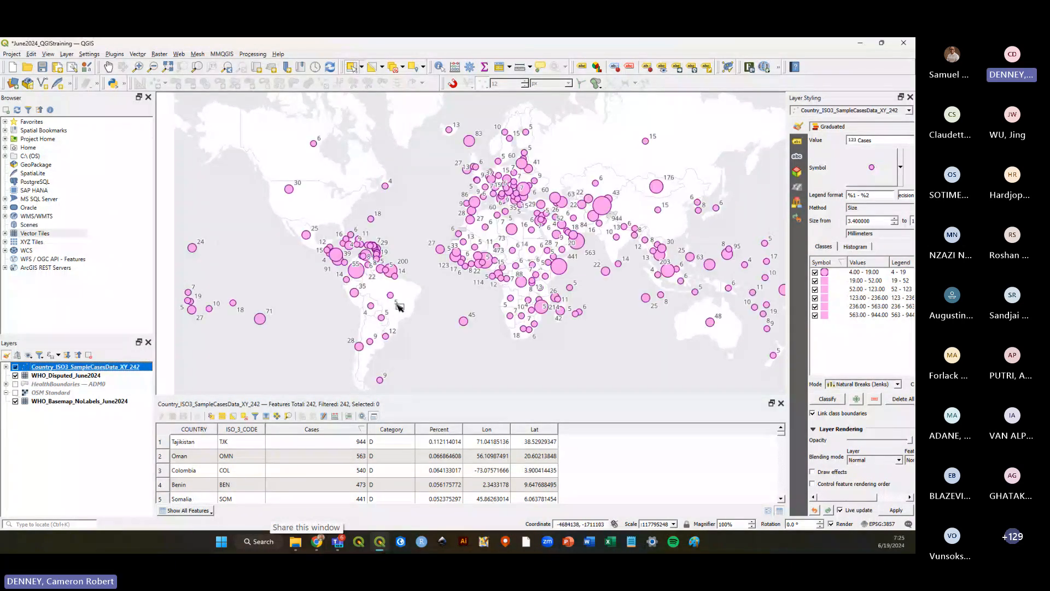
{"action": "scroll", "coordinate": [414, 259], "scroll_direction": "up", "scroll_amount": 2}
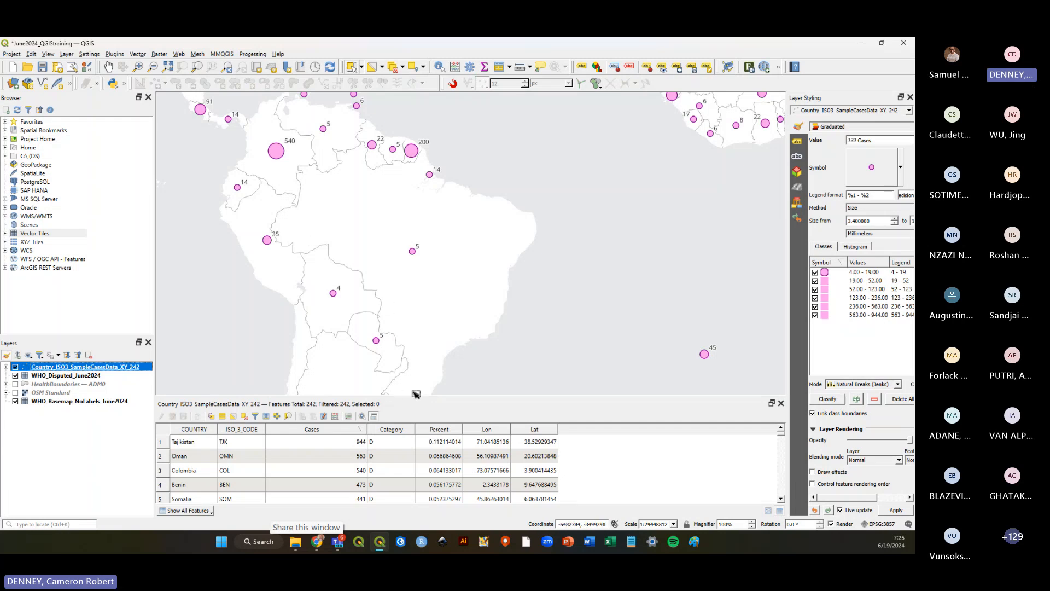
{"action": "left_click", "coordinate": [15, 384]}
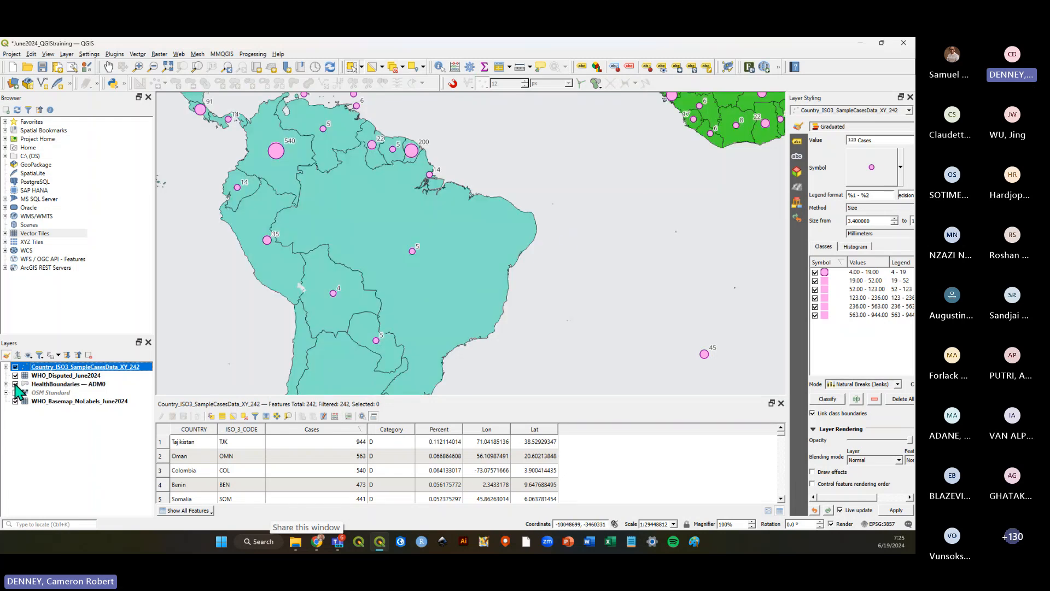
{"action": "left_click", "coordinate": [16, 384]}
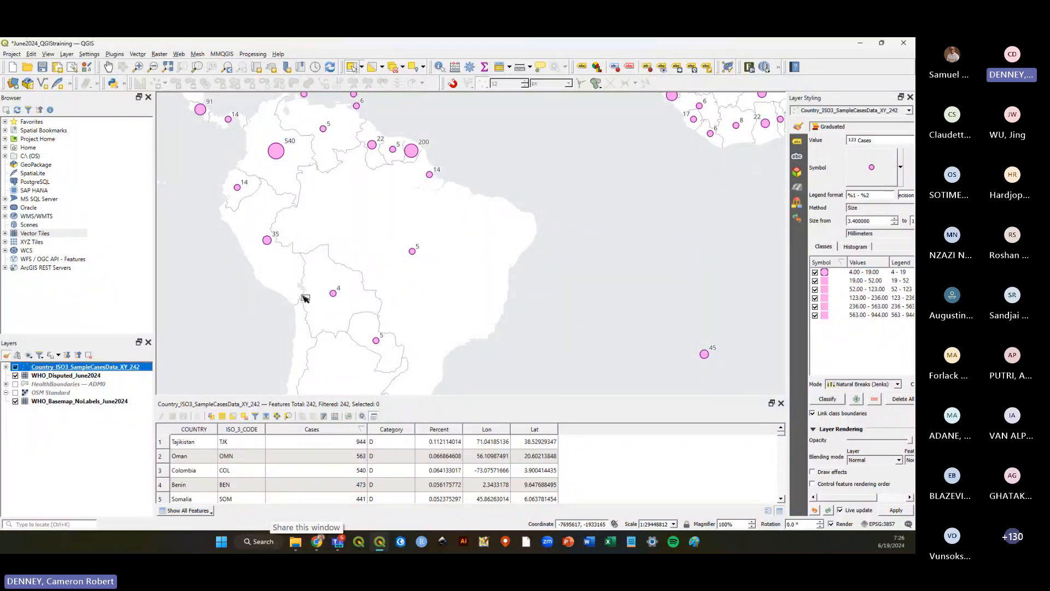
{"action": "scroll", "coordinate": [305, 298], "scroll_direction": "down", "scroll_amount": 1}
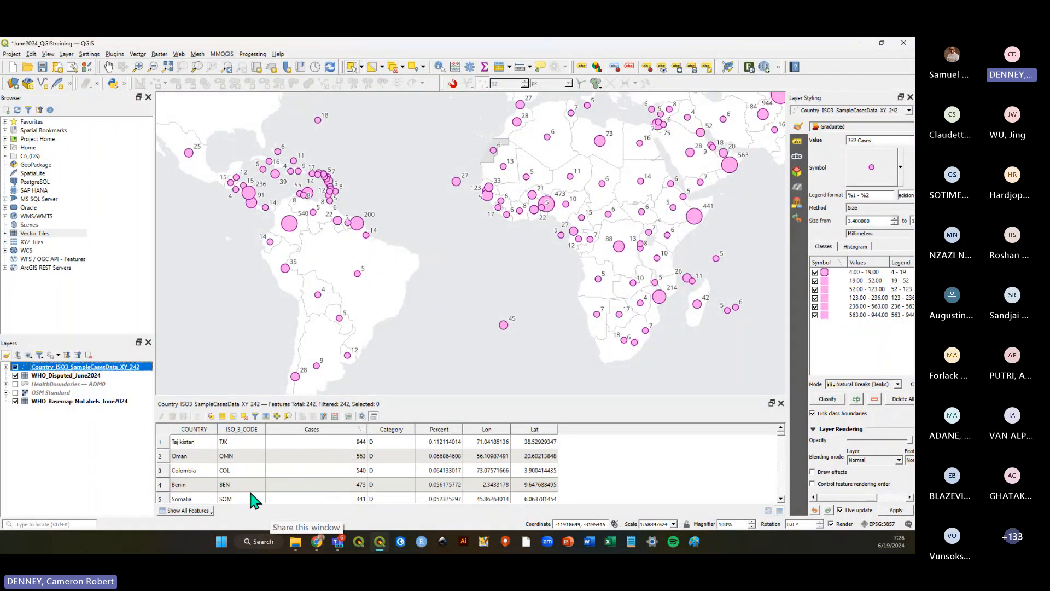
Show the HealthBoundaries — ADM0 layer and open its attribute table.
{"action": "left_click", "coordinate": [16, 384]}
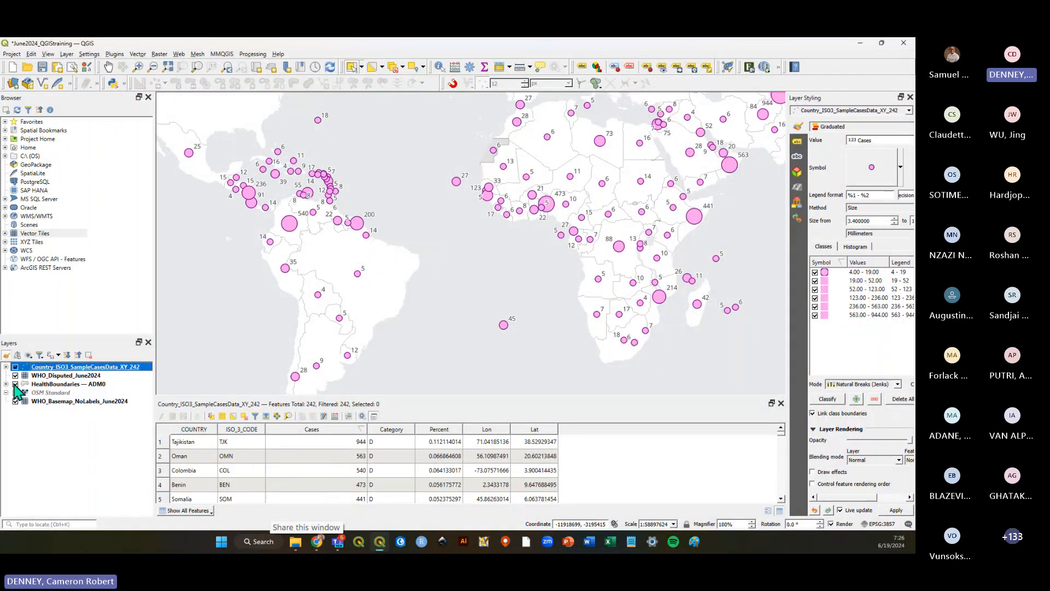
{"action": "left_click", "coordinate": [16, 367]}
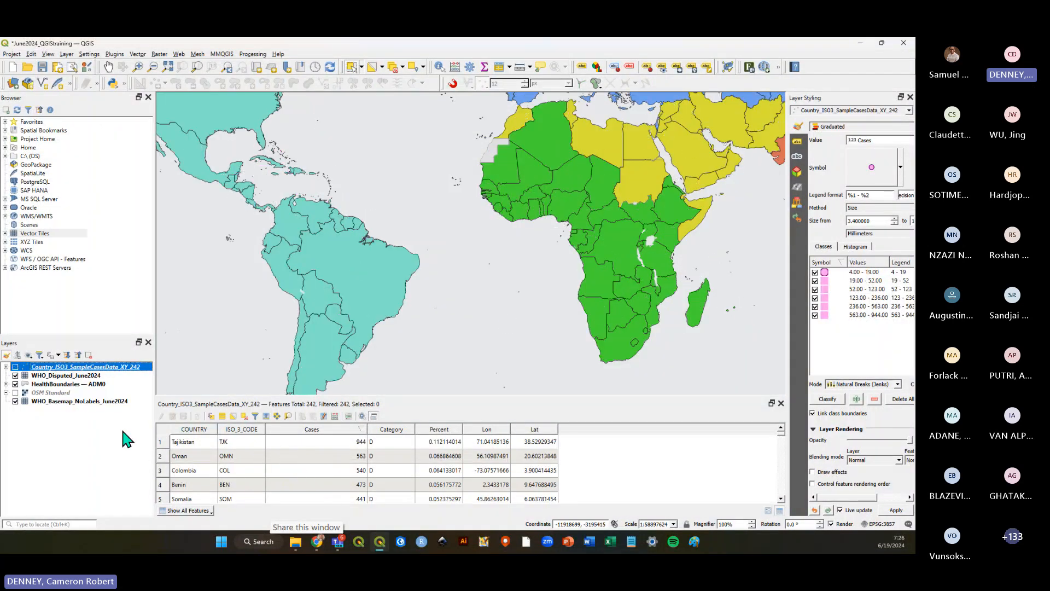
{"action": "right_click", "coordinate": [88, 384]}
{"action": "left_click", "coordinate": [110, 268]}
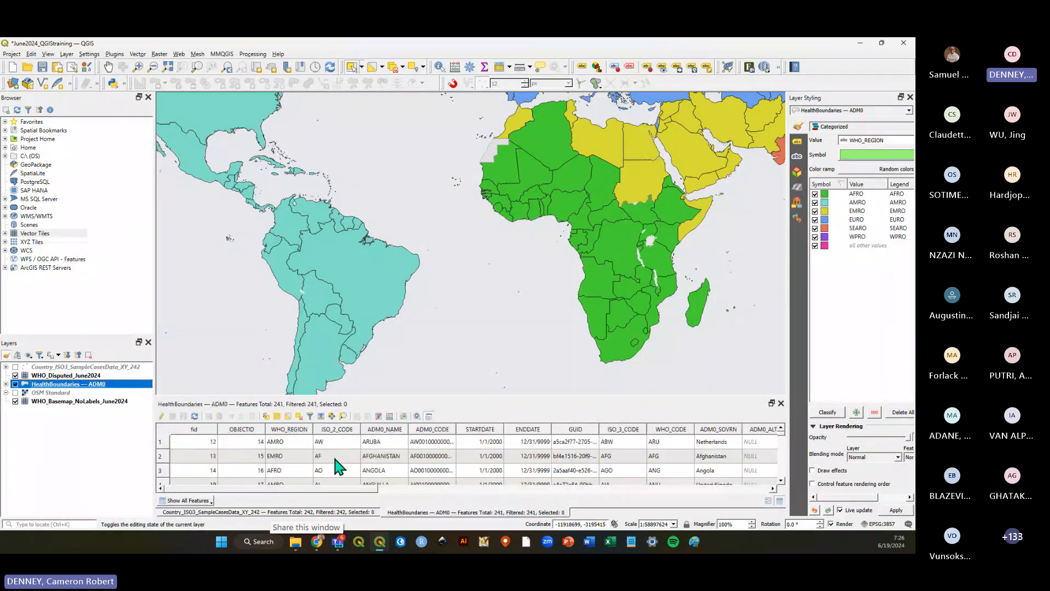
{"action": "mouse_move", "coordinate": [313, 489]}
{"action": "left_mouse_down"}
{"action": "mouse_move", "coordinate": [715, 490]}
{"action": "mouse_move", "coordinate": [297, 487]}
{"action": "left_mouse_up"}
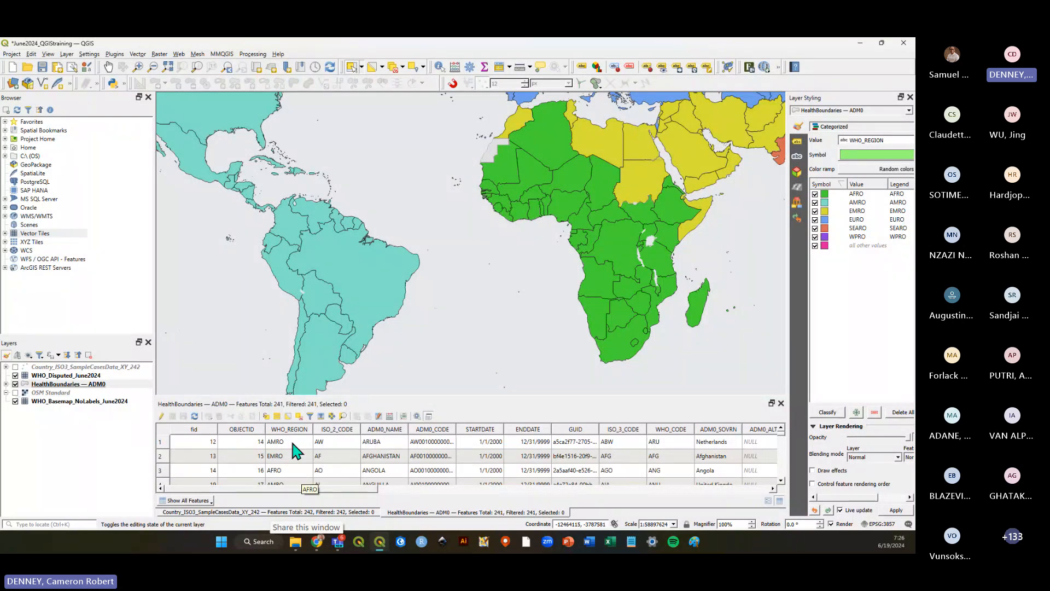
Show the case points layer again and examine the ISO_3_CODE column in its attribute table.
{"action": "left_click", "coordinate": [16, 366]}
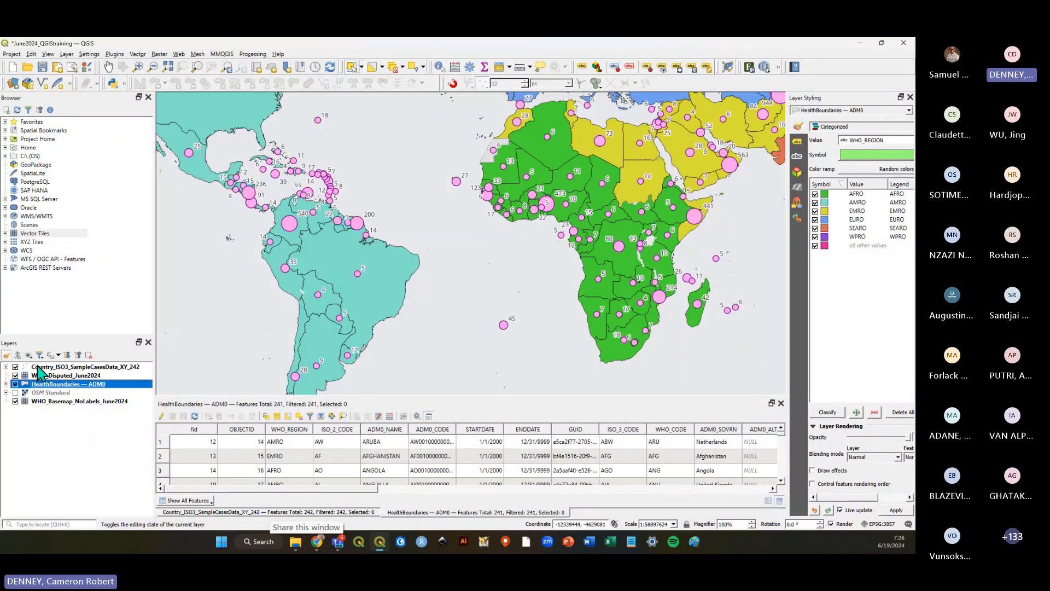
{"action": "left_click", "coordinate": [44, 367]}
{"action": "left_click", "coordinate": [263, 512]}
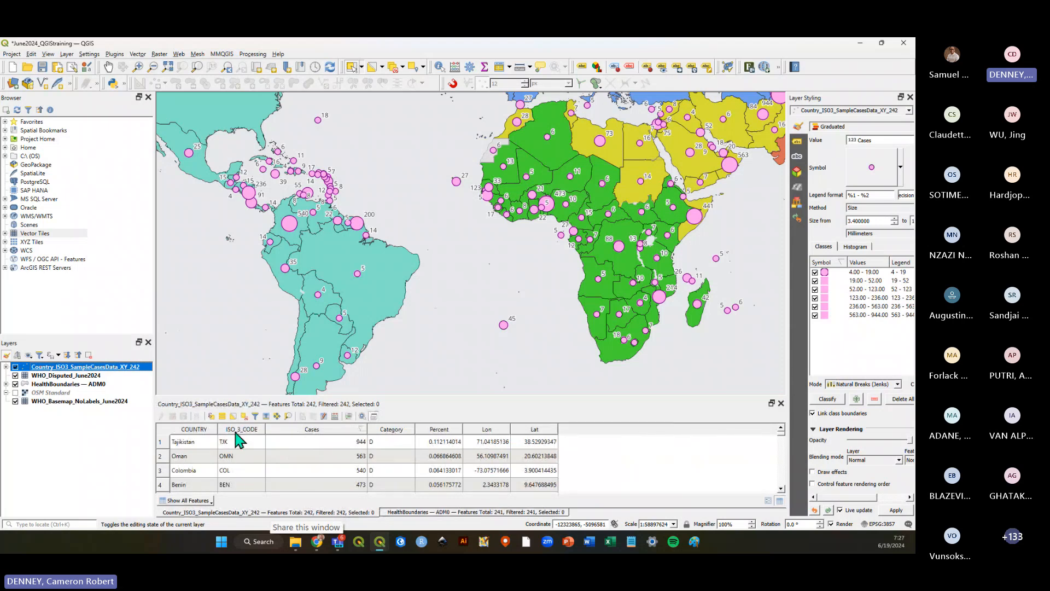
{"action": "scroll", "coordinate": [235, 469], "scroll_direction": "down", "scroll_amount": 1}
{"action": "left_click", "coordinate": [237, 470]}
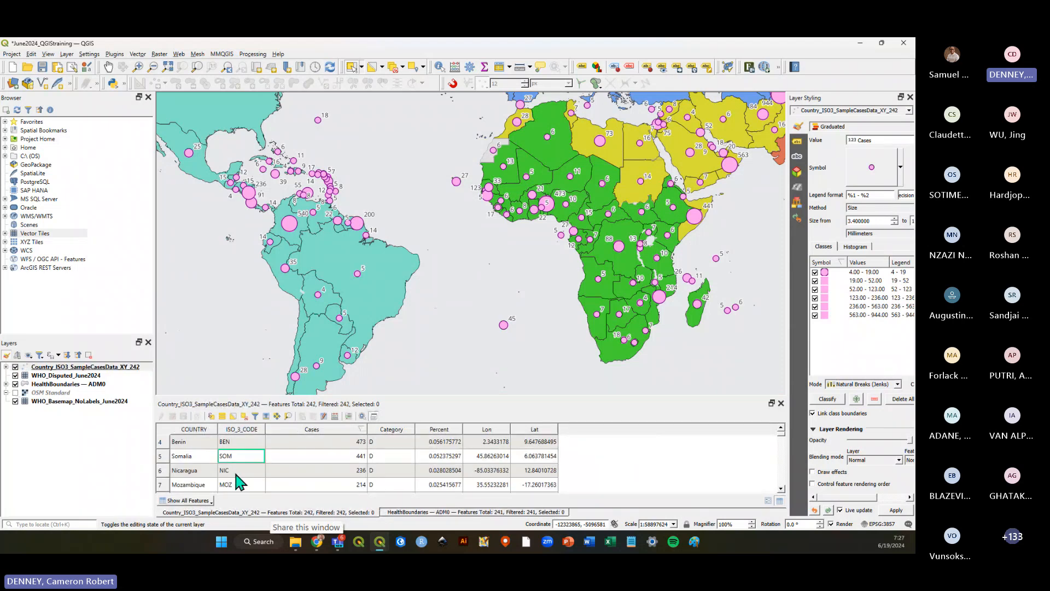
Examine the ISO_3_CODE column in the HealthBoundaries — ADM0 attribute table.
{"action": "left_click", "coordinate": [406, 512]}
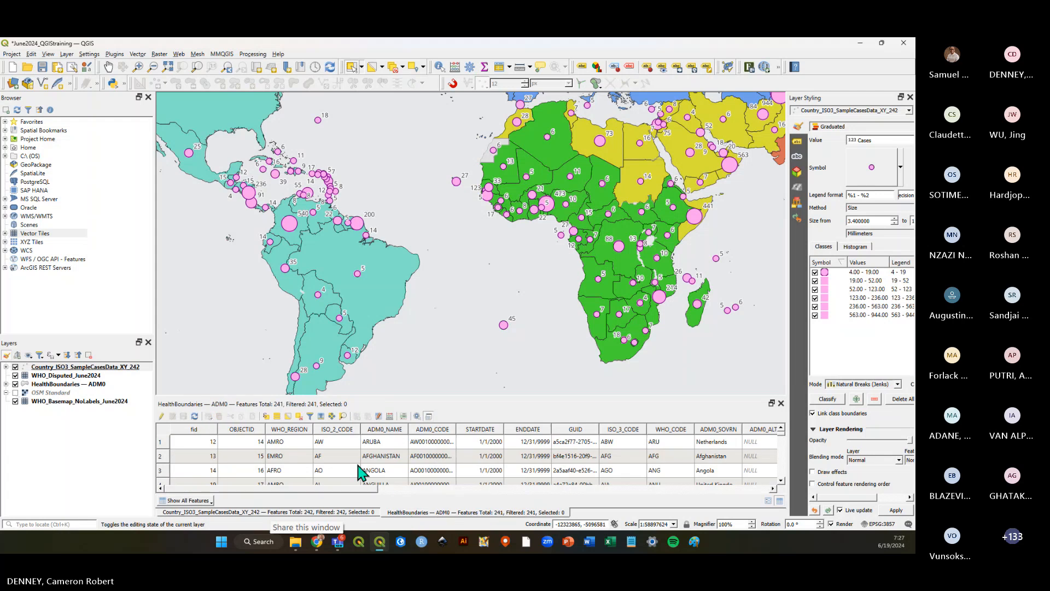
{"action": "left_click", "coordinate": [629, 443]}
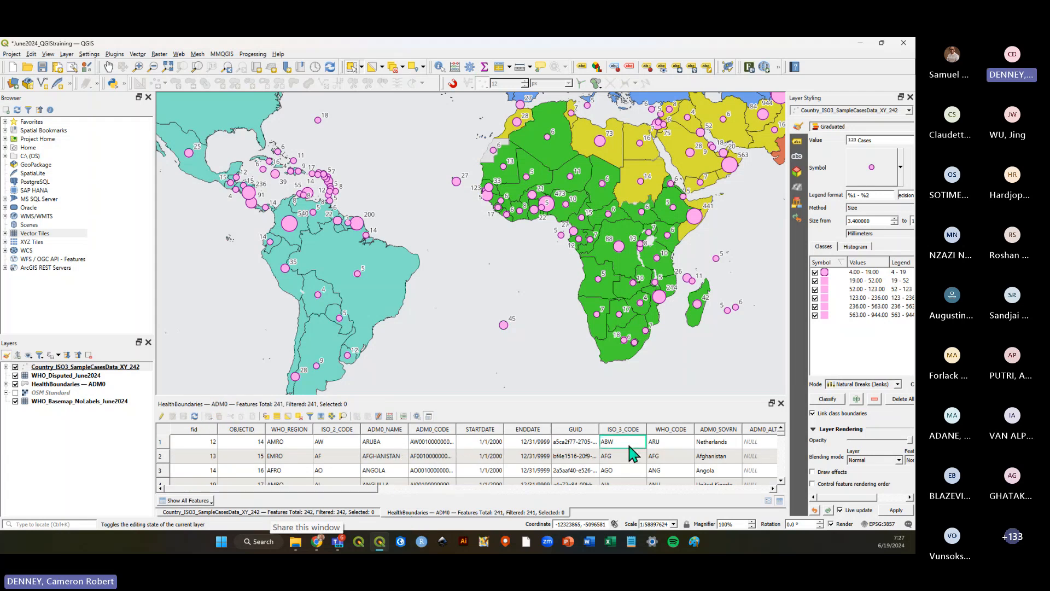
{"action": "left_click", "coordinate": [622, 474]}
{"action": "left_click", "coordinate": [60, 385]}
{"action": "left_click", "coordinate": [630, 456]}
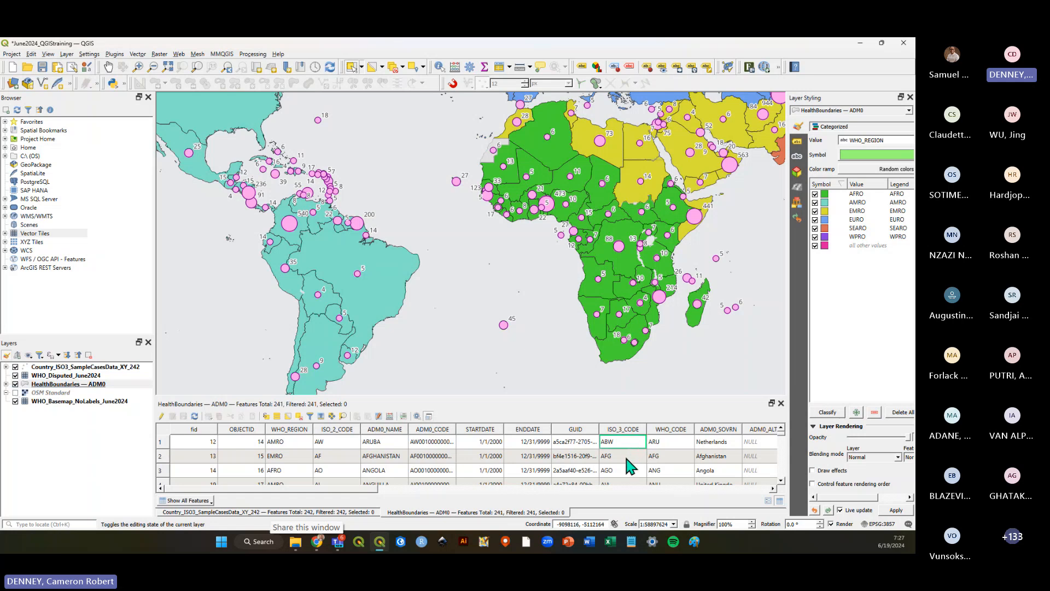
{"action": "left_click", "coordinate": [629, 471]}
{"action": "scroll", "coordinate": [629, 470], "scroll_direction": "down", "scroll_amount": 2}
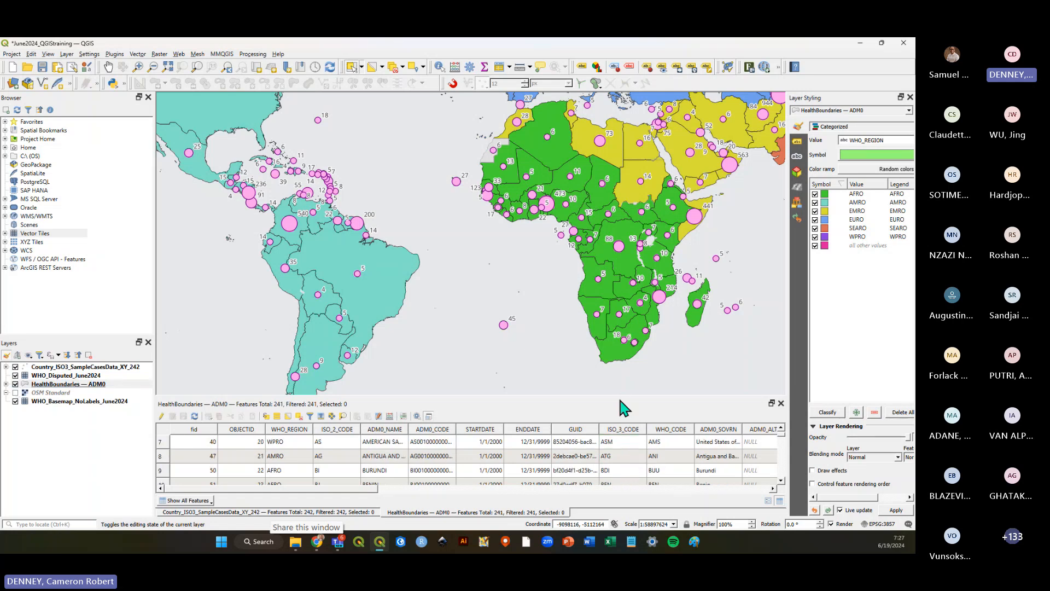
Undock the HealthBoundaries — ADM0 attribute table into its own window, then close it.
{"action": "left_click_drag", "start_coordinate": [624, 405], "coordinate": [620, 383]}
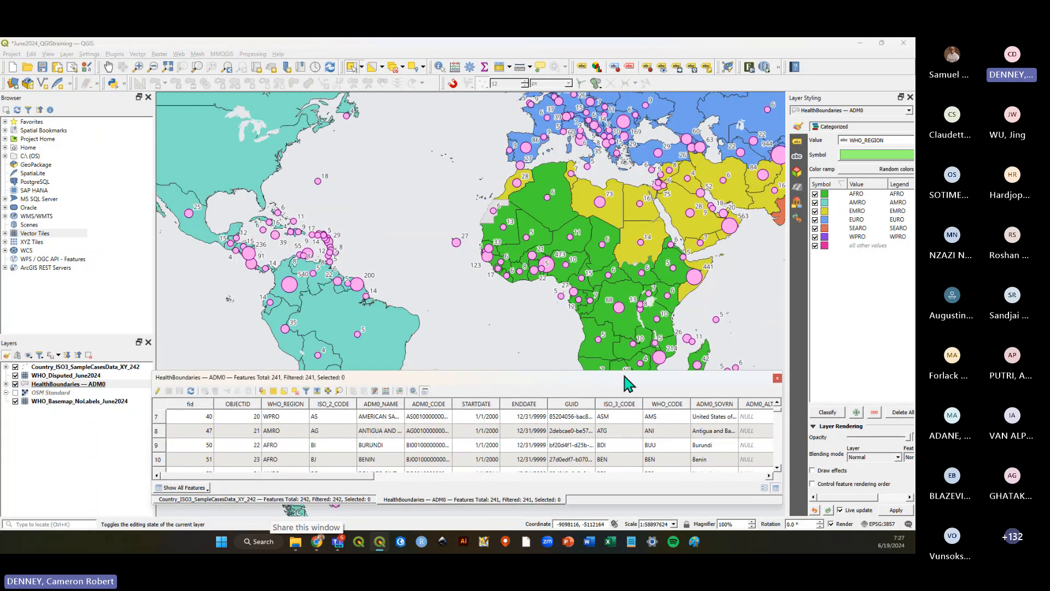
{"action": "left_click", "coordinate": [424, 391]}
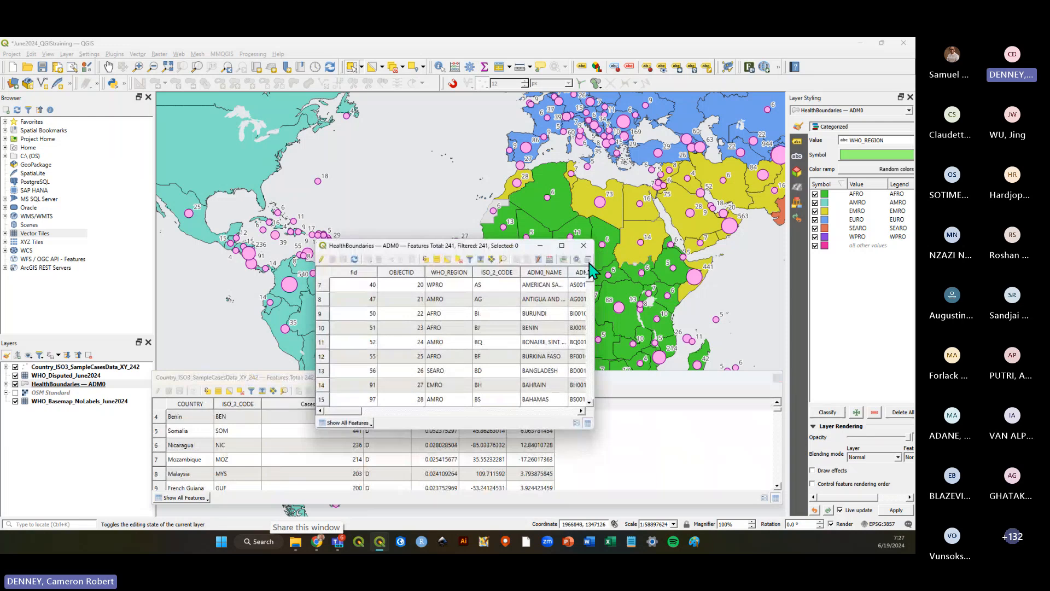
{"action": "left_click_drag", "start_coordinate": [528, 246], "coordinate": [634, 93]}
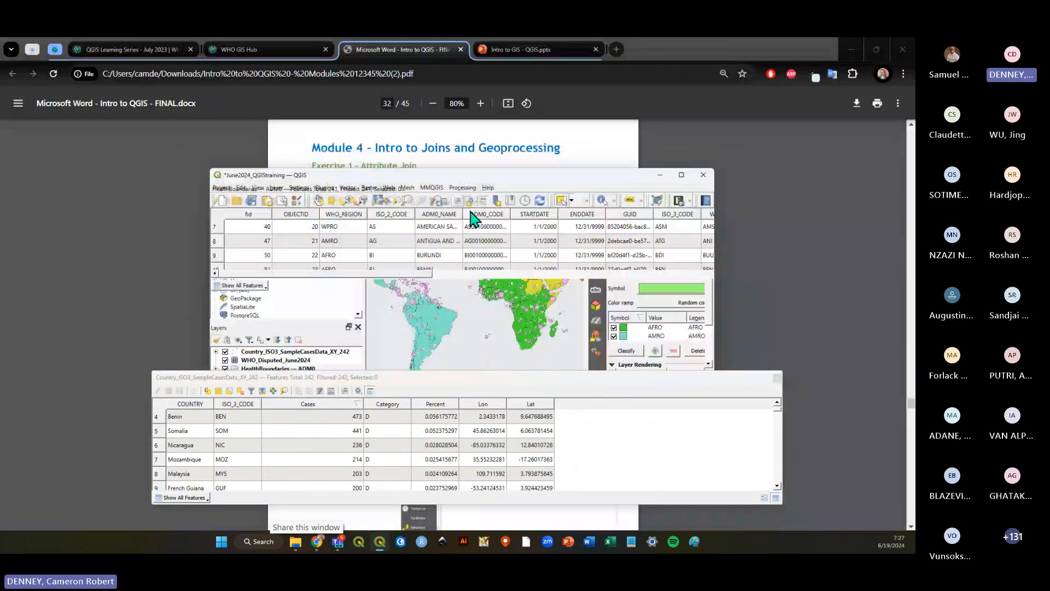
{"action": "double_click", "coordinate": [511, 169]}
{"action": "left_click", "coordinate": [681, 47]}
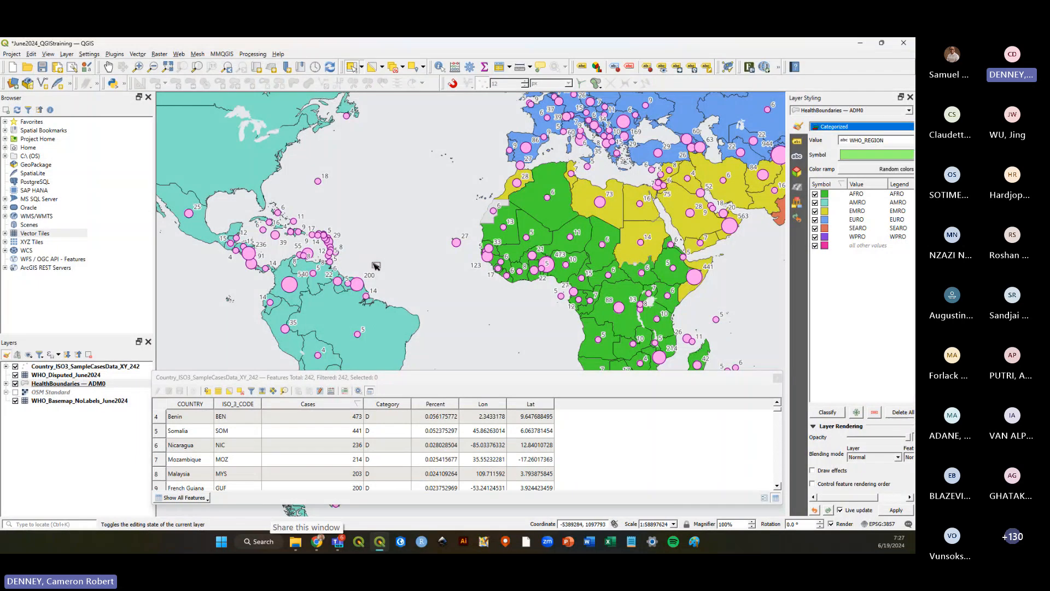
Inspect the ISO_3_CODE values in the case points attribute table, then close the table.
{"action": "scroll", "coordinate": [375, 263], "scroll_direction": "down", "scroll_amount": 1}
{"action": "scroll", "coordinate": [392, 300], "scroll_direction": "up", "scroll_amount": 1}
{"action": "left_click", "coordinate": [247, 446]}
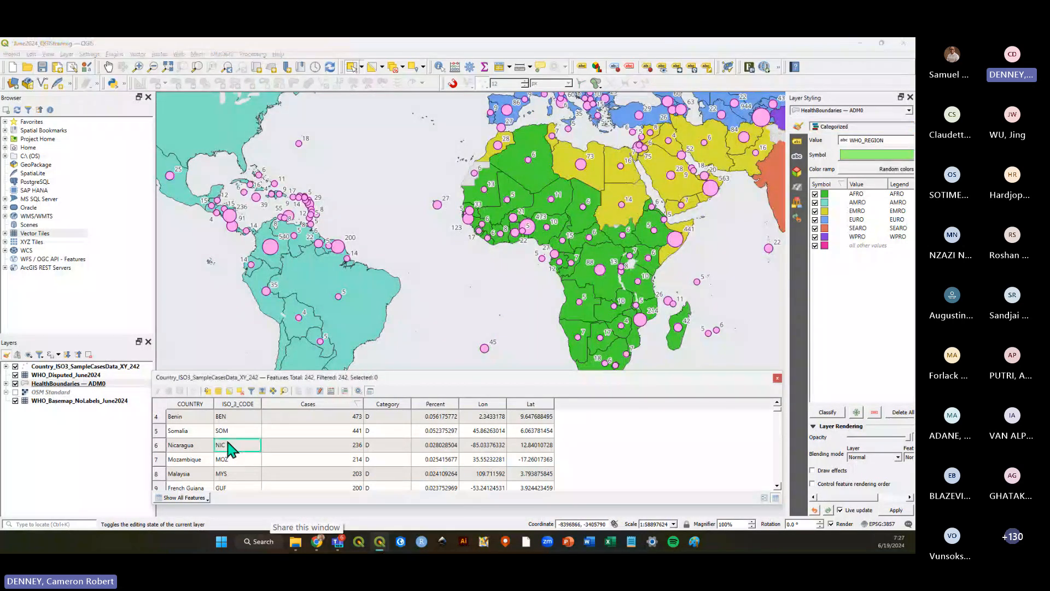
{"action": "left_click", "coordinate": [188, 433]}
{"action": "left_click", "coordinate": [188, 446]}
{"action": "left_click", "coordinate": [192, 473]}
{"action": "left_click", "coordinate": [239, 463]}
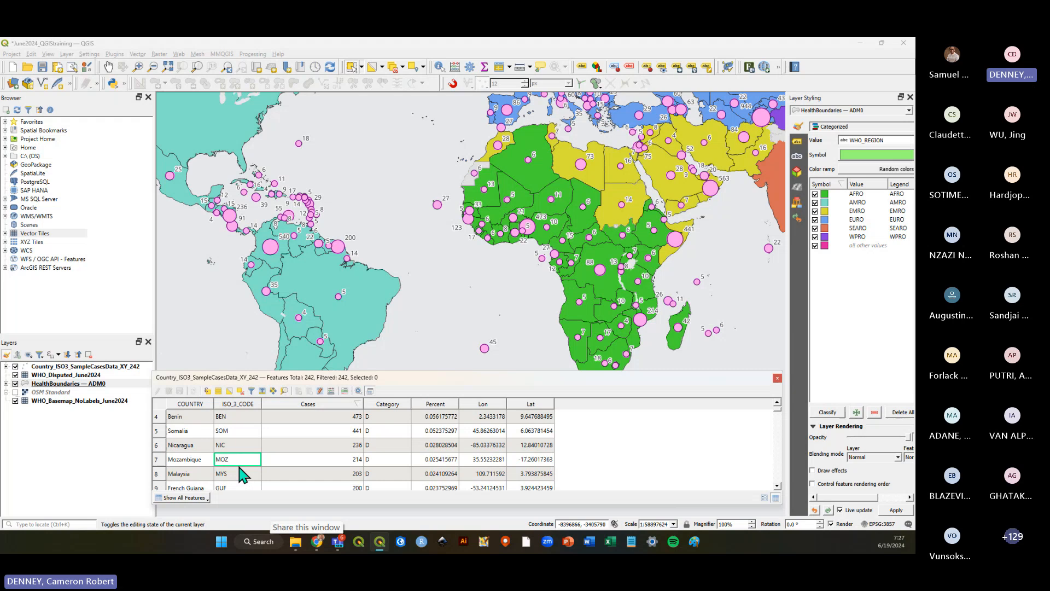
{"action": "left_click", "coordinate": [241, 432]}
{"action": "left_click", "coordinate": [233, 420]}
{"action": "left_click", "coordinate": [238, 463]}
{"action": "left_click", "coordinate": [778, 377]}
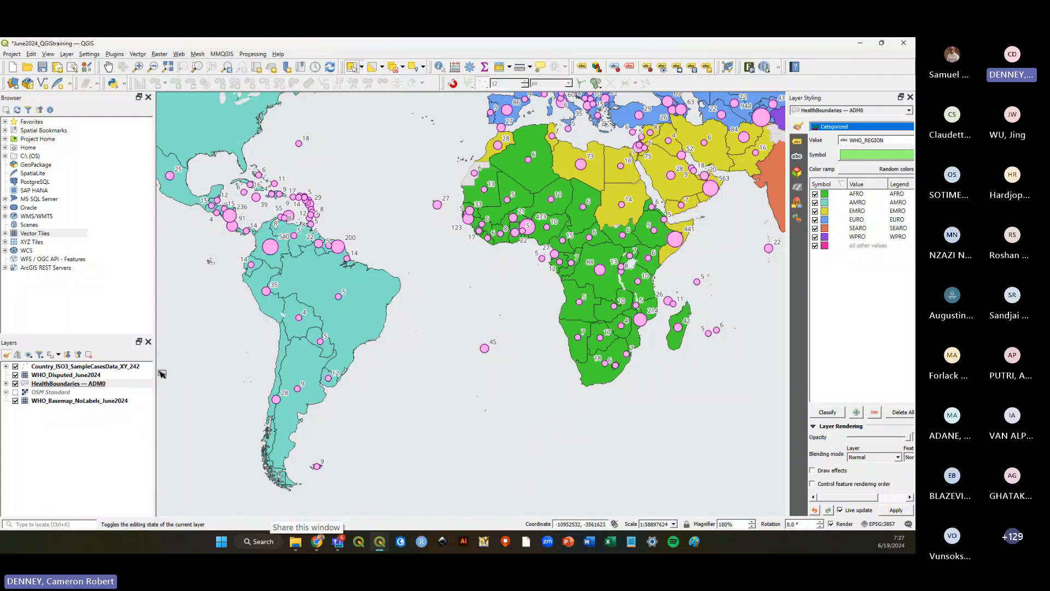
Save the project and hide the case points layer.
{"action": "left_click", "coordinate": [43, 67]}
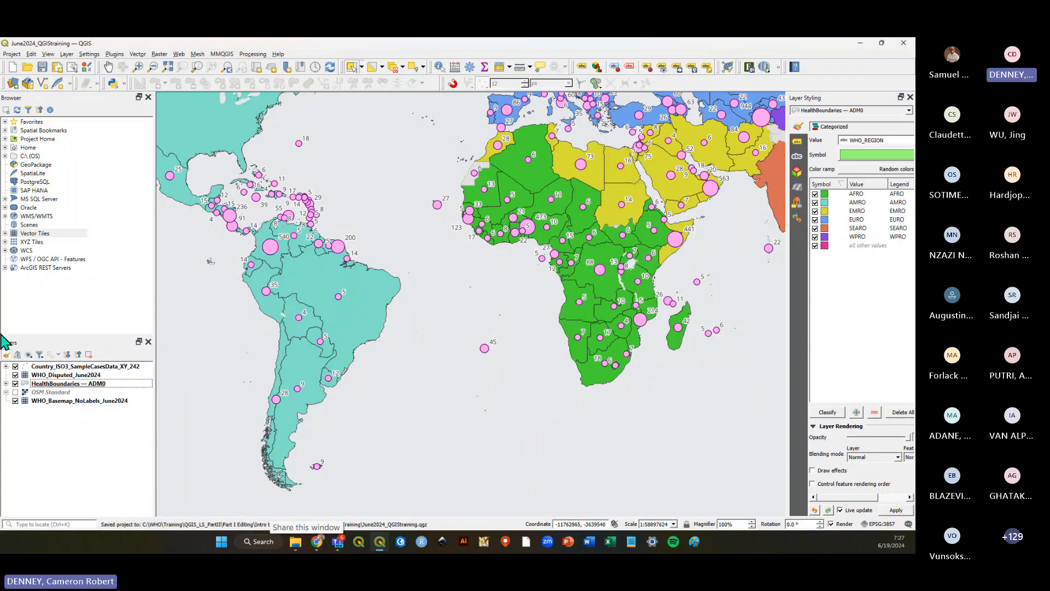
{"action": "left_click", "coordinate": [15, 366]}
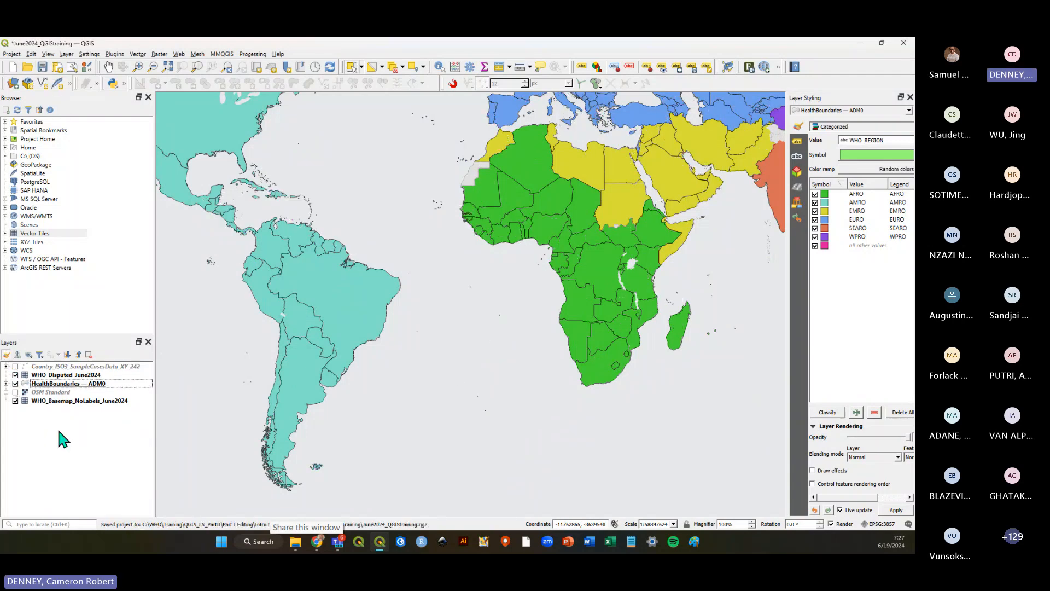
Consult the attribute join exercise in the PDF training guide, then return and save the project.
{"action": "key", "text": "alt+Tab"}
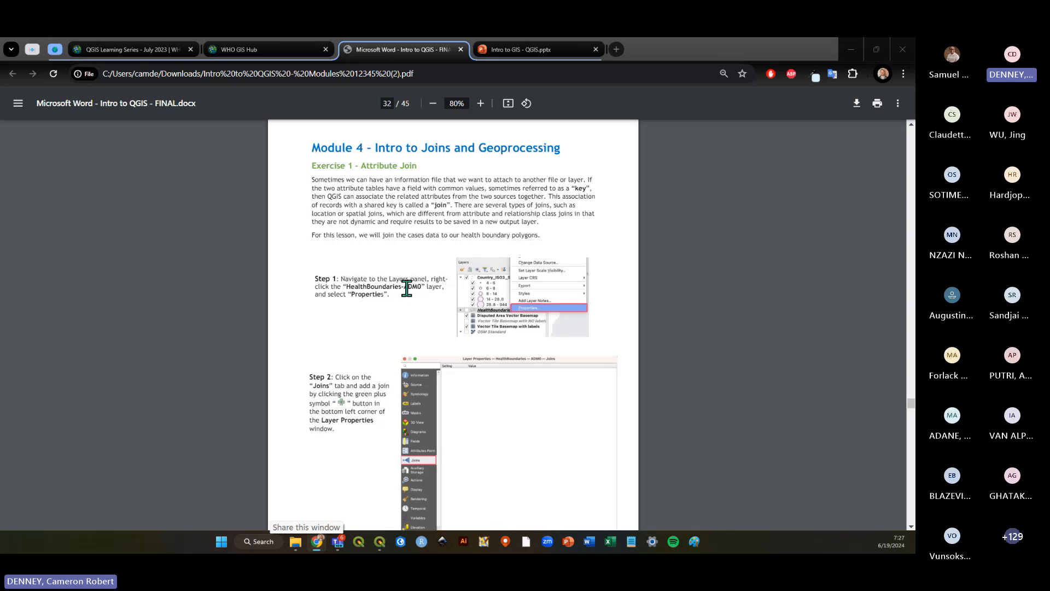
{"action": "key", "text": "alt+Tab"}
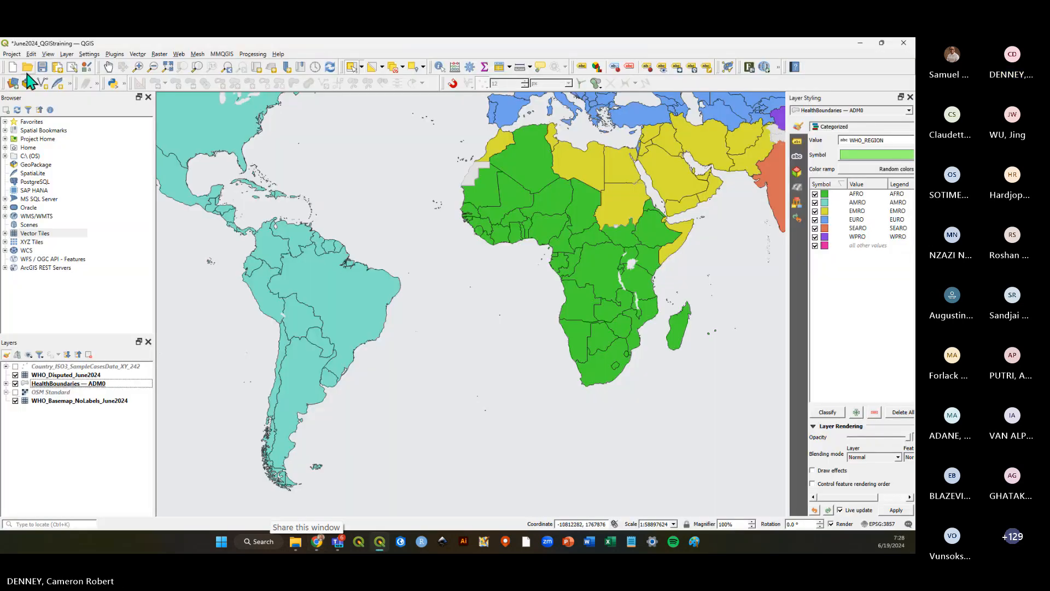
{"action": "left_click", "coordinate": [43, 68]}
{"action": "right_click", "coordinate": [75, 384]}
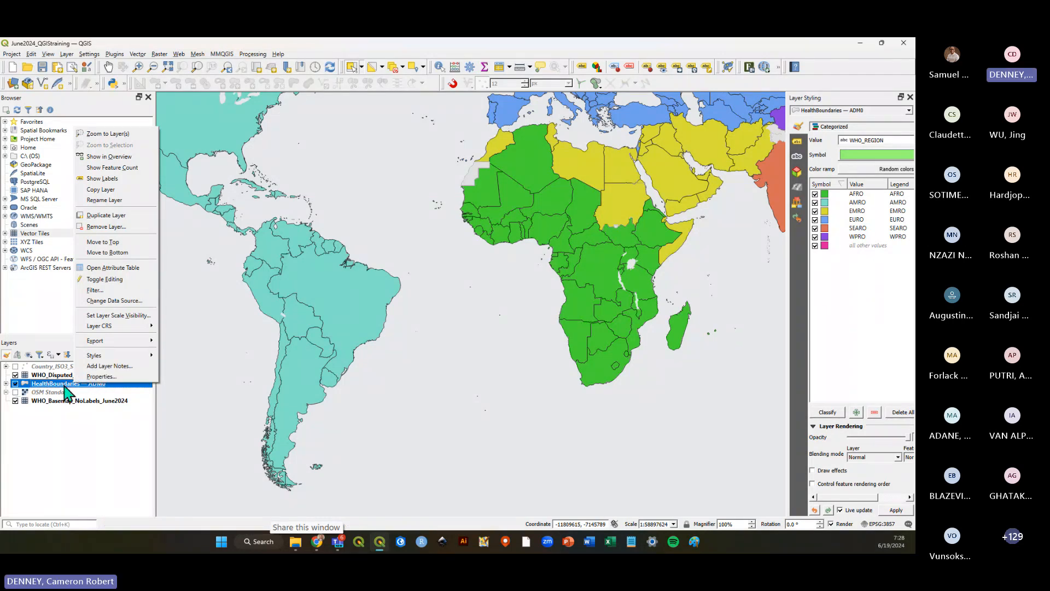
{"action": "left_click", "coordinate": [71, 389]}
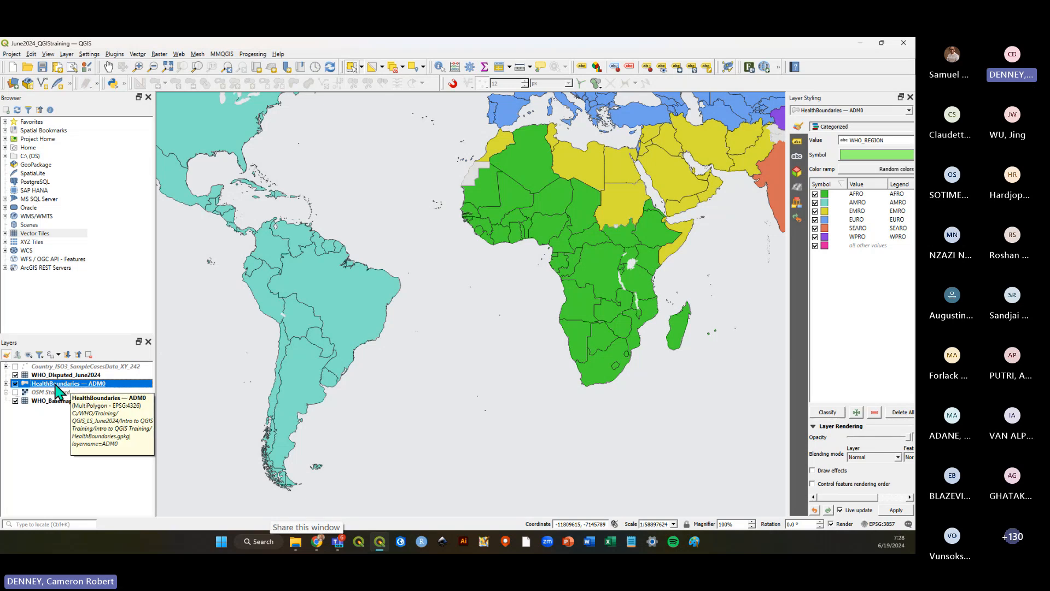
{"action": "left_click", "coordinate": [15, 384]}
{"action": "left_click", "coordinate": [15, 384]}
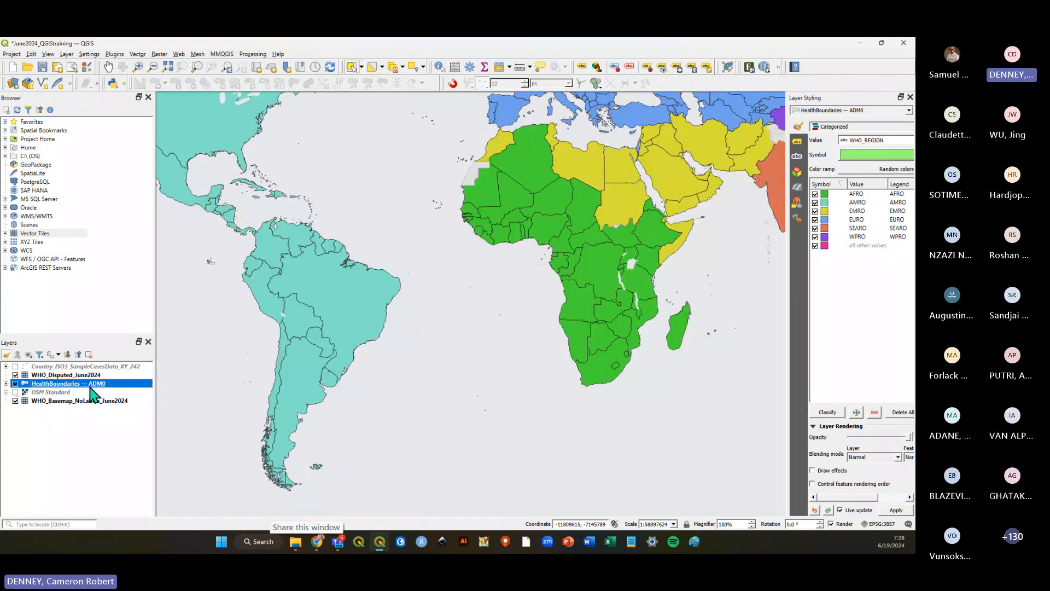
Open the layer properties of HealthBoundaries — ADM0 and go to its Joins page.
{"action": "right_click", "coordinate": [92, 385]}
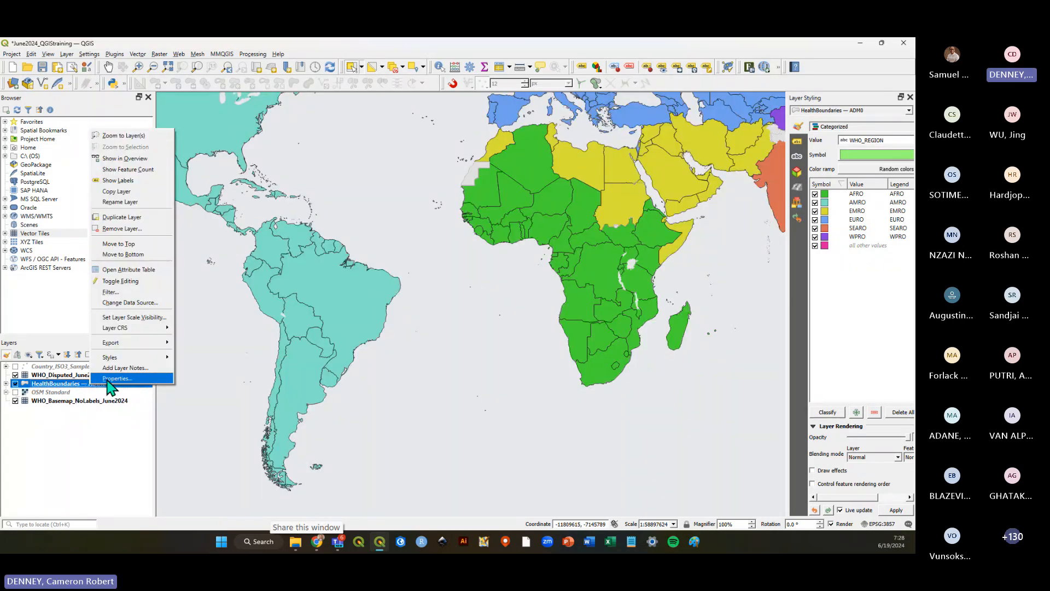
{"action": "left_click", "coordinate": [115, 379]}
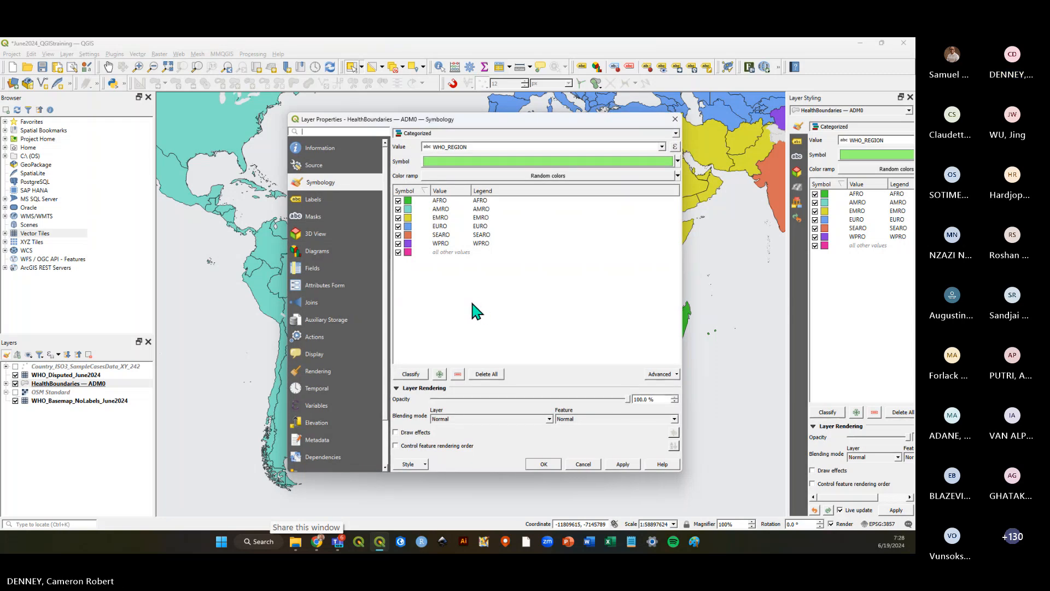
{"action": "mouse_move", "coordinate": [453, 121]}
{"action": "left_mouse_down"}
{"action": "mouse_move", "coordinate": [429, 110]}
{"action": "mouse_move", "coordinate": [436, 134]}
{"action": "mouse_move", "coordinate": [429, 120]}
{"action": "mouse_move", "coordinate": [443, 107]}
{"action": "mouse_move", "coordinate": [440, 127]}
{"action": "left_mouse_up"}
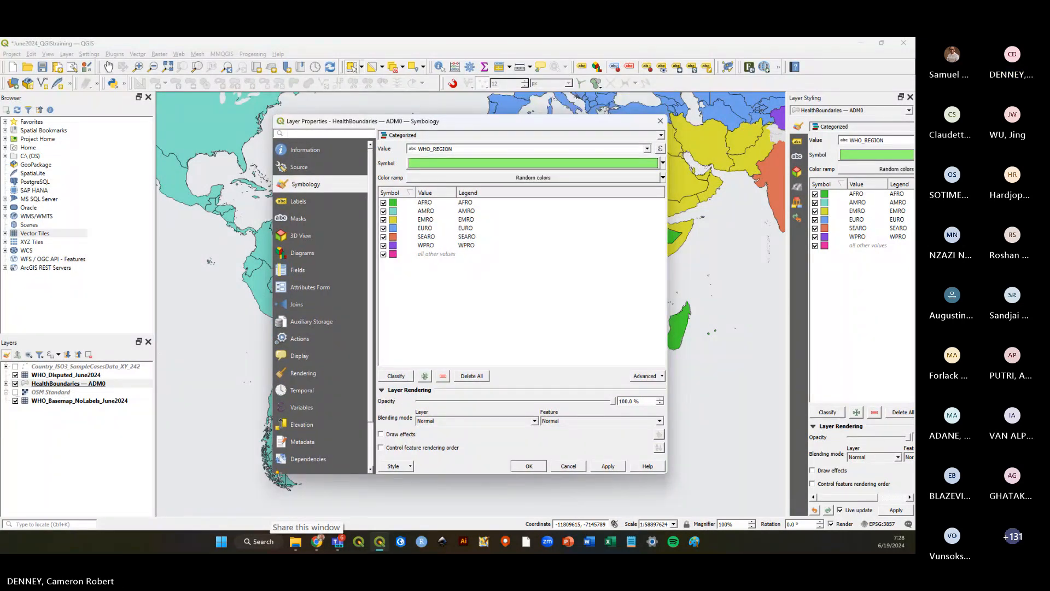
{"action": "left_click", "coordinate": [299, 304]}
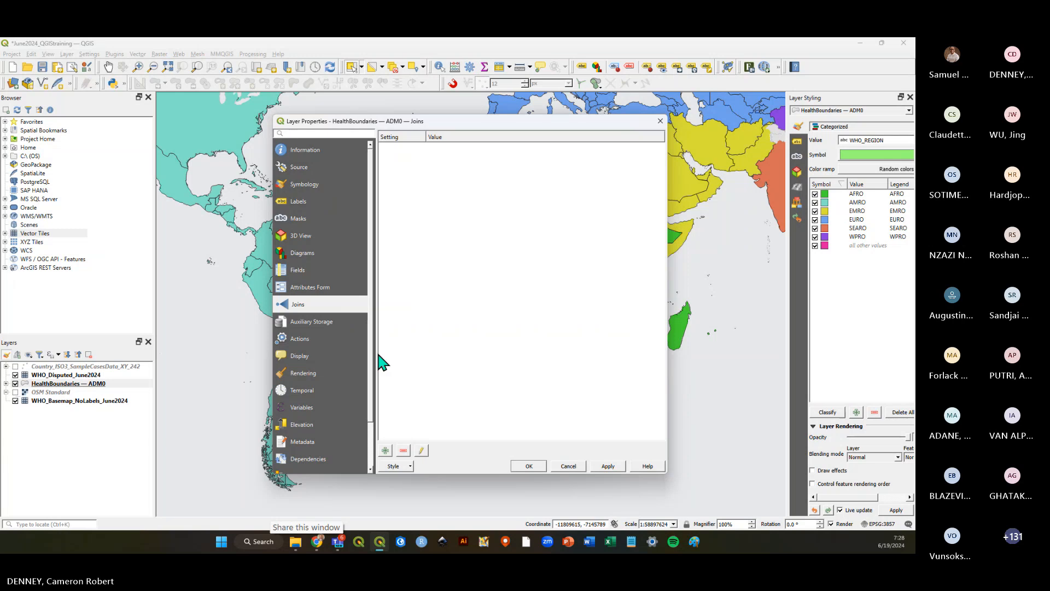
Add a new vector join using Country_ISO3_SampleCasesData_XY_242 as the join layer.
{"action": "left_click", "coordinate": [385, 451]}
{"action": "left_click_drag", "start_coordinate": [437, 134], "coordinate": [509, 160]}
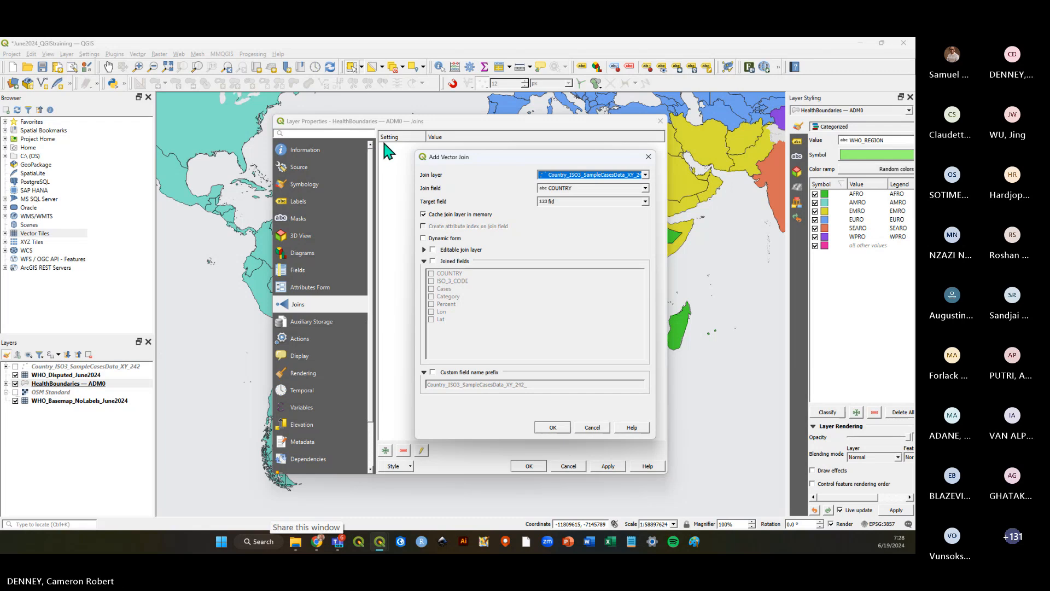
{"action": "left_click_drag", "start_coordinate": [487, 161], "coordinate": [494, 168]}
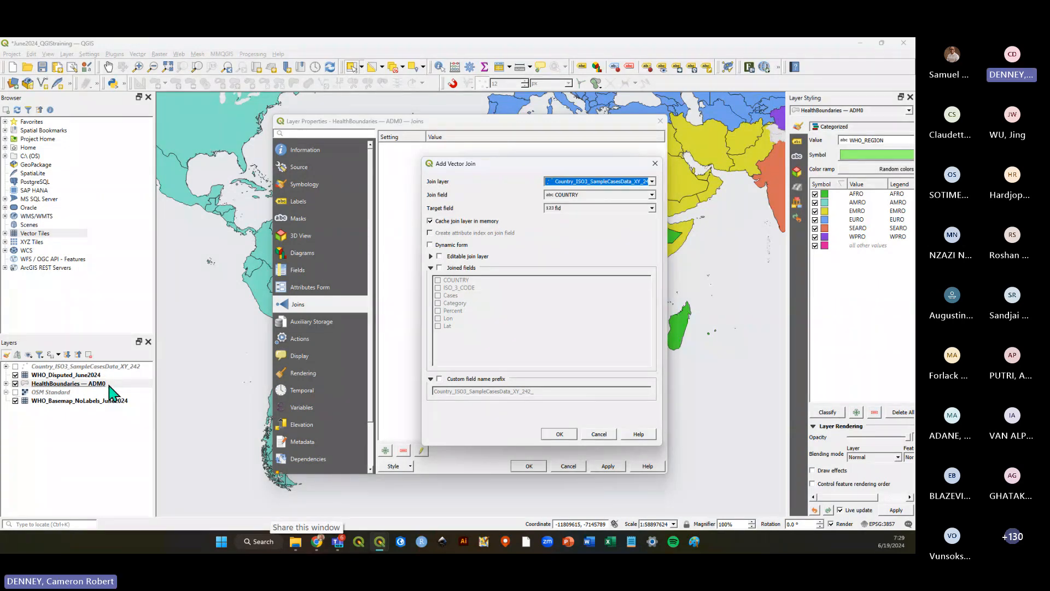
{"action": "mouse_move", "coordinate": [495, 163]}
{"action": "left_mouse_down"}
{"action": "mouse_move", "coordinate": [493, 176]}
{"action": "mouse_move", "coordinate": [487, 166]}
{"action": "left_mouse_up"}
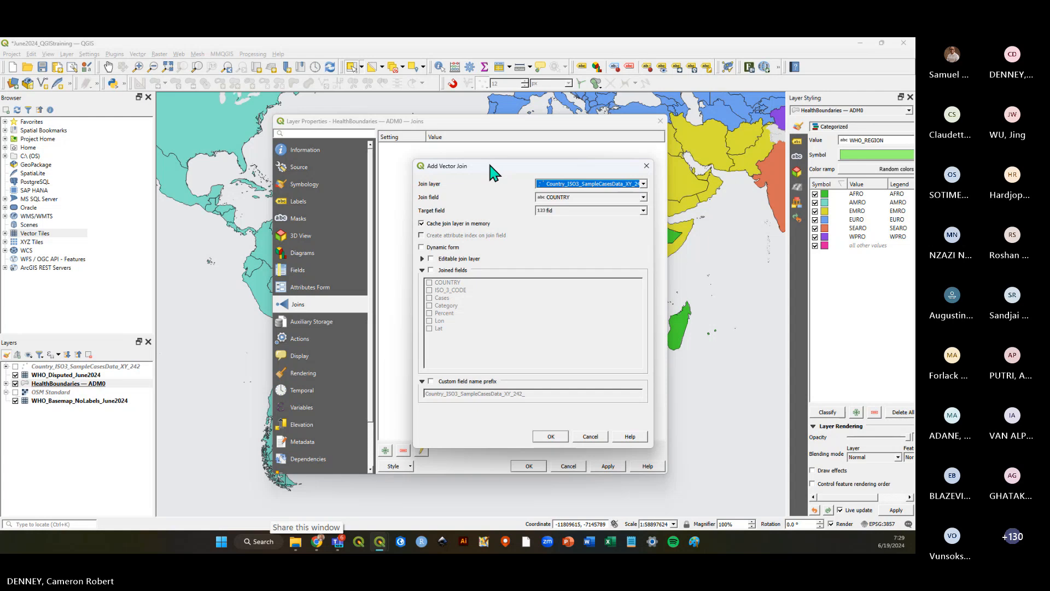
{"action": "left_click", "coordinate": [644, 184]}
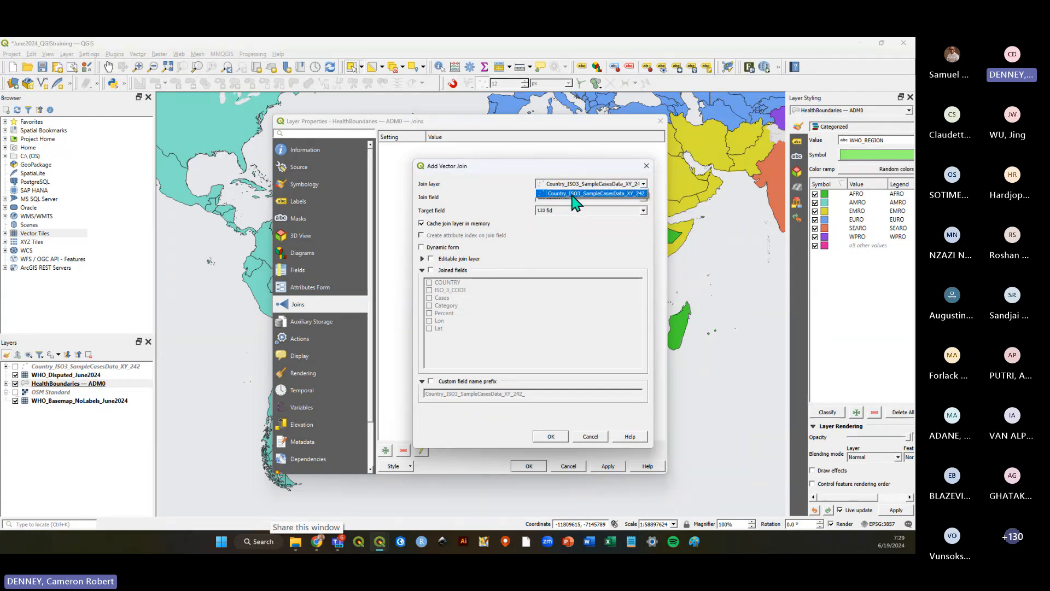
{"action": "left_click", "coordinate": [608, 194]}
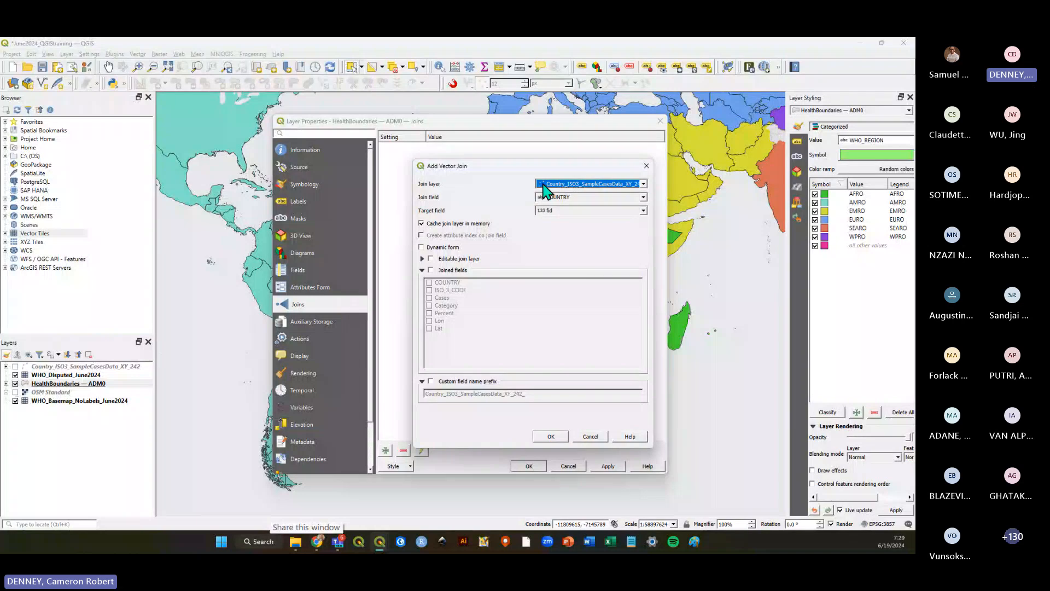
{"action": "left_click_drag", "start_coordinate": [516, 164], "coordinate": [510, 161]}
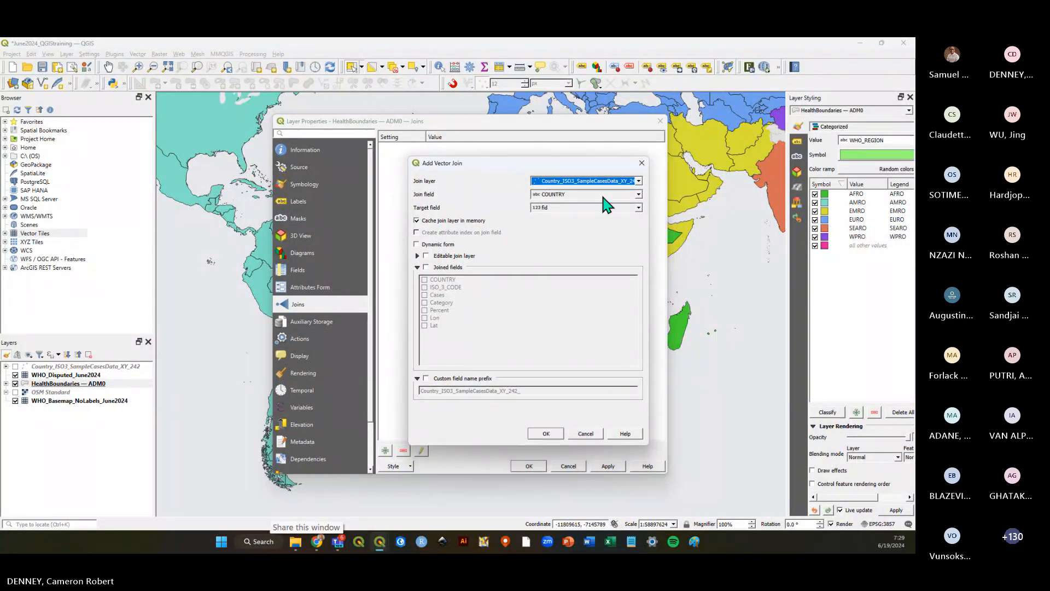
Set both the join field and target field to ISO_3_CODE, then confirm the join and the layer properties.
{"action": "left_click", "coordinate": [638, 195]}
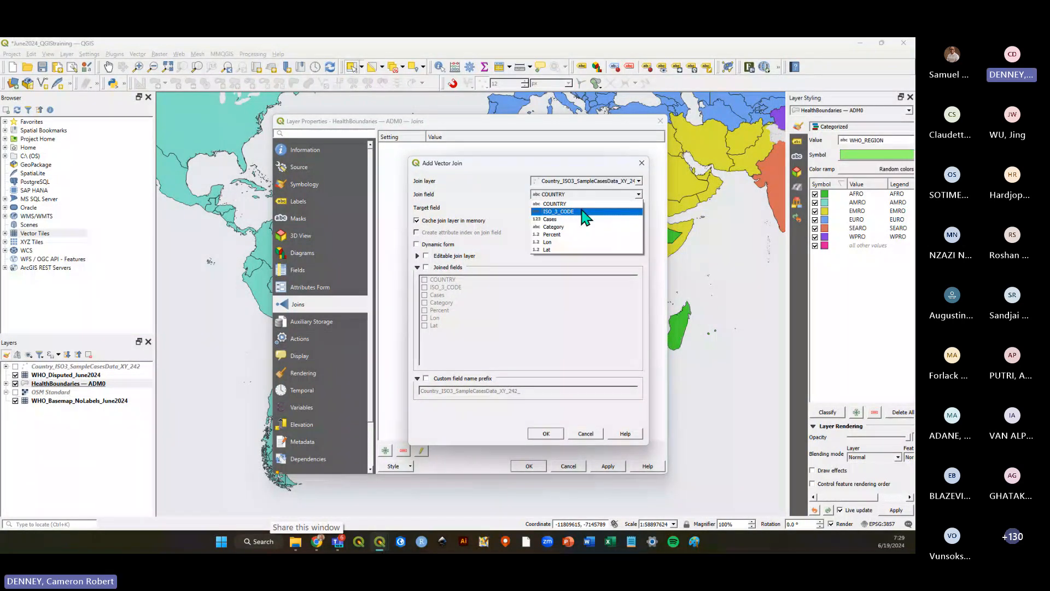
{"action": "left_click", "coordinate": [580, 209]}
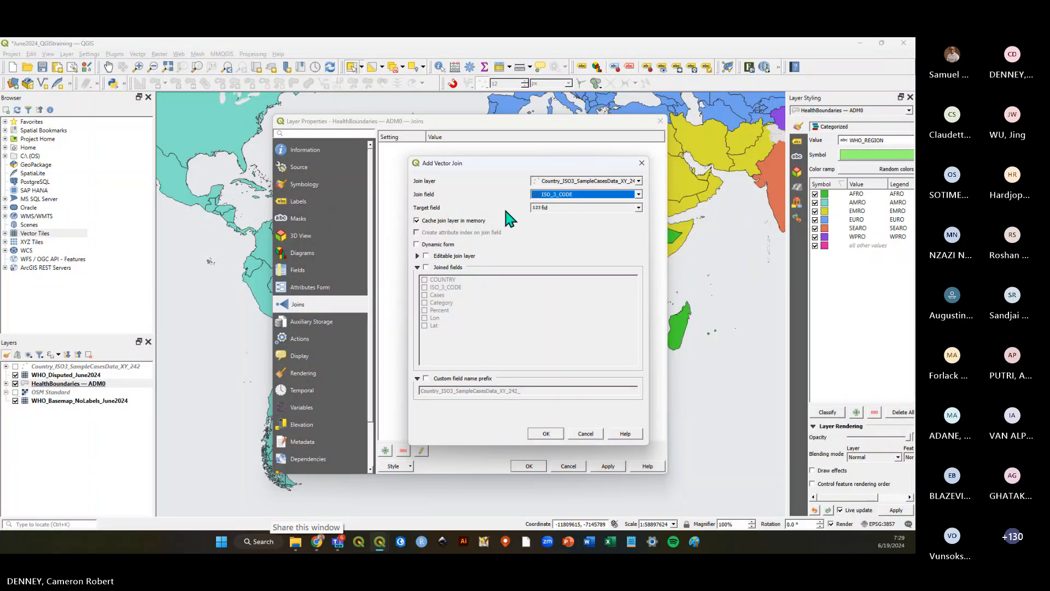
{"action": "left_click", "coordinate": [640, 209]}
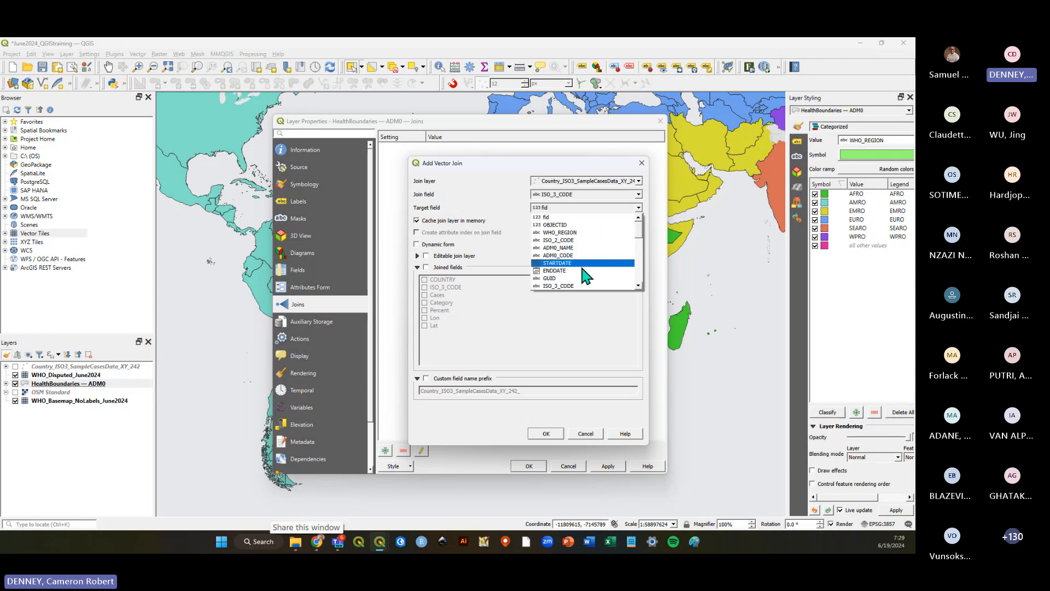
{"action": "left_click", "coordinate": [576, 286]}
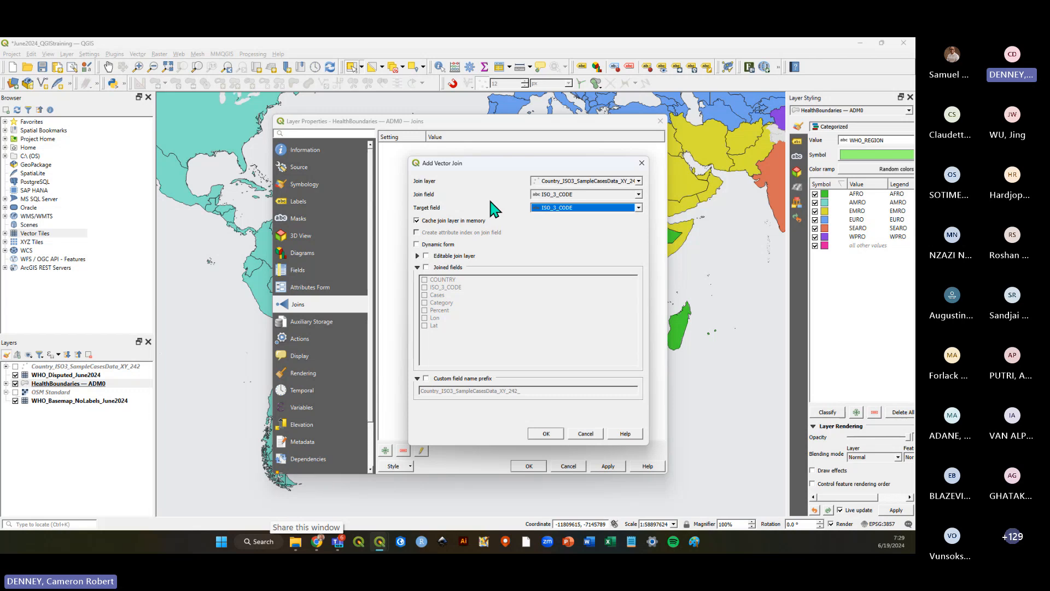
{"action": "left_click", "coordinate": [637, 210]}
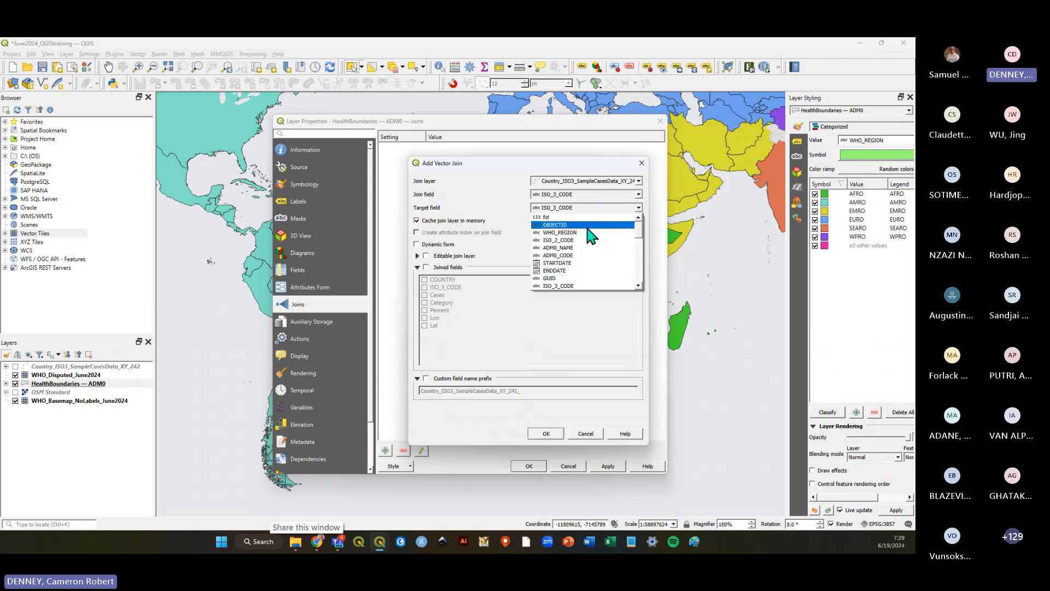
{"action": "left_click", "coordinate": [569, 286]}
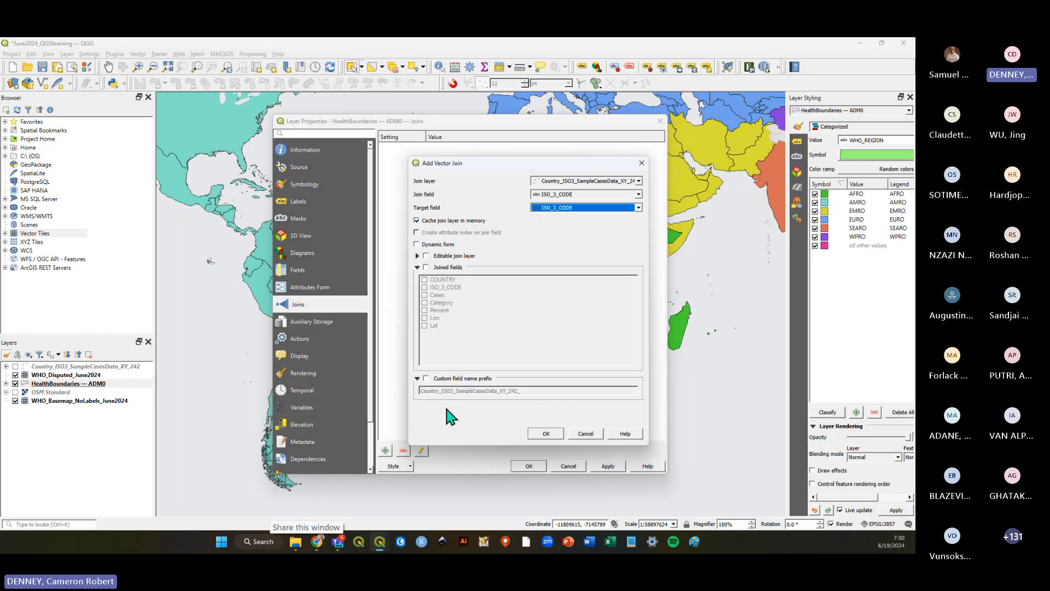
{"action": "left_click", "coordinate": [545, 435]}
{"action": "left_click", "coordinate": [529, 466]}
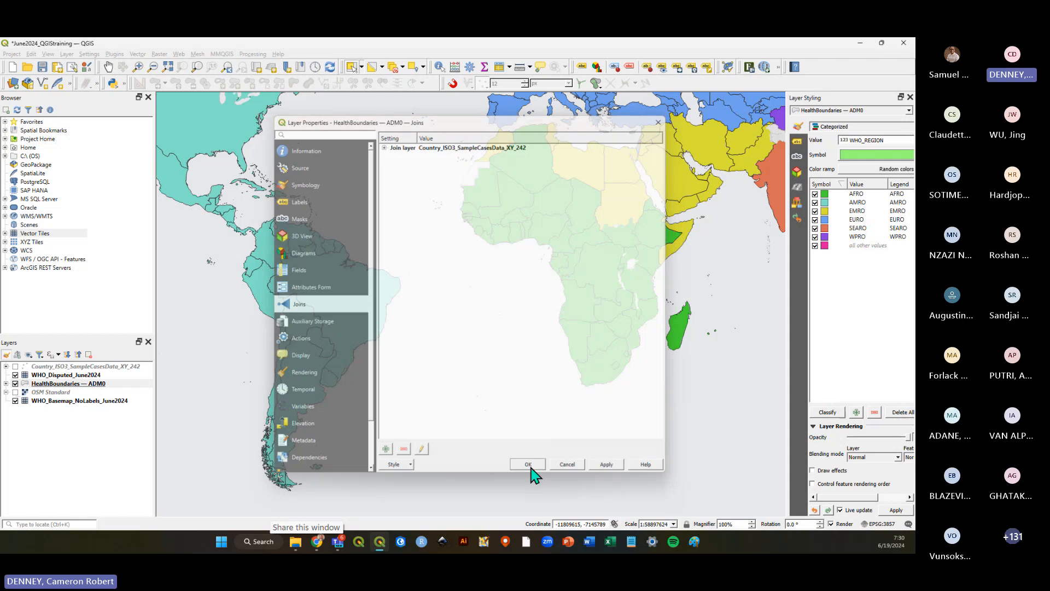
Save the project.
{"action": "left_click", "coordinate": [42, 67]}
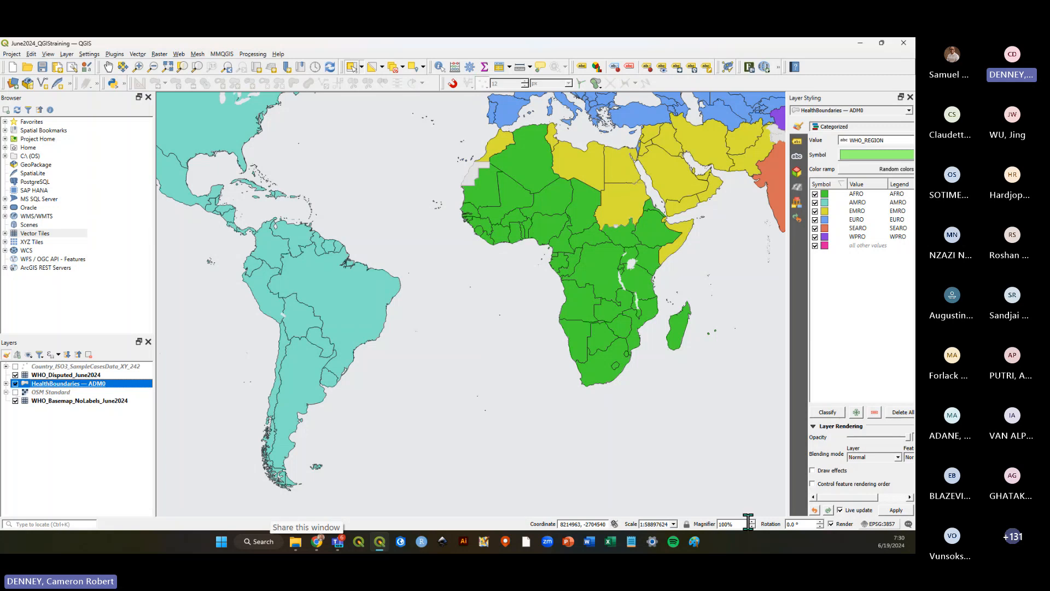
{"action": "left_click", "coordinate": [42, 66]}
{"action": "key", "text": "alt+Tab"}
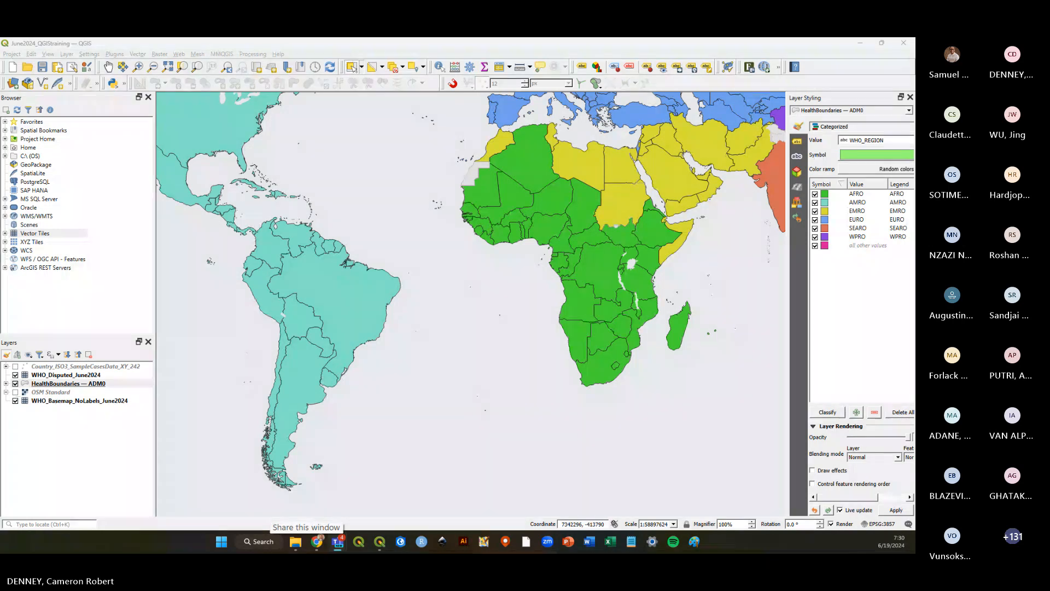
Open the HealthBoundaries — ADM0 attribute table and scroll to the joined case columns.
{"action": "left_click", "coordinate": [48, 384]}
{"action": "right_click", "coordinate": [48, 385]}
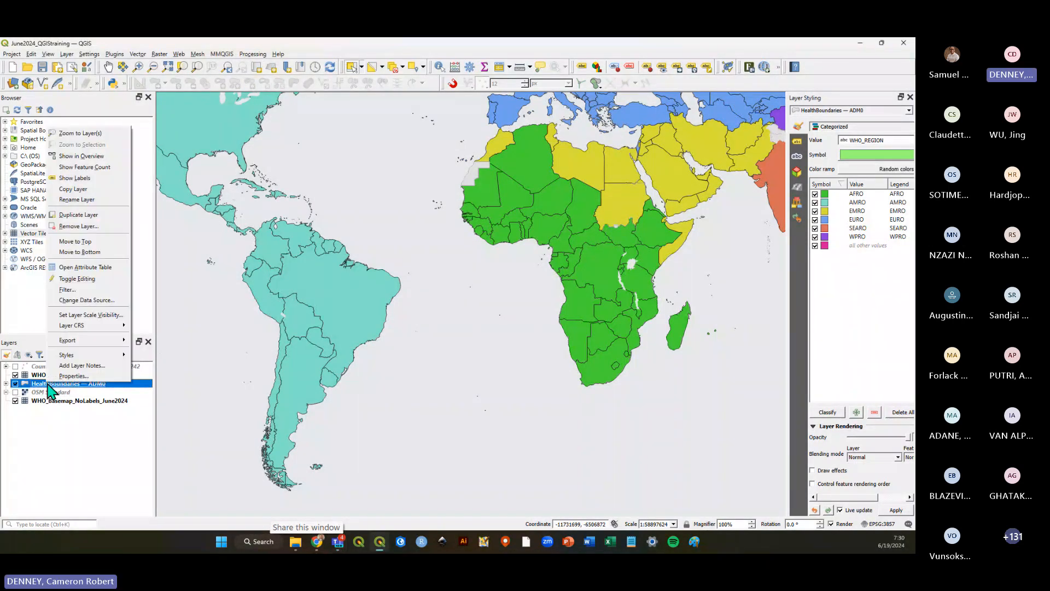
{"action": "left_click", "coordinate": [88, 267]}
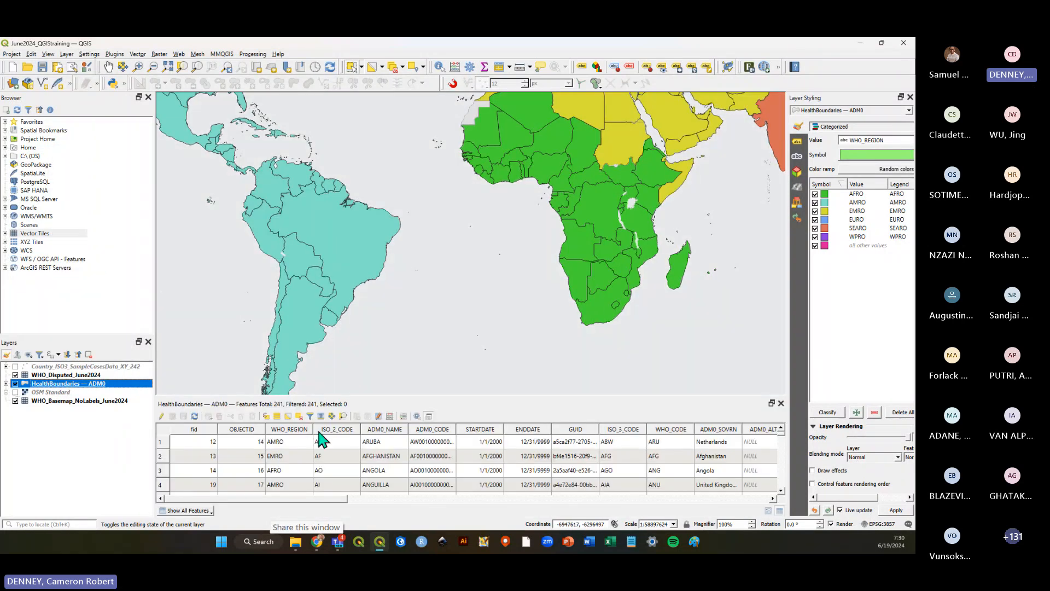
{"action": "left_click_drag", "start_coordinate": [350, 402], "coordinate": [340, 383]}
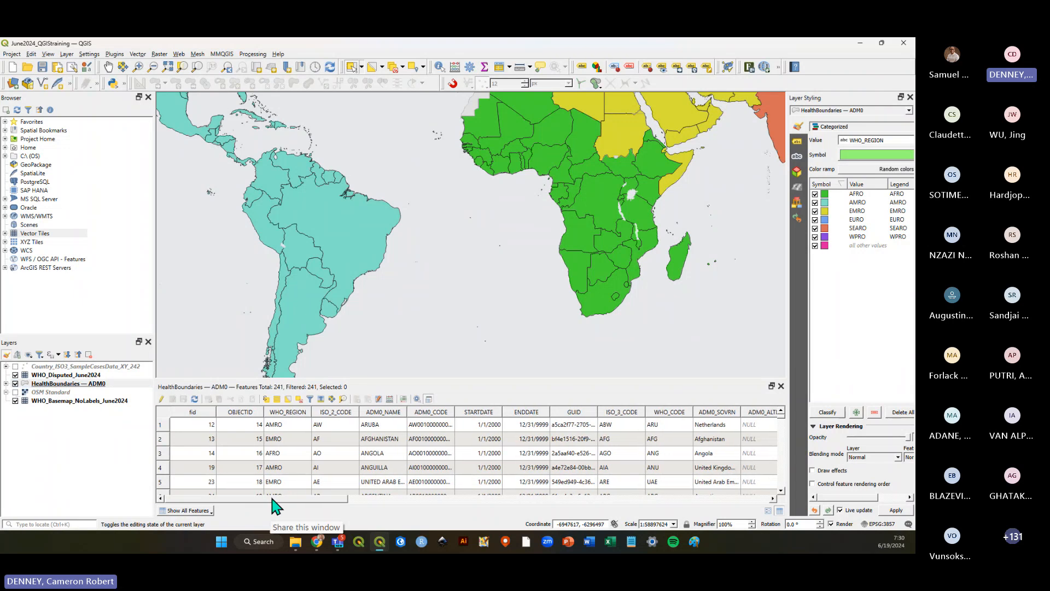
{"action": "left_click_drag", "start_coordinate": [269, 499], "coordinate": [722, 497]}
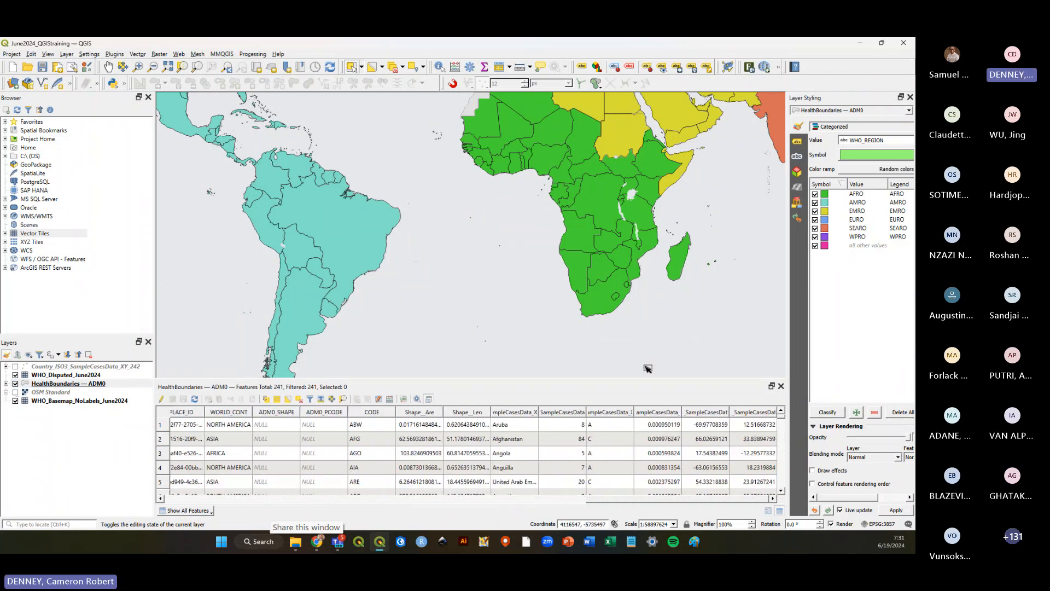
{"action": "left_click_drag", "start_coordinate": [644, 379], "coordinate": [642, 272]}
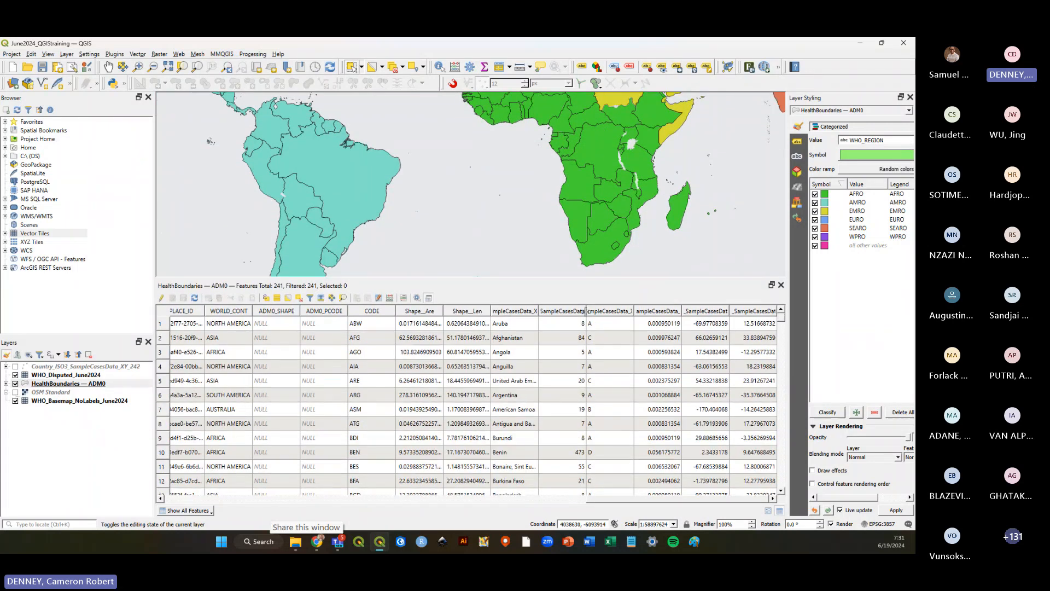
Widen the joined Cases column and sort the table by it in descending order.
{"action": "left_click_drag", "start_coordinate": [586, 311], "coordinate": [605, 313]}
{"action": "double_click", "coordinate": [605, 313]}
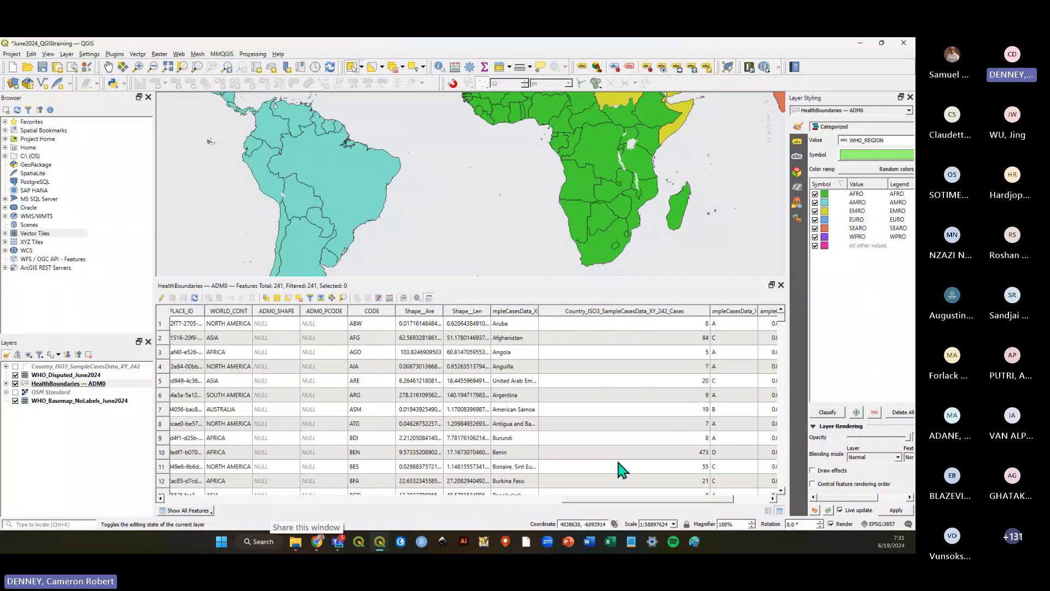
{"action": "left_click_drag", "start_coordinate": [656, 499], "coordinate": [712, 499]}
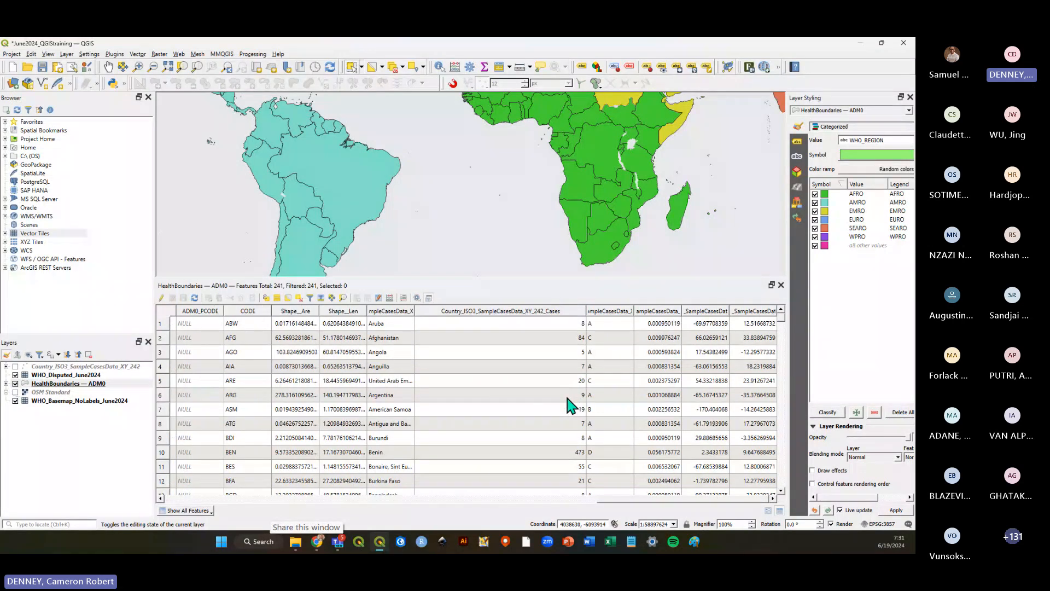
{"action": "left_click", "coordinate": [553, 316]}
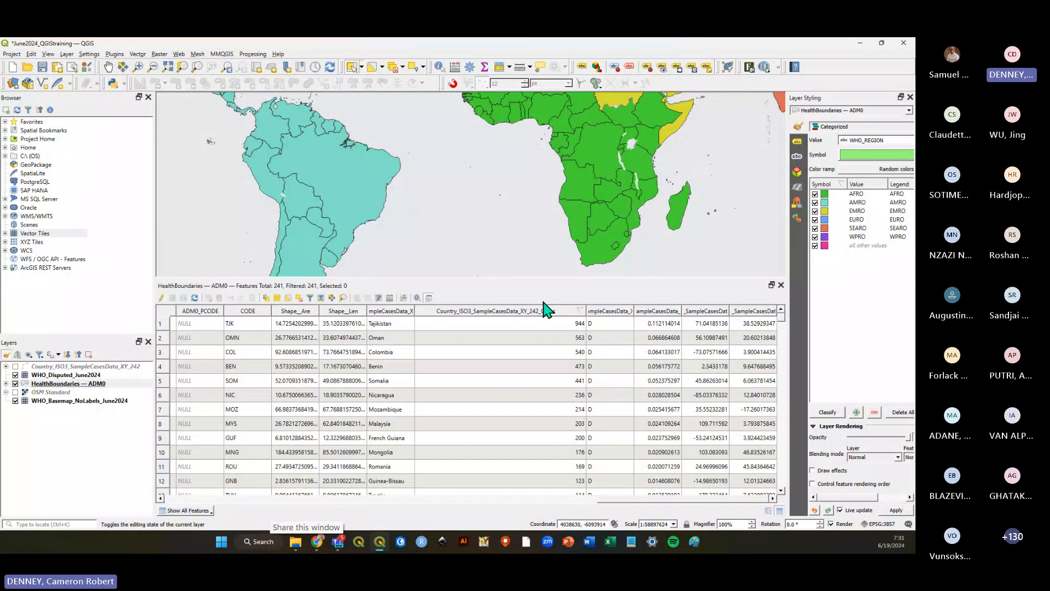
{"action": "left_click_drag", "start_coordinate": [535, 279], "coordinate": [537, 363]}
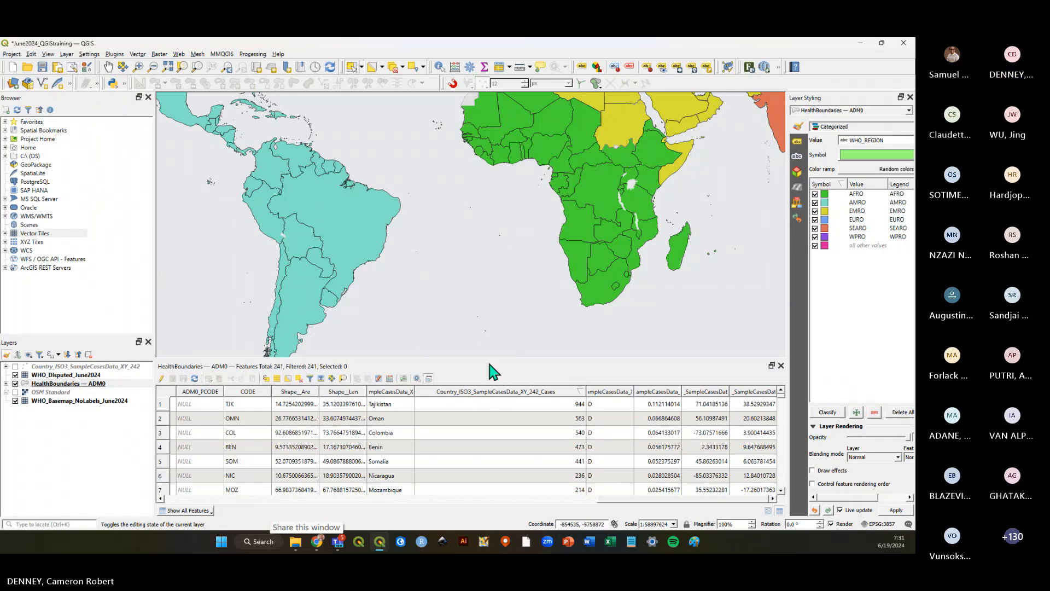
Toggle the case points layer on and off to compare it with the joined polygons.
{"action": "left_click", "coordinate": [15, 367]}
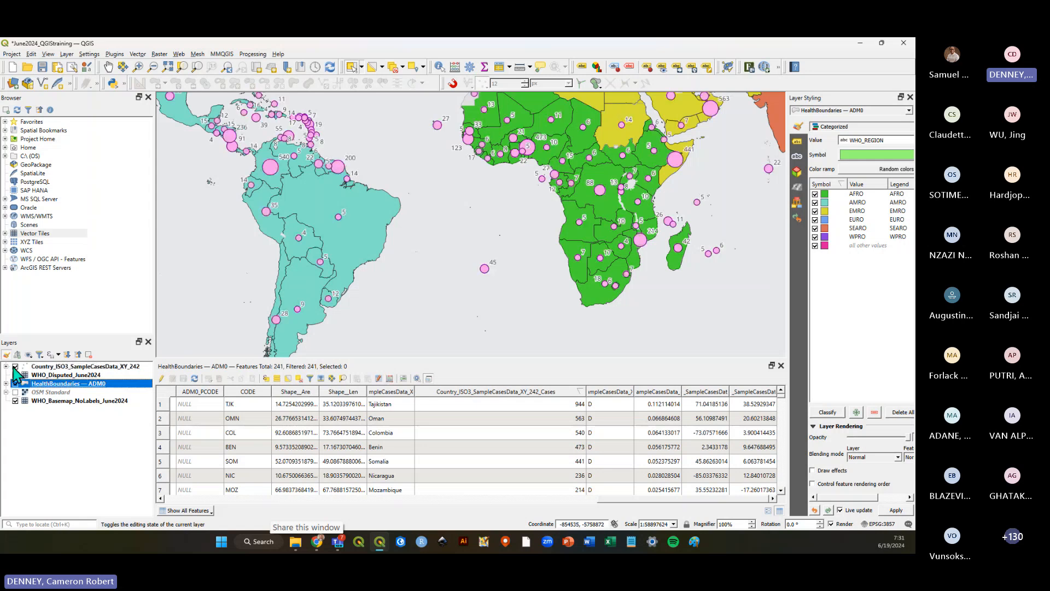
{"action": "left_click", "coordinate": [15, 366]}
{"action": "left_click", "coordinate": [15, 367]}
{"action": "left_click", "coordinate": [15, 367]}
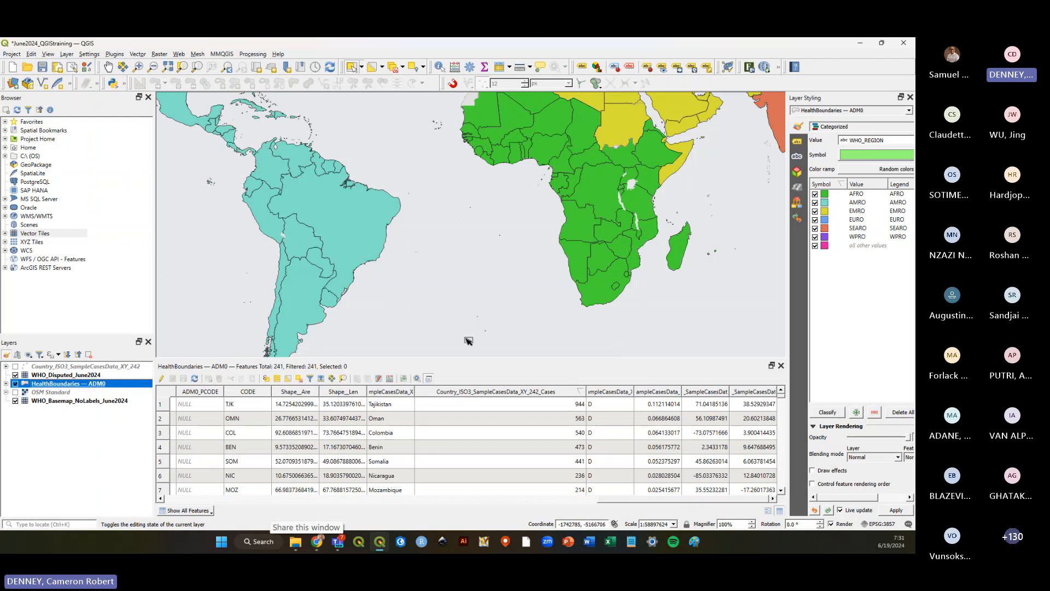
Open the HealthBoundaries — ADM0 layer properties at its Joins page.
{"action": "scroll", "coordinate": [467, 338], "scroll_direction": "down", "scroll_amount": 1}
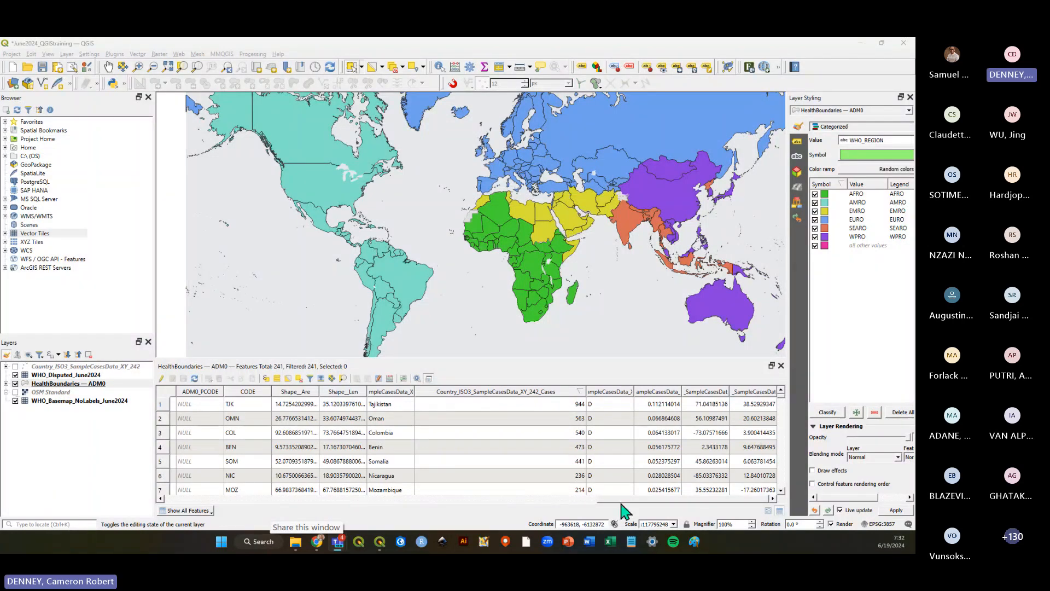
{"action": "right_click", "coordinate": [82, 384]}
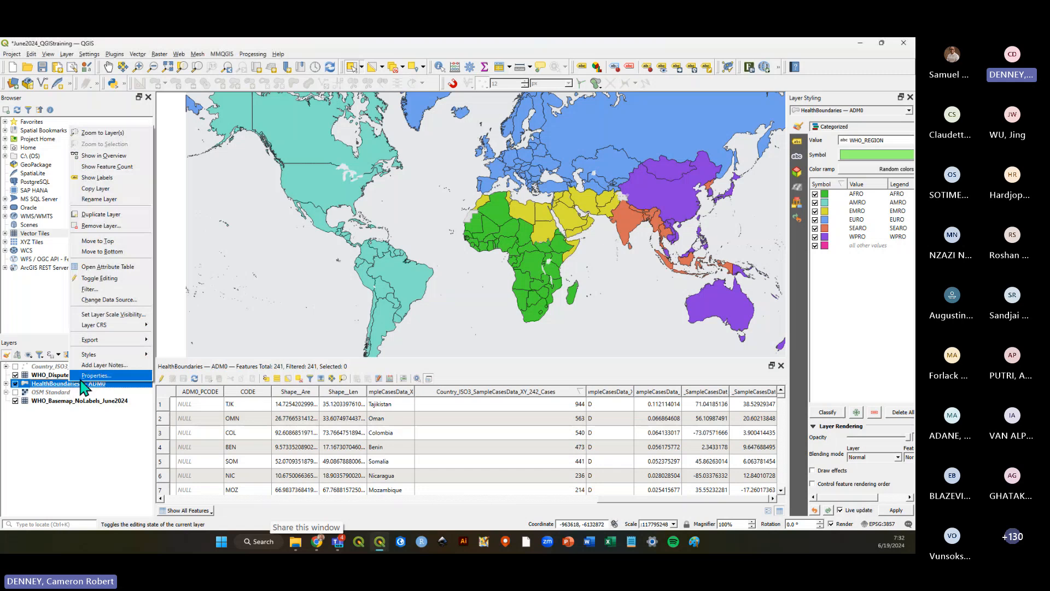
{"action": "left_click", "coordinate": [91, 375]}
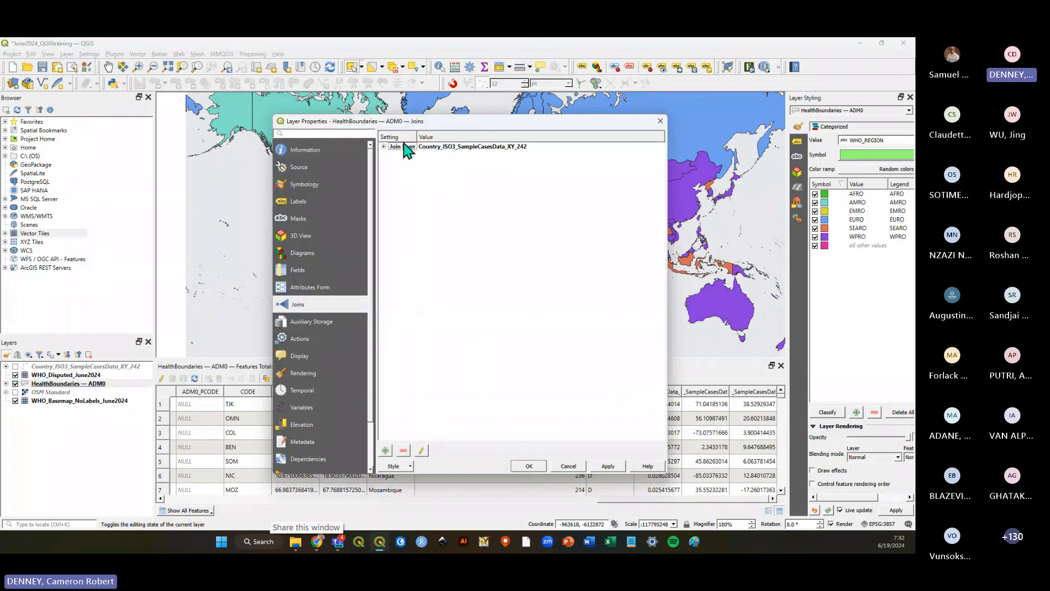
{"action": "left_click", "coordinate": [422, 450]}
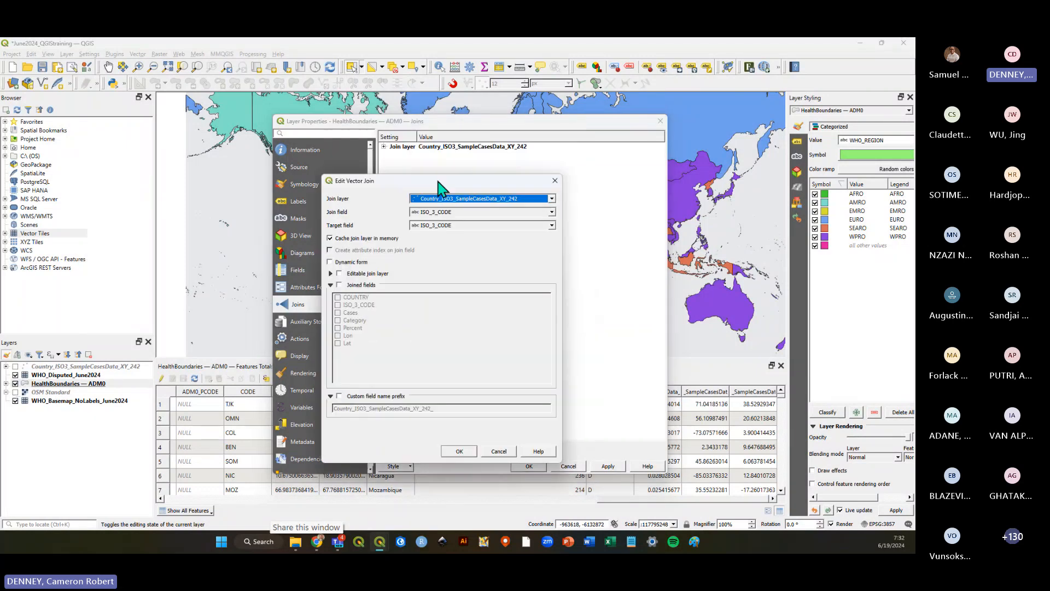
{"action": "left_click_drag", "start_coordinate": [440, 188], "coordinate": [526, 160]}
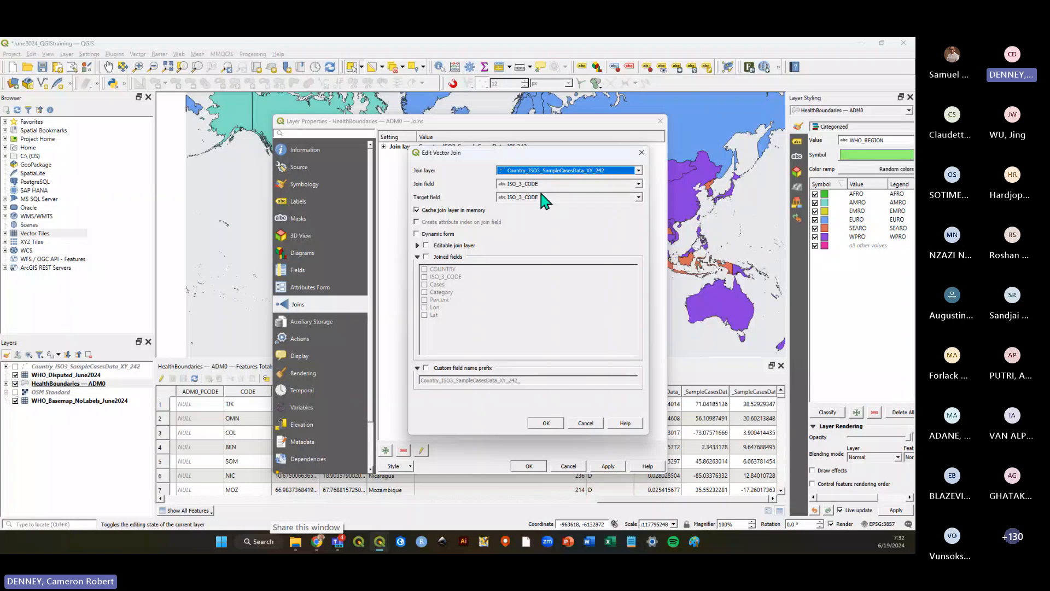
{"action": "left_click", "coordinate": [534, 169]}
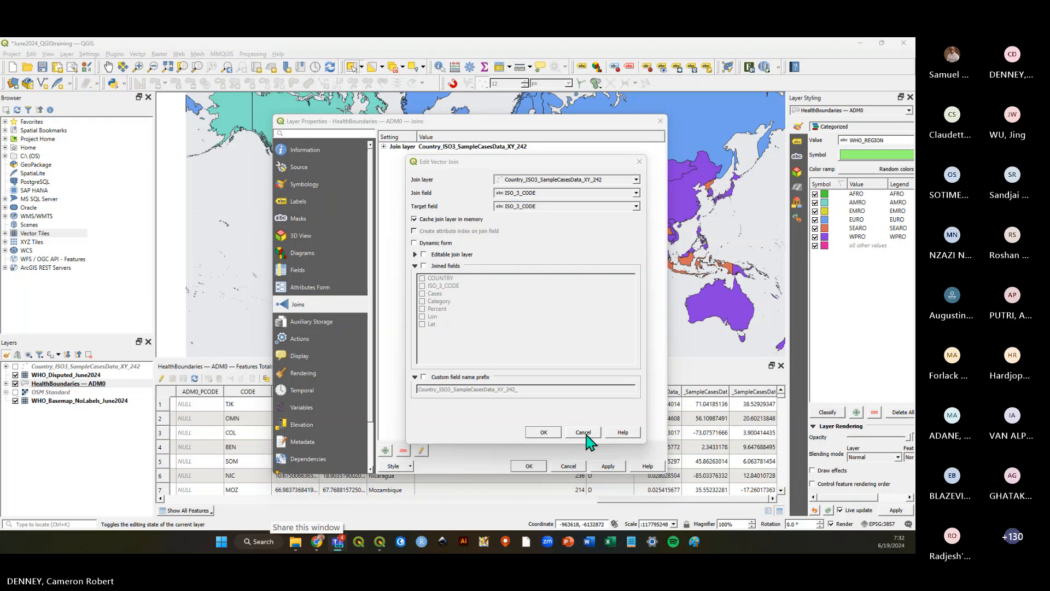
{"action": "left_click_drag", "start_coordinate": [534, 163], "coordinate": [523, 176]}
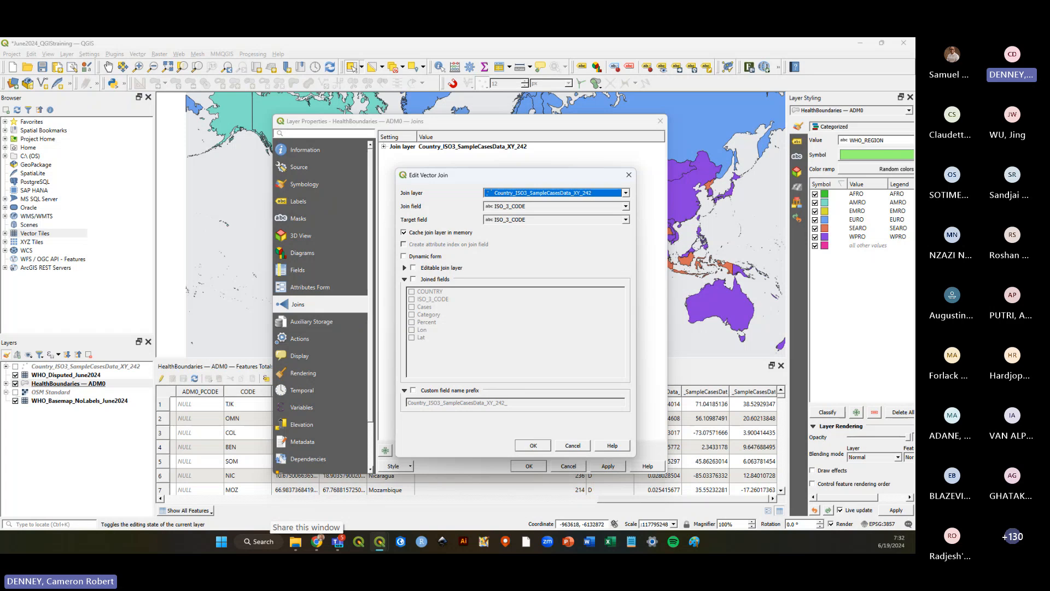
{"action": "left_click", "coordinate": [572, 446]}
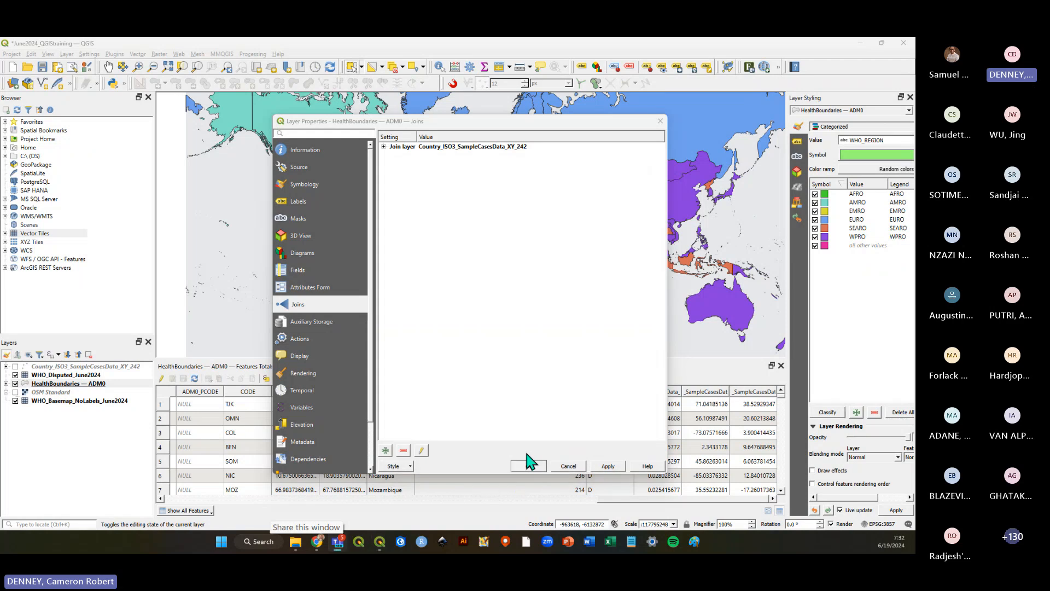
Remove the existing join to Country_ISO3_SampleCasesData_XY_242 from the layer.
{"action": "left_click", "coordinate": [448, 149]}
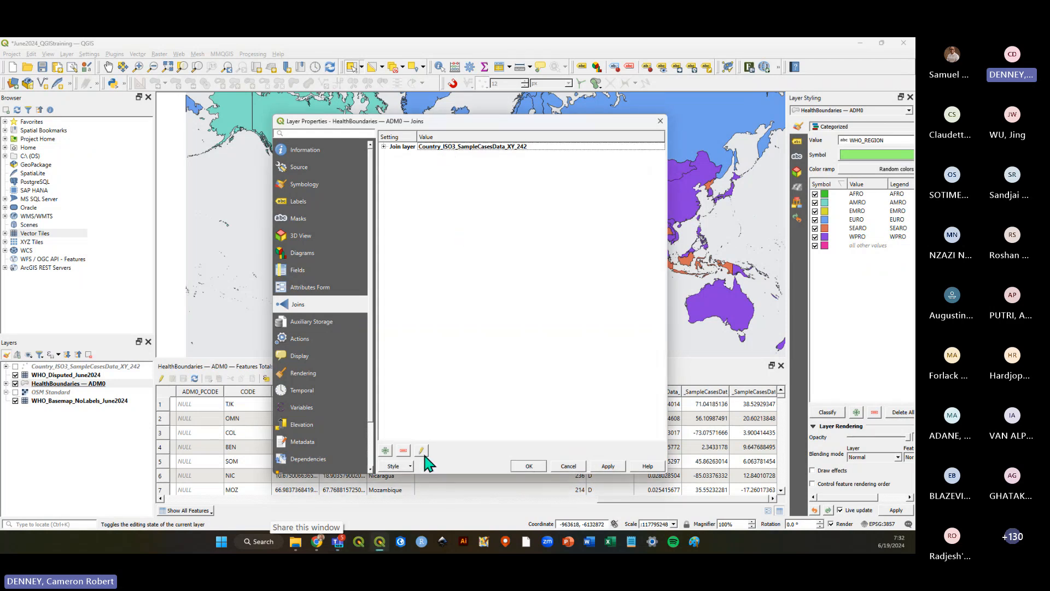
{"action": "left_click", "coordinate": [405, 147]}
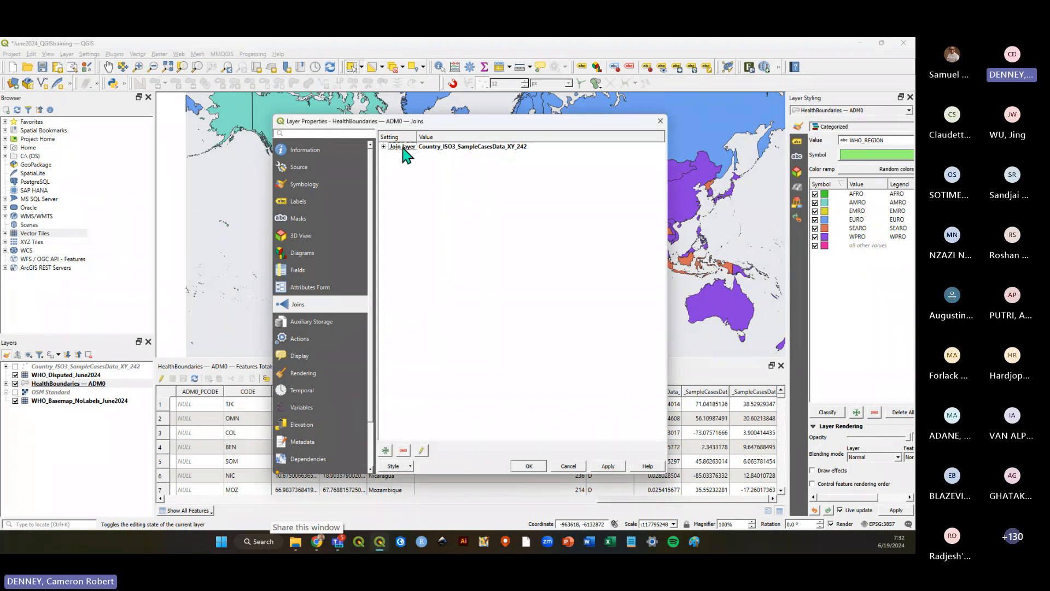
{"action": "left_click", "coordinate": [403, 450]}
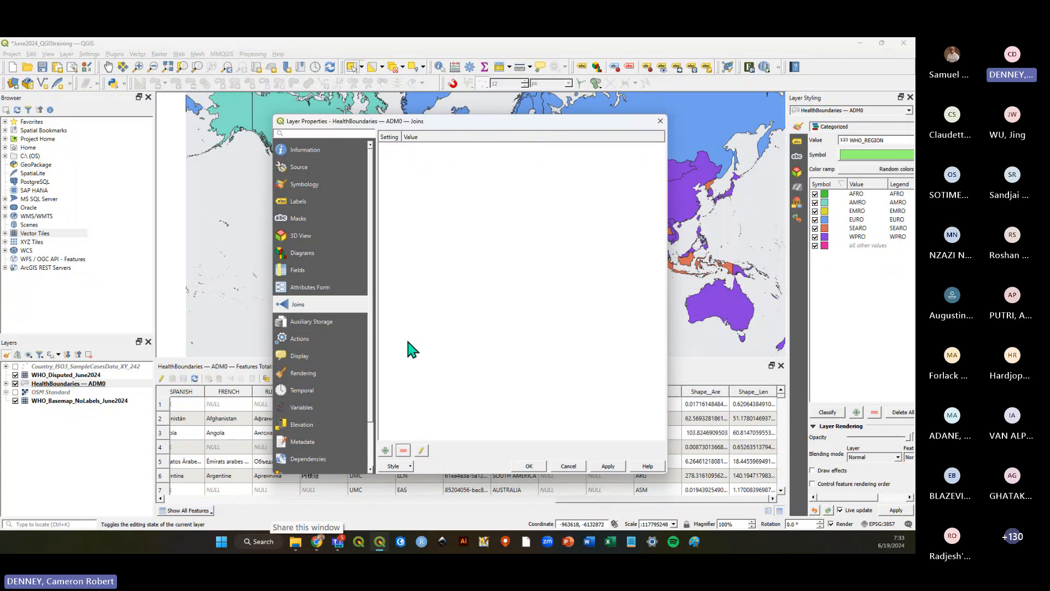
Add a vector join from Country_ISO3_SampleCasesData_XY_242 with ISO_3_CODE as both join and target field, and apply.
{"action": "left_click", "coordinate": [385, 450]}
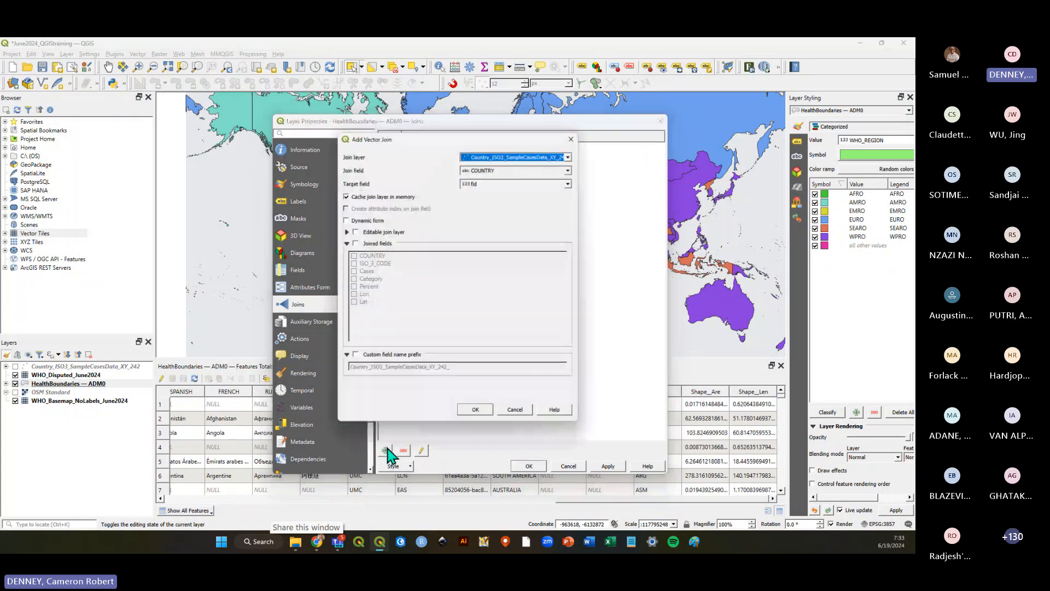
{"action": "left_click", "coordinate": [567, 170]}
{"action": "left_click", "coordinate": [534, 188]}
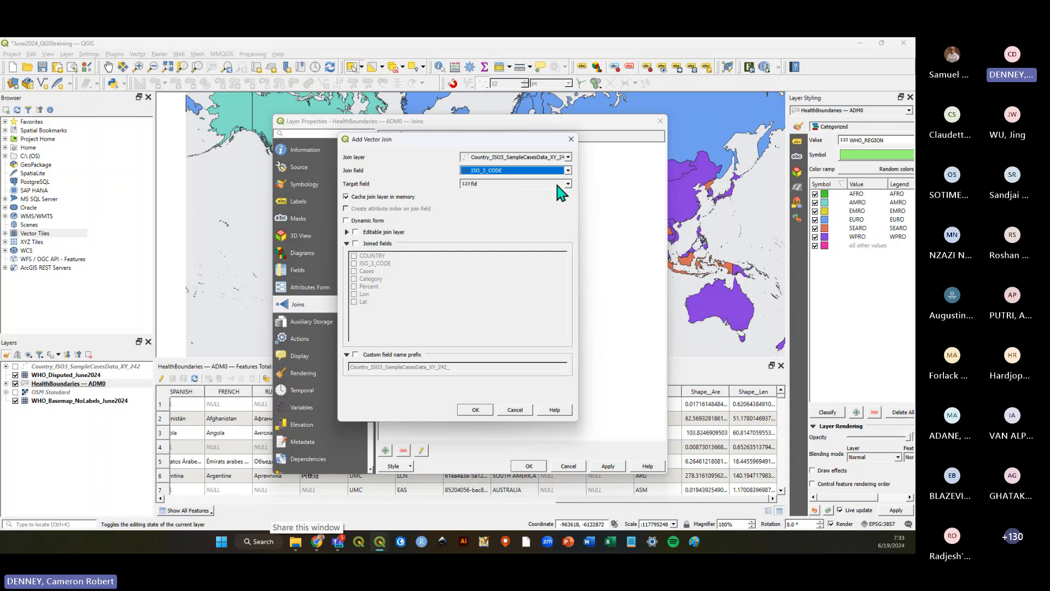
{"action": "left_click", "coordinate": [568, 185]}
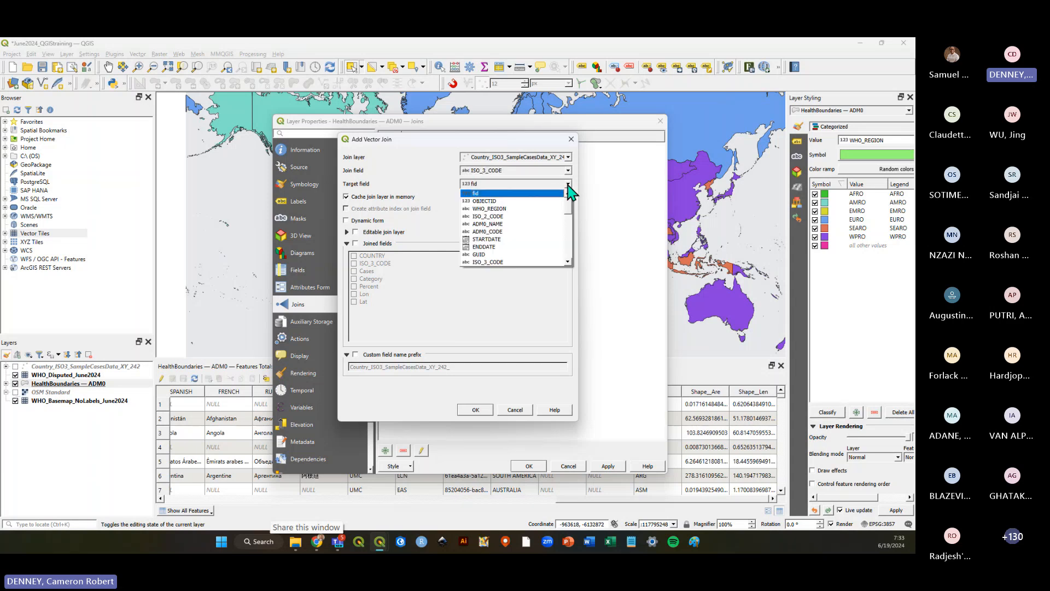
{"action": "left_click", "coordinate": [497, 262]}
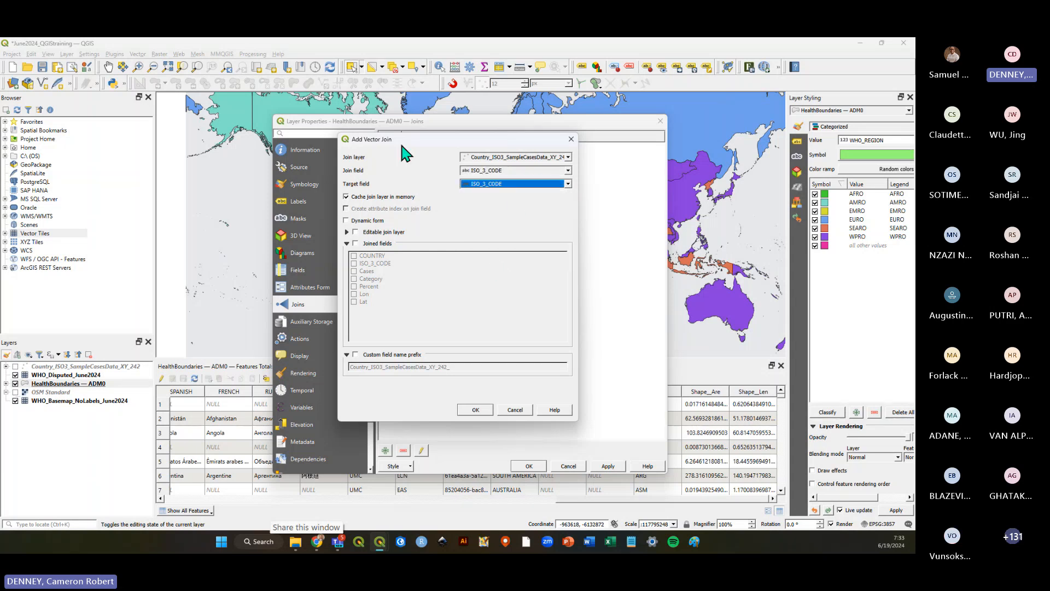
{"action": "left_click_drag", "start_coordinate": [400, 137], "coordinate": [455, 155]}
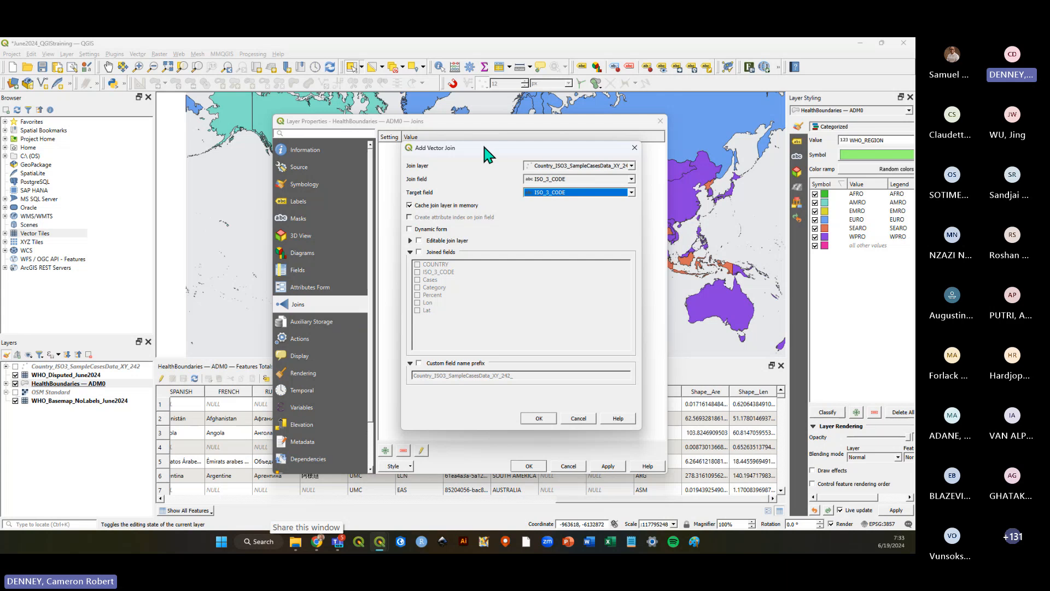
{"action": "left_click", "coordinate": [539, 419]}
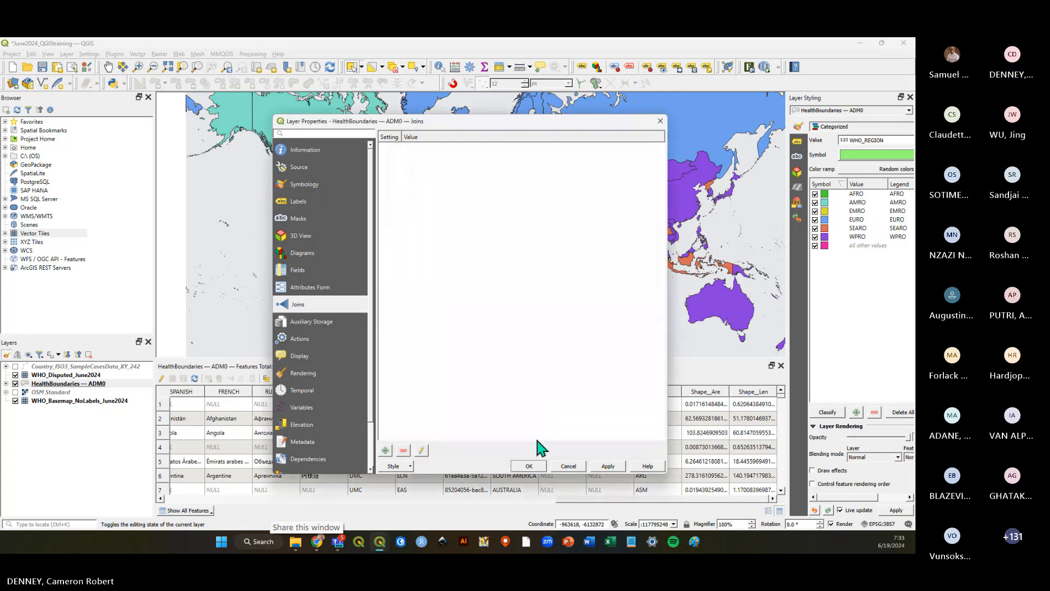
{"action": "left_click", "coordinate": [529, 467]}
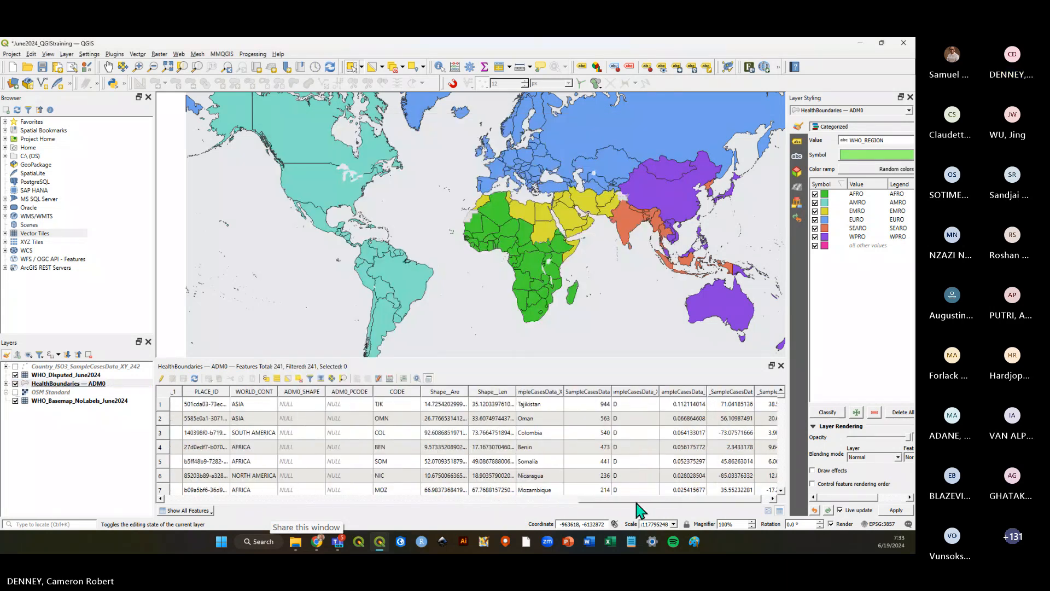
Save the project.
{"action": "left_click_drag", "start_coordinate": [784, 422], "coordinate": [785, 391]}
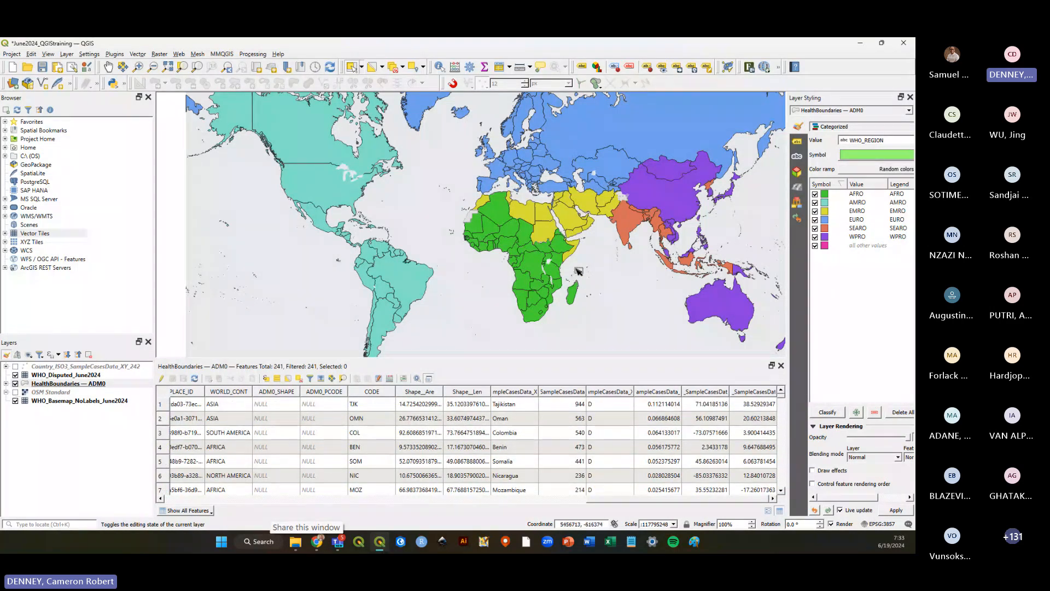
{"action": "left_click", "coordinate": [44, 69]}
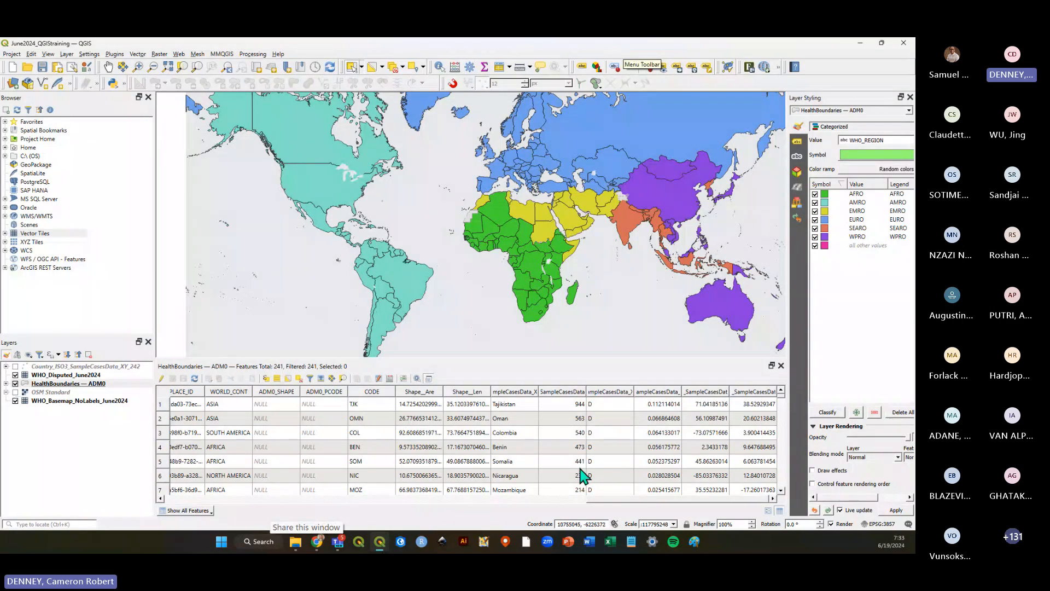
Widen the joined Cases column in the attribute table and save the project.
{"action": "left_click_drag", "start_coordinate": [586, 392], "coordinate": [643, 394]}
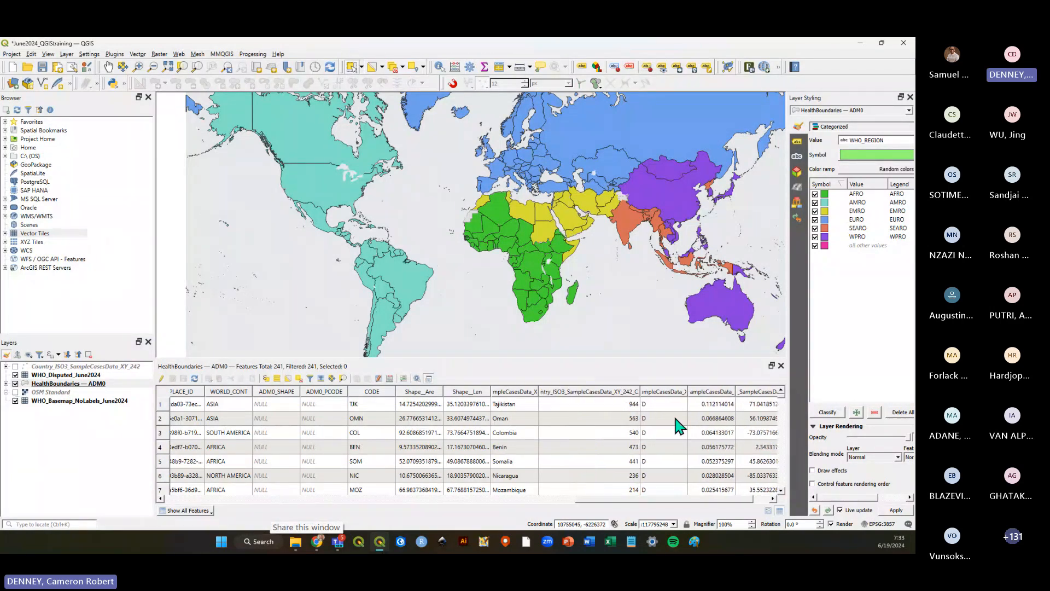
{"action": "scroll", "coordinate": [680, 427], "scroll_direction": "down", "scroll_amount": 5}
{"action": "mouse_move", "coordinate": [781, 403]}
{"action": "left_mouse_down"}
{"action": "mouse_move", "coordinate": [788, 495]}
{"action": "mouse_move", "coordinate": [787, 390]}
{"action": "left_mouse_up"}
{"action": "left_click_drag", "start_coordinate": [636, 359], "coordinate": [634, 342]}
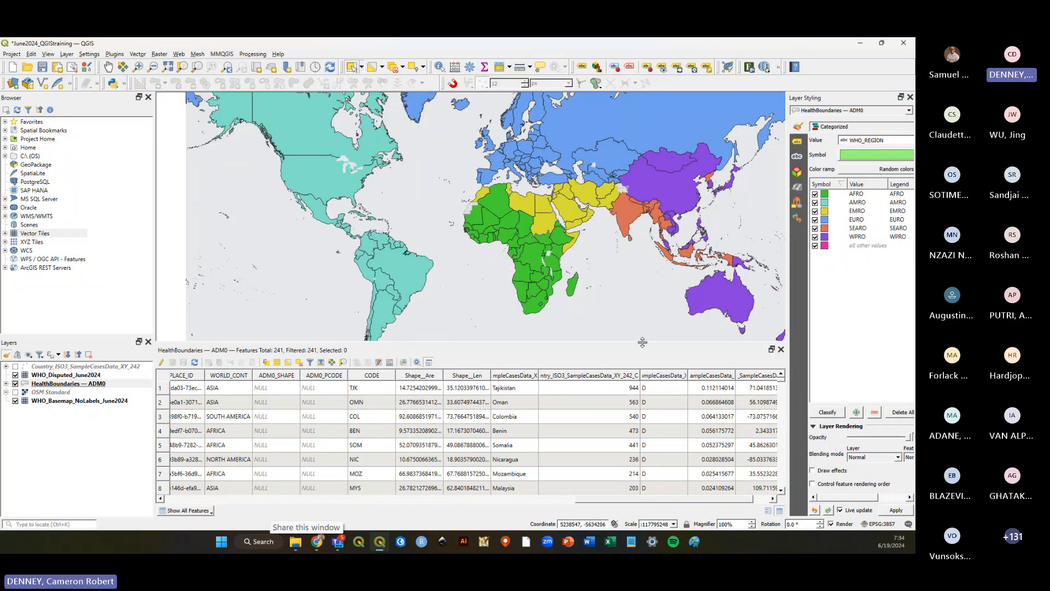
{"action": "left_click_drag", "start_coordinate": [646, 344], "coordinate": [635, 397]}
{"action": "left_click", "coordinate": [42, 66]}
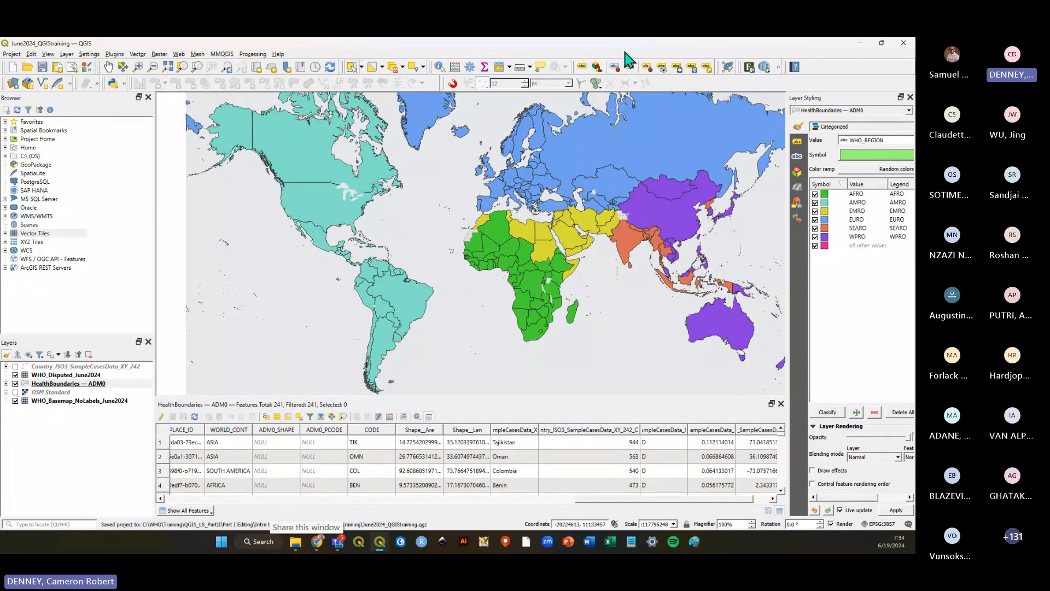
Scroll through the joined HealthBoundaries — ADM0 attribute table rows and columns.
{"action": "scroll", "coordinate": [678, 481], "scroll_direction": "down", "scroll_amount": 5}
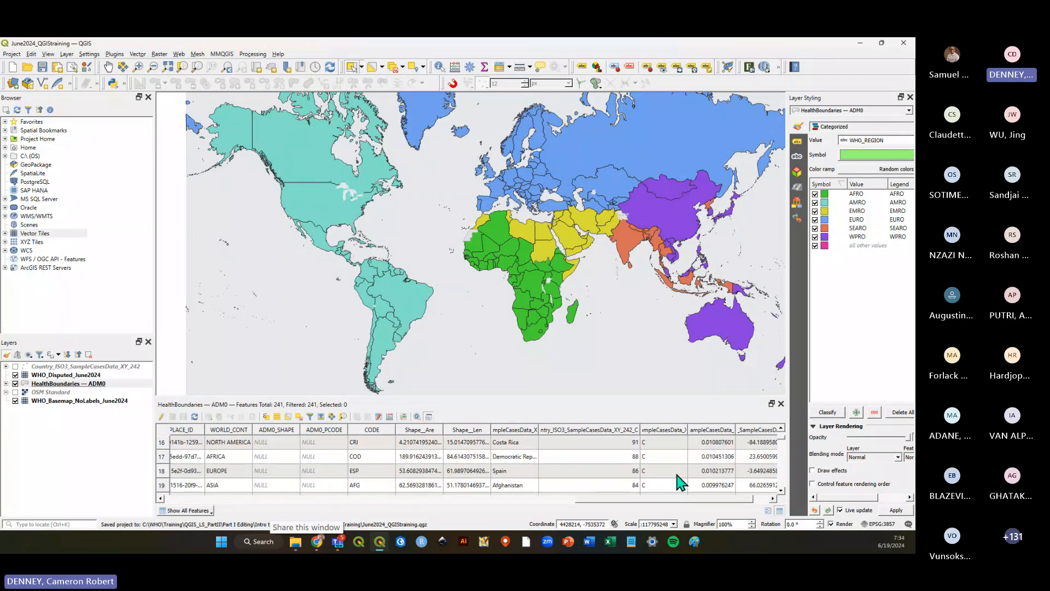
{"action": "scroll", "coordinate": [681, 482], "scroll_direction": "down", "scroll_amount": 20}
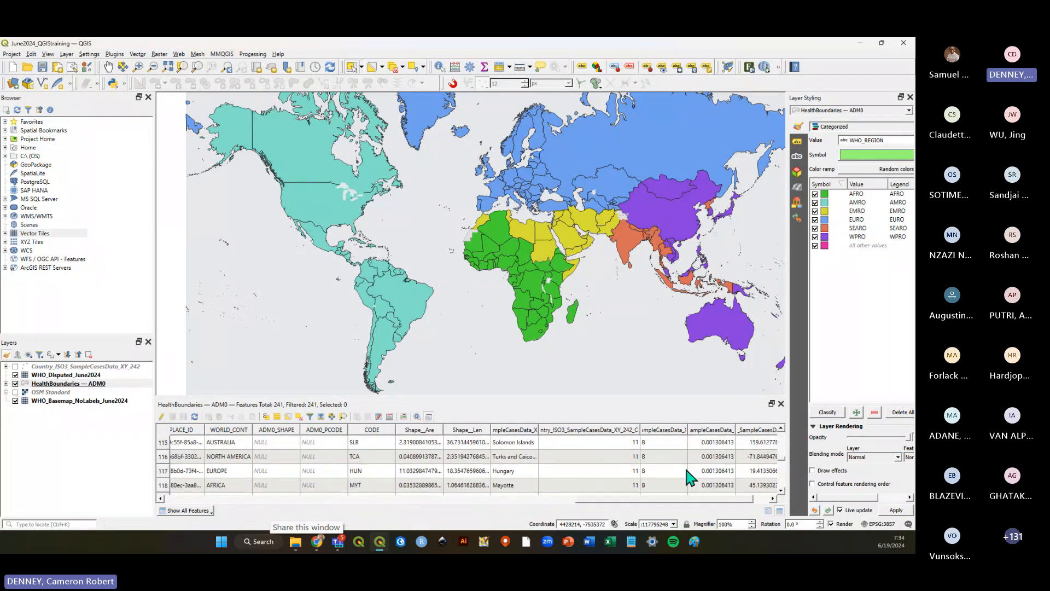
{"action": "scroll", "coordinate": [651, 465], "scroll_direction": "up", "scroll_amount": 6}
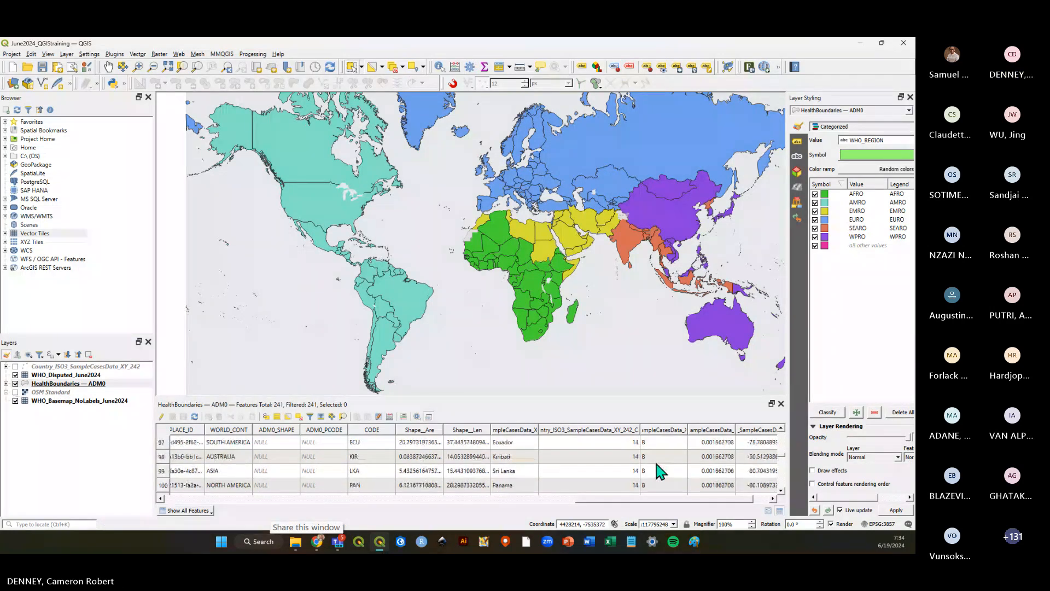
{"action": "scroll", "coordinate": [662, 469], "scroll_direction": "up", "scroll_amount": 20}
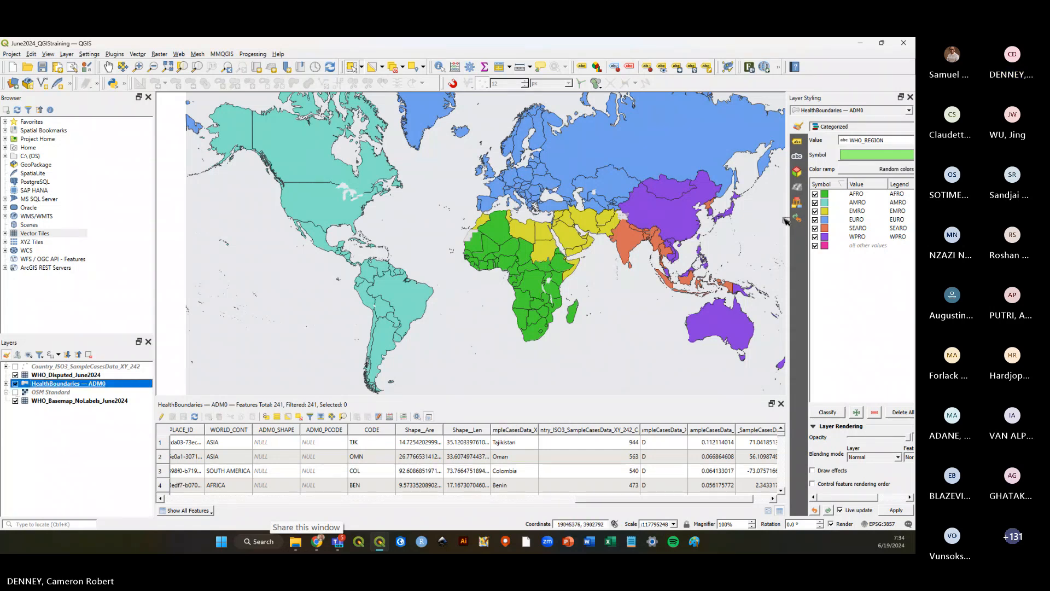
{"action": "left_click_drag", "start_coordinate": [787, 220], "coordinate": [721, 245]}
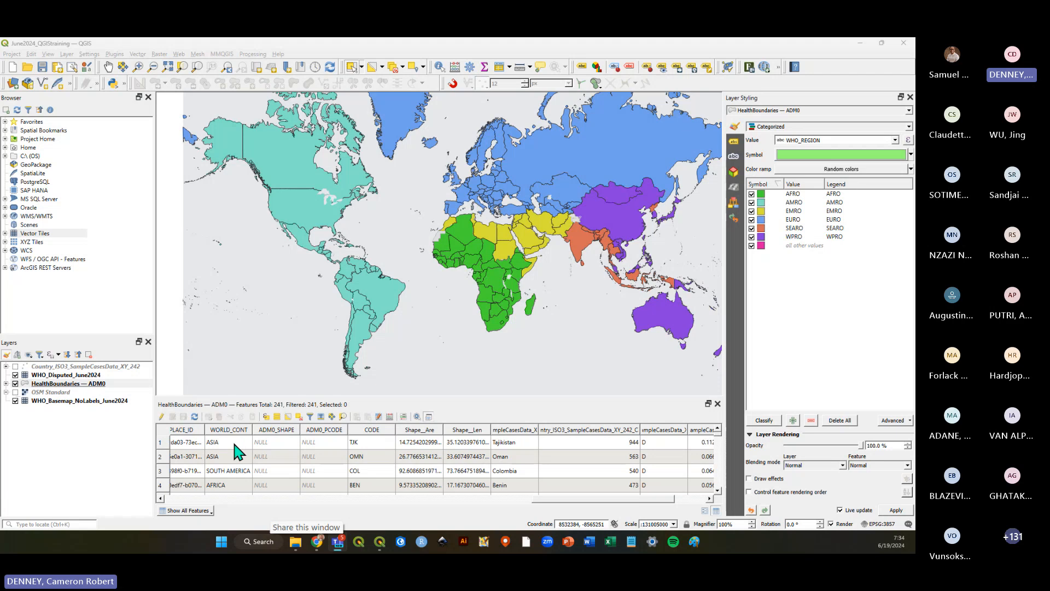
{"action": "left_click_drag", "start_coordinate": [563, 499], "coordinate": [219, 497]}
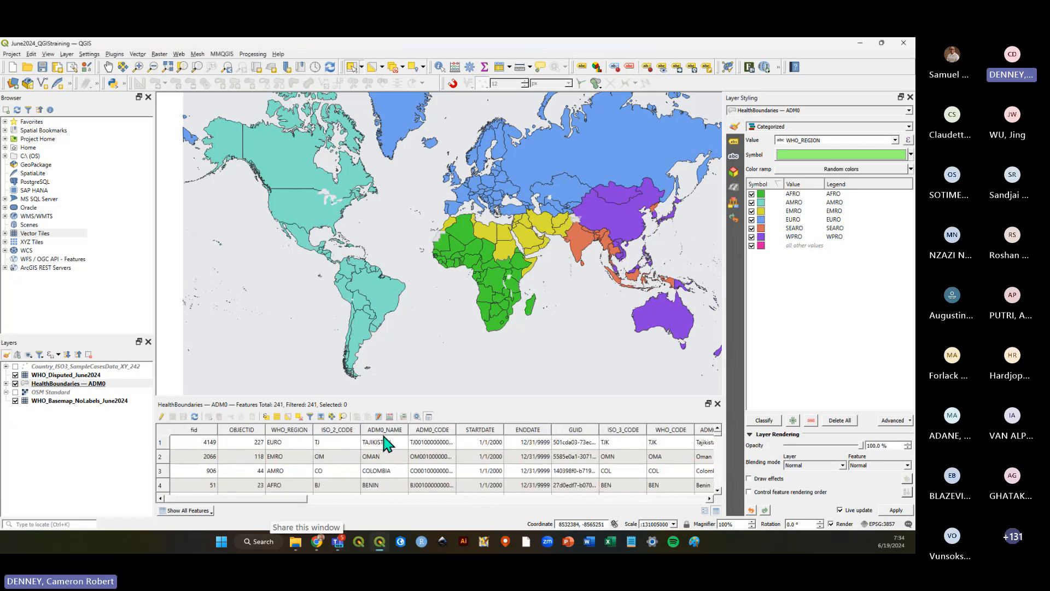
Open the Country_ISO3_SampleCasesData_XY_242 attribute table and sort it by COUNTRY.
{"action": "right_click", "coordinate": [60, 366]}
{"action": "left_click", "coordinate": [68, 268]}
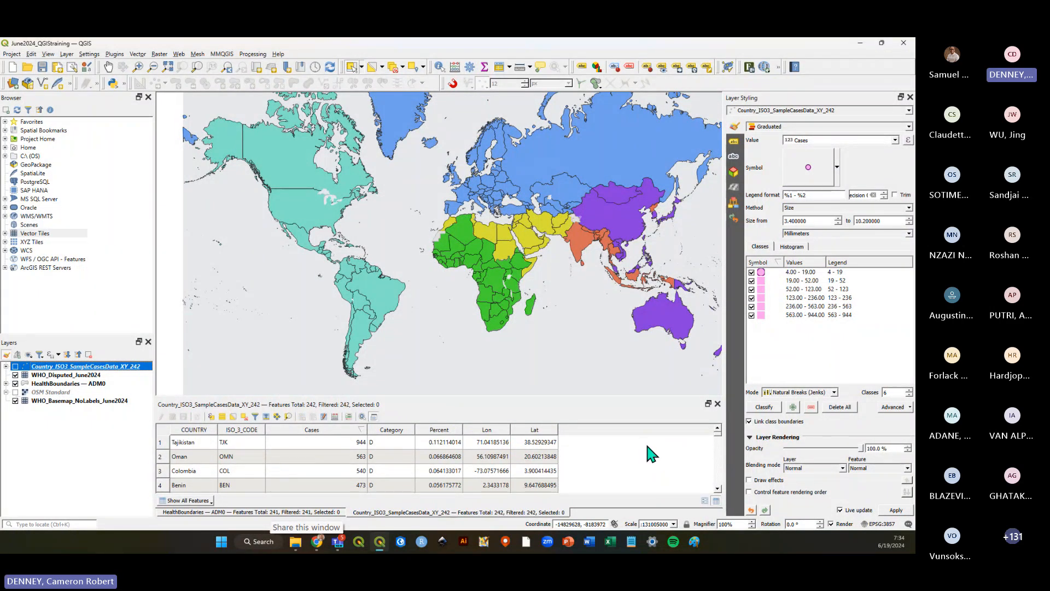
{"action": "left_click", "coordinate": [198, 430]}
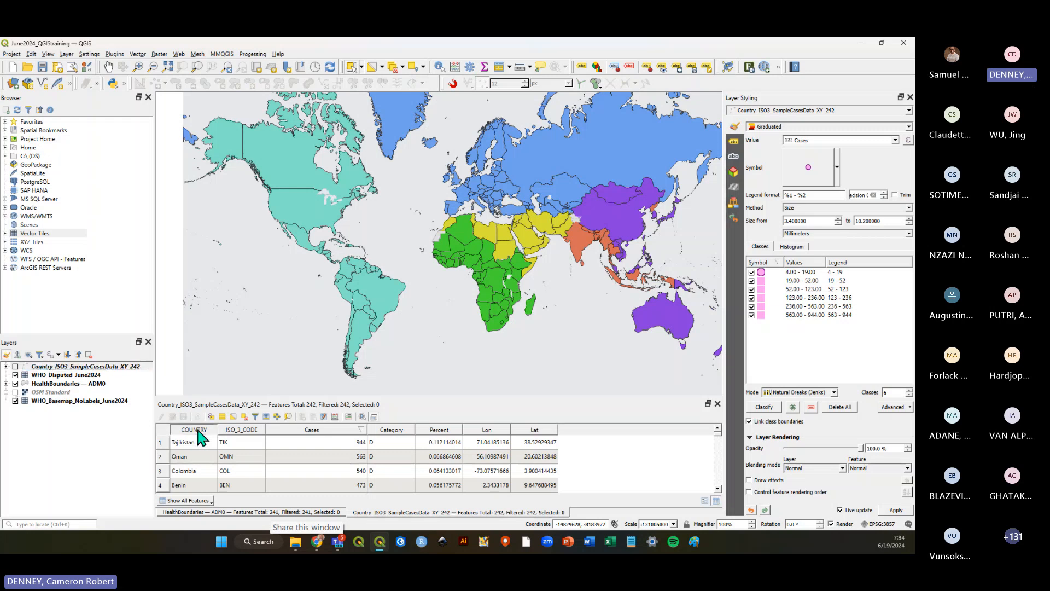
{"action": "left_click", "coordinate": [190, 445]}
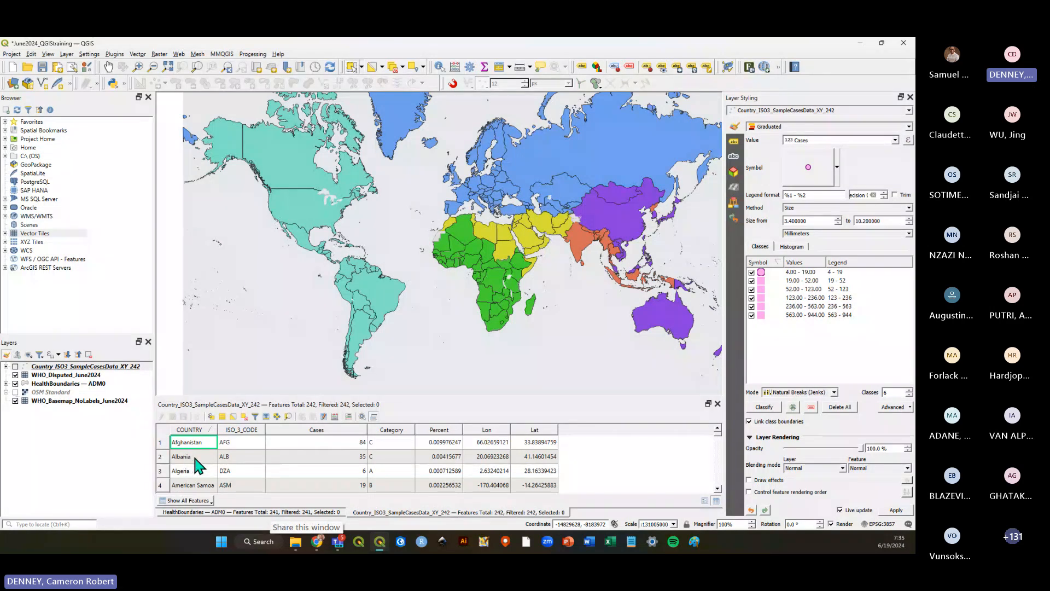
Switch back to the HealthBoundaries — ADM0 attribute table and enlarge it to browse its fields.
{"action": "left_click", "coordinate": [258, 509]}
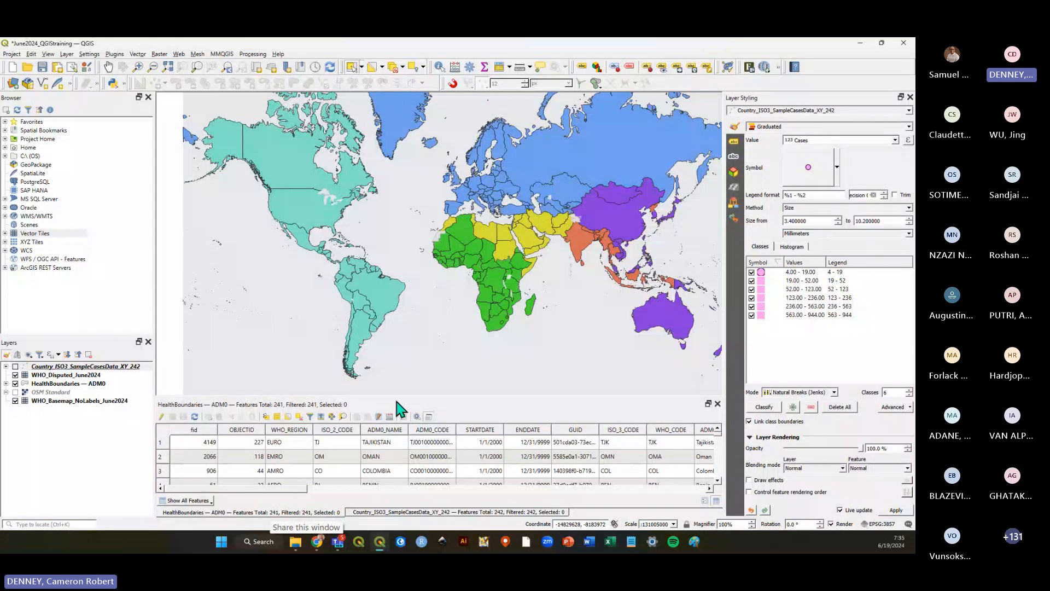
{"action": "left_click_drag", "start_coordinate": [397, 396], "coordinate": [408, 340]}
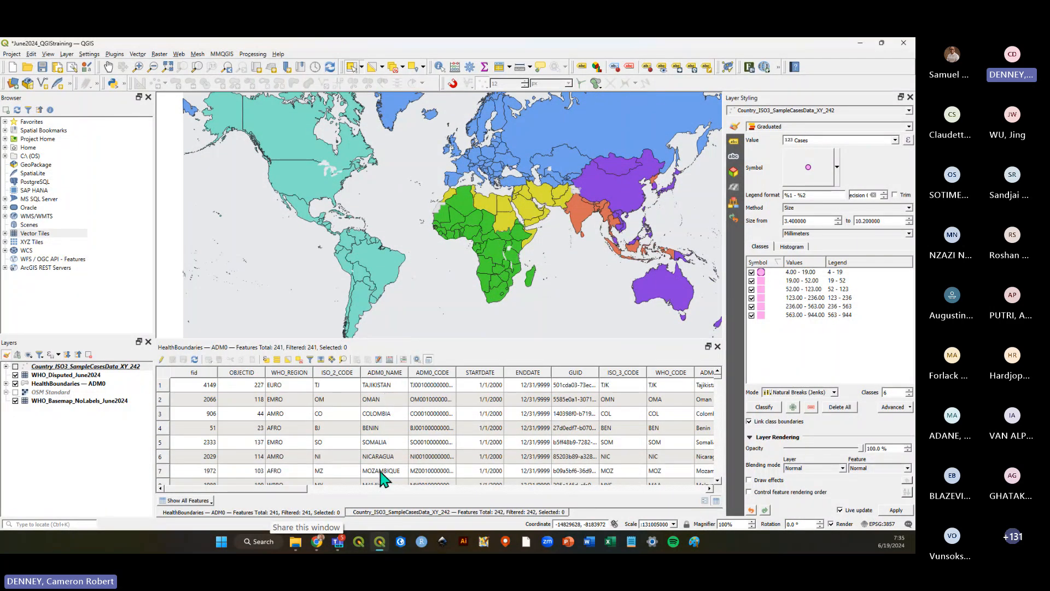
{"action": "left_click_drag", "start_coordinate": [265, 489], "coordinate": [331, 493]}
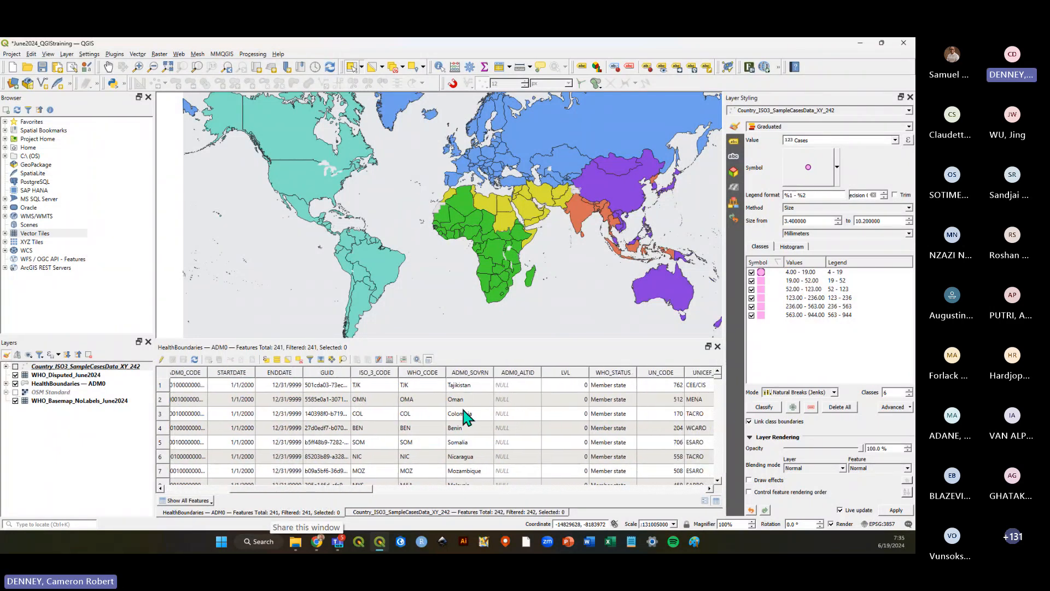
Scroll the HealthBoundaries — ADM0 attribute table back to its first columns and shrink the table panel.
{"action": "left_click_drag", "start_coordinate": [364, 493], "coordinate": [296, 492]}
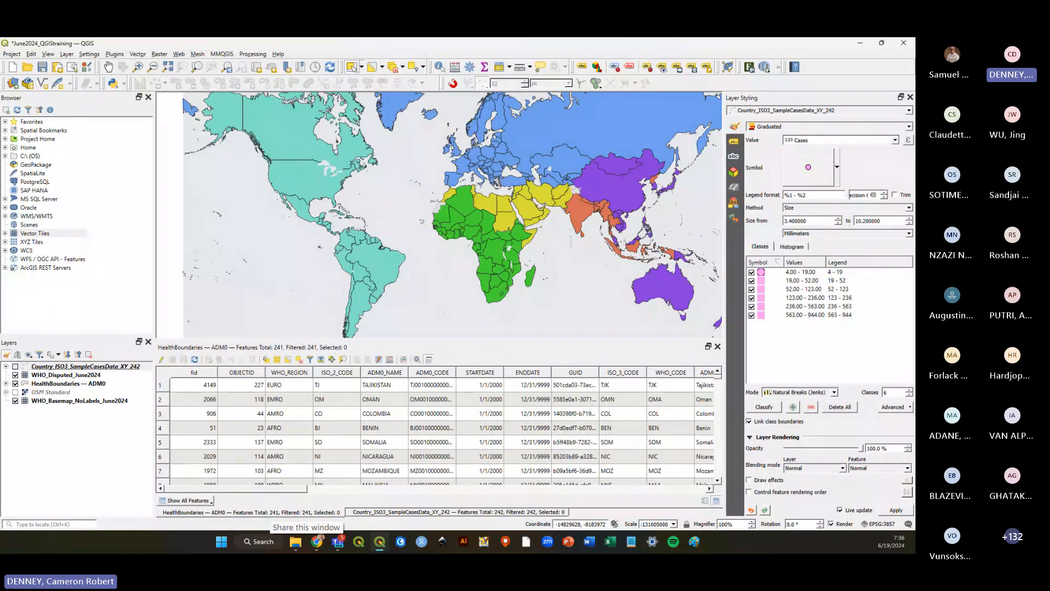
{"action": "left_click", "coordinate": [338, 541]}
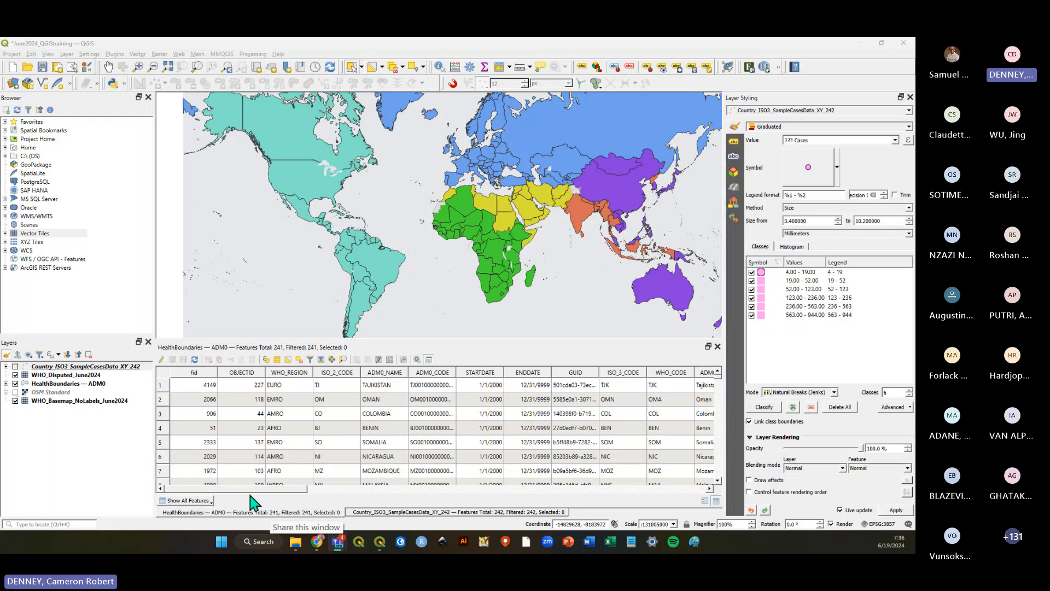
{"action": "left_click_drag", "start_coordinate": [249, 489], "coordinate": [218, 498]}
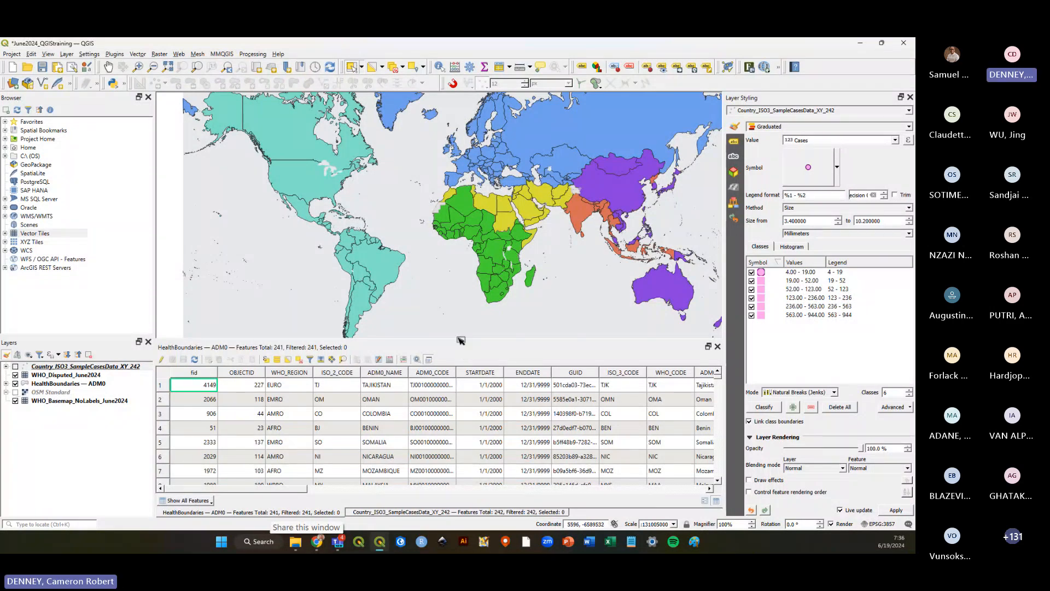
{"action": "left_click_drag", "start_coordinate": [460, 340], "coordinate": [328, 358]}
Open the HealthBoundaries — ADM0 layer properties to review its join to the sample cases layer, then close them.
{"action": "left_click", "coordinate": [66, 387]}
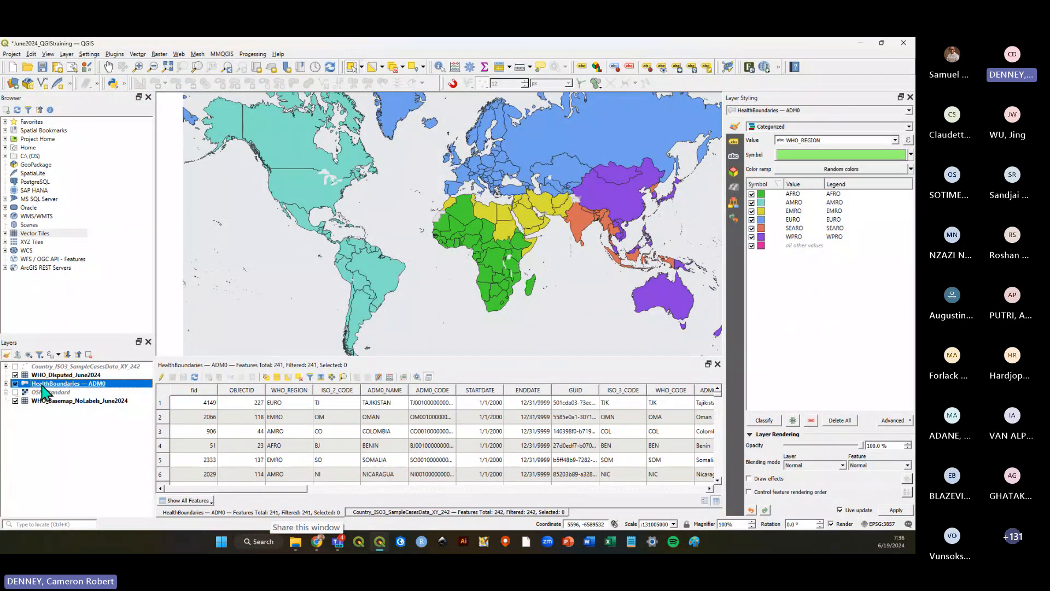
{"action": "right_click", "coordinate": [62, 384]}
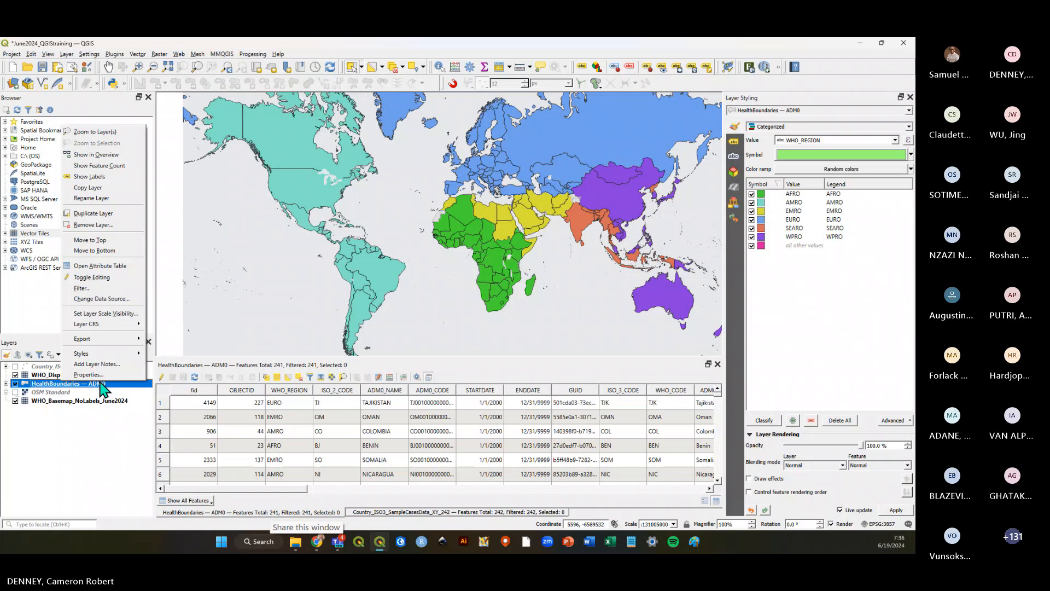
{"action": "left_click", "coordinate": [89, 375]}
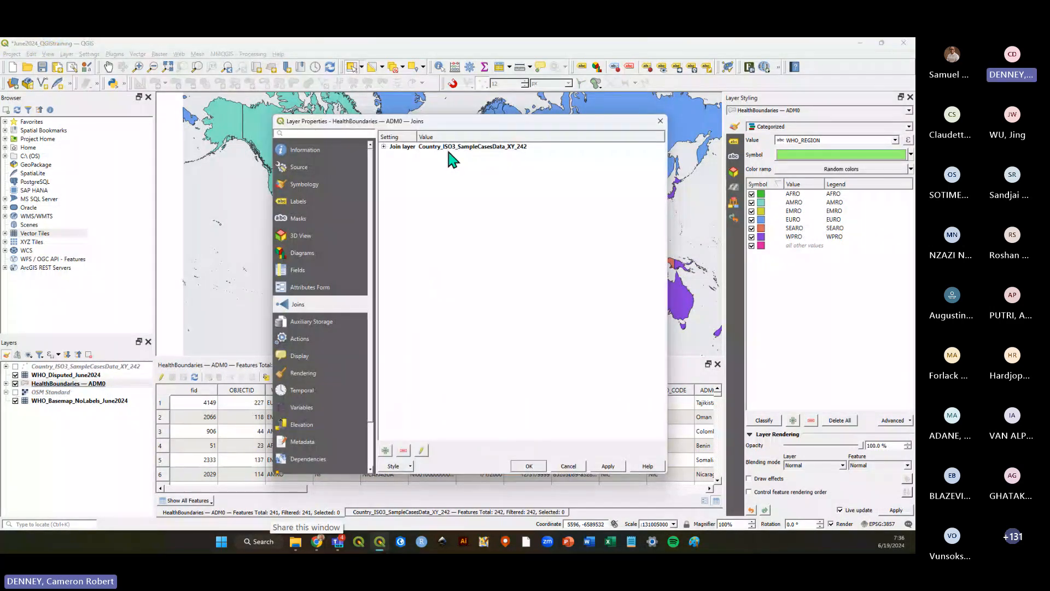
{"action": "left_click", "coordinate": [660, 121]}
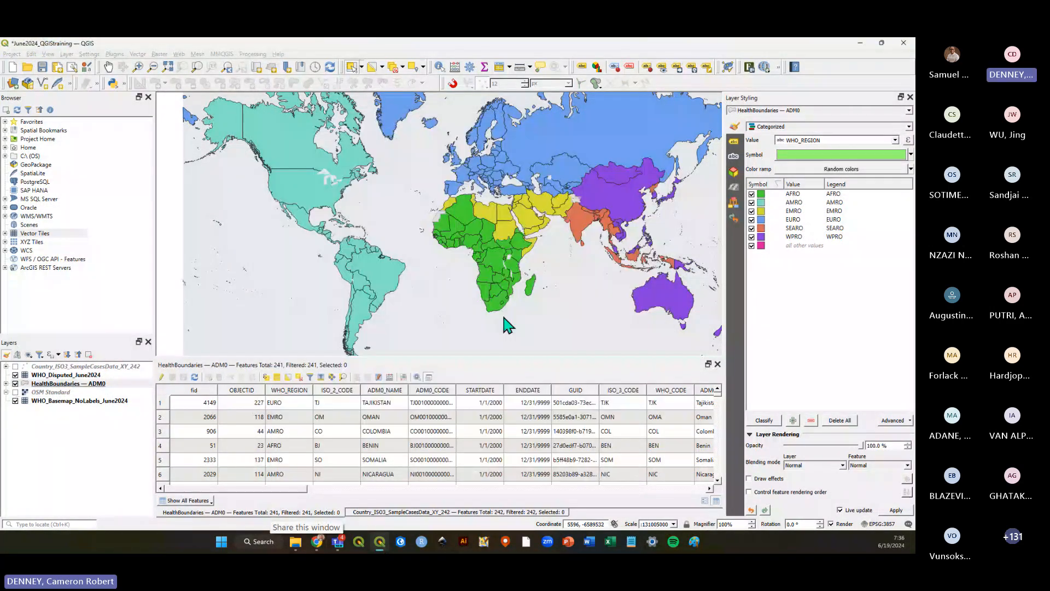
Switch to the tutorial PDF in the browser and read through the join and symbolization steps before returning.
{"action": "left_click", "coordinate": [318, 542]}
{"action": "scroll", "coordinate": [520, 284], "scroll_direction": "down", "scroll_amount": 10}
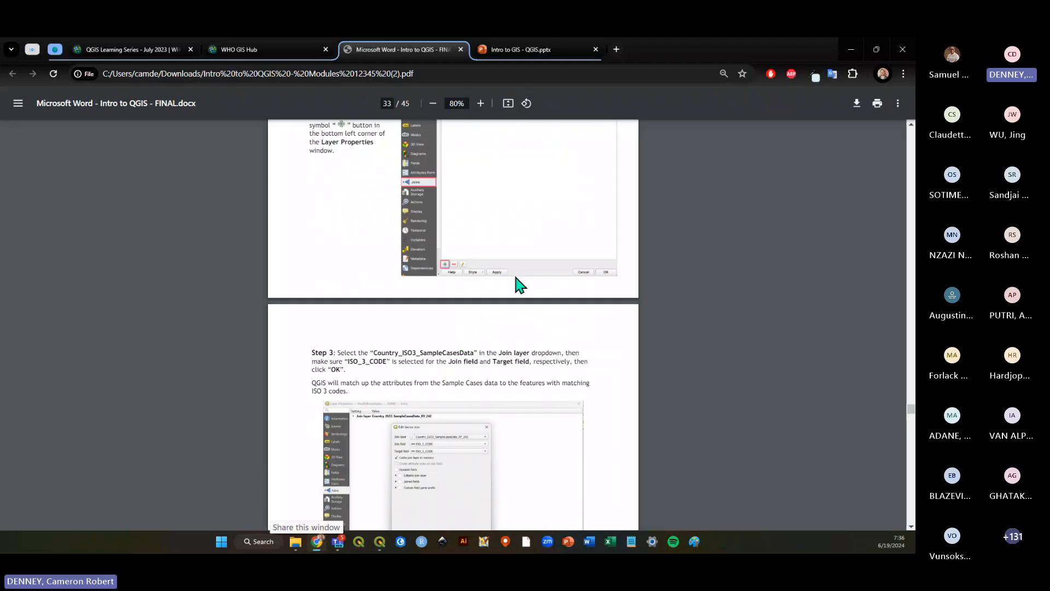
{"action": "scroll", "coordinate": [520, 285], "scroll_direction": "down", "scroll_amount": 3}
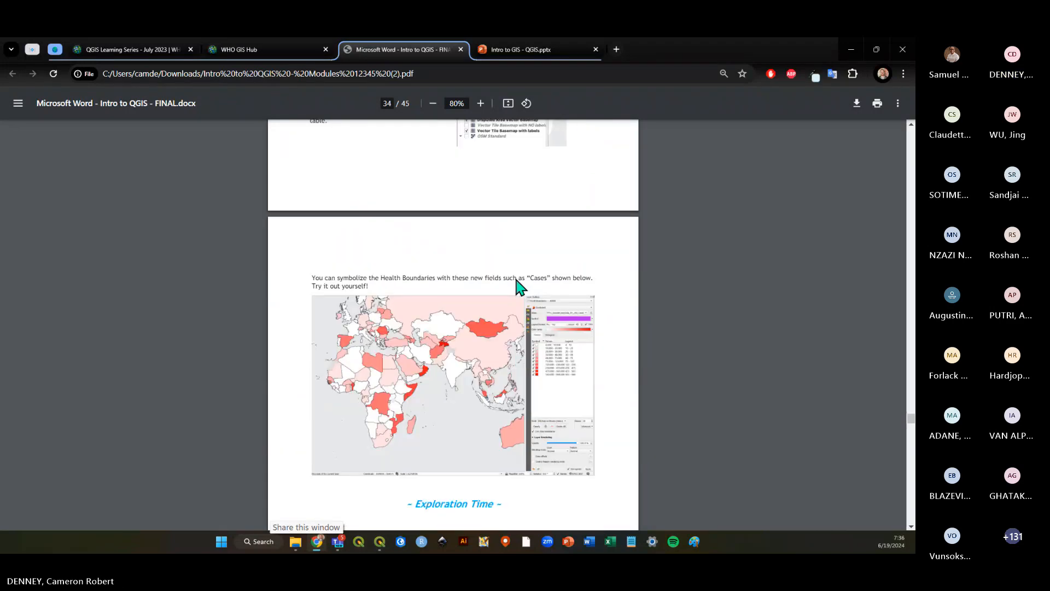
{"action": "scroll", "coordinate": [519, 286], "scroll_direction": "up", "scroll_amount": 7}
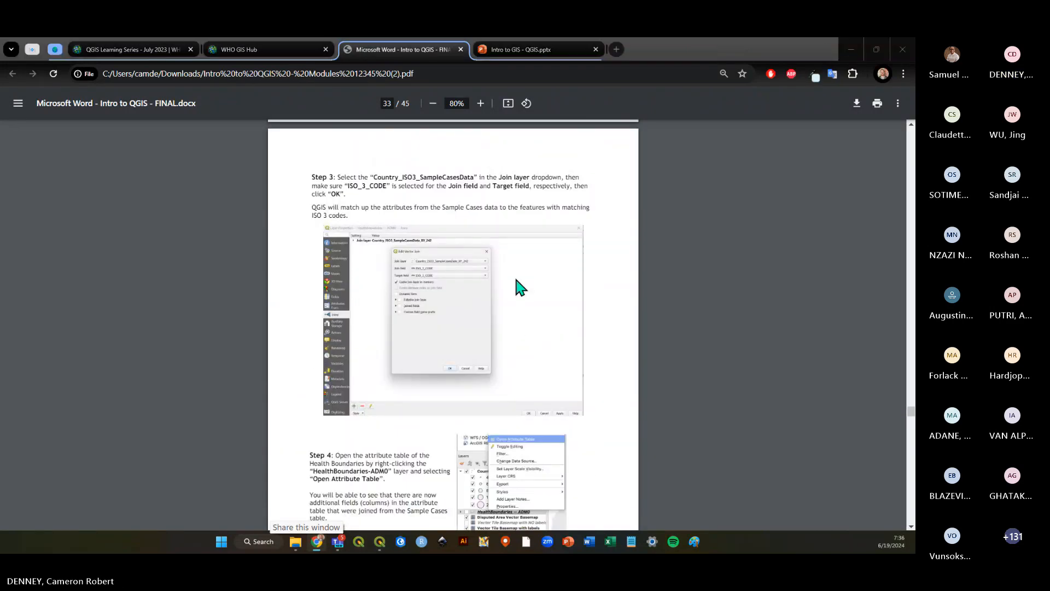
{"action": "key", "text": "alt+Tab"}
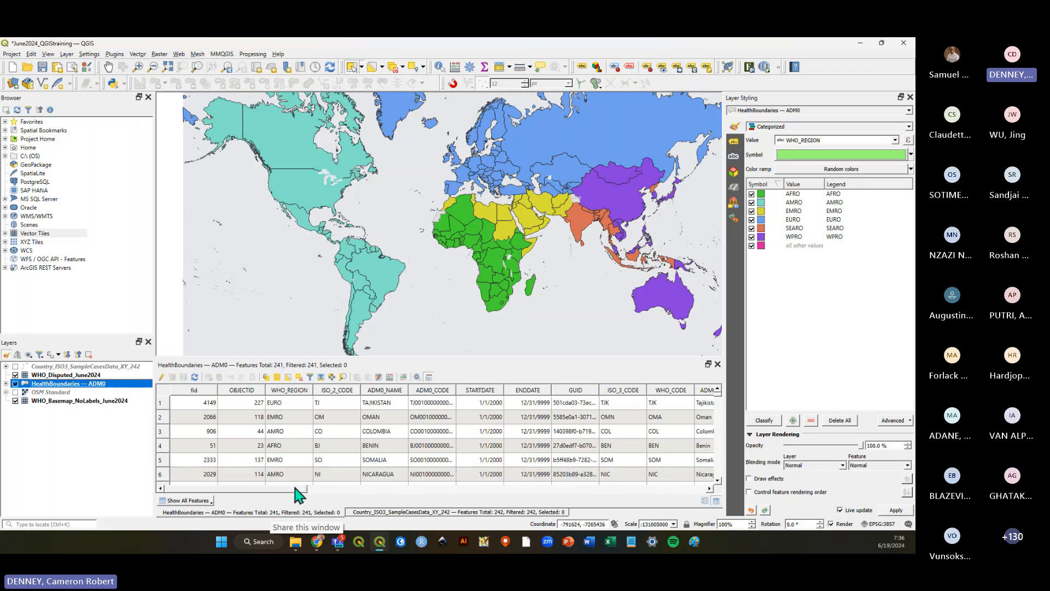
Scroll the attribute table back and save the project.
{"action": "left_click_drag", "start_coordinate": [301, 488], "coordinate": [274, 495]}
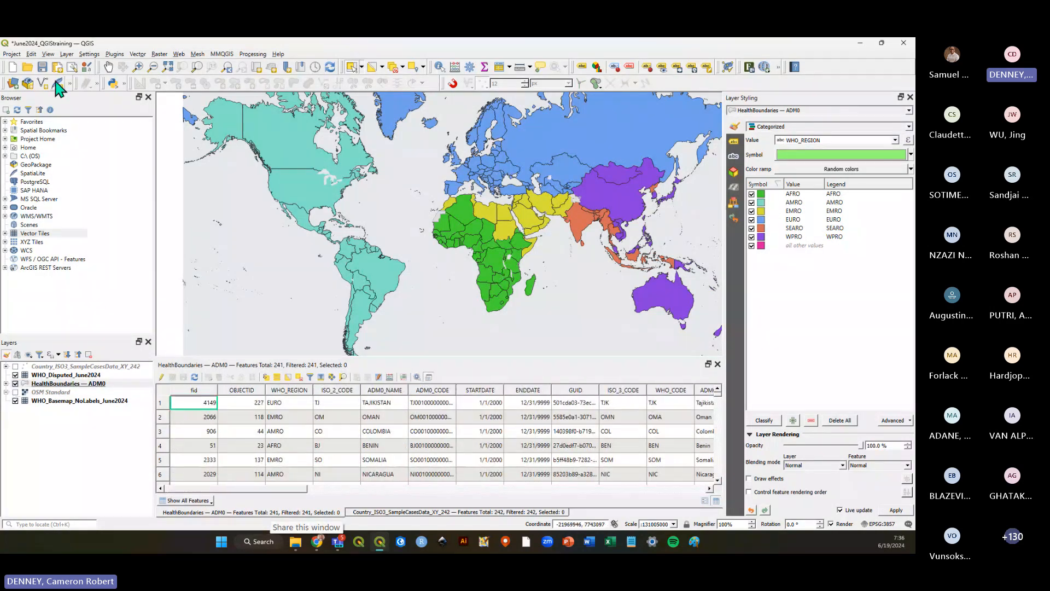
{"action": "left_click", "coordinate": [42, 67]}
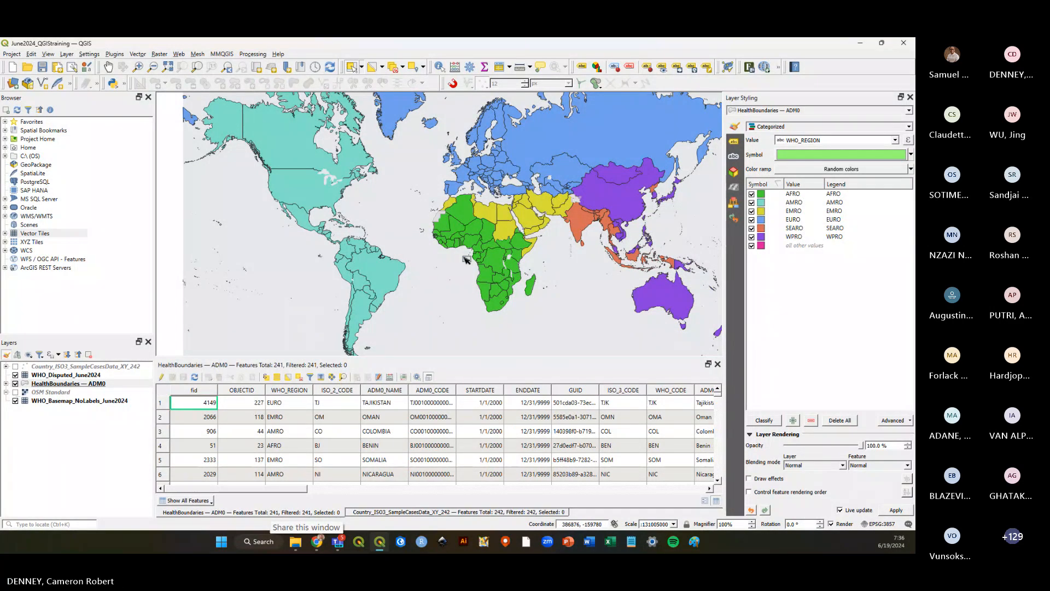
Select the HealthBoundaries — ADM0 layer, close both open attribute tables and save the project.
{"action": "left_click", "coordinate": [90, 384]}
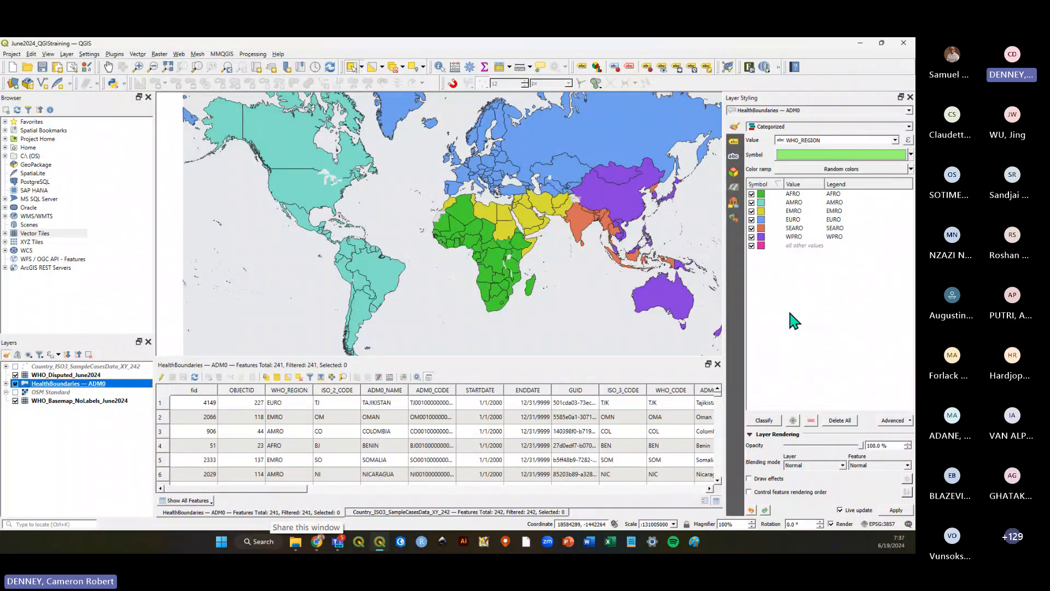
{"action": "scroll", "coordinate": [514, 300], "scroll_direction": "down", "scroll_amount": 1}
{"action": "scroll", "coordinate": [521, 277], "scroll_direction": "up", "scroll_amount": 1}
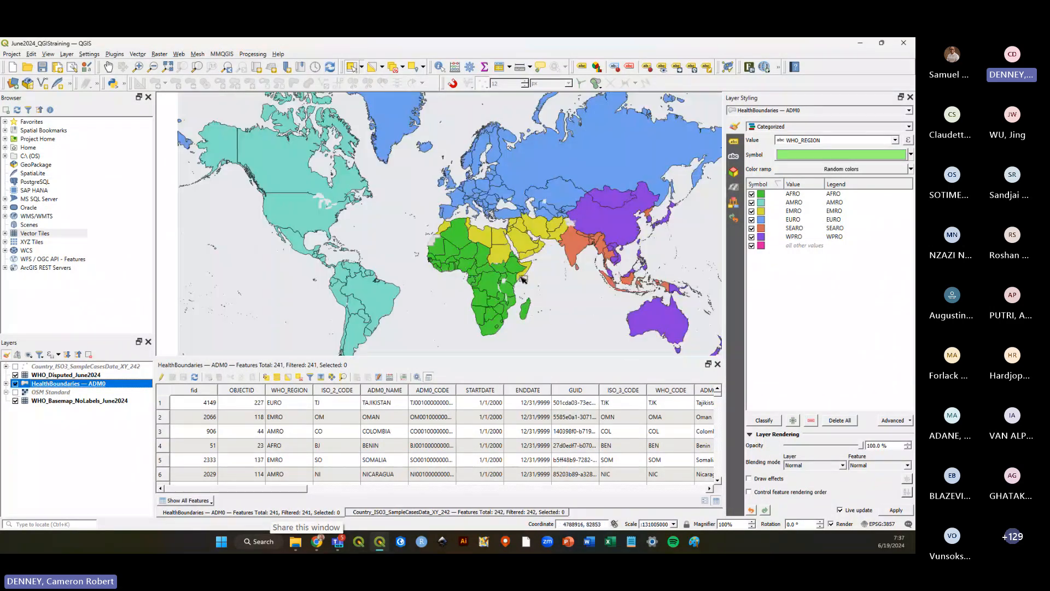
{"action": "left_click", "coordinate": [718, 364]}
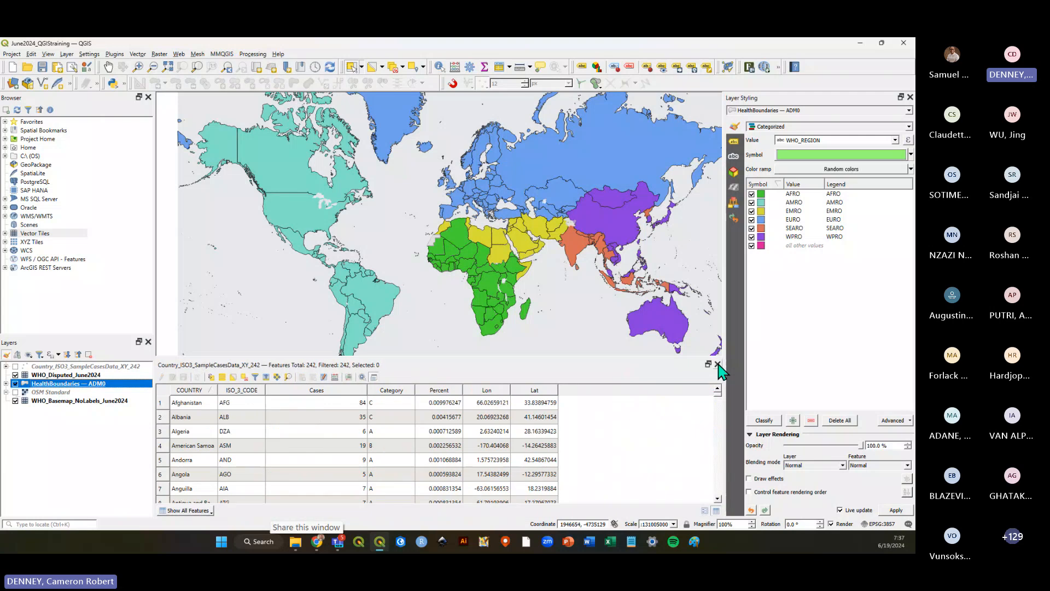
{"action": "left_click", "coordinate": [718, 364]}
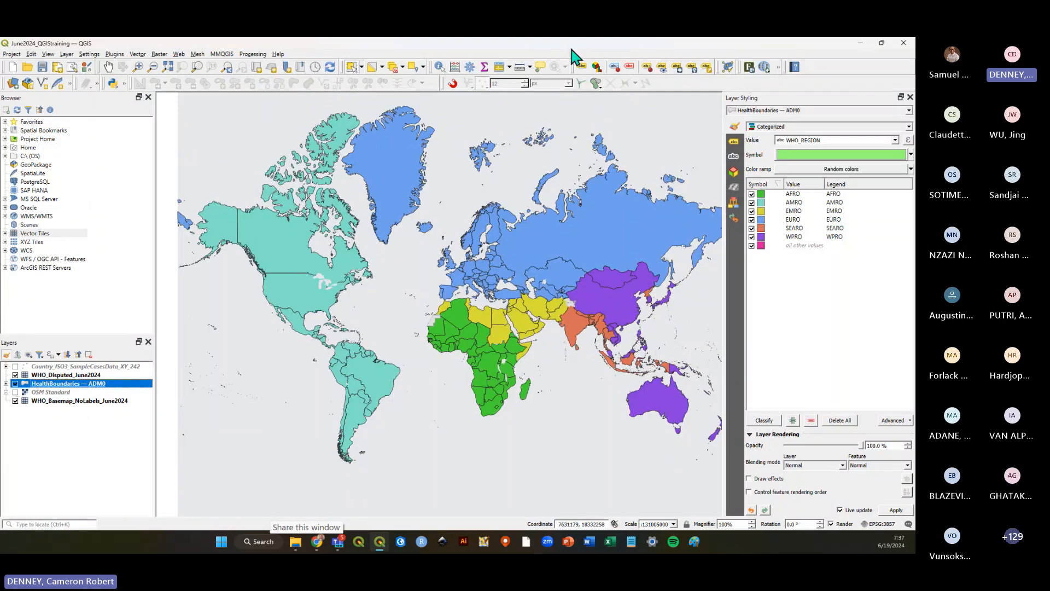
{"action": "left_click", "coordinate": [42, 68]}
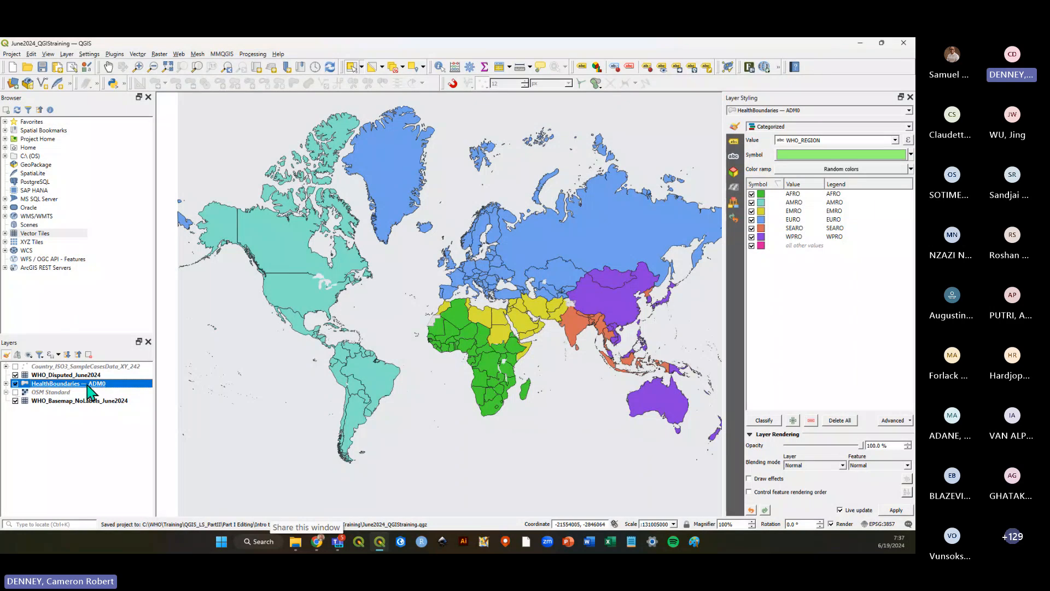
Toggle the Country_ISO3_SampleCasesData_XY_242 layer's visibility on and off.
{"action": "left_click", "coordinate": [15, 366]}
{"action": "left_click", "coordinate": [15, 366]}
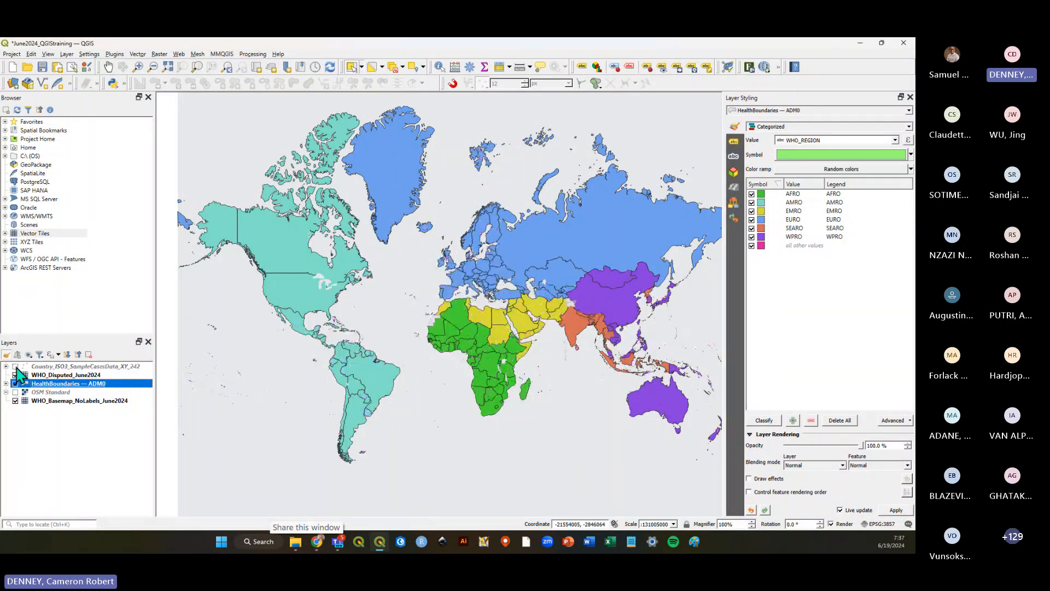
{"action": "left_click", "coordinate": [16, 367]}
{"action": "left_click", "coordinate": [15, 367]}
Switch the HealthBoundaries — ADM0 symbology renderer to Graduated.
{"action": "left_click", "coordinate": [908, 127]}
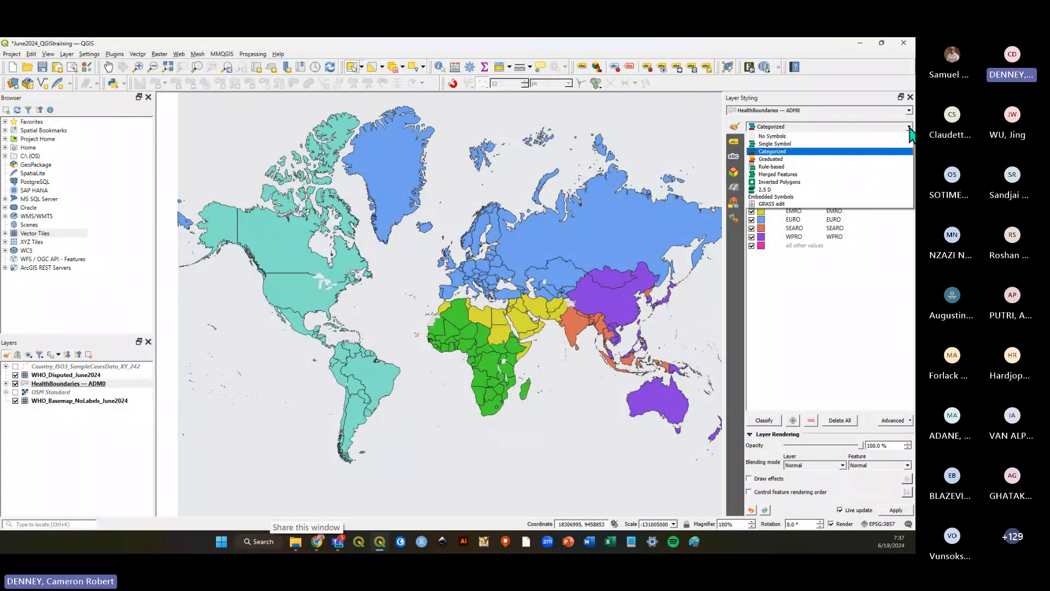
{"action": "left_click", "coordinate": [787, 151]}
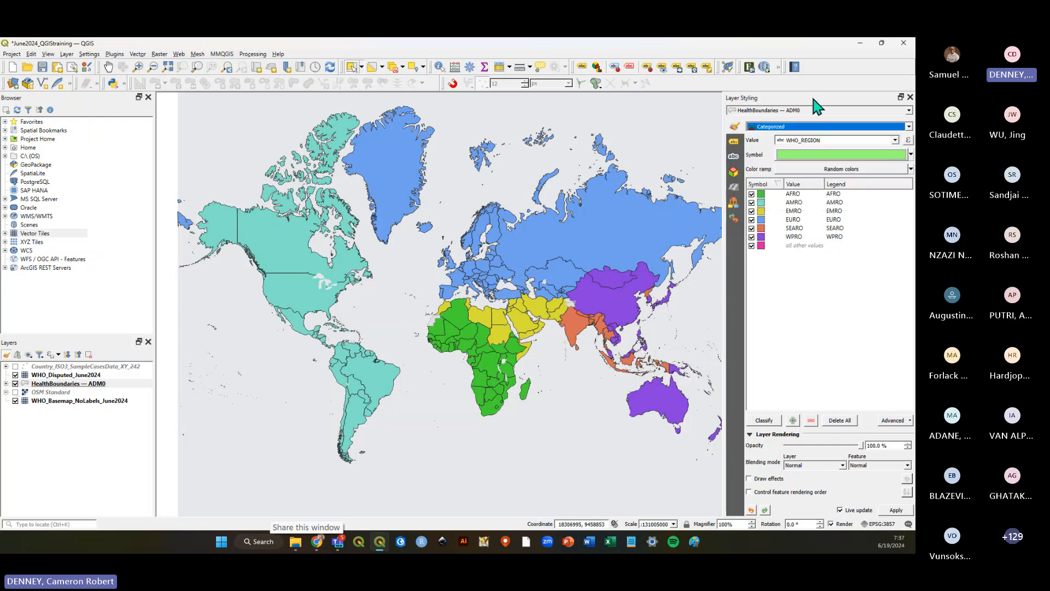
{"action": "left_click", "coordinate": [906, 126]}
{"action": "left_click", "coordinate": [859, 159]}
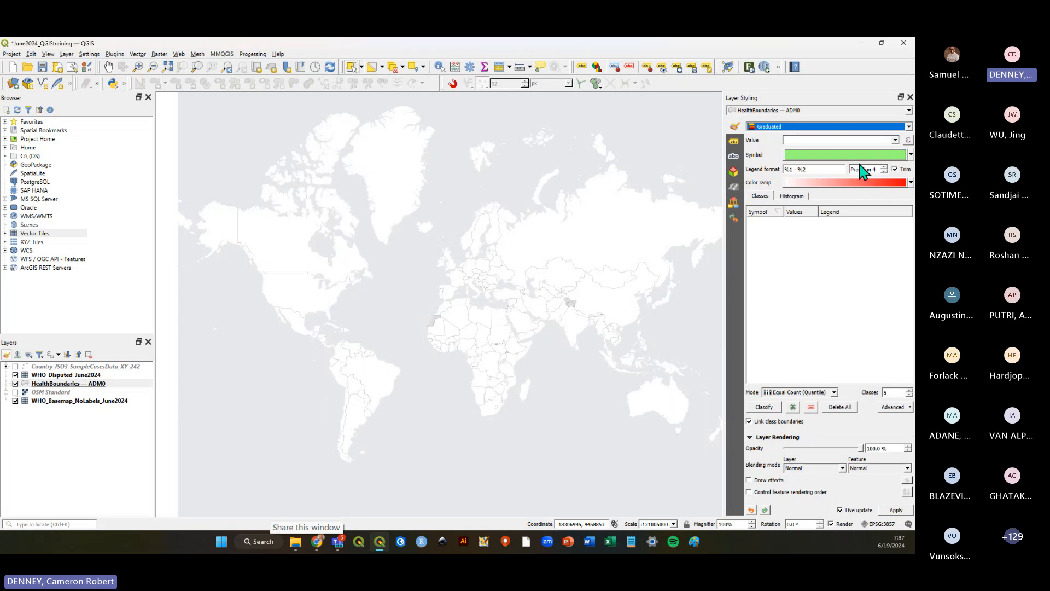
Set the graduated value field to the joined Country_ISO3_SampleCasesData_XY_242_Cases field and classify it.
{"action": "left_click", "coordinate": [875, 140]}
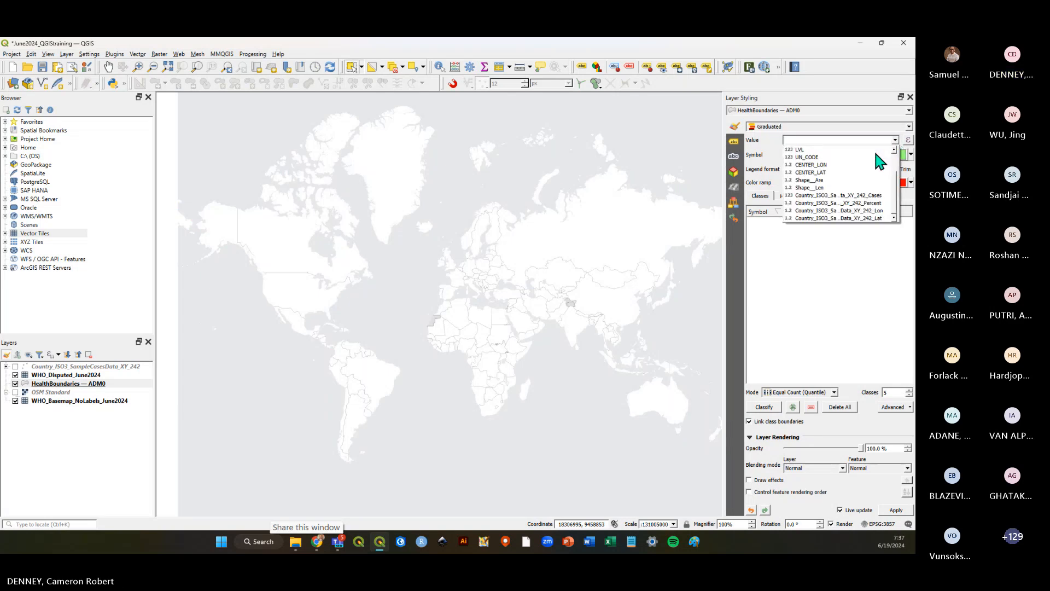
{"action": "left_click", "coordinate": [834, 93]}
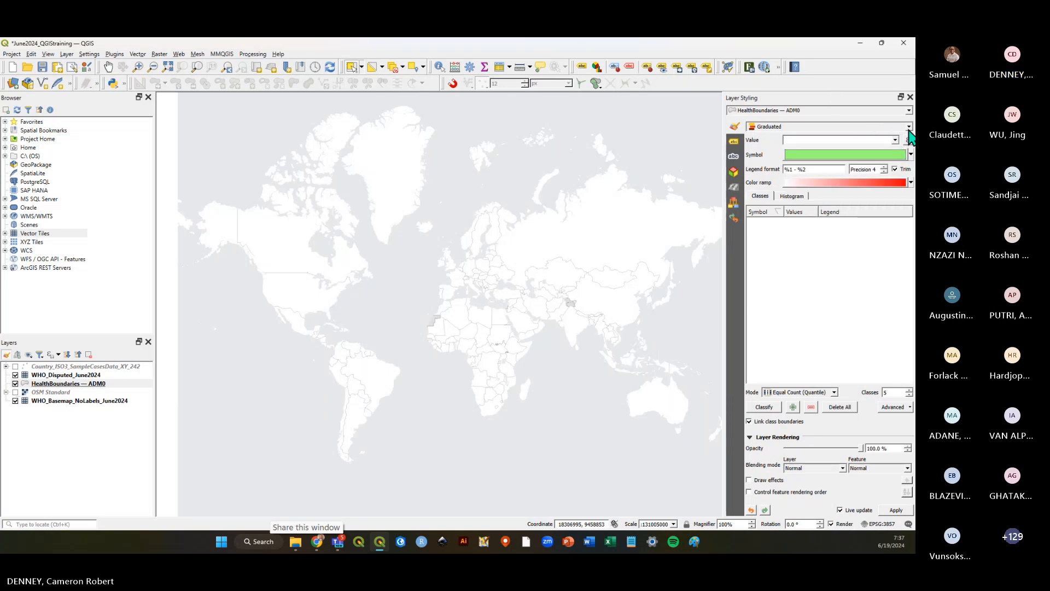
{"action": "left_click", "coordinate": [896, 140]}
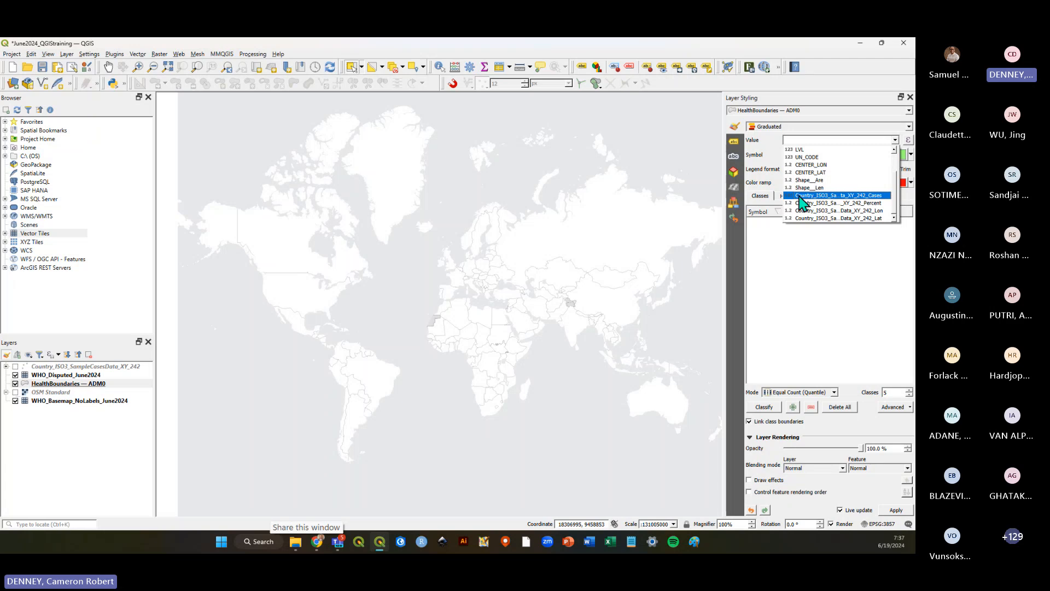
{"action": "left_click", "coordinate": [861, 197]}
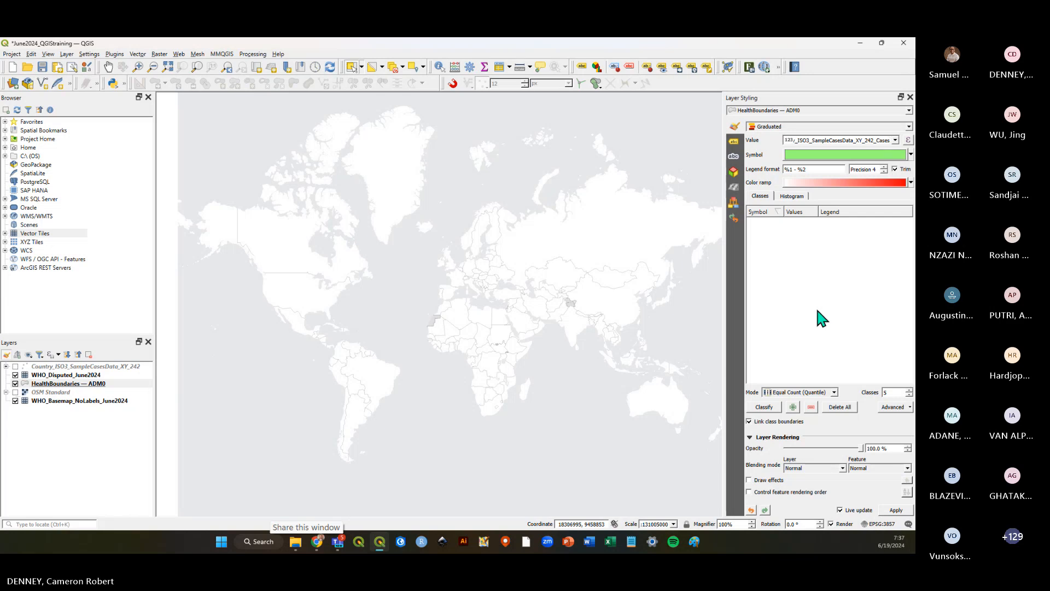
{"action": "left_click", "coordinate": [769, 408]}
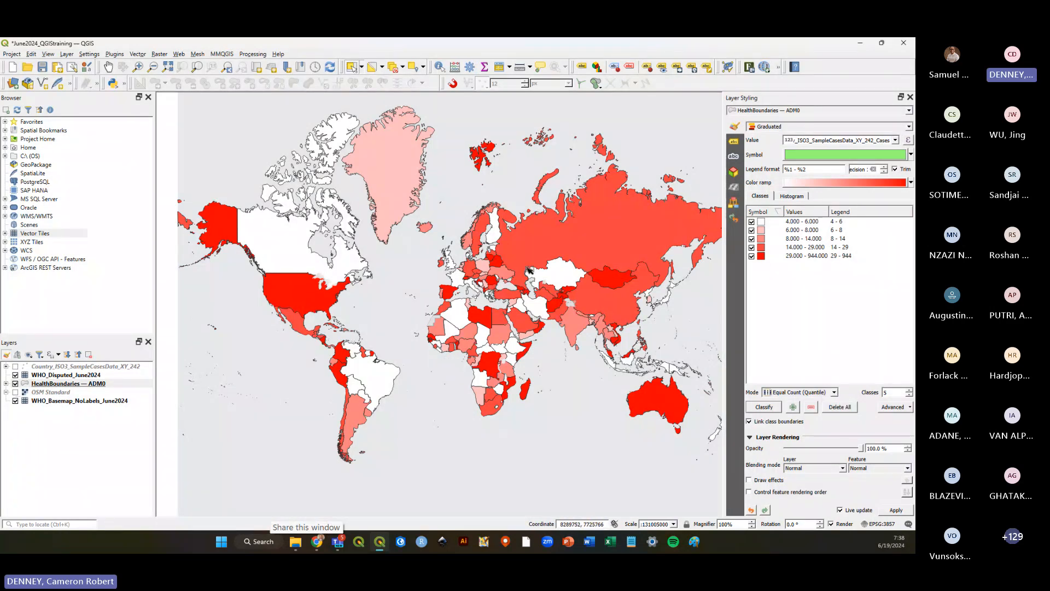
Try the Equal Interval and Natural Breaks (Jenks) classification modes.
{"action": "left_click", "coordinate": [835, 392]}
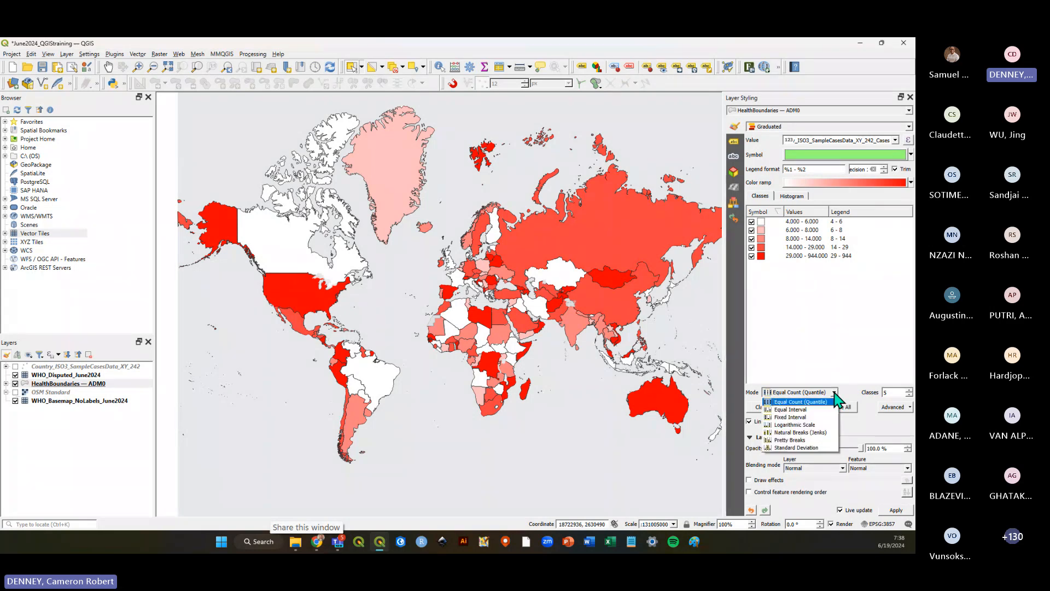
{"action": "left_click", "coordinate": [803, 411]}
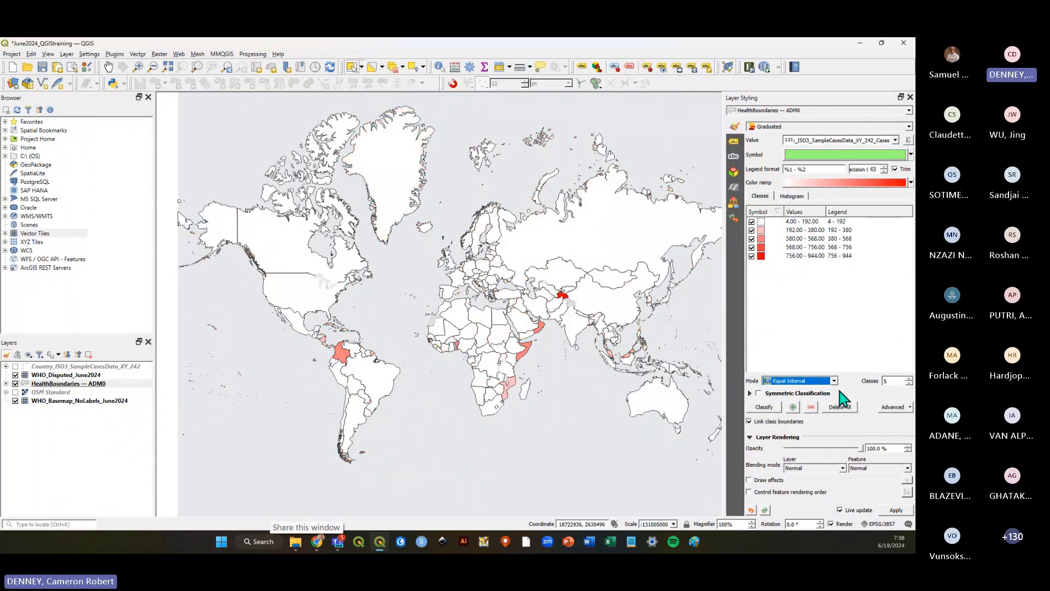
{"action": "left_click", "coordinate": [835, 381]}
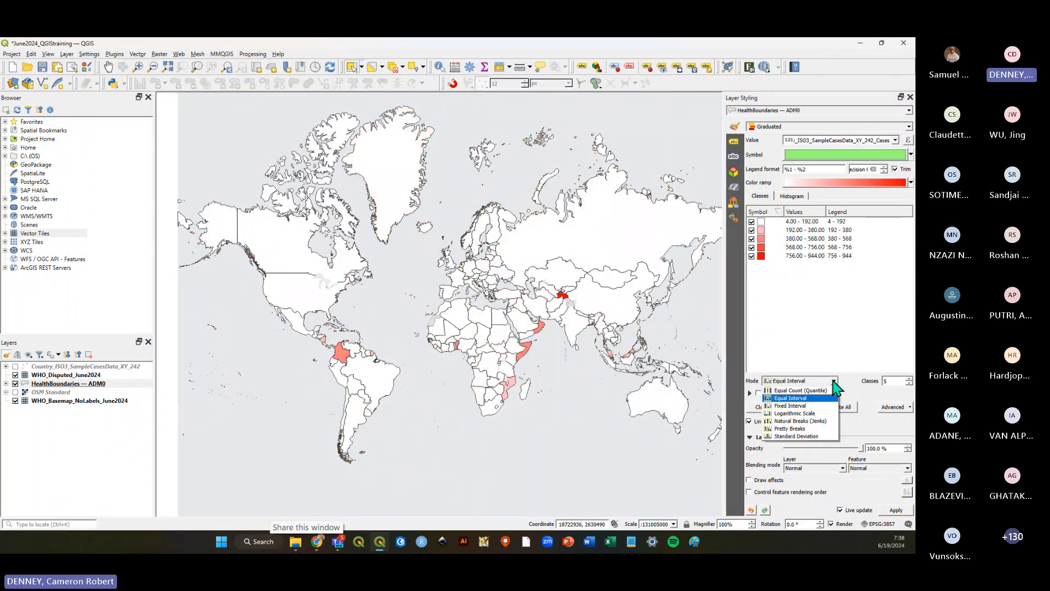
{"action": "left_click", "coordinate": [800, 421]}
{"action": "left_click", "coordinate": [829, 314]}
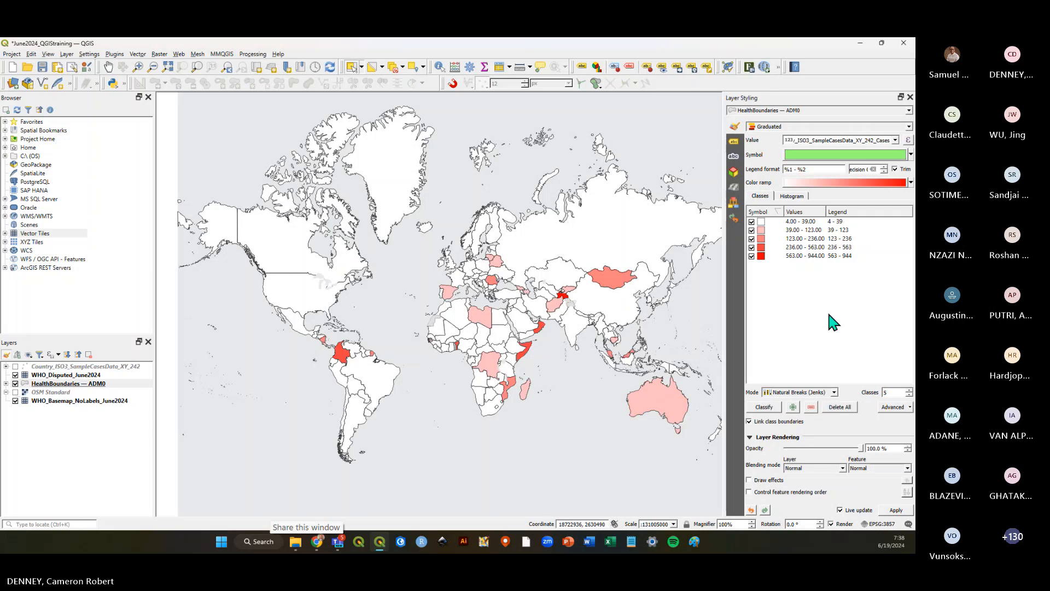
Set the number of classes to 7 and switch the classification mode to Equal Count (Quantile).
{"action": "left_click", "coordinate": [909, 390]}
{"action": "left_click", "coordinate": [909, 390]}
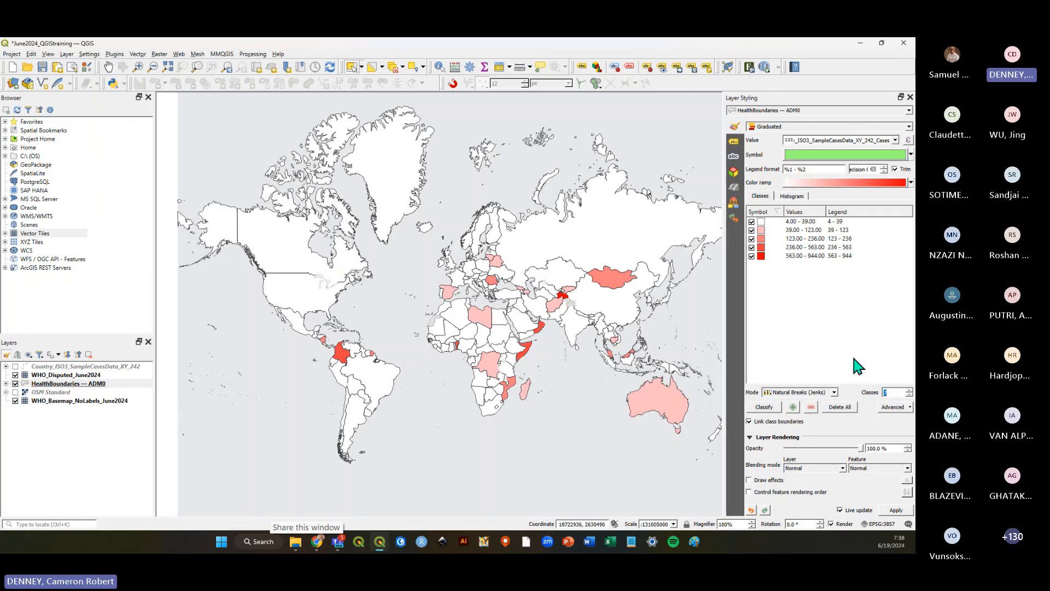
{"action": "left_click", "coordinate": [834, 393]}
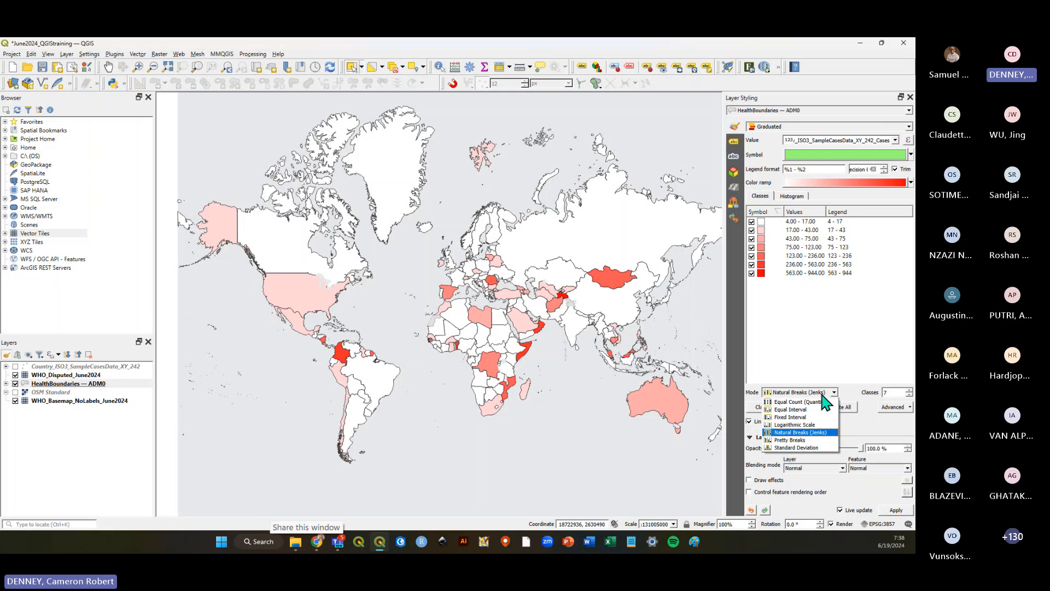
{"action": "left_click", "coordinate": [804, 401]}
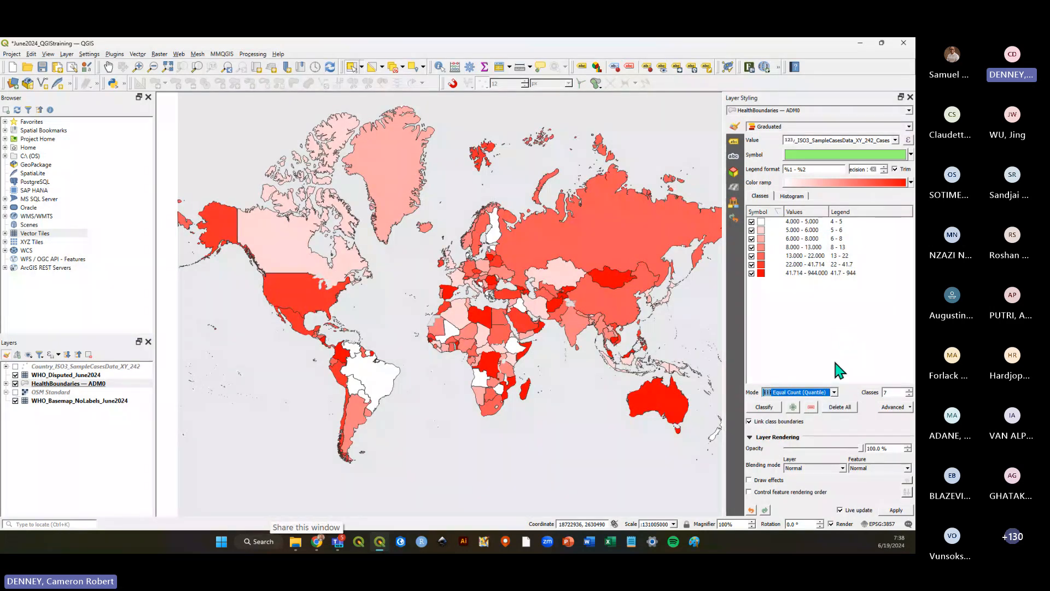
Switch the classification mode to Equal Interval and afterwards back to Natural Breaks (Jenks).
{"action": "left_click", "coordinate": [834, 392]}
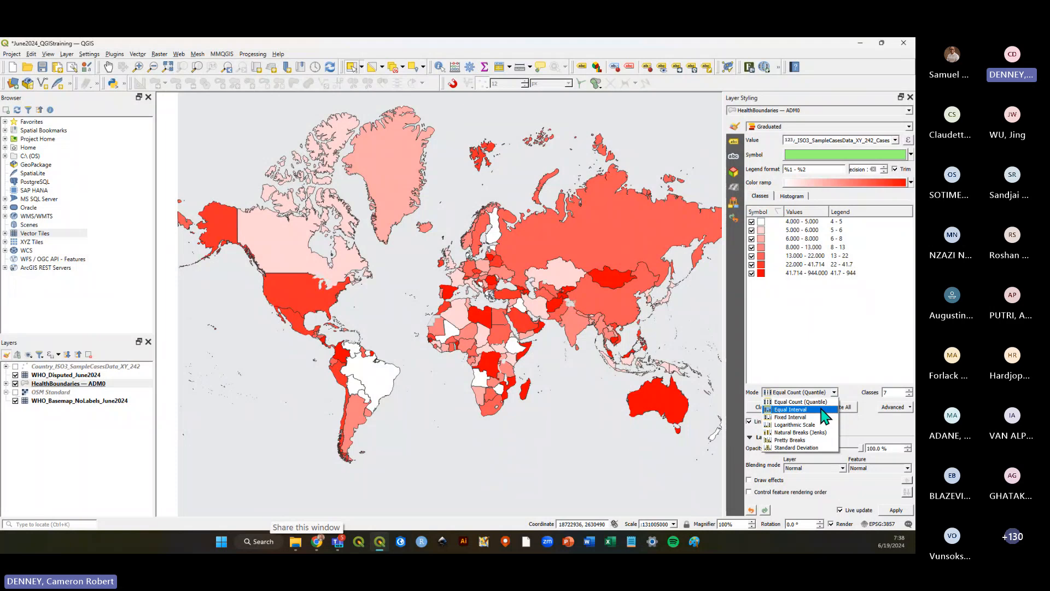
{"action": "left_click", "coordinate": [823, 410]}
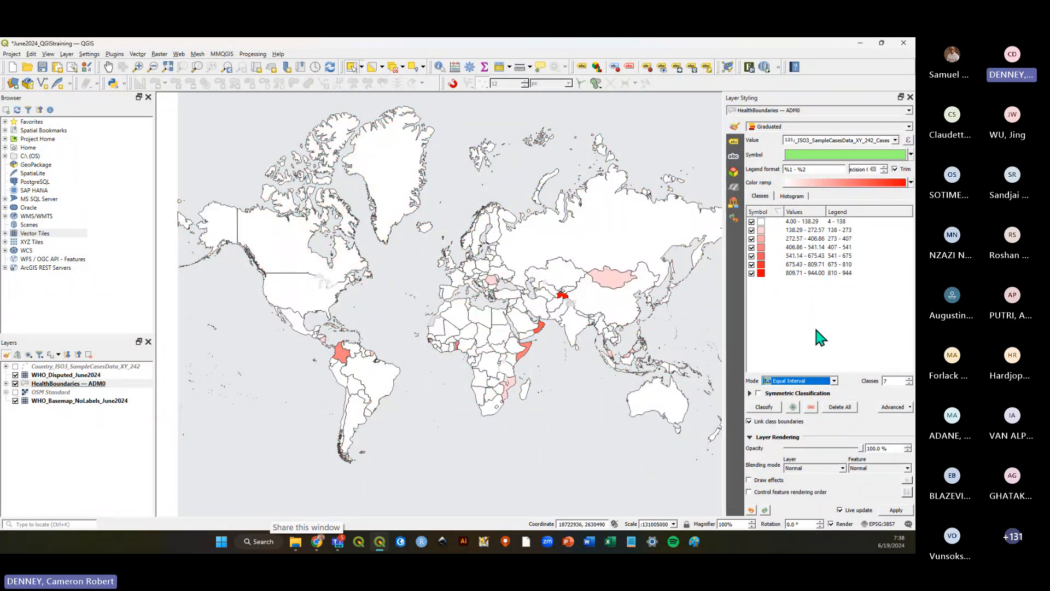
{"action": "left_click", "coordinate": [834, 382]}
{"action": "left_click", "coordinate": [801, 421]}
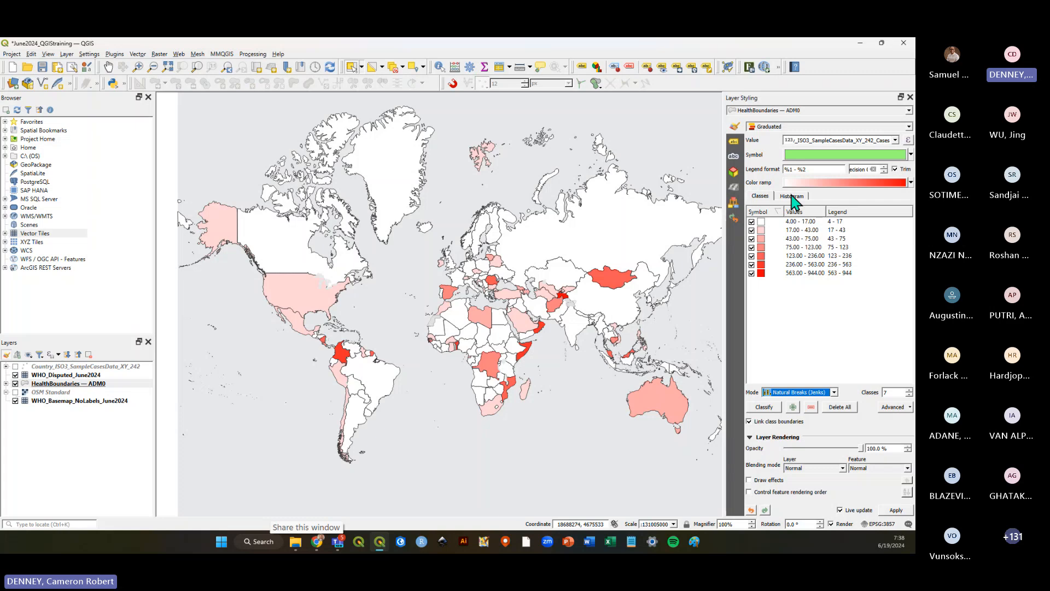
Try 6 and 8 classes for the Natural Breaks classification.
{"action": "left_click", "coordinate": [820, 331]}
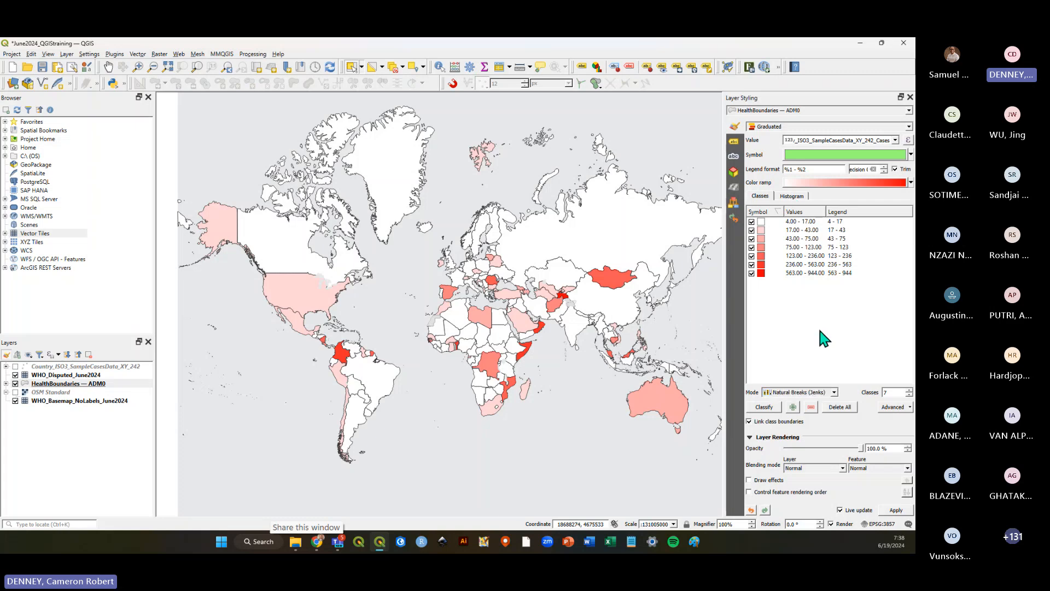
{"action": "left_click", "coordinate": [909, 395]}
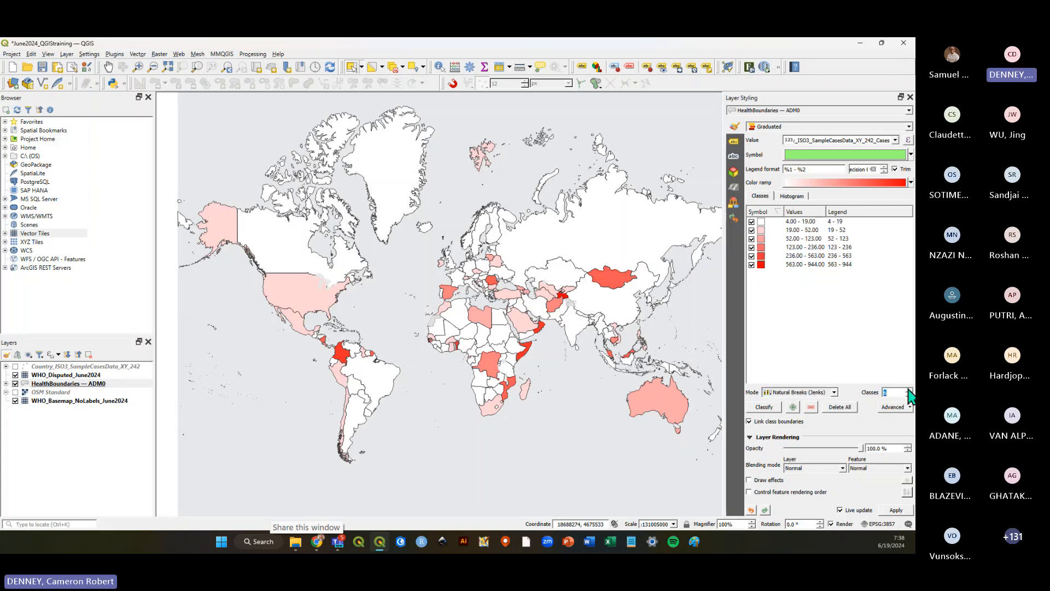
{"action": "double_click", "coordinate": [909, 390]}
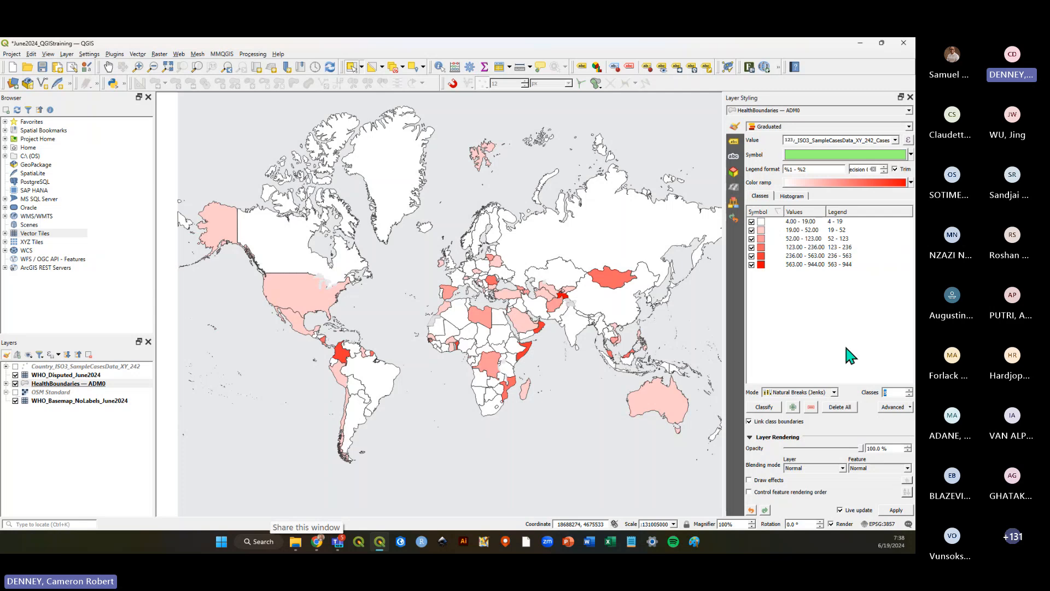
{"action": "left_click", "coordinate": [909, 394]}
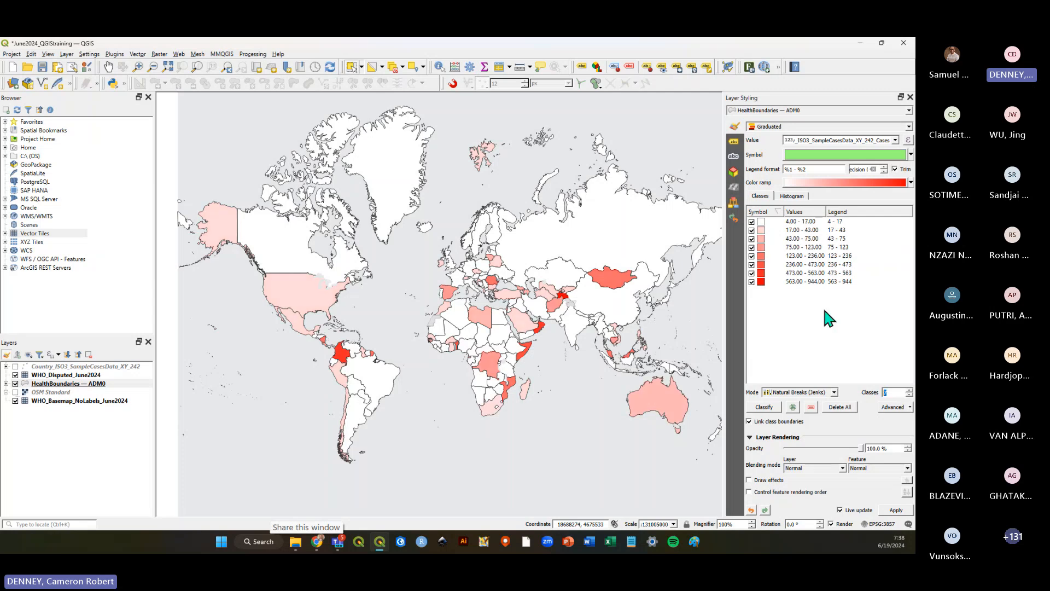
Save the project.
{"action": "left_click", "coordinate": [43, 68]}
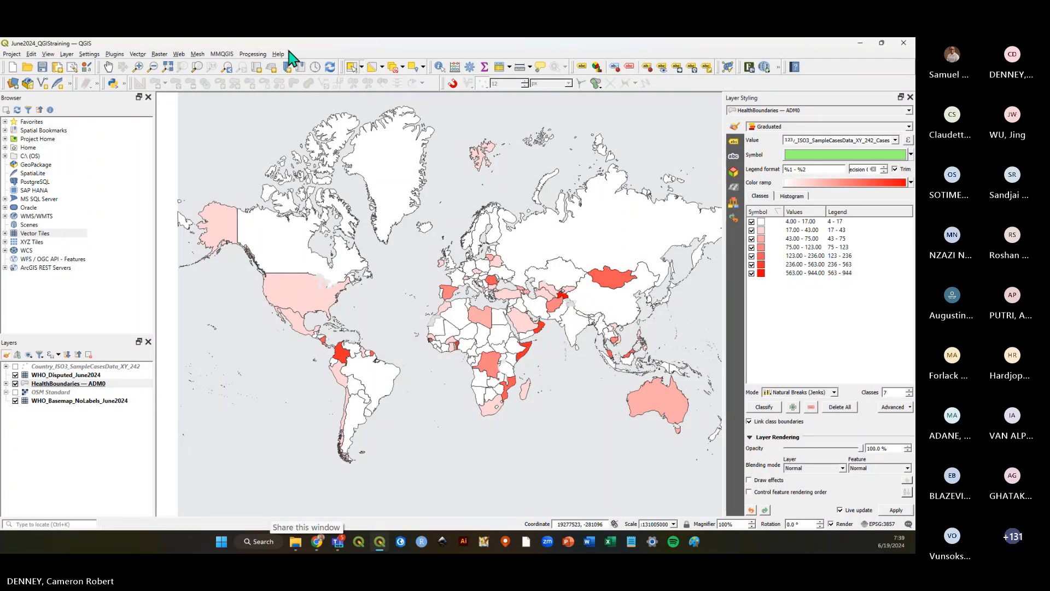
{"action": "left_click", "coordinate": [42, 67]}
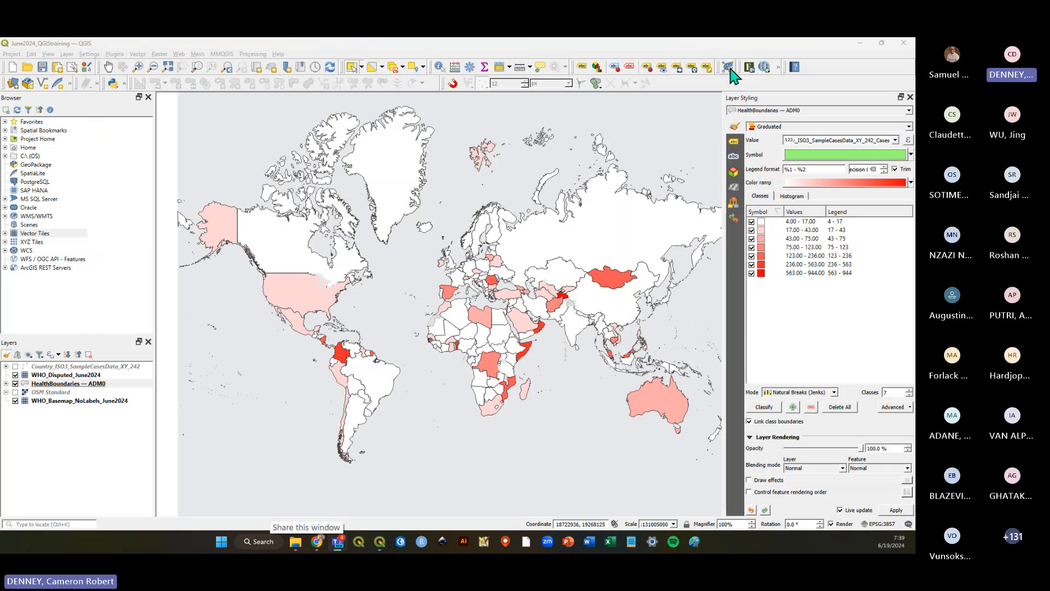
Change the graduated colour ramp to Greens from the full ramp list.
{"action": "left_click", "coordinate": [748, 44]}
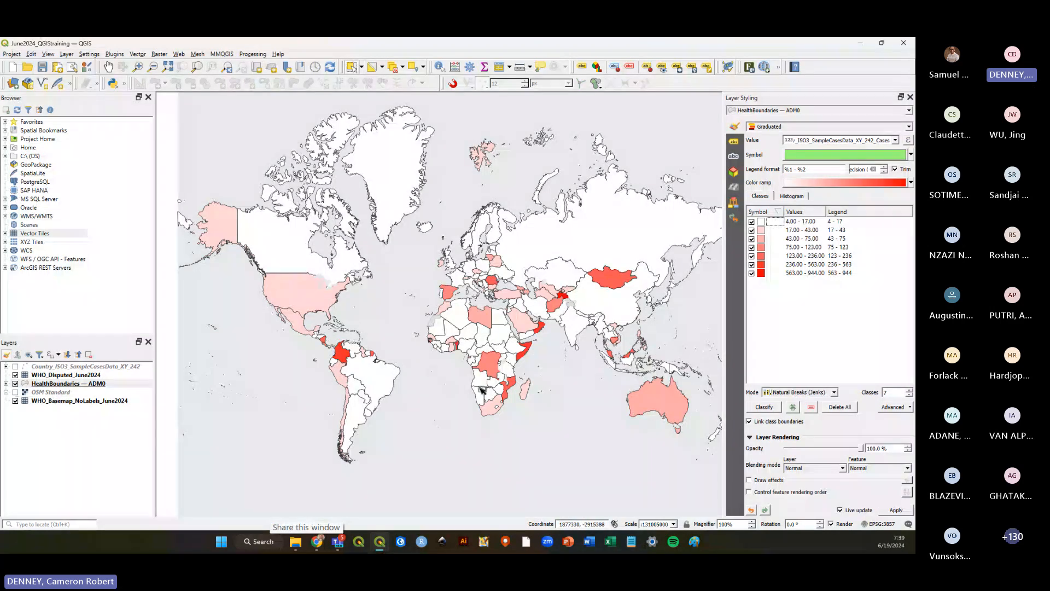
{"action": "scroll", "coordinate": [461, 351], "scroll_direction": "up", "scroll_amount": 2}
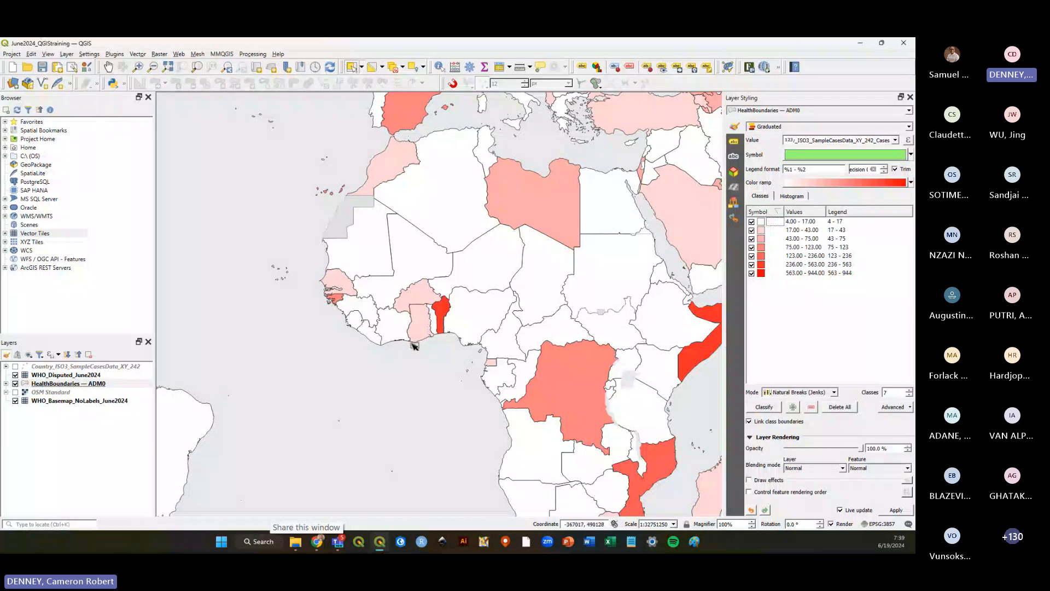
{"action": "scroll", "coordinate": [448, 354], "scroll_direction": "down", "scroll_amount": 1}
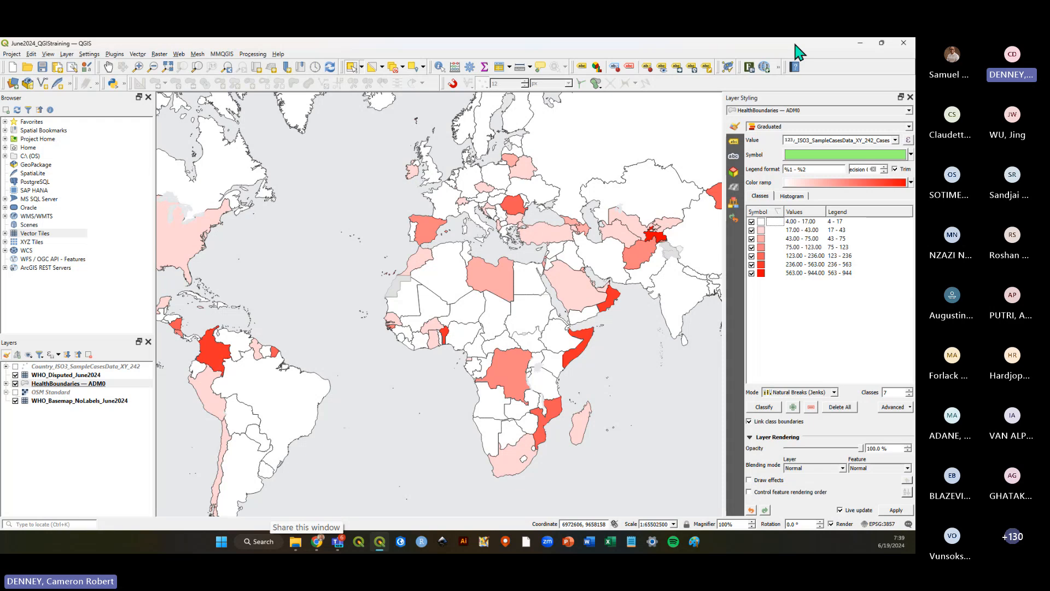
{"action": "left_click", "coordinate": [910, 183]}
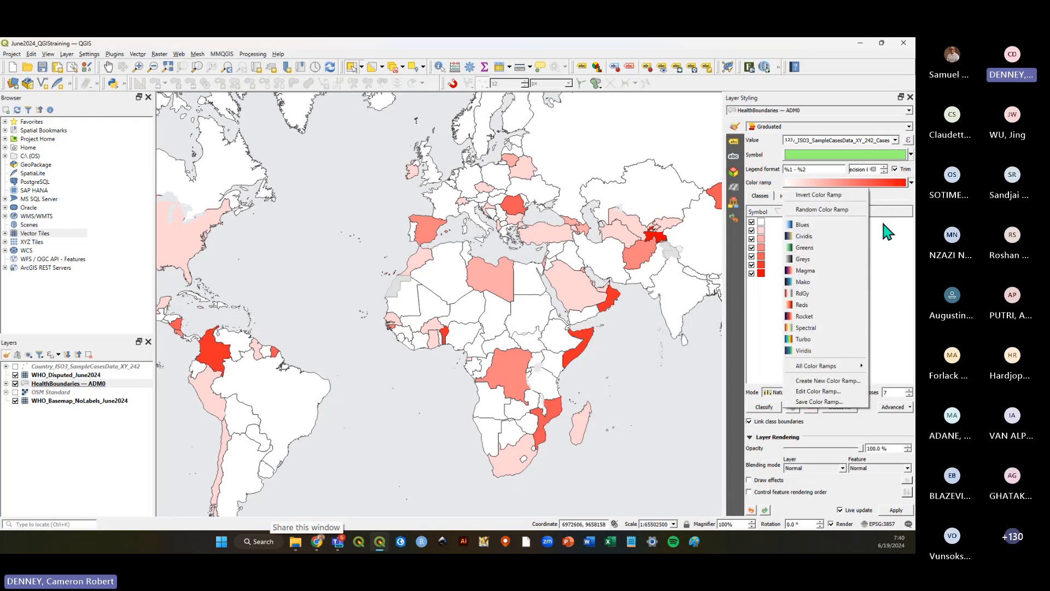
{"action": "mouse_move", "coordinate": [836, 367]}
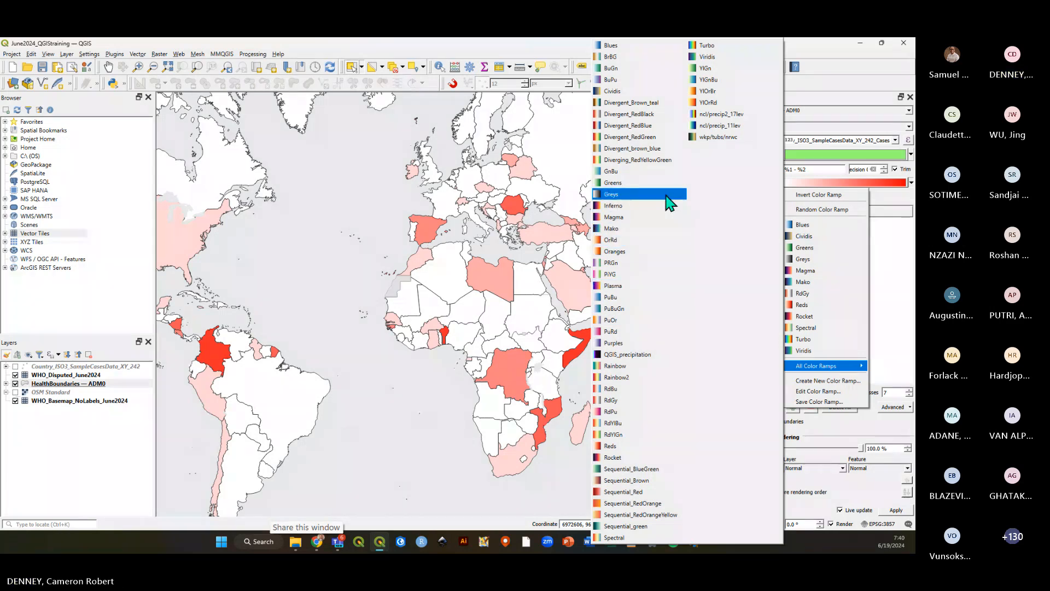
{"action": "left_click", "coordinate": [618, 186]}
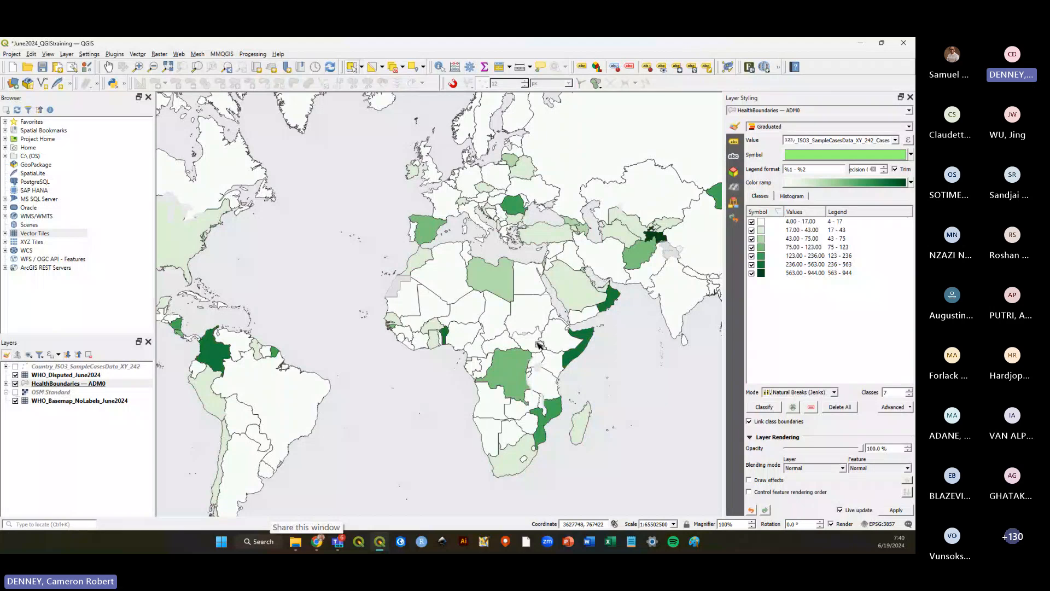
Apply the QGIS_precipitation colour ramp to the classes and save the project.
{"action": "scroll", "coordinate": [587, 338], "scroll_direction": "down", "scroll_amount": 1}
{"action": "scroll", "coordinate": [586, 337], "scroll_direction": "up", "scroll_amount": 1}
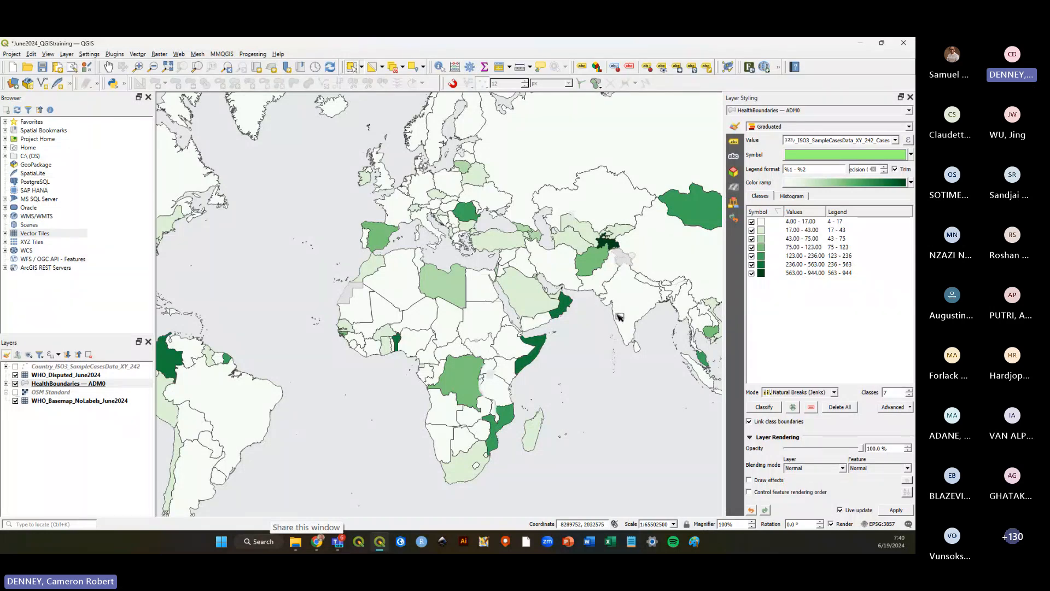
{"action": "left_click", "coordinate": [813, 335]}
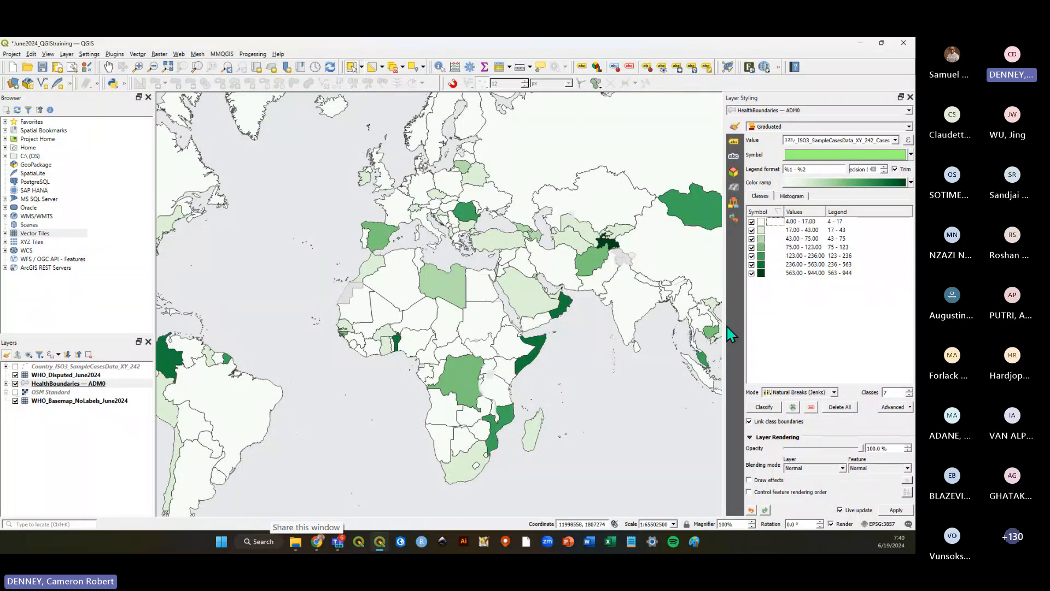
{"action": "scroll", "coordinate": [727, 331], "scroll_direction": "down", "scroll_amount": 1}
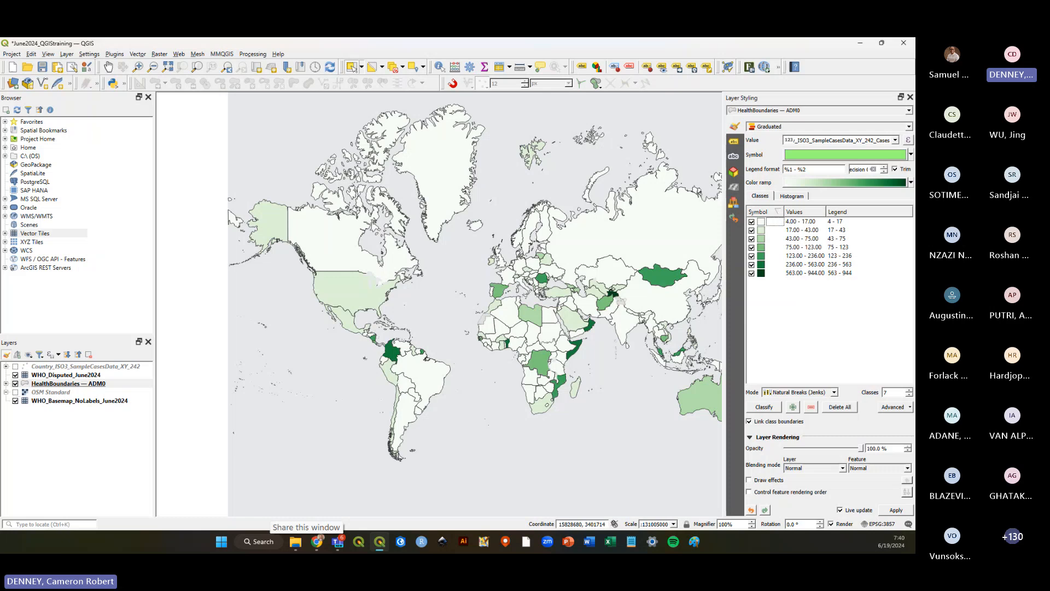
{"action": "left_click", "coordinate": [910, 182]}
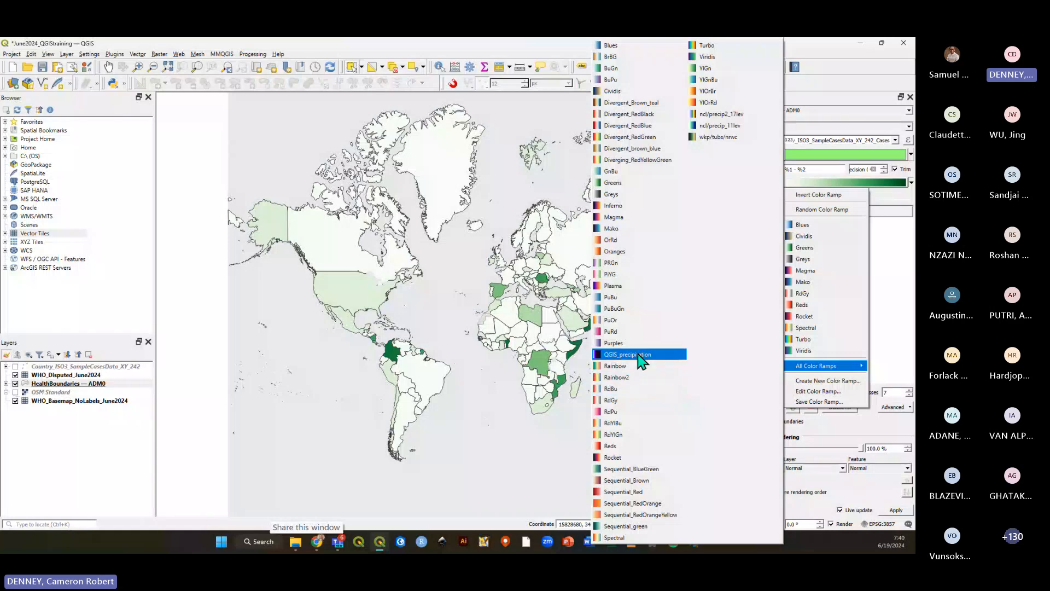
{"action": "left_click", "coordinate": [636, 343]}
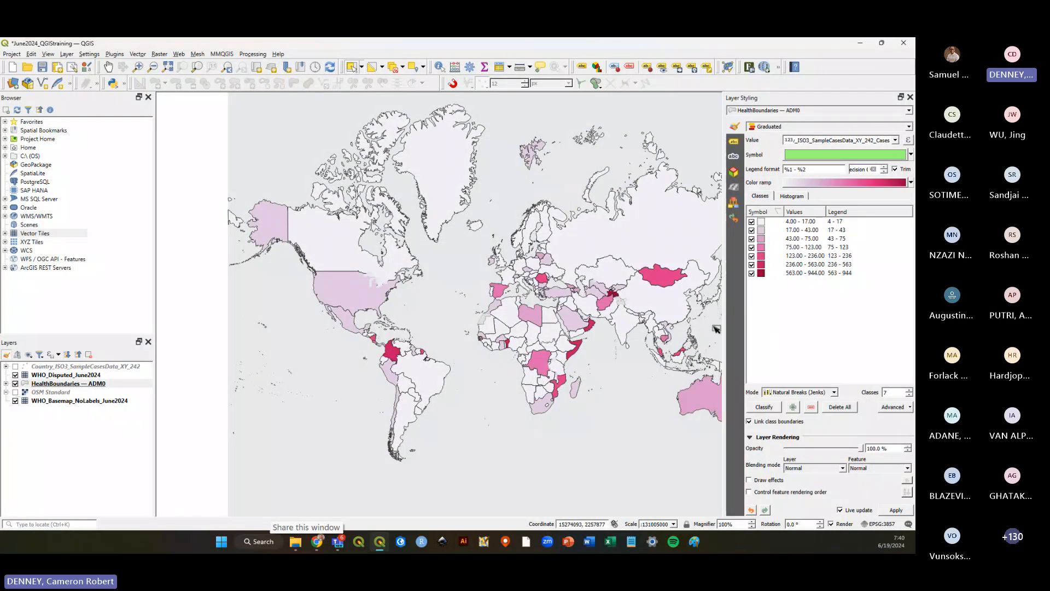
{"action": "left_click", "coordinate": [42, 67]}
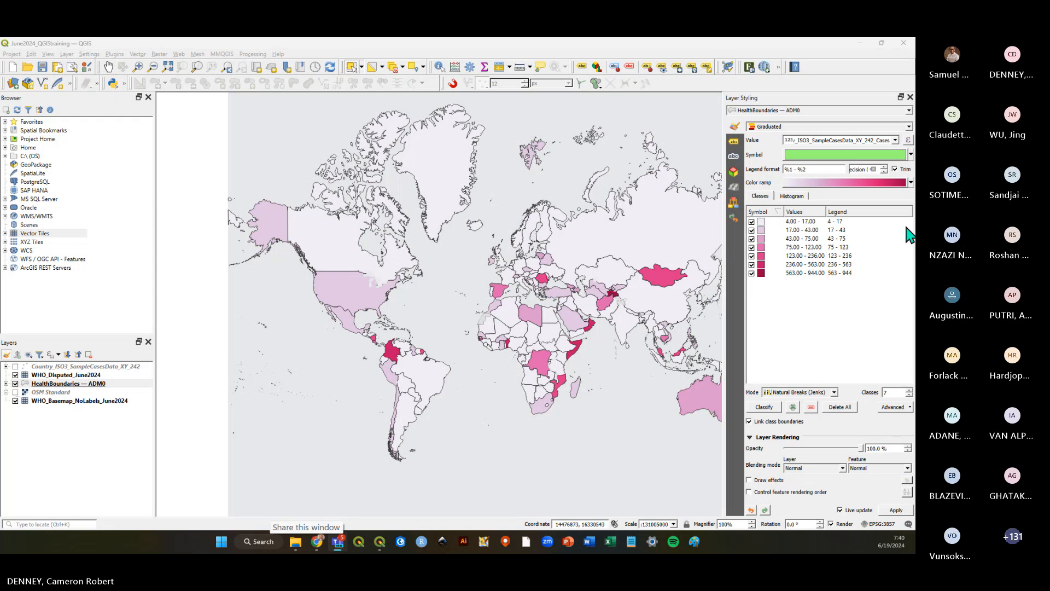
{"action": "left_click", "coordinate": [912, 183]}
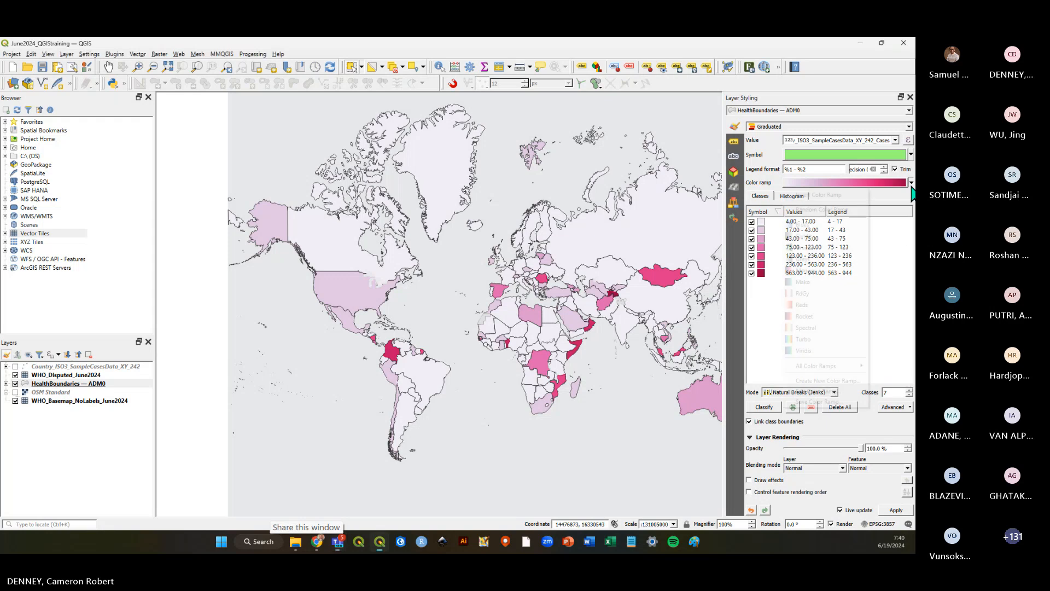
{"action": "left_click", "coordinate": [862, 184]}
{"action": "left_click", "coordinate": [863, 186]}
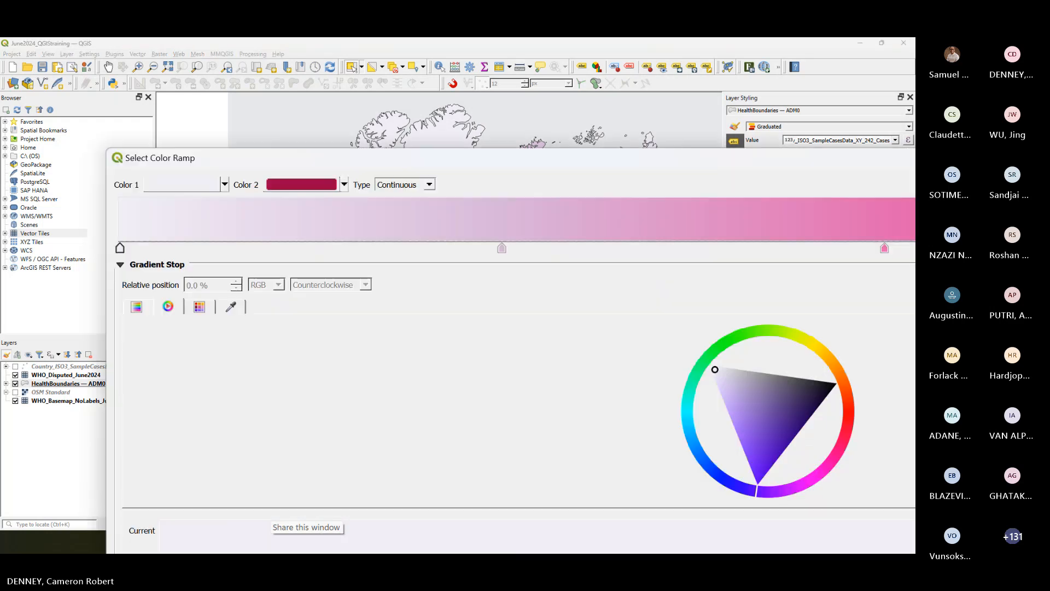
{"action": "left_click_drag", "start_coordinate": [186, 158], "coordinate": [486, 169]}
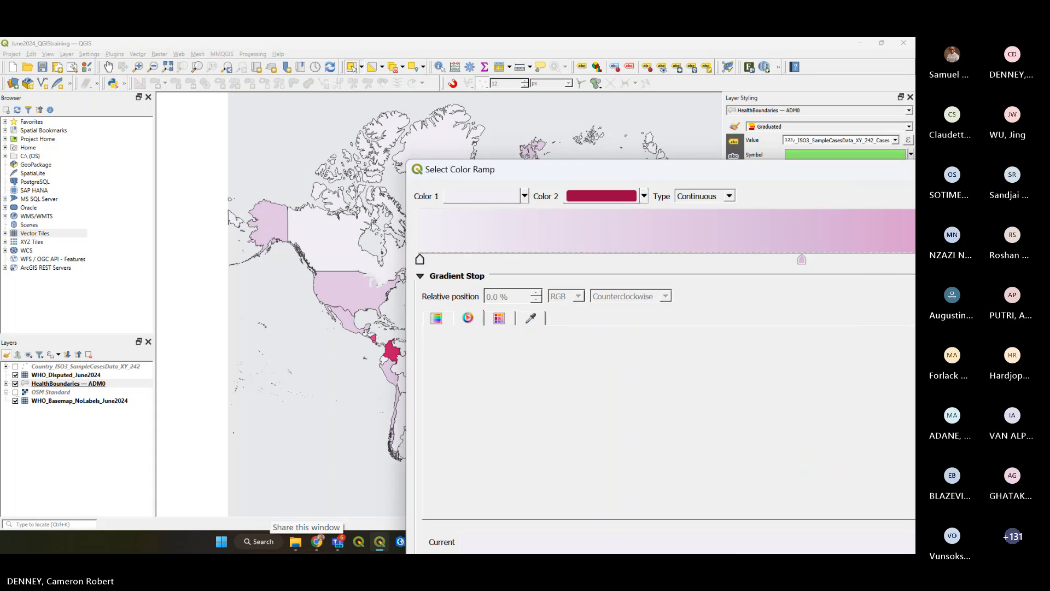
{"action": "key", "text": "Escape"}
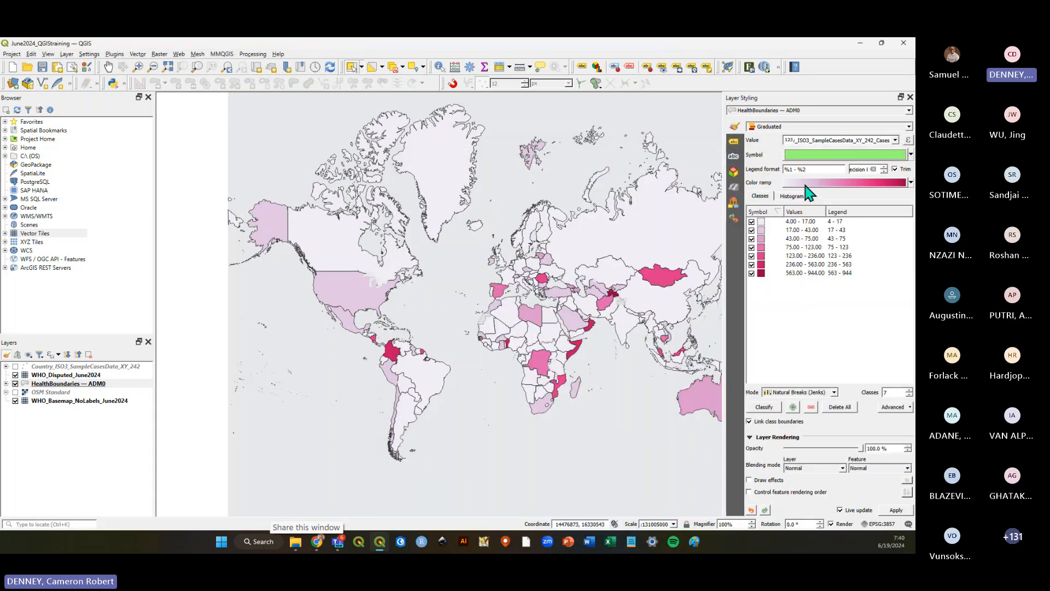
{"action": "right_click", "coordinate": [807, 185]}
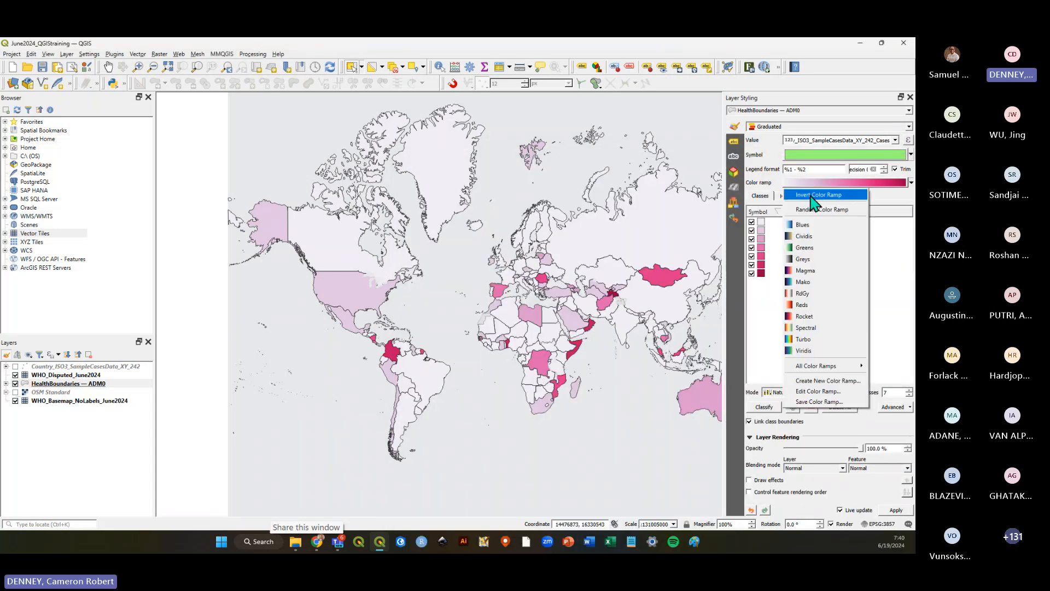
{"action": "left_click", "coordinate": [811, 195]}
{"action": "right_click", "coordinate": [821, 184]}
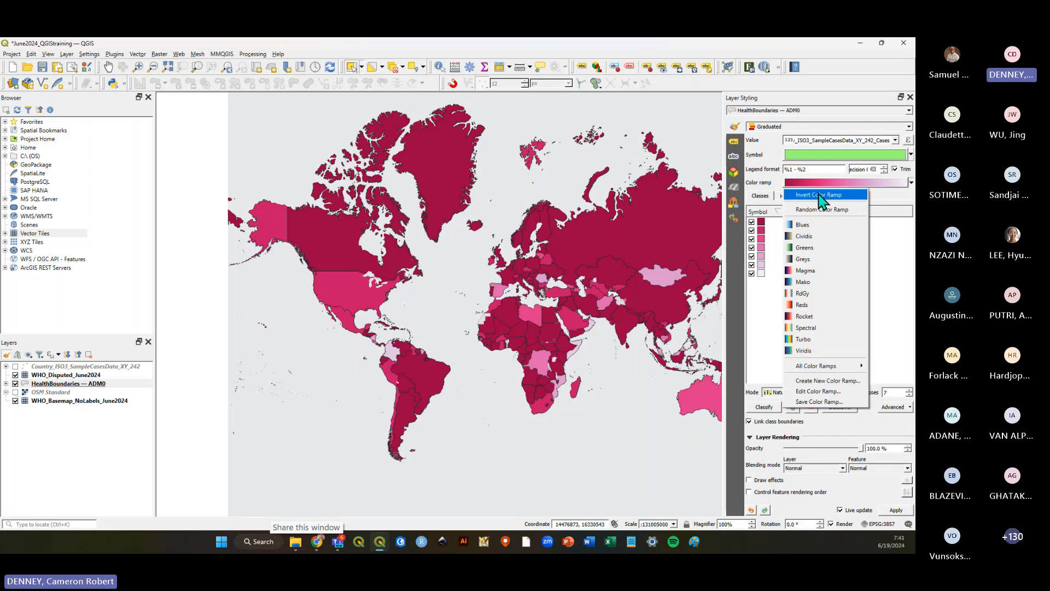
{"action": "left_click", "coordinate": [819, 196]}
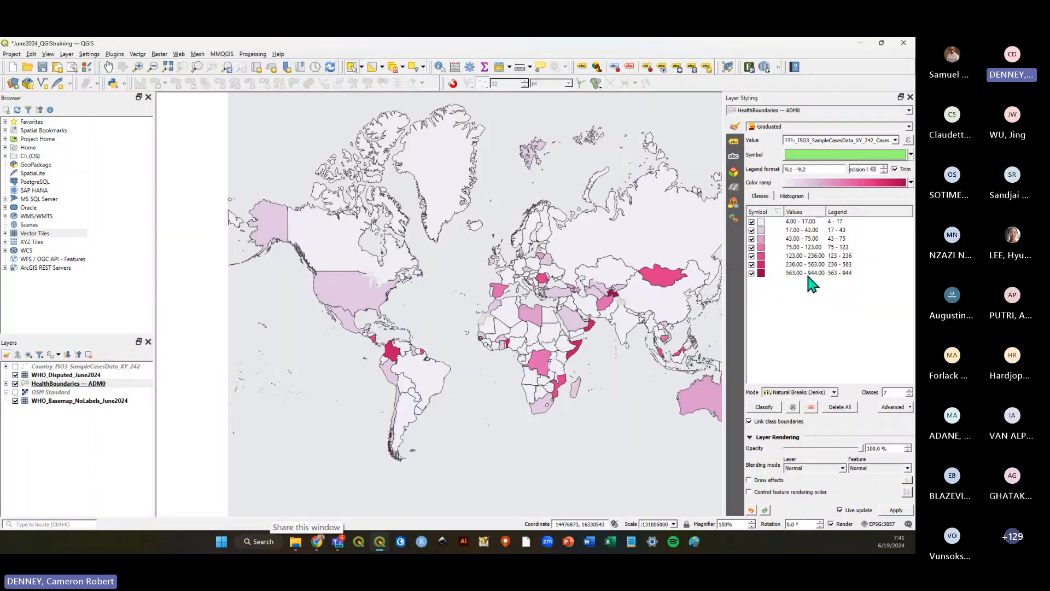
Open the colour ramp editor and inspect each gradient stop of the ramp.
{"action": "left_click", "coordinate": [881, 183]}
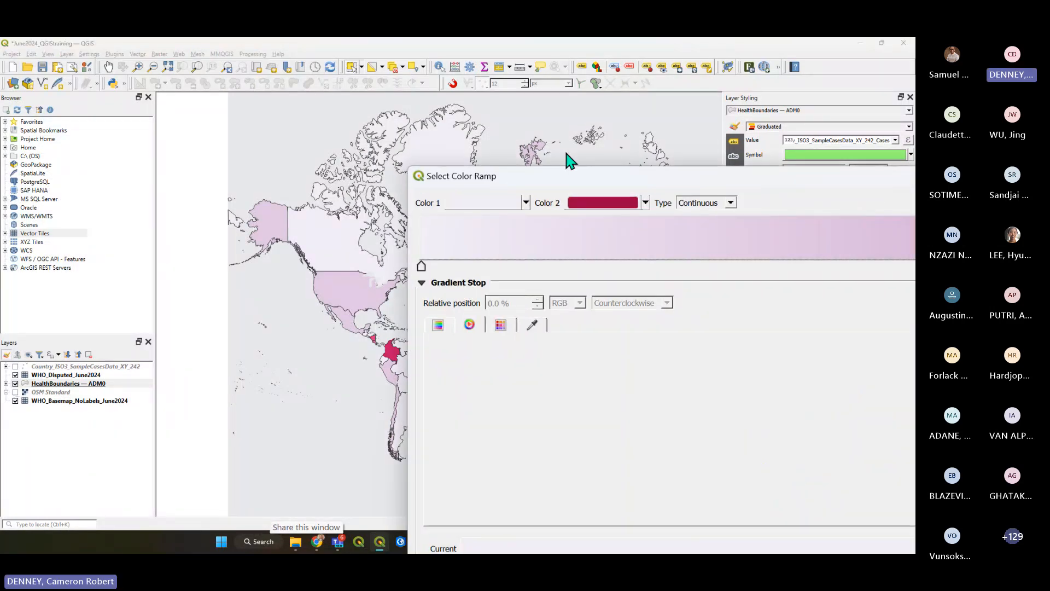
{"action": "left_click_drag", "start_coordinate": [408, 168], "coordinate": [375, 80]}
{"action": "left_click", "coordinate": [563, 131]}
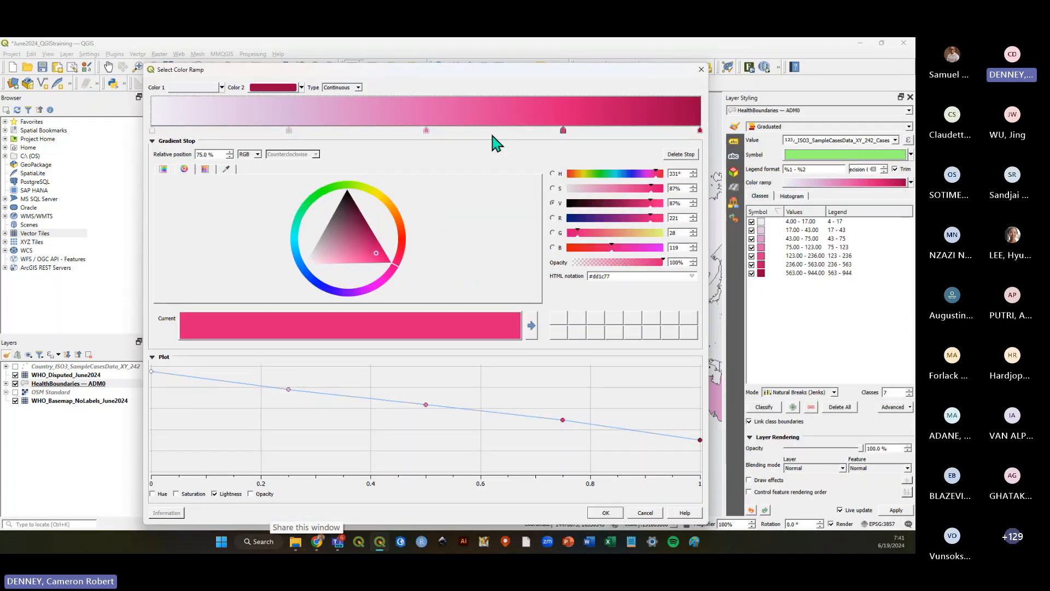
{"action": "left_click", "coordinate": [426, 131]}
{"action": "left_click", "coordinate": [289, 131]}
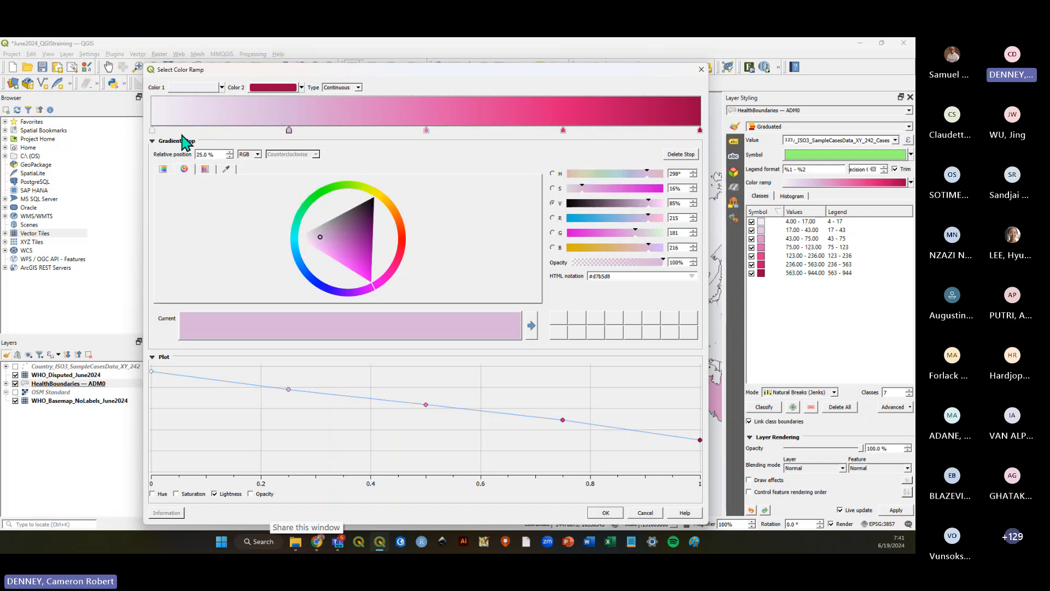
{"action": "left_click", "coordinate": [153, 131]}
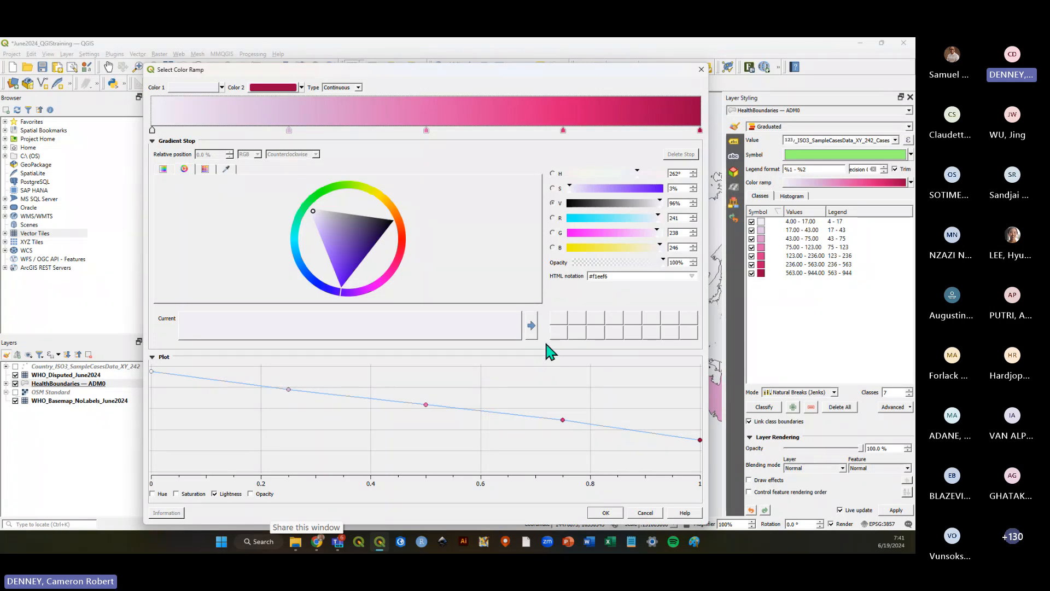
{"action": "left_click", "coordinate": [702, 70]}
Set the number of classes to 5 and save the project.
{"action": "key", "text": "ctrl+s"}
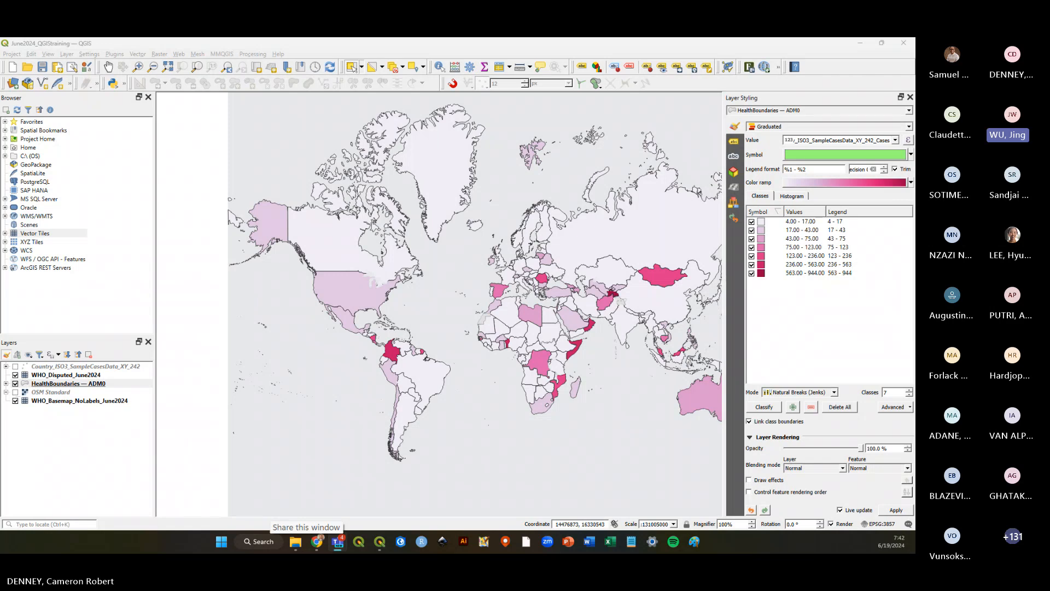
{"action": "double_click", "coordinate": [909, 395]}
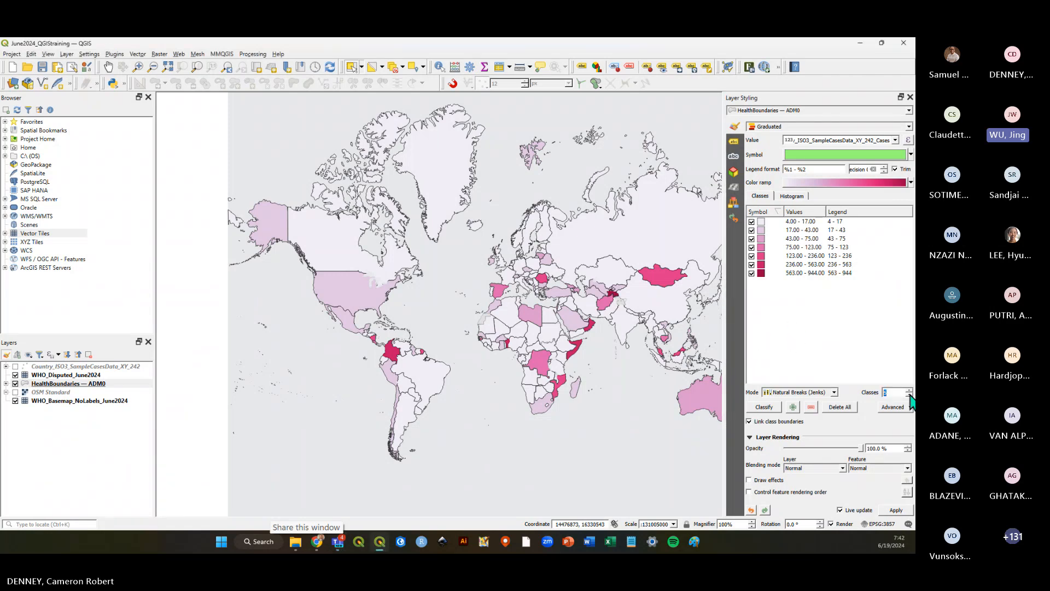
{"action": "left_click", "coordinate": [42, 67]}
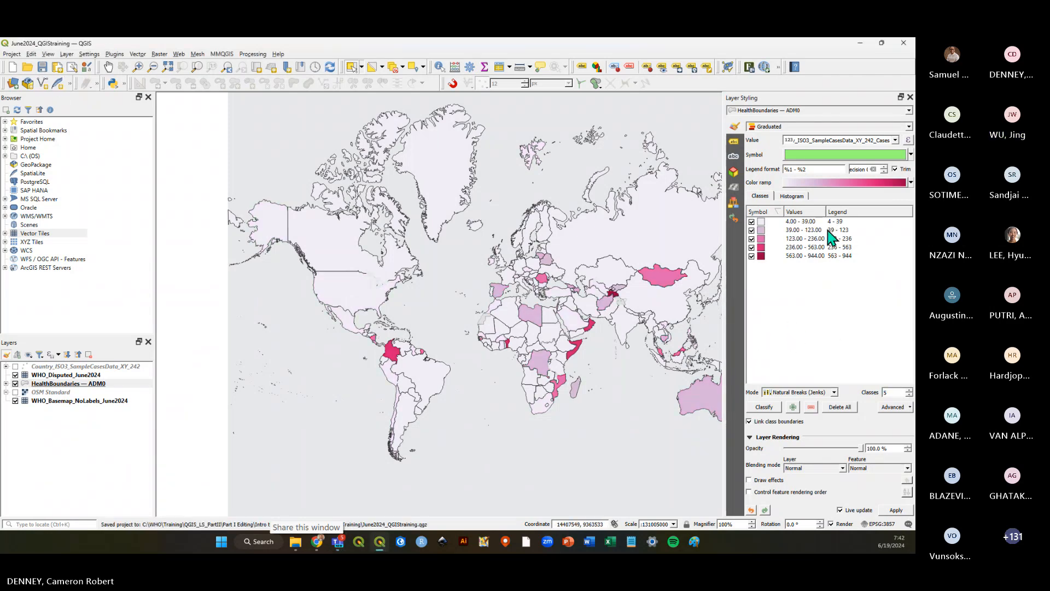
{"action": "left_click", "coordinate": [911, 182]}
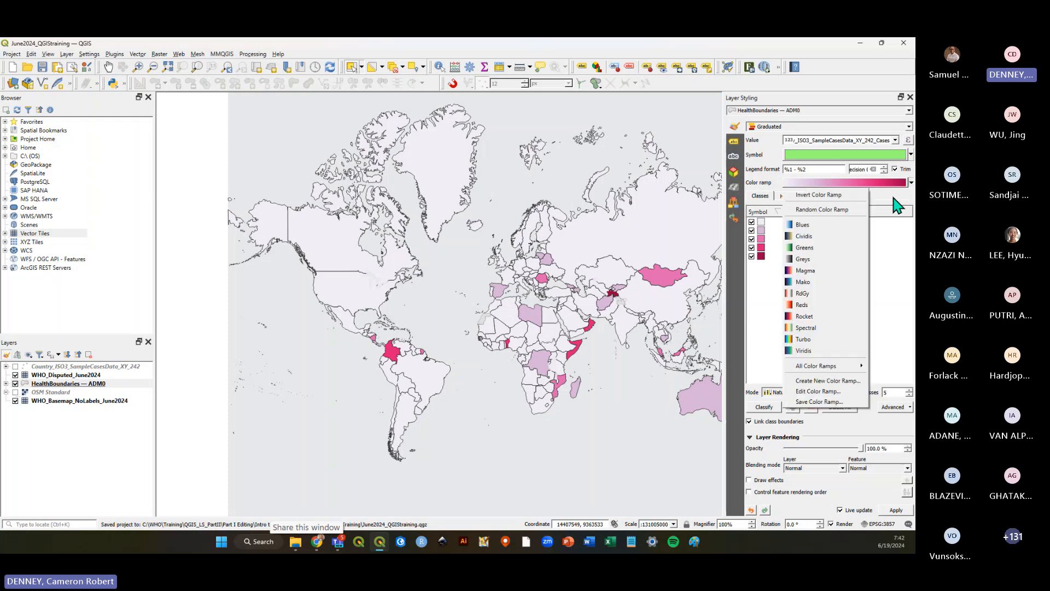
{"action": "left_click", "coordinate": [837, 403]}
{"action": "left_click_drag", "start_coordinate": [413, 223], "coordinate": [507, 185]}
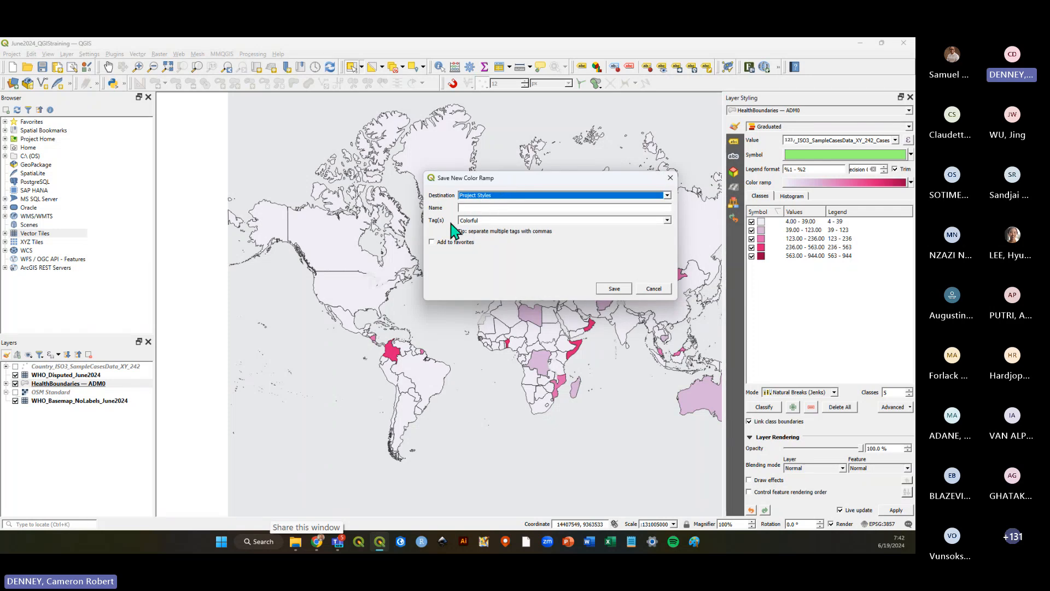
{"action": "left_click", "coordinate": [432, 242]}
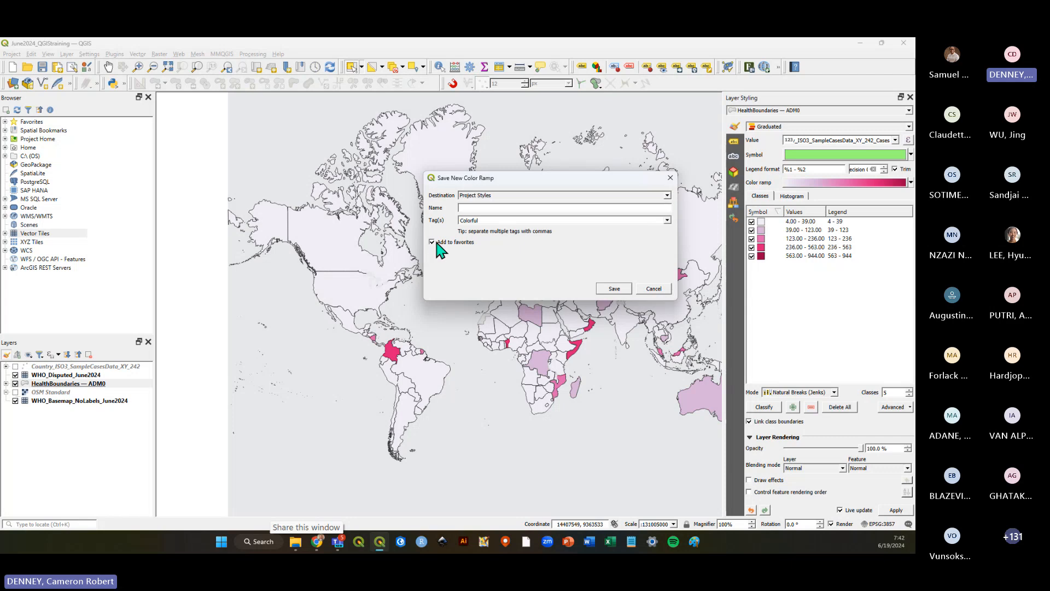
{"action": "left_click", "coordinate": [437, 243]}
{"action": "left_click", "coordinate": [670, 179]}
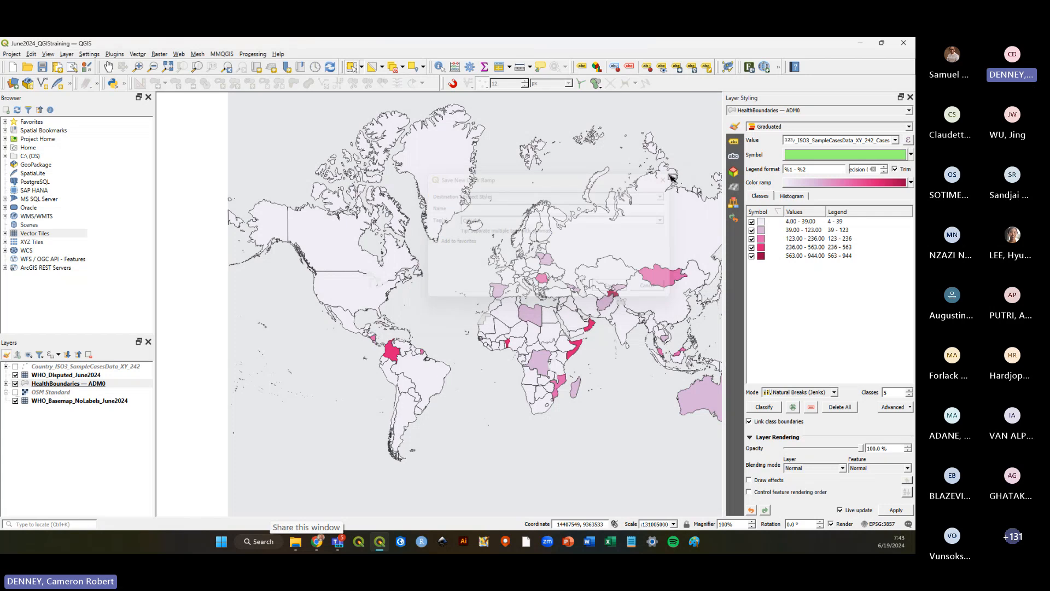
Try to change the highest class's fill colour by editing its HTML notation in the colour picker.
{"action": "left_click", "coordinate": [761, 257]}
{"action": "left_click", "coordinate": [816, 155]}
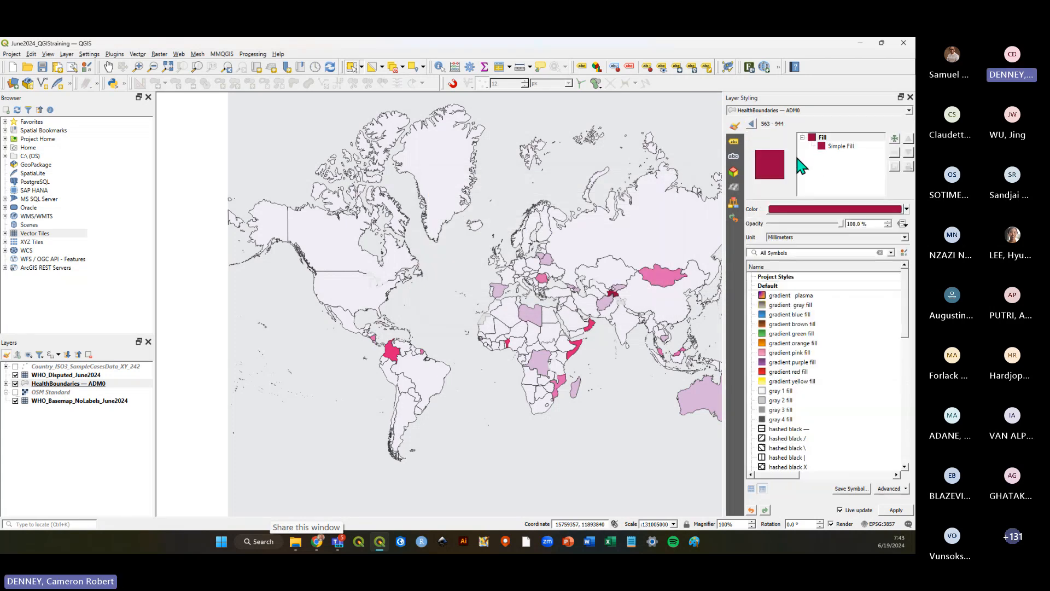
{"action": "left_click", "coordinate": [828, 146]}
{"action": "left_click", "coordinate": [816, 227]}
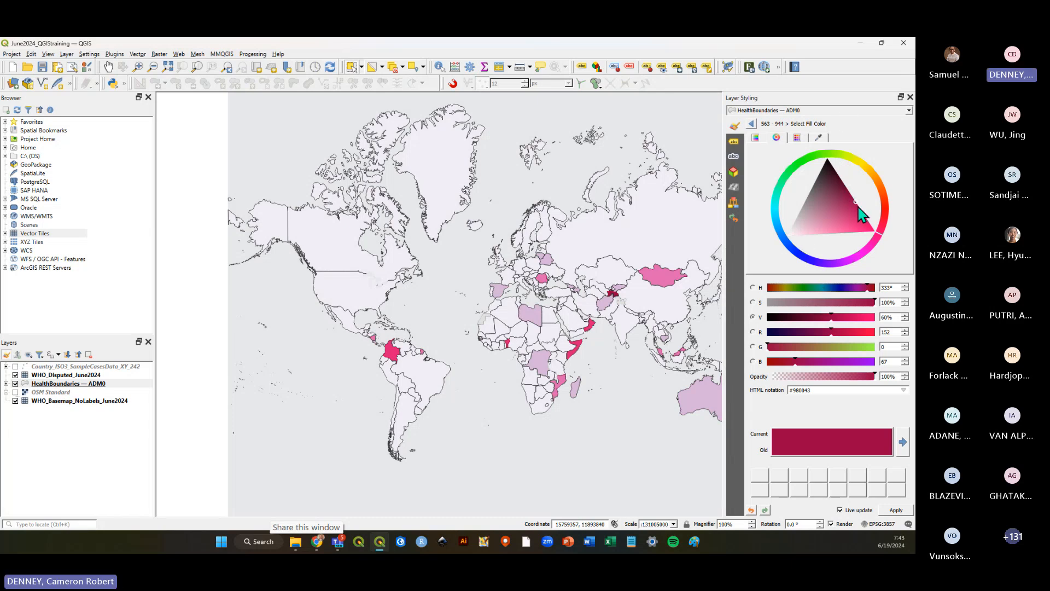
{"action": "left_click", "coordinate": [797, 139]}
{"action": "left_click", "coordinate": [819, 139]}
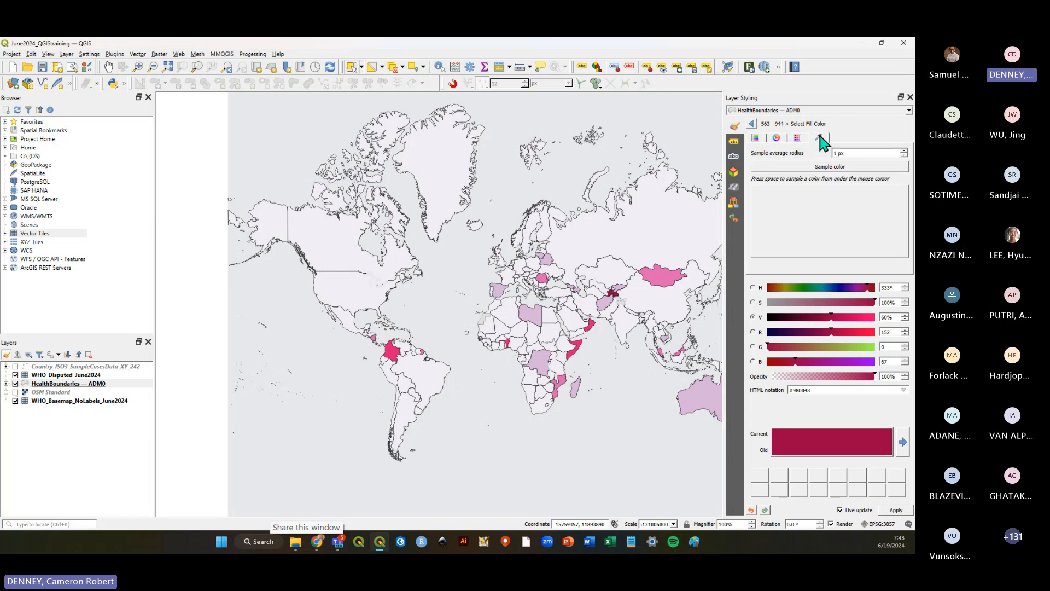
{"action": "left_click", "coordinate": [799, 139]}
{"action": "left_click", "coordinate": [776, 139]}
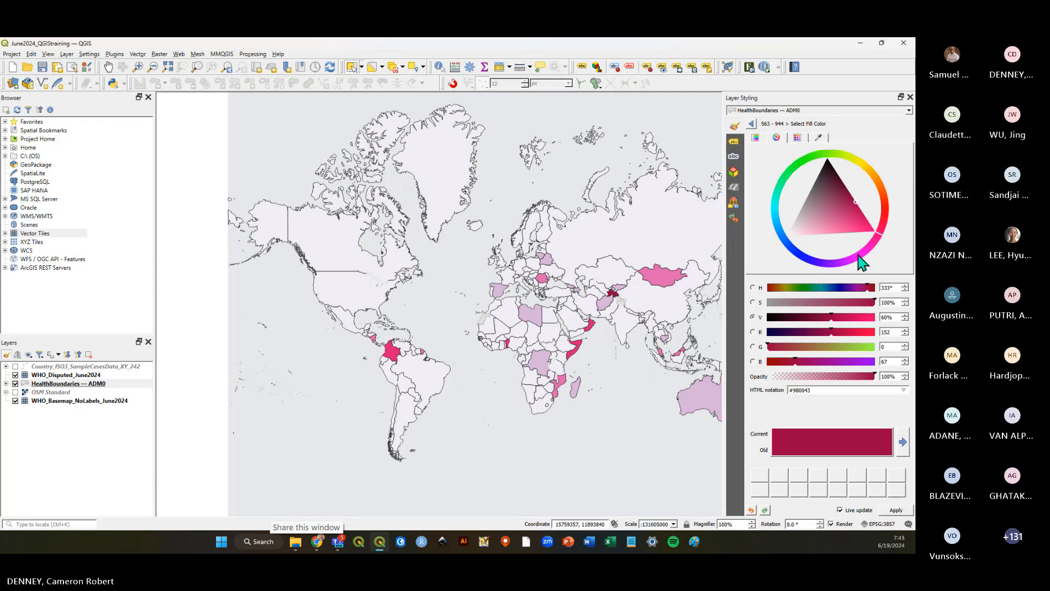
{"action": "double_click", "coordinate": [813, 389]}
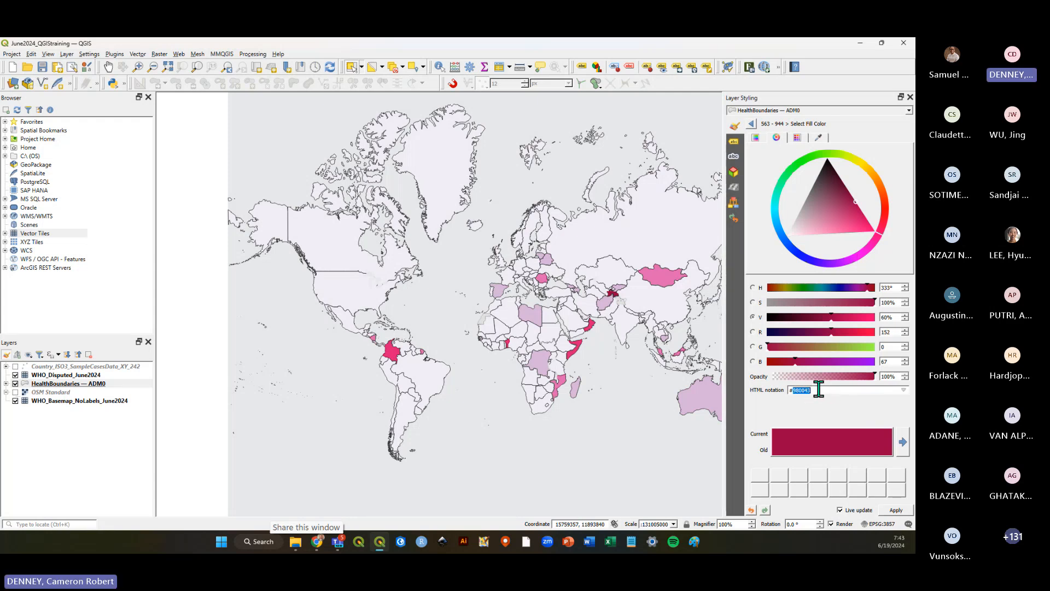
{"action": "triple_click", "coordinate": [817, 390]}
{"action": "left_click", "coordinate": [817, 390]}
{"action": "left_click_drag", "start_coordinate": [819, 392], "coordinate": [787, 390]}
{"action": "left_click", "coordinate": [788, 390]}
{"action": "left_click_drag", "start_coordinate": [793, 391], "coordinate": [817, 390]}
{"action": "left_click", "coordinate": [818, 390]}
{"action": "double_click", "coordinate": [814, 390]}
{"action": "left_click_drag", "start_coordinate": [793, 391], "coordinate": [850, 281]}
{"action": "left_click", "coordinate": [832, 266]}
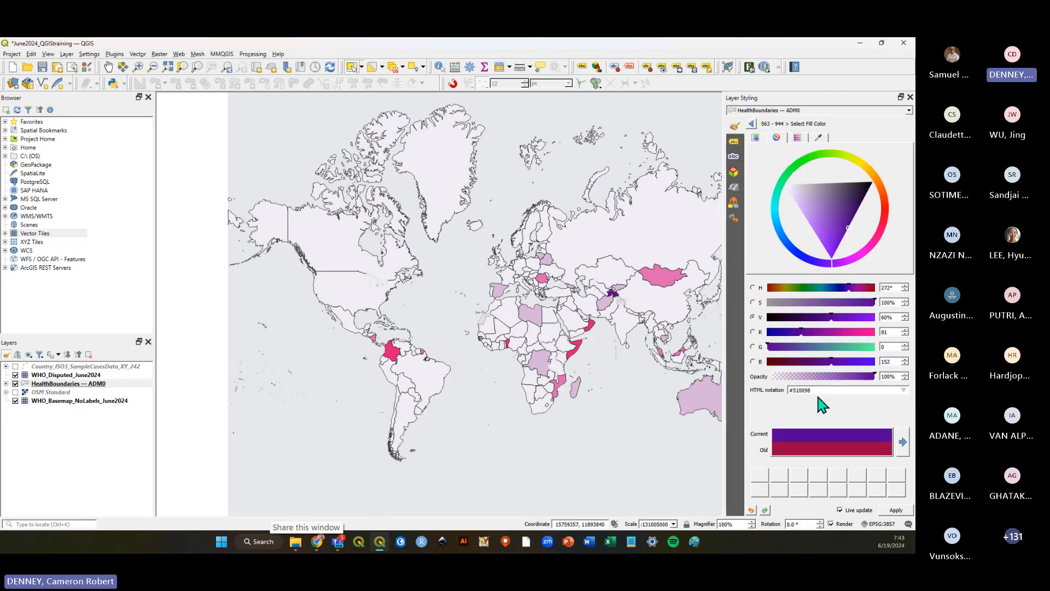
{"action": "left_click", "coordinate": [819, 389]}
{"action": "key", "text": "Return"}
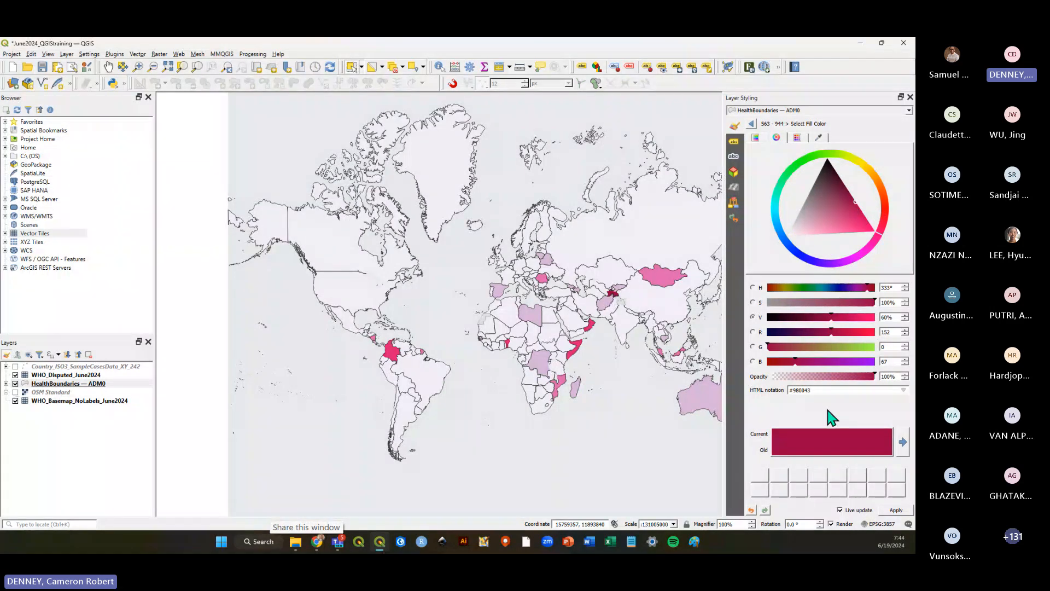
Switch to the browser and sample a colour's hex code with the eyedropper extension.
{"action": "key", "text": "alt+Tab"}
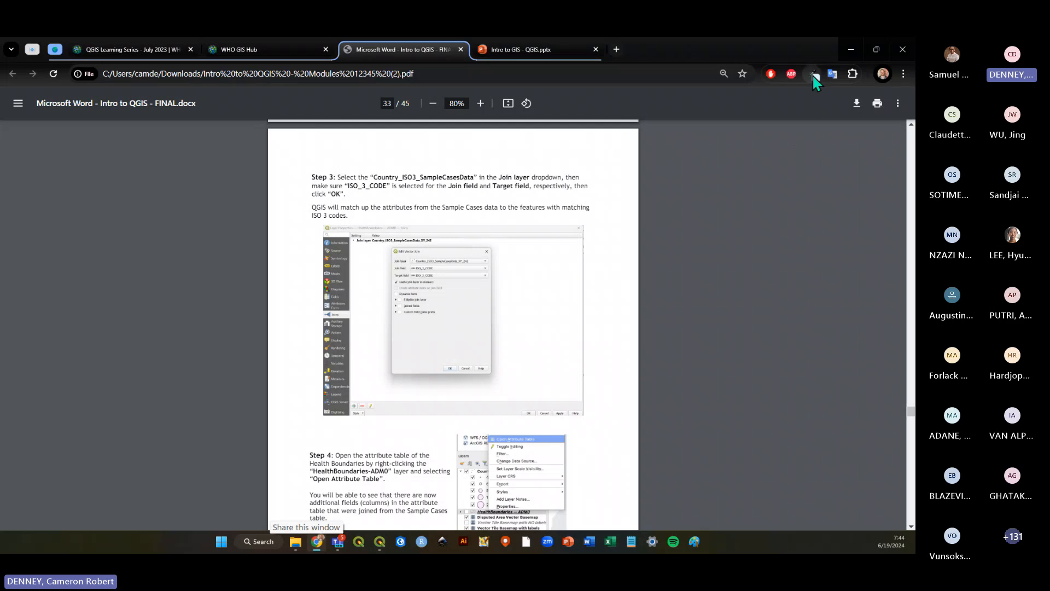
{"action": "left_click", "coordinate": [814, 75]}
{"action": "left_click", "coordinate": [601, 120]}
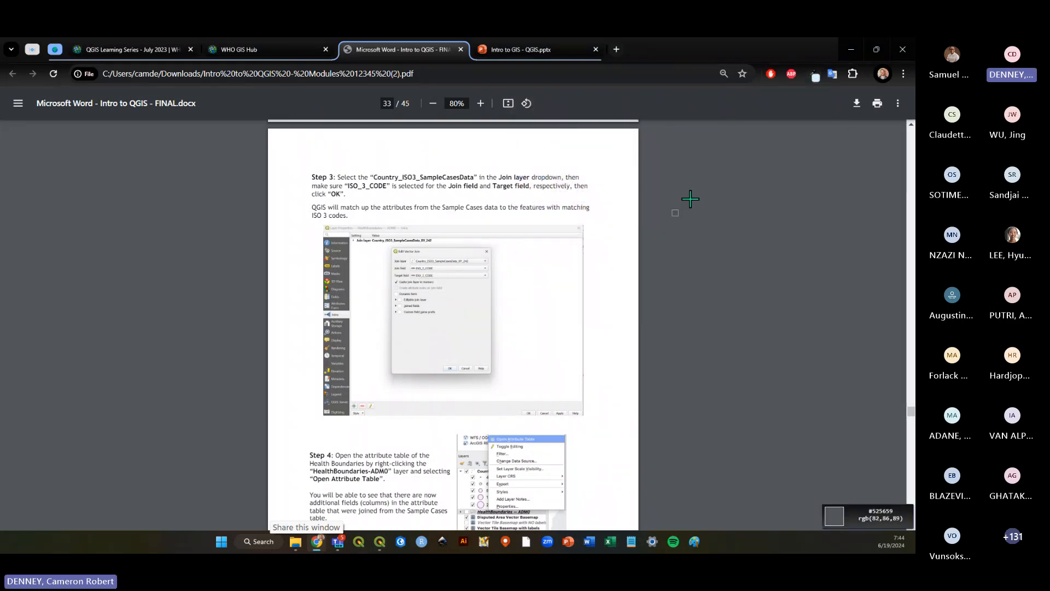
{"action": "left_click", "coordinate": [690, 232]}
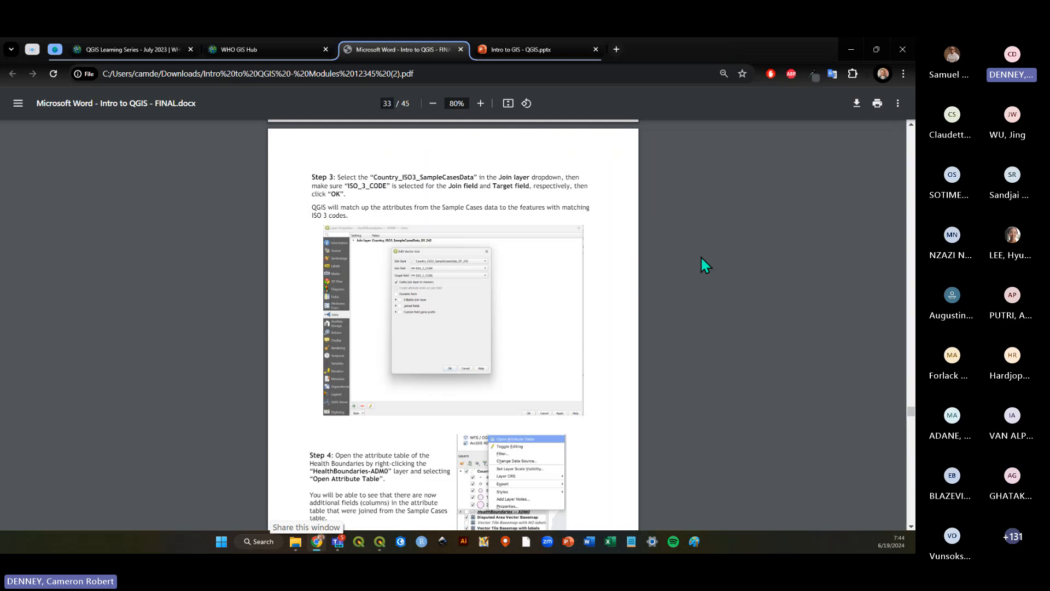
{"action": "left_click", "coordinate": [810, 73]}
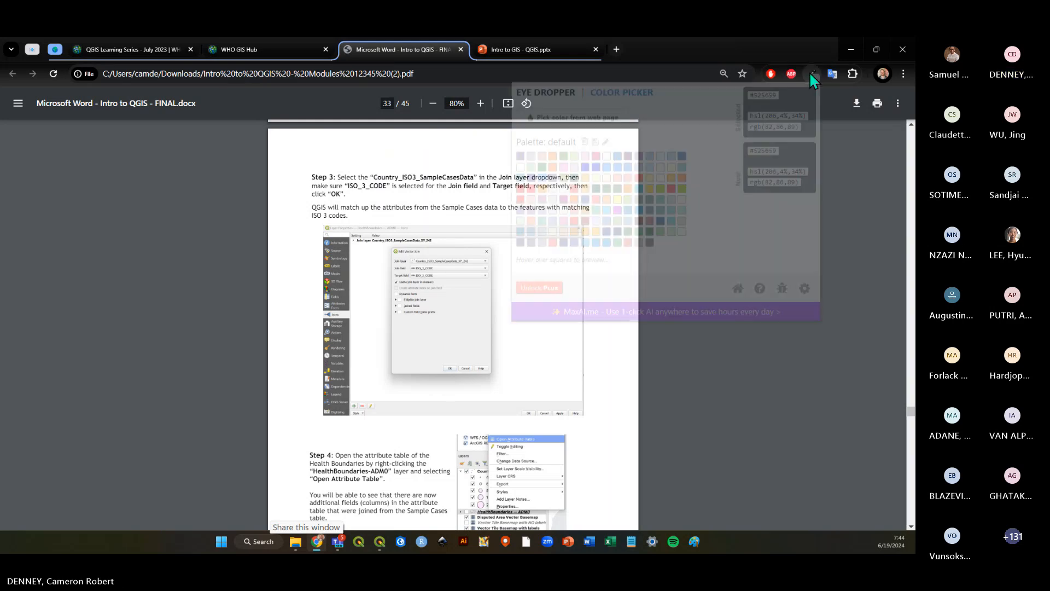
{"action": "double_click", "coordinate": [765, 97]}
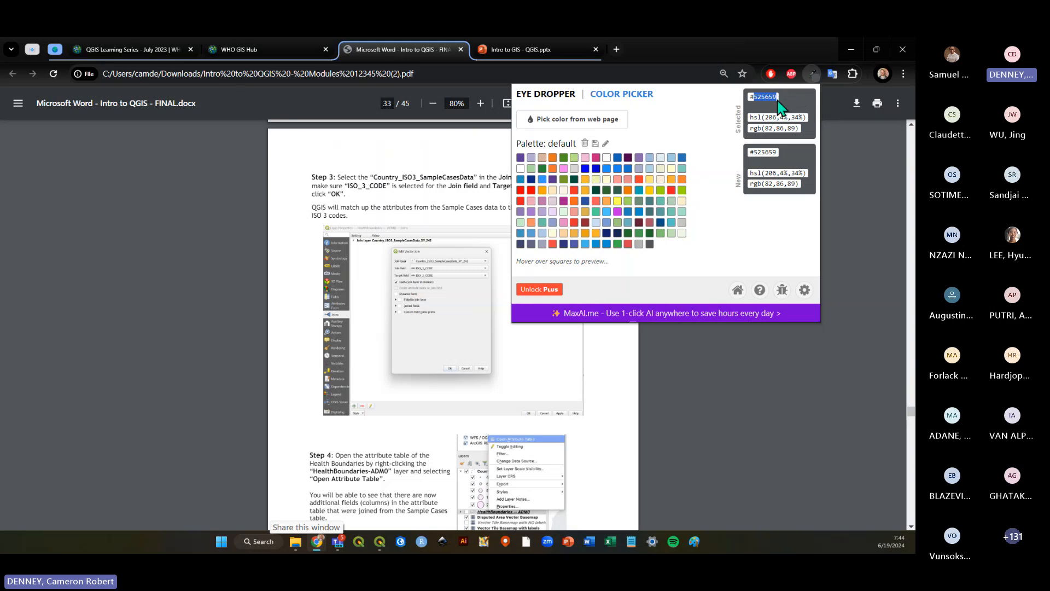
Return to QGIS and save the project.
{"action": "key", "text": "alt+Tab"}
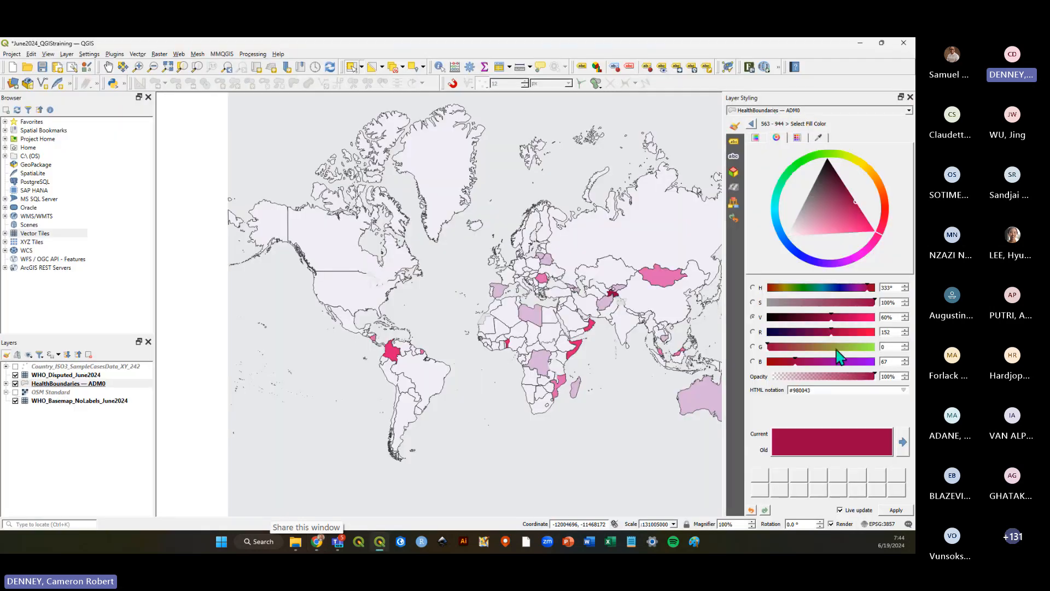
{"action": "left_click_drag", "start_coordinate": [793, 389], "coordinate": [819, 389]}
{"action": "left_click", "coordinate": [806, 407]}
{"action": "left_click", "coordinate": [53, 69]}
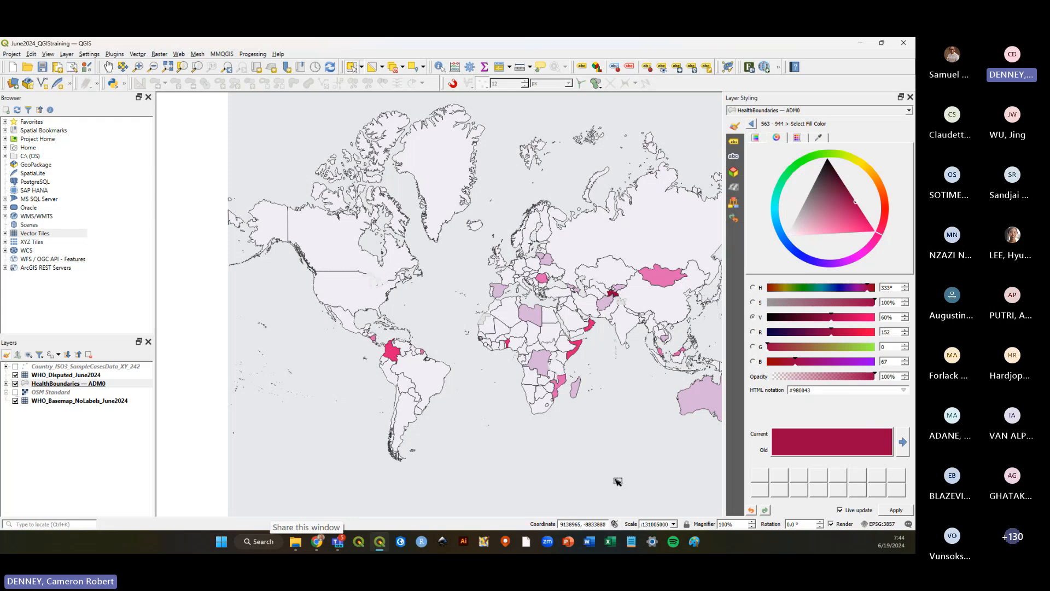
Browse the Intro to QGIS Training folder's files in File Explorer.
{"action": "left_click", "coordinate": [67, 385]}
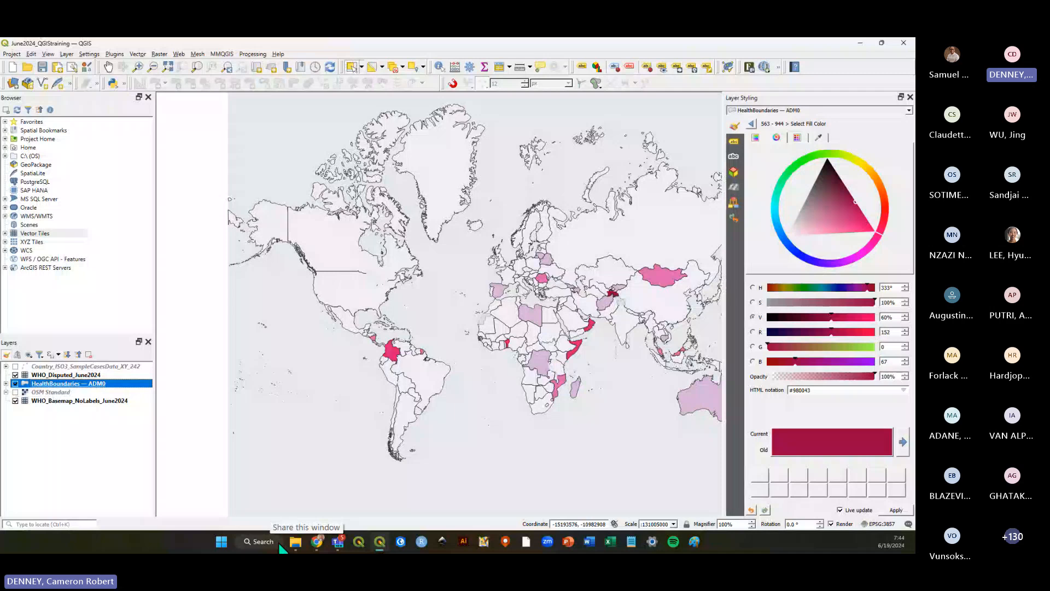
{"action": "left_click", "coordinate": [295, 541]}
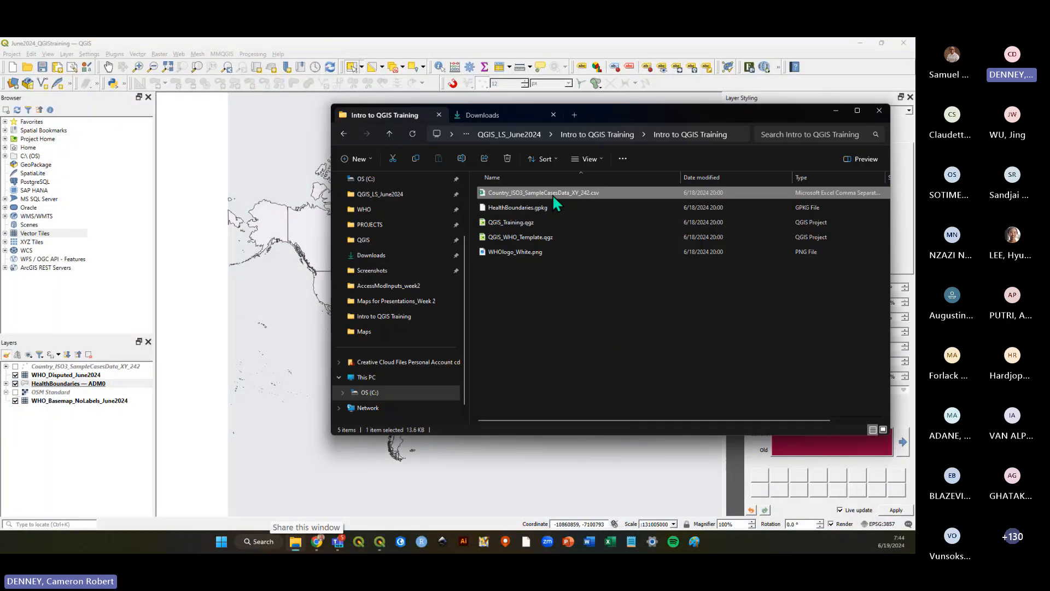
{"action": "left_click", "coordinate": [562, 291]}
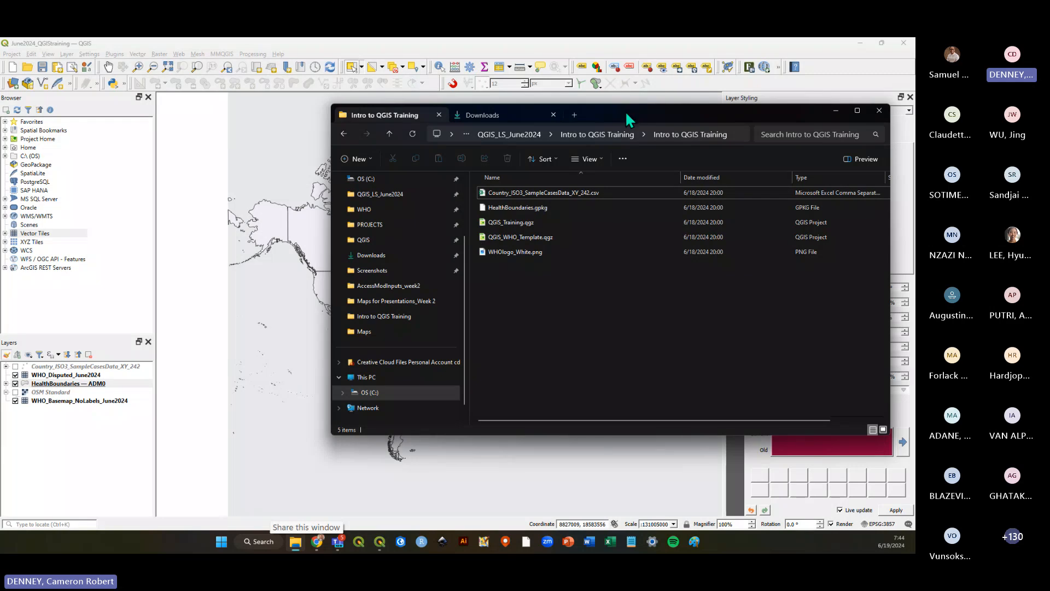
{"action": "left_click_drag", "start_coordinate": [625, 112], "coordinate": [525, 116]}
{"action": "left_click", "coordinate": [495, 197]}
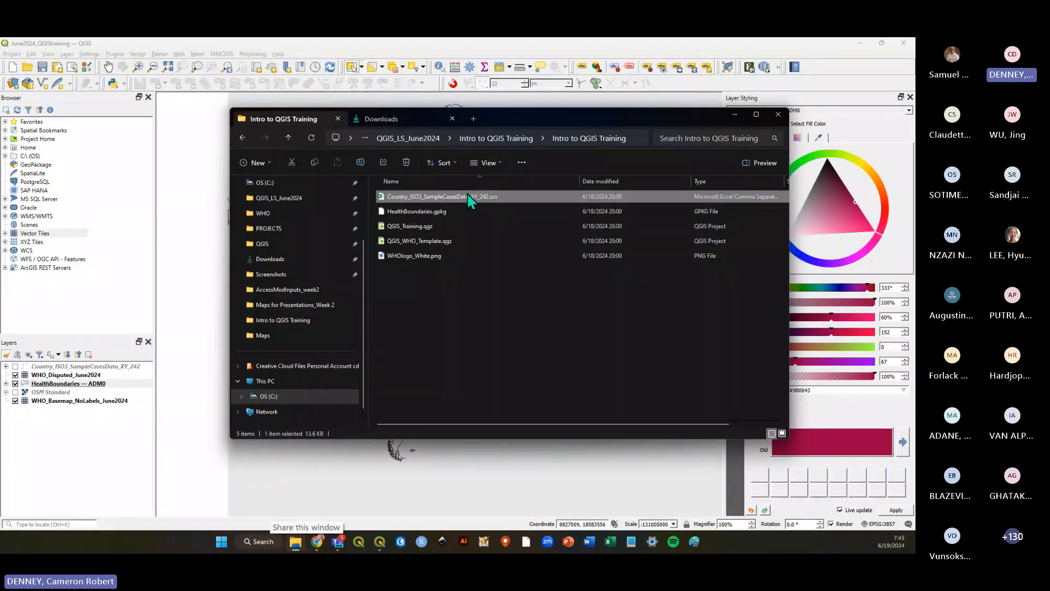
{"action": "left_click", "coordinate": [452, 211]}
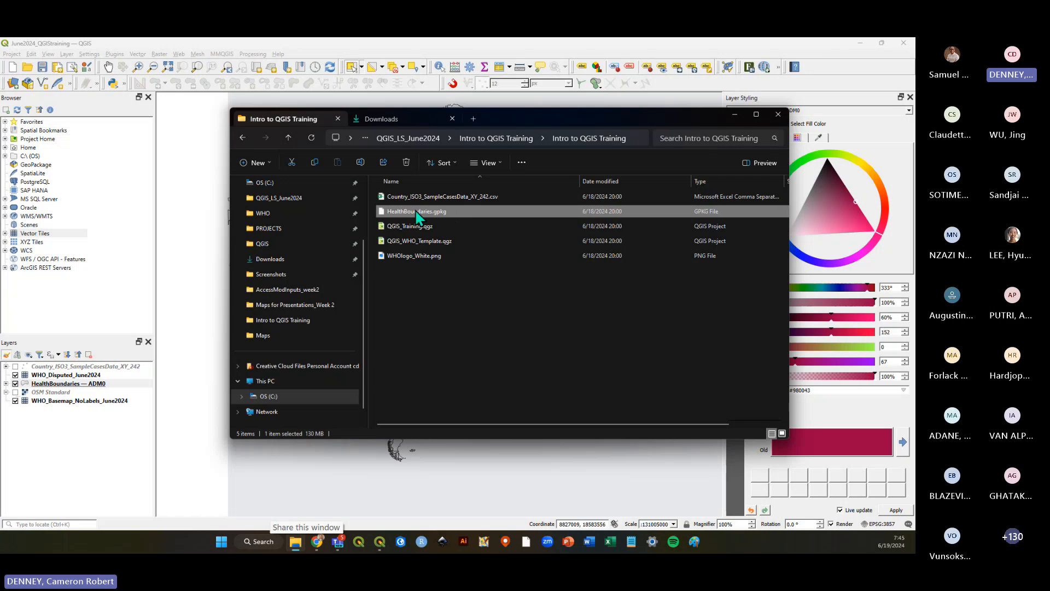
{"action": "left_click", "coordinate": [480, 199]}
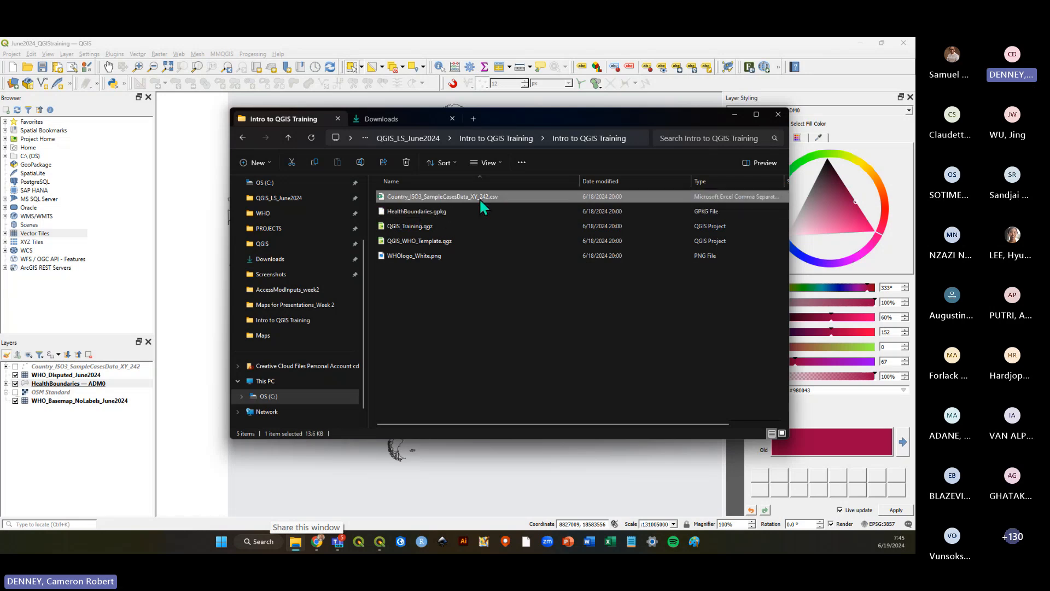
{"action": "left_click", "coordinate": [575, 55]}
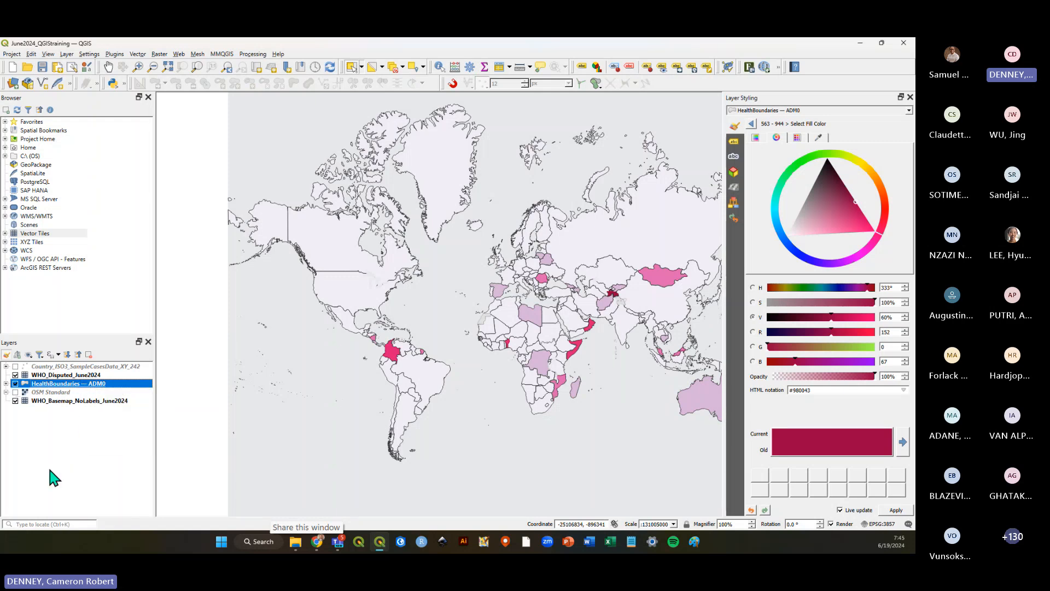
{"action": "left_click", "coordinate": [55, 446]}
{"action": "left_click", "coordinate": [72, 384]}
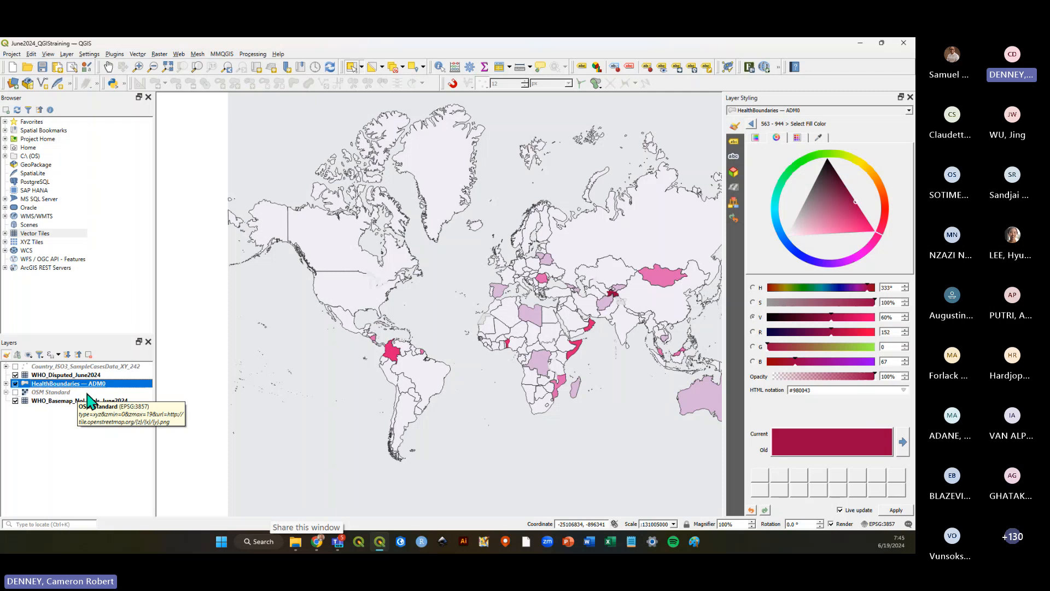
{"action": "left_click", "coordinate": [66, 437]}
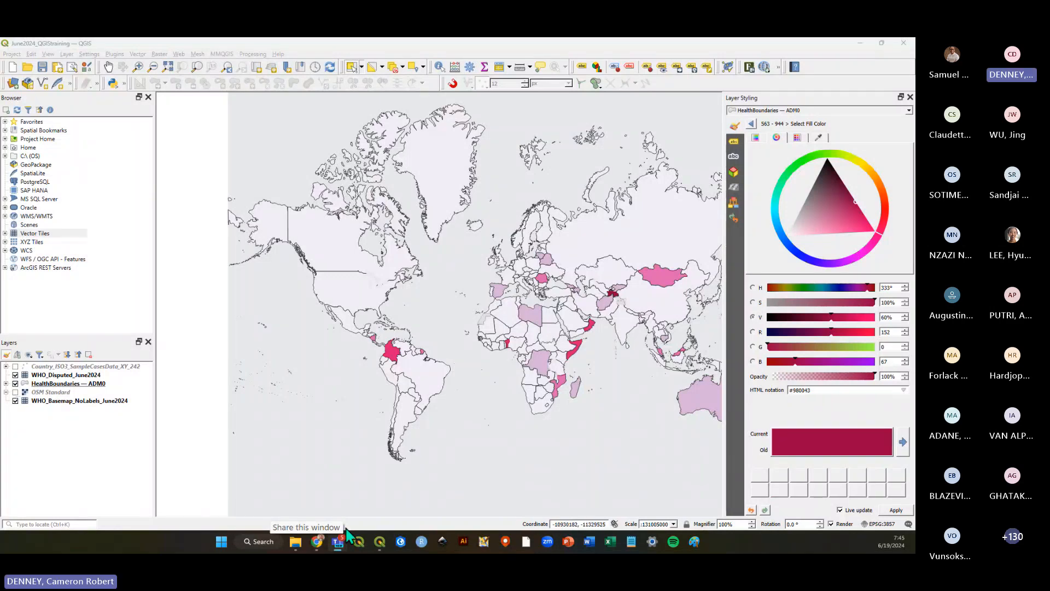
Open Country_ISO3_SampleCasesData_XY_242.csv in Excel to review its columns, then close it.
{"action": "left_click", "coordinate": [296, 541]}
{"action": "left_click", "coordinate": [436, 301]}
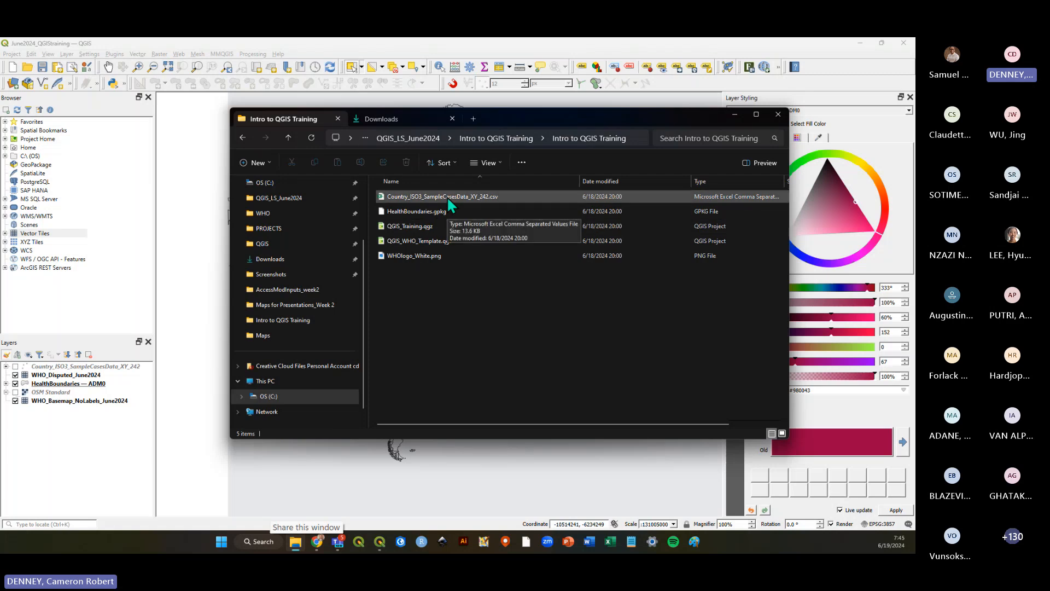
{"action": "left_click", "coordinate": [449, 203]}
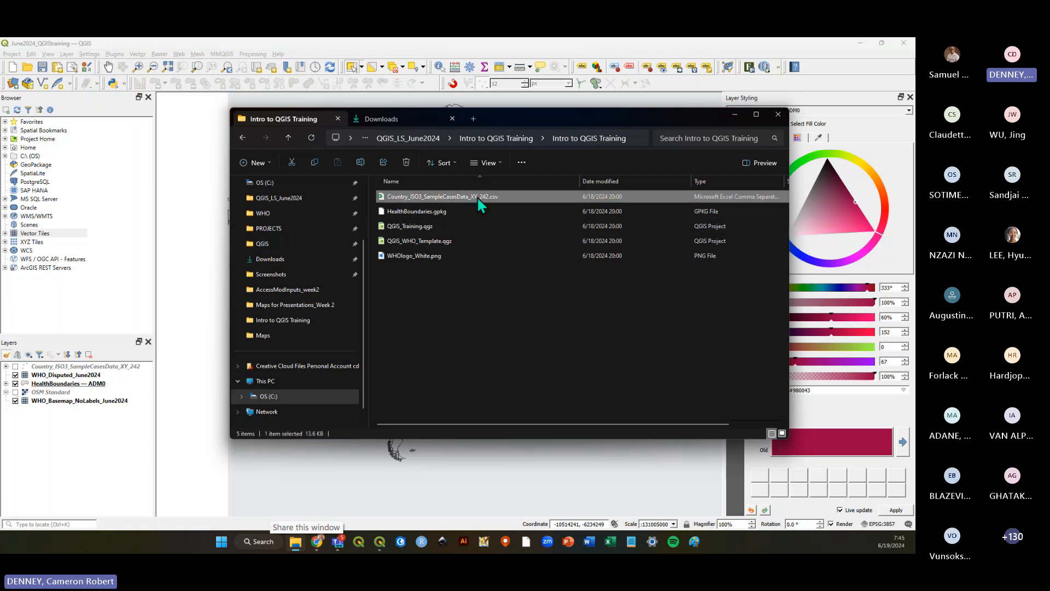
{"action": "double_click", "coordinate": [477, 196]}
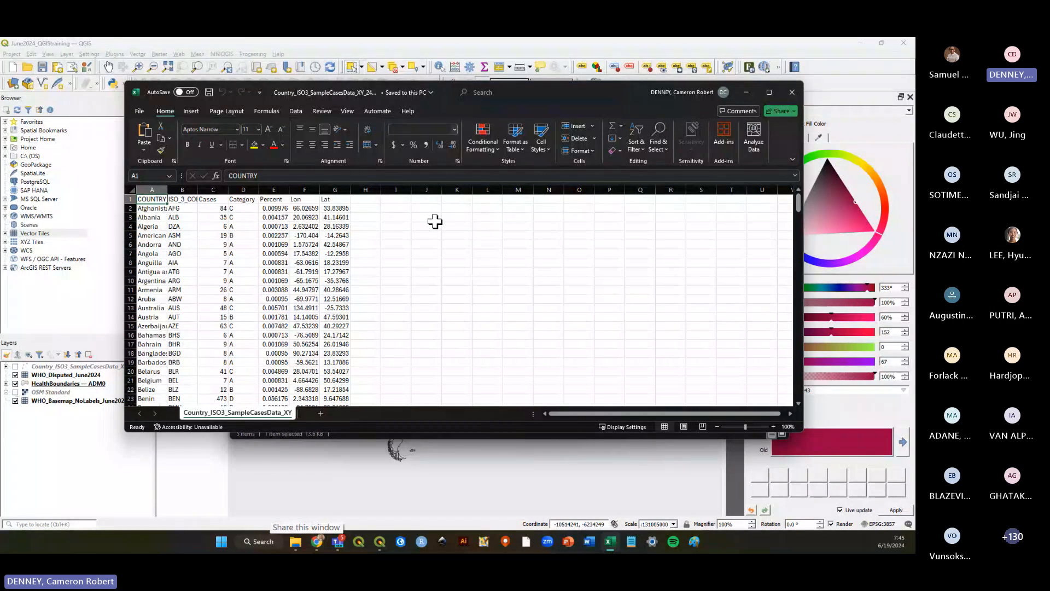
{"action": "left_click", "coordinate": [793, 97]}
{"action": "left_click", "coordinate": [878, 130]}
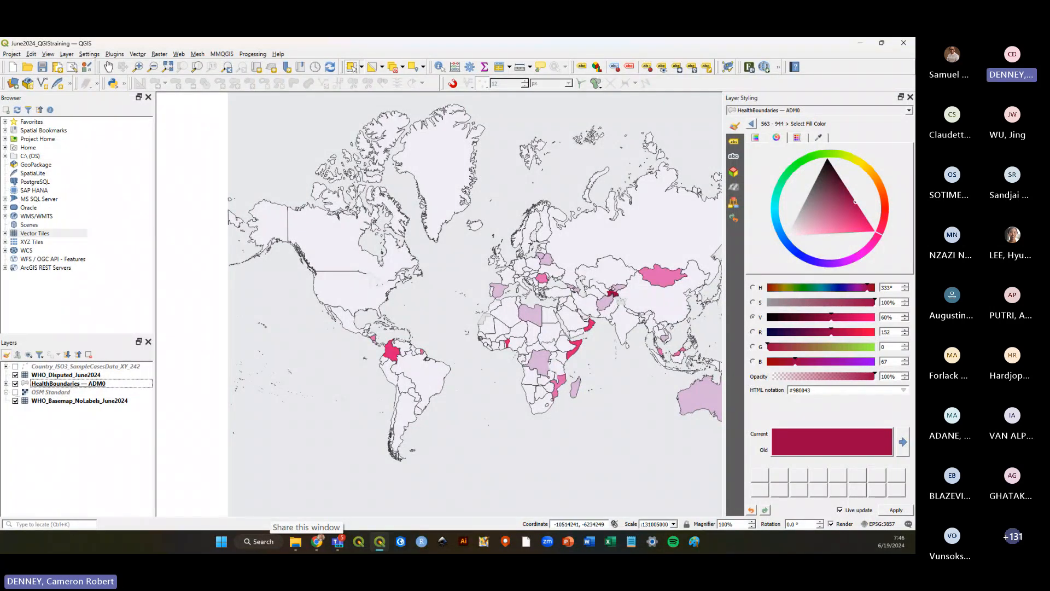
Open the HealthBoundaries — ADM0 attribute table and toggle editing on and back off.
{"action": "right_click", "coordinate": [61, 386]}
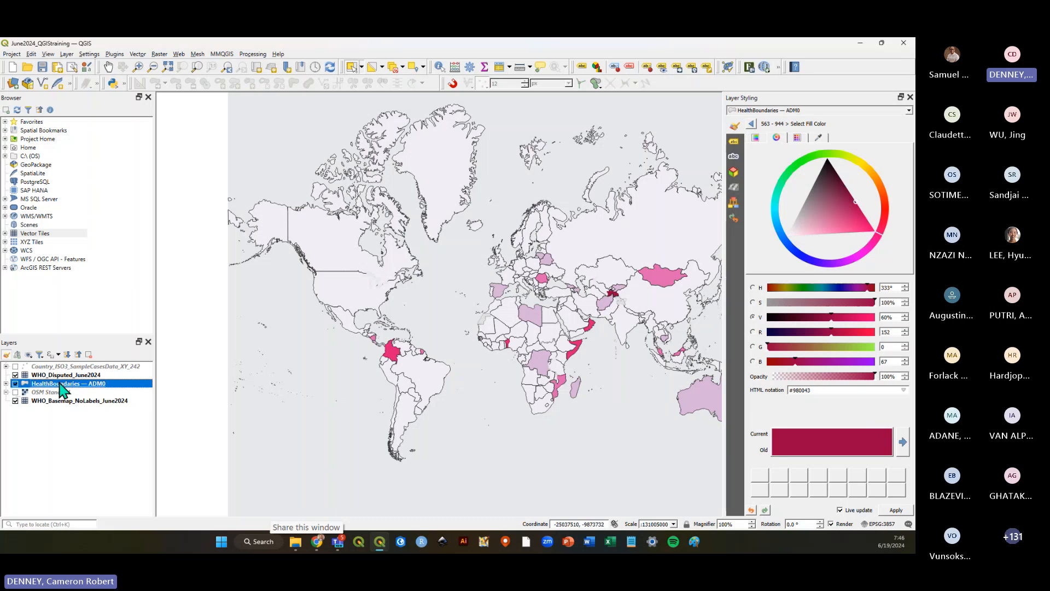
{"action": "left_click", "coordinate": [87, 265]}
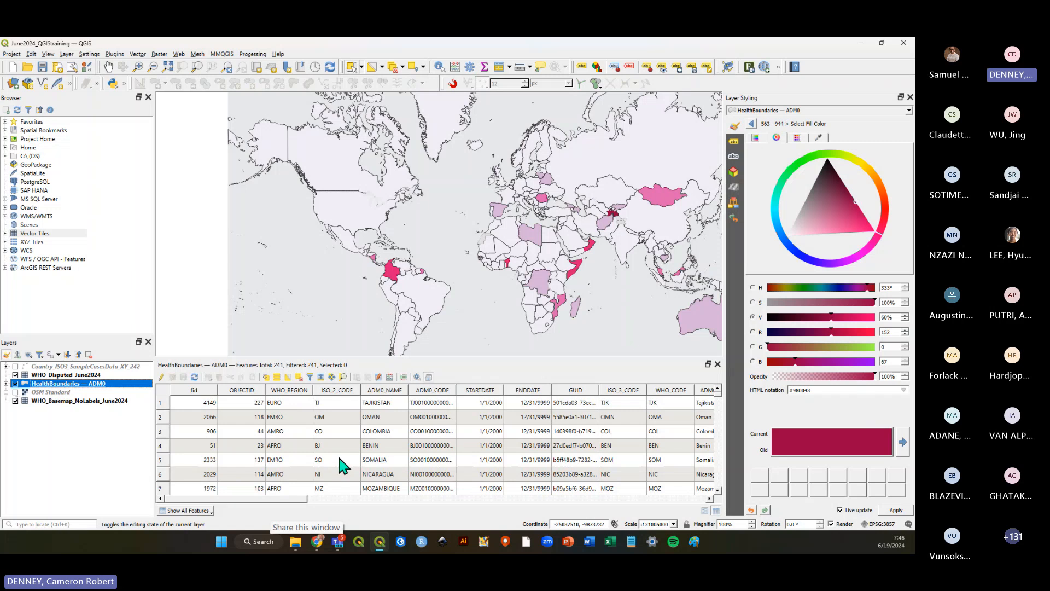
{"action": "left_click", "coordinate": [162, 379]}
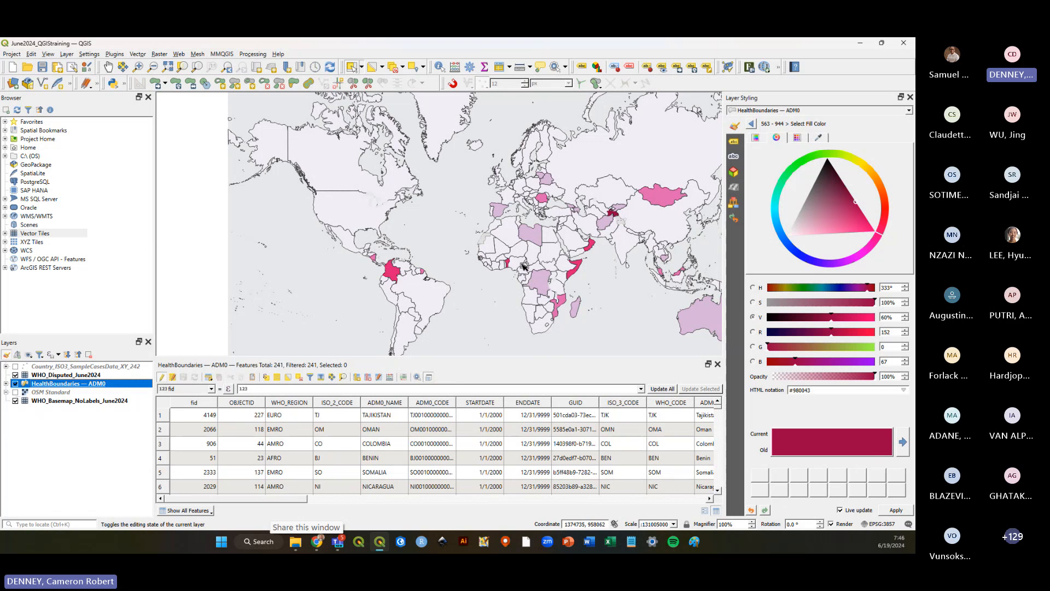
{"action": "left_click", "coordinate": [162, 378]}
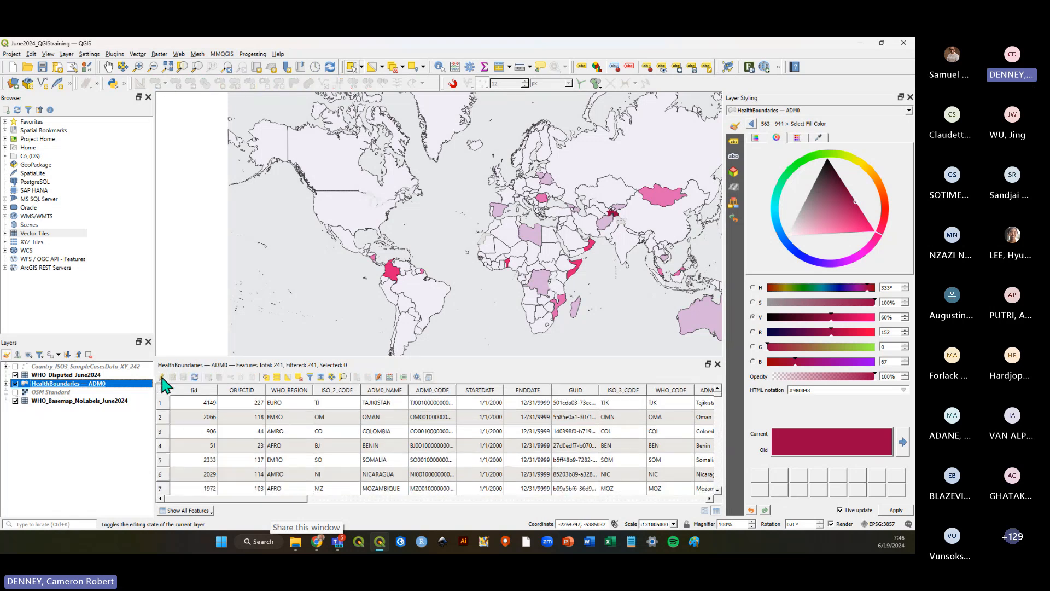
Close the attribute table, widen the map by narrowing the Layer Styling panel, and select the HealthBoundaries — ADM0 layer.
{"action": "left_click", "coordinate": [108, 432]}
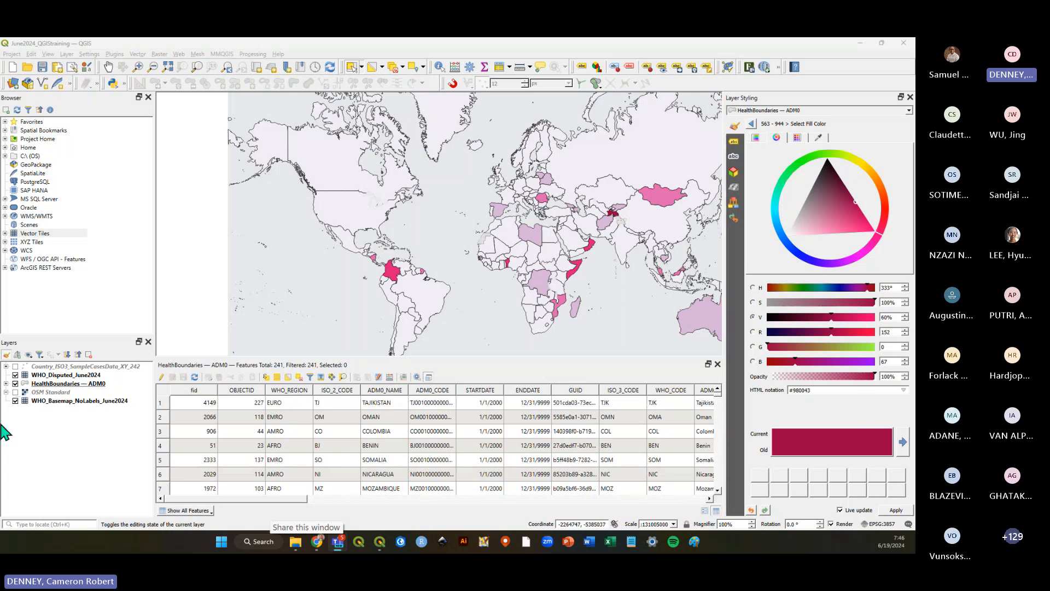
{"action": "left_click", "coordinate": [49, 444]}
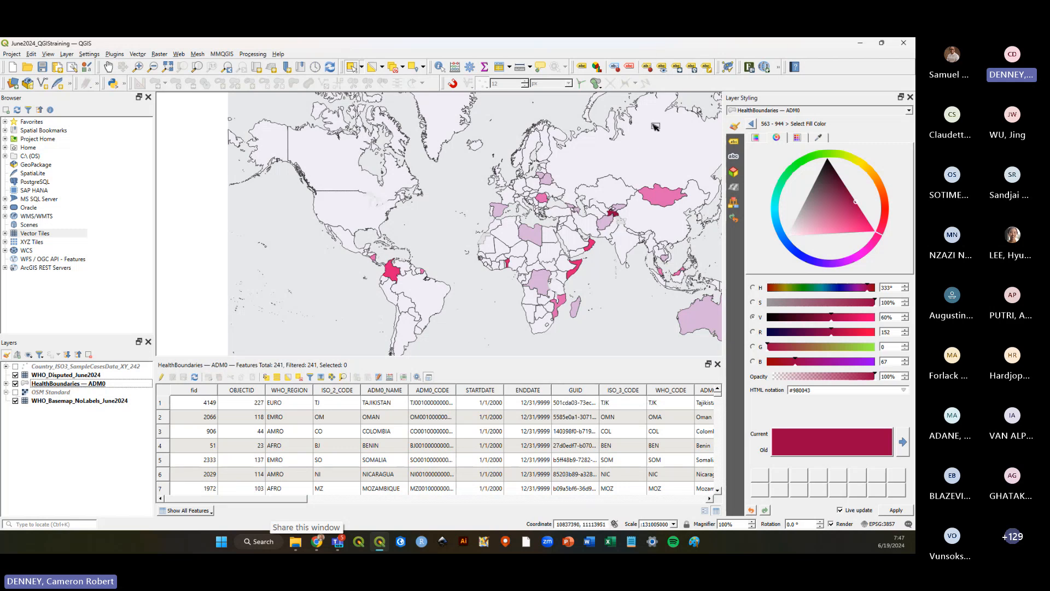
{"action": "left_click", "coordinate": [718, 364]}
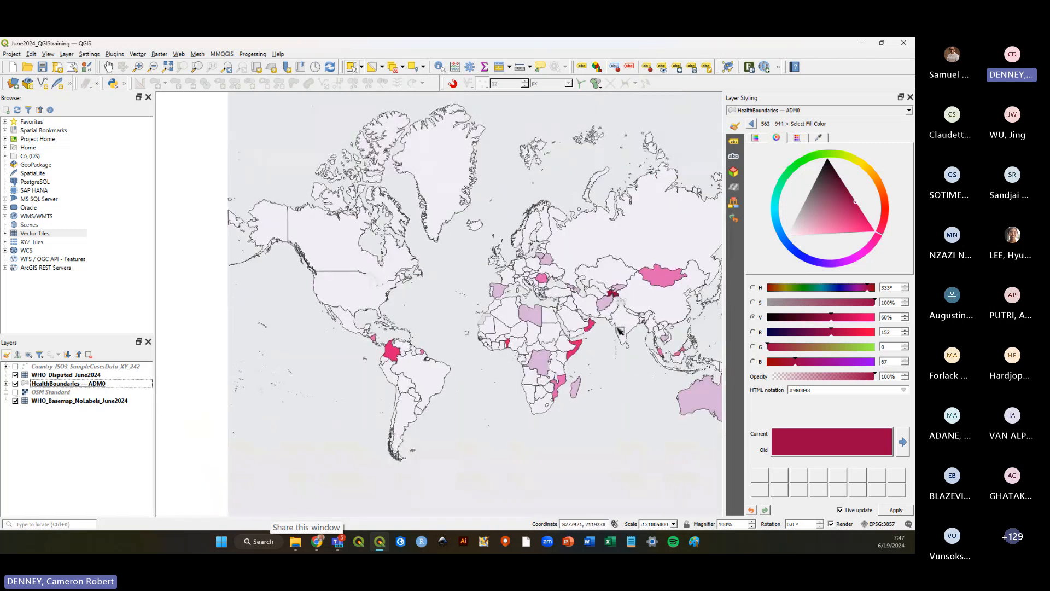
{"action": "left_click_drag", "start_coordinate": [724, 309], "coordinate": [788, 309]}
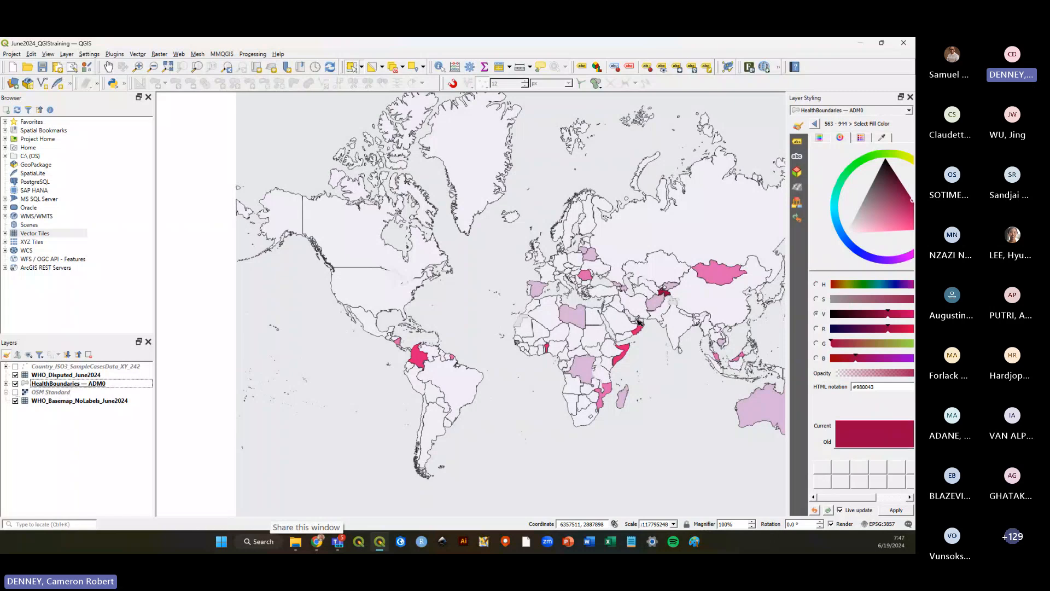
{"action": "left_click", "coordinate": [48, 384]}
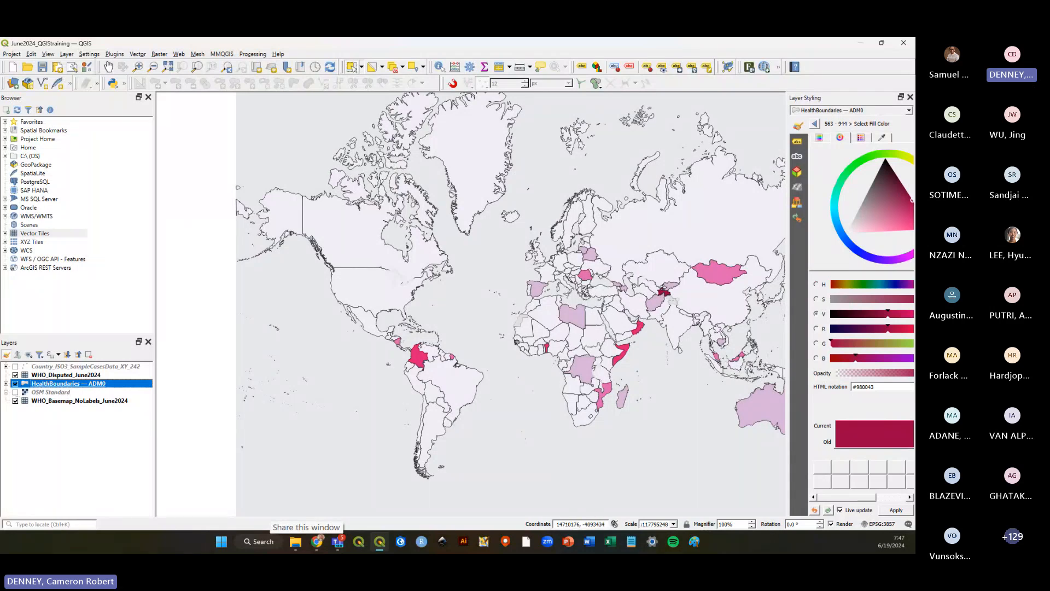
{"action": "right_click", "coordinate": [67, 385]}
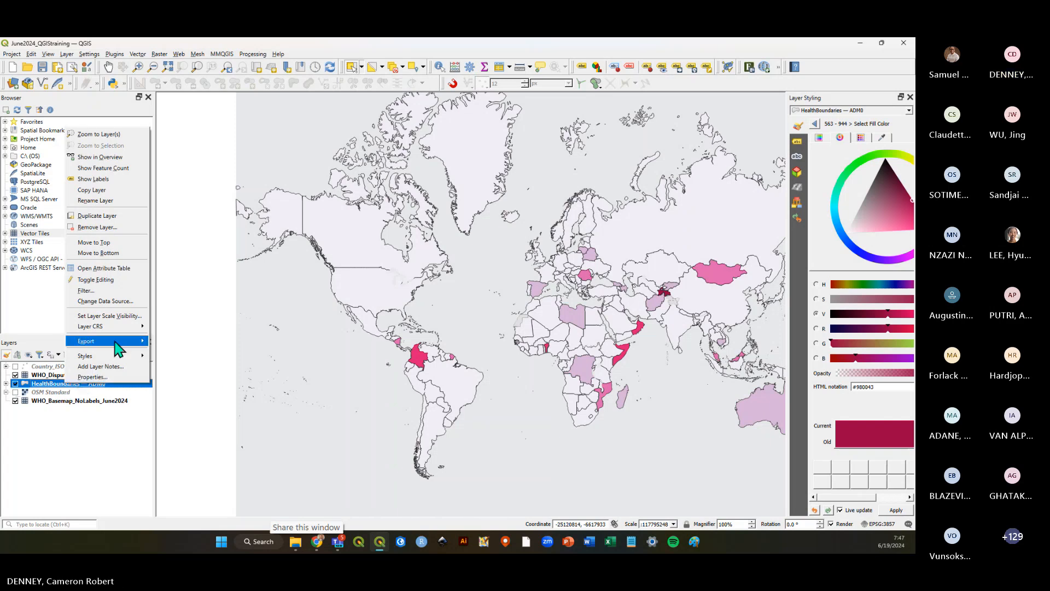
{"action": "mouse_move", "coordinate": [117, 343]}
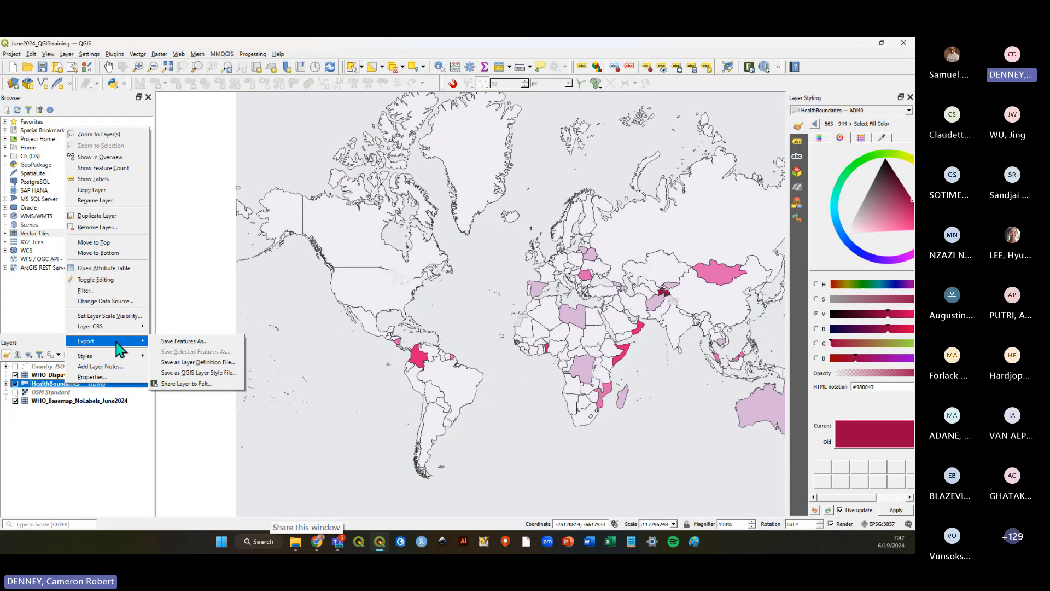
{"action": "left_click", "coordinate": [201, 342]}
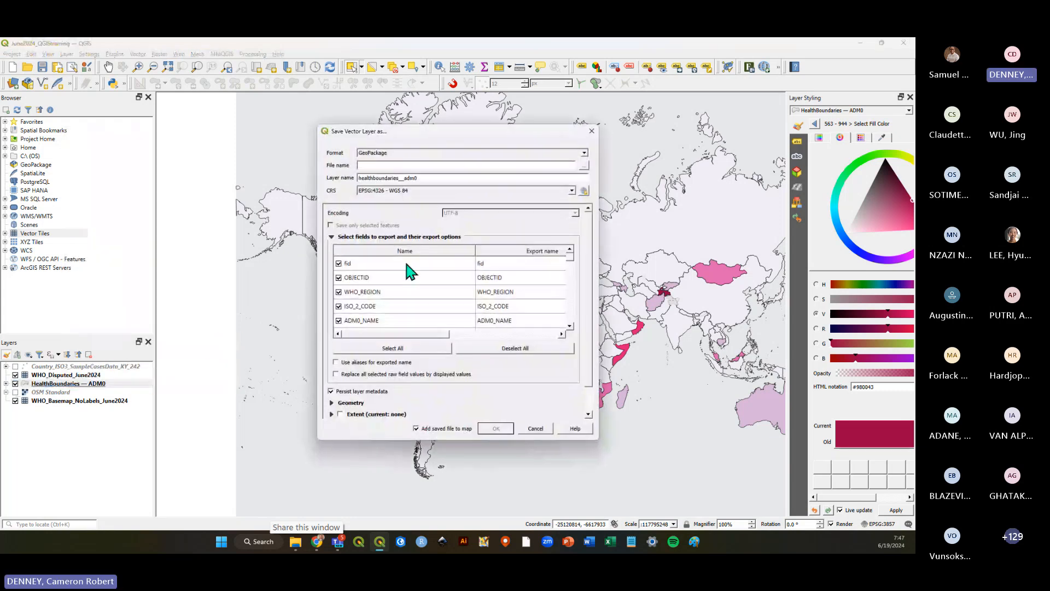
{"action": "left_click_drag", "start_coordinate": [464, 132], "coordinate": [641, 128]}
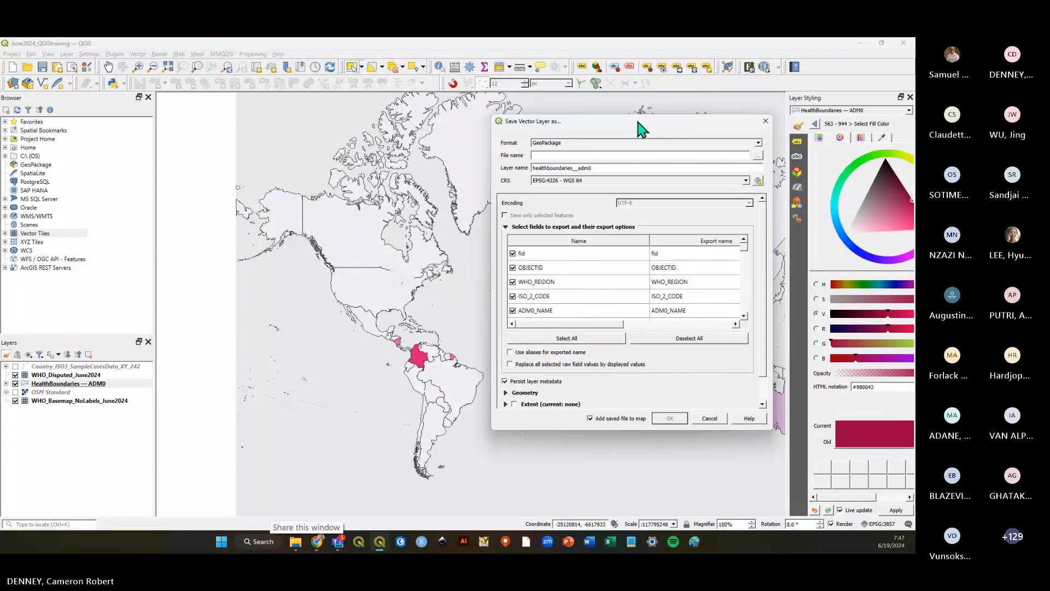
{"action": "left_click", "coordinate": [722, 425]}
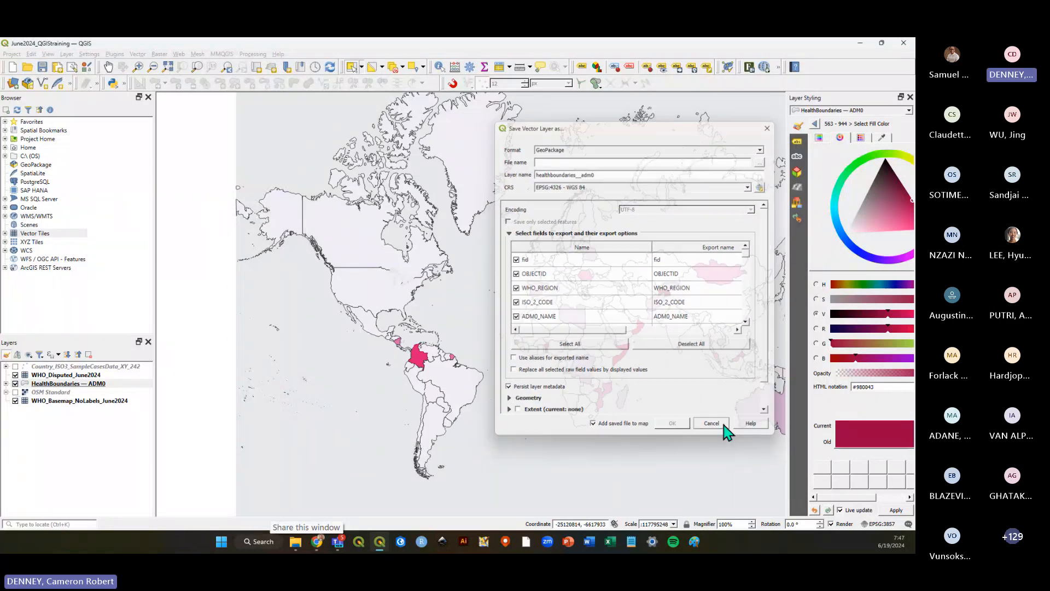
Start exporting HealthBoundaries — ADM0 with Save Features As and choose the GeoPackage format.
{"action": "right_click", "coordinate": [72, 384]}
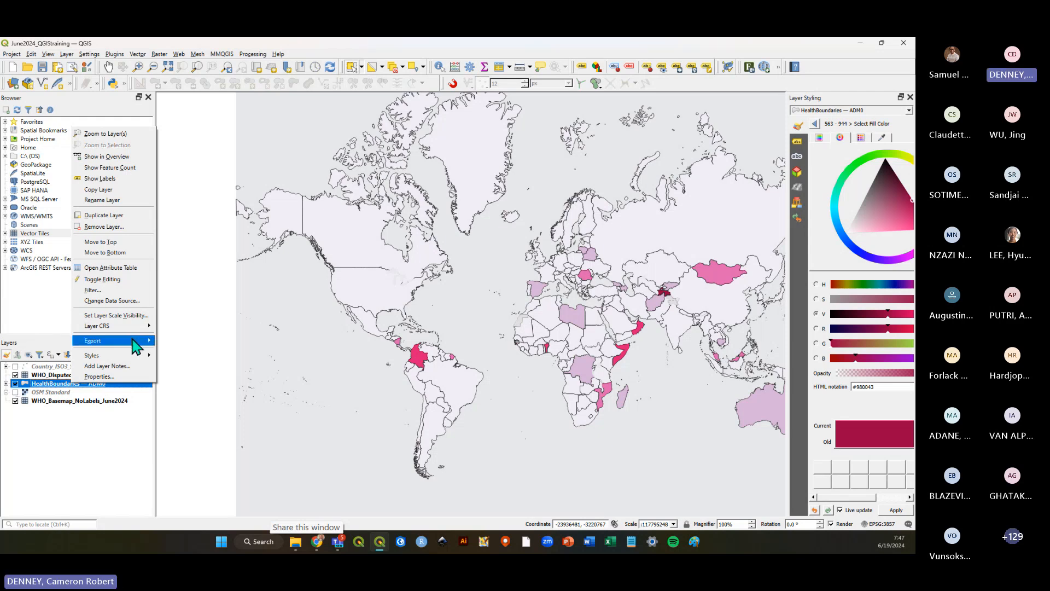
{"action": "mouse_move", "coordinate": [136, 346]}
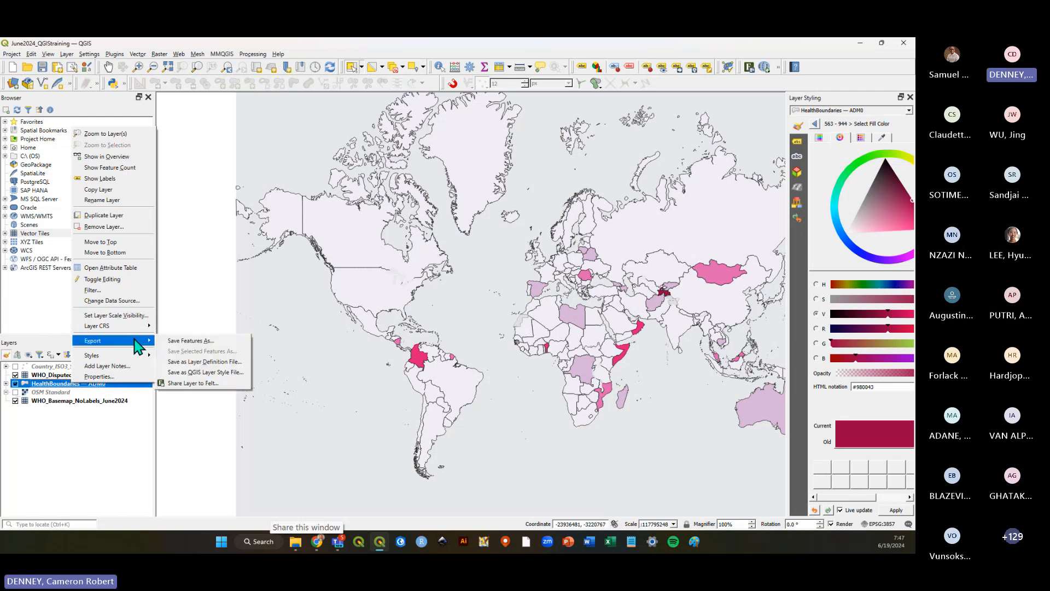
{"action": "left_click", "coordinate": [217, 342]}
{"action": "left_click_drag", "start_coordinate": [616, 134], "coordinate": [613, 140]}
{"action": "left_click", "coordinate": [757, 156]}
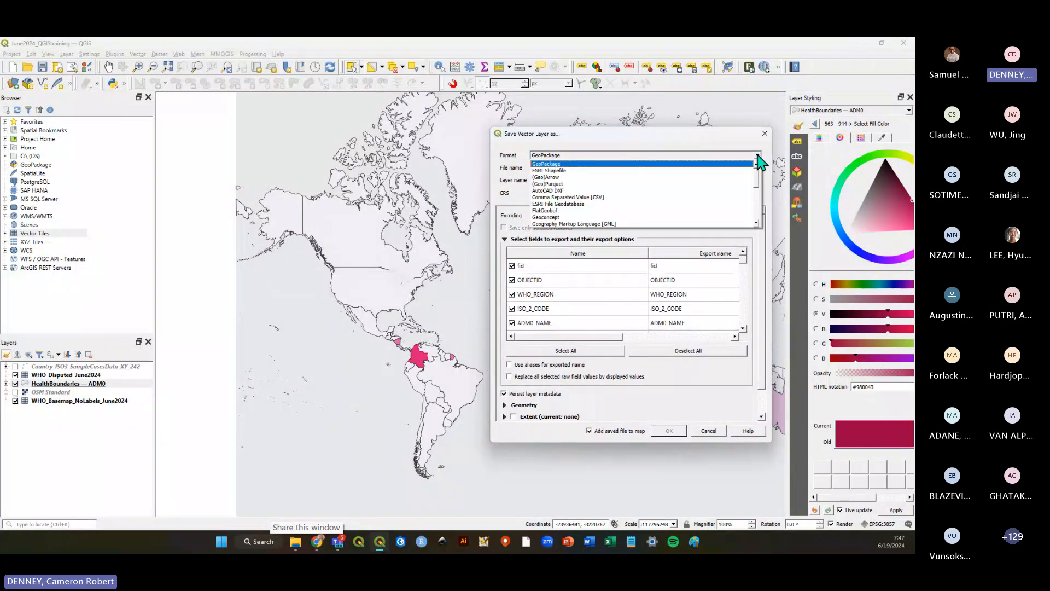
{"action": "scroll", "coordinate": [578, 186], "scroll_direction": "down", "scroll_amount": 4}
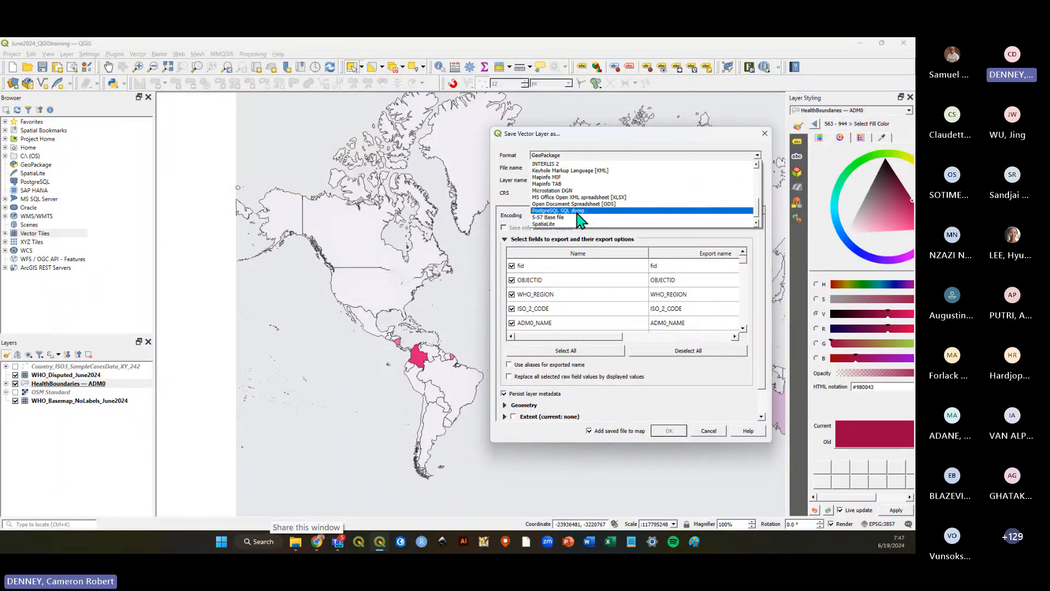
{"action": "scroll", "coordinate": [578, 216], "scroll_direction": "up", "scroll_amount": 5}
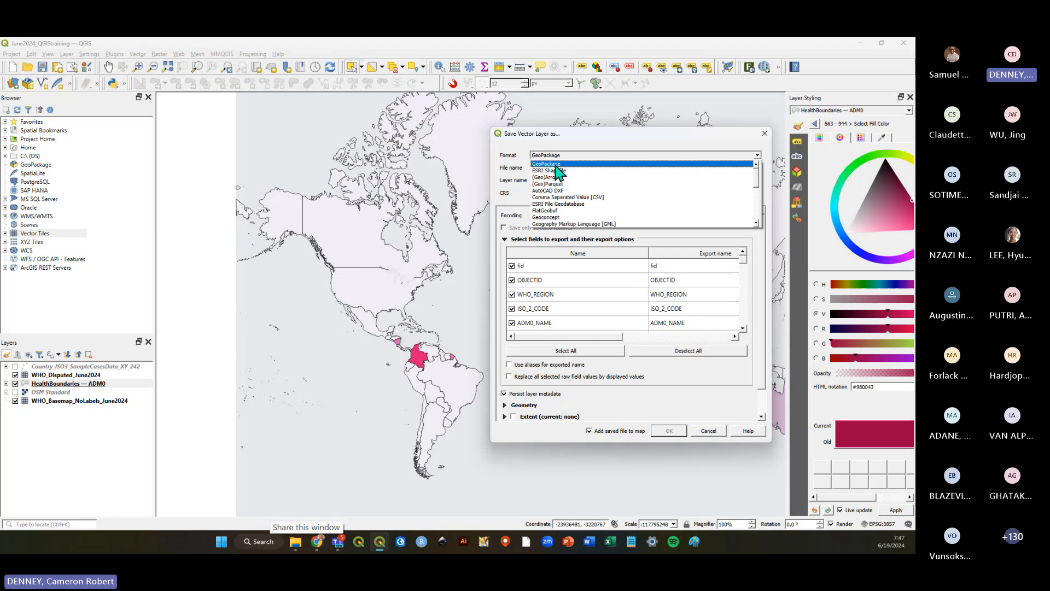
{"action": "left_click", "coordinate": [556, 164]}
Save the exported layer as JoinedPolioCases_Admin0 in the Intro to QGIS Training folder and confirm the export.
{"action": "left_click_drag", "start_coordinate": [580, 135], "coordinate": [576, 140]}
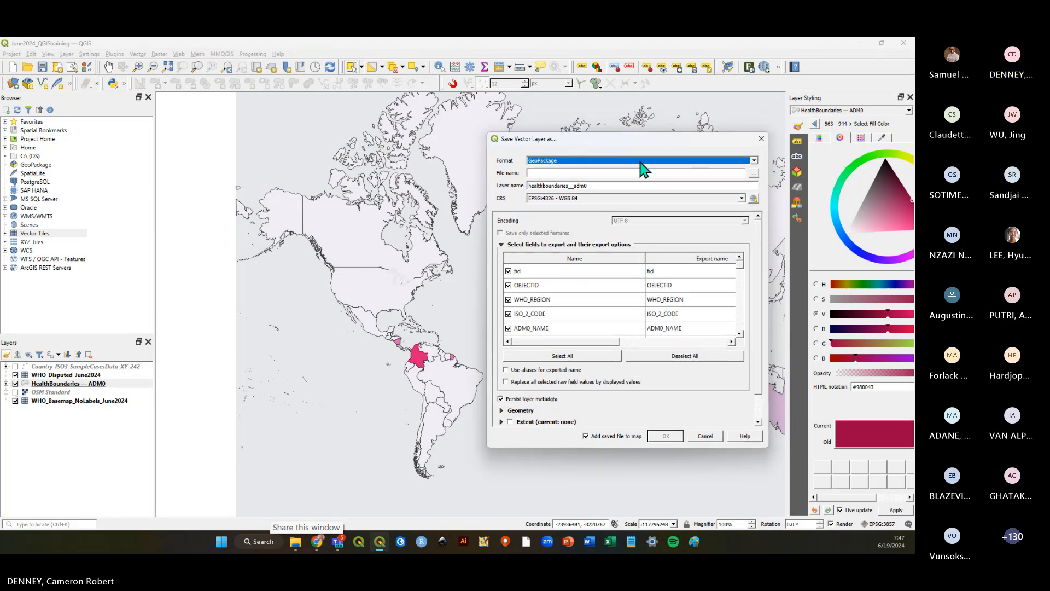
{"action": "left_click_drag", "start_coordinate": [651, 141], "coordinate": [647, 145]}
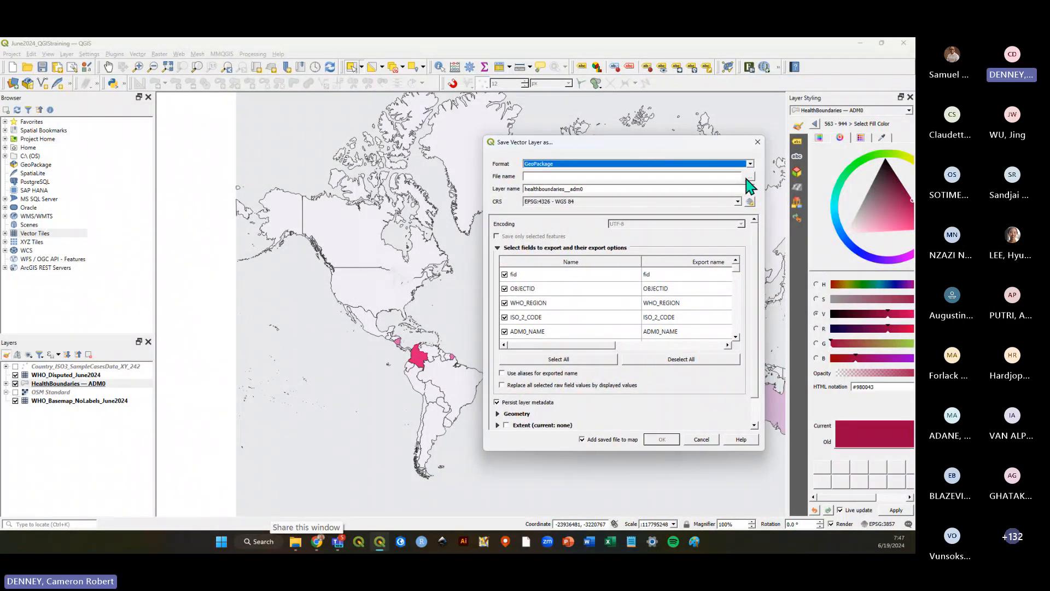
{"action": "left_click", "coordinate": [558, 177]}
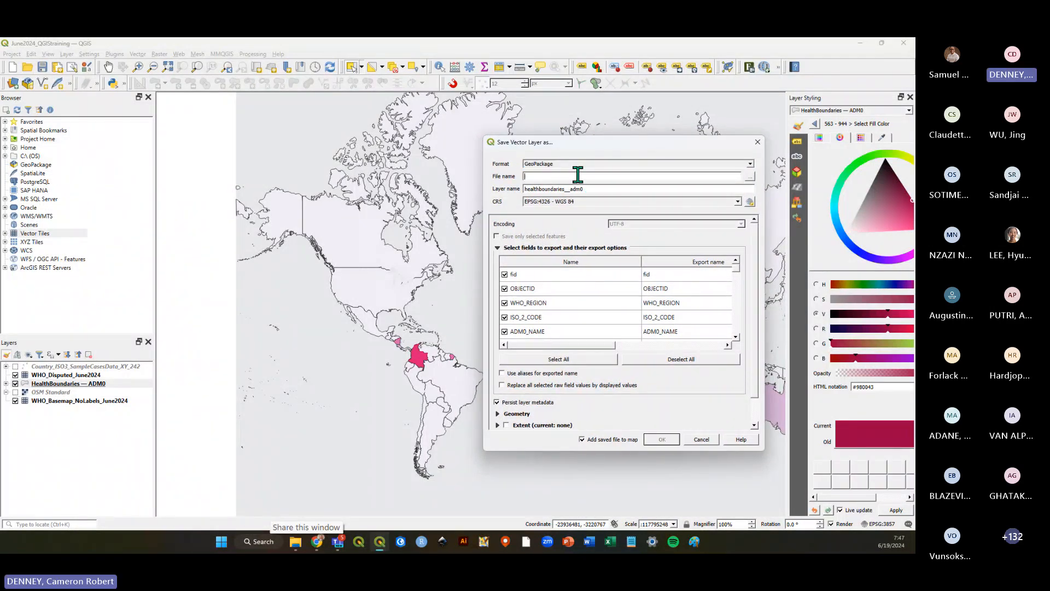
{"action": "left_click", "coordinate": [751, 177]}
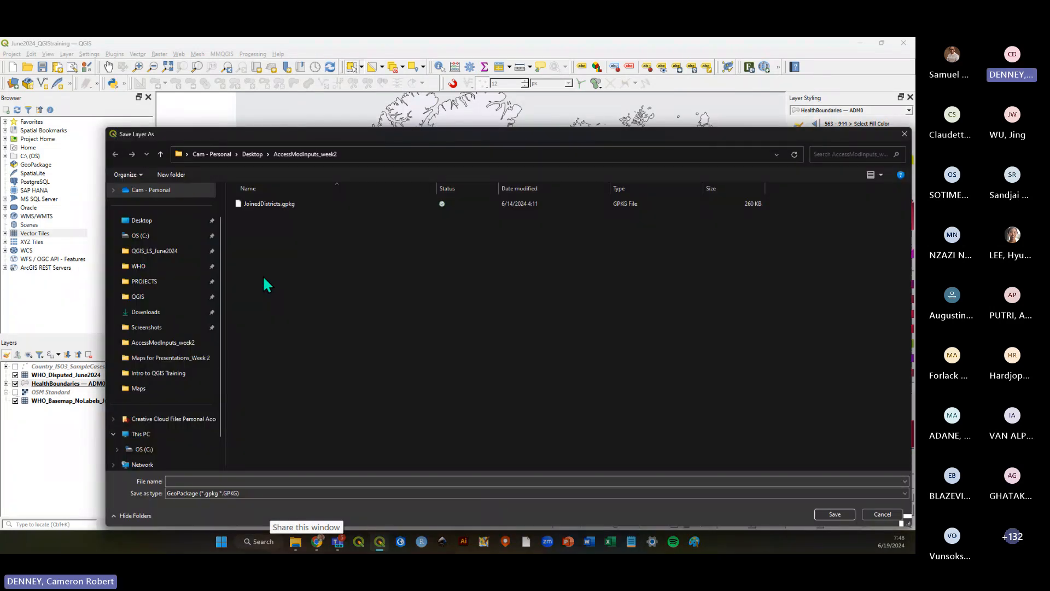
{"action": "left_click", "coordinate": [154, 253]}
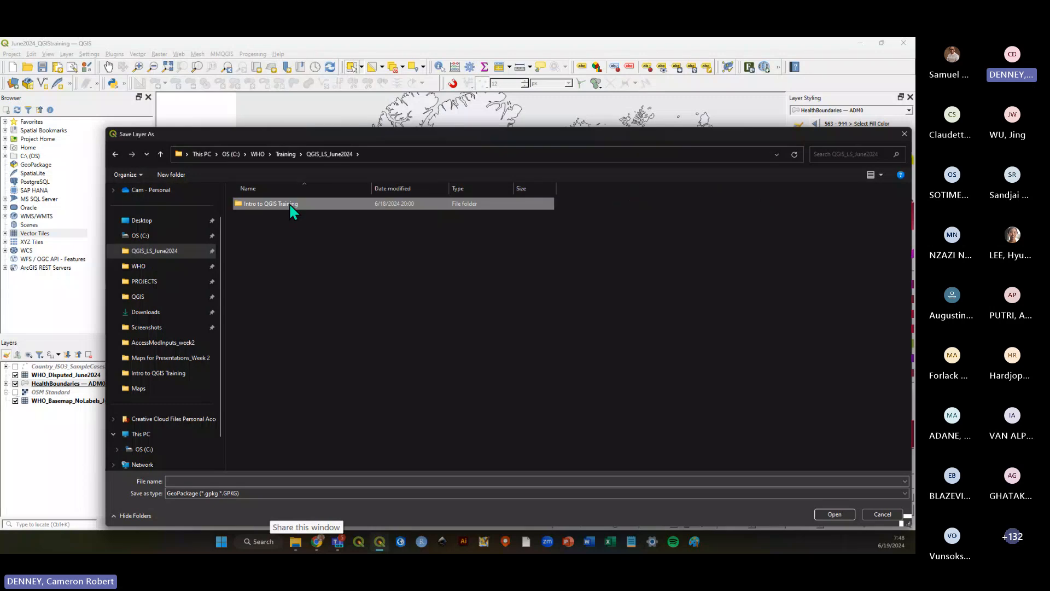
{"action": "double_click", "coordinate": [290, 204]}
{"action": "double_click", "coordinate": [287, 205]}
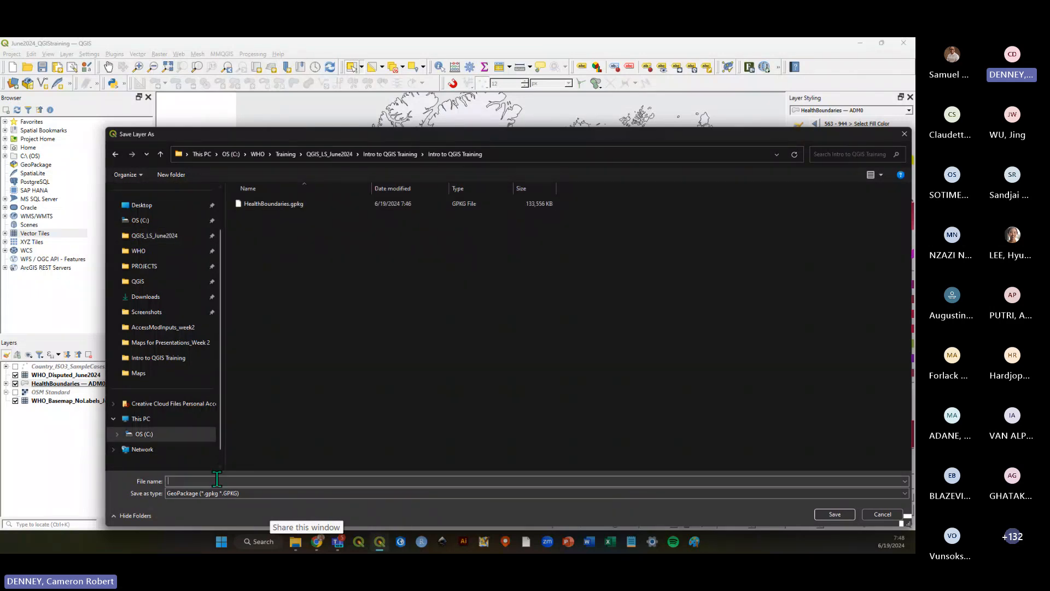
{"action": "left_click_drag", "start_coordinate": [529, 136], "coordinate": [530, 134]}
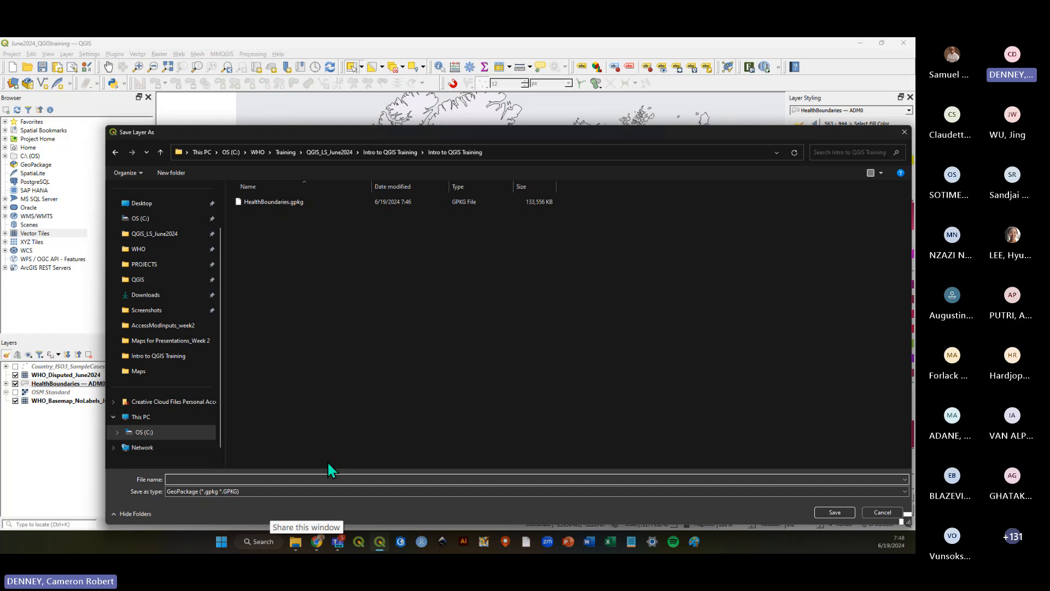
{"action": "type", "text": "JoinedPolioCases_Admin0"}
{"action": "left_click", "coordinate": [827, 512]}
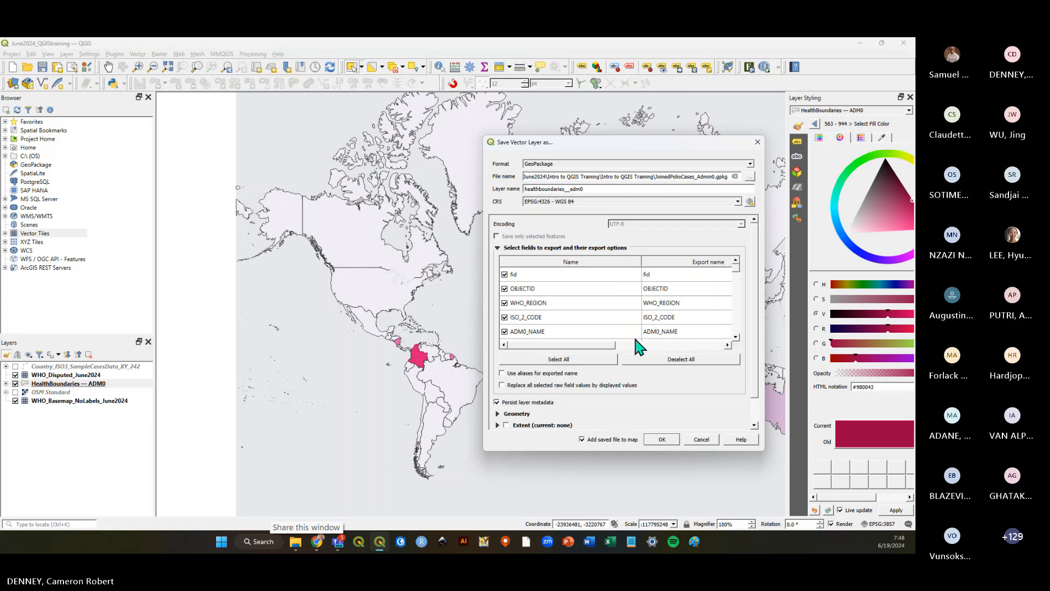
{"action": "left_click", "coordinate": [661, 439]}
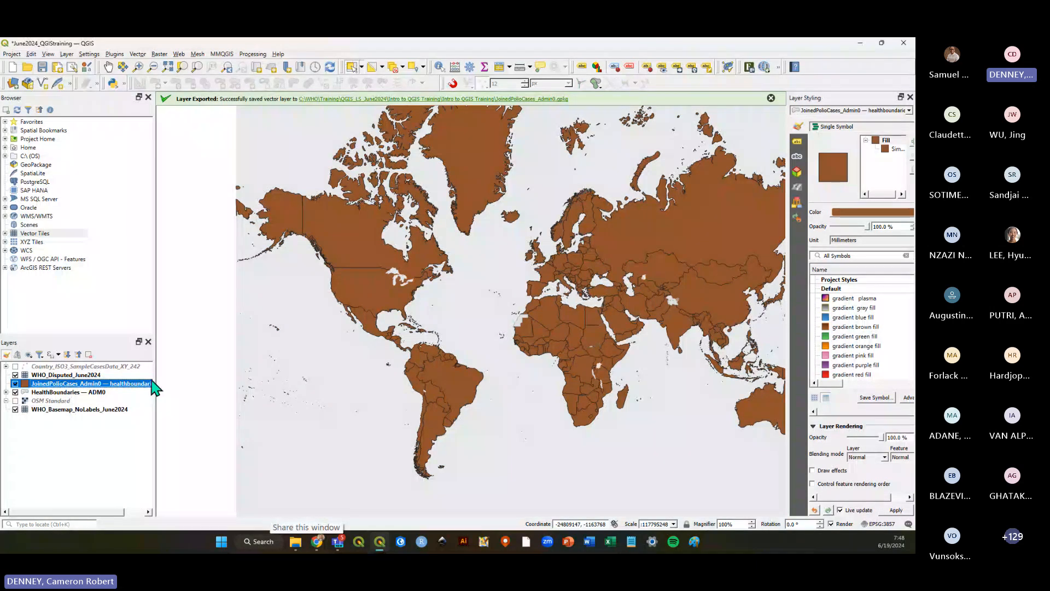
Hide HealthBoundaries — ADM0 and locate the exported JoinedPolioCases_Admin0.gpkg in the Intro to QGIS Training folder.
{"action": "left_click_drag", "start_coordinate": [156, 382], "coordinate": [195, 378]}
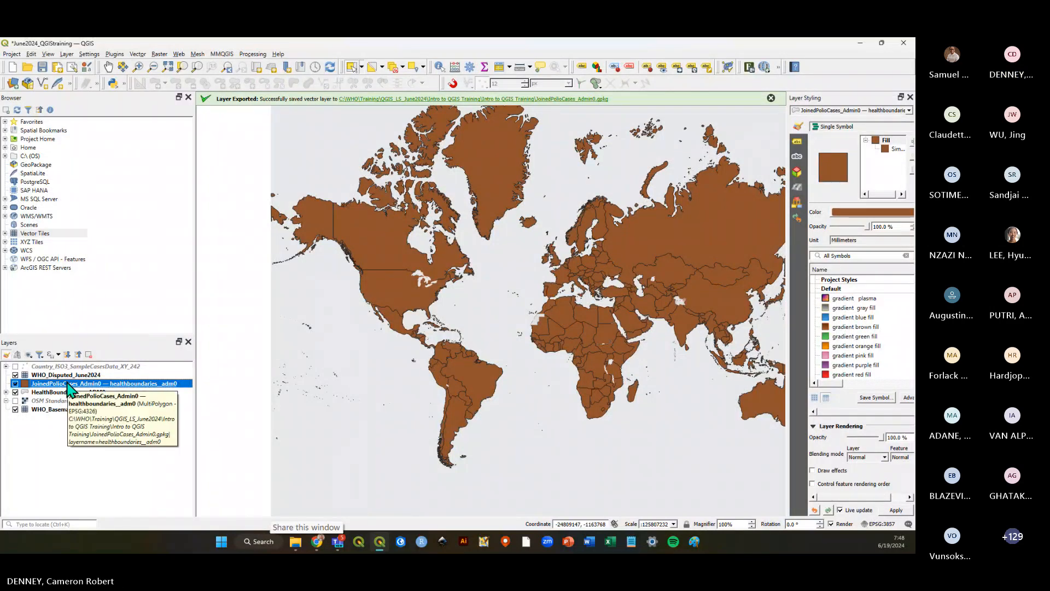
{"action": "left_click", "coordinate": [15, 392]}
{"action": "left_click", "coordinate": [296, 542]}
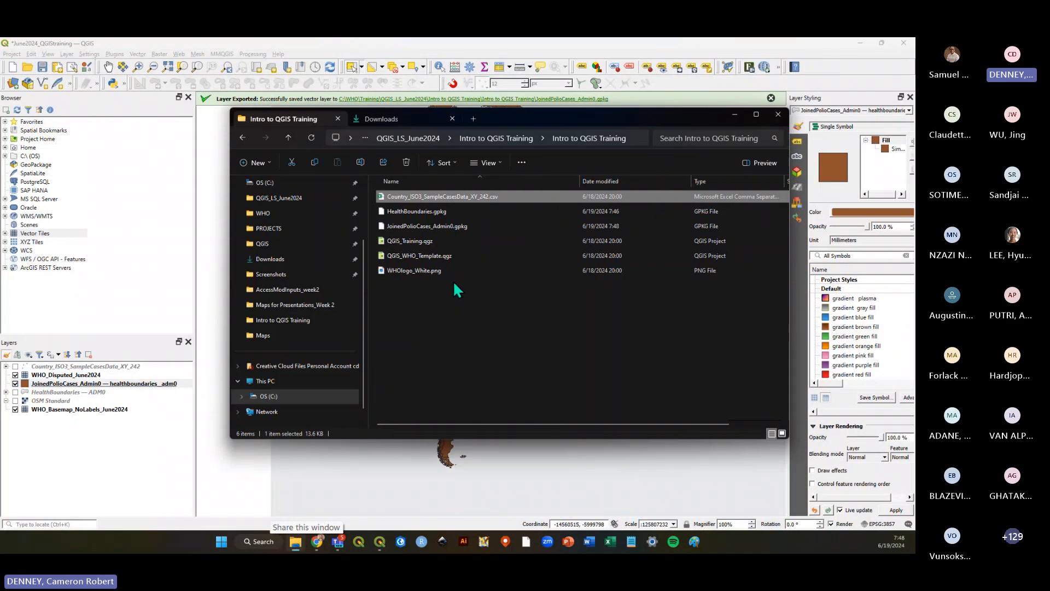
{"action": "left_click", "coordinate": [454, 226]}
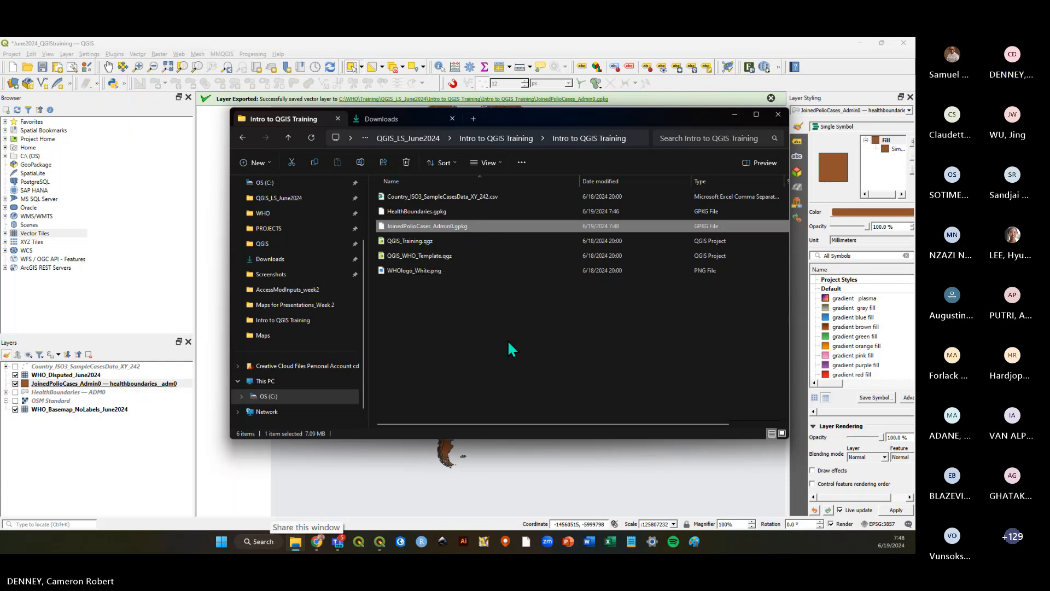
{"action": "left_click", "coordinate": [624, 49]}
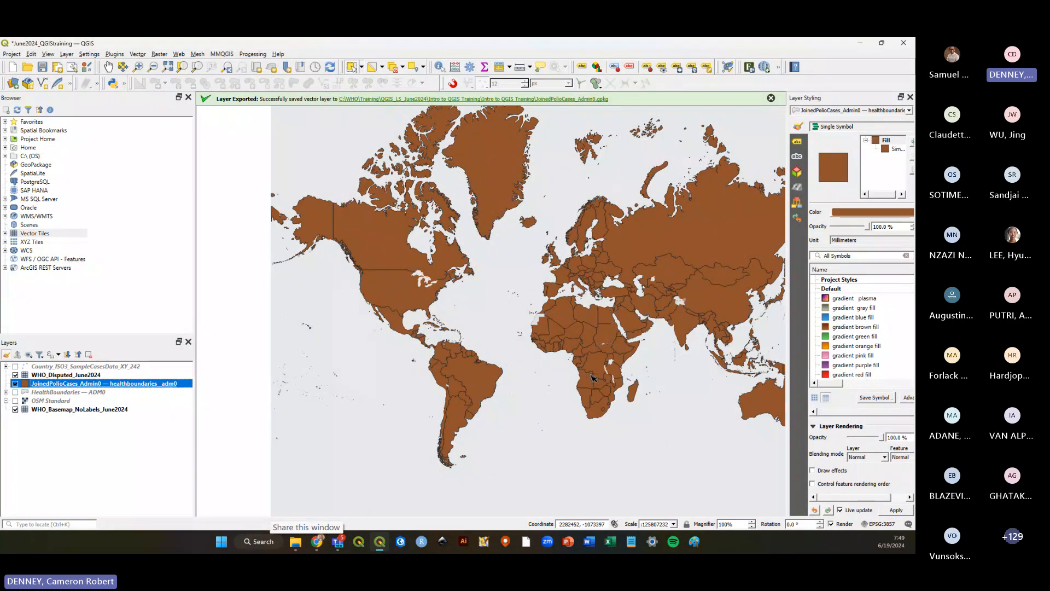
Hide the exported JoinedPolioCases_Admin0 layer, show HealthBoundaries — ADM0 again, and save the project.
{"action": "left_click", "coordinate": [42, 67]}
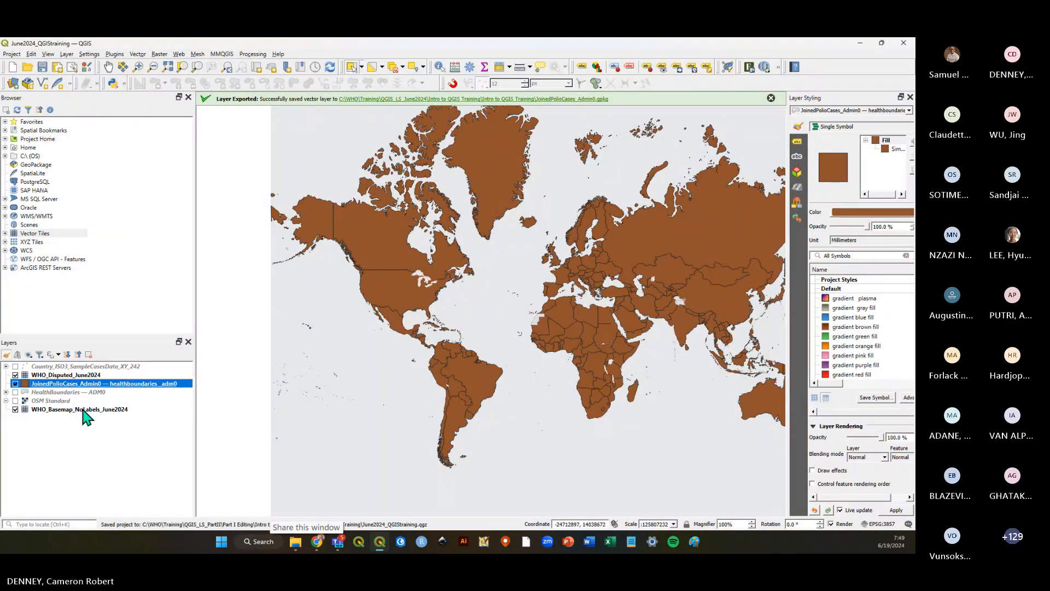
{"action": "left_click", "coordinate": [15, 383]}
{"action": "left_click", "coordinate": [15, 392]}
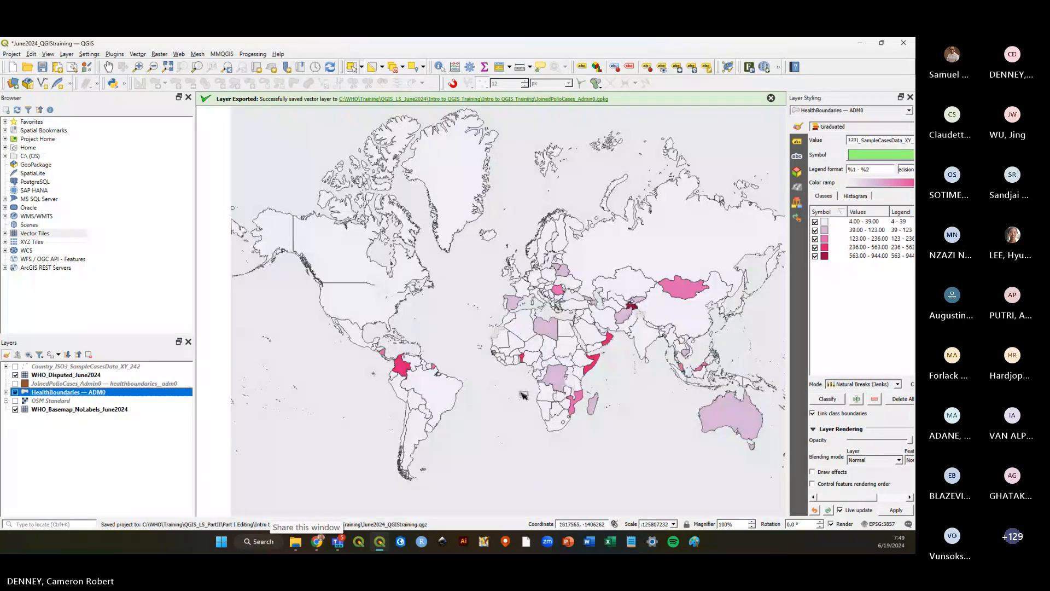
{"action": "key", "text": "ctrl+s"}
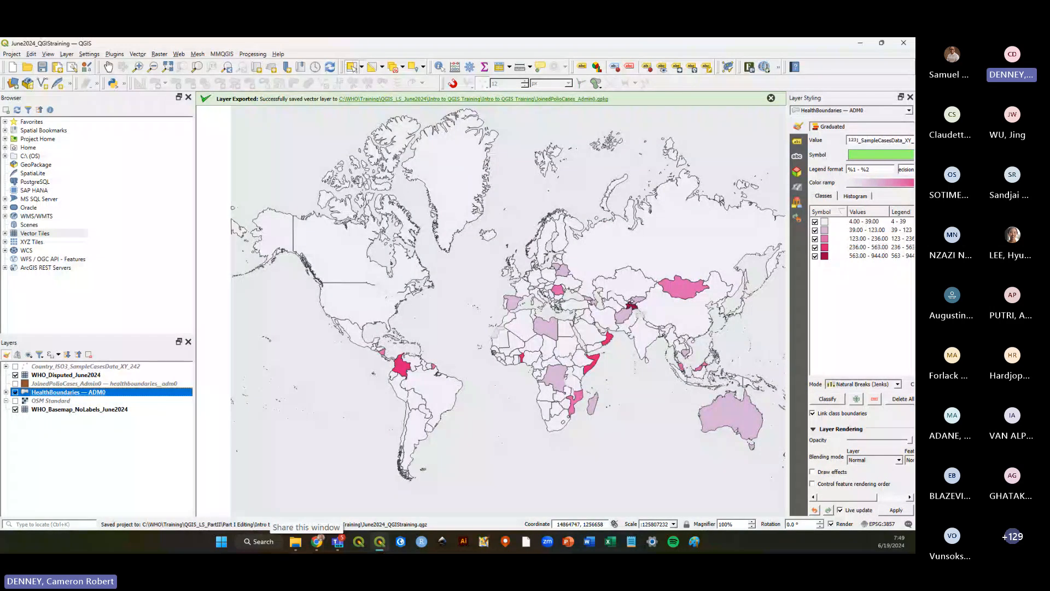
{"action": "key", "text": "alt+Tab"}
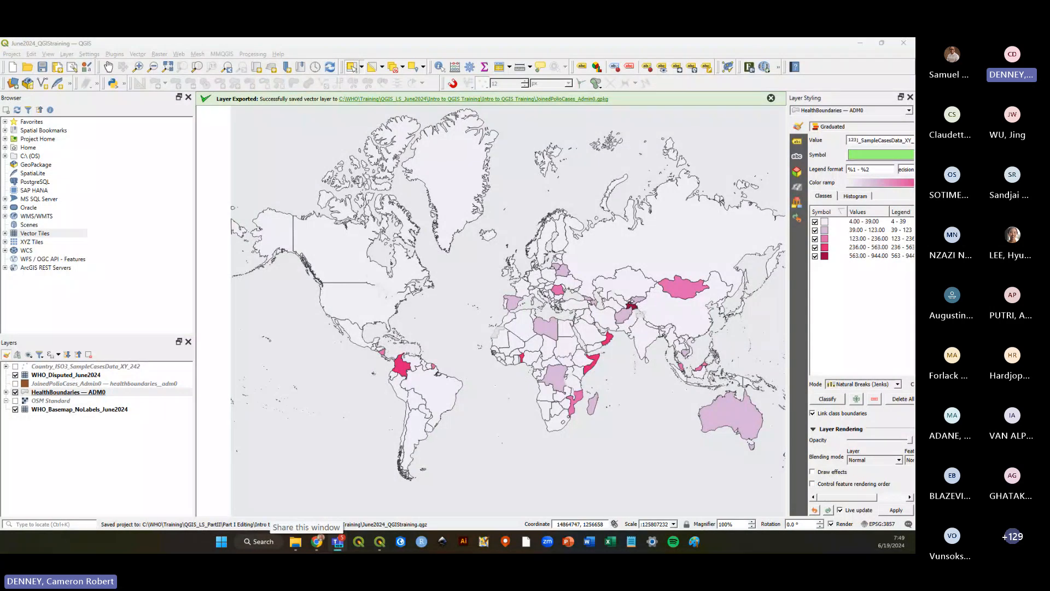
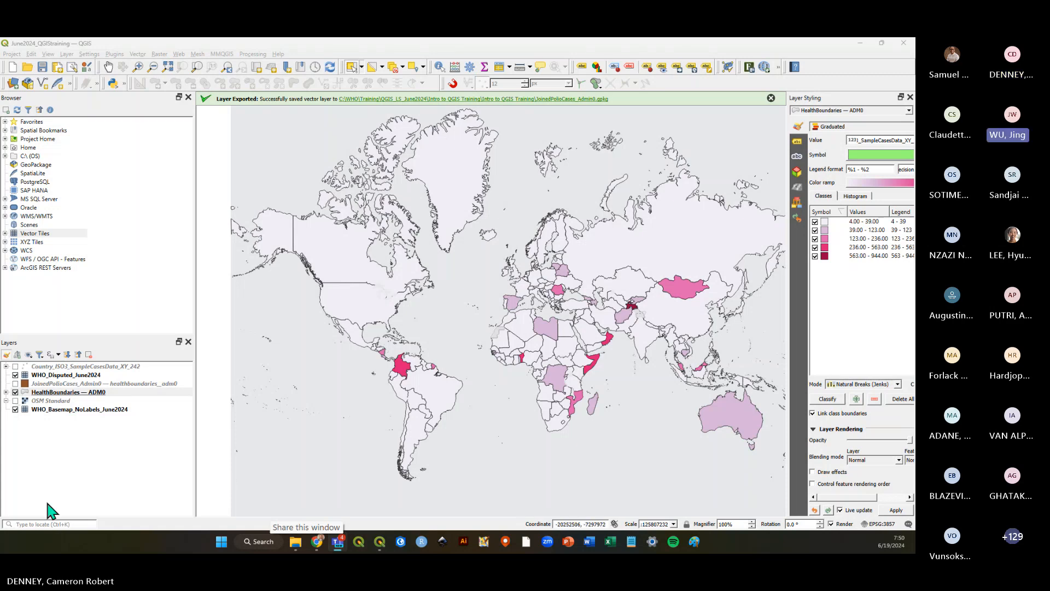
Briefly show and hide the JoinedPolioCases_Admin0 layer, then save the project.
{"action": "left_click", "coordinate": [38, 441]}
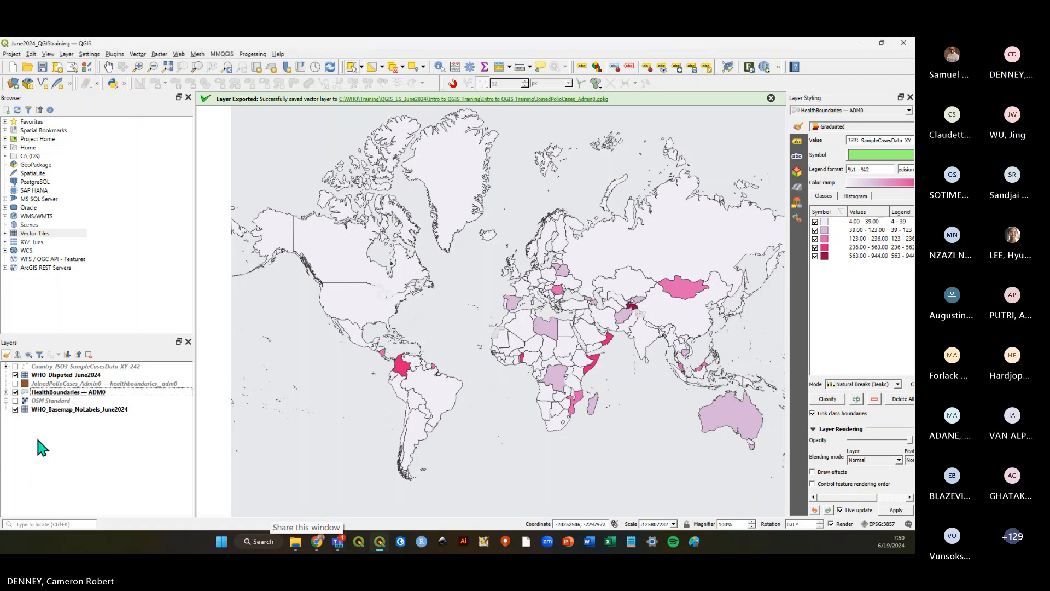
{"action": "left_click", "coordinate": [15, 383]}
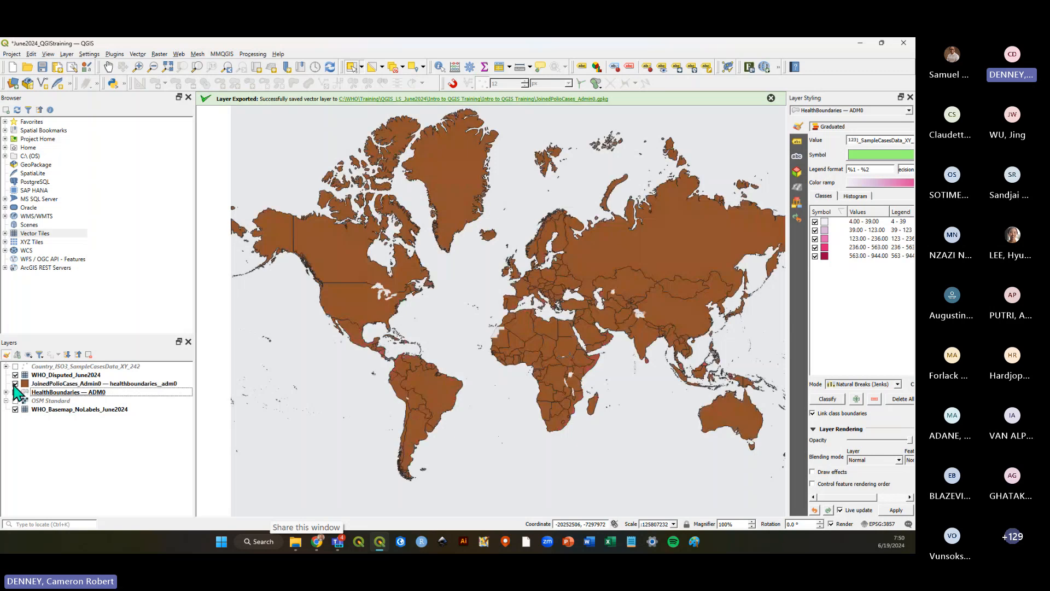
{"action": "left_click", "coordinate": [15, 383]}
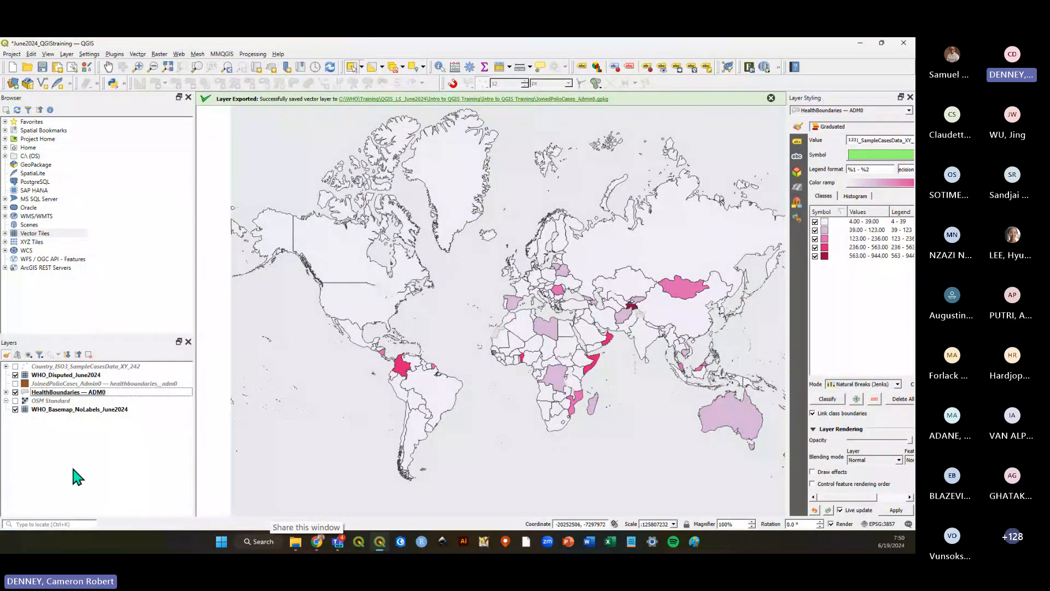
{"action": "left_click", "coordinate": [43, 68]}
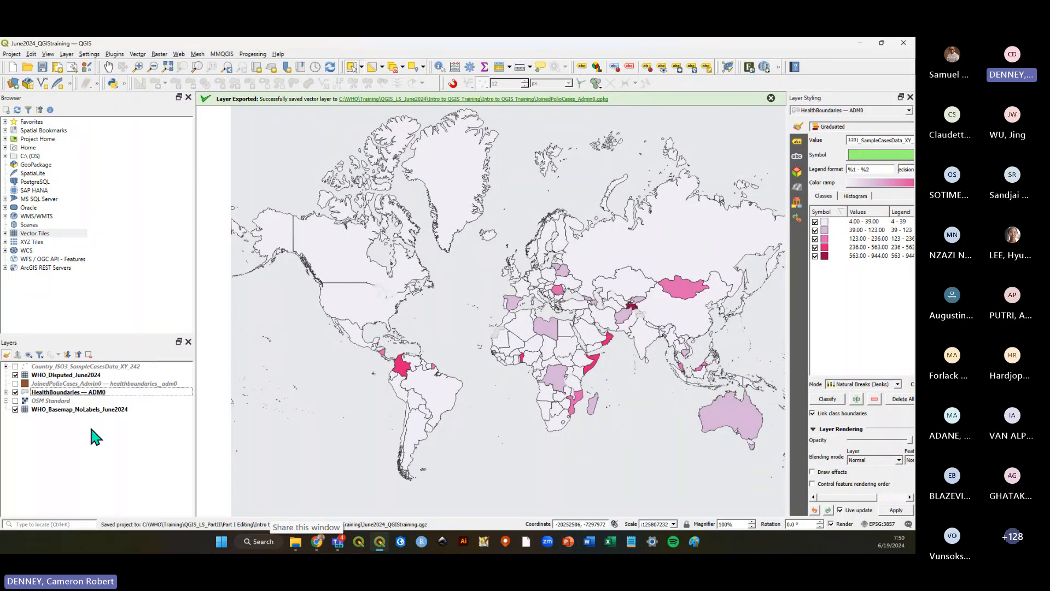
Dismiss the layer-exported message and open the Processing Toolbox panel.
{"action": "left_click", "coordinate": [771, 98]}
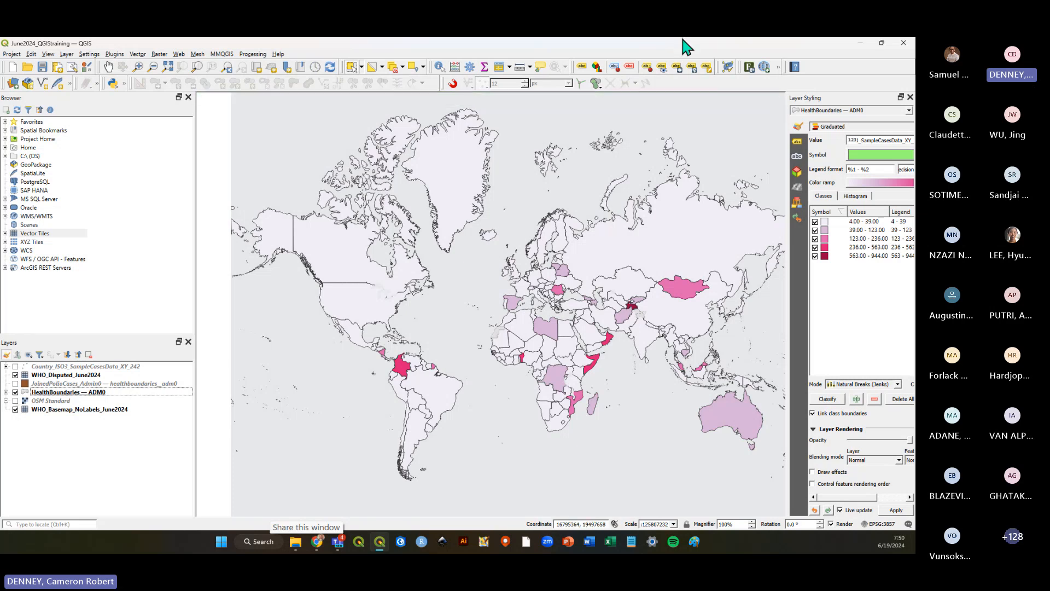
{"action": "left_click", "coordinate": [470, 68]}
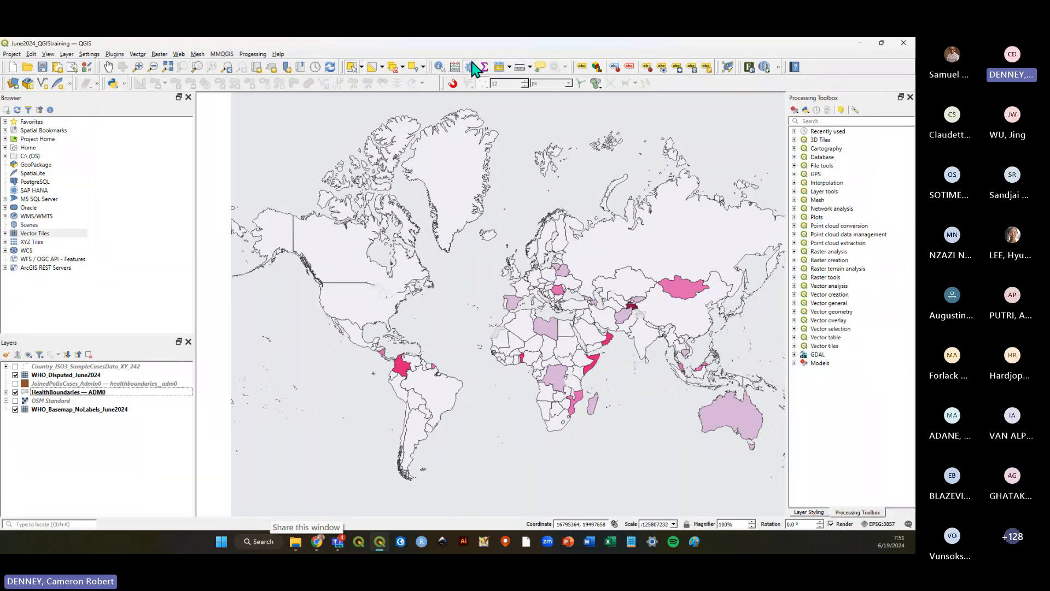
{"action": "left_click", "coordinate": [253, 55]}
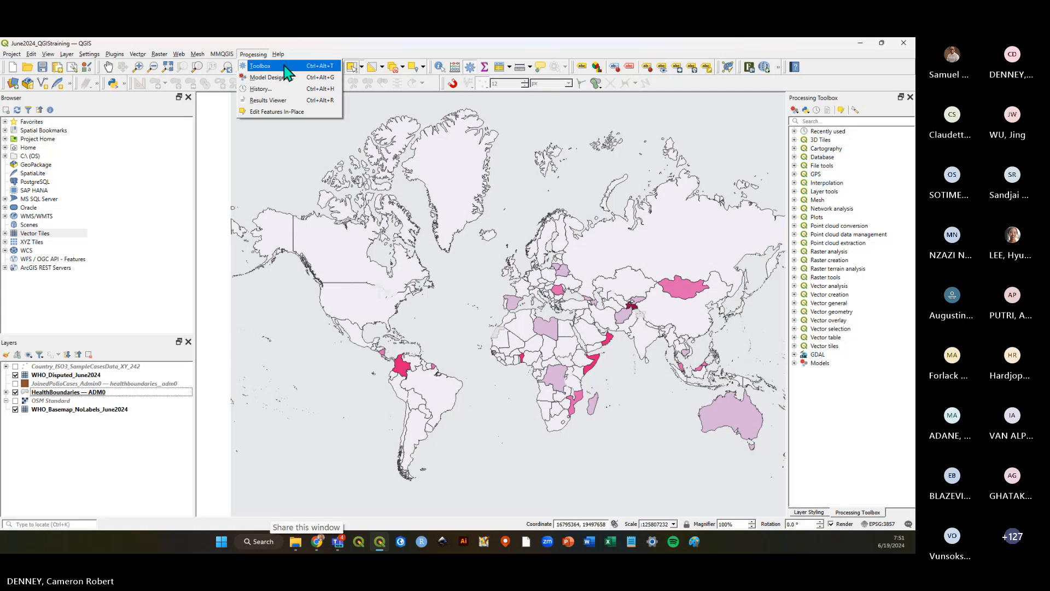
{"action": "left_click", "coordinate": [590, 48]}
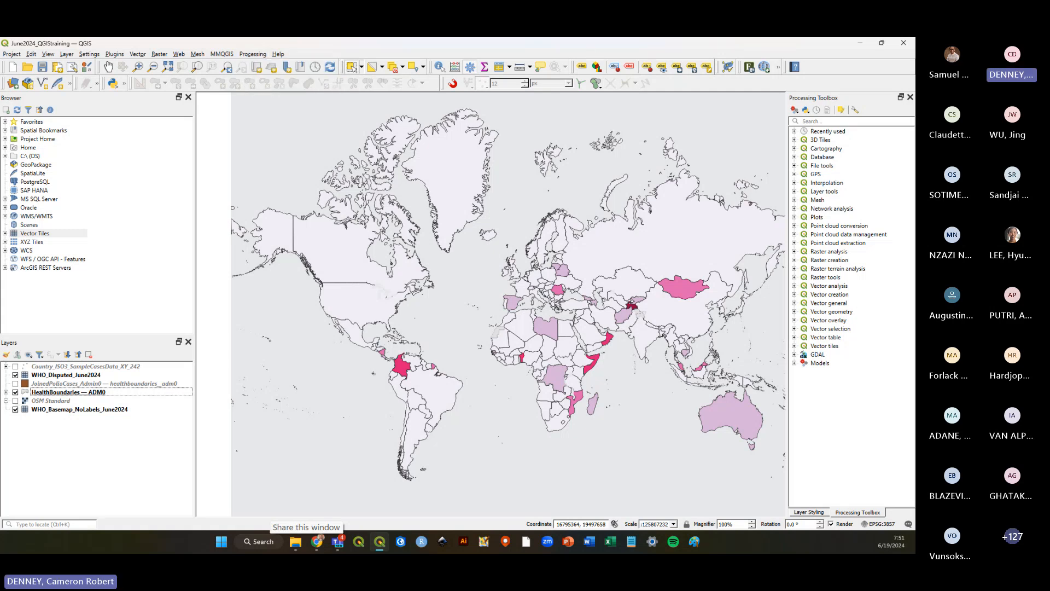
Browse the tool groups in the Processing Toolbox, such as Raster creation, Vector analysis and Vector geometry.
{"action": "left_click", "coordinate": [795, 140]}
{"action": "left_click", "coordinate": [795, 140]}
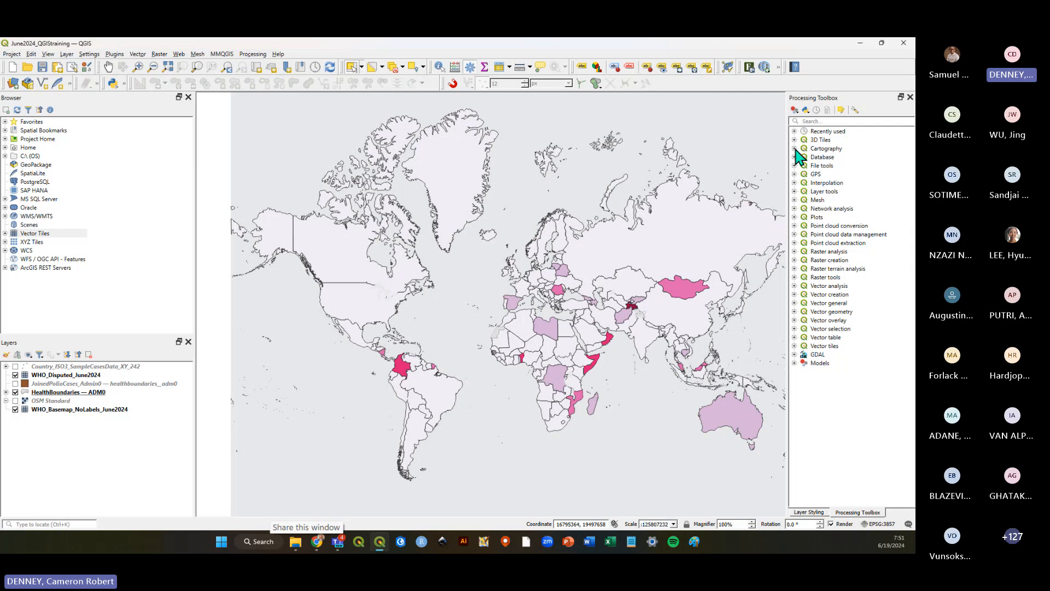
{"action": "left_click", "coordinate": [795, 149]}
{"action": "left_click", "coordinate": [795, 148]}
{"action": "left_click", "coordinate": [795, 157]}
{"action": "left_click", "coordinate": [795, 157]}
{"action": "left_click", "coordinate": [795, 174]}
{"action": "left_click", "coordinate": [795, 174]}
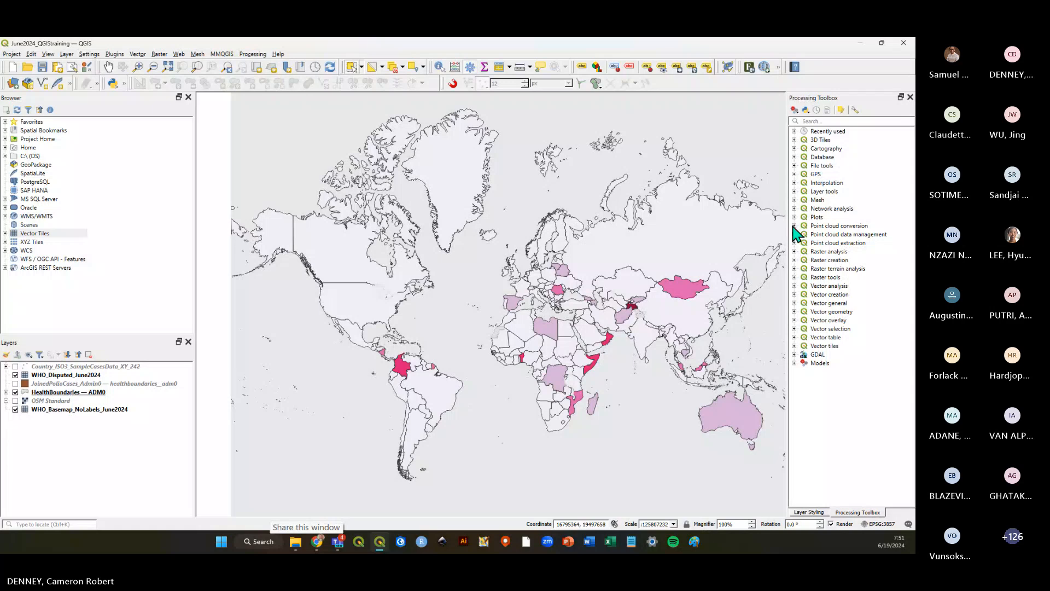
{"action": "left_click", "coordinate": [794, 285]}
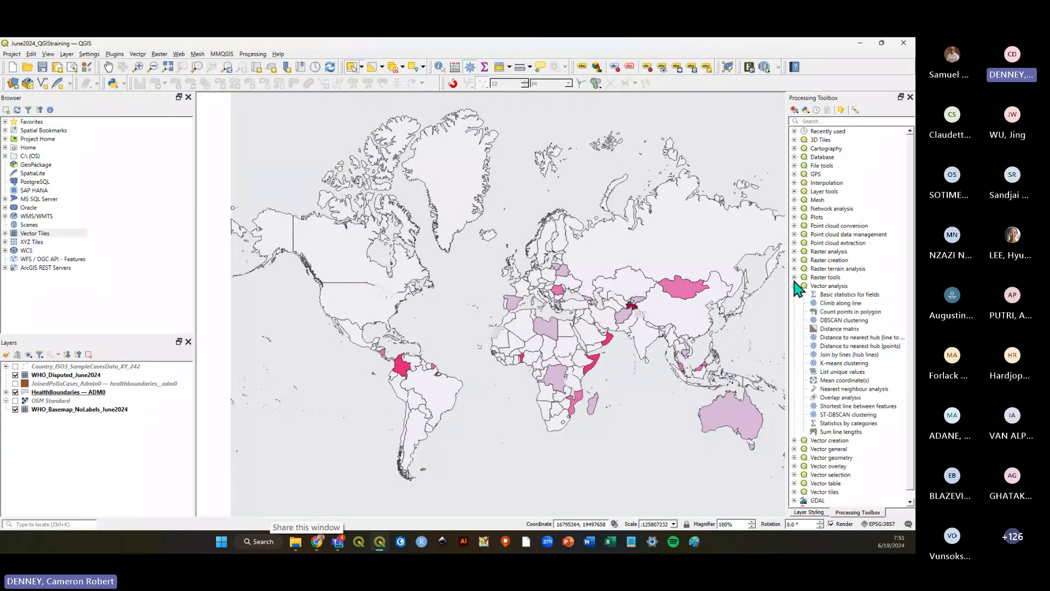
{"action": "left_click", "coordinate": [794, 285]}
{"action": "left_click", "coordinate": [794, 277]}
{"action": "left_click", "coordinate": [795, 277]}
{"action": "left_click", "coordinate": [795, 269]}
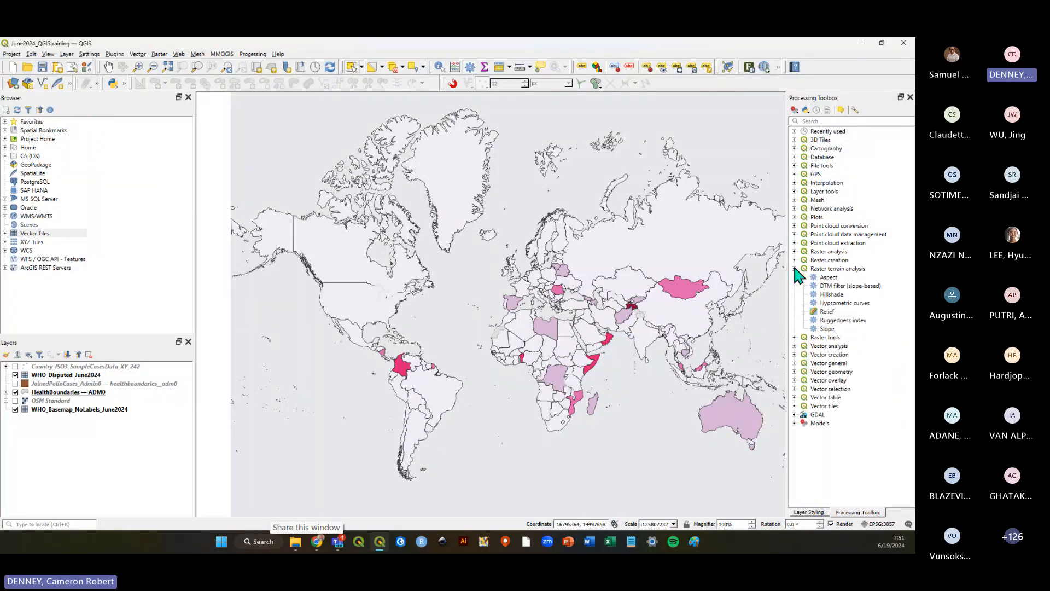
{"action": "left_click", "coordinate": [795, 269]}
{"action": "left_click", "coordinate": [795, 261]}
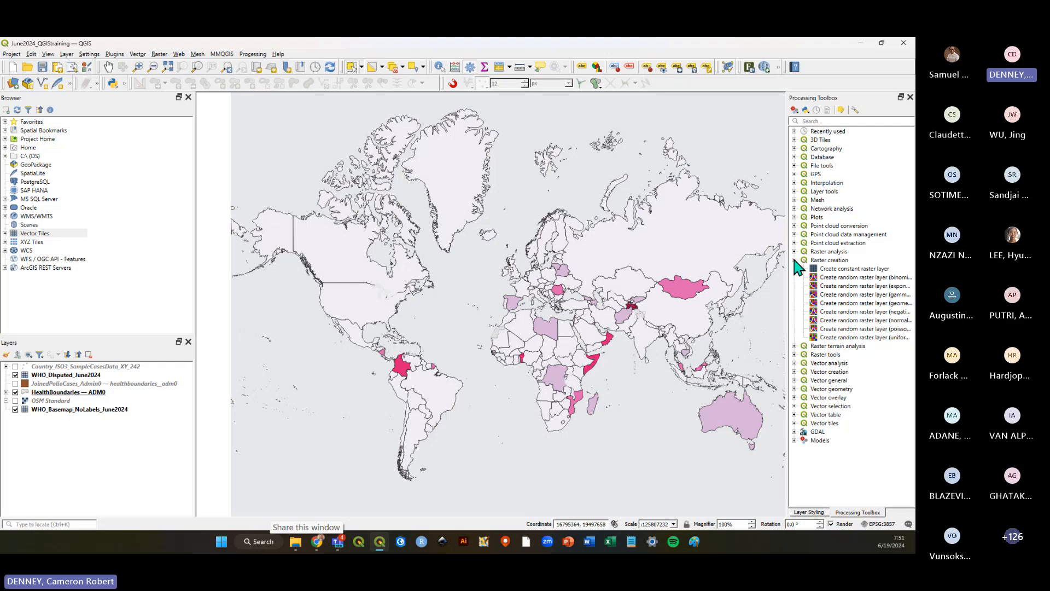
{"action": "left_click", "coordinate": [795, 260]}
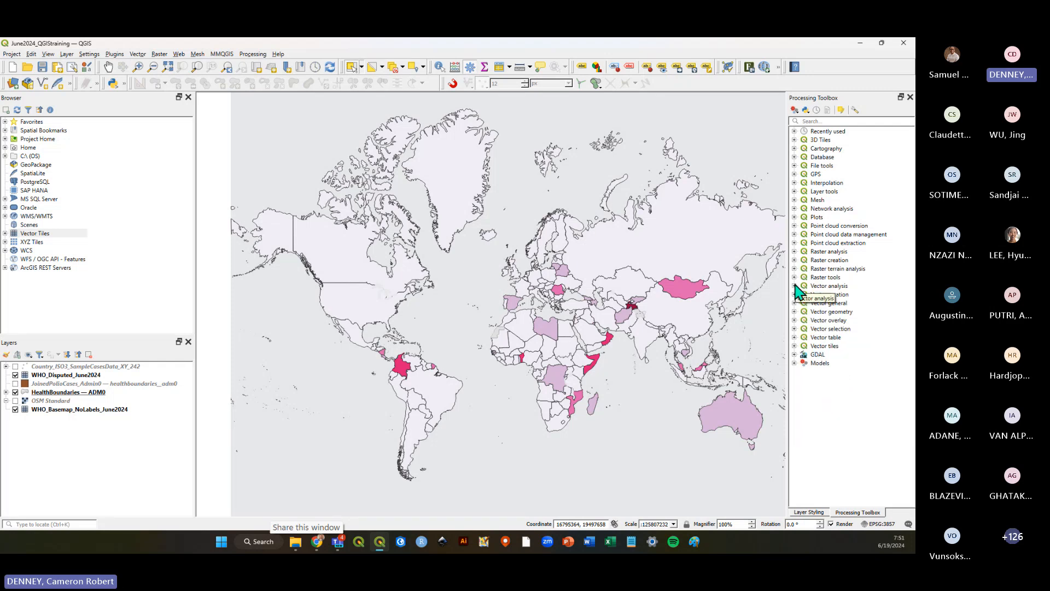
{"action": "left_click", "coordinate": [795, 285]}
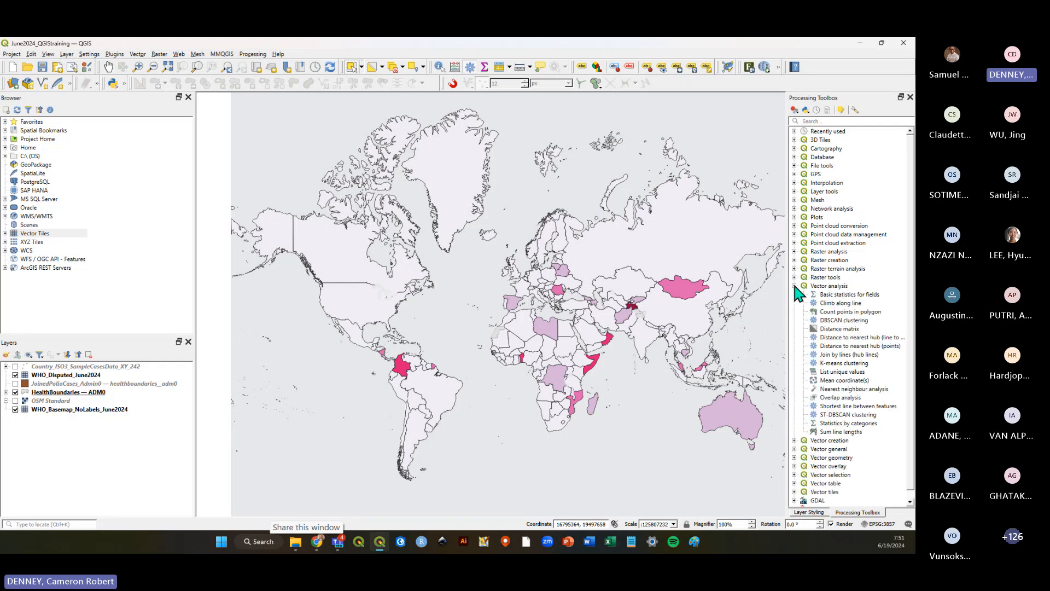
{"action": "left_click", "coordinate": [795, 286]}
{"action": "left_click", "coordinate": [795, 302]}
{"action": "left_click", "coordinate": [795, 303]}
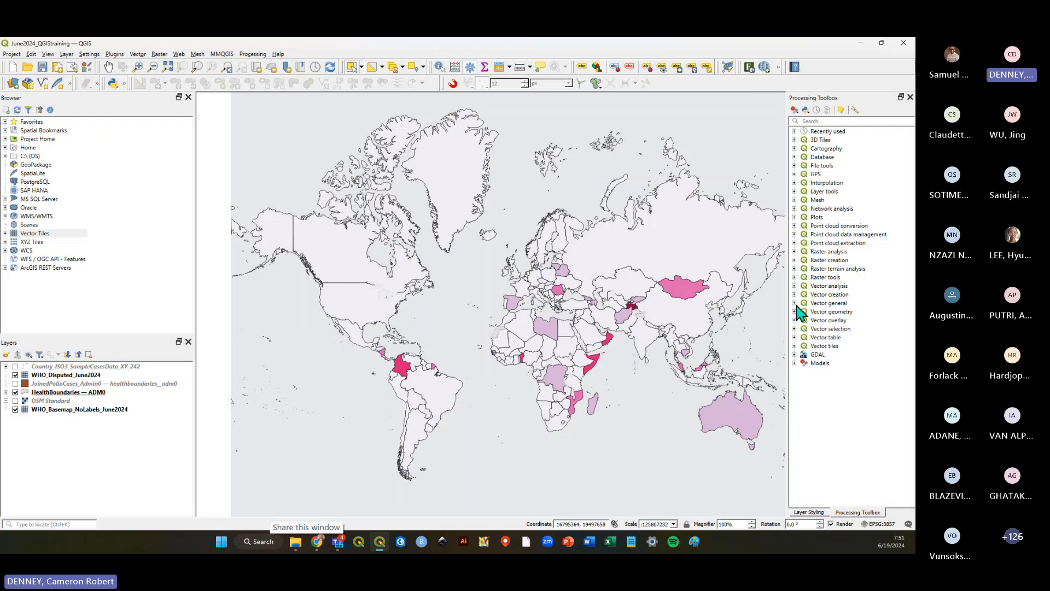
{"action": "left_click", "coordinate": [795, 303]}
{"action": "left_click", "coordinate": [795, 302]}
{"action": "left_click", "coordinate": [795, 312]}
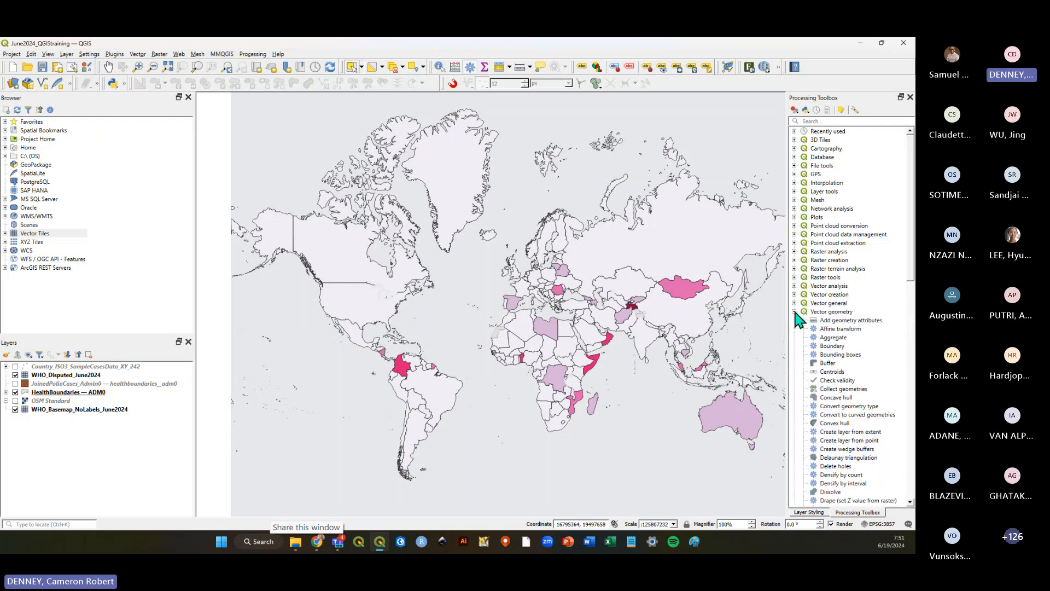
{"action": "left_click", "coordinate": [795, 312]}
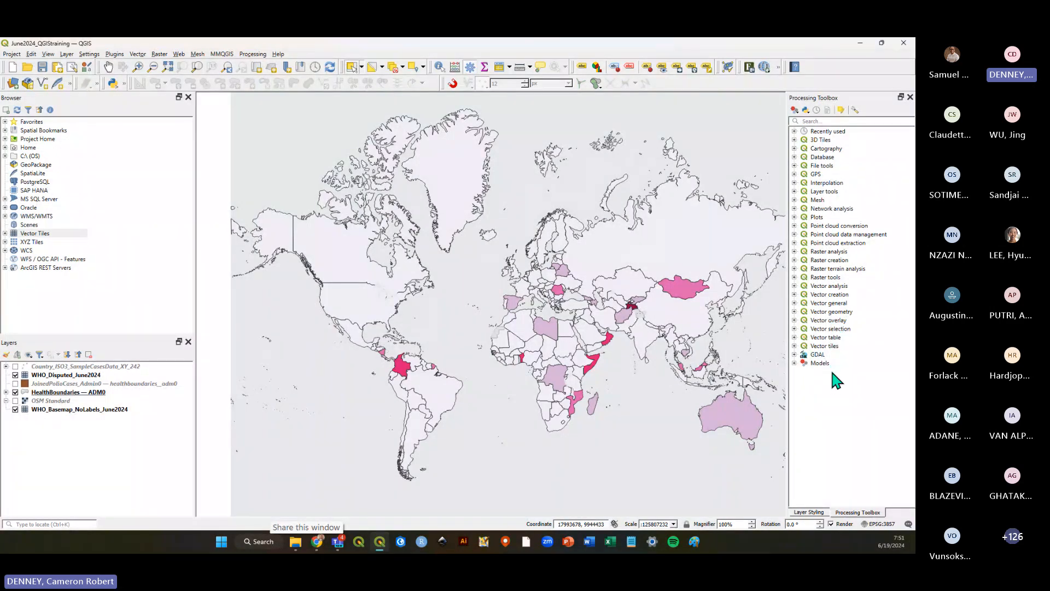
Save the project and browse the Vector analysis and Vector general tool groups in the toolbox.
{"action": "left_click", "coordinate": [43, 68]}
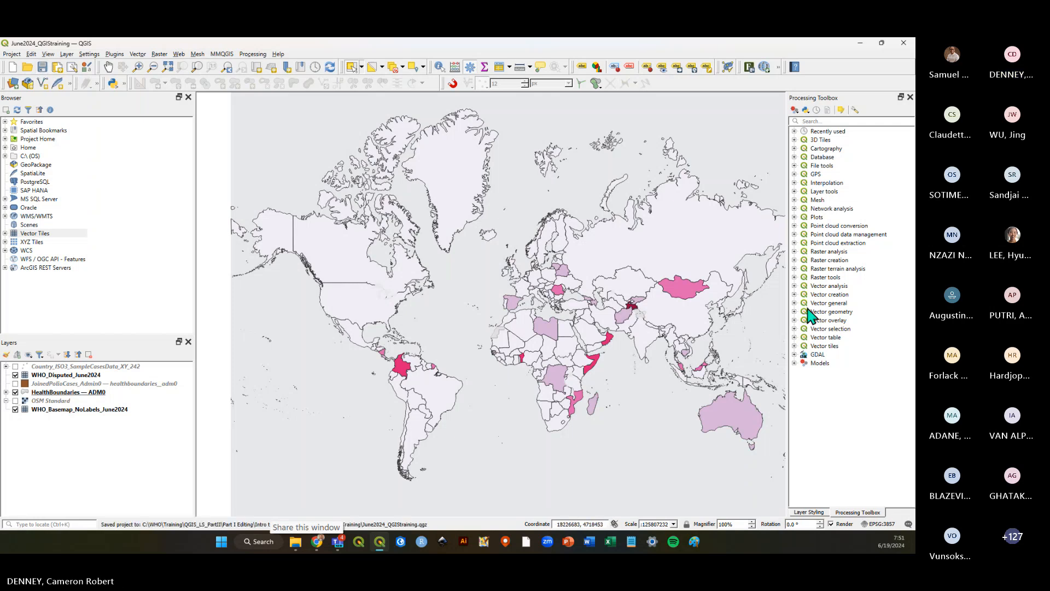
{"action": "left_click", "coordinate": [795, 285]}
{"action": "left_click", "coordinate": [795, 285]}
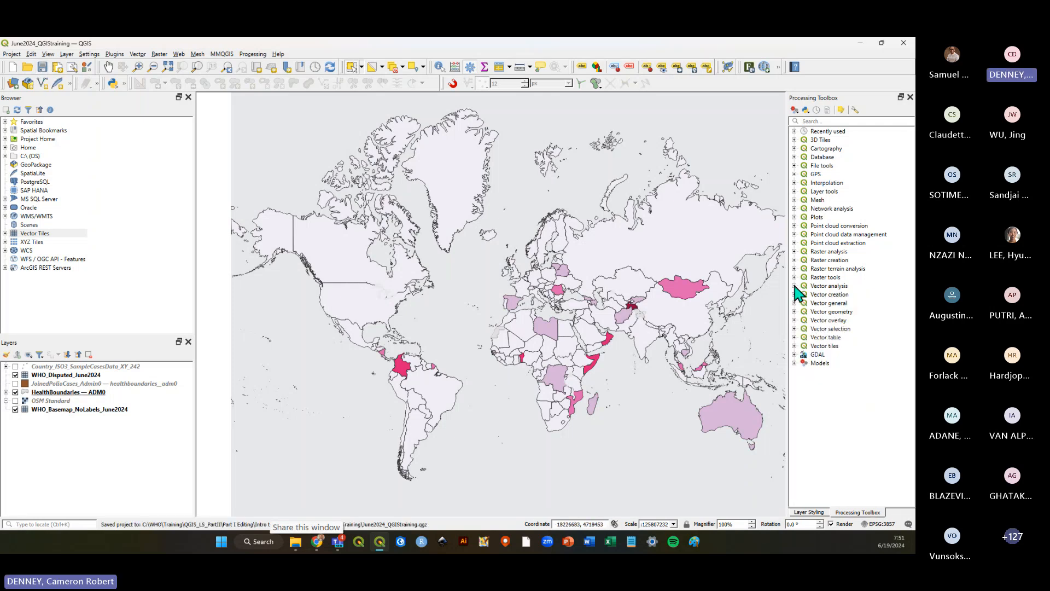
{"action": "left_click", "coordinate": [795, 303]}
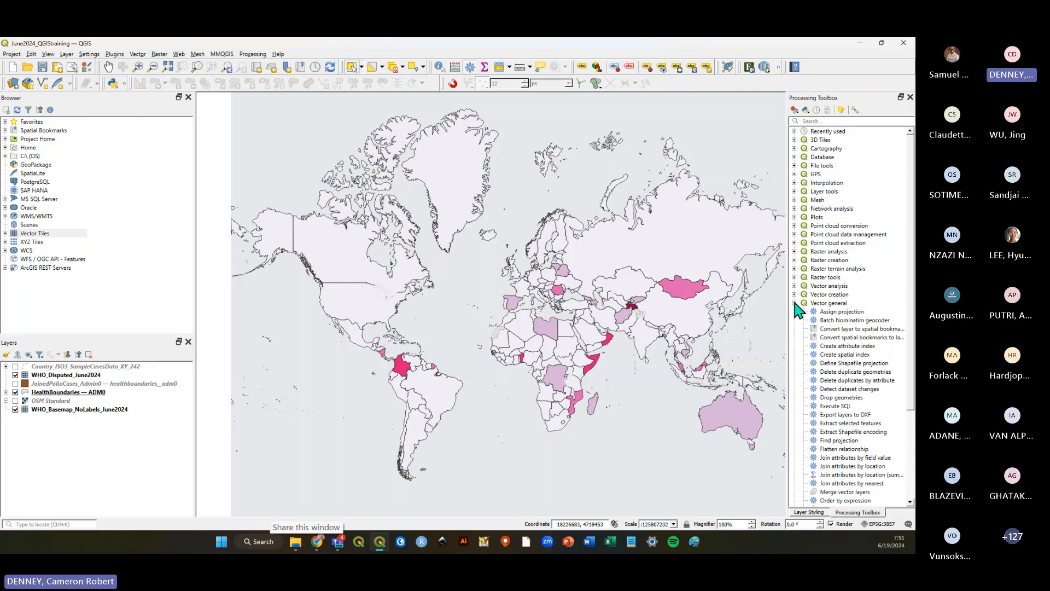
{"action": "left_click", "coordinate": [795, 303]}
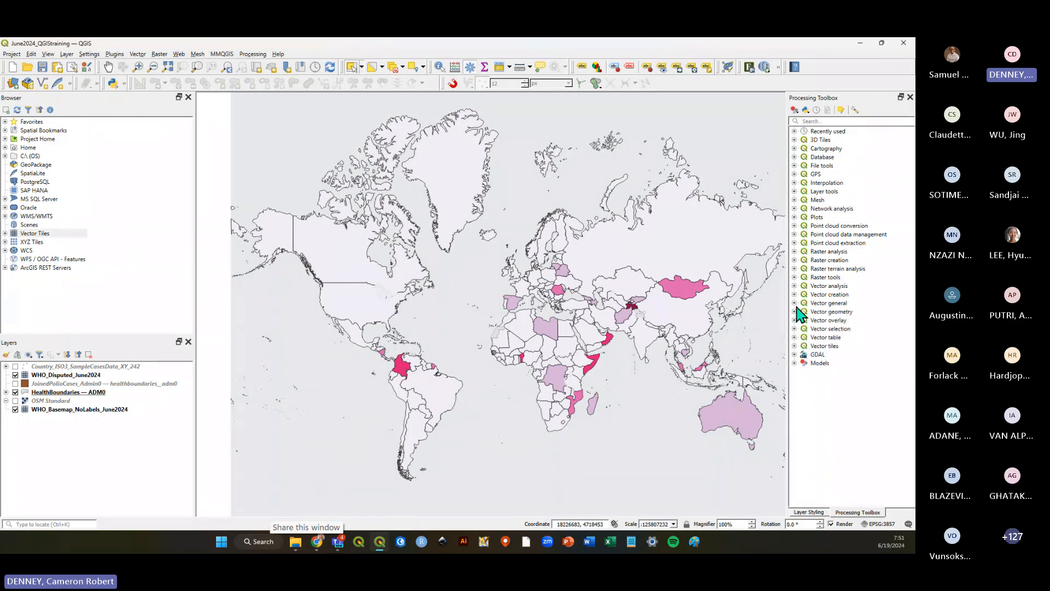
Select the HealthBoundaries — ADM0 layer, hide it, and show the JoinedPolioCases_Admin0 layer instead.
{"action": "left_click", "coordinate": [16, 393]}
{"action": "left_click", "coordinate": [16, 392]}
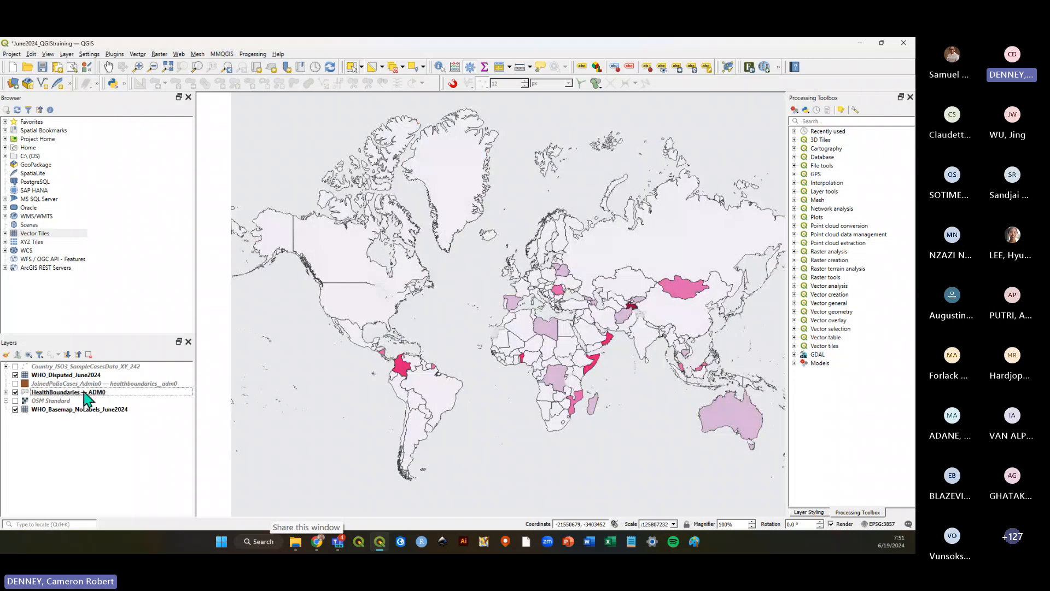
{"action": "left_click", "coordinate": [87, 392]}
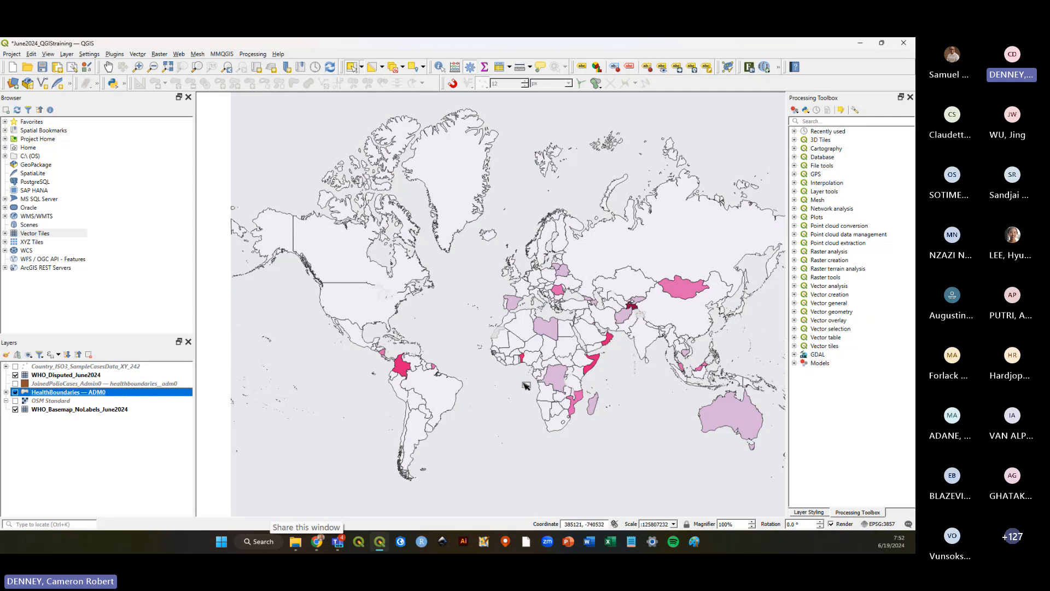
{"action": "left_click", "coordinate": [544, 393]}
{"action": "left_click", "coordinate": [512, 394]}
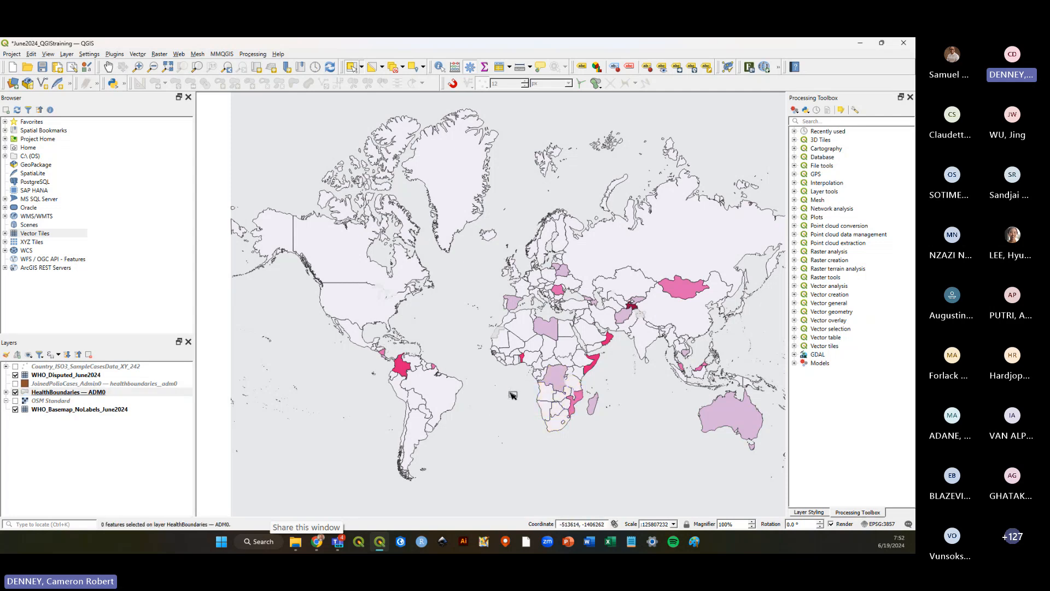
{"action": "left_click", "coordinate": [16, 392]}
{"action": "left_click", "coordinate": [15, 393]}
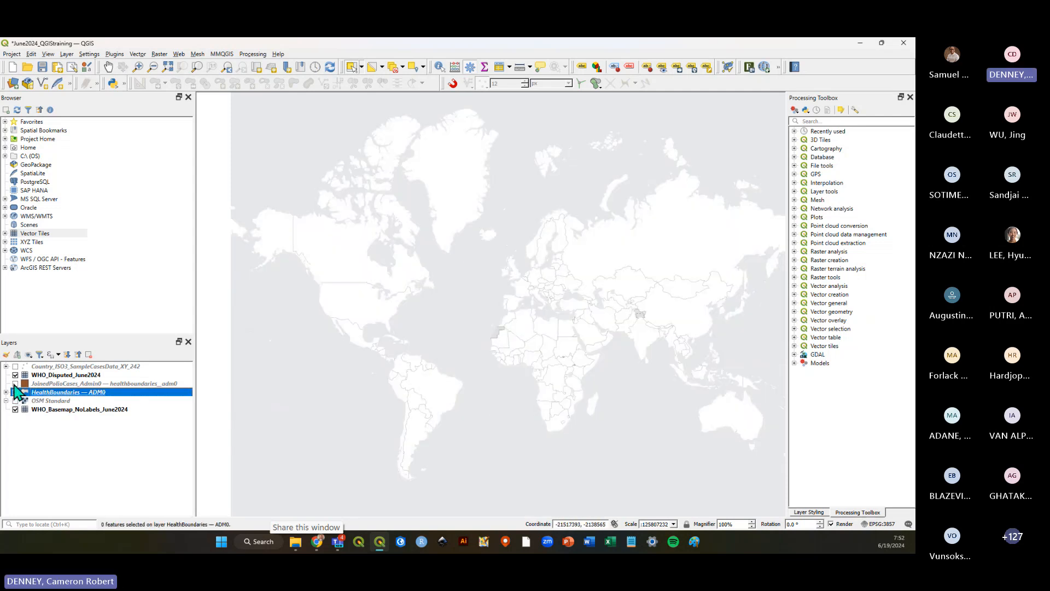
{"action": "left_click", "coordinate": [15, 384]}
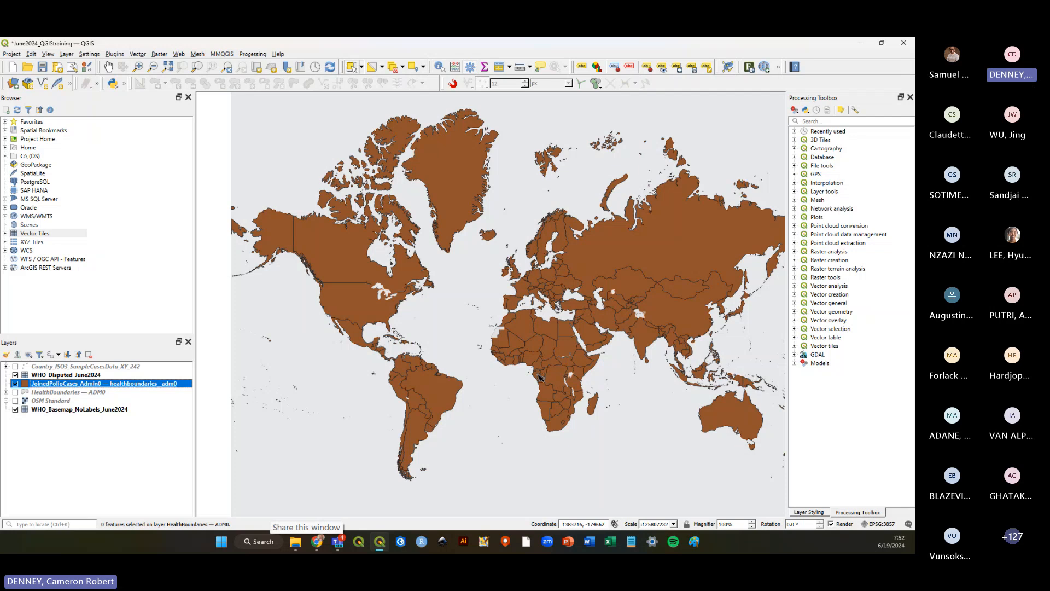
Box-select countries in southern and central Africa on the joined layer, then clear the selection.
{"action": "left_click_drag", "start_coordinate": [538, 377], "coordinate": [588, 435]}
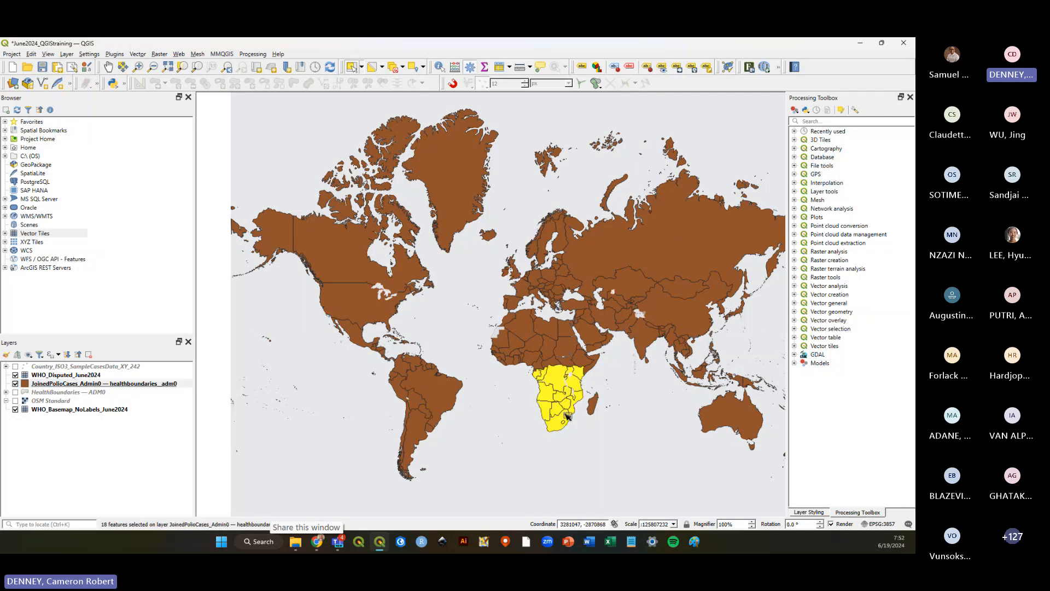
{"action": "left_click_drag", "start_coordinate": [496, 355], "coordinate": [599, 369]}
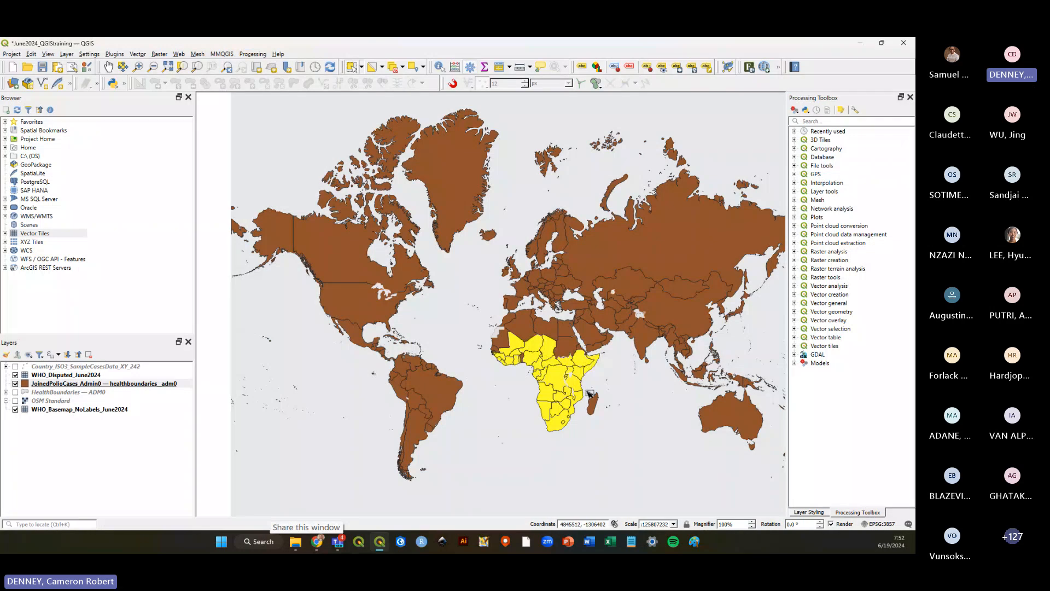
{"action": "left_click", "coordinate": [519, 398]}
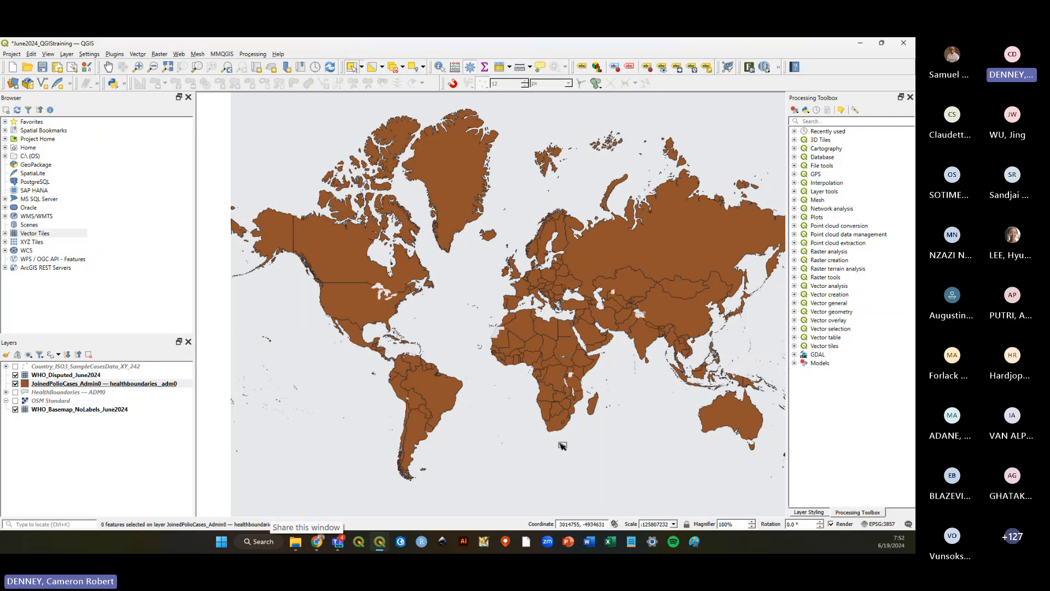
Select Namibia on the joined layer, then clear the selection again.
{"action": "left_click", "coordinate": [549, 408]}
{"action": "left_click", "coordinate": [545, 403]}
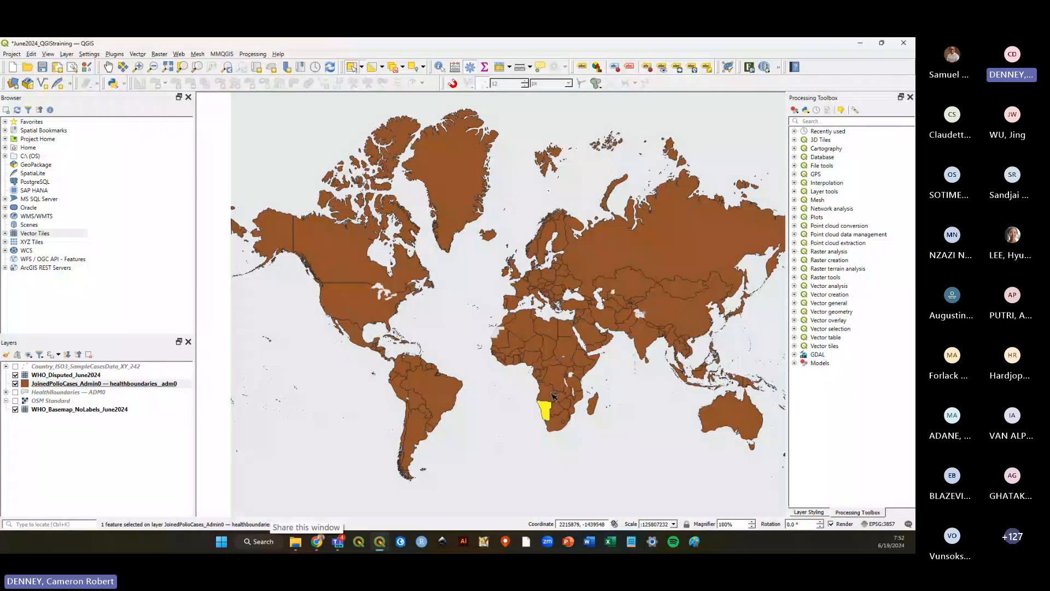
{"action": "left_click", "coordinate": [555, 389]}
{"action": "left_click", "coordinate": [533, 411]}
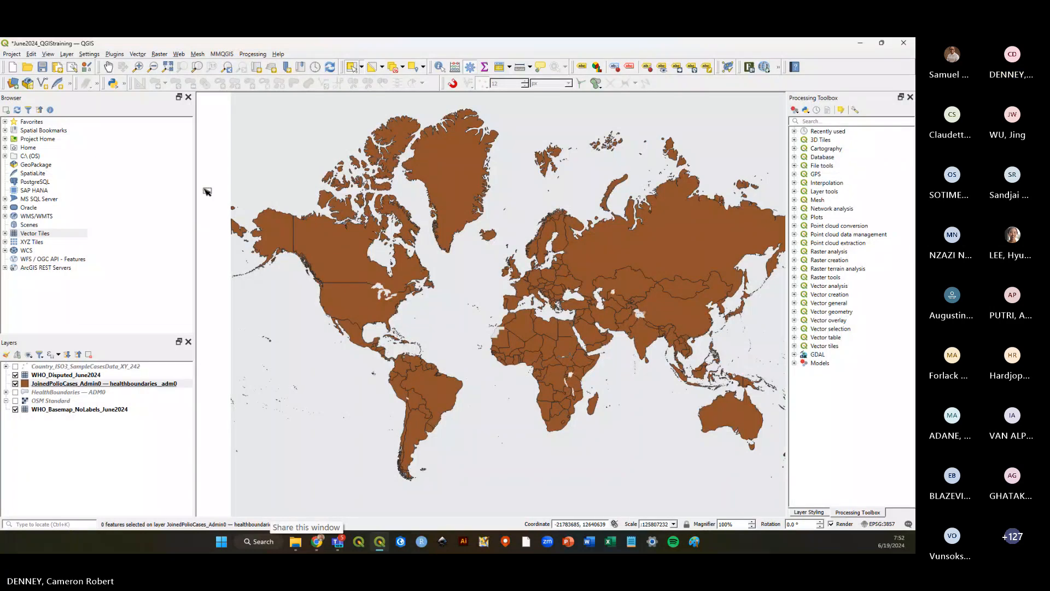
Save the project and zoom in to inspect West Africa on the joined layer.
{"action": "left_click", "coordinate": [42, 67]}
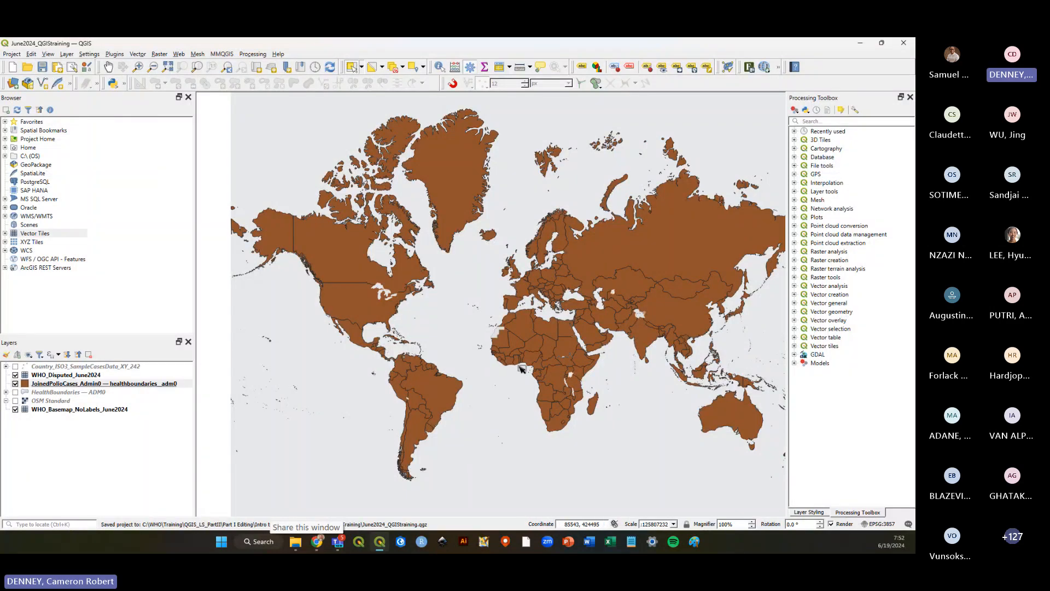
{"action": "scroll", "coordinate": [520, 368], "scroll_direction": "up", "scroll_amount": 2}
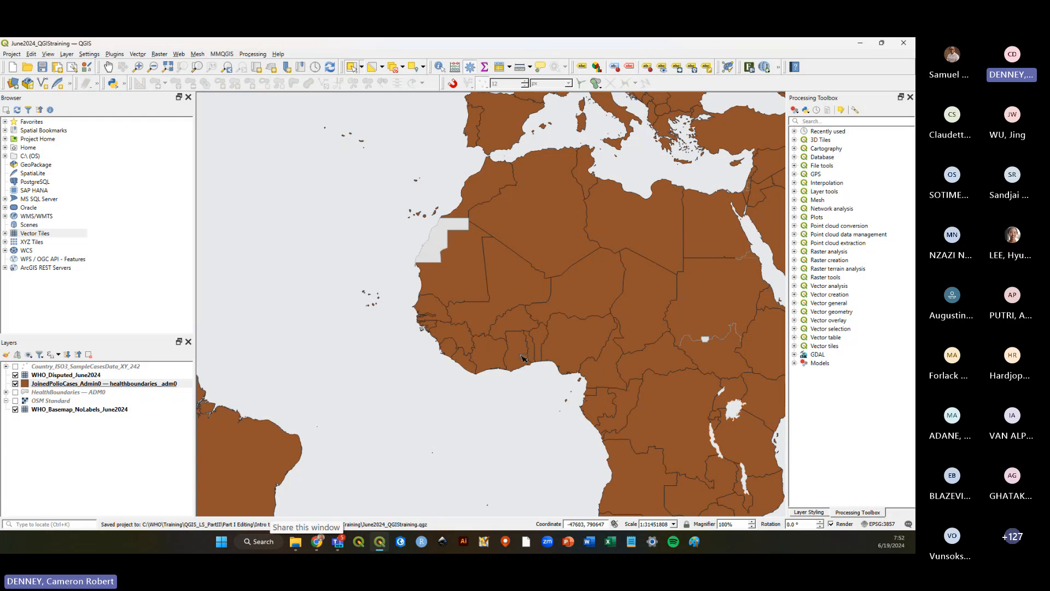
{"action": "scroll", "coordinate": [523, 368], "scroll_direction": "up", "scroll_amount": 1}
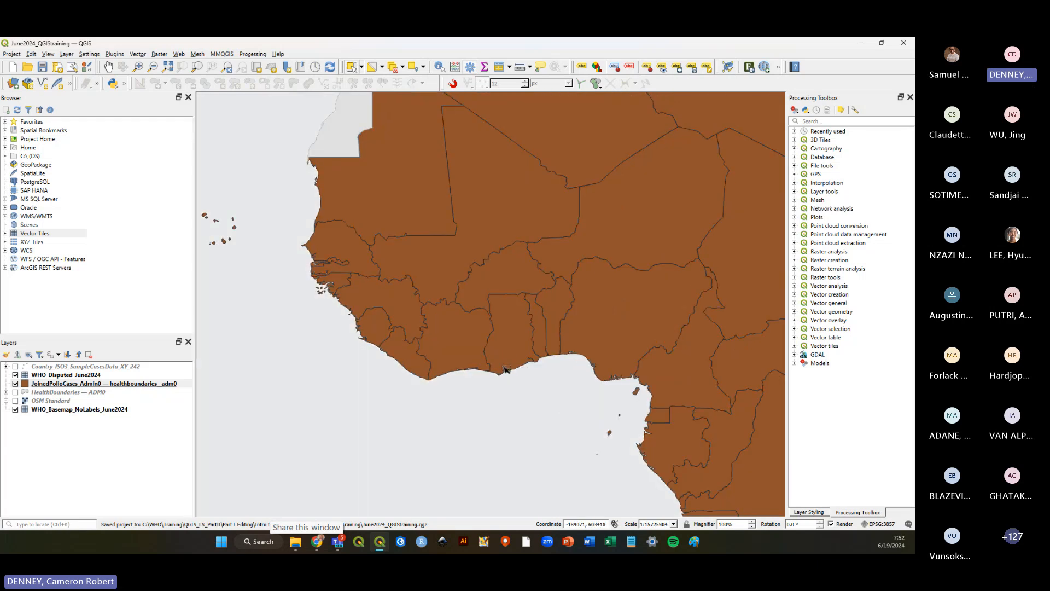
{"action": "scroll", "coordinate": [519, 375], "scroll_direction": "down", "scroll_amount": 1}
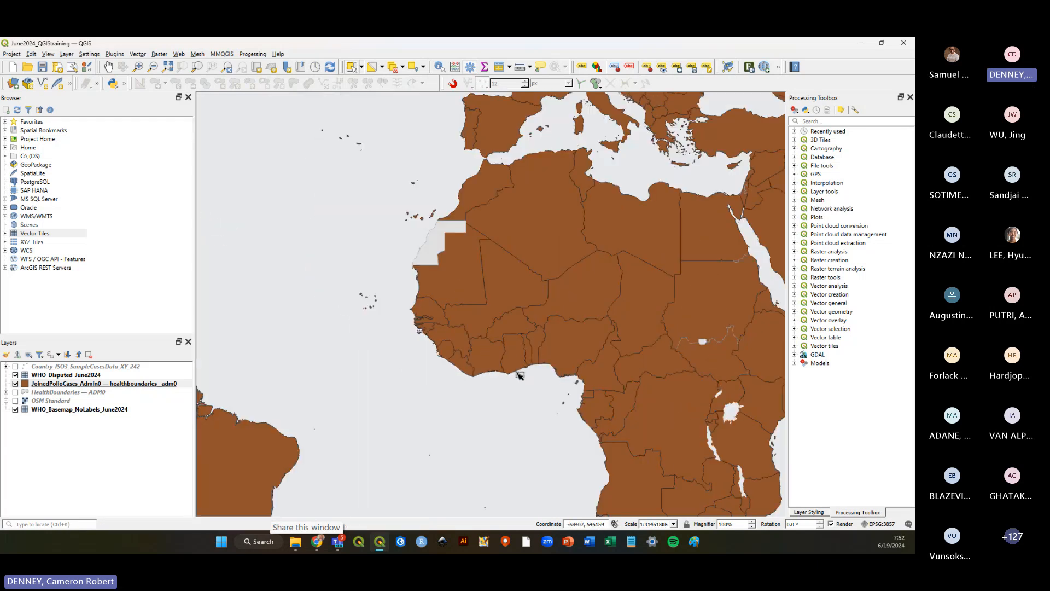
Zoom out to the whole world and save the project.
{"action": "scroll", "coordinate": [515, 370], "scroll_direction": "down", "scroll_amount": 1}
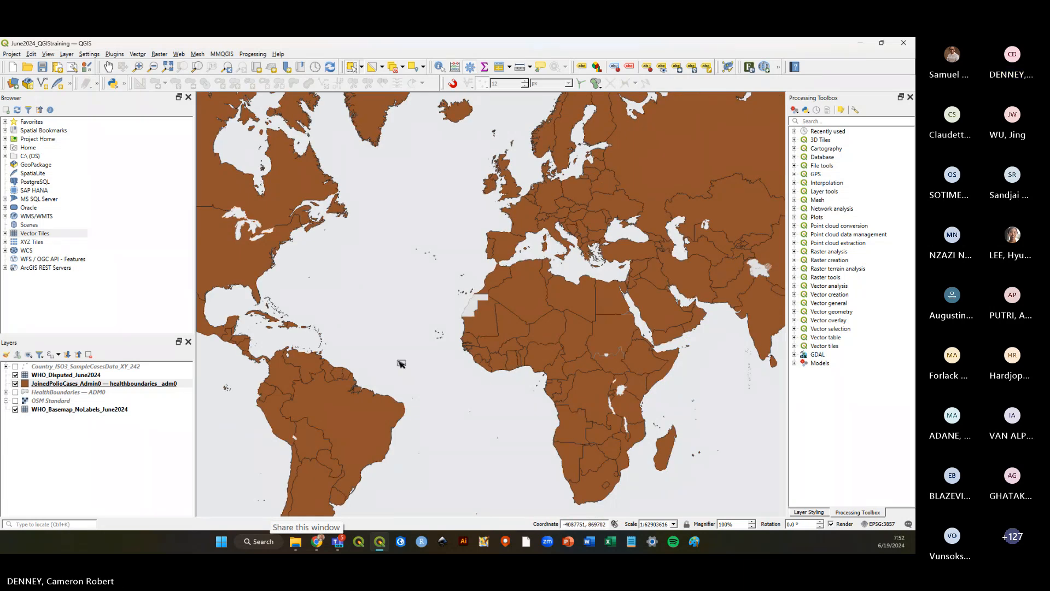
{"action": "scroll", "coordinate": [399, 361], "scroll_direction": "down", "scroll_amount": 1}
{"action": "left_click", "coordinate": [42, 67]}
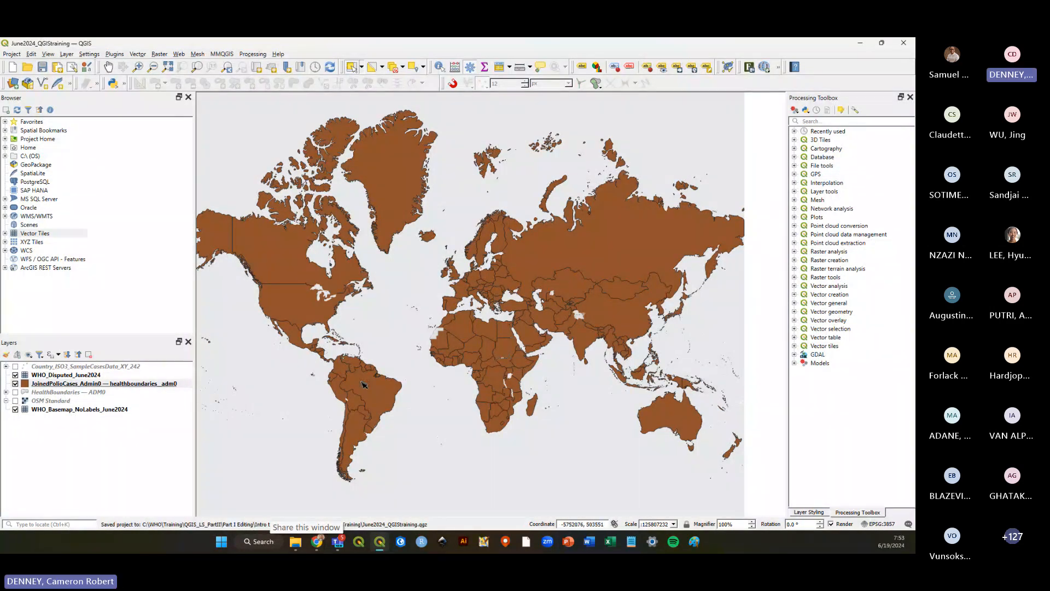
Search the Processing Toolbox for buffer and then dissolve algorithms.
{"action": "left_click", "coordinate": [139, 458]}
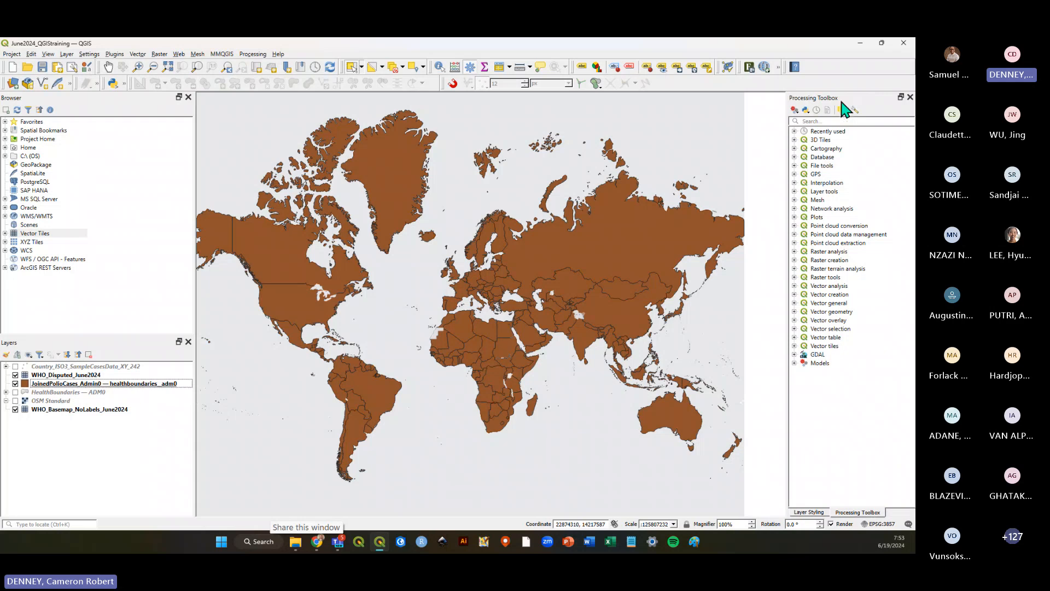
{"action": "left_click", "coordinate": [817, 120]}
{"action": "type", "text": "buffer"}
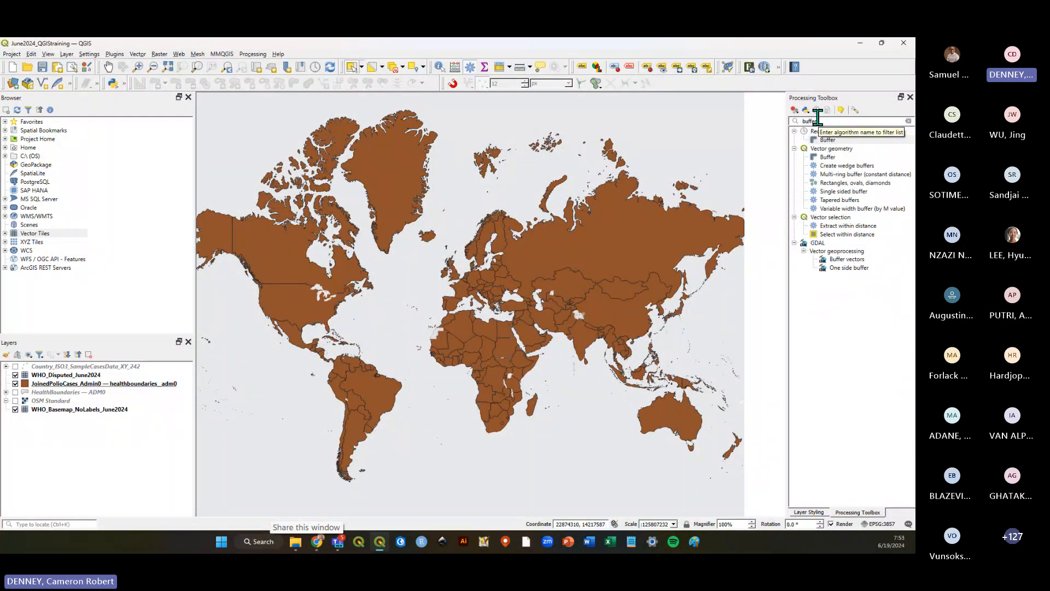
{"action": "key", "text": "BackSpace"}
{"action": "key", "text": "BackSpace"}
{"action": "key", "text": "BackSpace"}
{"action": "key", "text": "BackSpace"}
{"action": "key", "text": "BackSpace"}
{"action": "key", "text": "BackSpace"}
{"action": "type", "text": "dissol"}
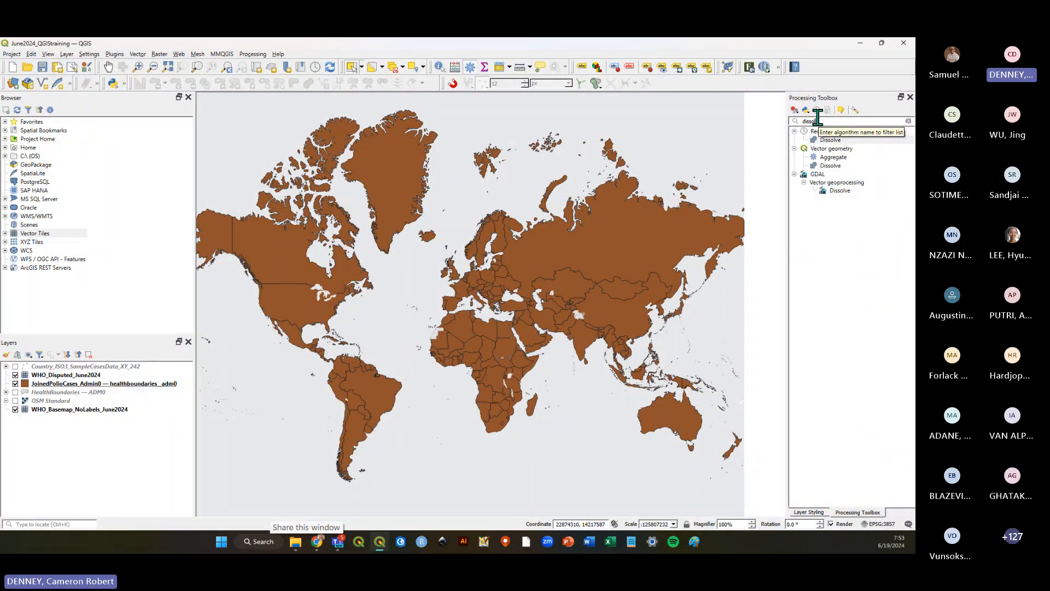
{"action": "left_click", "coordinate": [840, 141]}
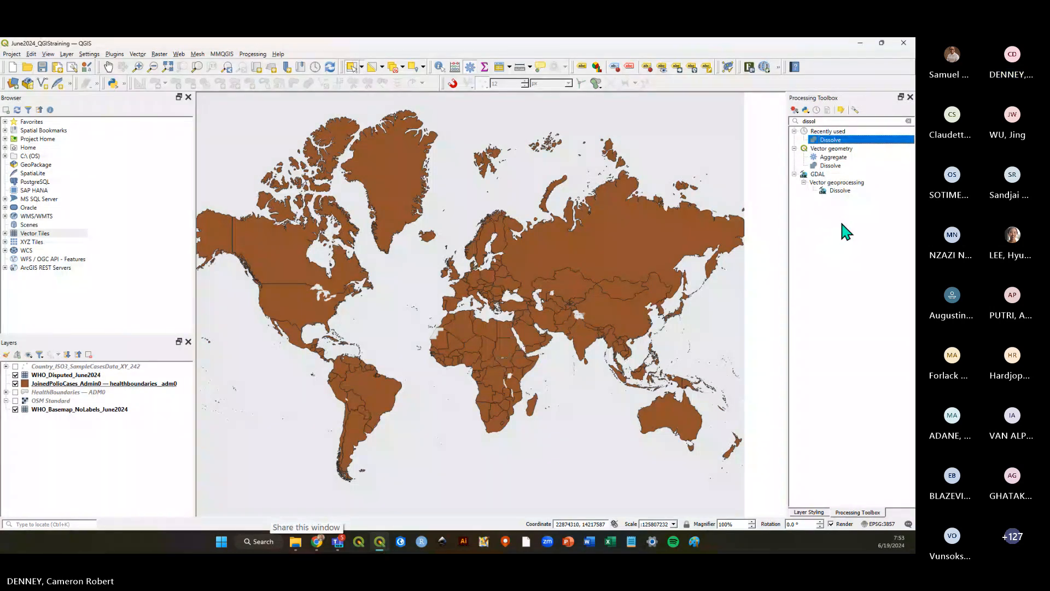
{"action": "left_click", "coordinate": [832, 165]}
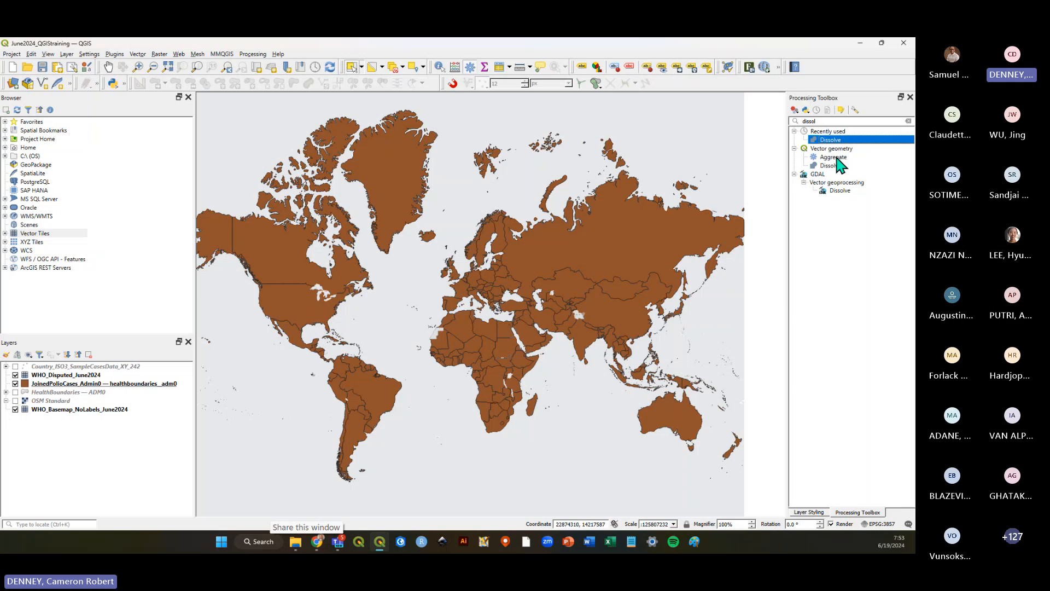
{"action": "left_click", "coordinate": [841, 141]}
Browse the Processing menu and open the installed plugins list in the plugin manager, then close it.
{"action": "left_click", "coordinate": [250, 53]}
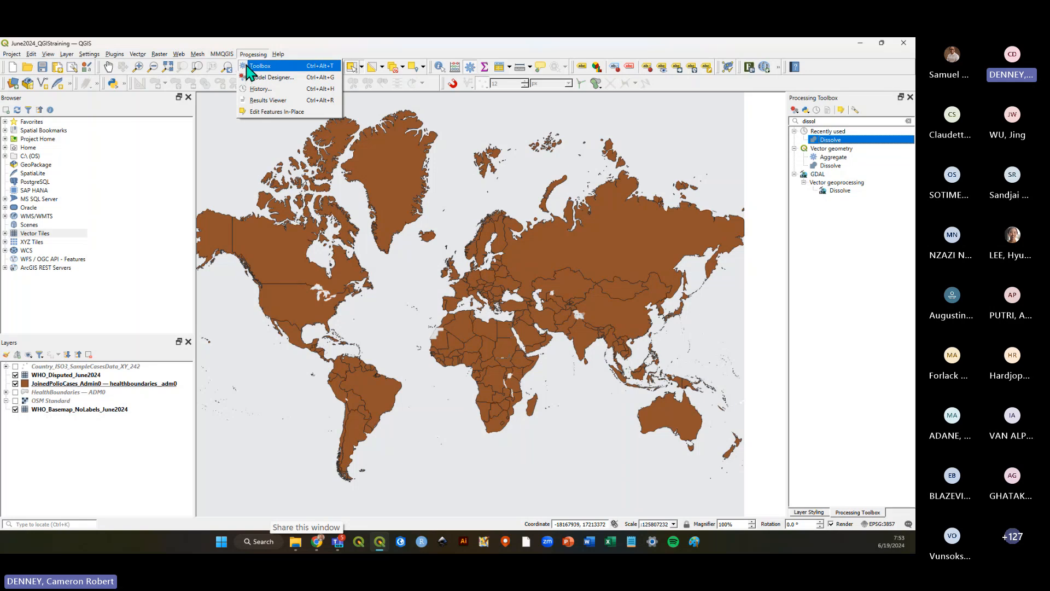
{"action": "left_click", "coordinate": [316, 45]}
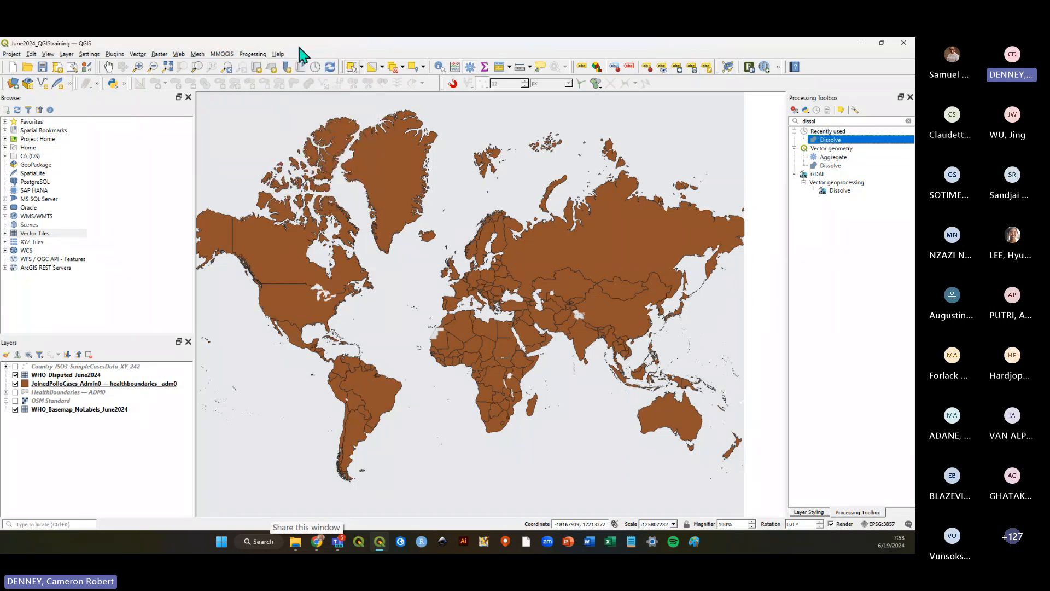
{"action": "left_click", "coordinate": [115, 54]}
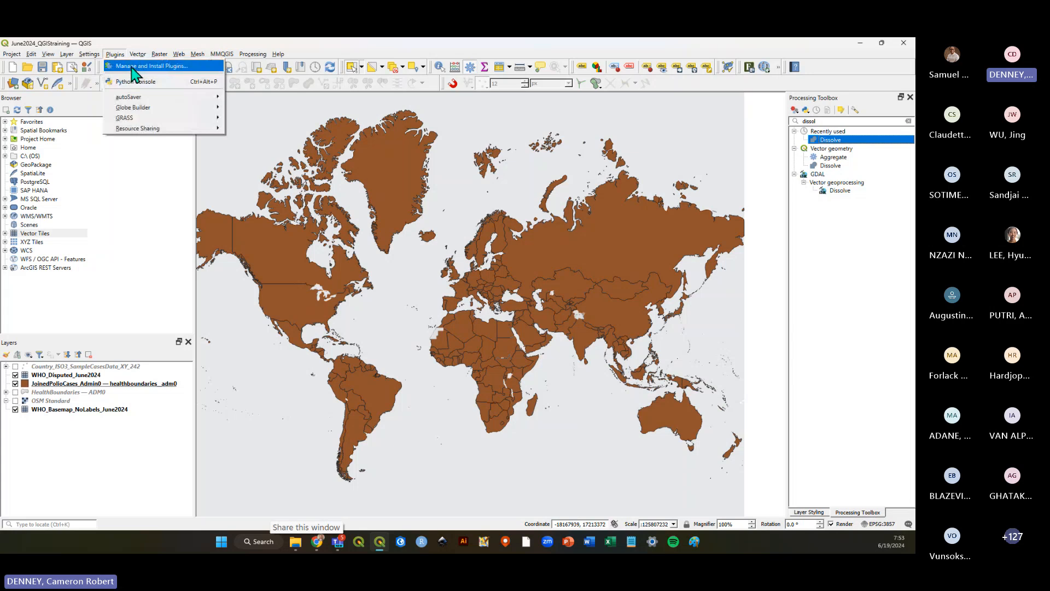
{"action": "left_click", "coordinate": [133, 67]}
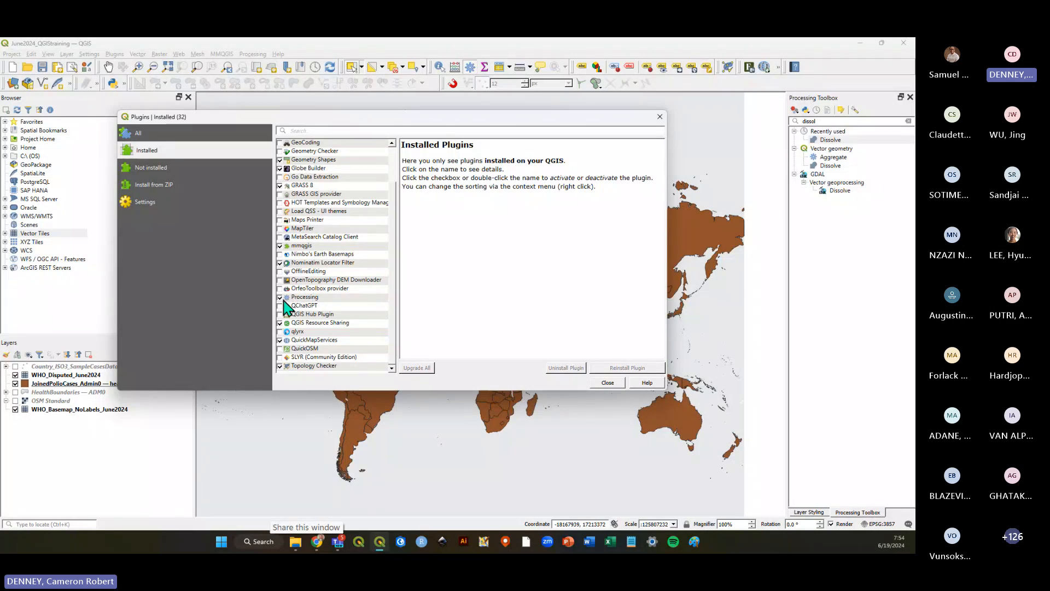
{"action": "left_click", "coordinate": [660, 116]}
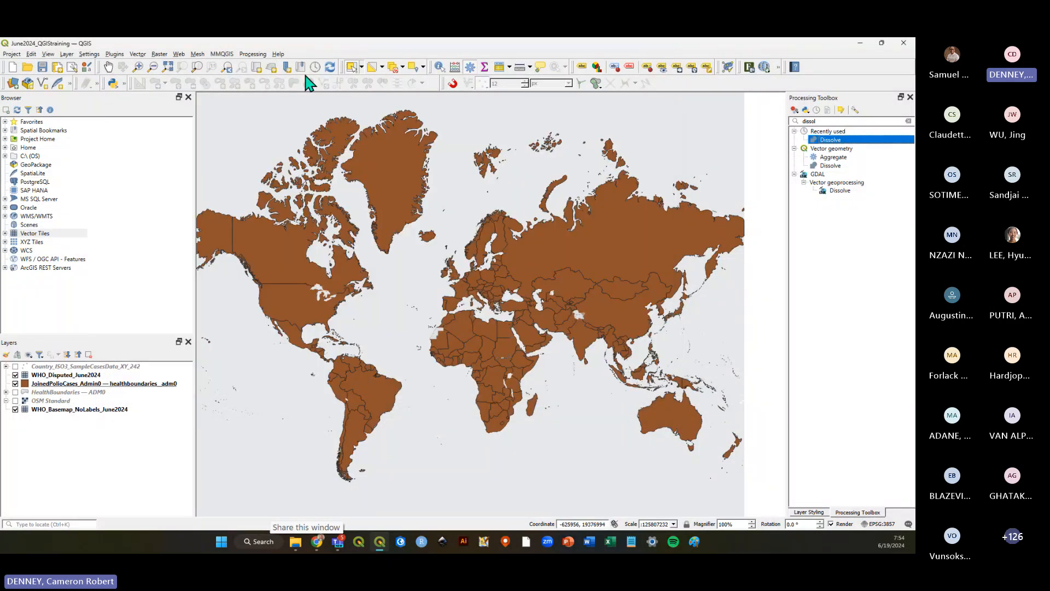
Reopen the Processing Toolbox, search for dissol, and open the Vector geometry Dissolve tool.
{"action": "left_click", "coordinate": [253, 54]}
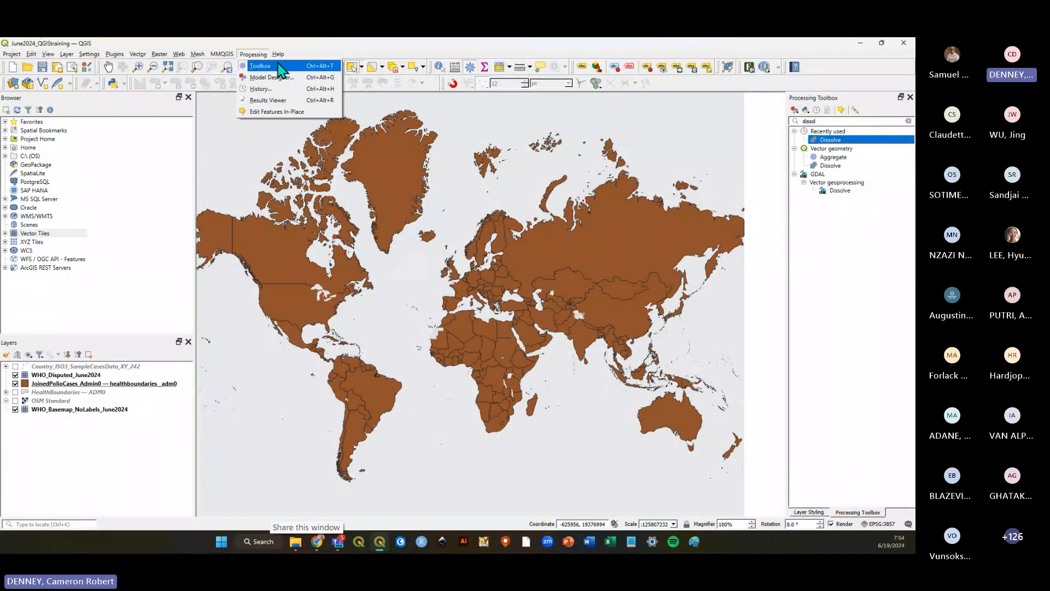
{"action": "left_click", "coordinate": [279, 67]}
{"action": "left_click", "coordinate": [908, 121]}
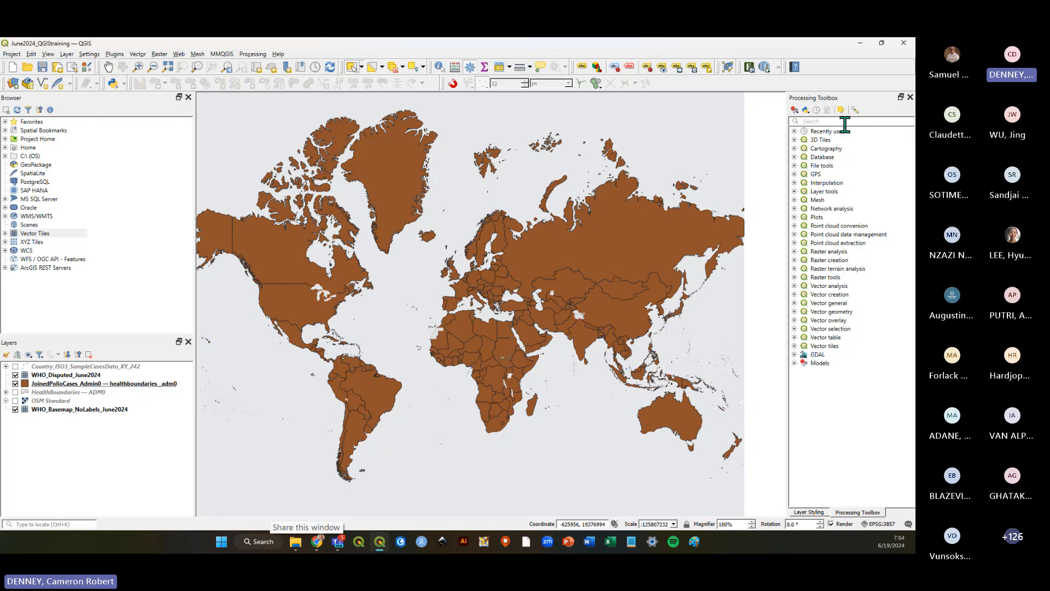
{"action": "type", "text": "dissol"}
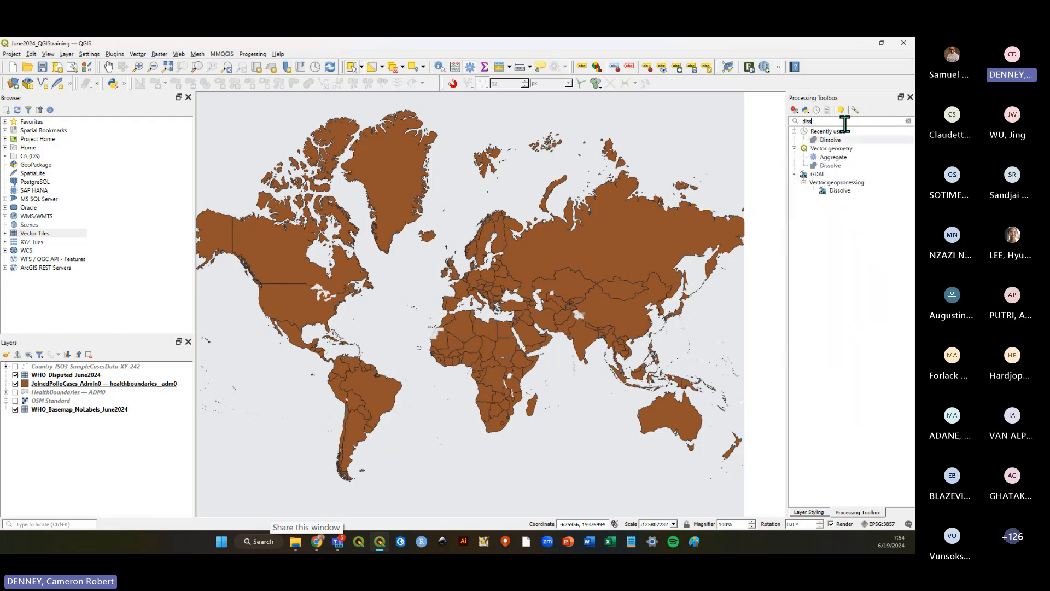
{"action": "key", "text": "BackSpace"}
{"action": "left_click", "coordinate": [830, 166]}
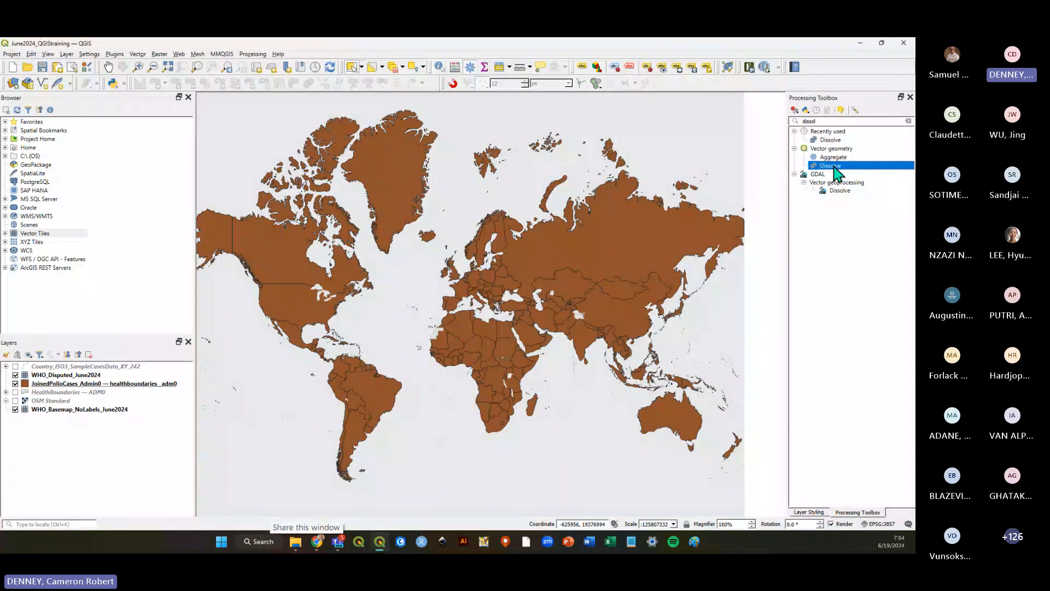
{"action": "double_click", "coordinate": [835, 167]}
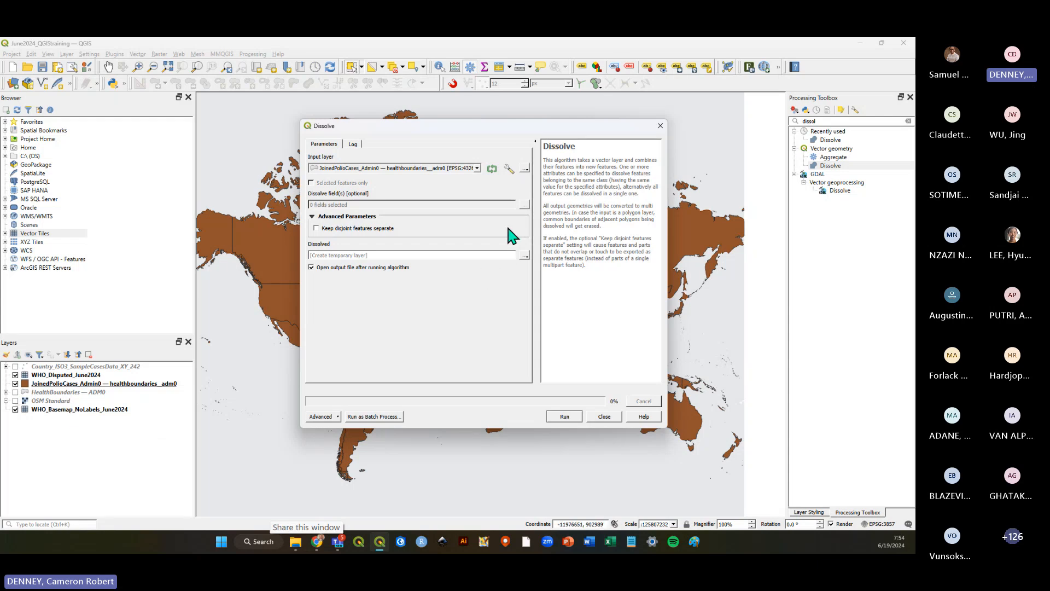
Dissolve the joined polio-case layer by the WHO_REGION field into a temporary layer and close the dialog.
{"action": "left_click", "coordinate": [524, 205]}
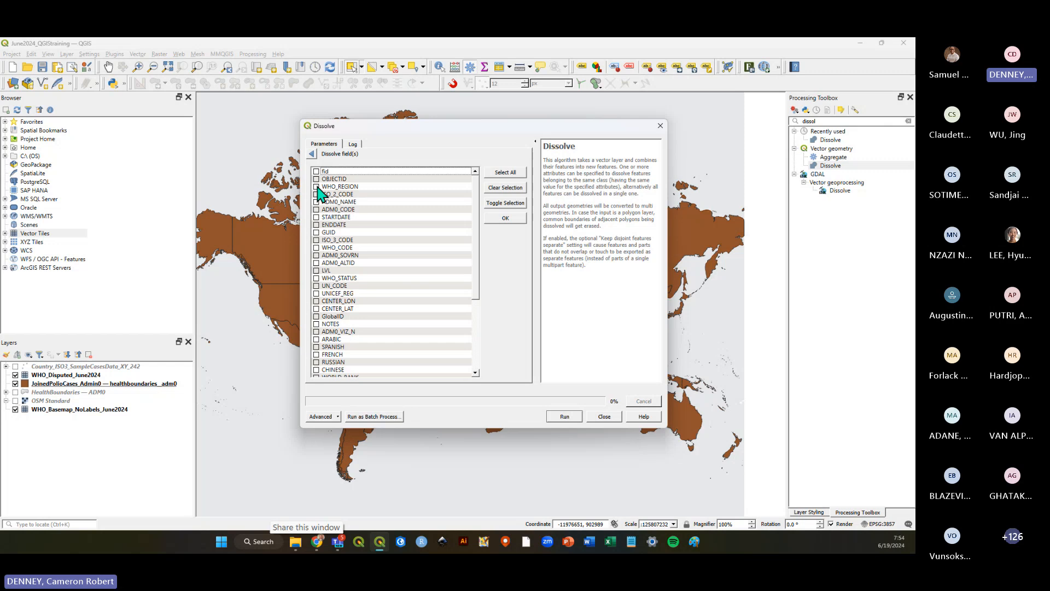
{"action": "left_click", "coordinate": [312, 154]}
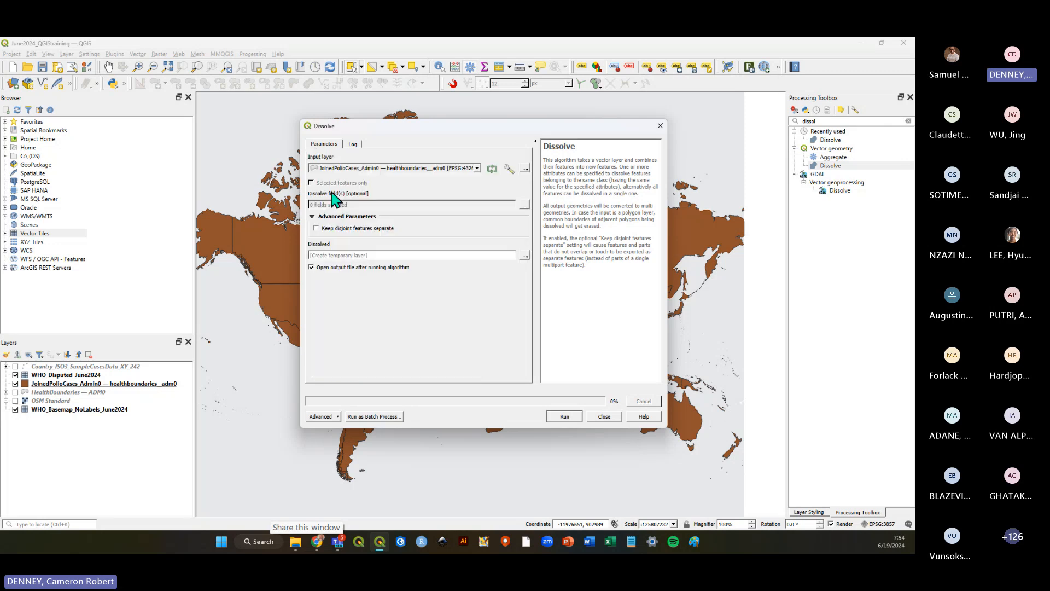
{"action": "left_click", "coordinate": [524, 205]}
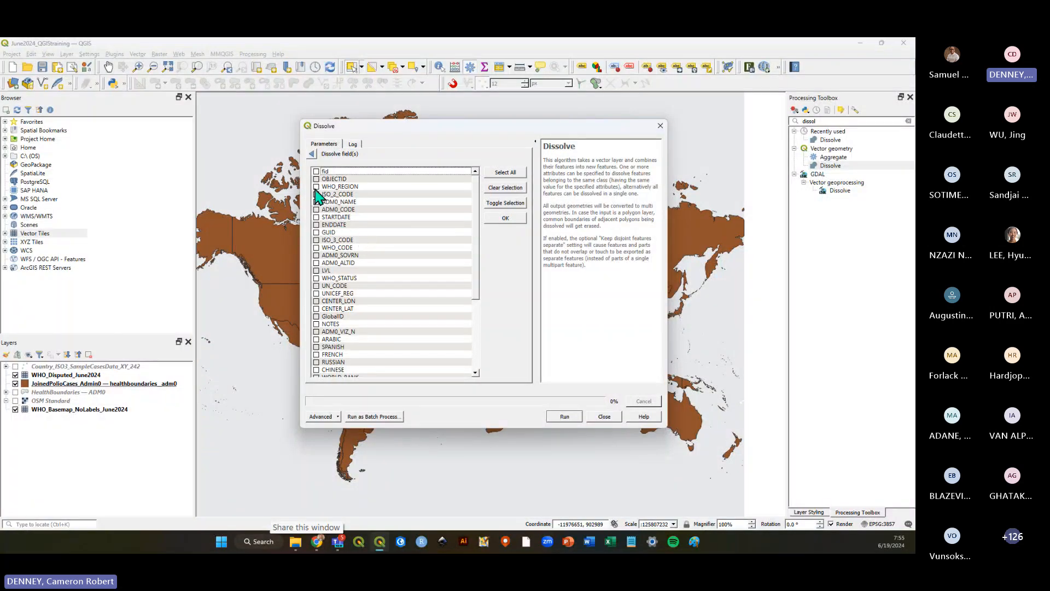
{"action": "left_click", "coordinate": [362, 187]}
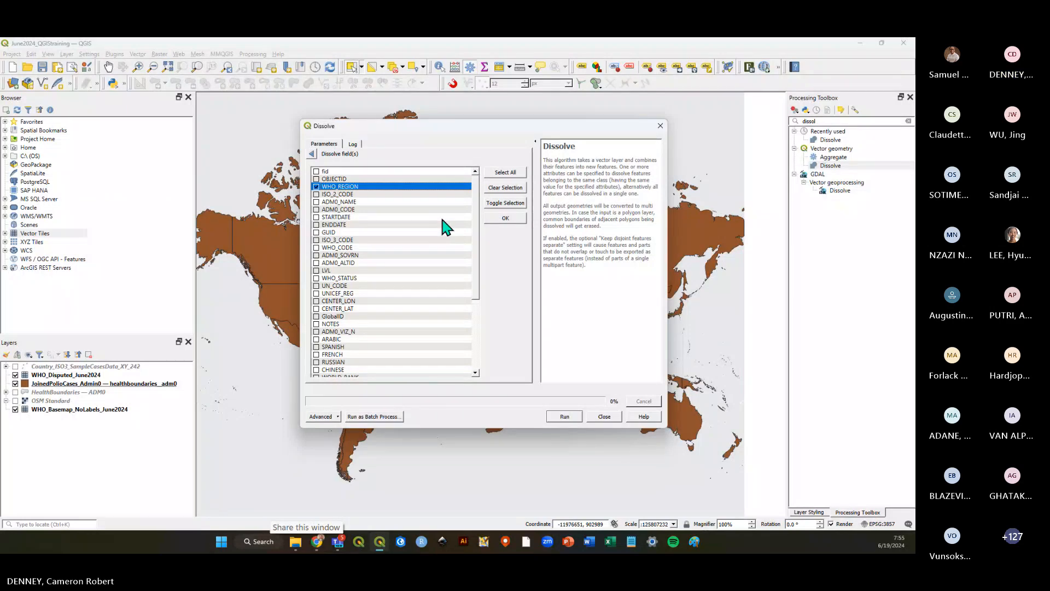
{"action": "left_click", "coordinate": [505, 218]}
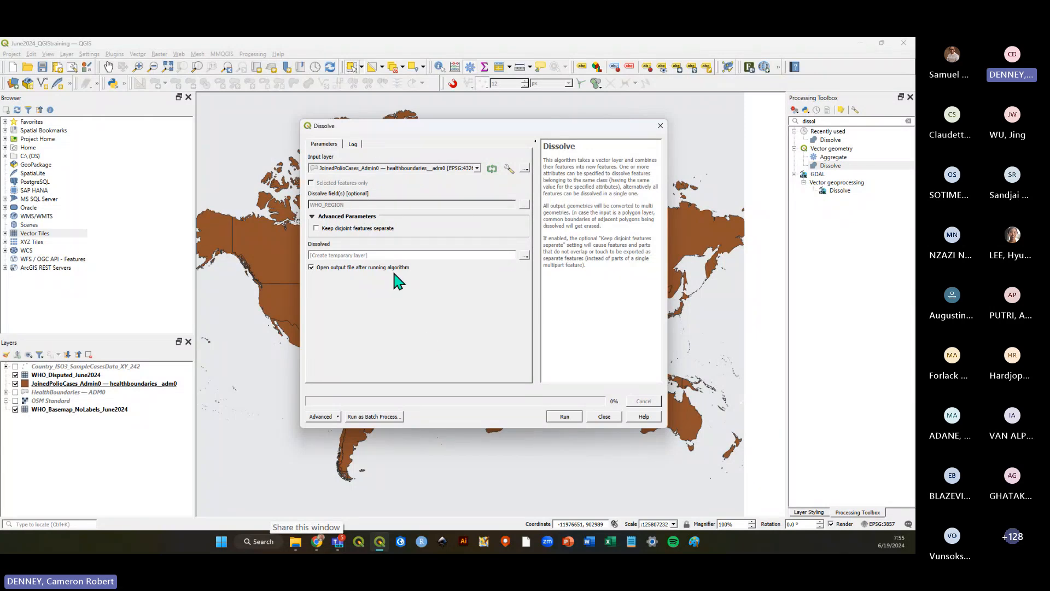
{"action": "left_click", "coordinate": [563, 416]}
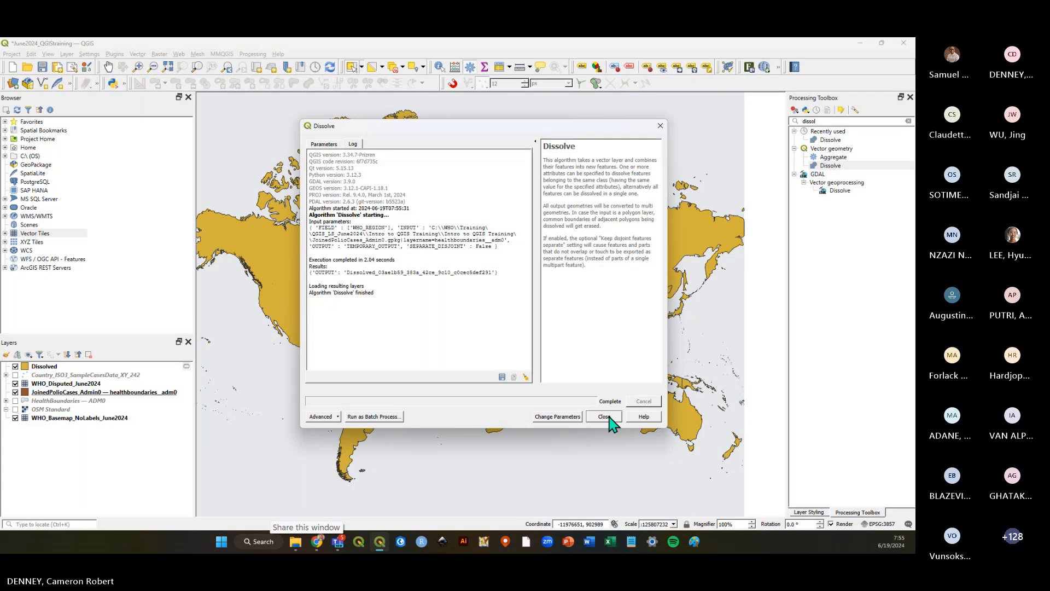
{"action": "left_click", "coordinate": [605, 416]}
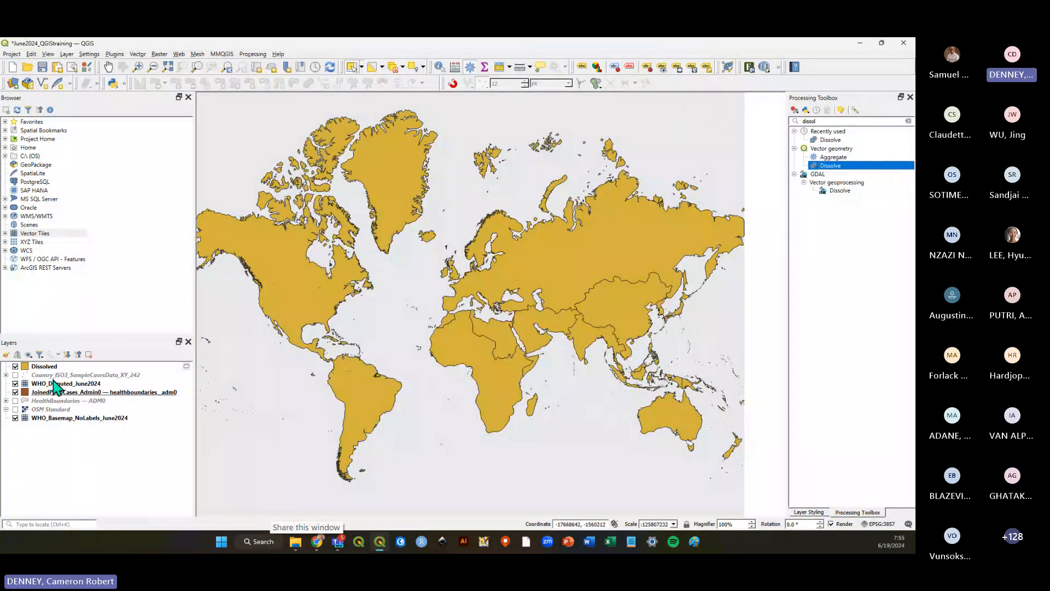
Move the Dissolved layer below the joined layer, hide the joined layer, and save the project.
{"action": "left_click_drag", "start_coordinate": [59, 366], "coordinate": [55, 395]}
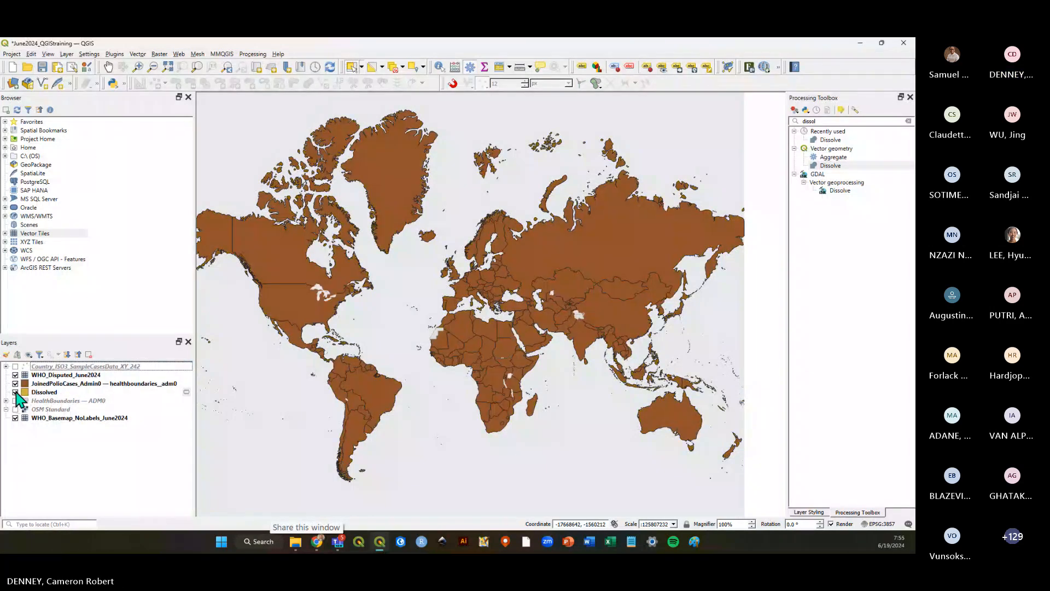
{"action": "left_click", "coordinate": [15, 384]}
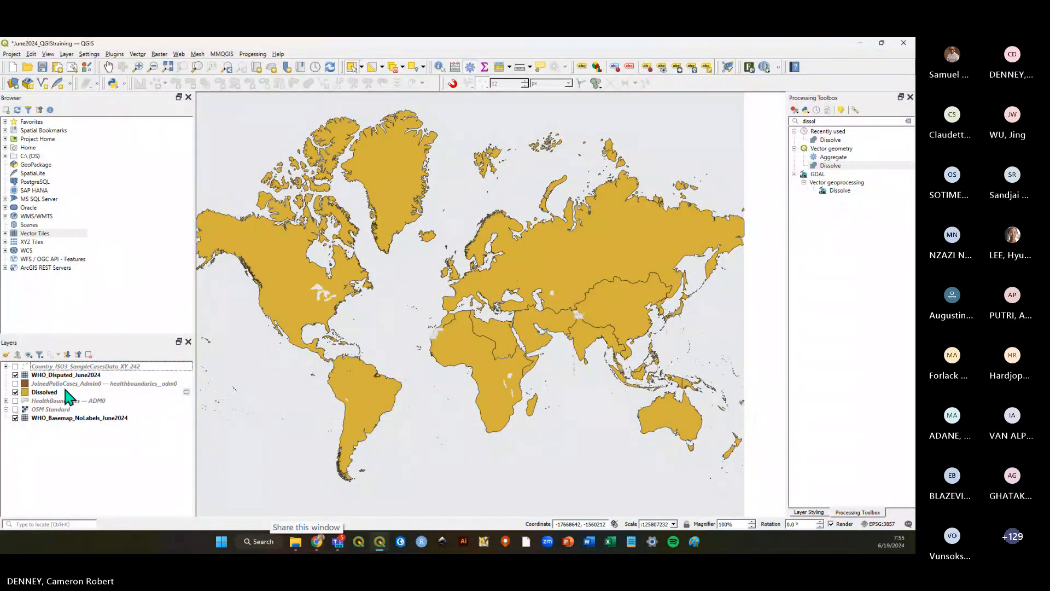
{"action": "left_click", "coordinate": [64, 393]}
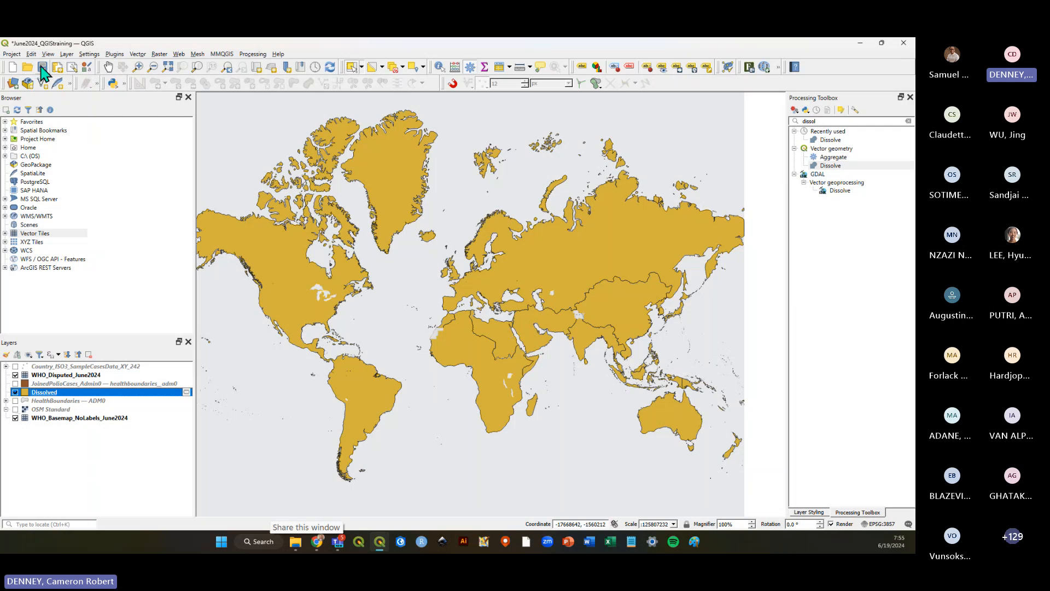
{"action": "left_click", "coordinate": [43, 67]}
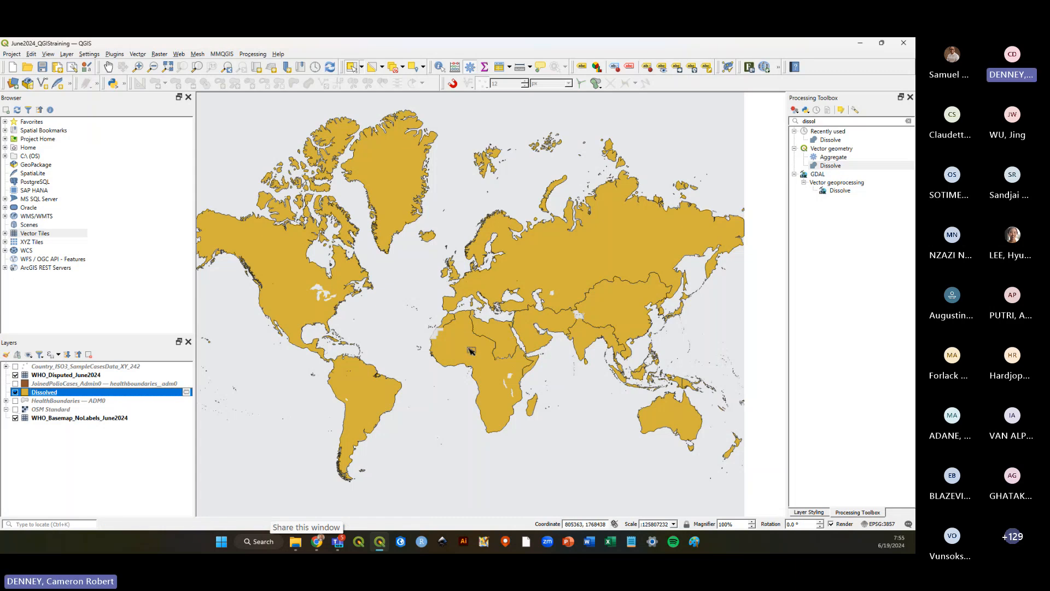
Select each WHO region on the Dissolved layer in turn, then clear the selection.
{"action": "left_click", "coordinate": [350, 373]}
{"action": "left_click", "coordinate": [571, 277]}
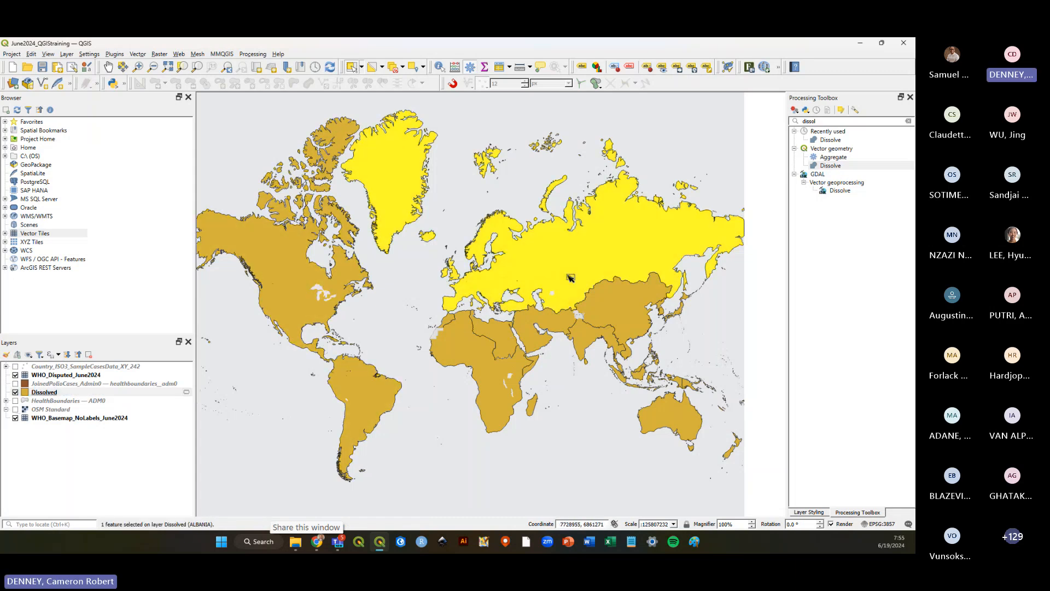
{"action": "left_click", "coordinate": [544, 321]}
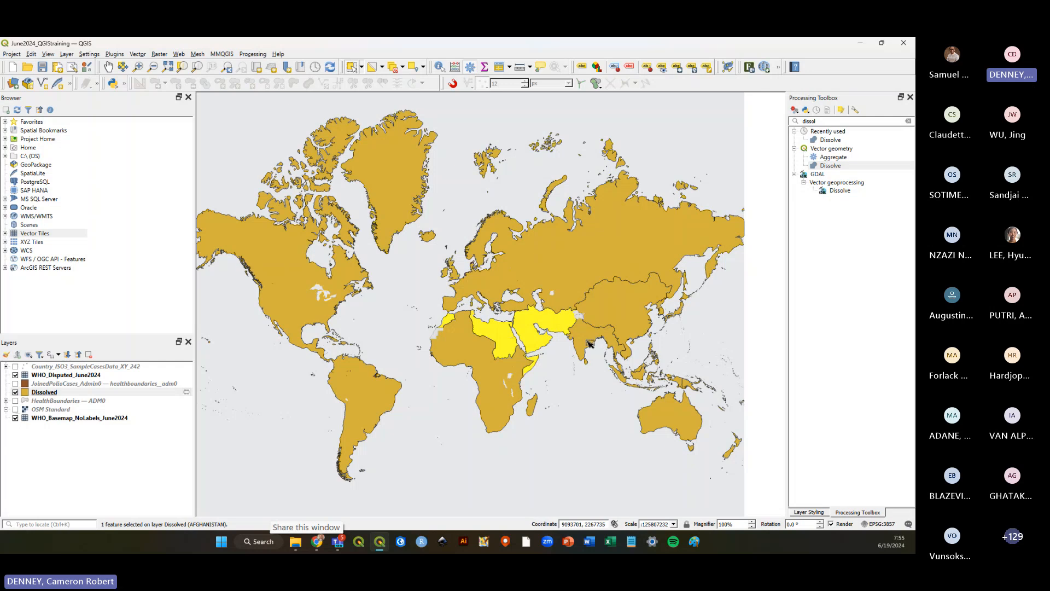
{"action": "left_click", "coordinate": [592, 342]}
{"action": "left_click", "coordinate": [635, 313]}
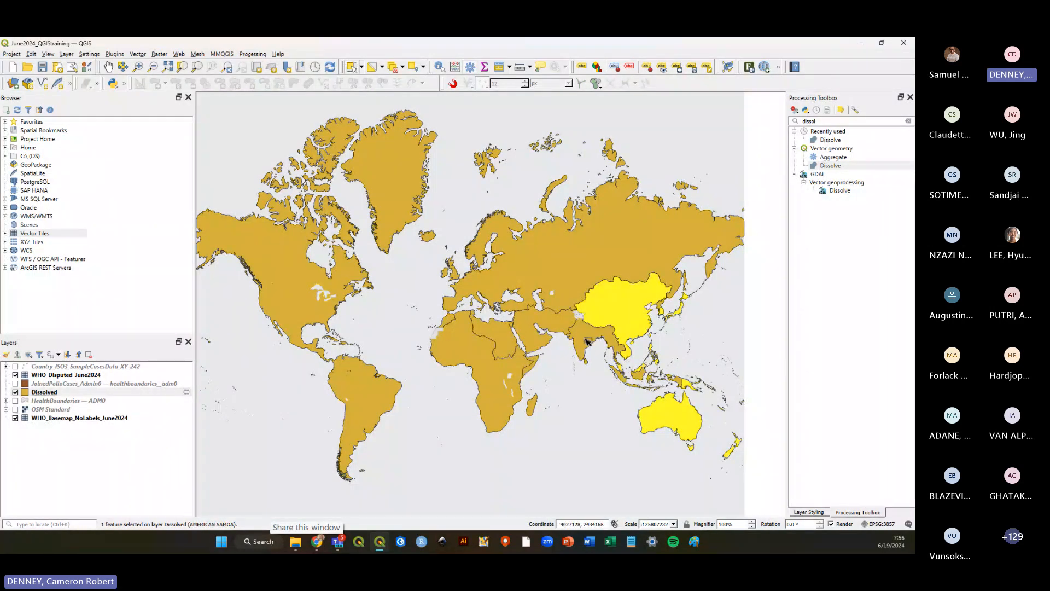
{"action": "left_click", "coordinate": [586, 341]}
{"action": "left_click", "coordinate": [528, 332]}
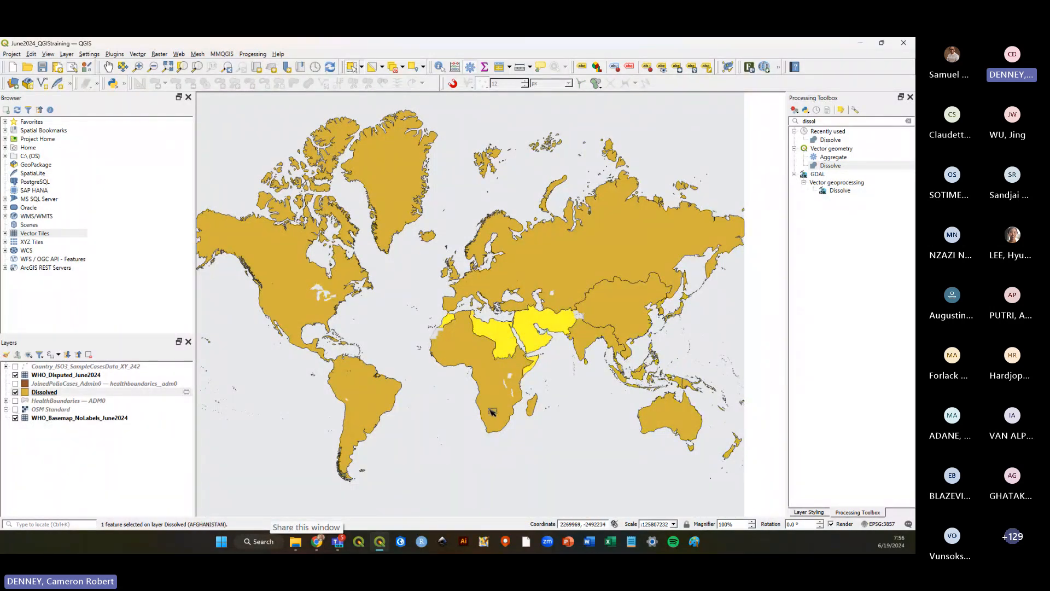
{"action": "left_click", "coordinate": [492, 412]}
{"action": "left_click", "coordinate": [507, 274]}
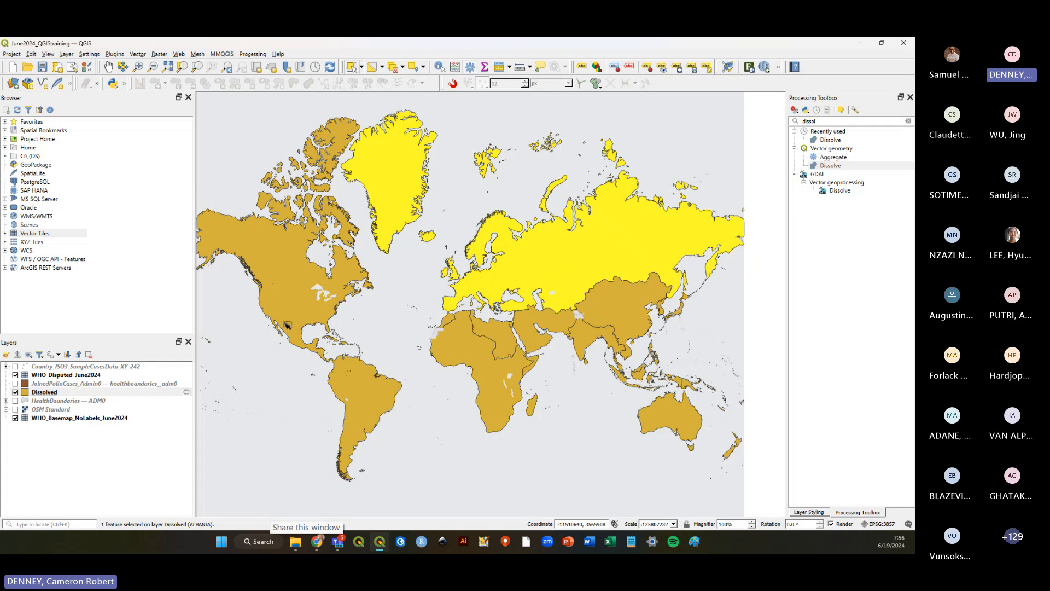
{"action": "left_click", "coordinate": [288, 311]}
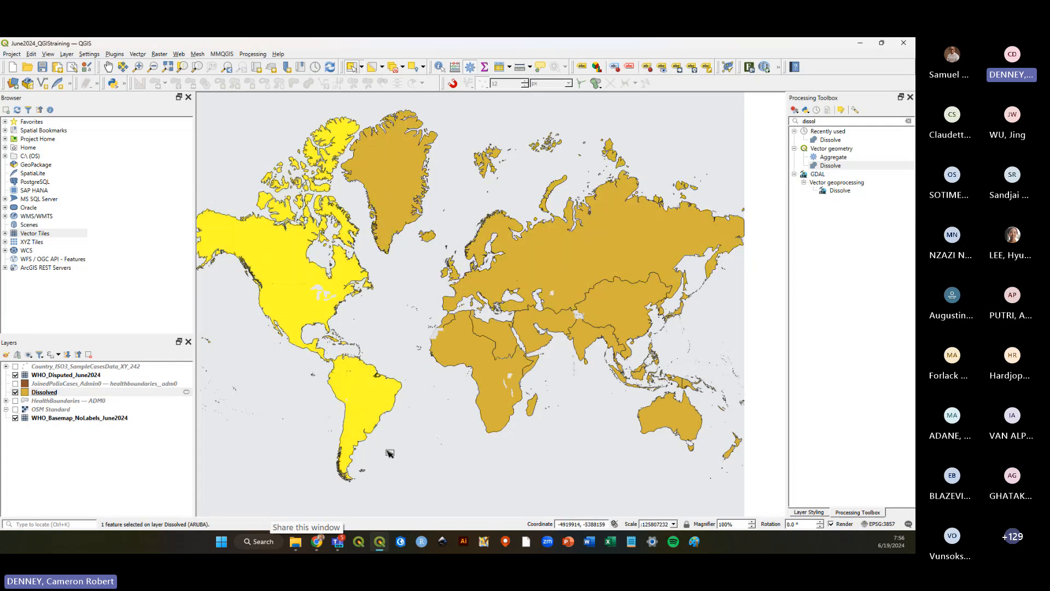
{"action": "left_click", "coordinate": [424, 437]}
{"action": "left_click", "coordinate": [97, 392]}
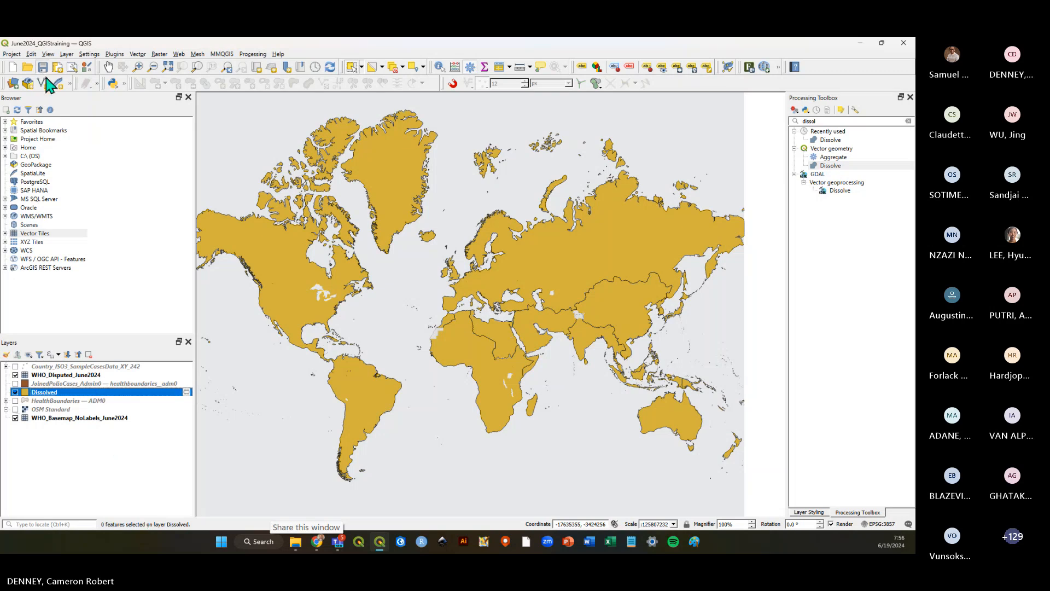
Save the project and reopen the Processing Toolbox with an empty search.
{"action": "key", "text": "ctrl+s"}
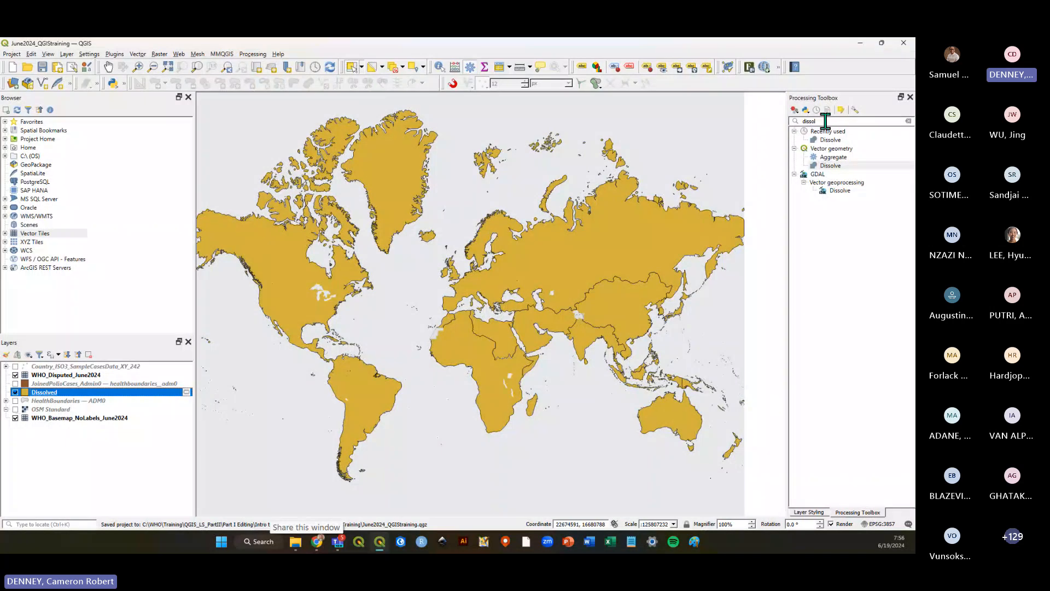
{"action": "left_click", "coordinate": [909, 121]}
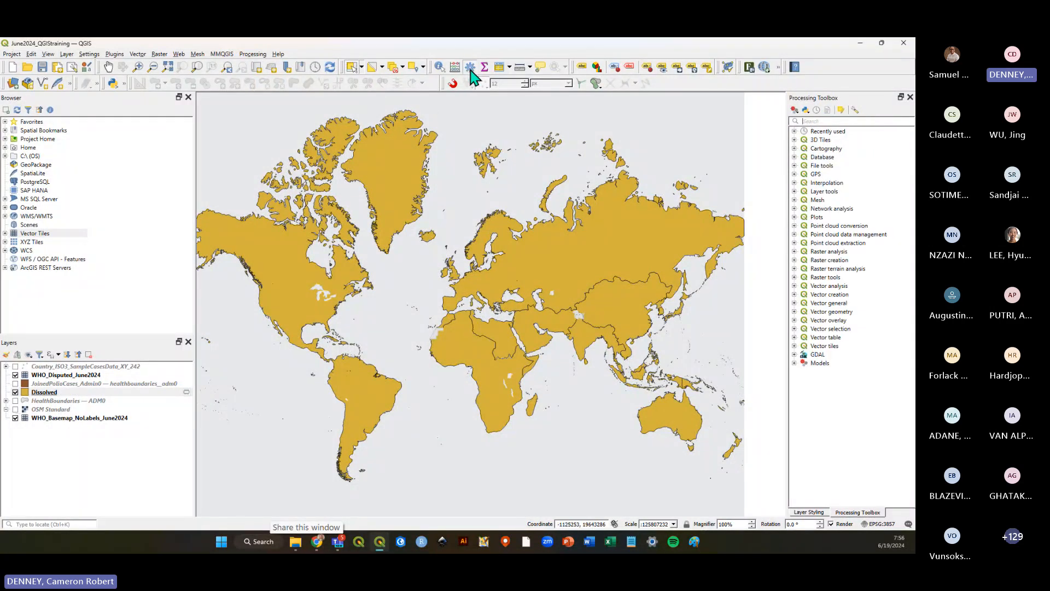
{"action": "left_click", "coordinate": [253, 55]}
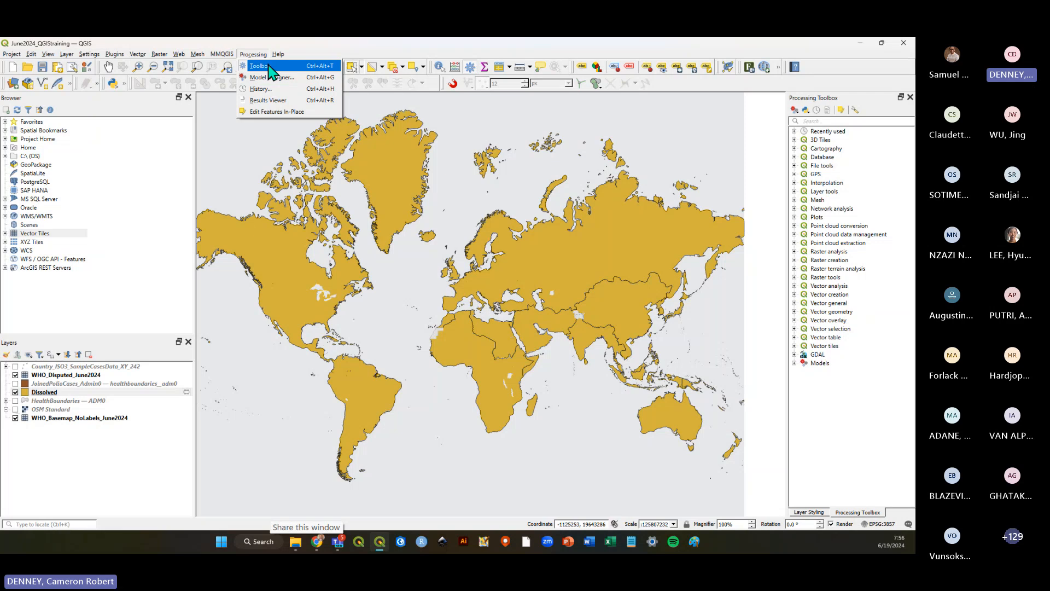
{"action": "left_click", "coordinate": [268, 66]}
{"action": "left_click", "coordinate": [253, 54]}
{"action": "left_click", "coordinate": [263, 66]}
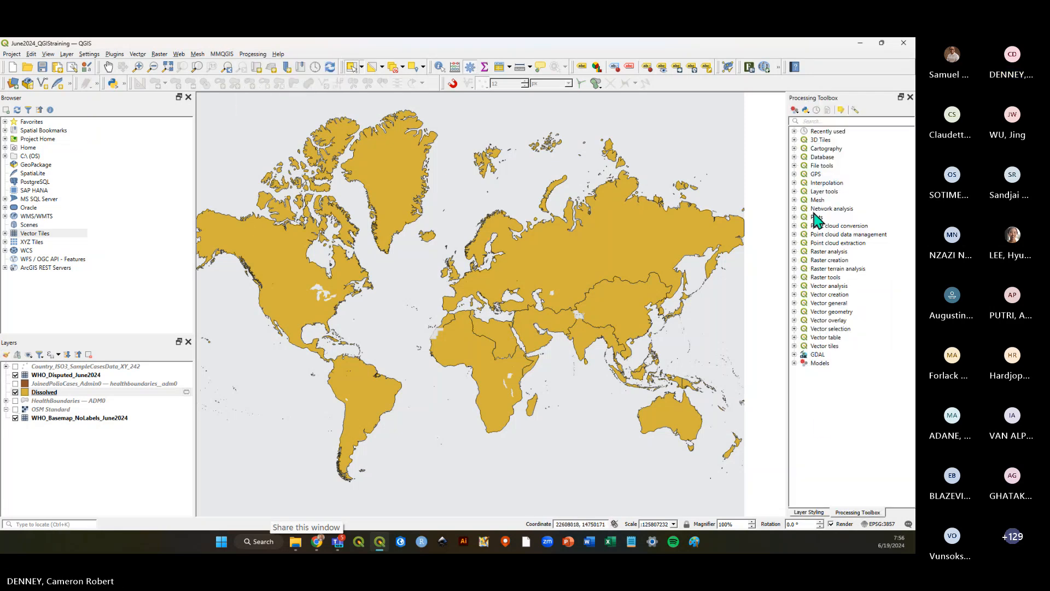
Search the toolbox for diss and open the Vector geometry Dissolve tool.
{"action": "left_click", "coordinate": [821, 121]}
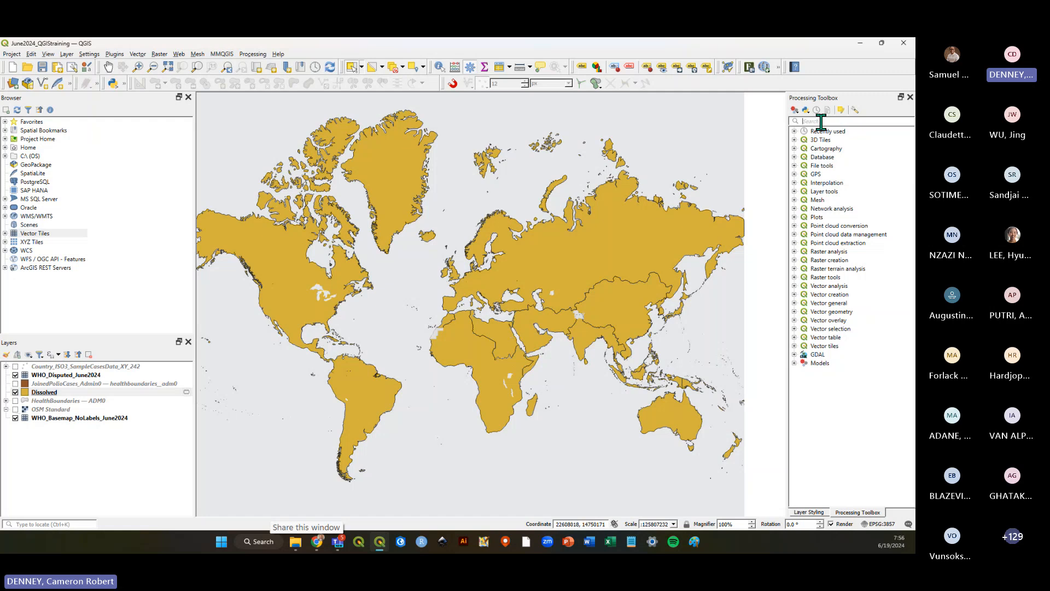
{"action": "type", "text": "diss"}
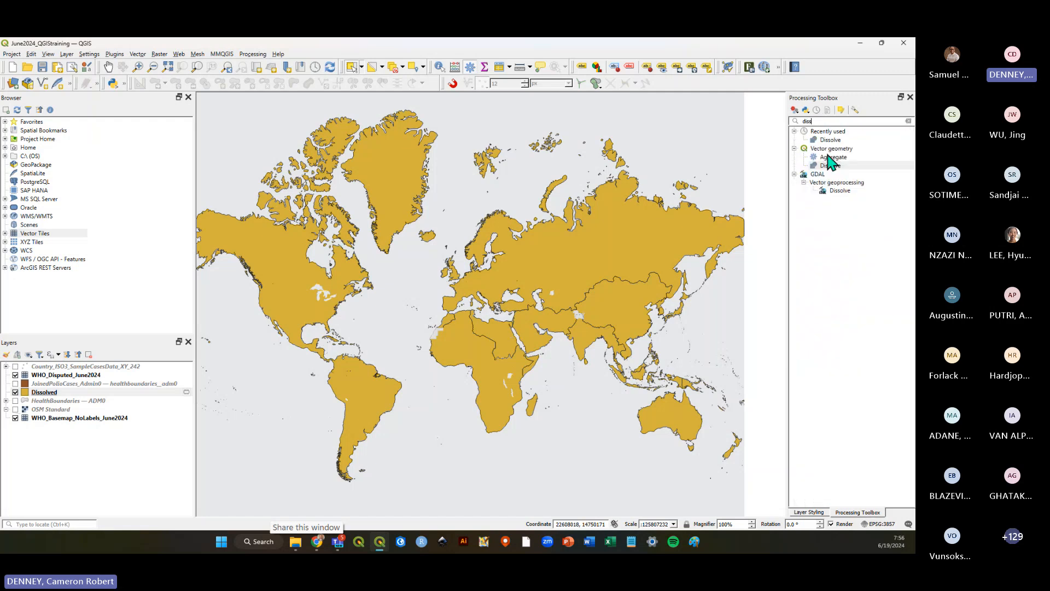
{"action": "left_click", "coordinate": [837, 166]}
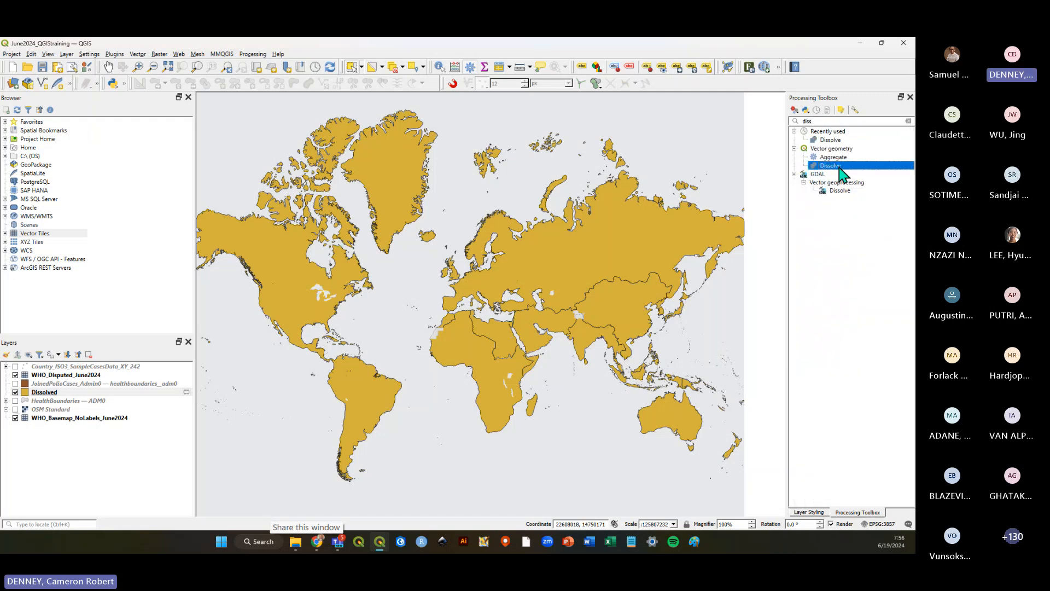
{"action": "double_click", "coordinate": [837, 166]}
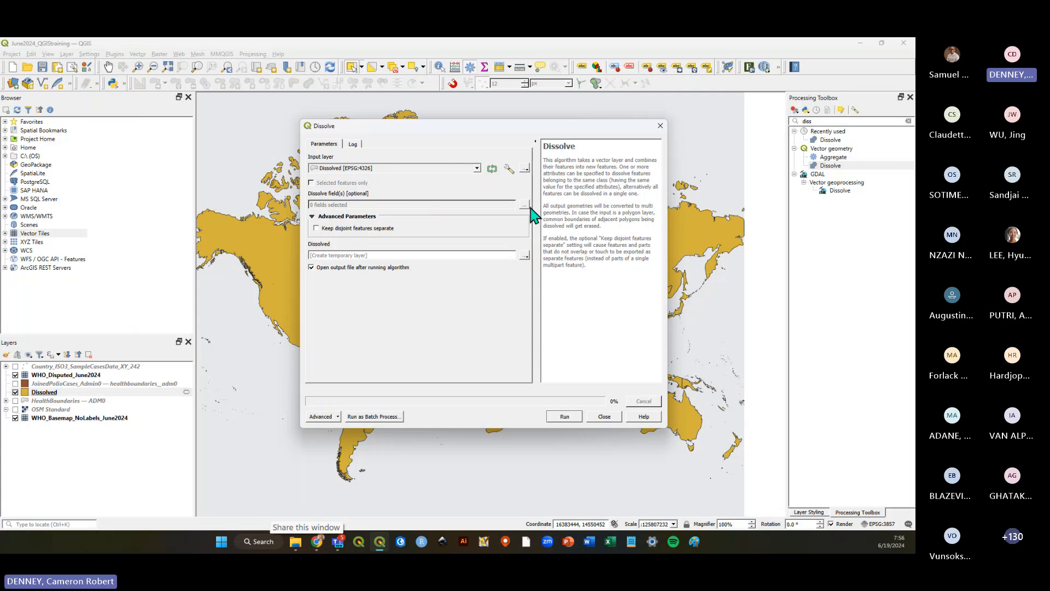
Set up Dissolve on the HealthBoundaries — ADM0 layer by the WHO_REGION field, then close the dialog without running it.
{"action": "left_click", "coordinate": [348, 169]}
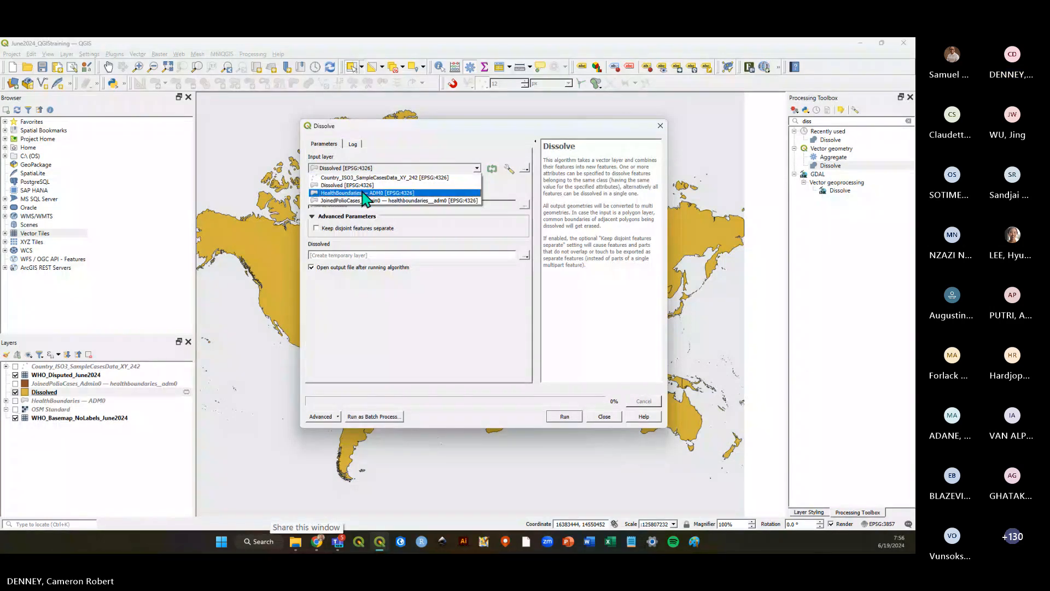
{"action": "left_click", "coordinate": [362, 195]}
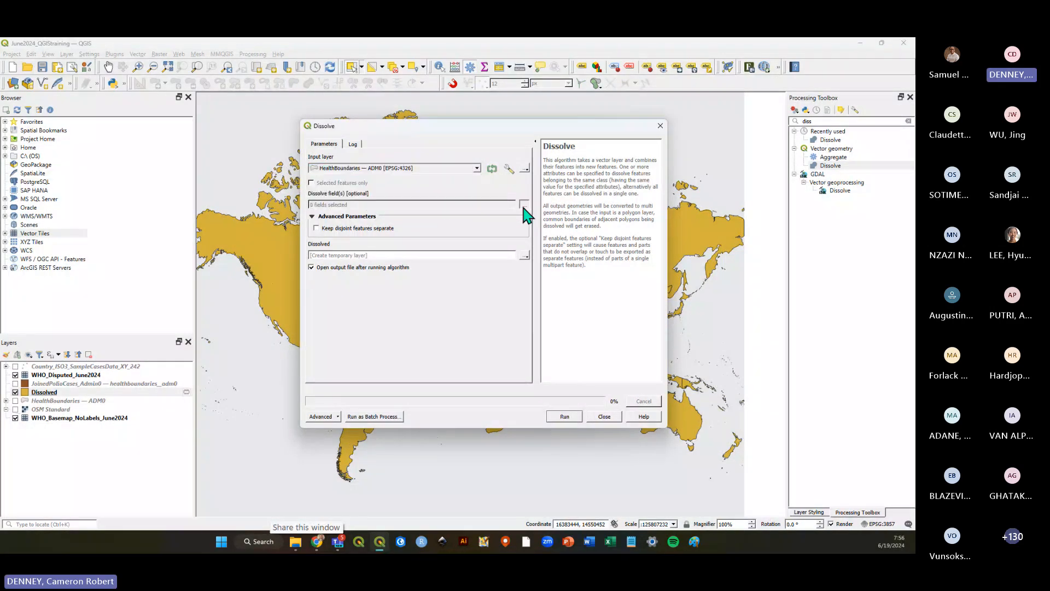
{"action": "left_click", "coordinate": [524, 205]}
{"action": "left_click", "coordinate": [316, 187]}
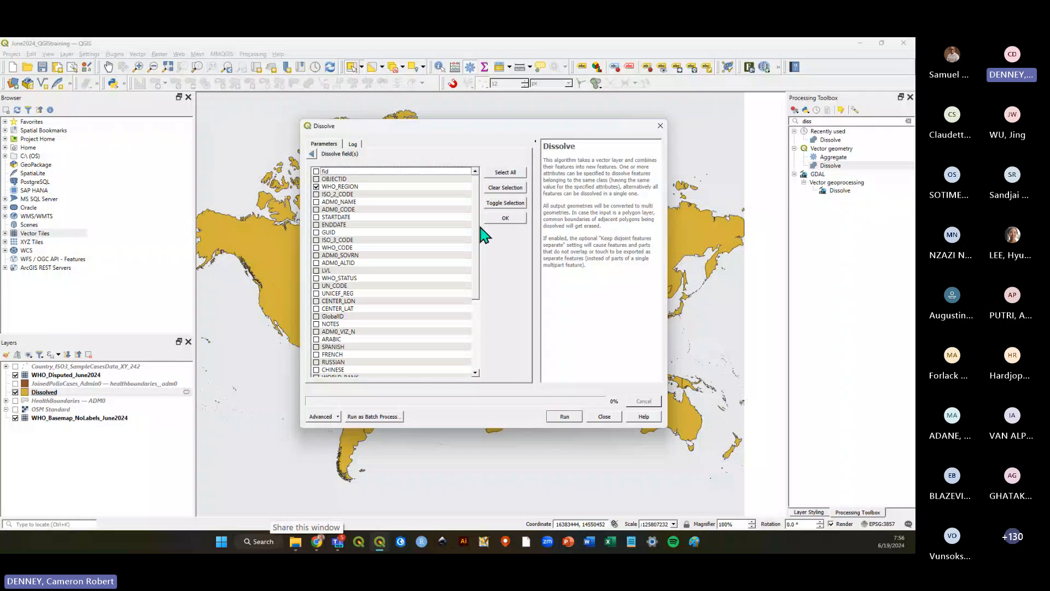
{"action": "left_click", "coordinate": [498, 218]}
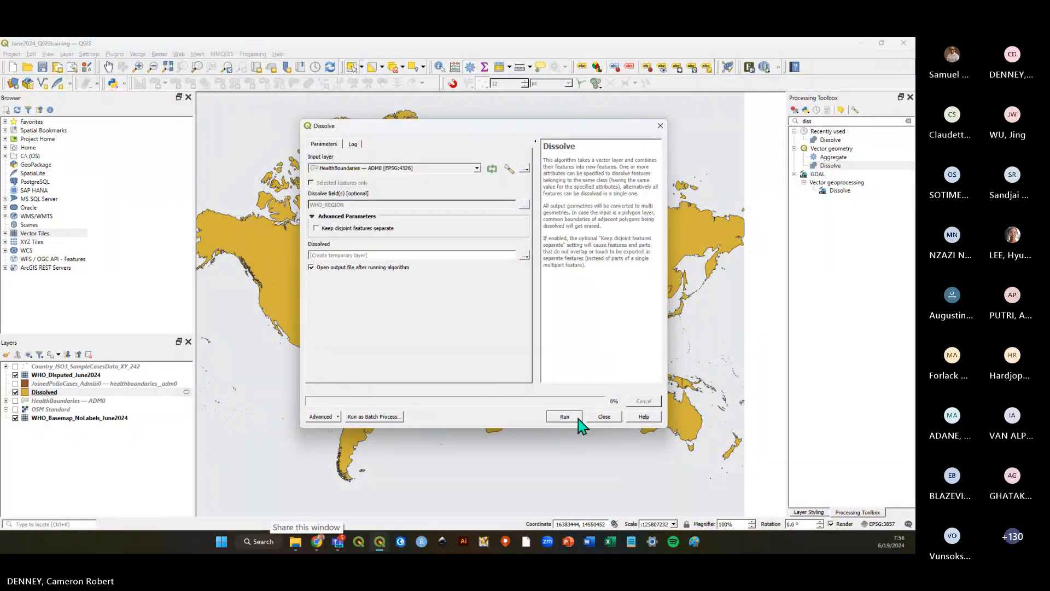
{"action": "left_click", "coordinate": [605, 417]}
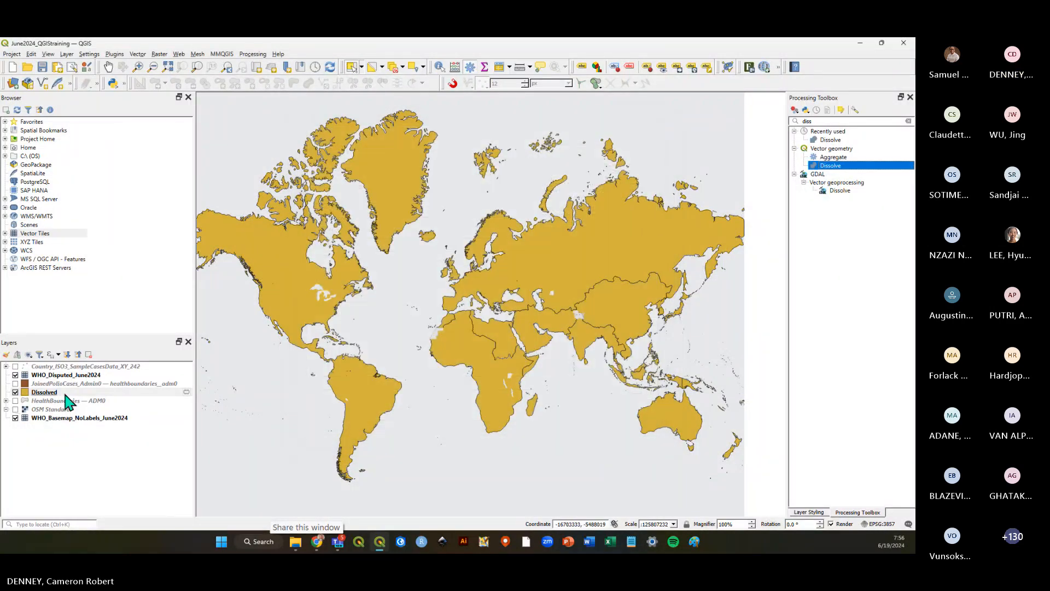
Open the attribute table of the Dissolved layer.
{"action": "left_click", "coordinate": [77, 441]}
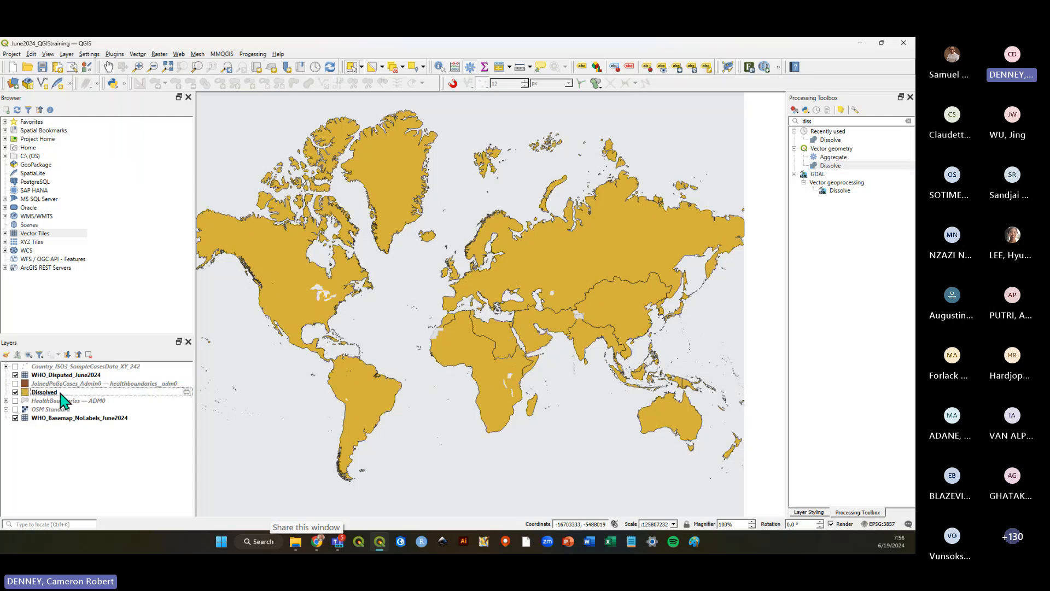
{"action": "left_click", "coordinate": [61, 393]}
{"action": "left_click", "coordinate": [93, 451]}
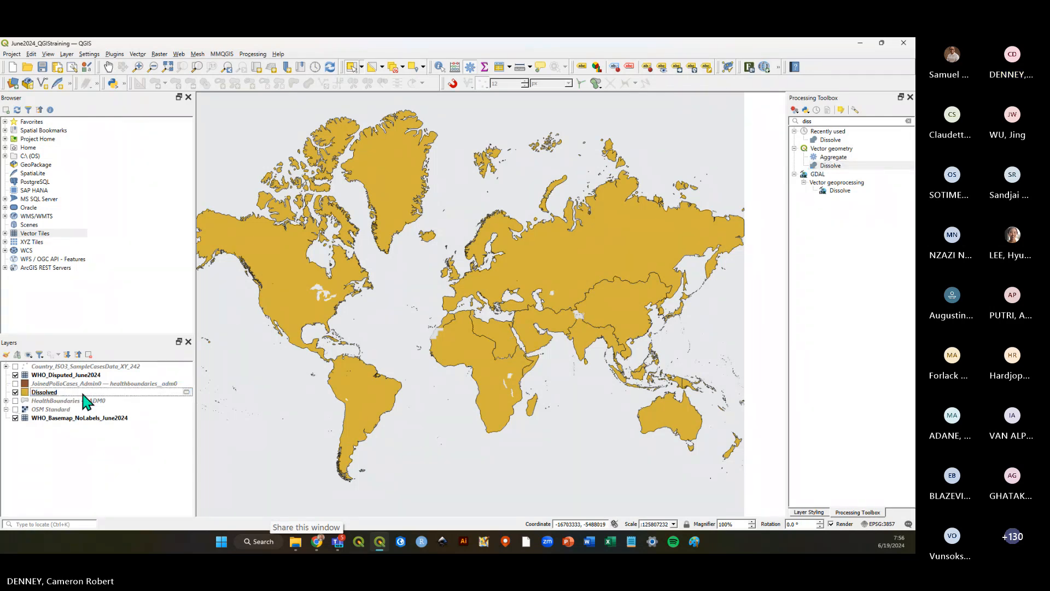
{"action": "left_click", "coordinate": [81, 393]}
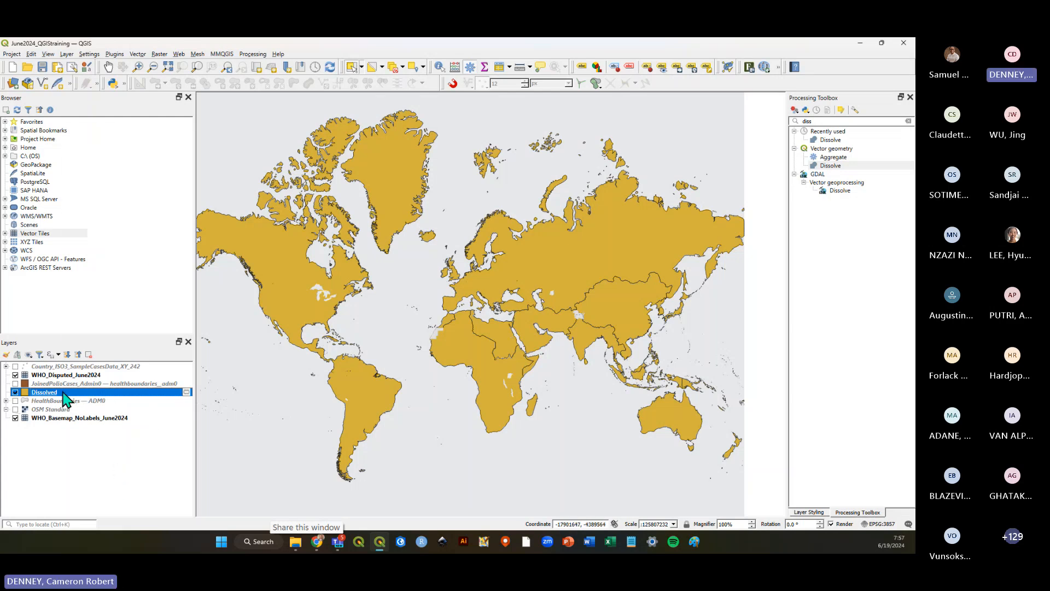
{"action": "right_click", "coordinate": [63, 391]}
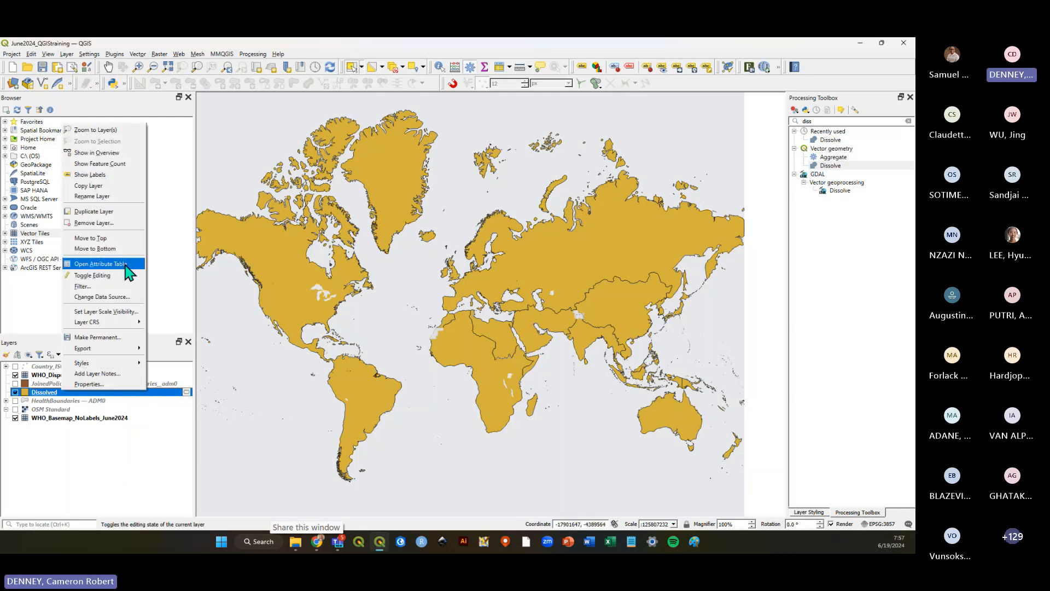
{"action": "left_click", "coordinate": [103, 264]}
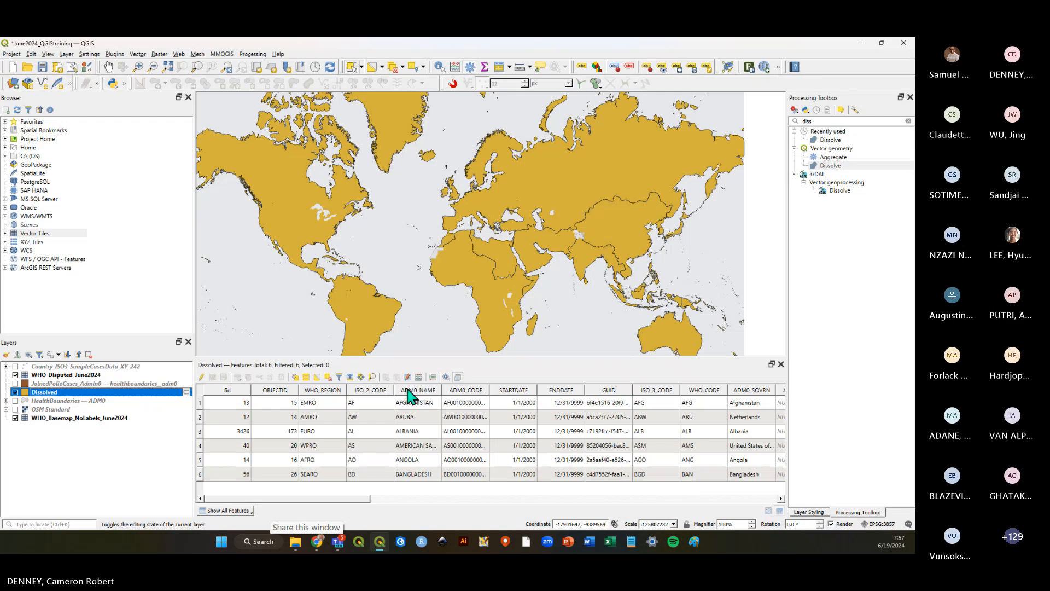
Select each Dissolved region row in turn to highlight it on the map.
{"action": "left_click", "coordinate": [201, 406]}
{"action": "left_click", "coordinate": [200, 416]}
{"action": "left_click", "coordinate": [200, 431]}
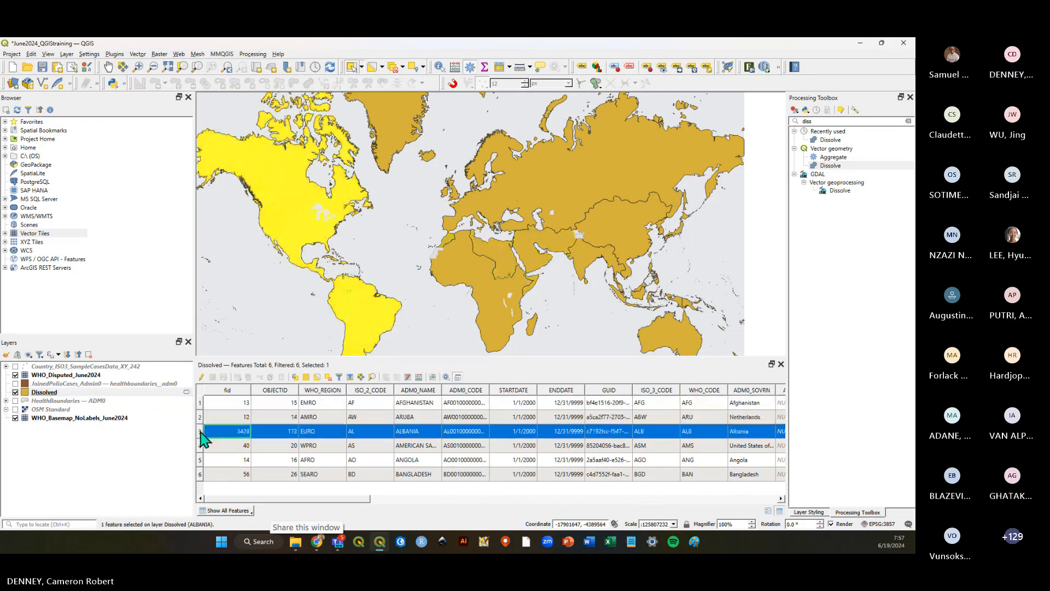
{"action": "left_click", "coordinate": [200, 445]}
{"action": "left_click", "coordinate": [200, 459]}
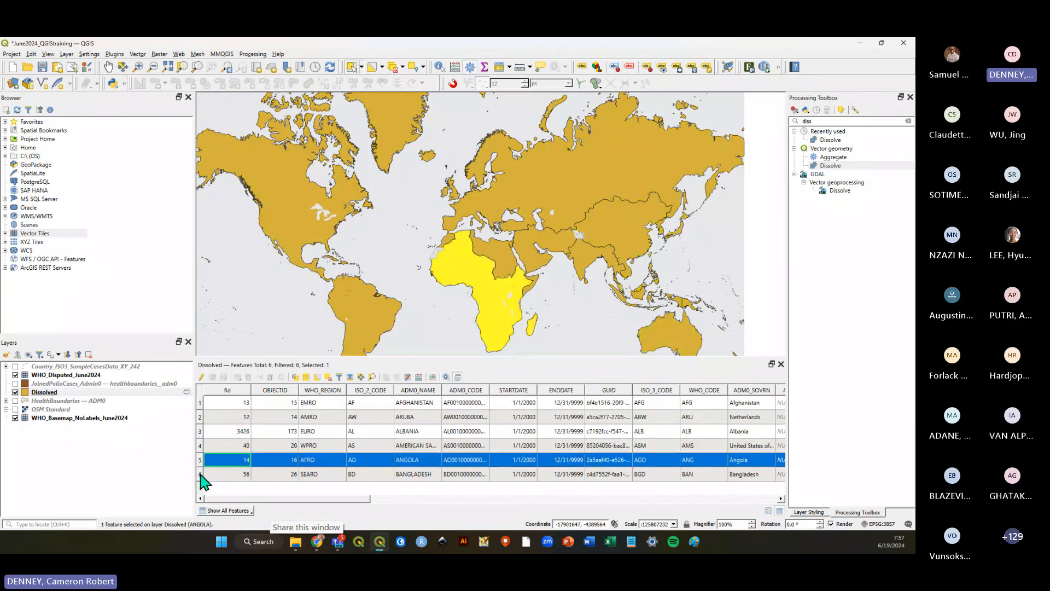
{"action": "left_click", "coordinate": [200, 473]}
Open the HealthBoundaries — ADM0 attribute table for comparison, then return to the Dissolved table.
{"action": "right_click", "coordinate": [63, 401]}
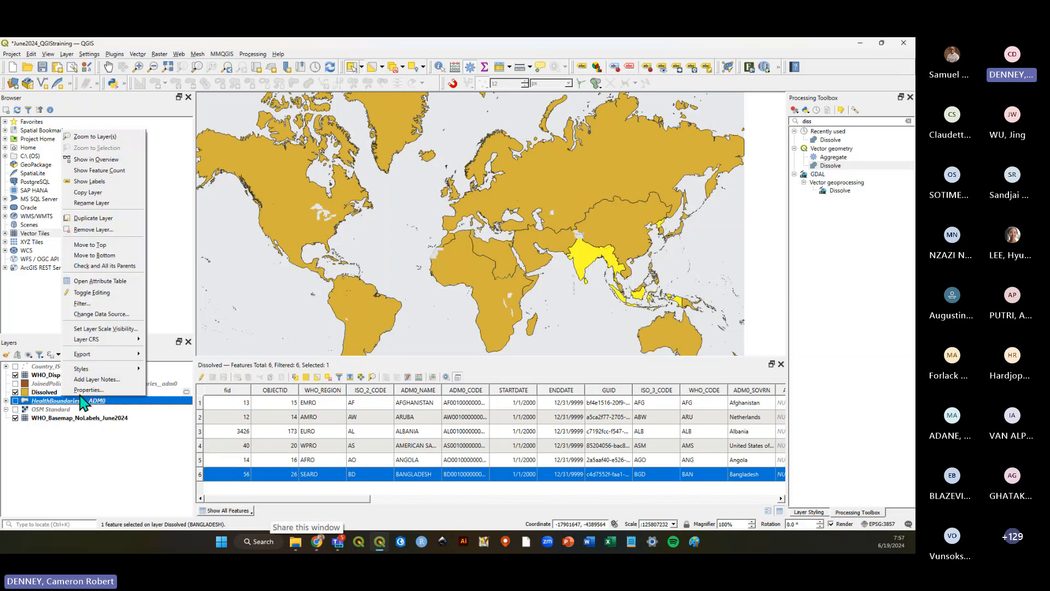
{"action": "left_click", "coordinate": [109, 288]}
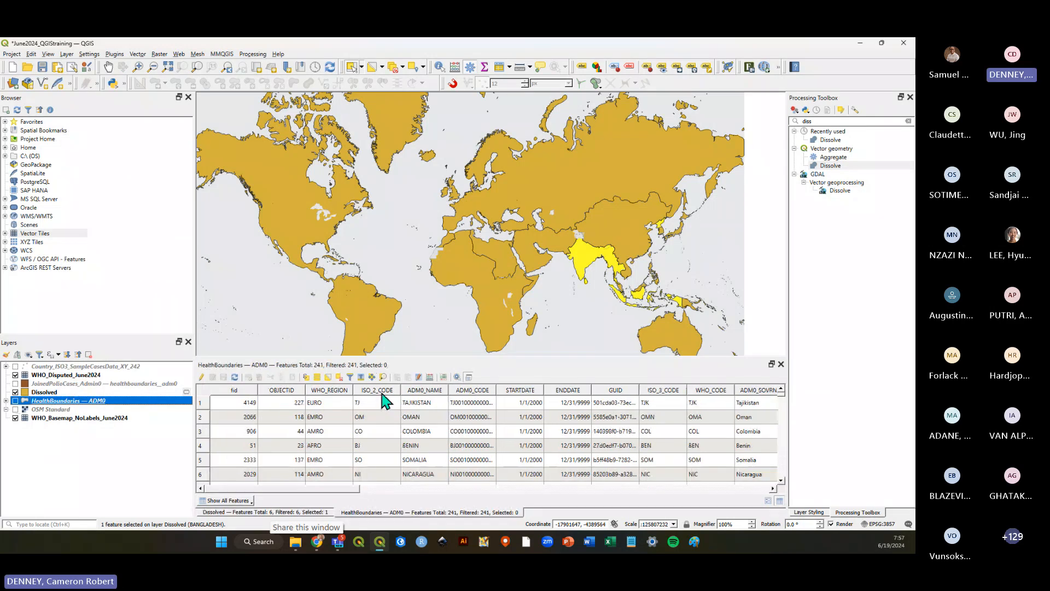
{"action": "left_click", "coordinate": [781, 364]}
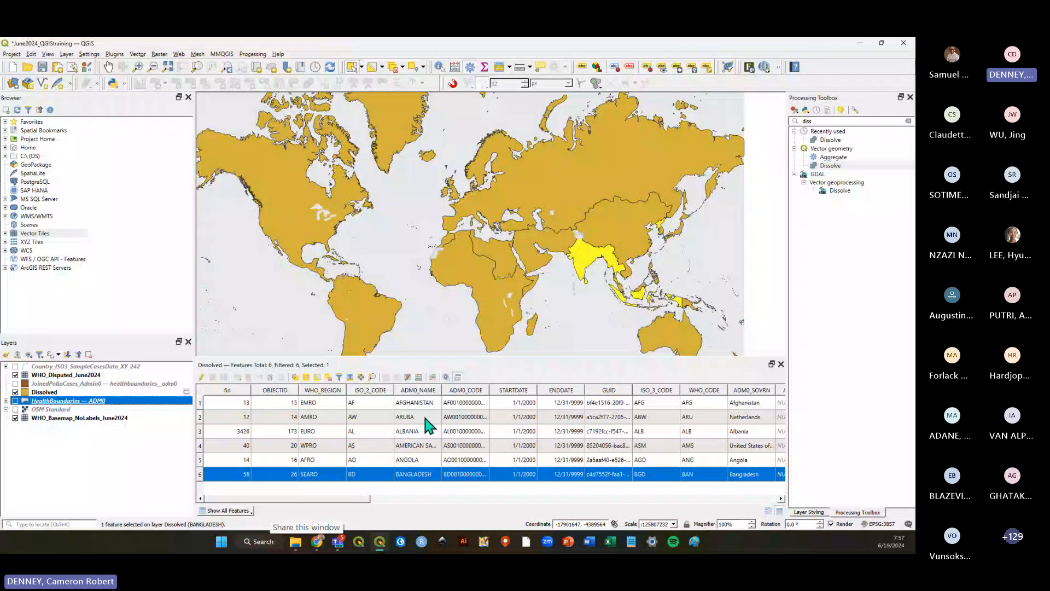
Autofit the ADM0_NAME column width and review the WHO_REGION cells of the Dissolved table.
{"action": "double_click", "coordinate": [442, 390]}
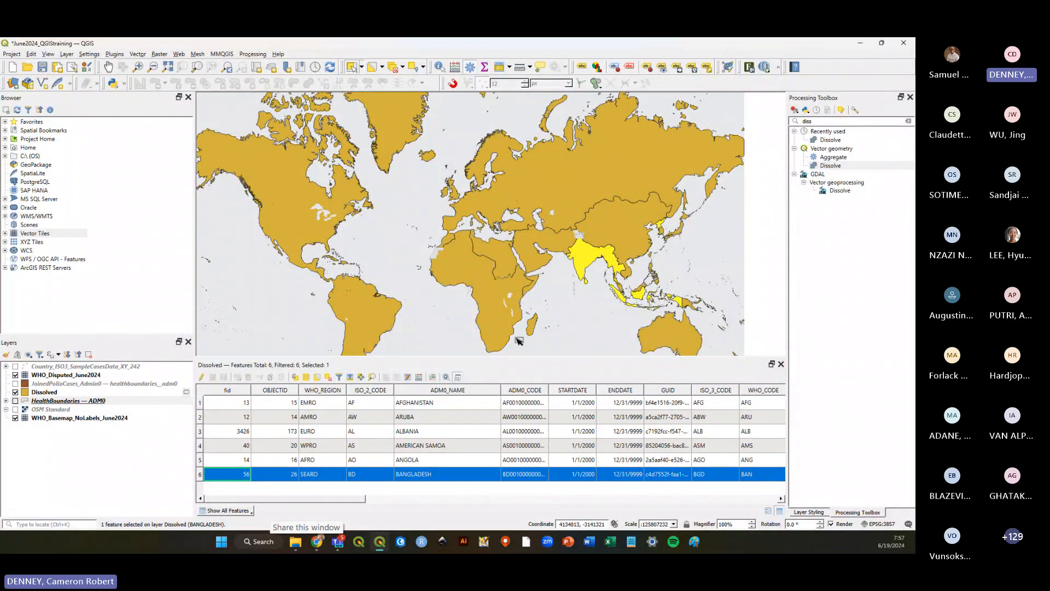
{"action": "left_click", "coordinate": [309, 473]}
{"action": "left_click", "coordinate": [307, 460]}
{"action": "left_click", "coordinate": [313, 446]}
{"action": "left_click", "coordinate": [315, 431]}
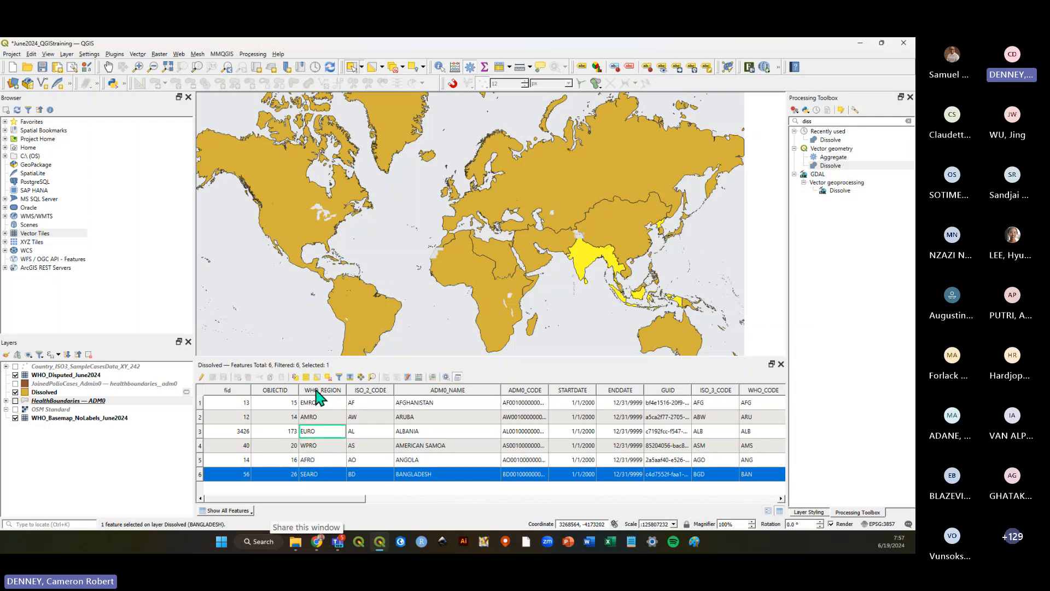
Select the EMRO region row, then deselect features from all layers.
{"action": "left_click", "coordinate": [424, 406]}
{"action": "left_click", "coordinate": [199, 405]}
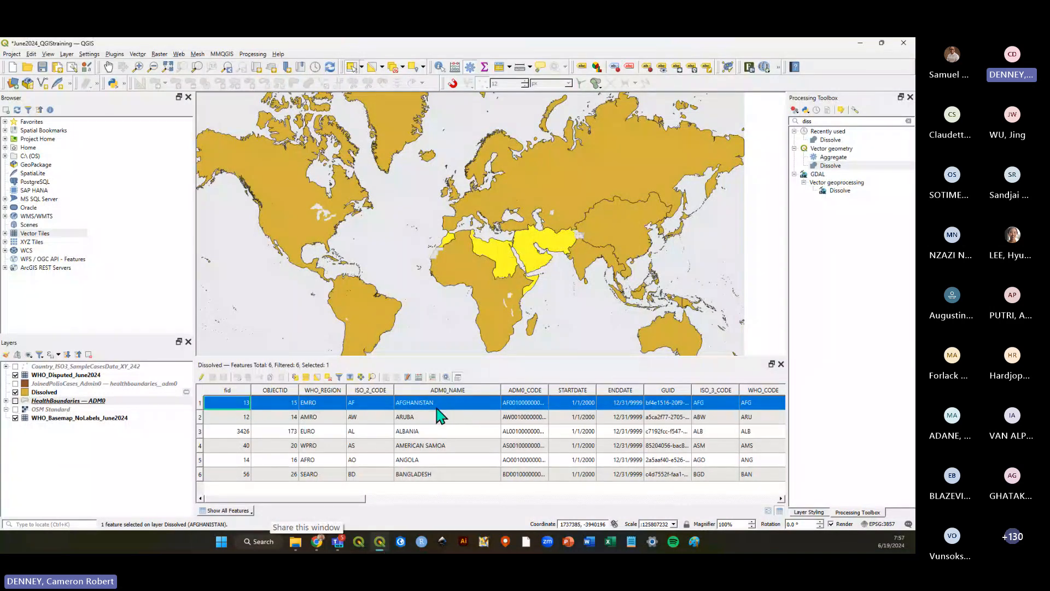
{"action": "mouse_move", "coordinate": [359, 499]}
{"action": "left_mouse_down"}
{"action": "mouse_move", "coordinate": [371, 508]}
{"action": "mouse_move", "coordinate": [598, 504]}
{"action": "mouse_move", "coordinate": [346, 504]}
{"action": "left_mouse_up"}
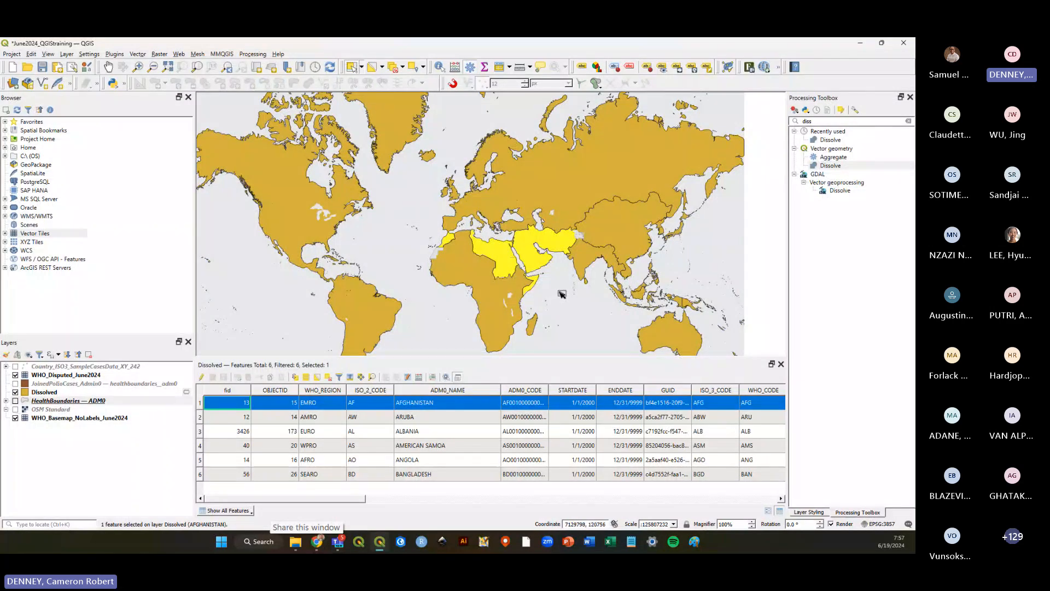
{"action": "left_click", "coordinate": [392, 71]}
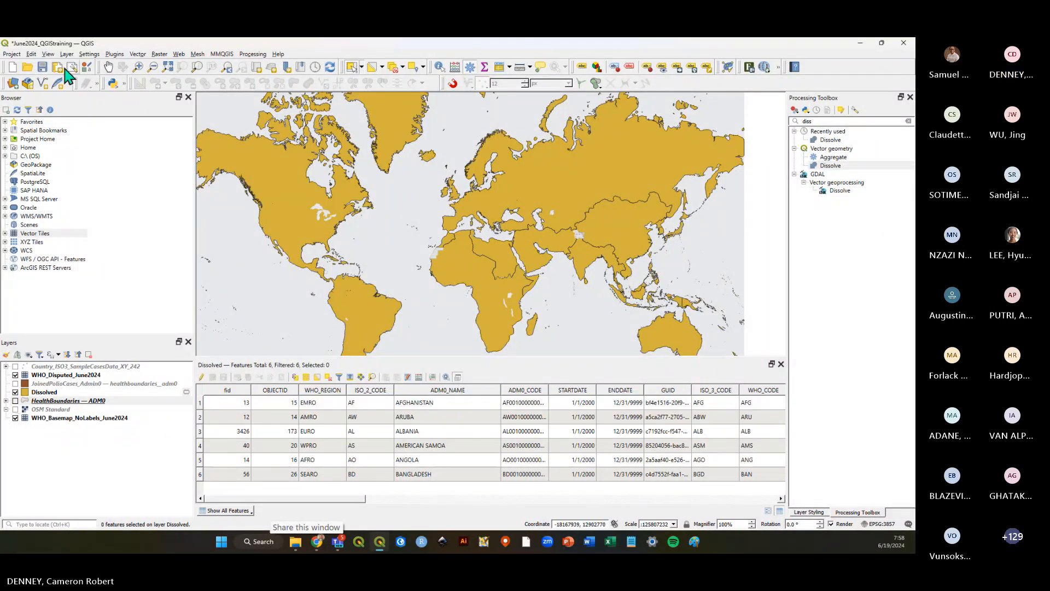
Save the project and reselect the Dissolved layer in the layers list.
{"action": "left_click", "coordinate": [42, 67]}
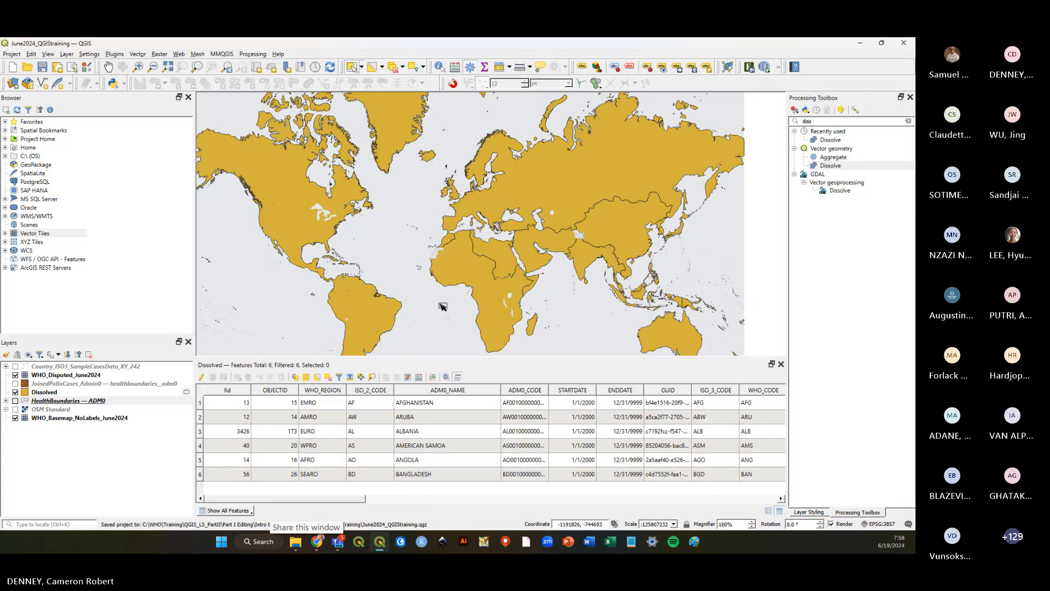
{"action": "left_click", "coordinate": [100, 393]}
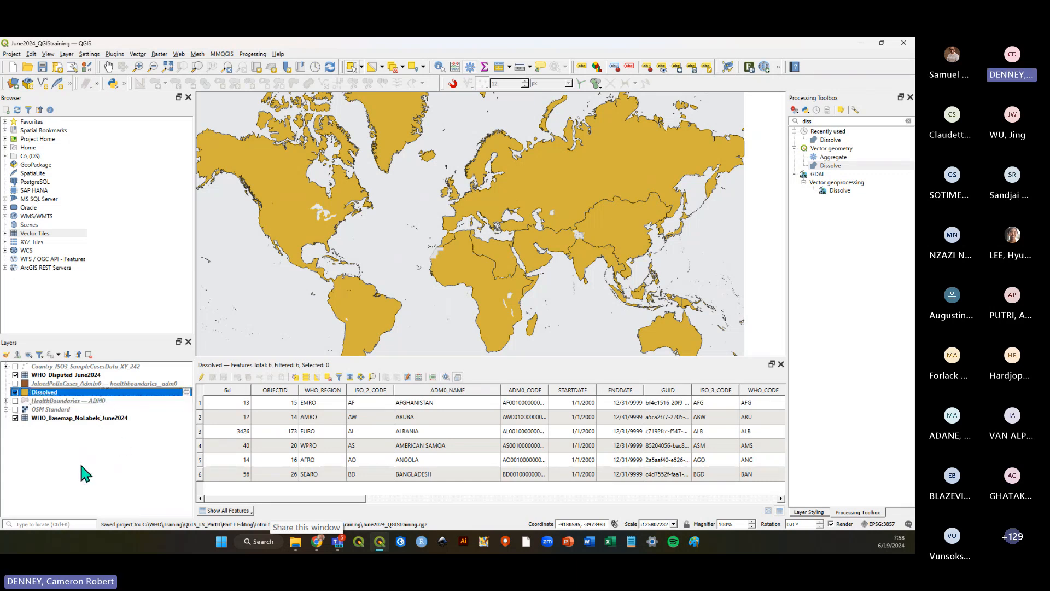
{"action": "left_click", "coordinate": [79, 461]}
{"action": "left_click", "coordinate": [78, 375]}
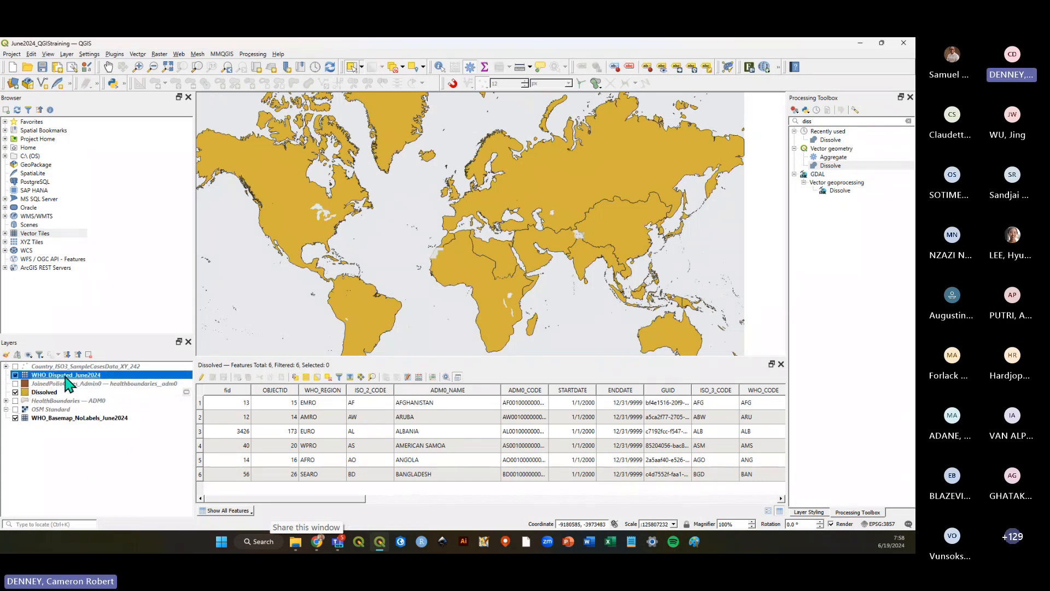
{"action": "left_click_drag", "start_coordinate": [66, 376], "coordinate": [71, 377]}
{"action": "left_click", "coordinate": [49, 392]}
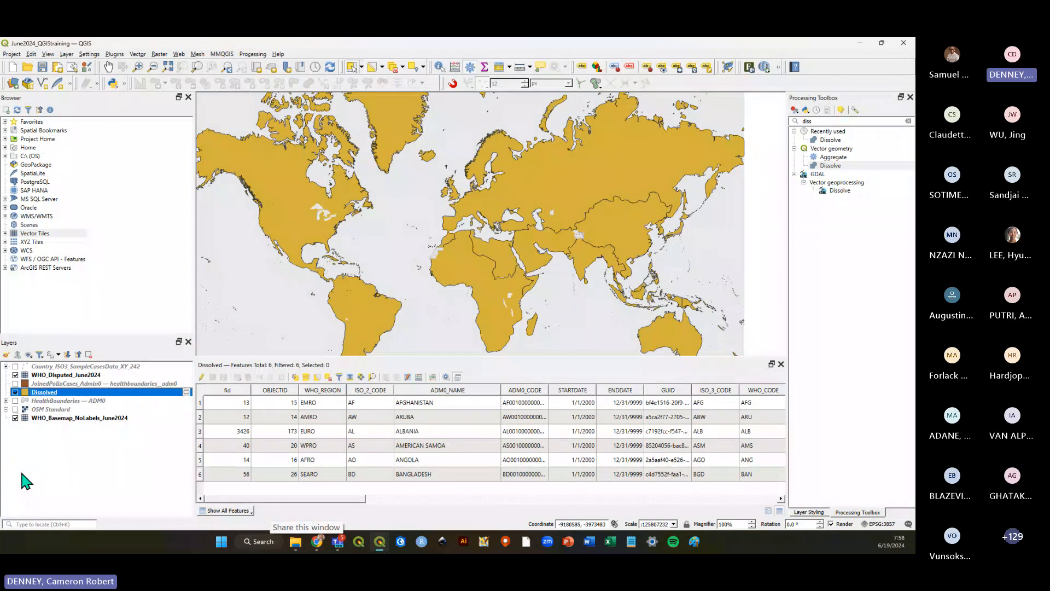
Briefly show the joined polio-case and sample-cases point layers, then hide them again.
{"action": "left_click", "coordinate": [15, 384]}
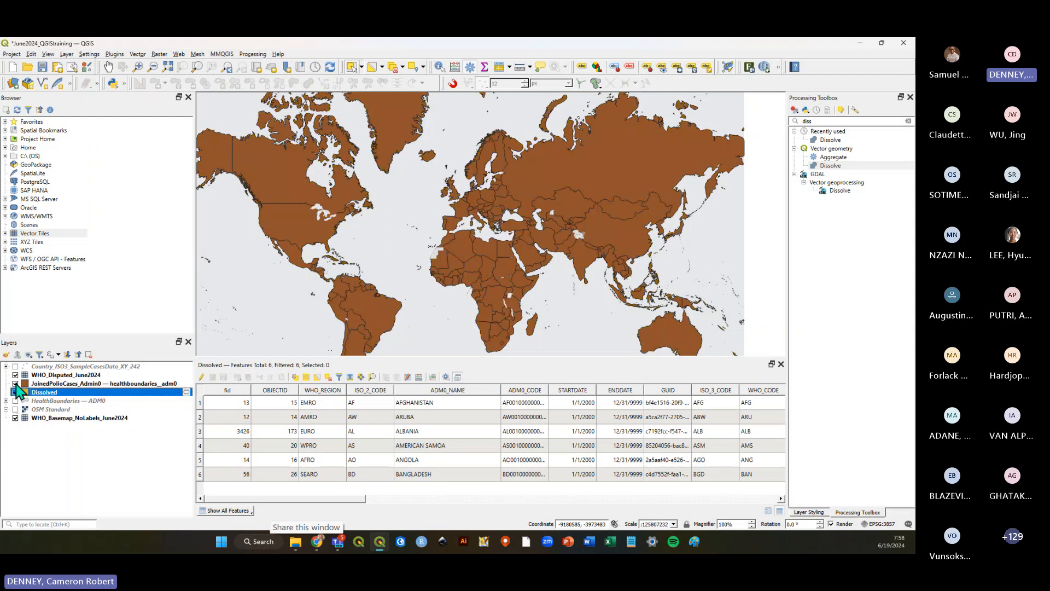
{"action": "left_click", "coordinate": [15, 366]}
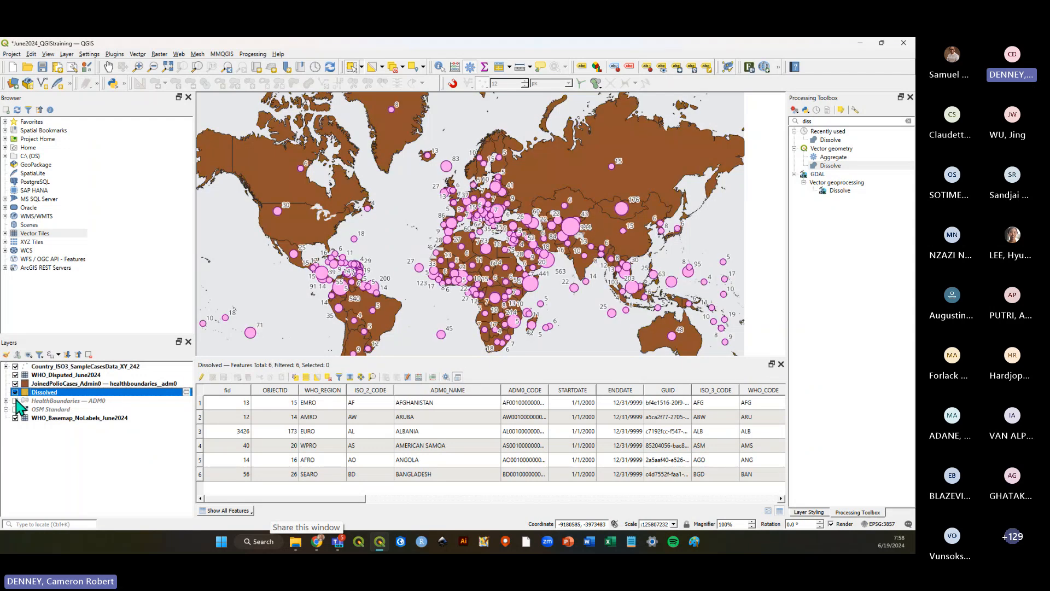
{"action": "left_click", "coordinate": [15, 384]}
{"action": "left_click", "coordinate": [15, 366]}
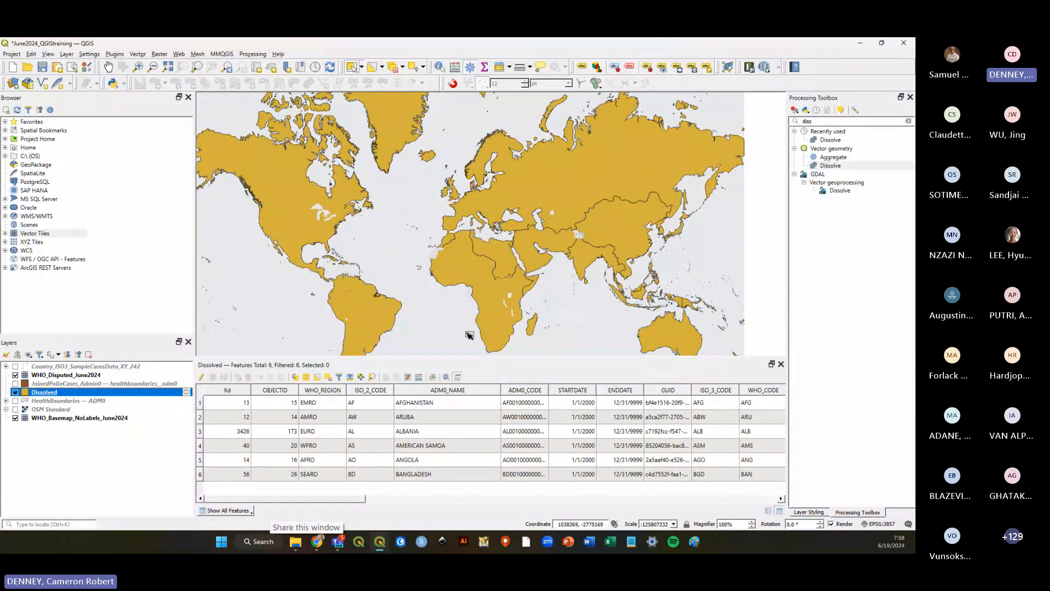
{"action": "left_click", "coordinate": [22, 433]}
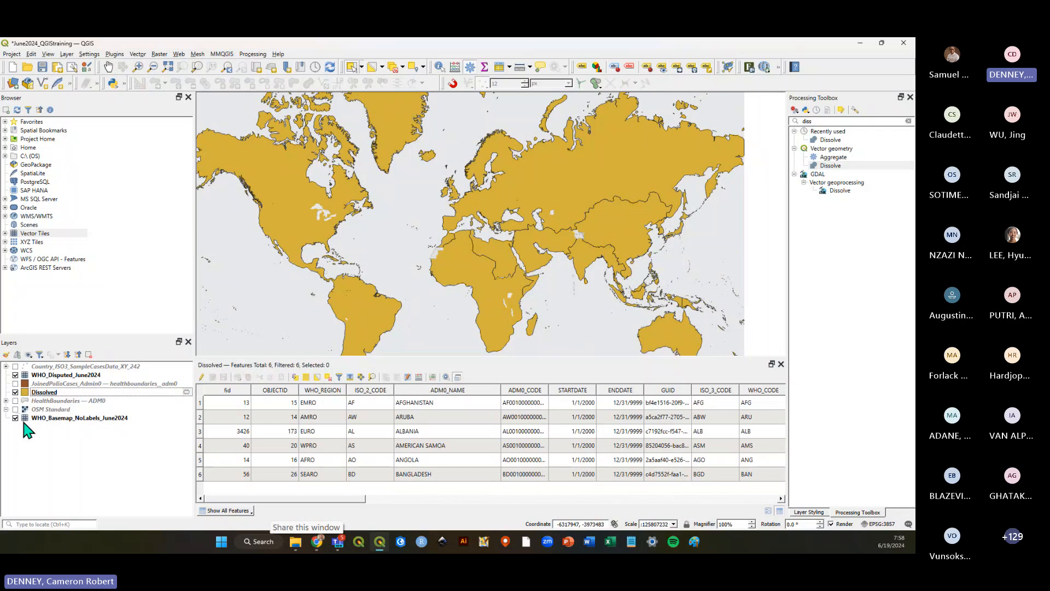
Select the basemap, joined polio-case, Dissolved and disputed-areas layers in turn, then save the project.
{"action": "left_click", "coordinate": [50, 419]}
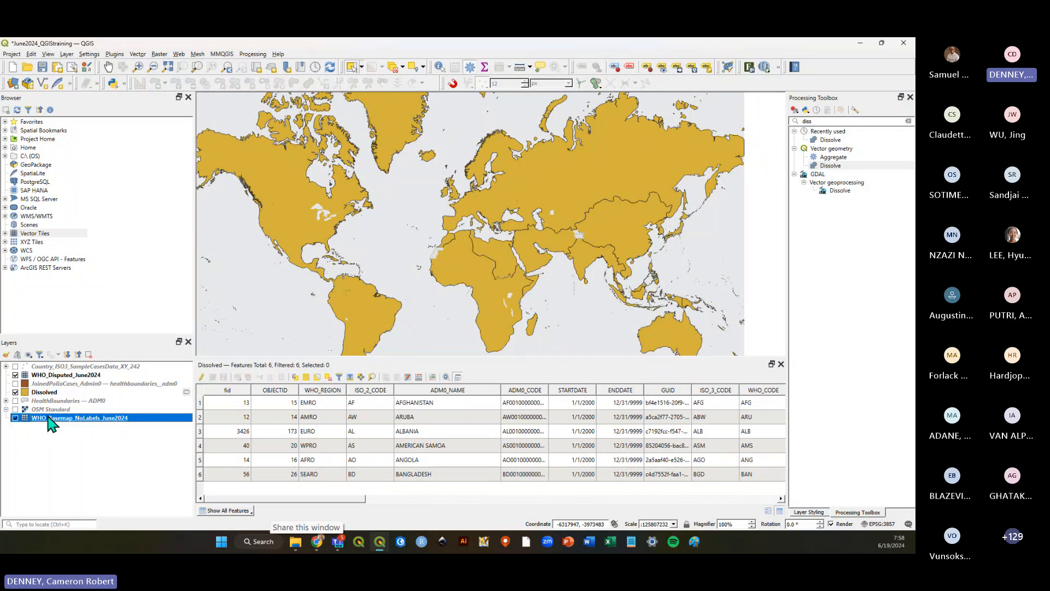
{"action": "left_click", "coordinate": [16, 417]}
{"action": "left_click", "coordinate": [46, 385]}
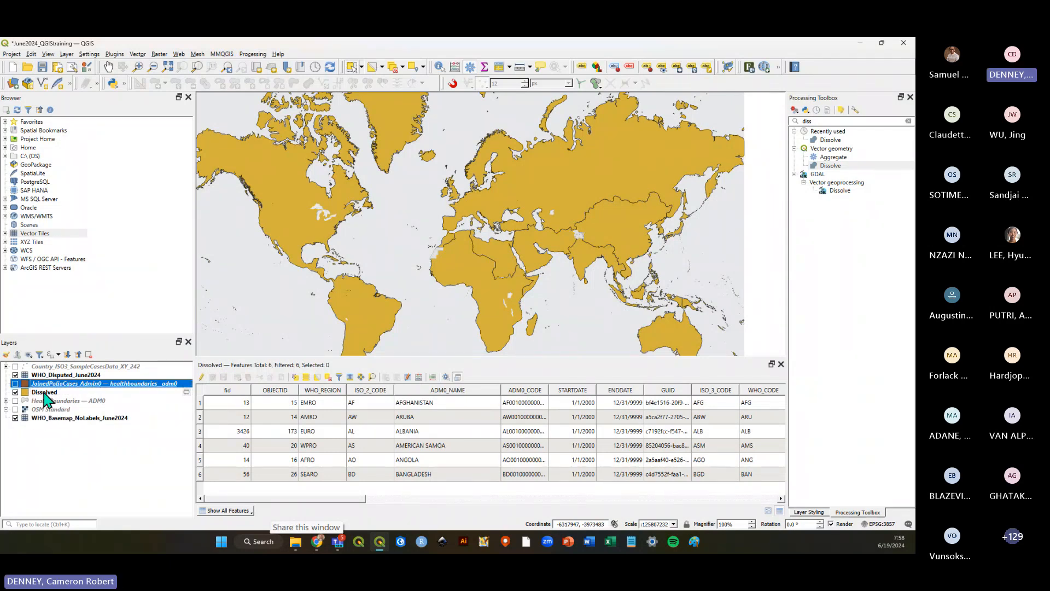
{"action": "left_click", "coordinate": [43, 392]}
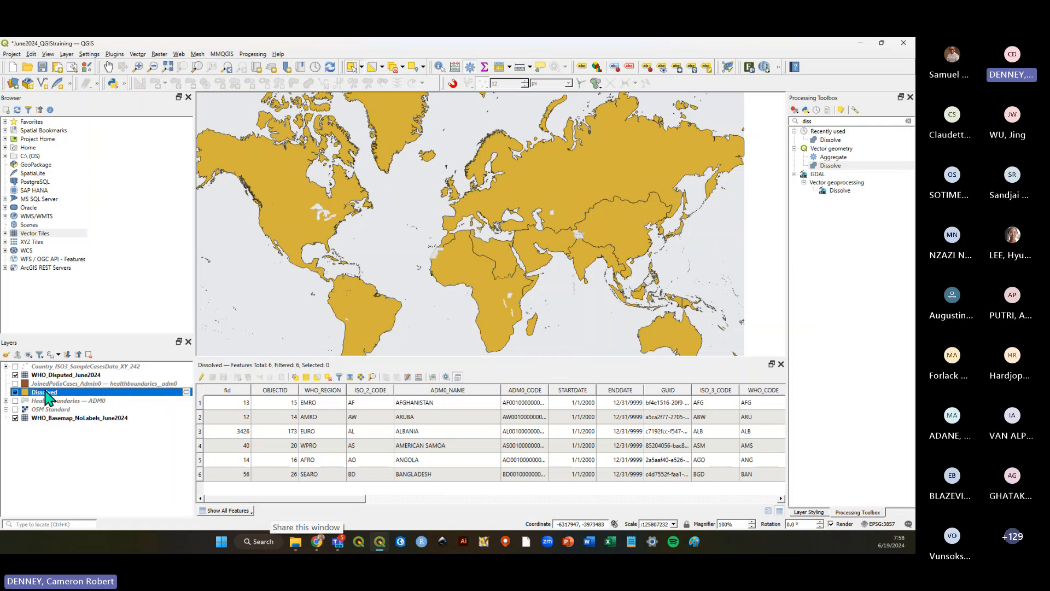
{"action": "left_click", "coordinate": [15, 376]}
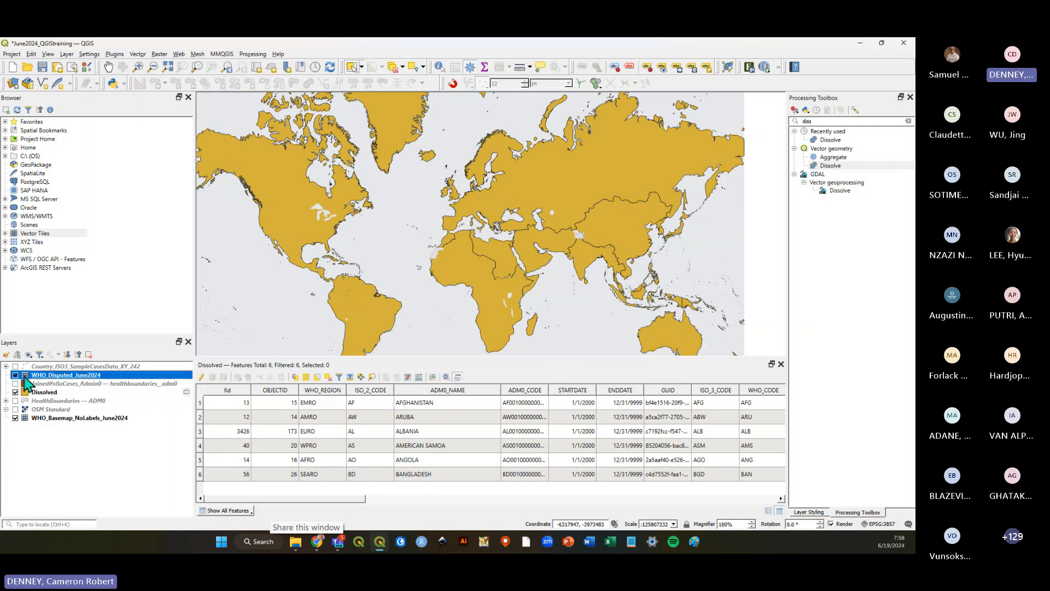
{"action": "left_click", "coordinate": [100, 462]}
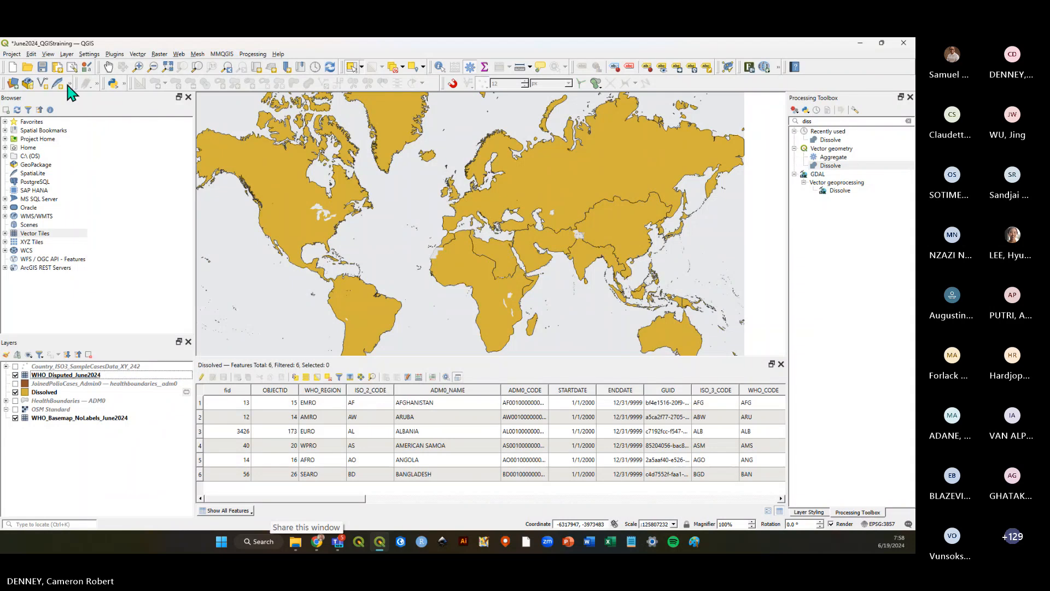
{"action": "left_click", "coordinate": [42, 67]}
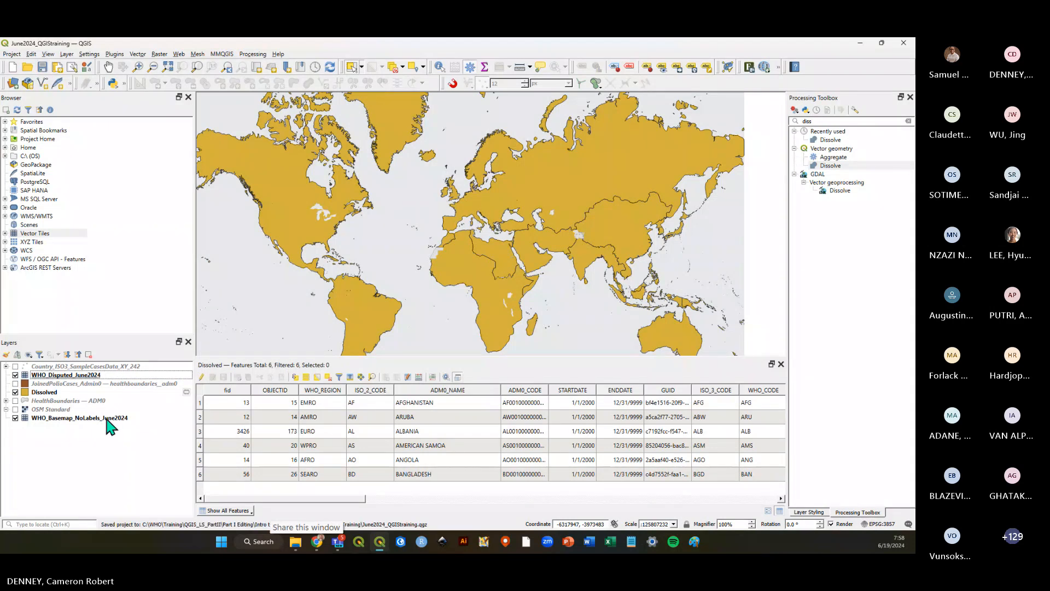
Enlarge the Layers panel by shrinking the Browser panel and save the project again.
{"action": "left_click", "coordinate": [45, 392]}
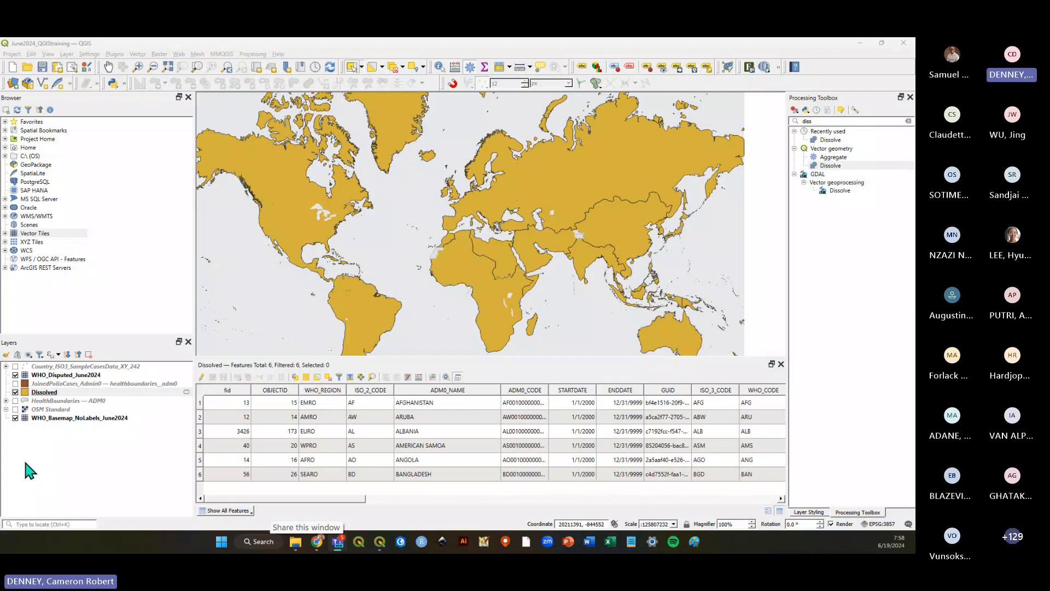
{"action": "left_click", "coordinate": [27, 470]}
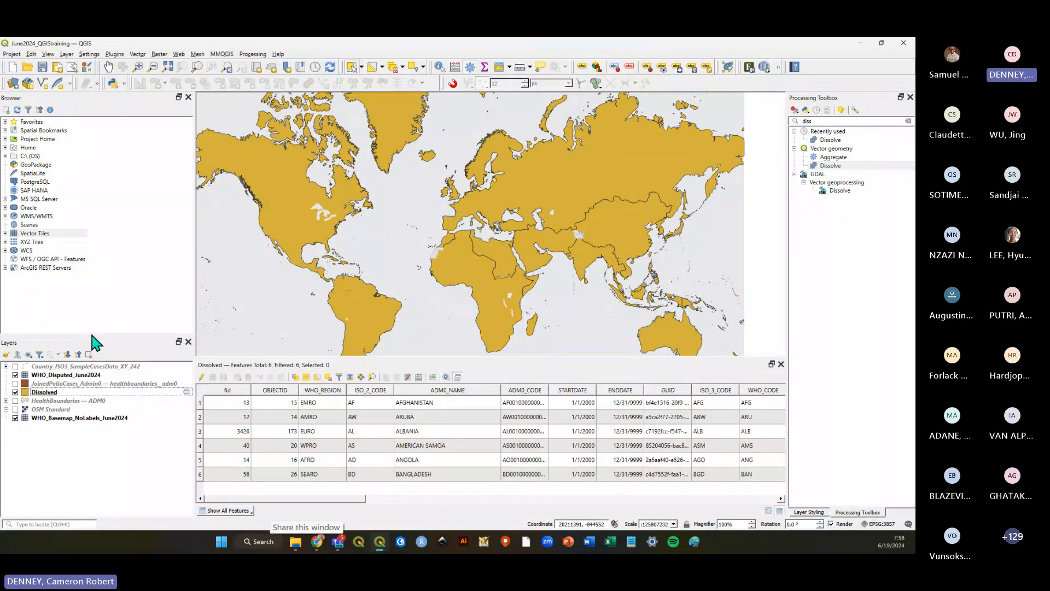
{"action": "left_click_drag", "start_coordinate": [92, 336], "coordinate": [54, 179]}
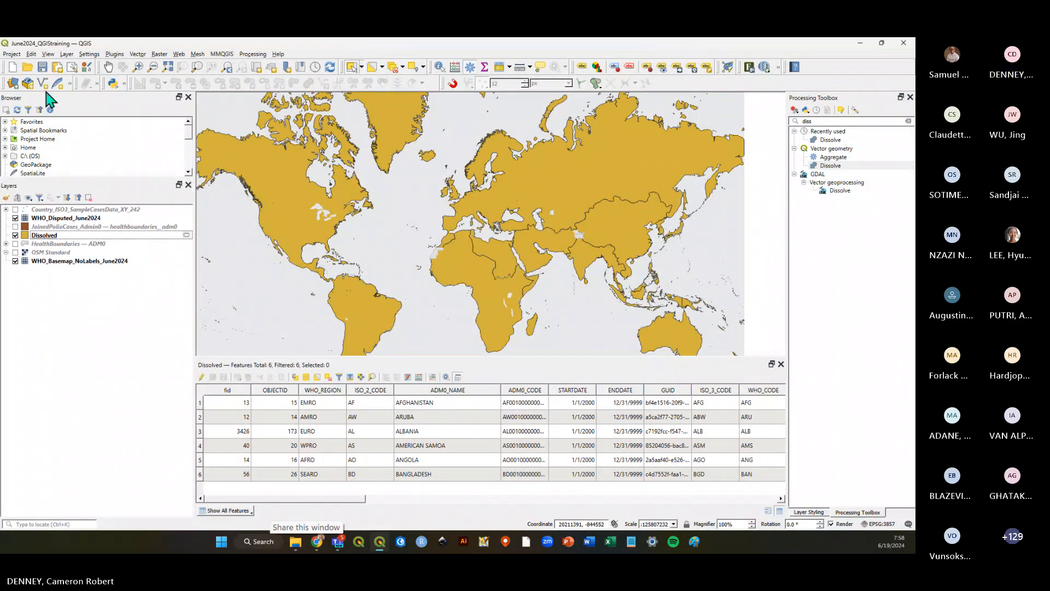
{"action": "left_click", "coordinate": [42, 66]}
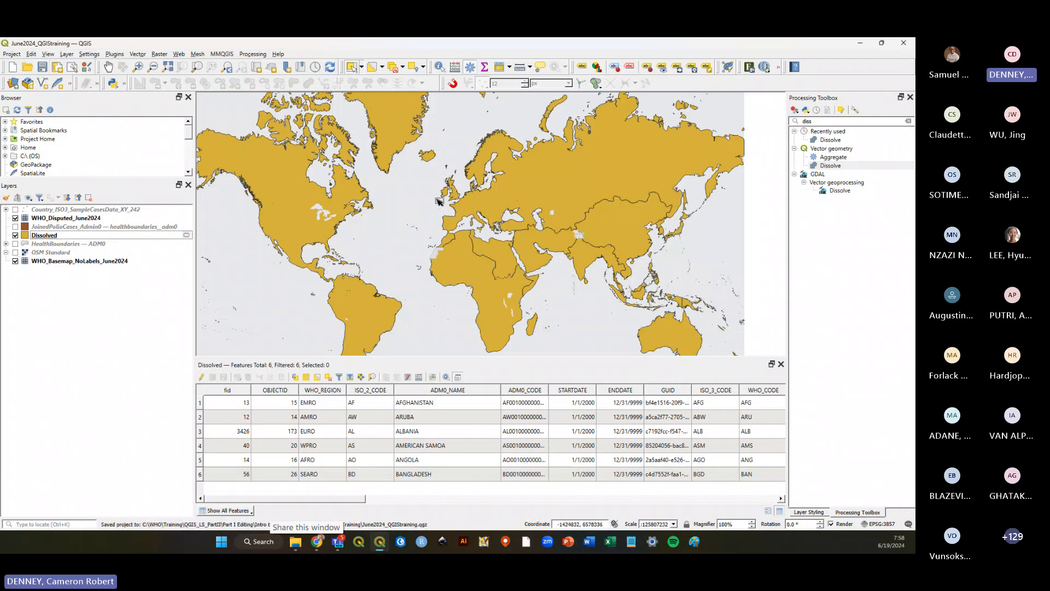
Undock and close the Dissolved layer's attribute table.
{"action": "left_click", "coordinate": [53, 235]}
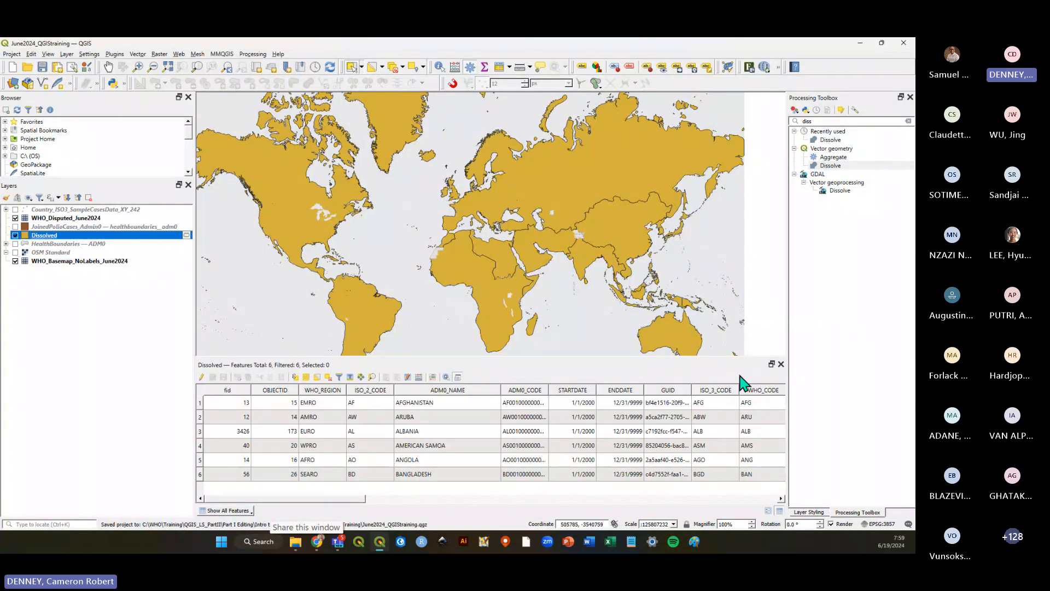
{"action": "left_click", "coordinate": [772, 363]}
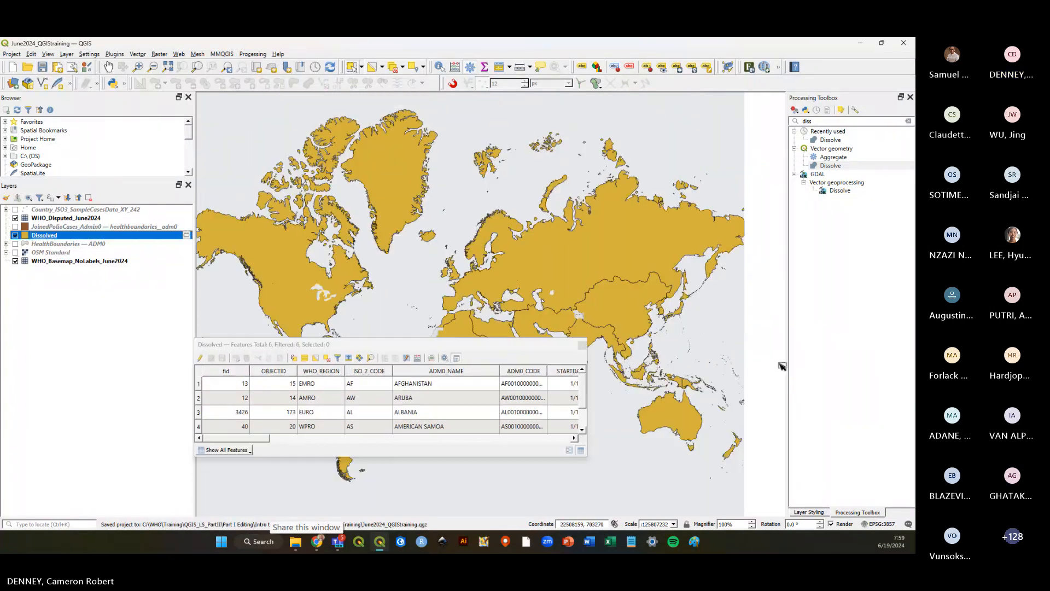
{"action": "left_click", "coordinate": [582, 346]}
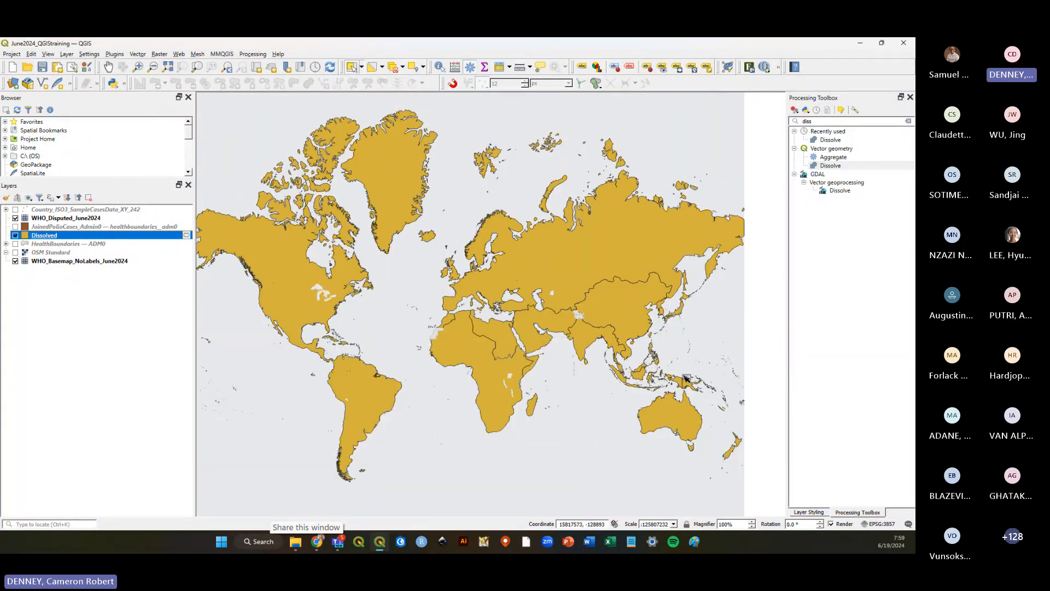
Select the Dissolved layer and pick the African region and neighbouring regions on the map, then clear the selection.
{"action": "left_click", "coordinate": [135, 266]}
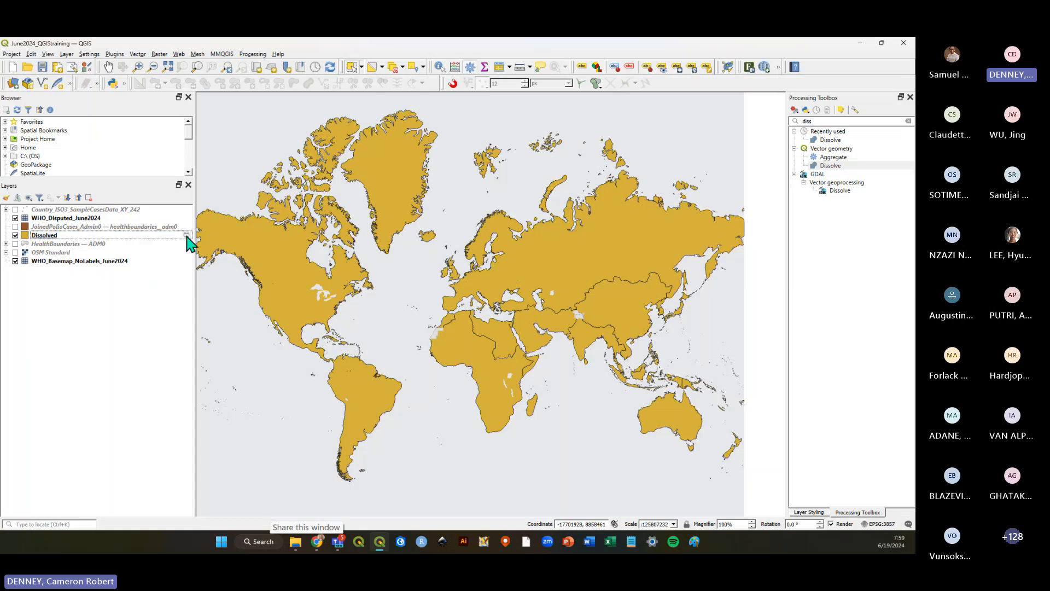
{"action": "mouse_move", "coordinate": [186, 237]}
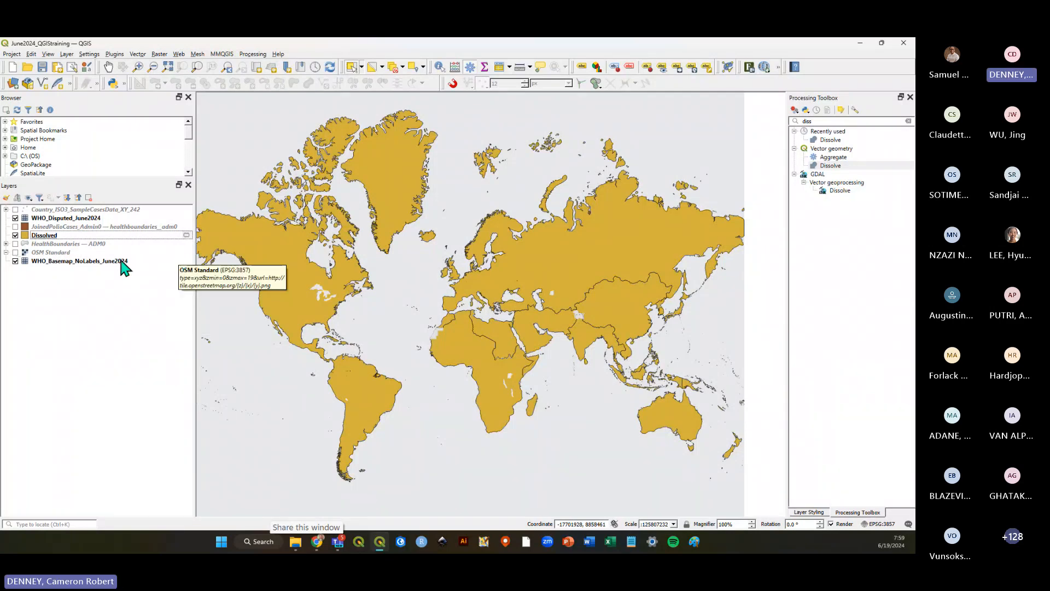
{"action": "left_click", "coordinate": [82, 235]}
{"action": "left_click", "coordinate": [471, 352]}
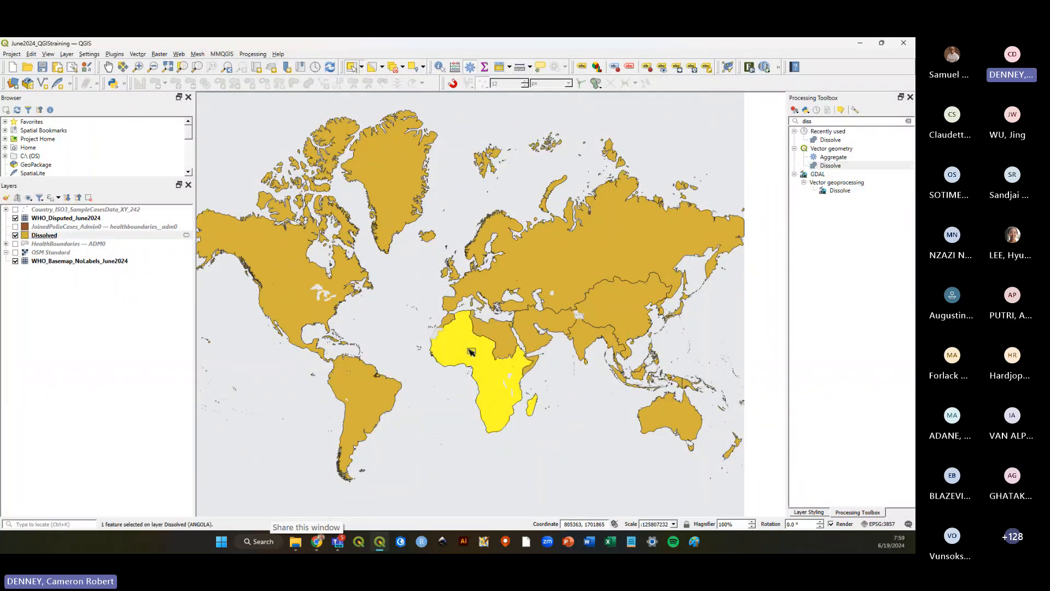
{"action": "left_click", "coordinate": [505, 341]}
{"action": "left_click", "coordinate": [597, 353]}
{"action": "left_click", "coordinate": [595, 405]}
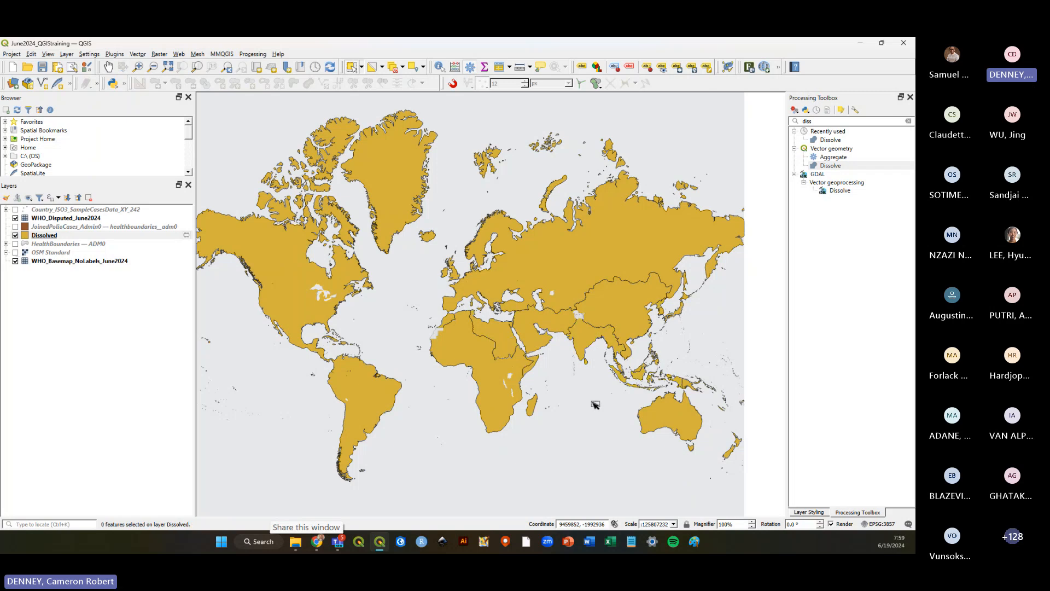
Reselect the Dissolved layer and click through the African and other WHO regions on the map.
{"action": "left_click", "coordinate": [59, 236]}
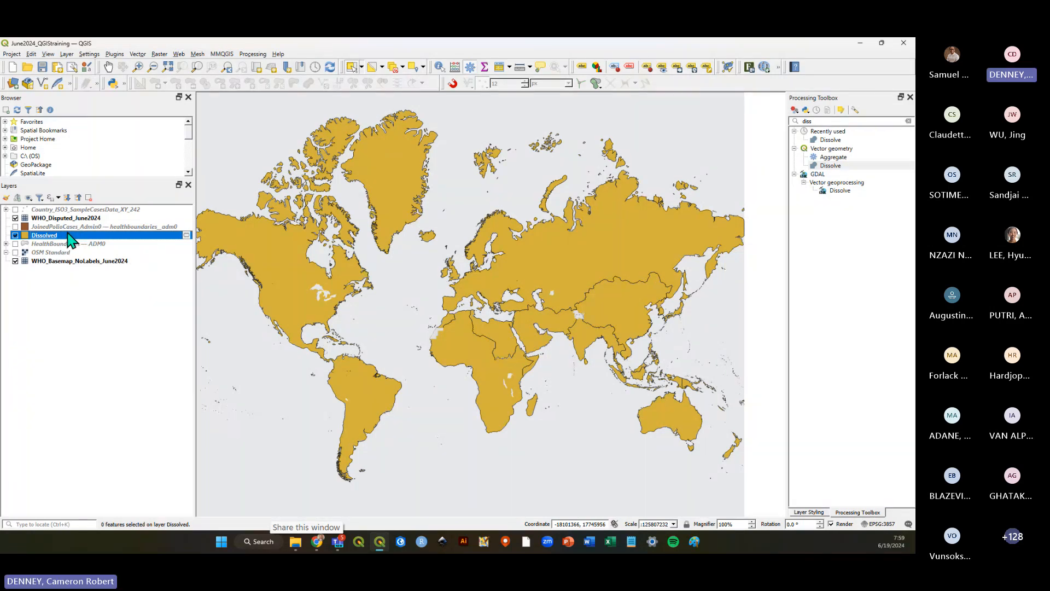
{"action": "left_click", "coordinate": [290, 290]}
{"action": "left_click", "coordinate": [458, 357]}
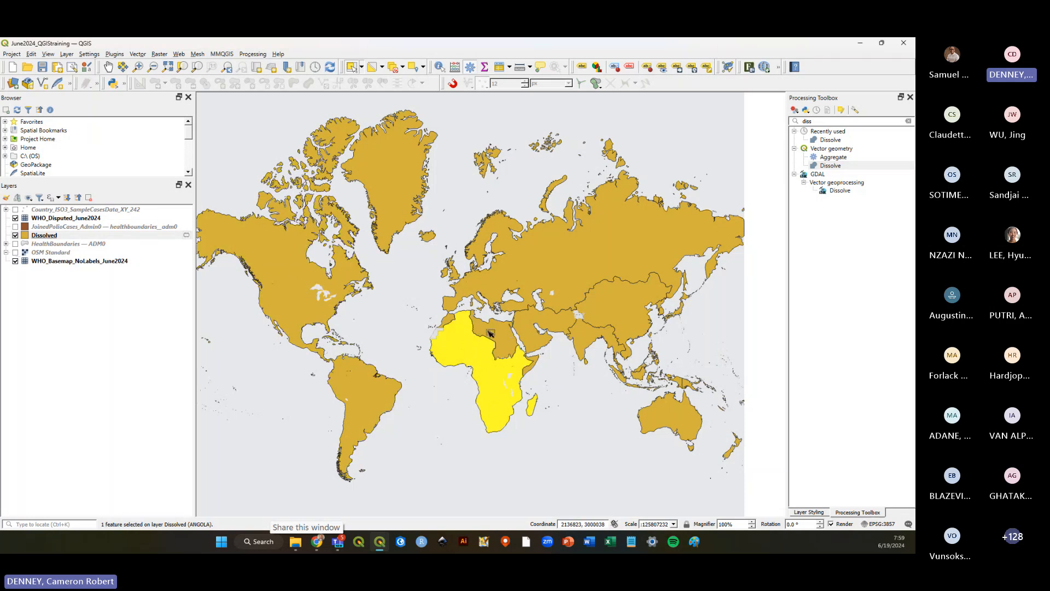
{"action": "left_click", "coordinate": [500, 279]}
{"action": "left_click", "coordinate": [492, 331]}
{"action": "left_click", "coordinate": [474, 351]}
{"action": "left_click", "coordinate": [460, 402]}
Select the joined polio-case layer and drag selection boxes over several areas of the map.
{"action": "left_click", "coordinate": [42, 227]}
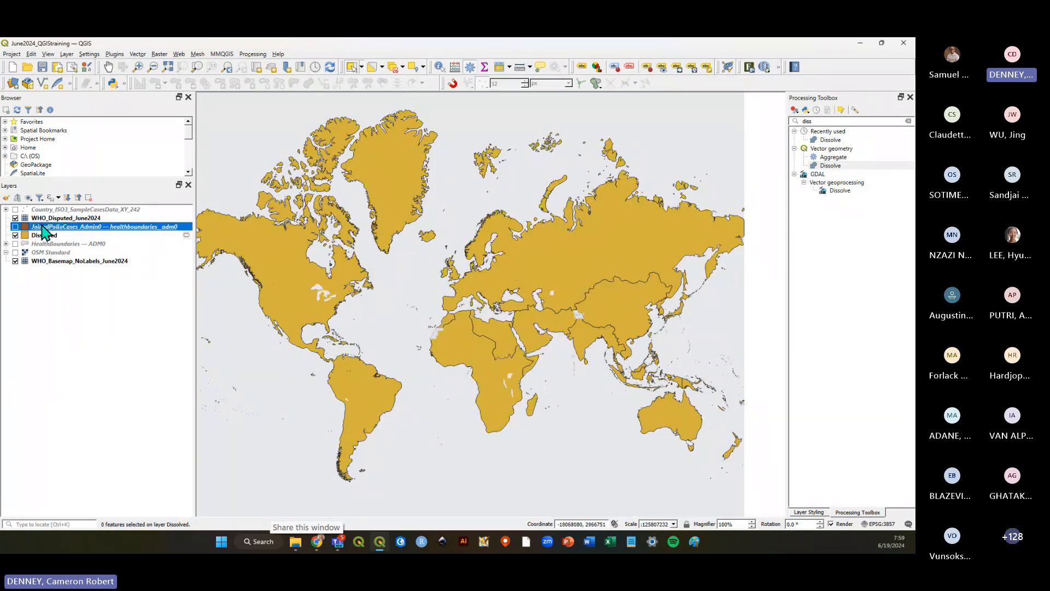
{"action": "left_click", "coordinate": [353, 313]}
{"action": "left_click_drag", "start_coordinate": [522, 333], "coordinate": [630, 397]}
{"action": "left_click_drag", "start_coordinate": [511, 278], "coordinate": [495, 320]}
{"action": "left_click_drag", "start_coordinate": [421, 262], "coordinate": [469, 330]}
{"action": "left_click_drag", "start_coordinate": [356, 285], "coordinate": [315, 407]}
{"action": "left_click_drag", "start_coordinate": [497, 310], "coordinate": [531, 398]}
{"action": "left_click", "coordinate": [71, 227]}
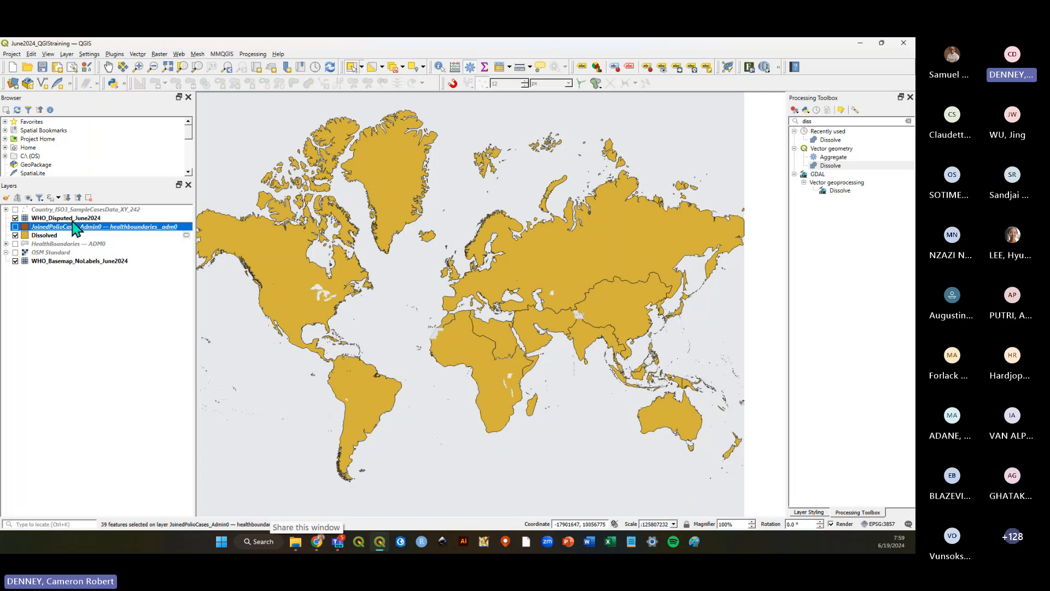
Return to the Dissolved layer, pick the European and Asian regions on the map, then clear the selection.
{"action": "left_click", "coordinate": [50, 236]}
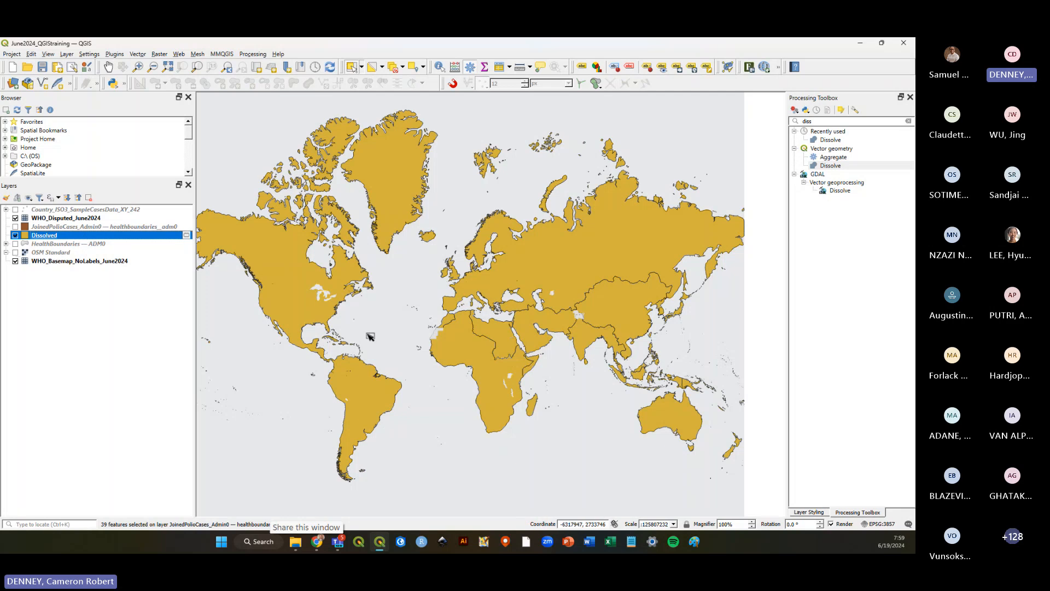
{"action": "left_click", "coordinate": [503, 333]}
{"action": "left_click", "coordinate": [525, 276]}
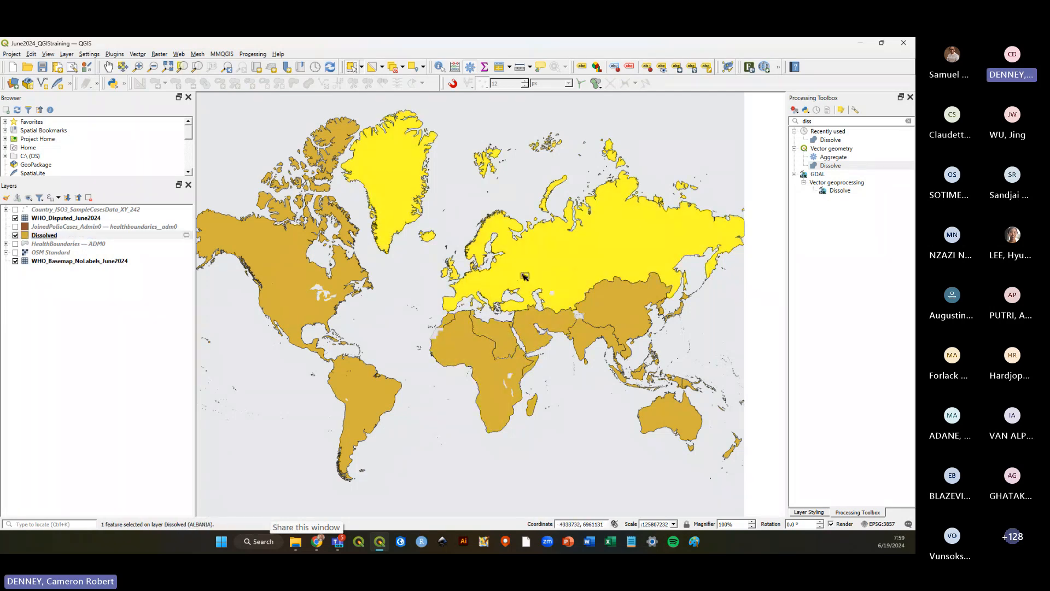
{"action": "left_click", "coordinate": [606, 318]}
{"action": "left_click", "coordinate": [586, 337]}
{"action": "left_click_drag", "start_coordinate": [397, 244], "coordinate": [456, 285]}
{"action": "left_click", "coordinate": [438, 242]}
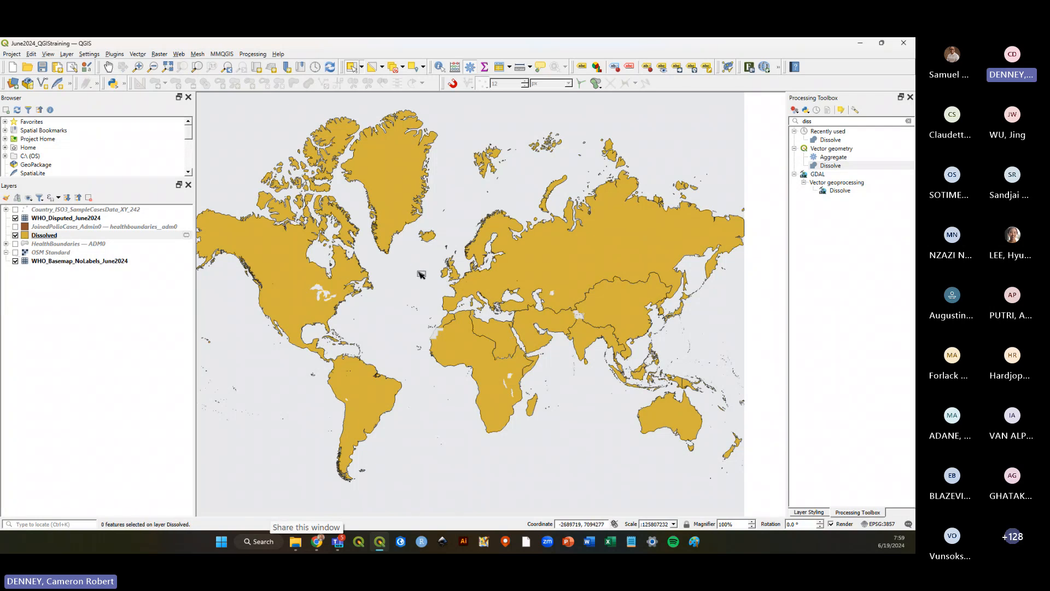
Save the project and examine the temporary scratch-layer indicator beside the Dissolved layer.
{"action": "left_click", "coordinate": [41, 68]}
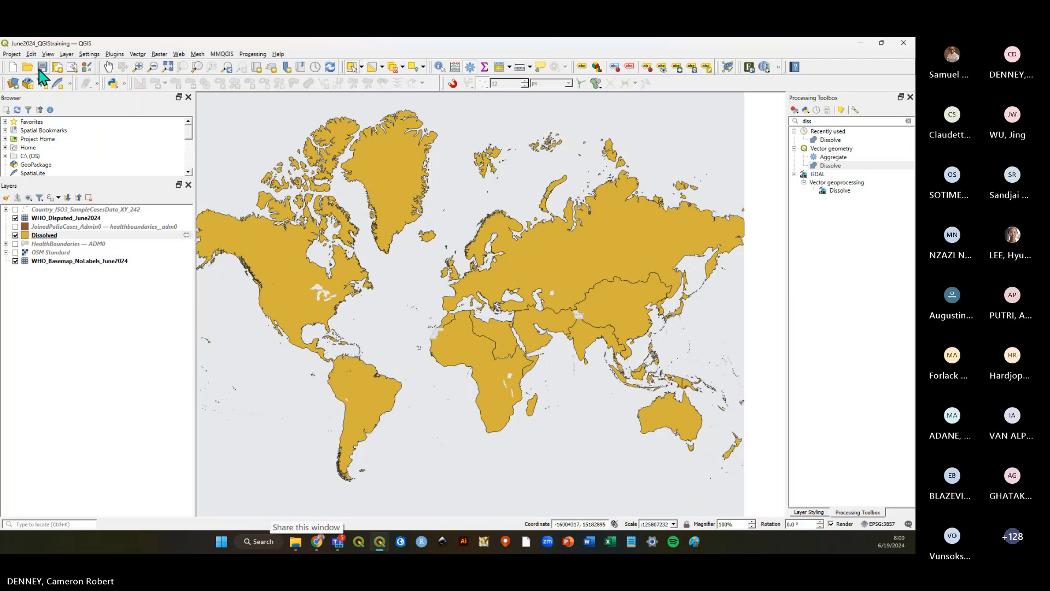
{"action": "left_click", "coordinate": [41, 68]}
{"action": "left_click", "coordinate": [100, 236]}
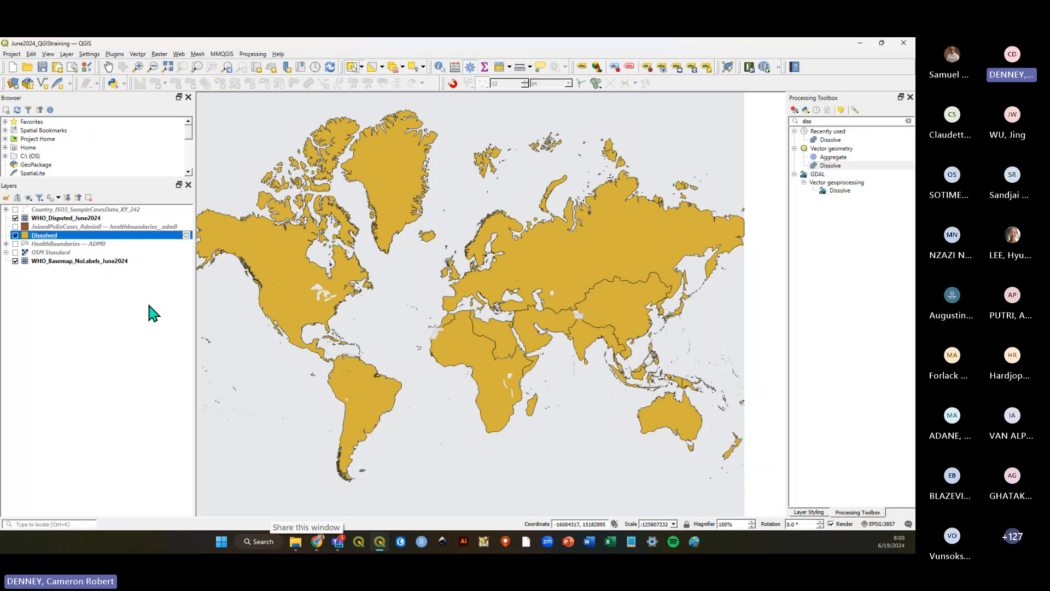
{"action": "left_click", "coordinate": [118, 304]}
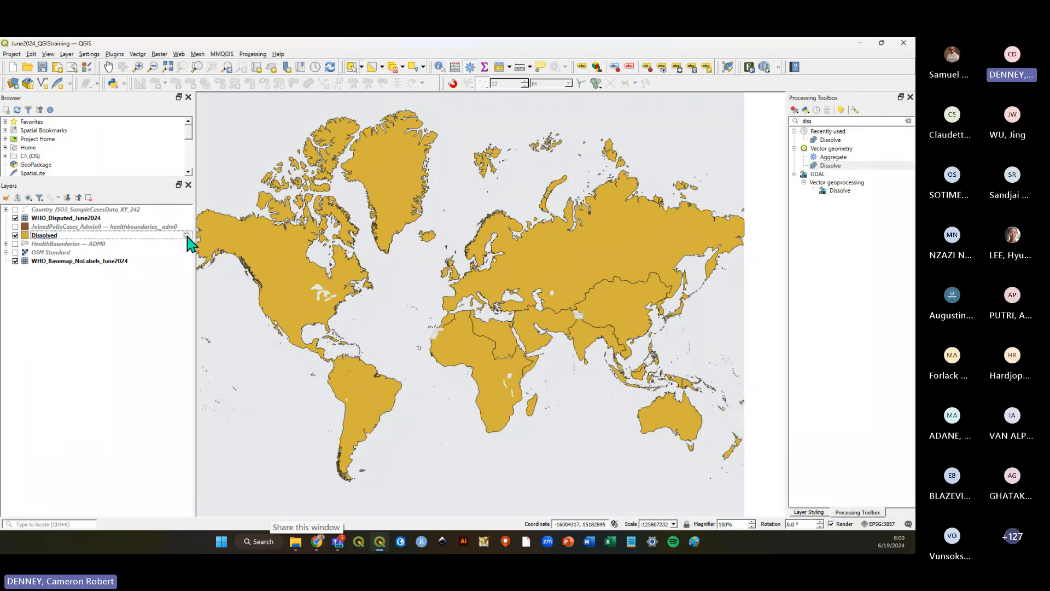
{"action": "mouse_move", "coordinate": [187, 235]}
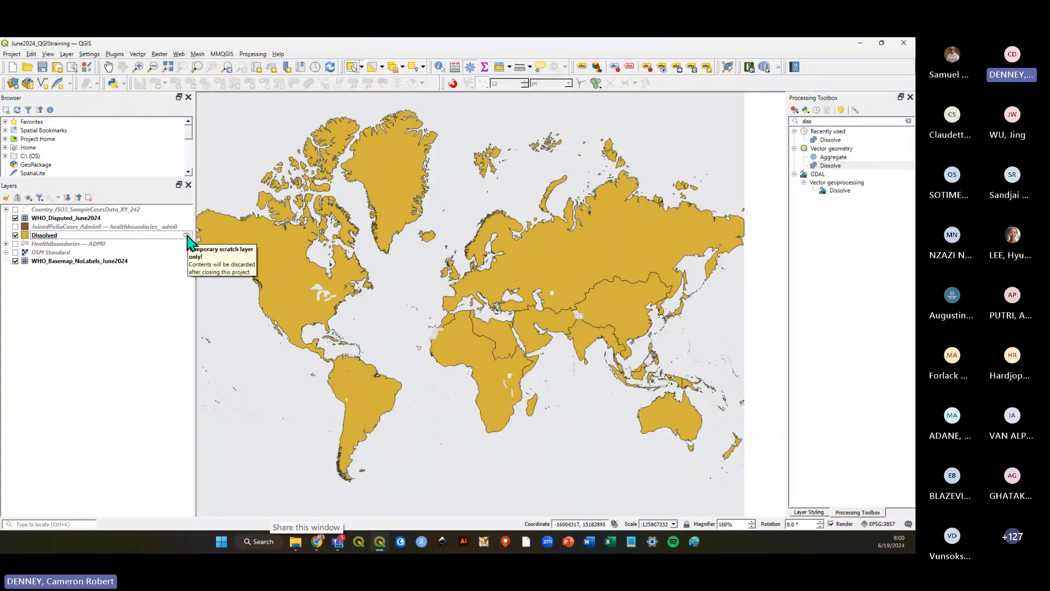
{"action": "left_click", "coordinate": [98, 311]}
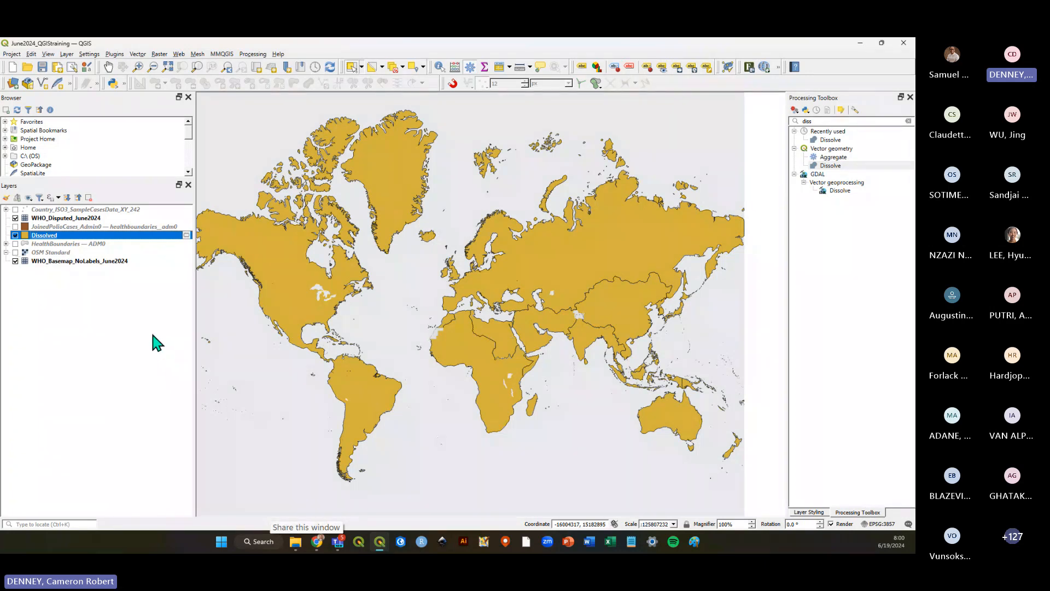
{"action": "left_click", "coordinate": [125, 312]}
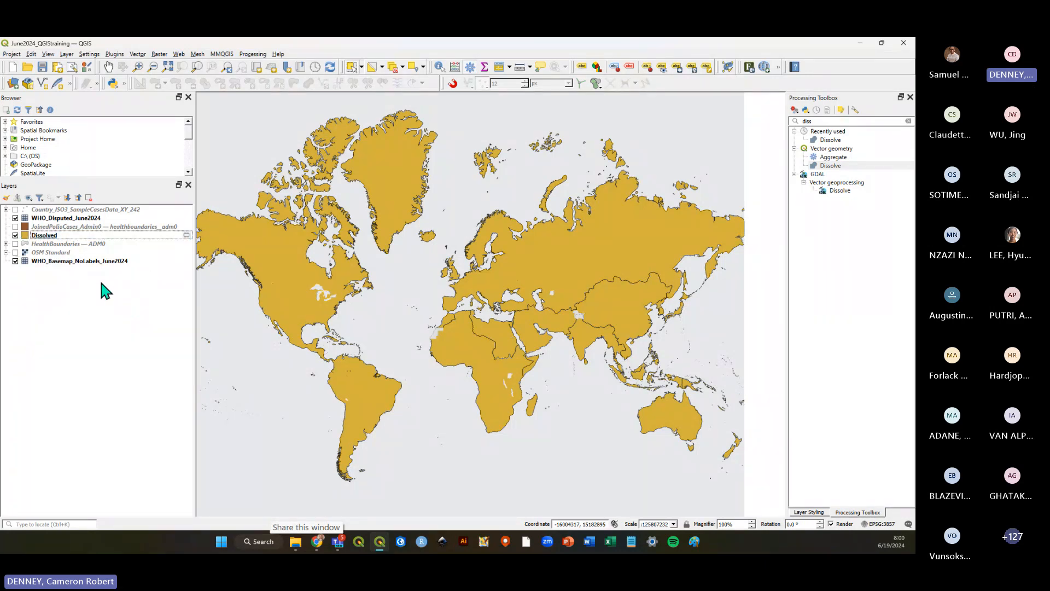
{"action": "left_click", "coordinate": [99, 236]}
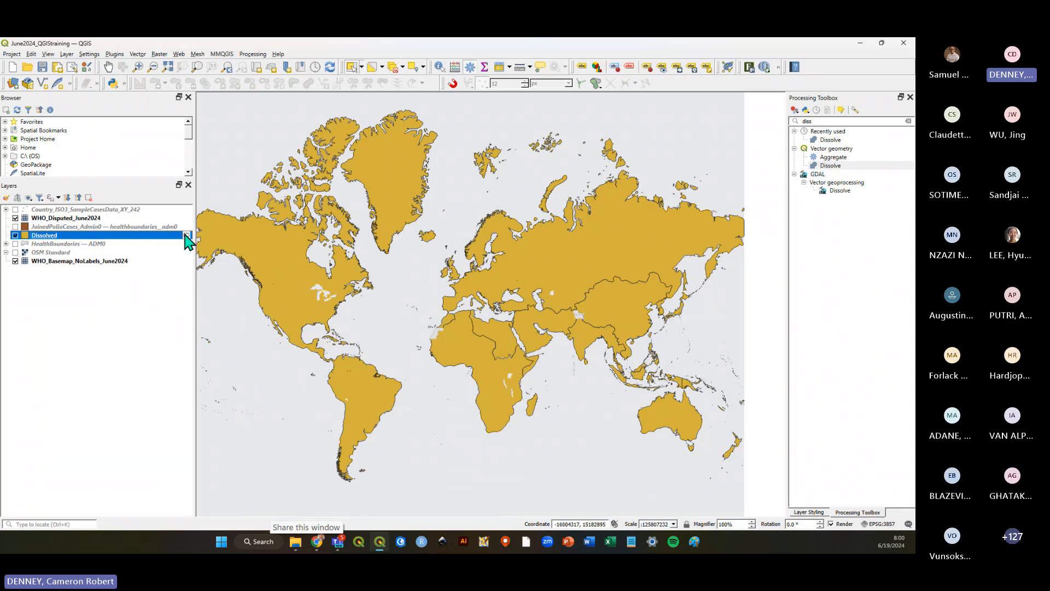
{"action": "left_click", "coordinate": [147, 302]}
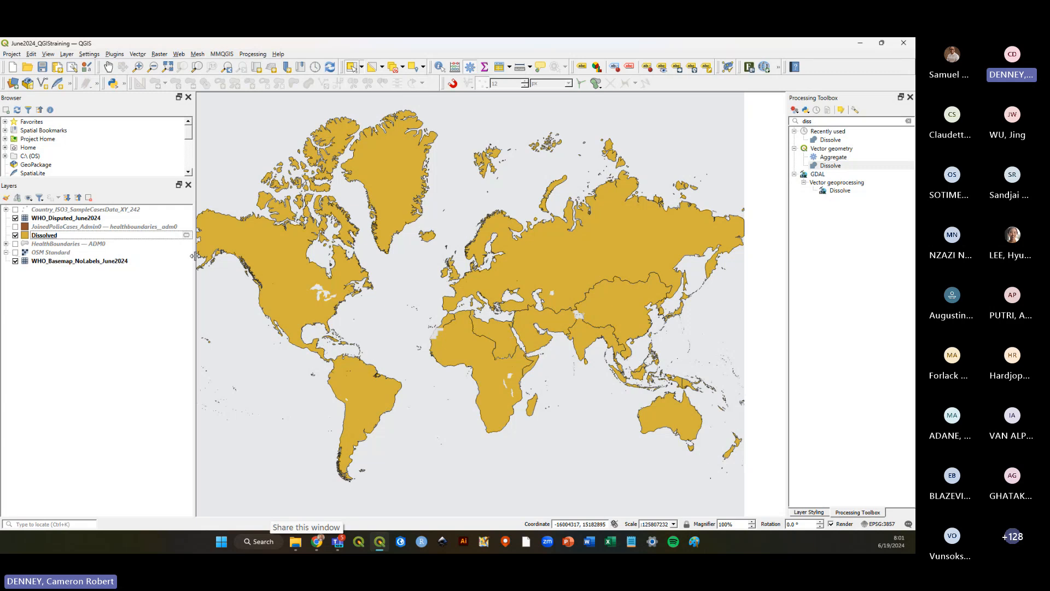
Narrow the Layers panel, then select and clear the African region of the Dissolved layer.
{"action": "left_click_drag", "start_coordinate": [194, 256], "coordinate": [142, 258]}
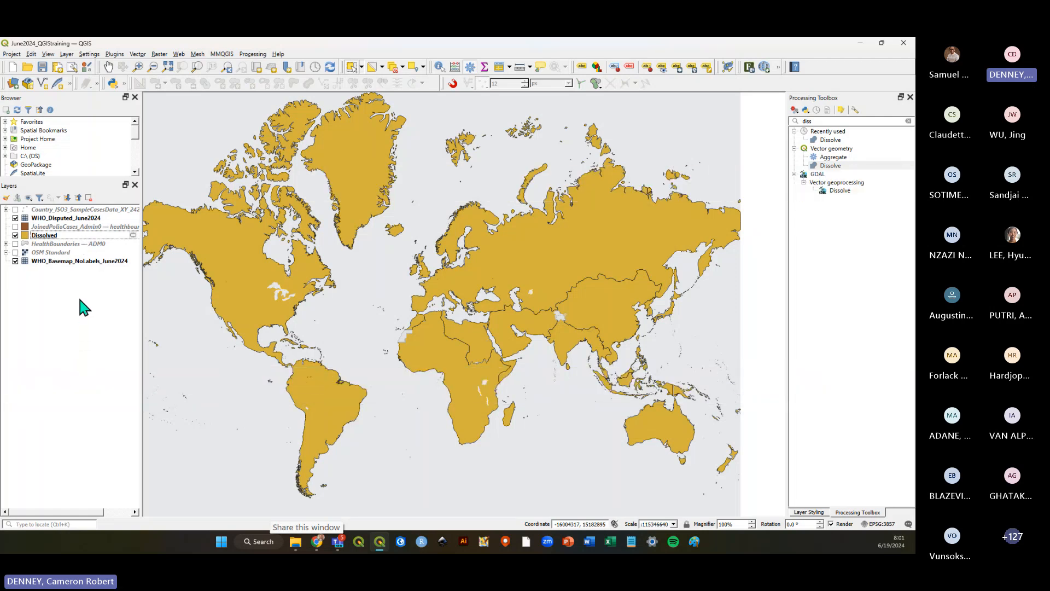
{"action": "left_click", "coordinate": [67, 235]}
{"action": "left_click", "coordinate": [469, 373]}
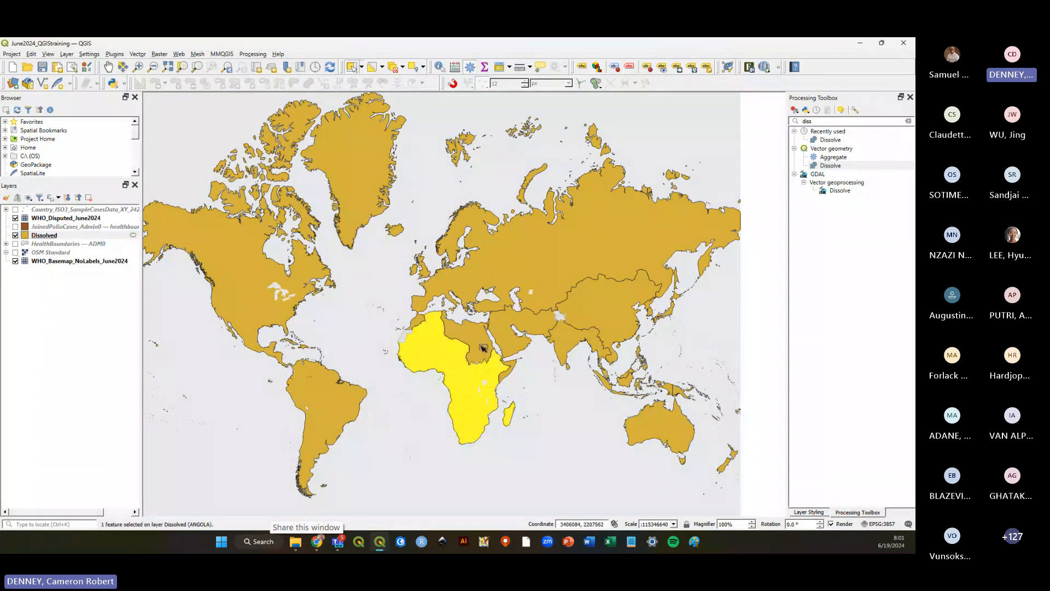
{"action": "left_click", "coordinate": [485, 348]}
{"action": "left_click", "coordinate": [408, 447]}
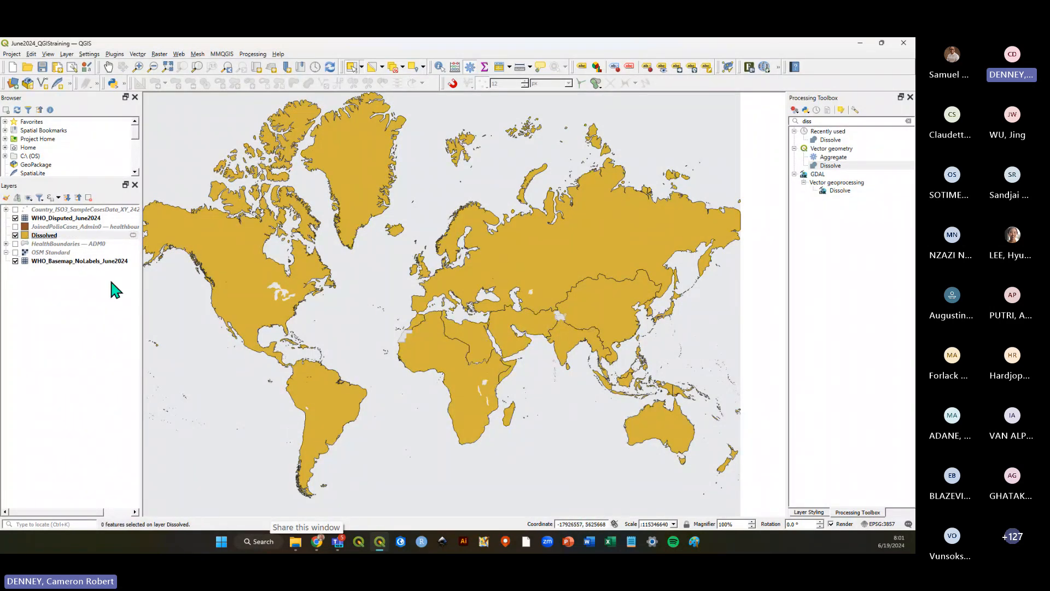
{"action": "left_click", "coordinate": [69, 314]}
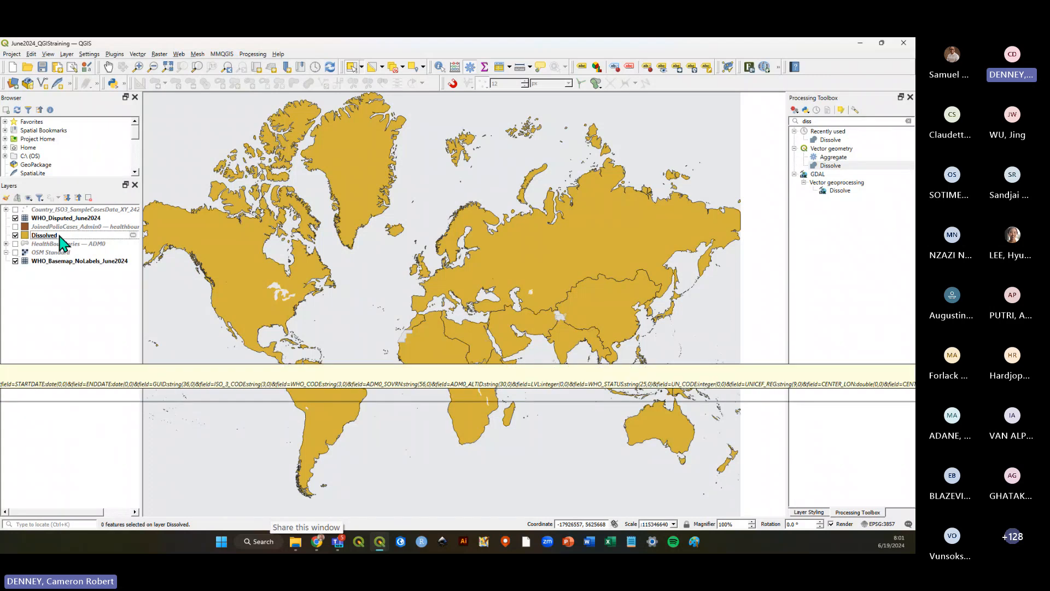
{"action": "right_click", "coordinate": [60, 236]}
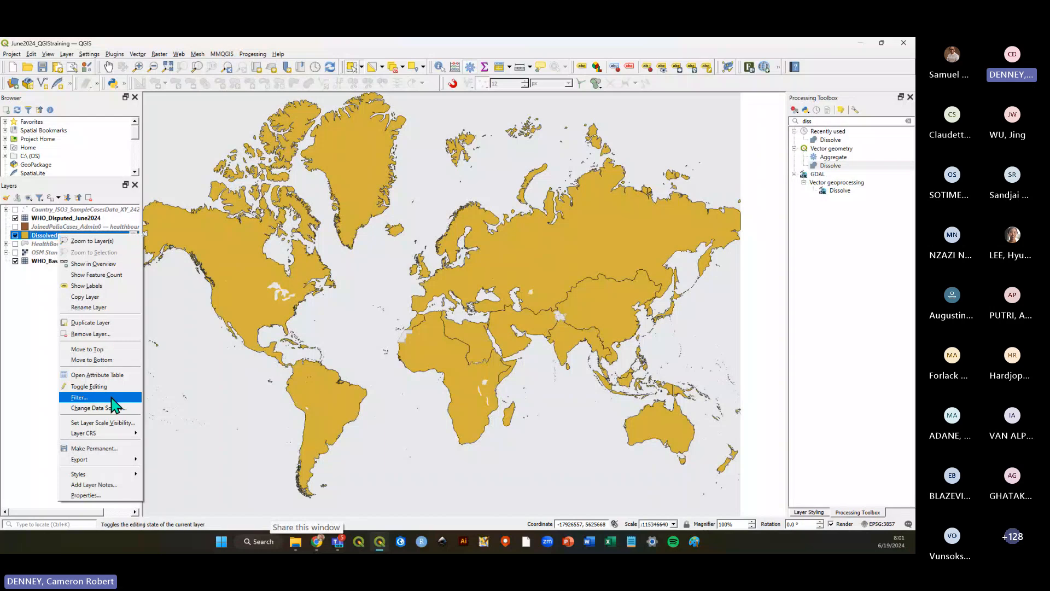
{"action": "mouse_move", "coordinate": [121, 461]}
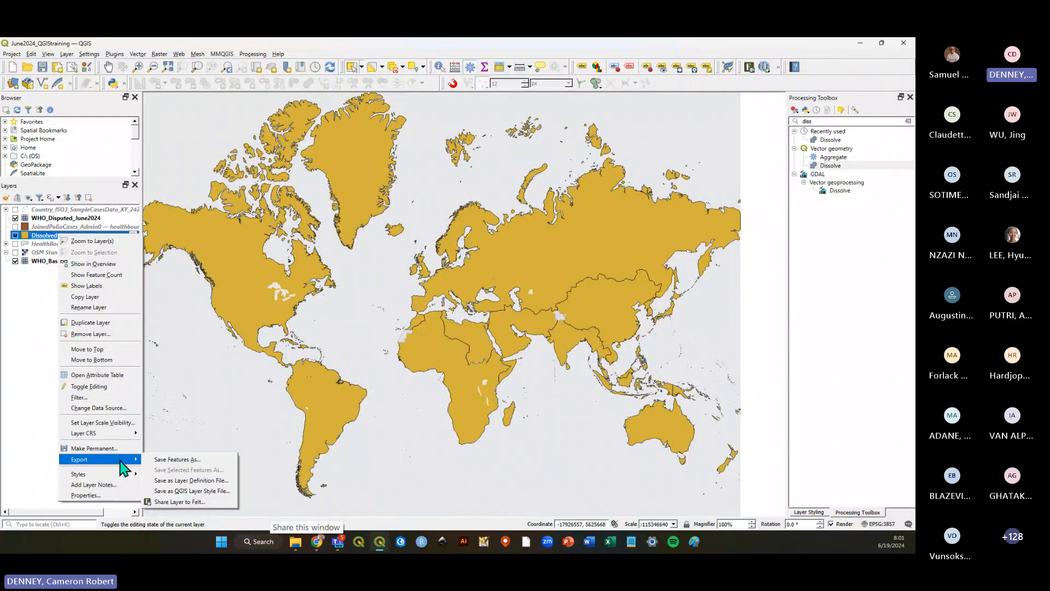
{"action": "left_click", "coordinate": [37, 278]}
Start saving the Dissolved layer's features to a new file and open the file browser for the output location.
{"action": "right_click", "coordinate": [53, 236]}
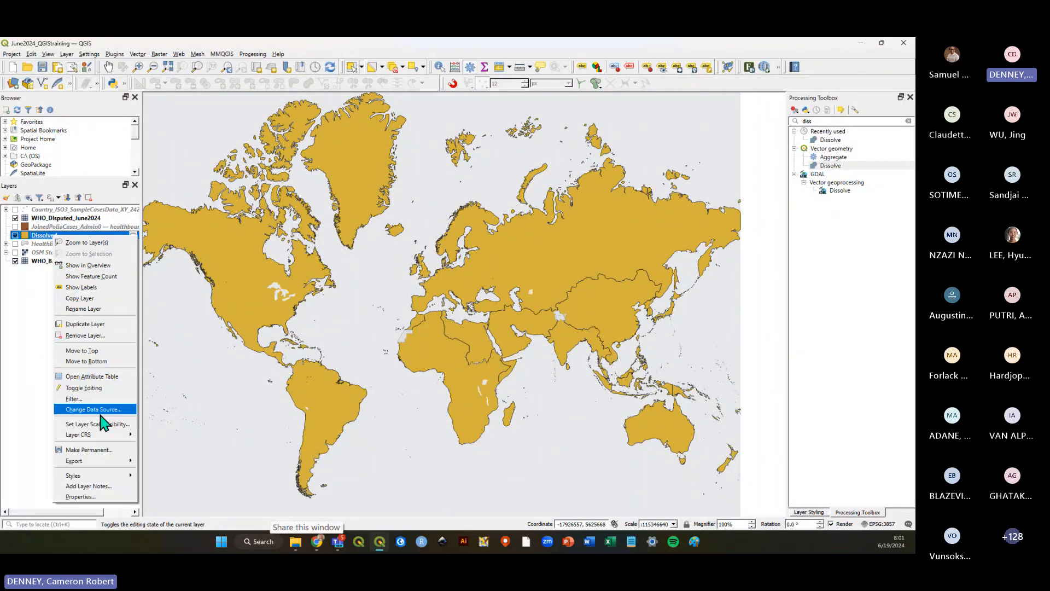
{"action": "mouse_move", "coordinate": [104, 461]}
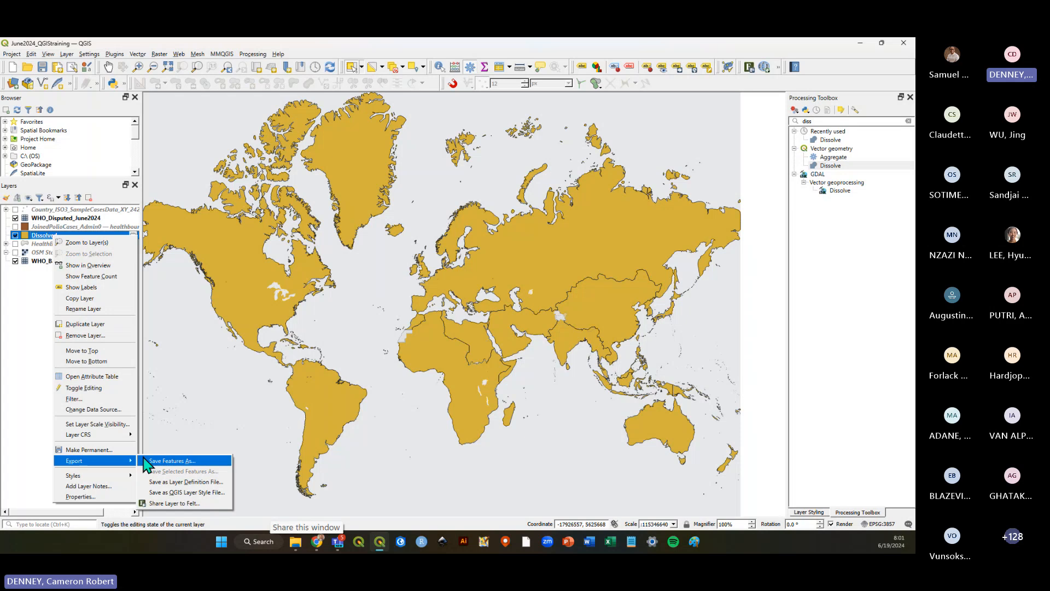
{"action": "left_click", "coordinate": [189, 467]}
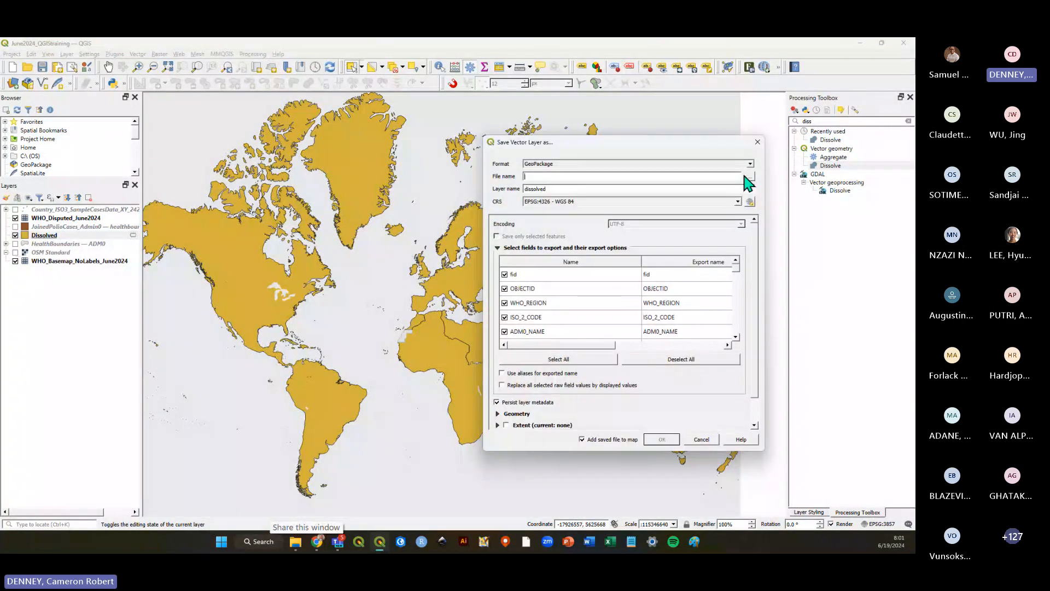
{"action": "left_click_drag", "start_coordinate": [648, 148], "coordinate": [562, 118]}
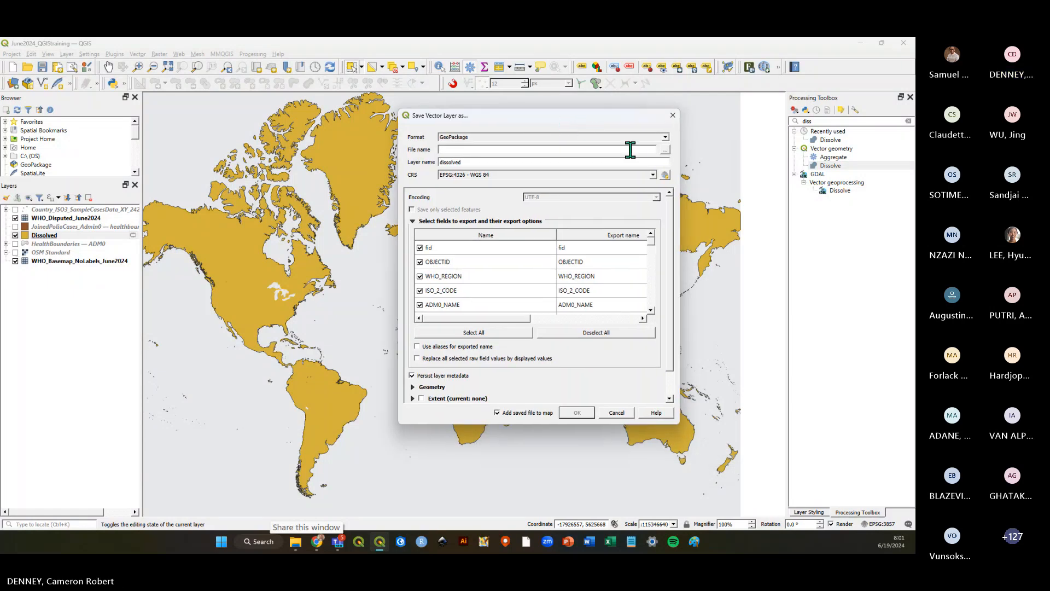
{"action": "left_click", "coordinate": [666, 150]}
{"action": "left_click_drag", "start_coordinate": [649, 115], "coordinate": [333, 85]}
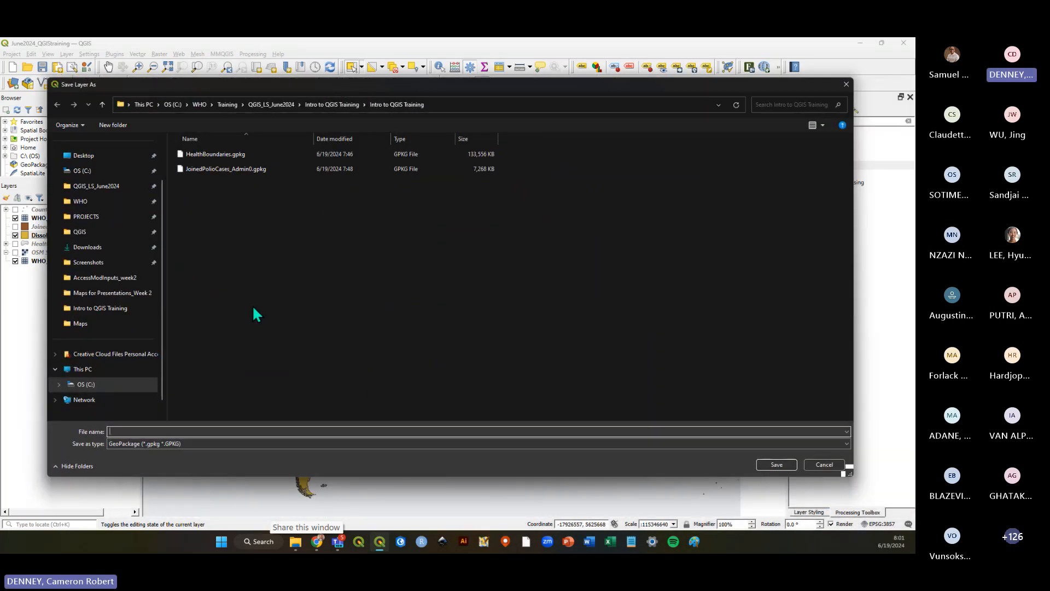
Save the export as WHO_Regions GeoPackage in the Intro to QGIS Training folder and confirm the export.
{"action": "type", "text": "WHOregions_"}
{"action": "key", "text": "Left"}
{"action": "key", "text": "Left"}
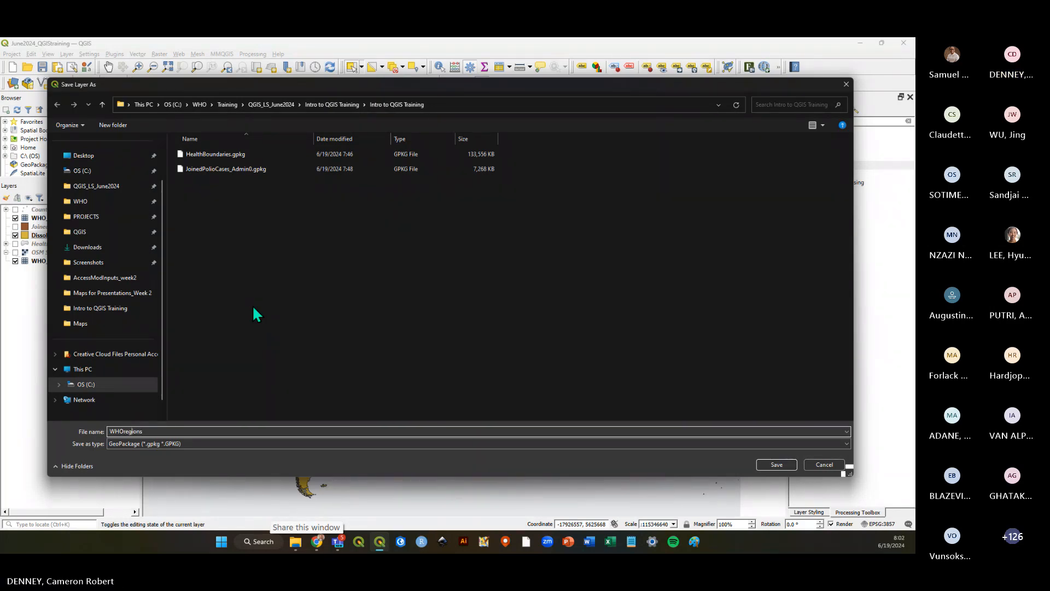
{"action": "key", "text": "BackSpace"}
{"action": "type", "text": "_R"}
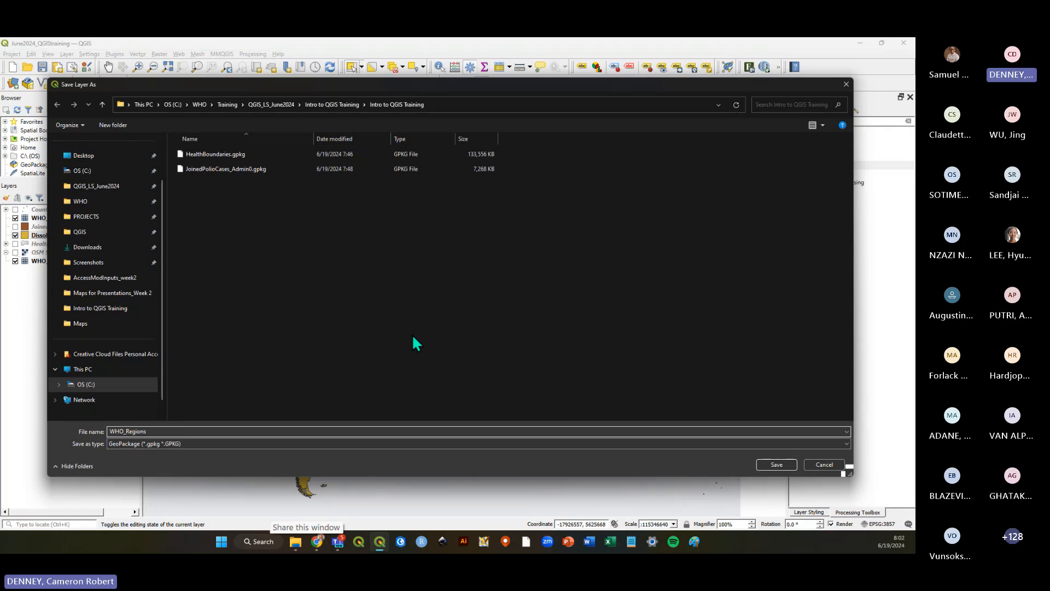
{"action": "left_click", "coordinate": [777, 465]}
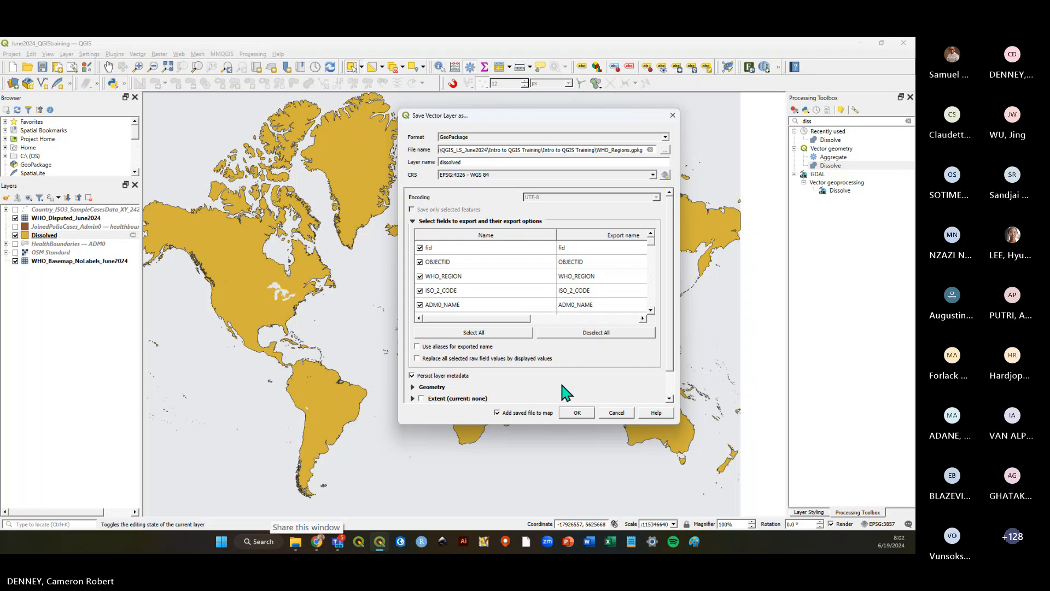
{"action": "left_click", "coordinate": [577, 413]}
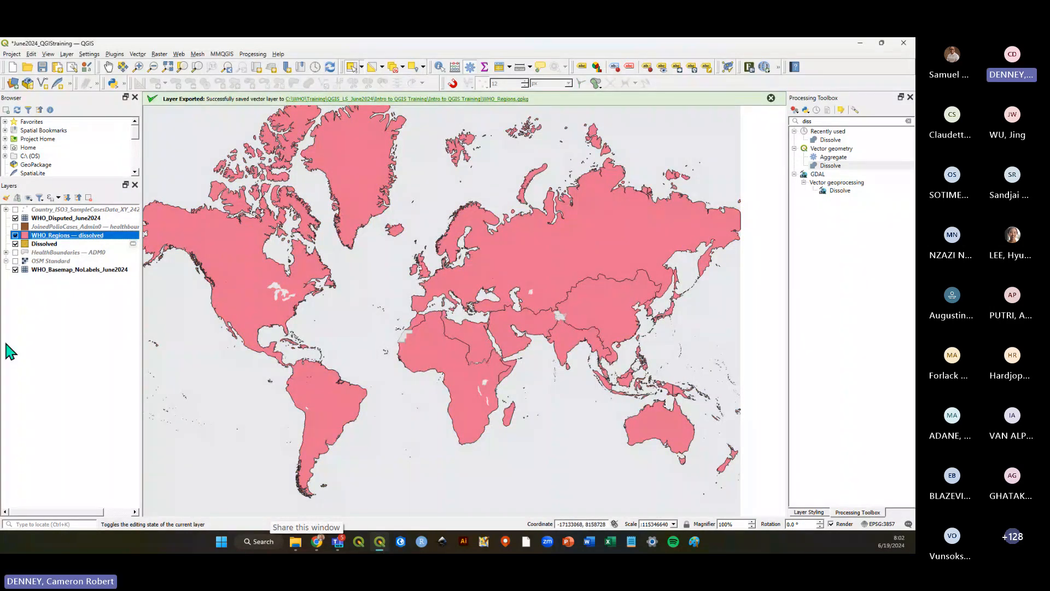
Widen the Layers panel and hide the temporary Dissolved scratch layer.
{"action": "left_click", "coordinate": [45, 244]}
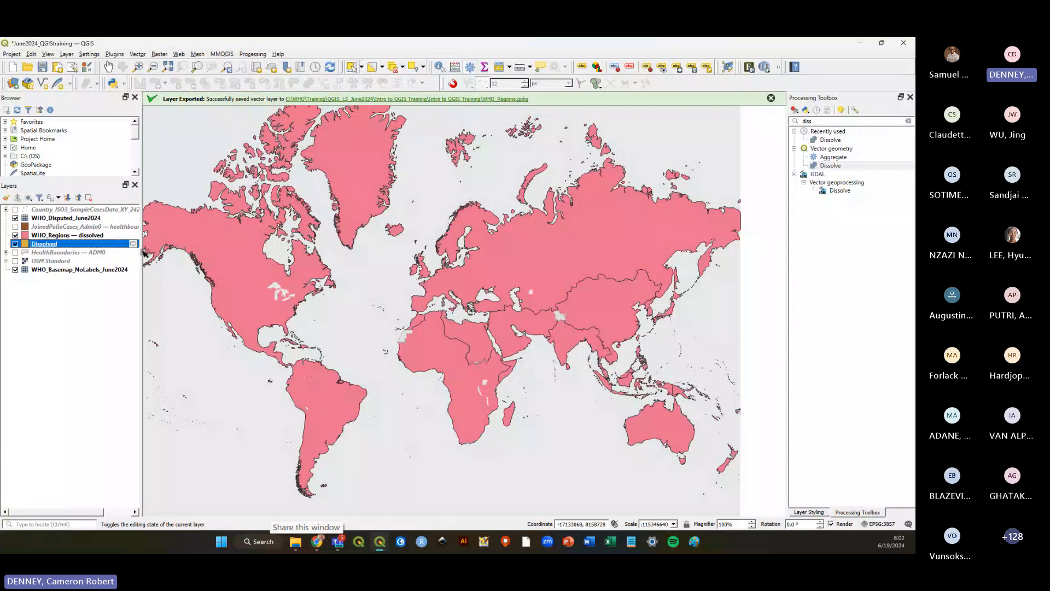
{"action": "left_click_drag", "start_coordinate": [144, 253], "coordinate": [176, 253]}
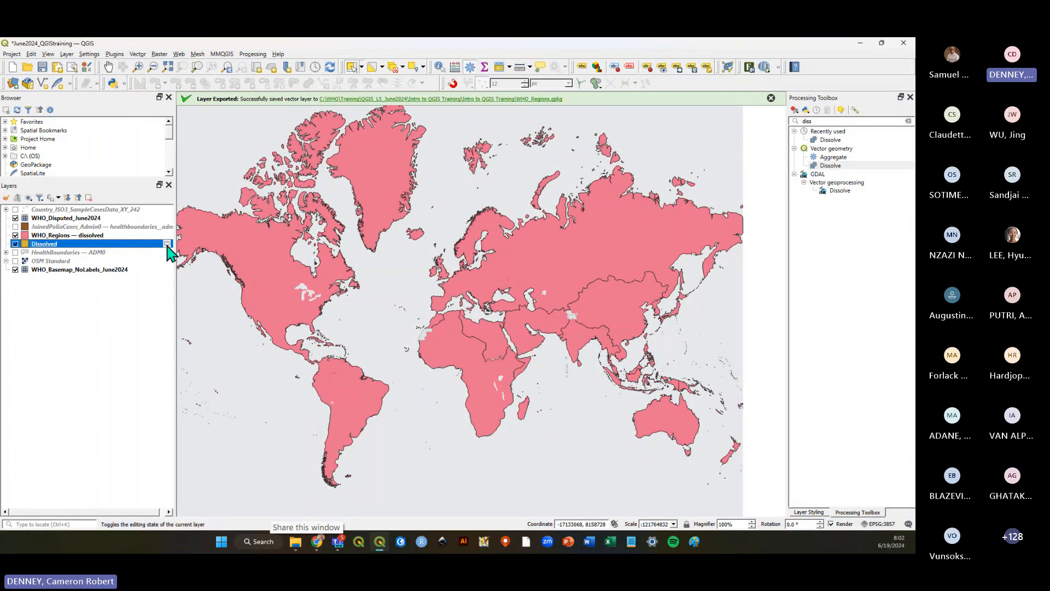
{"action": "mouse_move", "coordinate": [167, 245]}
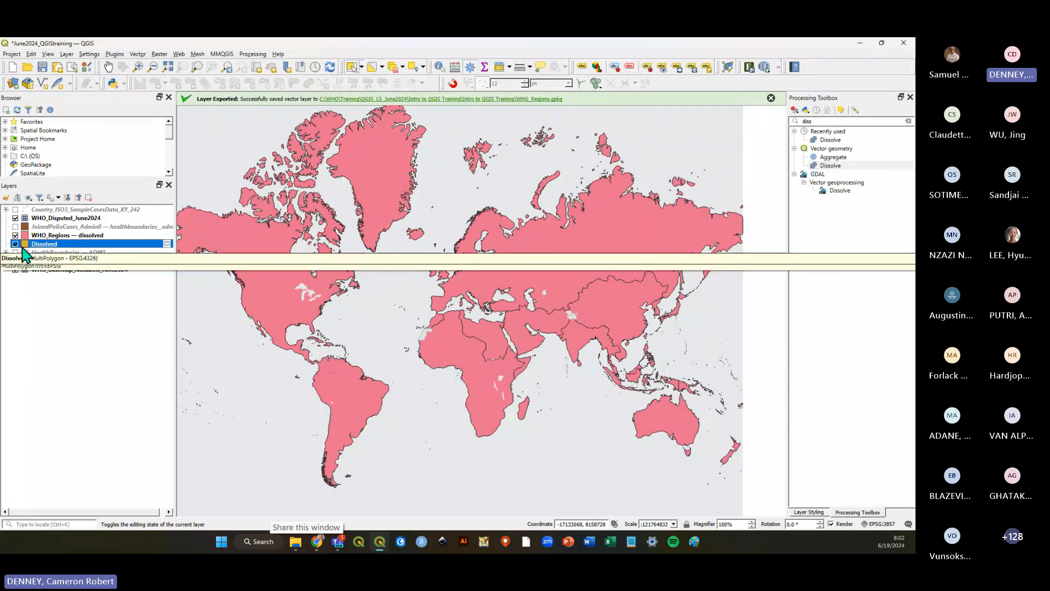
{"action": "left_click", "coordinate": [15, 244]}
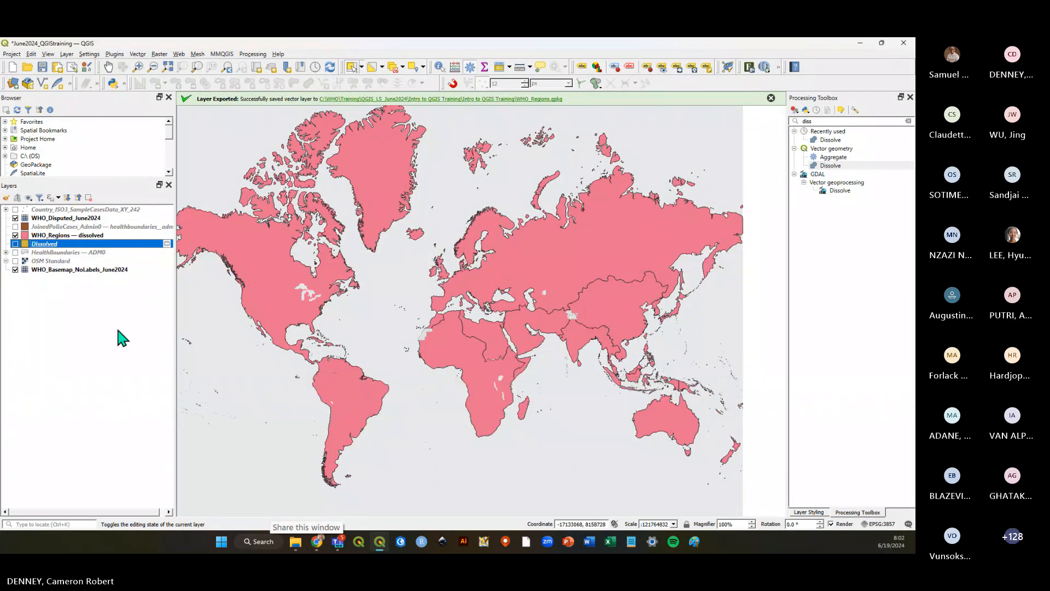
Clear the Processing Toolbox search and save the project.
{"action": "left_click", "coordinate": [117, 330]}
{"action": "left_click", "coordinate": [82, 236]}
{"action": "left_click", "coordinate": [96, 364]}
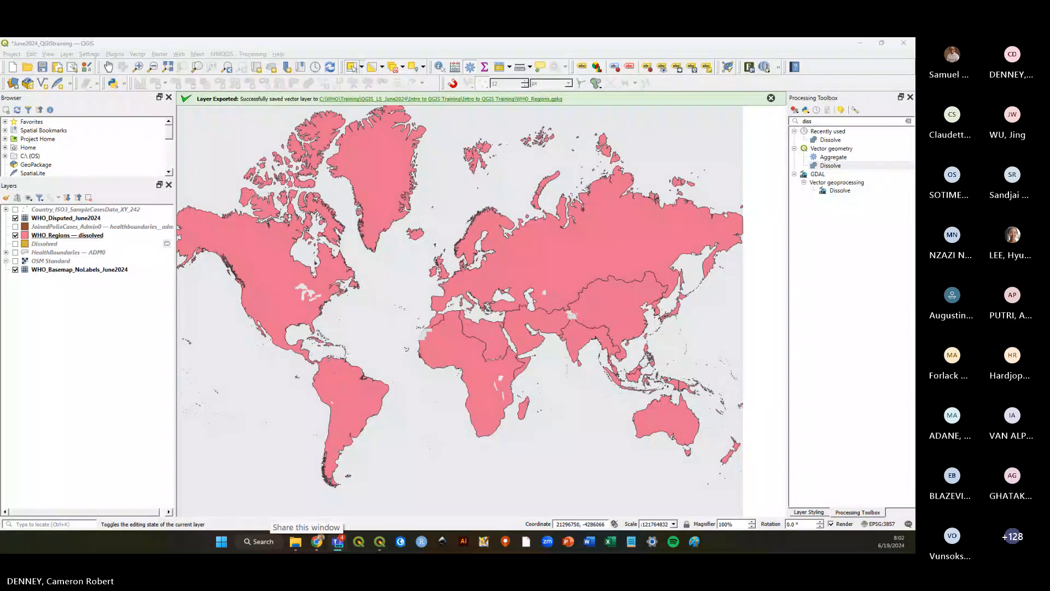
{"action": "left_click", "coordinate": [131, 325]}
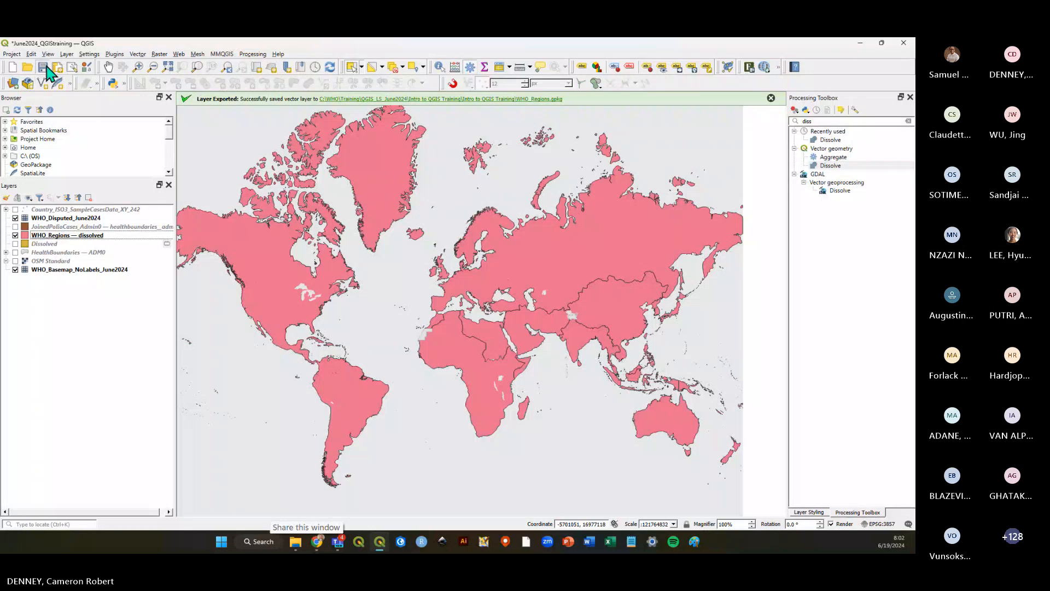
{"action": "left_click", "coordinate": [42, 67]}
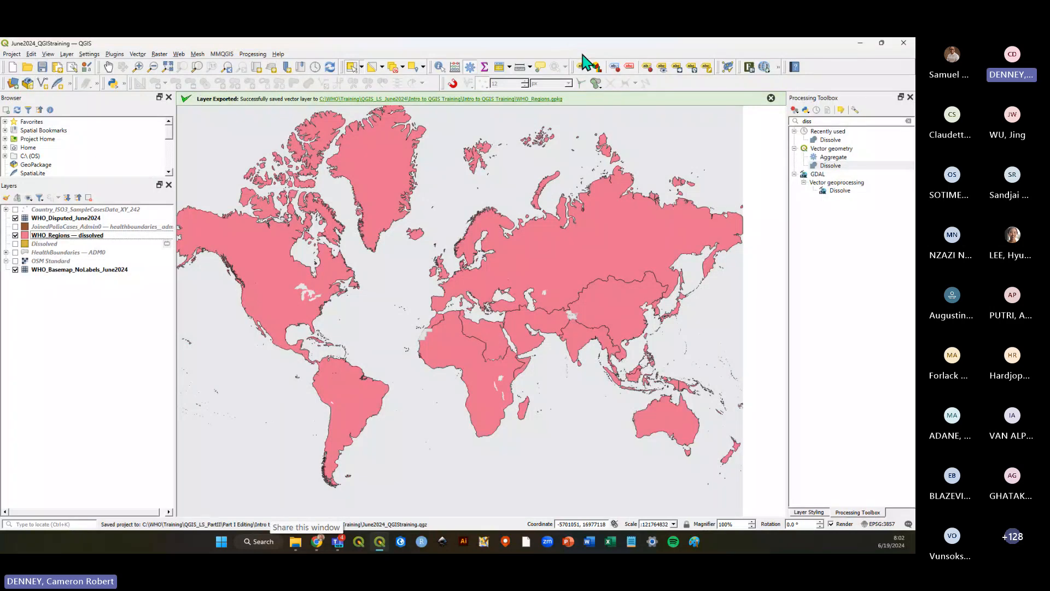
{"action": "left_click", "coordinate": [908, 120]}
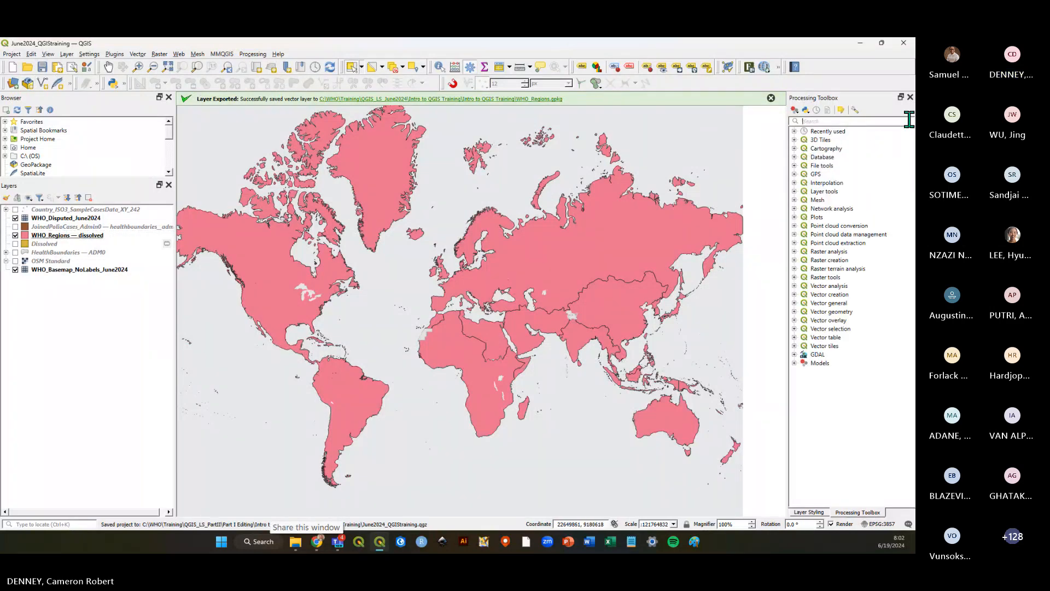
{"action": "left_click", "coordinate": [42, 67]}
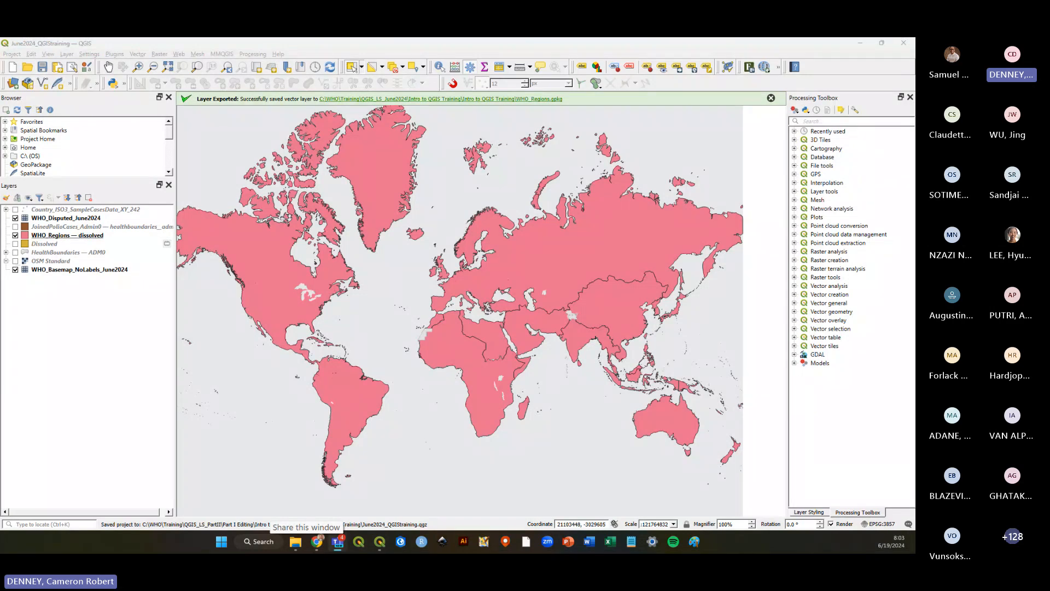
{"action": "left_click", "coordinate": [72, 236]}
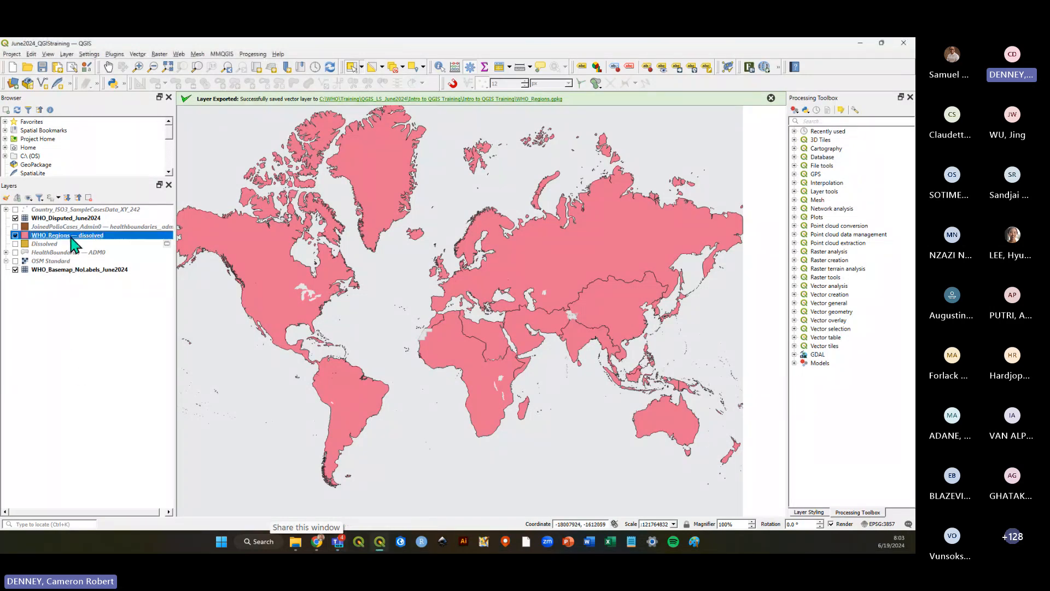
{"action": "left_click", "coordinate": [73, 305]}
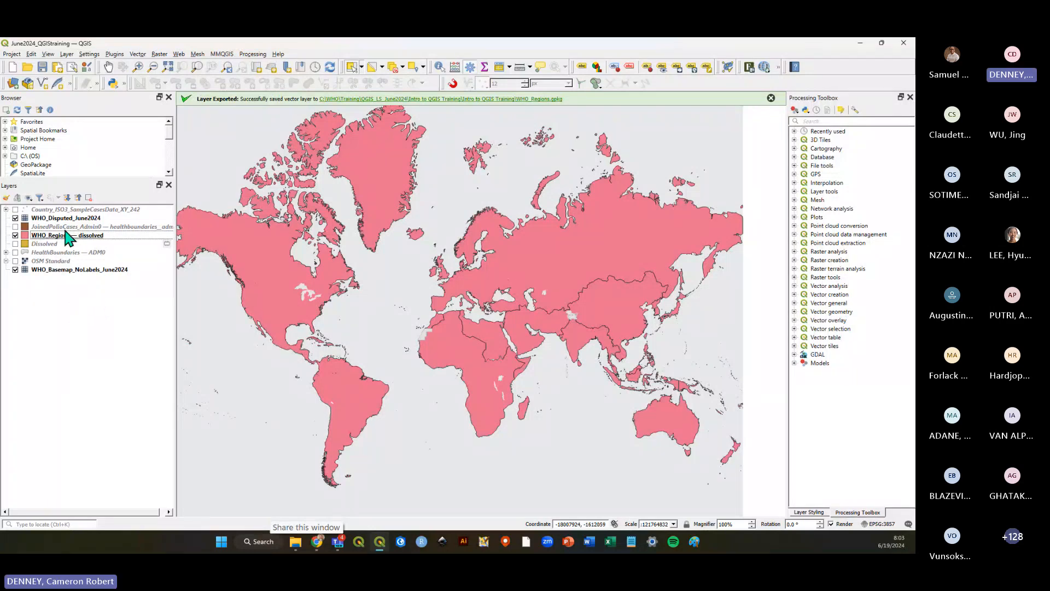
{"action": "left_click", "coordinate": [65, 234]}
{"action": "left_click", "coordinate": [64, 292]}
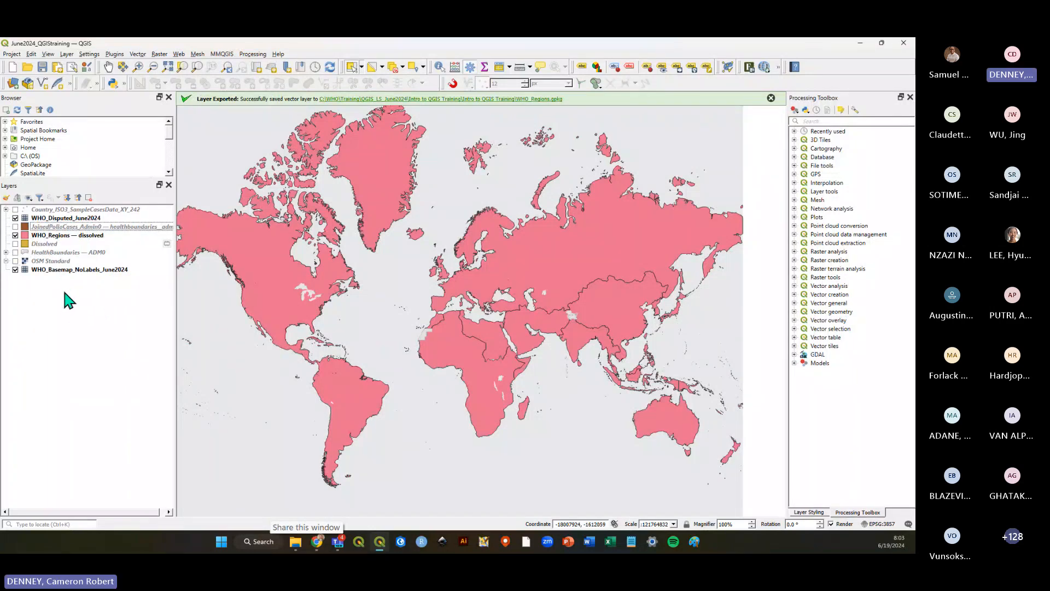
{"action": "left_click", "coordinate": [66, 235]}
{"action": "left_click", "coordinate": [62, 325]}
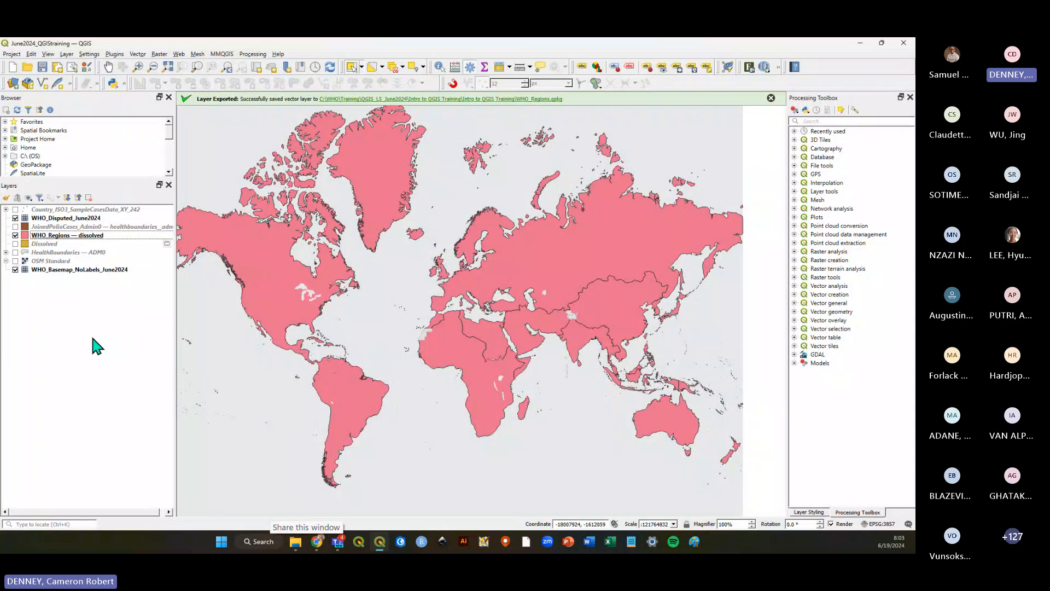
{"action": "left_click", "coordinate": [65, 235]}
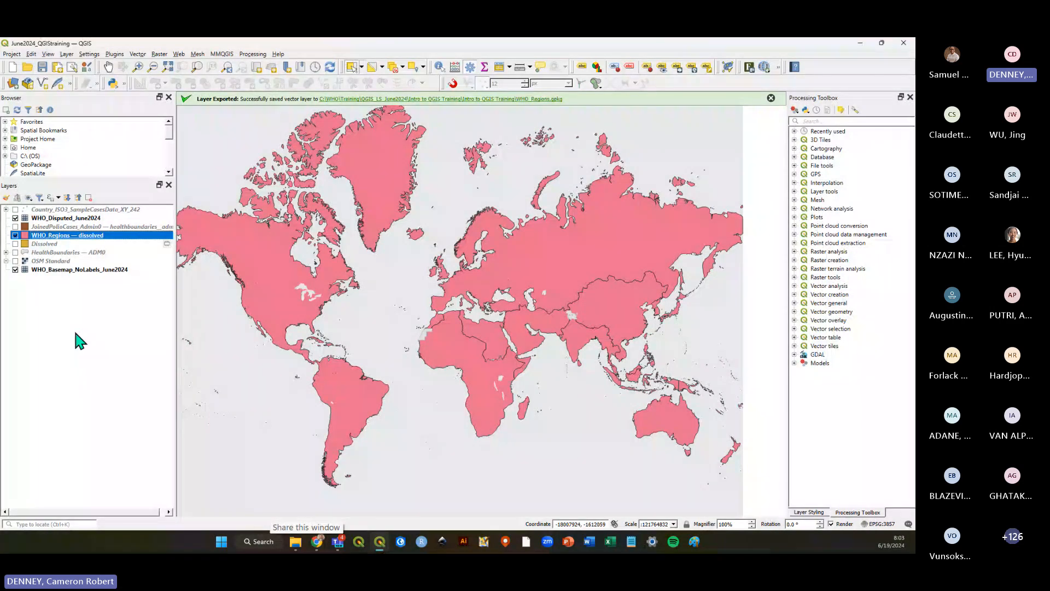
{"action": "left_click", "coordinate": [78, 337]}
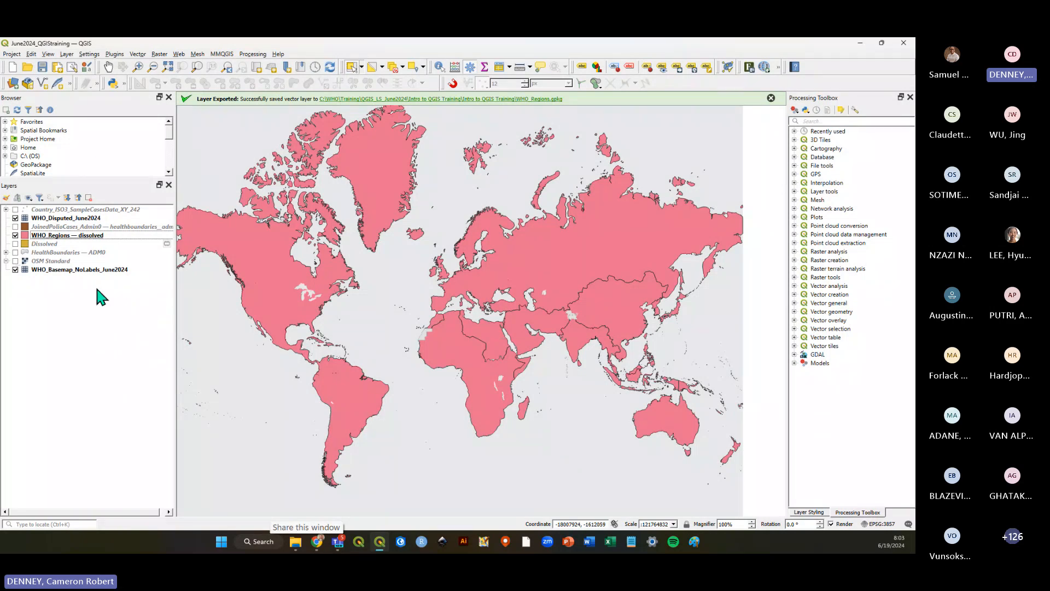
Hide the WHO basemap layer and then show it again.
{"action": "left_click", "coordinate": [15, 269]}
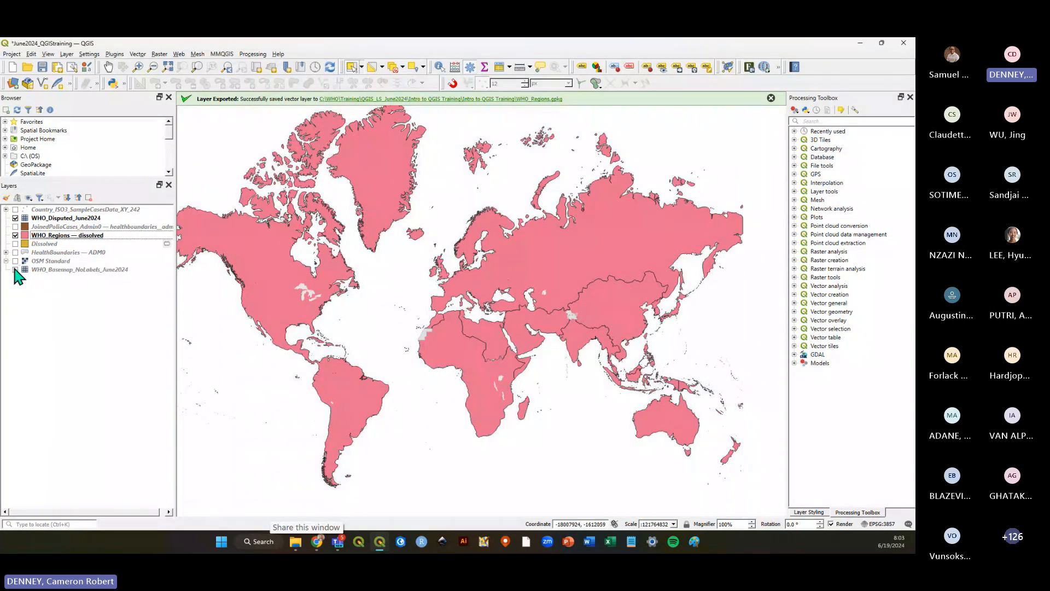
{"action": "left_click", "coordinate": [70, 236]}
{"action": "left_click", "coordinate": [91, 310]}
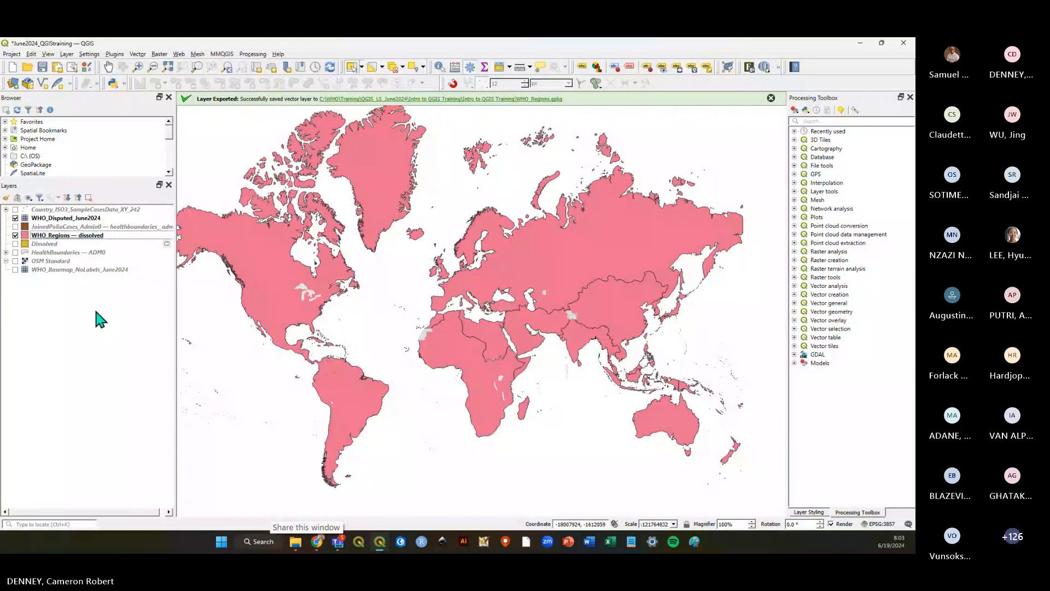
{"action": "left_click", "coordinate": [15, 270]}
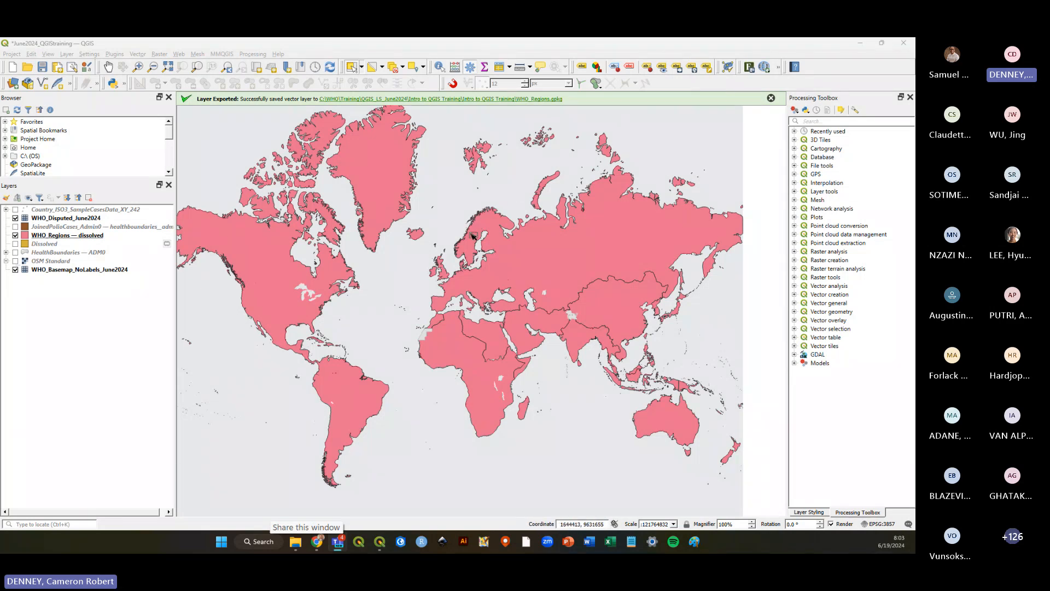
Hide WHO_Regions, show the joined polio-case layer, and box-select several central African countries on it.
{"action": "left_click", "coordinate": [15, 235]}
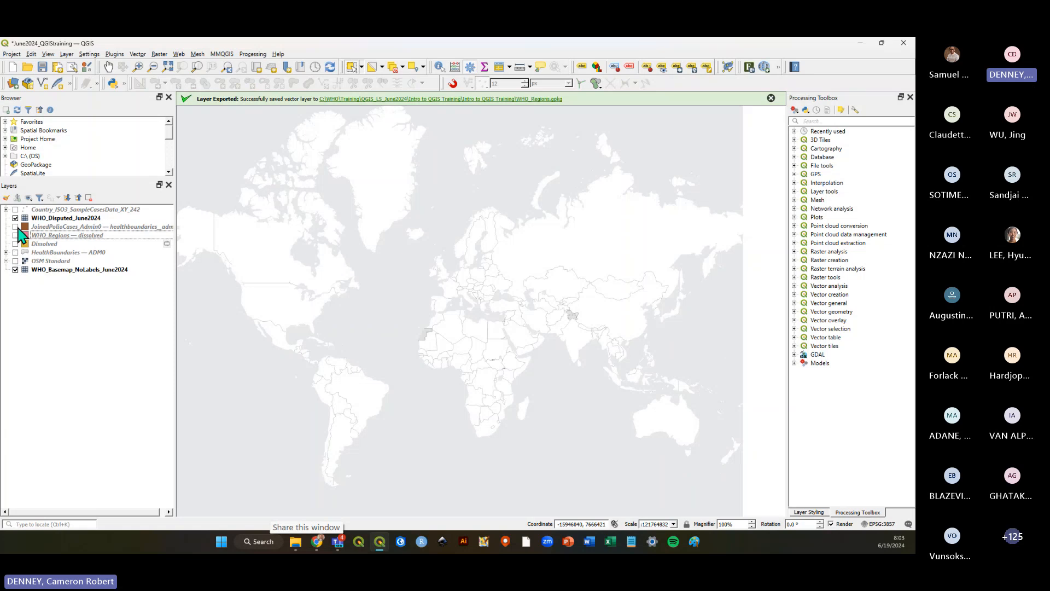
{"action": "left_click", "coordinate": [15, 227]}
{"action": "left_click", "coordinate": [394, 334]}
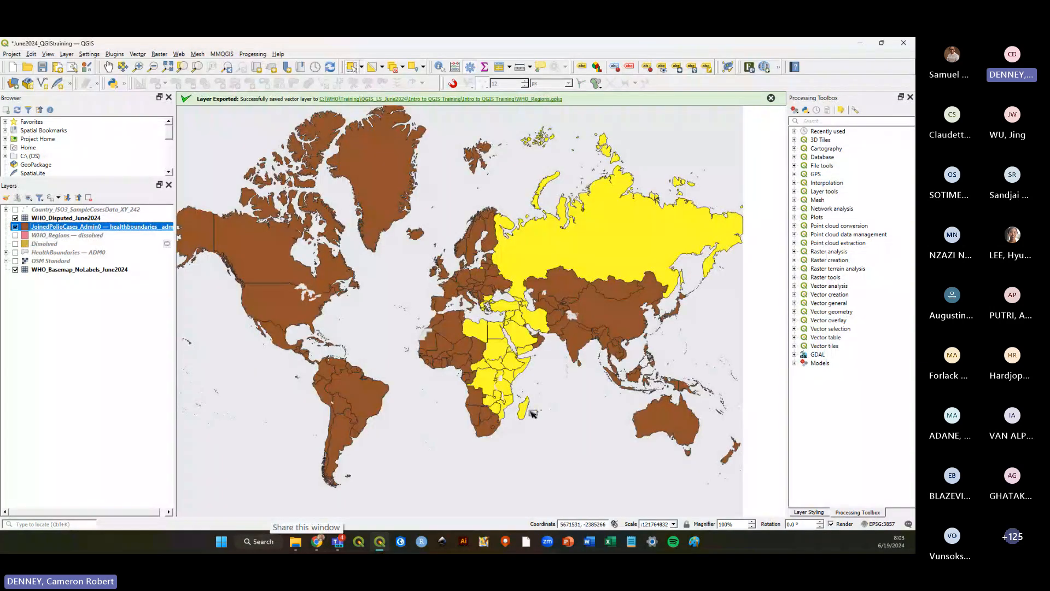
{"action": "left_click_drag", "start_coordinate": [476, 340], "coordinate": [487, 378]}
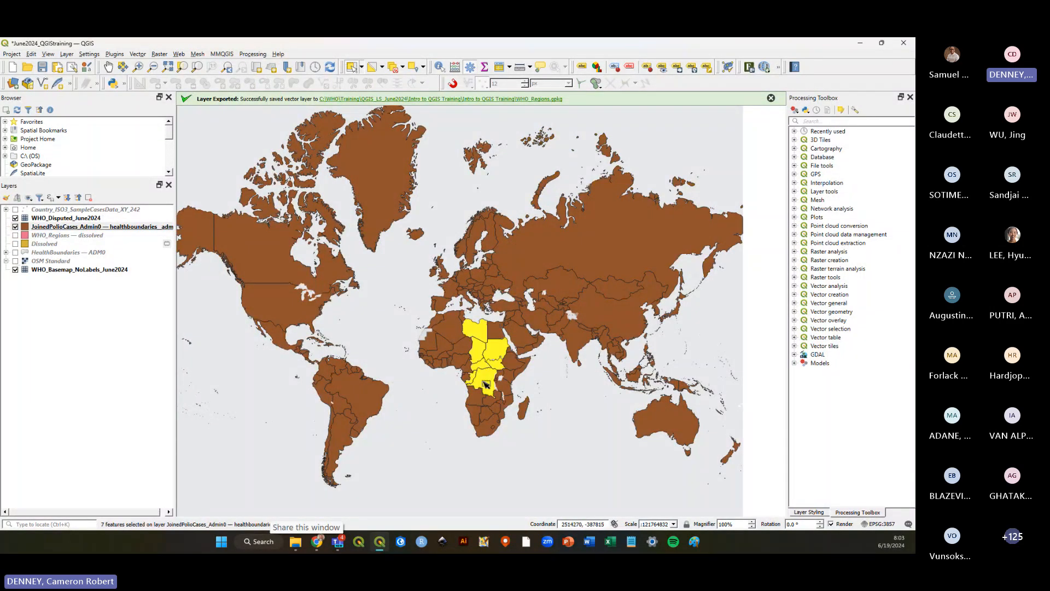
{"action": "right_click", "coordinate": [68, 226]}
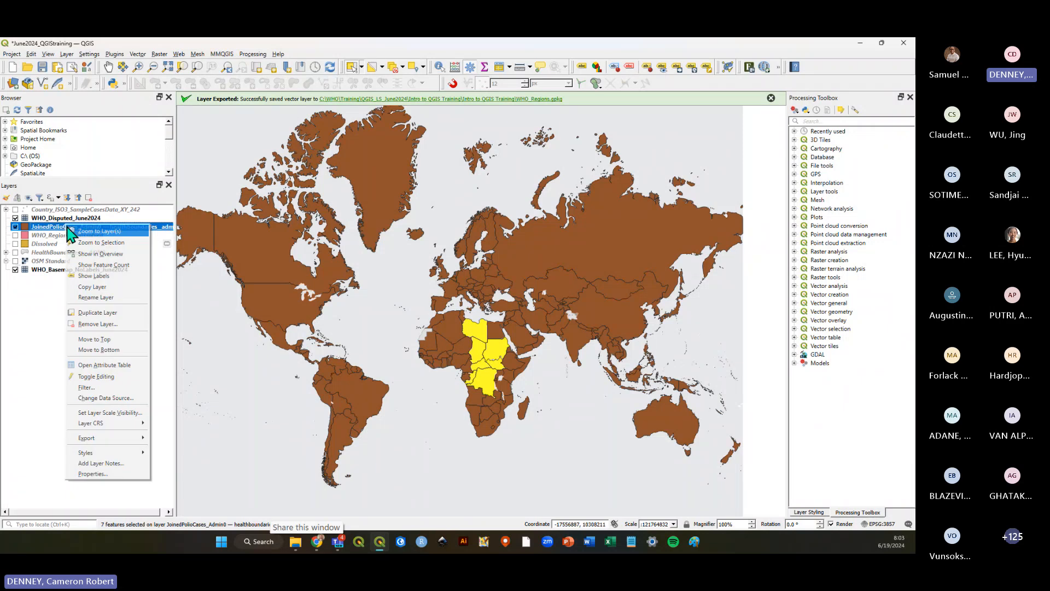
{"action": "left_click", "coordinate": [85, 349]}
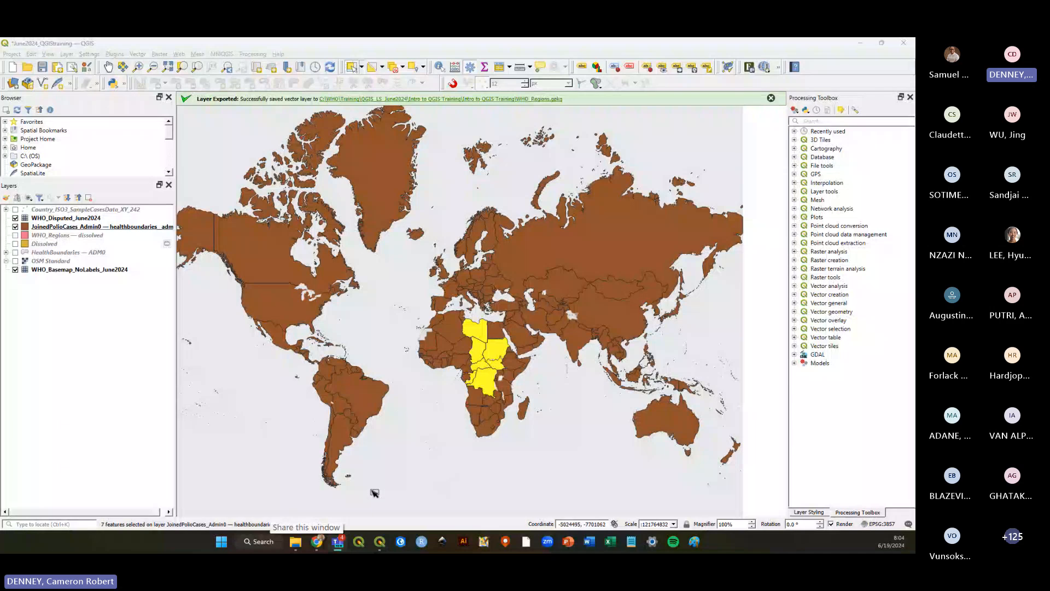
Open the Intro to QGIS Training folder in File Explorer and examine the saved GeoPackages and project files.
{"action": "left_click", "coordinate": [296, 542]}
{"action": "left_click", "coordinate": [457, 386]}
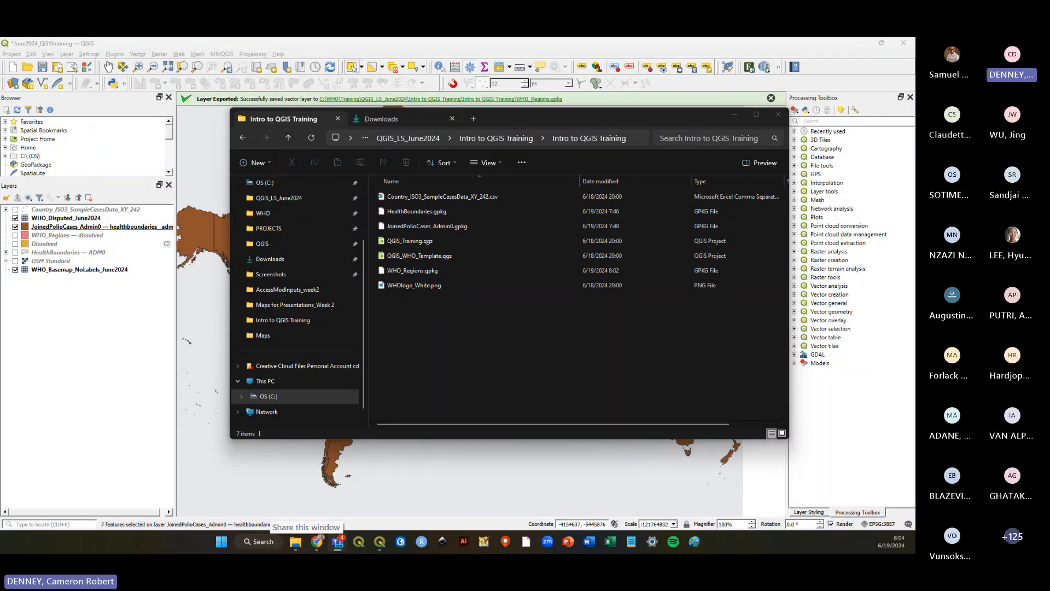
{"action": "left_click", "coordinate": [432, 225]}
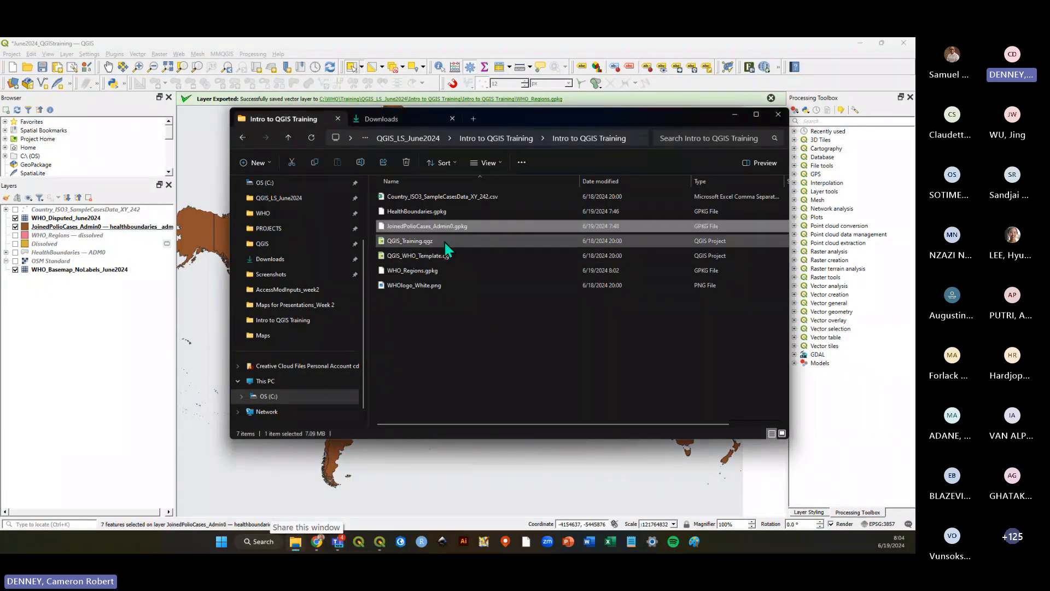
{"action": "left_click", "coordinate": [429, 329]}
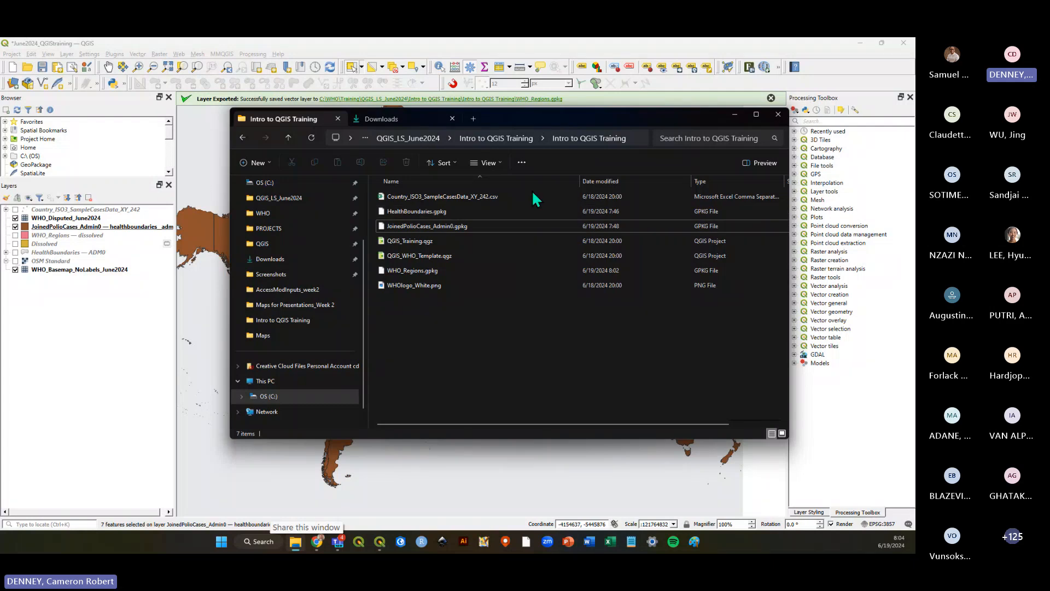
{"action": "left_click", "coordinate": [468, 225]}
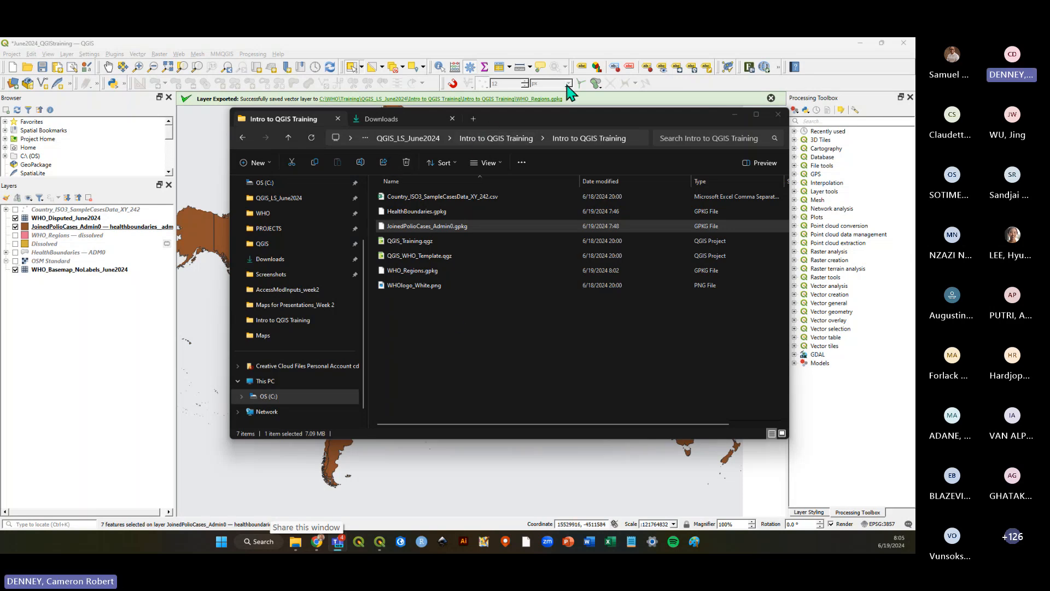
{"action": "left_click", "coordinate": [501, 327]}
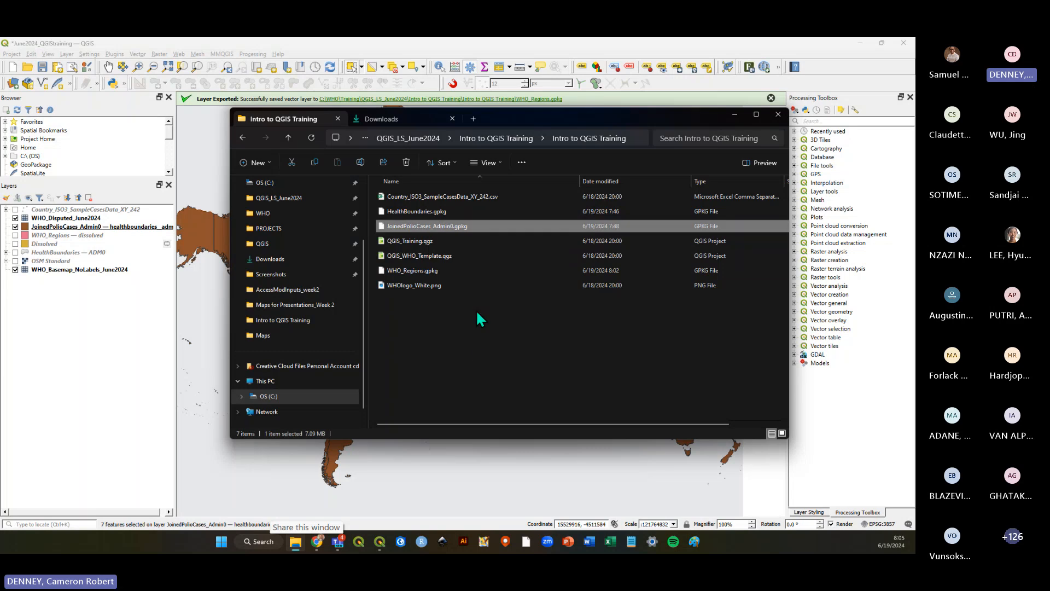
{"action": "left_click", "coordinate": [485, 347]}
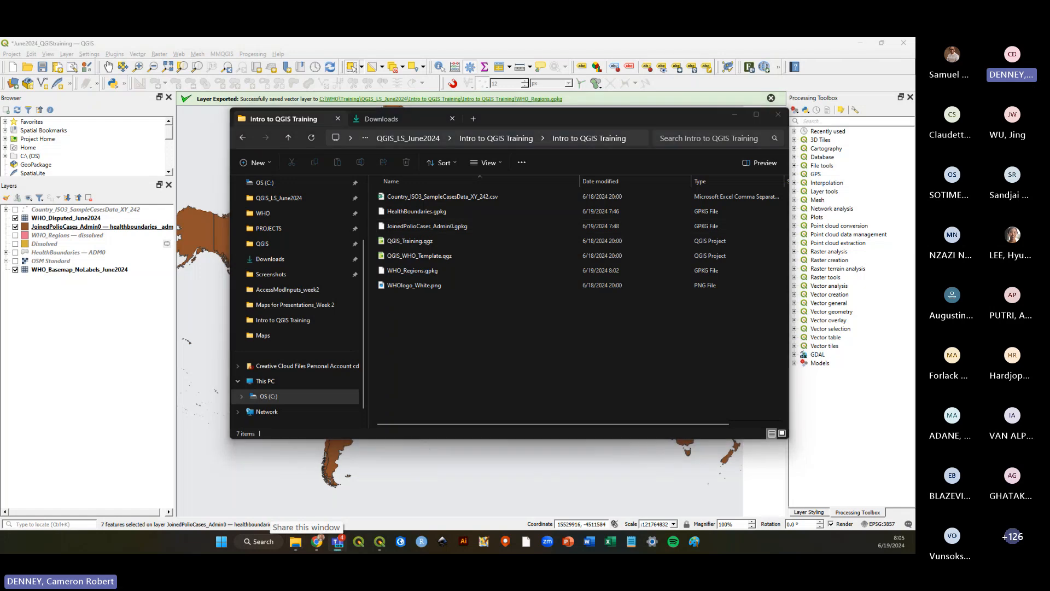
{"action": "left_click", "coordinate": [504, 328]}
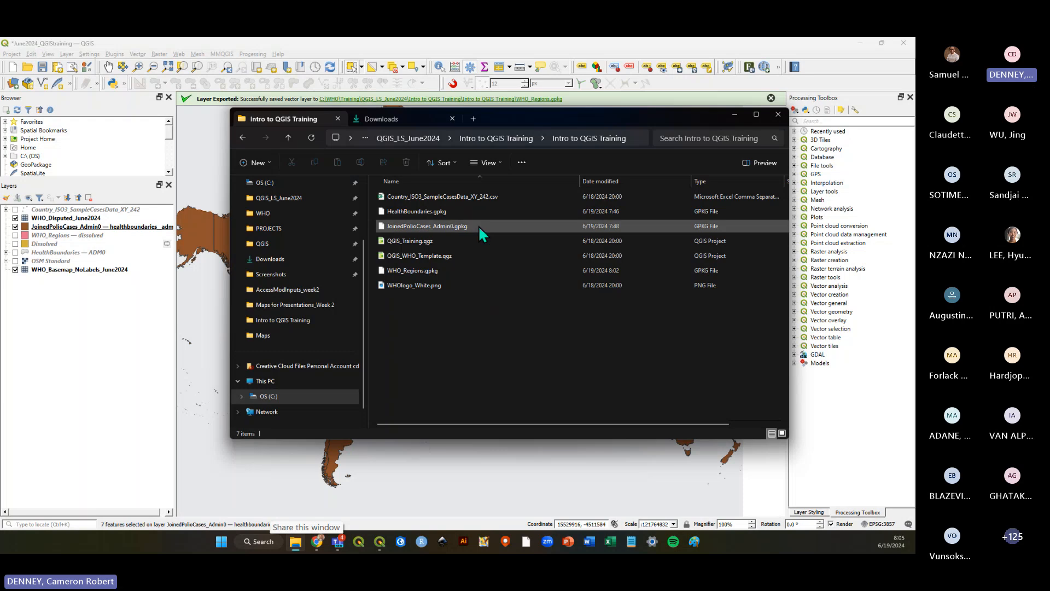
{"action": "left_click", "coordinate": [602, 54]}
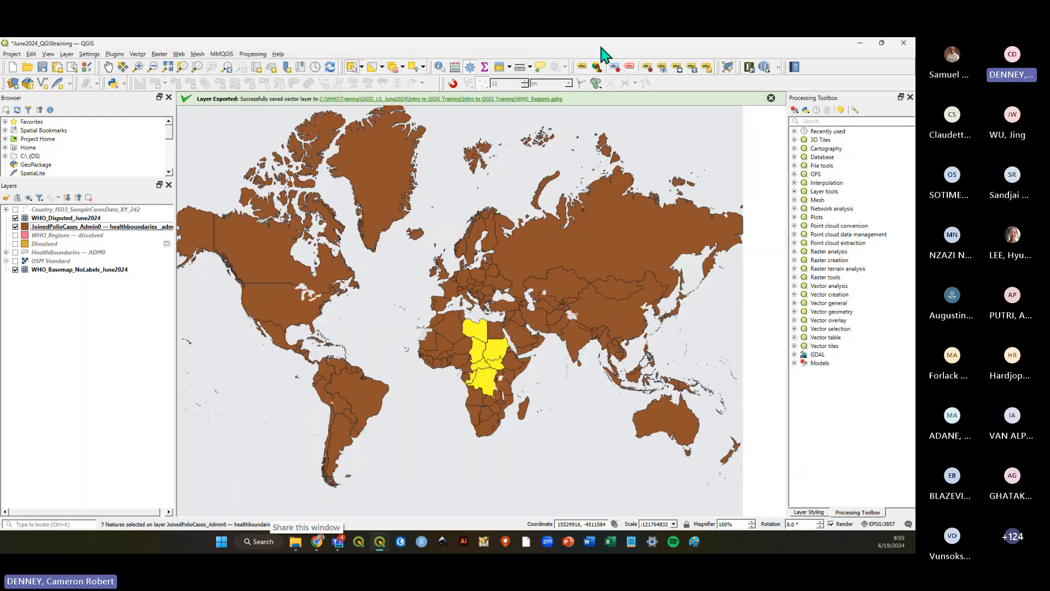
Clear the feature selection on the map and save the project.
{"action": "left_click", "coordinate": [42, 68]}
{"action": "left_click", "coordinate": [432, 427]}
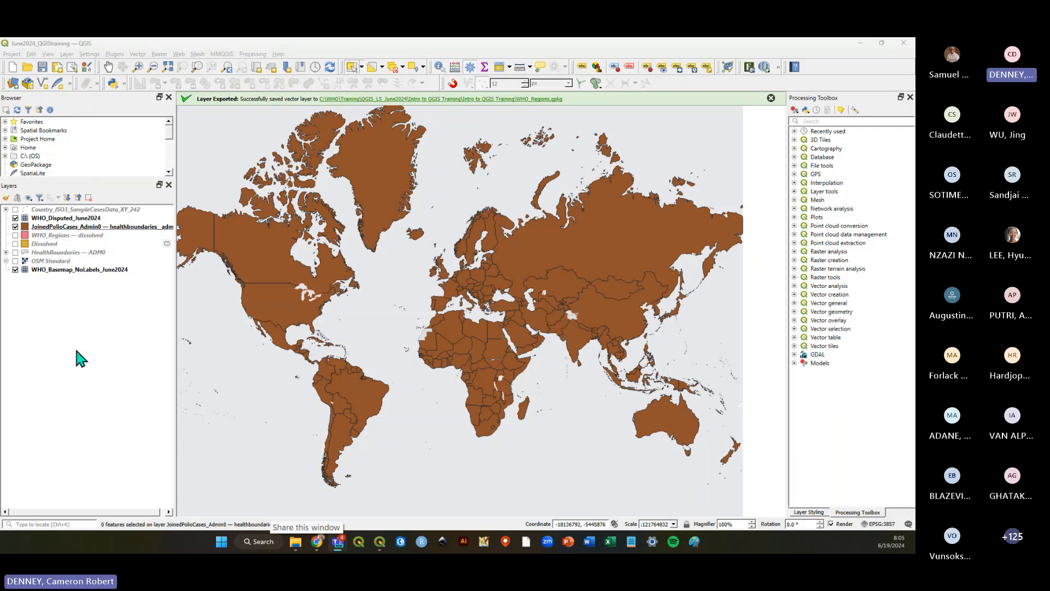
{"action": "key", "text": "ctrl+s"}
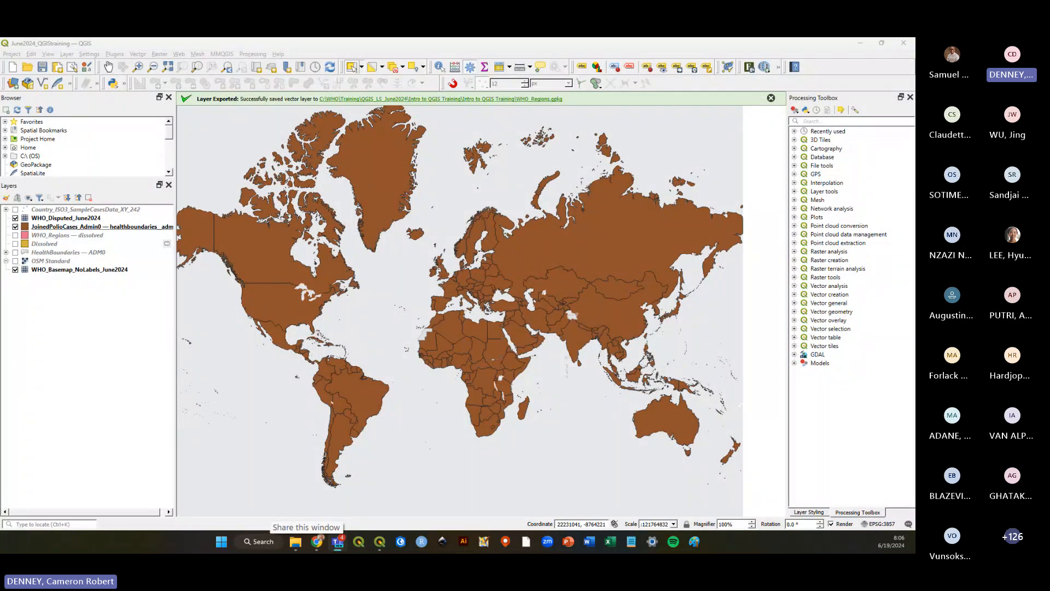
{"action": "left_click", "coordinate": [41, 66]}
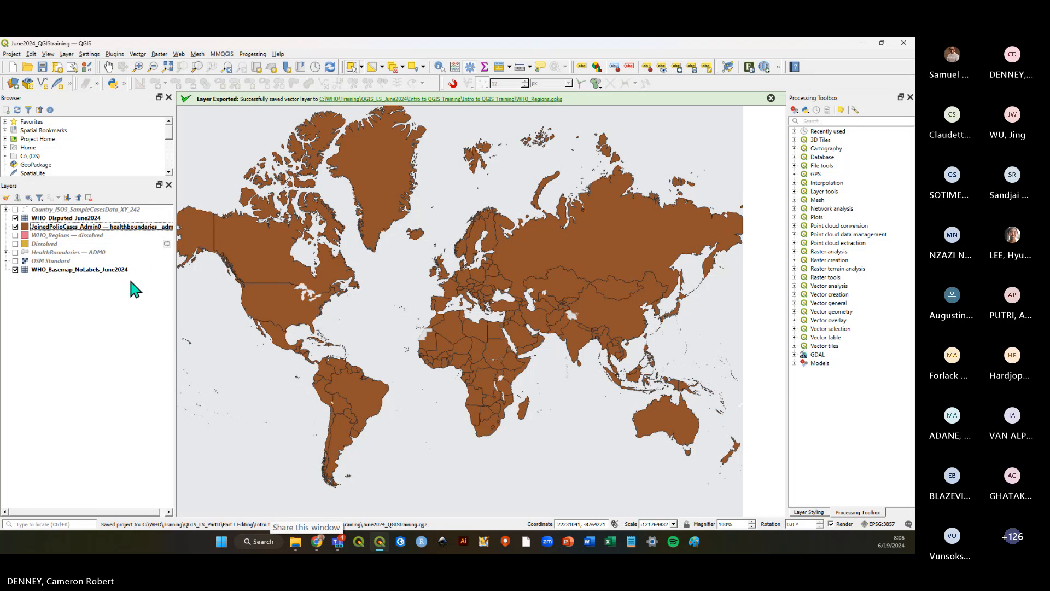
Dismiss the export message and open a widened Layer Styling panel for the joined polio-case layer.
{"action": "left_click", "coordinate": [770, 98]}
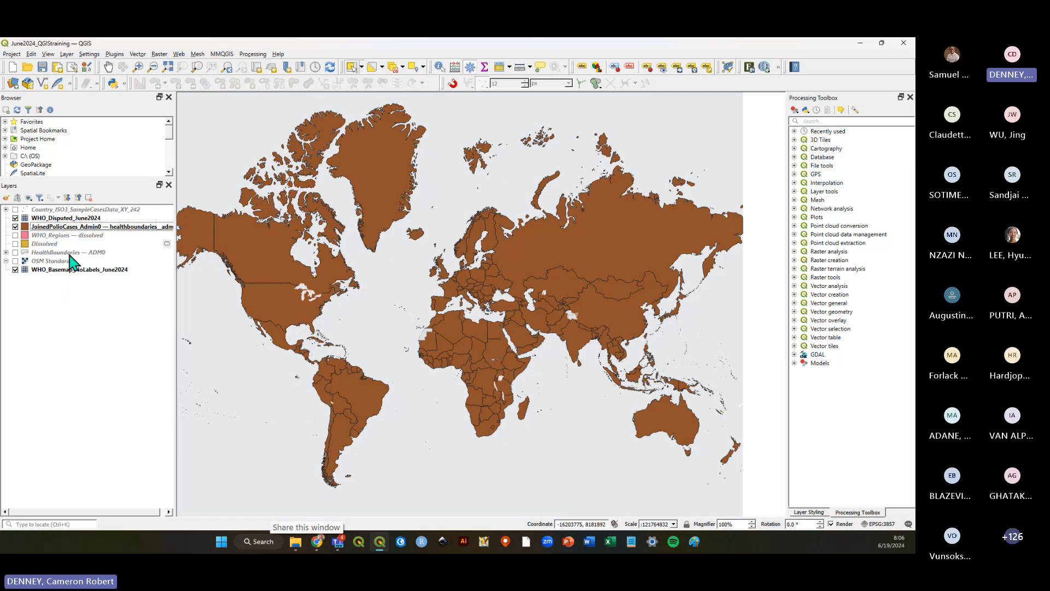
{"action": "left_click", "coordinate": [55, 226]}
{"action": "left_click", "coordinate": [6, 197]}
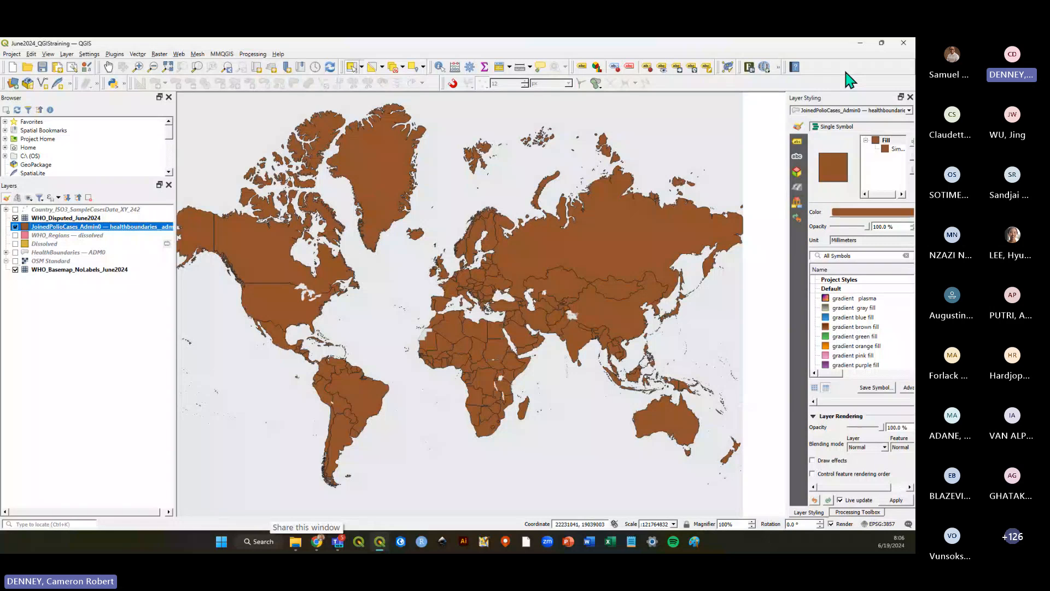
{"action": "left_click_drag", "start_coordinate": [786, 156], "coordinate": [709, 156]}
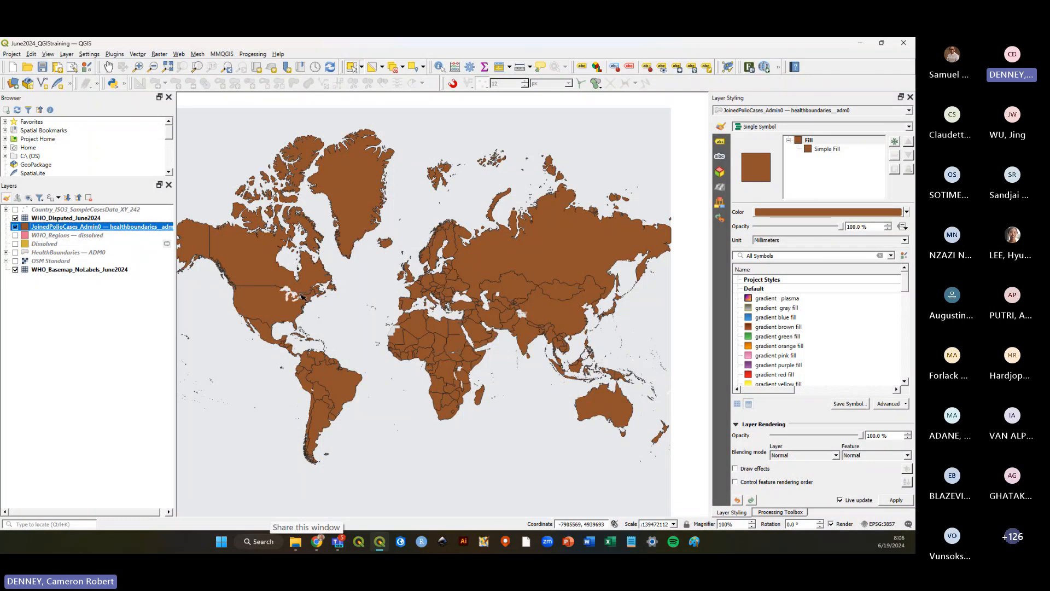
Hide the joined polio-case layer and show the WHO_Regions — dissolved layer instead.
{"action": "left_click", "coordinate": [16, 227]}
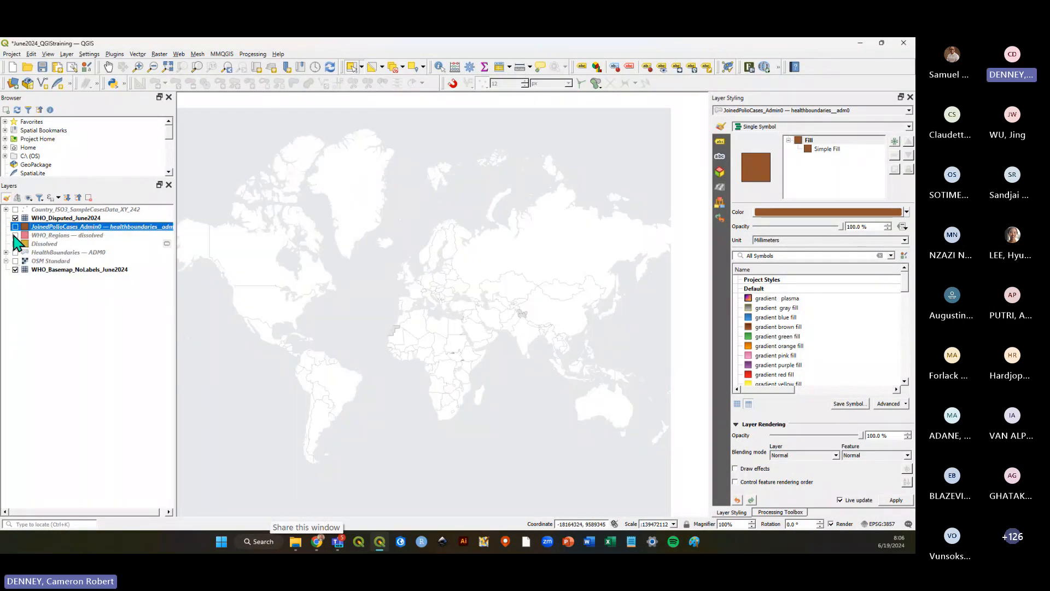
{"action": "left_click", "coordinate": [15, 235]}
{"action": "left_click", "coordinate": [60, 235]}
{"action": "left_click", "coordinate": [86, 307]}
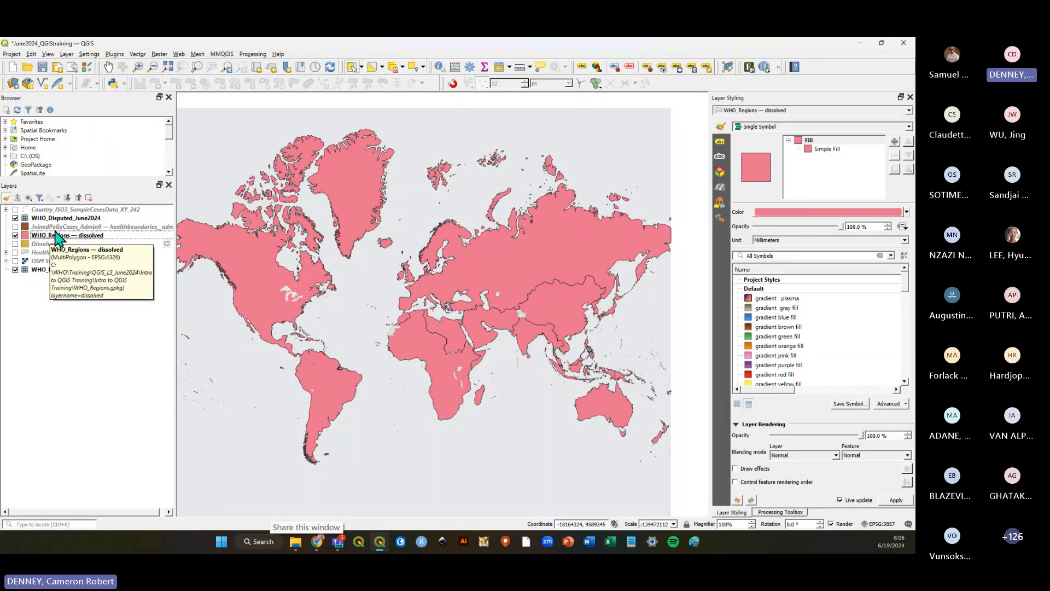
Remove the temporary Dissolved layer from the project.
{"action": "left_click", "coordinate": [57, 245]}
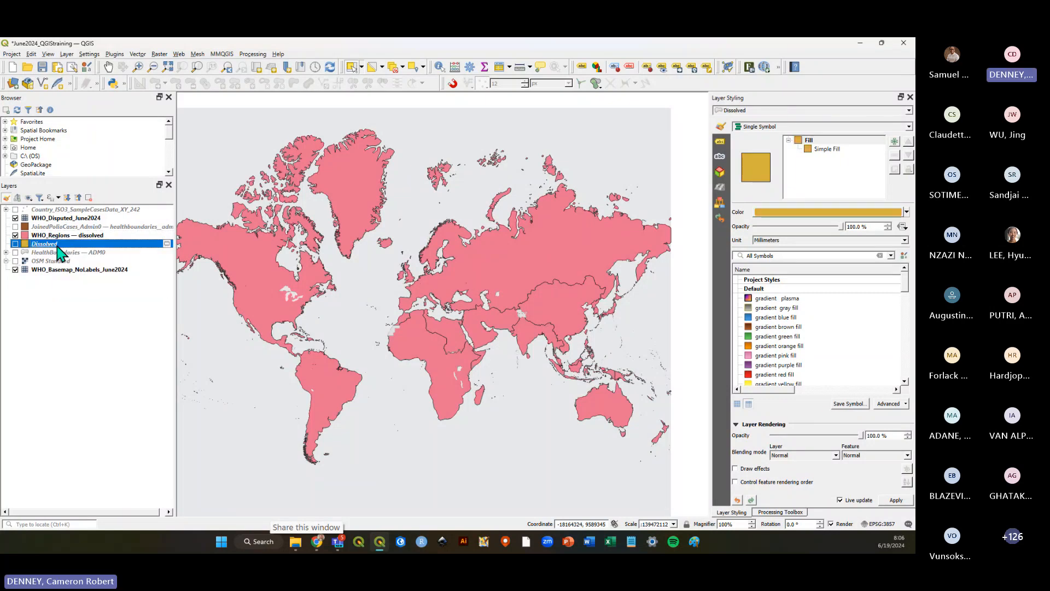
{"action": "right_click", "coordinate": [57, 245]}
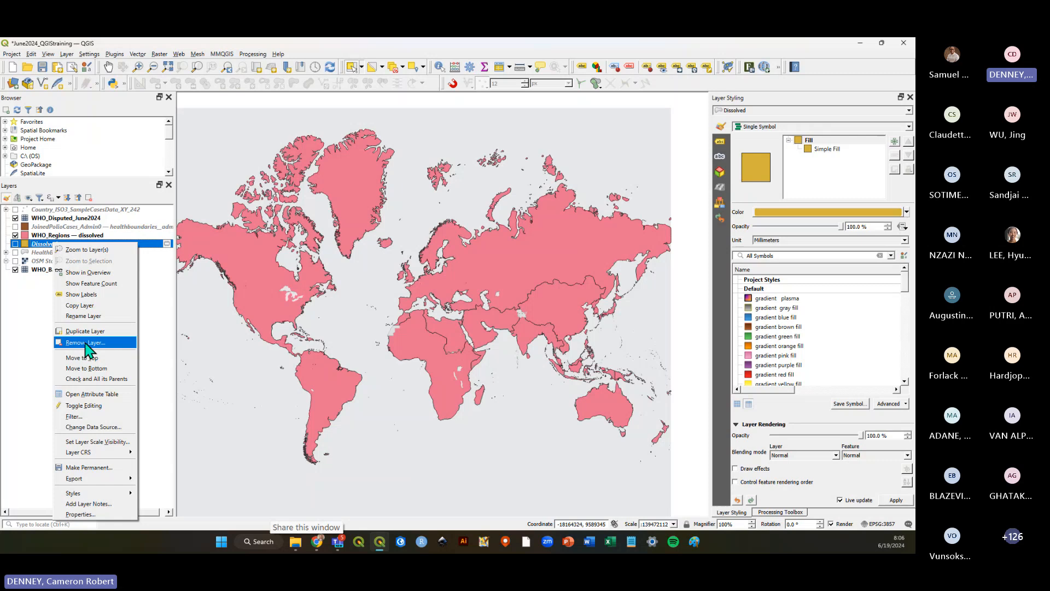
{"action": "left_click", "coordinate": [86, 343]}
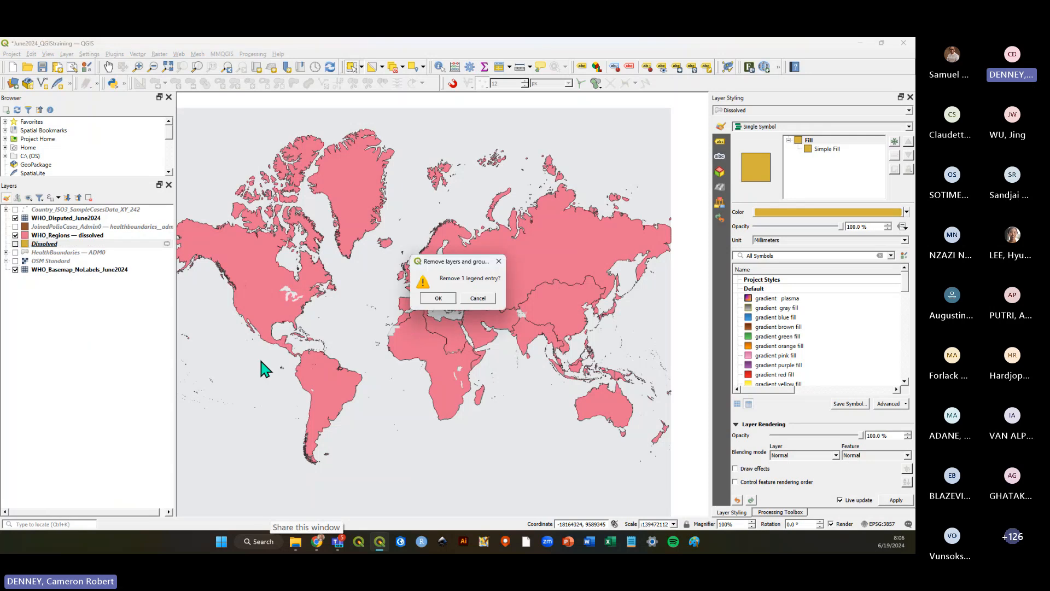
{"action": "left_click", "coordinate": [440, 298]}
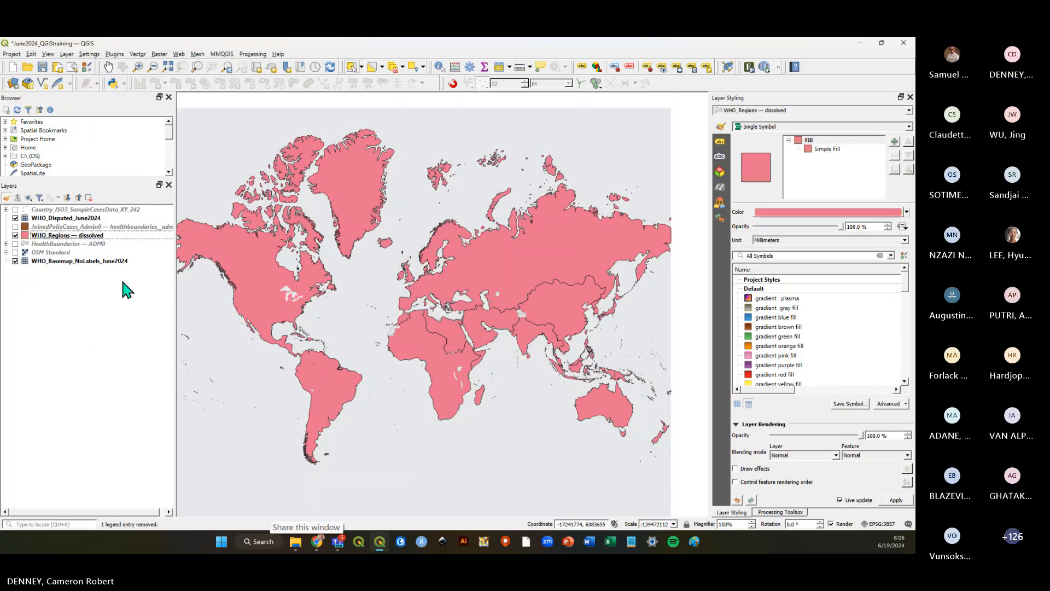
Remove the OSM Standard layer from the project.
{"action": "right_click", "coordinate": [53, 253]}
{"action": "left_click", "coordinate": [84, 350]}
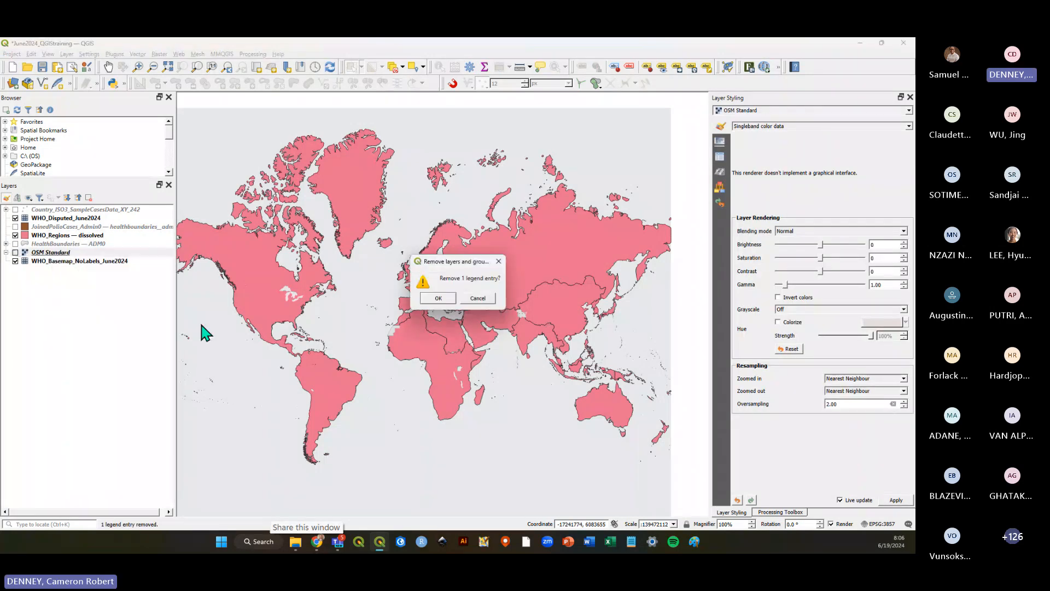
{"action": "left_click", "coordinate": [444, 299]}
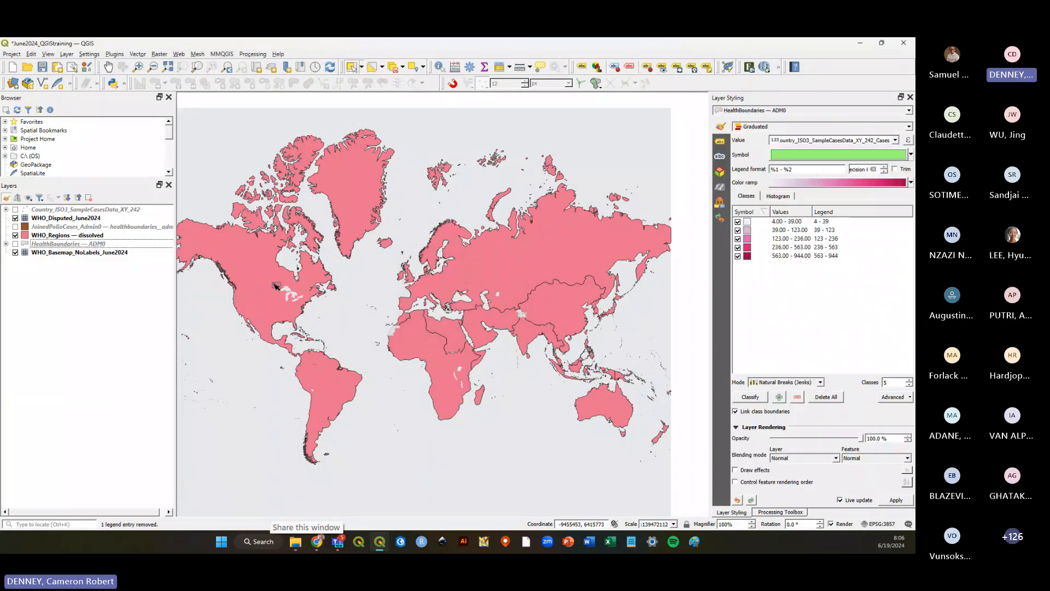
Remove the joined polio-case layer from the project and save the project.
{"action": "left_click", "coordinate": [55, 226]}
{"action": "left_click", "coordinate": [51, 211]}
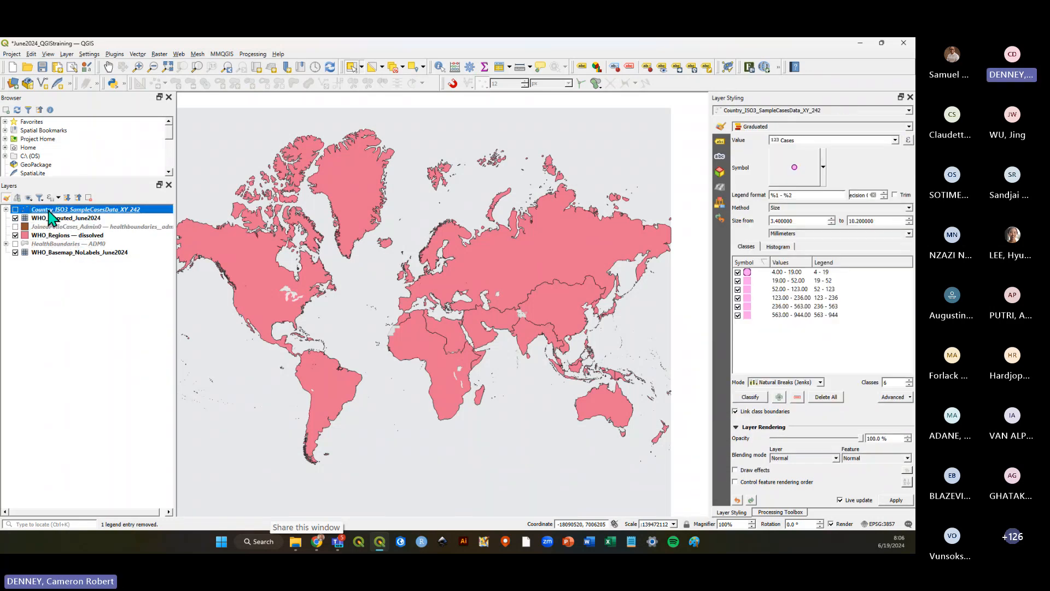
{"action": "right_click", "coordinate": [52, 211]}
{"action": "left_click", "coordinate": [32, 287]}
{"action": "left_click", "coordinate": [48, 227]}
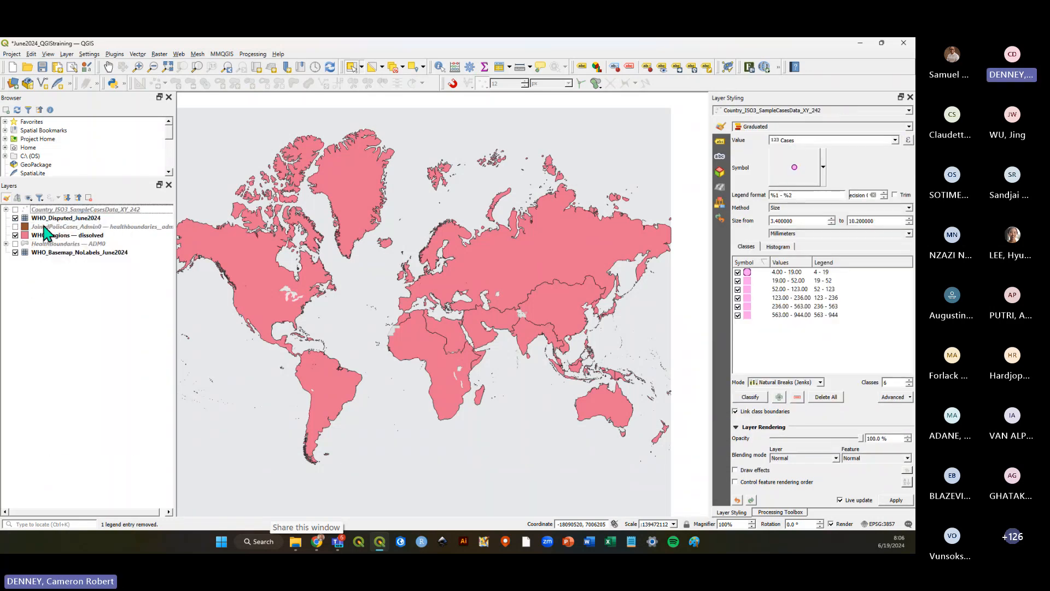
{"action": "right_click", "coordinate": [48, 227]}
{"action": "left_click", "coordinate": [81, 325]}
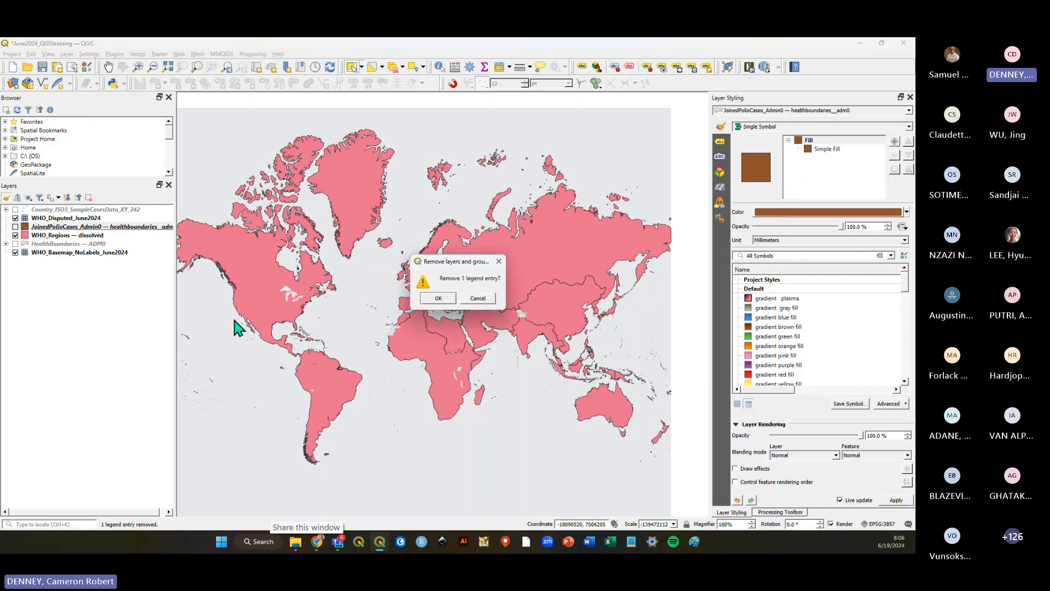
{"action": "left_click", "coordinate": [436, 299]}
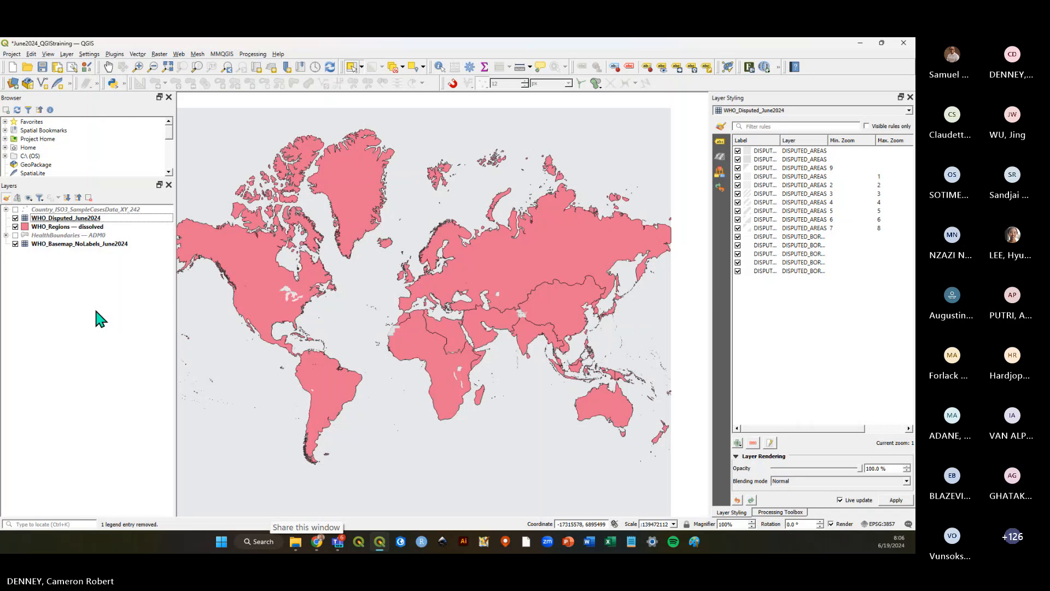
{"action": "left_click", "coordinate": [42, 67]}
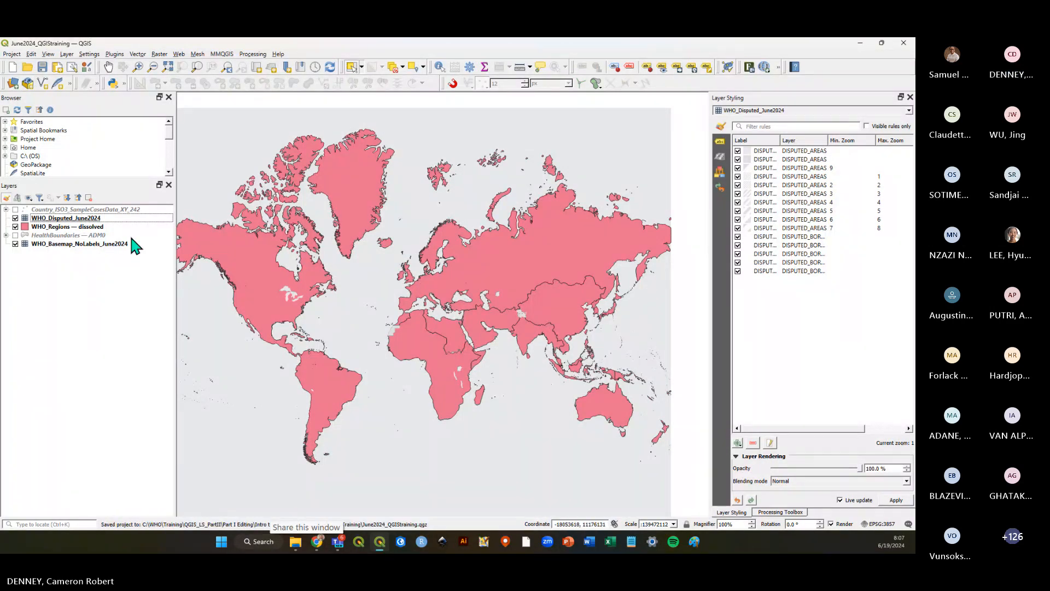
Style WHO_Regions with a Categorized renderer on the WHO_REGION field, classify it, and save the project.
{"action": "left_click", "coordinate": [104, 227]}
{"action": "left_click", "coordinate": [821, 126]}
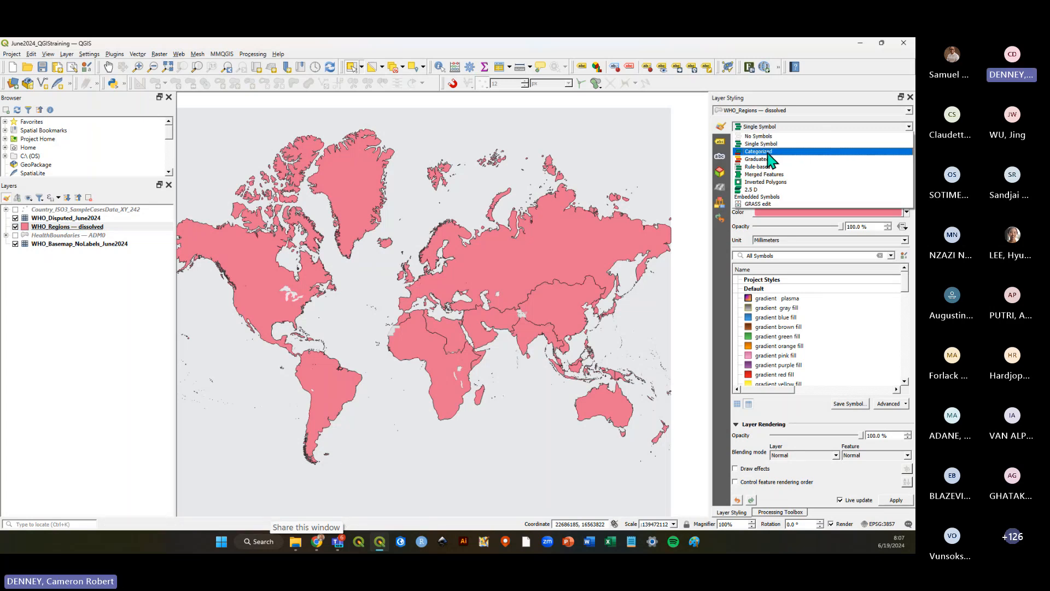
{"action": "left_click", "coordinate": [770, 152]}
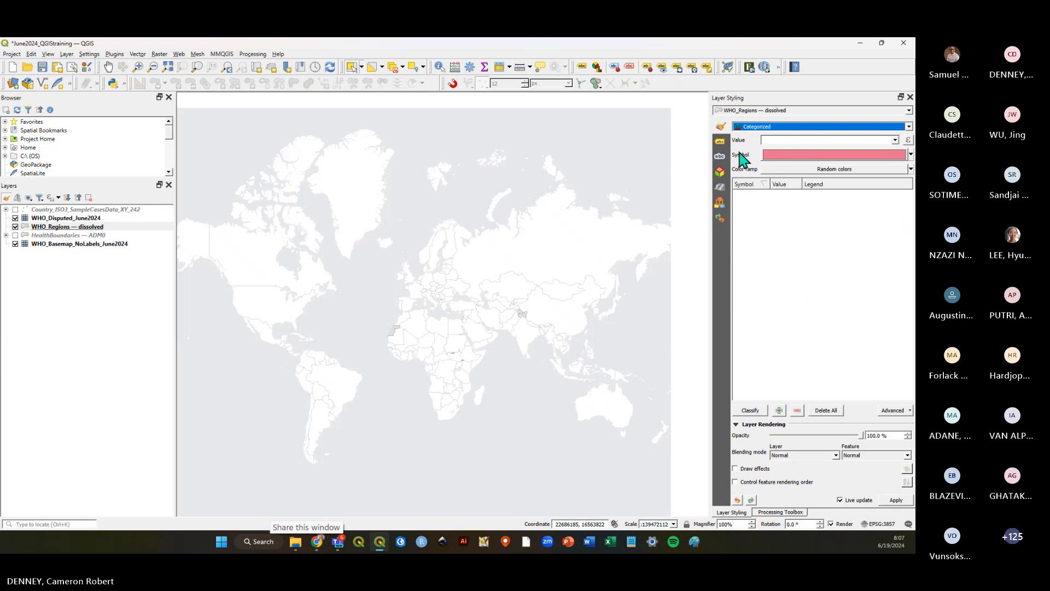
{"action": "left_click", "coordinate": [43, 227]}
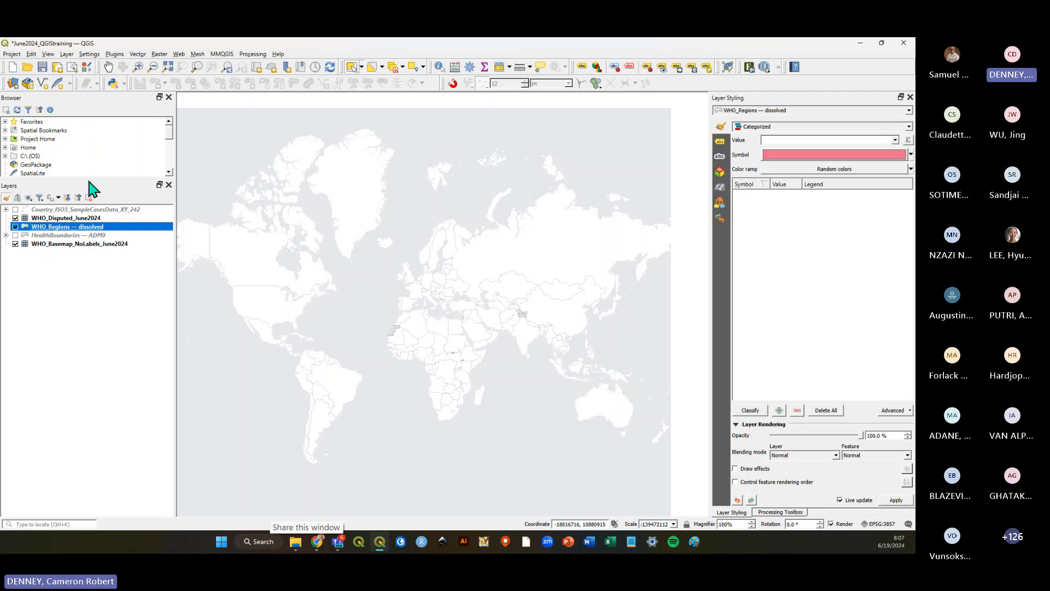
{"action": "left_click", "coordinate": [895, 141]}
{"action": "left_click", "coordinate": [797, 167]}
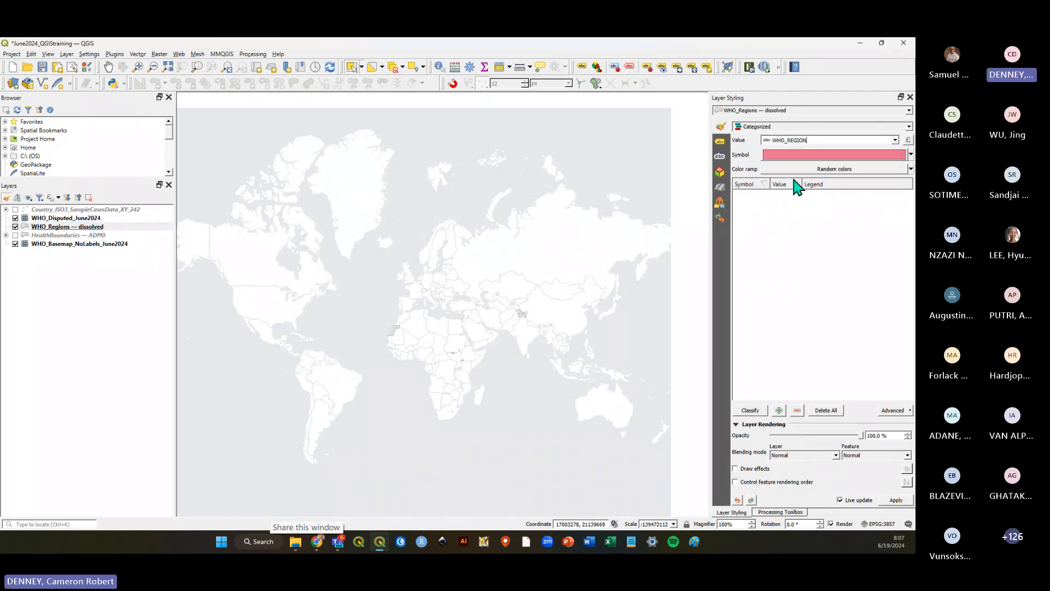
{"action": "left_click", "coordinate": [751, 410]}
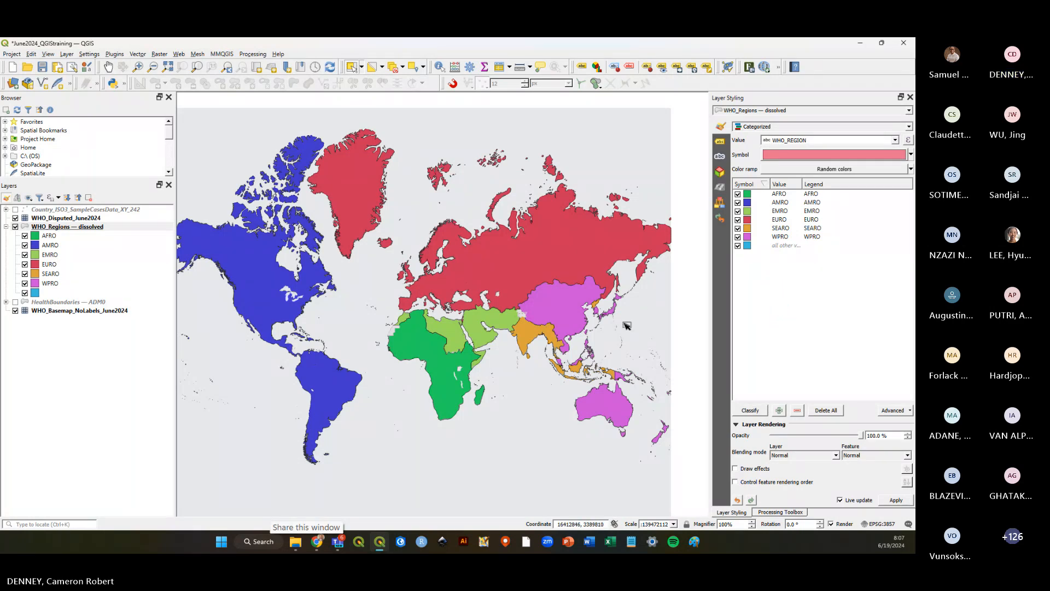
{"action": "left_click", "coordinate": [43, 68]}
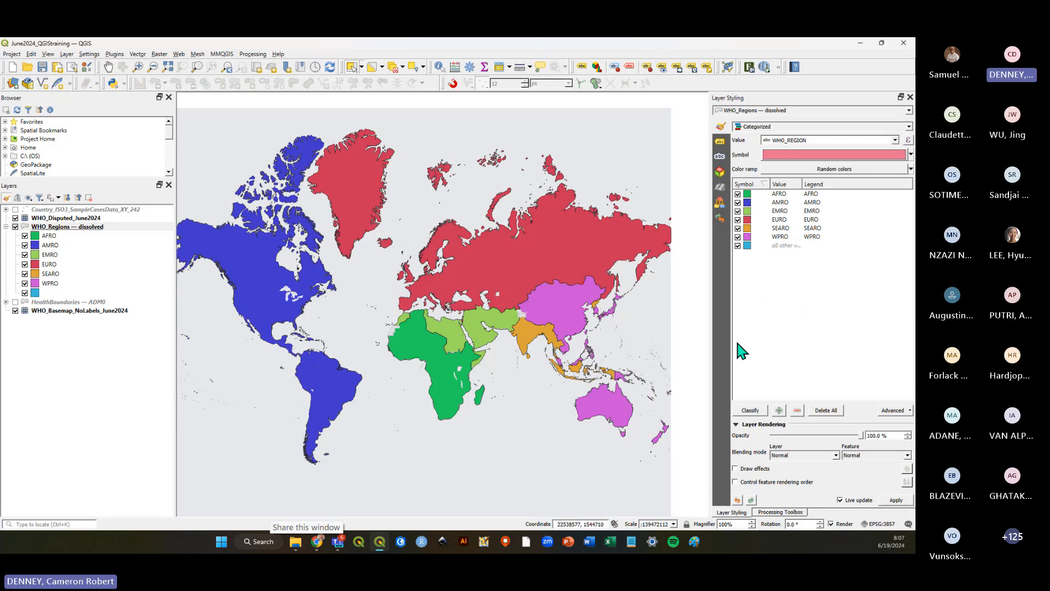
Change the EURO category's fill colour to orange #ef7d36.
{"action": "left_click", "coordinate": [749, 238]}
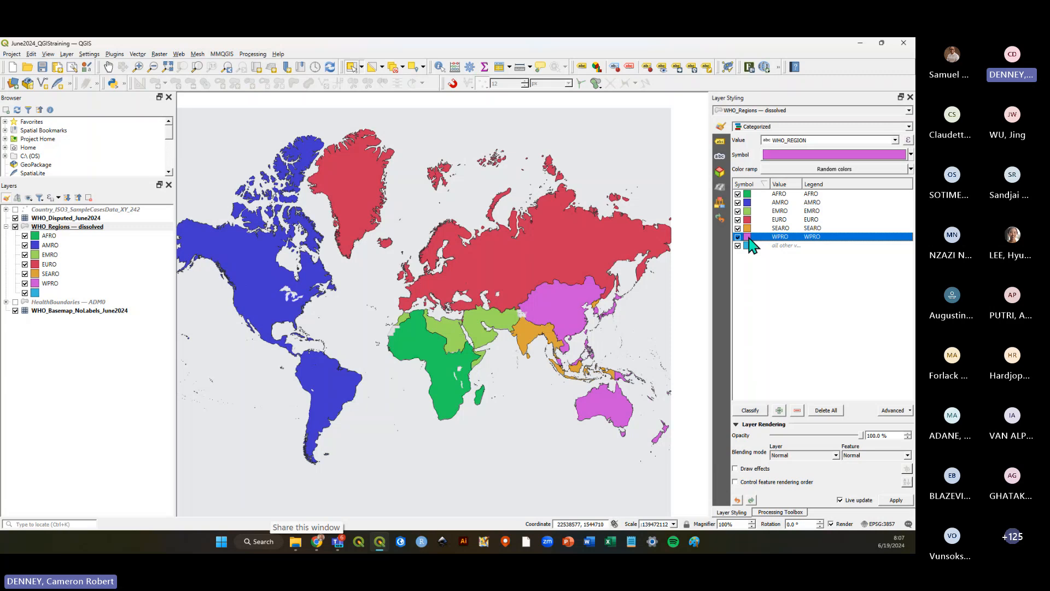
{"action": "left_click", "coordinate": [787, 252]}
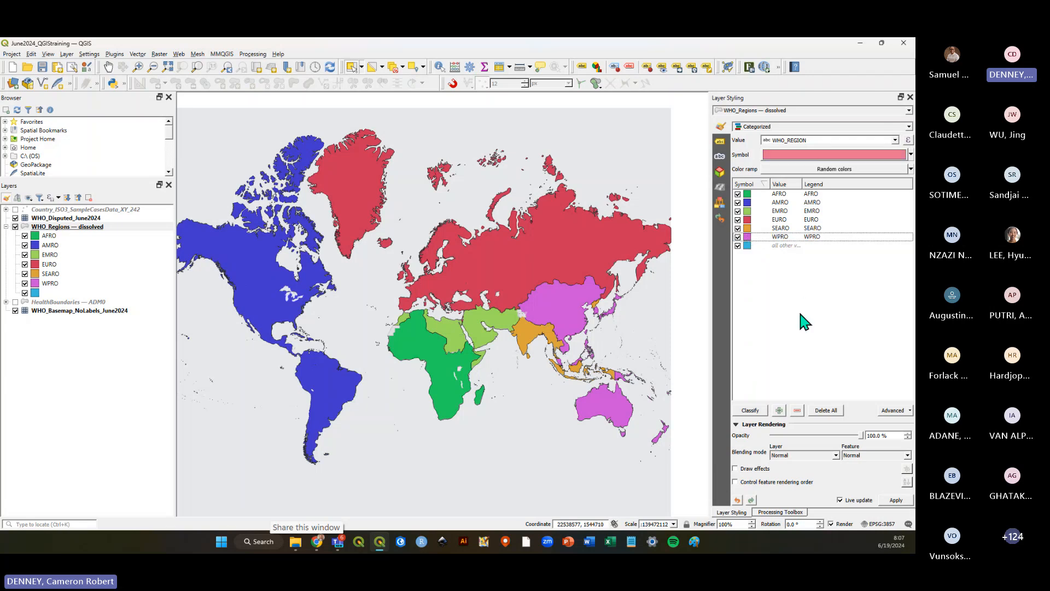
{"action": "double_click", "coordinate": [749, 220]}
{"action": "left_click", "coordinate": [820, 146]}
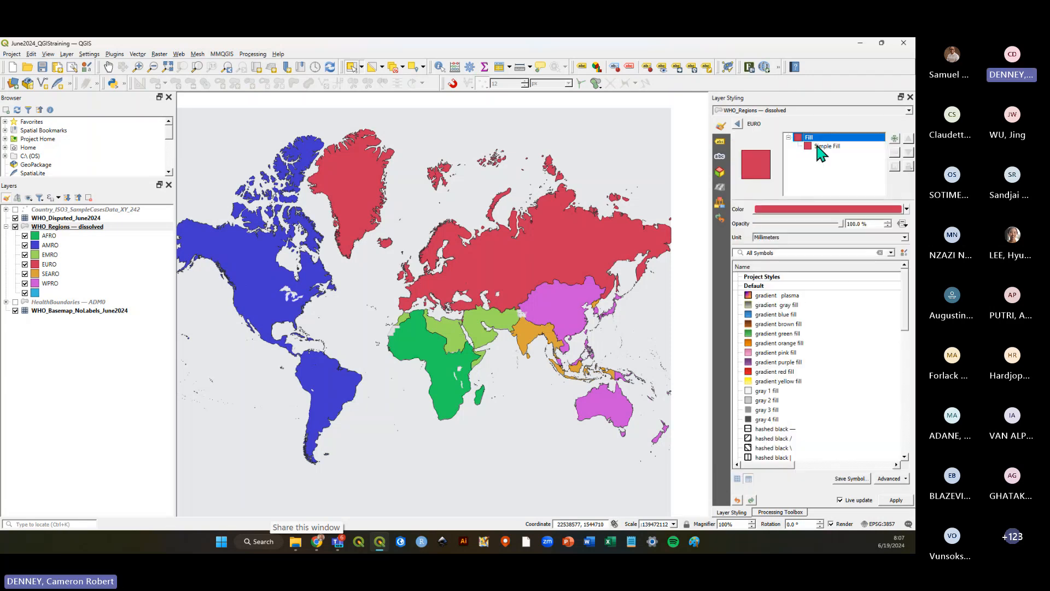
{"action": "left_click", "coordinate": [820, 226]}
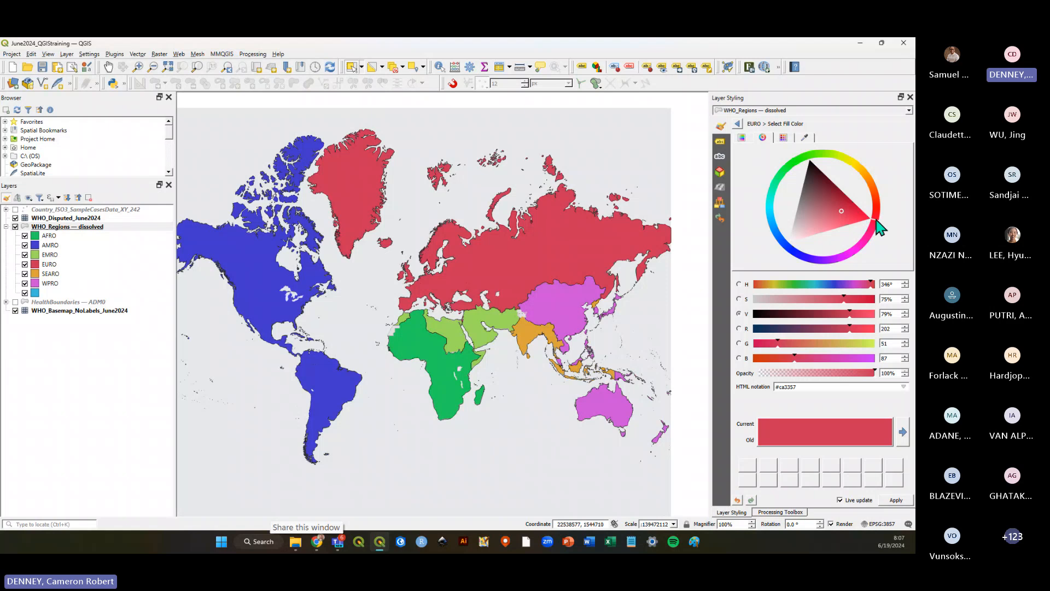
{"action": "mouse_move", "coordinate": [871, 221]}
{"action": "left_mouse_down"}
{"action": "mouse_move", "coordinate": [881, 202]}
{"action": "mouse_move", "coordinate": [874, 189]}
{"action": "mouse_move", "coordinate": [866, 201]}
{"action": "left_mouse_up"}
{"action": "left_click", "coordinate": [855, 205]}
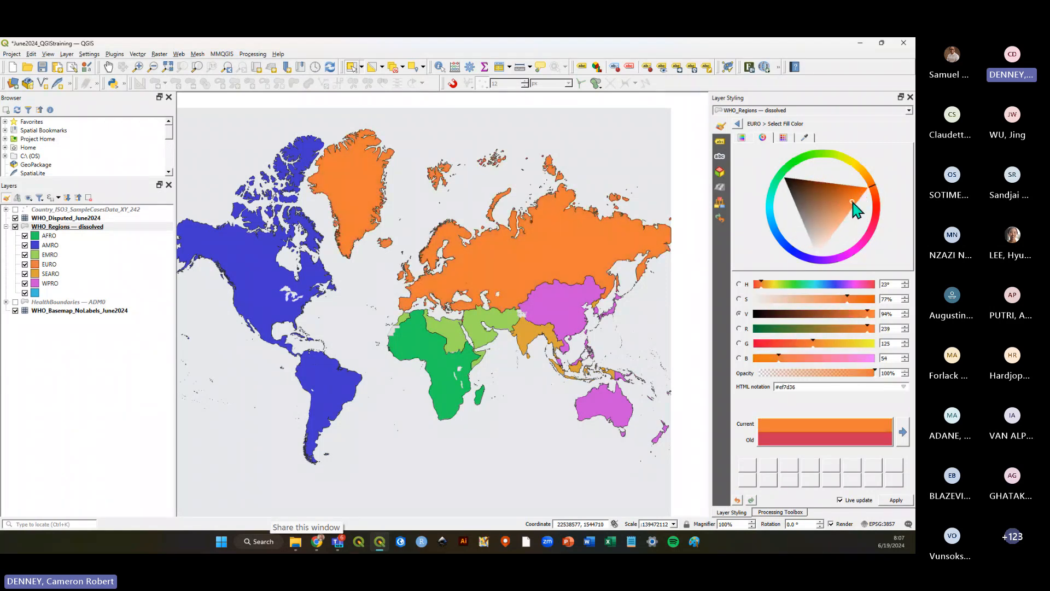
{"action": "left_click", "coordinate": [738, 123]}
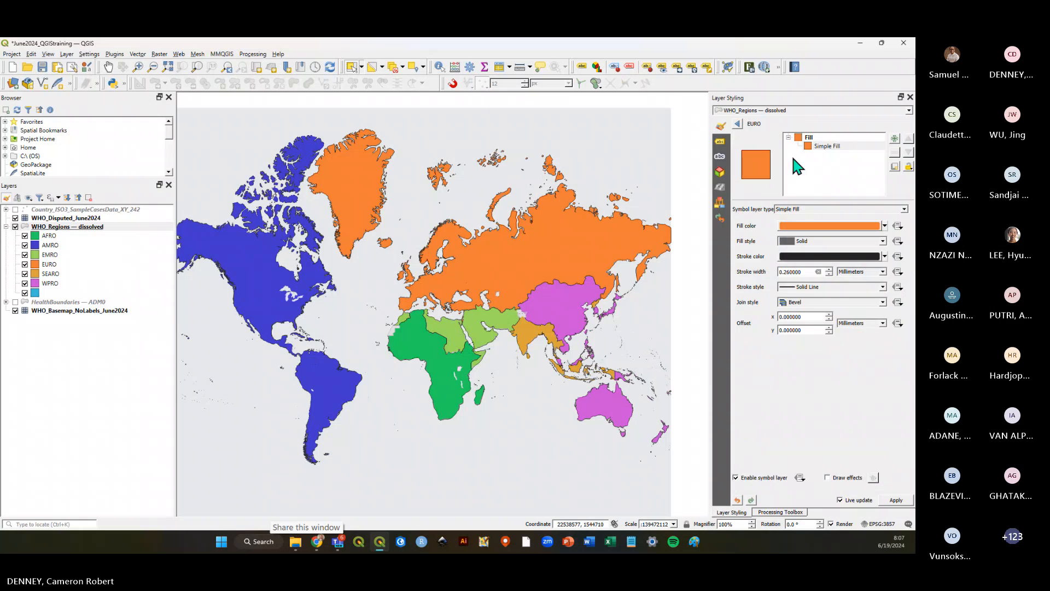
{"action": "left_click", "coordinate": [737, 123]}
Change the AMRO category's fill colour to a lighter blue #9189ff.
{"action": "double_click", "coordinate": [753, 209]}
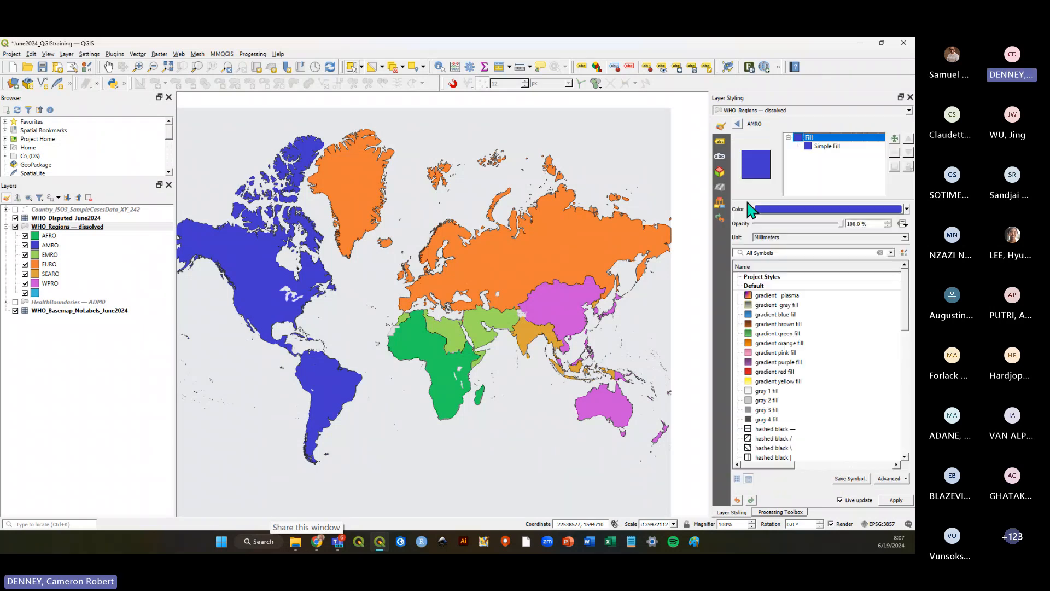
{"action": "left_click", "coordinate": [826, 146]}
{"action": "left_click", "coordinate": [826, 224]}
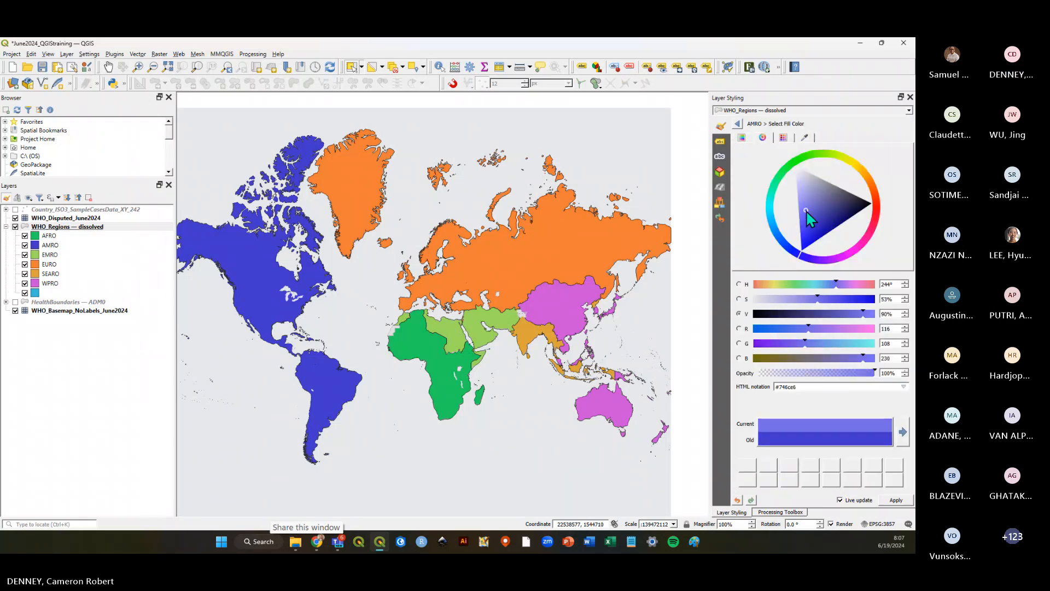
{"action": "left_click", "coordinate": [805, 209]}
{"action": "left_click", "coordinate": [801, 209]}
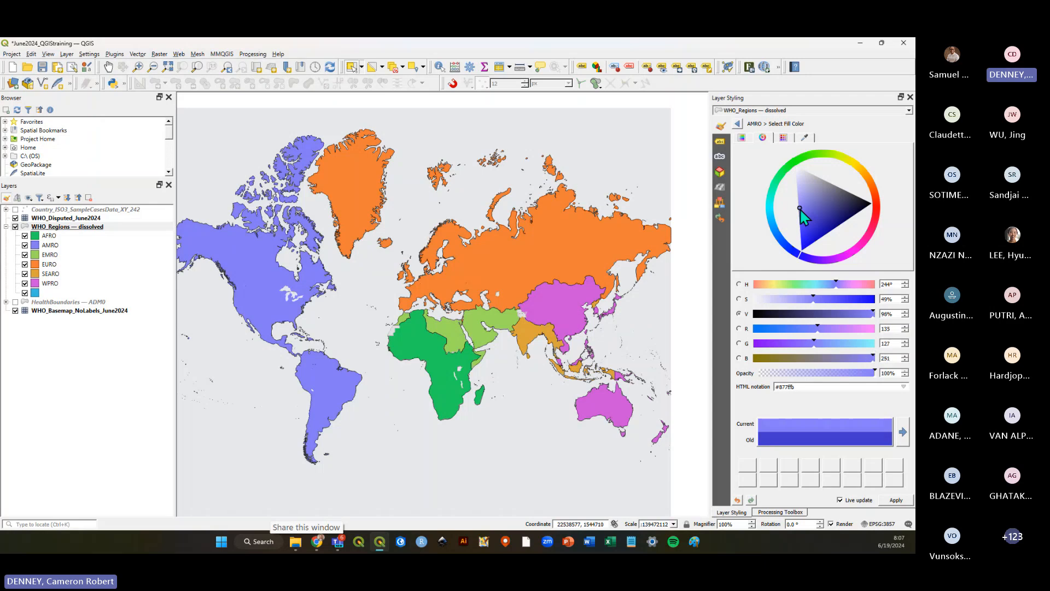
{"action": "left_click", "coordinate": [799, 206]}
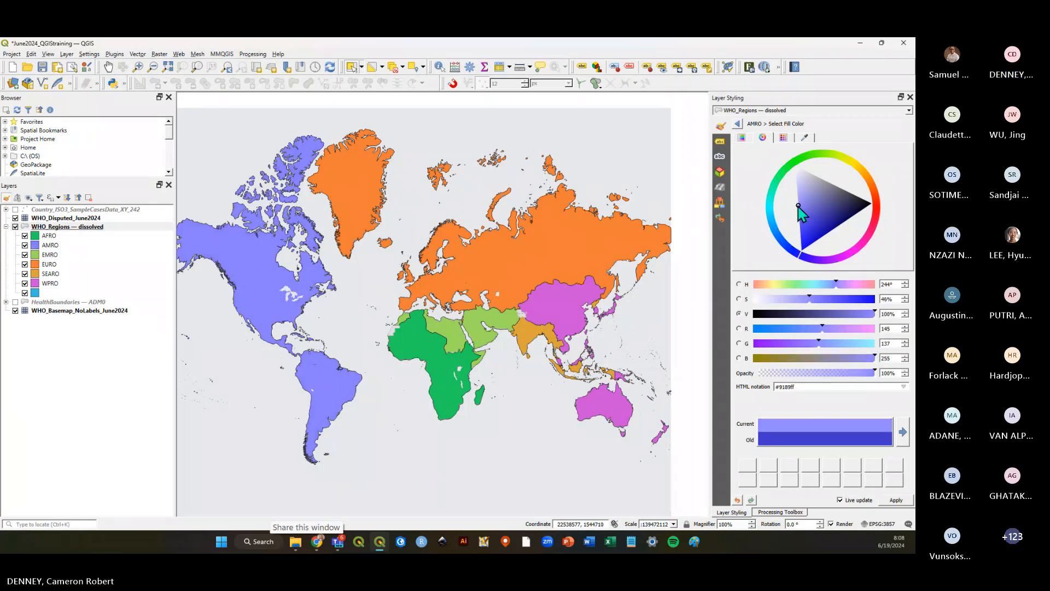
{"action": "left_click", "coordinate": [738, 124]}
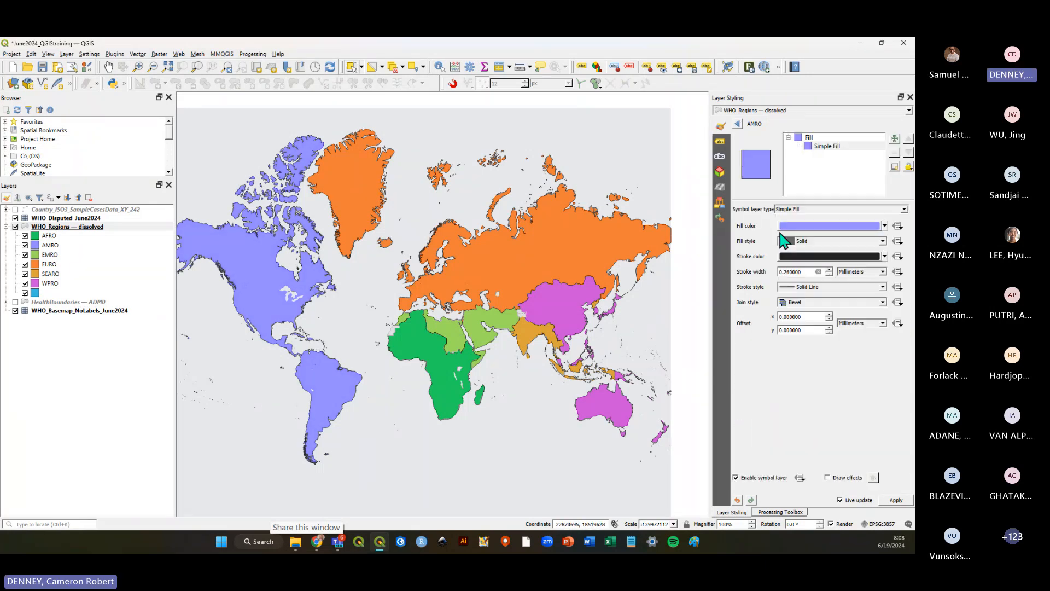
{"action": "left_click", "coordinate": [738, 124]}
Change the WPRO category's fill colour to a lighter pink #e981f3 and save the project.
{"action": "double_click", "coordinate": [750, 241]}
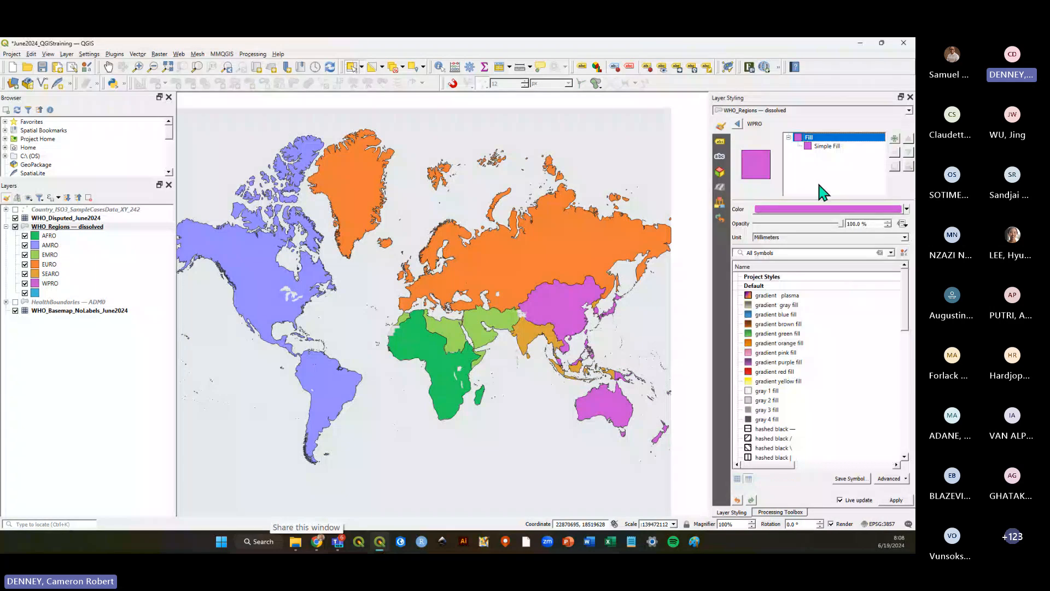
{"action": "left_click", "coordinate": [825, 146]}
{"action": "left_click", "coordinate": [818, 226]}
{"action": "left_click", "coordinate": [815, 228]}
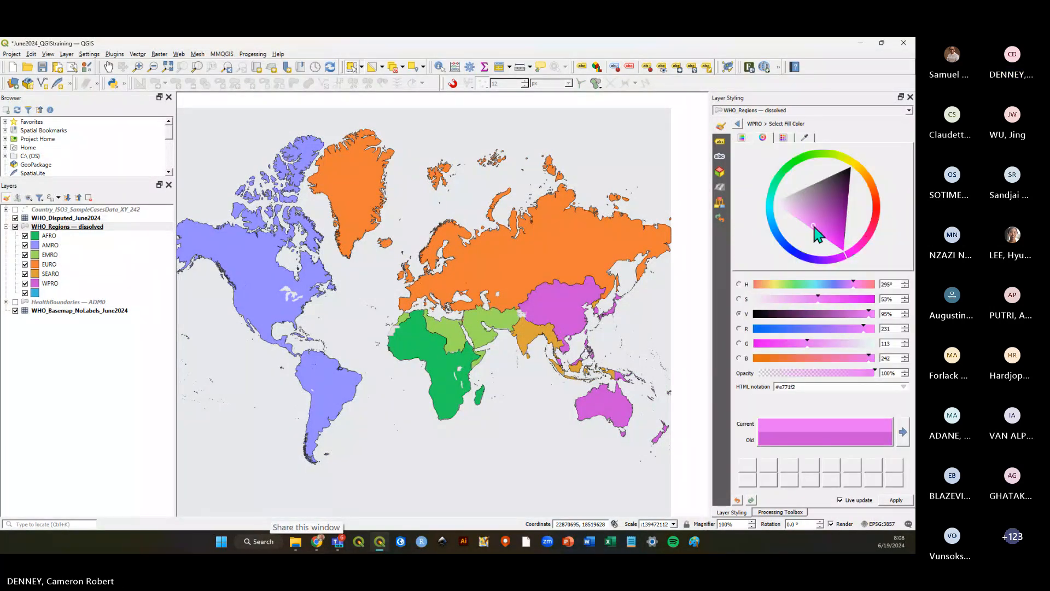
{"action": "left_click", "coordinate": [809, 223]}
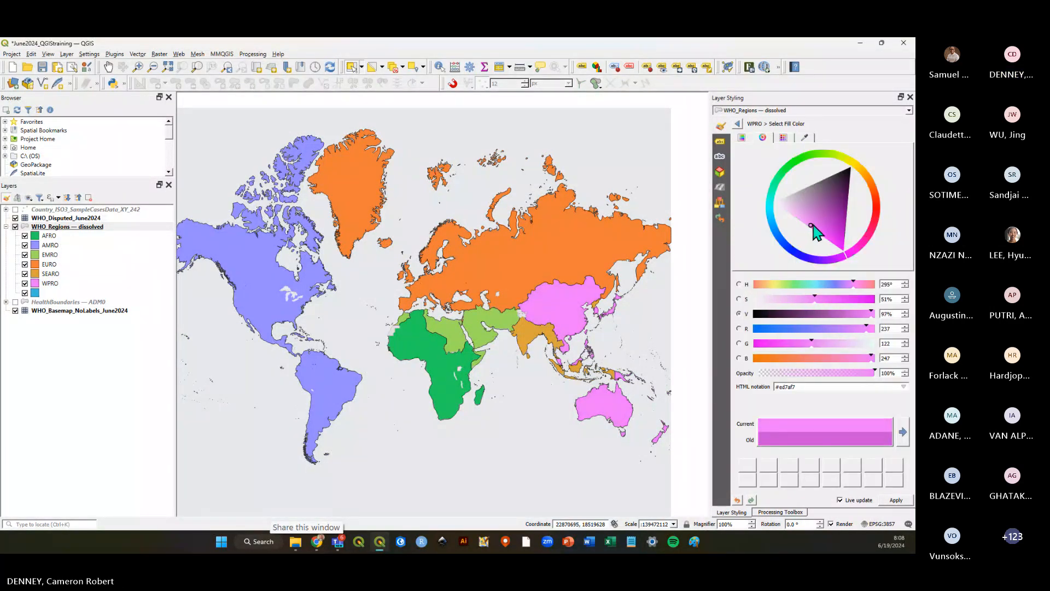
{"action": "left_click", "coordinate": [737, 124]}
{"action": "left_click", "coordinate": [738, 124]}
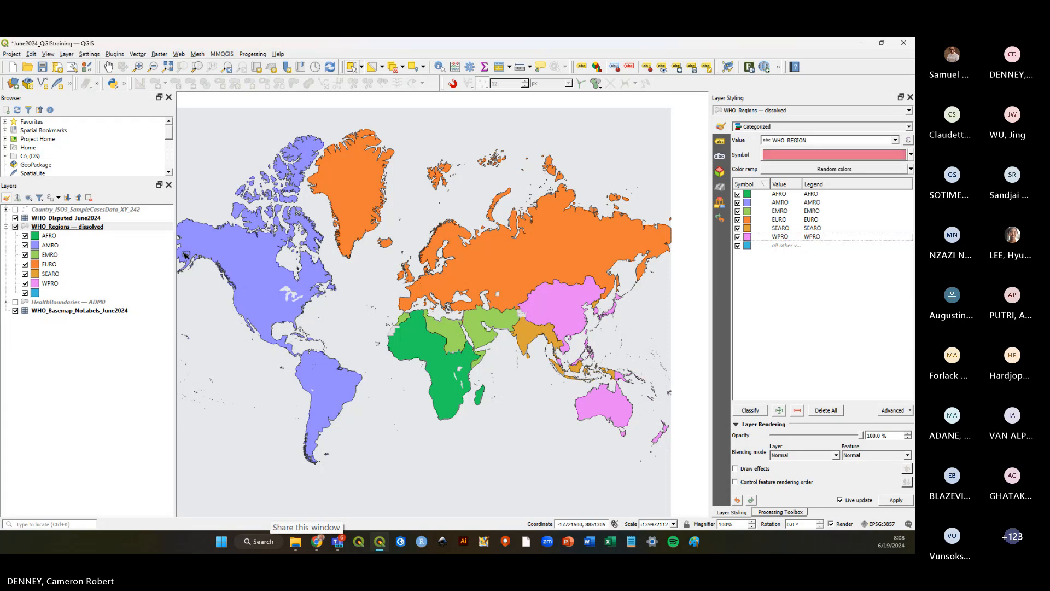
{"action": "left_click", "coordinate": [42, 66]}
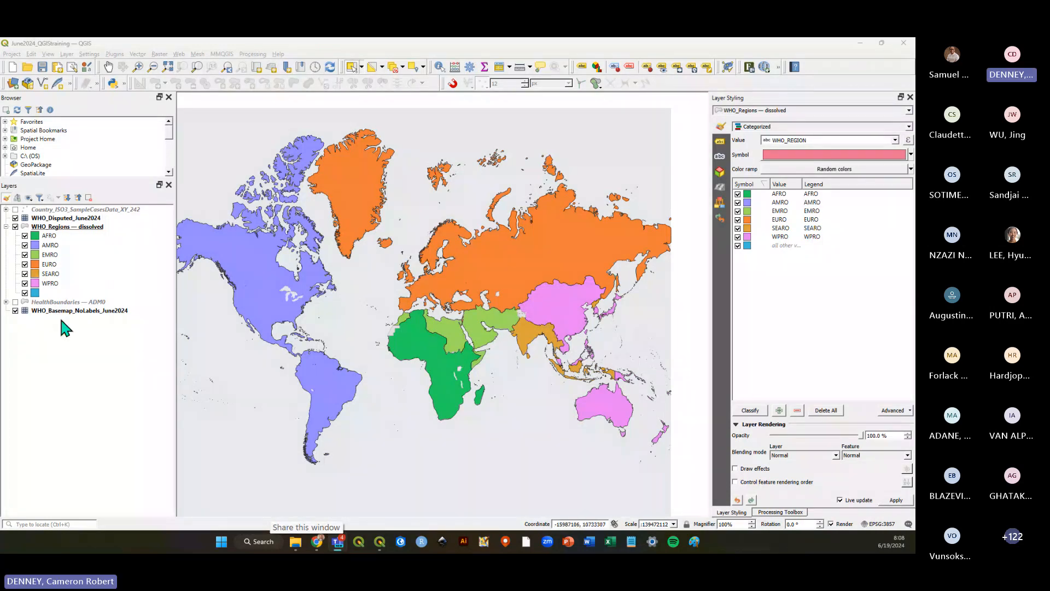
Move the WHO_Disputed_June2024 layer to the top of the layer order.
{"action": "left_click", "coordinate": [15, 218]}
{"action": "left_click", "coordinate": [15, 217]}
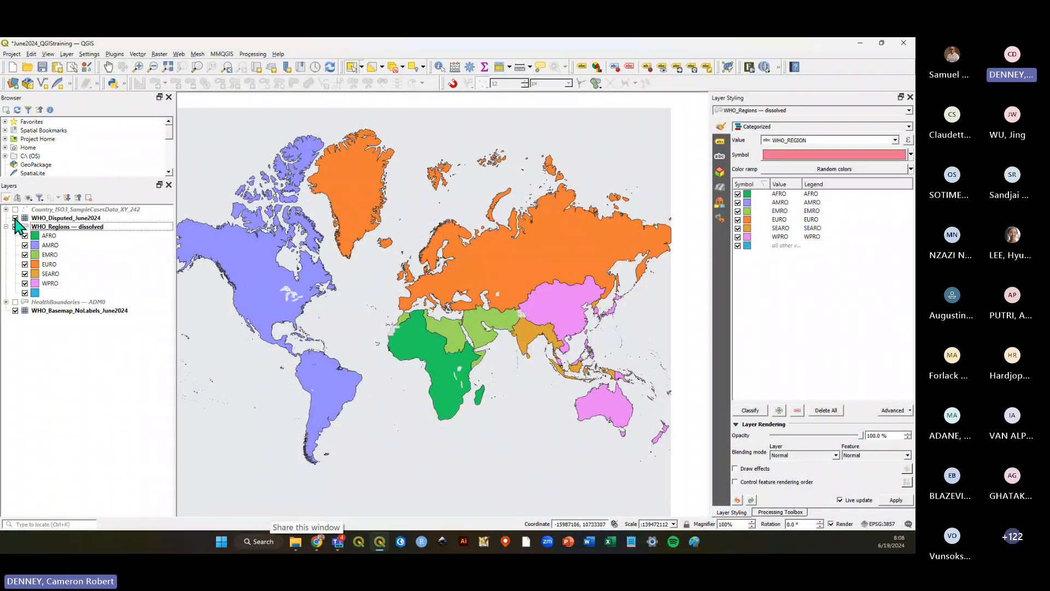
{"action": "left_click", "coordinate": [65, 219]}
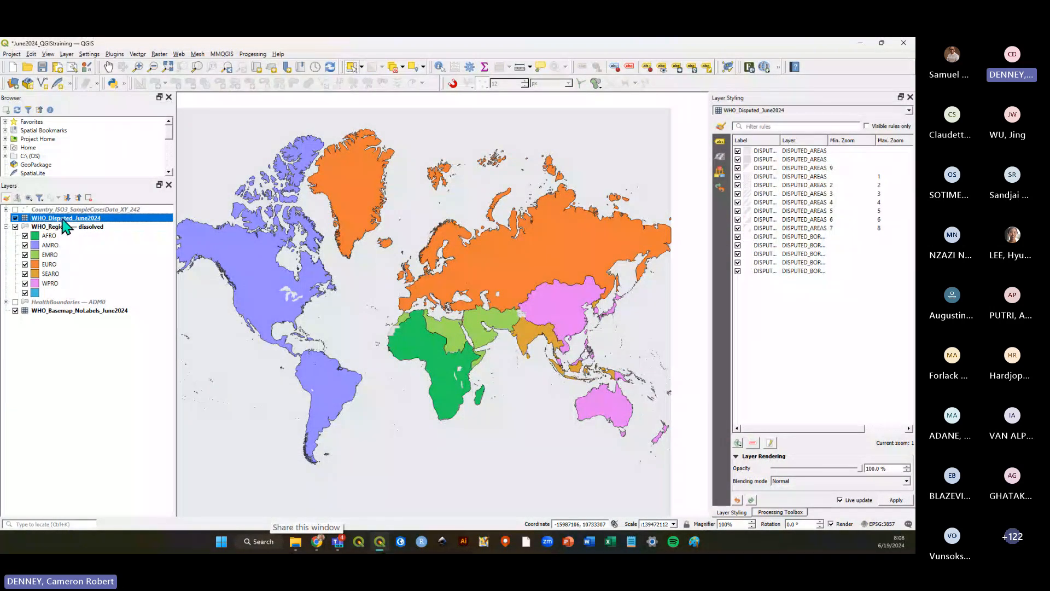
{"action": "left_click", "coordinate": [65, 387]}
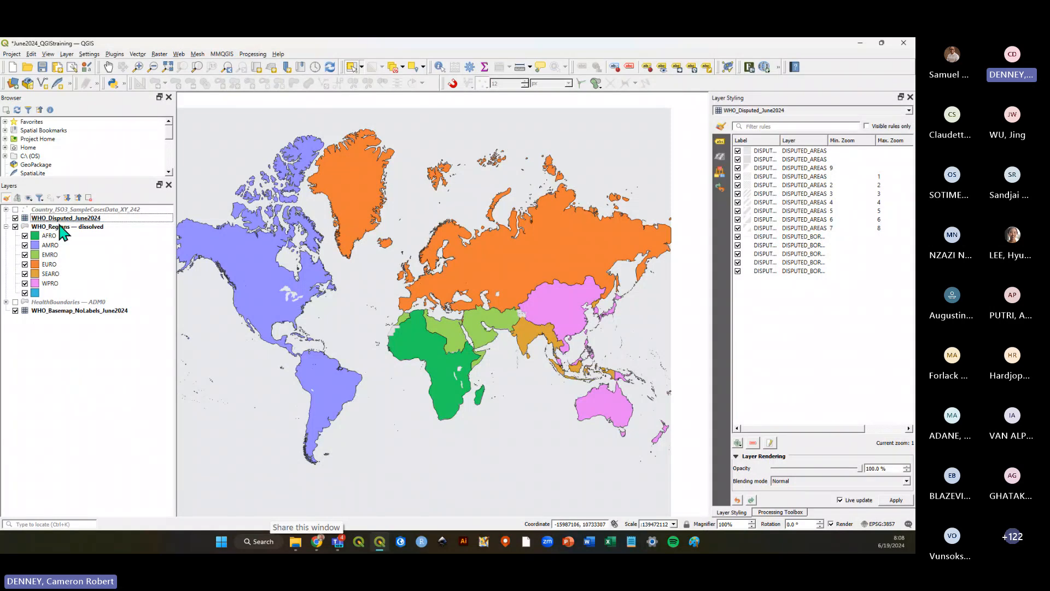
{"action": "left_click", "coordinate": [60, 220]}
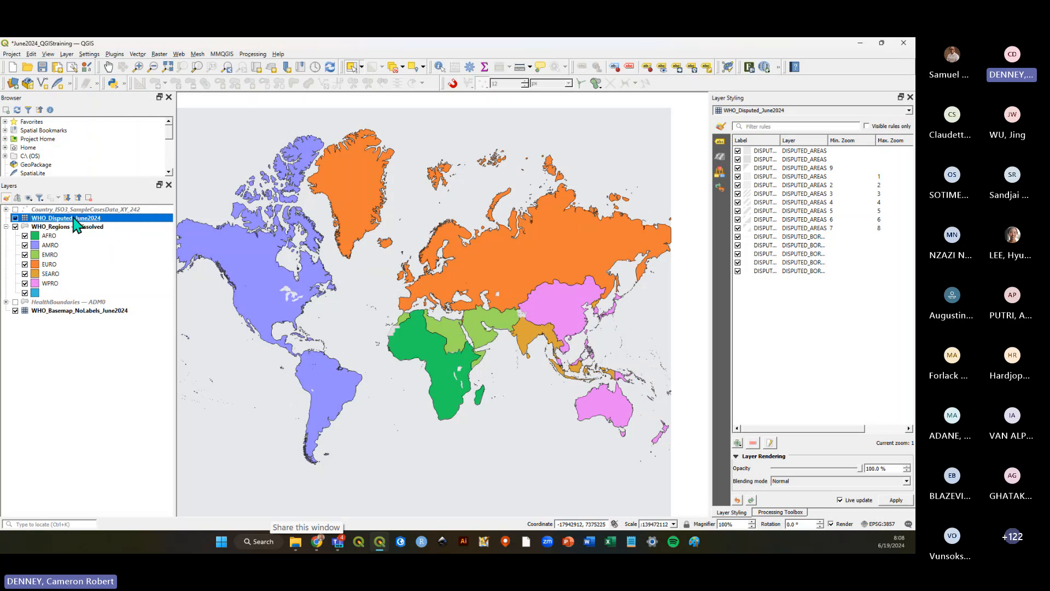
{"action": "left_click_drag", "start_coordinate": [65, 222], "coordinate": [64, 210]}
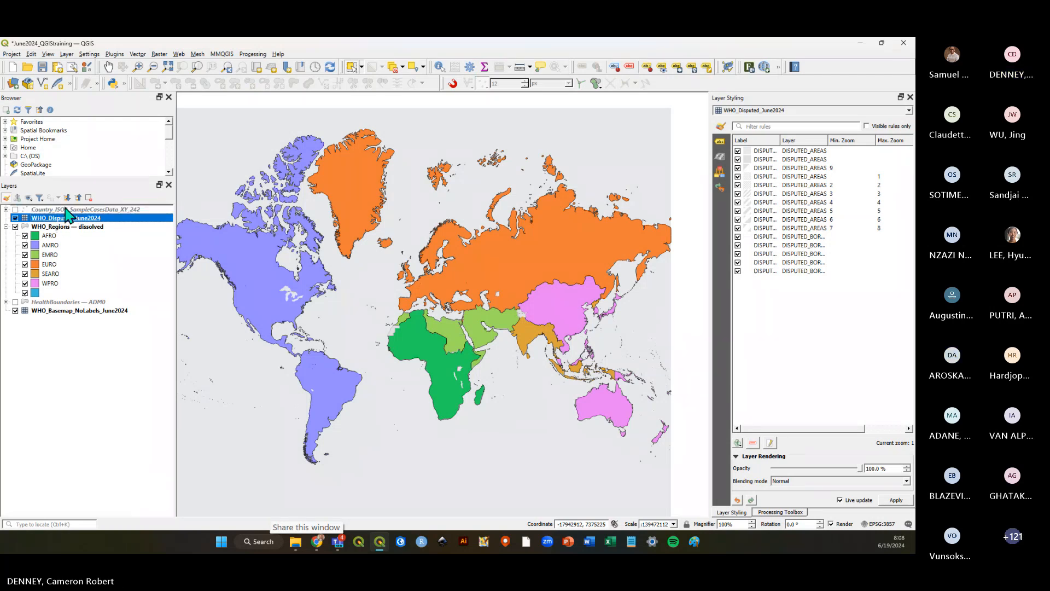
Collapse the WHO_Regions legend in the layer list and save the project.
{"action": "left_click", "coordinate": [5, 227]}
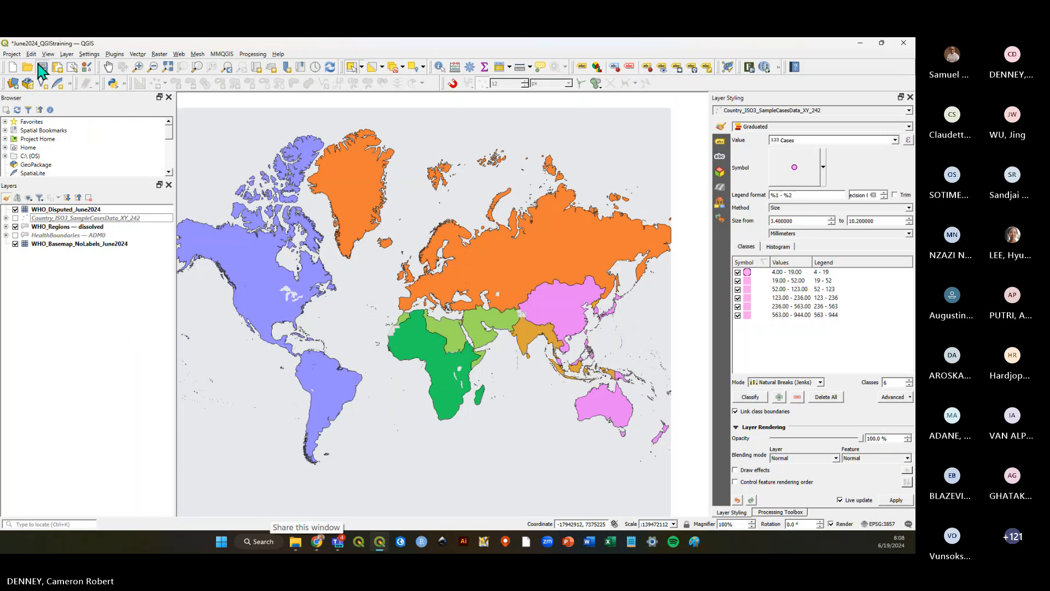
{"action": "left_click", "coordinate": [42, 69]}
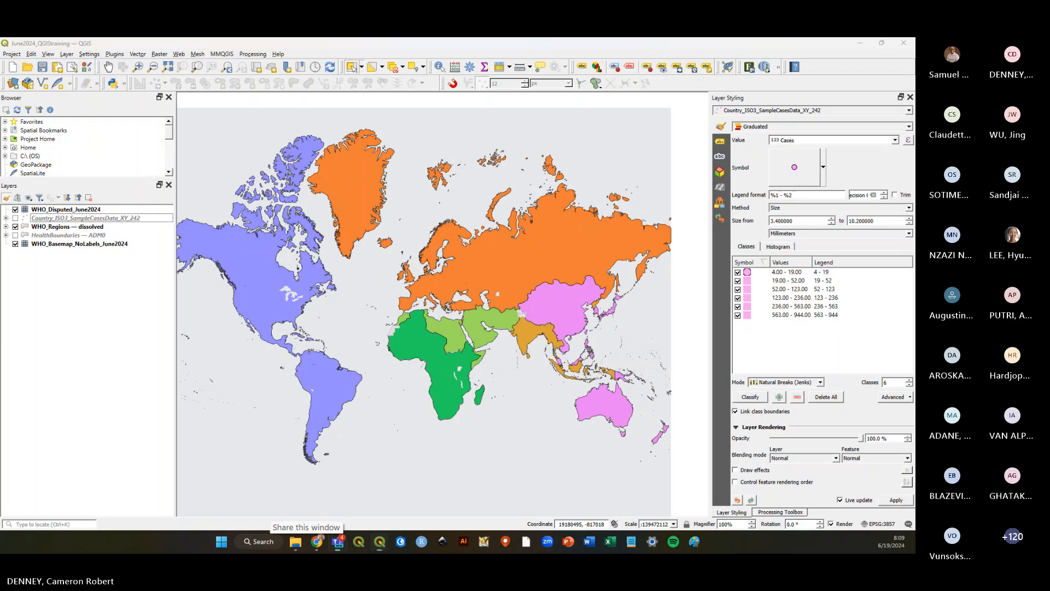
{"action": "left_click", "coordinate": [42, 67]}
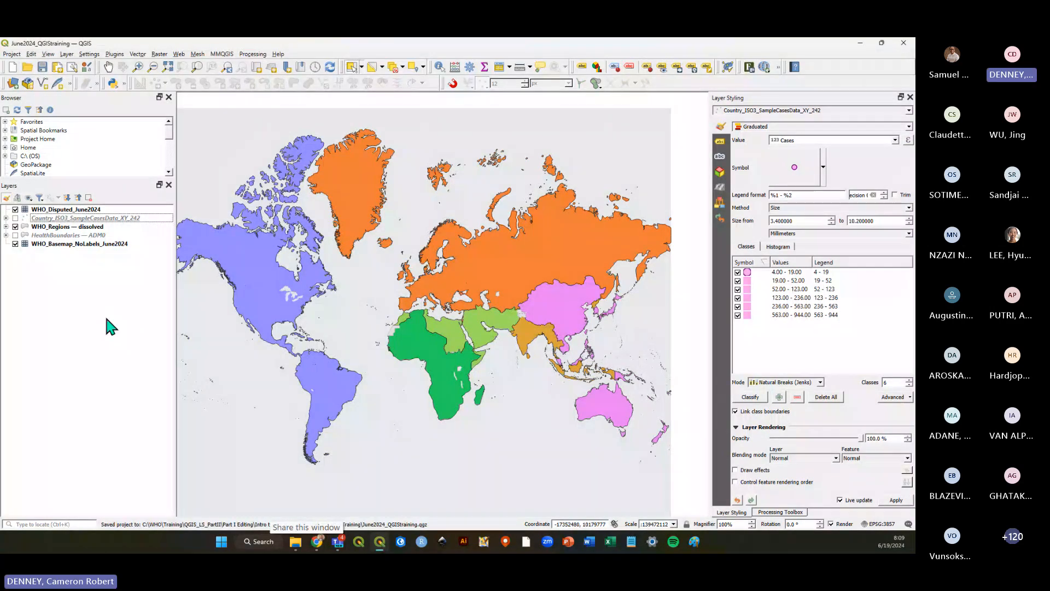
Browse the available colour ramps for the WHO_Regions categories without applying one.
{"action": "left_click", "coordinate": [82, 227]}
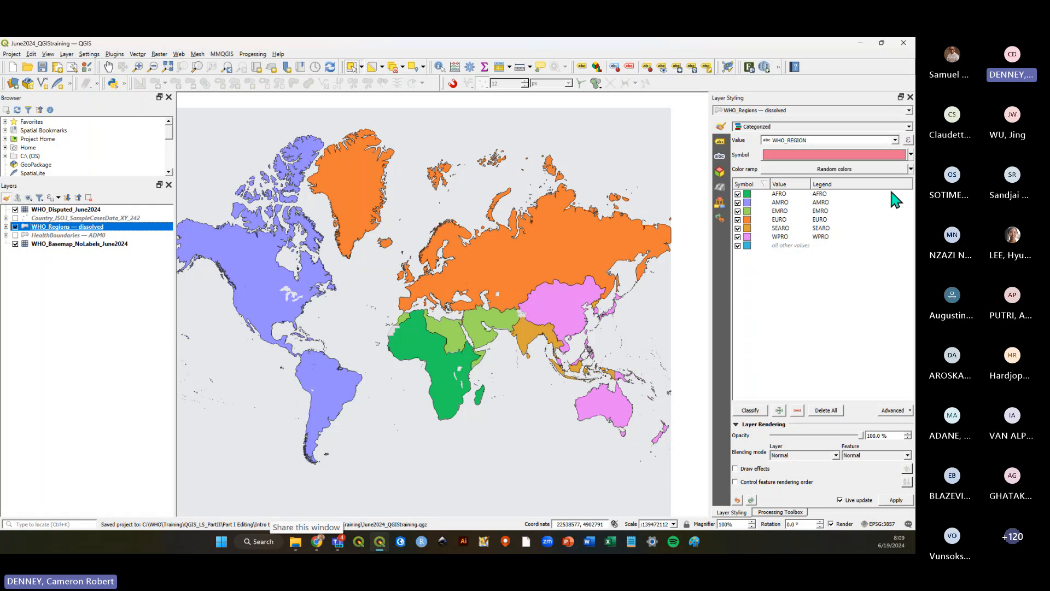
{"action": "left_click", "coordinate": [910, 169]}
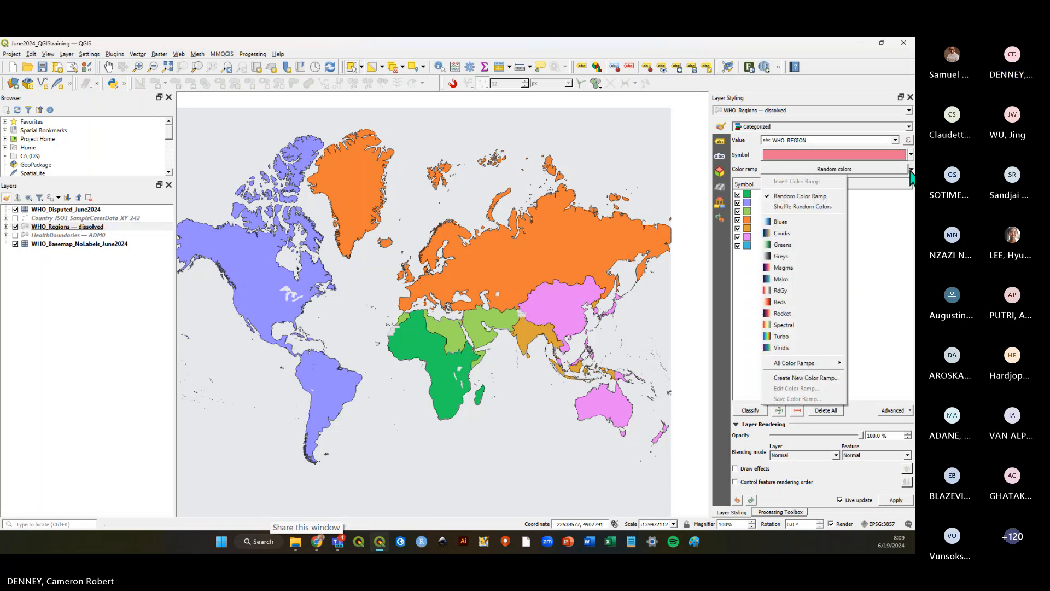
{"action": "mouse_move", "coordinate": [830, 363]}
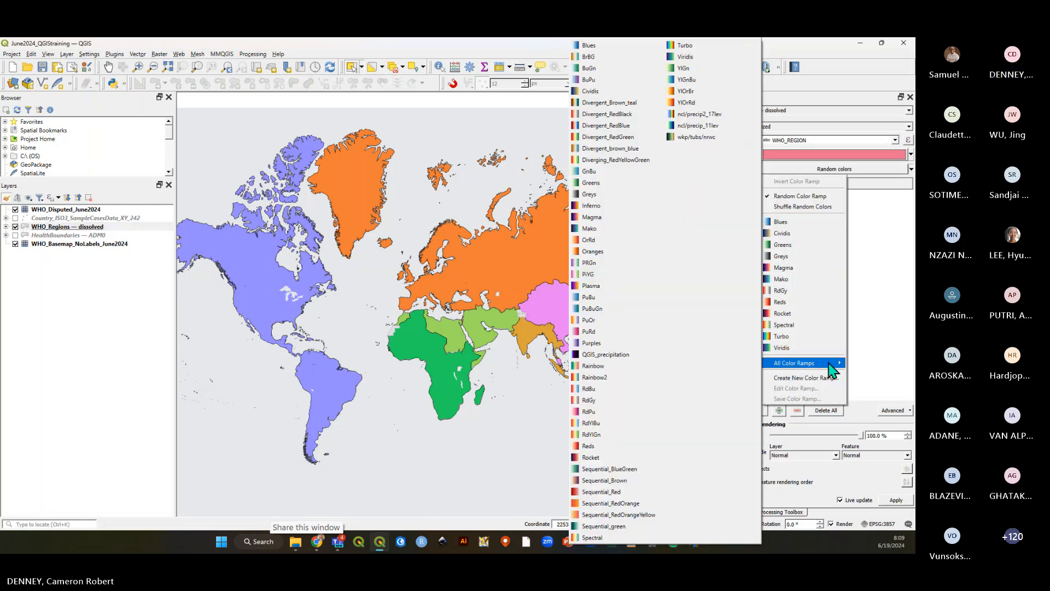
{"action": "left_click", "coordinate": [890, 347]}
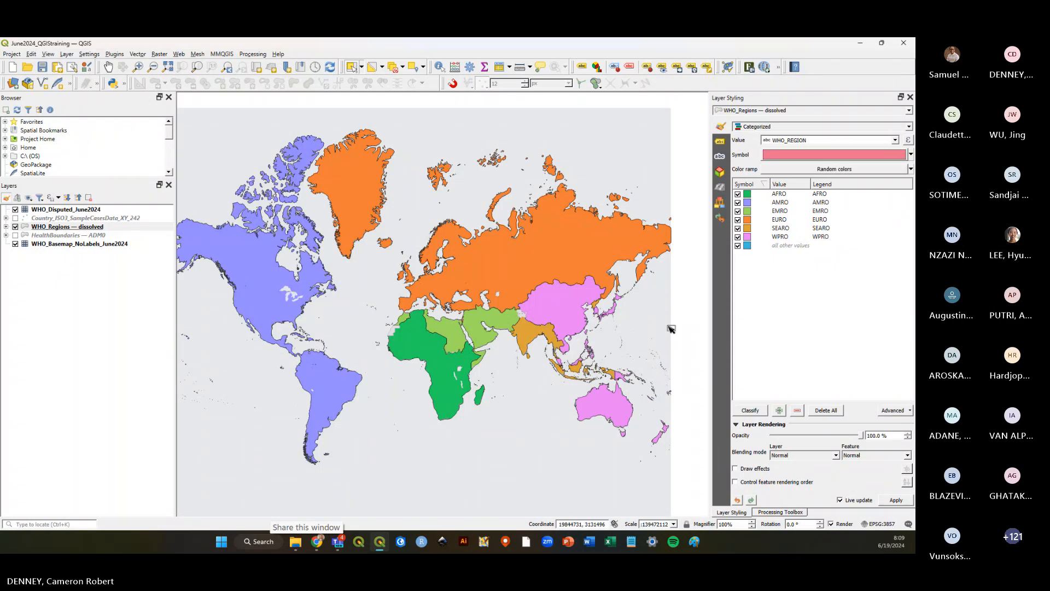
{"action": "left_click", "coordinate": [42, 67]}
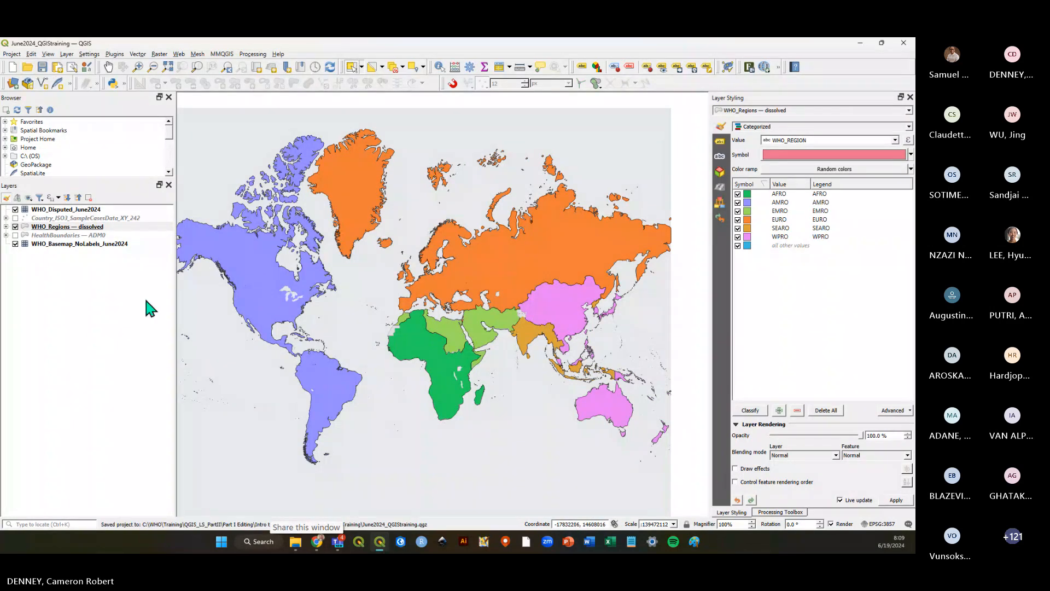
Turn on Single Labels for WHO_Regions using the WHO_REGION field.
{"action": "left_click", "coordinate": [720, 141]}
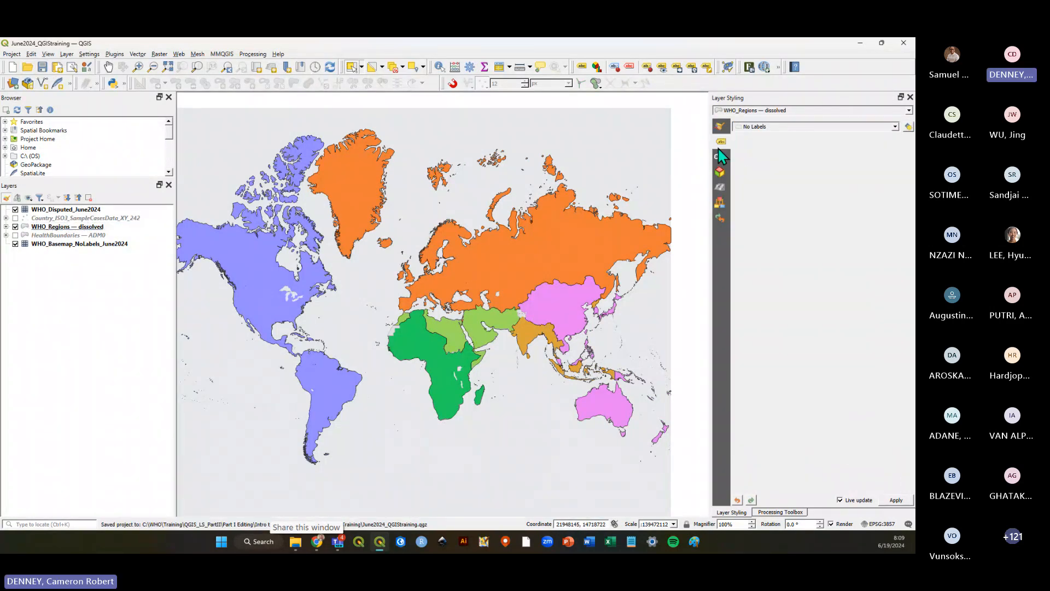
{"action": "left_click", "coordinate": [896, 127]}
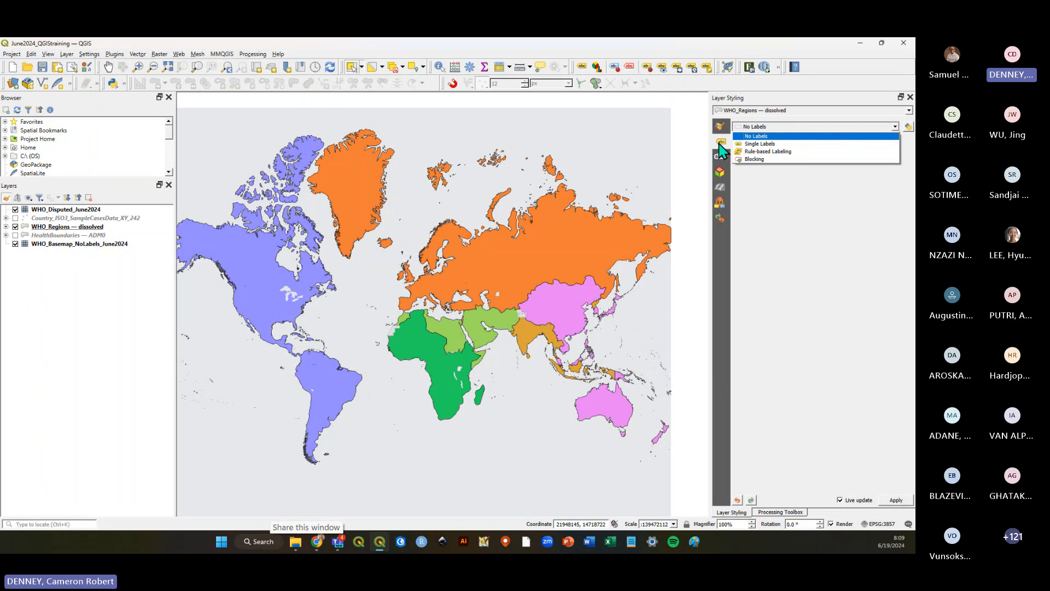
{"action": "left_click", "coordinate": [750, 143]}
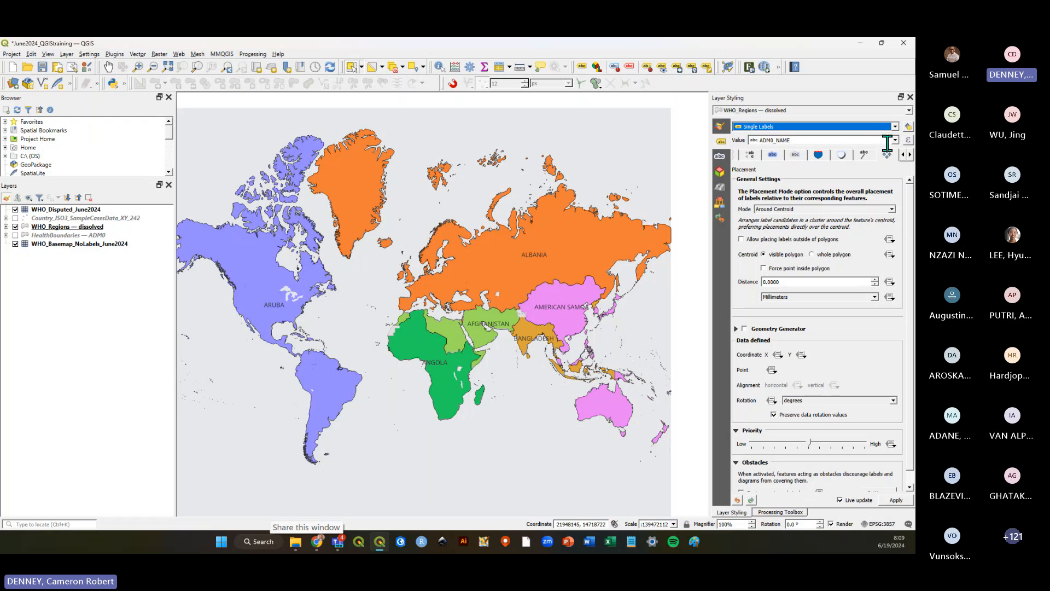
{"action": "left_click", "coordinate": [895, 141]}
{"action": "left_click", "coordinate": [787, 169]}
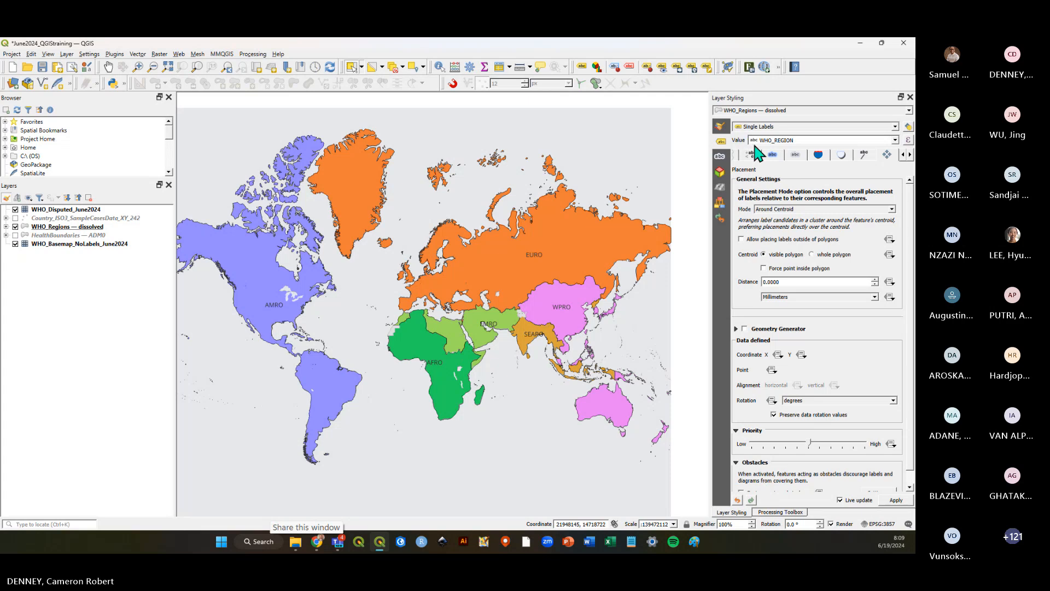
Enable a text buffer around the WHO_Regions labels.
{"action": "left_click", "coordinate": [904, 155]}
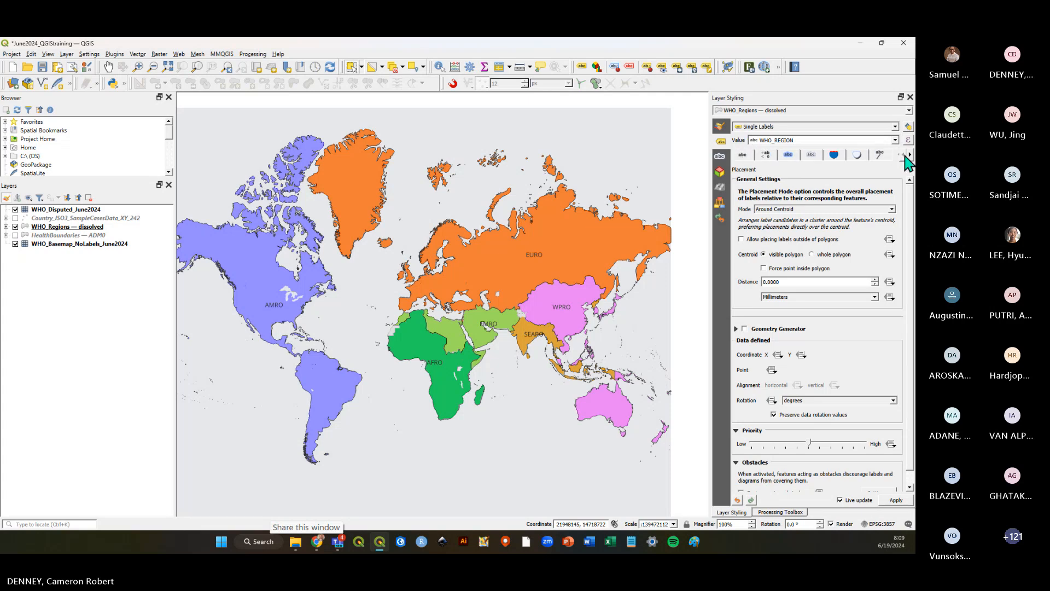
{"action": "left_click", "coordinate": [788, 156]}
{"action": "left_click", "coordinate": [745, 182]}
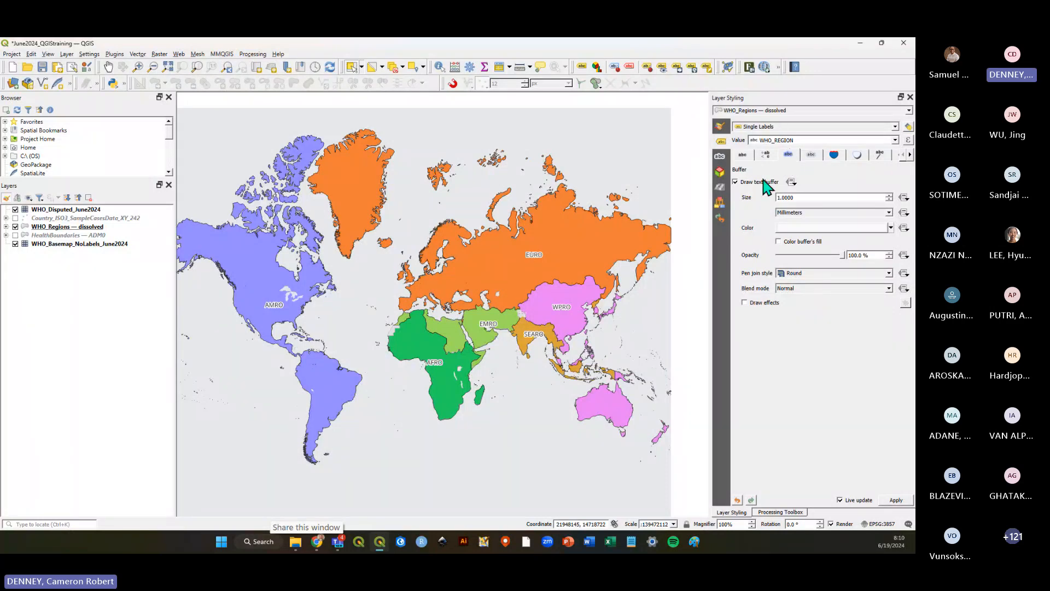
Set the WHO_Regions label text to Source Sans Pro at 14 points and save the project.
{"action": "left_click", "coordinate": [742, 155]}
{"action": "scroll", "coordinate": [793, 232], "scroll_direction": "up", "scroll_amount": 4}
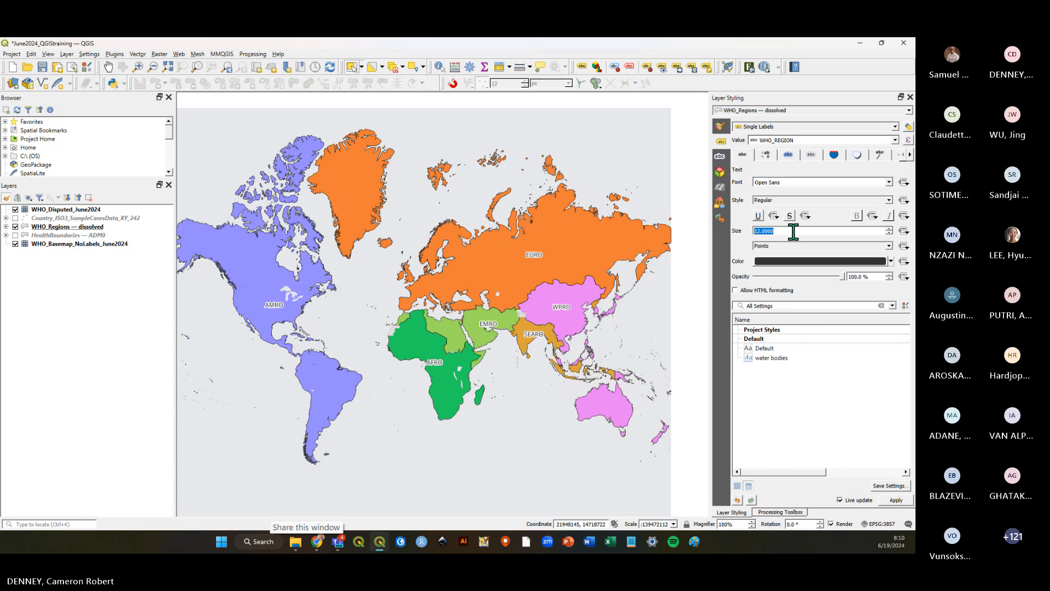
{"action": "left_click", "coordinate": [888, 182]}
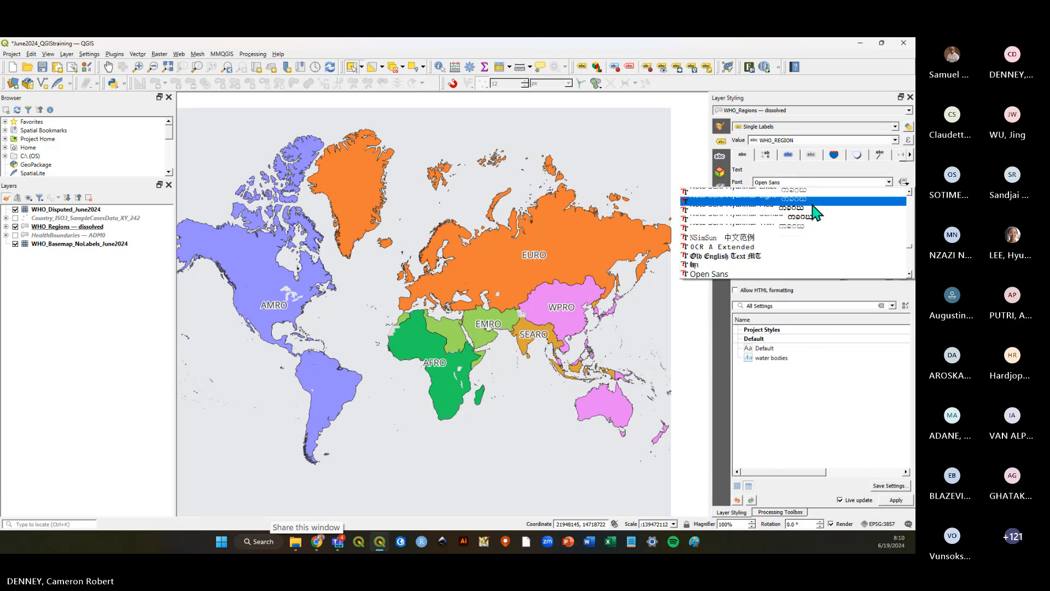
{"action": "scroll", "coordinate": [815, 212], "scroll_direction": "down", "scroll_amount": 10}
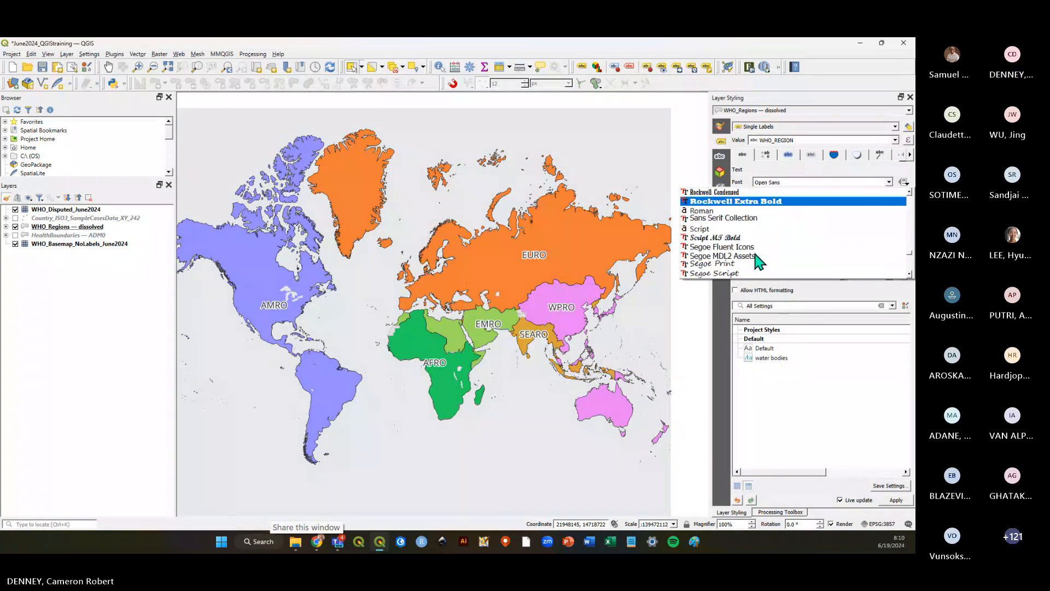
{"action": "scroll", "coordinate": [753, 256], "scroll_direction": "down", "scroll_amount": 3}
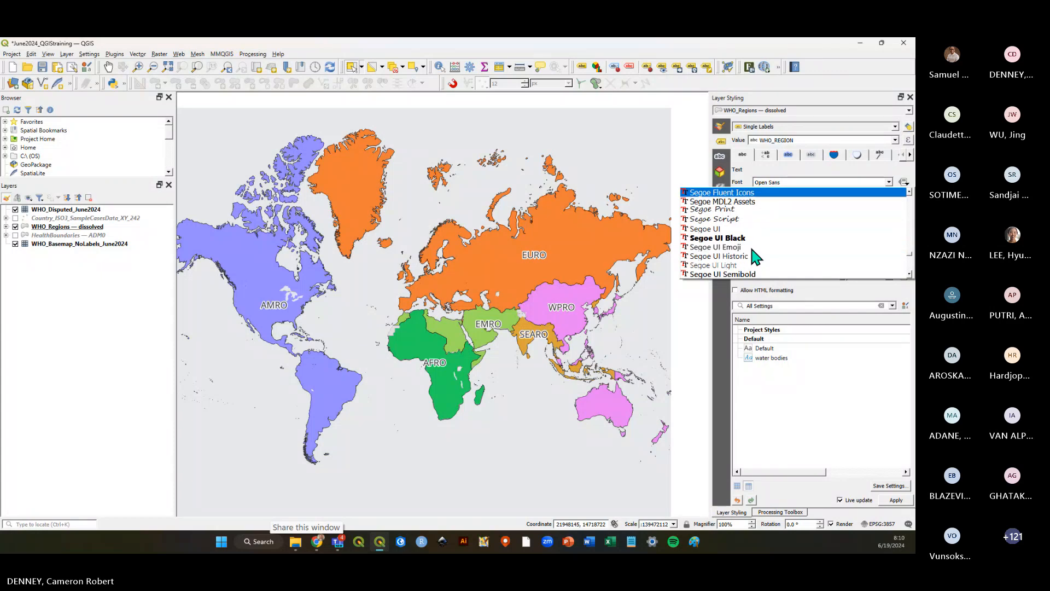
{"action": "scroll", "coordinate": [754, 256], "scroll_direction": "down", "scroll_amount": 8}
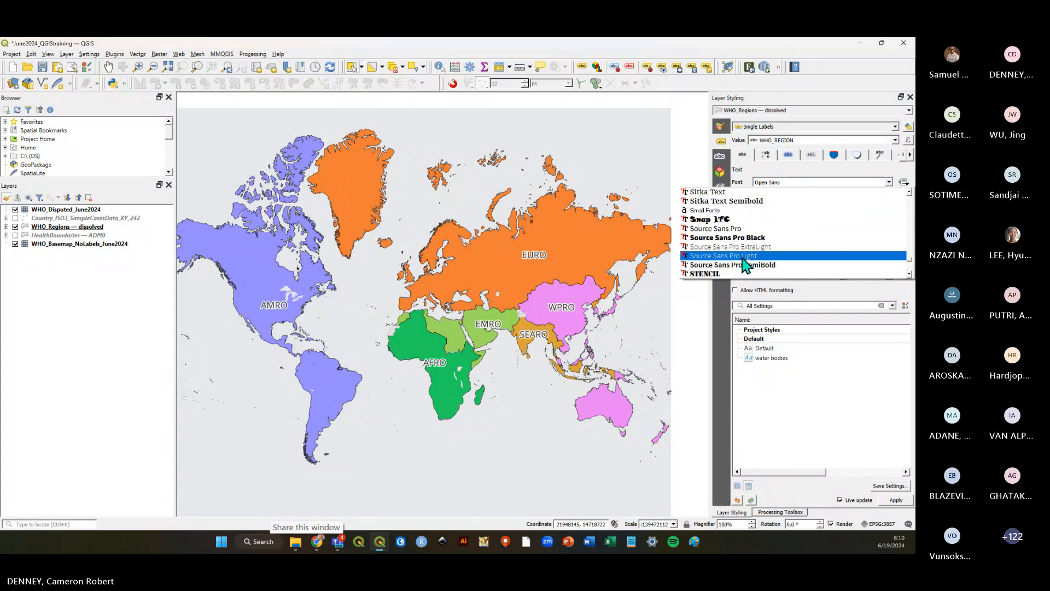
{"action": "left_click", "coordinate": [734, 230]}
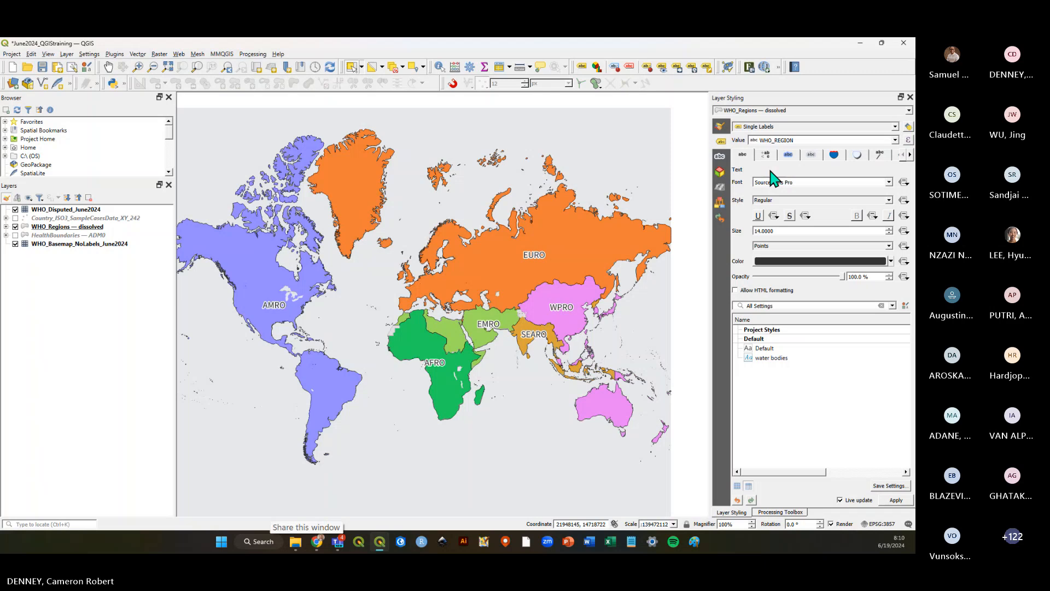
{"action": "key", "text": "ctrl+s"}
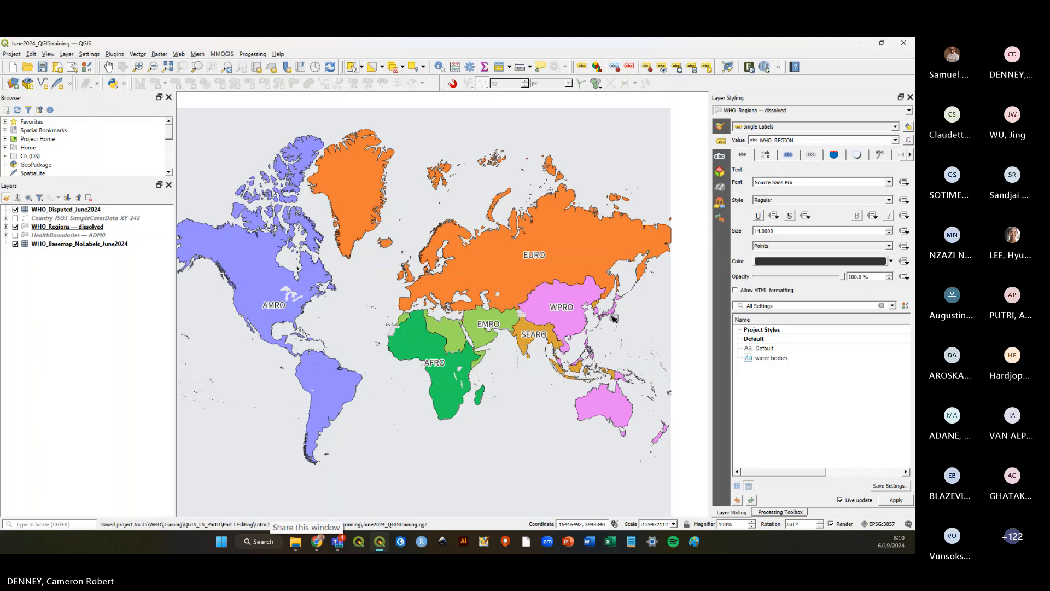
Review the WHO_Regions category symbols in the symbology settings, then return to the label settings.
{"action": "left_click", "coordinate": [722, 126]}
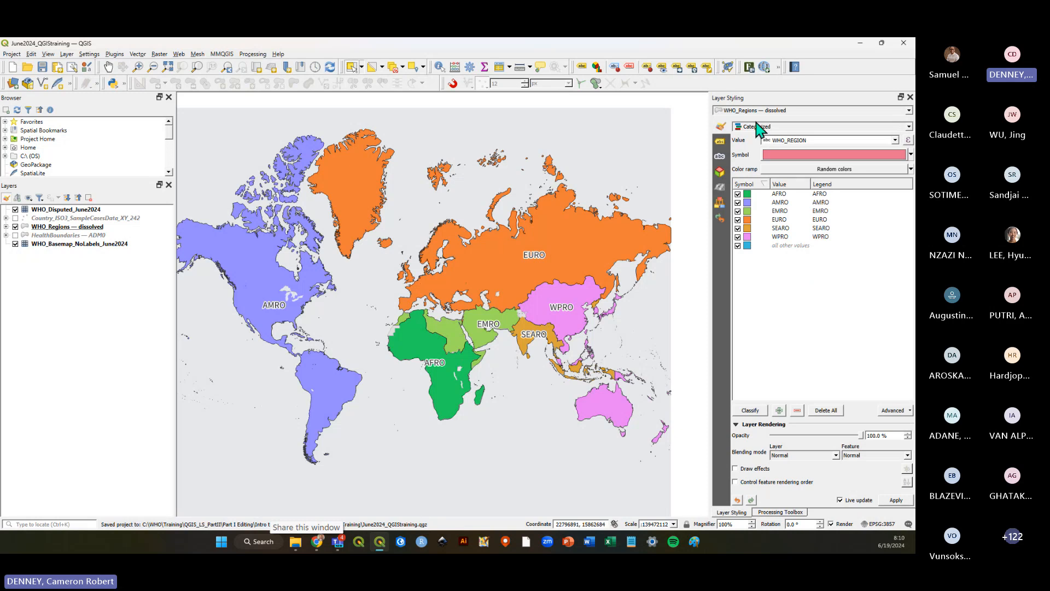
{"action": "left_click", "coordinate": [66, 228]}
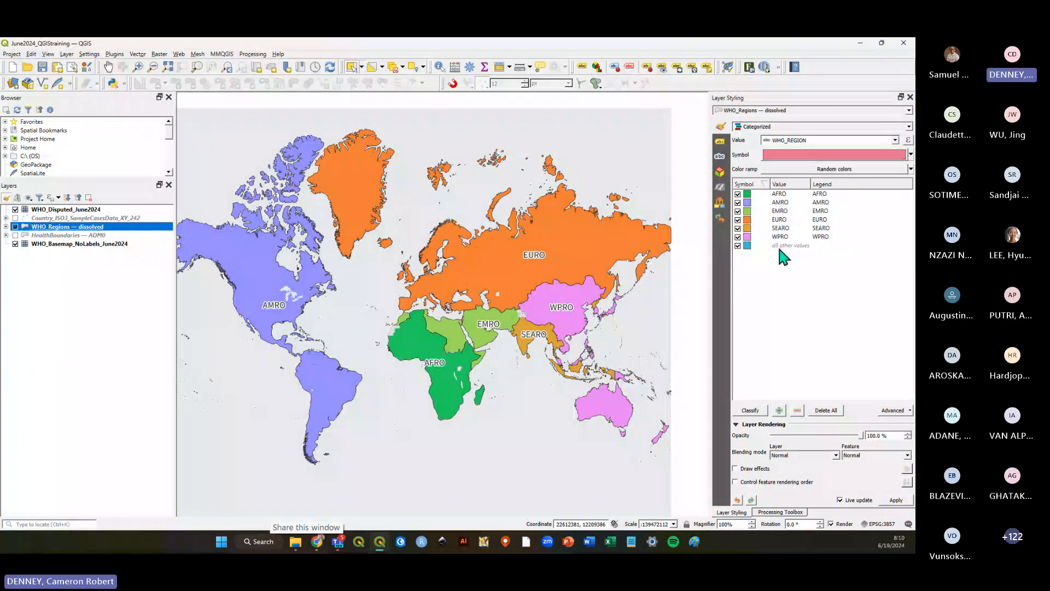
{"action": "left_click", "coordinate": [749, 229]}
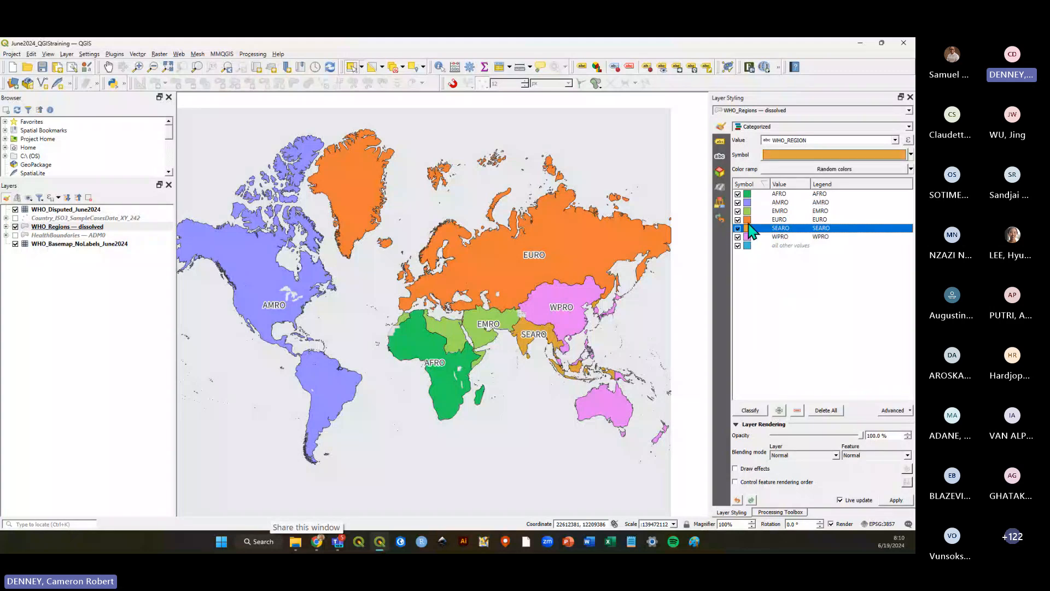
{"action": "key", "text": "Up"}
{"action": "key", "text": "Up"}
{"action": "key", "text": "Up"}
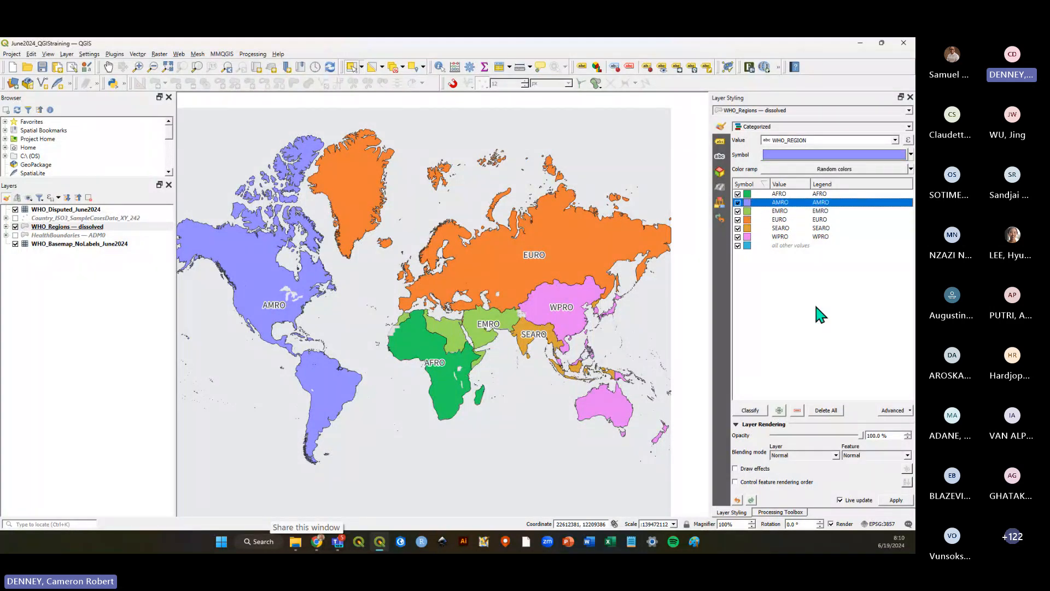
{"action": "left_click", "coordinate": [818, 309]}
{"action": "left_click", "coordinate": [720, 142]}
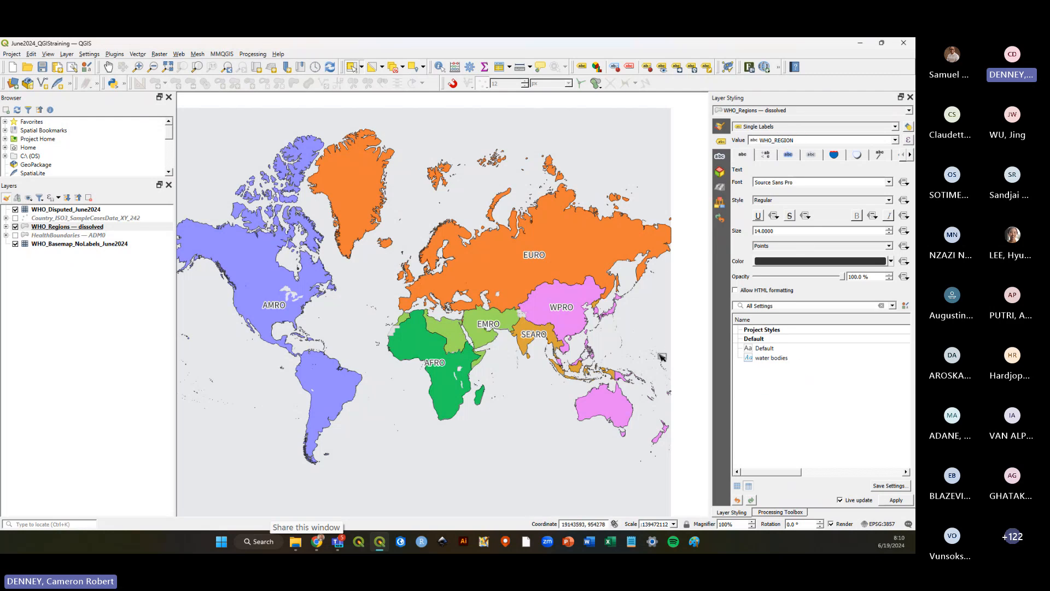
Save the project and capture a screen snip of the map canvas with the Windows snipping tool.
{"action": "left_click", "coordinate": [42, 67]}
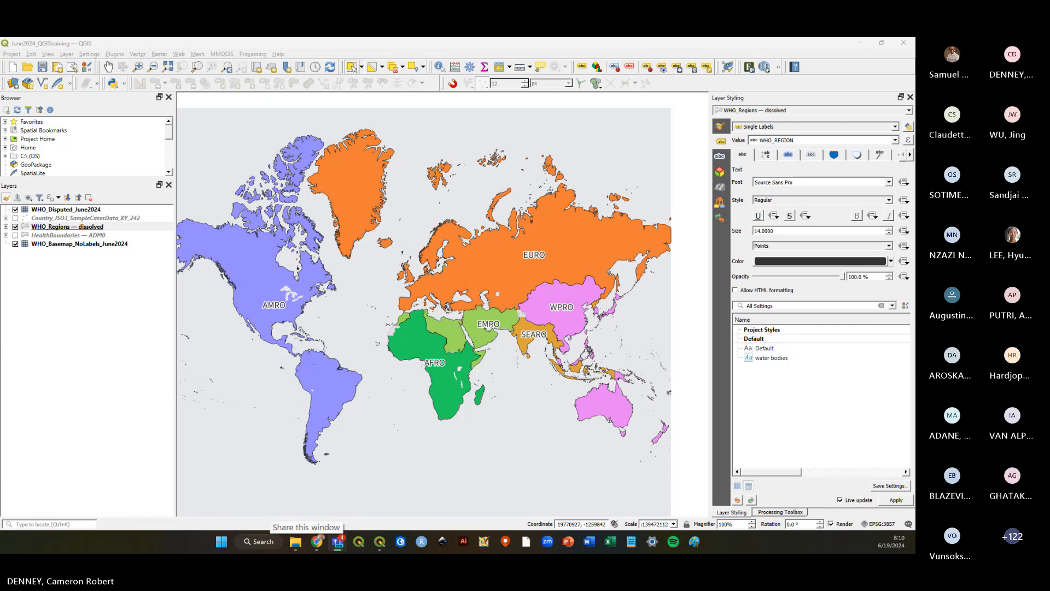
{"action": "left_click", "coordinate": [42, 66]}
{"action": "left_click", "coordinate": [99, 302]}
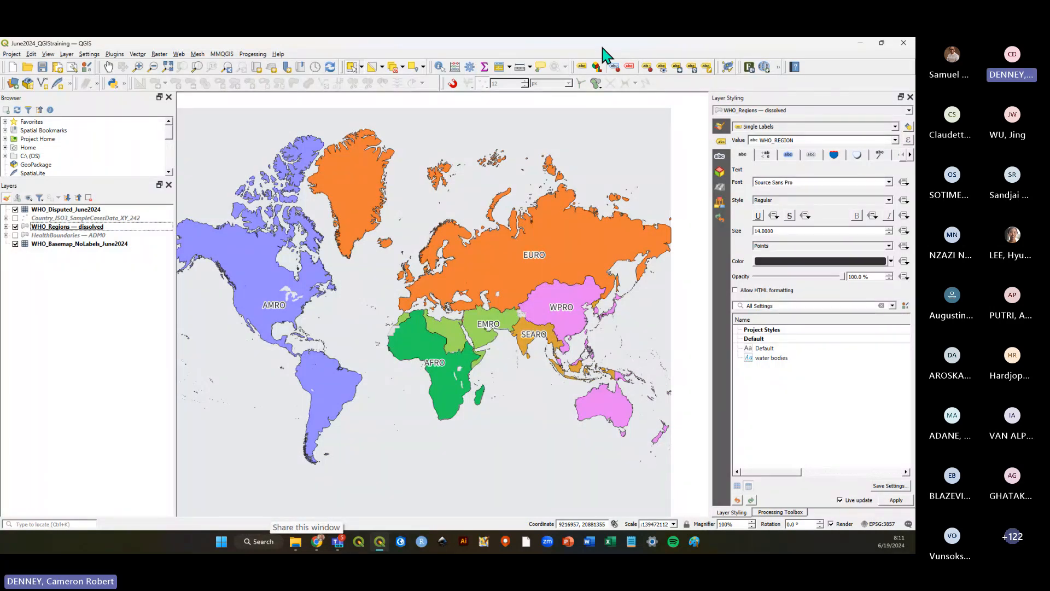
{"action": "key", "text": "super+shift+s"}
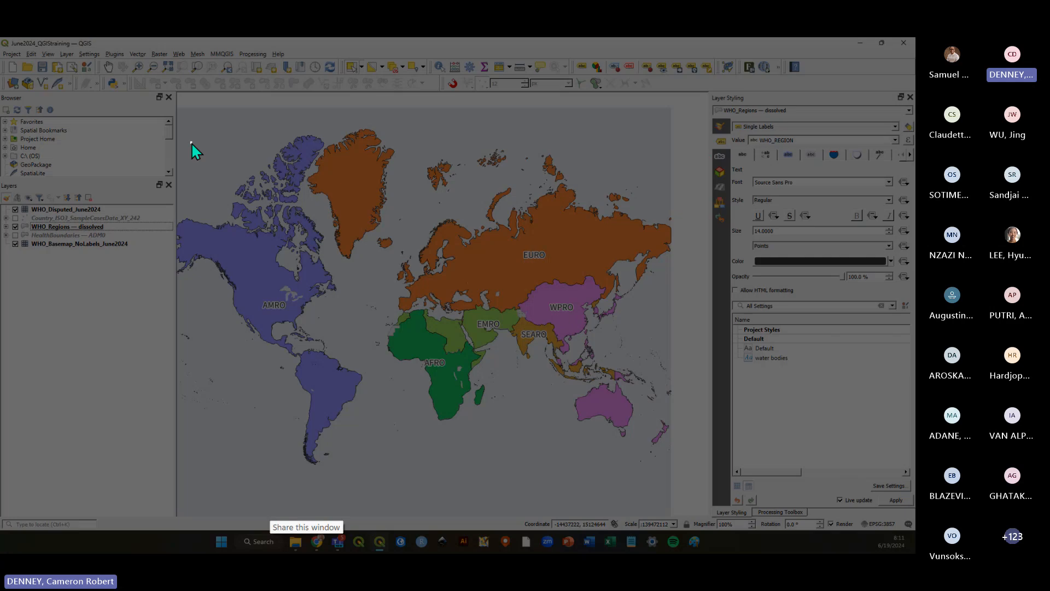
{"action": "left_click_drag", "start_coordinate": [192, 142], "coordinate": [663, 483]}
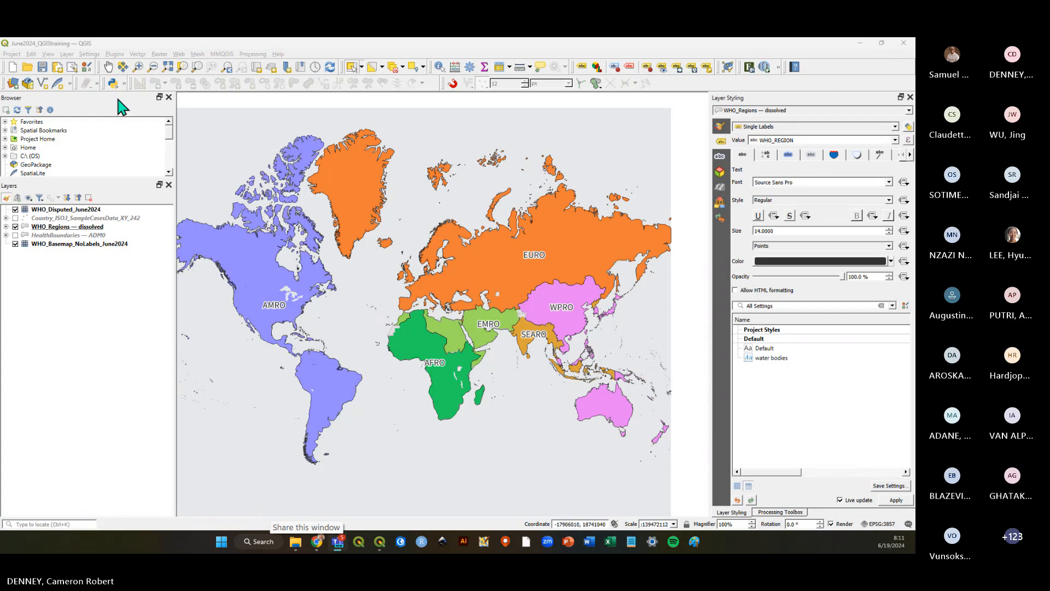
Select the WHO_Regions layer in the layer list and save the project again.
{"action": "left_click", "coordinate": [42, 67]}
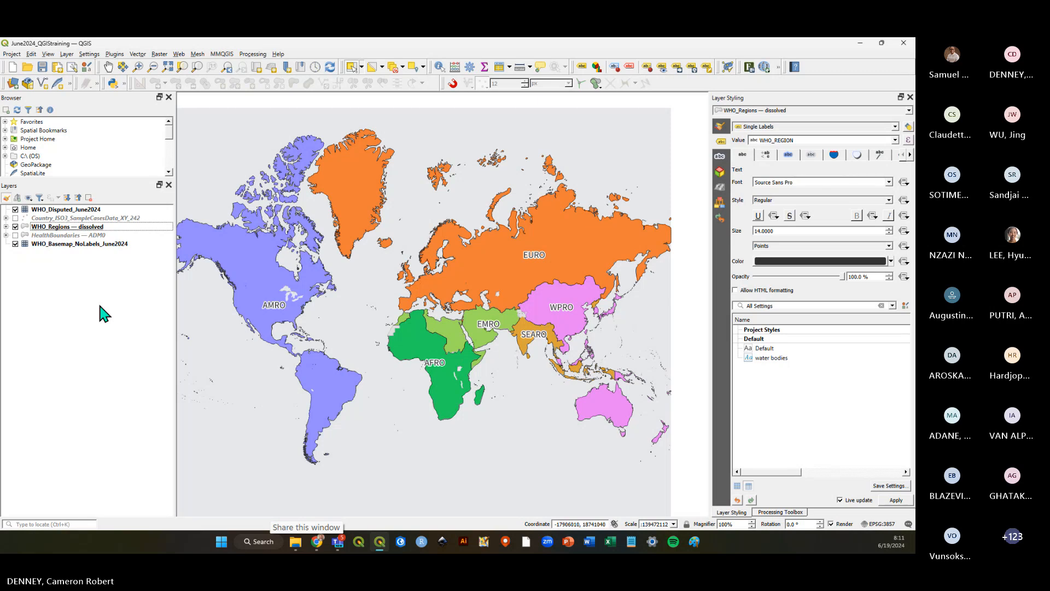
{"action": "left_click", "coordinate": [42, 67]}
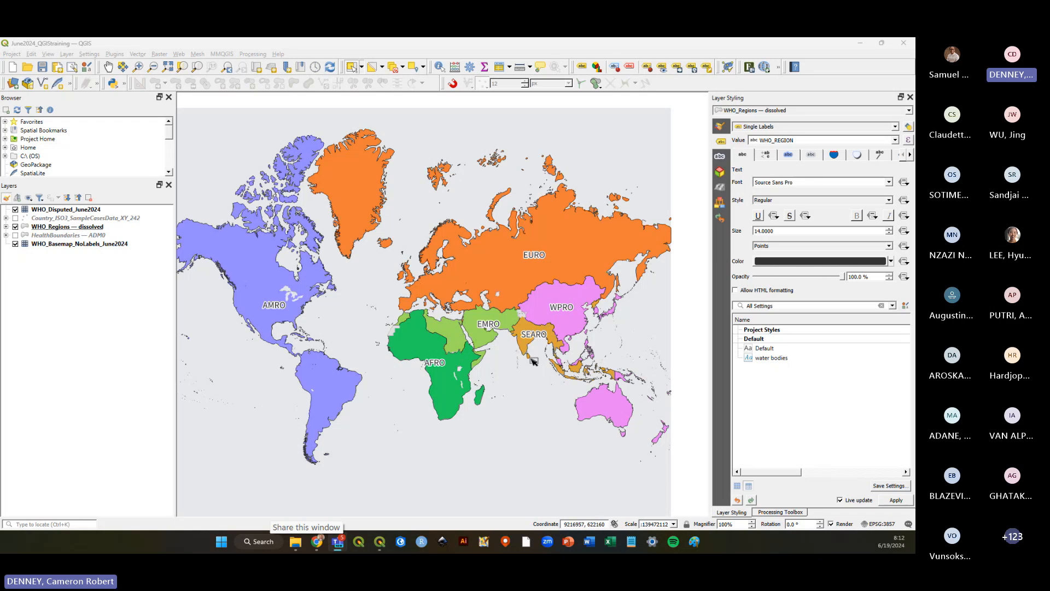
{"action": "left_click", "coordinate": [82, 227]}
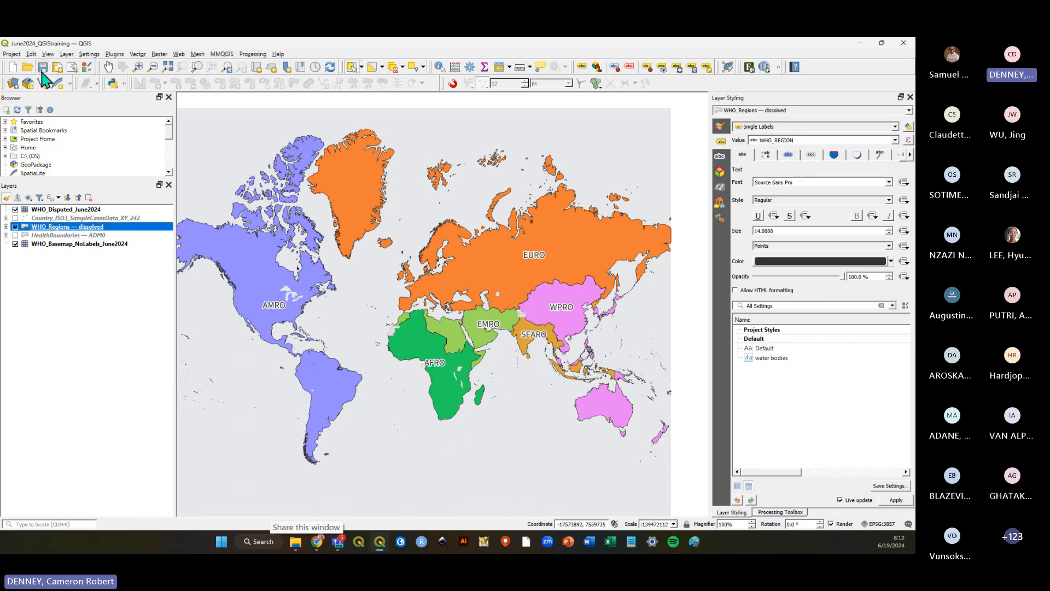
{"action": "left_click", "coordinate": [42, 67]}
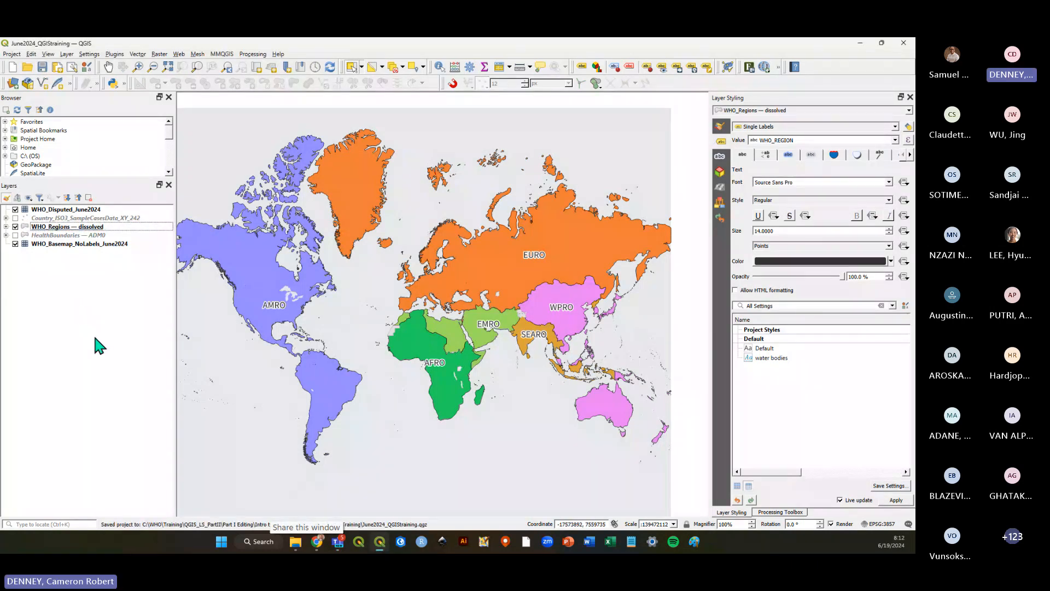
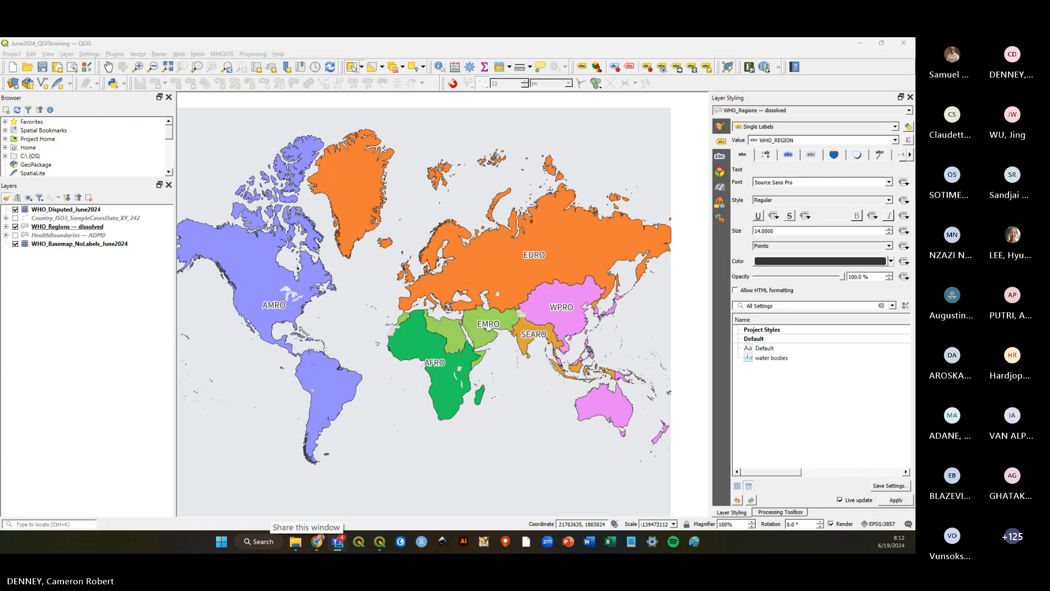
{"action": "left_click", "coordinate": [43, 67]}
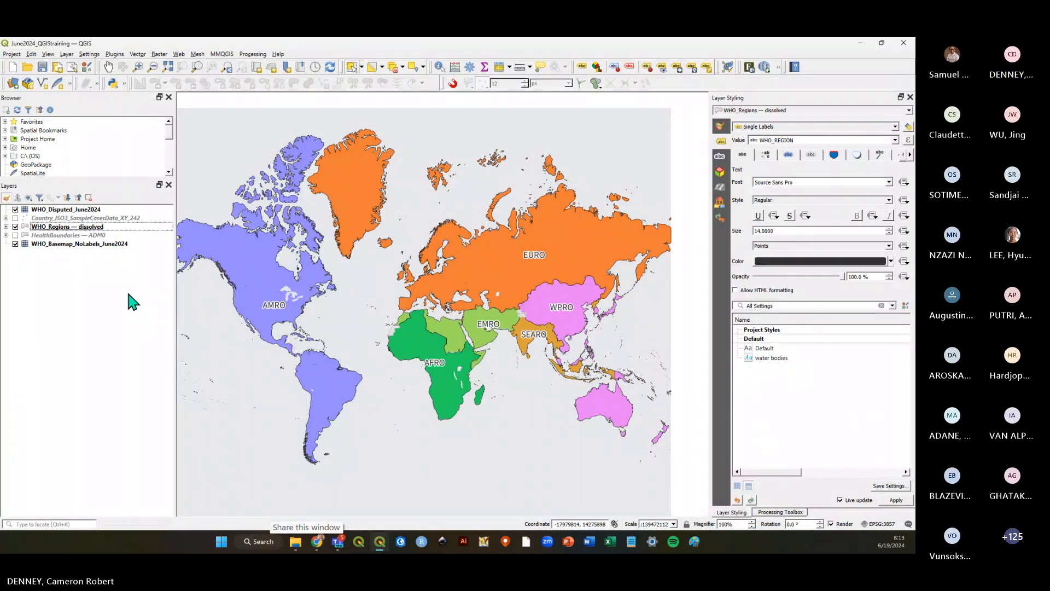
{"action": "left_click", "coordinate": [42, 66]}
{"action": "left_click", "coordinate": [46, 67]}
{"action": "left_click", "coordinate": [42, 67]}
Create a new print layout titled WHO_Regions_June2024.
{"action": "left_click", "coordinate": [13, 55]}
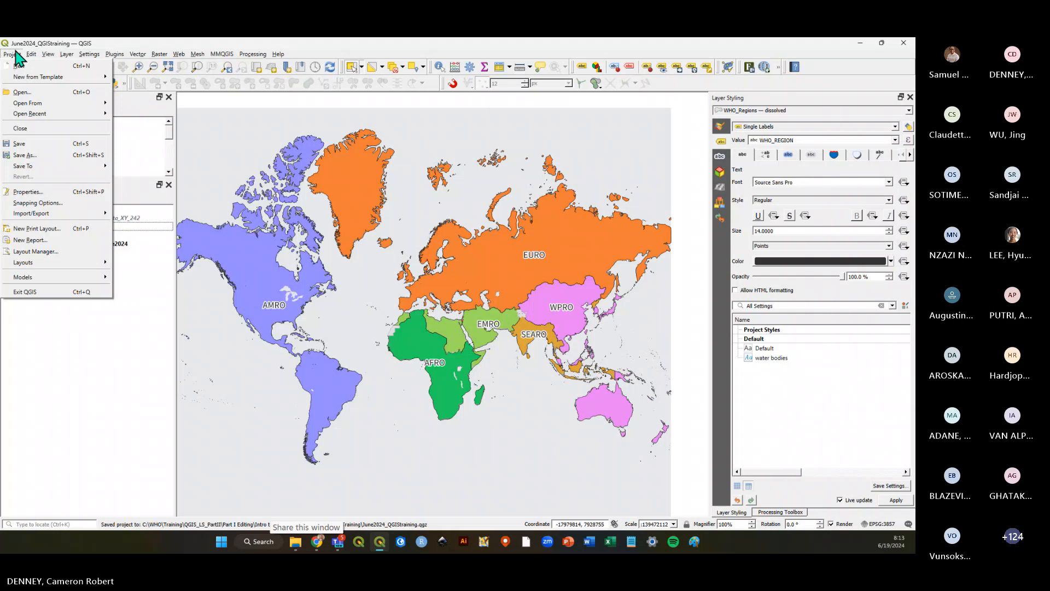
{"action": "left_click", "coordinate": [84, 235]}
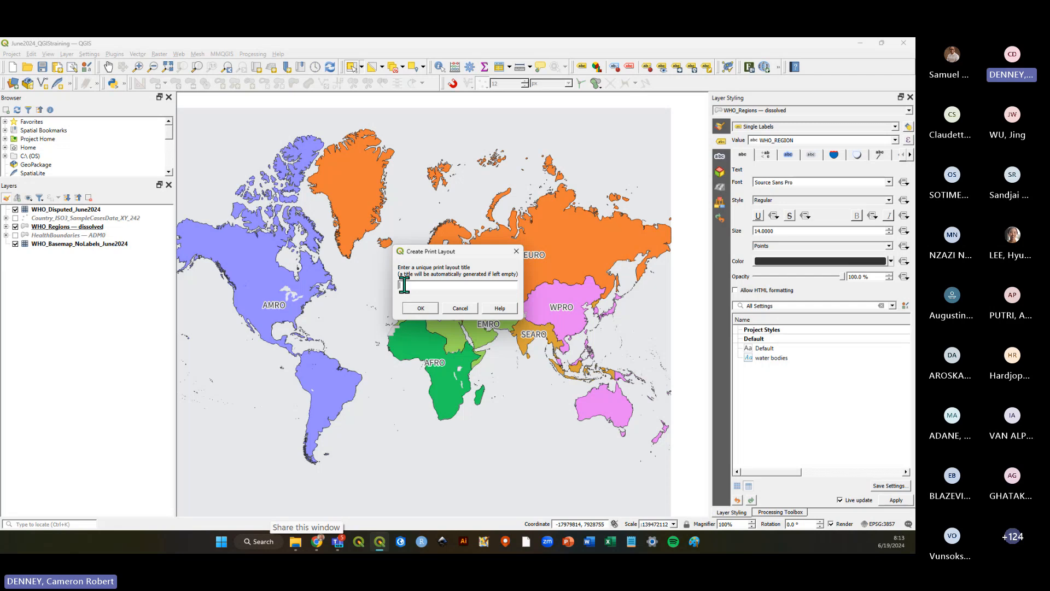
{"action": "type", "text": "WHO_Regions_June2024"}
{"action": "left_click", "coordinate": [420, 308]}
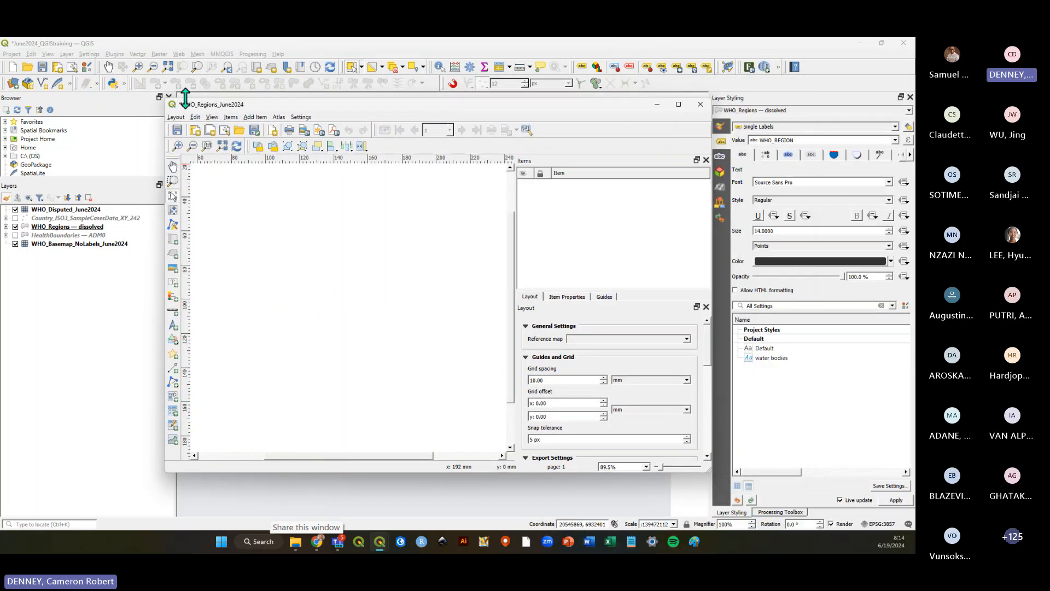
Bring the print layout window back to the front, maximize it and save the project.
{"action": "left_click", "coordinate": [733, 51]}
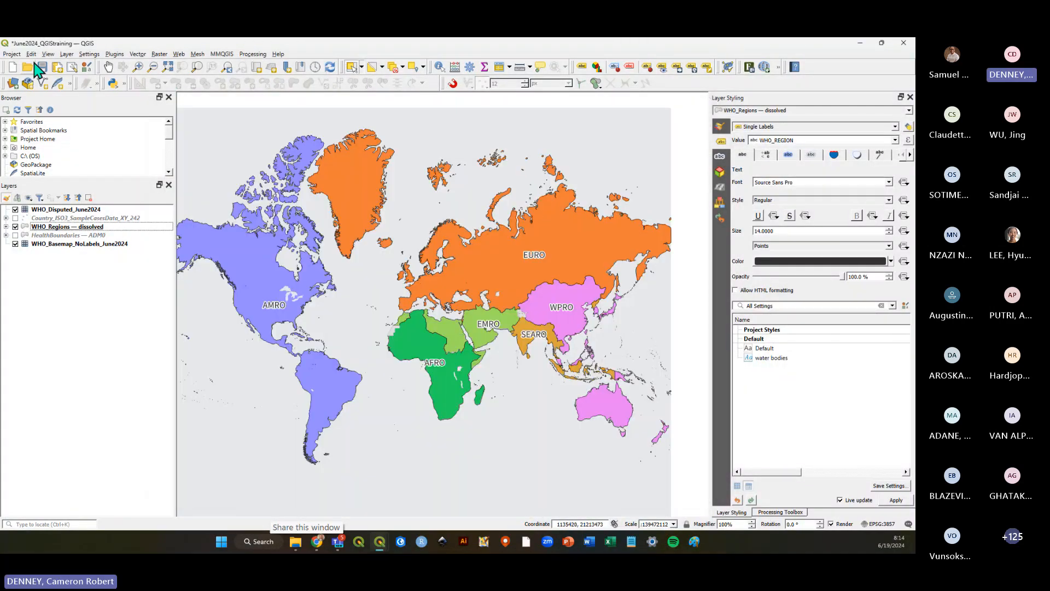
{"action": "left_click", "coordinate": [12, 54]}
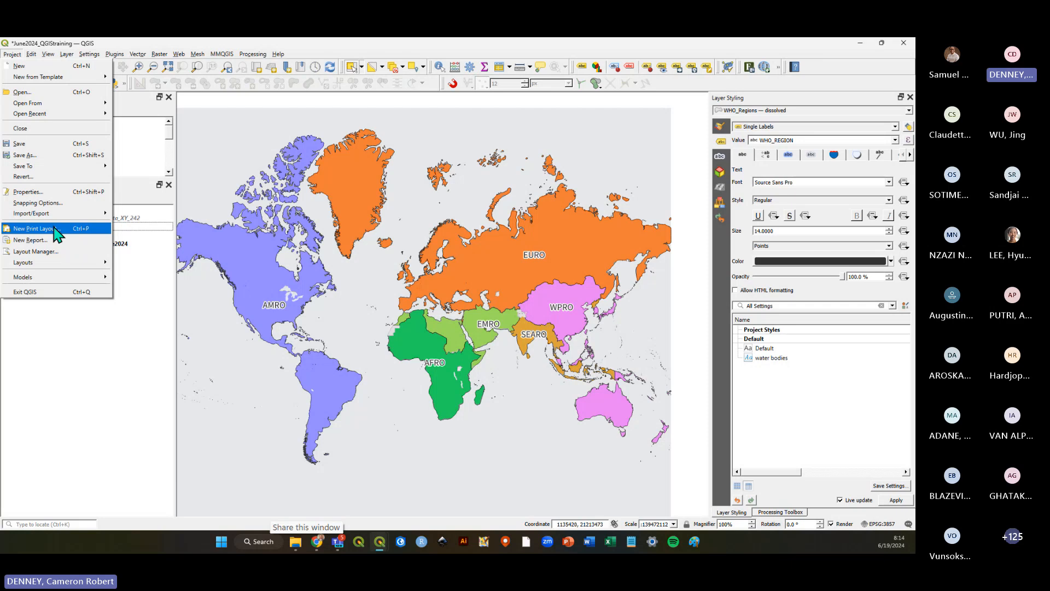
{"action": "left_click", "coordinate": [113, 377]}
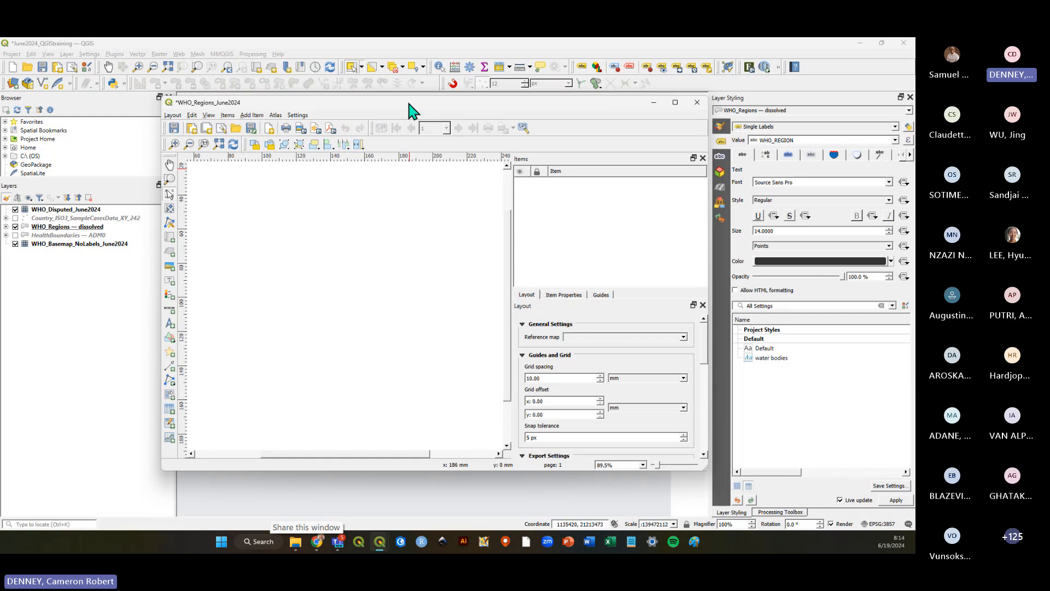
{"action": "double_click", "coordinate": [410, 107]}
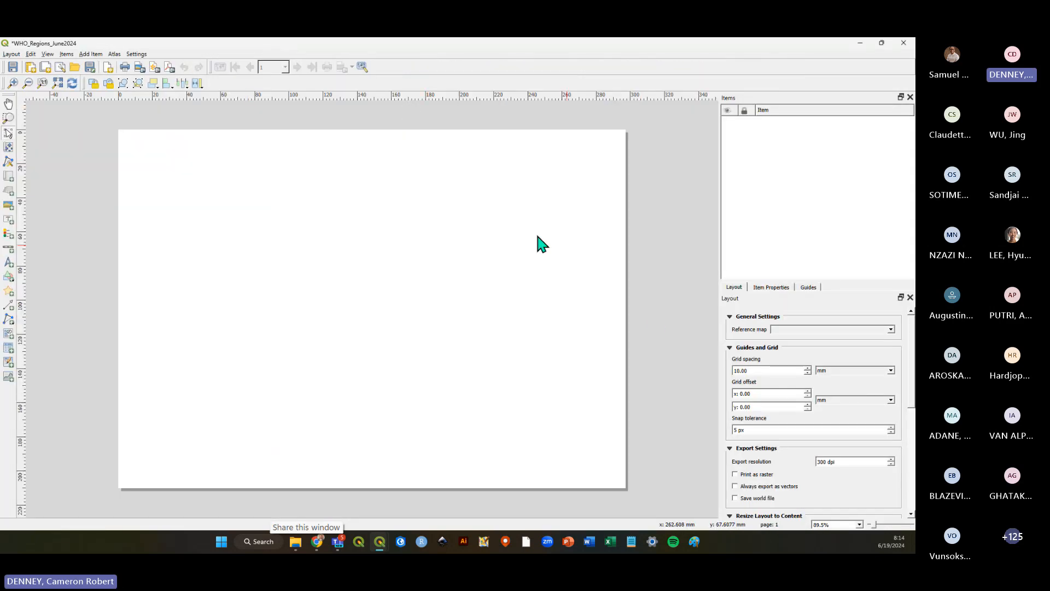
{"action": "key", "text": "ctrl+s"}
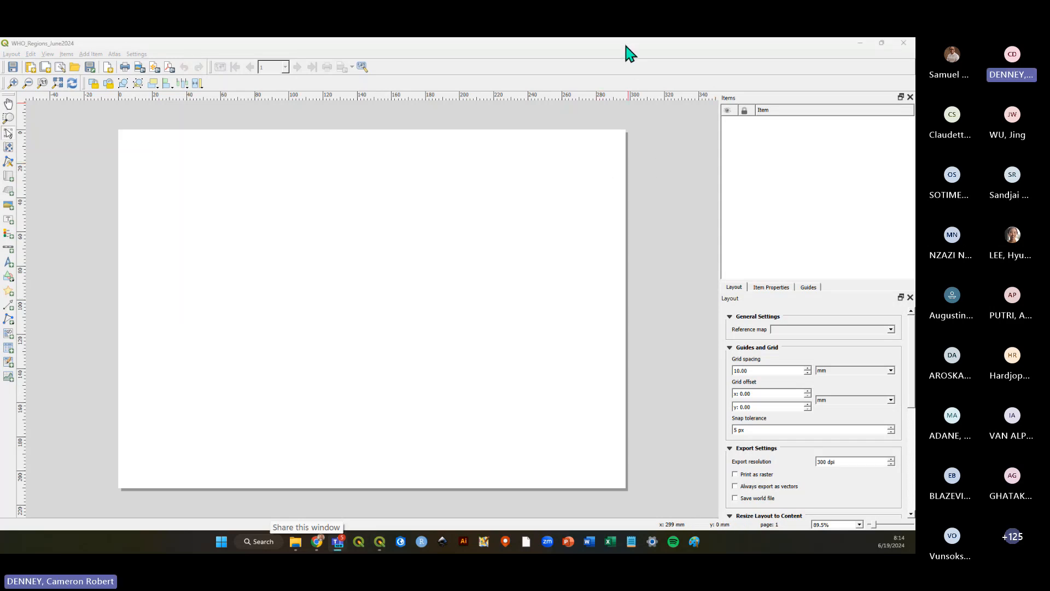
{"action": "left_click", "coordinate": [629, 53]}
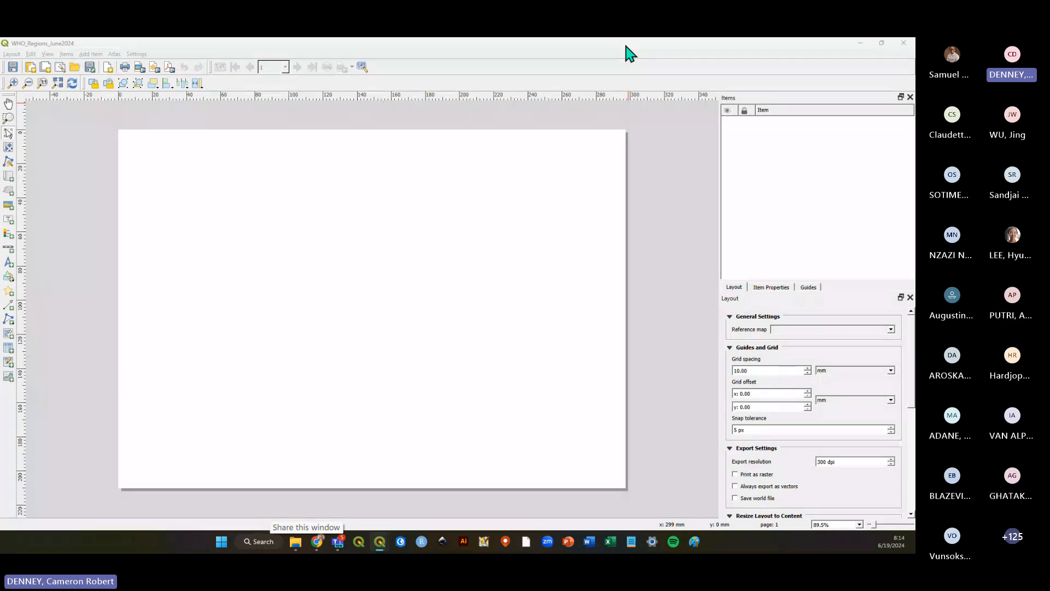
{"action": "key", "text": "alt+Tab"}
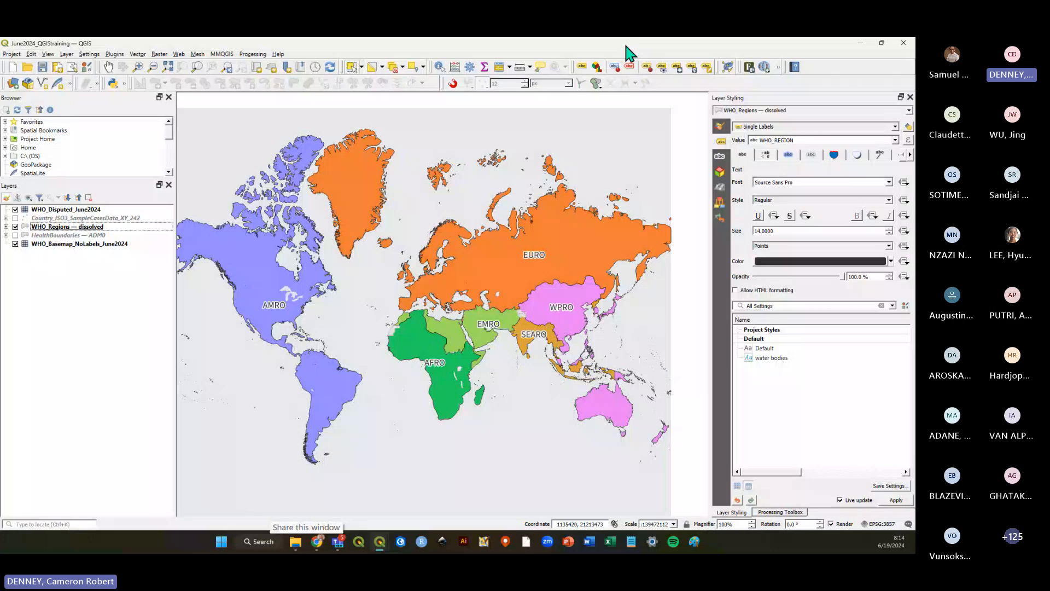
{"action": "key", "text": "alt+Tab"}
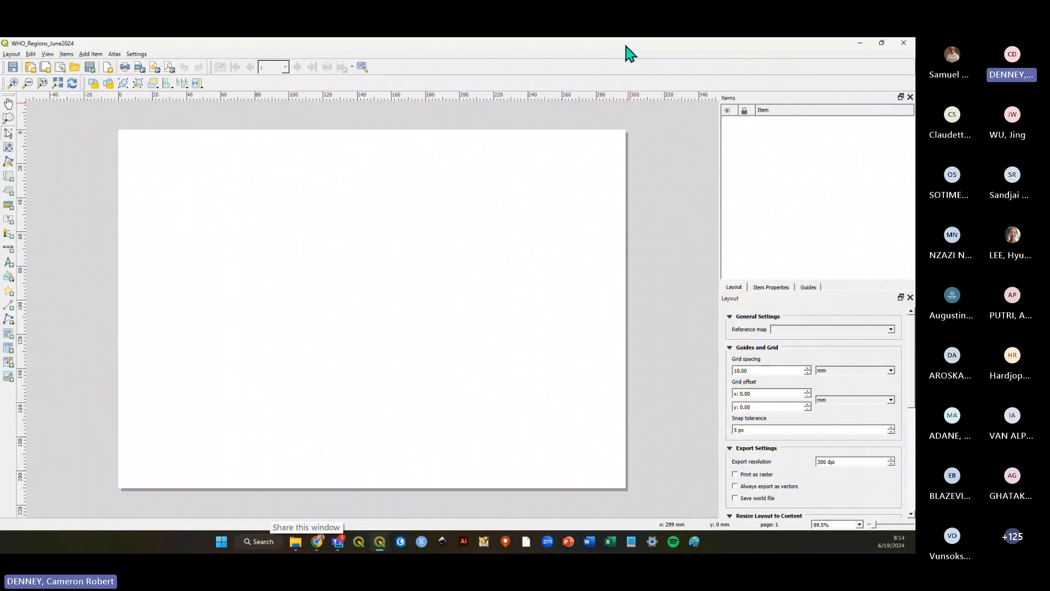
{"action": "key", "text": "alt+Tab"}
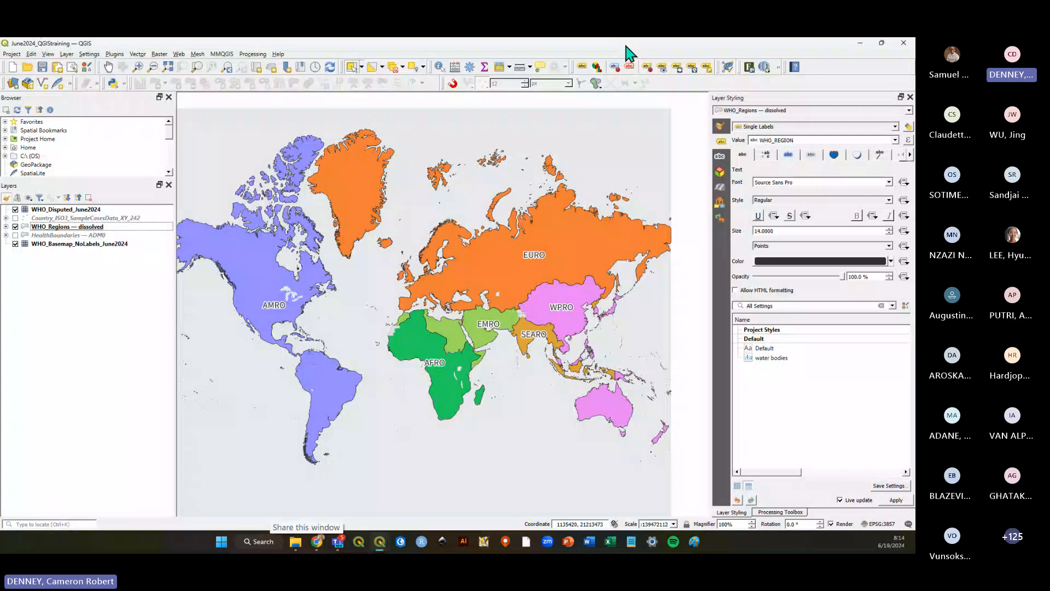
{"action": "key", "text": "alt+Tab"}
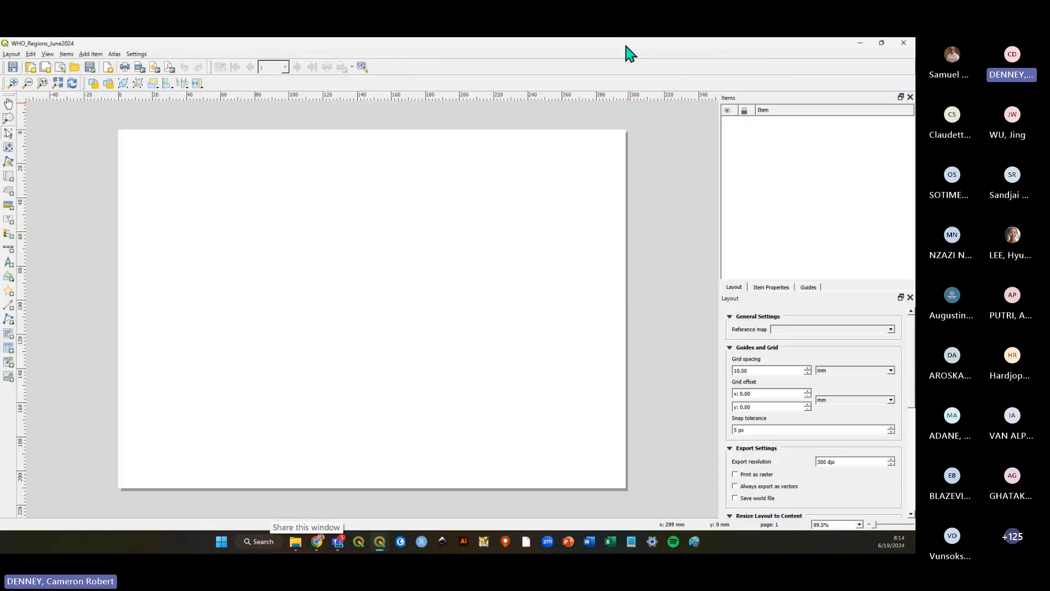
{"action": "key", "text": "alt+Tab"}
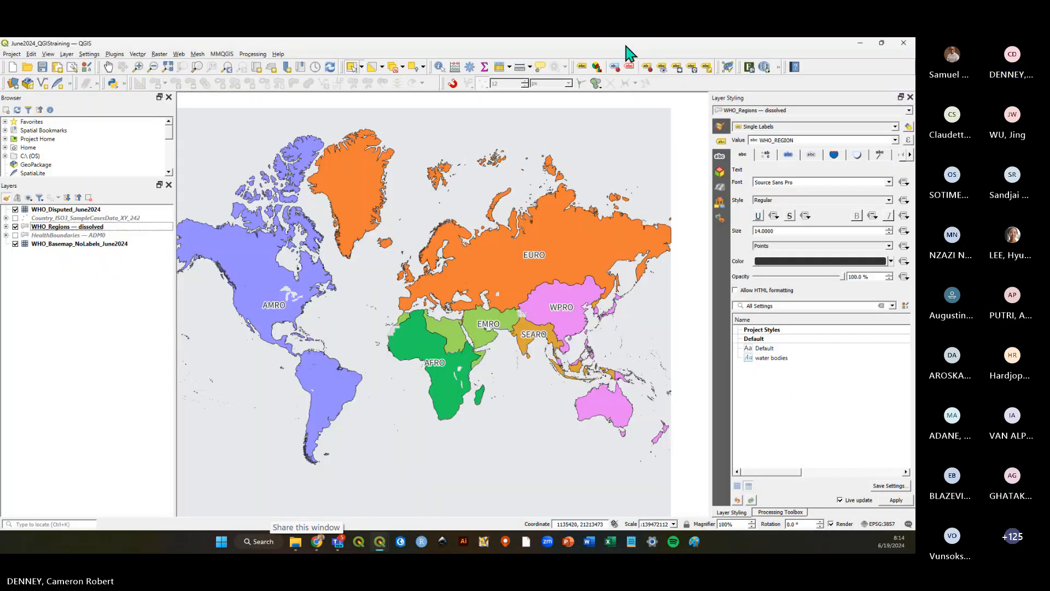
{"action": "key", "text": "alt+Tab"}
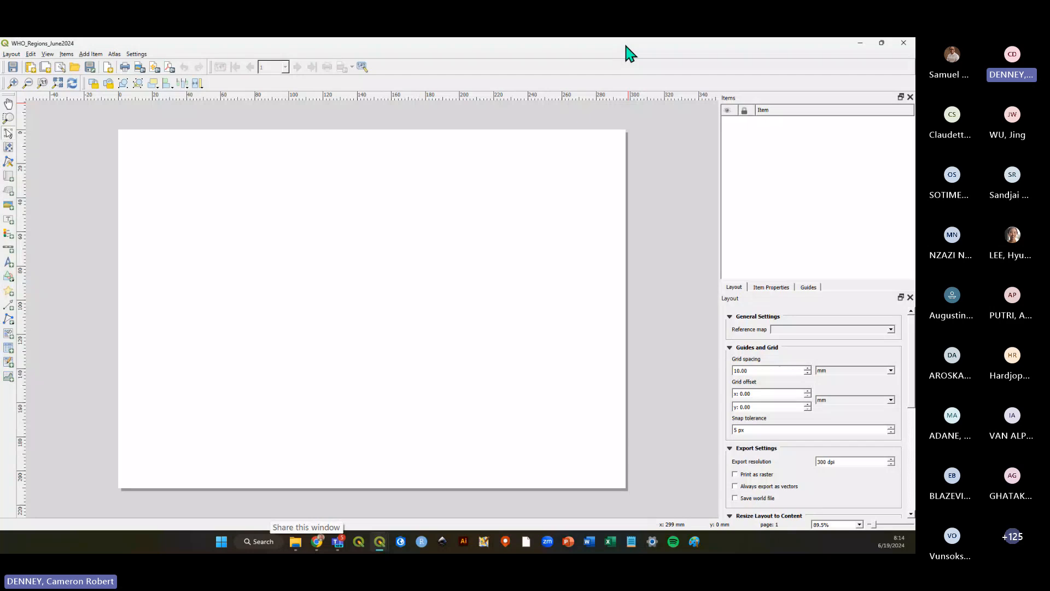
{"action": "key", "text": "alt+Tab"}
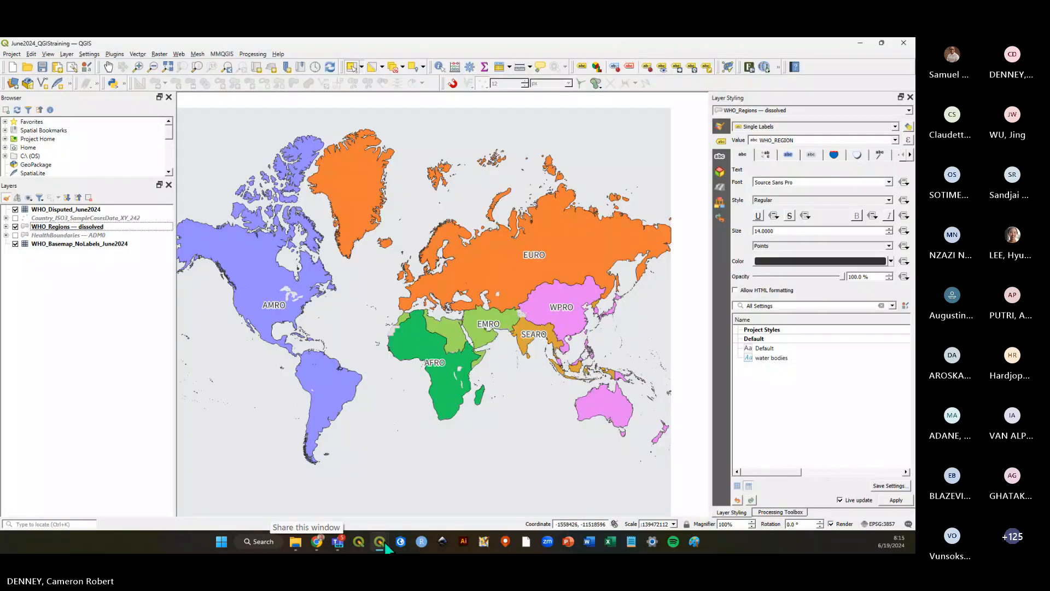
{"action": "mouse_move", "coordinate": [385, 546]}
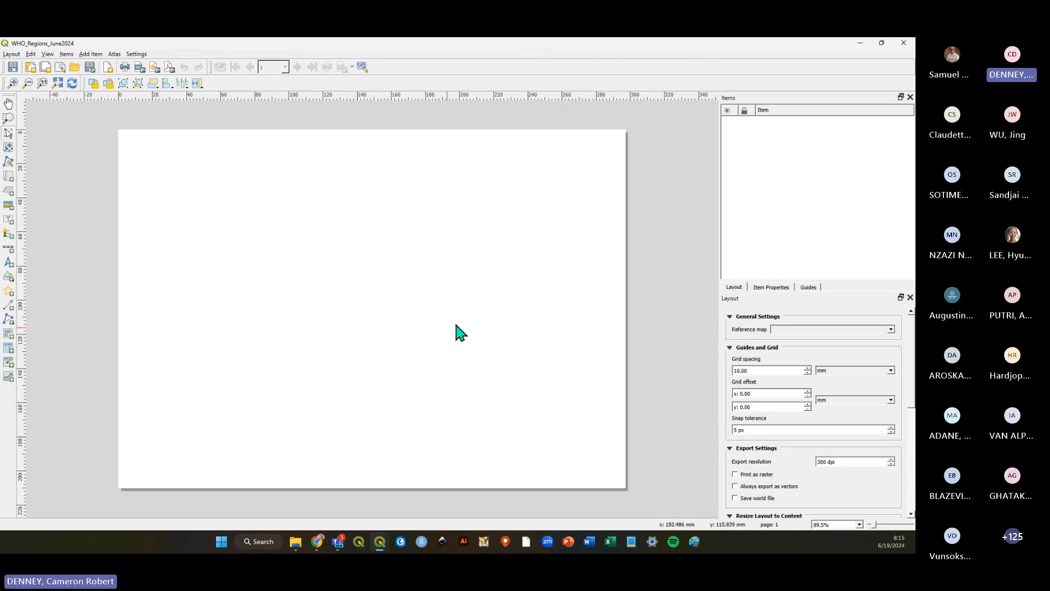
Open the page properties and switch the A4 page orientation to Portrait and back to Landscape.
{"action": "scroll", "coordinate": [456, 324], "scroll_direction": "down", "scroll_amount": 2}
{"action": "scroll", "coordinate": [378, 331], "scroll_direction": "up", "scroll_amount": 3}
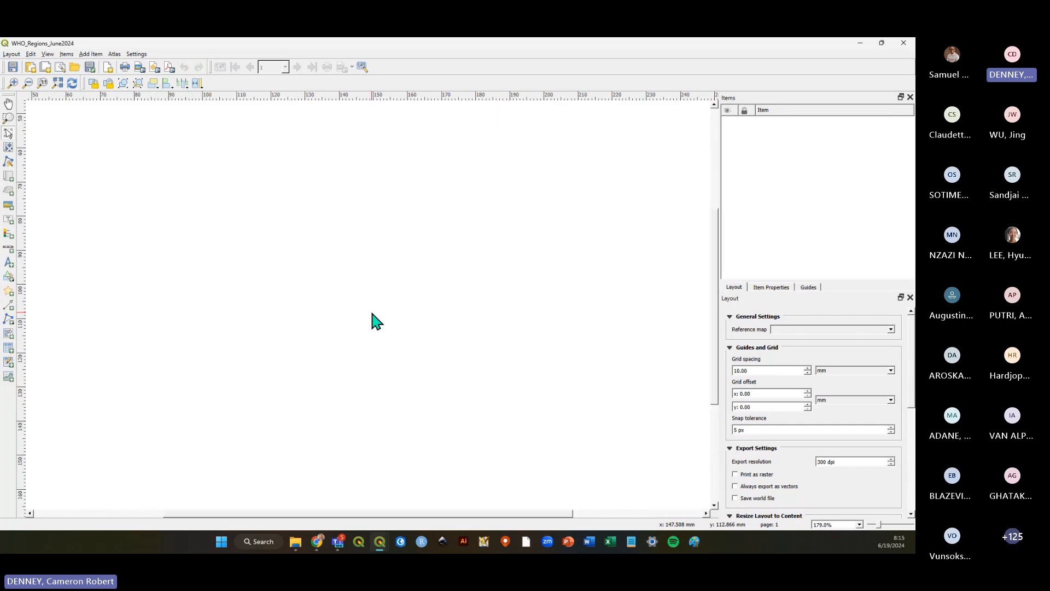
{"action": "scroll", "coordinate": [372, 314], "scroll_direction": "down", "scroll_amount": 2}
{"action": "scroll", "coordinate": [372, 313], "scroll_direction": "up", "scroll_amount": 1}
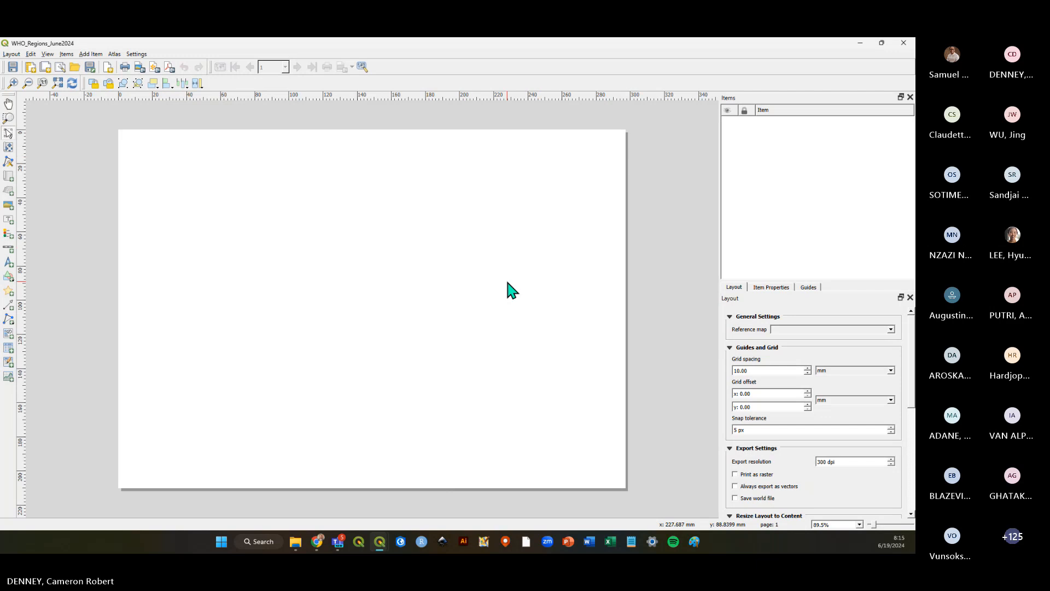
{"action": "right_click", "coordinate": [468, 279]}
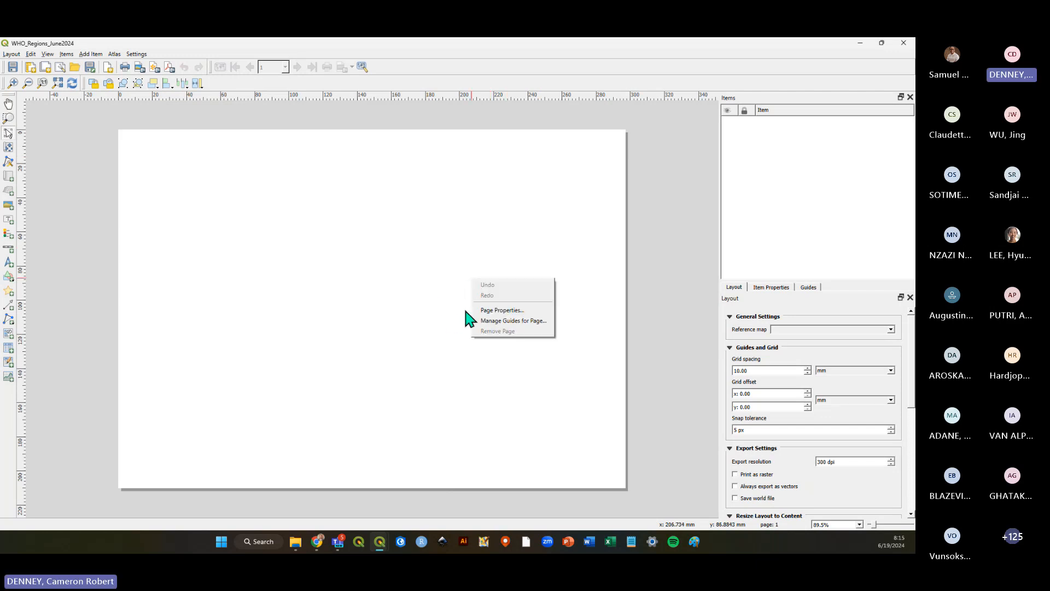
{"action": "left_click", "coordinate": [500, 310]}
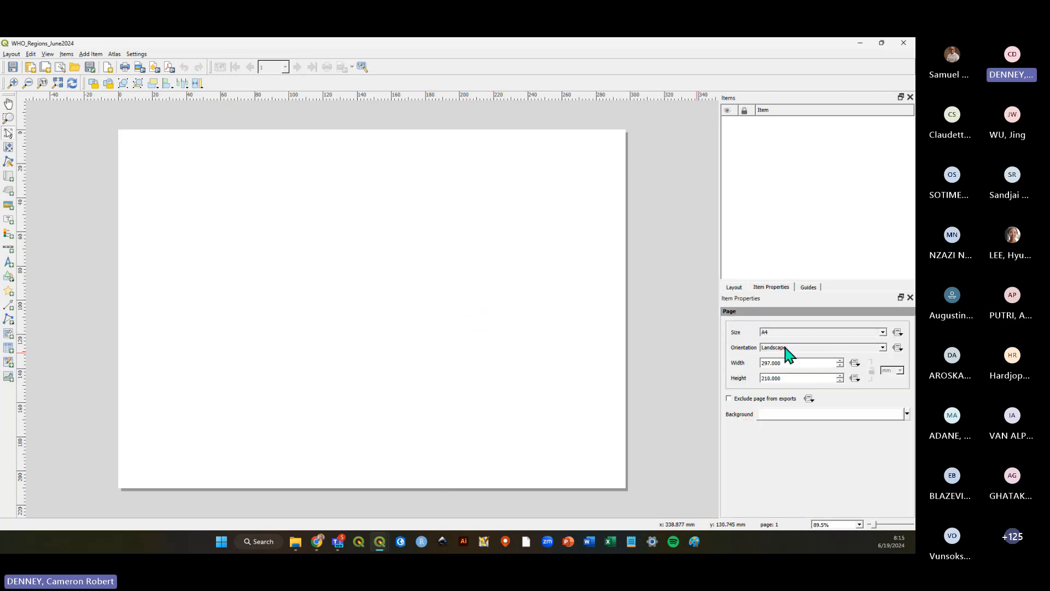
{"action": "right_click", "coordinate": [421, 306]}
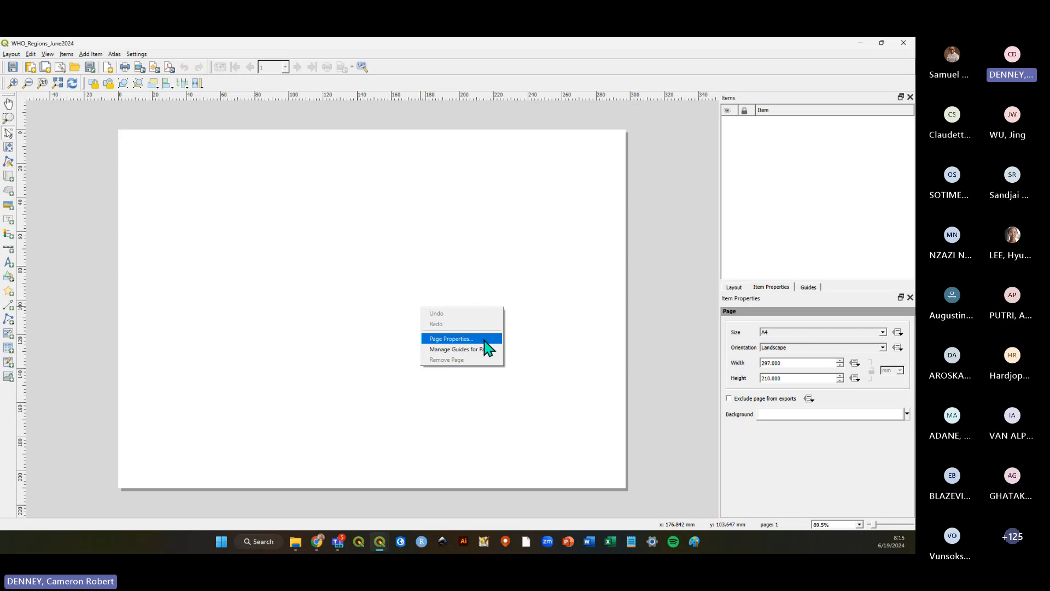
{"action": "left_click", "coordinate": [774, 288]}
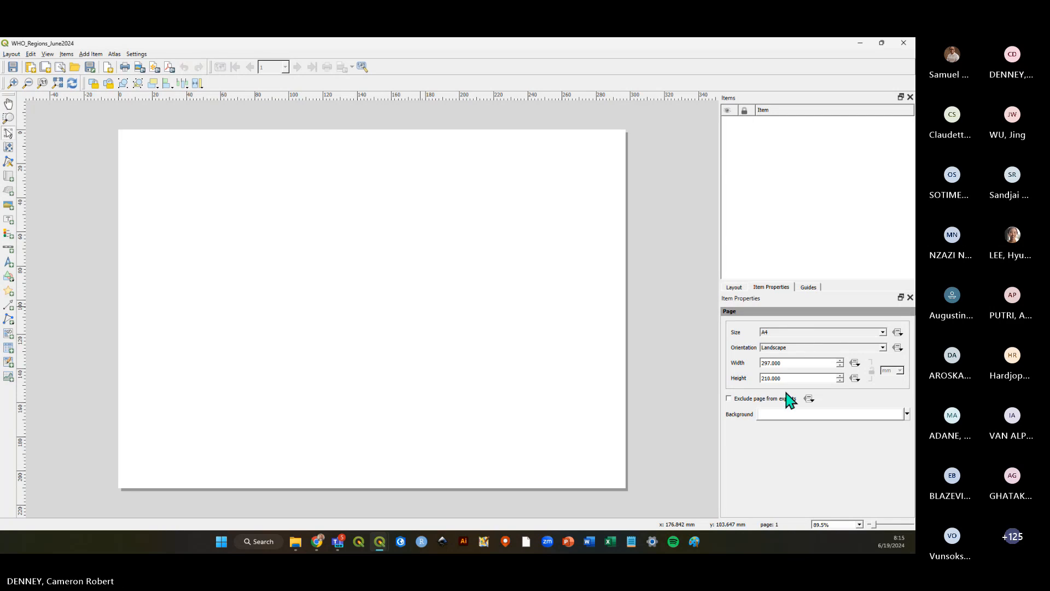
{"action": "left_click", "coordinate": [883, 334]}
{"action": "left_click", "coordinate": [883, 333]}
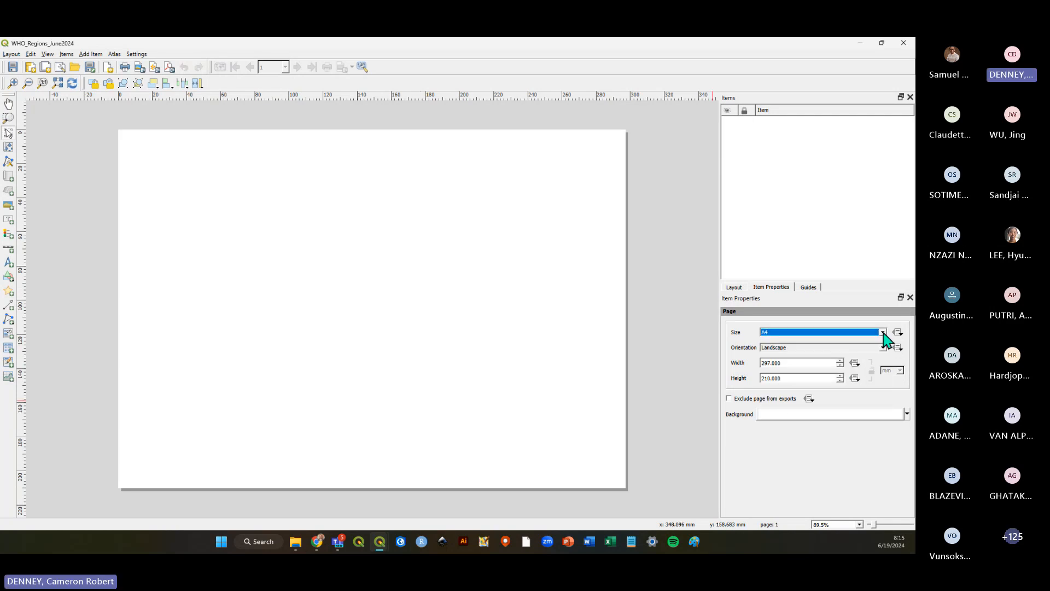
{"action": "left_click", "coordinate": [883, 348]}
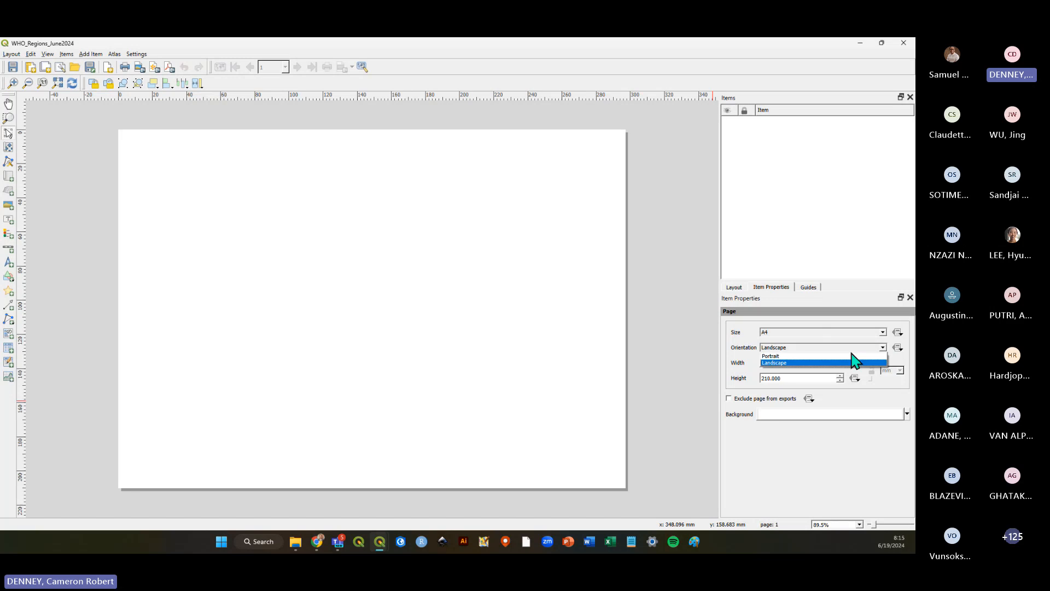
{"action": "left_click", "coordinate": [853, 356]}
{"action": "left_click", "coordinate": [884, 349]}
{"action": "left_click", "coordinate": [859, 364]}
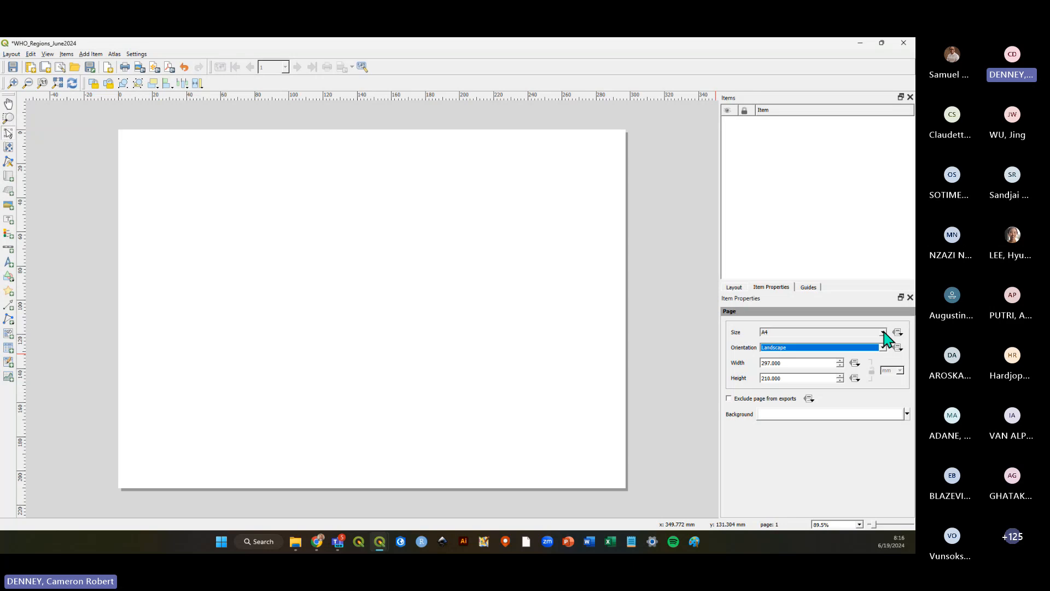
{"action": "left_click", "coordinate": [800, 477]}
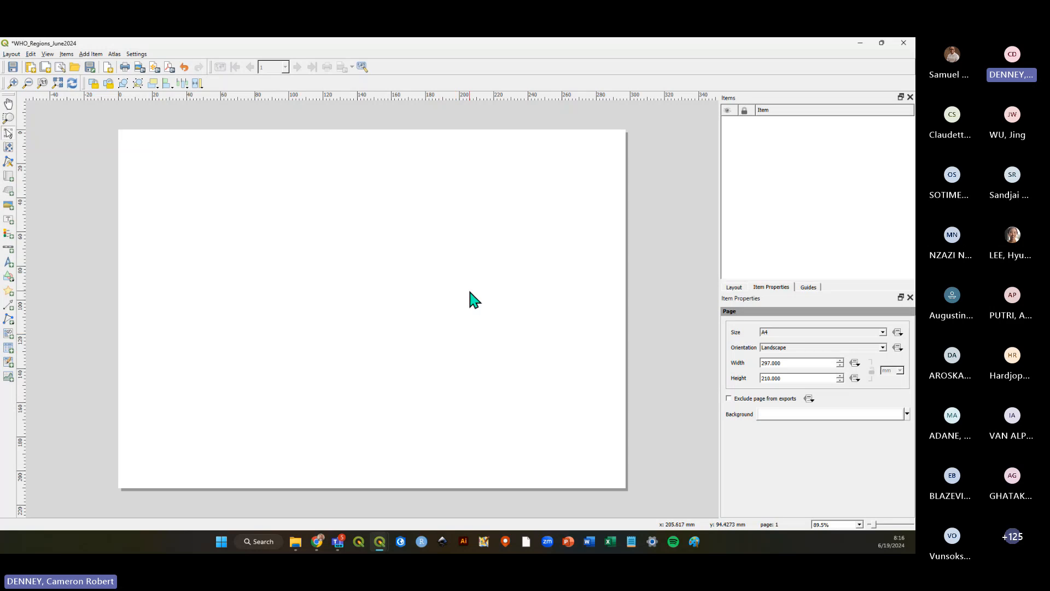
Add a map item to the layout, drawing it across the whole A4 landscape page.
{"action": "scroll", "coordinate": [465, 301], "scroll_direction": "down", "scroll_amount": 1}
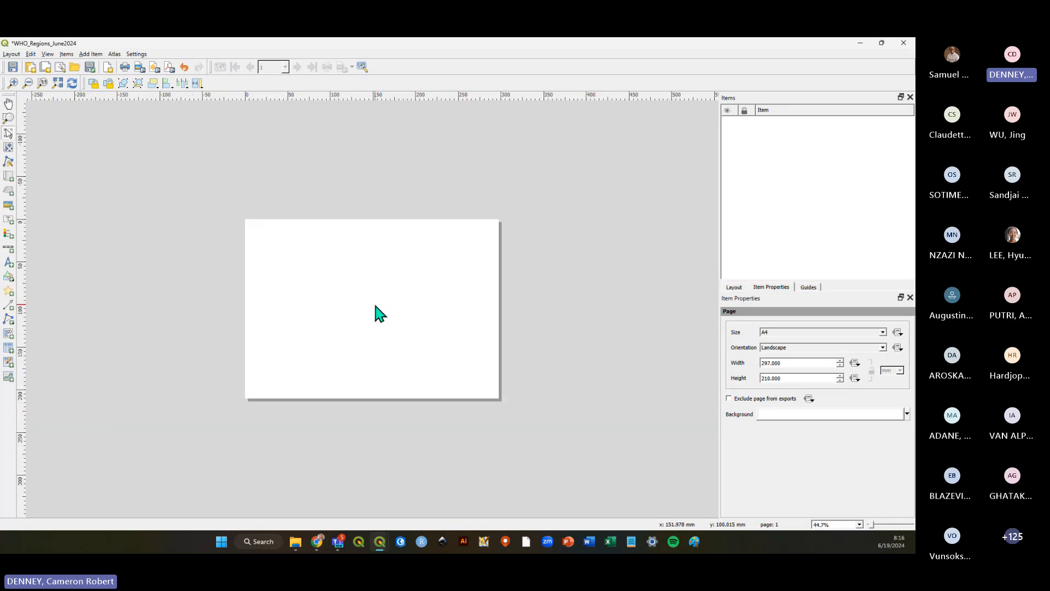
{"action": "scroll", "coordinate": [375, 306], "scroll_direction": "up", "scroll_amount": 1}
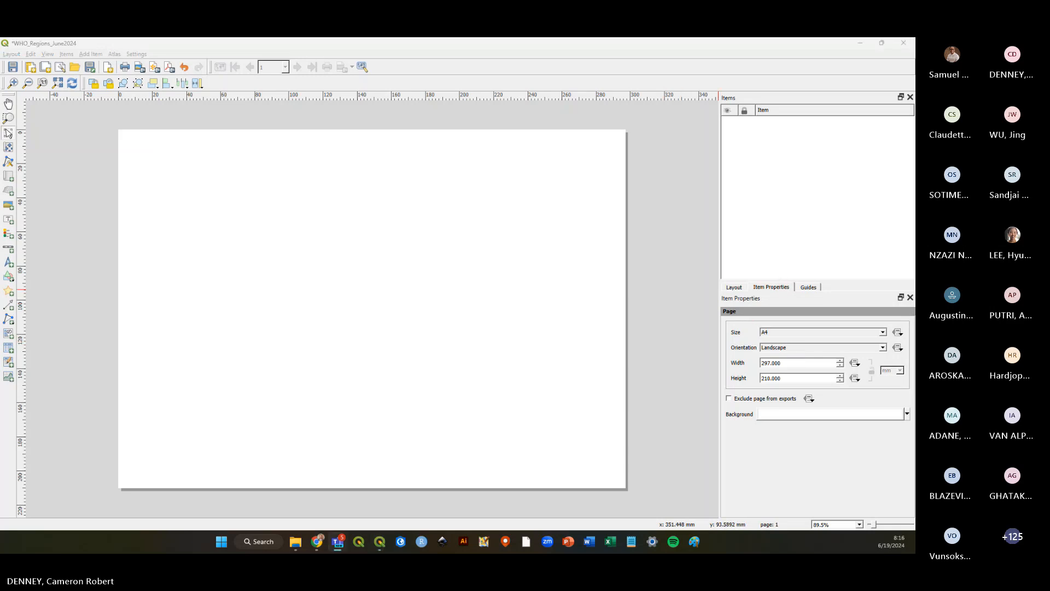
{"action": "left_click", "coordinate": [212, 48]}
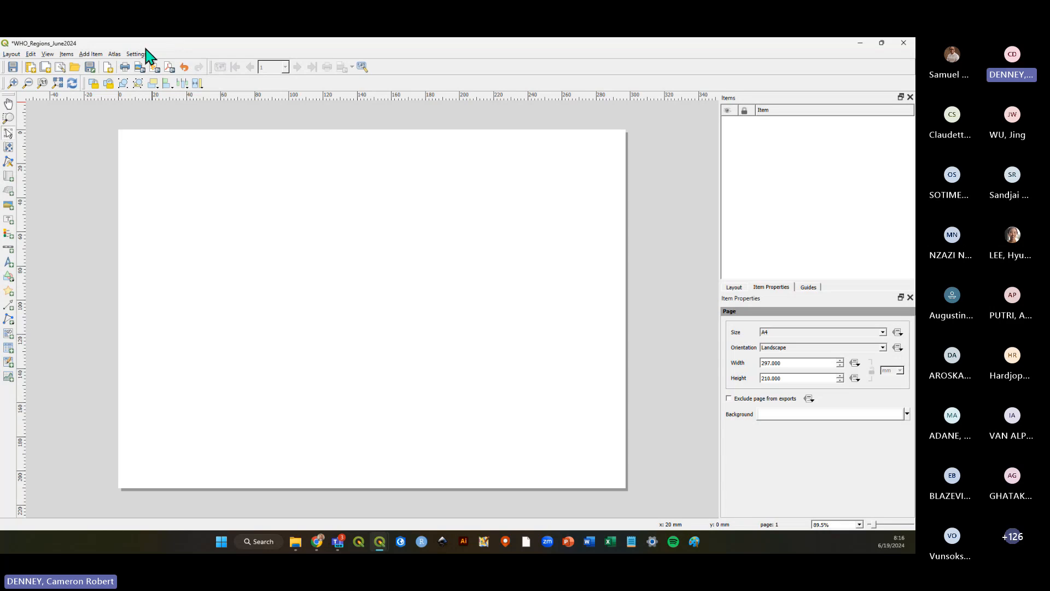
{"action": "left_click", "coordinate": [91, 54]}
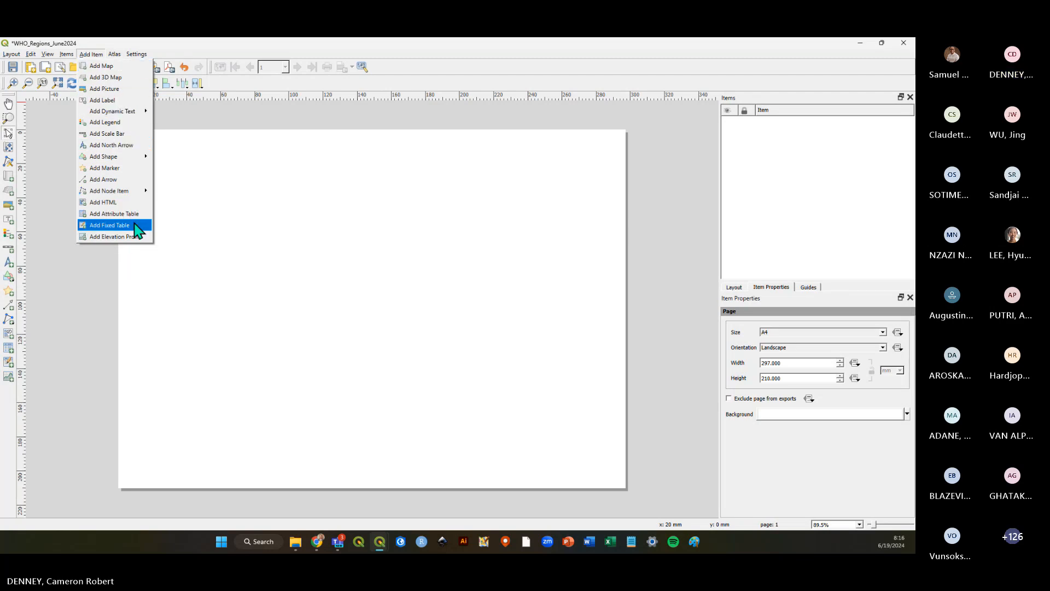
{"action": "left_click", "coordinate": [108, 74]}
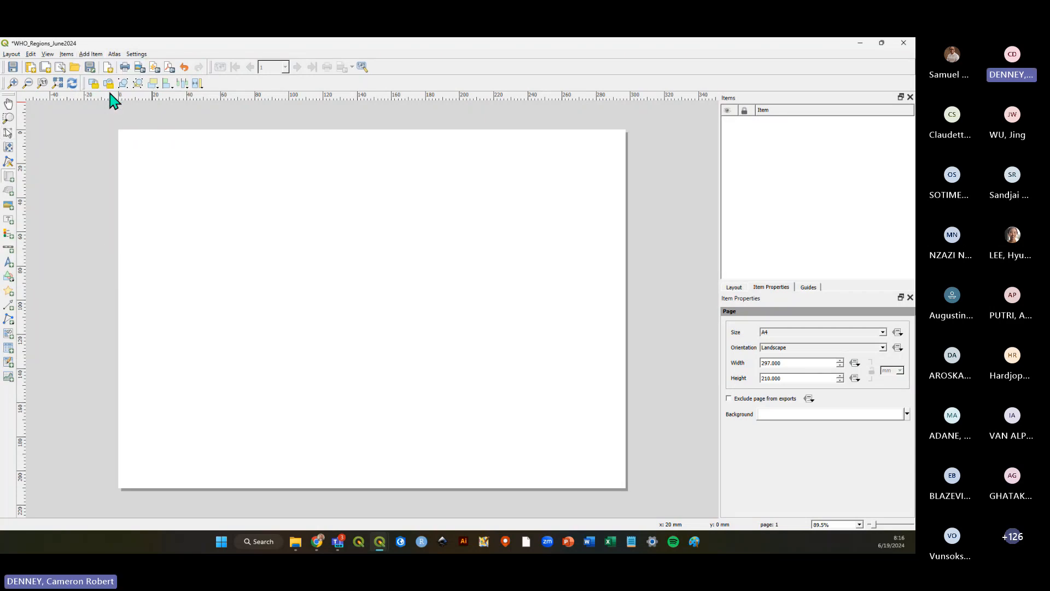
{"action": "left_click", "coordinate": [108, 66]}
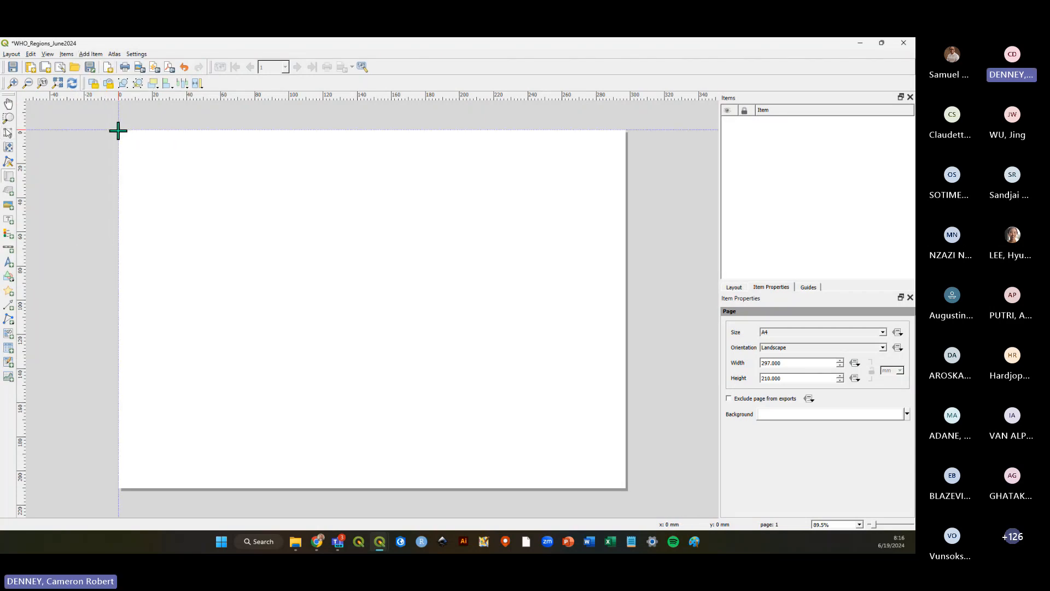
{"action": "left_click_drag", "start_coordinate": [118, 129], "coordinate": [627, 488]}
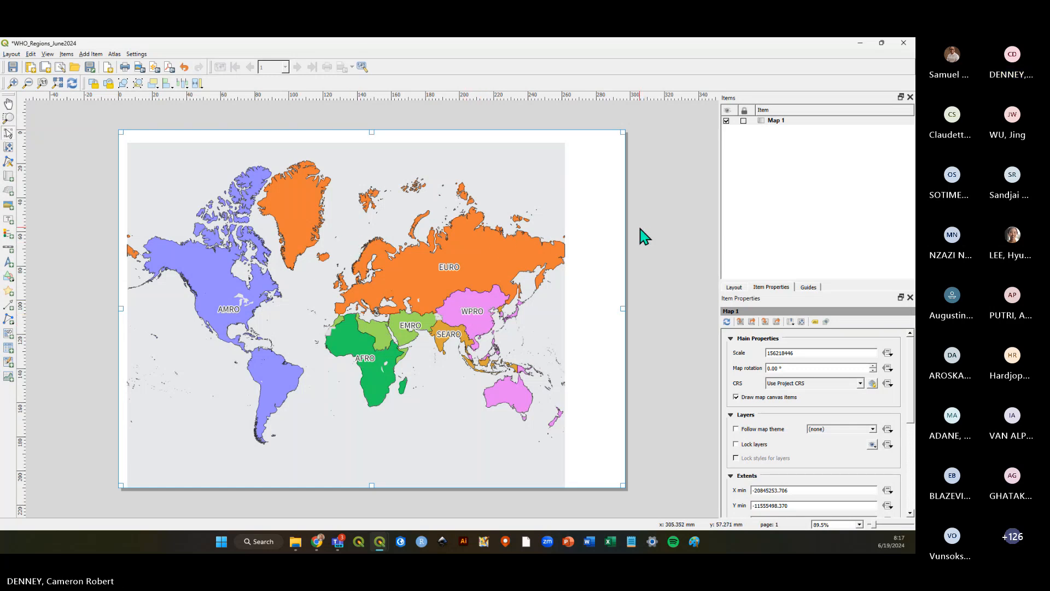
Delete the map item and draw a new map item across the whole A4 page.
{"action": "key", "text": "Delete"}
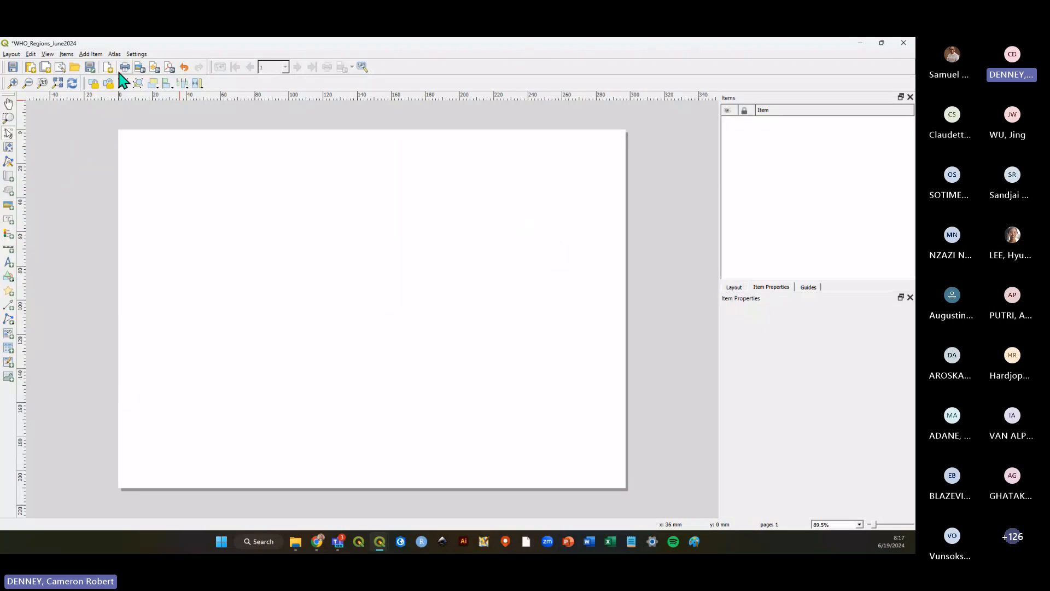
{"action": "left_click", "coordinate": [91, 54]}
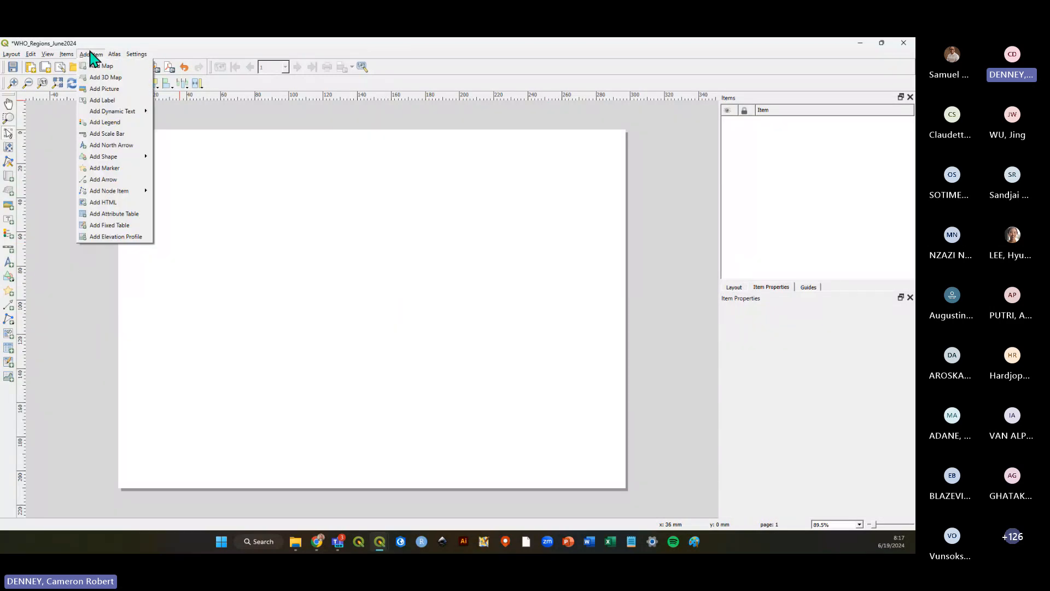
{"action": "left_click", "coordinate": [99, 66]}
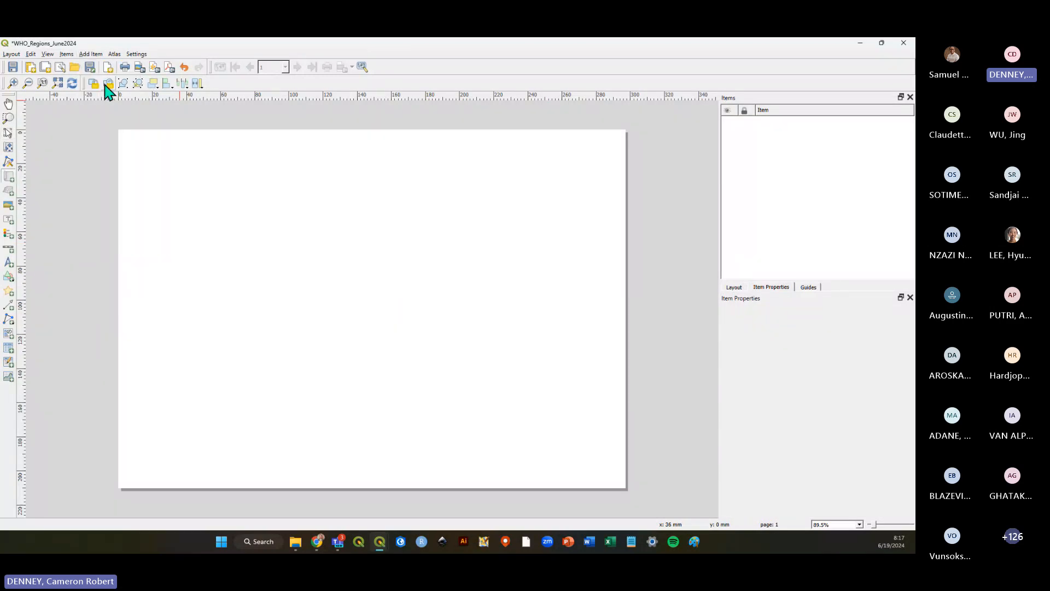
{"action": "left_click_drag", "start_coordinate": [118, 130], "coordinate": [624, 489]}
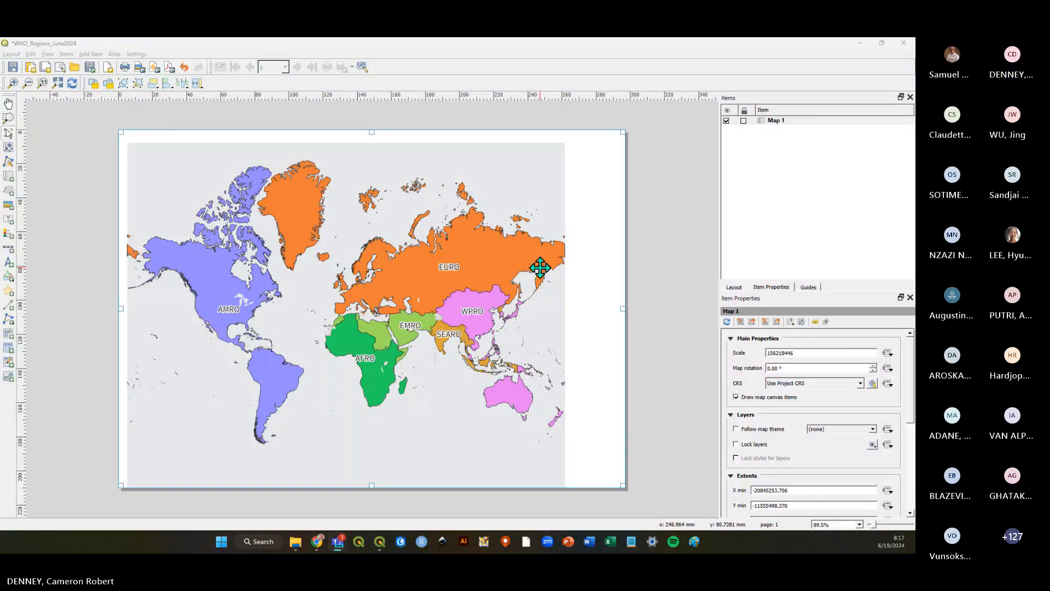
Switch to the main QGIS window, save the project and return to the print layout.
{"action": "key", "text": "alt+Tab"}
{"action": "left_click", "coordinate": [42, 67]}
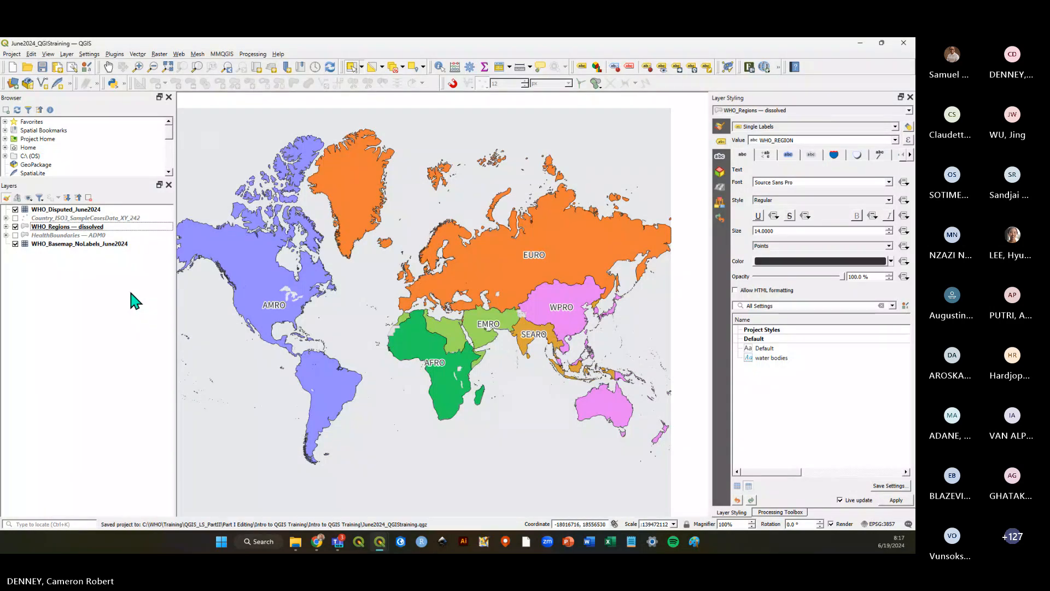
{"action": "key", "text": "alt+Tab"}
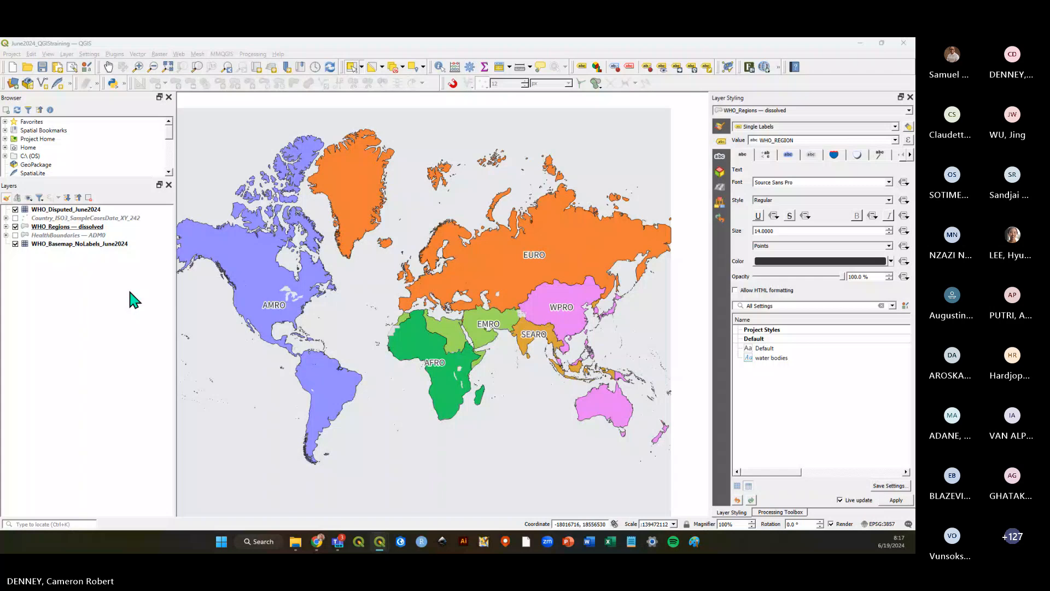
{"action": "key", "text": "alt+Tab"}
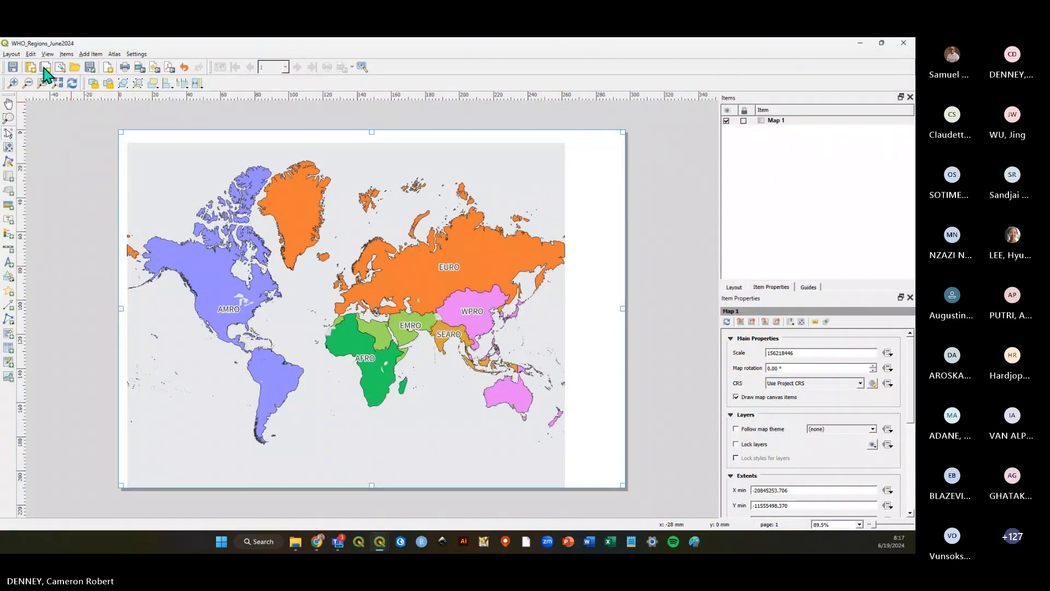
Hide the WHO_Basemap_NoLabels_June2024 layer in the main window and refresh the layout view so the map item updates.
{"action": "left_click", "coordinate": [664, 195]}
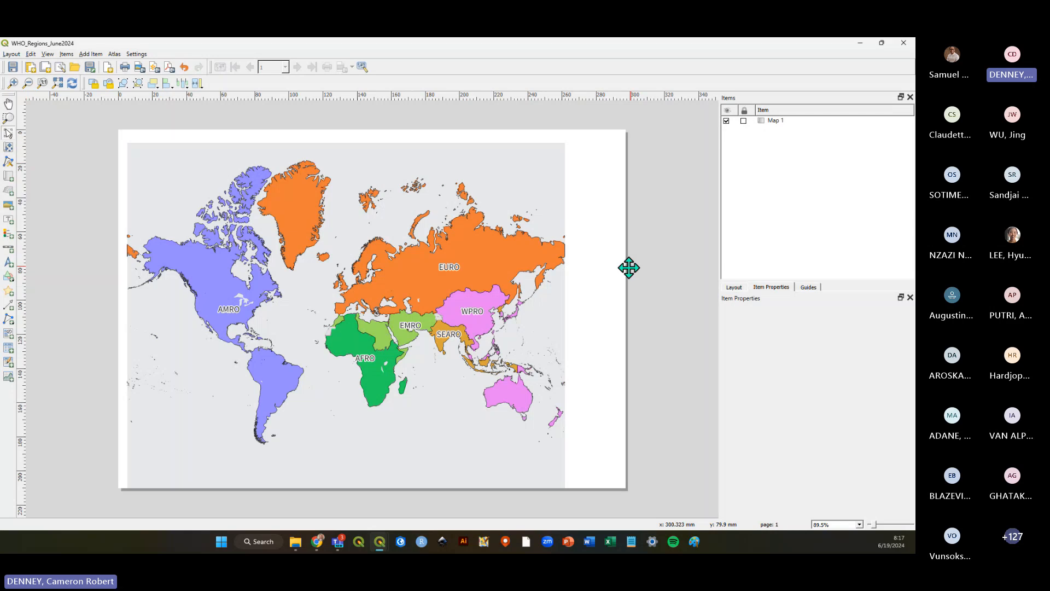
{"action": "left_click", "coordinate": [567, 283]}
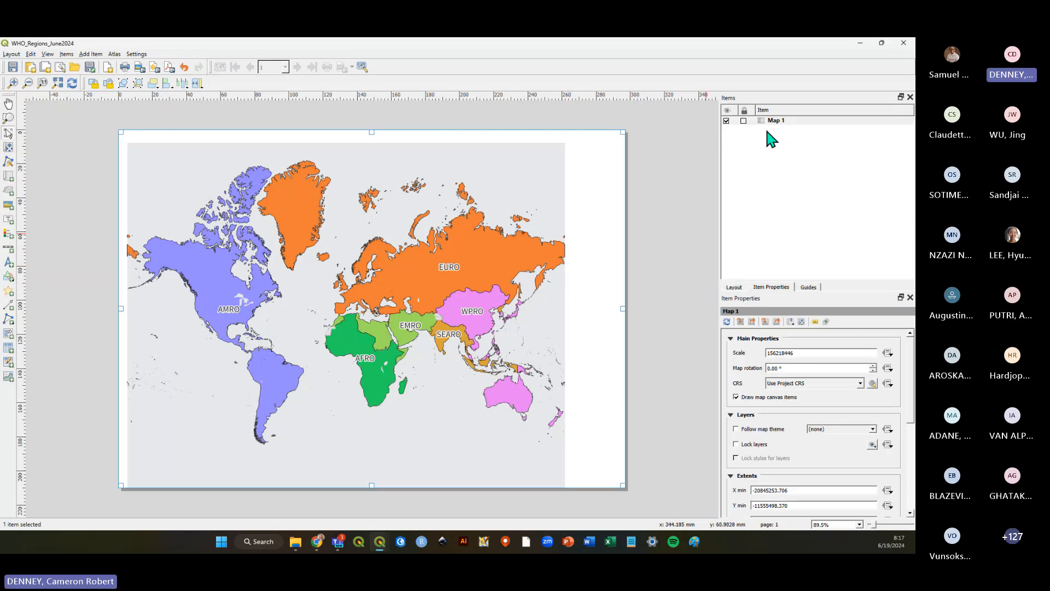
{"action": "left_click", "coordinate": [792, 120]}
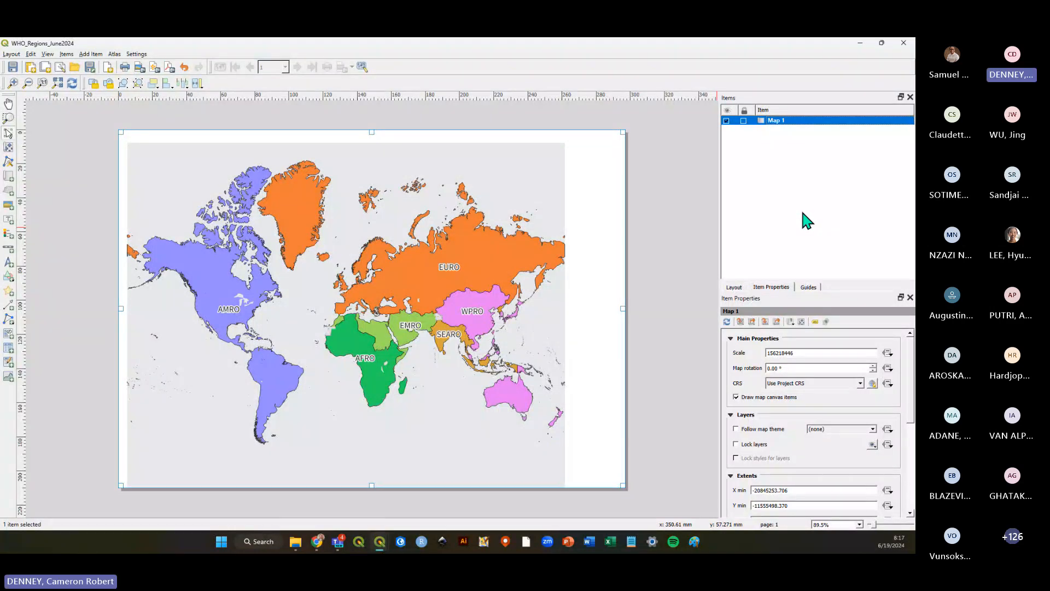
{"action": "key", "text": "alt+Tab"}
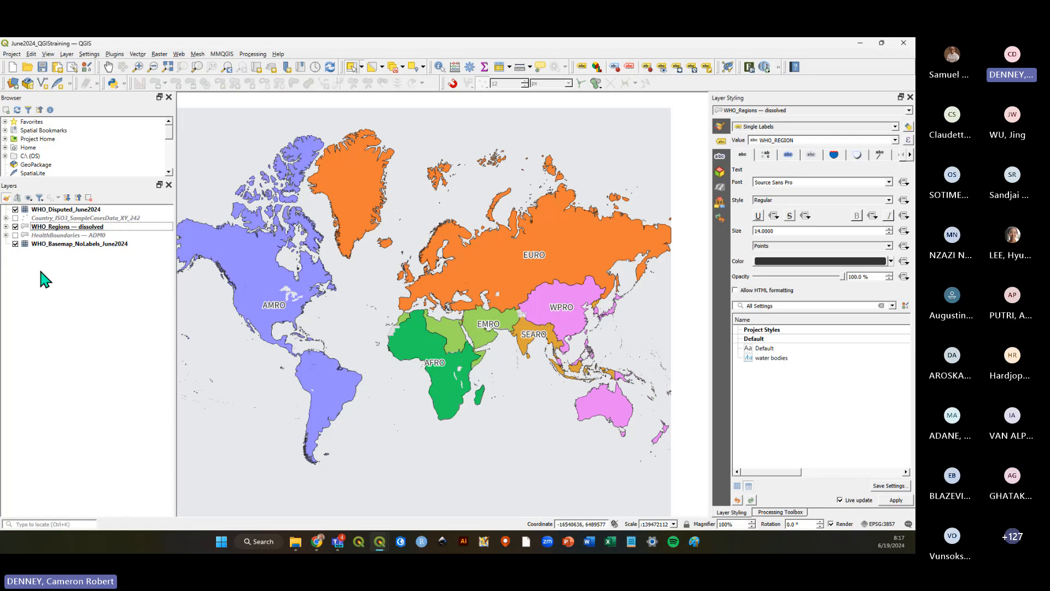
{"action": "left_click", "coordinate": [16, 243]}
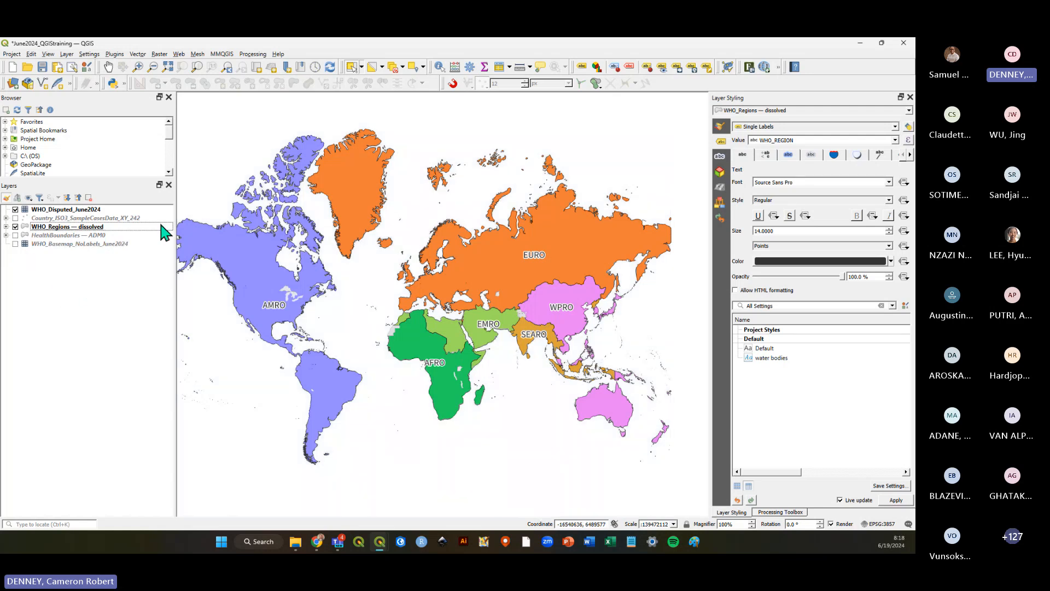
{"action": "left_click", "coordinate": [64, 244]}
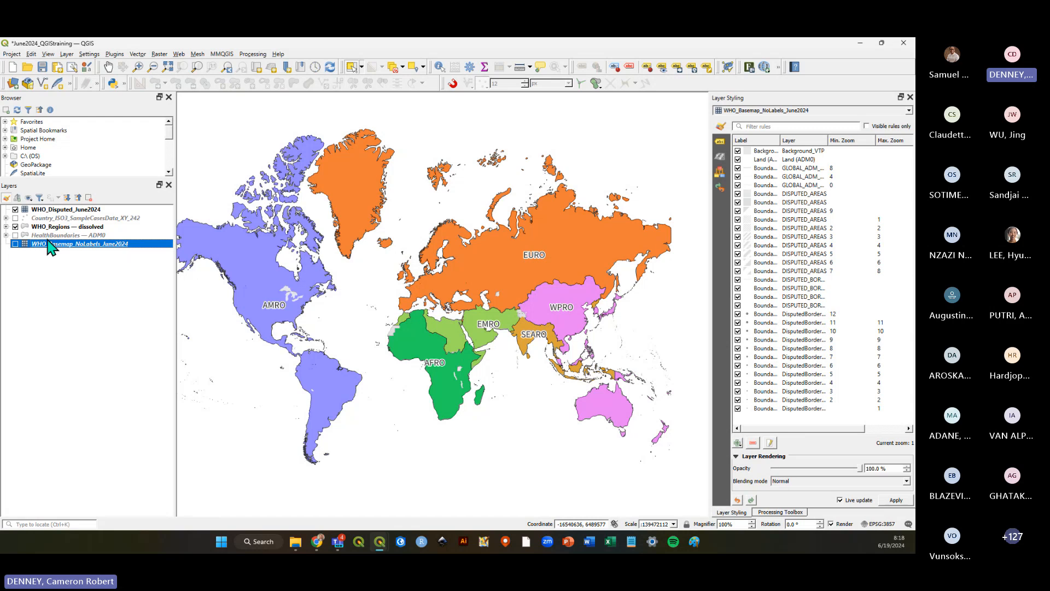
{"action": "left_click", "coordinate": [80, 289]}
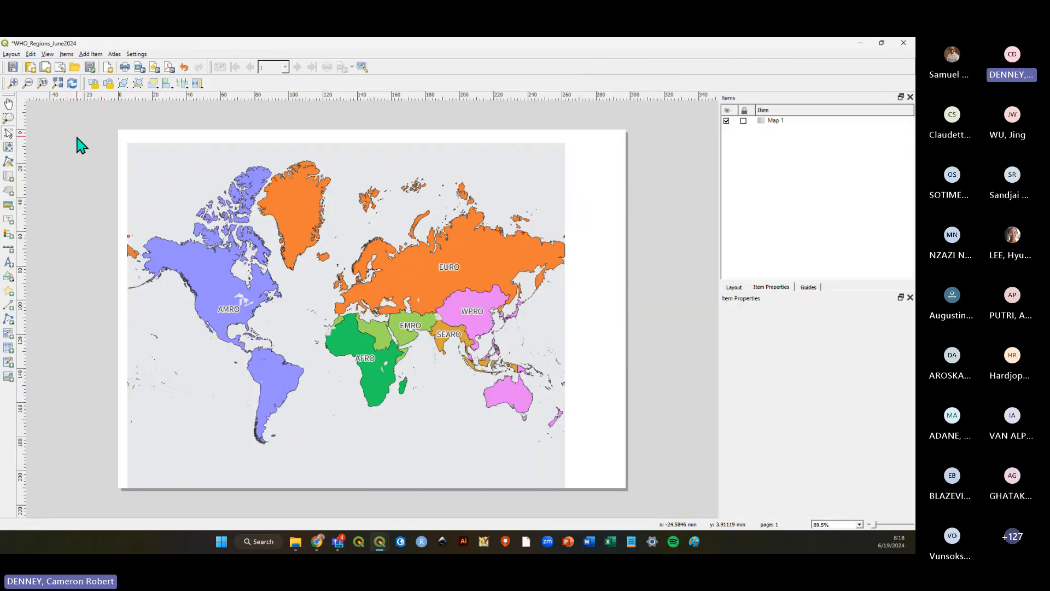
{"action": "scroll", "coordinate": [404, 322], "scroll_direction": "down", "scroll_amount": 1}
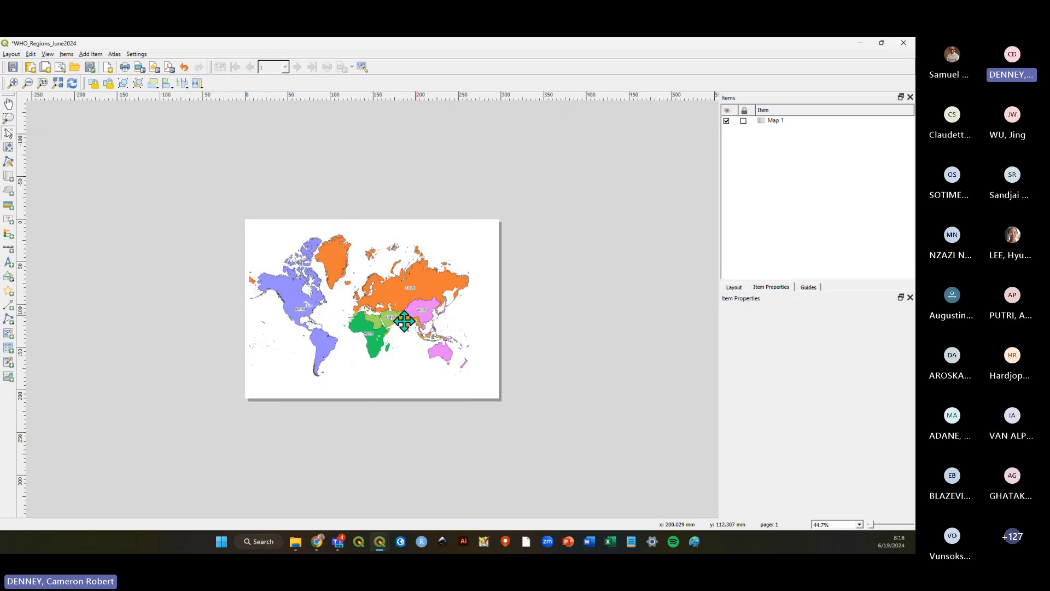
{"action": "scroll", "coordinate": [404, 321], "scroll_direction": "up", "scroll_amount": 1}
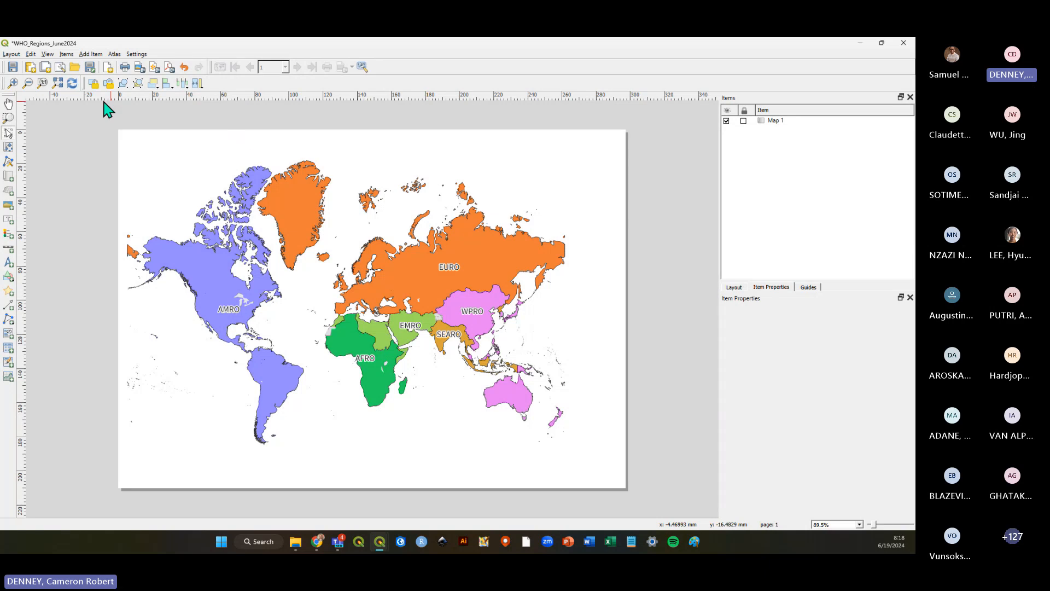
{"action": "left_click", "coordinate": [72, 88]}
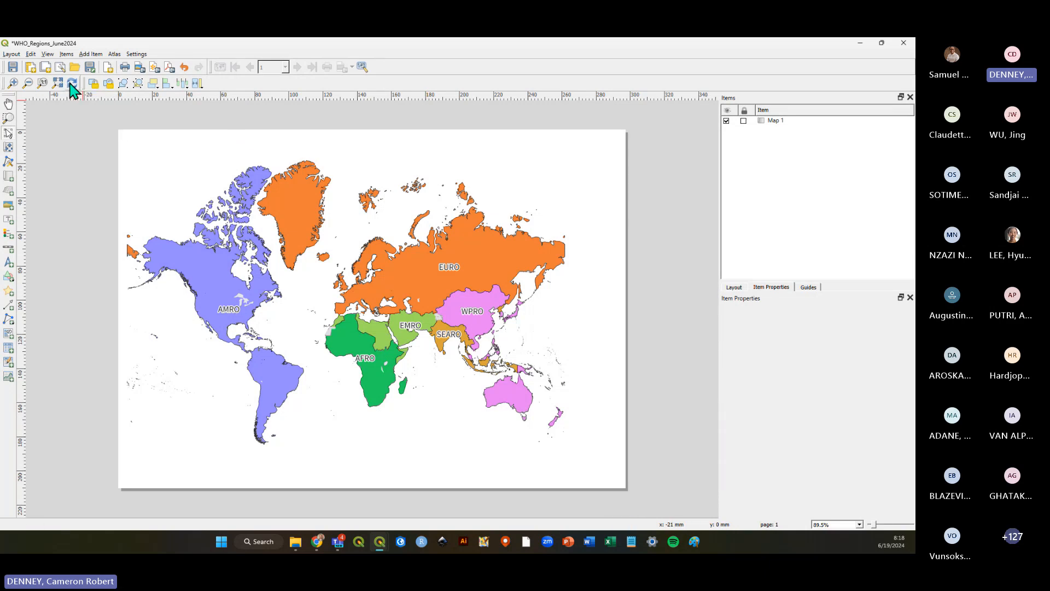
Toggle the WHO_Regions — dissolved and basemap layers on and off, refreshing the layout map after each change.
{"action": "key", "text": "alt+Tab"}
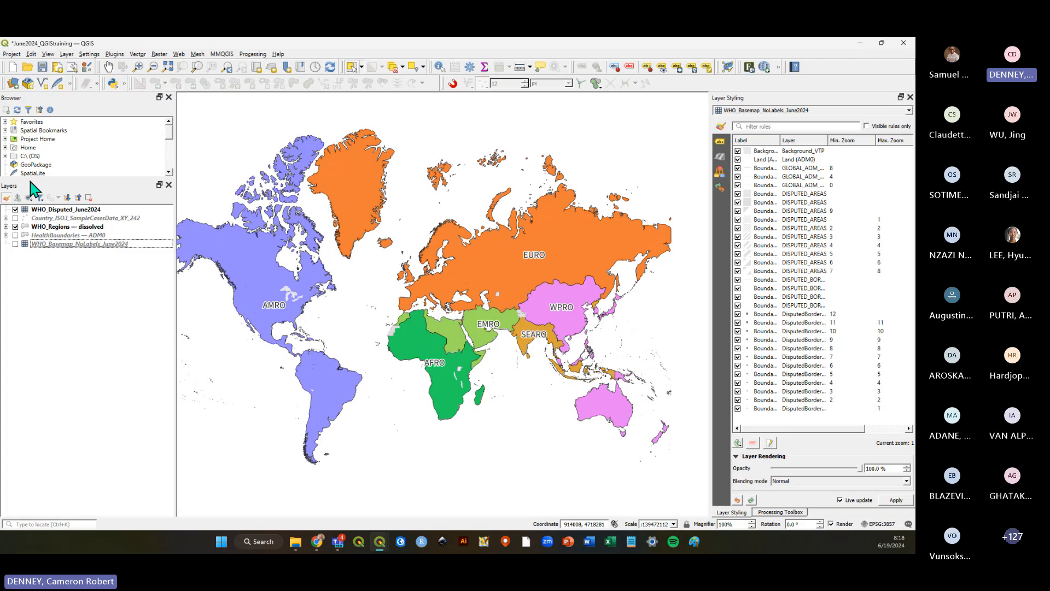
{"action": "left_click", "coordinate": [15, 227]}
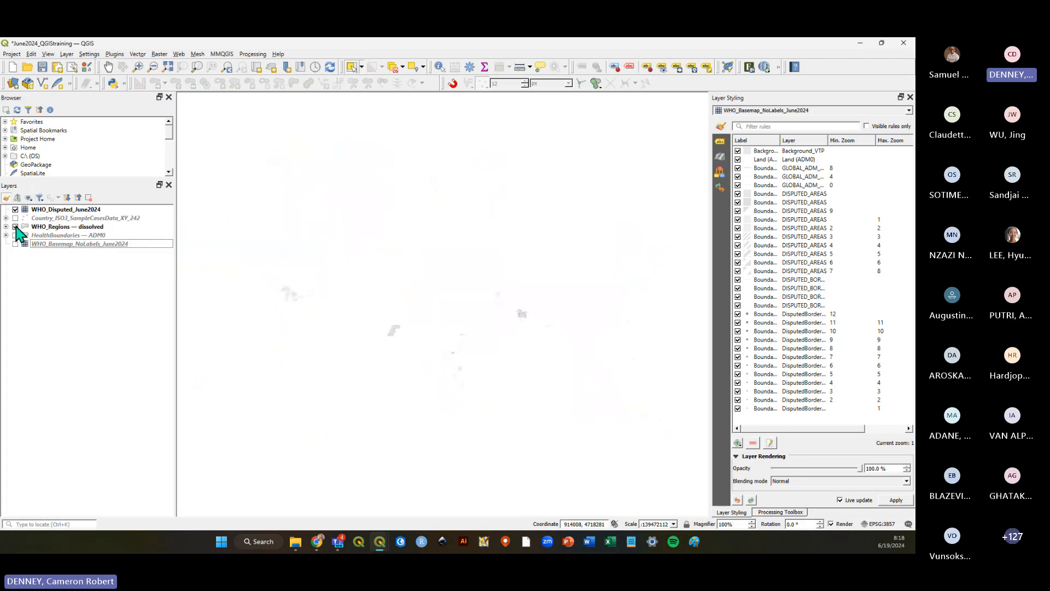
{"action": "key", "text": "alt+Tab"}
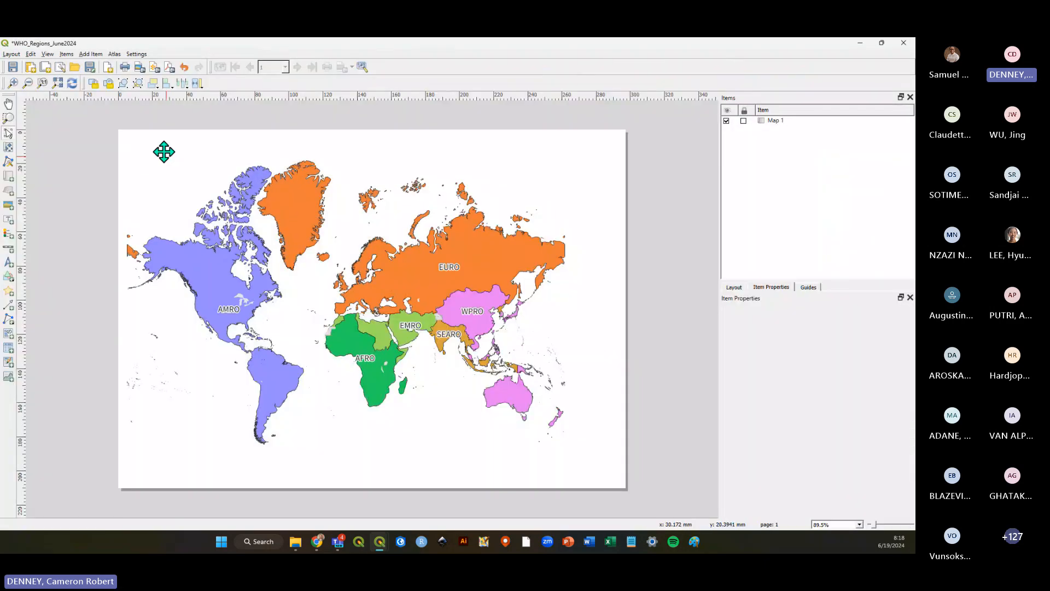
{"action": "left_click", "coordinate": [73, 85]}
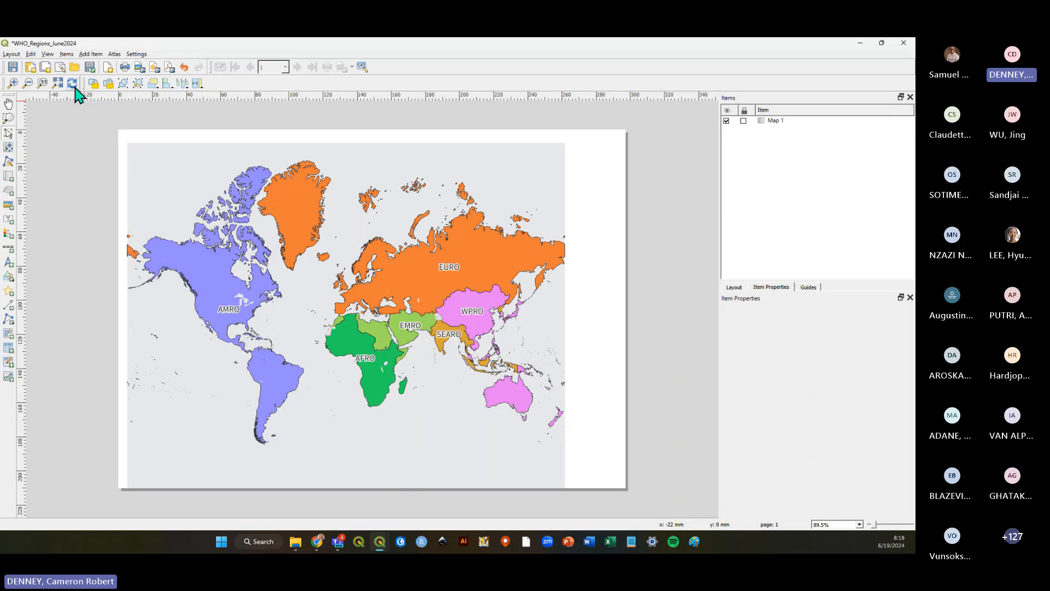
{"action": "key", "text": "alt+Tab"}
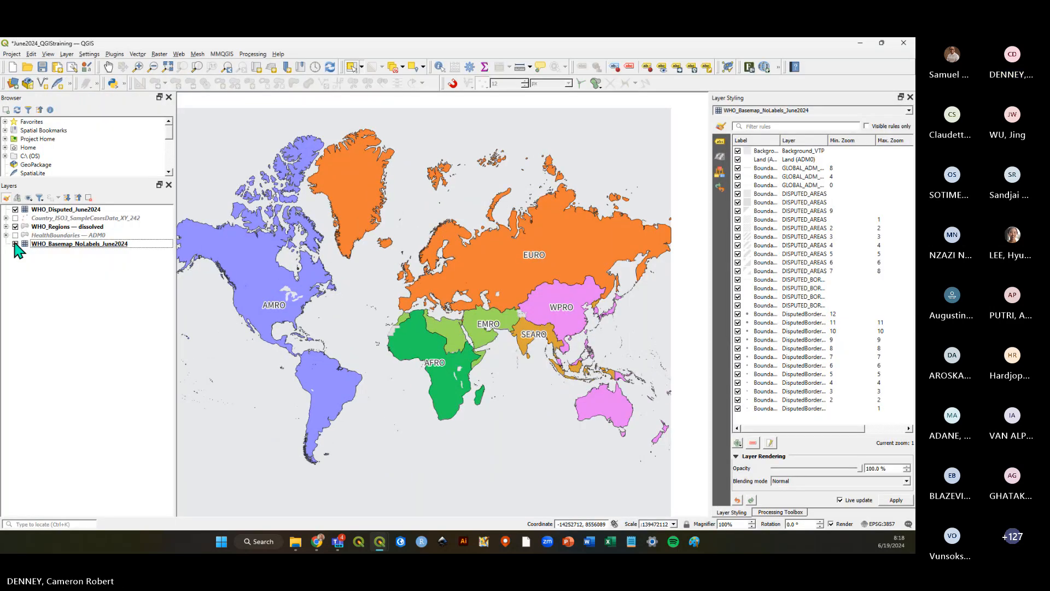
{"action": "key", "text": "alt+Tab"}
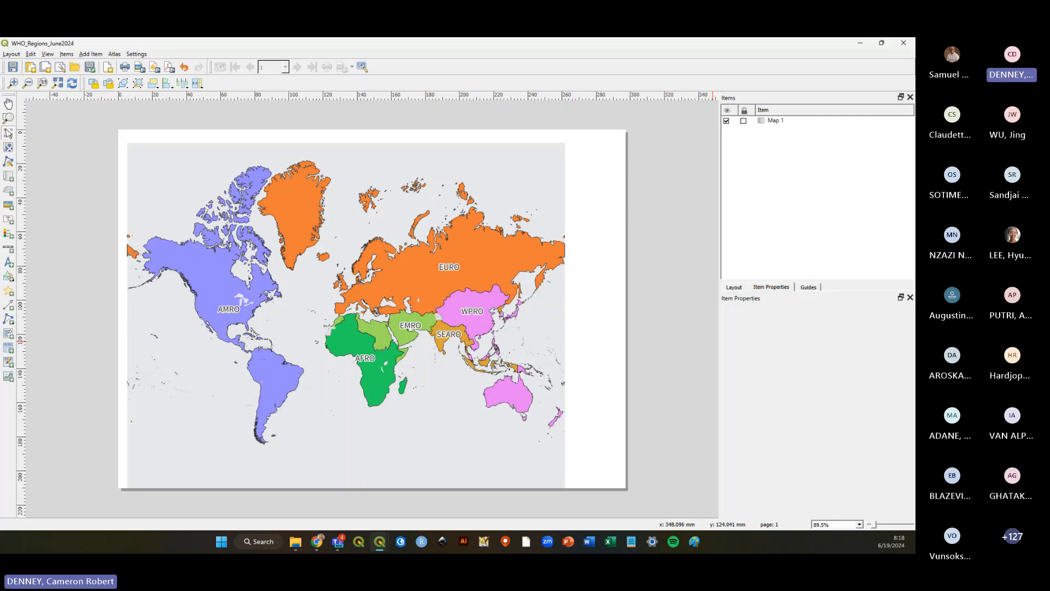
{"action": "key", "text": "alt+Tab"}
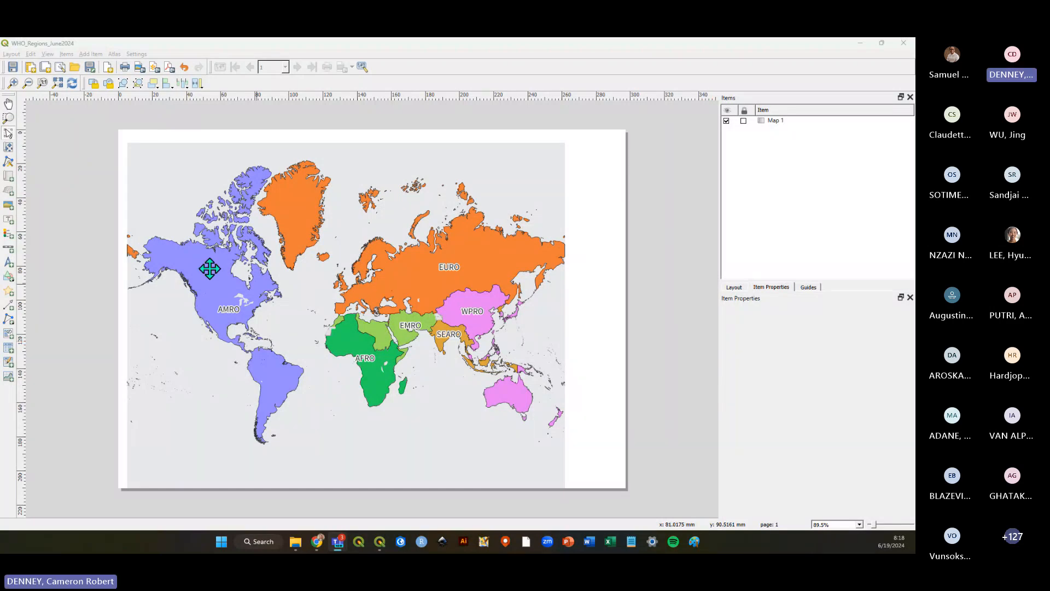
{"action": "left_click", "coordinate": [70, 93]}
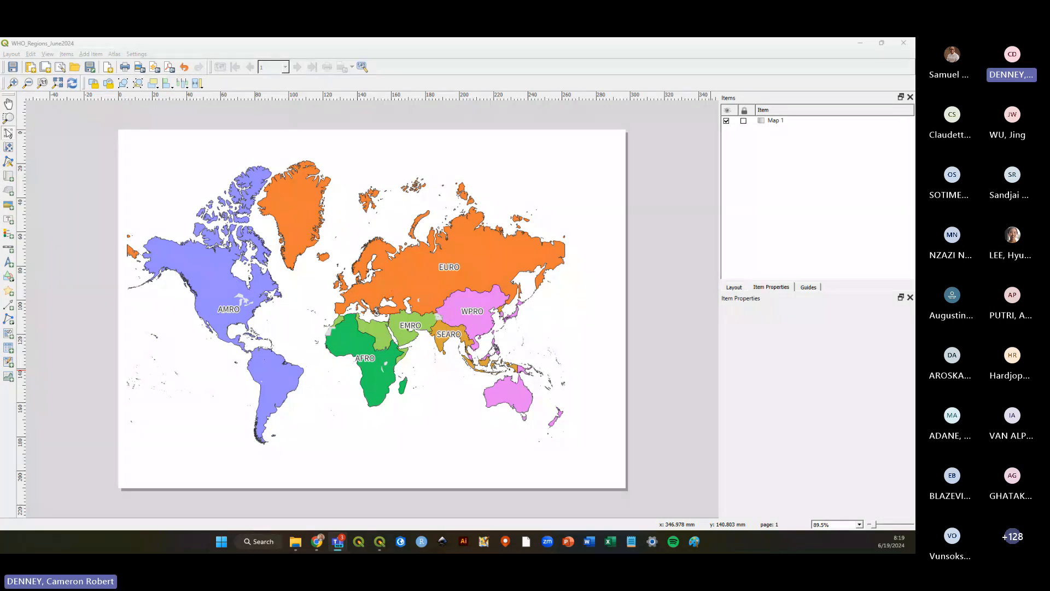
Move the map item off the page and back, then shrink and re-enlarge it from its corners to fill the page.
{"action": "left_click", "coordinate": [593, 179]}
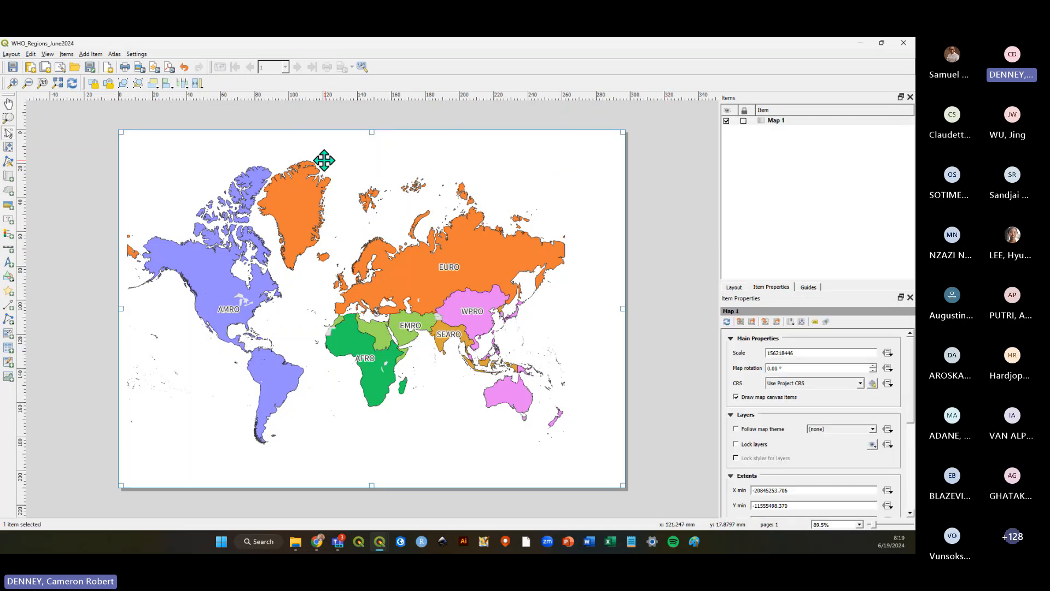
{"action": "left_click_drag", "start_coordinate": [122, 137], "coordinate": [206, 170]}
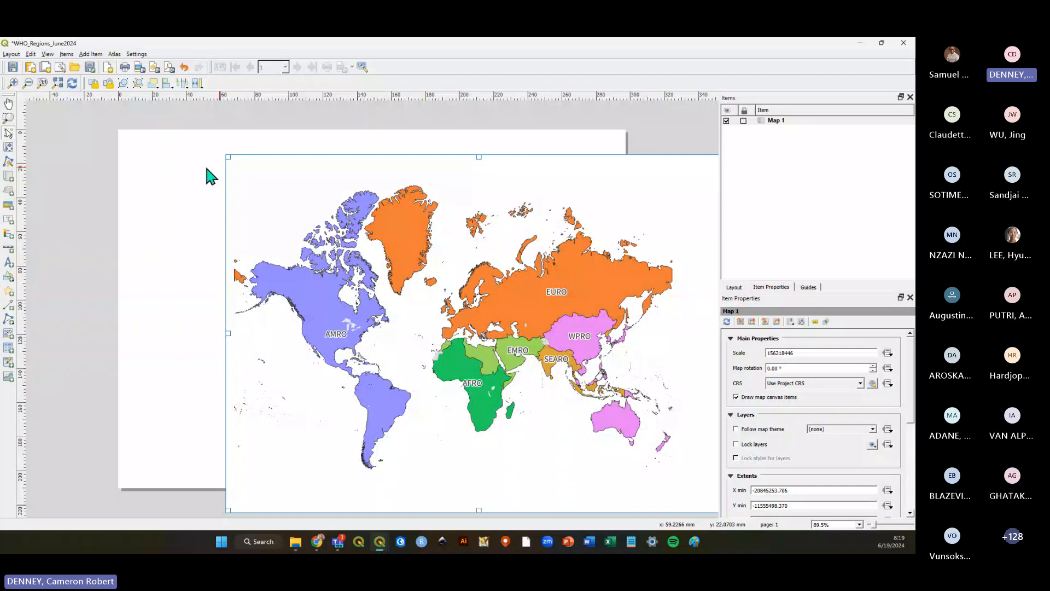
{"action": "scroll", "coordinate": [375, 309], "scroll_direction": "down", "scroll_amount": 1}
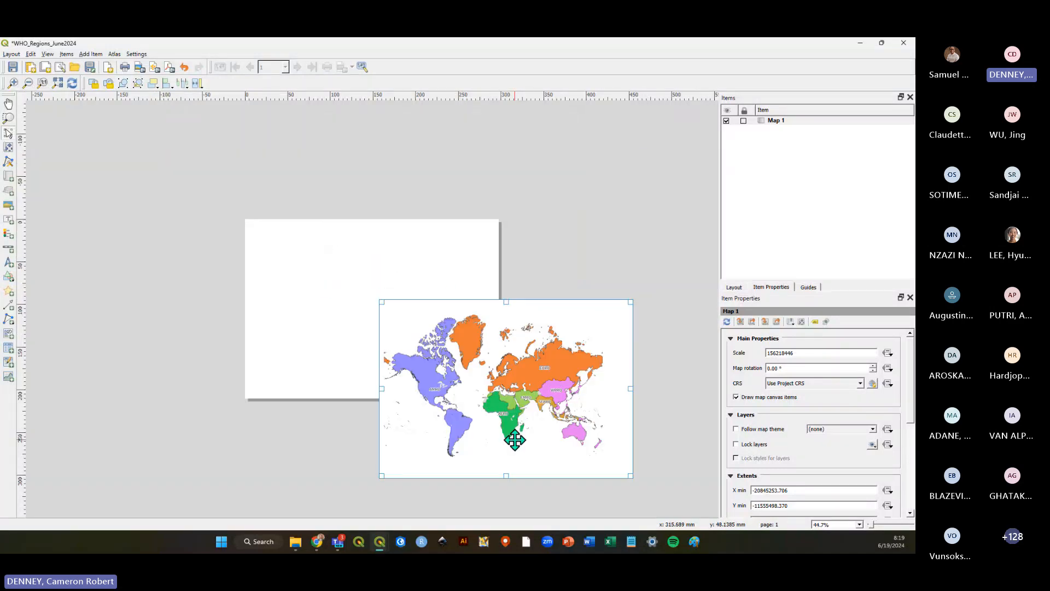
{"action": "left_click_drag", "start_coordinate": [544, 463], "coordinate": [406, 379]}
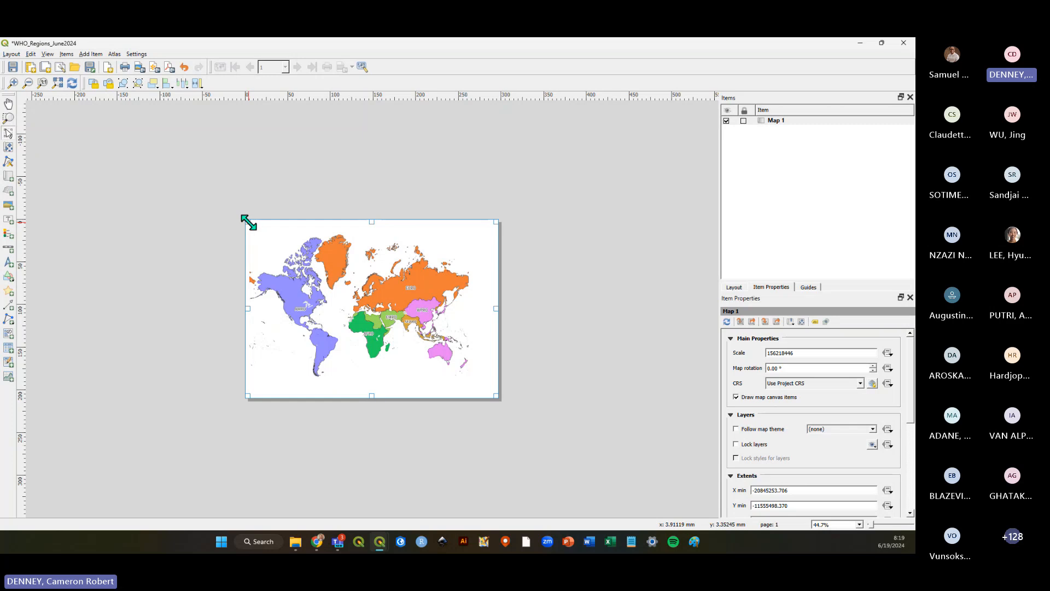
{"action": "left_click_drag", "start_coordinate": [246, 219], "coordinate": [269, 237]}
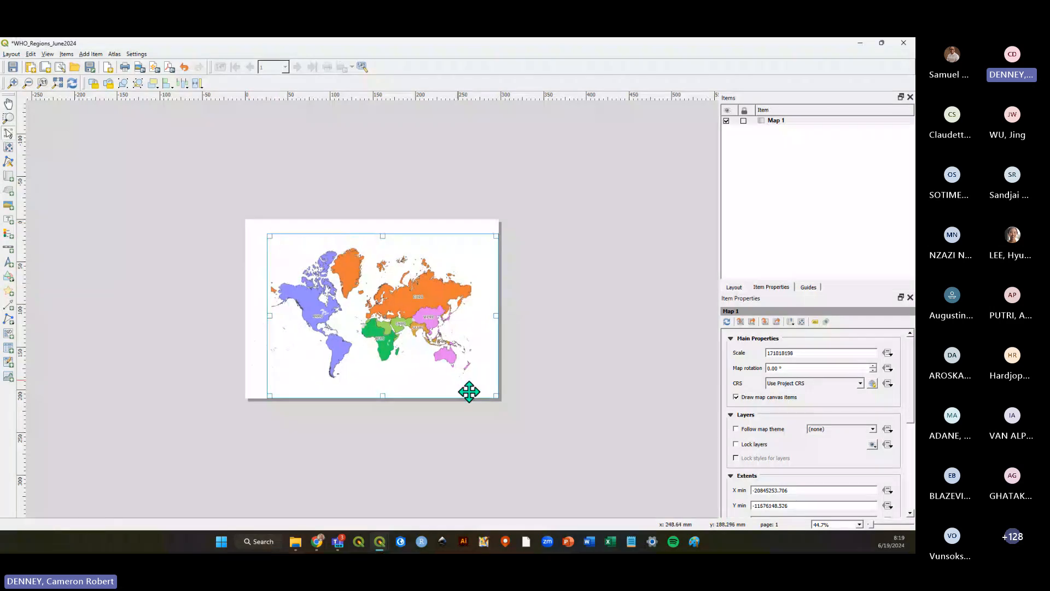
{"action": "left_click_drag", "start_coordinate": [497, 396], "coordinate": [473, 378]}
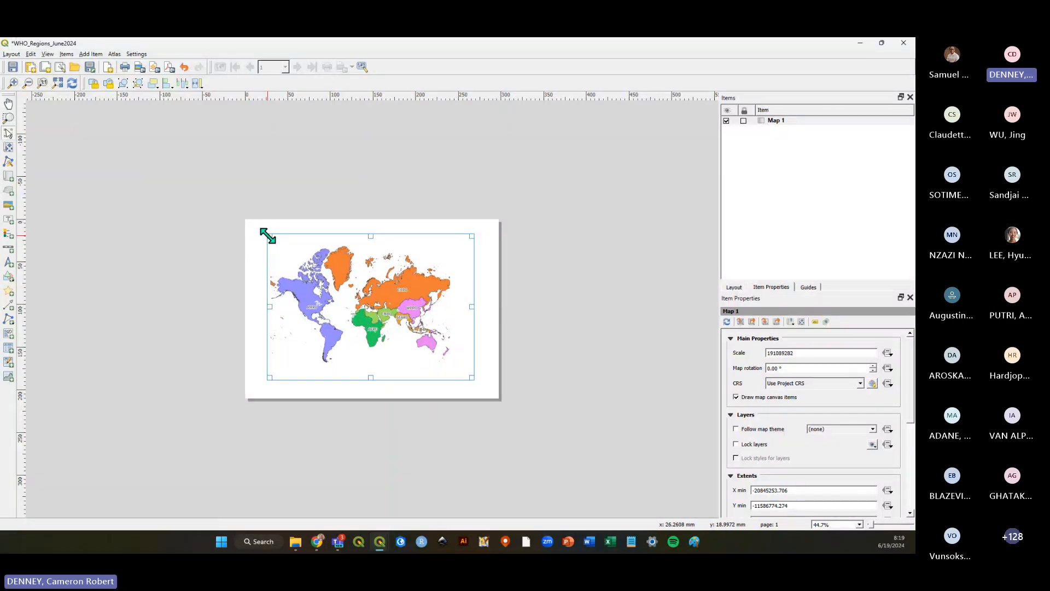
{"action": "left_click_drag", "start_coordinate": [267, 235], "coordinate": [248, 222]}
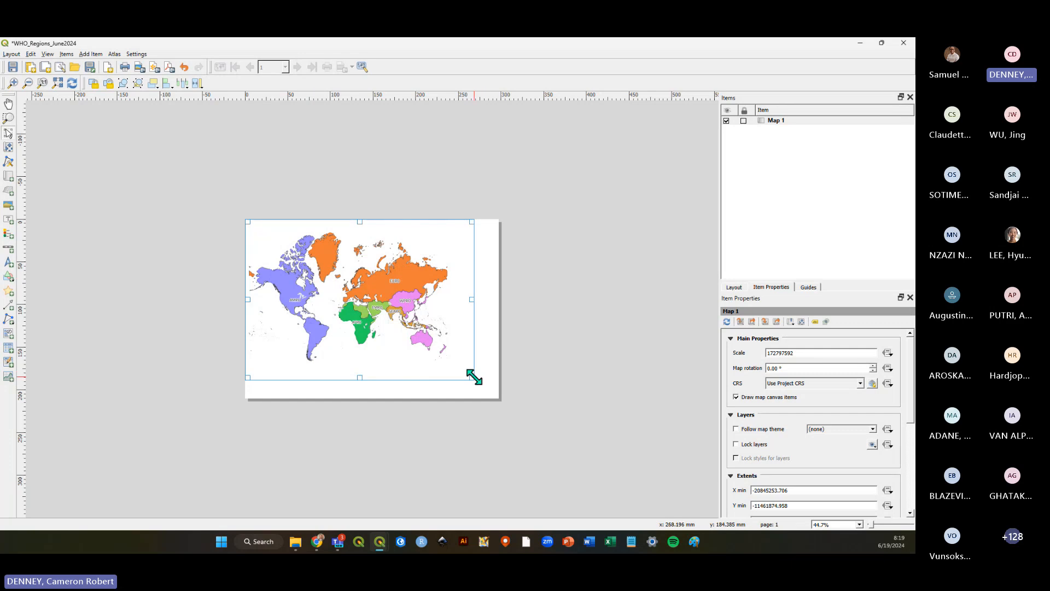
{"action": "left_click_drag", "start_coordinate": [472, 377], "coordinate": [497, 397]}
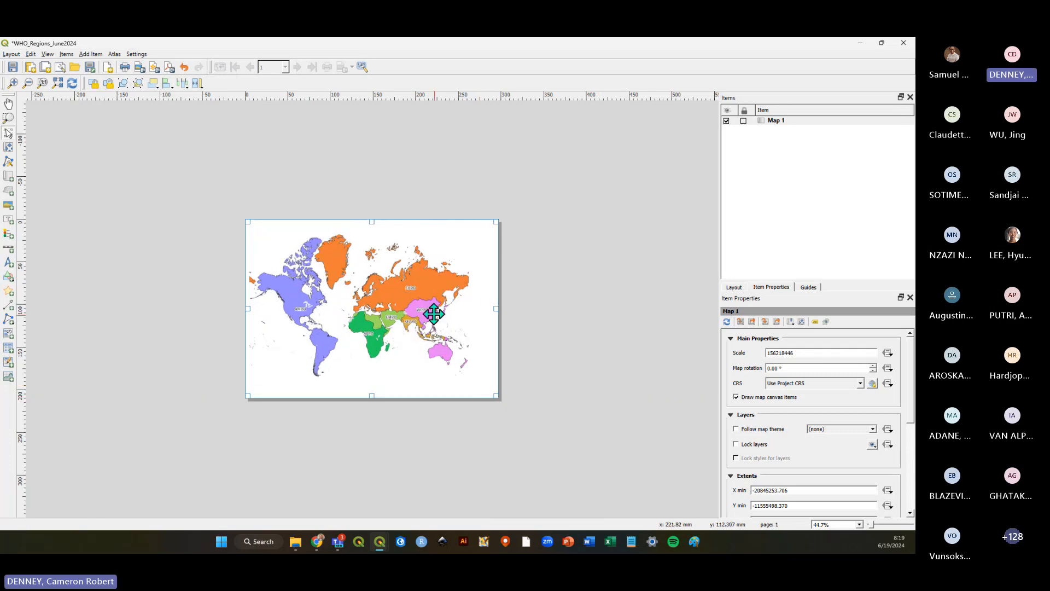
Drag the map item off the page and back into place on the page.
{"action": "left_click_drag", "start_coordinate": [388, 305], "coordinate": [529, 359]}
{"action": "left_click", "coordinate": [329, 418]}
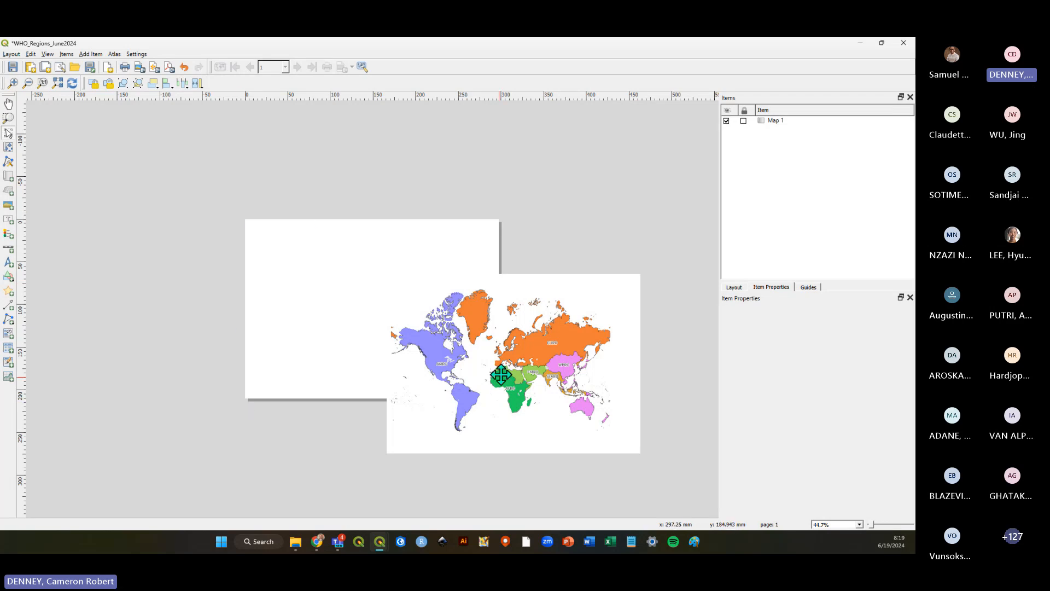
{"action": "left_click_drag", "start_coordinate": [533, 348], "coordinate": [524, 350]}
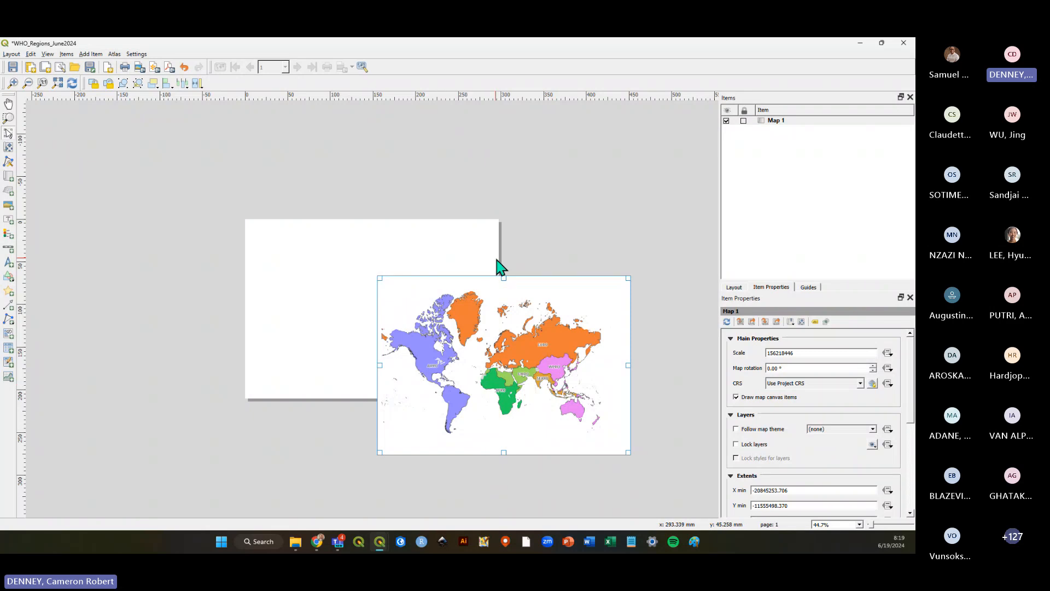
{"action": "left_click_drag", "start_coordinate": [530, 389], "coordinate": [395, 334]}
{"action": "left_click", "coordinate": [597, 386]}
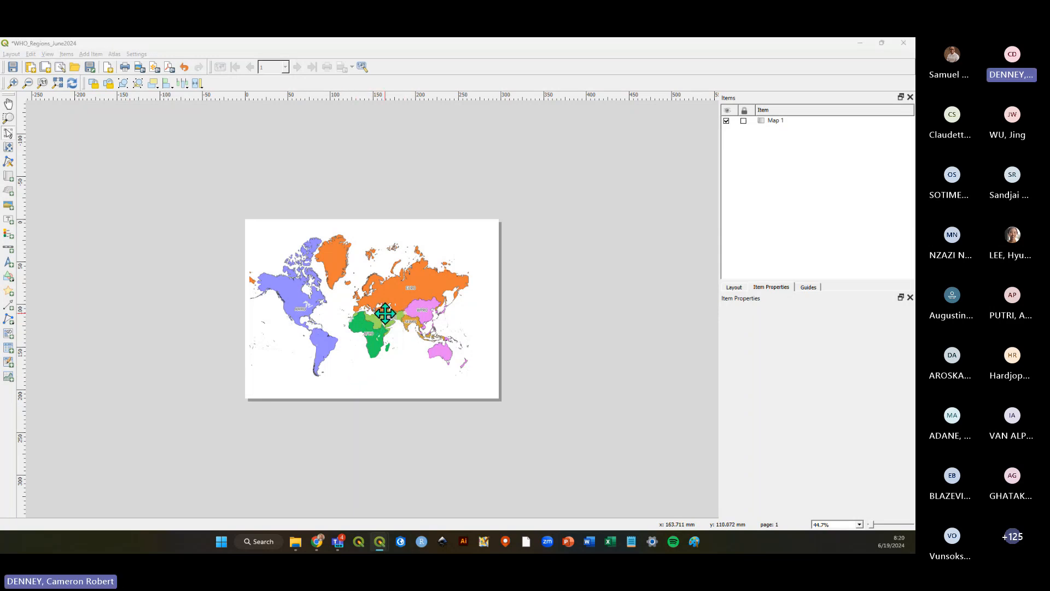
Switch to the main QGIS window and back to the layout, then save the layout.
{"action": "key", "text": "alt+Tab"}
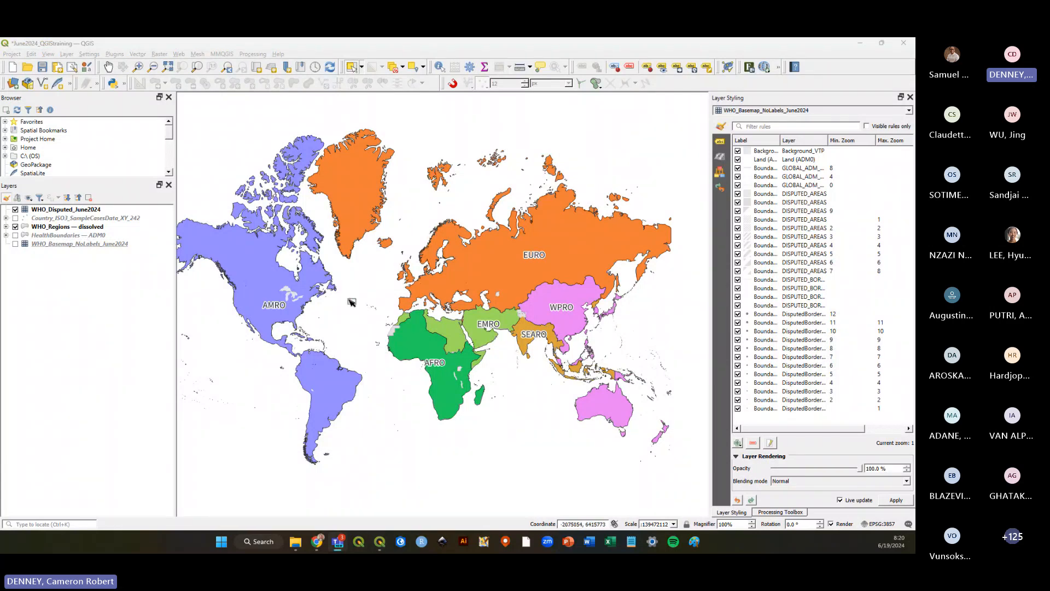
{"action": "left_click", "coordinate": [351, 302]}
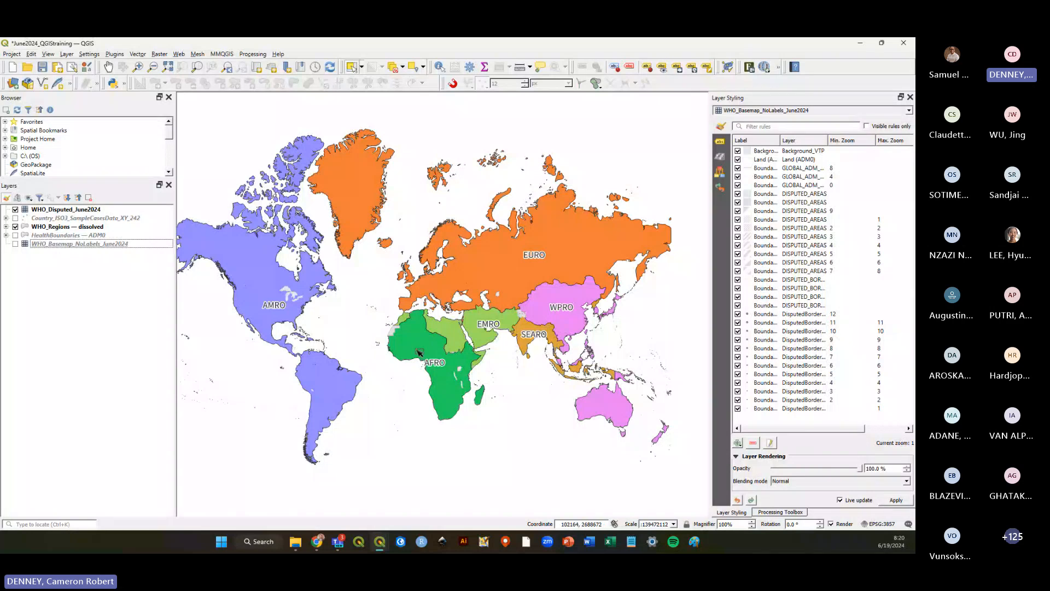
{"action": "key", "text": "alt+Tab"}
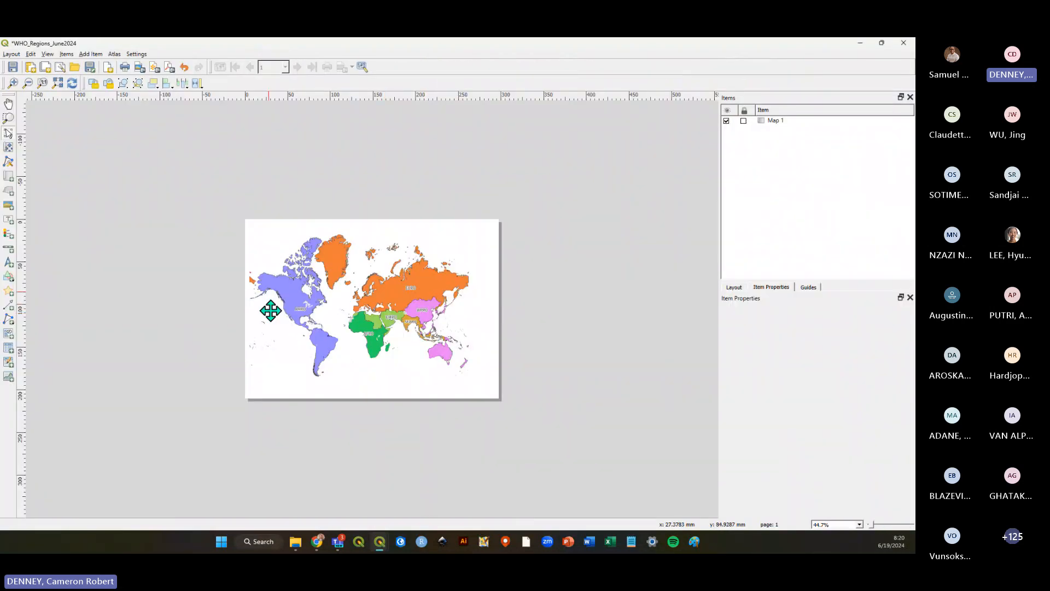
{"action": "left_click", "coordinate": [13, 66]}
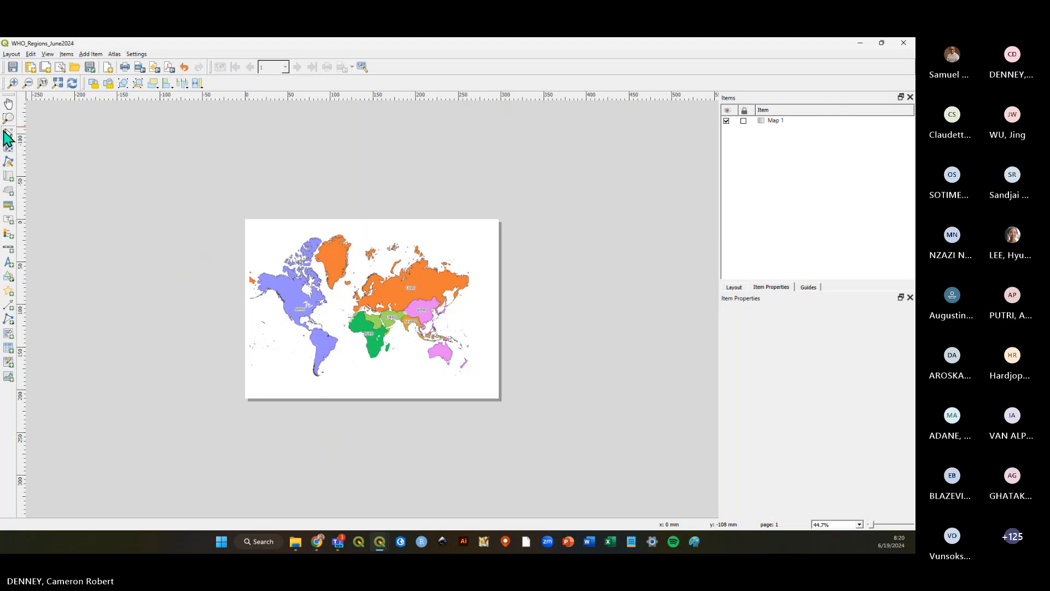
Zoom out and pan the map content inside the map item using the Move item content tool.
{"action": "left_click", "coordinate": [402, 316]}
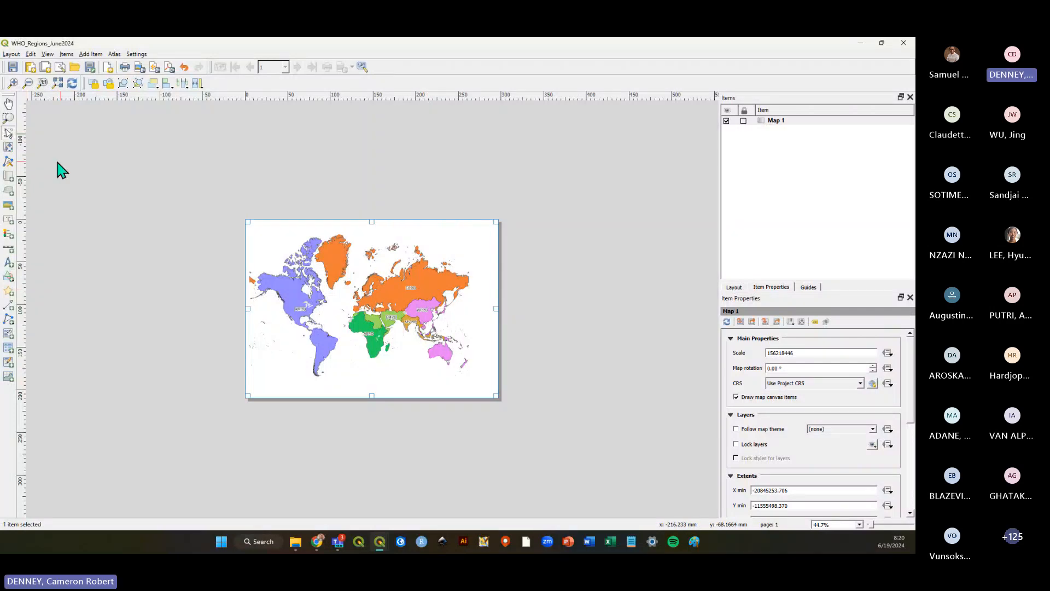
{"action": "left_click", "coordinate": [8, 147]}
{"action": "scroll", "coordinate": [383, 320], "scroll_direction": "down", "scroll_amount": 1}
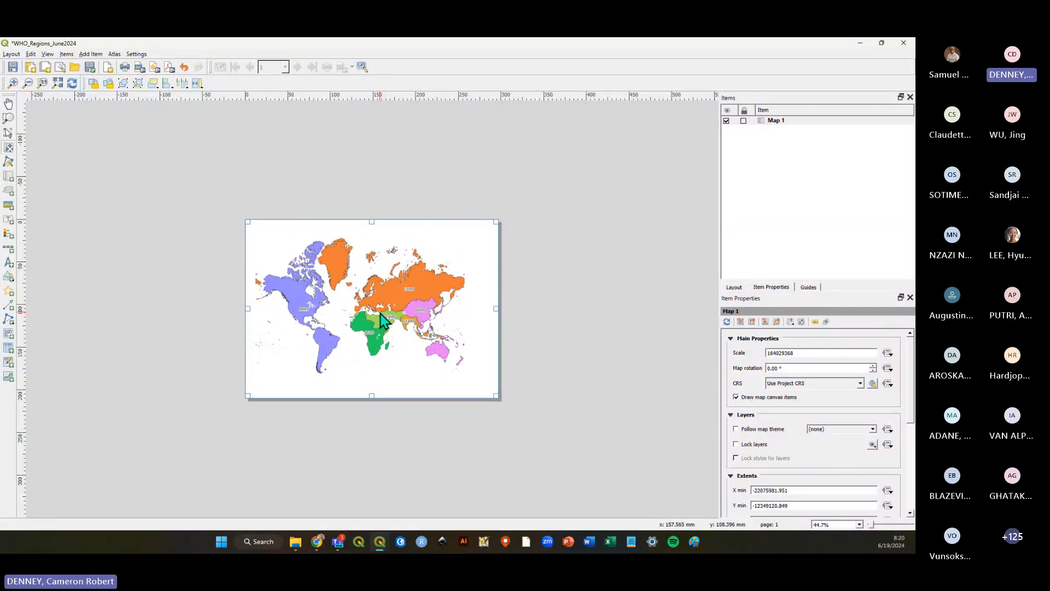
{"action": "scroll", "coordinate": [383, 320], "scroll_direction": "down", "scroll_amount": 2}
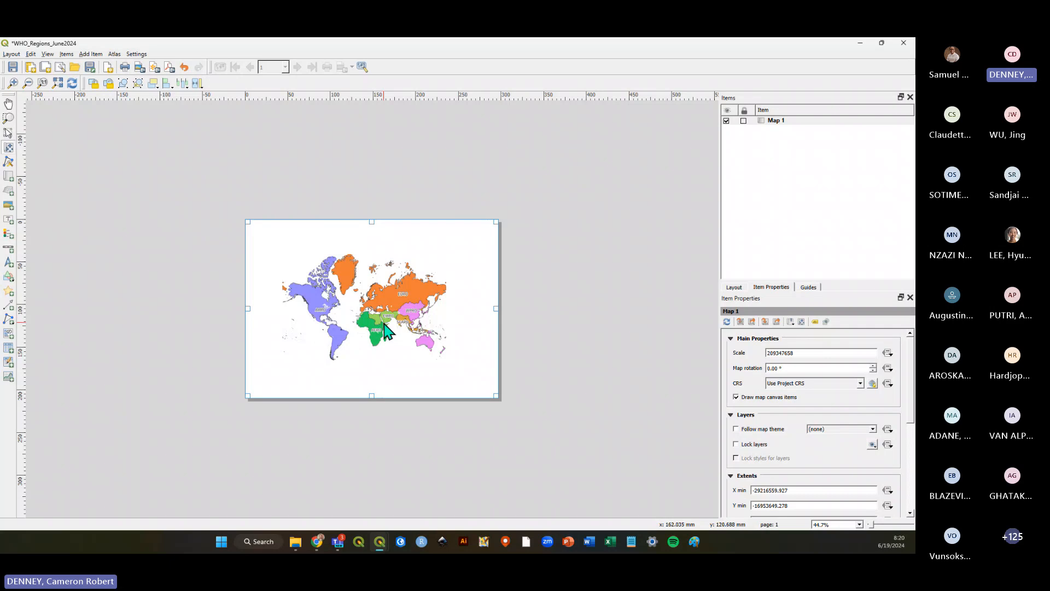
{"action": "left_click_drag", "start_coordinate": [385, 328], "coordinate": [339, 298]}
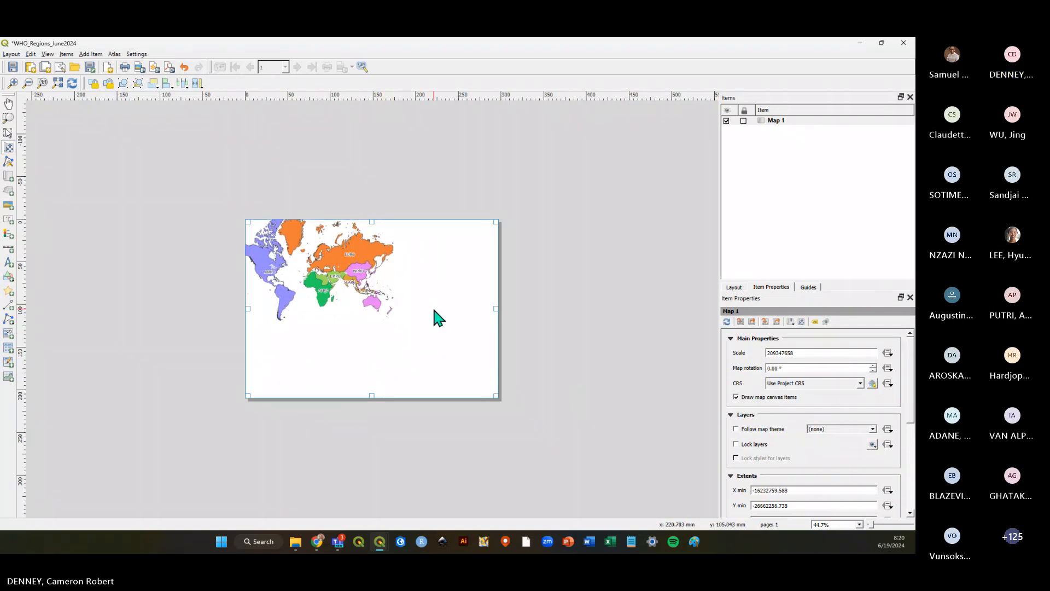
{"action": "scroll", "coordinate": [356, 297], "scroll_direction": "up", "scroll_amount": 2}
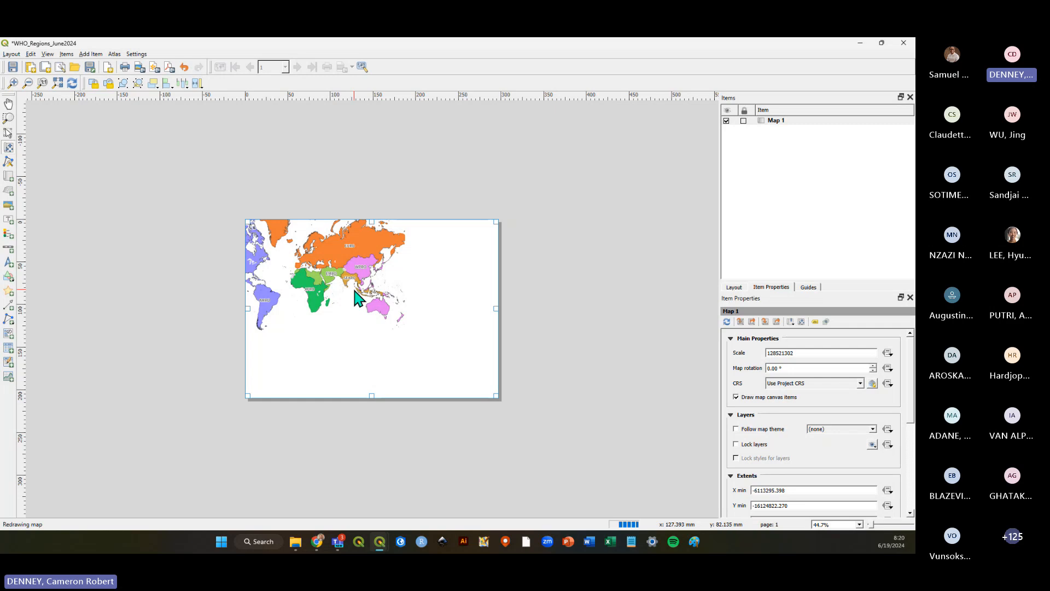
{"action": "scroll", "coordinate": [358, 298], "scroll_direction": "down", "scroll_amount": 1}
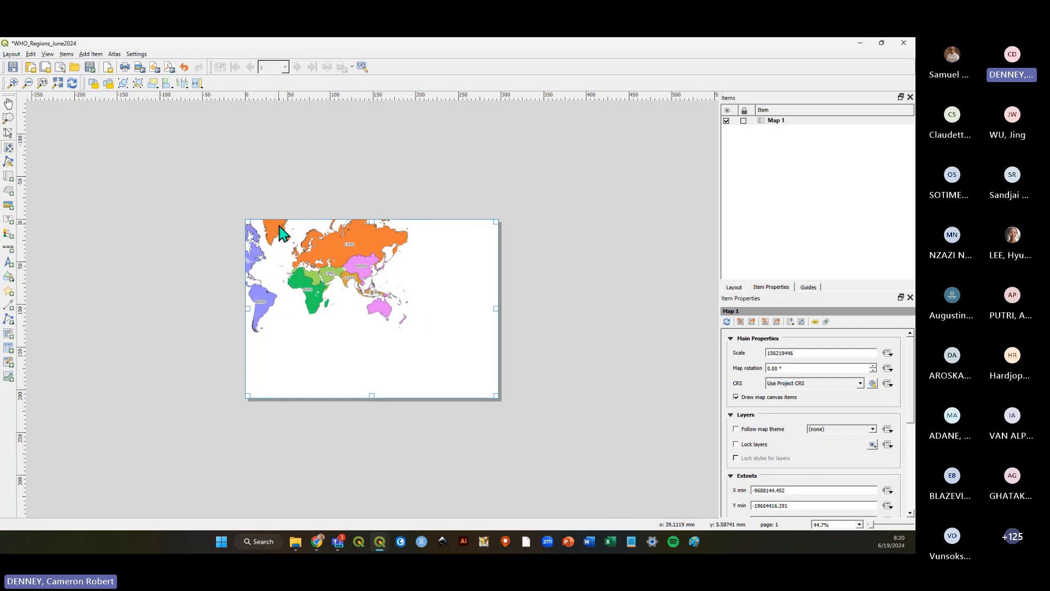
{"action": "left_click", "coordinate": [9, 132]}
{"action": "left_click", "coordinate": [615, 330]}
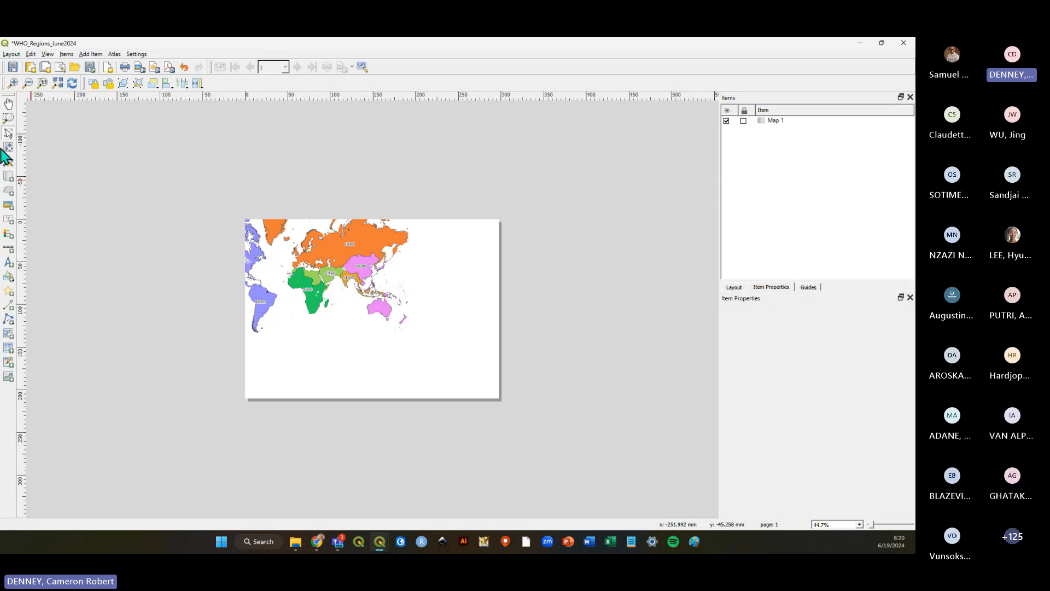
{"action": "left_click", "coordinate": [9, 132]}
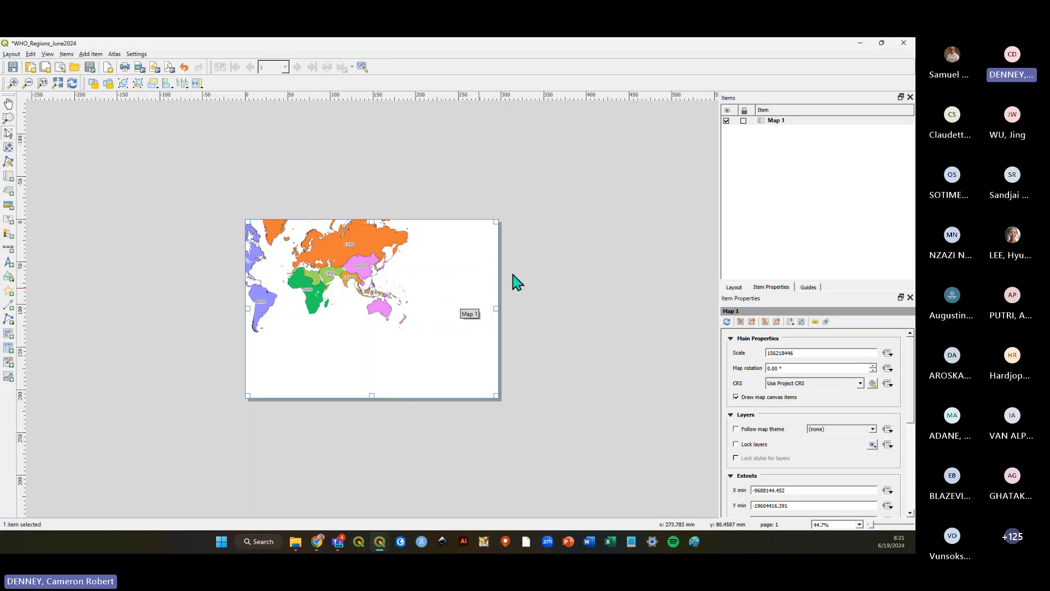
Recentre the world map within the map item at a scale of about 1:140272942 and save the layout.
{"action": "left_click", "coordinate": [791, 121]}
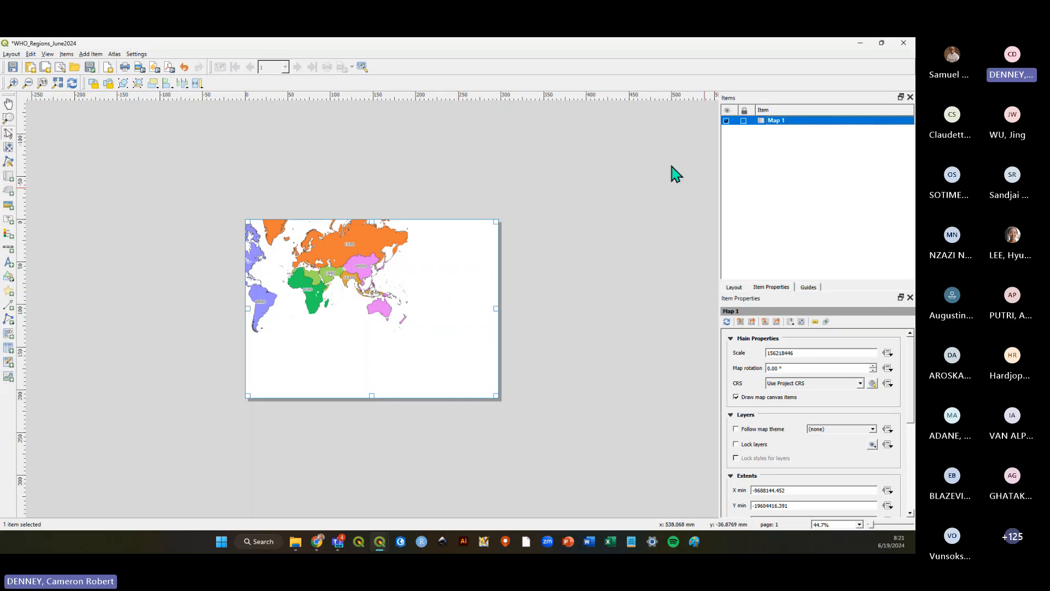
{"action": "left_click", "coordinate": [8, 148]}
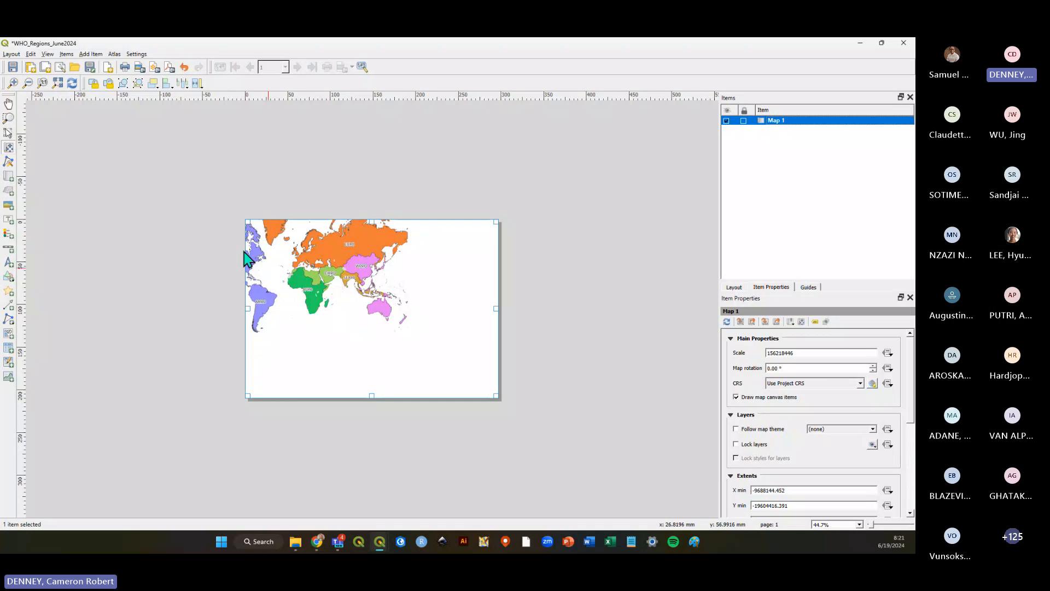
{"action": "left_click_drag", "start_coordinate": [247, 257], "coordinate": [386, 335]}
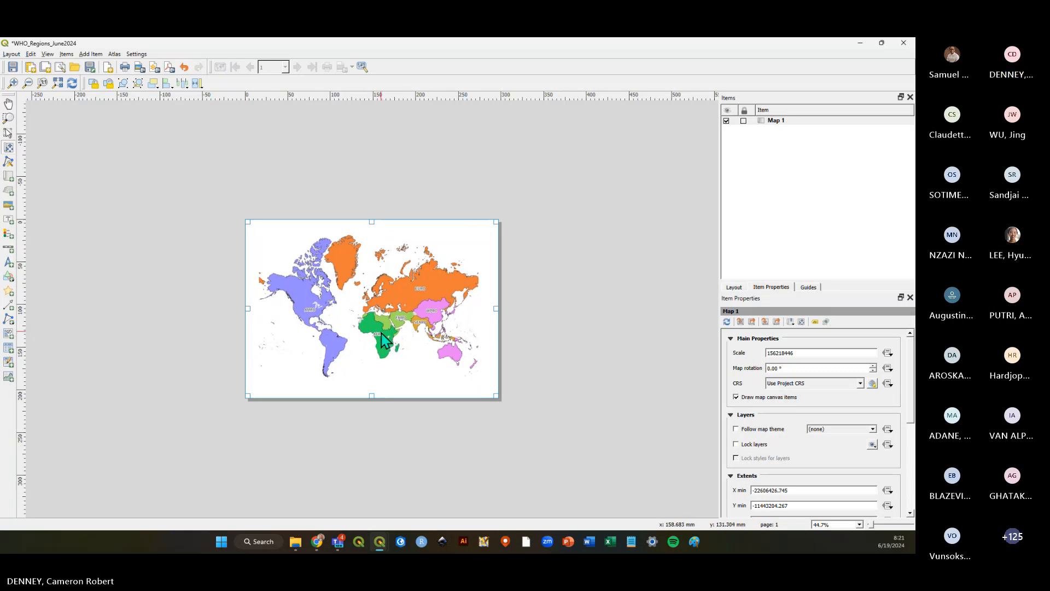
{"action": "scroll", "coordinate": [378, 326], "scroll_direction": "up", "scroll_amount": 1}
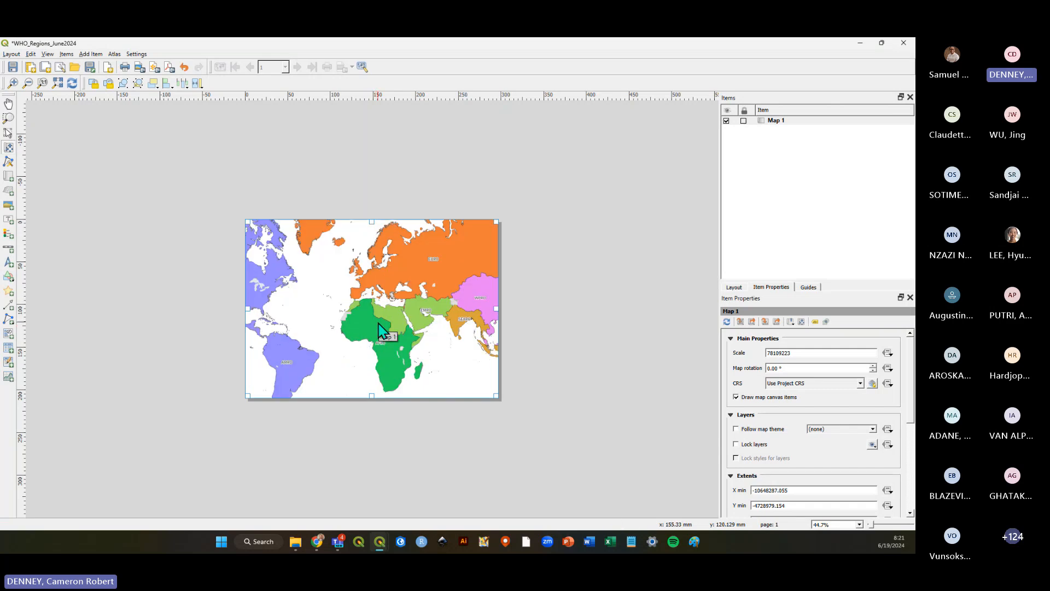
{"action": "scroll", "coordinate": [379, 322], "scroll_direction": "down", "scroll_amount": 1}
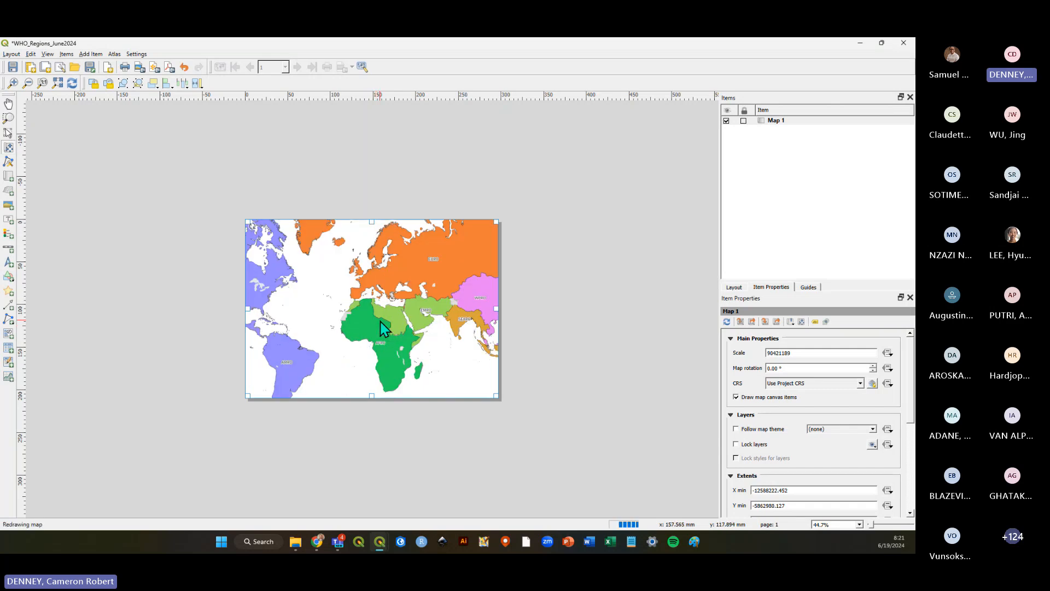
{"action": "scroll", "coordinate": [381, 328], "scroll_direction": "down", "scroll_amount": 1}
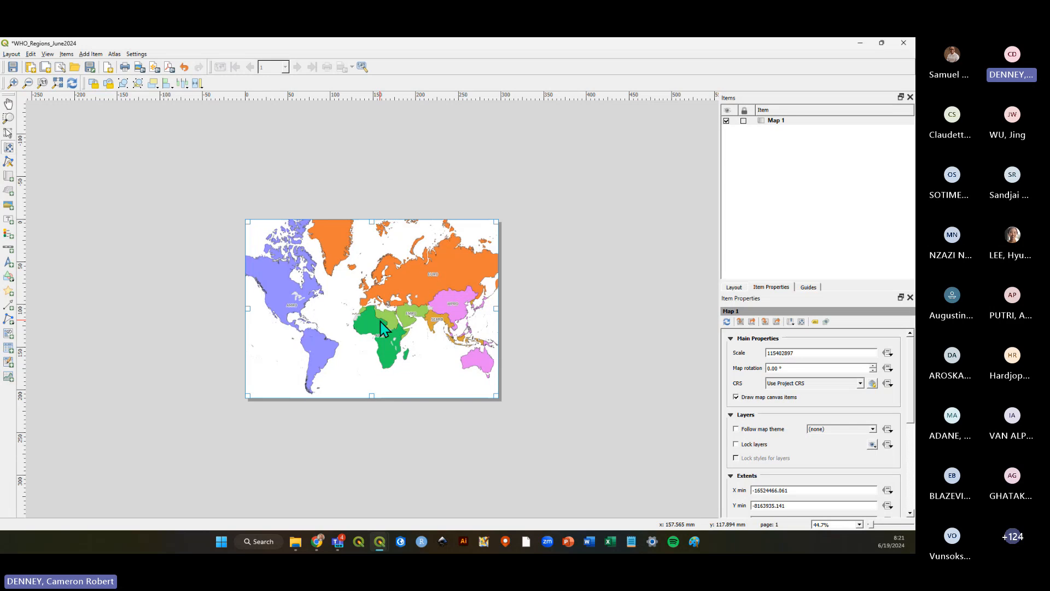
{"action": "scroll", "coordinate": [383, 332], "scroll_direction": "down", "scroll_amount": 1}
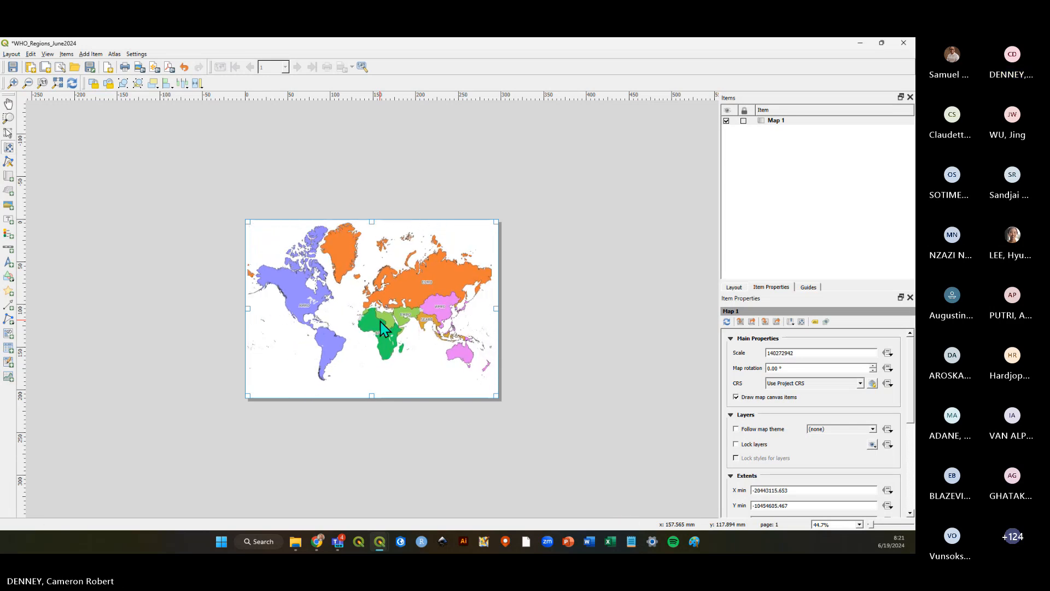
{"action": "left_click_drag", "start_coordinate": [381, 334], "coordinate": [382, 345]}
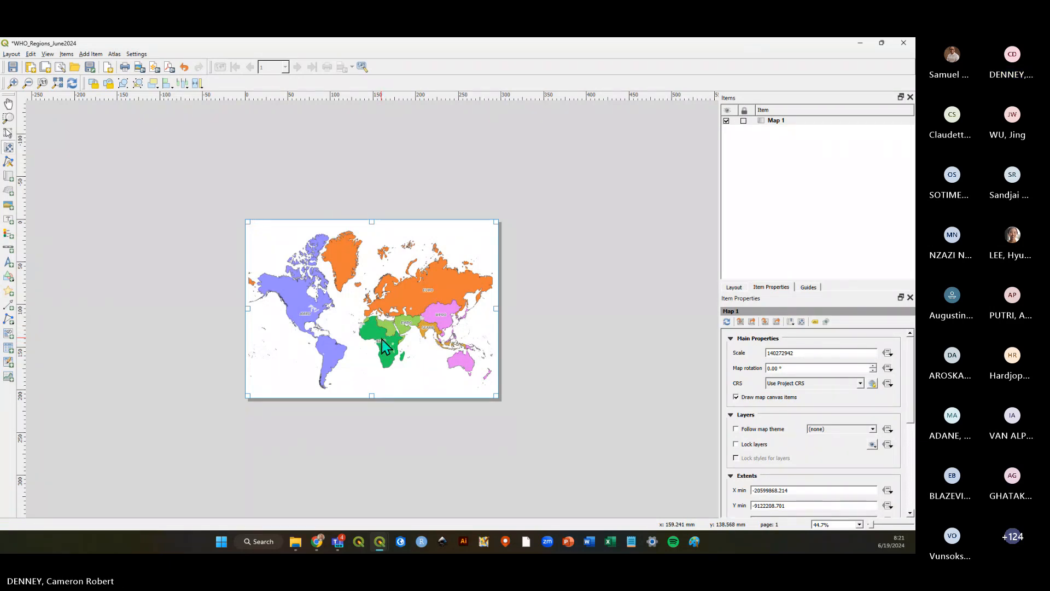
{"action": "left_click", "coordinate": [10, 133]}
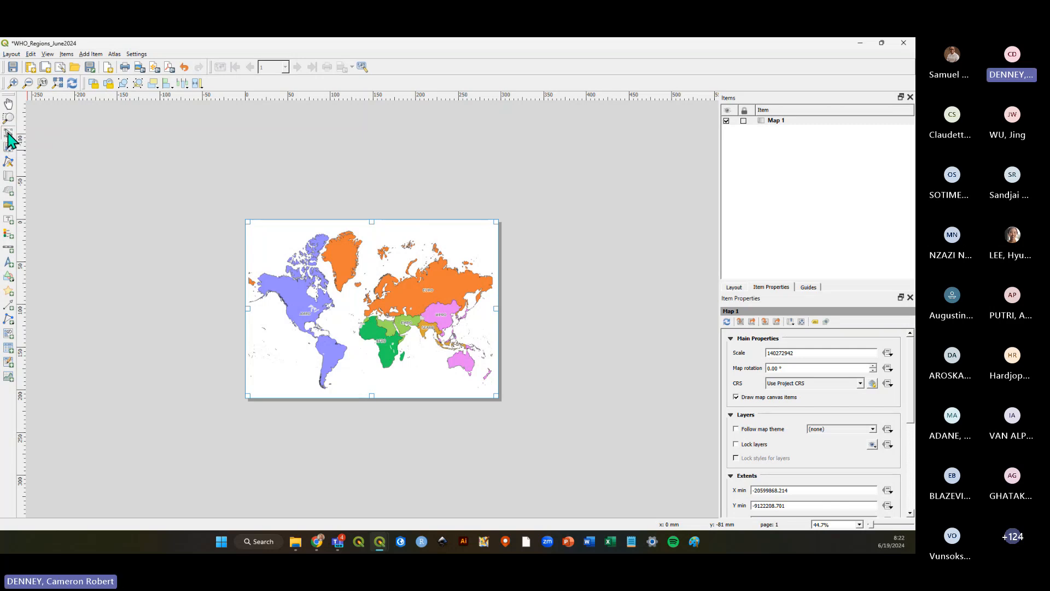
{"action": "left_click", "coordinate": [185, 277]}
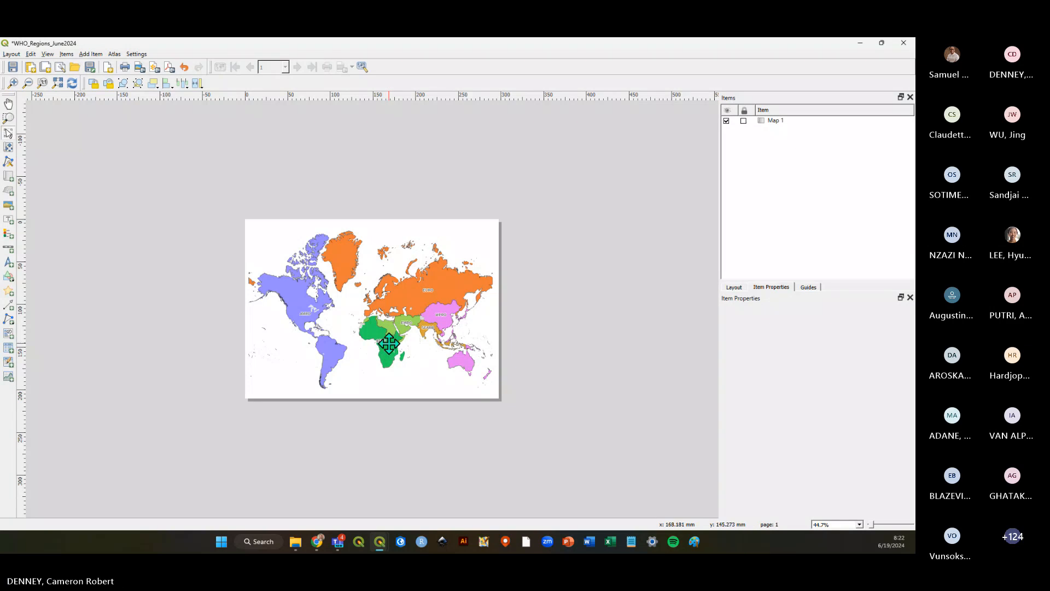
{"action": "left_click", "coordinate": [12, 67]}
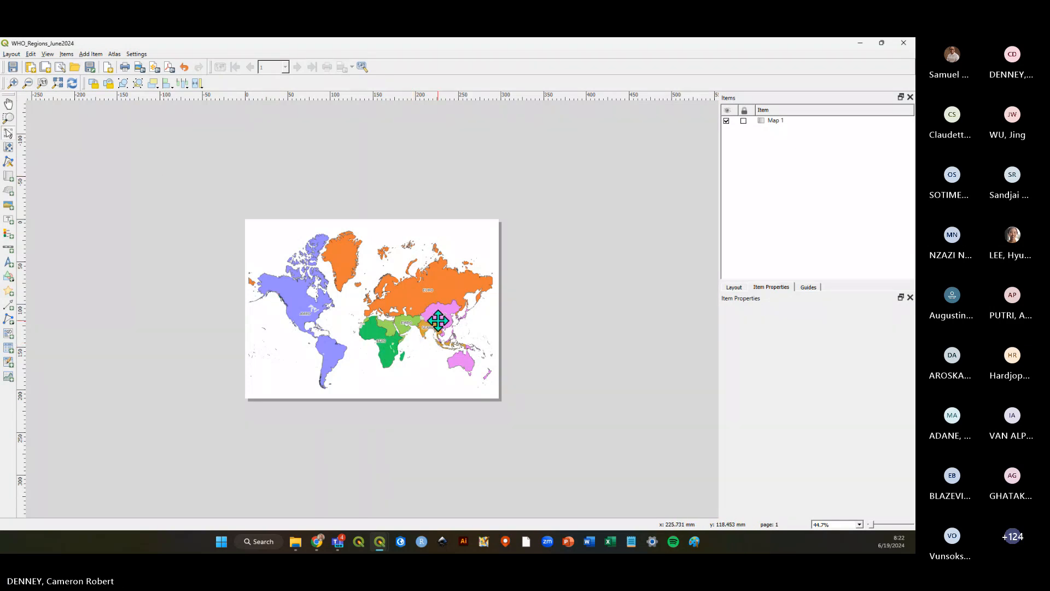
Lock the map item in the items list and test selecting it on the page.
{"action": "left_click", "coordinate": [743, 121]}
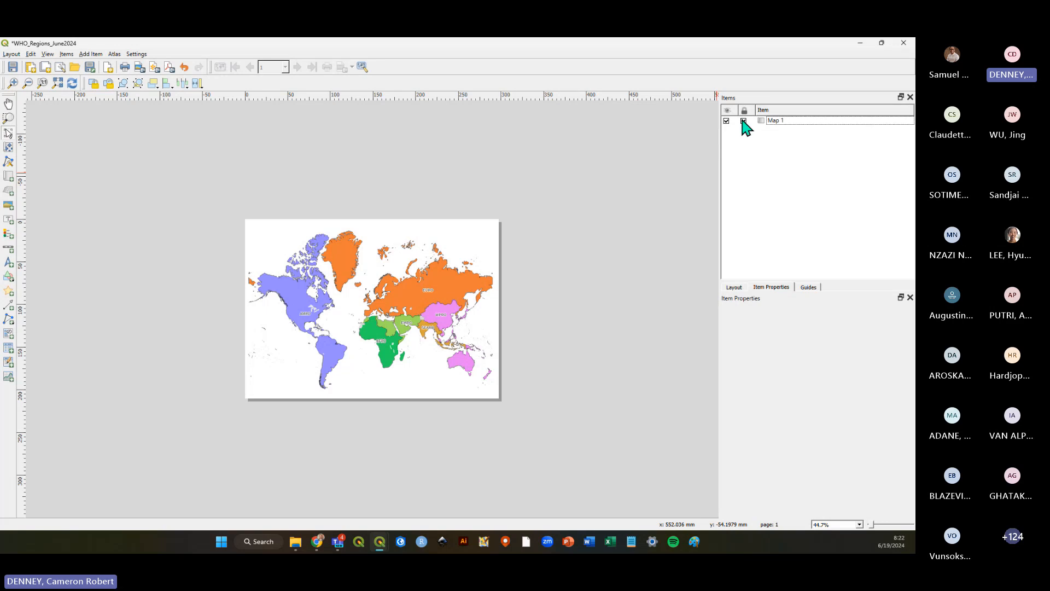
{"action": "left_click", "coordinate": [788, 121]}
{"action": "left_click", "coordinate": [409, 295]}
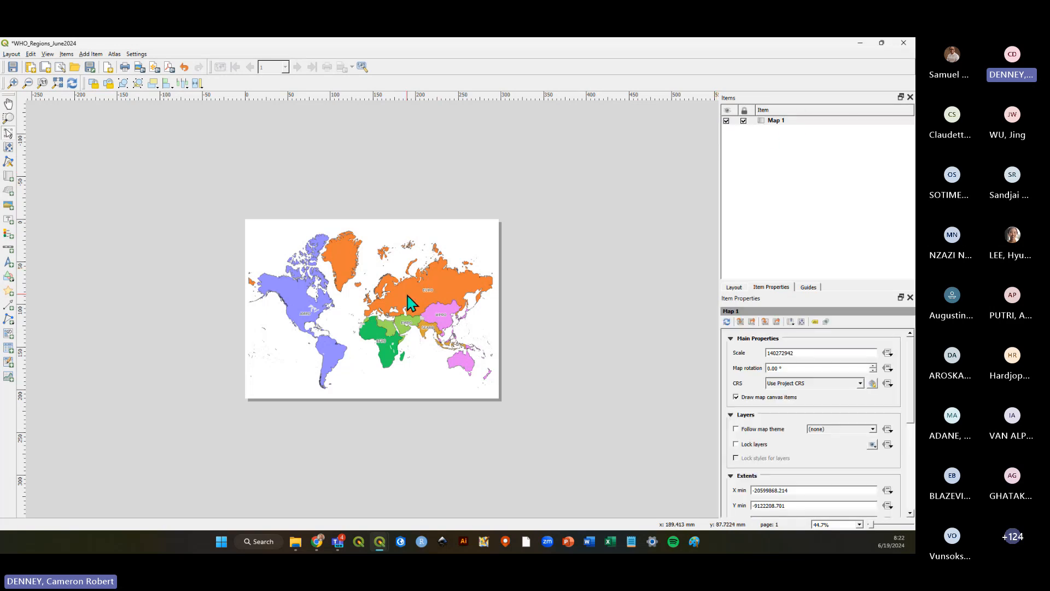
{"action": "left_click", "coordinate": [517, 308]}
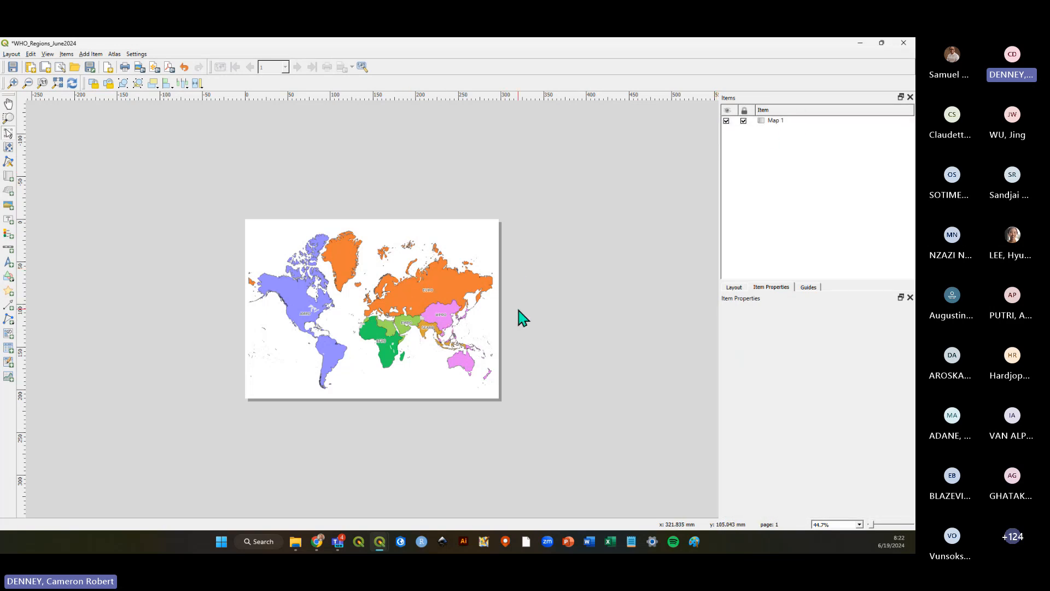
{"action": "left_click", "coordinate": [298, 303]}
{"action": "left_click", "coordinate": [552, 306]}
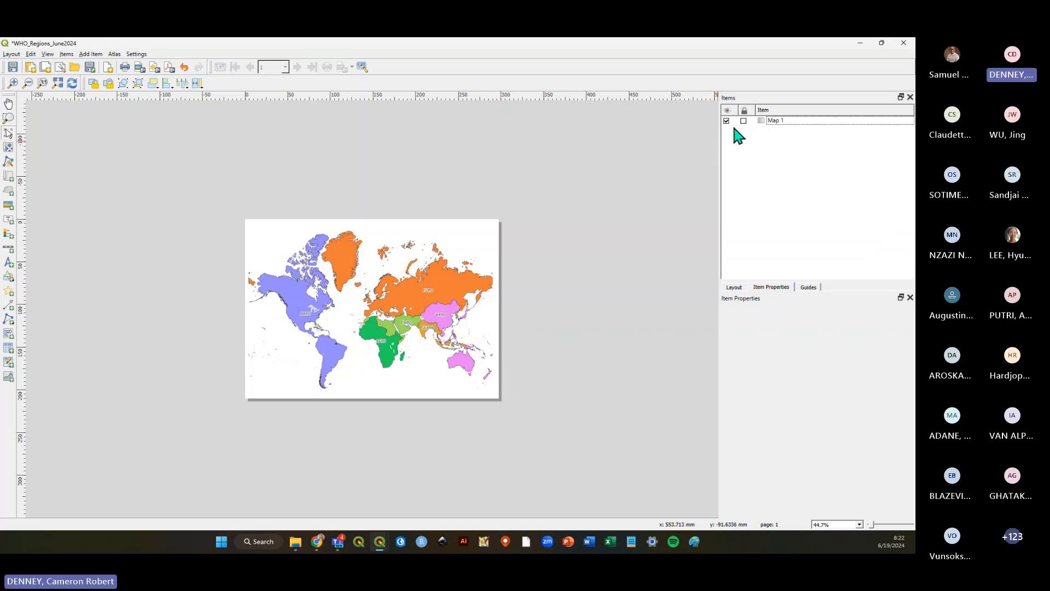
Nudge the map content slightly within the map item so the world map sits centred on the page.
{"action": "left_click", "coordinate": [364, 301]}
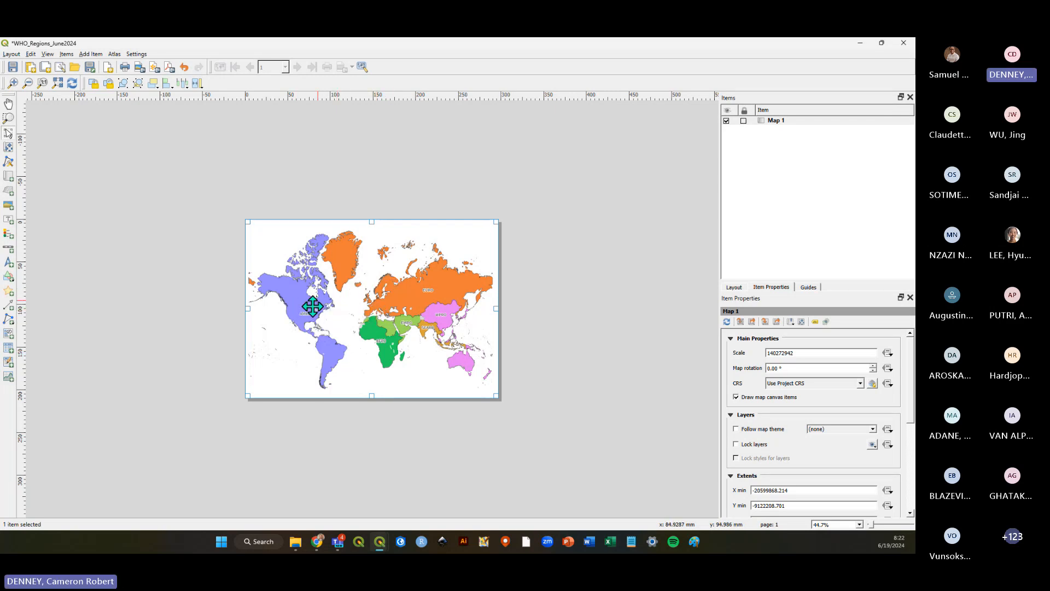
{"action": "left_click", "coordinate": [9, 148]}
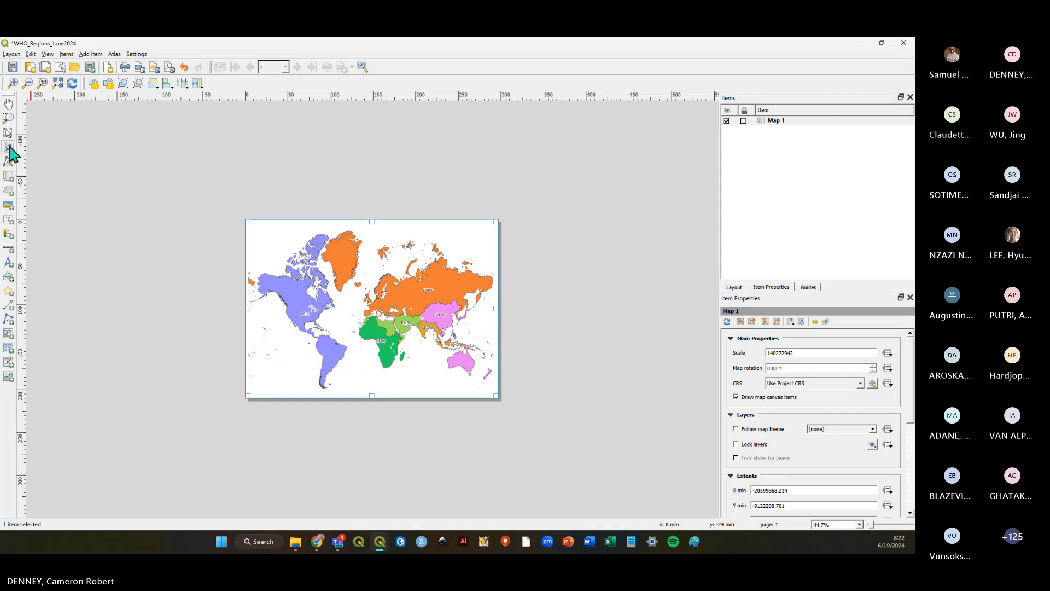
{"action": "left_click_drag", "start_coordinate": [385, 351], "coordinate": [354, 346]}
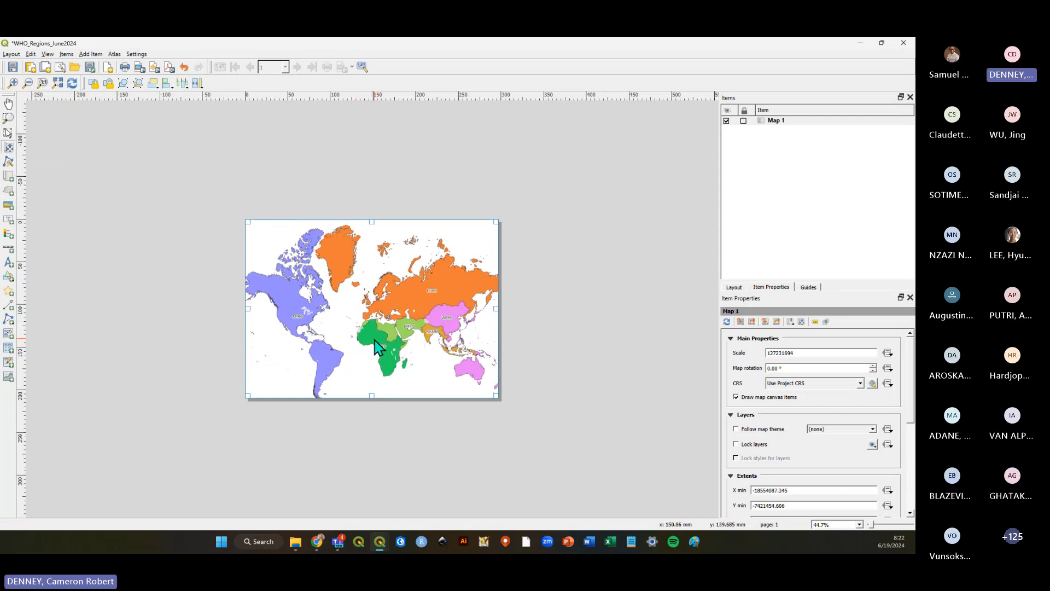
{"action": "left_click_drag", "start_coordinate": [373, 344], "coordinate": [373, 339]}
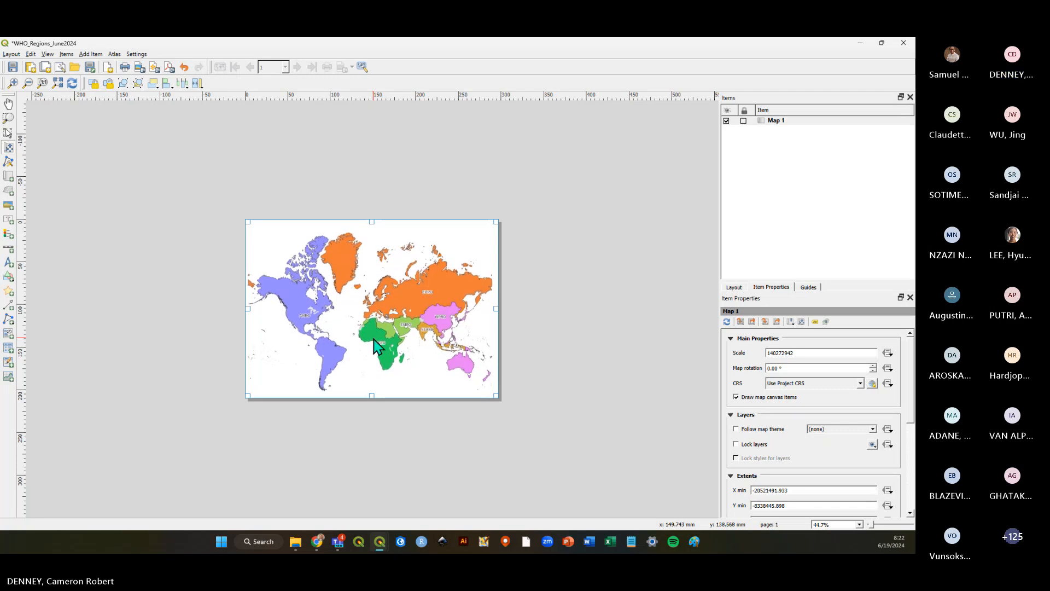
{"action": "left_click", "coordinate": [7, 132]}
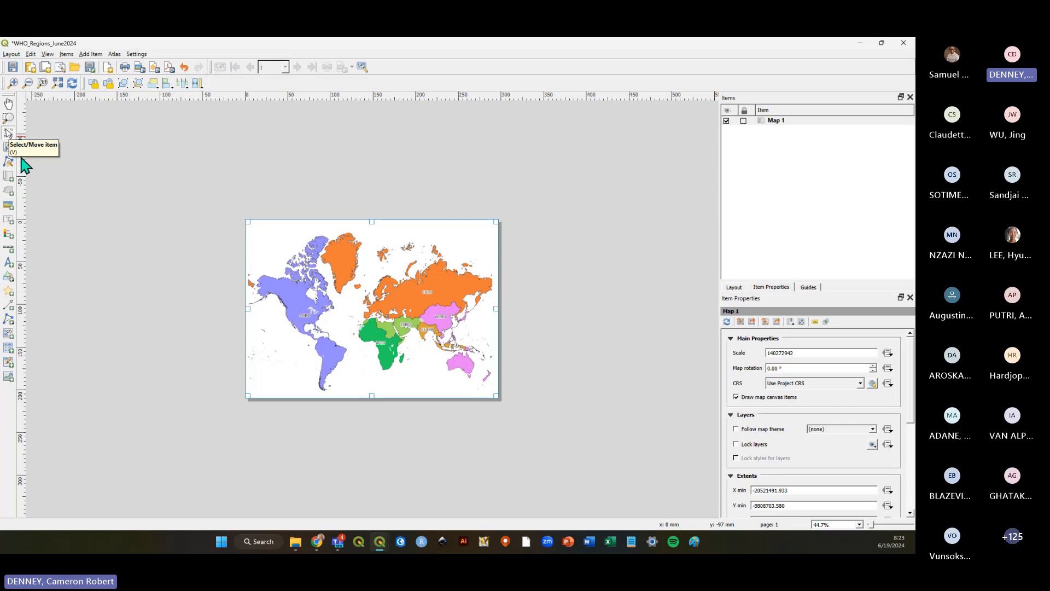
{"action": "left_click", "coordinate": [168, 281]}
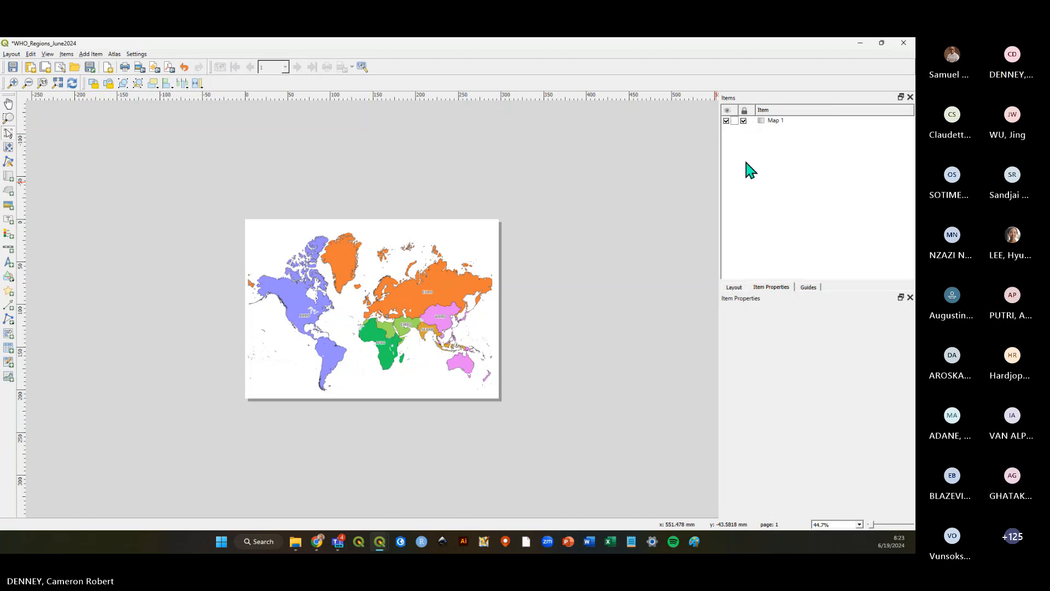
Select the map item, then zoom the layout view in to inspect the page.
{"action": "left_click", "coordinate": [759, 125]}
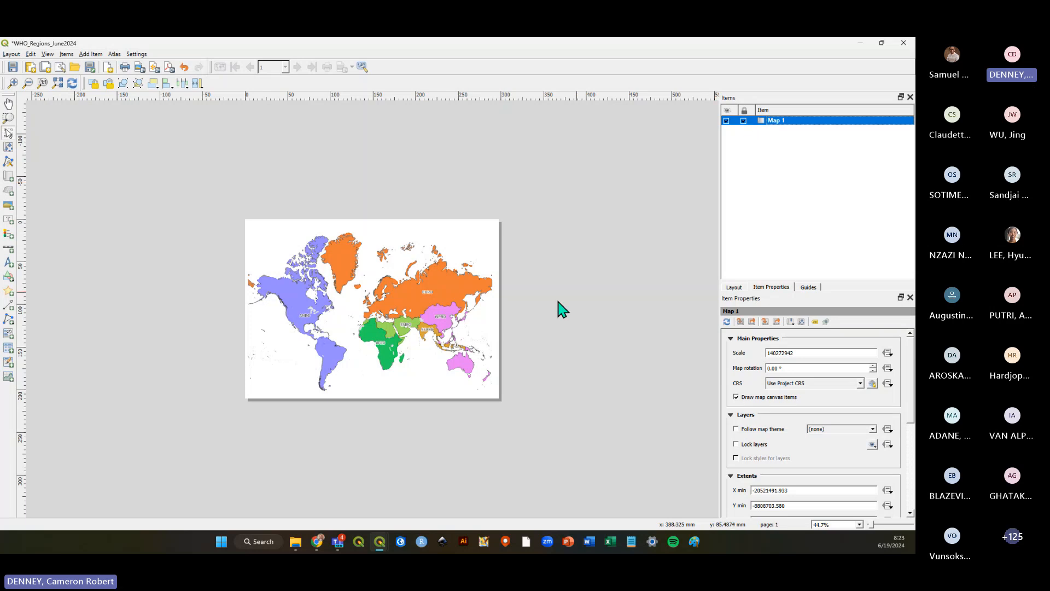
{"action": "left_click", "coordinate": [497, 306]}
{"action": "scroll", "coordinate": [324, 355], "scroll_direction": "up", "scroll_amount": 1}
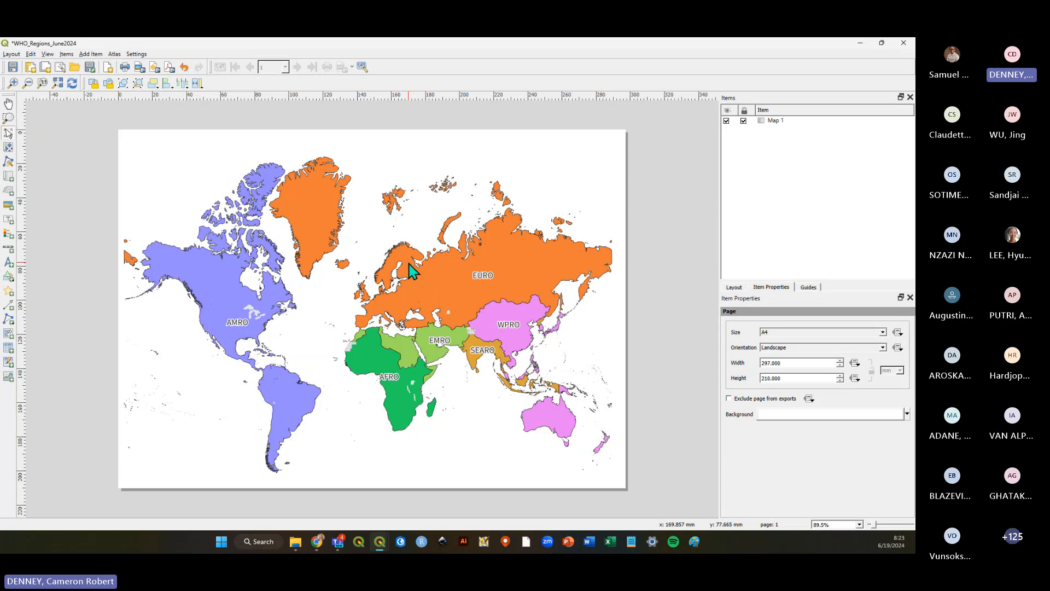
Save the layout and open the map item's context menu in the items list, closing it without choosing anything.
{"action": "left_click", "coordinate": [13, 68]}
{"action": "right_click", "coordinate": [777, 121]}
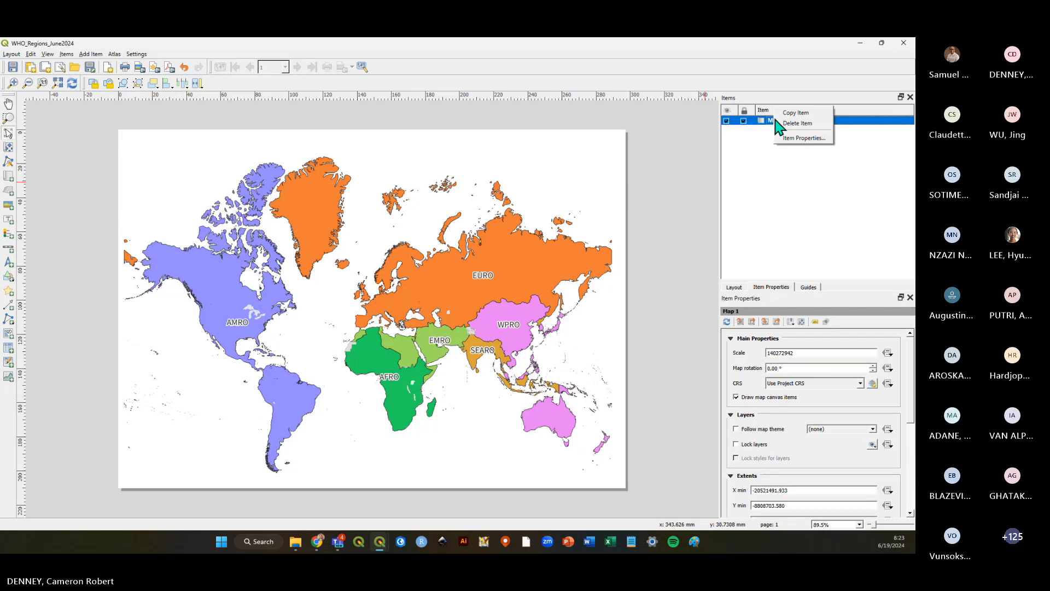
{"action": "left_click", "coordinate": [760, 153]}
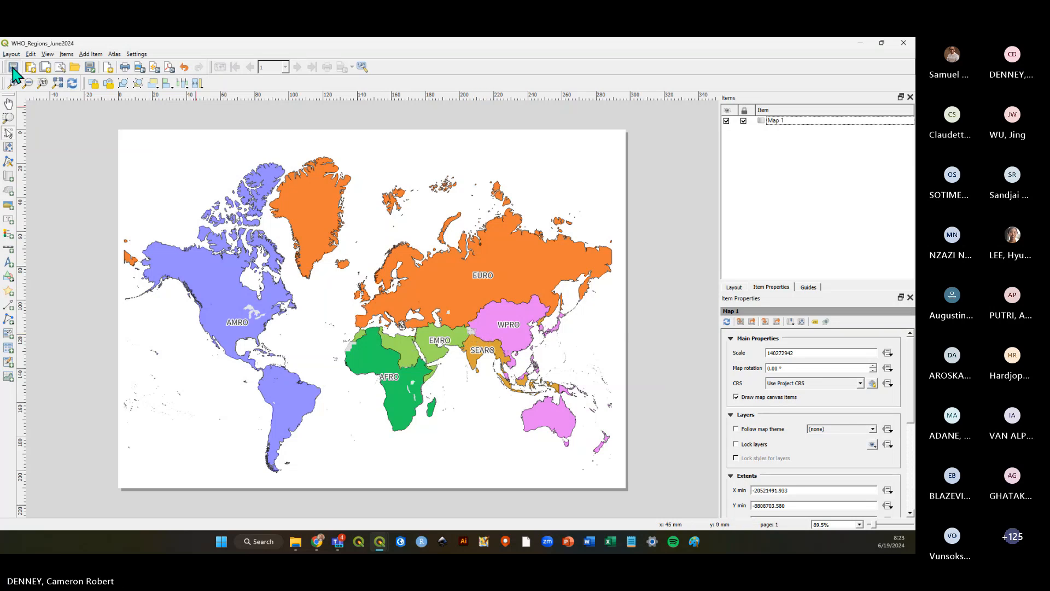
Take a screen capture of the layout page and save the layout.
{"action": "key", "text": "alt+Tab"}
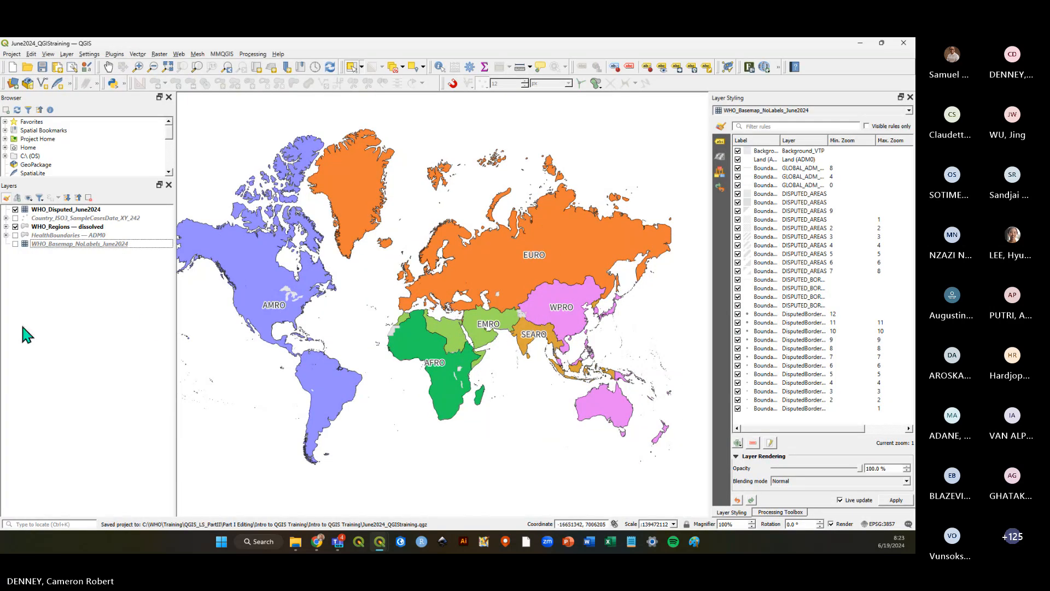
{"action": "key", "text": "alt+Tab"}
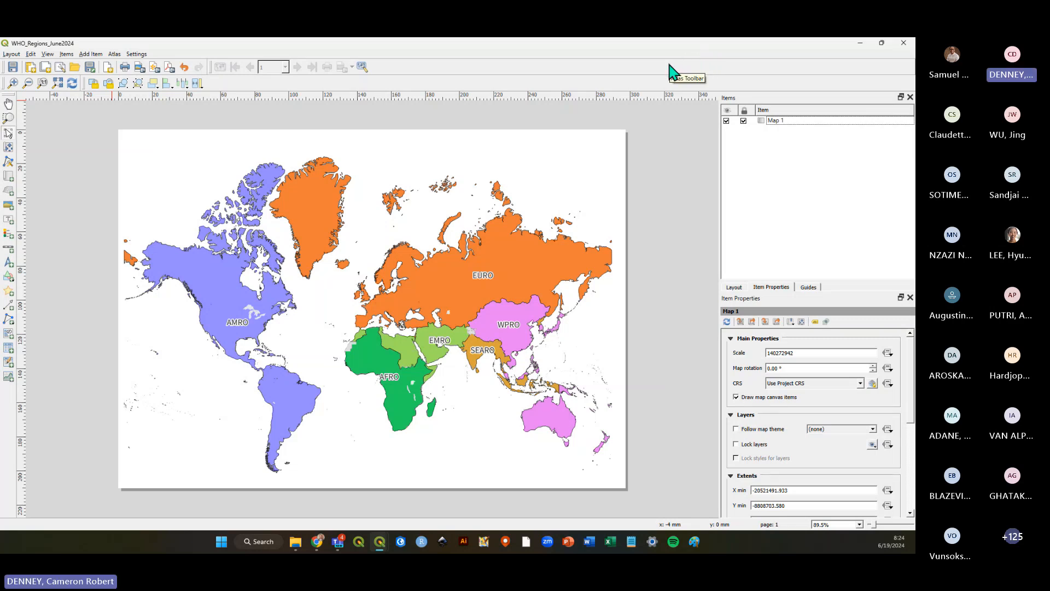
{"action": "key", "text": "super+shift+s"}
{"action": "left_click_drag", "start_coordinate": [100, 121], "coordinate": [646, 508]}
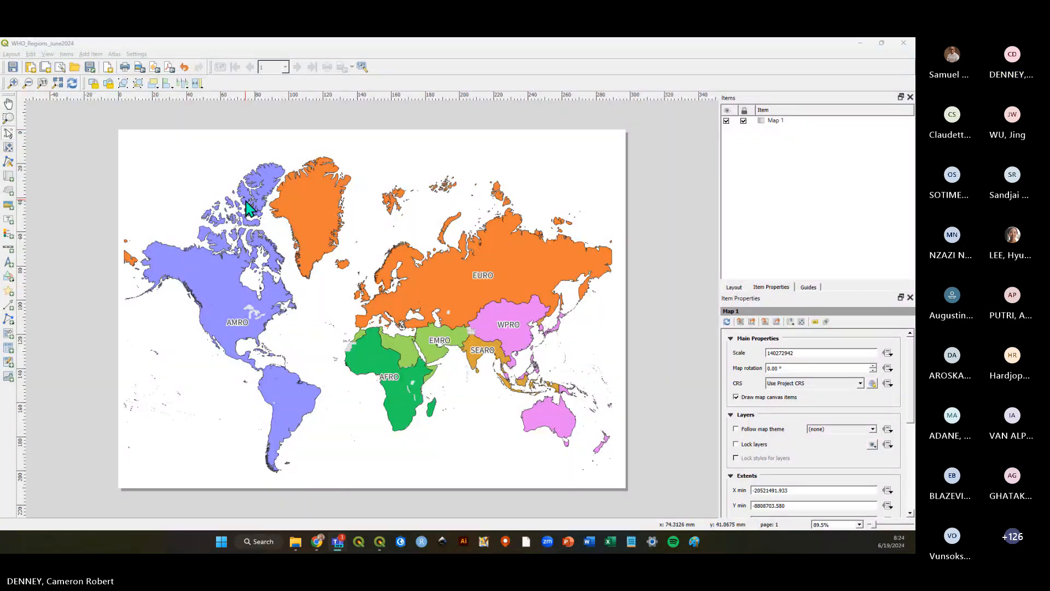
{"action": "left_click", "coordinate": [12, 66]}
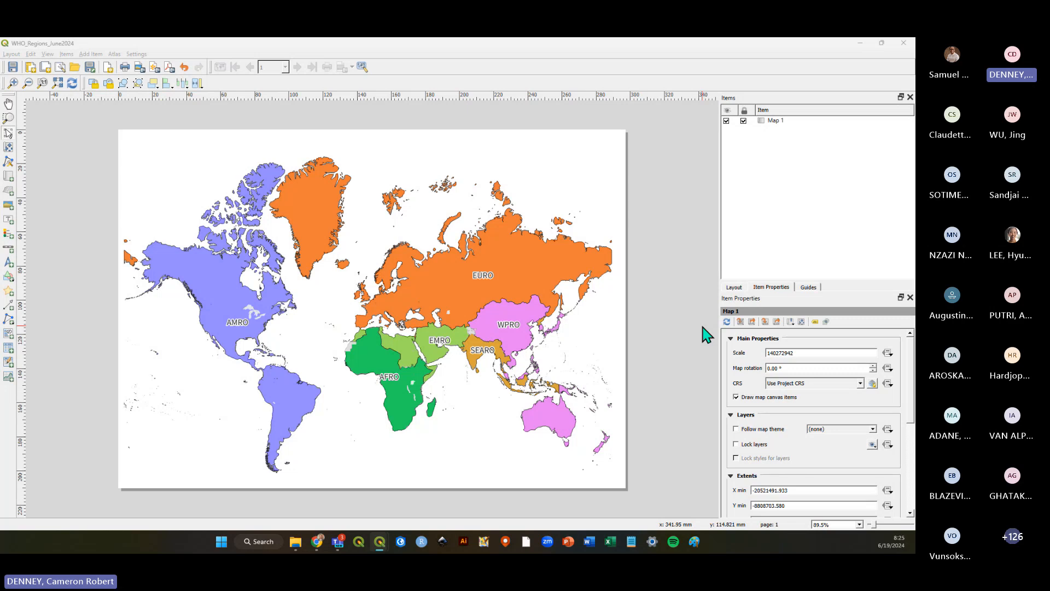
{"action": "key", "text": "alt+Tab"}
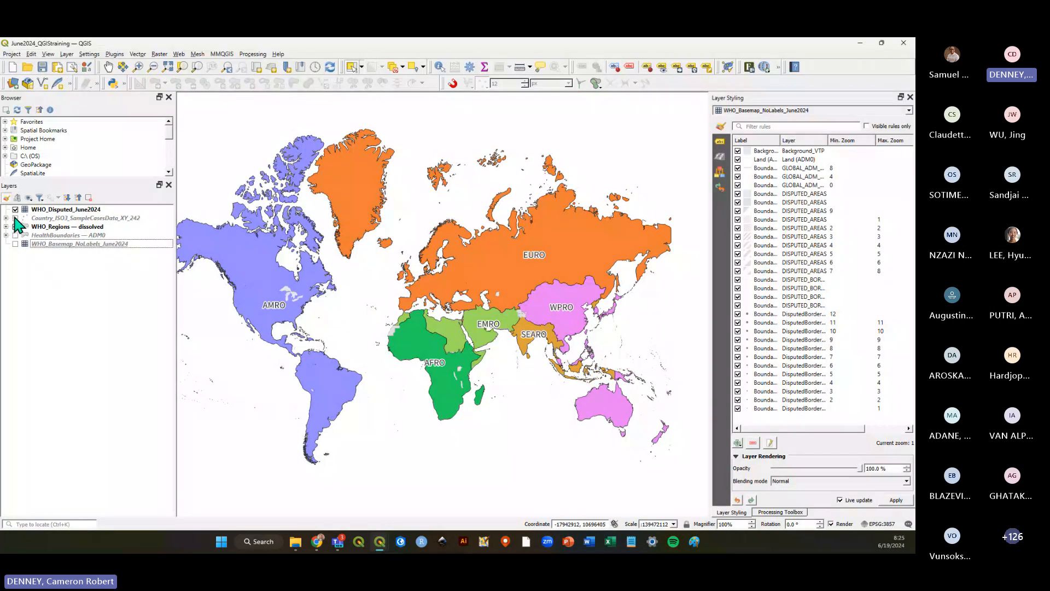
{"action": "left_click", "coordinate": [15, 218]}
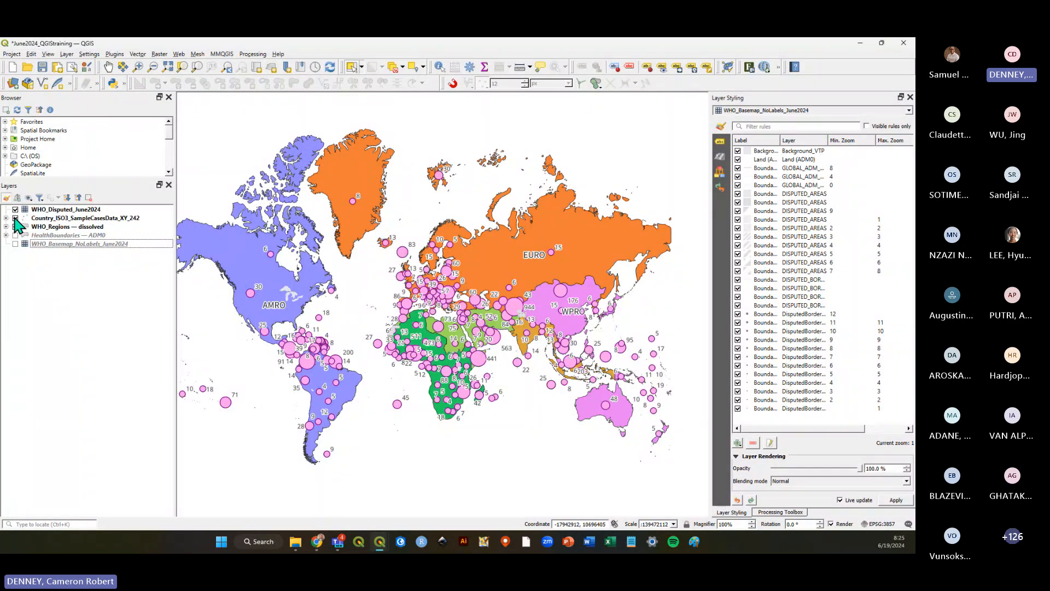
{"action": "left_click", "coordinate": [15, 217]}
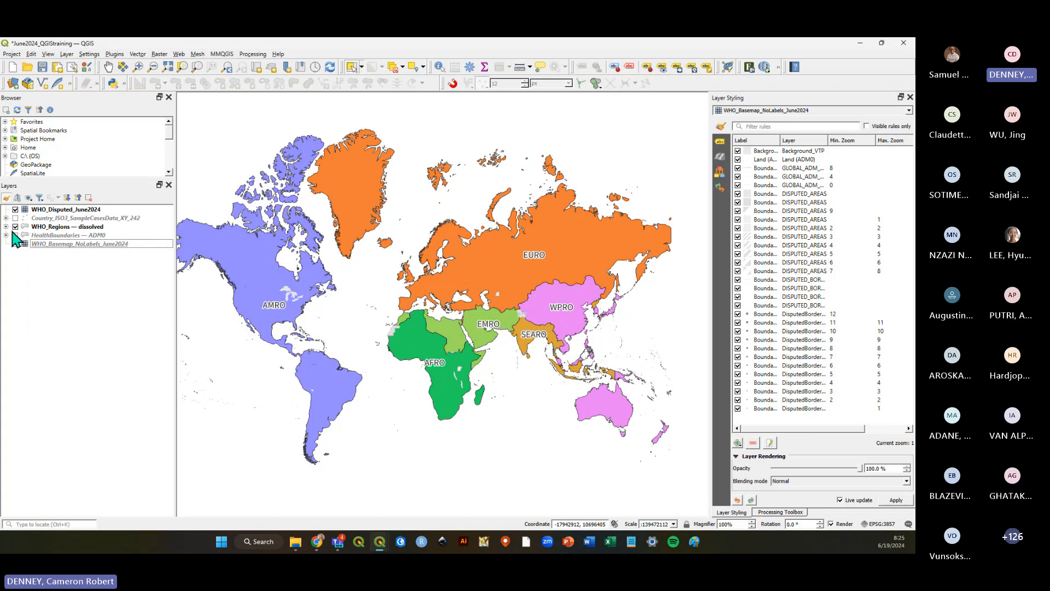
{"action": "key", "text": "alt+Tab"}
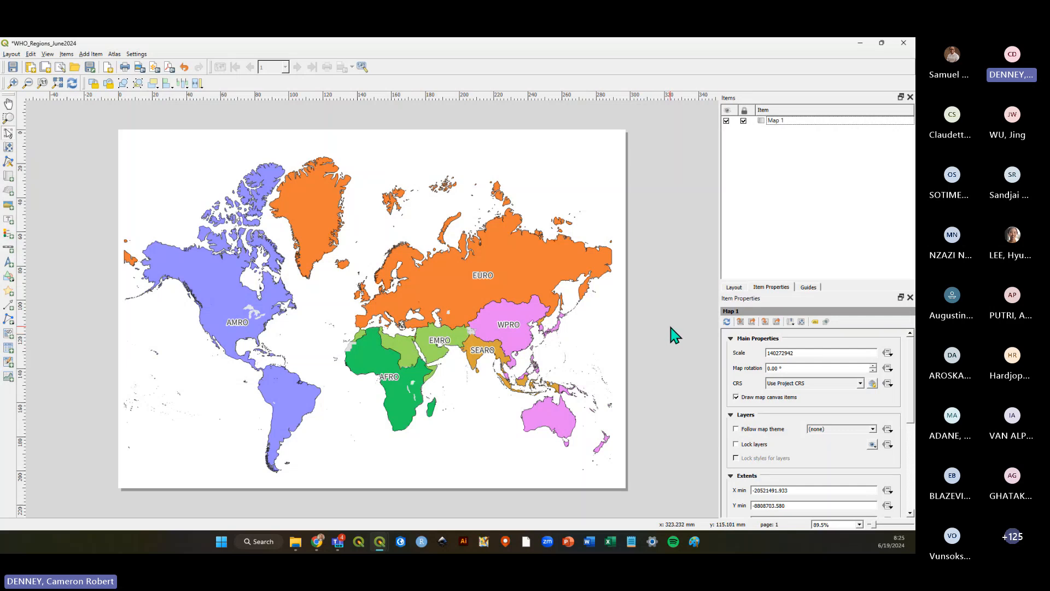
Save the layout and add a label box about 91 × 18 mm near the top centre of the page.
{"action": "left_click", "coordinate": [13, 67]}
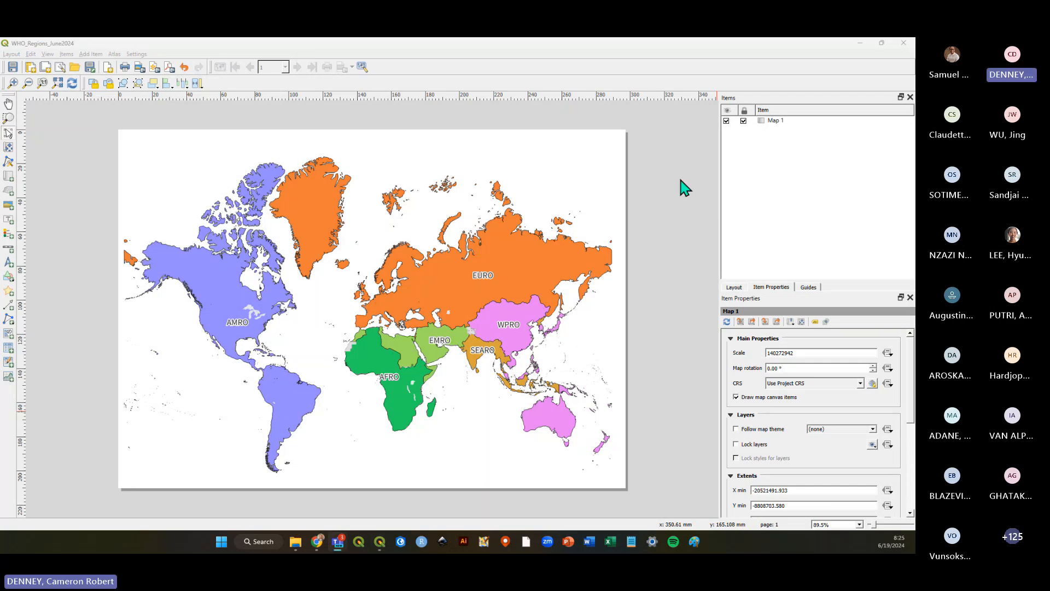
{"action": "left_click", "coordinate": [792, 68]}
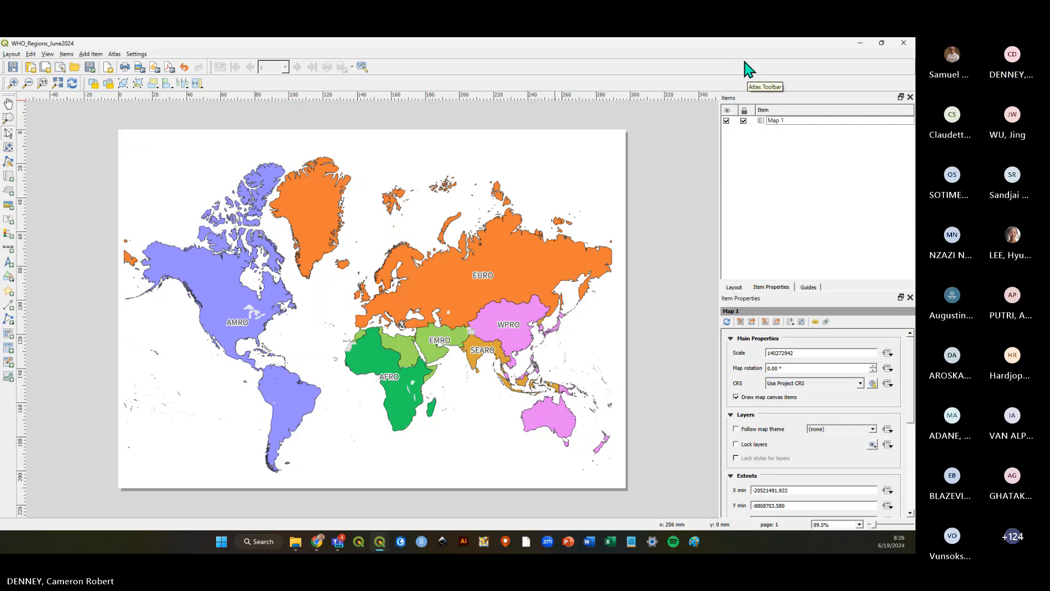
{"action": "left_click", "coordinate": [94, 54]}
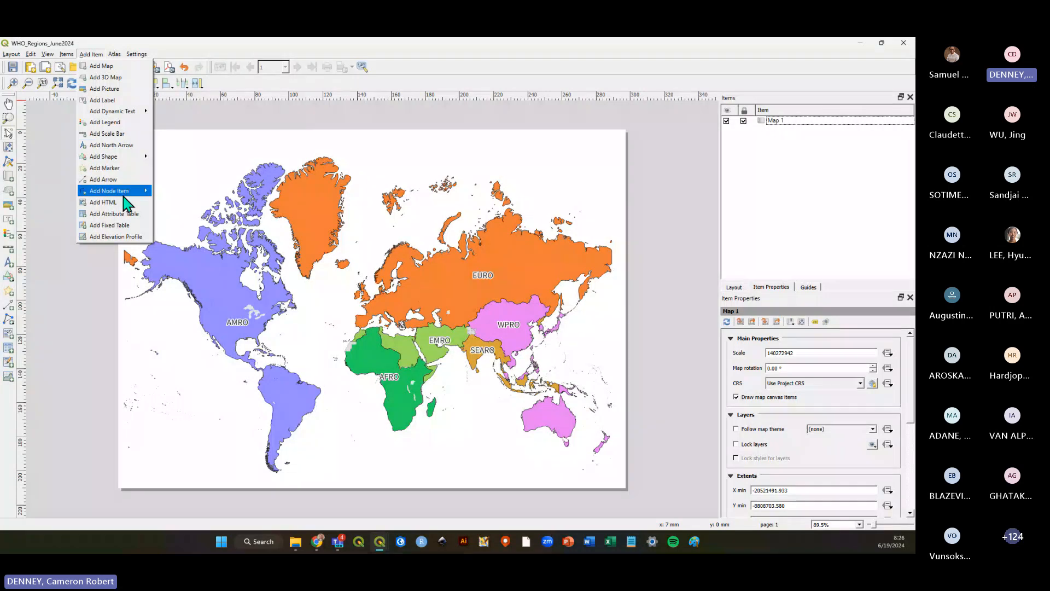
{"action": "left_click", "coordinate": [113, 100]}
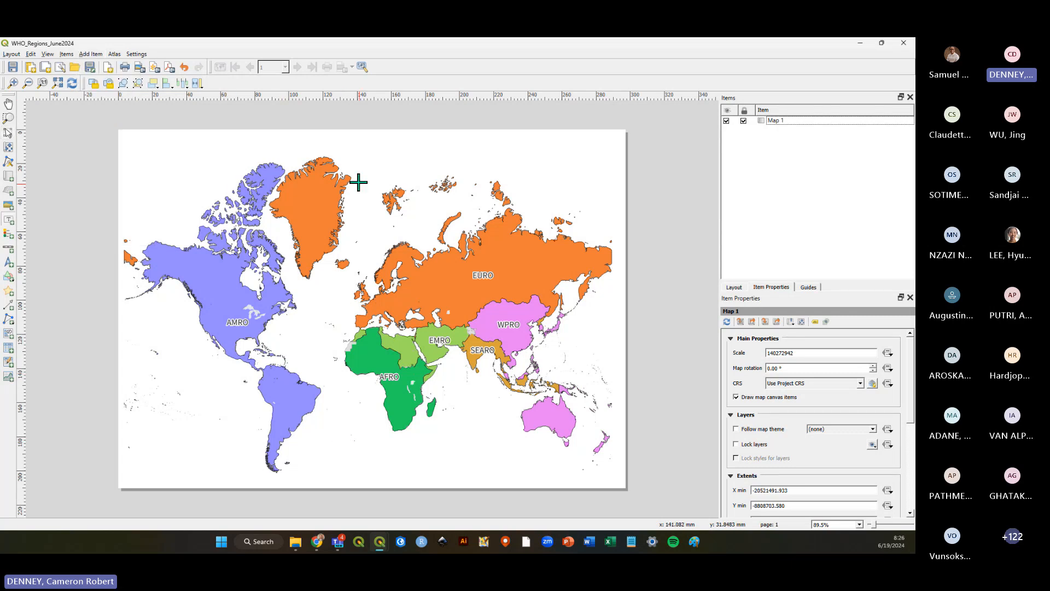
{"action": "left_click_drag", "start_coordinate": [328, 136], "coordinate": [483, 166]}
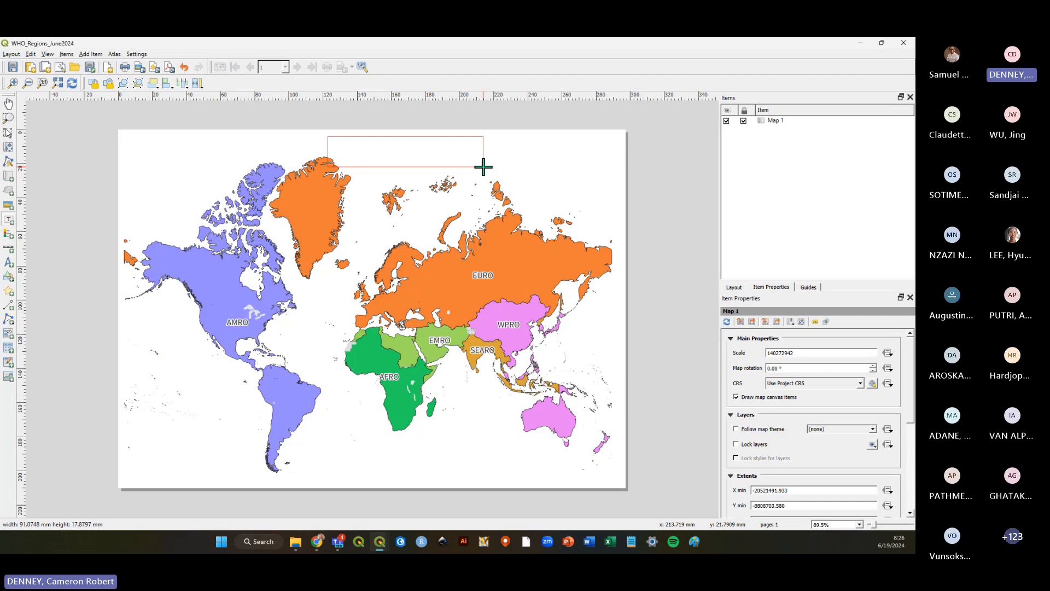
{"action": "left_click_drag", "start_coordinate": [483, 167], "coordinate": [486, 168]}
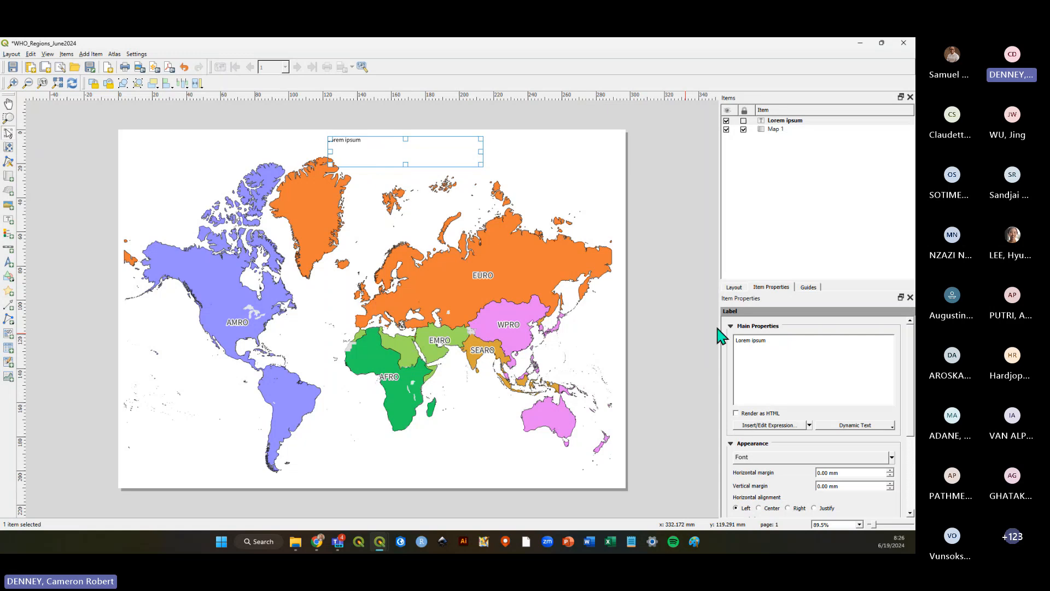
Replace the label's placeholder text with WHO Global Regions.
{"action": "left_click", "coordinate": [90, 54]}
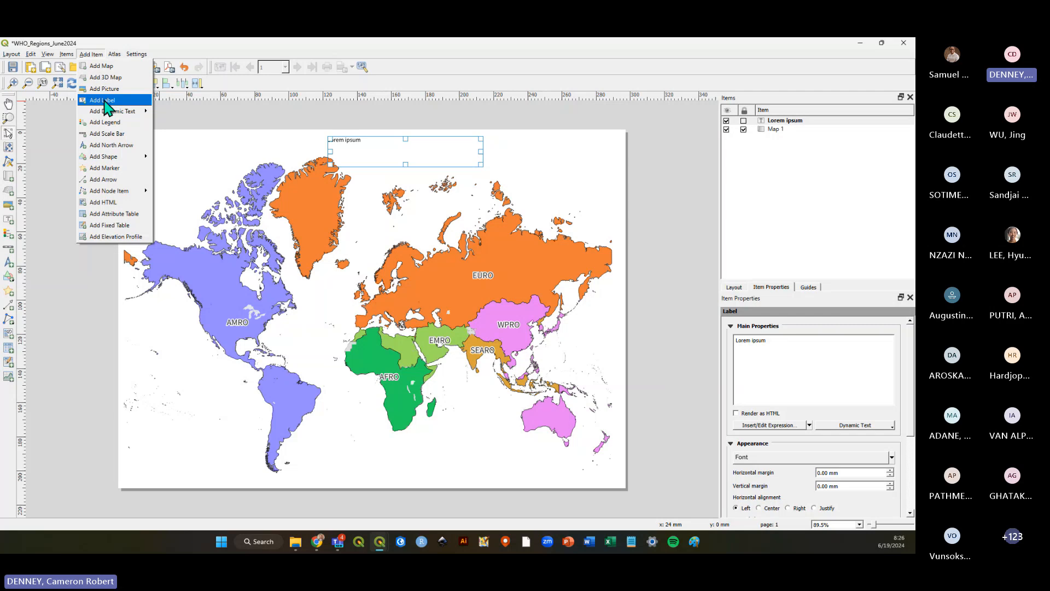
{"action": "left_click", "coordinate": [411, 152]}
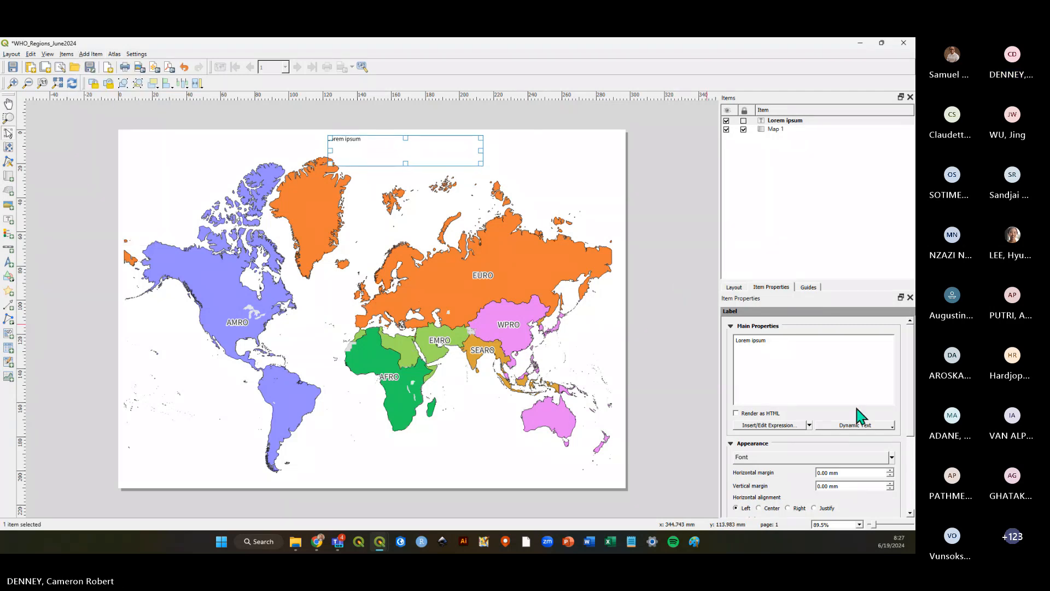
{"action": "left_click_drag", "start_coordinate": [768, 341], "coordinate": [717, 337]}
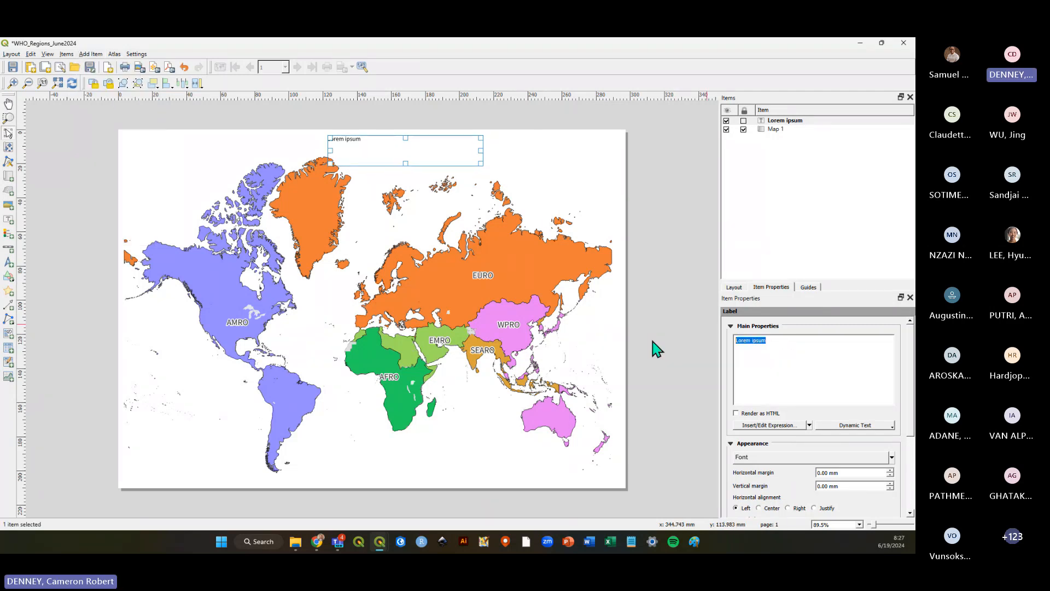
{"action": "type", "text": "WHO Global Regions"}
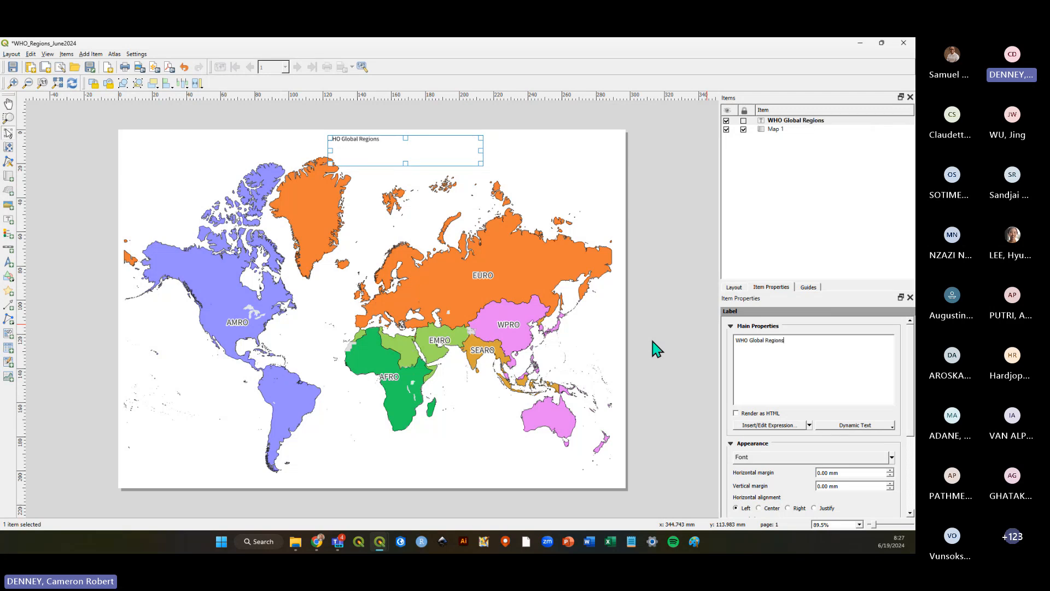
Select the title label and set its font size to 29 points in the label font settings.
{"action": "left_click", "coordinate": [698, 178]}
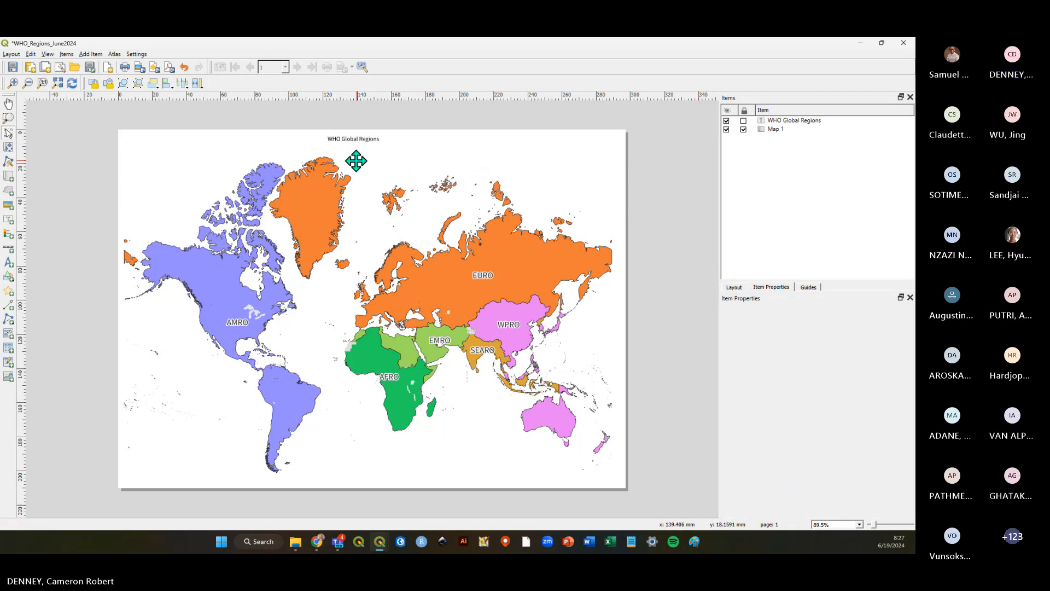
{"action": "left_click", "coordinate": [363, 147]}
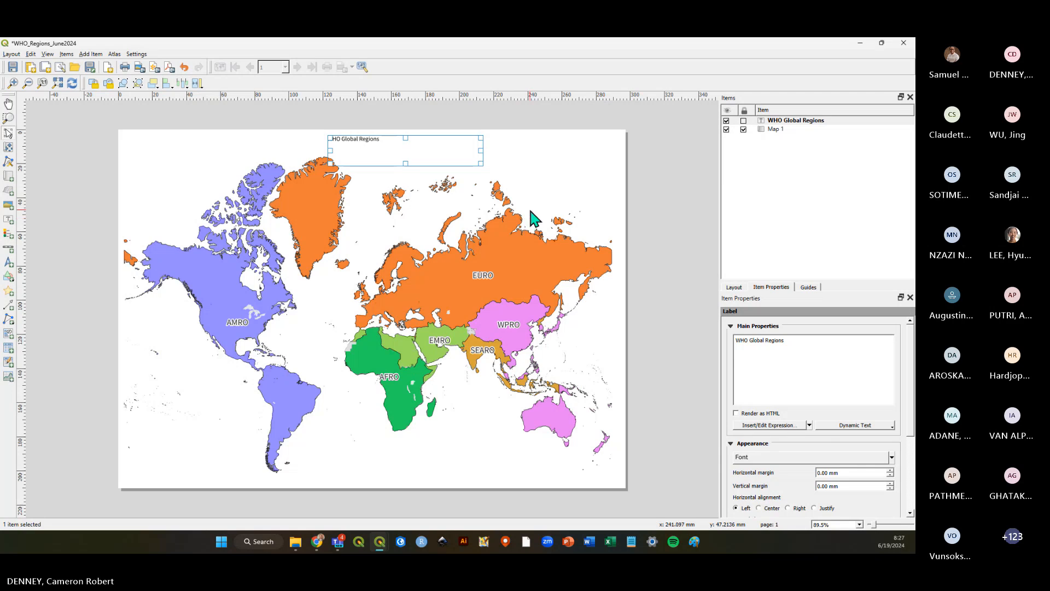
{"action": "left_click", "coordinate": [766, 121]}
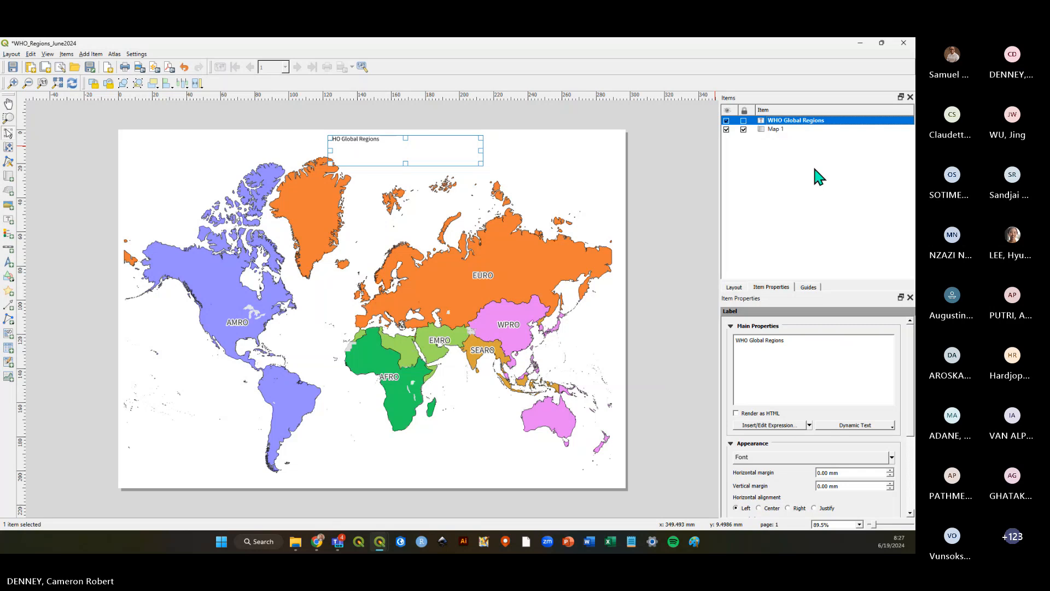
{"action": "left_click", "coordinate": [784, 130]}
{"action": "left_click", "coordinate": [784, 121]}
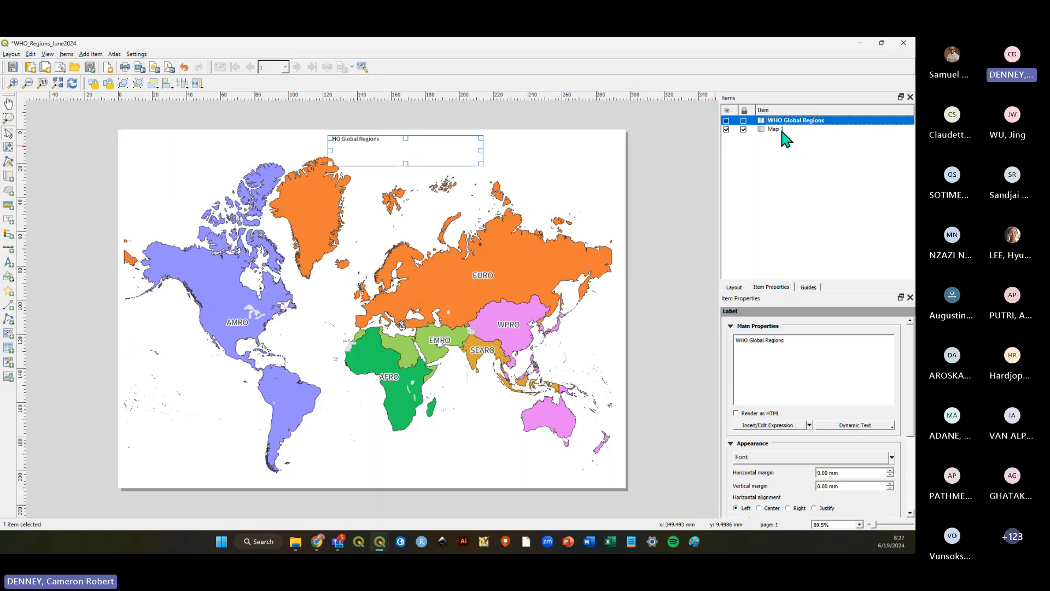
{"action": "left_click", "coordinate": [780, 129]}
{"action": "left_click", "coordinate": [780, 120]}
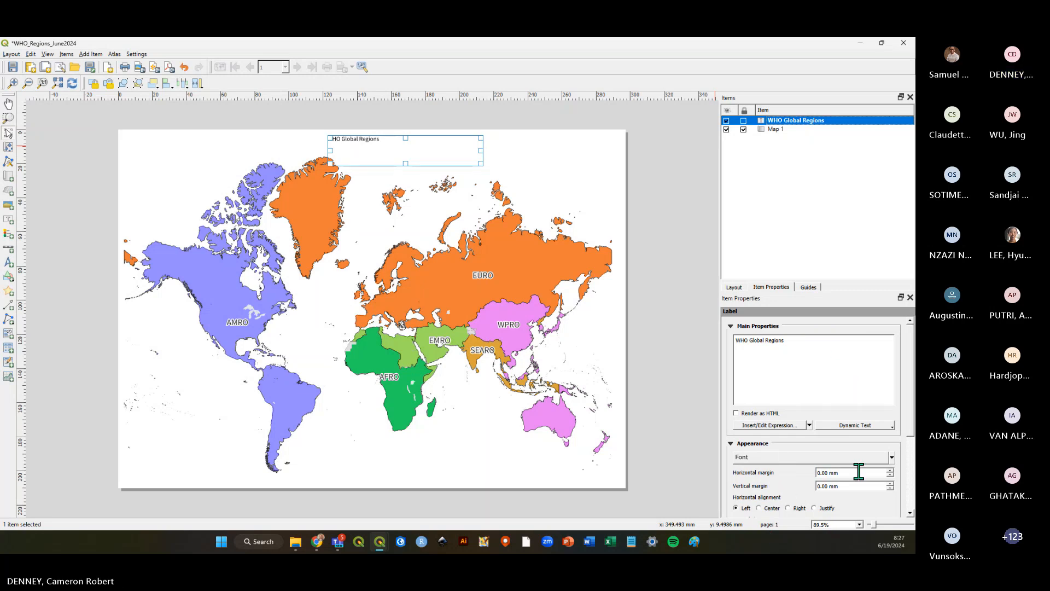
{"action": "left_click_drag", "start_coordinate": [909, 375], "coordinate": [910, 427]}
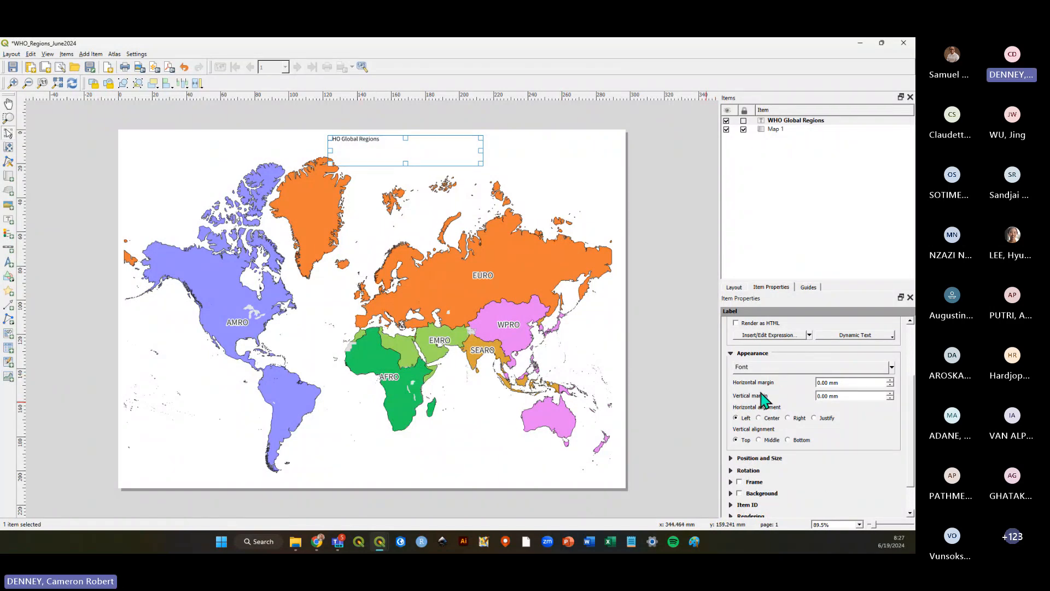
{"action": "left_click", "coordinate": [784, 371]}
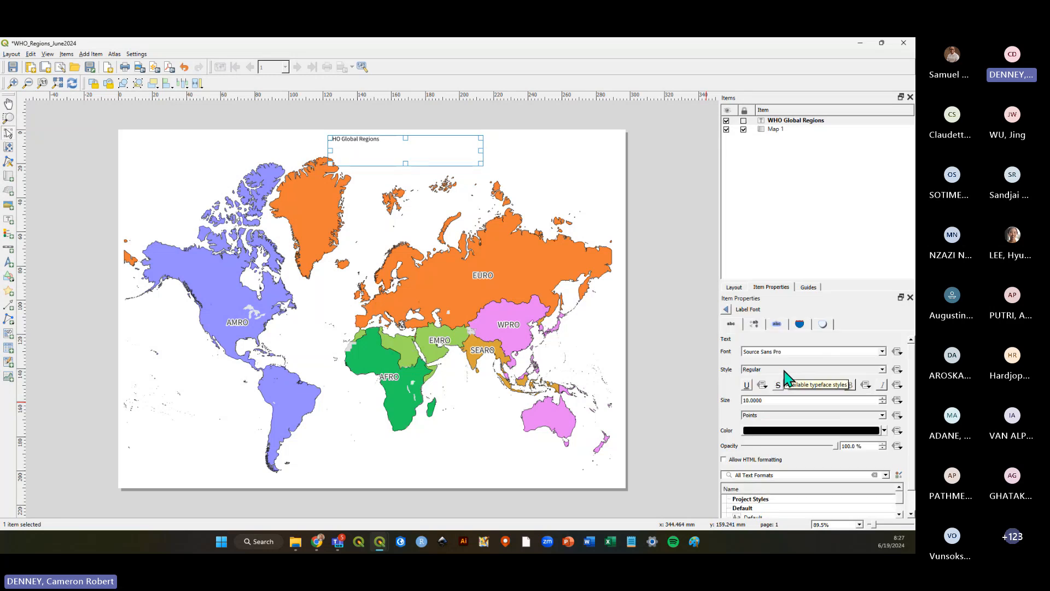
{"action": "scroll", "coordinate": [785, 401], "scroll_direction": "up", "scroll_amount": 10}
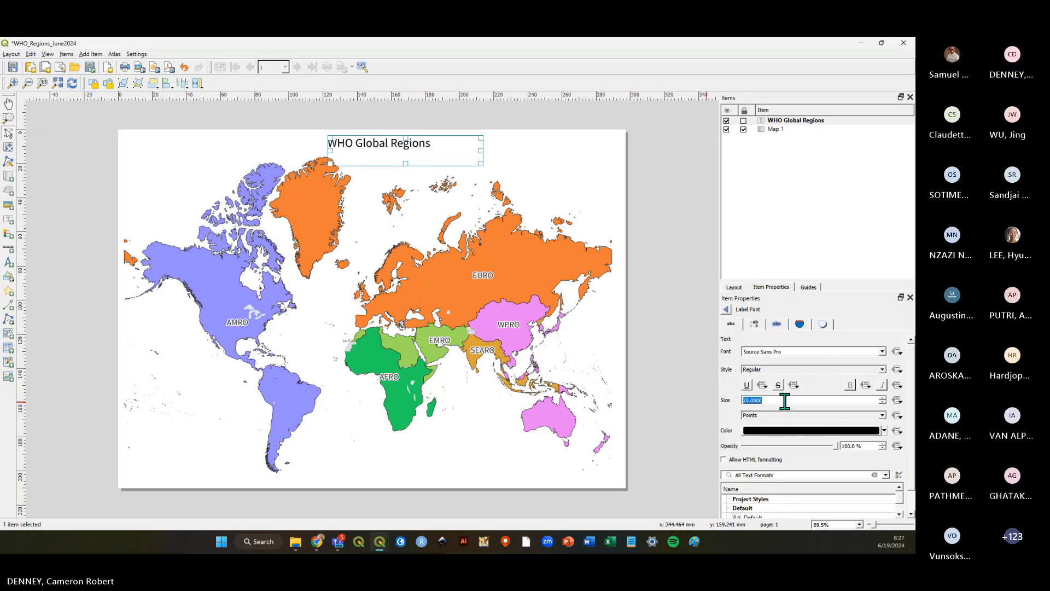
{"action": "scroll", "coordinate": [785, 401], "scroll_direction": "up", "scroll_amount": 9}
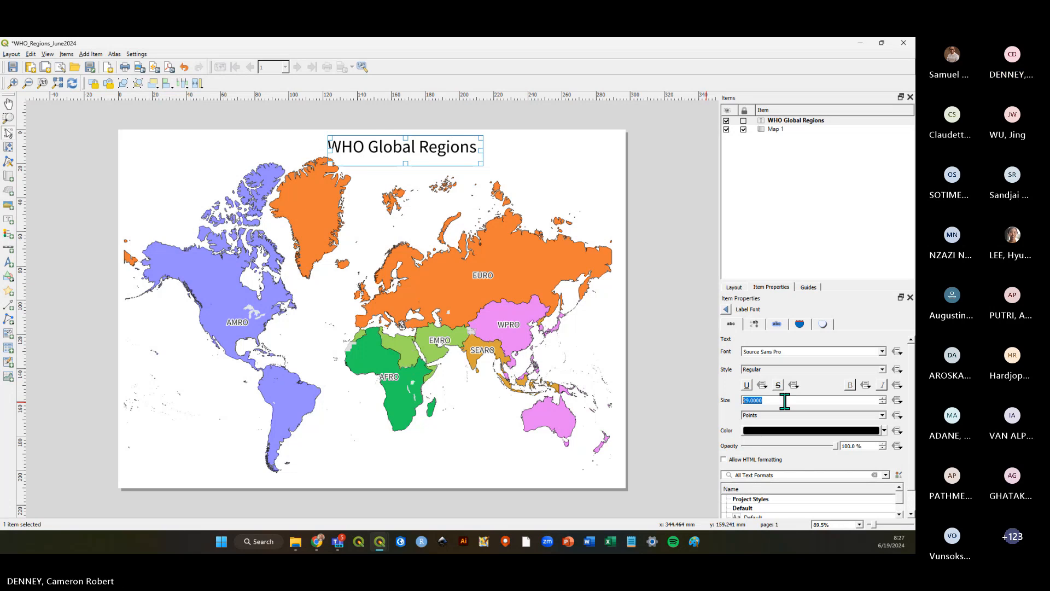
Move the title label to the bottom centre of the page and save the layout.
{"action": "left_click_drag", "start_coordinate": [425, 159], "coordinate": [396, 463]}
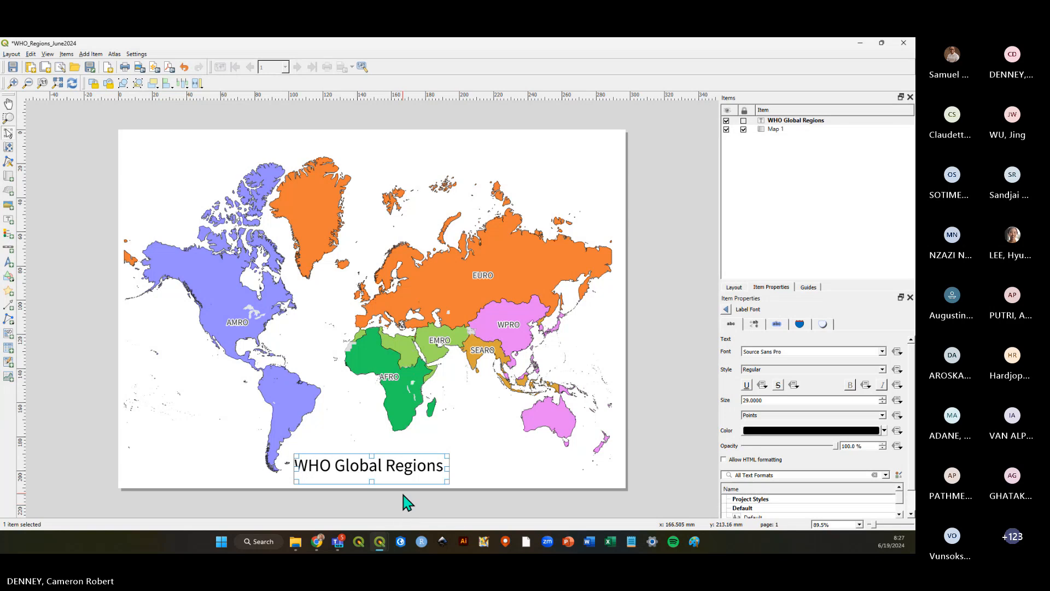
{"action": "left_click", "coordinate": [408, 502]}
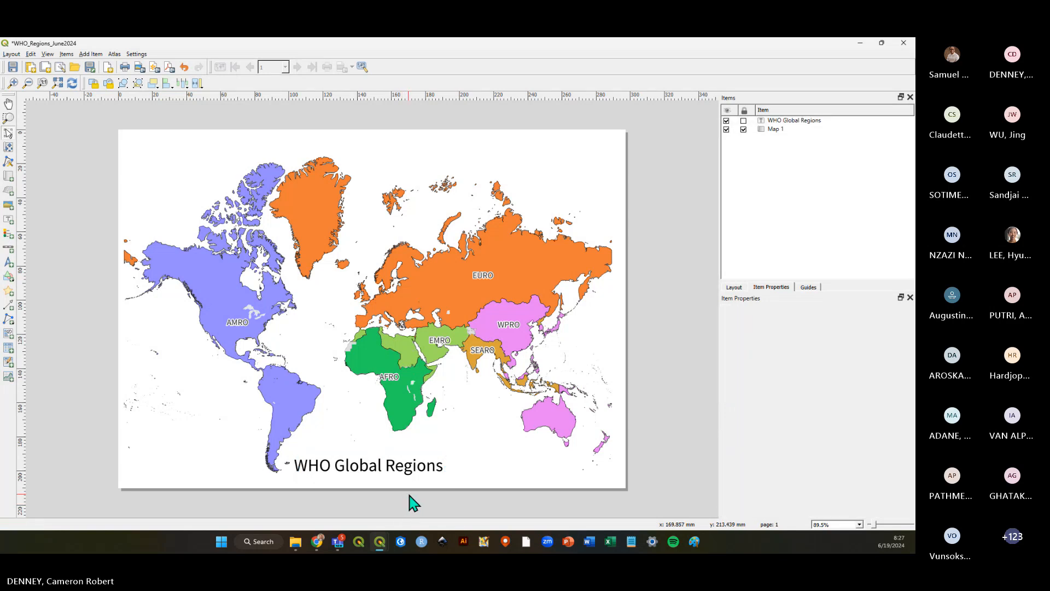
{"action": "left_click", "coordinate": [12, 67]}
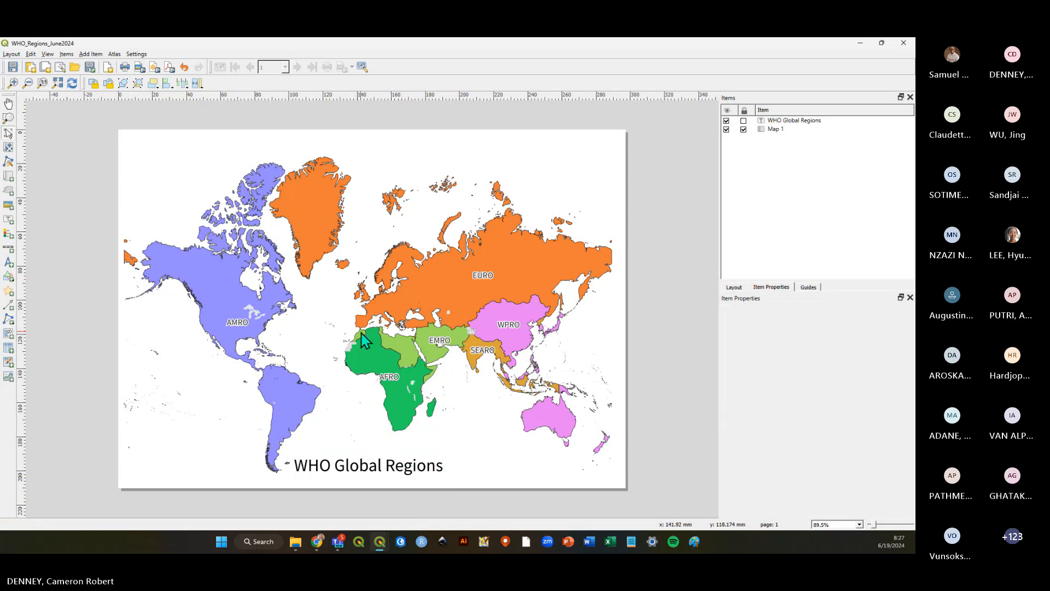
Select the title label and review its font settings before returning to the label properties.
{"action": "left_click", "coordinate": [375, 462]}
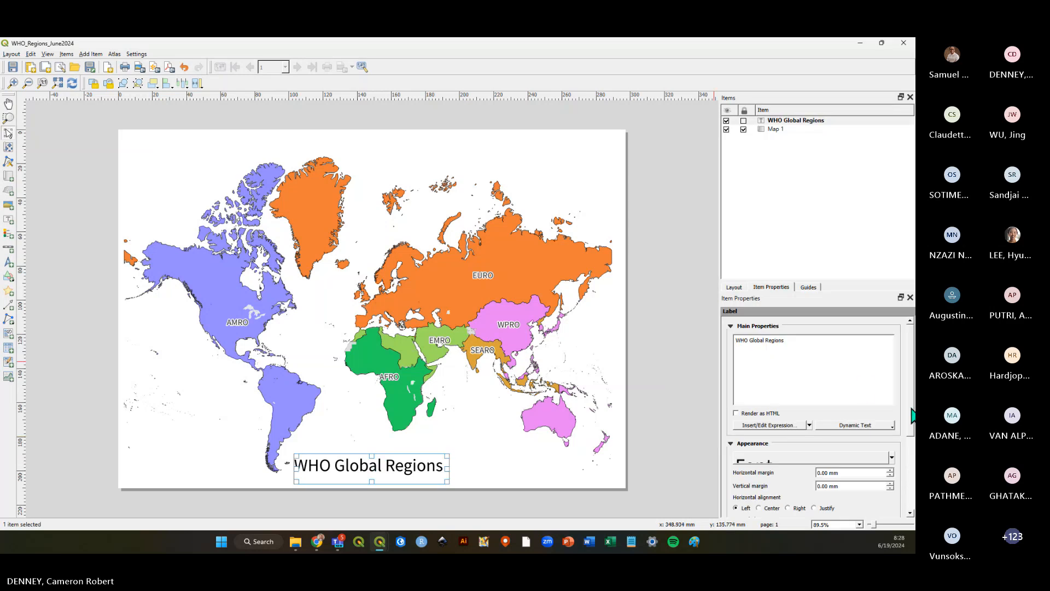
{"action": "left_click", "coordinate": [758, 461]}
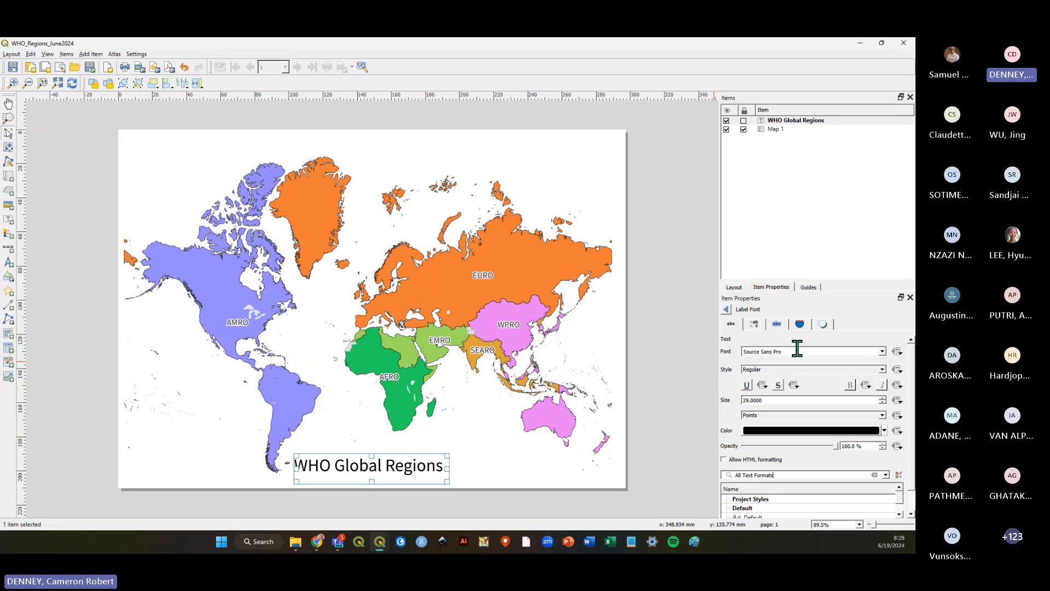
{"action": "left_click", "coordinate": [727, 316]}
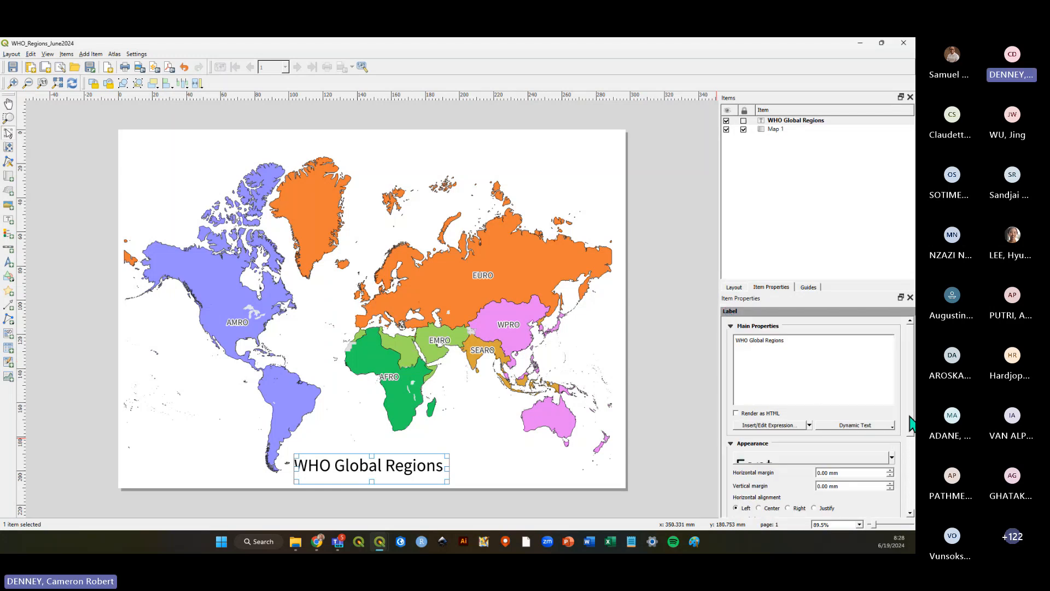
{"action": "scroll", "coordinate": [911, 421], "scroll_direction": "down", "scroll_amount": 3}
{"action": "scroll", "coordinate": [911, 421], "scroll_direction": "up", "scroll_amount": 3}
{"action": "scroll", "coordinate": [910, 436], "scroll_direction": "down", "scroll_amount": 5}
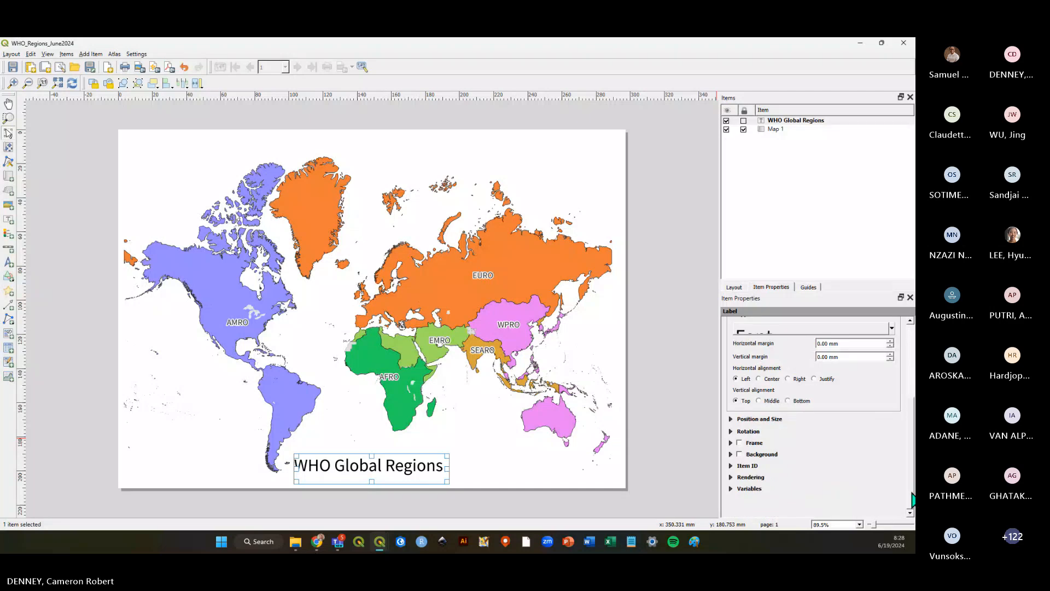
{"action": "left_click_drag", "start_coordinate": [913, 499], "coordinate": [912, 359]}
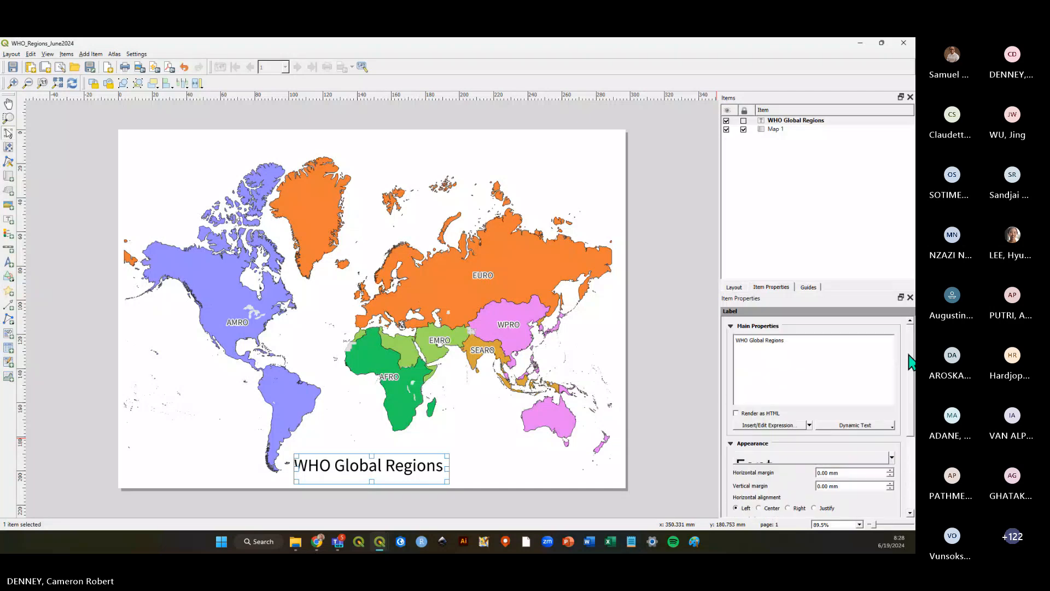
{"action": "left_click", "coordinate": [660, 362]}
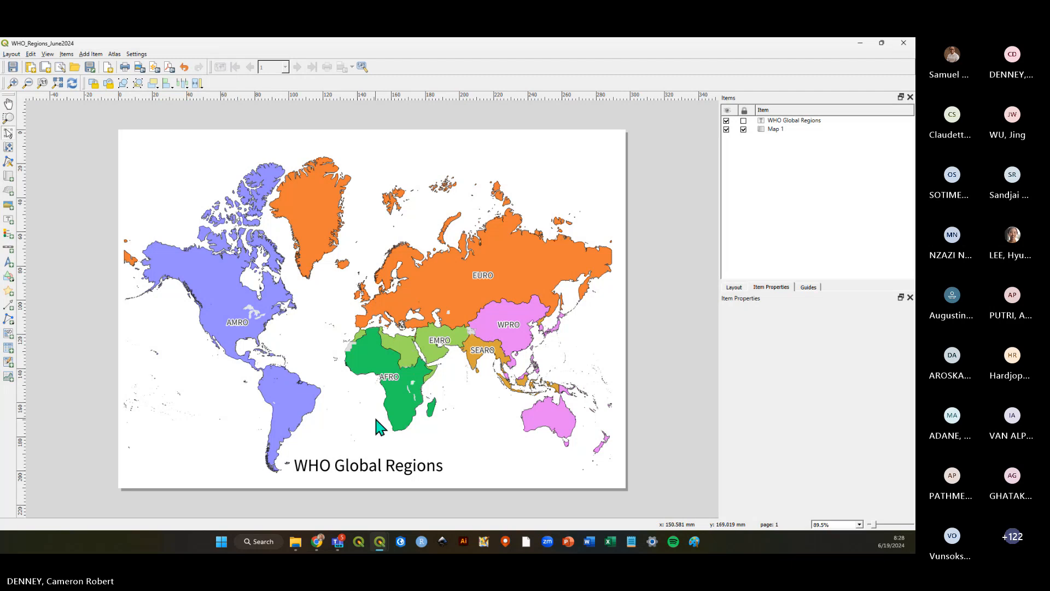
{"action": "left_click", "coordinate": [91, 54]}
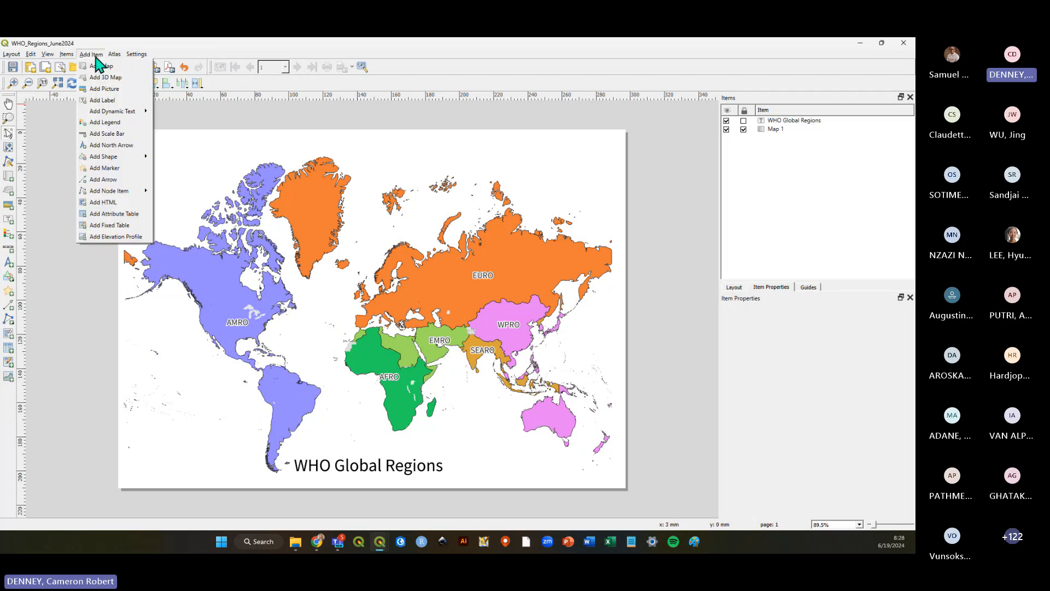
{"action": "left_click", "coordinate": [117, 135]}
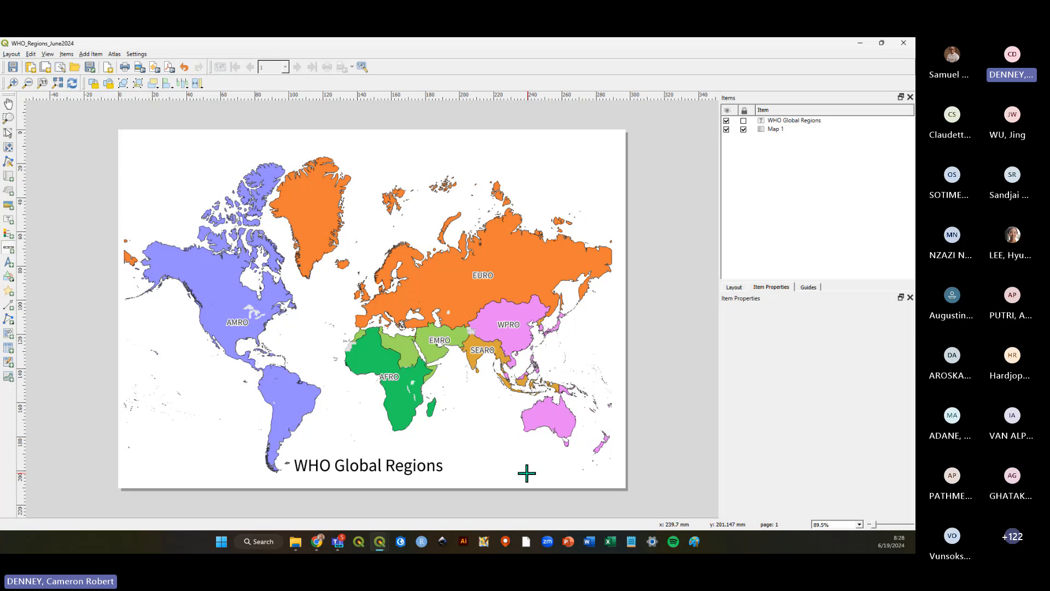
{"action": "left_click_drag", "start_coordinate": [519, 469], "coordinate": [569, 467]}
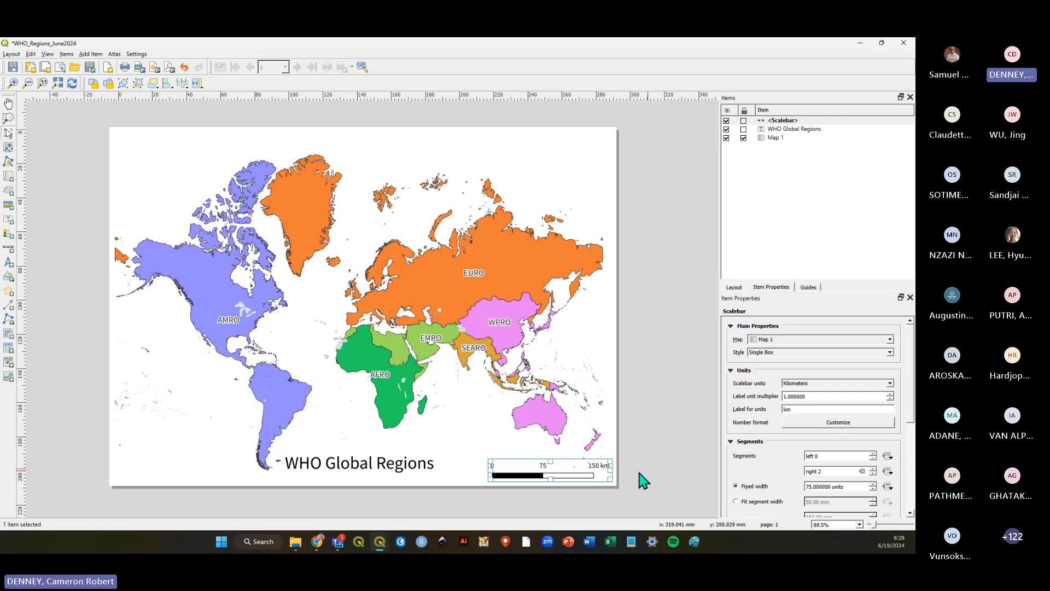
{"action": "mouse_move", "coordinate": [574, 474]}
{"action": "left_mouse_down"}
{"action": "mouse_move", "coordinate": [422, 417]}
{"action": "mouse_move", "coordinate": [258, 319]}
{"action": "mouse_move", "coordinate": [550, 469]}
{"action": "mouse_move", "coordinate": [575, 472]}
{"action": "left_mouse_up"}
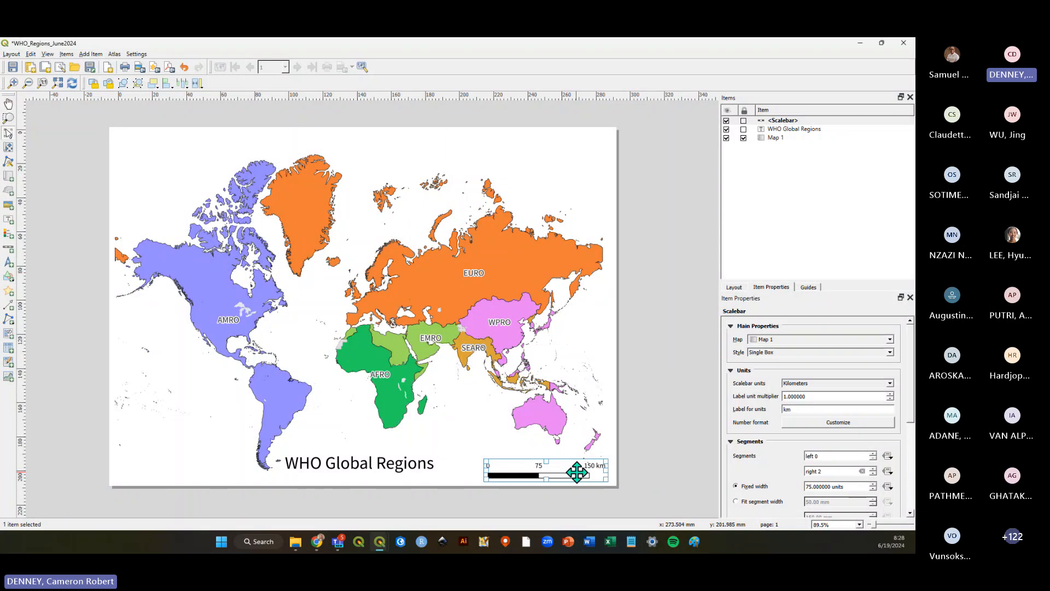
{"action": "key", "text": "Delete"}
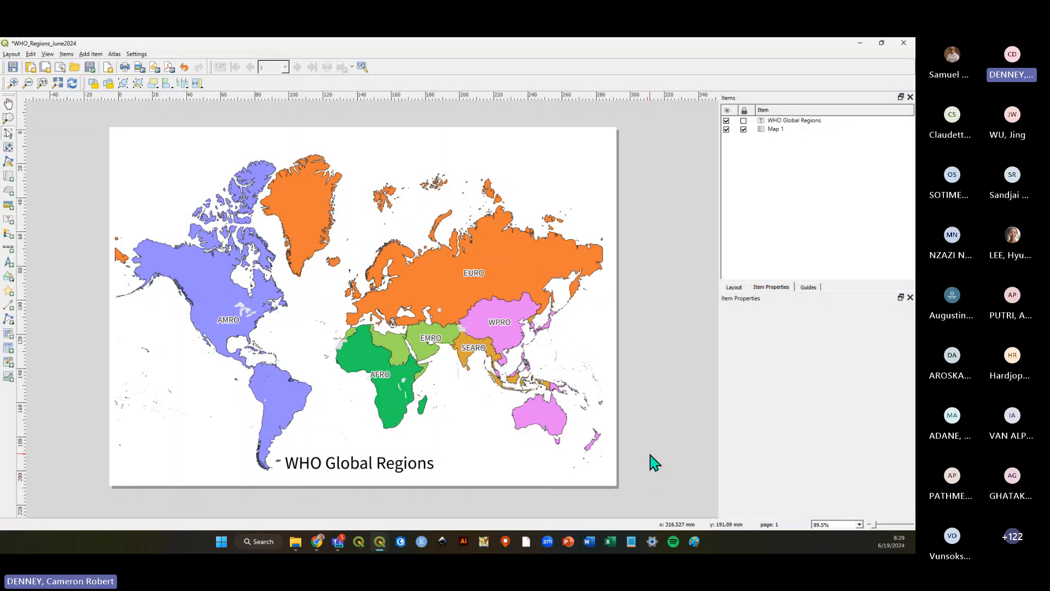
Add a north arrow in the top-right corner of the page.
{"action": "left_click", "coordinate": [91, 54]}
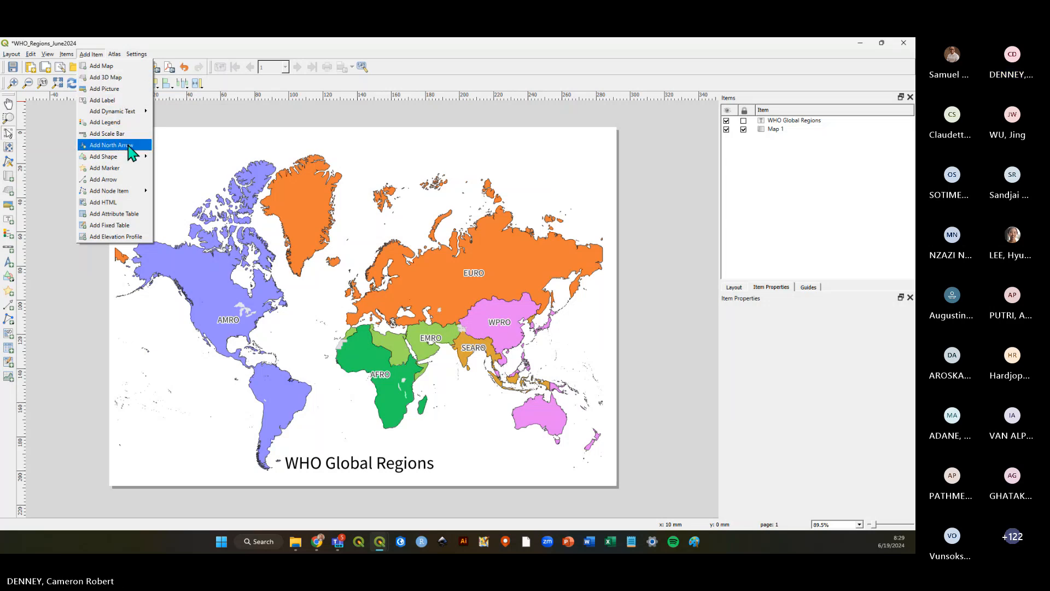
{"action": "left_click", "coordinate": [110, 133]}
{"action": "left_click_drag", "start_coordinate": [590, 139], "coordinate": [609, 161]}
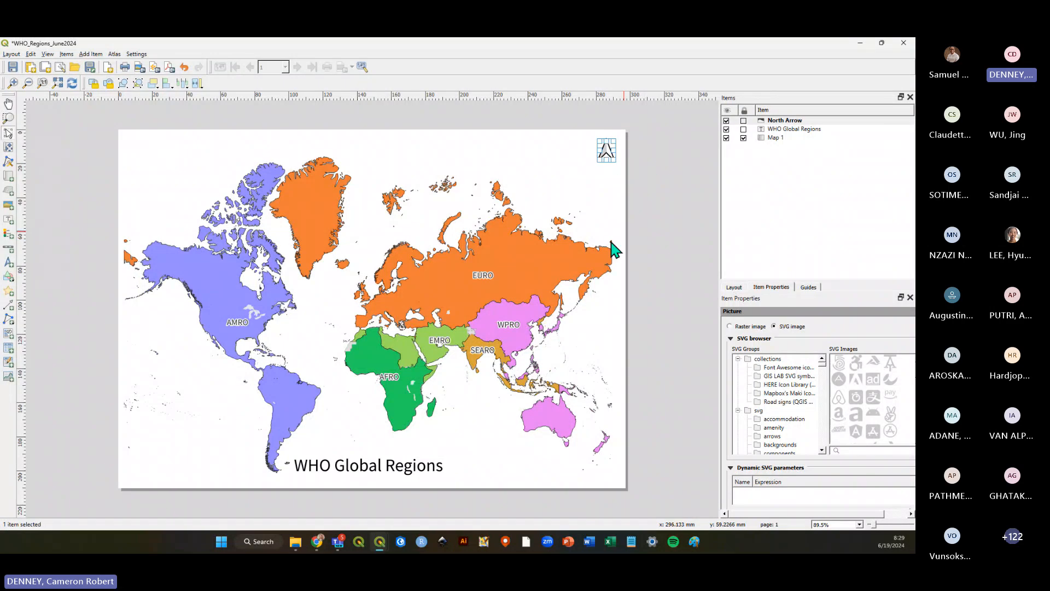
{"action": "left_click", "coordinate": [654, 189]}
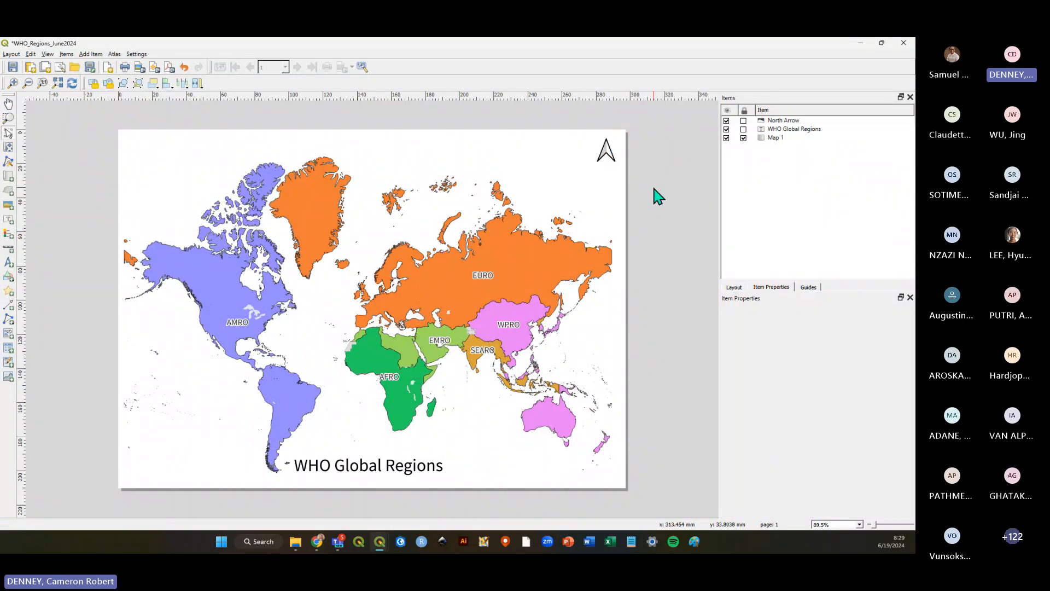
Add a legend in the lower-left area of the page and turn off its auto update.
{"action": "left_click", "coordinate": [91, 54]}
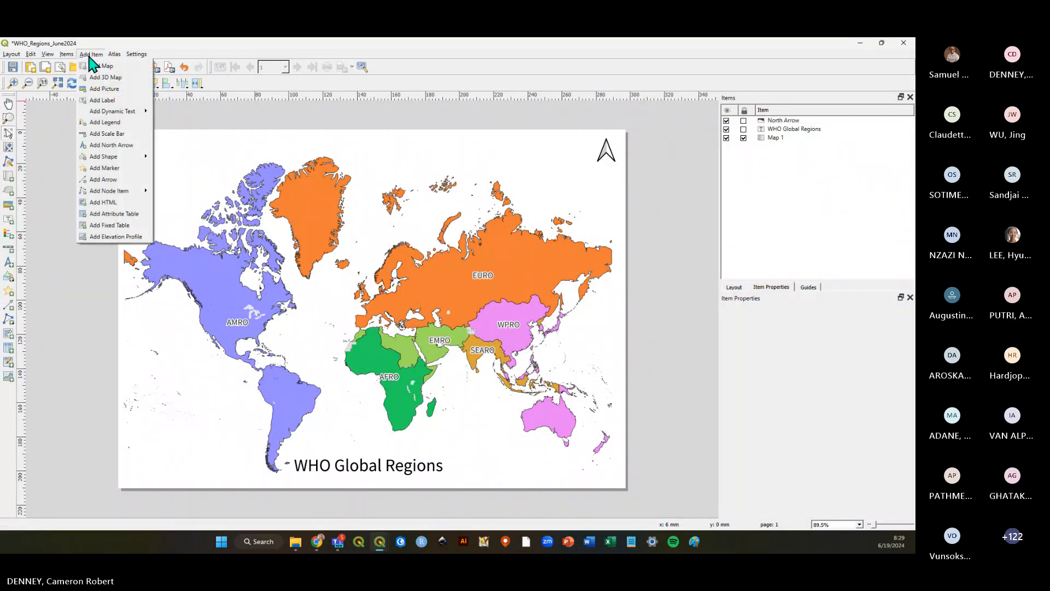
{"action": "left_click", "coordinate": [104, 122]}
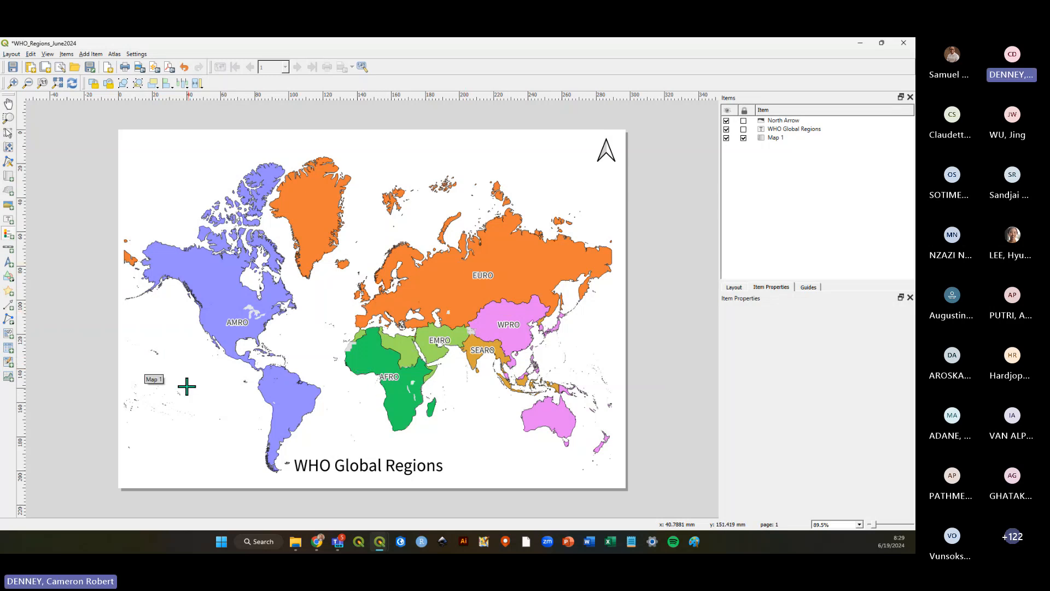
{"action": "left_click_drag", "start_coordinate": [138, 366], "coordinate": [214, 467]}
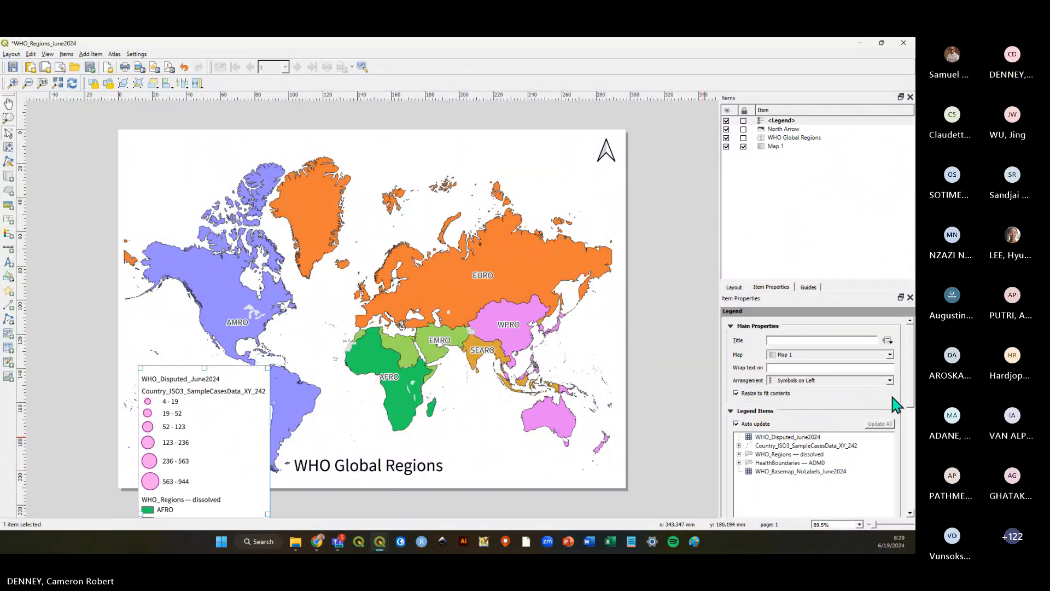
{"action": "left_click_drag", "start_coordinate": [911, 378], "coordinate": [909, 417]}
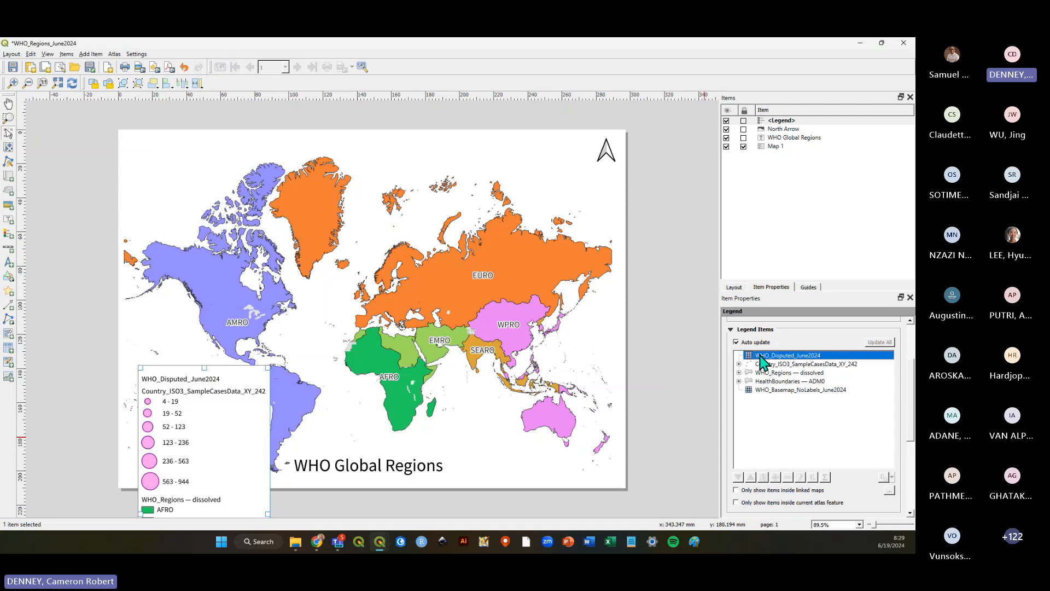
{"action": "left_click", "coordinate": [737, 342]}
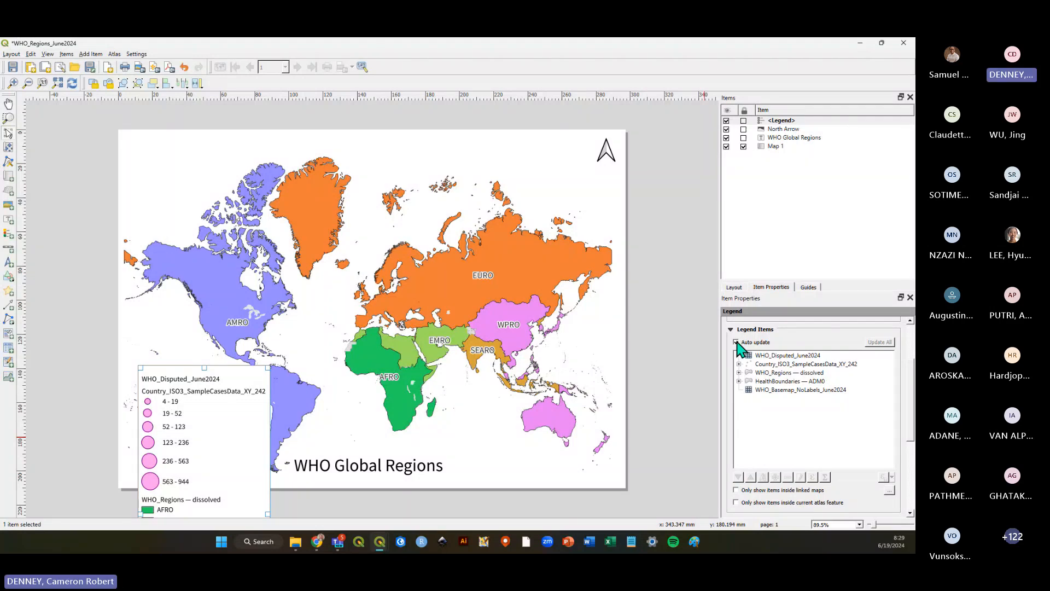
{"action": "left_click", "coordinate": [736, 342]}
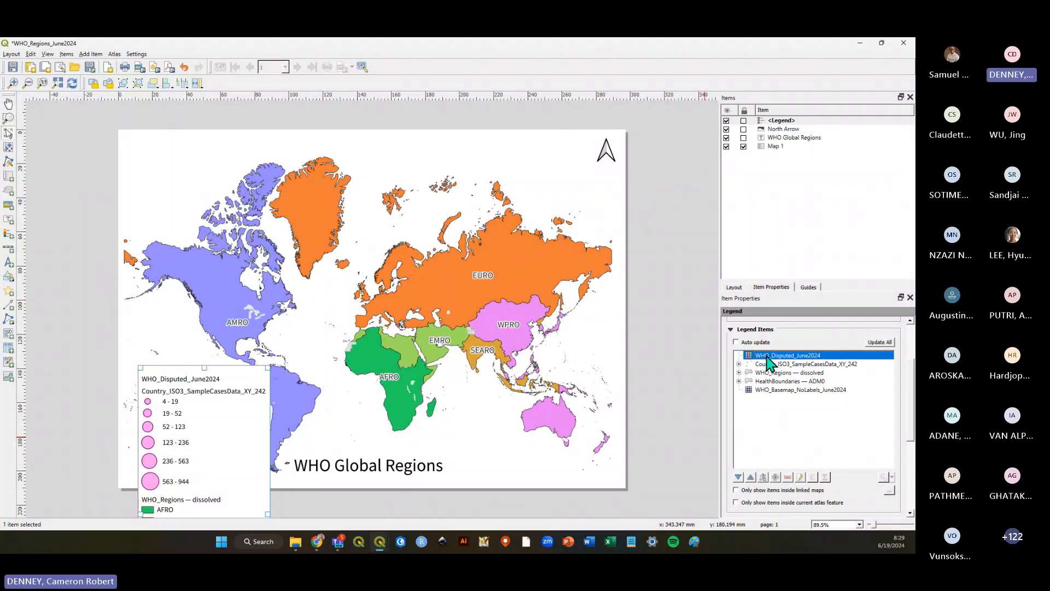
Remove the WHO_Disputed_June2024, Country_ISO3_SampleCasesData_XY_242, HealthBoundaries — ADM0 and WHO_Basemap_NoLabels_June2024 entries from the legend.
{"action": "left_click", "coordinate": [788, 477]}
{"action": "left_click", "coordinate": [770, 356]}
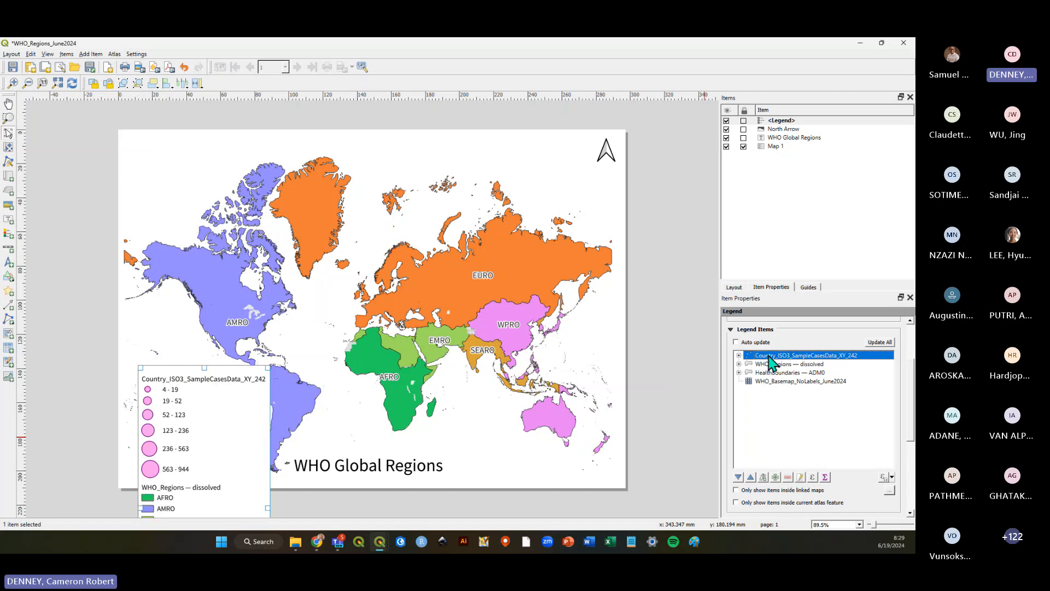
{"action": "left_click", "coordinate": [788, 478]}
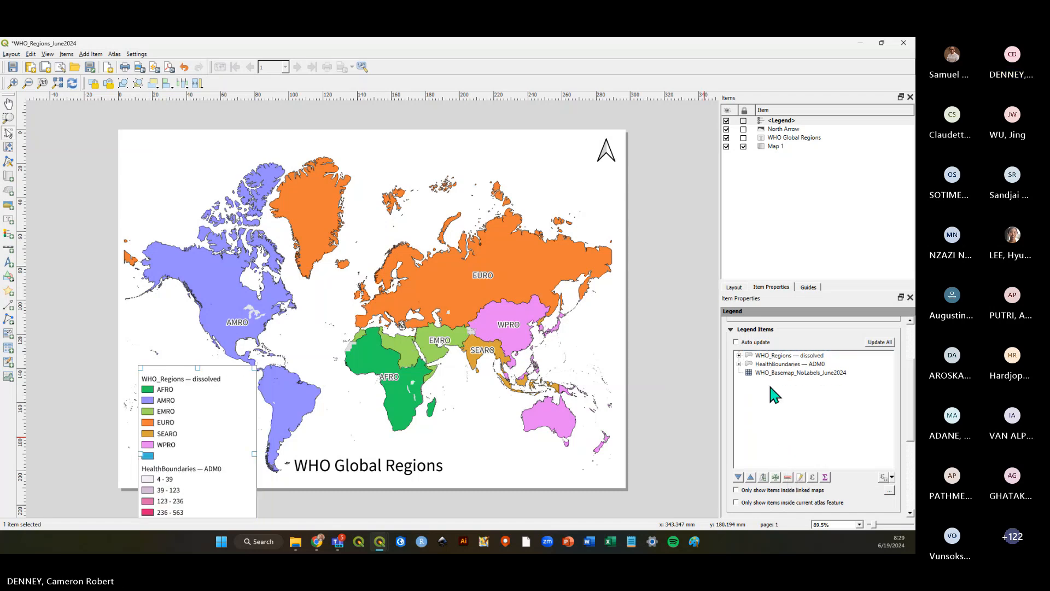
{"action": "left_click", "coordinate": [773, 364]}
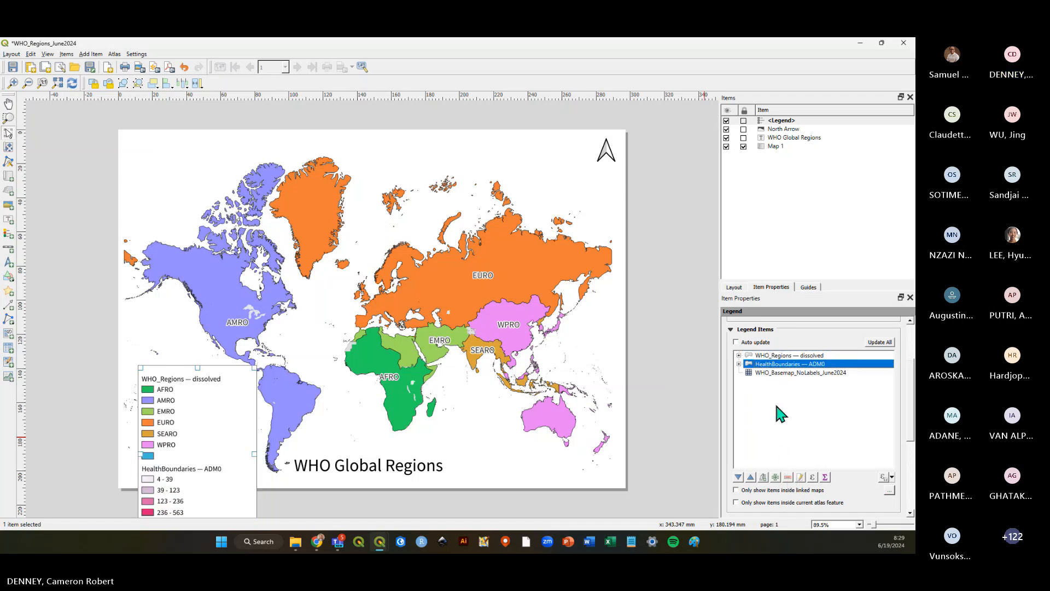
{"action": "left_click", "coordinate": [787, 478]}
{"action": "left_click", "coordinate": [774, 366]}
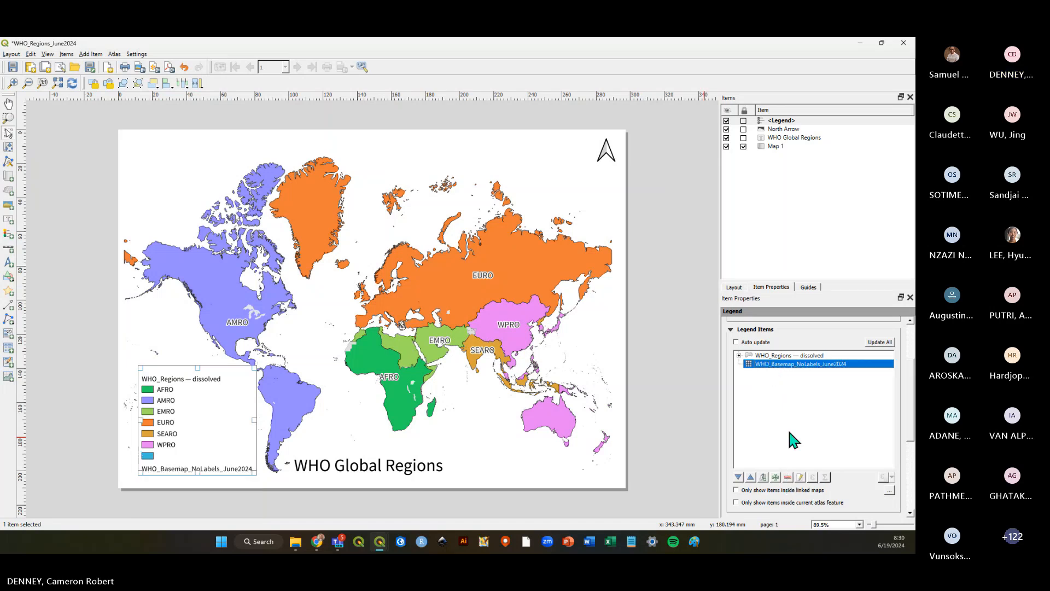
{"action": "left_click", "coordinate": [788, 477]}
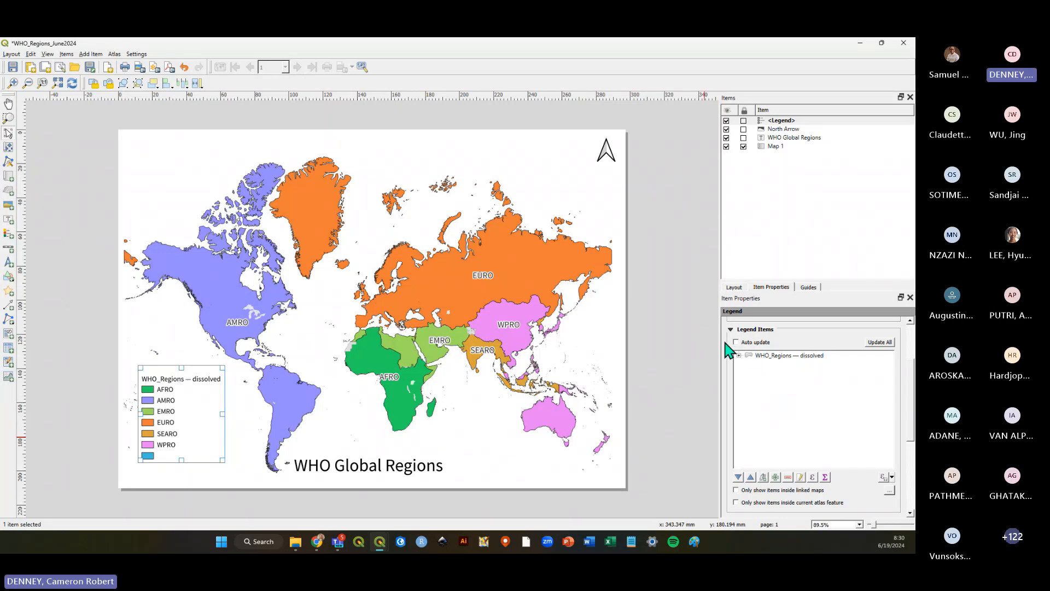
Nudge the legend slightly down and to the right on the page.
{"action": "left_click", "coordinate": [91, 54]}
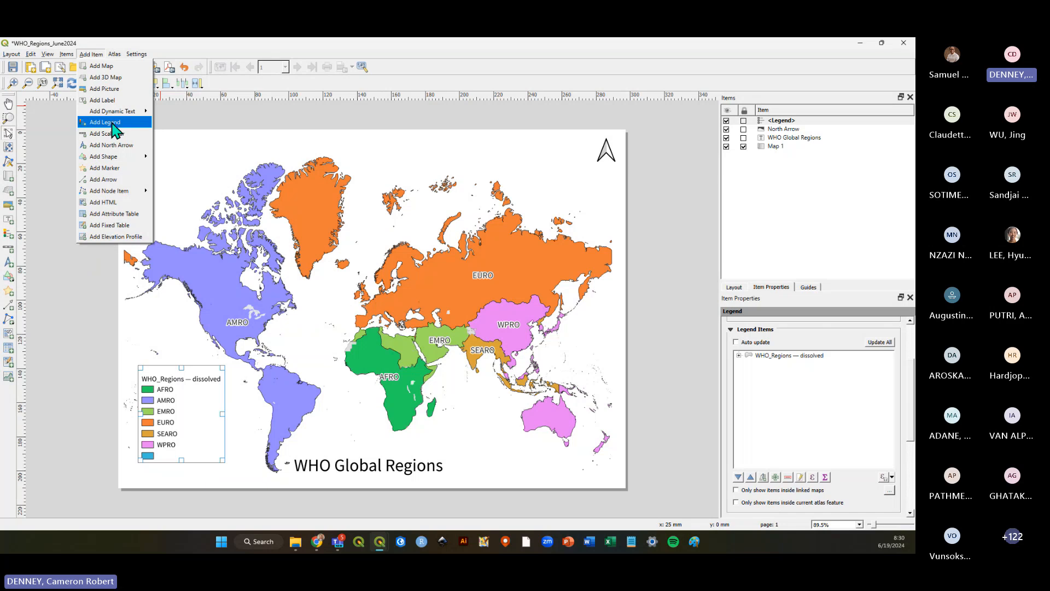
{"action": "left_click", "coordinate": [112, 123]}
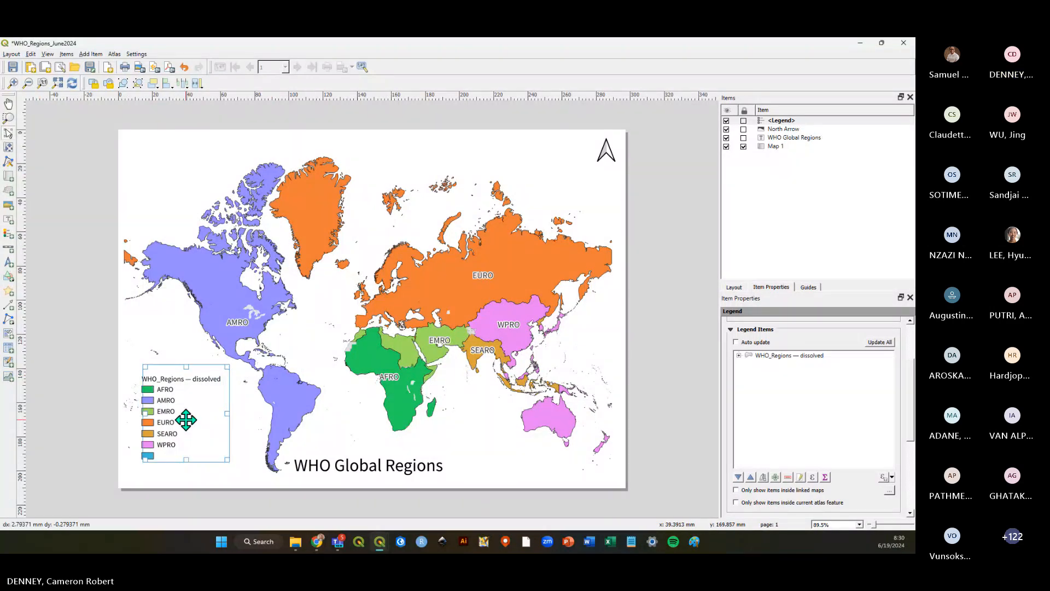
{"action": "left_click_drag", "start_coordinate": [189, 419], "coordinate": [199, 425]}
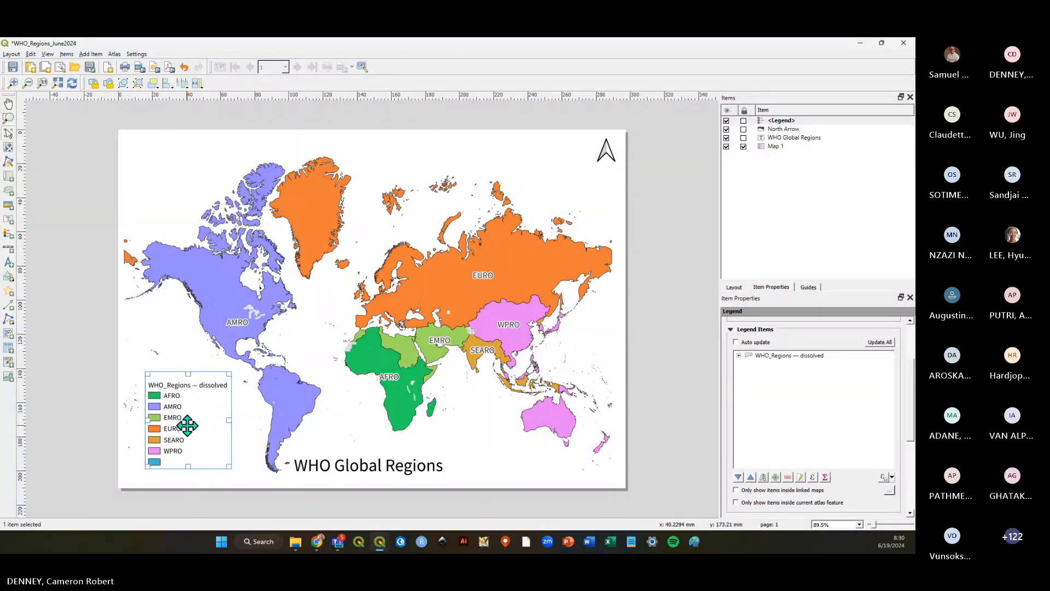
Expand the WHO_Regions — dissolved legend group and remove its blank unnamed class entry.
{"action": "left_click", "coordinate": [739, 356]}
{"action": "left_click", "coordinate": [772, 421]}
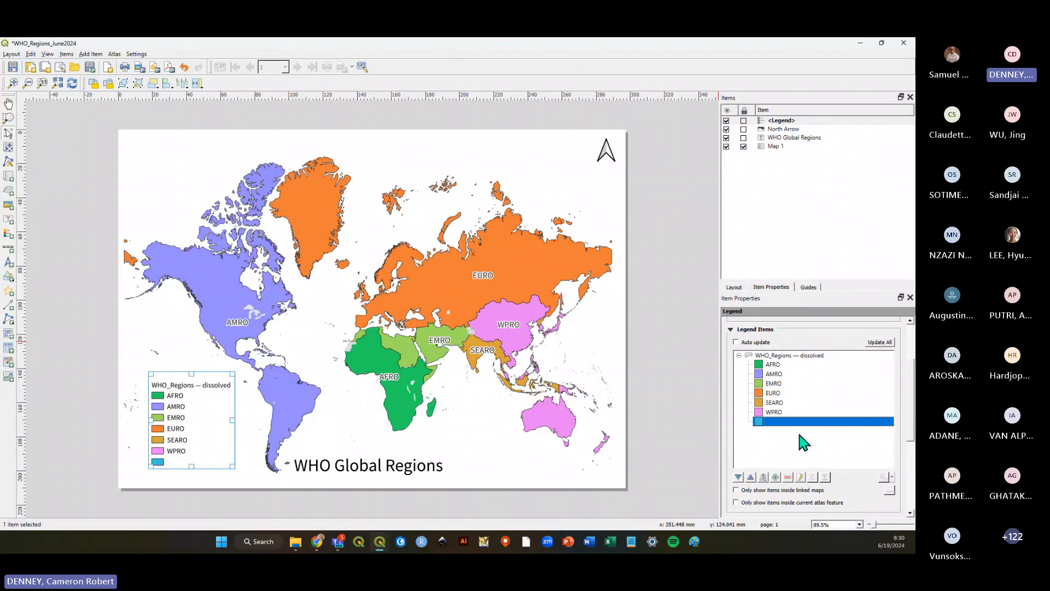
{"action": "left_click", "coordinate": [787, 478]}
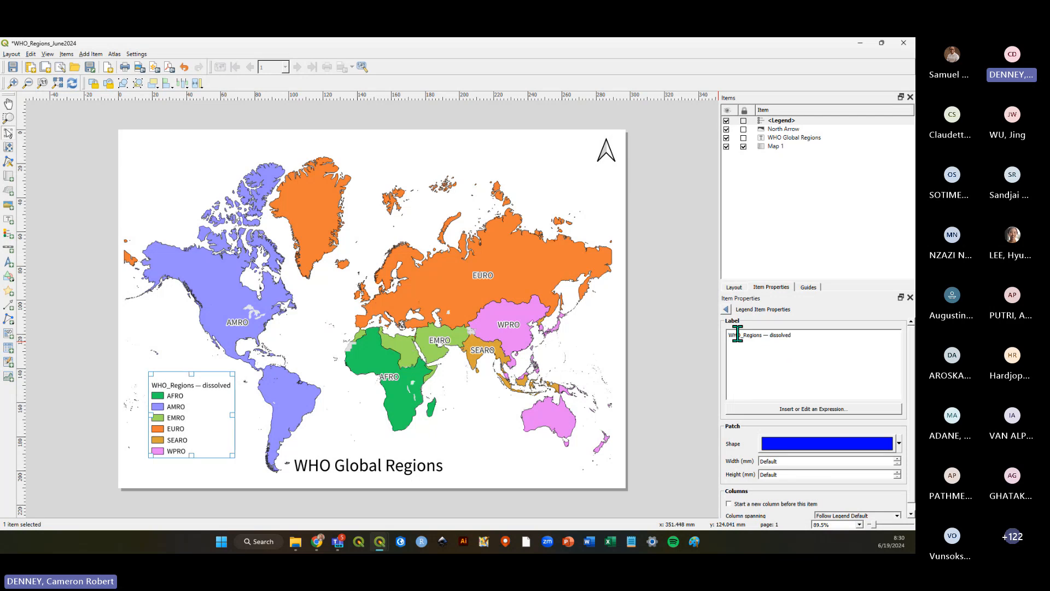
Rename the legend group WHO_Regions — dissolved to WHO Regions.
{"action": "left_click_drag", "start_coordinate": [740, 334], "coordinate": [744, 335]}
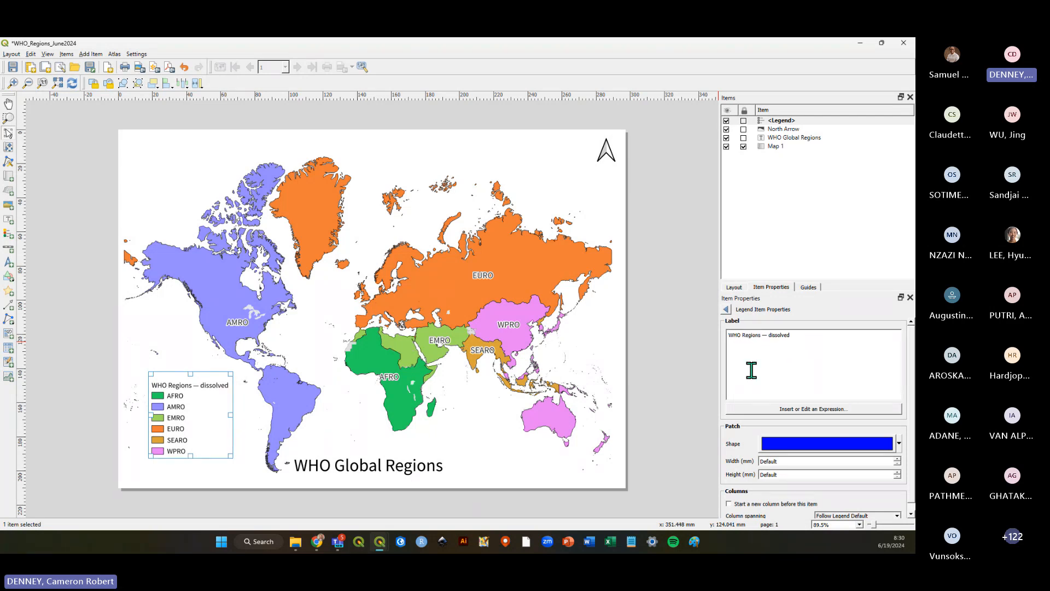
{"action": "key", "text": "shift+Left"}
{"action": "key", "text": "shift+End"}
{"action": "key", "text": "BackSpace"}
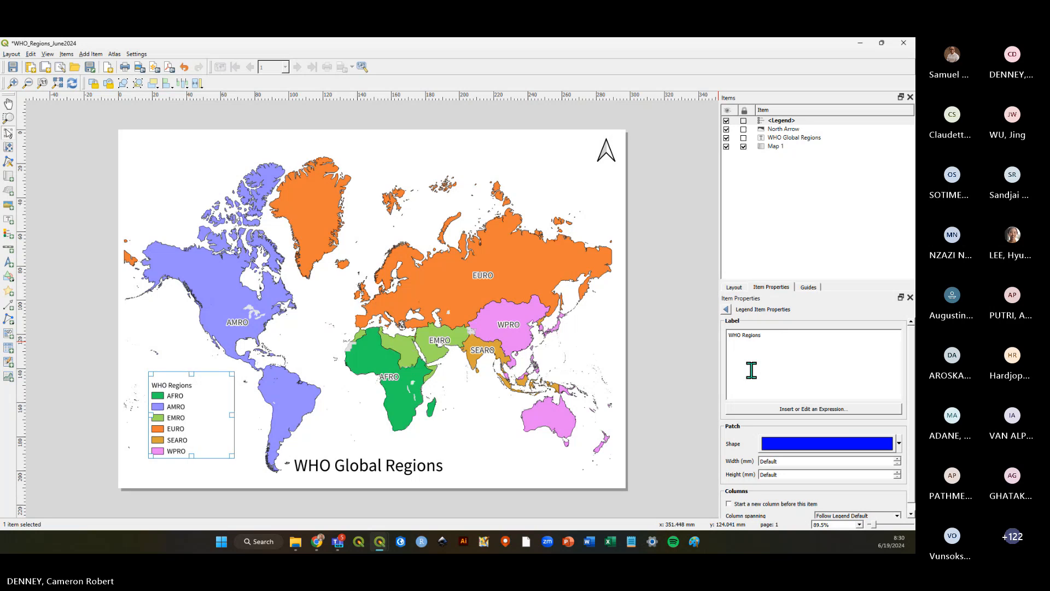
{"action": "left_click", "coordinate": [726, 310]}
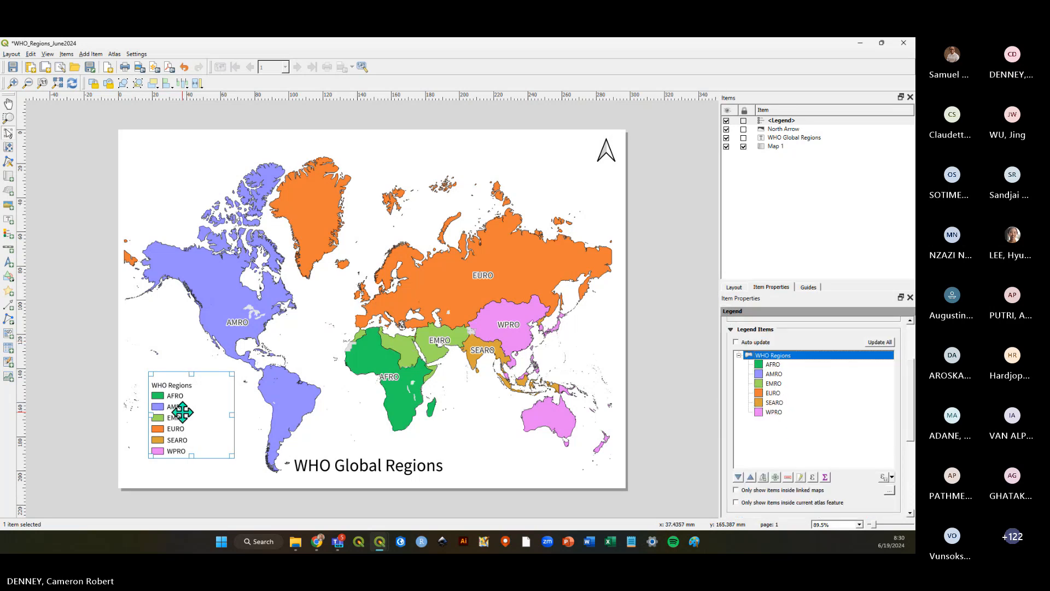
Move the legend slightly lower on the page and save the layout.
{"action": "left_click_drag", "start_coordinate": [181, 413], "coordinate": [185, 421]}
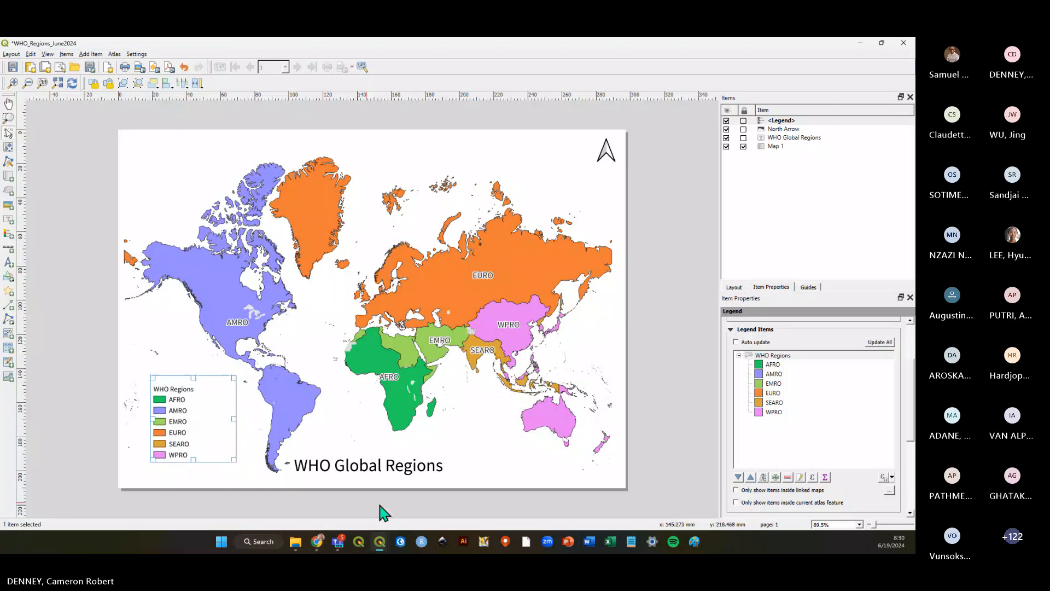
{"action": "left_click", "coordinate": [663, 444]}
{"action": "left_click", "coordinate": [12, 67]}
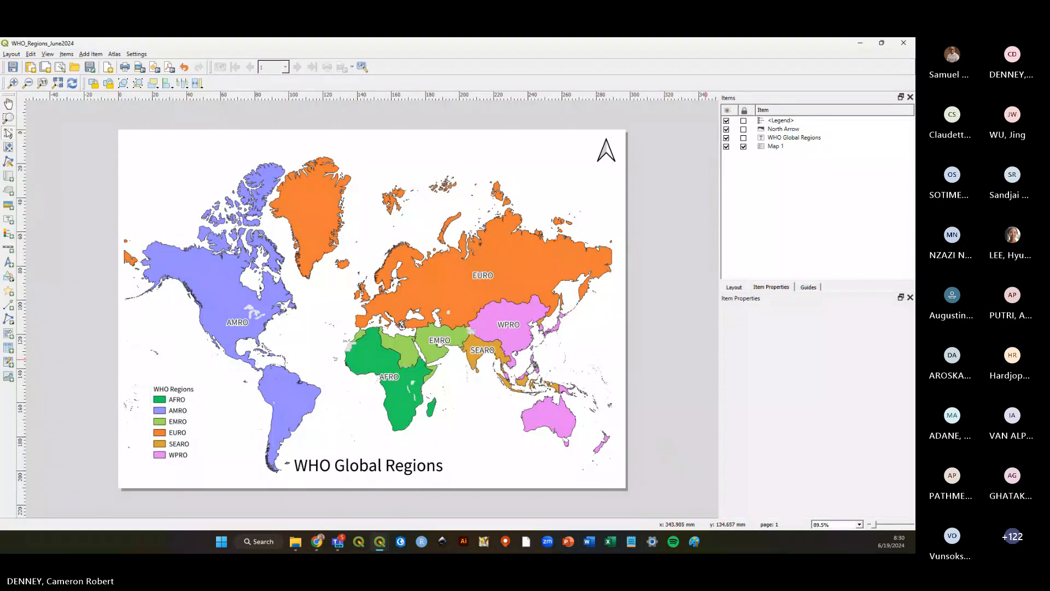
Select each layout item in turn to review the title, north arrow, map and legend properties.
{"action": "key", "text": "alt+Tab"}
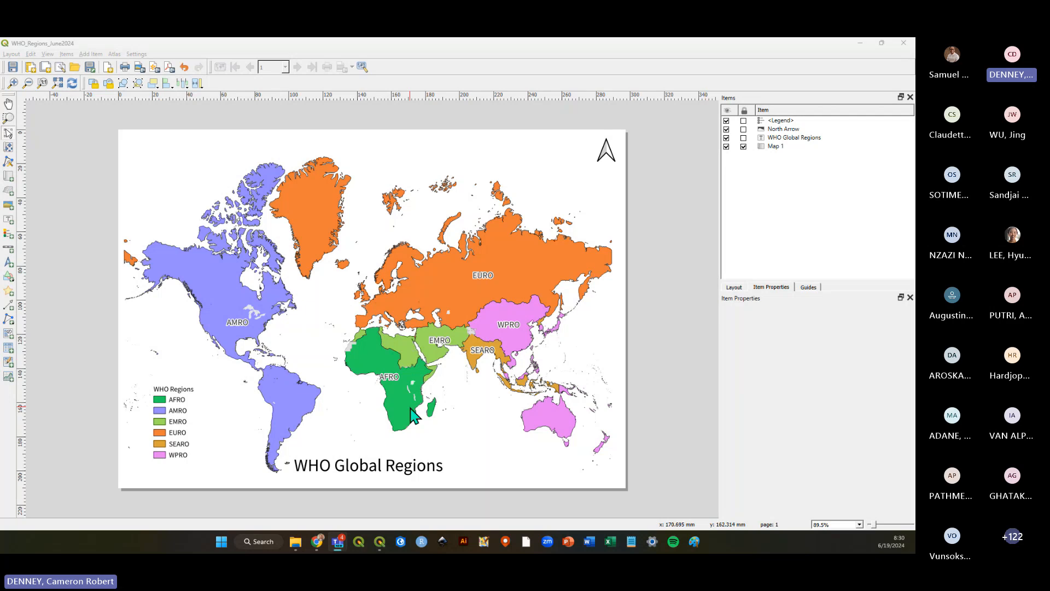
{"action": "left_click", "coordinate": [362, 466]}
{"action": "left_click", "coordinate": [363, 466]}
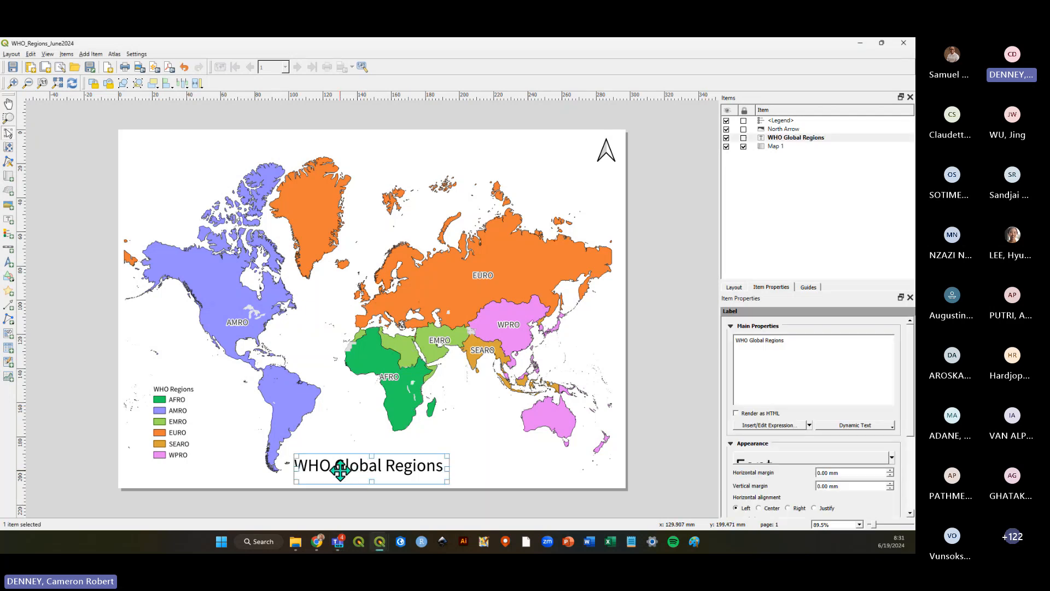
{"action": "left_click", "coordinate": [788, 139]}
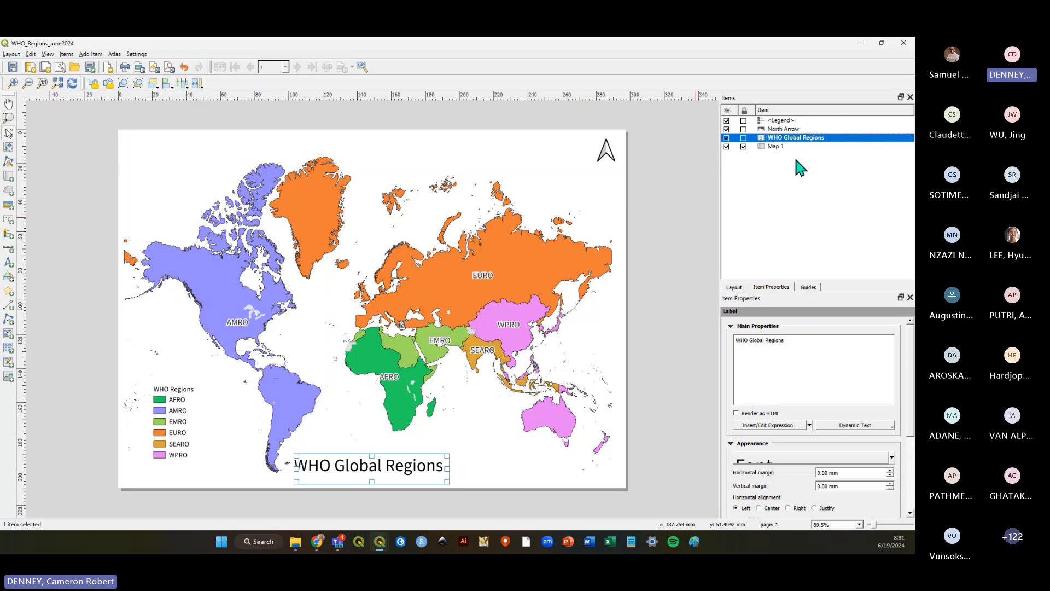
{"action": "left_click", "coordinate": [790, 145]}
{"action": "left_click", "coordinate": [790, 137]}
{"action": "left_click", "coordinate": [789, 129]}
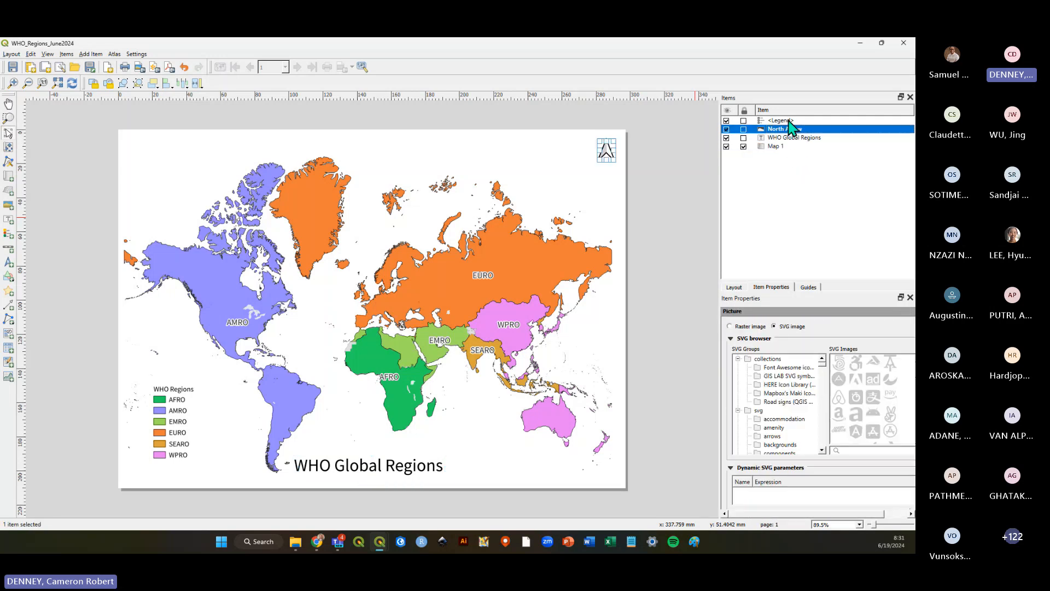
{"action": "left_click", "coordinate": [789, 146]}
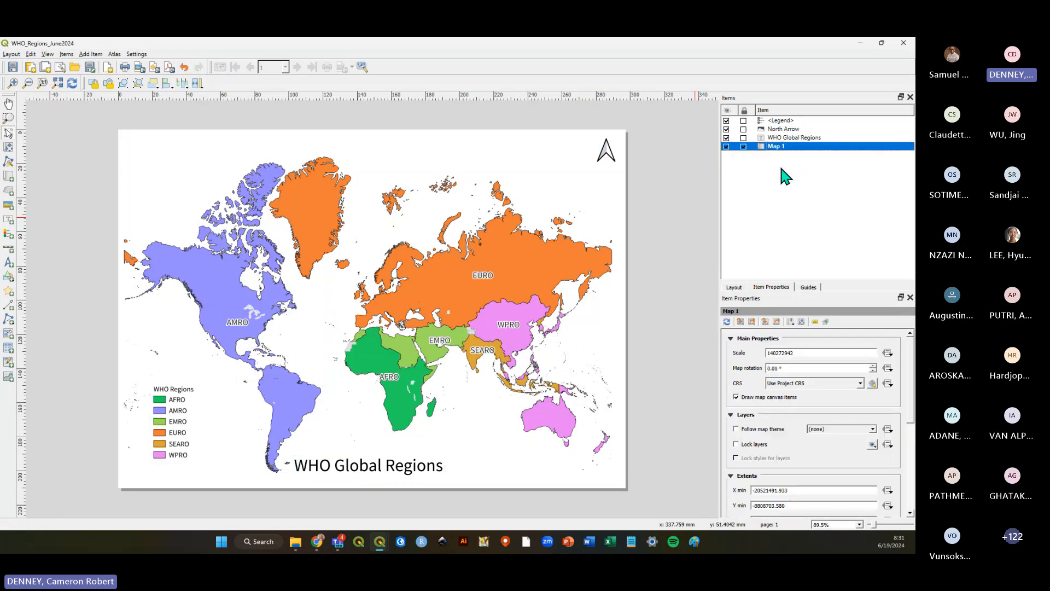
{"action": "left_click", "coordinate": [783, 121]}
{"action": "left_click", "coordinate": [783, 129]}
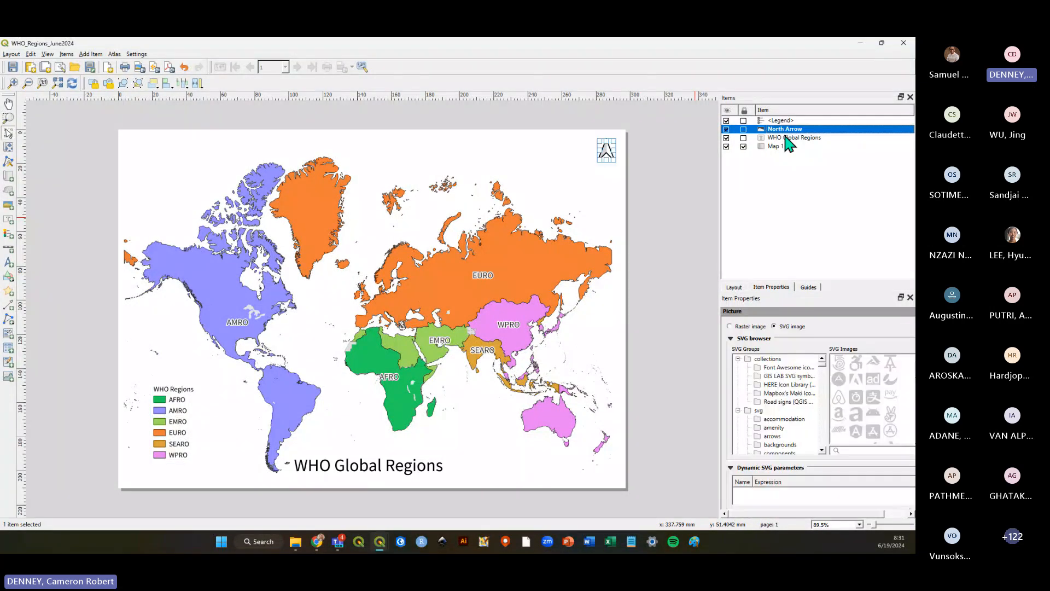
{"action": "left_click", "coordinate": [787, 137]}
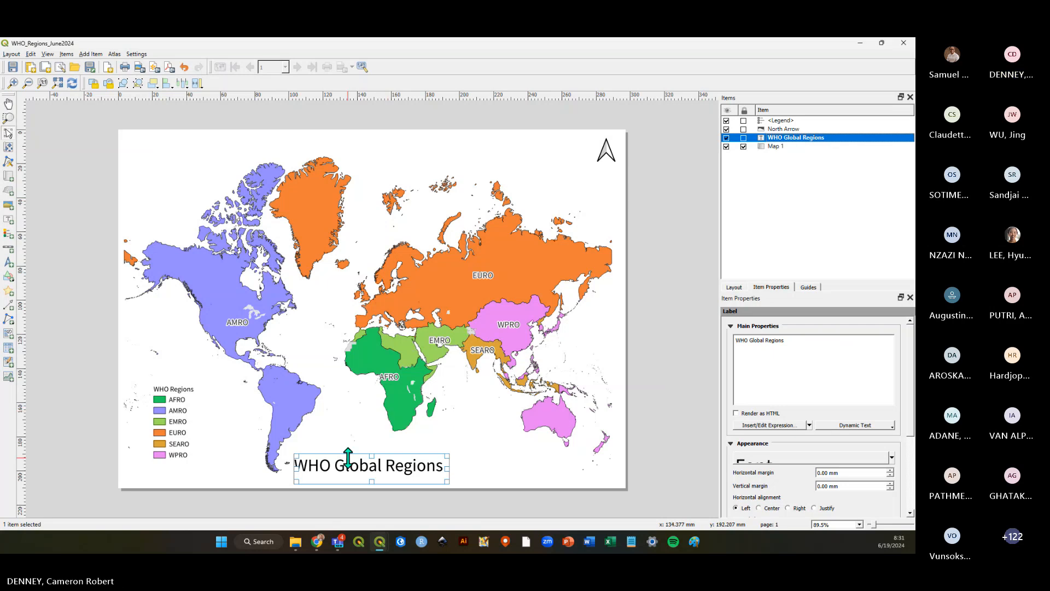
Nudge the WHO Global Regions title slightly up and to the right on the page.
{"action": "mouse_move", "coordinate": [345, 468]}
{"action": "left_mouse_down"}
{"action": "mouse_move", "coordinate": [376, 155]}
{"action": "mouse_move", "coordinate": [381, 249]}
{"action": "mouse_move", "coordinate": [359, 462]}
{"action": "mouse_move", "coordinate": [346, 468]}
{"action": "mouse_move", "coordinate": [361, 458]}
{"action": "left_mouse_up"}
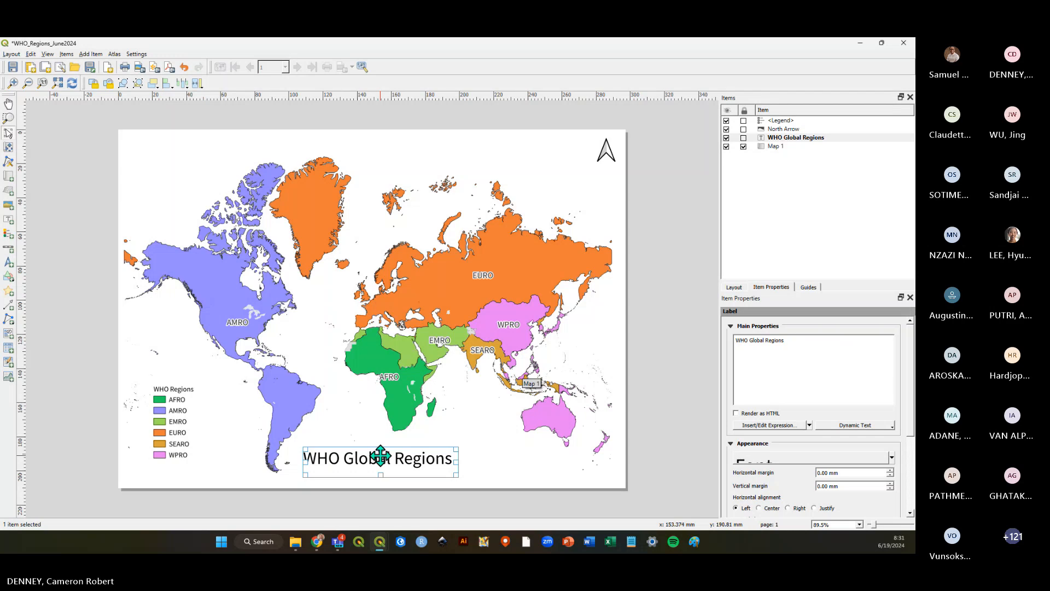
{"action": "left_click_drag", "start_coordinate": [377, 453], "coordinate": [399, 459]}
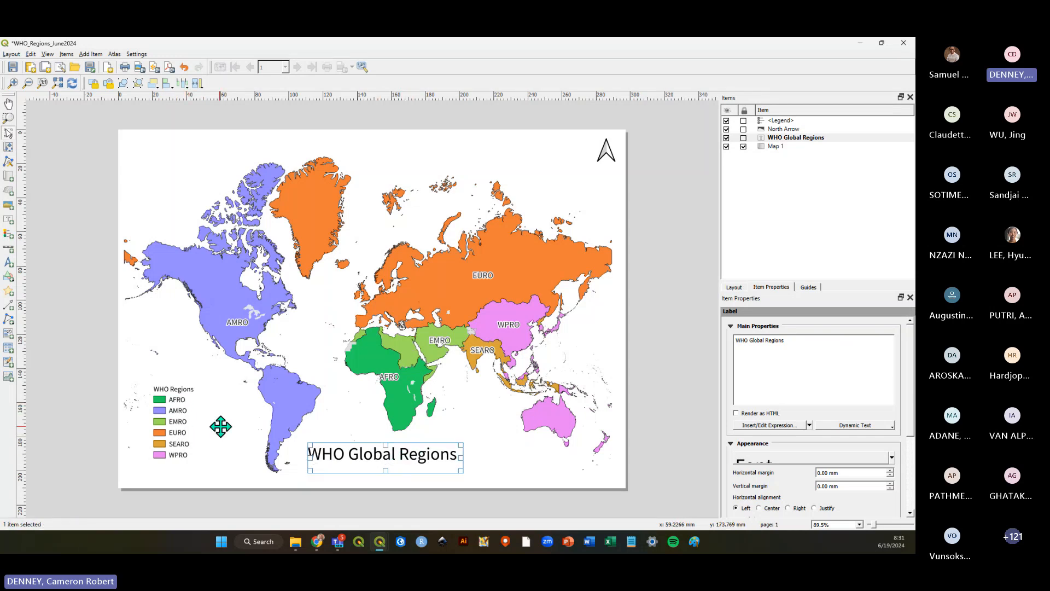
{"action": "left_click", "coordinate": [726, 130]}
{"action": "left_click", "coordinate": [726, 130]}
{"action": "left_click", "coordinate": [756, 194]}
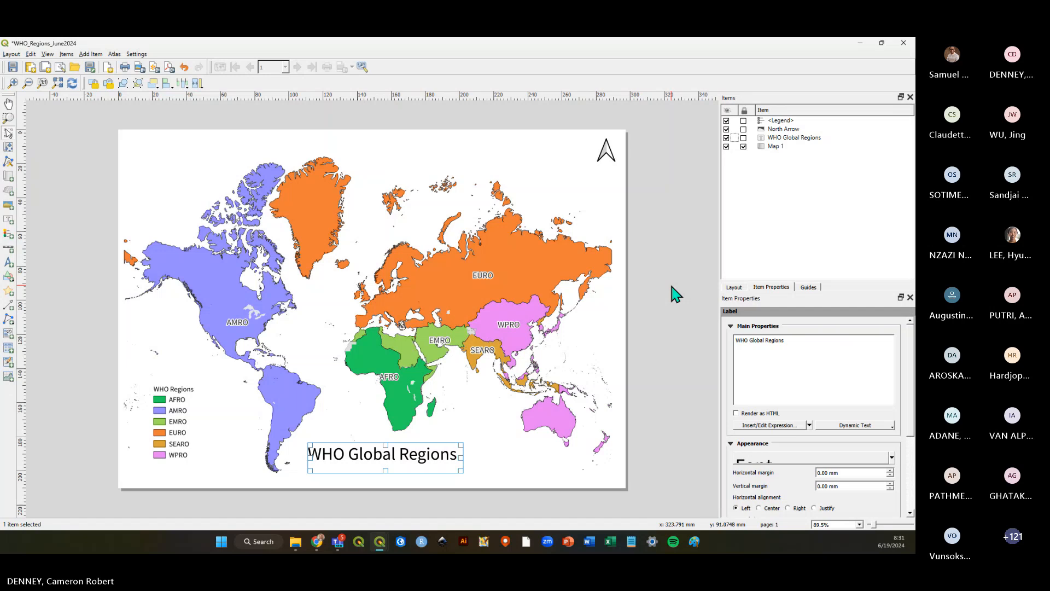
{"action": "left_click", "coordinate": [726, 138]}
{"action": "left_click", "coordinate": [726, 147]}
{"action": "left_click", "coordinate": [727, 146]}
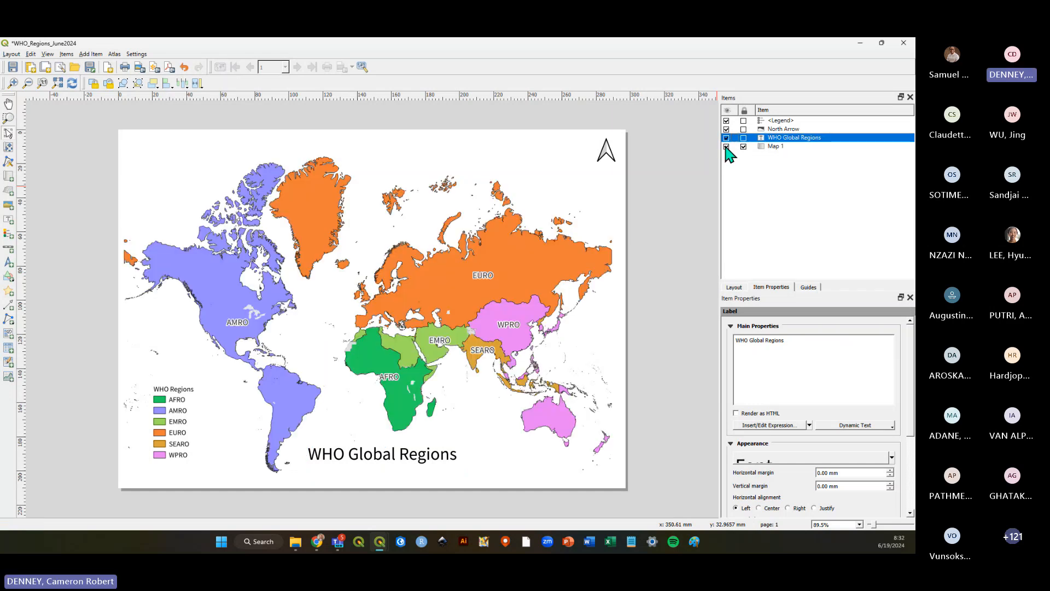
{"action": "left_click", "coordinate": [727, 146]}
{"action": "left_click", "coordinate": [726, 146]}
{"action": "left_click", "coordinate": [783, 122]}
{"action": "left_click", "coordinate": [786, 129]}
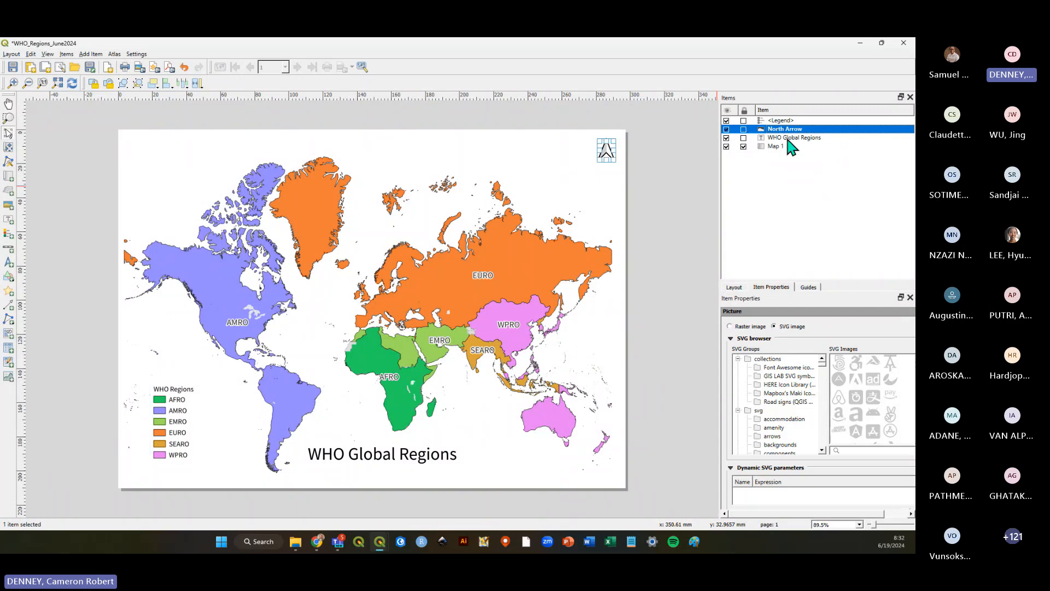
{"action": "left_click", "coordinate": [788, 138]}
{"action": "left_click", "coordinate": [786, 146]}
{"action": "left_click", "coordinate": [764, 225]}
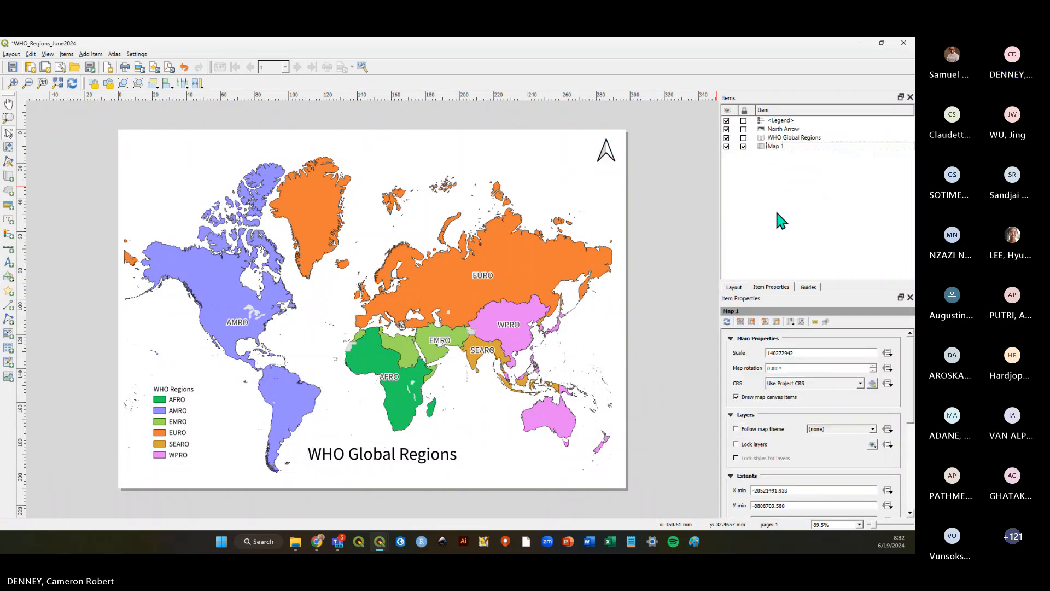
Shift the legend slightly down and look through its font, column and background property sections.
{"action": "mouse_move", "coordinate": [165, 433]}
{"action": "left_mouse_down"}
{"action": "mouse_move", "coordinate": [281, 417]}
{"action": "mouse_move", "coordinate": [249, 399]}
{"action": "mouse_move", "coordinate": [178, 437]}
{"action": "left_mouse_up"}
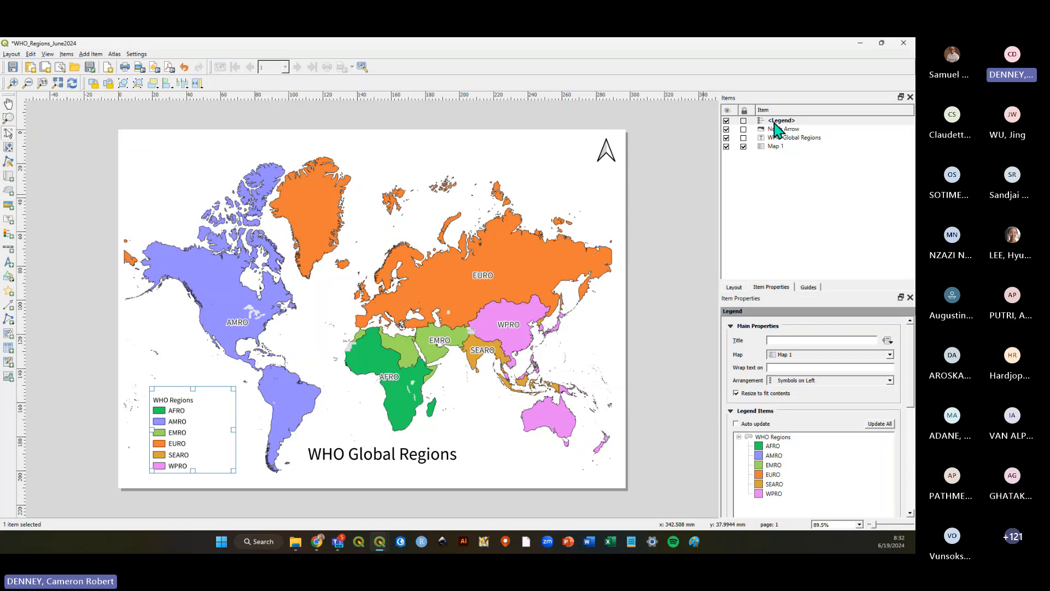
{"action": "left_click", "coordinate": [785, 130]}
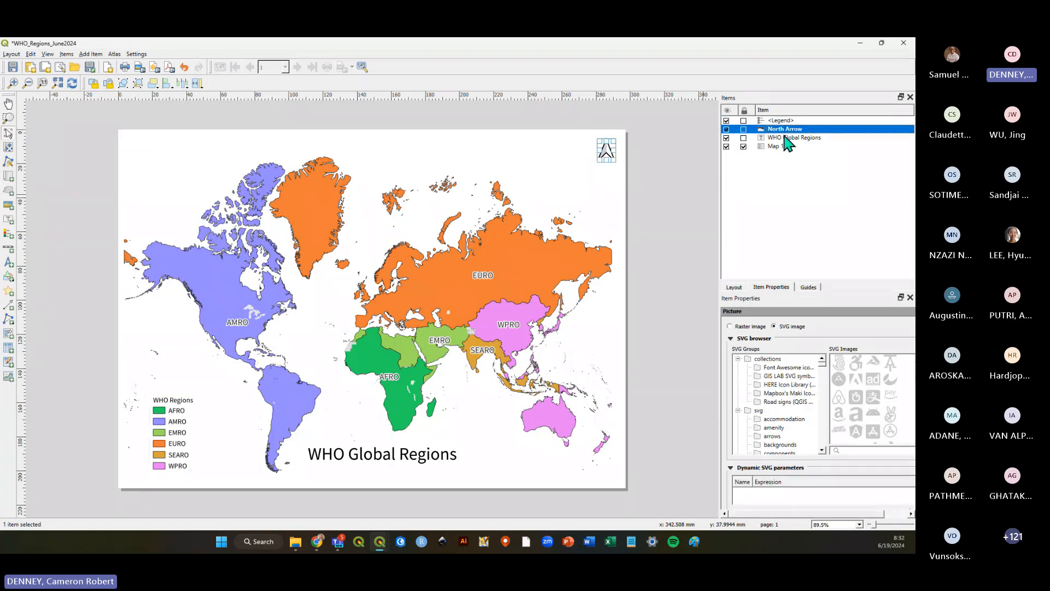
{"action": "left_click", "coordinate": [792, 137]}
{"action": "left_click", "coordinate": [777, 121]}
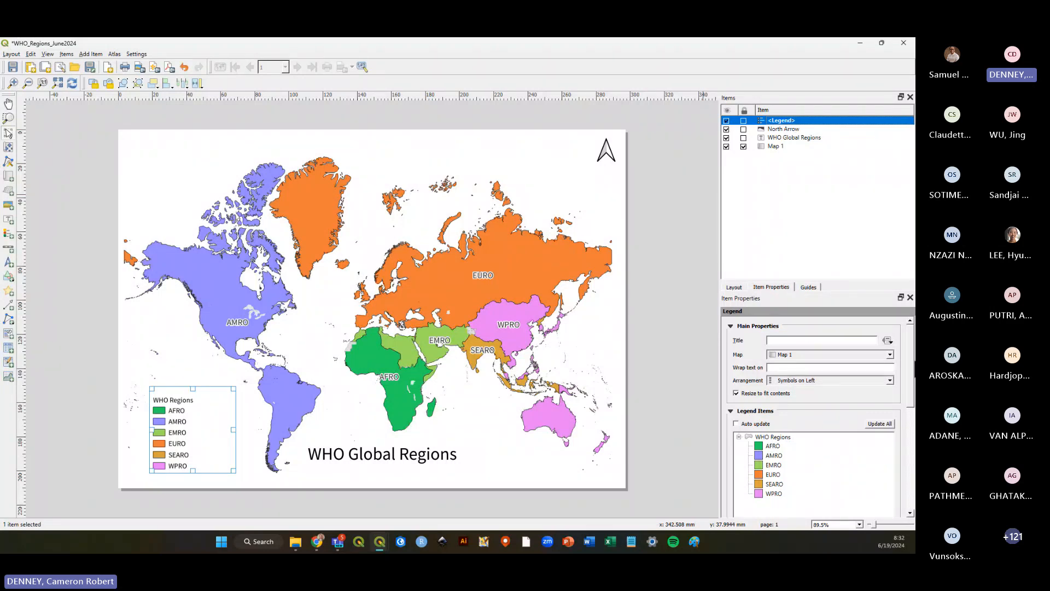
{"action": "scroll", "coordinate": [912, 377], "scroll_direction": "down", "scroll_amount": 2}
{"action": "scroll", "coordinate": [913, 387], "scroll_direction": "down", "scroll_amount": 5}
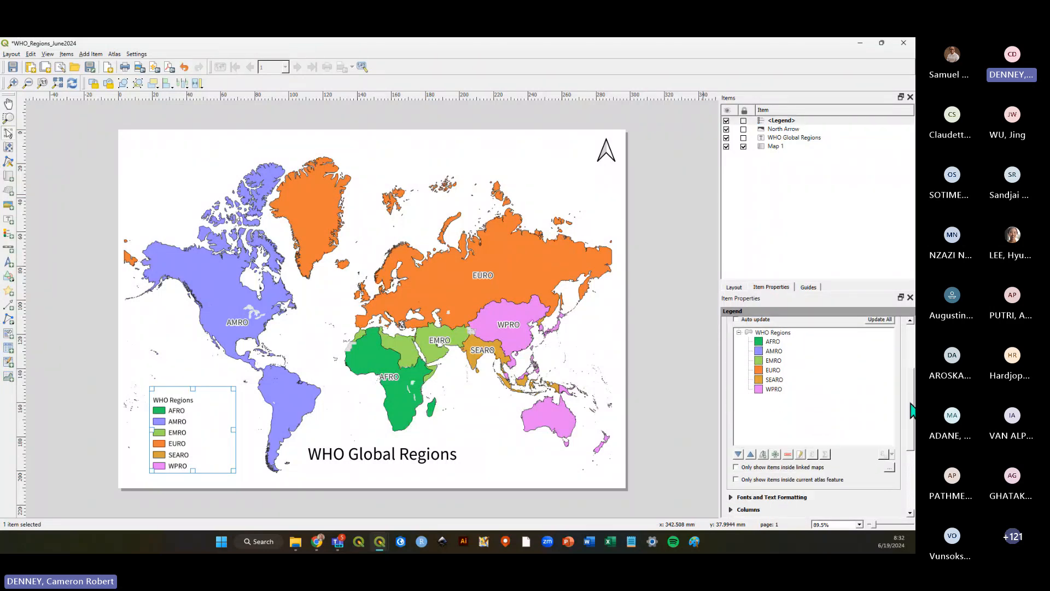
{"action": "scroll", "coordinate": [905, 438], "scroll_direction": "down", "scroll_amount": 2}
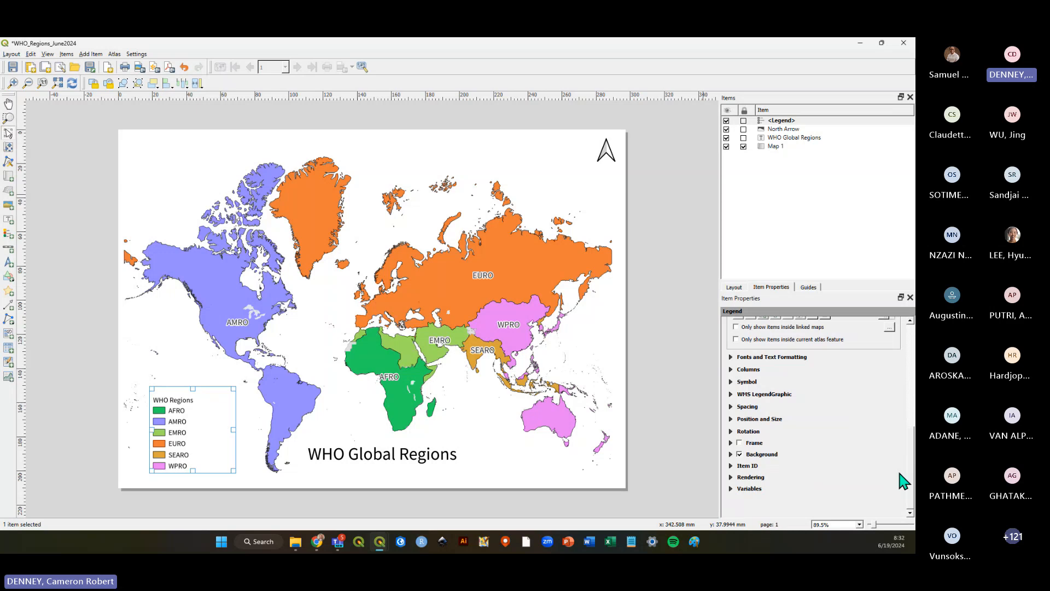
{"action": "left_click", "coordinate": [730, 370]}
{"action": "left_click", "coordinate": [731, 370]}
{"action": "left_click", "coordinate": [731, 357]}
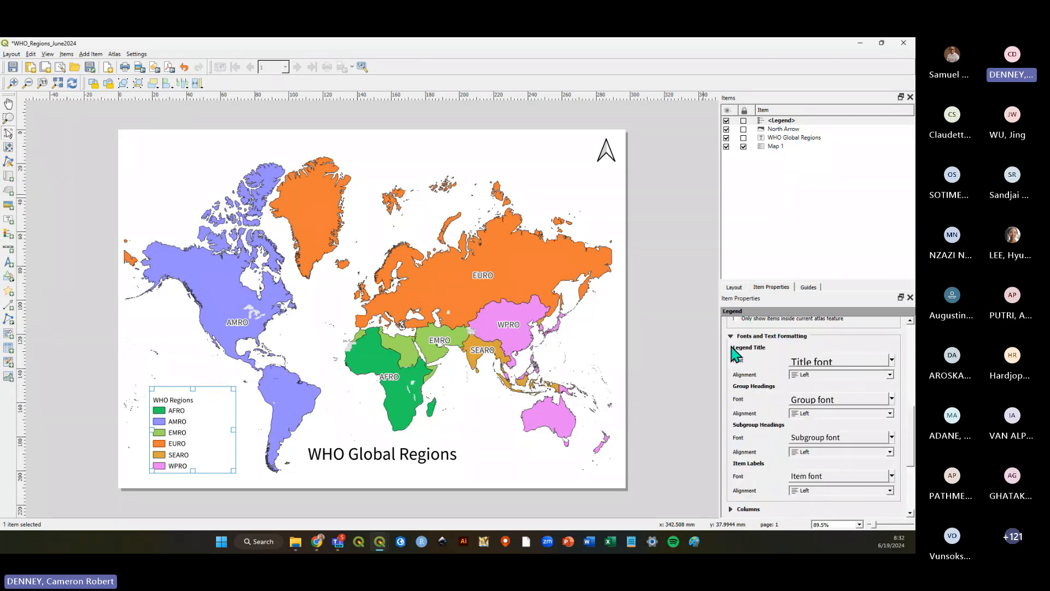
{"action": "left_click", "coordinate": [731, 334]}
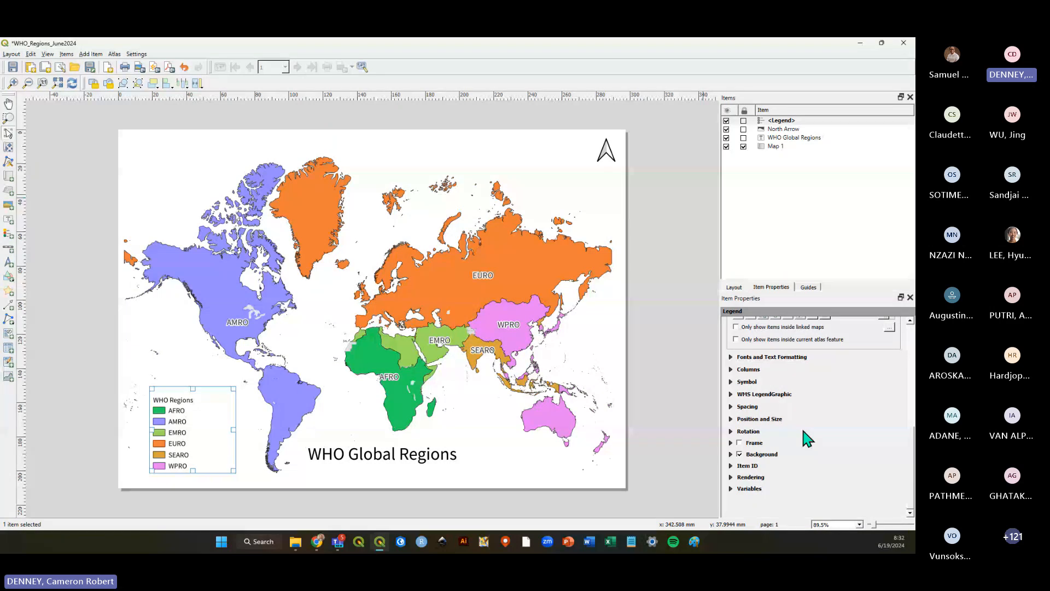
{"action": "left_click", "coordinate": [740, 454]}
Move the legend to the lower right of the map beside the title.
{"action": "left_click", "coordinate": [175, 433]}
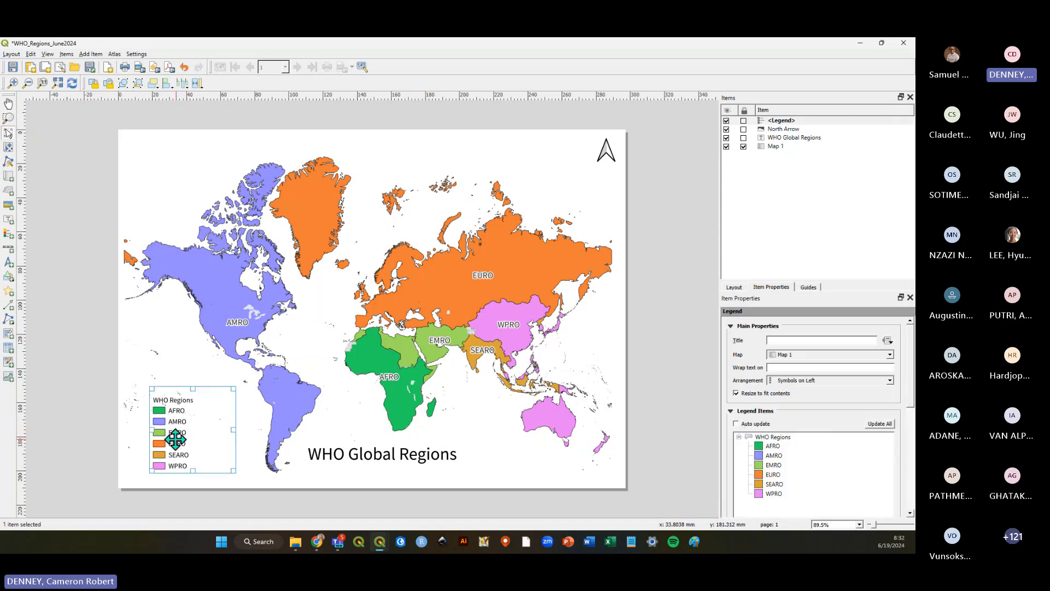
{"action": "left_click_drag", "start_coordinate": [172, 438], "coordinate": [477, 457]}
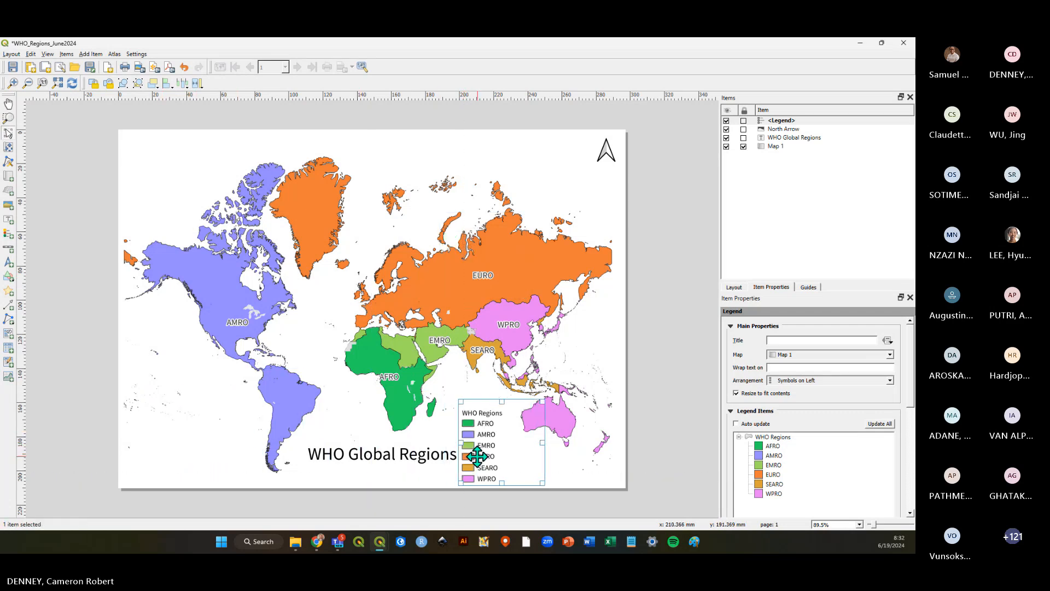
Move the title to the top-left corner of the page and change its text to WHO Regions.
{"action": "left_click", "coordinate": [335, 458]}
{"action": "left_click_drag", "start_coordinate": [394, 461], "coordinate": [220, 162]}
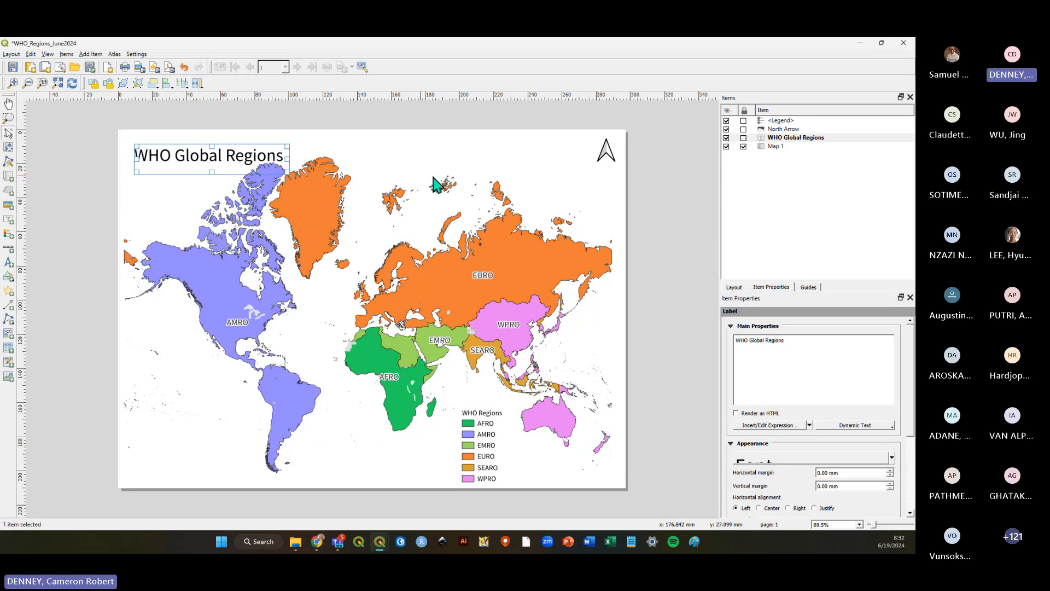
{"action": "left_click", "coordinate": [768, 350]}
{"action": "key", "text": "BackSpace"}
{"action": "key", "text": "Return"}
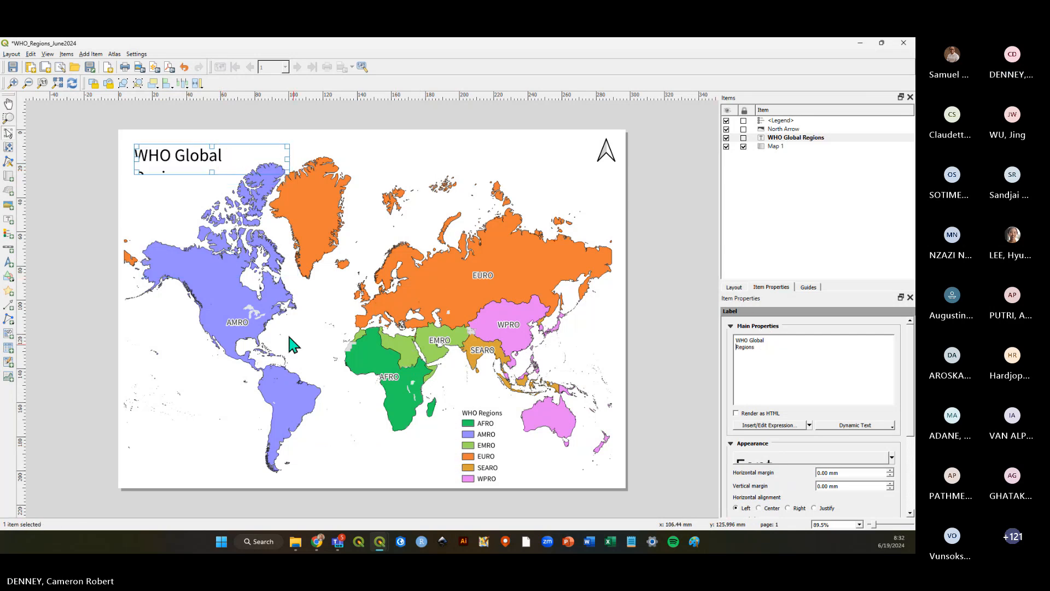
{"action": "left_click_drag", "start_coordinate": [212, 174], "coordinate": [212, 197]}
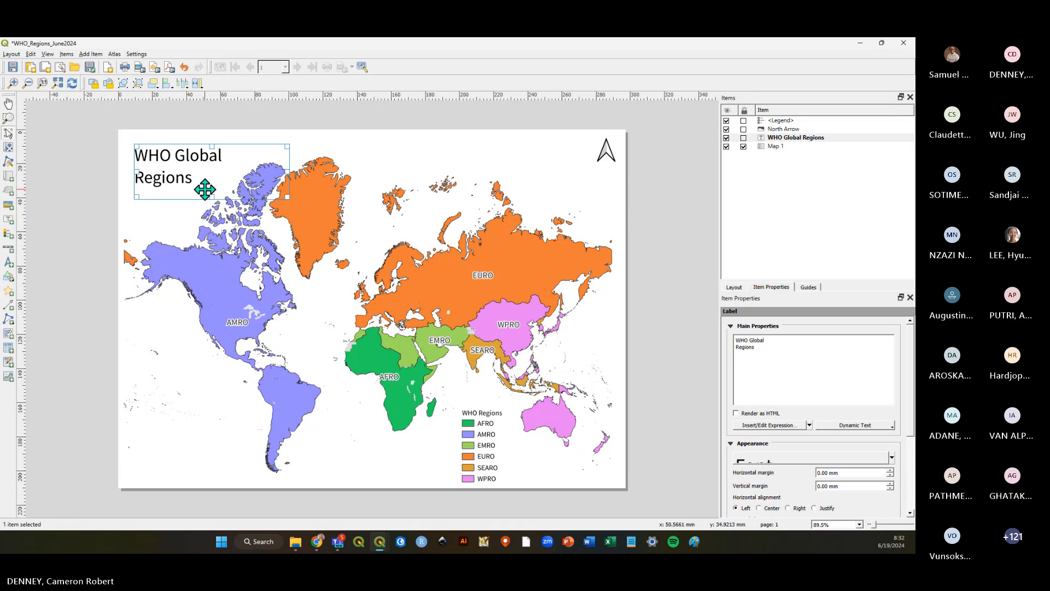
{"action": "left_click", "coordinate": [775, 341]}
{"action": "key", "text": "BackSpace"}
{"action": "key", "text": "BackSpace"}
{"action": "key", "text": "BackSpace"}
{"action": "key", "text": "BackSpace"}
{"action": "key", "text": "BackSpace"}
{"action": "key", "text": "BackSpace"}
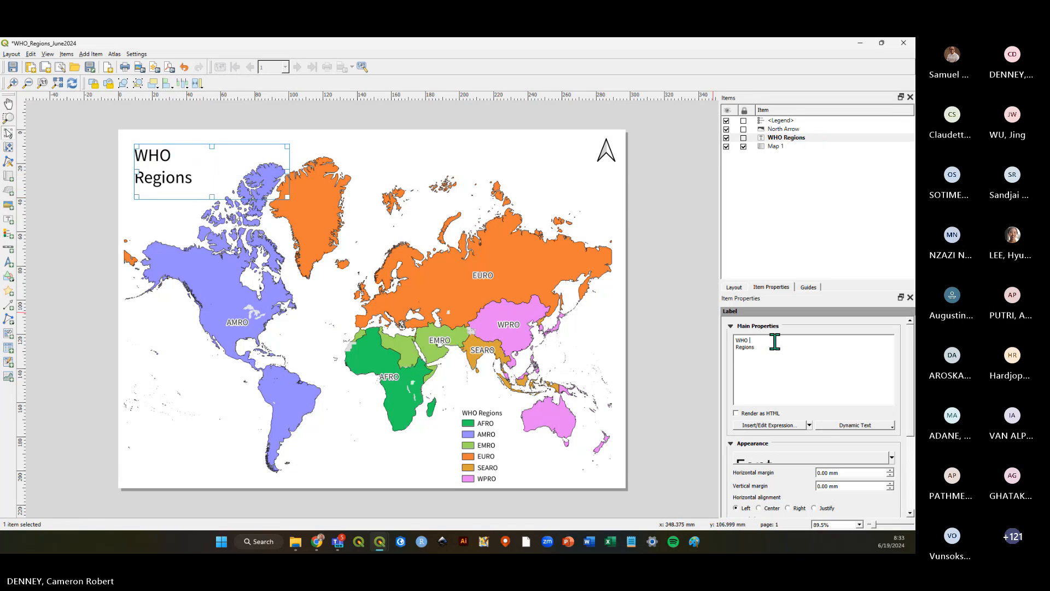
{"action": "key", "text": "BackSpace"}
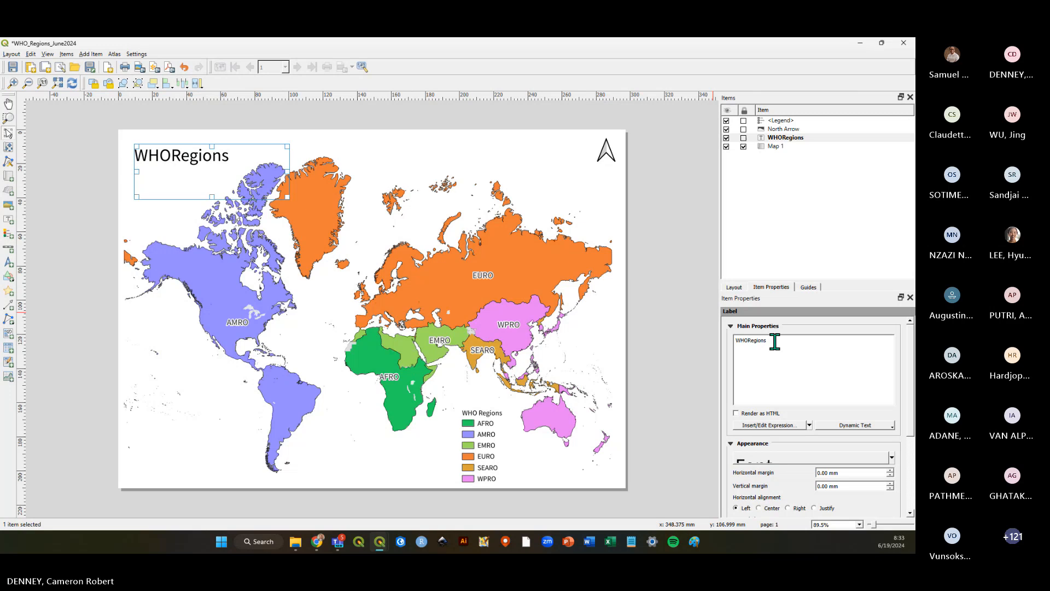
{"action": "left_click_drag", "start_coordinate": [237, 163], "coordinate": [239, 172]}
{"action": "left_click", "coordinate": [680, 233]}
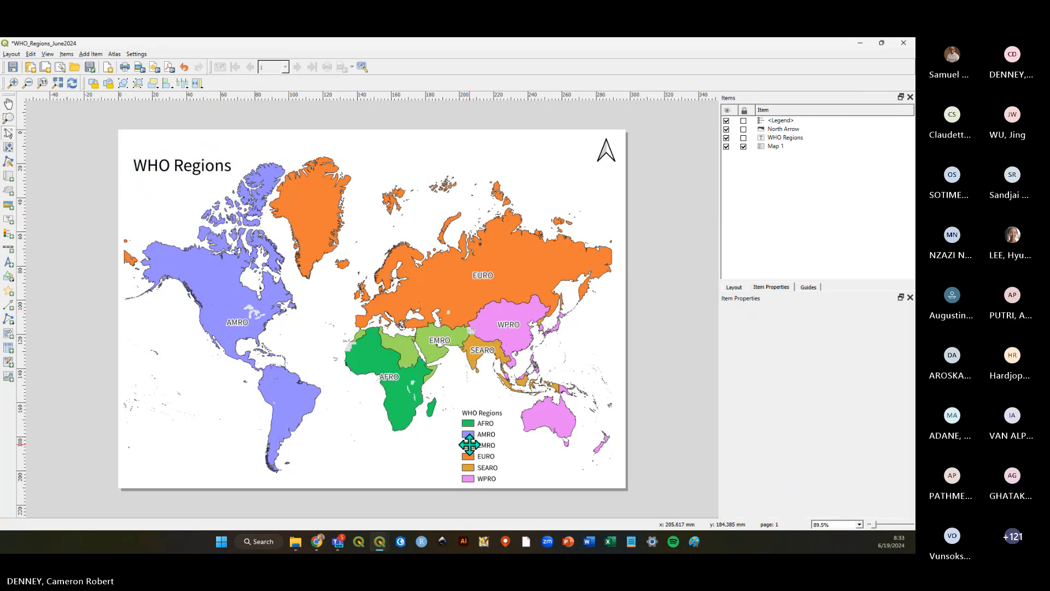
Move the legend to the lower-left corner of the map.
{"action": "left_click_drag", "start_coordinate": [469, 445], "coordinate": [156, 419]}
{"action": "left_click", "coordinate": [686, 292]}
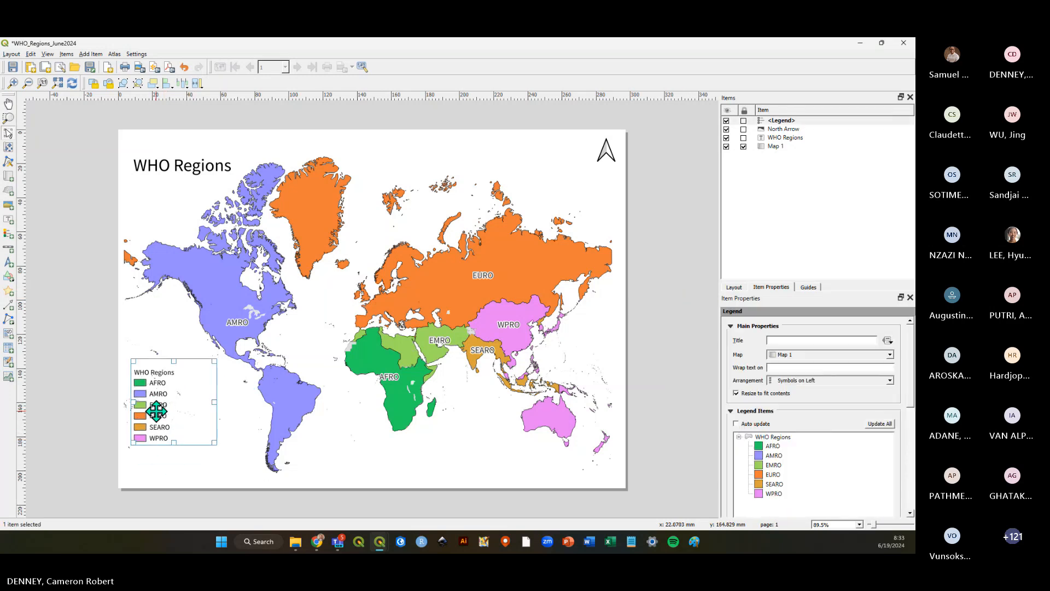
{"action": "left_click", "coordinate": [77, 413]}
Hide the north arrow and save the layout.
{"action": "left_click", "coordinate": [13, 67]}
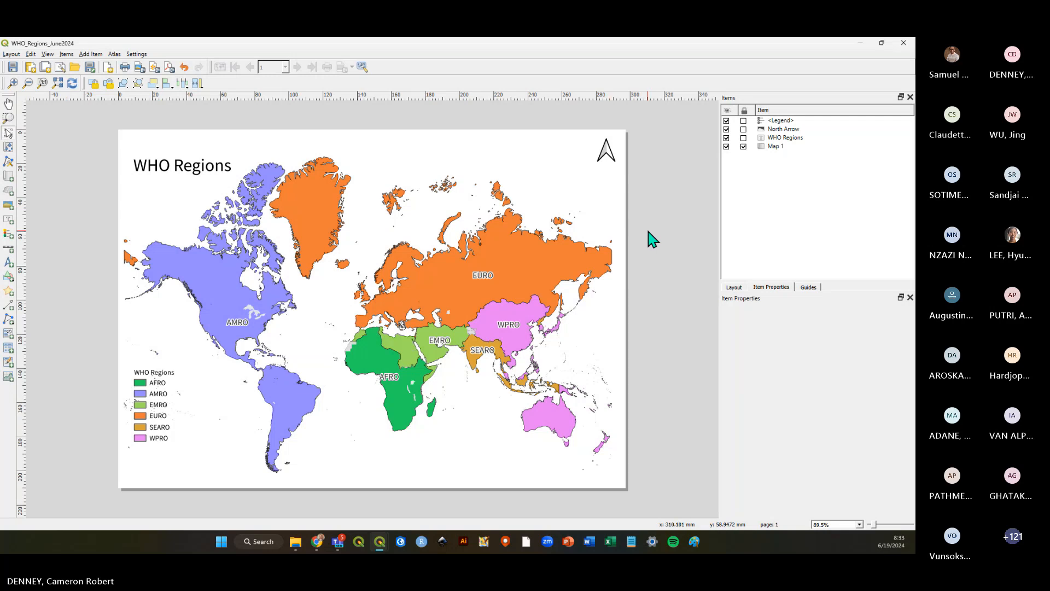
{"action": "left_click", "coordinate": [727, 129]}
{"action": "left_click", "coordinate": [12, 68]}
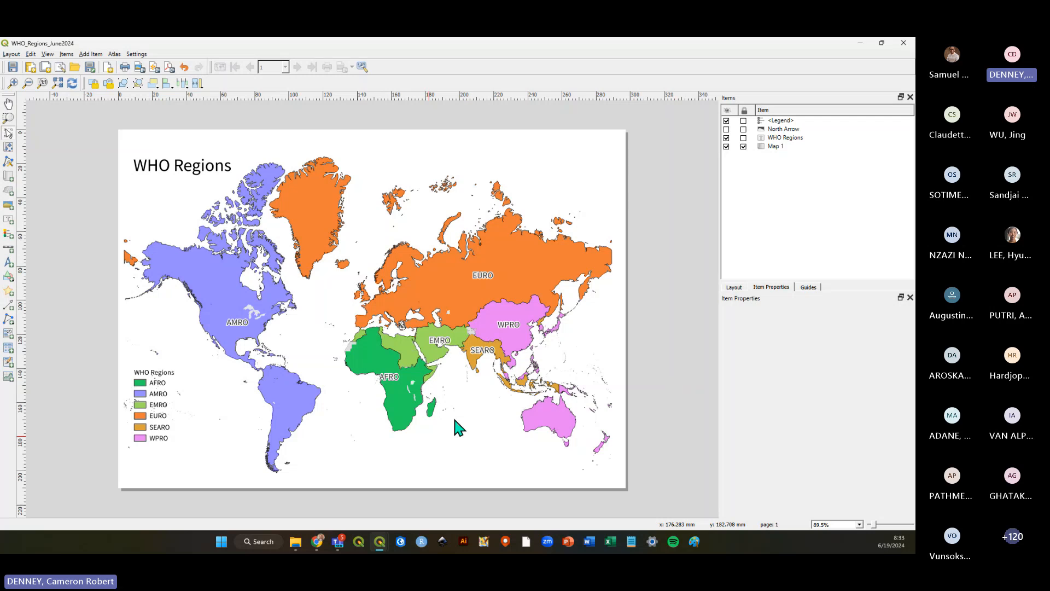
{"action": "left_click", "coordinate": [91, 55]}
{"action": "left_click", "coordinate": [704, 270]}
{"action": "left_click", "coordinate": [91, 55]}
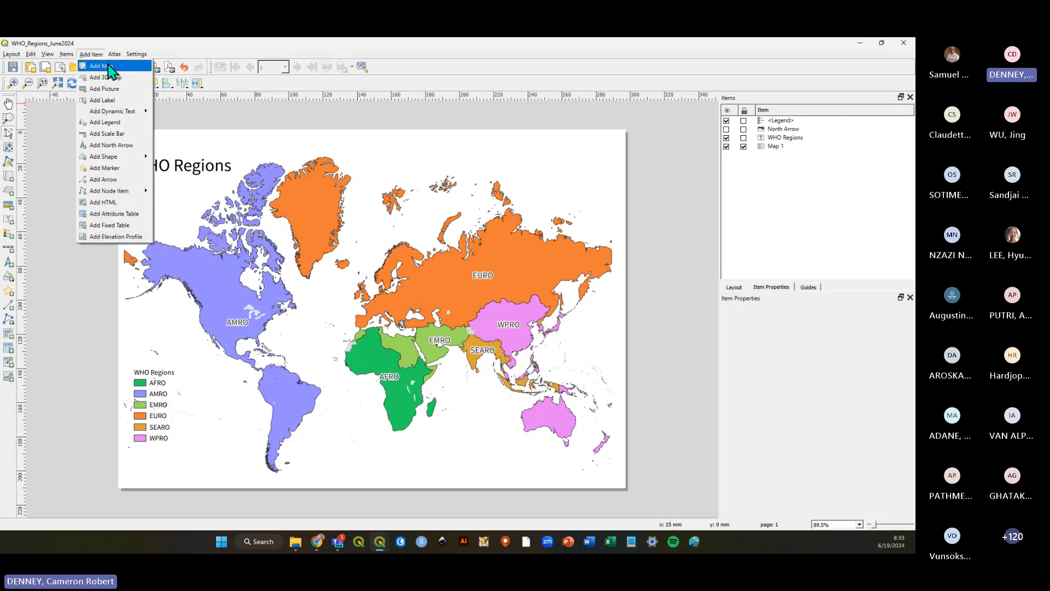
{"action": "left_click", "coordinate": [282, 50]}
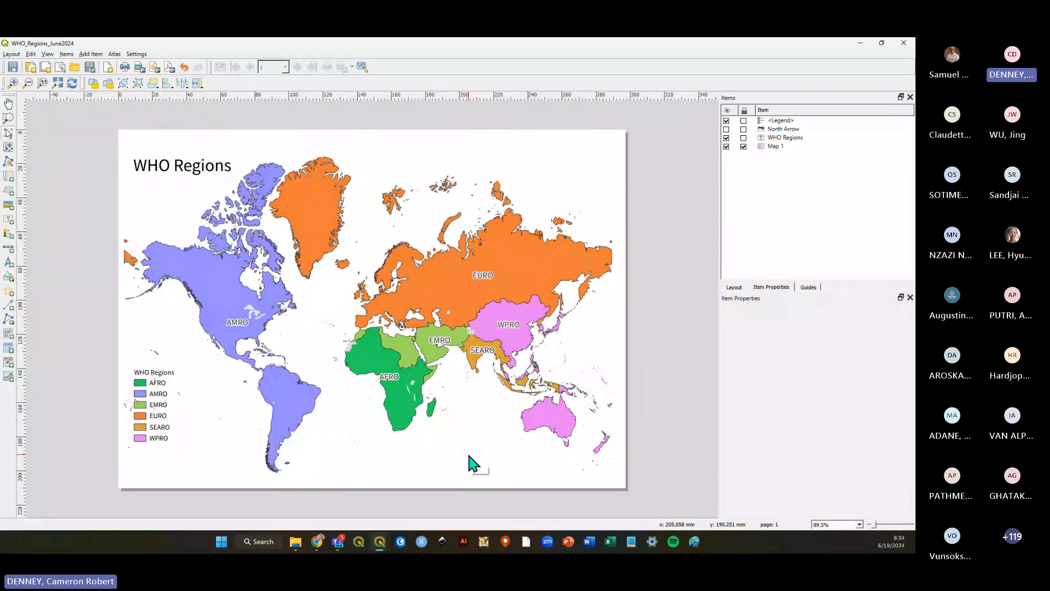
{"action": "left_click", "coordinate": [780, 146]}
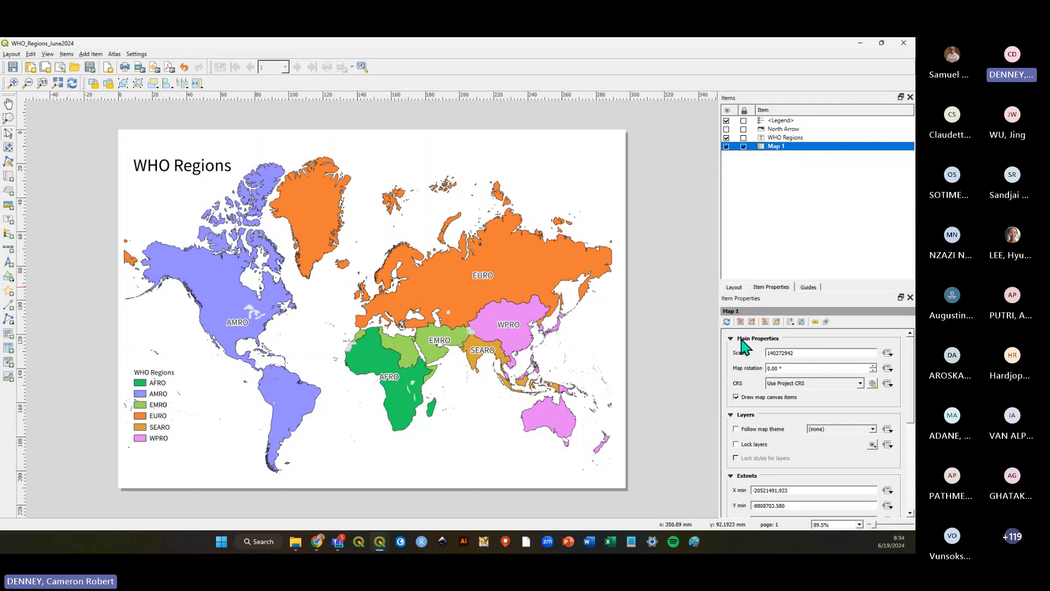
{"action": "mouse_move", "coordinate": [910, 376]}
{"action": "left_mouse_down"}
{"action": "mouse_move", "coordinate": [910, 442]}
{"action": "mouse_move", "coordinate": [910, 375]}
{"action": "left_mouse_up"}
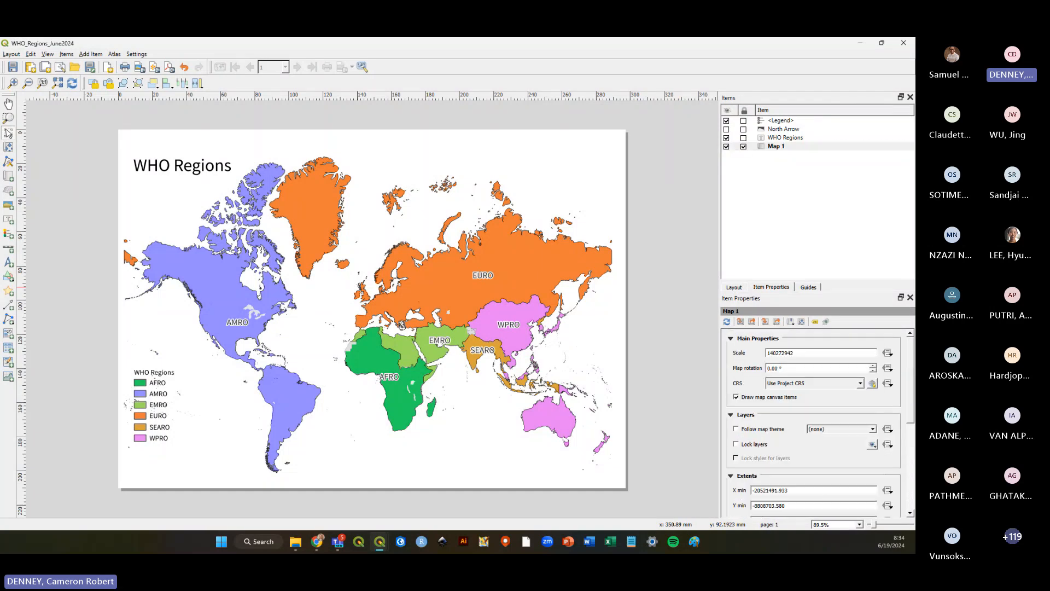
Toggle the map item's Lock layers option, deselect it, and save the layout.
{"action": "left_click", "coordinate": [745, 445]}
{"action": "left_click", "coordinate": [745, 445]}
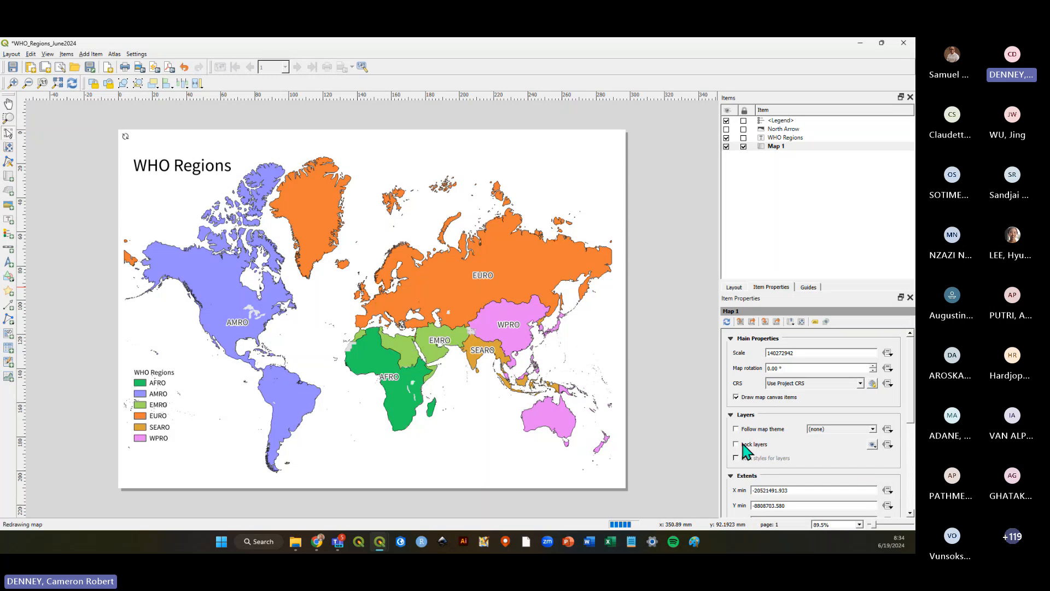
{"action": "left_click", "coordinate": [688, 318]}
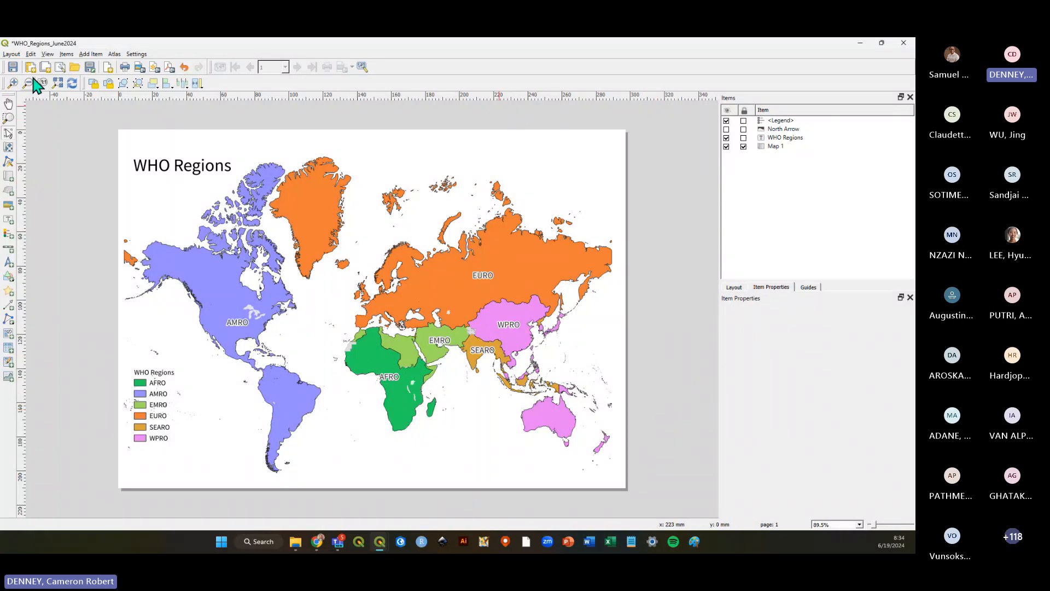
{"action": "left_click", "coordinate": [13, 66]}
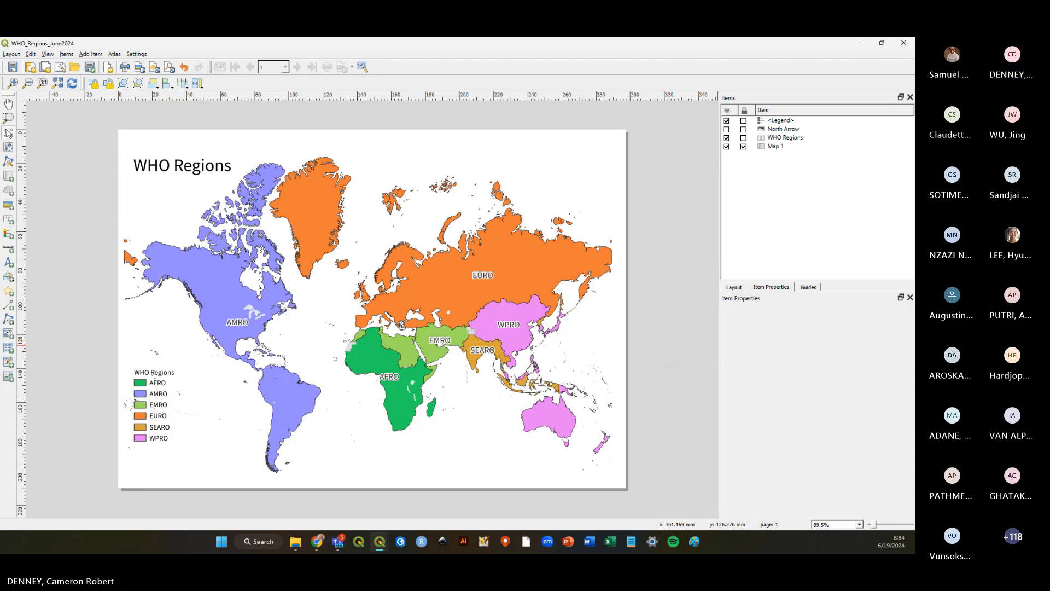
Nudge the WHO Regions legend slightly toward the lower-left corner of the map and review its legend items.
{"action": "left_click", "coordinate": [199, 398]}
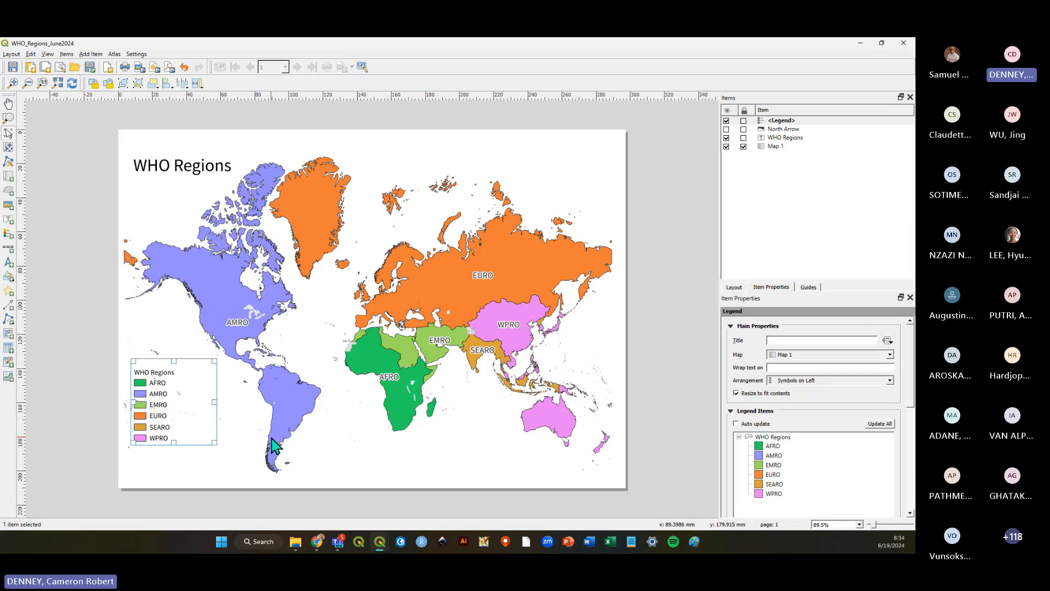
{"action": "left_click_drag", "start_coordinate": [169, 422], "coordinate": [162, 424]}
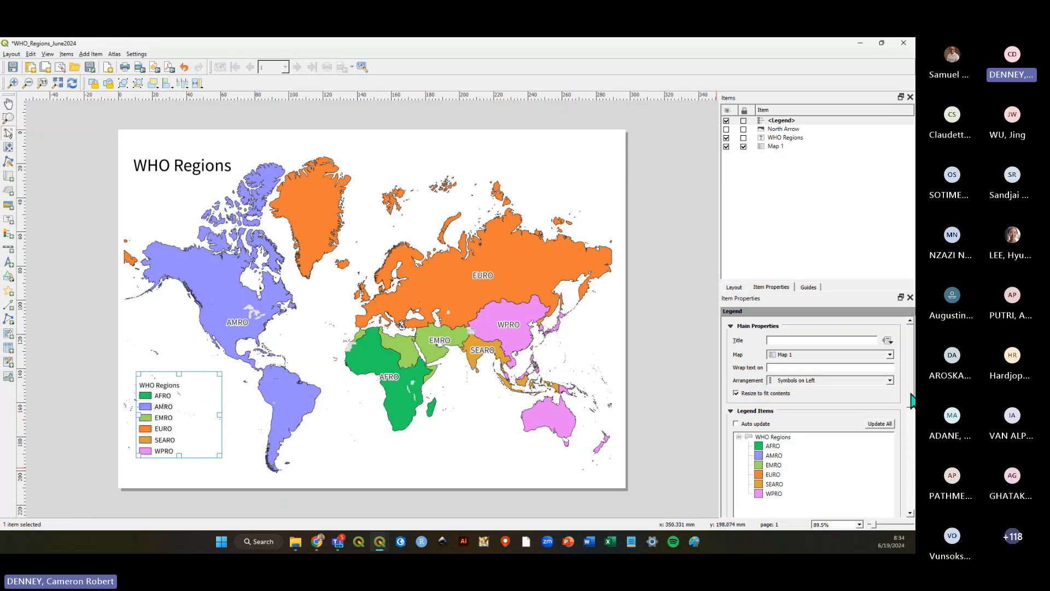
{"action": "left_click_drag", "start_coordinate": [912, 401], "coordinate": [911, 440]}
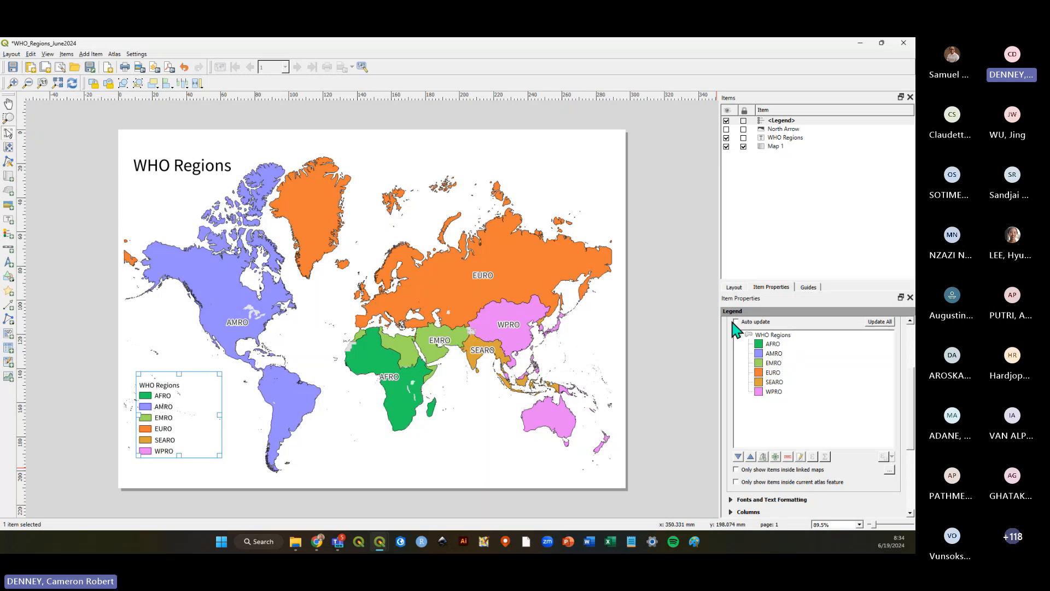
{"action": "left_click", "coordinate": [775, 384]}
{"action": "left_click", "coordinate": [776, 400]}
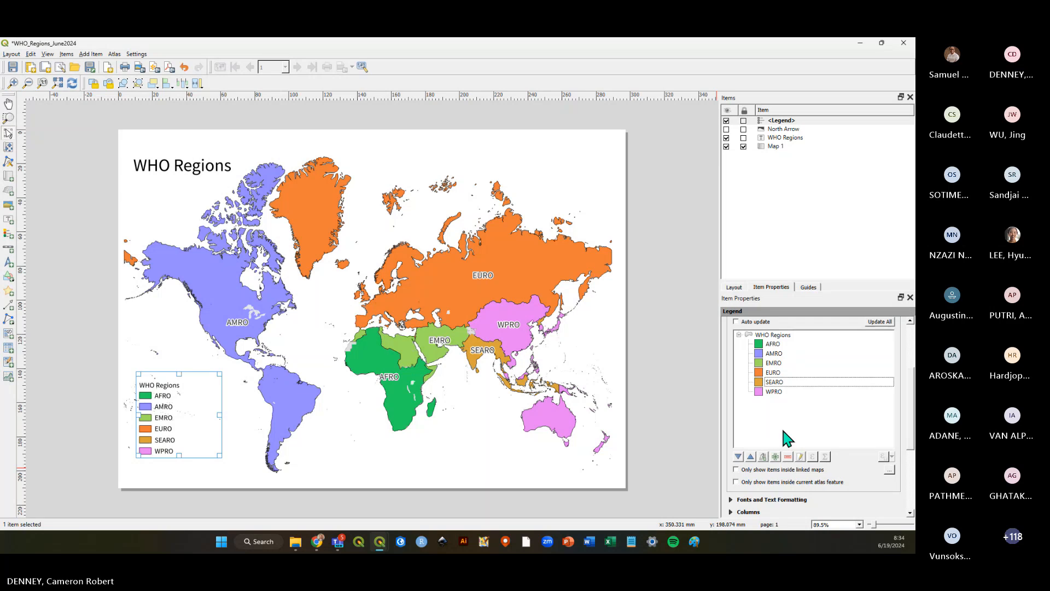
{"action": "left_click", "coordinate": [673, 378]}
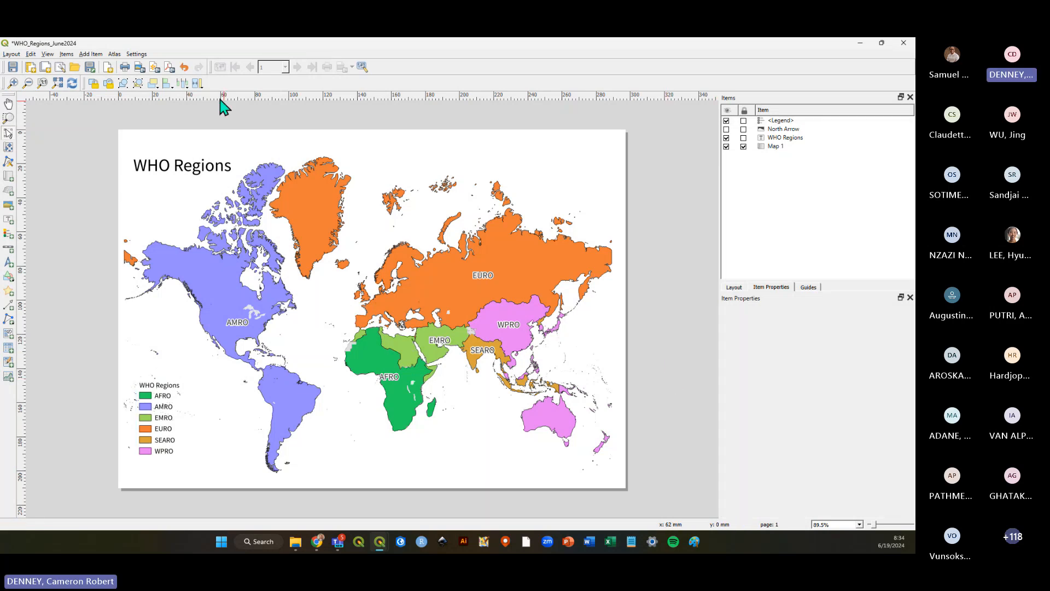
Add a second legend, place it in the map's upper-right corner, and show only items inside linked maps.
{"action": "left_click", "coordinate": [91, 54]}
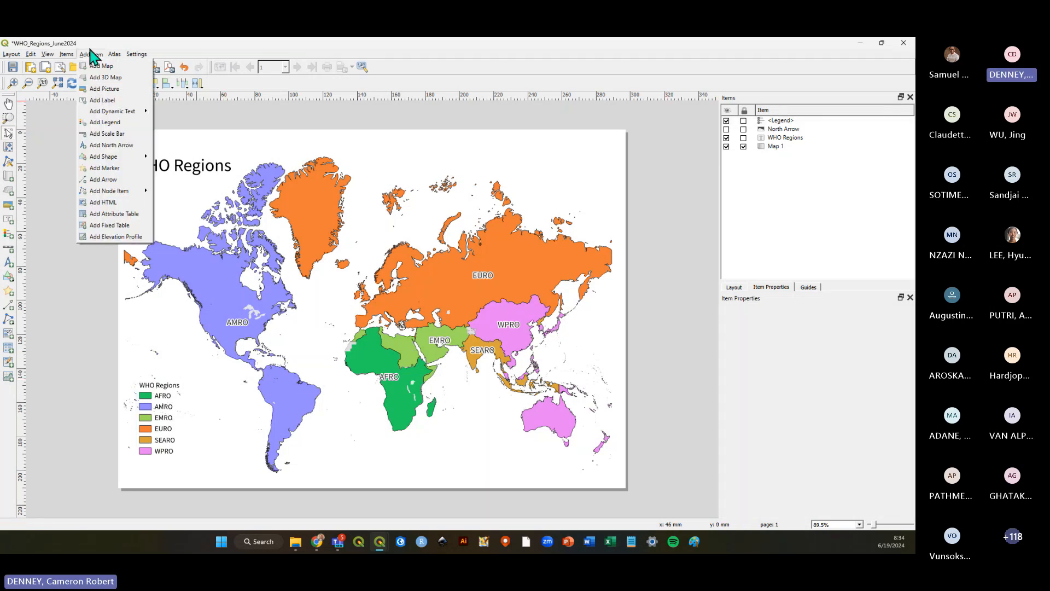
{"action": "left_click", "coordinate": [112, 144]}
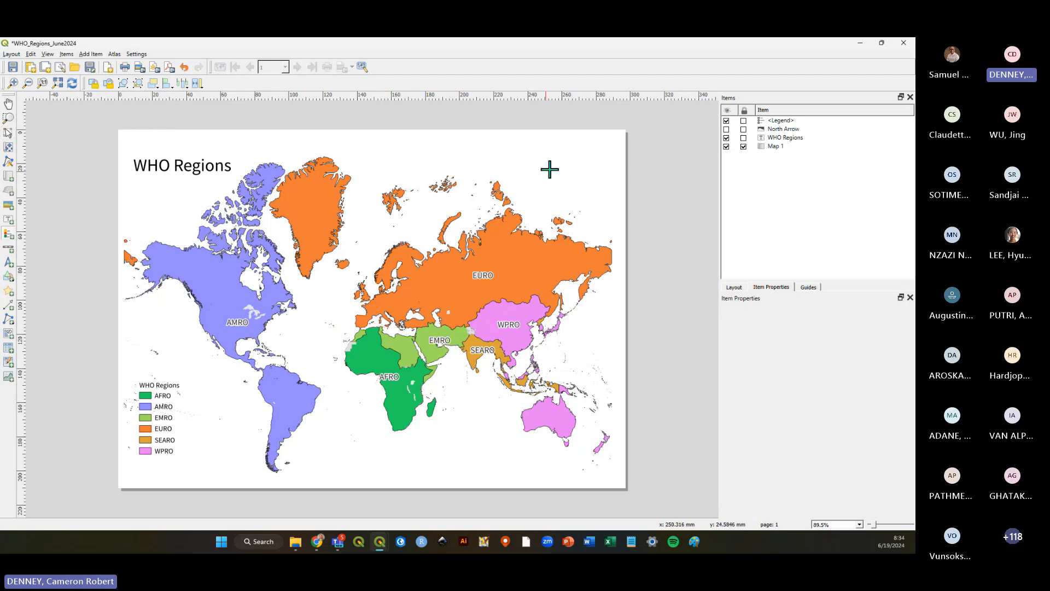
{"action": "left_click_drag", "start_coordinate": [447, 401], "coordinate": [509, 474]}
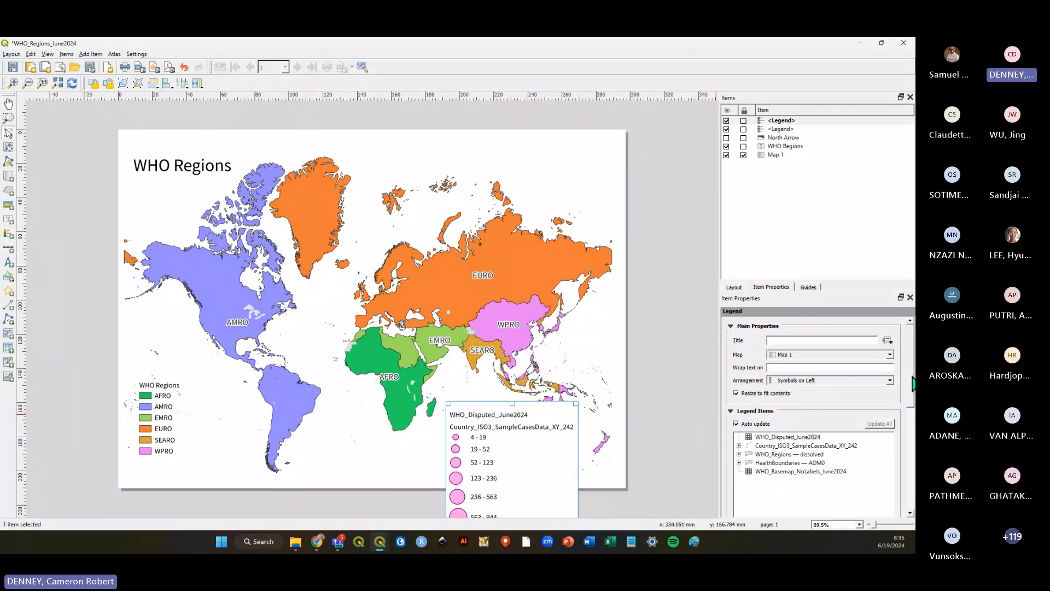
{"action": "left_click_drag", "start_coordinate": [912, 390], "coordinate": [914, 416]}
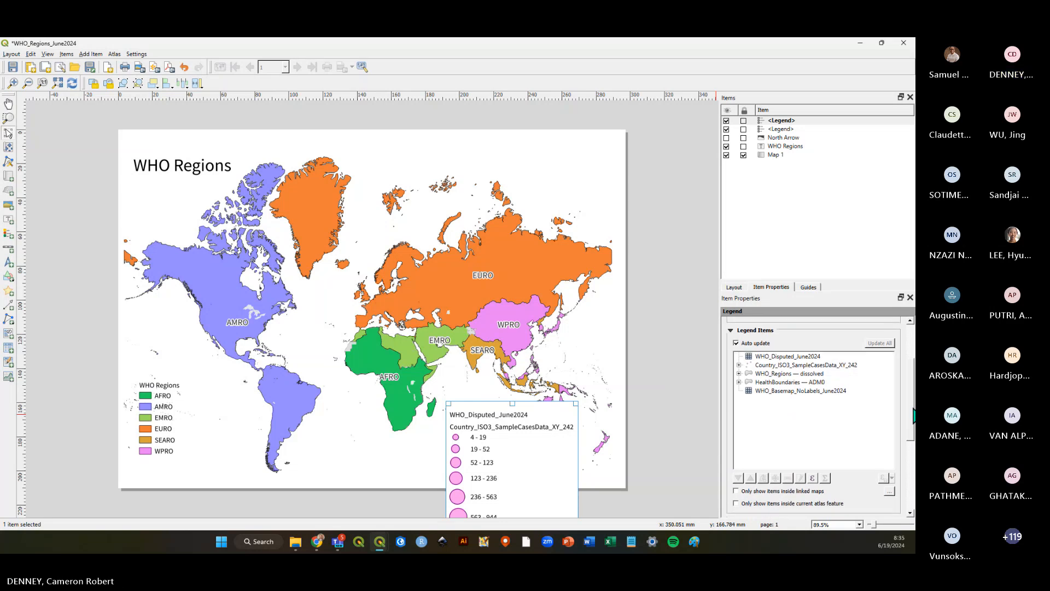
{"action": "left_click_drag", "start_coordinate": [484, 438], "coordinate": [451, 203]}
{"action": "left_click_drag", "start_coordinate": [466, 344], "coordinate": [488, 318]}
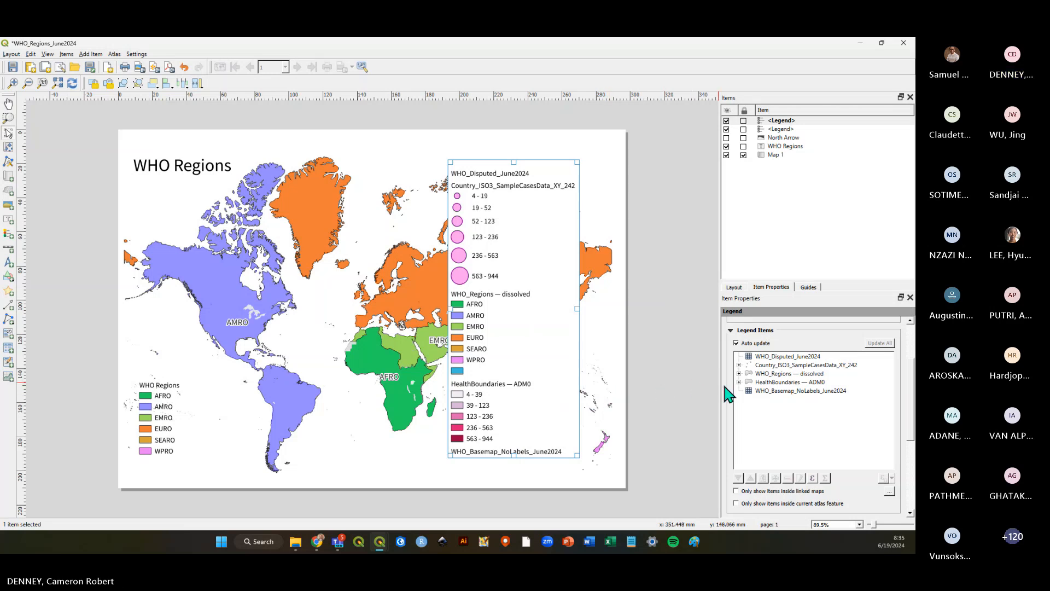
{"action": "left_click", "coordinate": [736, 491]}
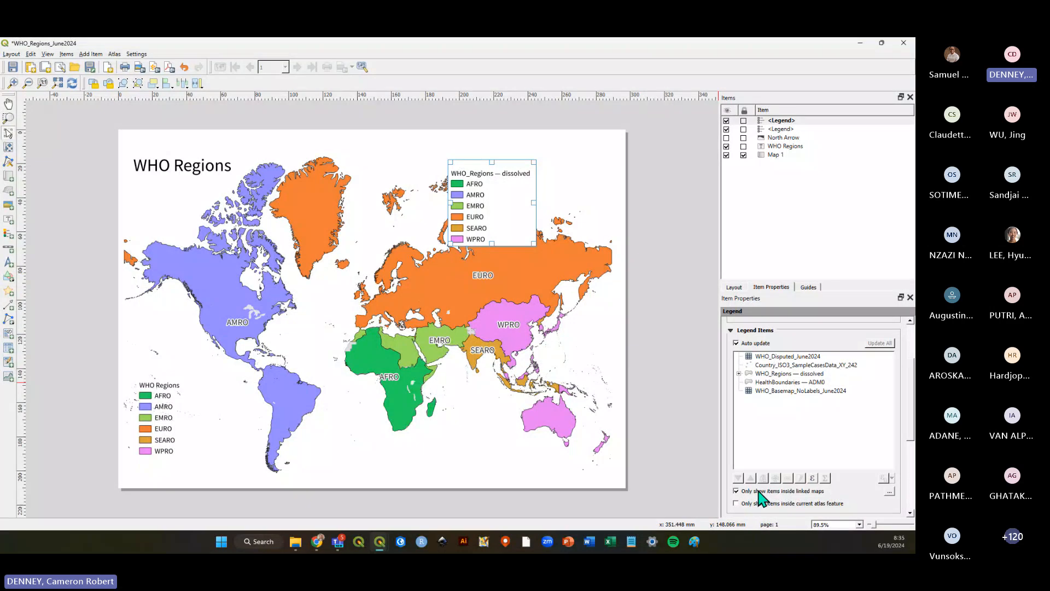
{"action": "left_click_drag", "start_coordinate": [502, 207], "coordinate": [564, 199]}
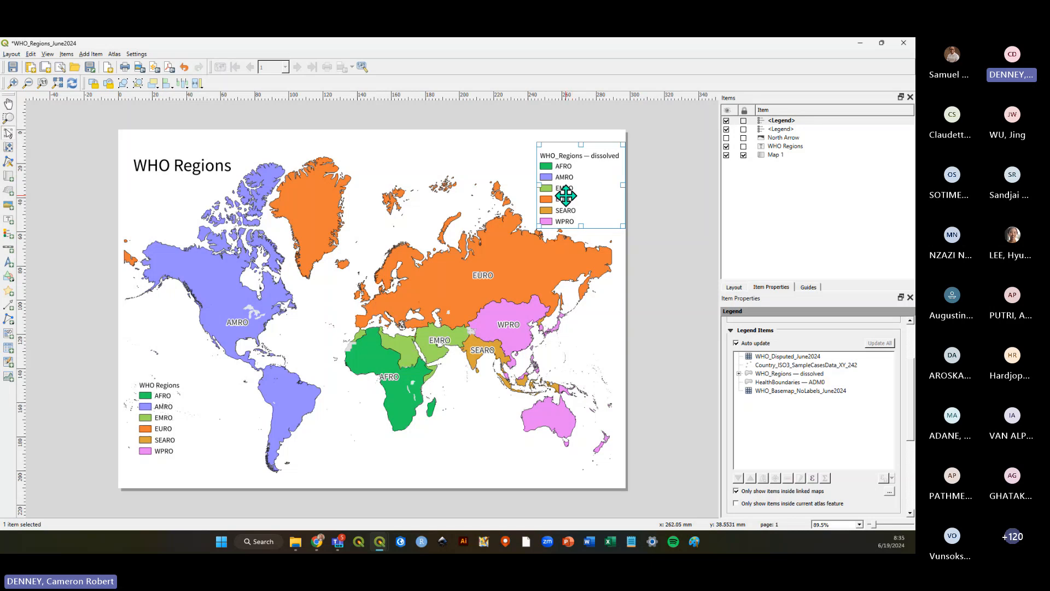
Turn off auto update and remove all layers except WHO_Regions — dissolved from the second legend.
{"action": "left_click", "coordinate": [748, 344]}
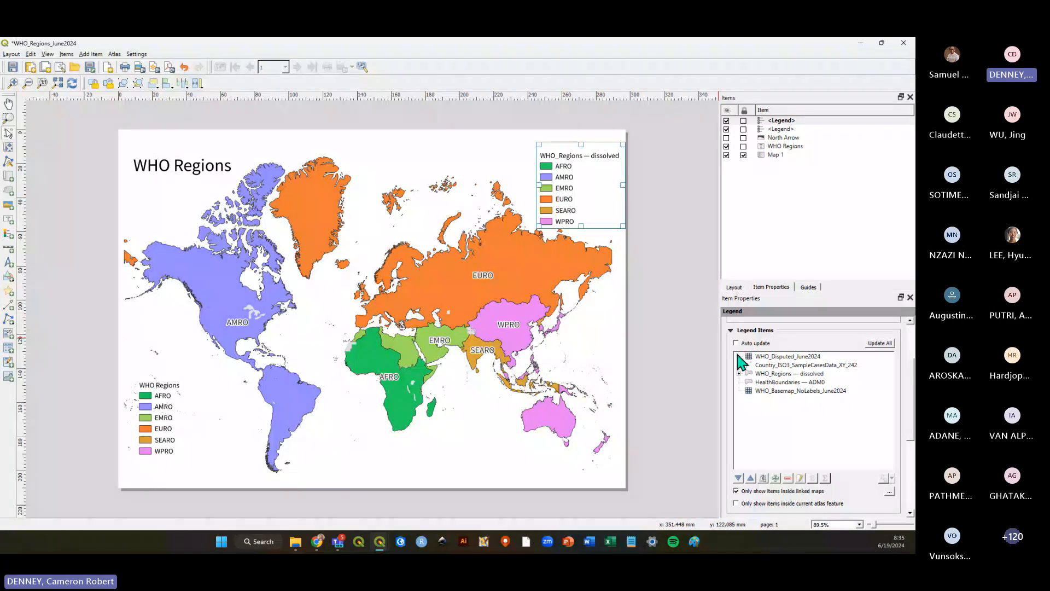
{"action": "left_click", "coordinate": [769, 357]}
{"action": "left_click", "coordinate": [788, 478]}
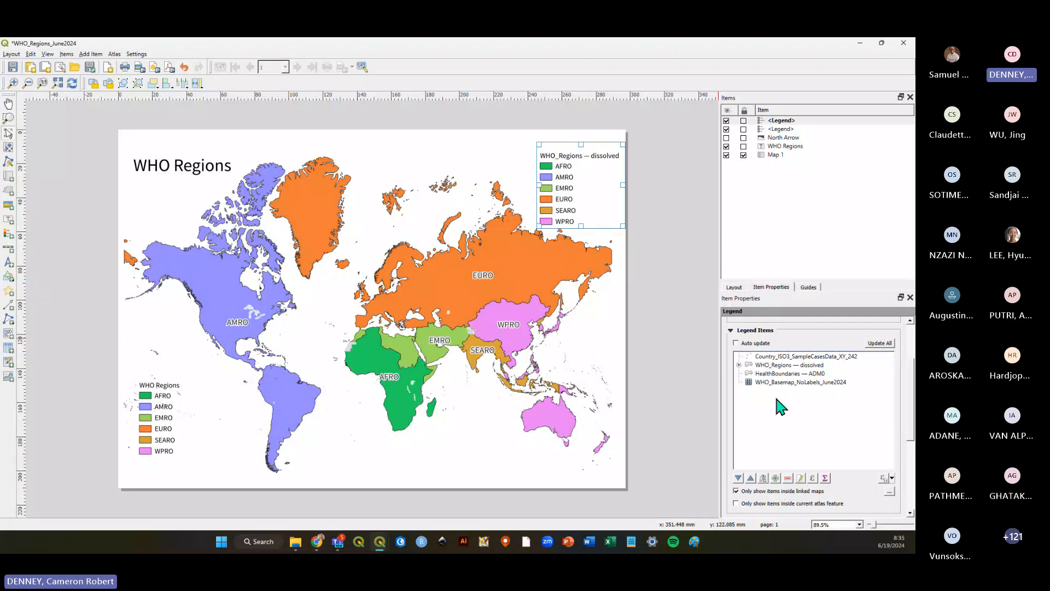
{"action": "left_click", "coordinate": [769, 356]}
{"action": "left_click", "coordinate": [788, 478]}
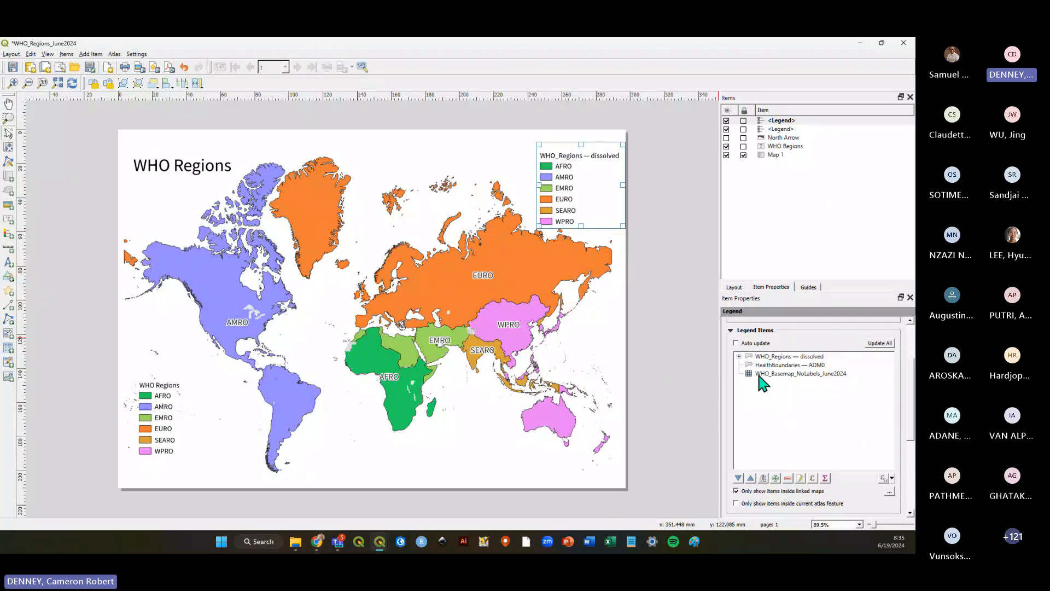
{"action": "left_click", "coordinate": [767, 365]}
{"action": "left_click", "coordinate": [788, 477]}
{"action": "left_click", "coordinate": [782, 364]}
{"action": "left_click", "coordinate": [787, 478]}
Open the properties of the second legend's WHO_Regions group and its EURO and AMRO entries.
{"action": "left_click", "coordinate": [738, 356]}
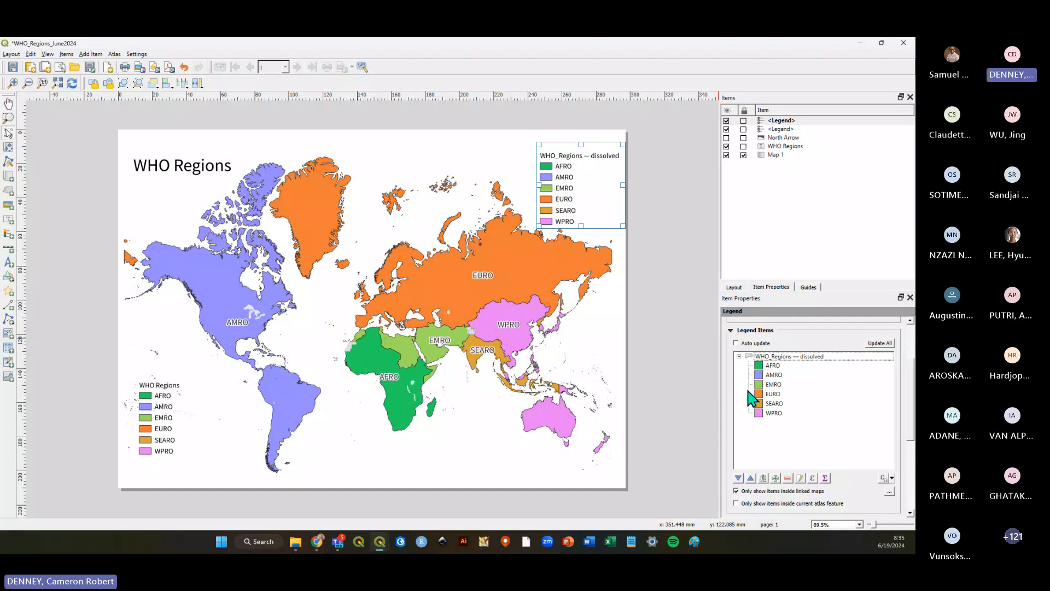
{"action": "left_click", "coordinate": [801, 358]}
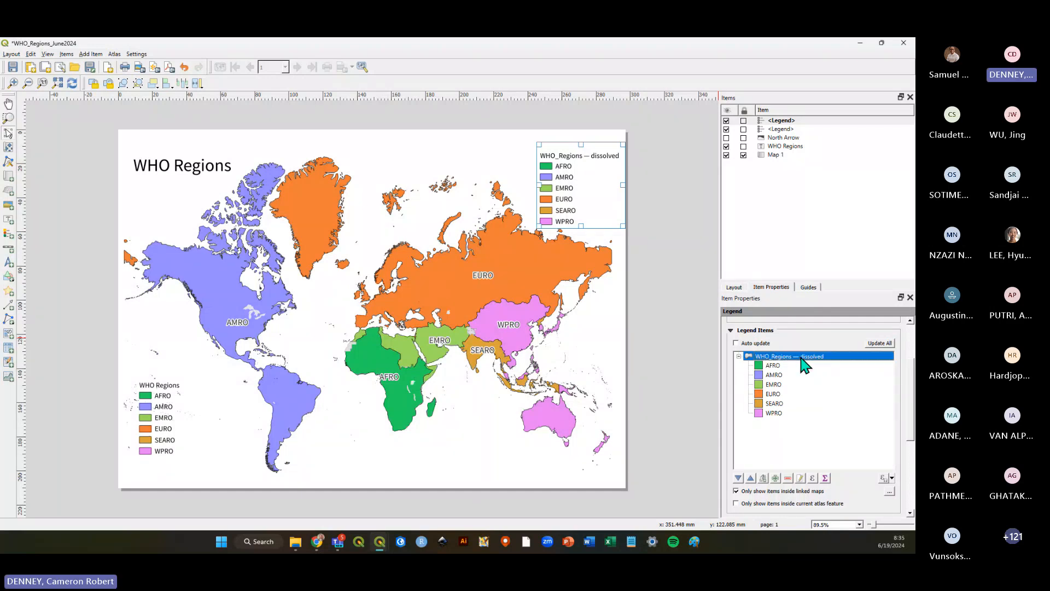
{"action": "double_click", "coordinate": [802, 359]}
{"action": "left_click", "coordinate": [726, 309]}
{"action": "double_click", "coordinate": [773, 394]}
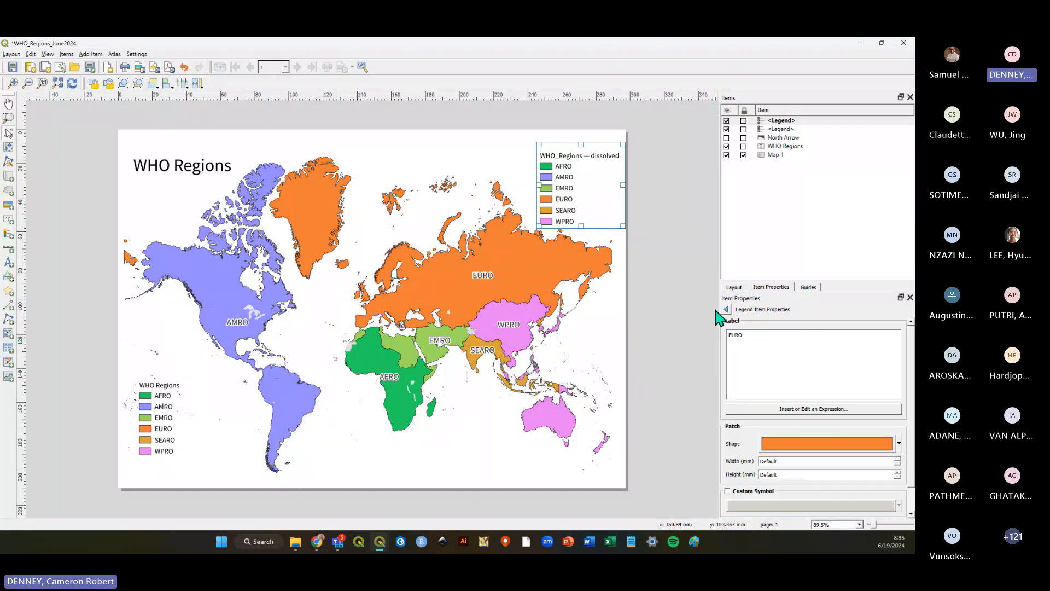
{"action": "left_click", "coordinate": [726, 309]}
{"action": "left_click", "coordinate": [783, 437]}
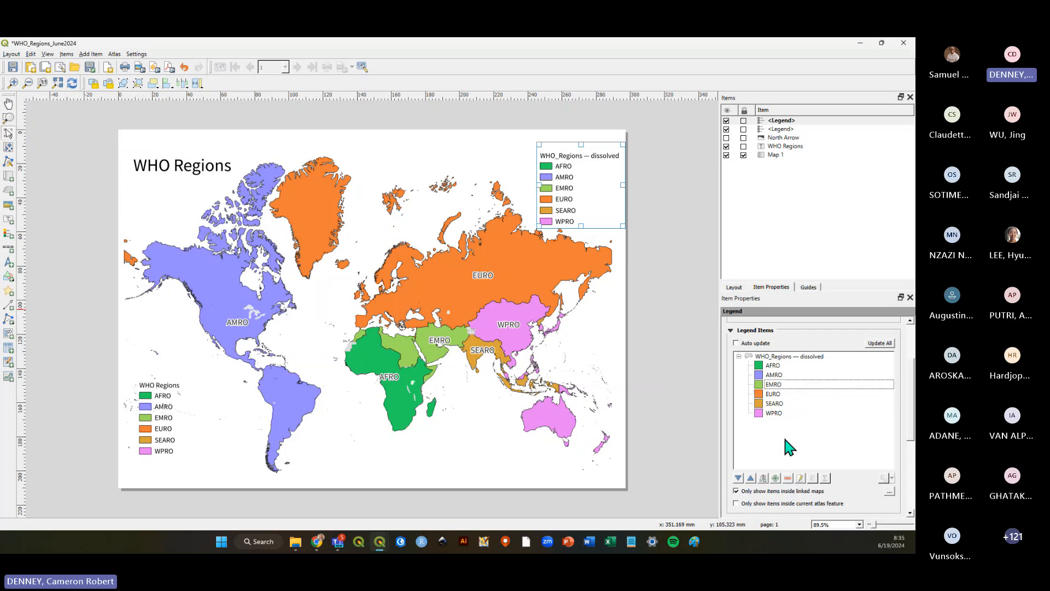
{"action": "double_click", "coordinate": [774, 375]}
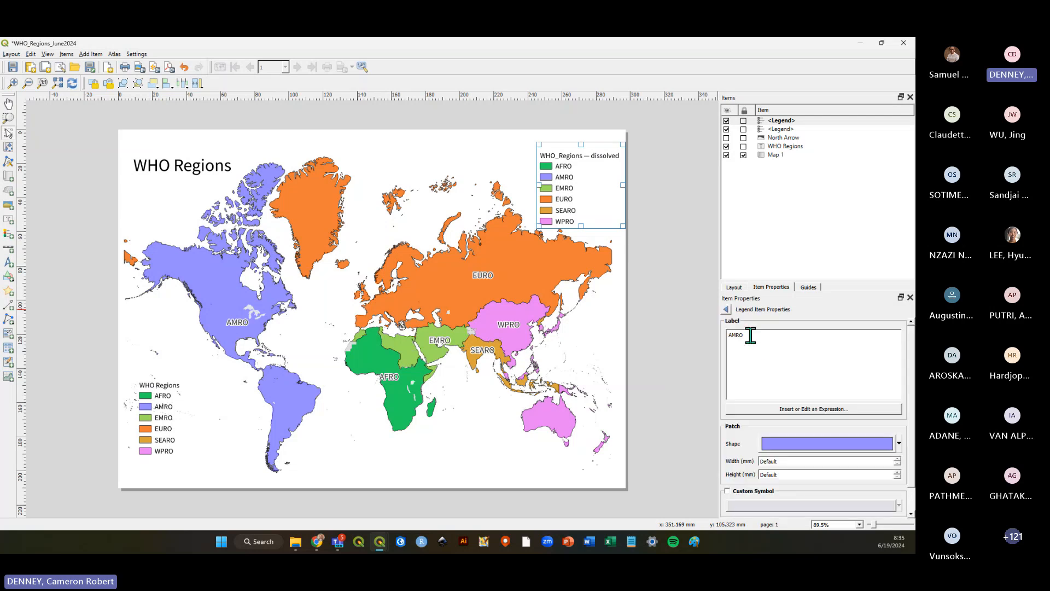
{"action": "left_click", "coordinate": [726, 309]}
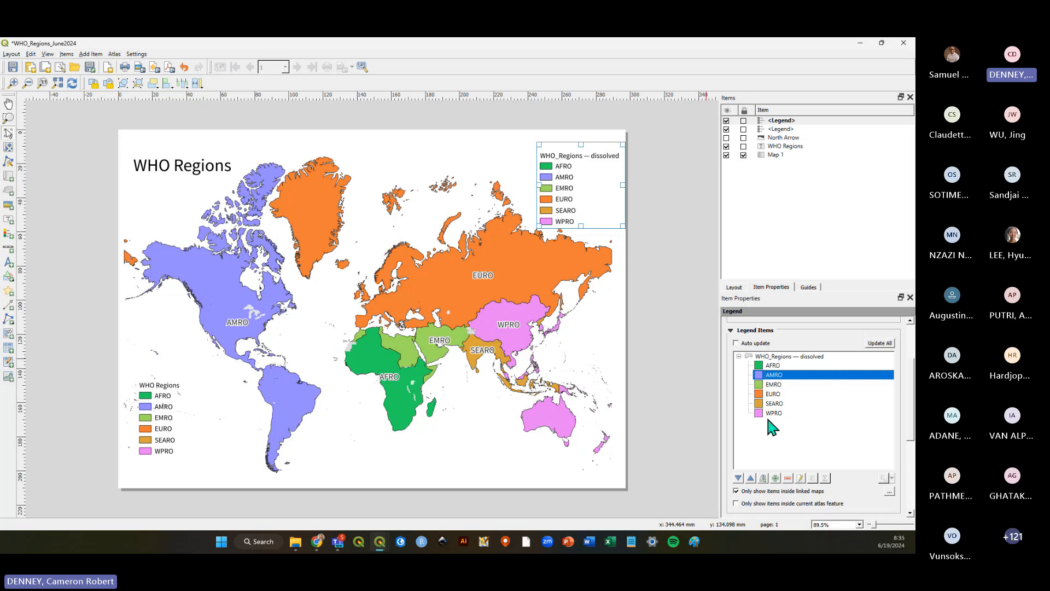
{"action": "left_click", "coordinate": [769, 444]}
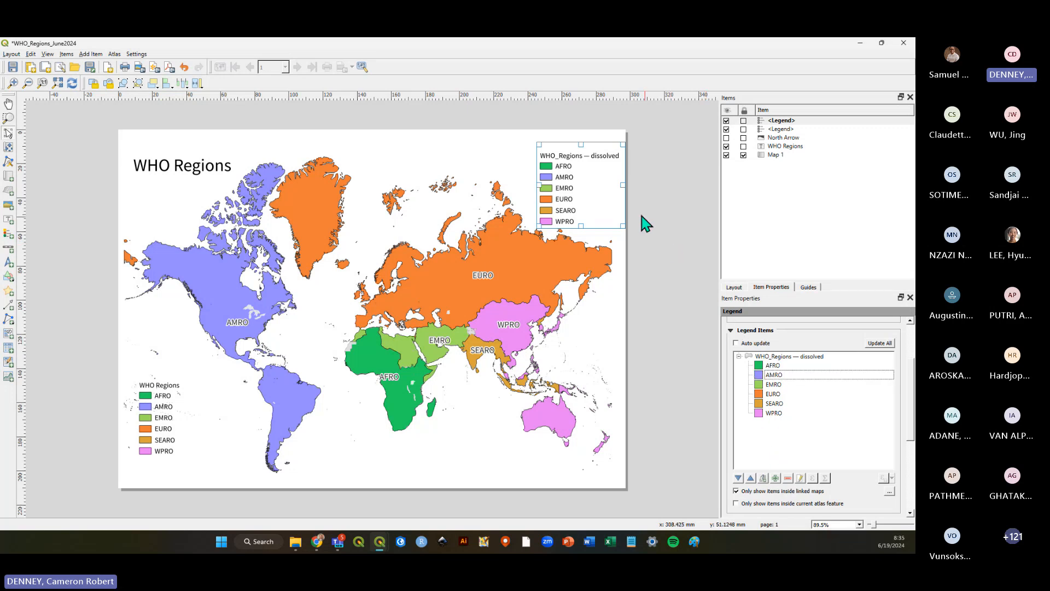
Delete the second legend and save the layout.
{"action": "left_click", "coordinate": [570, 182]}
{"action": "key", "text": "Delete"}
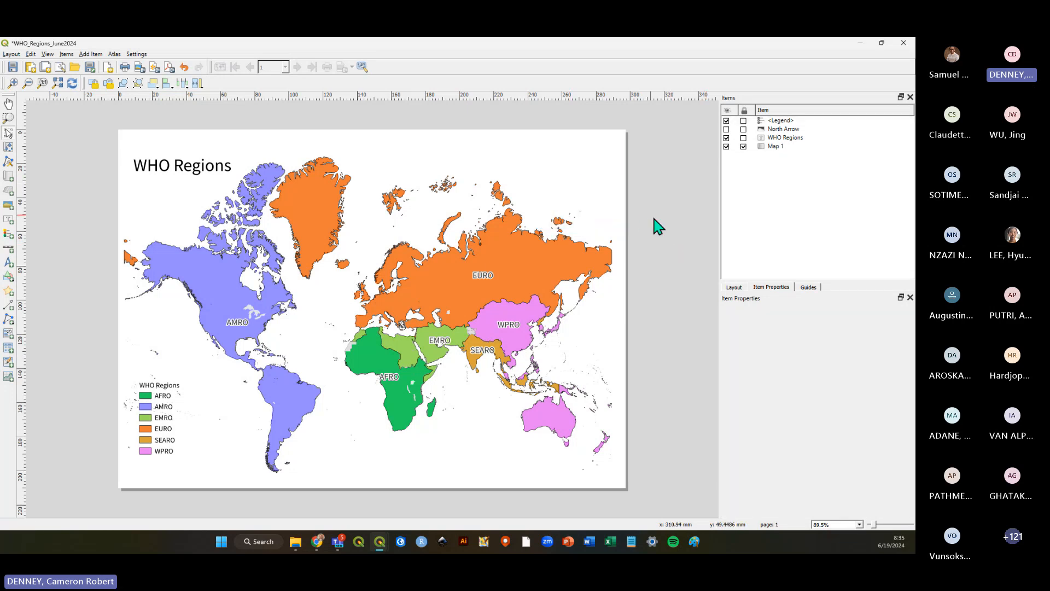
{"action": "left_click", "coordinate": [12, 67]}
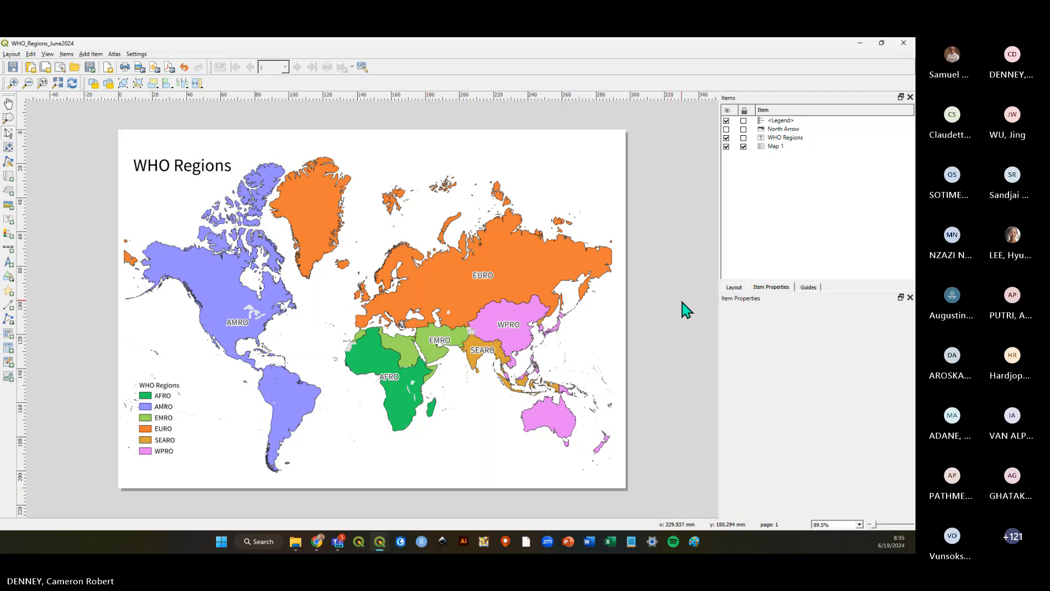
Add a label in the page's lower-right corner reading June 2024 and Data Sources: WHO on two lines.
{"action": "key", "text": "alt+Tab"}
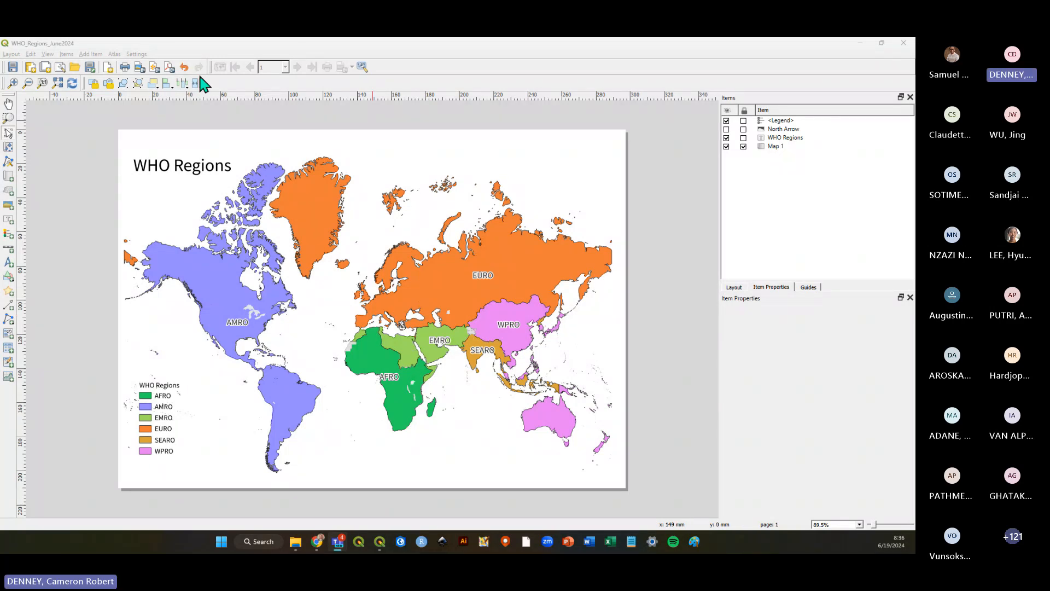
{"action": "left_click", "coordinate": [91, 54]}
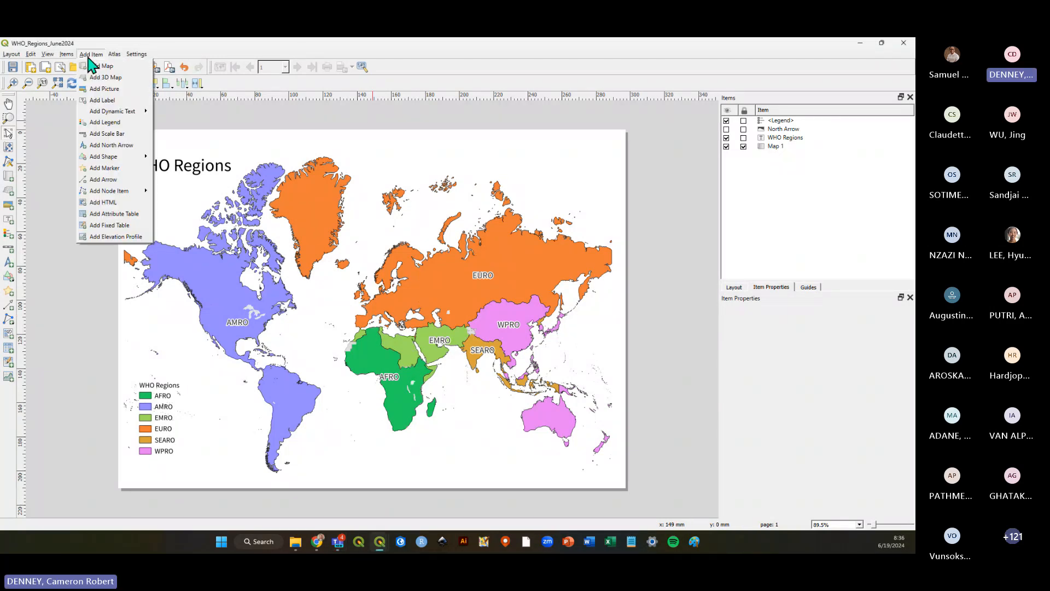
{"action": "left_click", "coordinate": [102, 100]}
{"action": "left_click_drag", "start_coordinate": [479, 459], "coordinate": [613, 477]}
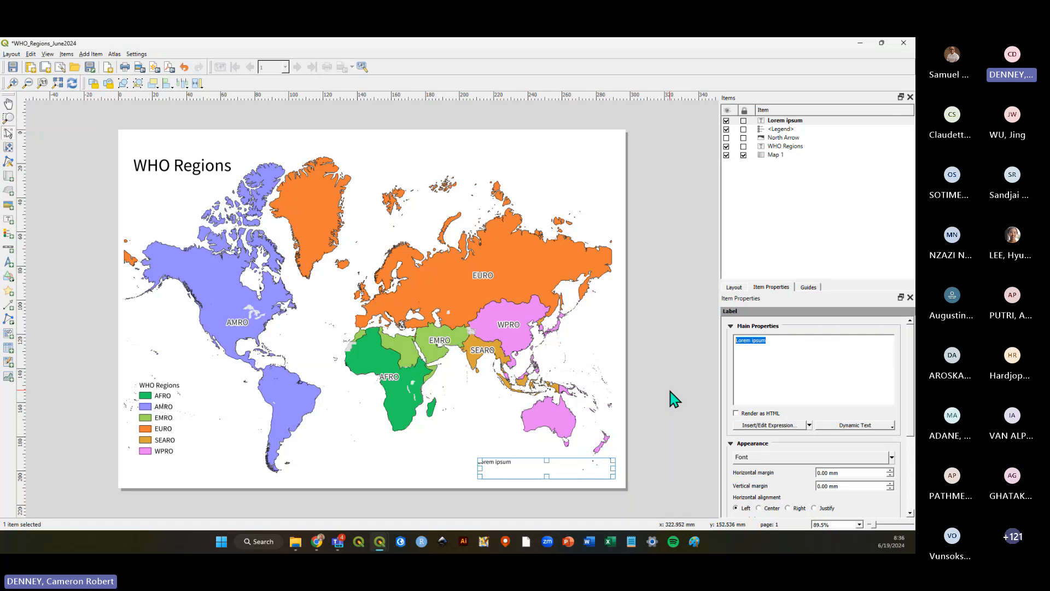
{"action": "type", "text": "June 202"}
{"action": "type", "text": "Data Sour"}
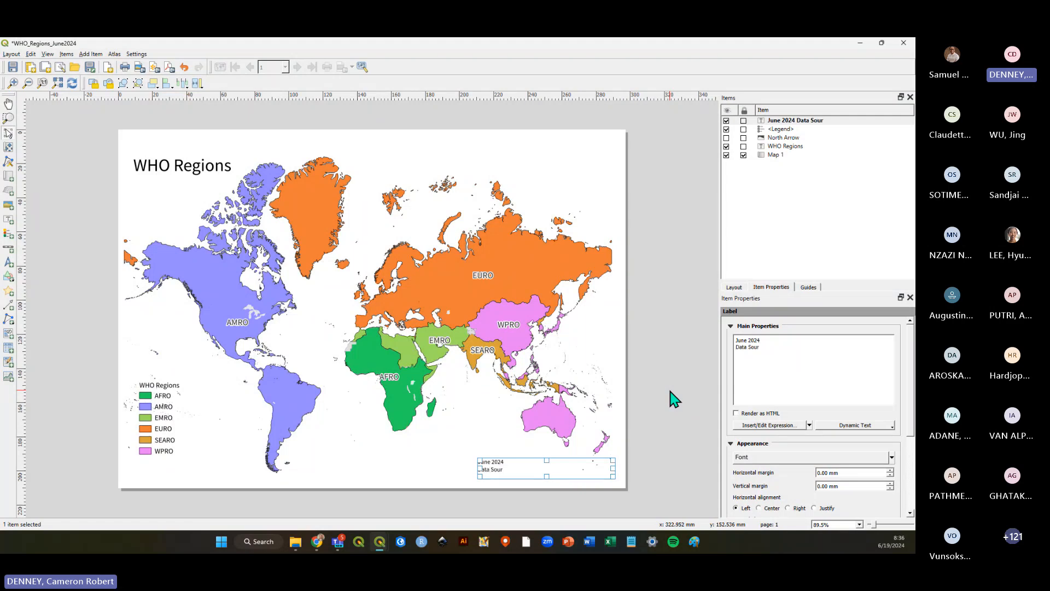
{"action": "type", "text": "ces: WHO"}
Right-align the label text and add a third line, Training purposes only.
{"action": "left_click", "coordinate": [793, 508]}
{"action": "left_click_drag", "start_coordinate": [582, 465], "coordinate": [584, 474]}
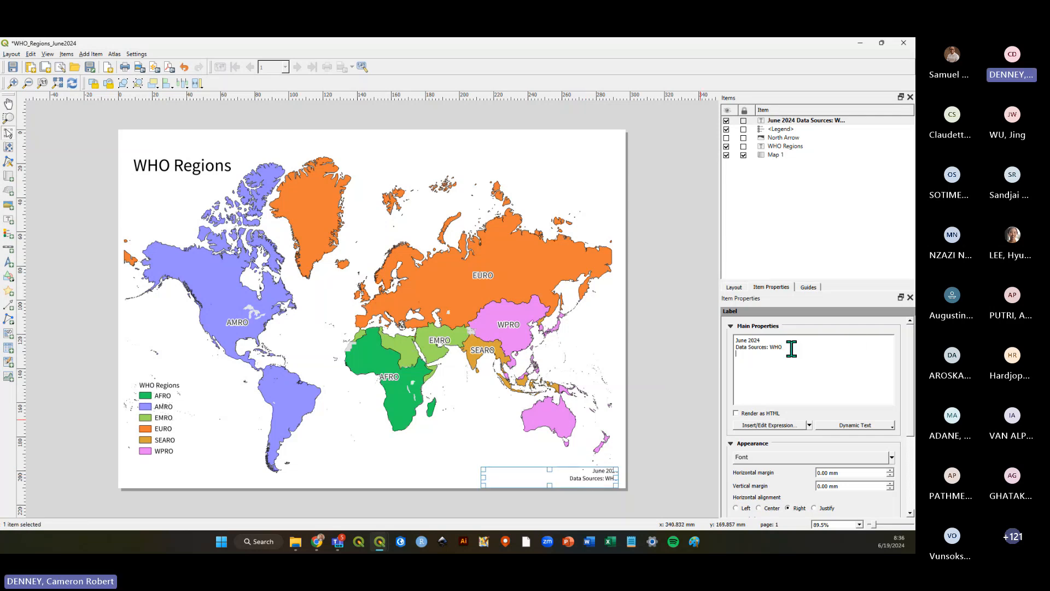
{"action": "key", "text": "Return"}
{"action": "type", "text": "Training purposes only"}
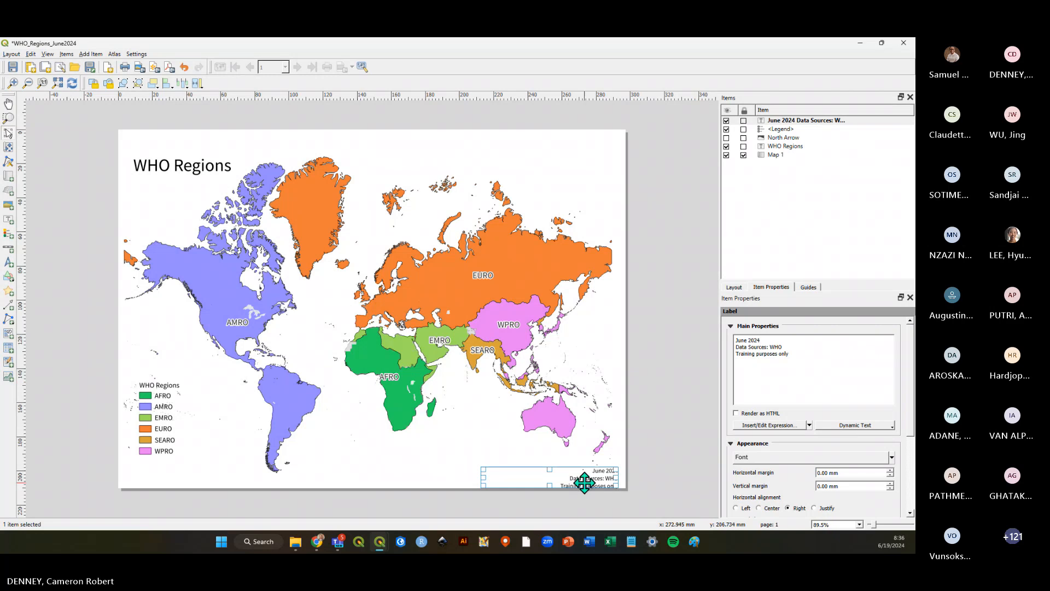
Reposition the label slightly left within the lower-right corner of the page.
{"action": "left_click_drag", "start_coordinate": [584, 484], "coordinate": [603, 475]}
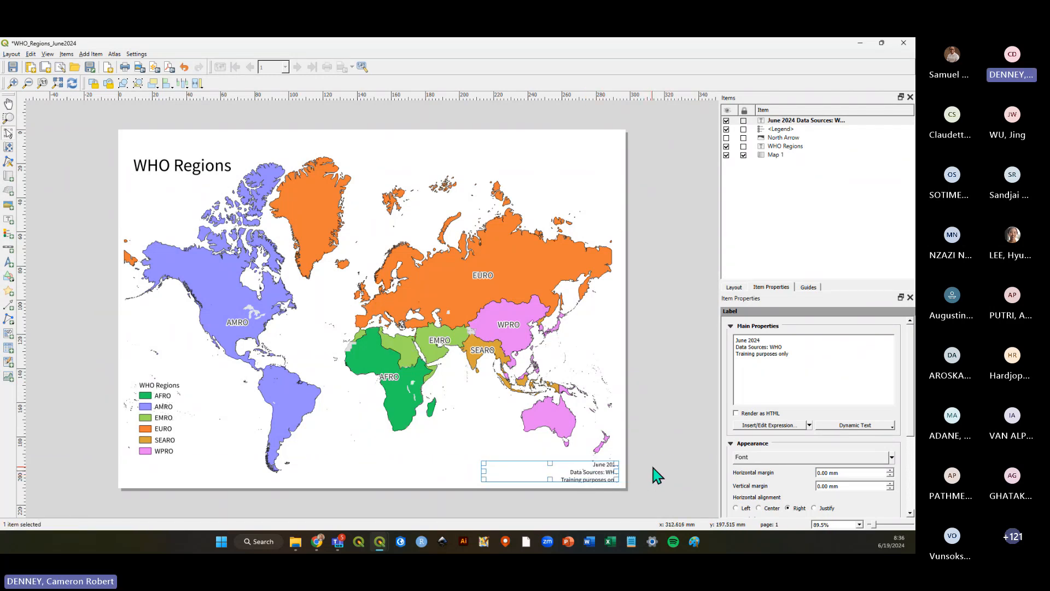
{"action": "left_click", "coordinate": [657, 475]}
{"action": "left_click", "coordinate": [602, 474]}
{"action": "left_click_drag", "start_coordinate": [551, 485], "coordinate": [582, 471]}
{"action": "left_click", "coordinate": [668, 480]}
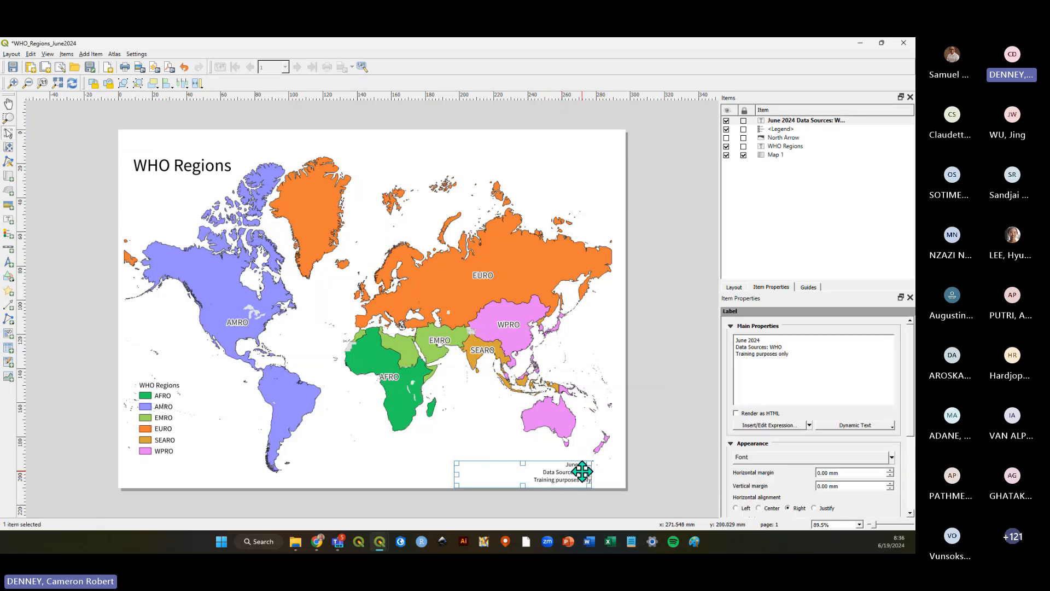
Nudge the data-source label slightly within the lower-right corner and save the layout.
{"action": "left_click", "coordinate": [661, 472]}
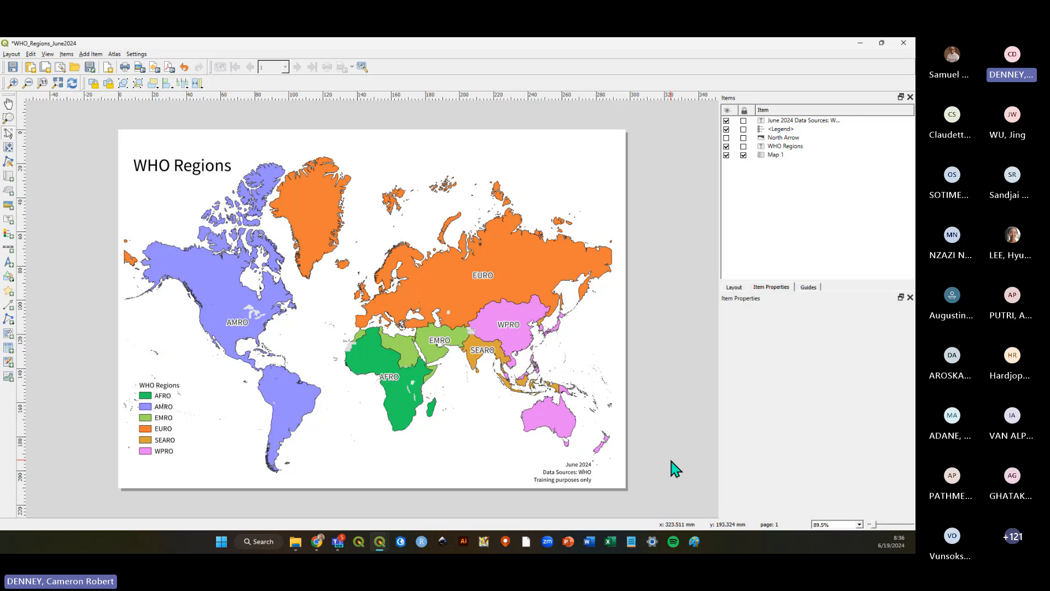
{"action": "left_click", "coordinate": [563, 474]}
{"action": "left_click_drag", "start_coordinate": [578, 475], "coordinate": [575, 474]}
{"action": "left_click", "coordinate": [702, 468]}
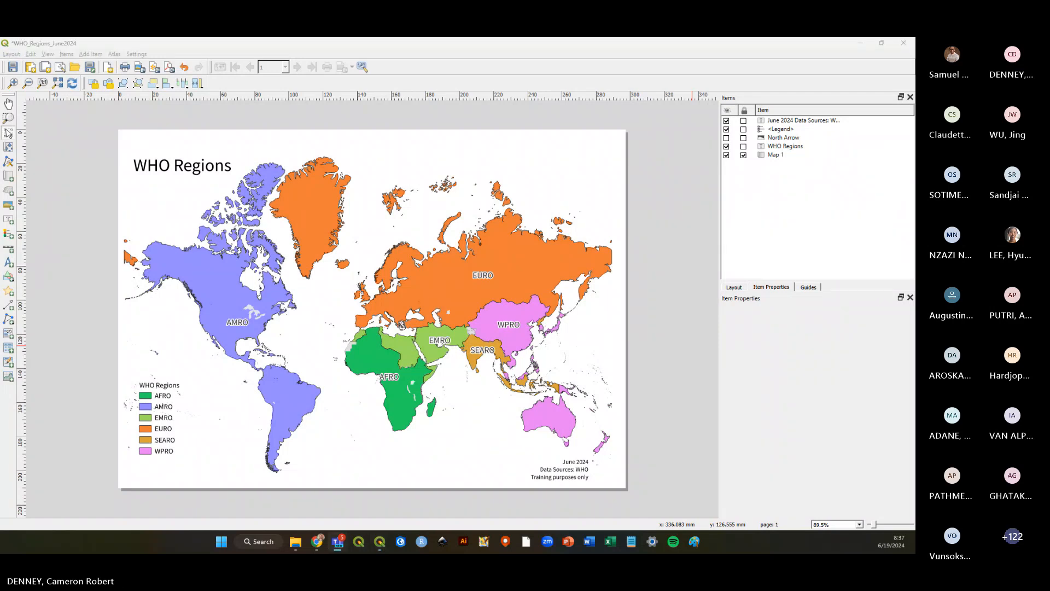
{"action": "left_click", "coordinate": [13, 67]}
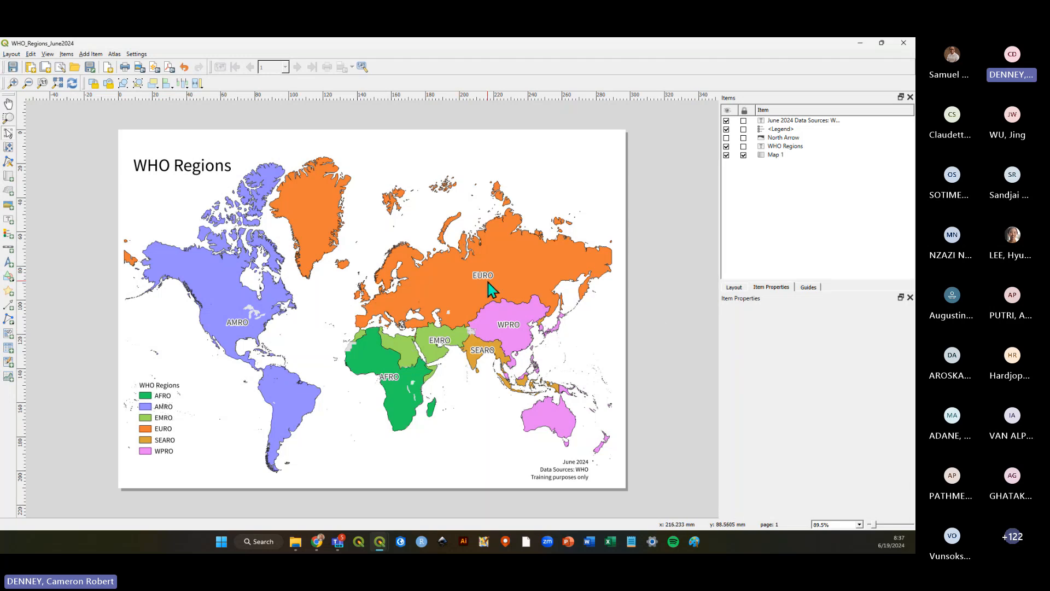
Enlarge the WHO Regions title's font size and move the title to the top centre of the page.
{"action": "left_click", "coordinate": [169, 166]}
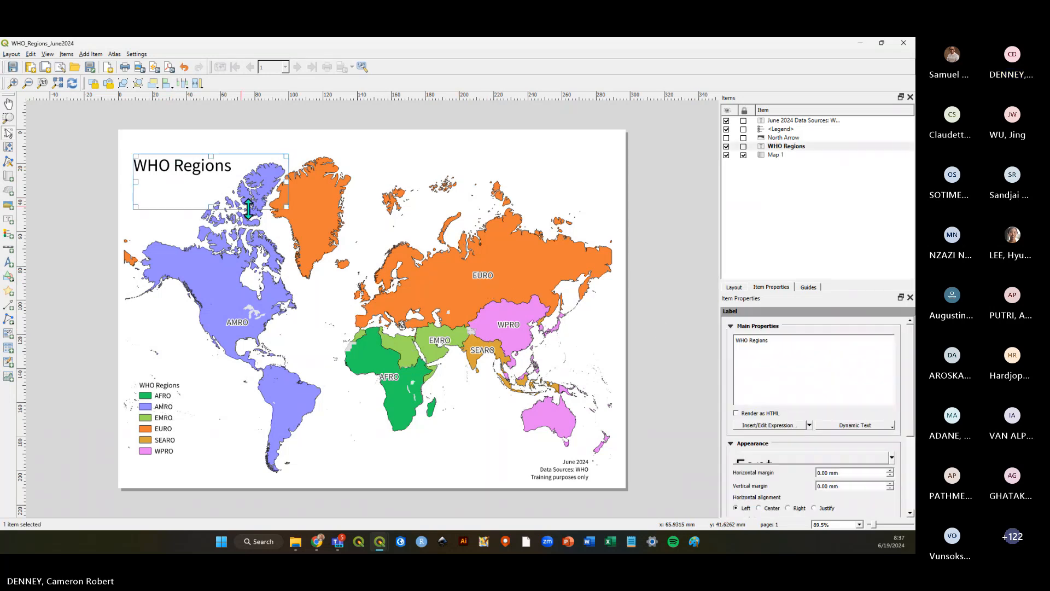
{"action": "left_click", "coordinate": [794, 459]}
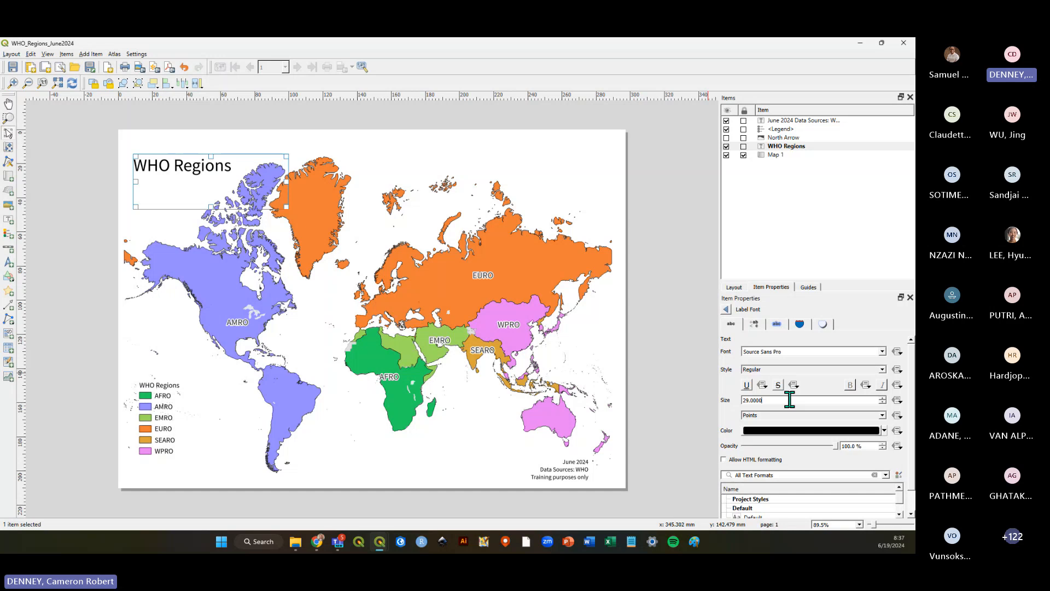
{"action": "scroll", "coordinate": [789, 400], "scroll_direction": "up", "scroll_amount": 8}
{"action": "left_click_drag", "start_coordinate": [231, 176], "coordinate": [386, 146]}
{"action": "left_click", "coordinate": [409, 205]}
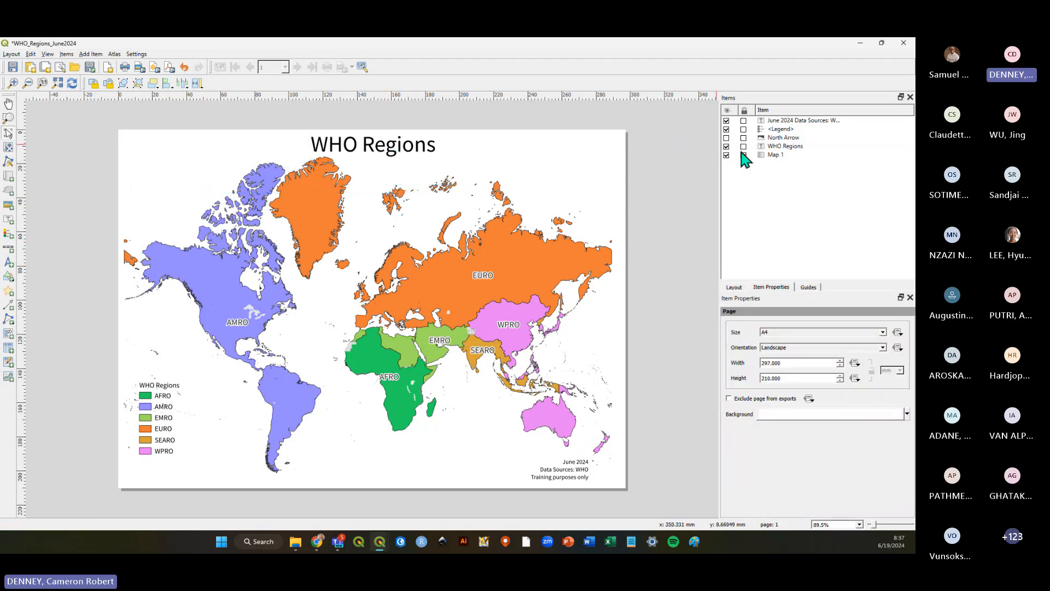
Unlock the map item and shift the map content slightly downward inside its frame.
{"action": "left_click", "coordinate": [774, 155]}
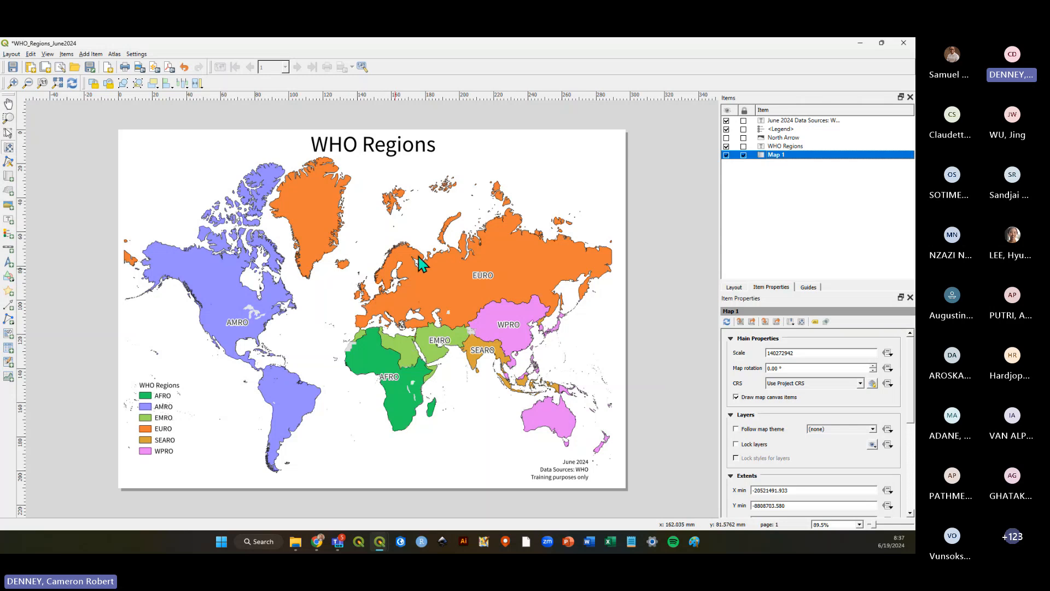
{"action": "left_click", "coordinate": [743, 155]}
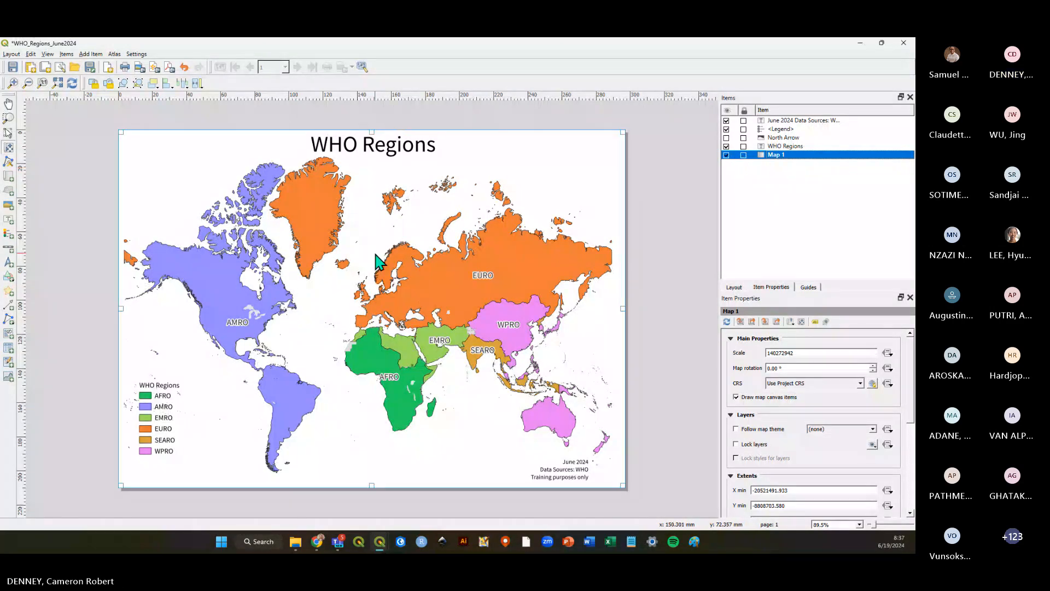
{"action": "left_click", "coordinate": [5, 148]}
{"action": "left_click_drag", "start_coordinate": [343, 294], "coordinate": [344, 303]}
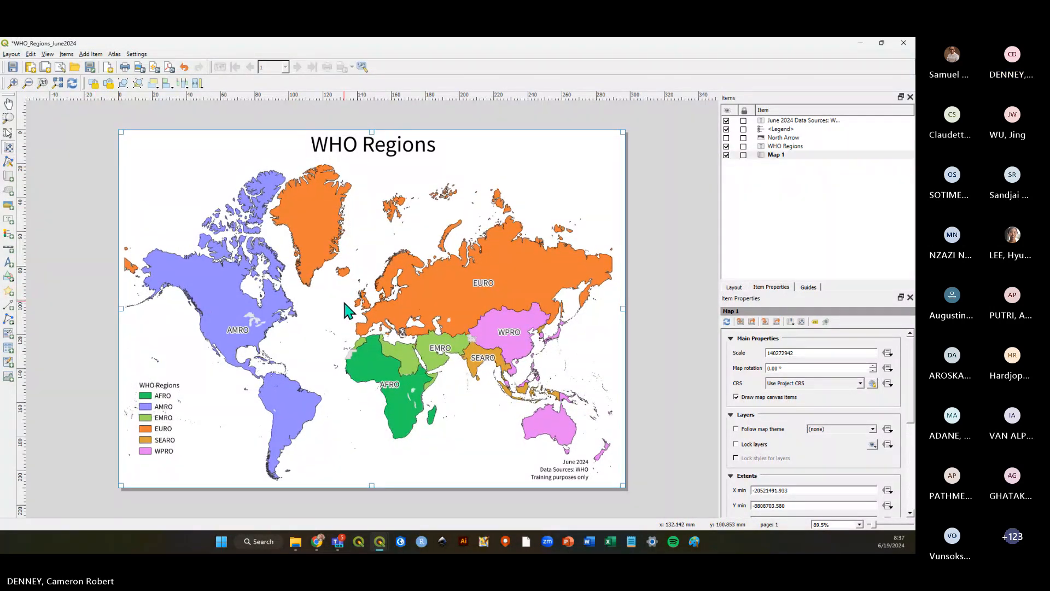
Move the WHO Regions title slightly down and save the layout.
{"action": "left_click", "coordinate": [9, 134]}
{"action": "mouse_move", "coordinate": [405, 145]}
{"action": "left_mouse_down"}
{"action": "mouse_move", "coordinate": [406, 157]}
{"action": "mouse_move", "coordinate": [424, 157]}
{"action": "mouse_move", "coordinate": [408, 152]}
{"action": "left_mouse_up"}
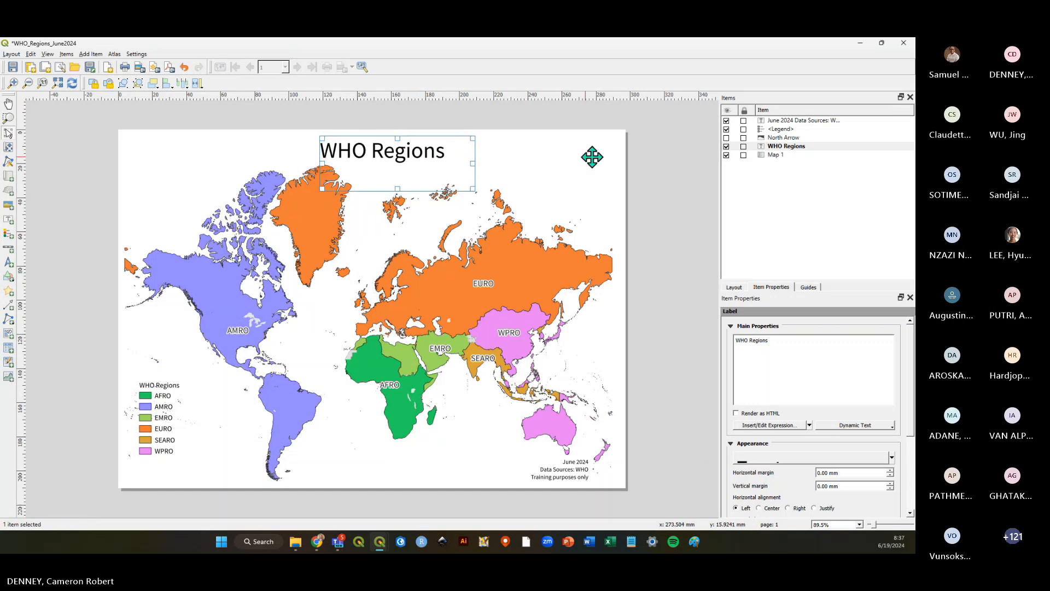
{"action": "left_click", "coordinate": [592, 157]}
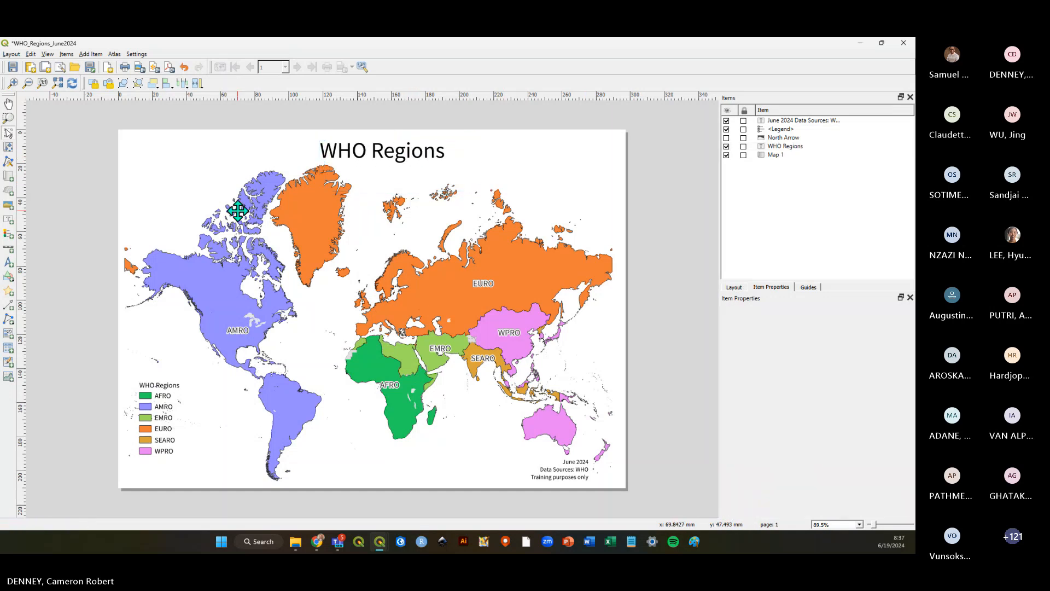
{"action": "left_click", "coordinate": [12, 67]}
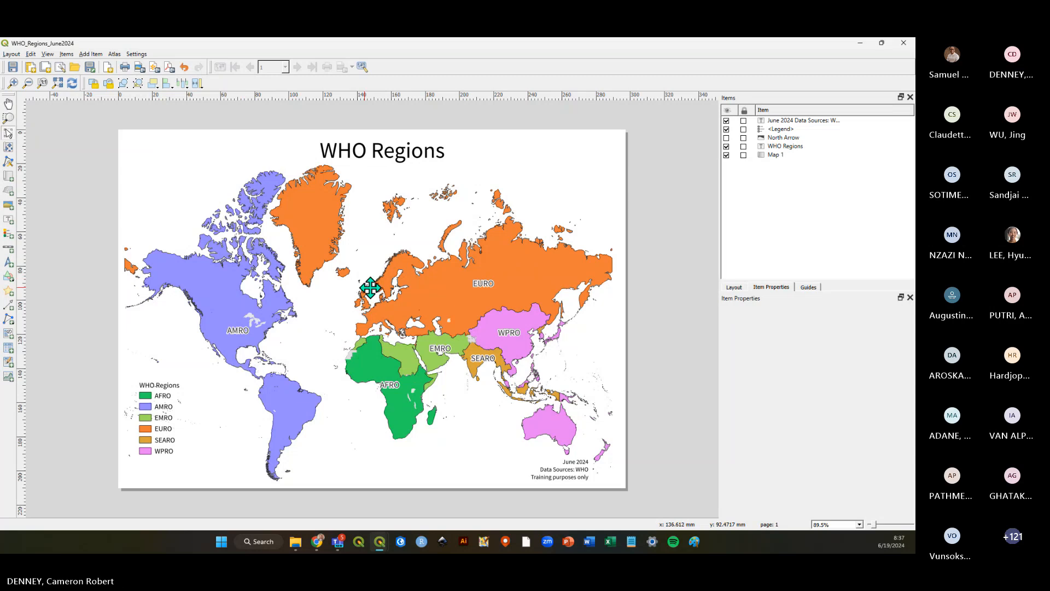
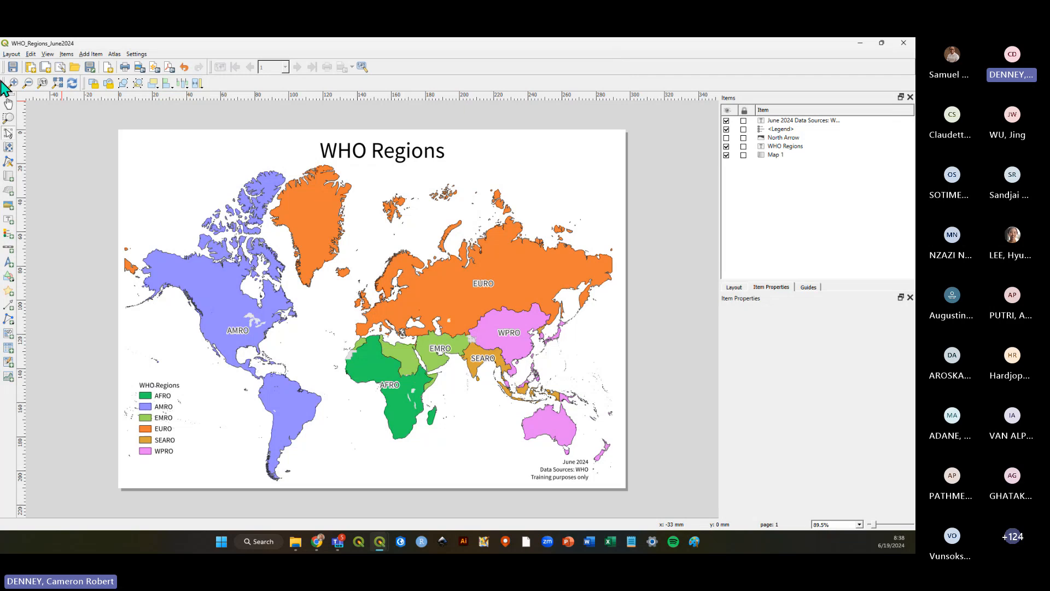
Save the project from the layout window.
{"action": "left_click", "coordinate": [12, 55]}
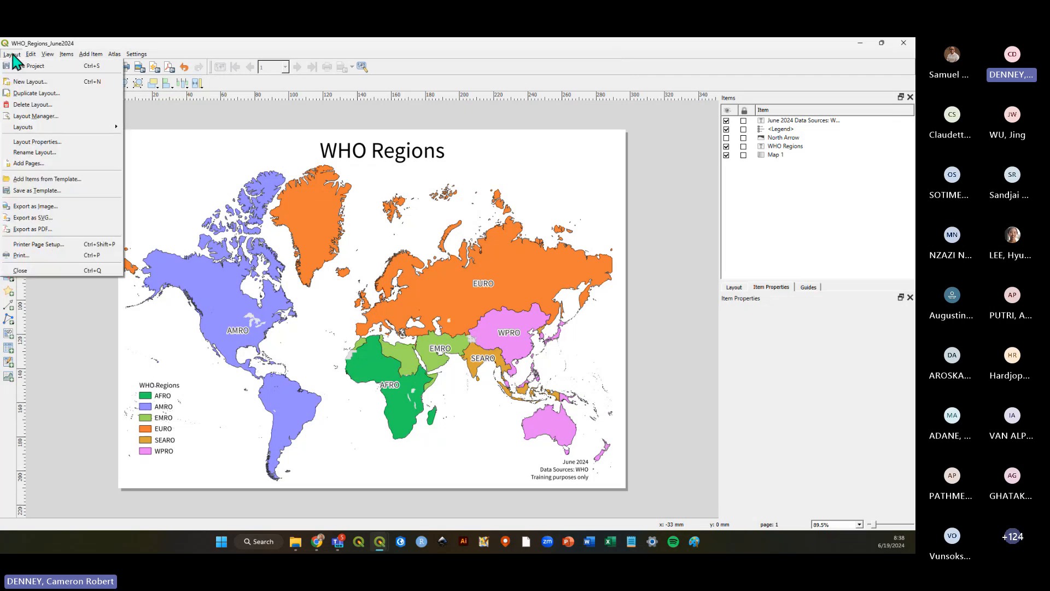
{"action": "left_click", "coordinate": [13, 66]}
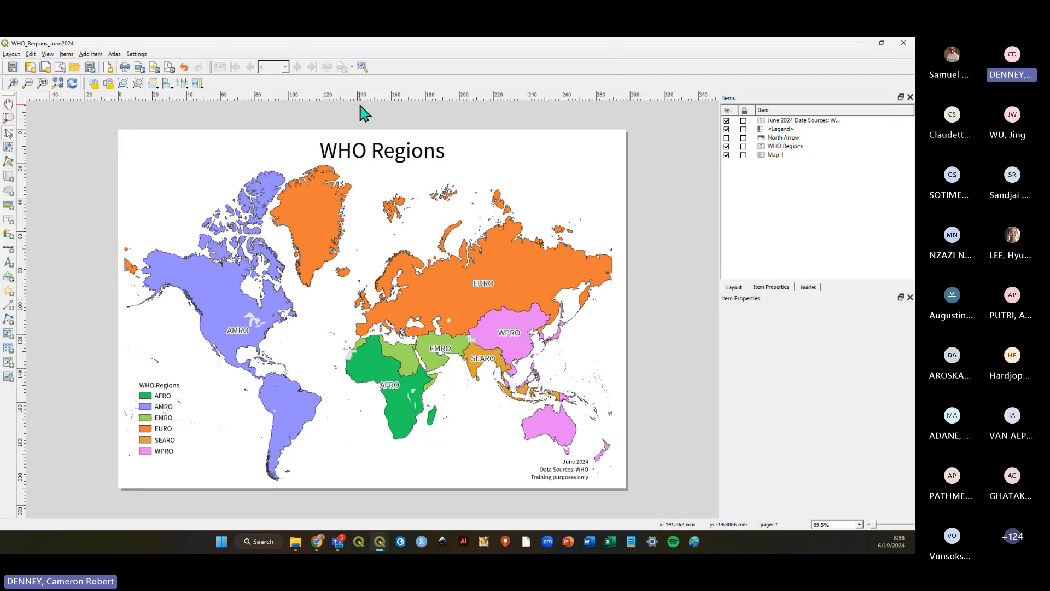
Export the layout as a PNG image named WHO_Regions_June2024.png into the Intro to QGIS Training folder under QGIS_LS_June2024.
{"action": "left_click", "coordinate": [13, 56]}
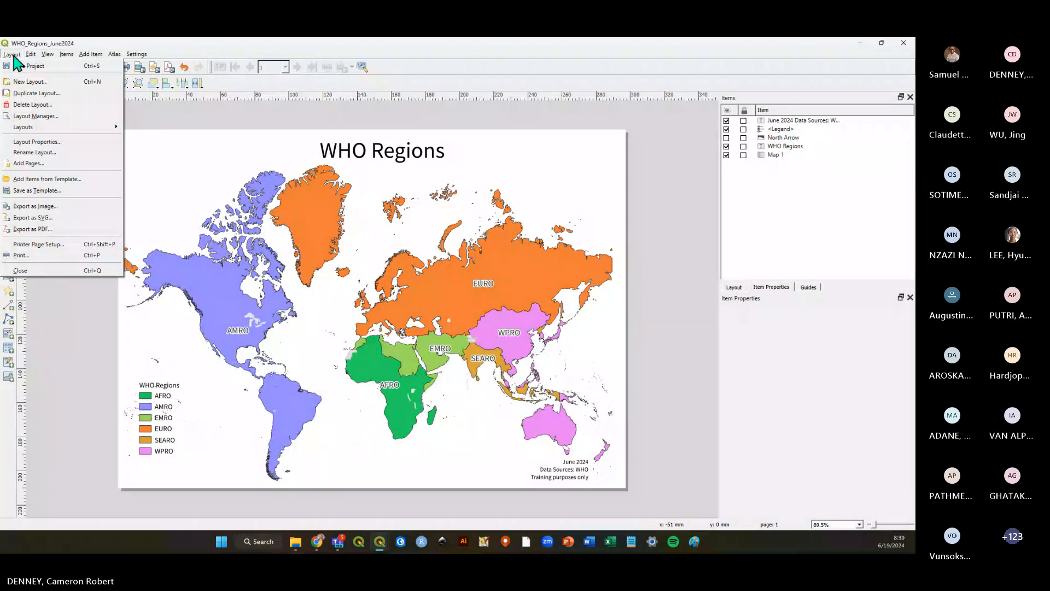
{"action": "left_click", "coordinate": [63, 211]}
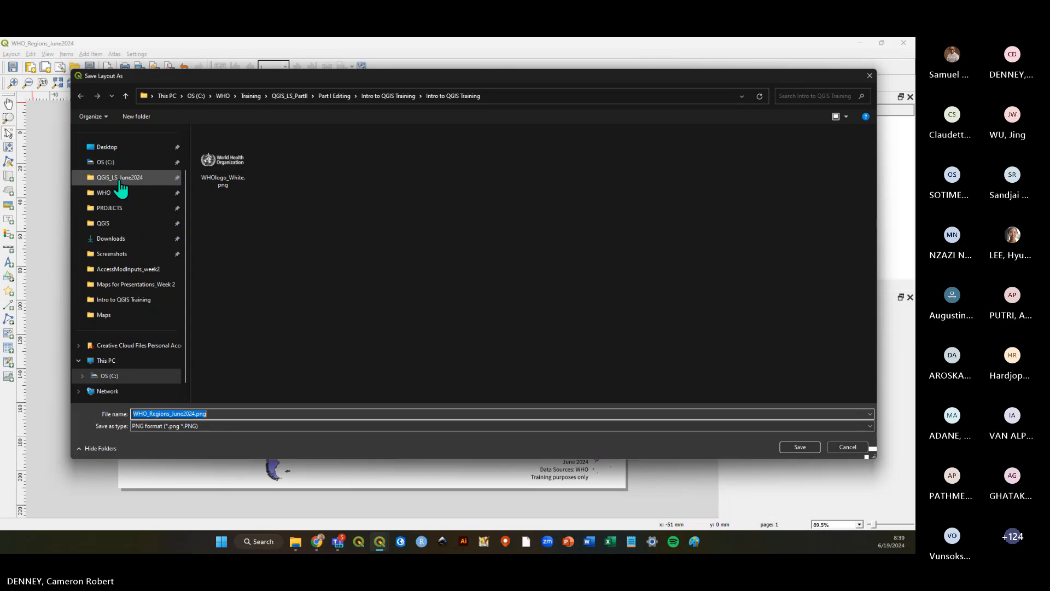
{"action": "left_click", "coordinate": [119, 179]}
{"action": "double_click", "coordinate": [236, 146]}
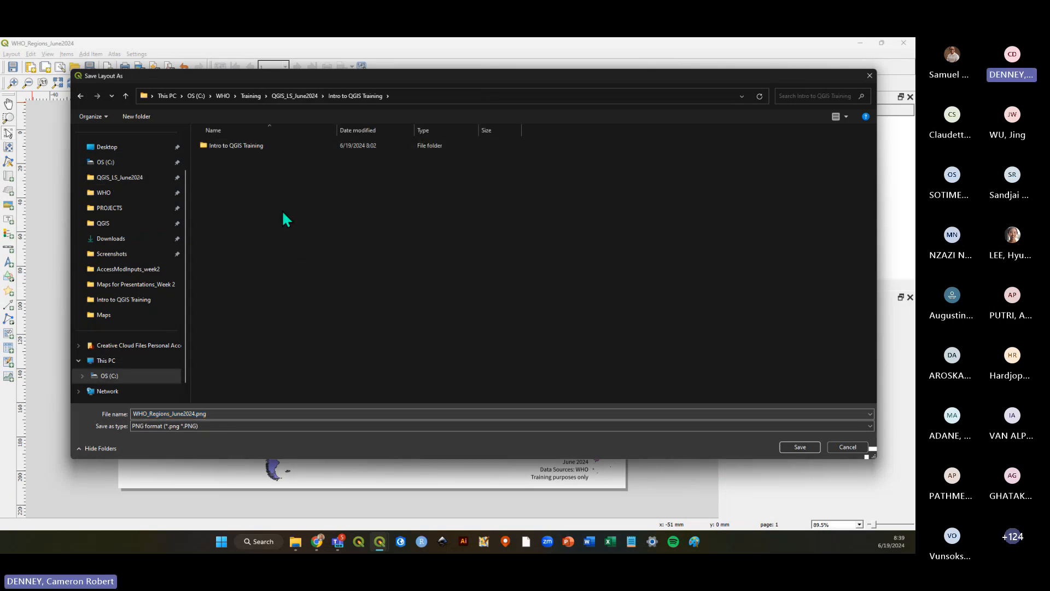
{"action": "double_click", "coordinate": [249, 147]}
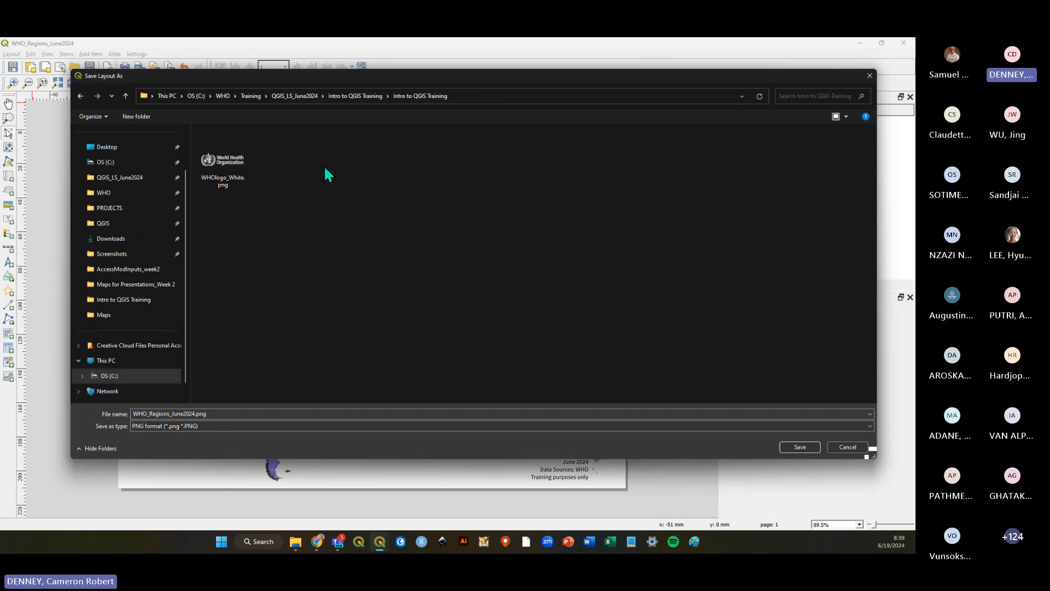
{"action": "left_click", "coordinate": [211, 418]}
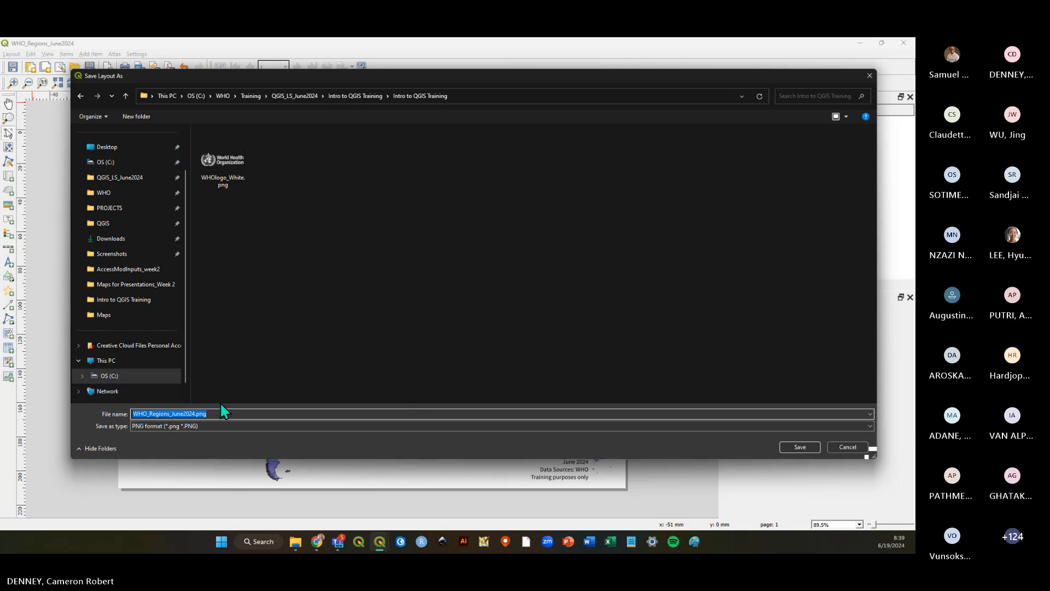
{"action": "left_click", "coordinate": [166, 426]}
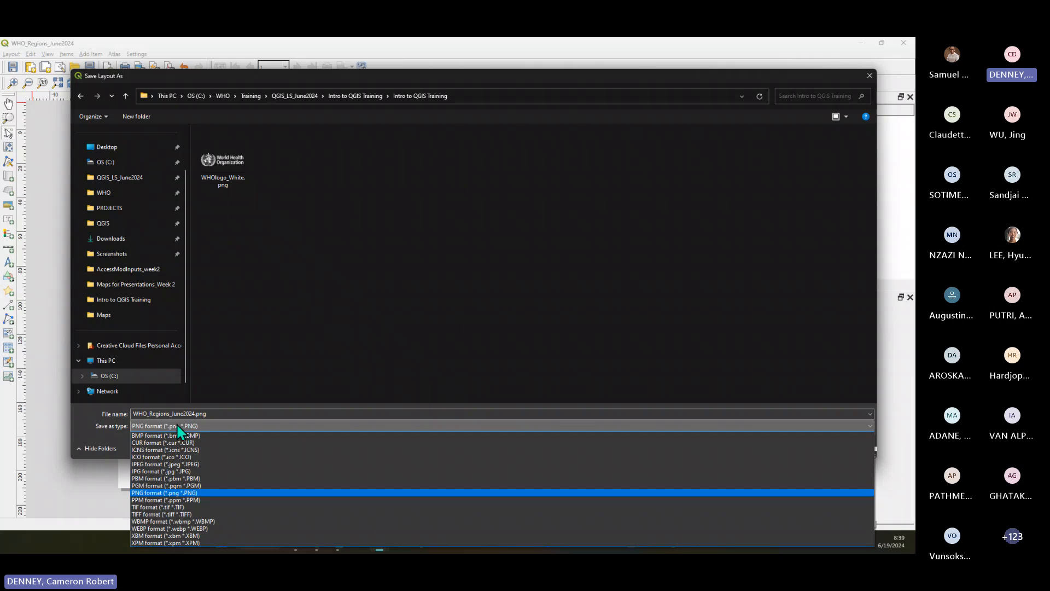
{"action": "left_click", "coordinate": [195, 493]}
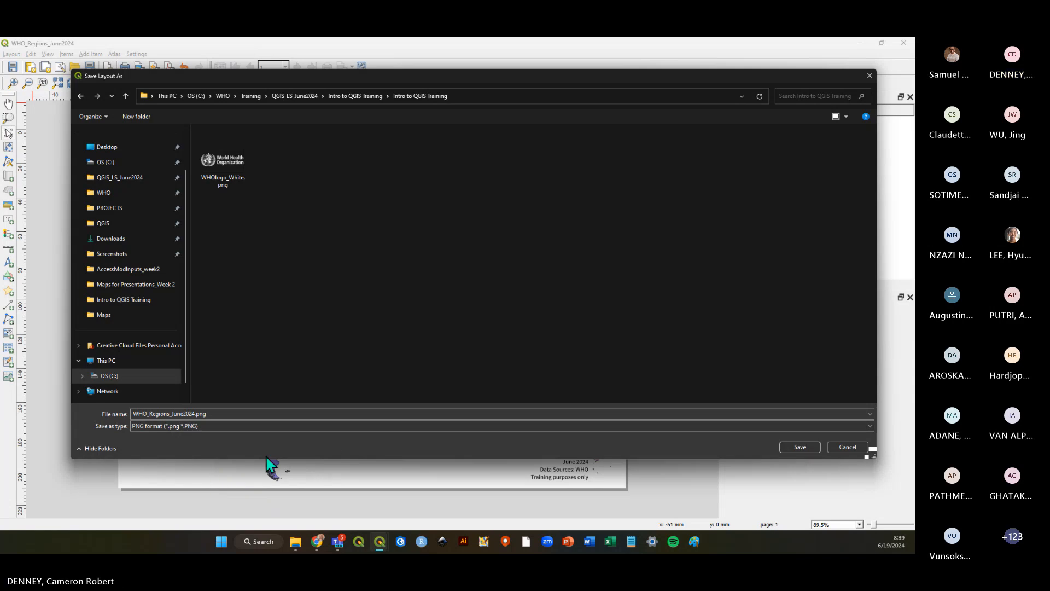
{"action": "left_click", "coordinate": [799, 446]}
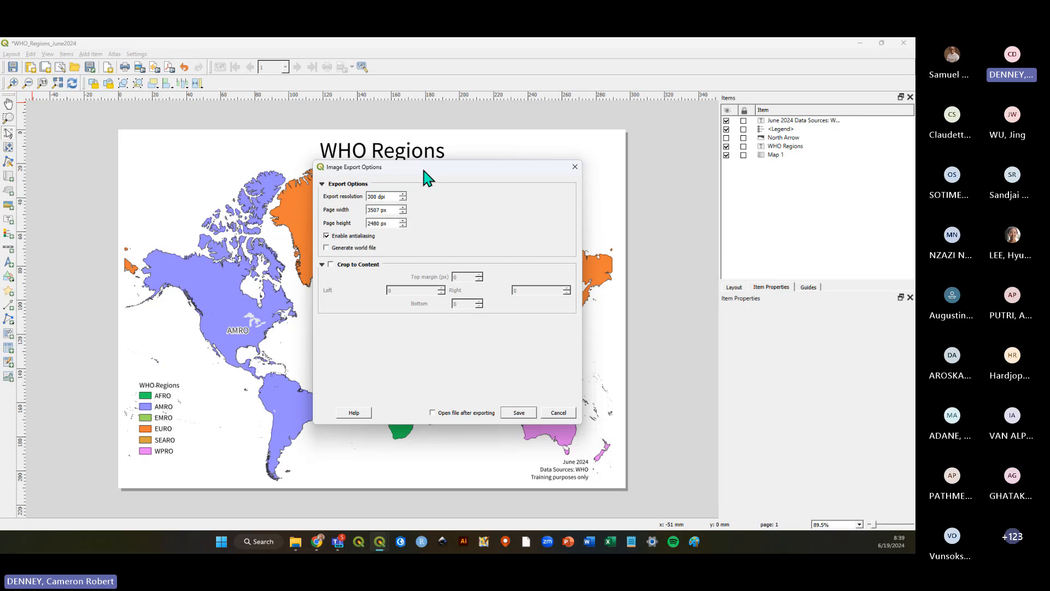
Complete the image export with the default 300 dpi export options.
{"action": "mouse_move", "coordinate": [422, 169]}
{"action": "left_mouse_down"}
{"action": "mouse_move", "coordinate": [422, 200]}
{"action": "mouse_move", "coordinate": [419, 187]}
{"action": "left_mouse_up"}
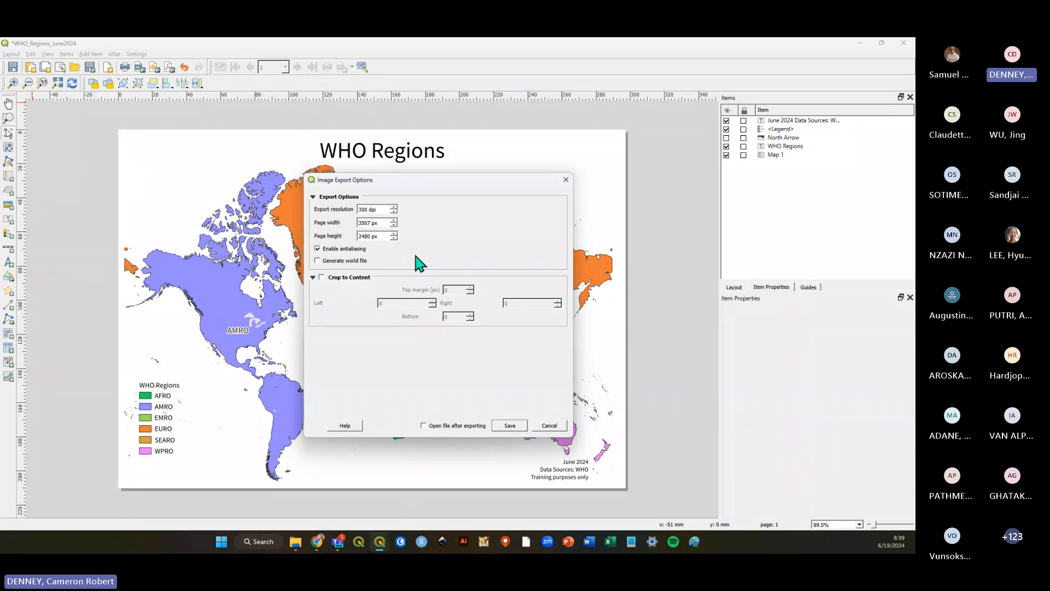
{"action": "left_click_drag", "start_coordinate": [452, 180], "coordinate": [432, 168]}
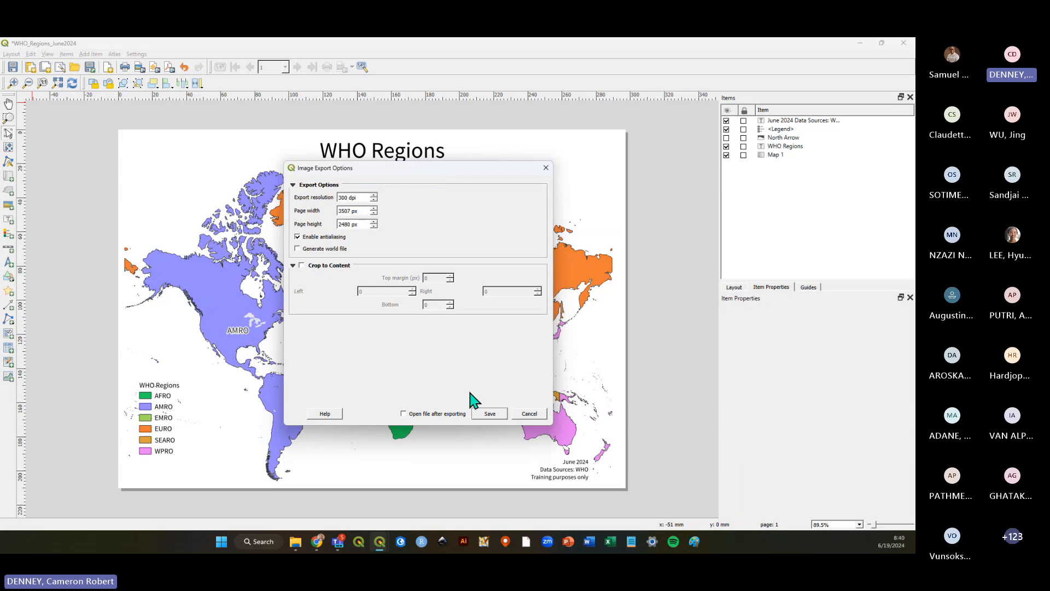
{"action": "left_click", "coordinate": [491, 415]}
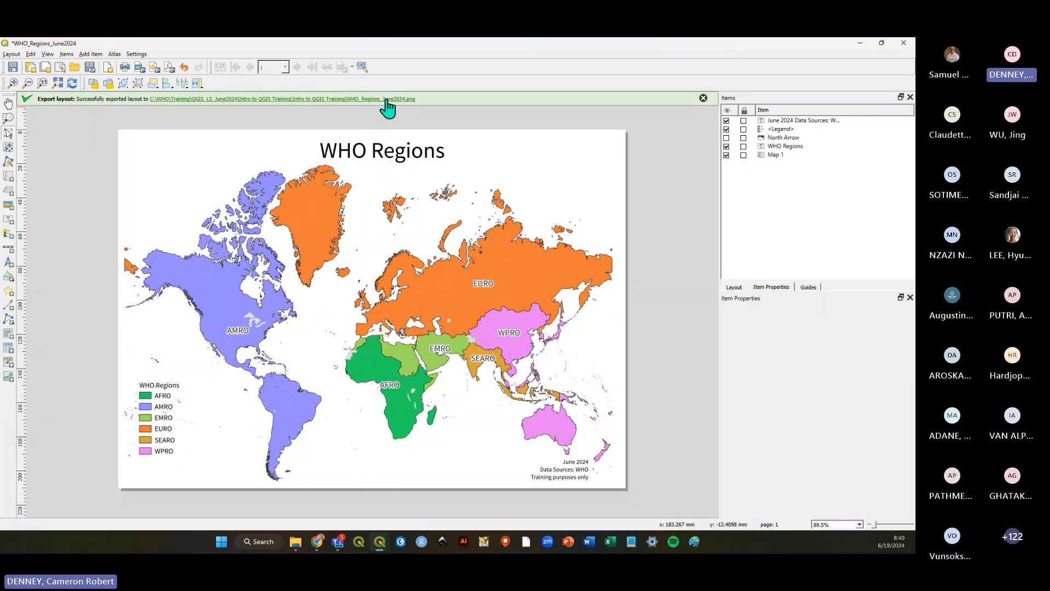
Open the exported PNG from its folder to inspect the image, then close the viewer.
{"action": "left_click", "coordinate": [386, 100]}
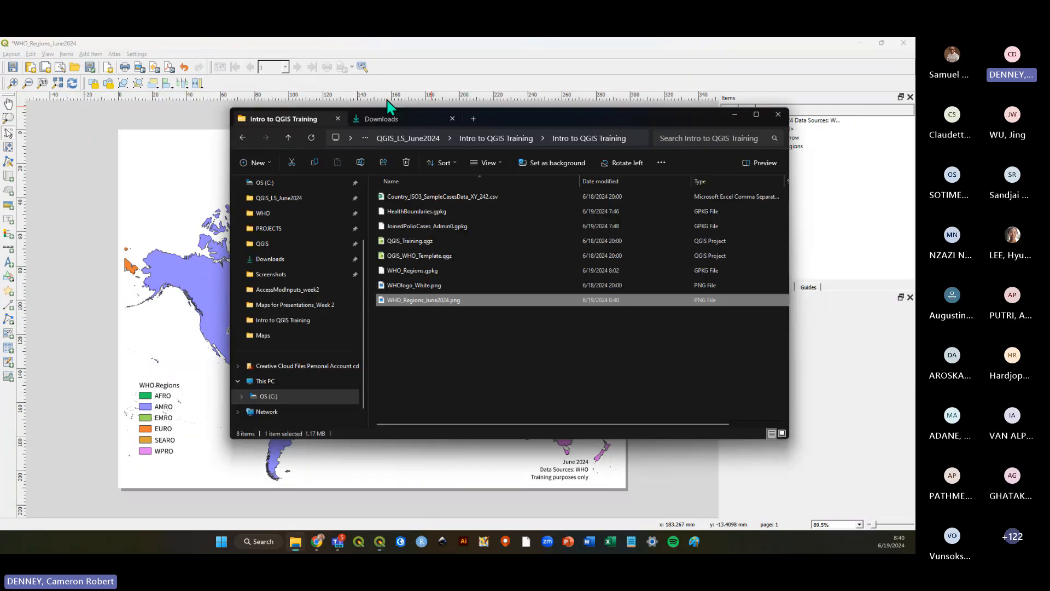
{"action": "double_click", "coordinate": [453, 301]}
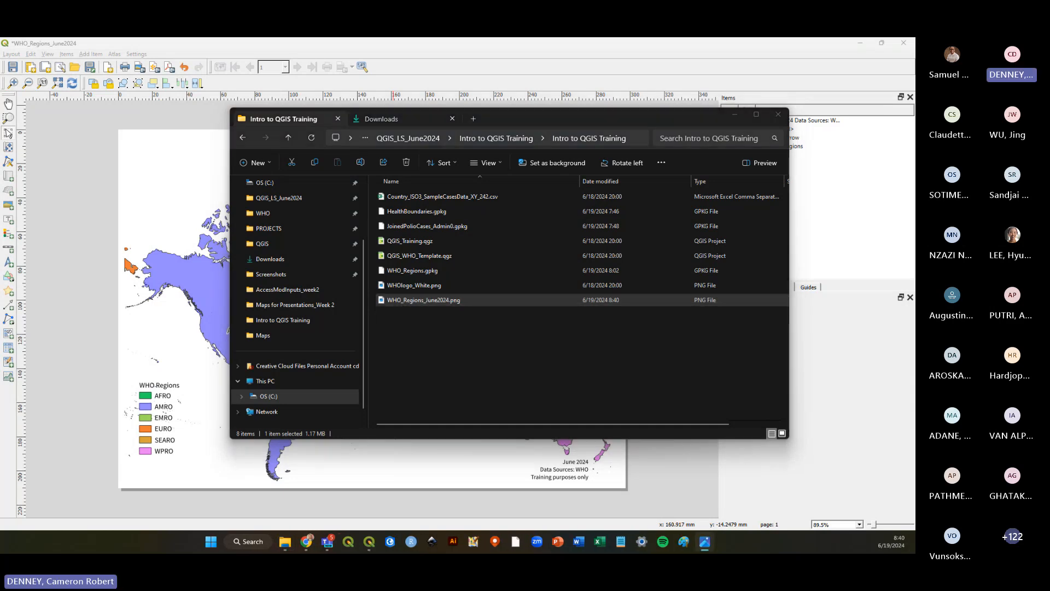
{"action": "left_click_drag", "start_coordinate": [622, 41], "coordinate": [495, 95]}
{"action": "double_click", "coordinate": [512, 94]}
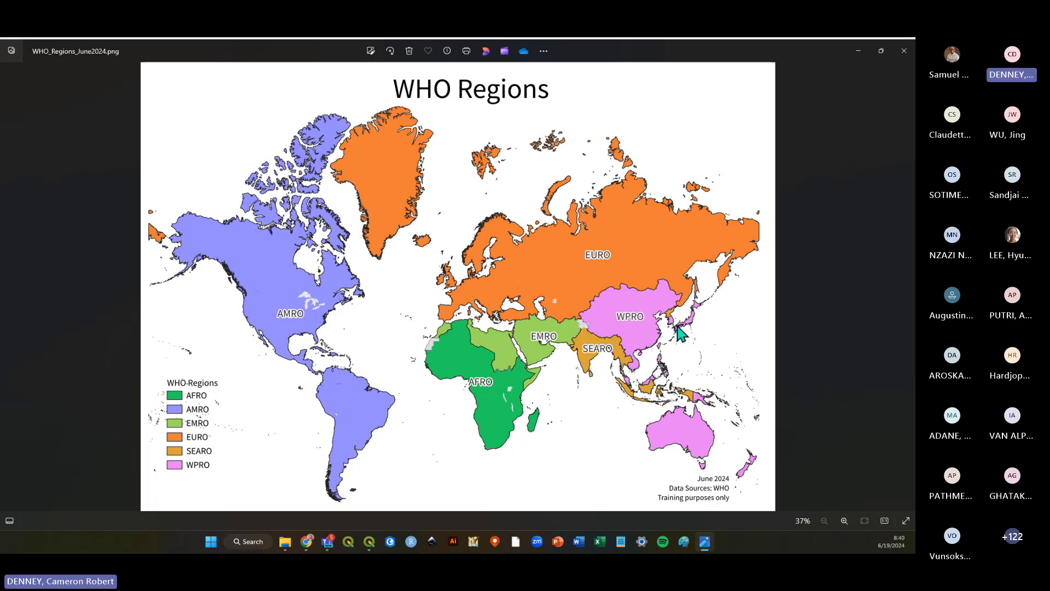
{"action": "left_click", "coordinate": [900, 54]}
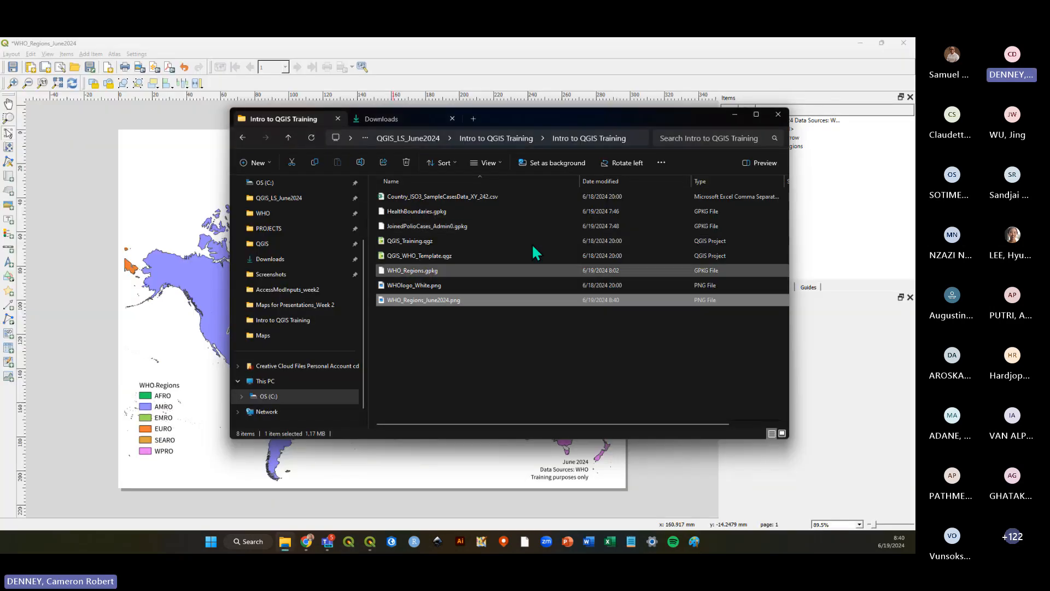
{"action": "left_click", "coordinate": [572, 61]}
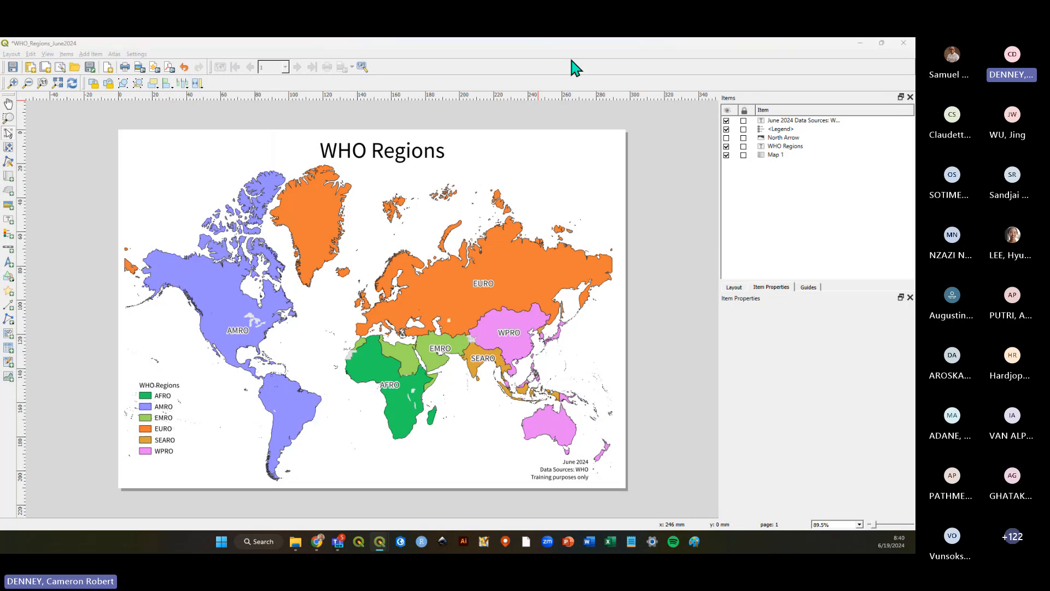
In the main map window, set the WHO_Regions — dissolved layer's fill symbol stroke style to No Line.
{"action": "key", "text": "alt+Tab"}
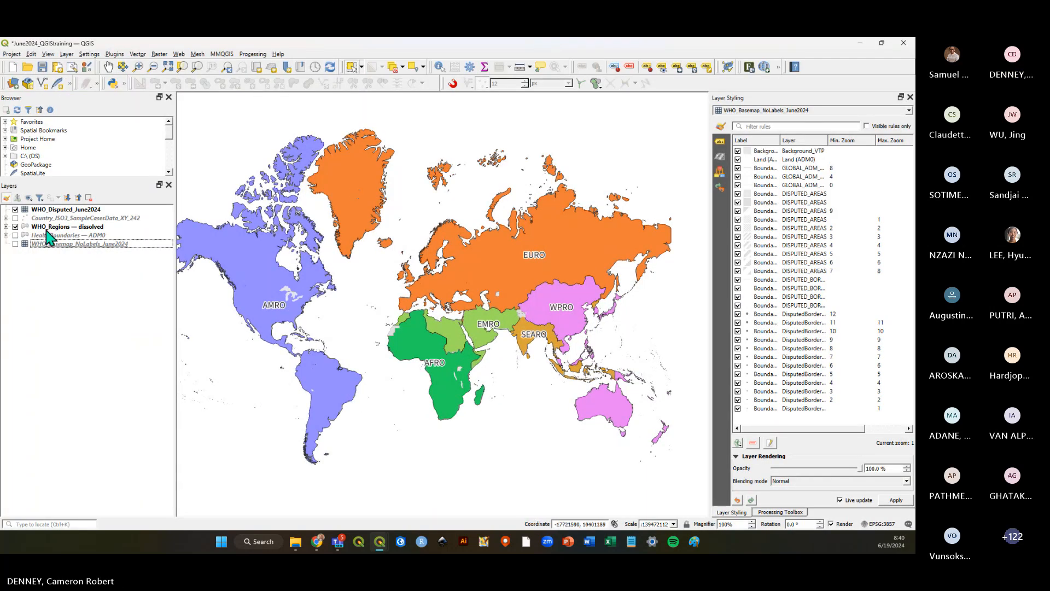
{"action": "left_click", "coordinate": [46, 229]}
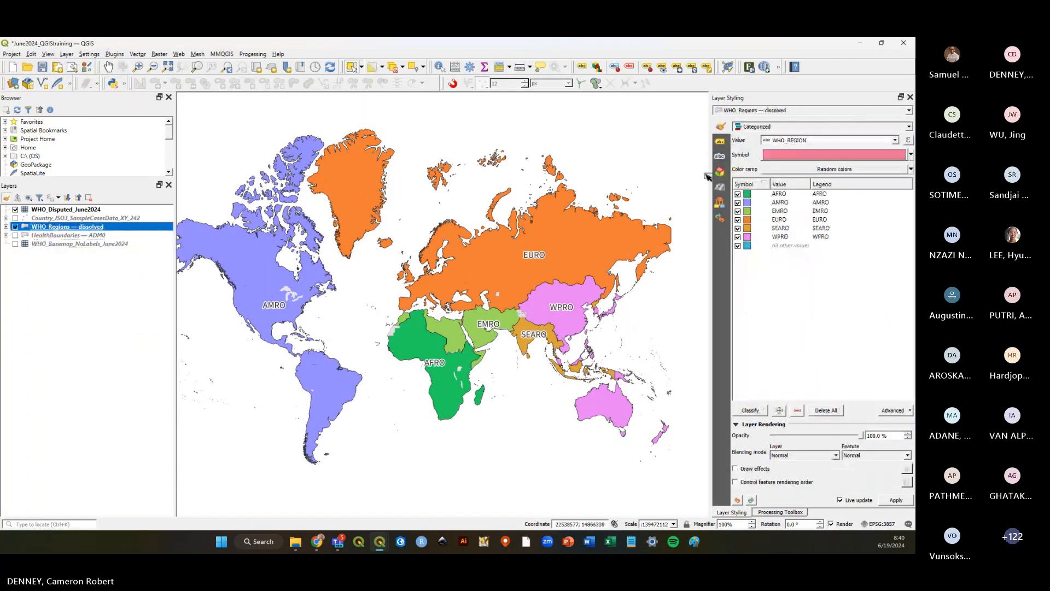
{"action": "left_click", "coordinate": [817, 159]}
{"action": "left_click", "coordinate": [817, 152]}
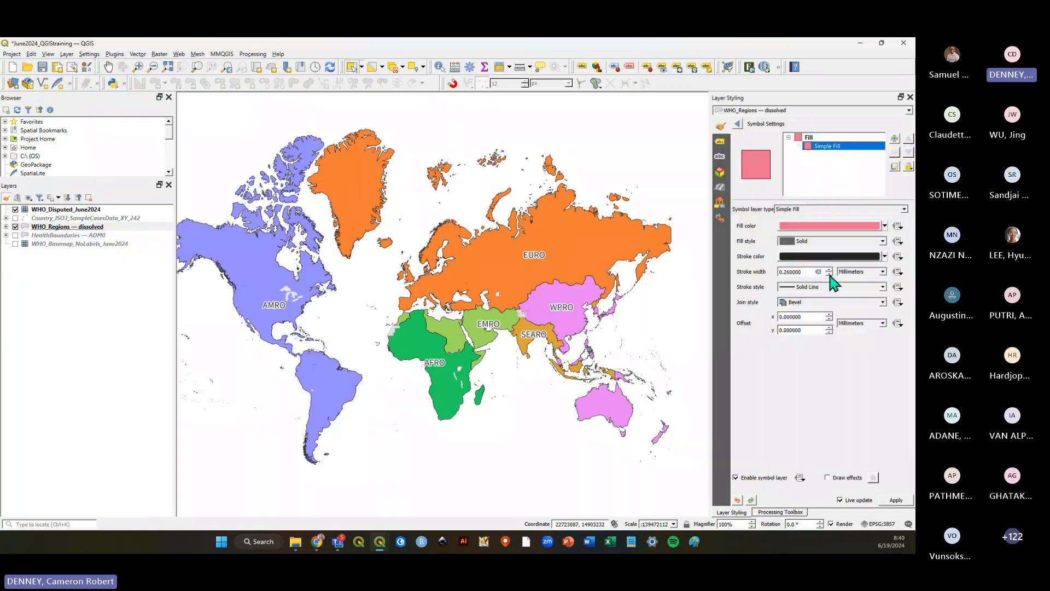
{"action": "left_click", "coordinate": [824, 286]}
{"action": "left_click", "coordinate": [821, 297]}
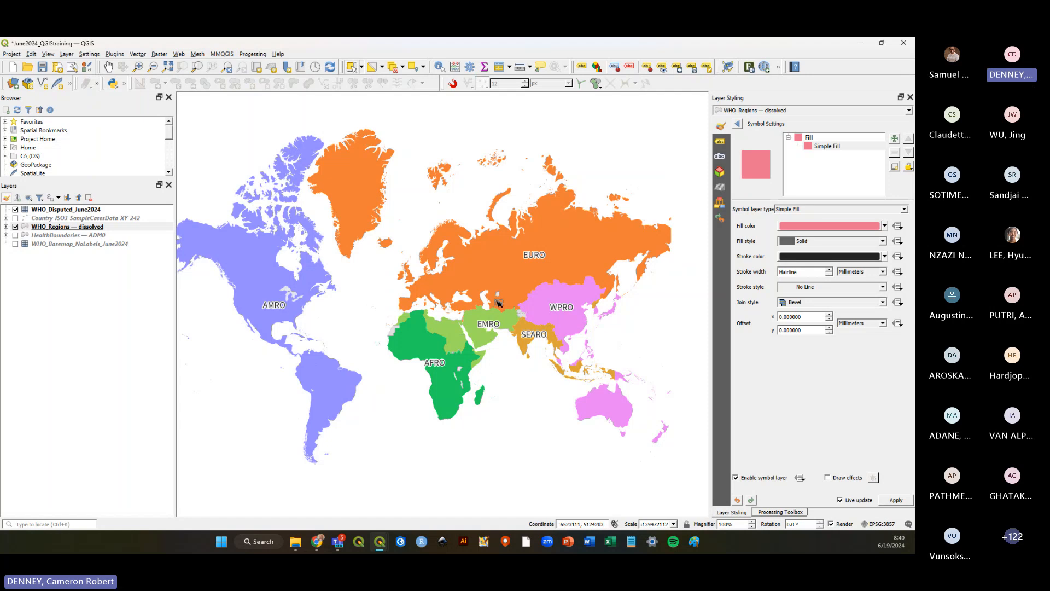
Return to the layout, refresh the map view, and save the project.
{"action": "key", "text": "alt+Tab"}
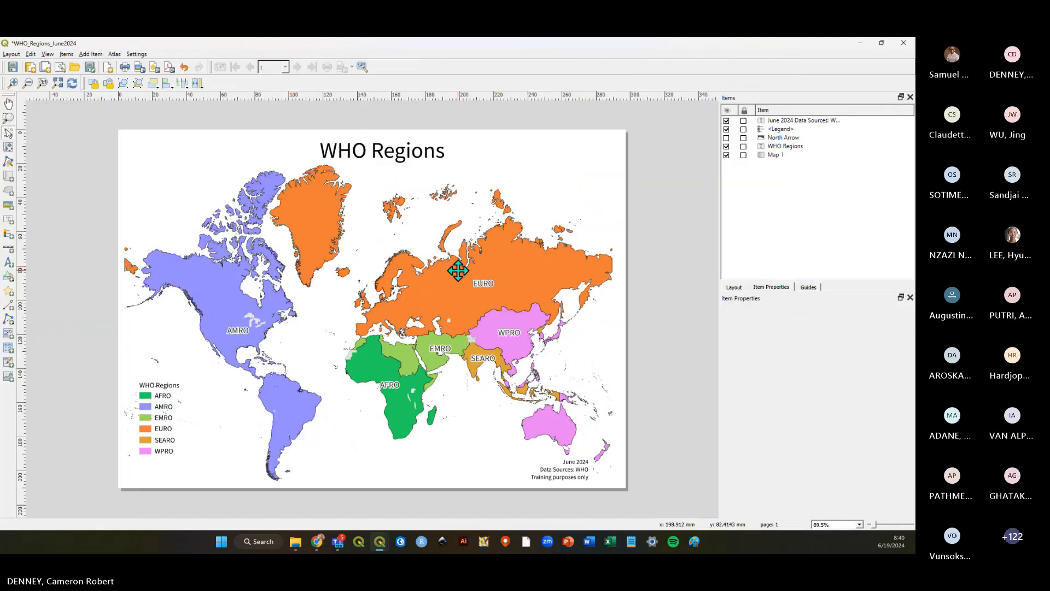
{"action": "left_click", "coordinate": [71, 83]}
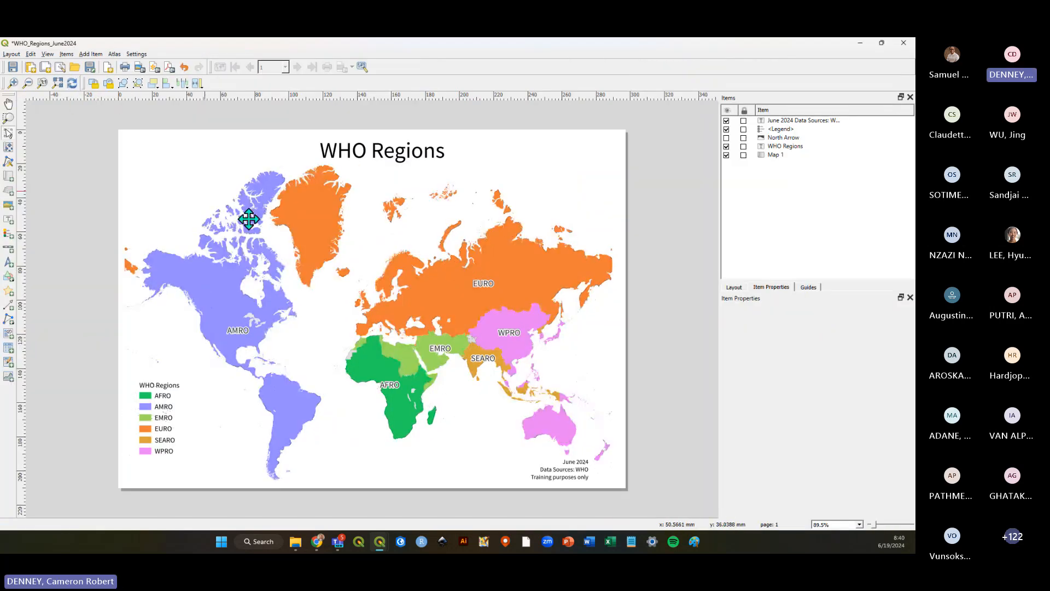
{"action": "left_click", "coordinate": [12, 67]}
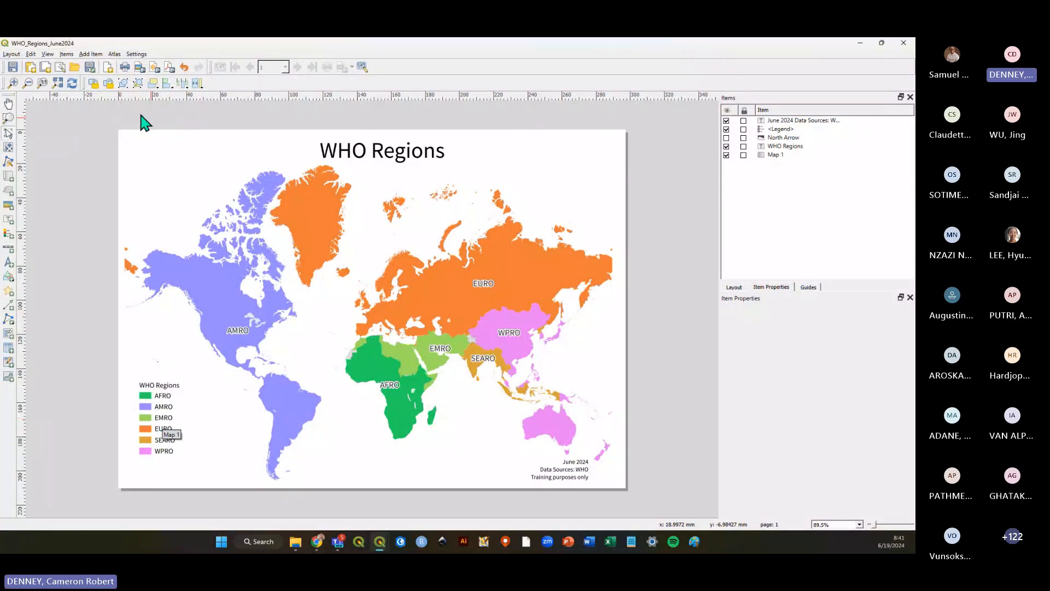
Export the layout again as an image, replacing the existing WHO_Regions_June2024.png with the default export options.
{"action": "left_click", "coordinate": [11, 54]}
{"action": "left_click", "coordinate": [69, 322]}
{"action": "left_click", "coordinate": [12, 53]}
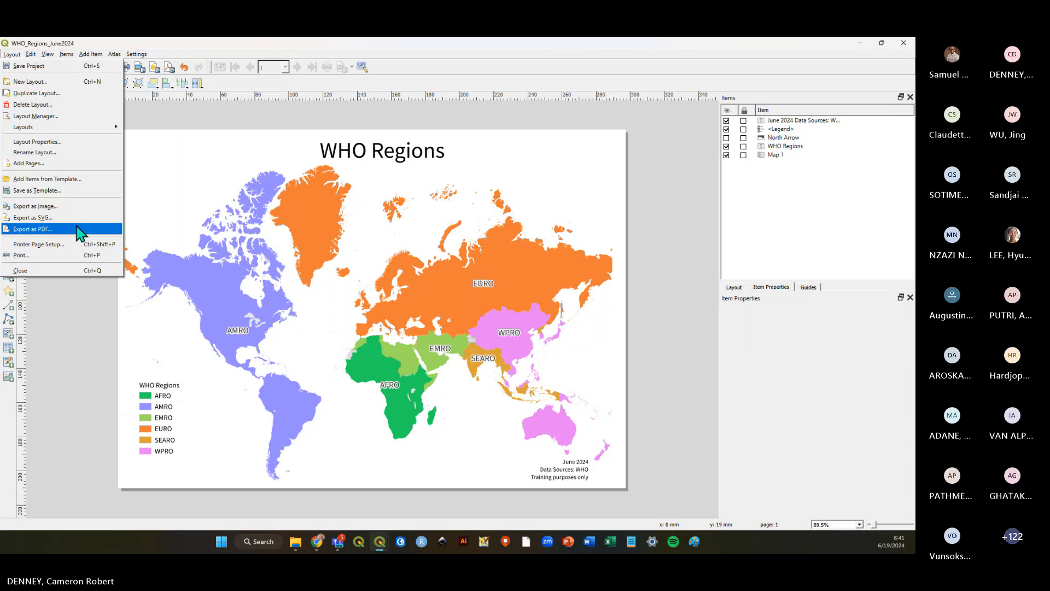
{"action": "left_click", "coordinate": [60, 207]}
{"action": "left_click", "coordinate": [221, 163]}
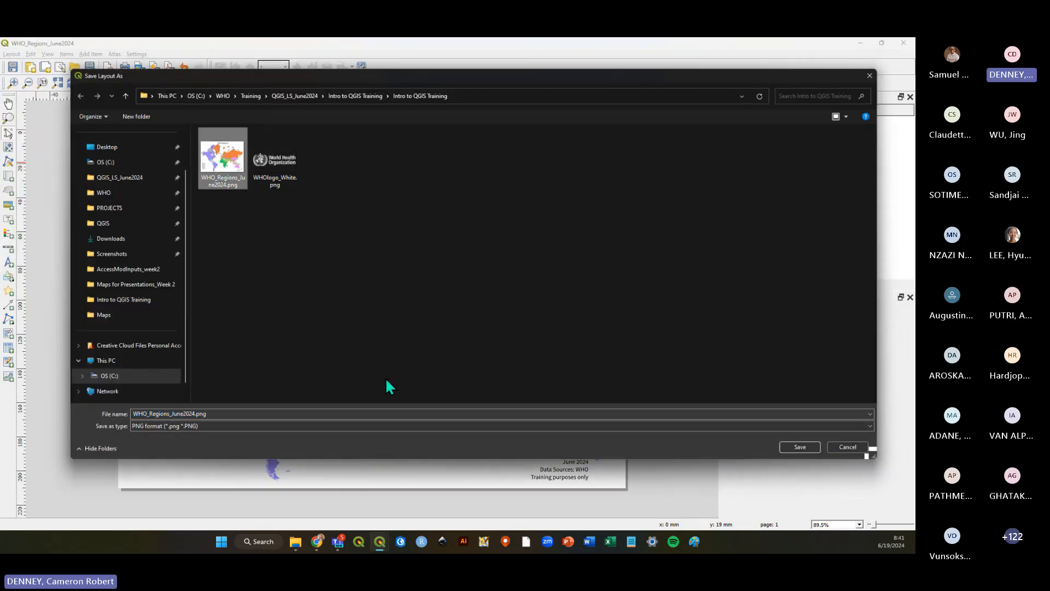
{"action": "left_click", "coordinate": [800, 447]}
{"action": "left_click", "coordinate": [481, 289]}
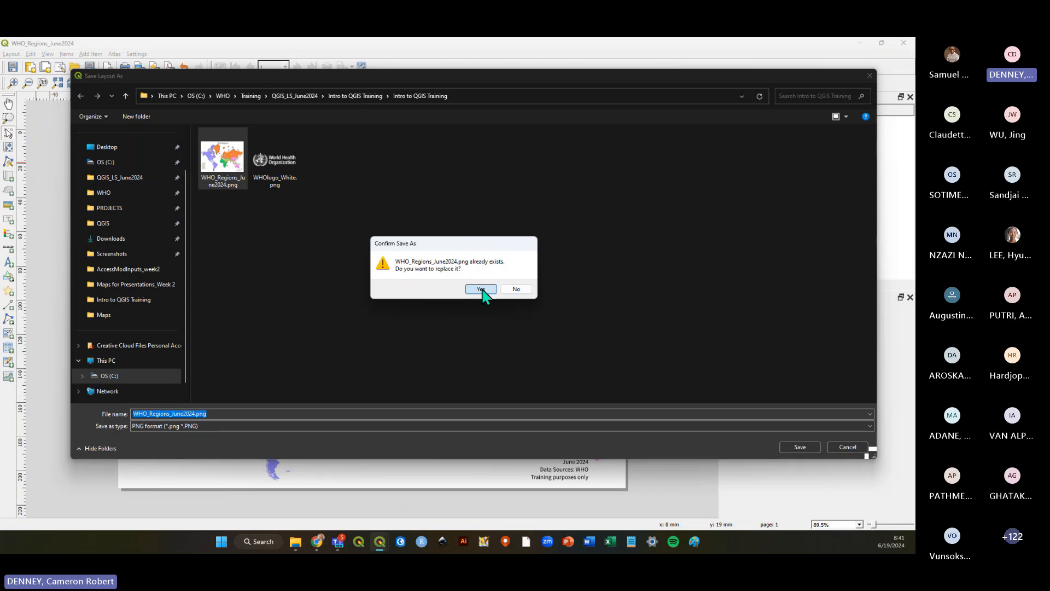
{"action": "left_click", "coordinate": [490, 414]}
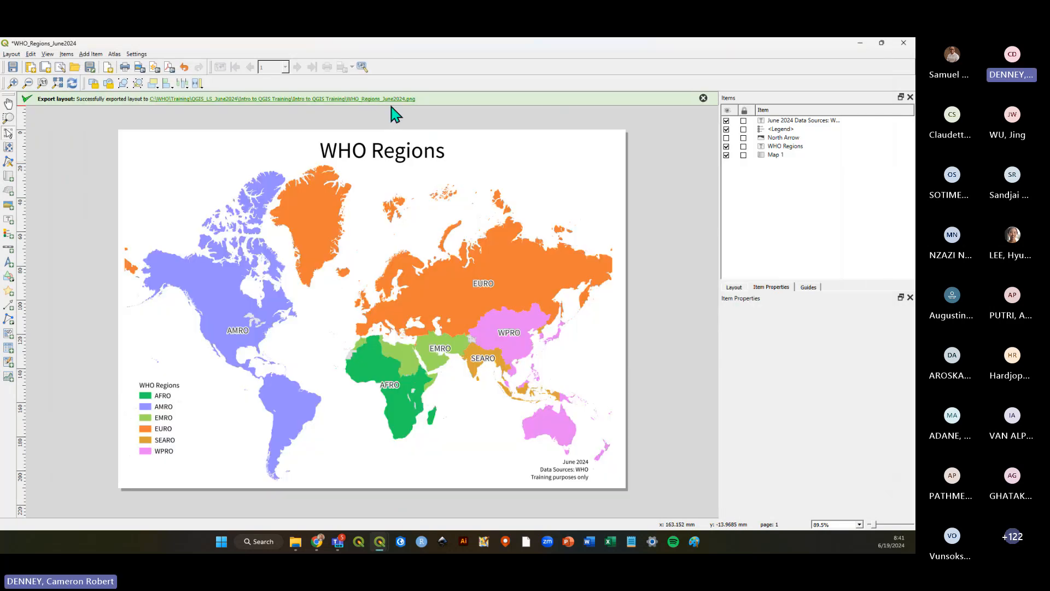
Open the re-exported PNG to inspect it, then close the viewer.
{"action": "left_click", "coordinate": [391, 98]}
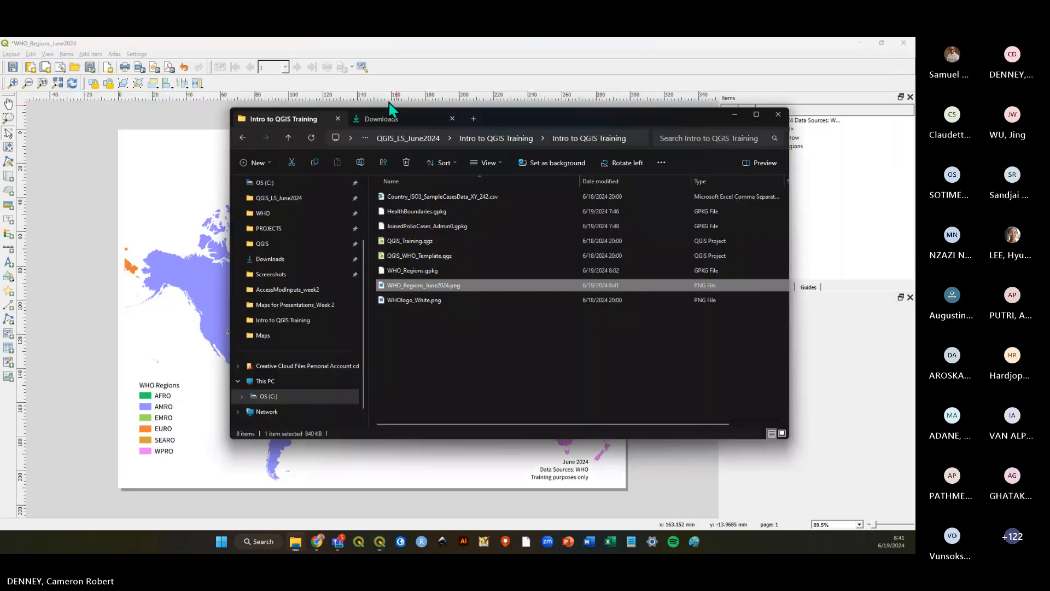
{"action": "double_click", "coordinate": [479, 287]}
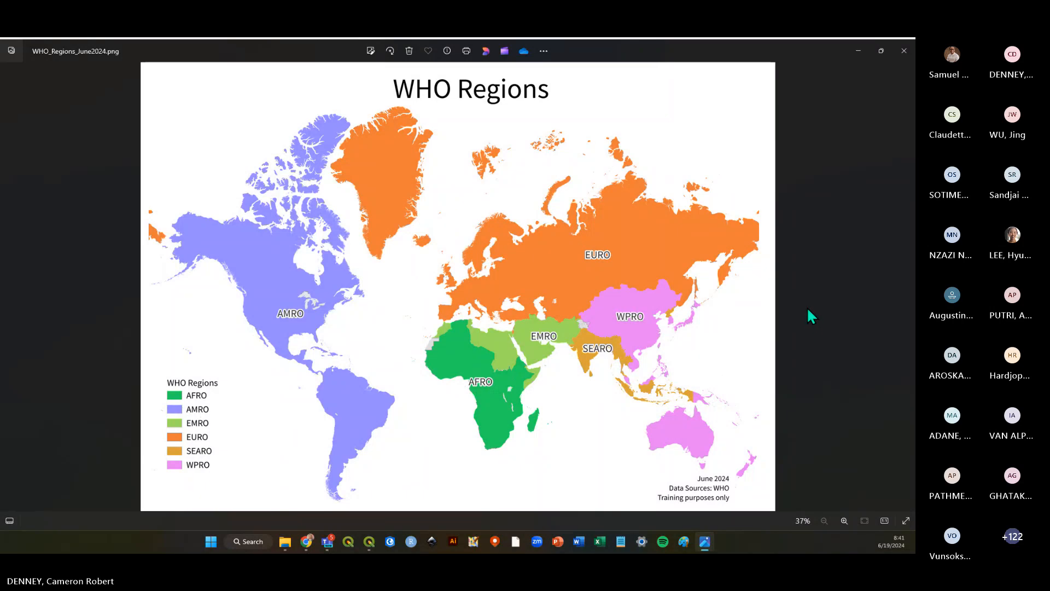
{"action": "left_click", "coordinate": [903, 51]}
Return to the layout window and save the project.
{"action": "left_click", "coordinate": [598, 59]}
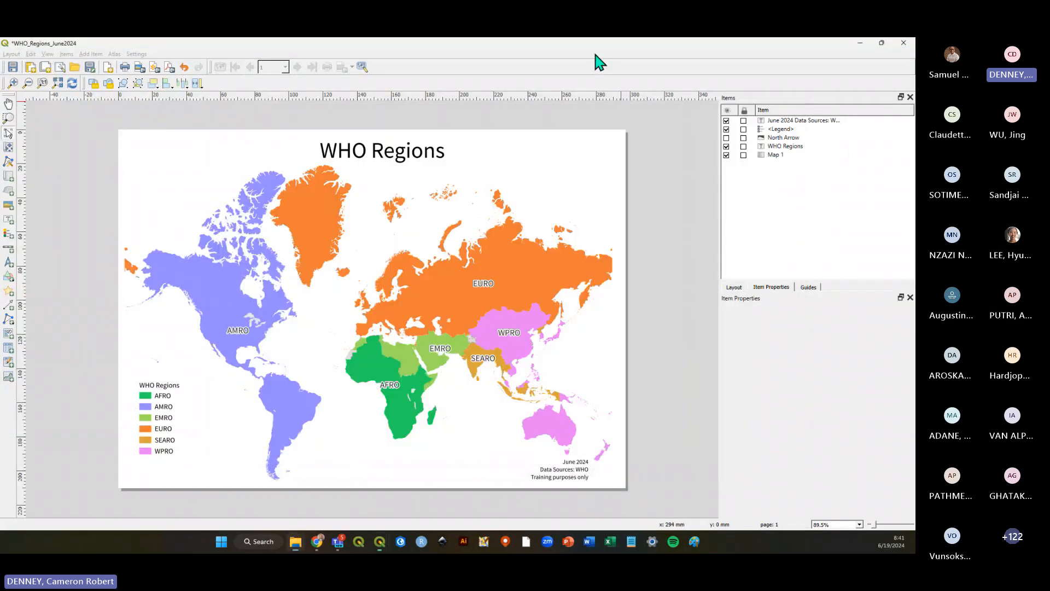
{"action": "key", "text": "ctrl+s"}
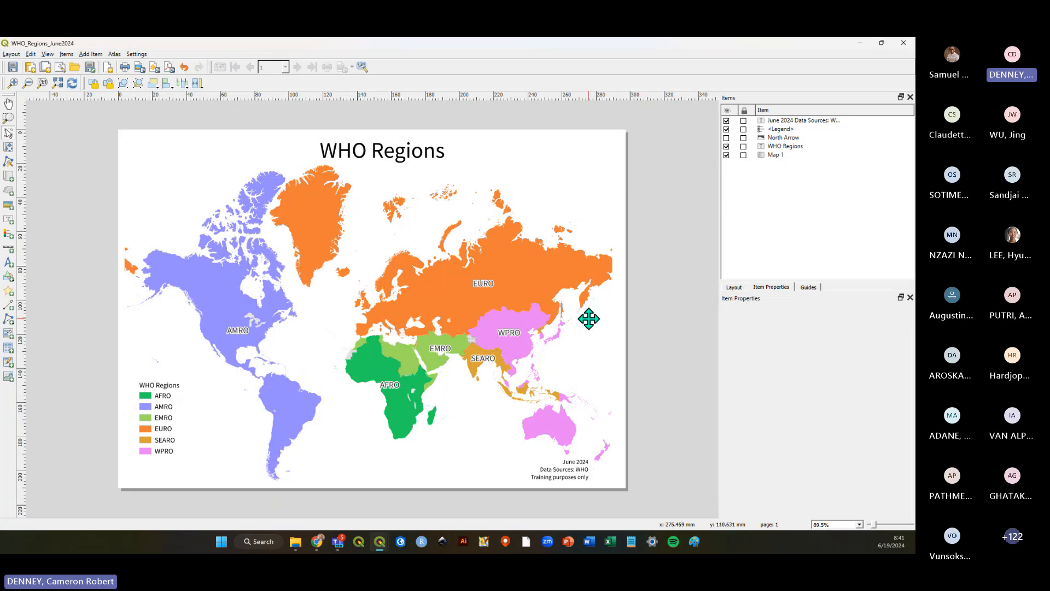
{"action": "key", "text": "Caps_Lock"}
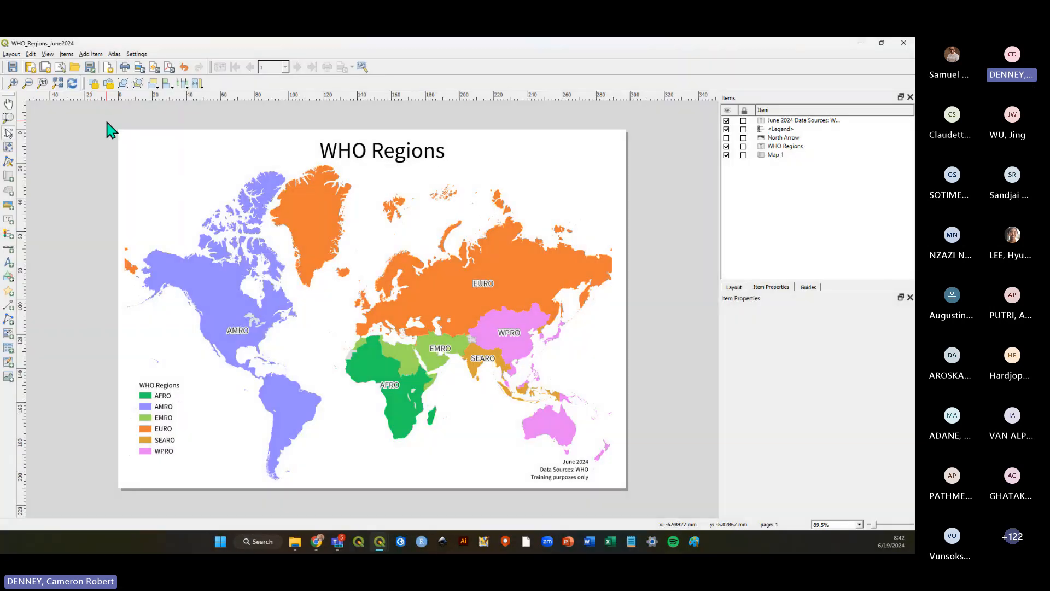
Capture a screen snip of the map layout page.
{"action": "key", "text": "super+shift+s"}
{"action": "left_click_drag", "start_coordinate": [107, 122], "coordinate": [638, 497]}
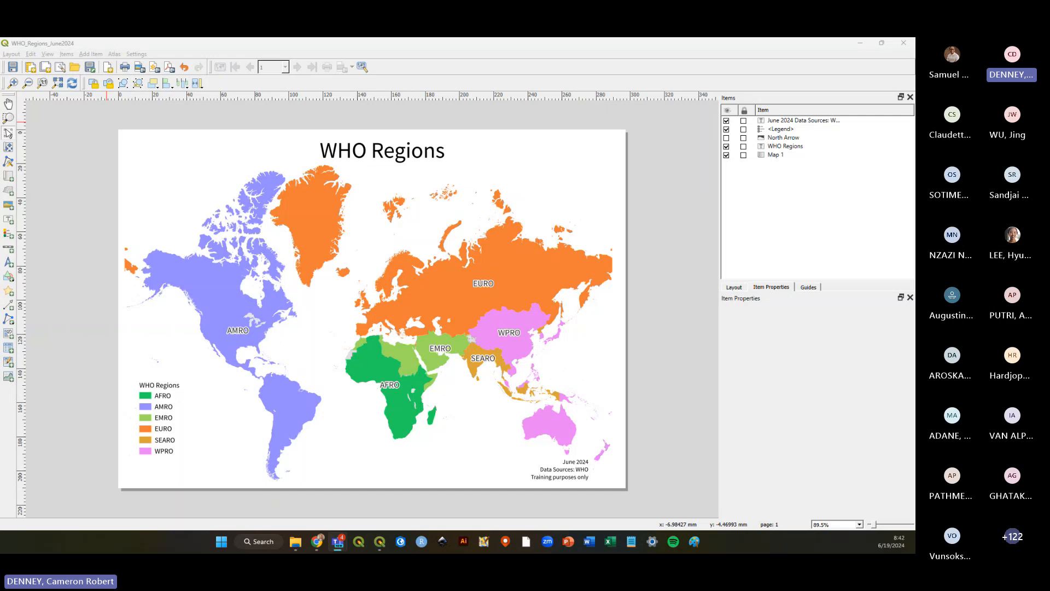
Open WHO_Regions_June2024.png from the project folder and zoom around the image to examine region edges and labels.
{"action": "left_click", "coordinate": [295, 541]}
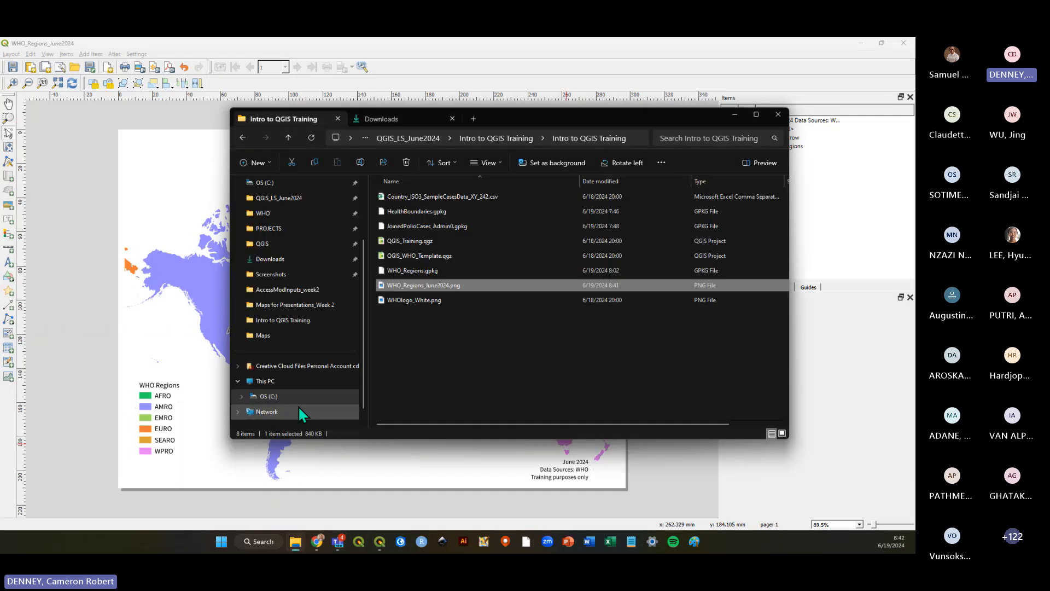
{"action": "left_click", "coordinate": [430, 286]}
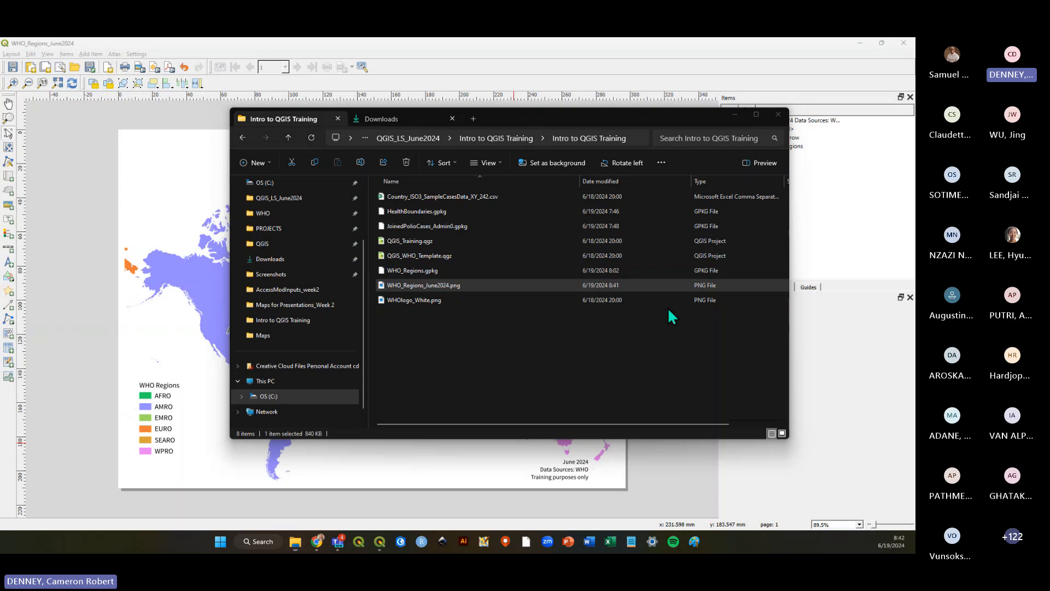
{"action": "left_click", "coordinate": [668, 306]}
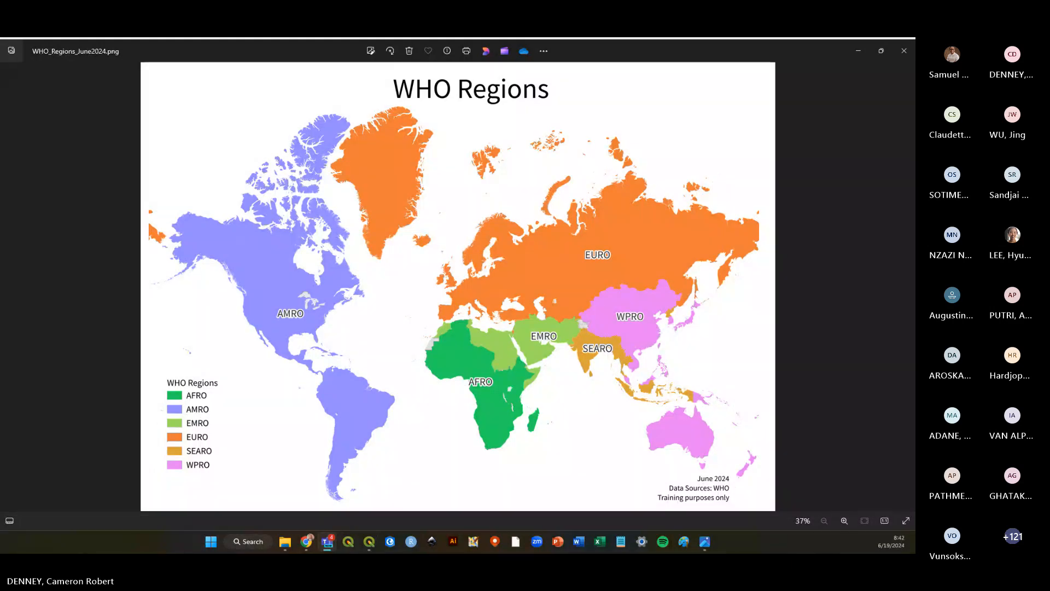
{"action": "scroll", "coordinate": [484, 331], "scroll_direction": "up", "scroll_amount": 5}
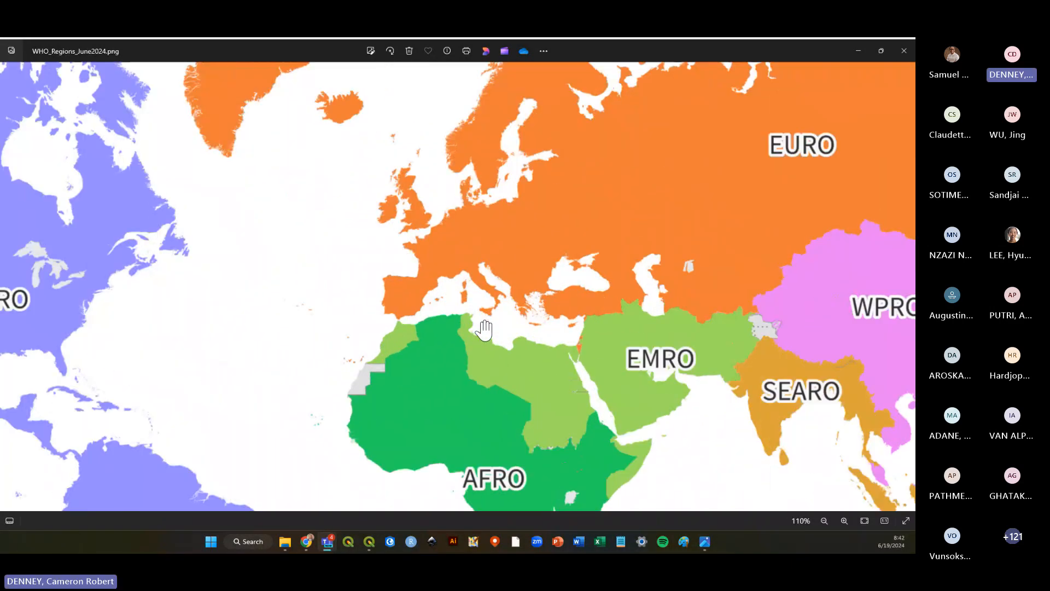
{"action": "scroll", "coordinate": [485, 331], "scroll_direction": "up", "scroll_amount": 1}
{"action": "scroll", "coordinate": [497, 327], "scroll_direction": "down", "scroll_amount": 1}
{"action": "left_click_drag", "start_coordinate": [637, 452], "coordinate": [556, 256]}
{"action": "scroll", "coordinate": [511, 358], "scroll_direction": "up", "scroll_amount": 1}
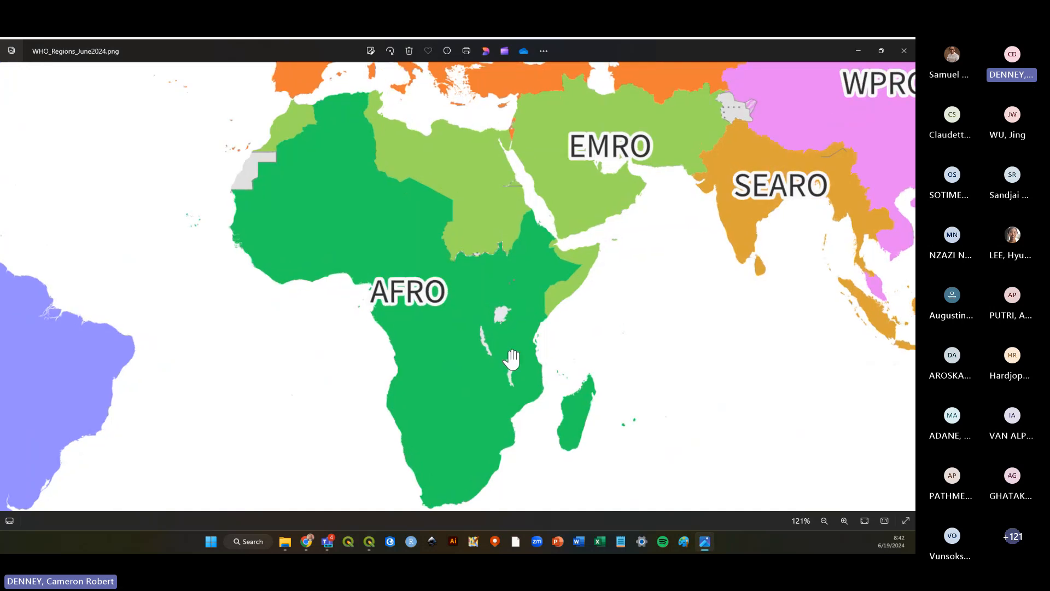
{"action": "scroll", "coordinate": [513, 360], "scroll_direction": "down", "scroll_amount": 4}
{"action": "left_click_drag", "start_coordinate": [71, 361], "coordinate": [453, 416]}
{"action": "scroll", "coordinate": [422, 346], "scroll_direction": "down", "scroll_amount": 2}
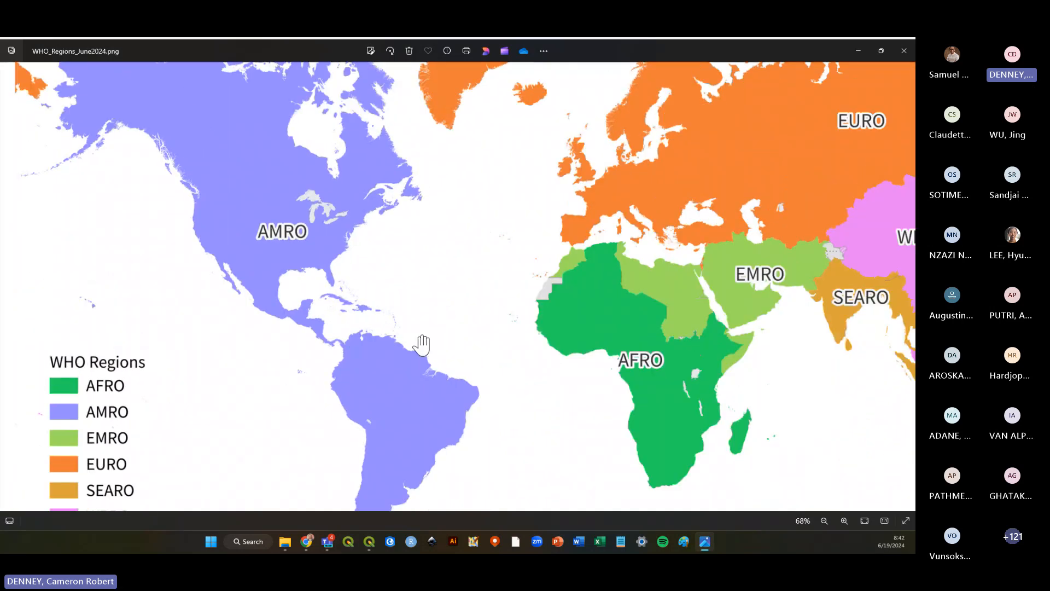
{"action": "scroll", "coordinate": [422, 345], "scroll_direction": "down", "scroll_amount": 1}
{"action": "scroll", "coordinate": [434, 330], "scroll_direction": "down", "scroll_amount": 3}
{"action": "scroll", "coordinate": [506, 168], "scroll_direction": "up", "scroll_amount": 2}
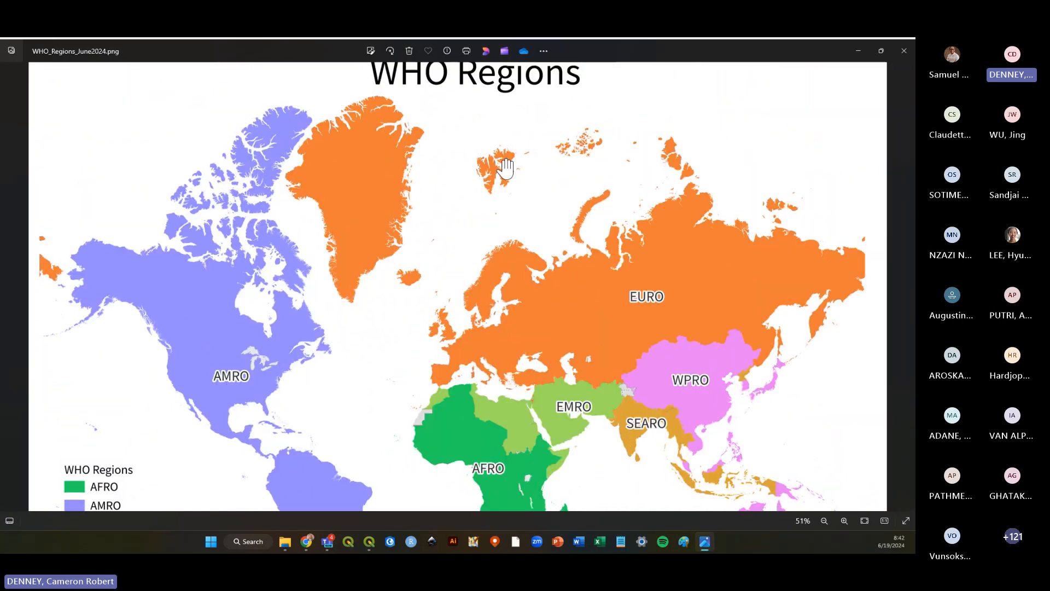
{"action": "scroll", "coordinate": [506, 169], "scroll_direction": "up", "scroll_amount": 7}
{"action": "left_click_drag", "start_coordinate": [506, 168], "coordinate": [600, 328]}
{"action": "scroll", "coordinate": [497, 274], "scroll_direction": "down", "scroll_amount": 6}
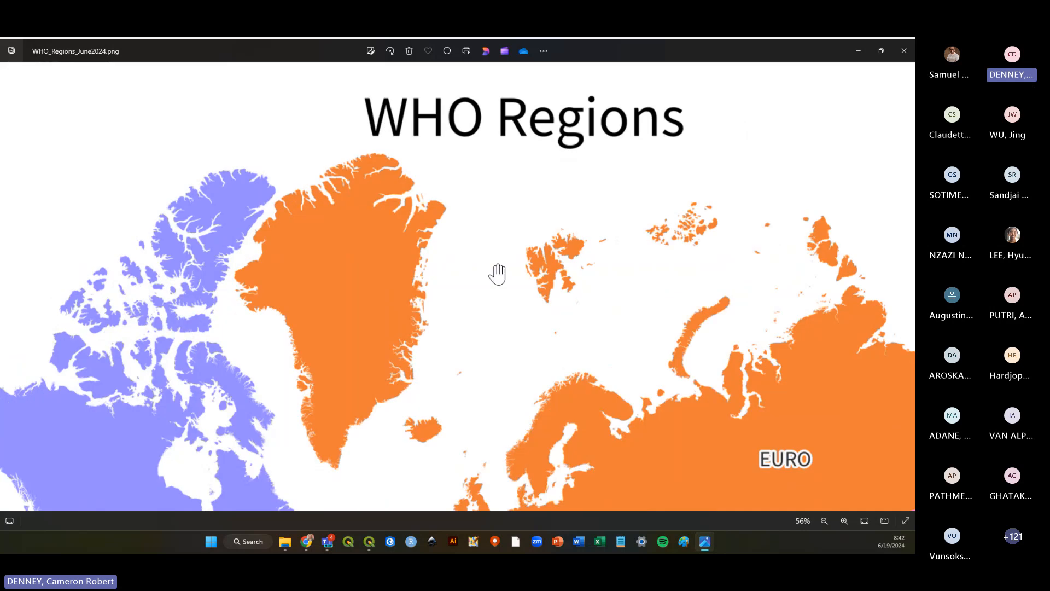
{"action": "scroll", "coordinate": [497, 275], "scroll_direction": "down", "scroll_amount": 2}
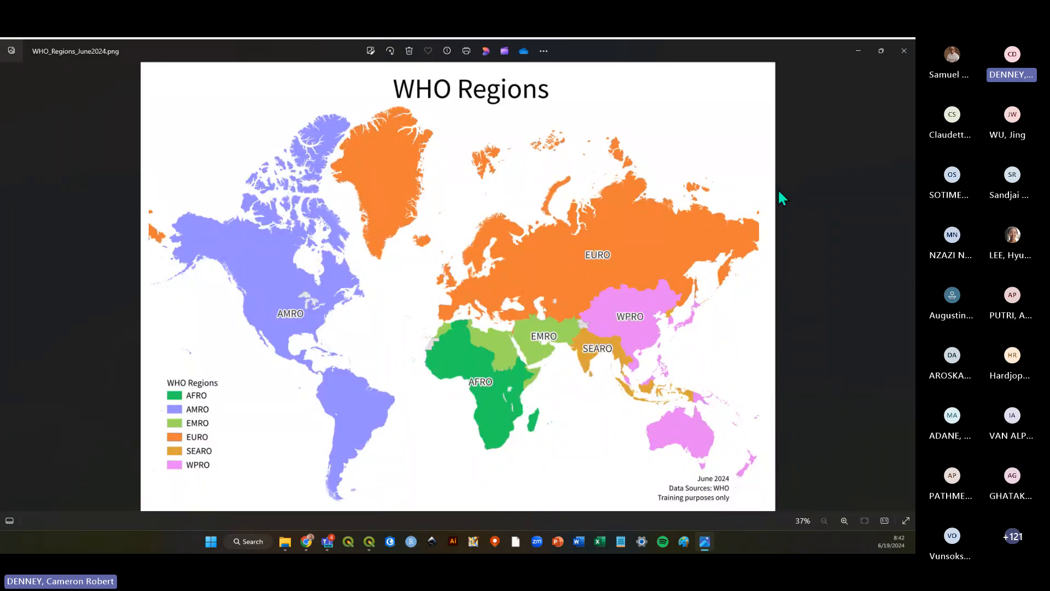
{"action": "left_click", "coordinate": [903, 51]}
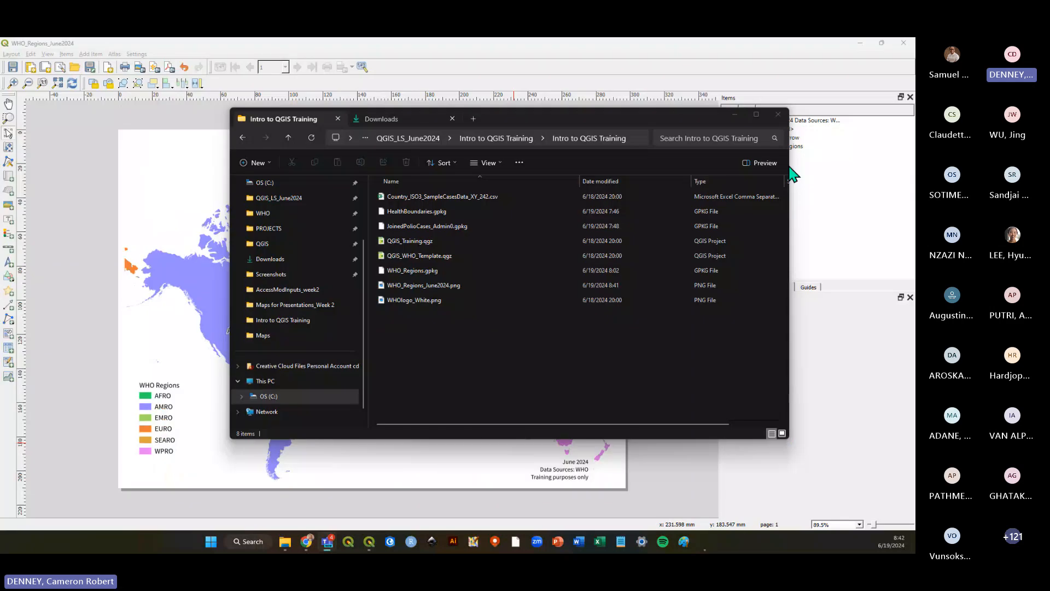
{"action": "left_click", "coordinate": [683, 55]}
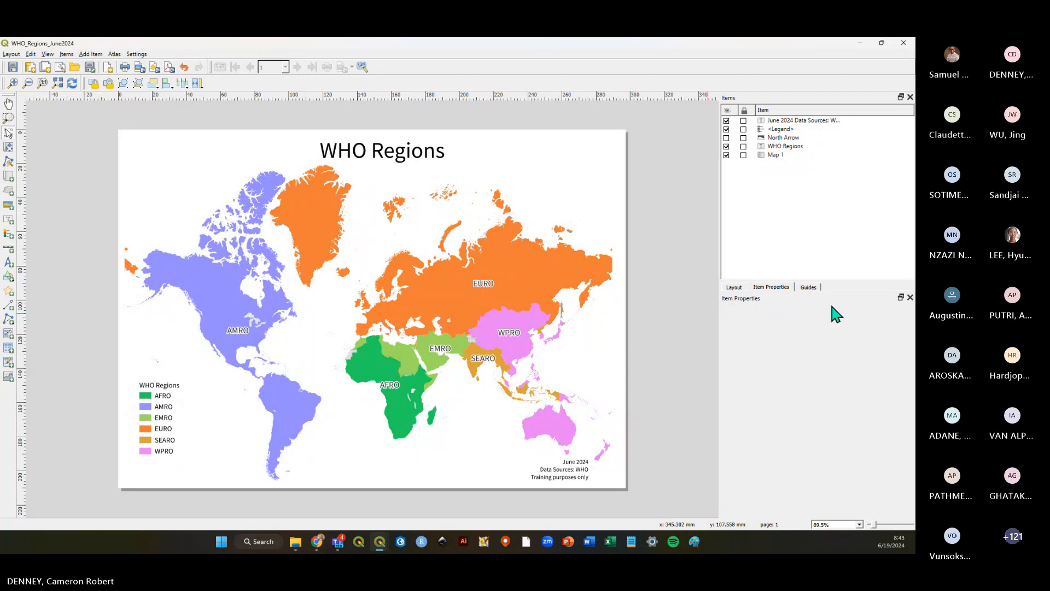
{"action": "left_click", "coordinate": [12, 54]}
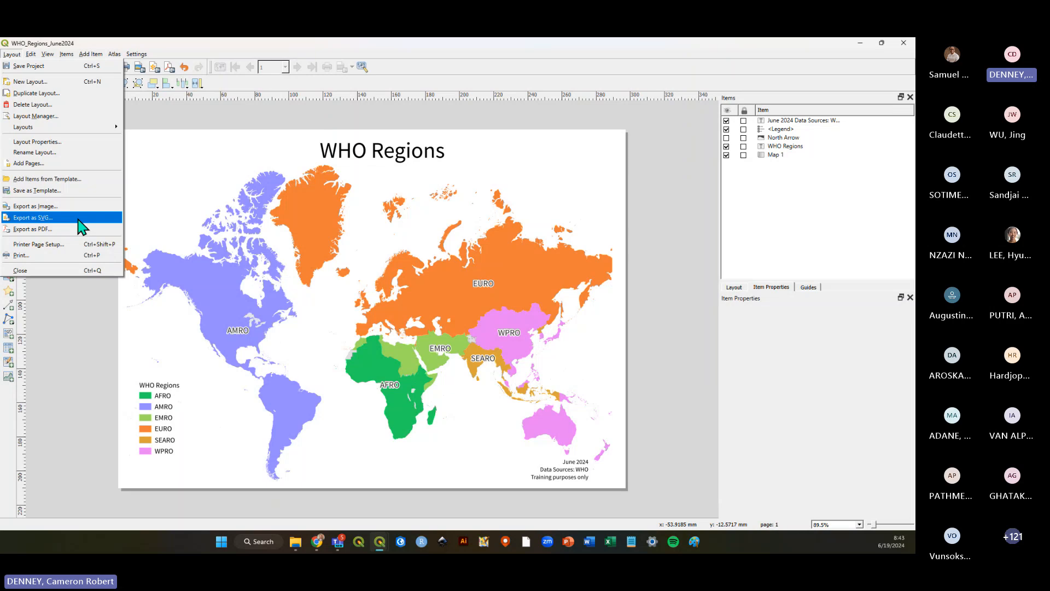
{"action": "left_click", "coordinate": [50, 206]}
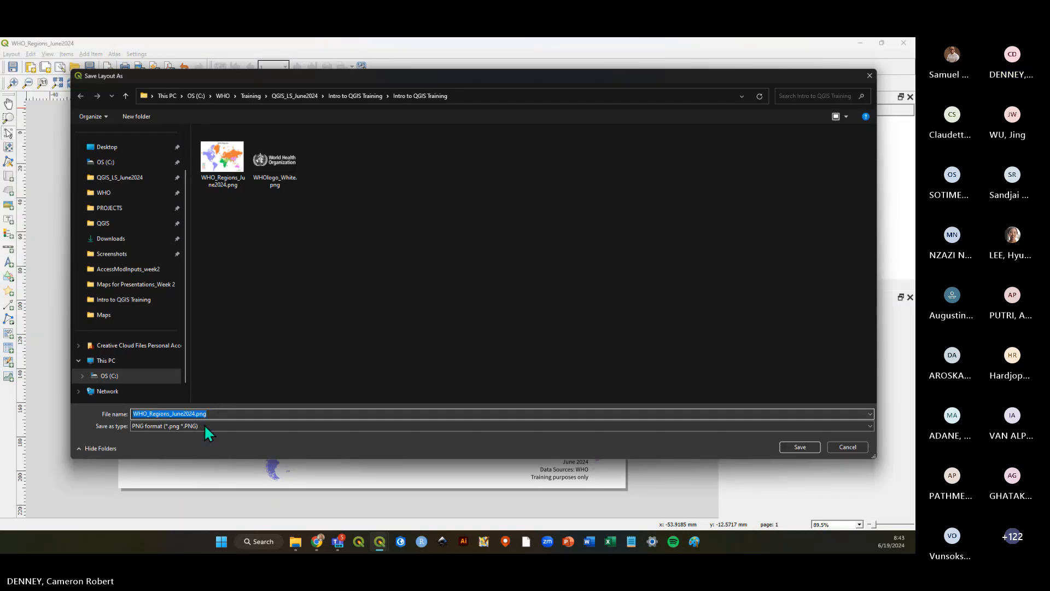
{"action": "left_click", "coordinate": [854, 448]}
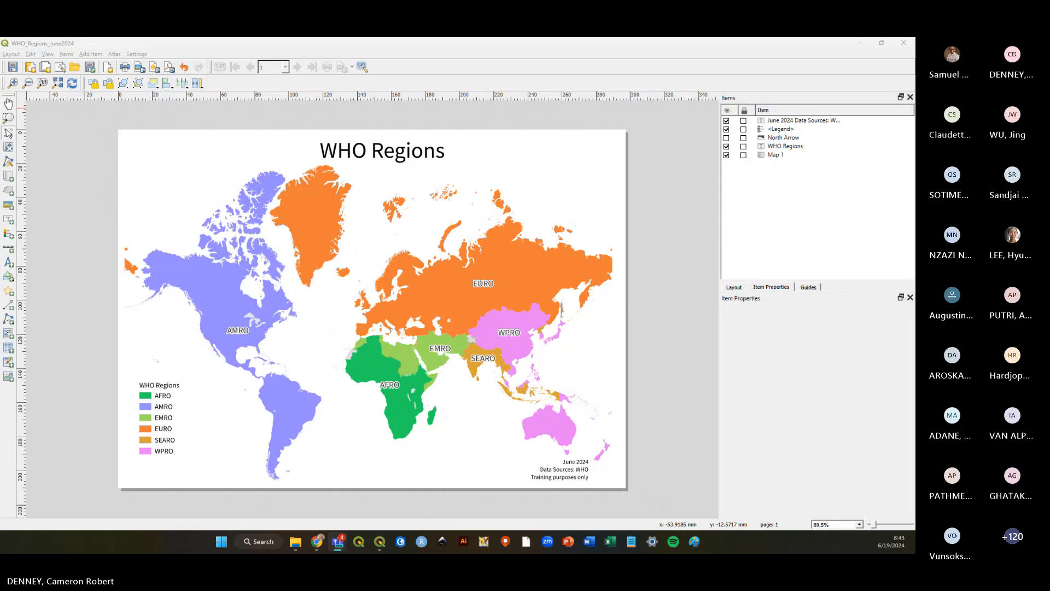
Save the layout, then set the stroke style of the WHO_Regions — dissolved region symbol to No Line.
{"action": "left_click", "coordinate": [10, 65]}
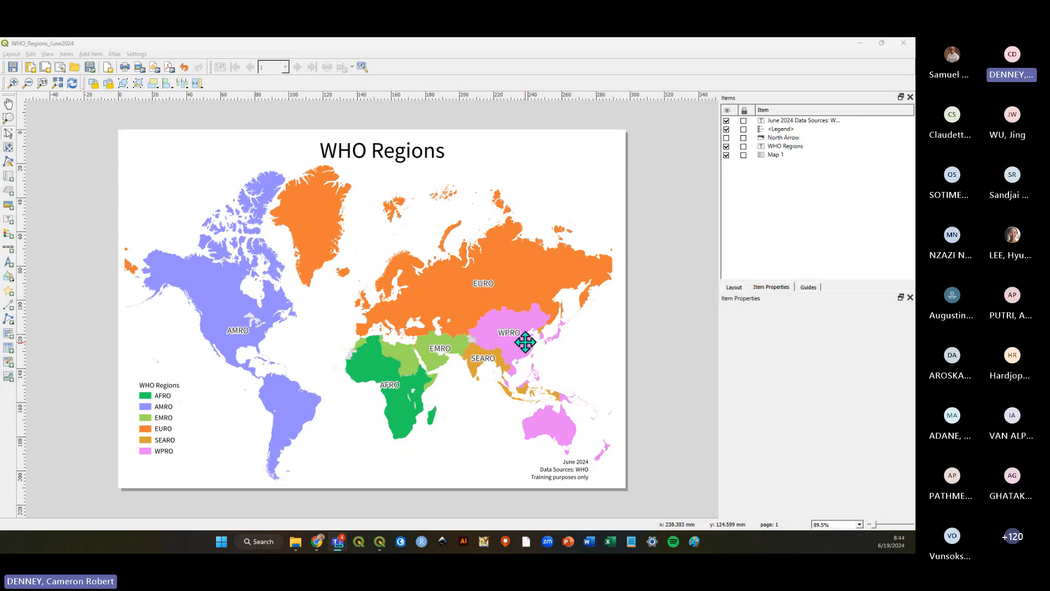
{"action": "left_click", "coordinate": [508, 328]}
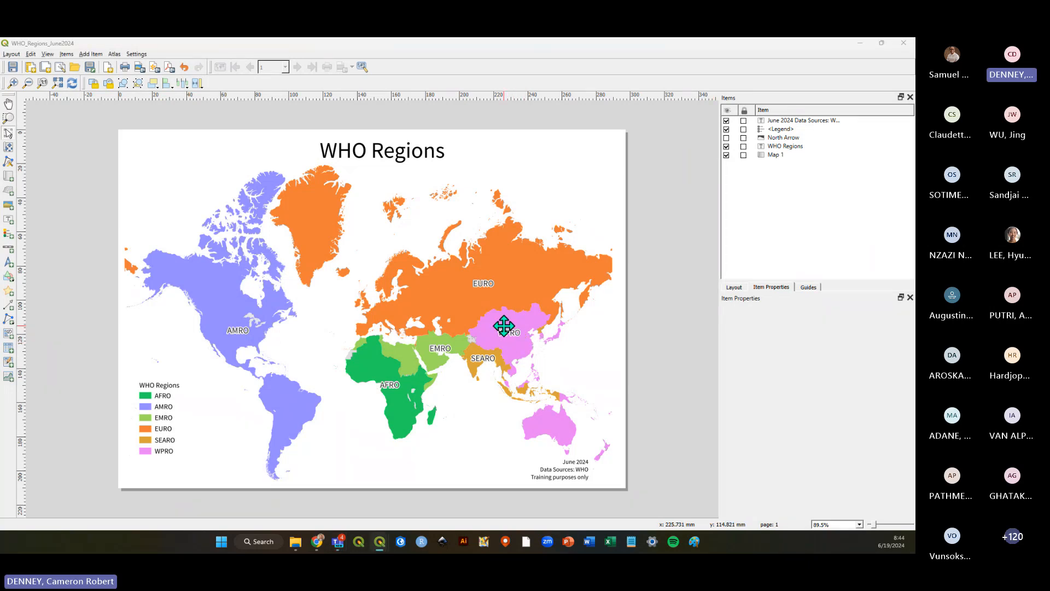
{"action": "key", "text": "alt+Tab"}
{"action": "left_click", "coordinate": [44, 228]}
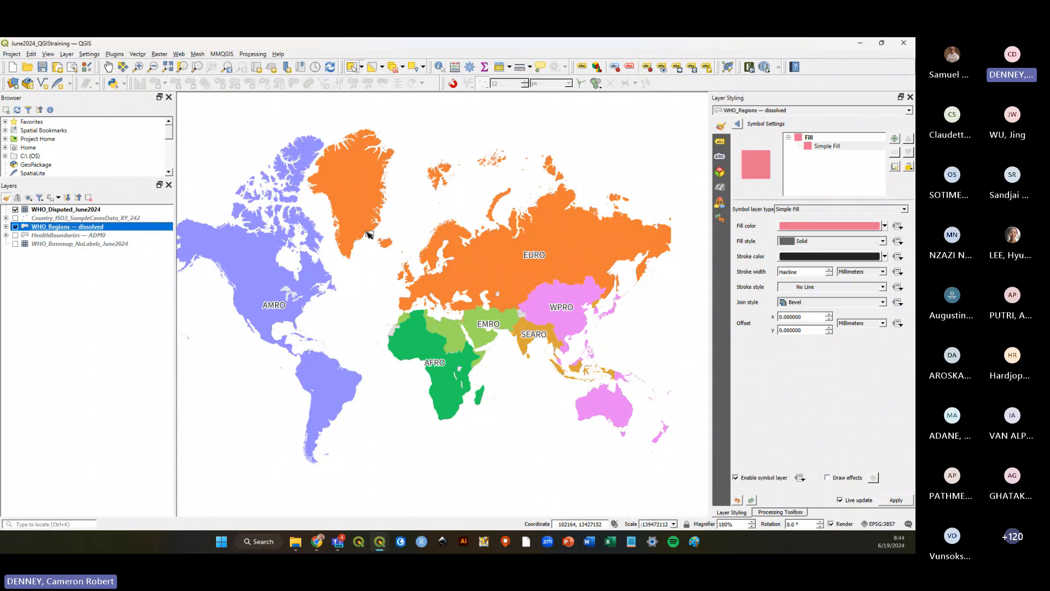
{"action": "left_click", "coordinate": [837, 146]}
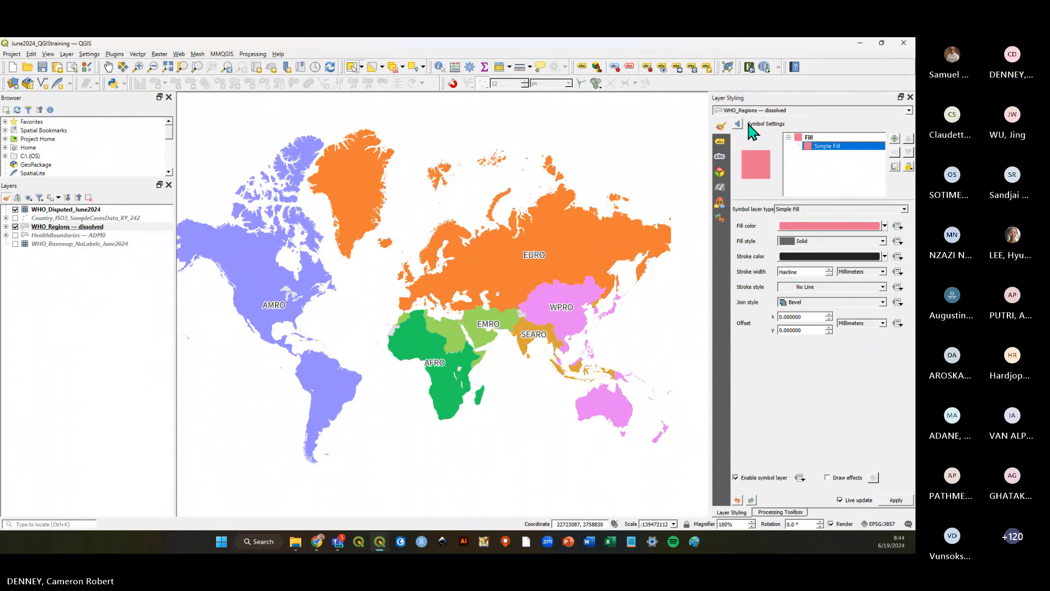
{"action": "left_click", "coordinate": [738, 124]}
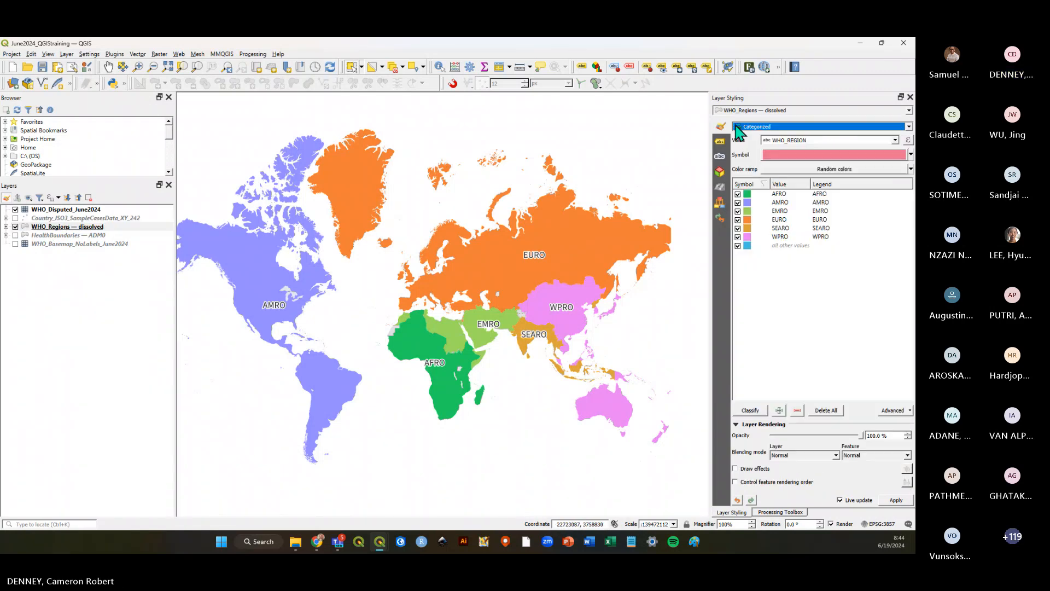
{"action": "left_click", "coordinate": [792, 157]}
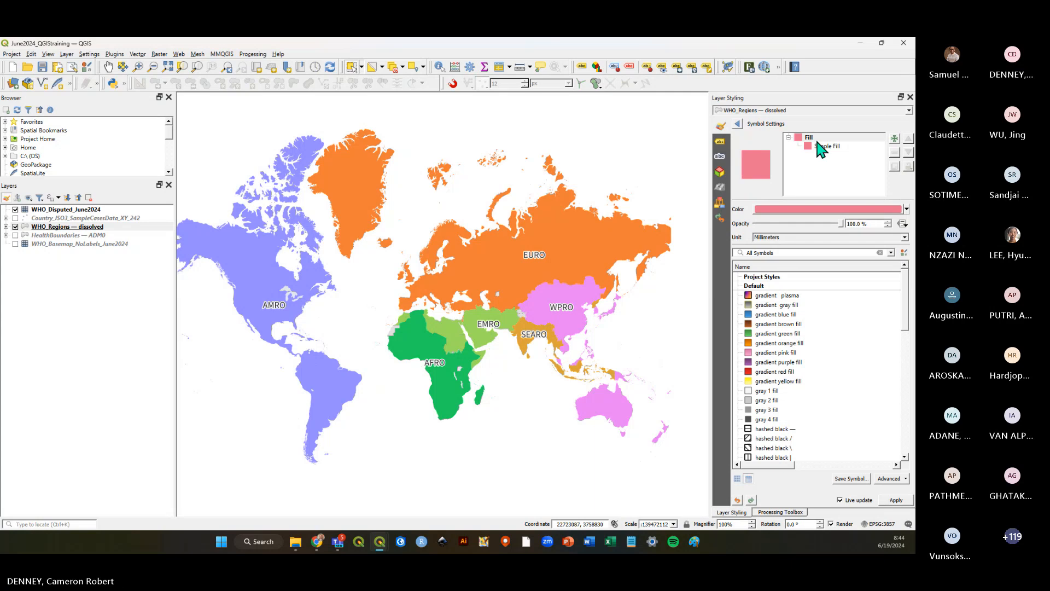
{"action": "left_click", "coordinate": [821, 147]}
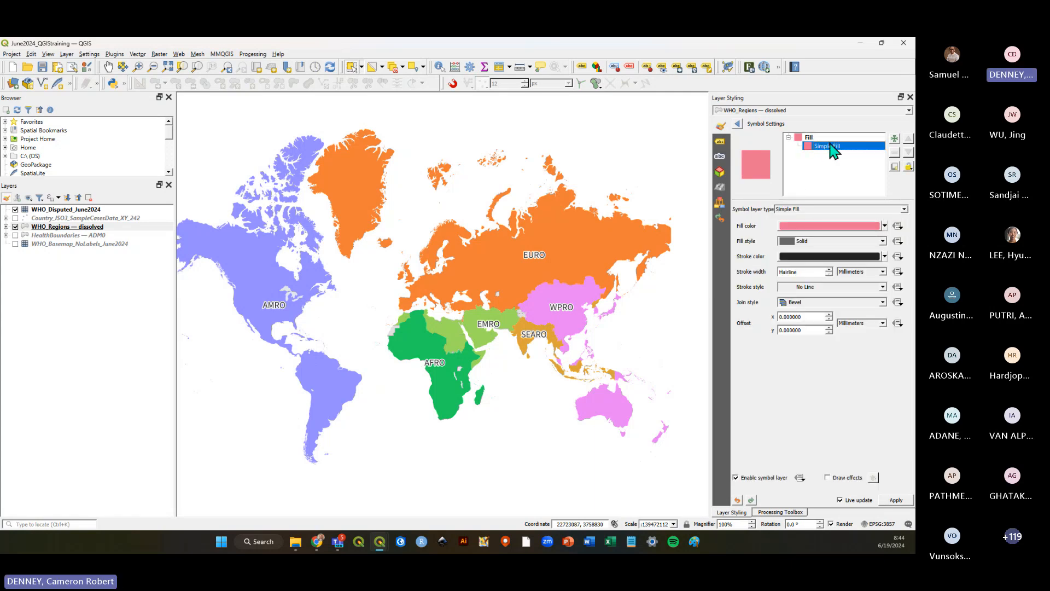
{"action": "left_click", "coordinate": [804, 287]}
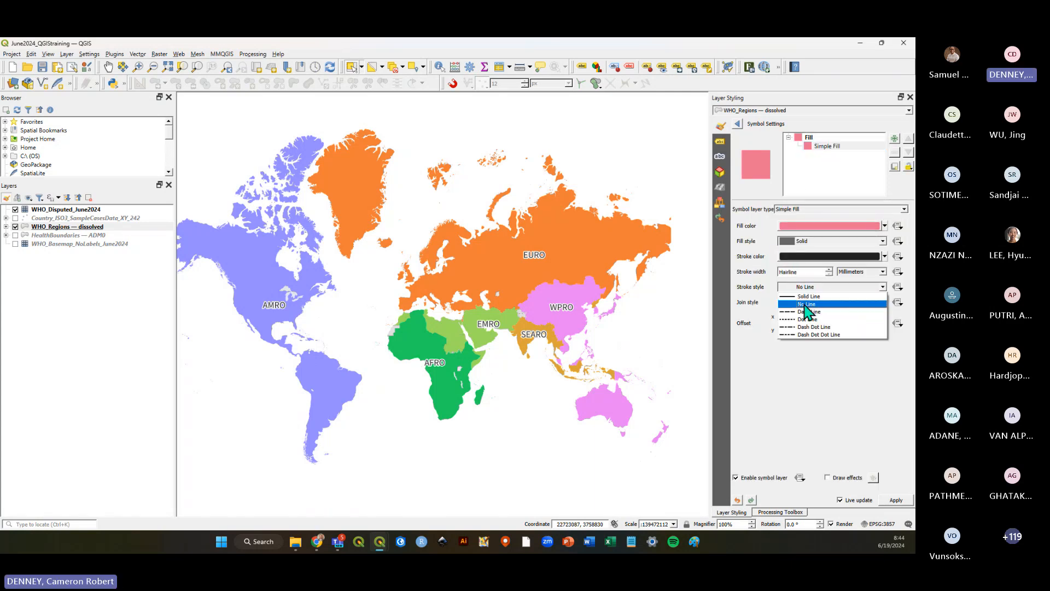
{"action": "left_click", "coordinate": [805, 305]}
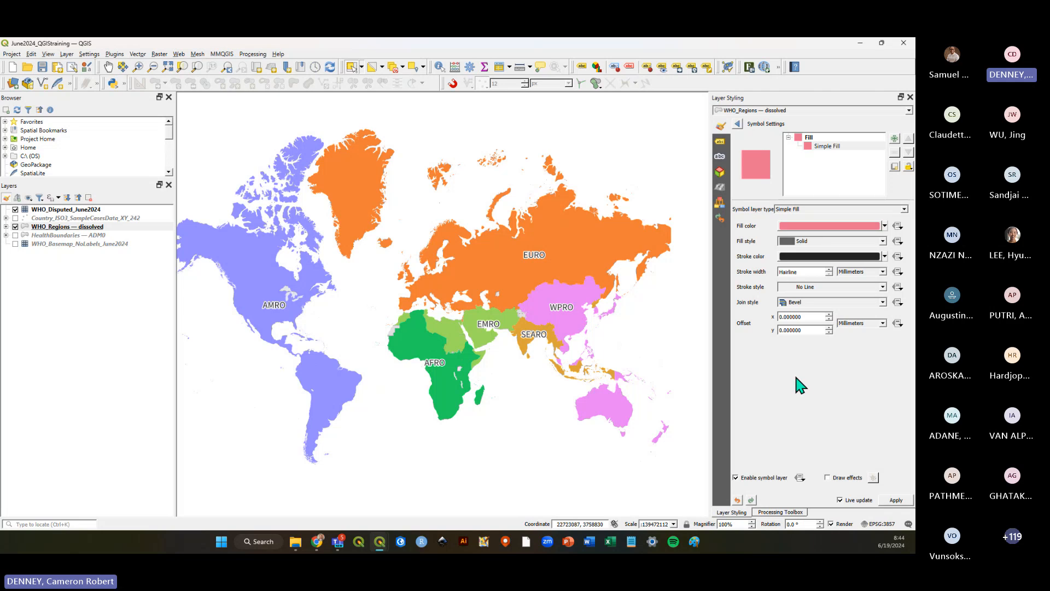
{"action": "left_click", "coordinate": [738, 124]}
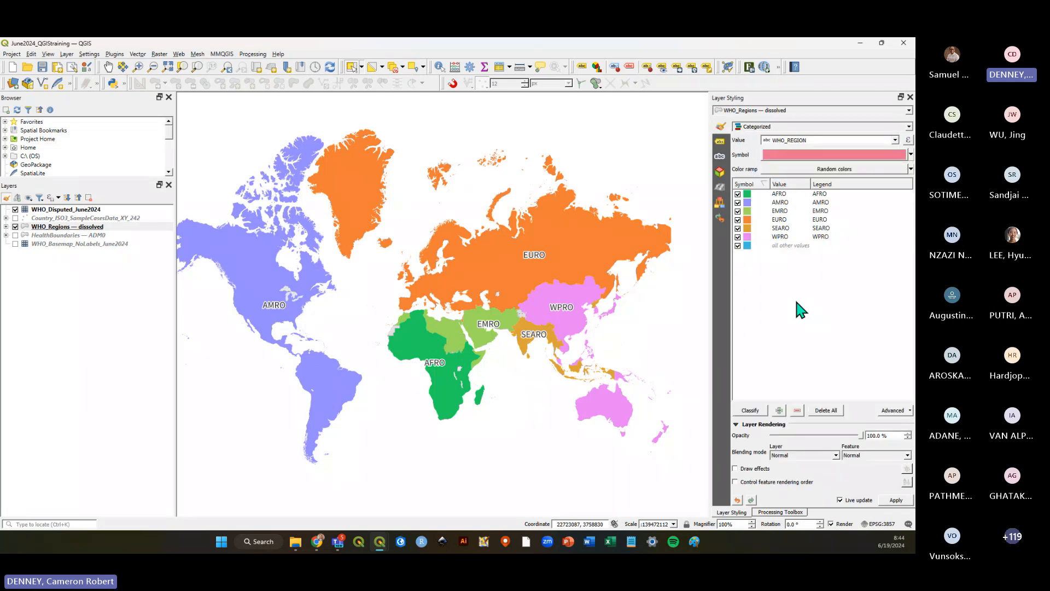
{"action": "key", "text": "alt+Tab"}
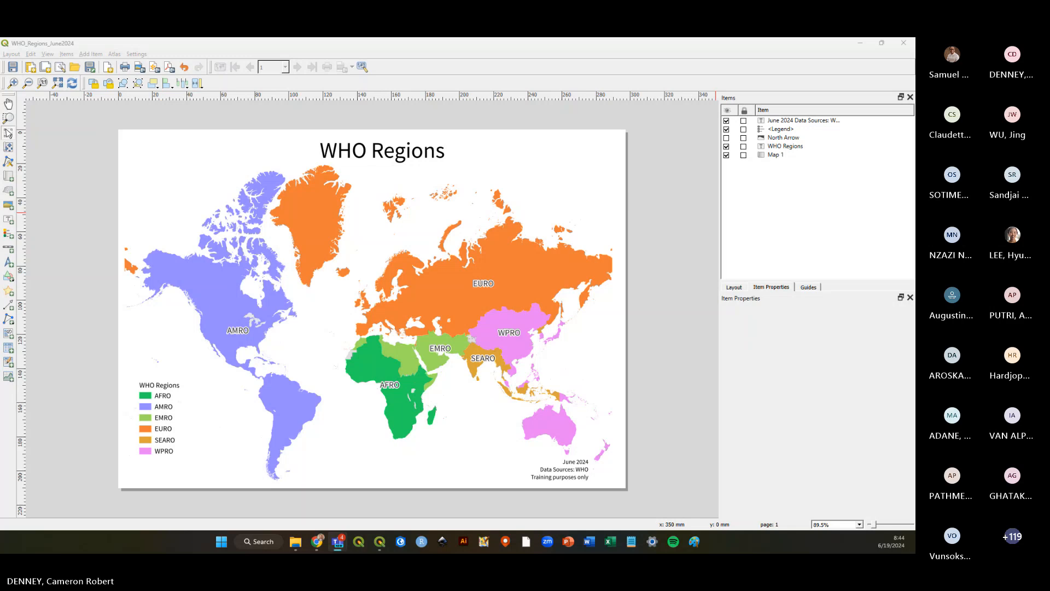
{"action": "left_click", "coordinate": [579, 47]}
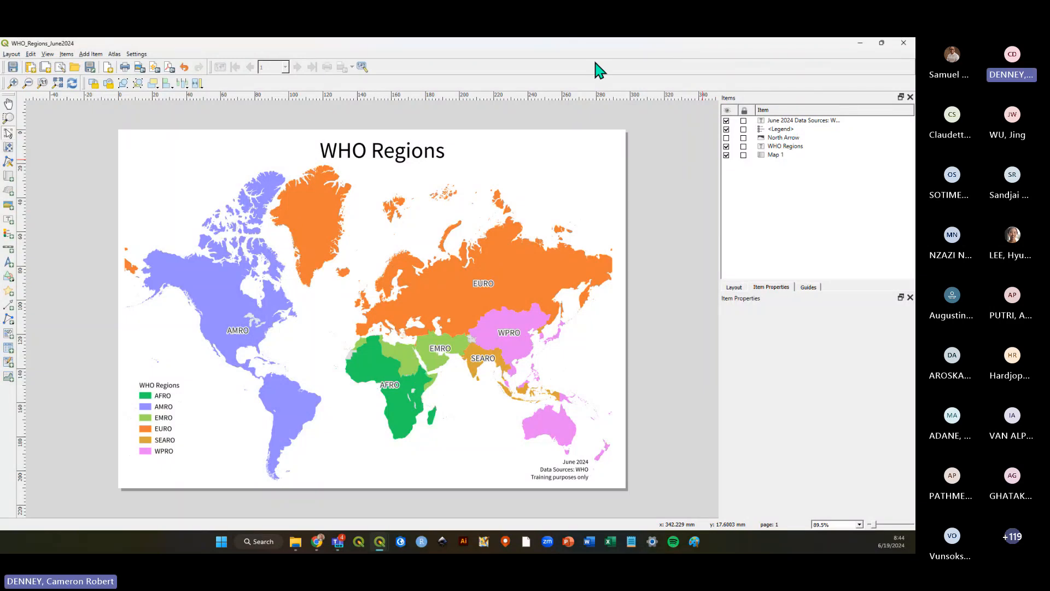
{"action": "key", "text": "alt+Tab"}
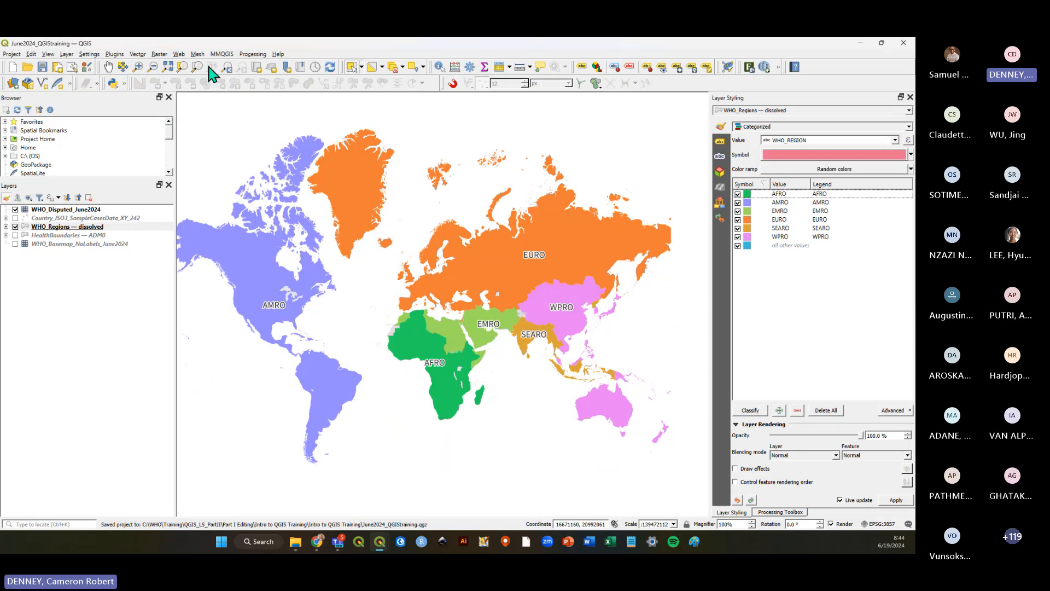
{"action": "left_click", "coordinate": [42, 68]}
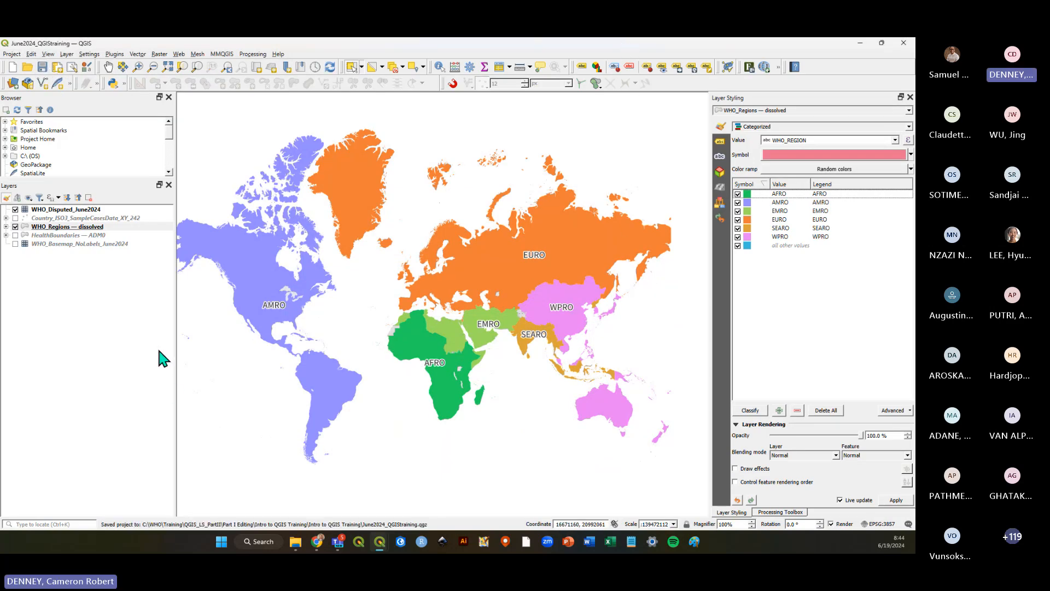
{"action": "left_click", "coordinate": [92, 298]}
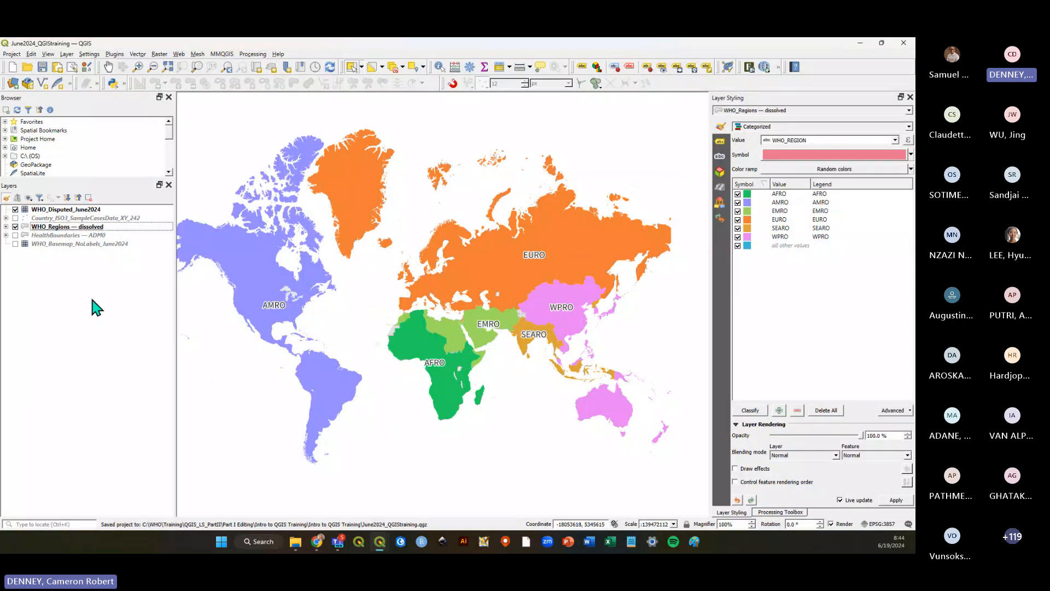
{"action": "left_click", "coordinate": [76, 227]}
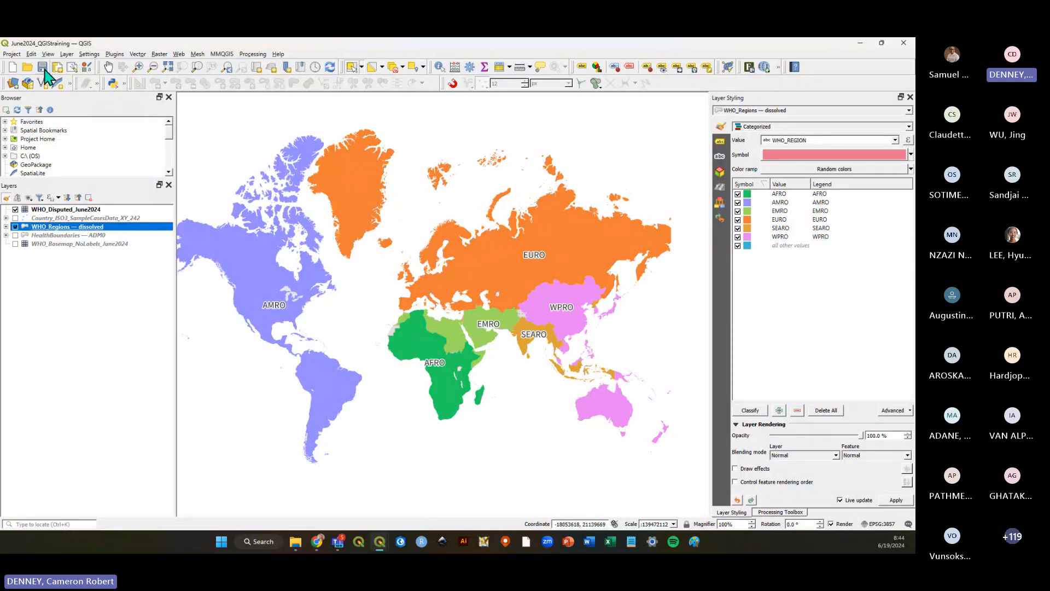
{"action": "left_click", "coordinate": [43, 68]}
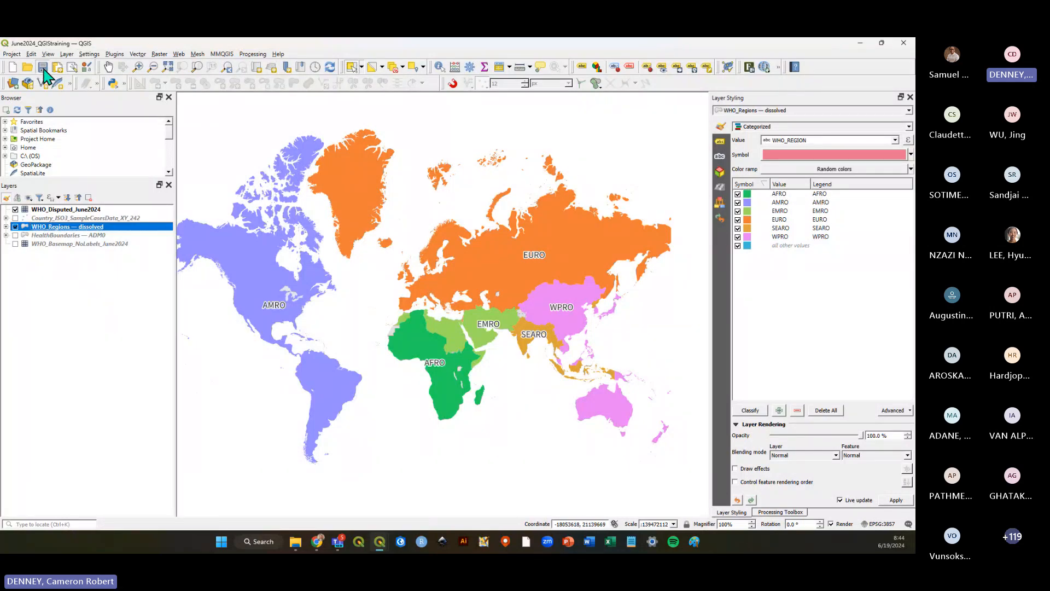
{"action": "left_click", "coordinate": [96, 331]}
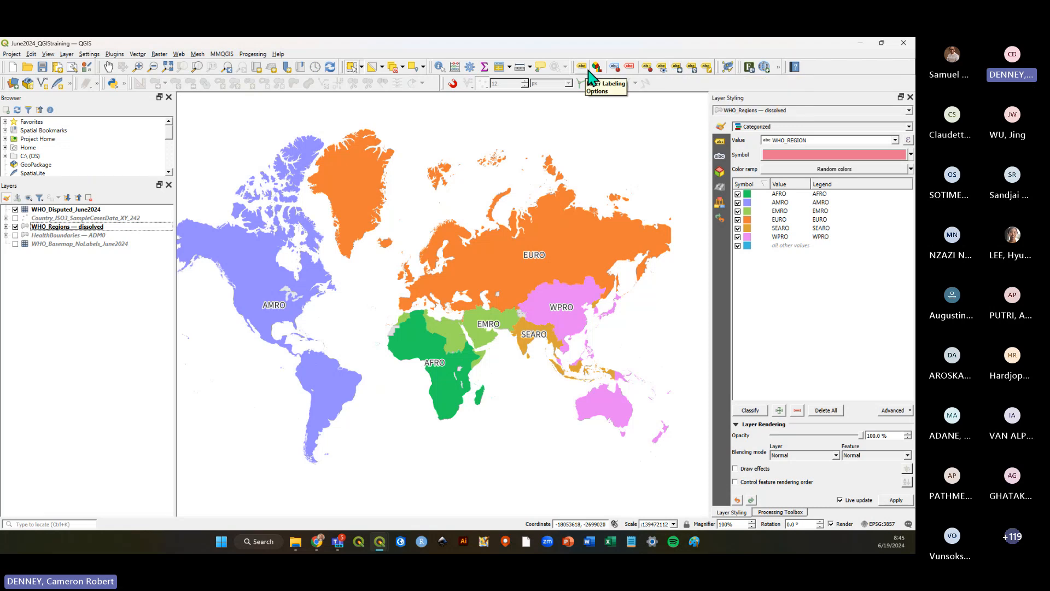
{"action": "right_click", "coordinate": [706, 87]}
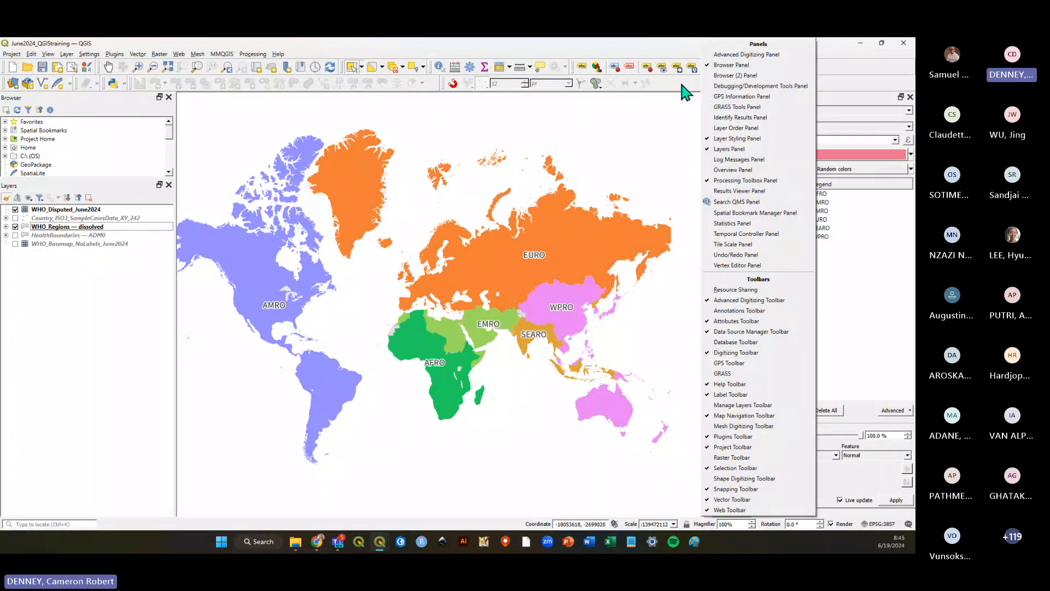
{"action": "left_click", "coordinate": [745, 180]}
{"action": "right_click", "coordinate": [737, 85]}
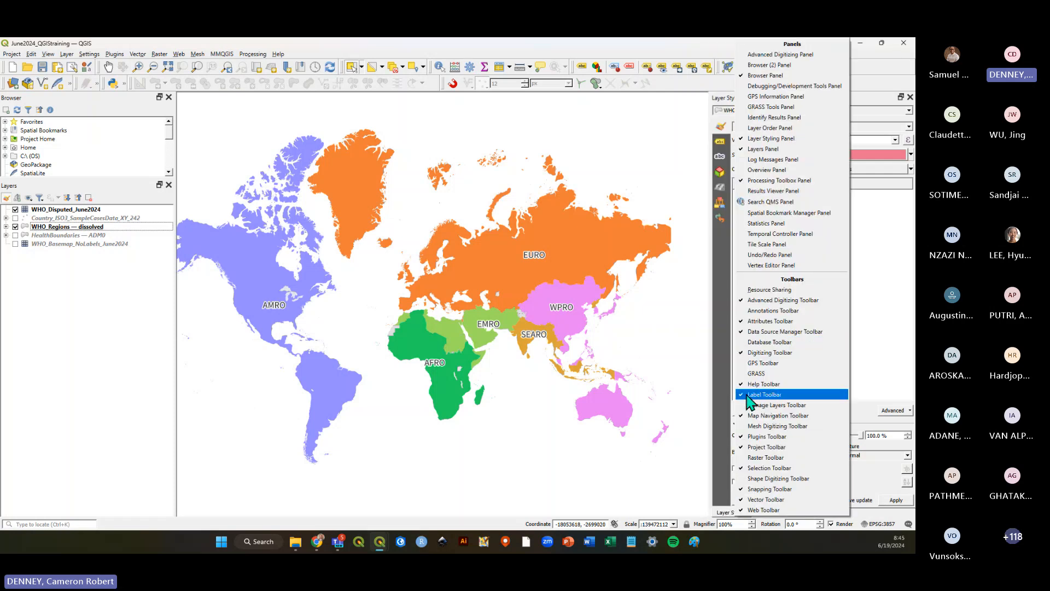
{"action": "left_click", "coordinate": [695, 84]}
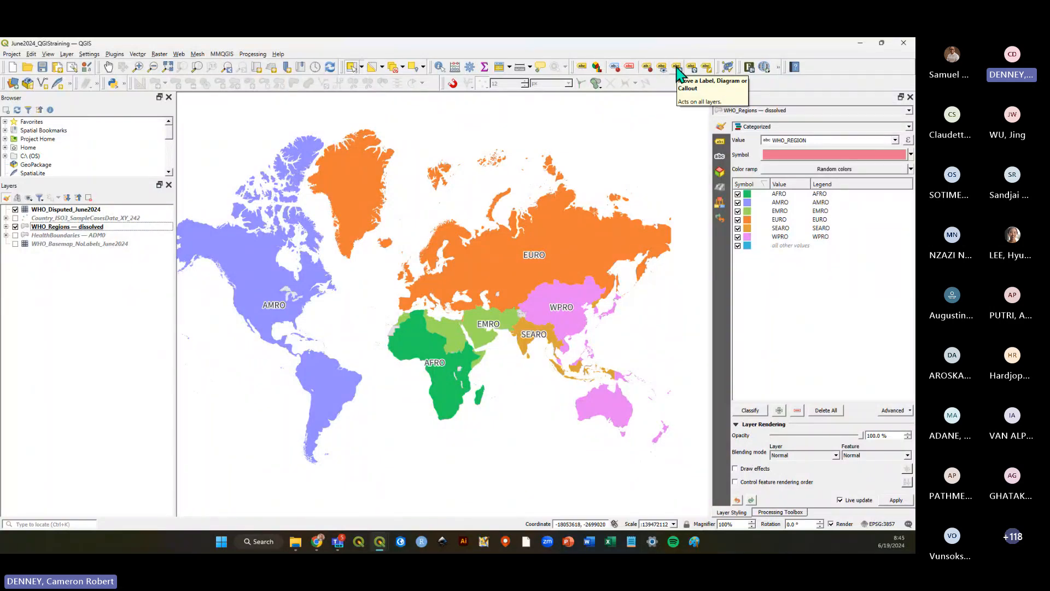
Use the Move Label tool, with fid as the auxiliary storage key, to reposition the EURO, WPRO and SEARO labels.
{"action": "left_click", "coordinate": [676, 66]}
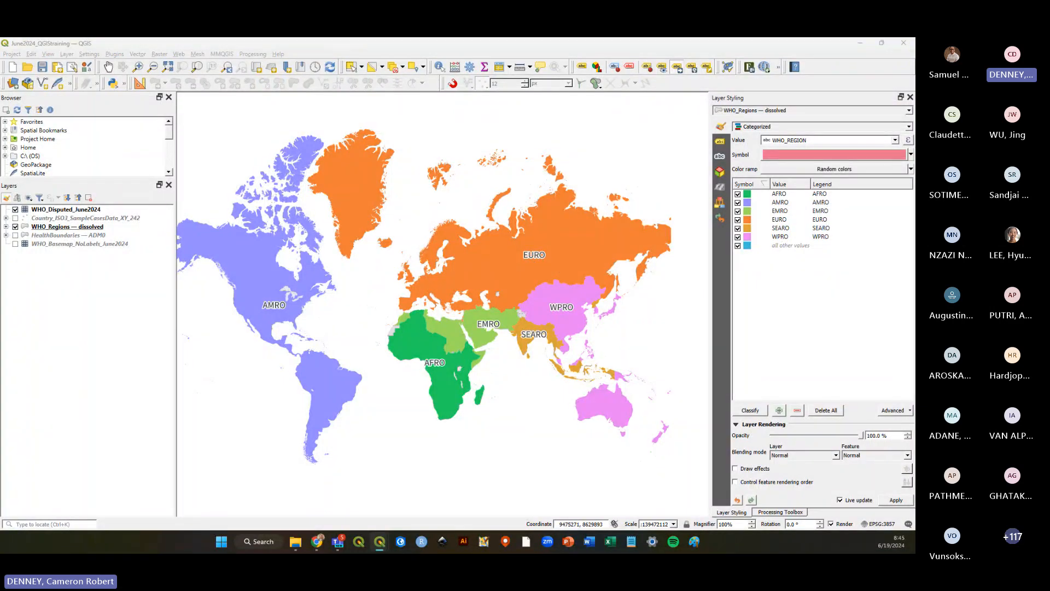
{"action": "left_click_drag", "start_coordinate": [753, 309], "coordinate": [465, 169]}
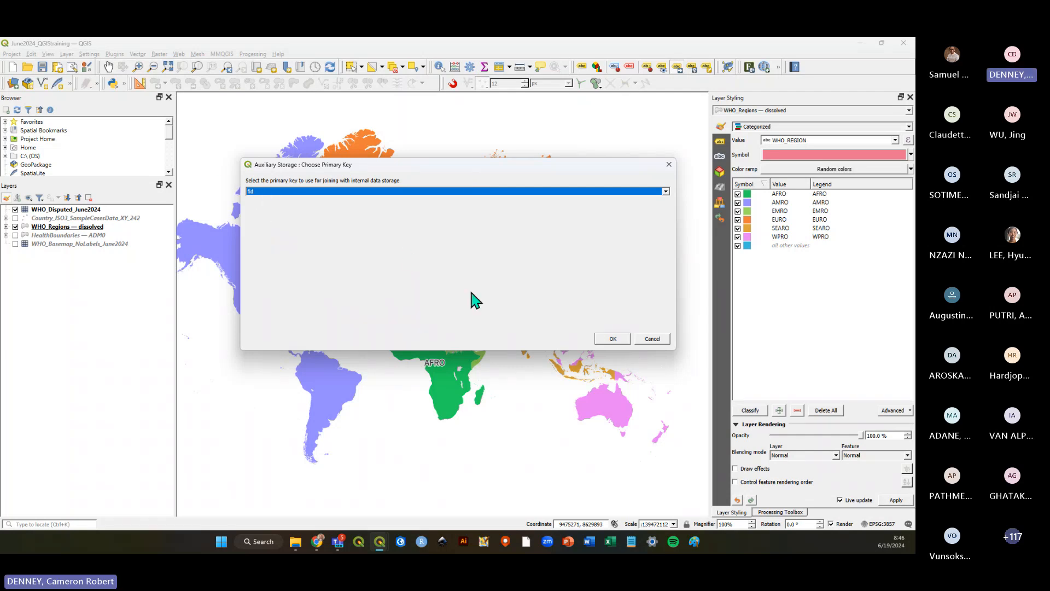
{"action": "left_click", "coordinate": [612, 339]}
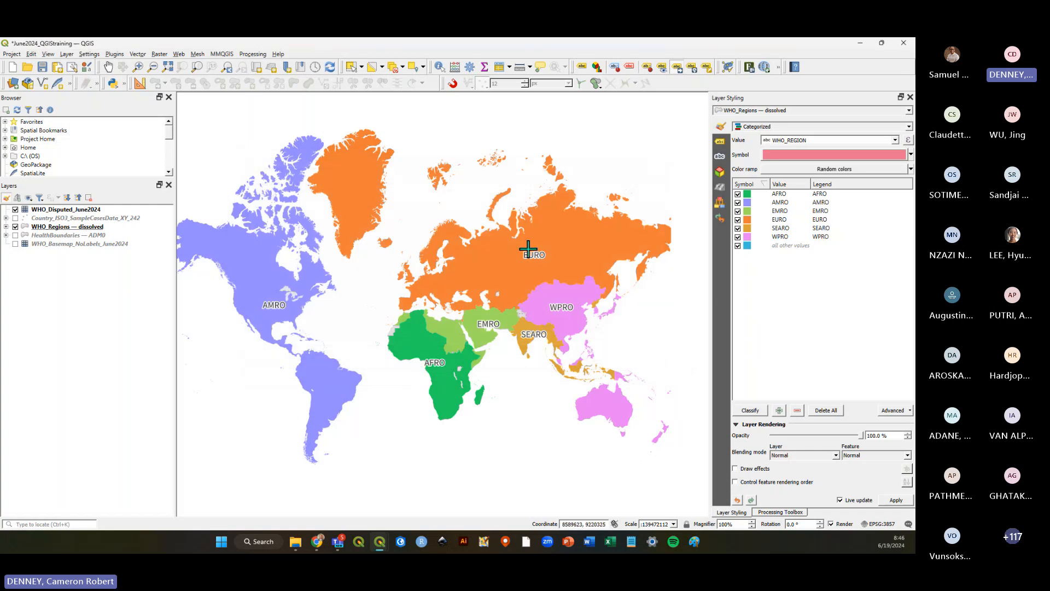
{"action": "left_click", "coordinate": [485, 271]}
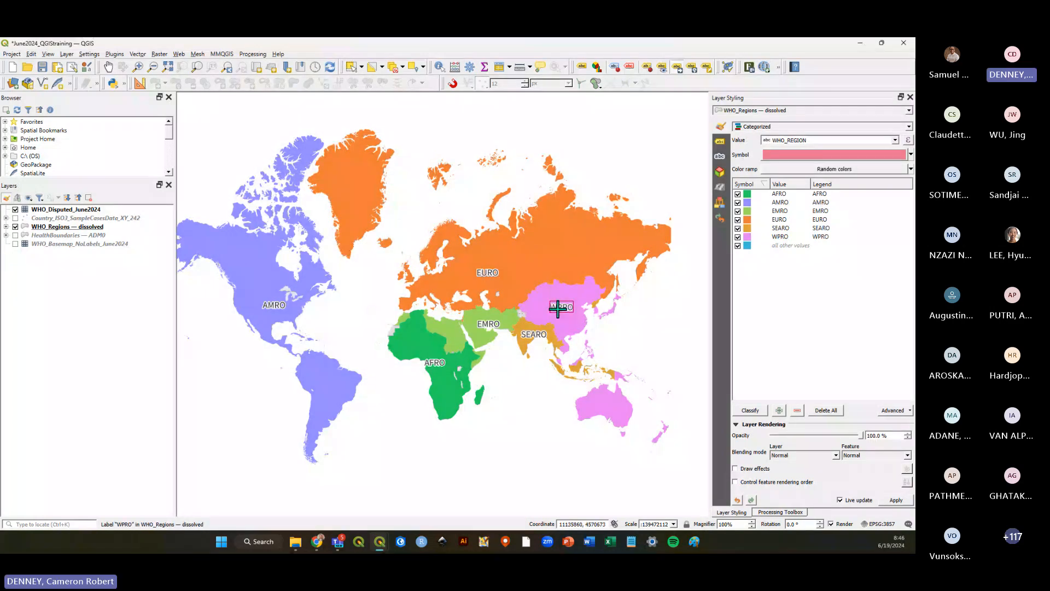
{"action": "left_click", "coordinate": [549, 312]}
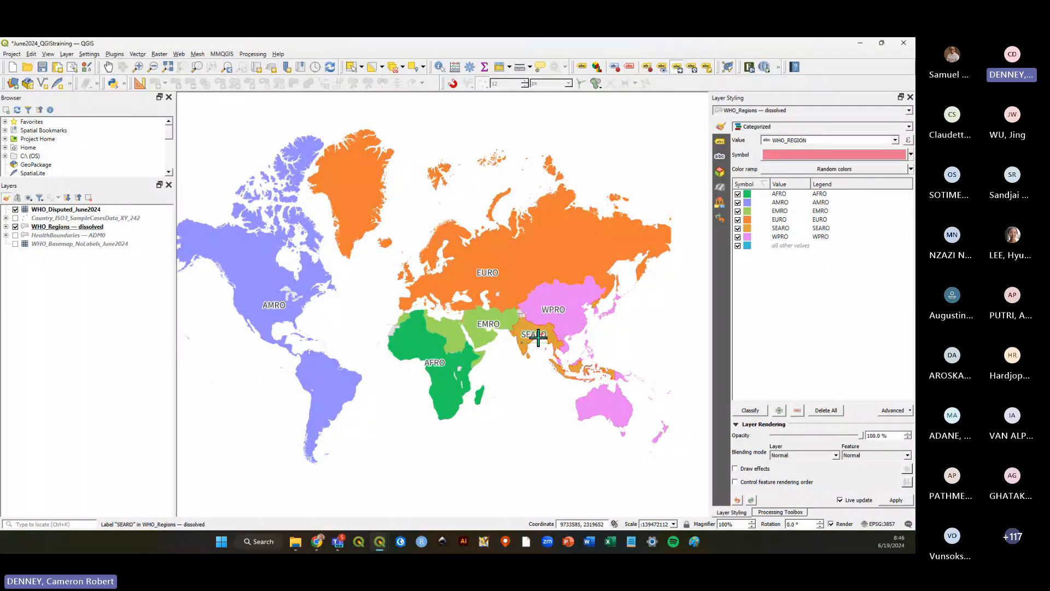
{"action": "left_click", "coordinate": [496, 325]}
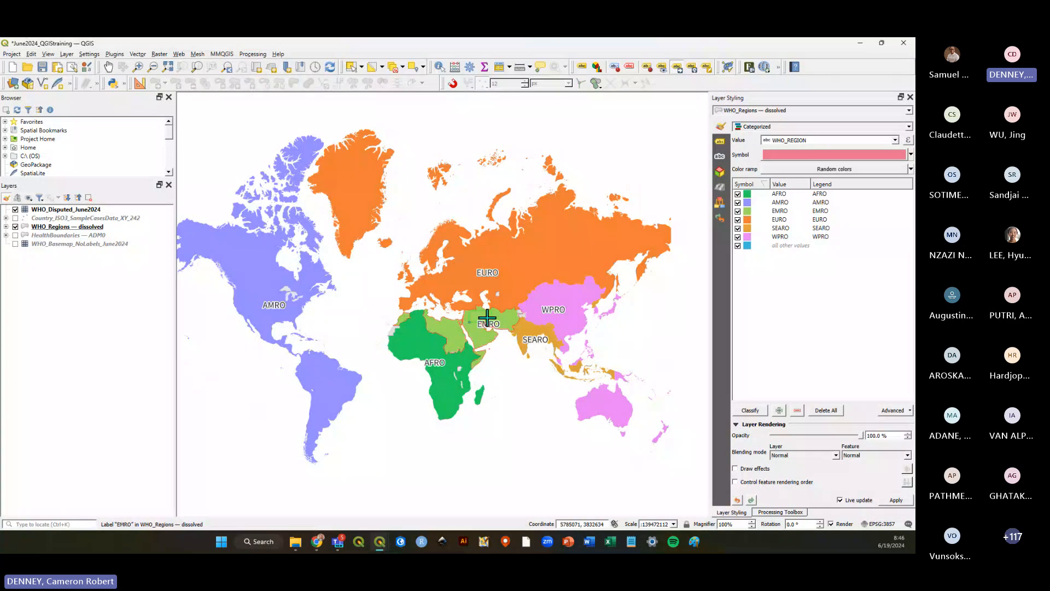
Reposition the EMRO, AFRO and AMRO labels, and move the SEARO label south into the Indian Ocean.
{"action": "left_click", "coordinate": [488, 317]}
{"action": "left_click", "coordinate": [443, 361]}
{"action": "left_click", "coordinate": [447, 358]}
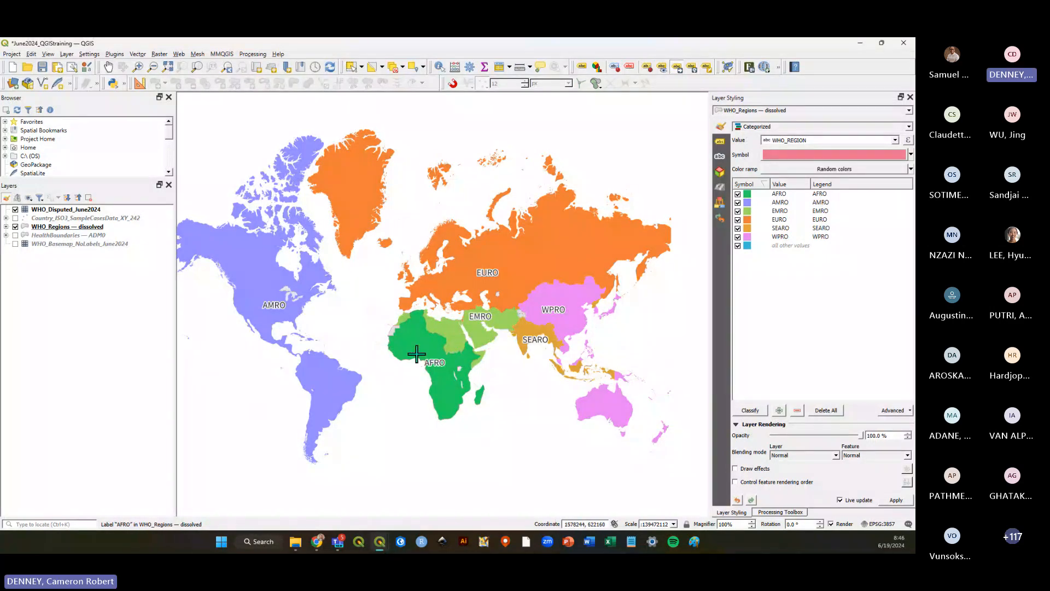
{"action": "left_click", "coordinate": [272, 310]}
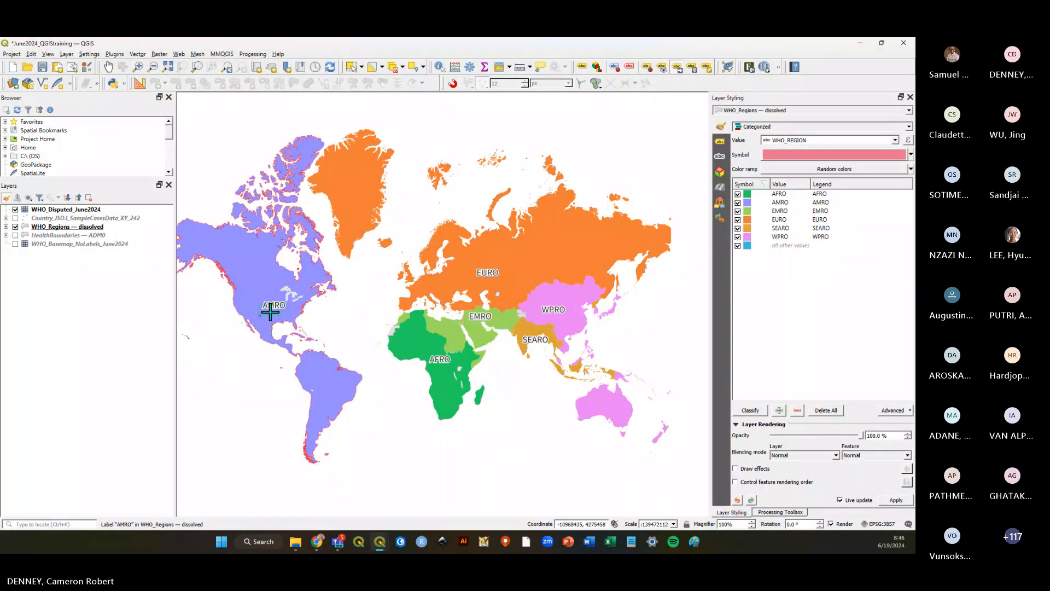
{"action": "left_click", "coordinate": [306, 345]}
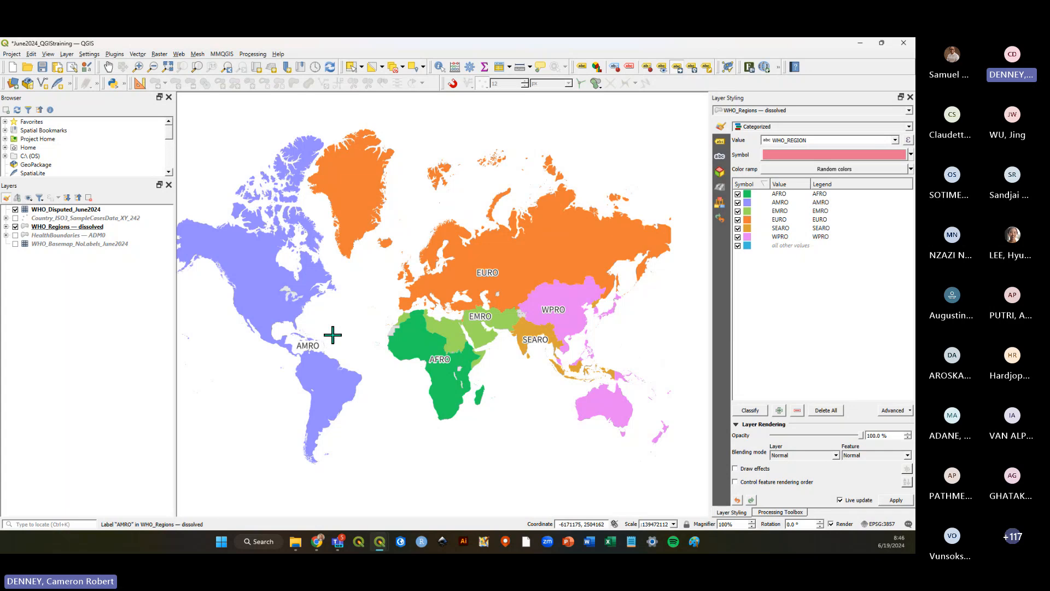
{"action": "left_click", "coordinate": [526, 333]}
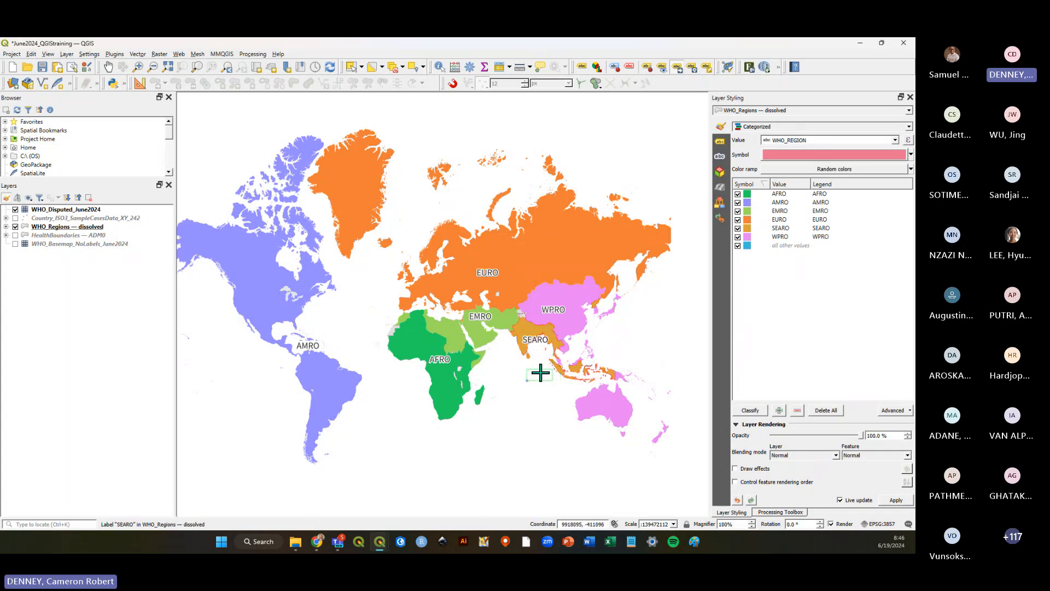
{"action": "left_click", "coordinate": [529, 368]}
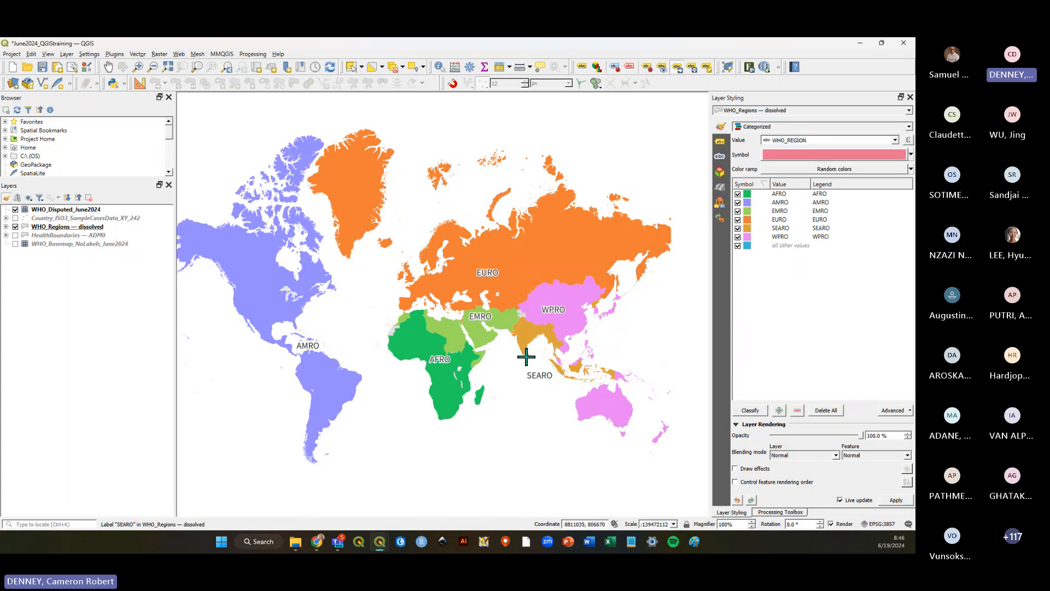
Switch between the print layout and the map canvas to compare the label positions.
{"action": "key", "text": "alt+Tab"}
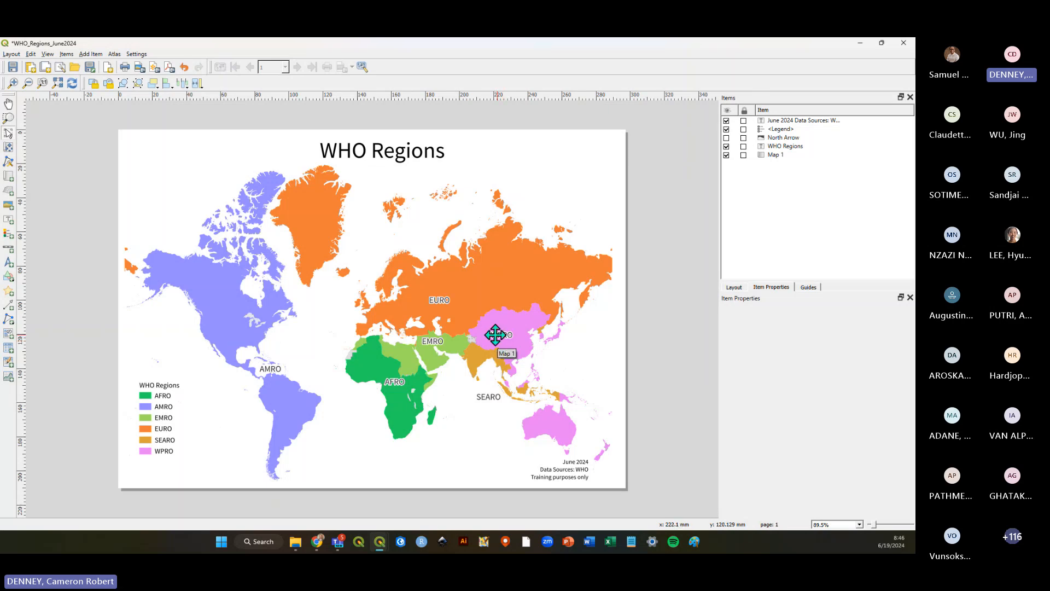
{"action": "key", "text": "alt+Tab"}
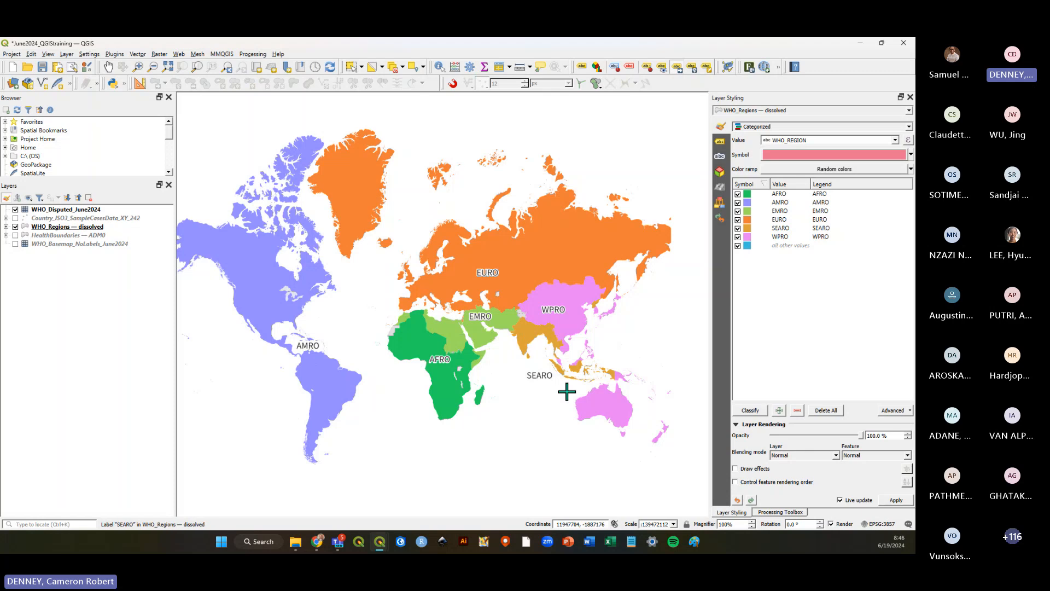
{"action": "key", "text": "alt+Tab"}
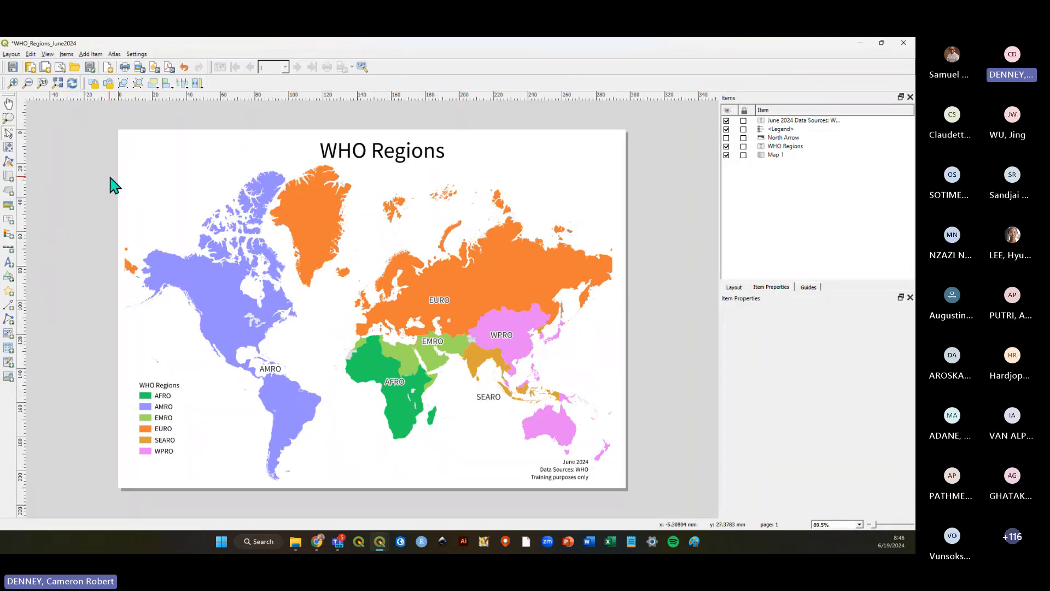
{"action": "key", "text": "alt+Tab"}
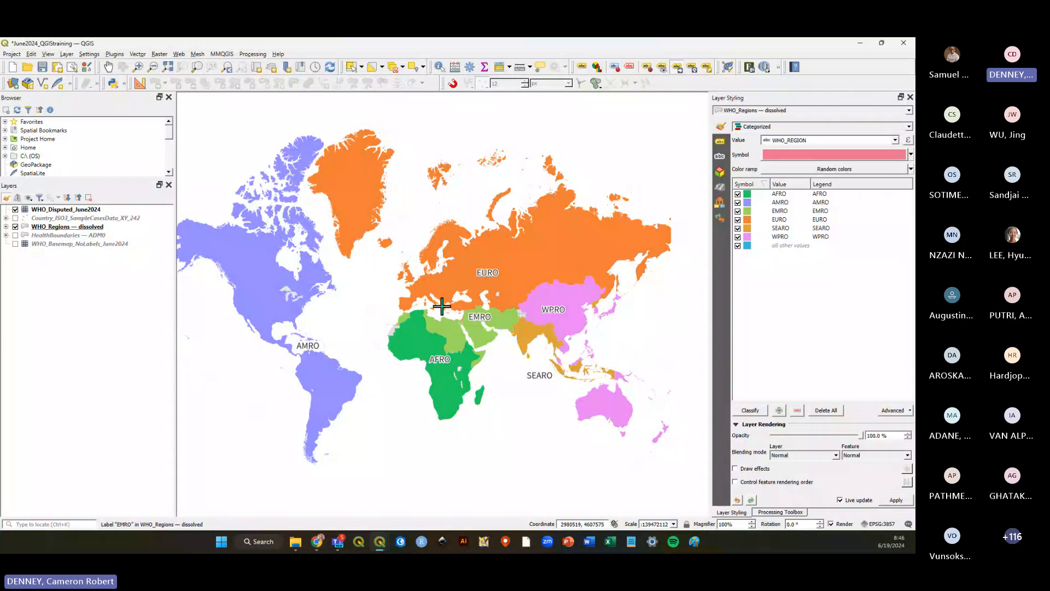
{"action": "key", "text": "alt+Tab"}
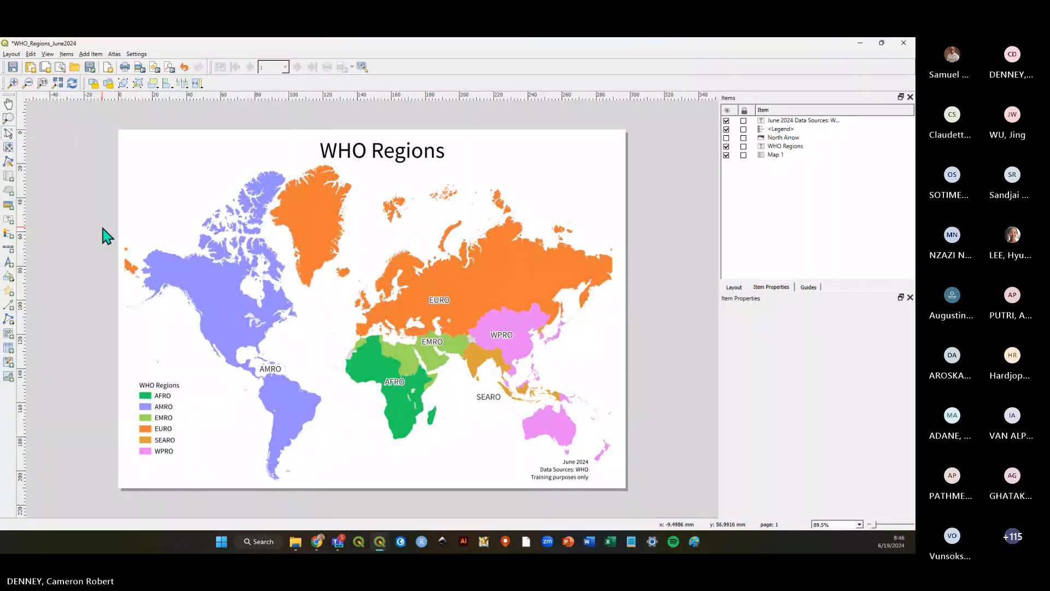
Save the layout and export it as an image at 300 dpi, replacing WHO_Regions_June2024.png, then save the layout again.
{"action": "left_click", "coordinate": [13, 67]}
{"action": "left_click", "coordinate": [12, 54]}
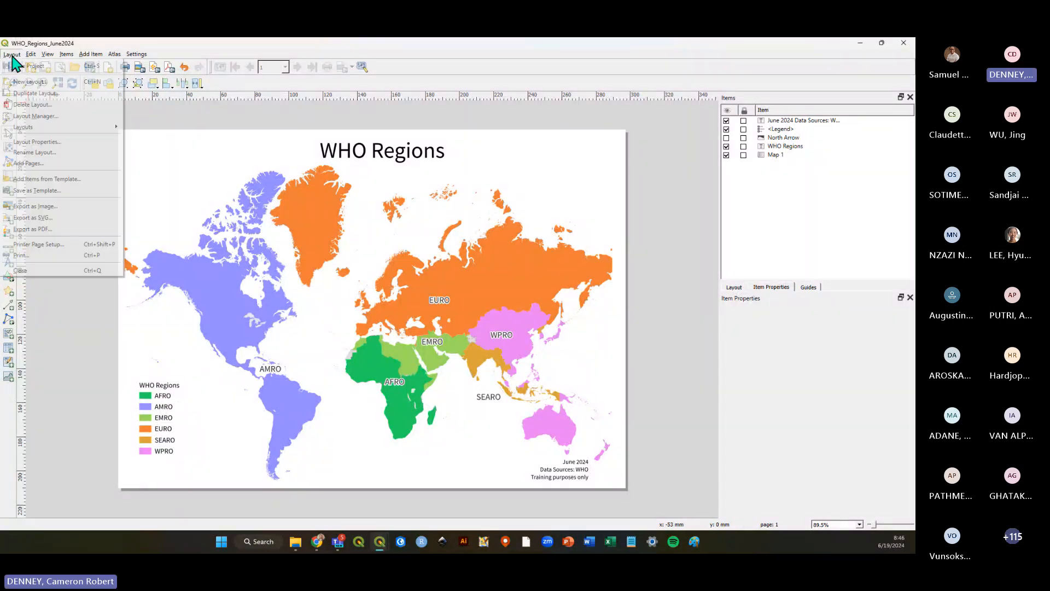
{"action": "left_click", "coordinate": [35, 207]}
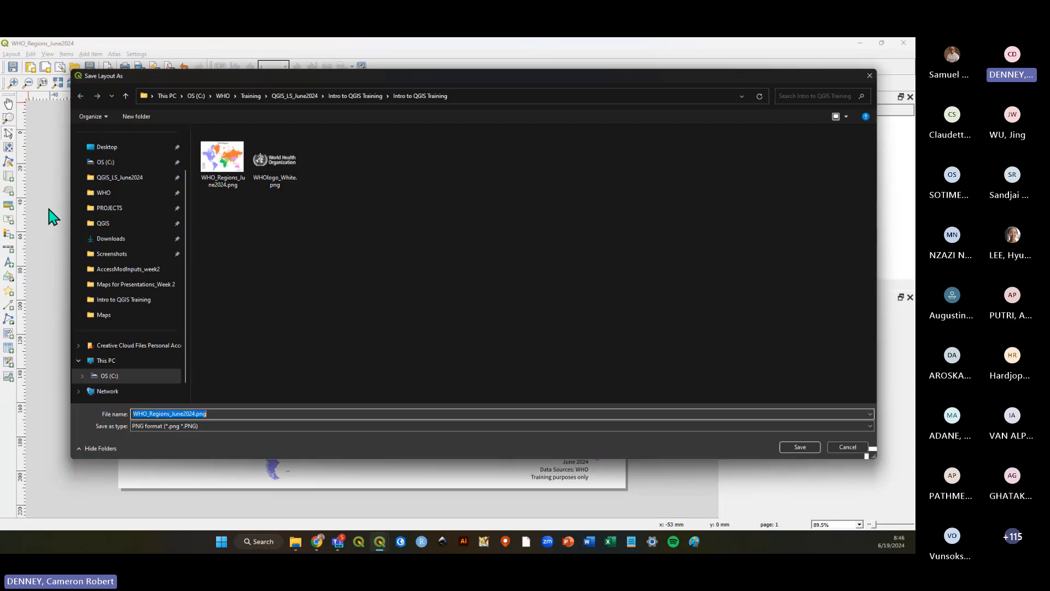
{"action": "left_click", "coordinate": [222, 158]}
{"action": "left_click", "coordinate": [800, 448]}
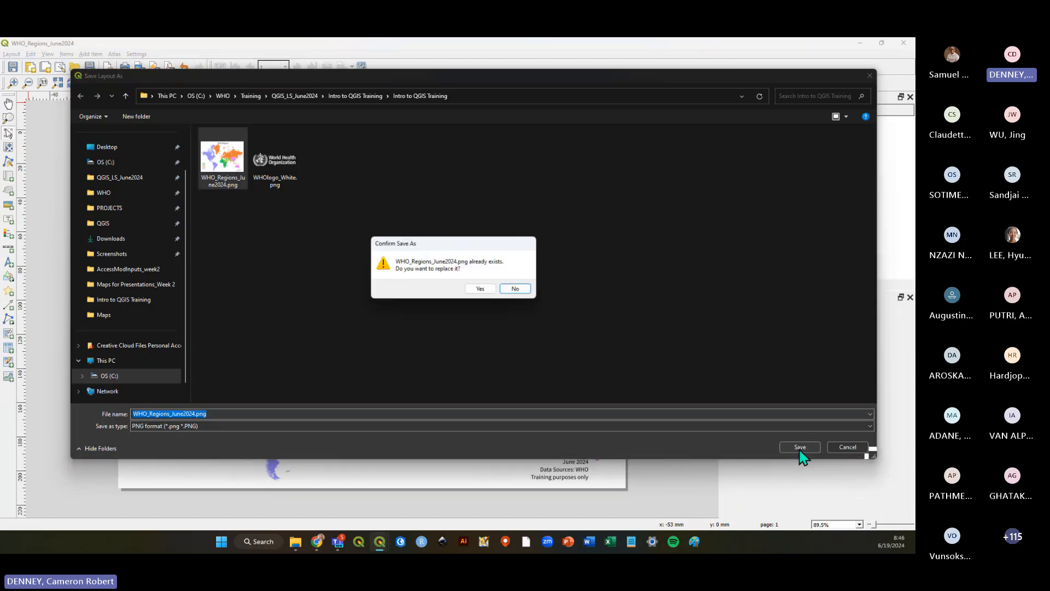
{"action": "left_click", "coordinate": [488, 290]}
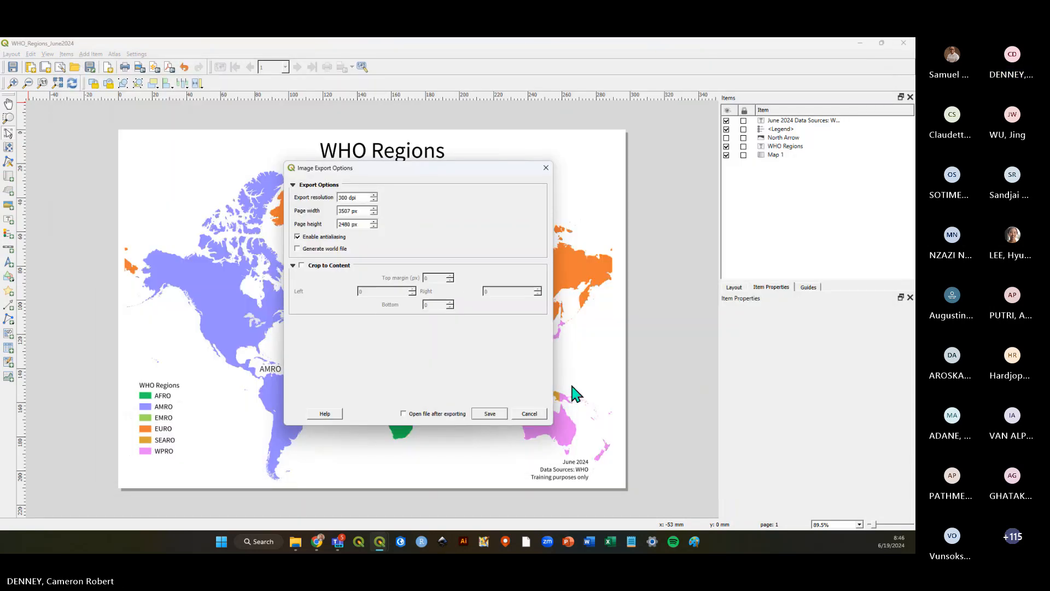
{"action": "left_click", "coordinate": [488, 414]}
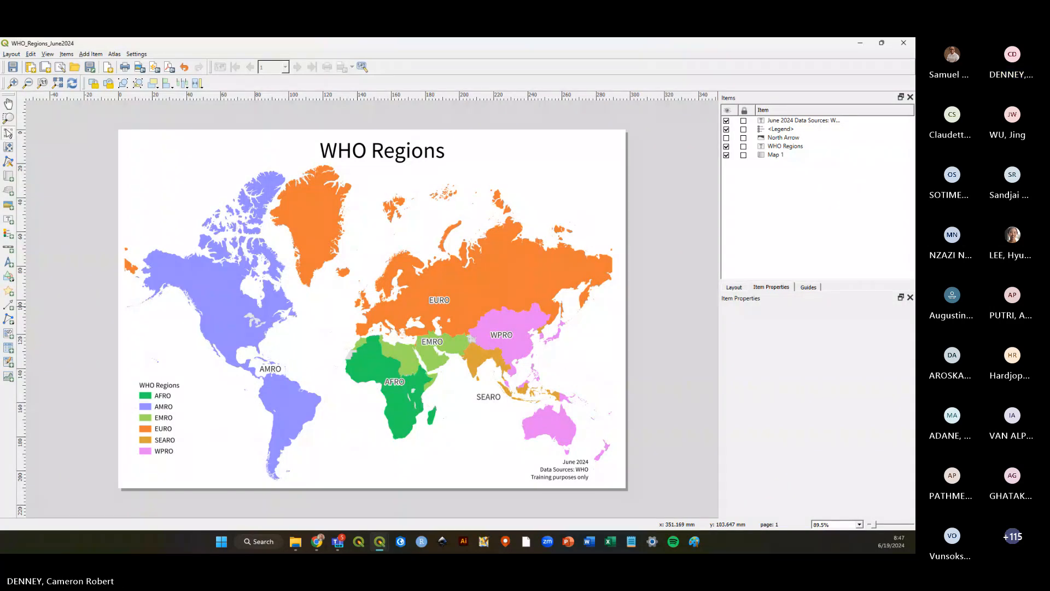
{"action": "key", "text": "alt+Tab"}
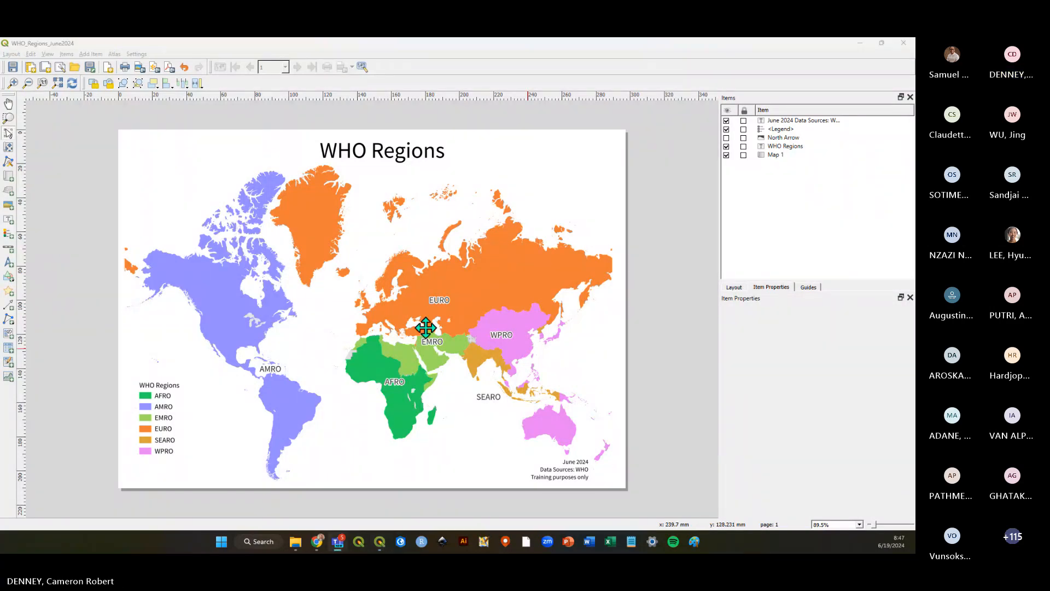
{"action": "left_click", "coordinate": [13, 67]}
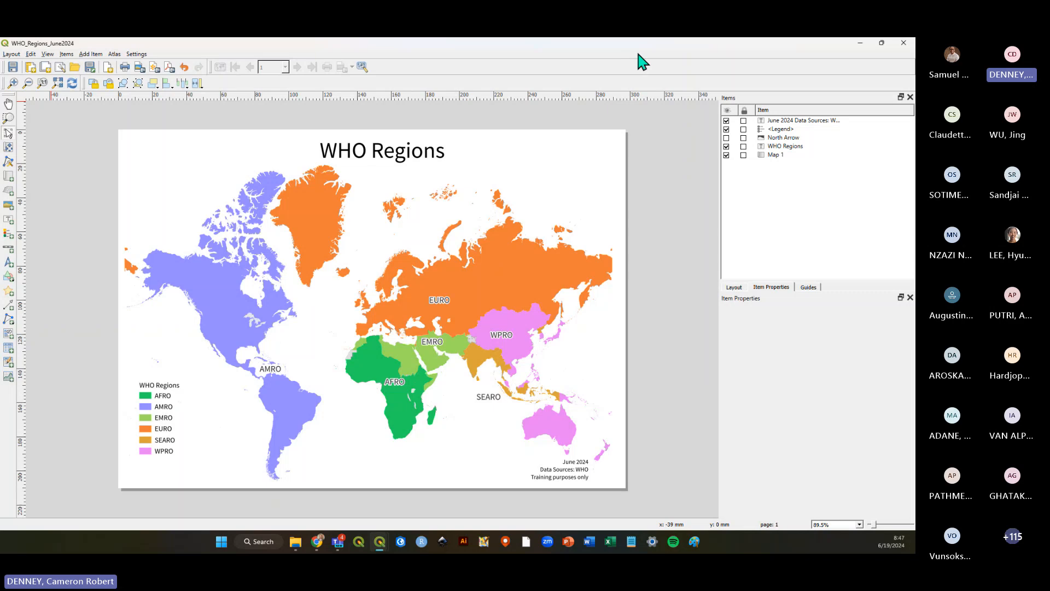
Open the tutorial PDF in the browser and scroll to the WHO Global Regions example maps.
{"action": "left_click", "coordinate": [318, 542]}
{"action": "scroll", "coordinate": [593, 350], "scroll_direction": "down", "scroll_amount": 10}
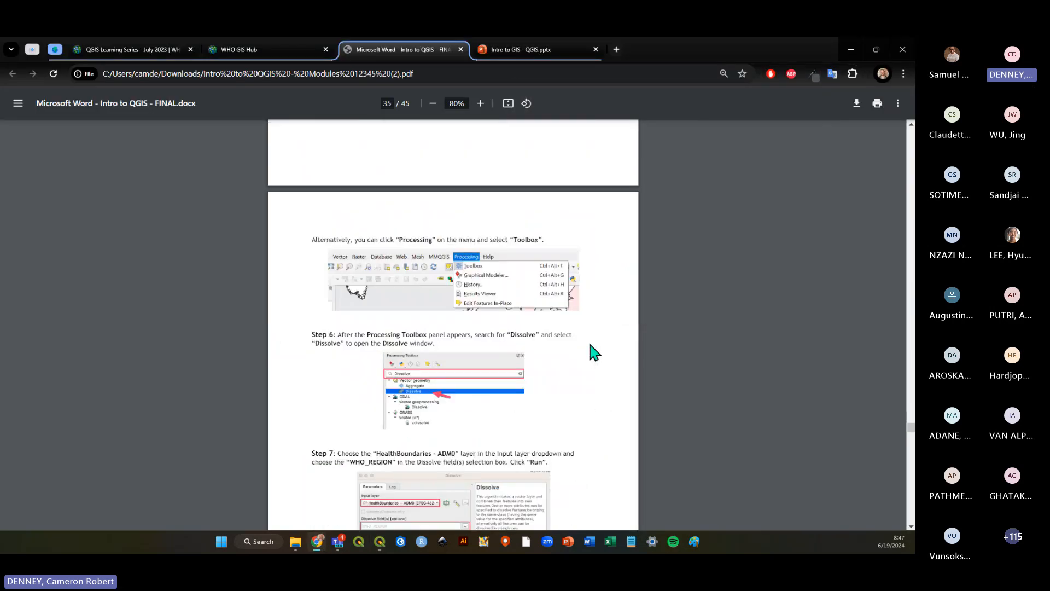
{"action": "scroll", "coordinate": [593, 350], "scroll_direction": "up", "scroll_amount": 5}
{"action": "left_click_drag", "start_coordinate": [911, 429], "coordinate": [894, 511]}
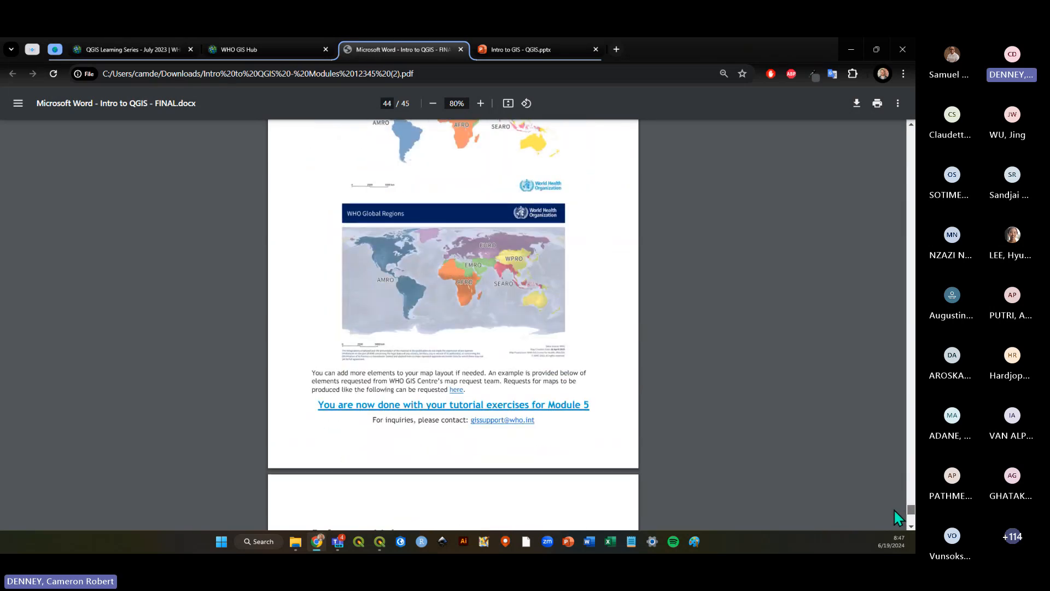
{"action": "scroll", "coordinate": [504, 312], "scroll_direction": "up", "scroll_amount": 1}
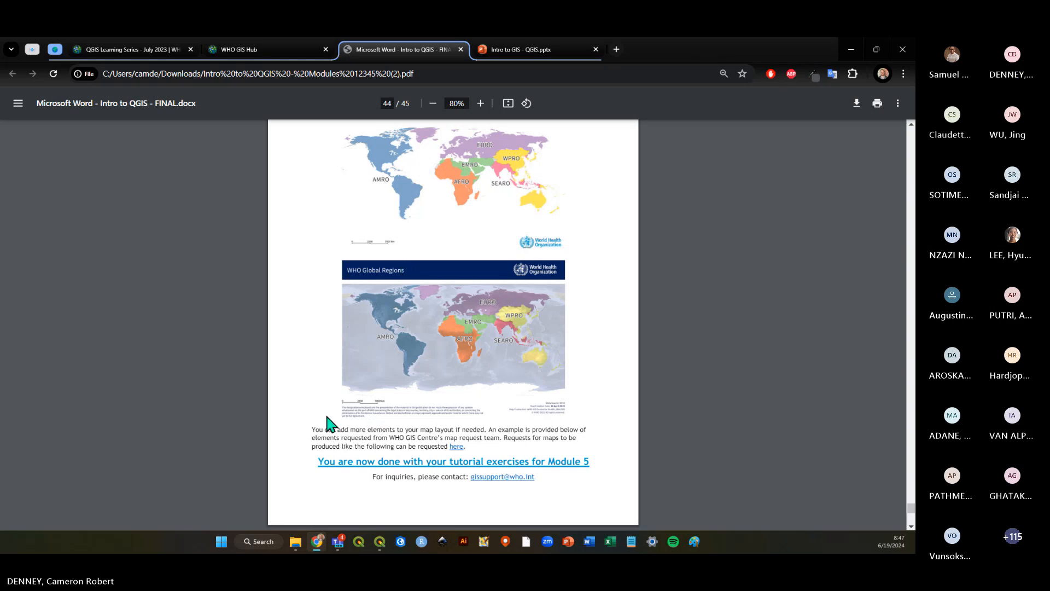
{"action": "scroll", "coordinate": [327, 408], "scroll_direction": "up", "scroll_amount": 1}
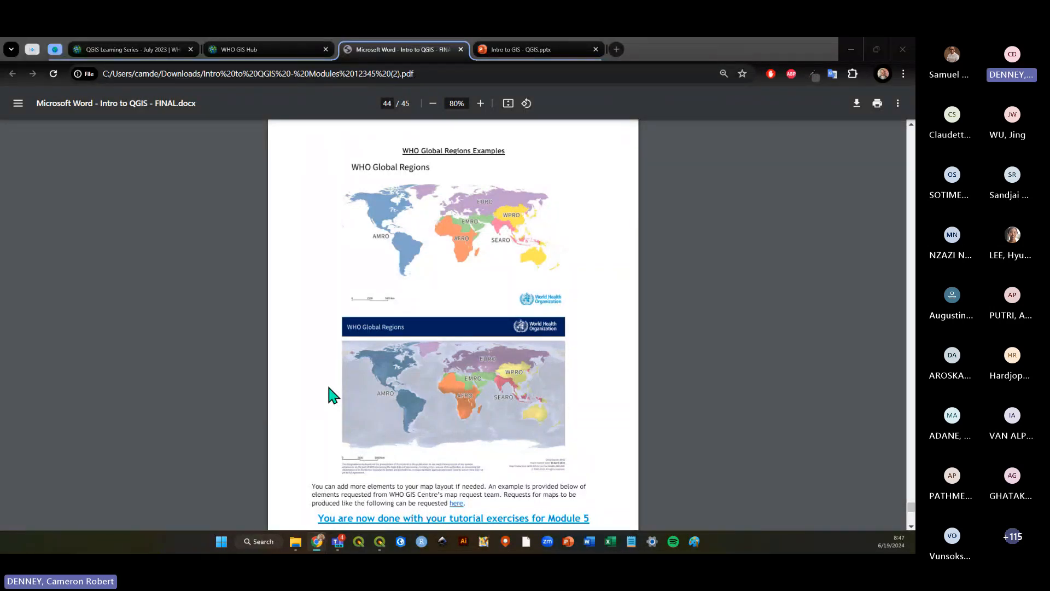
Examine the project files in the Intro to QGIS Training folder.
{"action": "key", "text": "alt+Tab"}
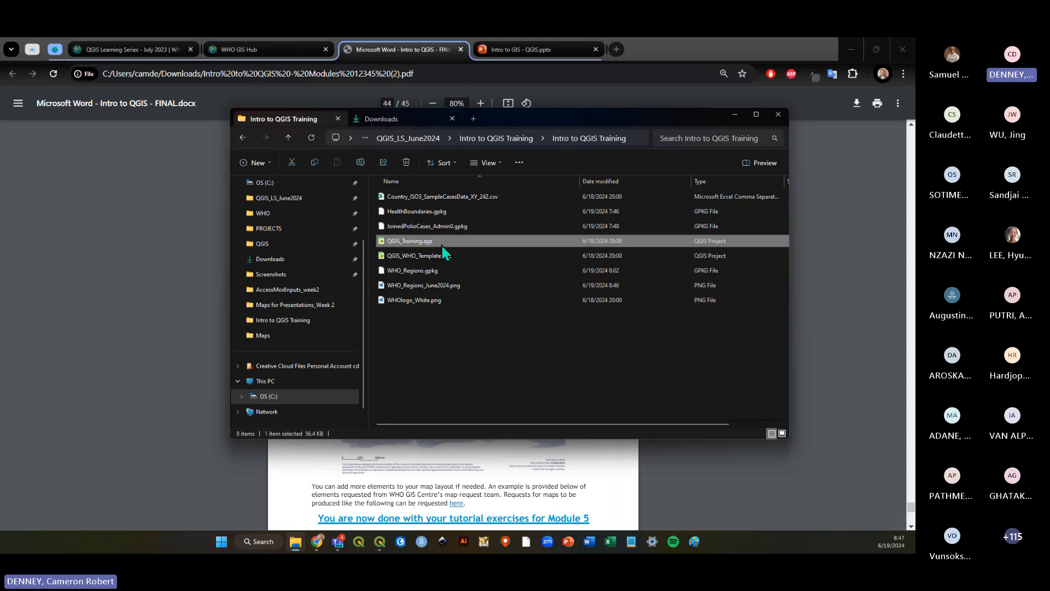
{"action": "left_click", "coordinate": [448, 255]}
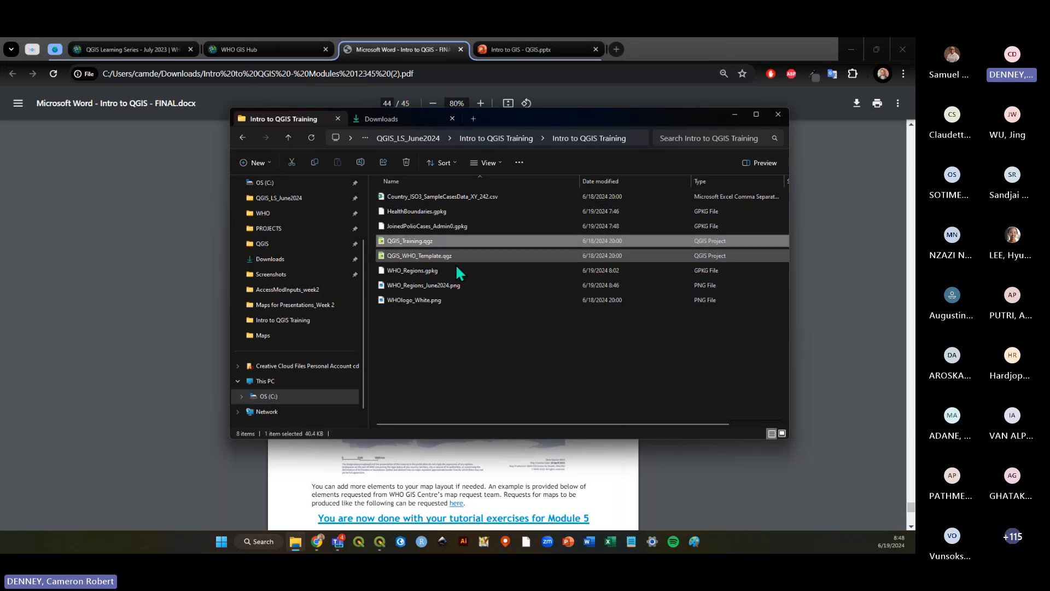
{"action": "left_click", "coordinate": [444, 240]}
{"action": "left_click", "coordinate": [502, 367]}
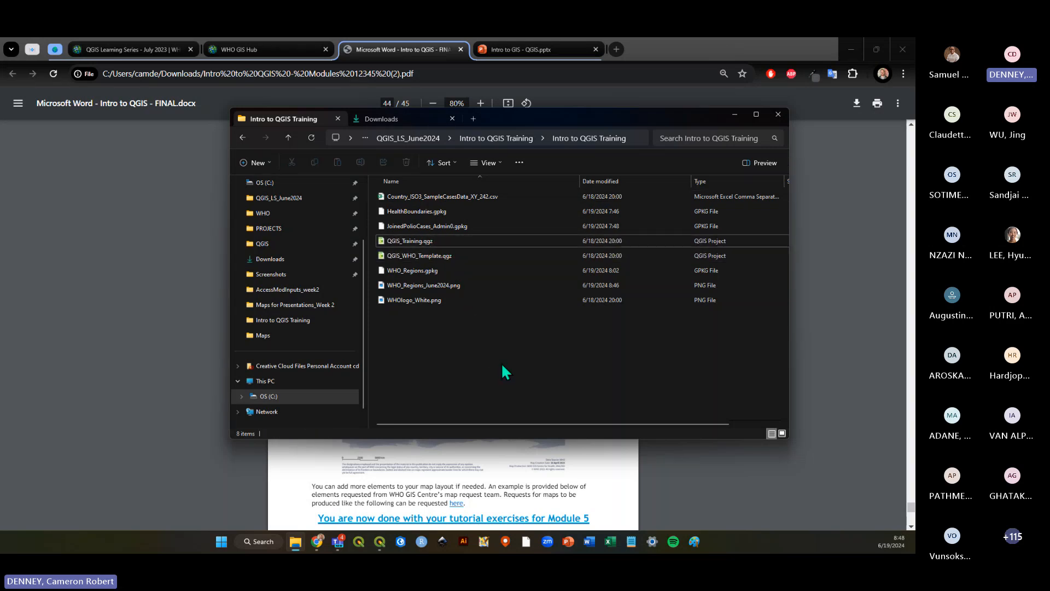
{"action": "left_click", "coordinate": [444, 242]}
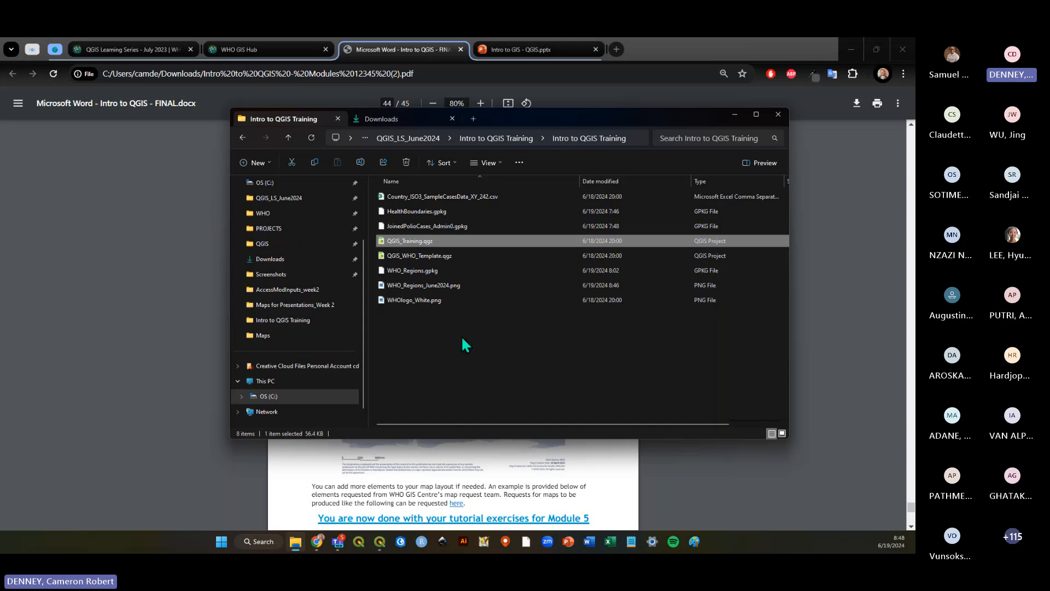
{"action": "key", "text": "Down"}
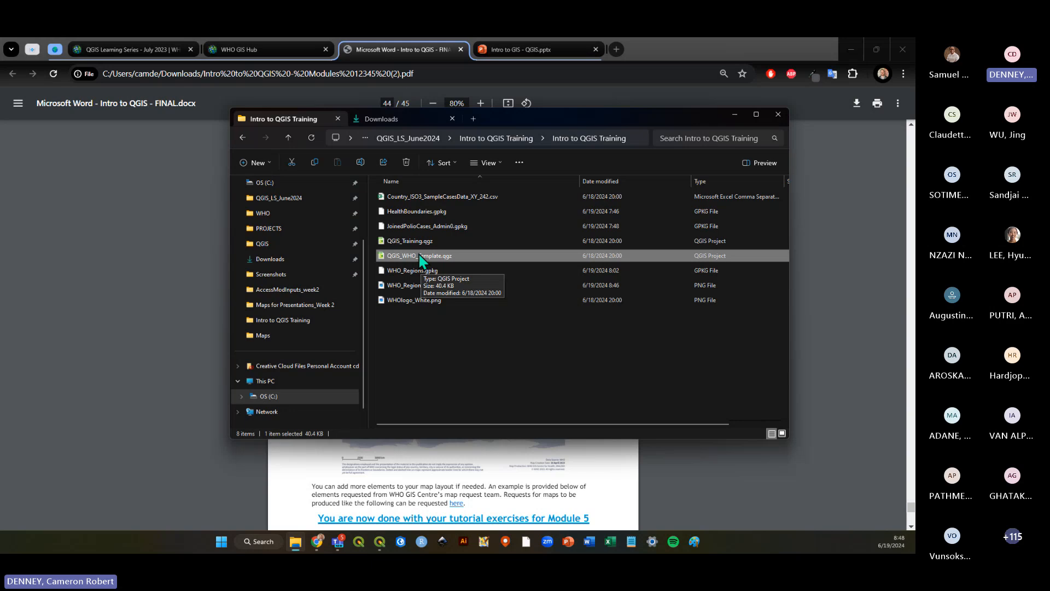
{"action": "left_click", "coordinate": [491, 363]}
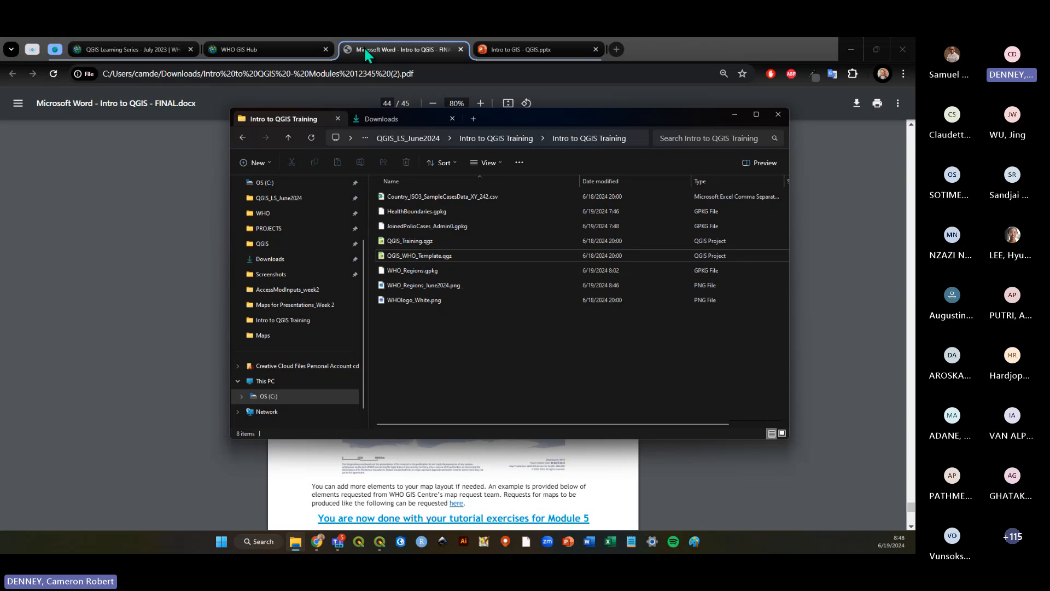
{"action": "left_click", "coordinate": [435, 256]}
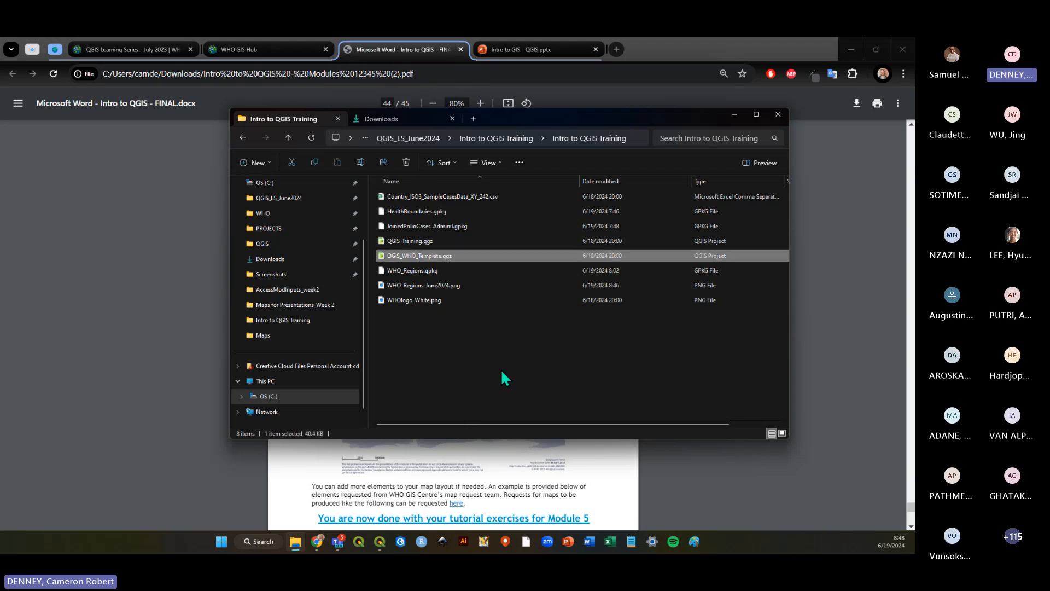
{"action": "left_click", "coordinate": [508, 351]}
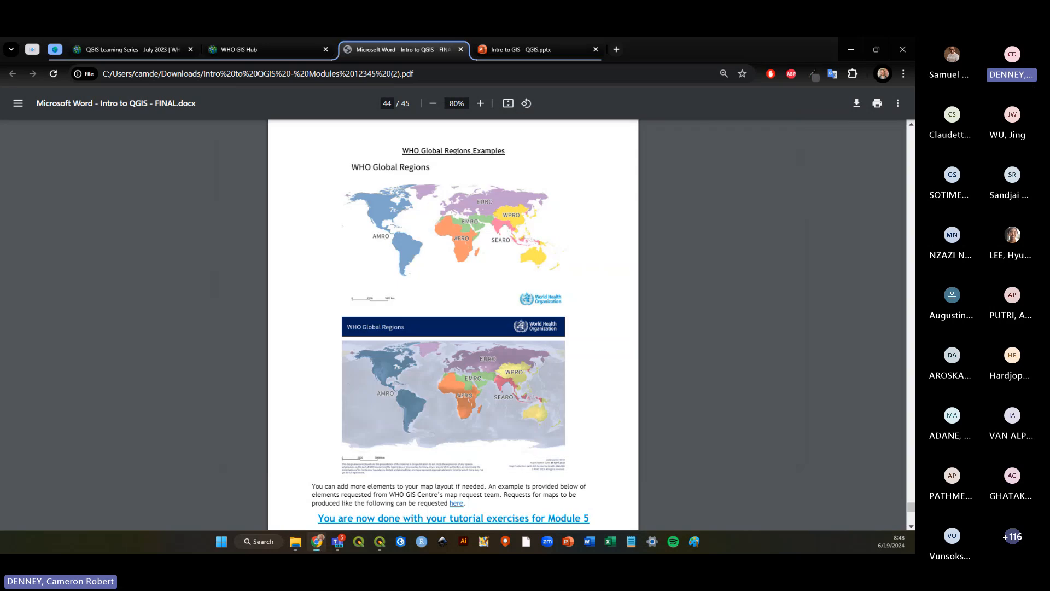
Open the WHO GIS Hub browser tab, then glance at the print layout.
{"action": "left_click", "coordinate": [255, 54]}
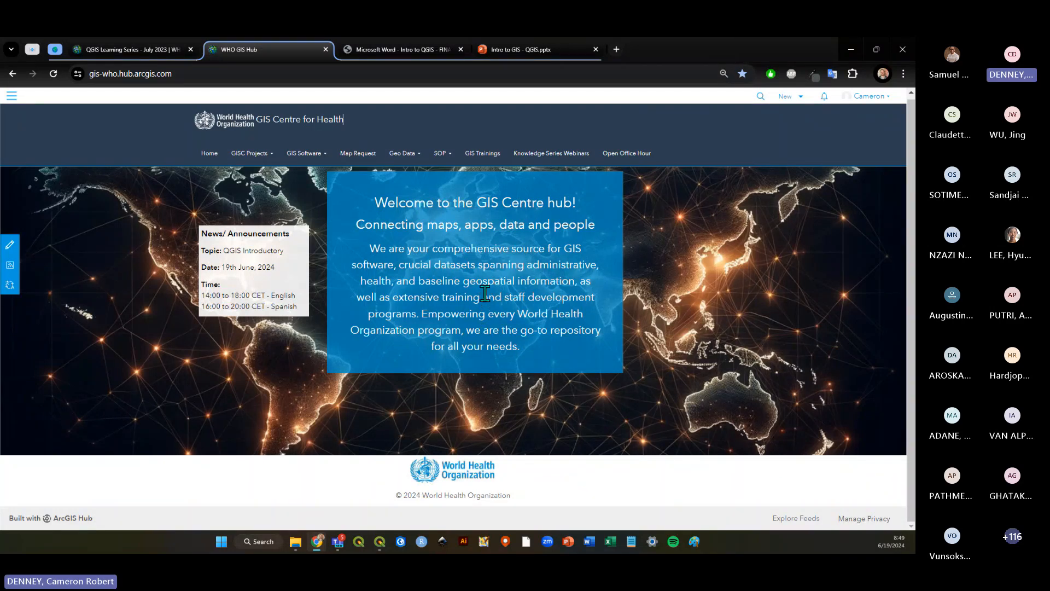
{"action": "key", "text": "alt+Tab"}
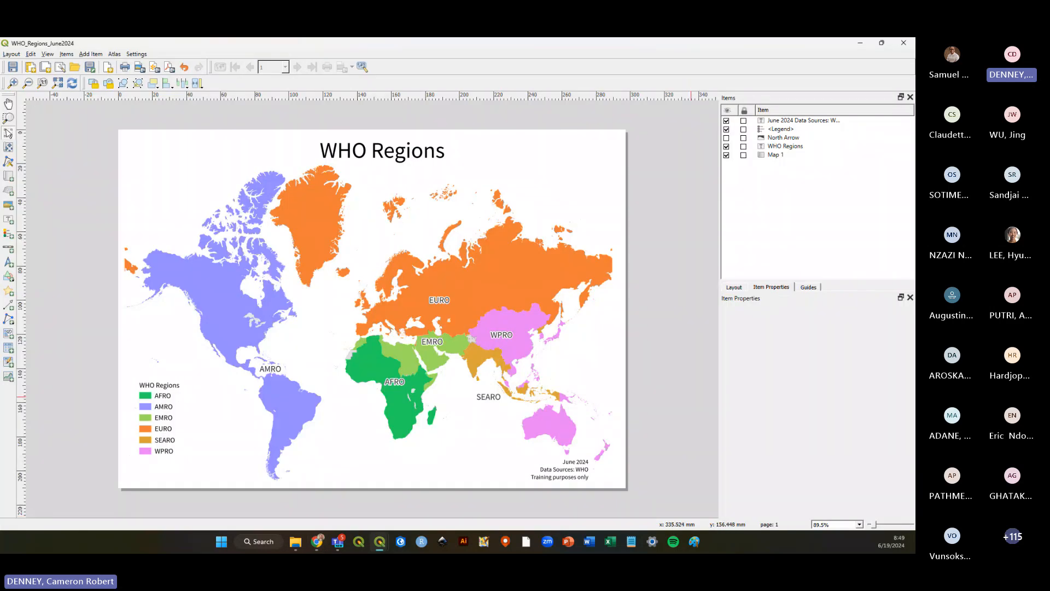
{"action": "key", "text": "alt+Tab"}
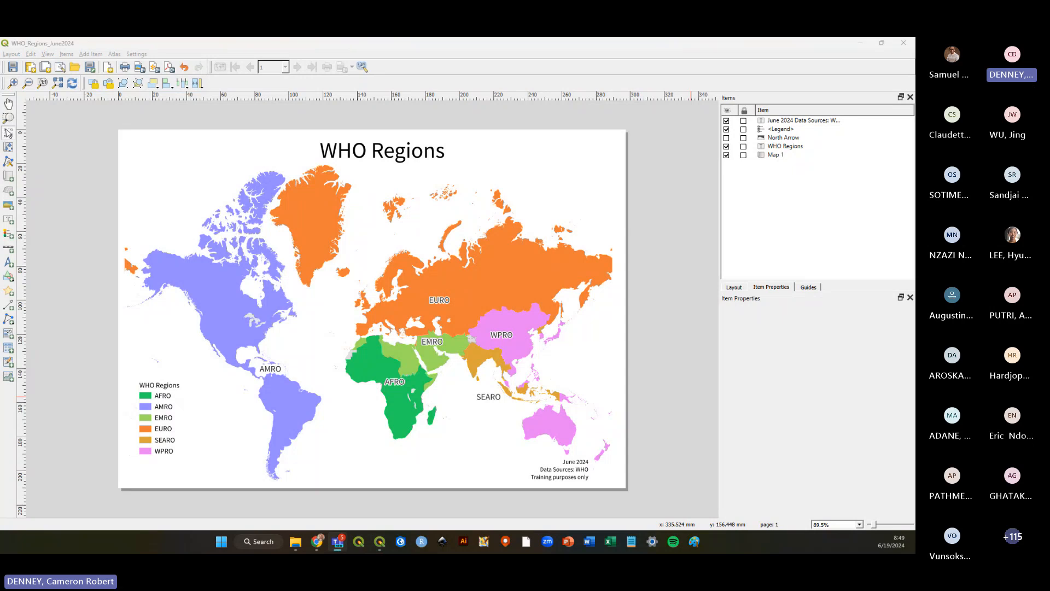